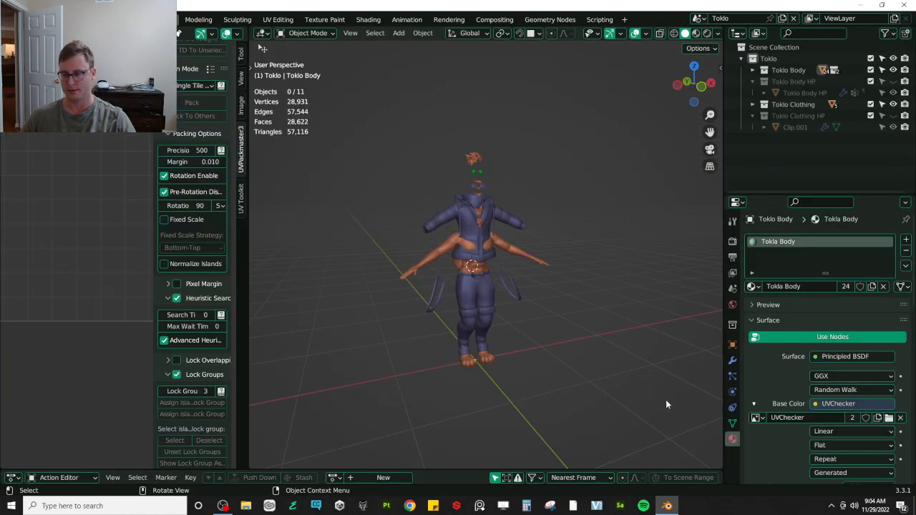
Open Discord from the background apps and move its window off the main display
{"action": "left_click", "coordinate": [829, 503]}
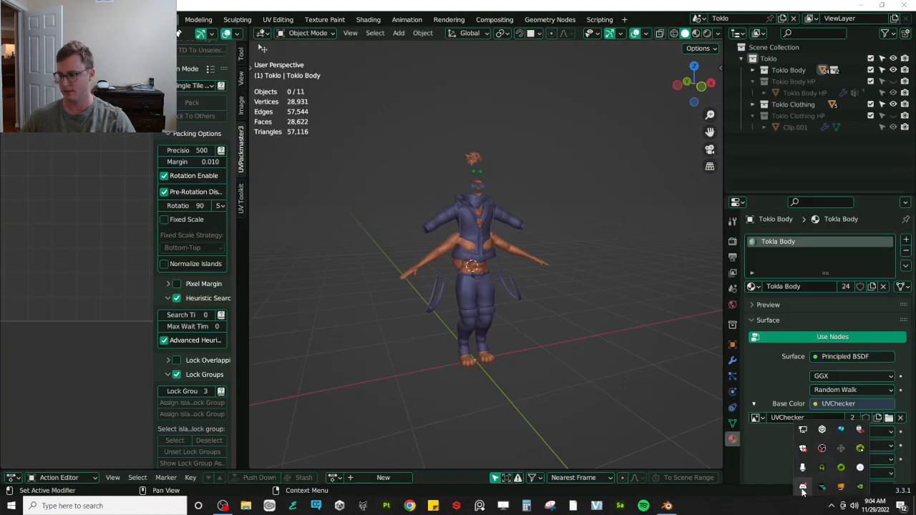
{"action": "left_click", "coordinate": [803, 486]}
{"action": "left_click_drag", "start_coordinate": [201, 7], "coordinate": [0, 11]}
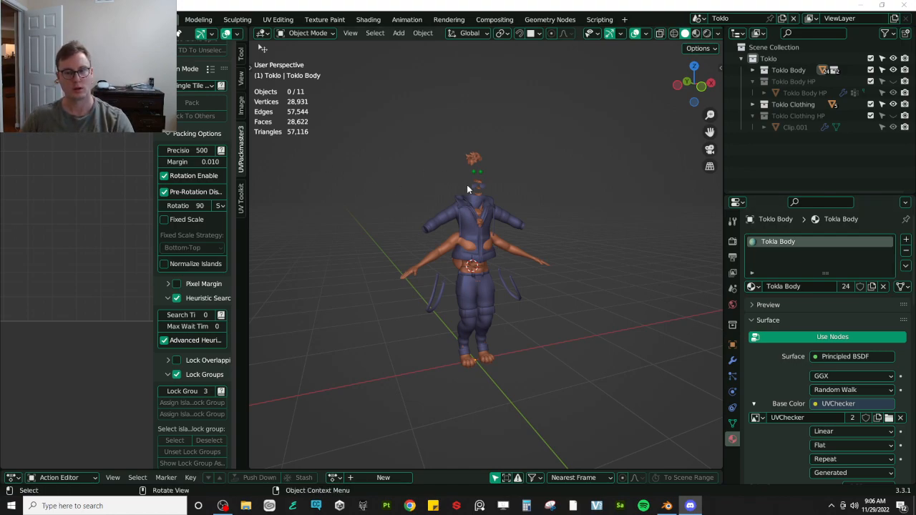
Look over the character's head parts and full body in Blender, and save the Toklo.blend file
{"action": "middle_click_drag", "start_coordinate": [535, 162], "coordinate": [494, 265]}
{"action": "scroll", "coordinate": [494, 265], "scroll_direction": "up", "scroll_amount": 6}
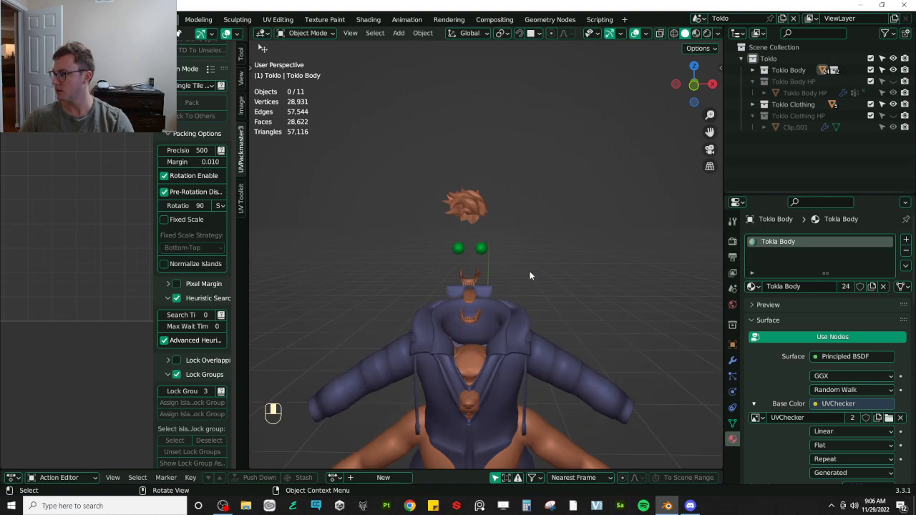
{"action": "scroll", "coordinate": [529, 276], "scroll_direction": "up", "scroll_amount": 5}
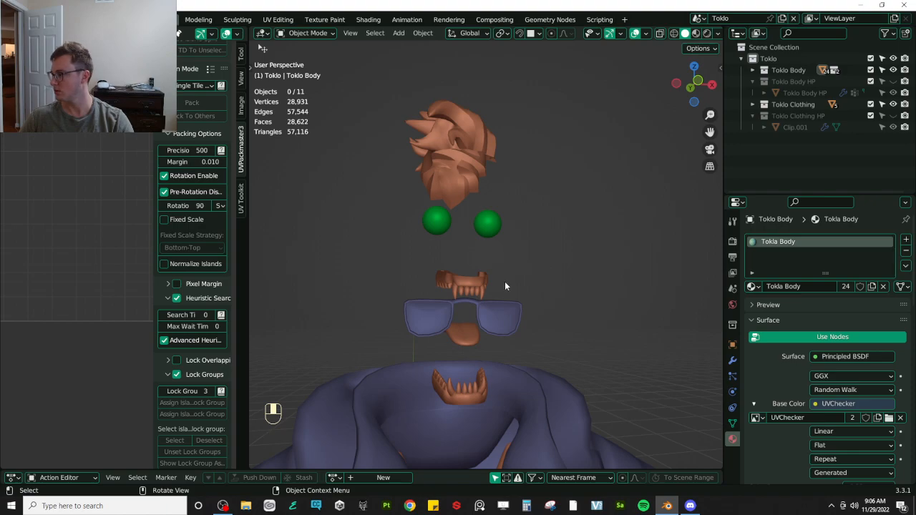
{"action": "mouse_move", "coordinate": [523, 272]}
{"action": "middle_mouse_down"}
{"action": "mouse_move", "coordinate": [377, 318]}
{"action": "mouse_move", "coordinate": [522, 323]}
{"action": "mouse_move", "coordinate": [537, 290]}
{"action": "mouse_move", "coordinate": [525, 288]}
{"action": "middle_mouse_up"}
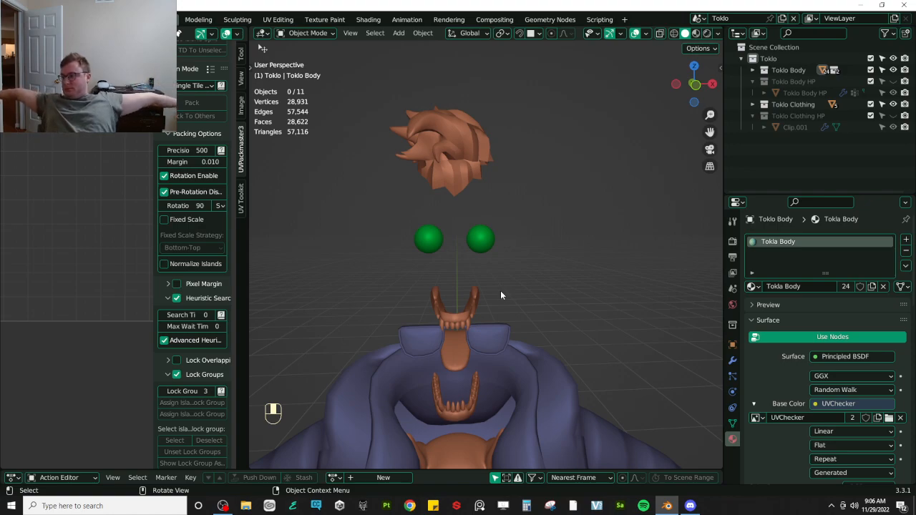
{"action": "scroll", "coordinate": [521, 229], "scroll_direction": "down", "scroll_amount": 6}
{"action": "scroll", "coordinate": [522, 229], "scroll_direction": "down", "scroll_amount": 2}
{"action": "middle_click_drag", "start_coordinate": [522, 230], "coordinate": [439, 125]}
{"action": "key", "text": "ctrl+s"}
{"action": "middle_click_drag", "start_coordinate": [451, 251], "coordinate": [528, 265]}
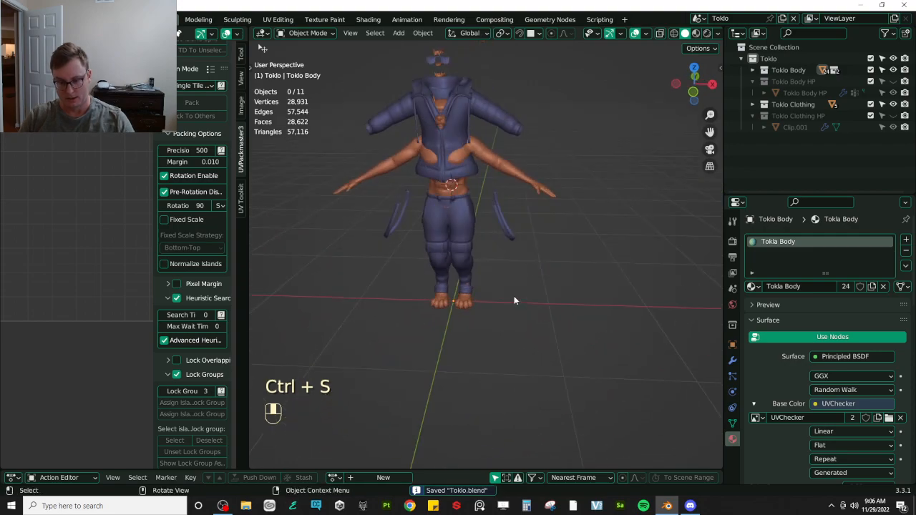
Launch Substance Painter and move the Google Drive browser window off the main display
{"action": "left_click", "coordinate": [385, 506]}
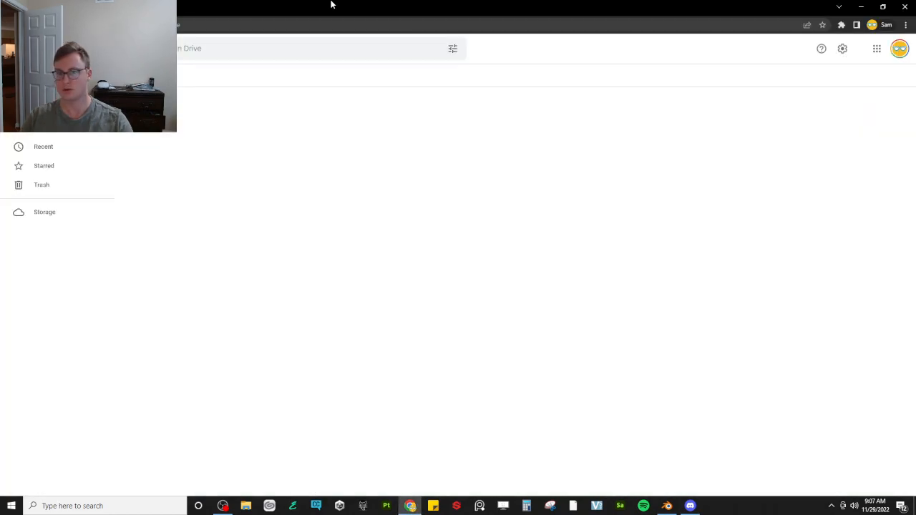
{"action": "left_click_drag", "start_coordinate": [331, 4], "coordinate": [915, 501]}
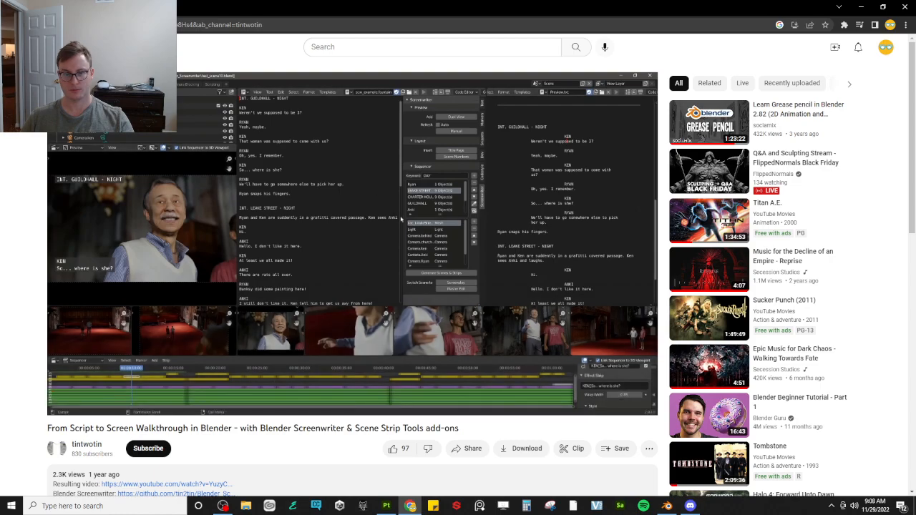
Like the "From Script to Screen Walkthrough in Blender" video and save it to the Blender playlist
{"action": "left_click", "coordinate": [393, 358]}
{"action": "left_click", "coordinate": [393, 449]}
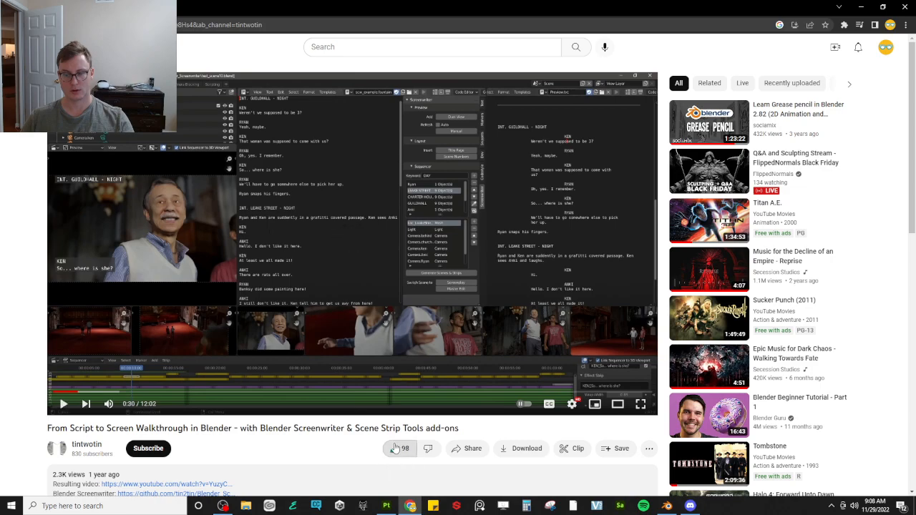
{"action": "left_click", "coordinate": [610, 448]}
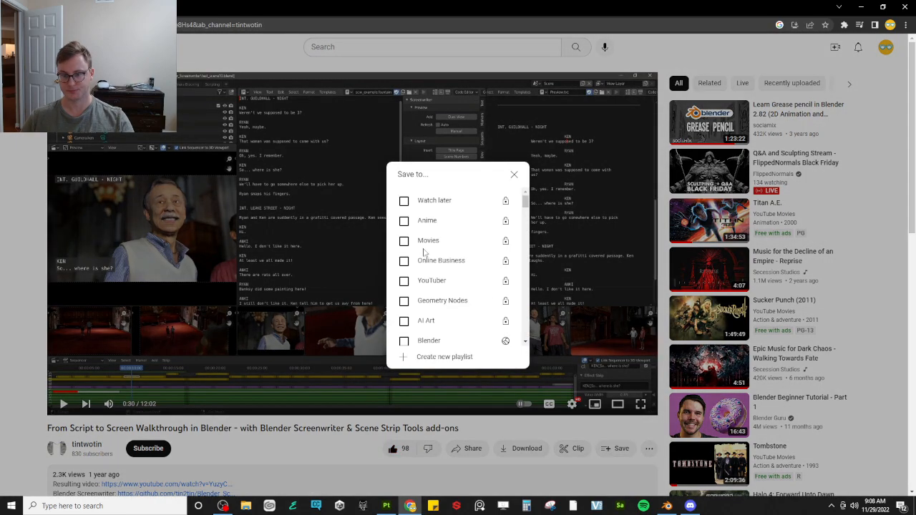
{"action": "left_click", "coordinate": [405, 341]}
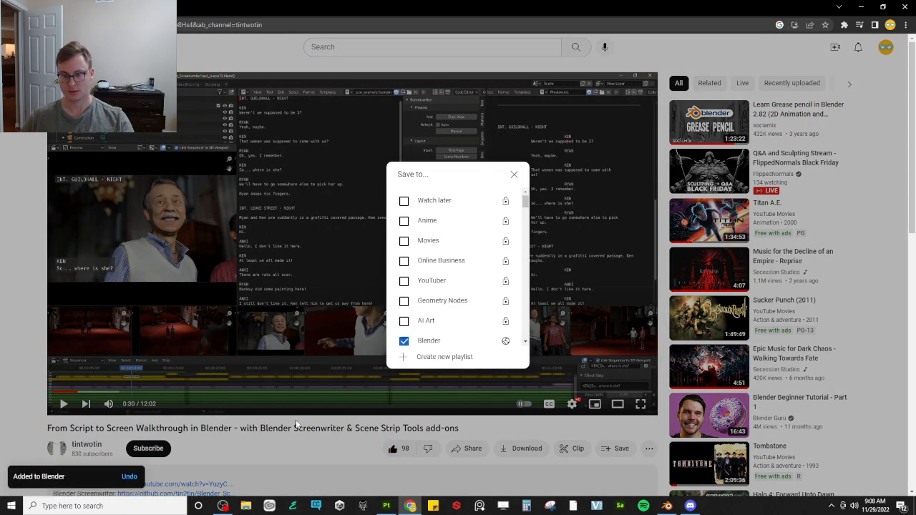
{"action": "left_click", "coordinate": [285, 445]}
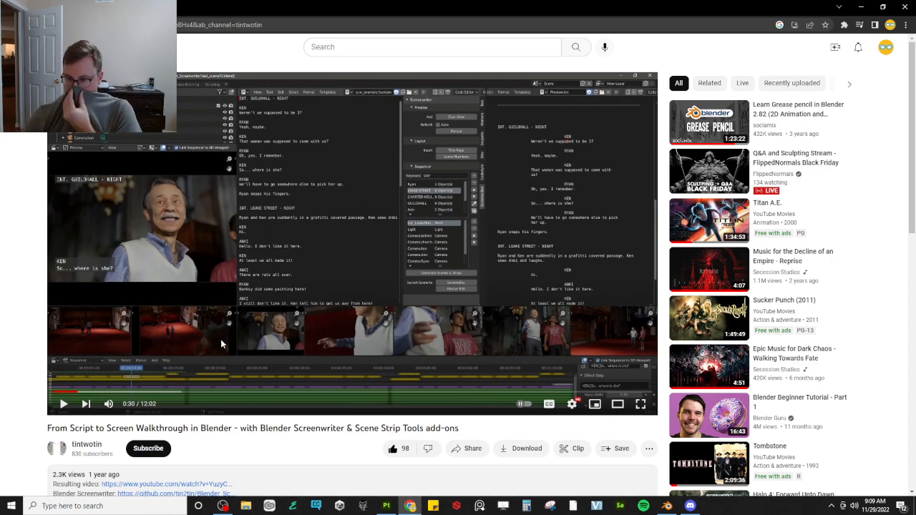
Read the full video description and the reply to the first comment, and like that reply
{"action": "scroll", "coordinate": [341, 287], "scroll_direction": "down", "scroll_amount": 5}
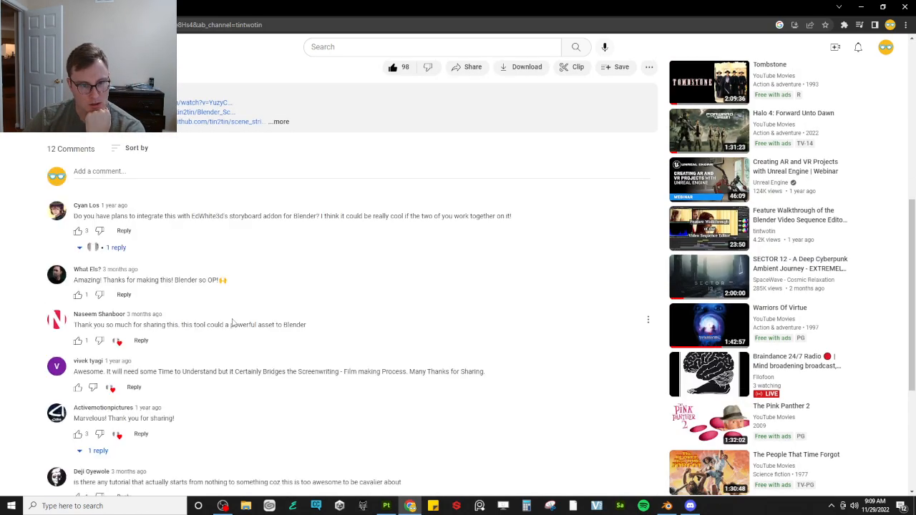
{"action": "left_click", "coordinate": [279, 121]}
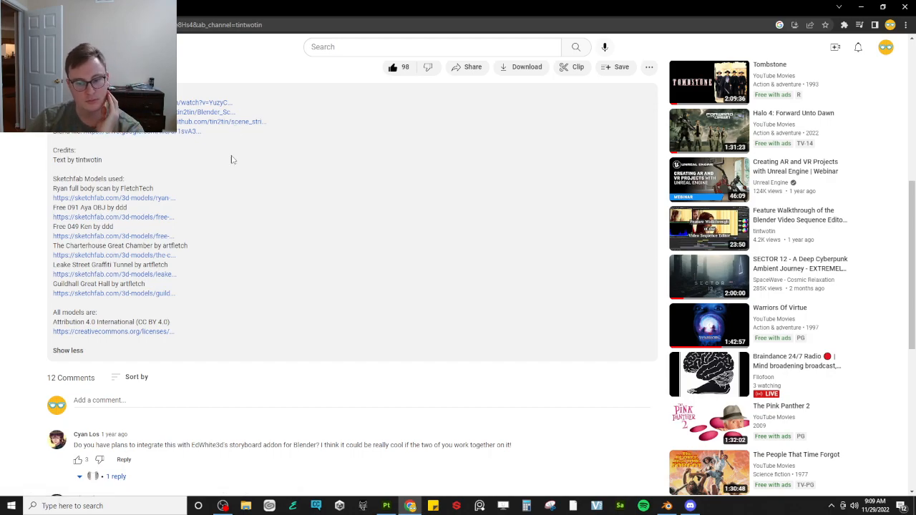
{"action": "scroll", "coordinate": [262, 185], "scroll_direction": "down", "scroll_amount": 3}
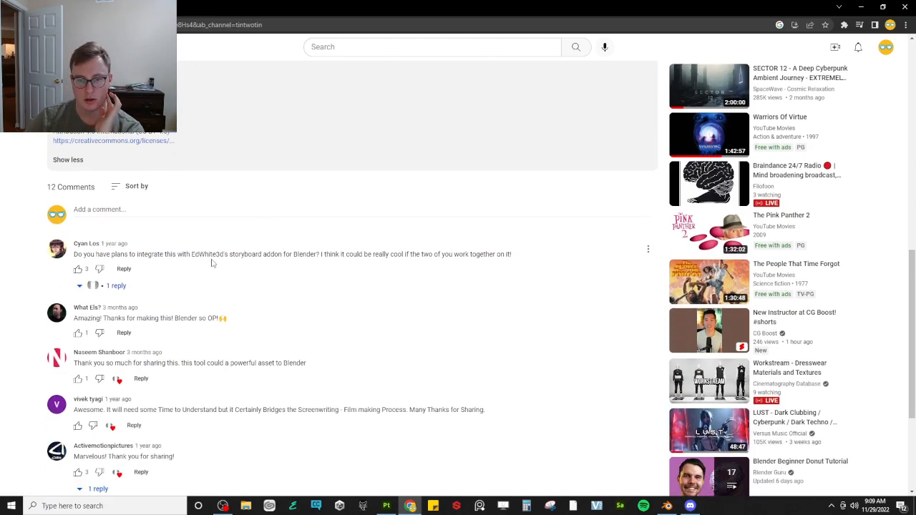
{"action": "left_click", "coordinate": [81, 286]}
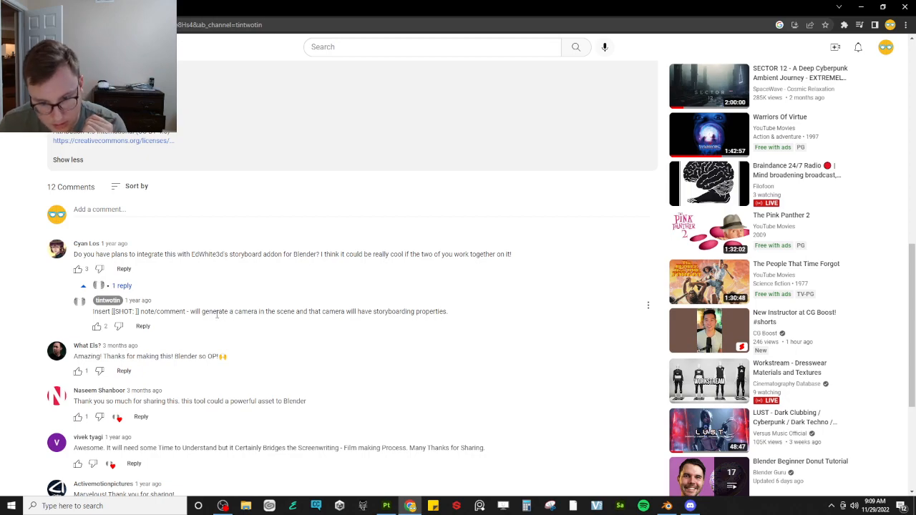
{"action": "left_click", "coordinate": [97, 327]}
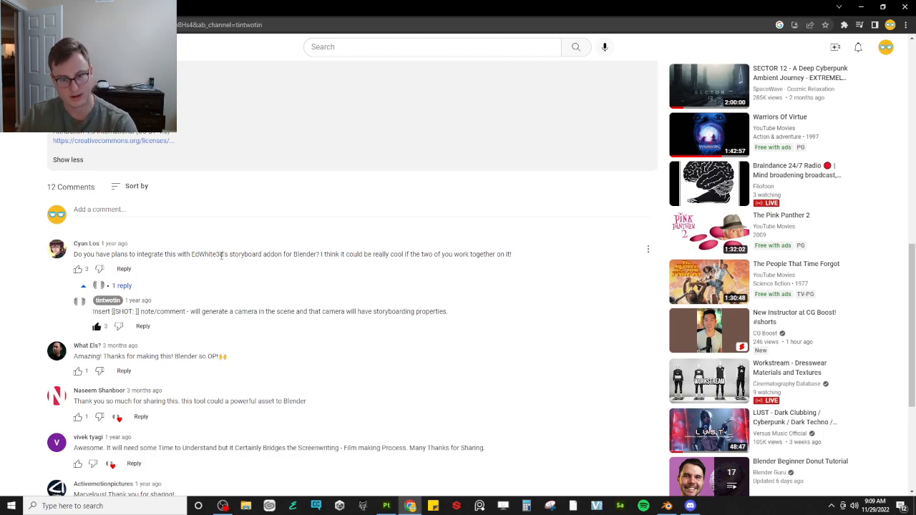
{"action": "scroll", "coordinate": [395, 283], "scroll_direction": "up", "scroll_amount": 12}
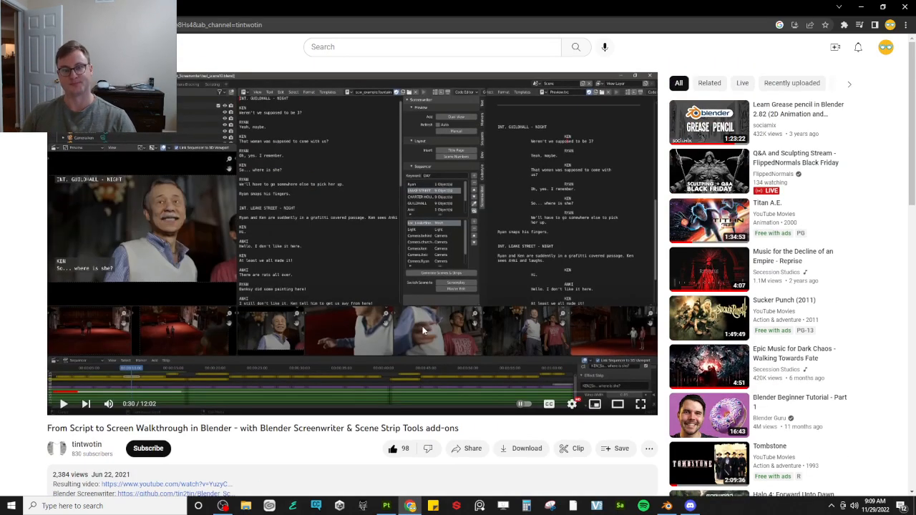
Move the browser window aside and open the recent project Toklo_v1_Clothes.spp in Substance Painter
{"action": "mouse_move", "coordinate": [473, 9]}
{"action": "left_mouse_down"}
{"action": "mouse_move", "coordinate": [915, 301]}
{"action": "mouse_move", "coordinate": [915, 429]}
{"action": "left_mouse_up"}
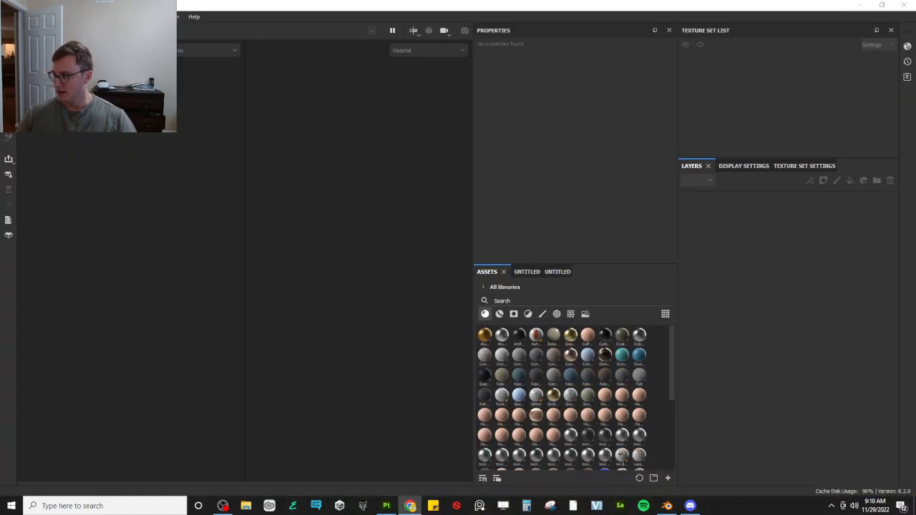
{"action": "left_click", "coordinate": [7, 17]}
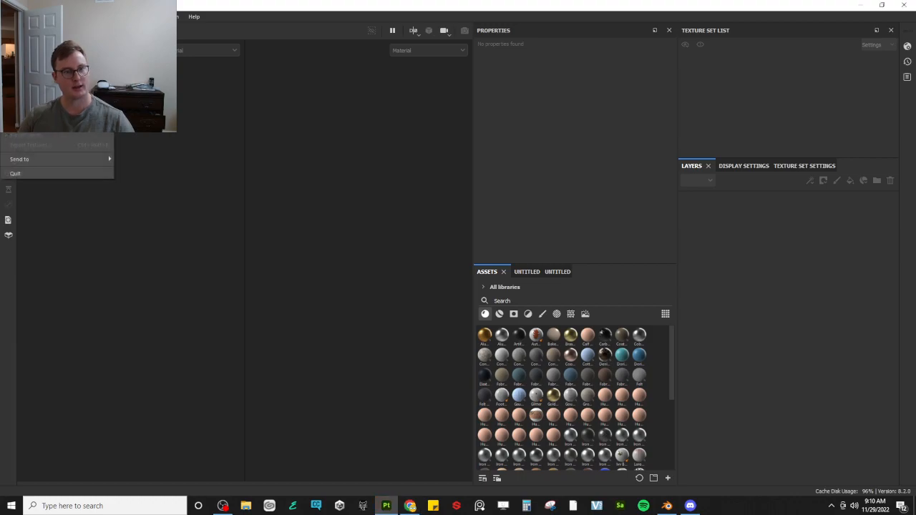
{"action": "mouse_move", "coordinate": [43, 48]}
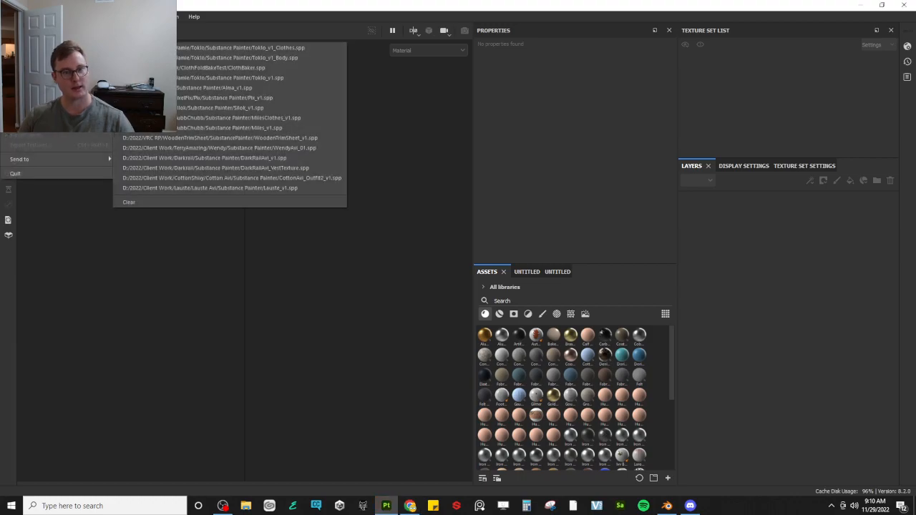
{"action": "left_click", "coordinate": [272, 48]}
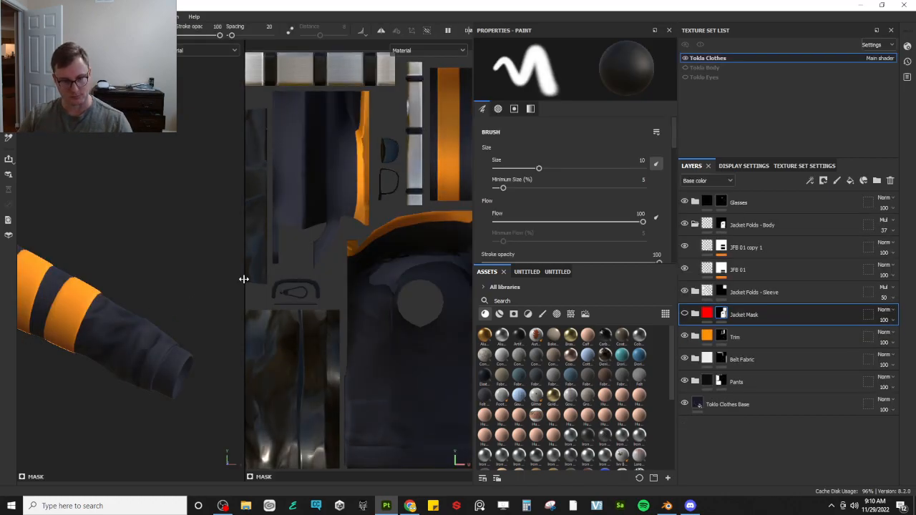
Widen the 3D view and examine the jacket, pants, belt and leg straps from several angles
{"action": "left_click_drag", "start_coordinate": [244, 279], "coordinate": [387, 276]}
{"action": "left_click_drag", "start_coordinate": [92, 268], "coordinate": [265, 239], "text": "alt"}
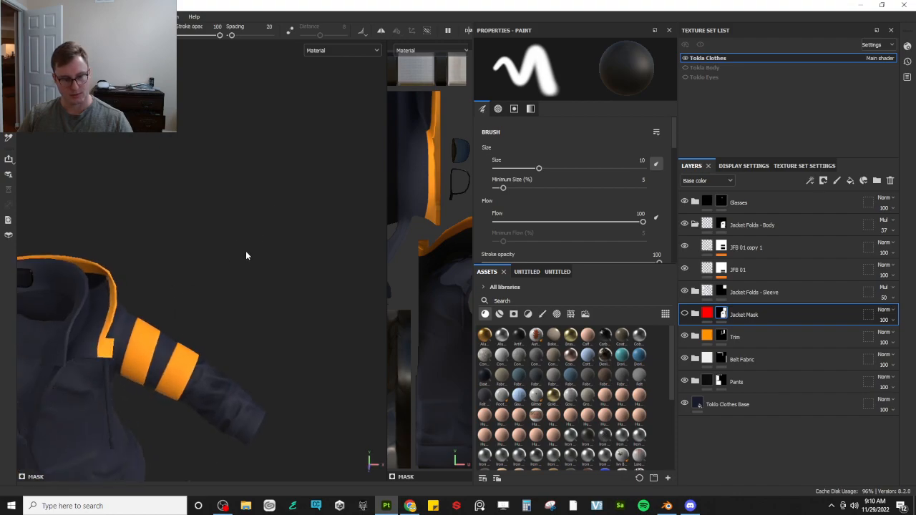
{"action": "left_click_drag", "start_coordinate": [210, 264], "coordinate": [192, 309], "text": "alt"}
{"action": "scroll", "coordinate": [193, 309], "scroll_direction": "down", "scroll_amount": 3}
{"action": "middle_click_drag", "start_coordinate": [192, 309], "coordinate": [248, 233], "text": "alt"}
{"action": "left_click_drag", "start_coordinate": [248, 233], "coordinate": [209, 221], "text": "alt"}
{"action": "middle_click_drag", "start_coordinate": [209, 220], "coordinate": [214, 122], "text": "alt"}
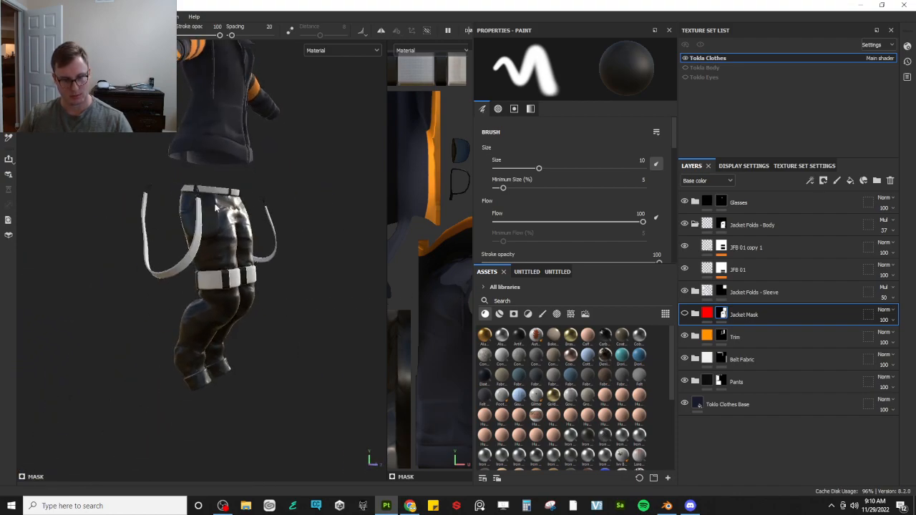
{"action": "scroll", "coordinate": [221, 305], "scroll_direction": "up", "scroll_amount": 2}
{"action": "left_click_drag", "start_coordinate": [221, 304], "coordinate": [301, 293], "text": "alt"}
{"action": "scroll", "coordinate": [311, 287], "scroll_direction": "up", "scroll_amount": 5}
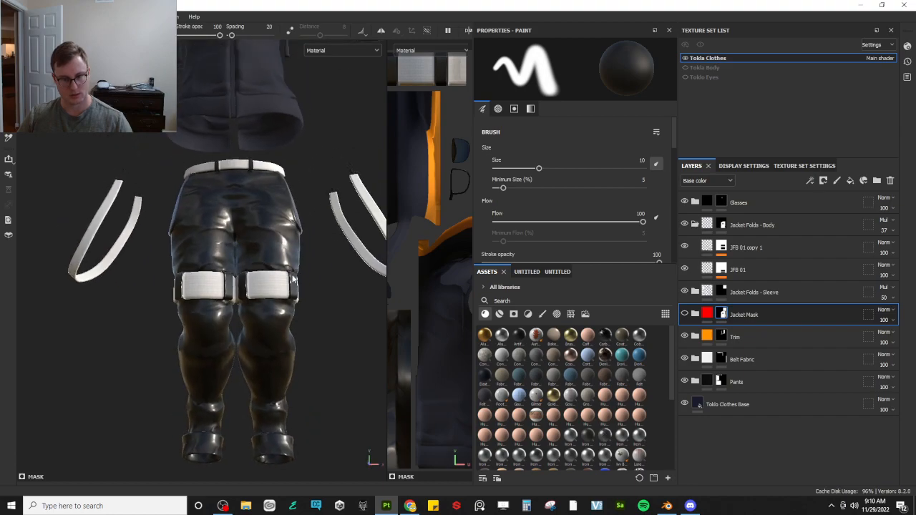
{"action": "left_click_drag", "start_coordinate": [291, 258], "coordinate": [278, 296], "text": "alt"}
{"action": "left_click_drag", "start_coordinate": [280, 226], "coordinate": [259, 213], "text": "alt"}
{"action": "scroll", "coordinate": [260, 213], "scroll_direction": "down", "scroll_amount": 8}
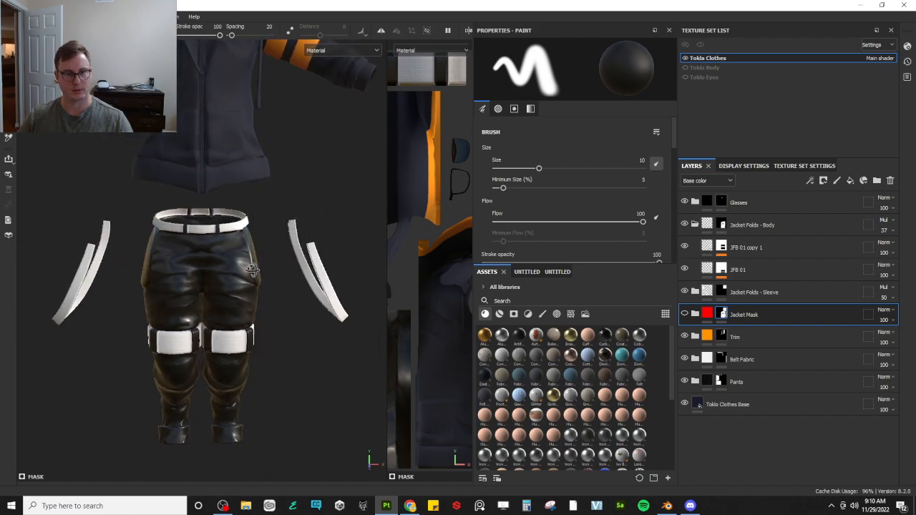
{"action": "left_click_drag", "start_coordinate": [266, 326], "coordinate": [375, 259], "text": "alt"}
{"action": "left_click_drag", "start_coordinate": [216, 163], "coordinate": [220, 223], "text": "alt"}
{"action": "scroll", "coordinate": [254, 249], "scroll_direction": "up", "scroll_amount": 5}
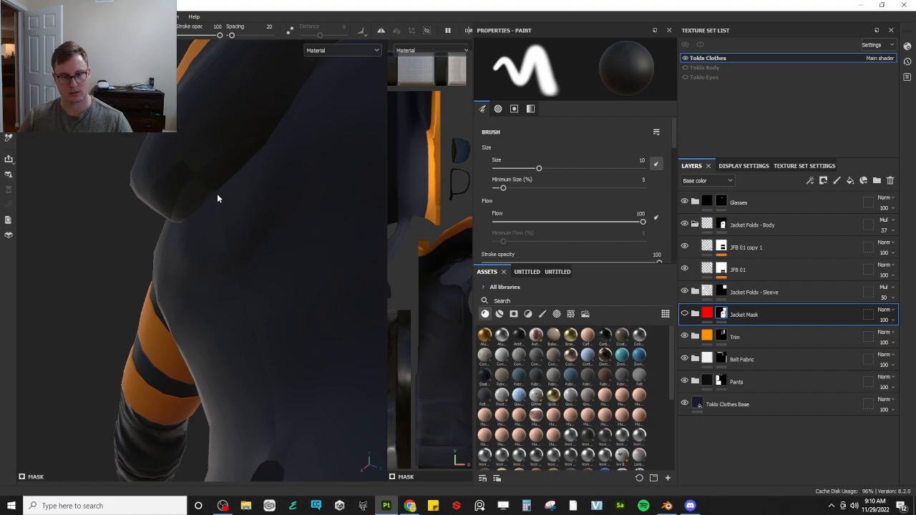
Check the Jacket Folds - Body layer on the model and examine the orange trim bands on the sleeve
{"action": "left_click", "coordinate": [686, 226]}
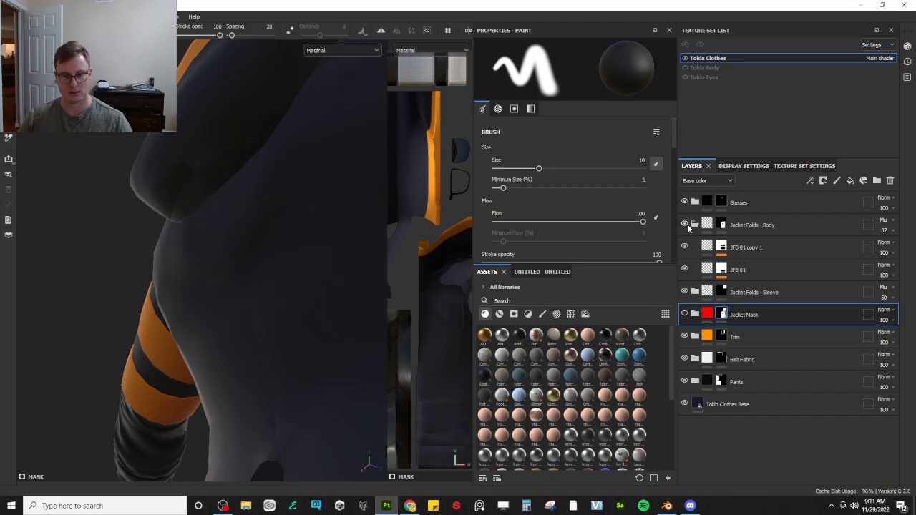
{"action": "left_click_drag", "start_coordinate": [184, 198], "coordinate": [338, 170], "text": "alt"}
{"action": "middle_click_drag", "start_coordinate": [197, 197], "coordinate": [179, 234], "text": "alt"}
{"action": "left_click_drag", "start_coordinate": [178, 234], "coordinate": [339, 208], "text": "alt"}
{"action": "middle_click_drag", "start_coordinate": [201, 215], "coordinate": [284, 203], "text": "alt"}
{"action": "scroll", "coordinate": [284, 203], "scroll_direction": "up", "scroll_amount": 4}
{"action": "scroll", "coordinate": [260, 289], "scroll_direction": "up", "scroll_amount": 3}
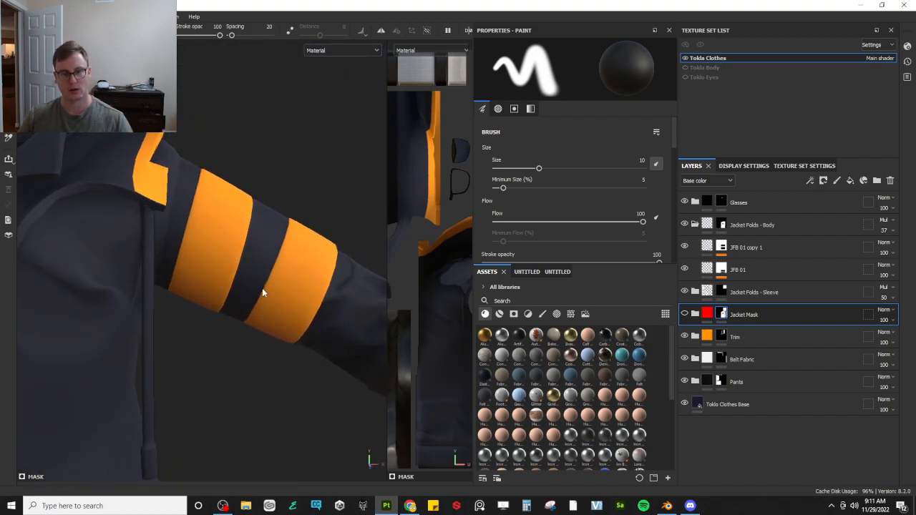
{"action": "scroll", "coordinate": [269, 293], "scroll_direction": "up", "scroll_amount": 2}
Collapse the Jacket Folds - Body folder and add an anchor point to the Trim folder's mask
{"action": "left_click", "coordinate": [695, 224]}
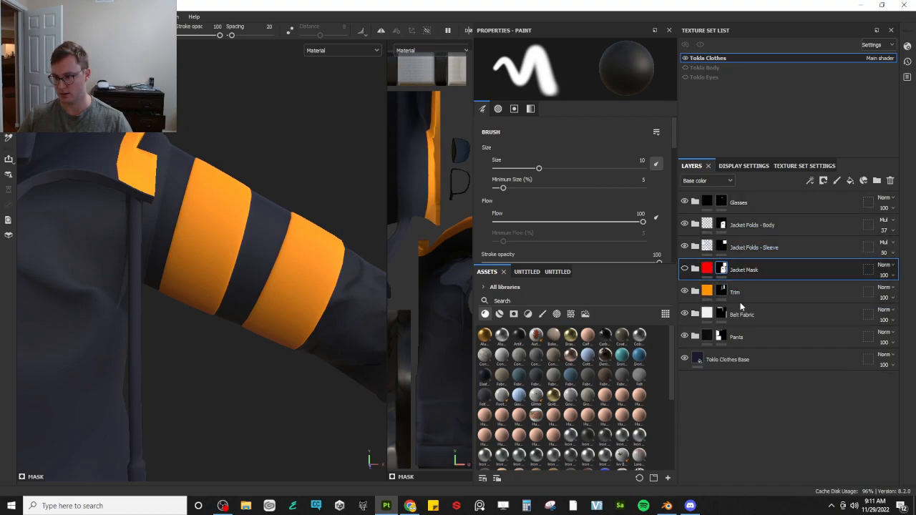
{"action": "left_click", "coordinate": [780, 287]}
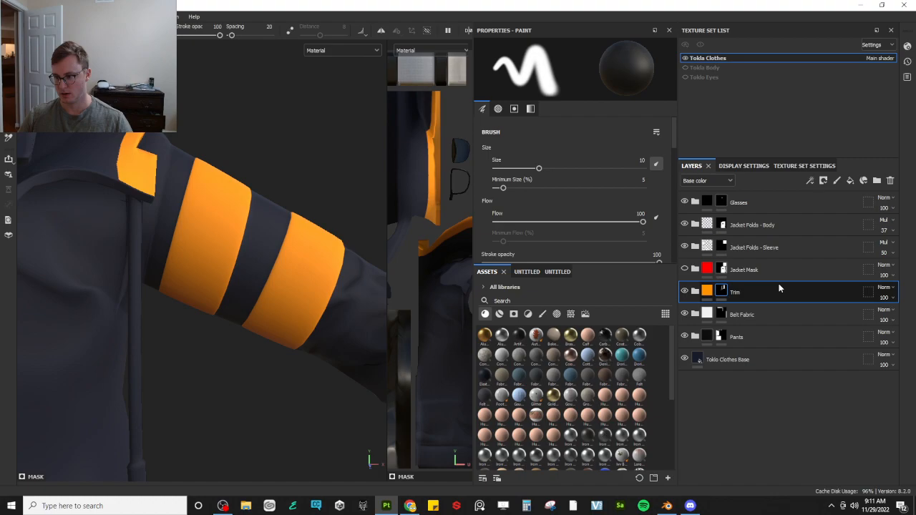
{"action": "right_click", "coordinate": [726, 292]}
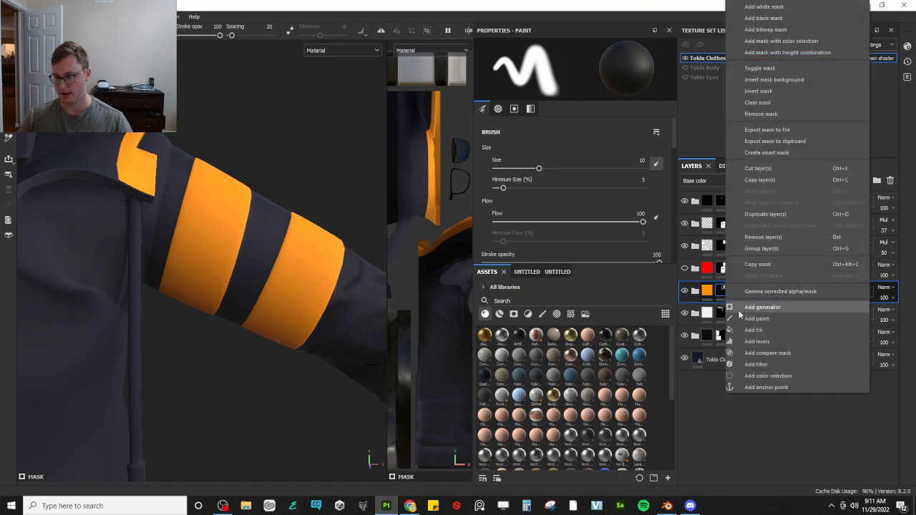
{"action": "left_click", "coordinate": [751, 381]}
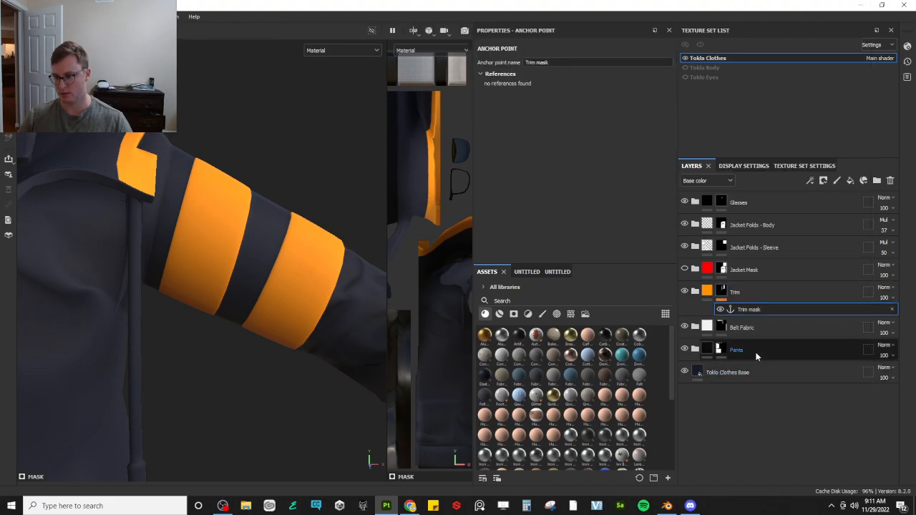
{"action": "left_click", "coordinate": [786, 294]}
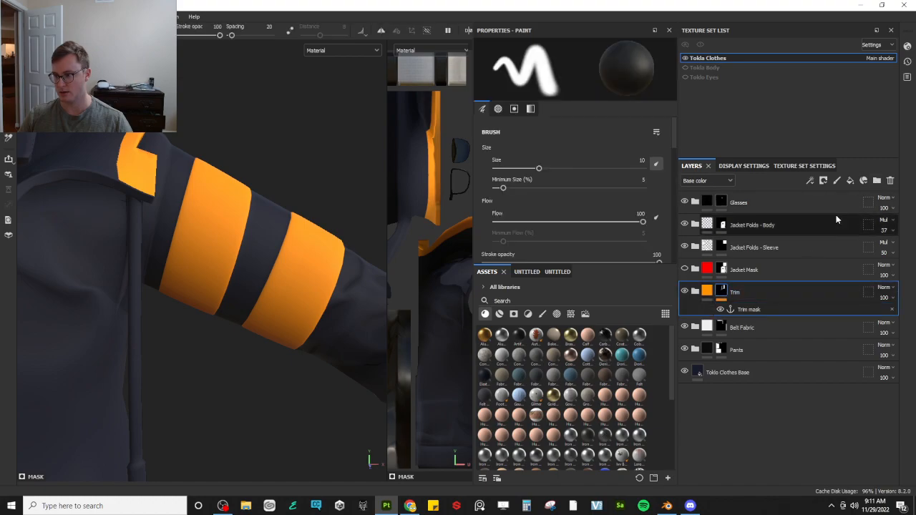
Search the asset library for "temp" and add the Template smart material directly above the Trim folder
{"action": "left_click", "coordinate": [558, 272]}
{"action": "left_click", "coordinate": [529, 300]}
{"action": "type", "text": "te"}
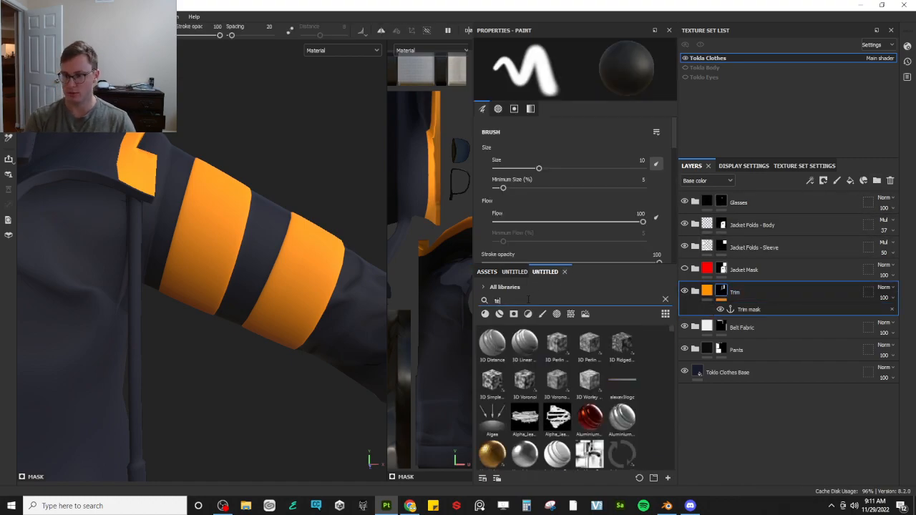
{"action": "type", "text": "mpl"}
{"action": "key", "text": "BackSpace"}
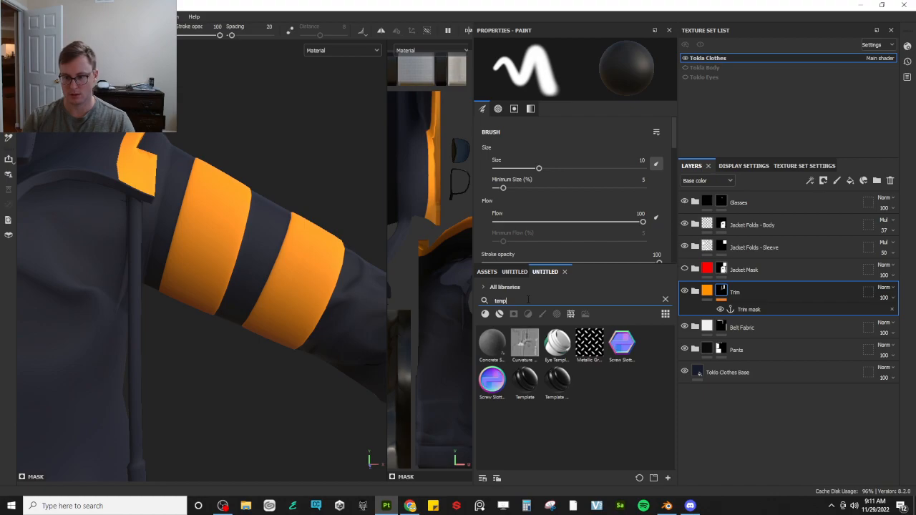
{"action": "left_click_drag", "start_coordinate": [525, 379], "coordinate": [745, 288]}
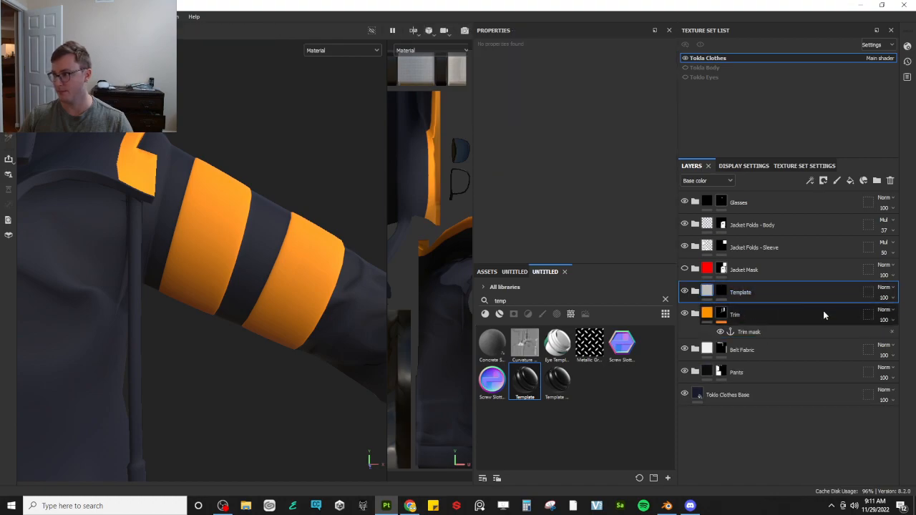
Rename the newly added Template folder as Trim Bump
{"action": "double_click", "coordinate": [736, 294]}
{"action": "type", "text": "Trim Bump"}
{"action": "key", "text": "Return"}
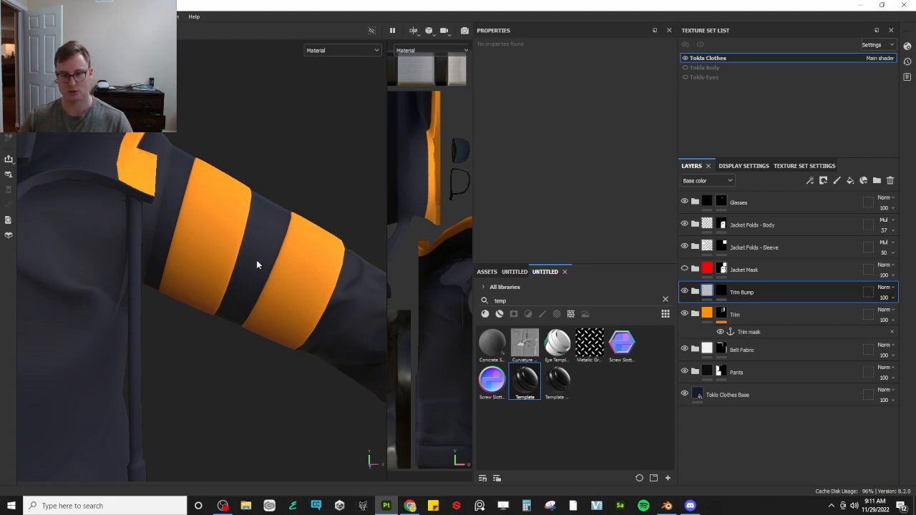
Add a fill to the Trim Bump mask and drive its grayscale from the Trim mask anchor point
{"action": "scroll", "coordinate": [275, 269], "scroll_direction": "up", "scroll_amount": 3}
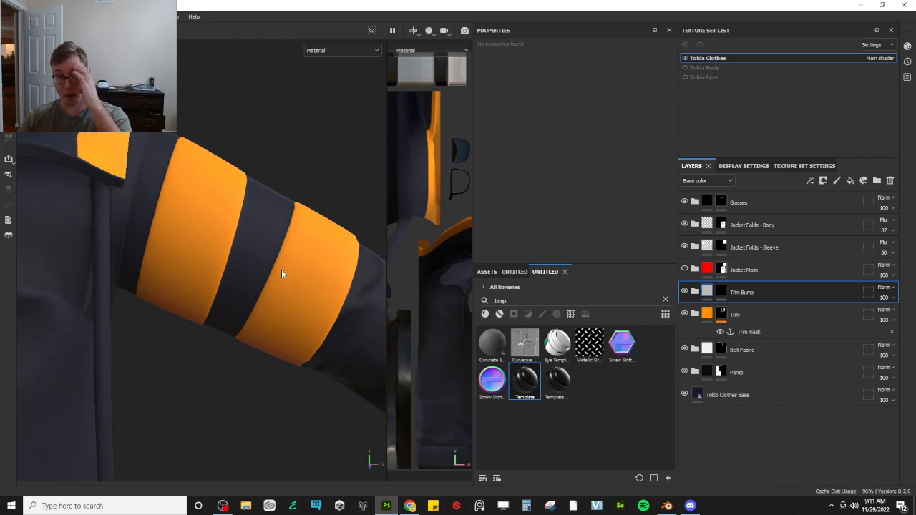
{"action": "right_click", "coordinate": [721, 292]}
{"action": "left_click", "coordinate": [763, 330]}
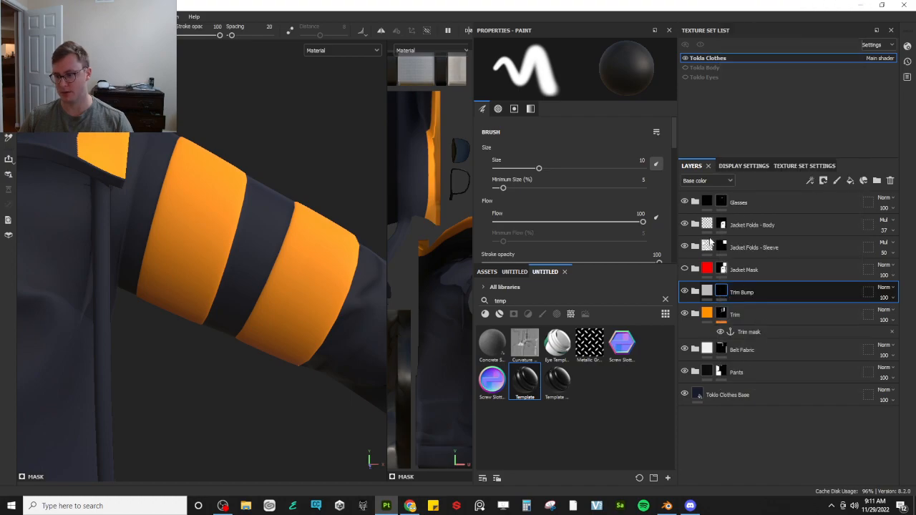
{"action": "left_click", "coordinate": [558, 218]}
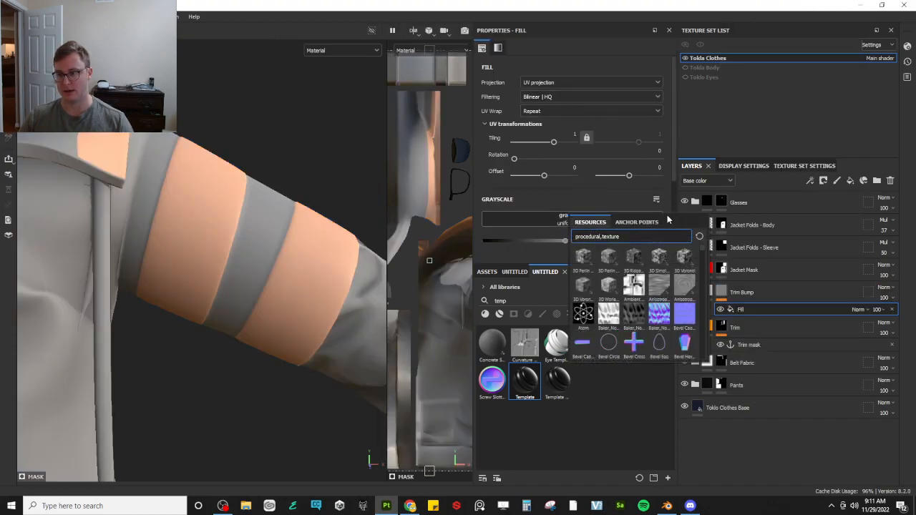
{"action": "left_click", "coordinate": [633, 222]}
{"action": "left_click", "coordinate": [609, 232]}
Add a Bevel filter above the fill in the Trim Bump mask and set its distance to -0.1398
{"action": "right_click", "coordinate": [726, 287]}
{"action": "left_click", "coordinate": [763, 370]}
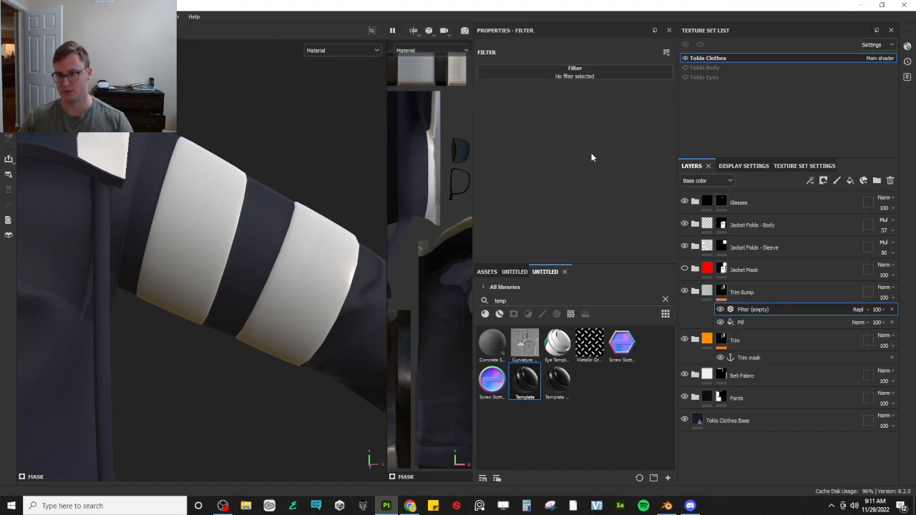
{"action": "left_click", "coordinate": [577, 72]}
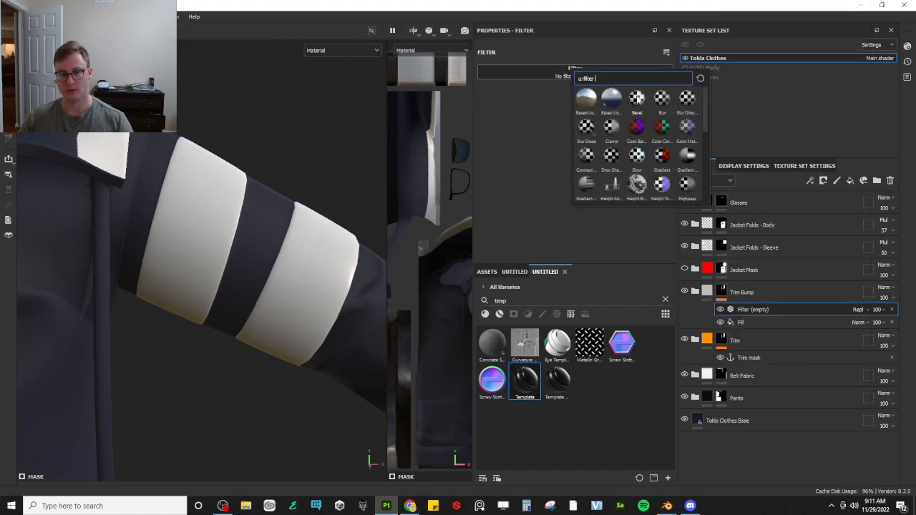
{"action": "left_click", "coordinate": [637, 98]}
{"action": "left_click_drag", "start_coordinate": [146, 174], "coordinate": [185, 239], "text": "alt"}
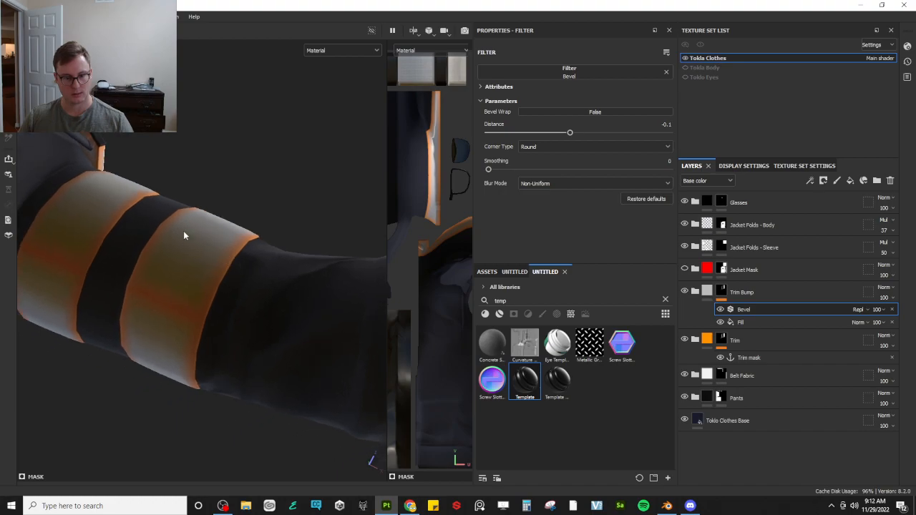
{"action": "left_click_drag", "start_coordinate": [210, 202], "coordinate": [250, 267], "text": "alt"}
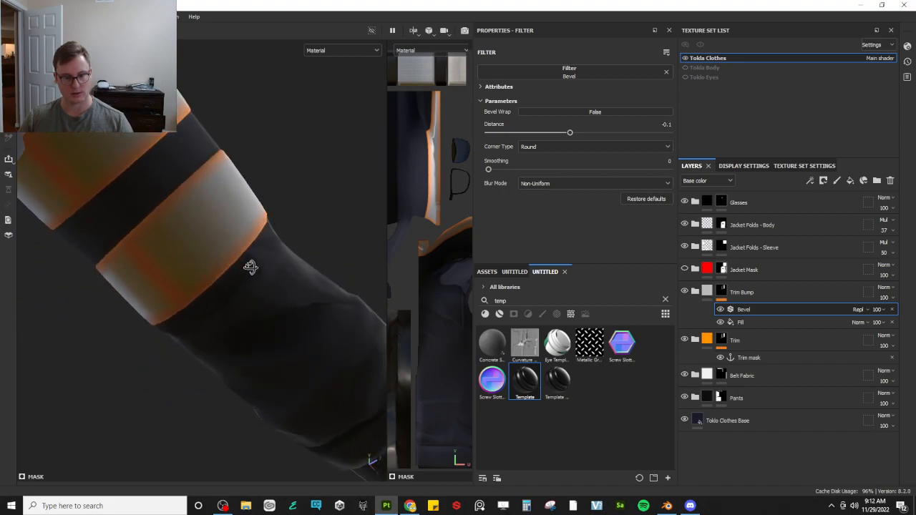
{"action": "mouse_move", "coordinate": [570, 133]}
{"action": "left_mouse_down"}
{"action": "mouse_move", "coordinate": [542, 130]}
{"action": "mouse_move", "coordinate": [582, 126]}
{"action": "mouse_move", "coordinate": [572, 129]}
{"action": "left_mouse_up"}
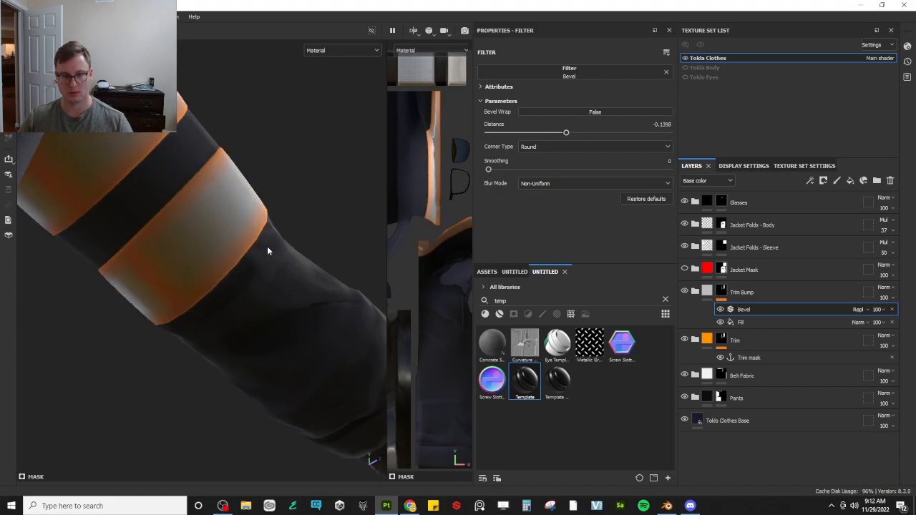
Show only the base color channel and examine the bevelled edges of the sleeve and collar trim from several angles
{"action": "key", "text": "c"}
{"action": "left_click_drag", "start_coordinate": [268, 248], "coordinate": [169, 324], "text": "alt"}
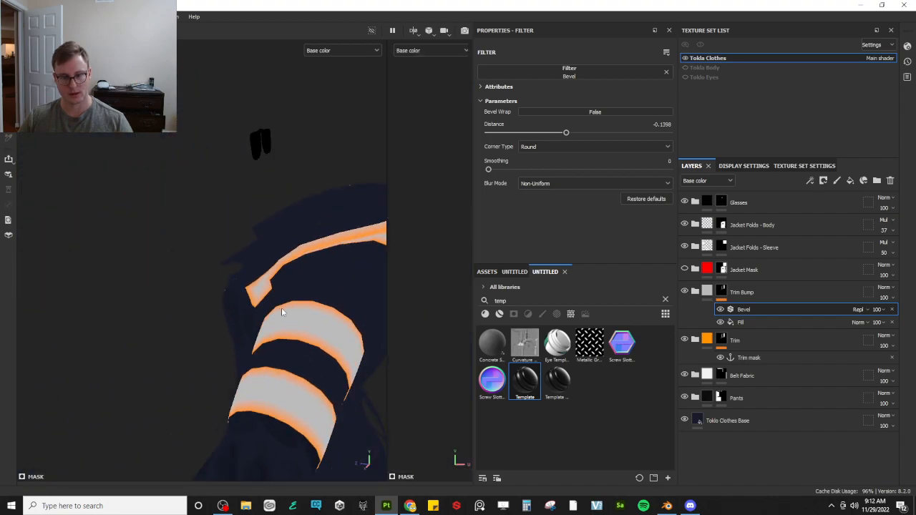
{"action": "left_click_drag", "start_coordinate": [335, 293], "coordinate": [300, 285], "text": "alt"}
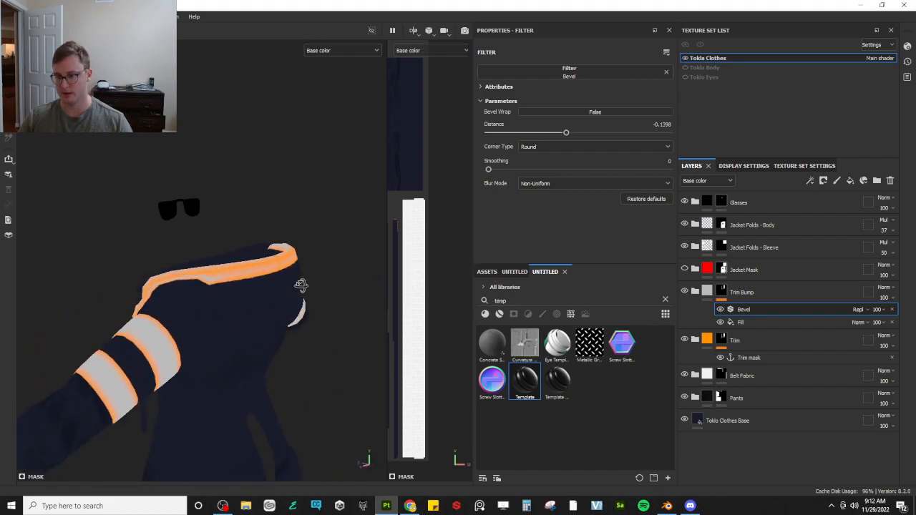
{"action": "left_click_drag", "start_coordinate": [301, 251], "coordinate": [243, 247], "text": "alt"}
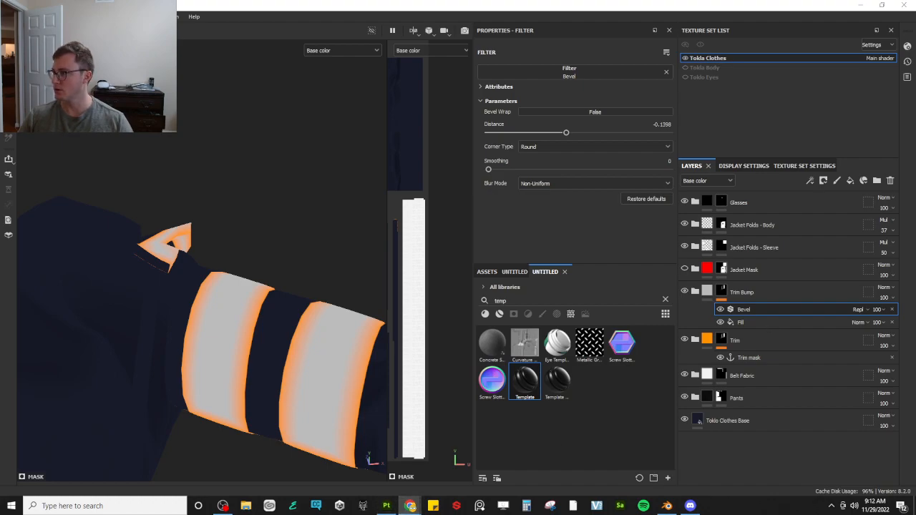
Switch to the Chrome browser, search for "substance 3d blur" and watch the Substance 3D Blur video
{"action": "left_click_drag", "start_coordinate": [0, 6], "coordinate": [225, 4]}
{"action": "type", "text": "substance 3d"}
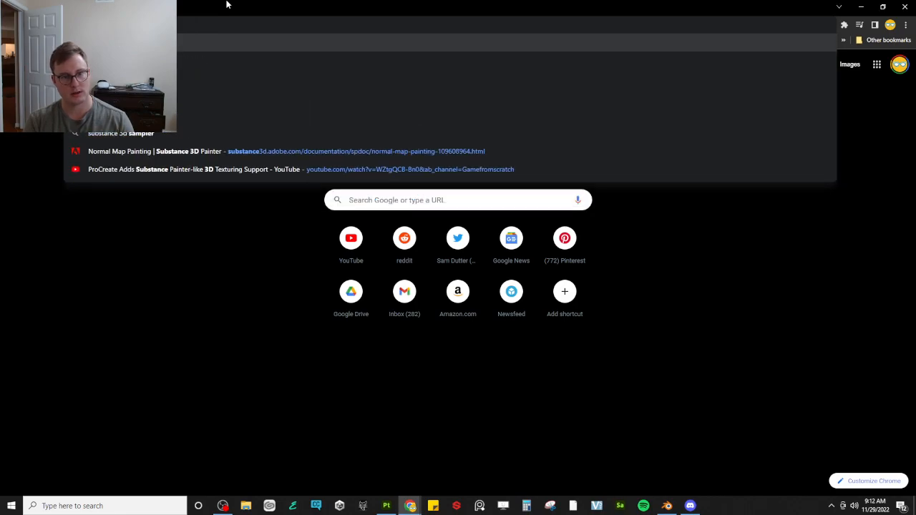
{"action": "type", "text": " blur"}
{"action": "key", "text": "Return"}
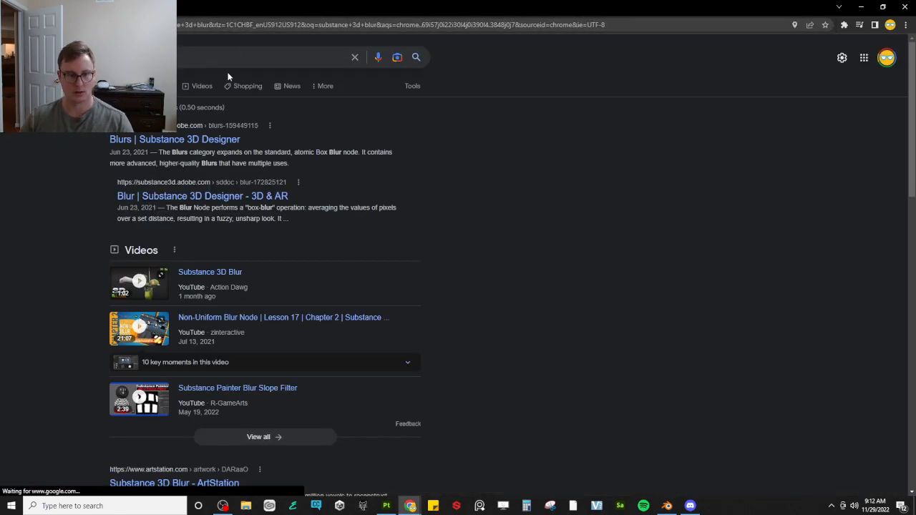
{"action": "left_click", "coordinate": [208, 274]}
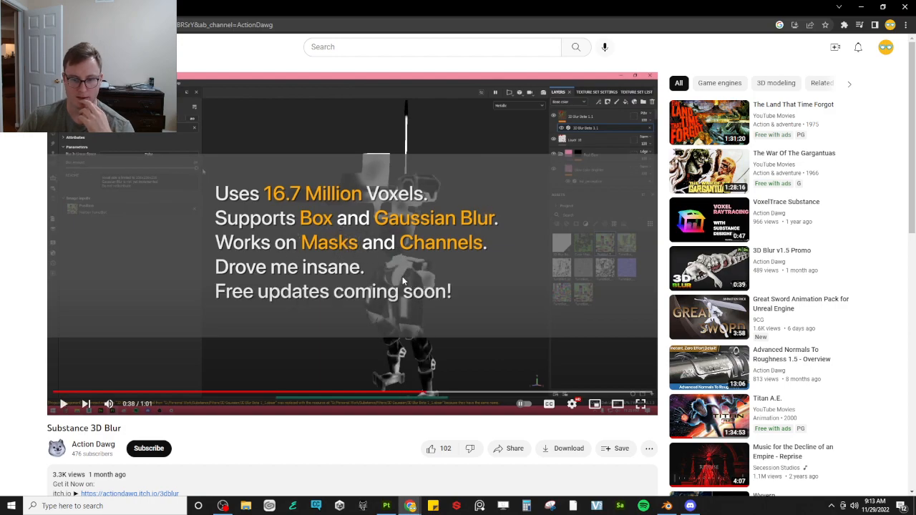
Open the itch.io page linked in the video's description and read the 3D Blur tool's features, licensing, files and comments
{"action": "scroll", "coordinate": [363, 292], "scroll_direction": "down", "scroll_amount": 4}
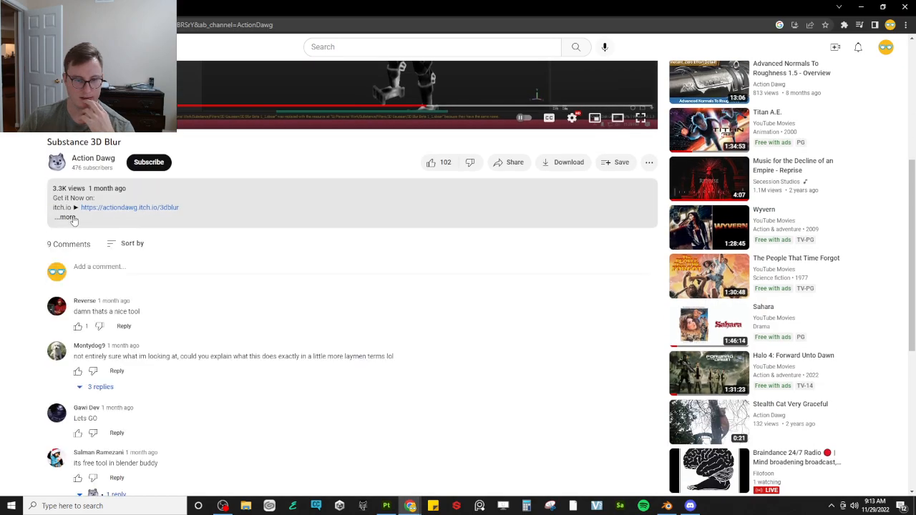
{"action": "left_click", "coordinate": [65, 217]}
{"action": "left_click", "coordinate": [138, 208]}
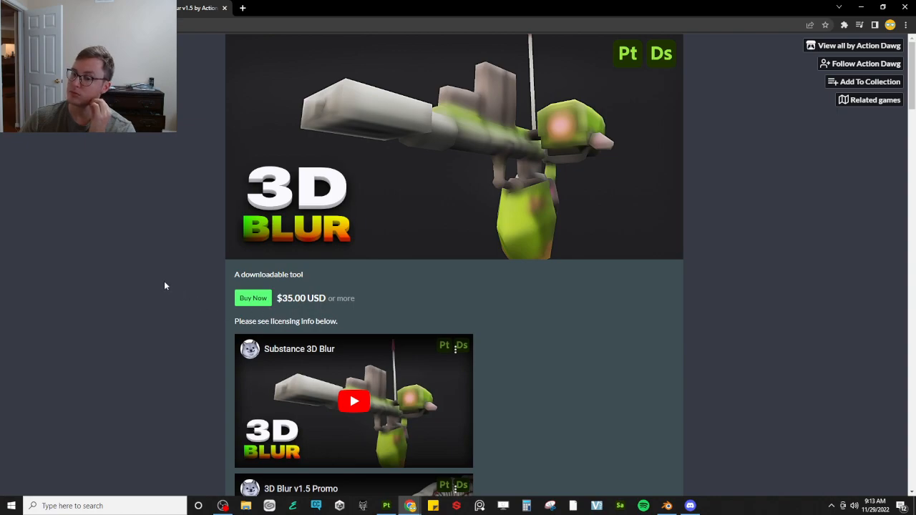
{"action": "scroll", "coordinate": [163, 286], "scroll_direction": "down", "scroll_amount": 4}
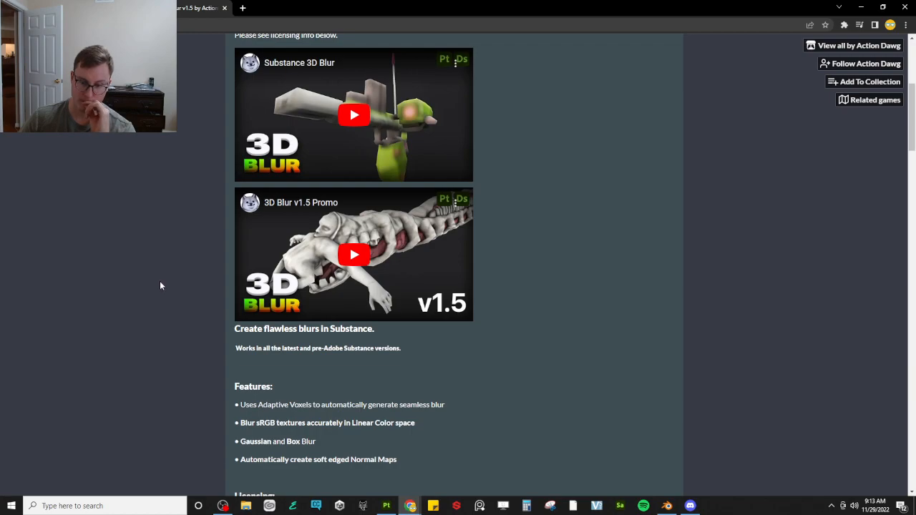
{"action": "scroll", "coordinate": [160, 286], "scroll_direction": "down", "scroll_amount": 4}
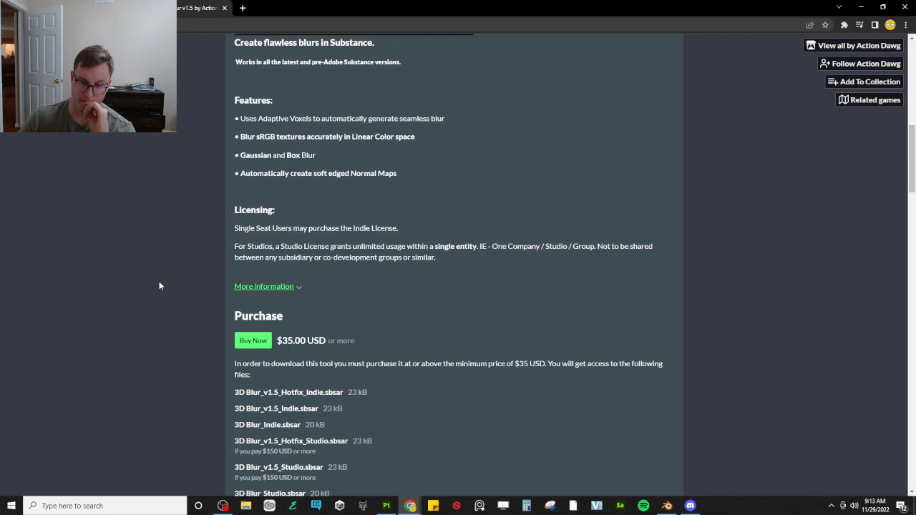
{"action": "scroll", "coordinate": [156, 289], "scroll_direction": "down", "scroll_amount": 3}
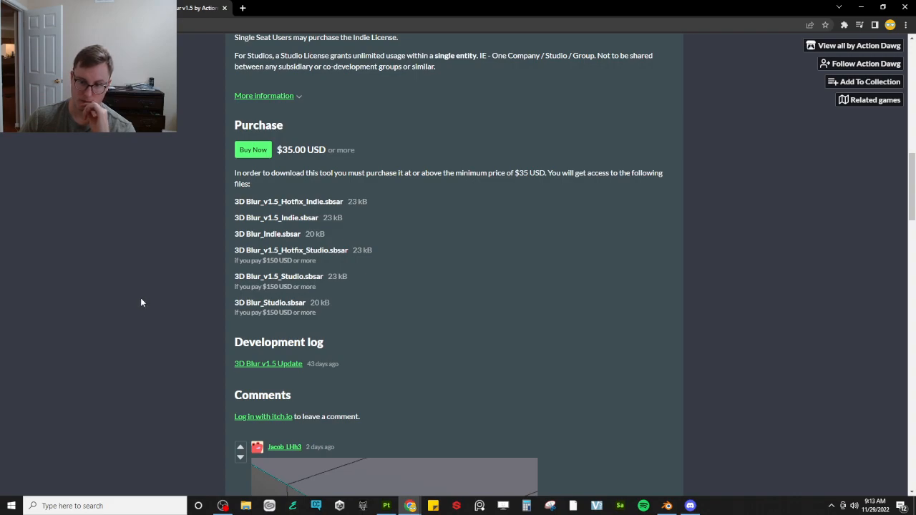
{"action": "scroll", "coordinate": [141, 302], "scroll_direction": "down", "scroll_amount": 4}
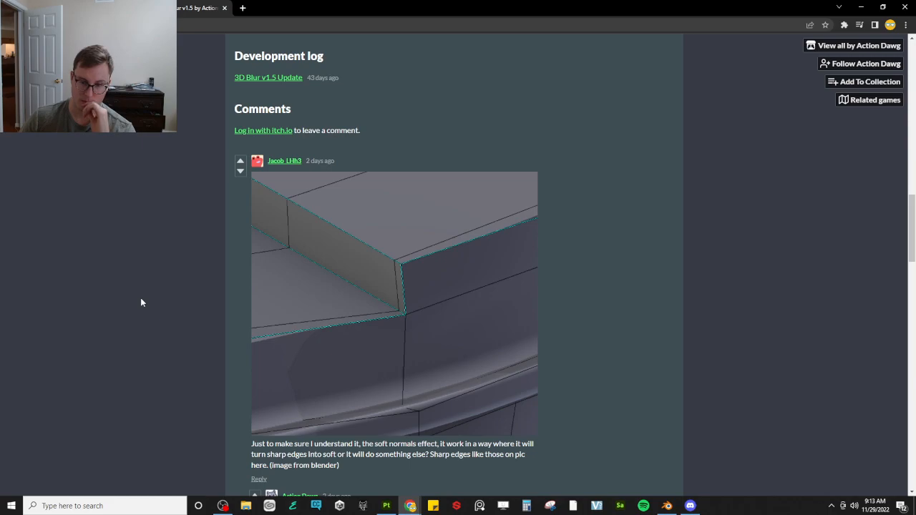
{"action": "scroll", "coordinate": [141, 302], "scroll_direction": "down", "scroll_amount": 4}
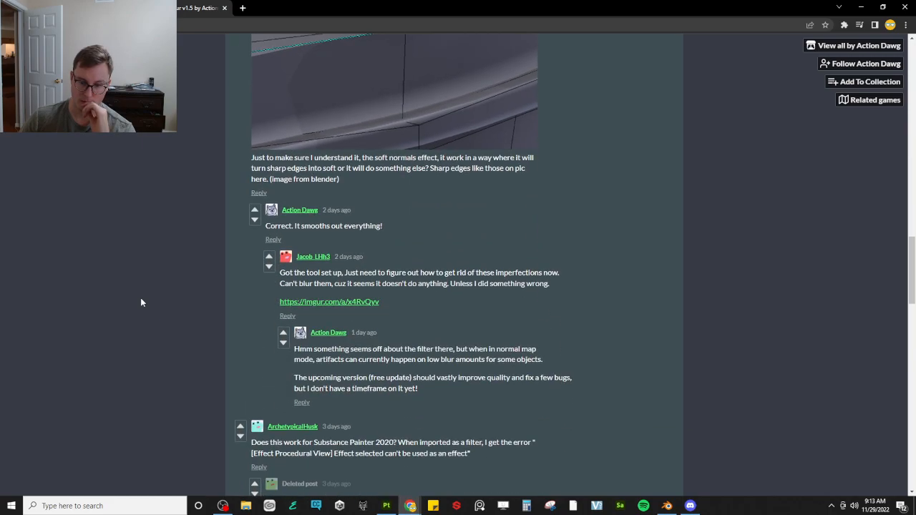
Switch back to Substance Painter, widen the 3D view and check the bevel on the sleeve bands
{"action": "key", "text": "alt+Tab"}
{"action": "mouse_move", "coordinate": [272, 236]}
{"action": "left_mouse_down", "text": "alt"}
{"action": "mouse_move", "coordinate": [237, 338]}
{"action": "mouse_move", "coordinate": [251, 268]}
{"action": "left_mouse_up", "text": "alt"}
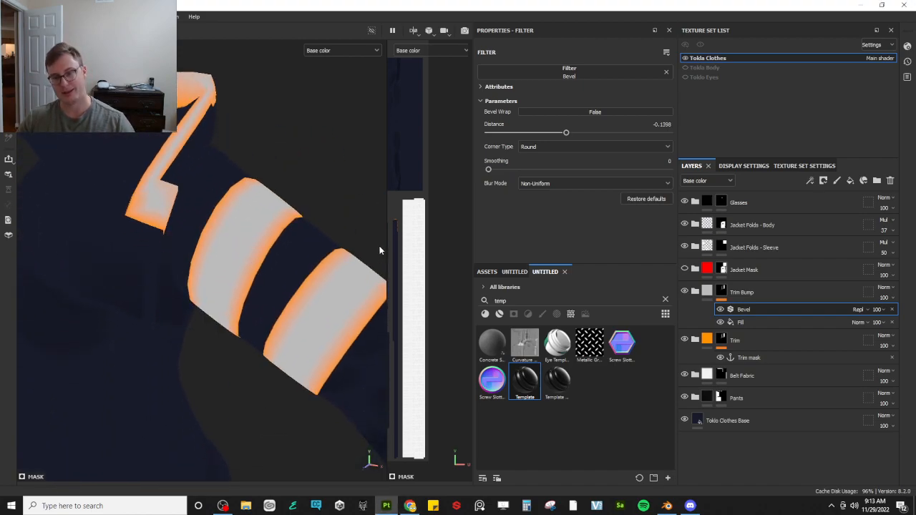
{"action": "left_click_drag", "start_coordinate": [388, 259], "coordinate": [241, 321]}
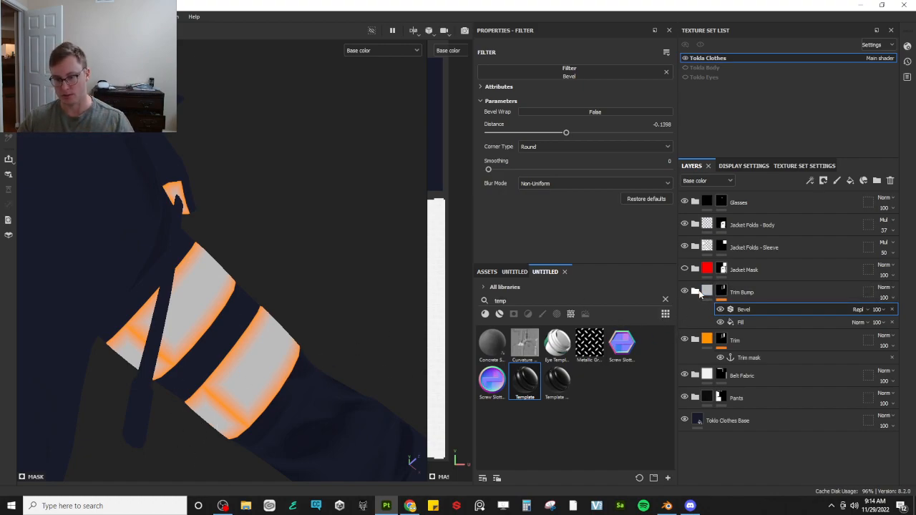
{"action": "left_click_drag", "start_coordinate": [260, 308], "coordinate": [334, 247], "text": "alt"}
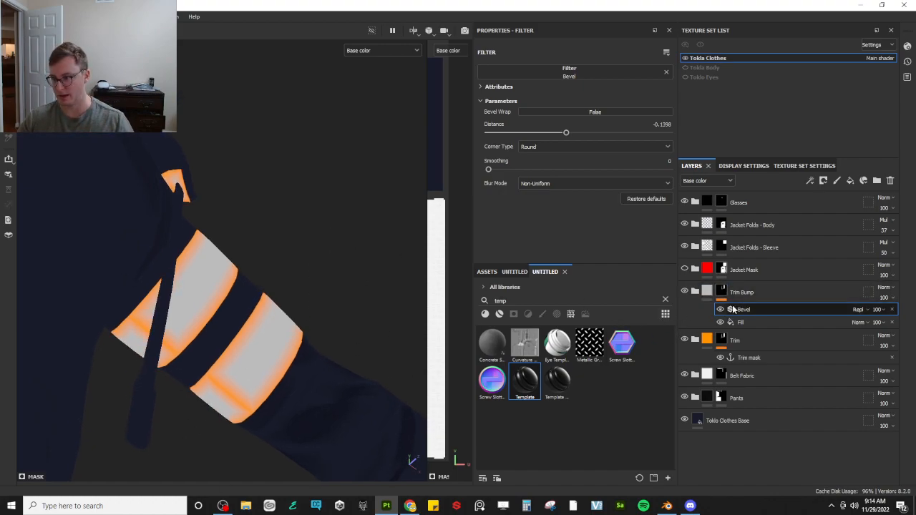
Duplicate the Trim mask fill in the Trim Bump mask and place the copy above the Bevel filter
{"action": "left_click", "coordinate": [750, 323]}
{"action": "key", "text": "ctrl+d"}
{"action": "key", "text": "ctrl+d"}
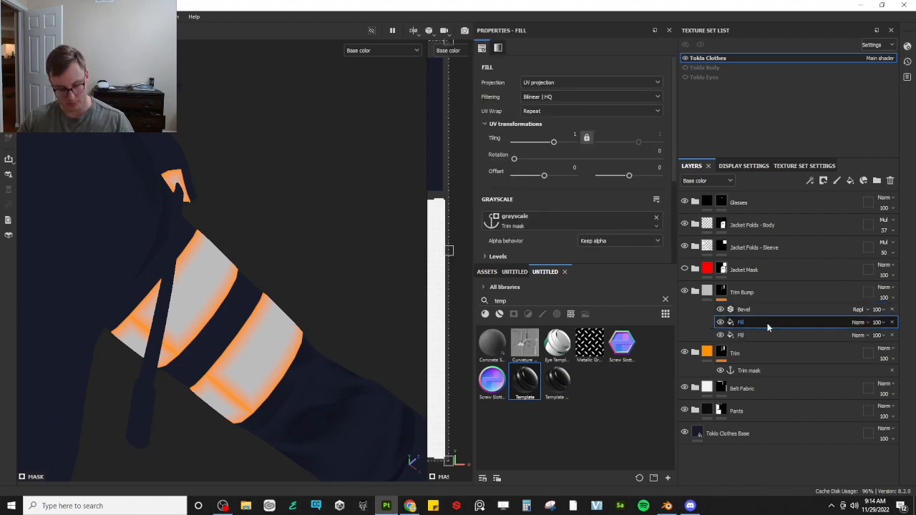
{"action": "mouse_move", "coordinate": [764, 334]}
{"action": "left_mouse_down"}
{"action": "mouse_move", "coordinate": [773, 335]}
{"action": "mouse_move", "coordinate": [780, 300]}
{"action": "mouse_move", "coordinate": [749, 302]}
{"action": "mouse_move", "coordinate": [752, 309]}
{"action": "left_mouse_up"}
Try the Subtract blend mode on the fill above the Bevel filter, settling on Inverse Subtract
{"action": "left_click", "coordinate": [859, 310]}
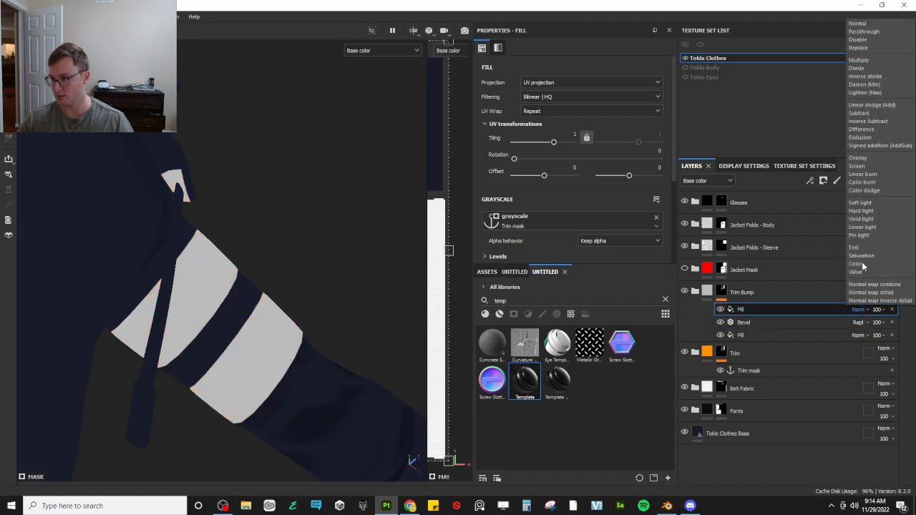
{"action": "left_click", "coordinate": [872, 113]}
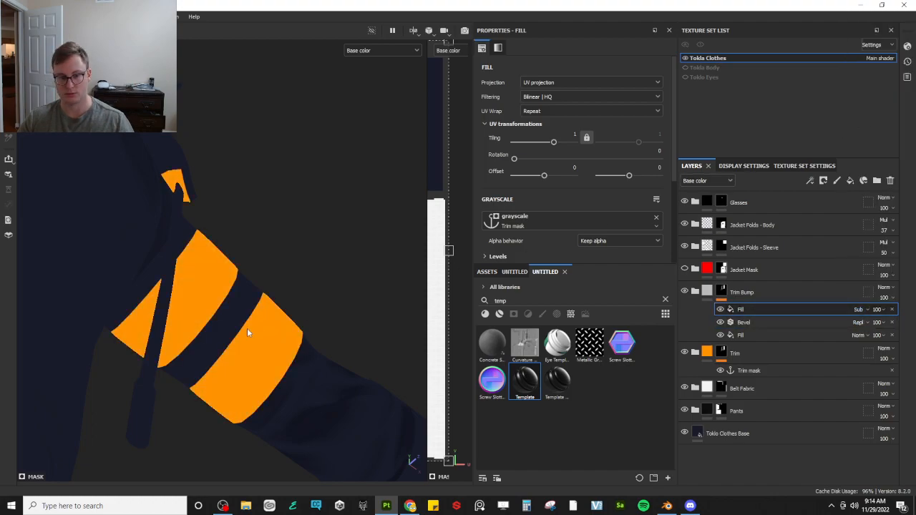
{"action": "left_click", "coordinate": [859, 309]}
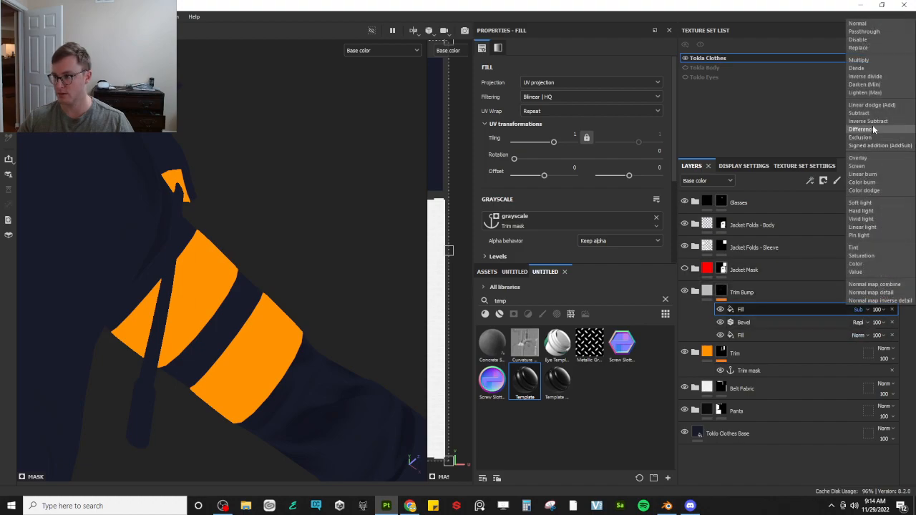
{"action": "left_click", "coordinate": [873, 122]}
{"action": "left_click_drag", "start_coordinate": [248, 285], "coordinate": [294, 317], "text": "alt"}
Expand the Trim Bump folder and restrict its Fill layer 1 to the height channel only
{"action": "left_click", "coordinate": [696, 292]}
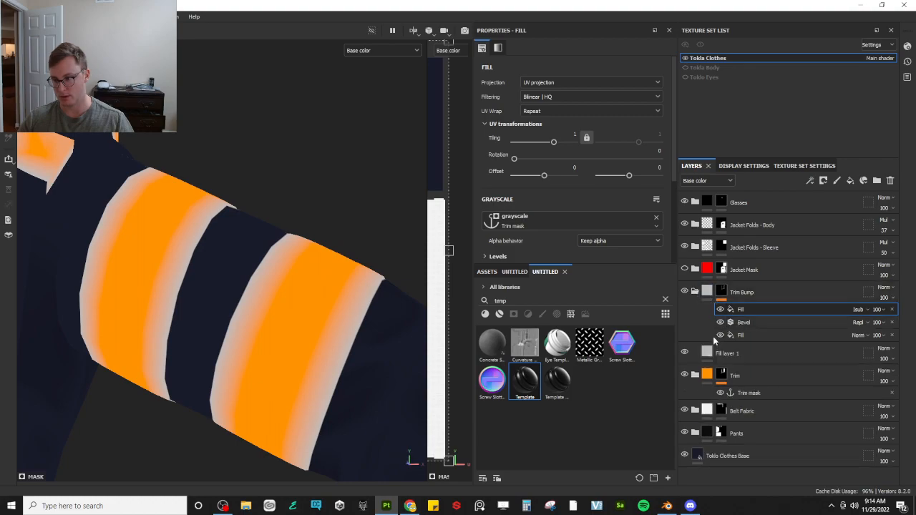
{"action": "left_click", "coordinate": [706, 355]}
{"action": "scroll", "coordinate": [553, 164], "scroll_direction": "down", "scroll_amount": 4}
{"action": "scroll", "coordinate": [553, 163], "scroll_direction": "up", "scroll_amount": 3}
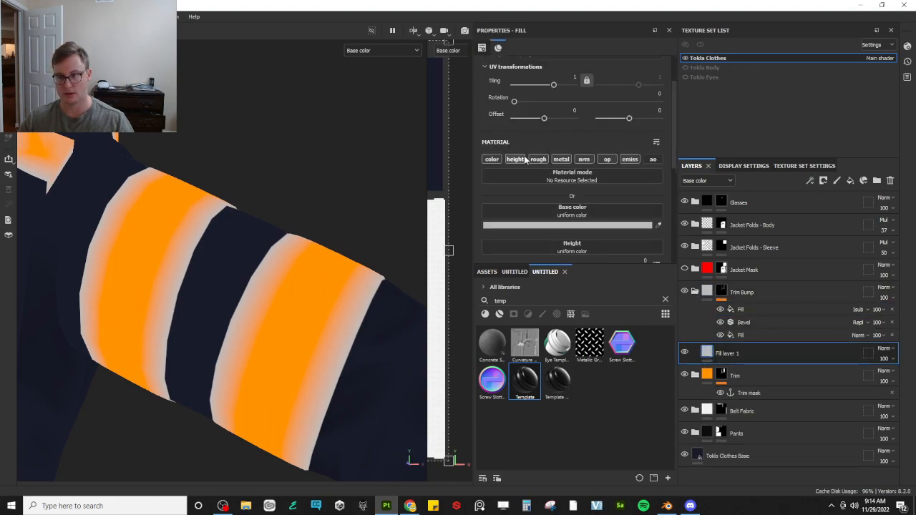
{"action": "left_click", "coordinate": [523, 158], "text": "alt"}
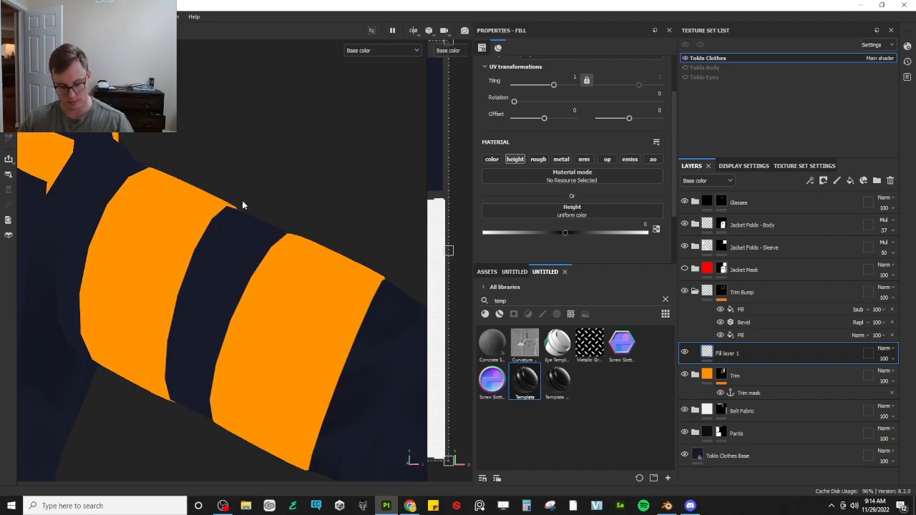
Show the full material and set Fill layer 1's height to -0.1009 in the Trim Bump folder
{"action": "key", "text": "m"}
{"action": "mouse_move", "coordinate": [564, 234]}
{"action": "left_mouse_down"}
{"action": "mouse_move", "coordinate": [545, 231]}
{"action": "mouse_move", "coordinate": [573, 229]}
{"action": "mouse_move", "coordinate": [530, 235]}
{"action": "mouse_move", "coordinate": [562, 237]}
{"action": "left_mouse_up"}
{"action": "left_click_drag", "start_coordinate": [277, 272], "coordinate": [308, 301], "text": "alt"}
Set the Trim Bump mask's Bevel filter to smoothing 1.23 and distance -0.0449, checking it on the sleeve bands
{"action": "left_click", "coordinate": [748, 321]}
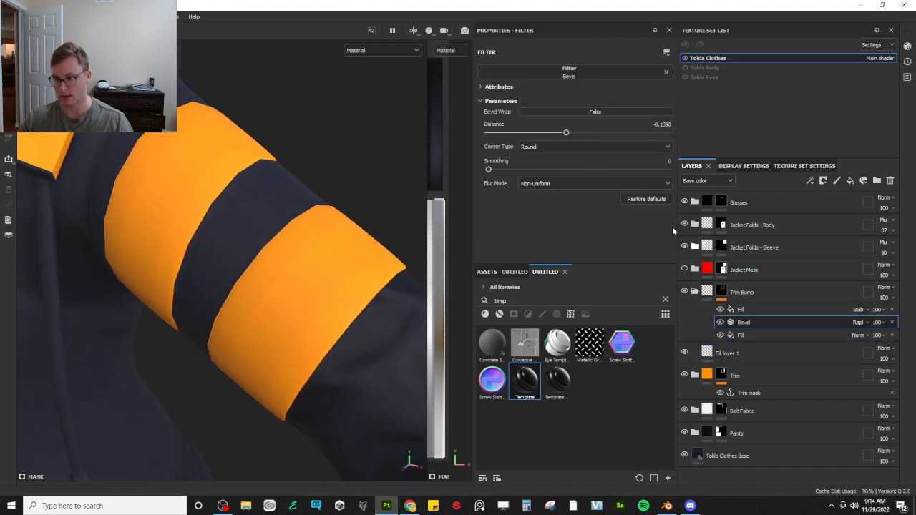
{"action": "left_click_drag", "start_coordinate": [308, 212], "coordinate": [337, 174], "text": "alt"}
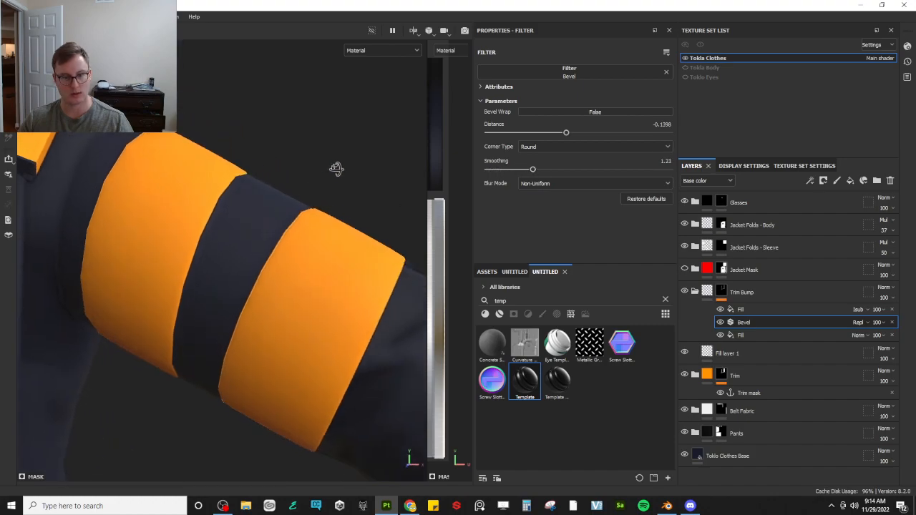
{"action": "left_click_drag", "start_coordinate": [500, 133], "coordinate": [525, 135]}
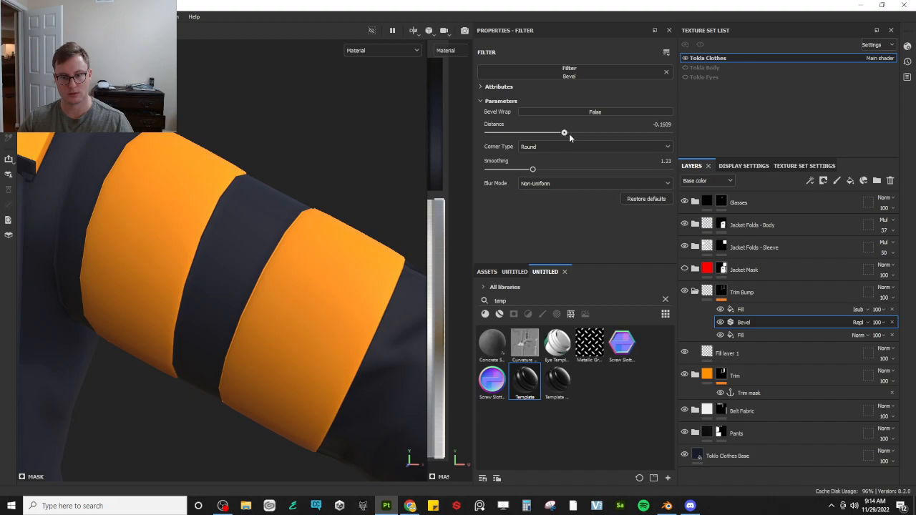
{"action": "left_click_drag", "start_coordinate": [580, 136], "coordinate": [582, 136]}
{"action": "left_click_drag", "start_coordinate": [314, 417], "coordinate": [407, 242], "text": "alt"}
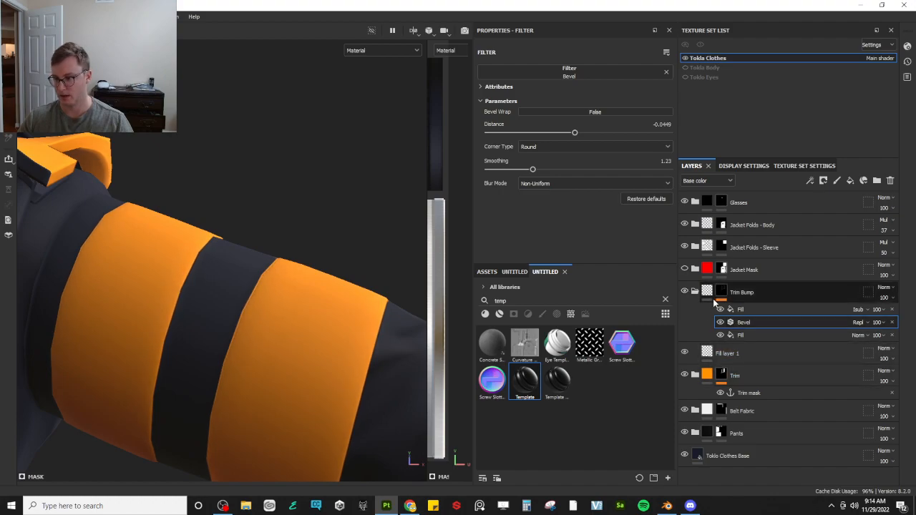
Enable the color channel on Fill layer 1 and set the Trim Bump folder's blend mode to Multiply
{"action": "left_click", "coordinate": [708, 353]}
{"action": "left_click", "coordinate": [492, 159]}
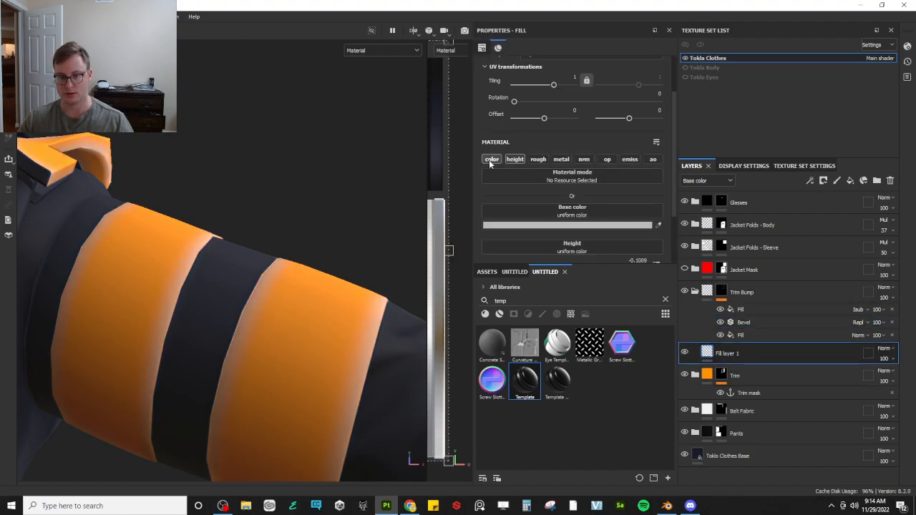
{"action": "left_click", "coordinate": [884, 287]}
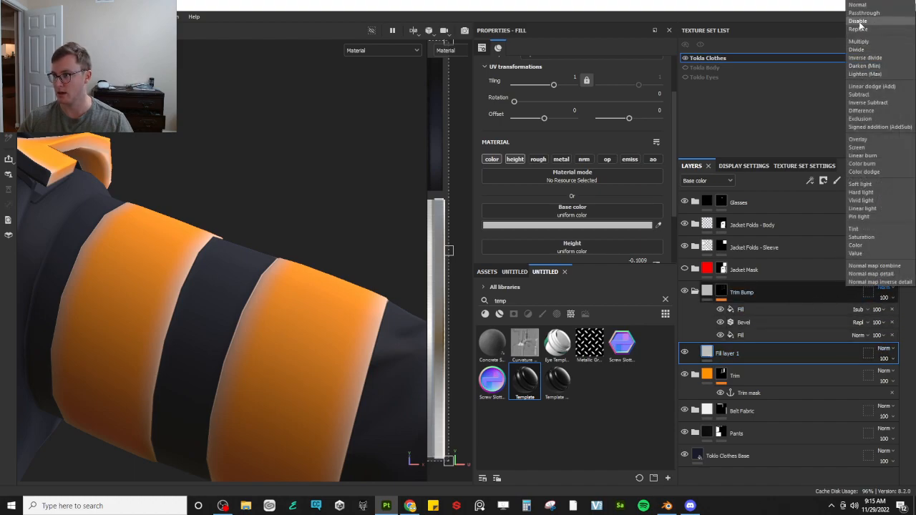
{"action": "left_click", "coordinate": [861, 41]}
{"action": "left_click_drag", "start_coordinate": [333, 225], "coordinate": [300, 315], "text": "alt"}
{"action": "scroll", "coordinate": [573, 215], "scroll_direction": "down", "scroll_amount": 2}
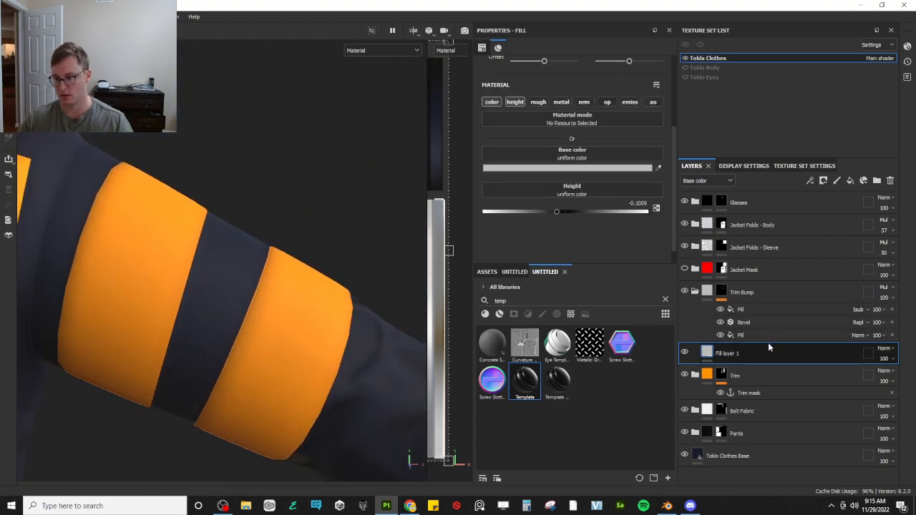
Darken Fill layer 1's base color to grey 696969 and check the trim shading in the base color view
{"action": "left_click", "coordinate": [708, 293]}
{"action": "left_click", "coordinate": [696, 293]}
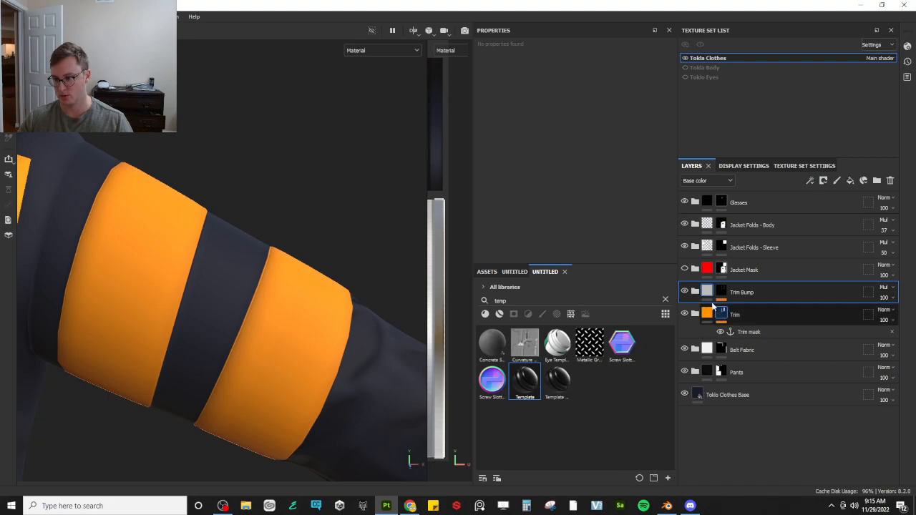
{"action": "left_click", "coordinate": [696, 292]}
{"action": "left_click", "coordinate": [711, 320]}
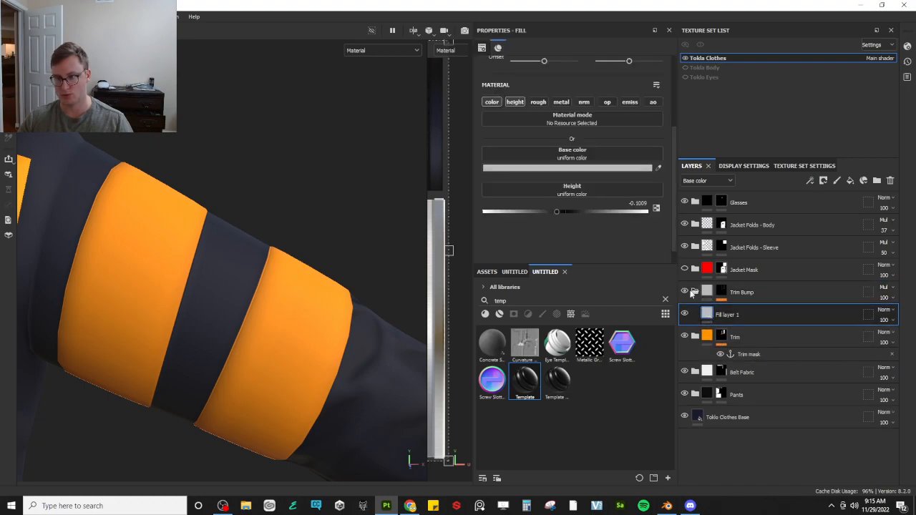
{"action": "left_click", "coordinate": [551, 169]}
{"action": "left_click_drag", "start_coordinate": [597, 226], "coordinate": [476, 269]}
{"action": "key", "text": "c"}
{"action": "scroll", "coordinate": [290, 274], "scroll_direction": "down", "scroll_amount": 10}
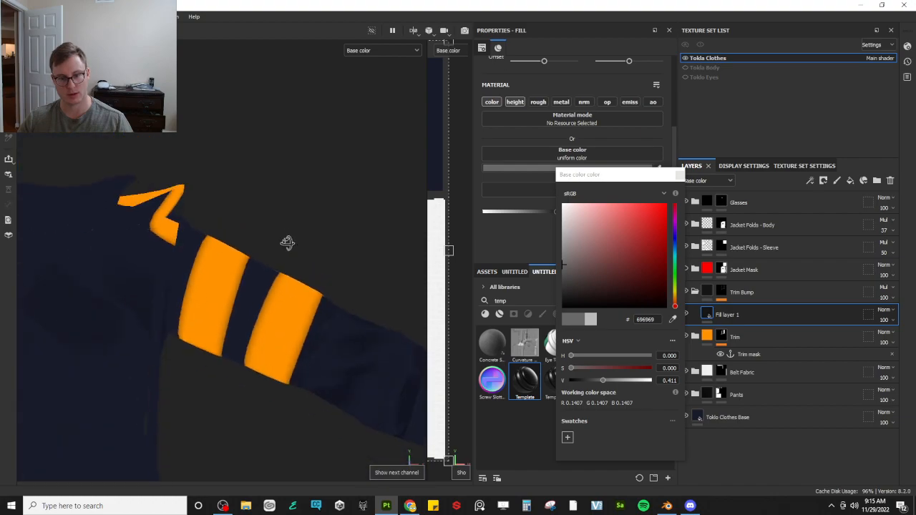
{"action": "scroll", "coordinate": [240, 320], "scroll_direction": "up", "scroll_amount": 5}
{"action": "left_click_drag", "start_coordinate": [244, 329], "coordinate": [196, 234], "text": "alt"}
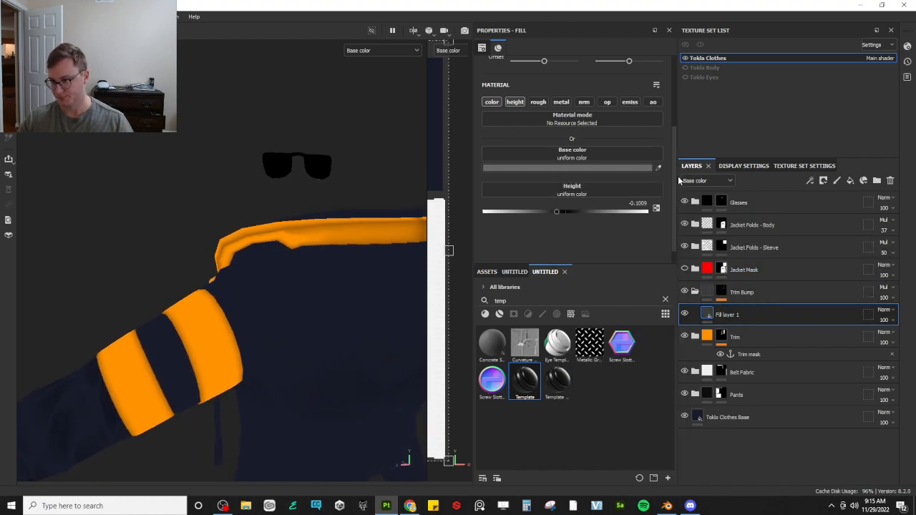
Add a Paint effect to the Trim Bump folder's mask
{"action": "left_click", "coordinate": [722, 292]}
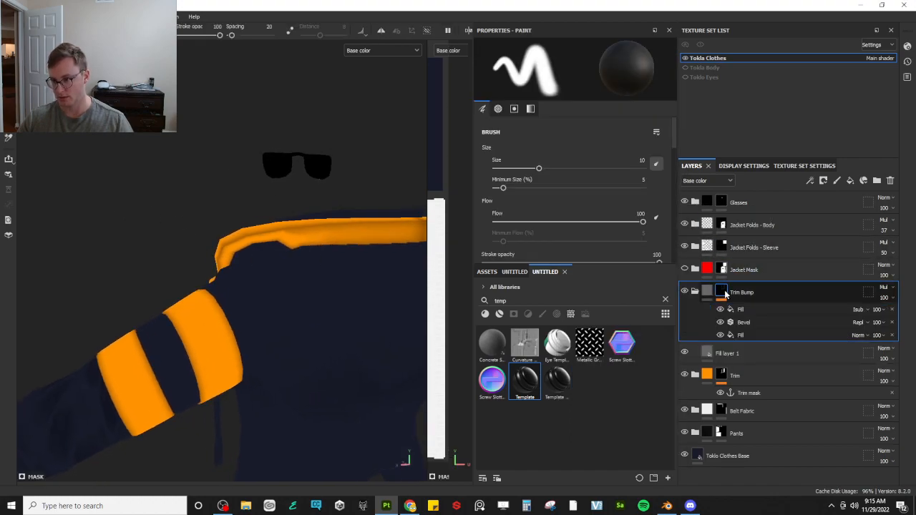
{"action": "right_click", "coordinate": [725, 294]}
{"action": "left_click", "coordinate": [752, 318]}
Paint black over the dark seam shading on both orange sleeve bands, using brush sizes 5.58 and 3.85
{"action": "mouse_move", "coordinate": [215, 301]}
{"action": "left_mouse_down", "text": "alt"}
{"action": "mouse_move", "coordinate": [198, 287]}
{"action": "mouse_move", "coordinate": [221, 215]}
{"action": "mouse_move", "coordinate": [193, 237]}
{"action": "mouse_move", "coordinate": [209, 208]}
{"action": "mouse_move", "coordinate": [168, 245]}
{"action": "left_mouse_up", "text": "alt"}
{"action": "right_click_drag", "start_coordinate": [214, 274], "coordinate": [185, 274], "text": "ctrl"}
{"action": "mouse_move", "coordinate": [214, 269]}
{"action": "left_mouse_down"}
{"action": "mouse_move", "coordinate": [221, 259]}
{"action": "mouse_move", "coordinate": [203, 260]}
{"action": "left_mouse_up"}
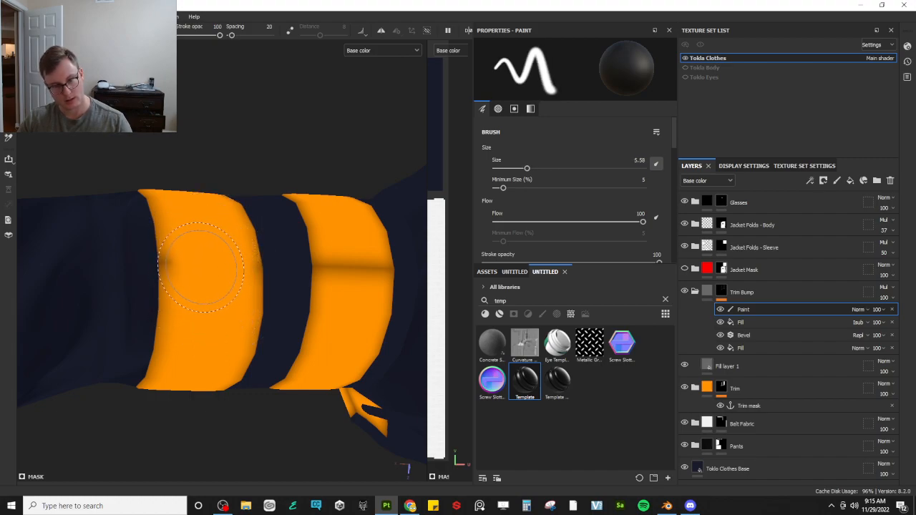
{"action": "left_click_drag", "start_coordinate": [326, 263], "coordinate": [352, 261]}
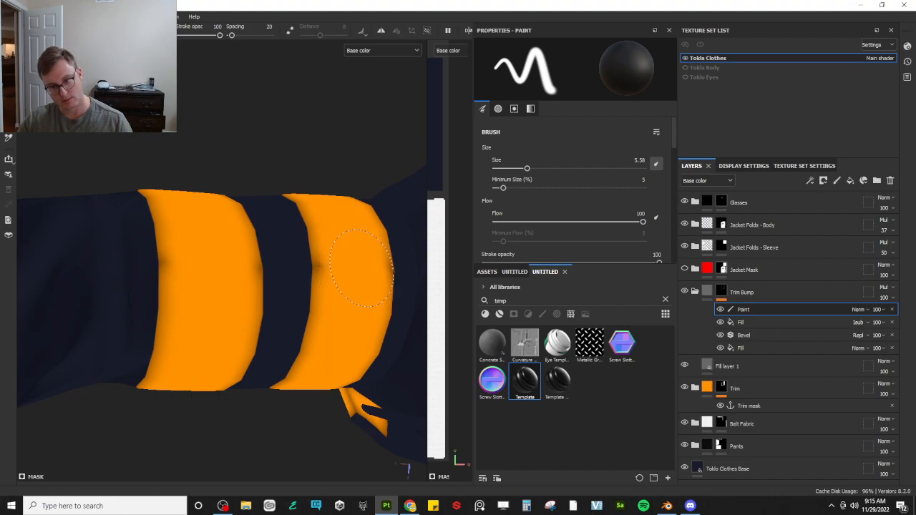
{"action": "mouse_move", "coordinate": [357, 226]}
{"action": "left_mouse_down", "text": "alt"}
{"action": "mouse_move", "coordinate": [331, 310]}
{"action": "mouse_move", "coordinate": [265, 229]}
{"action": "mouse_move", "coordinate": [246, 286]}
{"action": "left_mouse_up", "text": "alt"}
{"action": "mouse_move", "coordinate": [246, 287]}
{"action": "right_mouse_down", "text": "alt"}
{"action": "mouse_move", "coordinate": [268, 280]}
{"action": "mouse_move", "coordinate": [262, 260]}
{"action": "right_mouse_up", "text": "alt"}
{"action": "left_click_drag", "start_coordinate": [252, 259], "coordinate": [250, 277]}
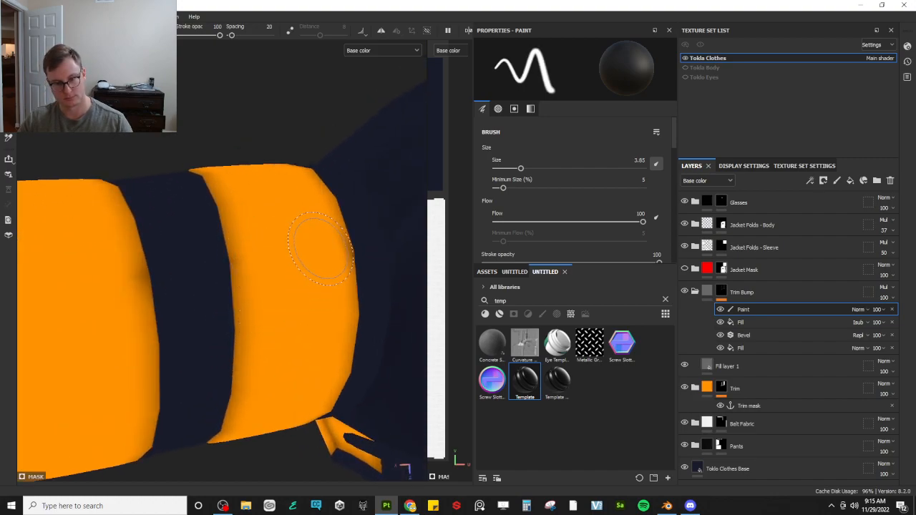
{"action": "left_click_drag", "start_coordinate": [328, 246], "coordinate": [141, 287], "text": "alt"}
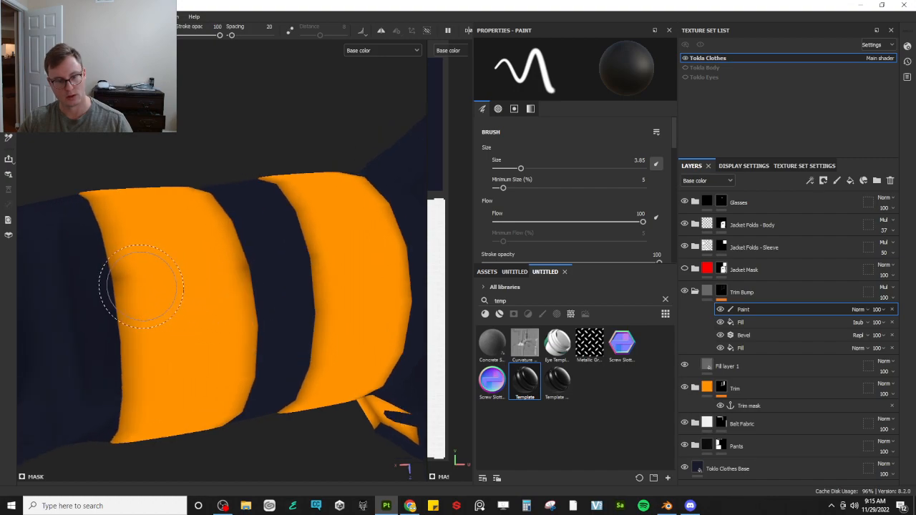
Lower the brush's stroke opacity to 29 and soften the dark seam at the back center of the collar trim
{"action": "left_click_drag", "start_coordinate": [269, 261], "coordinate": [208, 200], "text": "alt"}
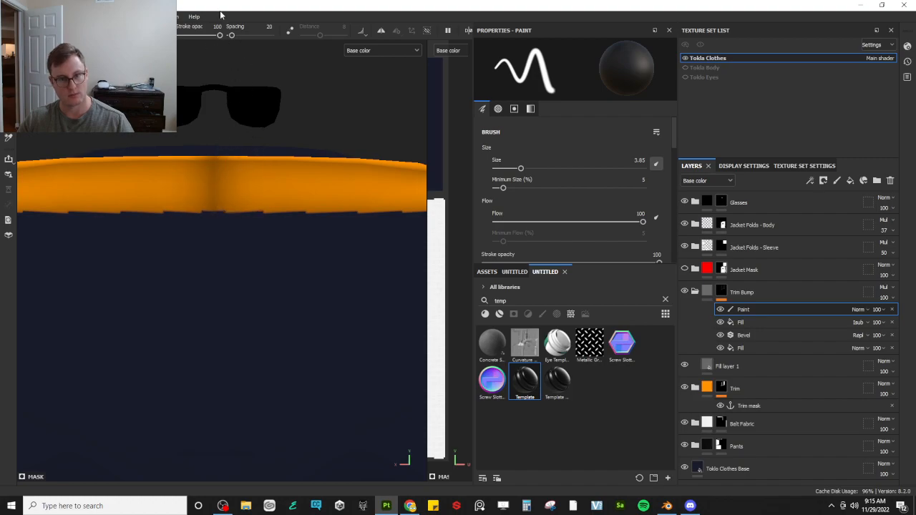
{"action": "left_click_drag", "start_coordinate": [206, 35], "coordinate": [192, 35]}
{"action": "key", "text": "["}
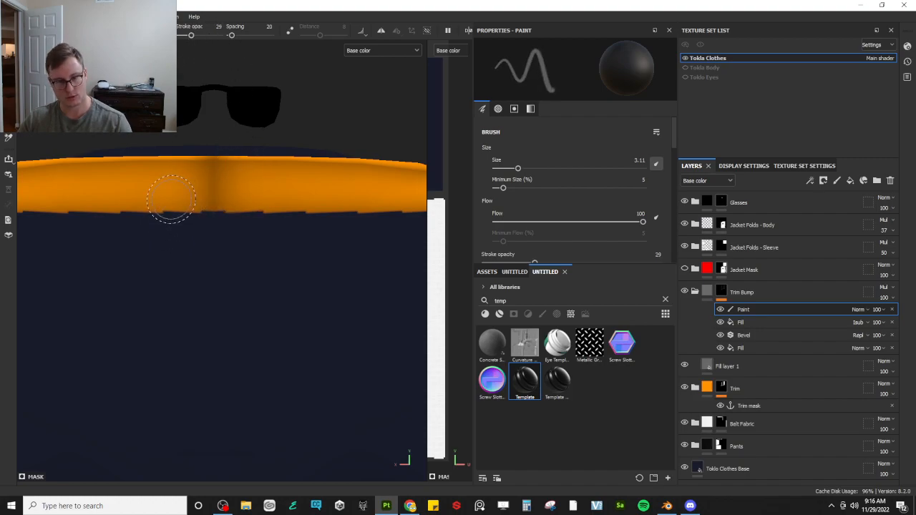
{"action": "mouse_move", "coordinate": [169, 190]}
{"action": "left_mouse_down"}
{"action": "mouse_move", "coordinate": [191, 180]}
{"action": "mouse_move", "coordinate": [247, 180]}
{"action": "left_mouse_up"}
{"action": "key", "text": "ctrl+z"}
{"action": "key", "text": "ctrl+z"}
{"action": "key", "text": "ctrl+z"}
{"action": "mouse_move", "coordinate": [167, 188]}
{"action": "left_mouse_down"}
{"action": "mouse_move", "coordinate": [243, 183]}
{"action": "mouse_move", "coordinate": [267, 229]}
{"action": "mouse_move", "coordinate": [269, 294]}
{"action": "left_mouse_up"}
Paint out the dark seam along the upper side of the back collar trim with the brush enlarged to 3.83
{"action": "left_click_drag", "start_coordinate": [257, 216], "coordinate": [247, 265], "text": "alt"}
{"action": "key", "text": "["}
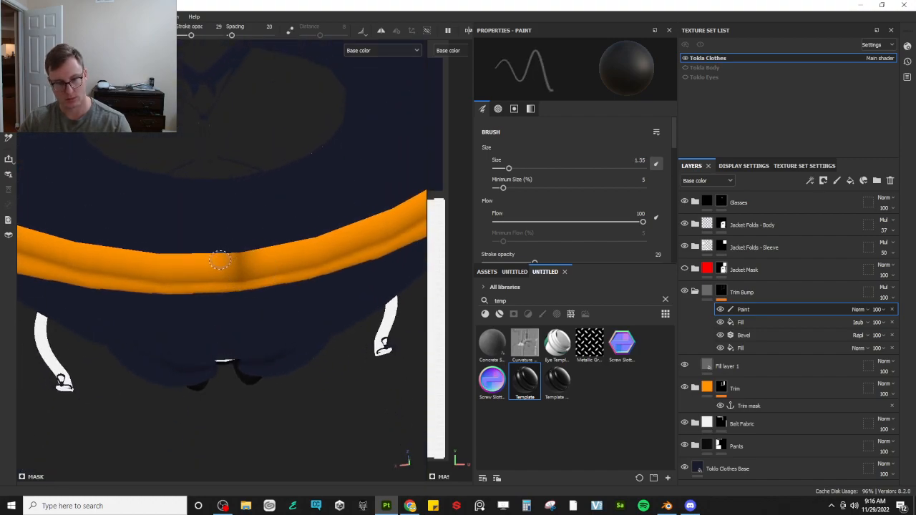
{"action": "key", "text": "]"}
{"action": "key", "text": "]"}
{"action": "key", "text": "]"}
{"action": "key", "text": "]"}
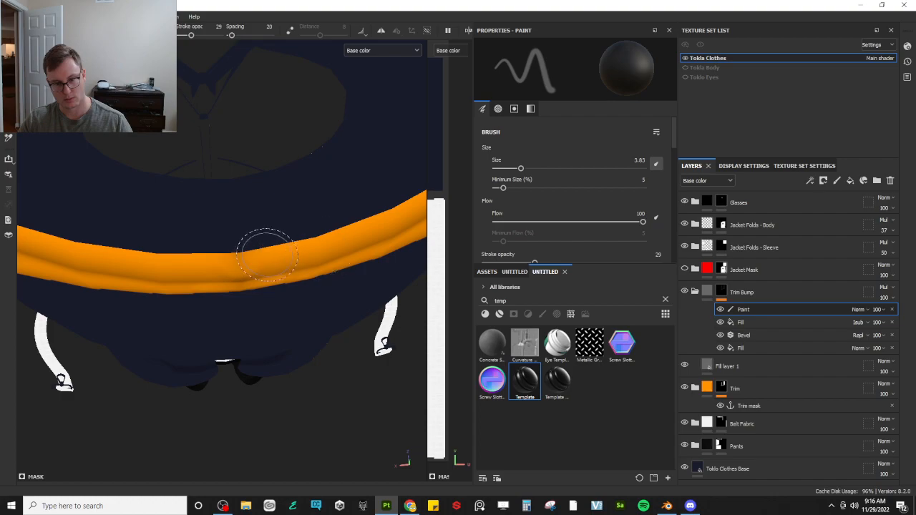
Reduce the brush to size 1.85 and stroke opacity 23, and smooth the uneven shading across the back collar trim
{"action": "key", "text": "["}
{"action": "key", "text": "["}
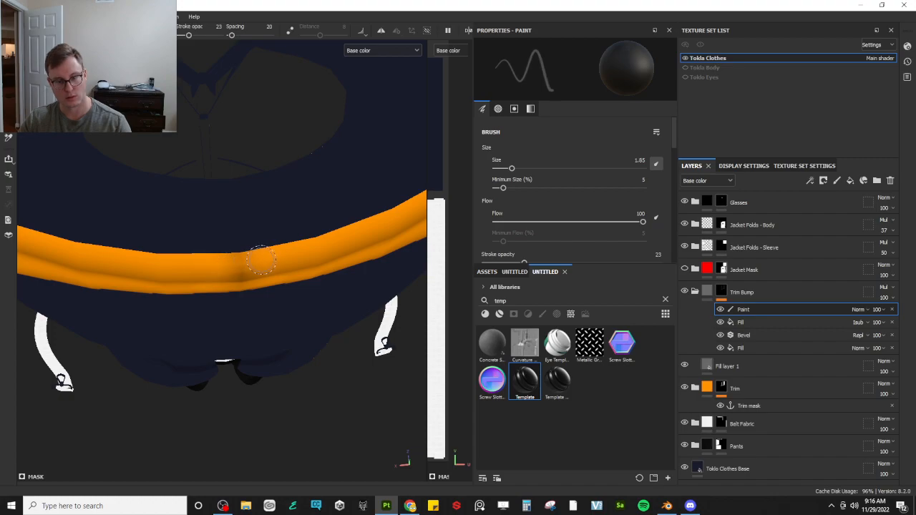
{"action": "left_click_drag", "start_coordinate": [196, 255], "coordinate": [216, 263], "text": "alt"}
{"action": "scroll", "coordinate": [210, 234], "scroll_direction": "down", "scroll_amount": 3}
{"action": "scroll", "coordinate": [215, 263], "scroll_direction": "up", "scroll_amount": 3}
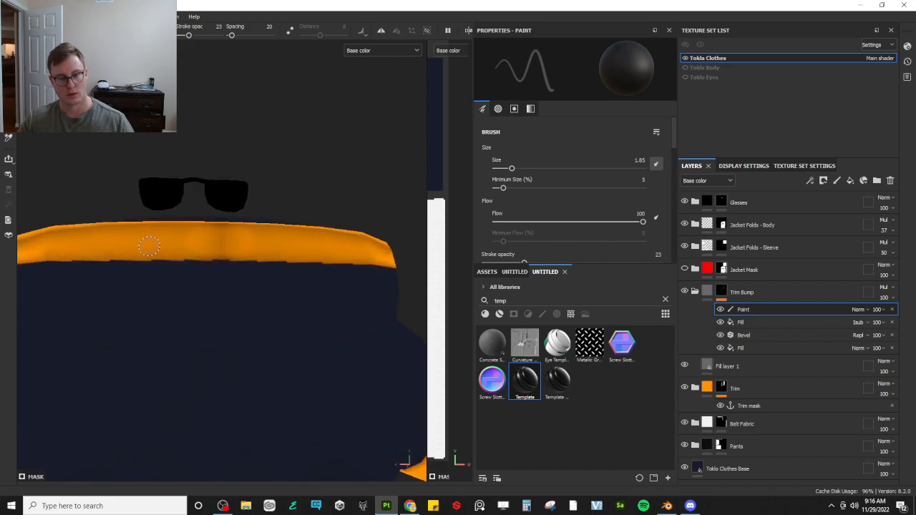
{"action": "left_click_drag", "start_coordinate": [154, 238], "coordinate": [264, 241]}
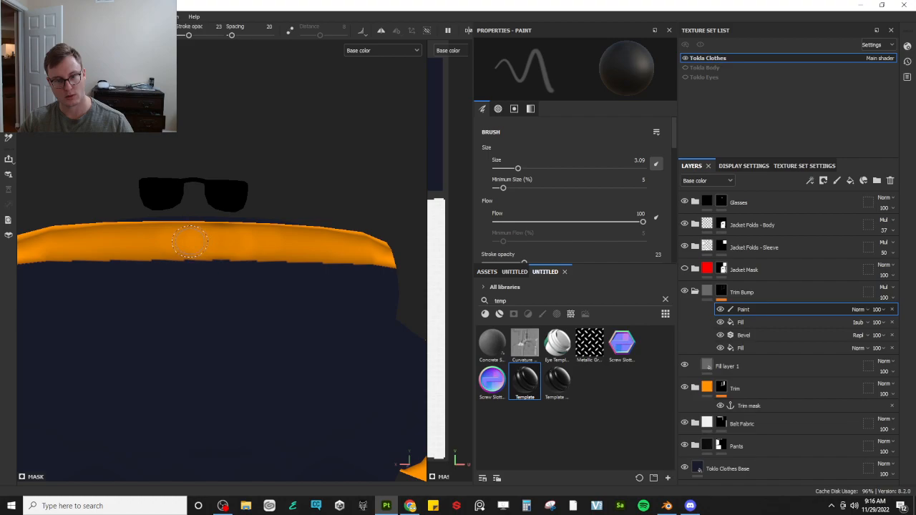
Switch the mask brush to white, enlarge it to 6.53 and try restoring shading on the back collar trim
{"action": "key", "text": "x"}
{"action": "key", "text": "bracketright"}
{"action": "key", "text": "bracketright"}
{"action": "key", "text": "bracketright"}
{"action": "key", "text": "bracketright"}
{"action": "key", "text": "bracketright"}
{"action": "left_click_drag", "start_coordinate": [165, 235], "coordinate": [157, 296]}
{"action": "key", "text": "ctrl+z"}
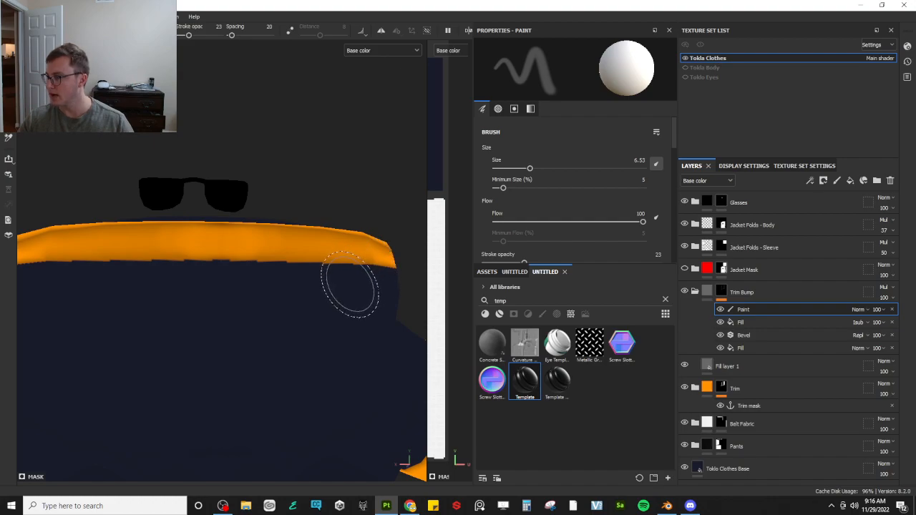
Set the Paint effect's blend mode to Multiply in the Trim Bump mask
{"action": "left_click_drag", "start_coordinate": [259, 300], "coordinate": [236, 292], "text": "alt"}
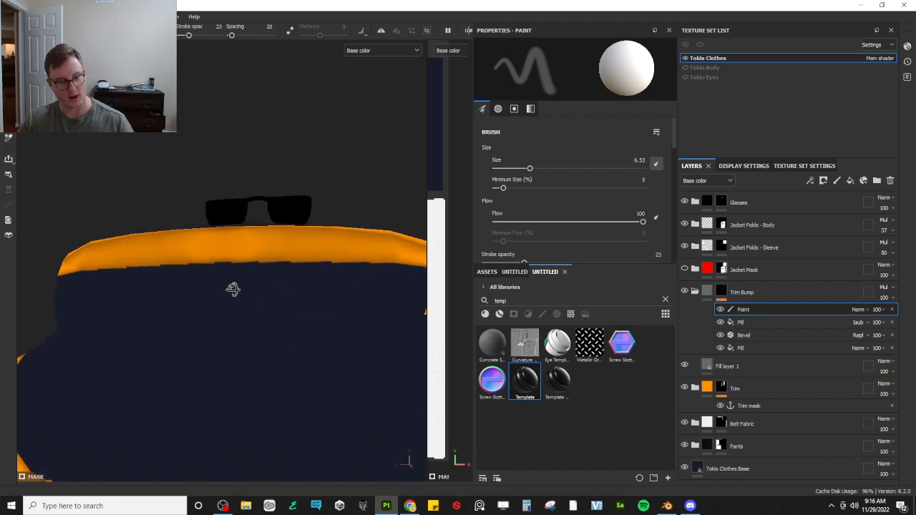
{"action": "left_click", "coordinate": [858, 309]}
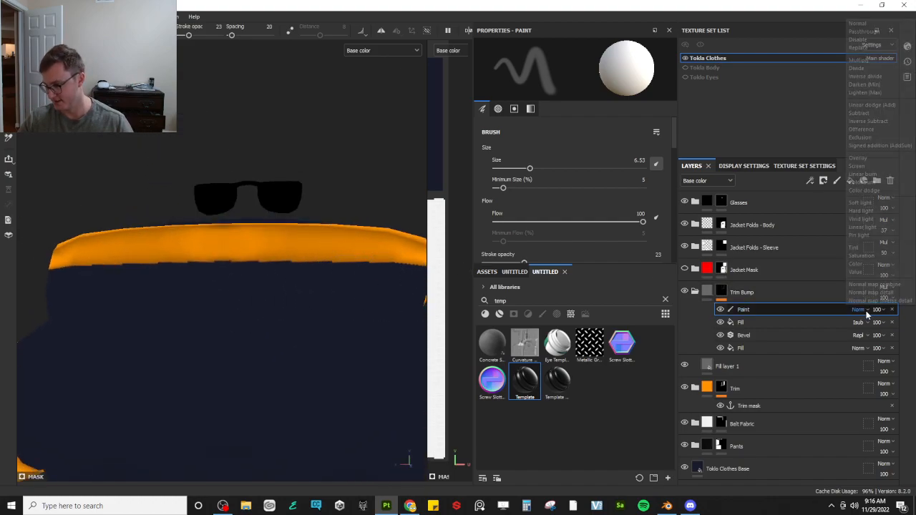
{"action": "left_click", "coordinate": [859, 60]}
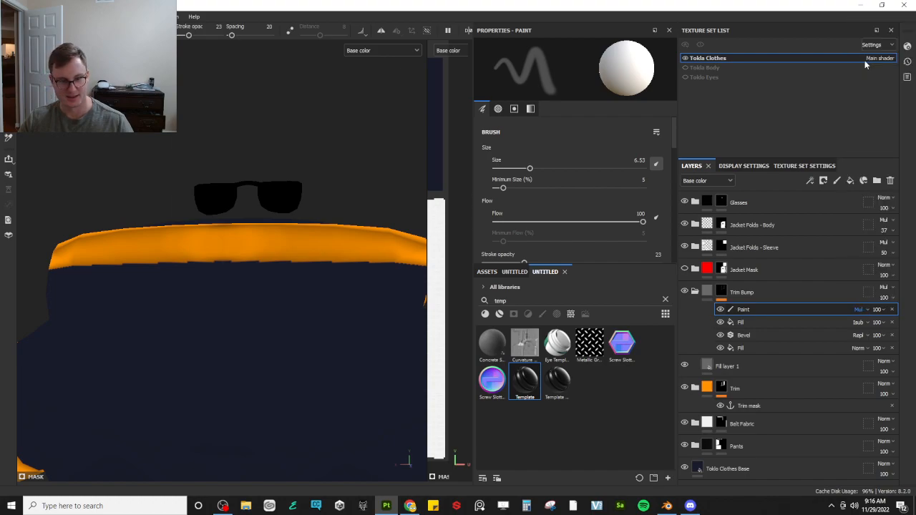
{"action": "left_click_drag", "start_coordinate": [197, 279], "coordinate": [171, 285], "text": "alt"}
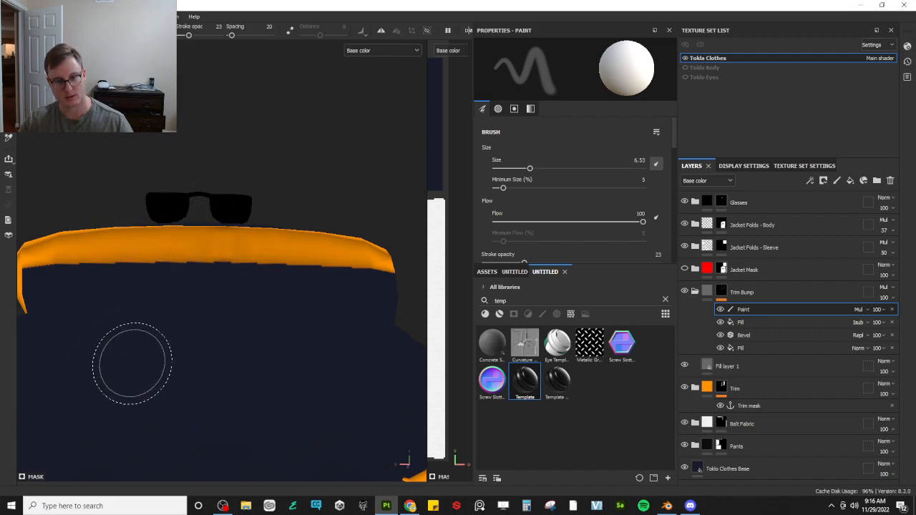
{"action": "mouse_move", "coordinate": [226, 306]}
{"action": "left_mouse_down", "text": "alt"}
{"action": "mouse_move", "coordinate": [205, 311]}
{"action": "mouse_move", "coordinate": [201, 344]}
{"action": "mouse_move", "coordinate": [208, 250]}
{"action": "mouse_move", "coordinate": [242, 180]}
{"action": "mouse_move", "coordinate": [229, 317]}
{"action": "mouse_move", "coordinate": [243, 321]}
{"action": "mouse_move", "coordinate": [229, 337]}
{"action": "mouse_move", "coordinate": [236, 323]}
{"action": "mouse_move", "coordinate": [201, 270]}
{"action": "mouse_move", "coordinate": [207, 262]}
{"action": "mouse_move", "coordinate": [158, 280]}
{"action": "mouse_move", "coordinate": [215, 222]}
{"action": "mouse_move", "coordinate": [239, 139]}
{"action": "mouse_move", "coordinate": [291, 102]}
{"action": "mouse_move", "coordinate": [307, 279]}
{"action": "left_mouse_up", "text": "alt"}
Paint out the remaining dark seam on the collar trim in the material view with brush size 3.83
{"action": "key", "text": "m"}
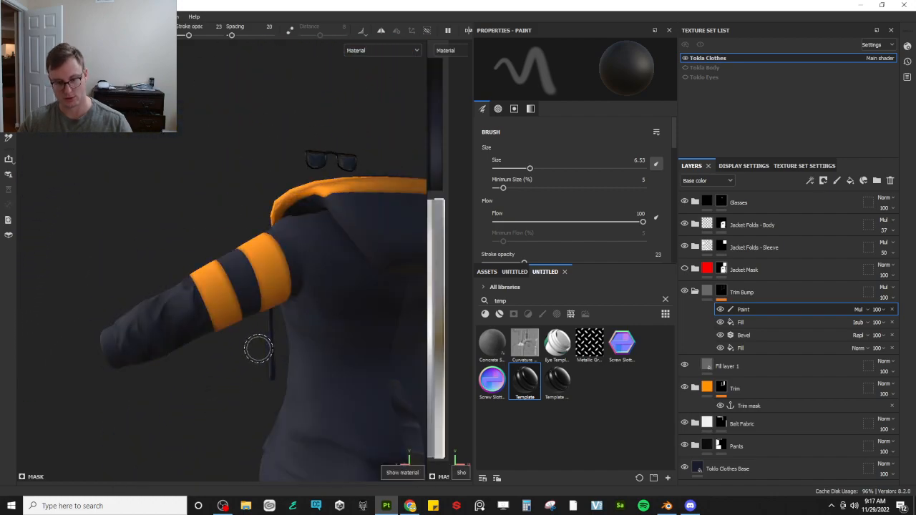
{"action": "mouse_move", "coordinate": [250, 291]}
{"action": "left_mouse_down", "text": "alt"}
{"action": "mouse_move", "coordinate": [237, 300]}
{"action": "mouse_move", "coordinate": [364, 242]}
{"action": "mouse_move", "coordinate": [196, 294]}
{"action": "mouse_move", "coordinate": [287, 234]}
{"action": "mouse_move", "coordinate": [262, 358]}
{"action": "mouse_move", "coordinate": [250, 266]}
{"action": "mouse_move", "coordinate": [311, 311]}
{"action": "left_mouse_up", "text": "alt"}
{"action": "scroll", "coordinate": [262, 358], "scroll_direction": "up", "scroll_amount": 4}
{"action": "middle_click_drag", "start_coordinate": [311, 310], "coordinate": [241, 194], "text": "alt"}
{"action": "scroll", "coordinate": [164, 202], "scroll_direction": "up", "scroll_amount": 4}
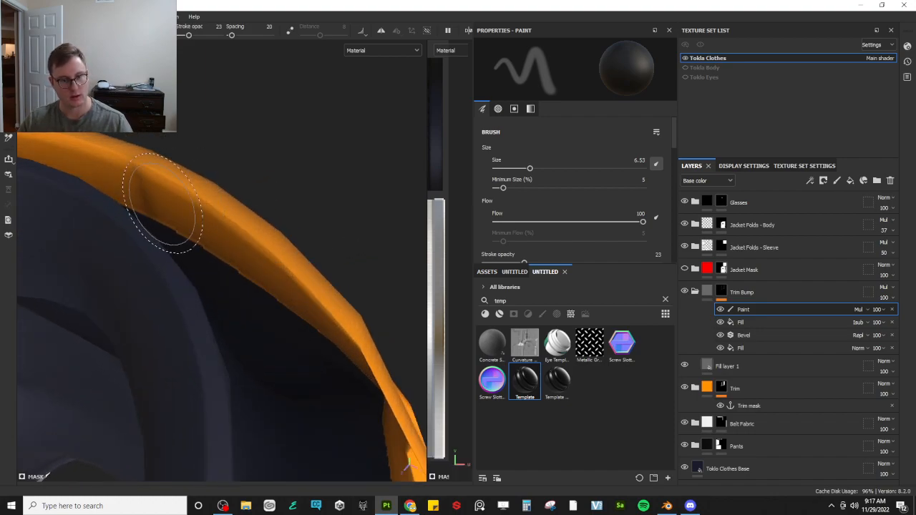
{"action": "left_click_drag", "start_coordinate": [164, 203], "coordinate": [174, 264], "text": "alt"}
{"action": "middle_click_drag", "start_coordinate": [174, 264], "coordinate": [226, 260], "text": "alt"}
{"action": "scroll", "coordinate": [235, 259], "scroll_direction": "up", "scroll_amount": 3}
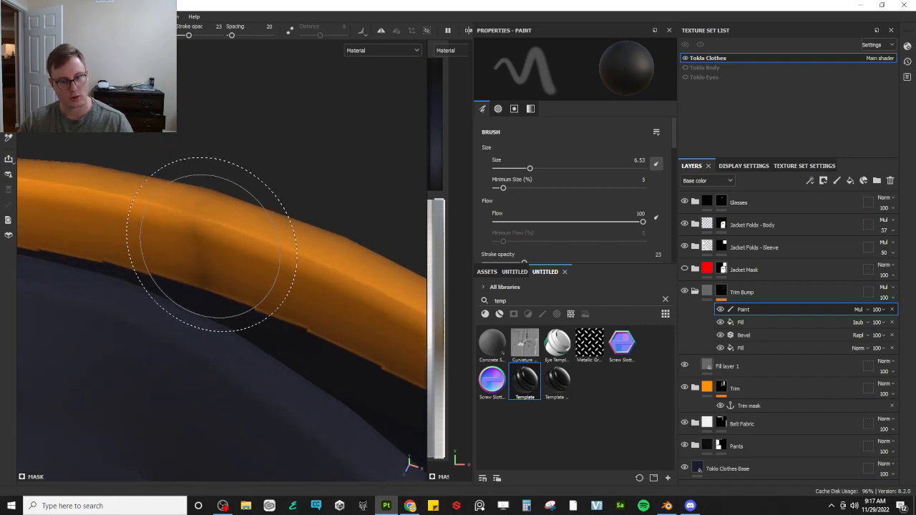
{"action": "right_click_drag", "start_coordinate": [212, 244], "coordinate": [196, 258], "text": "ctrl"}
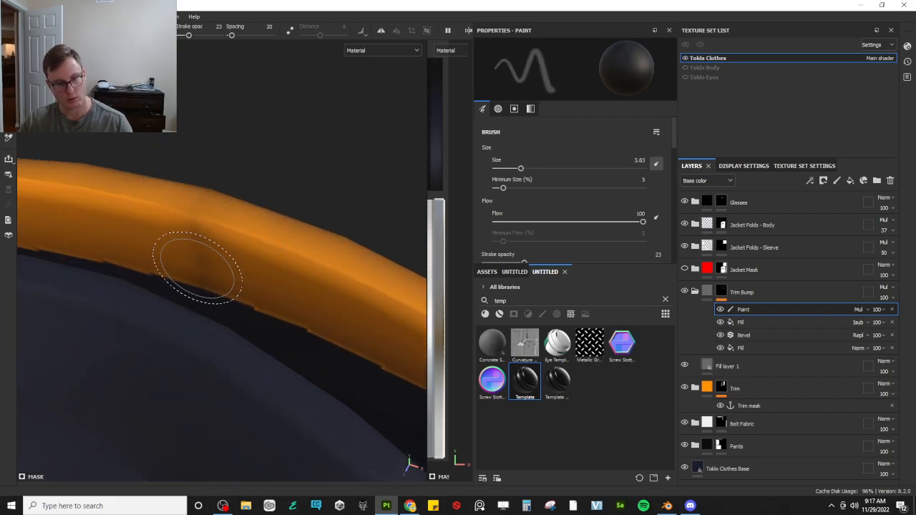
{"action": "key", "text": "x"}
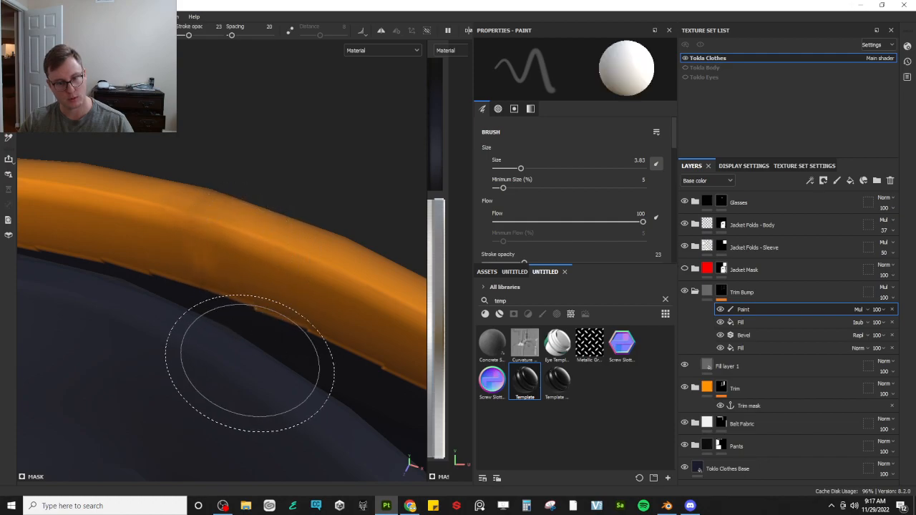
Save the project and select the Trim Bump folder
{"action": "left_click_drag", "start_coordinate": [295, 334], "coordinate": [322, 239], "text": "alt"}
{"action": "scroll", "coordinate": [290, 340], "scroll_direction": "down", "scroll_amount": 3}
{"action": "scroll", "coordinate": [243, 255], "scroll_direction": "up", "scroll_amount": 2}
{"action": "key", "text": "ctrl+s"}
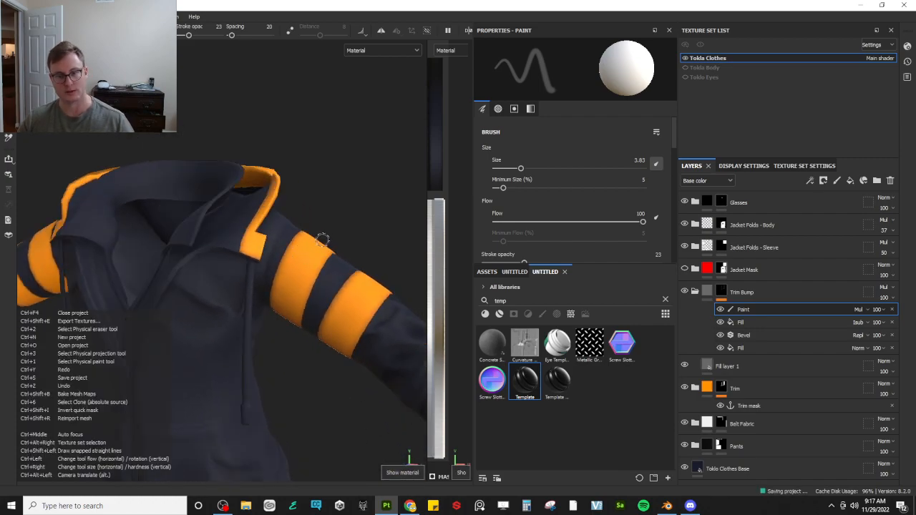
{"action": "left_click", "coordinate": [695, 292]}
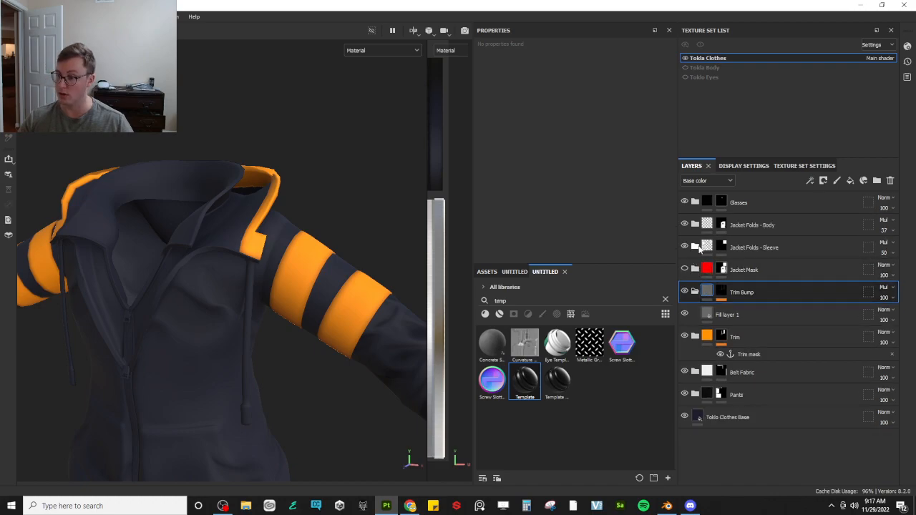
Expand the Jacket Folds - Sleeve folder and rename the copied JFS 02 layer as JFS 03
{"action": "left_click", "coordinate": [698, 246]}
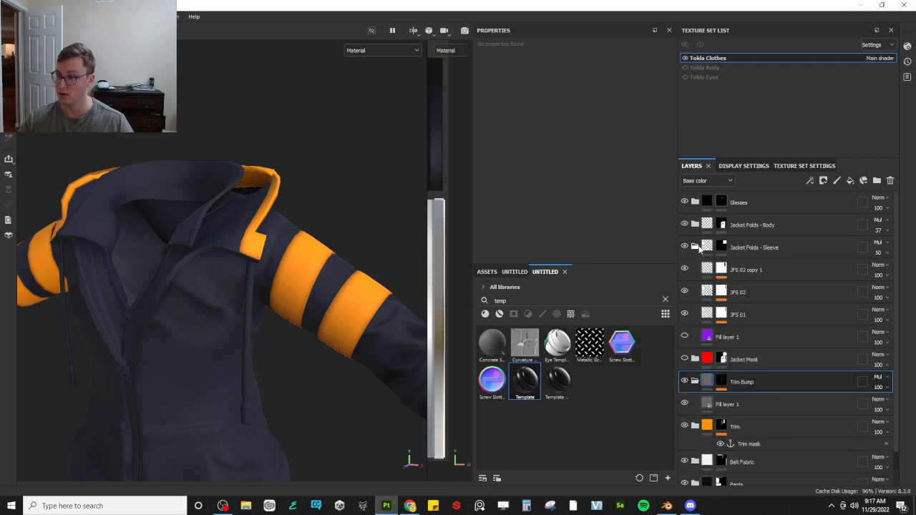
{"action": "left_click", "coordinate": [803, 274]}
{"action": "mouse_move", "coordinate": [294, 330]}
{"action": "left_mouse_down", "text": "alt"}
{"action": "mouse_move", "coordinate": [246, 322]}
{"action": "mouse_move", "coordinate": [297, 329]}
{"action": "left_mouse_up", "text": "alt"}
{"action": "double_click", "coordinate": [765, 271]}
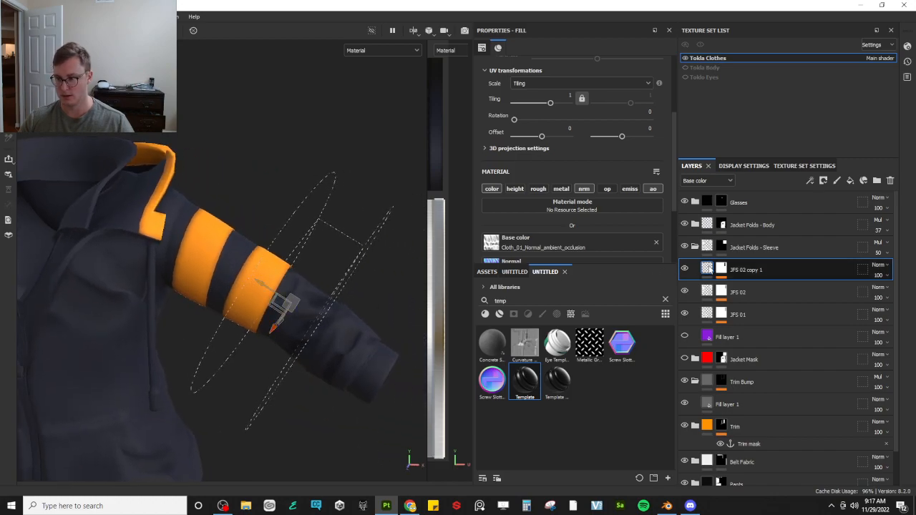
{"action": "double_click", "coordinate": [768, 272]}
{"action": "left_click", "coordinate": [776, 269]}
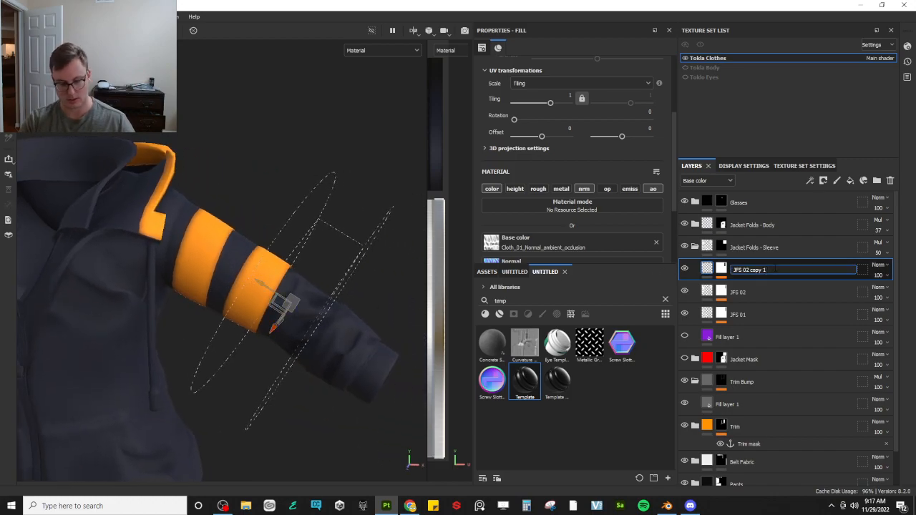
{"action": "type", "text": "3"}
{"action": "key", "text": "Return"}
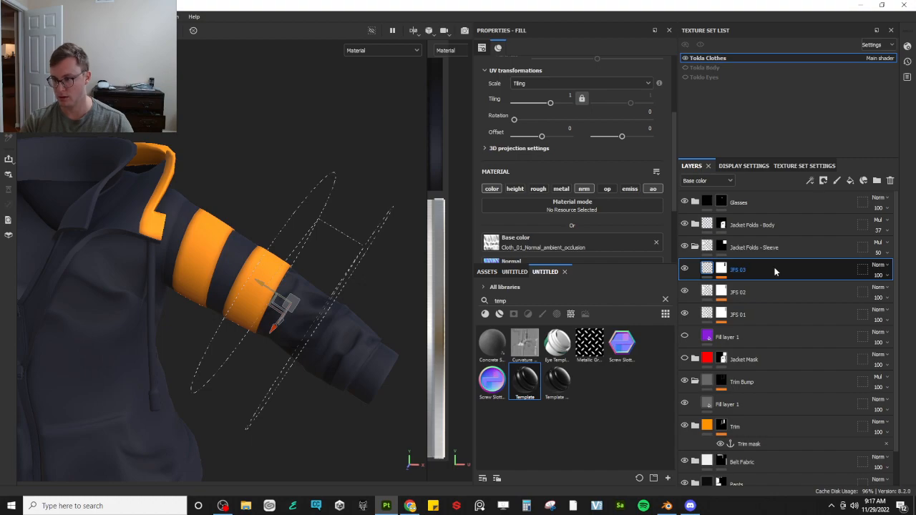
Duplicate the JFS 03 layer and delete the linear gradient and Paint effects from the copy's mask
{"action": "key", "text": "ctrl+d"}
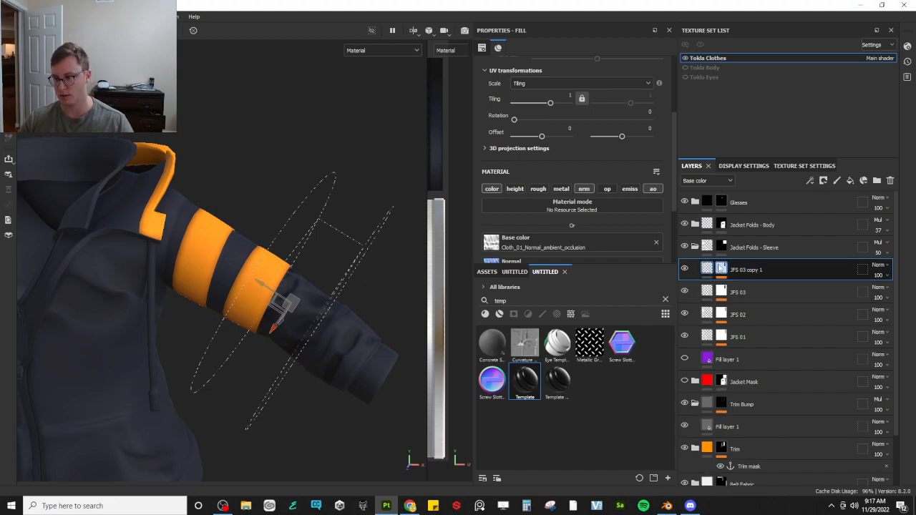
{"action": "left_click", "coordinate": [766, 283]}
{"action": "left_click", "coordinate": [757, 300]}
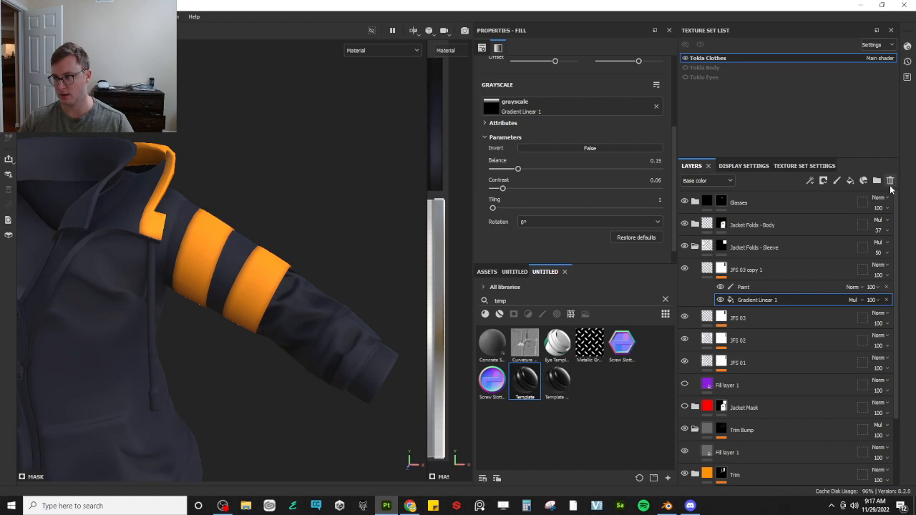
{"action": "left_click", "coordinate": [891, 180]}
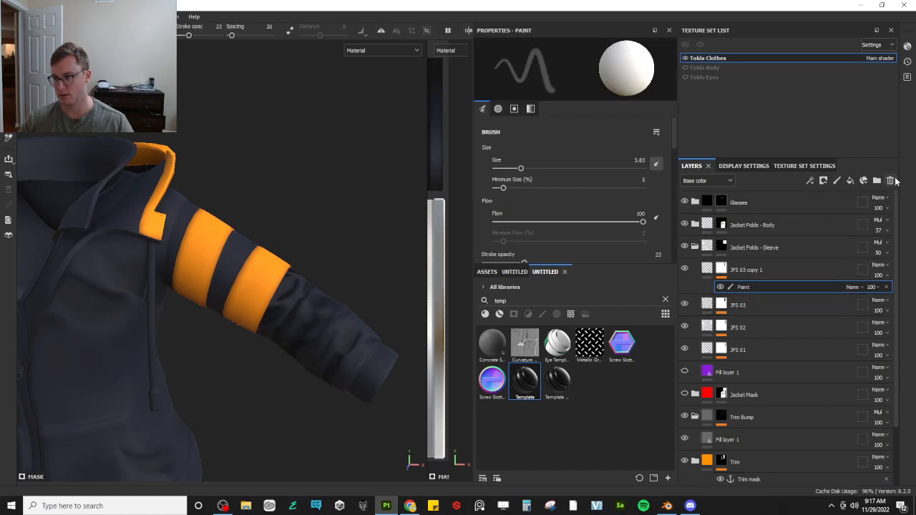
{"action": "left_click", "coordinate": [891, 181]}
Add a fill to the copied layer's mask and use the Trim mask anchor point as its grayscale source
{"action": "left_click", "coordinate": [716, 271]}
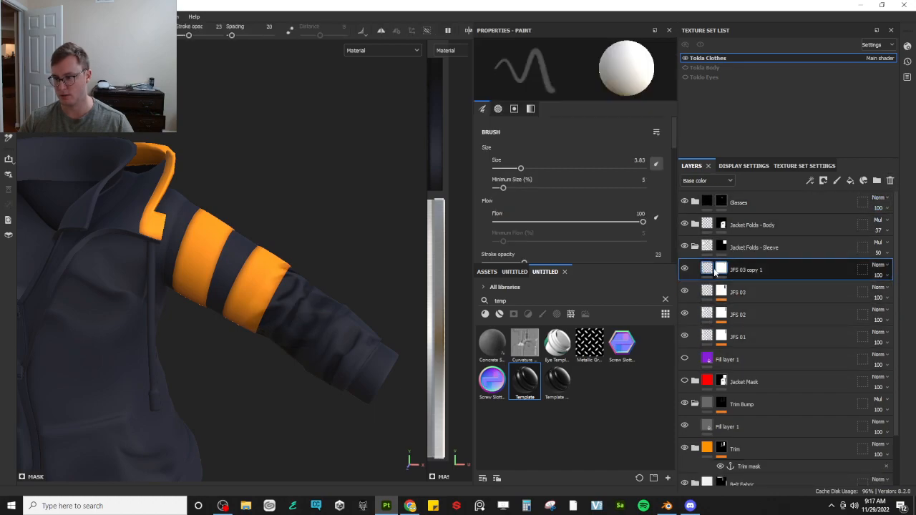
{"action": "right_click", "coordinate": [720, 272]}
{"action": "left_click", "coordinate": [750, 333]}
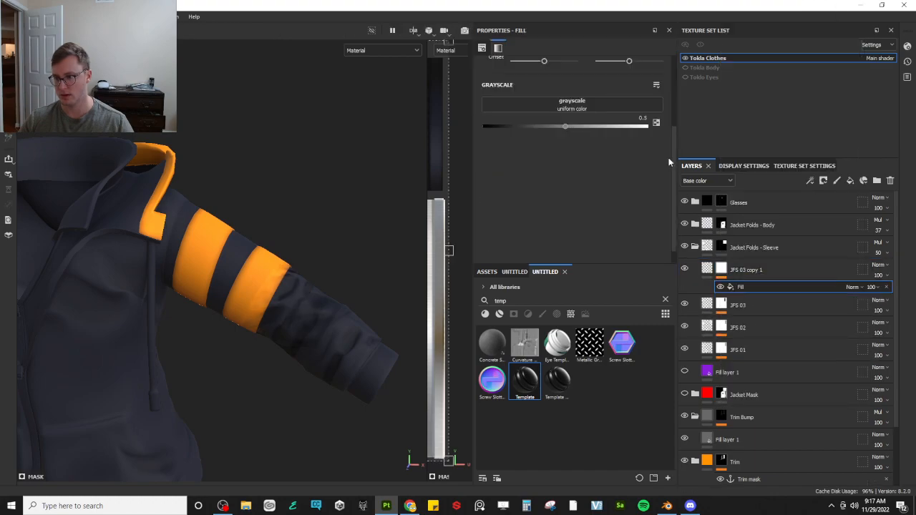
{"action": "left_click", "coordinate": [604, 103]}
{"action": "left_click", "coordinate": [684, 113]}
{"action": "left_click", "coordinate": [627, 127]}
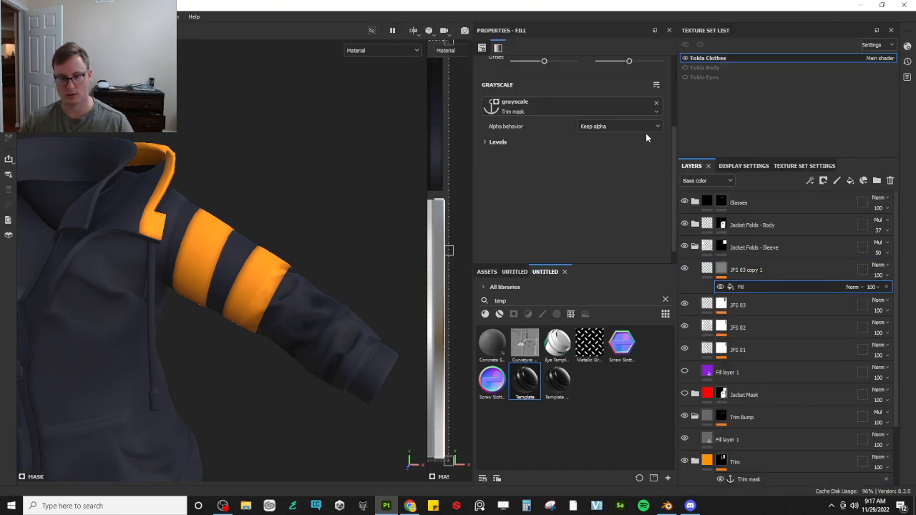
Move and rotate the copied layer's fold projection so its wrinkles fall across the lower orange sleeve stripe
{"action": "scroll", "coordinate": [291, 252], "scroll_direction": "up", "scroll_amount": 2}
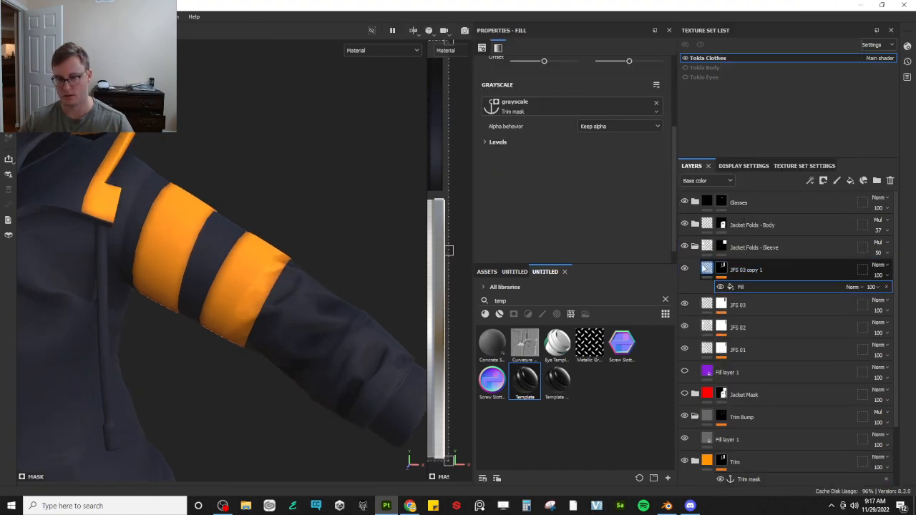
{"action": "left_click", "coordinate": [707, 268]}
{"action": "left_click_drag", "start_coordinate": [291, 299], "coordinate": [272, 274]}
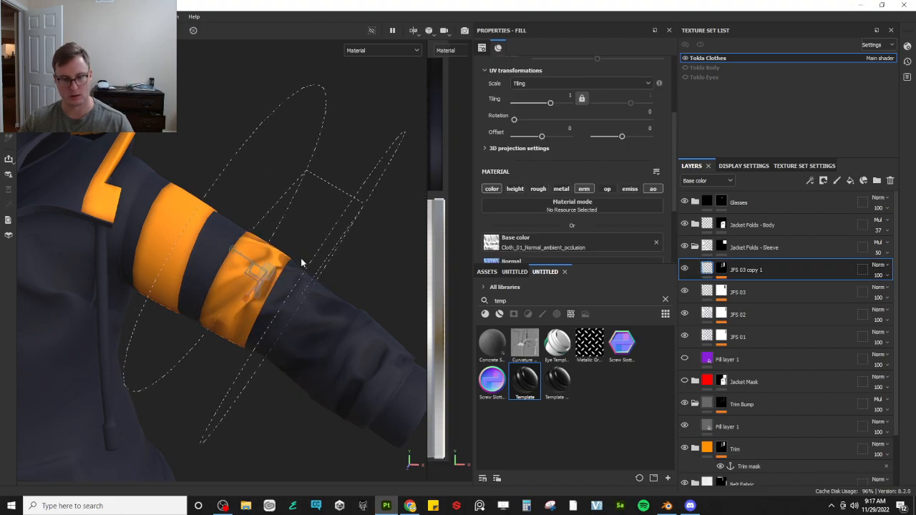
{"action": "key", "text": "e"}
{"action": "left_click_drag", "start_coordinate": [300, 257], "coordinate": [247, 301], "text": "alt"}
{"action": "key", "text": "w"}
{"action": "left_click_drag", "start_coordinate": [298, 287], "coordinate": [227, 250], "text": "alt"}
{"action": "left_click_drag", "start_coordinate": [117, 262], "coordinate": [301, 301], "text": "alt"}
Rename the stripe's fold layer as JFS Trim 01 and add a duplicate of it named JFS Trim 02
{"action": "double_click", "coordinate": [763, 270]}
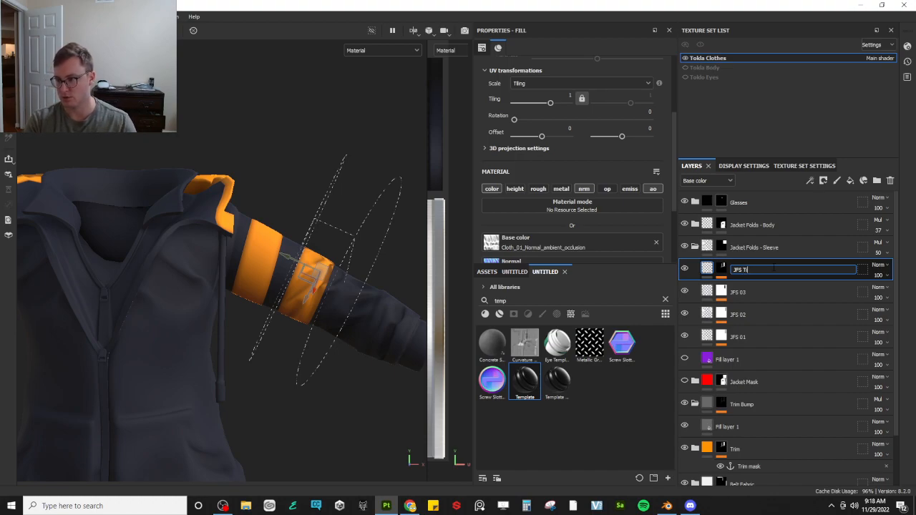
{"action": "type", "text": "JFS Trim 01"}
{"action": "key", "text": "Return"}
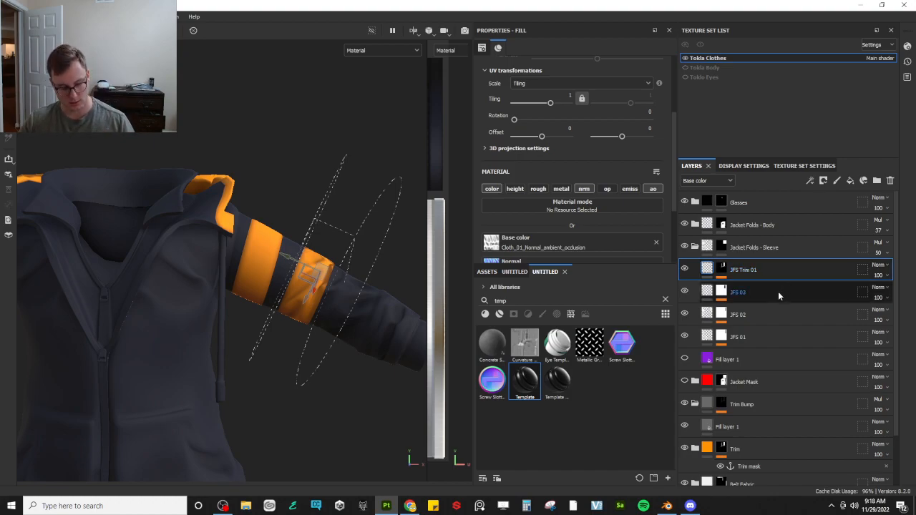
{"action": "key", "text": "ctrl+d"}
{"action": "double_click", "coordinate": [773, 272]}
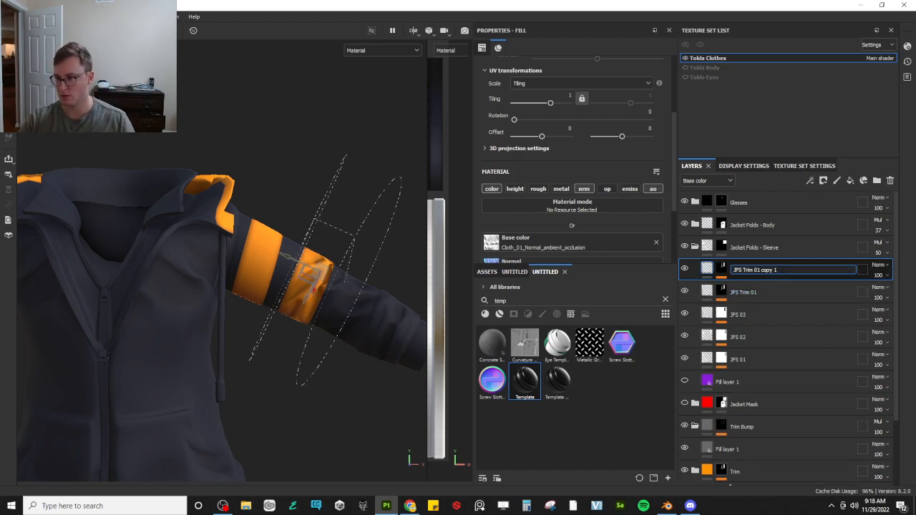
{"action": "type", "text": "JFS Trim 02"}
{"action": "key", "text": "Return"}
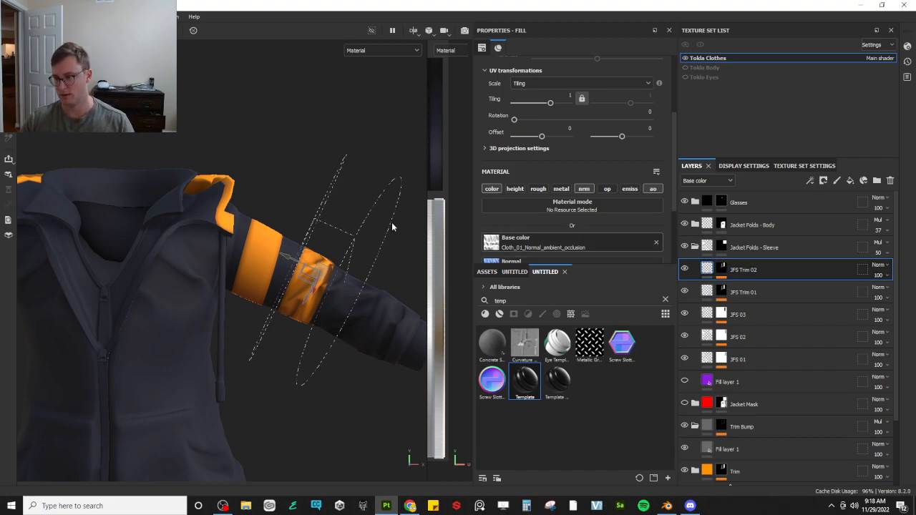
Move and rotate the JFS Trim 02 projection onto the upper orange sleeve stripe
{"action": "left_click_drag", "start_coordinate": [290, 254], "coordinate": [270, 279]}
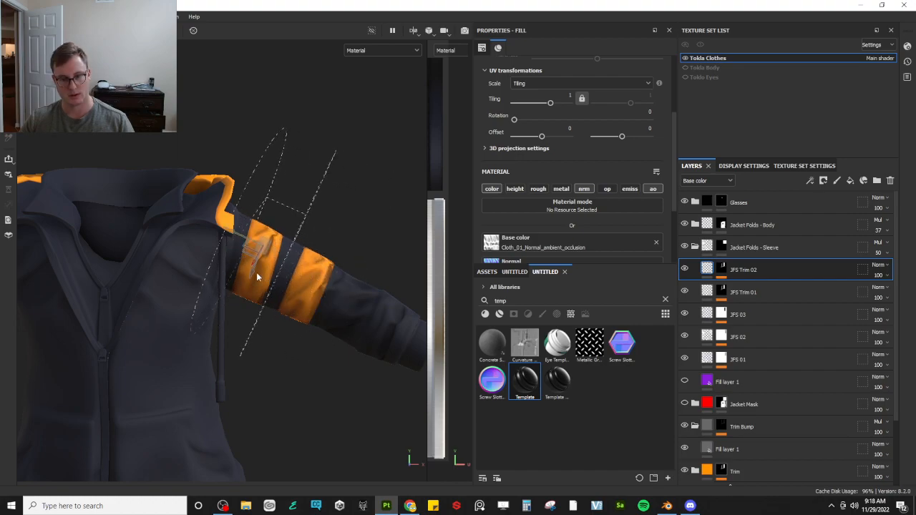
{"action": "left_click_drag", "start_coordinate": [264, 240], "coordinate": [373, 272]}
{"action": "scroll", "coordinate": [251, 317], "scroll_direction": "up", "scroll_amount": 5}
{"action": "left_click_drag", "start_coordinate": [251, 316], "coordinate": [272, 323], "text": "alt"}
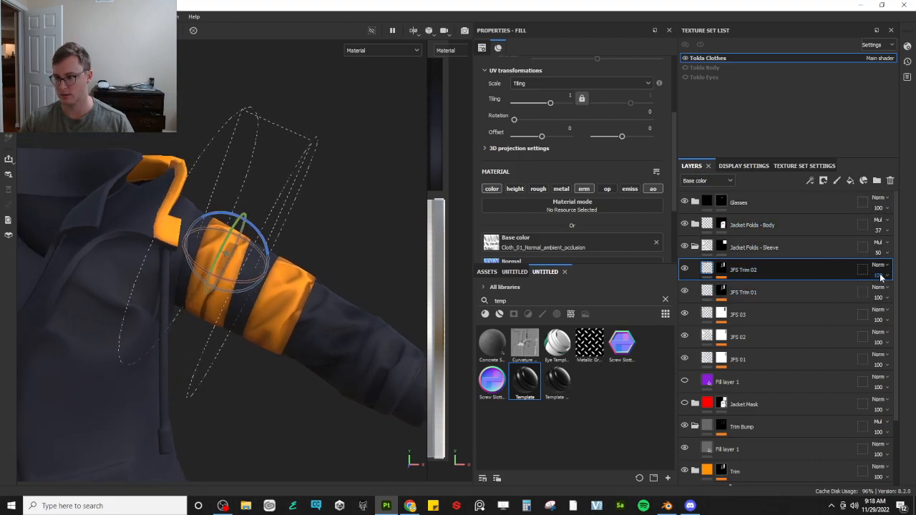
Lower the Normal channel opacity of JFS Trim 02 to 90
{"action": "left_click", "coordinate": [706, 181]}
{"action": "left_click", "coordinate": [696, 230]}
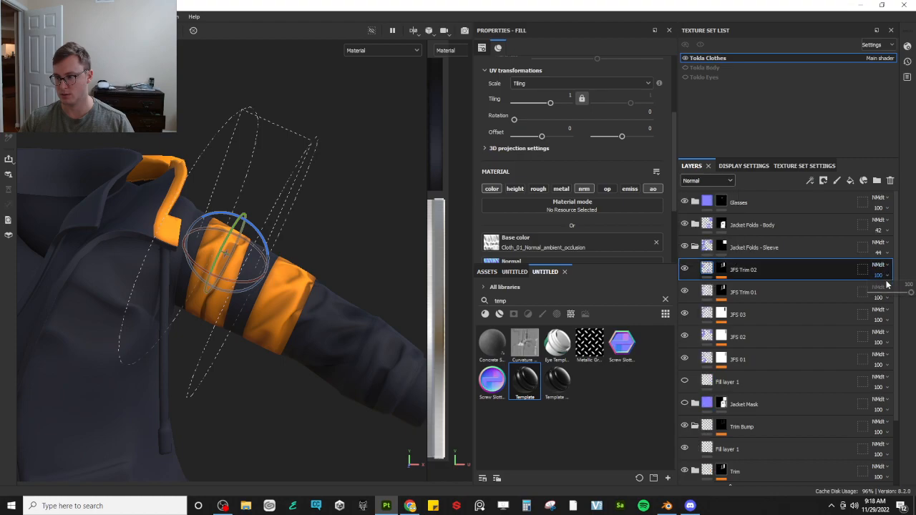
{"action": "left_click_drag", "start_coordinate": [912, 292], "coordinate": [908, 291]}
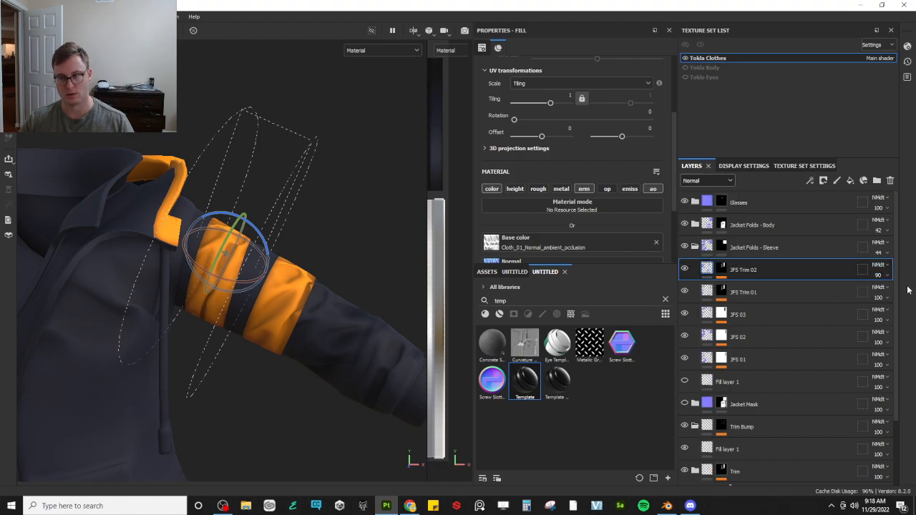
Lower the Base color opacity of JFS Trim 02 to 56, judging it in the base color view
{"action": "left_click", "coordinate": [706, 181]}
{"action": "left_click", "coordinate": [698, 193]}
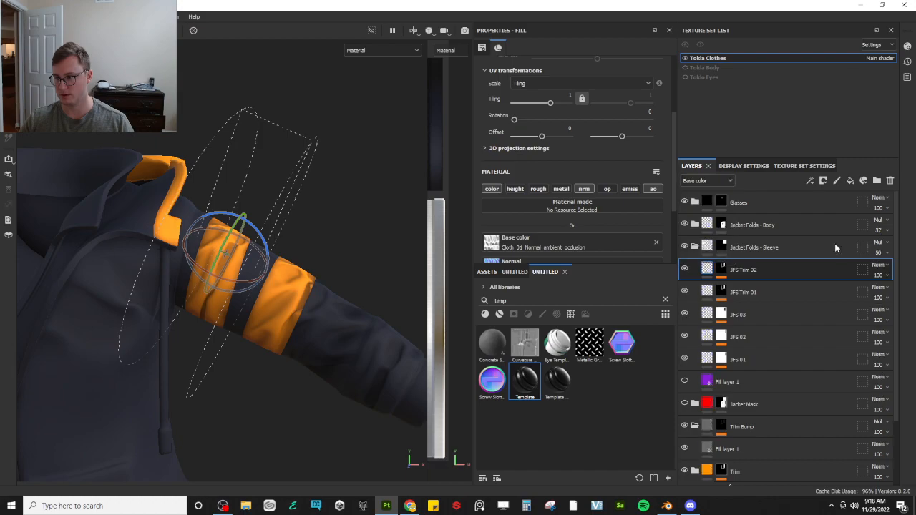
{"action": "left_click", "coordinate": [886, 275]}
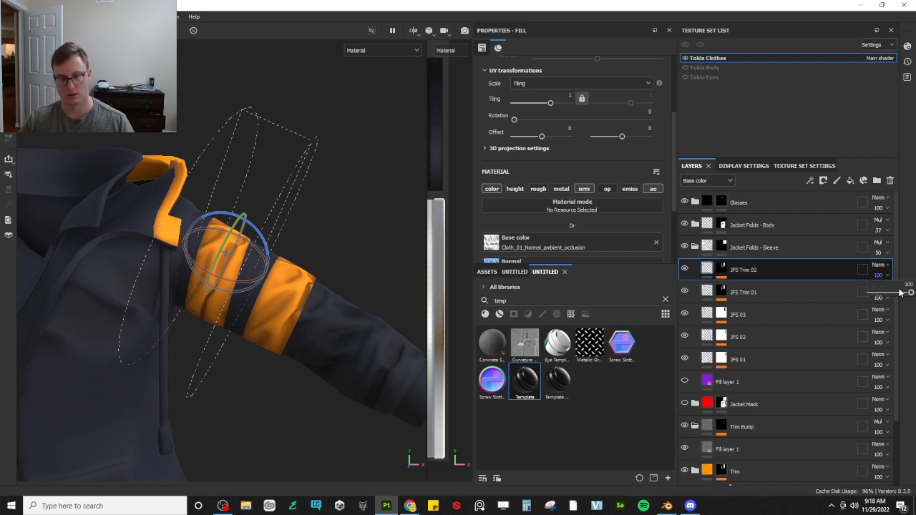
{"action": "left_click_drag", "start_coordinate": [900, 291], "coordinate": [822, 295]}
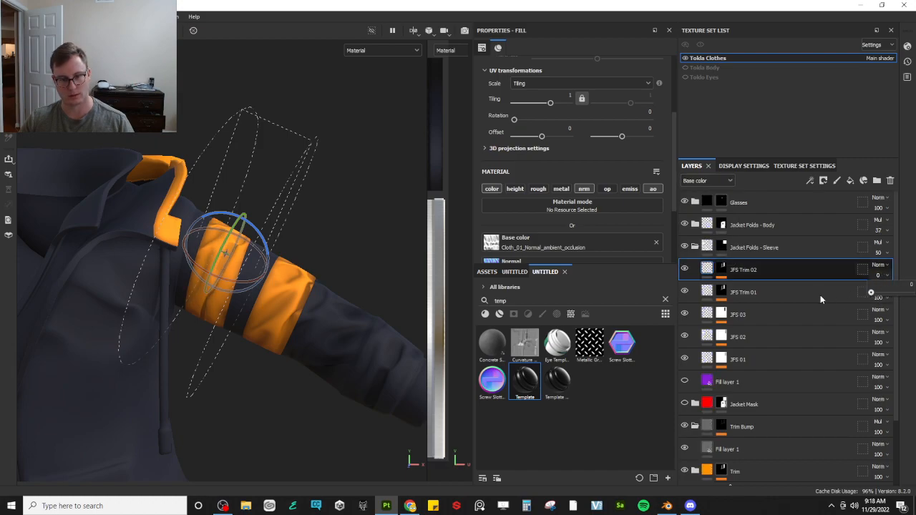
{"action": "key", "text": "c"}
{"action": "left_click_drag", "start_coordinate": [878, 292], "coordinate": [894, 295]}
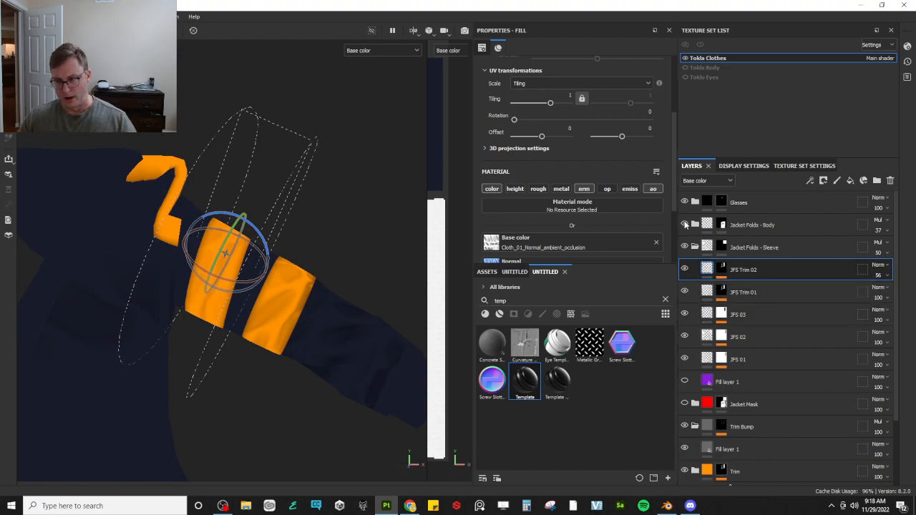
Lower the Base color opacity of JFS Trim 01 to 68 and return to the material view
{"action": "left_click", "coordinate": [750, 293]}
{"action": "left_click", "coordinate": [887, 298]}
{"action": "left_click_drag", "start_coordinate": [898, 315], "coordinate": [891, 318]}
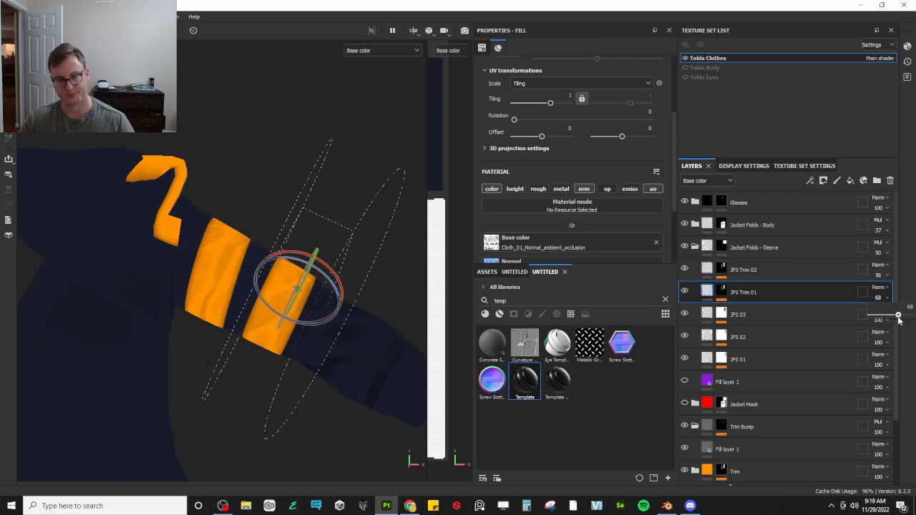
{"action": "key", "text": "m"}
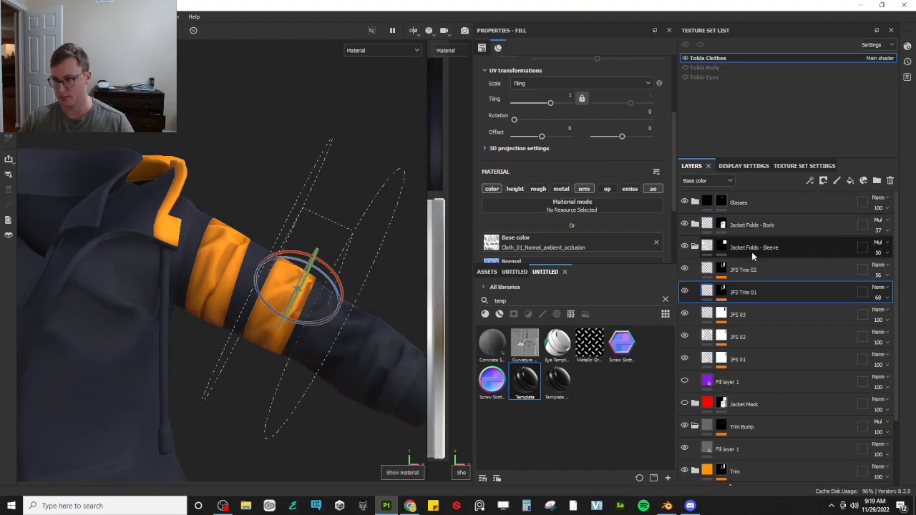
Restore the opacity of the JFS Trim layers to 100 in the Base color and Normal channels
{"action": "left_click", "coordinate": [703, 183]}
{"action": "left_click", "coordinate": [805, 267]}
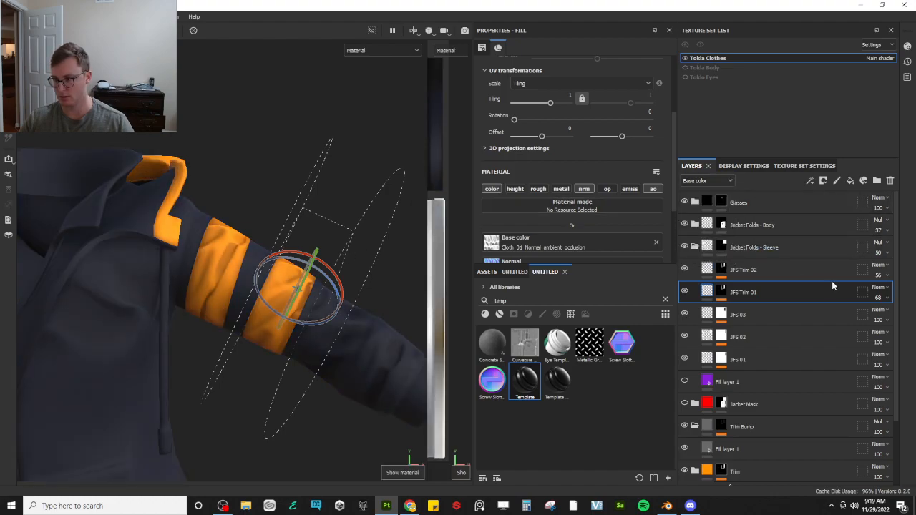
{"action": "left_click", "coordinate": [889, 298]}
{"action": "mouse_move", "coordinate": [897, 315]}
{"action": "left_mouse_down"}
{"action": "mouse_move", "coordinate": [879, 315]}
{"action": "mouse_move", "coordinate": [915, 315]}
{"action": "left_mouse_up"}
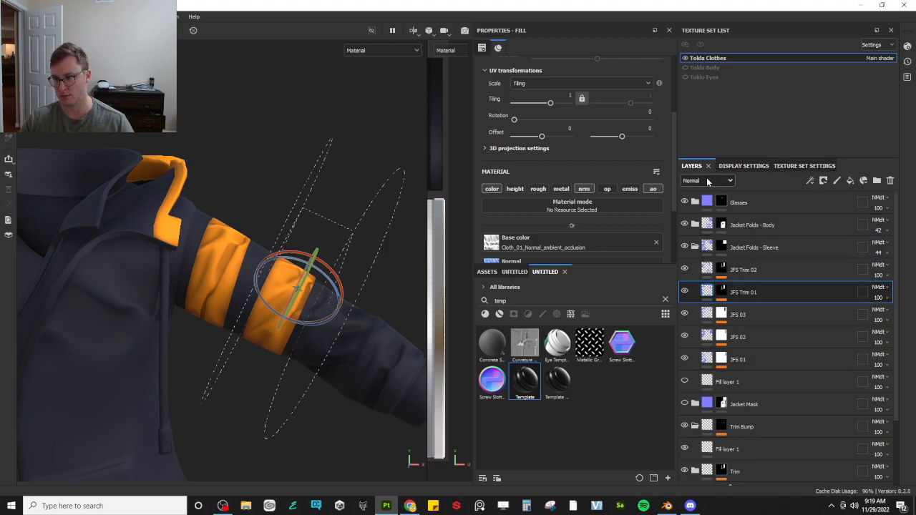
{"action": "left_click", "coordinate": [707, 182]}
{"action": "left_click", "coordinate": [700, 192]}
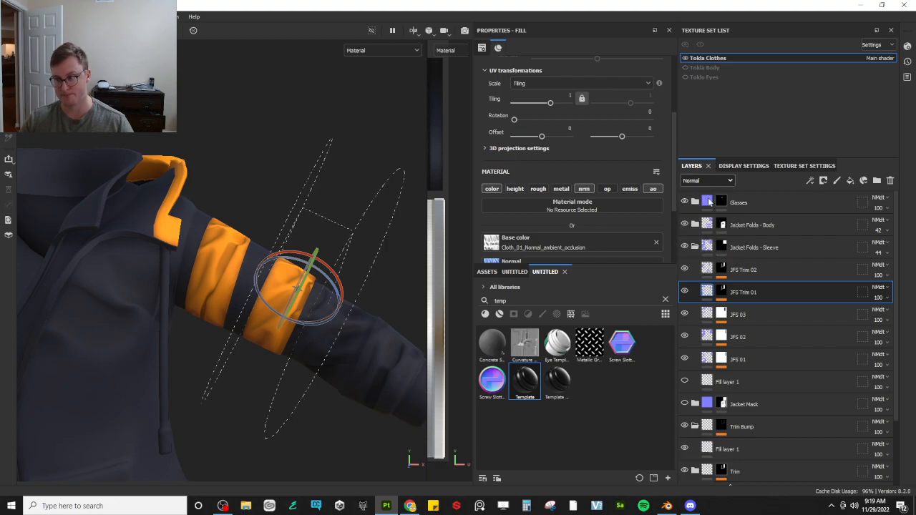
{"action": "left_click_drag", "start_coordinate": [894, 288], "coordinate": [915, 318]}
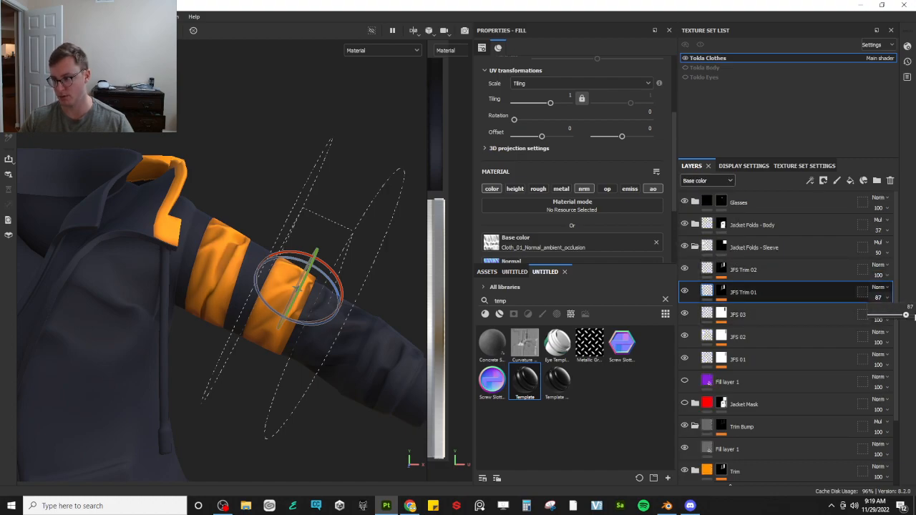
Add a second fill to the JFS Trim 01 mask and set its blend mode to Multiply
{"action": "left_click", "coordinate": [722, 292]}
{"action": "right_click", "coordinate": [725, 291]}
{"action": "left_click", "coordinate": [748, 330]}
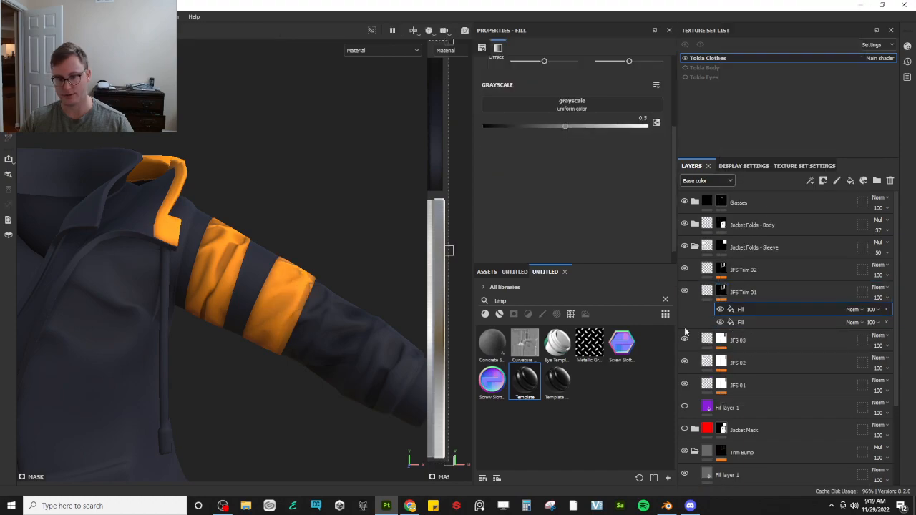
{"action": "mouse_move", "coordinate": [564, 127]}
{"action": "left_mouse_down"}
{"action": "mouse_move", "coordinate": [517, 128]}
{"action": "mouse_move", "coordinate": [588, 127]}
{"action": "mouse_move", "coordinate": [556, 127]}
{"action": "left_mouse_up"}
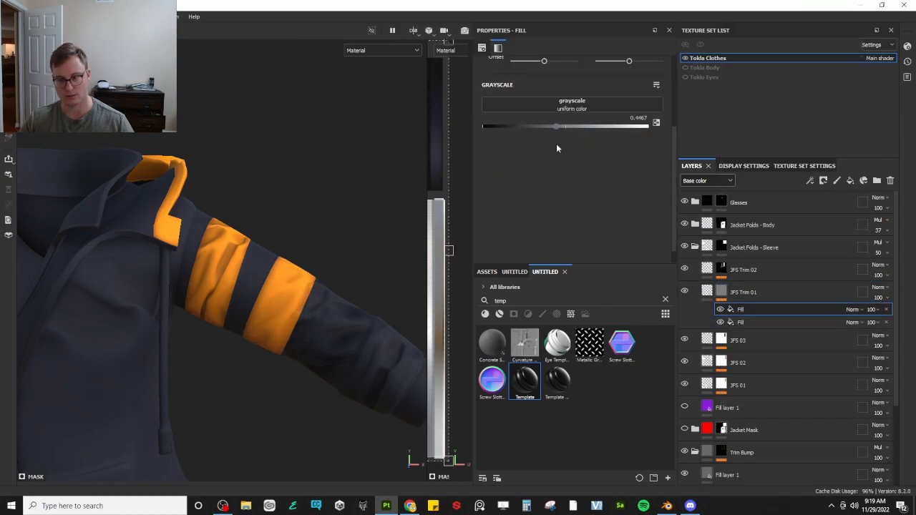
{"action": "left_click", "coordinate": [851, 312]}
{"action": "left_click", "coordinate": [862, 66]}
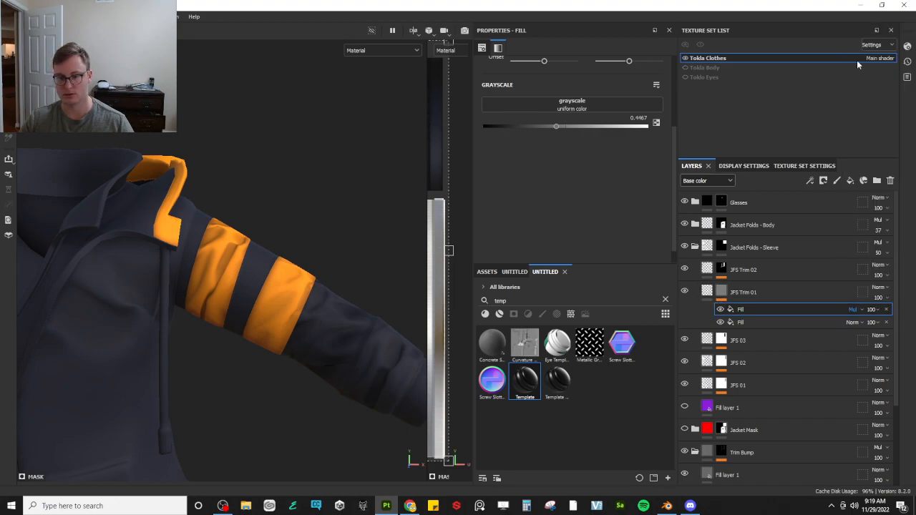
Set the grayscale value of the multiplied mask fill in JFS Trim 01 to 0.6167
{"action": "mouse_move", "coordinate": [556, 127]}
{"action": "left_mouse_down"}
{"action": "mouse_move", "coordinate": [624, 127]}
{"action": "mouse_move", "coordinate": [536, 128]}
{"action": "mouse_move", "coordinate": [633, 129]}
{"action": "mouse_move", "coordinate": [577, 129]}
{"action": "left_mouse_up"}
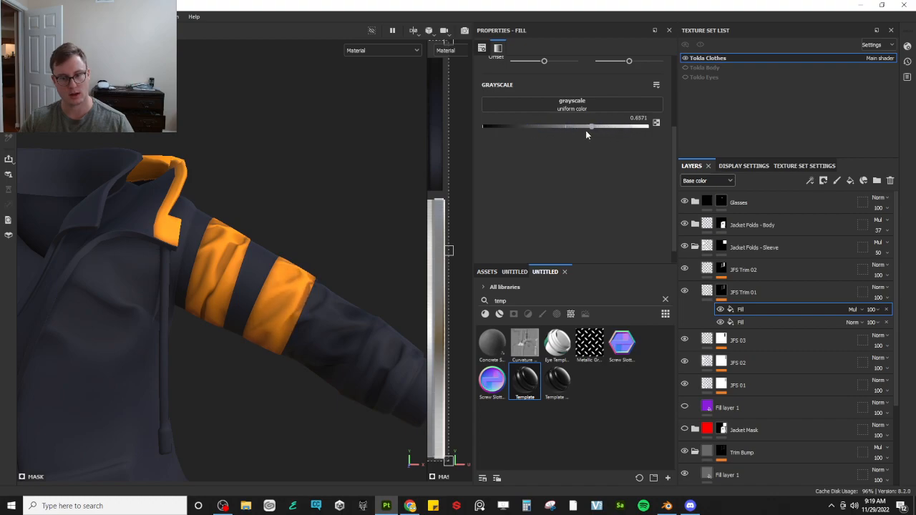
{"action": "scroll", "coordinate": [310, 284], "scroll_direction": "down", "scroll_amount": 5}
{"action": "scroll", "coordinate": [310, 285], "scroll_direction": "up", "scroll_amount": 4}
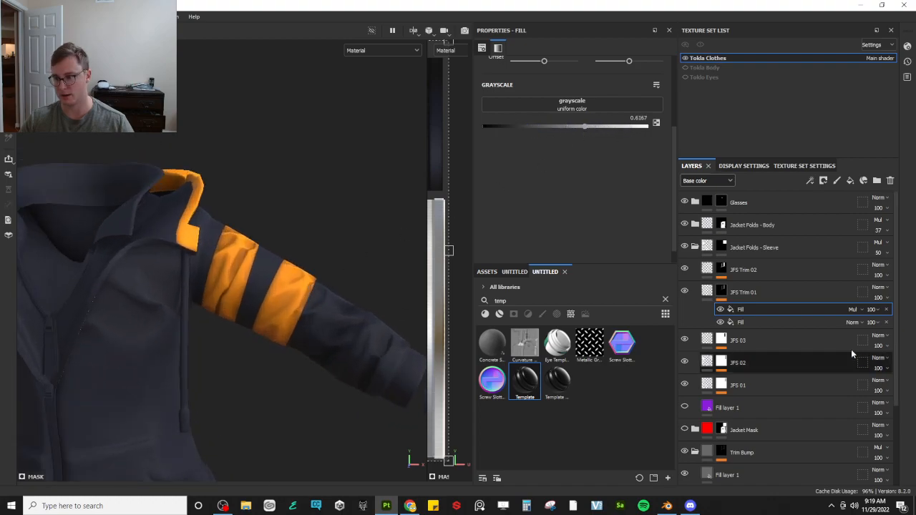
Copy the multiplied mask fill of JFS Trim 01 to the JFS Trim 02 mask and set its grayscale value to 0.4697
{"action": "key", "text": "ctrl+c"}
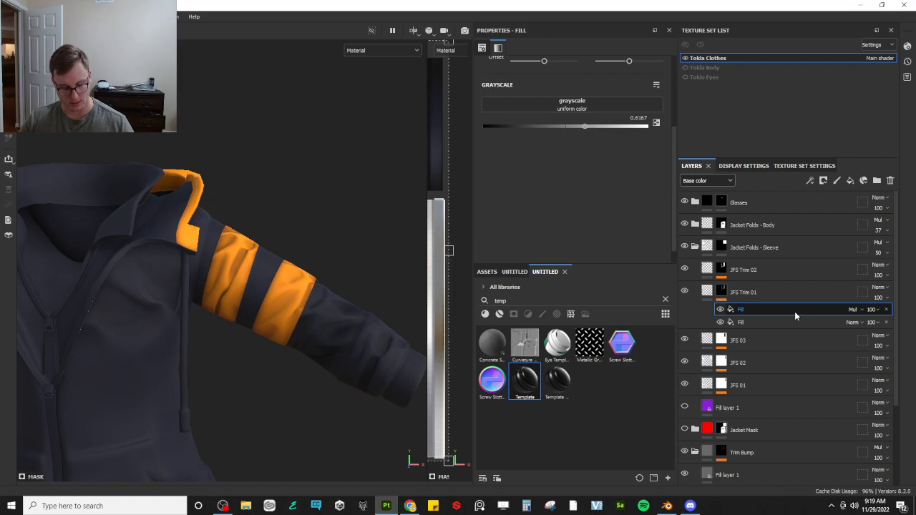
{"action": "left_click", "coordinate": [722, 270]}
{"action": "key", "text": "ctrl+v"}
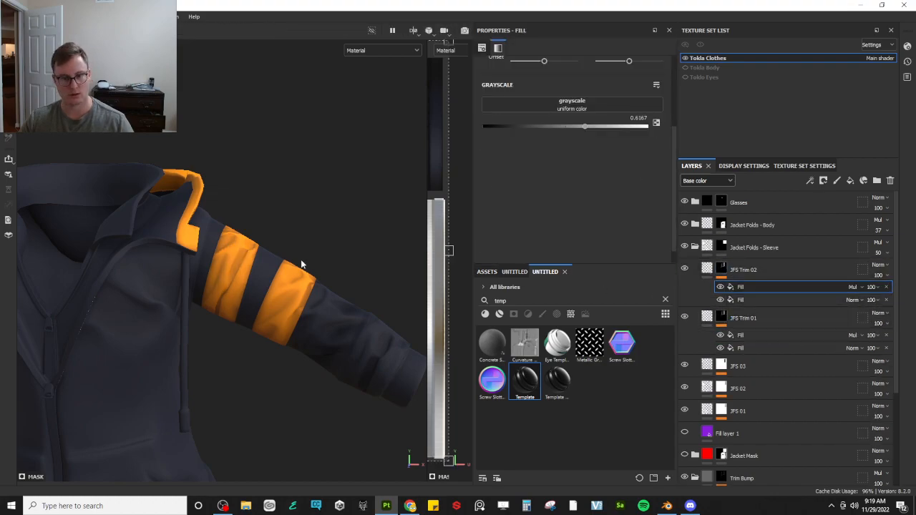
{"action": "left_click_drag", "start_coordinate": [301, 264], "coordinate": [262, 268], "text": "alt"}
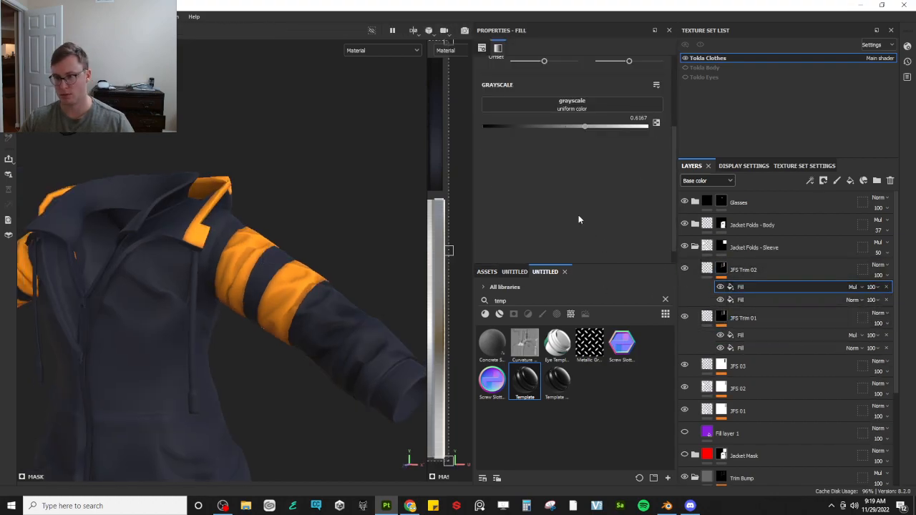
{"action": "mouse_move", "coordinate": [580, 125]}
{"action": "left_mouse_down"}
{"action": "mouse_move", "coordinate": [539, 126]}
{"action": "mouse_move", "coordinate": [593, 127]}
{"action": "left_mouse_up"}
Examine the folds on the orange sleeve stripes and the rest of the jacket from several angles and distances
{"action": "key", "text": "f"}
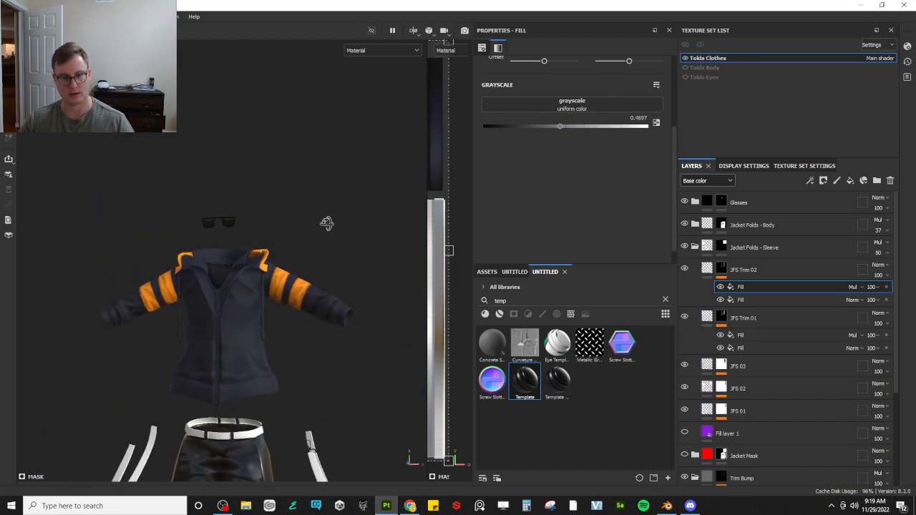
{"action": "left_click_drag", "start_coordinate": [335, 235], "coordinate": [308, 245], "text": "alt"}
{"action": "scroll", "coordinate": [291, 273], "scroll_direction": "up", "scroll_amount": 4}
{"action": "left_click_drag", "start_coordinate": [219, 257], "coordinate": [259, 282], "text": "alt"}
{"action": "scroll", "coordinate": [234, 252], "scroll_direction": "down", "scroll_amount": 3}
{"action": "scroll", "coordinate": [313, 222], "scroll_direction": "down", "scroll_amount": 3}
{"action": "scroll", "coordinate": [315, 204], "scroll_direction": "up", "scroll_amount": 3}
{"action": "middle_click_drag", "start_coordinate": [315, 205], "coordinate": [293, 281], "text": "alt"}
{"action": "scroll", "coordinate": [293, 280], "scroll_direction": "up", "scroll_amount": 4}
{"action": "left_click_drag", "start_coordinate": [293, 280], "coordinate": [305, 255], "text": "alt"}
{"action": "scroll", "coordinate": [312, 253], "scroll_direction": "down", "scroll_amount": 4}
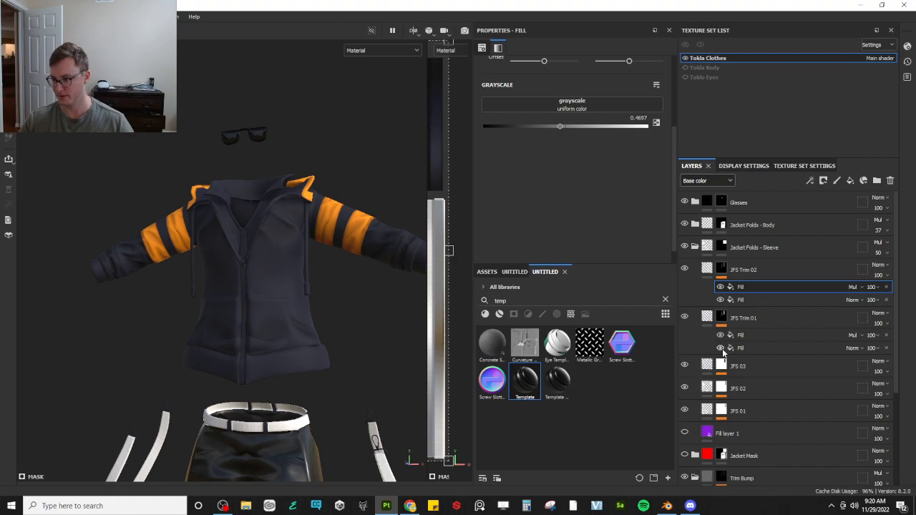
Shift the fold projection of JFB 01 copy 1 in the Jacket Folds - Body folder vertically along the torso
{"action": "left_click", "coordinate": [696, 225]}
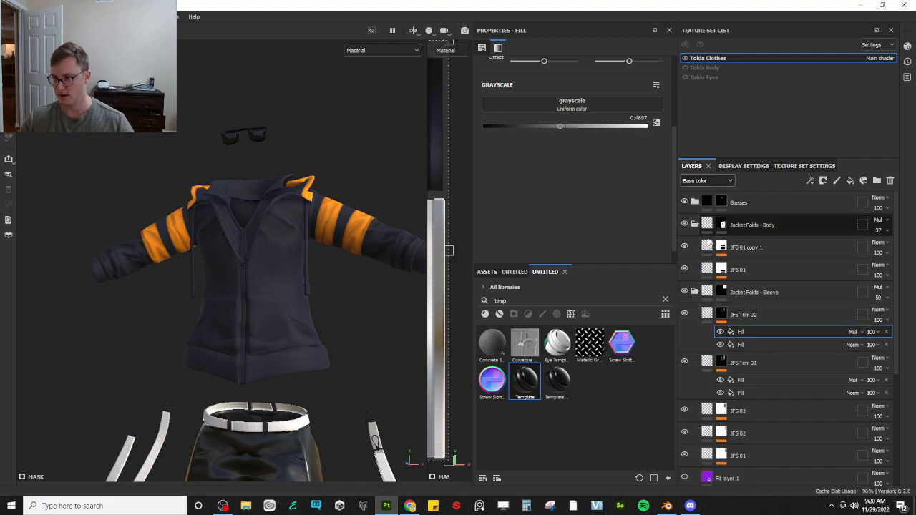
{"action": "left_click", "coordinate": [705, 247]}
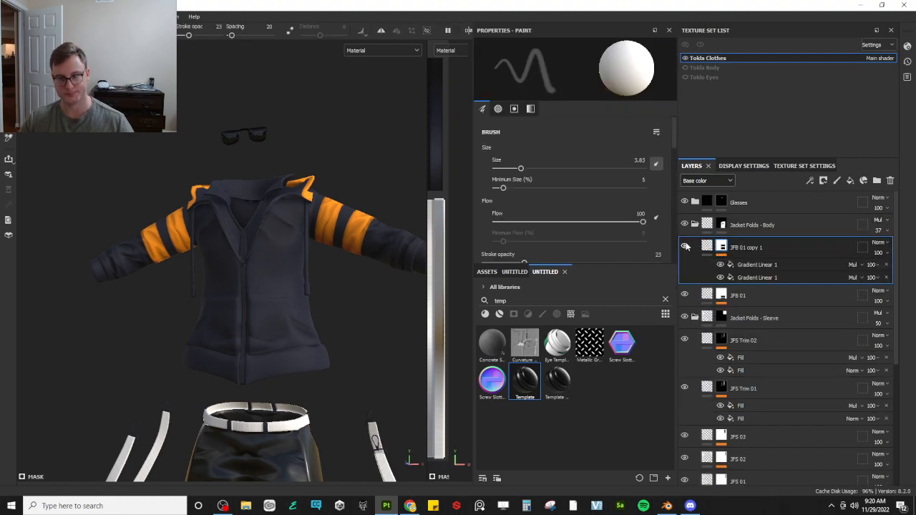
{"action": "left_click", "coordinate": [706, 247]}
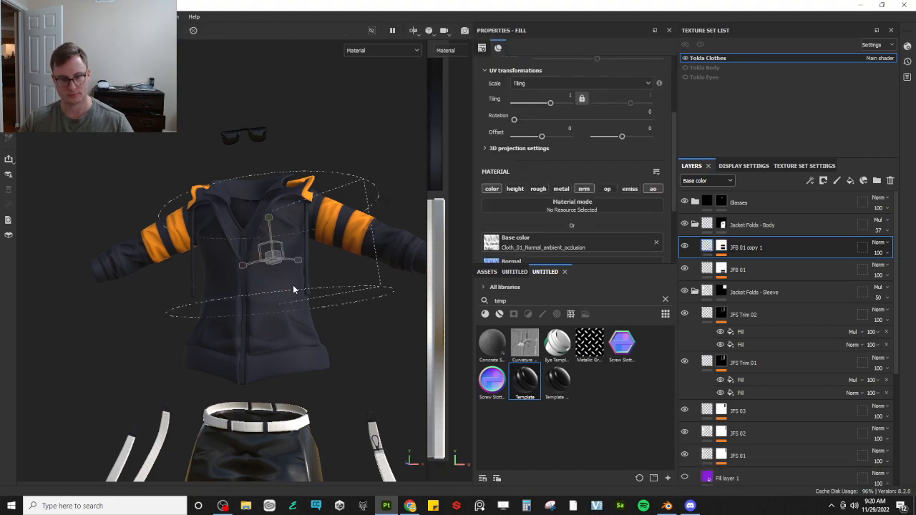
{"action": "left_click_drag", "start_coordinate": [267, 216], "coordinate": [263, 346]}
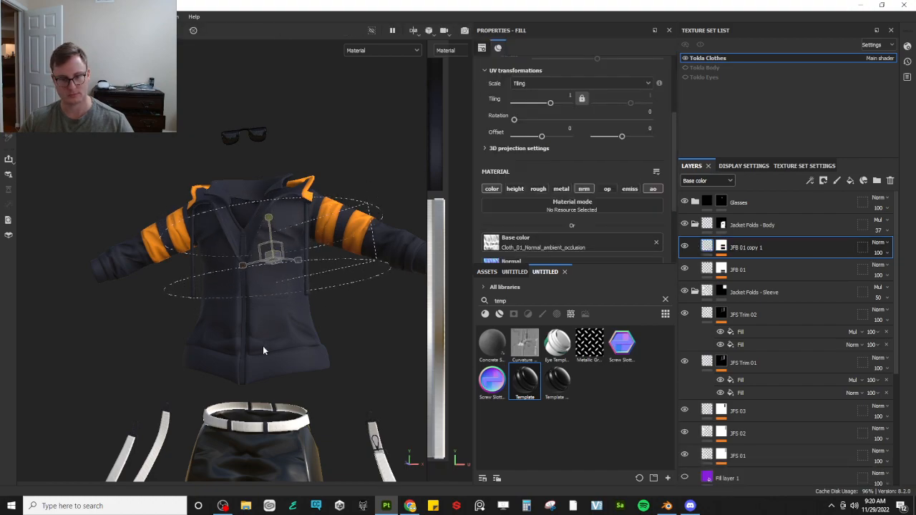
{"action": "left_click_drag", "start_coordinate": [269, 223], "coordinate": [268, 192]}
Rotate the fold projection of JFB 01 copy 1 on the jacket's chest and collapse the Jacket Folds - Body folder
{"action": "left_click_drag", "start_coordinate": [293, 233], "coordinate": [301, 278], "text": "alt"}
{"action": "scroll", "coordinate": [270, 258], "scroll_direction": "up", "scroll_amount": 4}
{"action": "middle_click_drag", "start_coordinate": [300, 278], "coordinate": [267, 316], "text": "alt"}
{"action": "left_click_drag", "start_coordinate": [267, 317], "coordinate": [320, 303], "text": "alt"}
{"action": "scroll", "coordinate": [318, 239], "scroll_direction": "down", "scroll_amount": 2}
{"action": "key", "text": "e"}
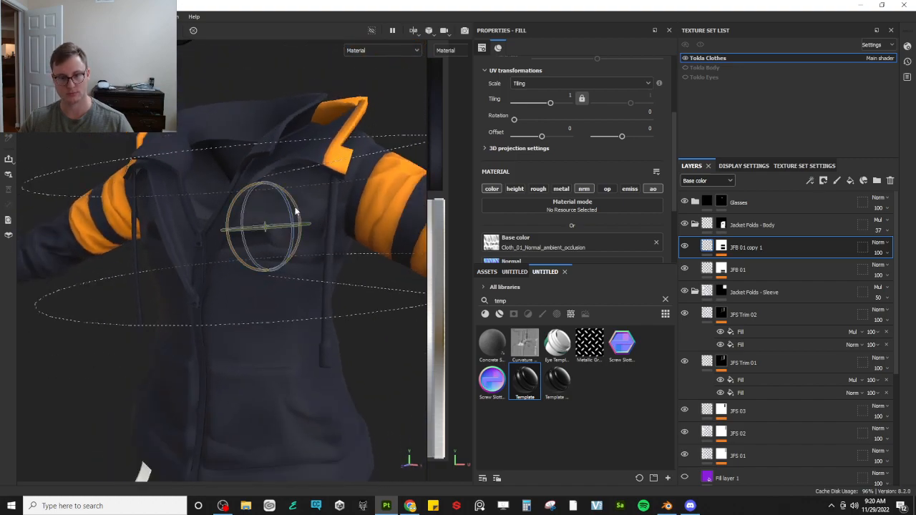
{"action": "left_click_drag", "start_coordinate": [290, 212], "coordinate": [291, 258]}
{"action": "left_click", "coordinate": [695, 225]}
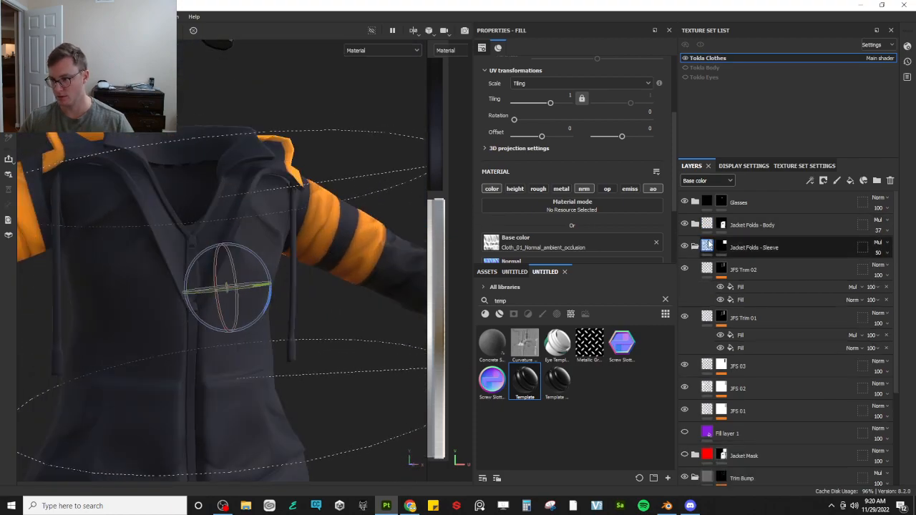
Duplicate the JFS 03 layer and move the copy's fold projection up the sleeve to the dark band between the orange stripes
{"action": "left_click", "coordinate": [715, 275]}
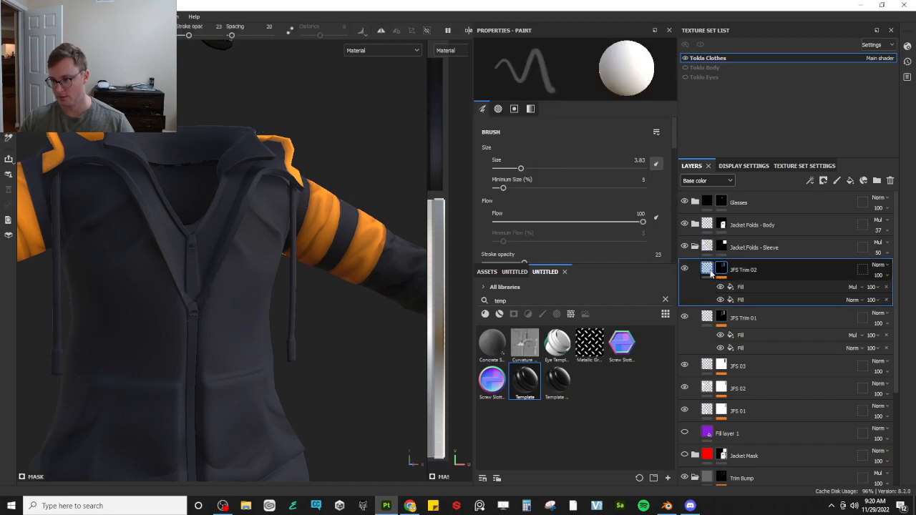
{"action": "left_click", "coordinate": [756, 367]}
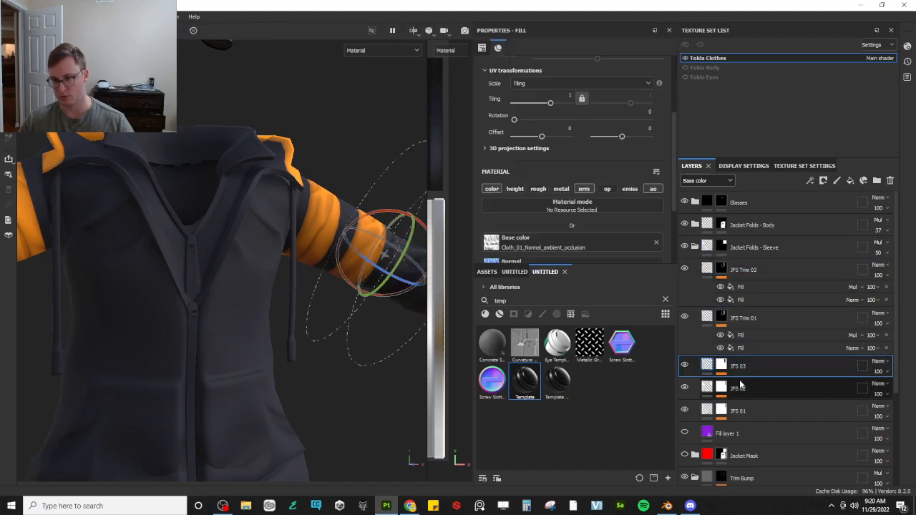
{"action": "key", "text": "ctrl+d"}
{"action": "left_click_drag", "start_coordinate": [351, 309], "coordinate": [315, 254], "text": "alt"}
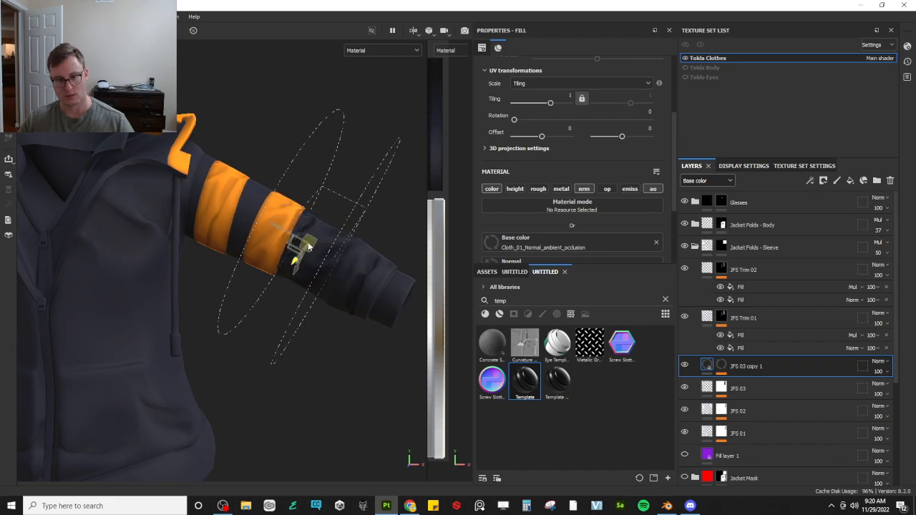
{"action": "mouse_move", "coordinate": [278, 226]}
{"action": "left_mouse_down"}
{"action": "mouse_move", "coordinate": [212, 201]}
{"action": "mouse_move", "coordinate": [281, 232]}
{"action": "left_mouse_up"}
{"action": "left_click_drag", "start_coordinate": [336, 236], "coordinate": [264, 293], "text": "alt"}
Rename the duplicated JFS 03 layer to JFS Trim Middle
{"action": "double_click", "coordinate": [745, 366]}
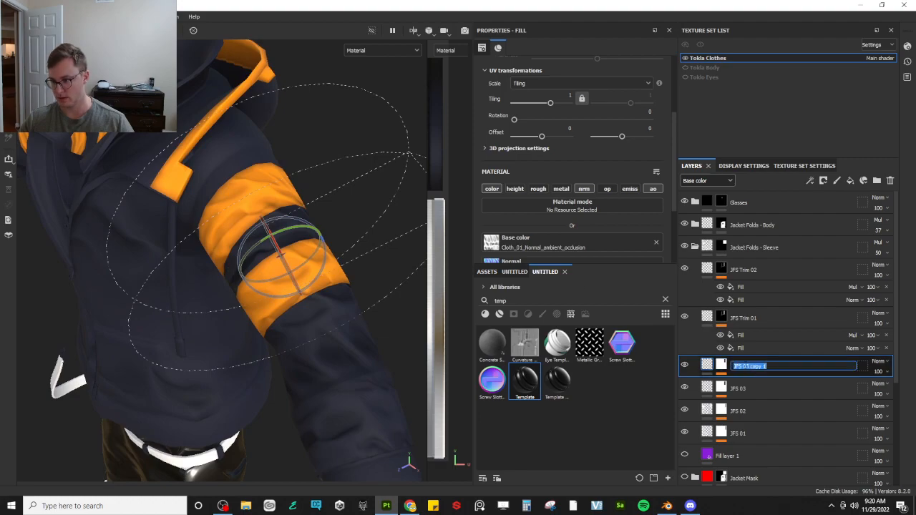
{"action": "key", "text": "Right"}
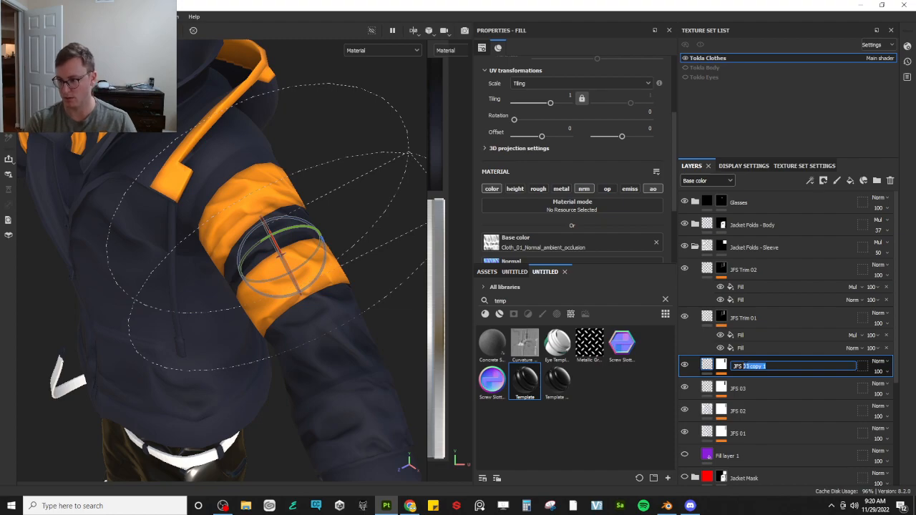
{"action": "type", "text": "Trim Middle"}
{"action": "key", "text": "Return"}
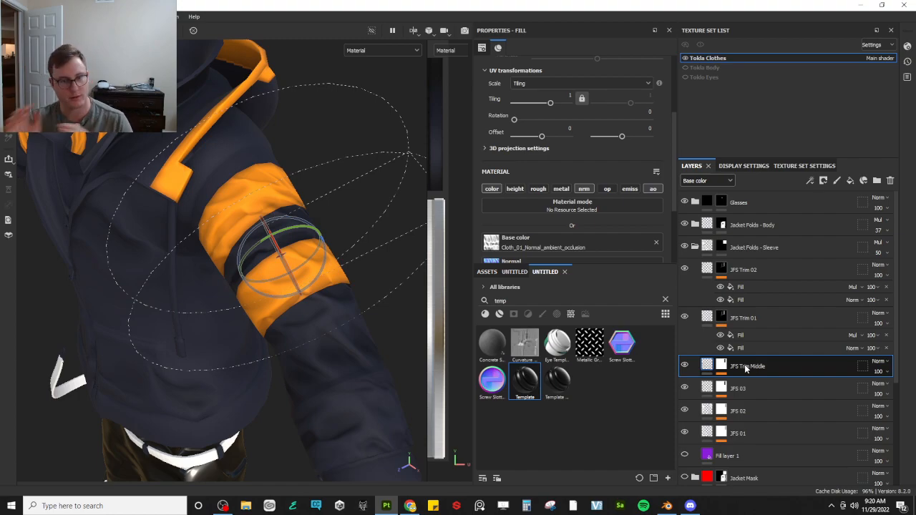
Examine the jacket, the trousers and the dark band between the sleeve's orange stripes
{"action": "left_click_drag", "start_coordinate": [301, 314], "coordinate": [262, 190], "text": "alt"}
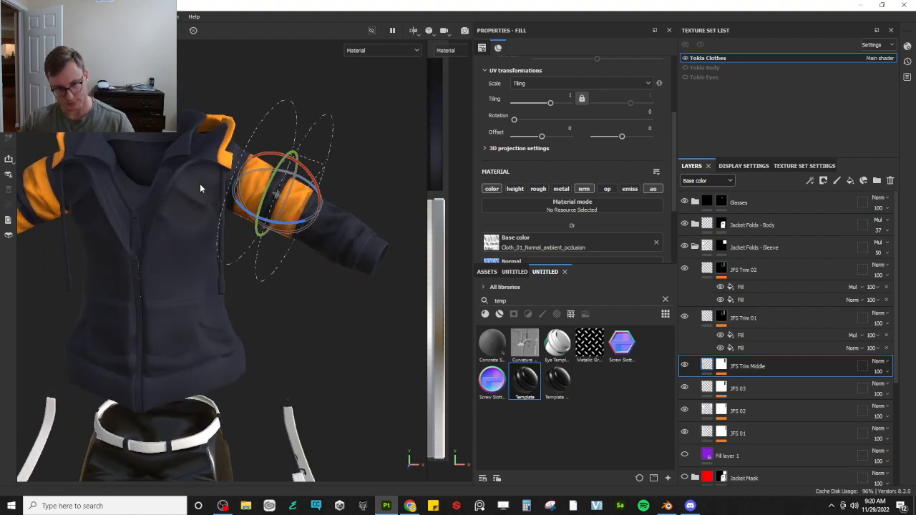
{"action": "scroll", "coordinate": [209, 328], "scroll_direction": "down", "scroll_amount": 3}
{"action": "middle_click_drag", "start_coordinate": [262, 318], "coordinate": [275, 301], "text": "alt"}
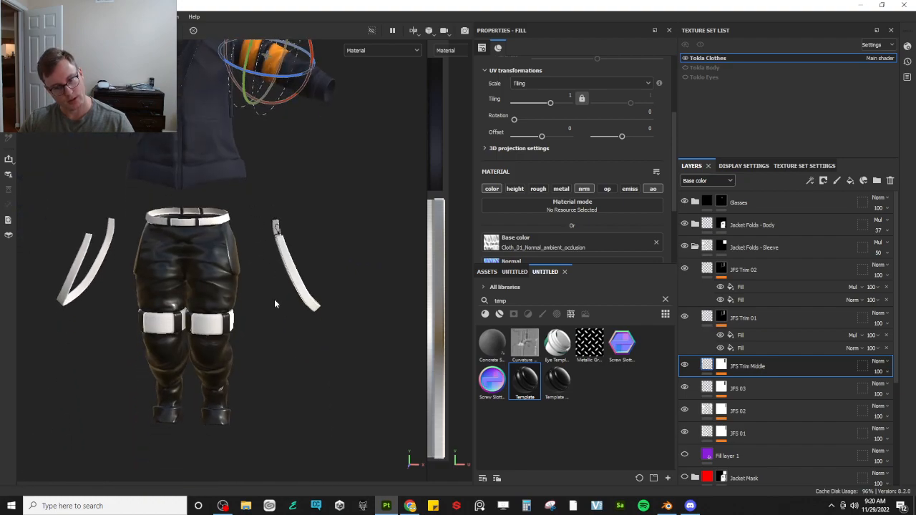
{"action": "middle_click_drag", "start_coordinate": [330, 123], "coordinate": [312, 279], "text": "alt"}
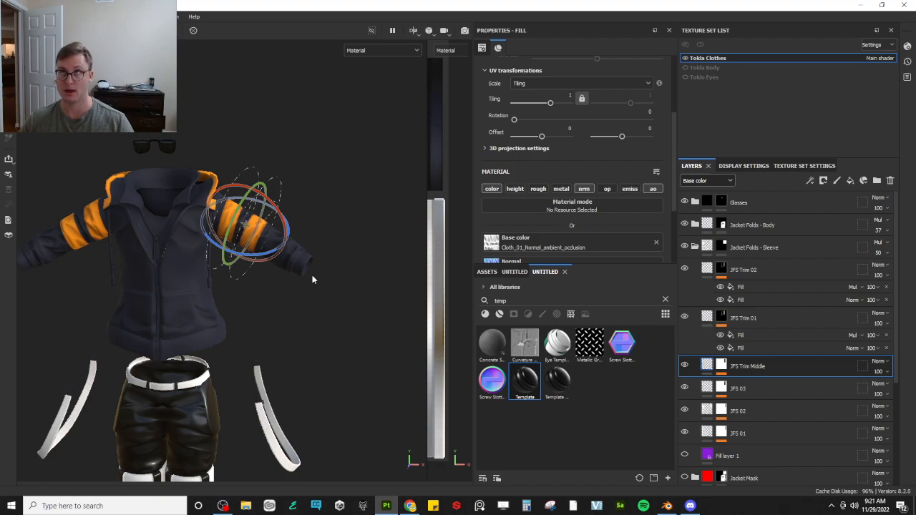
{"action": "scroll", "coordinate": [312, 275], "scroll_direction": "up", "scroll_amount": 3}
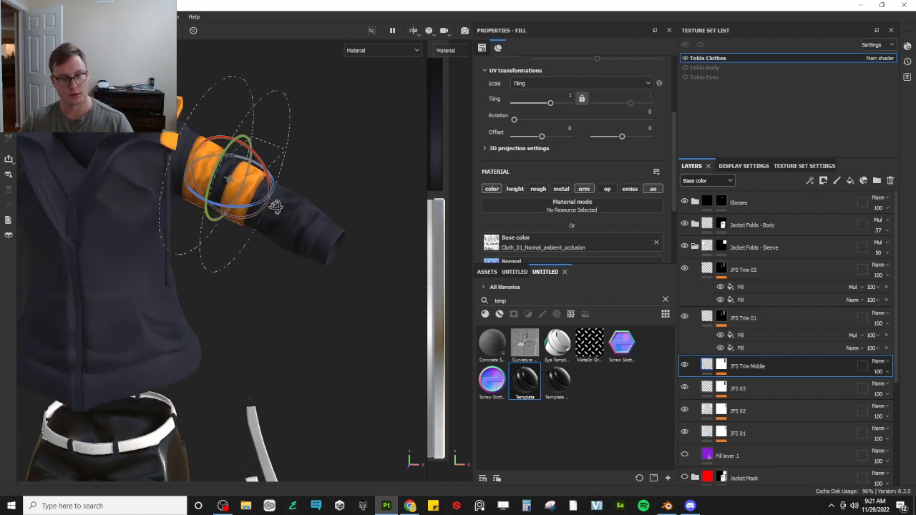
{"action": "middle_click_drag", "start_coordinate": [311, 195], "coordinate": [336, 321], "text": "alt"}
{"action": "scroll", "coordinate": [337, 321], "scroll_direction": "up", "scroll_amount": 3}
{"action": "left_click_drag", "start_coordinate": [336, 320], "coordinate": [321, 274], "text": "alt"}
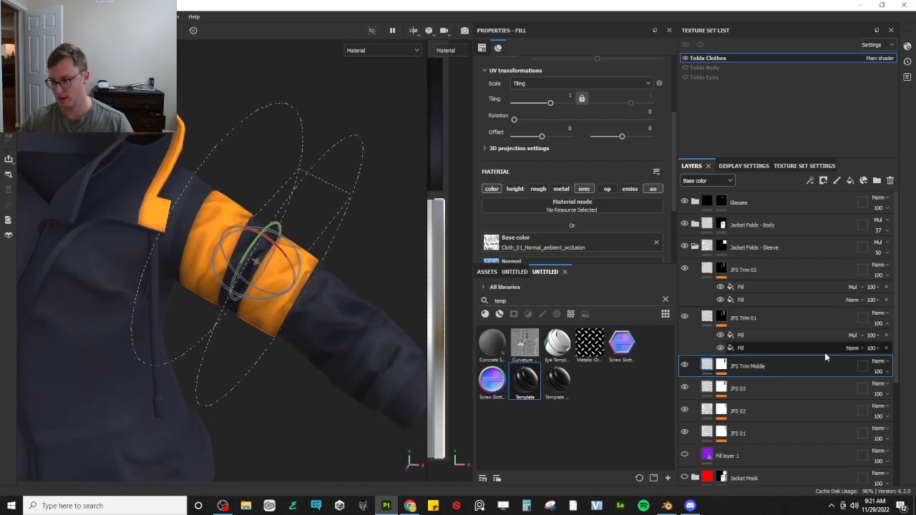
Remove both Gradient Linear 1 effects and the Paint effect from the JFS Trim Middle mask
{"action": "right_click", "coordinate": [757, 367]}
{"action": "left_click", "coordinate": [740, 364]}
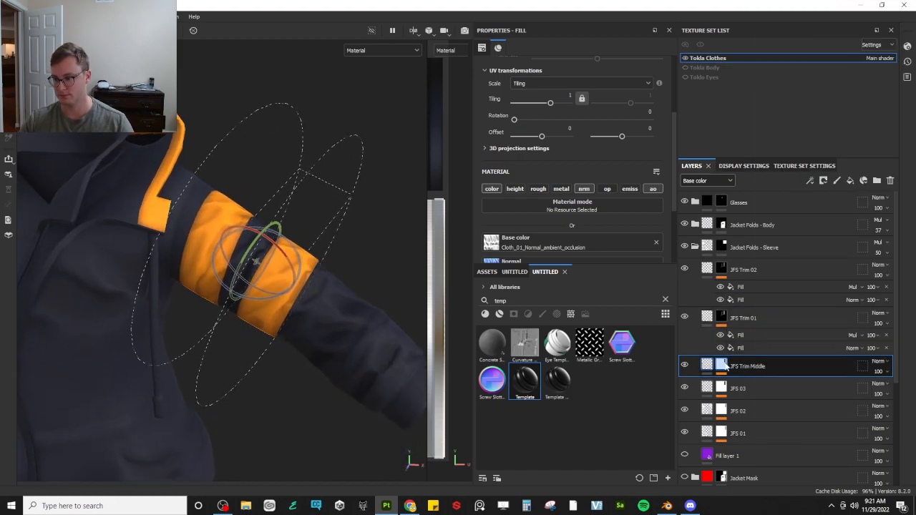
{"action": "right_click", "coordinate": [725, 365]}
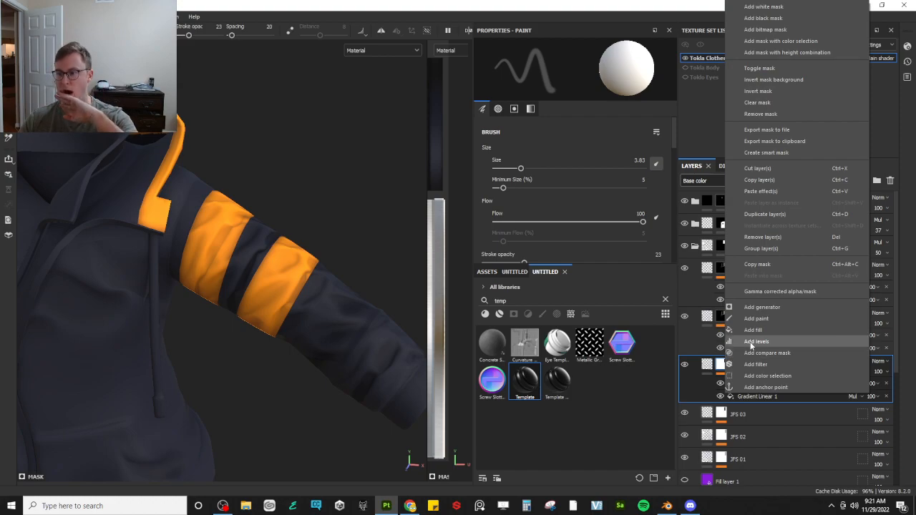
{"action": "left_click", "coordinate": [886, 398]}
{"action": "left_click", "coordinate": [886, 397]}
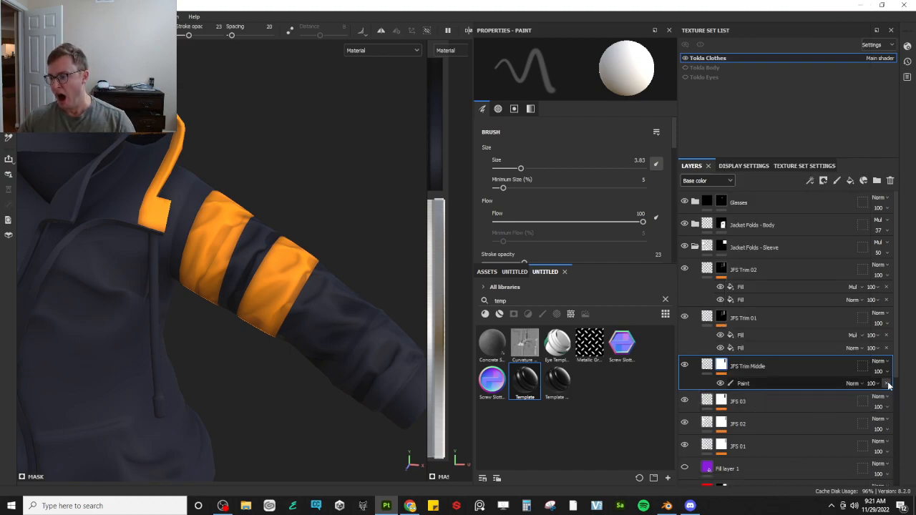
{"action": "left_click", "coordinate": [887, 384]}
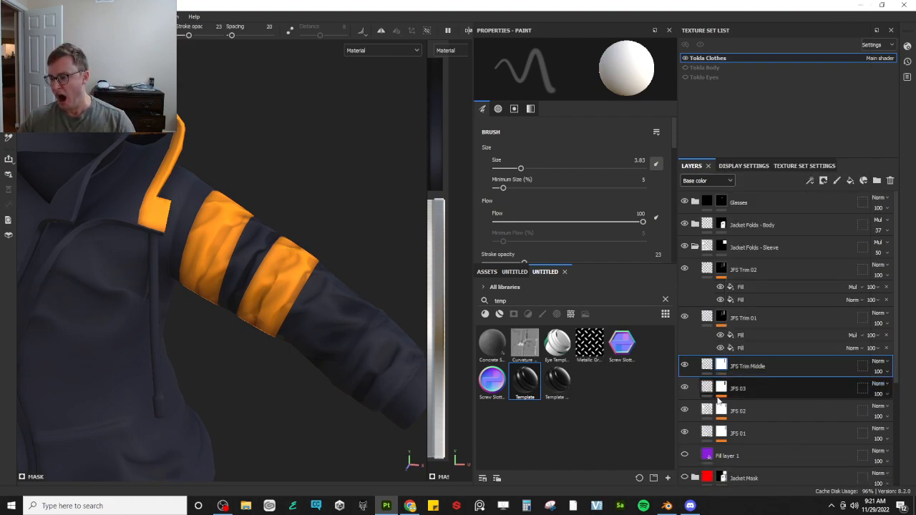
Copy the Trim mask anchor fill from JFS Trim 01 to the JFS Trim Middle mask and set its blend mode to Subtract
{"action": "left_click", "coordinate": [746, 349]}
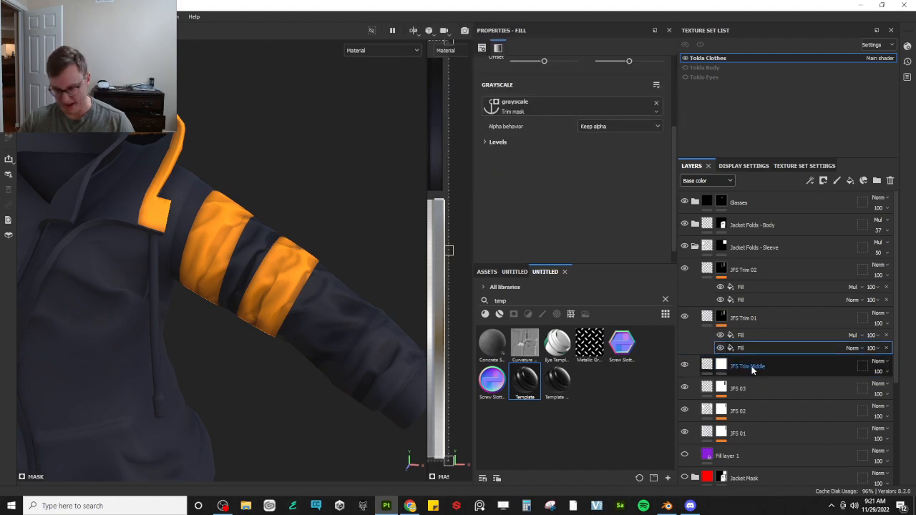
{"action": "left_click", "coordinate": [755, 368]}
{"action": "key", "text": "ctrl+v"}
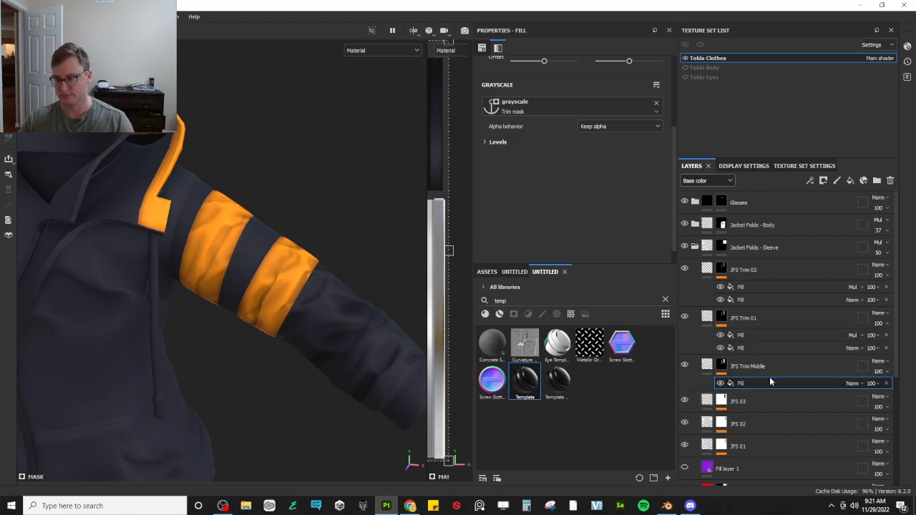
{"action": "left_click", "coordinate": [853, 383]}
{"action": "left_click", "coordinate": [870, 196]}
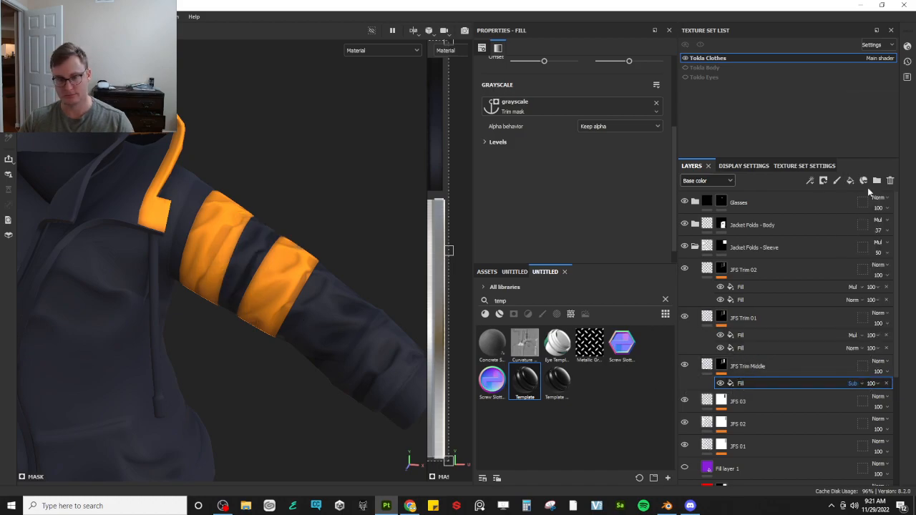
Replace the JFS Trim Middle layer's base color, normal and ambient occlusion maps with the matching Cloth_03 textures
{"action": "left_click_drag", "start_coordinate": [259, 310], "coordinate": [187, 247], "text": "alt"}
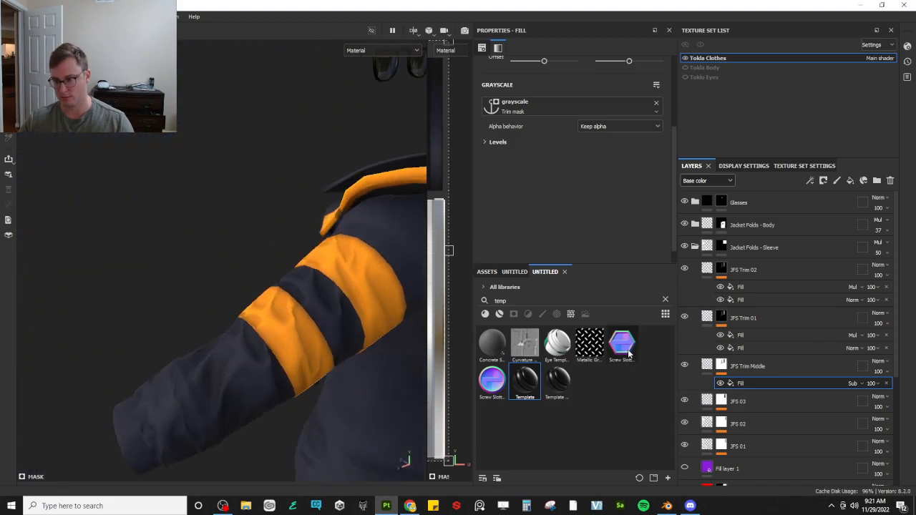
{"action": "left_click", "coordinate": [711, 366]}
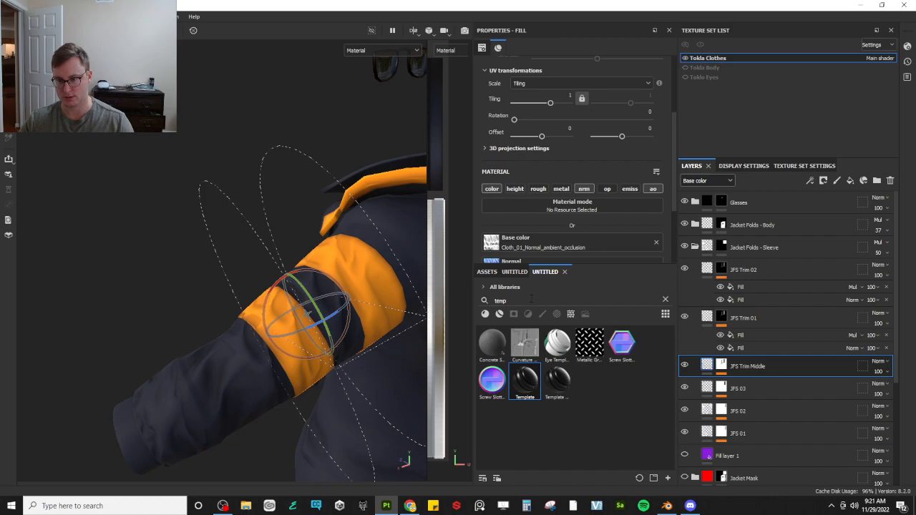
{"action": "double_click", "coordinate": [521, 299]}
{"action": "type", "text": "cl"}
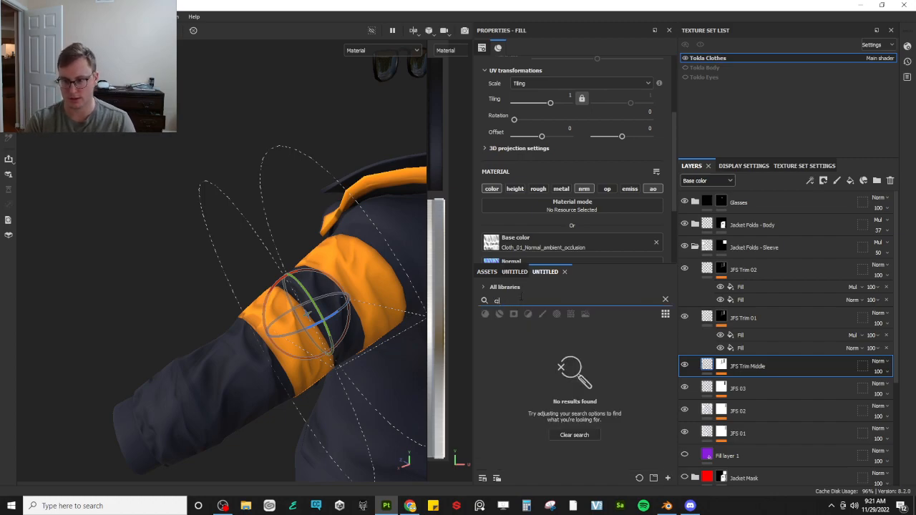
{"action": "type", "text": "oth"}
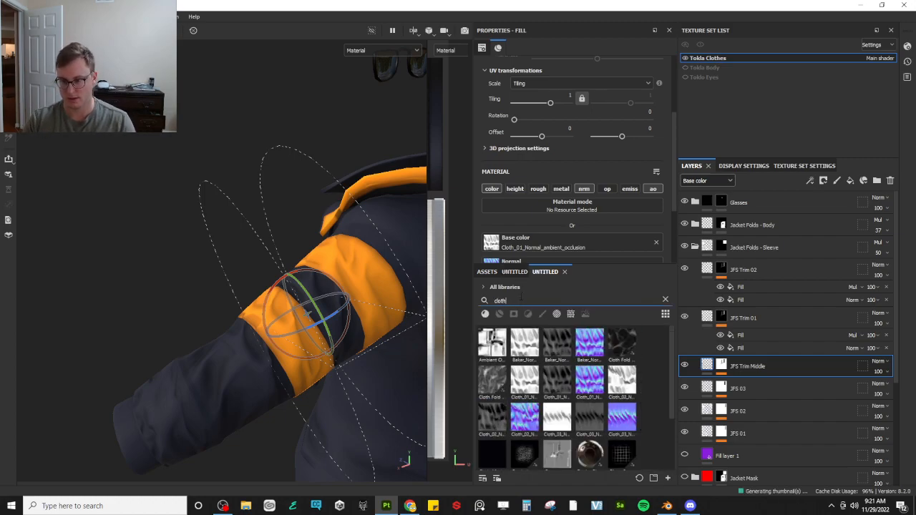
{"action": "scroll", "coordinate": [546, 375], "scroll_direction": "down", "scroll_amount": 2}
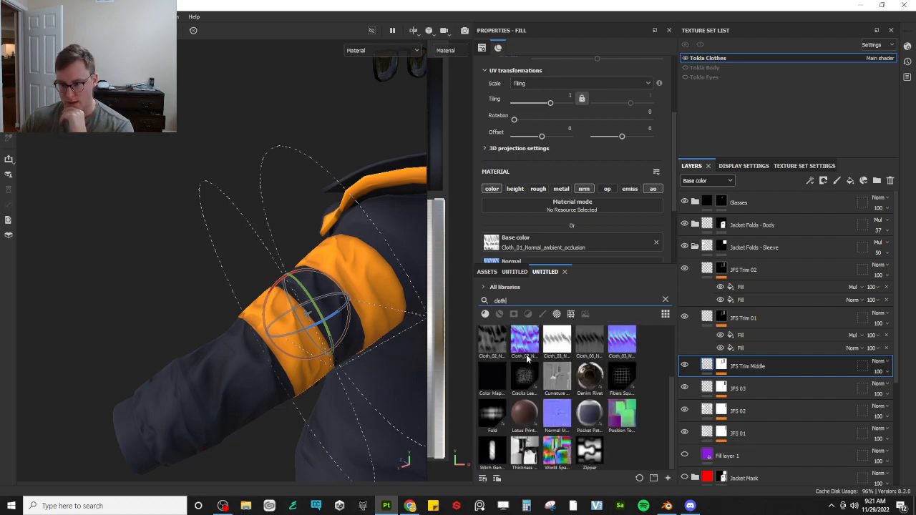
{"action": "scroll", "coordinate": [567, 194], "scroll_direction": "down", "scroll_amount": 1}
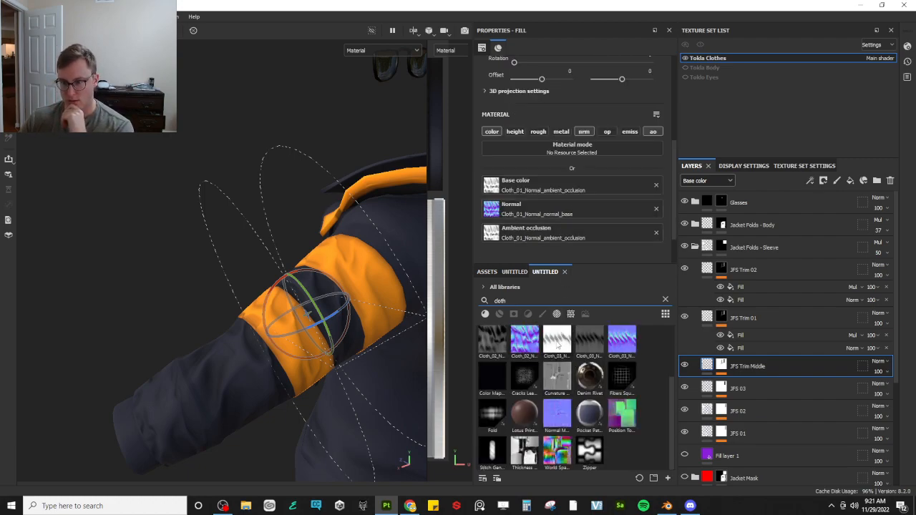
{"action": "left_click_drag", "start_coordinate": [558, 346], "coordinate": [547, 233]}
{"action": "left_click_drag", "start_coordinate": [622, 340], "coordinate": [567, 207]}
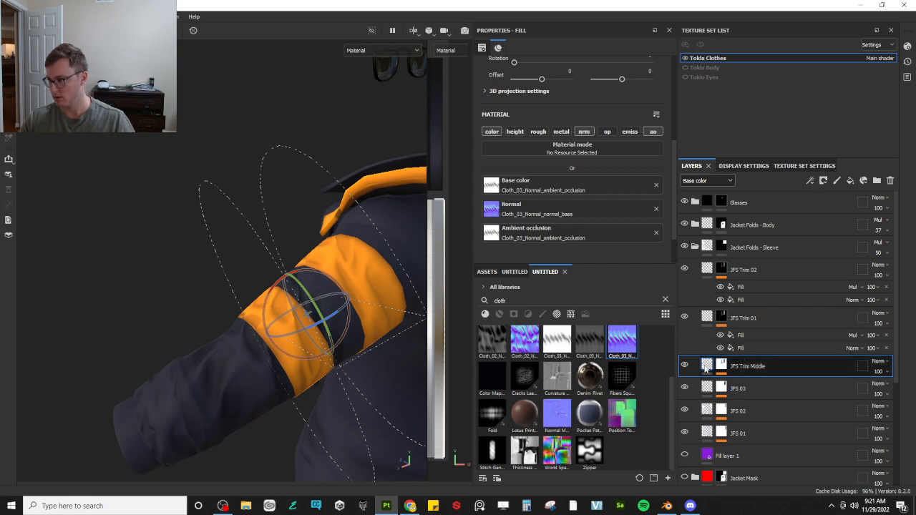
Reposition and rescale the JFS Trim Middle fold projection around the dark band between the sleeve's orange stripes
{"action": "mouse_move", "coordinate": [313, 346]}
{"action": "left_mouse_down", "text": "alt"}
{"action": "mouse_move", "coordinate": [323, 353]}
{"action": "mouse_move", "coordinate": [314, 355]}
{"action": "left_mouse_up", "text": "alt"}
{"action": "key", "text": "w"}
{"action": "left_click_drag", "start_coordinate": [337, 307], "coordinate": [359, 300]}
{"action": "left_click_drag", "start_coordinate": [327, 353], "coordinate": [329, 278], "text": "alt"}
{"action": "key", "text": "r"}
{"action": "left_click_drag", "start_coordinate": [353, 325], "coordinate": [454, 282]}
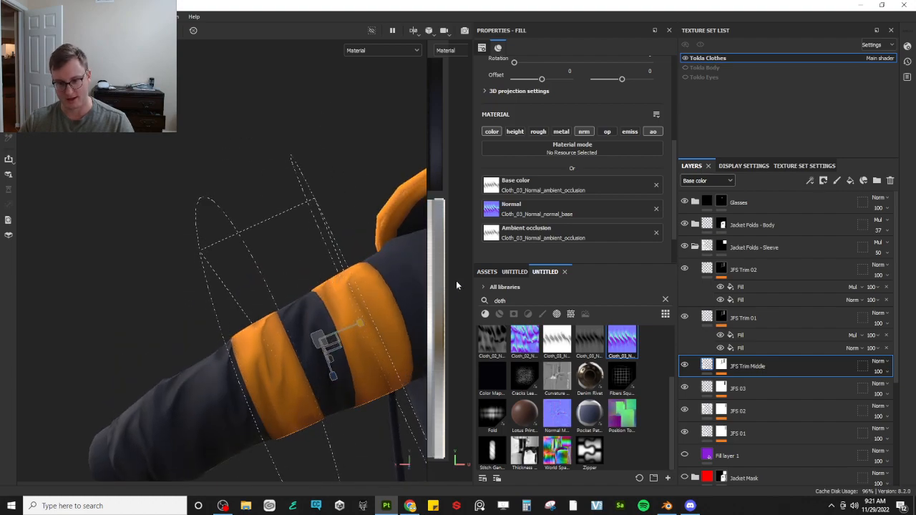
Rotate the JFS Trim Middle projection around the sleeve to reorient the folds on the dark band
{"action": "left_click_drag", "start_coordinate": [420, 358], "coordinate": [316, 422], "text": "alt"}
{"action": "key", "text": "e"}
{"action": "key", "text": "w"}
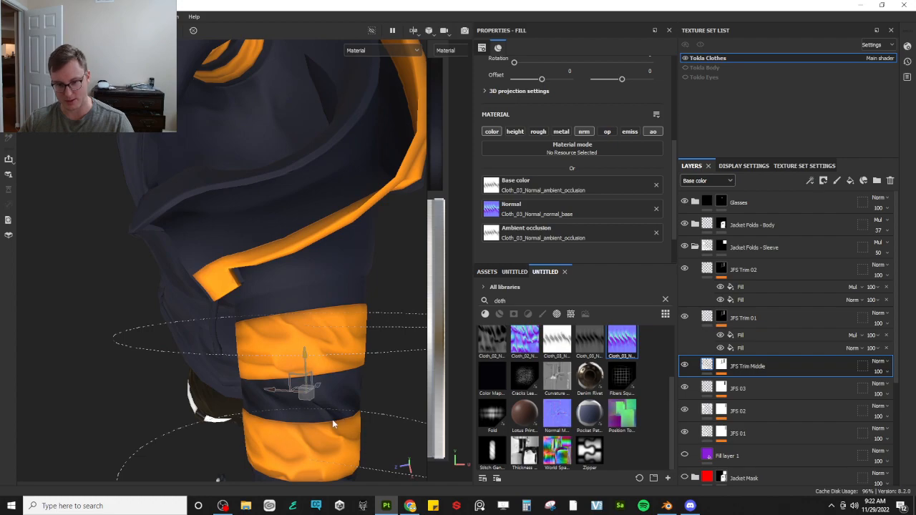
{"action": "key", "text": "e"}
{"action": "left_click_drag", "start_coordinate": [352, 381], "coordinate": [332, 249]}
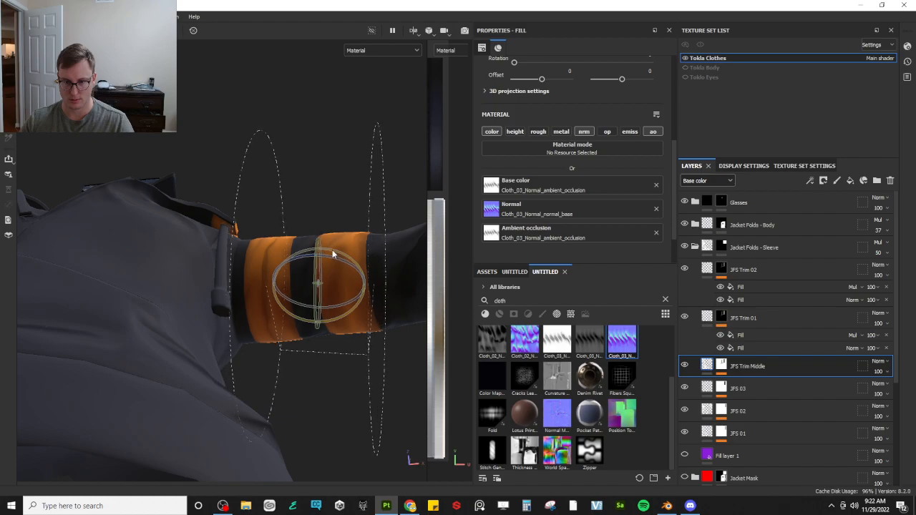
{"action": "left_click_drag", "start_coordinate": [333, 281], "coordinate": [318, 406], "text": "alt"}
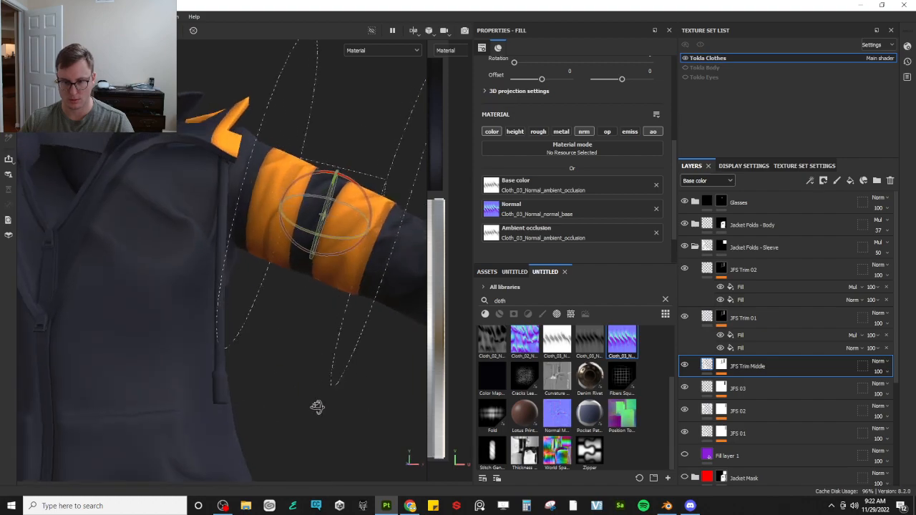
{"action": "mouse_move", "coordinate": [343, 236]}
{"action": "left_mouse_down"}
{"action": "mouse_move", "coordinate": [320, 295]}
{"action": "mouse_move", "coordinate": [266, 321]}
{"action": "mouse_move", "coordinate": [139, 346]}
{"action": "mouse_move", "coordinate": [212, 284]}
{"action": "mouse_move", "coordinate": [93, 201]}
{"action": "mouse_move", "coordinate": [41, 180]}
{"action": "mouse_move", "coordinate": [317, 315]}
{"action": "mouse_move", "coordinate": [379, 319]}
{"action": "left_mouse_up"}
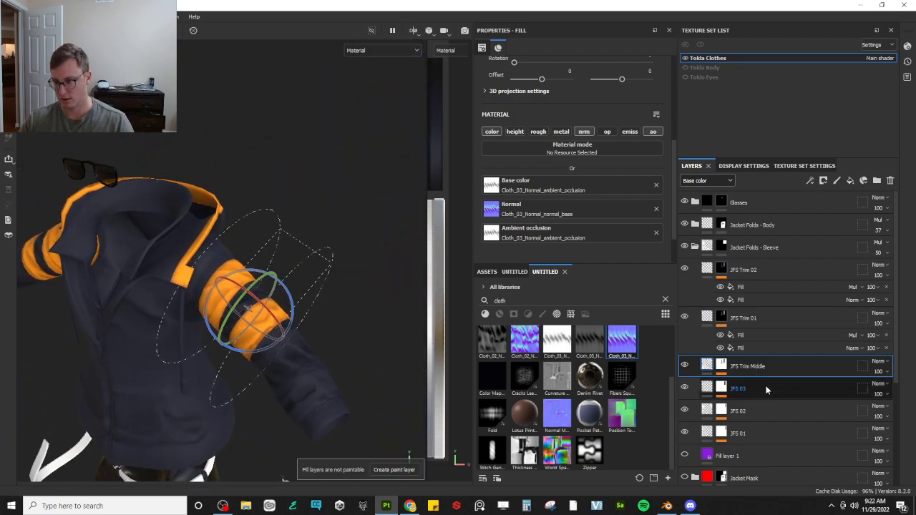
Duplicate JFS Trim Middle as JFS Trim Shoulder, placing the copy above JFS Trim 02 and the original above JFS Trim 01
{"action": "key", "text": "ctrl+d"}
{"action": "double_click", "coordinate": [762, 367]}
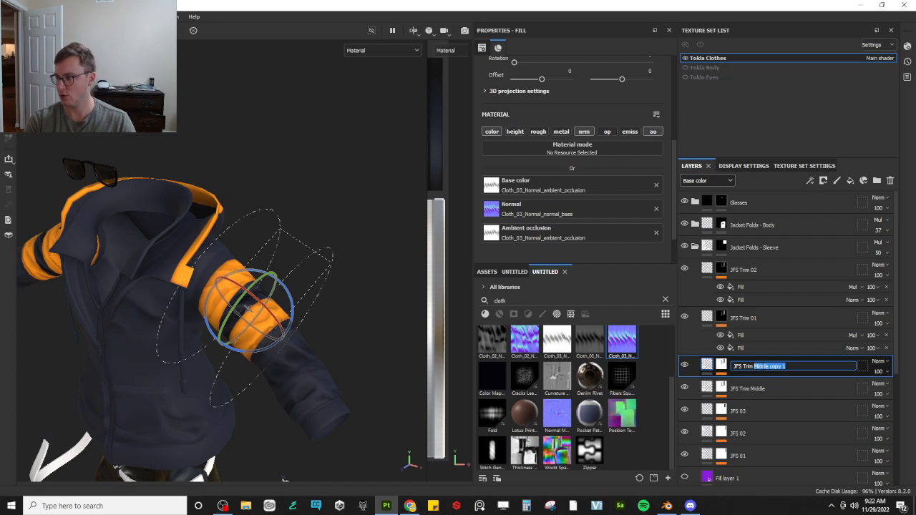
{"action": "type", "text": "JFS Trim Shoulder"}
{"action": "key", "text": "Return"}
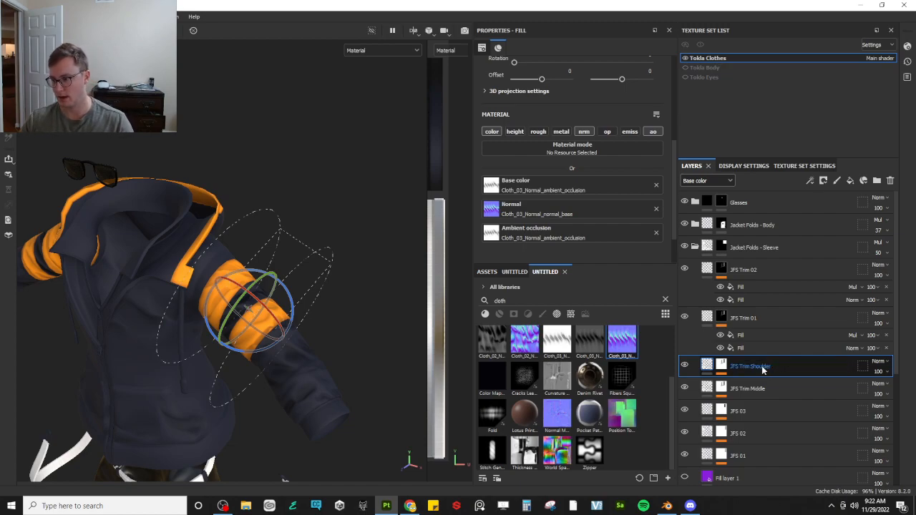
{"action": "left_click_drag", "start_coordinate": [759, 389], "coordinate": [816, 267]}
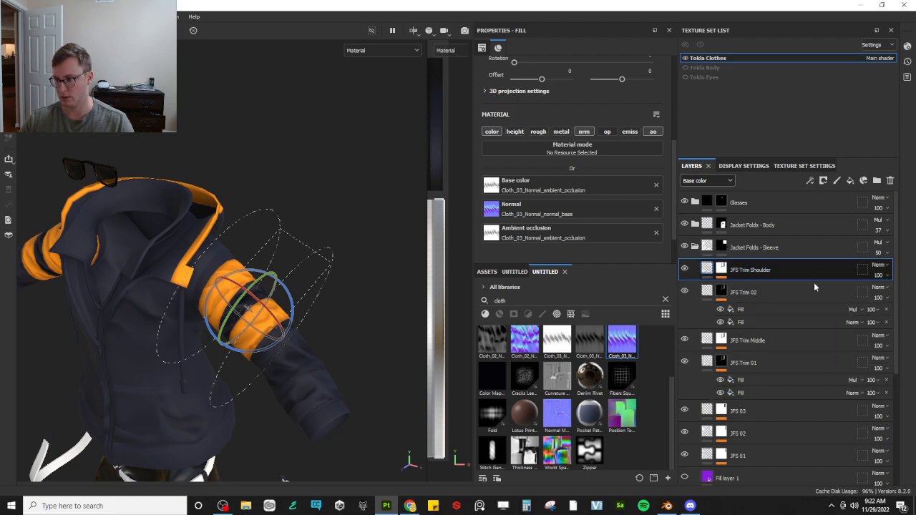
Move the JFS Trim Shoulder projection up the sleeve onto the dark shoulder area above the upper orange stripe
{"action": "left_click_drag", "start_coordinate": [214, 275], "coordinate": [272, 329], "text": "alt+shift"}
{"action": "key", "text": "w"}
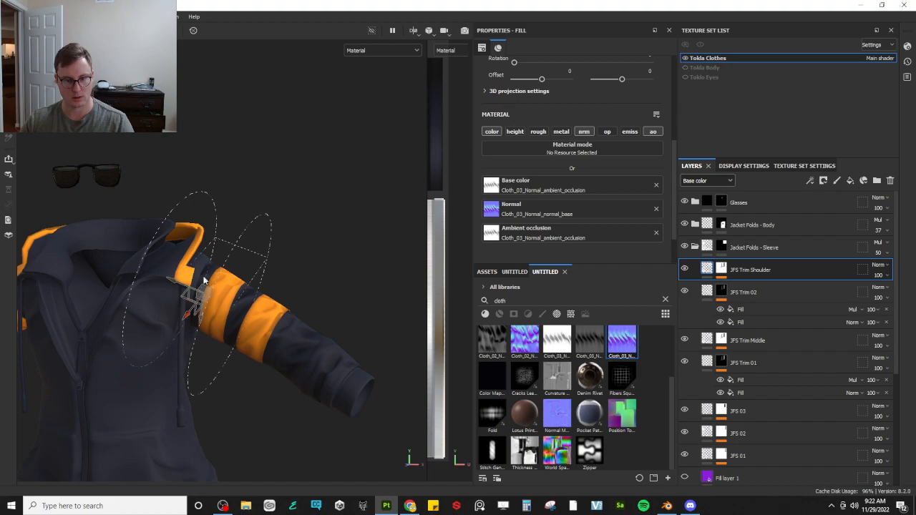
{"action": "scroll", "coordinate": [249, 292], "scroll_direction": "up", "scroll_amount": 3}
{"action": "left_click_drag", "start_coordinate": [249, 292], "coordinate": [368, 297], "text": "alt"}
{"action": "scroll", "coordinate": [249, 320], "scroll_direction": "down", "scroll_amount": 5}
{"action": "scroll", "coordinate": [334, 319], "scroll_direction": "down", "scroll_amount": 3}
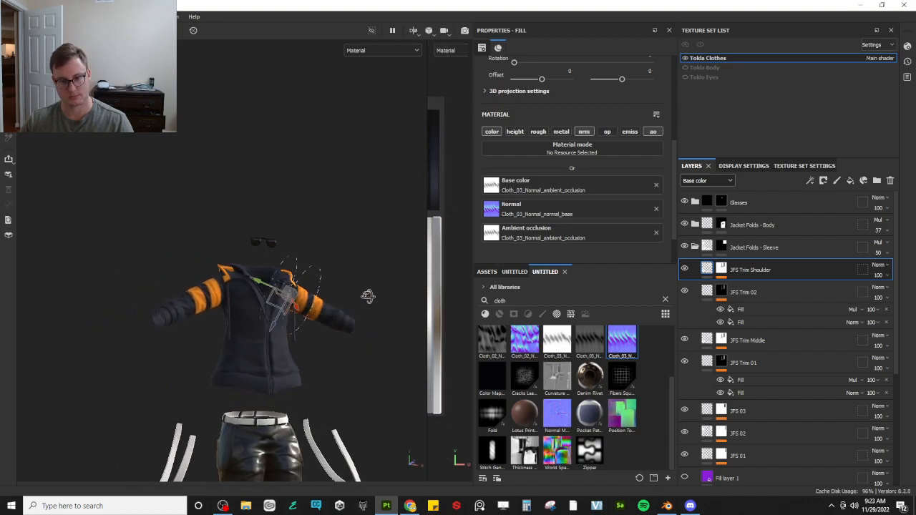
{"action": "middle_click_drag", "start_coordinate": [358, 317], "coordinate": [327, 304], "text": "alt"}
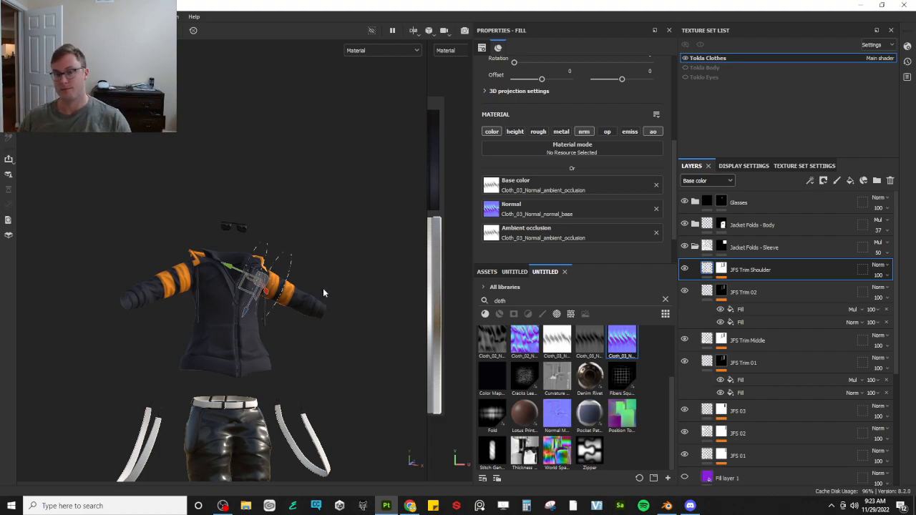
{"action": "left_click_drag", "start_coordinate": [311, 218], "coordinate": [305, 272], "text": "alt"}
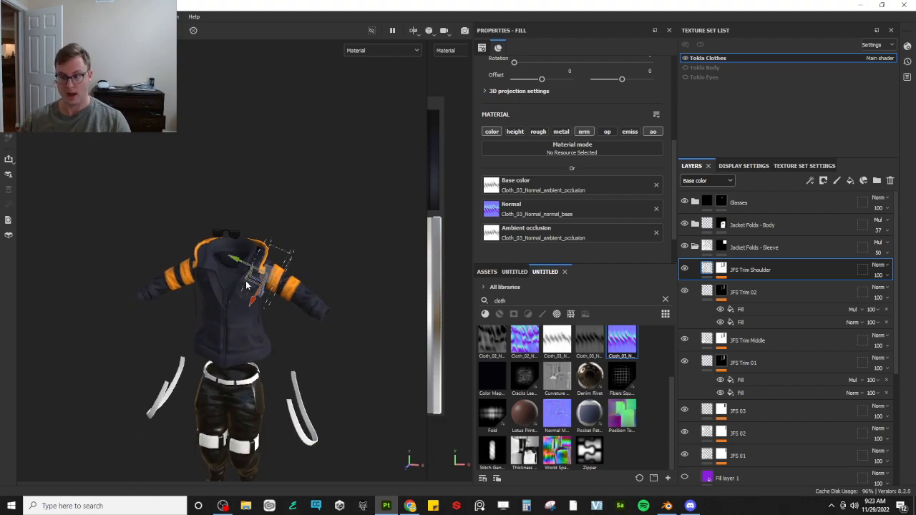
{"action": "scroll", "coordinate": [246, 282], "scroll_direction": "up", "scroll_amount": 3}
Select the Jacket Folds - Sleeve mask and examine the jacket's shoulder and armhole on the model and in the UV layout
{"action": "left_click", "coordinate": [721, 251]}
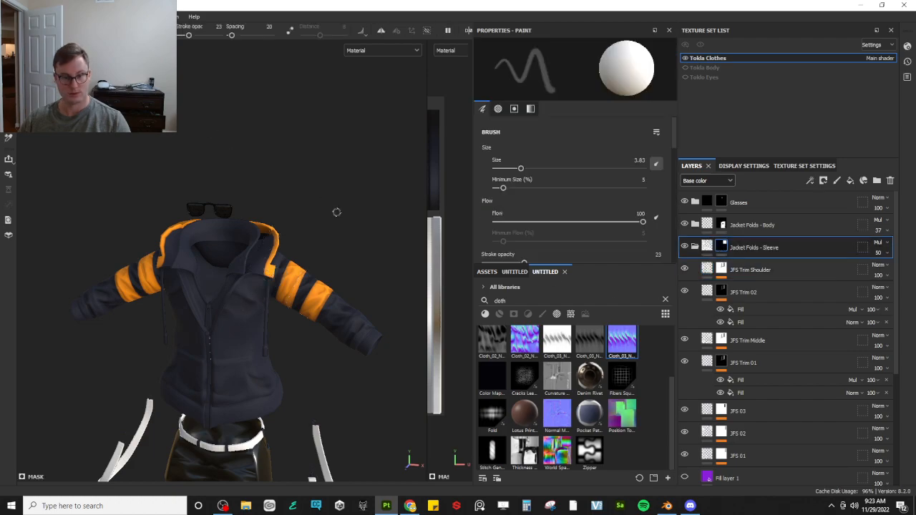
{"action": "left_click_drag", "start_coordinate": [317, 203], "coordinate": [280, 221], "text": "alt"}
{"action": "right_click_drag", "start_coordinate": [280, 221], "coordinate": [300, 230], "text": "alt"}
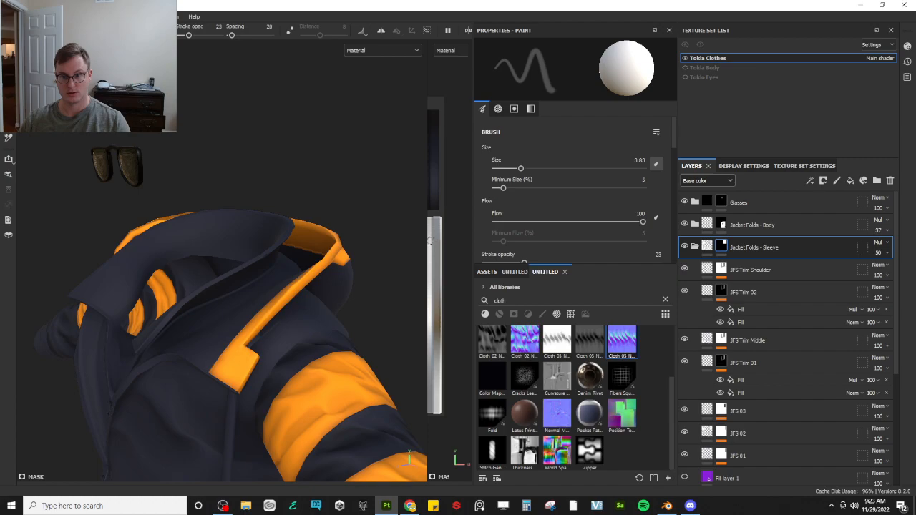
{"action": "left_click_drag", "start_coordinate": [427, 240], "coordinate": [24, 249]}
{"action": "scroll", "coordinate": [169, 254], "scroll_direction": "down", "scroll_amount": 4}
{"action": "middle_click_drag", "start_coordinate": [154, 269], "coordinate": [278, 265], "text": "alt"}
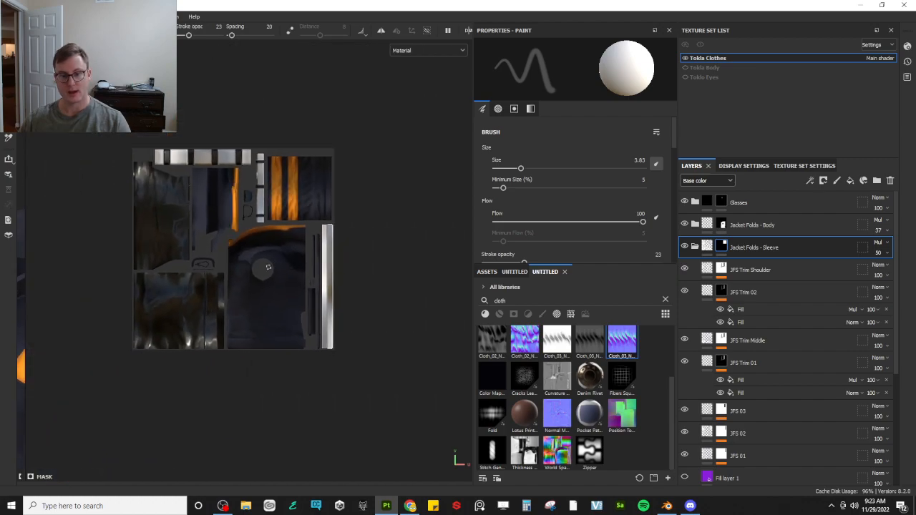
{"action": "scroll", "coordinate": [277, 264], "scroll_direction": "up", "scroll_amount": 5}
{"action": "scroll", "coordinate": [289, 262], "scroll_direction": "up", "scroll_amount": 2}
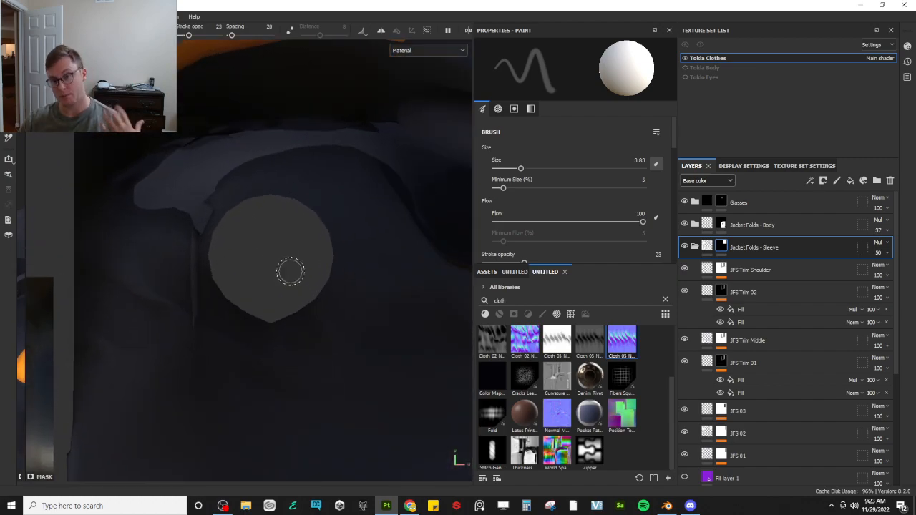
{"action": "scroll", "coordinate": [290, 265], "scroll_direction": "down", "scroll_amount": 1}
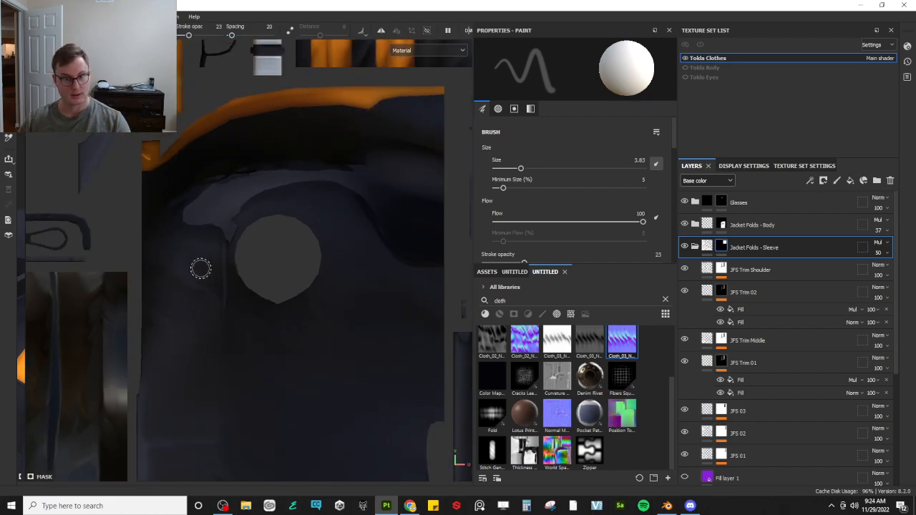
{"action": "left_click_drag", "start_coordinate": [26, 229], "coordinate": [218, 236]}
{"action": "scroll", "coordinate": [119, 231], "scroll_direction": "down", "scroll_amount": 2}
{"action": "left_click_drag", "start_coordinate": [119, 232], "coordinate": [94, 236], "text": "alt"}
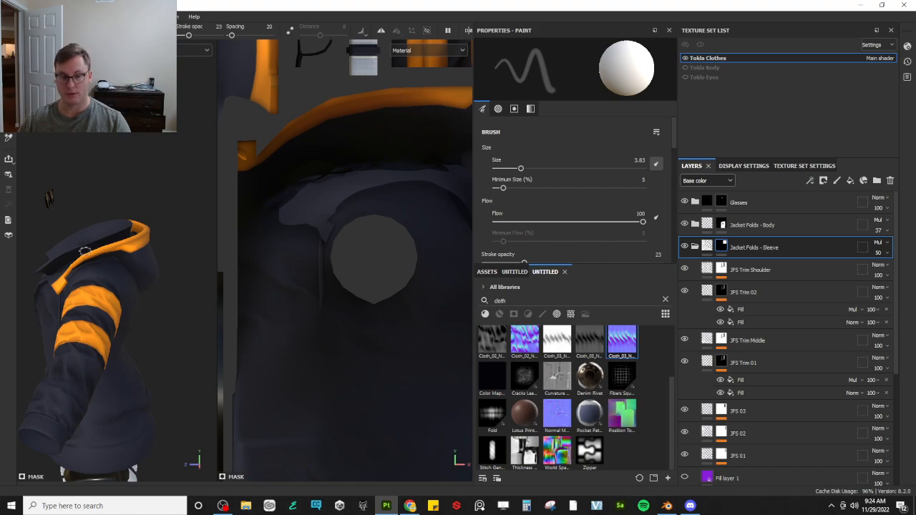
{"action": "scroll", "coordinate": [84, 250], "scroll_direction": "up", "scroll_amount": 4}
{"action": "scroll", "coordinate": [85, 251], "scroll_direction": "up", "scroll_amount": 3}
{"action": "mouse_move", "coordinate": [84, 250]}
{"action": "left_mouse_down", "text": "alt"}
{"action": "mouse_move", "coordinate": [157, 243]}
{"action": "mouse_move", "coordinate": [170, 226]}
{"action": "mouse_move", "coordinate": [108, 307]}
{"action": "mouse_move", "coordinate": [100, 299]}
{"action": "left_mouse_up", "text": "alt"}
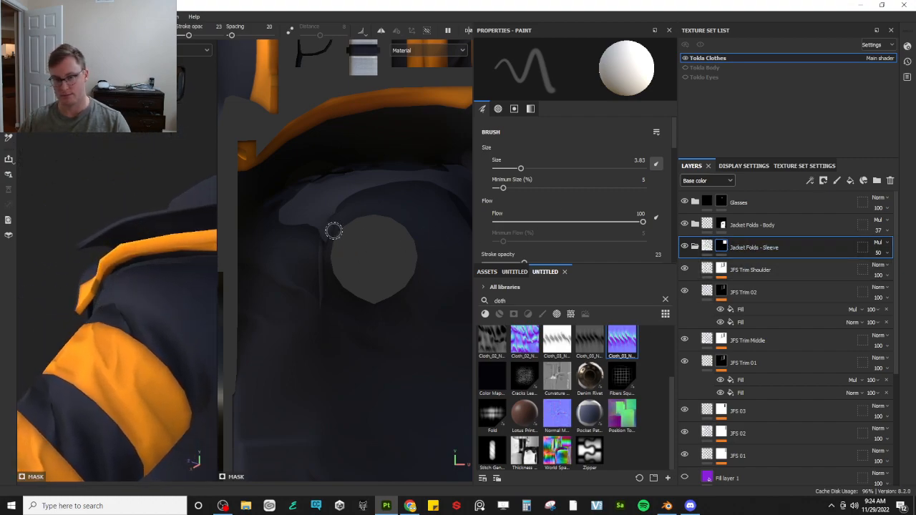
Configure a larger mask brush with UV alignment, Texture size space and 100 stroke opacity
{"action": "right_click_drag", "start_coordinate": [356, 232], "coordinate": [375, 242], "text": "ctrl"}
{"action": "key", "text": "x"}
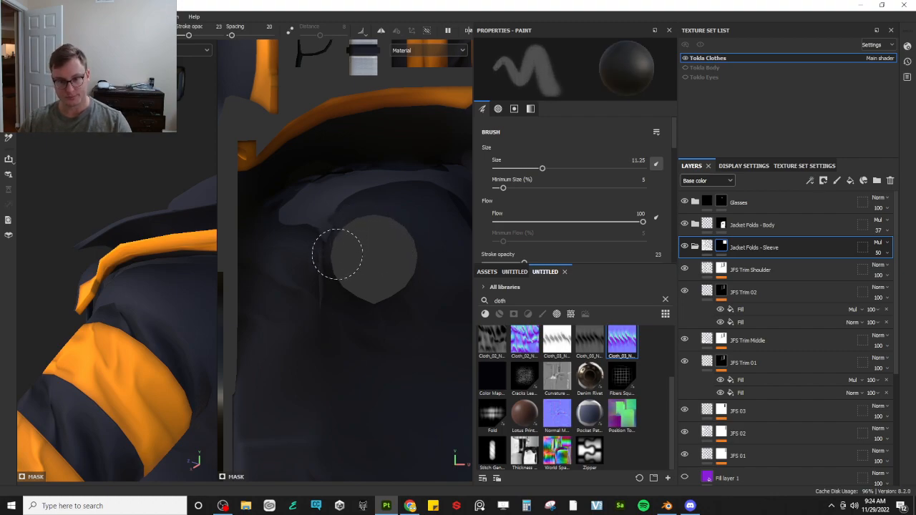
{"action": "key", "text": "x"}
{"action": "scroll", "coordinate": [569, 206], "scroll_direction": "down", "scroll_amount": 5}
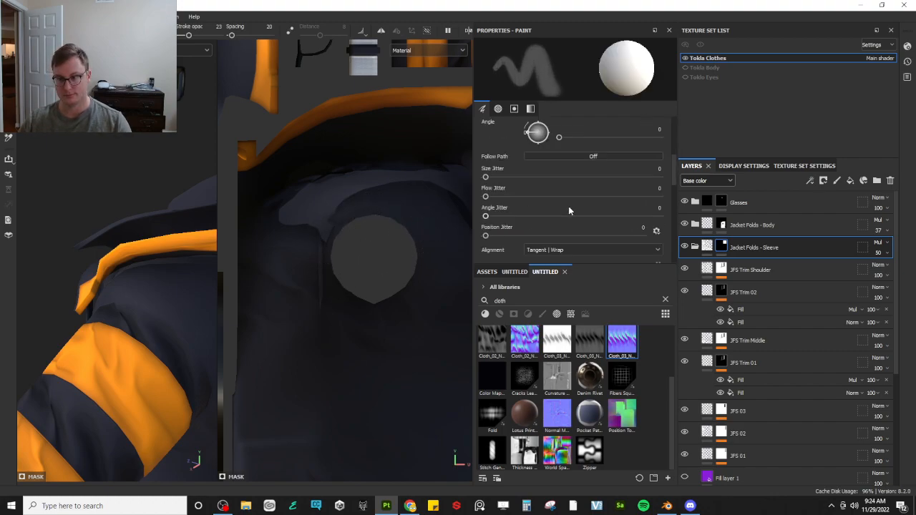
{"action": "scroll", "coordinate": [594, 154], "scroll_direction": "down", "scroll_amount": 4}
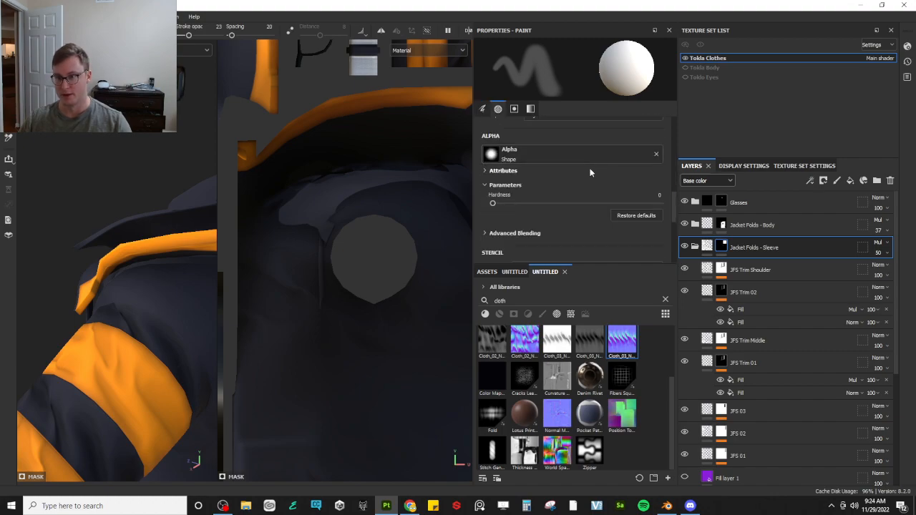
{"action": "left_click", "coordinate": [562, 135]}
{"action": "left_click", "coordinate": [540, 176]}
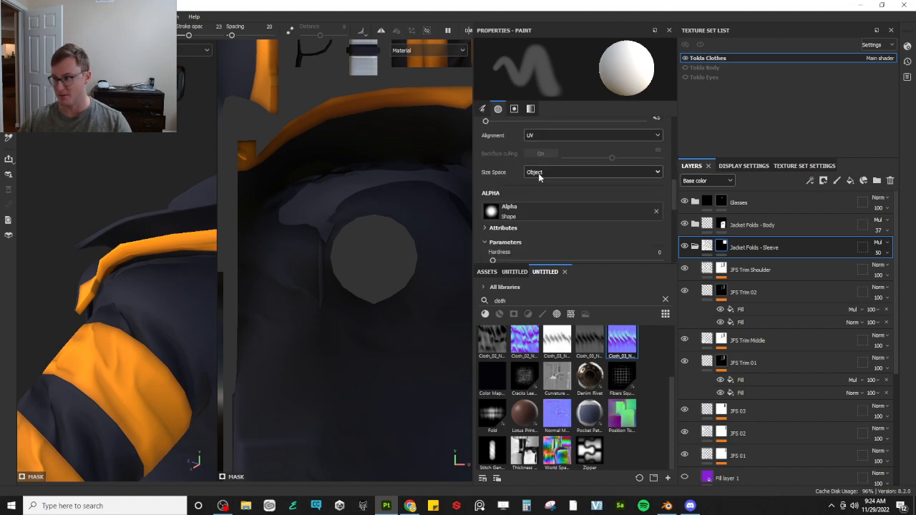
{"action": "left_click", "coordinate": [570, 173]}
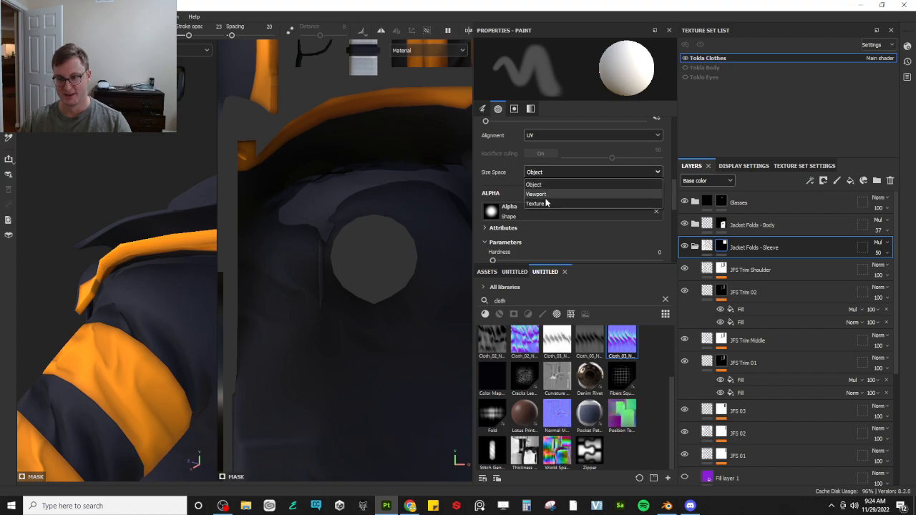
{"action": "left_click", "coordinate": [549, 205]}
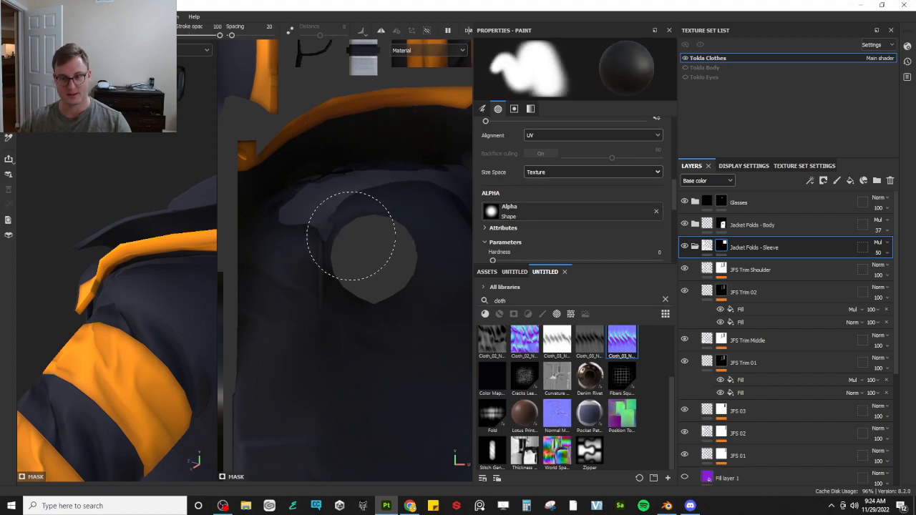
Paint white around the jacket's armhole on the Jacket Folds - Sleeve mask and inspect the shoulder on the model
{"action": "key", "text": "x"}
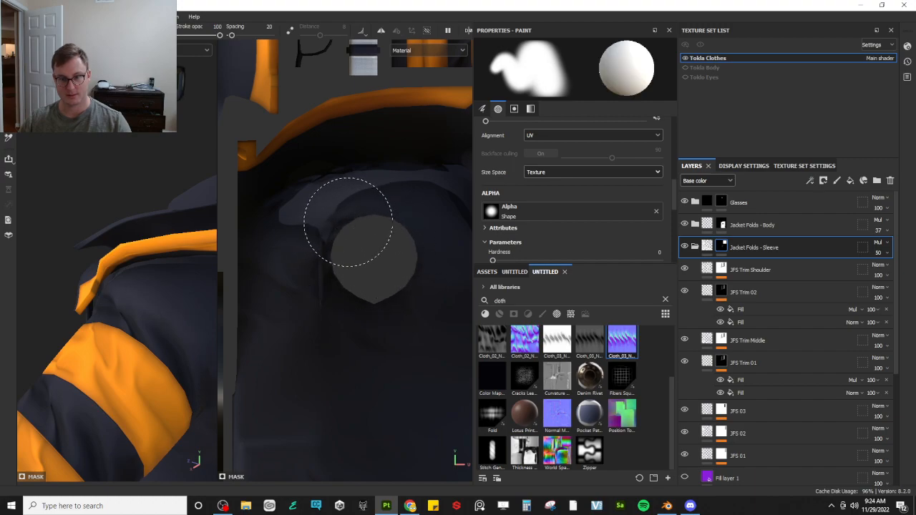
{"action": "right_click_drag", "start_coordinate": [92, 265], "coordinate": [177, 190], "text": "alt"}
{"action": "left_click_drag", "start_coordinate": [177, 190], "coordinate": [117, 171], "text": "alt"}
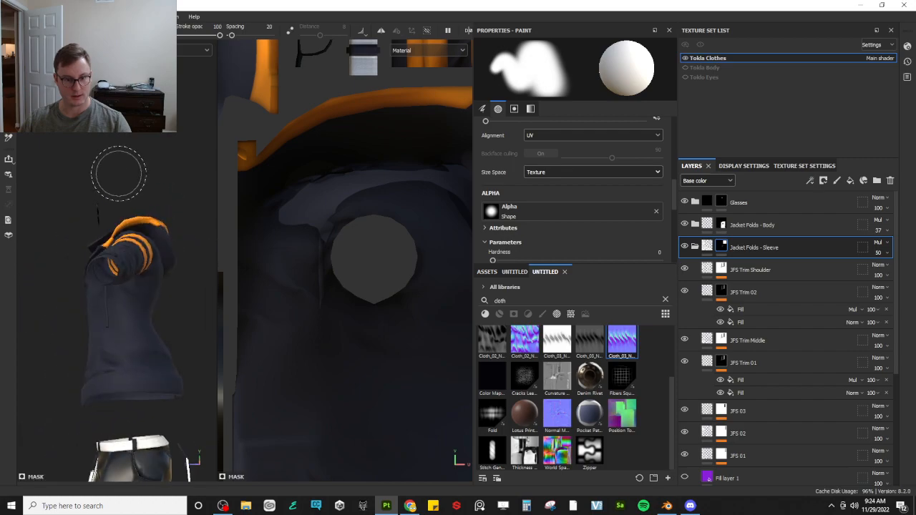
{"action": "middle_click_drag", "start_coordinate": [135, 267], "coordinate": [136, 179], "text": "alt"}
{"action": "right_click_drag", "start_coordinate": [136, 179], "coordinate": [141, 277], "text": "alt"}
{"action": "left_click_drag", "start_coordinate": [114, 208], "coordinate": [174, 250], "text": "alt"}
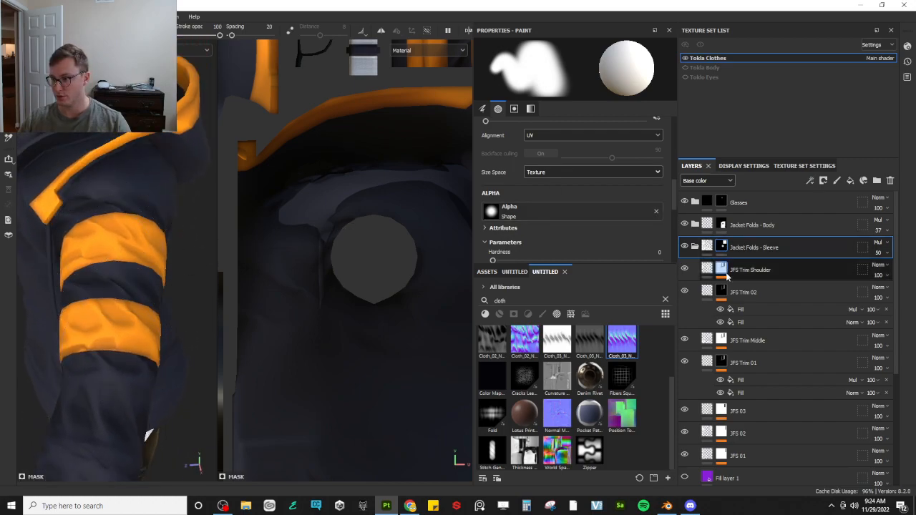
Rotate the JFS Trim Shoulder projection over the dark shoulder area above the upper orange stripe and inspect the jacket
{"action": "left_click", "coordinate": [706, 269]}
{"action": "left_click_drag", "start_coordinate": [143, 279], "coordinate": [129, 322], "text": "alt"}
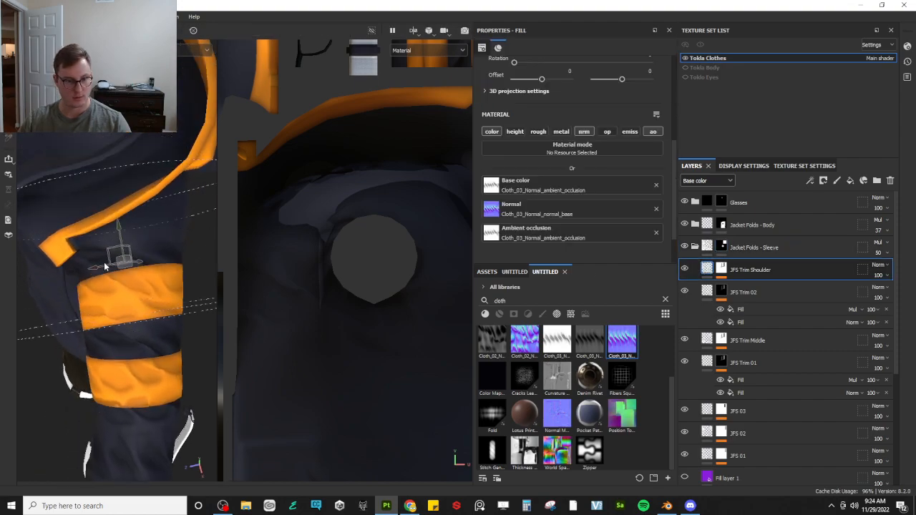
{"action": "key", "text": "e"}
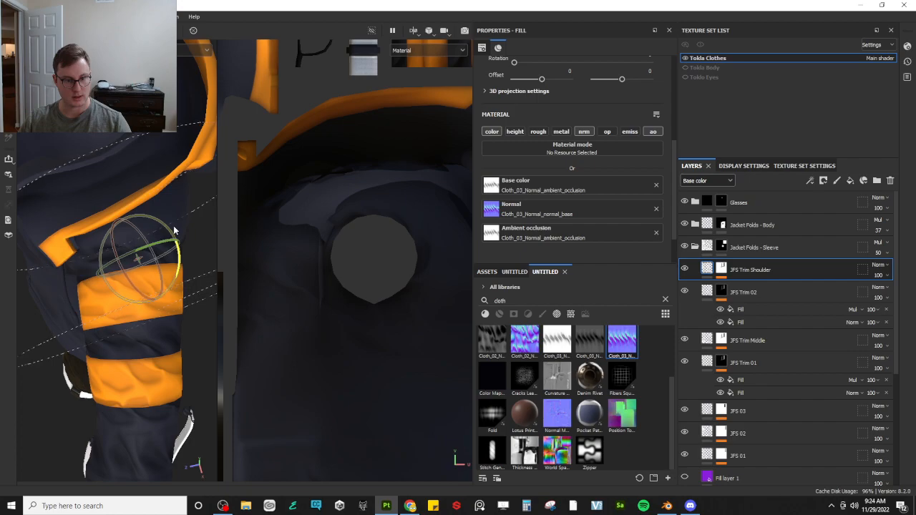
{"action": "left_click_drag", "start_coordinate": [173, 238], "coordinate": [170, 317], "text": "alt"}
{"action": "right_click_drag", "start_coordinate": [171, 317], "coordinate": [132, 282], "text": "alt"}
{"action": "middle_click_drag", "start_coordinate": [86, 272], "coordinate": [238, 301], "text": "alt"}
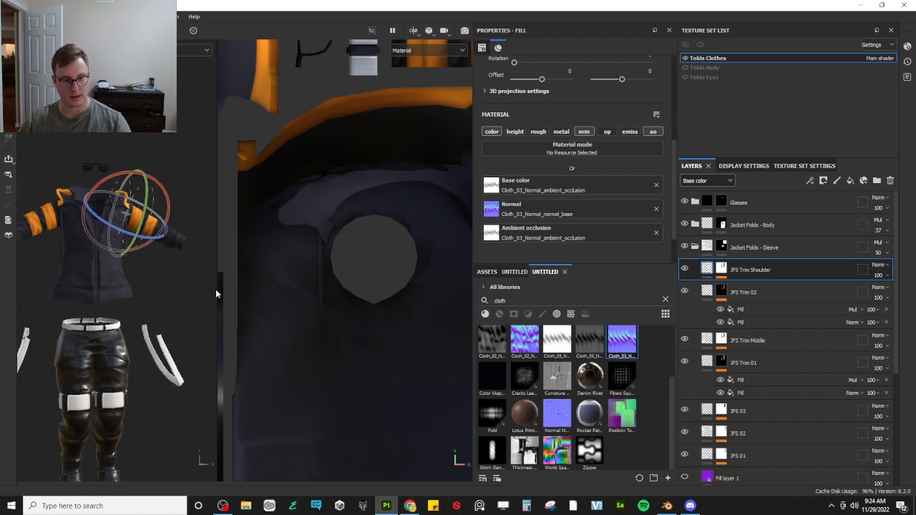
{"action": "left_click_drag", "start_coordinate": [217, 289], "coordinate": [414, 299]}
{"action": "left_click_drag", "start_coordinate": [269, 265], "coordinate": [227, 294], "text": "alt"}
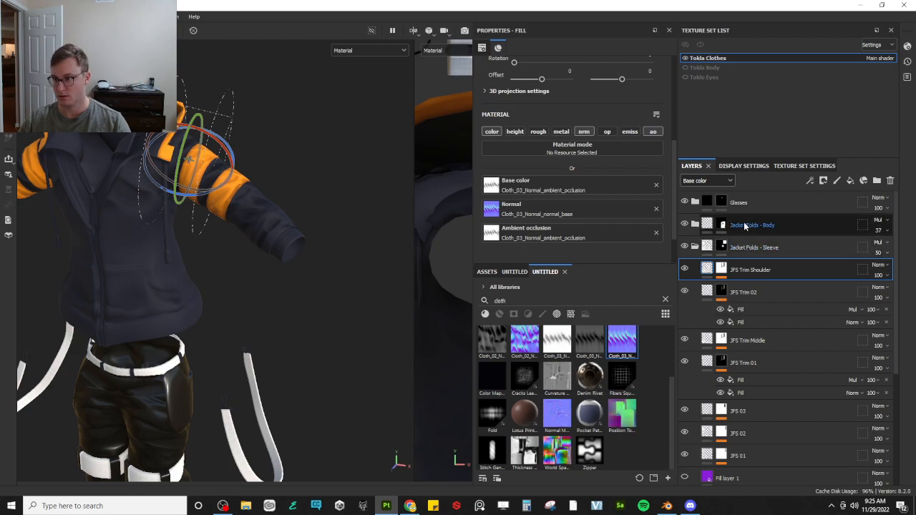
Collapse the Jacket Folds - Sleeve group, inspect the jacket from front and back, and save the project
{"action": "left_click", "coordinate": [694, 224]}
{"action": "left_click", "coordinate": [695, 226]}
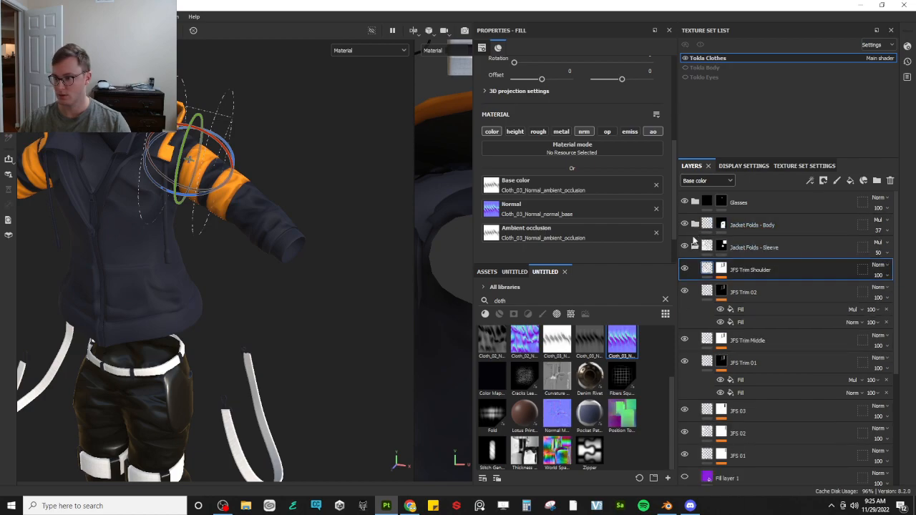
{"action": "left_click", "coordinate": [695, 247]}
{"action": "left_click", "coordinate": [707, 225]}
{"action": "left_click_drag", "start_coordinate": [242, 213], "coordinate": [329, 327], "text": "alt"}
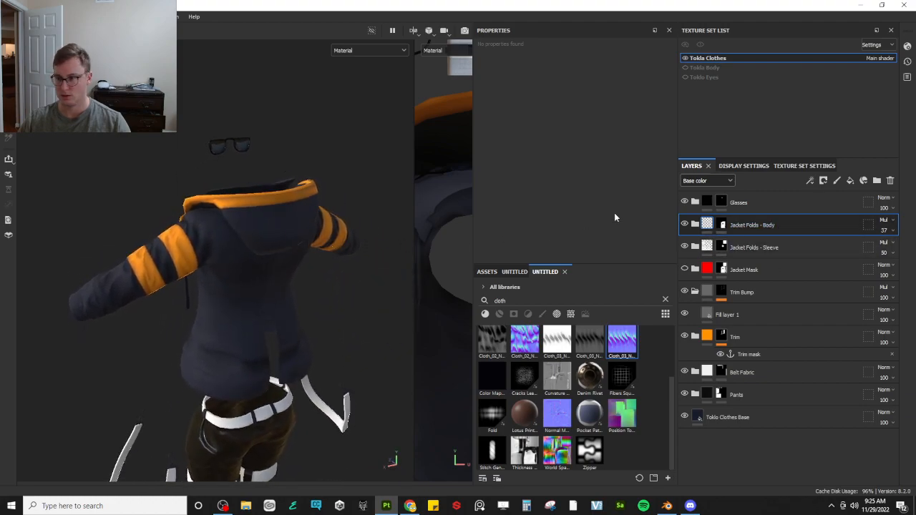
{"action": "left_click_drag", "start_coordinate": [340, 249], "coordinate": [209, 314], "text": "alt"}
{"action": "key", "text": "ctrl+s"}
Collapse the Trim Bump group and add a Template smart material named Interior Hoodie directly above Trim
{"action": "scroll", "coordinate": [207, 317], "scroll_direction": "up", "scroll_amount": 3}
{"action": "scroll", "coordinate": [209, 314], "scroll_direction": "up", "scroll_amount": 1}
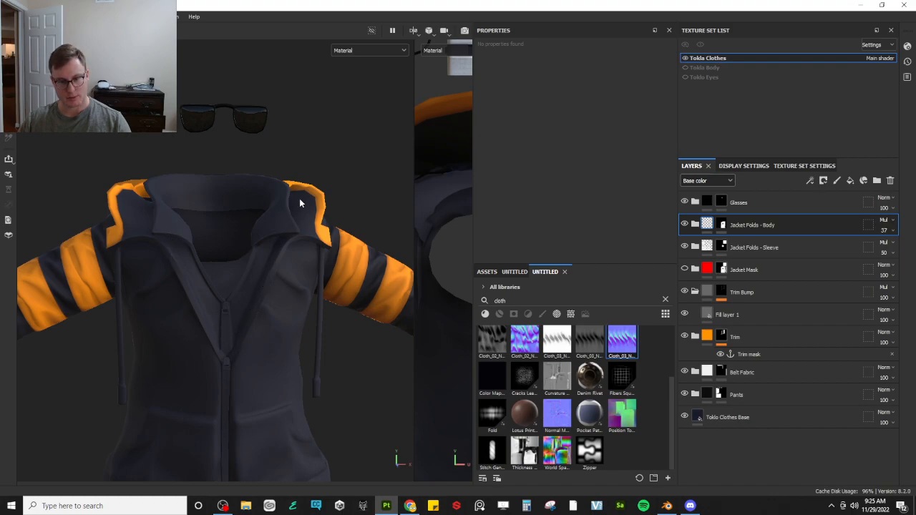
{"action": "middle_click_drag", "start_coordinate": [240, 276], "coordinate": [246, 234], "text": "alt"}
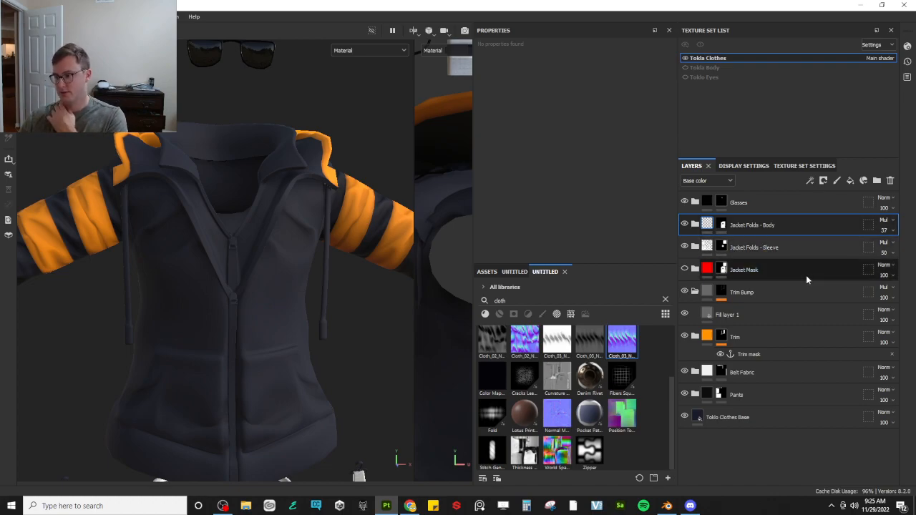
{"action": "left_click", "coordinate": [695, 291]}
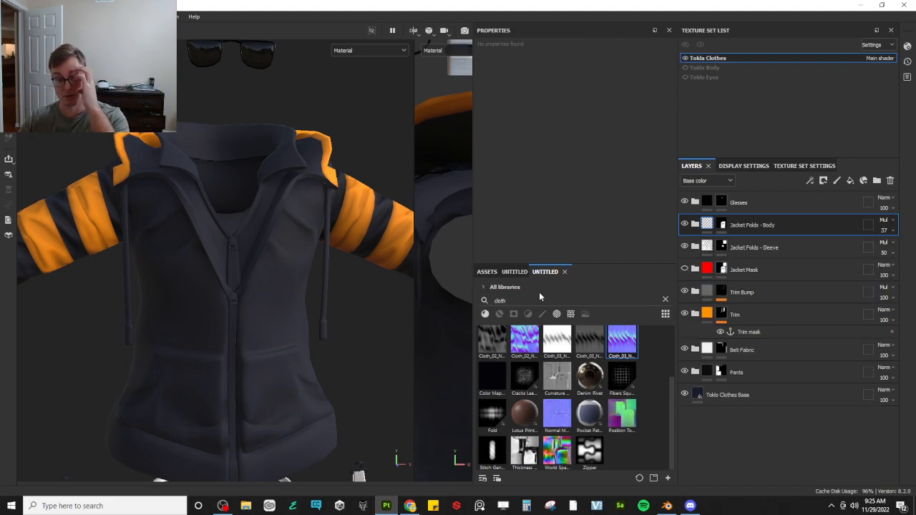
{"action": "type", "text": "template"}
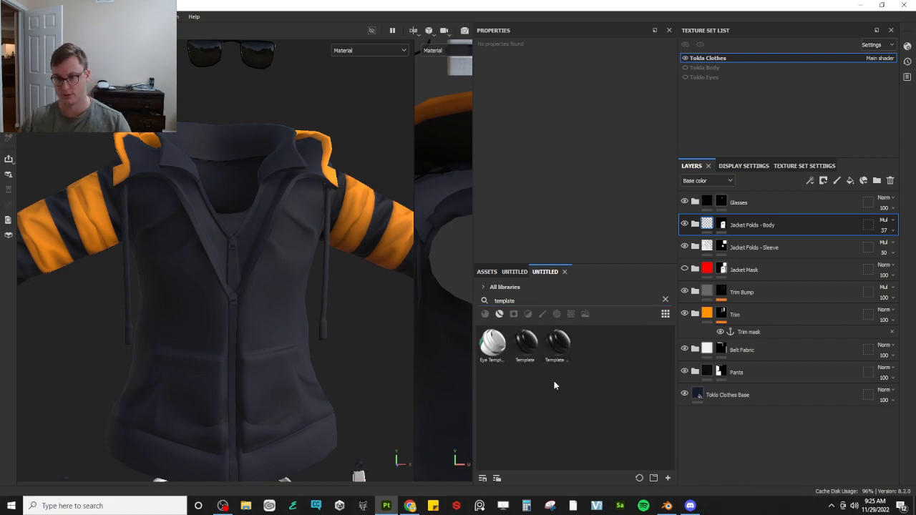
{"action": "left_click_drag", "start_coordinate": [526, 343], "coordinate": [741, 306]}
{"action": "double_click", "coordinate": [743, 315]}
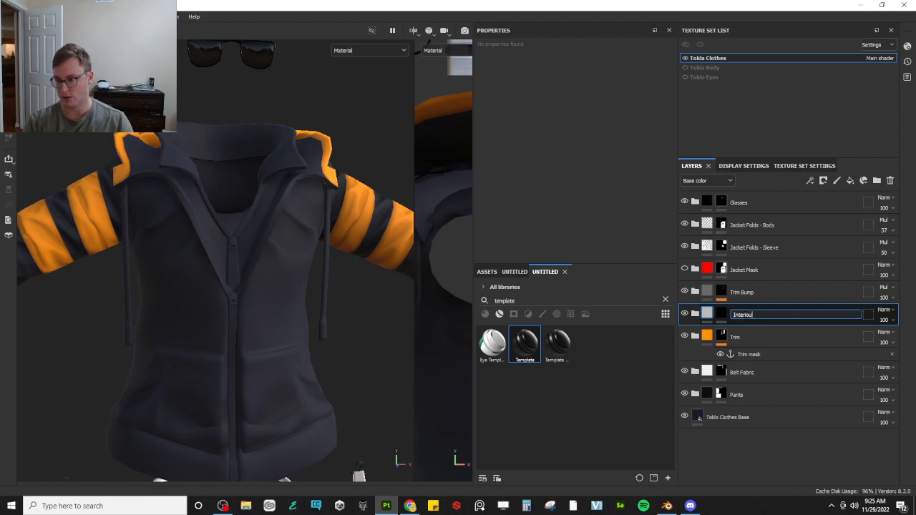
{"action": "type", "text": "Interior Hoodie"}
{"action": "key", "text": "Return"}
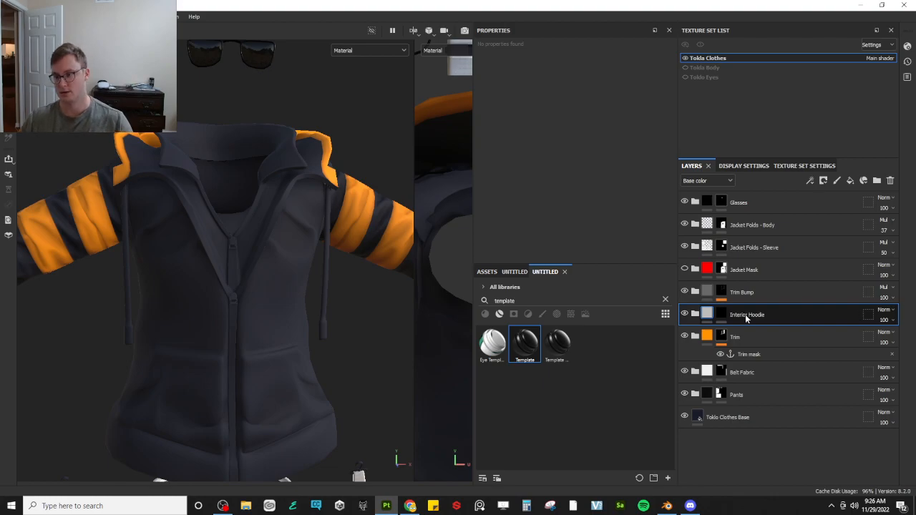
Set the Interior Hoodie fill's base color to magenta B023C9 and leave only its color channel enabled
{"action": "left_click", "coordinate": [695, 314]}
{"action": "left_click", "coordinate": [712, 335]}
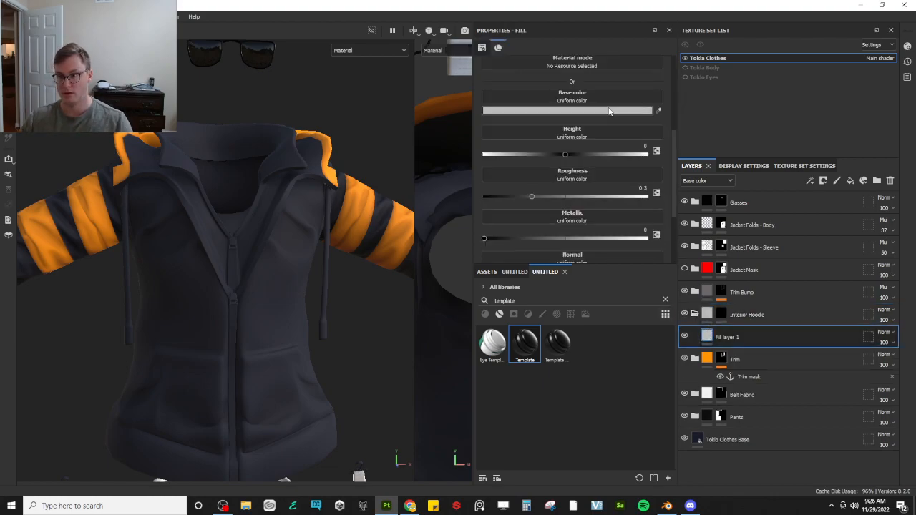
{"action": "left_click", "coordinate": [611, 111]}
{"action": "left_click", "coordinate": [675, 224]}
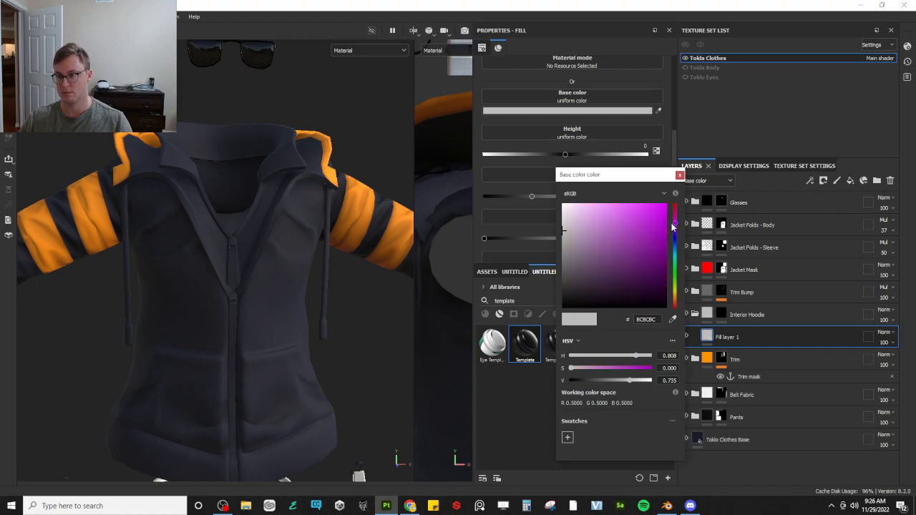
{"action": "left_click", "coordinate": [649, 227]}
{"action": "scroll", "coordinate": [618, 106], "scroll_direction": "up", "scroll_amount": 5}
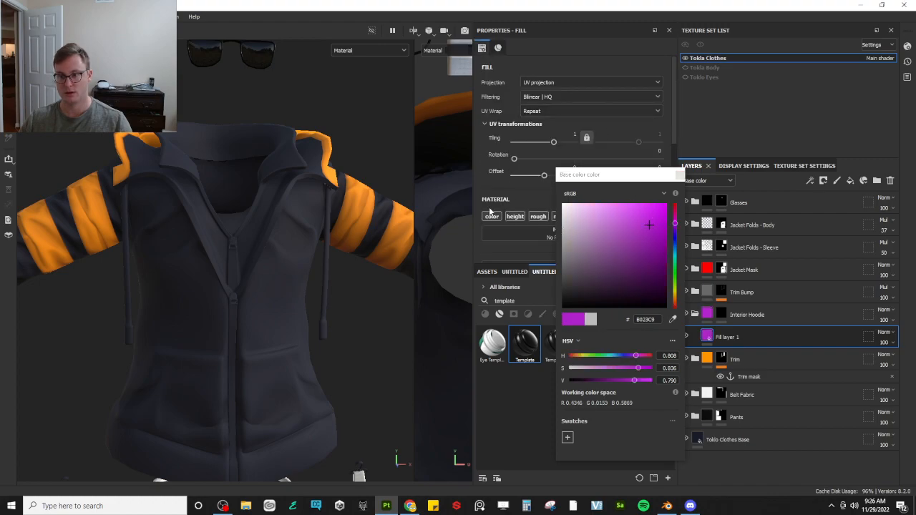
{"action": "left_click", "coordinate": [680, 176]}
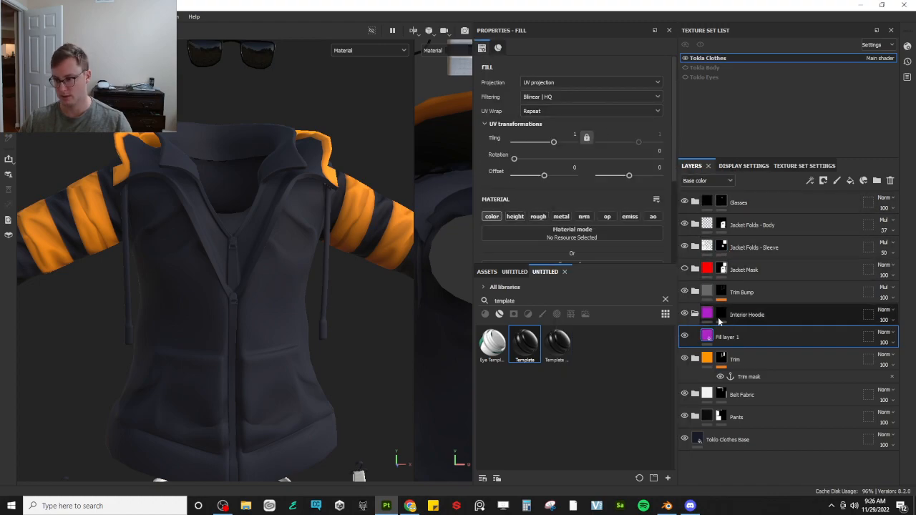
Fill the hood lining's UV faces white on the Interior Hoodie mask using Polygon Fill in quad mode
{"action": "left_click", "coordinate": [722, 315]}
{"action": "key", "text": "4"}
{"action": "scroll", "coordinate": [360, 201], "scroll_direction": "down", "scroll_amount": 1}
{"action": "scroll", "coordinate": [439, 231], "scroll_direction": "down", "scroll_amount": 2}
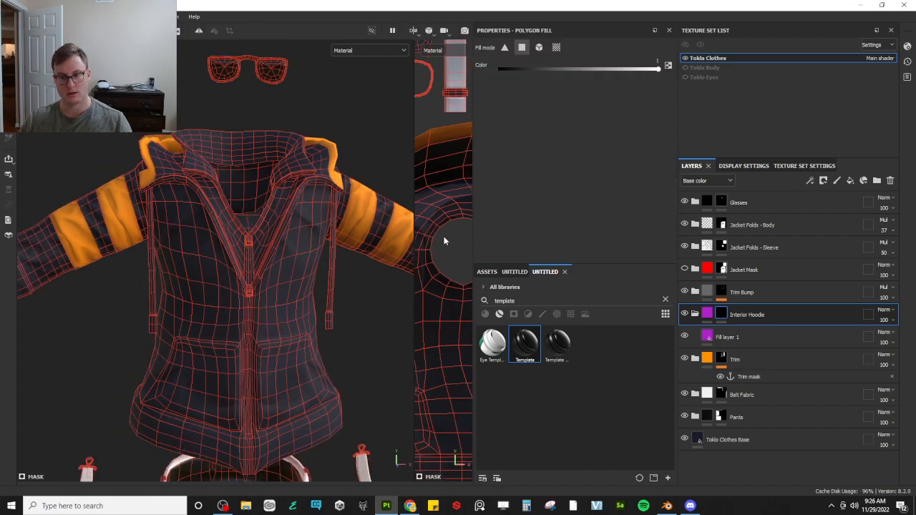
{"action": "left_click_drag", "start_coordinate": [413, 248], "coordinate": [153, 243]}
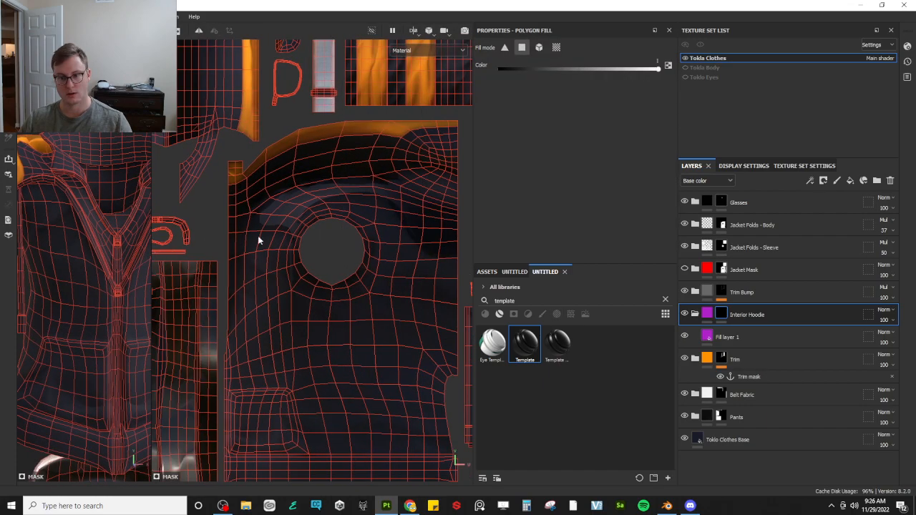
{"action": "scroll", "coordinate": [234, 237], "scroll_direction": "down", "scroll_amount": 3}
{"action": "scroll", "coordinate": [352, 312], "scroll_direction": "up", "scroll_amount": 3}
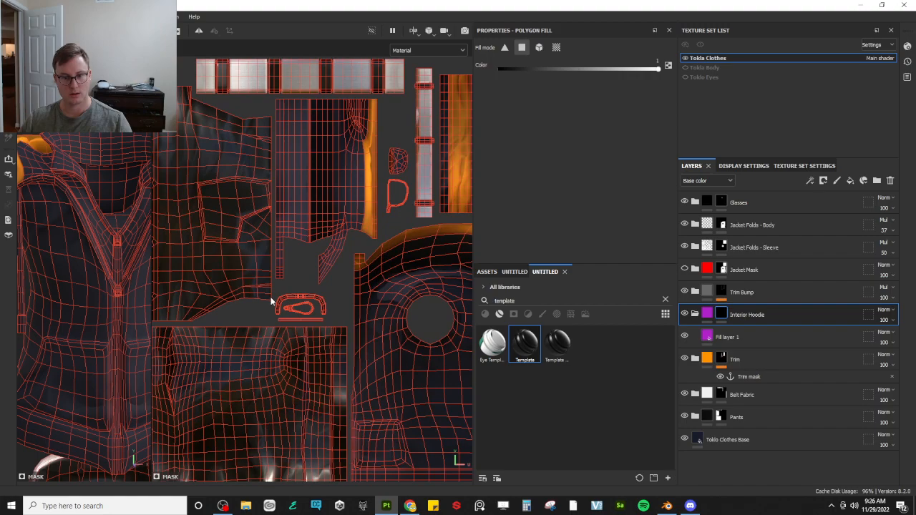
{"action": "scroll", "coordinate": [320, 260], "scroll_direction": "up", "scroll_amount": 3}
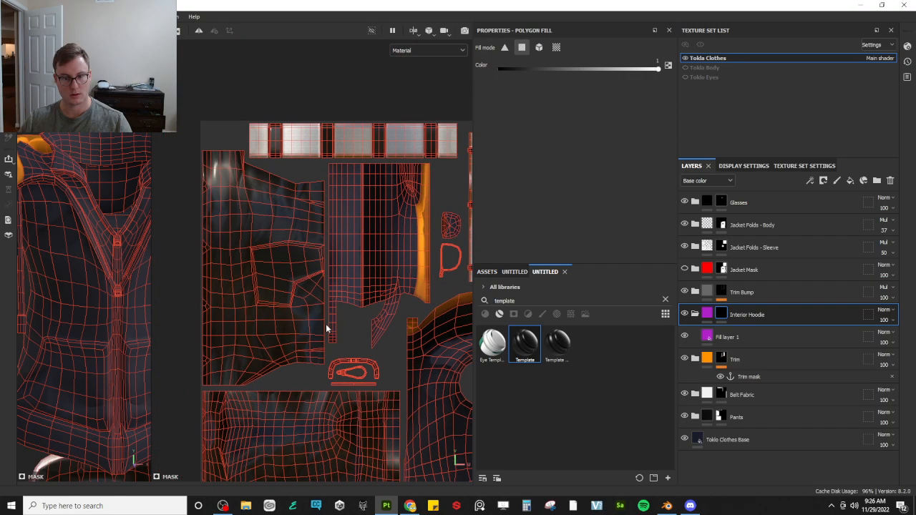
{"action": "left_click", "coordinate": [539, 47]}
{"action": "left_click", "coordinate": [522, 48]}
{"action": "mouse_move", "coordinate": [319, 65]}
{"action": "left_mouse_down"}
{"action": "mouse_move", "coordinate": [365, 140]}
{"action": "mouse_move", "coordinate": [381, 374]}
{"action": "mouse_move", "coordinate": [444, 380]}
{"action": "left_mouse_up"}
{"action": "left_click_drag", "start_coordinate": [438, 279], "coordinate": [452, 306]}
Inspect the hood lining and fill the outer edge faces of its curved, tapering UV strip black on the Interior Hoodie mask
{"action": "left_click_drag", "start_coordinate": [131, 172], "coordinate": [289, 206], "text": "alt"}
{"action": "left_click_drag", "start_coordinate": [187, 215], "coordinate": [207, 183], "text": "alt"}
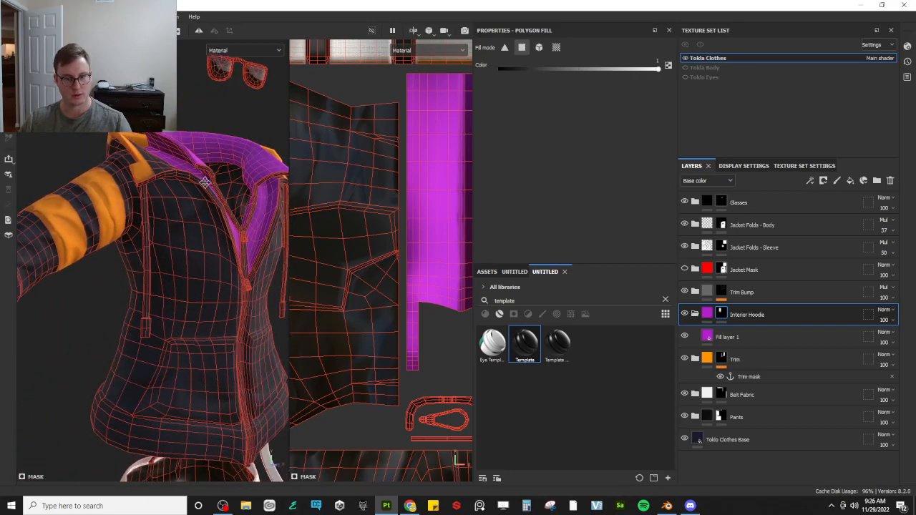
{"action": "scroll", "coordinate": [203, 196], "scroll_direction": "up", "scroll_amount": 5}
{"action": "scroll", "coordinate": [199, 212], "scroll_direction": "up", "scroll_amount": 3}
{"action": "scroll", "coordinate": [367, 280], "scroll_direction": "up", "scroll_amount": 3}
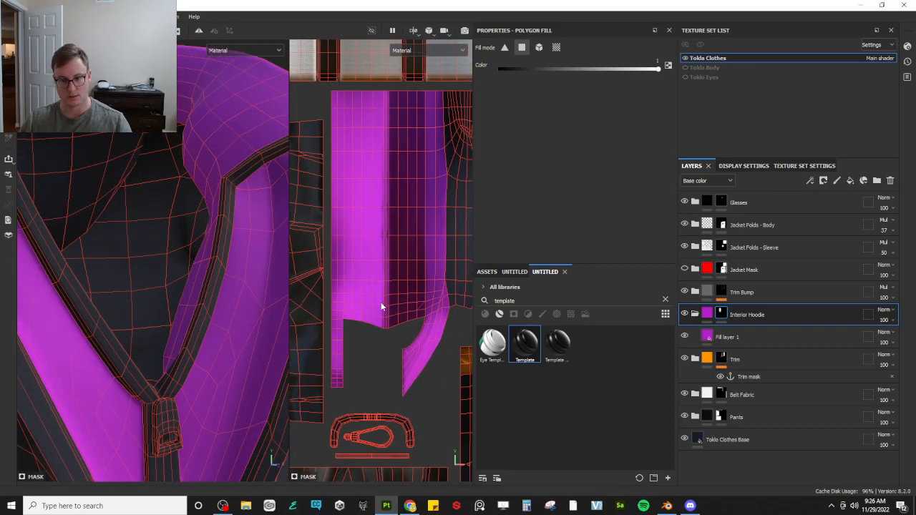
{"action": "left_click_drag", "start_coordinate": [148, 351], "coordinate": [156, 171], "text": "alt"}
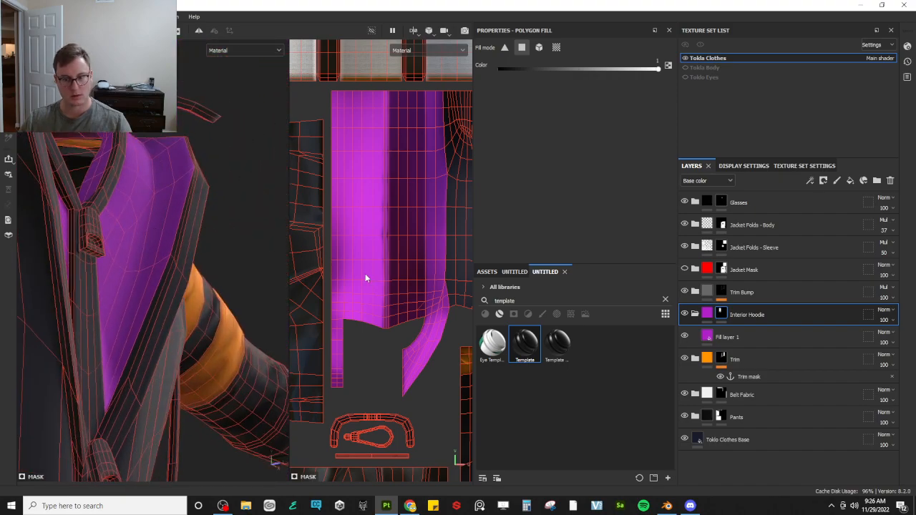
{"action": "middle_click_drag", "start_coordinate": [442, 297], "coordinate": [423, 294], "text": "alt"}
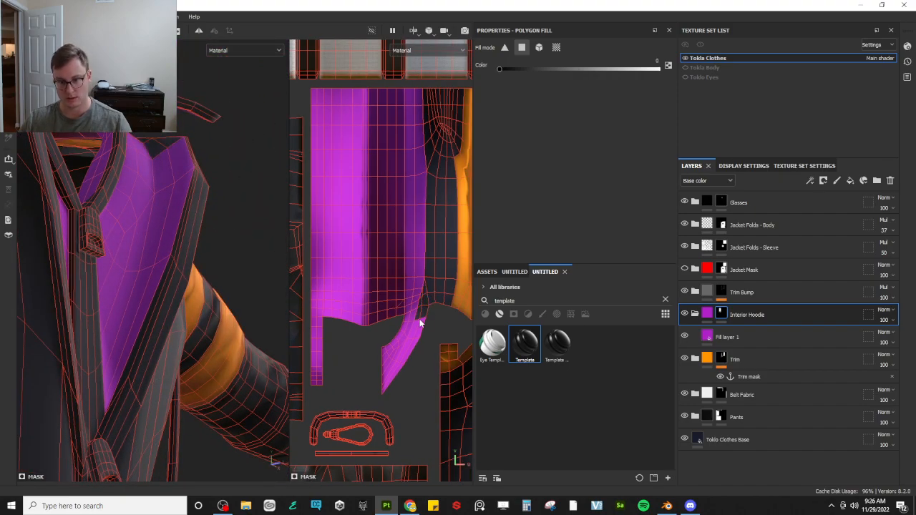
{"action": "scroll", "coordinate": [415, 362], "scroll_direction": "up", "scroll_amount": 3}
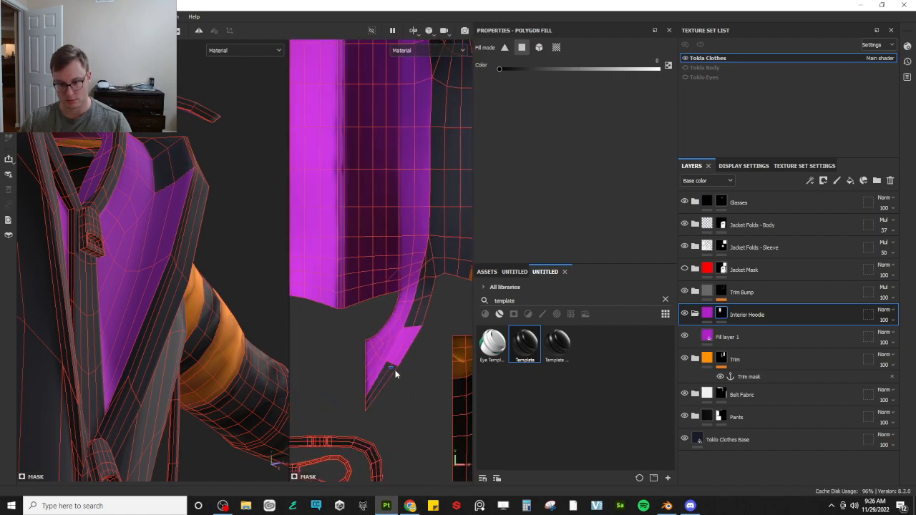
{"action": "scroll", "coordinate": [180, 205], "scroll_direction": "up", "scroll_amount": 4}
{"action": "left_click_drag", "start_coordinate": [180, 205], "coordinate": [210, 241], "text": "alt"}
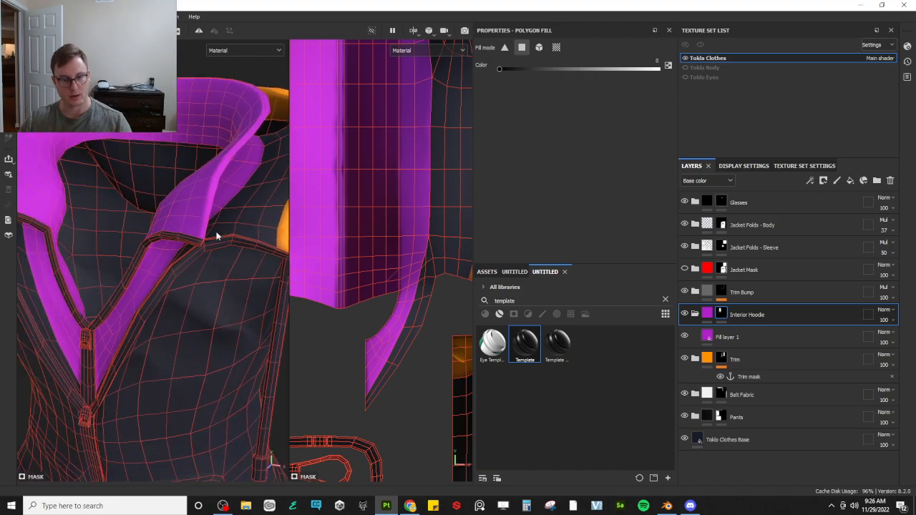
{"action": "scroll", "coordinate": [209, 240], "scroll_direction": "down", "scroll_amount": 5}
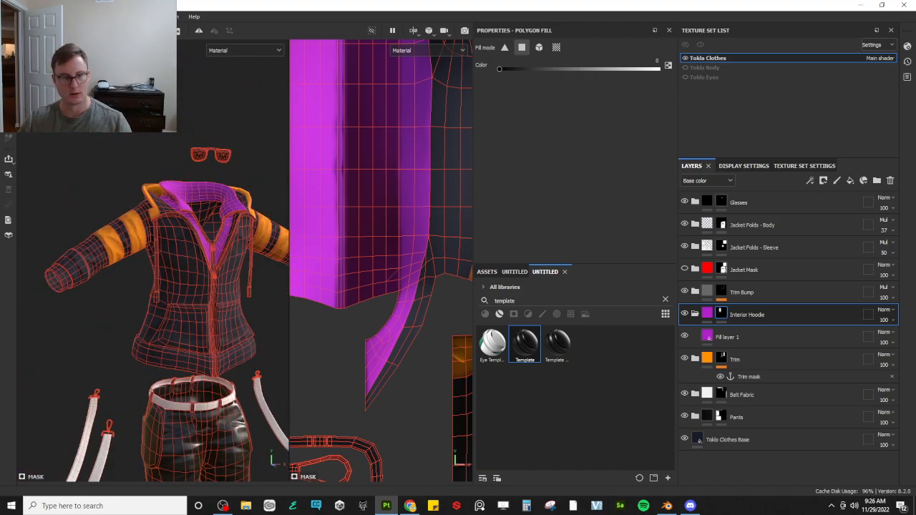
Set the Interior Hoodie fill's base color to dark blue-violet 30294C and collapse its group
{"action": "key", "text": "1"}
{"action": "scroll", "coordinate": [210, 240], "scroll_direction": "up", "scroll_amount": 2}
{"action": "mouse_move", "coordinate": [209, 236]}
{"action": "left_mouse_down", "text": "alt"}
{"action": "mouse_move", "coordinate": [174, 220]}
{"action": "mouse_move", "coordinate": [266, 225]}
{"action": "mouse_move", "coordinate": [197, 217]}
{"action": "left_mouse_up", "text": "alt"}
{"action": "left_click", "coordinate": [716, 336]}
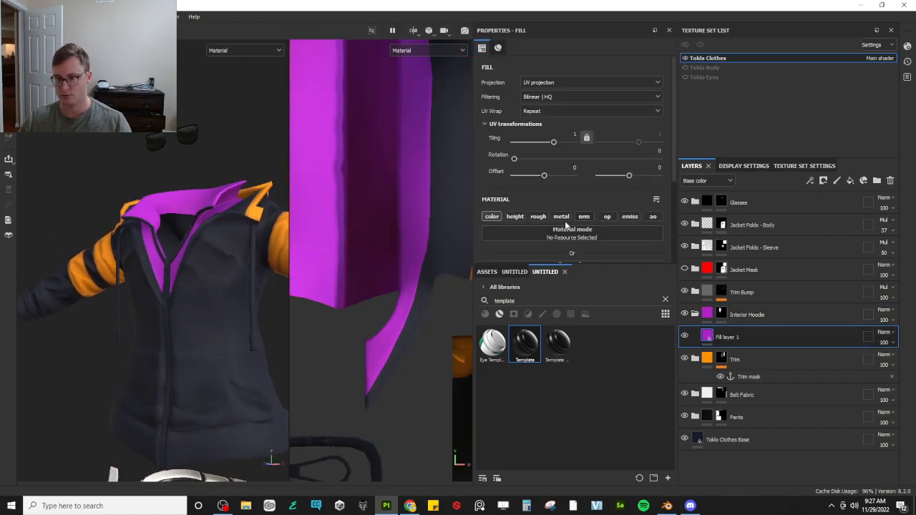
{"action": "left_click", "coordinate": [562, 149]}
{"action": "left_click", "coordinate": [676, 235]}
{"action": "left_click_drag", "start_coordinate": [626, 253], "coordinate": [610, 277]}
{"action": "left_click_drag", "start_coordinate": [268, 269], "coordinate": [411, 251], "text": "alt"}
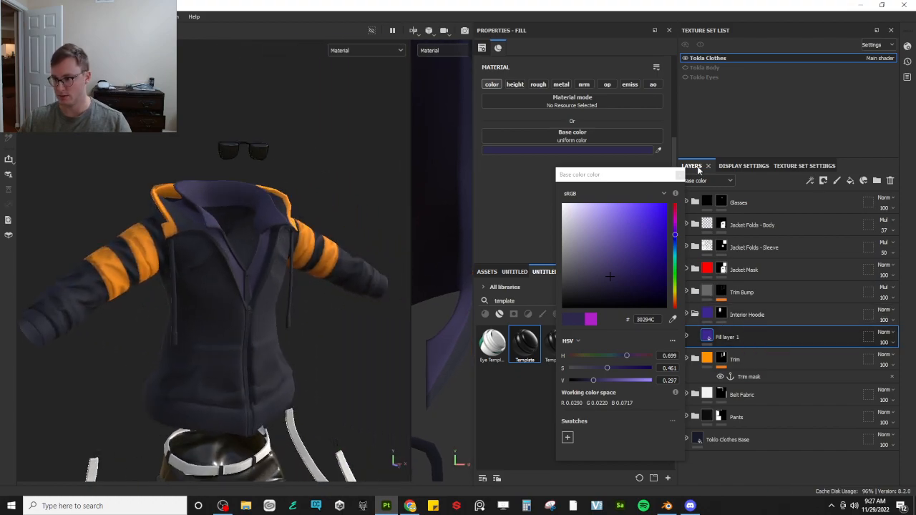
{"action": "left_click_drag", "start_coordinate": [709, 337], "coordinate": [707, 315]}
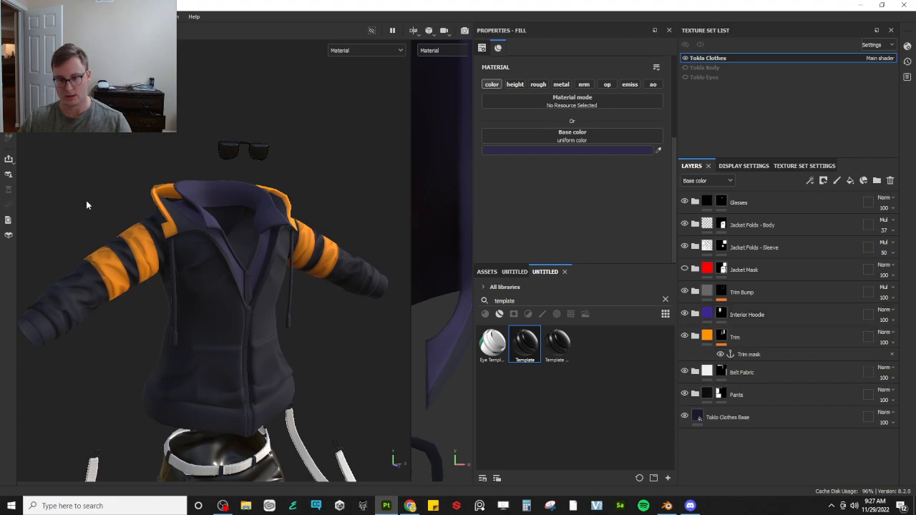
Add another Template smart material above Jacket Folds - Body and name it Zipper
{"action": "left_click_drag", "start_coordinate": [527, 351], "coordinate": [772, 214]}
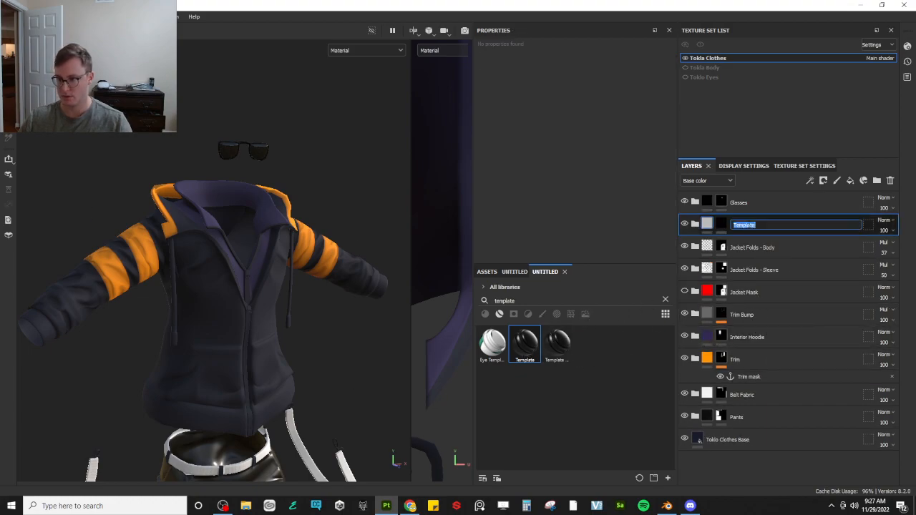
{"action": "type", "text": "Zipper"}
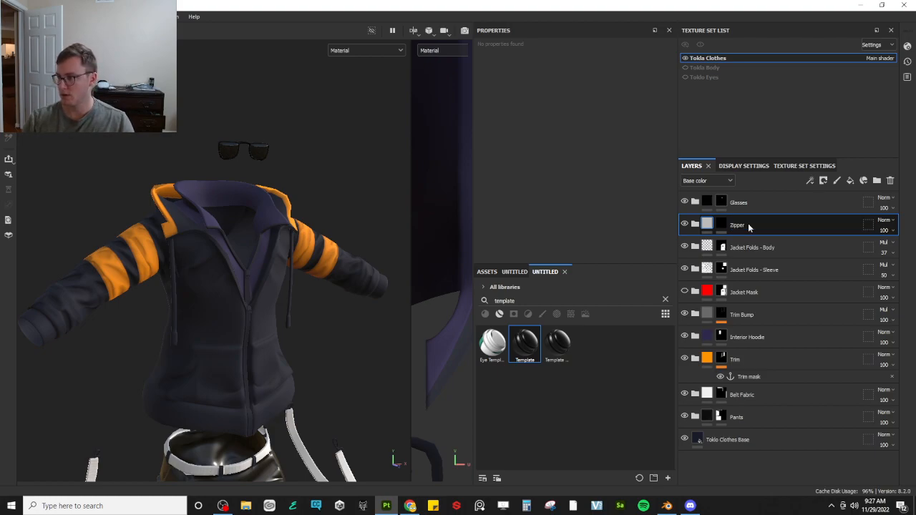
{"action": "key", "text": "Return"}
Set the Zipper fill's roughness to about 0.13 and metallic to about 0.91, and select the Zipper mask
{"action": "left_click", "coordinate": [694, 224]}
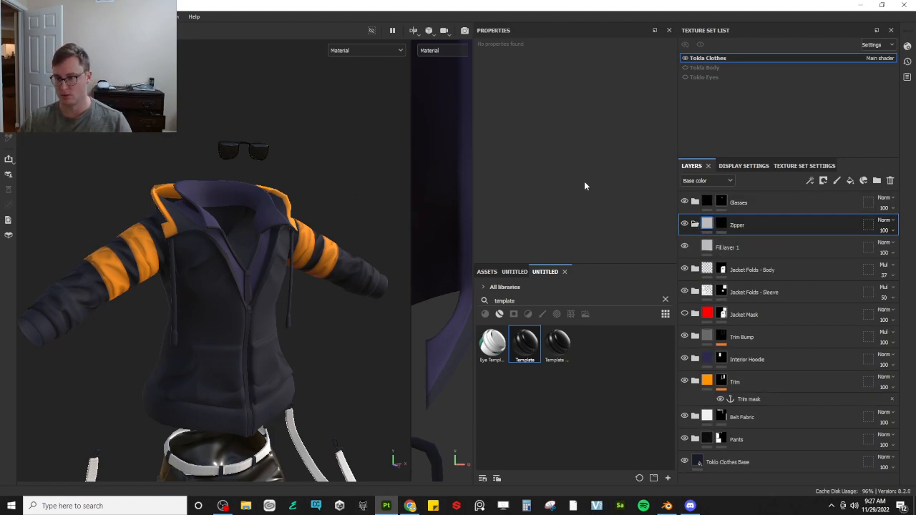
{"action": "left_click", "coordinate": [723, 247]}
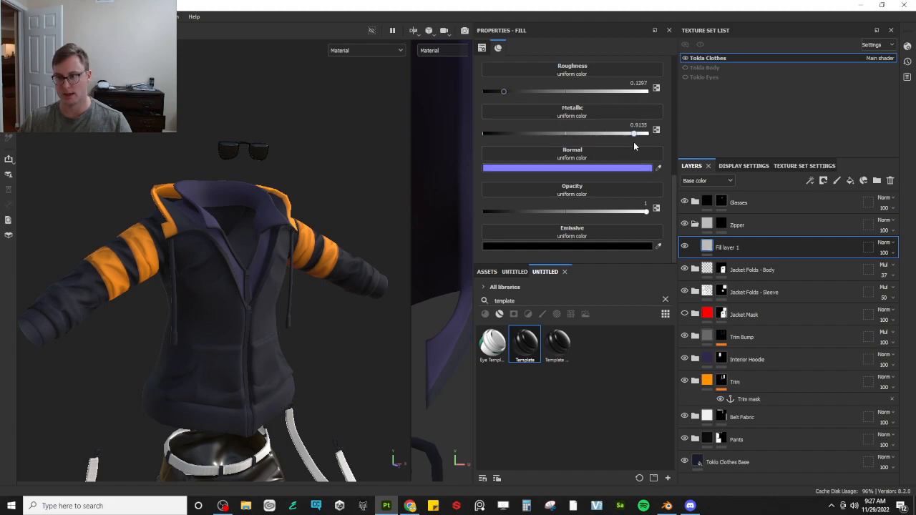
{"action": "scroll", "coordinate": [612, 150], "scroll_direction": "up", "scroll_amount": 3}
{"action": "left_click", "coordinate": [721, 225]}
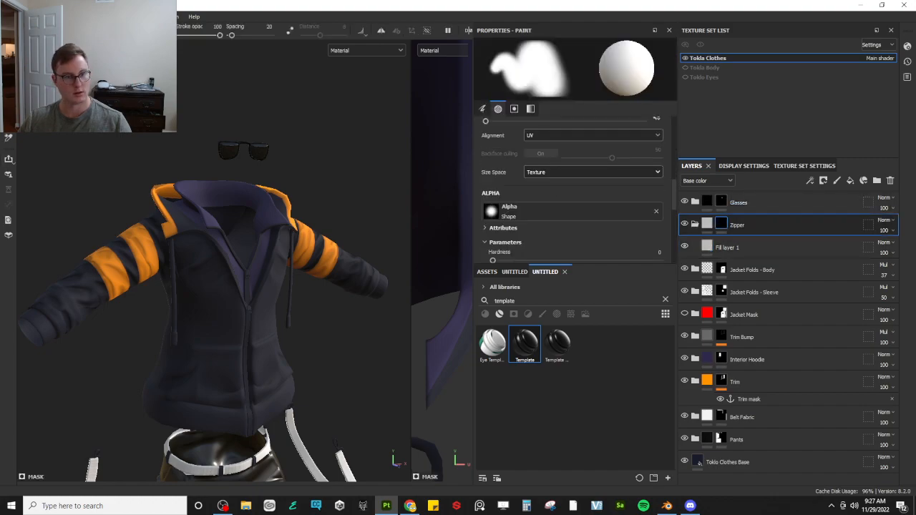
Fill the two long, narrow zipper UV strips white on the Zipper mask, using UV chunk fill mode
{"action": "key", "text": "4"}
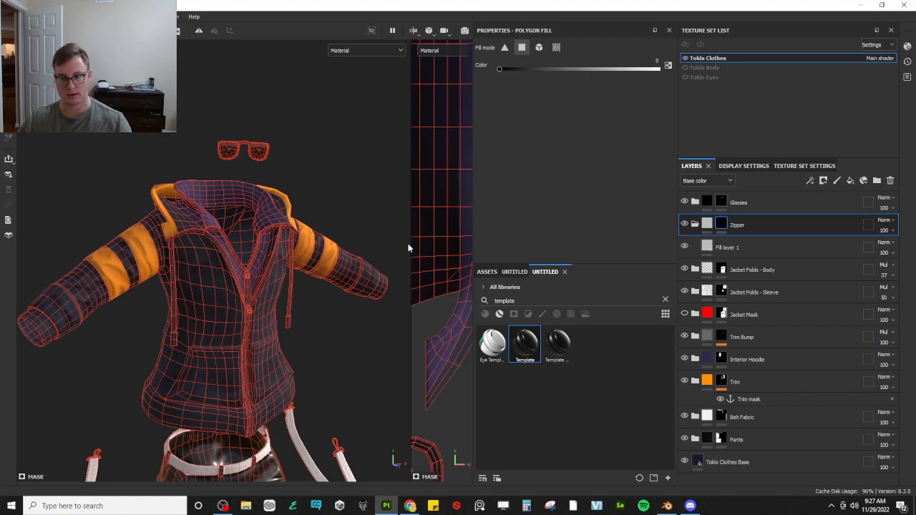
{"action": "left_click_drag", "start_coordinate": [412, 249], "coordinate": [160, 249]}
{"action": "left_click", "coordinate": [556, 48]}
{"action": "scroll", "coordinate": [279, 239], "scroll_direction": "down", "scroll_amount": 3}
{"action": "middle_click_drag", "start_coordinate": [276, 282], "coordinate": [156, 356], "text": "alt"}
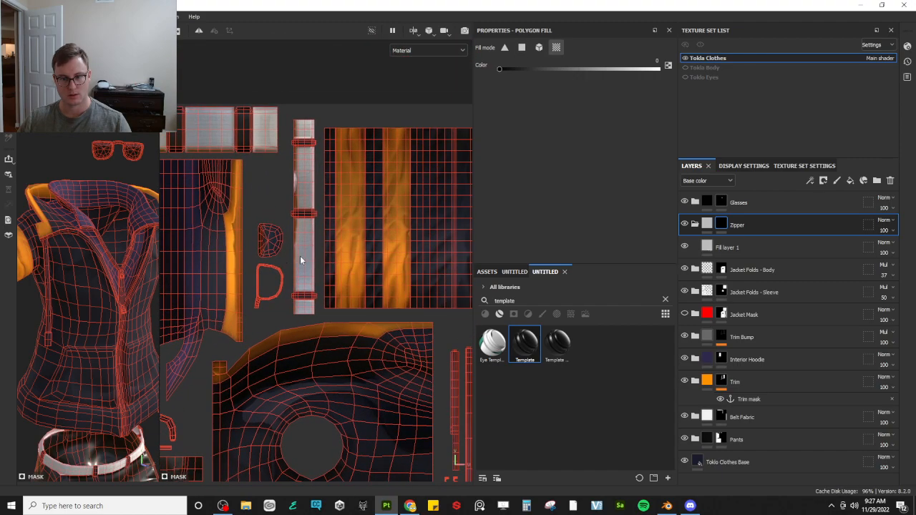
{"action": "middle_click_drag", "start_coordinate": [439, 330], "coordinate": [335, 283], "text": "alt"}
{"action": "scroll", "coordinate": [355, 347], "scroll_direction": "up", "scroll_amount": 2}
{"action": "middle_click_drag", "start_coordinate": [358, 352], "coordinate": [342, 237], "text": "alt"}
{"action": "key", "text": "x"}
{"action": "left_click", "coordinate": [335, 237]}
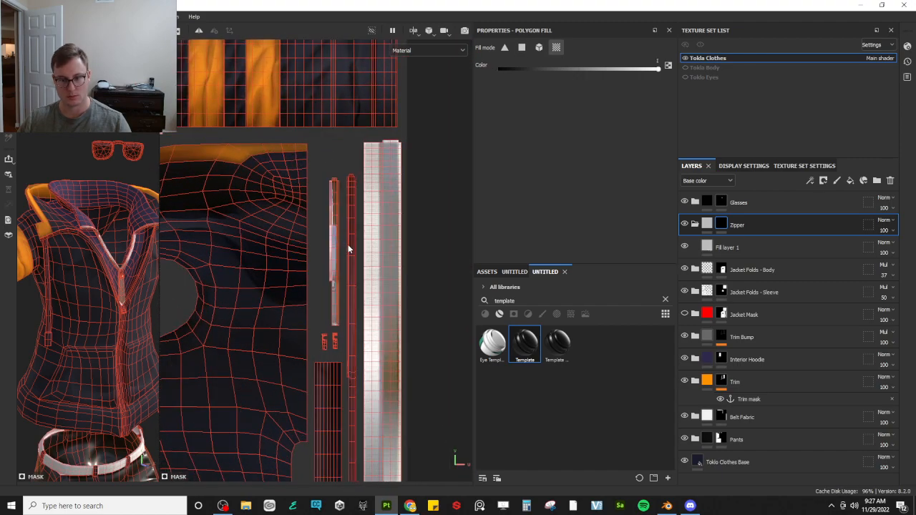
{"action": "left_click", "coordinate": [348, 248]}
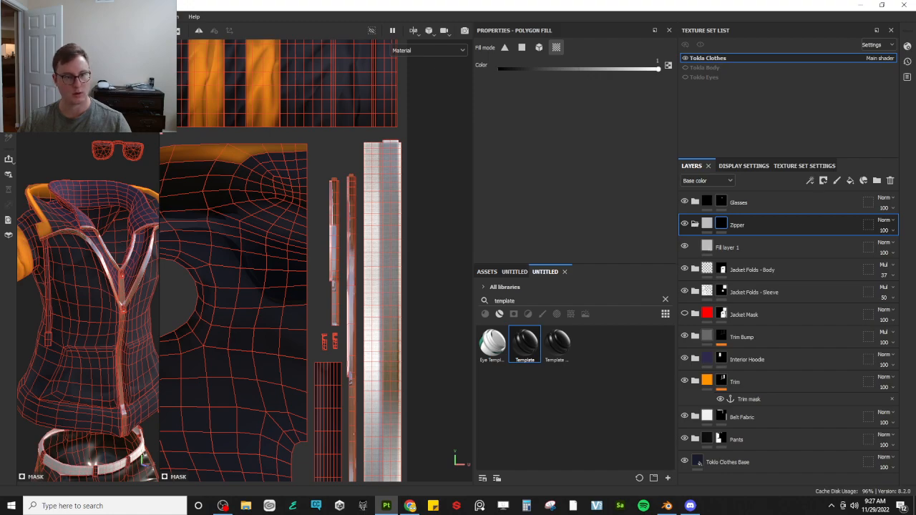
Inspect the metallic zipper along the jacket's collar and front on the 3D model
{"action": "key", "text": "1"}
{"action": "left_click_drag", "start_coordinate": [159, 214], "coordinate": [360, 210]}
{"action": "left_click_drag", "start_coordinate": [214, 315], "coordinate": [170, 294], "text": "alt"}
{"action": "middle_click_drag", "start_coordinate": [170, 294], "coordinate": [143, 208], "text": "alt"}
{"action": "left_click_drag", "start_coordinate": [144, 208], "coordinate": [258, 237], "text": "alt"}
{"action": "middle_click_drag", "start_coordinate": [258, 237], "coordinate": [257, 197], "text": "alt"}
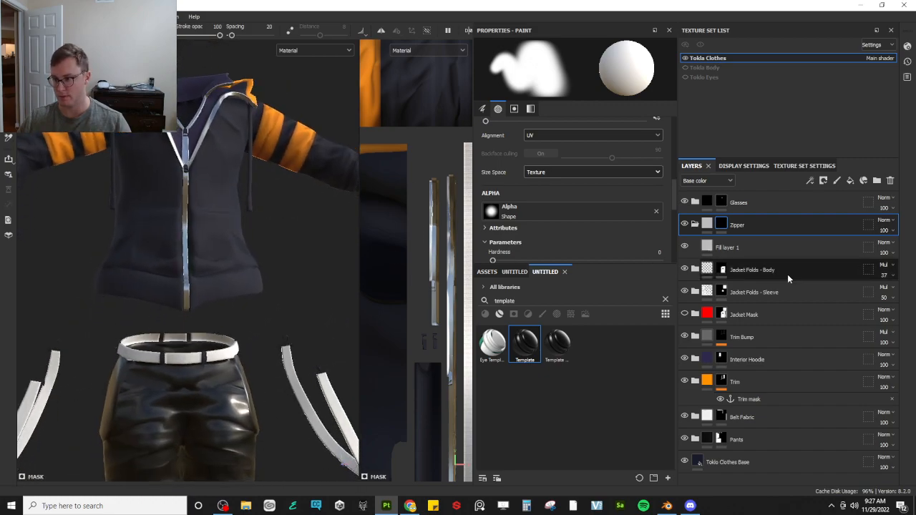
{"action": "mouse_move", "coordinate": [230, 349]}
{"action": "left_mouse_down", "text": "alt"}
{"action": "mouse_move", "coordinate": [245, 374]}
{"action": "mouse_move", "coordinate": [228, 351]}
{"action": "left_mouse_up", "text": "alt"}
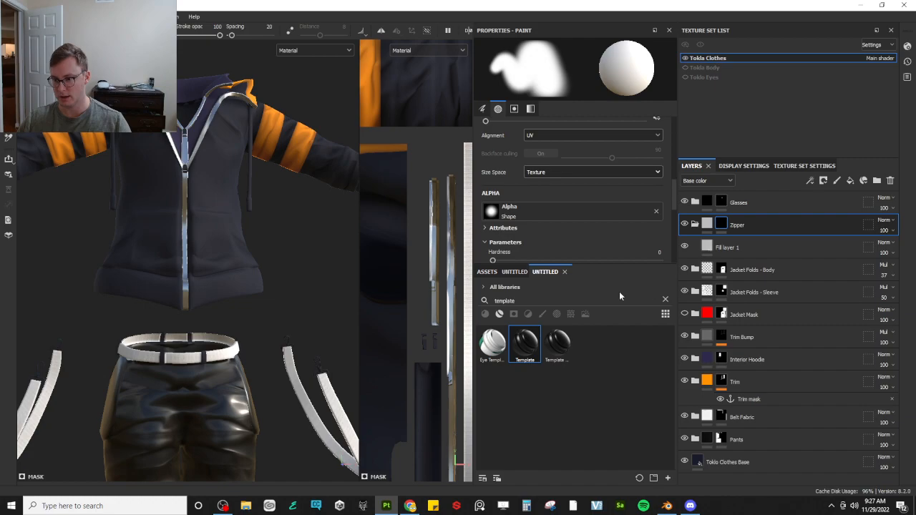
Duplicate the Zipper group, name the copy Clip, and give it a fresh black mask
{"action": "key", "text": "ctrl+d"}
{"action": "double_click", "coordinate": [755, 226]}
{"action": "type", "text": "Clip"}
{"action": "key", "text": "Return"}
{"action": "right_click", "coordinate": [725, 223]}
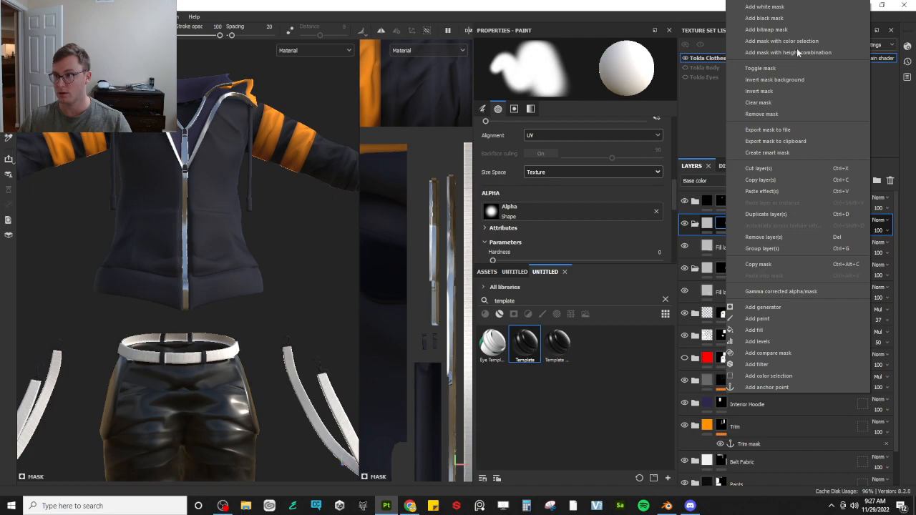
{"action": "left_click", "coordinate": [795, 20]}
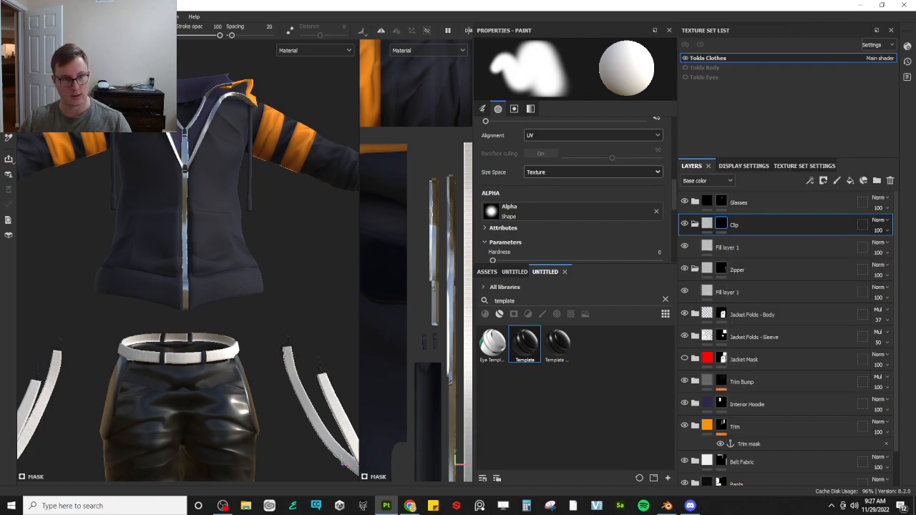
Fill the strap clip's curved, loop-shaped and thin bar UV islands white on the Clip mask
{"action": "key", "text": "4"}
{"action": "left_click_drag", "start_coordinate": [267, 327], "coordinate": [298, 349]}
{"action": "scroll", "coordinate": [272, 355], "scroll_direction": "up", "scroll_amount": 5}
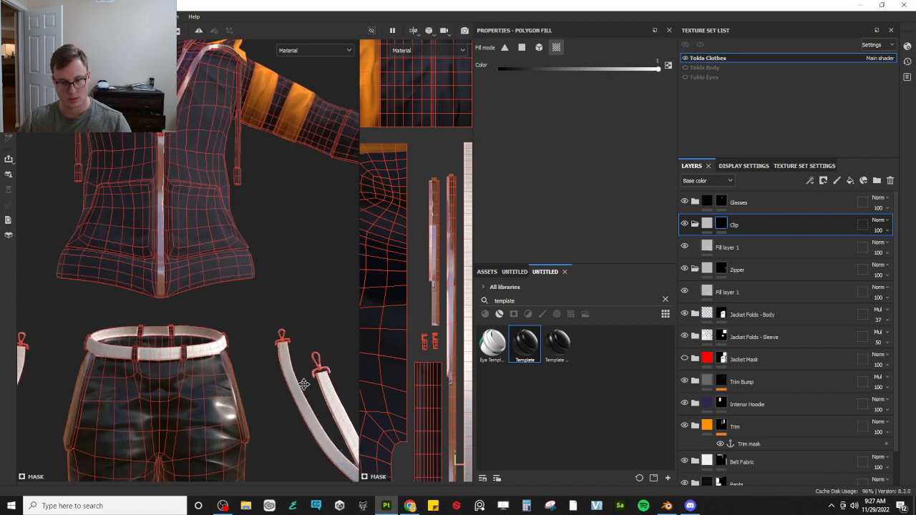
{"action": "scroll", "coordinate": [416, 301], "scroll_direction": "down", "scroll_amount": 3}
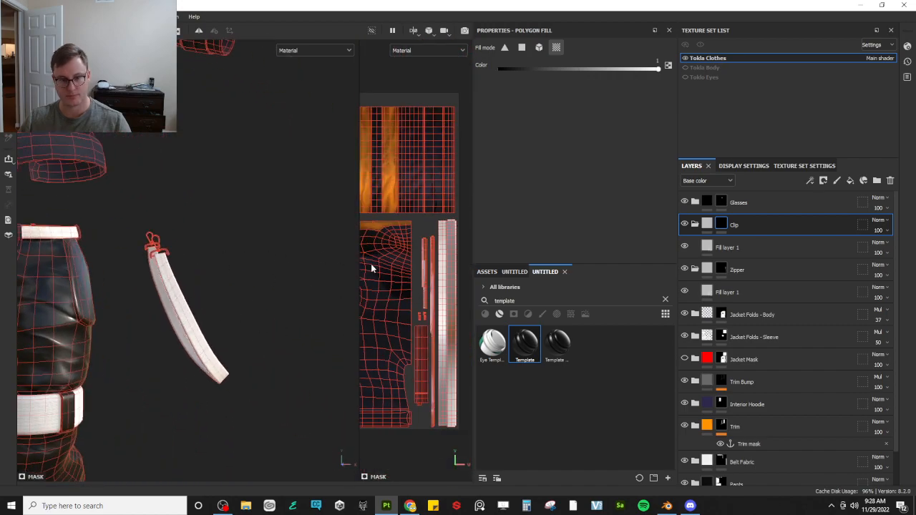
{"action": "left_click_drag", "start_coordinate": [356, 307], "coordinate": [47, 286]}
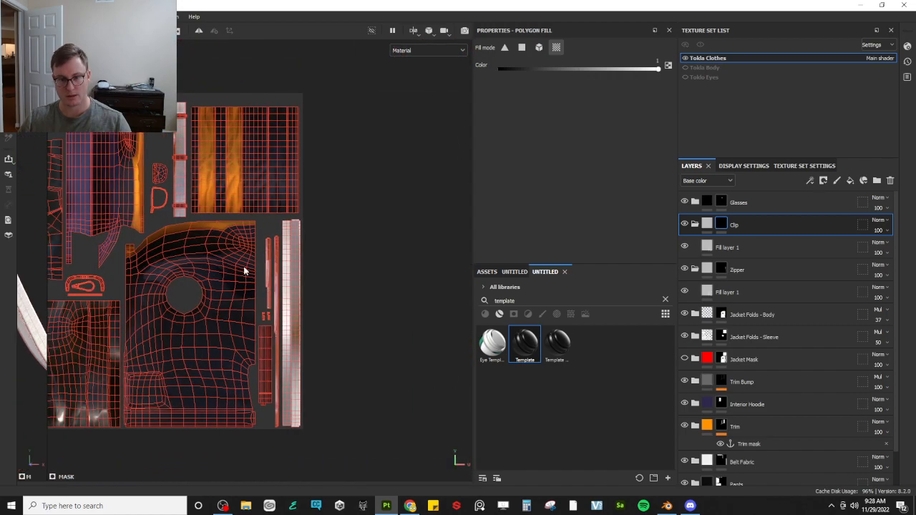
{"action": "scroll", "coordinate": [309, 282], "scroll_direction": "up", "scroll_amount": 4}
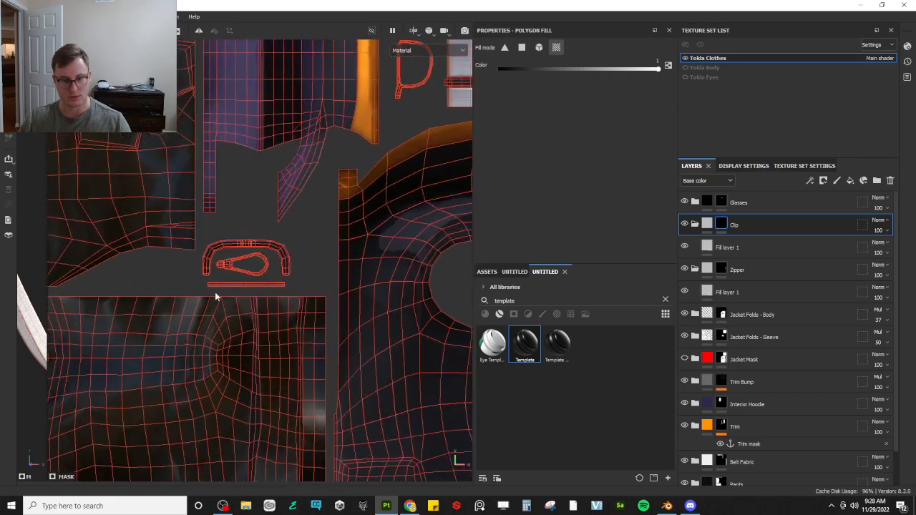
{"action": "left_click_drag", "start_coordinate": [215, 247], "coordinate": [290, 283]}
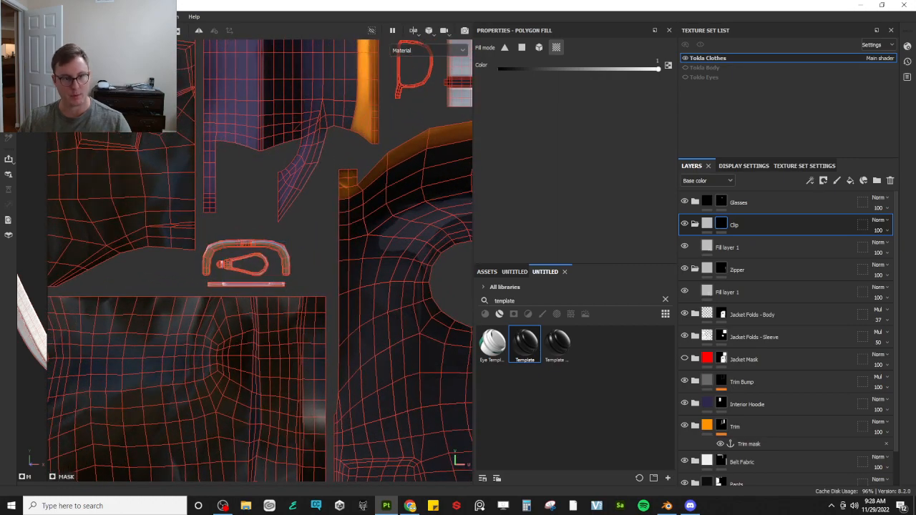
Examine the strap clips, zipper and overall outfit on the 3D model from several angles
{"action": "key", "text": "1"}
{"action": "left_click_drag", "start_coordinate": [47, 237], "coordinate": [432, 237]}
{"action": "mouse_move", "coordinate": [258, 272]}
{"action": "left_mouse_down", "text": "alt"}
{"action": "mouse_move", "coordinate": [251, 267]}
{"action": "mouse_move", "coordinate": [287, 270]}
{"action": "mouse_move", "coordinate": [203, 283]}
{"action": "mouse_move", "coordinate": [254, 255]}
{"action": "left_mouse_up", "text": "alt"}
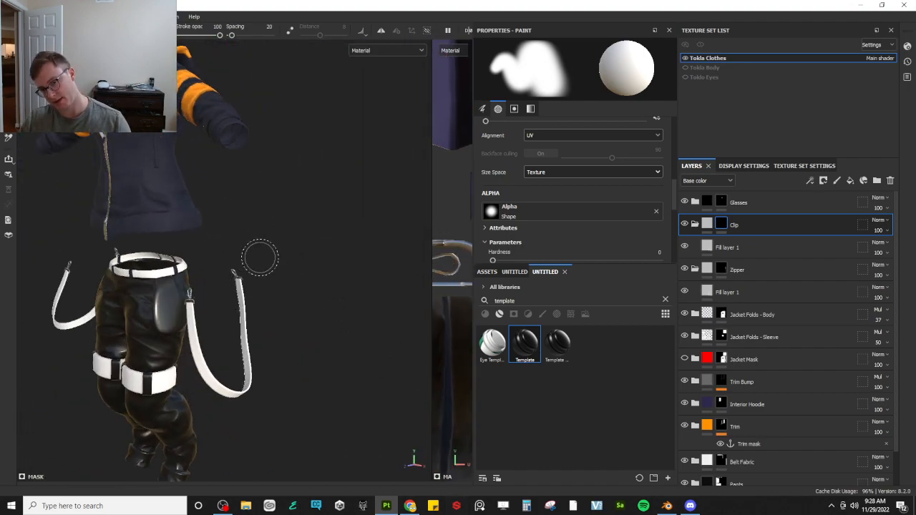
{"action": "key", "text": "f"}
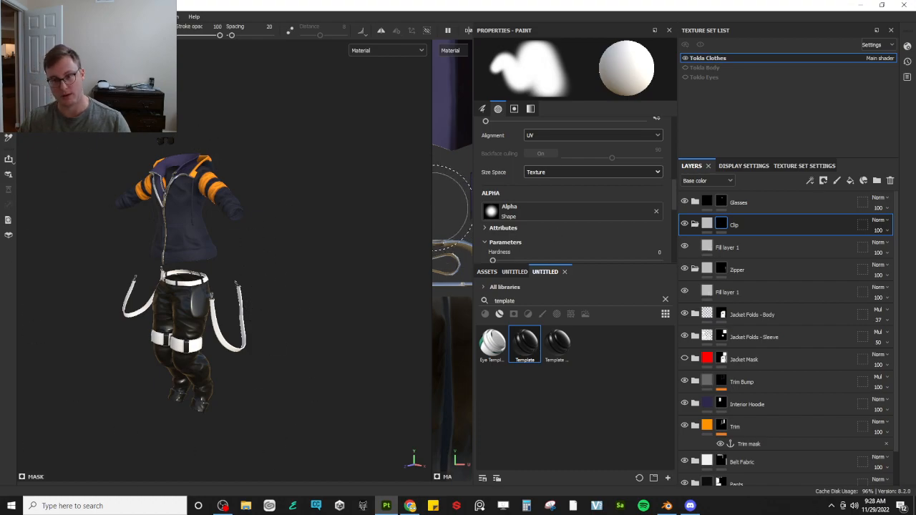
{"action": "left_click_drag", "start_coordinate": [430, 207], "coordinate": [29, 215]}
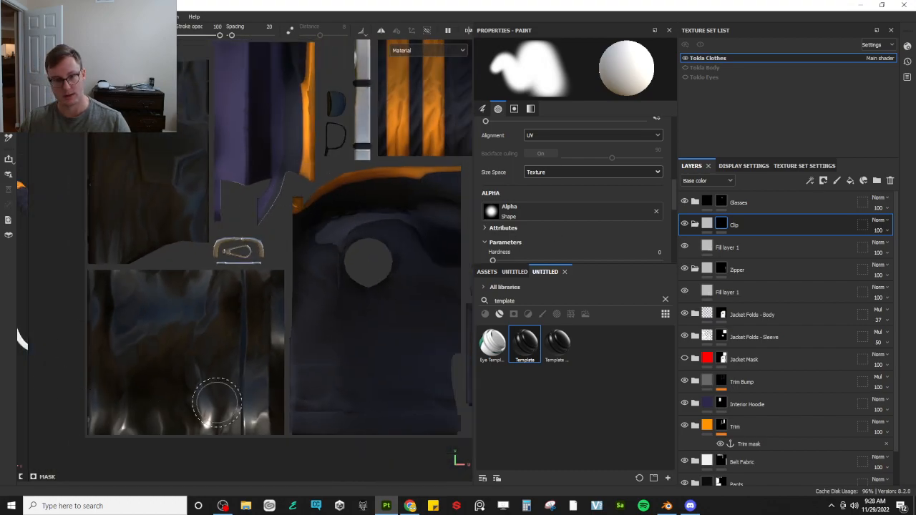
{"action": "left_click_drag", "start_coordinate": [27, 260], "coordinate": [345, 258]}
{"action": "middle_click_drag", "start_coordinate": [173, 254], "coordinate": [203, 258], "text": "alt"}
{"action": "scroll", "coordinate": [207, 270], "scroll_direction": "up", "scroll_amount": 3}
{"action": "scroll", "coordinate": [165, 220], "scroll_direction": "up", "scroll_amount": 2}
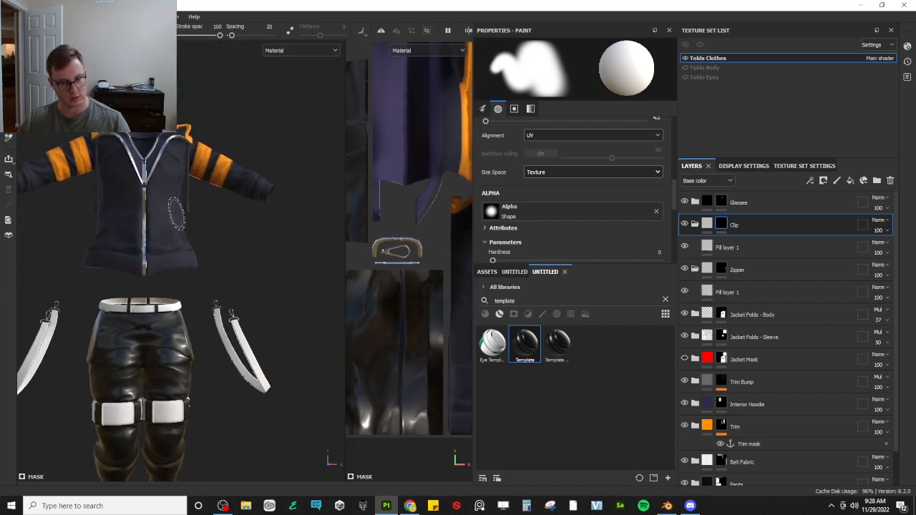
{"action": "middle_click_drag", "start_coordinate": [206, 213], "coordinate": [234, 223], "text": "alt"}
{"action": "left_click_drag", "start_coordinate": [234, 223], "coordinate": [252, 277], "text": "alt"}
{"action": "middle_click_drag", "start_coordinate": [252, 278], "coordinate": [163, 256], "text": "alt"}
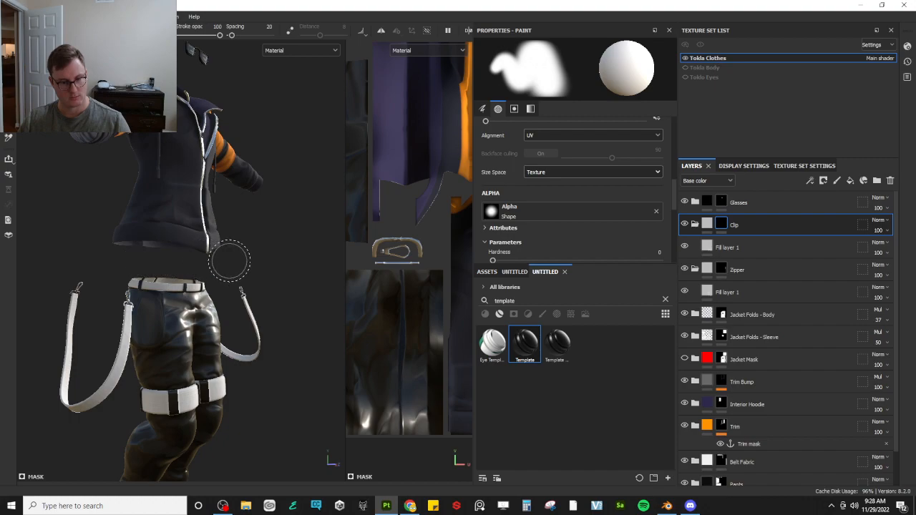
{"action": "left_click_drag", "start_coordinate": [230, 261], "coordinate": [170, 257], "text": "alt"}
{"action": "middle_click_drag", "start_coordinate": [170, 257], "coordinate": [199, 289], "text": "alt"}
{"action": "scroll", "coordinate": [199, 290], "scroll_direction": "up", "scroll_amount": 2}
{"action": "left_click_drag", "start_coordinate": [199, 290], "coordinate": [176, 299], "text": "alt"}
{"action": "middle_click_drag", "start_coordinate": [176, 299], "coordinate": [162, 352], "text": "alt"}
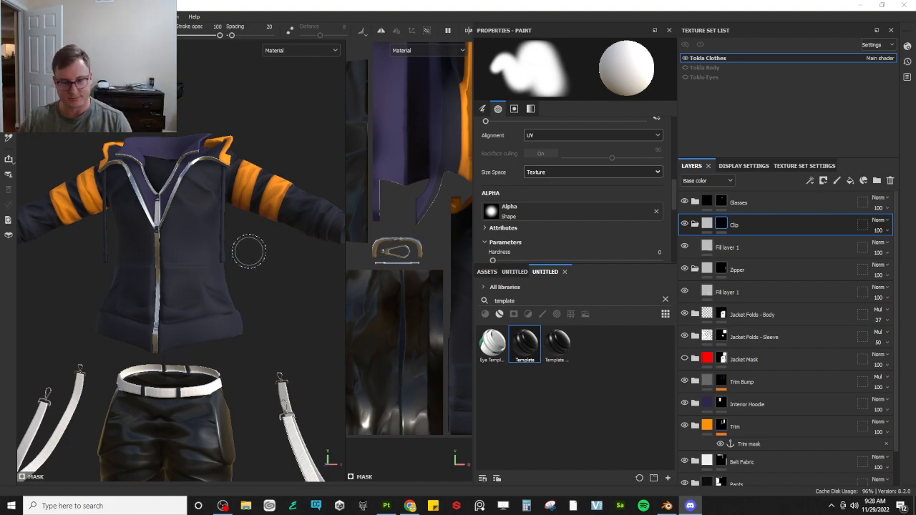
Expand the Jacket Folds - Body group and add a paint effect to the JFB 01 layer's mask
{"action": "scroll", "coordinate": [241, 260], "scroll_direction": "up", "scroll_amount": 5}
{"action": "mouse_move", "coordinate": [242, 260]}
{"action": "left_mouse_down", "text": "alt"}
{"action": "mouse_move", "coordinate": [201, 305]}
{"action": "mouse_move", "coordinate": [206, 342]}
{"action": "mouse_move", "coordinate": [216, 241]}
{"action": "mouse_move", "coordinate": [169, 246]}
{"action": "mouse_move", "coordinate": [211, 279]}
{"action": "mouse_move", "coordinate": [222, 273]}
{"action": "left_mouse_up", "text": "alt"}
{"action": "middle_click_drag", "start_coordinate": [156, 396], "coordinate": [184, 312], "text": "alt"}
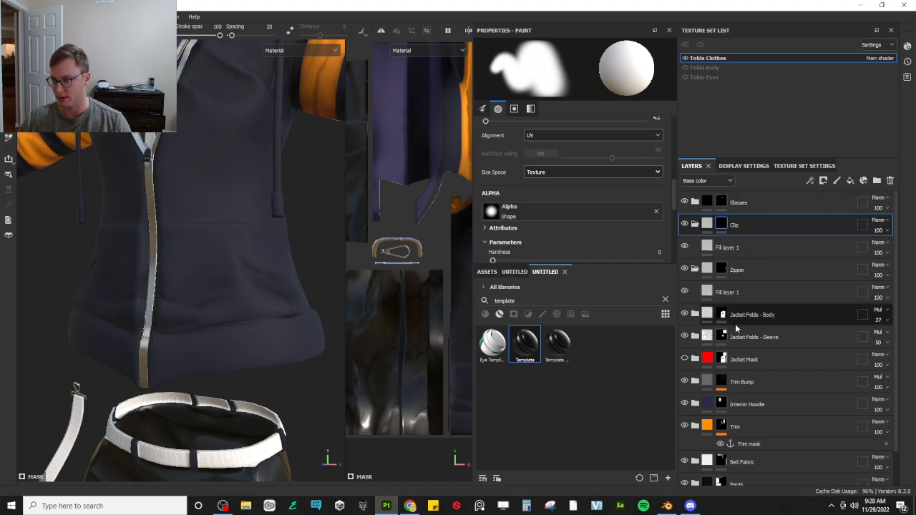
{"action": "left_click", "coordinate": [696, 315]}
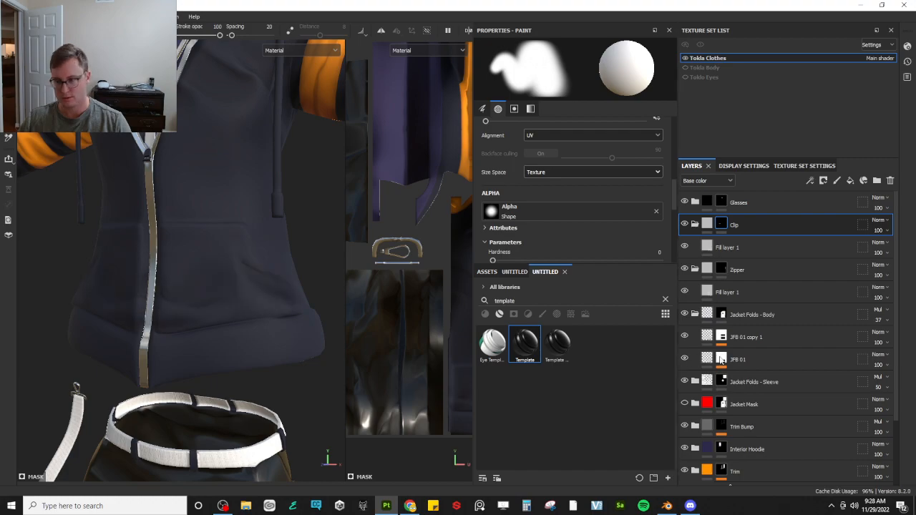
{"action": "right_click", "coordinate": [725, 358]}
{"action": "left_click", "coordinate": [773, 318]}
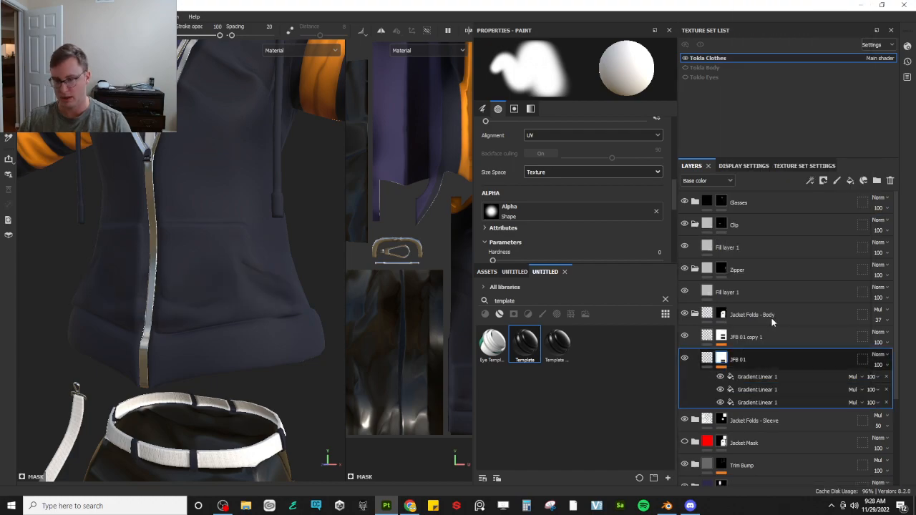
Fill the dark UV island containing the pocket outline black on the JFB 01 mask's paint effect
{"action": "key", "text": "4"}
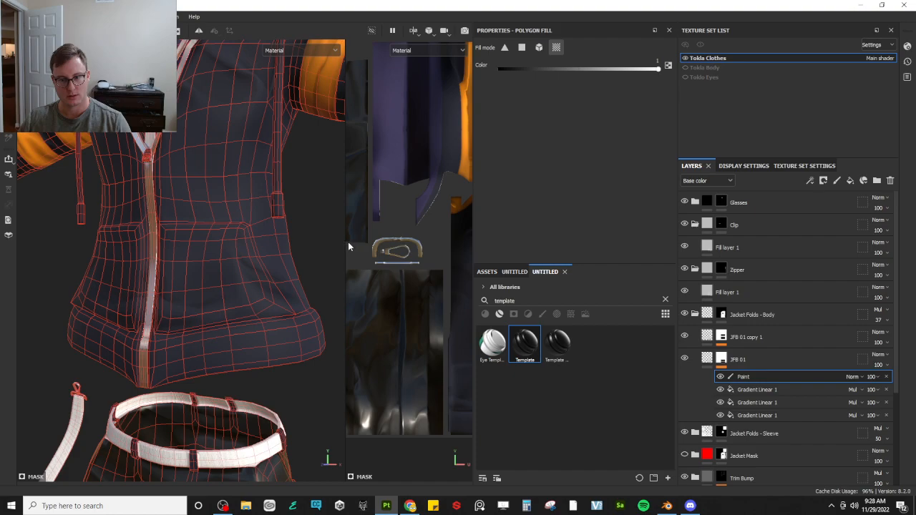
{"action": "left_click_drag", "start_coordinate": [346, 244], "coordinate": [149, 228]}
{"action": "middle_click_drag", "start_coordinate": [233, 187], "coordinate": [284, 265], "text": "alt"}
{"action": "scroll", "coordinate": [272, 270], "scroll_direction": "up", "scroll_amount": 5}
{"action": "scroll", "coordinate": [283, 265], "scroll_direction": "up", "scroll_amount": 3}
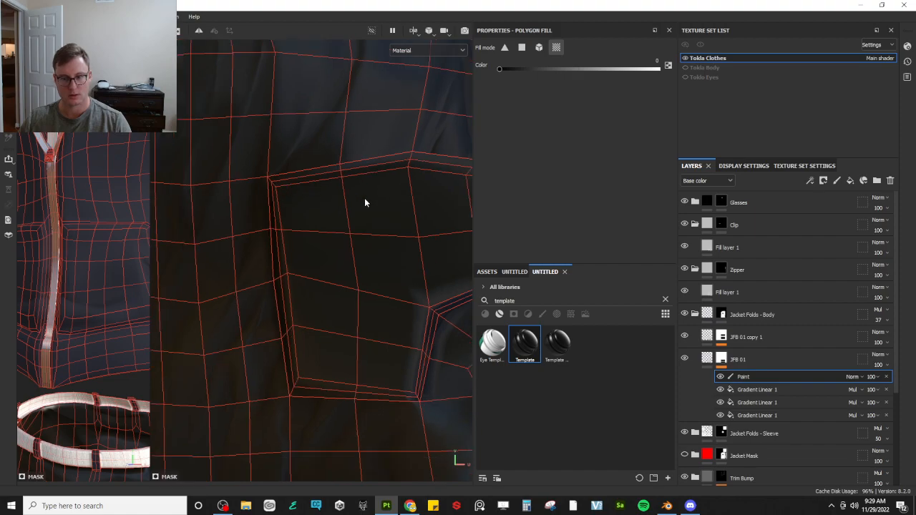
{"action": "scroll", "coordinate": [365, 211], "scroll_direction": "down", "scroll_amount": 5}
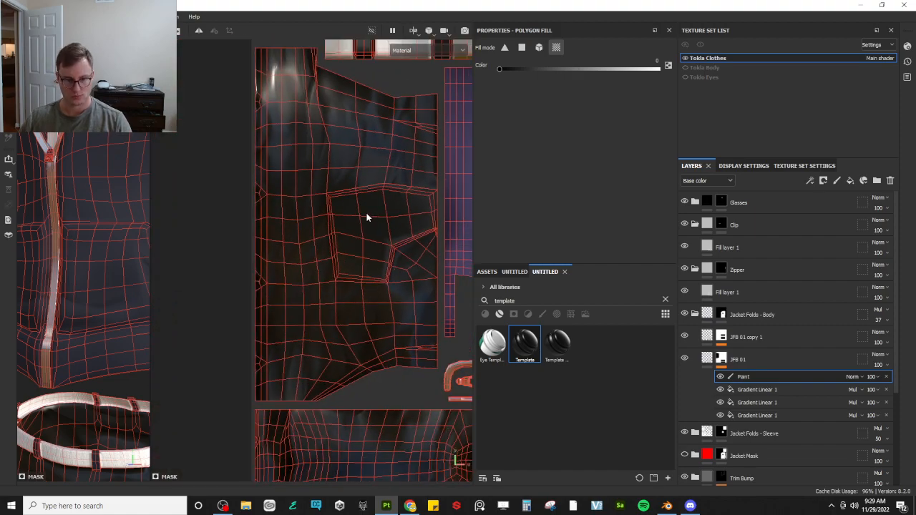
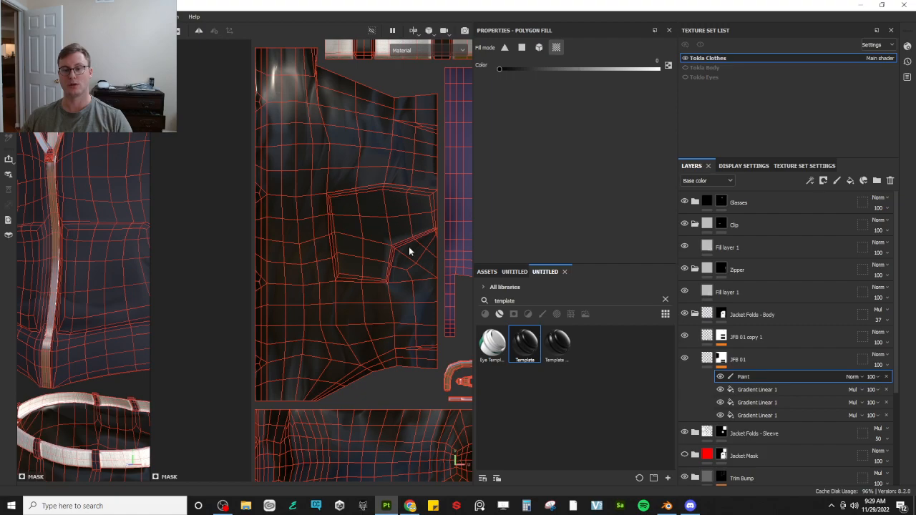
Display only the mask in the viewports and examine the UV island containing the angular pocket outline
{"action": "scroll", "coordinate": [321, 264], "scroll_direction": "up", "scroll_amount": 5}
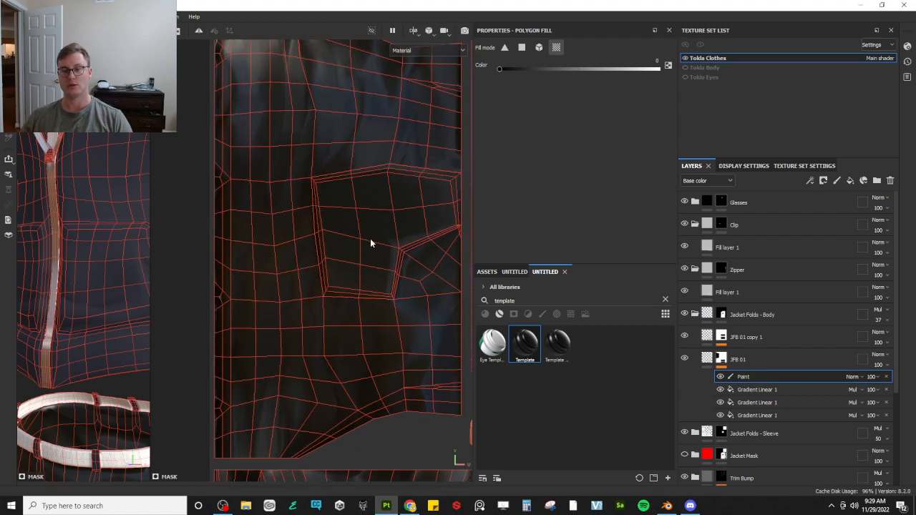
{"action": "middle_click_drag", "start_coordinate": [407, 274], "coordinate": [378, 315]}
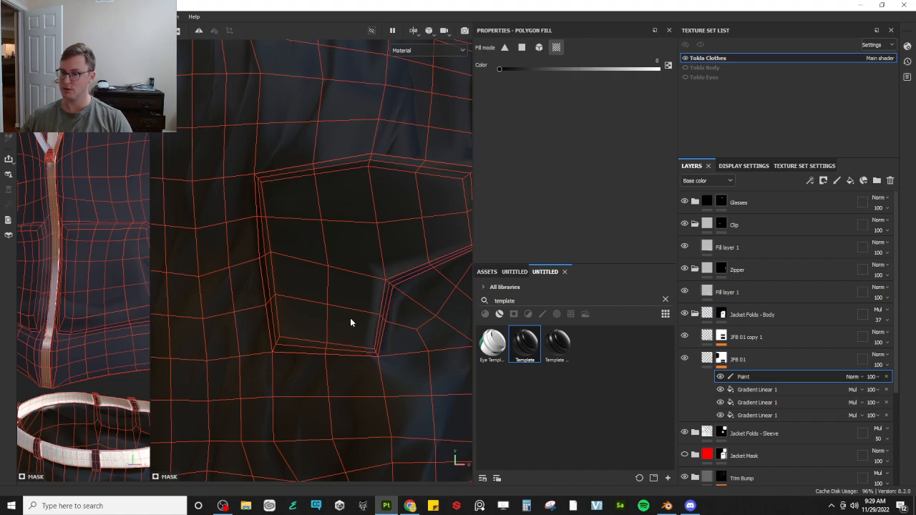
{"action": "scroll", "coordinate": [348, 321], "scroll_direction": "down", "scroll_amount": 3}
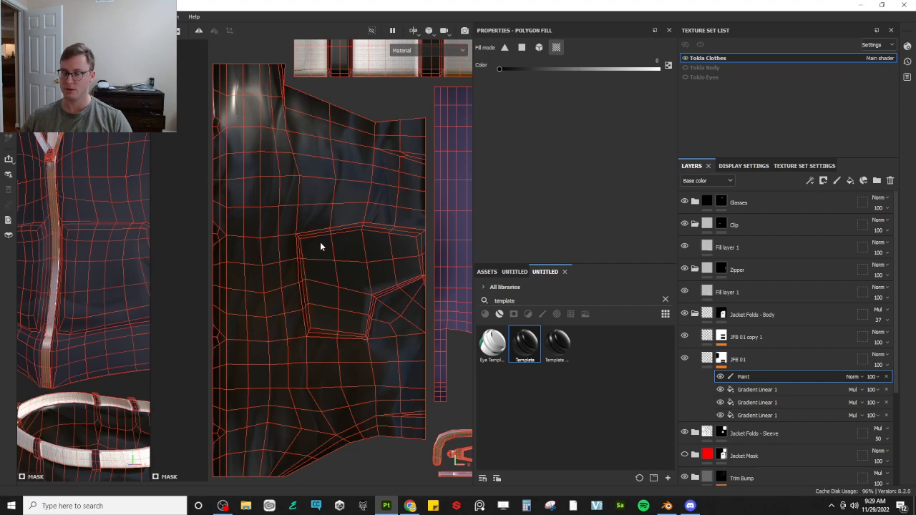
{"action": "scroll", "coordinate": [367, 252], "scroll_direction": "up", "scroll_amount": 5}
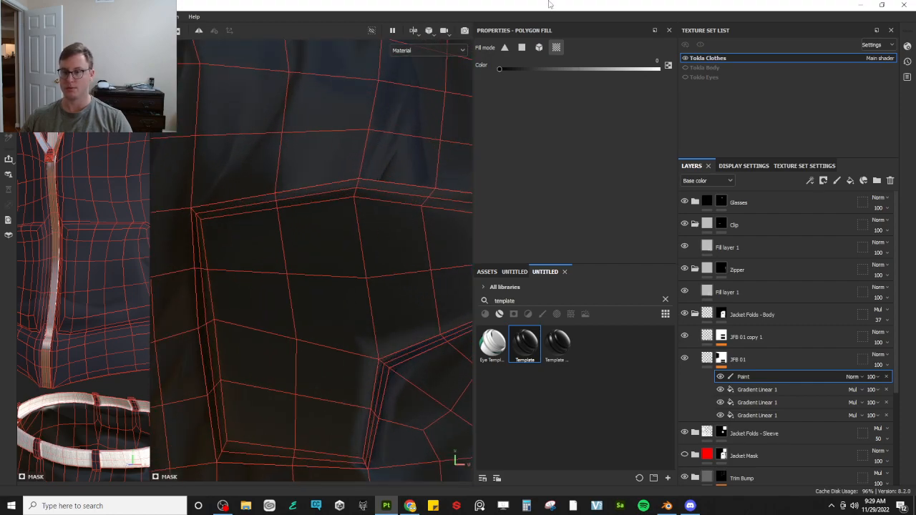
{"action": "left_click", "coordinate": [448, 50]}
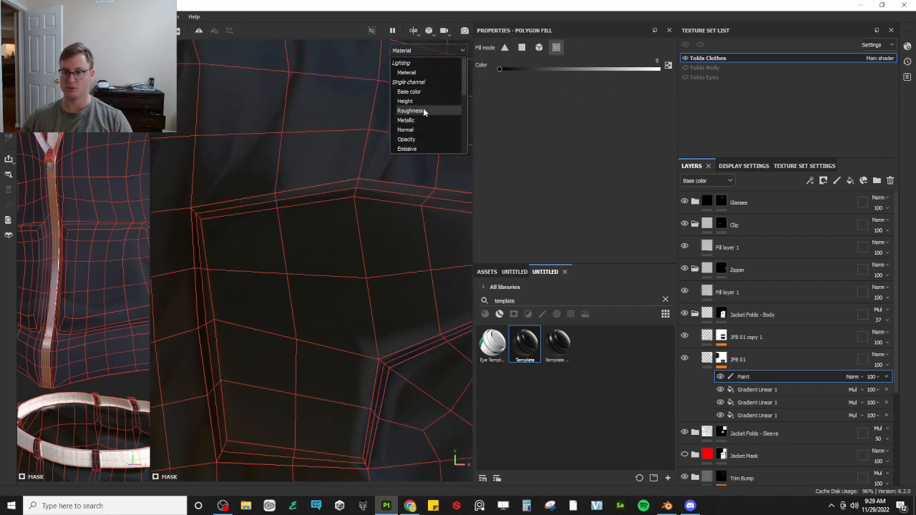
{"action": "left_click", "coordinate": [419, 117]}
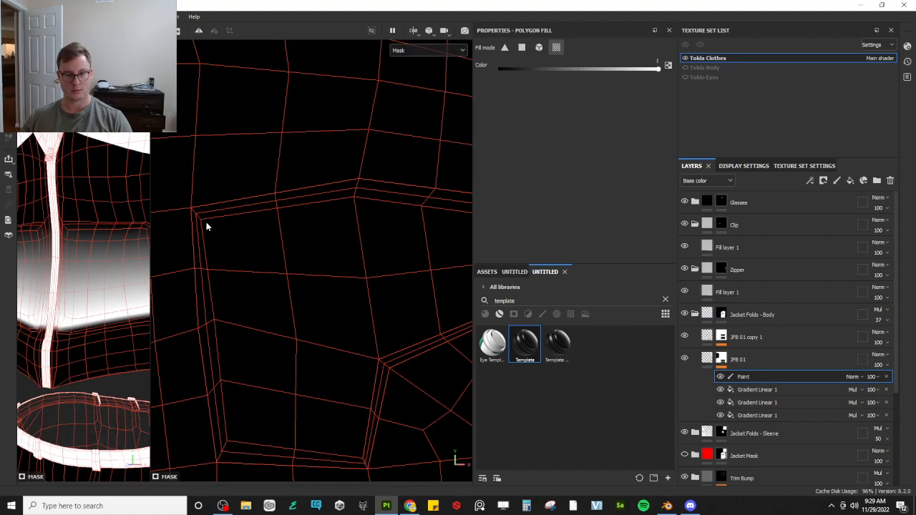
{"action": "scroll", "coordinate": [323, 236], "scroll_direction": "down", "scroll_amount": 6}
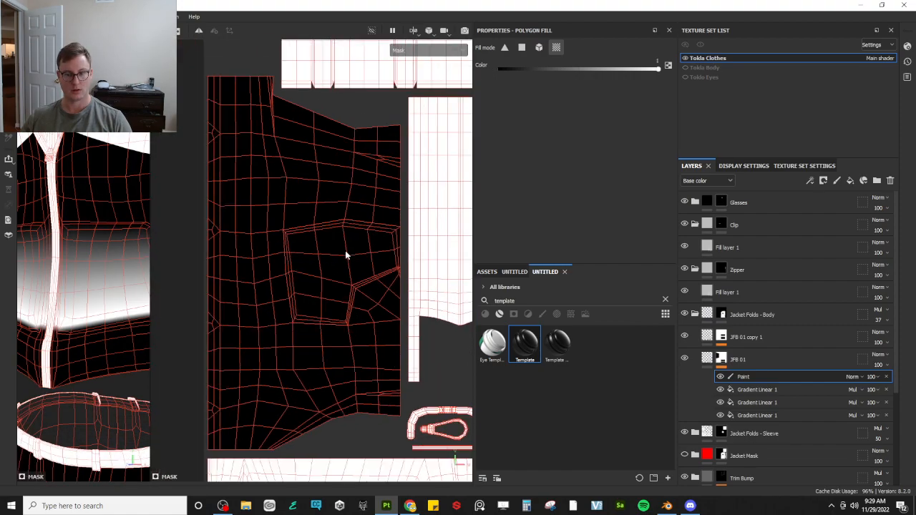
Fill the jacket's front pocket polygons black on the JFB 01 mask's paint effect, using quad-based Polygon Fill
{"action": "scroll", "coordinate": [378, 295], "scroll_direction": "down", "scroll_amount": 3}
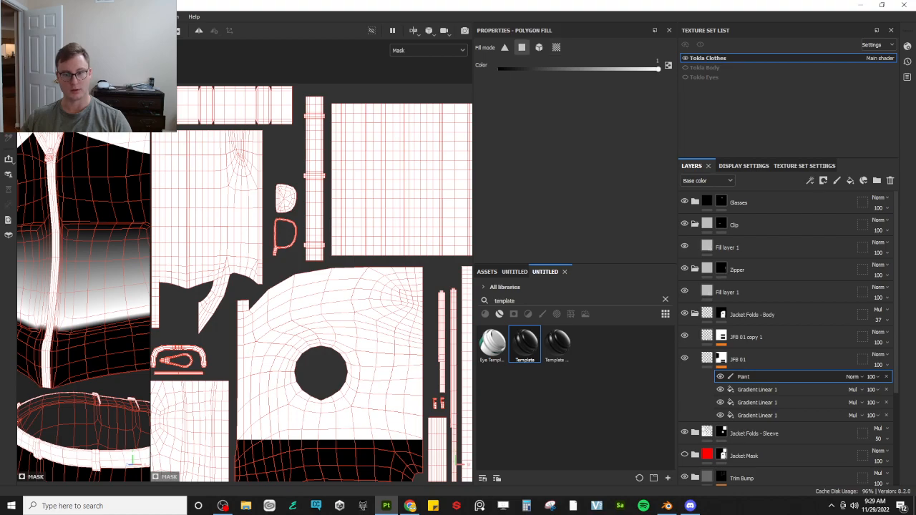
{"action": "scroll", "coordinate": [384, 328], "scroll_direction": "up", "scroll_amount": 8}
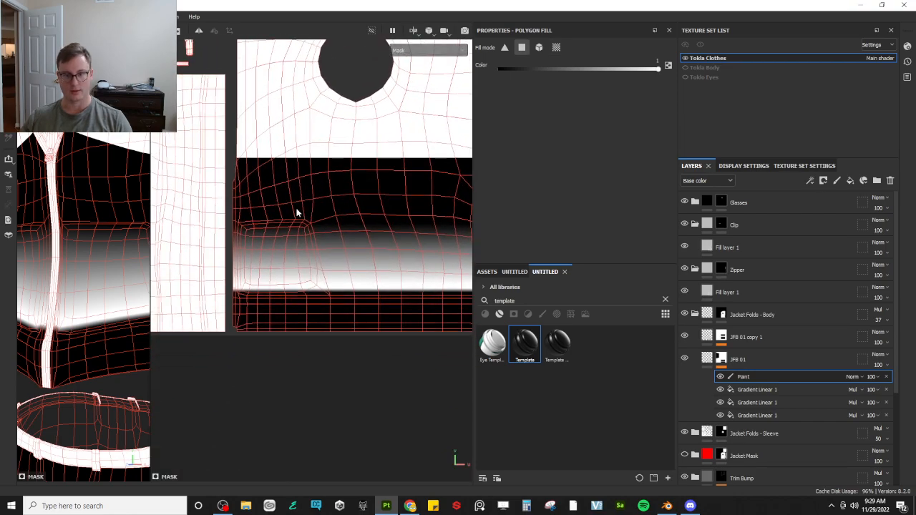
{"action": "scroll", "coordinate": [260, 244], "scroll_direction": "down", "scroll_amount": 2}
{"action": "left_click", "coordinate": [260, 223]}
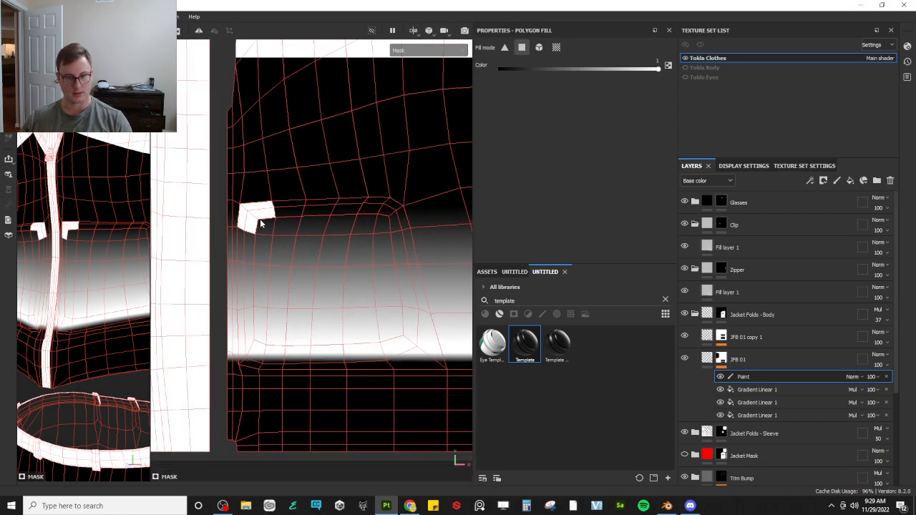
{"action": "mouse_move", "coordinate": [245, 211]}
{"action": "left_mouse_down"}
{"action": "mouse_move", "coordinate": [272, 255]}
{"action": "mouse_move", "coordinate": [270, 305]}
{"action": "left_mouse_up"}
{"action": "left_click_drag", "start_coordinate": [248, 340], "coordinate": [252, 361]}
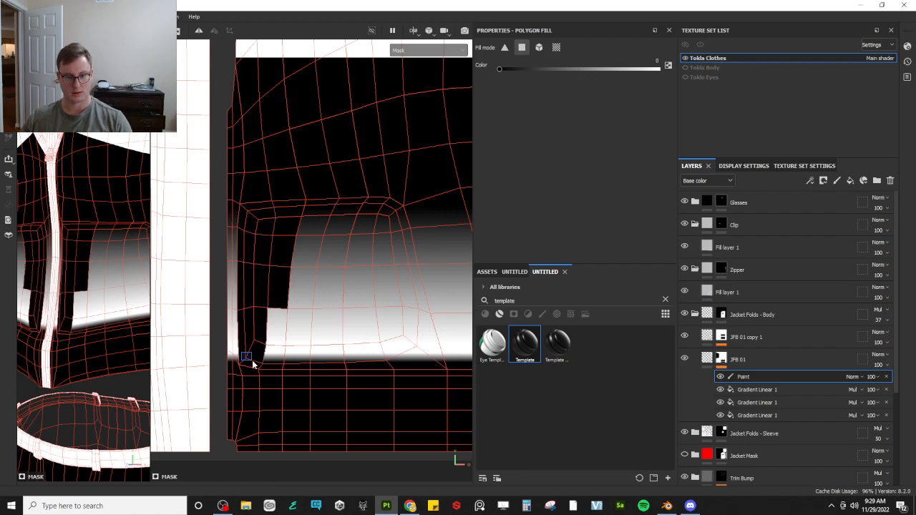
{"action": "left_click_drag", "start_coordinate": [248, 309], "coordinate": [323, 350]}
{"action": "left_click_drag", "start_coordinate": [339, 290], "coordinate": [438, 343]}
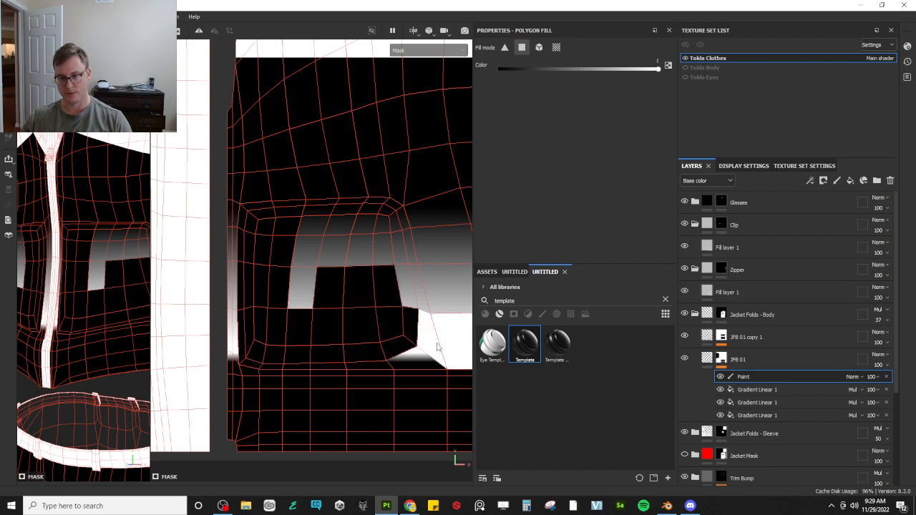
{"action": "key", "text": "ctrl+z"}
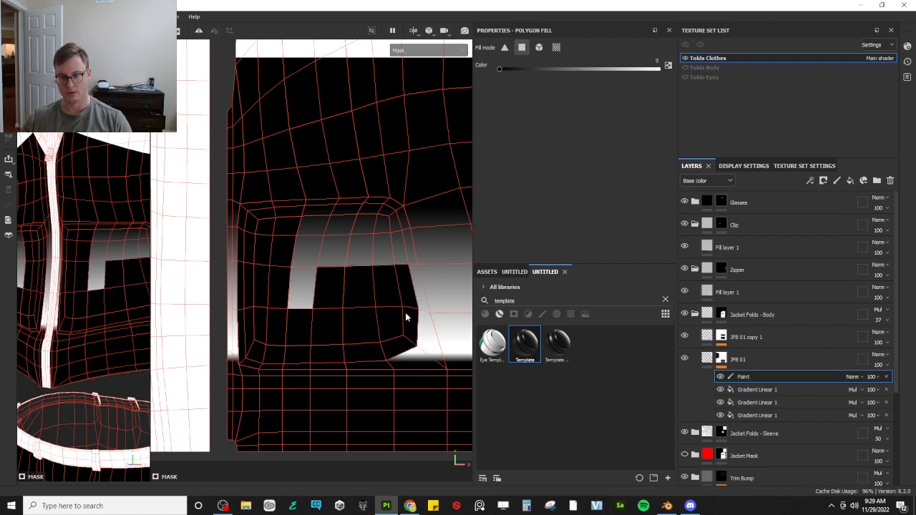
{"action": "left_click", "coordinate": [387, 235]}
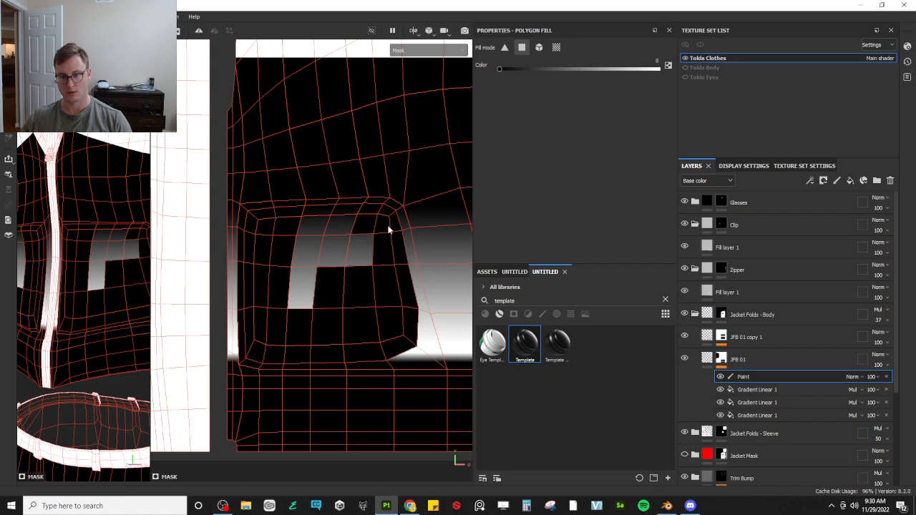
{"action": "mouse_move", "coordinate": [344, 227]}
{"action": "left_mouse_down"}
{"action": "mouse_move", "coordinate": [306, 241]}
{"action": "mouse_move", "coordinate": [257, 287]}
{"action": "left_mouse_up"}
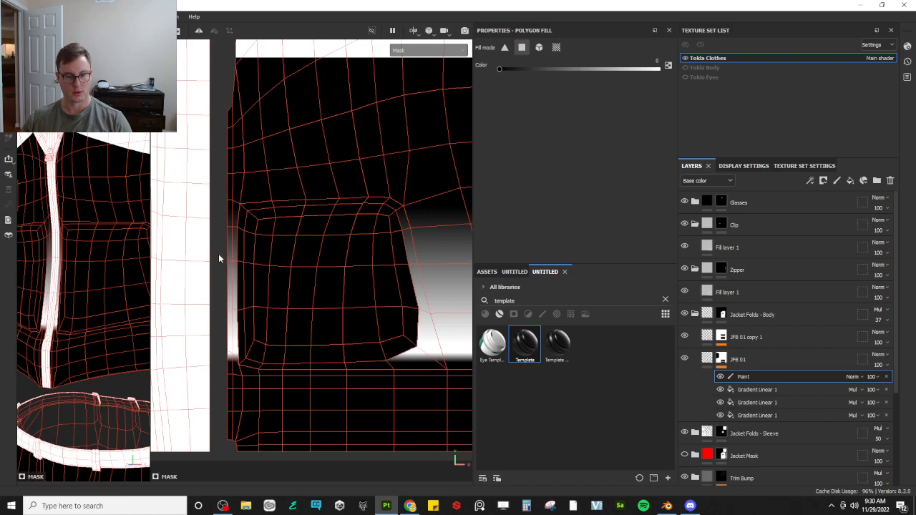
Show the full material on an enlarged 3D view of the jacket and delete the paint effect from the JFB 01 mask
{"action": "key", "text": "m"}
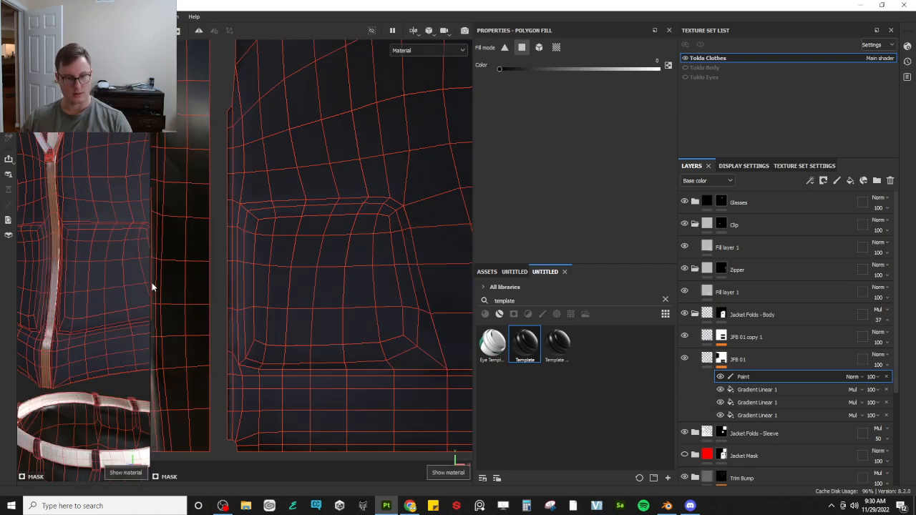
{"action": "left_click_drag", "start_coordinate": [151, 283], "coordinate": [371, 282]}
{"action": "mouse_move", "coordinate": [202, 271]}
{"action": "left_mouse_down", "text": "alt"}
{"action": "mouse_move", "coordinate": [174, 181]}
{"action": "mouse_move", "coordinate": [154, 247]}
{"action": "mouse_move", "coordinate": [221, 194]}
{"action": "left_mouse_up", "text": "alt"}
{"action": "key", "text": "1"}
{"action": "scroll", "coordinate": [222, 194], "scroll_direction": "down", "scroll_amount": 3}
{"action": "mouse_move", "coordinate": [198, 272]}
{"action": "left_mouse_down", "text": "alt"}
{"action": "mouse_move", "coordinate": [322, 208]}
{"action": "mouse_move", "coordinate": [164, 249]}
{"action": "mouse_move", "coordinate": [184, 258]}
{"action": "mouse_move", "coordinate": [317, 246]}
{"action": "mouse_move", "coordinate": [179, 235]}
{"action": "left_mouse_up", "text": "alt"}
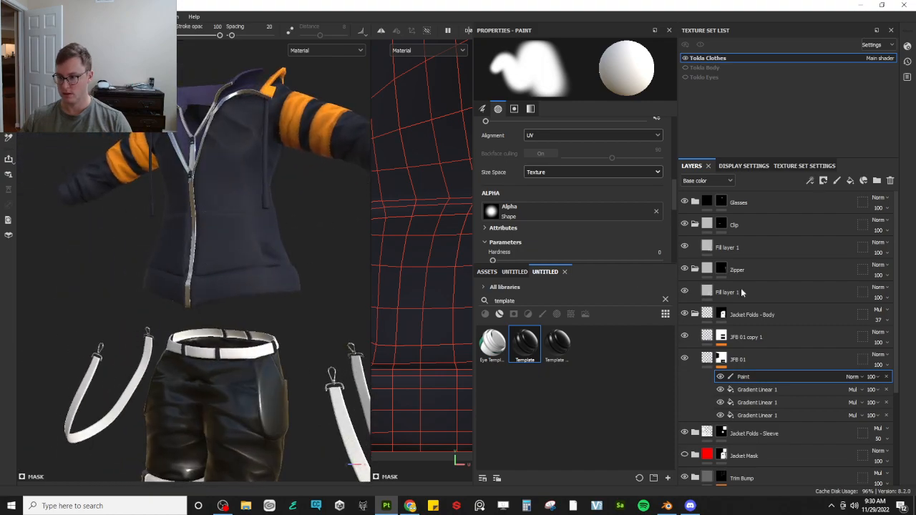
{"action": "left_click", "coordinate": [886, 377]}
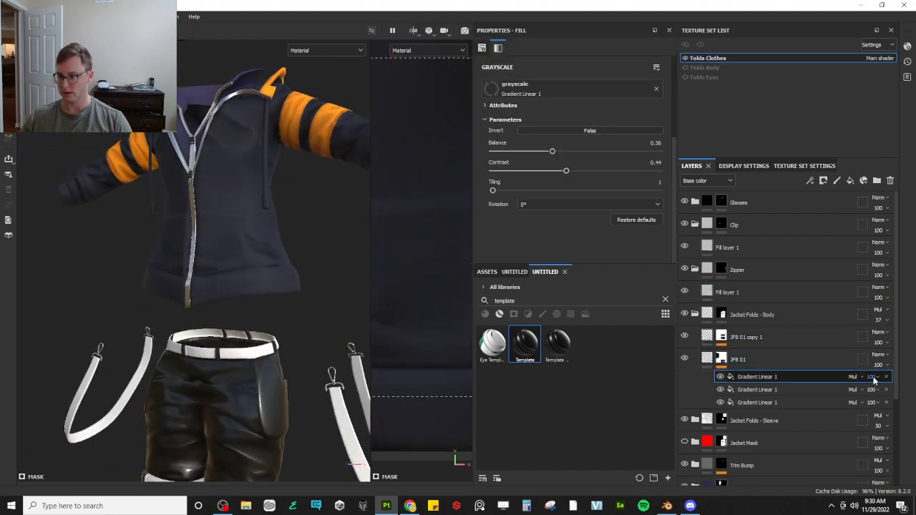
Duplicate the JFB 01 layer, rename the copy JFB Pocket and place it below JFB 01 in the Jacket Folds - Body group
{"action": "left_click", "coordinate": [723, 358]}
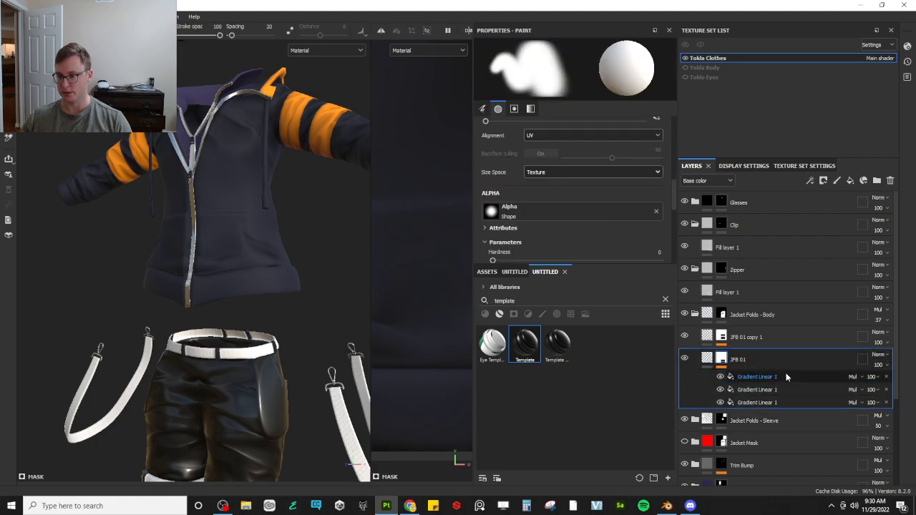
{"action": "key", "text": "ctrl+d"}
{"action": "double_click", "coordinate": [760, 361]}
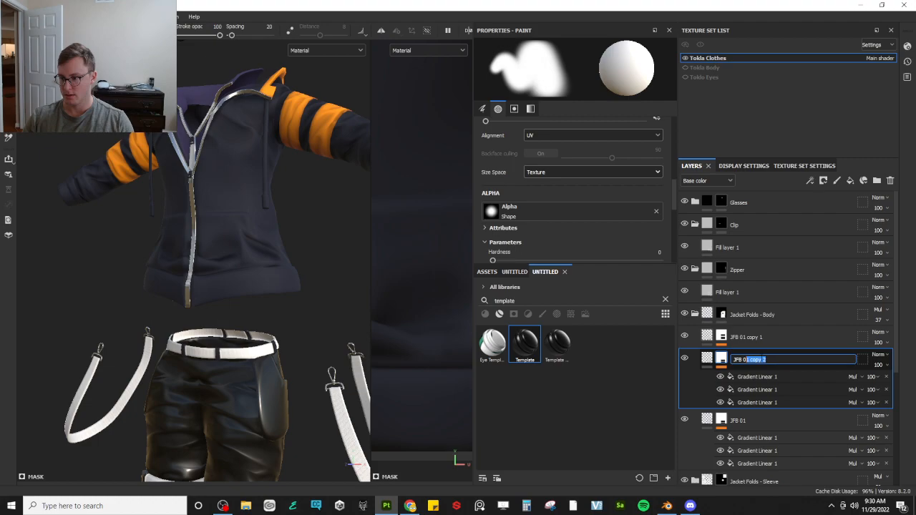
{"action": "type", "text": "Pocket"}
{"action": "key", "text": "Return"}
{"action": "left_click_drag", "start_coordinate": [779, 354], "coordinate": [791, 464]}
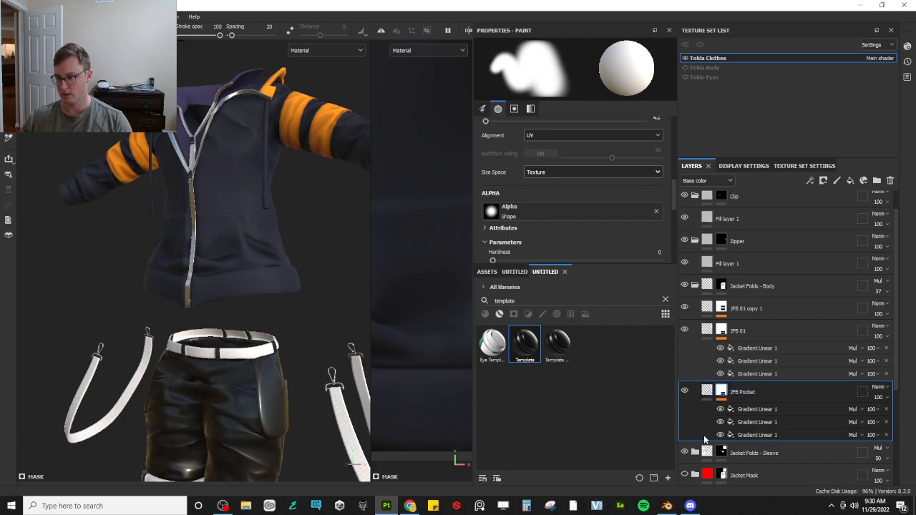
Delete the three Gradient Linear 1 fills from the JFB Pocket mask and add a paint effect to it
{"action": "left_click", "coordinate": [887, 435]}
{"action": "left_click", "coordinate": [886, 421]}
{"action": "left_click", "coordinate": [887, 409]}
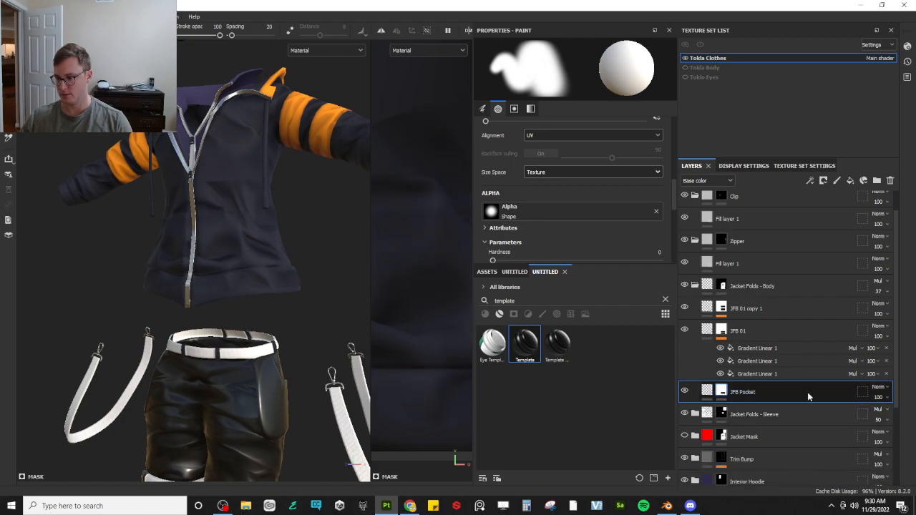
{"action": "right_click", "coordinate": [729, 392]}
{"action": "left_click", "coordinate": [753, 324]}
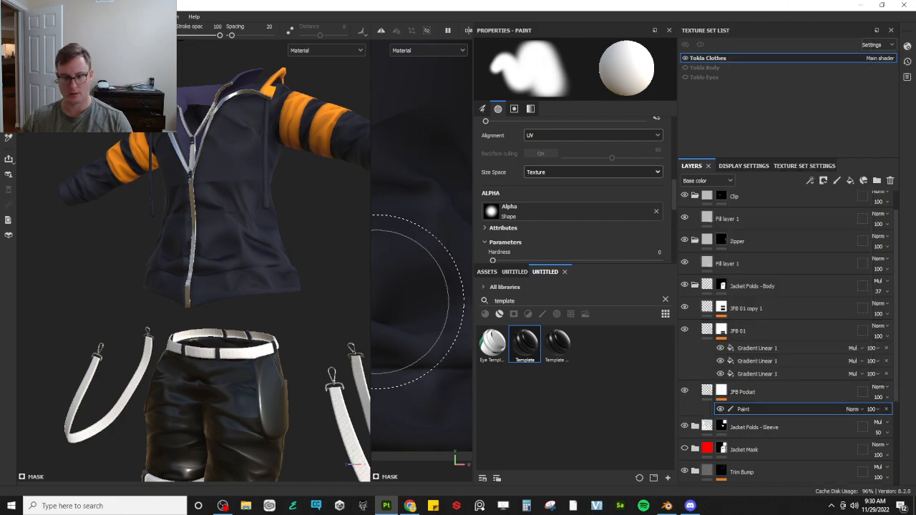
Fill all of the jacket's front pocket polygons, including the border edges, black on the JFB Pocket mask's paint effect
{"action": "key", "text": "4"}
{"action": "left_click_drag", "start_coordinate": [370, 287], "coordinate": [153, 283]}
{"action": "key", "text": "m"}
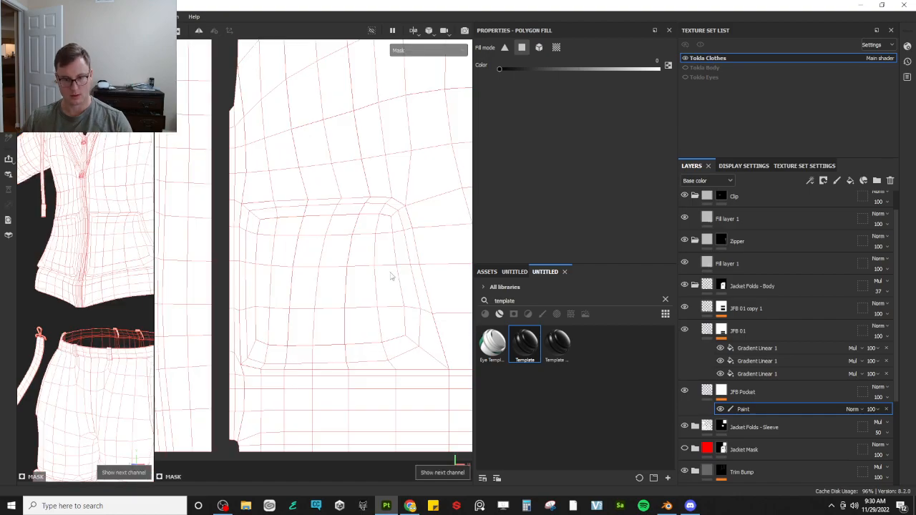
{"action": "left_click_drag", "start_coordinate": [258, 213], "coordinate": [290, 249]}
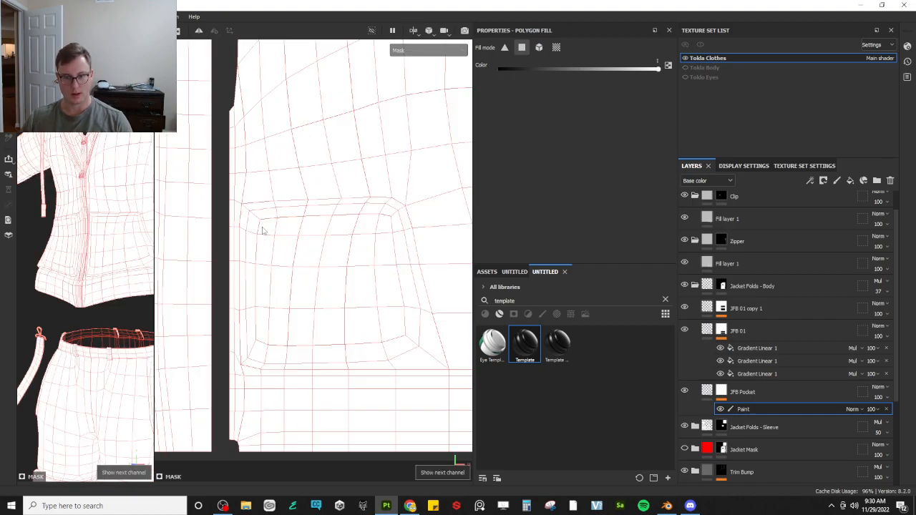
{"action": "left_click_drag", "start_coordinate": [287, 215], "coordinate": [364, 228]}
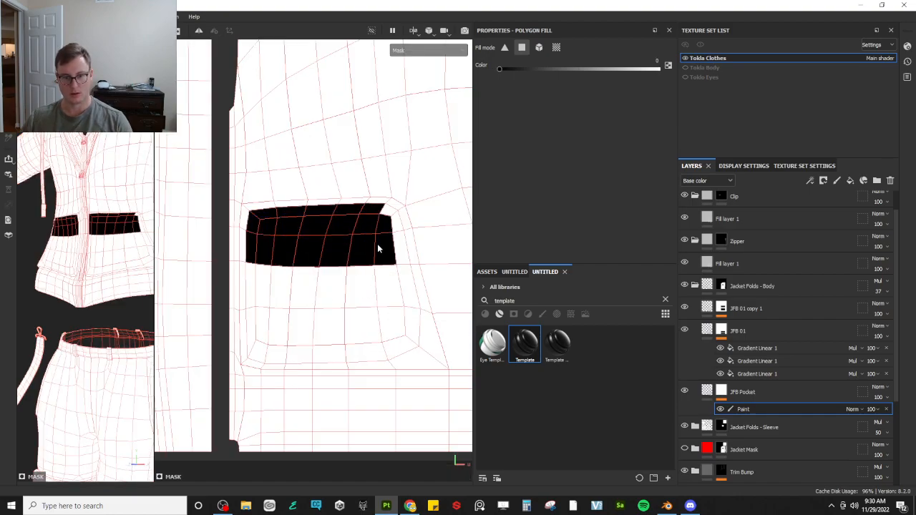
{"action": "left_click", "coordinate": [387, 210]}
{"action": "left_click_drag", "start_coordinate": [250, 214], "coordinate": [276, 365]}
{"action": "left_click_drag", "start_coordinate": [268, 318], "coordinate": [349, 364]}
{"action": "left_click_drag", "start_coordinate": [362, 299], "coordinate": [415, 354]}
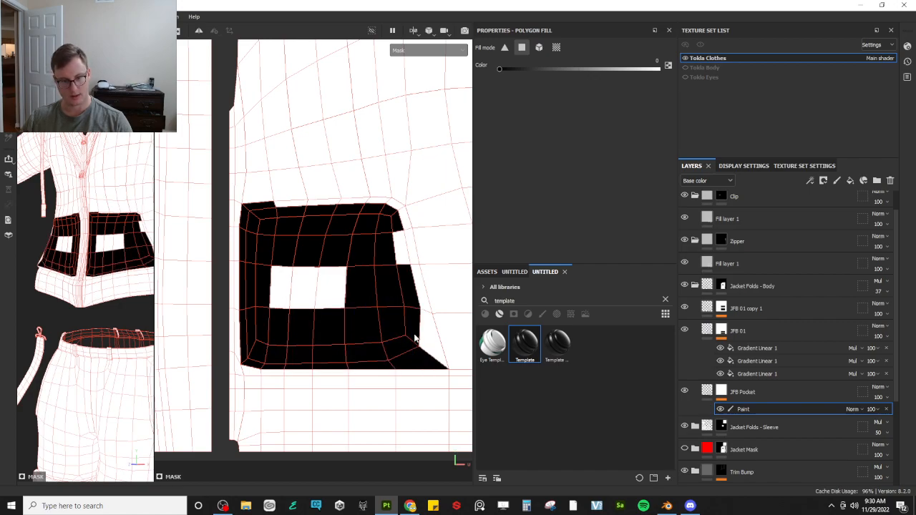
{"action": "left_click", "coordinate": [422, 348]}
{"action": "left_click_drag", "start_coordinate": [289, 273], "coordinate": [331, 292]}
{"action": "left_click_drag", "start_coordinate": [398, 249], "coordinate": [414, 283]}
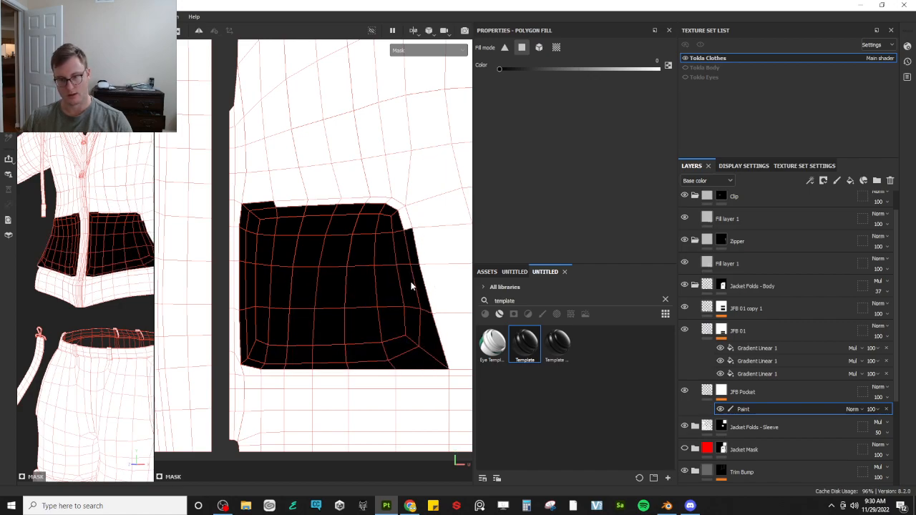
{"action": "left_click", "coordinate": [393, 210]}
{"action": "left_click_drag", "start_coordinate": [291, 205], "coordinate": [383, 211]}
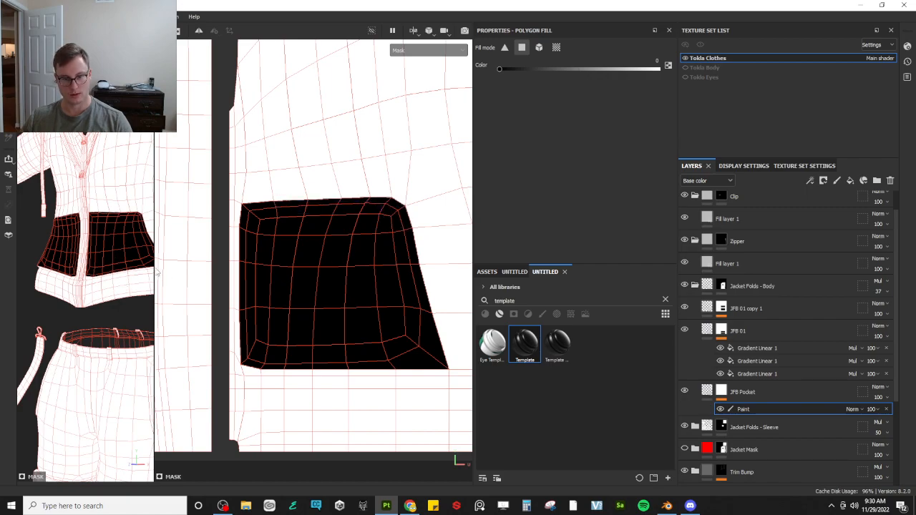
Return the viewports to the material display and add an Invert filter to the JFB Pocket mask
{"action": "left_click_drag", "start_coordinate": [157, 272], "coordinate": [312, 272]}
{"action": "key", "text": "m"}
{"action": "left_click_drag", "start_coordinate": [195, 231], "coordinate": [206, 256], "text": "alt"}
{"action": "right_click_drag", "start_coordinate": [206, 255], "coordinate": [242, 264], "text": "alt"}
{"action": "middle_click_drag", "start_coordinate": [242, 263], "coordinate": [187, 341], "text": "alt"}
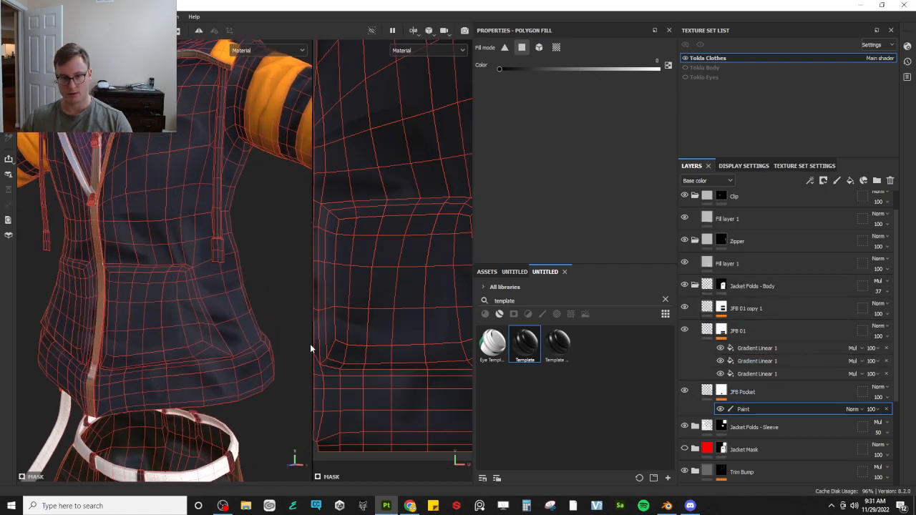
{"action": "left_click_drag", "start_coordinate": [112, 333], "coordinate": [278, 287], "text": "alt"}
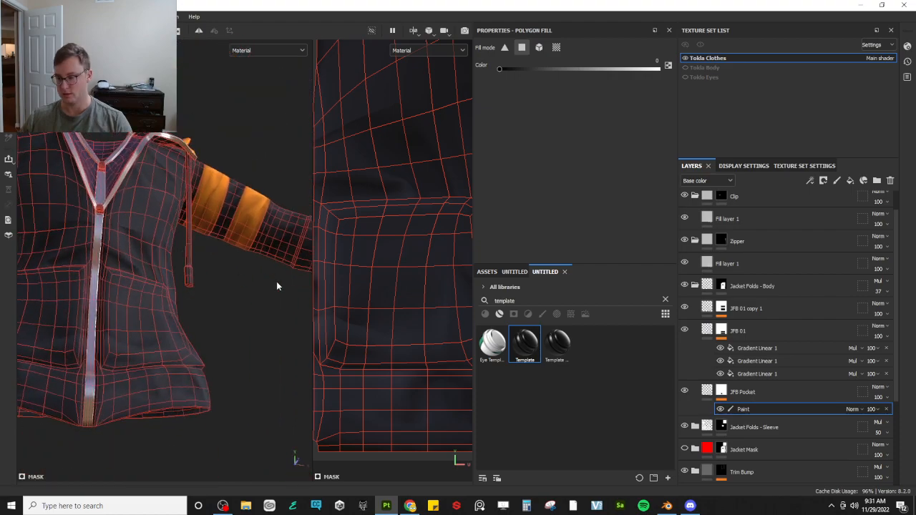
{"action": "right_click", "coordinate": [724, 392]}
{"action": "left_click", "coordinate": [760, 363]}
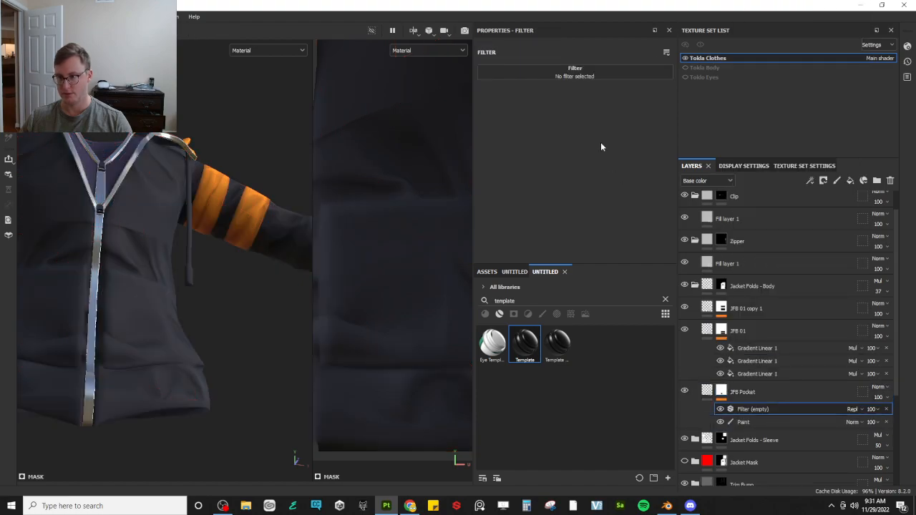
{"action": "left_click", "coordinate": [571, 76]}
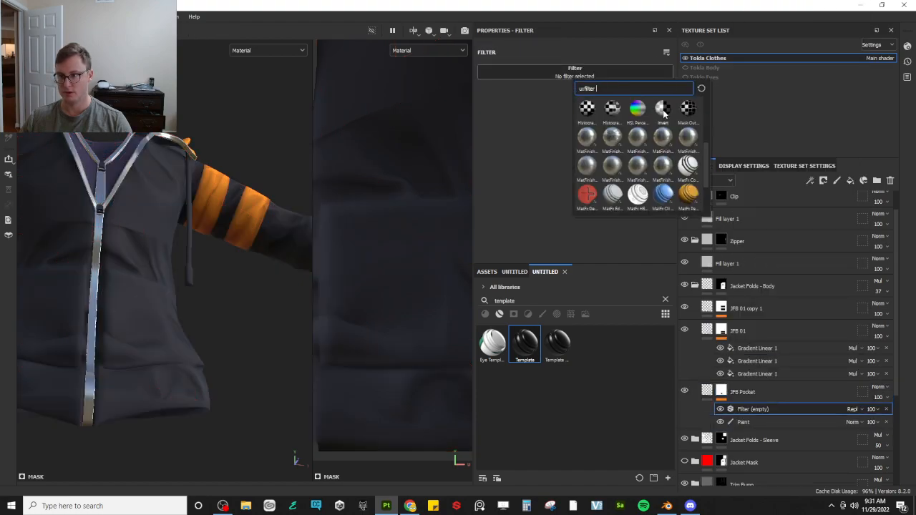
{"action": "left_click", "coordinate": [662, 108]}
{"action": "left_click_drag", "start_coordinate": [311, 254], "coordinate": [222, 279], "text": "alt"}
{"action": "left_click_drag", "start_coordinate": [185, 332], "coordinate": [159, 262], "text": "alt"}
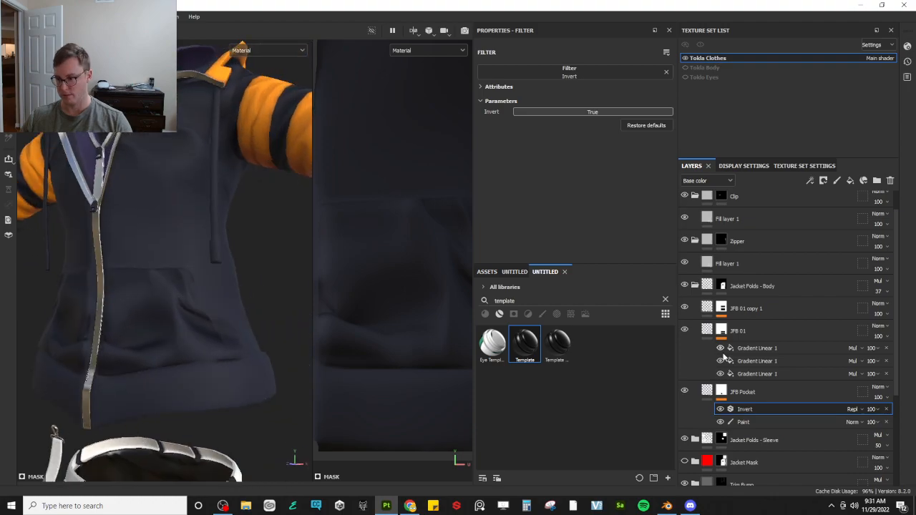
Rotate the JFB Pocket layer's projection over the front pocket and add an anchor point to its mask
{"action": "left_click", "coordinate": [707, 393]}
{"action": "left_click_drag", "start_coordinate": [185, 308], "coordinate": [196, 277]}
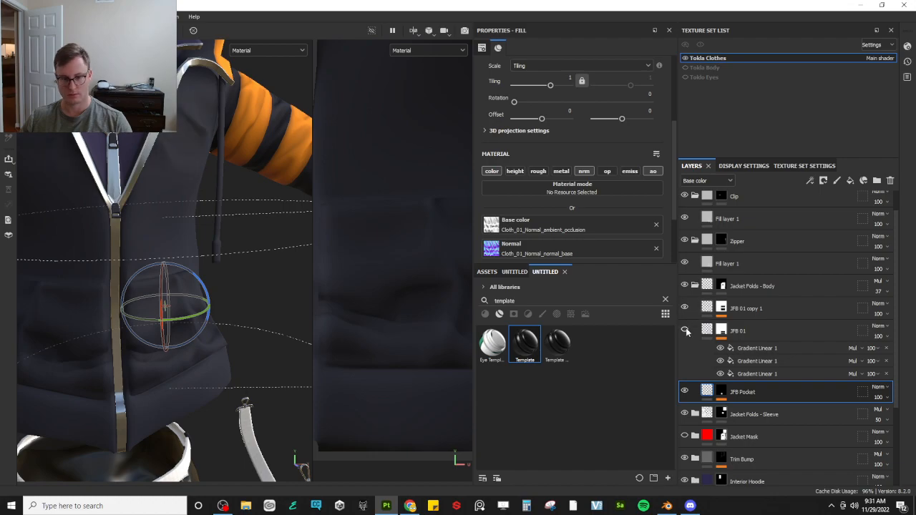
{"action": "right_click", "coordinate": [722, 391]}
{"action": "key", "text": "Escape"}
Add a fill to the JFB 01 mask and set its grayscale source to the JFB Pocket mask anchor point
{"action": "left_click", "coordinate": [722, 331]}
{"action": "right_click", "coordinate": [721, 331]}
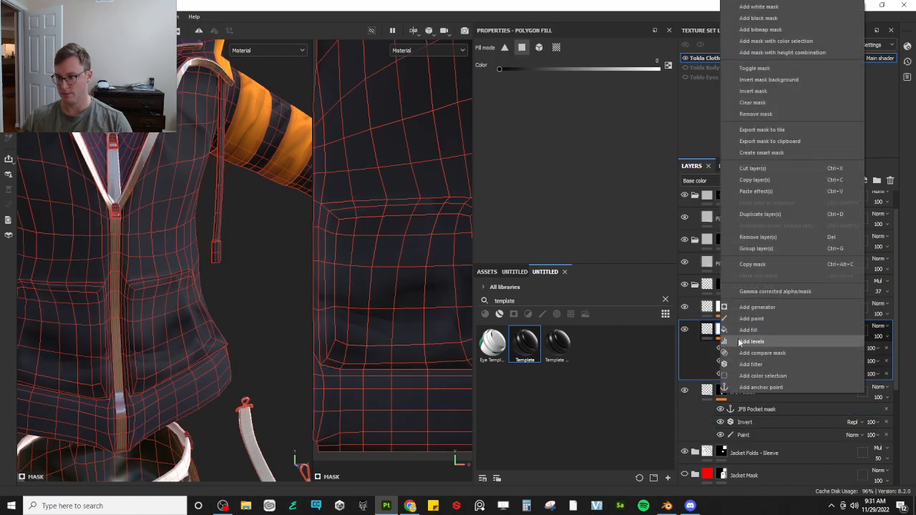
{"action": "left_click", "coordinate": [737, 338]}
{"action": "left_click", "coordinate": [547, 90]}
{"action": "left_click", "coordinate": [617, 101]}
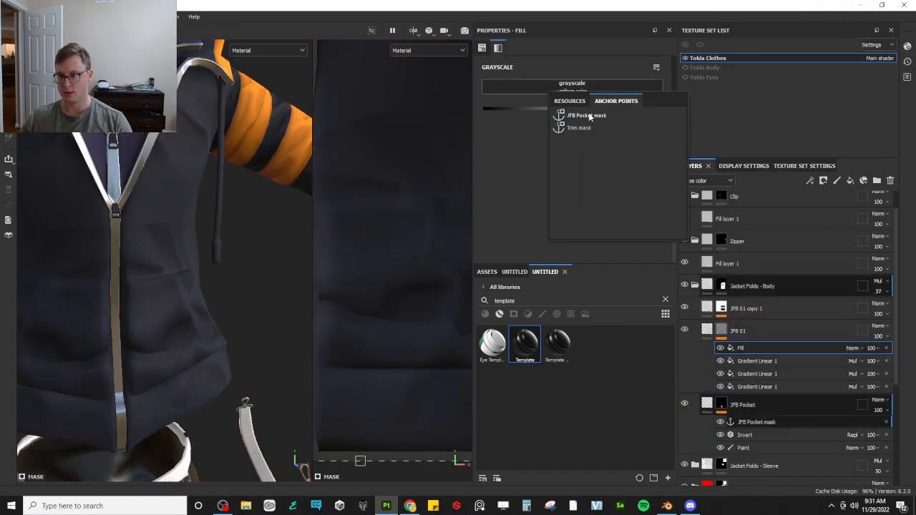
{"action": "left_click", "coordinate": [589, 118]}
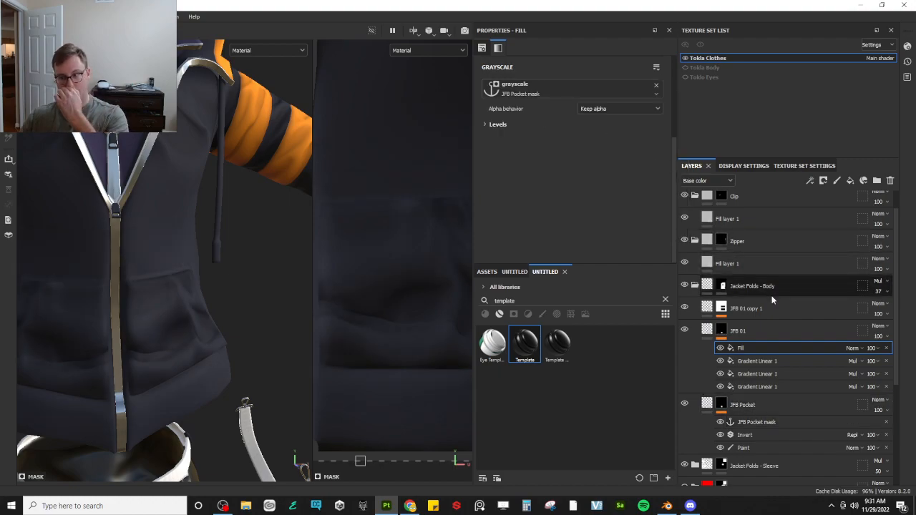
Set the blending mode of the new fill on the JFB 01 mask to Subtract
{"action": "left_click", "coordinate": [854, 348]}
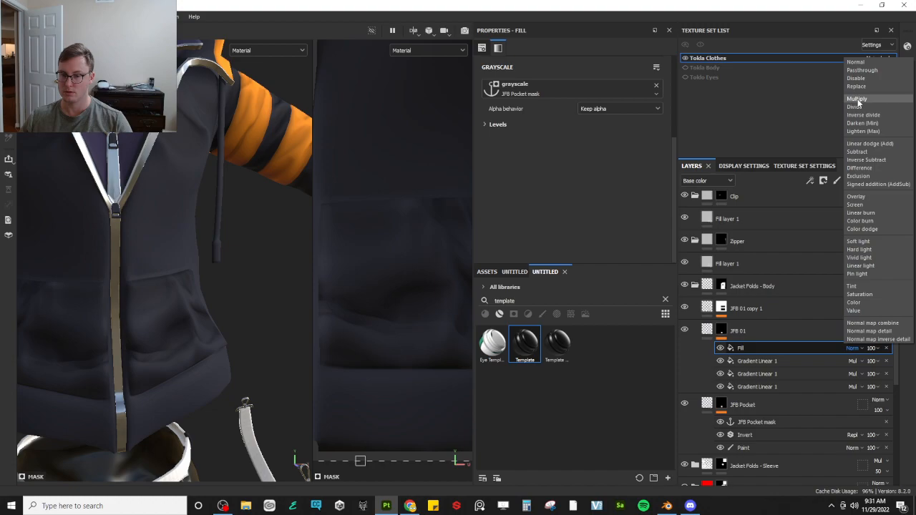
{"action": "left_click", "coordinate": [857, 99]}
{"action": "left_click", "coordinate": [854, 348]}
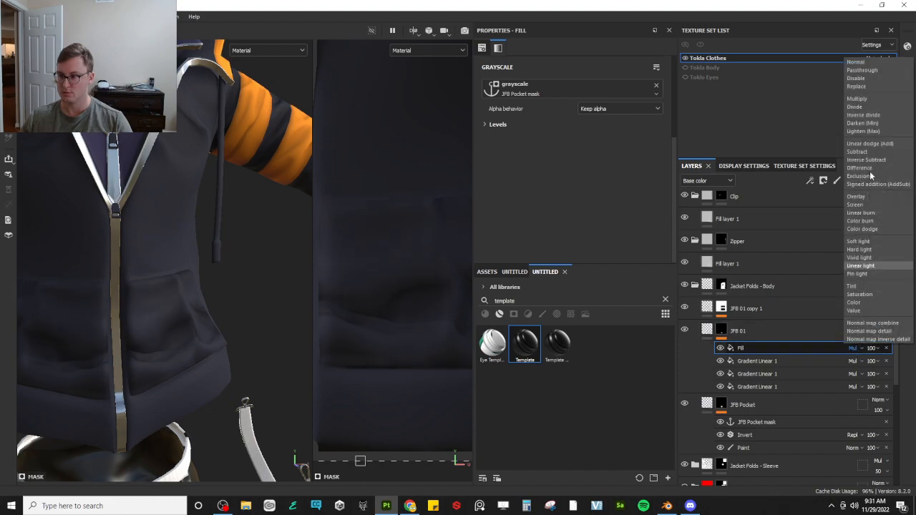
{"action": "left_click", "coordinate": [859, 152]}
{"action": "left_click_drag", "start_coordinate": [143, 349], "coordinate": [177, 340], "text": "alt"}
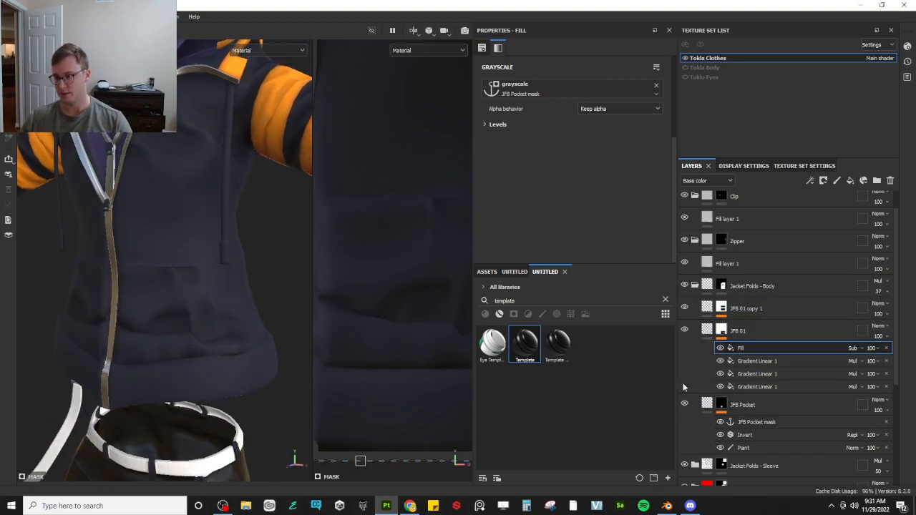
Rotate the JFB Pocket layer's cylindrical projection to change how the folds fall across the front pocket
{"action": "left_click", "coordinate": [707, 330]}
{"action": "left_click", "coordinate": [708, 353]}
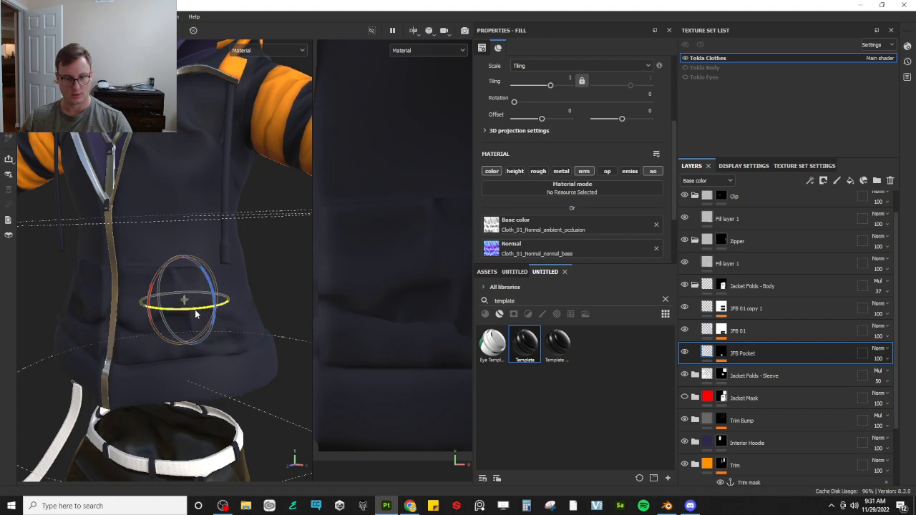
{"action": "left_click_drag", "start_coordinate": [211, 282], "coordinate": [201, 250]}
{"action": "key", "text": "ctrl+z"}
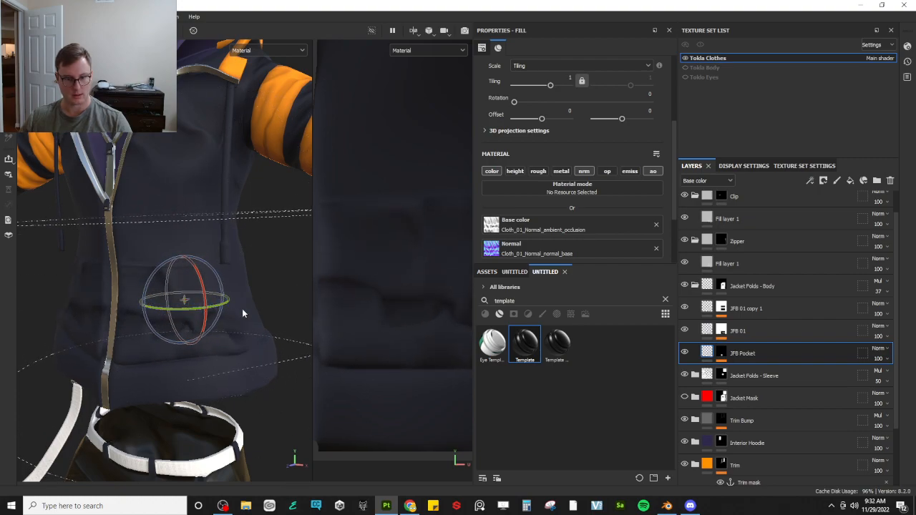
{"action": "left_click_drag", "start_coordinate": [174, 294], "coordinate": [192, 278]}
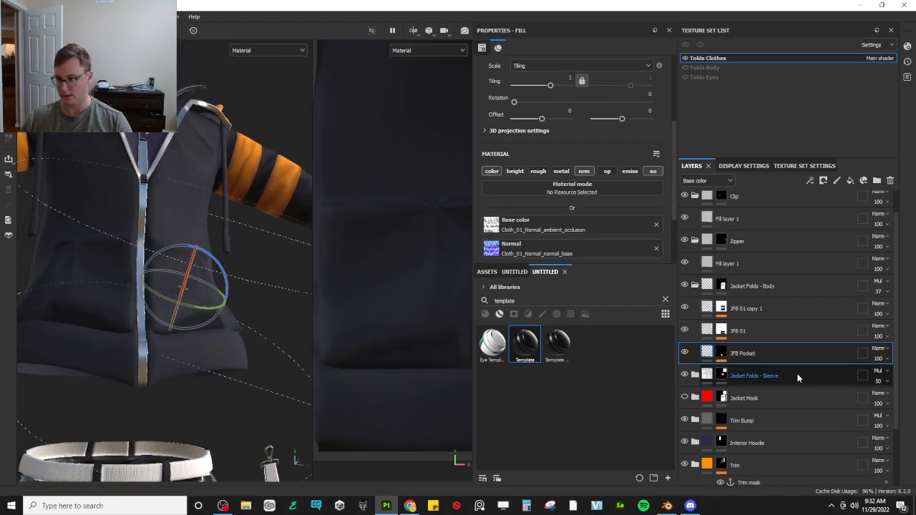
Add a uniform fill to the JFB Pocket mask, blended as Multiply with a grayscale value of about 0.54
{"action": "right_click", "coordinate": [718, 353]}
{"action": "left_click", "coordinate": [746, 333]}
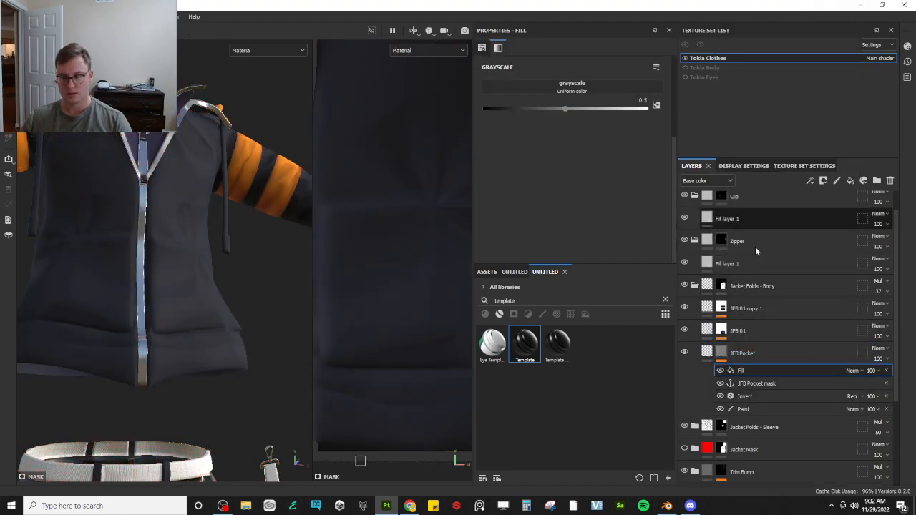
{"action": "left_click", "coordinate": [852, 371]}
{"action": "left_click", "coordinate": [857, 121]}
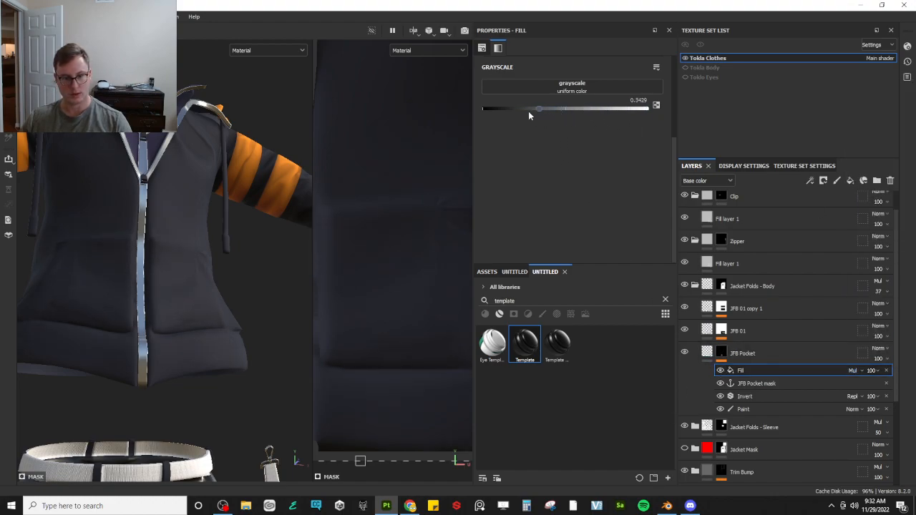
{"action": "left_click_drag", "start_coordinate": [117, 322], "coordinate": [399, 313], "text": "alt"}
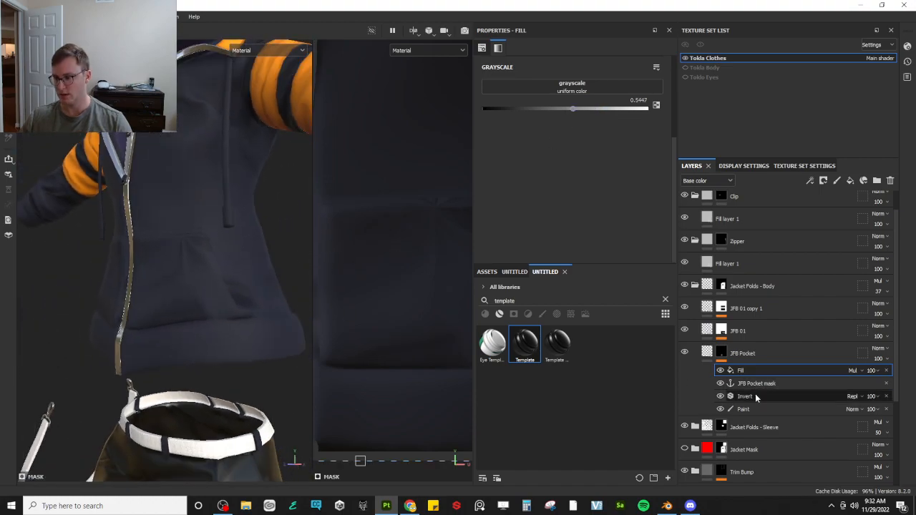
Reposition and reorient the JFB Pocket layer's projection around the front pocket with the transform gizmo
{"action": "left_click", "coordinate": [707, 353]}
{"action": "scroll", "coordinate": [260, 234], "scroll_direction": "up", "scroll_amount": 3}
{"action": "left_click_drag", "start_coordinate": [260, 236], "coordinate": [297, 237], "text": "alt"}
{"action": "mouse_move", "coordinate": [177, 263]}
{"action": "left_mouse_down"}
{"action": "mouse_move", "coordinate": [182, 250]}
{"action": "mouse_move", "coordinate": [175, 256]}
{"action": "mouse_move", "coordinate": [199, 295]}
{"action": "mouse_move", "coordinate": [194, 240]}
{"action": "mouse_move", "coordinate": [163, 258]}
{"action": "mouse_move", "coordinate": [174, 264]}
{"action": "left_mouse_up"}
{"action": "key", "text": "r"}
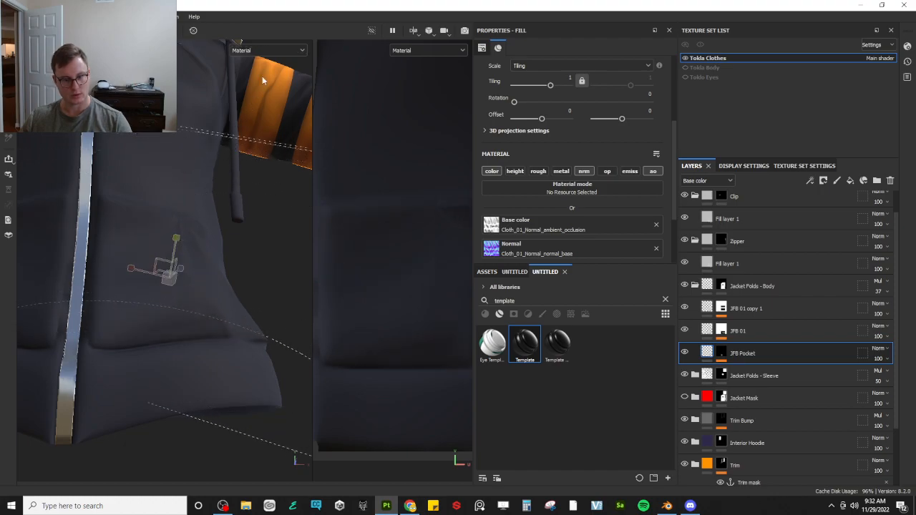
{"action": "left_click_drag", "start_coordinate": [179, 241], "coordinate": [116, 287], "text": "alt"}
{"action": "key", "text": "e"}
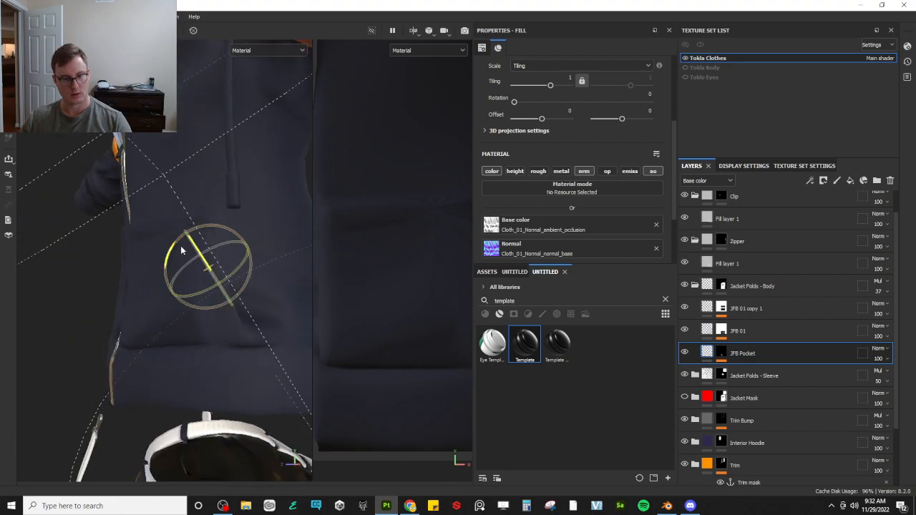
{"action": "left_click_drag", "start_coordinate": [207, 261], "coordinate": [163, 246]}
{"action": "key", "text": "w"}
{"action": "key", "text": "r"}
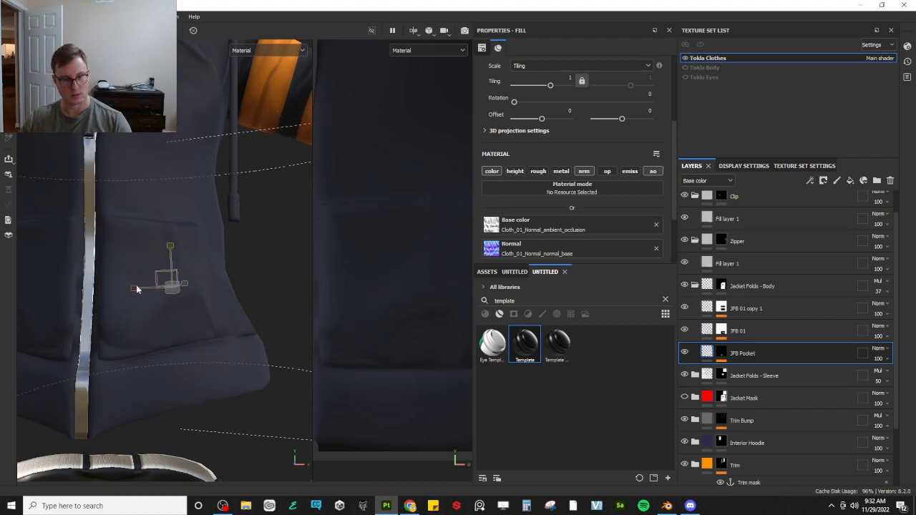
{"action": "left_click_drag", "start_coordinate": [192, 231], "coordinate": [184, 254], "text": "alt"}
Refine the rotation of the JFB Pocket projection from several angles, undoing the last turn
{"action": "key", "text": "e"}
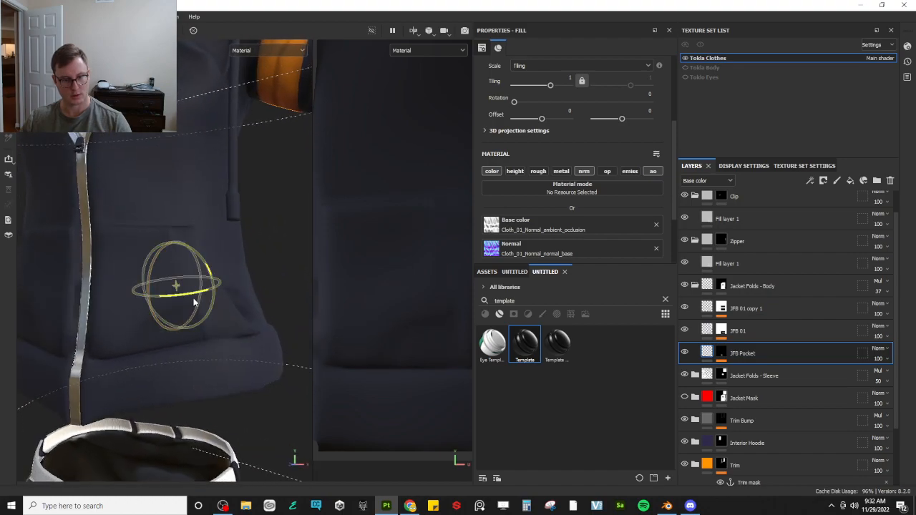
{"action": "left_click_drag", "start_coordinate": [188, 298], "coordinate": [218, 300]}
{"action": "left_click_drag", "start_coordinate": [168, 281], "coordinate": [207, 305]}
{"action": "left_click_drag", "start_coordinate": [143, 319], "coordinate": [172, 274], "text": "alt"}
{"action": "left_click_drag", "start_coordinate": [137, 300], "coordinate": [119, 287]}
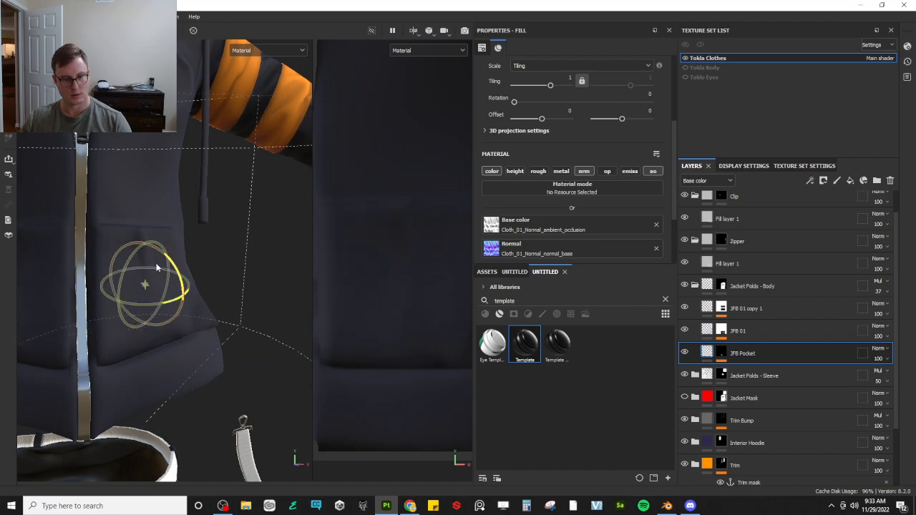
{"action": "left_click_drag", "start_coordinate": [203, 293], "coordinate": [188, 273], "text": "alt"}
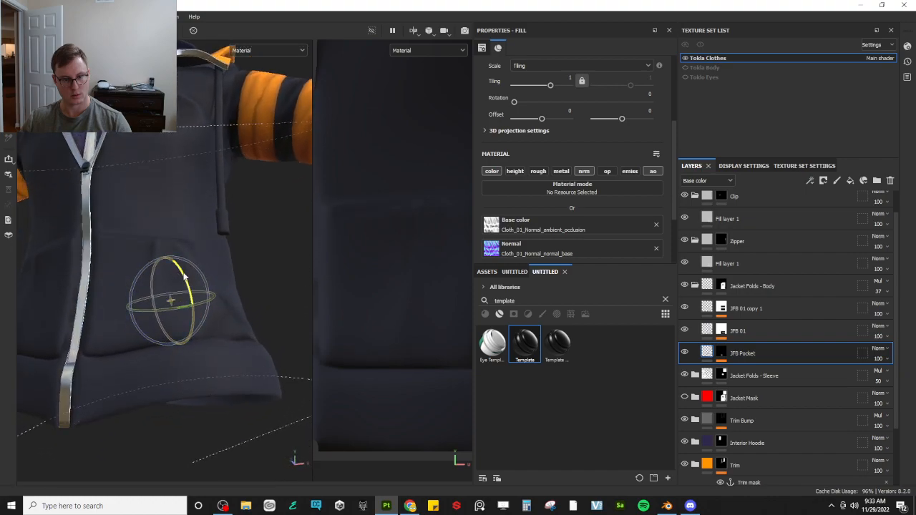
{"action": "left_click_drag", "start_coordinate": [144, 310], "coordinate": [162, 316]}
{"action": "left_click_drag", "start_coordinate": [138, 279], "coordinate": [257, 279]}
{"action": "key", "text": "ctrl+z"}
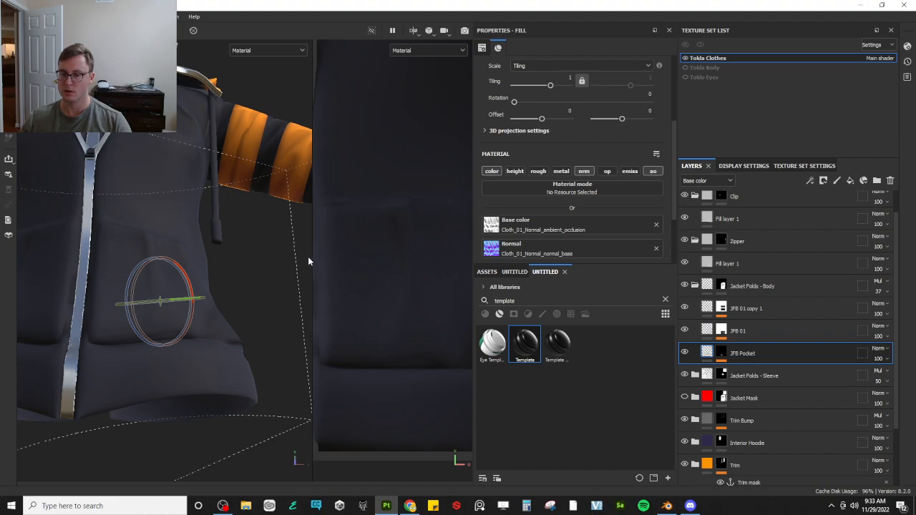
Enlarge the 3D viewport relative to the 2D viewport so the whole jacket fits in view
{"action": "left_click_drag", "start_coordinate": [312, 259], "coordinate": [197, 258]}
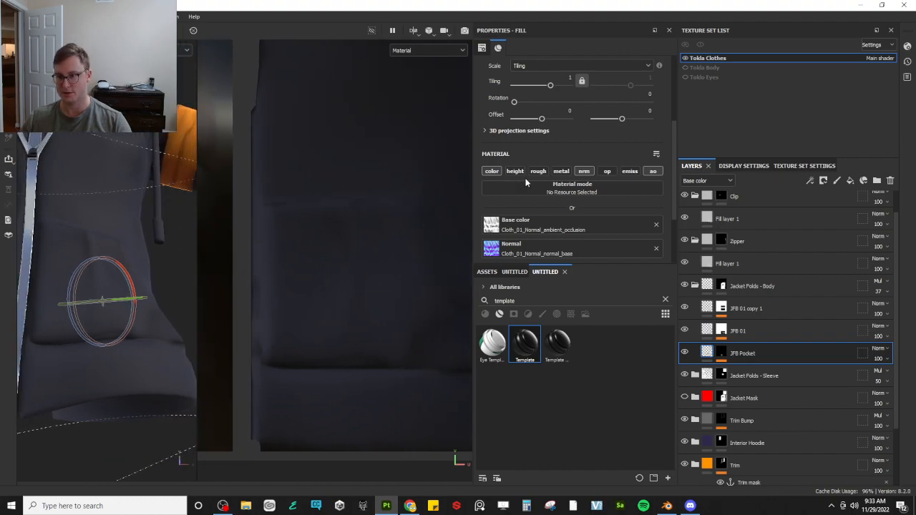
{"action": "scroll", "coordinate": [573, 158], "scroll_direction": "up", "scroll_amount": 3}
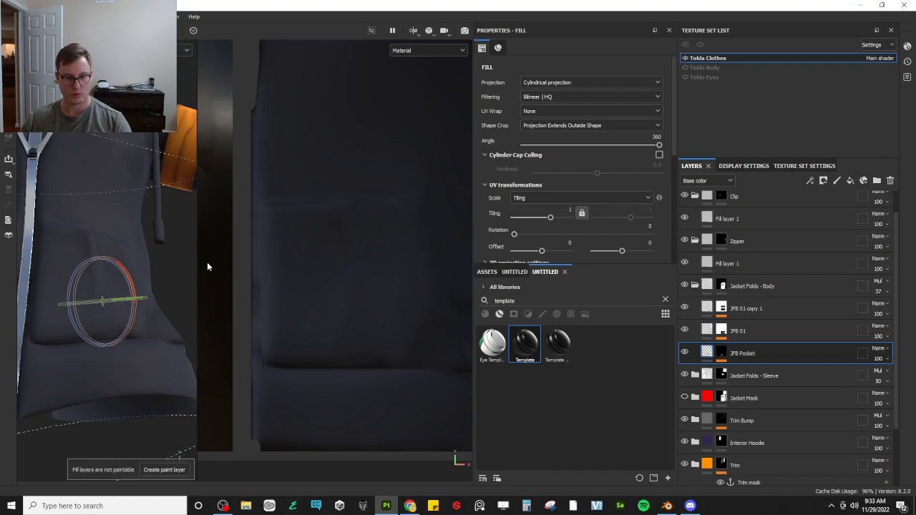
{"action": "left_click_drag", "start_coordinate": [198, 263], "coordinate": [428, 259]}
{"action": "scroll", "coordinate": [215, 289], "scroll_direction": "down", "scroll_amount": 3}
{"action": "left_click_drag", "start_coordinate": [215, 289], "coordinate": [315, 295], "text": "alt"}
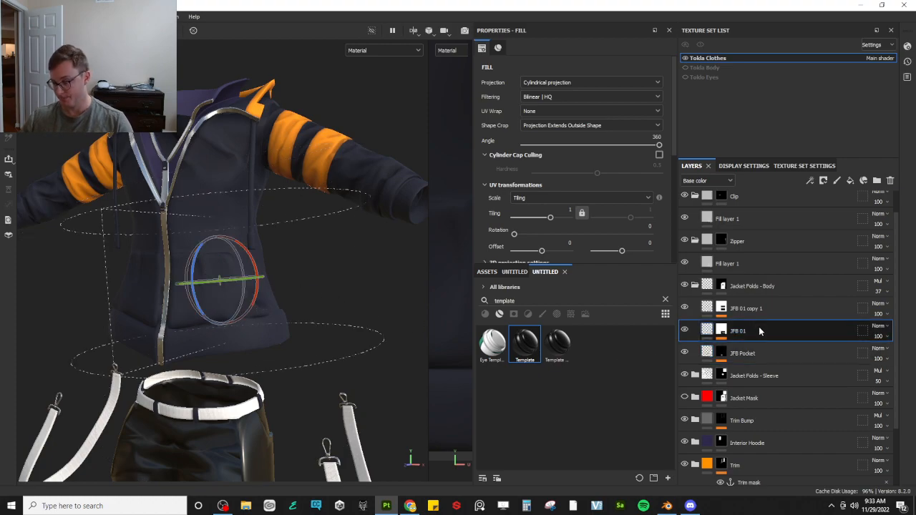
Rename the JFB 01 copy 1 layer to JFB 02
{"action": "left_click", "coordinate": [752, 310]}
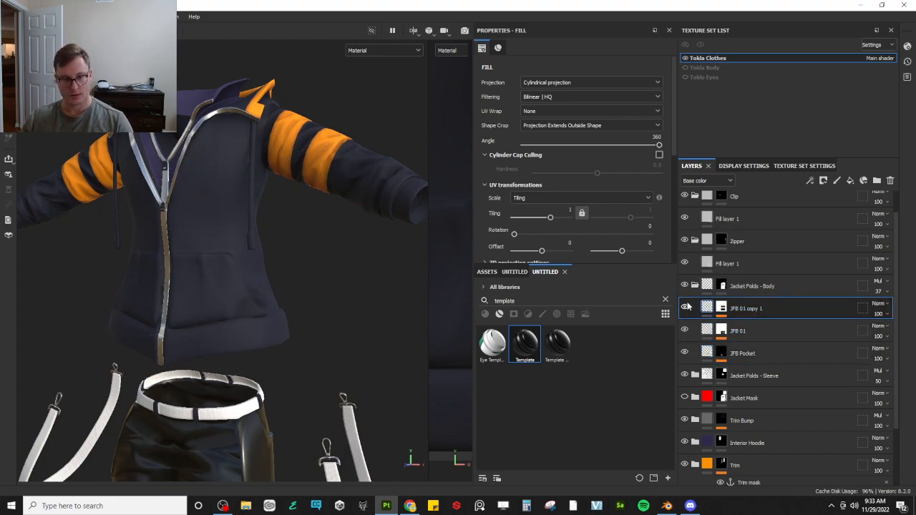
{"action": "double_click", "coordinate": [745, 309]}
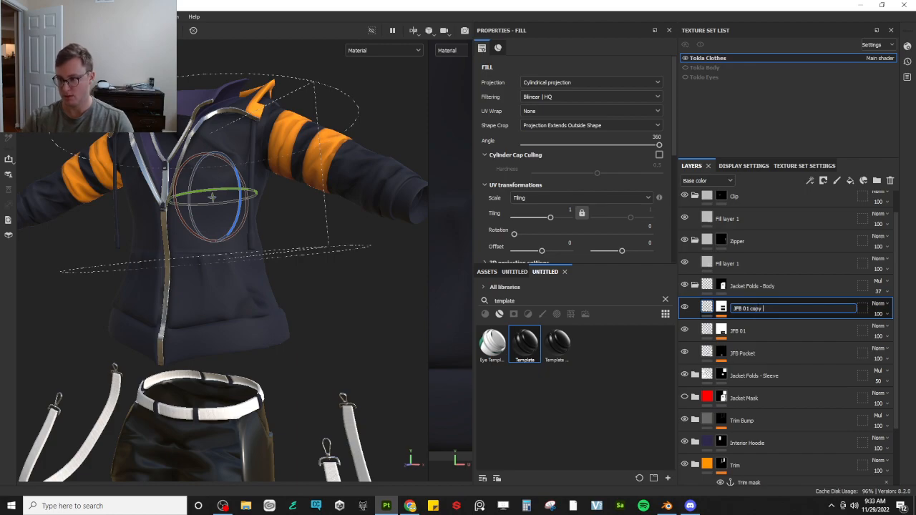
{"action": "key", "text": "Return"}
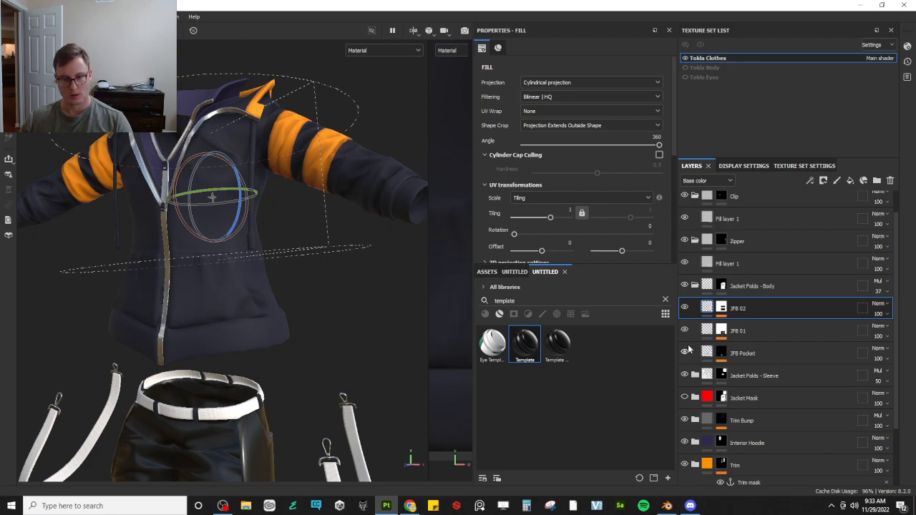
Insert the Eye Template smart material directly above the JFB Pocket layer and name it Pocket Shadow
{"action": "left_click", "coordinate": [765, 354]}
{"action": "left_click_drag", "start_coordinate": [494, 349], "coordinate": [788, 341]}
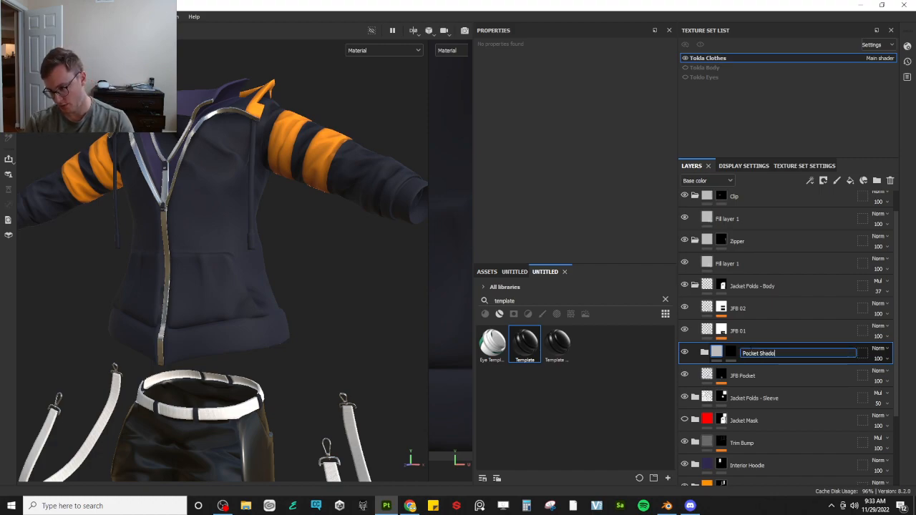
{"action": "key", "text": "Return"}
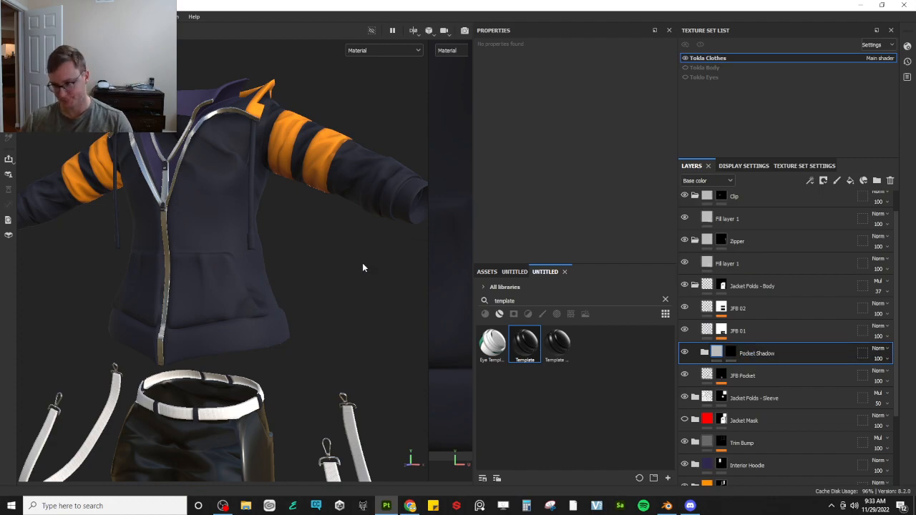
Add a fill to the Pocket Shadow mask and set its grayscale source to the JFB Pocket mask anchor point
{"action": "right_click", "coordinate": [730, 353]}
{"action": "left_click", "coordinate": [766, 337]}
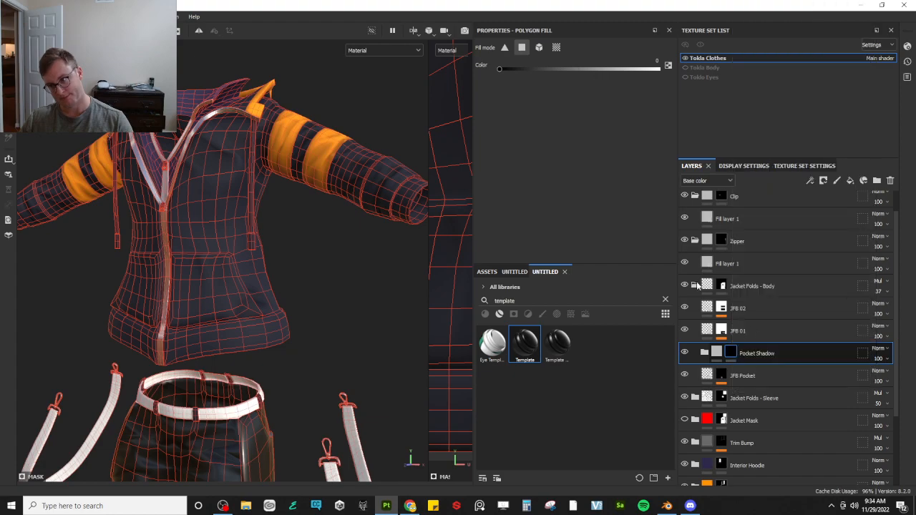
{"action": "left_click", "coordinate": [572, 218]}
{"action": "left_click", "coordinate": [639, 223]}
{"action": "left_click", "coordinate": [609, 237]}
{"action": "left_click_drag", "start_coordinate": [229, 274], "coordinate": [254, 247], "text": "alt"}
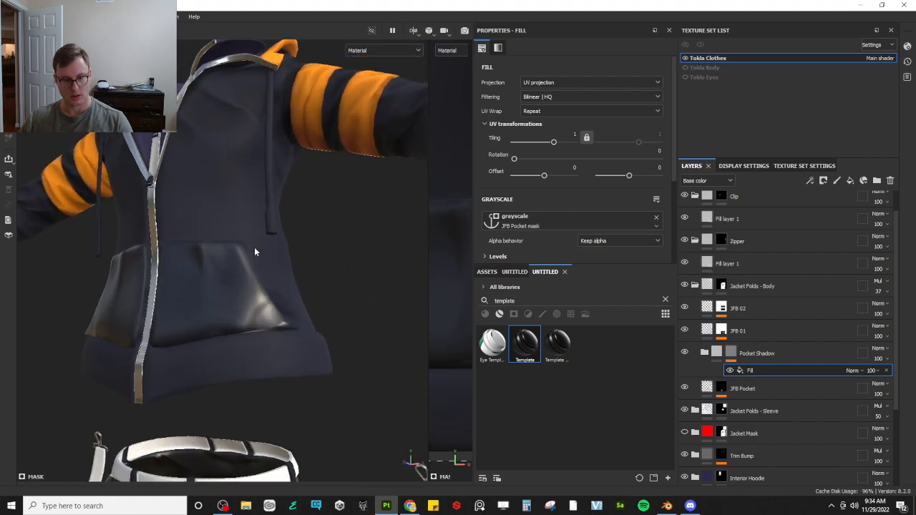
{"action": "right_click_drag", "start_coordinate": [254, 248], "coordinate": [260, 284], "text": "alt"}
{"action": "scroll", "coordinate": [606, 187], "scroll_direction": "down", "scroll_amount": 3}
{"action": "scroll", "coordinate": [606, 188], "scroll_direction": "up", "scroll_amount": 3}
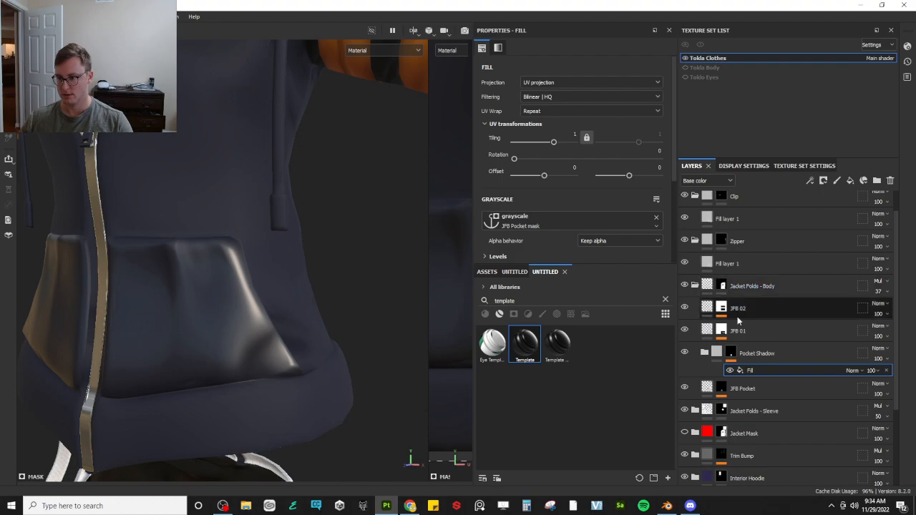
Add a Bevel filter to the Pocket Shadow mask and set its distance to 0.1187
{"action": "right_click", "coordinate": [734, 354]}
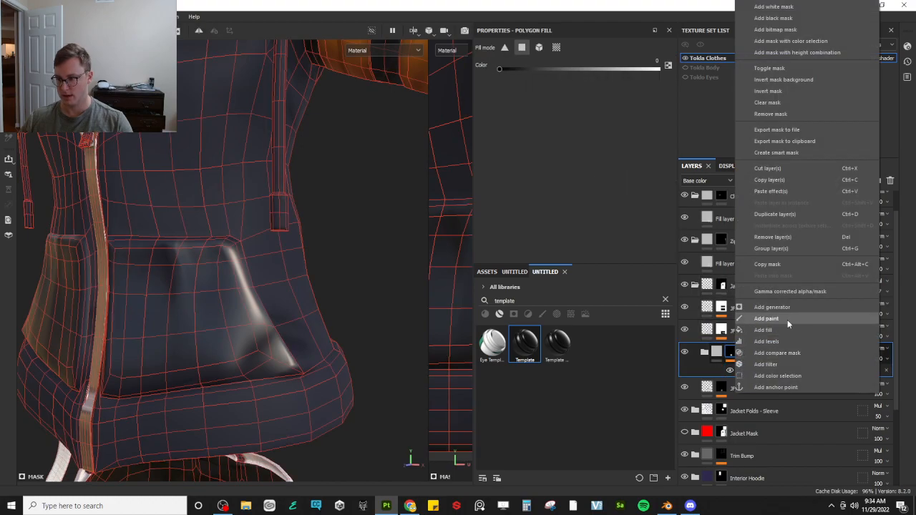
{"action": "left_click", "coordinate": [766, 365]}
{"action": "left_click", "coordinate": [596, 68]}
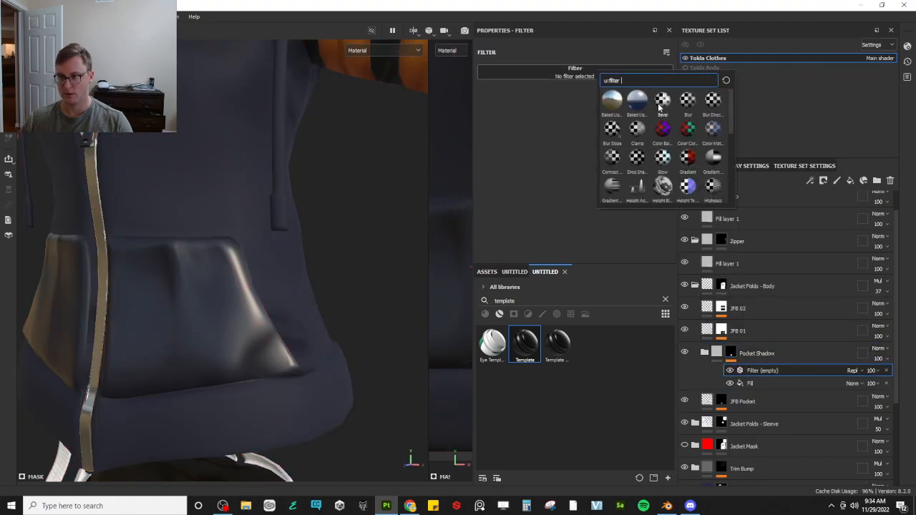
{"action": "left_click", "coordinate": [602, 147]}
{"action": "left_click_drag", "start_coordinate": [561, 133], "coordinate": [590, 134]}
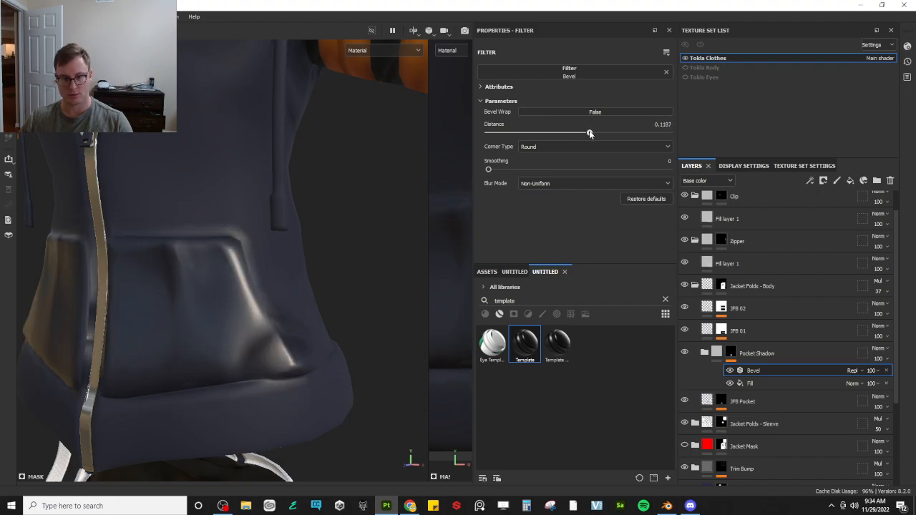
{"action": "left_click_drag", "start_coordinate": [315, 213], "coordinate": [283, 225], "text": "alt"}
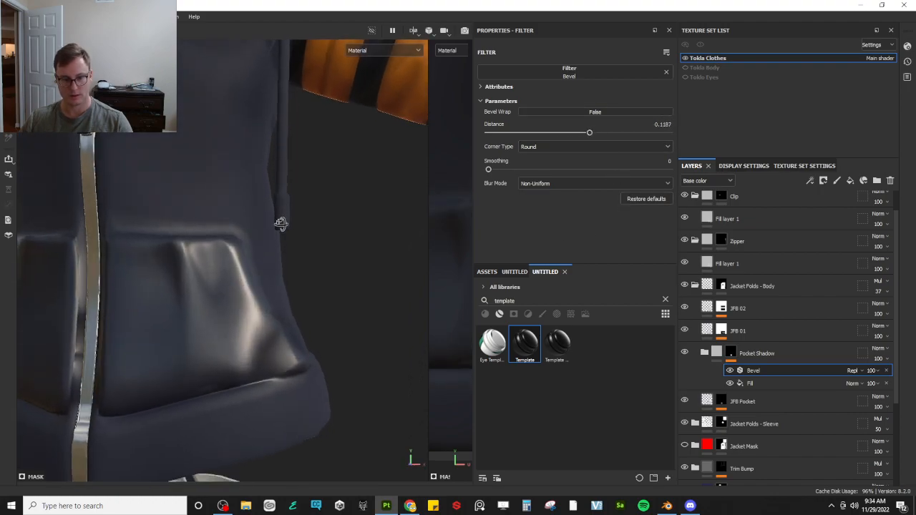
Duplicate the anchor fill in the Pocket Shadow mask, place the copy above the Bevel filter, and set its blend mode to Subtract
{"action": "left_click", "coordinate": [759, 385]}
{"action": "key", "text": "ctrl+d"}
{"action": "left_click_drag", "start_coordinate": [800, 386], "coordinate": [823, 368]}
{"action": "left_click", "coordinate": [852, 370]}
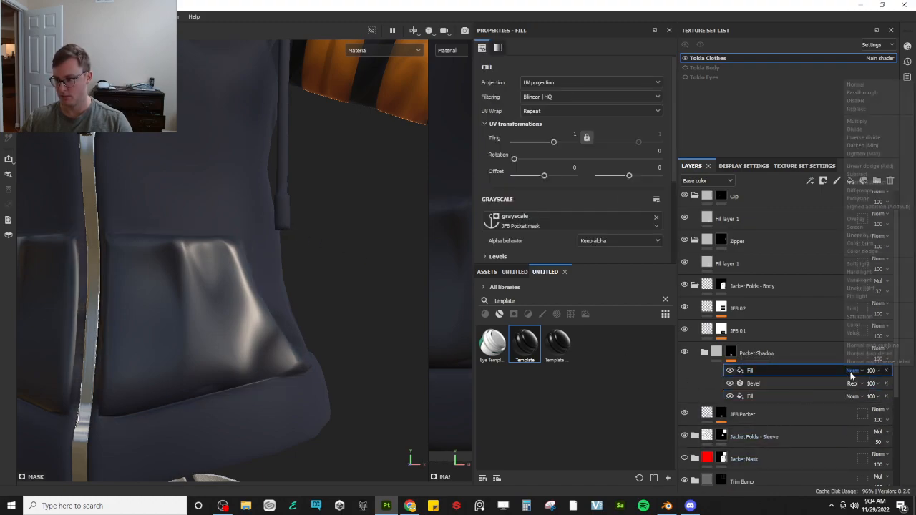
{"action": "left_click", "coordinate": [857, 174]}
{"action": "left_click_drag", "start_coordinate": [334, 355], "coordinate": [206, 225], "text": "alt"}
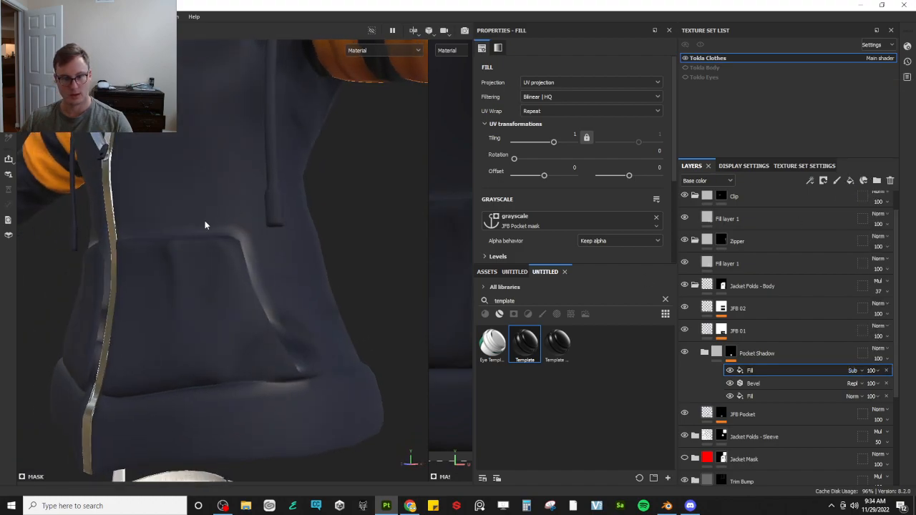
Limit the fill layer inside Pocket Shadow to the color channel and set its base color to black (000000)
{"action": "left_click", "coordinate": [705, 353]}
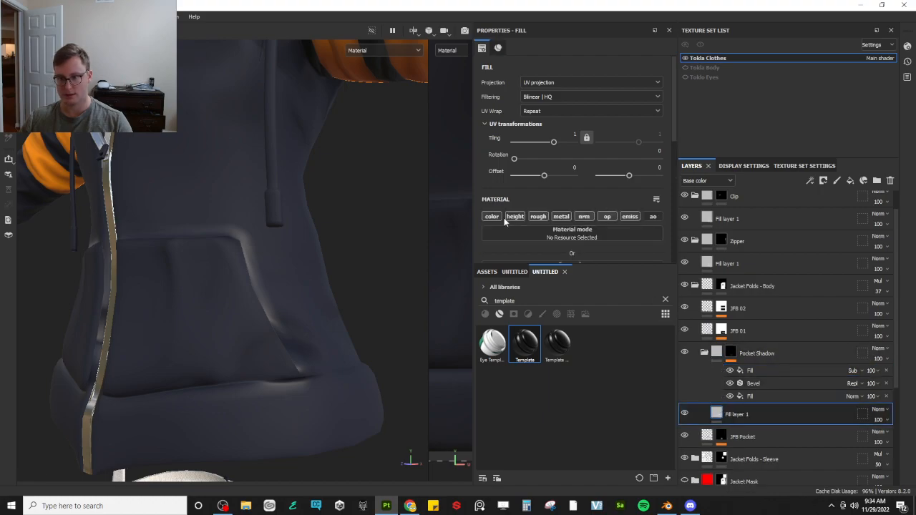
{"action": "left_click", "coordinate": [492, 217]}
{"action": "left_click", "coordinate": [550, 172]}
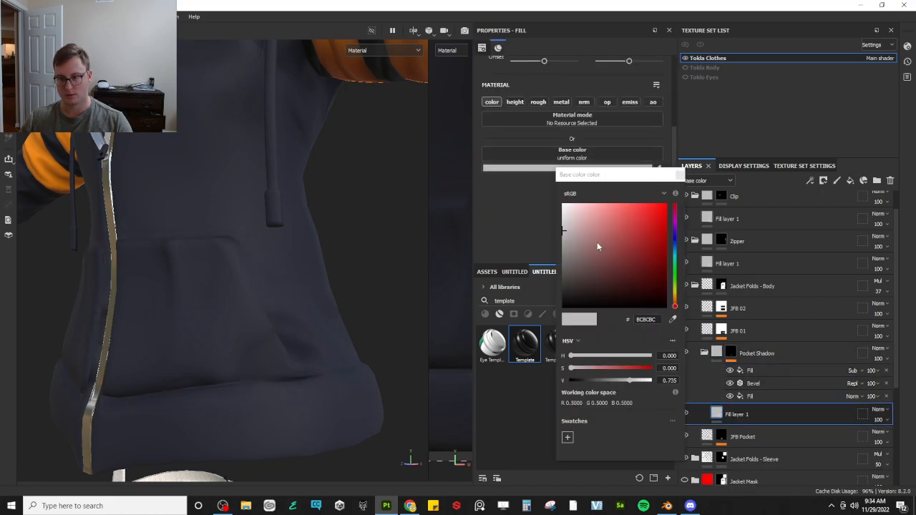
{"action": "left_click_drag", "start_coordinate": [556, 273], "coordinate": [559, 319]}
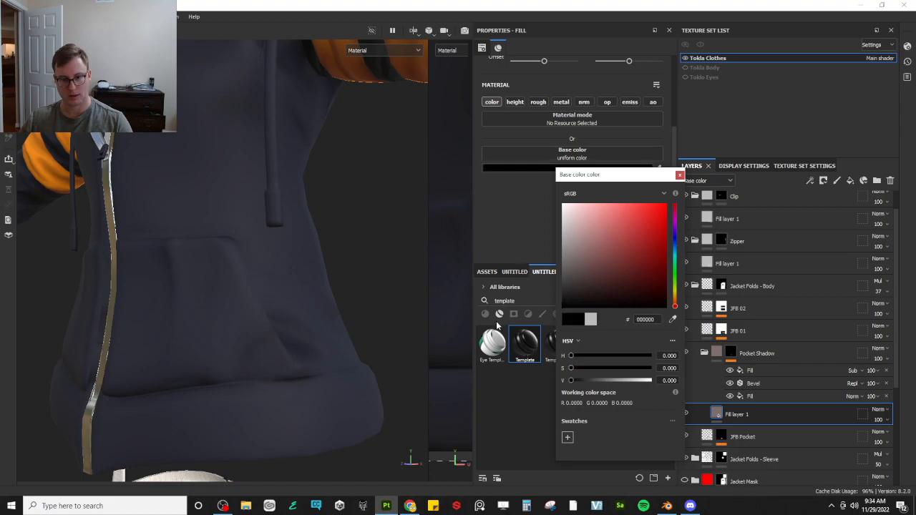
{"action": "left_click", "coordinate": [606, 125]}
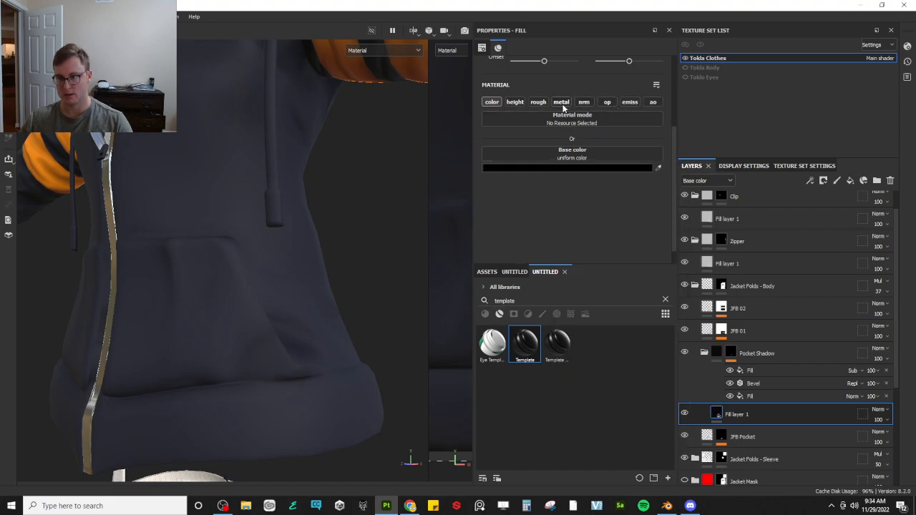
Enable the roughness channel on the Pocket Shadow fill layer and set roughness to 0.8934
{"action": "left_click", "coordinate": [538, 101]}
{"action": "left_click_drag", "start_coordinate": [553, 211], "coordinate": [691, 222]}
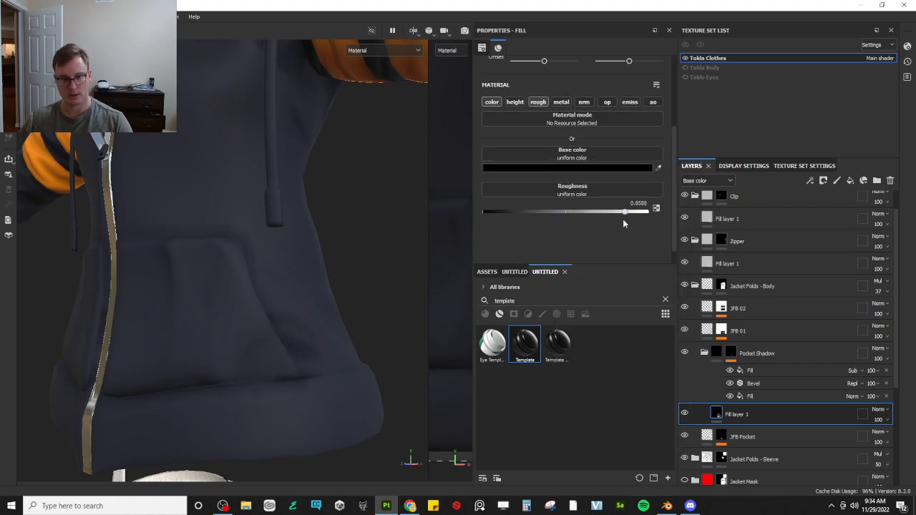
{"action": "left_click_drag", "start_coordinate": [269, 254], "coordinate": [322, 259], "text": "alt"}
{"action": "scroll", "coordinate": [247, 236], "scroll_direction": "down", "scroll_amount": 4}
{"action": "scroll", "coordinate": [176, 228], "scroll_direction": "up", "scroll_amount": 3}
{"action": "left_click_drag", "start_coordinate": [175, 230], "coordinate": [255, 283], "text": "alt"}
{"action": "scroll", "coordinate": [186, 262], "scroll_direction": "down", "scroll_amount": 2}
{"action": "scroll", "coordinate": [241, 250], "scroll_direction": "up", "scroll_amount": 4}
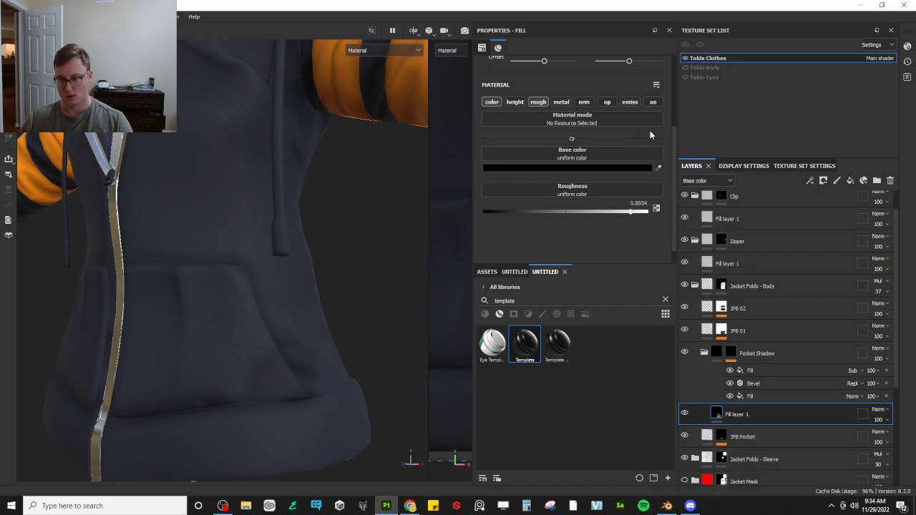
Enable the height channel on the Pocket Shadow fill layer and set height to -0.1816
{"action": "left_click", "coordinate": [514, 102]}
{"action": "mouse_move", "coordinate": [563, 213]}
{"action": "left_mouse_down"}
{"action": "mouse_move", "coordinate": [536, 211]}
{"action": "mouse_move", "coordinate": [550, 212]}
{"action": "left_mouse_up"}
{"action": "left_click_drag", "start_coordinate": [323, 272], "coordinate": [404, 373], "text": "alt"}
Try a distance of 0.0449 and a smoothing of 1.54 on the Pocket Shadow mask's Bevel filter
{"action": "left_click", "coordinate": [780, 383]}
{"action": "left_click_drag", "start_coordinate": [488, 169], "coordinate": [490, 169]}
{"action": "mouse_move", "coordinate": [574, 133]}
{"action": "left_mouse_down"}
{"action": "mouse_move", "coordinate": [551, 133]}
{"action": "mouse_move", "coordinate": [583, 133]}
{"action": "left_mouse_up"}
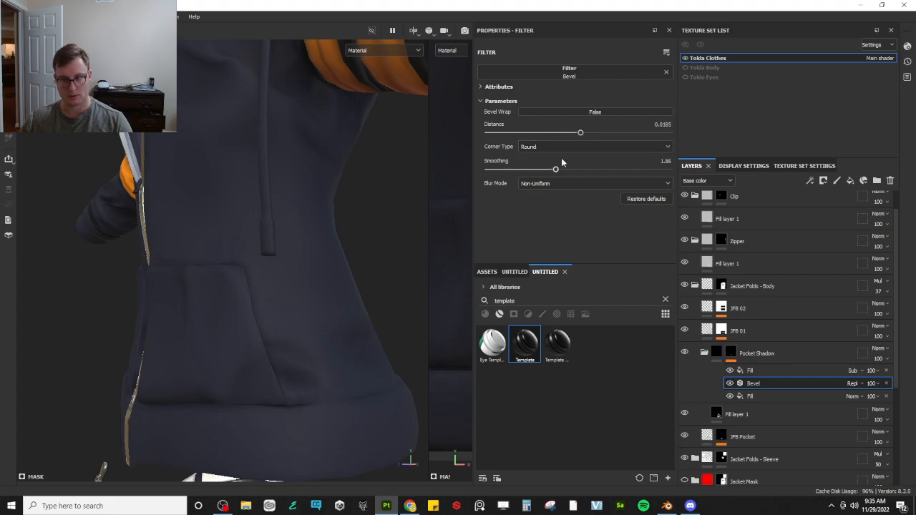
{"action": "mouse_move", "coordinate": [555, 170]}
{"action": "left_mouse_down"}
{"action": "mouse_move", "coordinate": [632, 170]}
{"action": "mouse_move", "coordinate": [551, 170]}
{"action": "left_mouse_up"}
{"action": "mouse_move", "coordinate": [585, 133]}
{"action": "left_mouse_down"}
{"action": "mouse_move", "coordinate": [604, 134]}
{"action": "mouse_move", "coordinate": [554, 133]}
{"action": "mouse_move", "coordinate": [605, 133]}
{"action": "mouse_move", "coordinate": [576, 138]}
{"action": "left_mouse_up"}
{"action": "left_click_drag", "start_coordinate": [551, 169], "coordinate": [545, 170]}
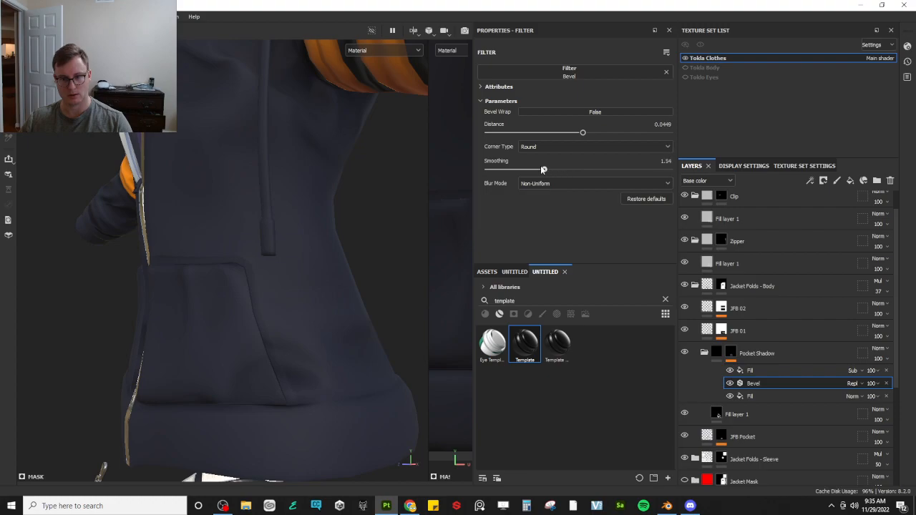
Set the Pocket Shadow Bevel filter's distance to 0.0712 and its smoothing to 3.44
{"action": "left_click_drag", "start_coordinate": [486, 166], "coordinate": [603, 170]}
{"action": "mouse_move", "coordinate": [567, 134]}
{"action": "left_mouse_down"}
{"action": "mouse_move", "coordinate": [544, 134]}
{"action": "mouse_move", "coordinate": [570, 135]}
{"action": "left_mouse_up"}
{"action": "left_click_drag", "start_coordinate": [224, 244], "coordinate": [323, 249], "text": "alt"}
{"action": "scroll", "coordinate": [323, 222], "scroll_direction": "up", "scroll_amount": 3}
{"action": "left_click_drag", "start_coordinate": [576, 133], "coordinate": [584, 134]}
{"action": "left_click_drag", "start_coordinate": [553, 169], "coordinate": [492, 170]}
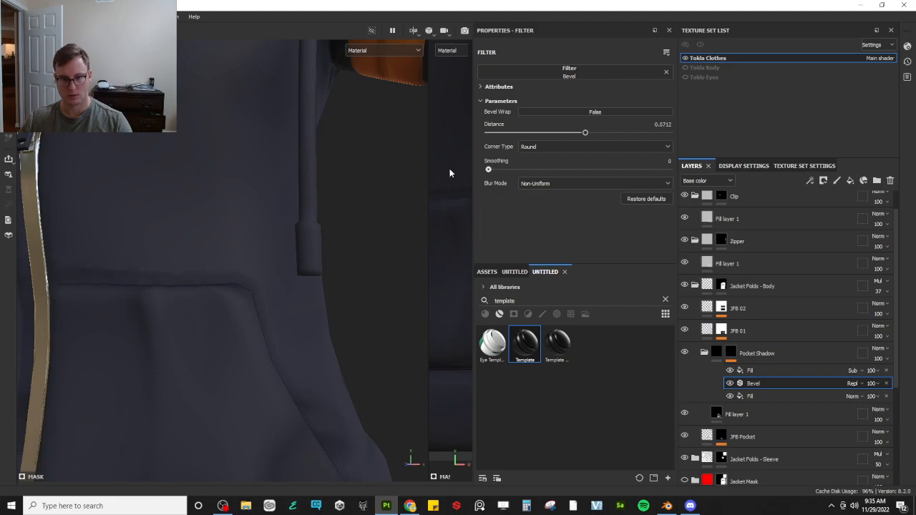
{"action": "left_click_drag", "start_coordinate": [666, 169], "coordinate": [613, 180]}
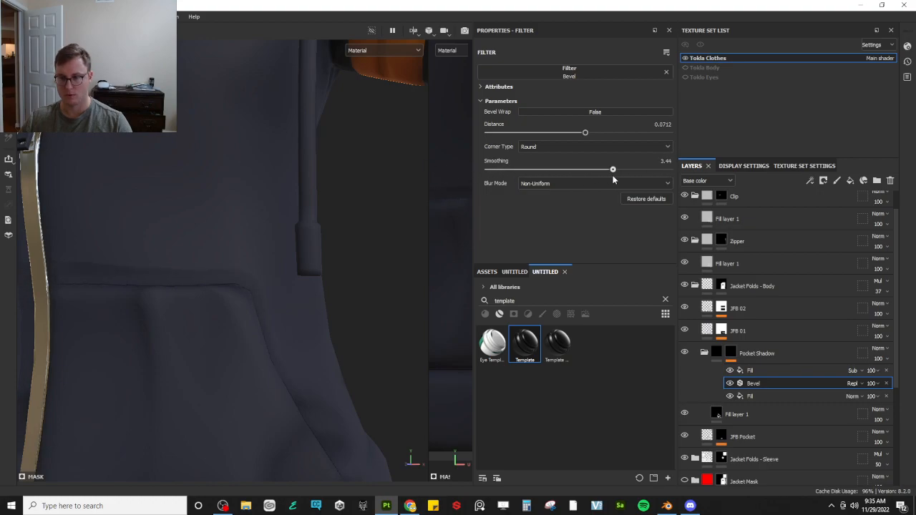
Set the height of the fill layer inside Pocket Shadow to -0.0259
{"action": "left_click", "coordinate": [718, 361]}
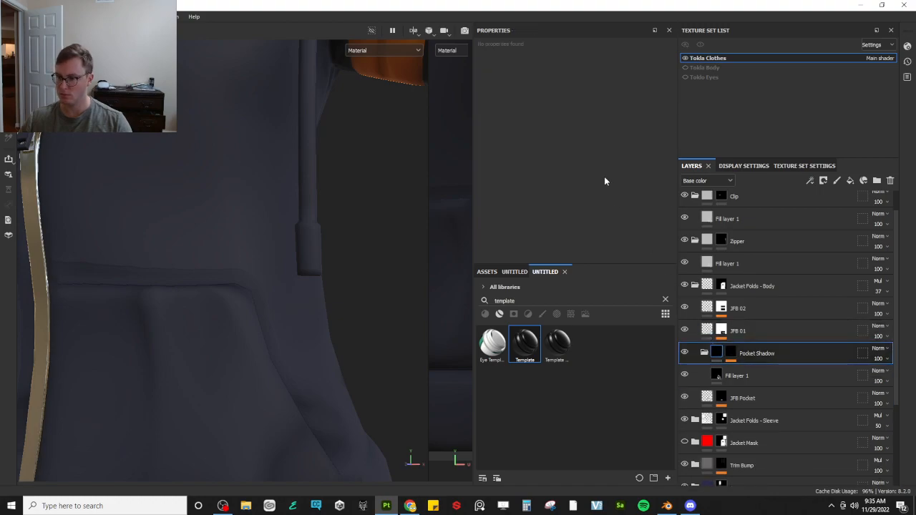
{"action": "left_click", "coordinate": [719, 375]}
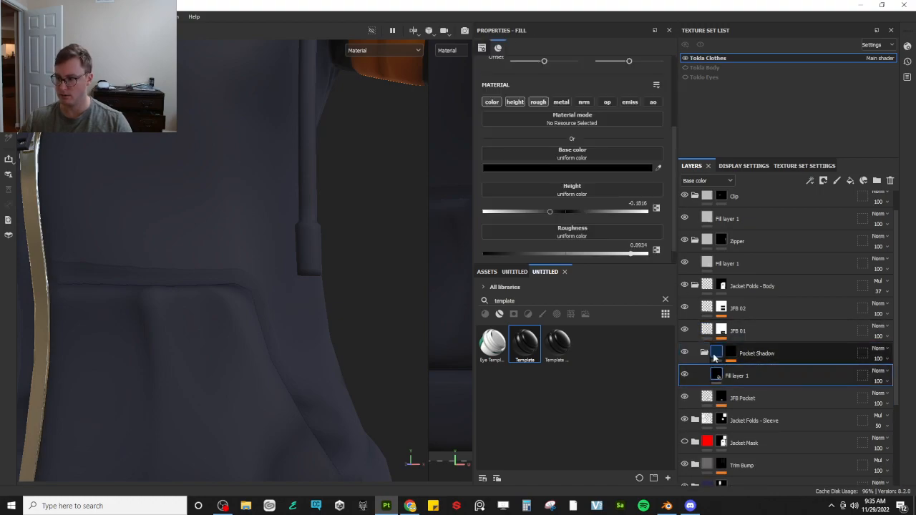
{"action": "mouse_move", "coordinate": [554, 208]}
{"action": "left_mouse_down"}
{"action": "mouse_move", "coordinate": [615, 210]}
{"action": "mouse_move", "coordinate": [564, 216]}
{"action": "left_mouse_up"}
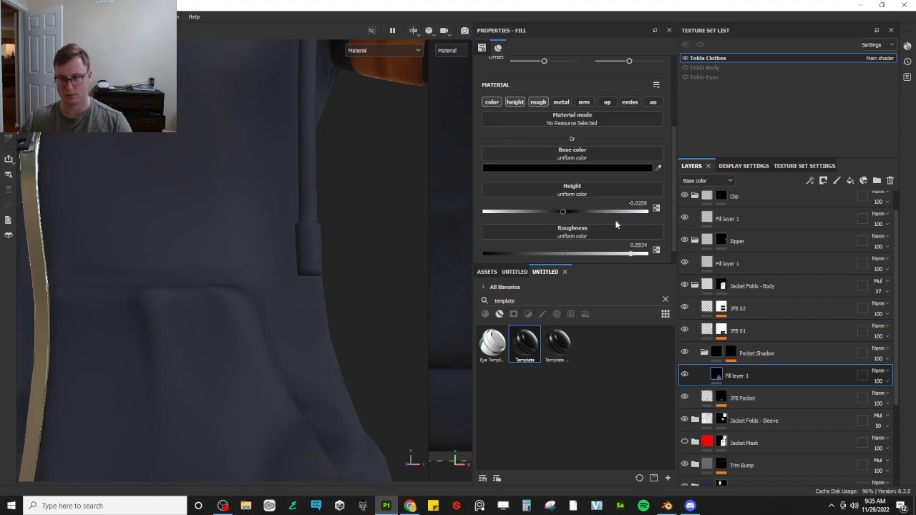
Change the Pocket Shadow Bevel filter's blur mode to Uniform and set its smoothing to 1.23
{"action": "left_click", "coordinate": [730, 354]}
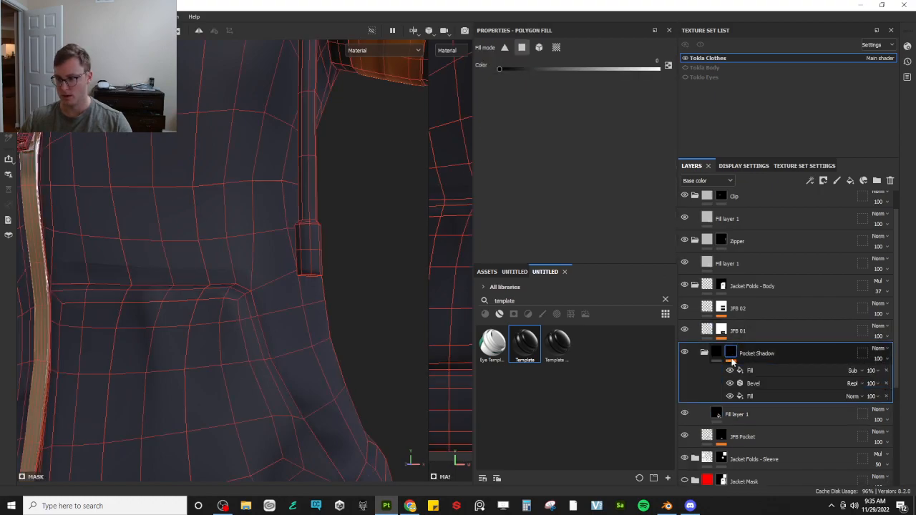
{"action": "left_click", "coordinate": [777, 387]}
{"action": "left_click", "coordinate": [590, 180]}
{"action": "left_click", "coordinate": [550, 202]}
{"action": "left_click_drag", "start_coordinate": [612, 169], "coordinate": [565, 170]}
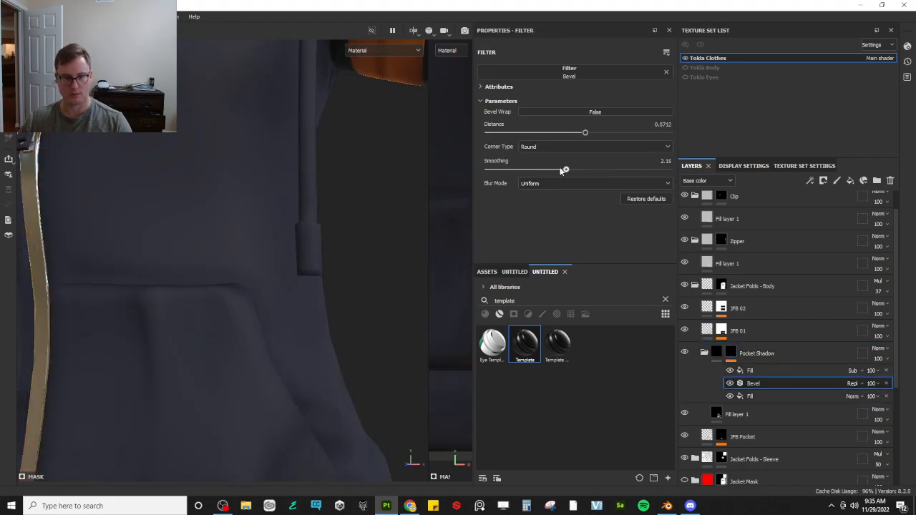
Examine the pocket shadow on the jacket from several angles and distances, including the whole outfit
{"action": "left_click_drag", "start_coordinate": [372, 223], "coordinate": [221, 269], "text": "alt"}
{"action": "scroll", "coordinate": [227, 239], "scroll_direction": "down", "scroll_amount": 5}
{"action": "scroll", "coordinate": [282, 262], "scroll_direction": "down", "scroll_amount": 5}
{"action": "scroll", "coordinate": [338, 285], "scroll_direction": "down", "scroll_amount": 3}
{"action": "scroll", "coordinate": [281, 275], "scroll_direction": "up", "scroll_amount": 5}
{"action": "left_click_drag", "start_coordinate": [268, 304], "coordinate": [265, 283], "text": "alt"}
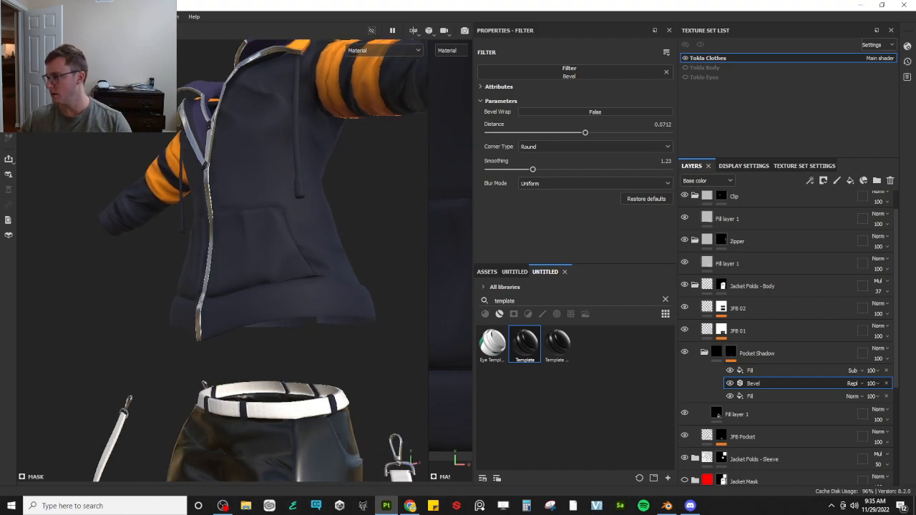
{"action": "left_click_drag", "start_coordinate": [356, 314], "coordinate": [300, 320], "text": "alt"}
{"action": "scroll", "coordinate": [299, 320], "scroll_direction": "up", "scroll_amount": 2}
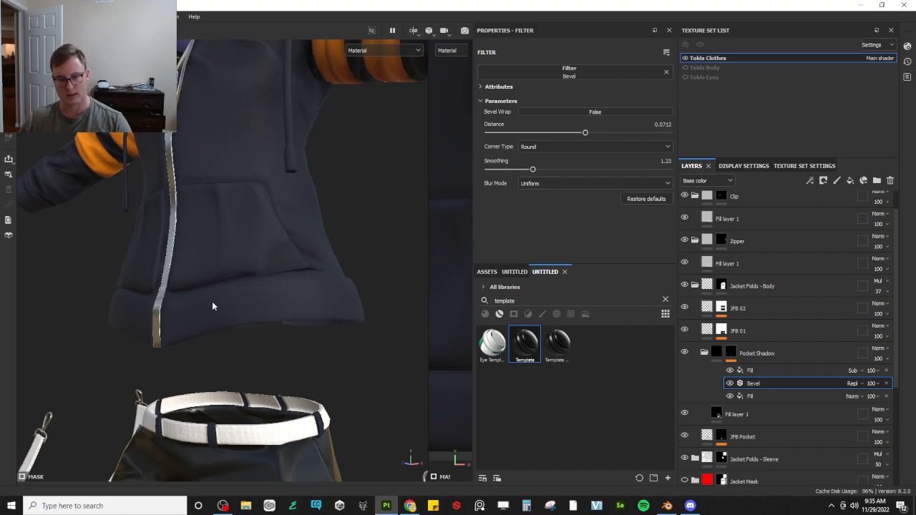
{"action": "left_click_drag", "start_coordinate": [287, 268], "coordinate": [228, 299], "text": "alt"}
{"action": "scroll", "coordinate": [237, 247], "scroll_direction": "down", "scroll_amount": 3}
{"action": "scroll", "coordinate": [233, 269], "scroll_direction": "down", "scroll_amount": 3}
{"action": "scroll", "coordinate": [182, 288], "scroll_direction": "up", "scroll_amount": 3}
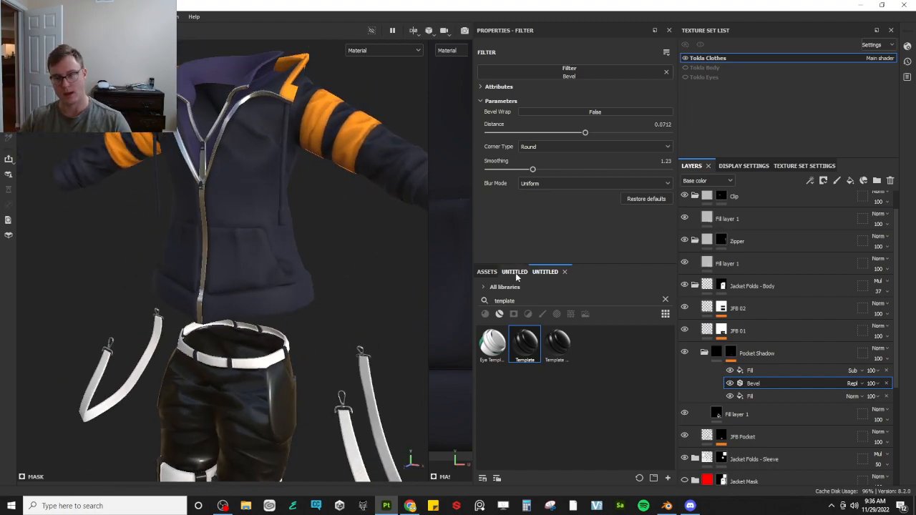
Collapse the Pocket Shadow, Jacket Folds - Body, Zipper and Clip layer groups
{"action": "left_click", "coordinate": [704, 352]}
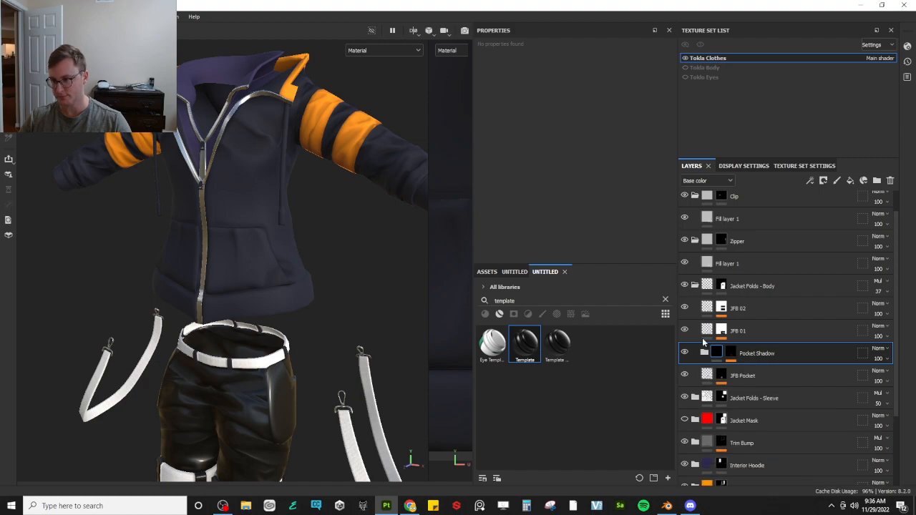
{"action": "left_click", "coordinate": [695, 286]}
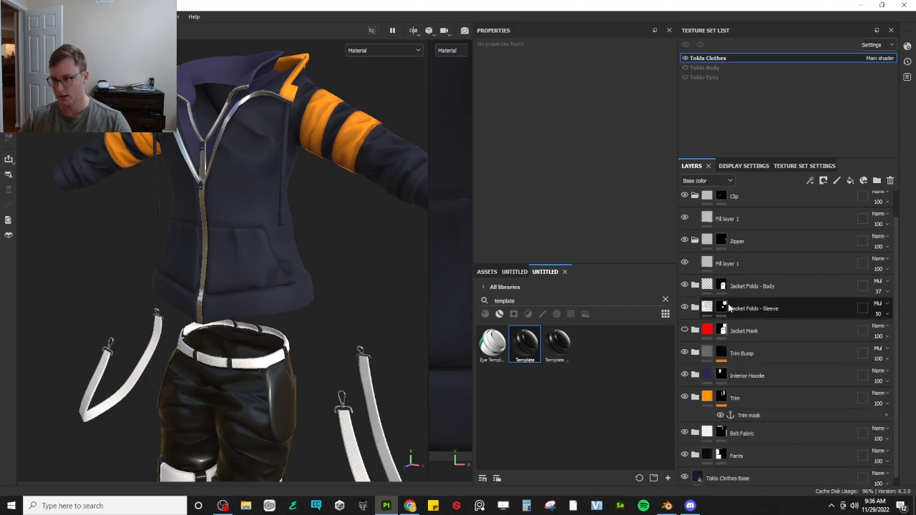
{"action": "left_click", "coordinate": [696, 240]}
{"action": "left_click", "coordinate": [699, 184]}
{"action": "left_click", "coordinate": [706, 184]}
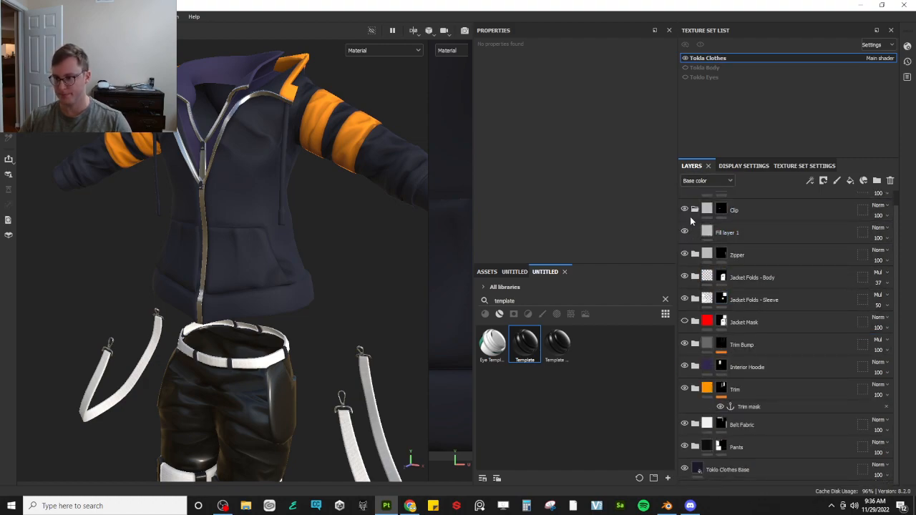
{"action": "left_click", "coordinate": [694, 210]}
Insert the Template smart material directly below Jacket Mask and name it Jacket Bottom Trim
{"action": "left_click_drag", "start_coordinate": [525, 349], "coordinate": [781, 323]}
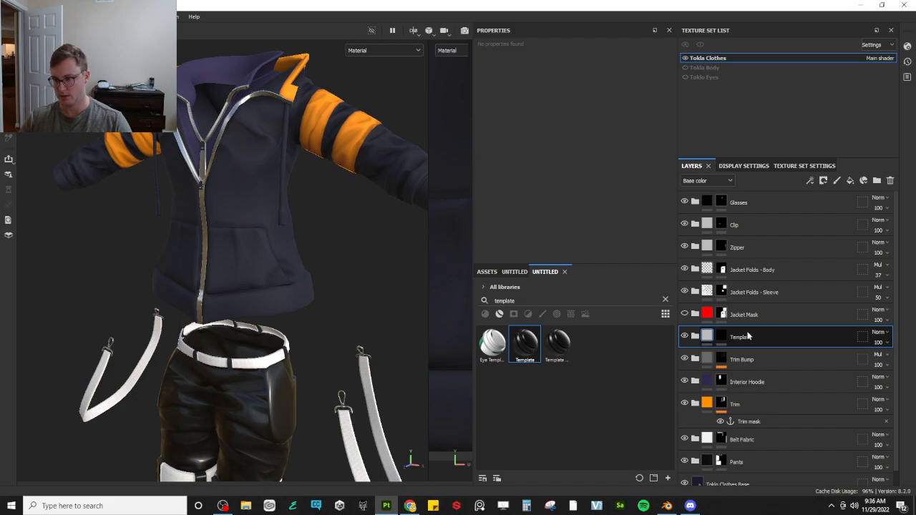
{"action": "double_click", "coordinate": [745, 338]}
{"action": "type", "text": "J"}
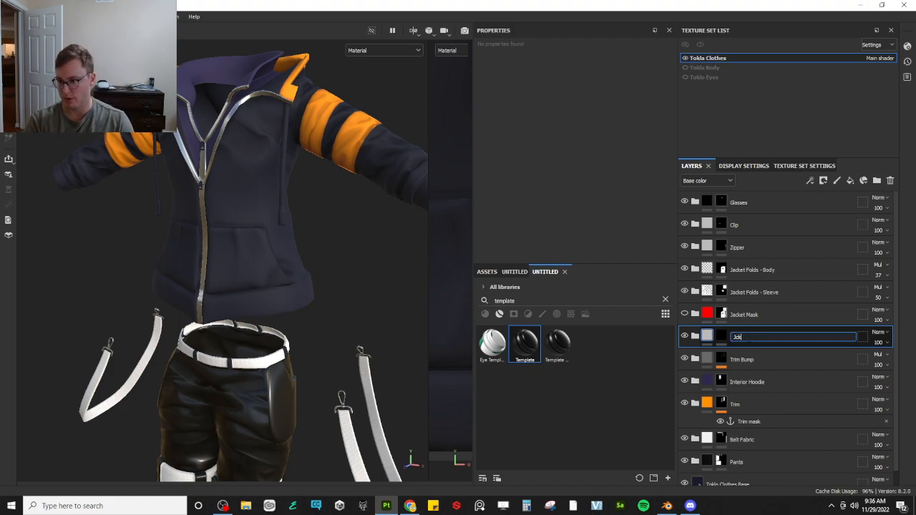
{"action": "type", "text": "acket Bottom Trim"}
{"action": "key", "text": "Return"}
Fill the jacket's bottom band polygons in the UV layout with white (1) in the Jacket Bottom Trim mask
{"action": "left_click", "coordinate": [694, 337]}
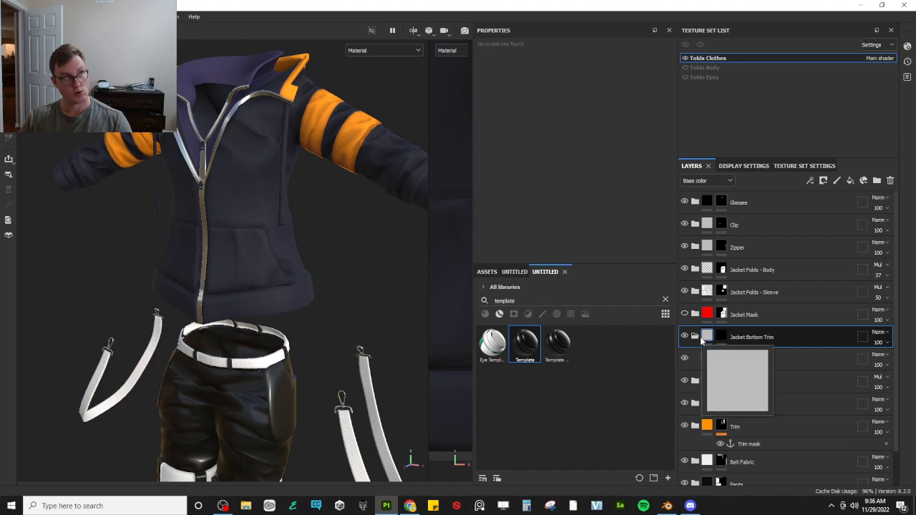
{"action": "left_click", "coordinate": [721, 337]}
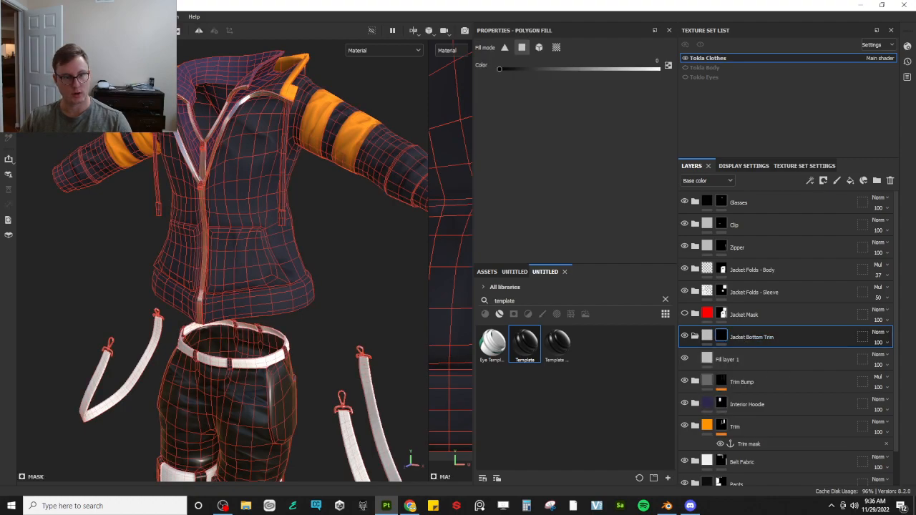
{"action": "left_click_drag", "start_coordinate": [428, 240], "coordinate": [59, 256]}
{"action": "middle_click_drag", "start_coordinate": [269, 309], "coordinate": [281, 247], "text": "alt"}
{"action": "scroll", "coordinate": [282, 247], "scroll_direction": "down", "scroll_amount": 2}
{"action": "middle_click_drag", "start_coordinate": [332, 268], "coordinate": [243, 242], "text": "alt"}
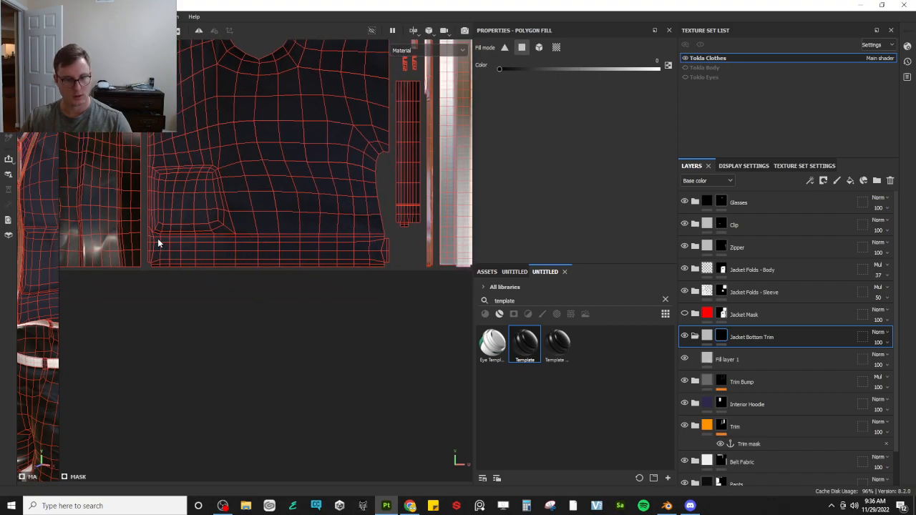
{"action": "left_click_drag", "start_coordinate": [147, 237], "coordinate": [402, 282]}
{"action": "left_click_drag", "start_coordinate": [147, 233], "coordinate": [401, 280]}
{"action": "key", "text": "ctrl+z"}
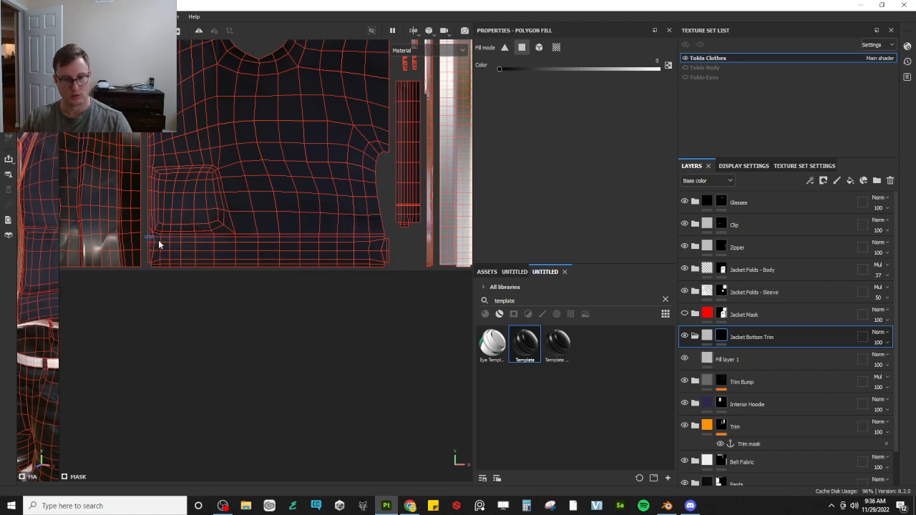
{"action": "left_click_drag", "start_coordinate": [145, 237], "coordinate": [383, 276]}
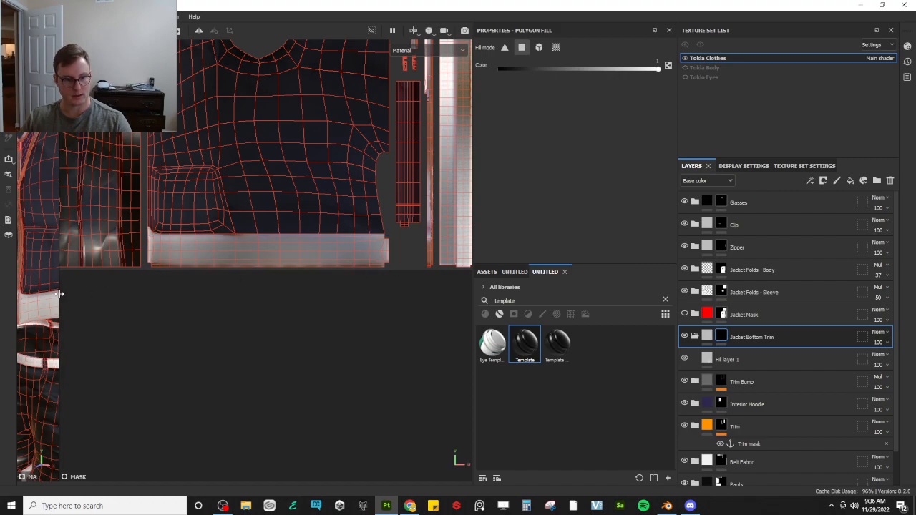
{"action": "left_click_drag", "start_coordinate": [59, 295], "coordinate": [311, 294]}
{"action": "left_click_drag", "start_coordinate": [208, 266], "coordinate": [293, 276], "text": "alt"}
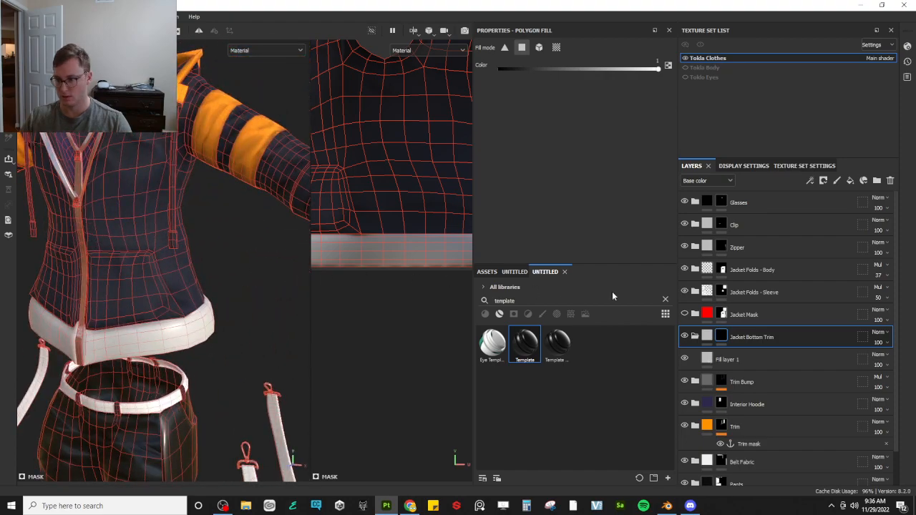
Insert another Template smart material inside the Jacket Bottom Trim group, above its fill layer, and name it JBT Stripes
{"action": "left_click", "coordinate": [728, 358]}
{"action": "left_click_drag", "start_coordinate": [528, 344], "coordinate": [758, 347]}
{"action": "double_click", "coordinate": [753, 361]}
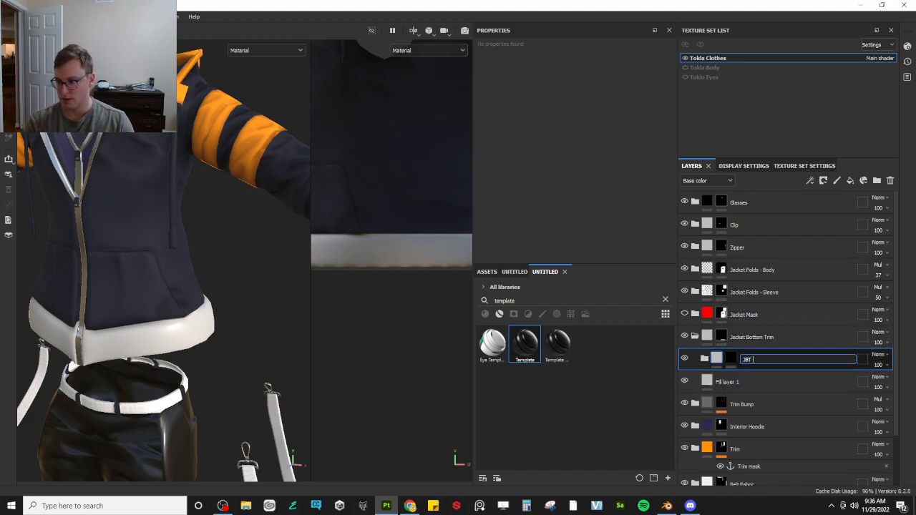
{"action": "type", "text": "JBT Stripes"}
{"action": "key", "text": "Return"}
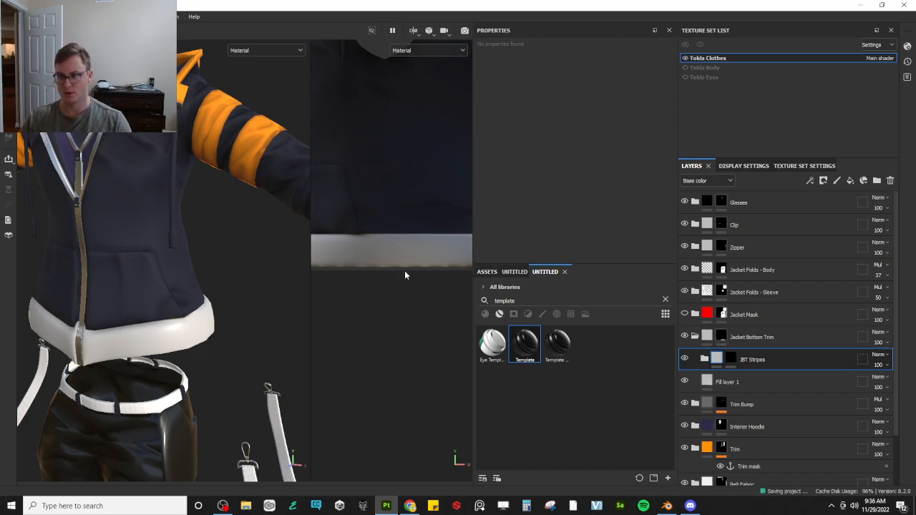
Add a fill effect to the JBT Stripes mask
{"action": "left_click", "coordinate": [726, 358]}
{"action": "right_click", "coordinate": [727, 358]}
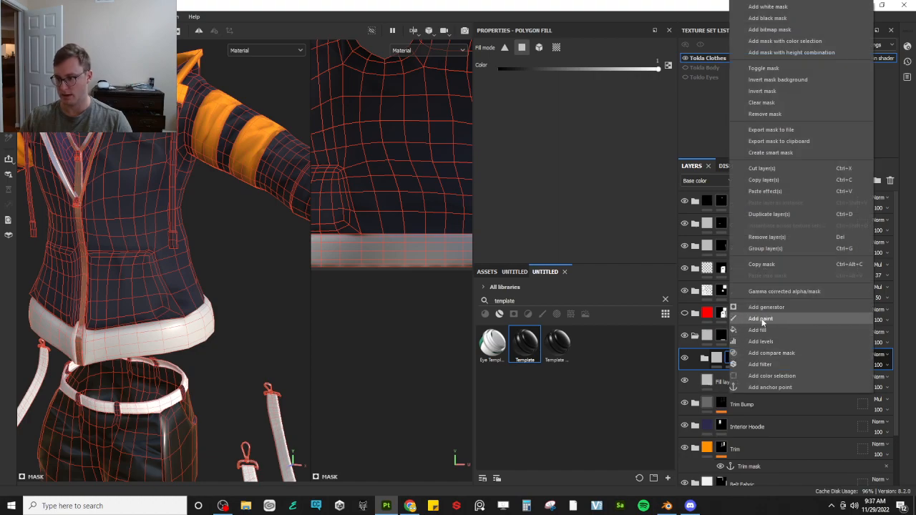
{"action": "left_click", "coordinate": [760, 331]}
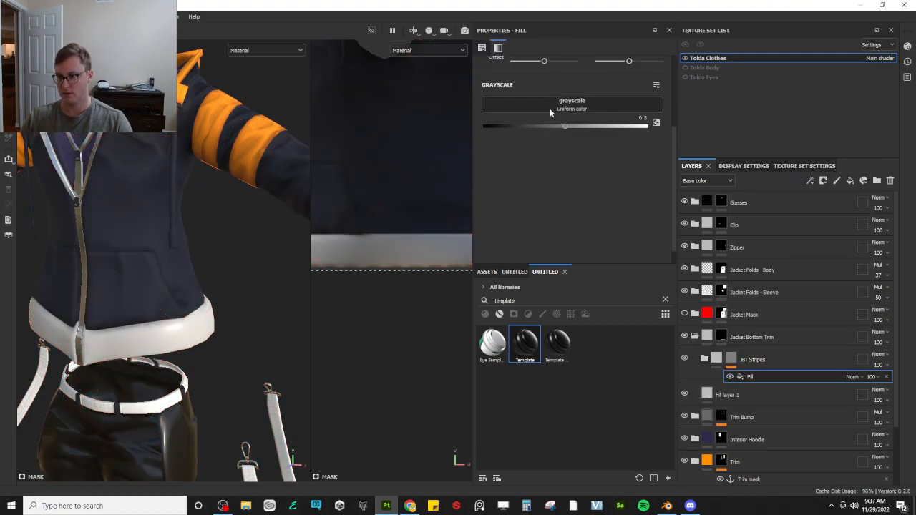
{"action": "left_click", "coordinate": [553, 106]}
{"action": "type", "text": "stripes"}
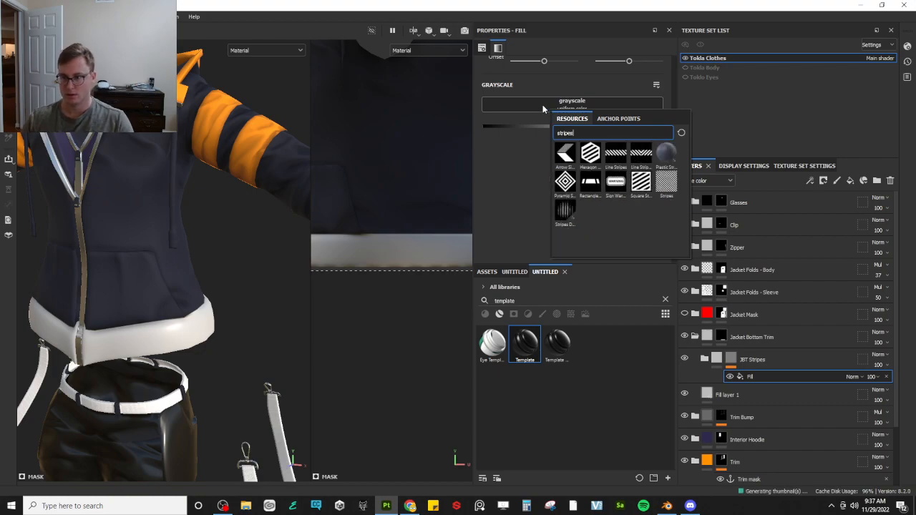
{"action": "left_click", "coordinate": [666, 183]}
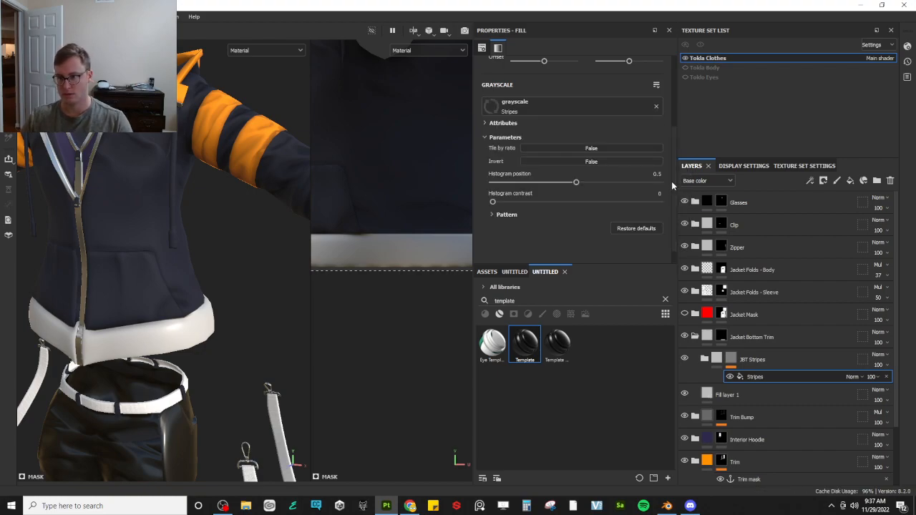
{"action": "key", "text": "ctrl+z"}
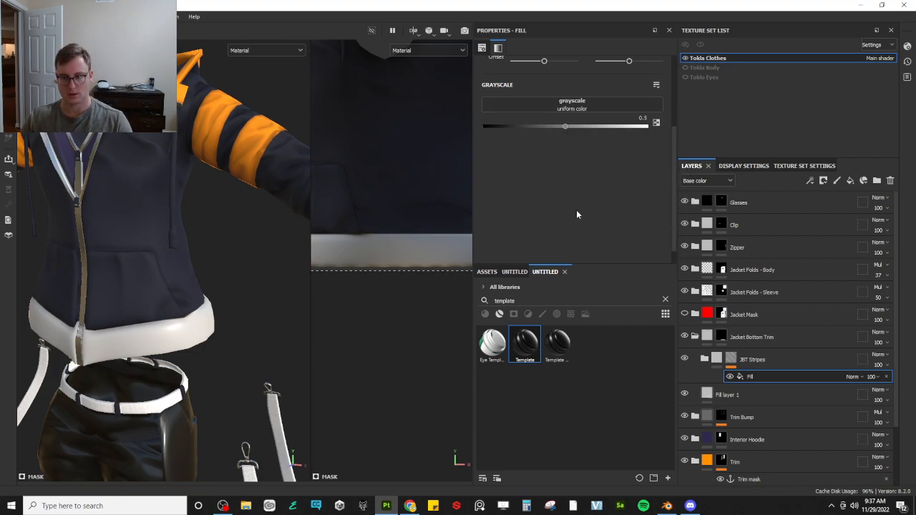
Load the Stripes resource into the grayscale of the JBT Stripes mask fill and set its pattern Shift to 0
{"action": "left_click", "coordinate": [578, 101]}
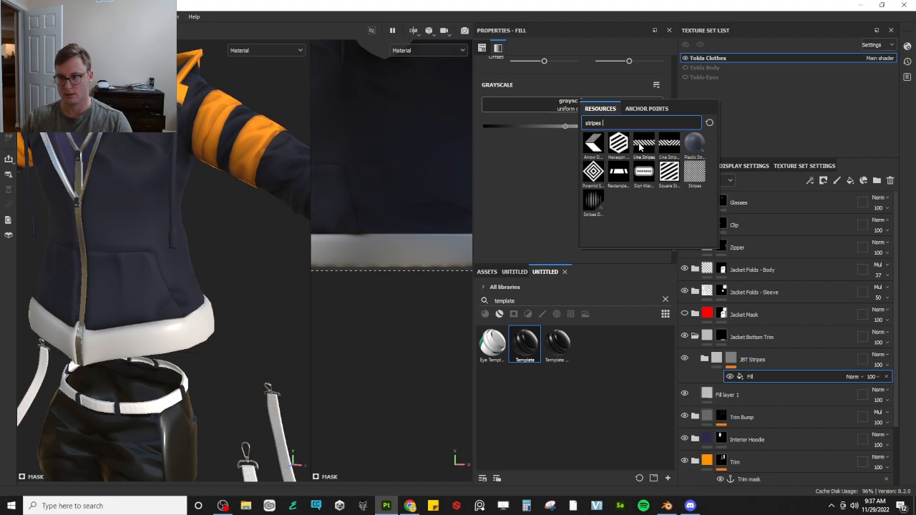
{"action": "left_click", "coordinate": [696, 172]}
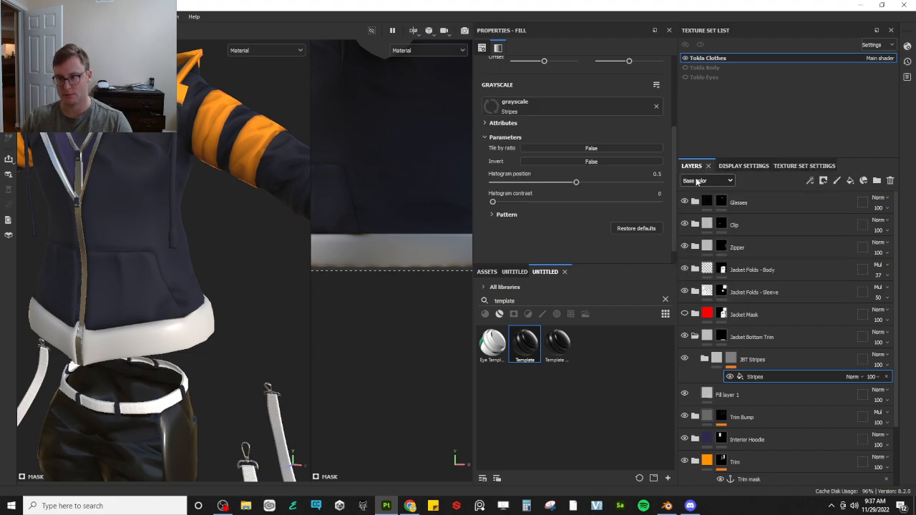
{"action": "left_click", "coordinate": [537, 215]}
{"action": "scroll", "coordinate": [610, 188], "scroll_direction": "down", "scroll_amount": 2}
{"action": "left_click_drag", "start_coordinate": [577, 204], "coordinate": [416, 207]}
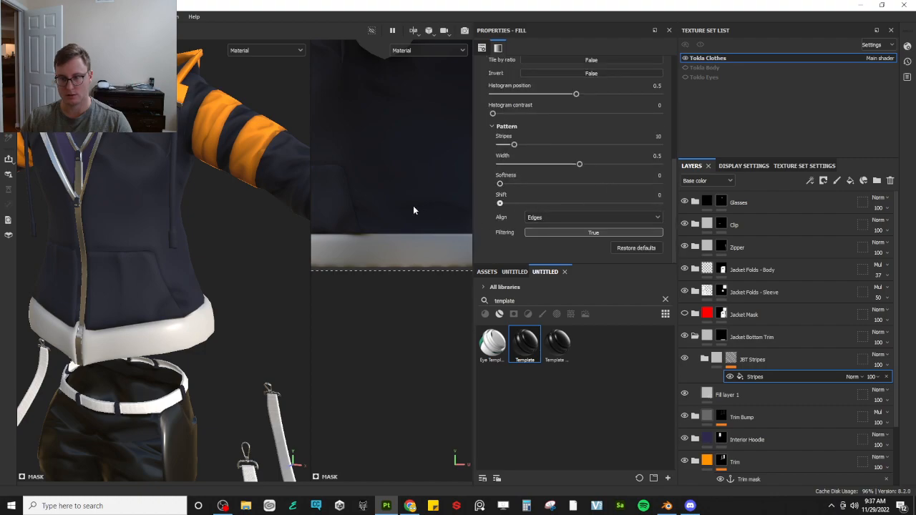
Keep only the color channel on the fill layer inside JBT Stripes and set its base color to red FF0000
{"action": "left_click", "coordinate": [706, 360]}
{"action": "left_click", "coordinate": [718, 393]}
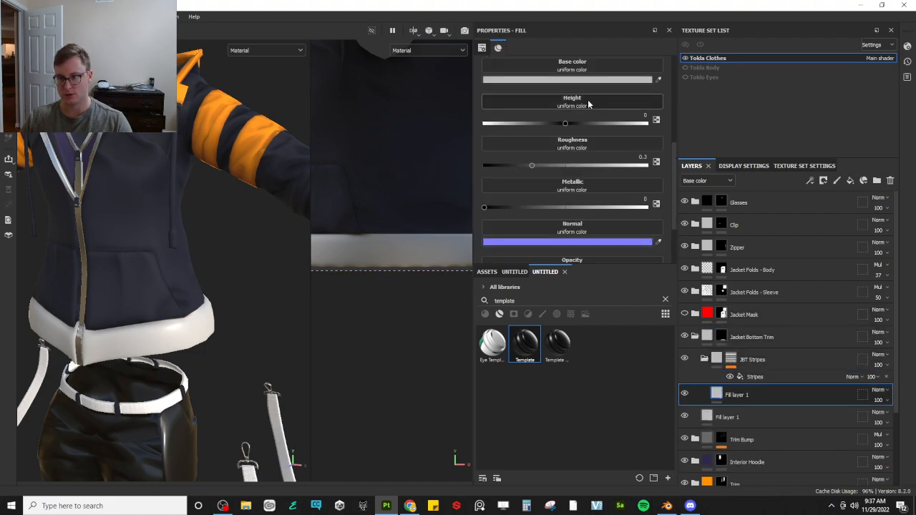
{"action": "scroll", "coordinate": [501, 121], "scroll_direction": "up", "scroll_amount": 4}
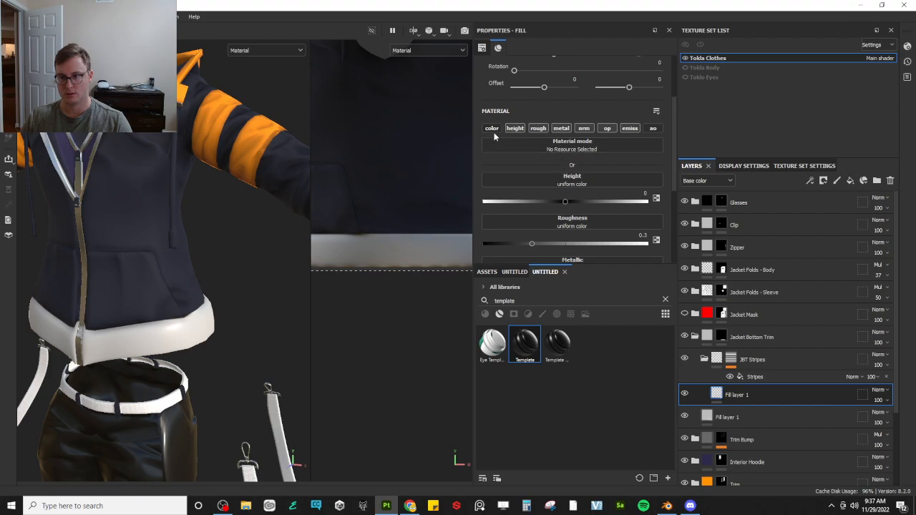
{"action": "left_click", "coordinate": [492, 128]}
{"action": "left_click", "coordinate": [575, 178]}
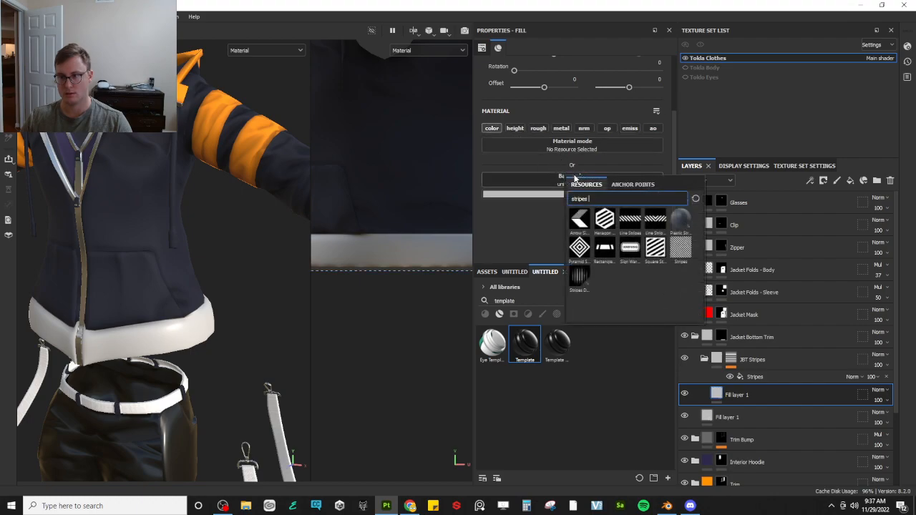
{"action": "left_click", "coordinate": [546, 195]}
{"action": "left_click_drag", "start_coordinate": [652, 228], "coordinate": [668, 204]}
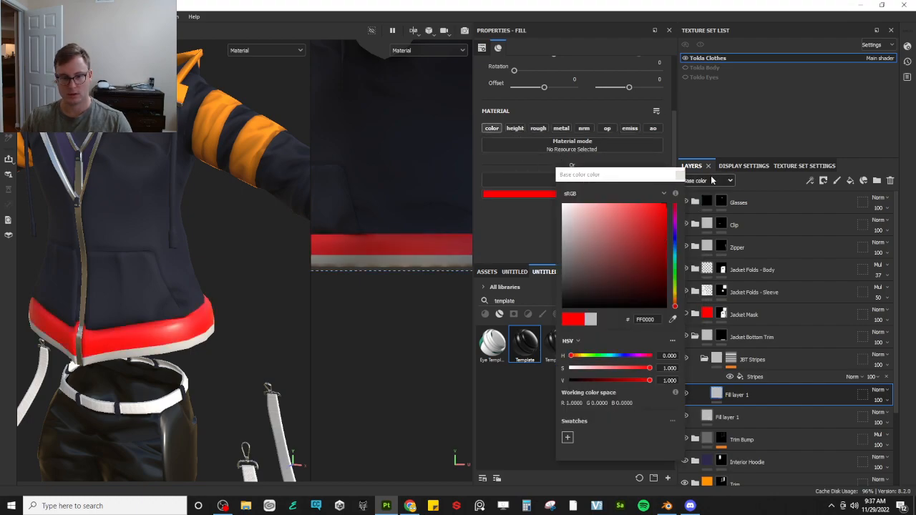
{"action": "left_click", "coordinate": [680, 176]}
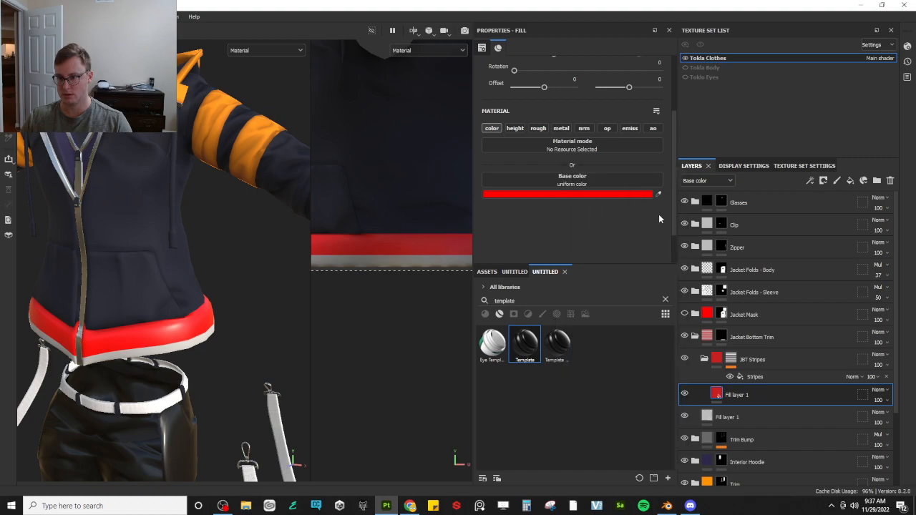
Set the rotation of the Stripes fill in the JBT Stripes mask to 90
{"action": "left_click", "coordinate": [752, 376]}
{"action": "scroll", "coordinate": [605, 130], "scroll_direction": "up", "scroll_amount": 2}
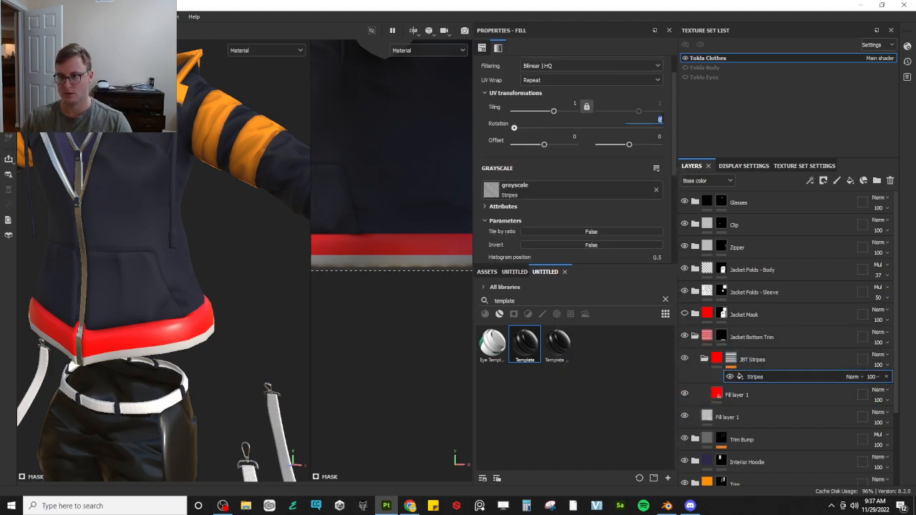
{"action": "left_click", "coordinate": [660, 120]}
{"action": "type", "text": "90"}
{"action": "key", "text": "Return"}
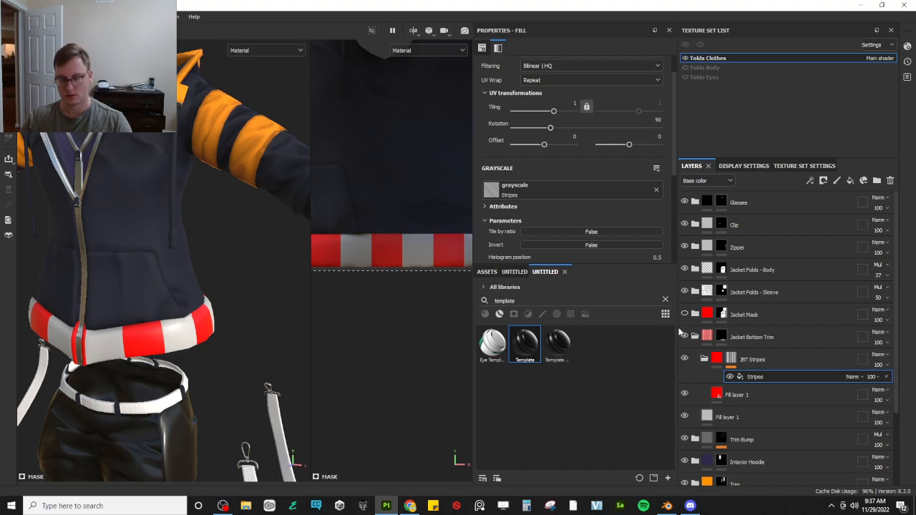
Set the mask's Stripes pattern to 100 stripes, with a width of 0.51 and a softness of 0.68
{"action": "scroll", "coordinate": [744, 312], "scroll_direction": "down", "scroll_amount": 3}
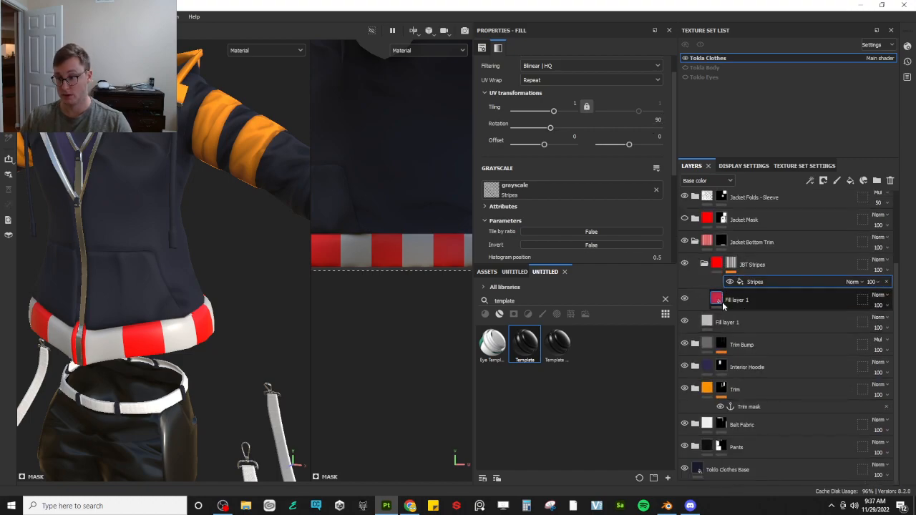
{"action": "left_click", "coordinate": [722, 297]}
{"action": "left_click", "coordinate": [766, 281]}
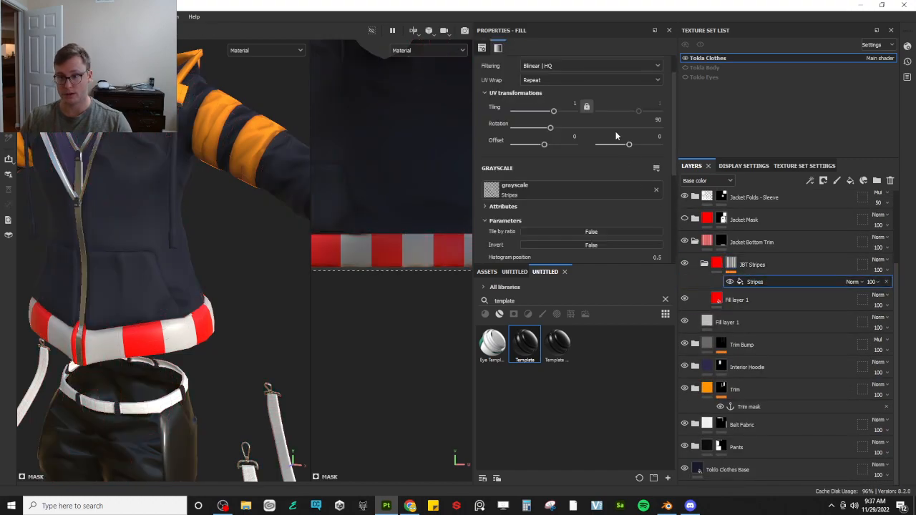
{"action": "scroll", "coordinate": [608, 146], "scroll_direction": "up", "scroll_amount": 1}
{"action": "scroll", "coordinate": [576, 181], "scroll_direction": "down", "scroll_amount": 4}
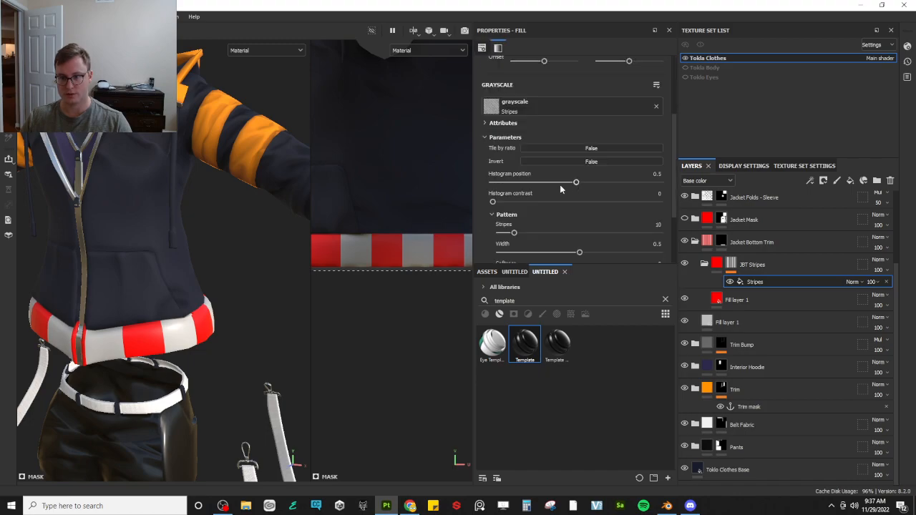
{"action": "scroll", "coordinate": [578, 193], "scroll_direction": "down", "scroll_amount": 2}
{"action": "left_click_drag", "start_coordinate": [514, 175], "coordinate": [659, 175]}
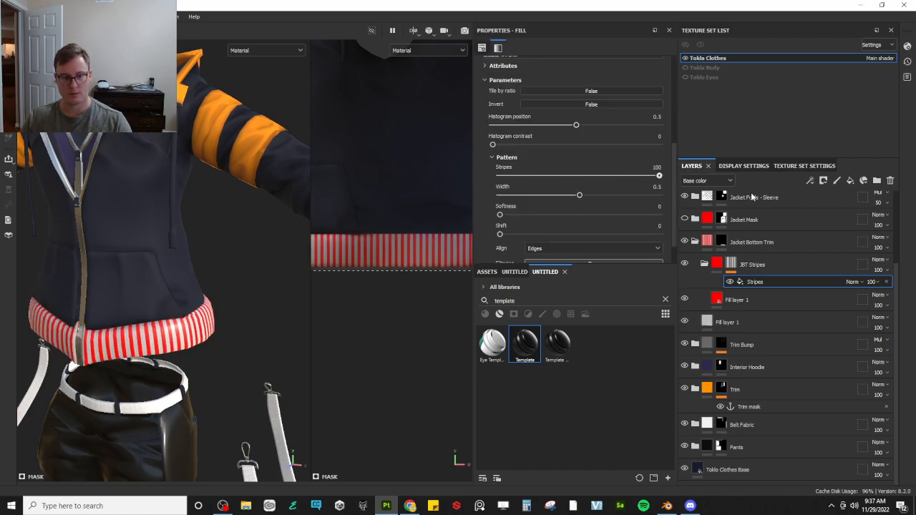
{"action": "left_click", "coordinate": [583, 195]}
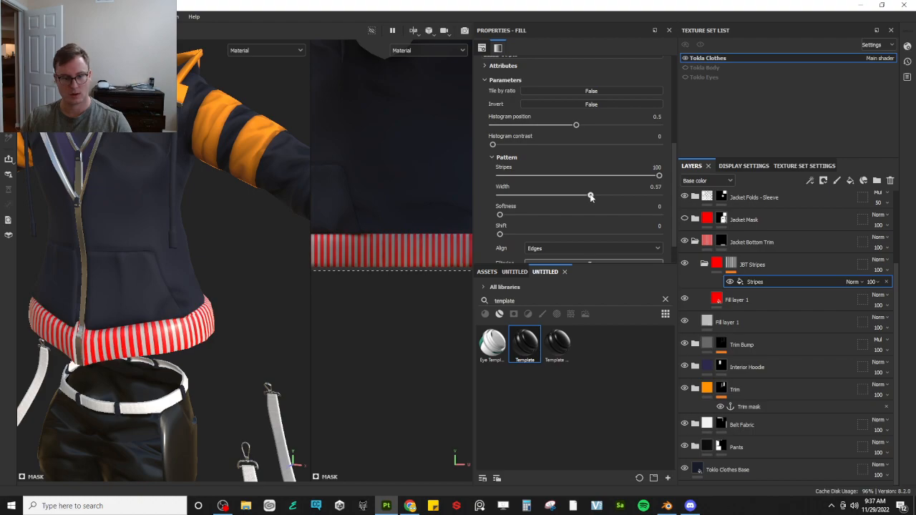
{"action": "left_click_drag", "start_coordinate": [583, 196], "coordinate": [581, 195]}
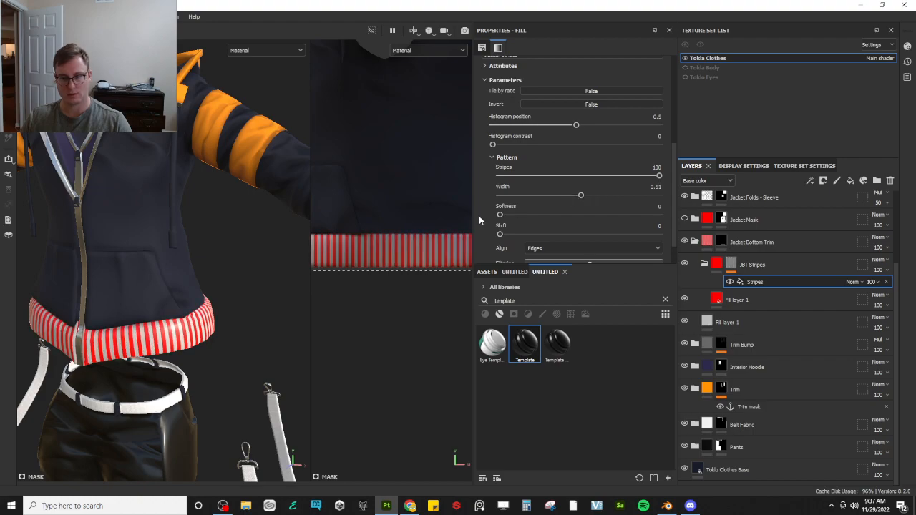
{"action": "left_click_drag", "start_coordinate": [500, 215], "coordinate": [608, 214]}
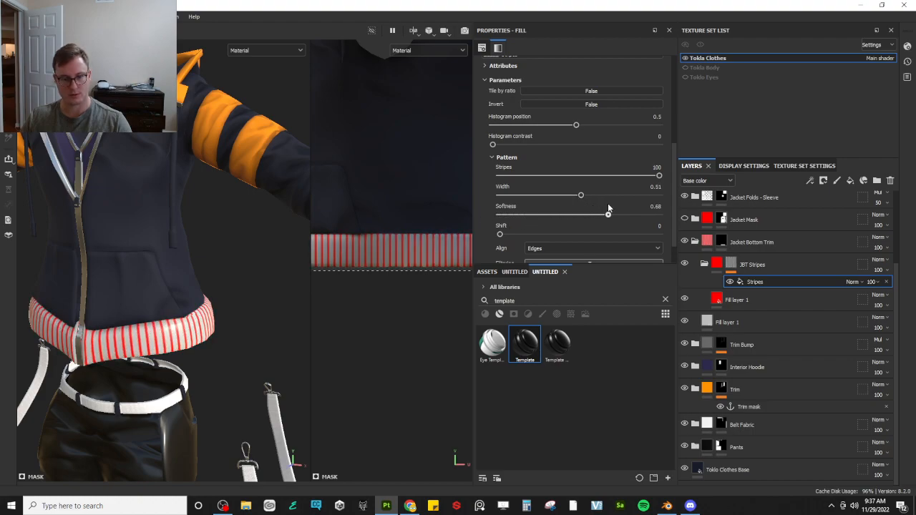
Set the Stripes fill's tiling to 2.81 and increase the stripe width to form fine ribbing on the jacket's bottom trim
{"action": "scroll", "coordinate": [601, 134], "scroll_direction": "up", "scroll_amount": 4}
{"action": "left_click_drag", "start_coordinate": [552, 84], "coordinate": [558, 88]}
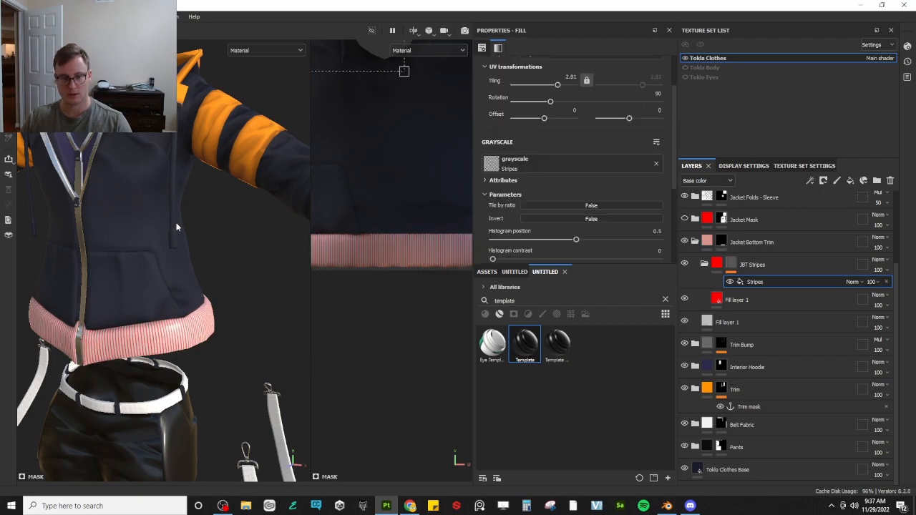
{"action": "scroll", "coordinate": [180, 226], "scroll_direction": "up", "scroll_amount": 5}
{"action": "scroll", "coordinate": [613, 201], "scroll_direction": "down", "scroll_amount": 4}
{"action": "left_click_drag", "start_coordinate": [578, 197], "coordinate": [610, 194]}
{"action": "right_click_drag", "start_coordinate": [364, 267], "coordinate": [246, 251], "text": "alt"}
{"action": "mouse_move", "coordinate": [207, 243]}
{"action": "left_mouse_down", "text": "alt"}
{"action": "mouse_move", "coordinate": [233, 240]}
{"action": "mouse_move", "coordinate": [213, 229]}
{"action": "left_mouse_up", "text": "alt"}
Disable all material channels on the fill layer below JBT Stripes, and leave only height enabled on the fill layer inside it
{"action": "left_click", "coordinate": [737, 323]}
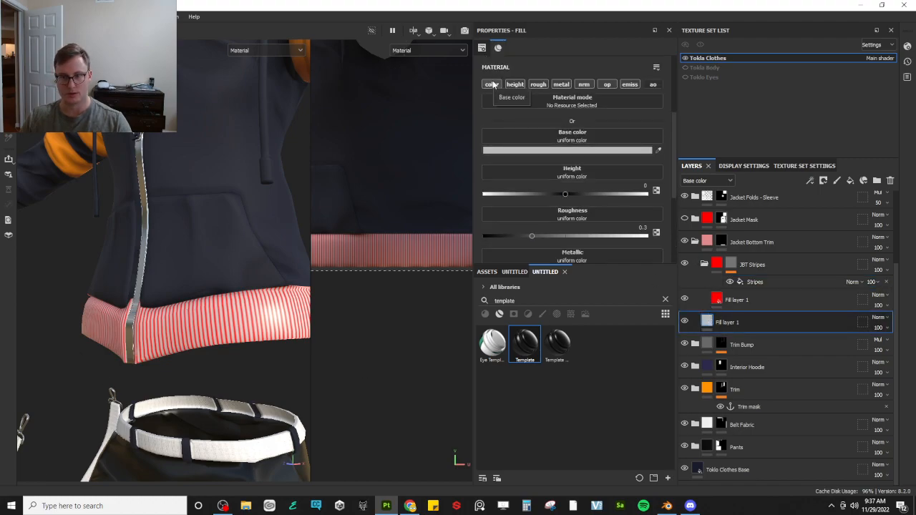
{"action": "left_click", "coordinate": [493, 85]}
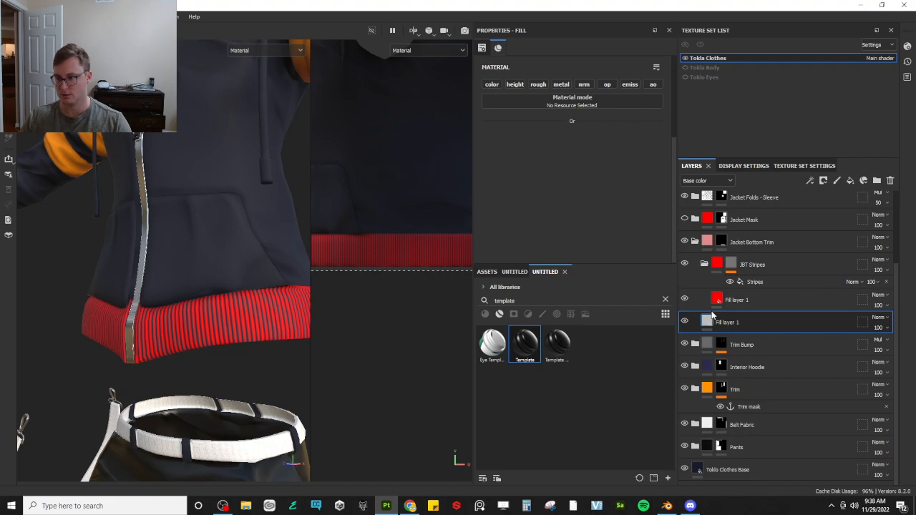
{"action": "left_click", "coordinate": [723, 301]}
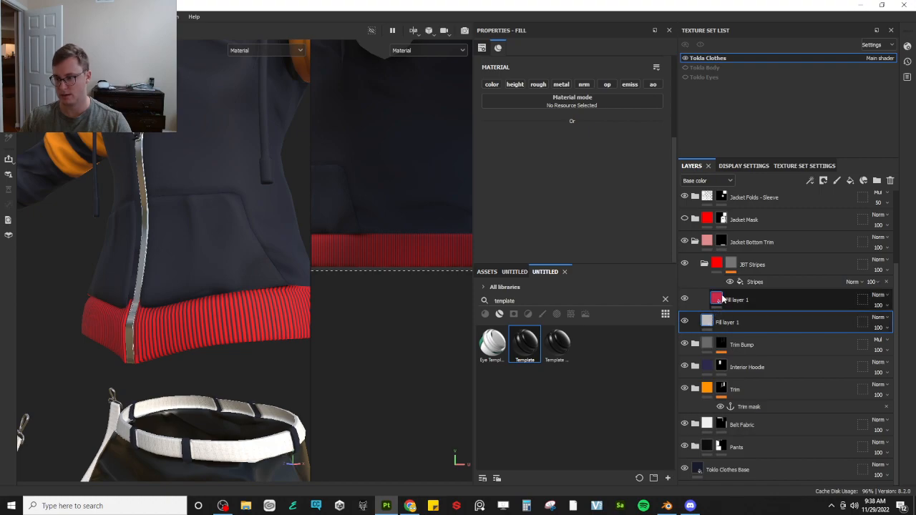
{"action": "left_click", "coordinate": [493, 84]}
{"action": "left_click", "coordinate": [514, 84]}
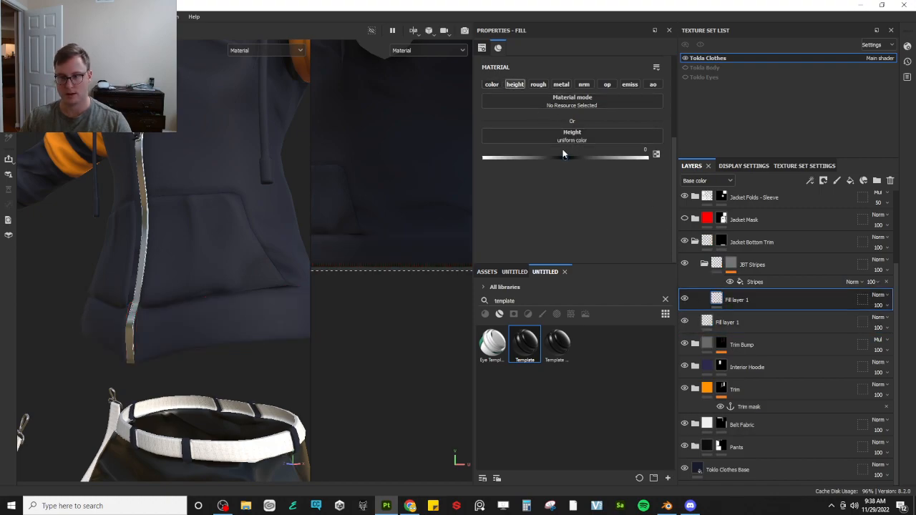
Set the height of the fill layer inside JBT Stripes to -0.0605 and check the ribbing on the jacket's bottom trim
{"action": "scroll", "coordinate": [167, 278], "scroll_direction": "down", "scroll_amount": 4}
{"action": "left_click_drag", "start_coordinate": [166, 277], "coordinate": [136, 298], "text": "alt"}
{"action": "scroll", "coordinate": [172, 305], "scroll_direction": "up", "scroll_amount": 4}
{"action": "scroll", "coordinate": [177, 306], "scroll_direction": "down", "scroll_amount": 3}
{"action": "left_click_drag", "start_coordinate": [41, 266], "coordinate": [181, 269], "text": "alt"}
{"action": "scroll", "coordinate": [184, 286], "scroll_direction": "up", "scroll_amount": 5}
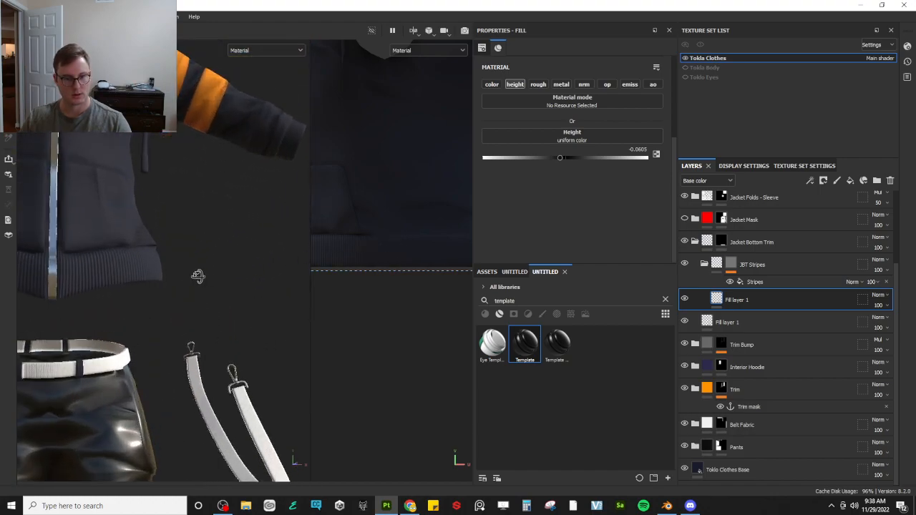
{"action": "left_click_drag", "start_coordinate": [185, 304], "coordinate": [403, 257], "text": "alt"}
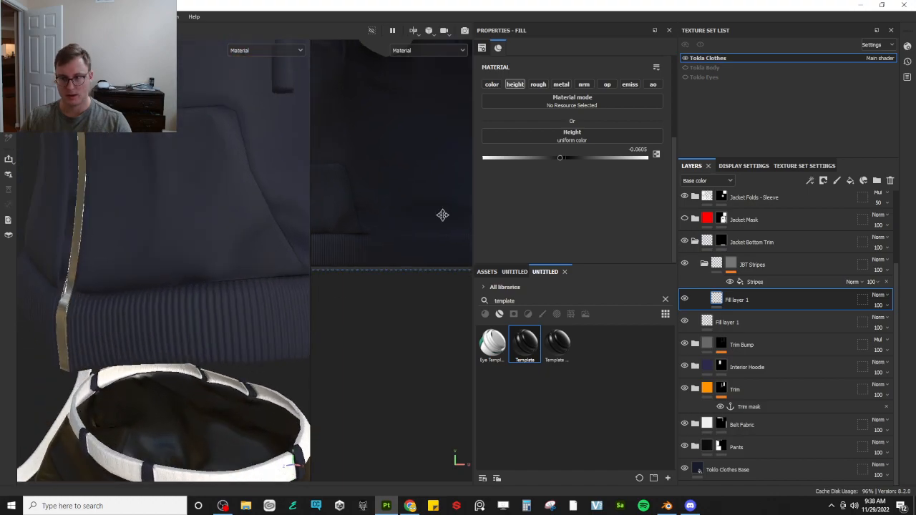
Enable roughness at 0.7925 and a near-black base color of 060606 on the fill layer inside JBT Stripes
{"action": "left_click", "coordinate": [538, 84]}
{"action": "left_click_drag", "start_coordinate": [559, 200], "coordinate": [613, 199]}
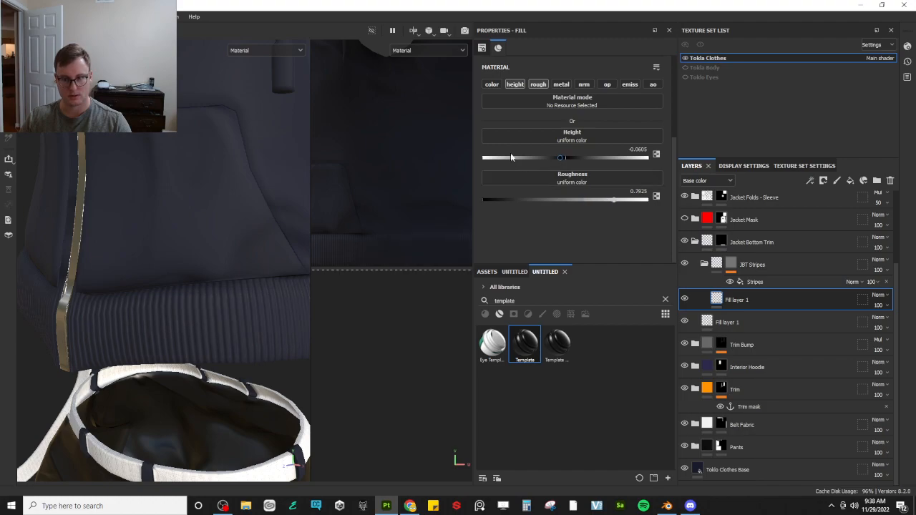
{"action": "left_click", "coordinate": [494, 85]}
{"action": "left_click", "coordinate": [549, 149]}
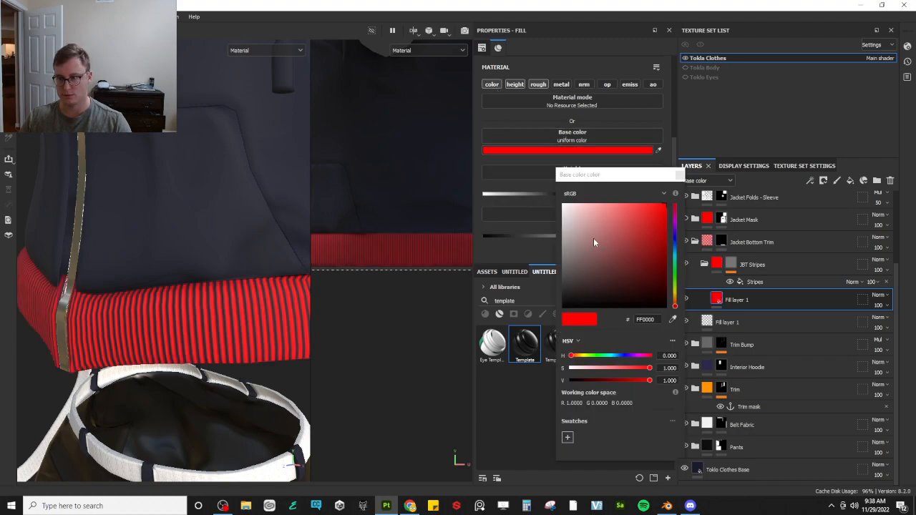
{"action": "left_click_drag", "start_coordinate": [597, 241], "coordinate": [524, 310]}
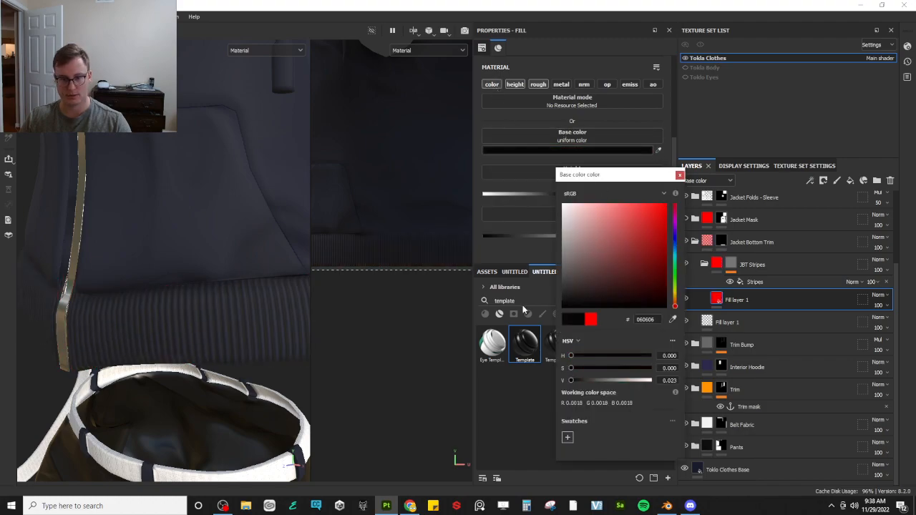
Set the base color blending mode of the JBT Stripes folder to Multiply
{"action": "left_click", "coordinate": [813, 264]}
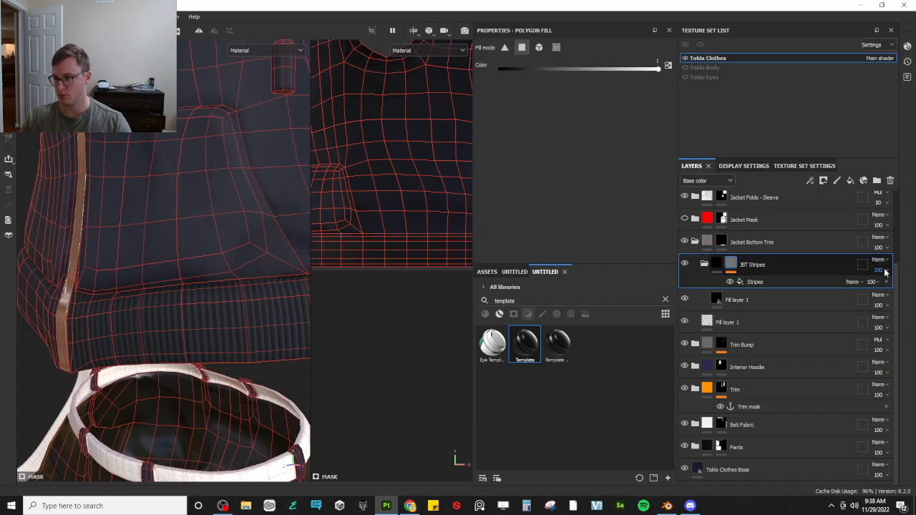
{"action": "left_click", "coordinate": [881, 261]}
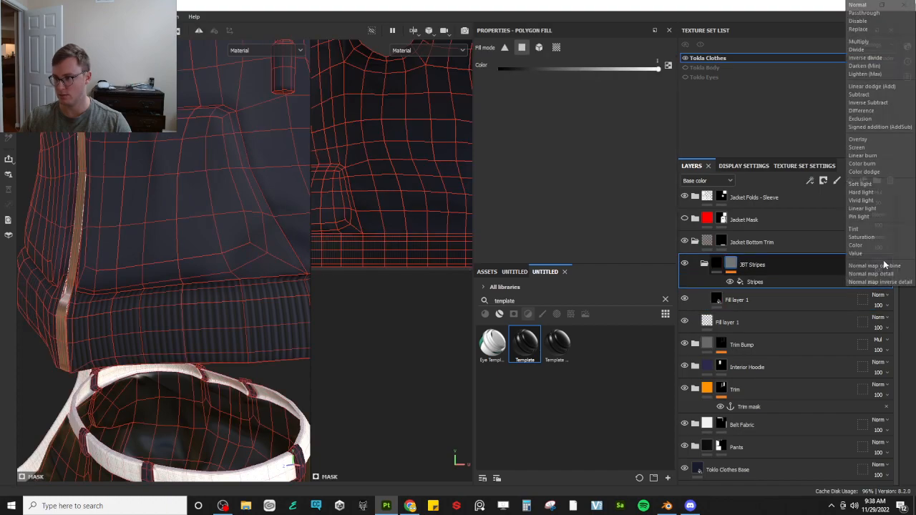
{"action": "left_click", "coordinate": [864, 137]}
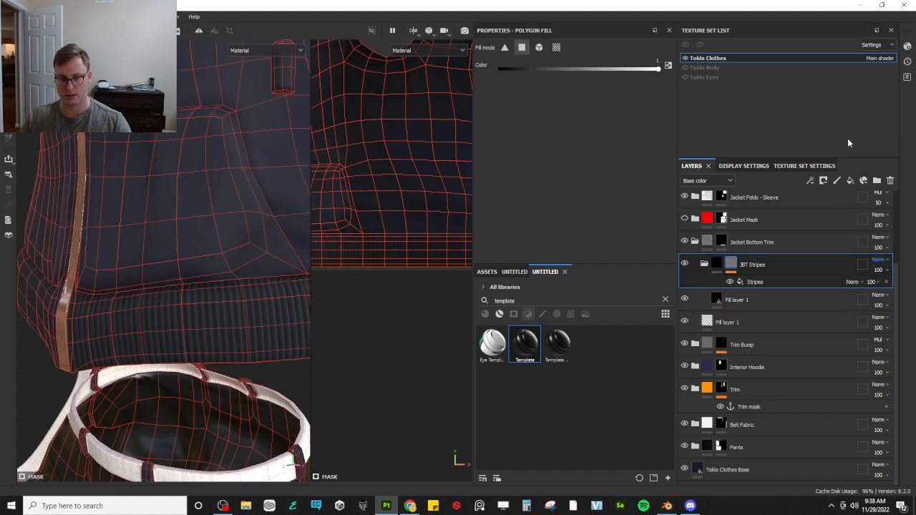
{"action": "left_click", "coordinate": [879, 260]}
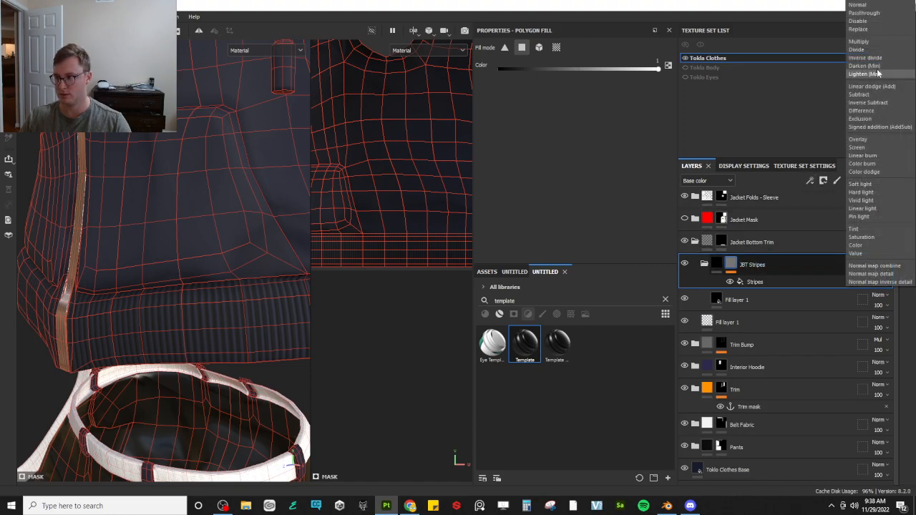
{"action": "left_click", "coordinate": [860, 41]}
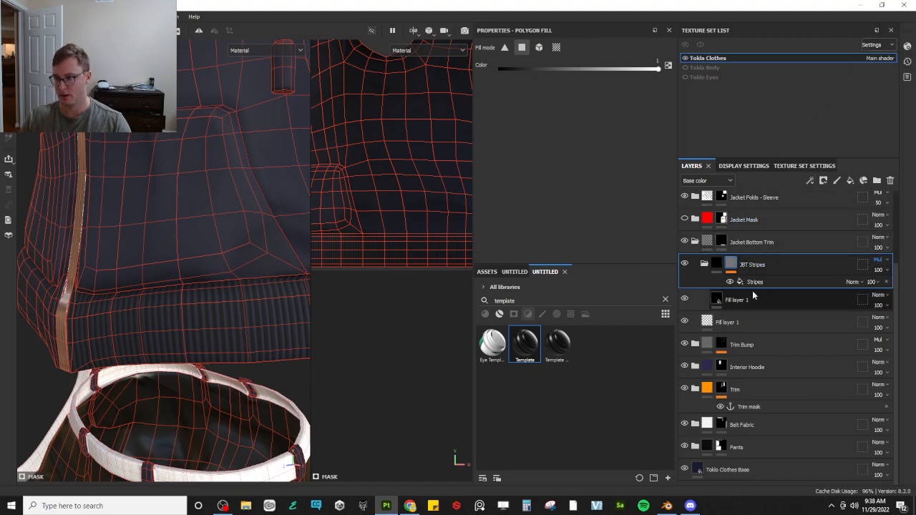
Set the base color of the fill layer inside JBT Stripes to light gray C9C9C9
{"action": "left_click", "coordinate": [724, 303]}
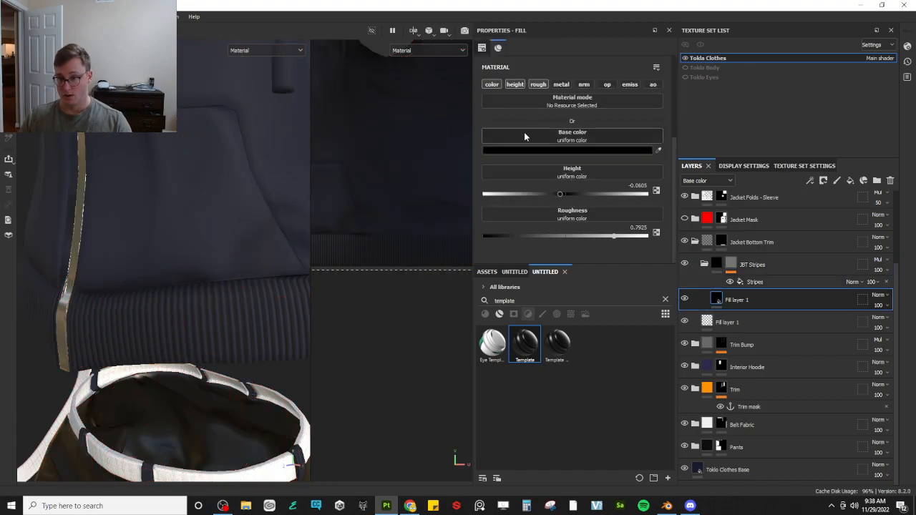
{"action": "left_click", "coordinate": [566, 150]}
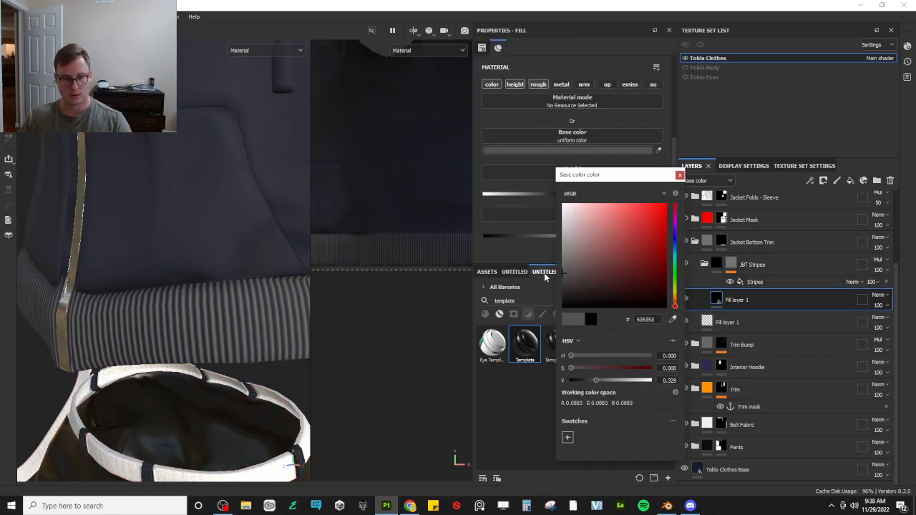
{"action": "left_click", "coordinate": [564, 225]}
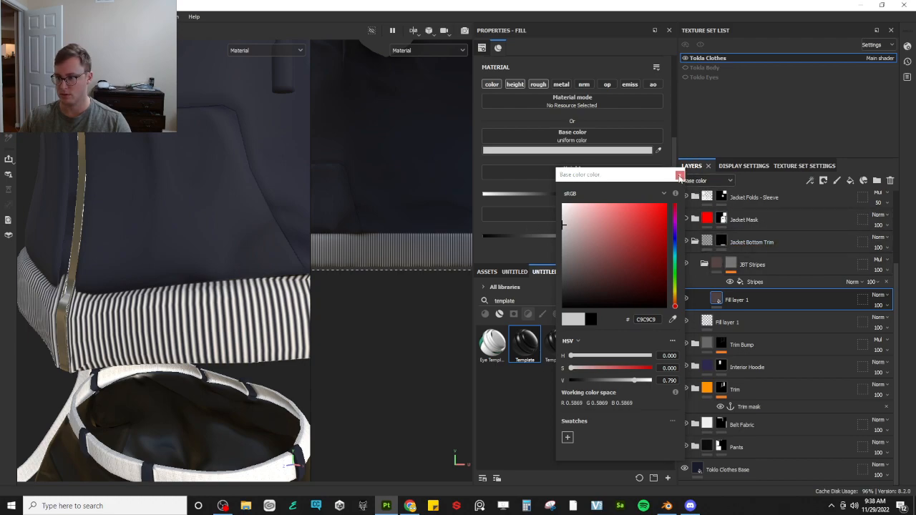
{"action": "left_click", "coordinate": [680, 175]}
Set the base color blending mode of the JBT Stripes folder to Normal and of the Jacket Bottom Trim folder to Multiply
{"action": "left_click", "coordinate": [879, 260]}
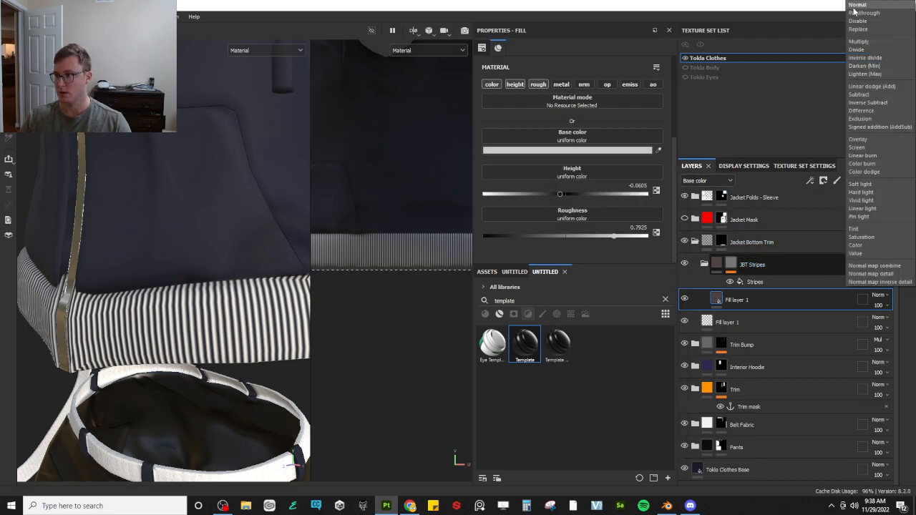
{"action": "left_click", "coordinate": [862, 7]}
{"action": "left_click", "coordinate": [875, 238]}
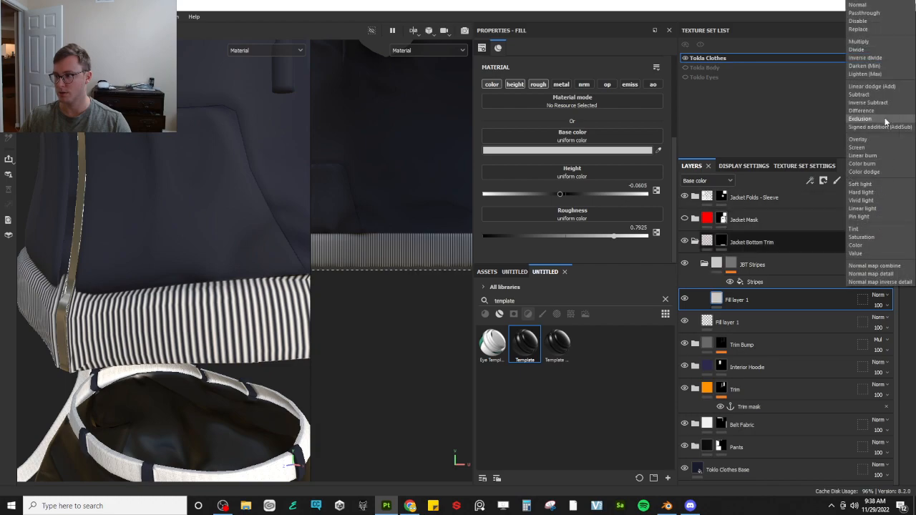
{"action": "left_click", "coordinate": [877, 40]}
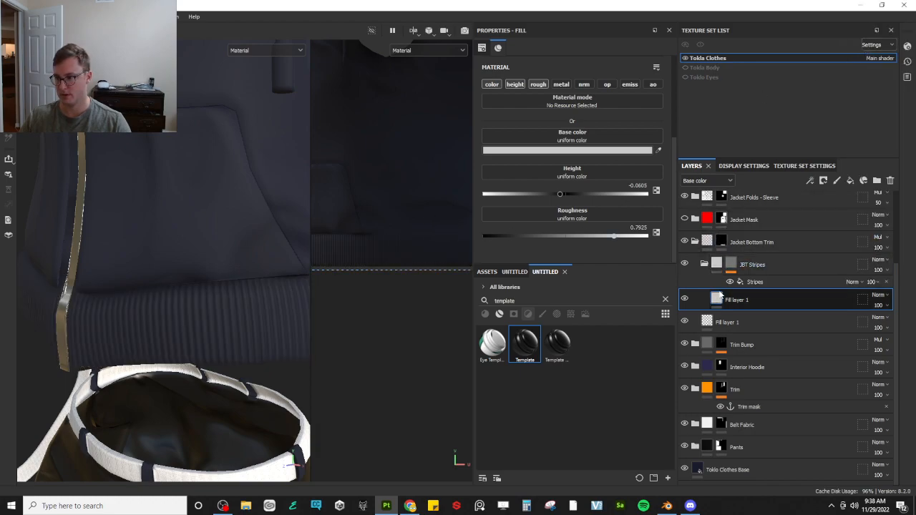
Set the base color of the fill layer inside JBT Stripes to DADADA and check the trim in base color and material view
{"action": "left_click", "coordinate": [533, 151]}
{"action": "left_click_drag", "start_coordinate": [573, 258], "coordinate": [551, 218]}
{"action": "key", "text": "c"}
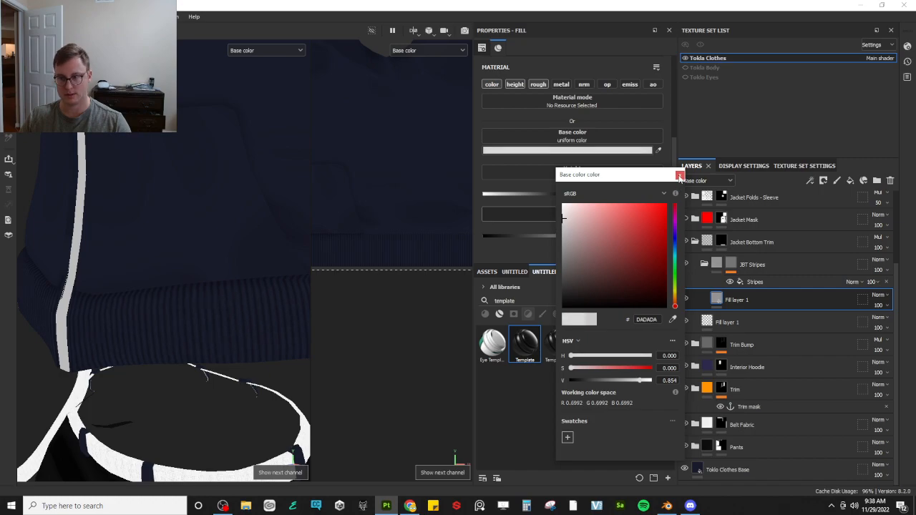
{"action": "left_click", "coordinate": [679, 176]}
{"action": "scroll", "coordinate": [206, 242], "scroll_direction": "down", "scroll_amount": 4}
{"action": "key", "text": "m"}
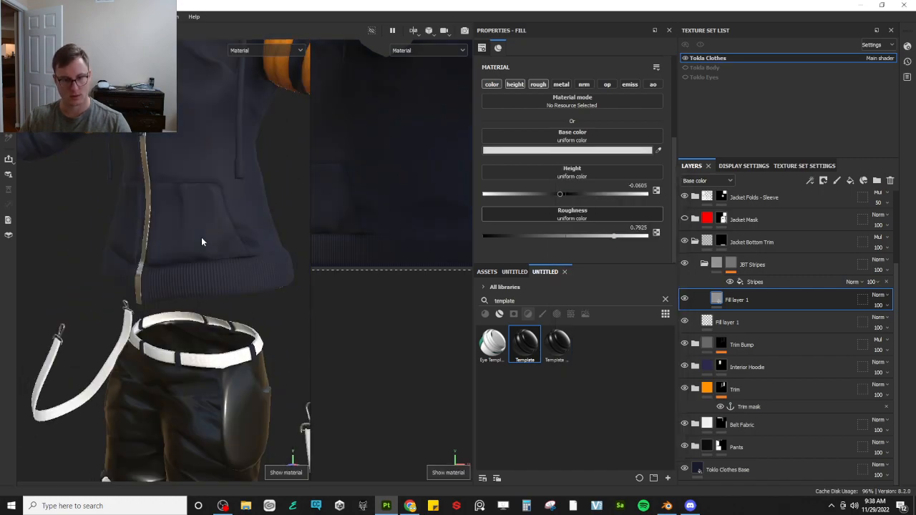
{"action": "scroll", "coordinate": [198, 240], "scroll_direction": "down", "scroll_amount": 2}
{"action": "left_click_drag", "start_coordinate": [198, 241], "coordinate": [20, 257], "text": "alt"}
{"action": "left_click_drag", "start_coordinate": [167, 243], "coordinate": [214, 277], "text": "alt"}
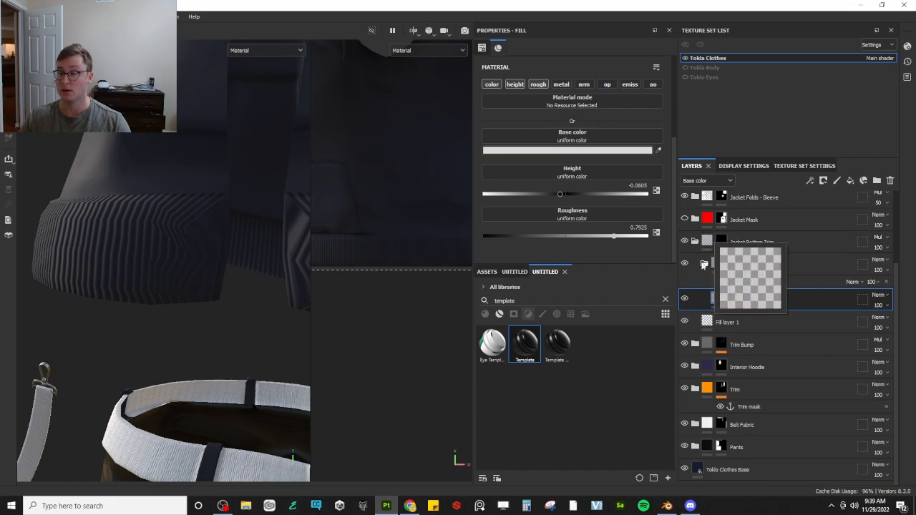
Set the Stripes mask fill's tiling to 1 and its projection to Cylindrical projection
{"action": "left_click", "coordinate": [736, 281]}
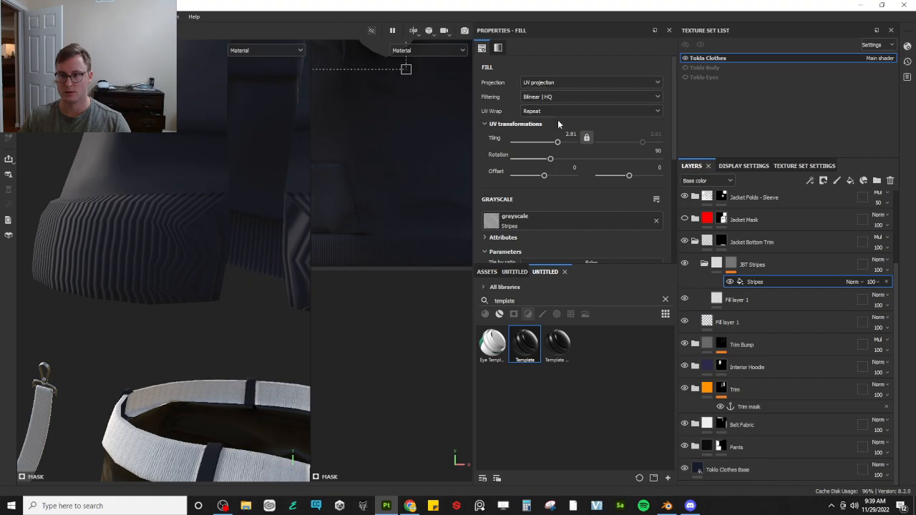
{"action": "type", "text": "1"}
{"action": "key", "text": "Return"}
{"action": "scroll", "coordinate": [571, 138], "scroll_direction": "down", "scroll_amount": 3}
{"action": "scroll", "coordinate": [570, 139], "scroll_direction": "up", "scroll_amount": 3}
{"action": "left_click", "coordinate": [557, 83]}
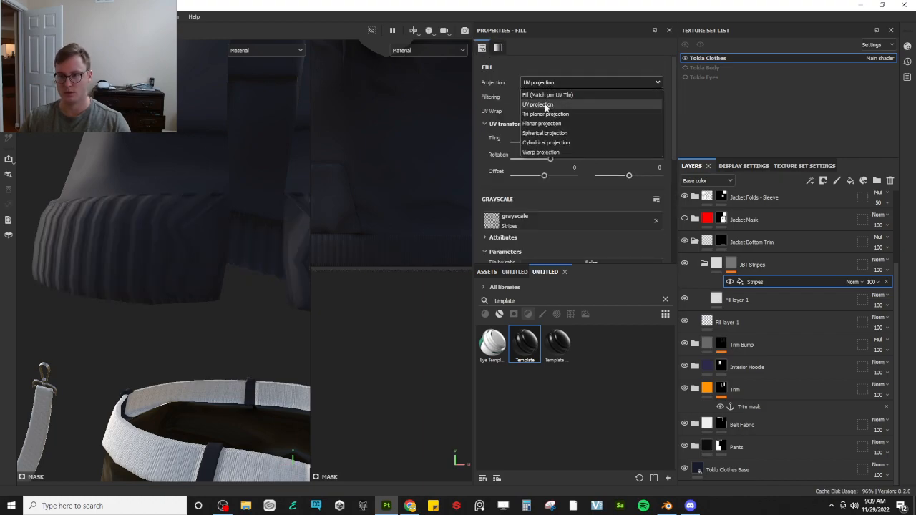
{"action": "left_click", "coordinate": [548, 144]}
Try moving the Stripes fill's cylindrical projection sideways on the jacket and undo the move
{"action": "scroll", "coordinate": [131, 287], "scroll_direction": "down", "scroll_amount": 6}
{"action": "left_click_drag", "start_coordinate": [163, 269], "coordinate": [189, 214], "text": "alt"}
{"action": "key", "text": "w"}
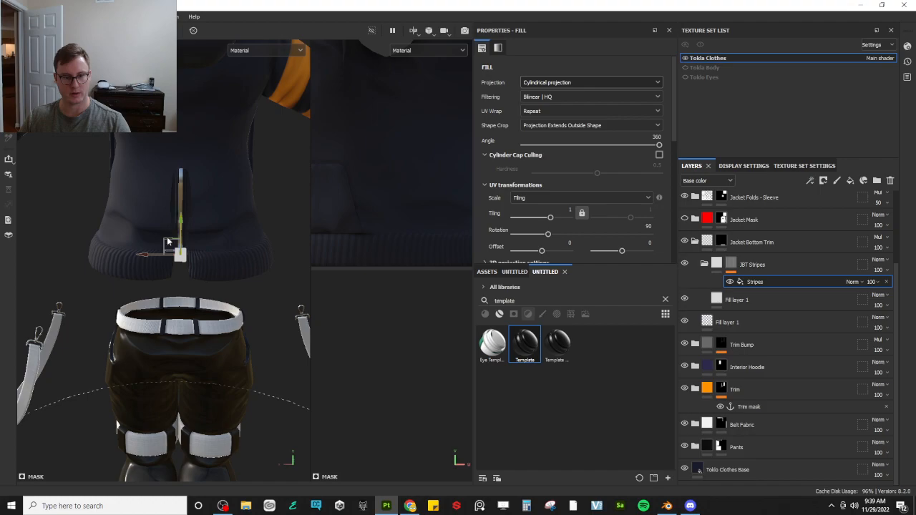
{"action": "scroll", "coordinate": [157, 265], "scroll_direction": "down", "scroll_amount": 2}
{"action": "left_click_drag", "start_coordinate": [157, 269], "coordinate": [365, 247], "text": "alt"}
{"action": "scroll", "coordinate": [272, 279], "scroll_direction": "up", "scroll_amount": 4}
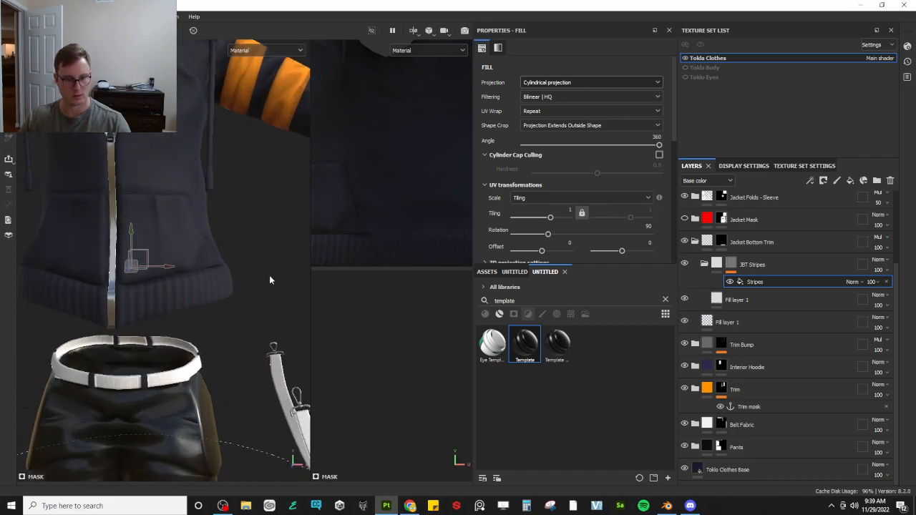
{"action": "left_click_drag", "start_coordinate": [232, 287], "coordinate": [64, 280], "text": "alt"}
{"action": "left_click_drag", "start_coordinate": [148, 263], "coordinate": [127, 265]}
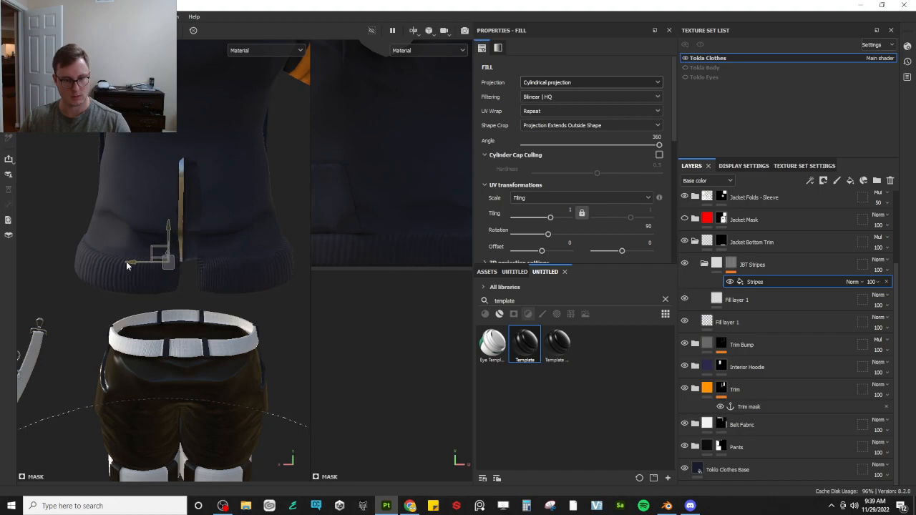
{"action": "key", "text": "ctrl+z"}
{"action": "key", "text": "e"}
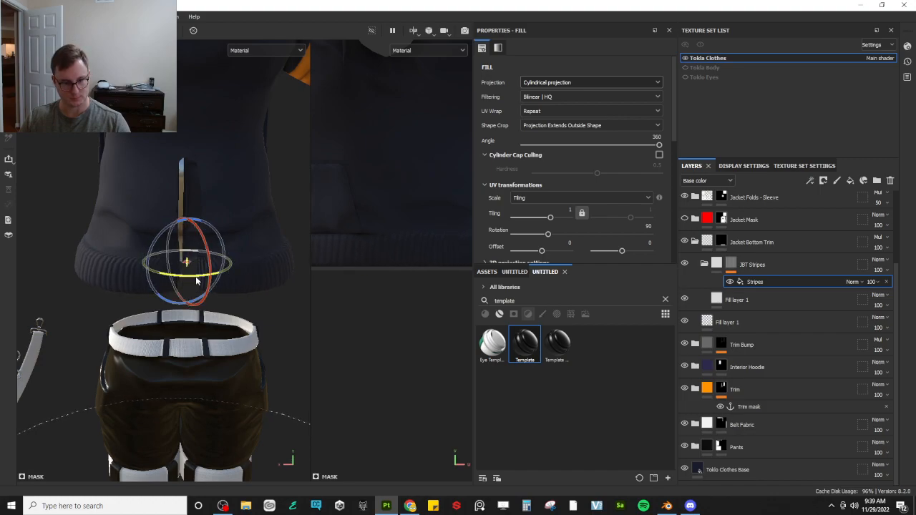
{"action": "left_click_drag", "start_coordinate": [171, 264], "coordinate": [188, 297], "text": "alt"}
{"action": "key", "text": "r"}
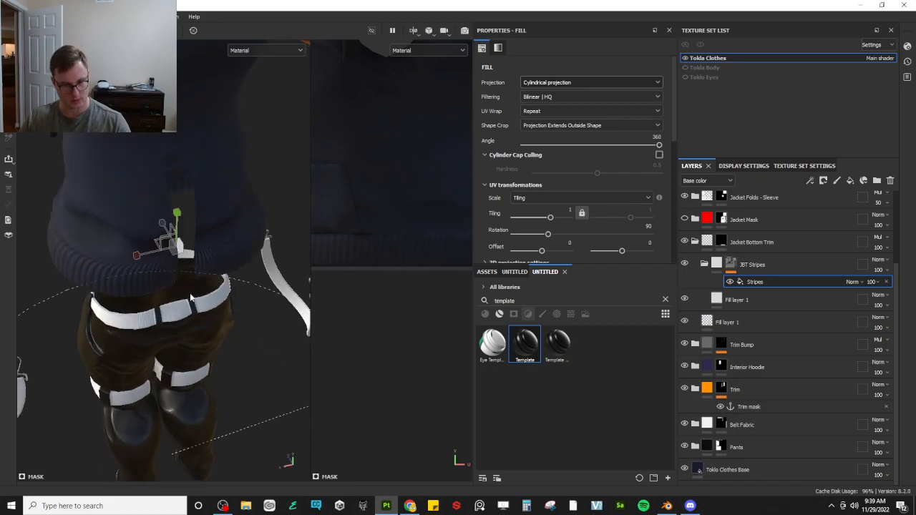
Examine the cylindrical ribbing on the jacket's bottom trim from the back, side and front
{"action": "scroll", "coordinate": [191, 284], "scroll_direction": "down", "scroll_amount": 4}
{"action": "left_click_drag", "start_coordinate": [139, 197], "coordinate": [107, 289], "text": "alt"}
{"action": "middle_click_drag", "start_coordinate": [189, 285], "coordinate": [163, 273], "text": "alt"}
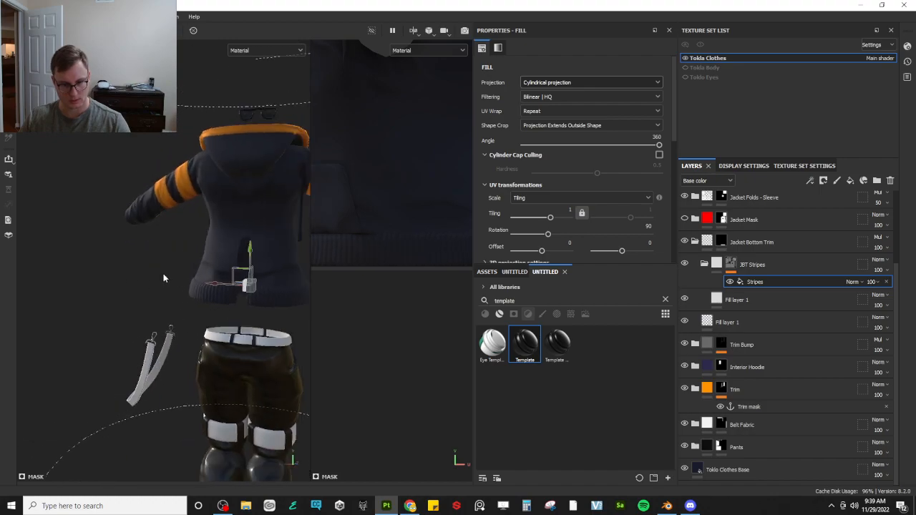
{"action": "scroll", "coordinate": [175, 282], "scroll_direction": "up", "scroll_amount": 5}
{"action": "left_click_drag", "start_coordinate": [230, 296], "coordinate": [448, 311], "text": "alt"}
{"action": "scroll", "coordinate": [164, 302], "scroll_direction": "down", "scroll_amount": 4}
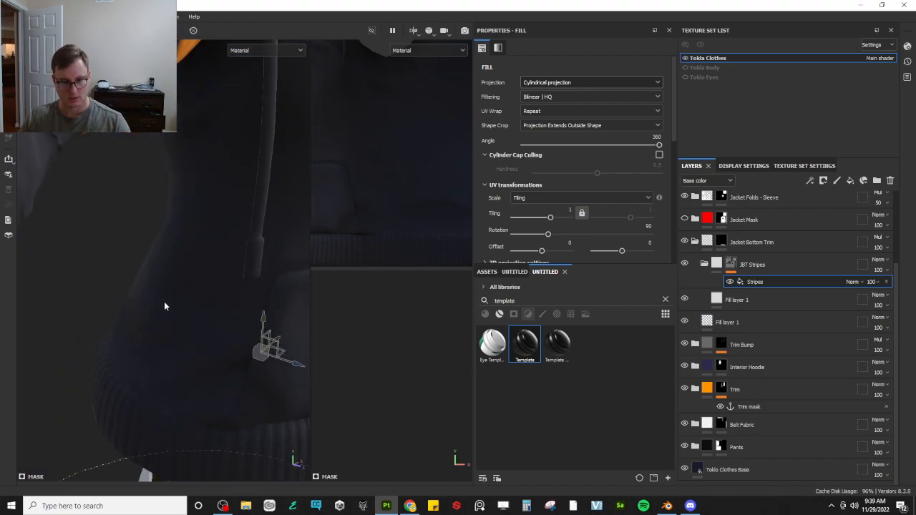
{"action": "left_click_drag", "start_coordinate": [147, 309], "coordinate": [142, 283], "text": "alt"}
{"action": "middle_click_drag", "start_coordinate": [143, 283], "coordinate": [93, 236], "text": "alt"}
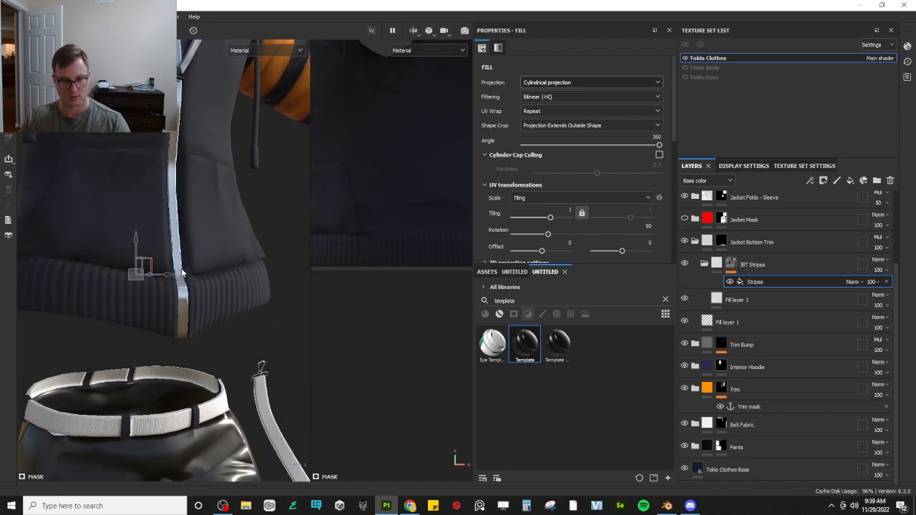
Set the tiling of the cylindrically projected Stripes fill to 2.88 and check the trim on the jacket
{"action": "left_click_drag", "start_coordinate": [179, 273], "coordinate": [131, 275], "text": "alt"}
{"action": "scroll", "coordinate": [131, 274], "scroll_direction": "down", "scroll_amount": 3}
{"action": "left_click_drag", "start_coordinate": [207, 276], "coordinate": [151, 317], "text": "alt"}
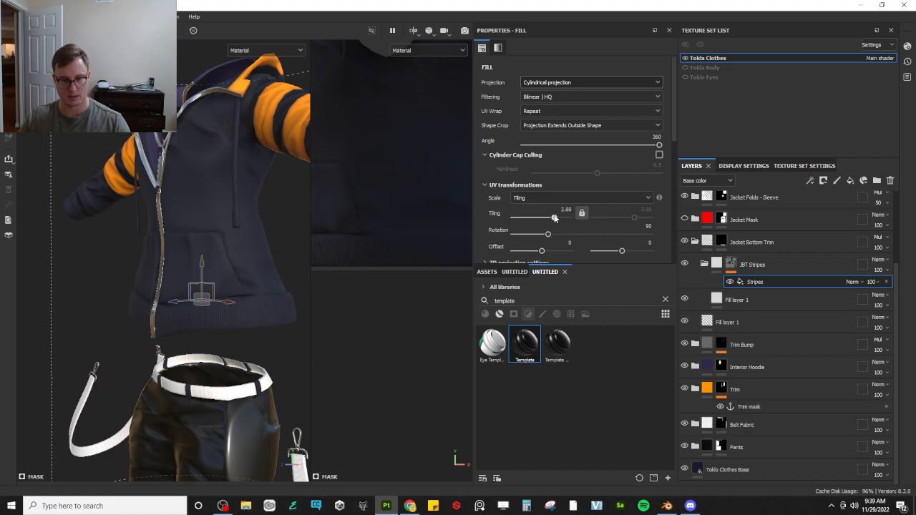
{"action": "left_click_drag", "start_coordinate": [192, 301], "coordinate": [236, 260], "text": "alt"}
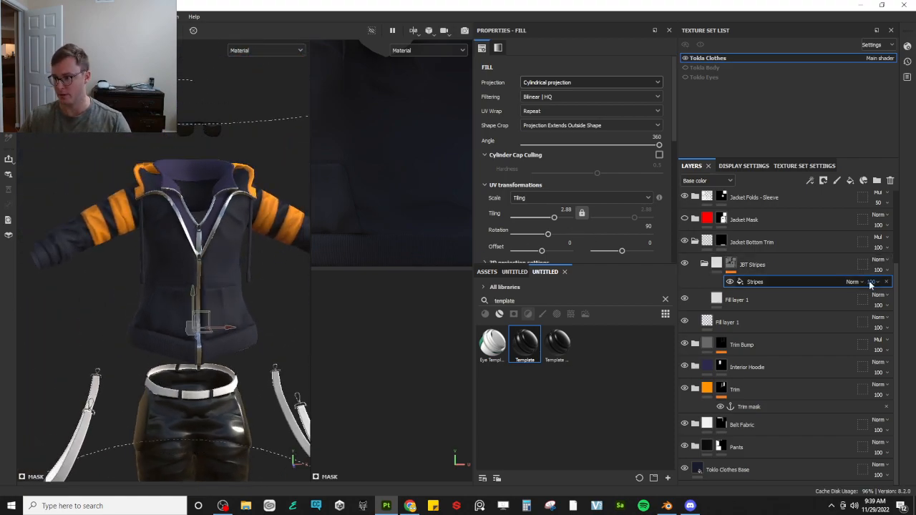
Collapse the JBT Stripes and Jacket Bottom Trim folders and review the whole outfit in a wider 3D view
{"action": "left_click", "coordinate": [706, 264]}
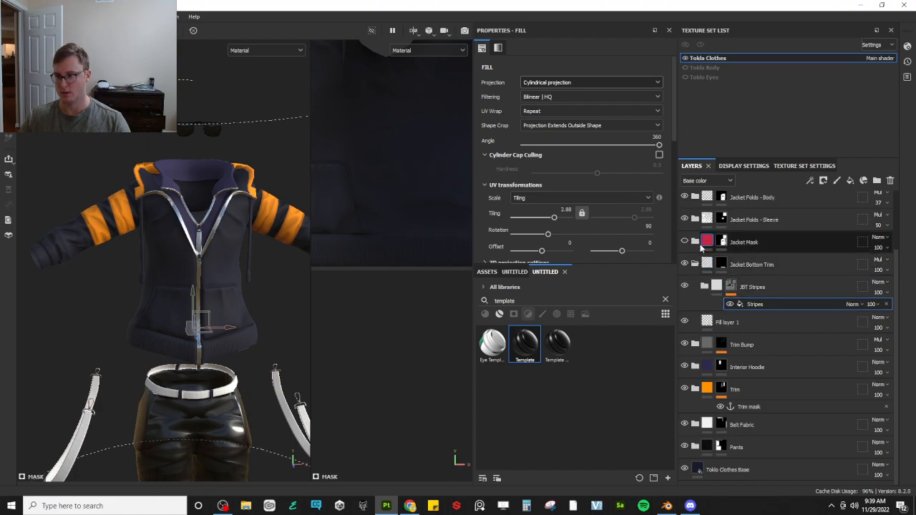
{"action": "left_click", "coordinate": [695, 264]}
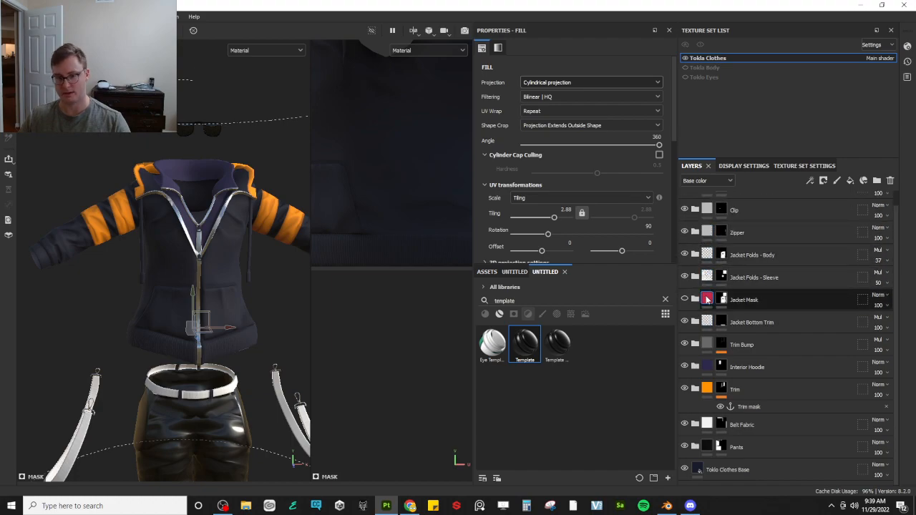
{"action": "left_click", "coordinate": [708, 299]}
{"action": "middle_click_drag", "start_coordinate": [197, 411], "coordinate": [164, 323], "text": "alt"}
{"action": "scroll", "coordinate": [164, 301], "scroll_direction": "down", "scroll_amount": 5}
{"action": "left_click_drag", "start_coordinate": [244, 244], "coordinate": [198, 335], "text": "alt"}
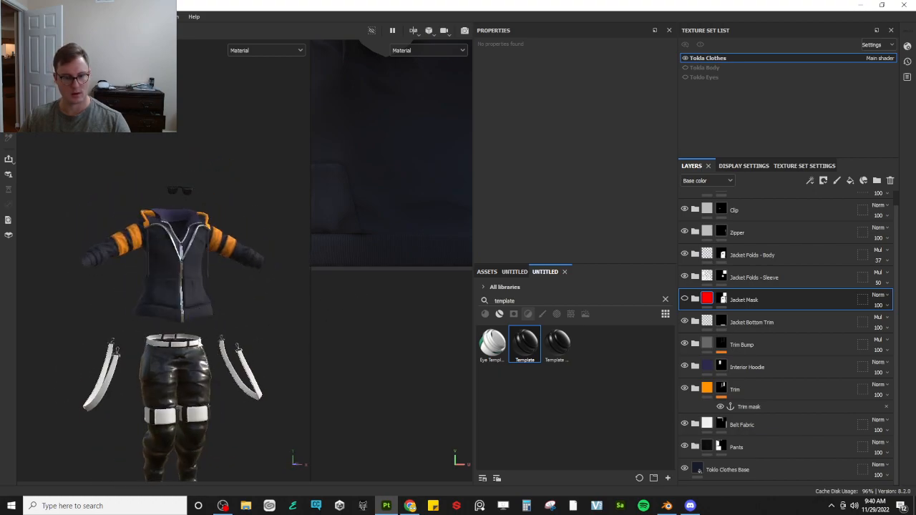
{"action": "scroll", "coordinate": [195, 315], "scroll_direction": "up", "scroll_amount": 5}
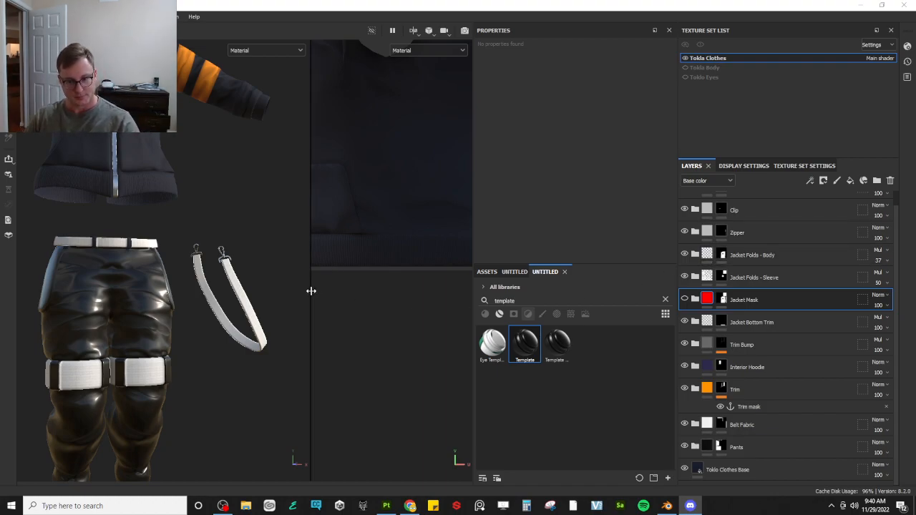
{"action": "left_click_drag", "start_coordinate": [311, 292], "coordinate": [345, 291]}
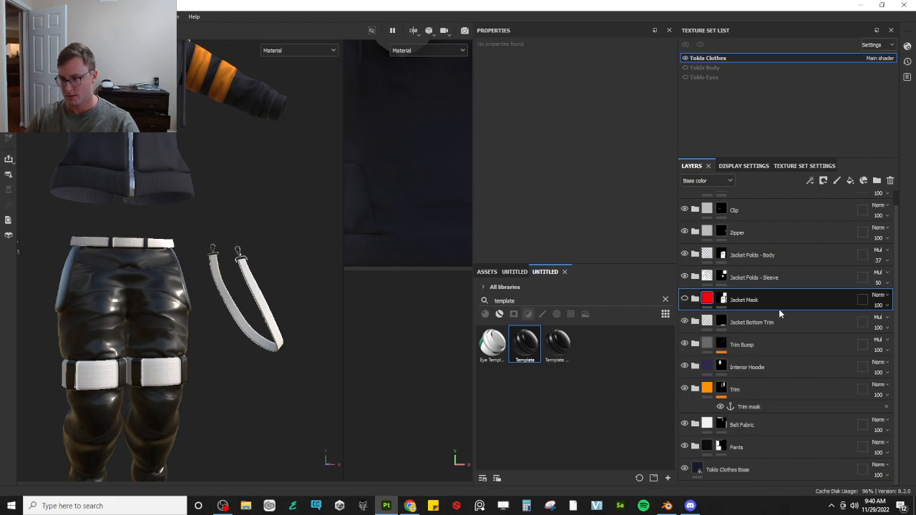
Add the Template asset inside the Belt Fabric folder and rename it Belt Text
{"action": "left_click", "coordinate": [684, 425]}
{"action": "left_click", "coordinate": [683, 425]}
{"action": "left_click", "coordinate": [695, 425]}
{"action": "scroll", "coordinate": [773, 401], "scroll_direction": "down", "scroll_amount": 2}
{"action": "left_click_drag", "start_coordinate": [532, 353], "coordinate": [759, 402]}
{"action": "double_click", "coordinate": [751, 403]}
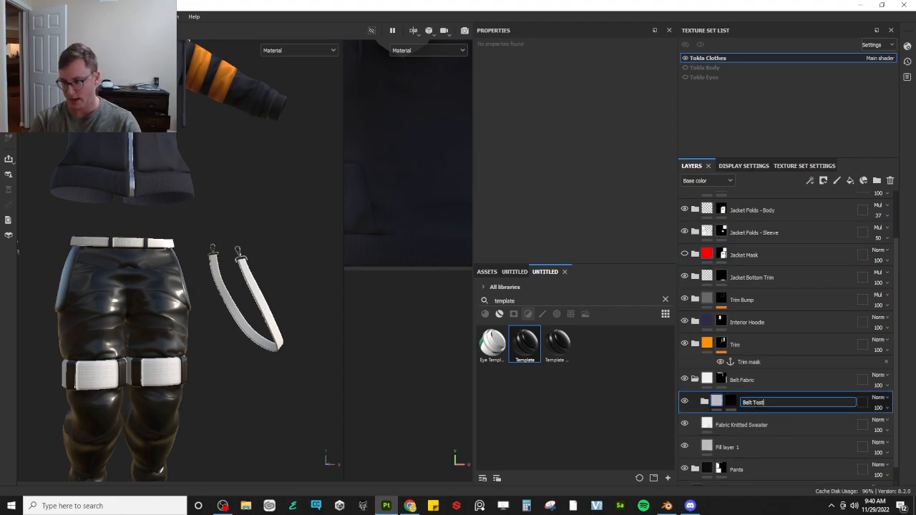
{"action": "key", "text": "Return"}
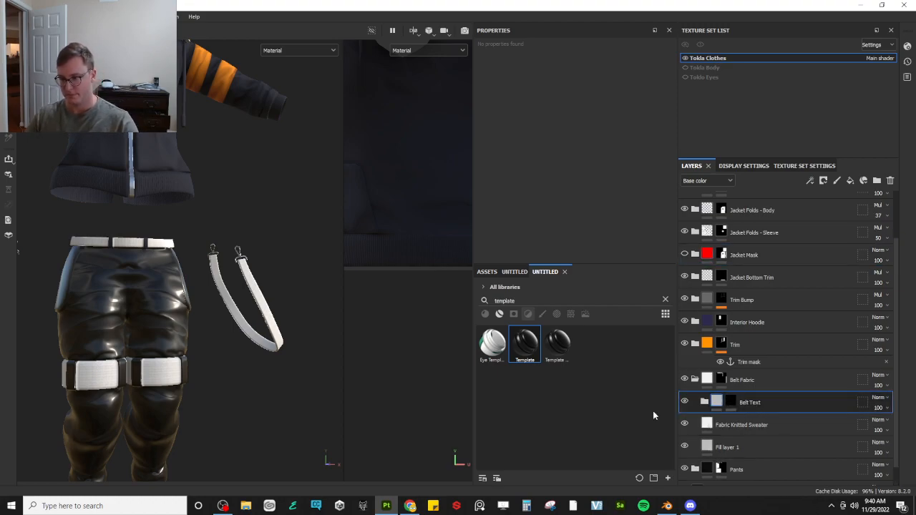
Add a fill effect to the mask of the Belt Text folder
{"action": "left_click", "coordinate": [731, 402]}
{"action": "right_click", "coordinate": [736, 405]}
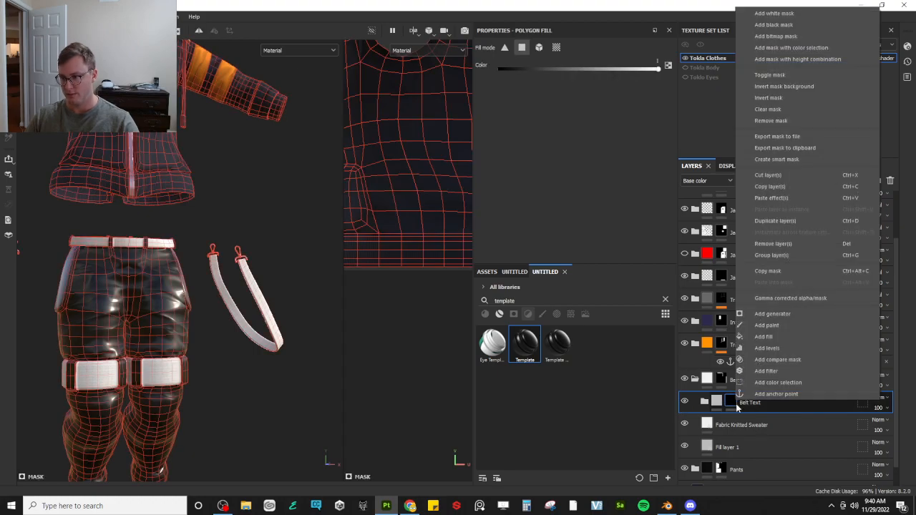
{"action": "left_click", "coordinate": [759, 329]}
Browse the resources matching "font" and assign Font Orbitron as the grayscale source of the Belt Text mask's fill
{"action": "left_click", "coordinate": [554, 215]}
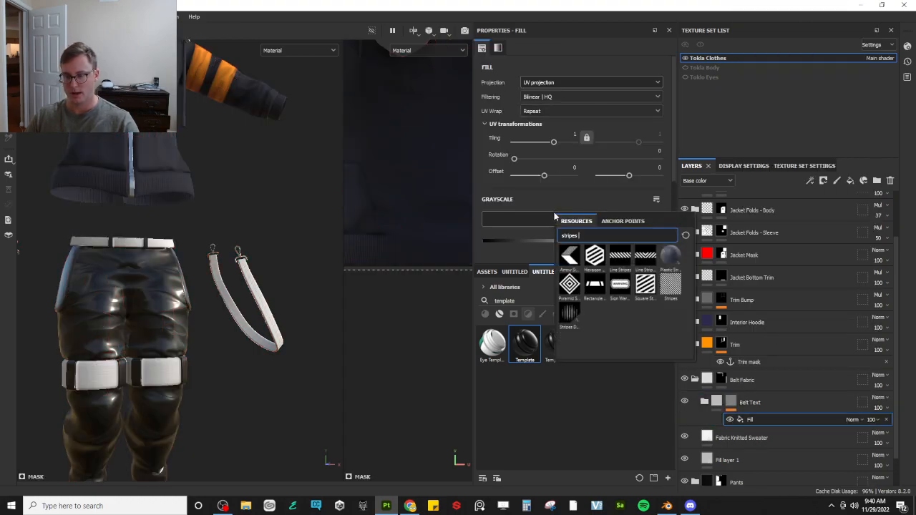
{"action": "type", "text": "text"}
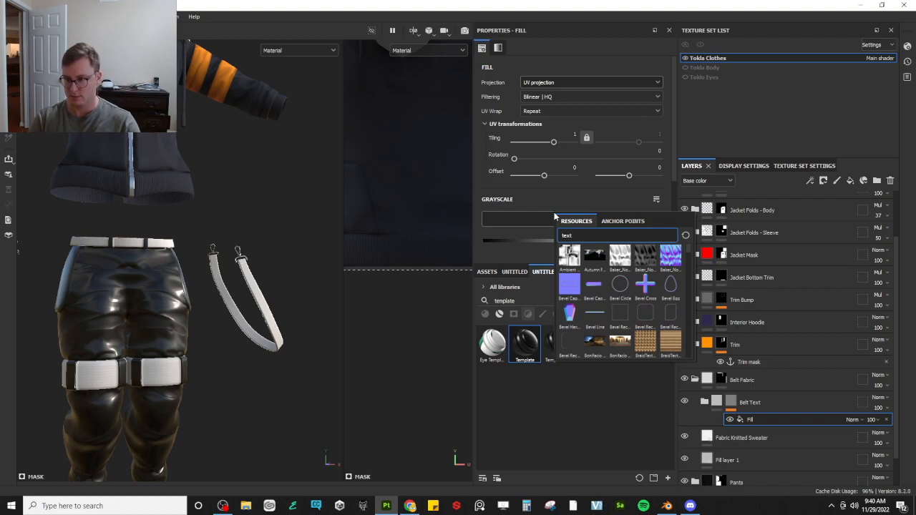
{"action": "key", "text": "BackSpace"}
{"action": "key", "text": "BackSpace"}
{"action": "key", "text": "BackSpace"}
{"action": "key", "text": "BackSpace"}
{"action": "type", "text": "font"}
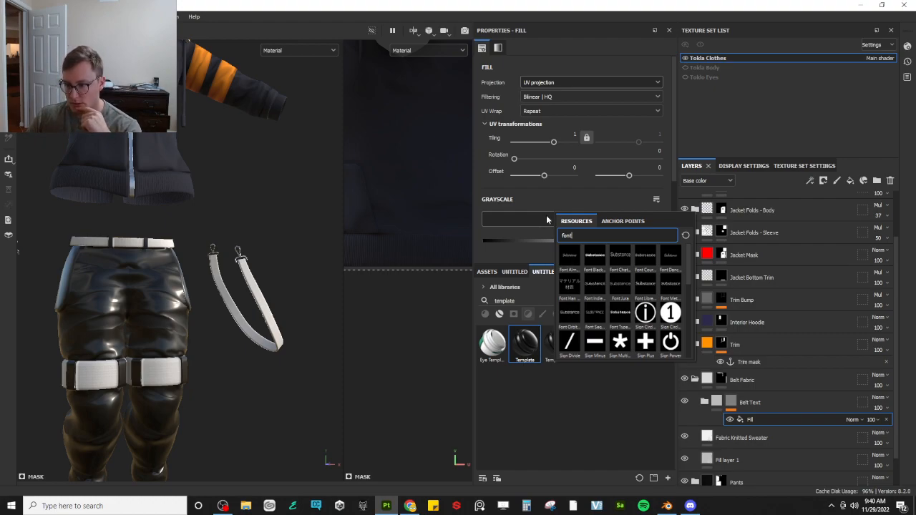
{"action": "scroll", "coordinate": [593, 275], "scroll_direction": "down", "scroll_amount": 3}
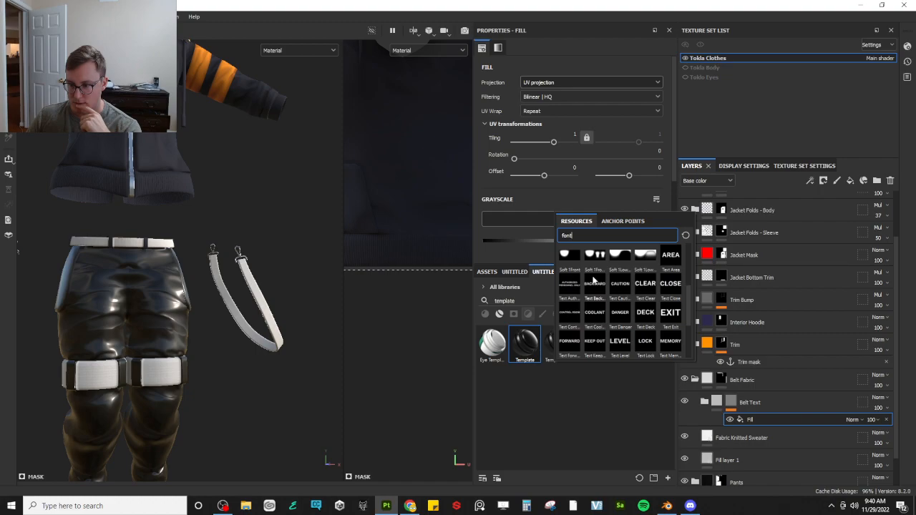
{"action": "scroll", "coordinate": [593, 280], "scroll_direction": "down", "scroll_amount": 2}
{"action": "scroll", "coordinate": [594, 282], "scroll_direction": "up", "scroll_amount": 5}
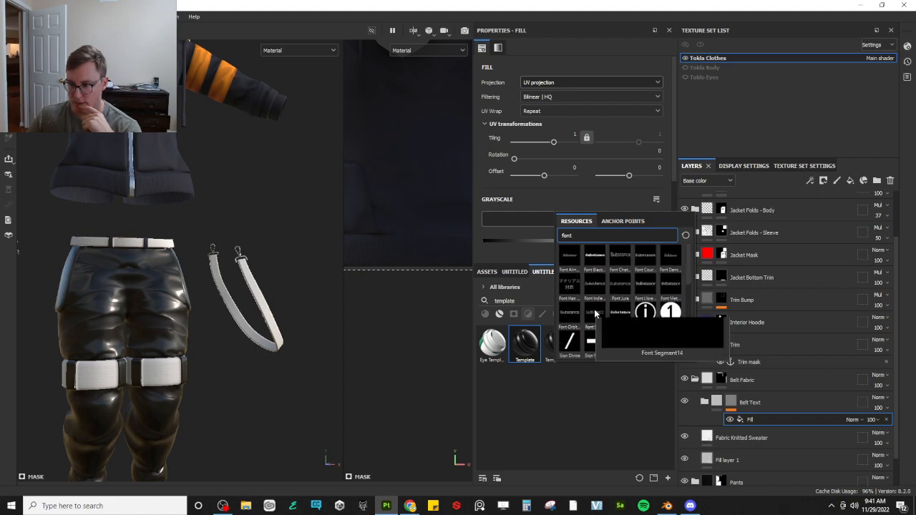
{"action": "mouse_move", "coordinate": [576, 317]}
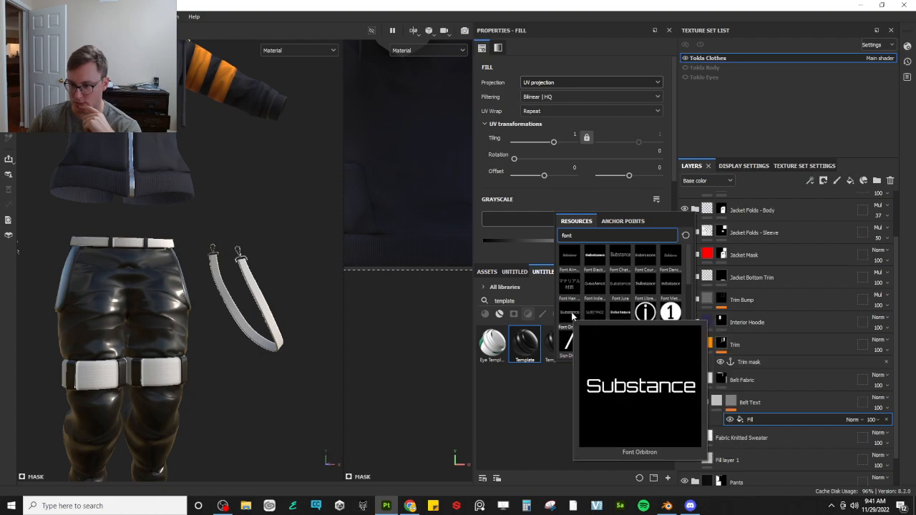
{"action": "mouse_move", "coordinate": [618, 315]}
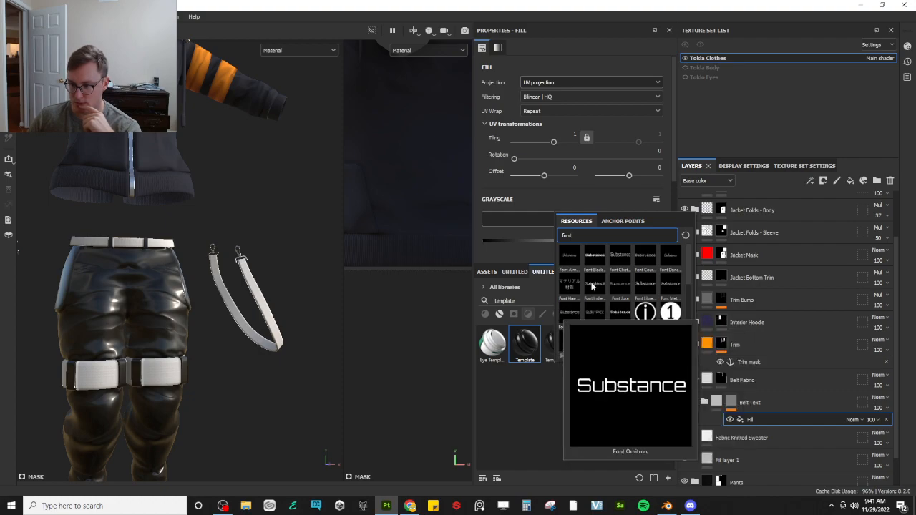
{"action": "mouse_move", "coordinate": [642, 285]}
{"action": "left_click", "coordinate": [570, 313]}
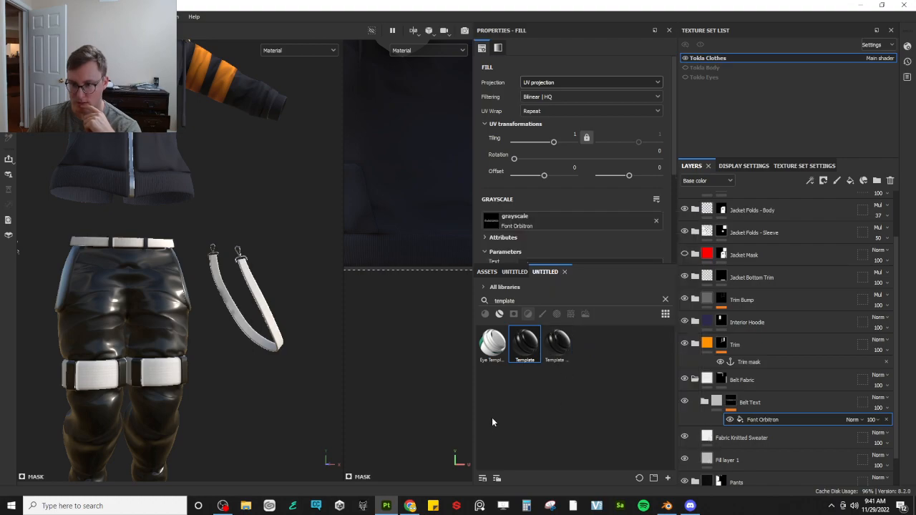
Shrink the Font Orbitron fill and move it onto the horizontal belt strip in the UV layout
{"action": "left_click_drag", "start_coordinate": [173, 378], "coordinate": [205, 330], "text": "alt"}
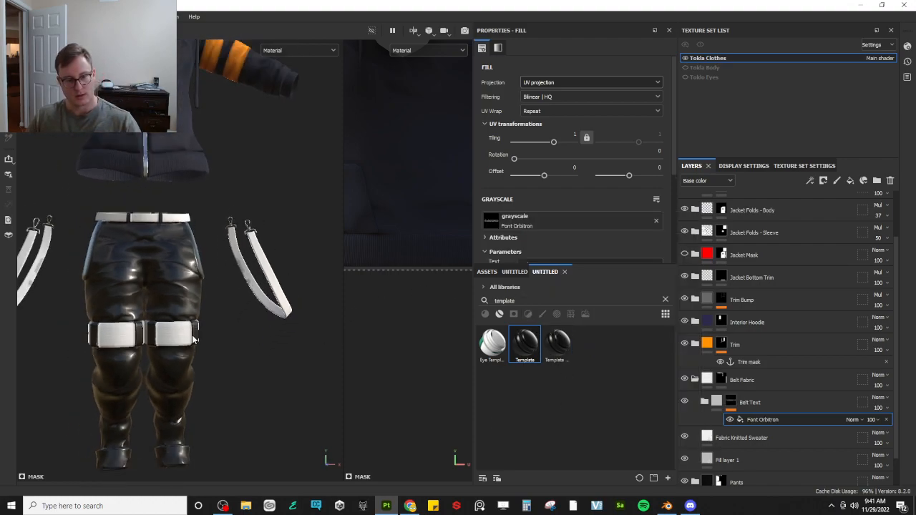
{"action": "scroll", "coordinate": [204, 329], "scroll_direction": "up", "scroll_amount": 3}
{"action": "scroll", "coordinate": [626, 232], "scroll_direction": "down", "scroll_amount": 4}
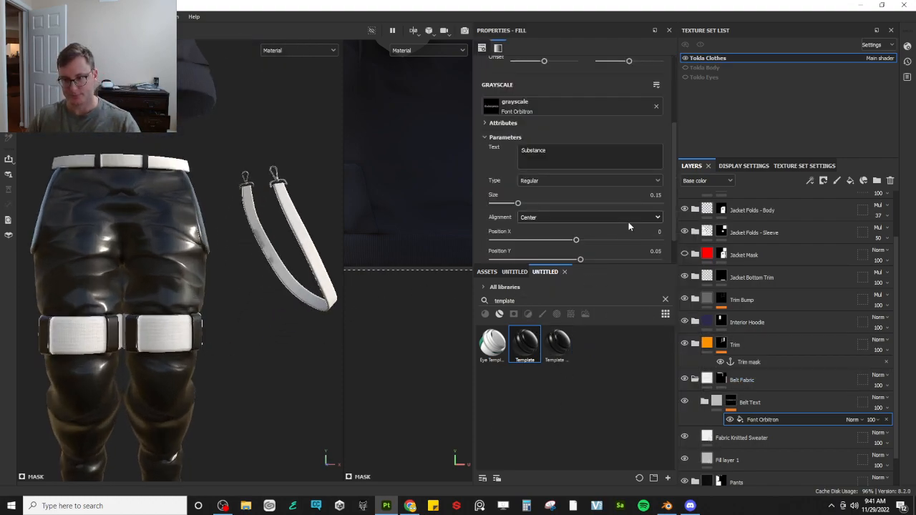
{"action": "scroll", "coordinate": [429, 236], "scroll_direction": "down", "scroll_amount": 5}
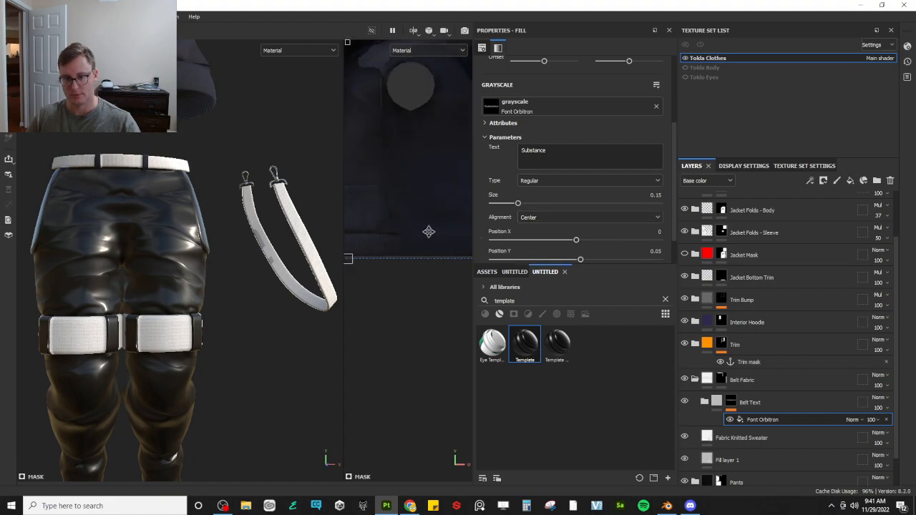
{"action": "left_click_drag", "start_coordinate": [421, 251], "coordinate": [398, 189]}
{"action": "scroll", "coordinate": [405, 209], "scroll_direction": "up", "scroll_amount": 1}
{"action": "middle_click_drag", "start_coordinate": [398, 189], "coordinate": [430, 221]}
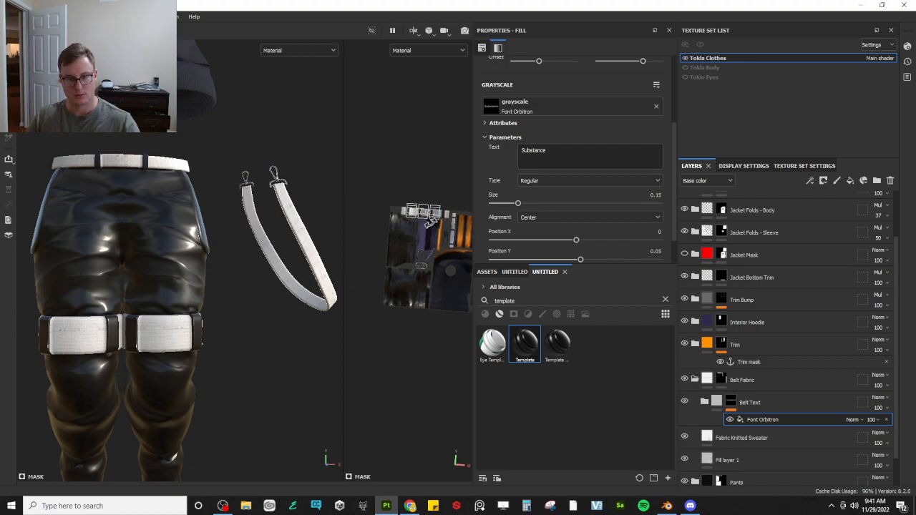
{"action": "scroll", "coordinate": [430, 221], "scroll_direction": "up", "scroll_amount": 5}
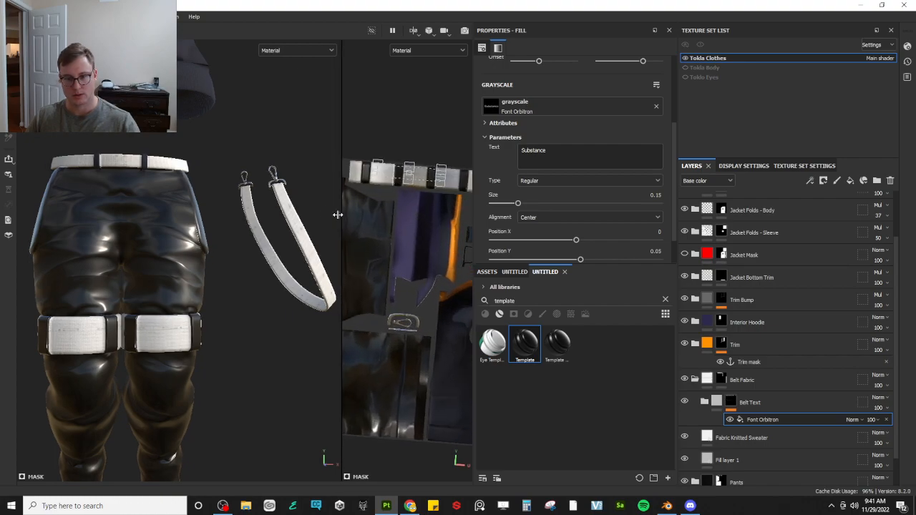
Enlarge the 2D view and fit the repeating text along the horizontal belt strip, starting near its outer end
{"action": "left_click_drag", "start_coordinate": [343, 217], "coordinate": [245, 217]}
{"action": "scroll", "coordinate": [412, 292], "scroll_direction": "down", "scroll_amount": 2}
{"action": "left_click_drag", "start_coordinate": [436, 298], "coordinate": [370, 208]}
{"action": "scroll", "coordinate": [374, 234], "scroll_direction": "up", "scroll_amount": 4}
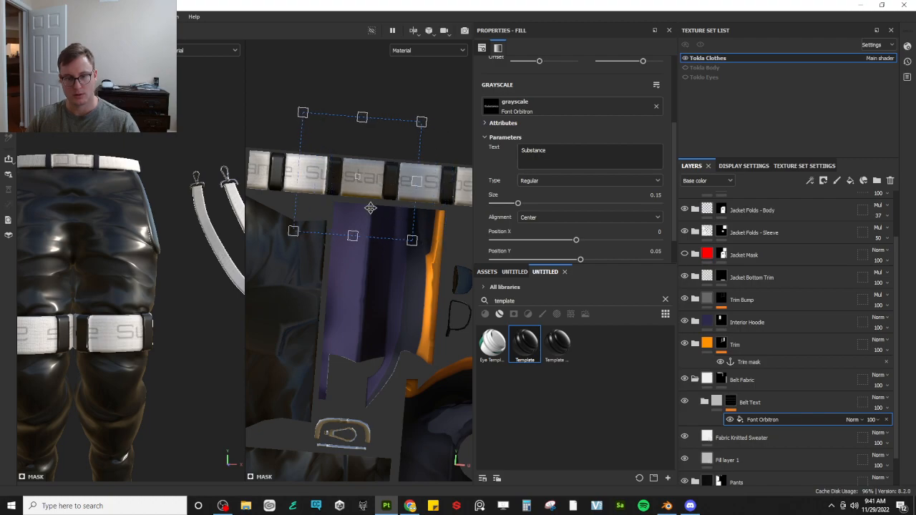
{"action": "middle_click_drag", "start_coordinate": [319, 271], "coordinate": [350, 321], "text": "alt"}
{"action": "left_click_drag", "start_coordinate": [381, 260], "coordinate": [339, 257]}
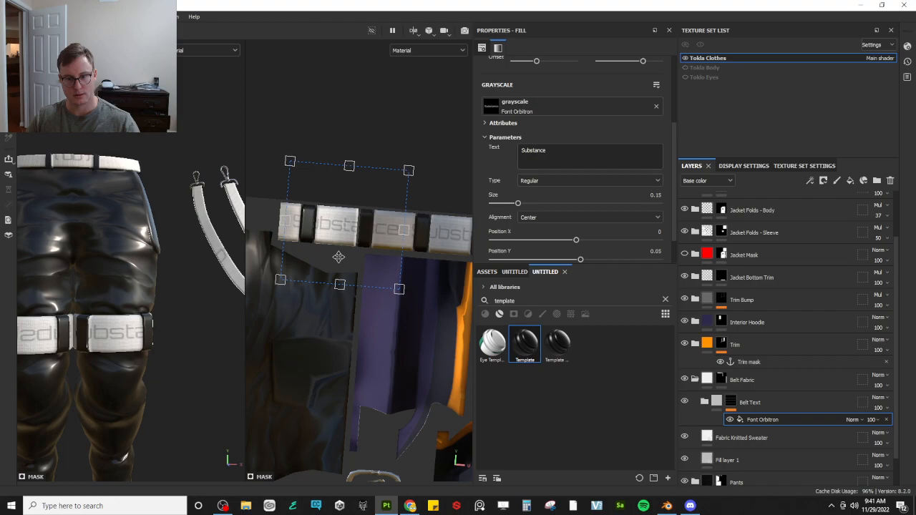
Set the font type to Bold and replace the belt text with "LOCKED - LOADED -"
{"action": "left_click", "coordinate": [549, 182]}
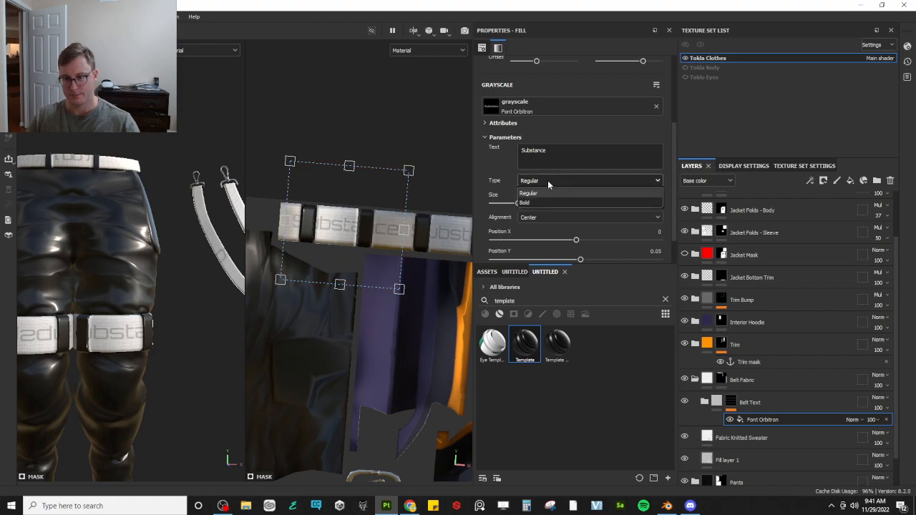
{"action": "left_click", "coordinate": [537, 201]}
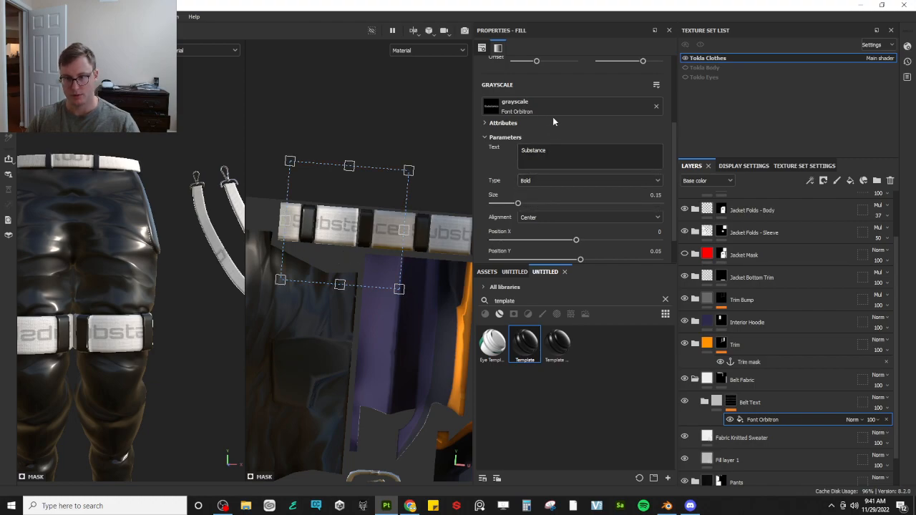
{"action": "double_click", "coordinate": [564, 151]}
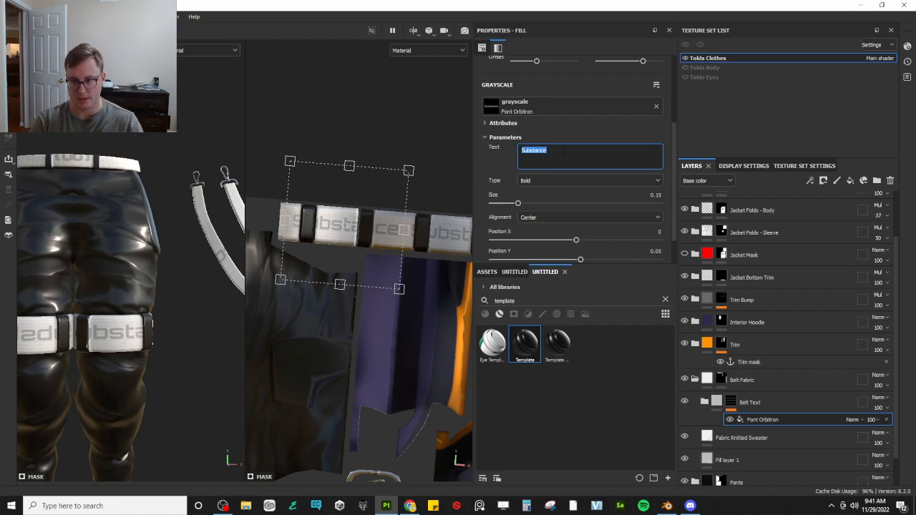
{"action": "type", "text": "LOCKED AND L"}
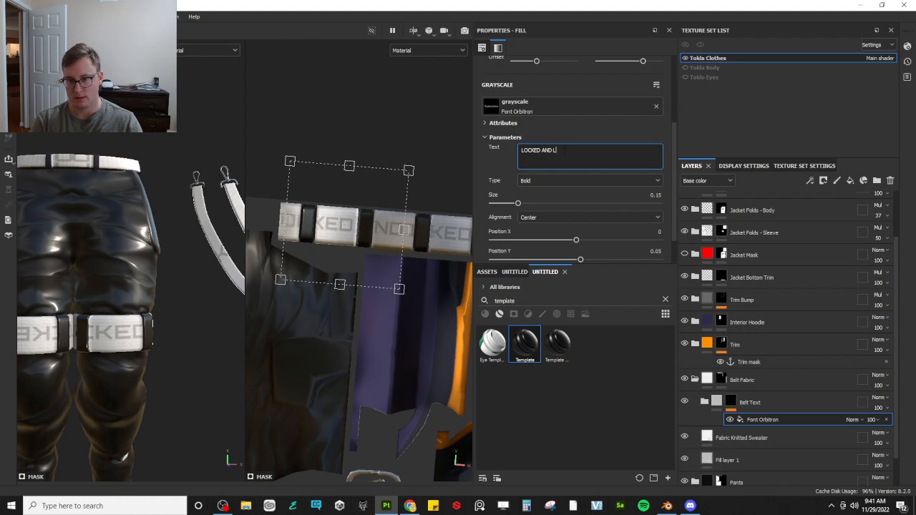
{"action": "key", "text": "BackSpace"}
{"action": "key", "text": "BackSpace"}
{"action": "key", "text": "BackSpace"}
{"action": "key", "text": "BackSpace"}
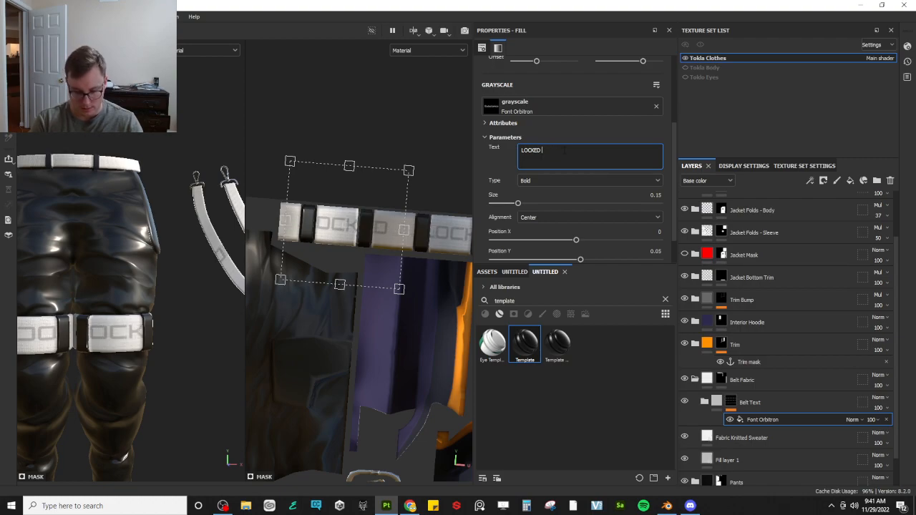
{"action": "type", "text": "- LOADED"}
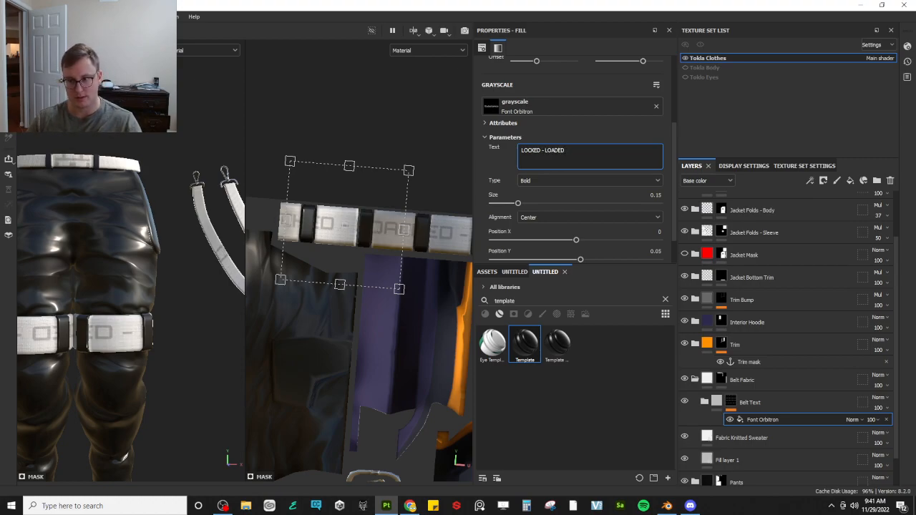
{"action": "type", "text": " -"}
Rescale the belt text and shift it along the horizontal belt strip to an offset of about -0.076 and 0.464, checking it on the leg straps
{"action": "left_click", "coordinate": [396, 241]}
{"action": "left_click_drag", "start_coordinate": [399, 289], "coordinate": [349, 254]}
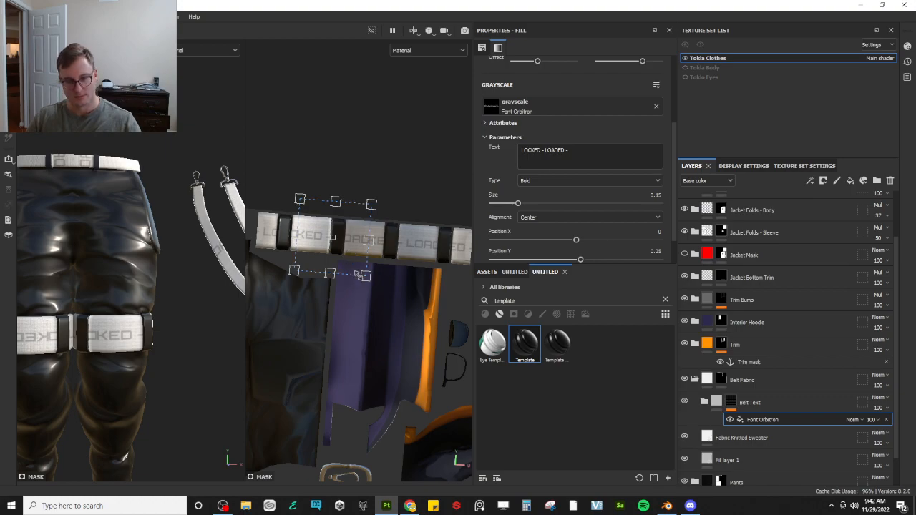
{"action": "left_click_drag", "start_coordinate": [365, 276], "coordinate": [375, 265]}
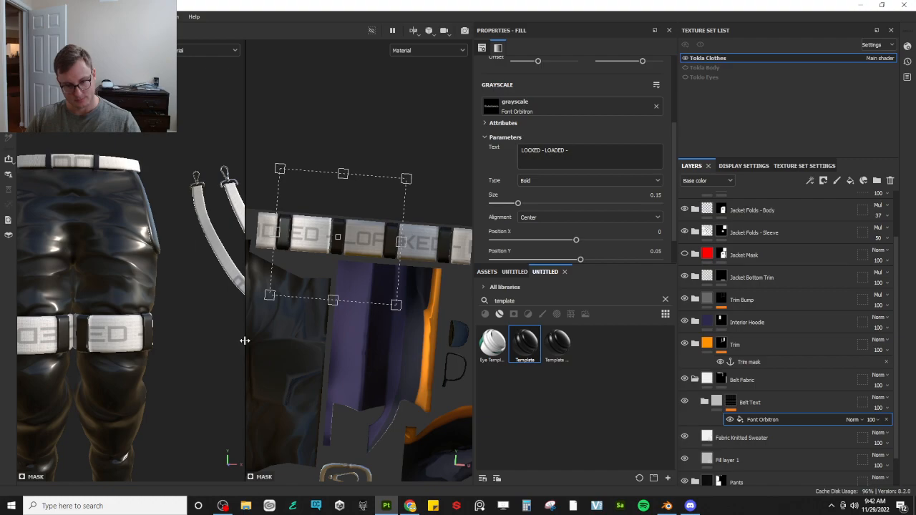
{"action": "left_click_drag", "start_coordinate": [245, 344], "coordinate": [369, 337]}
{"action": "left_click_drag", "start_coordinate": [300, 308], "coordinate": [290, 270], "text": "alt"}
{"action": "left_click_drag", "start_coordinate": [181, 257], "coordinate": [292, 289], "text": "alt"}
{"action": "left_click_drag", "start_coordinate": [364, 293], "coordinate": [159, 300], "text": "alt"}
{"action": "scroll", "coordinate": [265, 262], "scroll_direction": "down", "scroll_amount": 1}
{"action": "left_click_drag", "start_coordinate": [311, 271], "coordinate": [355, 275]}
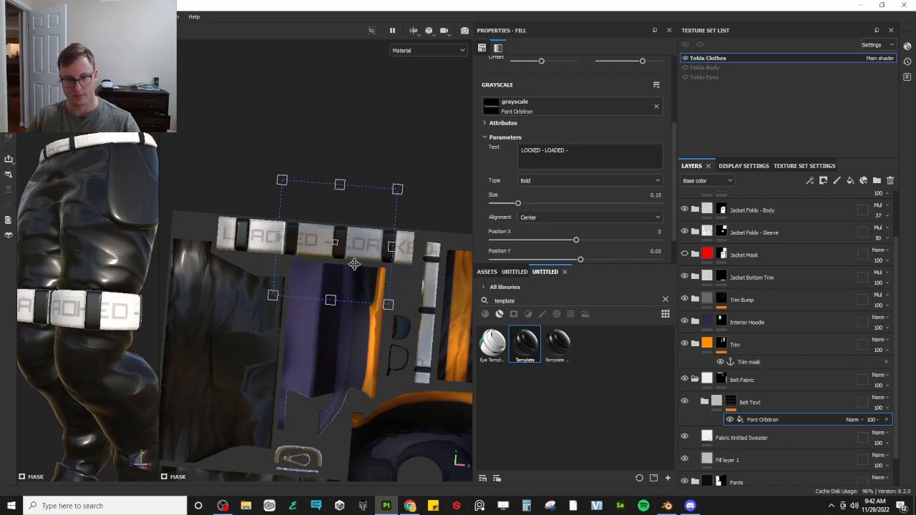
{"action": "mouse_move", "coordinate": [352, 266]}
{"action": "left_mouse_down"}
{"action": "mouse_move", "coordinate": [397, 270]}
{"action": "mouse_move", "coordinate": [351, 263]}
{"action": "left_mouse_up"}
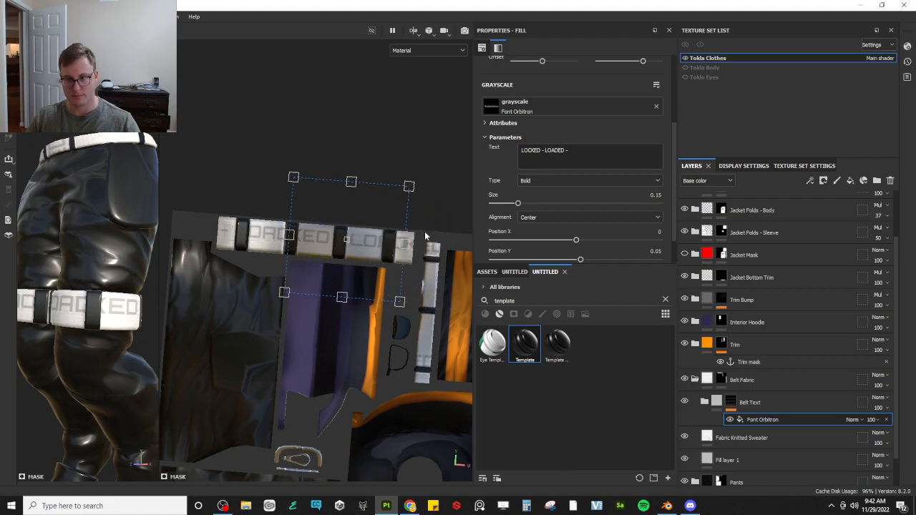
Rotate the text fill to 270 and reposition it over the narrow vertical strap in the UV layout, at an offset of about 0.135 and 0.370
{"action": "scroll", "coordinate": [583, 168], "scroll_direction": "up", "scroll_amount": 3}
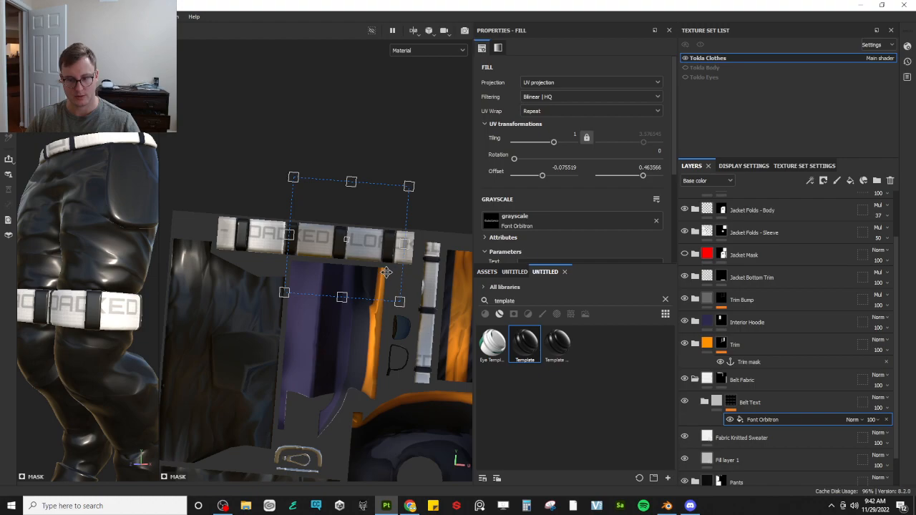
{"action": "left_click_drag", "start_coordinate": [388, 138], "coordinate": [460, 303]}
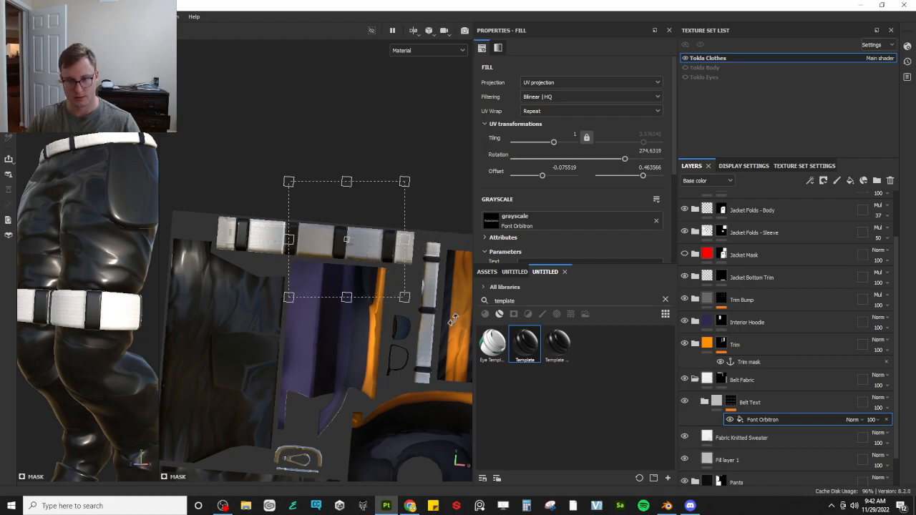
{"action": "left_click_drag", "start_coordinate": [451, 319], "coordinate": [383, 313]}
{"action": "mouse_move", "coordinate": [384, 355]}
{"action": "left_mouse_down", "text": "alt"}
{"action": "mouse_move", "coordinate": [393, 327]}
{"action": "mouse_move", "coordinate": [397, 344]}
{"action": "left_mouse_up", "text": "alt"}
{"action": "left_click_drag", "start_coordinate": [414, 306], "coordinate": [252, 367]}
{"action": "left_click_drag", "start_coordinate": [362, 277], "coordinate": [449, 315]}
{"action": "left_click_drag", "start_coordinate": [365, 339], "coordinate": [384, 324]}
{"action": "left_click_drag", "start_coordinate": [429, 300], "coordinate": [428, 299]}
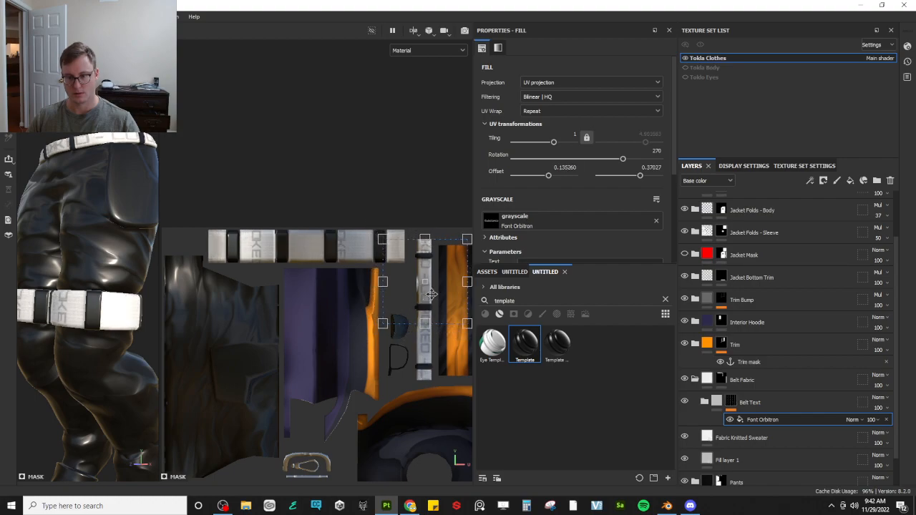
Set the text fill's UV wrap to Repeat horizontally and inspect the belts on the model and the vertical strap
{"action": "left_click", "coordinate": [572, 113]}
{"action": "left_click", "coordinate": [546, 133]}
{"action": "scroll", "coordinate": [351, 329], "scroll_direction": "down", "scroll_amount": 3}
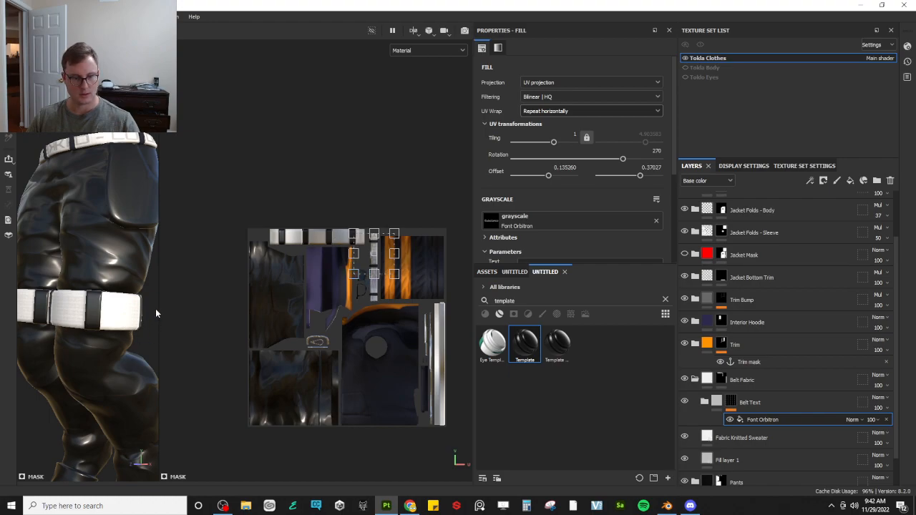
{"action": "left_click_drag", "start_coordinate": [158, 307], "coordinate": [335, 308]}
{"action": "scroll", "coordinate": [215, 157], "scroll_direction": "up", "scroll_amount": 3}
{"action": "scroll", "coordinate": [393, 306], "scroll_direction": "up", "scroll_amount": 4}
{"action": "scroll", "coordinate": [391, 304], "scroll_direction": "up", "scroll_amount": 4}
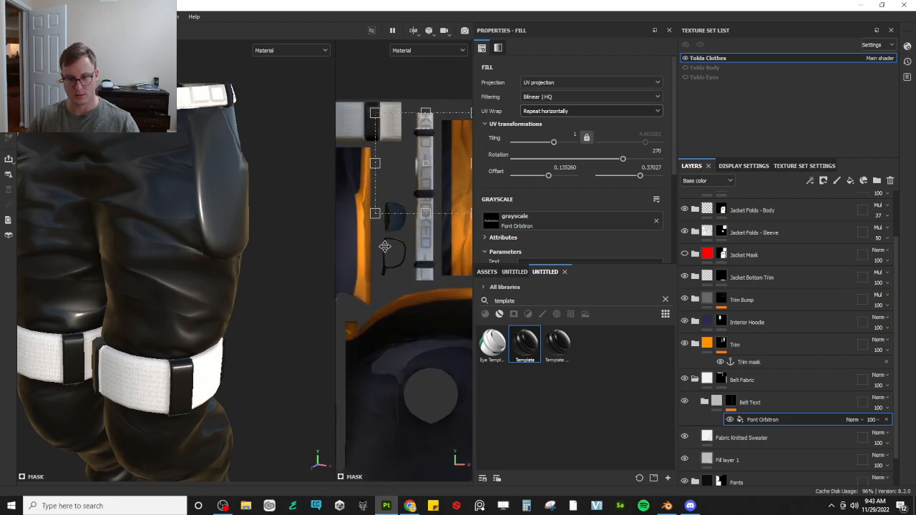
Scale and center the text on the vertical strap, with an offset of about 0.132 and 0.369, and review its font parameters
{"action": "left_click_drag", "start_coordinate": [374, 244], "coordinate": [385, 237]}
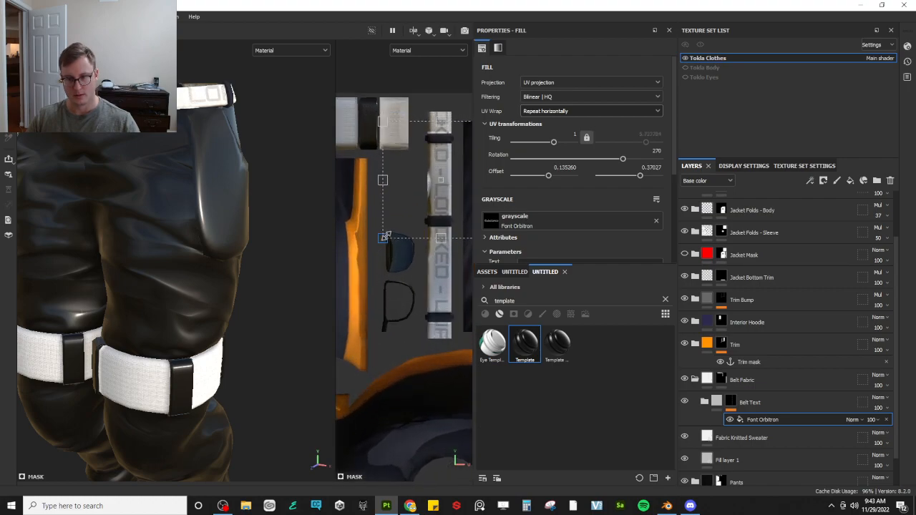
{"action": "left_click_drag", "start_coordinate": [454, 208], "coordinate": [452, 207]}
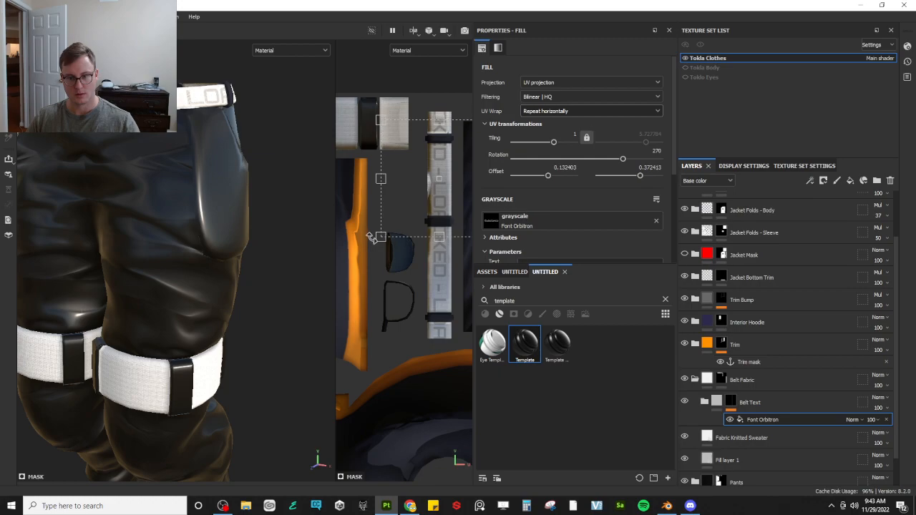
{"action": "left_click_drag", "start_coordinate": [380, 235], "coordinate": [429, 213]}
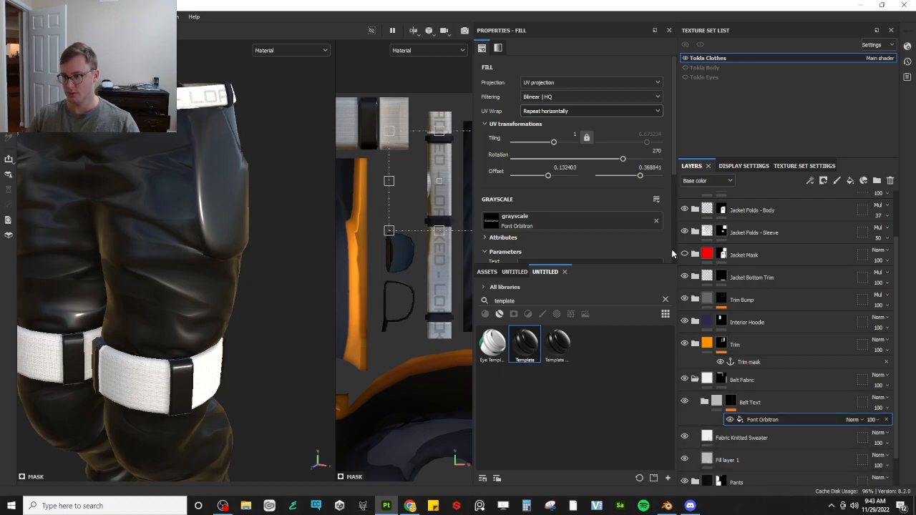
{"action": "scroll", "coordinate": [607, 212], "scroll_direction": "down", "scroll_amount": 3}
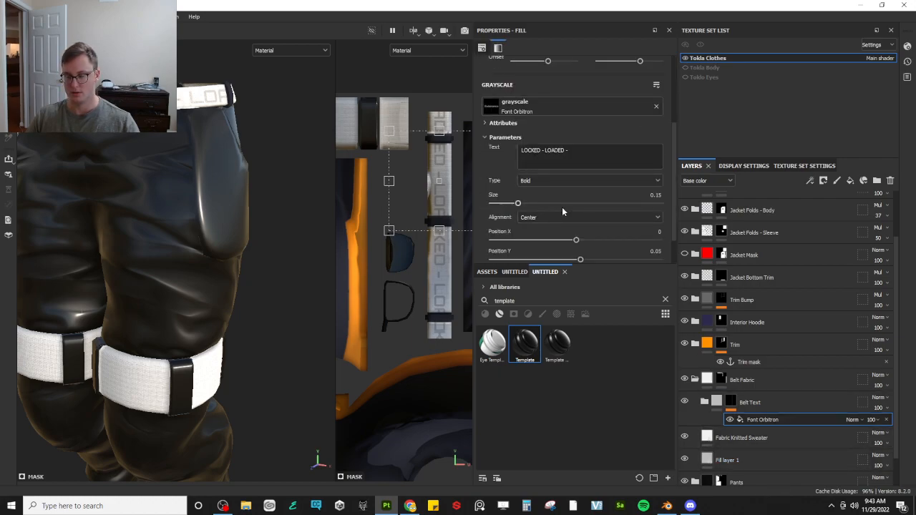
{"action": "scroll", "coordinate": [573, 207], "scroll_direction": "down", "scroll_amount": 1}
{"action": "scroll", "coordinate": [485, 134], "scroll_direction": "up", "scroll_amount": 4}
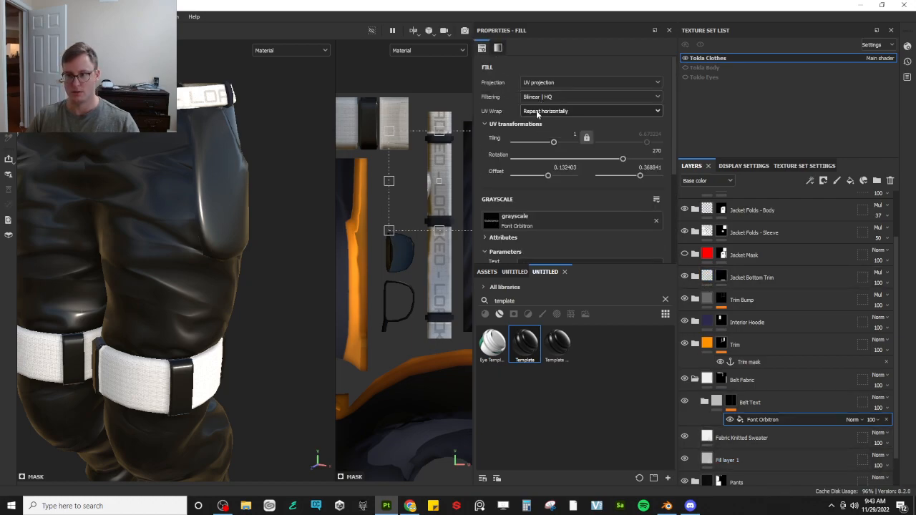
Darken the base color of the fill layer inside the Belt Text folder to a dark grey
{"action": "scroll", "coordinate": [226, 143], "scroll_direction": "up", "scroll_amount": 3}
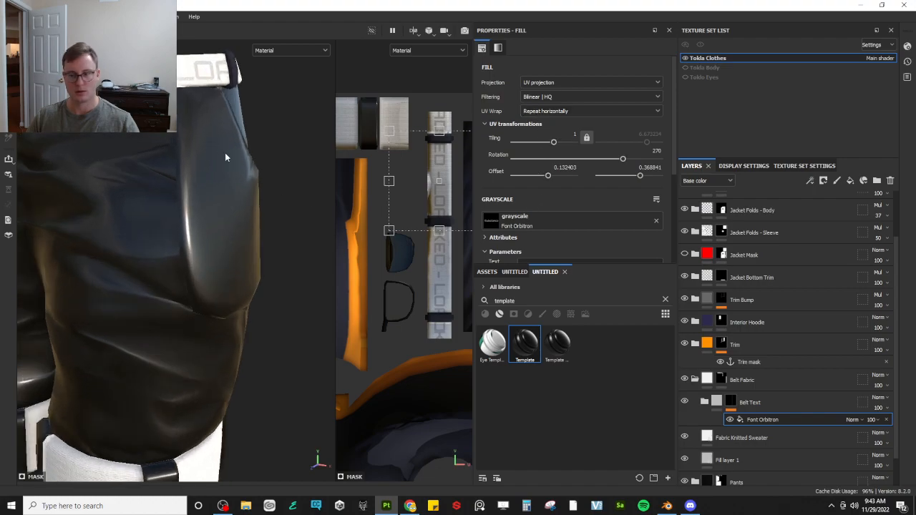
{"action": "left_click", "coordinate": [706, 403]}
{"action": "left_click", "coordinate": [717, 436]}
{"action": "left_click", "coordinate": [492, 217]}
{"action": "scroll", "coordinate": [501, 208], "scroll_direction": "down", "scroll_amount": 2}
{"action": "left_click", "coordinate": [565, 168]}
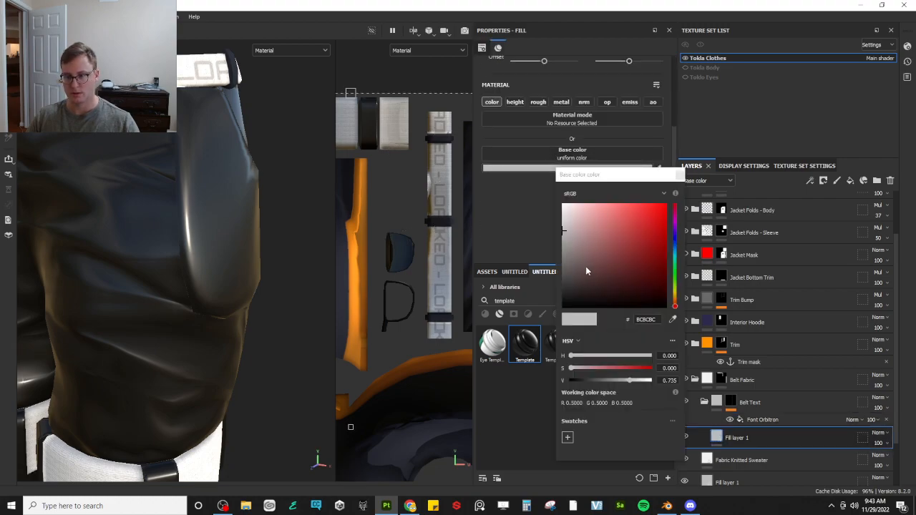
{"action": "left_click", "coordinate": [586, 269]}
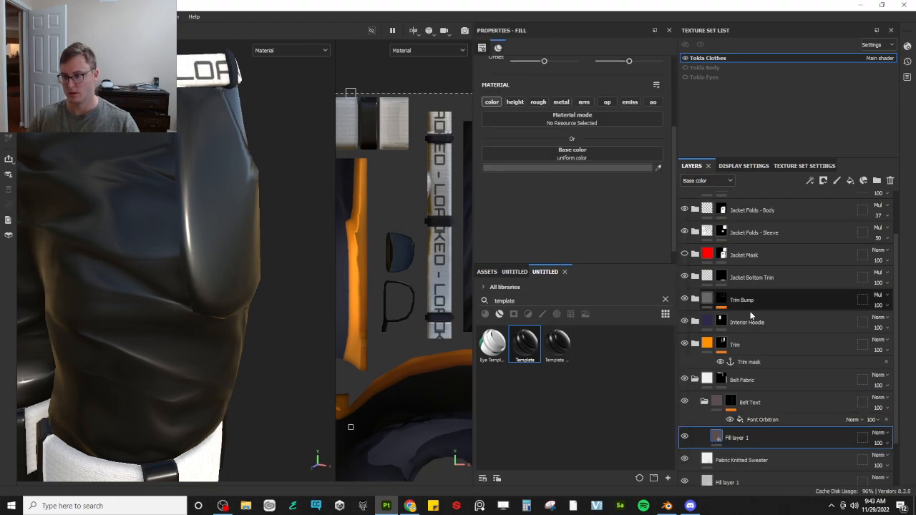
Add a Mask Outline filter to the Belt Text folder's mask
{"action": "left_click", "coordinate": [731, 402]}
{"action": "right_click", "coordinate": [733, 403]}
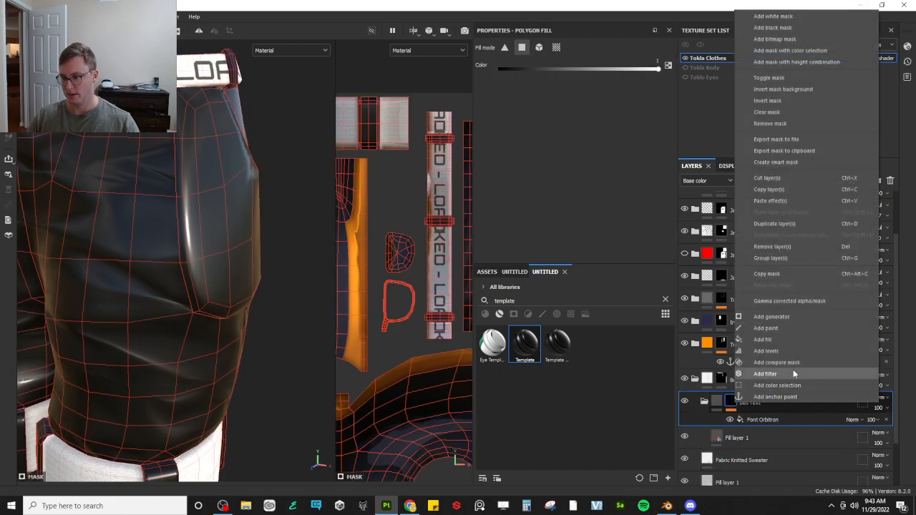
{"action": "left_click", "coordinate": [794, 374]}
{"action": "left_click", "coordinate": [609, 76]}
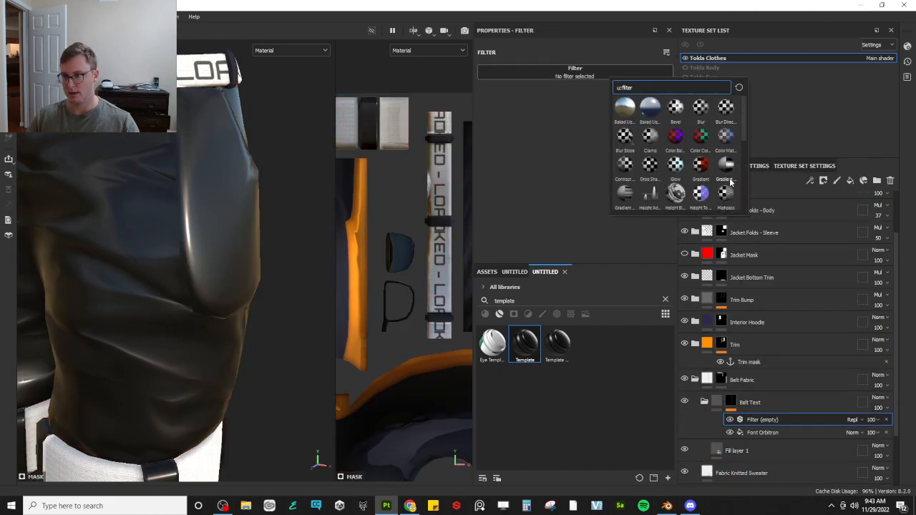
{"action": "scroll", "coordinate": [726, 182], "scroll_direction": "down", "scroll_amount": 3}
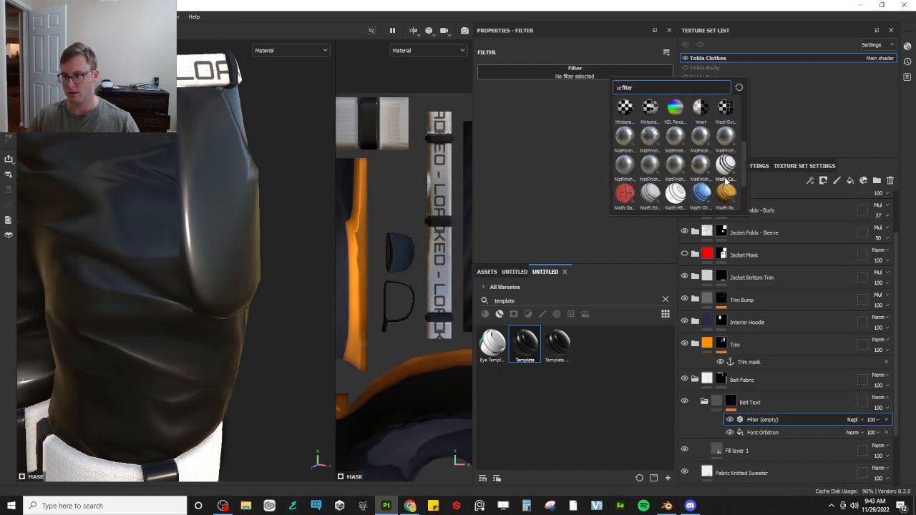
{"action": "left_click", "coordinate": [725, 109]}
Set the text outline to the Outside mask position with width 0.03 and curve shape -0.37, and check it on the waist belt
{"action": "middle_click_drag", "start_coordinate": [207, 119], "coordinate": [231, 258], "text": "alt"}
{"action": "scroll", "coordinate": [221, 253], "scroll_direction": "up", "scroll_amount": 3}
{"action": "scroll", "coordinate": [232, 258], "scroll_direction": "up", "scroll_amount": 1}
{"action": "mouse_move", "coordinate": [502, 151]}
{"action": "left_mouse_down"}
{"action": "mouse_move", "coordinate": [511, 147]}
{"action": "mouse_move", "coordinate": [499, 150]}
{"action": "left_mouse_up"}
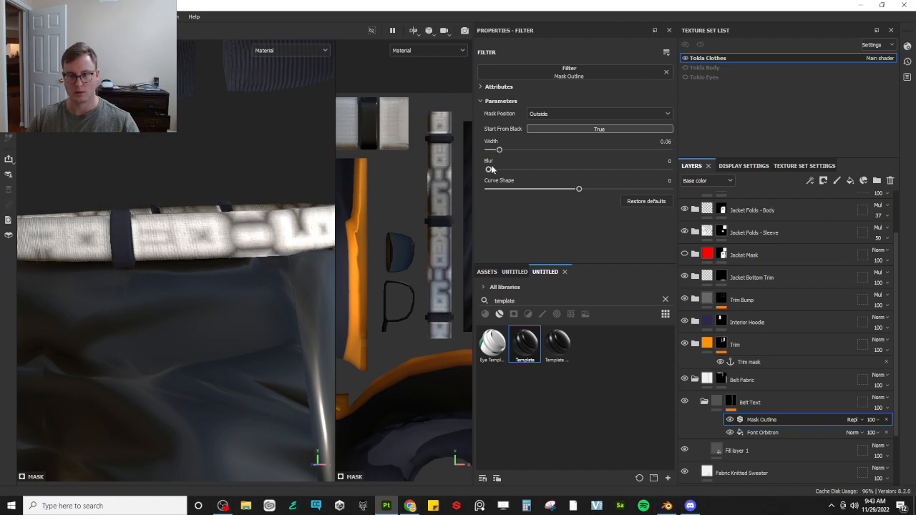
{"action": "mouse_move", "coordinate": [577, 190]}
{"action": "left_mouse_down"}
{"action": "mouse_move", "coordinate": [518, 188]}
{"action": "mouse_move", "coordinate": [615, 188]}
{"action": "mouse_move", "coordinate": [566, 189]}
{"action": "left_mouse_up"}
{"action": "left_click", "coordinate": [569, 113]}
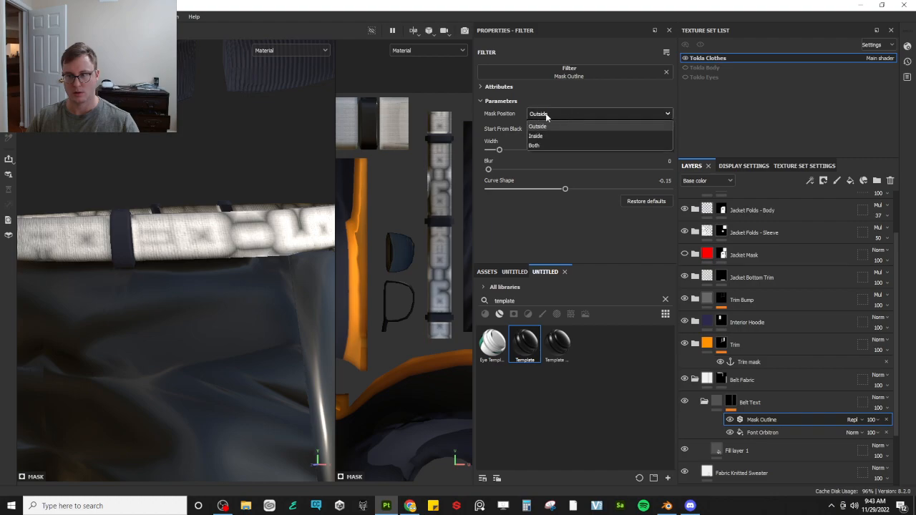
{"action": "left_click", "coordinate": [541, 127]}
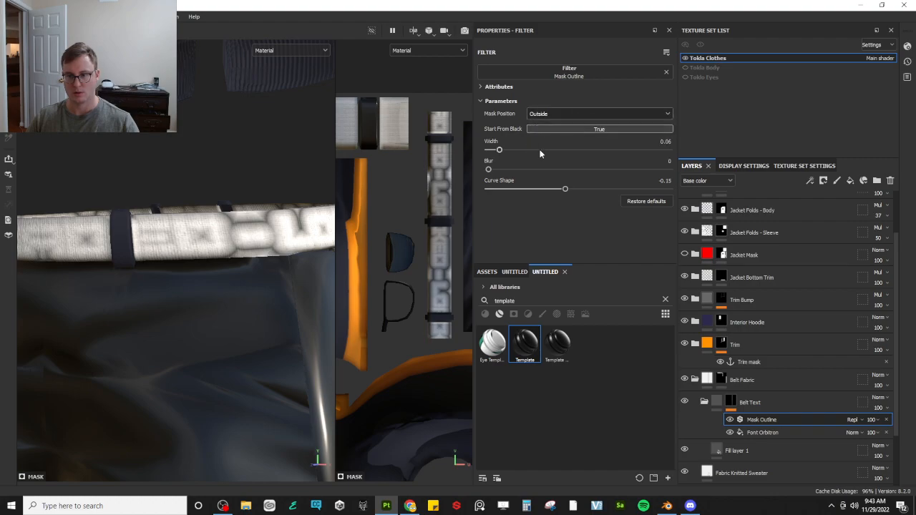
{"action": "left_click_drag", "start_coordinate": [500, 150], "coordinate": [496, 151]}
{"action": "left_click_drag", "start_coordinate": [567, 190], "coordinate": [545, 188]}
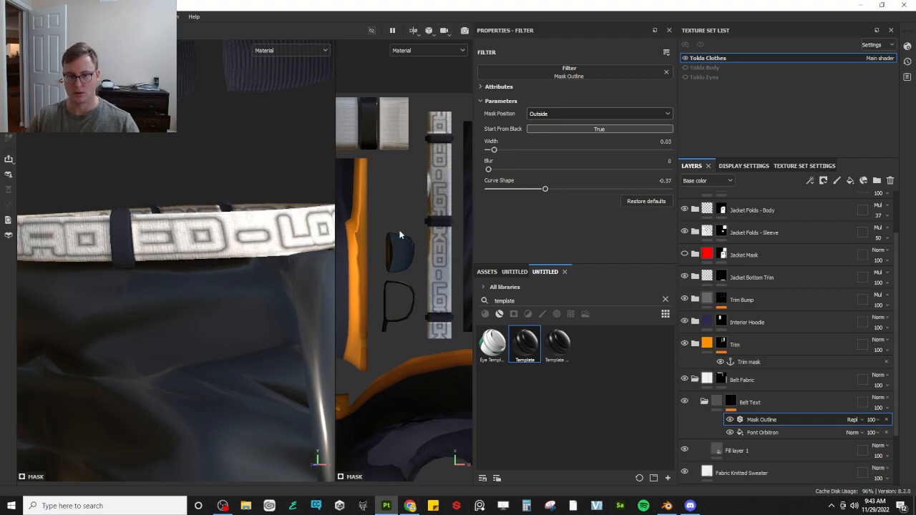
{"action": "scroll", "coordinate": [62, 256], "scroll_direction": "down", "scroll_amount": 10}
{"action": "scroll", "coordinate": [150, 311], "scroll_direction": "up", "scroll_amount": 10}
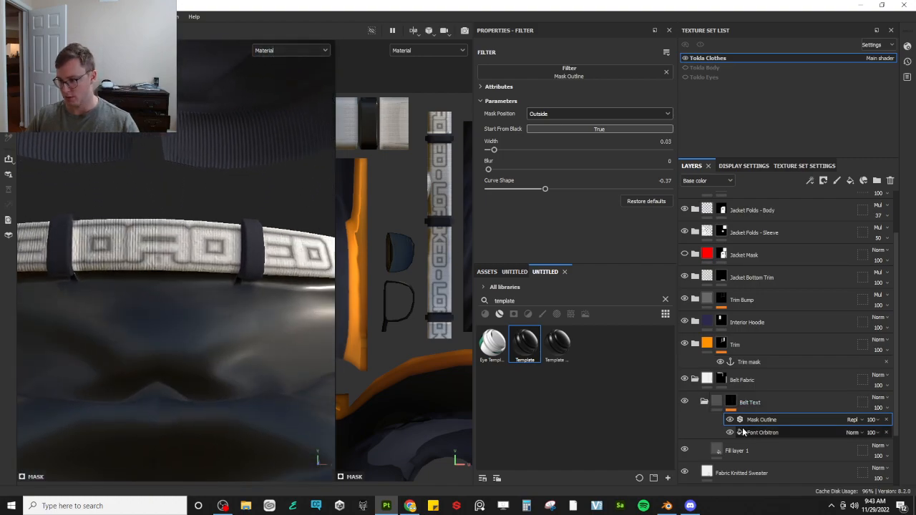
Add a Levels effect to the Belt Text mask and sharpen the outline by lowering the white input to about 0.46
{"action": "right_click", "coordinate": [731, 403]}
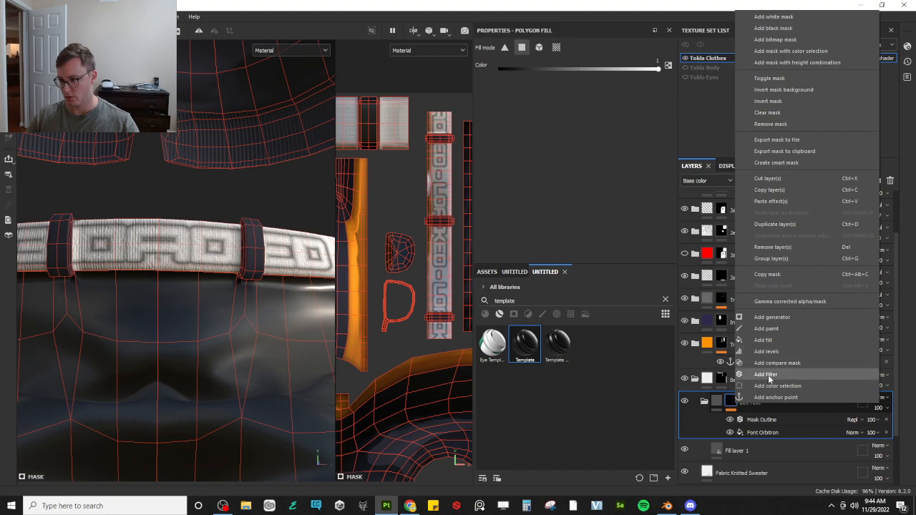
{"action": "left_click", "coordinate": [767, 351]}
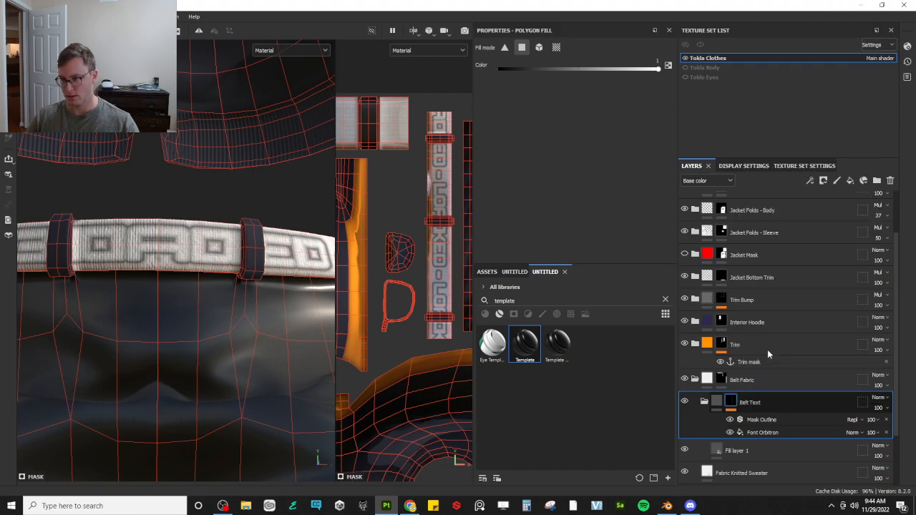
{"action": "left_click_drag", "start_coordinate": [576, 71], "coordinate": [539, 81]}
{"action": "left_click_drag", "start_coordinate": [594, 71], "coordinate": [548, 70]}
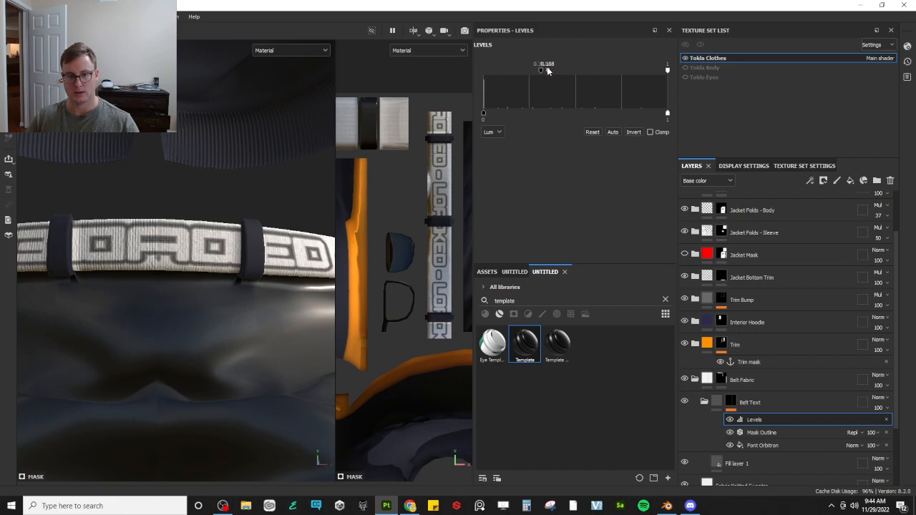
{"action": "left_click_drag", "start_coordinate": [667, 70], "coordinate": [567, 71]}
{"action": "scroll", "coordinate": [233, 211], "scroll_direction": "down", "scroll_amount": 6}
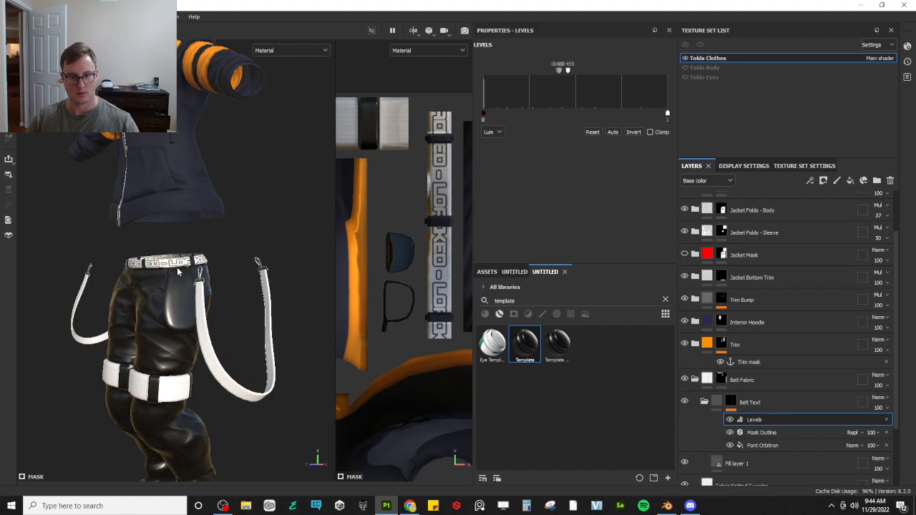
{"action": "left_click_drag", "start_coordinate": [209, 251], "coordinate": [322, 293], "text": "alt"}
{"action": "scroll", "coordinate": [113, 258], "scroll_direction": "up", "scroll_amount": 4}
{"action": "scroll", "coordinate": [108, 268], "scroll_direction": "down", "scroll_amount": 3}
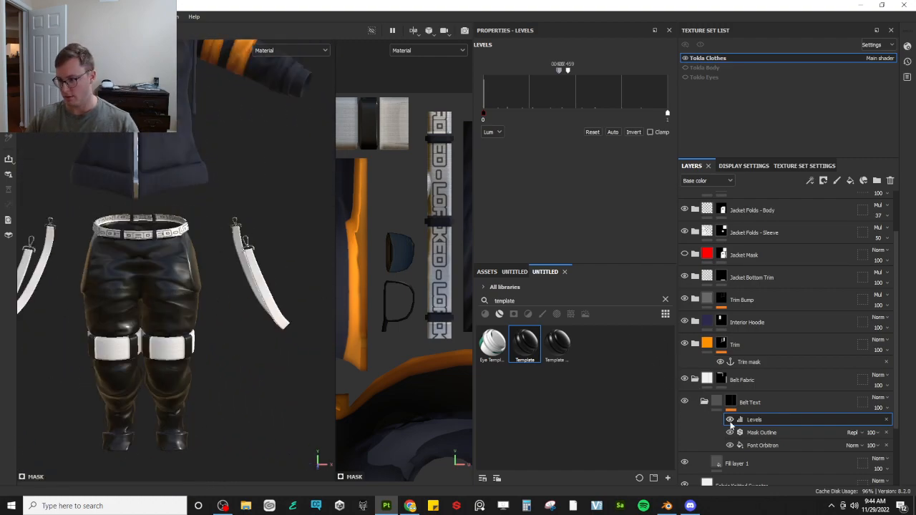
Duplicate the Font Orbitron fill in the Belt Text mask and move the copy onto the long hanging-strap strips in the UV layout
{"action": "left_click", "coordinate": [772, 433]}
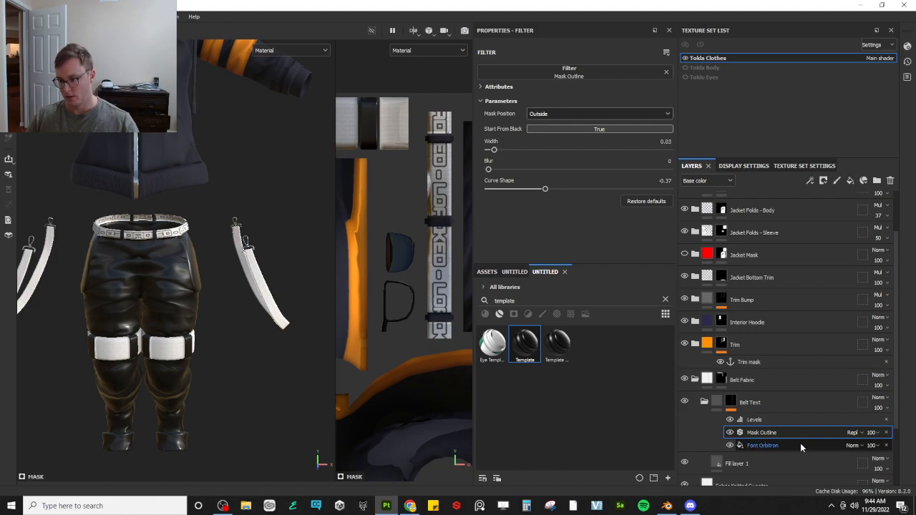
{"action": "left_click", "coordinate": [801, 444]}
{"action": "key", "text": "ctrl+d"}
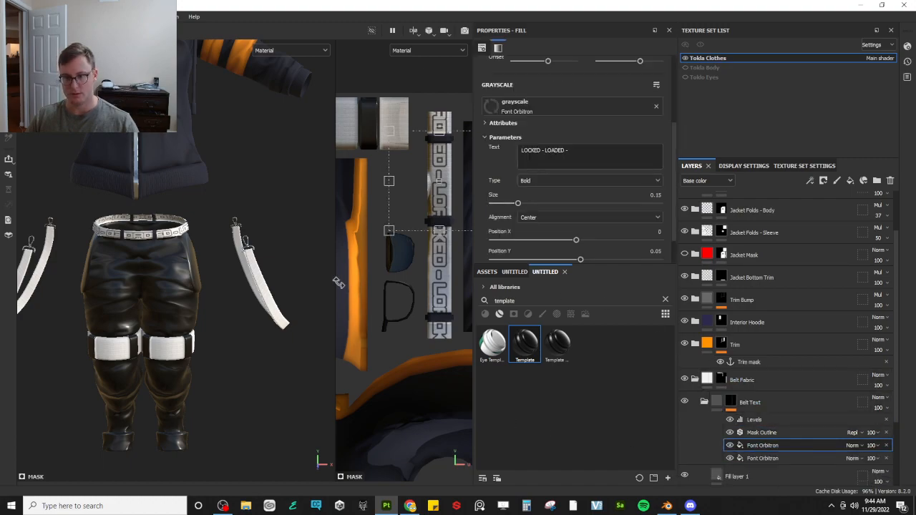
{"action": "left_click_drag", "start_coordinate": [400, 263], "coordinate": [463, 336]}
{"action": "scroll", "coordinate": [256, 303], "scroll_direction": "up", "scroll_amount": 3}
{"action": "left_click_drag", "start_coordinate": [257, 304], "coordinate": [226, 295], "text": "alt"}
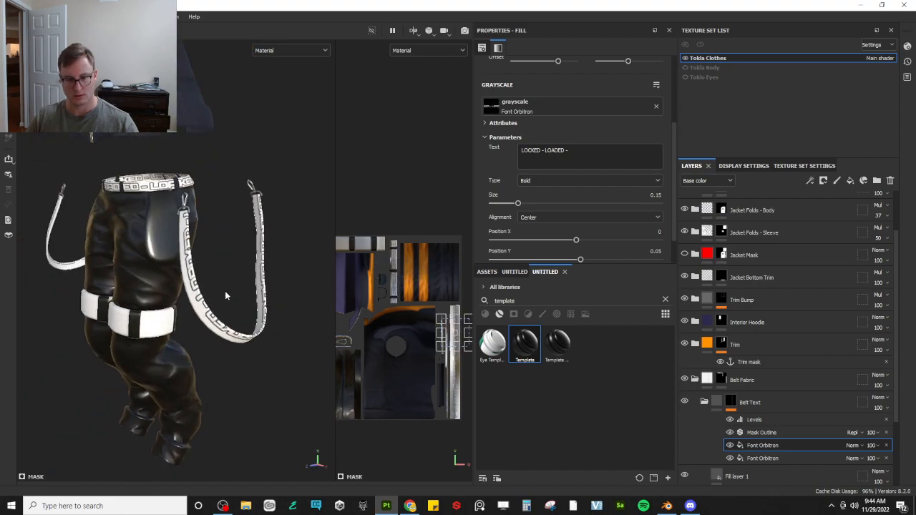
Shift the copied text toward one long strap strip and set its blending mode to Linear dodge (Add)
{"action": "scroll", "coordinate": [222, 295], "scroll_direction": "up", "scroll_amount": 5}
{"action": "scroll", "coordinate": [419, 331], "scroll_direction": "up", "scroll_amount": 5}
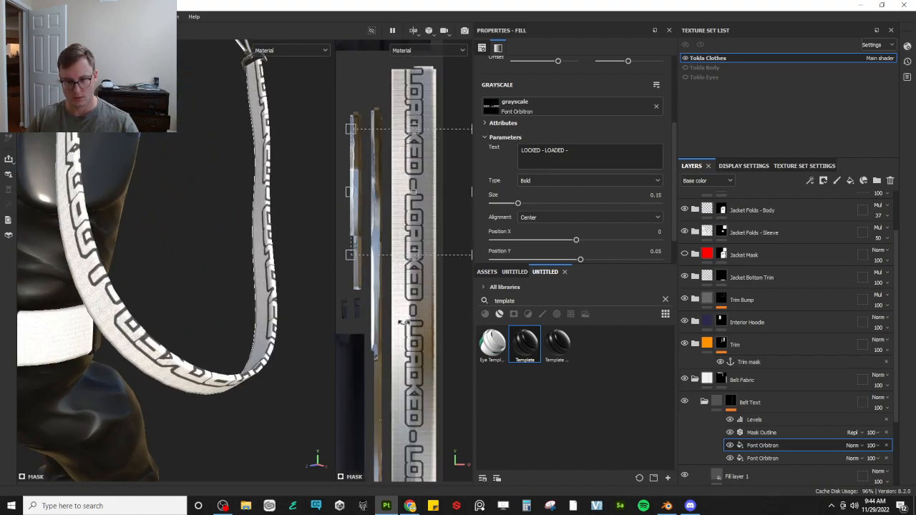
{"action": "left_click_drag", "start_coordinate": [439, 225], "coordinate": [453, 235]}
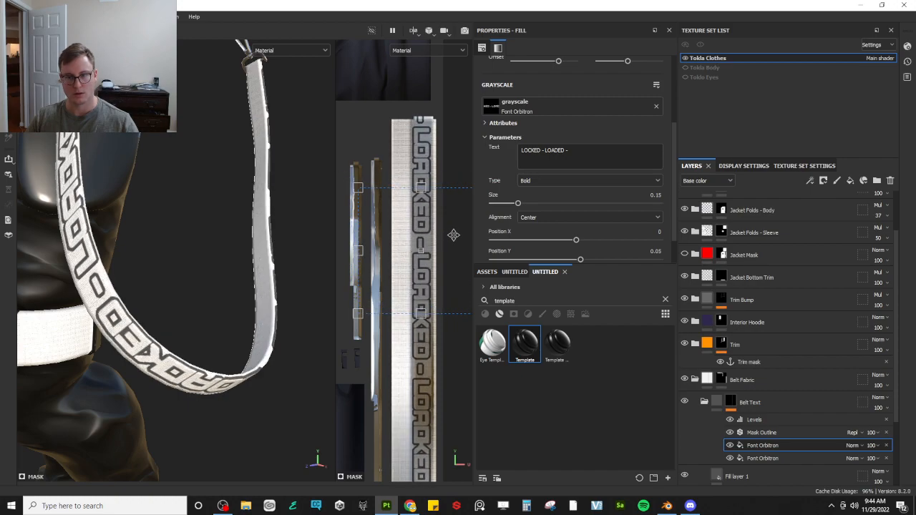
{"action": "left_click_drag", "start_coordinate": [443, 271], "coordinate": [437, 268]}
{"action": "left_click", "coordinate": [854, 445]}
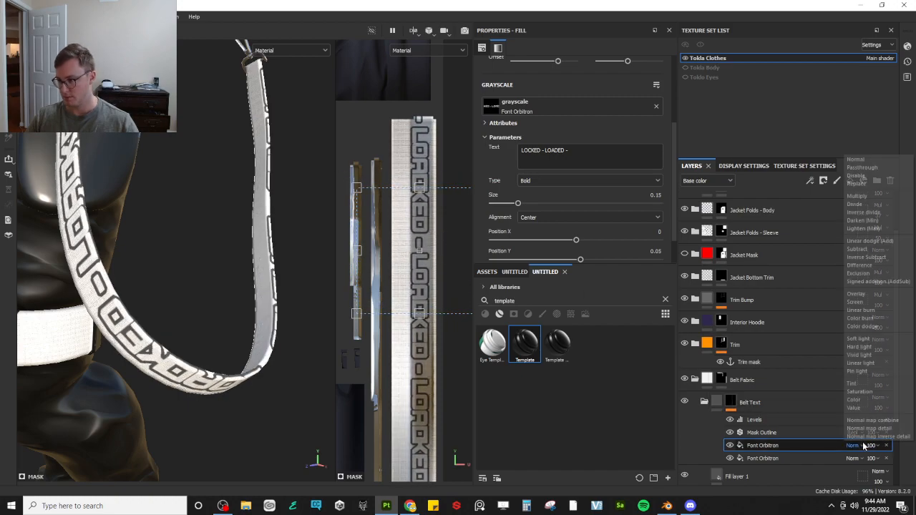
{"action": "left_click", "coordinate": [894, 242]}
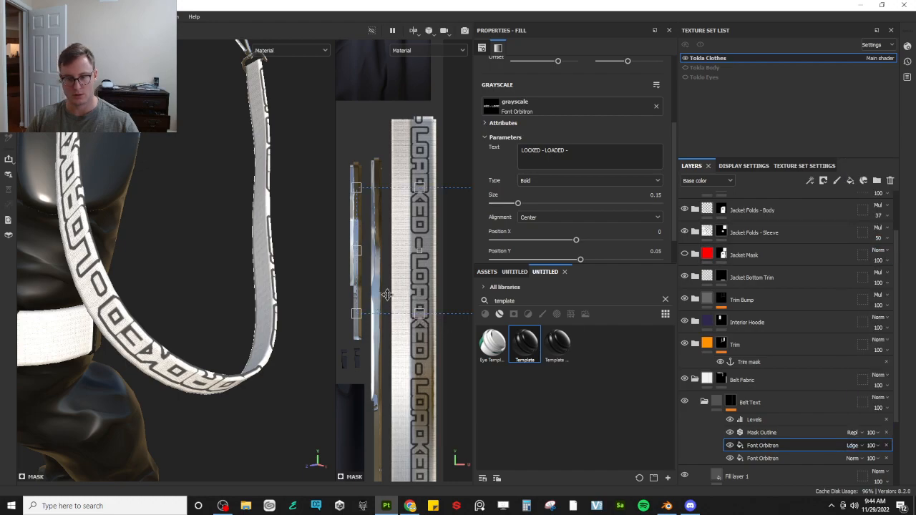
Shrink the strap text, duplicate its fill, and align one line of text on each of the two long strap strips
{"action": "scroll", "coordinate": [385, 294], "scroll_direction": "down", "scroll_amount": 2}
{"action": "left_click_drag", "start_coordinate": [364, 309], "coordinate": [439, 279]}
{"action": "left_click_drag", "start_coordinate": [380, 303], "coordinate": [405, 273]}
{"action": "key", "text": "ctrl+d"}
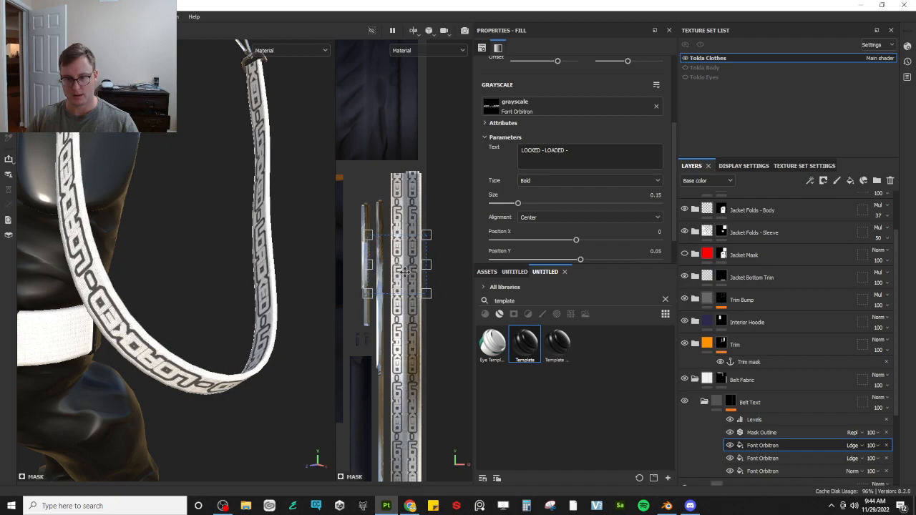
{"action": "scroll", "coordinate": [227, 267], "scroll_direction": "down", "scroll_amount": 5}
{"action": "left_click_drag", "start_coordinate": [227, 268], "coordinate": [301, 265], "text": "alt"}
{"action": "middle_click_drag", "start_coordinate": [300, 264], "coordinate": [245, 310], "text": "alt"}
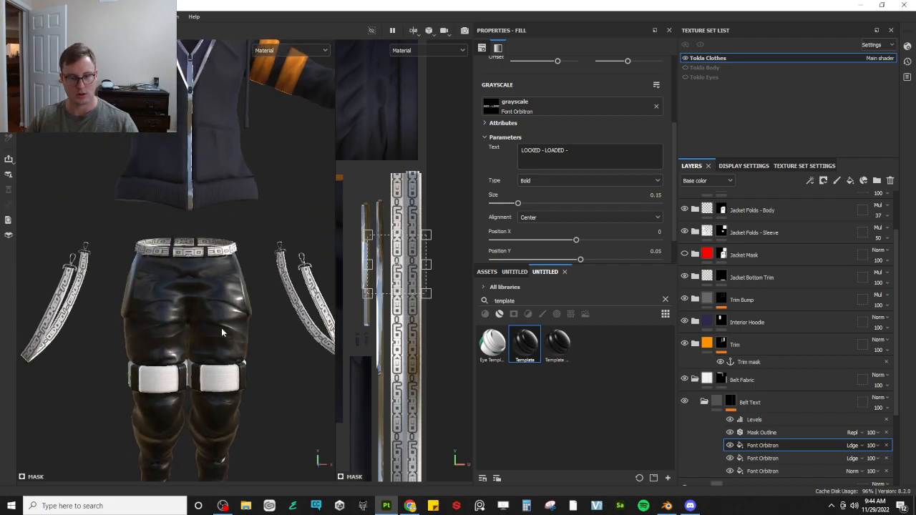
{"action": "left_click_drag", "start_coordinate": [221, 328], "coordinate": [224, 247], "text": "alt"}
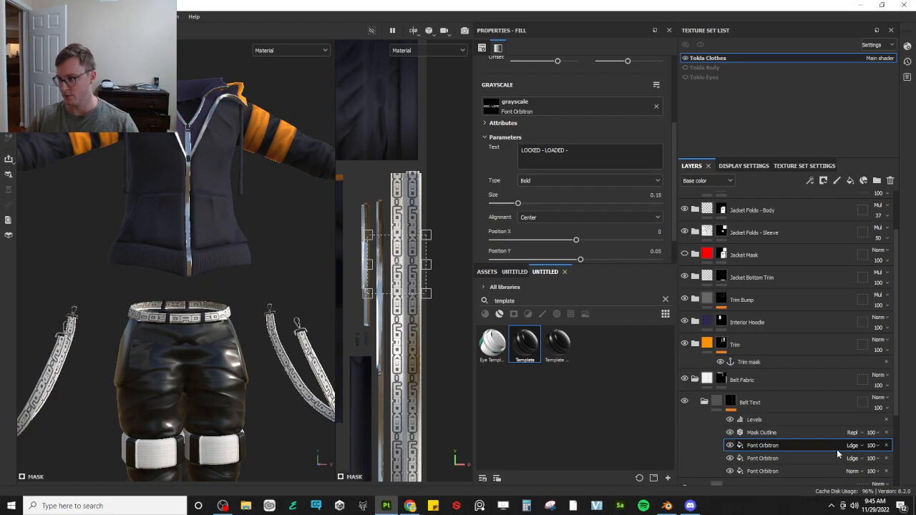
Duplicate the strap text fill again and move the copy onto the horizontal leg-strap strip in the UV layout
{"action": "key", "text": "ctrl+d"}
{"action": "scroll", "coordinate": [381, 323], "scroll_direction": "down", "scroll_amount": 2}
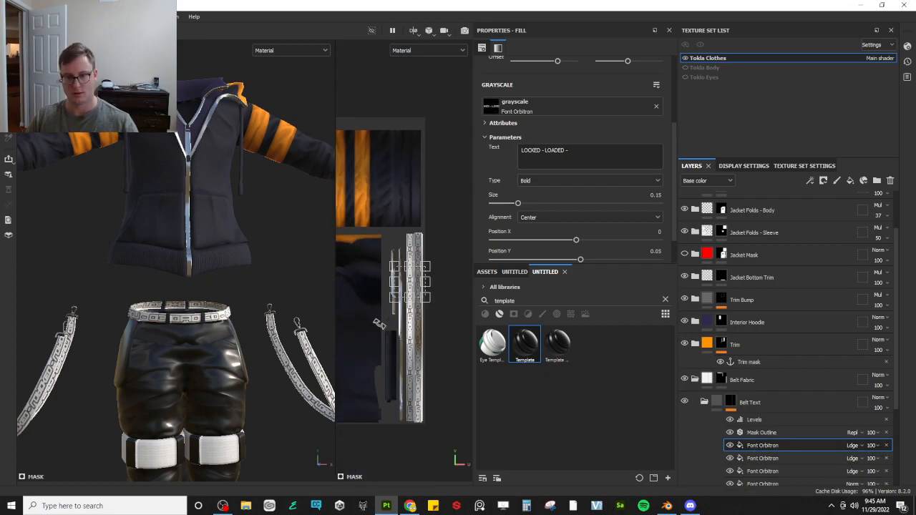
{"action": "scroll", "coordinate": [381, 324], "scroll_direction": "down", "scroll_amount": 4}
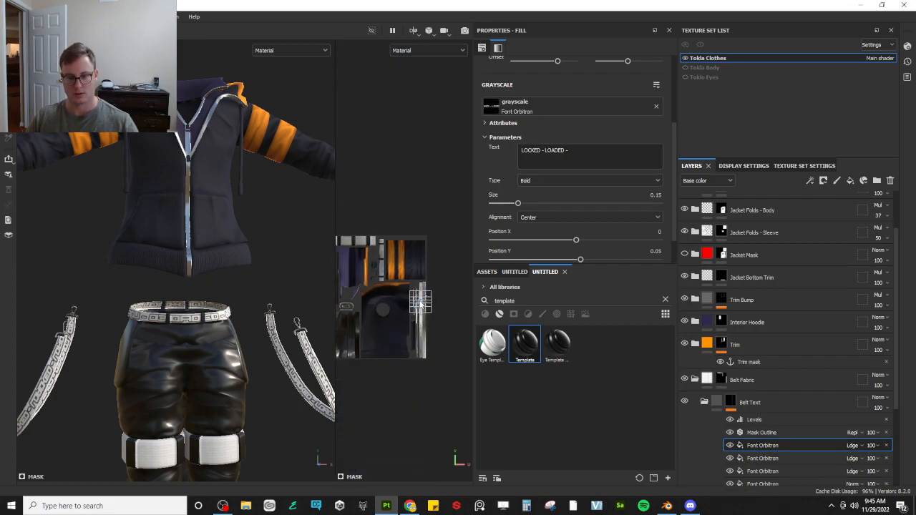
{"action": "scroll", "coordinate": [421, 304], "scroll_direction": "up", "scroll_amount": 5}
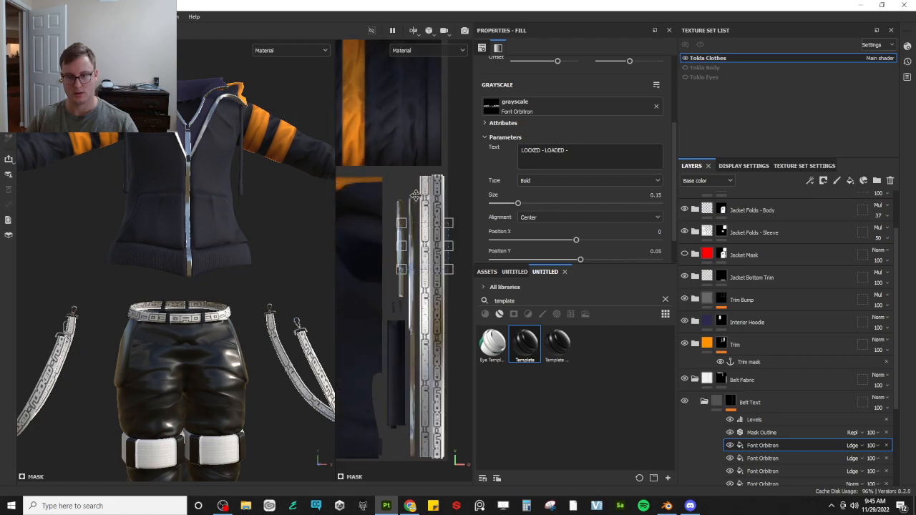
{"action": "scroll", "coordinate": [433, 301], "scroll_direction": "down", "scroll_amount": 3}
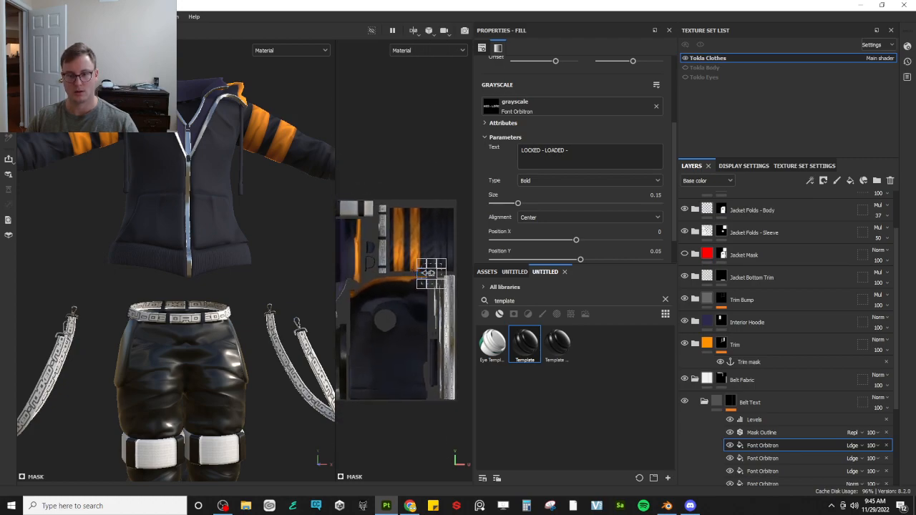
{"action": "scroll", "coordinate": [430, 279], "scroll_direction": "down", "scroll_amount": 2}
{"action": "scroll", "coordinate": [441, 313], "scroll_direction": "up", "scroll_amount": 3}
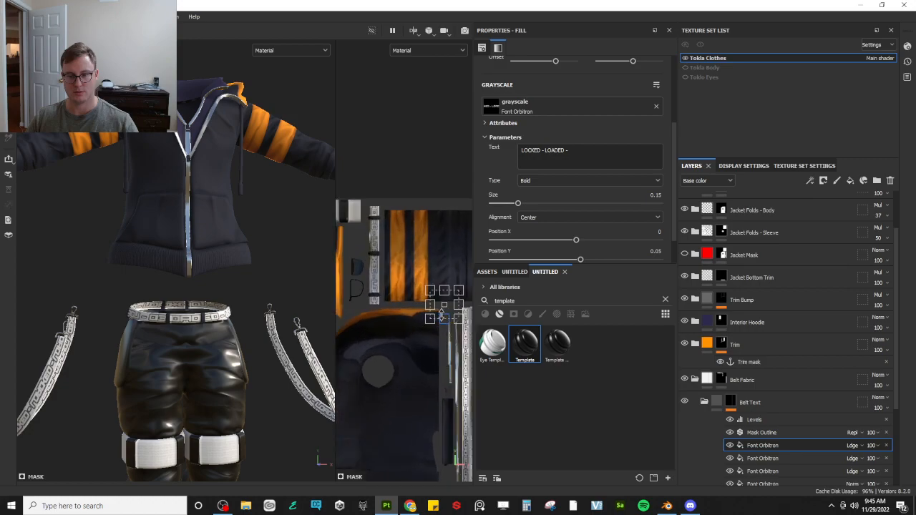
{"action": "left_click_drag", "start_coordinate": [441, 308], "coordinate": [347, 208]}
{"action": "middle_click_drag", "start_coordinate": [347, 207], "coordinate": [435, 249], "text": "alt"}
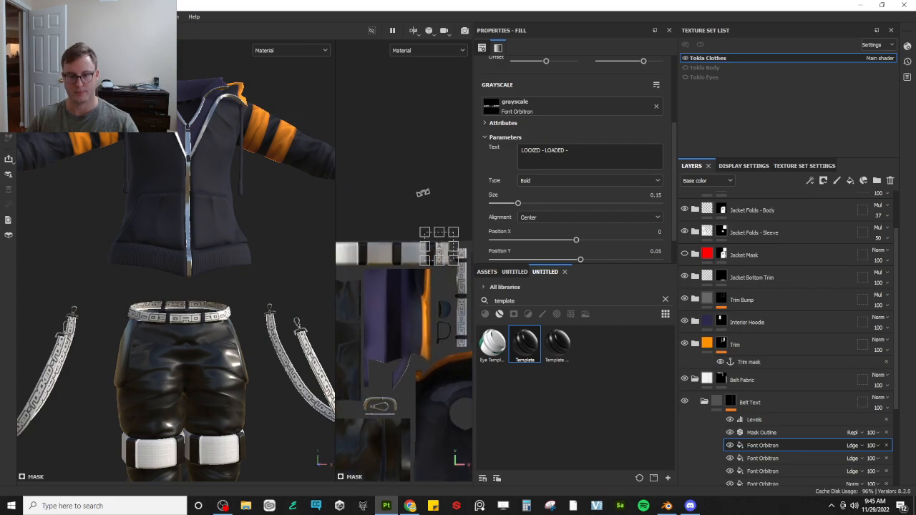
Rotate the leg-strap text to run horizontally, enlarge it, and center it along the strip between the black loops
{"action": "left_click_drag", "start_coordinate": [442, 249], "coordinate": [414, 290]}
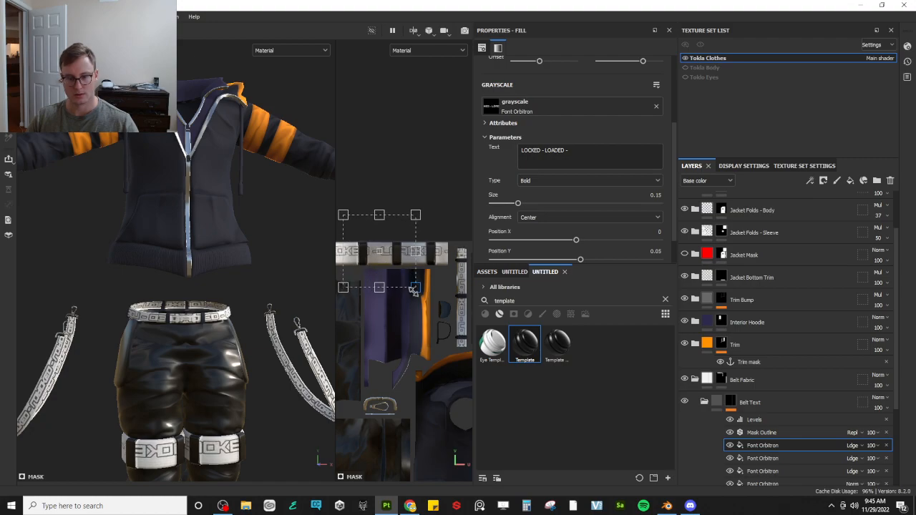
{"action": "left_click_drag", "start_coordinate": [386, 258], "coordinate": [381, 262]}
{"action": "middle_click_drag", "start_coordinate": [389, 283], "coordinate": [447, 284], "text": "alt"}
{"action": "left_click_drag", "start_coordinate": [438, 272], "coordinate": [427, 272]}
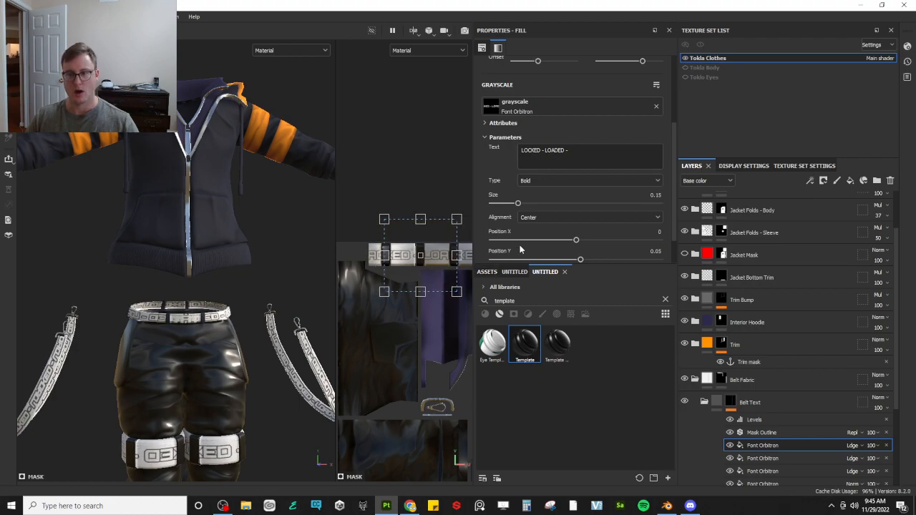
{"action": "scroll", "coordinate": [575, 230], "scroll_direction": "down", "scroll_amount": 1}
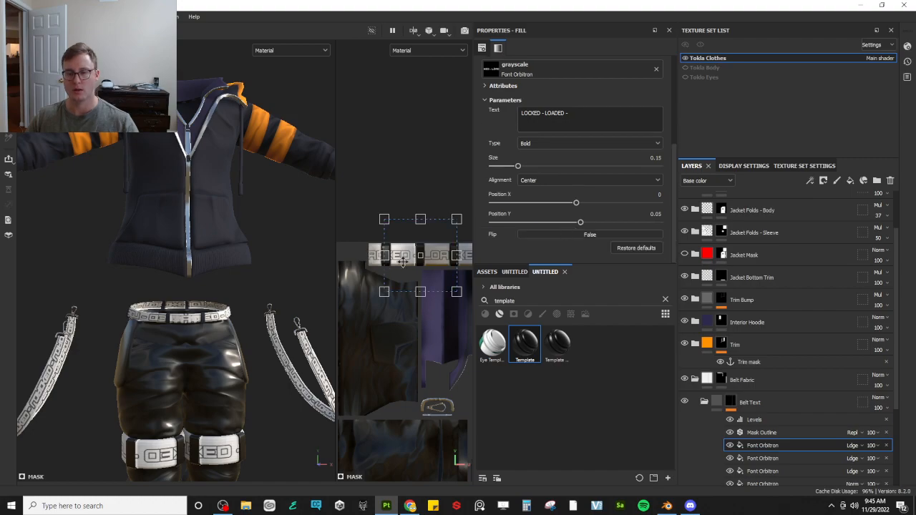
{"action": "scroll", "coordinate": [403, 262], "scroll_direction": "up", "scroll_amount": 4}
{"action": "left_click_drag", "start_coordinate": [403, 262], "coordinate": [437, 266]}
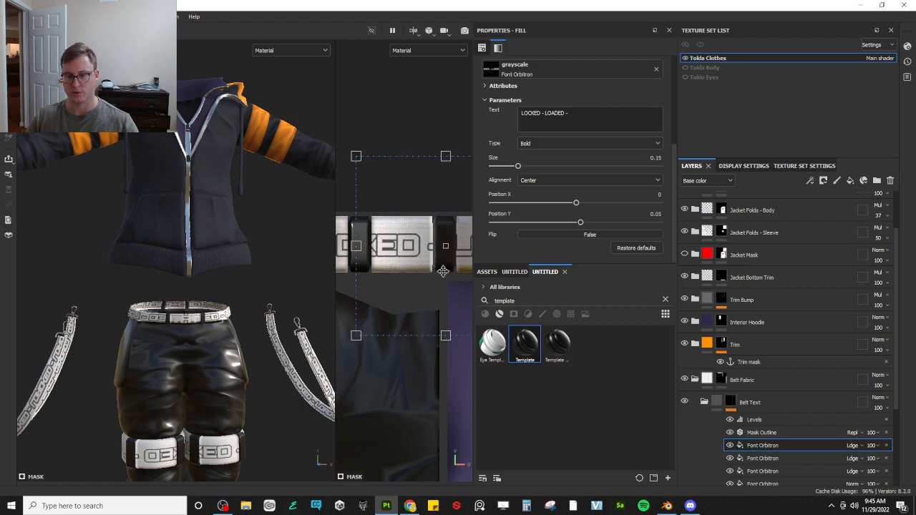
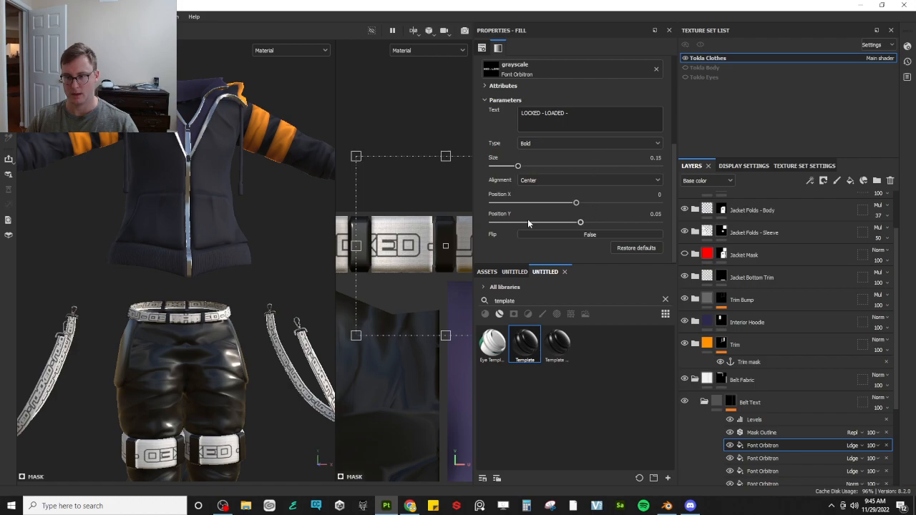
{"action": "left_click", "coordinate": [537, 183]}
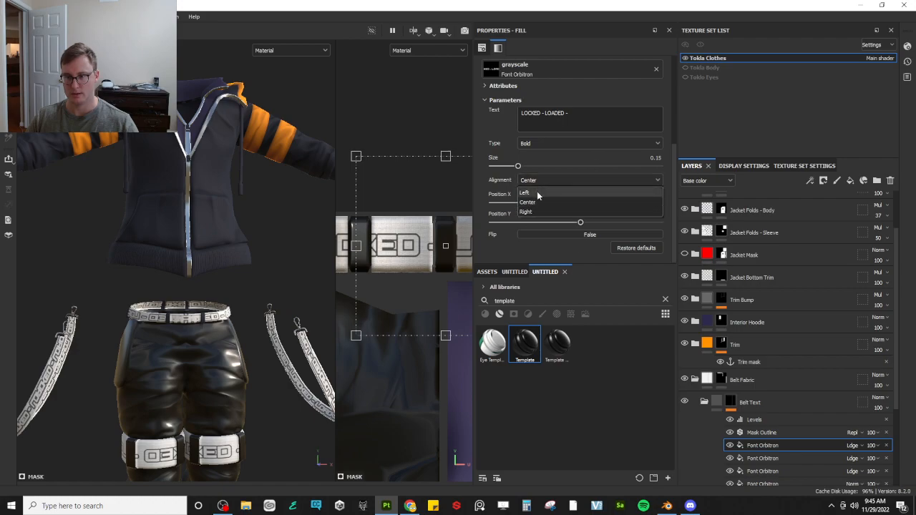
{"action": "left_click", "coordinate": [537, 191]}
{"action": "left_click", "coordinate": [539, 181]}
{"action": "left_click", "coordinate": [533, 205]}
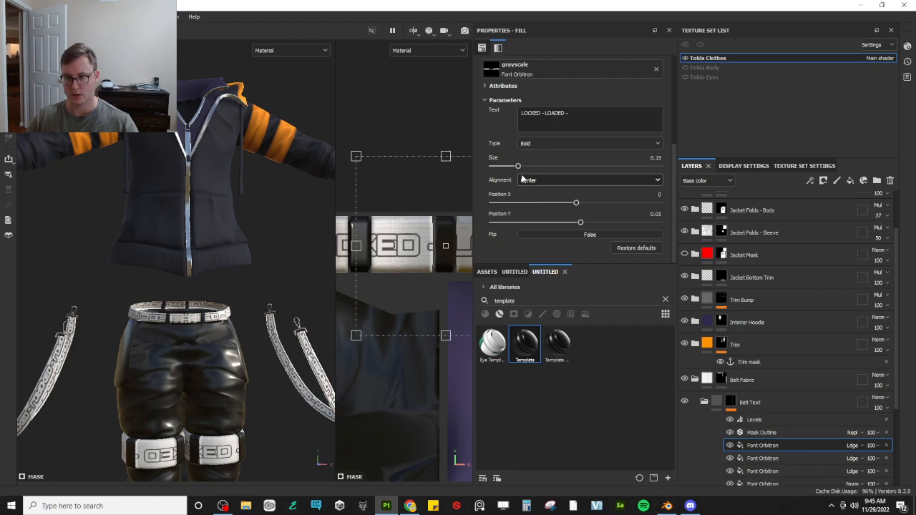
Set the leg-strap text size to 0.08 and rescale its projection so one LOCKED - LOADED - line spans the strip
{"action": "left_click_drag", "start_coordinate": [518, 166], "coordinate": [506, 167]}
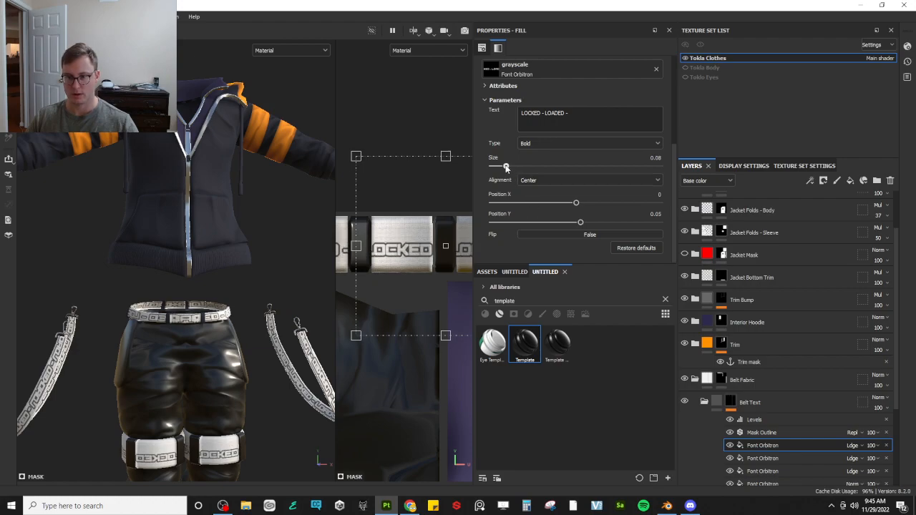
{"action": "scroll", "coordinate": [348, 261], "scroll_direction": "down", "scroll_amount": 3}
{"action": "mouse_move", "coordinate": [403, 278]}
{"action": "left_mouse_down"}
{"action": "mouse_move", "coordinate": [418, 270]}
{"action": "mouse_move", "coordinate": [396, 276]}
{"action": "left_mouse_up"}
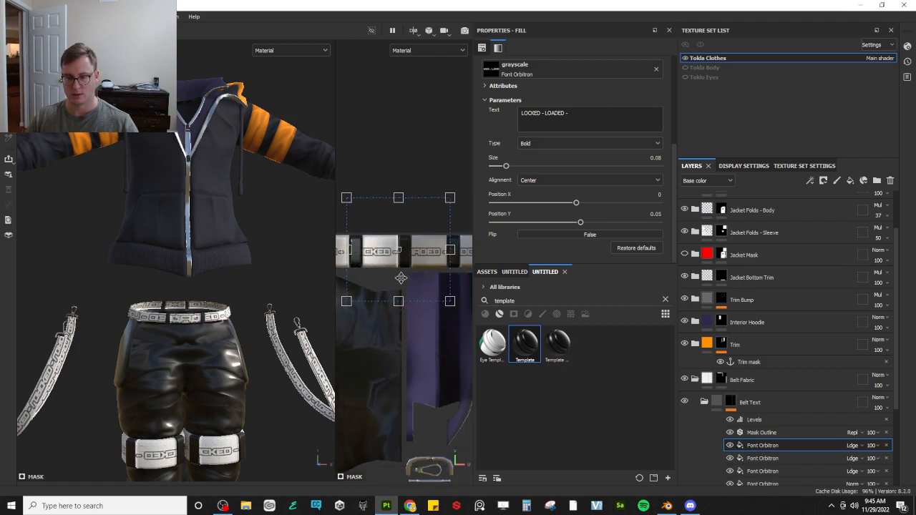
{"action": "left_click_drag", "start_coordinate": [449, 303], "coordinate": [471, 333]}
{"action": "scroll", "coordinate": [444, 295], "scroll_direction": "down", "scroll_amount": 2}
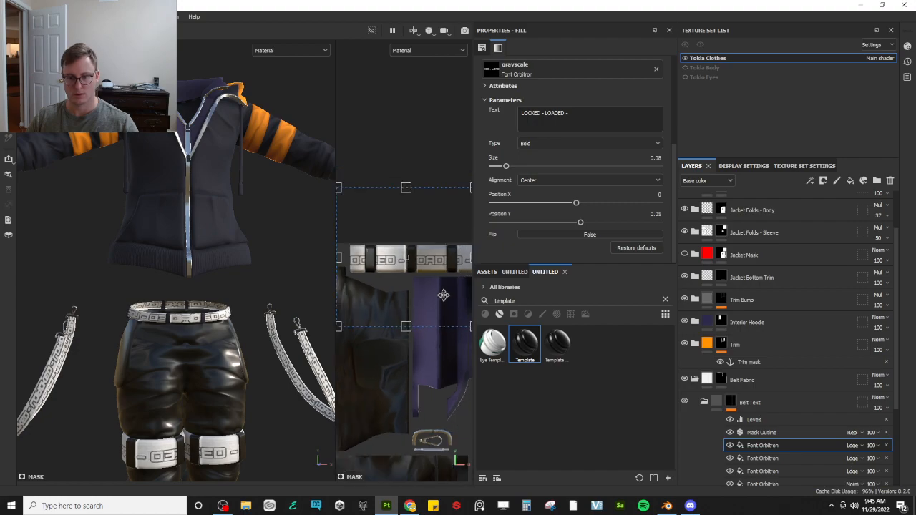
{"action": "scroll", "coordinate": [462, 320], "scroll_direction": "down", "scroll_amount": 2}
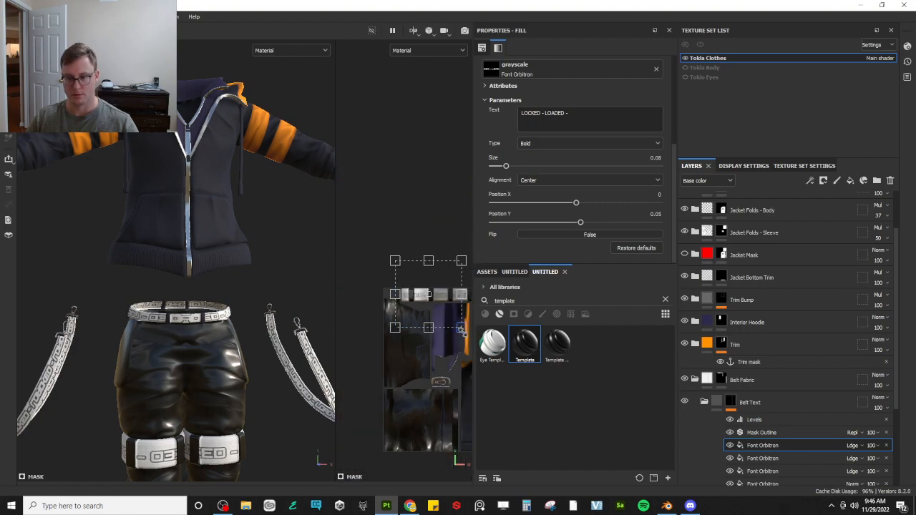
{"action": "scroll", "coordinate": [462, 336], "scroll_direction": "up", "scroll_amount": 2}
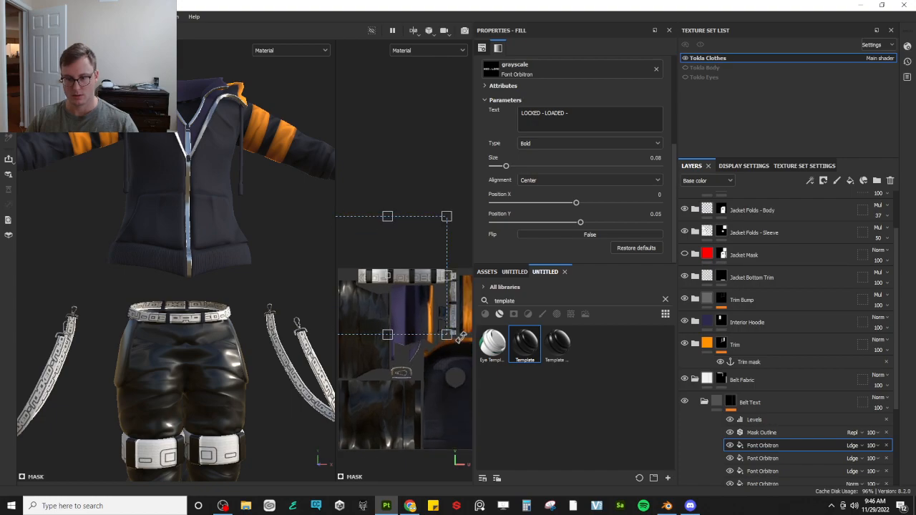
{"action": "left_click_drag", "start_coordinate": [449, 333], "coordinate": [438, 298]}
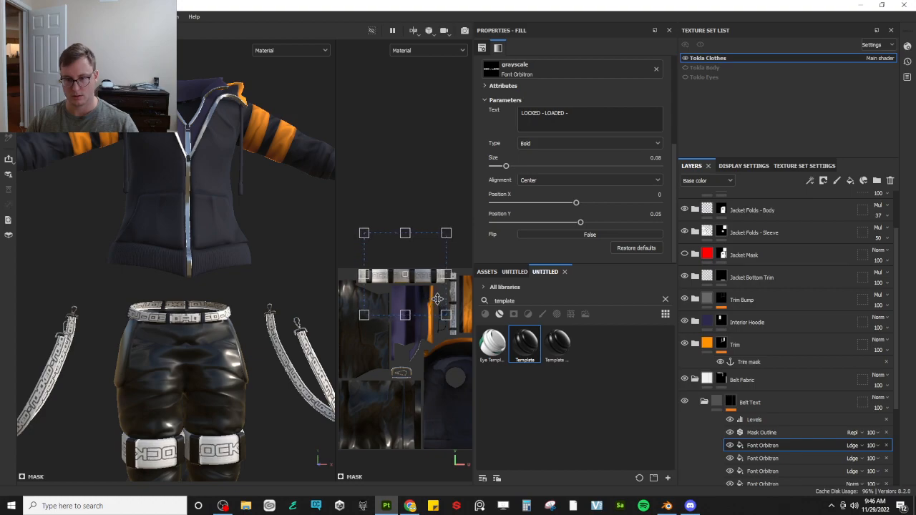
Nudge the leg-strap text to center it along its strip, checking the placement on the model's legs
{"action": "left_click_drag", "start_coordinate": [251, 373], "coordinate": [323, 405], "text": "alt"}
{"action": "middle_click_drag", "start_coordinate": [323, 406], "coordinate": [261, 287], "text": "alt"}
{"action": "left_click_drag", "start_coordinate": [262, 287], "coordinate": [270, 431], "text": "alt"}
{"action": "scroll", "coordinate": [400, 296], "scroll_direction": "up", "scroll_amount": 2}
{"action": "left_click_drag", "start_coordinate": [418, 289], "coordinate": [414, 288]}
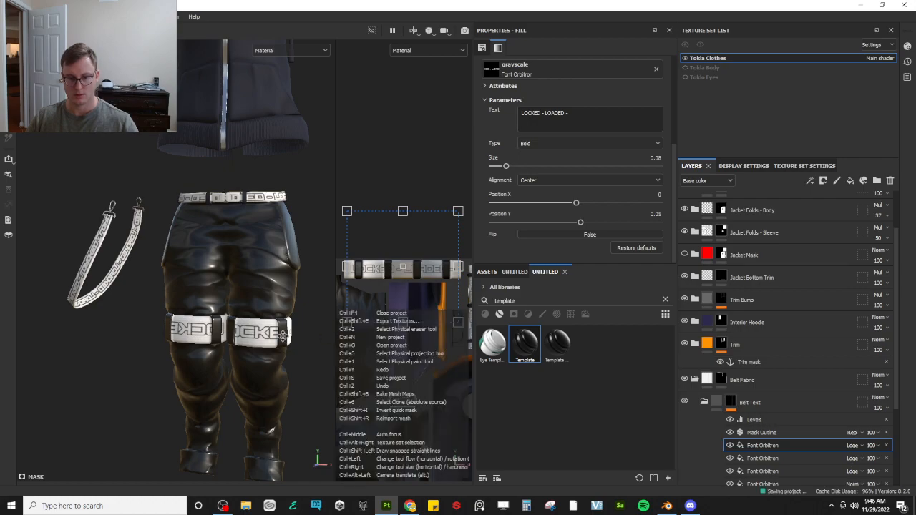
Set the leg-strap text fill's UV wrap to None
{"action": "left_click_drag", "start_coordinate": [253, 283], "coordinate": [275, 282], "text": "alt"}
{"action": "middle_click_drag", "start_coordinate": [275, 282], "coordinate": [264, 314], "text": "alt"}
{"action": "left_click_drag", "start_coordinate": [264, 314], "coordinate": [240, 313], "text": "alt"}
{"action": "middle_click_drag", "start_coordinate": [241, 313], "coordinate": [236, 313], "text": "alt"}
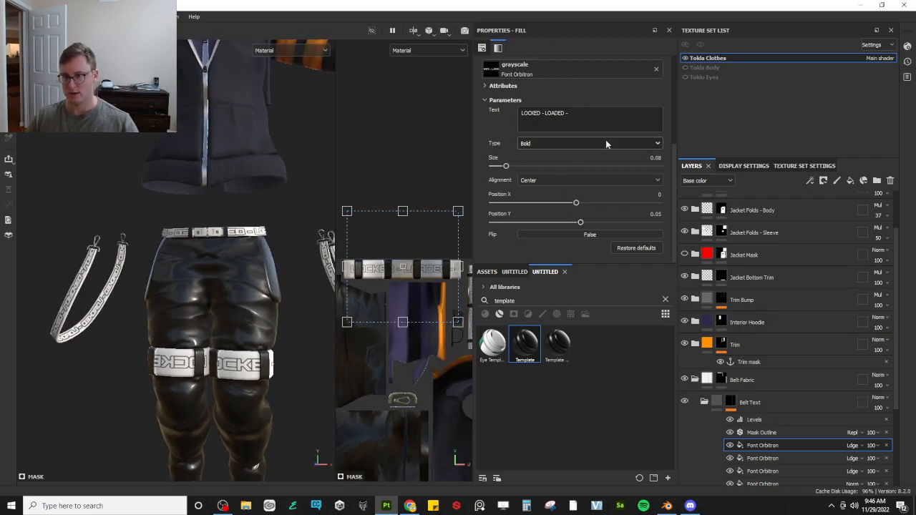
{"action": "scroll", "coordinate": [605, 139], "scroll_direction": "up", "scroll_amount": 3}
{"action": "left_click", "coordinate": [538, 111]}
{"action": "left_click", "coordinate": [534, 124]}
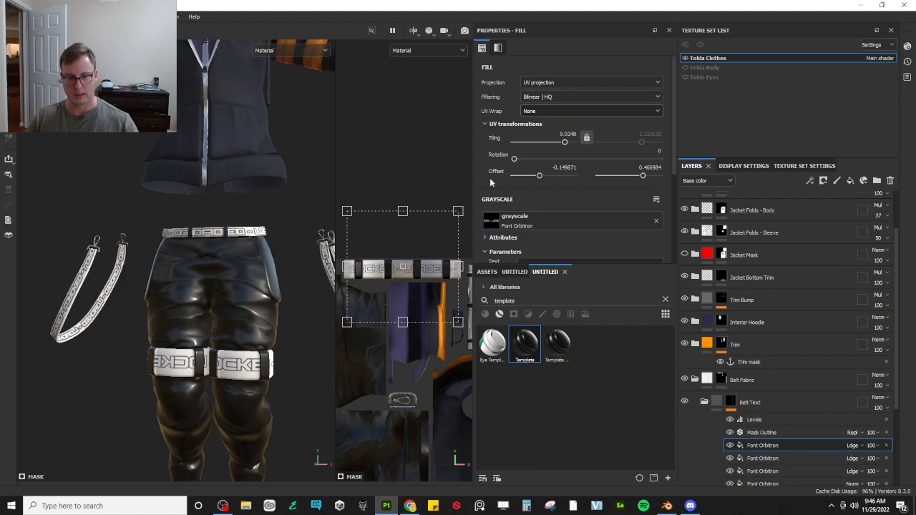
Select the waist belt's Font Orbitron fill and set its text size to 0.06
{"action": "middle_click_drag", "start_coordinate": [412, 339], "coordinate": [364, 316], "text": "alt"}
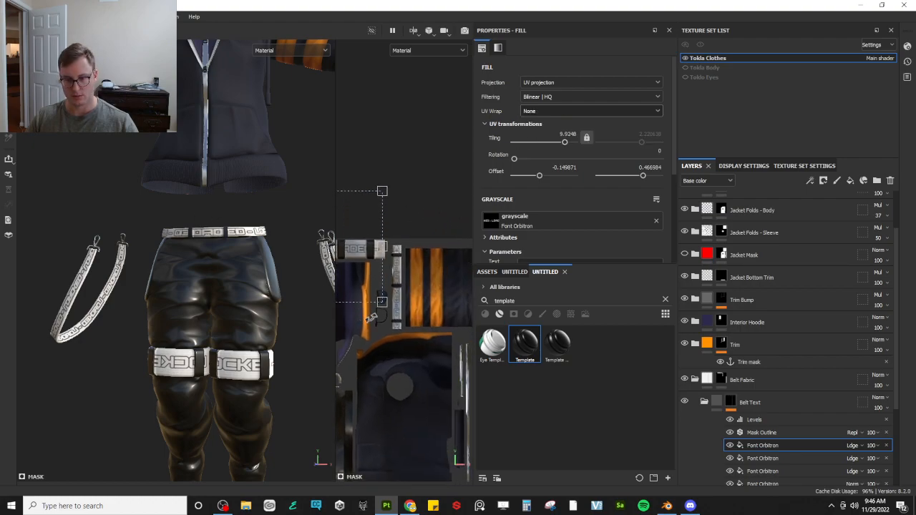
{"action": "scroll", "coordinate": [773, 458], "scroll_direction": "down", "scroll_amount": 2}
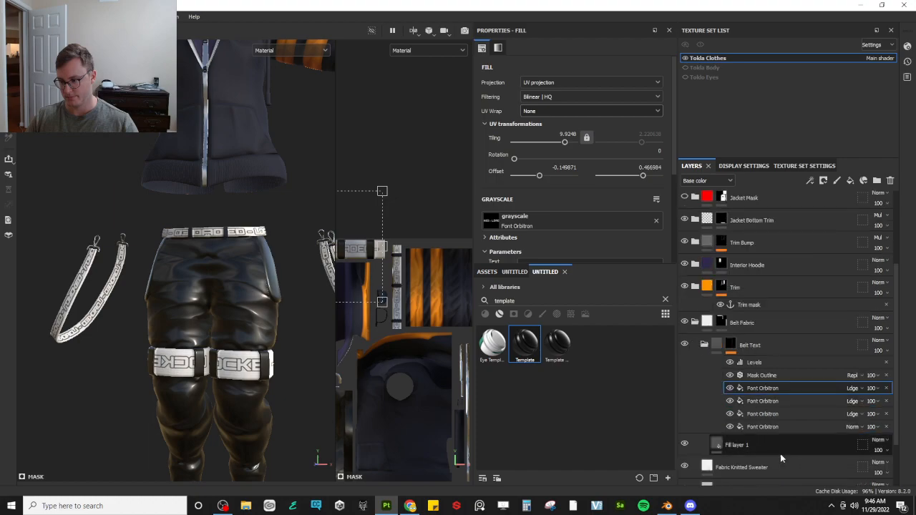
{"action": "left_click", "coordinate": [775, 417]}
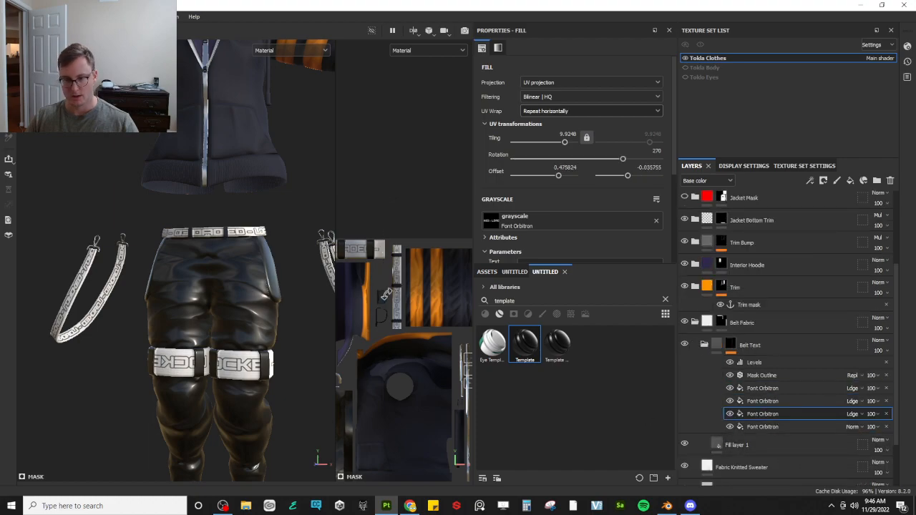
{"action": "left_click", "coordinate": [770, 428]}
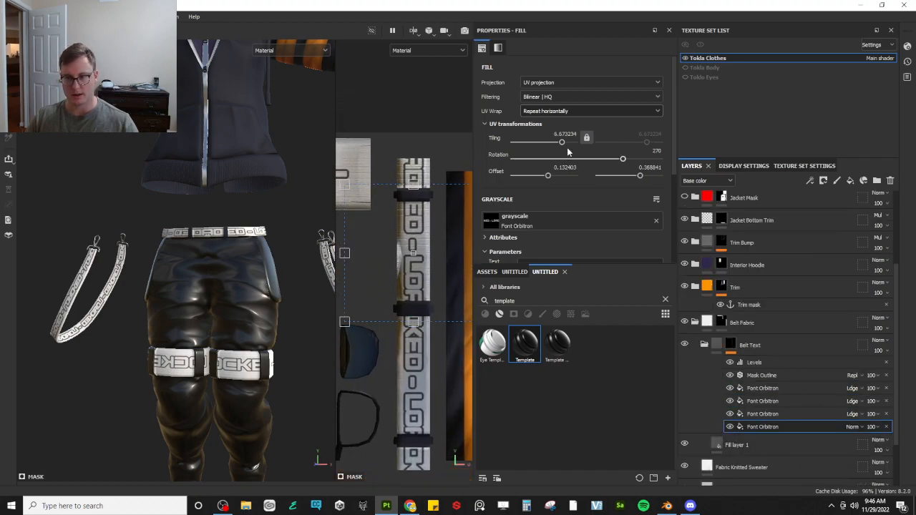
{"action": "scroll", "coordinate": [577, 155], "scroll_direction": "down", "scroll_amount": 3}
{"action": "left_click_drag", "start_coordinate": [519, 167], "coordinate": [503, 167]}
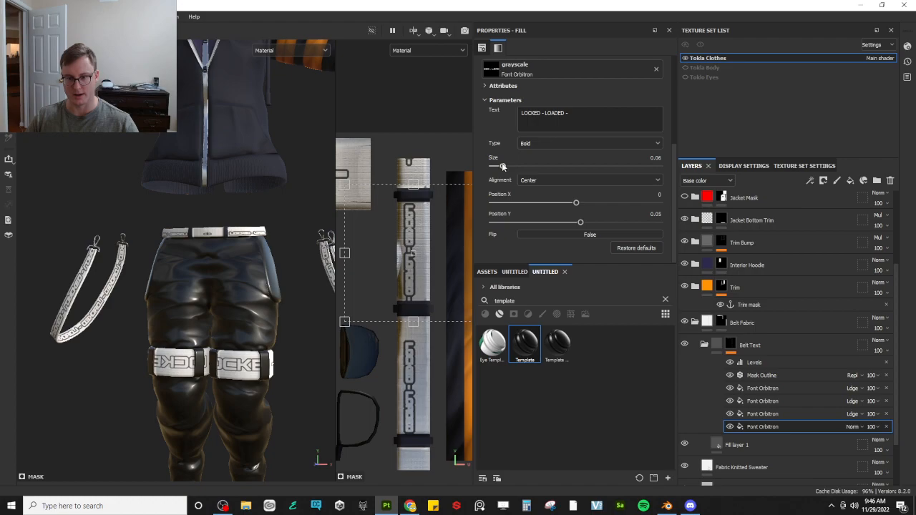
Enlarge the waist belt text projection and shift the lettering along the vertical belt strip
{"action": "scroll", "coordinate": [428, 299], "scroll_direction": "down", "scroll_amount": 2}
{"action": "left_click_drag", "start_coordinate": [454, 310], "coordinate": [489, 344]}
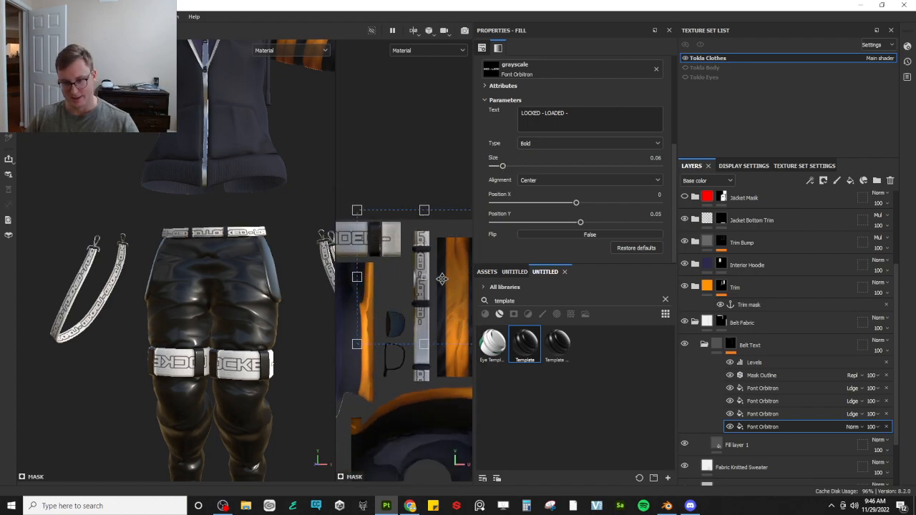
{"action": "scroll", "coordinate": [439, 283], "scroll_direction": "up", "scroll_amount": 2}
{"action": "scroll", "coordinate": [440, 288], "scroll_direction": "up", "scroll_amount": 1}
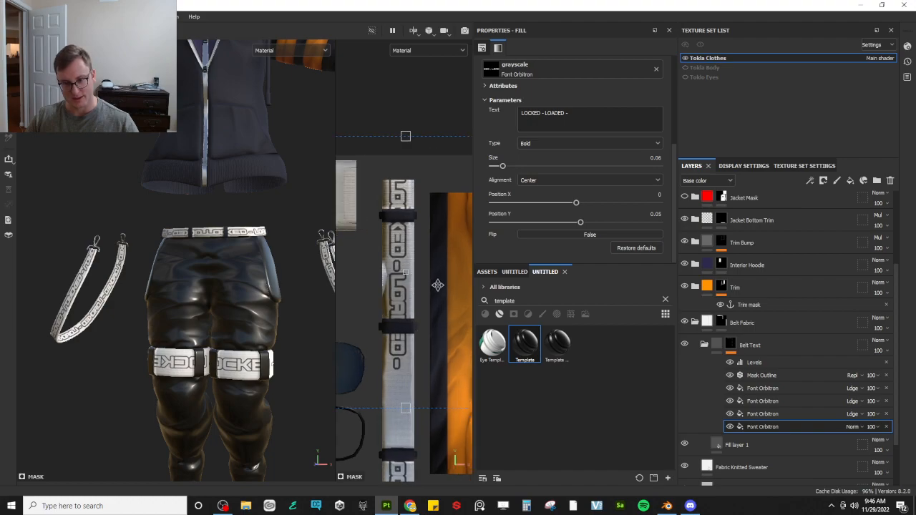
{"action": "mouse_move", "coordinate": [436, 275]}
{"action": "left_mouse_down"}
{"action": "mouse_move", "coordinate": [438, 305]}
{"action": "mouse_move", "coordinate": [437, 283]}
{"action": "left_mouse_up"}
Refine the belt text's scale and position so it repeats along the strip around the black loops
{"action": "left_click_drag", "start_coordinate": [251, 283], "coordinate": [222, 298], "text": "alt"}
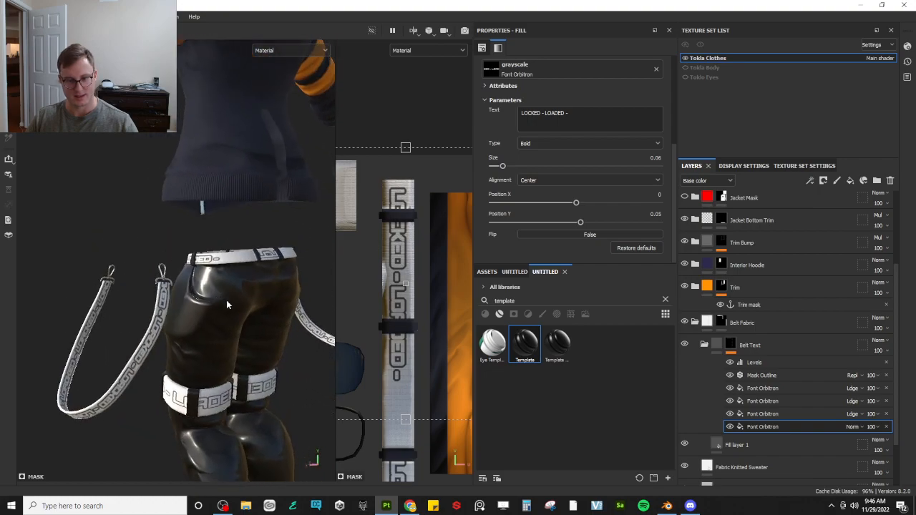
{"action": "scroll", "coordinate": [437, 291], "scroll_direction": "down", "scroll_amount": 2}
{"action": "left_click_drag", "start_coordinate": [437, 291], "coordinate": [437, 304]}
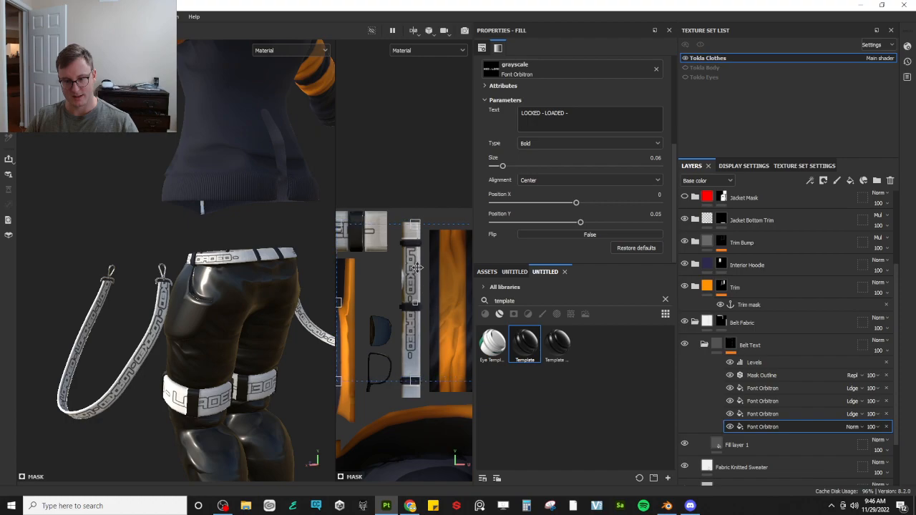
{"action": "scroll", "coordinate": [417, 267], "scroll_direction": "down", "scroll_amount": 1}
{"action": "left_click_drag", "start_coordinate": [360, 241], "coordinate": [353, 227]}
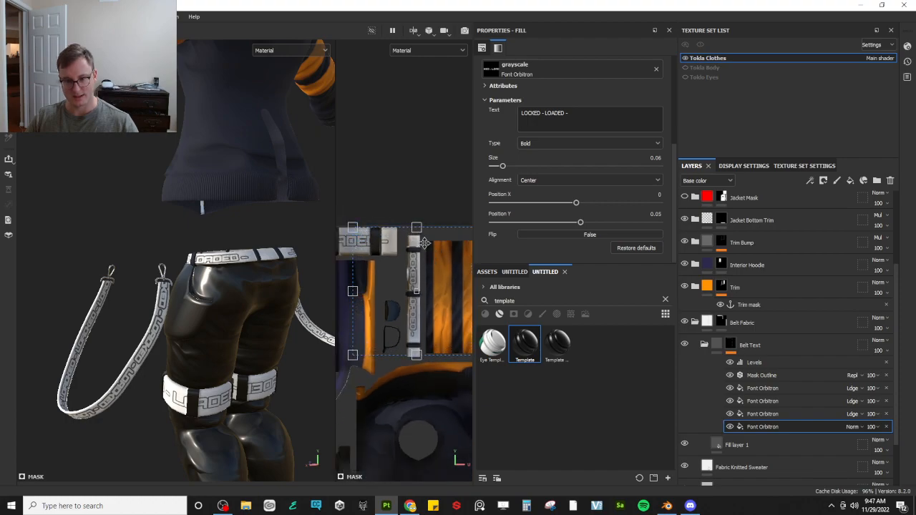
{"action": "left_click_drag", "start_coordinate": [434, 261], "coordinate": [436, 273]}
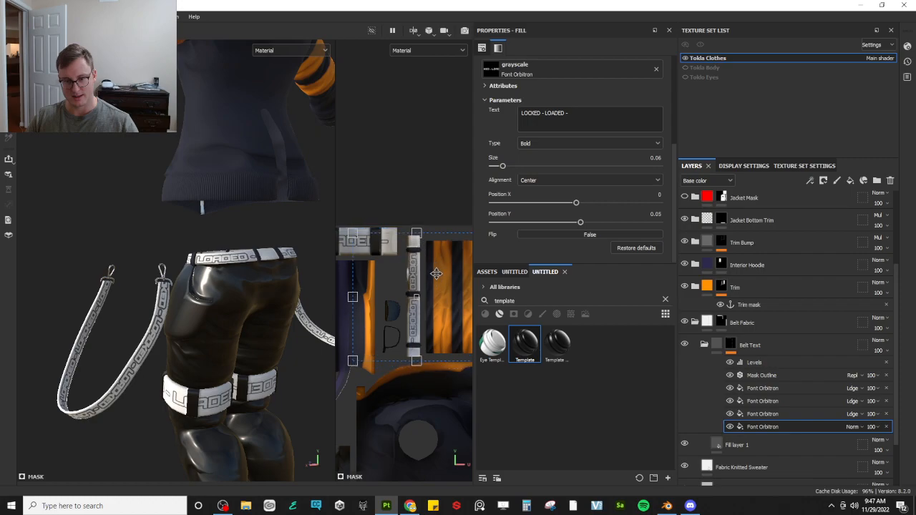
Shift and enlarge the belt text so LOCKED and LOADED sit between the loops, checking the belt from several sides
{"action": "left_click_drag", "start_coordinate": [264, 290], "coordinate": [388, 290], "text": "alt"}
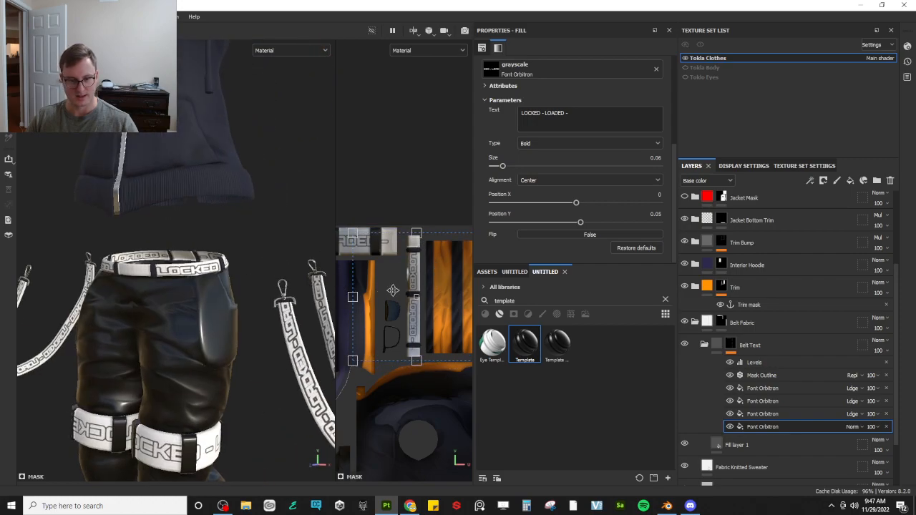
{"action": "left_click_drag", "start_coordinate": [440, 273], "coordinate": [440, 262]}
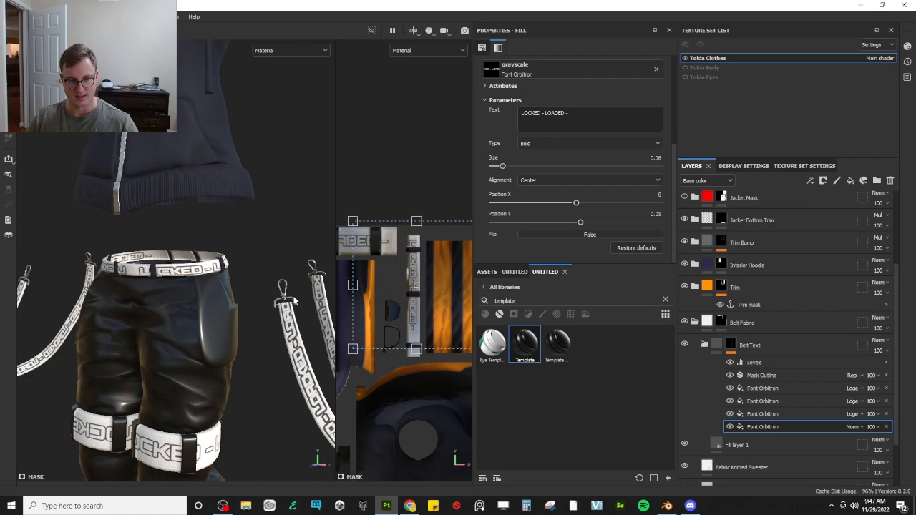
{"action": "left_click_drag", "start_coordinate": [415, 351], "coordinate": [415, 380]}
{"action": "left_click_drag", "start_coordinate": [406, 223], "coordinate": [410, 217]}
{"action": "left_click_drag", "start_coordinate": [353, 300], "coordinate": [354, 293]}
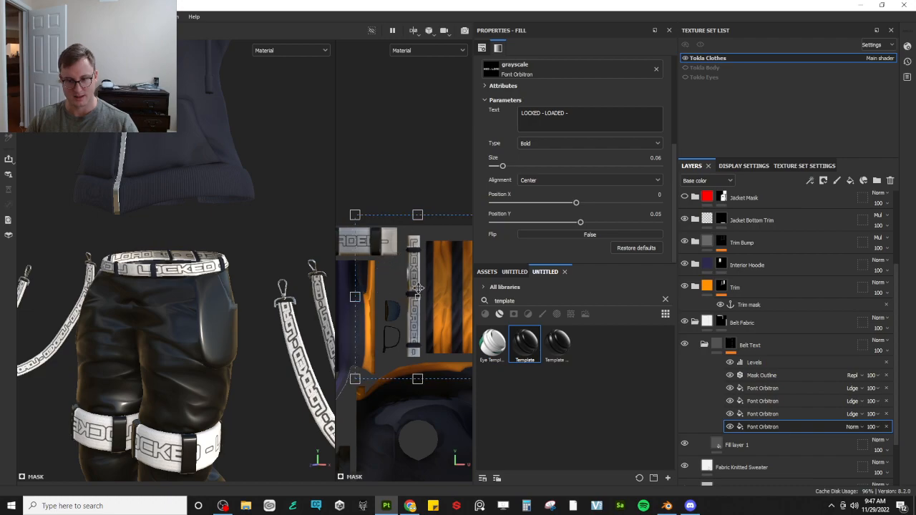
{"action": "left_click_drag", "start_coordinate": [206, 274], "coordinate": [377, 277], "text": "alt"}
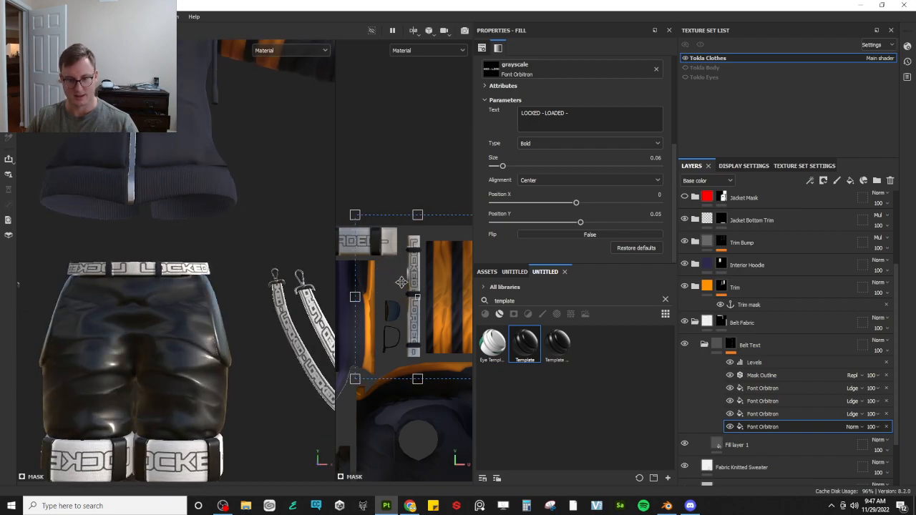
{"action": "left_click_drag", "start_coordinate": [260, 311], "coordinate": [163, 292], "text": "alt"}
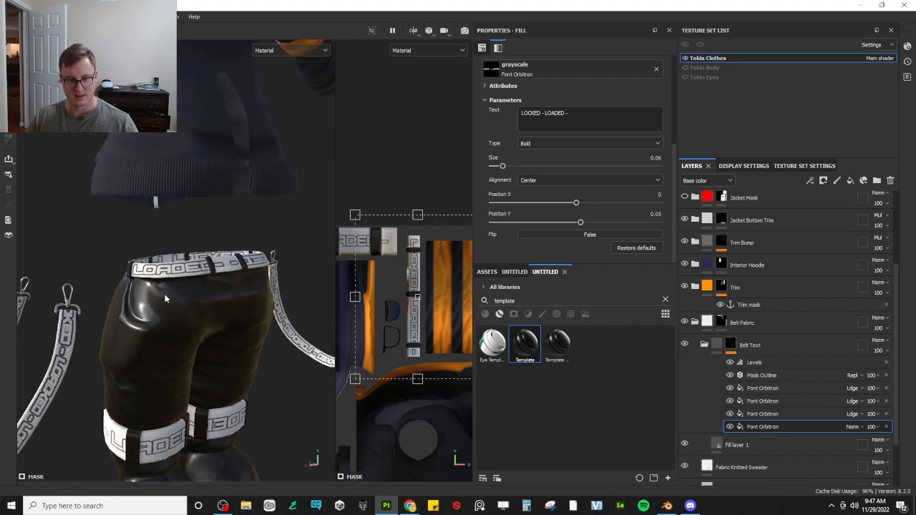
Delete one of the two Font Orbitron fills used on the long hanging straps
{"action": "scroll", "coordinate": [406, 365], "scroll_direction": "up", "scroll_amount": 2}
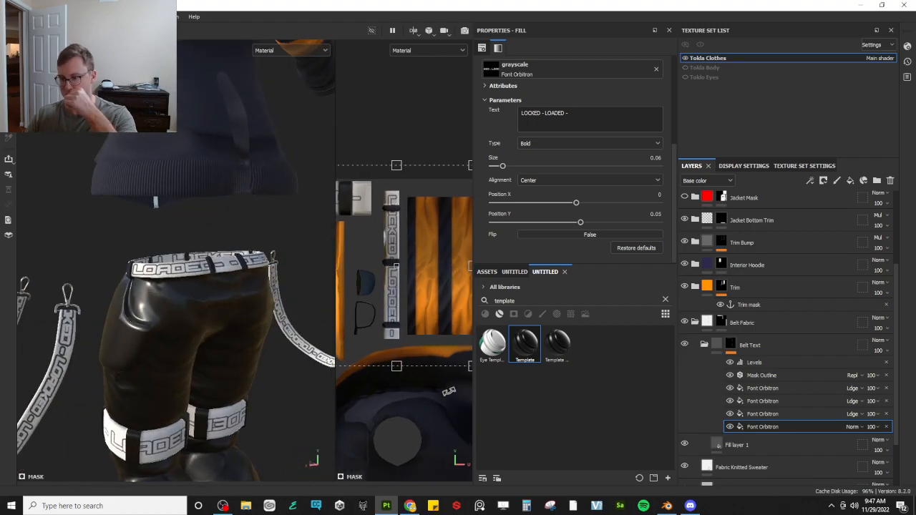
{"action": "scroll", "coordinate": [405, 343], "scroll_direction": "down", "scroll_amount": 2}
{"action": "scroll", "coordinate": [254, 377], "scroll_direction": "down", "scroll_amount": 2}
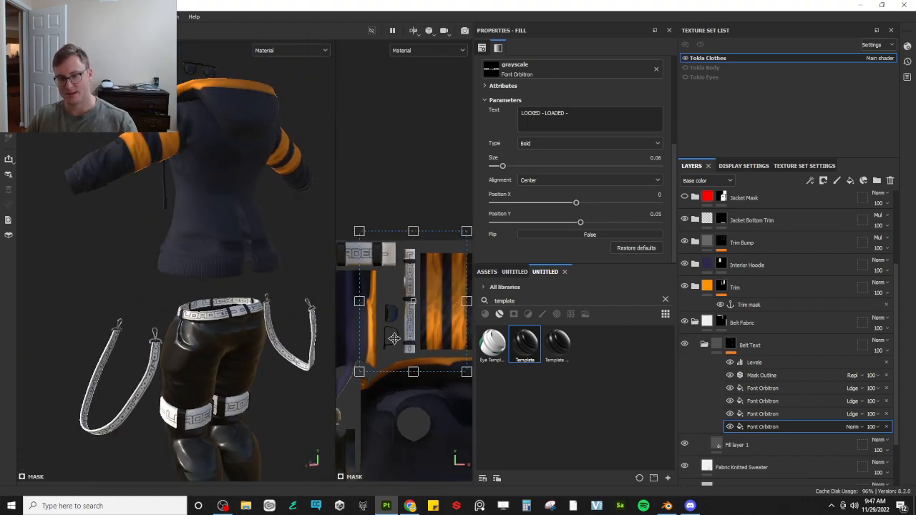
{"action": "scroll", "coordinate": [394, 339], "scroll_direction": "up", "scroll_amount": 2}
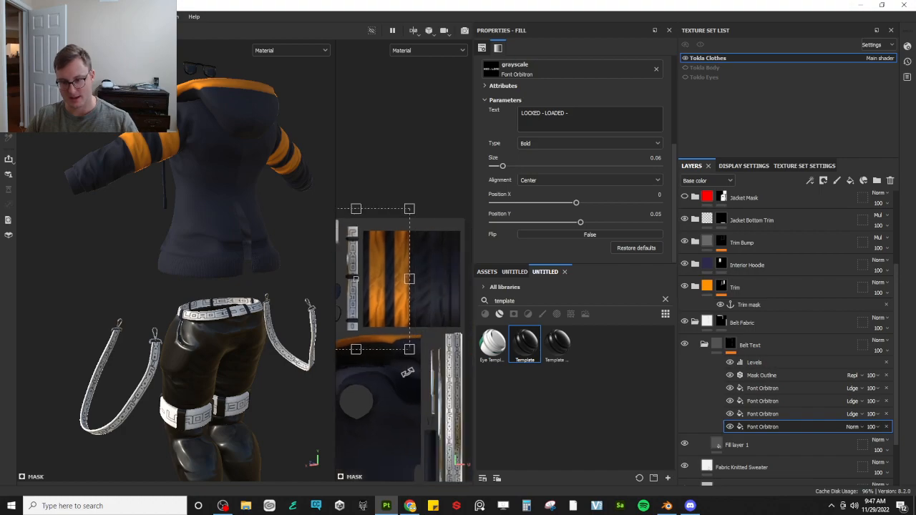
{"action": "left_click", "coordinate": [790, 402]}
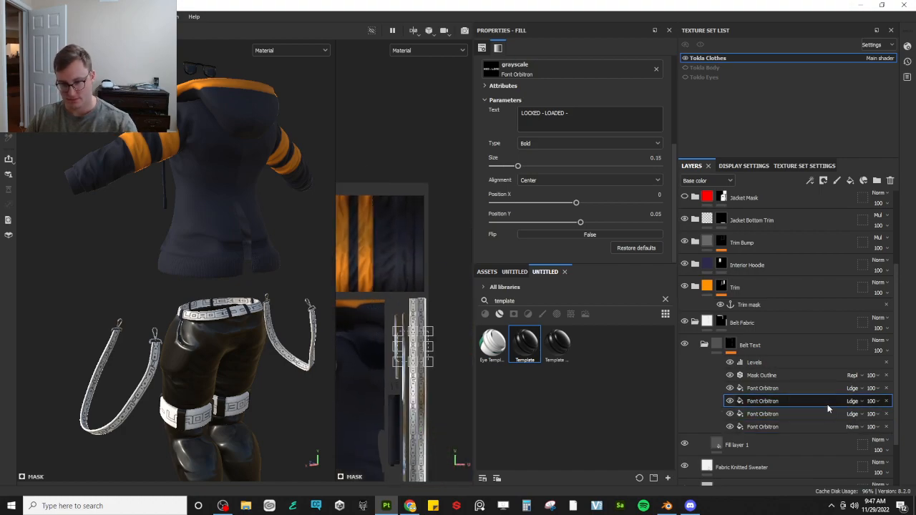
{"action": "key", "text": "Delete"}
Set the selected strap text fill's size to 0.07 and shift the lettering upward along the hanging strap
{"action": "scroll", "coordinate": [421, 343], "scroll_direction": "up", "scroll_amount": 3}
{"action": "scroll", "coordinate": [421, 343], "scroll_direction": "up", "scroll_amount": 2}
{"action": "left_click_drag", "start_coordinate": [519, 166], "coordinate": [505, 166]}
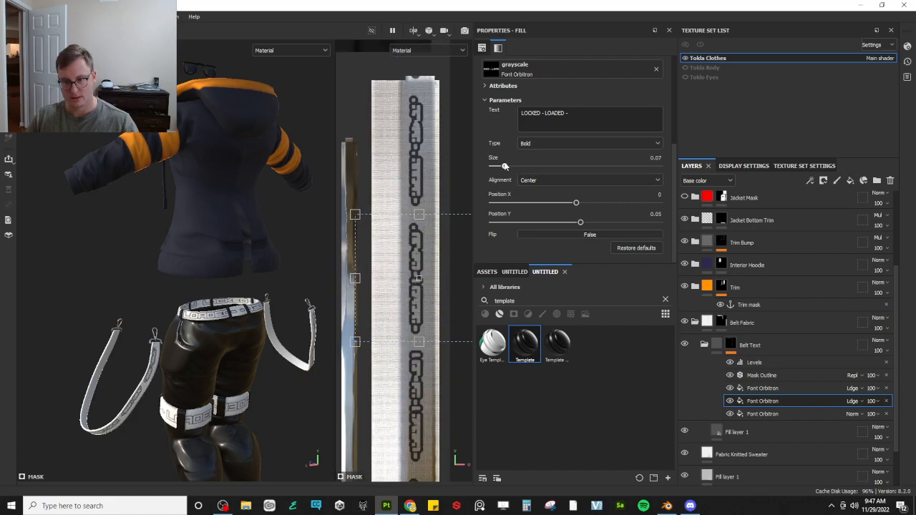
{"action": "scroll", "coordinate": [395, 192], "scroll_direction": "down", "scroll_amount": 3}
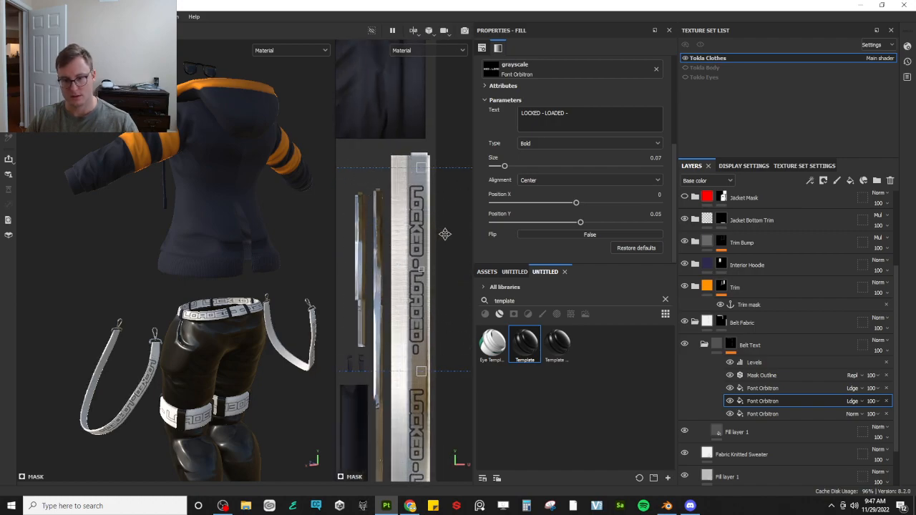
{"action": "left_click_drag", "start_coordinate": [435, 249], "coordinate": [436, 221]}
{"action": "left_click_drag", "start_coordinate": [231, 313], "coordinate": [274, 260], "text": "alt"}
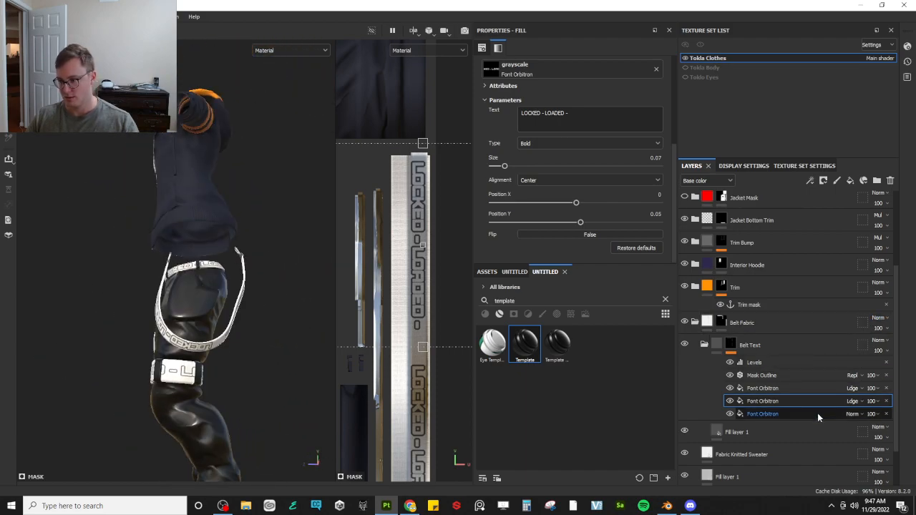
Duplicate the strap's Font Orbitron fill and move the copy onto the adjacent strap strip, checking both straps on the model
{"action": "key", "text": "ctrl+d"}
{"action": "left_click_drag", "start_coordinate": [426, 294], "coordinate": [412, 288]}
{"action": "left_click_drag", "start_coordinate": [200, 354], "coordinate": [240, 309], "text": "alt"}
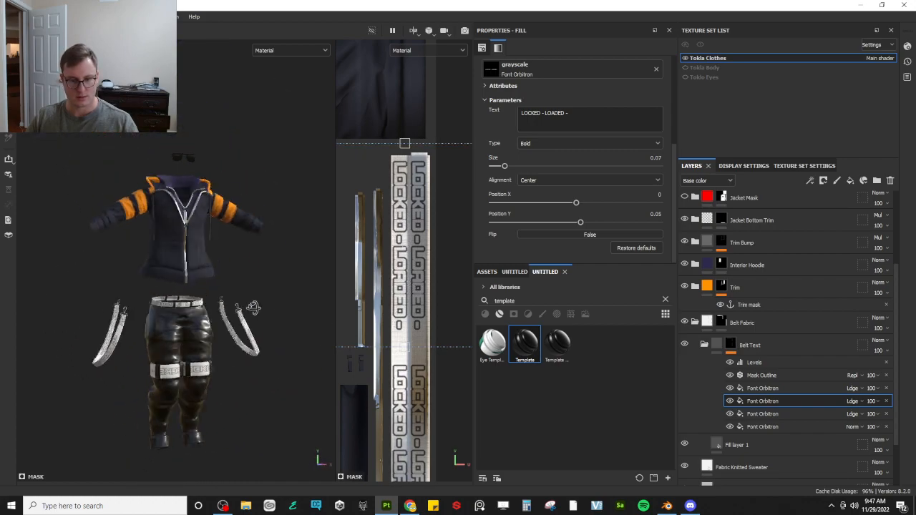
{"action": "scroll", "coordinate": [236, 319], "scroll_direction": "up", "scroll_amount": 5}
{"action": "scroll", "coordinate": [156, 348], "scroll_direction": "down", "scroll_amount": 5}
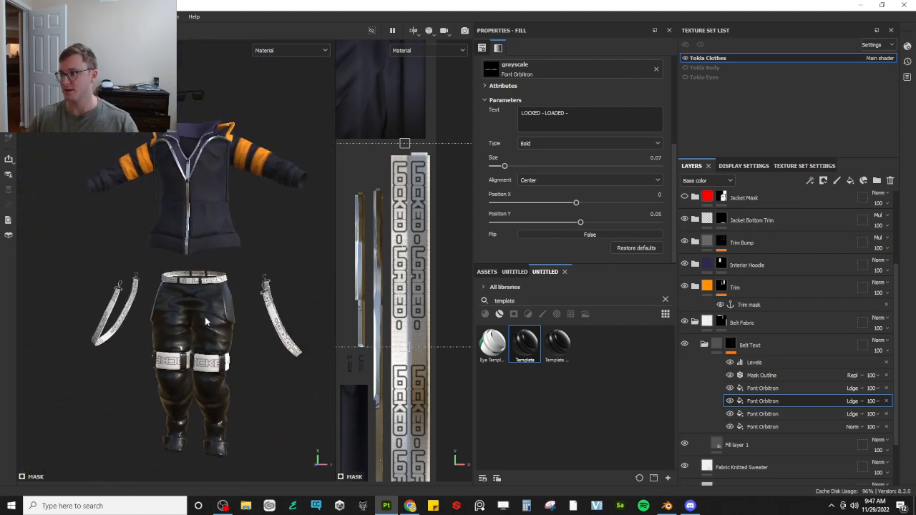
{"action": "scroll", "coordinate": [205, 317], "scroll_direction": "up", "scroll_amount": 5}
{"action": "left_click_drag", "start_coordinate": [211, 314], "coordinate": [720, 297], "text": "alt"}
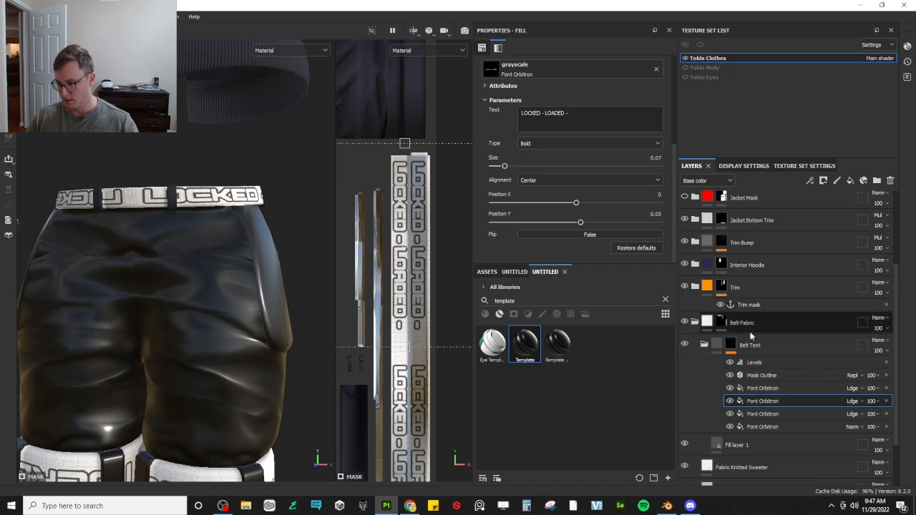
Enable roughness and height on the Belt Text group's Fill layer 1, with height 0.0375 and roughness 0.3660
{"action": "left_click", "coordinate": [737, 445]}
{"action": "scroll", "coordinate": [108, 191], "scroll_direction": "up", "scroll_amount": 3}
{"action": "left_click_drag", "start_coordinate": [109, 191], "coordinate": [159, 195], "text": "alt"}
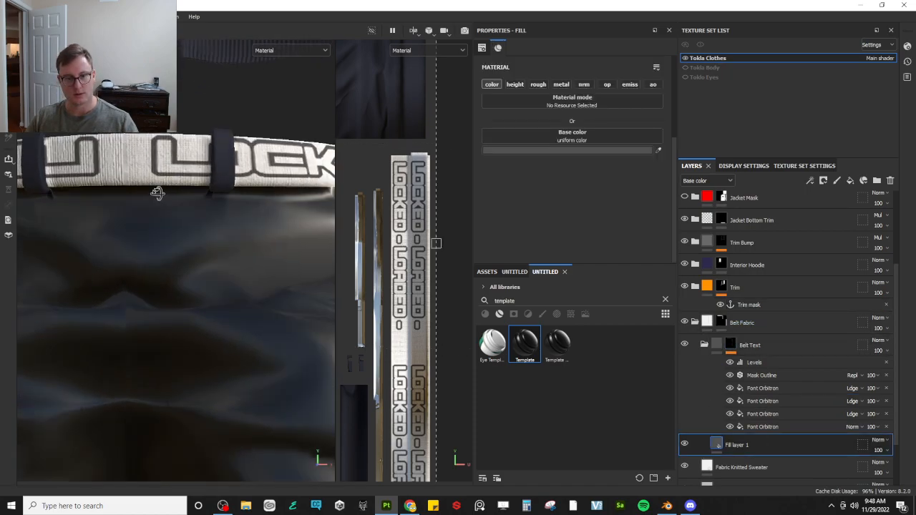
{"action": "middle_click_drag", "start_coordinate": [160, 194], "coordinate": [160, 301], "text": "alt"}
{"action": "scroll", "coordinate": [160, 301], "scroll_direction": "up", "scroll_amount": 3}
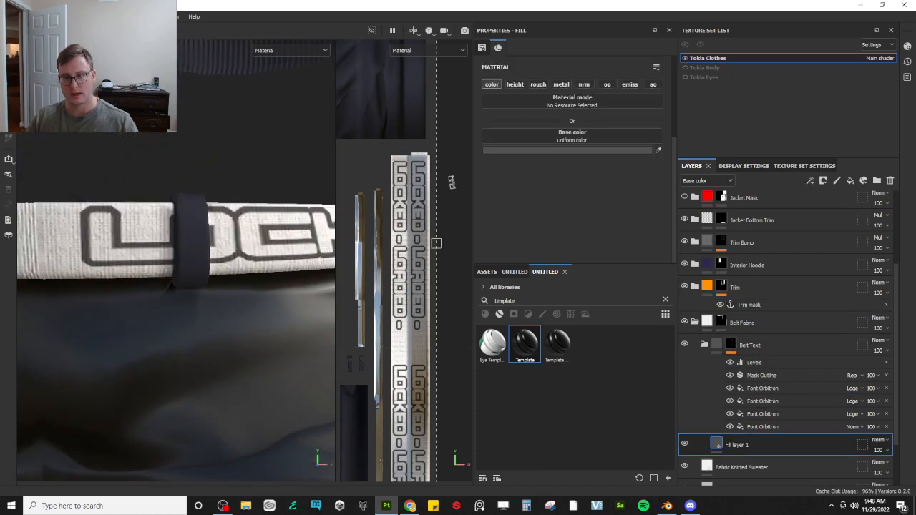
{"action": "left_click", "coordinate": [537, 84]}
{"action": "left_click_drag", "start_coordinate": [206, 251], "coordinate": [299, 250], "text": "alt"}
{"action": "left_click_drag", "start_coordinate": [544, 196], "coordinate": [564, 193]}
{"action": "left_click", "coordinate": [515, 84]}
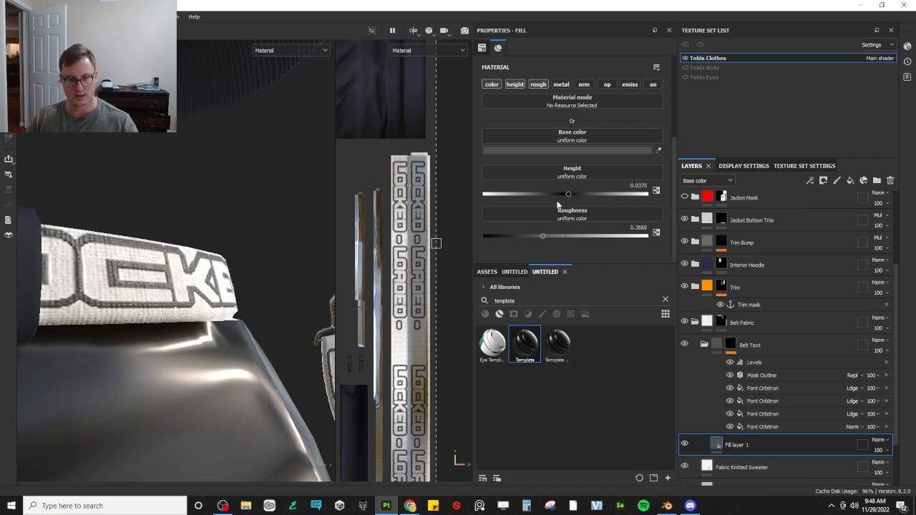
{"action": "scroll", "coordinate": [237, 301], "scroll_direction": "down", "scroll_amount": 6}
{"action": "left_click_drag", "start_coordinate": [237, 301], "coordinate": [193, 287], "text": "alt"}
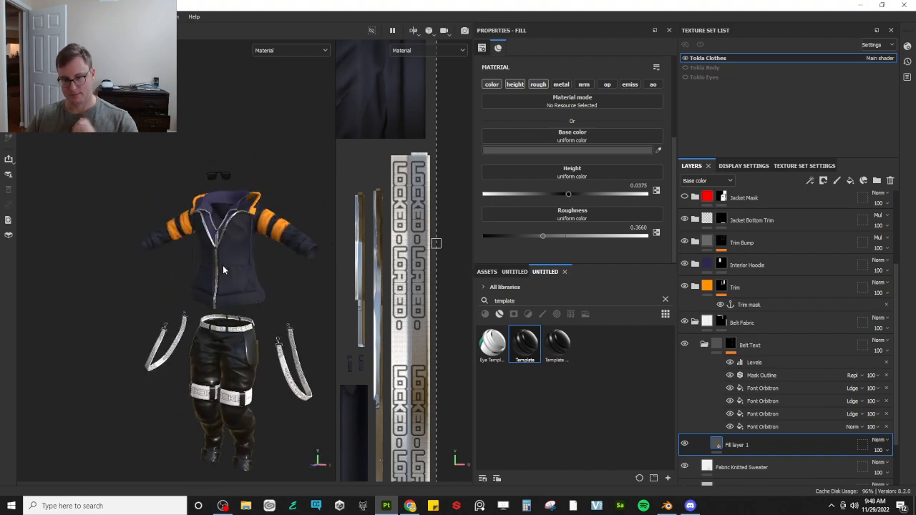
Collapse the Belt Text and Belt Fabric folders in the layer stack
{"action": "scroll", "coordinate": [223, 267], "scroll_direction": "up", "scroll_amount": 6}
{"action": "scroll", "coordinate": [221, 264], "scroll_direction": "down", "scroll_amount": 6}
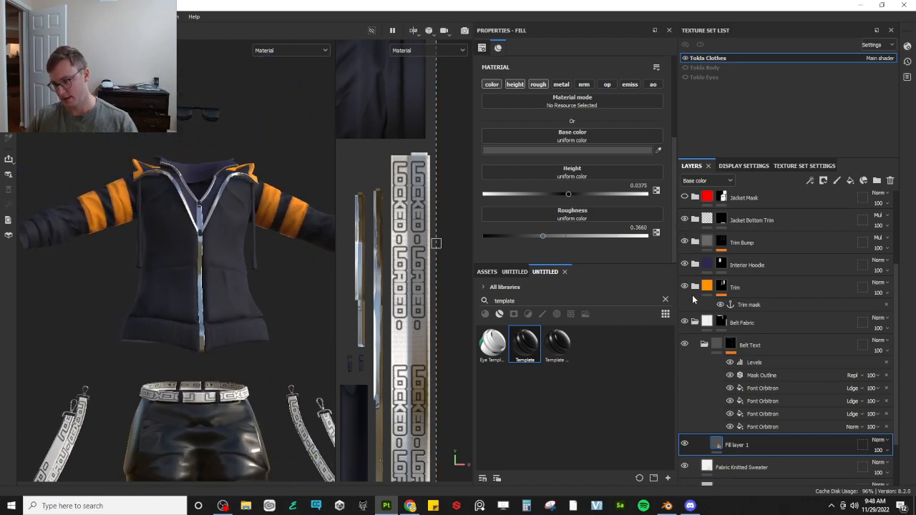
{"action": "left_click", "coordinate": [704, 345]}
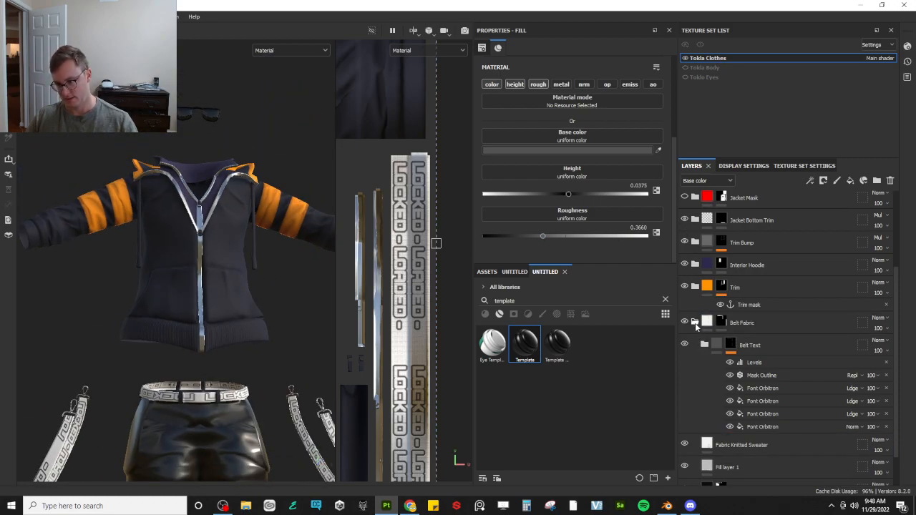
{"action": "left_click", "coordinate": [695, 324]}
{"action": "left_click", "coordinate": [705, 344]}
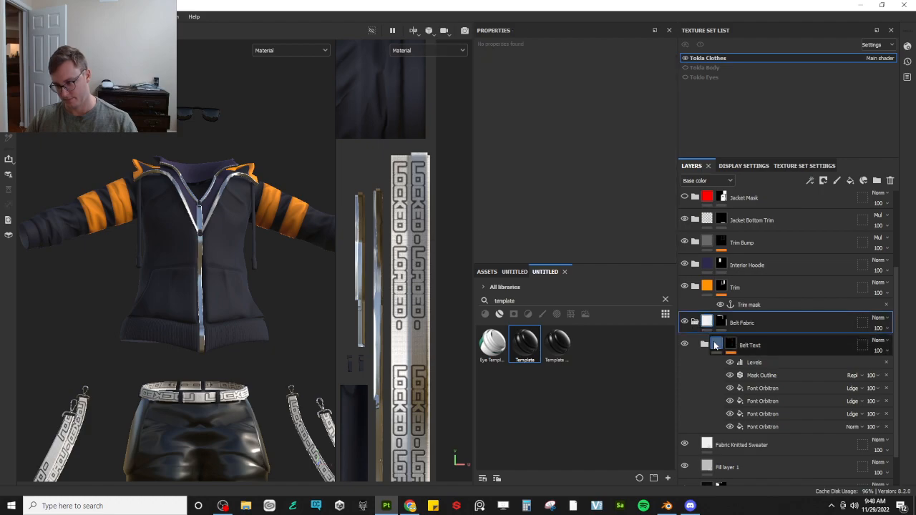
{"action": "left_click", "coordinate": [695, 357]}
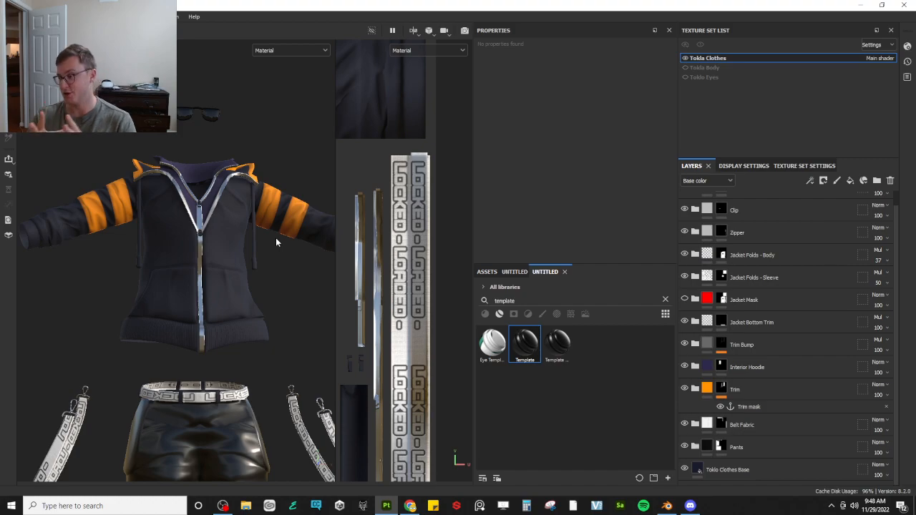
Frame the jacket's front zipper and search the asset library for "zipper"
{"action": "scroll", "coordinate": [240, 221], "scroll_direction": "up", "scroll_amount": 6}
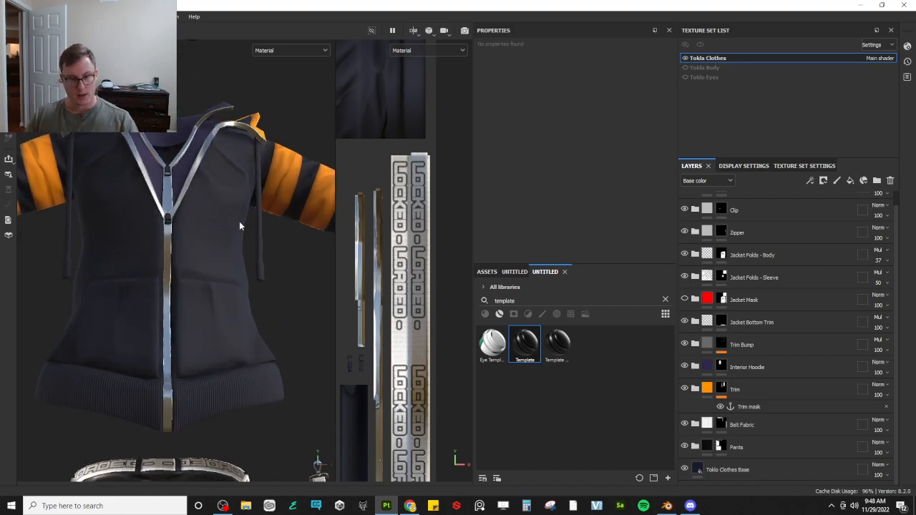
{"action": "left_click_drag", "start_coordinate": [220, 344], "coordinate": [224, 291], "text": "alt"}
{"action": "middle_click_drag", "start_coordinate": [225, 291], "coordinate": [245, 163], "text": "alt"}
{"action": "left_click", "coordinate": [514, 272]}
{"action": "left_click", "coordinate": [535, 301]}
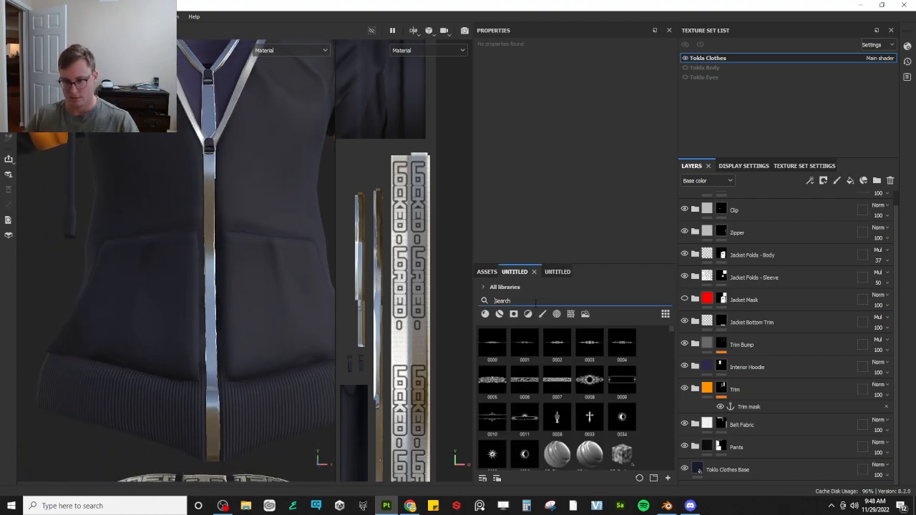
{"action": "type", "text": "zipper"}
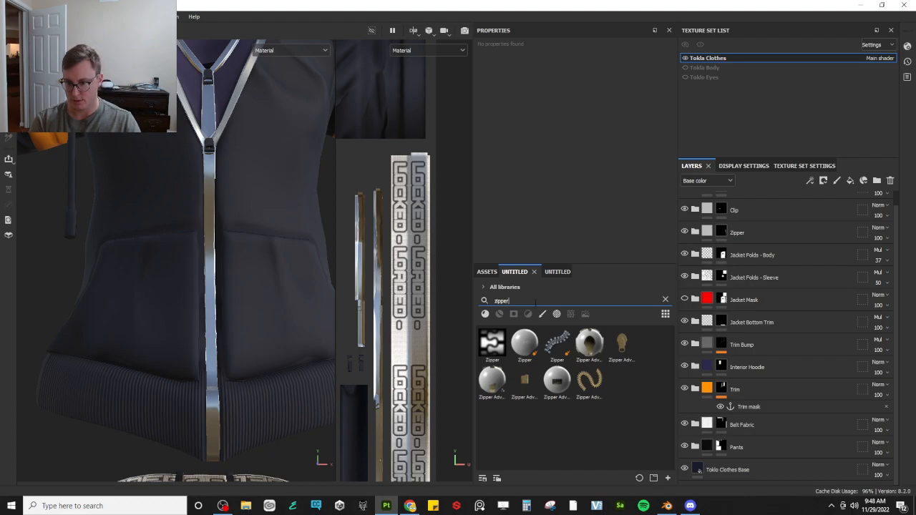
{"action": "mouse_move", "coordinate": [494, 351]}
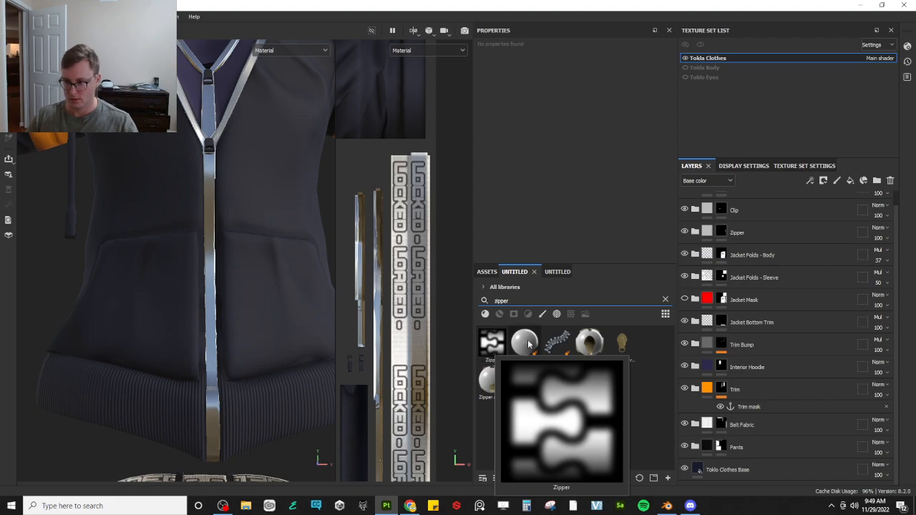
Add the Template smart material inside the Zipper folder and rename it ZPR Height
{"action": "left_click", "coordinate": [696, 233]}
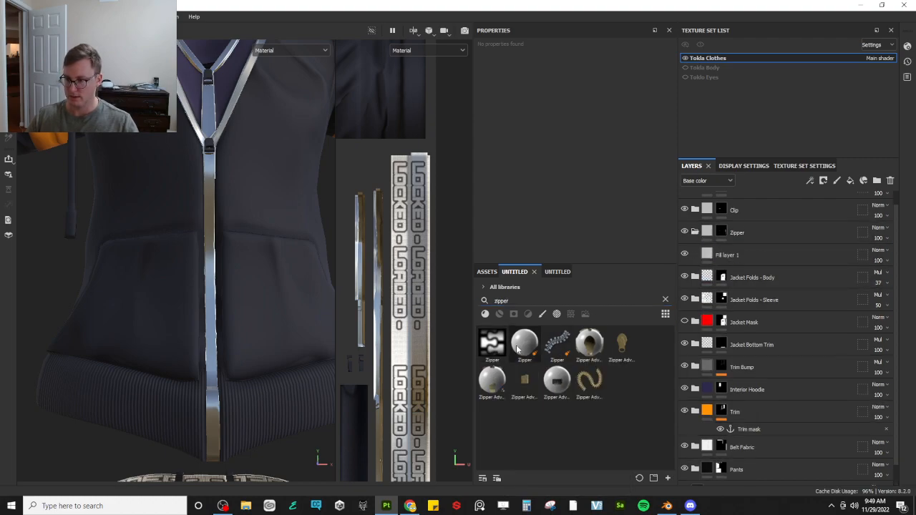
{"action": "left_click", "coordinate": [558, 272]}
{"action": "left_click_drag", "start_coordinate": [525, 344], "coordinate": [747, 249]}
{"action": "double_click", "coordinate": [751, 256]}
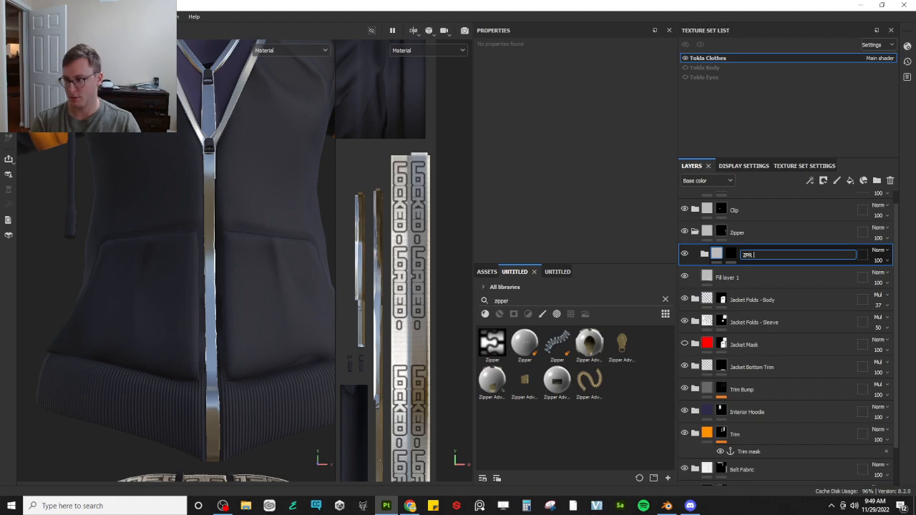
{"action": "key", "text": "Return"}
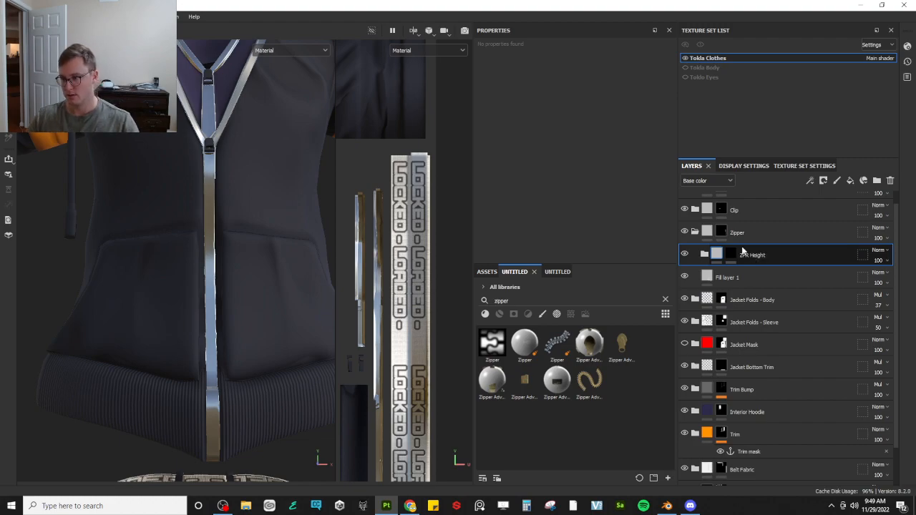
Add a fill to the ZPR Height mask and assign the Zipper texture as its grayscale
{"action": "right_click", "coordinate": [733, 259]}
{"action": "left_click", "coordinate": [773, 329]}
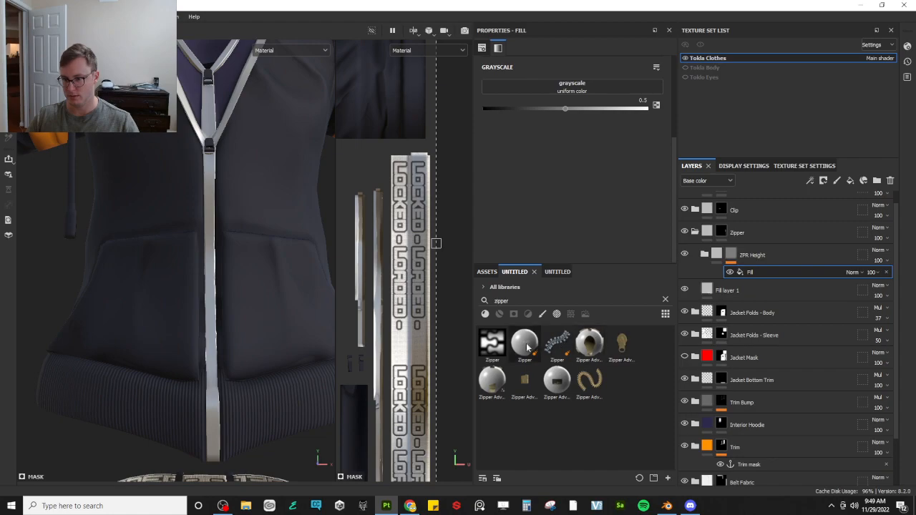
{"action": "left_click_drag", "start_coordinate": [499, 349], "coordinate": [566, 86]}
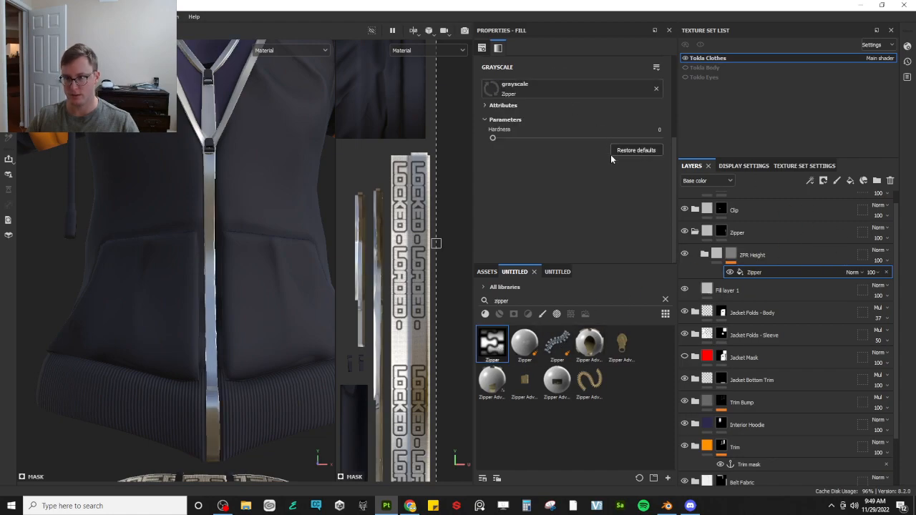
Scale down the zipper pattern's UV projection and position it over the narrow zipper strip
{"action": "scroll", "coordinate": [407, 230], "scroll_direction": "down", "scroll_amount": 10}
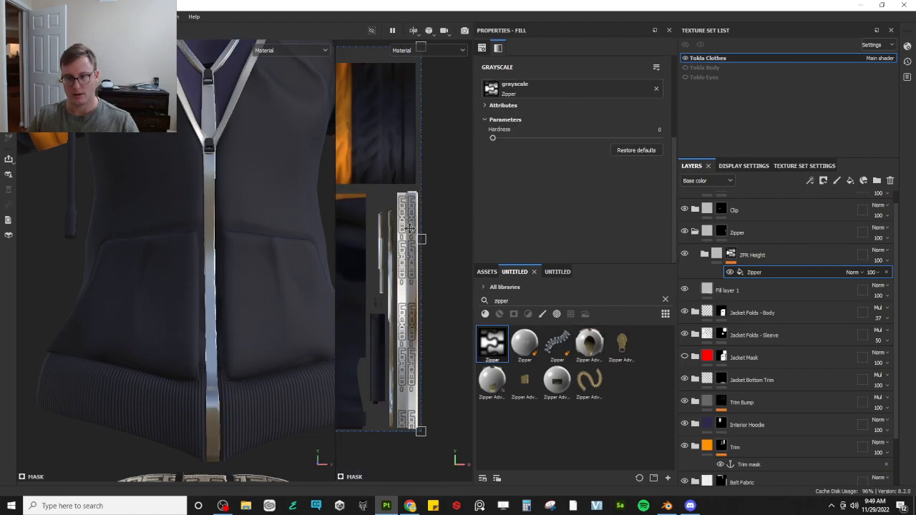
{"action": "left_click_drag", "start_coordinate": [400, 247], "coordinate": [418, 266]}
{"action": "left_click_drag", "start_coordinate": [456, 291], "coordinate": [417, 258]}
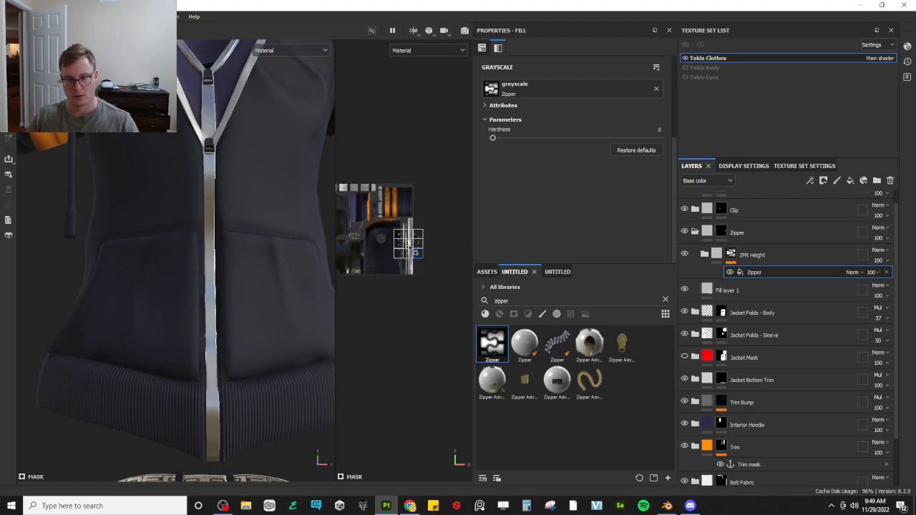
{"action": "scroll", "coordinate": [401, 243], "scroll_direction": "up", "scroll_amount": 5}
{"action": "scroll", "coordinate": [393, 236], "scroll_direction": "up", "scroll_amount": 4}
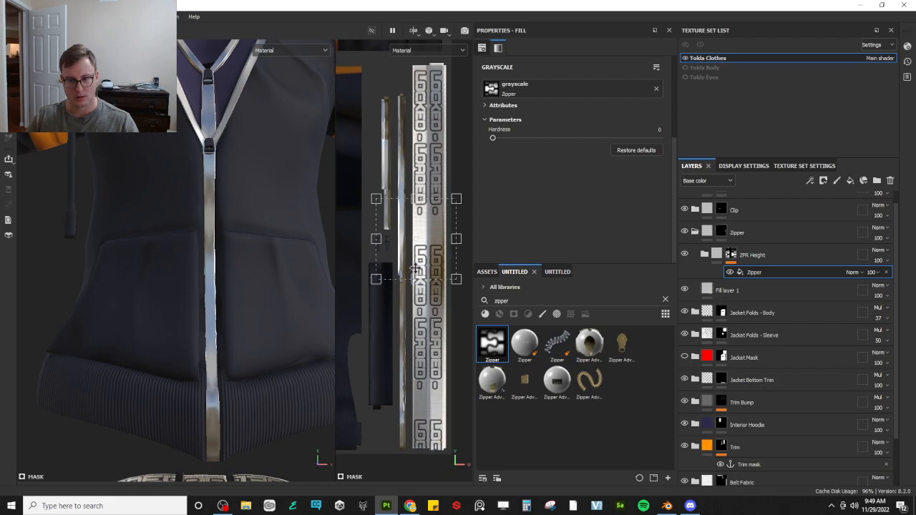
{"action": "left_click_drag", "start_coordinate": [450, 268], "coordinate": [396, 217]}
{"action": "scroll", "coordinate": [397, 222], "scroll_direction": "up", "scroll_amount": 5}
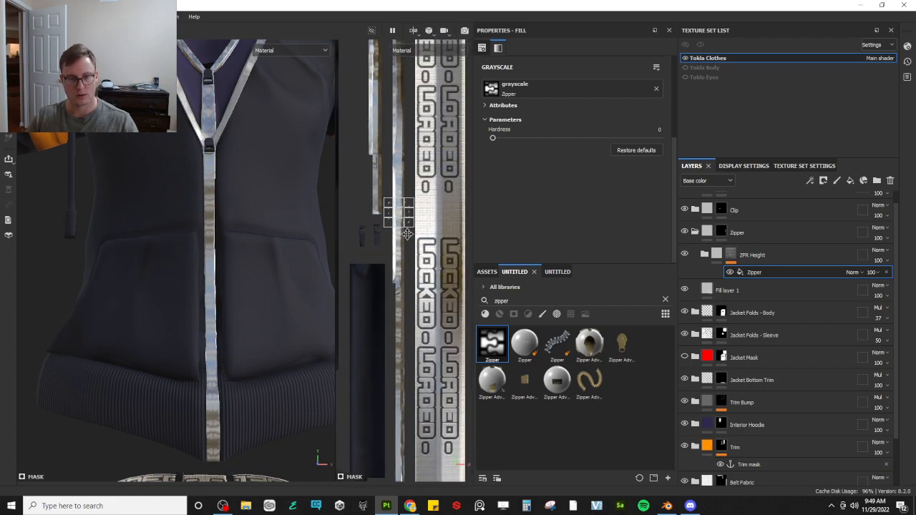
Set the zipper pattern's hardness to 1 and further shrink and align its projection within the zipper strip
{"action": "left_click_drag", "start_coordinate": [455, 228], "coordinate": [435, 208]}
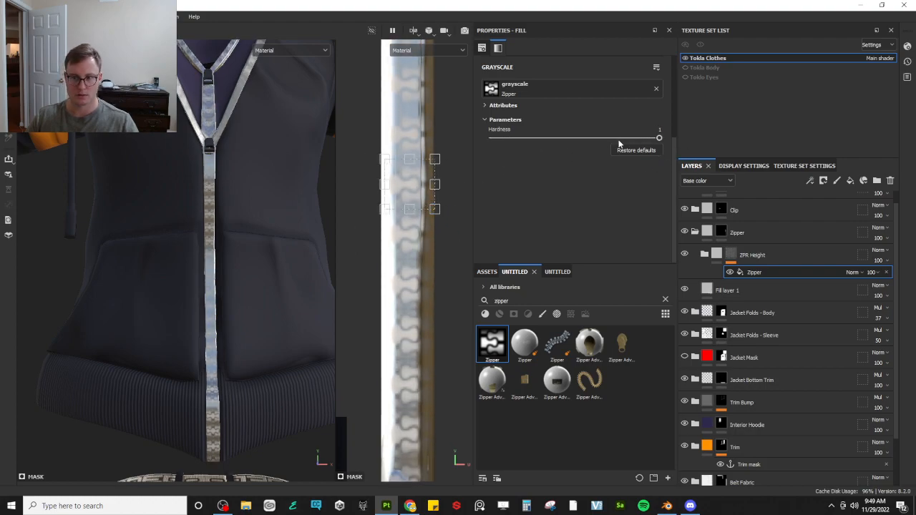
{"action": "mouse_move", "coordinate": [457, 152]}
{"action": "left_mouse_down", "text": "shift"}
{"action": "mouse_move", "coordinate": [459, 240]}
{"action": "mouse_move", "coordinate": [461, 166]}
{"action": "left_mouse_up", "text": "shift"}
{"action": "mouse_move", "coordinate": [414, 188]}
{"action": "left_mouse_down"}
{"action": "mouse_move", "coordinate": [423, 202]}
{"action": "mouse_move", "coordinate": [414, 194]}
{"action": "left_mouse_up"}
{"action": "scroll", "coordinate": [585, 151], "scroll_direction": "up", "scroll_amount": 5}
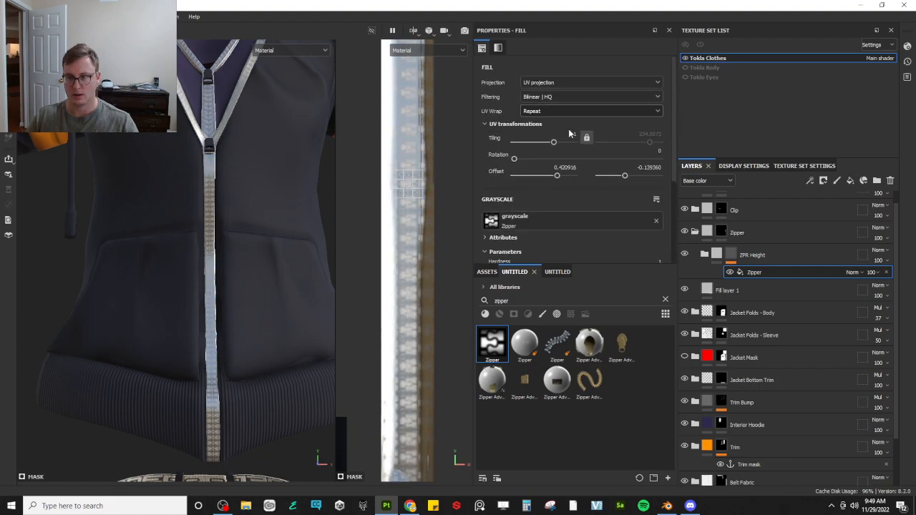
Try horizontal repetition for the zipper fill, and set its UV wrap to Repeat vertically
{"action": "left_click", "coordinate": [550, 114]}
{"action": "left_click", "coordinate": [545, 134]}
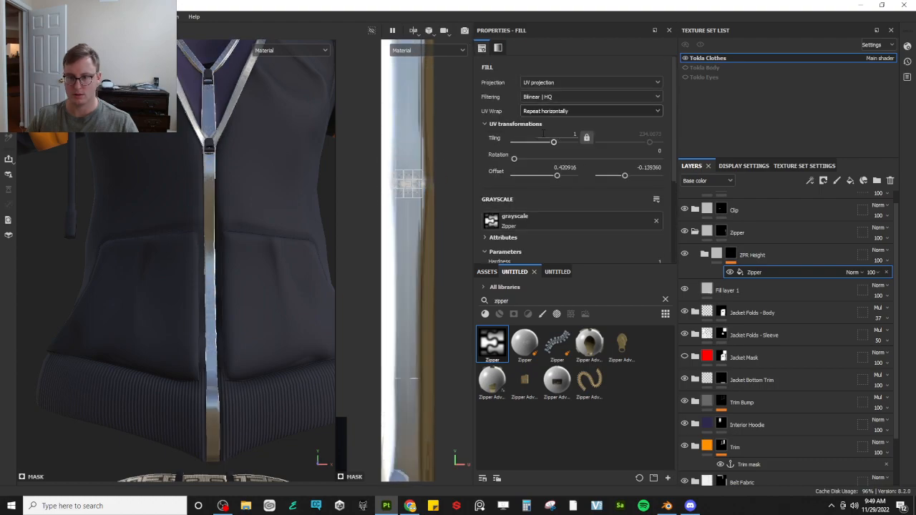
{"action": "left_click", "coordinate": [544, 114]}
{"action": "left_click", "coordinate": [545, 145]}
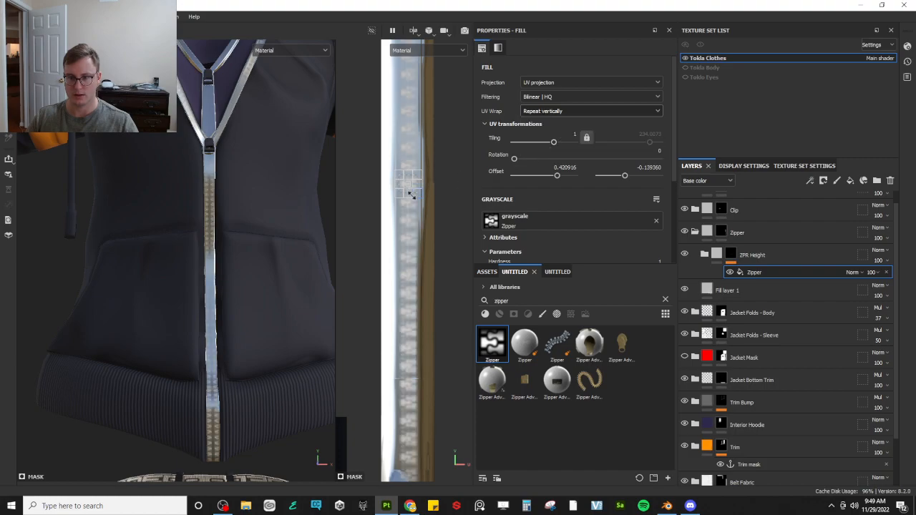
Stretch the zipper pattern lengthwise to a vertical tiling of 128.13687 and inspect the teeth up close
{"action": "scroll", "coordinate": [411, 214], "scroll_direction": "up", "scroll_amount": 2}
{"action": "left_click_drag", "start_coordinate": [404, 158], "coordinate": [405, 195]}
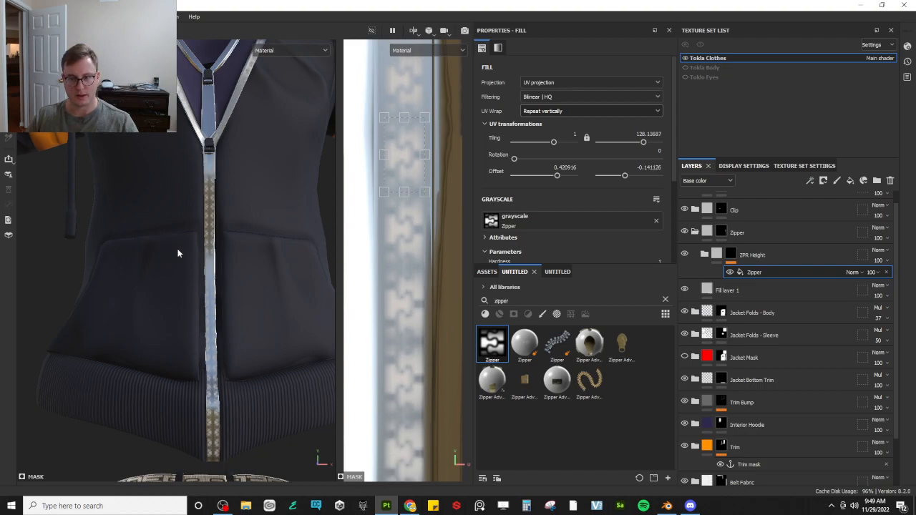
{"action": "scroll", "coordinate": [530, 201], "scroll_direction": "down", "scroll_amount": 3}
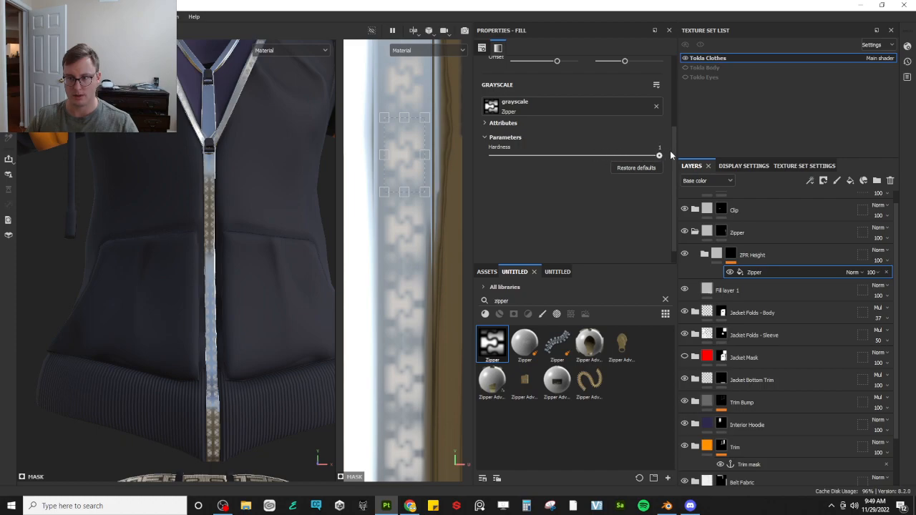
{"action": "scroll", "coordinate": [223, 183], "scroll_direction": "up", "scroll_amount": 5}
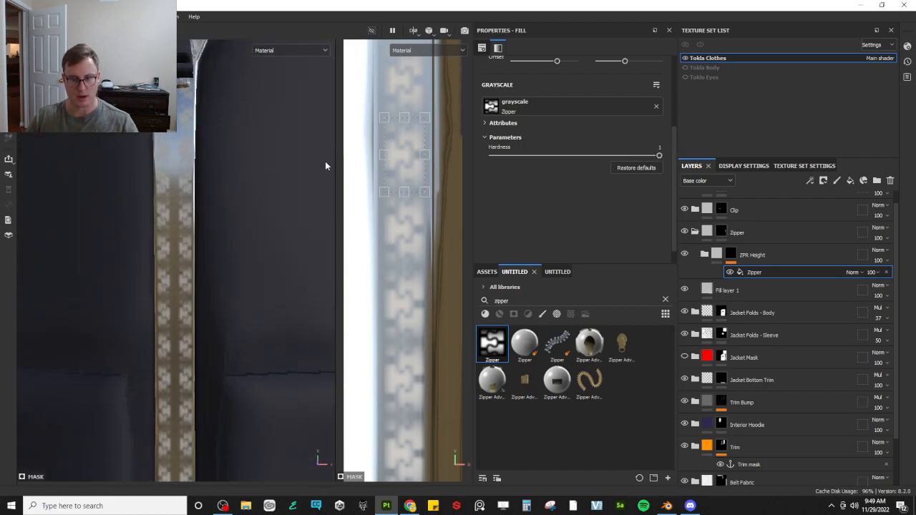
{"action": "scroll", "coordinate": [396, 179], "scroll_direction": "down", "scroll_amount": 3}
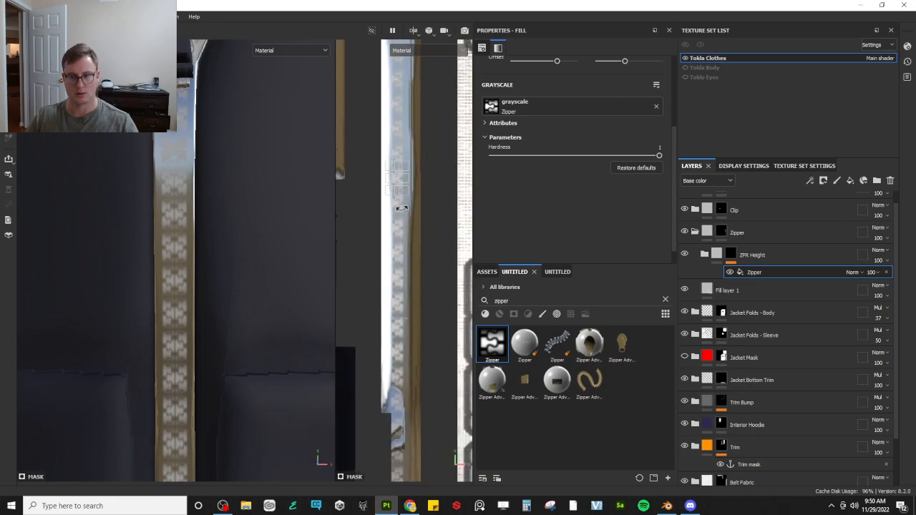
Limit the fill layer inside the ZPR Height group to color and height, with a height of -0.0605
{"action": "left_click_drag", "start_coordinate": [406, 188], "coordinate": [405, 188]}
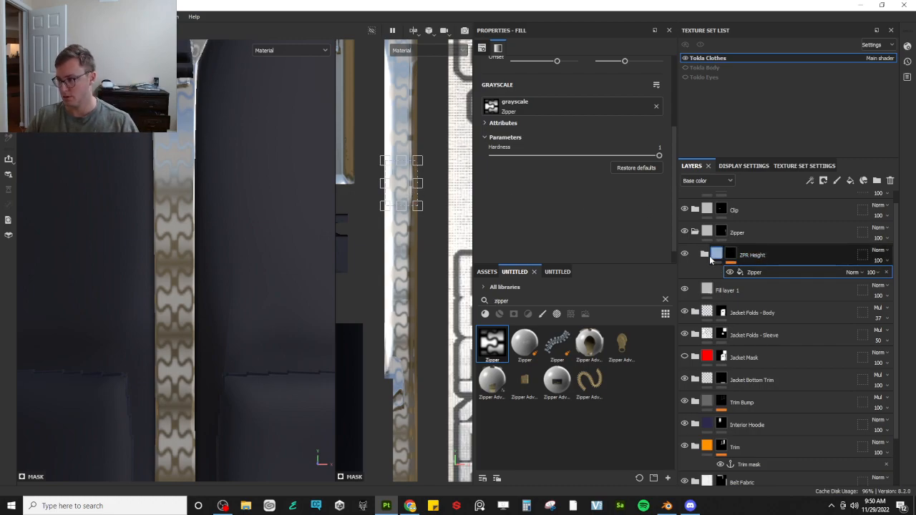
{"action": "left_click", "coordinate": [705, 254]}
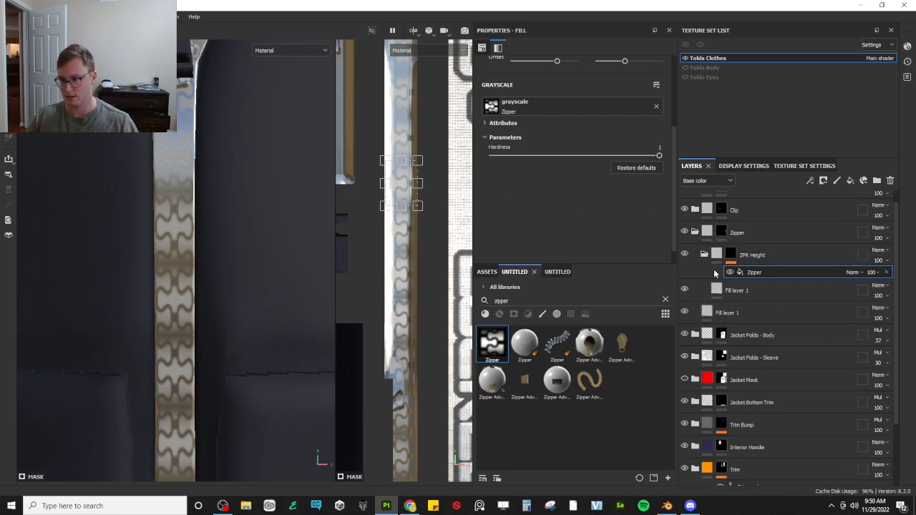
{"action": "left_click", "coordinate": [716, 292]}
{"action": "left_click", "coordinate": [492, 102]}
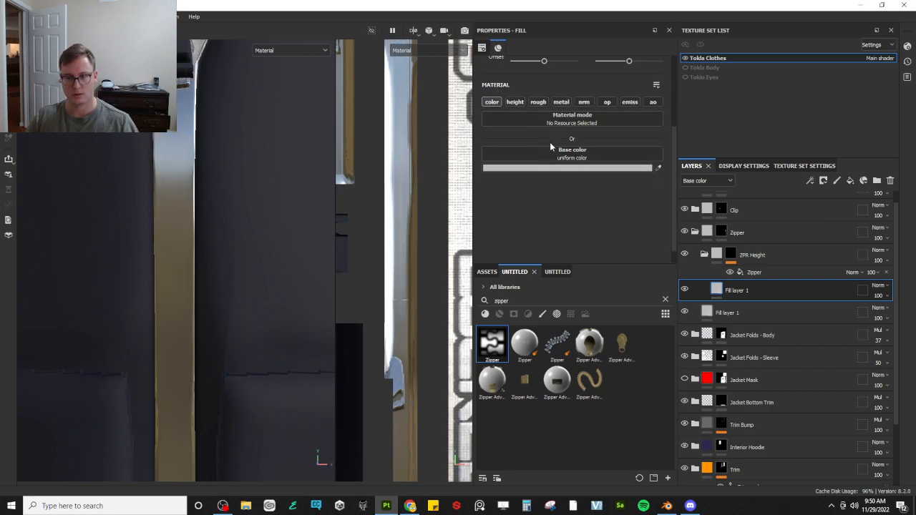
{"action": "left_click", "coordinate": [515, 102]}
{"action": "mouse_move", "coordinate": [563, 210]}
{"action": "left_mouse_down"}
{"action": "mouse_move", "coordinate": [544, 210]}
{"action": "mouse_move", "coordinate": [560, 214]}
{"action": "left_mouse_up"}
{"action": "scroll", "coordinate": [174, 178], "scroll_direction": "down", "scroll_amount": 6}
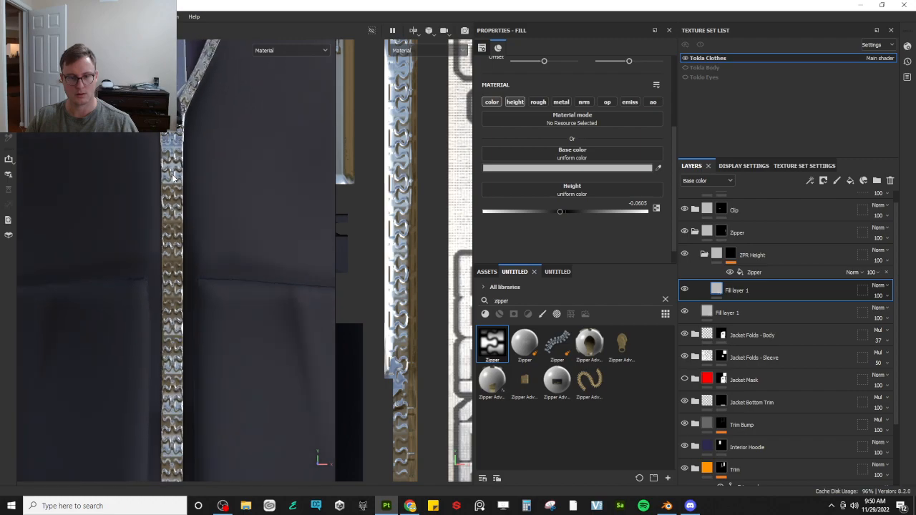
{"action": "middle_click_drag", "start_coordinate": [201, 180], "coordinate": [220, 273], "text": "alt"}
{"action": "left_click_drag", "start_coordinate": [220, 273], "coordinate": [209, 304], "text": "alt"}
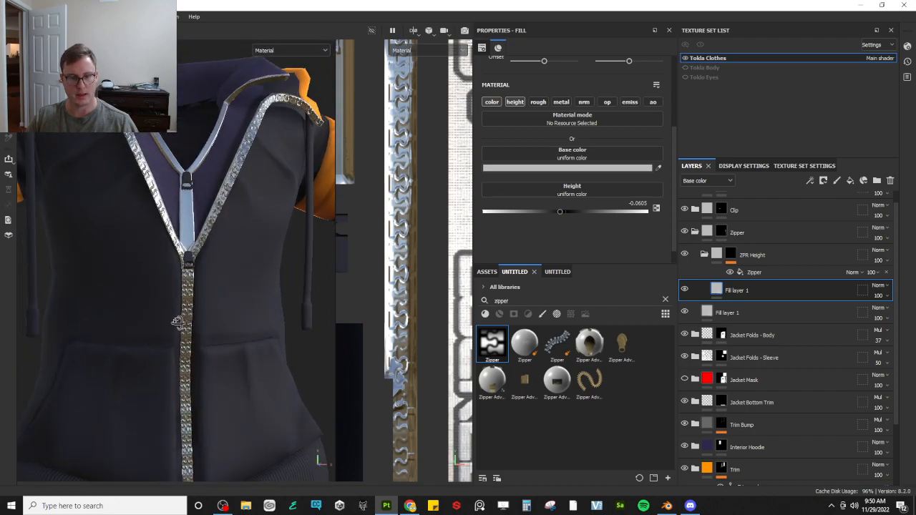
{"action": "left_click_drag", "start_coordinate": [153, 272], "coordinate": [159, 265], "text": "alt"}
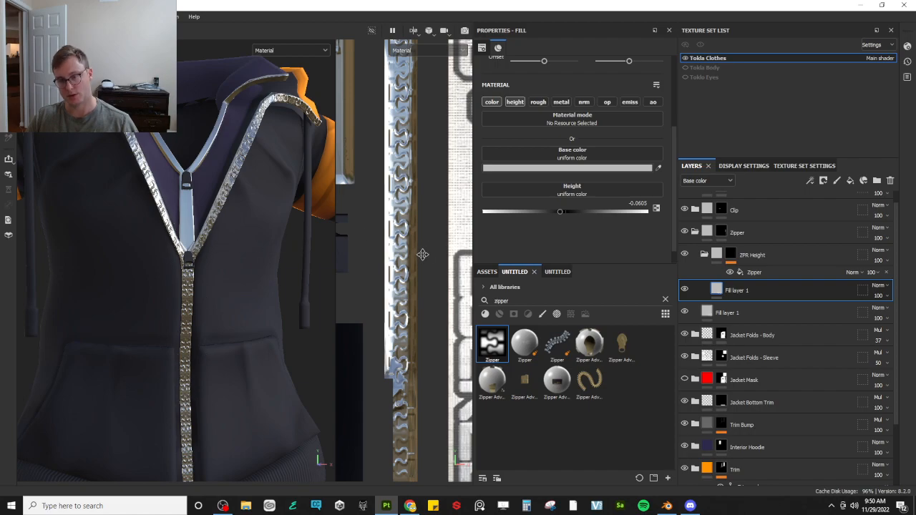
Remove the Zipper pattern from the ZPR Height mask and add a new fill to that mask
{"action": "left_click", "coordinate": [886, 273]}
{"action": "left_click", "coordinate": [717, 260]}
{"action": "left_click", "coordinate": [729, 259]}
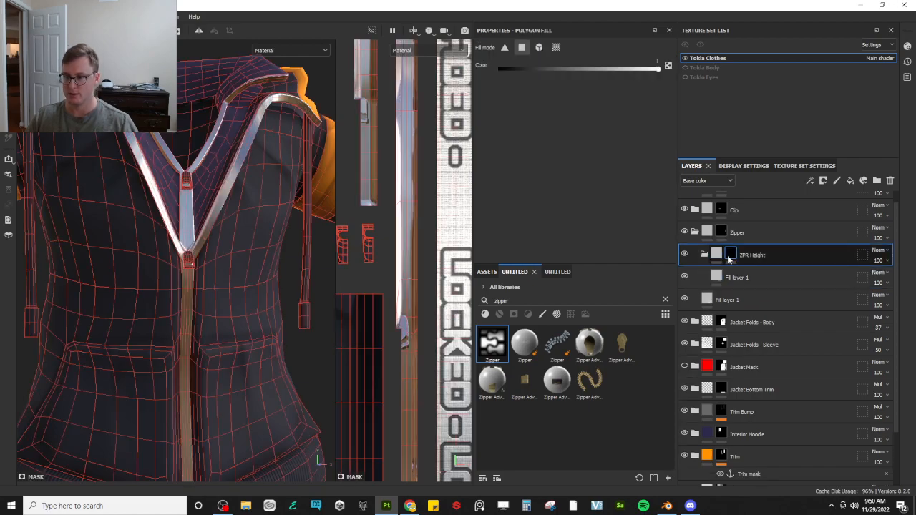
{"action": "right_click", "coordinate": [729, 259]}
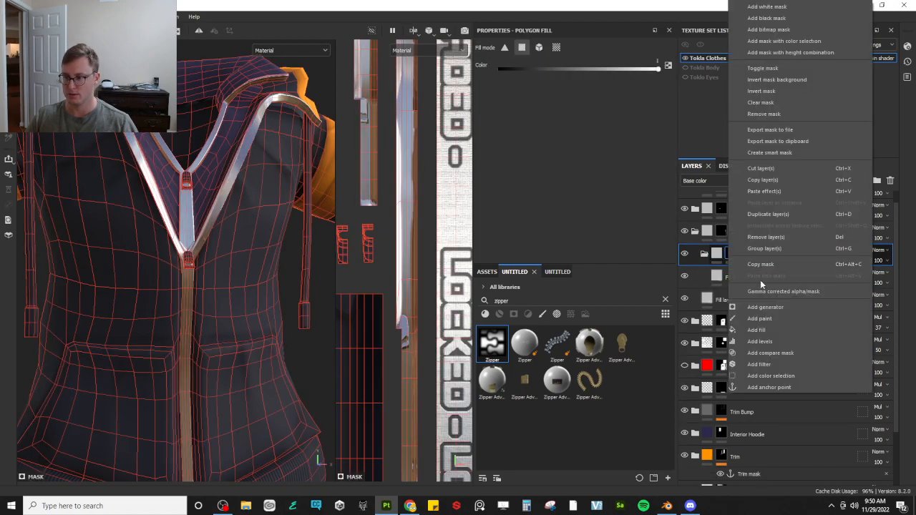
{"action": "left_click", "coordinate": [756, 331]}
Search the grayscale resources for "pattern" and assign the Stripes pattern to the new mask fill
{"action": "left_click", "coordinate": [589, 109]}
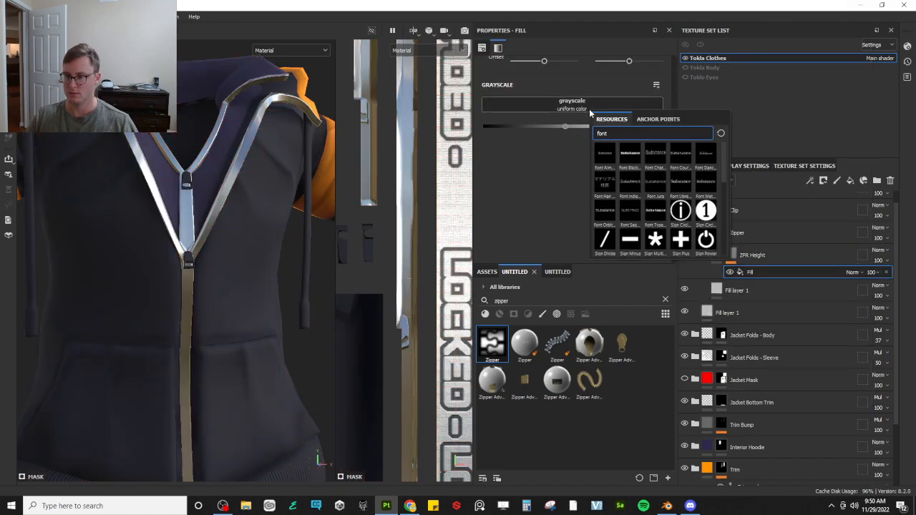
{"action": "key", "text": "BackSpace"}
{"action": "key", "text": "BackSpace"}
{"action": "key", "text": "BackSpace"}
{"action": "key", "text": "BackSpace"}
{"action": "key", "text": "BackSpace"}
{"action": "type", "text": "pattern"}
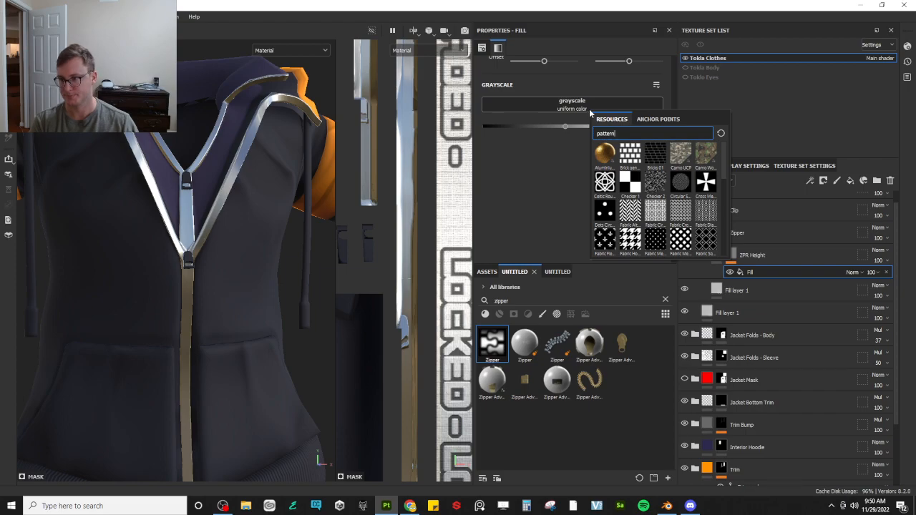
{"action": "scroll", "coordinate": [668, 183], "scroll_direction": "down", "scroll_amount": 3}
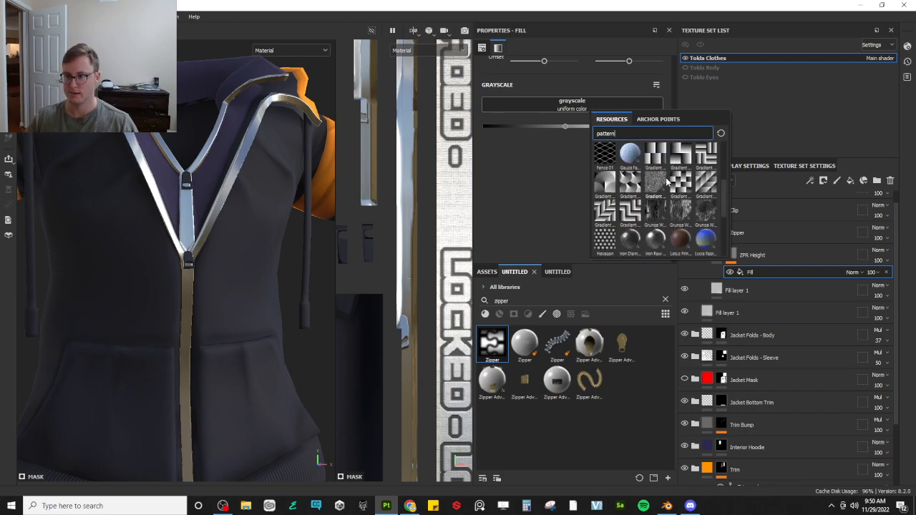
{"action": "scroll", "coordinate": [668, 186], "scroll_direction": "down", "scroll_amount": 3}
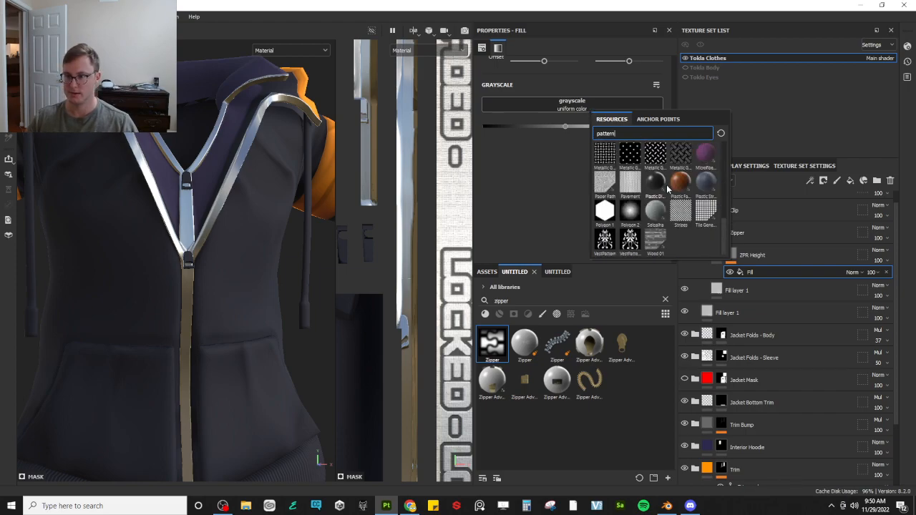
{"action": "mouse_move", "coordinate": [666, 189]}
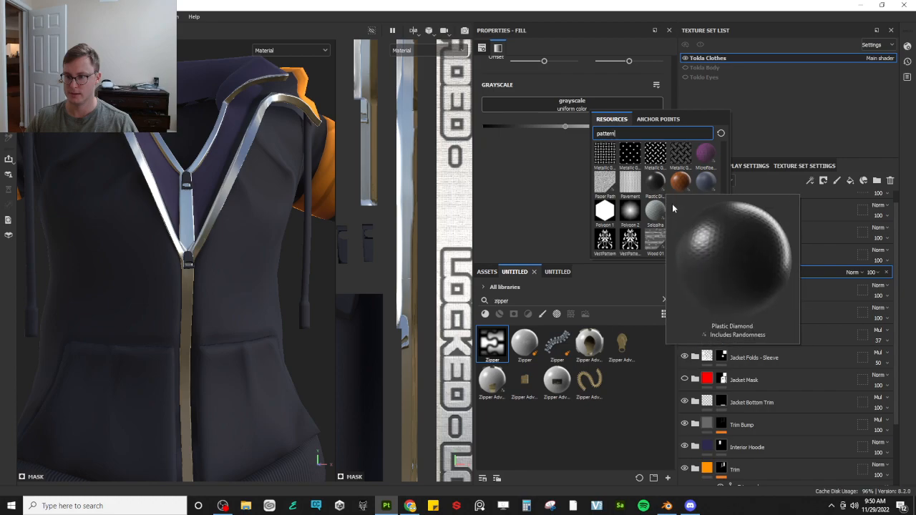
{"action": "left_click", "coordinate": [665, 213]}
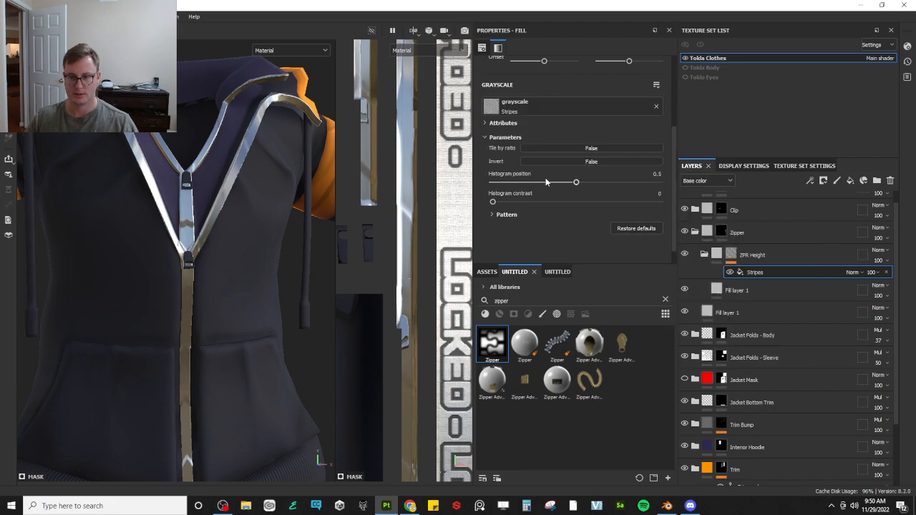
Set the Stripes pattern's shift to 0 and its stripe count to 100
{"action": "scroll", "coordinate": [565, 124], "scroll_direction": "down", "scroll_amount": 1}
{"action": "left_click", "coordinate": [493, 198]}
{"action": "scroll", "coordinate": [522, 221], "scroll_direction": "down", "scroll_amount": 3}
{"action": "left_click_drag", "start_coordinate": [532, 217], "coordinate": [409, 237]}
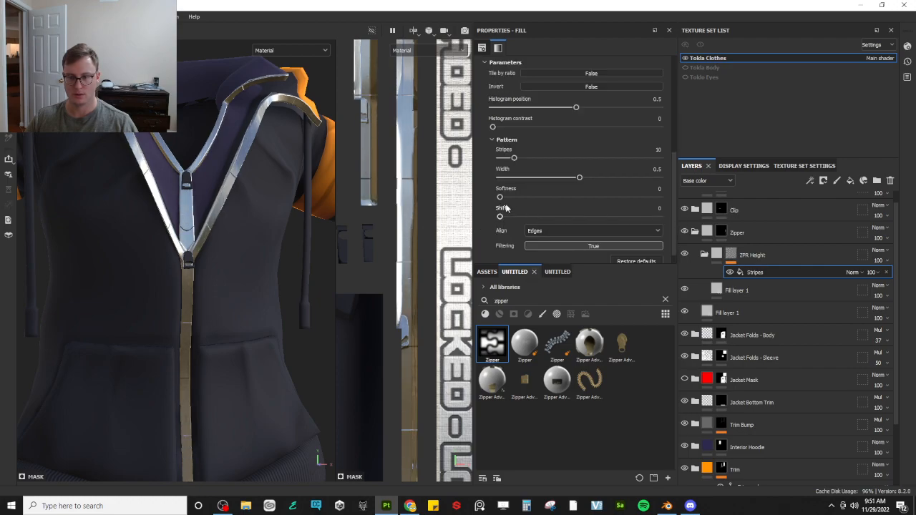
{"action": "left_click_drag", "start_coordinate": [515, 159], "coordinate": [696, 165]}
{"action": "scroll", "coordinate": [236, 207], "scroll_direction": "down", "scroll_amount": 4}
{"action": "left_click_drag", "start_coordinate": [252, 199], "coordinate": [231, 205], "text": "alt"}
Increase the Stripes fill's UV tiling to 3.46 for finer zipper teeth
{"action": "scroll", "coordinate": [231, 205], "scroll_direction": "up", "scroll_amount": 5}
{"action": "scroll", "coordinate": [527, 166], "scroll_direction": "up", "scroll_amount": 6}
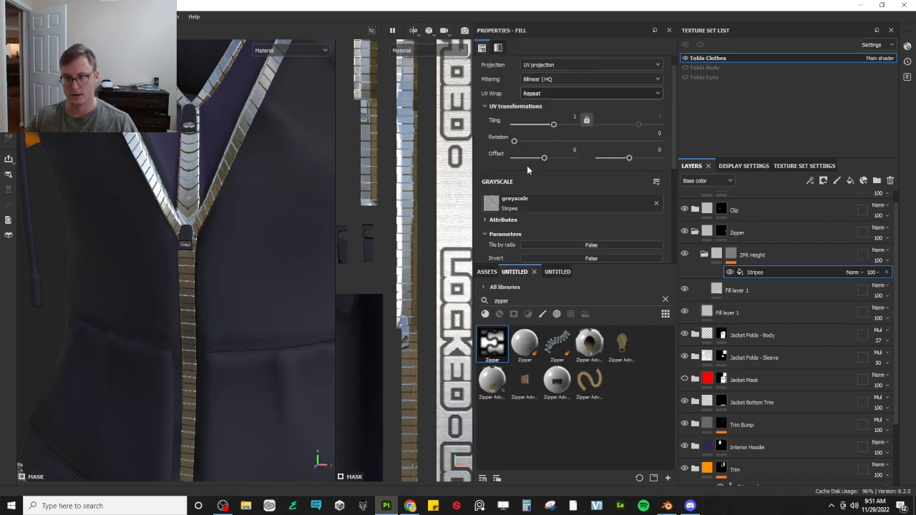
{"action": "left_click_drag", "start_coordinate": [554, 142], "coordinate": [559, 140]}
{"action": "scroll", "coordinate": [222, 211], "scroll_direction": "down", "scroll_amount": 4}
{"action": "left_click_drag", "start_coordinate": [221, 176], "coordinate": [201, 251], "text": "alt"}
{"action": "scroll", "coordinate": [209, 183], "scroll_direction": "up", "scroll_amount": 4}
{"action": "scroll", "coordinate": [202, 231], "scroll_direction": "up", "scroll_amount": 6}
{"action": "mouse_move", "coordinate": [556, 144]}
{"action": "left_mouse_down"}
{"action": "mouse_move", "coordinate": [571, 142]}
{"action": "mouse_move", "coordinate": [560, 143]}
{"action": "left_mouse_up"}
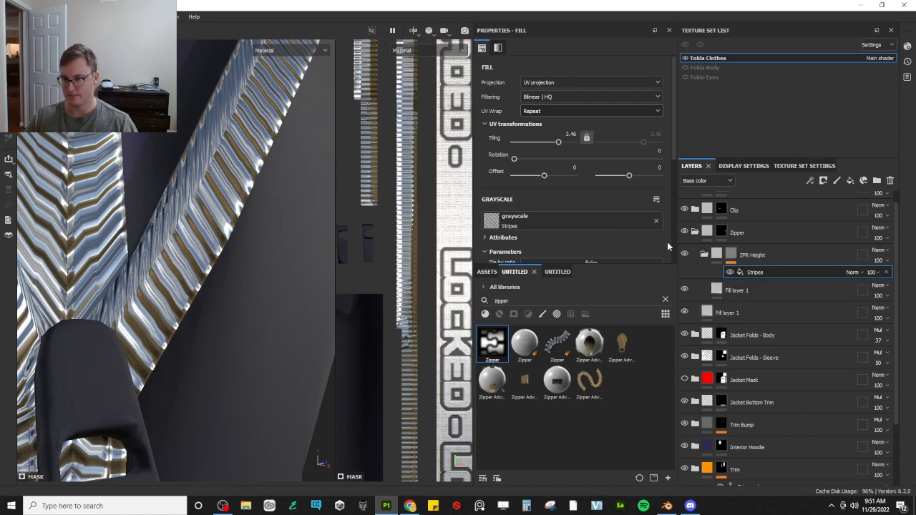
Try adjusting the height of the fill layer inside the ZPR Height group
{"action": "left_click", "coordinate": [719, 288]}
{"action": "scroll", "coordinate": [571, 189], "scroll_direction": "down", "scroll_amount": 3}
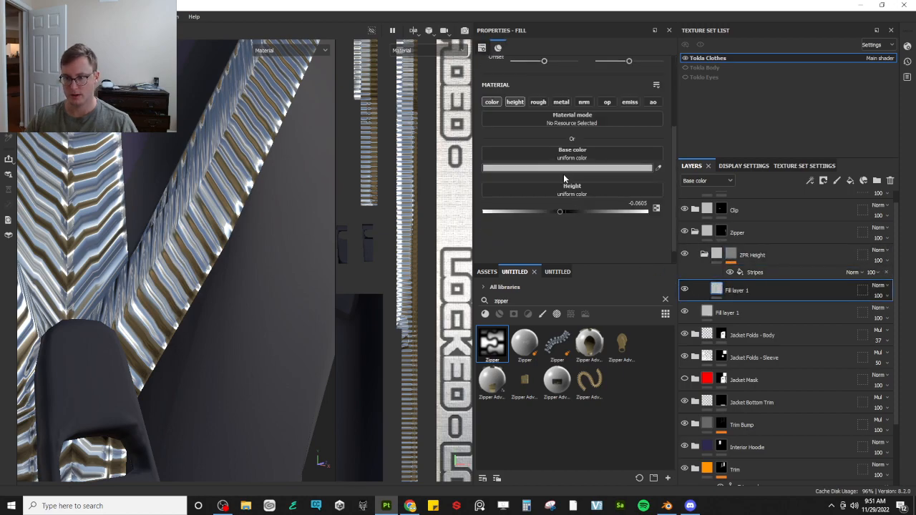
{"action": "mouse_move", "coordinate": [564, 211]}
{"action": "left_mouse_down"}
{"action": "mouse_move", "coordinate": [539, 210]}
{"action": "mouse_move", "coordinate": [563, 211]}
{"action": "left_mouse_up"}
Reduce the Stripes pattern's width to 0.1 and check the teeth along the jacket zipper
{"action": "left_click", "coordinate": [754, 272]}
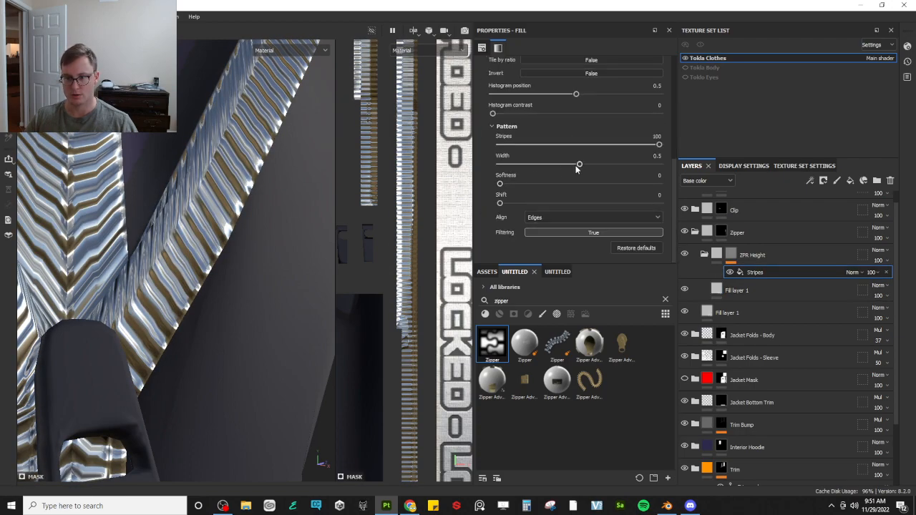
{"action": "left_click_drag", "start_coordinate": [579, 166], "coordinate": [516, 169]}
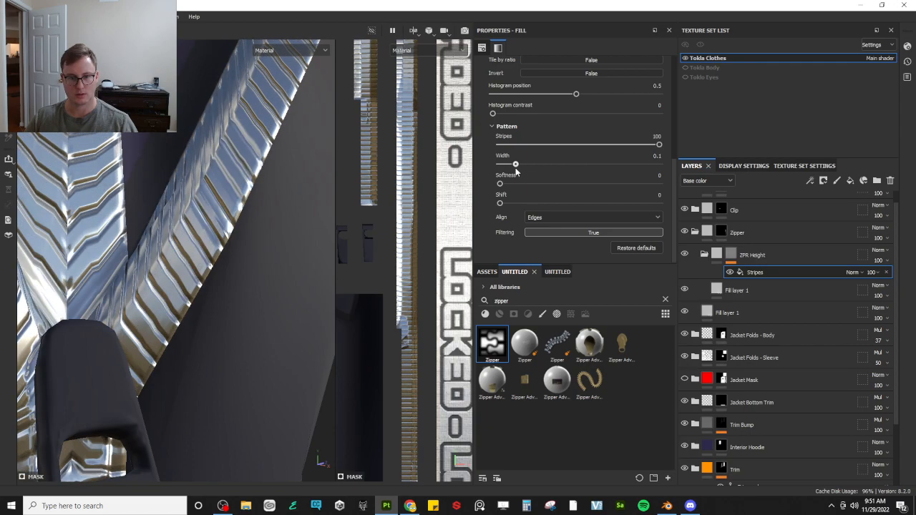
{"action": "scroll", "coordinate": [161, 180], "scroll_direction": "down", "scroll_amount": 5}
{"action": "scroll", "coordinate": [157, 280], "scroll_direction": "up", "scroll_amount": 1}
{"action": "left_click_drag", "start_coordinate": [158, 280], "coordinate": [197, 165], "text": "alt"}
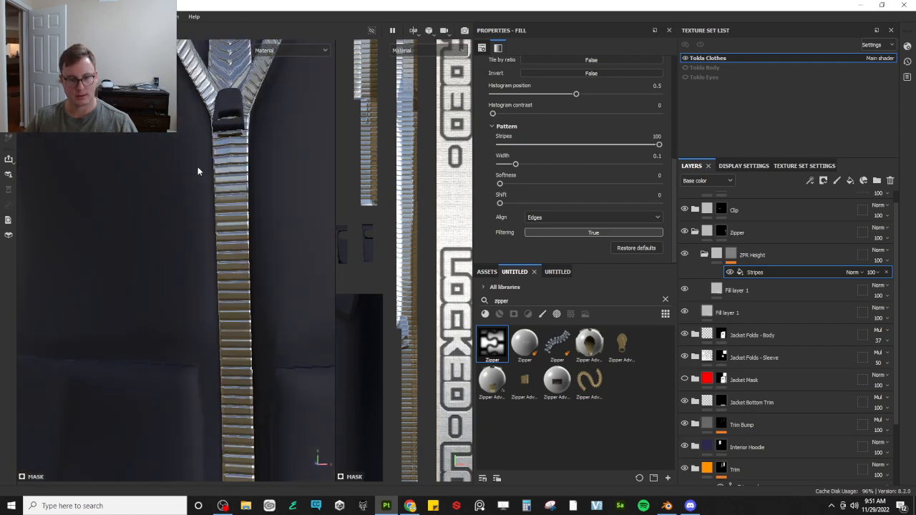
{"action": "scroll", "coordinate": [240, 190], "scroll_direction": "down", "scroll_amount": 5}
{"action": "left_click_drag", "start_coordinate": [239, 191], "coordinate": [209, 207], "text": "alt"}
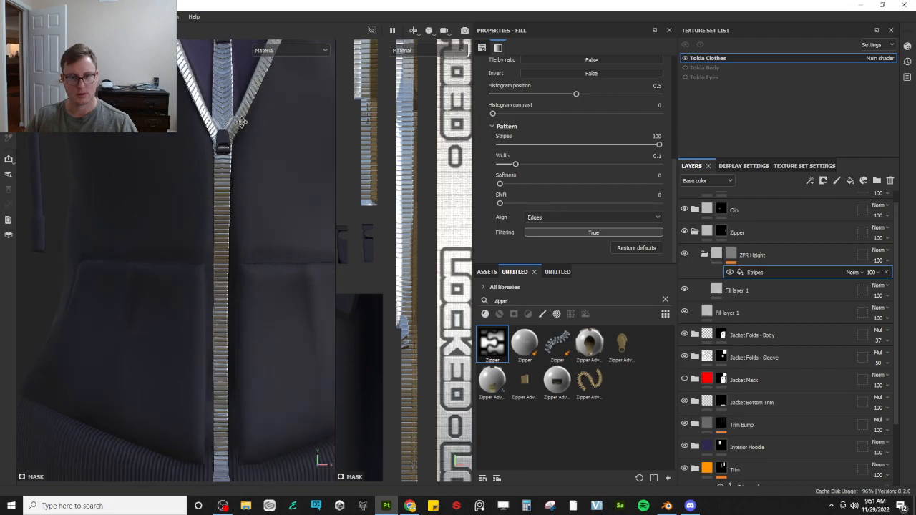
{"action": "scroll", "coordinate": [209, 207], "scroll_direction": "up", "scroll_amount": 2}
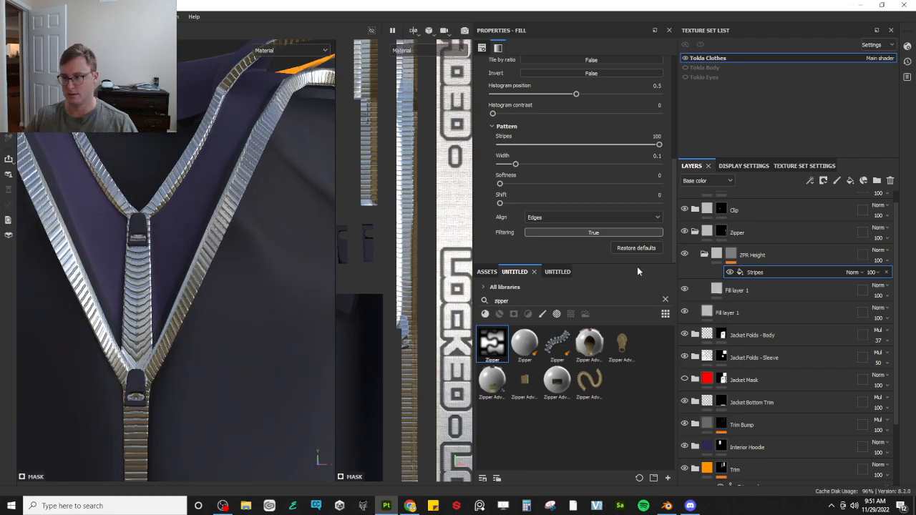
Make the ZPR Height fill layer's base color black and enable its roughness channel with a value of 1
{"action": "left_click", "coordinate": [720, 292]}
{"action": "left_click", "coordinate": [526, 152]}
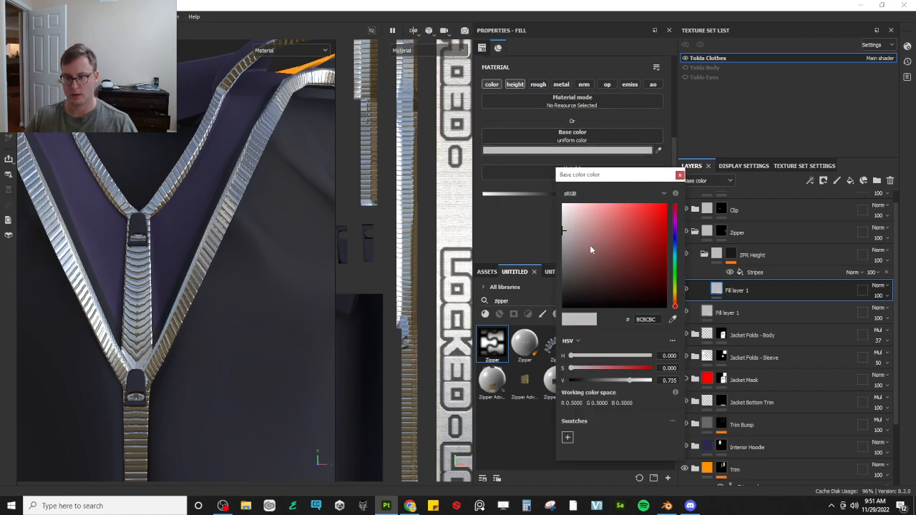
{"action": "left_click", "coordinate": [679, 175]}
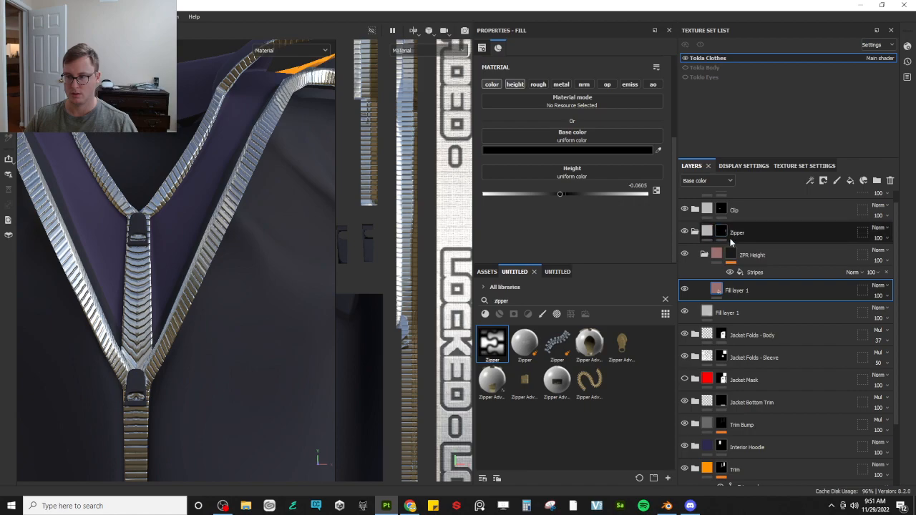
{"action": "left_click", "coordinate": [538, 85]}
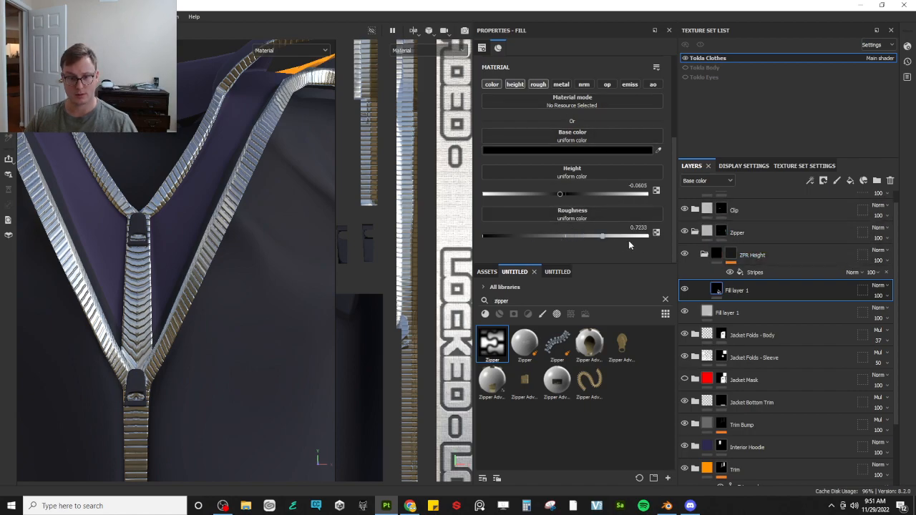
{"action": "left_click_drag", "start_coordinate": [578, 247], "coordinate": [773, 250]}
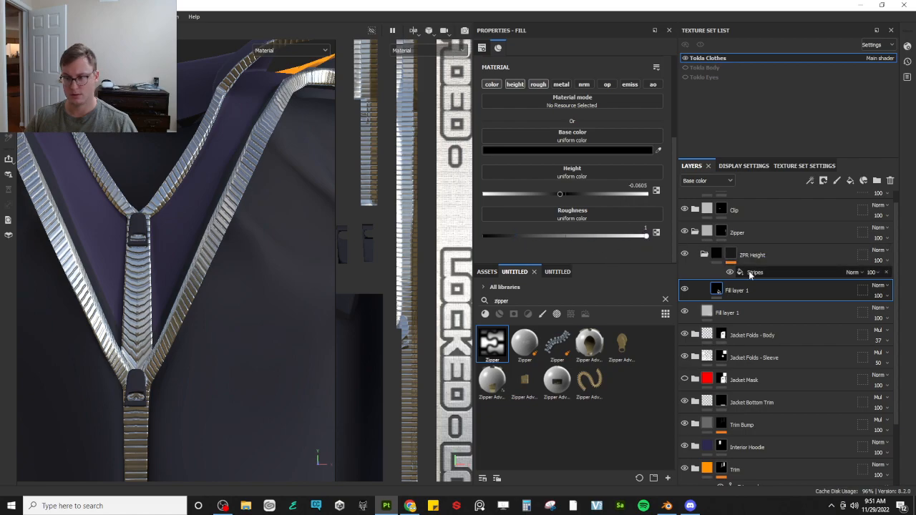
Review the Stripes settings and examine the striped zipper on the jacket from several angles and distances
{"action": "left_click", "coordinate": [753, 272]}
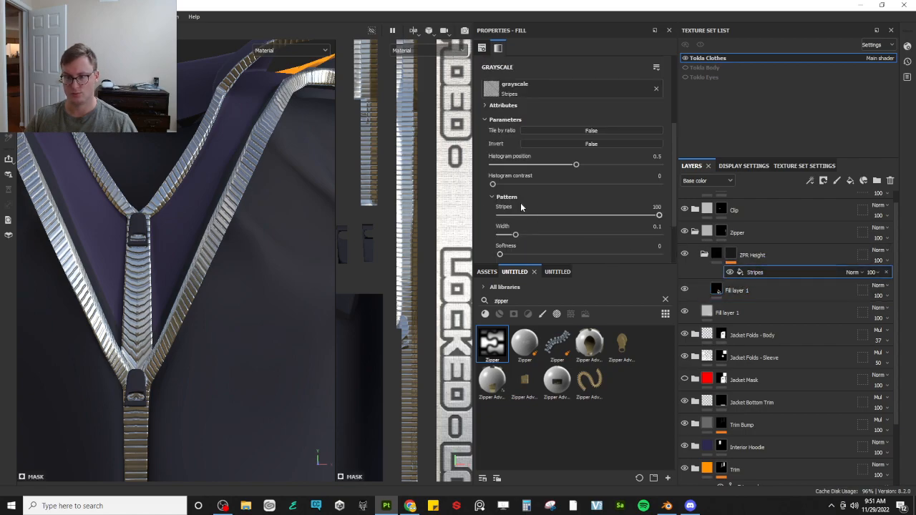
{"action": "scroll", "coordinate": [526, 206], "scroll_direction": "down", "scroll_amount": 2}
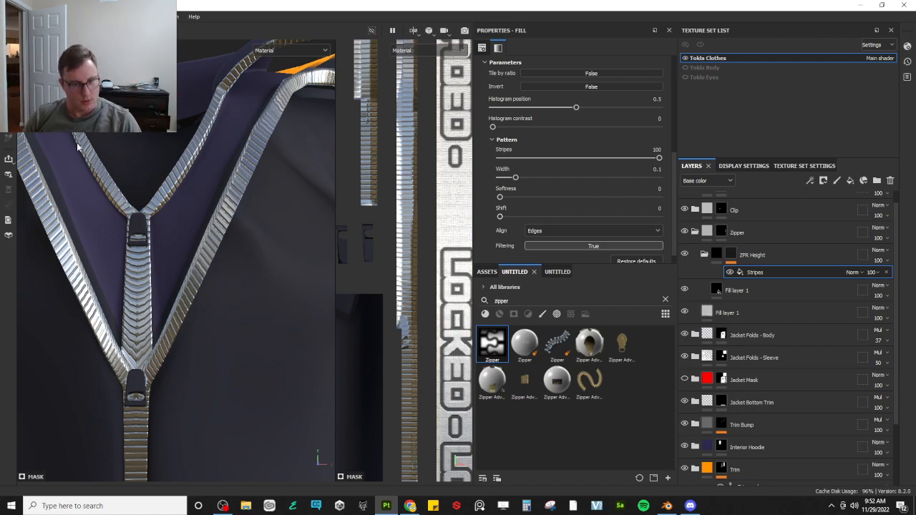
{"action": "scroll", "coordinate": [104, 225], "scroll_direction": "down", "scroll_amount": 8}
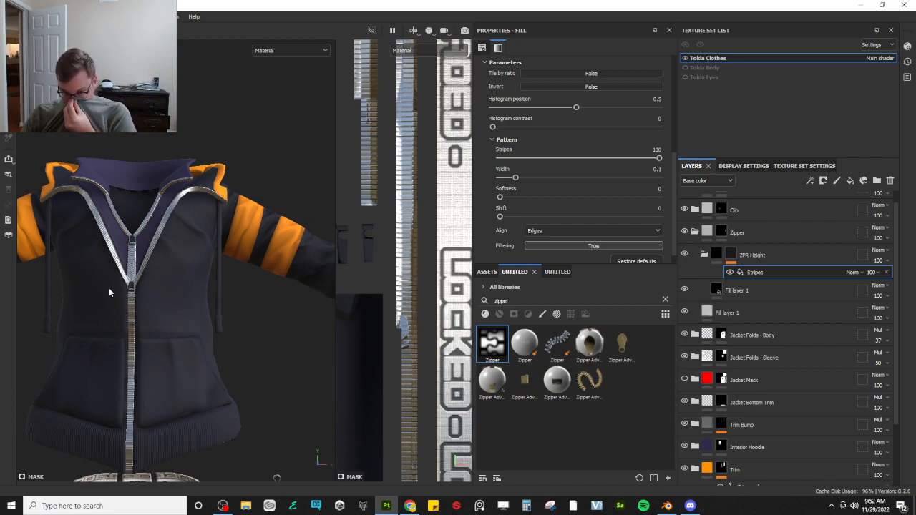
{"action": "scroll", "coordinate": [202, 304], "scroll_direction": "down", "scroll_amount": 5}
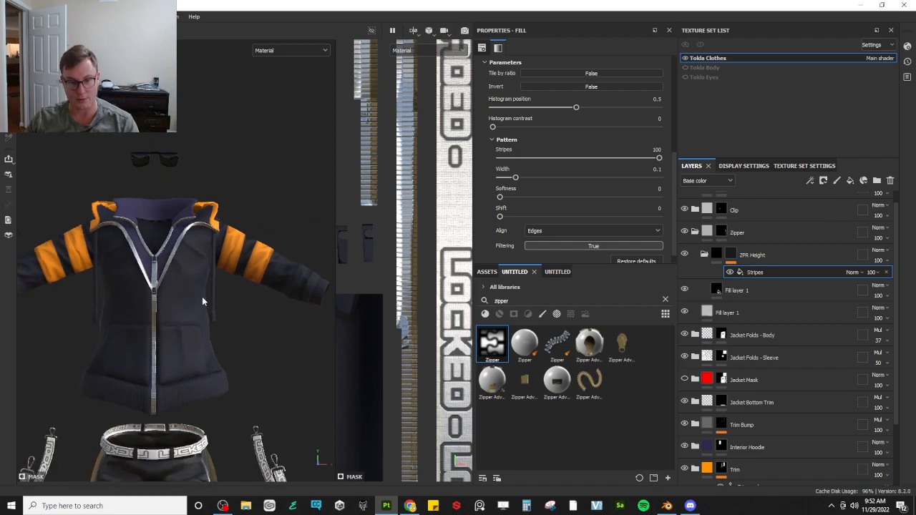
{"action": "left_click_drag", "start_coordinate": [201, 301], "coordinate": [162, 305], "text": "alt"}
{"action": "middle_click_drag", "start_coordinate": [161, 305], "coordinate": [200, 252], "text": "alt"}
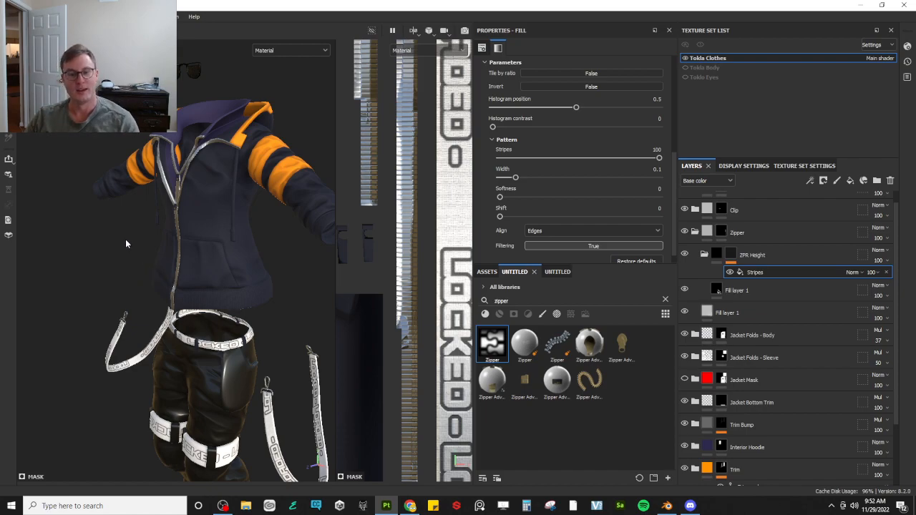
{"action": "scroll", "coordinate": [157, 208], "scroll_direction": "up", "scroll_amount": 10}
{"action": "left_click_drag", "start_coordinate": [155, 233], "coordinate": [205, 231], "text": "alt"}
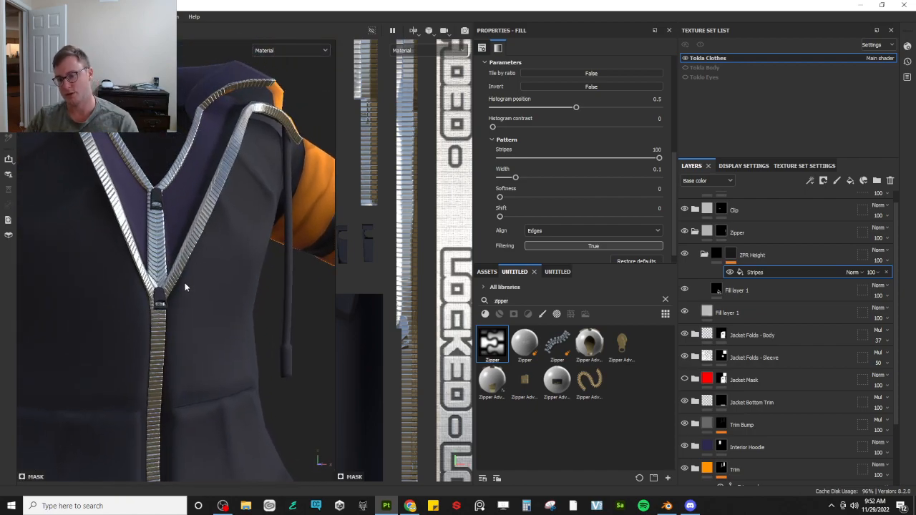
{"action": "left_click_drag", "start_coordinate": [209, 261], "coordinate": [159, 325], "text": "alt"}
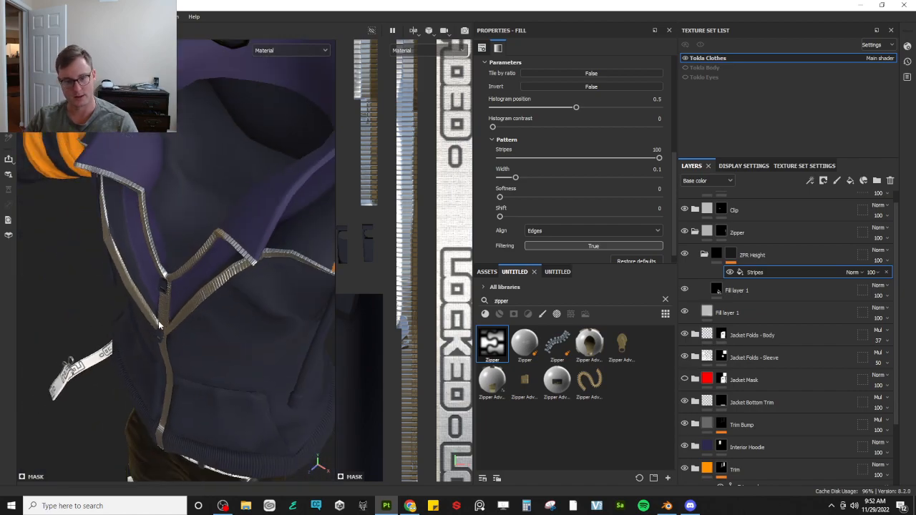
{"action": "key", "text": "f"}
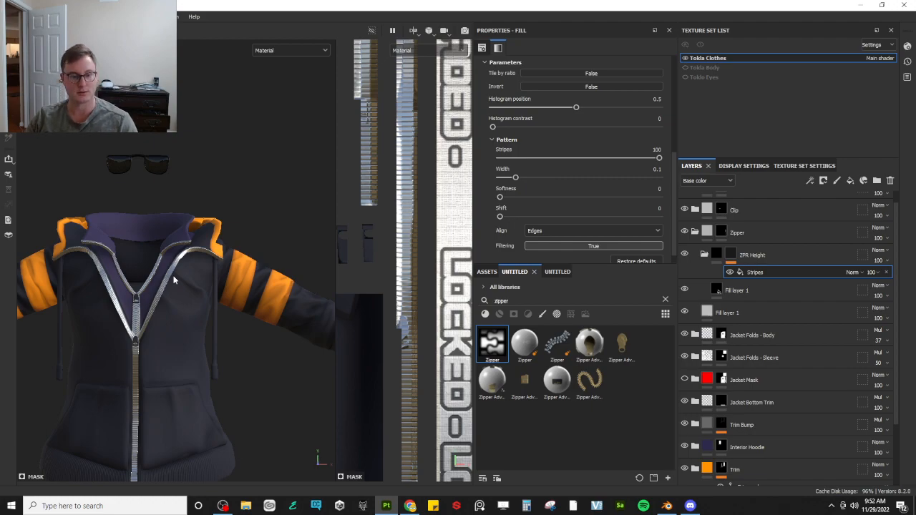
Inspect the jacket zipper's stripes up close in the base color channel, then in the full material view
{"action": "scroll", "coordinate": [173, 281], "scroll_direction": "up", "scroll_amount": 5}
{"action": "scroll", "coordinate": [174, 281], "scroll_direction": "down", "scroll_amount": 5}
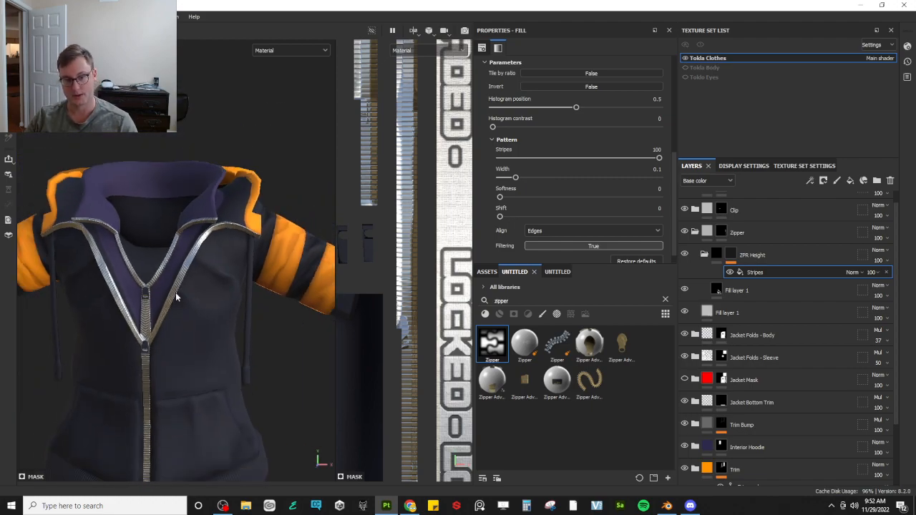
{"action": "key", "text": "c"}
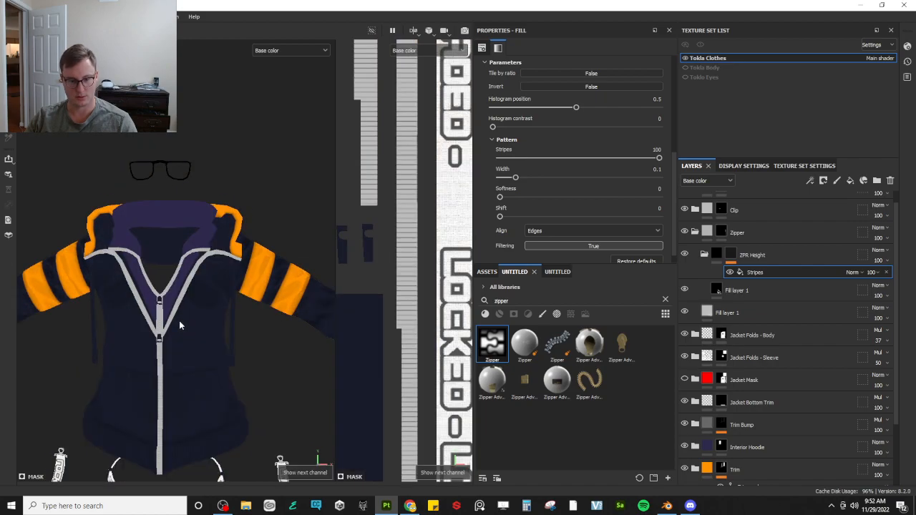
{"action": "scroll", "coordinate": [179, 321], "scroll_direction": "up", "scroll_amount": 6}
{"action": "left_click_drag", "start_coordinate": [186, 300], "coordinate": [290, 300], "text": "alt"}
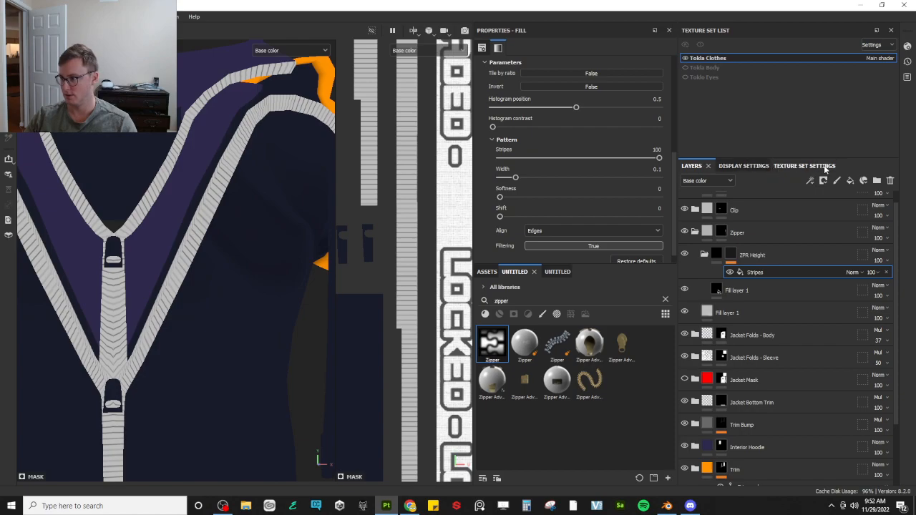
{"action": "left_click", "coordinate": [730, 290]}
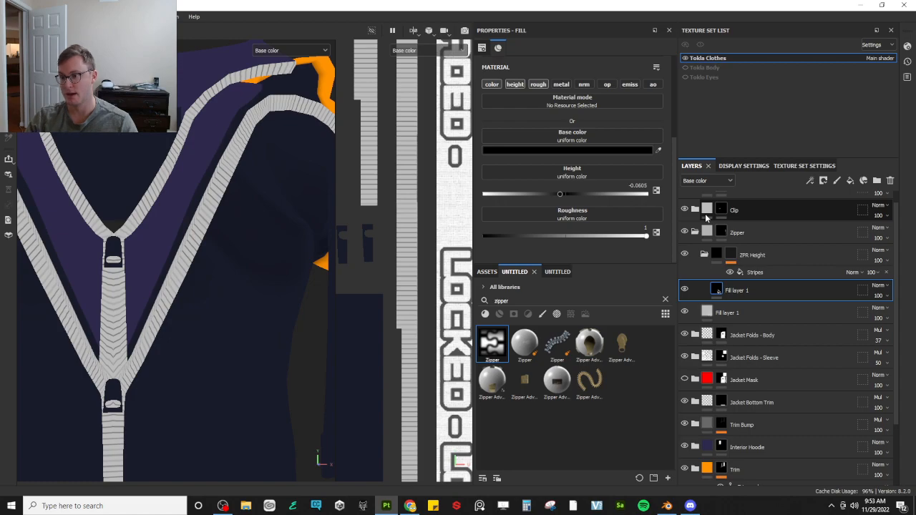
{"action": "scroll", "coordinate": [139, 262], "scroll_direction": "up", "scroll_amount": 3}
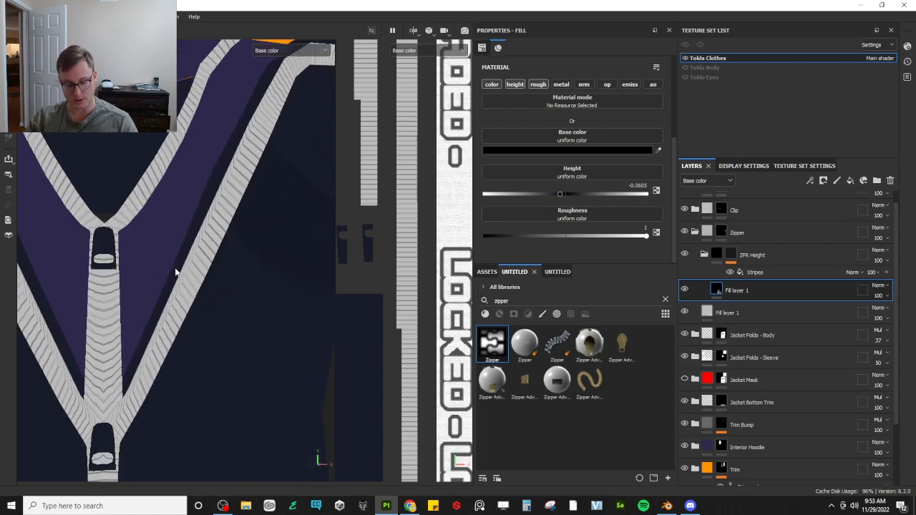
{"action": "key", "text": "m"}
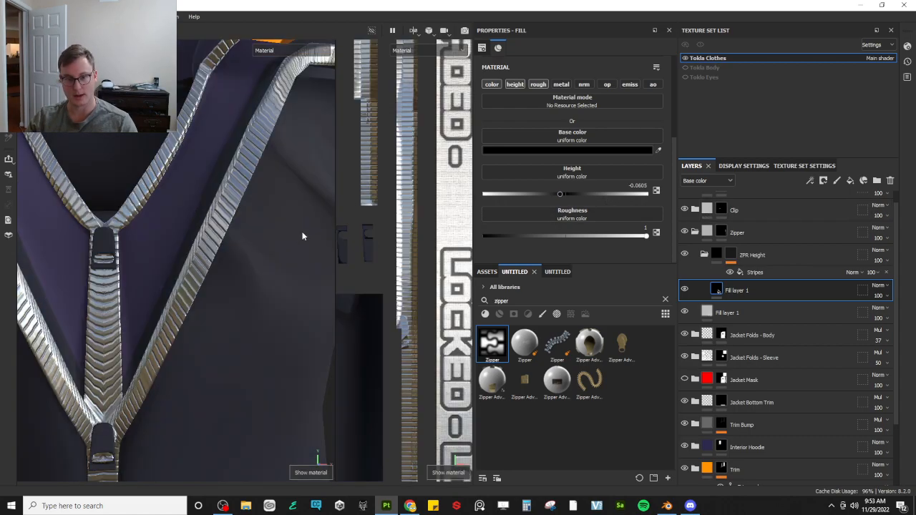
Set the Tokla Clothes texture set size to 4096 and check how sharp the zipper teeth are
{"action": "left_click", "coordinate": [796, 166]}
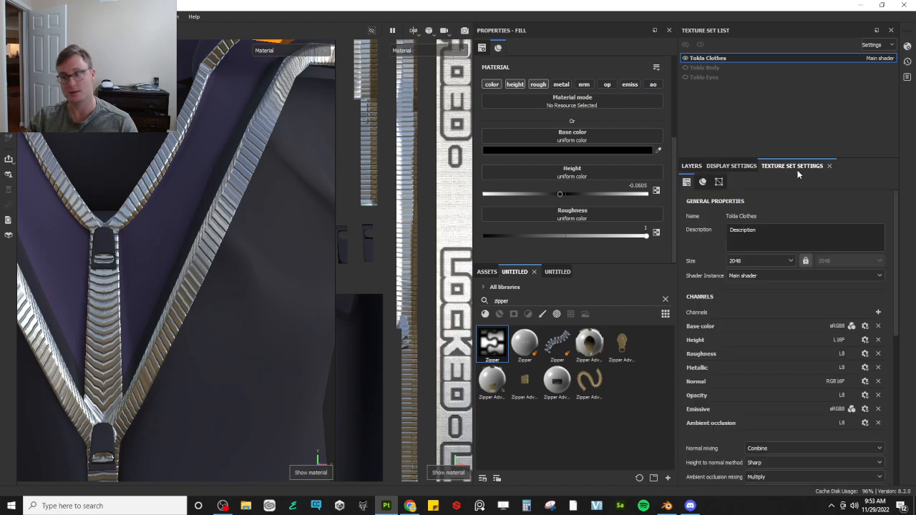
{"action": "left_click", "coordinate": [746, 264]}
{"action": "left_click", "coordinate": [738, 321]}
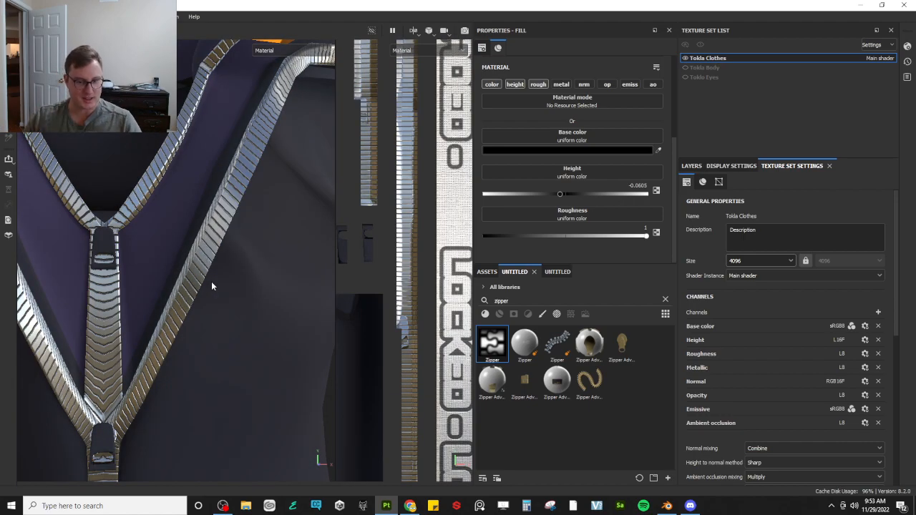
{"action": "left_click_drag", "start_coordinate": [211, 275], "coordinate": [198, 351], "text": "alt"}
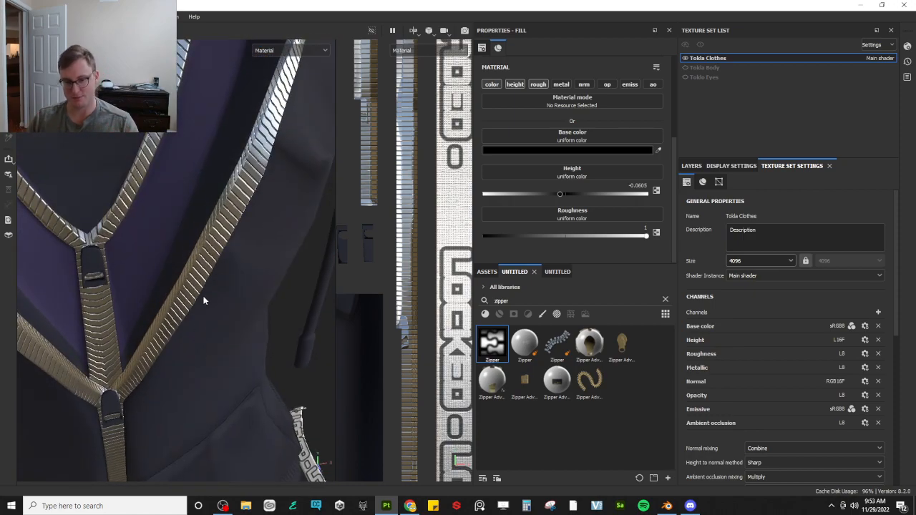
{"action": "scroll", "coordinate": [179, 303], "scroll_direction": "down", "scroll_amount": 3}
{"action": "left_click_drag", "start_coordinate": [174, 289], "coordinate": [213, 266], "text": "alt"}
{"action": "scroll", "coordinate": [224, 295], "scroll_direction": "up", "scroll_amount": 4}
{"action": "scroll", "coordinate": [232, 259], "scroll_direction": "down", "scroll_amount": 4}
{"action": "scroll", "coordinate": [239, 259], "scroll_direction": "down", "scroll_amount": 4}
{"action": "scroll", "coordinate": [299, 258], "scroll_direction": "up", "scroll_amount": 4}
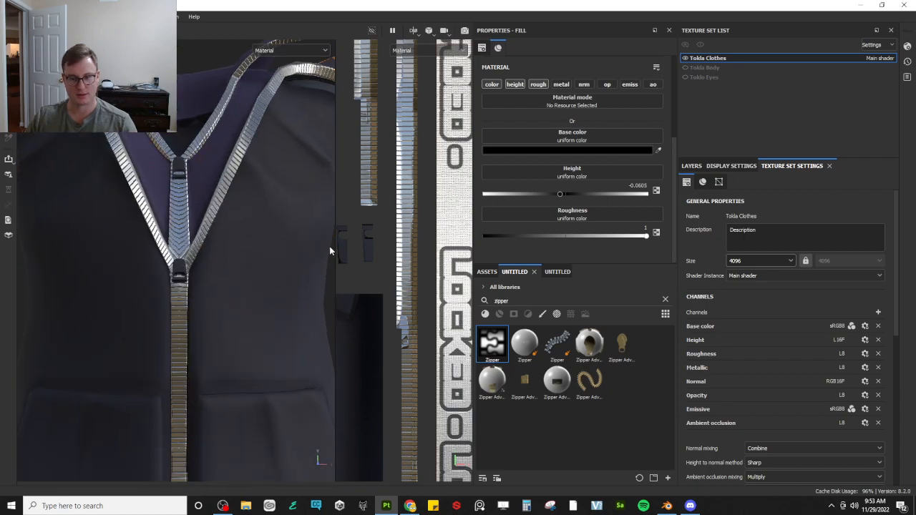
Add a fill to the ZPR Height group's mask above Stripes and set its blending mode to Linear dodge (Add)
{"action": "left_click", "coordinate": [693, 166]}
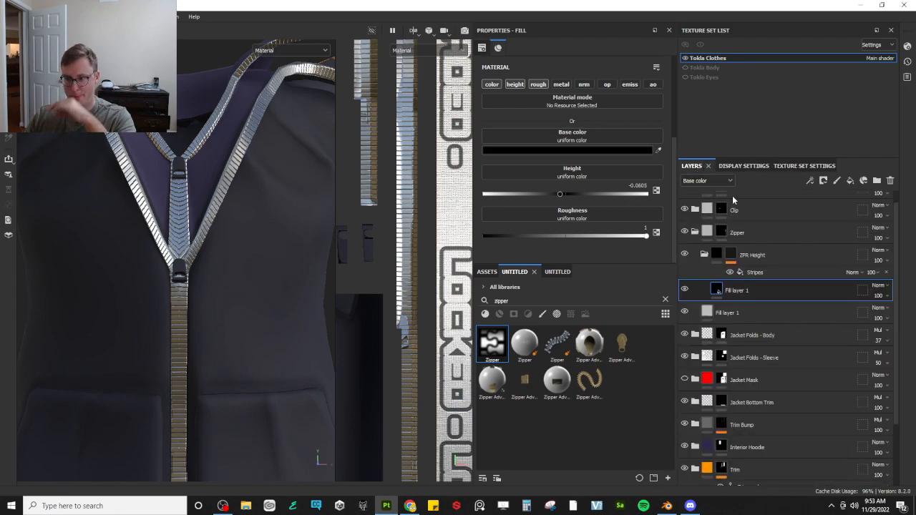
{"action": "left_click", "coordinate": [713, 255]}
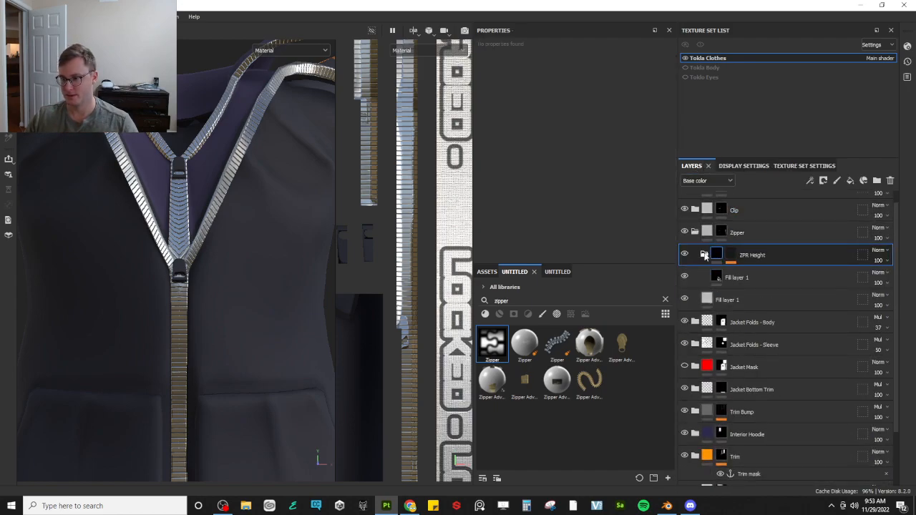
{"action": "left_click", "coordinate": [731, 256]}
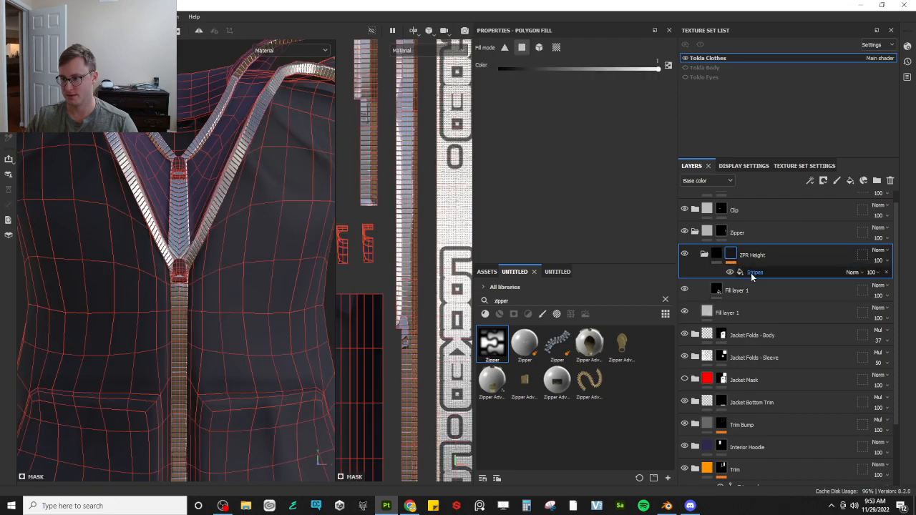
{"action": "right_click", "coordinate": [730, 258]}
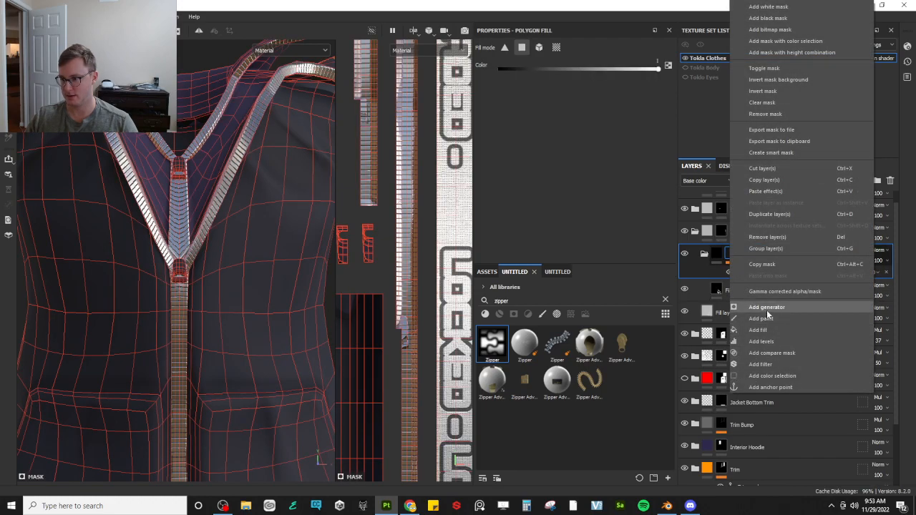
{"action": "left_click", "coordinate": [762, 330]}
{"action": "left_click", "coordinate": [860, 274]}
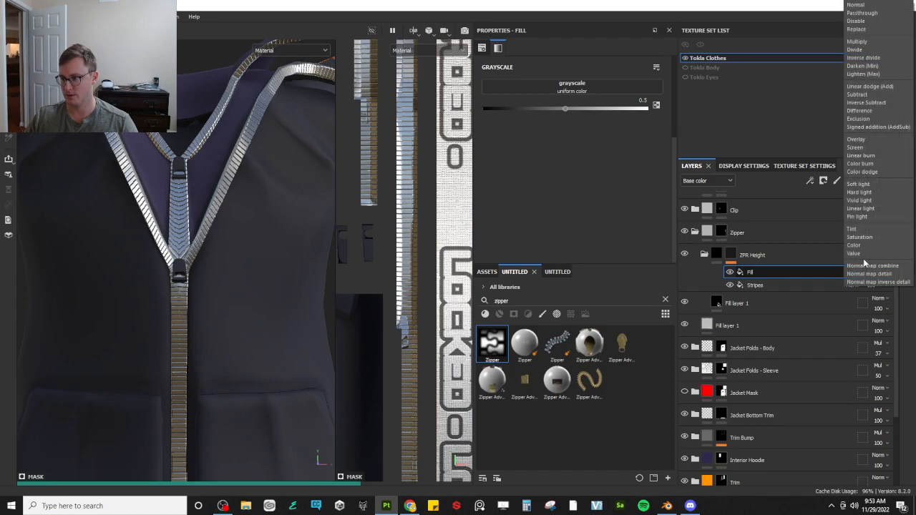
{"action": "left_click", "coordinate": [879, 90]}
Search for gradient and assign Gradient Linear 1 as the new mask fill's grayscale source
{"action": "left_click", "coordinate": [516, 84]}
{"action": "key", "text": "BackSpace"}
{"action": "key", "text": "BackSpace"}
{"action": "key", "text": "BackSpace"}
{"action": "key", "text": "BackSpace"}
{"action": "key", "text": "BackSpace"}
{"action": "key", "text": "BackSpace"}
{"action": "key", "text": "BackSpace"}
{"action": "key", "text": "BackSpace"}
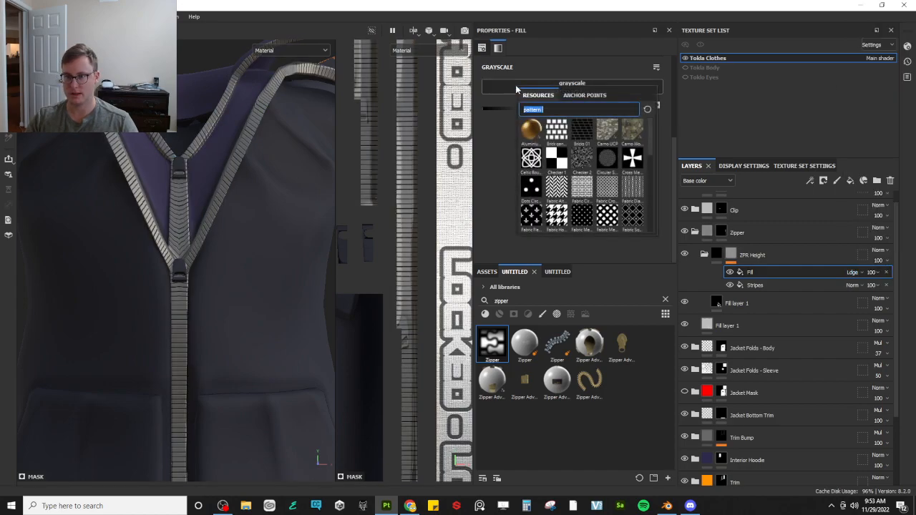
{"action": "type", "text": "gradien"}
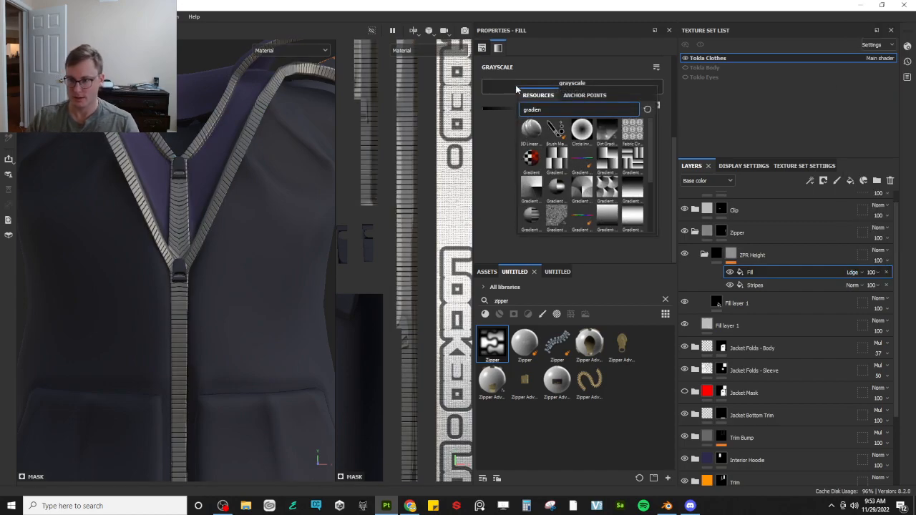
{"action": "left_click", "coordinate": [607, 216]}
Place the gradient over the clothing UV layout and rotate it to 270 degrees
{"action": "scroll", "coordinate": [289, 247], "scroll_direction": "down", "scroll_amount": 10}
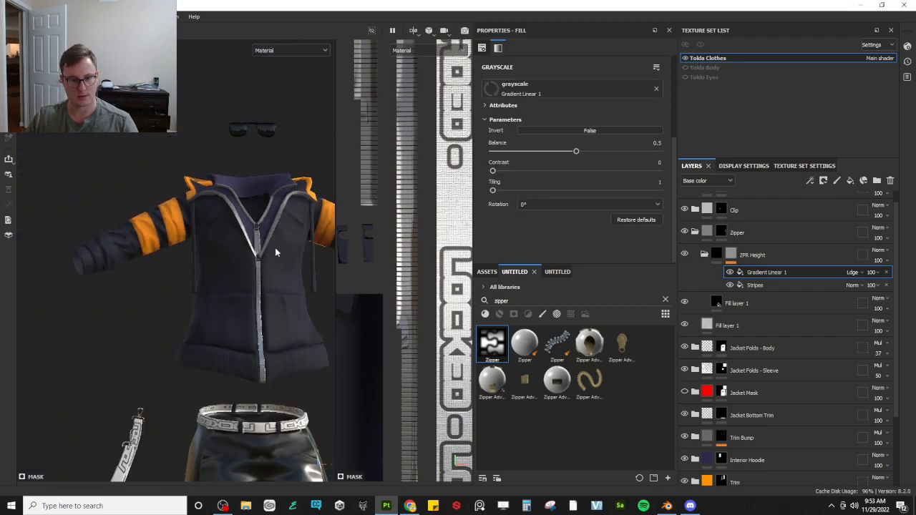
{"action": "left_click_drag", "start_coordinate": [335, 266], "coordinate": [108, 266]}
{"action": "scroll", "coordinate": [315, 229], "scroll_direction": "down", "scroll_amount": 6}
{"action": "left_click_drag", "start_coordinate": [326, 226], "coordinate": [382, 241]}
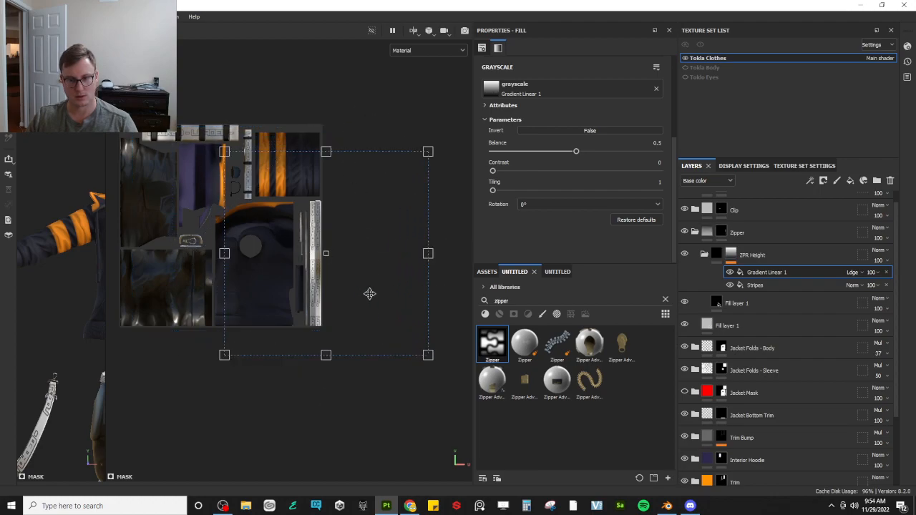
{"action": "scroll", "coordinate": [370, 294], "scroll_direction": "up", "scroll_amount": 2}
{"action": "left_click_drag", "start_coordinate": [385, 235], "coordinate": [236, 221]}
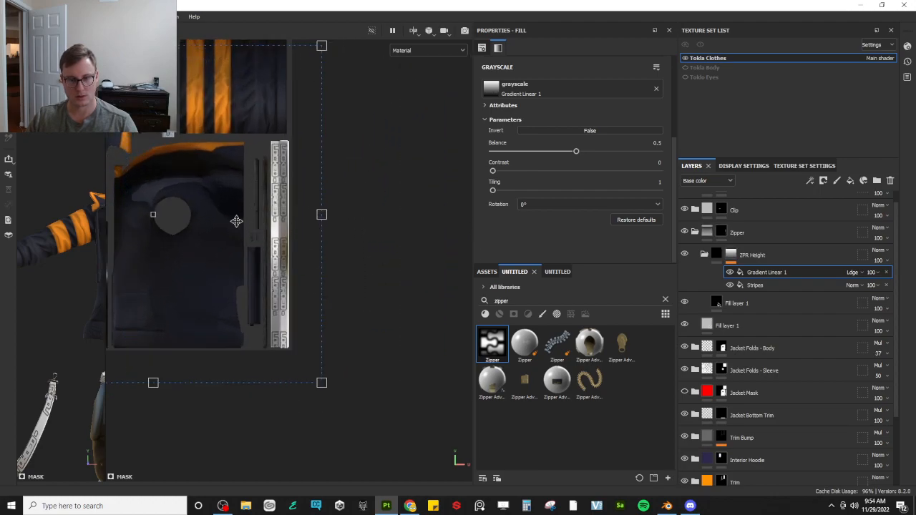
{"action": "scroll", "coordinate": [219, 220], "scroll_direction": "down", "scroll_amount": 2}
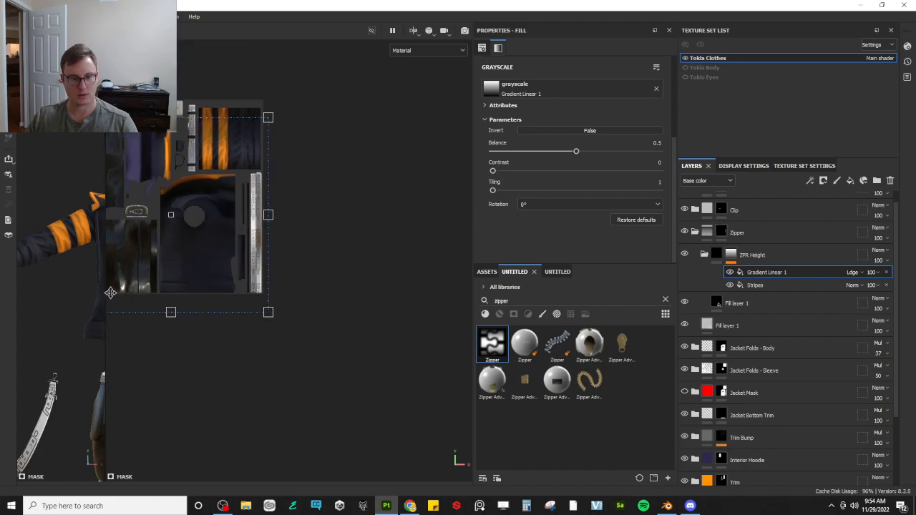
{"action": "left_click_drag", "start_coordinate": [105, 291], "coordinate": [271, 300]}
{"action": "scroll", "coordinate": [164, 301], "scroll_direction": "up", "scroll_amount": 4}
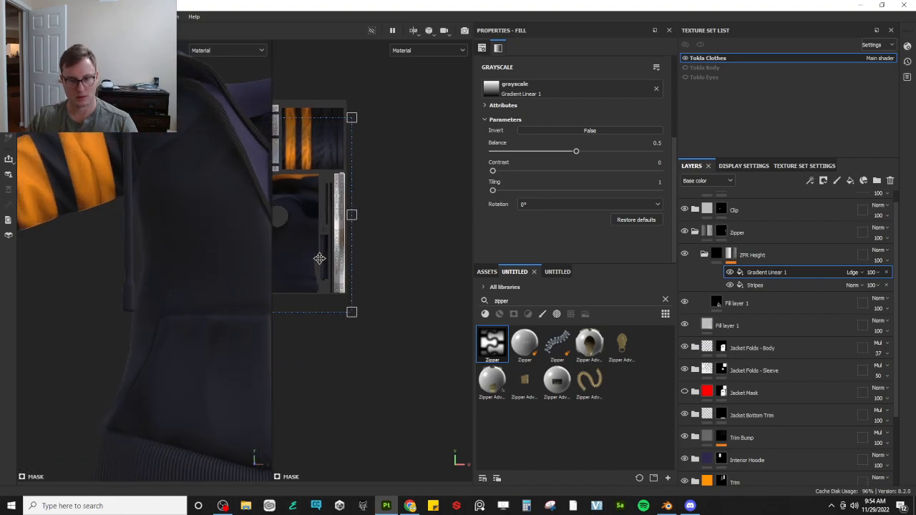
Narrow the gradient to about half its width towards the zipper strips, try squeezing it to a sliver, and undo that last squeeze
{"action": "middle_click_drag", "start_coordinate": [319, 258], "coordinate": [423, 284], "text": "alt"}
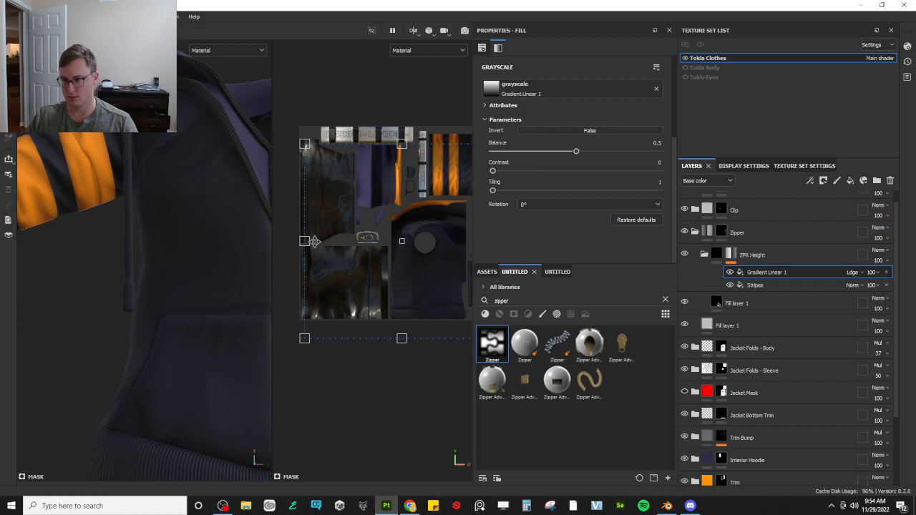
{"action": "left_click_drag", "start_coordinate": [308, 240], "coordinate": [413, 243]}
{"action": "middle_click_drag", "start_coordinate": [388, 248], "coordinate": [299, 247], "text": "alt"}
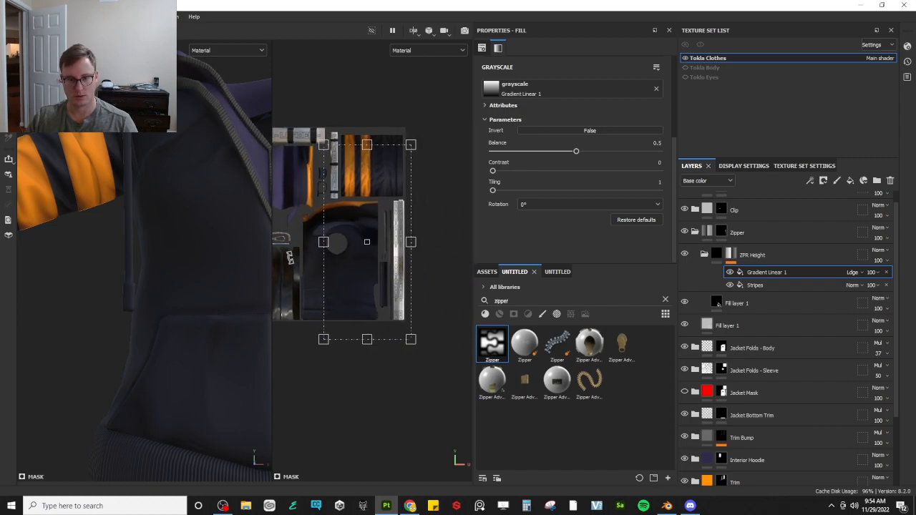
{"action": "scroll", "coordinate": [298, 248], "scroll_direction": "up", "scroll_amount": 1}
{"action": "left_click_drag", "start_coordinate": [327, 240], "coordinate": [419, 244]}
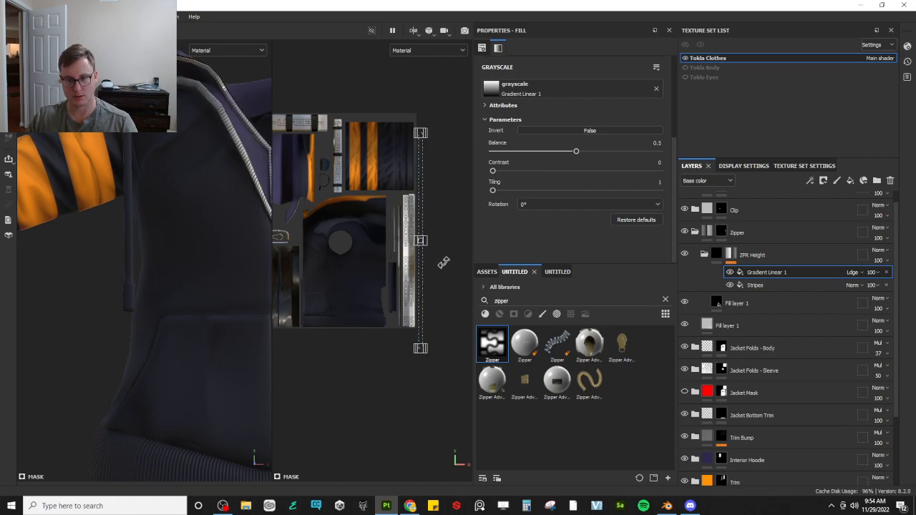
{"action": "key", "text": "ctrl+z"}
Bring the gradient's upper edge down to the top of the jacket zipper strip in the UV layout and narrow it around the strip
{"action": "scroll", "coordinate": [369, 324], "scroll_direction": "up", "scroll_amount": 5}
{"action": "scroll", "coordinate": [372, 322], "scroll_direction": "up", "scroll_amount": 2}
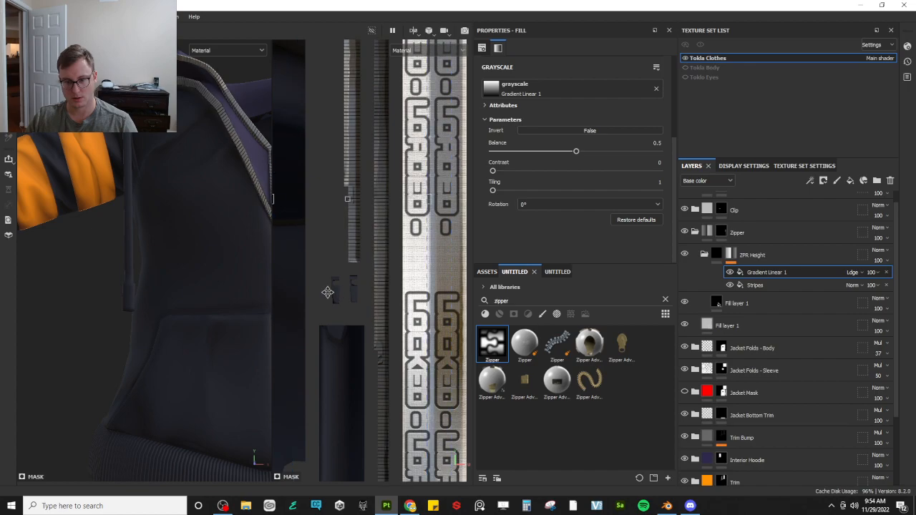
{"action": "scroll", "coordinate": [294, 288], "scroll_direction": "down", "scroll_amount": 2}
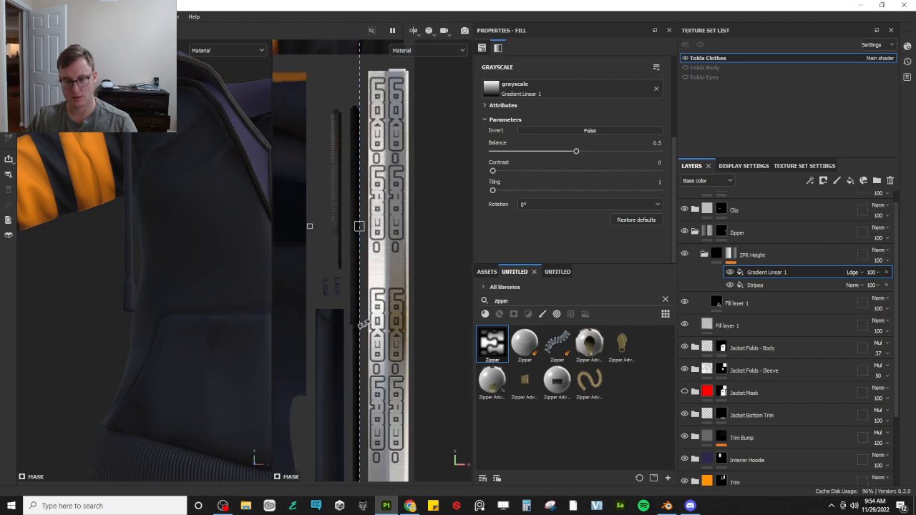
{"action": "middle_click_drag", "start_coordinate": [365, 397], "coordinate": [399, 159], "text": "alt"}
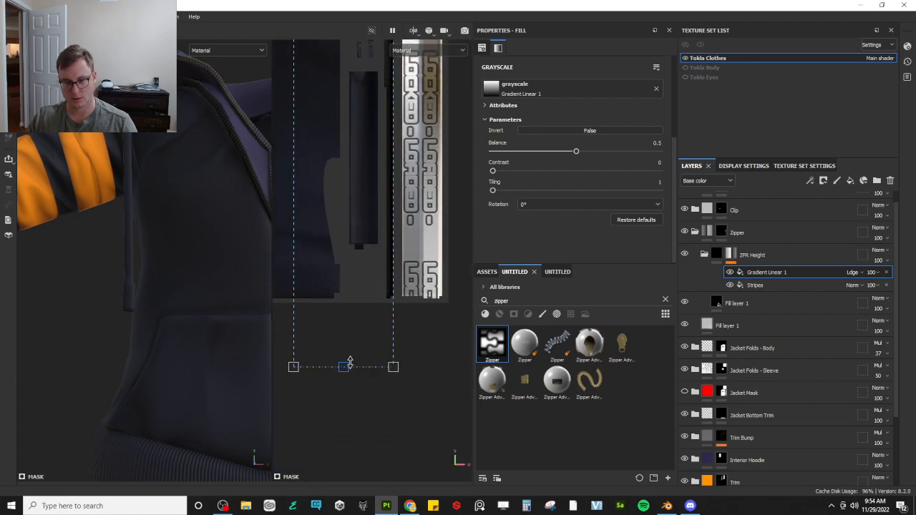
{"action": "middle_click_drag", "start_coordinate": [383, 212], "coordinate": [383, 391], "text": "alt"}
{"action": "middle_click_drag", "start_coordinate": [377, 215], "coordinate": [390, 358], "text": "alt"}
{"action": "middle_click_drag", "start_coordinate": [371, 179], "coordinate": [383, 329], "text": "alt"}
{"action": "middle_click_drag", "start_coordinate": [384, 168], "coordinate": [384, 192], "text": "alt"}
{"action": "scroll", "coordinate": [384, 191], "scroll_direction": "down", "scroll_amount": 1}
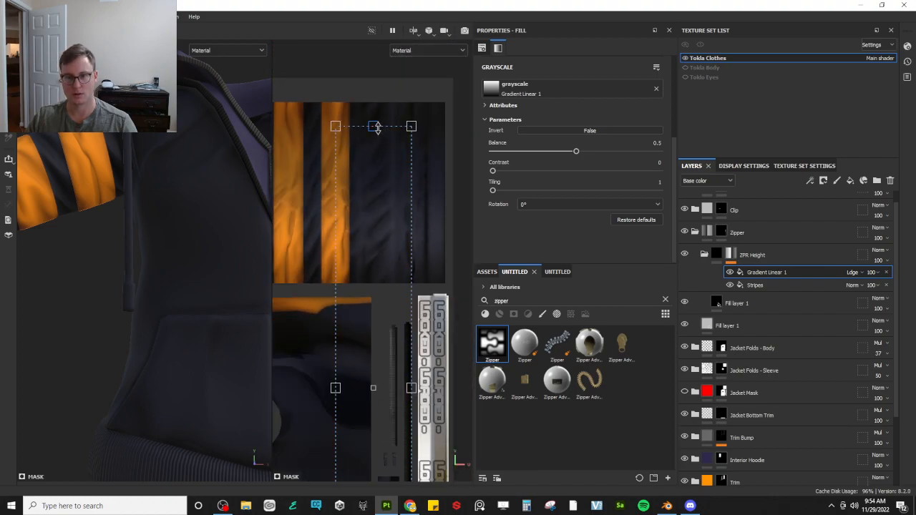
{"action": "middle_click_drag", "start_coordinate": [359, 293], "coordinate": [332, 138], "text": "alt"}
{"action": "scroll", "coordinate": [342, 330], "scroll_direction": "up", "scroll_amount": 2}
{"action": "left_click_drag", "start_coordinate": [304, 333], "coordinate": [361, 330]}
Check the jacket zipper and narrow the gradient further to a thin band over its UV strip, with a tiling of about 123.4
{"action": "left_click_drag", "start_coordinate": [275, 265], "coordinate": [323, 280]}
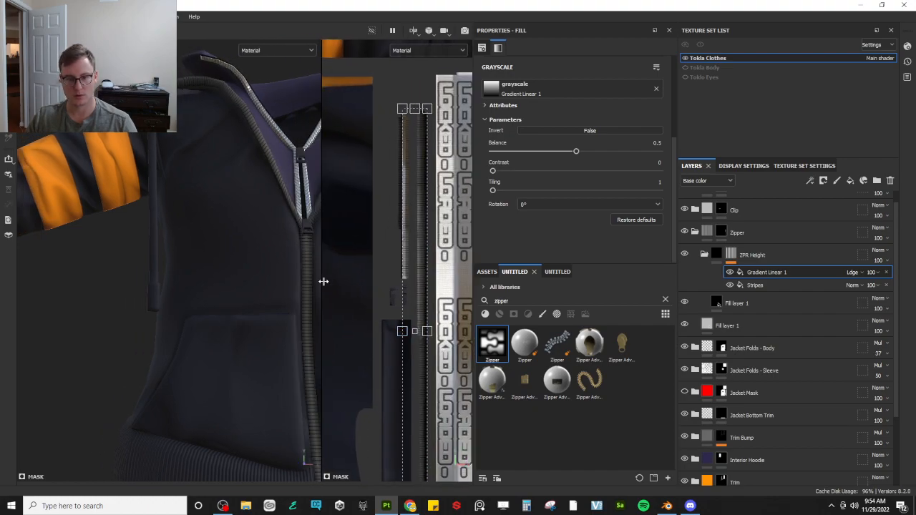
{"action": "scroll", "coordinate": [244, 293], "scroll_direction": "up", "scroll_amount": 3}
{"action": "left_click_drag", "start_coordinate": [221, 290], "coordinate": [207, 289], "text": "alt"}
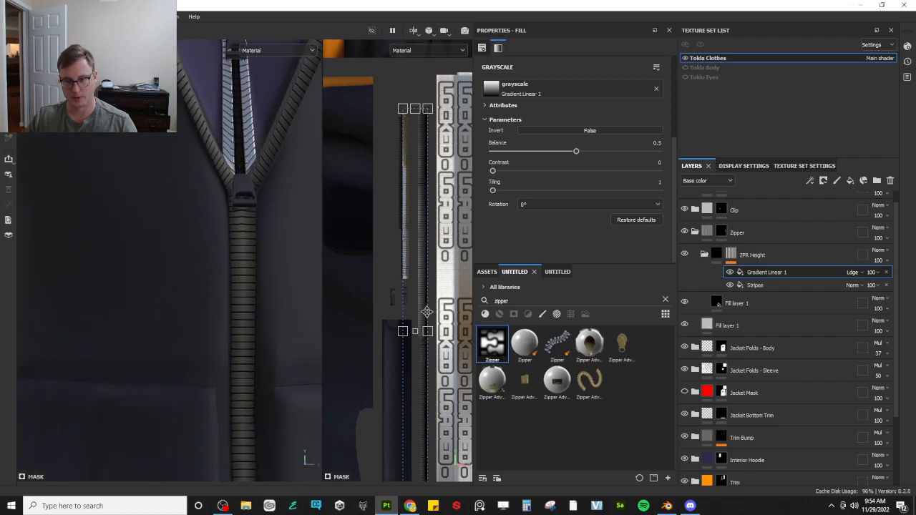
{"action": "scroll", "coordinate": [424, 313], "scroll_direction": "up", "scroll_amount": 5}
{"action": "mouse_move", "coordinate": [368, 363]}
{"action": "left_mouse_down"}
{"action": "mouse_move", "coordinate": [422, 362]}
{"action": "mouse_move", "coordinate": [417, 373]}
{"action": "left_mouse_up"}
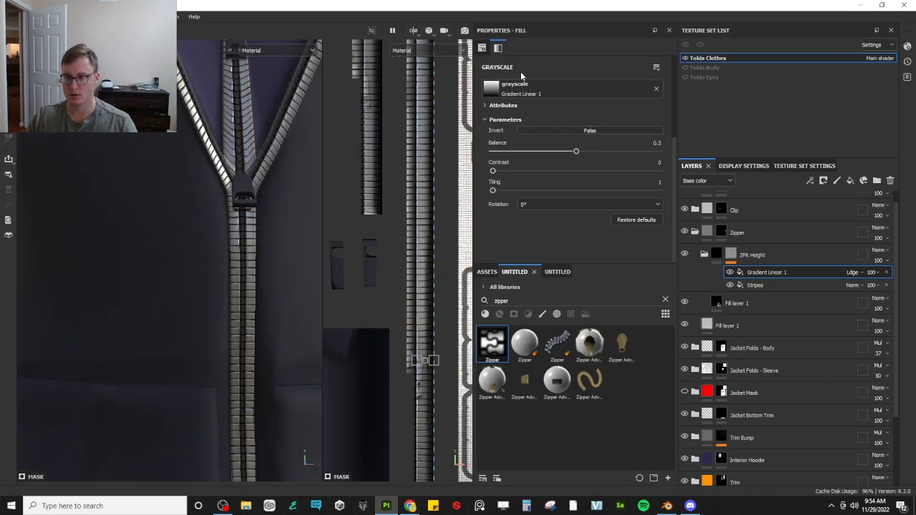
Turn off the gradient's UV wrap with None, narrow it to a tiling of about 173.3, and check the zipper from several angles
{"action": "scroll", "coordinate": [529, 90], "scroll_direction": "up", "scroll_amount": 4}
{"action": "left_click", "coordinate": [542, 111]}
{"action": "left_click", "coordinate": [533, 123]}
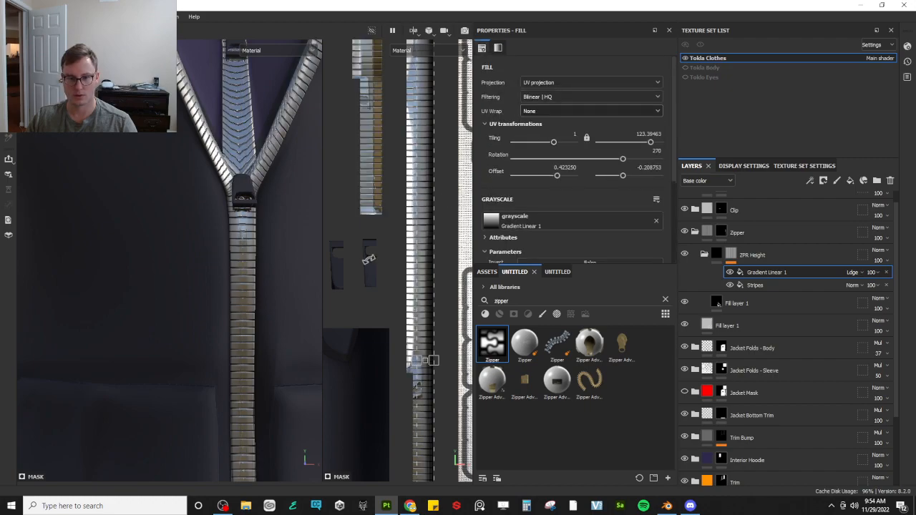
{"action": "left_click_drag", "start_coordinate": [432, 395], "coordinate": [436, 395]}
{"action": "left_click_drag", "start_coordinate": [301, 366], "coordinate": [345, 296], "text": "alt"}
{"action": "left_click_drag", "start_coordinate": [264, 285], "coordinate": [215, 282], "text": "alt"}
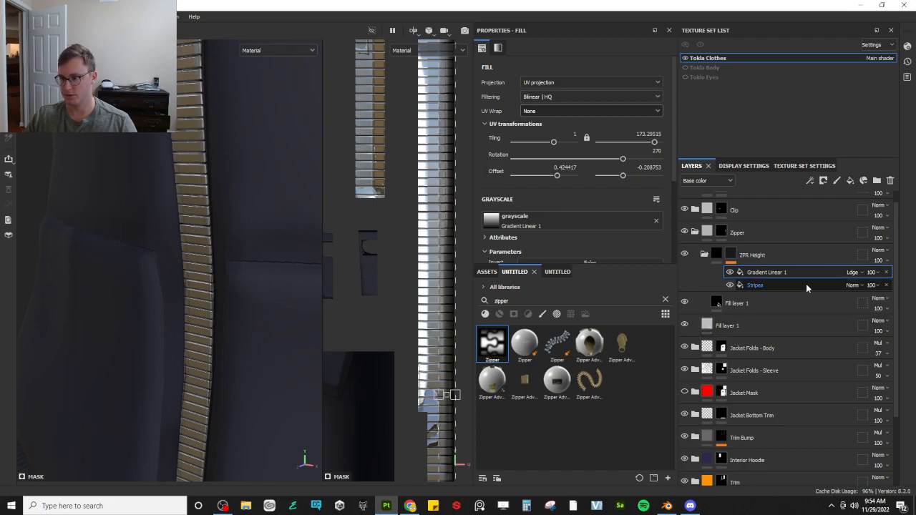
Duplicate the linear gradient in the ZPR Height mask, rotate the copy to 90 and shift it onto the zipper strip in the UV layout
{"action": "key", "text": "ctrl+d"}
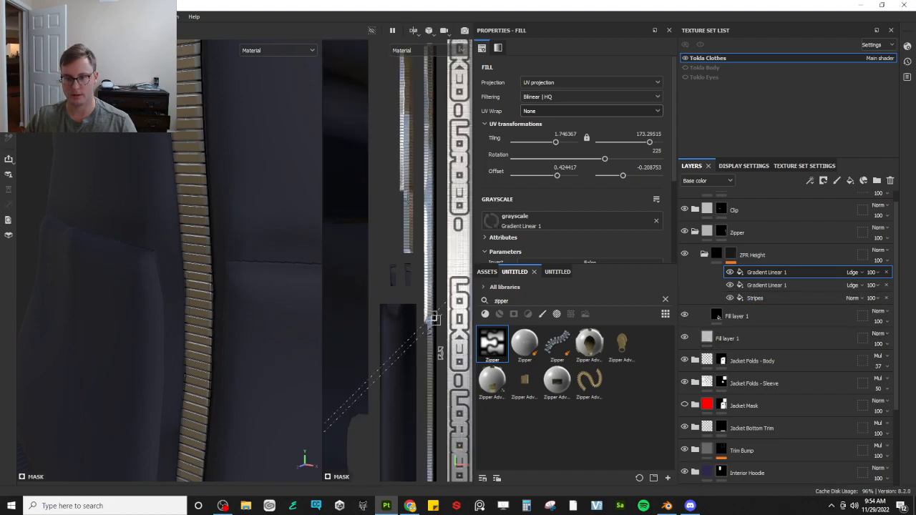
{"action": "left_click_drag", "start_coordinate": [324, 431], "coordinate": [365, 419]}
{"action": "scroll", "coordinate": [423, 337], "scroll_direction": "up", "scroll_amount": 4}
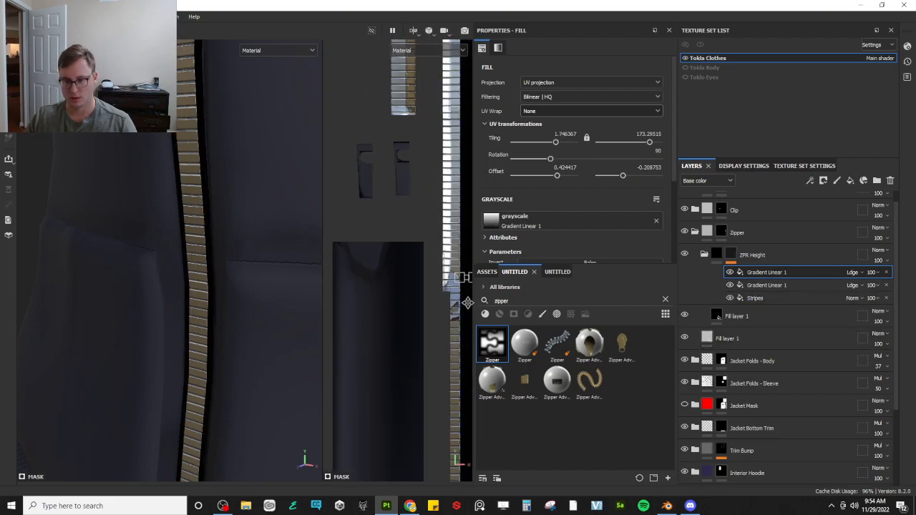
{"action": "left_click_drag", "start_coordinate": [466, 309], "coordinate": [448, 312]}
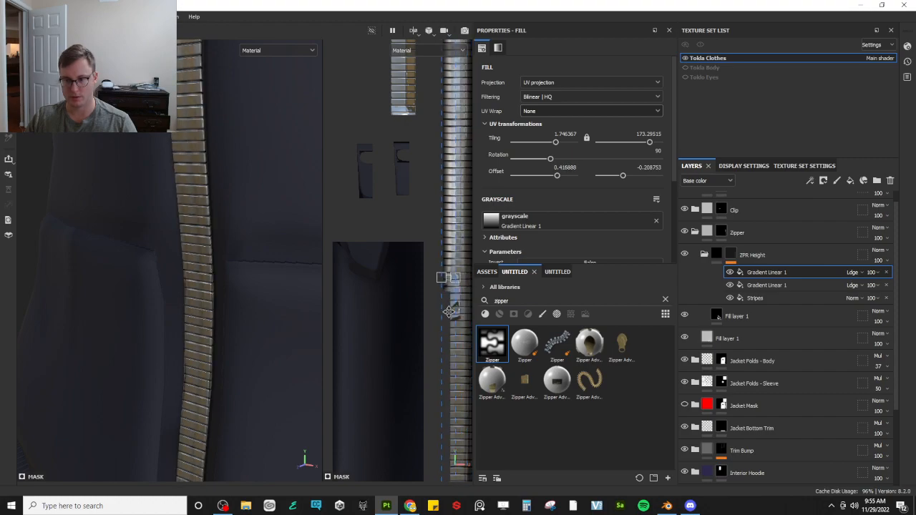
Shift the copied gradient to a horizontal offset of about 0.42 and check the zipper on the jacket from several angles
{"action": "left_click_drag", "start_coordinate": [306, 286], "coordinate": [368, 303], "text": "alt"}
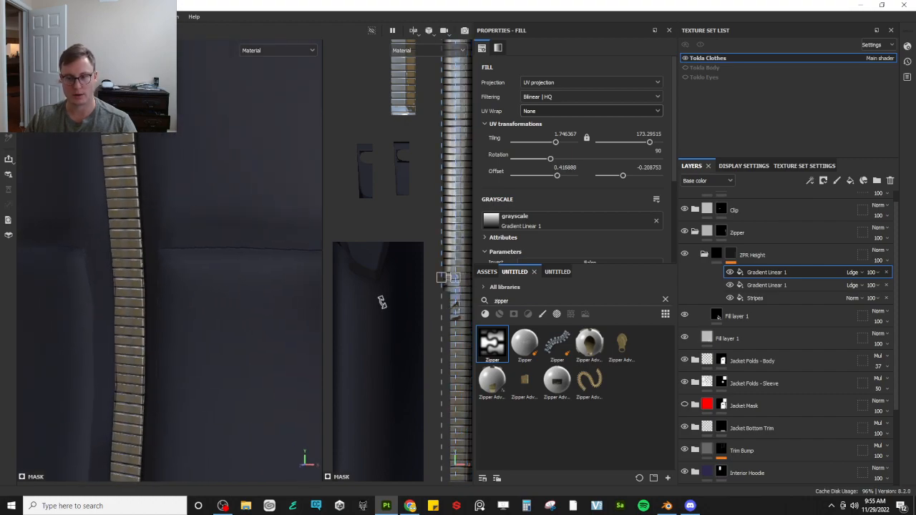
{"action": "left_click_drag", "start_coordinate": [447, 320], "coordinate": [455, 320]}
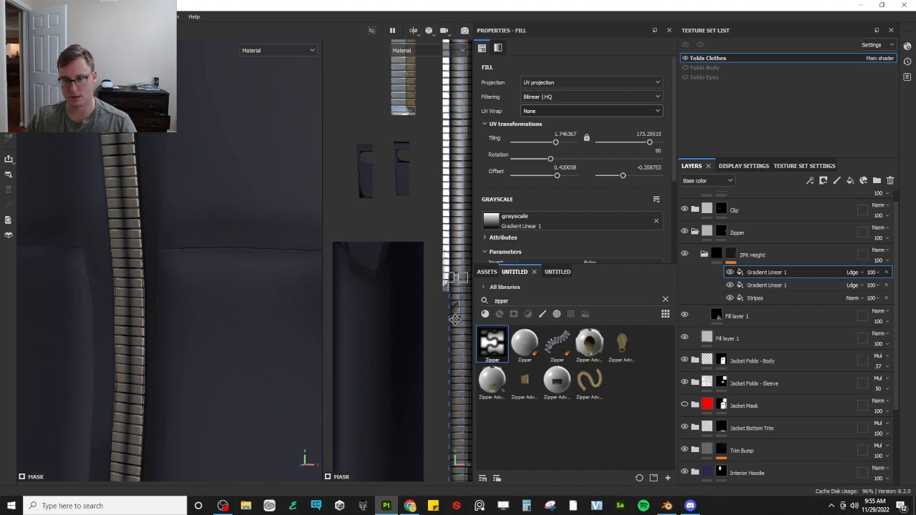
{"action": "scroll", "coordinate": [153, 165], "scroll_direction": "down", "scroll_amount": 4}
{"action": "left_click_drag", "start_coordinate": [155, 165], "coordinate": [172, 198], "text": "alt"}
{"action": "middle_click_drag", "start_coordinate": [176, 151], "coordinate": [183, 322], "text": "alt"}
{"action": "left_click_drag", "start_coordinate": [193, 204], "coordinate": [241, 281], "text": "alt"}
{"action": "left_click_drag", "start_coordinate": [239, 318], "coordinate": [241, 275], "text": "alt"}
{"action": "scroll", "coordinate": [367, 367], "scroll_direction": "up", "scroll_amount": 2}
{"action": "scroll", "coordinate": [412, 403], "scroll_direction": "down", "scroll_amount": 2}
Bring the copied gradient's upper edge down from the top of the zipper strip, well along the strip's length
{"action": "middle_click_drag", "start_coordinate": [412, 402], "coordinate": [406, 150], "text": "alt"}
{"action": "scroll", "coordinate": [405, 150], "scroll_direction": "up", "scroll_amount": 1}
{"action": "scroll", "coordinate": [404, 150], "scroll_direction": "up", "scroll_amount": 2}
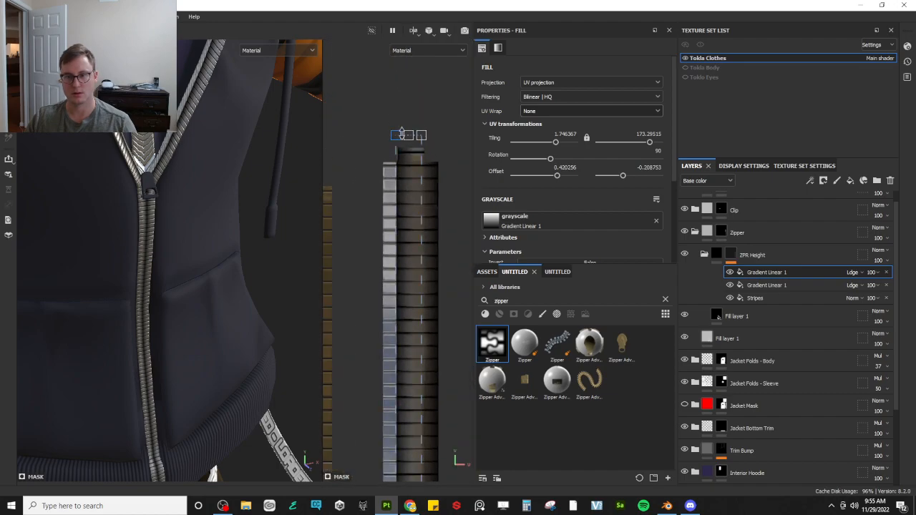
{"action": "left_click_drag", "start_coordinate": [407, 208], "coordinate": [405, 390]}
{"action": "scroll", "coordinate": [405, 391], "scroll_direction": "down", "scroll_amount": 3}
{"action": "middle_click_drag", "start_coordinate": [405, 391], "coordinate": [405, 173], "text": "alt"}
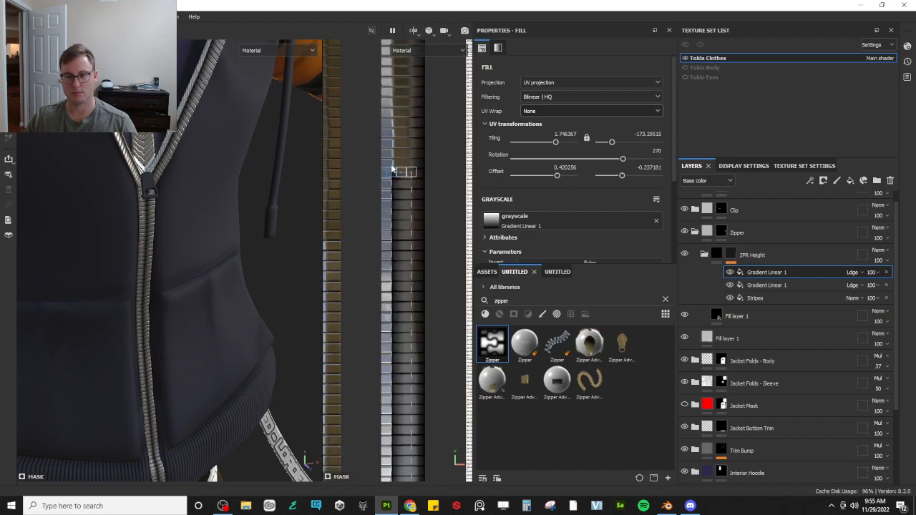
{"action": "scroll", "coordinate": [404, 173], "scroll_direction": "up", "scroll_amount": 4}
{"action": "left_click_drag", "start_coordinate": [396, 276], "coordinate": [397, 448]}
{"action": "scroll", "coordinate": [398, 448], "scroll_direction": "down", "scroll_amount": 3}
{"action": "middle_click_drag", "start_coordinate": [397, 448], "coordinate": [395, 219], "text": "alt"}
Lower the gradient's upper edge to where the neighbouring teeth column ends, with a vertical offset of about -0.355, and check the jacket front
{"action": "scroll", "coordinate": [393, 224], "scroll_direction": "up", "scroll_amount": 3}
{"action": "left_click_drag", "start_coordinate": [382, 468], "coordinate": [381, 472]}
{"action": "middle_click_drag", "start_coordinate": [382, 472], "coordinate": [399, 155], "text": "alt"}
{"action": "scroll", "coordinate": [407, 146], "scroll_direction": "down", "scroll_amount": 3}
{"action": "middle_click_drag", "start_coordinate": [401, 464], "coordinate": [412, 228], "text": "alt"}
{"action": "scroll", "coordinate": [414, 228], "scroll_direction": "up", "scroll_amount": 4}
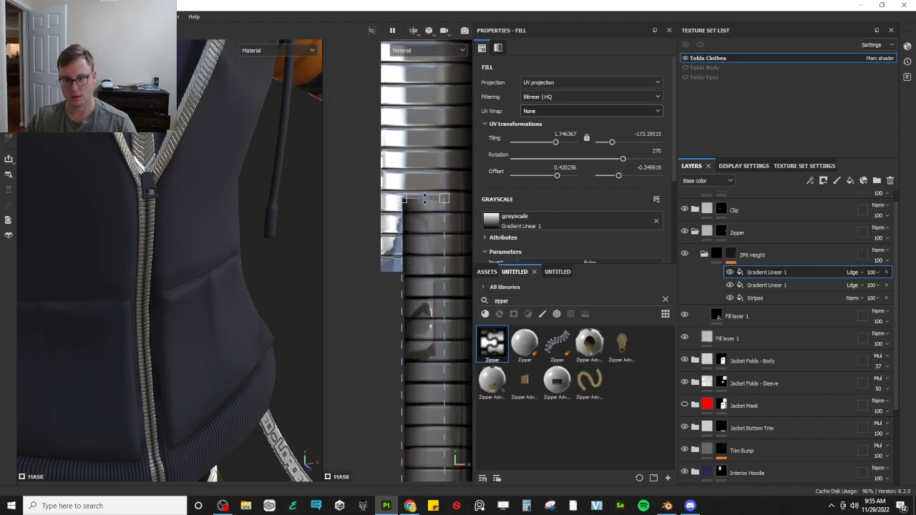
{"action": "left_click_drag", "start_coordinate": [135, 163], "coordinate": [172, 190], "text": "alt"}
{"action": "middle_click_drag", "start_coordinate": [173, 193], "coordinate": [179, 73], "text": "alt"}
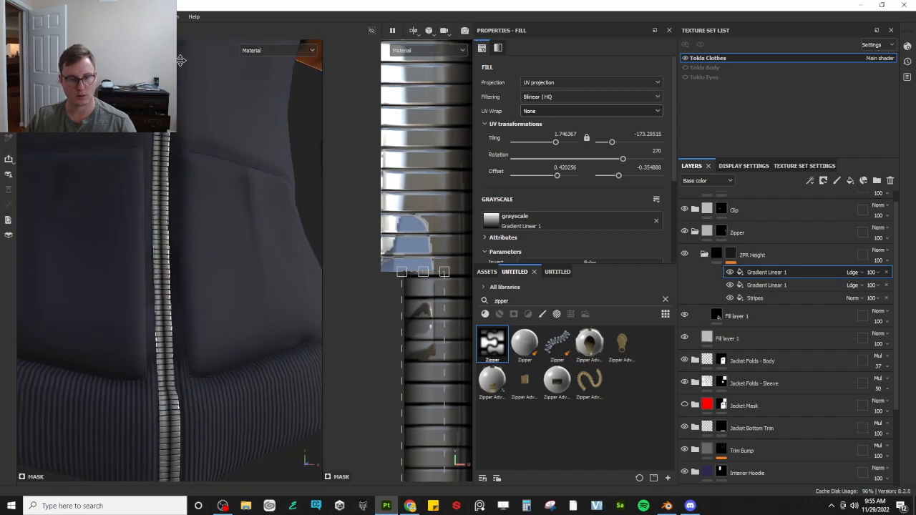
{"action": "scroll", "coordinate": [180, 77], "scroll_direction": "down", "scroll_amount": 5}
{"action": "middle_click_drag", "start_coordinate": [210, 167], "coordinate": [217, 251], "text": "alt"}
{"action": "left_click_drag", "start_coordinate": [217, 251], "coordinate": [206, 239], "text": "alt"}
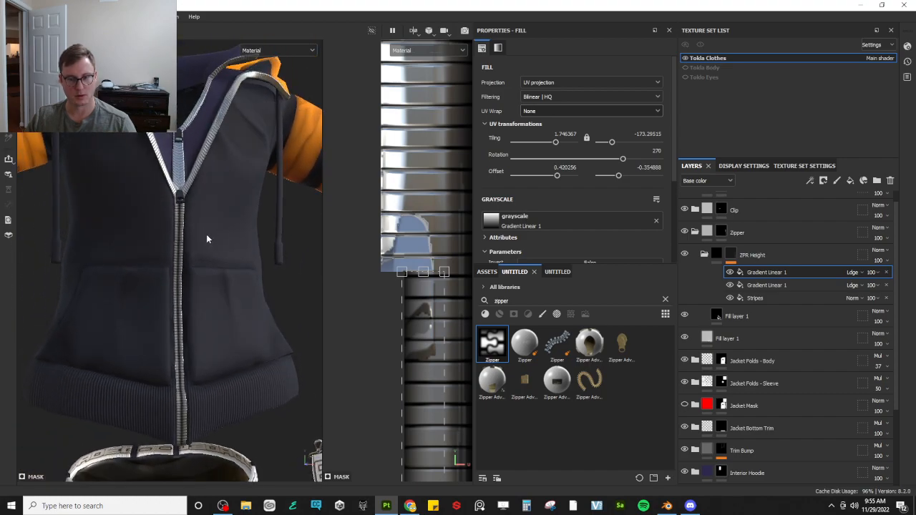
Narrow the gradient over the lower zipper section to a tiling of about -251.3 and check the zipper on the jacket
{"action": "middle_click_drag", "start_coordinate": [416, 349], "coordinate": [405, 236]}
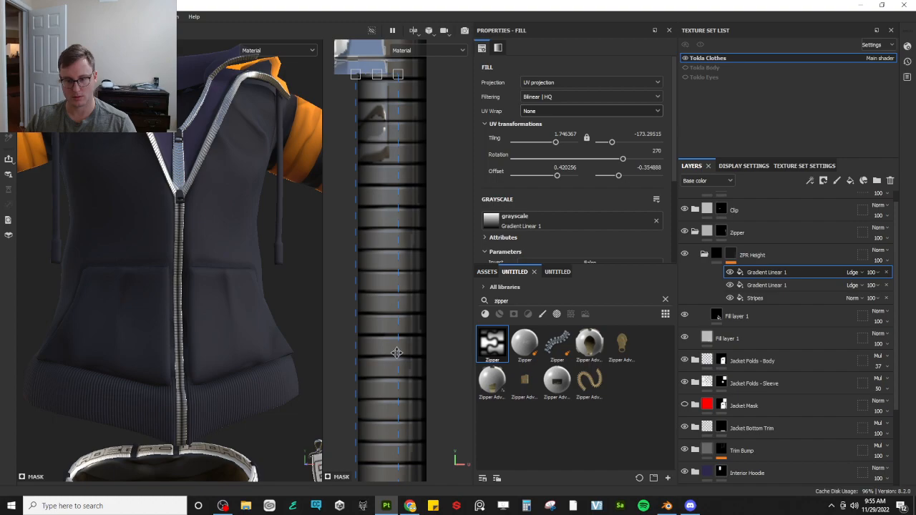
{"action": "scroll", "coordinate": [396, 352], "scroll_direction": "down", "scroll_amount": 5}
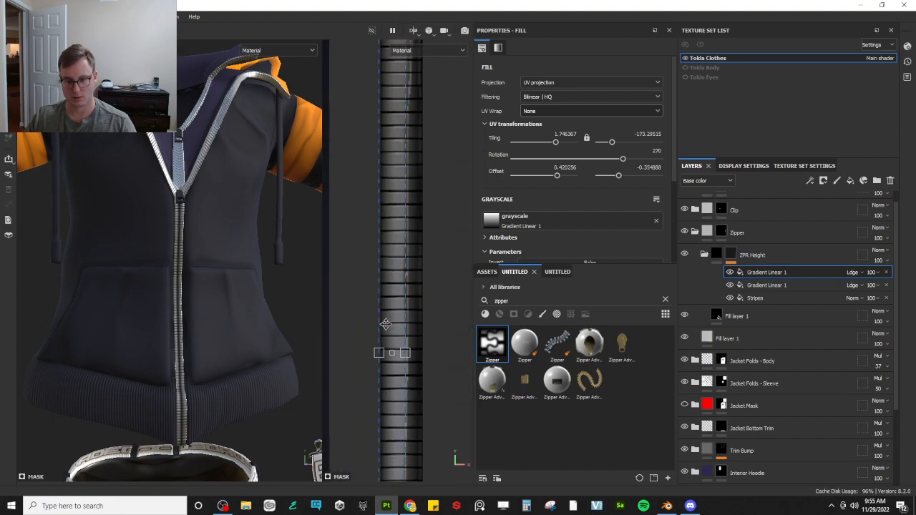
{"action": "scroll", "coordinate": [386, 341], "scroll_direction": "up", "scroll_amount": 5}
{"action": "left_click_drag", "start_coordinate": [402, 252], "coordinate": [387, 251]}
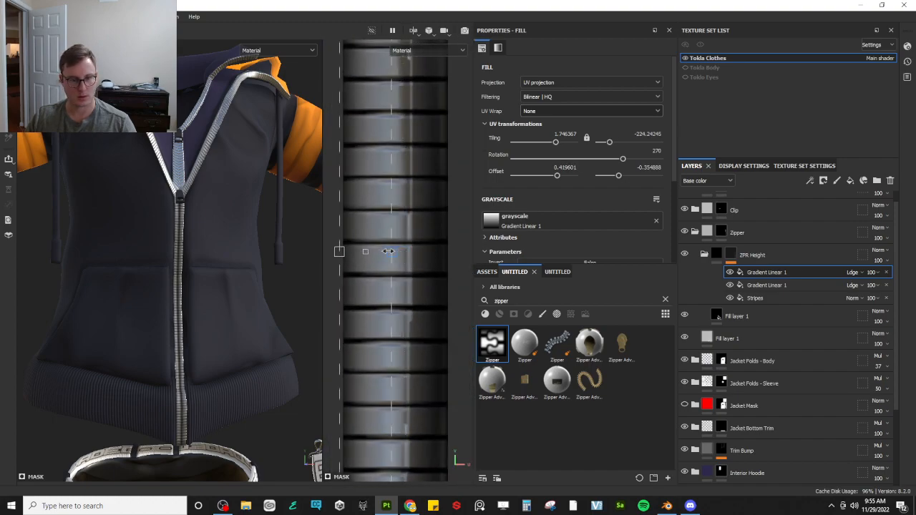
{"action": "scroll", "coordinate": [206, 263], "scroll_direction": "up", "scroll_amount": 5}
{"action": "left_click_drag", "start_coordinate": [184, 260], "coordinate": [153, 243], "text": "alt"}
{"action": "scroll", "coordinate": [151, 244], "scroll_direction": "down", "scroll_amount": 4}
{"action": "scroll", "coordinate": [150, 245], "scroll_direction": "down", "scroll_amount": 3}
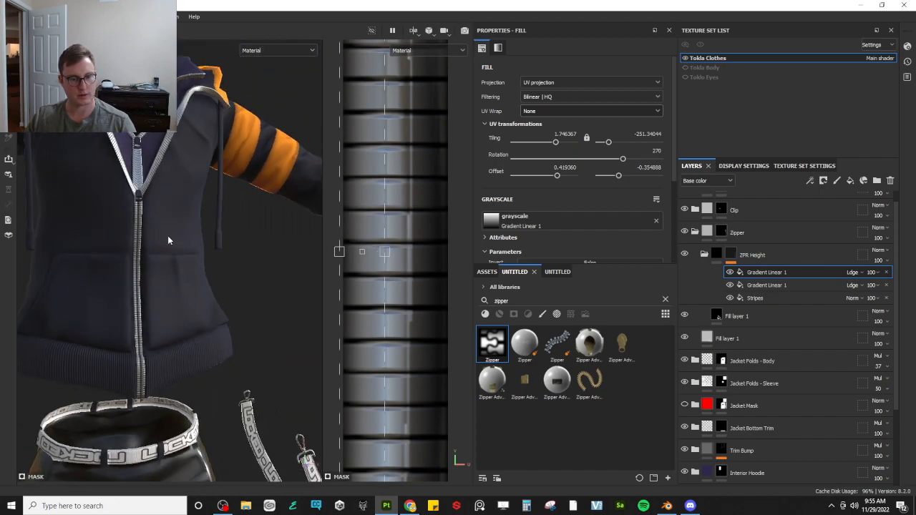
{"action": "scroll", "coordinate": [166, 267], "scroll_direction": "up", "scroll_amount": 2}
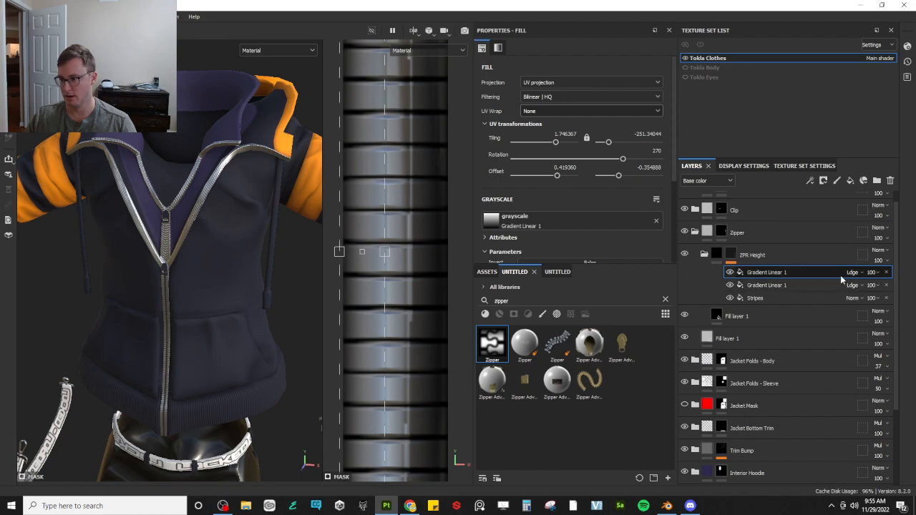
Duplicate the linear gradient again and move the copy up beside the outer edge of the zipper strip's upper teeth section
{"action": "key", "text": "ctrl+d"}
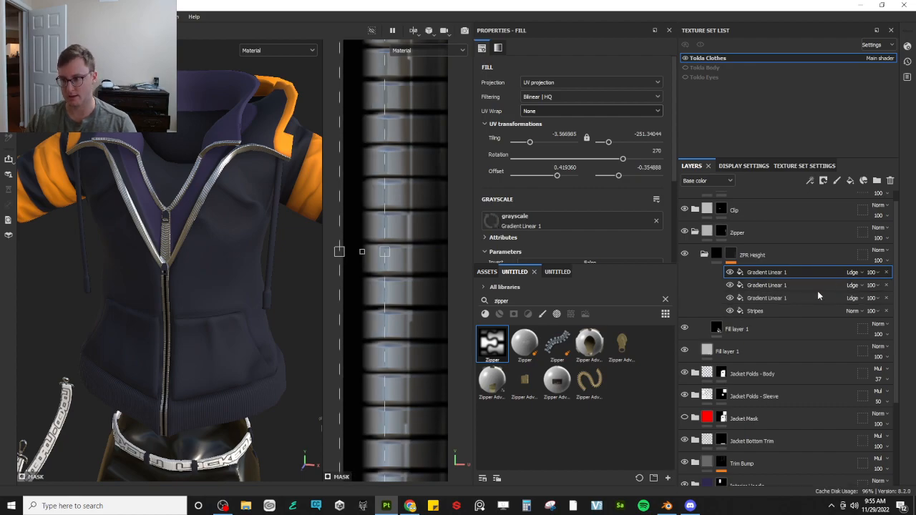
{"action": "scroll", "coordinate": [416, 255], "scroll_direction": "down", "scroll_amount": 4}
{"action": "middle_click_drag", "start_coordinate": [399, 236], "coordinate": [396, 411], "text": "alt"}
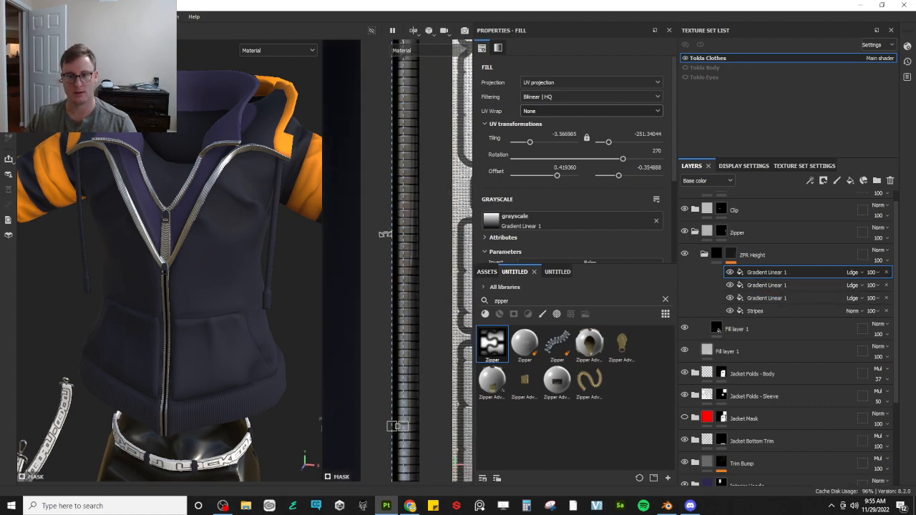
{"action": "scroll", "coordinate": [385, 235], "scroll_direction": "down", "scroll_amount": 3}
{"action": "left_click_drag", "start_coordinate": [389, 248], "coordinate": [379, 131]}
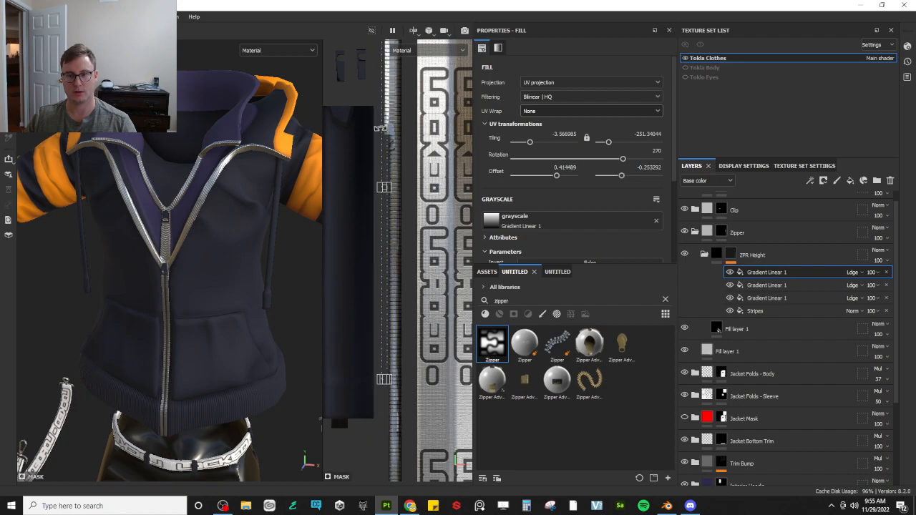
{"action": "scroll", "coordinate": [404, 288], "scroll_direction": "down", "scroll_amount": 3}
{"action": "left_click_drag", "start_coordinate": [395, 194], "coordinate": [403, 156]}
{"action": "scroll", "coordinate": [383, 290], "scroll_direction": "up", "scroll_amount": 5}
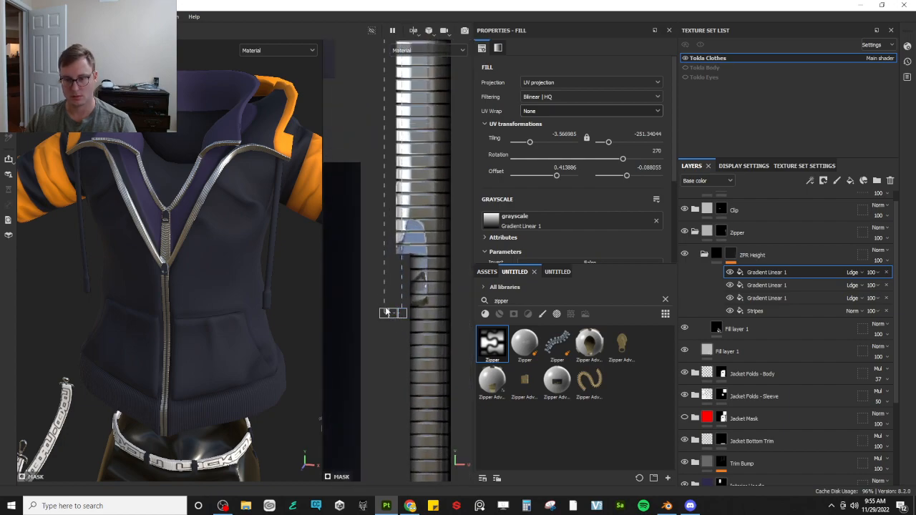
Narrow the new gradient to a tiling of about -609 and fit it along the strip's outer edge up to the top
{"action": "scroll", "coordinate": [401, 260], "scroll_direction": "down", "scroll_amount": 3}
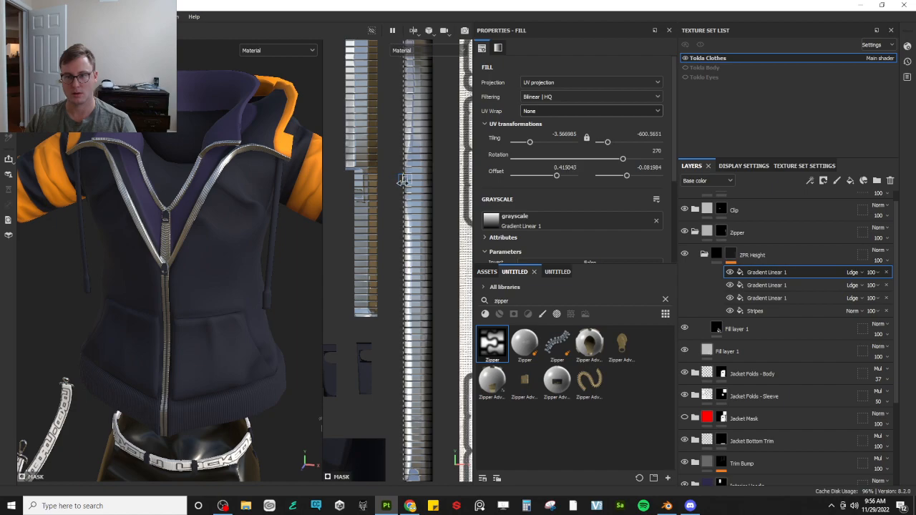
{"action": "middle_click_drag", "start_coordinate": [402, 184], "coordinate": [391, 272], "text": "alt"}
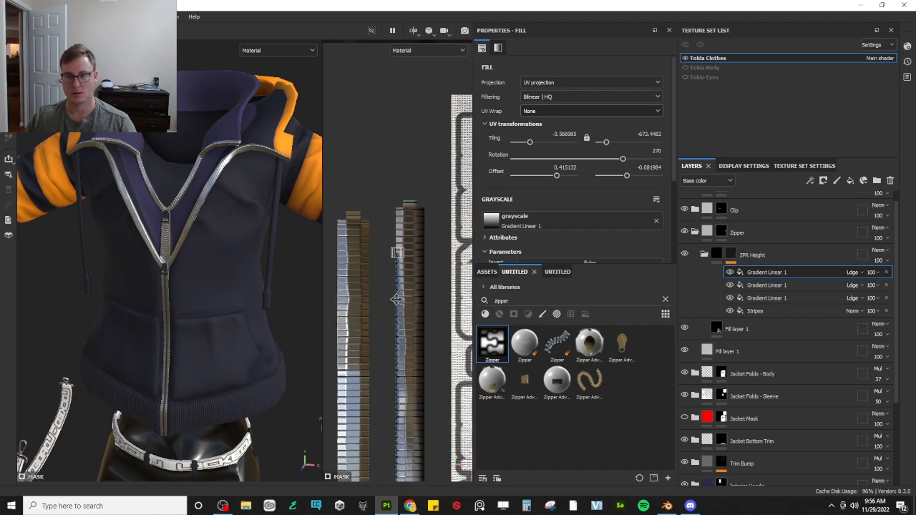
{"action": "scroll", "coordinate": [387, 272], "scroll_direction": "up", "scroll_amount": 5}
{"action": "scroll", "coordinate": [388, 273], "scroll_direction": "up", "scroll_amount": 3}
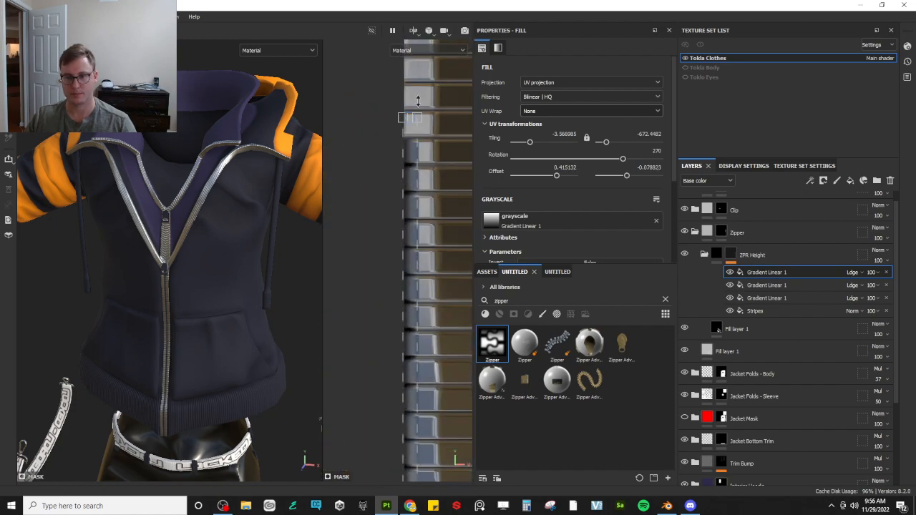
{"action": "left_click_drag", "start_coordinate": [418, 101], "coordinate": [418, 110], "text": "shift"}
{"action": "middle_click_drag", "start_coordinate": [413, 157], "coordinate": [399, 245], "text": "alt"}
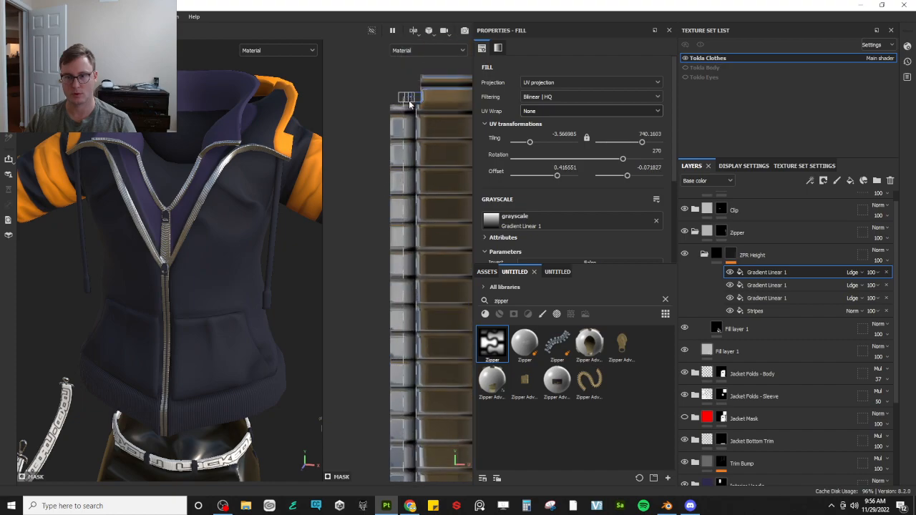
{"action": "left_click_drag", "start_coordinate": [396, 213], "coordinate": [391, 97]}
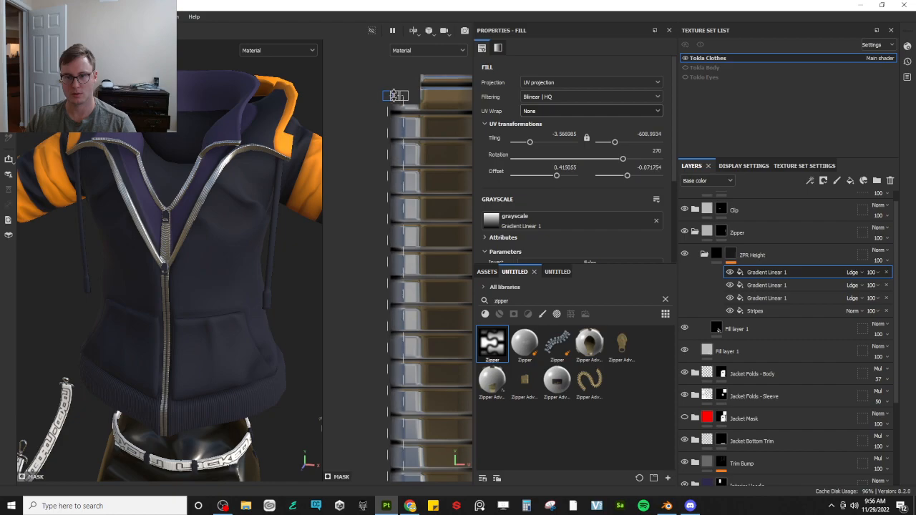
Check the zipper teeth up close and widen the gradient over the upper teeth to a tiling of about -352.3
{"action": "left_click_drag", "start_coordinate": [217, 288], "coordinate": [106, 286], "text": "alt"}
{"action": "scroll", "coordinate": [150, 305], "scroll_direction": "up", "scroll_amount": 4}
{"action": "scroll", "coordinate": [392, 332], "scroll_direction": "down", "scroll_amount": 3}
{"action": "middle_click_drag", "start_coordinate": [421, 440], "coordinate": [397, 278], "text": "alt"}
{"action": "scroll", "coordinate": [397, 278], "scroll_direction": "up", "scroll_amount": 3}
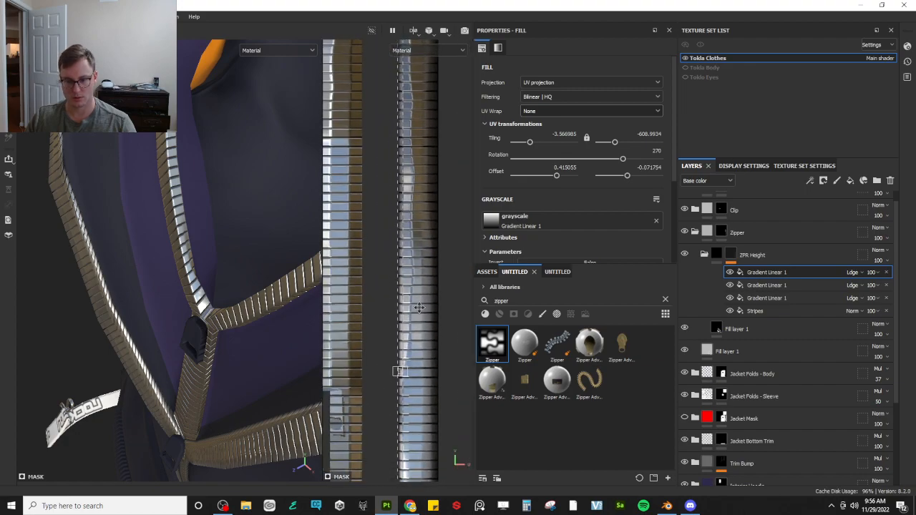
{"action": "left_click_drag", "start_coordinate": [386, 309], "coordinate": [368, 270]}
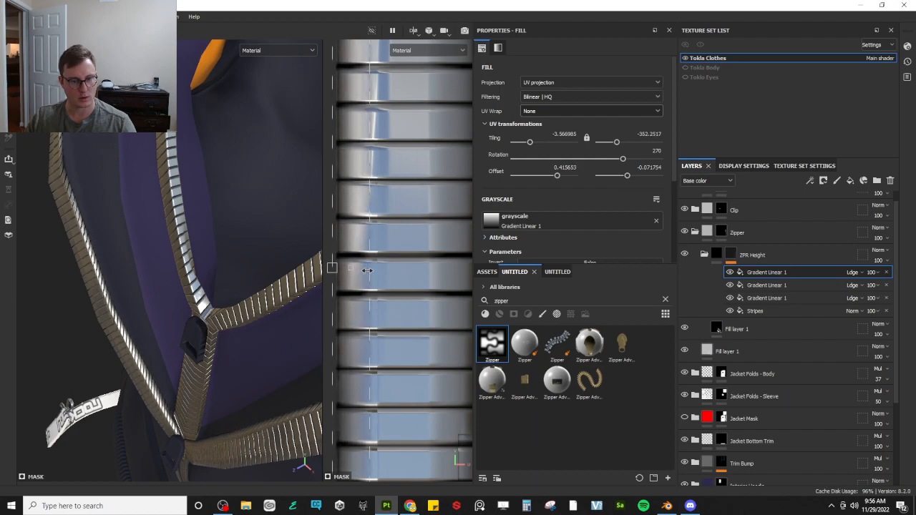
Set the gradient's Balance to 0.59 and check both jacket zippers from several angles
{"action": "scroll", "coordinate": [609, 205], "scroll_direction": "down", "scroll_amount": 3}
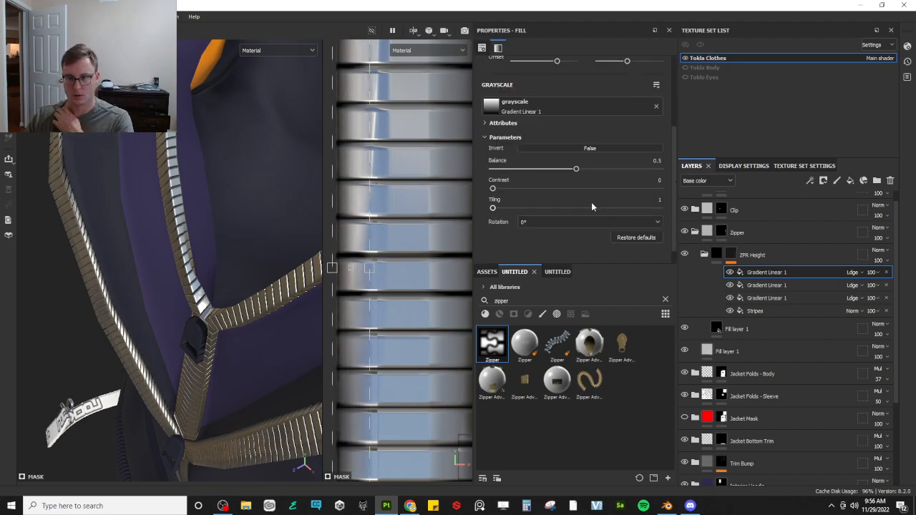
{"action": "left_click_drag", "start_coordinate": [580, 169], "coordinate": [589, 168]}
{"action": "left_click_drag", "start_coordinate": [8, 245], "coordinate": [245, 153], "text": "alt"}
{"action": "right_click_drag", "start_coordinate": [246, 153], "coordinate": [162, 219], "text": "alt"}
{"action": "left_click_drag", "start_coordinate": [162, 219], "coordinate": [116, 253], "text": "alt"}
{"action": "right_click_drag", "start_coordinate": [116, 254], "coordinate": [155, 241], "text": "alt"}
{"action": "left_click_drag", "start_coordinate": [154, 240], "coordinate": [164, 233], "text": "alt"}
{"action": "middle_click_drag", "start_coordinate": [164, 232], "coordinate": [119, 277], "text": "alt"}
{"action": "right_click_drag", "start_coordinate": [119, 277], "coordinate": [139, 265], "text": "alt"}
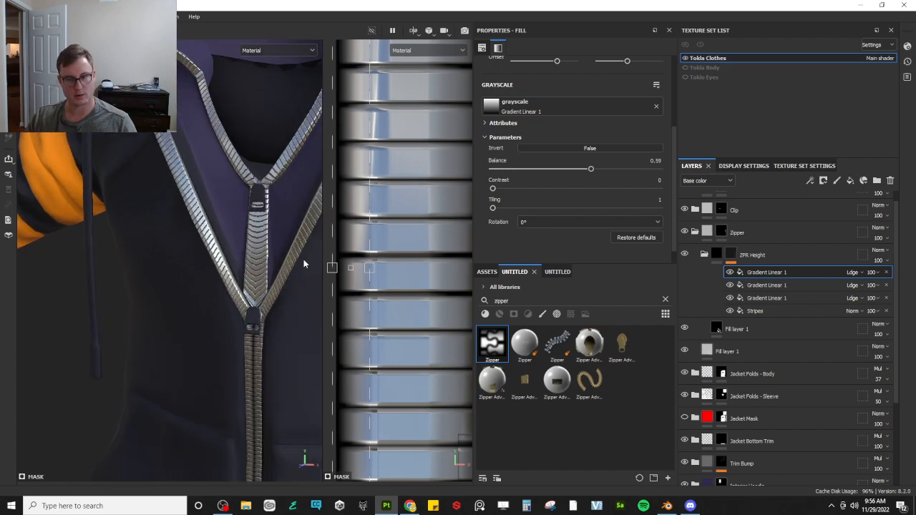
Widen the gradient slightly across the upper zipper teeth in the UV layout while checking the teeth around the collar
{"action": "scroll", "coordinate": [368, 288], "scroll_direction": "down", "scroll_amount": 6}
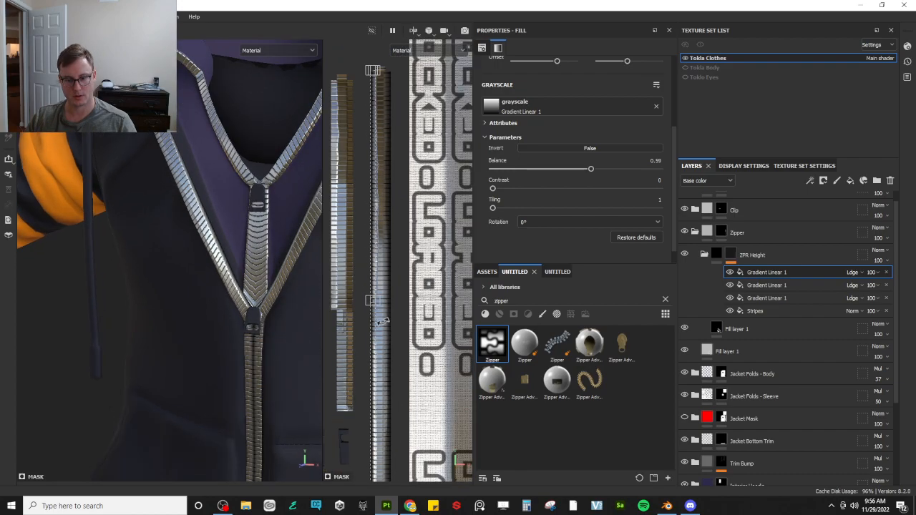
{"action": "right_click_drag", "start_coordinate": [355, 299], "coordinate": [395, 278], "text": "alt"}
{"action": "middle_click_drag", "start_coordinate": [372, 265], "coordinate": [413, 320], "text": "alt"}
{"action": "left_click_drag", "start_coordinate": [207, 233], "coordinate": [167, 232], "text": "alt"}
{"action": "middle_click_drag", "start_coordinate": [168, 231], "coordinate": [148, 274], "text": "alt"}
{"action": "right_click_drag", "start_coordinate": [148, 274], "coordinate": [243, 297], "text": "alt"}
{"action": "left_click_drag", "start_coordinate": [404, 231], "coordinate": [409, 232]}
{"action": "left_click_drag", "start_coordinate": [231, 328], "coordinate": [249, 314], "text": "alt"}
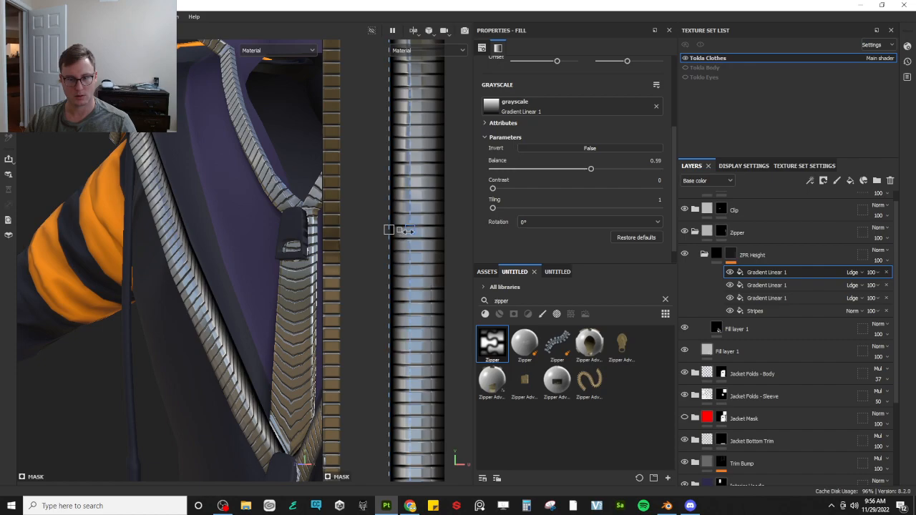
Examine the teeth of both jacket zippers from several angles and distances
{"action": "mouse_move", "coordinate": [281, 243]}
{"action": "left_mouse_down", "text": "alt"}
{"action": "mouse_move", "coordinate": [276, 234]}
{"action": "mouse_move", "coordinate": [292, 241]}
{"action": "left_mouse_up", "text": "alt"}
{"action": "right_click_drag", "start_coordinate": [292, 241], "coordinate": [165, 272], "text": "alt"}
{"action": "middle_click_drag", "start_coordinate": [165, 272], "coordinate": [194, 241], "text": "alt"}
{"action": "left_click_drag", "start_coordinate": [194, 241], "coordinate": [241, 255], "text": "alt"}
{"action": "right_click_drag", "start_coordinate": [240, 256], "coordinate": [200, 256], "text": "alt"}
{"action": "middle_click_drag", "start_coordinate": [200, 256], "coordinate": [234, 258], "text": "alt"}
{"action": "right_click_drag", "start_coordinate": [193, 272], "coordinate": [221, 256], "text": "alt"}
{"action": "middle_click_drag", "start_coordinate": [221, 255], "coordinate": [226, 264], "text": "alt"}
{"action": "left_click_drag", "start_coordinate": [227, 264], "coordinate": [168, 274], "text": "alt"}
Duplicate the linear gradient once more and move the copy onto the outer edge of the shorter zipper strip in the UV layout
{"action": "right_click_drag", "start_coordinate": [372, 260], "coordinate": [372, 266], "text": "alt"}
{"action": "middle_click_drag", "start_coordinate": [372, 266], "coordinate": [396, 281], "text": "alt"}
{"action": "key", "text": "ctrl+d"}
{"action": "scroll", "coordinate": [401, 306], "scroll_direction": "up", "scroll_amount": 2}
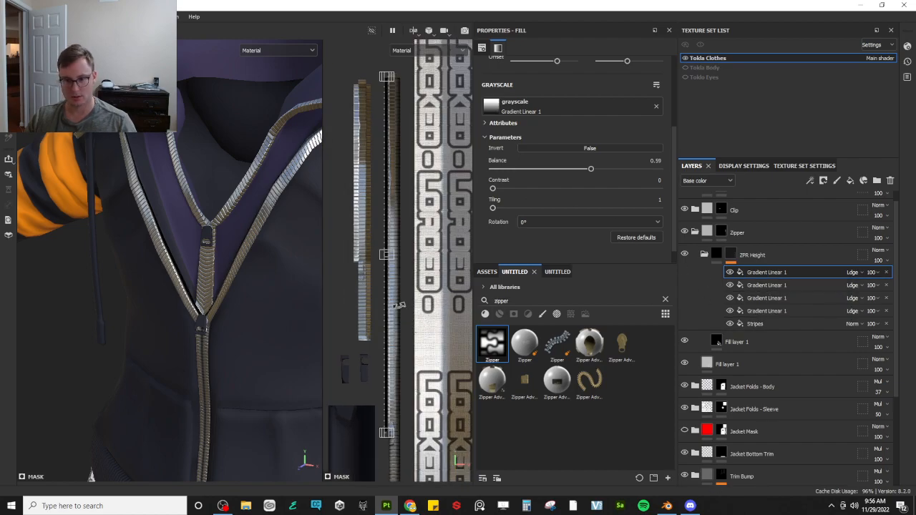
{"action": "left_click_drag", "start_coordinate": [387, 300], "coordinate": [351, 241]}
{"action": "middle_click_drag", "start_coordinate": [352, 241], "coordinate": [382, 261], "text": "alt"}
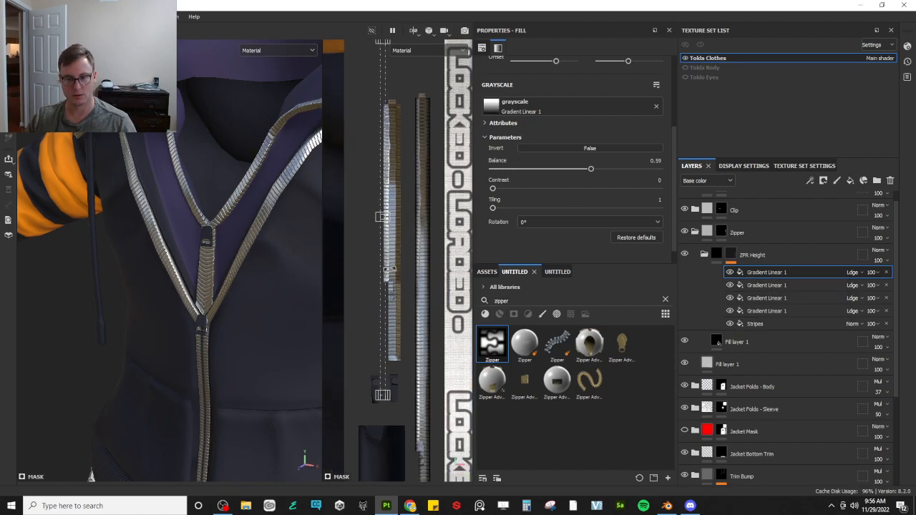
{"action": "scroll", "coordinate": [390, 273], "scroll_direction": "up", "scroll_amount": 2}
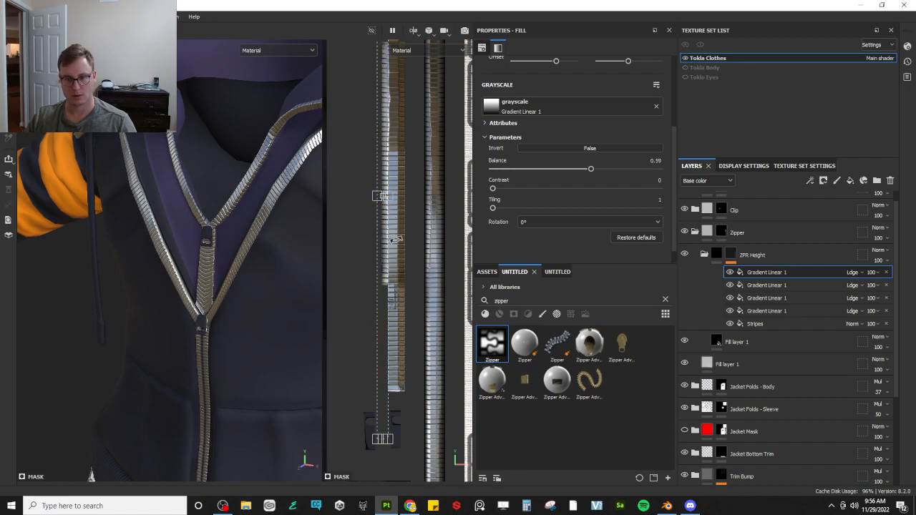
Flip the copied gradient around and fit it along the opposite edge of the shorter zipper strip up to its upper end
{"action": "left_click_drag", "start_coordinate": [445, 250], "coordinate": [254, 401]}
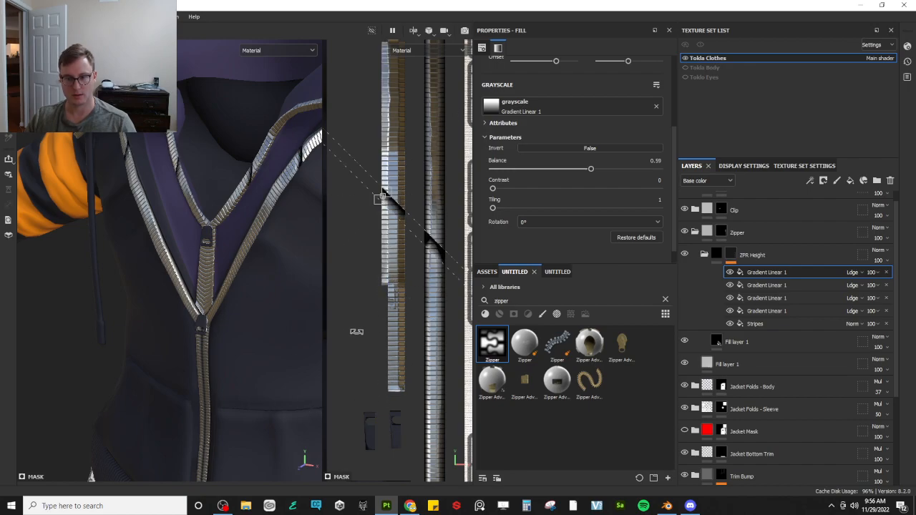
{"action": "left_click_drag", "start_coordinate": [363, 330], "coordinate": [337, 320]}
{"action": "left_click_drag", "start_coordinate": [381, 291], "coordinate": [399, 248]}
{"action": "middle_click_drag", "start_coordinate": [408, 209], "coordinate": [398, 319], "text": "alt"}
{"action": "middle_click_drag", "start_coordinate": [373, 55], "coordinate": [357, 325], "text": "alt"}
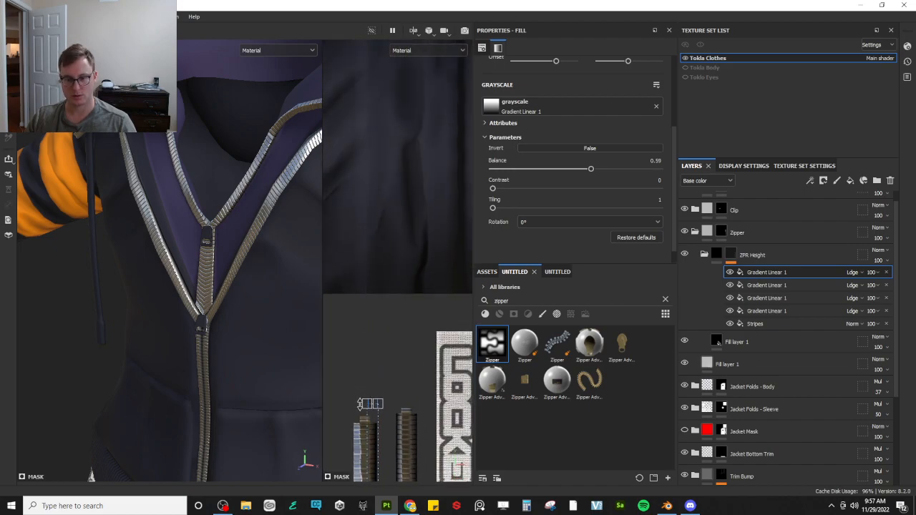
{"action": "middle_click_drag", "start_coordinate": [360, 416], "coordinate": [358, 288], "text": "alt"}
{"action": "middle_click_drag", "start_coordinate": [373, 401], "coordinate": [383, 248], "text": "alt"}
{"action": "left_click_drag", "start_coordinate": [218, 268], "coordinate": [209, 284], "text": "alt"}
{"action": "scroll", "coordinate": [210, 284], "scroll_direction": "up", "scroll_amount": 6}
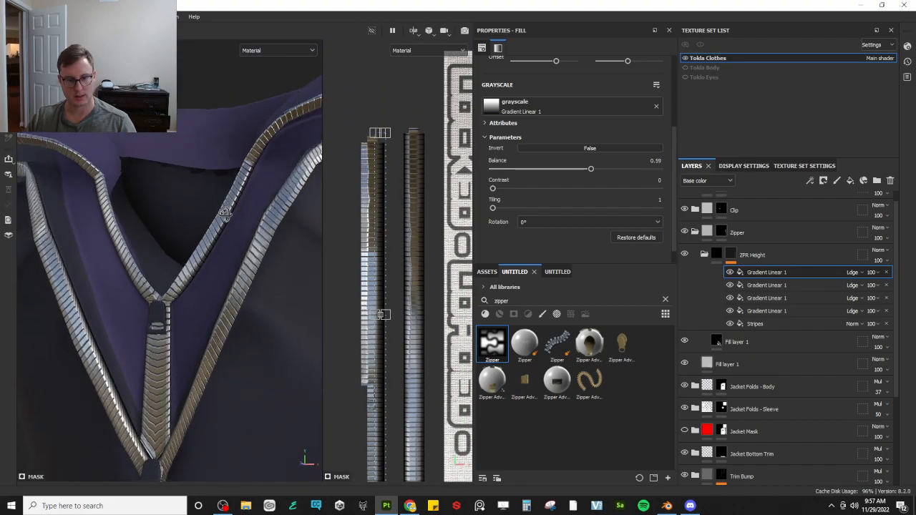
{"action": "middle_click_drag", "start_coordinate": [168, 304], "coordinate": [165, 236], "text": "alt"}
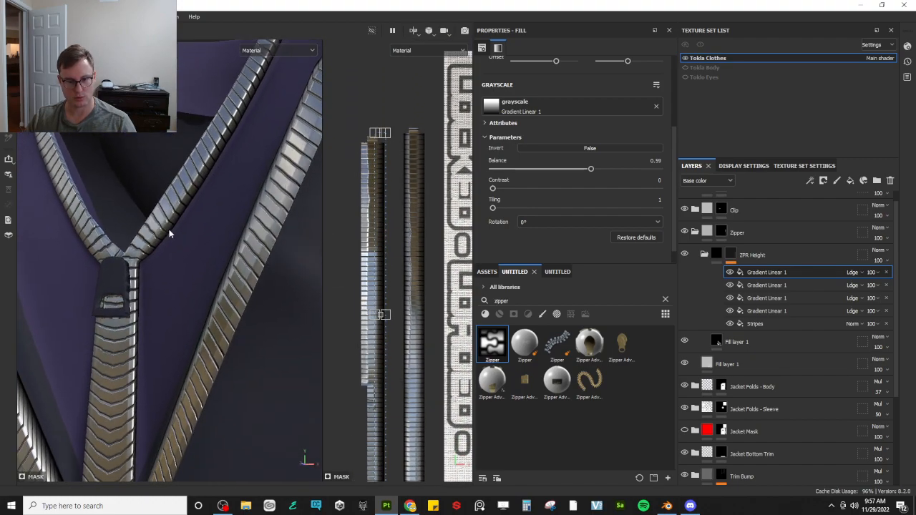
{"action": "scroll", "coordinate": [367, 315], "scroll_direction": "up", "scroll_amount": 4}
Duplicate the linear gradient, turn the copy around and fit it along the outer edge of the shorter zipper strip
{"action": "middle_click_drag", "start_coordinate": [384, 237], "coordinate": [392, 93], "text": "alt"}
{"action": "middle_click_drag", "start_coordinate": [412, 388], "coordinate": [366, 236], "text": "alt"}
{"action": "middle_click_drag", "start_coordinate": [346, 308], "coordinate": [360, 164], "text": "alt"}
{"action": "middle_click_drag", "start_coordinate": [360, 290], "coordinate": [402, 361], "text": "alt"}
{"action": "key", "text": "ctrl+d"}
{"action": "middle_click_drag", "start_coordinate": [408, 72], "coordinate": [413, 200], "text": "alt"}
{"action": "scroll", "coordinate": [425, 145], "scroll_direction": "down", "scroll_amount": 3}
{"action": "left_click_drag", "start_coordinate": [408, 104], "coordinate": [344, 273], "text": "shift"}
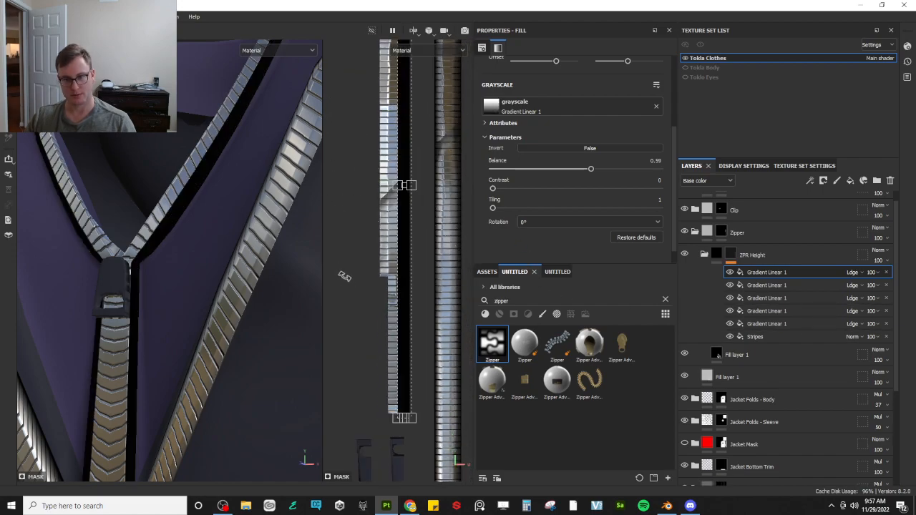
{"action": "left_click_drag", "start_coordinate": [405, 250], "coordinate": [383, 245]}
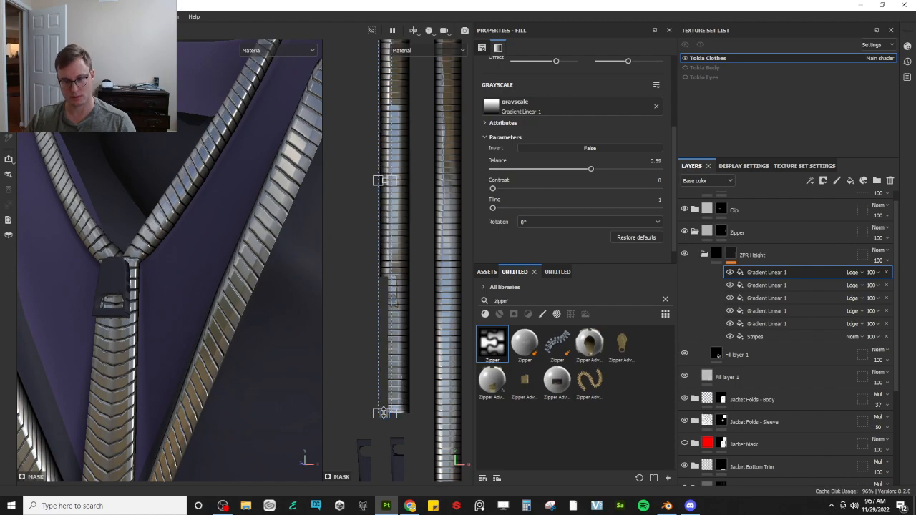
{"action": "middle_click_drag", "start_coordinate": [392, 136], "coordinate": [406, 335], "text": "alt"}
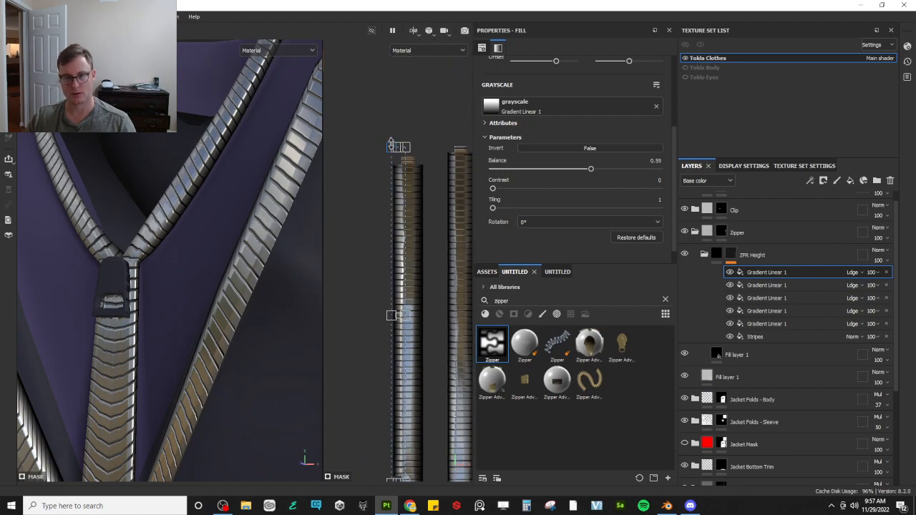
{"action": "middle_click_drag", "start_coordinate": [397, 249], "coordinate": [387, 203], "text": "alt"}
Duplicate the gradient and shorten the copy to cover only the narrower lower section of the shorter zipper strip
{"action": "left_click_drag", "start_coordinate": [159, 261], "coordinate": [258, 335], "text": "alt"}
{"action": "right_click_drag", "start_coordinate": [259, 338], "coordinate": [208, 322], "text": "alt"}
{"action": "left_click_drag", "start_coordinate": [179, 129], "coordinate": [207, 175], "text": "alt"}
{"action": "key", "text": "ctrl+d"}
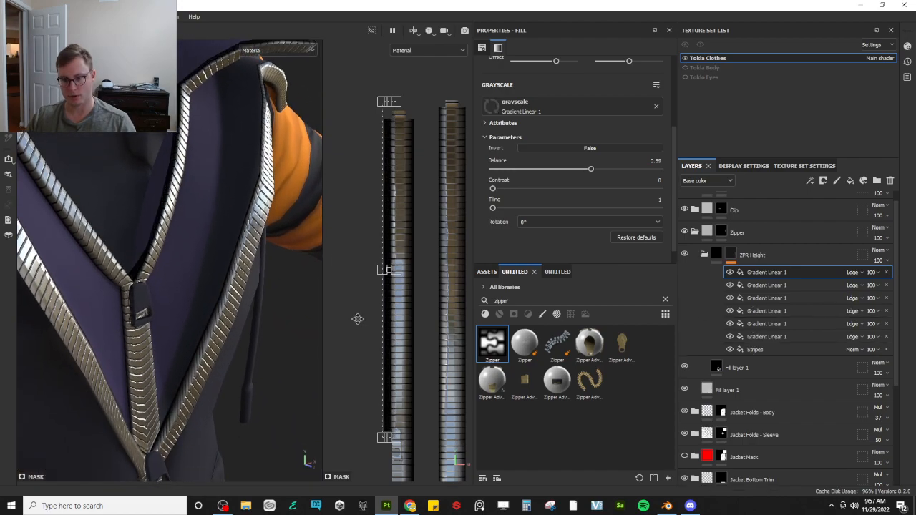
{"action": "scroll", "coordinate": [387, 232], "scroll_direction": "up", "scroll_amount": 2}
{"action": "middle_click_drag", "start_coordinate": [386, 257], "coordinate": [388, 150]}
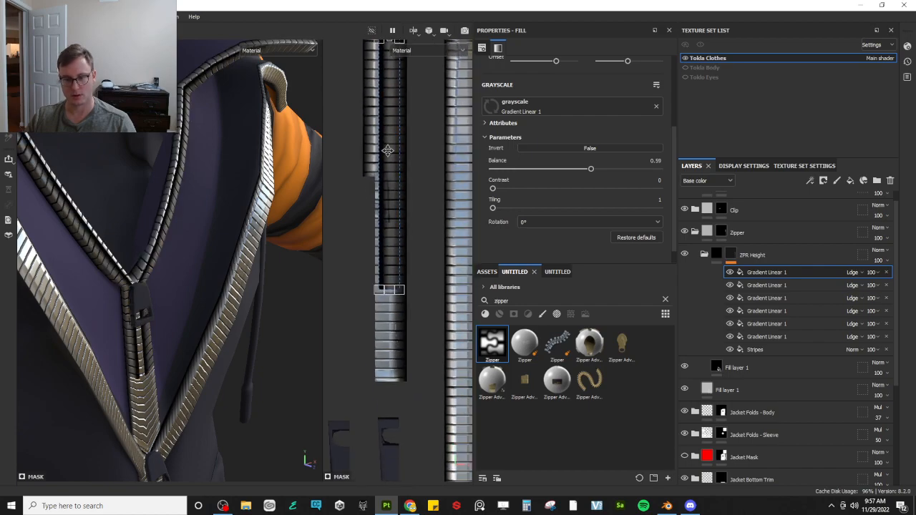
{"action": "mouse_move", "coordinate": [385, 248]}
{"action": "left_mouse_down"}
{"action": "mouse_move", "coordinate": [375, 351]}
{"action": "mouse_move", "coordinate": [381, 341]}
{"action": "left_mouse_up"}
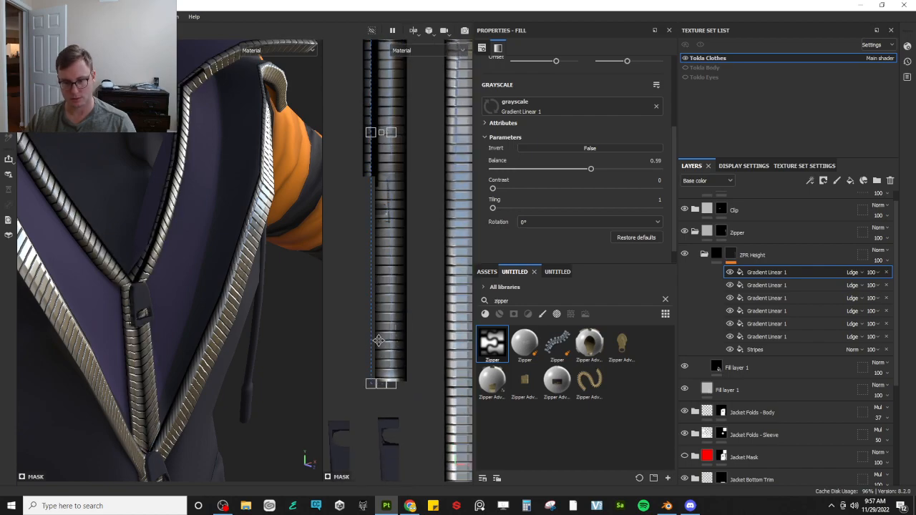
{"action": "scroll", "coordinate": [373, 214], "scroll_direction": "down", "scroll_amount": 3}
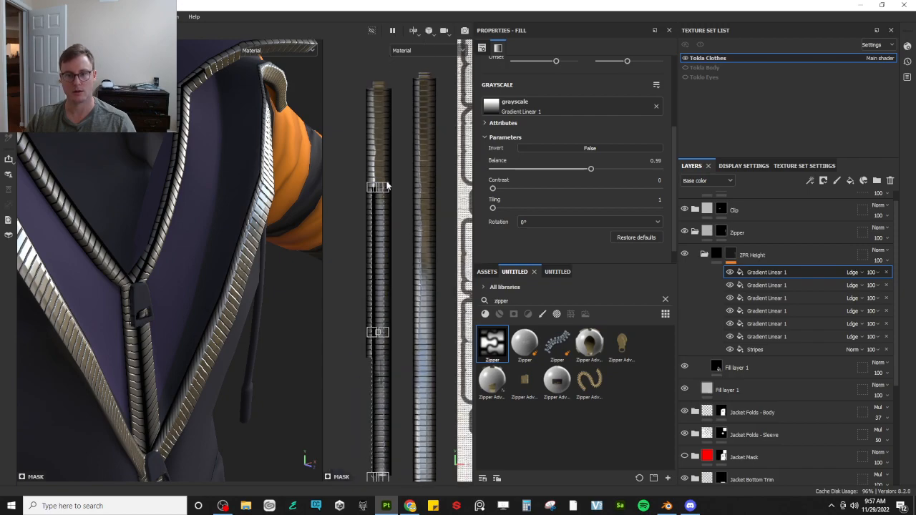
{"action": "left_click_drag", "start_coordinate": [383, 227], "coordinate": [383, 312]}
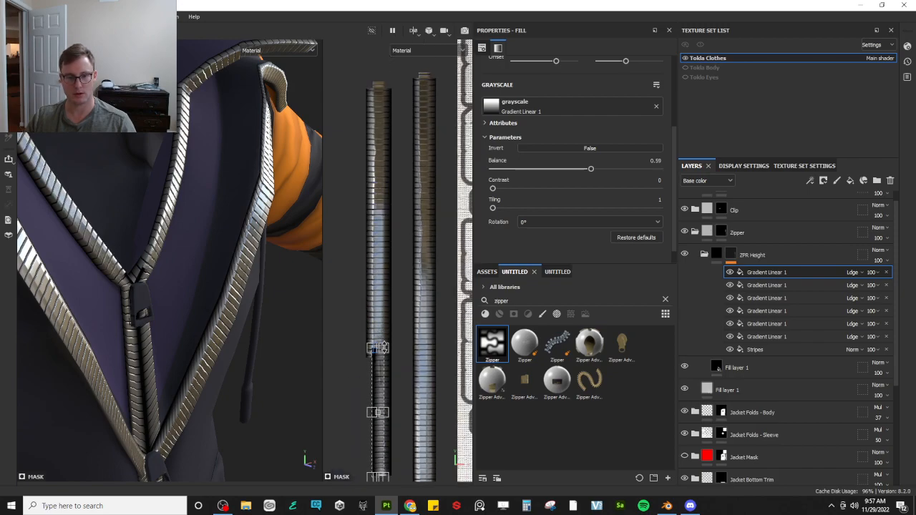
{"action": "scroll", "coordinate": [382, 343], "scroll_direction": "up", "scroll_amount": 8}
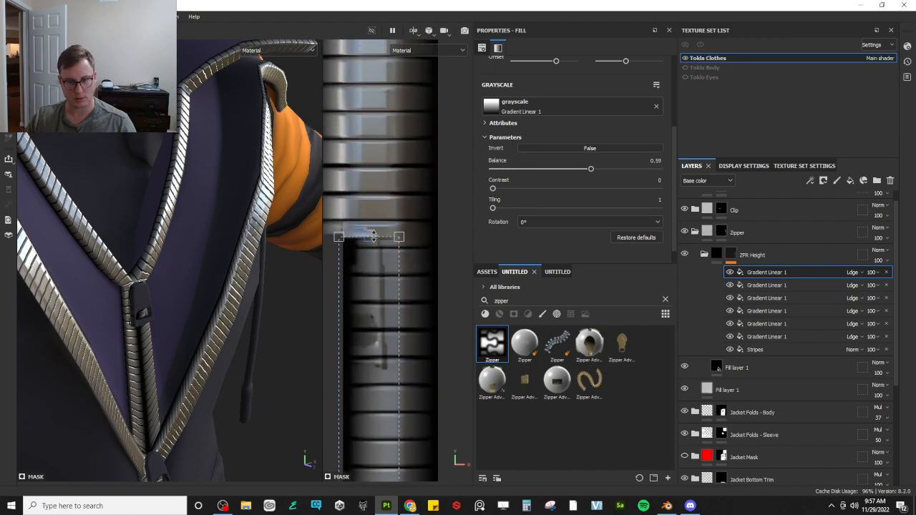
Narrow the gradient on the strip's lower section and set its Balance to 0.32
{"action": "scroll", "coordinate": [127, 206], "scroll_direction": "down", "scroll_amount": 5}
{"action": "left_click_drag", "start_coordinate": [127, 206], "coordinate": [144, 231], "text": "alt"}
{"action": "middle_click_drag", "start_coordinate": [143, 231], "coordinate": [202, 247], "text": "alt"}
{"action": "middle_click_drag", "start_coordinate": [136, 262], "coordinate": [182, 269], "text": "alt"}
{"action": "scroll", "coordinate": [182, 269], "scroll_direction": "up", "scroll_amount": 3}
{"action": "scroll", "coordinate": [182, 269], "scroll_direction": "up", "scroll_amount": 2}
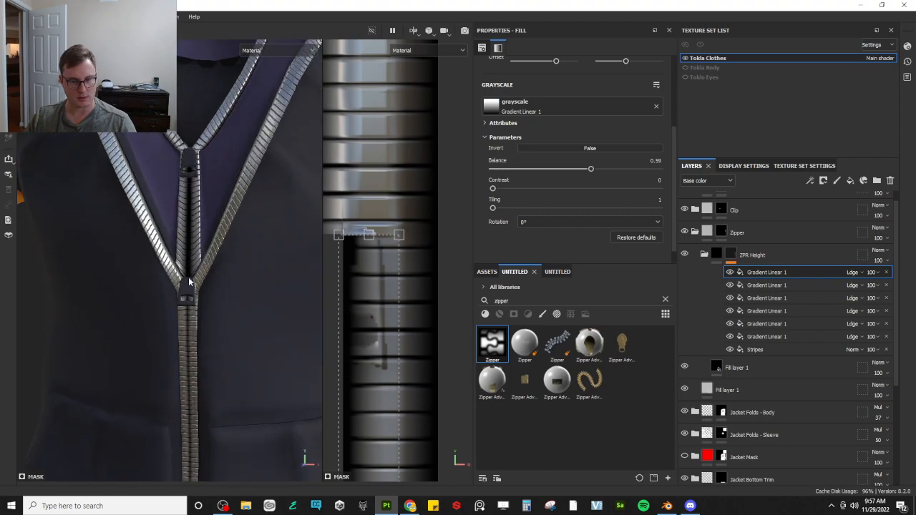
{"action": "scroll", "coordinate": [405, 268], "scroll_direction": "down", "scroll_amount": 4}
{"action": "mouse_move", "coordinate": [397, 307]}
{"action": "left_mouse_down"}
{"action": "mouse_move", "coordinate": [381, 306]}
{"action": "mouse_move", "coordinate": [389, 308]}
{"action": "left_mouse_up"}
{"action": "left_click_drag", "start_coordinate": [585, 169], "coordinate": [547, 170]}
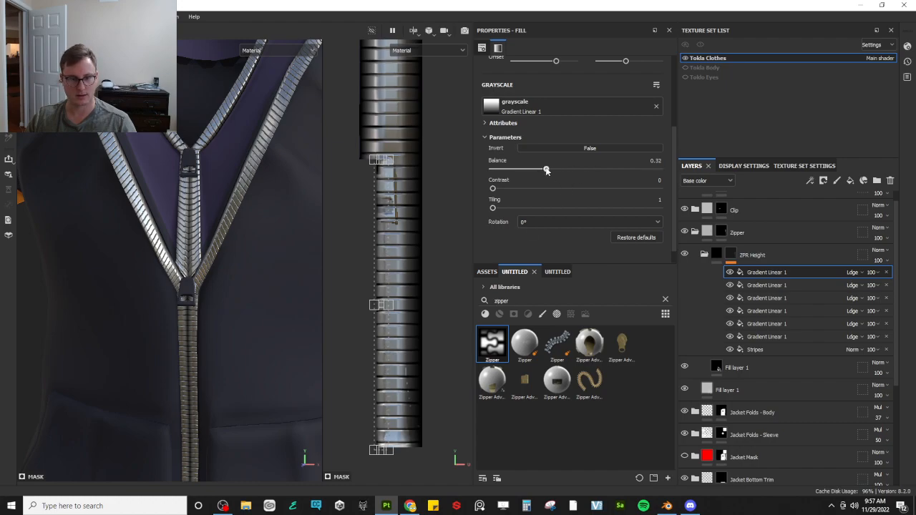
Widen the lower-section gradient slightly and check the jacket's zipper teeth near the pull and around the collar
{"action": "scroll", "coordinate": [363, 268], "scroll_direction": "up", "scroll_amount": 2}
{"action": "left_click_drag", "start_coordinate": [398, 325], "coordinate": [402, 323]}
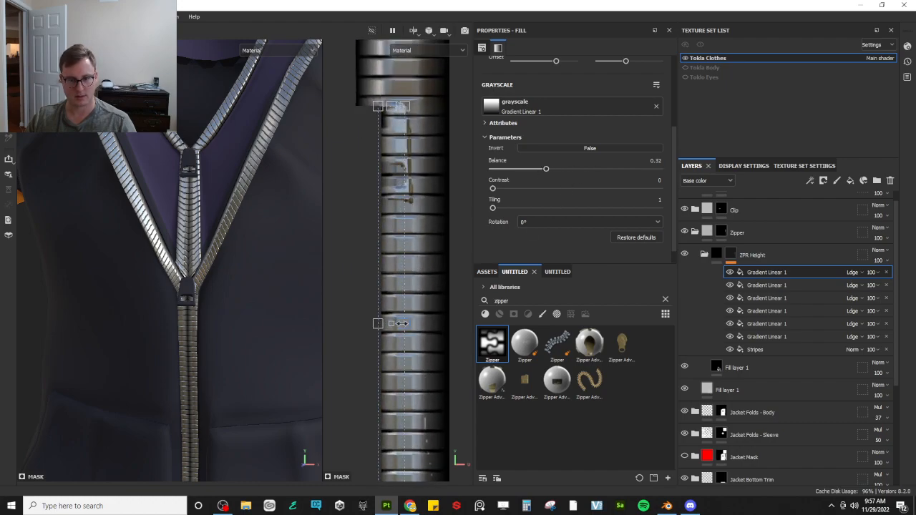
{"action": "scroll", "coordinate": [277, 265], "scroll_direction": "up", "scroll_amount": 6}
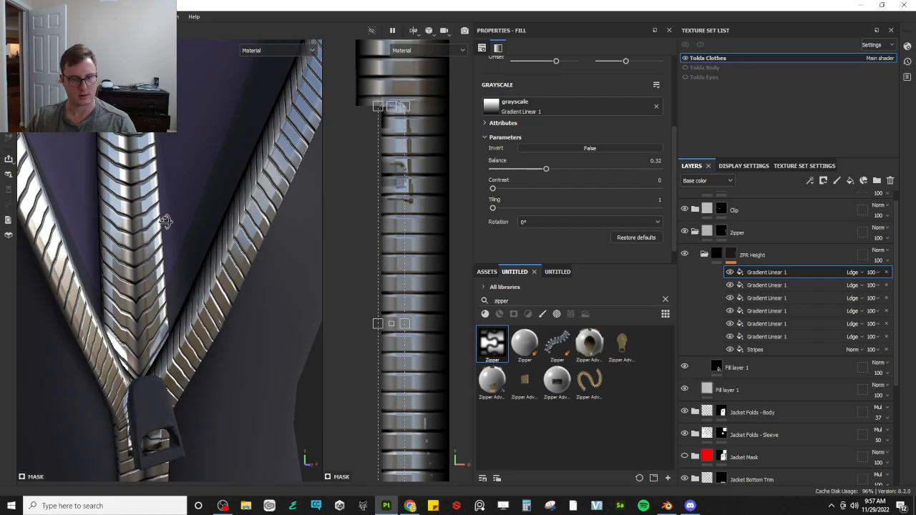
{"action": "scroll", "coordinate": [166, 221], "scroll_direction": "down", "scroll_amount": 8}
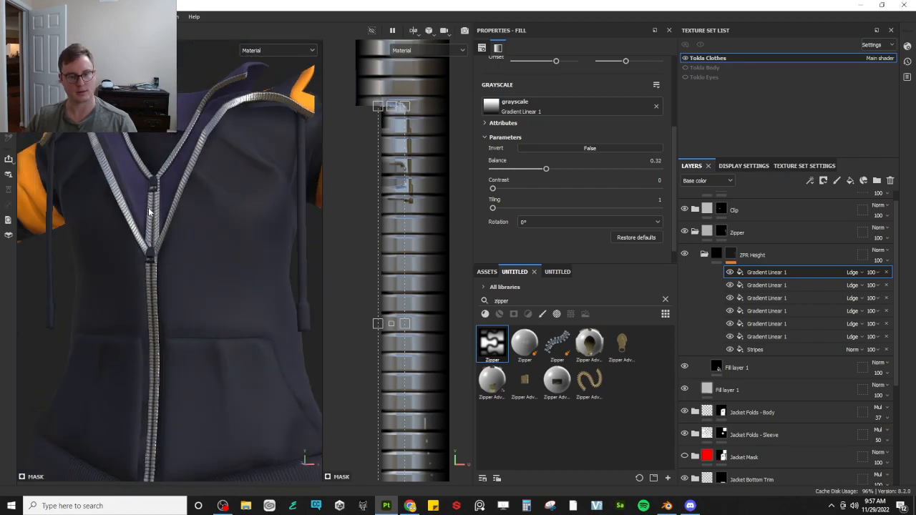
{"action": "left_click_drag", "start_coordinate": [225, 228], "coordinate": [113, 281], "text": "alt"}
{"action": "scroll", "coordinate": [154, 267], "scroll_direction": "up", "scroll_amount": 5}
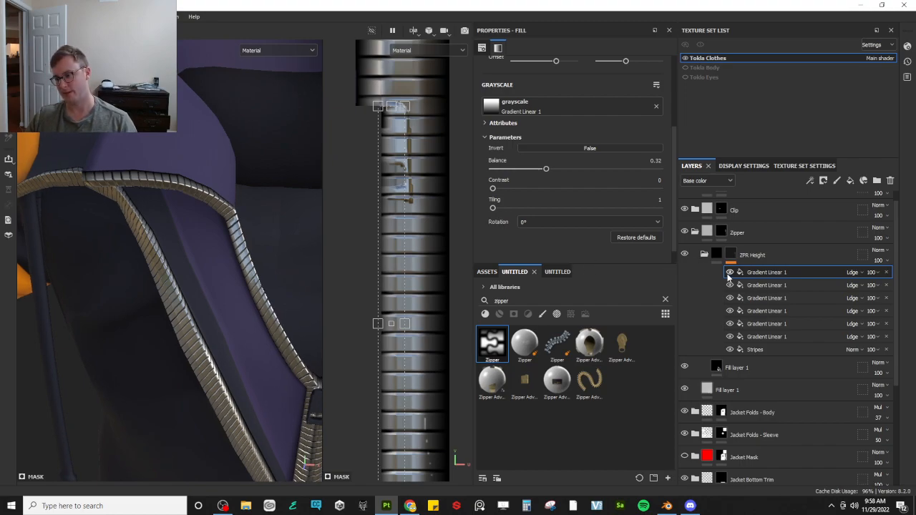
Hide all linear gradients and the stripes in the ZPR Height mask, and add a Bevel filter beneath them
{"action": "left_click", "coordinate": [730, 337]}
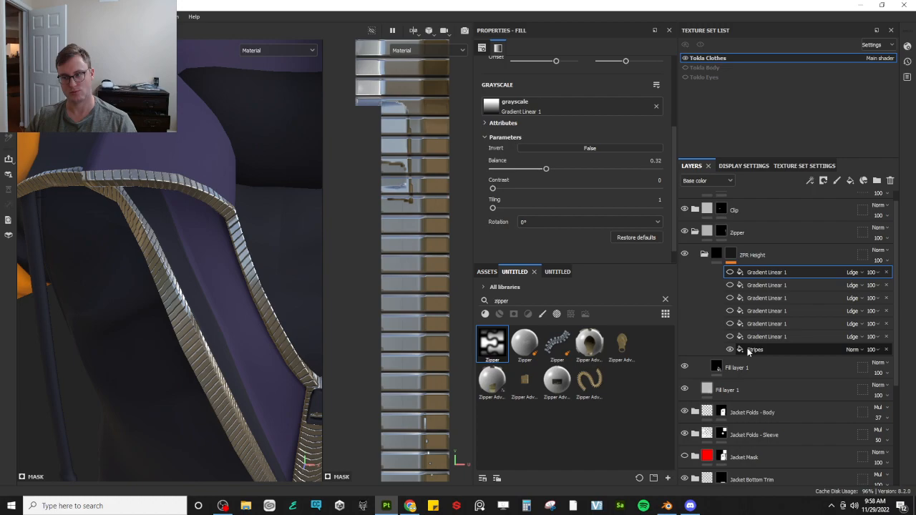
{"action": "left_click", "coordinate": [730, 350]}
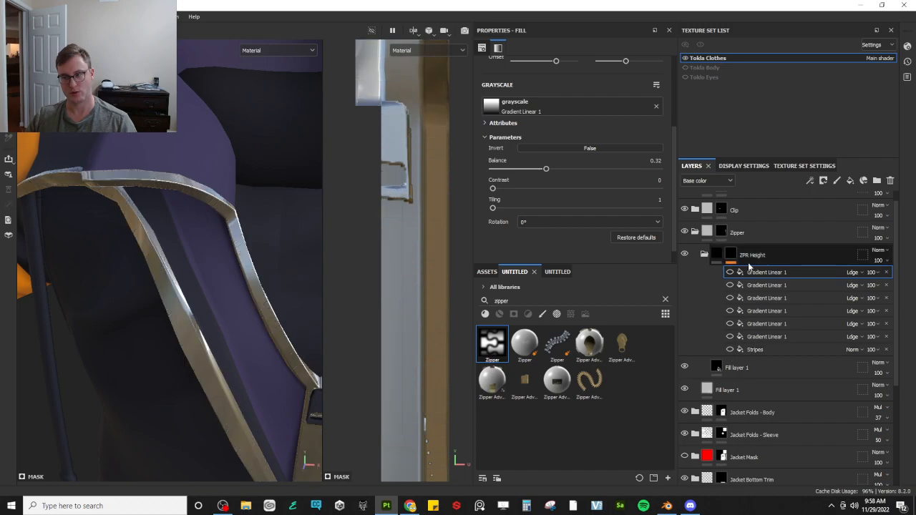
{"action": "left_click", "coordinate": [761, 349]}
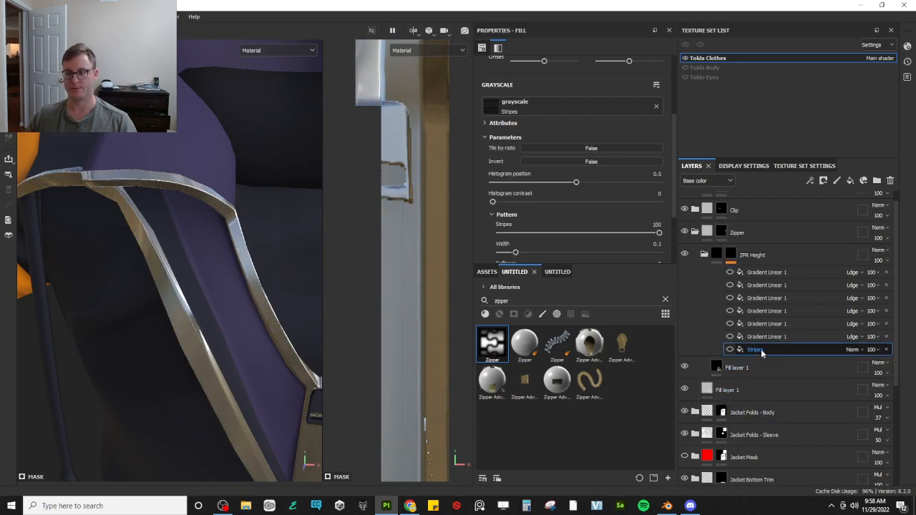
{"action": "right_click", "coordinate": [756, 349]}
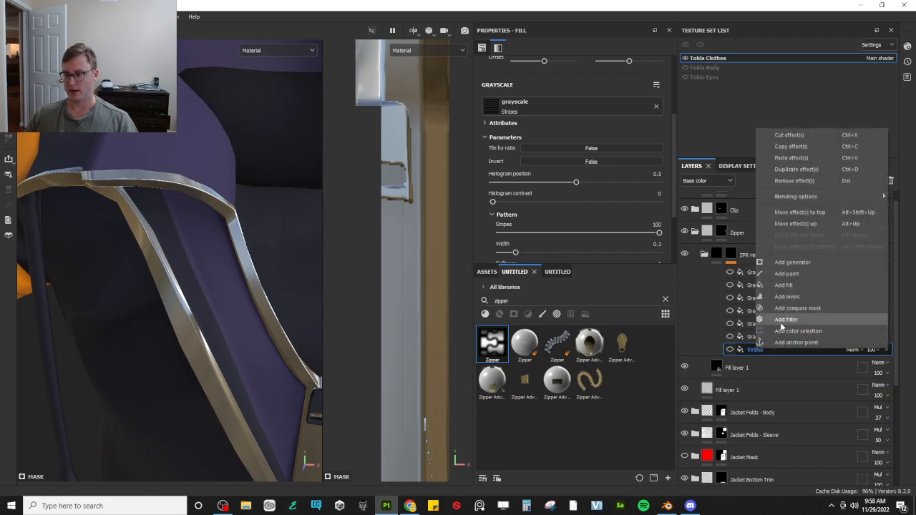
{"action": "left_click", "coordinate": [783, 320]}
{"action": "left_click_drag", "start_coordinate": [756, 350], "coordinate": [757, 367]}
{"action": "left_click", "coordinate": [592, 74]}
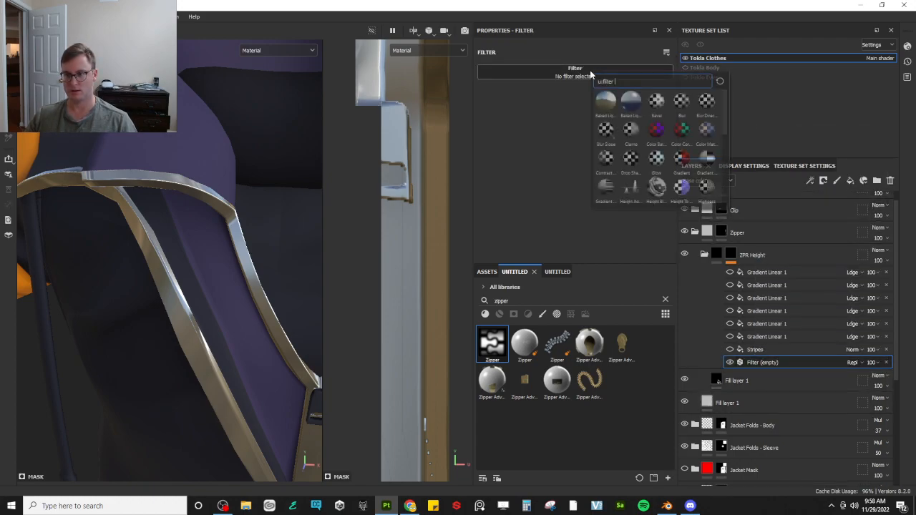
{"action": "left_click", "coordinate": [661, 104]}
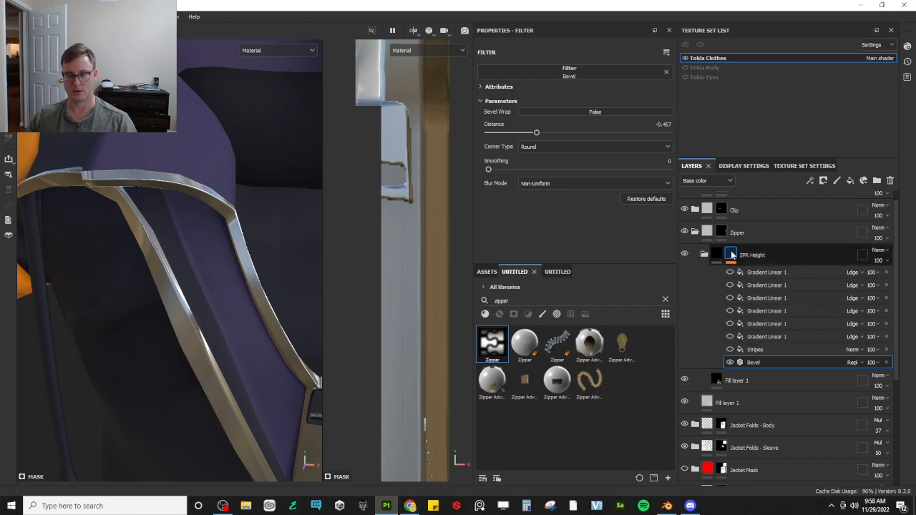
Duplicate the ZPR Height folder, hide the original, and replace the copy's mask with a plain white one
{"action": "mouse_move", "coordinate": [731, 255]}
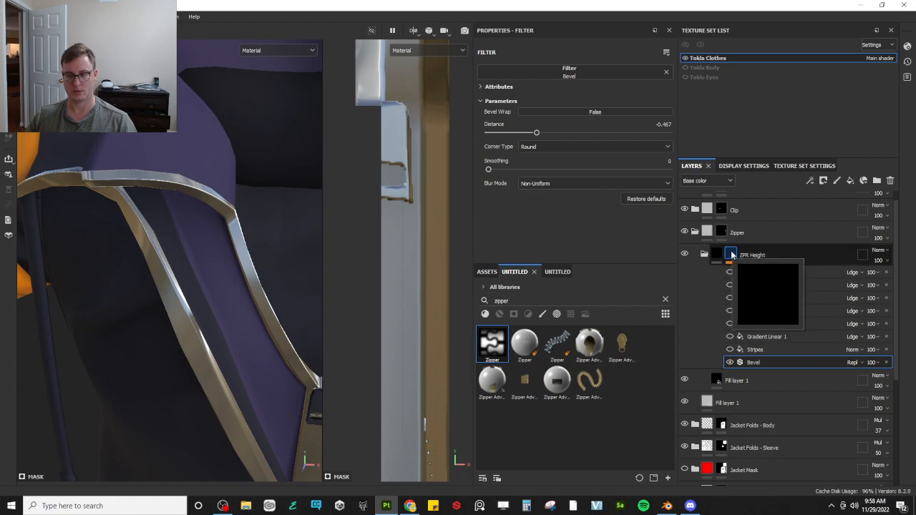
{"action": "left_click", "coordinate": [748, 256]}
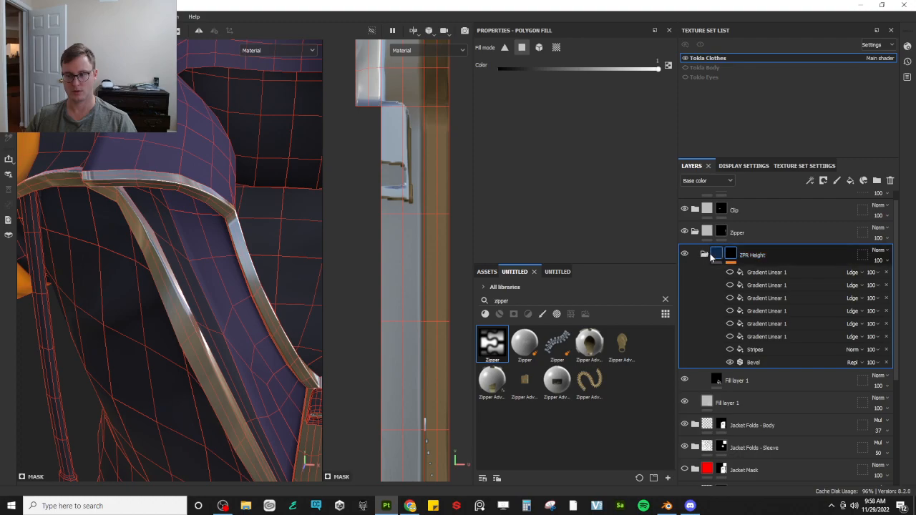
{"action": "key", "text": "ctrl+d"}
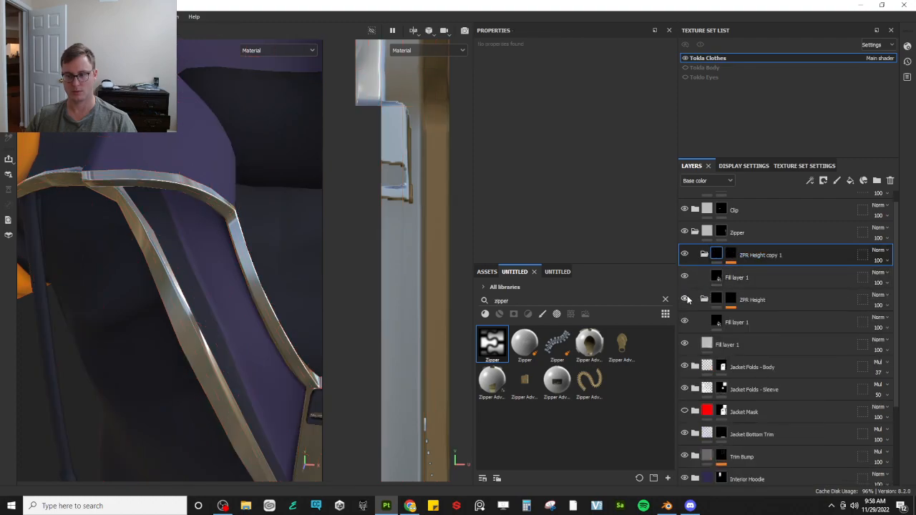
{"action": "left_click", "coordinate": [686, 300]}
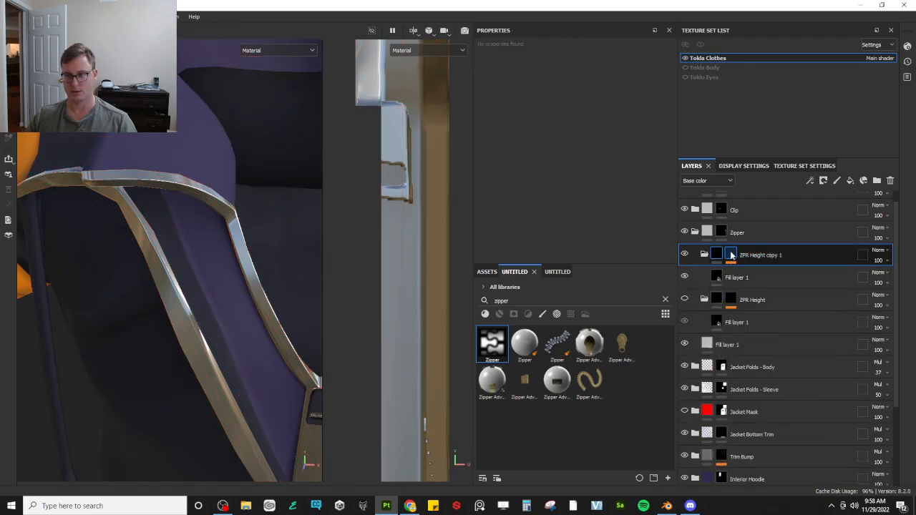
{"action": "right_click", "coordinate": [732, 255]}
{"action": "left_click", "coordinate": [777, 17]}
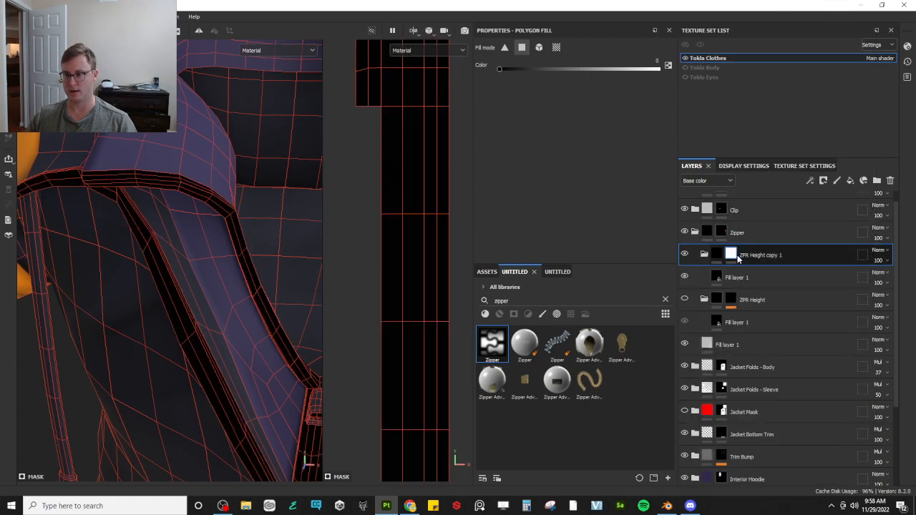
Add a paint effect to the copied folder's mask and fill the zipper UV islands with black using UV chunk fill
{"action": "right_click", "coordinate": [738, 259]}
{"action": "left_click", "coordinate": [769, 318]}
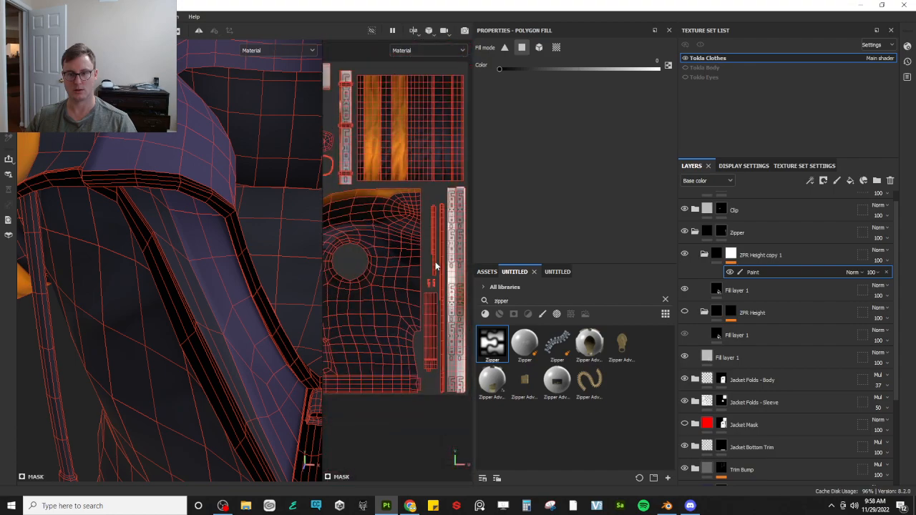
{"action": "middle_click_drag", "start_coordinate": [436, 266], "coordinate": [401, 233], "text": "alt"}
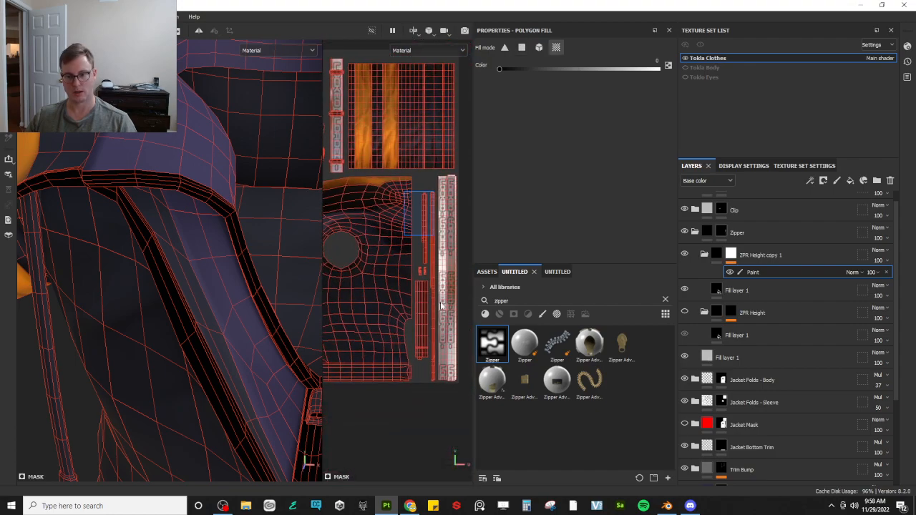
{"action": "left_click_drag", "start_coordinate": [441, 287], "coordinate": [450, 383]}
Add a Bevel filter above the paint effect in the copied folder's mask and set its Distance to 0.1557
{"action": "right_click", "coordinate": [741, 270]}
{"action": "left_click", "coordinate": [745, 355]}
{"action": "left_click", "coordinate": [608, 76]}
{"action": "left_click", "coordinate": [682, 104]}
{"action": "scroll", "coordinate": [272, 215], "scroll_direction": "up", "scroll_amount": 3}
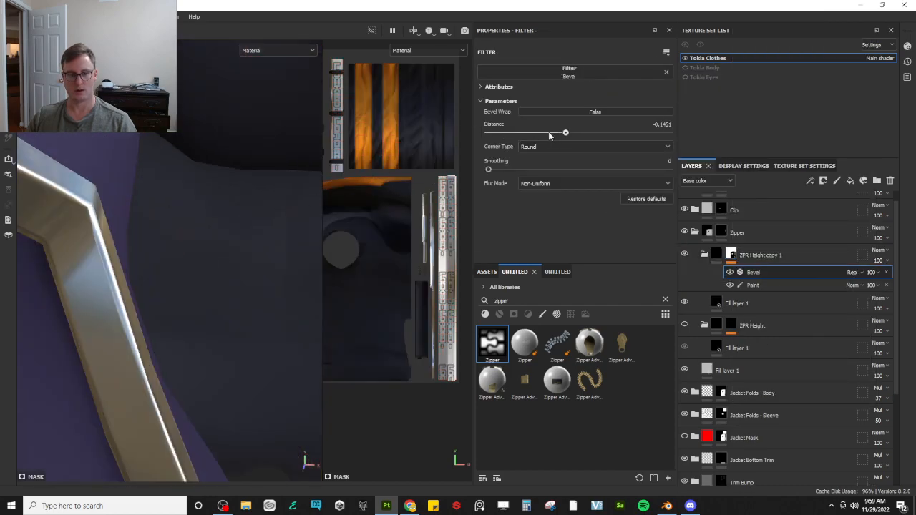
{"action": "mouse_move", "coordinate": [578, 132]}
{"action": "left_mouse_down"}
{"action": "mouse_move", "coordinate": [611, 133]}
{"action": "mouse_move", "coordinate": [593, 132]}
{"action": "left_mouse_up"}
Examine the bevel's effect on the zipper strips around the collar and pull from several angles and distances
{"action": "scroll", "coordinate": [251, 208], "scroll_direction": "down", "scroll_amount": 5}
{"action": "scroll", "coordinate": [222, 209], "scroll_direction": "up", "scroll_amount": 4}
{"action": "left_click_drag", "start_coordinate": [219, 210], "coordinate": [231, 237], "text": "alt"}
{"action": "scroll", "coordinate": [301, 262], "scroll_direction": "down", "scroll_amount": 3}
{"action": "left_click_drag", "start_coordinate": [300, 250], "coordinate": [270, 192], "text": "alt"}
{"action": "middle_click_drag", "start_coordinate": [270, 191], "coordinate": [238, 299], "text": "alt"}
{"action": "left_click_drag", "start_coordinate": [237, 299], "coordinate": [217, 242], "text": "alt"}
{"action": "middle_click_drag", "start_coordinate": [217, 242], "coordinate": [213, 322], "text": "alt"}
{"action": "scroll", "coordinate": [213, 323], "scroll_direction": "up", "scroll_amount": 3}
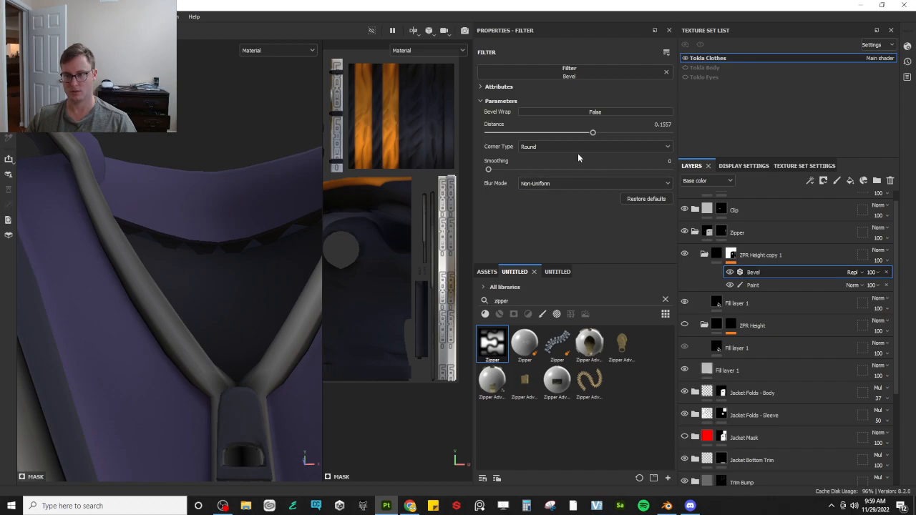
{"action": "left_click_drag", "start_coordinate": [305, 269], "coordinate": [272, 315], "text": "alt"}
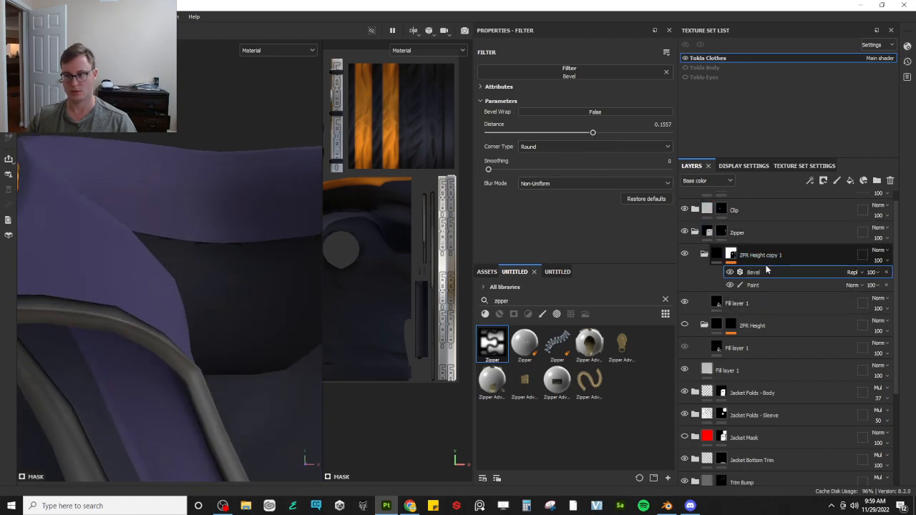
Reduce the Distance of the Bevel filter in the copied ZPR Height folder's mask to 0.0976
{"action": "scroll", "coordinate": [205, 293], "scroll_direction": "down", "scroll_amount": 4}
{"action": "left_click_drag", "start_coordinate": [213, 306], "coordinate": [214, 203], "text": "alt"}
{"action": "left_click_drag", "start_coordinate": [221, 244], "coordinate": [213, 311], "text": "alt"}
{"action": "scroll", "coordinate": [213, 311], "scroll_direction": "up", "scroll_amount": 2}
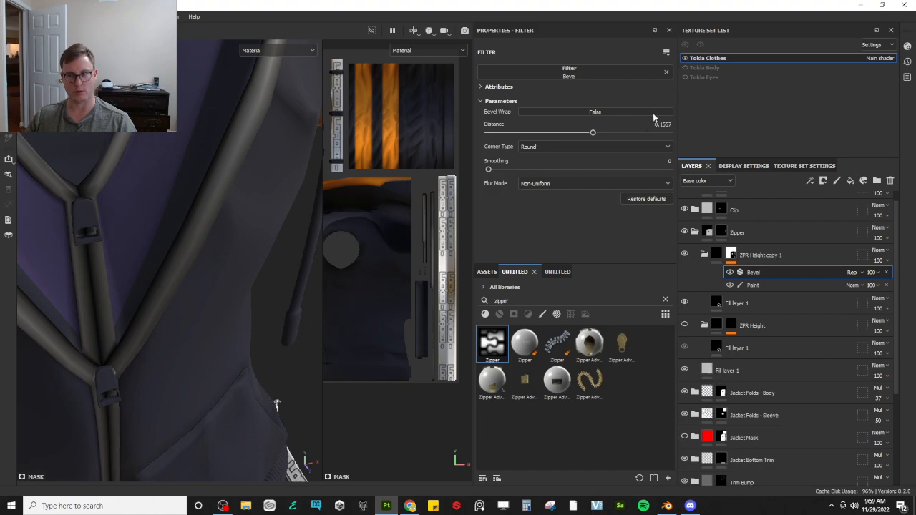
{"action": "left_click_drag", "start_coordinate": [598, 134], "coordinate": [589, 134]}
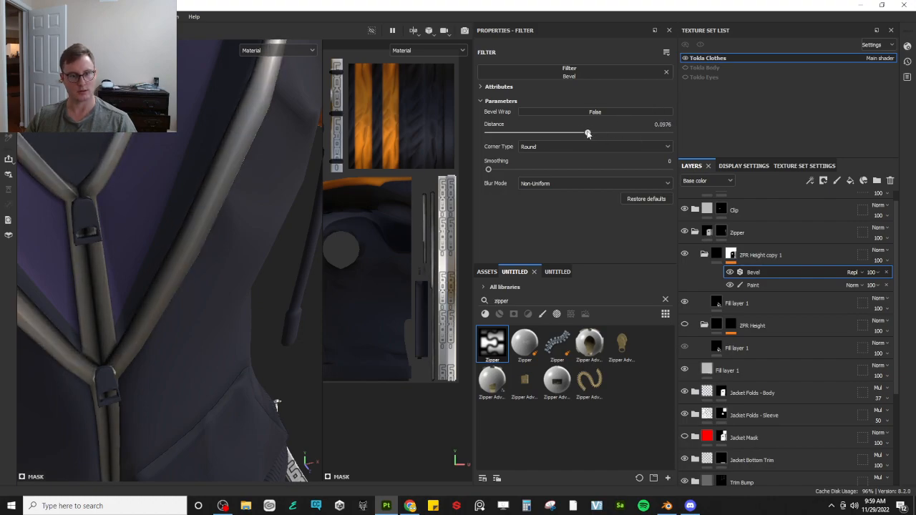
{"action": "right_click", "coordinate": [731, 255]}
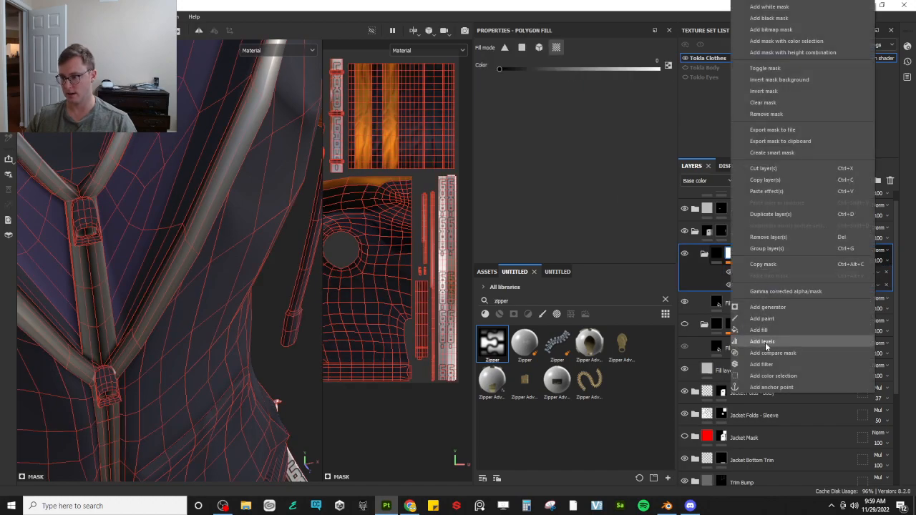
{"action": "left_click", "coordinate": [765, 365]}
{"action": "key", "text": "ctrl+z"}
Add a Levels effect above the Bevel in the copied folder's mask, with the input black point at 0.415 and the midpoint at 3.522
{"action": "right_click", "coordinate": [733, 258]}
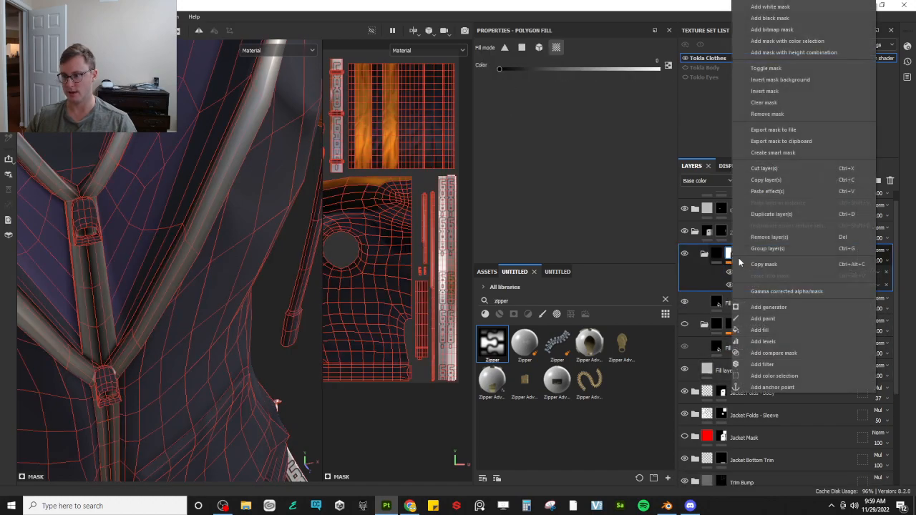
{"action": "left_click", "coordinate": [763, 341]}
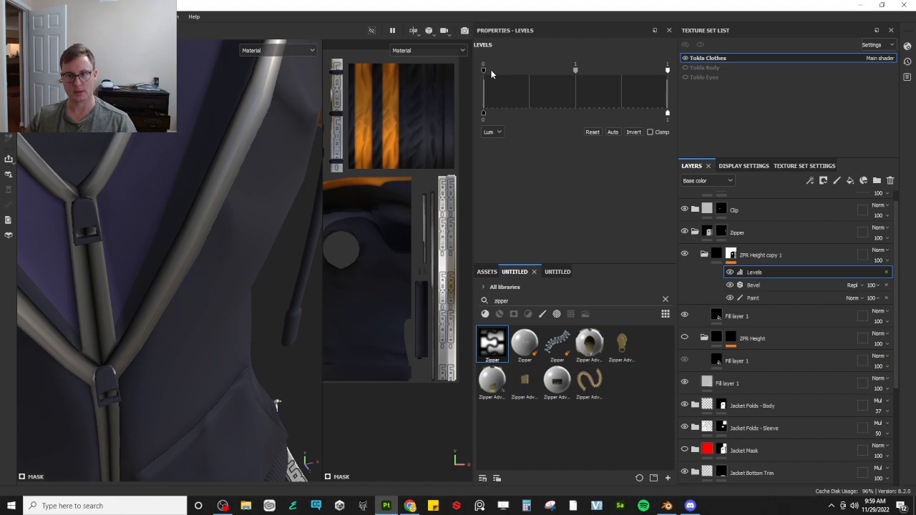
{"action": "left_click_drag", "start_coordinate": [485, 71], "coordinate": [567, 84]}
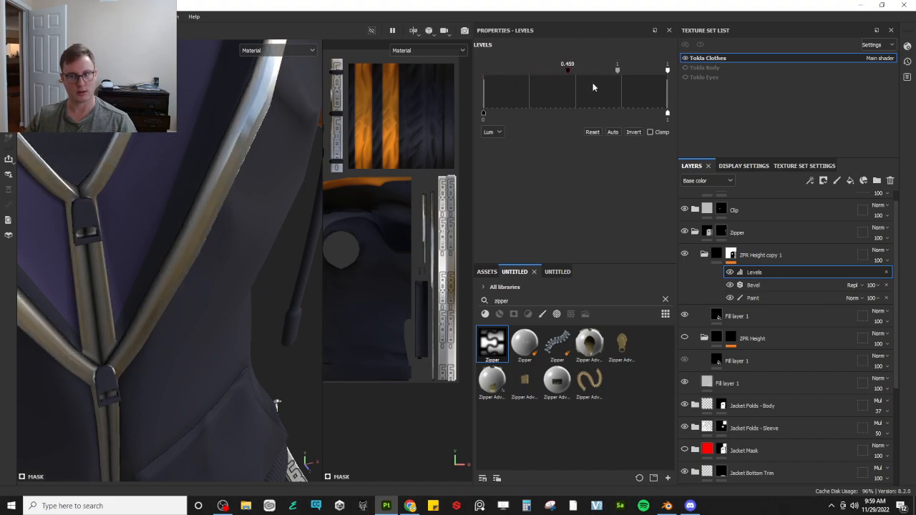
{"action": "left_click_drag", "start_coordinate": [562, 68], "coordinate": [623, 72]}
{"action": "scroll", "coordinate": [251, 223], "scroll_direction": "down", "scroll_amount": 3}
{"action": "left_click_drag", "start_coordinate": [256, 223], "coordinate": [249, 122], "text": "alt"}
{"action": "scroll", "coordinate": [250, 111], "scroll_direction": "down", "scroll_amount": 2}
{"action": "middle_click_drag", "start_coordinate": [249, 122], "coordinate": [241, 276], "text": "alt"}
{"action": "left_click_drag", "start_coordinate": [242, 276], "coordinate": [231, 233], "text": "alt"}
{"action": "middle_click_drag", "start_coordinate": [231, 233], "coordinate": [234, 262], "text": "alt"}
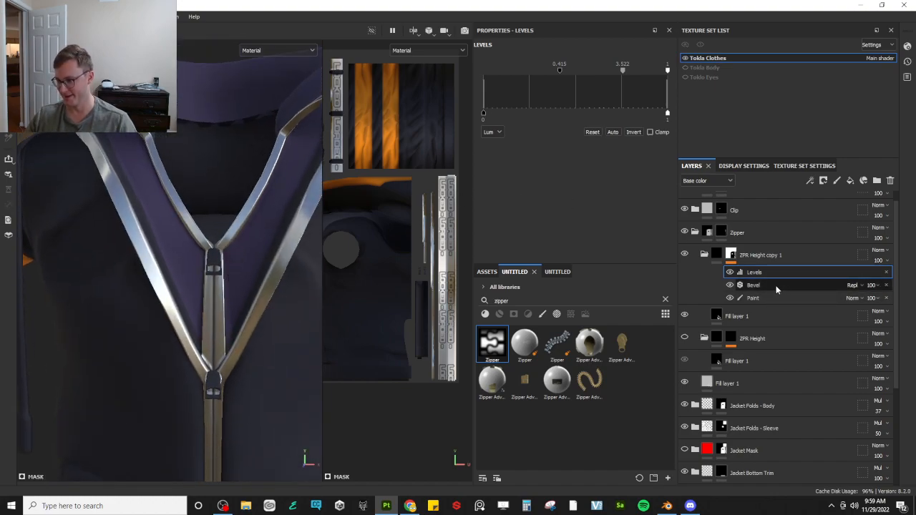
Copy the Stripes effect from the original ZPR Height mask and paste it above Levels in the copied folder's mask
{"action": "left_click", "coordinate": [705, 339]}
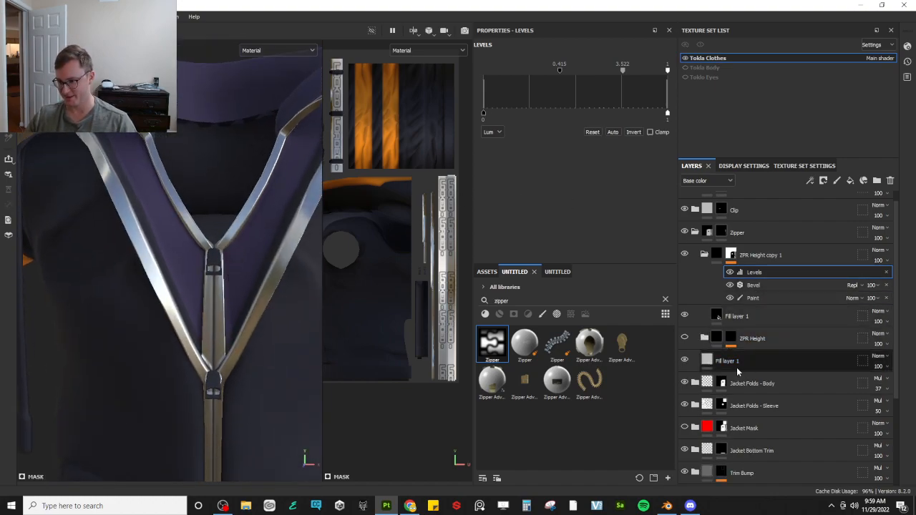
{"action": "left_click", "coordinate": [731, 339]}
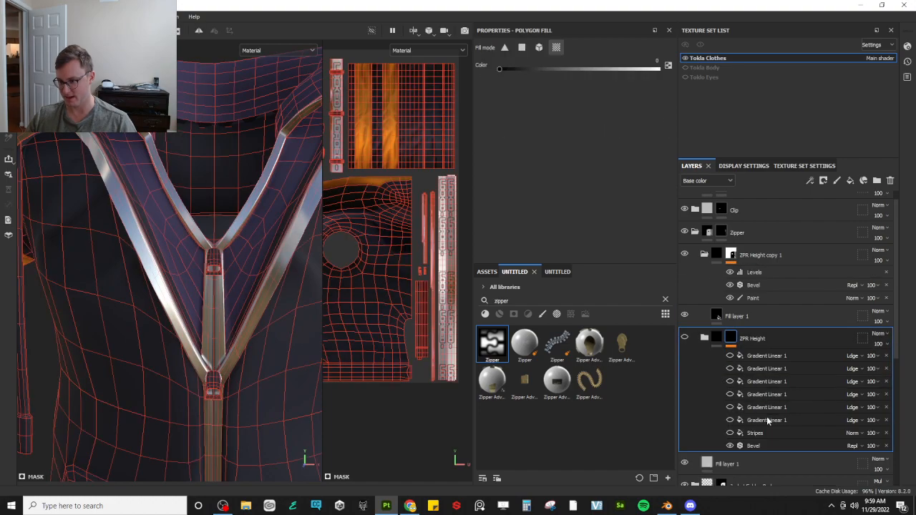
{"action": "left_click", "coordinate": [755, 433]}
{"action": "right_click", "coordinate": [758, 436]}
{"action": "left_click", "coordinate": [796, 445]}
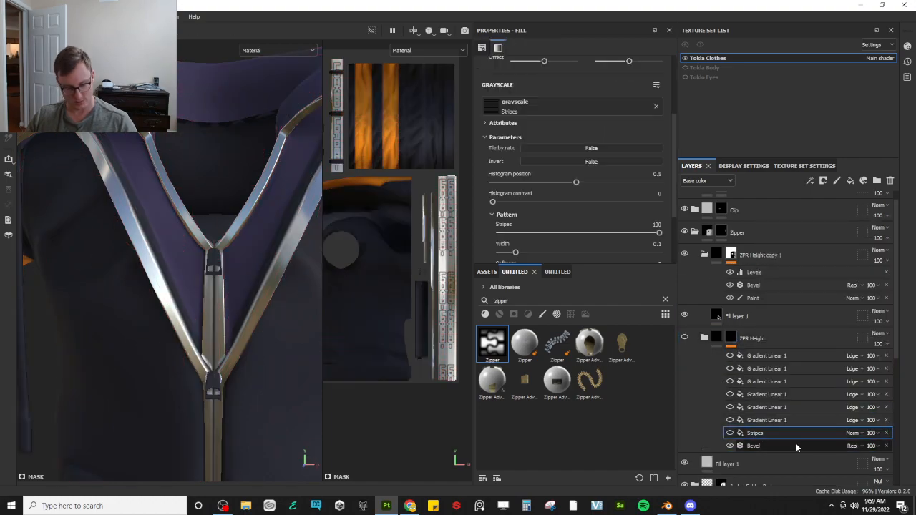
{"action": "left_click", "coordinate": [762, 275]}
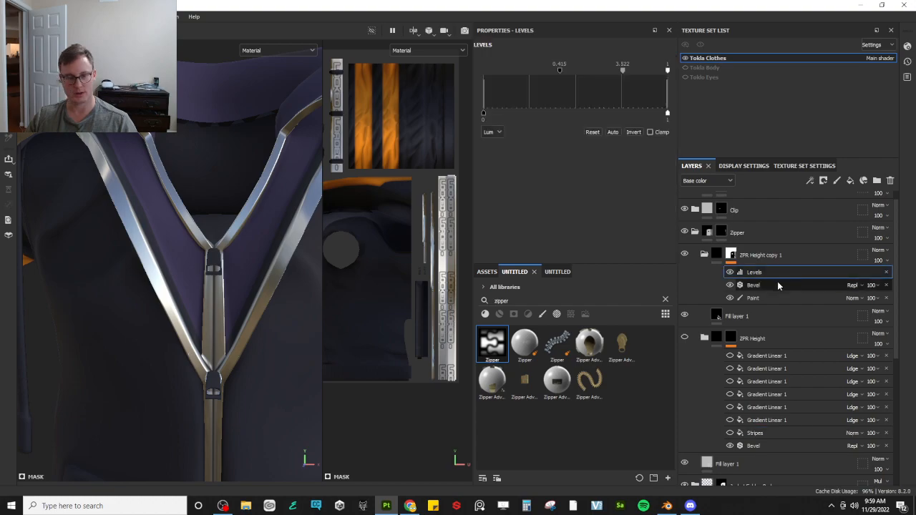
{"action": "key", "text": "ctrl+v"}
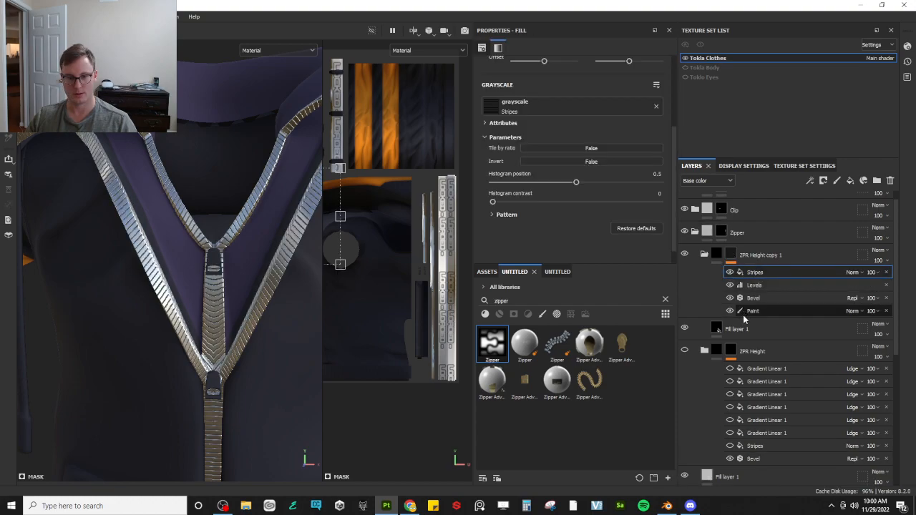
Set the blending mode of the pasted Stripes effect to Linear dodge (Ldge)
{"action": "left_click", "coordinate": [854, 272]}
{"action": "left_click", "coordinate": [869, 87]}
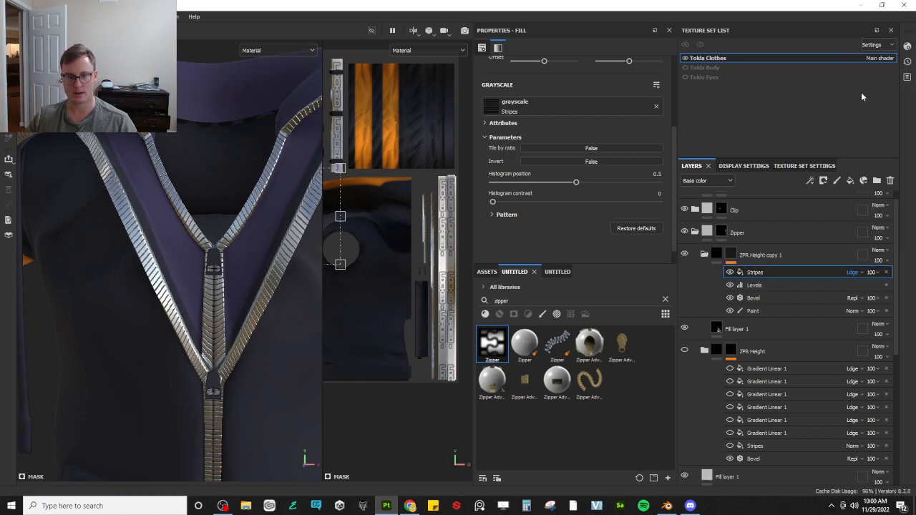
{"action": "left_click_drag", "start_coordinate": [283, 269], "coordinate": [269, 296], "text": "alt"}
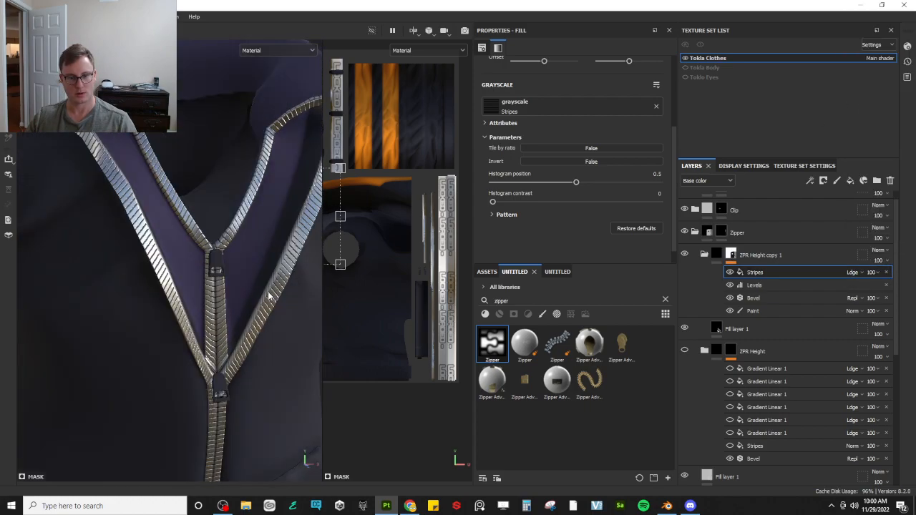
{"action": "scroll", "coordinate": [269, 296], "scroll_direction": "down", "scroll_amount": 4}
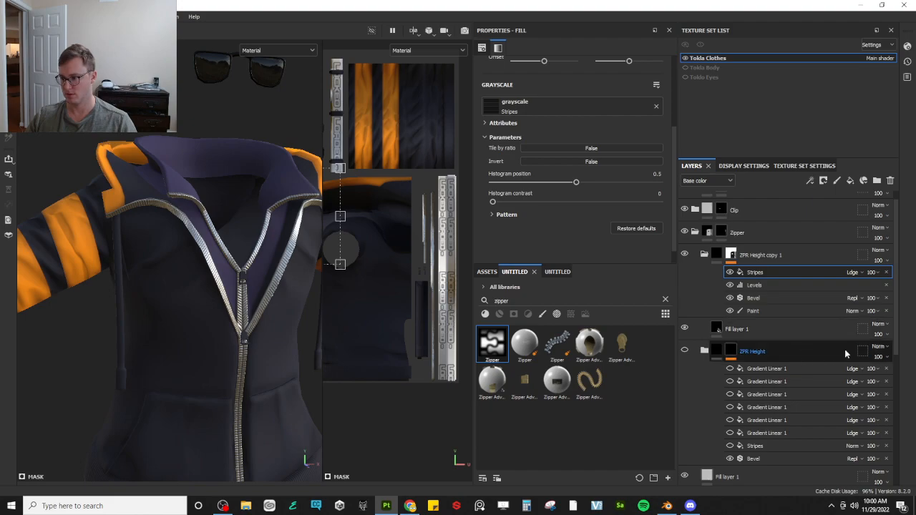
Delete the original ZPR Height folder and collapse the ZPR Height copy 1 folder
{"action": "left_click", "coordinate": [730, 350]}
{"action": "left_click", "coordinate": [892, 182]}
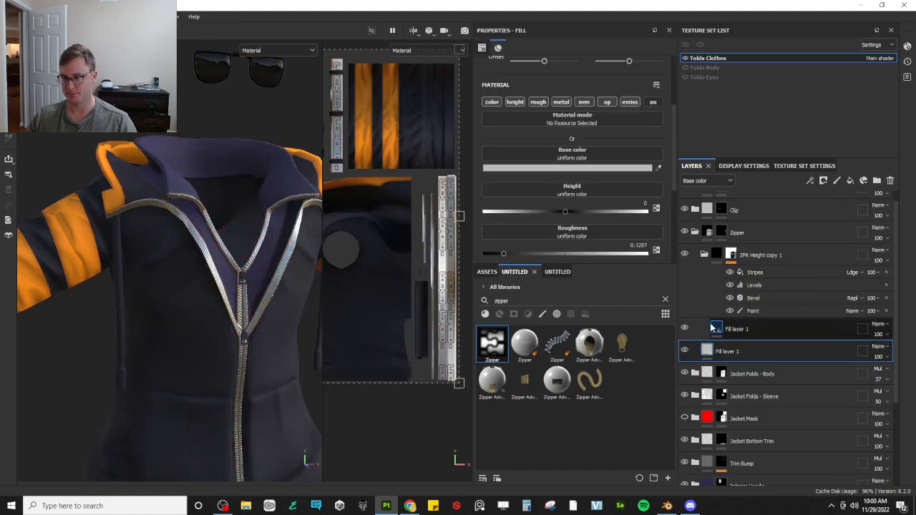
{"action": "left_click", "coordinate": [706, 255]}
{"action": "left_click", "coordinate": [706, 256]}
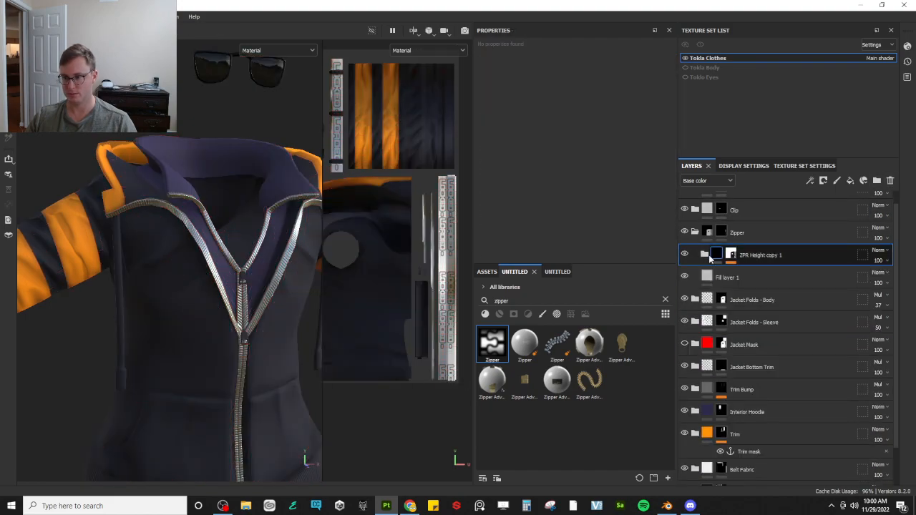
Examine the striped zipper along the jacket front and collar from several angles and distances
{"action": "left_click_drag", "start_coordinate": [229, 266], "coordinate": [254, 311], "text": "alt"}
{"action": "middle_click_drag", "start_coordinate": [255, 310], "coordinate": [246, 176], "text": "alt"}
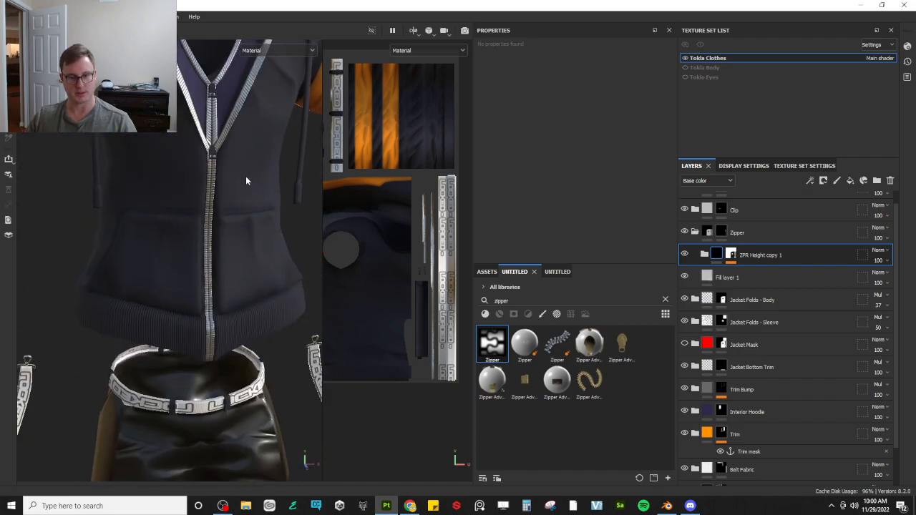
{"action": "scroll", "coordinate": [245, 177], "scroll_direction": "down", "scroll_amount": 3}
{"action": "left_click_drag", "start_coordinate": [245, 176], "coordinate": [216, 147], "text": "alt"}
{"action": "middle_click_drag", "start_coordinate": [217, 147], "coordinate": [161, 245], "text": "alt"}
{"action": "scroll", "coordinate": [183, 324], "scroll_direction": "up", "scroll_amount": 4}
{"action": "left_click_drag", "start_coordinate": [160, 245], "coordinate": [157, 286], "text": "alt"}
{"action": "scroll", "coordinate": [157, 287], "scroll_direction": "up", "scroll_amount": 3}
{"action": "middle_click_drag", "start_coordinate": [158, 286], "coordinate": [208, 339], "text": "alt"}
{"action": "scroll", "coordinate": [209, 338], "scroll_direction": "up", "scroll_amount": 3}
{"action": "left_click_drag", "start_coordinate": [208, 338], "coordinate": [231, 325], "text": "alt"}
{"action": "scroll", "coordinate": [201, 328], "scroll_direction": "down", "scroll_amount": 3}
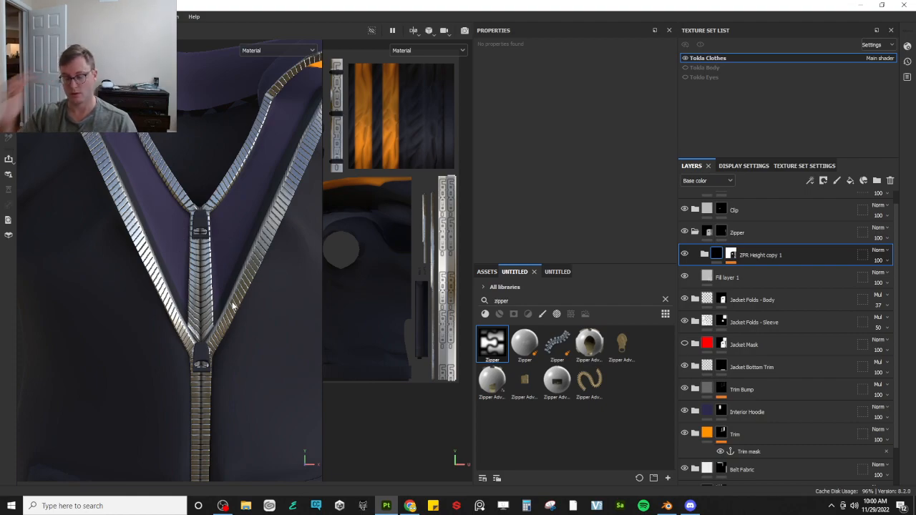
Switch to Blender and hide the Toklo Body collection to isolate the clothing
{"action": "left_click", "coordinate": [667, 505]}
{"action": "mouse_move", "coordinate": [406, 189]}
{"action": "middle_mouse_down"}
{"action": "mouse_move", "coordinate": [437, 95]}
{"action": "mouse_move", "coordinate": [473, 339]}
{"action": "mouse_move", "coordinate": [497, 421]}
{"action": "middle_mouse_up"}
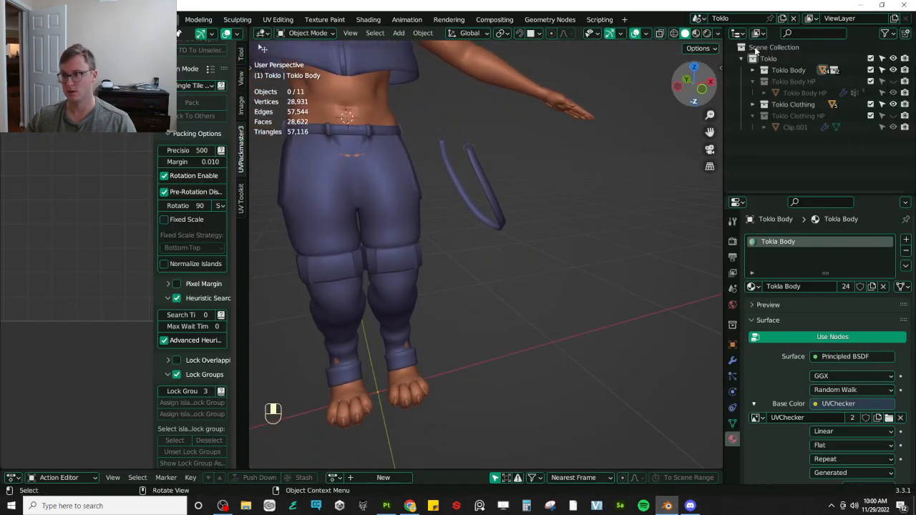
{"action": "left_click", "coordinate": [894, 70]}
{"action": "scroll", "coordinate": [469, 158], "scroll_direction": "down", "scroll_amount": 3}
{"action": "middle_click_drag", "start_coordinate": [469, 154], "coordinate": [437, 199]}
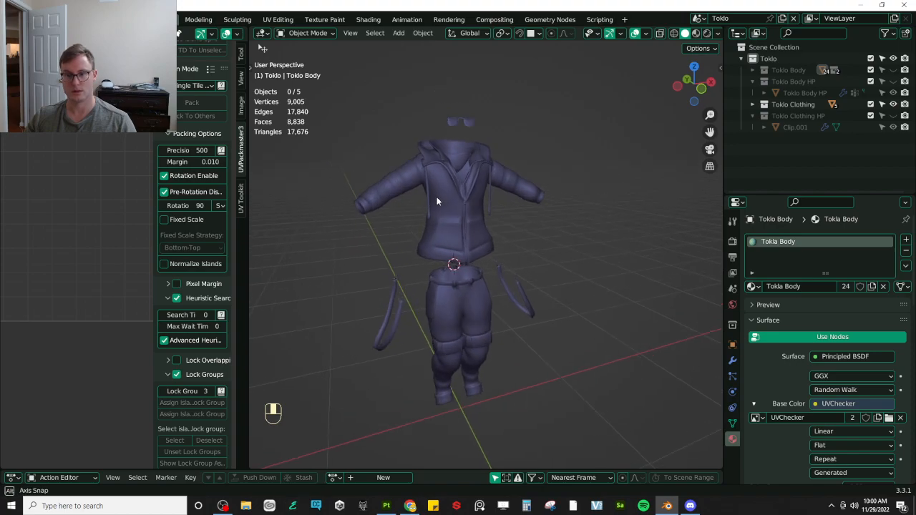
Select the jacket and display the viewport in Material Preview shading
{"action": "left_click", "coordinate": [438, 198]}
{"action": "scroll", "coordinate": [471, 262], "scroll_direction": "up", "scroll_amount": 5}
{"action": "scroll", "coordinate": [471, 261], "scroll_direction": "up", "scroll_amount": 3}
{"action": "key", "text": "z"}
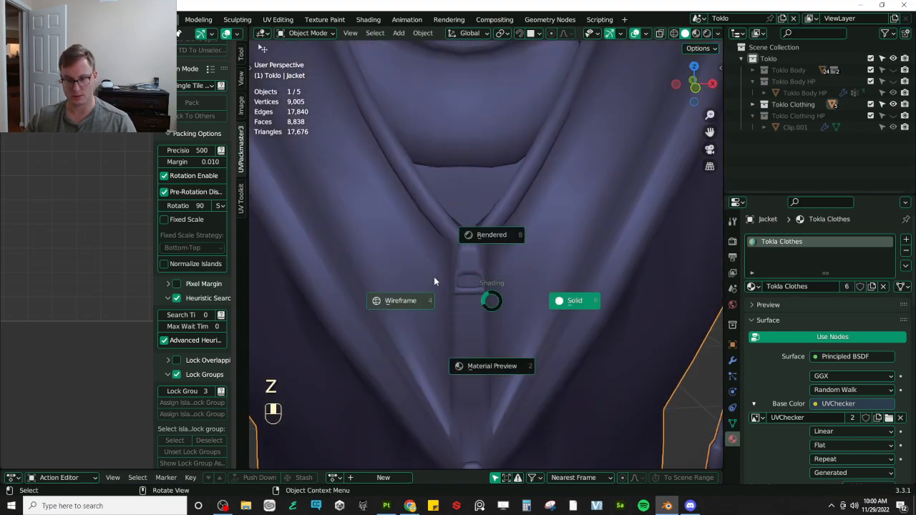
{"action": "key", "text": "z"}
{"action": "key", "text": "z"}
{"action": "left_click", "coordinate": [505, 357]}
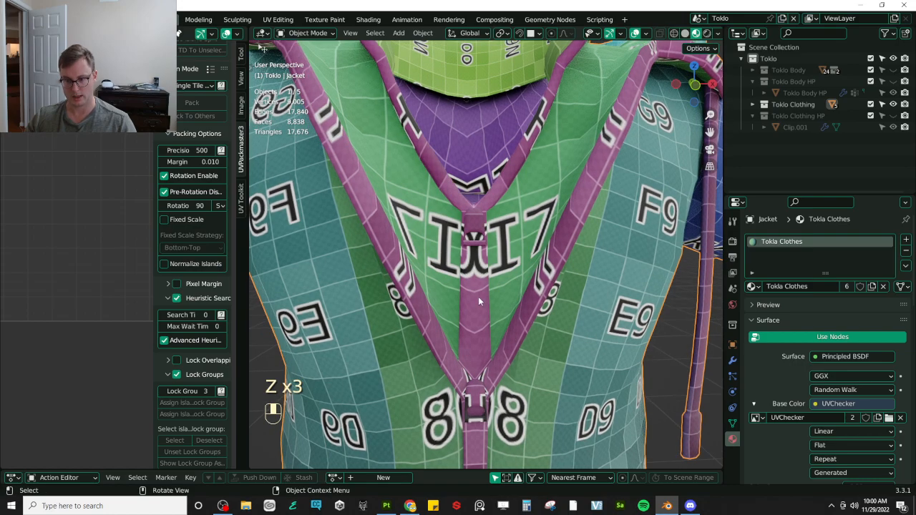
Enter Edit Mode on the jacket, use vertex selection, and select and frame a vertex on the front zipper strip between the pulls
{"action": "key", "text": "KP_1"}
{"action": "key", "text": "Tab"}
{"action": "scroll", "coordinate": [466, 291], "scroll_direction": "up", "scroll_amount": 3}
{"action": "middle_click_drag", "start_coordinate": [466, 292], "coordinate": [481, 255], "text": "shift"}
{"action": "scroll", "coordinate": [476, 255], "scroll_direction": "down", "scroll_amount": 1}
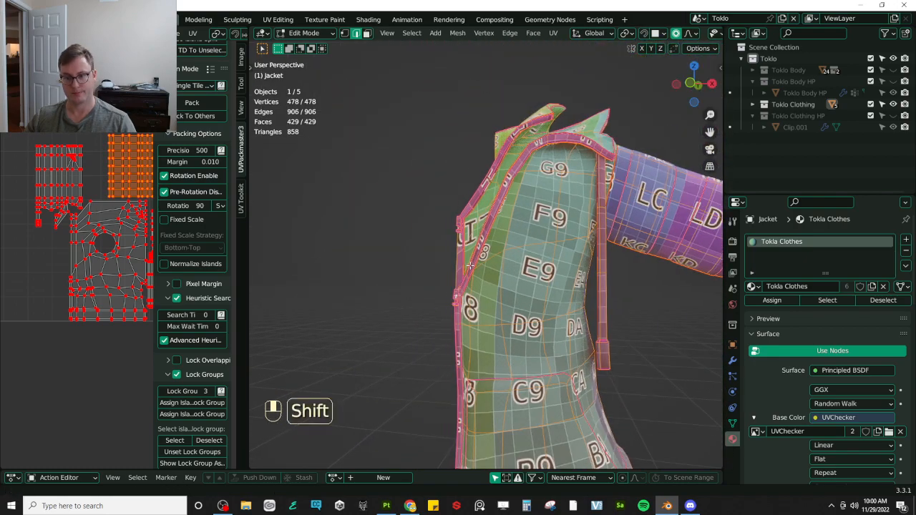
{"action": "left_click", "coordinate": [345, 34]}
{"action": "left_click", "coordinate": [455, 270]}
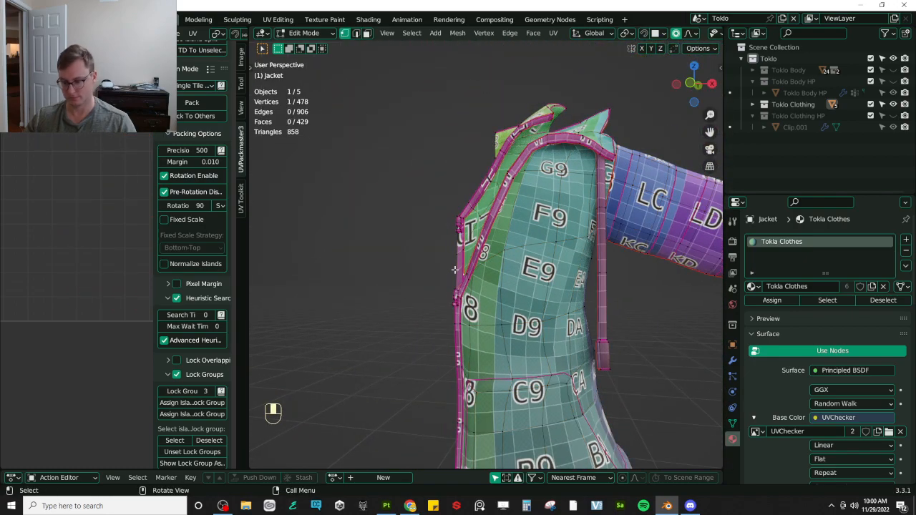
{"action": "key", "text": "KP_Decimal"}
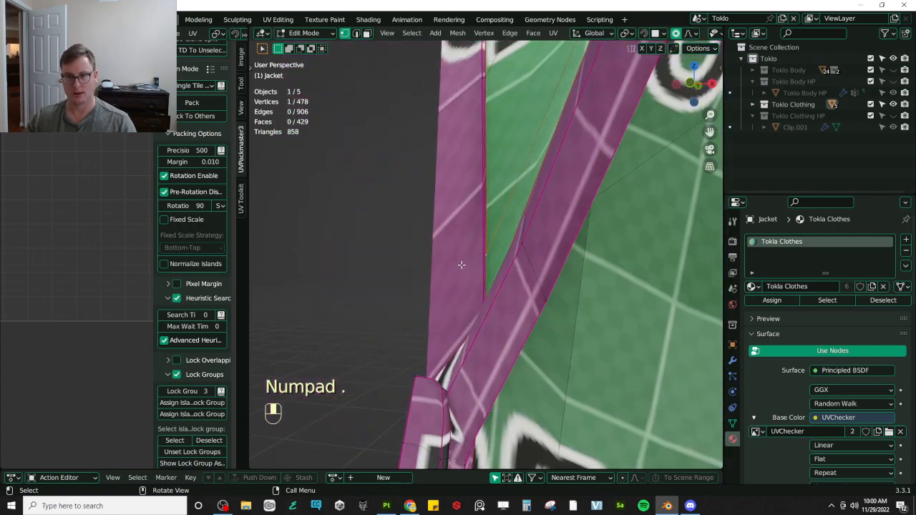
Try to slide the selected zipper vertex upward along its edge, and undo the slide
{"action": "middle_click_drag", "start_coordinate": [461, 265], "coordinate": [422, 255]}
{"action": "key", "text": "g"}
{"action": "key", "text": "g"}
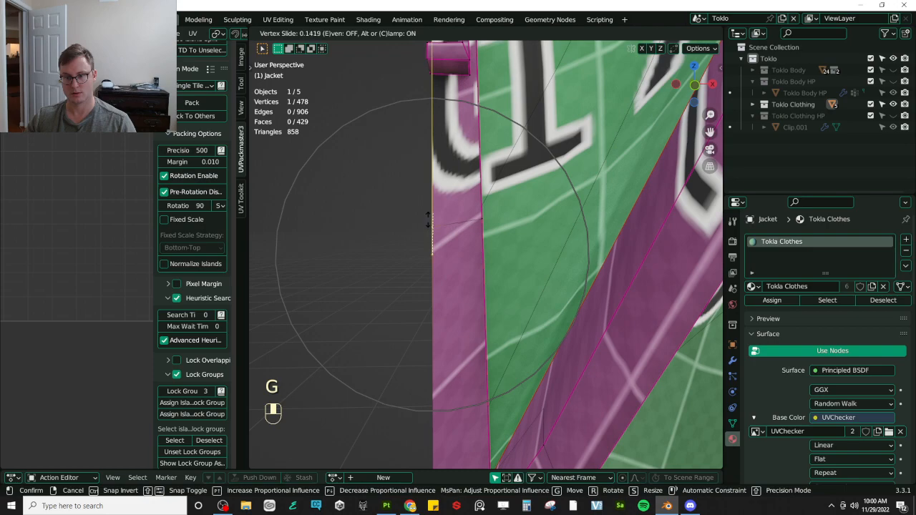
{"action": "left_click", "coordinate": [428, 221]}
{"action": "key", "text": "ctrl+z"}
Select the entire jacket mesh to show its UV islands
{"action": "key", "text": "a"}
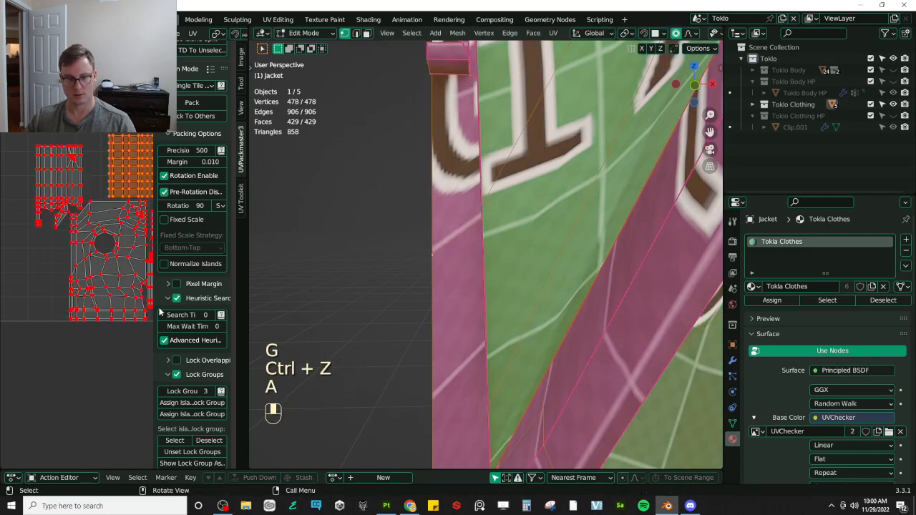
Widen the UV editor and select the jacket's inner zipper strip as linked geometry delimited by Seam
{"action": "left_click_drag", "start_coordinate": [259, 381], "coordinate": [392, 380]}
{"action": "scroll", "coordinate": [247, 299], "scroll_direction": "up", "scroll_amount": 5}
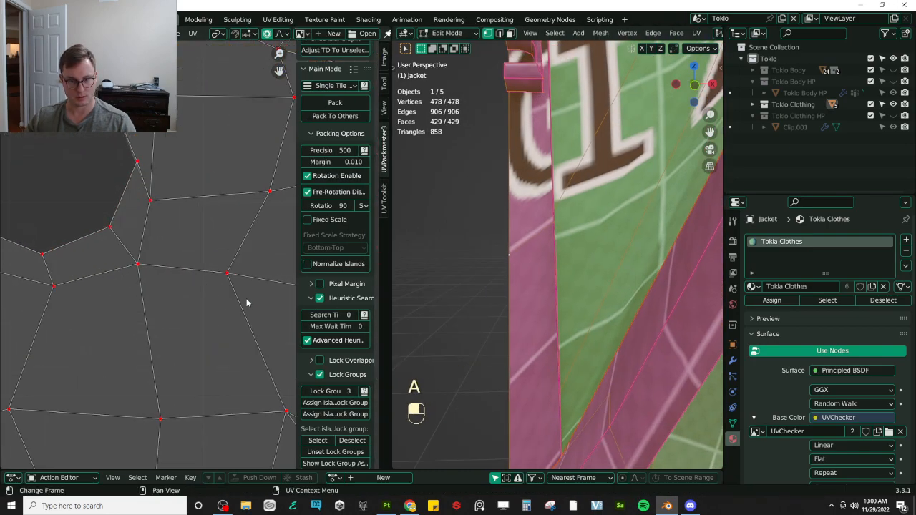
{"action": "scroll", "coordinate": [215, 295], "scroll_direction": "down", "scroll_amount": 4}
{"action": "scroll", "coordinate": [192, 290], "scroll_direction": "down", "scroll_amount": 4}
{"action": "scroll", "coordinate": [205, 282], "scroll_direction": "up", "scroll_amount": 5}
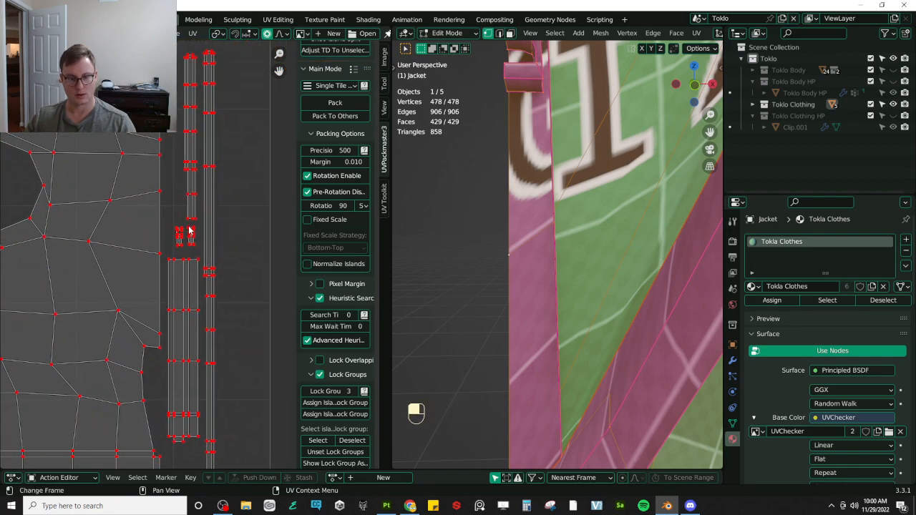
{"action": "scroll", "coordinate": [518, 270], "scroll_direction": "down", "scroll_amount": 3}
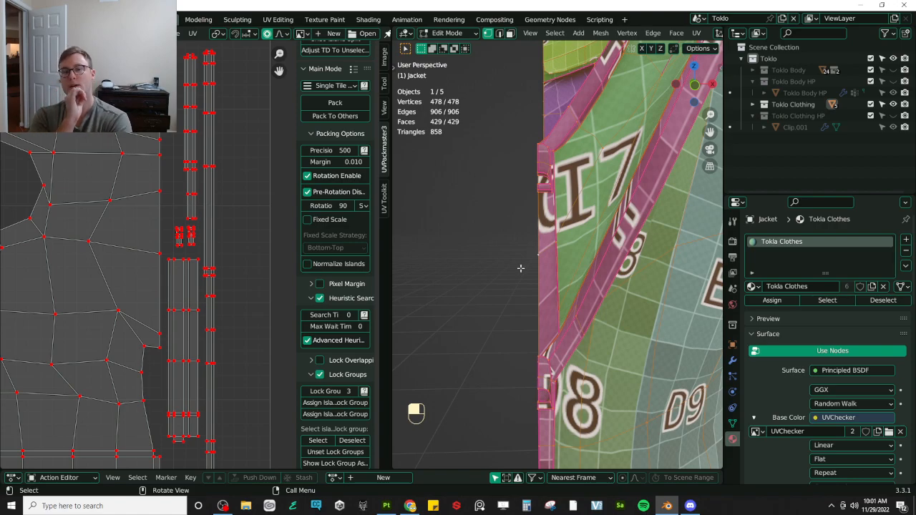
{"action": "key", "text": "l"}
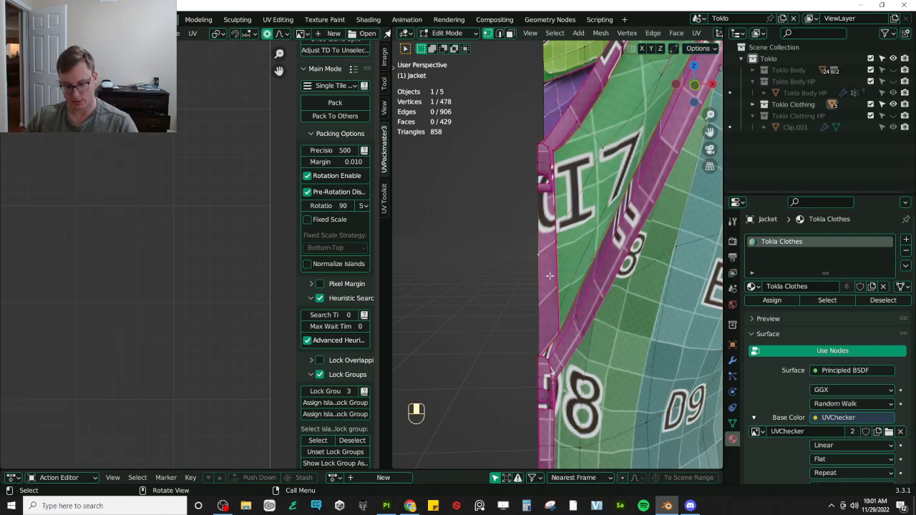
{"action": "left_click", "coordinate": [515, 436]}
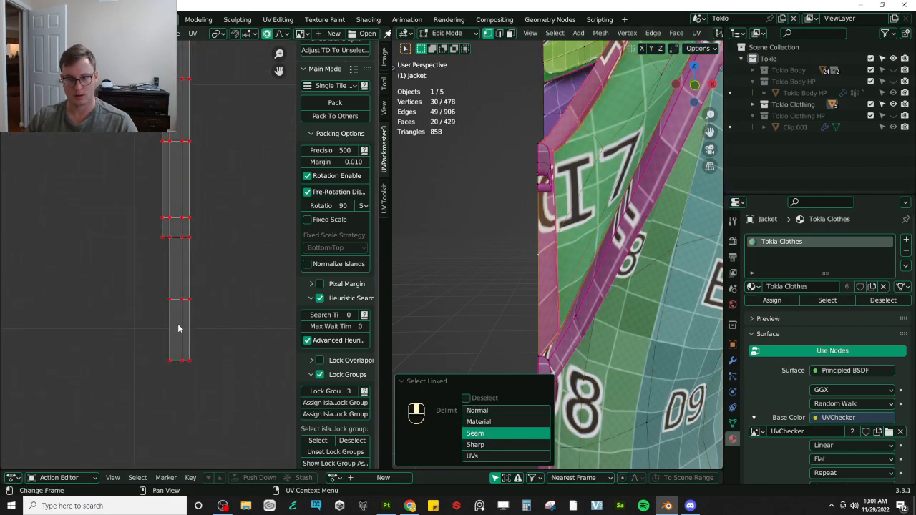
With proportional editing off, move the two lowest left-edge UV vertices of the zipper strip downward to slant their rows
{"action": "left_click", "coordinate": [159, 299]}
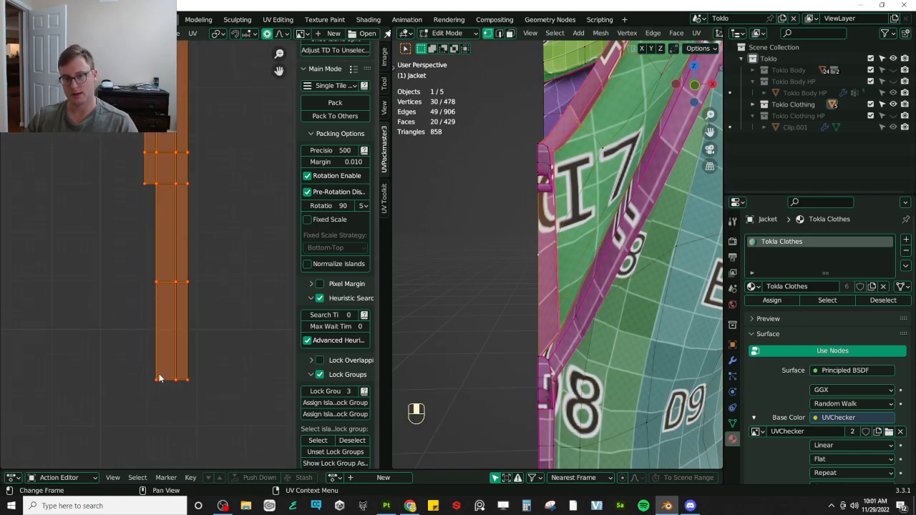
{"action": "left_click", "coordinate": [147, 343]}
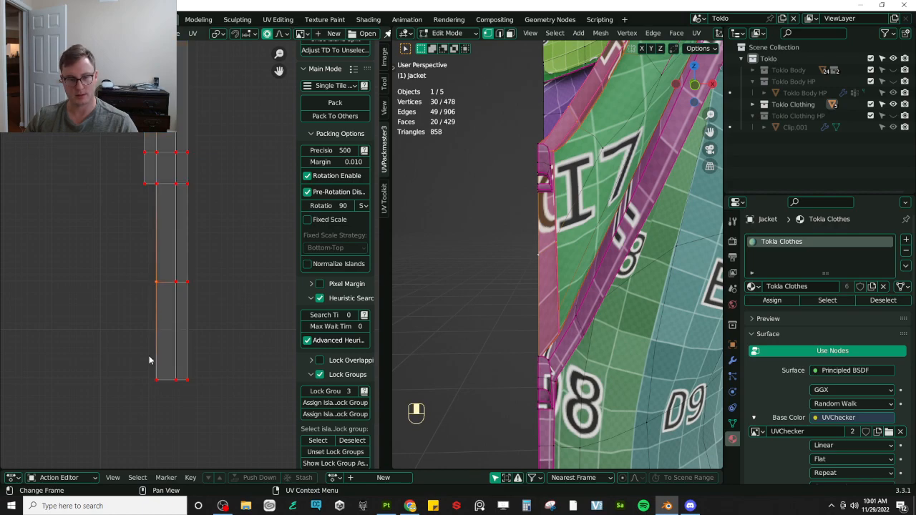
{"action": "key", "text": "g"}
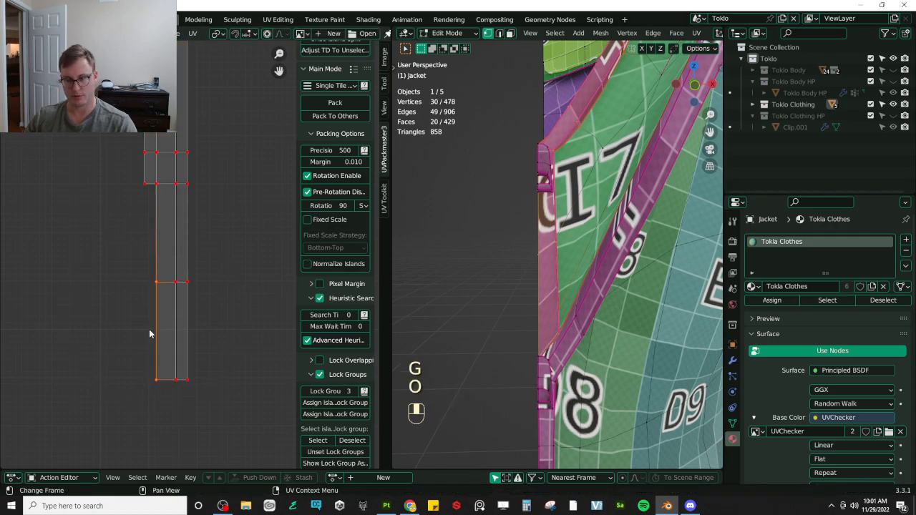
{"action": "key", "text": "g"}
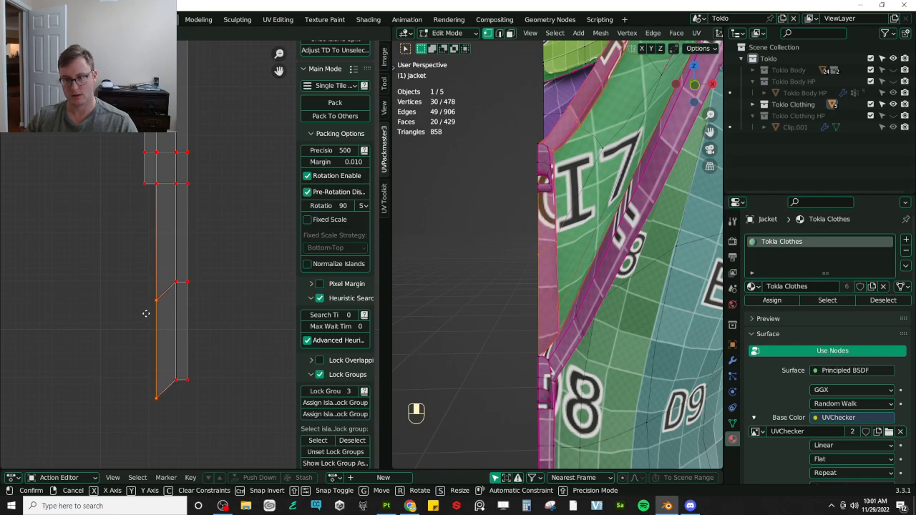
{"action": "left_click", "coordinate": [145, 313]}
{"action": "key", "text": "g"}
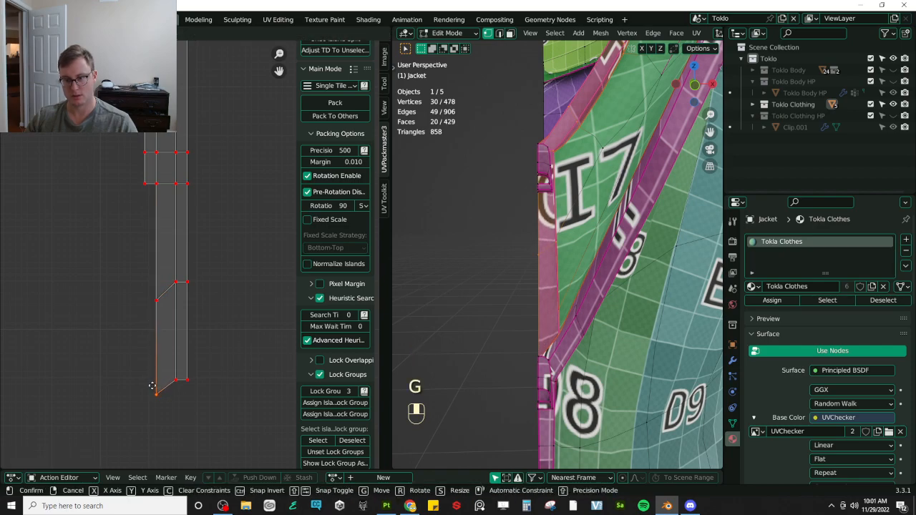
{"action": "left_click", "coordinate": [153, 391]}
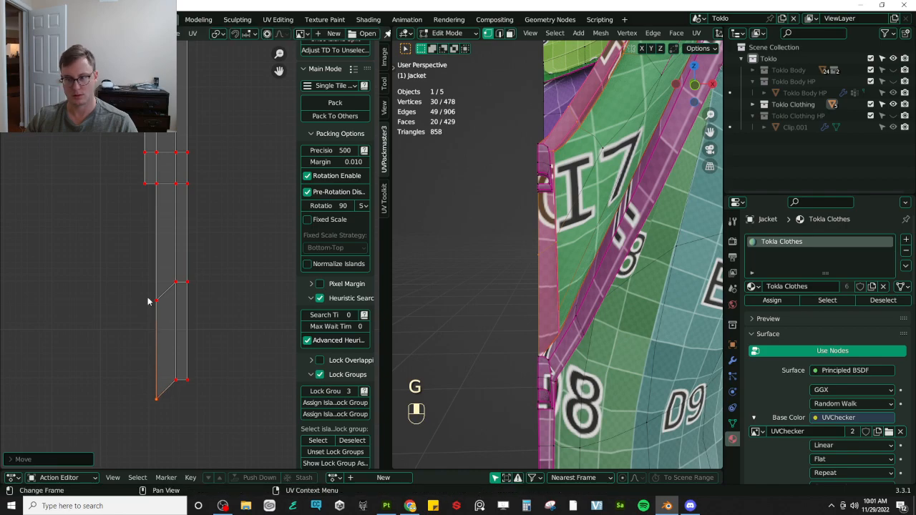
Move the two left UV vertices at the notch's lower corner in the zipper strip downward and bring up the UV Toolkit
{"action": "scroll", "coordinate": [148, 313], "scroll_direction": "up", "scroll_amount": 2, "text": "shift"}
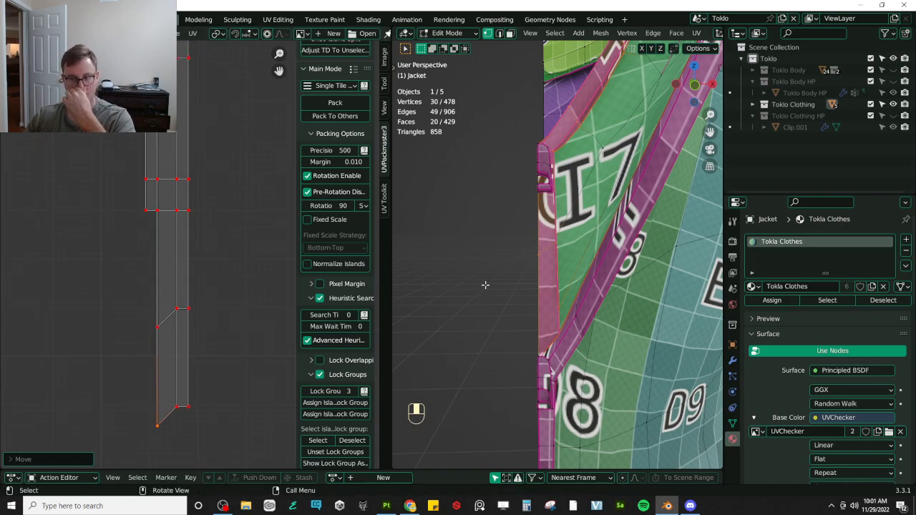
{"action": "middle_click_drag", "start_coordinate": [527, 243], "coordinate": [588, 310]}
{"action": "middle_click_drag", "start_coordinate": [571, 274], "coordinate": [573, 324], "text": "shift"}
{"action": "scroll", "coordinate": [573, 324], "scroll_direction": "up", "scroll_amount": 1}
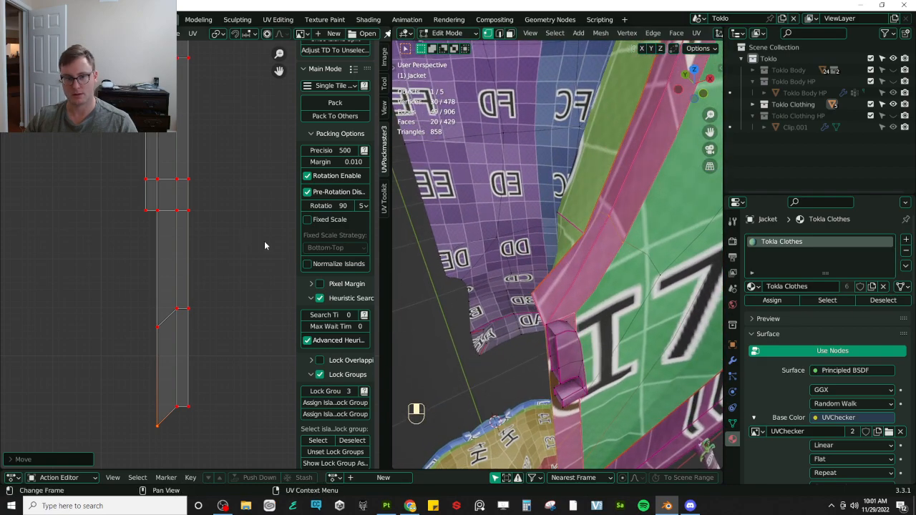
{"action": "left_click", "coordinate": [158, 211], "text": "shift"}
{"action": "key", "text": "b"}
{"action": "key", "text": "b"}
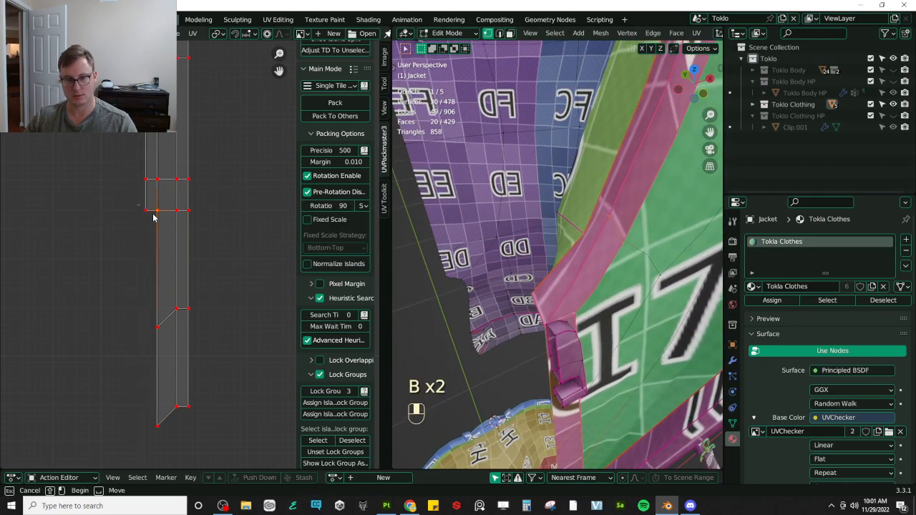
{"action": "key", "text": "g"}
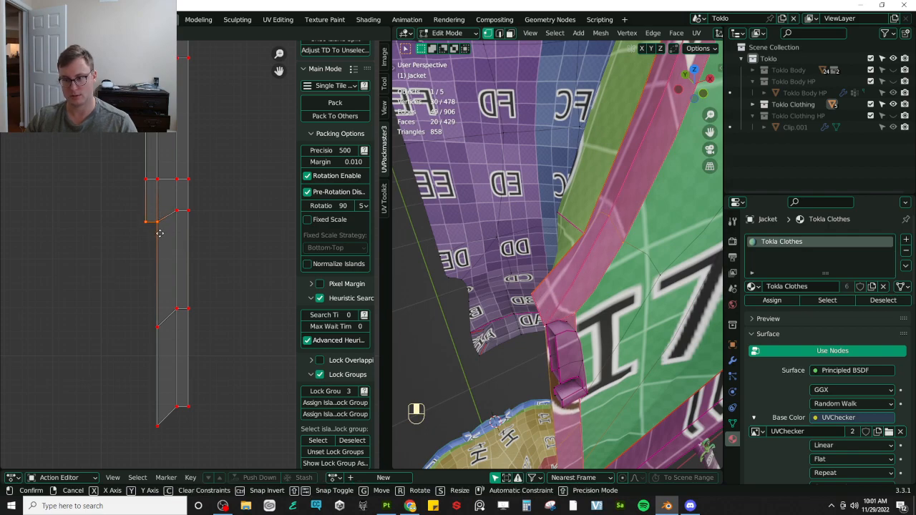
{"action": "left_click", "coordinate": [160, 234]}
{"action": "left_click", "coordinate": [384, 195]}
{"action": "middle_click_drag", "start_coordinate": [458, 207], "coordinate": [586, 216]}
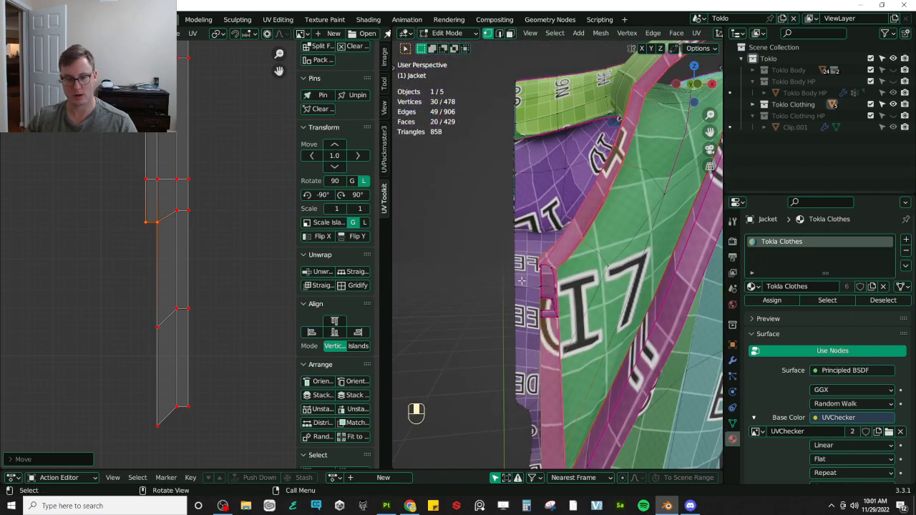
Return the jacket to Object Mode, select all five clothing objects and save the file
{"action": "key", "text": "a"}
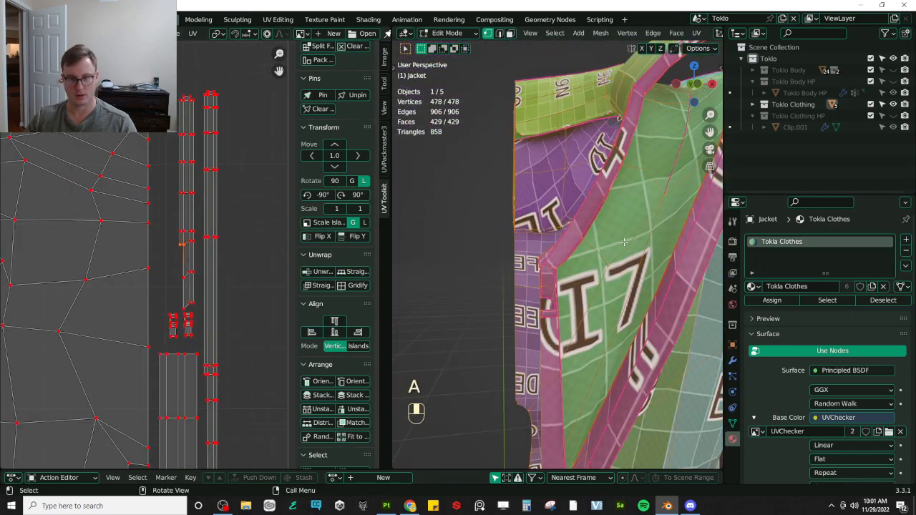
{"action": "key", "text": "Tab"}
{"action": "key", "text": "ctrl+s"}
{"action": "key", "text": "a"}
{"action": "key", "text": "ctrl+s"}
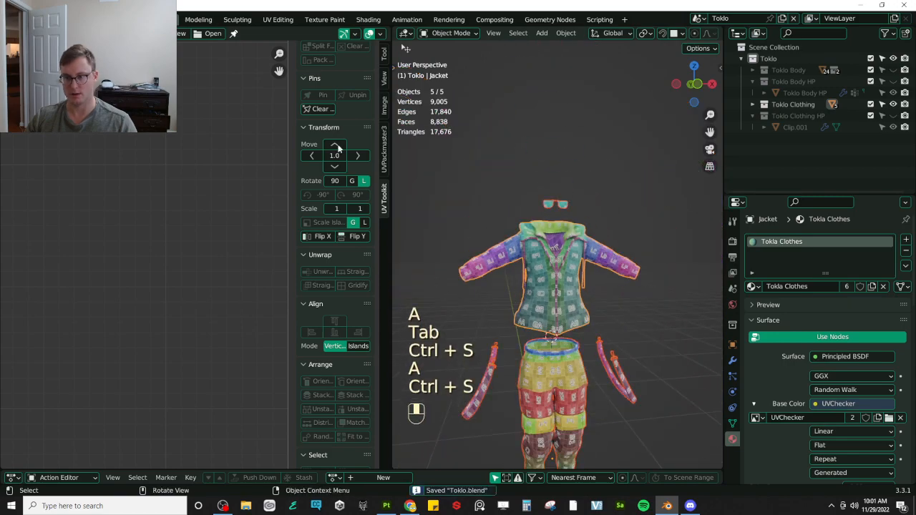
Start an FBX export and apply the saved operator preset that limits it to selected objects
{"action": "left_click", "coordinate": [27, 18]}
{"action": "mouse_move", "coordinate": [72, 182]}
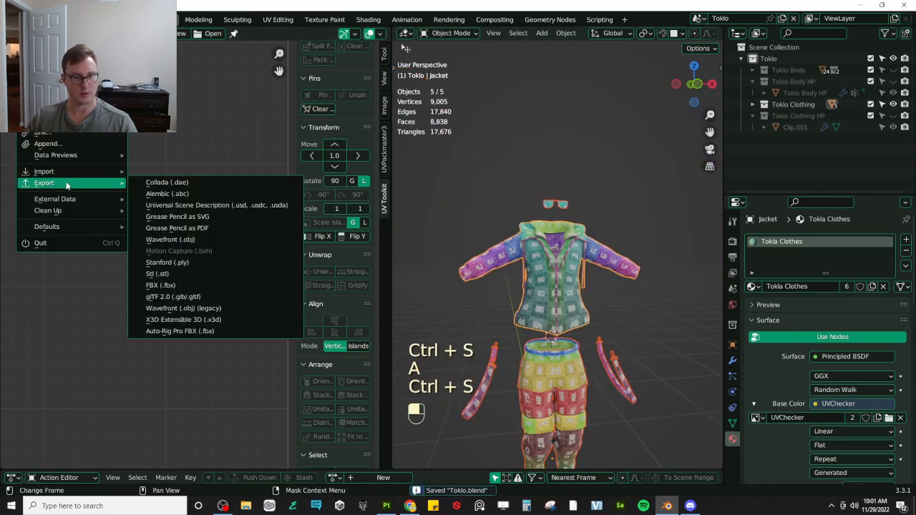
{"action": "left_click", "coordinate": [160, 285]}
{"action": "left_click", "coordinate": [711, 112]}
{"action": "left_click", "coordinate": [718, 153]}
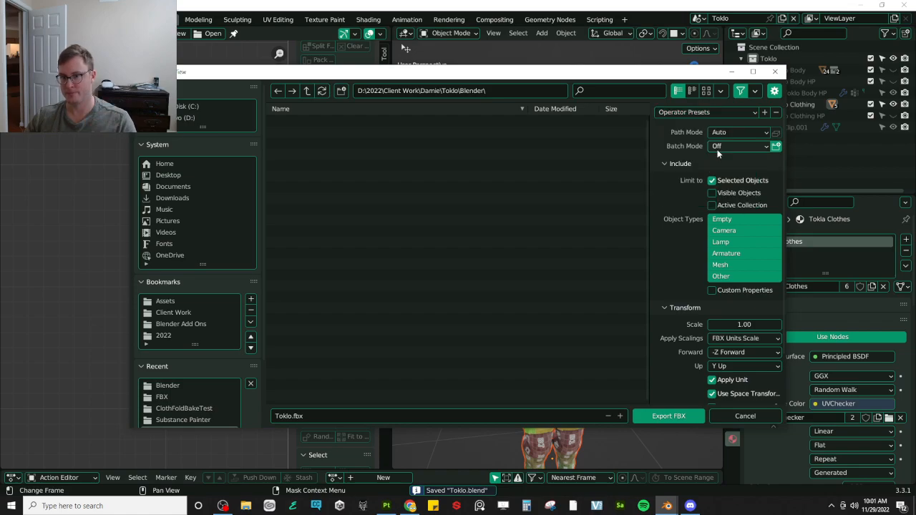
Export the clothing over Toklo_Clothes_LP.fbx in Toklo's Substance Painter folder, and save the Blender file
{"action": "left_click", "coordinate": [172, 387]}
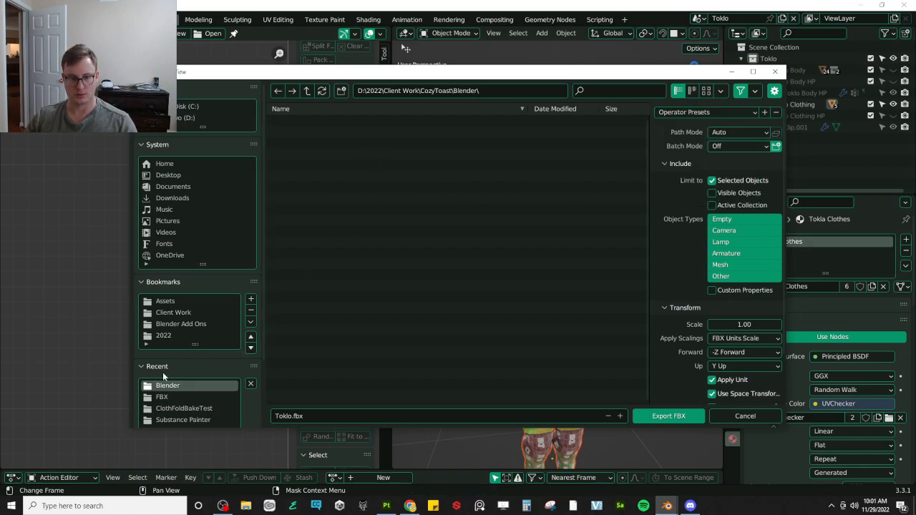
{"action": "left_click", "coordinate": [159, 397]}
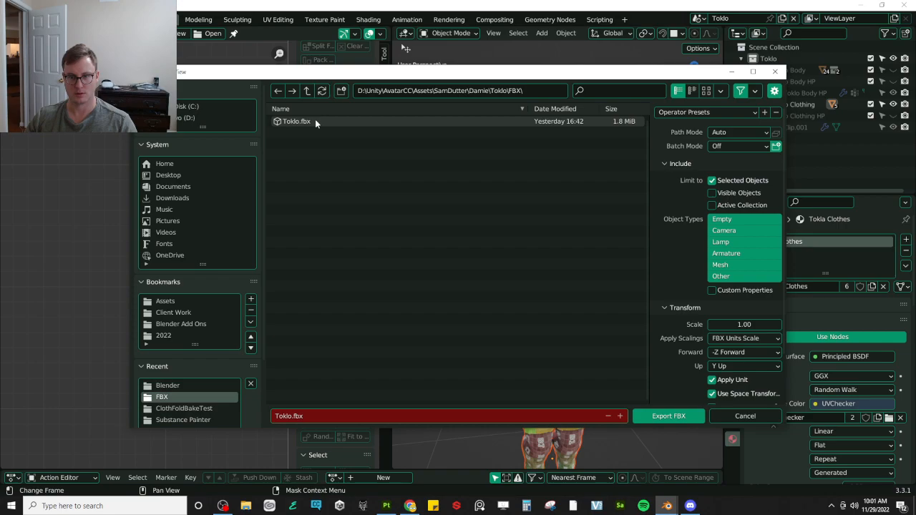
{"action": "left_click", "coordinate": [168, 420]}
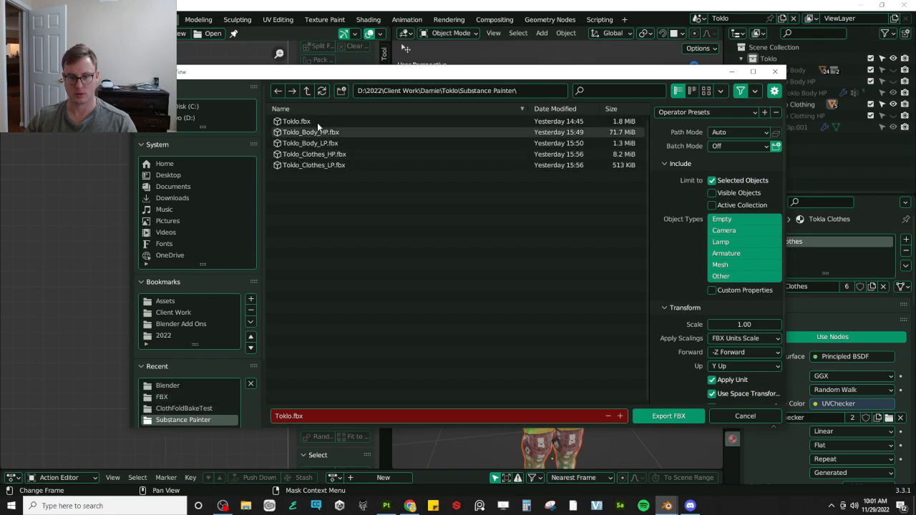
{"action": "left_click", "coordinate": [326, 164]}
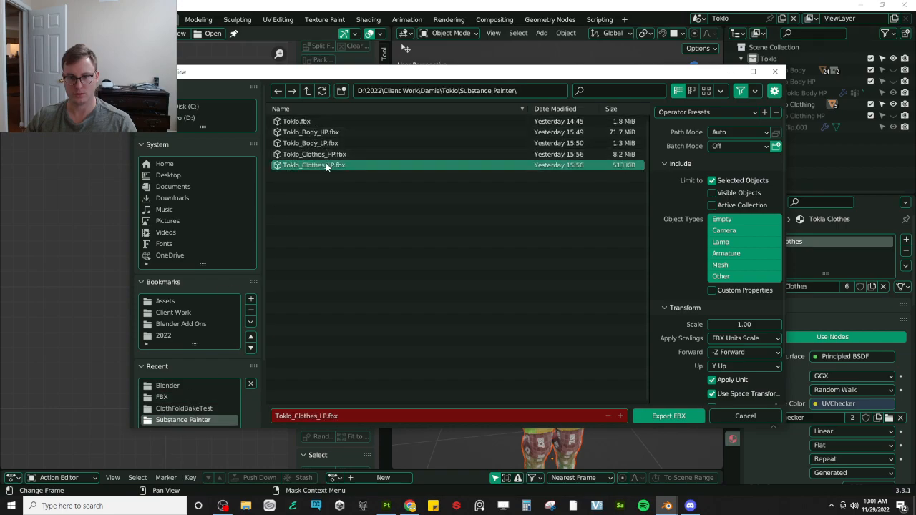
{"action": "left_click", "coordinate": [662, 414]}
{"action": "key", "text": "ctrl+s"}
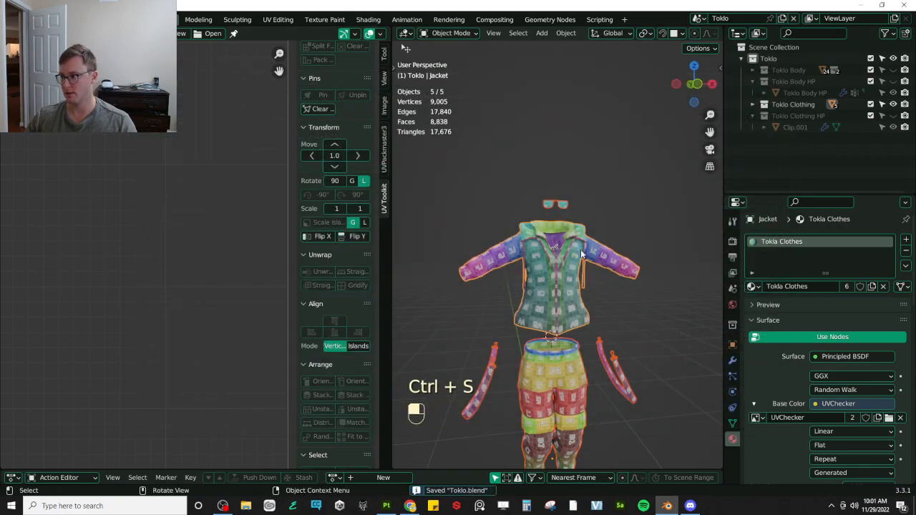
Switch to Substance Painter and examine the jacket's zipper texture up close
{"action": "key", "text": "alt+Tab"}
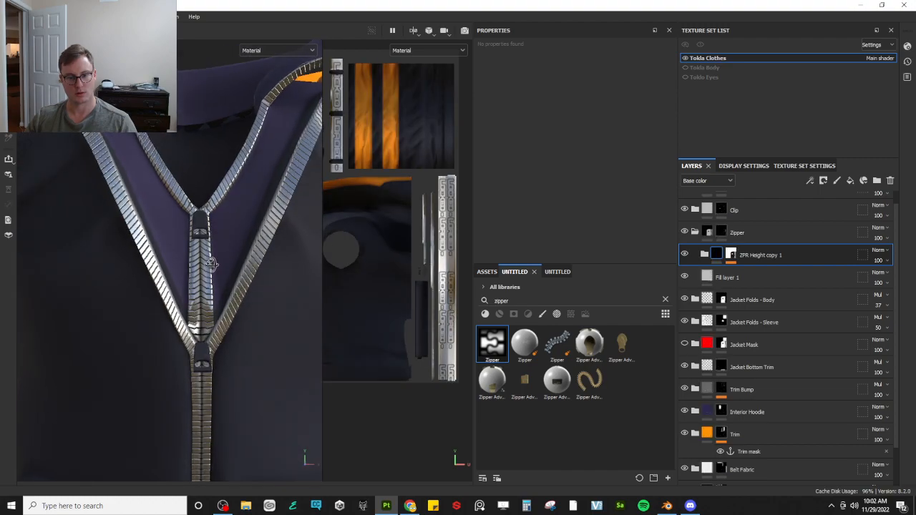
{"action": "scroll", "coordinate": [211, 264], "scroll_direction": "up", "scroll_amount": 5}
{"action": "mouse_move", "coordinate": [210, 306]}
{"action": "left_mouse_down", "text": "alt"}
{"action": "mouse_move", "coordinate": [210, 247]}
{"action": "mouse_move", "coordinate": [210, 322]}
{"action": "left_mouse_up", "text": "alt"}
Back in Blender, edit the clothing in front view and move the two UV vertices at the zipper strip's notch slightly further down
{"action": "key", "text": "alt+Tab"}
{"action": "scroll", "coordinate": [552, 286], "scroll_direction": "up", "scroll_amount": 5}
{"action": "key", "text": "Tab"}
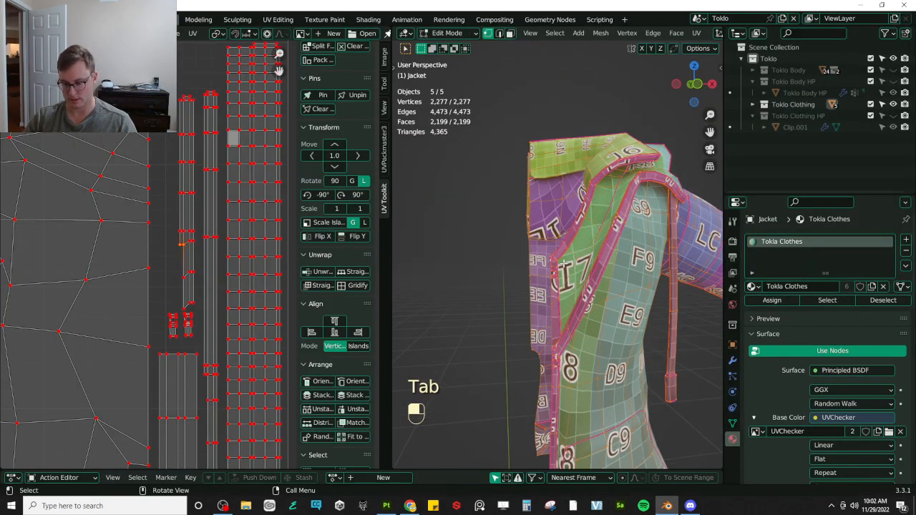
{"action": "key", "text": "KP_1"}
{"action": "scroll", "coordinate": [565, 265], "scroll_direction": "up", "scroll_amount": 4}
{"action": "middle_click_drag", "start_coordinate": [514, 226], "coordinate": [548, 265], "text": "shift"}
{"action": "scroll", "coordinate": [548, 264], "scroll_direction": "up", "scroll_amount": 2}
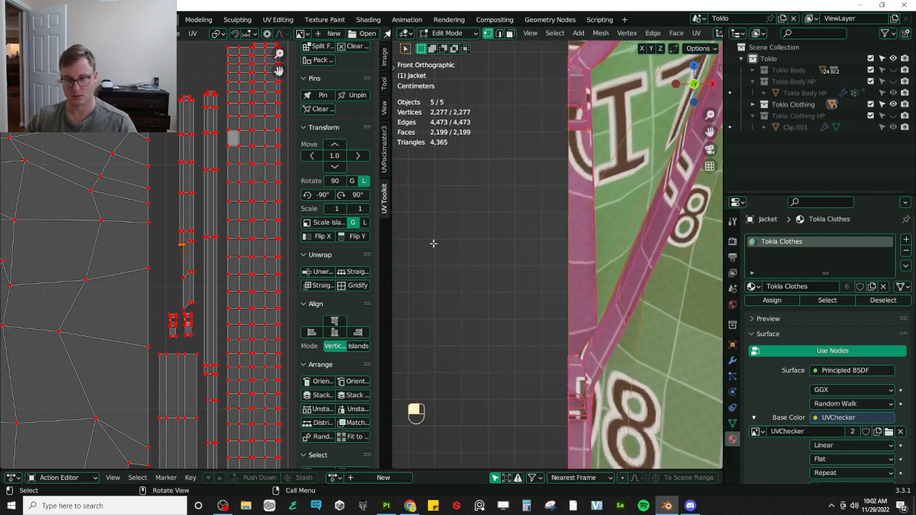
{"action": "scroll", "coordinate": [223, 266], "scroll_direction": "up", "scroll_amount": 2}
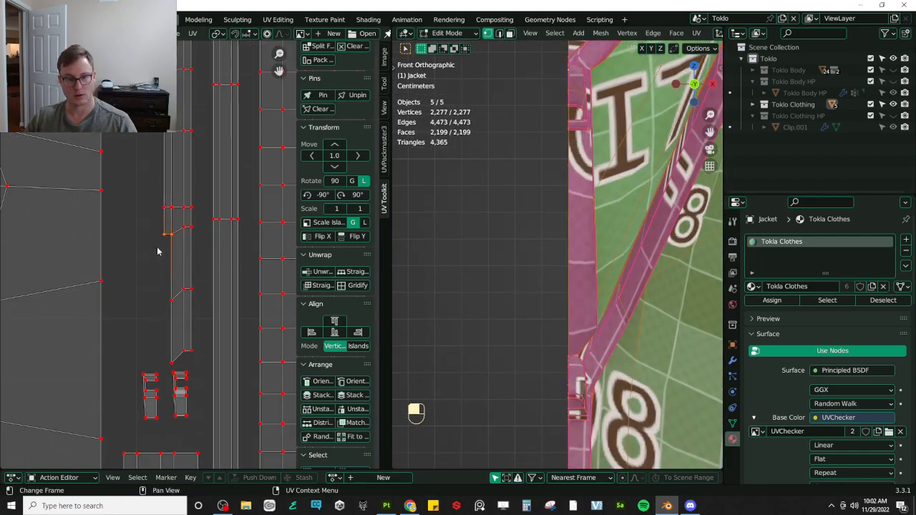
{"action": "key", "text": "b"}
{"action": "key", "text": "g"}
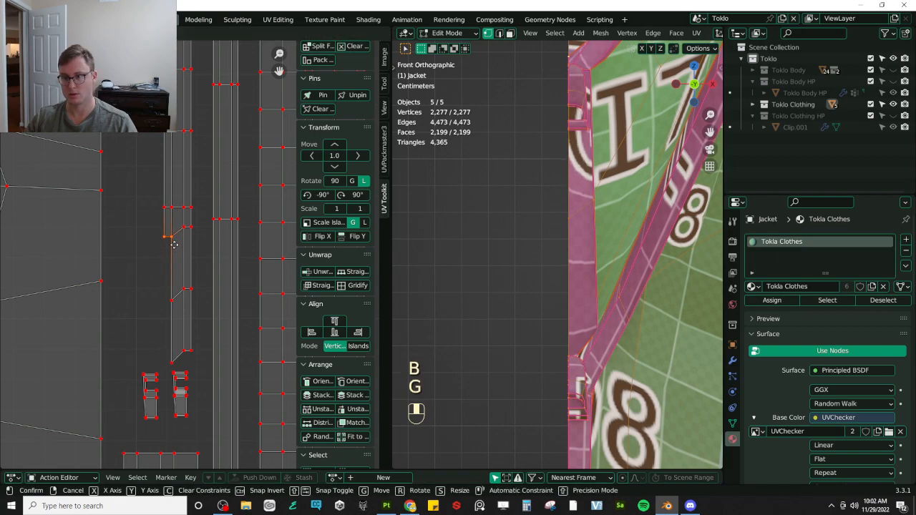
{"action": "left_click", "coordinate": [175, 255]}
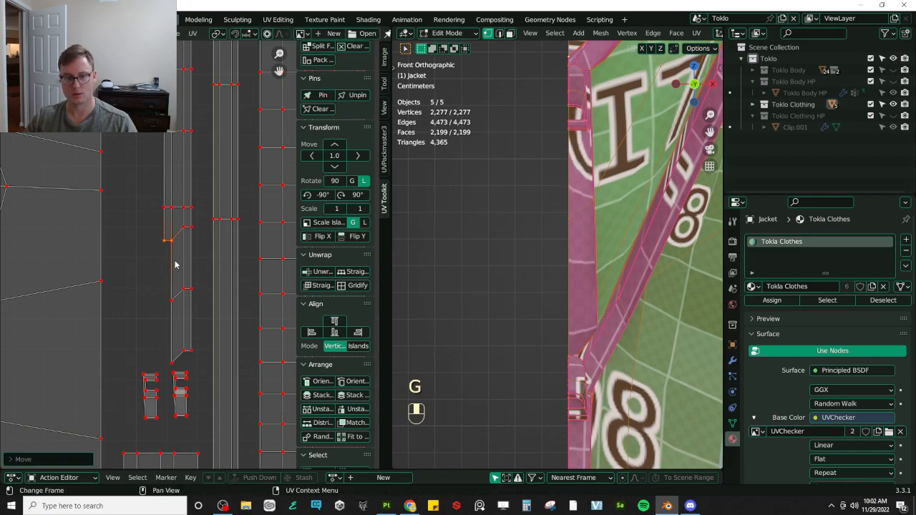
Raise the next left-edge UV vertex below the notch to lessen the slant of its row in the zipper strip
{"action": "left_click", "coordinate": [171, 301]}
{"action": "key", "text": "g"}
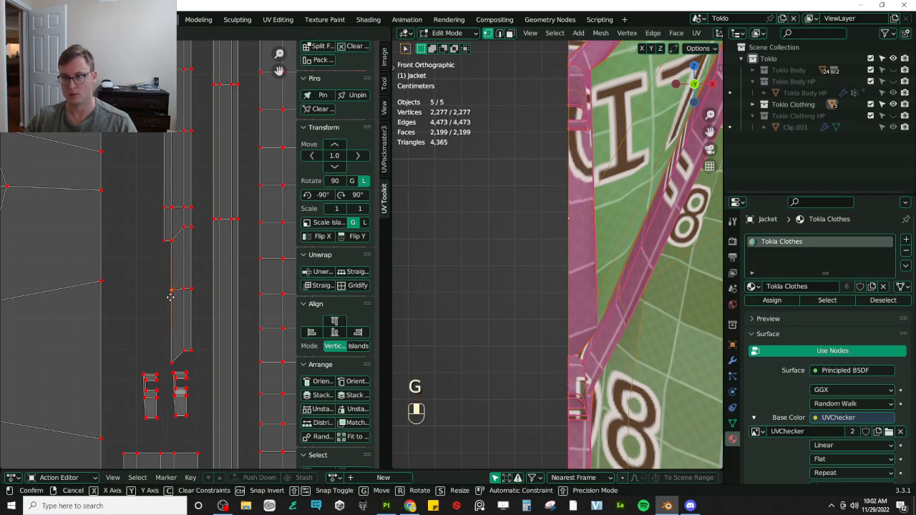
{"action": "left_click", "coordinate": [172, 302]}
Try raising the bottom left UV vertex of the zipper strip, undo the move and restore the front view
{"action": "left_click", "coordinate": [173, 358]}
{"action": "key", "text": "g"}
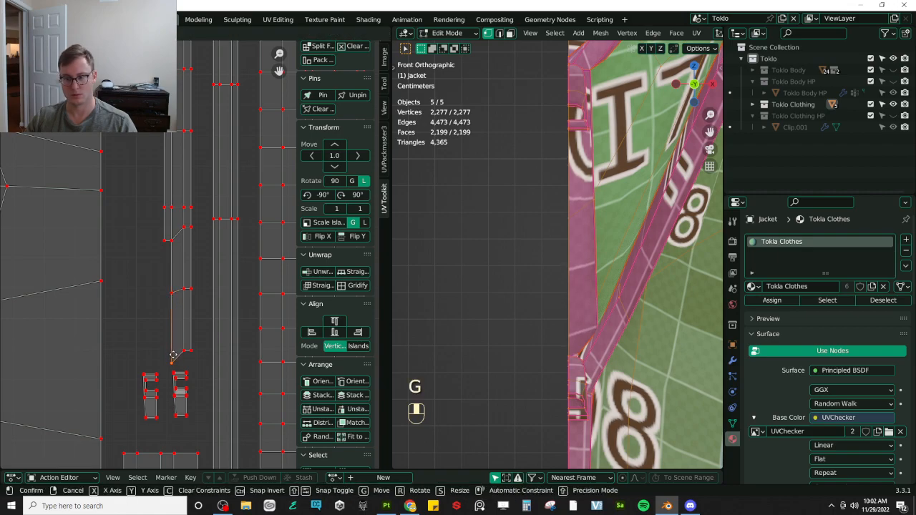
{"action": "left_click", "coordinate": [174, 358]}
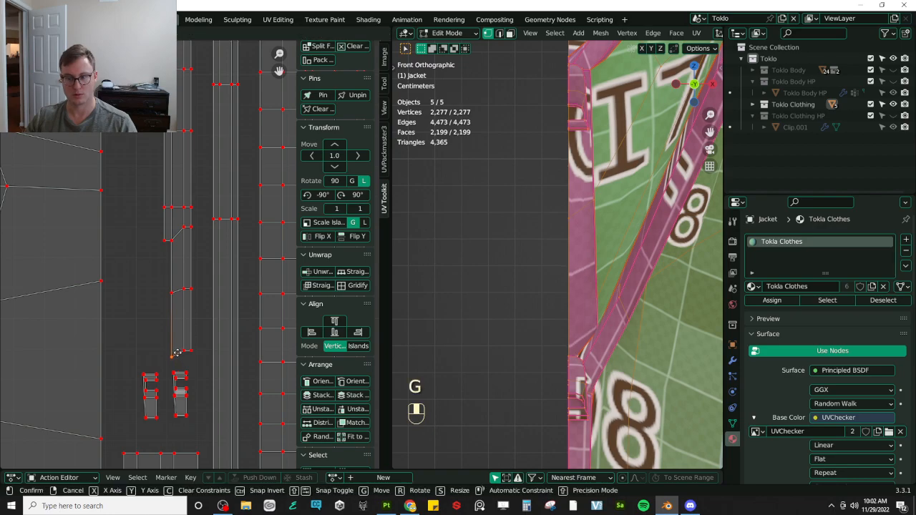
{"action": "key", "text": "ctrl+z"}
{"action": "middle_click_drag", "start_coordinate": [444, 311], "coordinate": [494, 312]}
{"action": "key", "text": "KP_1"}
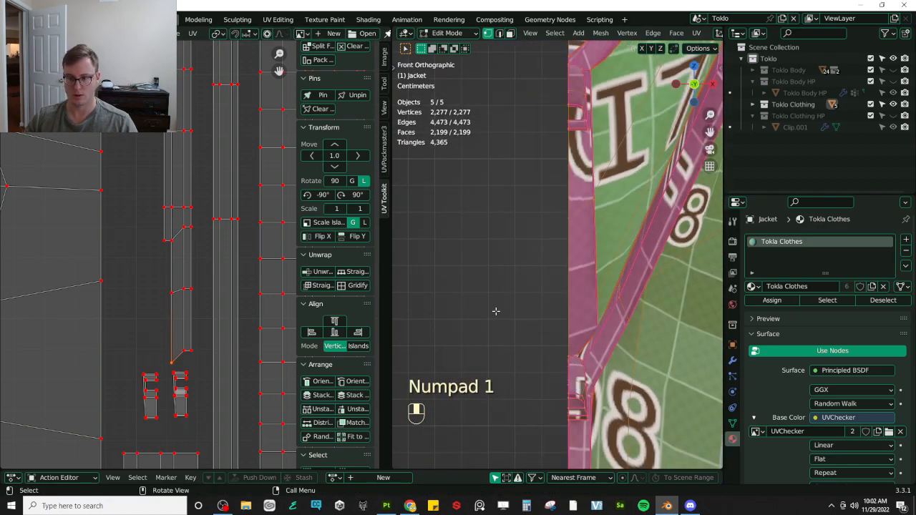
Lower the bottom left UV vertex of the zipper strip slightly, and fine-tune the position of the whole strip island
{"action": "key", "text": "g"}
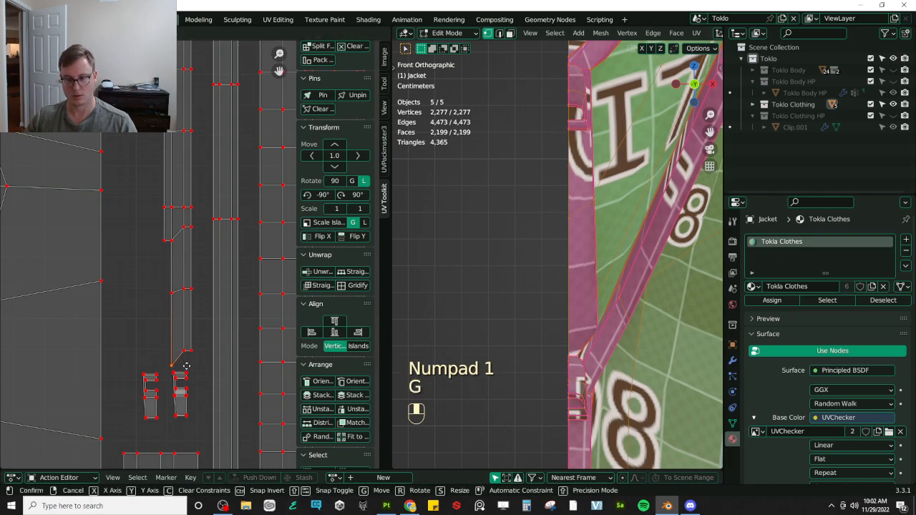
{"action": "left_click", "coordinate": [188, 372]}
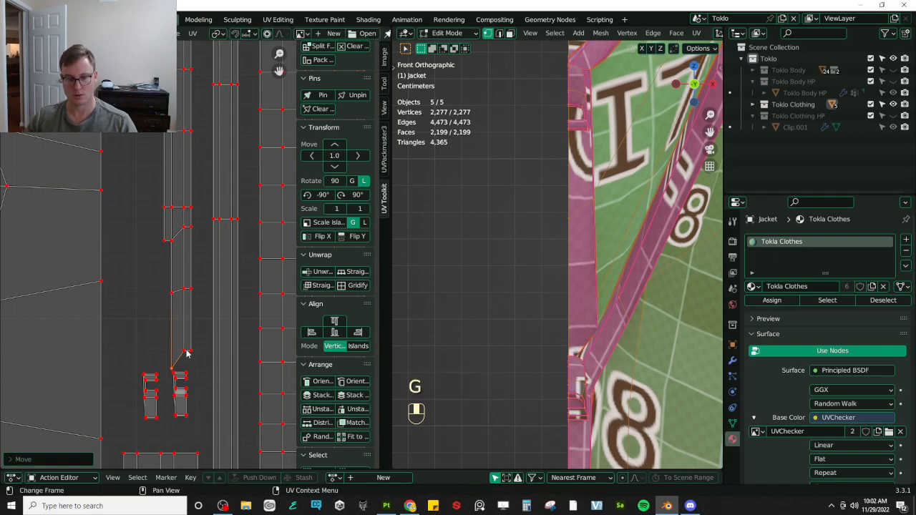
{"action": "key", "text": "l"}
{"action": "scroll", "coordinate": [188, 271], "scroll_direction": "down", "scroll_amount": 3}
{"action": "middle_click_drag", "start_coordinate": [186, 199], "coordinate": [192, 235], "text": "shift"}
{"action": "key", "text": "g"}
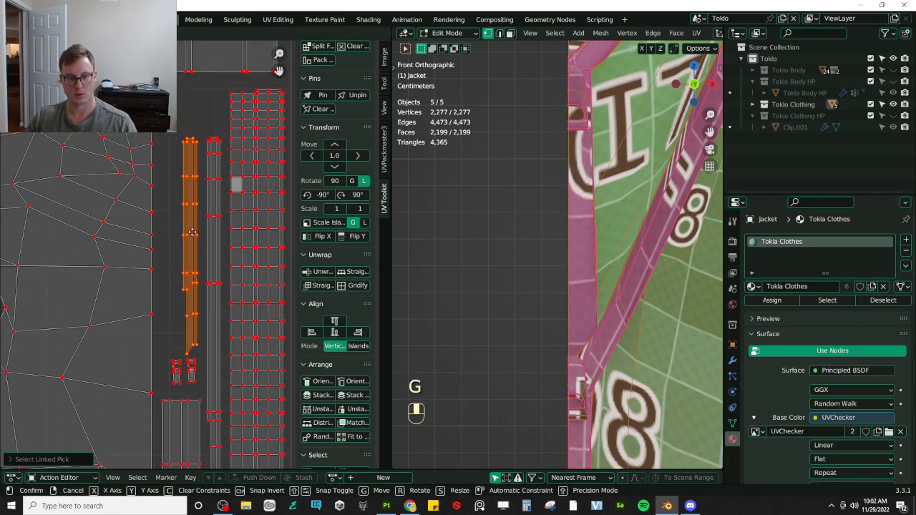
{"action": "left_click", "coordinate": [193, 236]}
{"action": "key", "text": "g"}
{"action": "key", "text": "shift"}
{"action": "left_click", "coordinate": [225, 226]}
Return the jacket to object mode and save the Blender file
{"action": "key", "text": "Tab"}
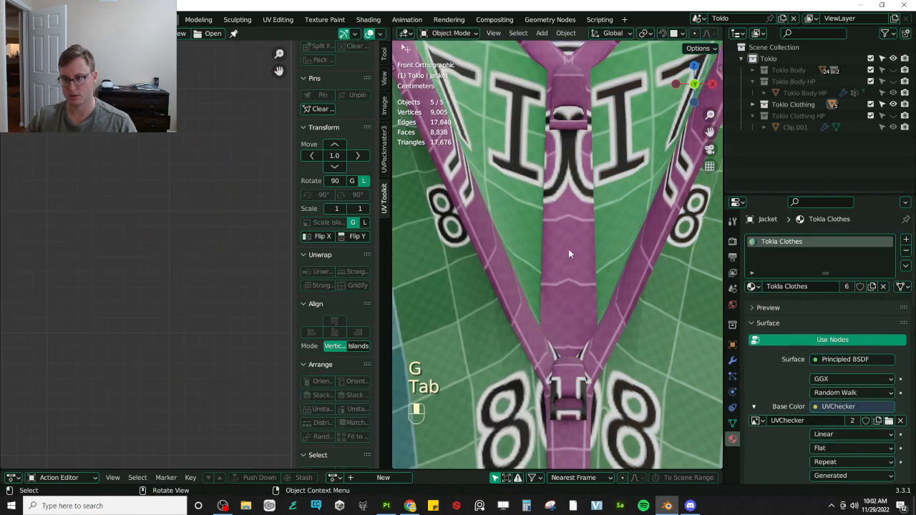
{"action": "key", "text": "Tab"}
{"action": "key", "text": "KP_Decimal"}
{"action": "key", "text": "Tab"}
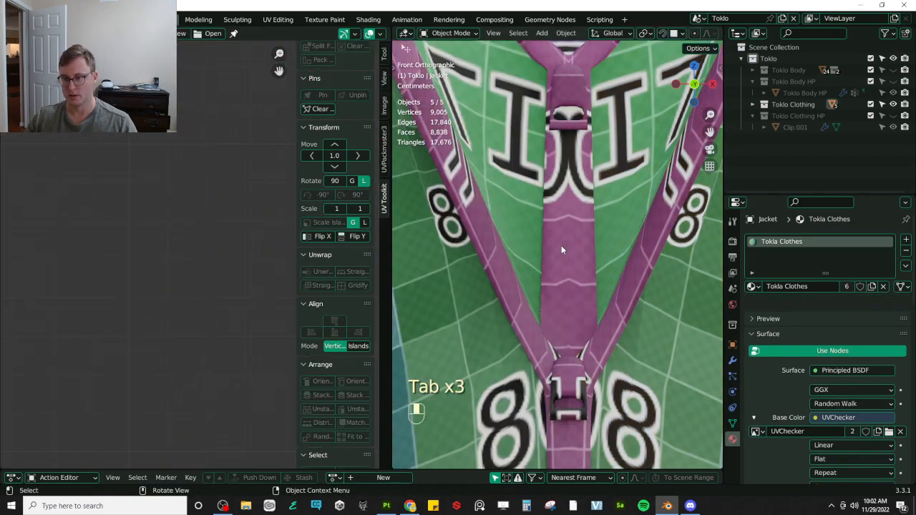
{"action": "key", "text": "ctrl+s"}
Try UV Smooth None on the jacket's Subdivision modifier, undo it and choose Keep Corners, Junctions, Concave
{"action": "left_click", "coordinate": [733, 360]}
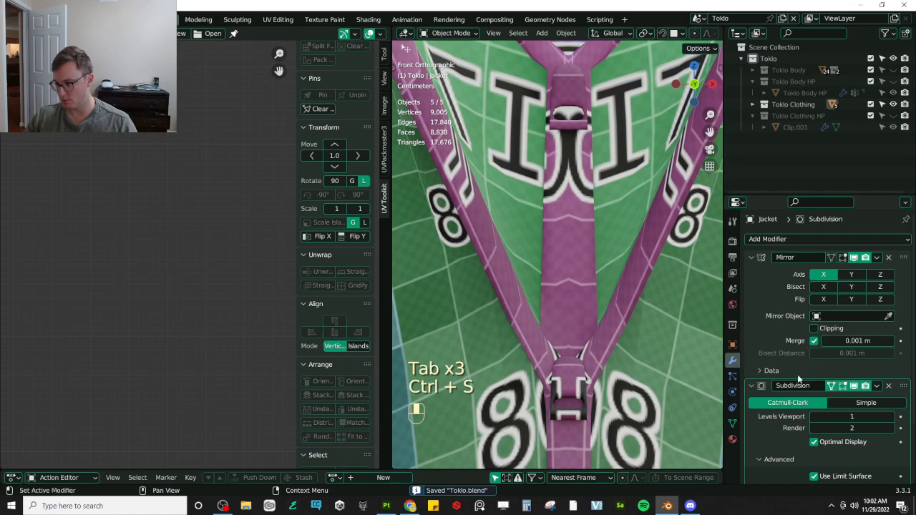
{"action": "scroll", "coordinate": [811, 386], "scroll_direction": "down", "scroll_amount": 2}
{"action": "left_click", "coordinate": [869, 433]}
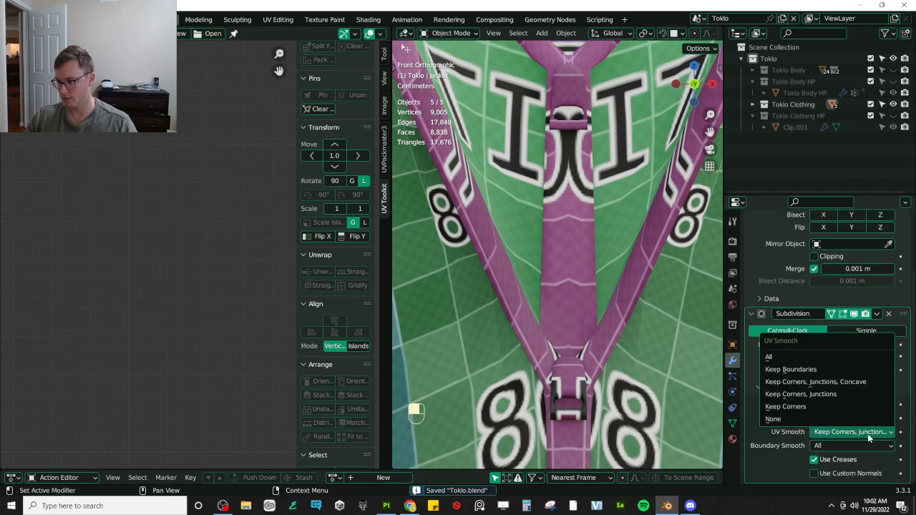
{"action": "left_click", "coordinate": [782, 419]}
{"action": "key", "text": "ctrl+z"}
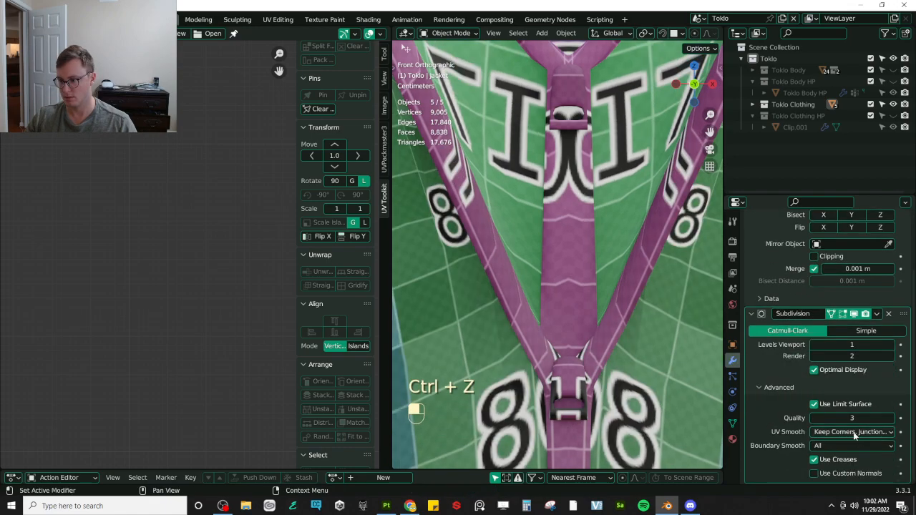
{"action": "left_click", "coordinate": [854, 432]}
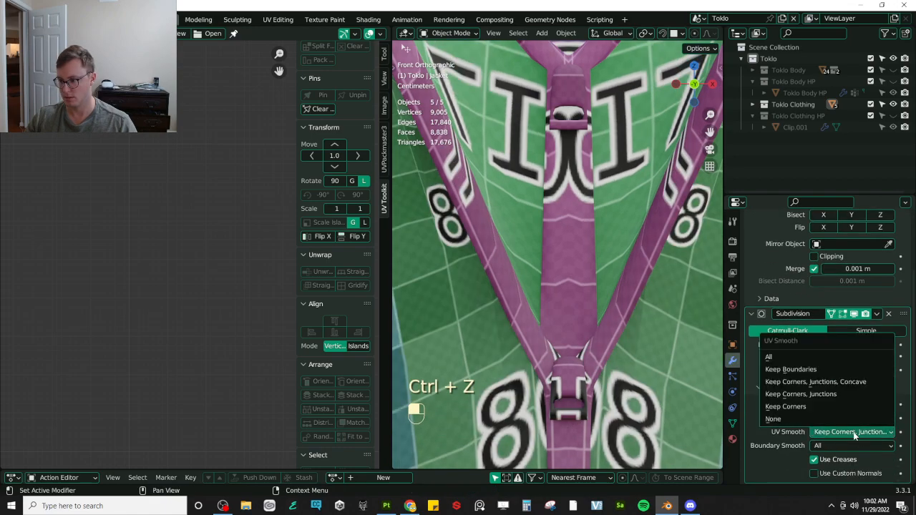
{"action": "left_click", "coordinate": [812, 382]}
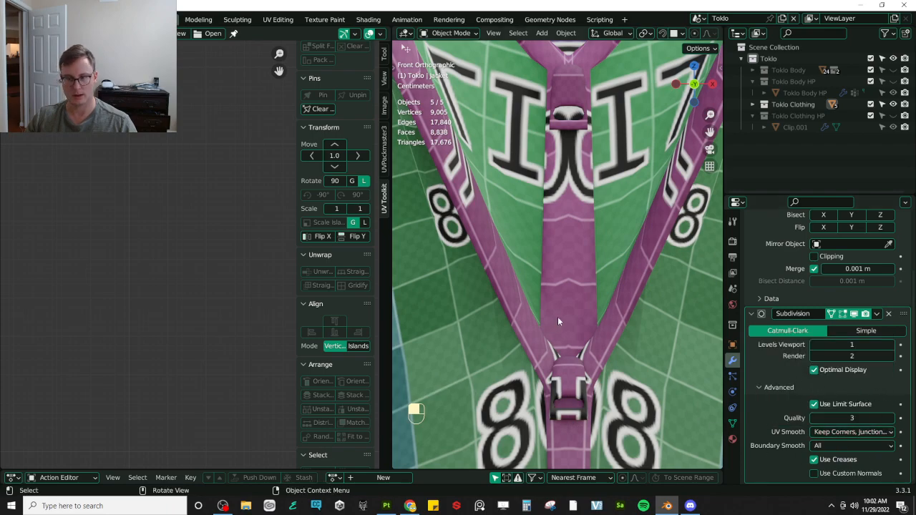
Put the jacket in edit mode and bring the upper zipper slider into close view from the front
{"action": "key", "text": "Tab"}
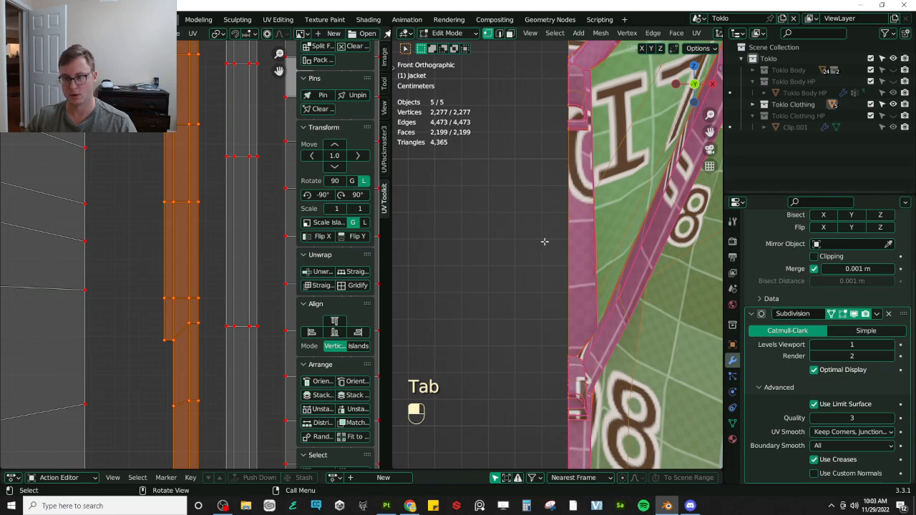
{"action": "middle_click_drag", "start_coordinate": [580, 211], "coordinate": [575, 278], "text": "shift"}
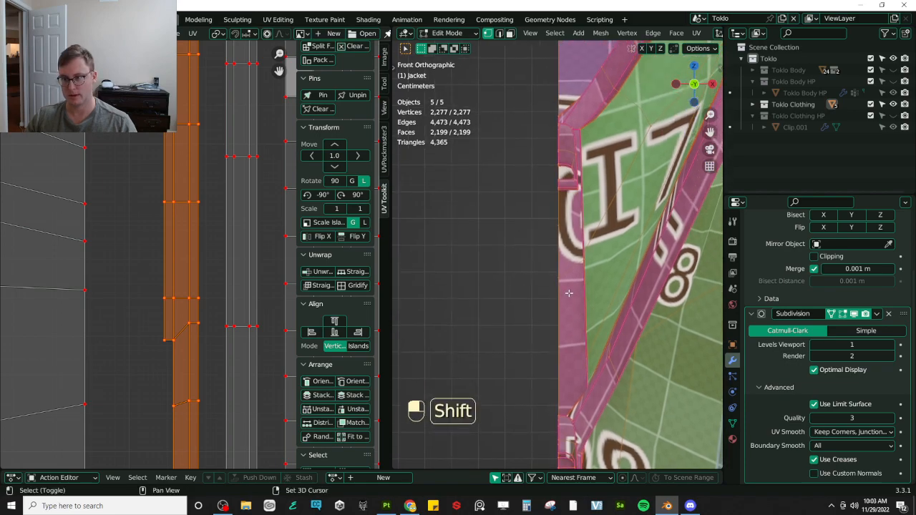
{"action": "scroll", "coordinate": [576, 278], "scroll_direction": "up", "scroll_amount": 2}
{"action": "scroll", "coordinate": [589, 202], "scroll_direction": "down", "scroll_amount": 4}
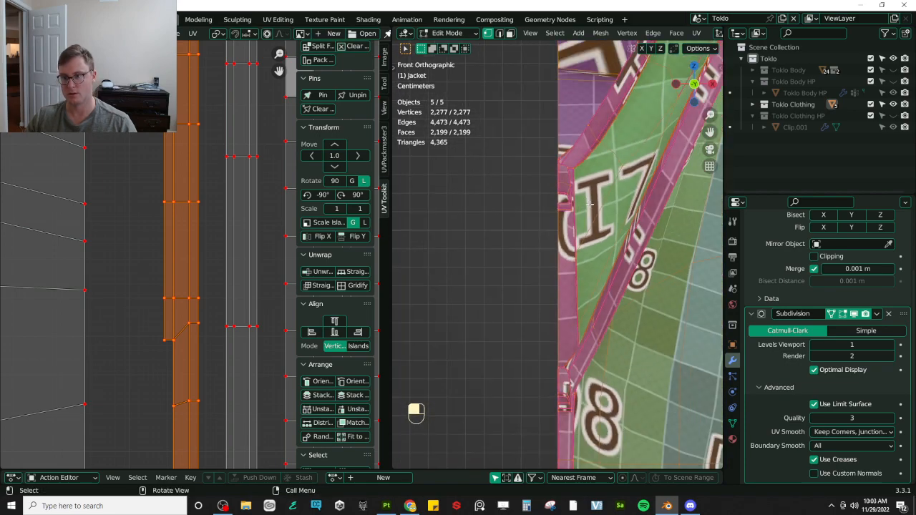
{"action": "scroll", "coordinate": [590, 203], "scroll_direction": "up", "scroll_amount": 5}
{"action": "middle_click_drag", "start_coordinate": [594, 177], "coordinate": [575, 271], "text": "shift"}
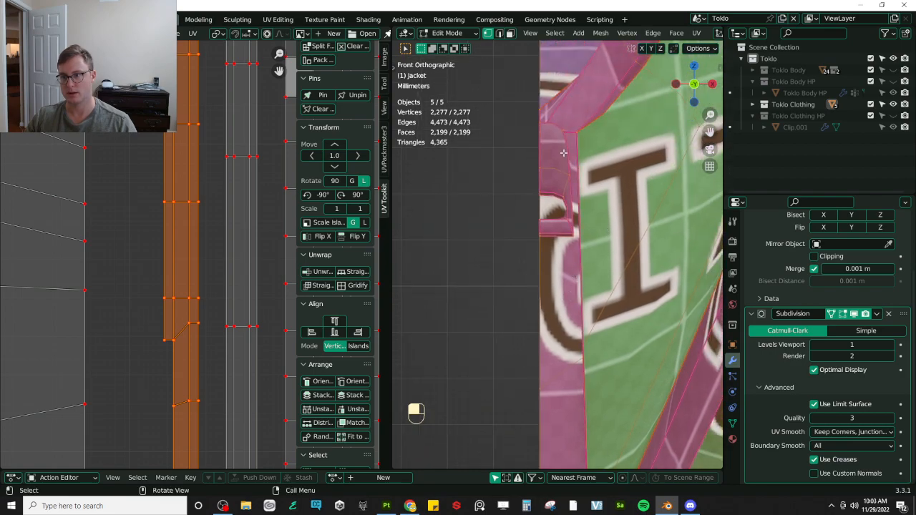
Try hiding the seam-bounded geometry picked at the upper zipper slider and undo the hide
{"action": "key", "text": "alt+a"}
{"action": "key", "text": "l"}
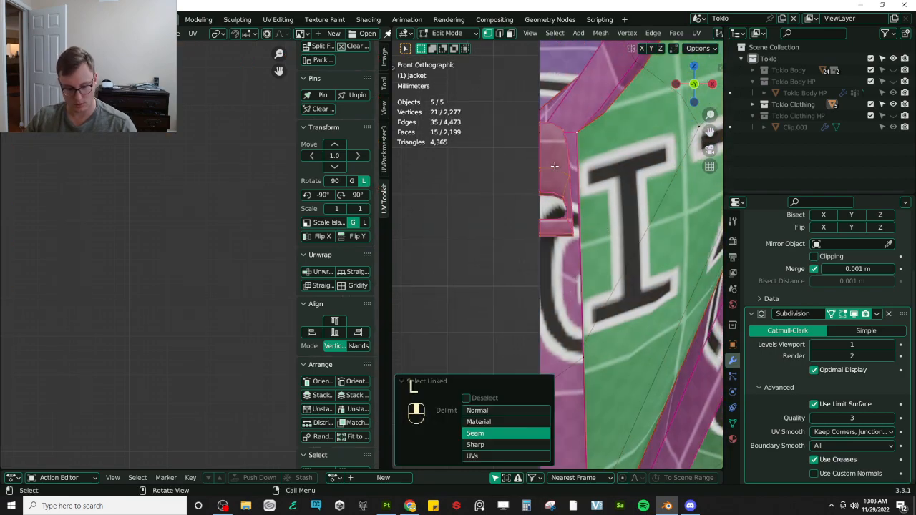
{"action": "key", "text": "h"}
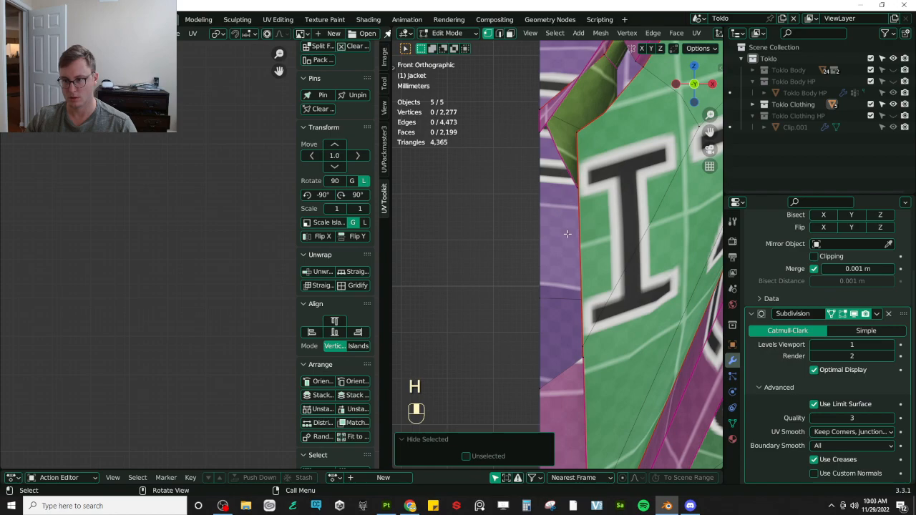
{"action": "key", "text": "ctrl+z"}
Hide the upper zipper slider and select the zipper strip behind it up to its seams
{"action": "left_click", "coordinate": [559, 226]}
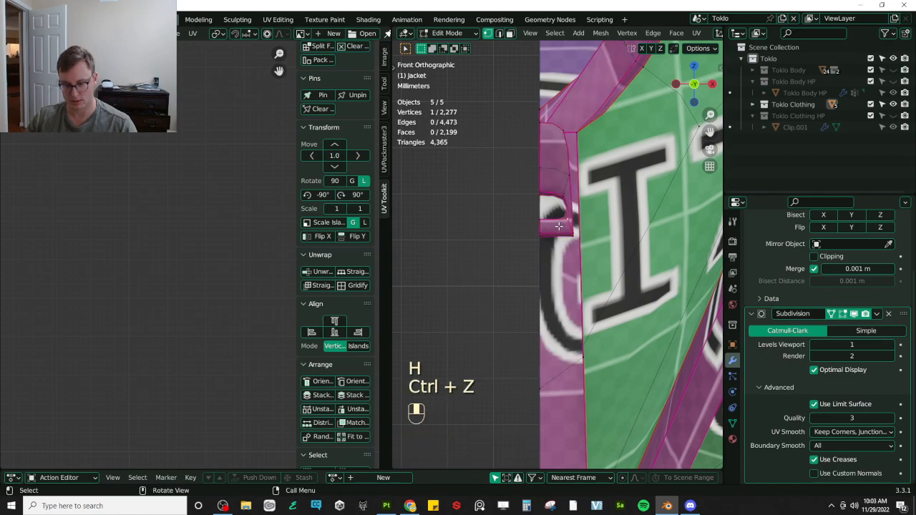
{"action": "key", "text": "l"}
{"action": "key", "text": "h"}
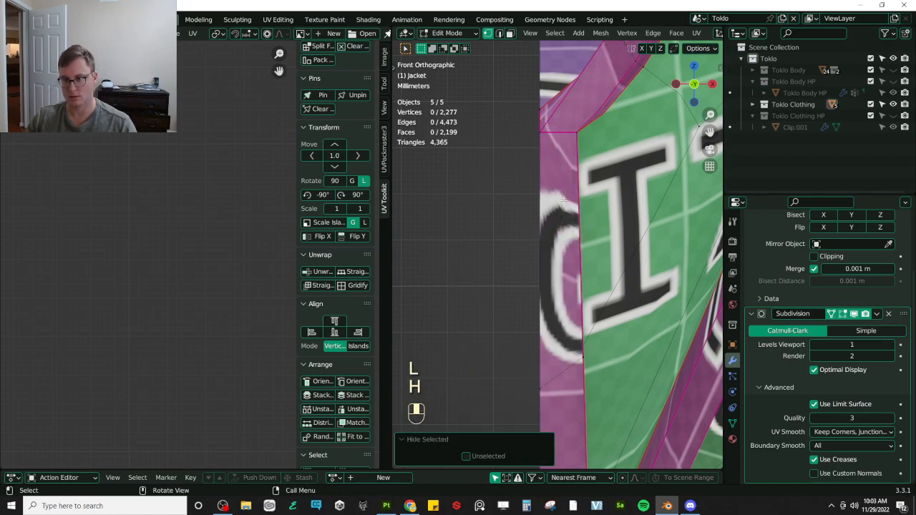
{"action": "left_click", "coordinate": [549, 129]}
{"action": "key", "text": "l"}
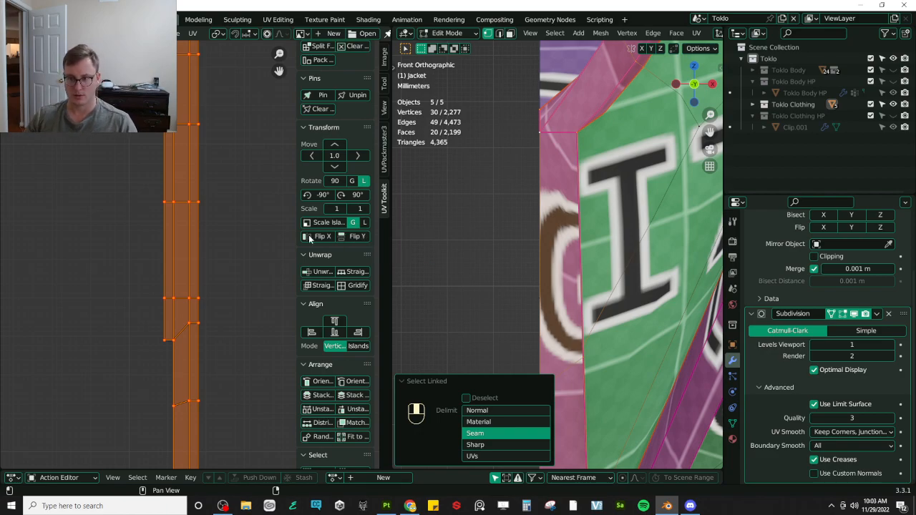
{"action": "left_click", "coordinate": [170, 340]}
{"action": "key", "text": "b"}
{"action": "left_click_drag", "start_coordinate": [146, 335], "coordinate": [182, 363]}
{"action": "key", "text": "g"}
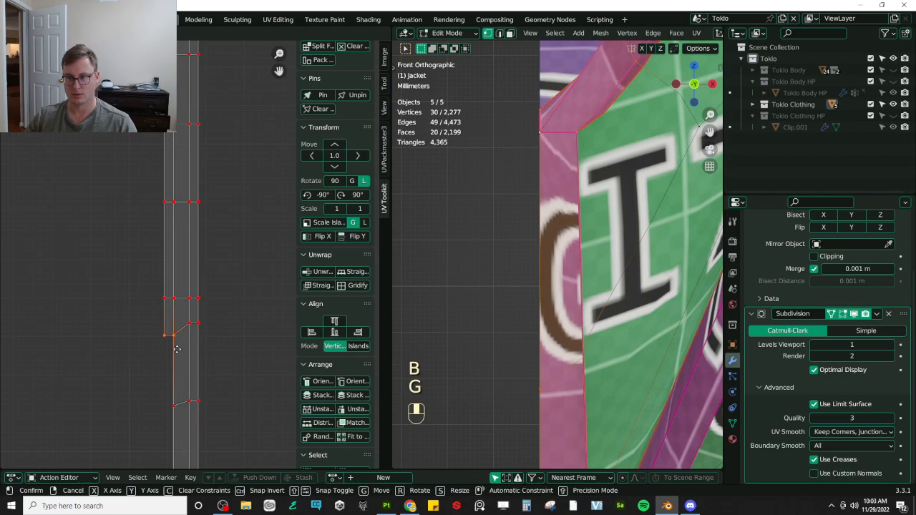
{"action": "right_click", "coordinate": [176, 348]}
Flatten the slanted UV row at the zipper strip's notch into a straight horizontal line
{"action": "key", "text": "b"}
{"action": "left_click_drag", "start_coordinate": [142, 315], "coordinate": [214, 348]}
{"action": "key", "text": "s"}
{"action": "left_click", "coordinate": [215, 347]}
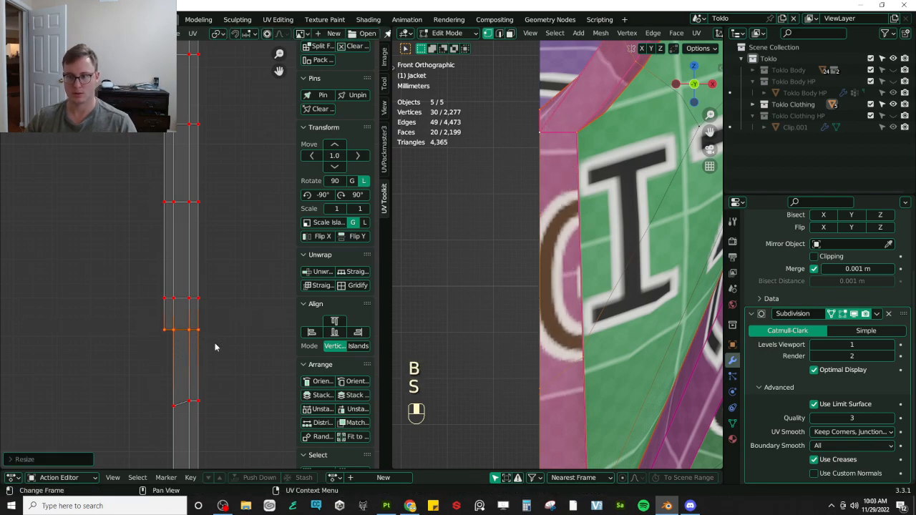
Move the straightened notch row slightly down and nudge it back up a little to even out the strip's texture
{"action": "key", "text": "g"}
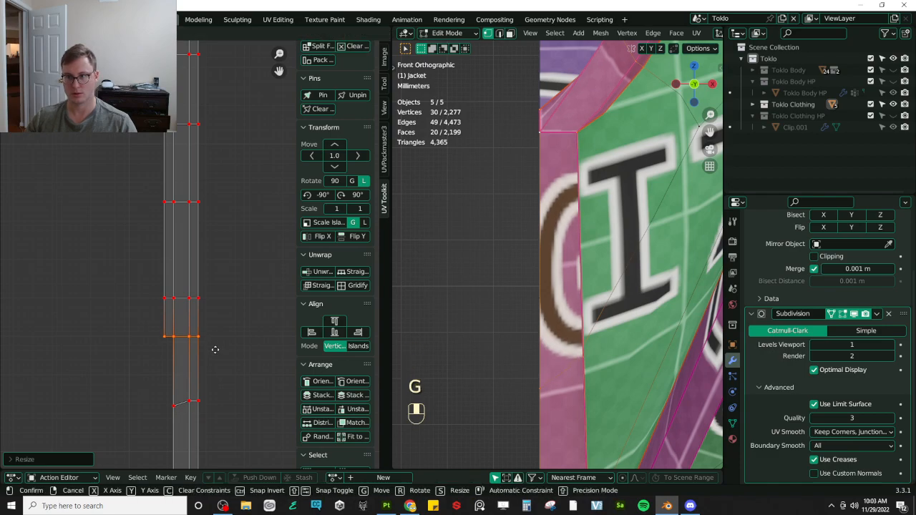
{"action": "left_click", "coordinate": [216, 348]}
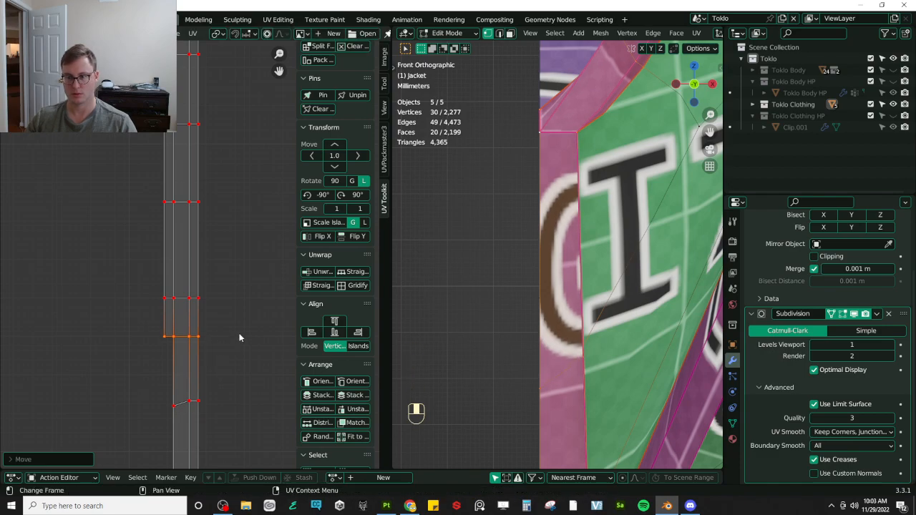
{"action": "scroll", "coordinate": [566, 238], "scroll_direction": "down", "scroll_amount": 4}
{"action": "scroll", "coordinate": [566, 238], "scroll_direction": "down", "scroll_amount": 1}
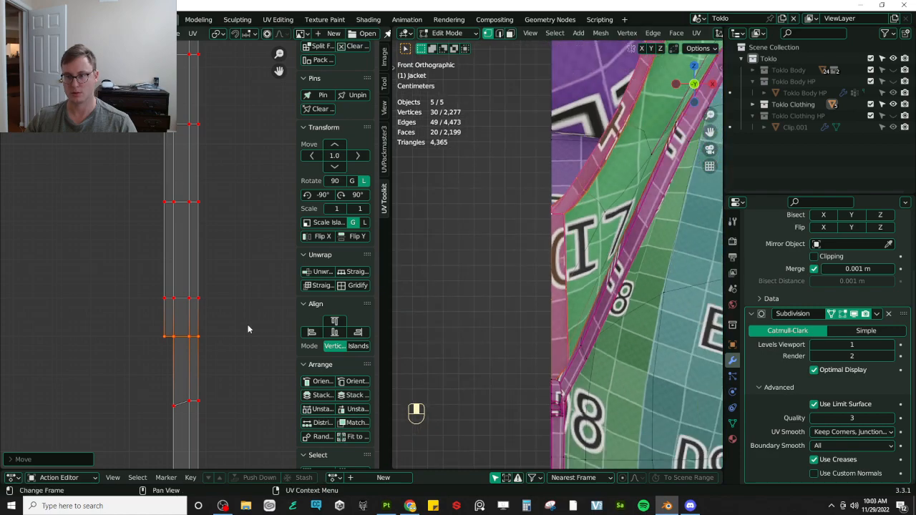
{"action": "key", "text": "g"}
{"action": "left_click", "coordinate": [245, 323]}
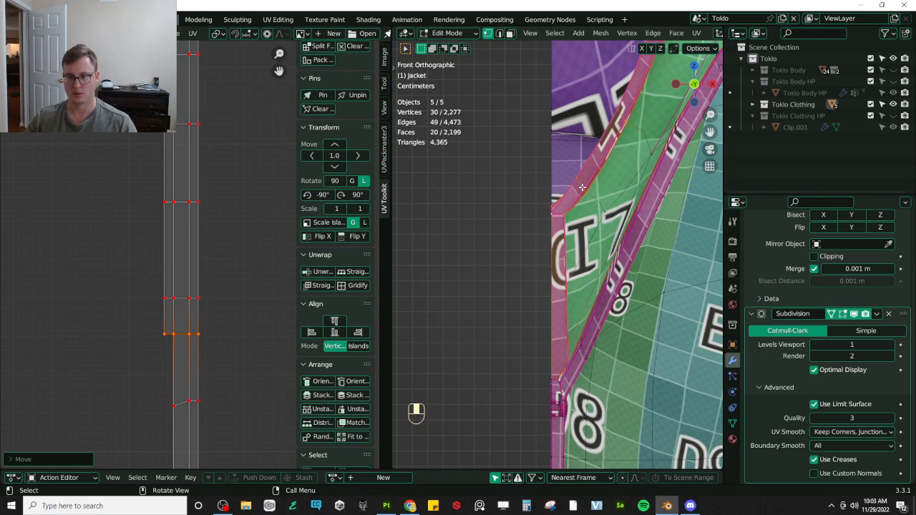
Return to object mode, select all the clothing objects and save the file
{"action": "scroll", "coordinate": [583, 187], "scroll_direction": "down", "scroll_amount": 6}
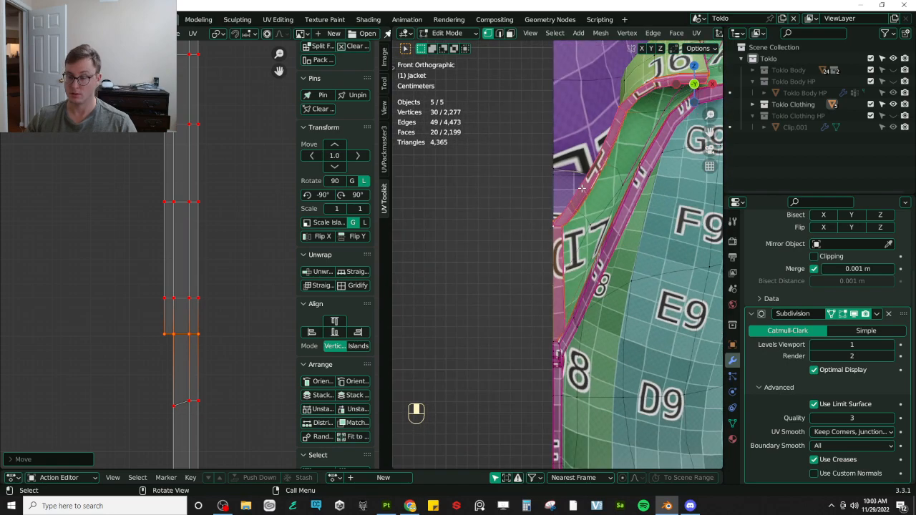
{"action": "key", "text": "Tab"}
{"action": "key", "text": "ctrl+s"}
{"action": "key", "text": "a"}
{"action": "scroll", "coordinate": [583, 192], "scroll_direction": "down", "scroll_amount": 2}
{"action": "key", "text": "ctrl+s"}
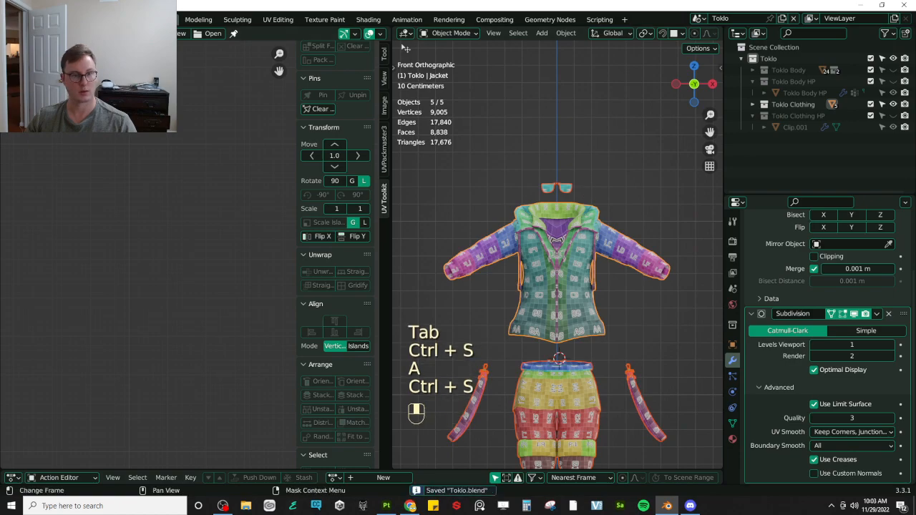
Export the selected clothing objects as FBX over Toklo_Clothes_LP.fbx in the Substance Painter folder and save the Blender file
{"action": "left_click", "coordinate": [27, 18]}
{"action": "mouse_move", "coordinate": [44, 182]}
{"action": "left_click", "coordinate": [164, 286]}
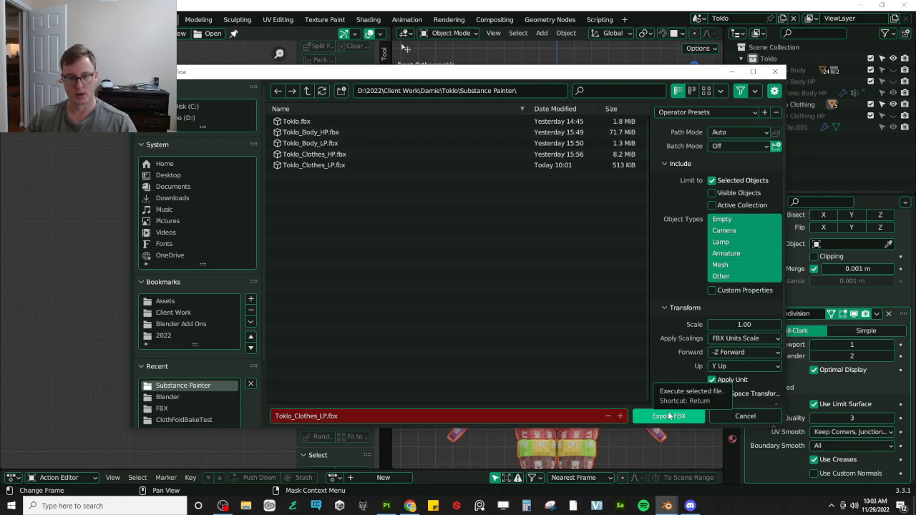
{"action": "left_click", "coordinate": [670, 415]}
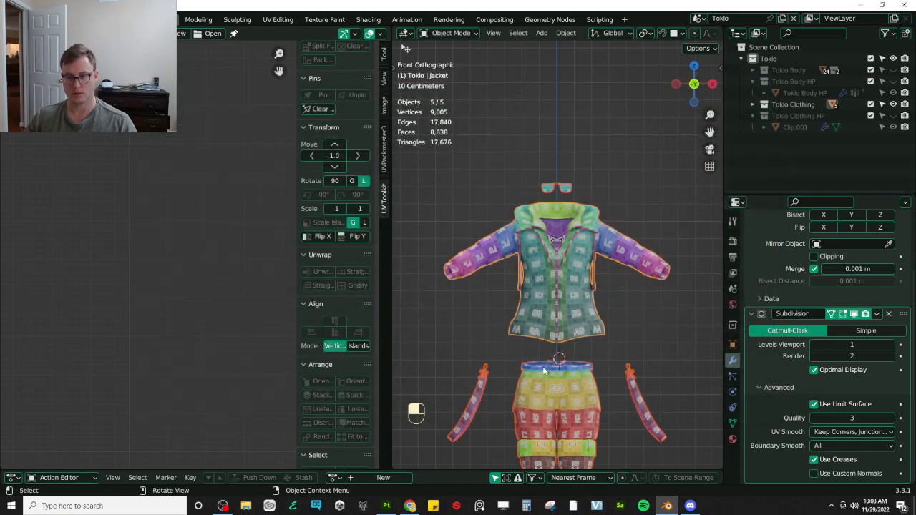
{"action": "key", "text": "ctrl+s"}
Switch to Substance Painter and reimport the updated clothes mesh
{"action": "key", "text": "alt+Tab"}
{"action": "key", "text": "ctrl+shift"}
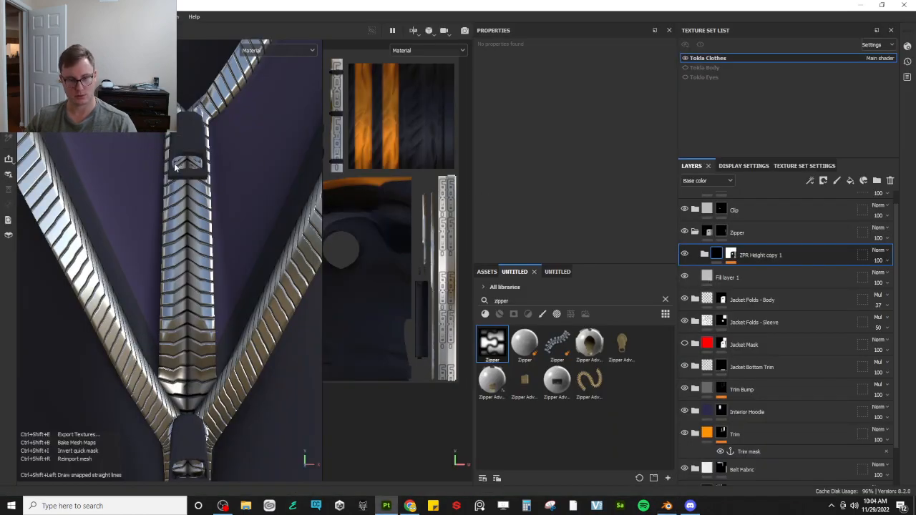
{"action": "key", "text": "ctrl+shift+r"}
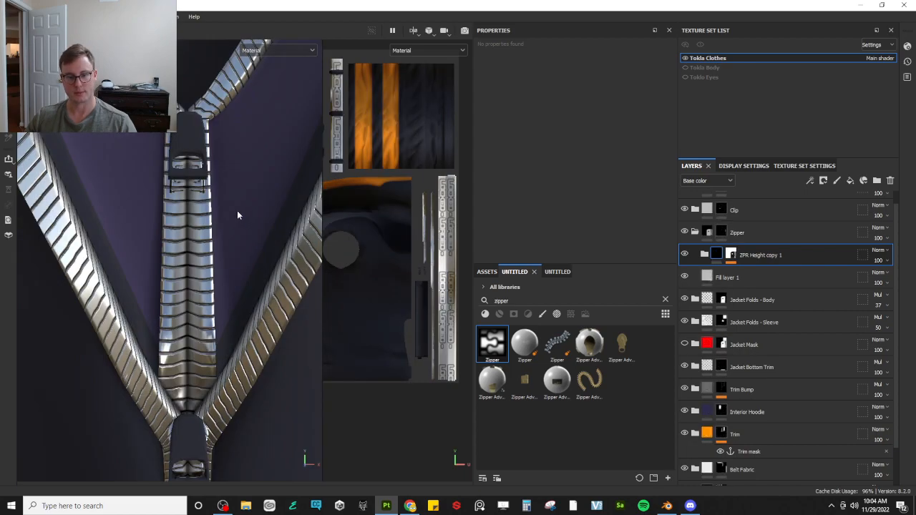
Examine the zippers along the jacket's front and collar on the reimported mesh
{"action": "left_click_drag", "start_coordinate": [234, 213], "coordinate": [222, 324], "text": "alt"}
{"action": "scroll", "coordinate": [222, 320], "scroll_direction": "up", "scroll_amount": 3}
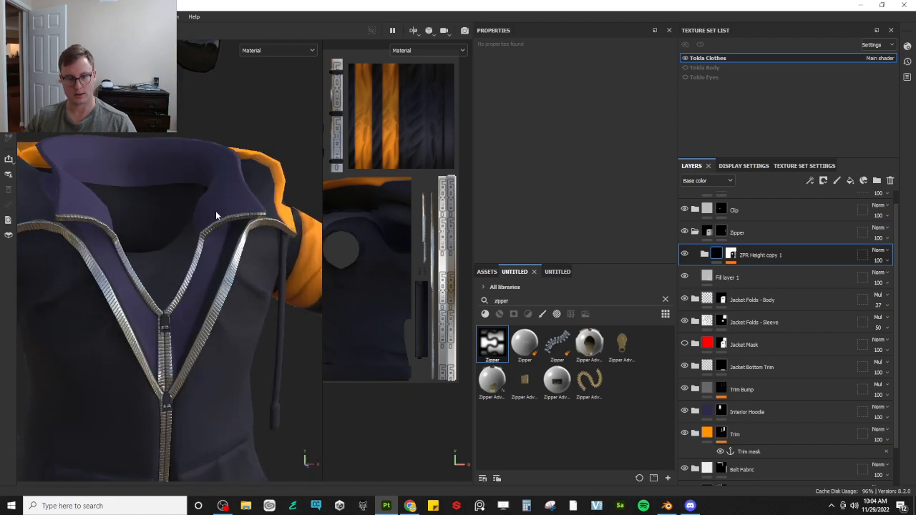
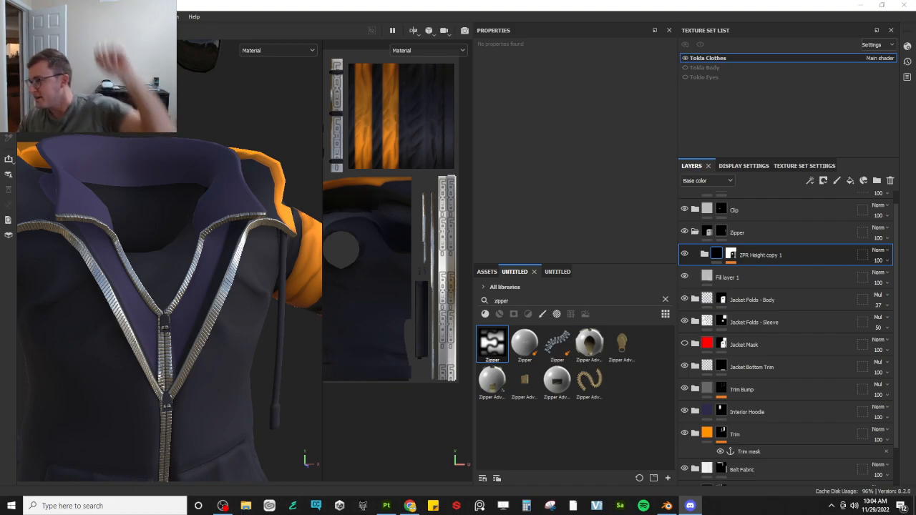
{"action": "left_click_drag", "start_coordinate": [256, 210], "coordinate": [231, 297], "text": "alt"}
{"action": "left_click_drag", "start_coordinate": [216, 372], "coordinate": [200, 285], "text": "alt"}
{"action": "scroll", "coordinate": [254, 326], "scroll_direction": "down", "scroll_amount": 3}
{"action": "scroll", "coordinate": [201, 285], "scroll_direction": "up", "scroll_amount": 2}
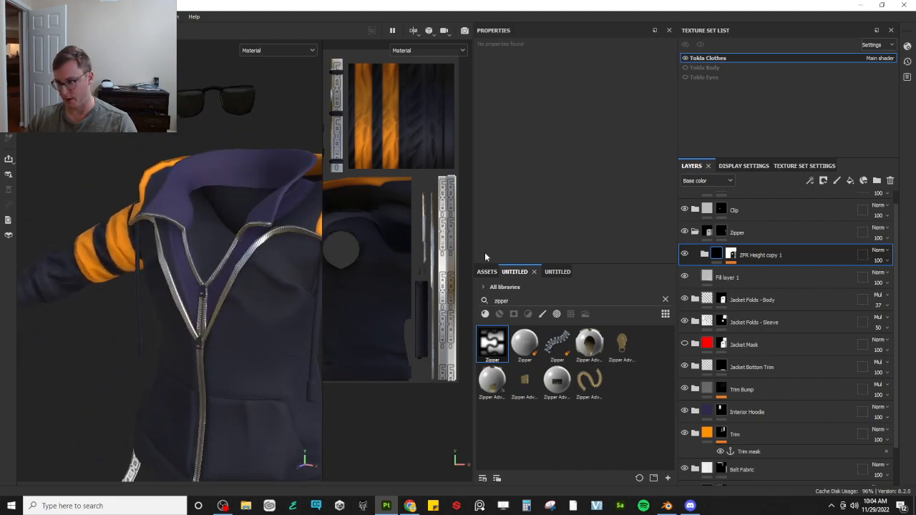
Collapse the Zipper folder in the layer stack
{"action": "left_click", "coordinate": [696, 232]}
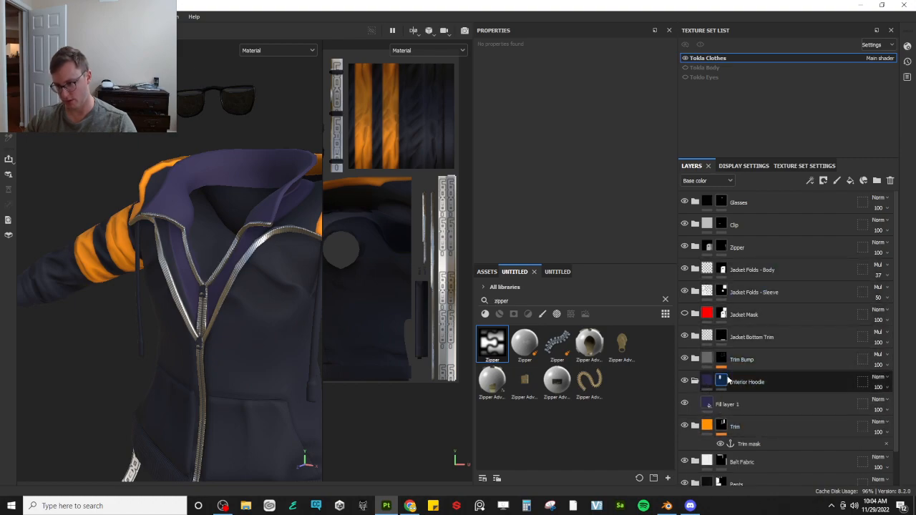
Add the Template smart material inside the Interior Hoodie folder, rename it "Interior Hoodie Shadow" and save the project
{"action": "left_click", "coordinate": [695, 382]}
{"action": "left_click", "coordinate": [559, 271]}
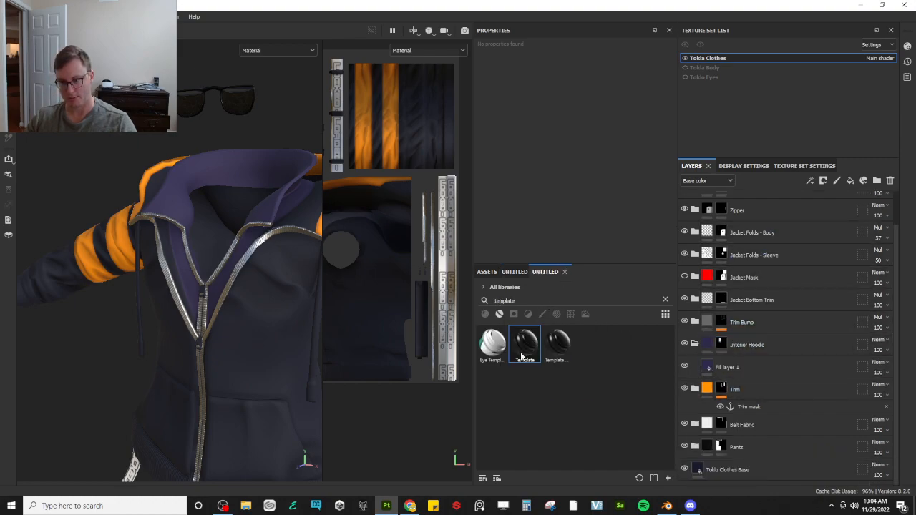
{"action": "left_click_drag", "start_coordinate": [527, 343], "coordinate": [754, 369]}
{"action": "double_click", "coordinate": [753, 368]}
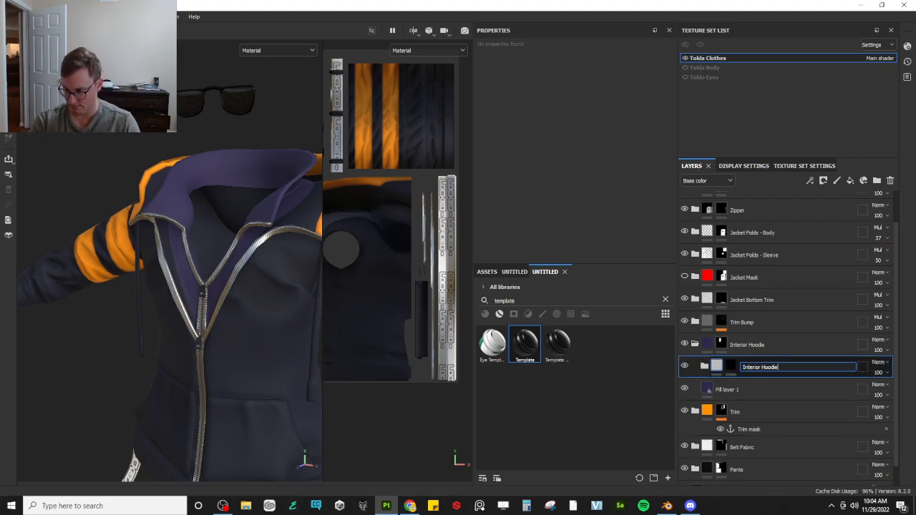
{"action": "key", "text": "Return"}
{"action": "key", "text": "ctrl+s"}
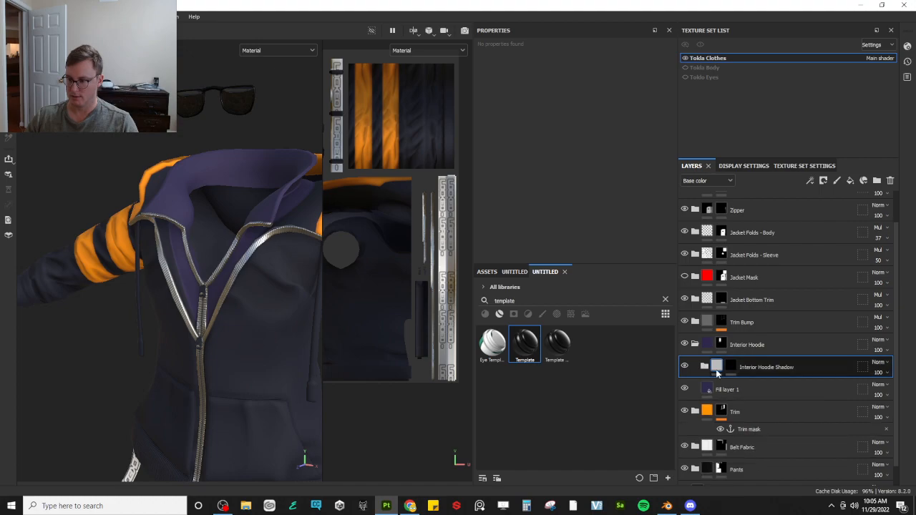
Give the Interior Hoodie Shadow folder a white mask and black out the interior hoodie's UV islands in it
{"action": "right_click", "coordinate": [730, 368]}
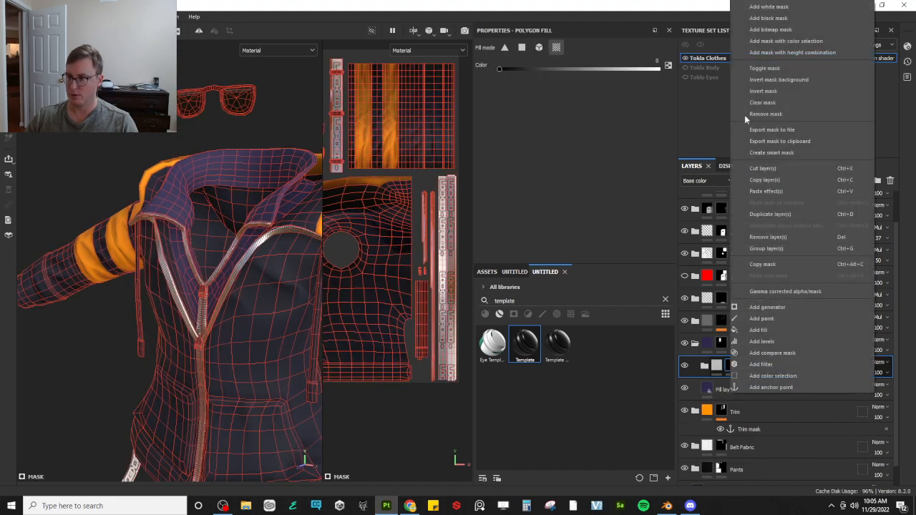
{"action": "left_click", "coordinate": [766, 7]}
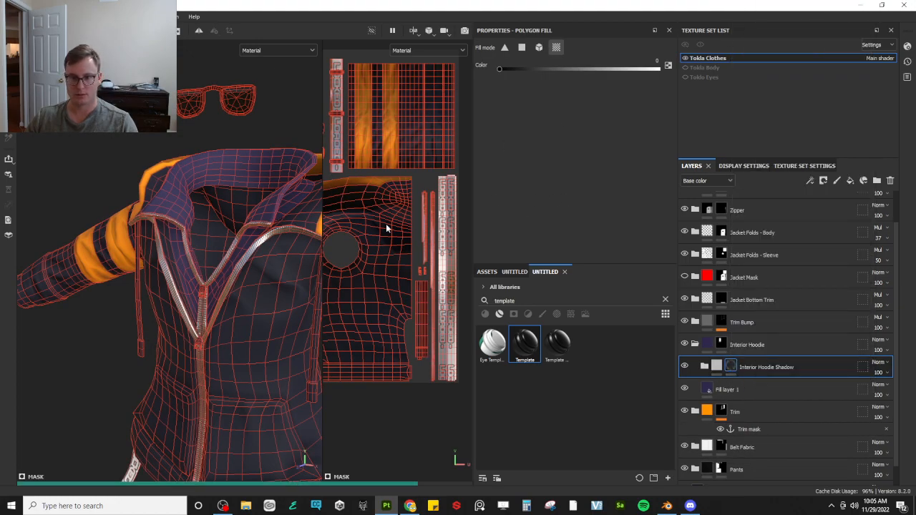
{"action": "scroll", "coordinate": [386, 223], "scroll_direction": "down", "scroll_amount": 5}
{"action": "middle_click_drag", "start_coordinate": [366, 233], "coordinate": [410, 270], "text": "alt"}
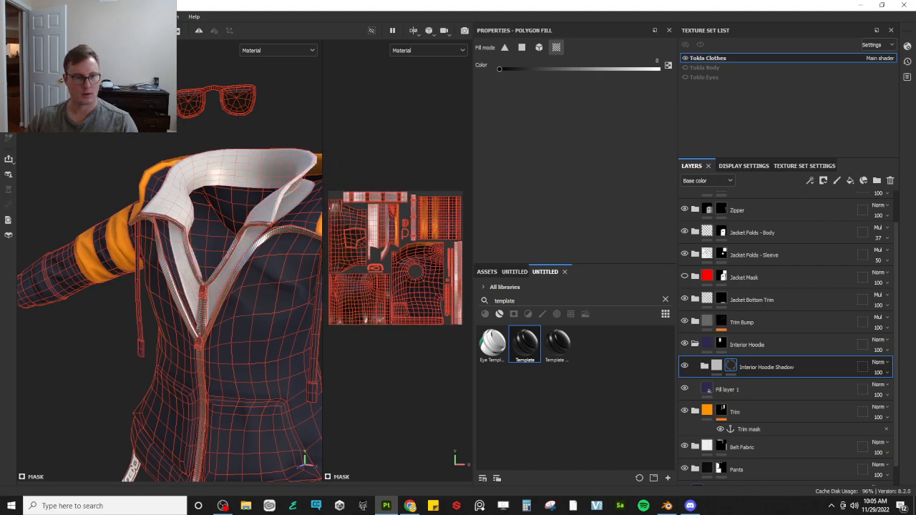
{"action": "scroll", "coordinate": [380, 249], "scroll_direction": "up", "scroll_amount": 2}
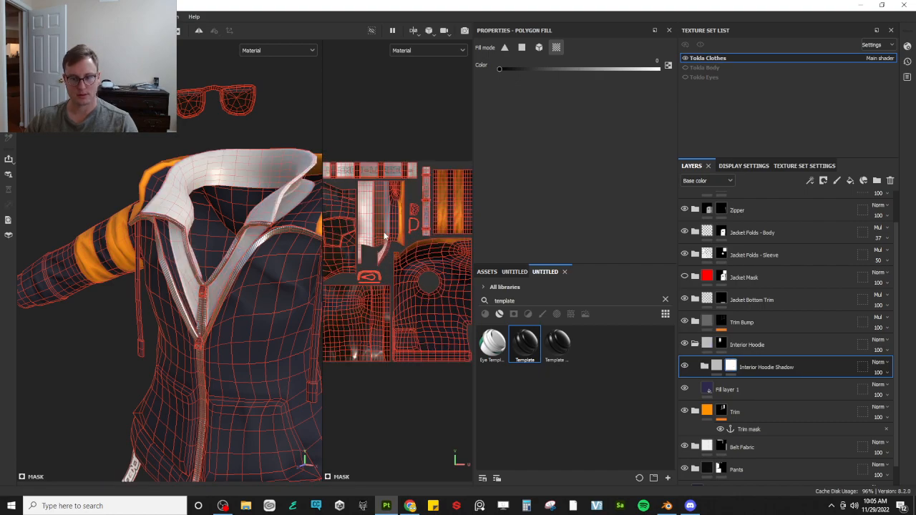
Add a Bevel filter to the Interior Hoodie Shadow mask and set its distance to 0.0343
{"action": "right_click", "coordinate": [728, 369]}
{"action": "left_click", "coordinate": [777, 364]}
{"action": "left_click", "coordinate": [565, 74]}
{"action": "left_click", "coordinate": [637, 97]}
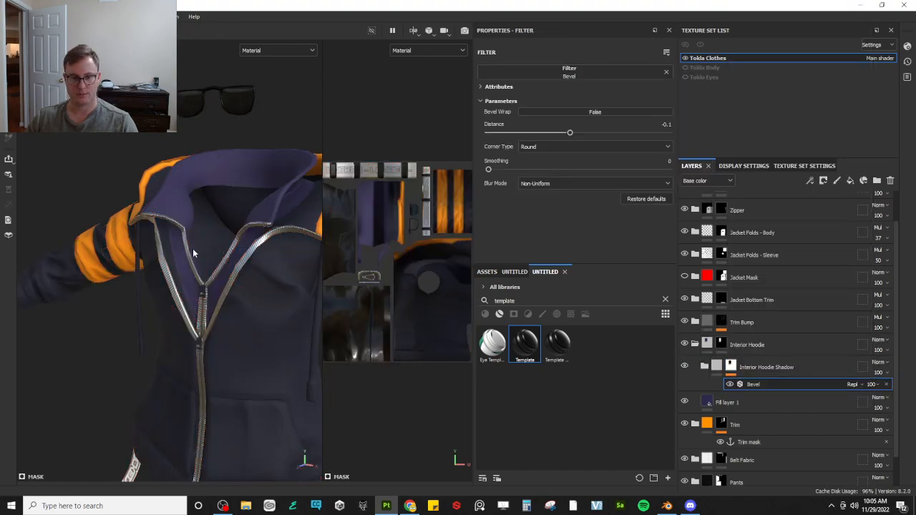
{"action": "scroll", "coordinate": [177, 265], "scroll_direction": "up", "scroll_amount": 5}
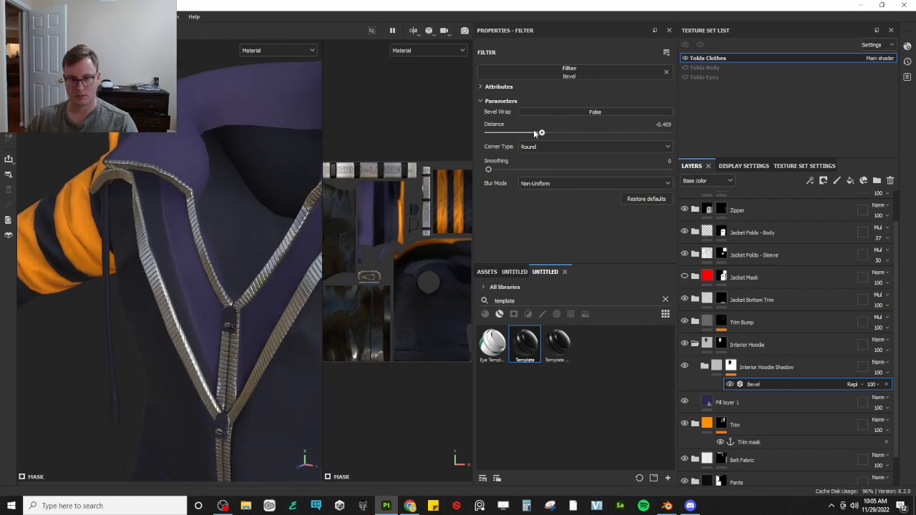
{"action": "left_click_drag", "start_coordinate": [613, 134], "coordinate": [582, 140]}
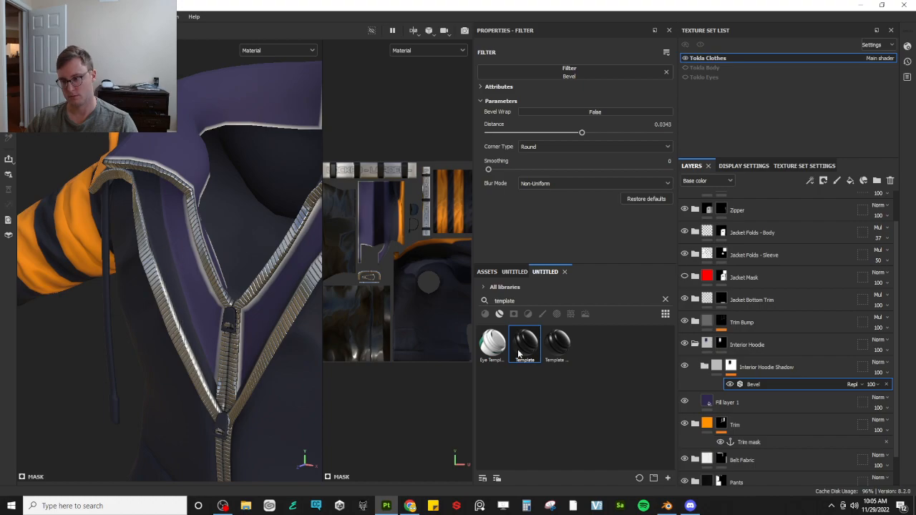
Polygon-fill the faces along the interior hoodie's long UV seam white in the Interior Hoodie Shadow mask
{"action": "mouse_move", "coordinate": [711, 371]}
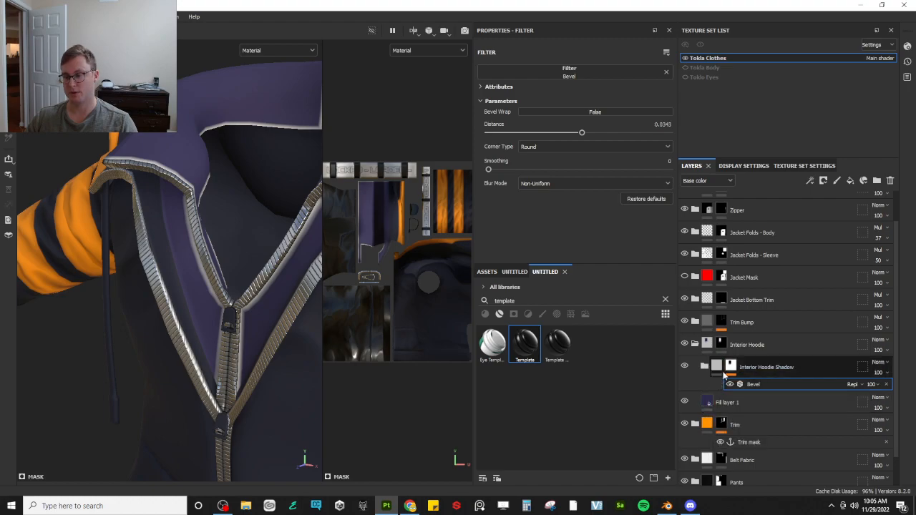
{"action": "left_click", "coordinate": [731, 367]}
{"action": "scroll", "coordinate": [180, 122], "scroll_direction": "up", "scroll_amount": 3}
{"action": "key", "text": "4"}
{"action": "scroll", "coordinate": [266, 165], "scroll_direction": "up", "scroll_amount": 5}
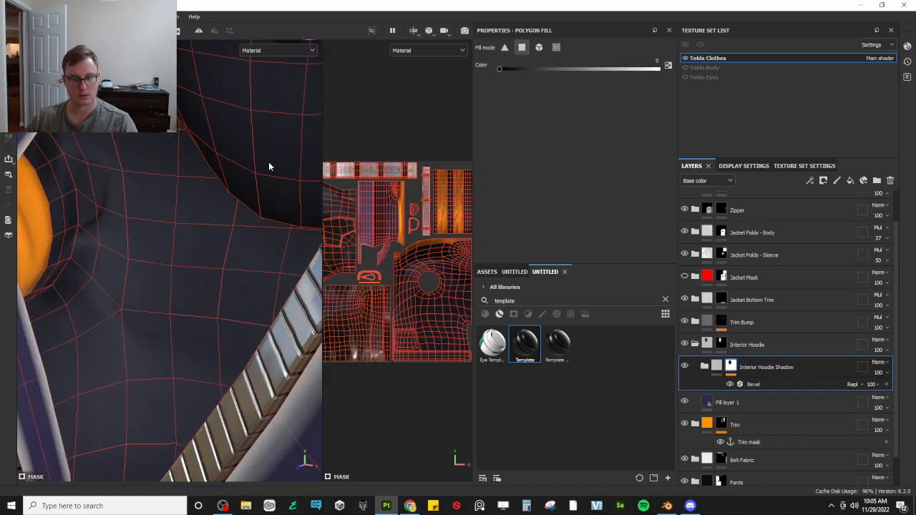
{"action": "scroll", "coordinate": [364, 230], "scroll_direction": "up", "scroll_amount": 6}
{"action": "middle_click_drag", "start_coordinate": [420, 219], "coordinate": [401, 250], "text": "alt"}
{"action": "middle_click_drag", "start_coordinate": [425, 136], "coordinate": [401, 106]}
{"action": "left_click_drag", "start_coordinate": [391, 89], "coordinate": [423, 293]}
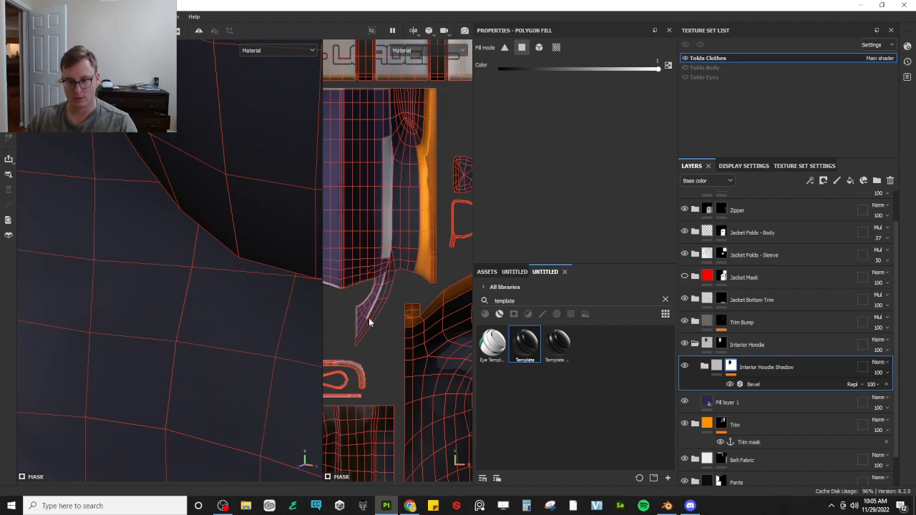
Examine the masked edges around the collar and zipper flaps with the wireframe hidden
{"action": "scroll", "coordinate": [245, 192], "scroll_direction": "down", "scroll_amount": 5}
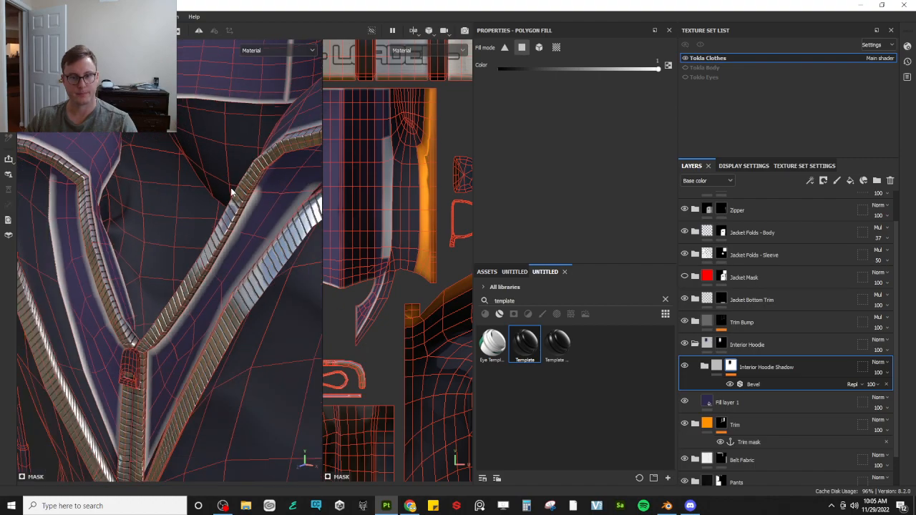
{"action": "left_click_drag", "start_coordinate": [231, 192], "coordinate": [264, 188], "text": "alt"}
{"action": "key", "text": "1"}
{"action": "scroll", "coordinate": [198, 174], "scroll_direction": "up", "scroll_amount": 3}
{"action": "mouse_move", "coordinate": [176, 181]}
{"action": "left_mouse_down", "text": "alt"}
{"action": "mouse_move", "coordinate": [207, 175]}
{"action": "mouse_move", "coordinate": [204, 205]}
{"action": "mouse_move", "coordinate": [225, 207]}
{"action": "mouse_move", "coordinate": [229, 241]}
{"action": "mouse_move", "coordinate": [221, 240]}
{"action": "left_mouse_up", "text": "alt"}
{"action": "scroll", "coordinate": [220, 241], "scroll_direction": "up", "scroll_amount": 3}
{"action": "middle_click_drag", "start_coordinate": [221, 240], "coordinate": [196, 246], "text": "alt"}
{"action": "left_click_drag", "start_coordinate": [197, 245], "coordinate": [212, 242], "text": "alt"}
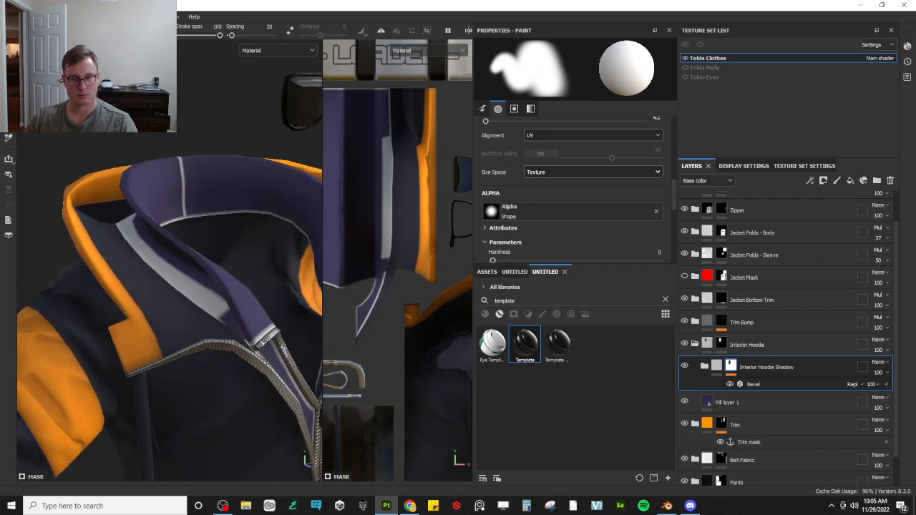
Polygon-fill the stray white strip beside the interior hoodie's UV seam black in the shadow mask and check the collar
{"action": "left_click", "coordinate": [750, 384]}
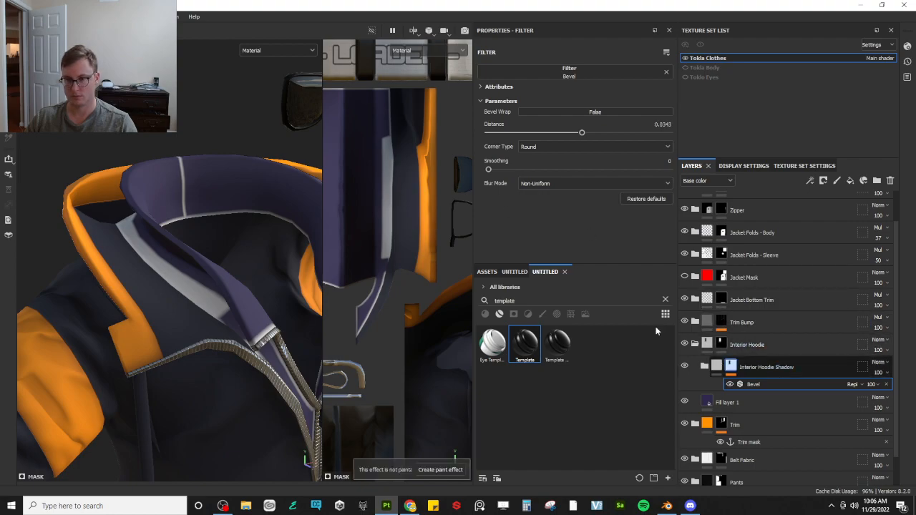
{"action": "left_click", "coordinate": [700, 362]}
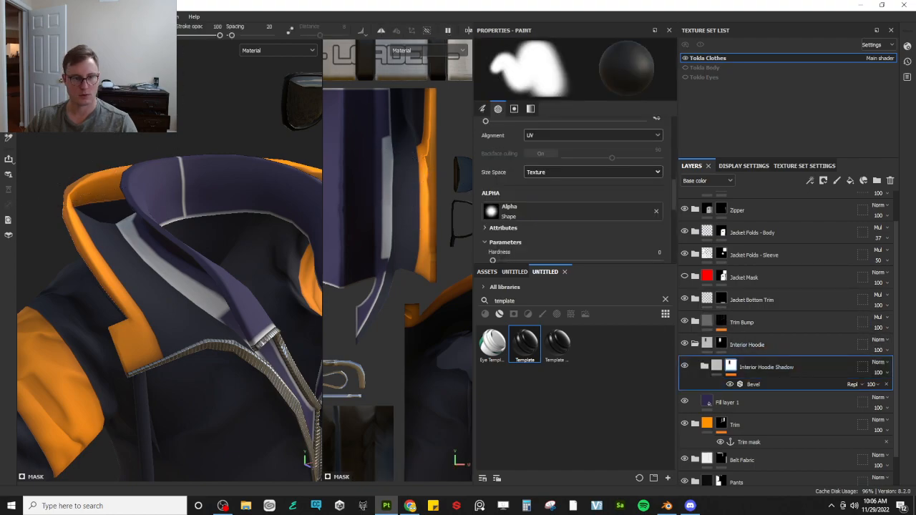
{"action": "key", "text": "4"}
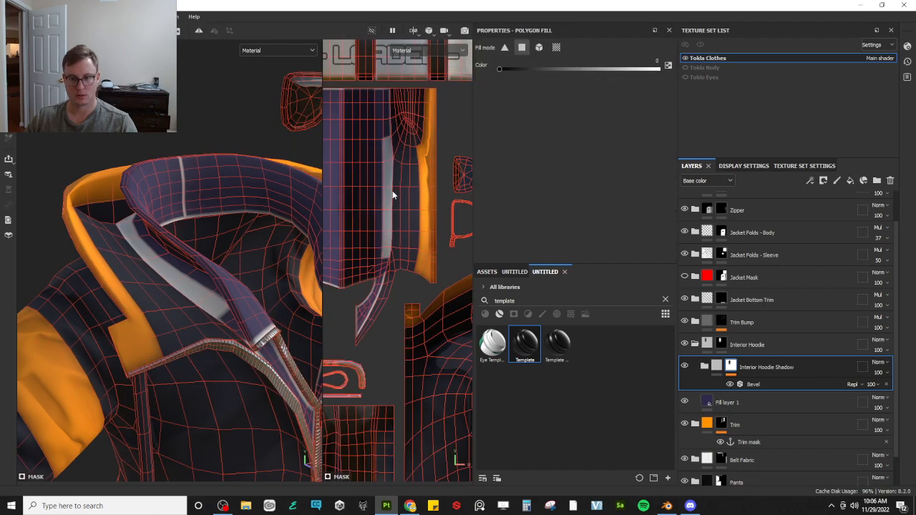
{"action": "left_click", "coordinate": [392, 195]}
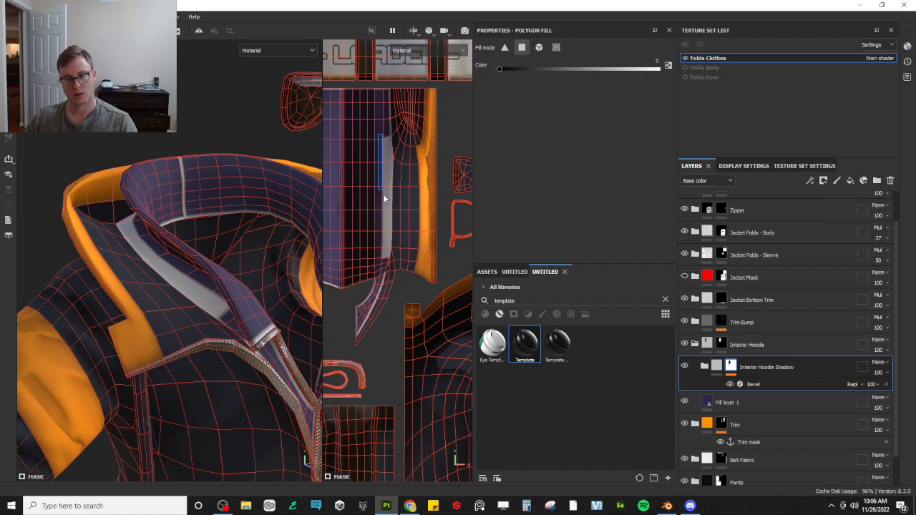
{"action": "left_click", "coordinate": [389, 243]}
{"action": "left_click", "coordinate": [386, 256]}
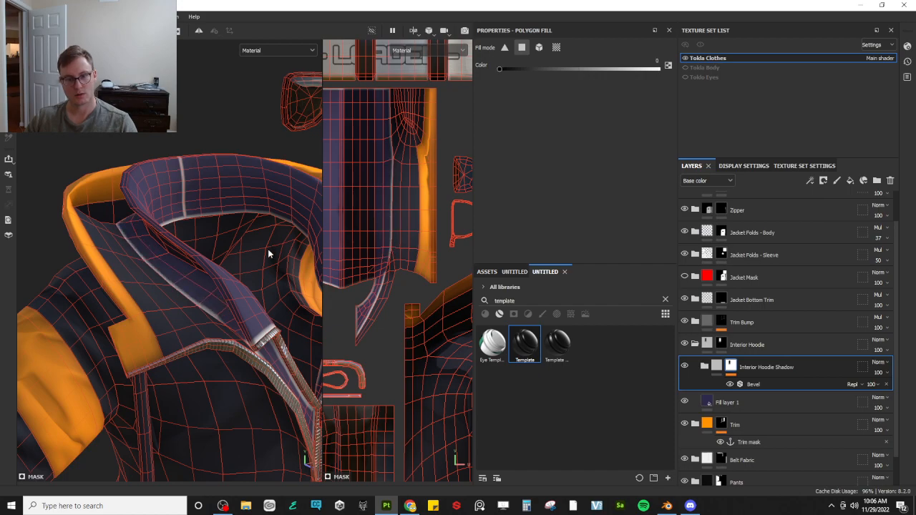
{"action": "left_click_drag", "start_coordinate": [238, 238], "coordinate": [226, 238], "text": "alt"}
{"action": "left_click", "coordinate": [9, 137]}
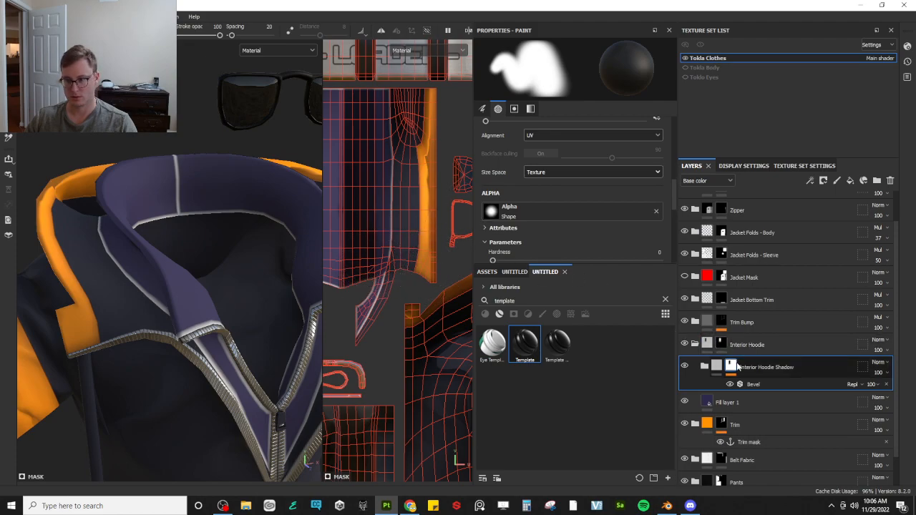
Set the distance of the shadow mask's Bevel filter to 0.0712
{"action": "key", "text": "4"}
{"action": "scroll", "coordinate": [305, 241], "scroll_direction": "up", "scroll_amount": 3}
{"action": "scroll", "coordinate": [375, 267], "scroll_direction": "up", "scroll_amount": 2}
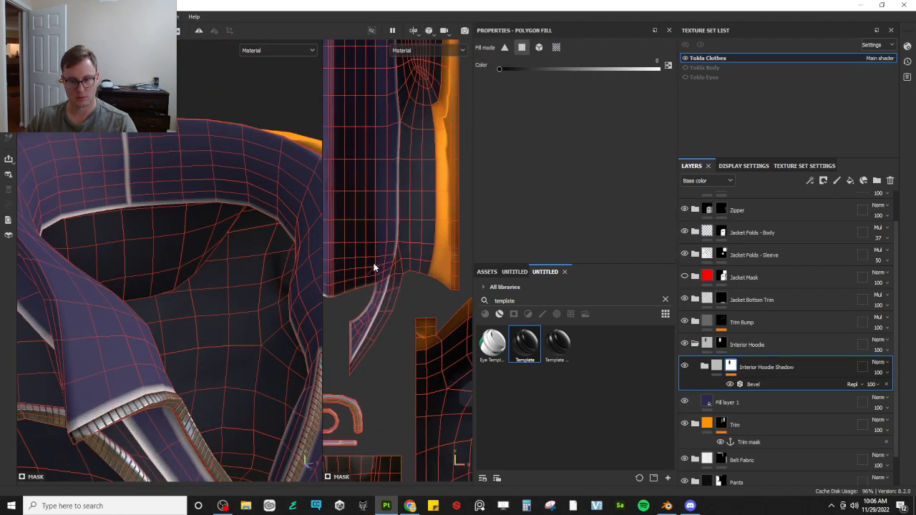
{"action": "key", "text": "x"}
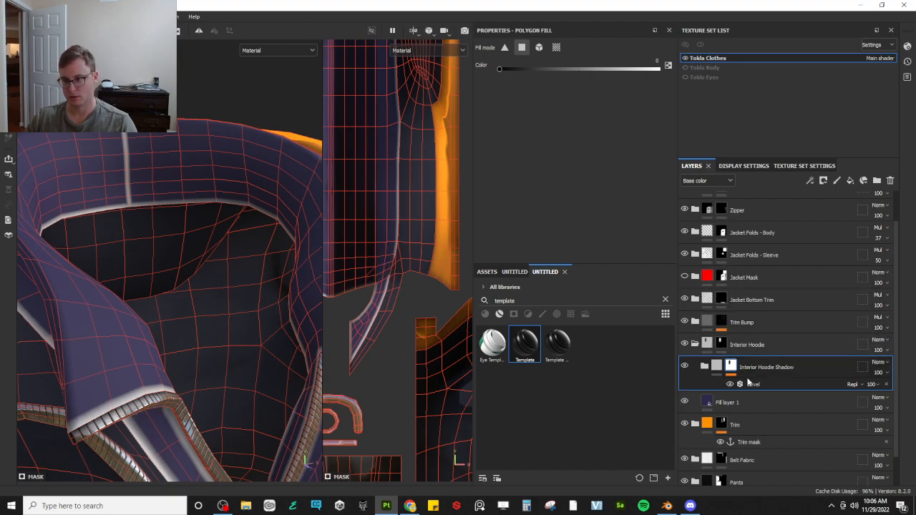
{"action": "left_click", "coordinate": [778, 388]}
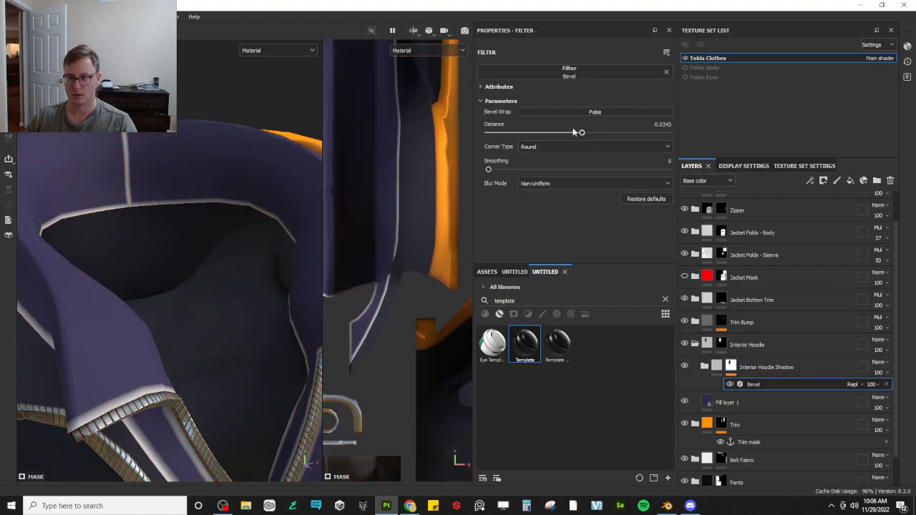
{"action": "left_click_drag", "start_coordinate": [575, 133], "coordinate": [585, 133]}
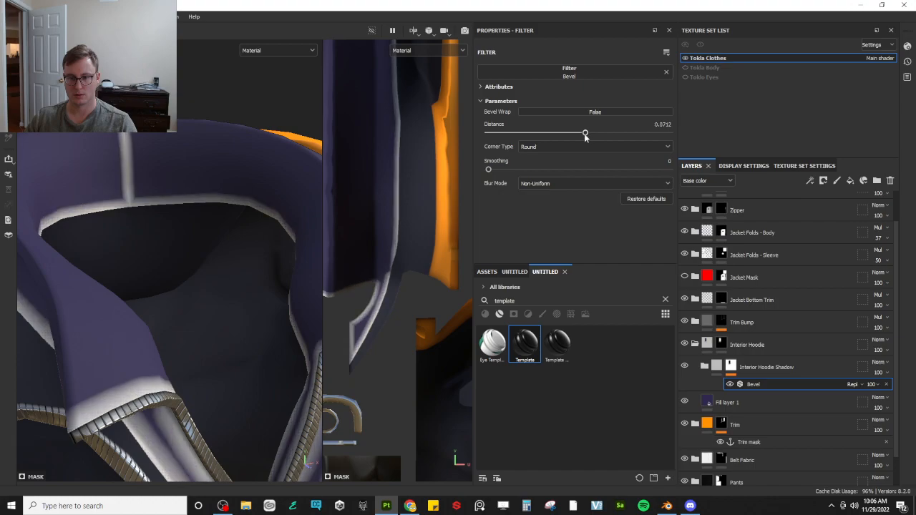
Set the Bevel filter's blur mode to Uniform and its smoothing to 2.32
{"action": "scroll", "coordinate": [404, 208], "scroll_direction": "down", "scroll_amount": 3}
{"action": "middle_click_drag", "start_coordinate": [412, 208], "coordinate": [430, 219], "text": "alt"}
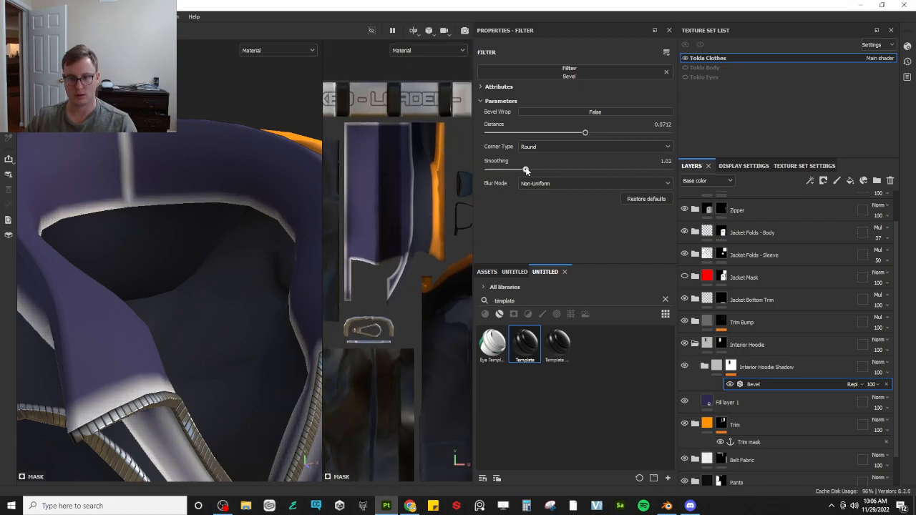
{"action": "left_click", "coordinate": [554, 184]}
{"action": "left_click", "coordinate": [554, 203]}
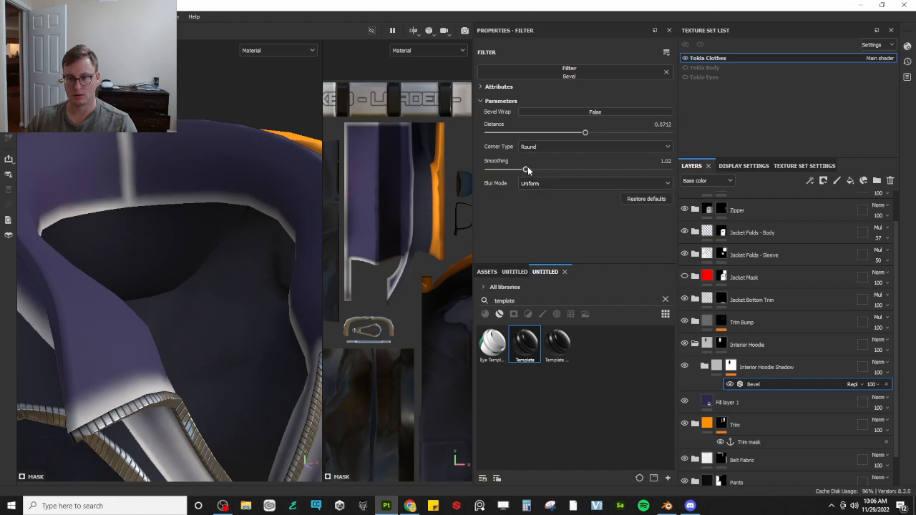
{"action": "left_click_drag", "start_coordinate": [542, 171], "coordinate": [573, 173]}
{"action": "left_click_drag", "start_coordinate": [295, 204], "coordinate": [259, 152], "text": "alt"}
{"action": "scroll", "coordinate": [256, 183], "scroll_direction": "down", "scroll_amount": 5}
Limit the fill layer inside Interior Hoodie Shadow to the color channel and set its base color to black
{"action": "left_click", "coordinate": [704, 367]}
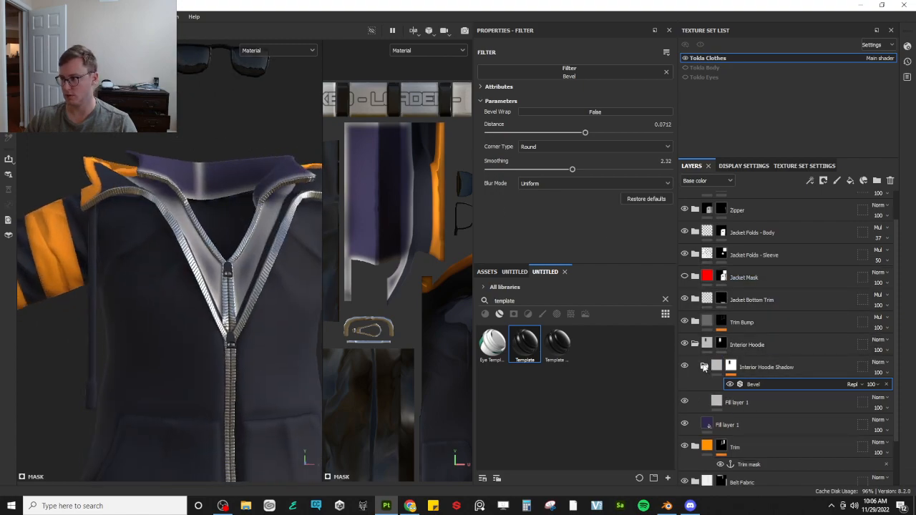
{"action": "left_click", "coordinate": [725, 403]}
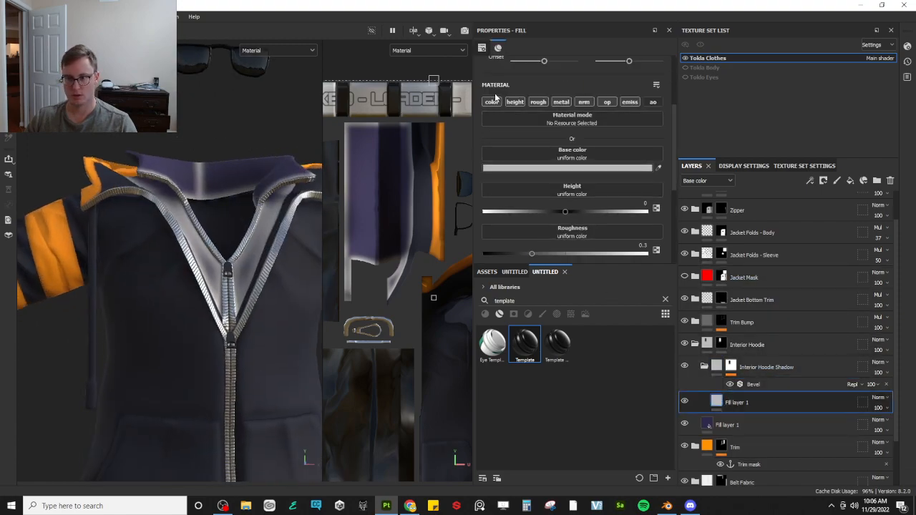
{"action": "left_click", "coordinate": [493, 102]}
{"action": "left_click", "coordinate": [547, 169]}
{"action": "left_click_drag", "start_coordinate": [484, 335], "coordinate": [465, 342]}
{"action": "left_click", "coordinate": [680, 176]}
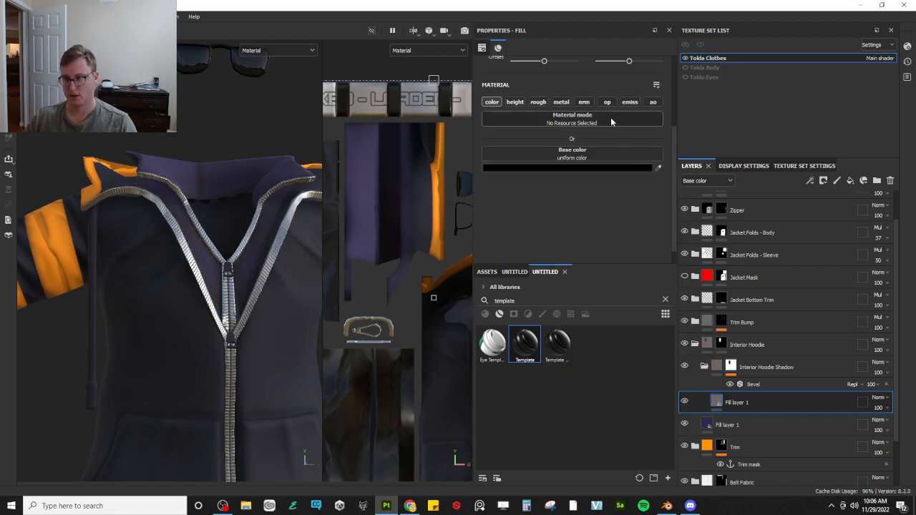
Enable roughness and ambient occlusion on the shadow fill layer, with roughness at 0.8847 and ambient occlusion at about 0.855
{"action": "left_click", "coordinate": [538, 101]}
{"action": "mouse_move", "coordinate": [562, 212]}
{"action": "left_mouse_down"}
{"action": "mouse_move", "coordinate": [645, 211]}
{"action": "mouse_move", "coordinate": [606, 224]}
{"action": "mouse_move", "coordinate": [630, 227]}
{"action": "left_mouse_up"}
{"action": "mouse_move", "coordinate": [224, 267]}
{"action": "left_mouse_down", "text": "alt"}
{"action": "mouse_move", "coordinate": [155, 262]}
{"action": "mouse_move", "coordinate": [192, 240]}
{"action": "mouse_move", "coordinate": [209, 271]}
{"action": "left_mouse_up", "text": "alt"}
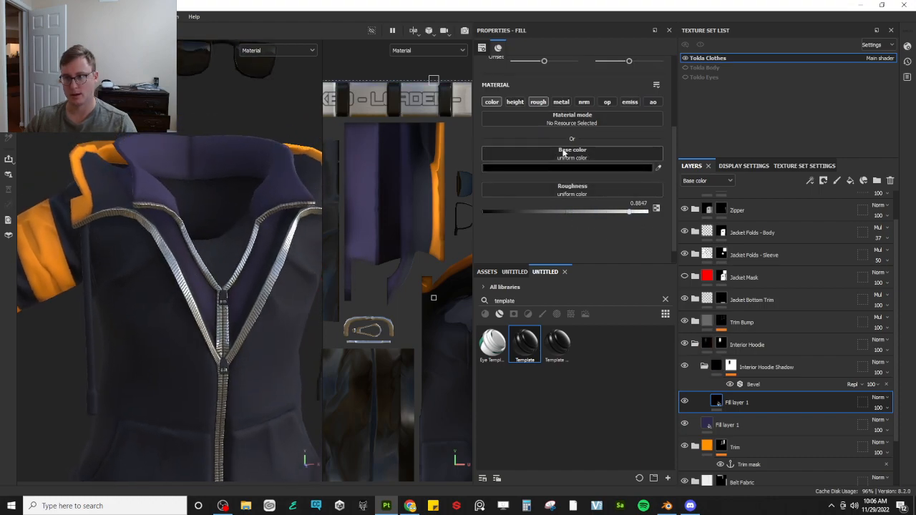
{"action": "left_click", "coordinate": [653, 102]}
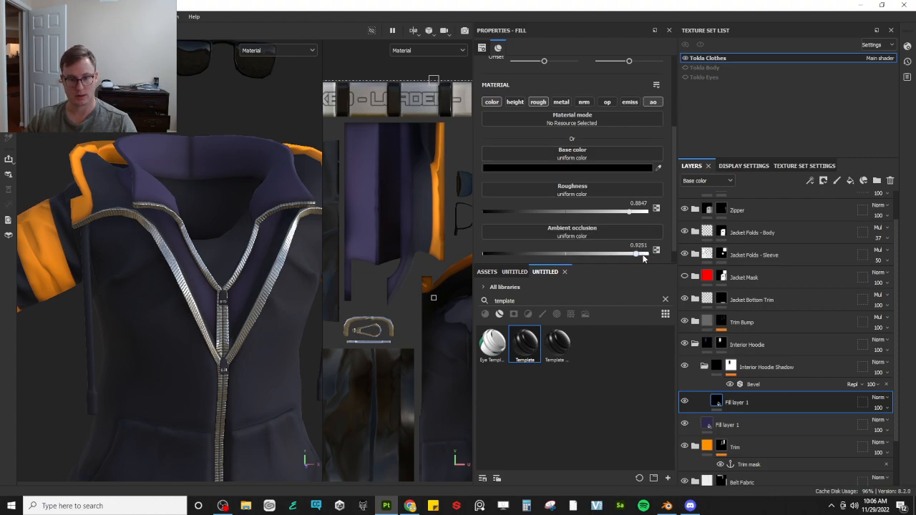
{"action": "left_click_drag", "start_coordinate": [243, 250], "coordinate": [179, 214], "text": "alt"}
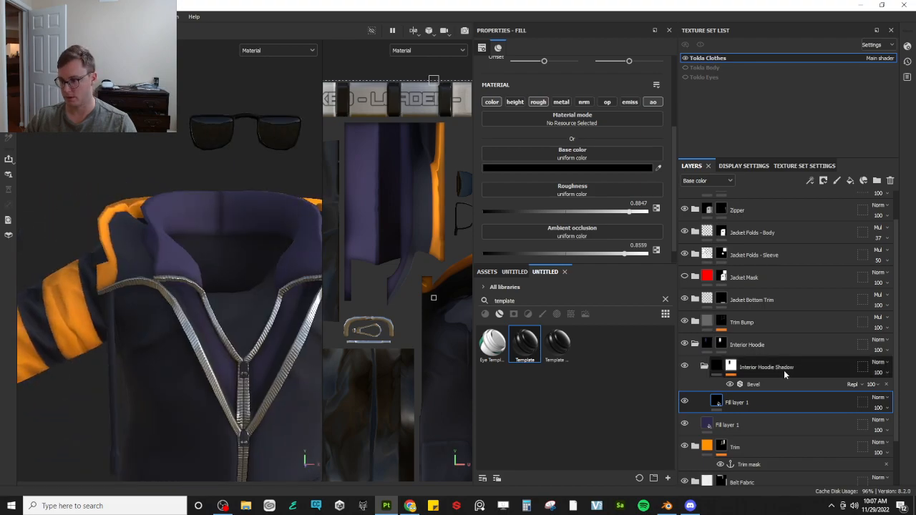
Add a paint effect to the Interior Hoodie Shadow mask and switch to the paint brush
{"action": "right_click", "coordinate": [730, 366]}
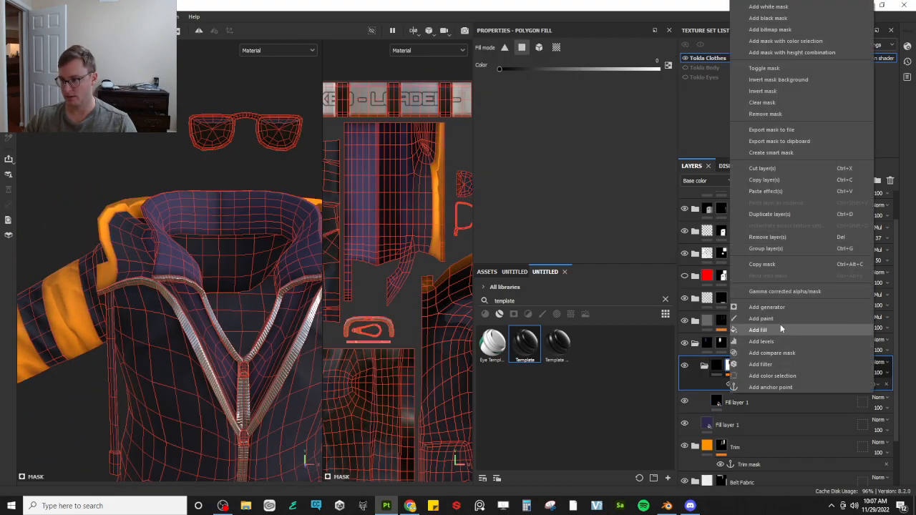
{"action": "left_click", "coordinate": [779, 319]}
{"action": "key", "text": "1"}
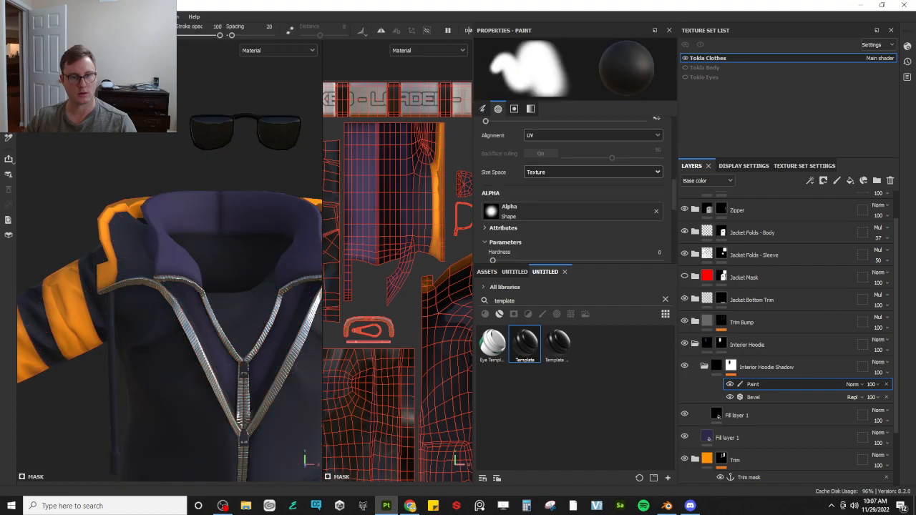
Set the stroke opacity to 29, shrink the brush, and change the mask's Paint effect to Multiply blending
{"action": "scroll", "coordinate": [184, 199], "scroll_direction": "up", "scroll_amount": 5}
{"action": "left_click_drag", "start_coordinate": [184, 198], "coordinate": [157, 184], "text": "alt"}
{"action": "left_click_drag", "start_coordinate": [210, 36], "coordinate": [190, 35]}
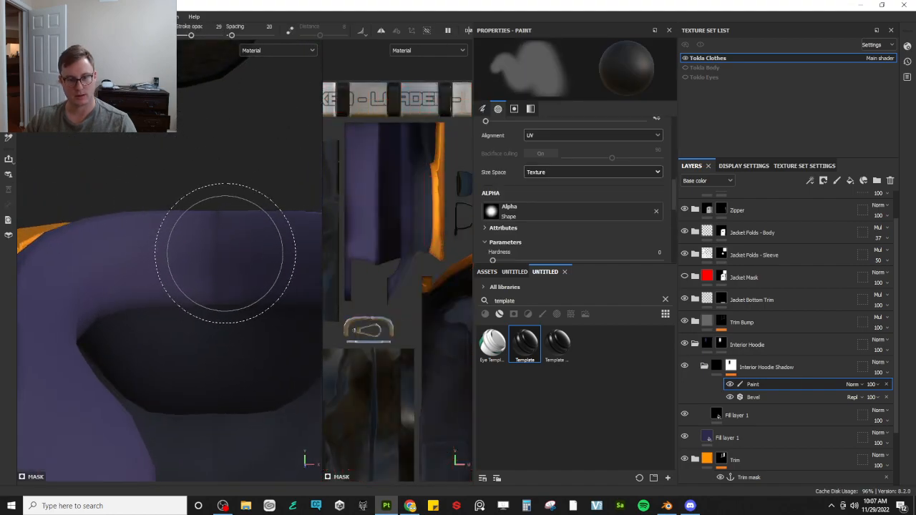
{"action": "mouse_move", "coordinate": [219, 295]}
{"action": "right_mouse_down", "text": "ctrl"}
{"action": "mouse_move", "coordinate": [204, 280]}
{"action": "mouse_move", "coordinate": [192, 300]}
{"action": "mouse_move", "coordinate": [170, 296]}
{"action": "mouse_move", "coordinate": [210, 320]}
{"action": "right_mouse_up", "text": "ctrl"}
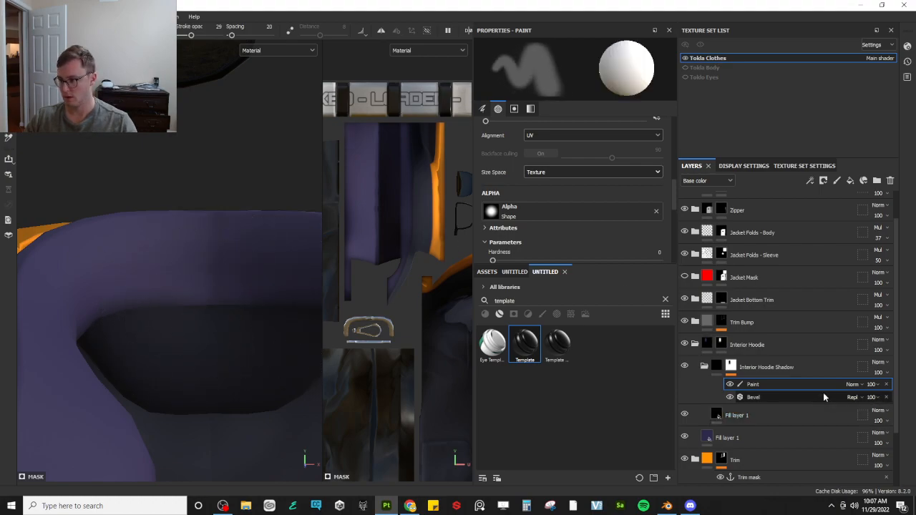
{"action": "left_click", "coordinate": [853, 385]}
{"action": "left_click", "coordinate": [863, 136]}
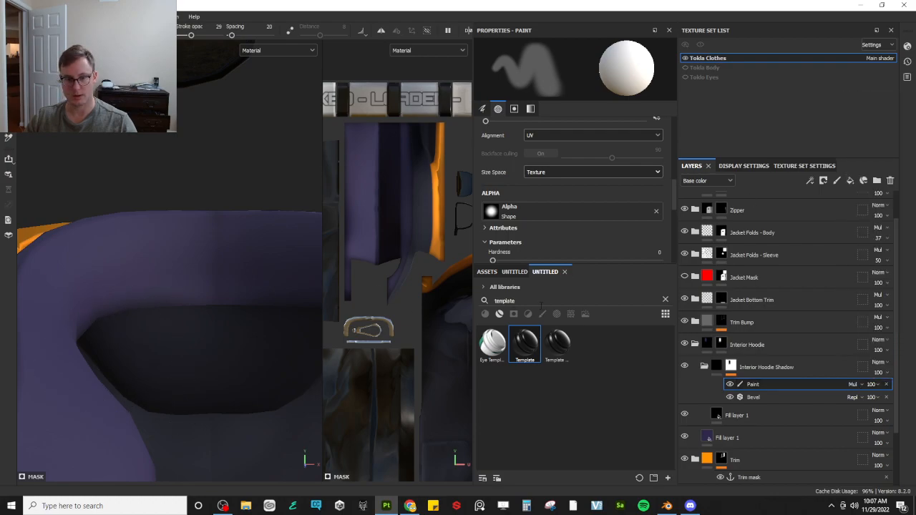
{"action": "left_click", "coordinate": [854, 385]}
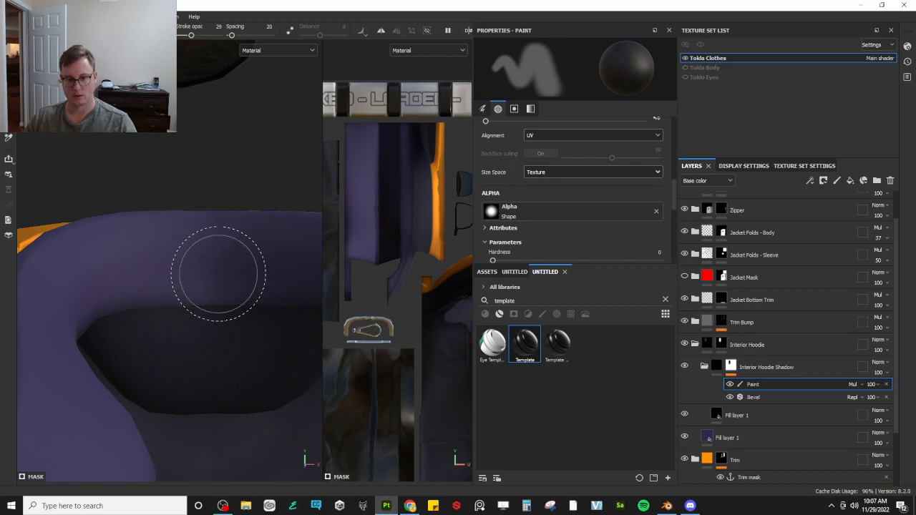
Inspect the hood from several angles and compare the Interior Hoodie Shadow folder hidden and shown in the base color channel
{"action": "mouse_move", "coordinate": [149, 240]}
{"action": "left_mouse_down", "text": "alt"}
{"action": "mouse_move", "coordinate": [122, 275]}
{"action": "mouse_move", "coordinate": [213, 321]}
{"action": "mouse_move", "coordinate": [143, 262]}
{"action": "mouse_move", "coordinate": [206, 342]}
{"action": "mouse_move", "coordinate": [198, 330]}
{"action": "mouse_move", "coordinate": [25, 378]}
{"action": "left_mouse_up", "text": "alt"}
{"action": "mouse_move", "coordinate": [204, 348]}
{"action": "left_mouse_down", "text": "alt"}
{"action": "mouse_move", "coordinate": [184, 378]}
{"action": "mouse_move", "coordinate": [154, 307]}
{"action": "mouse_move", "coordinate": [229, 294]}
{"action": "mouse_move", "coordinate": [119, 302]}
{"action": "mouse_move", "coordinate": [224, 255]}
{"action": "mouse_move", "coordinate": [194, 317]}
{"action": "mouse_move", "coordinate": [223, 336]}
{"action": "mouse_move", "coordinate": [213, 266]}
{"action": "left_mouse_up", "text": "alt"}
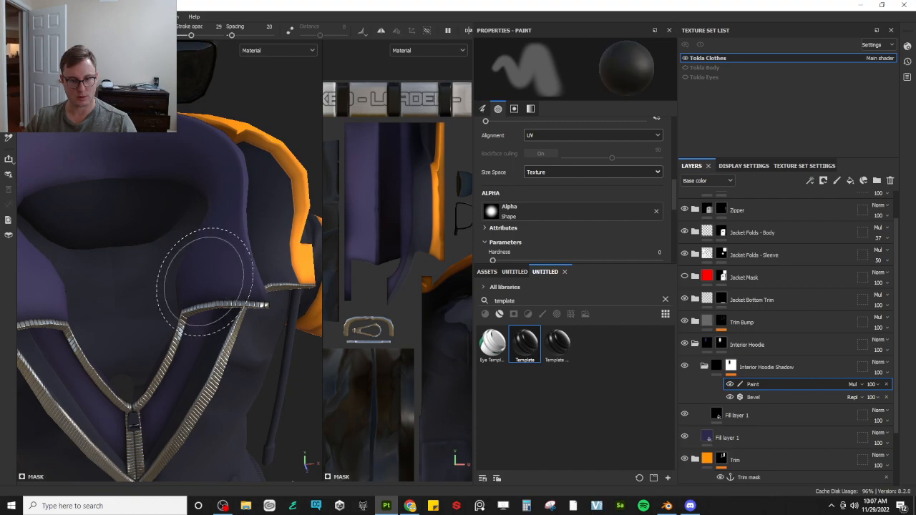
{"action": "left_click_drag", "start_coordinate": [236, 283], "coordinate": [156, 344], "text": "alt"}
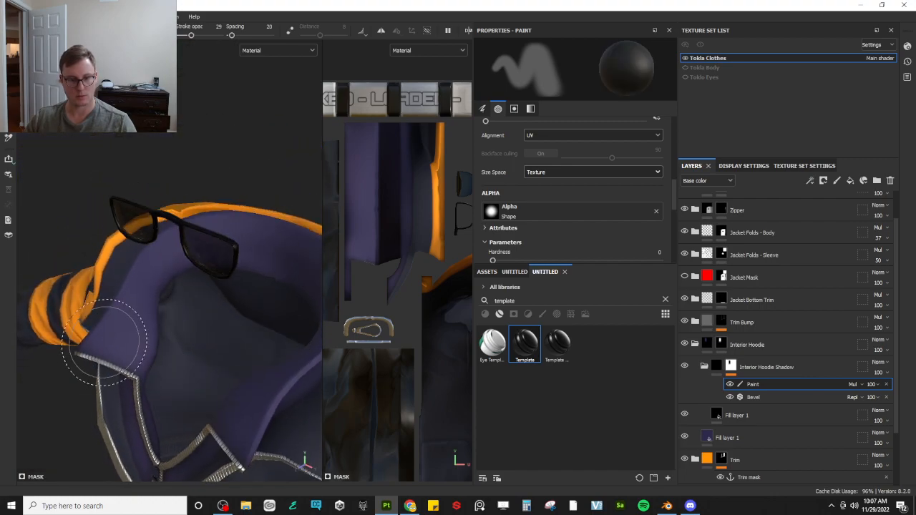
{"action": "mouse_move", "coordinate": [87, 343]}
{"action": "left_mouse_down", "text": "alt"}
{"action": "mouse_move", "coordinate": [154, 366]}
{"action": "mouse_move", "coordinate": [218, 287]}
{"action": "mouse_move", "coordinate": [175, 327]}
{"action": "left_mouse_up", "text": "alt"}
{"action": "key", "text": "c"}
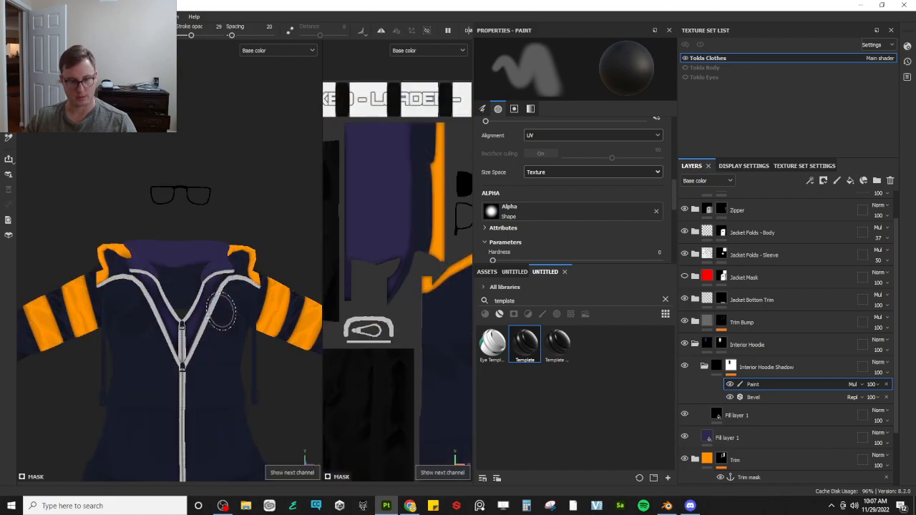
{"action": "left_click", "coordinate": [685, 366]}
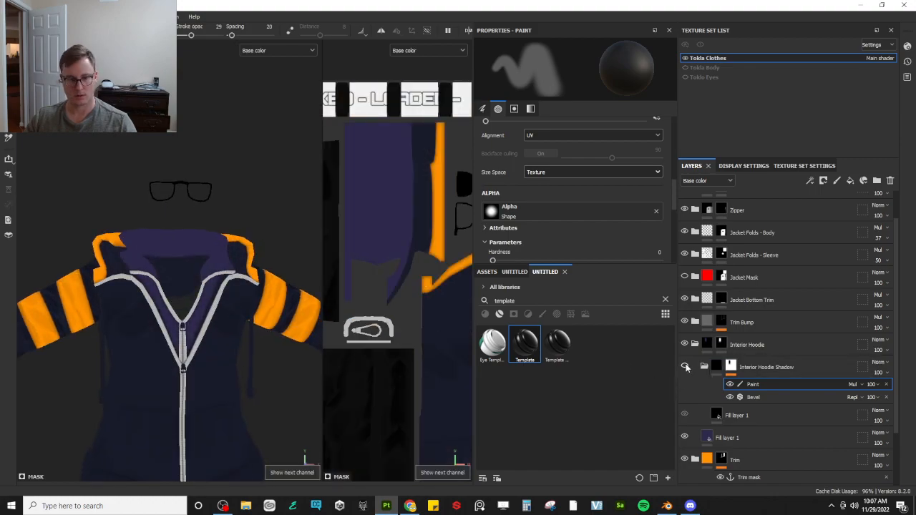
{"action": "left_click", "coordinate": [685, 366]}
{"action": "left_click", "coordinate": [685, 367]}
{"action": "left_click", "coordinate": [685, 366]}
{"action": "left_click_drag", "start_coordinate": [136, 233], "coordinate": [189, 234], "text": "alt"}
{"action": "scroll", "coordinate": [189, 234], "scroll_direction": "up", "scroll_amount": 5}
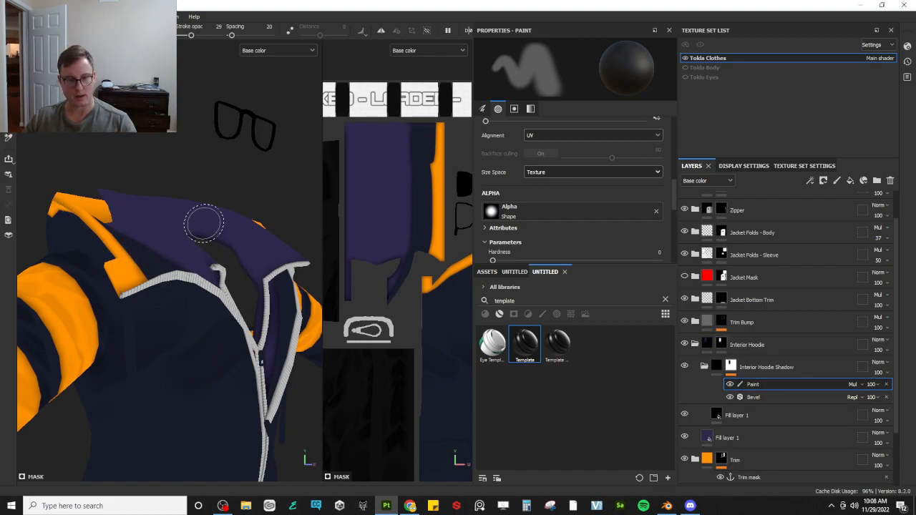
{"action": "scroll", "coordinate": [368, 276], "scroll_direction": "up", "scroll_amount": 4}
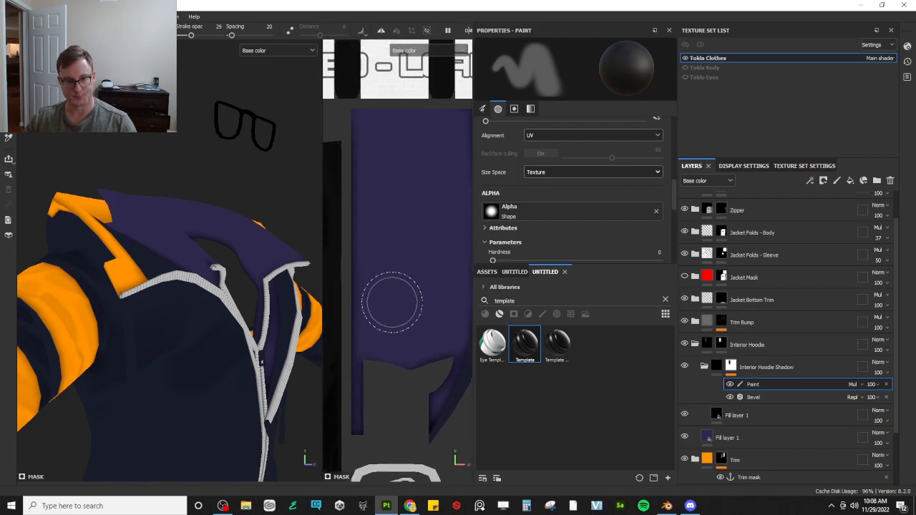
Try polygon-filling the hood's inner UV strip on a second Paint effect set to Linear dodge (Add), and remove that effect
{"action": "key", "text": "4"}
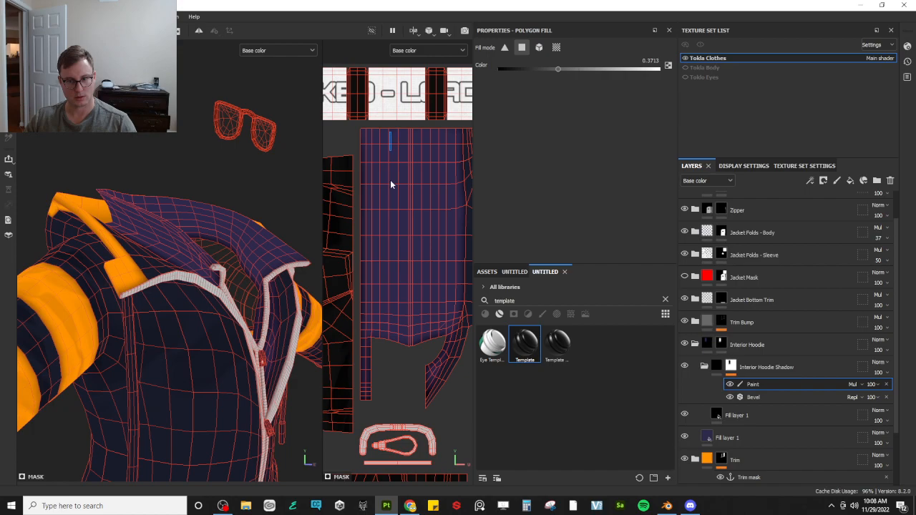
{"action": "left_click", "coordinate": [733, 368]}
{"action": "right_click", "coordinate": [736, 371]}
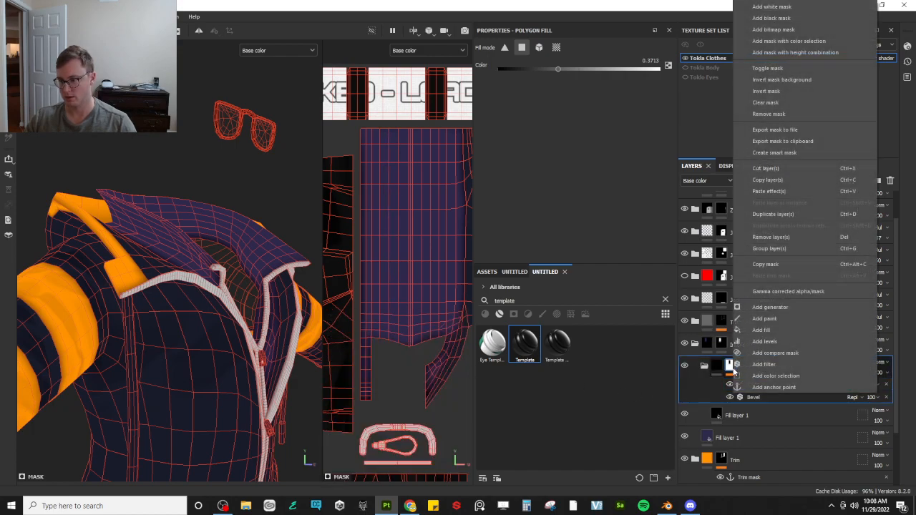
{"action": "left_click", "coordinate": [790, 317]}
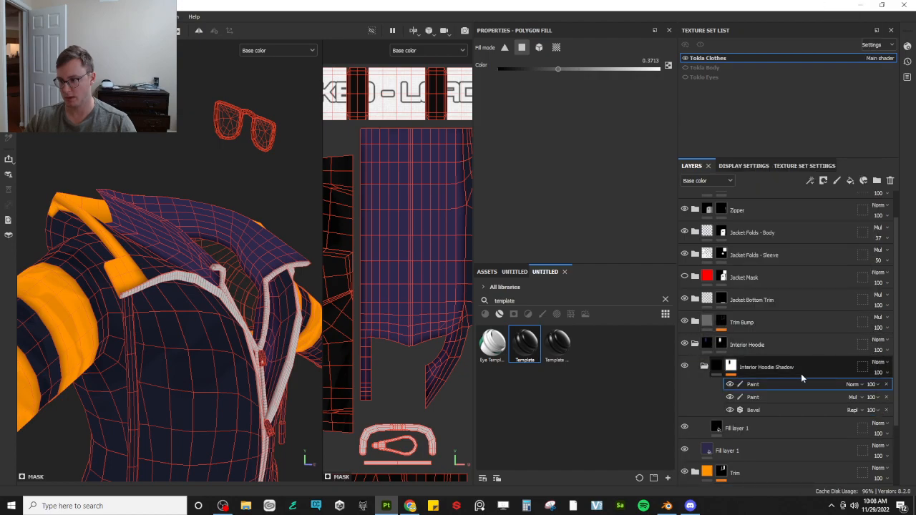
{"action": "left_click", "coordinate": [853, 384]}
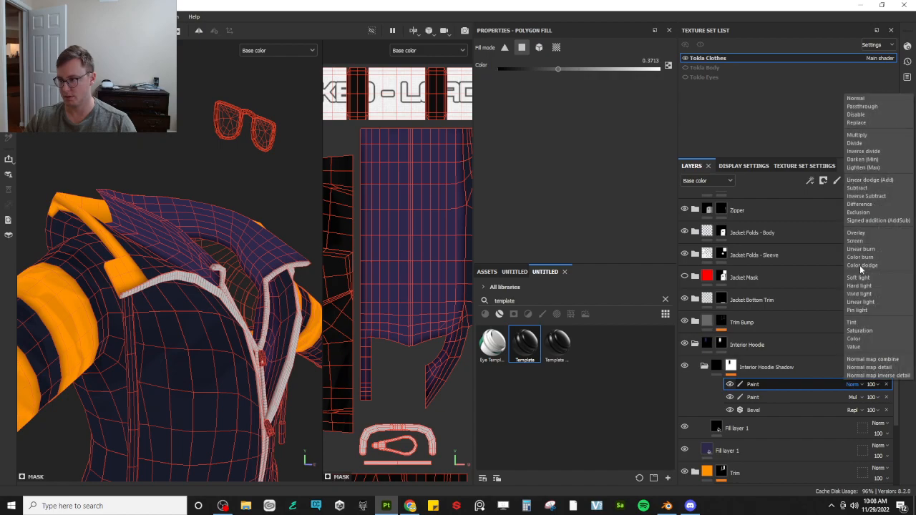
{"action": "left_click", "coordinate": [867, 179]}
{"action": "left_click_drag", "start_coordinate": [404, 213], "coordinate": [400, 344]}
{"action": "mouse_move", "coordinate": [427, 234]}
{"action": "left_mouse_down"}
{"action": "mouse_move", "coordinate": [434, 356]}
{"action": "mouse_move", "coordinate": [427, 141]}
{"action": "mouse_move", "coordinate": [449, 131]}
{"action": "left_mouse_up"}
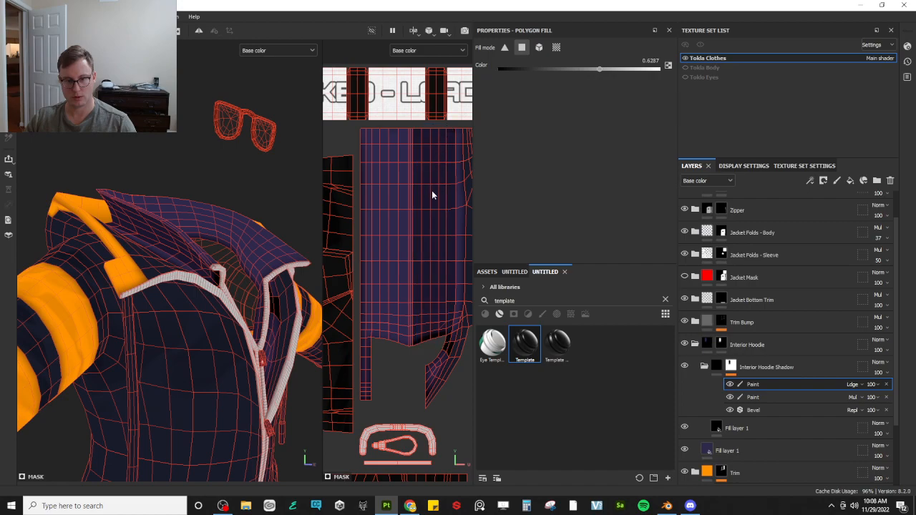
{"action": "left_click", "coordinate": [887, 385]}
Add a fill effect above the mask's Paint effect, using Gradient Linear 1 as its grayscale and Linear dodge (Add) blending
{"action": "right_click", "coordinate": [757, 383]}
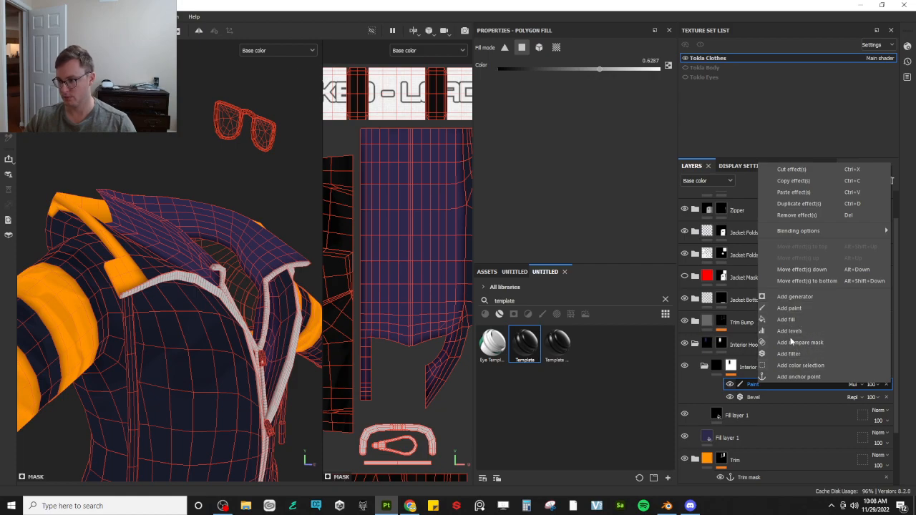
{"action": "left_click", "coordinate": [784, 322]}
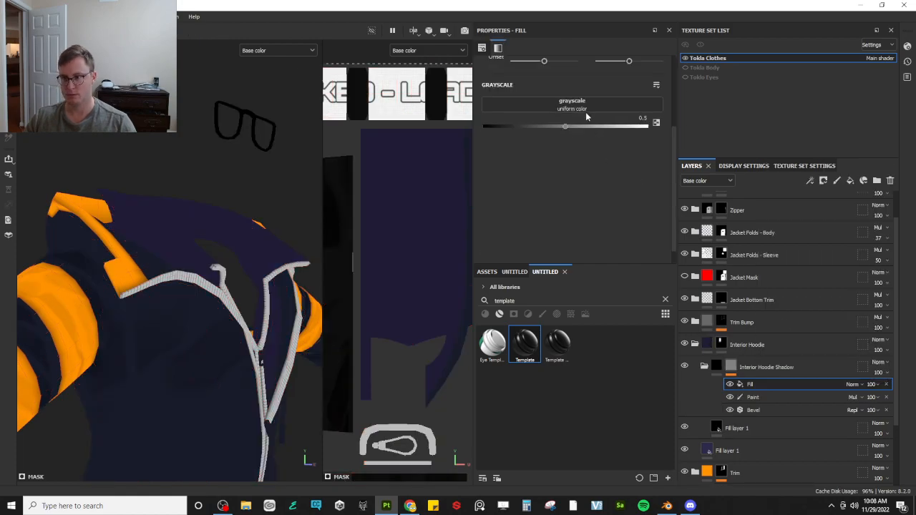
{"action": "left_click", "coordinate": [580, 108]}
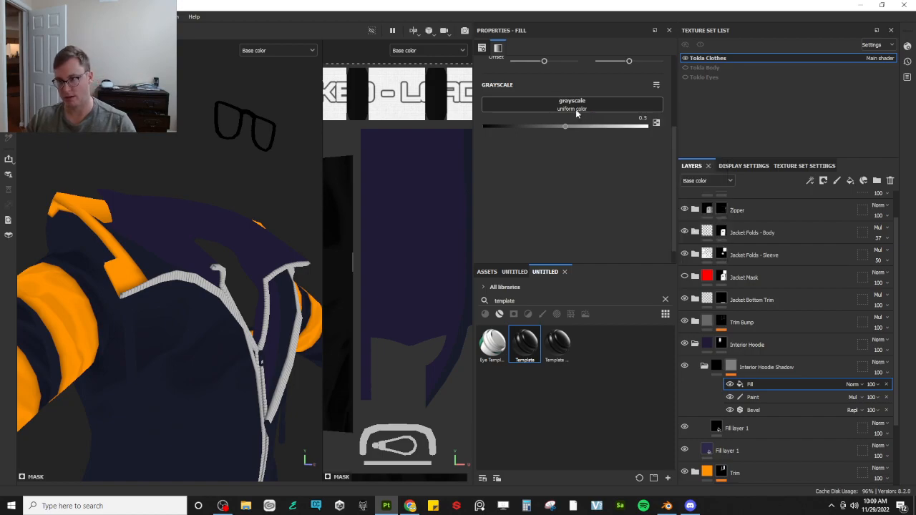
{"action": "left_click", "coordinate": [577, 108]}
{"action": "type", "text": "gradien"}
{"action": "left_click", "coordinate": [670, 236]}
{"action": "left_click", "coordinate": [855, 385]}
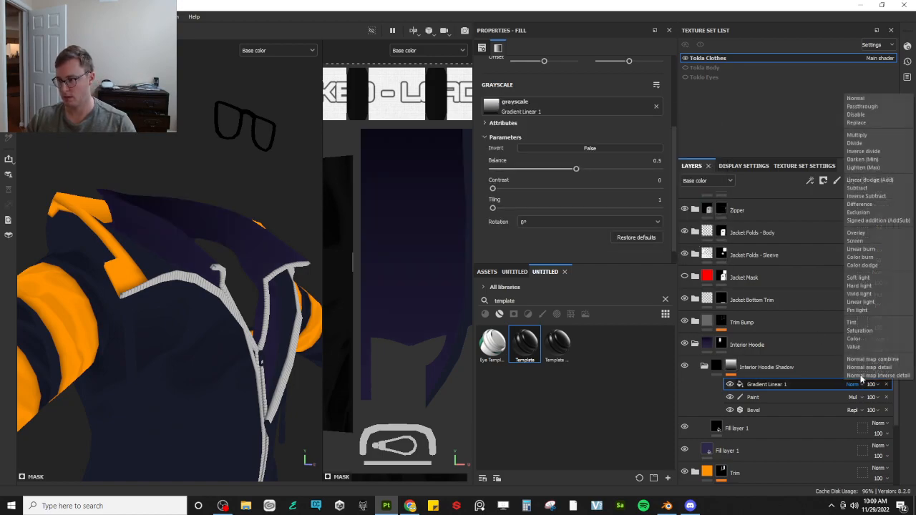
{"action": "left_click", "coordinate": [878, 182]}
Set the gradient fill's UV wrap to None and resize it from its upper-left corner in the UV view
{"action": "scroll", "coordinate": [623, 89], "scroll_direction": "up", "scroll_amount": 3}
{"action": "left_click", "coordinate": [545, 112]}
{"action": "left_click", "coordinate": [548, 121]}
{"action": "scroll", "coordinate": [389, 288], "scroll_direction": "down", "scroll_amount": 4}
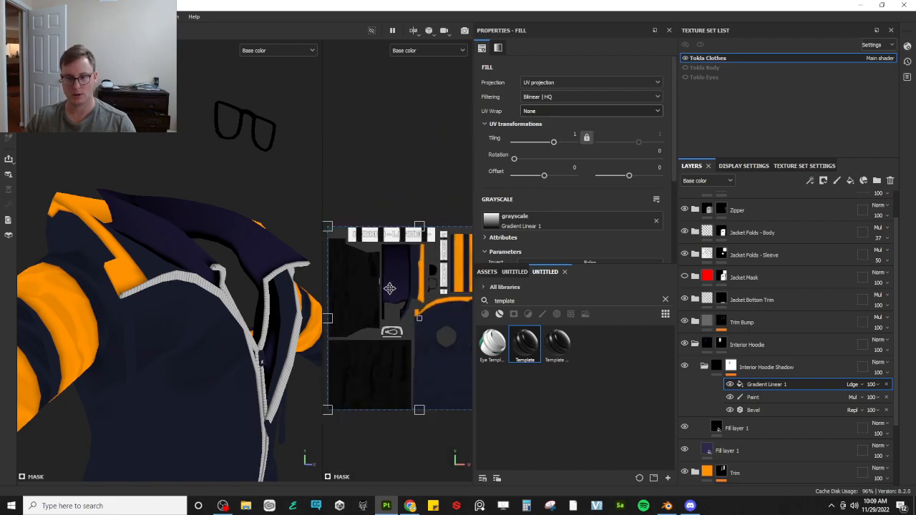
{"action": "scroll", "coordinate": [390, 288], "scroll_direction": "down", "scroll_amount": 3}
{"action": "middle_click_drag", "start_coordinate": [367, 248], "coordinate": [341, 204]}
{"action": "mouse_move", "coordinate": [336, 204]}
{"action": "left_mouse_down"}
{"action": "mouse_move", "coordinate": [385, 229]}
{"action": "mouse_move", "coordinate": [411, 262]}
{"action": "mouse_move", "coordinate": [361, 215]}
{"action": "left_mouse_up"}
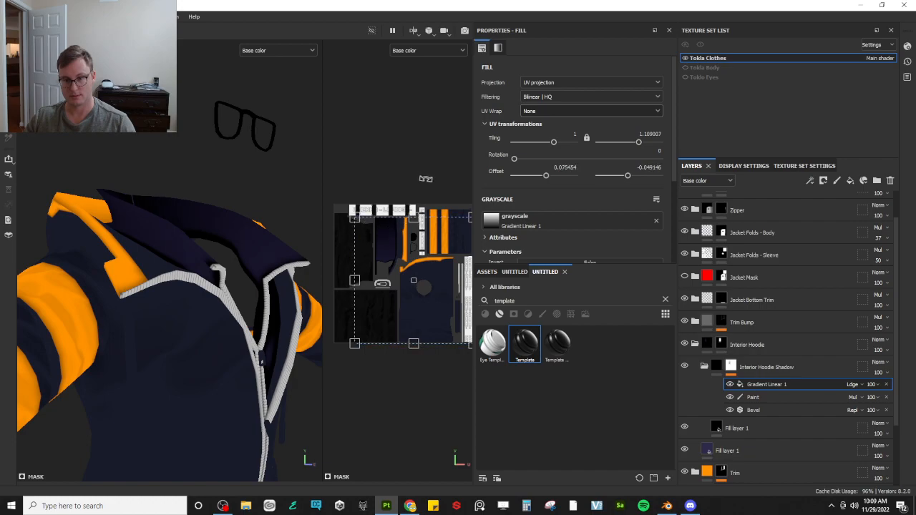
Rotate the gradient to 270° and narrow it over the hood's UV strip to a second tiling value of about -7.12
{"action": "mouse_move", "coordinate": [400, 176]}
{"action": "left_mouse_down", "text": "shift"}
{"action": "mouse_move", "coordinate": [329, 285]}
{"action": "mouse_move", "coordinate": [421, 267]}
{"action": "left_mouse_up", "text": "shift"}
{"action": "key", "text": "ctrl+z"}
{"action": "key", "text": "ctrl+y"}
{"action": "middle_click_drag", "start_coordinate": [464, 290], "coordinate": [379, 278], "text": "alt"}
{"action": "left_click_drag", "start_coordinate": [421, 254], "coordinate": [358, 254]}
{"action": "middle_click_drag", "start_coordinate": [369, 257], "coordinate": [421, 271], "text": "alt"}
{"action": "left_click_drag", "start_coordinate": [410, 268], "coordinate": [367, 268]}
{"action": "middle_click_drag", "start_coordinate": [366, 268], "coordinate": [400, 272], "text": "alt"}
{"action": "right_click_drag", "start_coordinate": [399, 272], "coordinate": [564, 217], "text": "alt"}
Replace the gradient with Gradient Linear 2, shift it up over the hood's UV strip, and narrow its tiling to about -10.19
{"action": "left_click", "coordinate": [564, 216]}
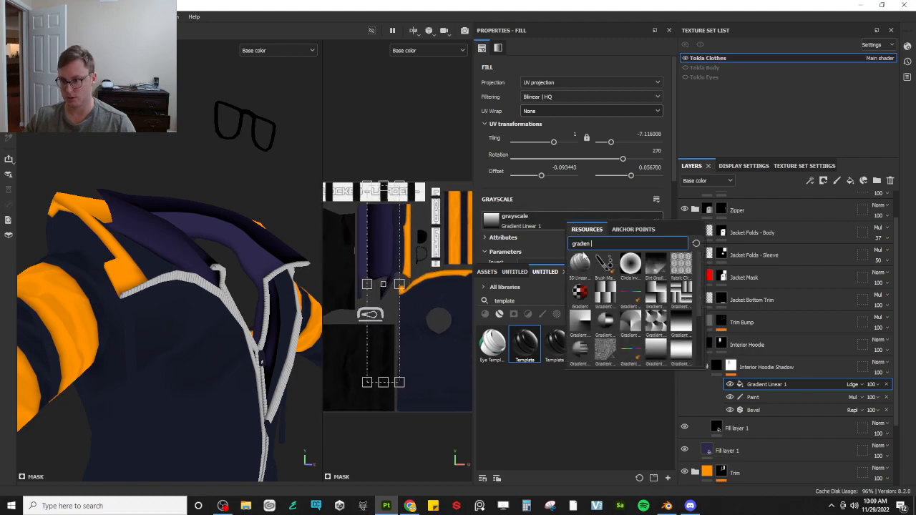
{"action": "left_click", "coordinate": [630, 291]}
{"action": "left_click_drag", "start_coordinate": [383, 381], "coordinate": [384, 301]}
{"action": "scroll", "coordinate": [384, 300], "scroll_direction": "up", "scroll_amount": 3}
{"action": "middle_click_drag", "start_coordinate": [373, 242], "coordinate": [398, 268]}
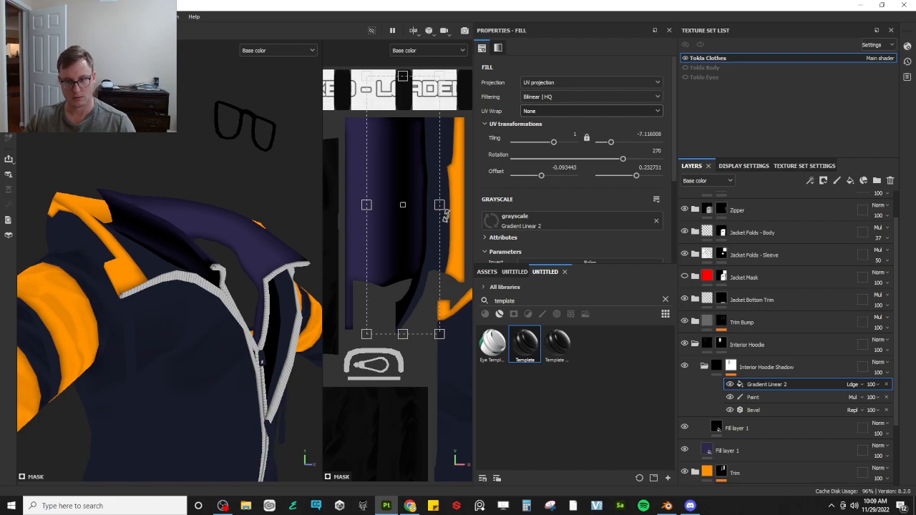
{"action": "mouse_move", "coordinate": [440, 205]}
{"action": "left_mouse_down"}
{"action": "mouse_move", "coordinate": [405, 210]}
{"action": "mouse_move", "coordinate": [389, 237]}
{"action": "mouse_move", "coordinate": [411, 239]}
{"action": "mouse_move", "coordinate": [439, 206]}
{"action": "mouse_move", "coordinate": [388, 205]}
{"action": "left_mouse_up"}
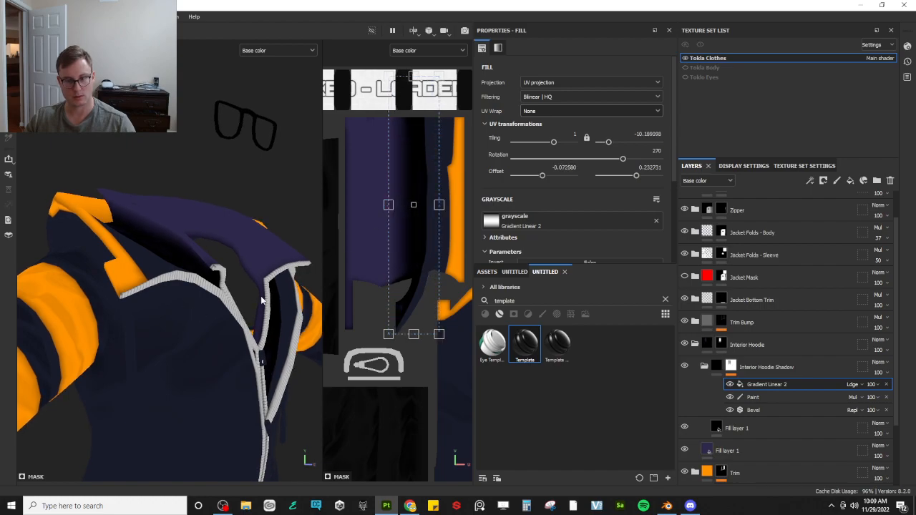
Narrow the gradient to a tiling of about -12.59 and shorten both ends to fit the length of the hood's UV strip
{"action": "left_click_drag", "start_coordinate": [413, 333], "coordinate": [412, 287]}
{"action": "left_click_drag", "start_coordinate": [207, 376], "coordinate": [230, 364], "text": "alt"}
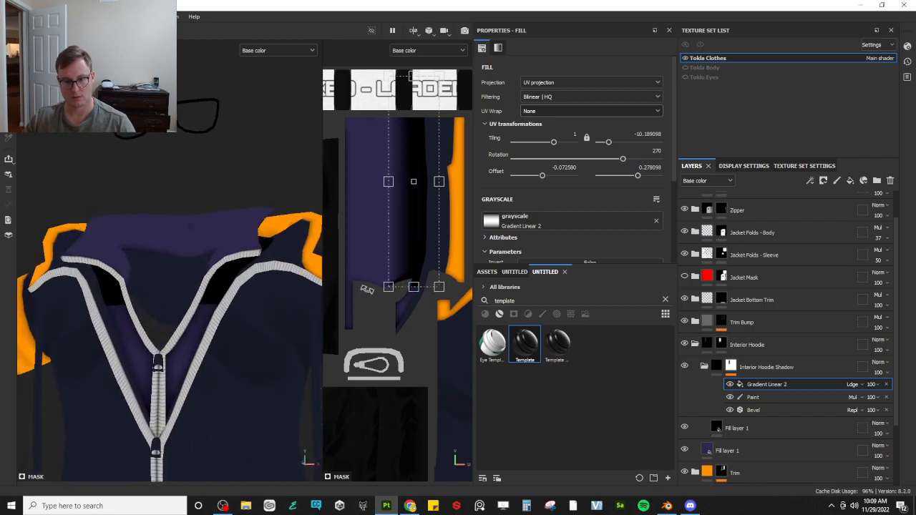
{"action": "mouse_move", "coordinate": [416, 303]}
{"action": "left_mouse_down"}
{"action": "mouse_move", "coordinate": [414, 339]}
{"action": "mouse_move", "coordinate": [393, 346]}
{"action": "mouse_move", "coordinate": [393, 316]}
{"action": "mouse_move", "coordinate": [381, 336]}
{"action": "left_mouse_up"}
{"action": "left_click_drag", "start_coordinate": [247, 306], "coordinate": [307, 266], "text": "alt"}
{"action": "mouse_move", "coordinate": [438, 205]}
{"action": "left_mouse_down"}
{"action": "mouse_move", "coordinate": [414, 206]}
{"action": "mouse_move", "coordinate": [429, 207]}
{"action": "left_mouse_up"}
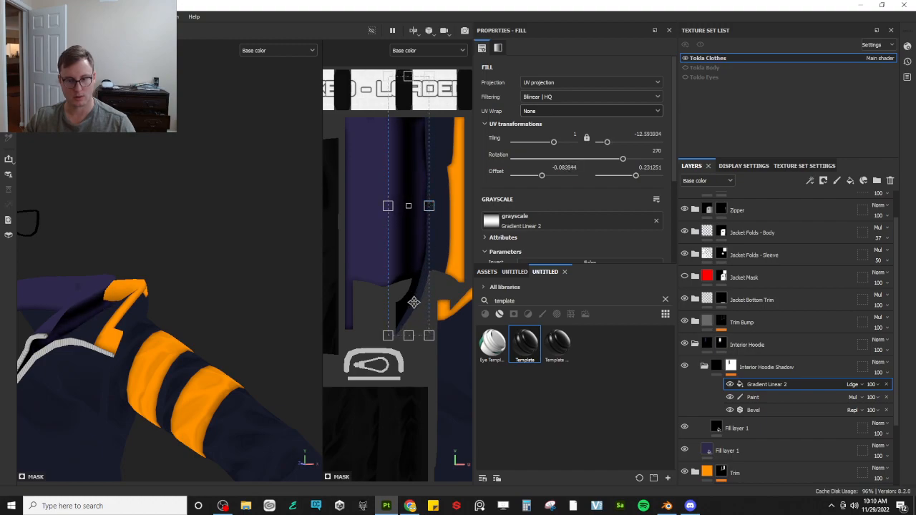
{"action": "left_click_drag", "start_coordinate": [405, 339], "coordinate": [409, 296]}
{"action": "left_click_drag", "start_coordinate": [403, 74], "coordinate": [409, 114]}
{"action": "left_click_drag", "start_coordinate": [27, 362], "coordinate": [225, 272], "text": "alt"}
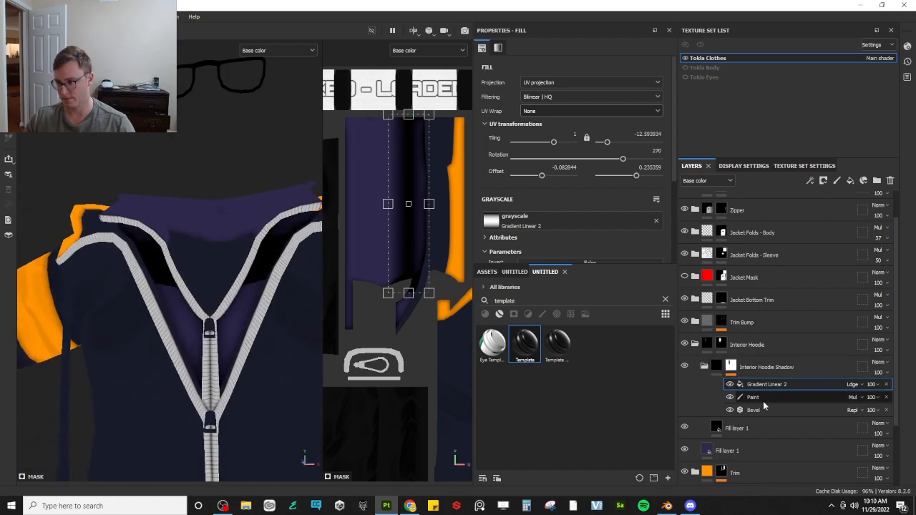
Try moving the Gradient Linear 2 effect below the Paint effect in the shadow mask's stack
{"action": "left_click_drag", "start_coordinate": [772, 386], "coordinate": [771, 405]}
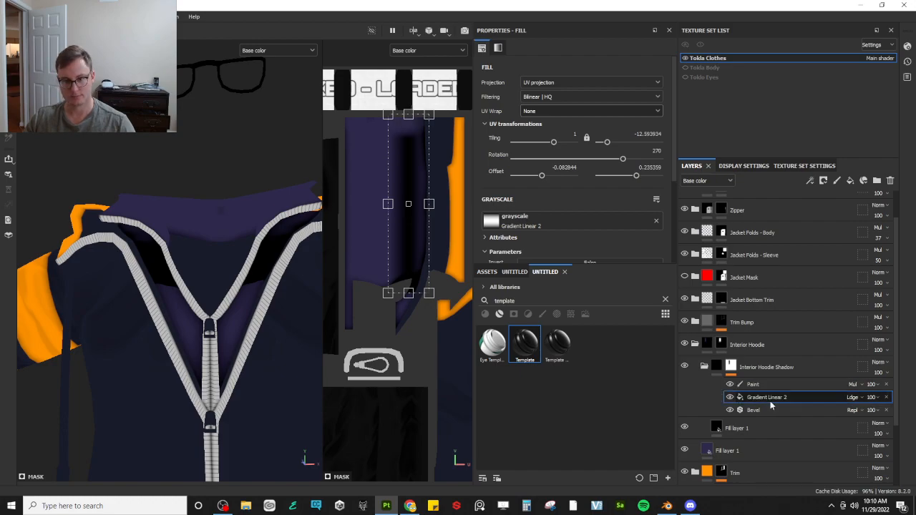
{"action": "key", "text": "ctrl+z"}
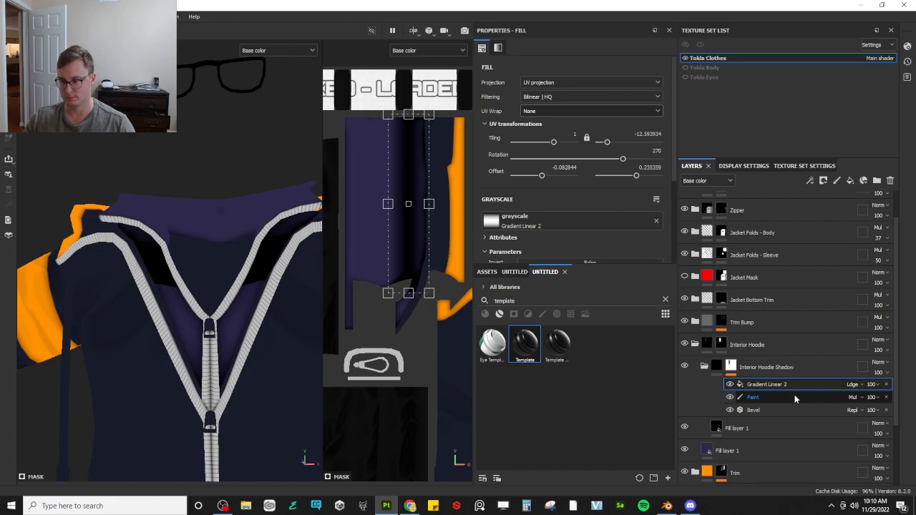
{"action": "left_click_drag", "start_coordinate": [237, 293], "coordinate": [241, 262], "text": "alt"}
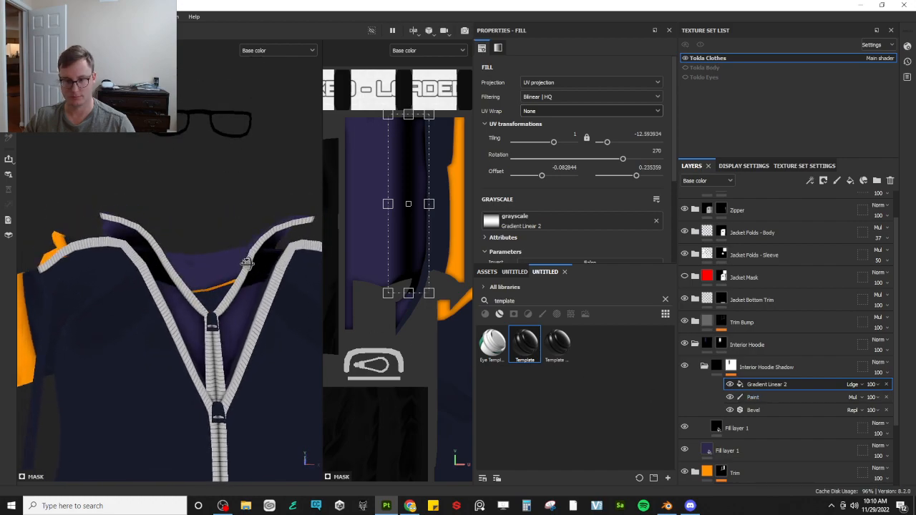
Duplicate the Interior Hoodie Shadow folder together with its mask effects
{"action": "left_click", "coordinate": [772, 375]}
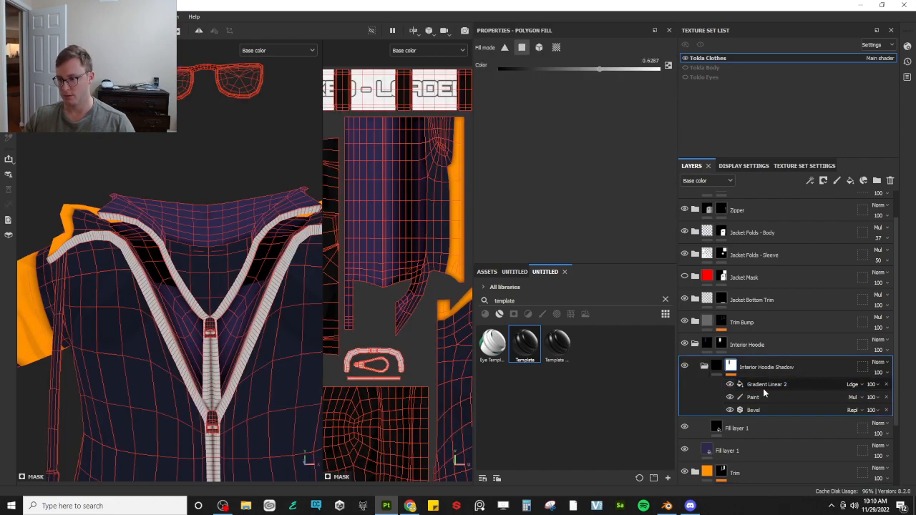
{"action": "key", "text": "ctrl+d"}
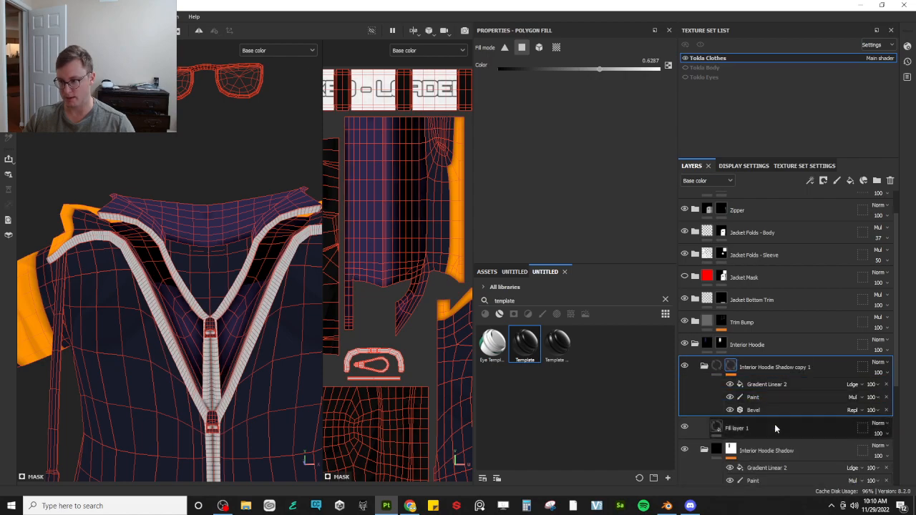
{"action": "scroll", "coordinate": [778, 417], "scroll_direction": "down", "scroll_amount": 3}
Try removing the Bevel and Paint effects from the original Interior Hoodie Shadow mask
{"action": "left_click", "coordinate": [886, 379]}
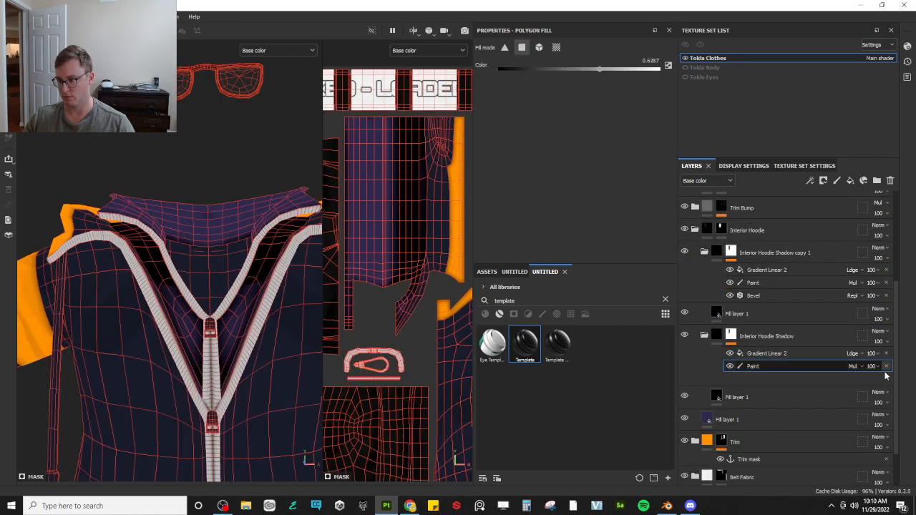
{"action": "left_click", "coordinate": [887, 368]}
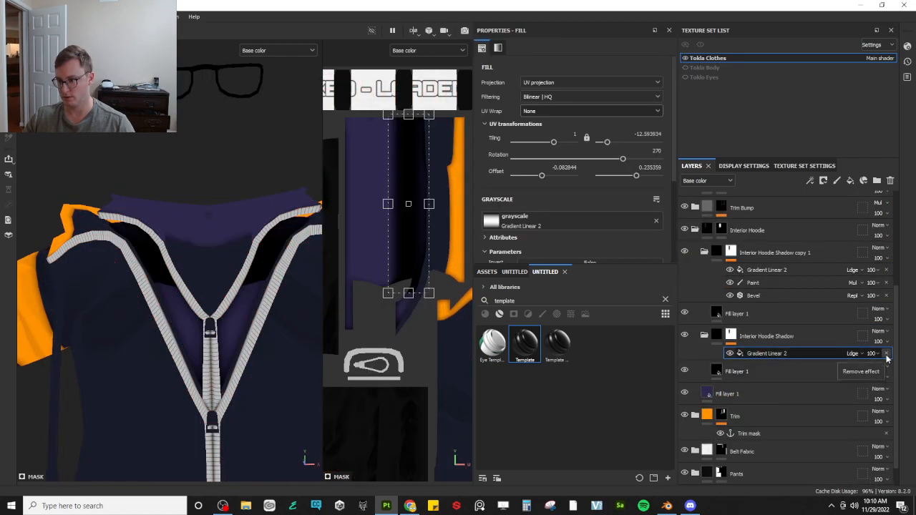
{"action": "key", "text": "ctrl+z"}
{"action": "key", "text": "ctrl+z"}
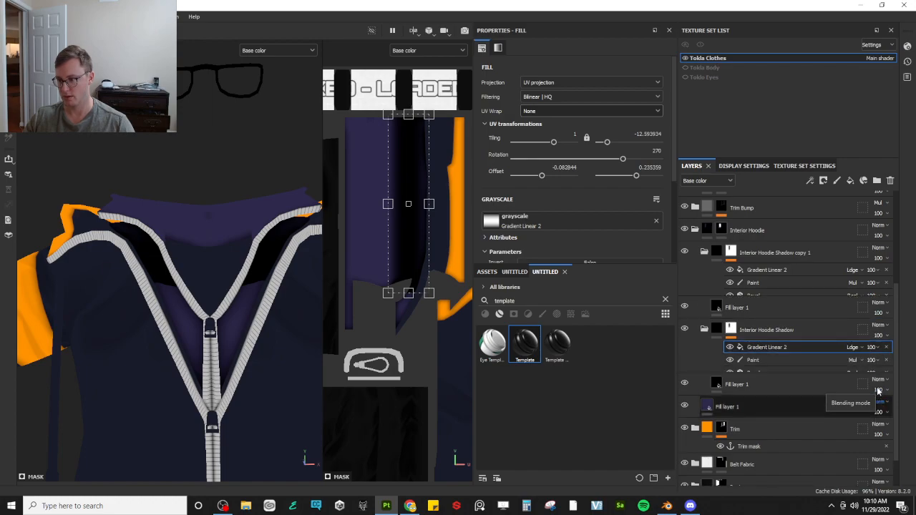
Remove Gradient Linear 2 from the original Interior Hoodie Shadow mask, and the Bevel and Paint effects from the copied folder's mask
{"action": "left_click", "coordinate": [886, 354]}
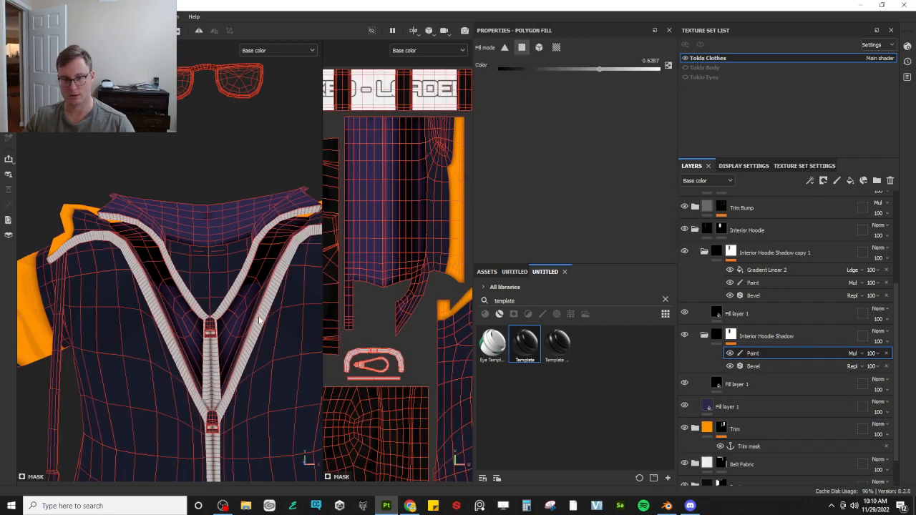
{"action": "left_click", "coordinate": [708, 340]}
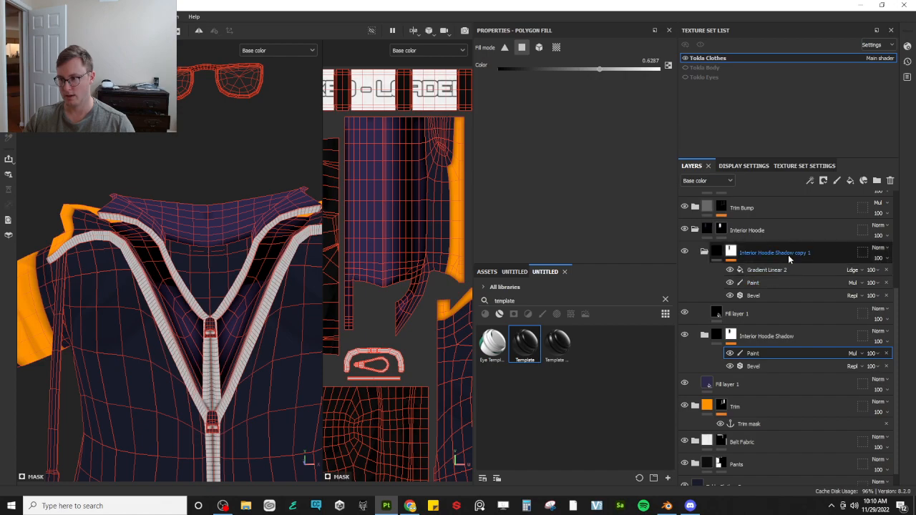
{"action": "left_click", "coordinate": [886, 283]}
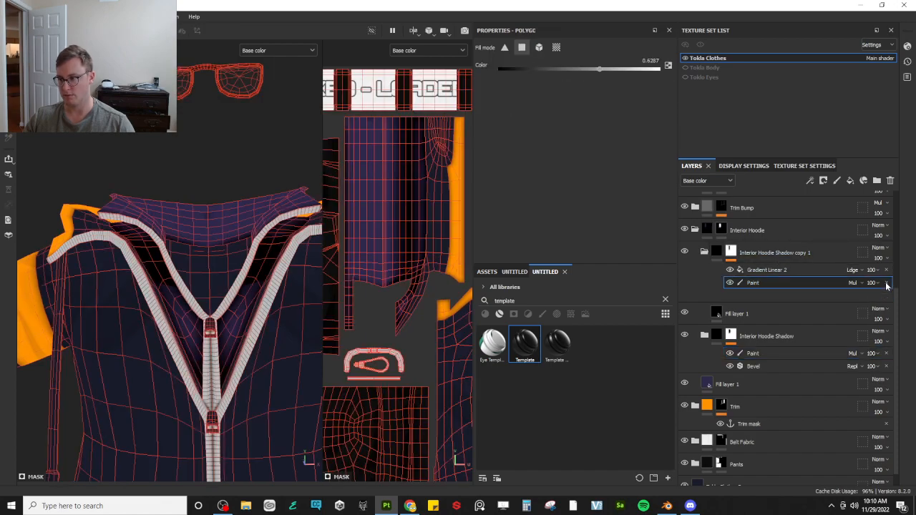
{"action": "left_click", "coordinate": [886, 284]}
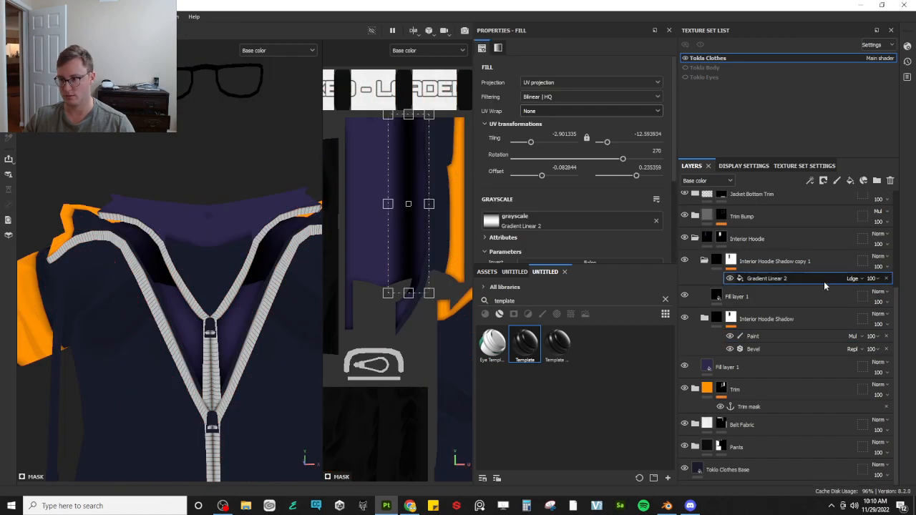
Extend Gradient Linear 2 to the lower end of the hood's UV strip and add a Paint effect to brush its shadow out with black
{"action": "left_click_drag", "start_coordinate": [413, 293], "coordinate": [413, 334]}
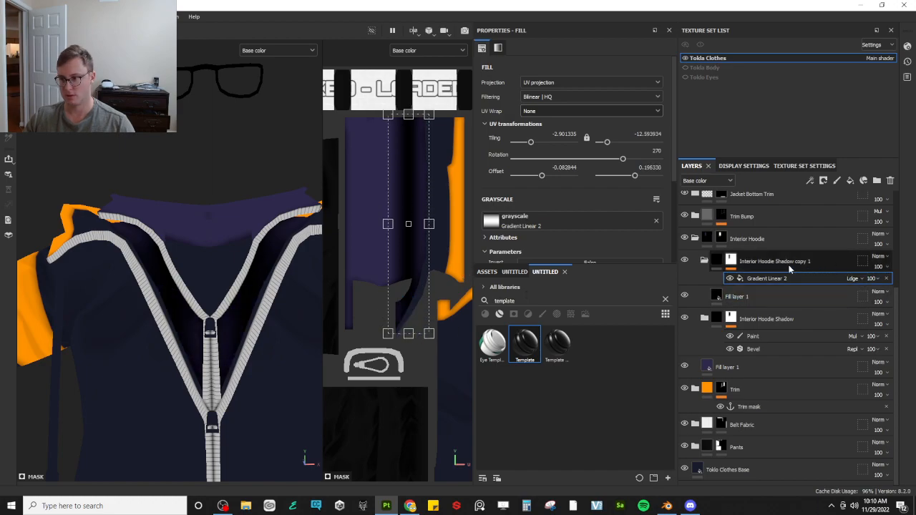
{"action": "right_click", "coordinate": [732, 265]}
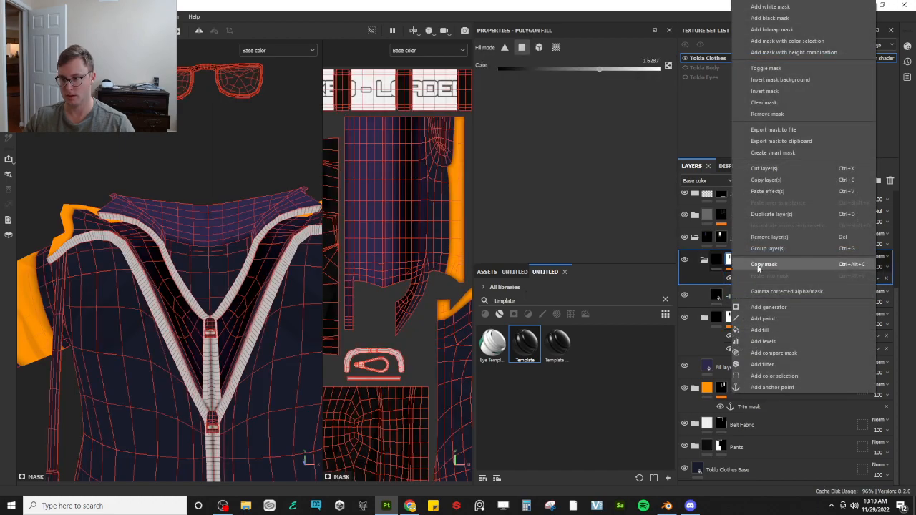
{"action": "left_click", "coordinate": [771, 319]}
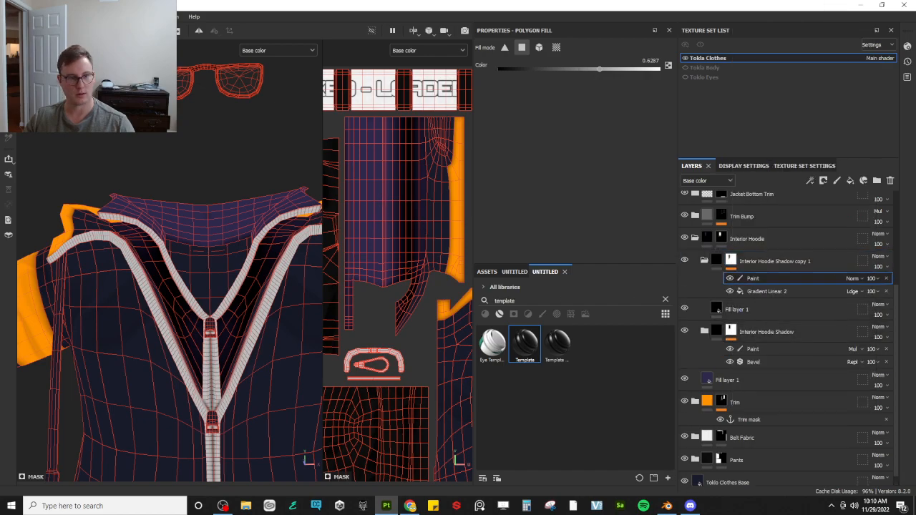
{"action": "key", "text": "1"}
{"action": "key", "text": "x"}
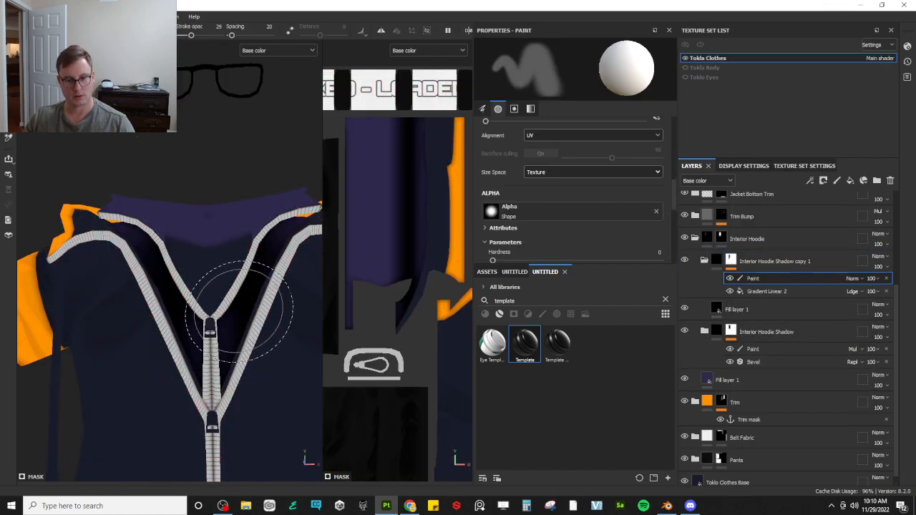
{"action": "key", "text": "x"}
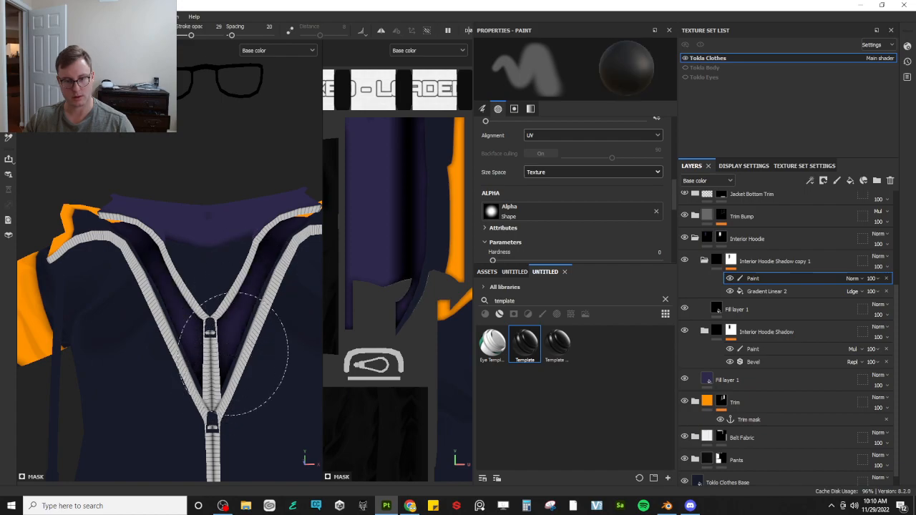
Set the opacity of Gradient Linear 2 in the Interior Hoodie Shadow copy 1 mask to 71
{"action": "mouse_move", "coordinate": [241, 327]}
{"action": "left_mouse_down", "text": "alt"}
{"action": "mouse_move", "coordinate": [283, 257]}
{"action": "mouse_move", "coordinate": [231, 395]}
{"action": "mouse_move", "coordinate": [205, 348]}
{"action": "mouse_move", "coordinate": [129, 281]}
{"action": "mouse_move", "coordinate": [272, 376]}
{"action": "mouse_move", "coordinate": [180, 339]}
{"action": "mouse_move", "coordinate": [262, 341]}
{"action": "mouse_move", "coordinate": [191, 328]}
{"action": "left_mouse_up", "text": "alt"}
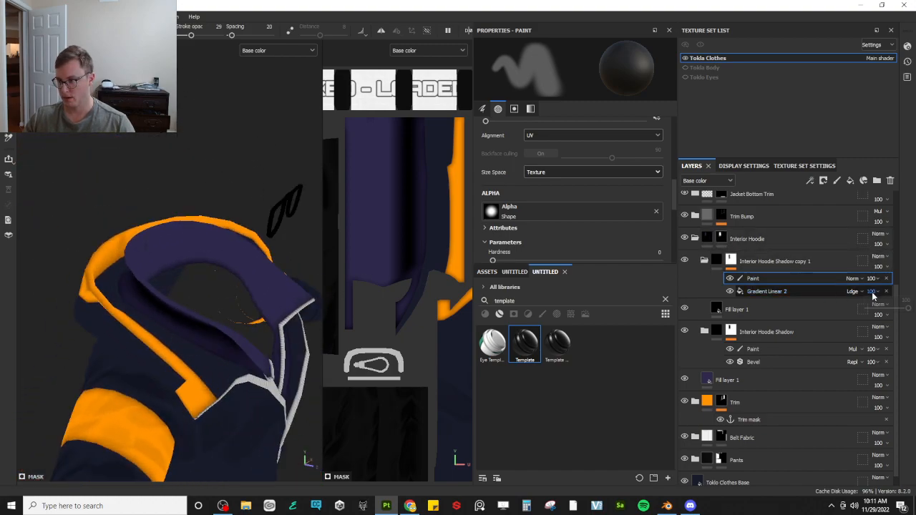
{"action": "mouse_move", "coordinate": [893, 306]}
{"action": "left_mouse_down"}
{"action": "mouse_move", "coordinate": [882, 309]}
{"action": "mouse_move", "coordinate": [894, 308]}
{"action": "left_mouse_up"}
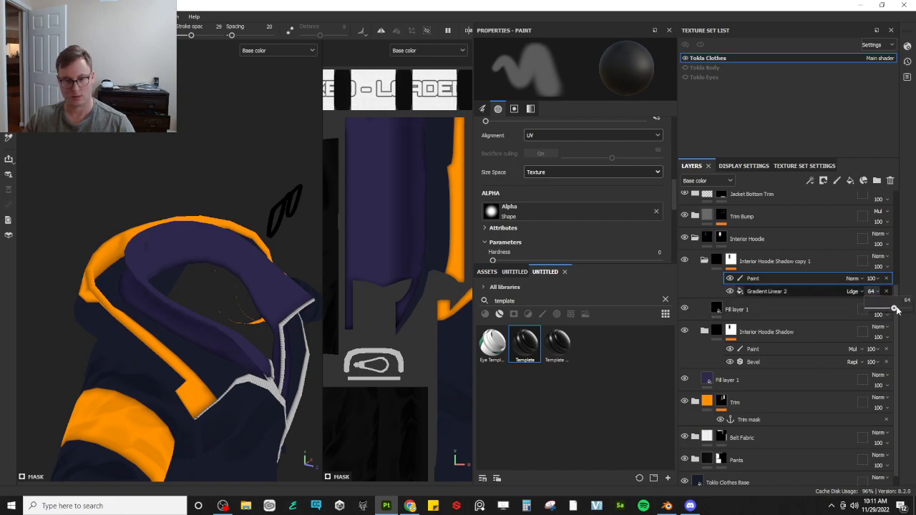
{"action": "left_click_drag", "start_coordinate": [897, 310], "coordinate": [905, 309]}
{"action": "left_click_drag", "start_coordinate": [381, 337], "coordinate": [340, 288], "text": "alt"}
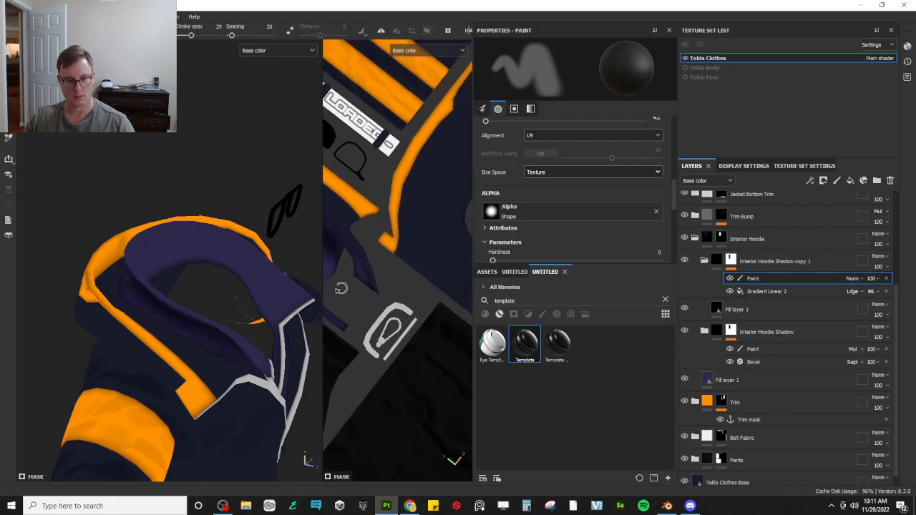
{"action": "left_click", "coordinate": [871, 291]}
{"action": "left_click_drag", "start_coordinate": [895, 312], "coordinate": [898, 310]}
{"action": "mouse_move", "coordinate": [174, 310]}
{"action": "left_mouse_down", "text": "alt"}
{"action": "mouse_move", "coordinate": [138, 253]}
{"action": "mouse_move", "coordinate": [179, 239]}
{"action": "mouse_move", "coordinate": [190, 189]}
{"action": "left_mouse_up", "text": "alt"}
{"action": "left_click_drag", "start_coordinate": [212, 193], "coordinate": [262, 226], "text": "alt"}
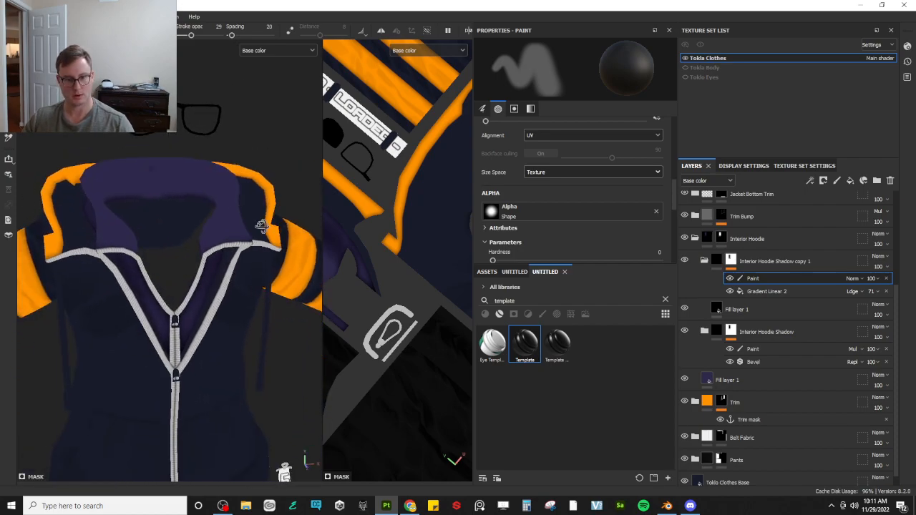
Try duplicating the Paint and Gradient Linear 2 effects together in the copied shadow folder's mask
{"action": "left_click_drag", "start_coordinate": [417, 218], "coordinate": [462, 258], "text": "alt"}
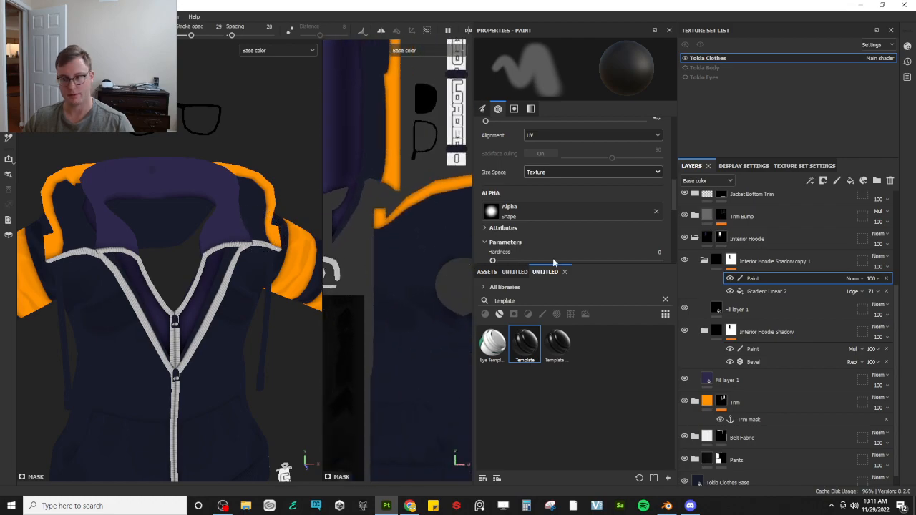
{"action": "middle_click_drag", "start_coordinate": [368, 241], "coordinate": [435, 278], "text": "alt"}
{"action": "scroll", "coordinate": [435, 278], "scroll_direction": "up", "scroll_amount": 1}
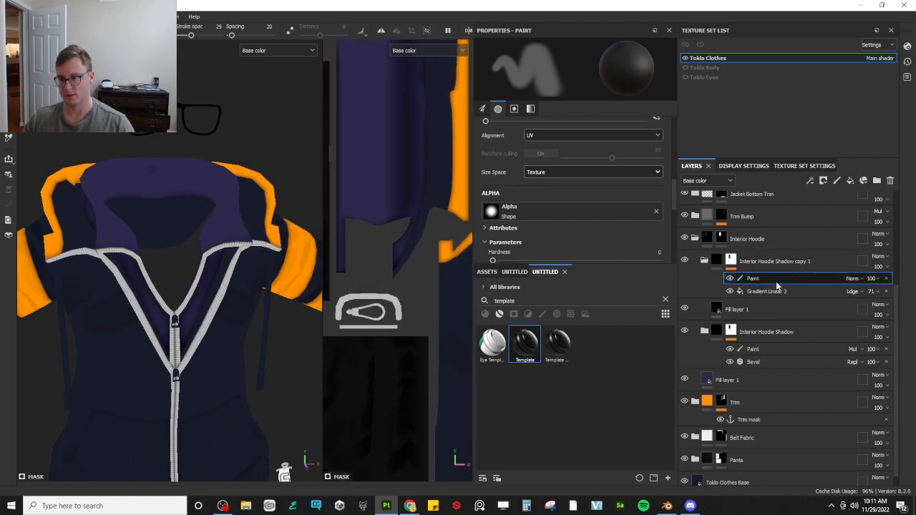
{"action": "left_click", "coordinate": [798, 292], "text": "shift"}
{"action": "key", "text": "ctrl+d"}
{"action": "mouse_move", "coordinate": [401, 236]}
{"action": "left_mouse_down", "text": "alt"}
{"action": "mouse_move", "coordinate": [394, 247]}
{"action": "mouse_move", "coordinate": [379, 225]}
{"action": "left_mouse_up", "text": "alt"}
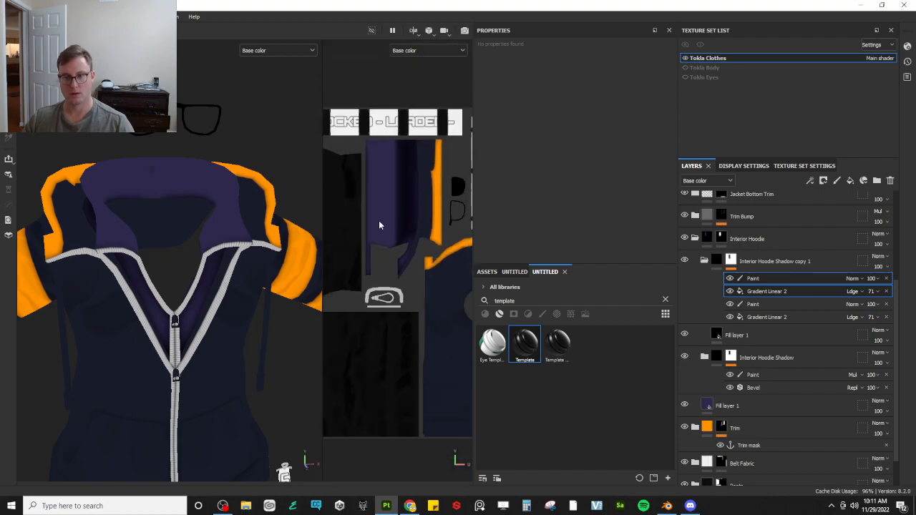
{"action": "key", "text": "Delete"}
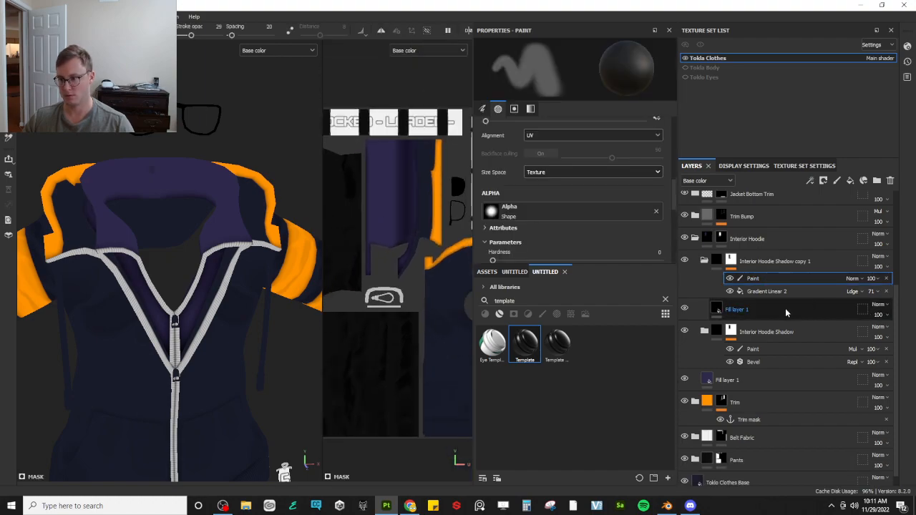
Duplicate only Gradient Linear 2, move the duplicate to the opposite edge of the hood's UV strip and switch it to Gradient Linear 1
{"action": "left_click", "coordinate": [799, 293]}
{"action": "key", "text": "ctrl+d"}
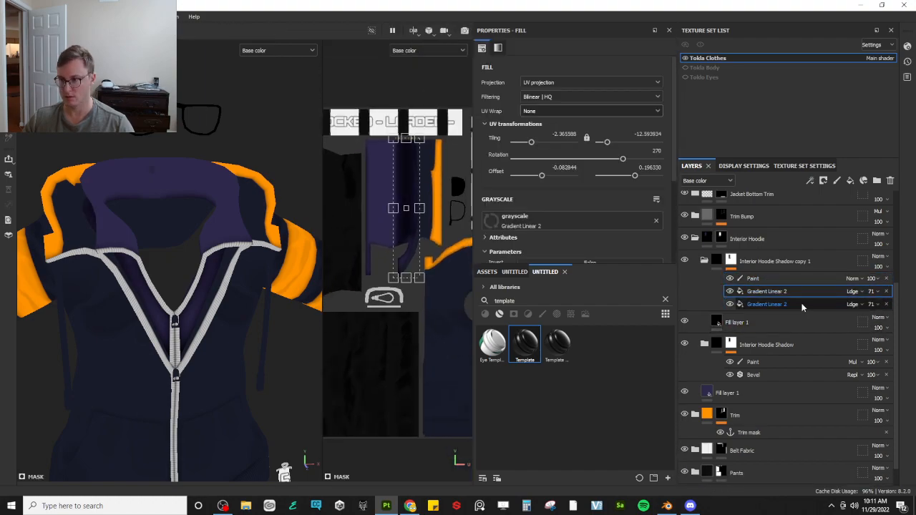
{"action": "left_click_drag", "start_coordinate": [412, 233], "coordinate": [376, 231]}
{"action": "left_click", "coordinate": [560, 224]}
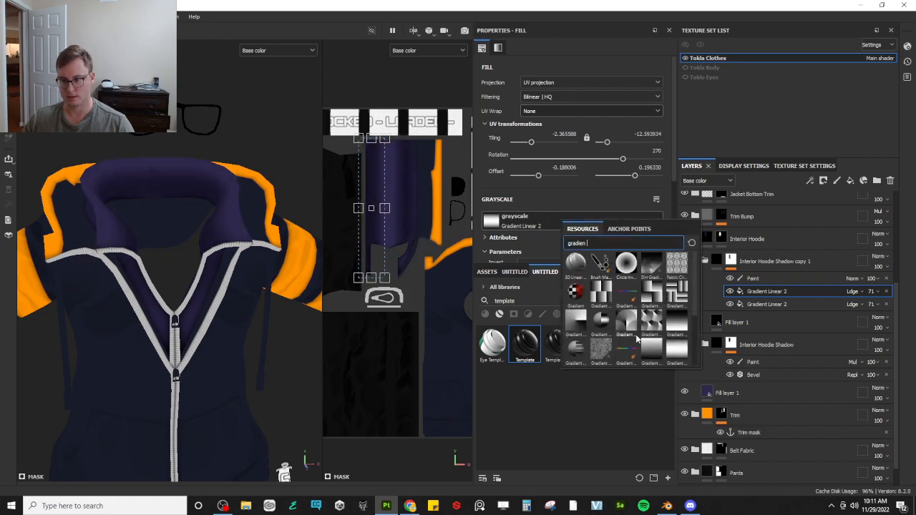
{"action": "left_click", "coordinate": [643, 337]}
Narrow Gradient Linear 1 to a tiling of about -15.63, align it with the strip's edge and set its balance to 0.64
{"action": "scroll", "coordinate": [374, 208], "scroll_direction": "up", "scroll_amount": 5}
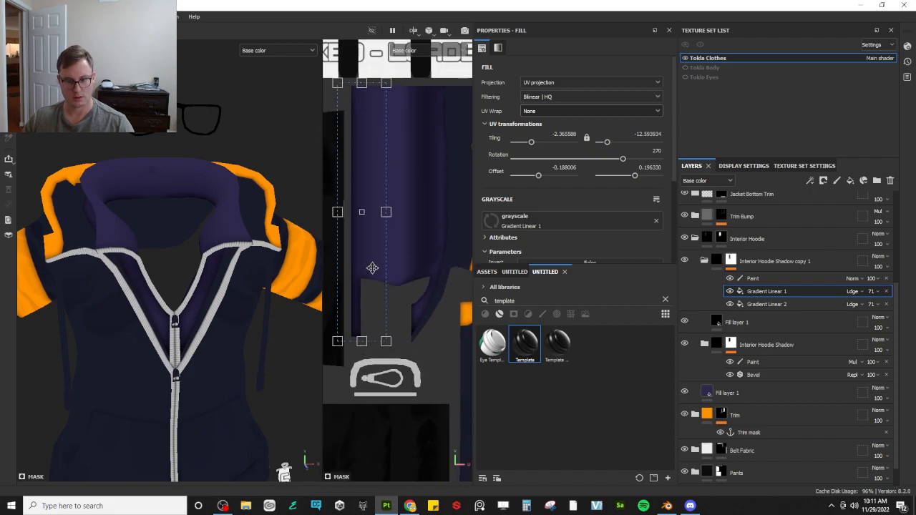
{"action": "left_click_drag", "start_coordinate": [361, 209], "coordinate": [388, 209]}
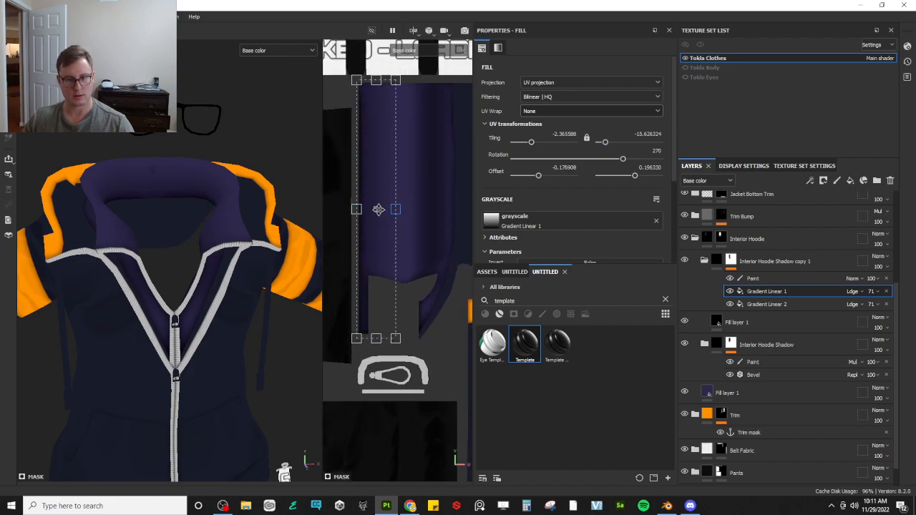
{"action": "scroll", "coordinate": [532, 200], "scroll_direction": "down", "scroll_amount": 3}
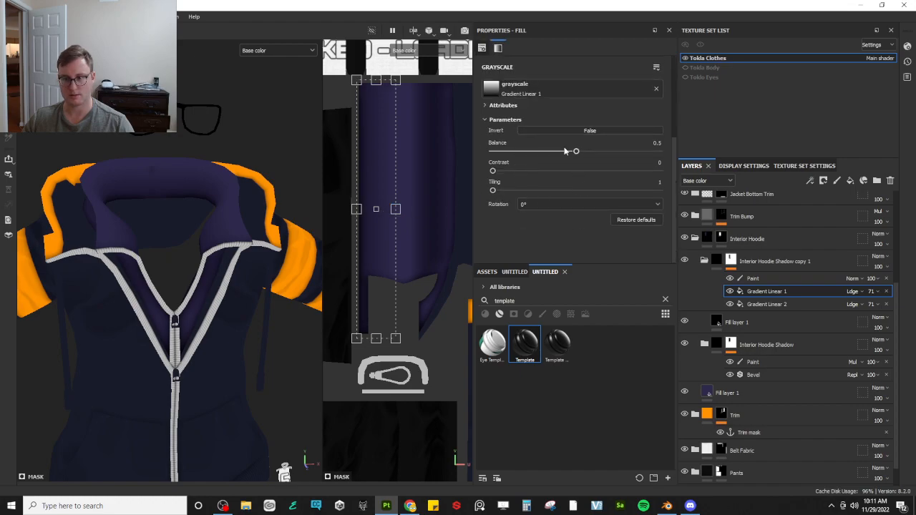
{"action": "left_click_drag", "start_coordinate": [165, 175], "coordinate": [150, 249], "text": "alt"}
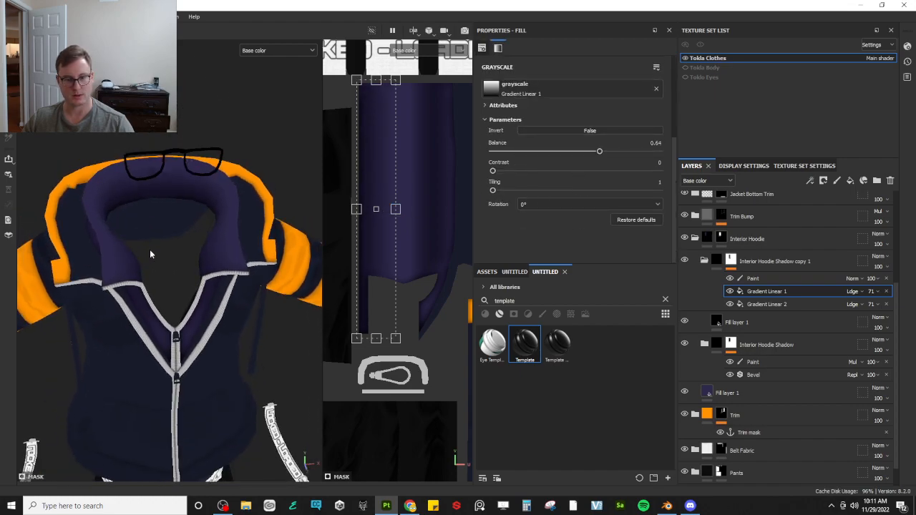
Examine the interior hoodie's shading around the collar and the jacket from several sides in the base color view
{"action": "left_click", "coordinate": [759, 362]}
{"action": "scroll", "coordinate": [194, 189], "scroll_direction": "up", "scroll_amount": 5}
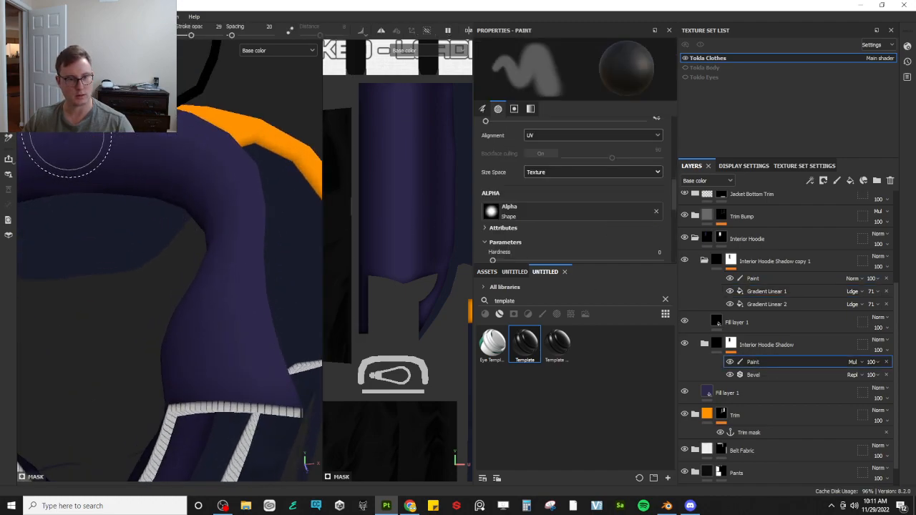
{"action": "mouse_move", "coordinate": [68, 154]}
{"action": "left_mouse_down", "text": "alt"}
{"action": "mouse_move", "coordinate": [117, 153]}
{"action": "mouse_move", "coordinate": [143, 204]}
{"action": "mouse_move", "coordinate": [166, 167]}
{"action": "mouse_move", "coordinate": [198, 167]}
{"action": "mouse_move", "coordinate": [228, 218]}
{"action": "mouse_move", "coordinate": [164, 228]}
{"action": "mouse_move", "coordinate": [208, 218]}
{"action": "mouse_move", "coordinate": [172, 218]}
{"action": "mouse_move", "coordinate": [260, 221]}
{"action": "mouse_move", "coordinate": [162, 211]}
{"action": "mouse_move", "coordinate": [300, 236]}
{"action": "mouse_move", "coordinate": [148, 250]}
{"action": "mouse_move", "coordinate": [200, 217]}
{"action": "mouse_move", "coordinate": [247, 326]}
{"action": "left_mouse_up", "text": "alt"}
{"action": "key", "text": "m"}
{"action": "scroll", "coordinate": [221, 228], "scroll_direction": "down", "scroll_amount": 4}
{"action": "key", "text": "c"}
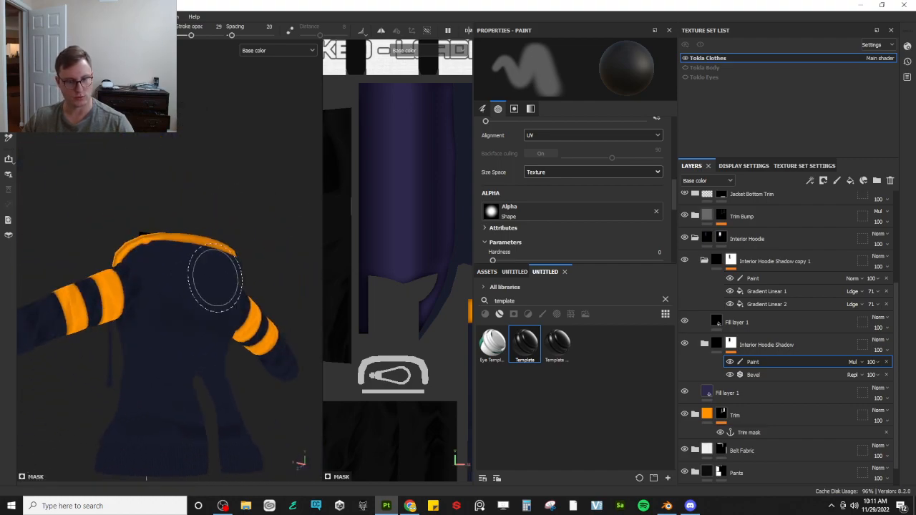
{"action": "left_click_drag", "start_coordinate": [174, 311], "coordinate": [182, 271], "text": "alt"}
{"action": "mouse_move", "coordinate": [189, 324]}
{"action": "left_mouse_down", "text": "alt"}
{"action": "mouse_move", "coordinate": [241, 360]}
{"action": "mouse_move", "coordinate": [231, 380]}
{"action": "mouse_move", "coordinate": [280, 372]}
{"action": "mouse_move", "coordinate": [136, 314]}
{"action": "mouse_move", "coordinate": [179, 303]}
{"action": "mouse_move", "coordinate": [90, 406]}
{"action": "mouse_move", "coordinate": [280, 343]}
{"action": "mouse_move", "coordinate": [388, 410]}
{"action": "mouse_move", "coordinate": [272, 358]}
{"action": "mouse_move", "coordinate": [222, 301]}
{"action": "mouse_move", "coordinate": [210, 267]}
{"action": "left_mouse_up", "text": "alt"}
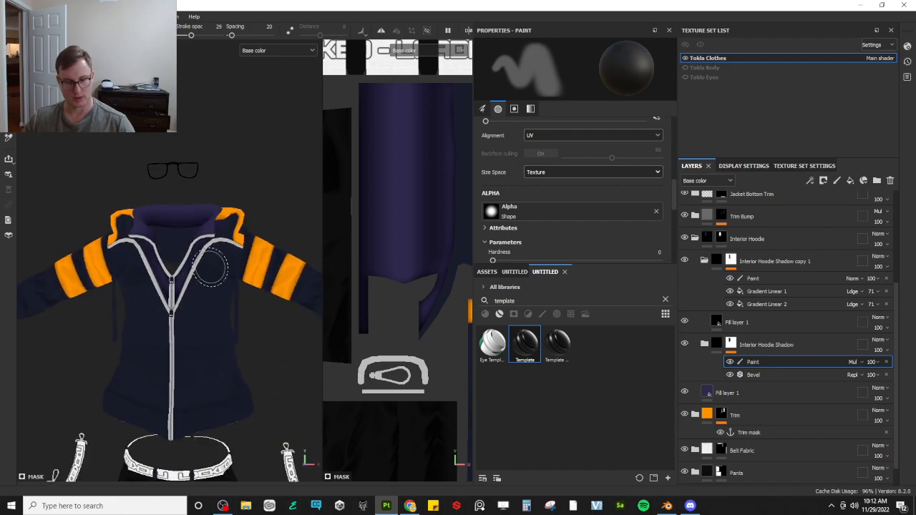
Switch to the material view and examine the lit jacket, hood and sleeves from the front, side and back
{"action": "key", "text": "m"}
{"action": "scroll", "coordinate": [170, 249], "scroll_direction": "up", "scroll_amount": 5}
{"action": "scroll", "coordinate": [196, 257], "scroll_direction": "down", "scroll_amount": 7}
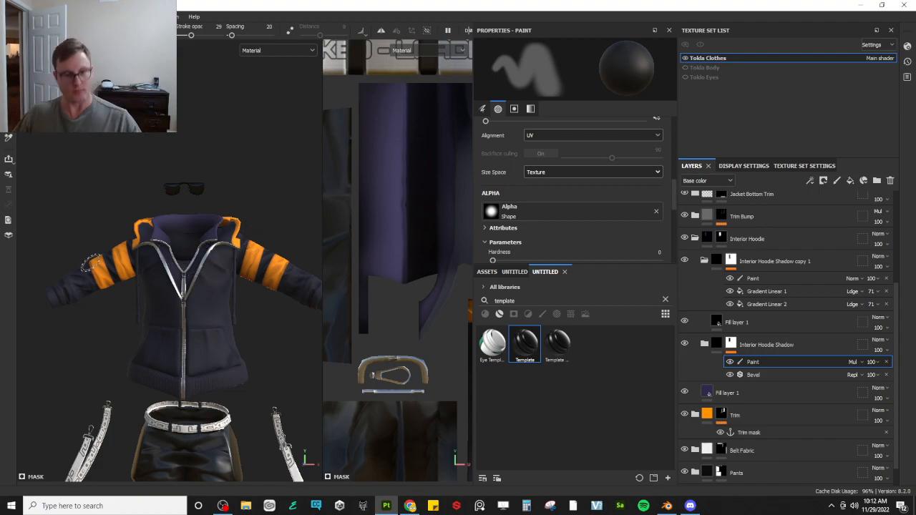
{"action": "scroll", "coordinate": [264, 232], "scroll_direction": "up", "scroll_amount": 6}
{"action": "left_click_drag", "start_coordinate": [207, 234], "coordinate": [217, 267], "text": "alt"}
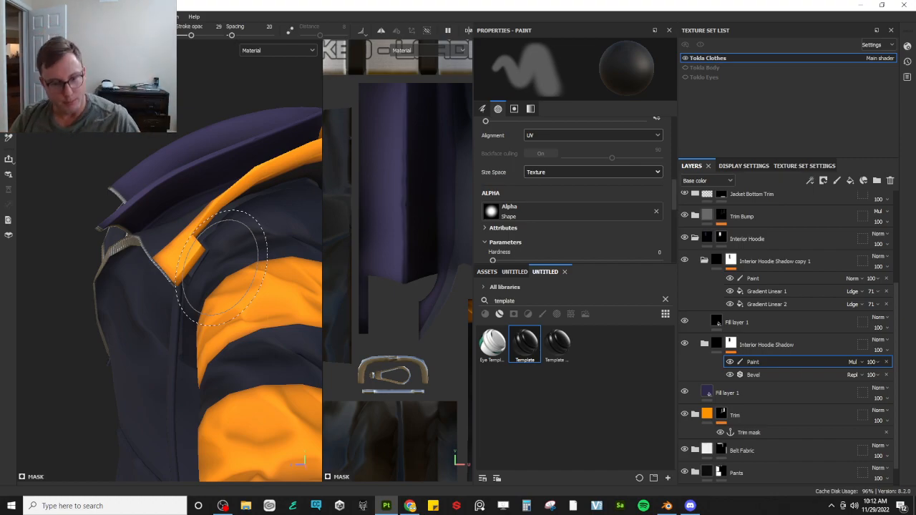
{"action": "mouse_move", "coordinate": [239, 294]}
{"action": "left_mouse_down", "text": "alt"}
{"action": "mouse_move", "coordinate": [189, 211]}
{"action": "mouse_move", "coordinate": [155, 249]}
{"action": "mouse_move", "coordinate": [279, 280]}
{"action": "mouse_move", "coordinate": [274, 250]}
{"action": "mouse_move", "coordinate": [138, 226]}
{"action": "mouse_move", "coordinate": [248, 176]}
{"action": "mouse_move", "coordinate": [301, 187]}
{"action": "left_mouse_up", "text": "alt"}
{"action": "scroll", "coordinate": [372, 219], "scroll_direction": "down", "scroll_amount": 2}
{"action": "scroll", "coordinate": [386, 212], "scroll_direction": "down", "scroll_amount": 2}
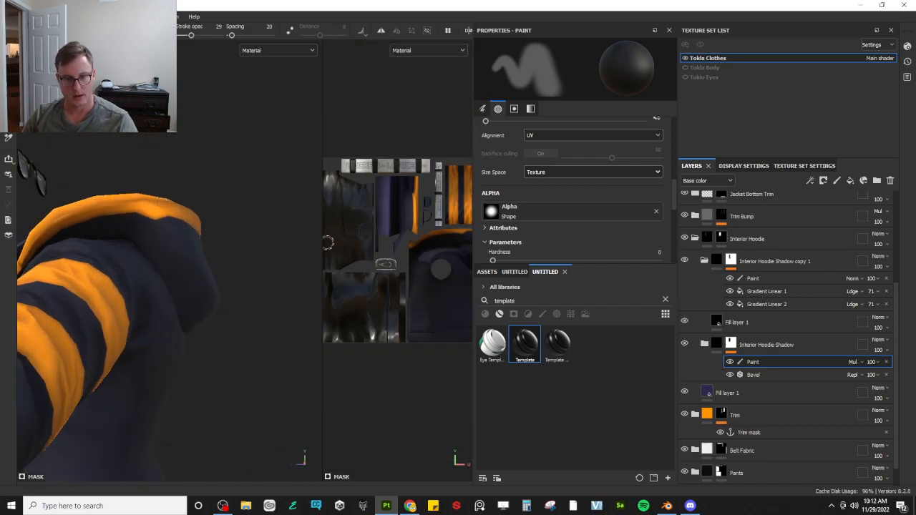
Widen the 2D view and compare the hood's shading on the jacket's back with its UV island
{"action": "left_click_drag", "start_coordinate": [323, 241], "coordinate": [249, 244]}
{"action": "scroll", "coordinate": [403, 262], "scroll_direction": "up", "scroll_amount": 3}
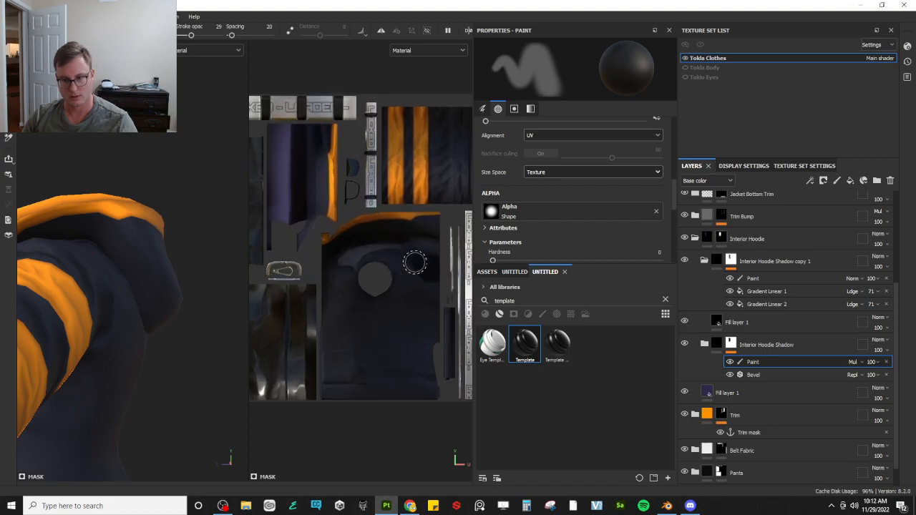
{"action": "scroll", "coordinate": [404, 262], "scroll_direction": "up", "scroll_amount": 5}
{"action": "left_click_drag", "start_coordinate": [212, 270], "coordinate": [171, 280], "text": "alt"}
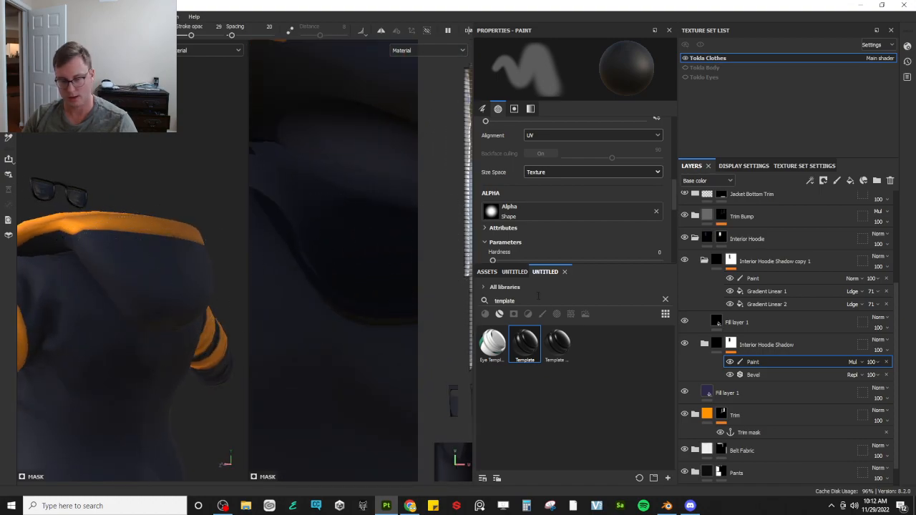
{"action": "scroll", "coordinate": [364, 258], "scroll_direction": "down", "scroll_amount": 4}
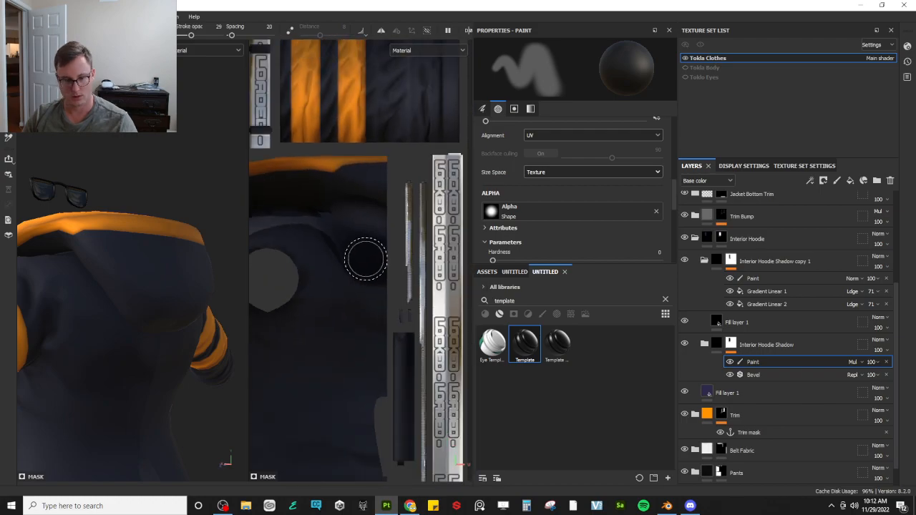
Collapse the two Interior Hoodie Shadow folders and the Interior Hoodie folder that holds them
{"action": "left_click", "coordinate": [705, 262]}
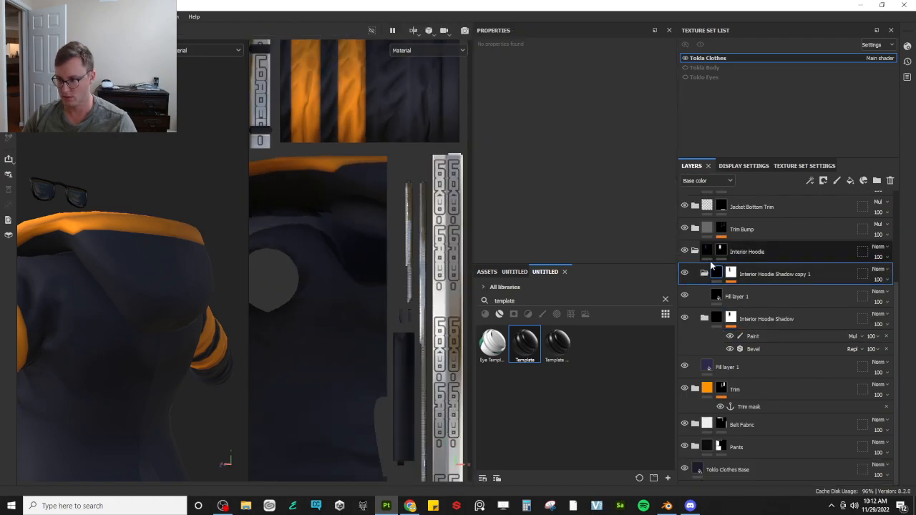
{"action": "left_click", "coordinate": [705, 274]}
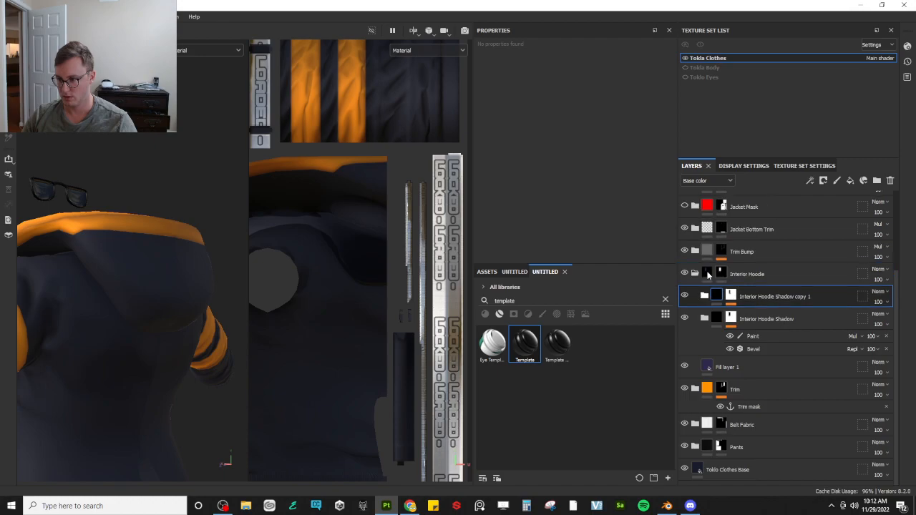
{"action": "left_click", "coordinate": [704, 318]}
{"action": "left_click", "coordinate": [706, 320]}
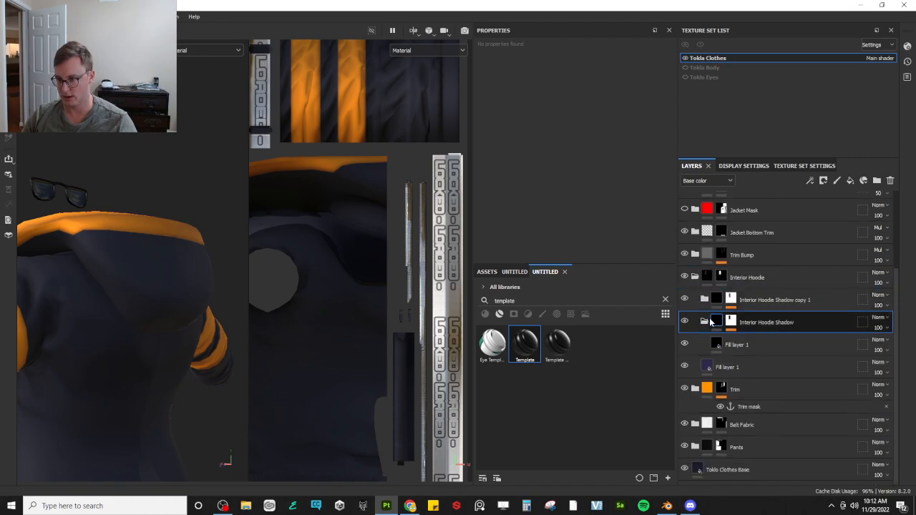
{"action": "left_click", "coordinate": [698, 276]}
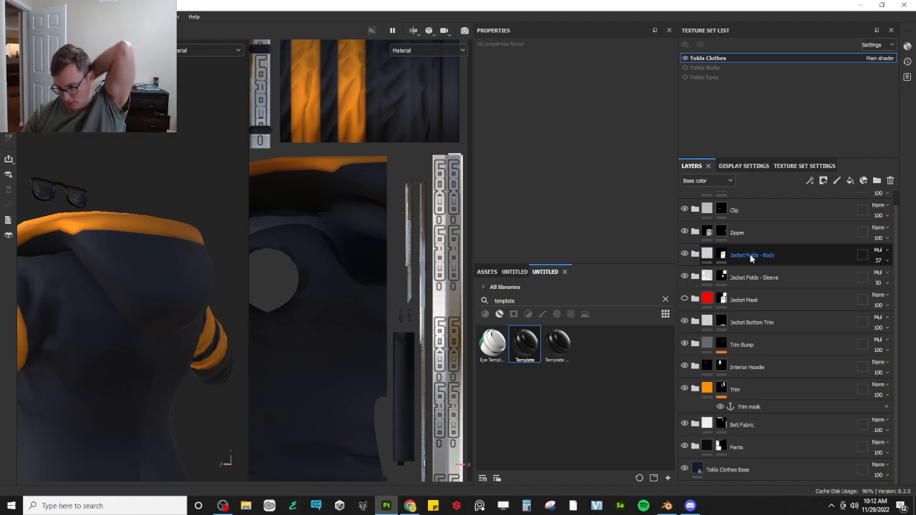
{"action": "left_click_drag", "start_coordinate": [529, 337], "coordinate": [724, 248]}
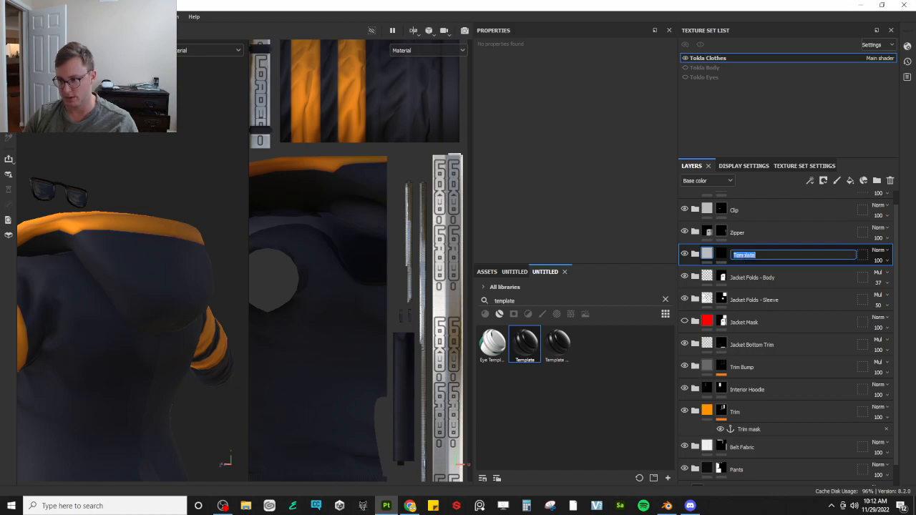
{"action": "key", "text": "Return"}
{"action": "left_click", "coordinate": [891, 181]}
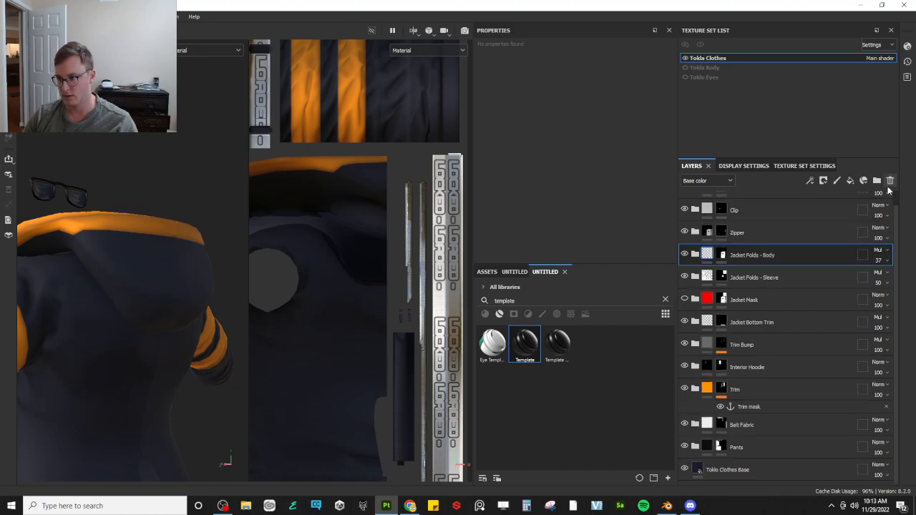
Make the Jacket Mask folder visible, expand it and delete its red fill layer
{"action": "left_click", "coordinate": [732, 302]}
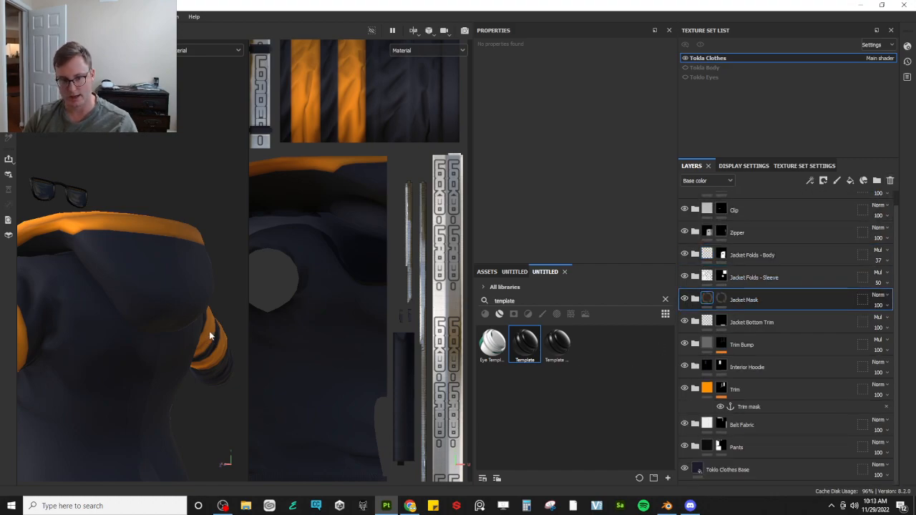
{"action": "left_click", "coordinate": [695, 299]}
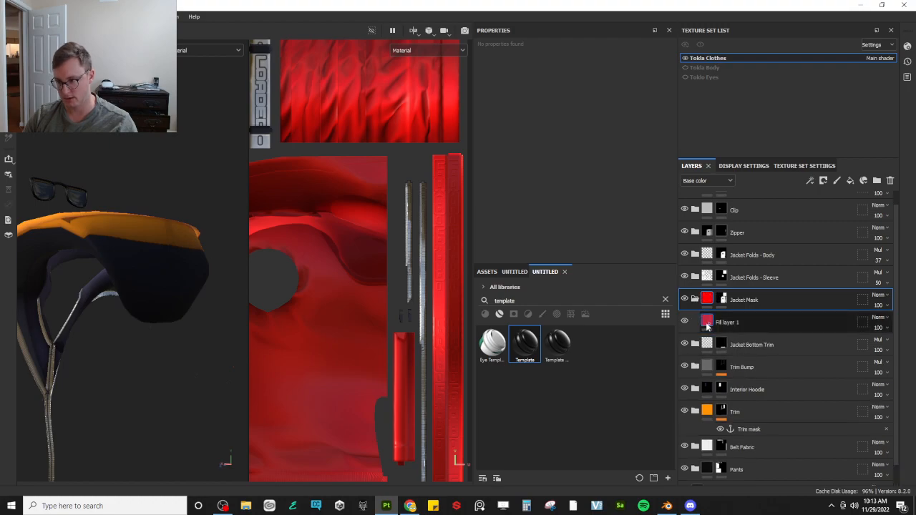
{"action": "left_click", "coordinate": [707, 322]}
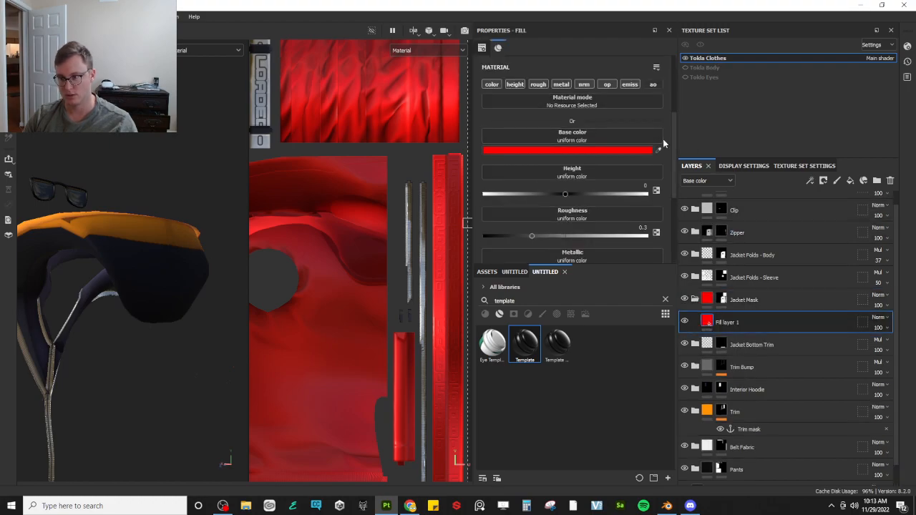
{"action": "left_click", "coordinate": [613, 85]}
{"action": "scroll", "coordinate": [129, 283], "scroll_direction": "down", "scroll_amount": 5}
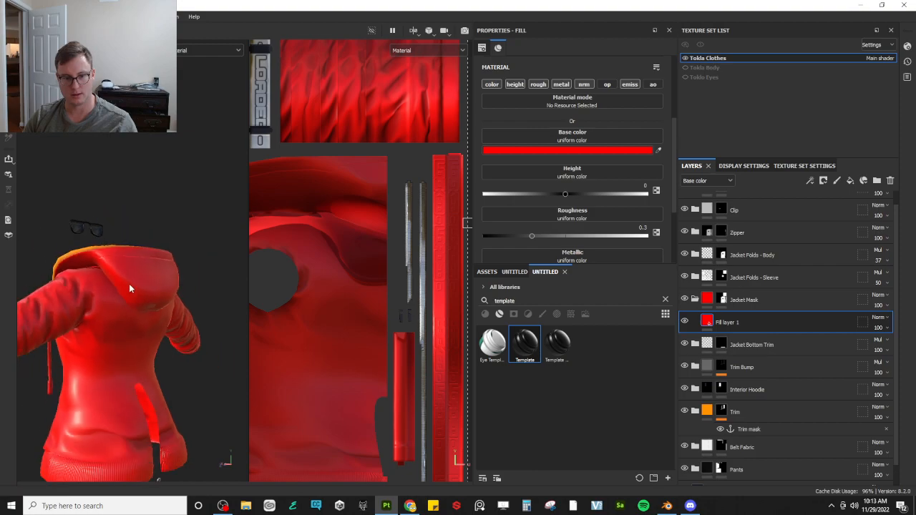
{"action": "left_click", "coordinate": [497, 85], "text": "alt"}
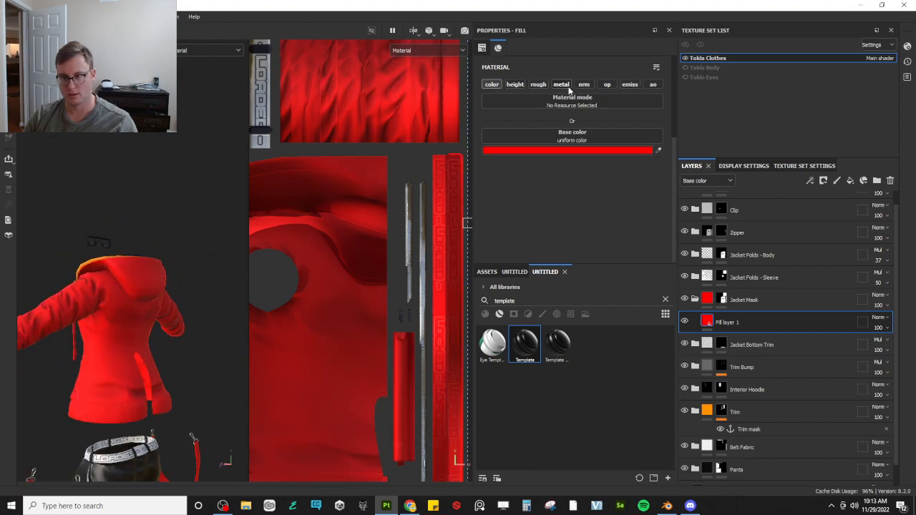
{"action": "left_click", "coordinate": [891, 181]}
Search the assets for "fabric", show only materials and compare the fabric previews
{"action": "left_click", "coordinate": [516, 272]}
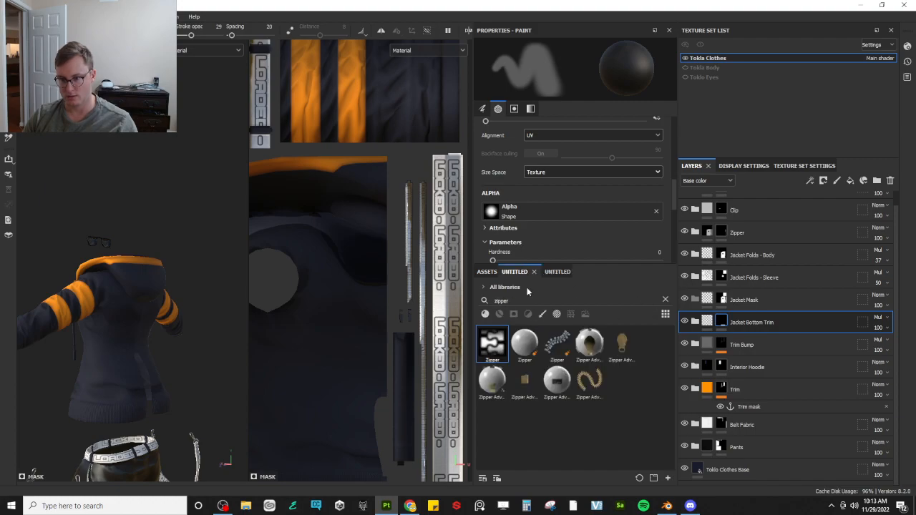
{"action": "type", "text": "fabric"}
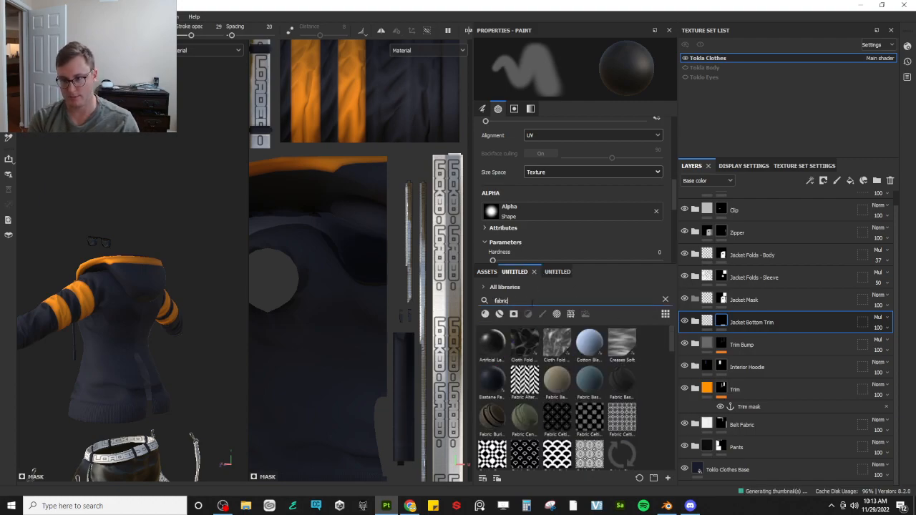
{"action": "left_click", "coordinate": [486, 314]}
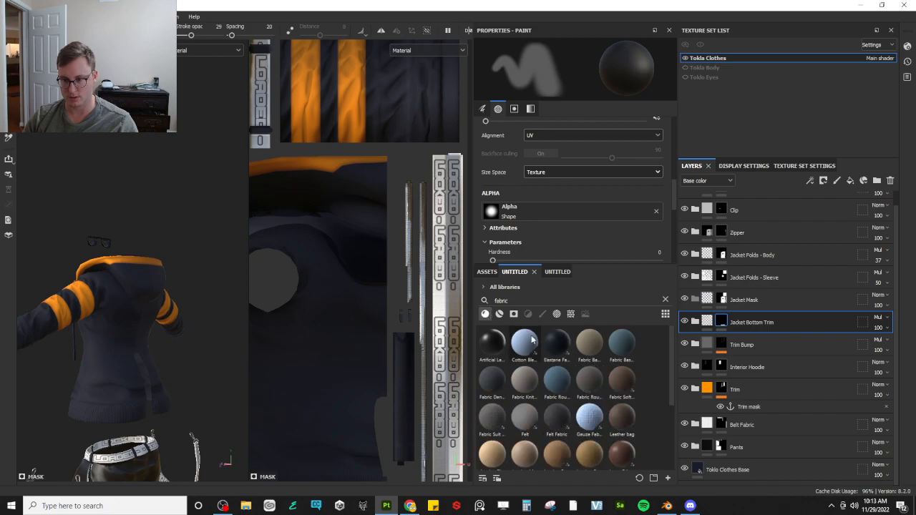
{"action": "mouse_move", "coordinate": [499, 383]}
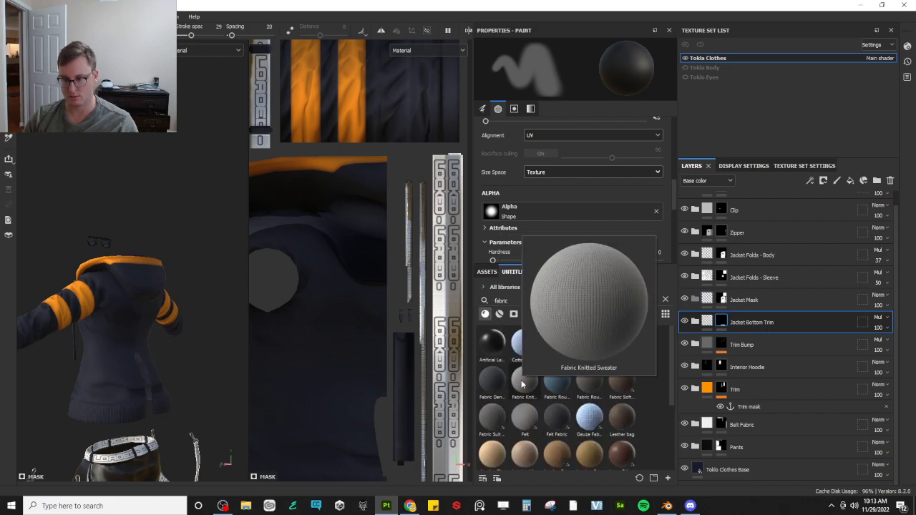
{"action": "mouse_move", "coordinate": [566, 385]}
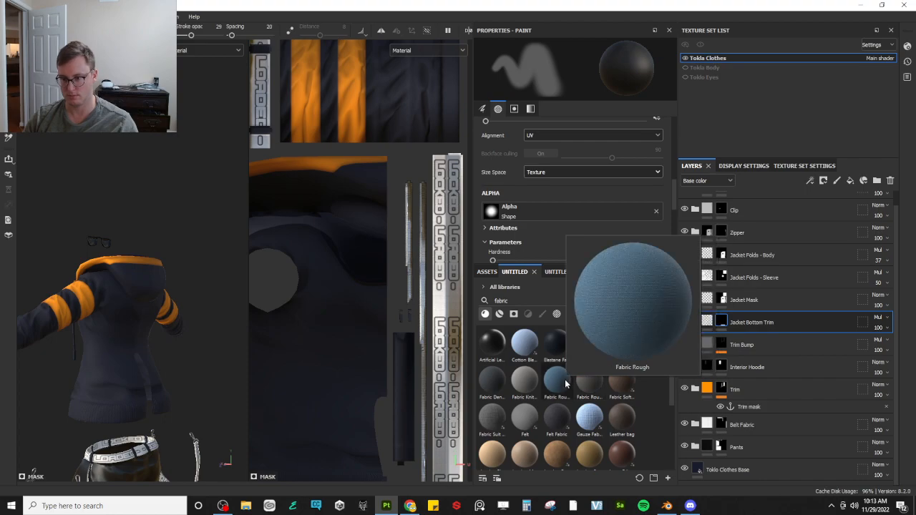
Add the Fabric Rough Aligned material to the layer stack and place it inside the Jacket Mask folder
{"action": "left_click_drag", "start_coordinate": [588, 389], "coordinate": [777, 329]}
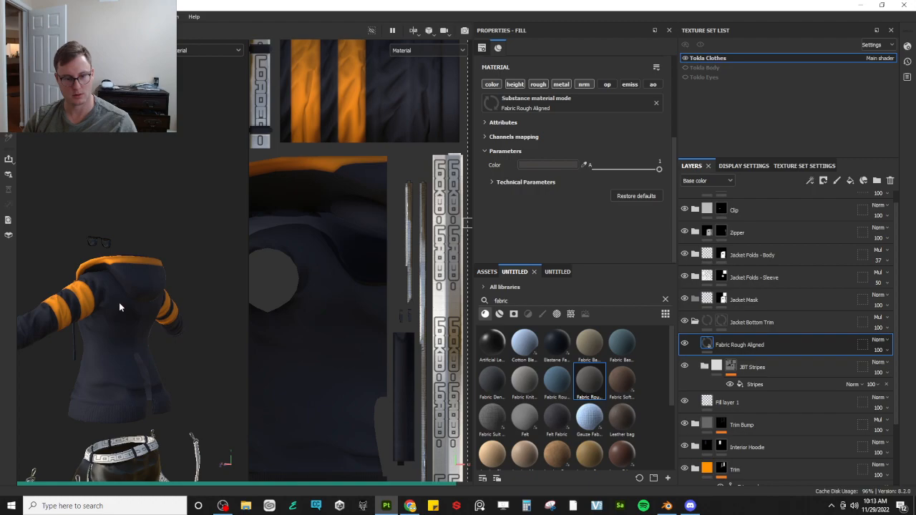
{"action": "left_click_drag", "start_coordinate": [118, 299], "coordinate": [401, 315], "text": "alt"}
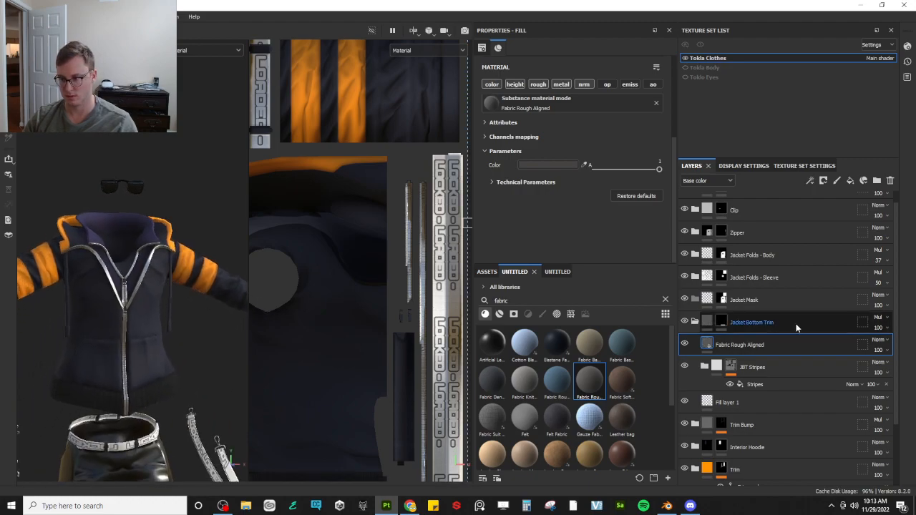
{"action": "double_click", "coordinate": [737, 345]}
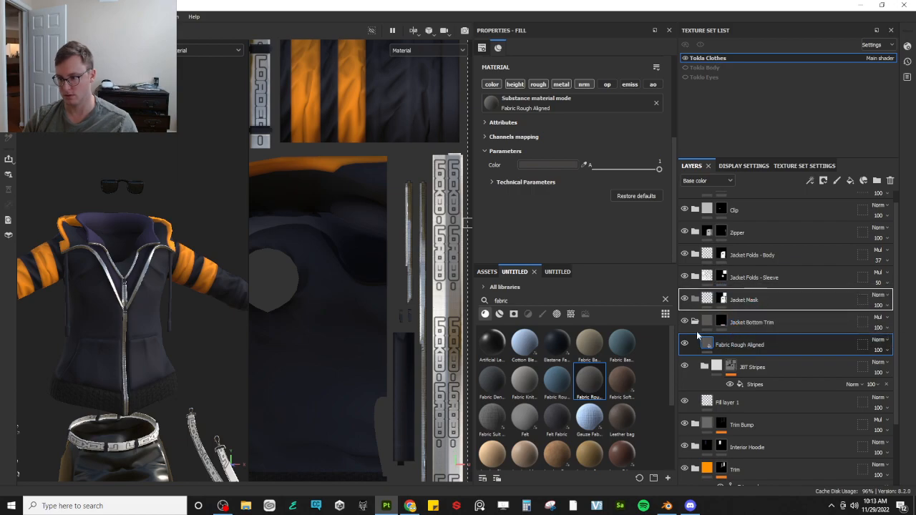
{"action": "left_click", "coordinate": [695, 344]}
Remove the hood drawstrings from the Jacket Mask folder's mask with Polygon Fill in UV chunk mode at color 0
{"action": "left_click", "coordinate": [721, 299]}
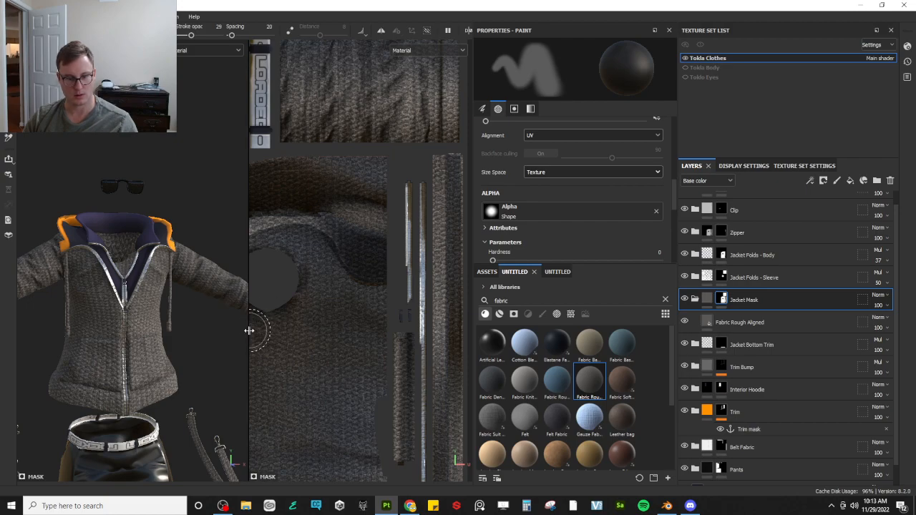
{"action": "left_click_drag", "start_coordinate": [250, 328], "coordinate": [361, 321]}
{"action": "key", "text": "4"}
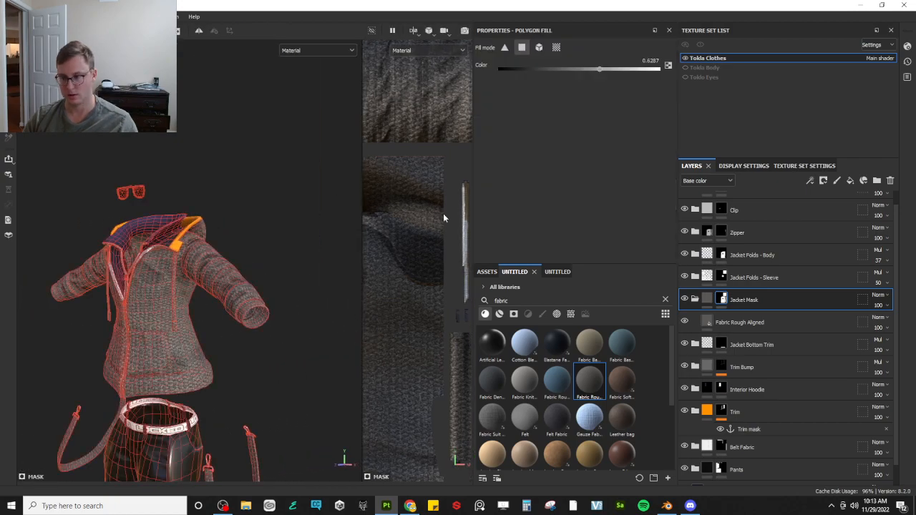
{"action": "left_click_drag", "start_coordinate": [156, 302], "coordinate": [162, 314], "text": "alt"}
{"action": "middle_click_drag", "start_coordinate": [161, 314], "coordinate": [227, 338], "text": "alt"}
{"action": "right_click_drag", "start_coordinate": [226, 338], "coordinate": [148, 348], "text": "alt"}
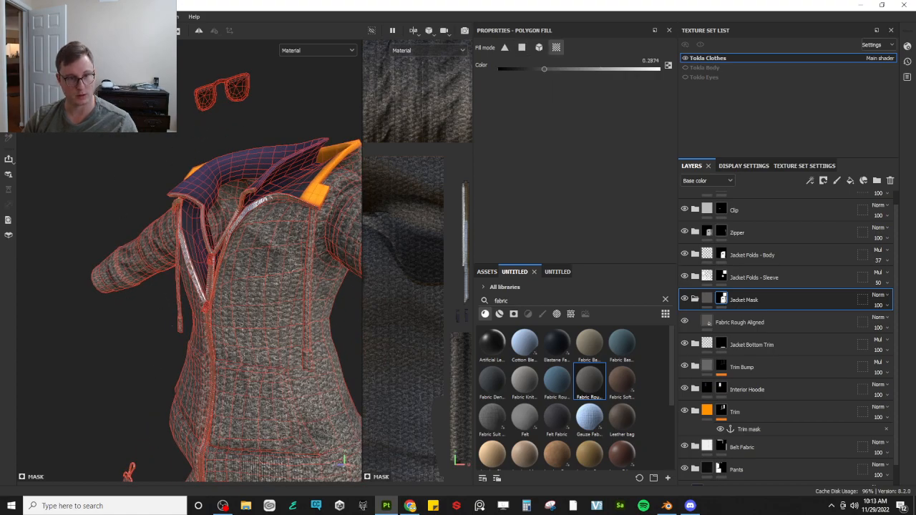
{"action": "left_click_drag", "start_coordinate": [184, 325], "coordinate": [236, 271]}
{"action": "left_click", "coordinate": [177, 326]}
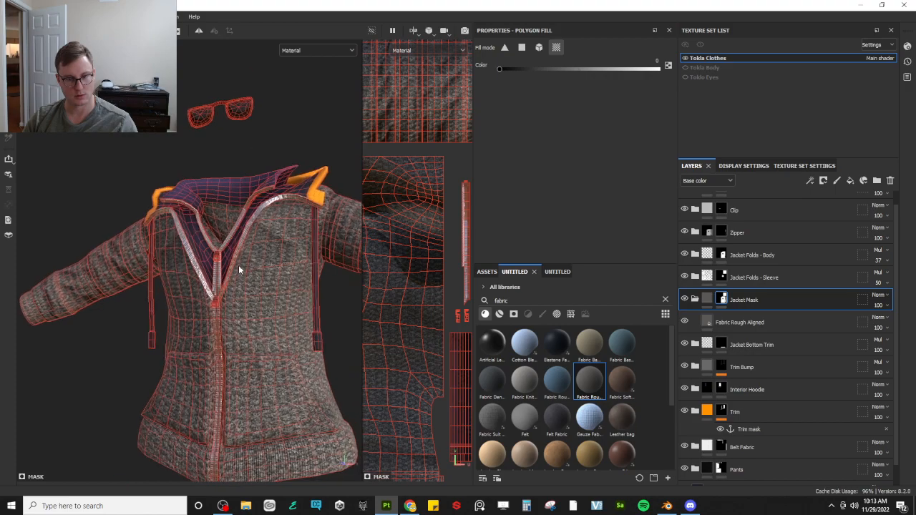
Examine the fabric coverage around the jacket's collar, zipper and front for parts that do not belong in the mask
{"action": "middle_click_drag", "start_coordinate": [270, 238], "coordinate": [222, 308], "text": "alt"}
{"action": "scroll", "coordinate": [222, 308], "scroll_direction": "up", "scroll_amount": 6}
{"action": "left_click_drag", "start_coordinate": [223, 313], "coordinate": [287, 188], "text": "alt"}
{"action": "left_click_drag", "start_coordinate": [287, 189], "coordinate": [269, 267], "text": "alt"}
{"action": "middle_click_drag", "start_coordinate": [269, 267], "coordinate": [232, 328], "text": "alt"}
{"action": "right_click_drag", "start_coordinate": [232, 329], "coordinate": [215, 317], "text": "alt"}
{"action": "left_click_drag", "start_coordinate": [197, 355], "coordinate": [251, 351], "text": "alt"}
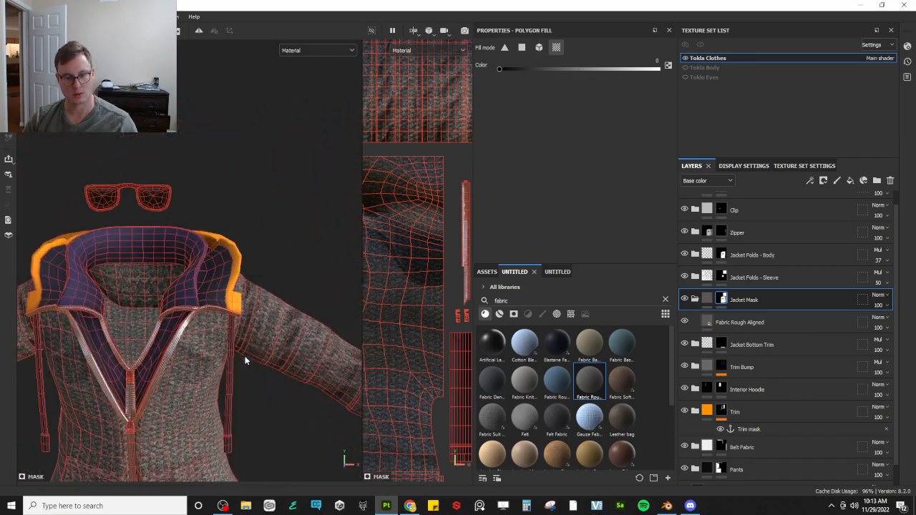
Remove the jacket's bottom trim band from the Jacket Mask by filling its UV polygons with color 0
{"action": "middle_click_drag", "start_coordinate": [251, 352], "coordinate": [290, 176], "text": "alt"}
{"action": "left_click_drag", "start_coordinate": [289, 176], "coordinate": [275, 272], "text": "alt"}
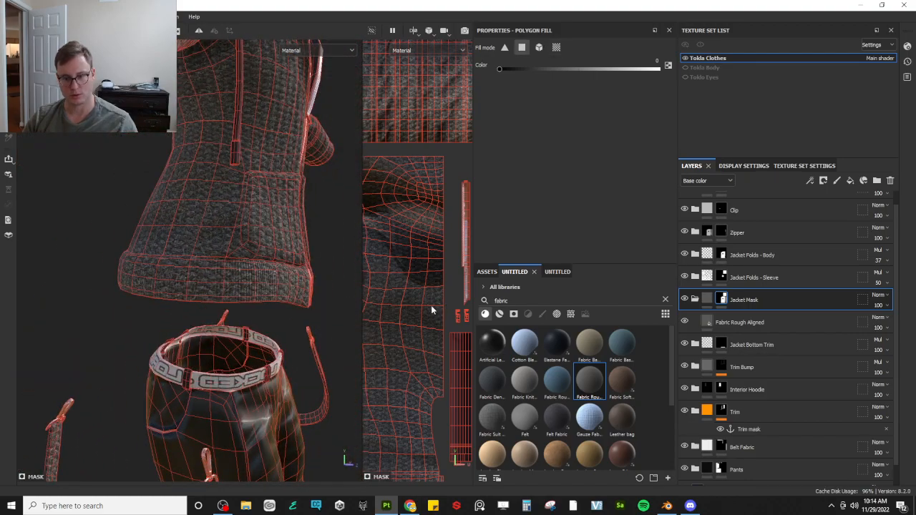
{"action": "left_click_drag", "start_coordinate": [362, 306], "coordinate": [172, 313]}
{"action": "middle_click_drag", "start_coordinate": [258, 402], "coordinate": [370, 276], "text": "alt"}
{"action": "scroll", "coordinate": [291, 369], "scroll_direction": "down", "scroll_amount": 1}
{"action": "left_click_drag", "start_coordinate": [247, 346], "coordinate": [450, 388]}
{"action": "left_click_drag", "start_coordinate": [449, 342], "coordinate": [251, 373]}
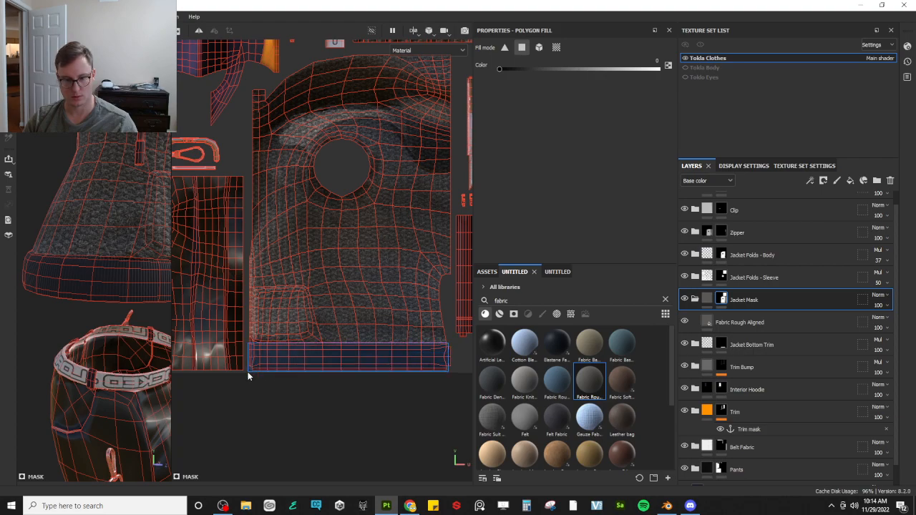
{"action": "left_click_drag", "start_coordinate": [123, 280], "coordinate": [106, 272], "text": "alt"}
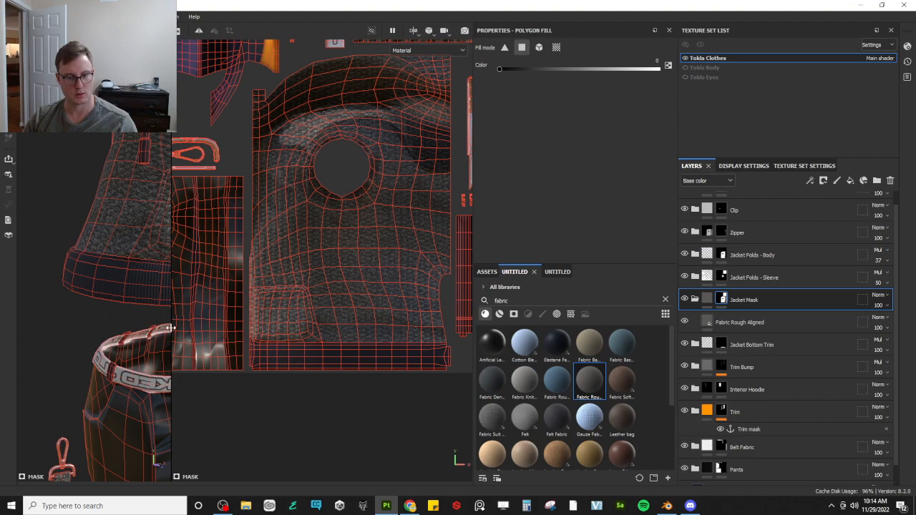
Set the opacity of the Fabric Rough Aligned layer to 1 in the Base color channel
{"action": "left_click_drag", "start_coordinate": [170, 328], "coordinate": [374, 327]}
{"action": "scroll", "coordinate": [272, 258], "scroll_direction": "down", "scroll_amount": 3}
{"action": "left_click_drag", "start_coordinate": [277, 255], "coordinate": [232, 351], "text": "alt"}
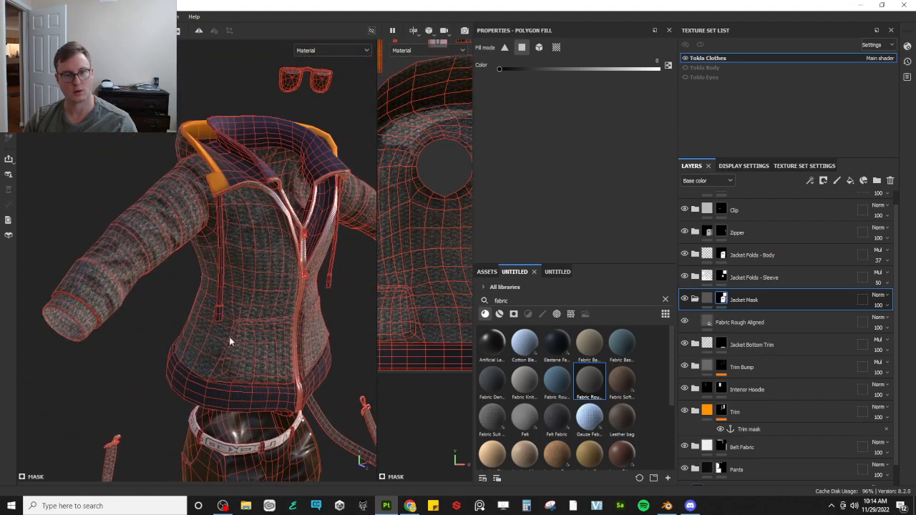
{"action": "scroll", "coordinate": [250, 282], "scroll_direction": "up", "scroll_amount": 4}
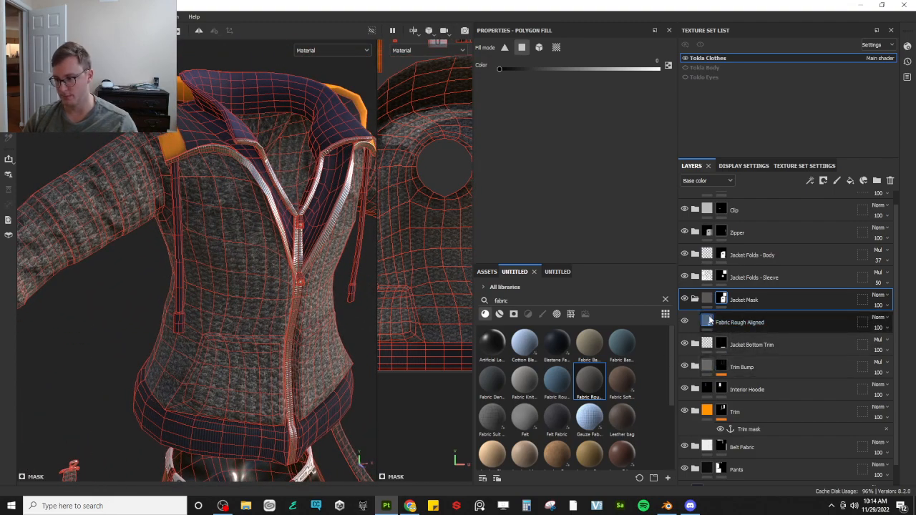
{"action": "left_click", "coordinate": [710, 322]}
{"action": "left_click", "coordinate": [759, 302]}
{"action": "double_click", "coordinate": [755, 303]}
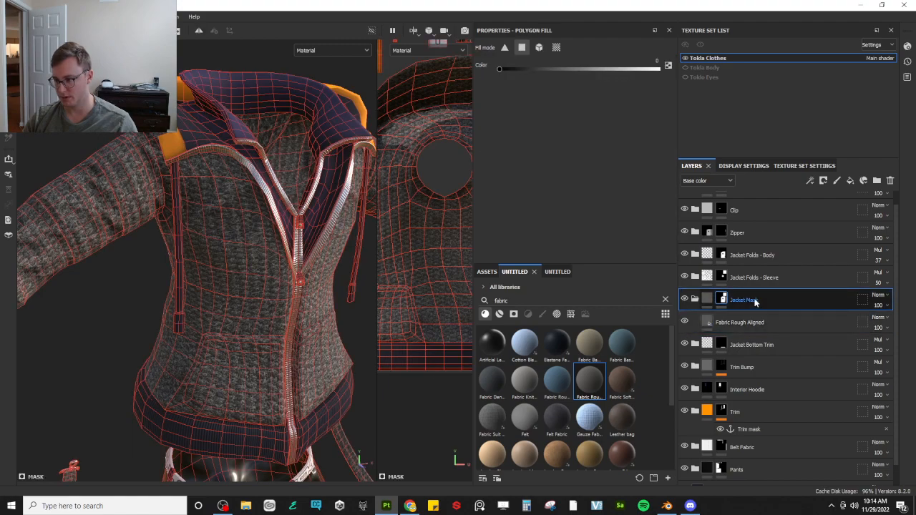
{"action": "left_click", "coordinate": [749, 320]}
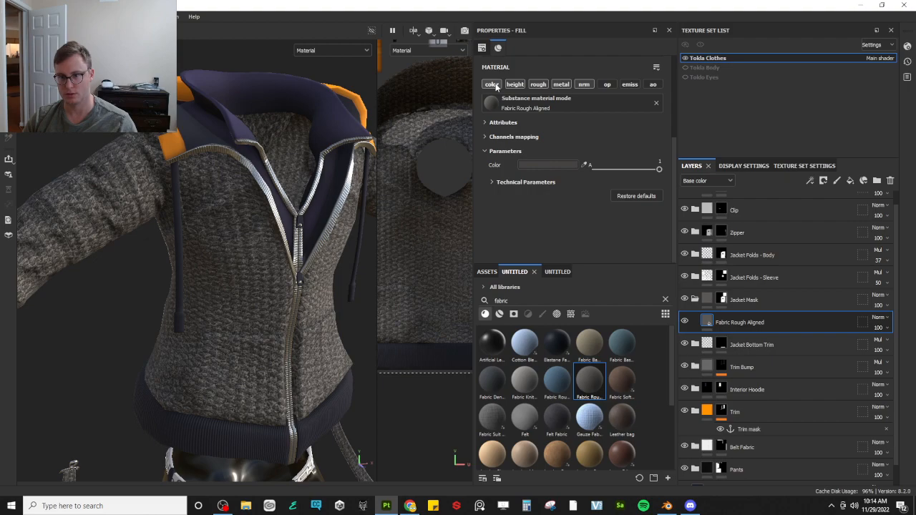
{"action": "left_click", "coordinate": [887, 330]}
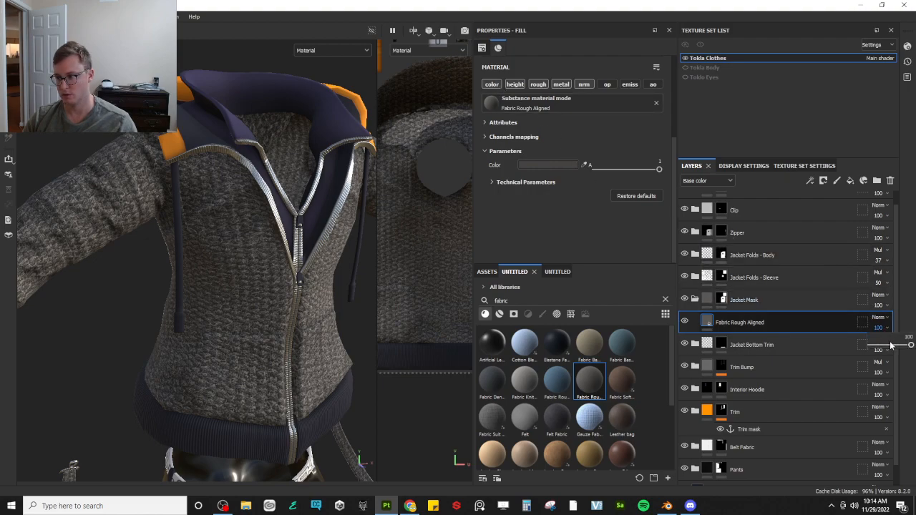
{"action": "left_click_drag", "start_coordinate": [891, 346], "coordinate": [874, 346]}
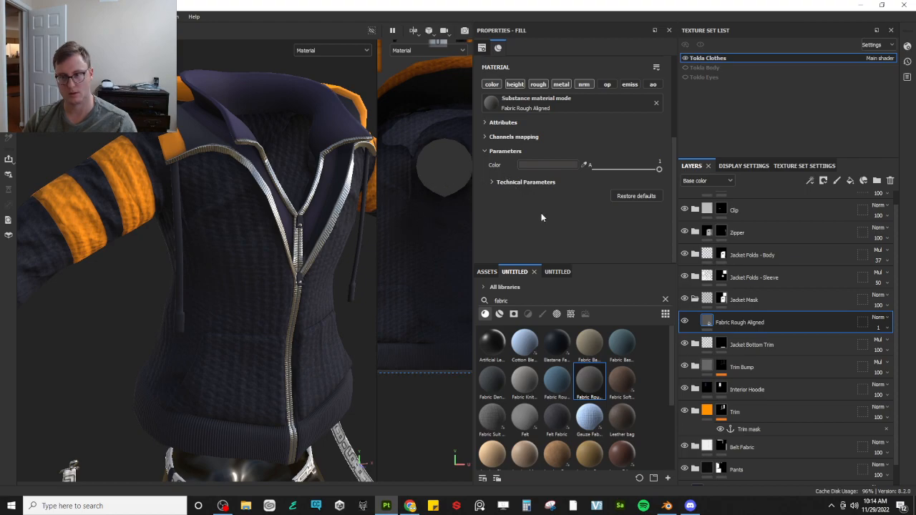
Set the UV tiling of the Fabric Rough Aligned layer to 8
{"action": "scroll", "coordinate": [544, 215], "scroll_direction": "up", "scroll_amount": 3}
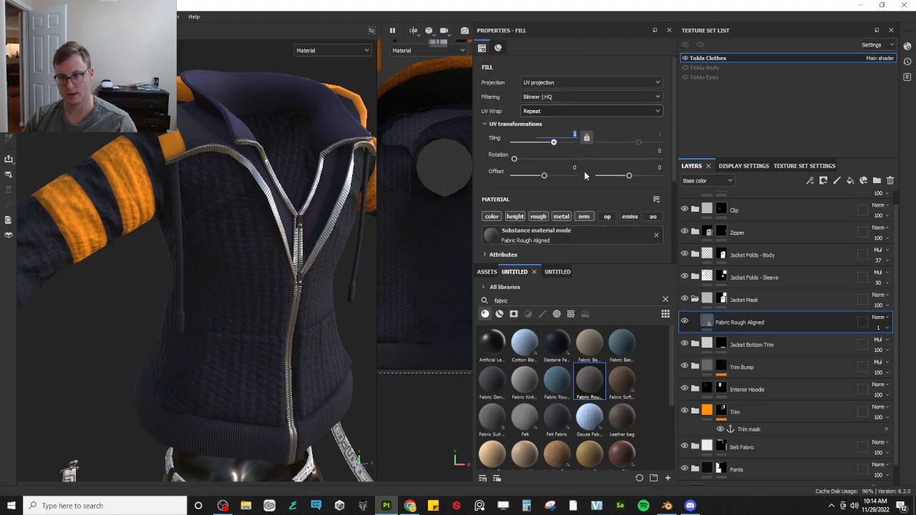
{"action": "scroll", "coordinate": [584, 175], "scroll_direction": "down", "scroll_amount": 3}
{"action": "left_click", "coordinate": [492, 182]}
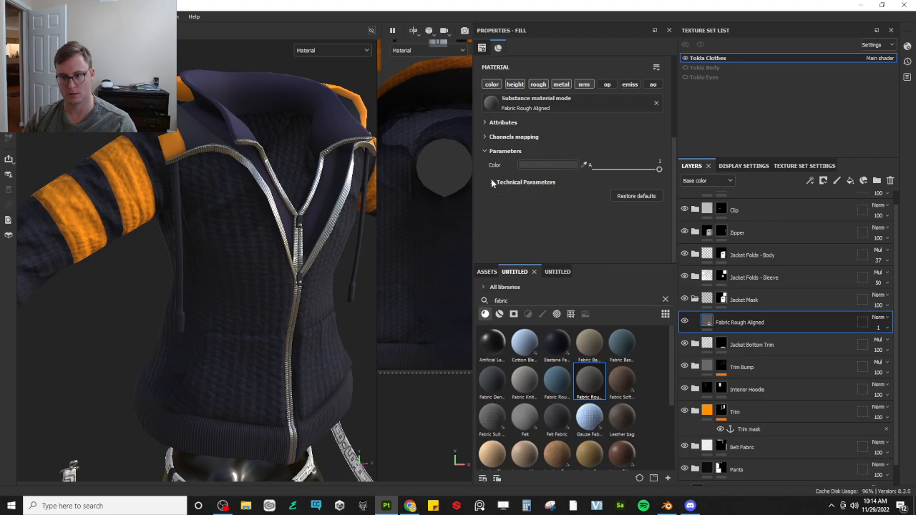
{"action": "scroll", "coordinate": [571, 180], "scroll_direction": "up", "scroll_amount": 3}
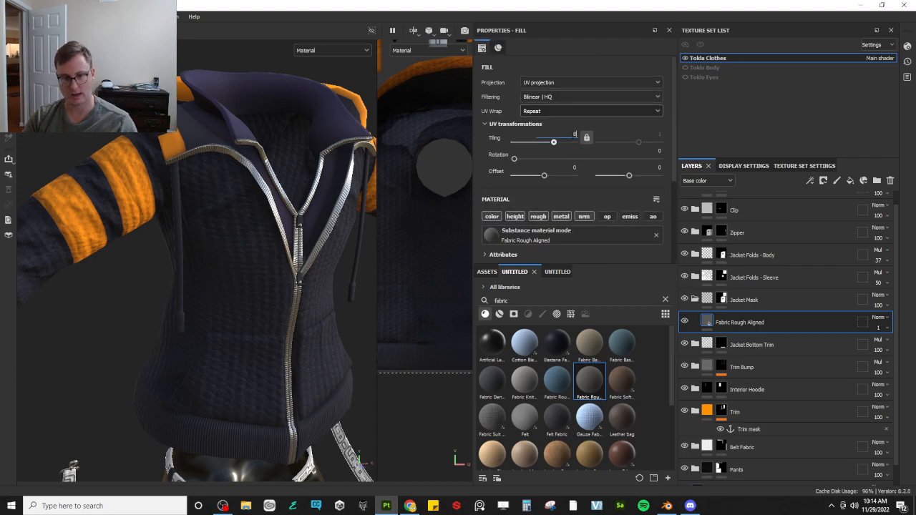
{"action": "scroll", "coordinate": [171, 290], "scroll_direction": "up", "scroll_amount": 10}
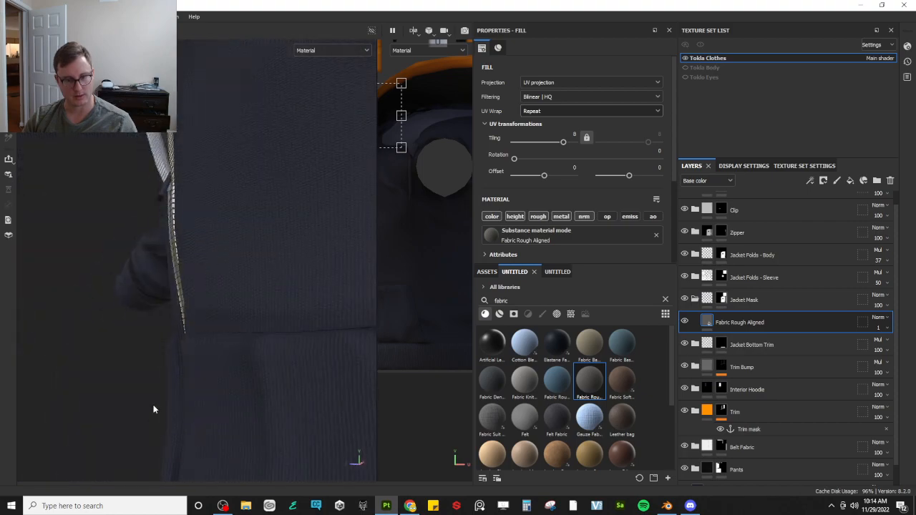
Examine the finer fabric weave on the jacket's front, pockets and sleeves, comparing the Base color and Material displays
{"action": "scroll", "coordinate": [237, 239], "scroll_direction": "down", "scroll_amount": 5}
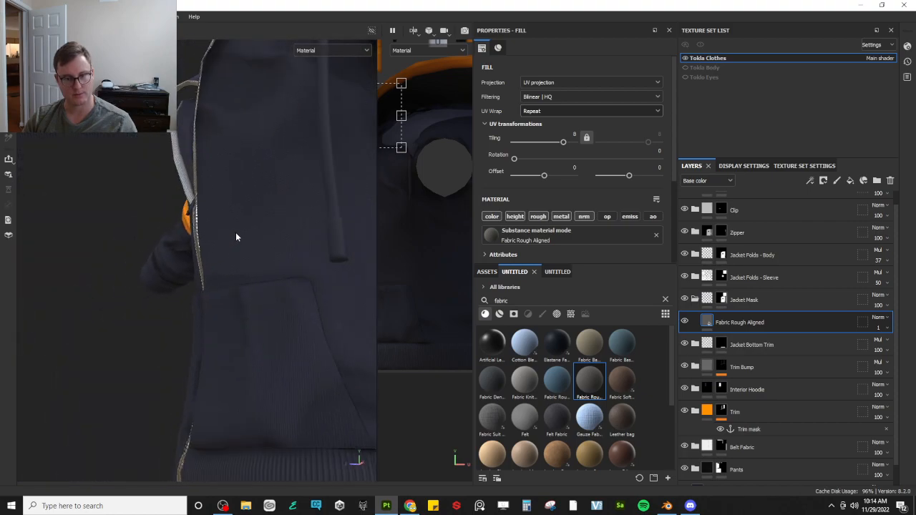
{"action": "left_click_drag", "start_coordinate": [262, 221], "coordinate": [265, 284], "text": "alt"}
{"action": "left_click_drag", "start_coordinate": [268, 250], "coordinate": [341, 219], "text": "alt"}
{"action": "scroll", "coordinate": [244, 262], "scroll_direction": "down", "scroll_amount": 5}
{"action": "left_click_drag", "start_coordinate": [244, 263], "coordinate": [246, 299], "text": "alt"}
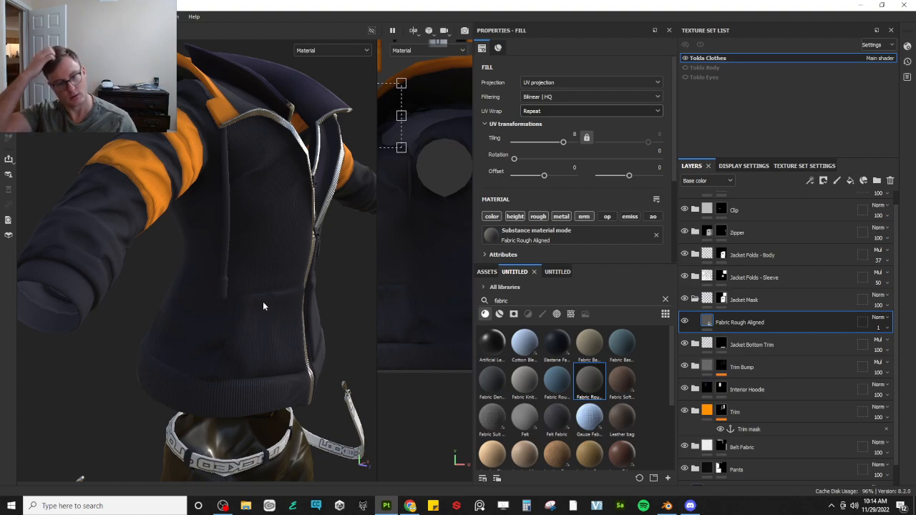
{"action": "left_click_drag", "start_coordinate": [263, 306], "coordinate": [214, 269], "text": "alt"}
{"action": "middle_click_drag", "start_coordinate": [215, 269], "coordinate": [260, 252], "text": "alt"}
{"action": "key", "text": "c"}
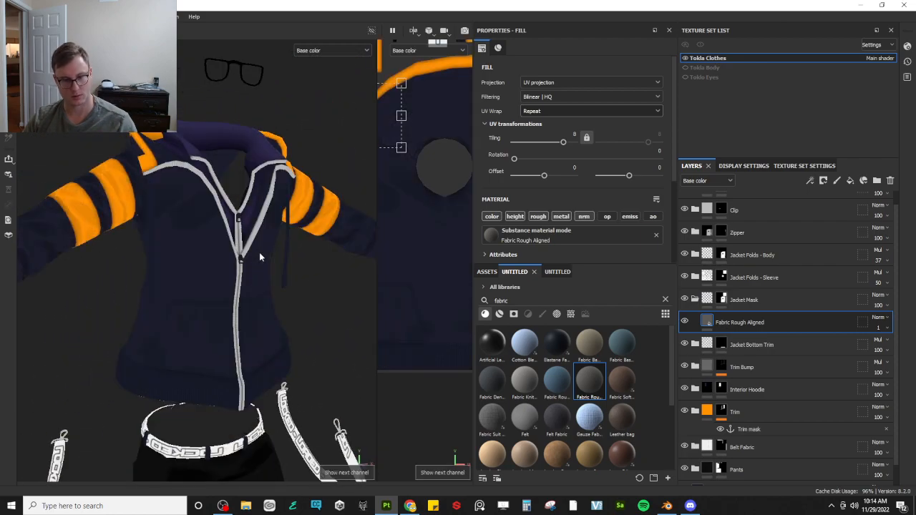
{"action": "key", "text": "m"}
{"action": "scroll", "coordinate": [265, 259], "scroll_direction": "up", "scroll_amount": 3}
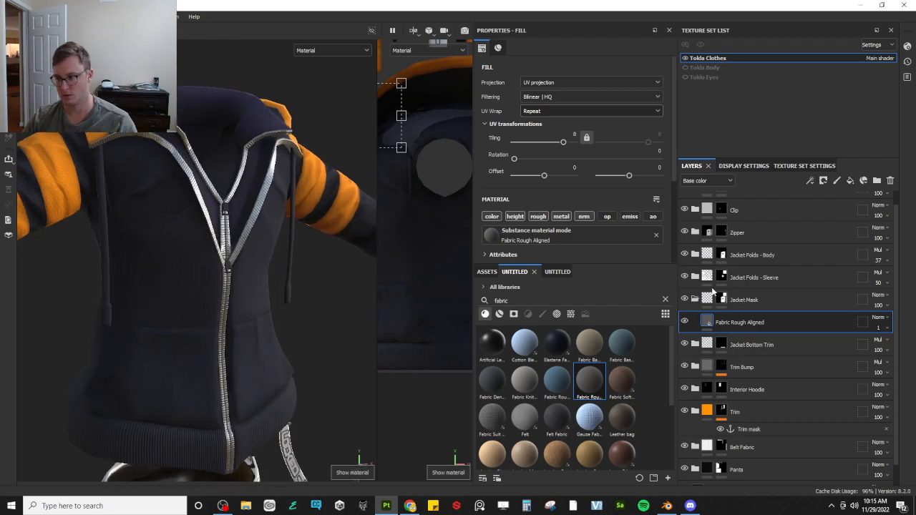
Try the Overlay blend mode at 30 opacity on the Fabric Rough Aligned layer's base color
{"action": "left_click", "coordinate": [889, 318]}
{"action": "left_click", "coordinate": [863, 164]}
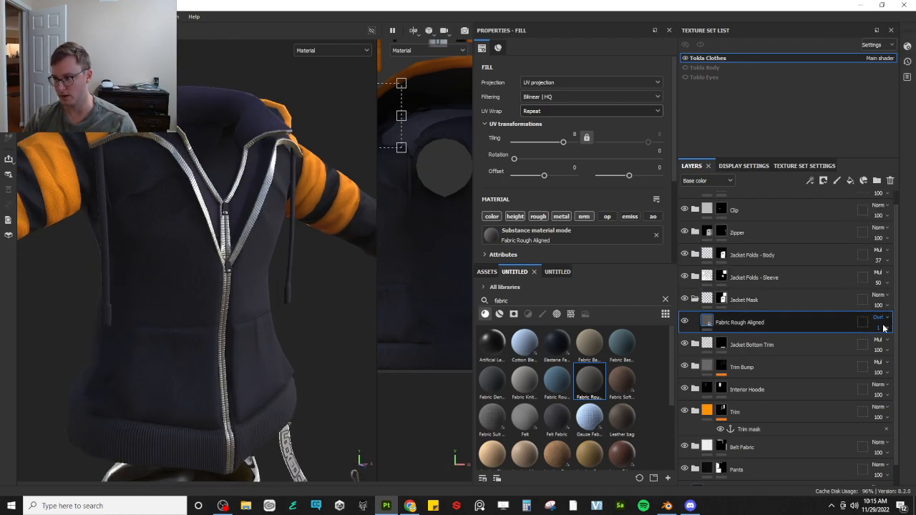
{"action": "left_click_drag", "start_coordinate": [865, 347], "coordinate": [879, 346]}
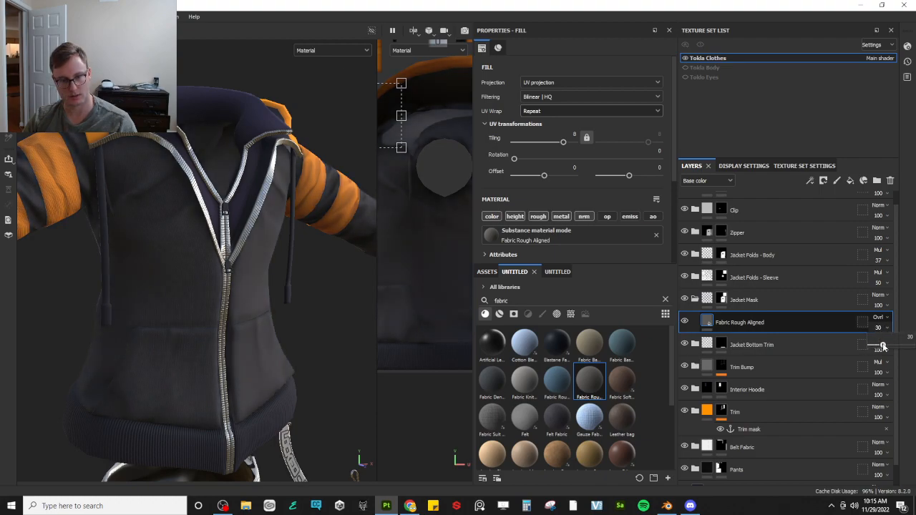
Switch the Fabric Rough Aligned layer's base color blending to Multiply and set its material color to black, 000000
{"action": "left_click", "coordinate": [888, 318]}
{"action": "left_click", "coordinate": [859, 70]}
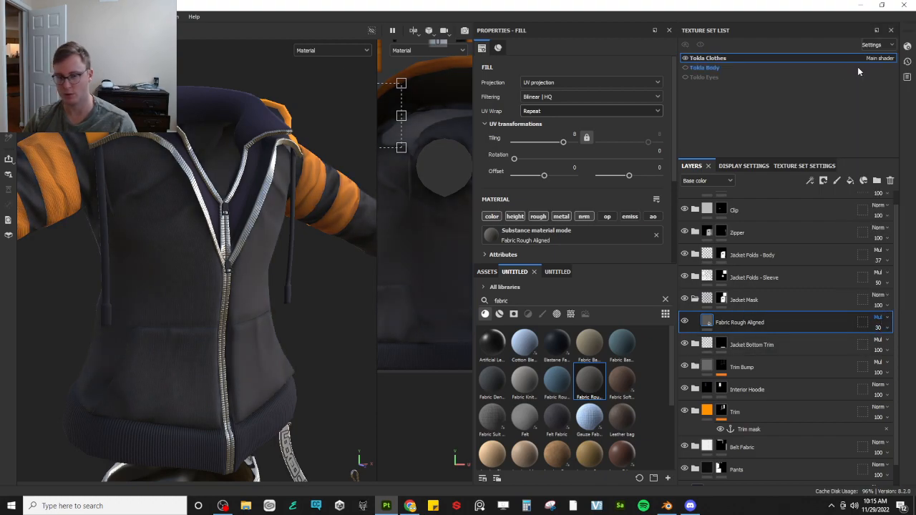
{"action": "scroll", "coordinate": [242, 253], "scroll_direction": "up", "scroll_amount": 3}
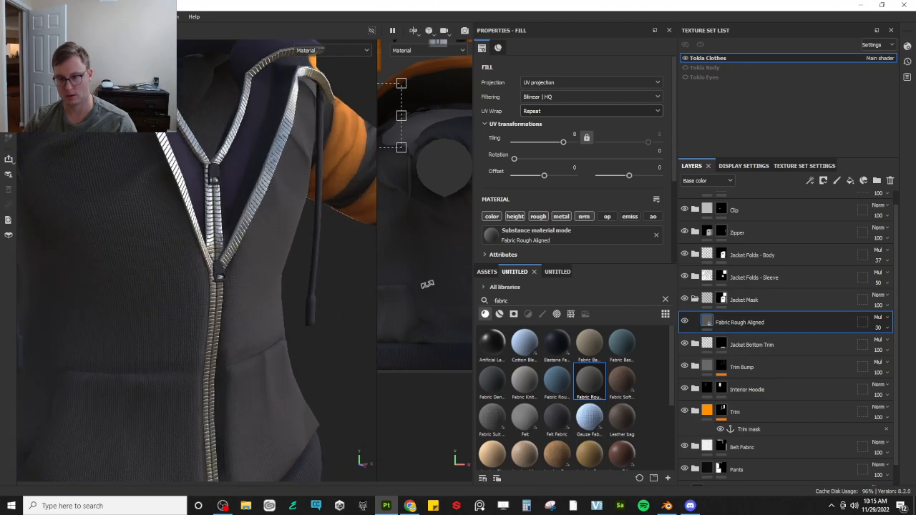
{"action": "scroll", "coordinate": [587, 182], "scroll_direction": "down", "scroll_amount": 3}
{"action": "left_click", "coordinate": [552, 165]}
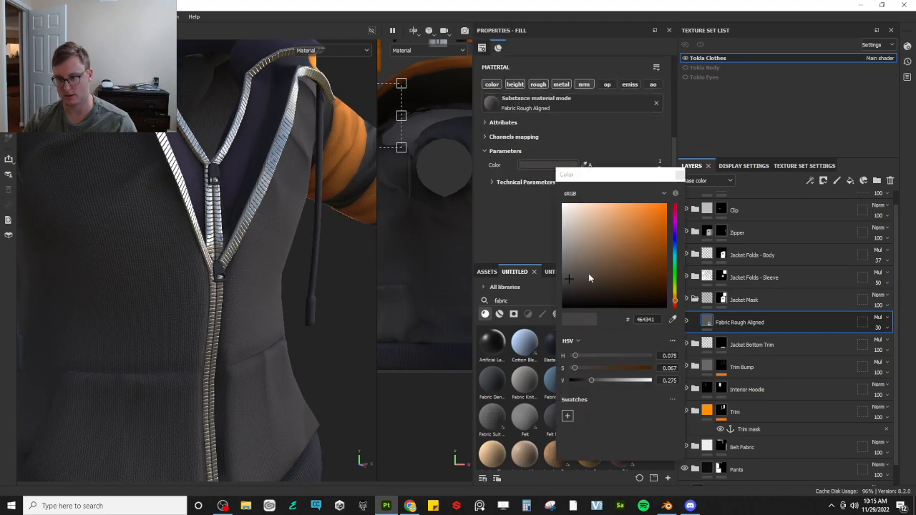
{"action": "left_click_drag", "start_coordinate": [582, 285], "coordinate": [536, 313]}
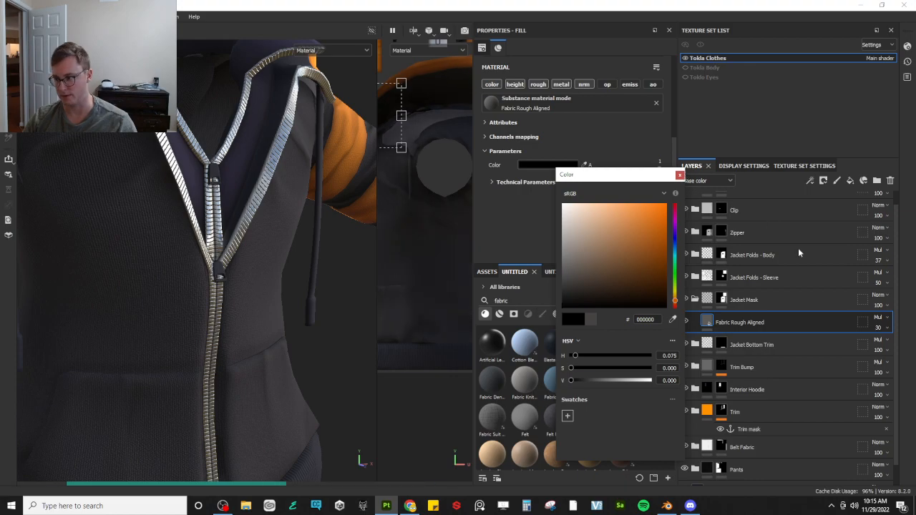
Set the Fabric Rough Aligned layer's base color opacity to 0
{"action": "left_click", "coordinate": [879, 331]}
{"action": "left_click", "coordinate": [879, 331]}
{"action": "left_click", "coordinate": [880, 331]}
{"action": "left_click_drag", "start_coordinate": [883, 346], "coordinate": [847, 351]}
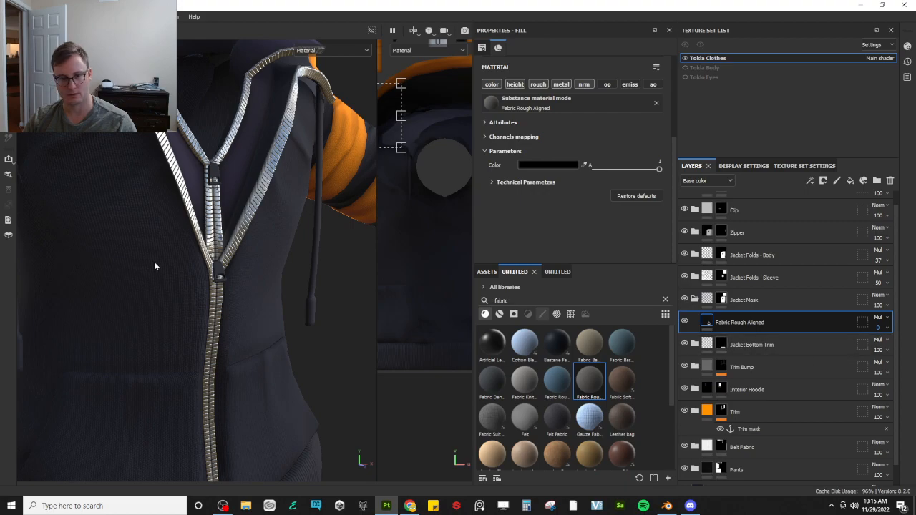
Add the Template smart material inside the Jacket Mask folder above Fabric Rough Aligned and name it Hoodie Shadow
{"action": "scroll", "coordinate": [154, 261], "scroll_direction": "down", "scroll_amount": 5}
{"action": "mouse_move", "coordinate": [270, 292]}
{"action": "left_mouse_down", "text": "alt"}
{"action": "mouse_move", "coordinate": [307, 315]}
{"action": "mouse_move", "coordinate": [193, 290]}
{"action": "mouse_move", "coordinate": [274, 291]}
{"action": "mouse_move", "coordinate": [329, 215]}
{"action": "left_mouse_up", "text": "alt"}
{"action": "middle_click_drag", "start_coordinate": [218, 297], "coordinate": [265, 204], "text": "alt"}
{"action": "left_click_drag", "start_coordinate": [266, 204], "coordinate": [177, 233], "text": "alt"}
{"action": "scroll", "coordinate": [215, 216], "scroll_direction": "down", "scroll_amount": 5}
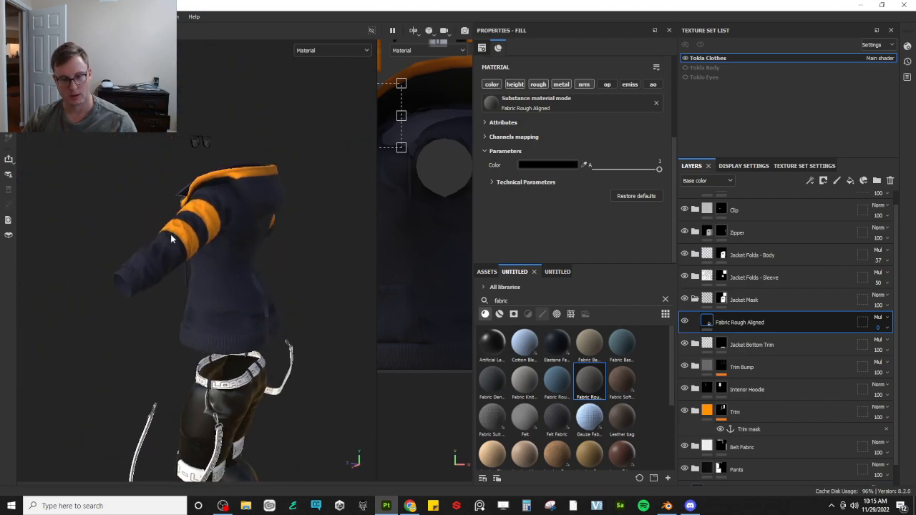
{"action": "scroll", "coordinate": [176, 234], "scroll_direction": "up", "scroll_amount": 3}
{"action": "left_click", "coordinate": [557, 272]}
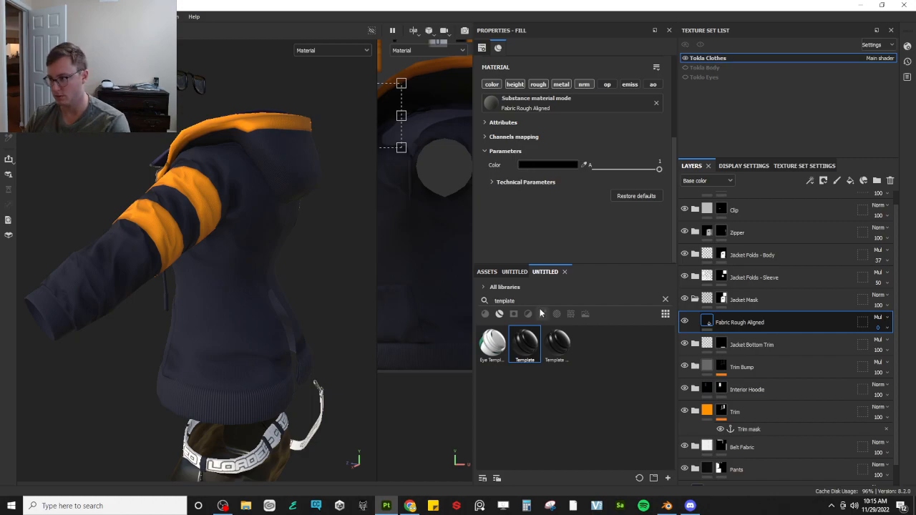
{"action": "left_click_drag", "start_coordinate": [525, 344], "coordinate": [737, 309]}
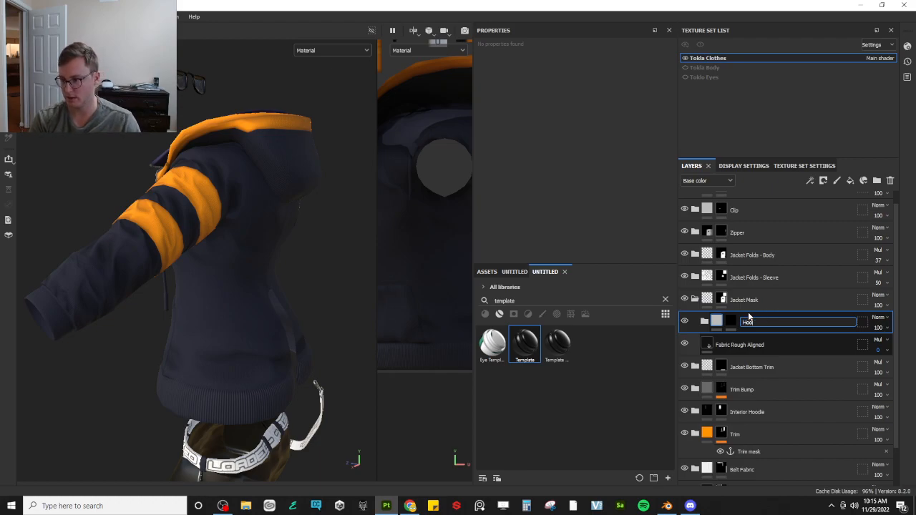
{"action": "type", "text": "Hoodie Shadow"}
{"action": "key", "text": "Return"}
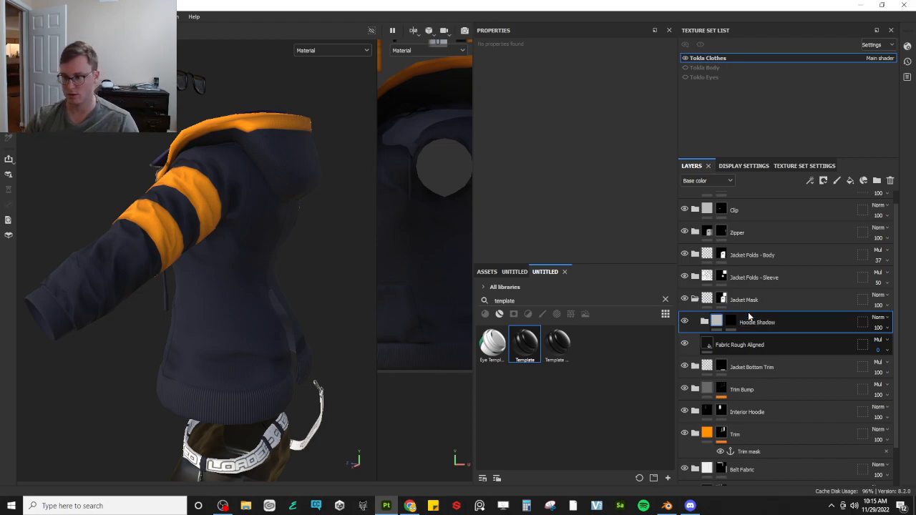
Limit the Hoodie Shadow folder's fill layer to color and roughness, with a black base color and roughness about 0.91
{"action": "left_click", "coordinate": [705, 323]}
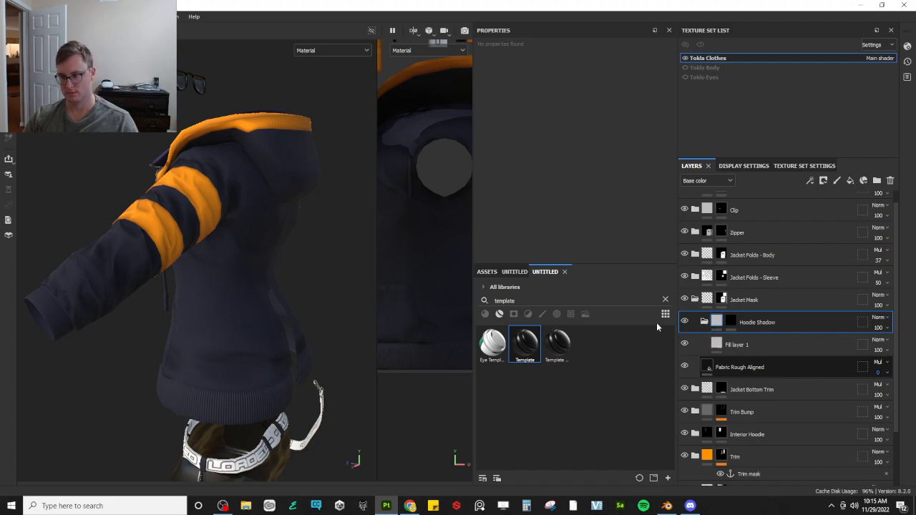
{"action": "left_click", "coordinate": [716, 344]}
{"action": "left_click", "coordinate": [492, 87], "text": "alt"}
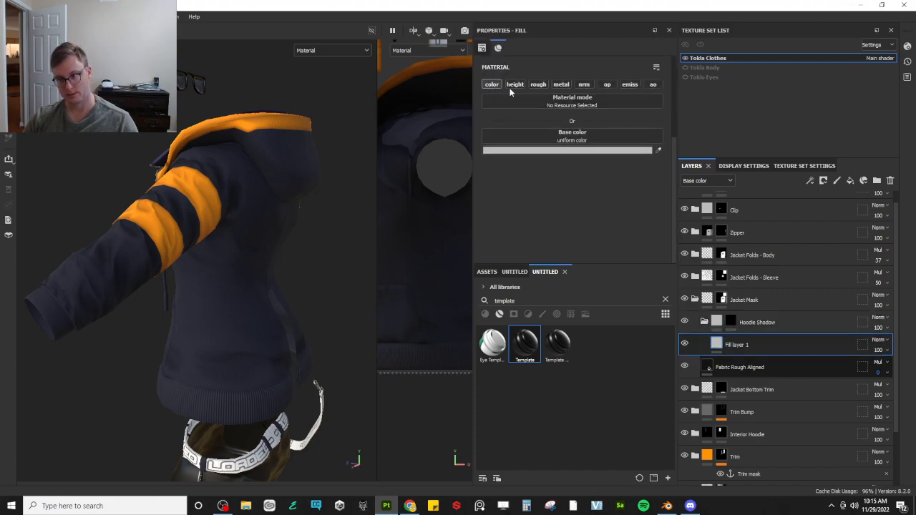
{"action": "left_click", "coordinate": [539, 84]}
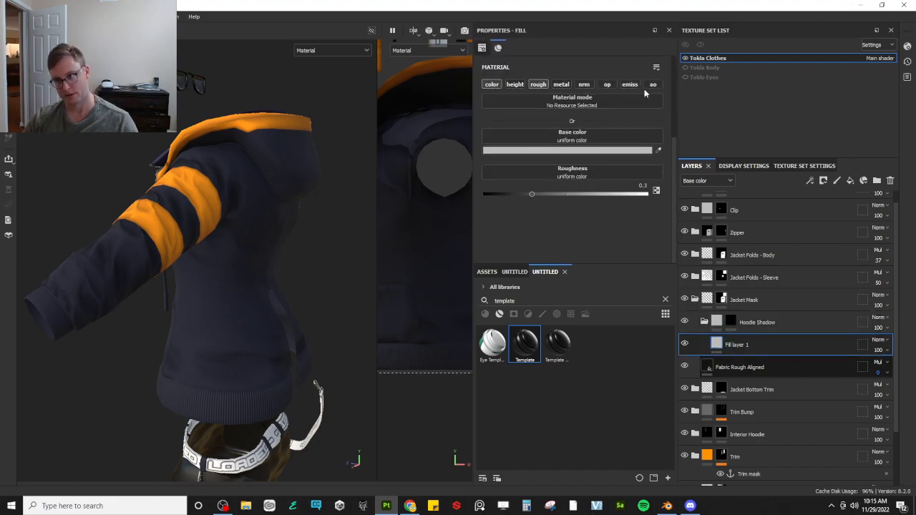
{"action": "left_click_drag", "start_coordinate": [532, 194], "coordinate": [633, 200]}
{"action": "left_click", "coordinate": [504, 151]}
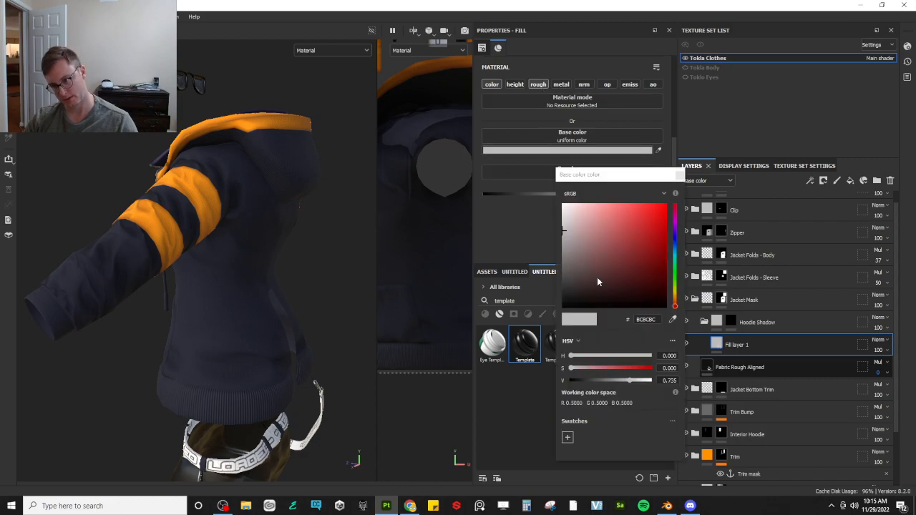
{"action": "left_click_drag", "start_coordinate": [597, 279], "coordinate": [564, 312]}
{"action": "left_click", "coordinate": [680, 176]}
Prepare a white paint brush at 12 stroke opacity on the Hoodie Shadow mask, with the Base color channel displayed
{"action": "left_click", "coordinate": [730, 322]}
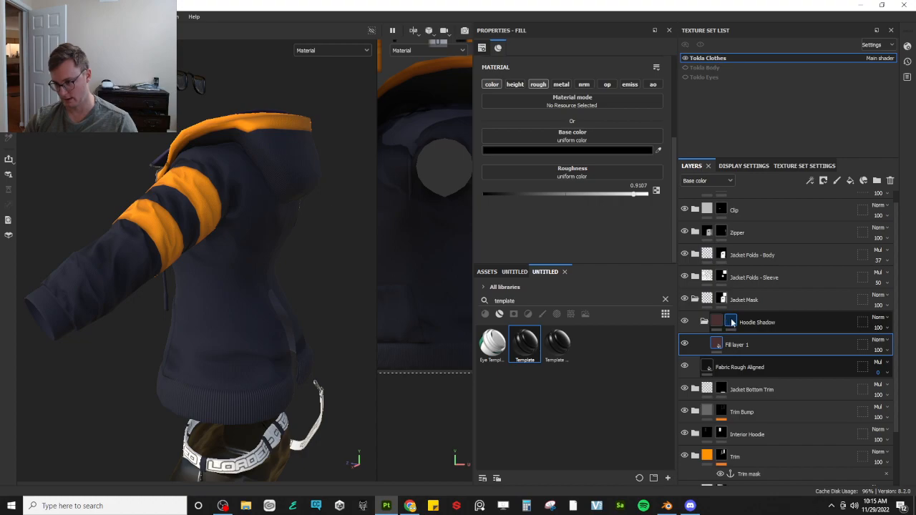
{"action": "key", "text": "1"}
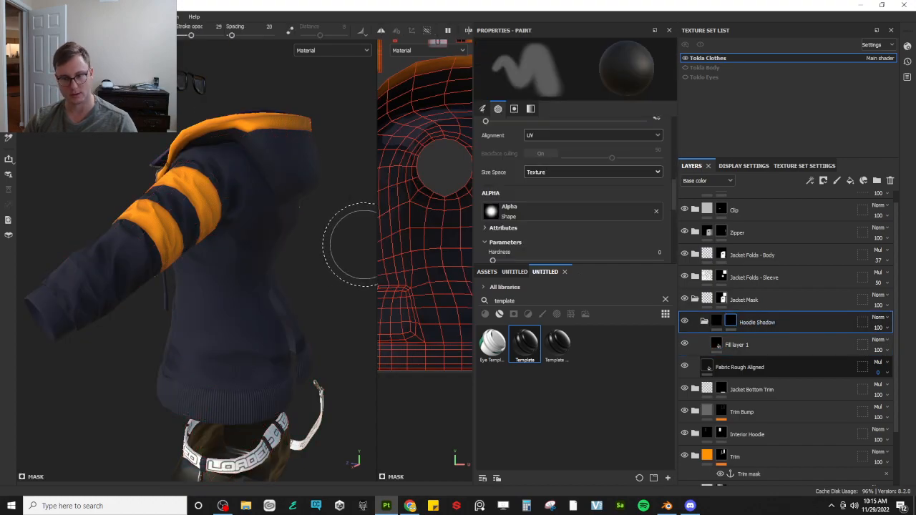
{"action": "left_click_drag", "start_coordinate": [376, 247], "coordinate": [314, 246]}
{"action": "left_click_drag", "start_coordinate": [286, 242], "coordinate": [171, 251], "text": "alt"}
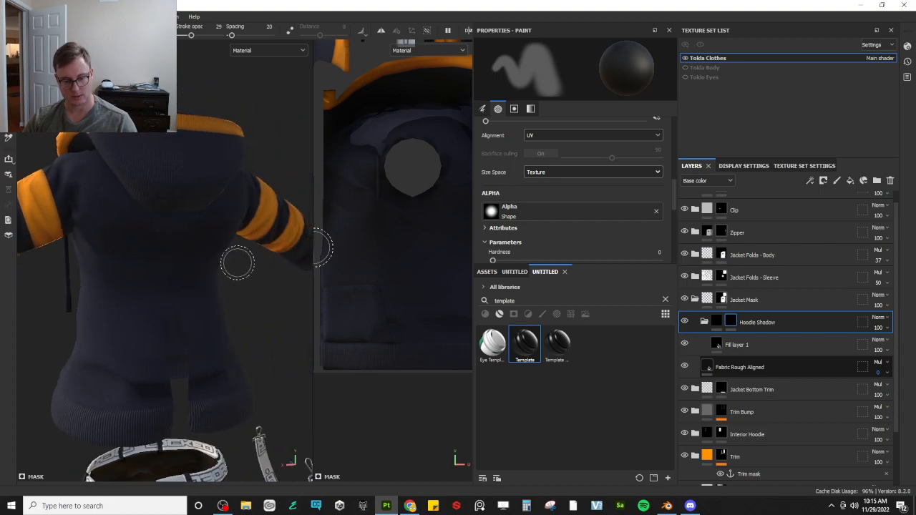
{"action": "key", "text": "c"}
{"action": "middle_click_drag", "start_coordinate": [462, 215], "coordinate": [440, 246], "text": "alt"}
{"action": "scroll", "coordinate": [403, 255], "scroll_direction": "up", "scroll_amount": 4}
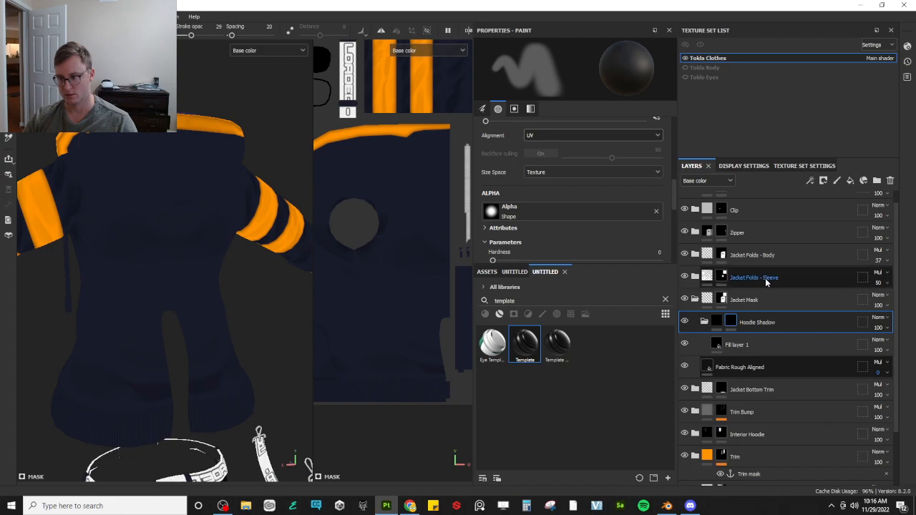
{"action": "key", "text": "x"}
{"action": "left_click_drag", "start_coordinate": [388, 221], "coordinate": [402, 241]}
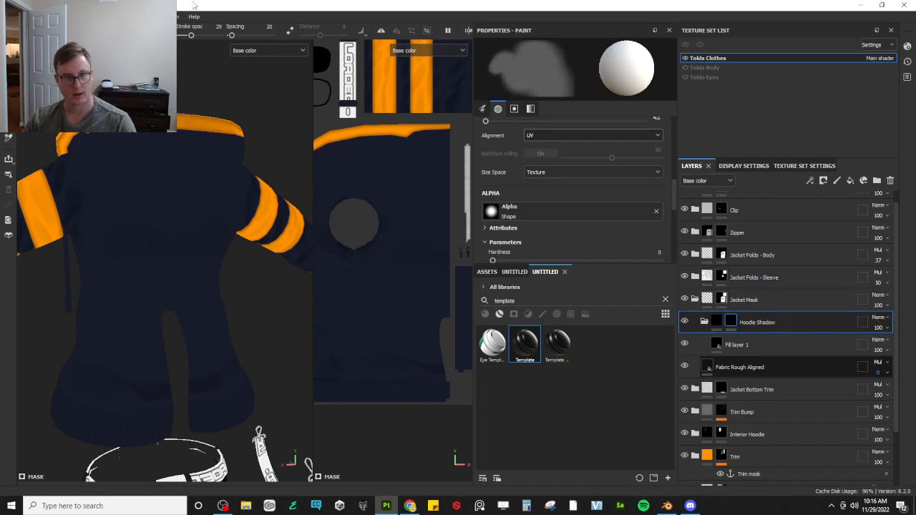
{"action": "left_click_drag", "start_coordinate": [189, 36], "coordinate": [183, 35]}
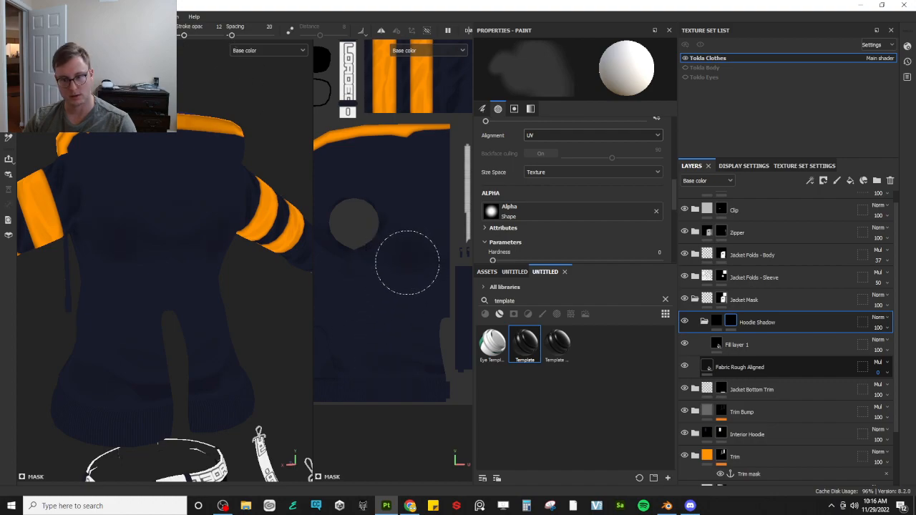
Paint soft shadows into the Hoodie Shadow mask on the jacket's upper back, around and beneath the hood
{"action": "mouse_move", "coordinate": [428, 275]}
{"action": "left_mouse_down"}
{"action": "mouse_move", "coordinate": [390, 245]}
{"action": "mouse_move", "coordinate": [427, 280]}
{"action": "left_mouse_up"}
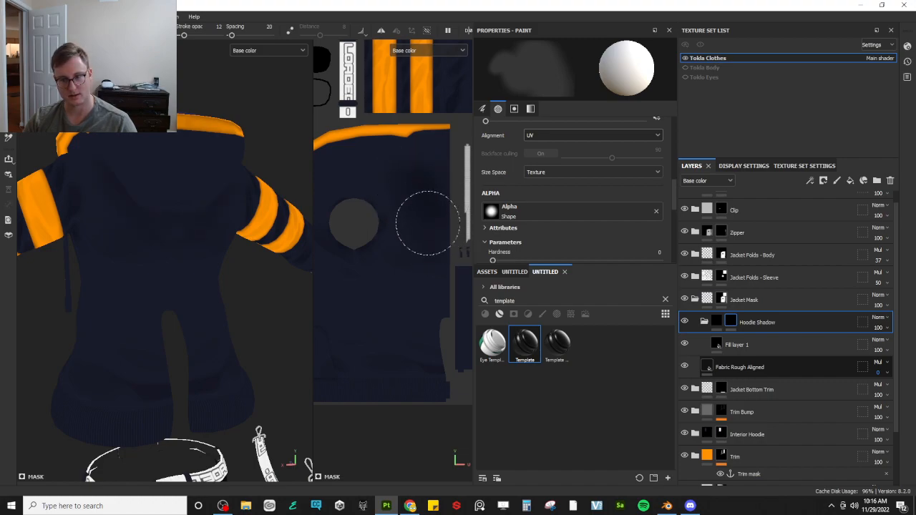
{"action": "left_click_drag", "start_coordinate": [139, 244], "coordinate": [186, 207], "text": "alt"}
{"action": "middle_click_drag", "start_coordinate": [157, 208], "coordinate": [169, 292], "text": "alt"}
{"action": "right_click_drag", "start_coordinate": [170, 292], "coordinate": [230, 281], "text": "alt"}
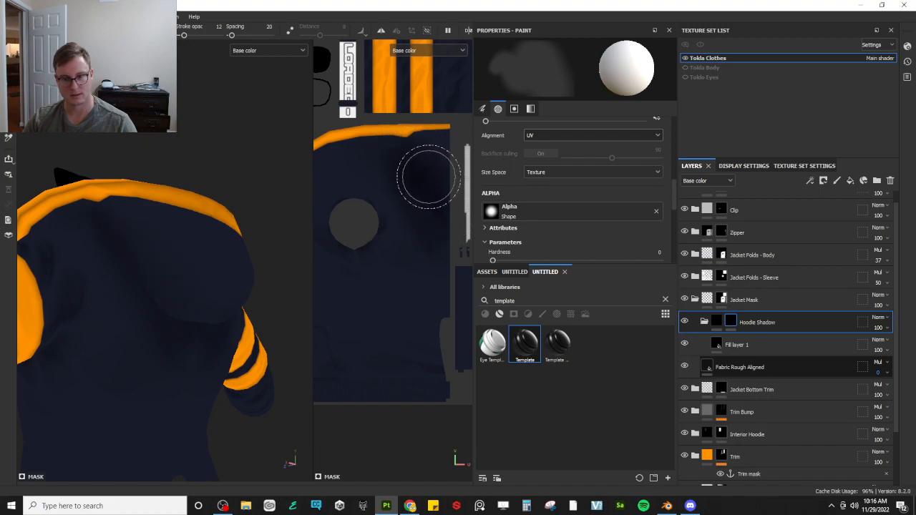
{"action": "left_click_drag", "start_coordinate": [236, 247], "coordinate": [199, 260], "text": "alt"}
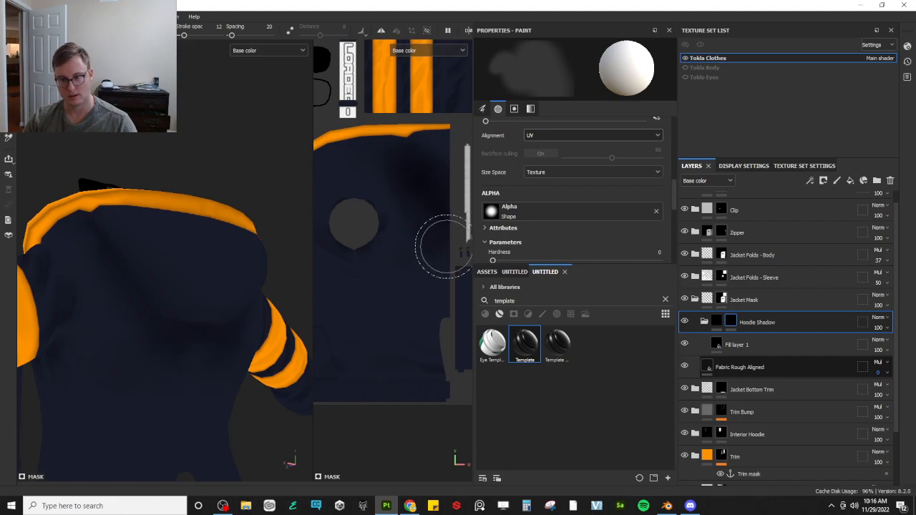
Add a Blur filter to the Hoodie Shadow folder's mask
{"action": "right_click", "coordinate": [724, 318]}
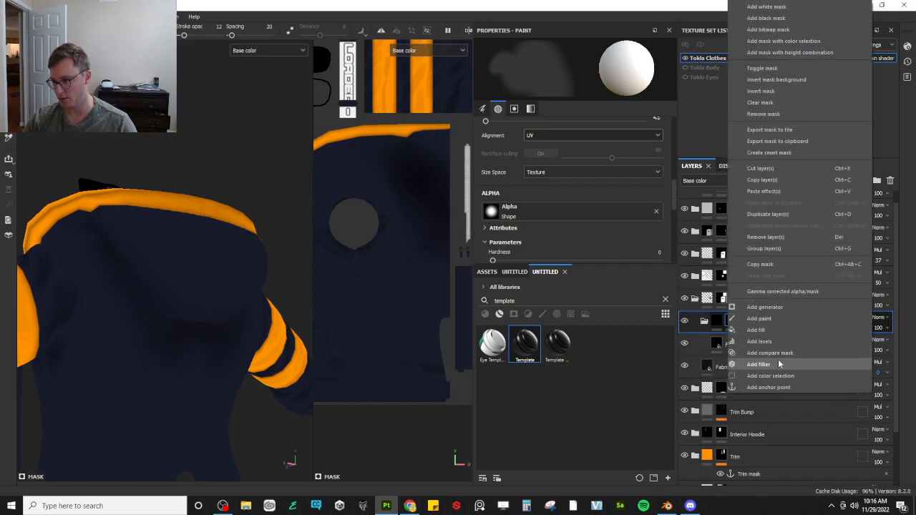
{"action": "left_click", "coordinate": [771, 365]}
{"action": "left_click", "coordinate": [595, 74]}
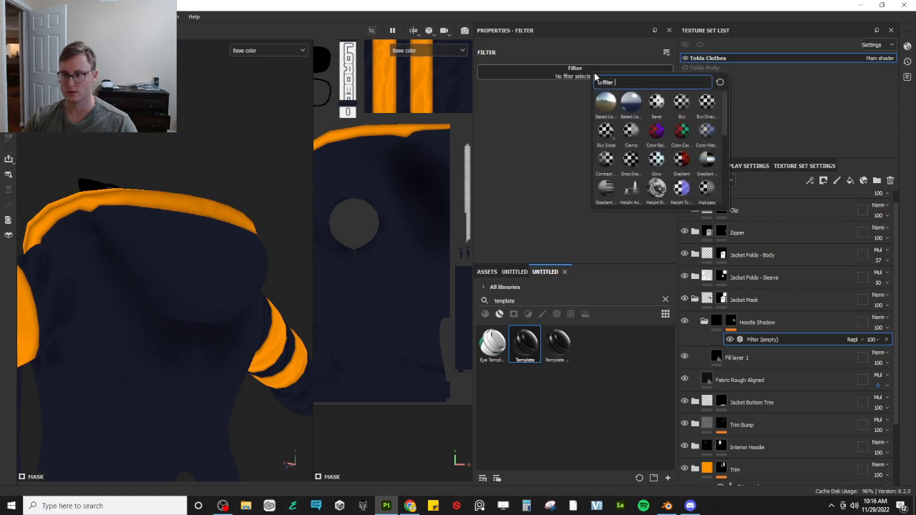
{"action": "left_click", "coordinate": [680, 104]}
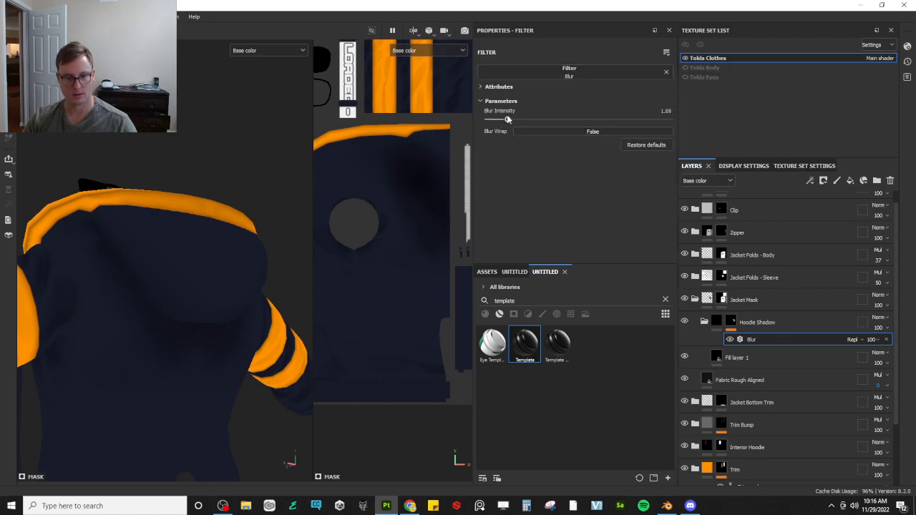
Enlarge the brush and refine the soft shading in the Hoodie Shadow mask over the jacket's upper back and shoulder
{"action": "left_click_drag", "start_coordinate": [257, 230], "coordinate": [230, 336], "text": "alt"}
{"action": "left_click", "coordinate": [731, 321]}
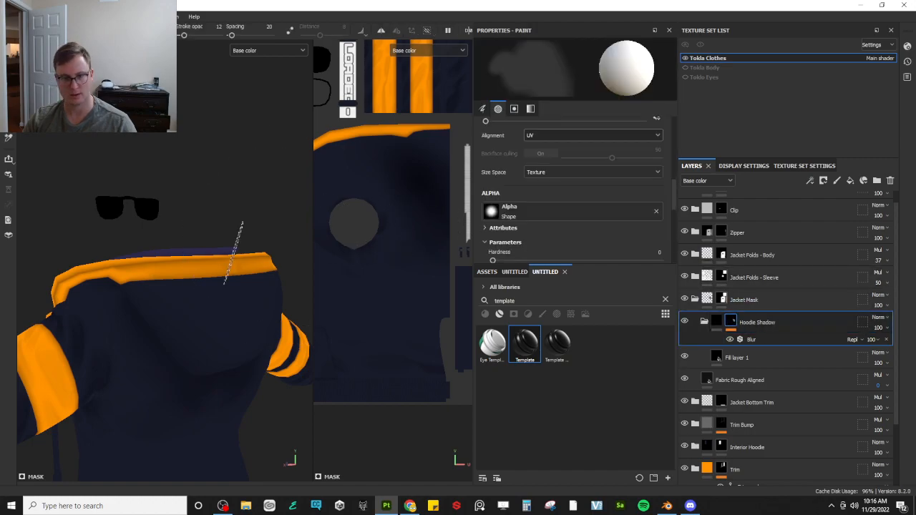
{"action": "mouse_move", "coordinate": [129, 208]}
{"action": "left_mouse_down", "text": "alt"}
{"action": "mouse_move", "coordinate": [95, 241]}
{"action": "mouse_move", "coordinate": [217, 252]}
{"action": "left_mouse_up", "text": "alt"}
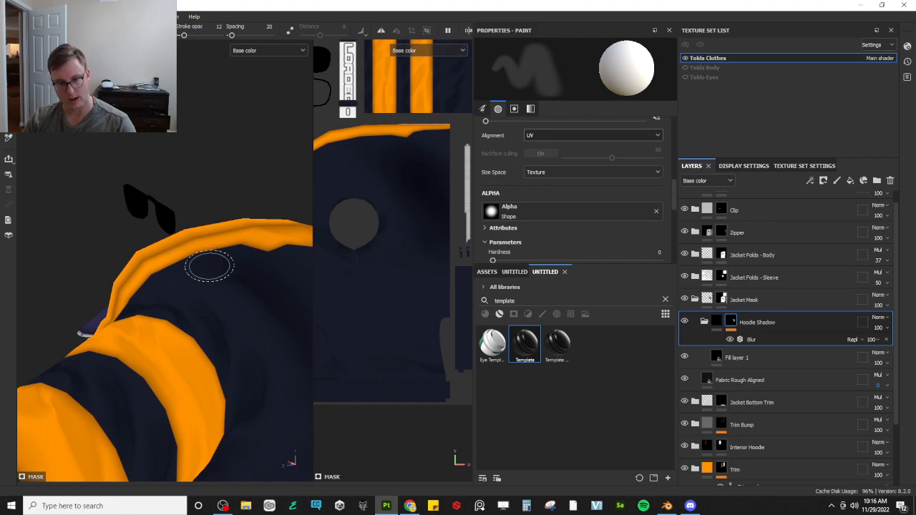
{"action": "left_click_drag", "start_coordinate": [255, 303], "coordinate": [136, 230], "text": "alt"}
{"action": "mouse_move", "coordinate": [195, 287]}
{"action": "left_mouse_down", "text": "alt"}
{"action": "mouse_move", "coordinate": [209, 331]}
{"action": "mouse_move", "coordinate": [160, 291]}
{"action": "mouse_move", "coordinate": [174, 356]}
{"action": "mouse_move", "coordinate": [154, 308]}
{"action": "left_mouse_up", "text": "alt"}
{"action": "key", "text": "bracketright"}
{"action": "key", "text": "bracketright"}
{"action": "mouse_move", "coordinate": [103, 266]}
{"action": "left_mouse_down"}
{"action": "mouse_move", "coordinate": [125, 303]}
{"action": "mouse_move", "coordinate": [193, 343]}
{"action": "left_mouse_up"}
{"action": "left_click_drag", "start_coordinate": [131, 290], "coordinate": [166, 313]}
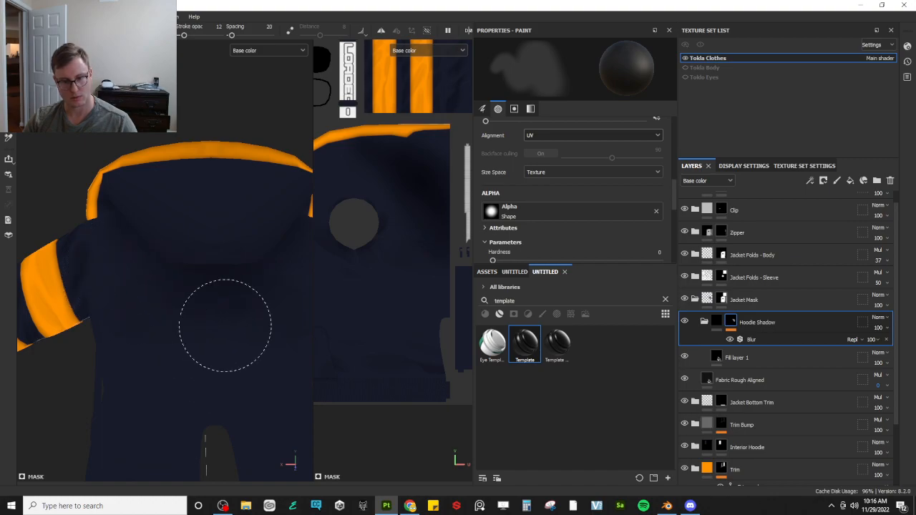
Examine the hood shadow on the jacket from several angles in both Material and Base color display
{"action": "mouse_move", "coordinate": [265, 363]}
{"action": "left_mouse_down", "text": "alt"}
{"action": "mouse_move", "coordinate": [190, 318]}
{"action": "mouse_move", "coordinate": [160, 225]}
{"action": "mouse_move", "coordinate": [186, 276]}
{"action": "mouse_move", "coordinate": [215, 294]}
{"action": "left_mouse_up", "text": "alt"}
{"action": "mouse_move", "coordinate": [225, 326]}
{"action": "left_mouse_down", "text": "alt"}
{"action": "mouse_move", "coordinate": [237, 315]}
{"action": "mouse_move", "coordinate": [224, 309]}
{"action": "mouse_move", "coordinate": [240, 317]}
{"action": "mouse_move", "coordinate": [193, 285]}
{"action": "left_mouse_up", "text": "alt"}
{"action": "scroll", "coordinate": [208, 282], "scroll_direction": "down", "scroll_amount": 4}
{"action": "key", "text": "m"}
{"action": "scroll", "coordinate": [193, 285], "scroll_direction": "up", "scroll_amount": 3}
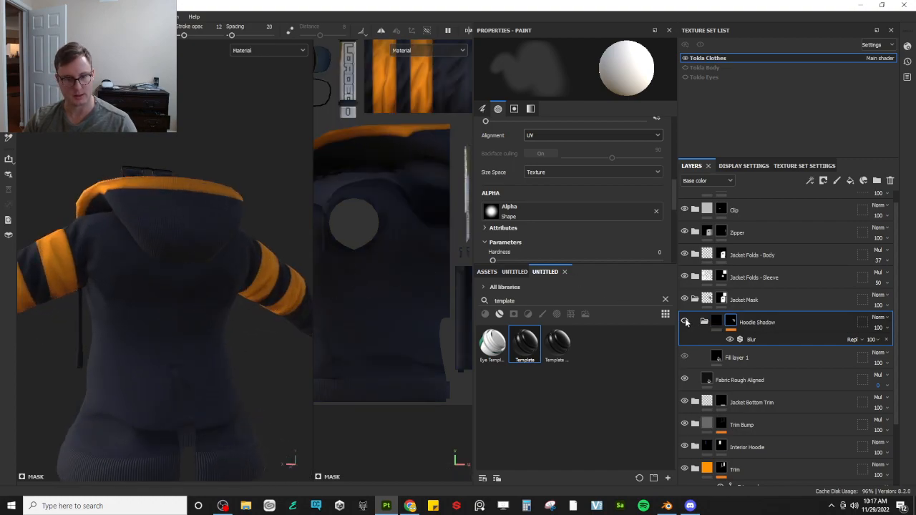
{"action": "left_click_drag", "start_coordinate": [232, 248], "coordinate": [137, 260], "text": "alt"}
{"action": "middle_click_drag", "start_coordinate": [137, 260], "coordinate": [157, 289], "text": "alt"}
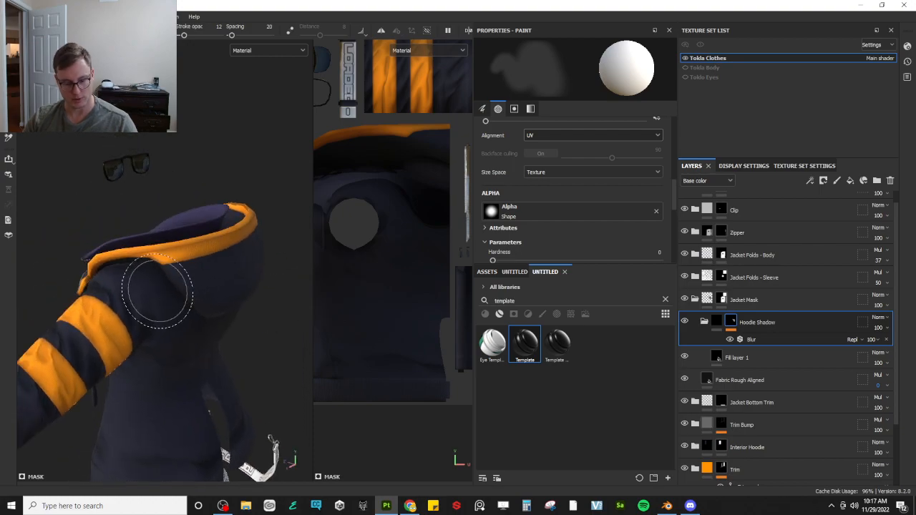
{"action": "key", "text": "c"}
{"action": "left_click_drag", "start_coordinate": [184, 296], "coordinate": [158, 235], "text": "alt"}
{"action": "scroll", "coordinate": [158, 235], "scroll_direction": "down", "scroll_amount": 5}
{"action": "left_click_drag", "start_coordinate": [119, 272], "coordinate": [143, 286], "text": "alt"}
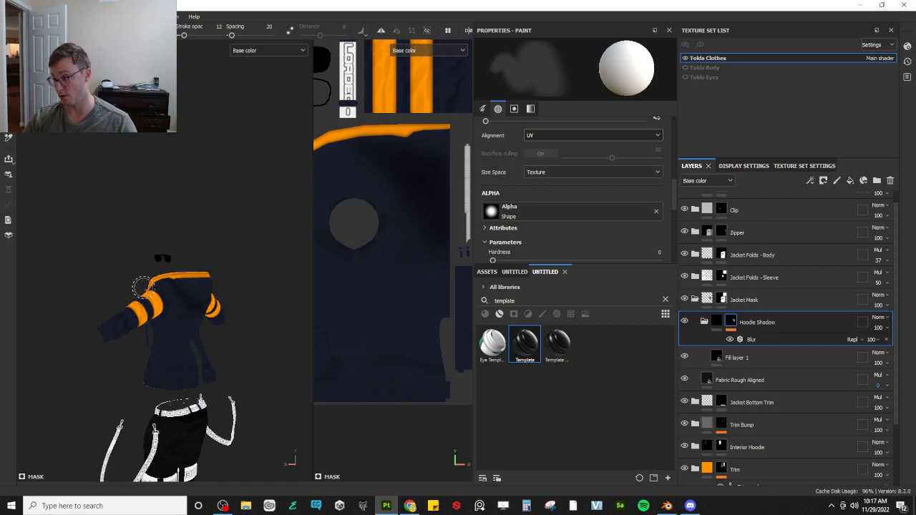
{"action": "middle_click_drag", "start_coordinate": [140, 300], "coordinate": [163, 260], "text": "alt"}
{"action": "right_click_drag", "start_coordinate": [163, 260], "coordinate": [225, 307], "text": "alt"}
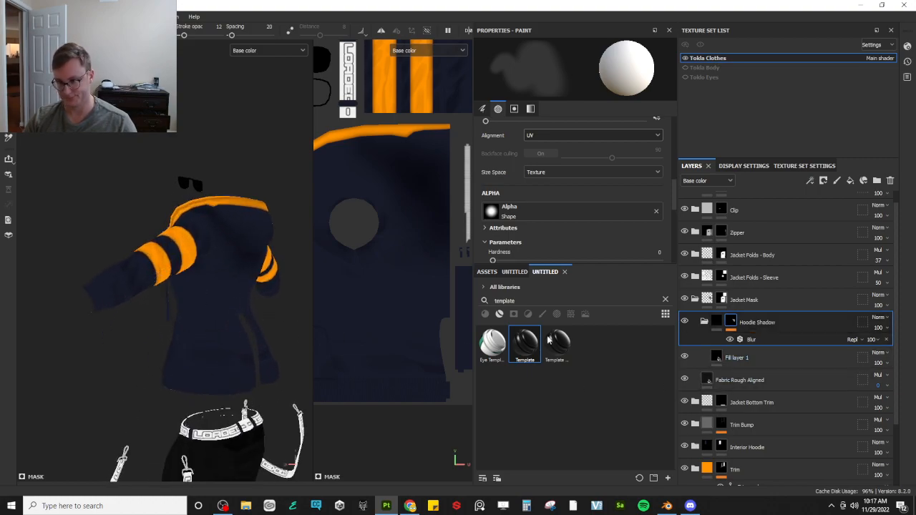
{"action": "left_click_drag", "start_coordinate": [228, 315], "coordinate": [272, 315], "text": "alt"}
Reselect the Hoodie Shadow mask and set the brush's stroke opacity to 45
{"action": "left_click", "coordinate": [716, 322]}
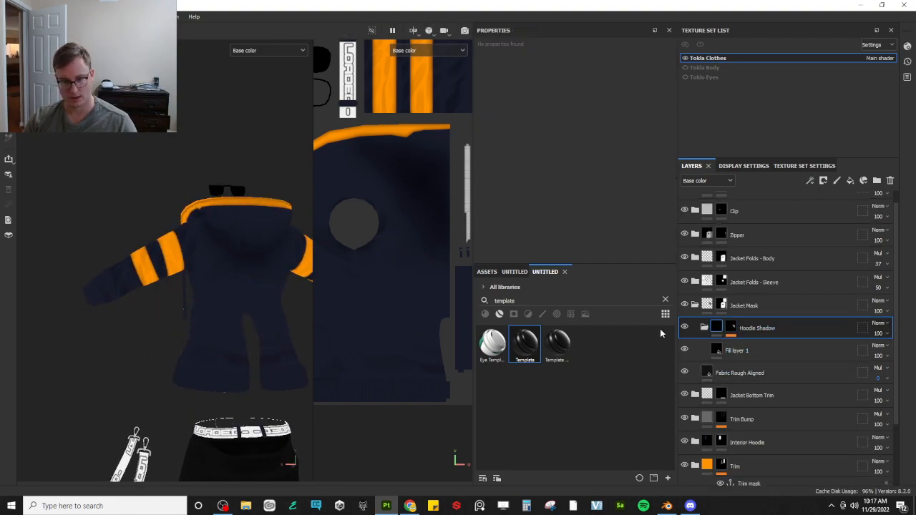
{"action": "left_click", "coordinate": [730, 323]}
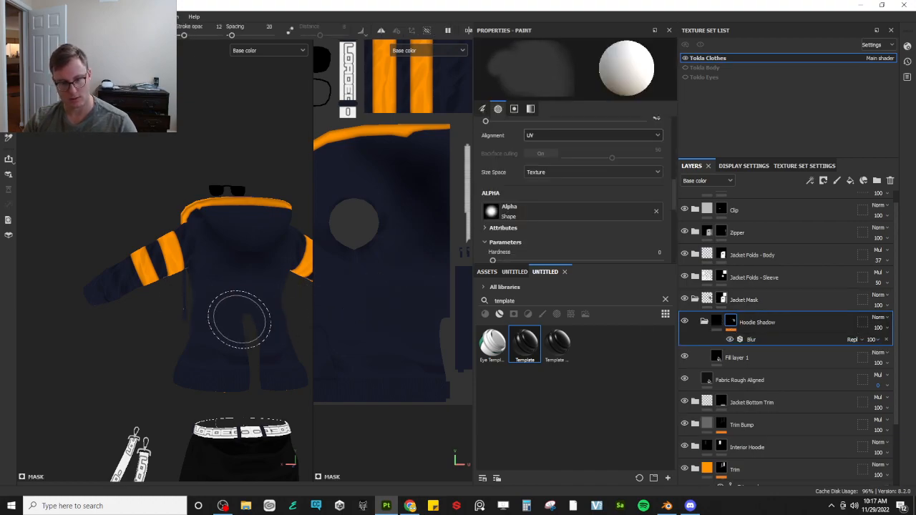
{"action": "mouse_move", "coordinate": [275, 326]}
{"action": "left_mouse_down", "text": "alt"}
{"action": "mouse_move", "coordinate": [194, 306]}
{"action": "mouse_move", "coordinate": [199, 322]}
{"action": "mouse_move", "coordinate": [106, 323]}
{"action": "left_mouse_up", "text": "alt"}
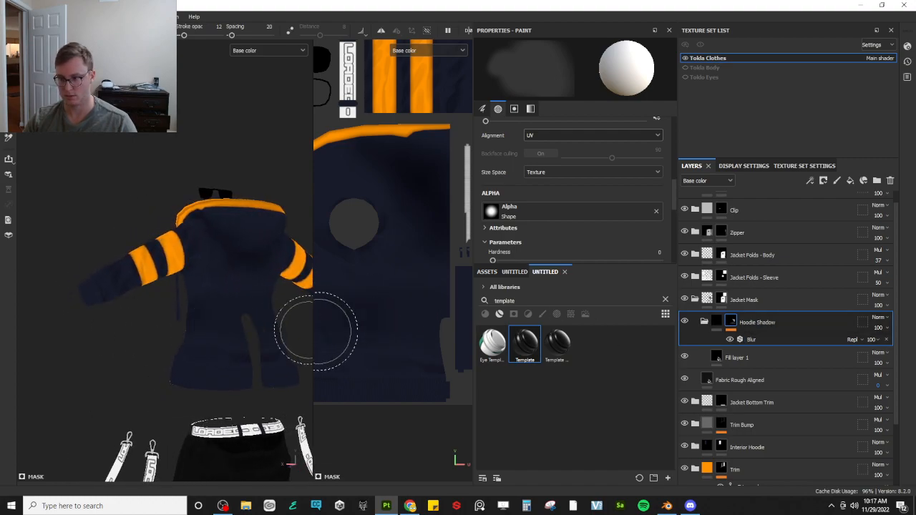
{"action": "middle_click_drag", "start_coordinate": [114, 341], "coordinate": [117, 303]}
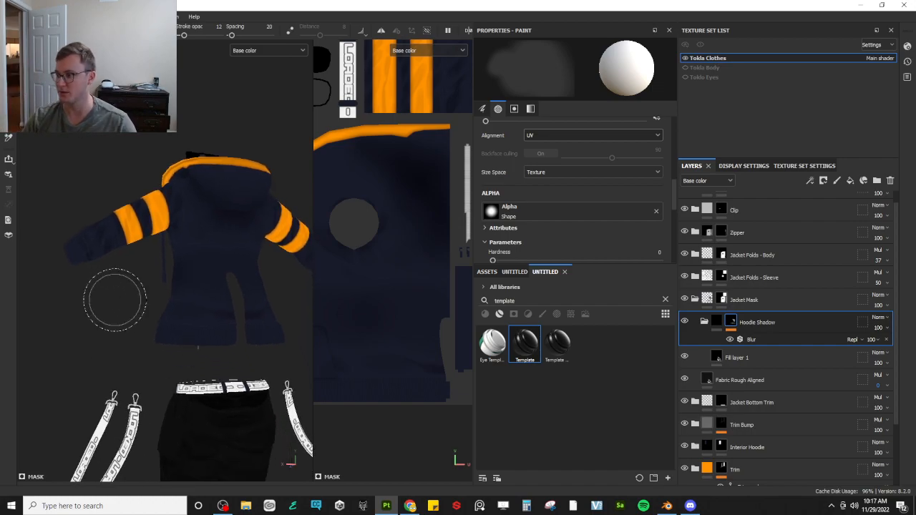
{"action": "mouse_move", "coordinate": [131, 329]}
{"action": "left_mouse_down", "text": "alt"}
{"action": "mouse_move", "coordinate": [141, 335]}
{"action": "mouse_move", "coordinate": [147, 297]}
{"action": "left_mouse_up", "text": "alt"}
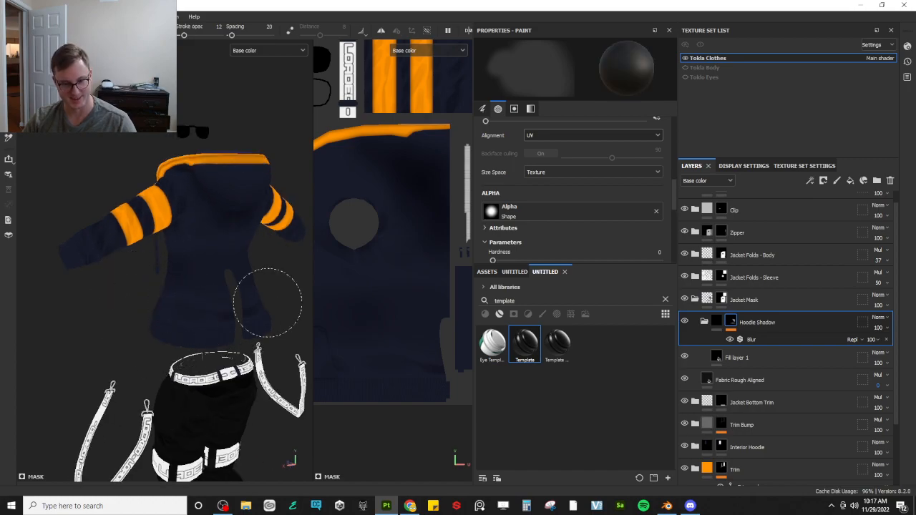
{"action": "left_click_drag", "start_coordinate": [185, 35], "coordinate": [198, 35]}
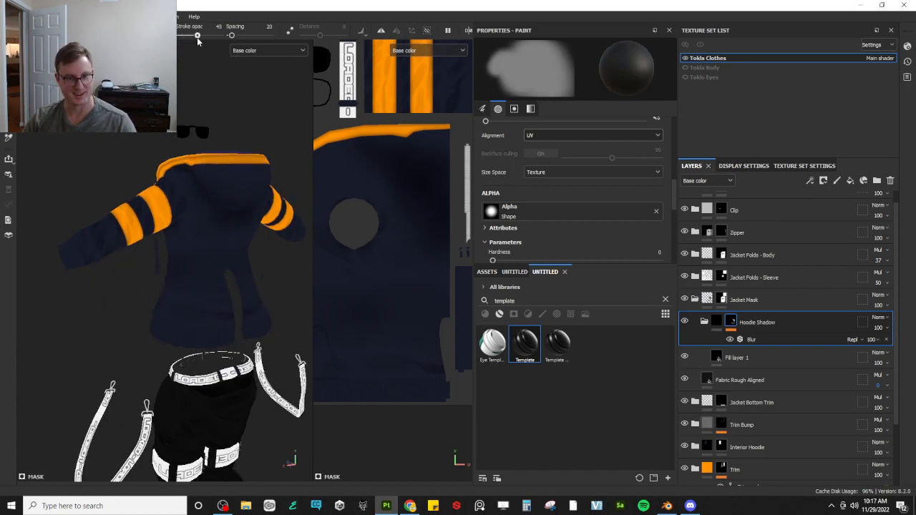
{"action": "left_click_drag", "start_coordinate": [245, 309], "coordinate": [327, 311], "text": "alt"}
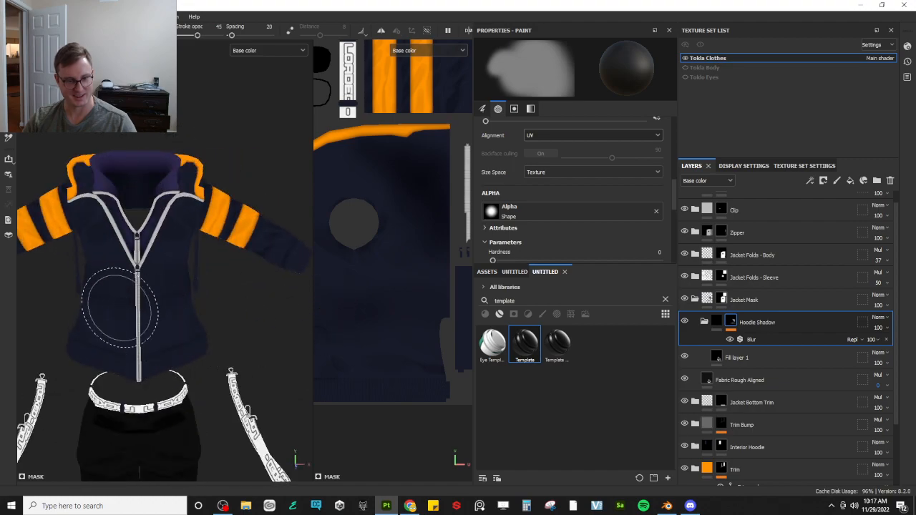
{"action": "left_click_drag", "start_coordinate": [220, 336], "coordinate": [176, 260], "text": "alt"}
{"action": "left_click_drag", "start_coordinate": [210, 307], "coordinate": [176, 307], "text": "alt"}
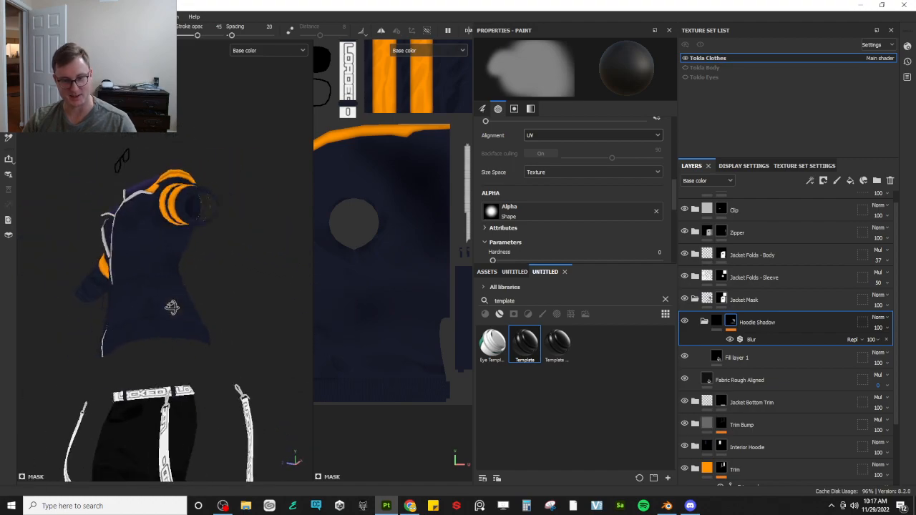
{"action": "mouse_move", "coordinate": [133, 233]}
{"action": "left_mouse_down", "text": "alt"}
{"action": "mouse_move", "coordinate": [177, 278]}
{"action": "mouse_move", "coordinate": [233, 283]}
{"action": "left_mouse_up", "text": "alt"}
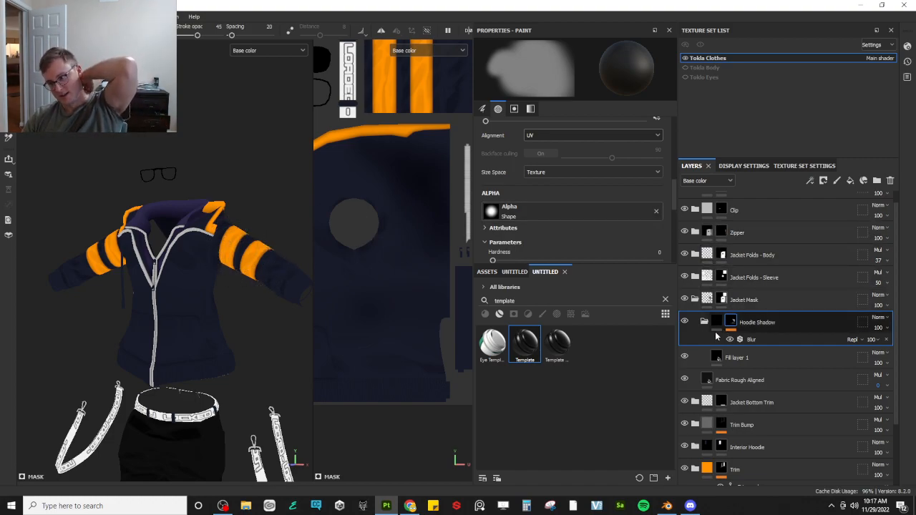
Collapse the Hoodie Shadow folder and add a fill using the Gradient Linear 1 grayscale to its mask
{"action": "left_click", "coordinate": [705, 323]}
{"action": "left_click_drag", "start_coordinate": [56, 215], "coordinate": [100, 270], "text": "alt"}
{"action": "right_click_drag", "start_coordinate": [100, 270], "coordinate": [159, 304], "text": "alt"}
{"action": "left_click_drag", "start_coordinate": [189, 251], "coordinate": [266, 291], "text": "alt"}
{"action": "middle_click_drag", "start_coordinate": [366, 281], "coordinate": [467, 263]}
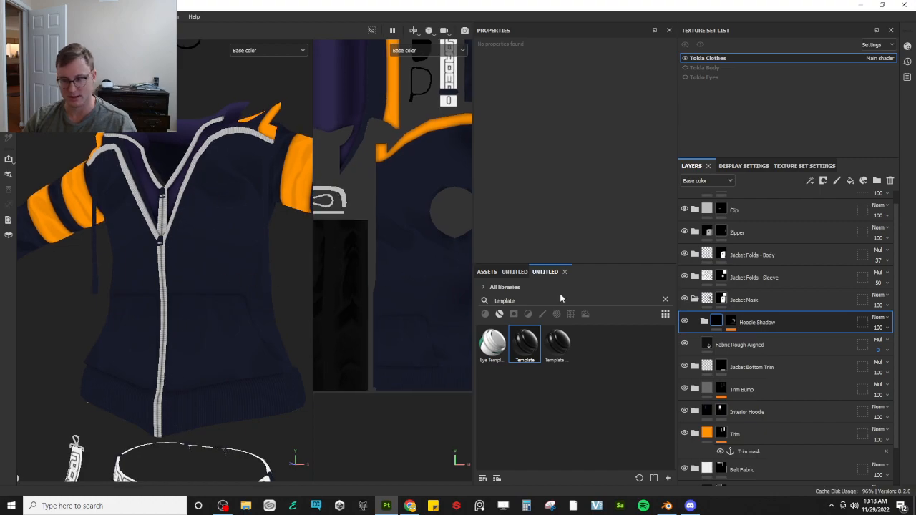
{"action": "right_click", "coordinate": [729, 322]}
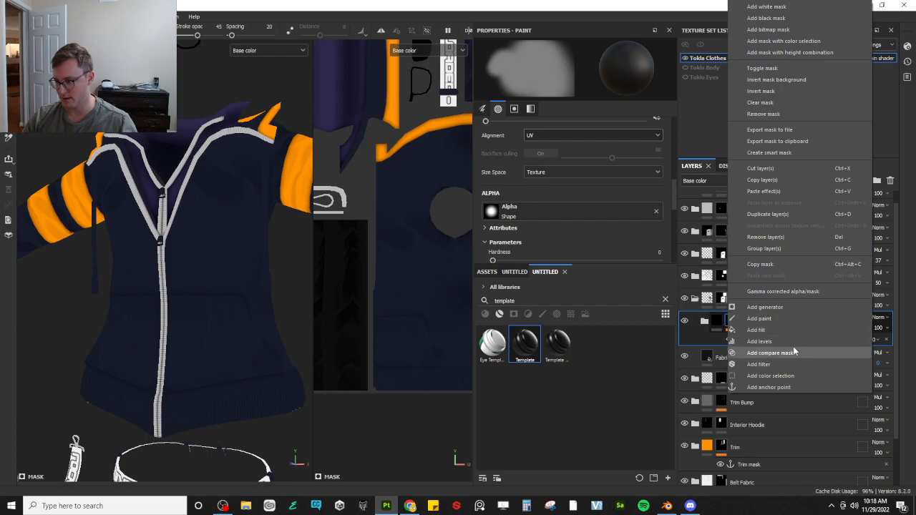
{"action": "left_click", "coordinate": [775, 330]}
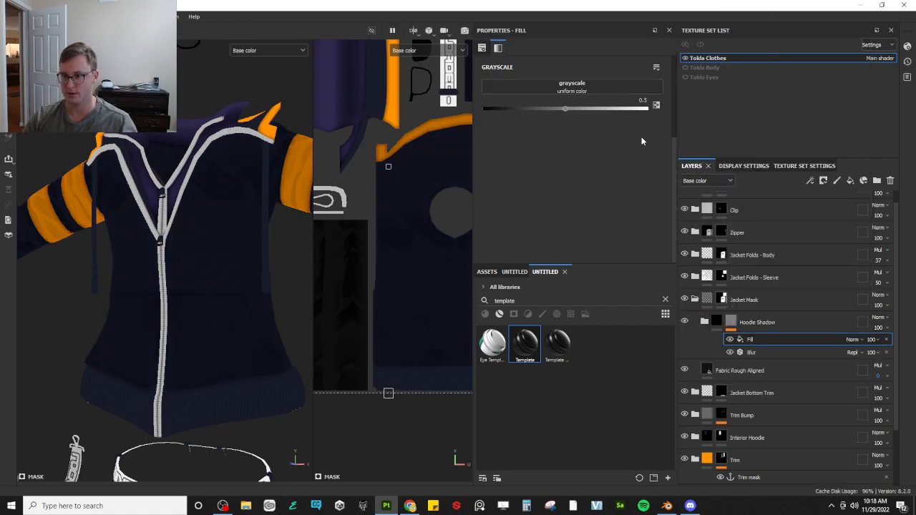
{"action": "left_click", "coordinate": [599, 87]}
{"action": "left_click", "coordinate": [614, 199]}
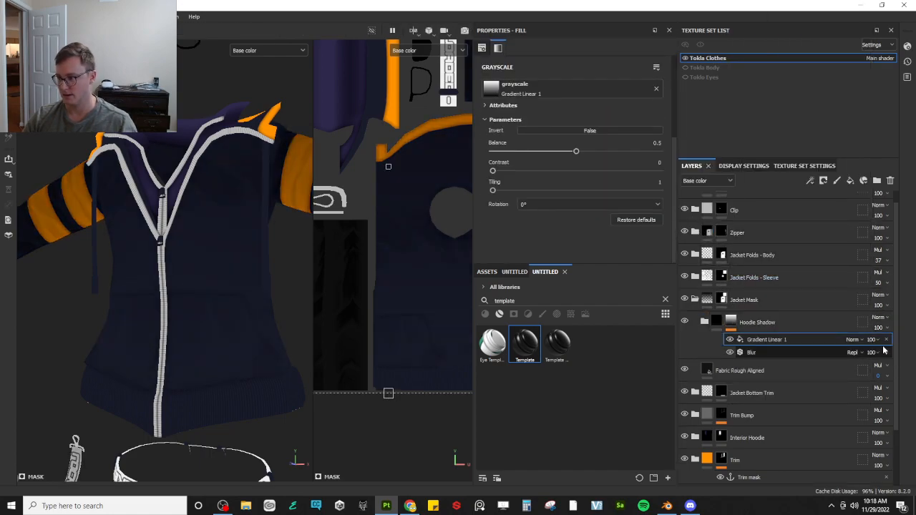
Set the gradient fill's blending mode to Linear dodge (Add) and its UV Wrap to None
{"action": "left_click", "coordinate": [861, 341]}
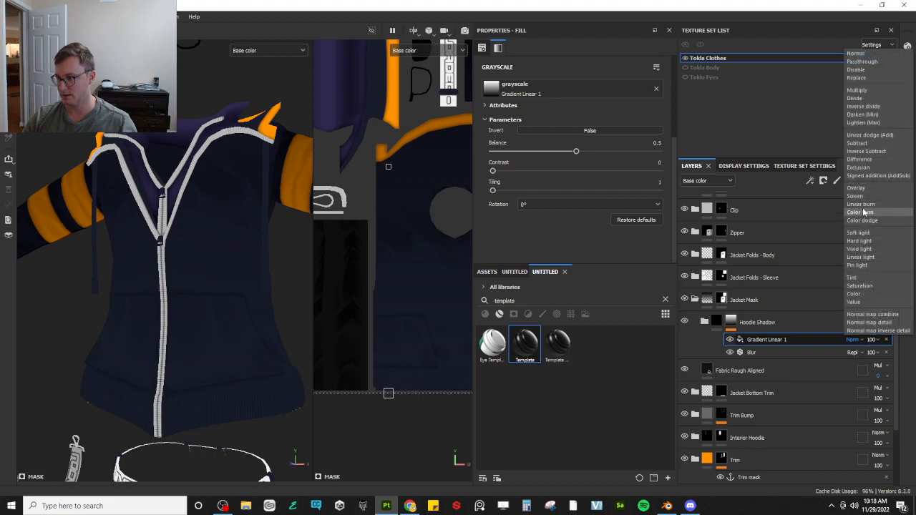
{"action": "left_click", "coordinate": [875, 135]}
{"action": "scroll", "coordinate": [559, 150], "scroll_direction": "up", "scroll_amount": 3}
{"action": "left_click", "coordinate": [549, 112]}
{"action": "left_click", "coordinate": [546, 131]}
Rotate the gradient to 270 degrees and narrow it into a vertical strip near the jacket body's zipper edge in UV space
{"action": "scroll", "coordinate": [378, 252], "scroll_direction": "down", "scroll_amount": 5}
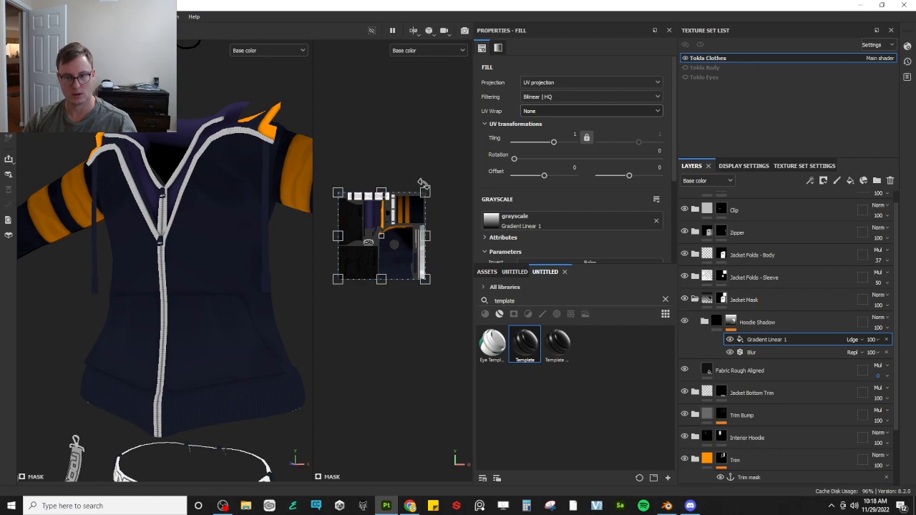
{"action": "left_click_drag", "start_coordinate": [358, 165], "coordinate": [376, 243]}
{"action": "scroll", "coordinate": [372, 256], "scroll_direction": "up", "scroll_amount": 5}
{"action": "left_click_drag", "start_coordinate": [376, 182], "coordinate": [386, 179]}
{"action": "scroll", "coordinate": [387, 196], "scroll_direction": "down", "scroll_amount": 3}
{"action": "middle_click_drag", "start_coordinate": [413, 227], "coordinate": [339, 232], "text": "alt"}
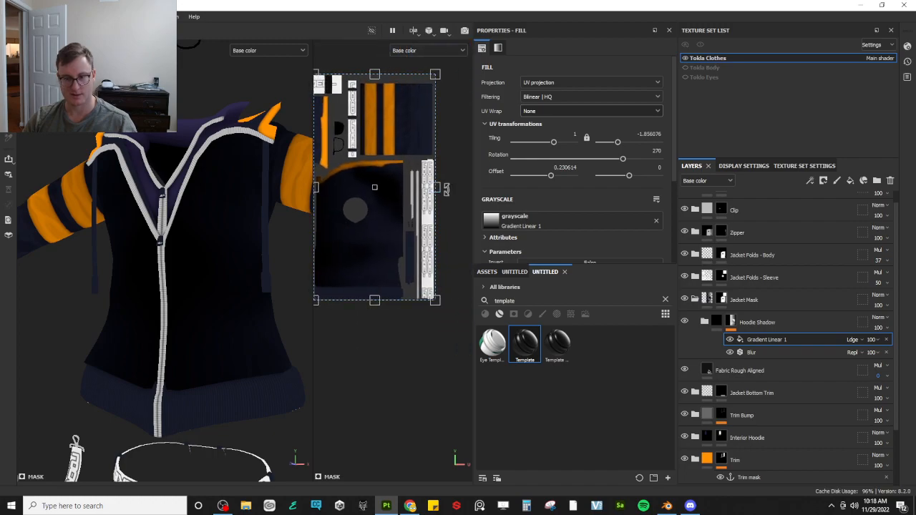
{"action": "left_click_drag", "start_coordinate": [416, 187], "coordinate": [333, 185]}
{"action": "middle_click_drag", "start_coordinate": [332, 186], "coordinate": [364, 202], "text": "alt"}
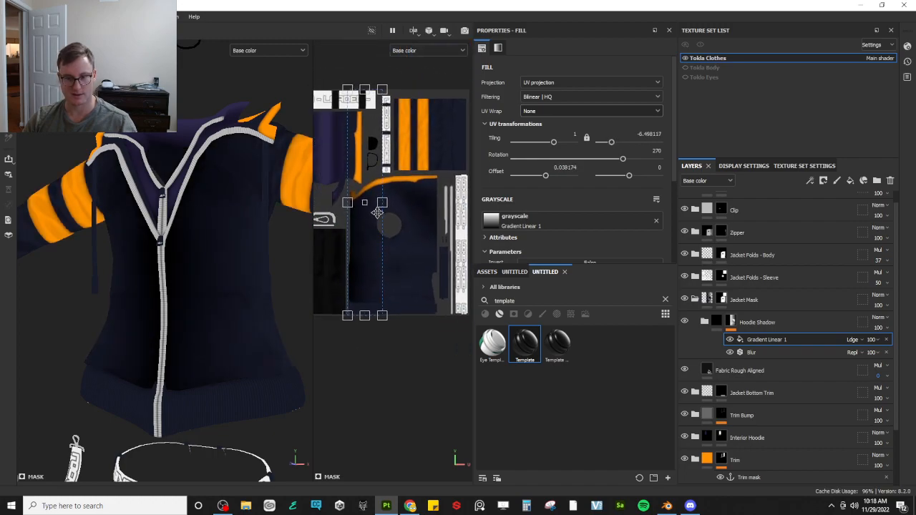
Align the gradient with the body panel's zipper edge, shorten it to the panel's height, and narrow it to about -25 tiling
{"action": "left_click_drag", "start_coordinate": [363, 203], "coordinate": [352, 203]}
{"action": "left_click_drag", "start_coordinate": [353, 86], "coordinate": [352, 180]}
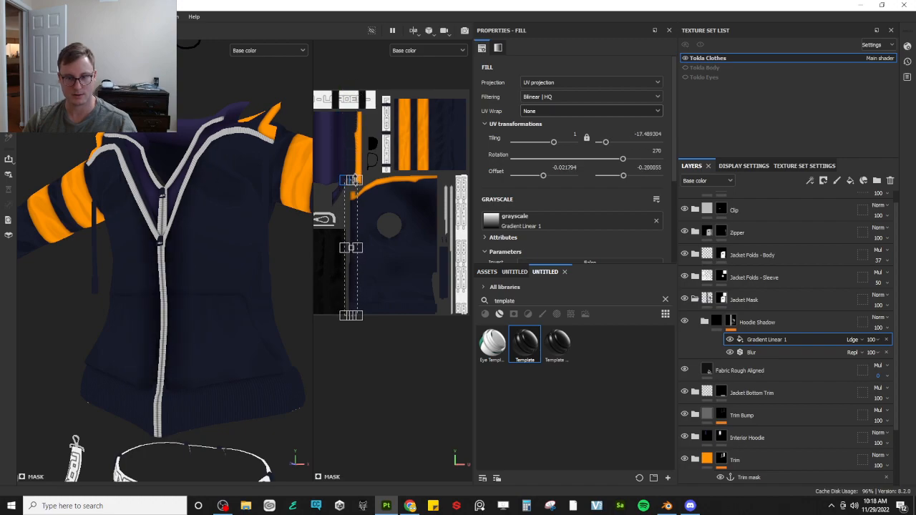
{"action": "left_click_drag", "start_coordinate": [357, 248], "coordinate": [355, 248]}
{"action": "scroll", "coordinate": [355, 248], "scroll_direction": "up", "scroll_amount": 3}
{"action": "middle_click_drag", "start_coordinate": [355, 248], "coordinate": [385, 278], "text": "alt"}
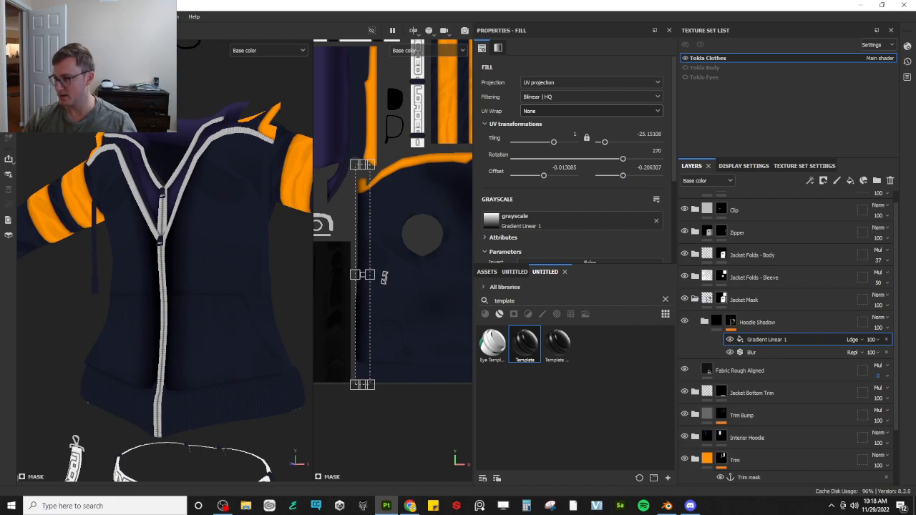
Fine-tune the gradient strip's width along the zipper edge to about -36 tiling
{"action": "scroll", "coordinate": [384, 277], "scroll_direction": "up", "scroll_amount": 5}
{"action": "middle_click_drag", "start_coordinate": [340, 284], "coordinate": [379, 261], "text": "alt"}
{"action": "left_click_drag", "start_coordinate": [404, 276], "coordinate": [376, 272]}
{"action": "left_click_drag", "start_coordinate": [205, 302], "coordinate": [250, 273], "text": "alt"}
{"action": "scroll", "coordinate": [428, 156], "scroll_direction": "down", "scroll_amount": 3}
{"action": "middle_click_drag", "start_coordinate": [427, 164], "coordinate": [393, 270], "text": "alt"}
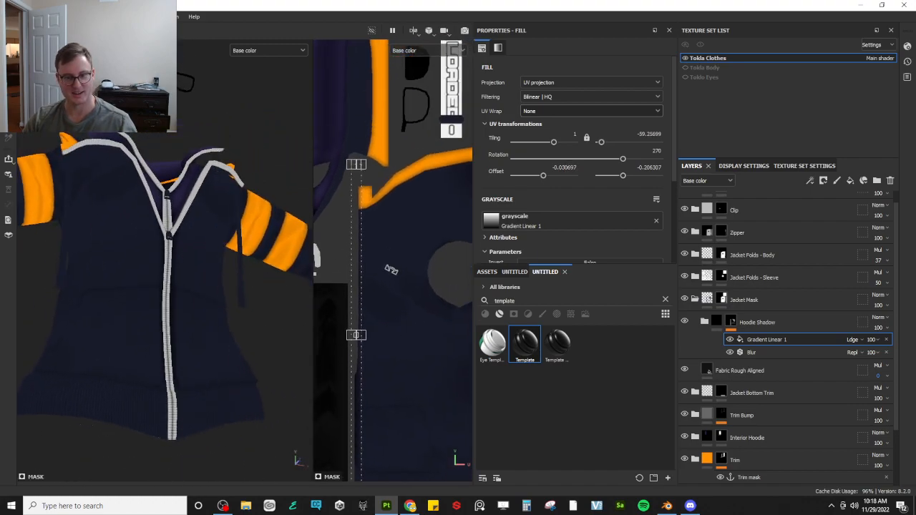
{"action": "scroll", "coordinate": [393, 270], "scroll_direction": "up", "scroll_amount": 3}
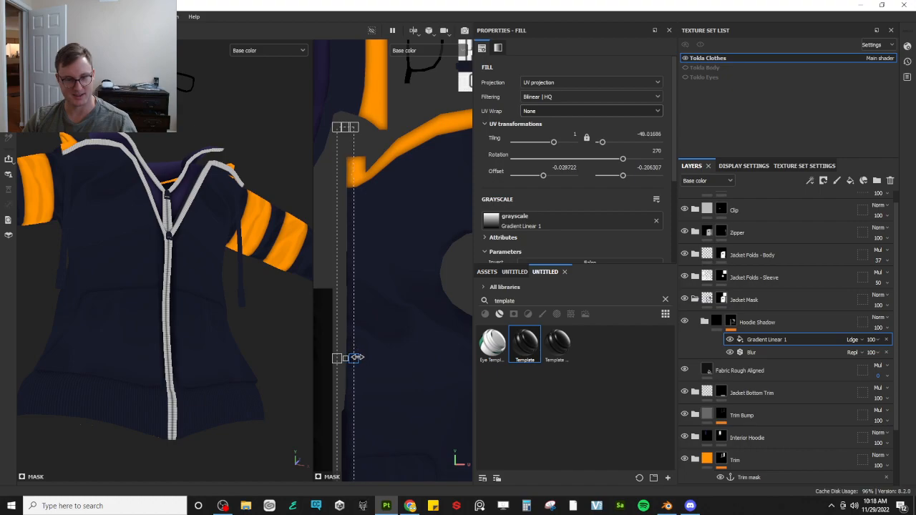
{"action": "left_click_drag", "start_coordinate": [259, 294], "coordinate": [199, 327], "text": "alt"}
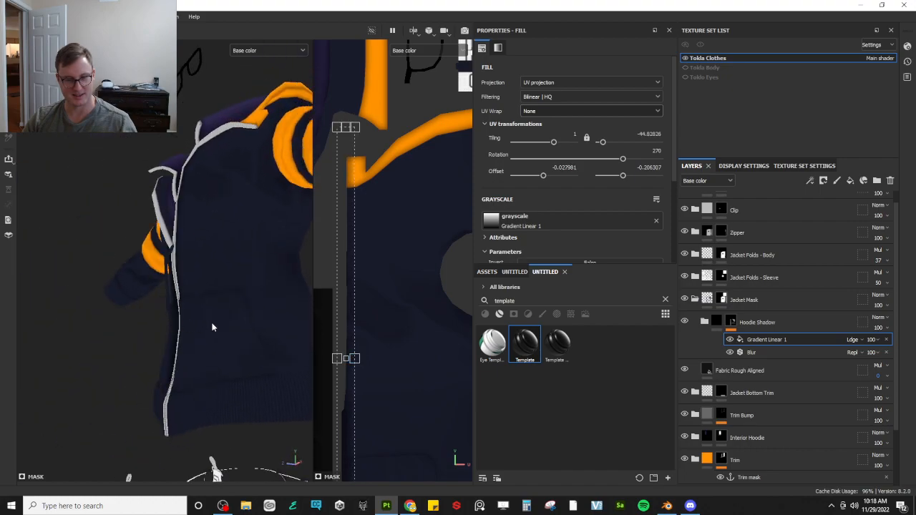
{"action": "left_click_drag", "start_coordinate": [355, 363], "coordinate": [363, 363]}
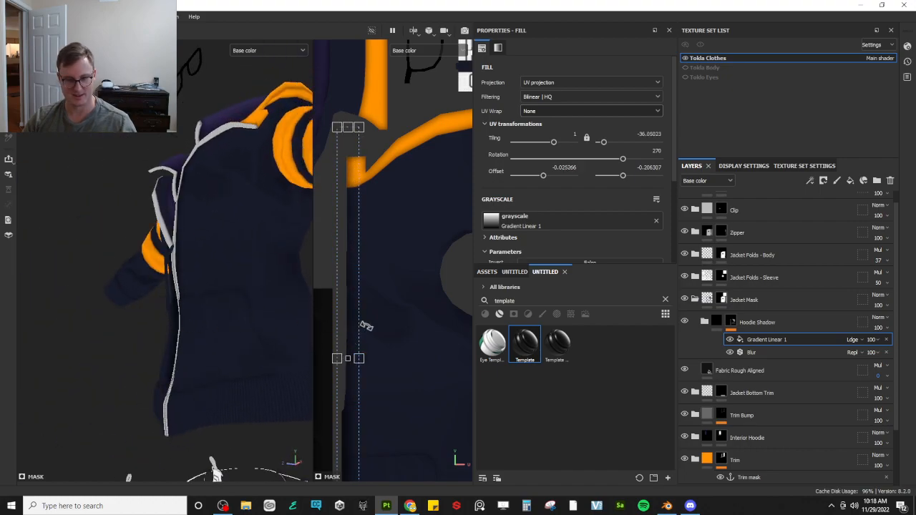
Extend the gradient strip beyond the zipper edge to about -30.87 tiling and inspect the jacket front
{"action": "middle_click_drag", "start_coordinate": [364, 327], "coordinate": [360, 248], "text": "alt"}
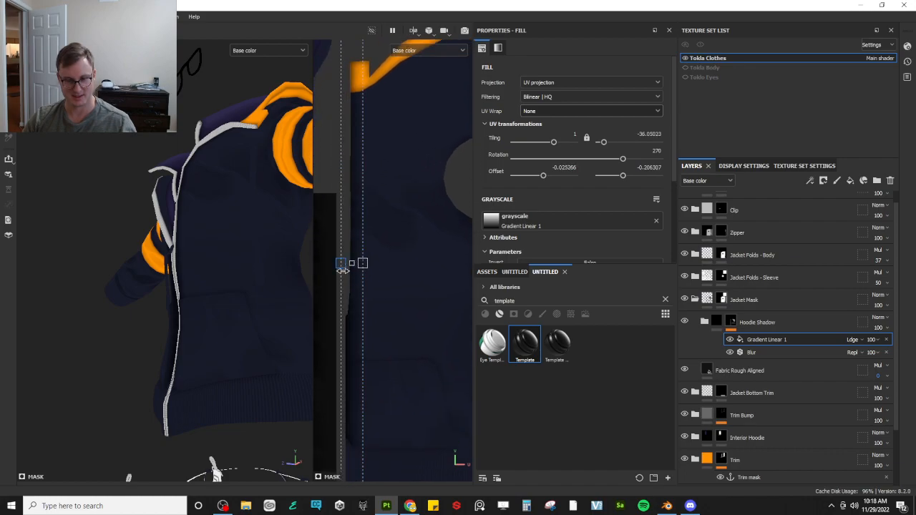
{"action": "left_click_drag", "start_coordinate": [186, 304], "coordinate": [219, 265], "text": "alt"}
{"action": "middle_click_drag", "start_coordinate": [243, 247], "coordinate": [211, 313], "text": "alt"}
{"action": "scroll", "coordinate": [212, 313], "scroll_direction": "up", "scroll_amount": 5}
{"action": "mouse_move", "coordinate": [212, 313]}
{"action": "left_mouse_down", "text": "alt"}
{"action": "mouse_move", "coordinate": [131, 358]}
{"action": "mouse_move", "coordinate": [199, 307]}
{"action": "left_mouse_up", "text": "alt"}
{"action": "scroll", "coordinate": [194, 286], "scroll_direction": "down", "scroll_amount": 3}
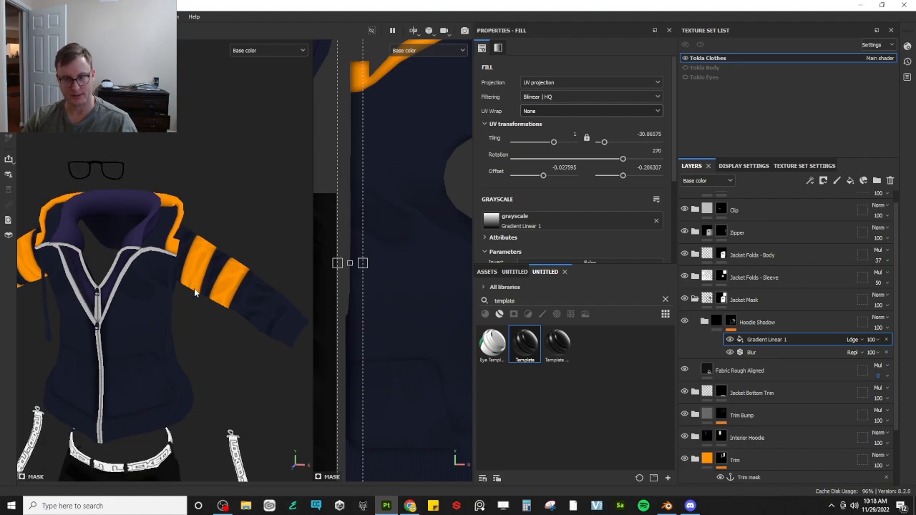
{"action": "middle_click_drag", "start_coordinate": [195, 289], "coordinate": [162, 297], "text": "alt"}
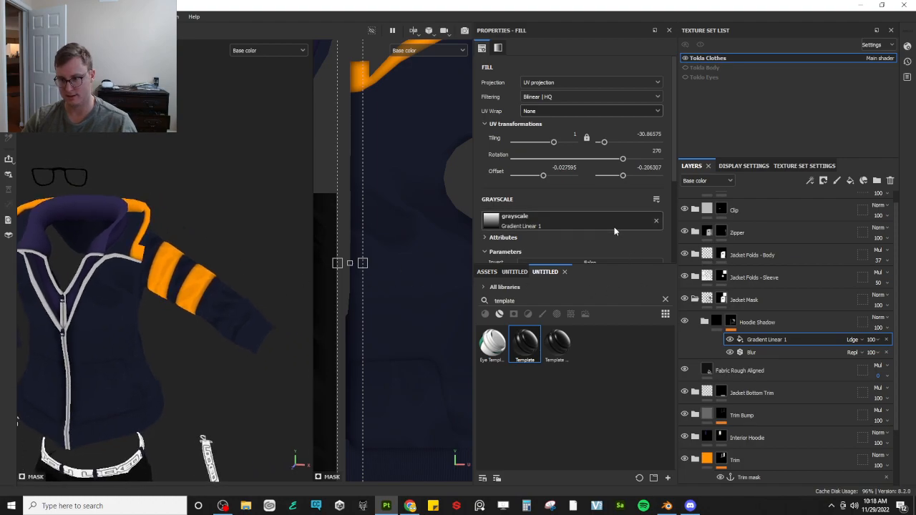
{"action": "left_click", "coordinate": [808, 343]}
{"action": "key", "text": "ctrl+d"}
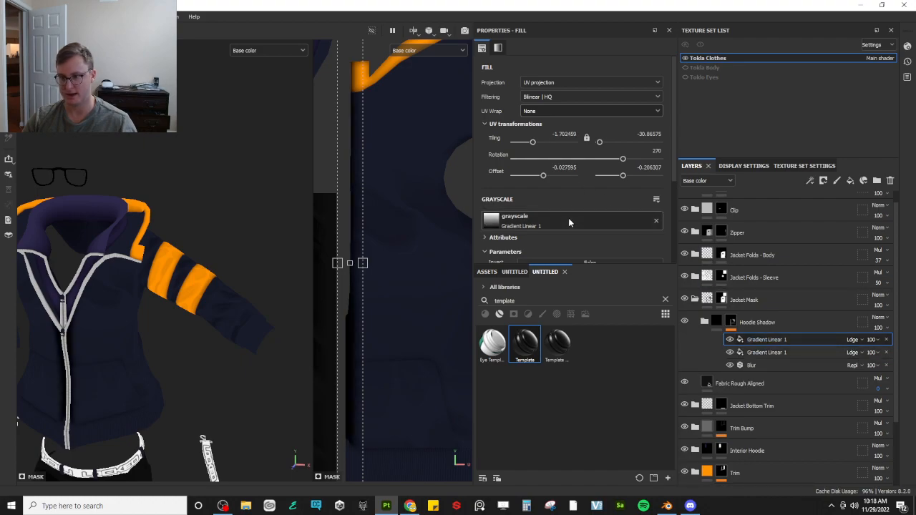
{"action": "left_click", "coordinate": [570, 222]}
{"action": "type", "text": "shape"}
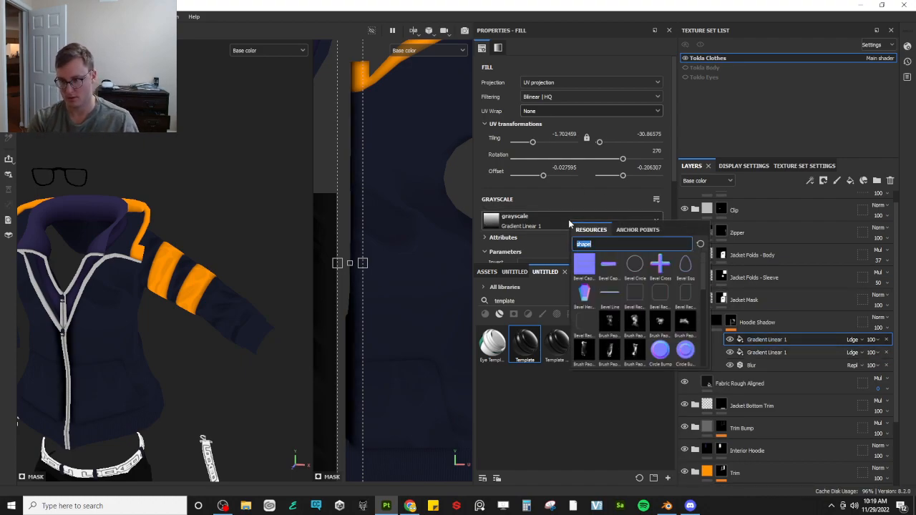
{"action": "type", "text": "alpha shape"}
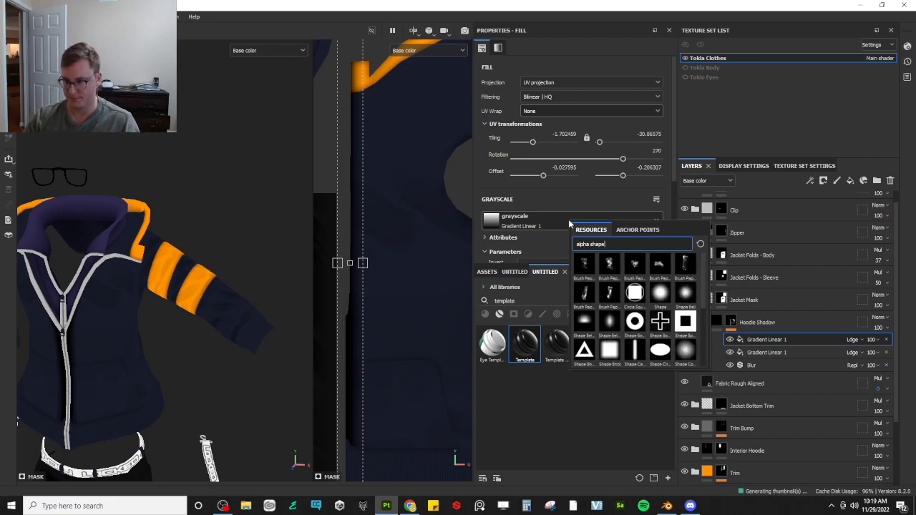
{"action": "left_click", "coordinate": [660, 295]}
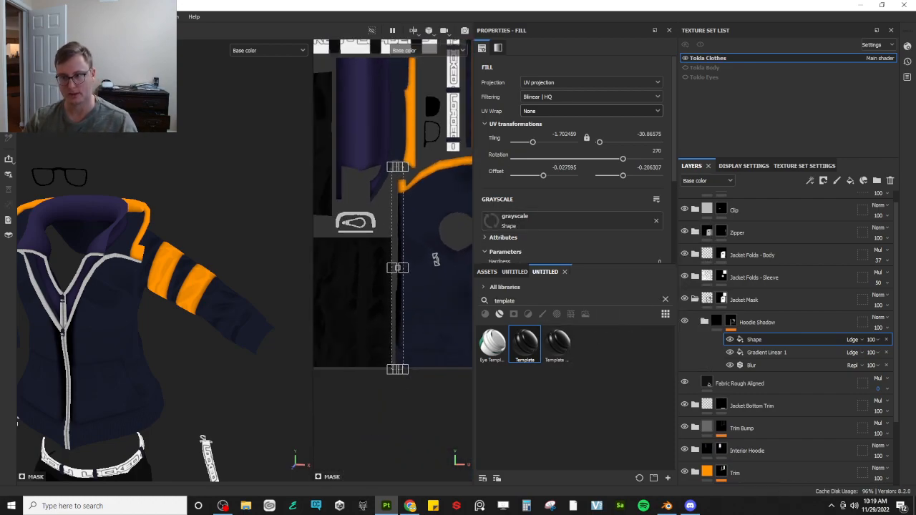
{"action": "left_click", "coordinate": [887, 340]}
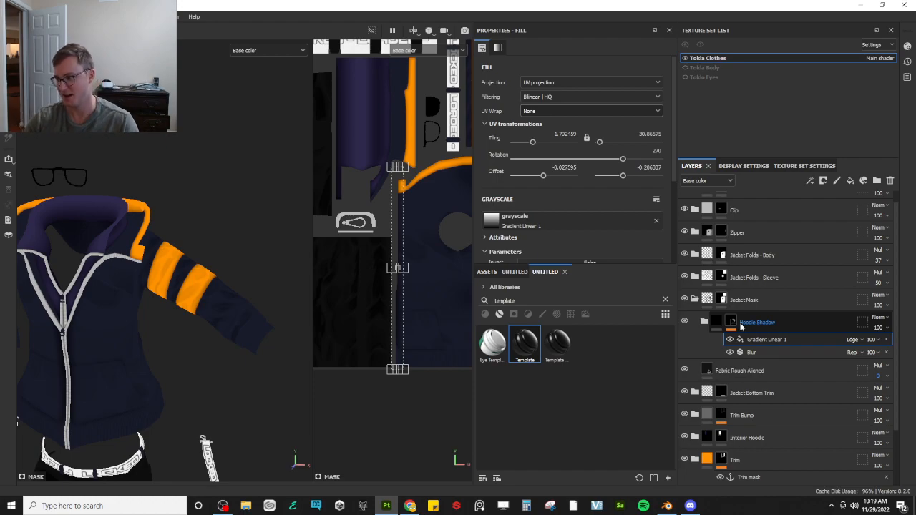
Add a fill effect to the Hoodie Shadow mask using the Shape alpha, with UV wrap set to None
{"action": "right_click", "coordinate": [734, 324]}
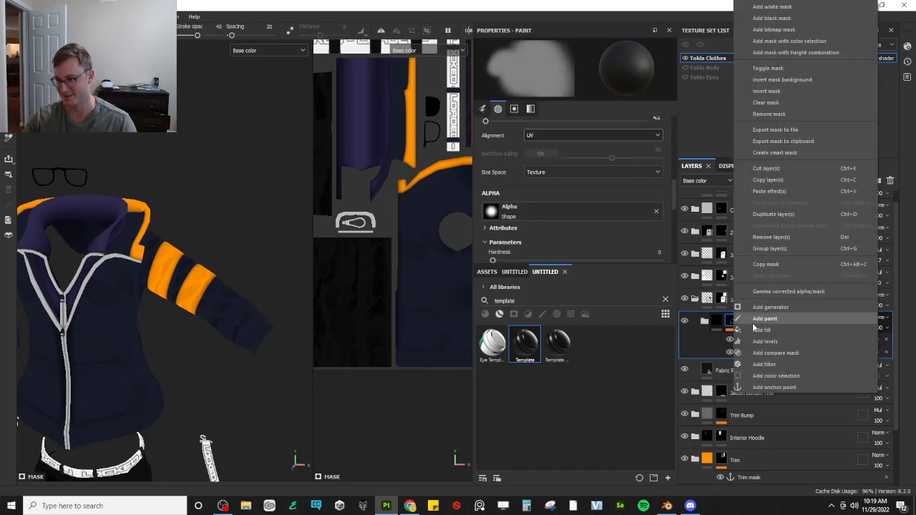
{"action": "left_click", "coordinate": [752, 335]}
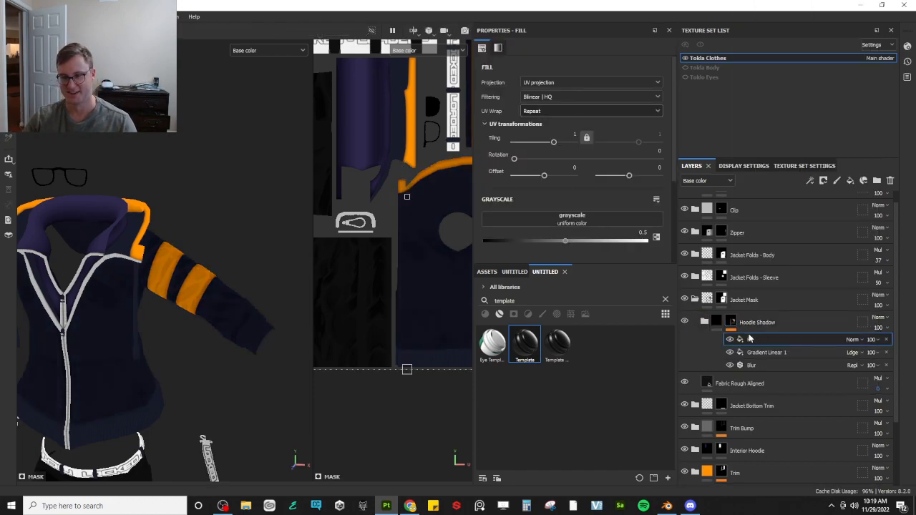
{"action": "left_click", "coordinate": [567, 215]}
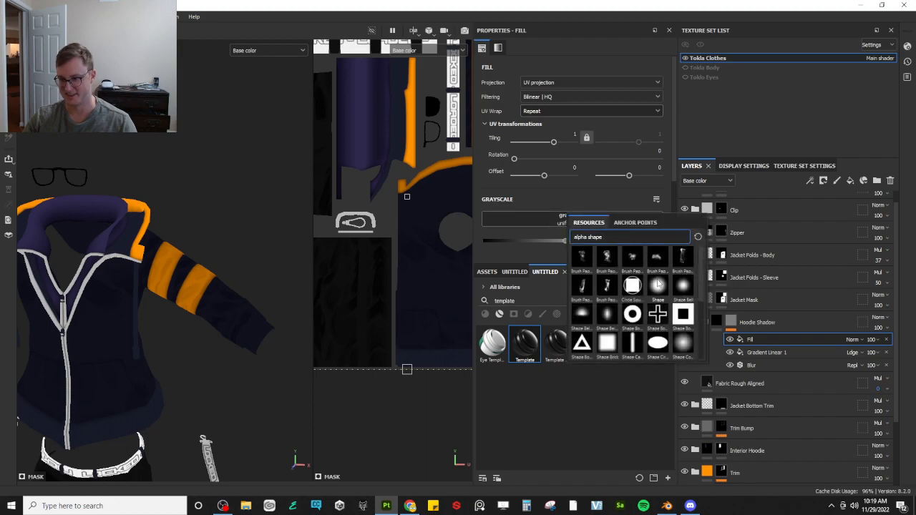
{"action": "left_click", "coordinate": [658, 285]}
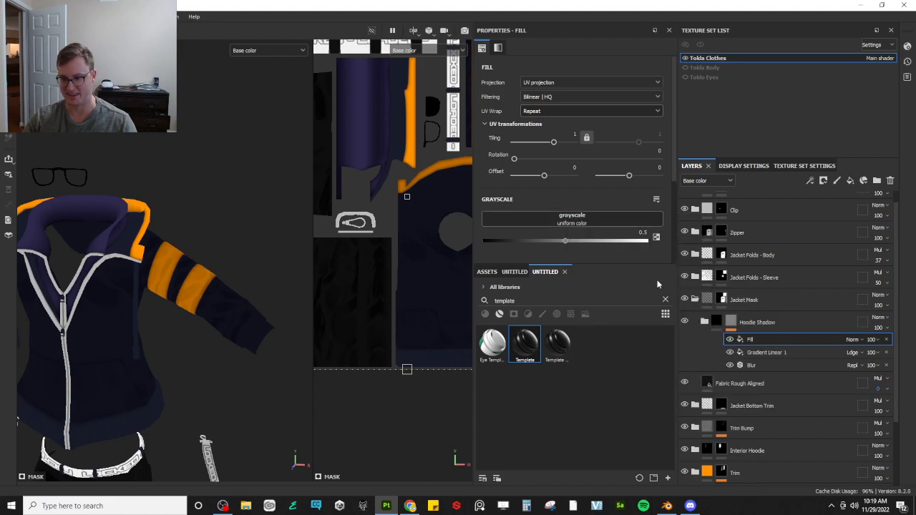
{"action": "left_click", "coordinate": [534, 112]}
{"action": "left_click", "coordinate": [538, 124]}
Shrink the Shape fill and place it over the body panel's armhole in UV space, at an offset of about 0.153, -0.104
{"action": "left_click_drag", "start_coordinate": [426, 211], "coordinate": [444, 223]}
{"action": "left_click_drag", "start_coordinate": [394, 262], "coordinate": [430, 231]}
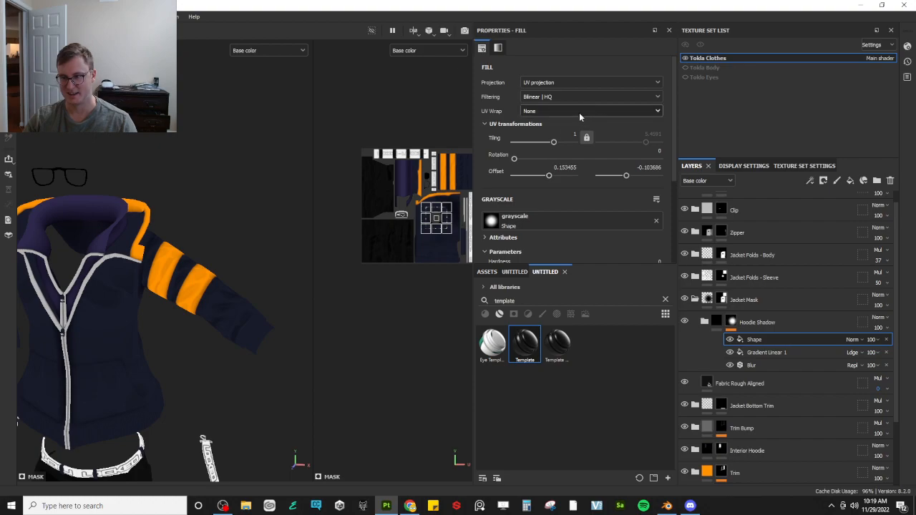
{"action": "scroll", "coordinate": [433, 218], "scroll_direction": "up", "scroll_amount": 5}
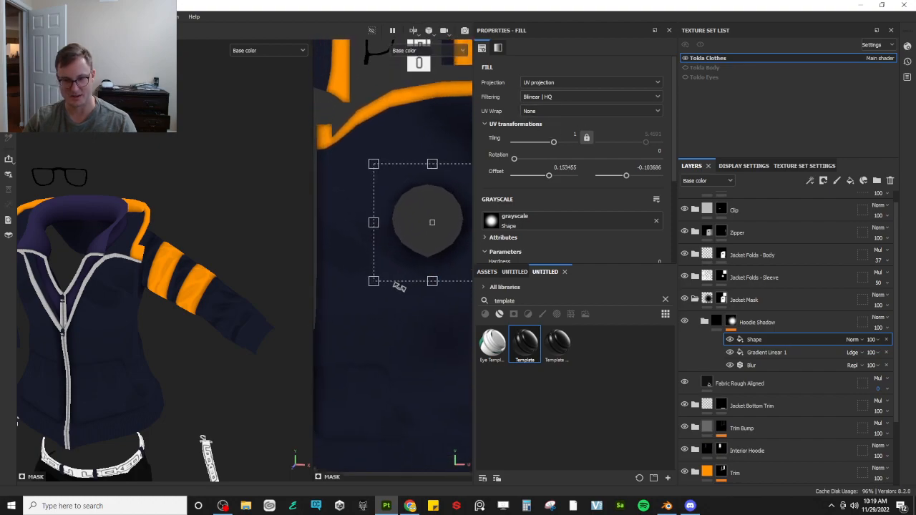
{"action": "left_click_drag", "start_coordinate": [373, 280], "coordinate": [365, 290]}
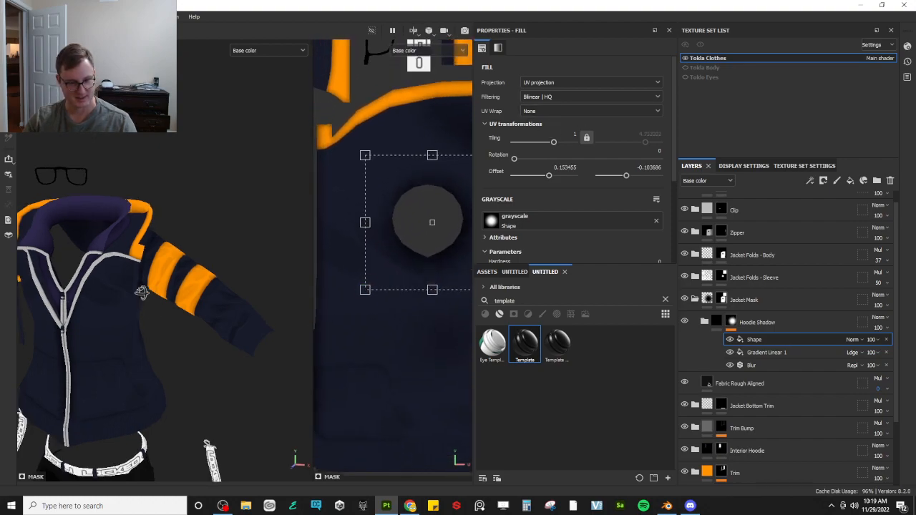
Set the Shape fill's hardness to 0.36 and tighten its size and position around the armhole
{"action": "scroll", "coordinate": [144, 289], "scroll_direction": "up", "scroll_amount": 3}
{"action": "scroll", "coordinate": [525, 136], "scroll_direction": "down", "scroll_amount": 4}
{"action": "left_click_drag", "start_coordinate": [524, 136], "coordinate": [545, 139]}
{"action": "left_click_drag", "start_coordinate": [426, 225], "coordinate": [424, 222]}
{"action": "left_click_drag", "start_coordinate": [364, 289], "coordinate": [383, 271]}
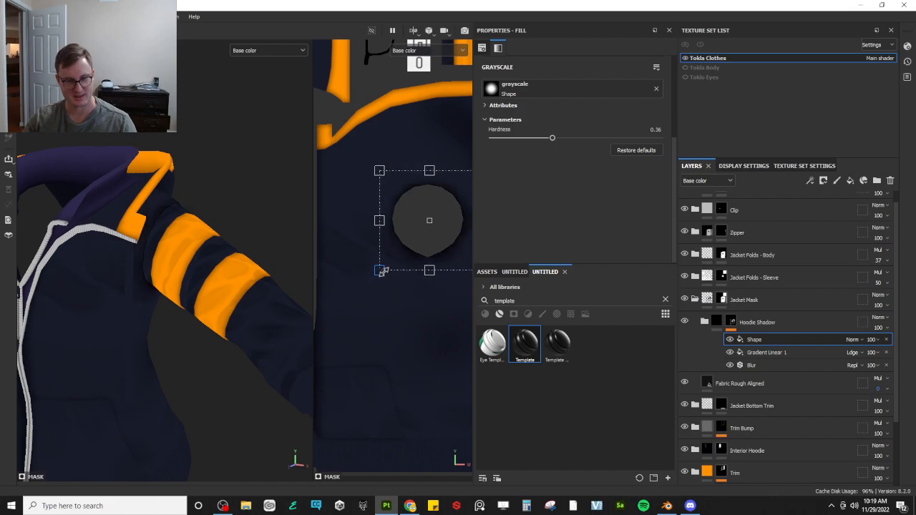
Check the armhole shadow on the model and nudge the Shape fill slightly sideways to align it with the armhole
{"action": "scroll", "coordinate": [226, 270], "scroll_direction": "down", "scroll_amount": 4}
{"action": "left_click_drag", "start_coordinate": [240, 256], "coordinate": [176, 278], "text": "alt"}
{"action": "key", "text": "m"}
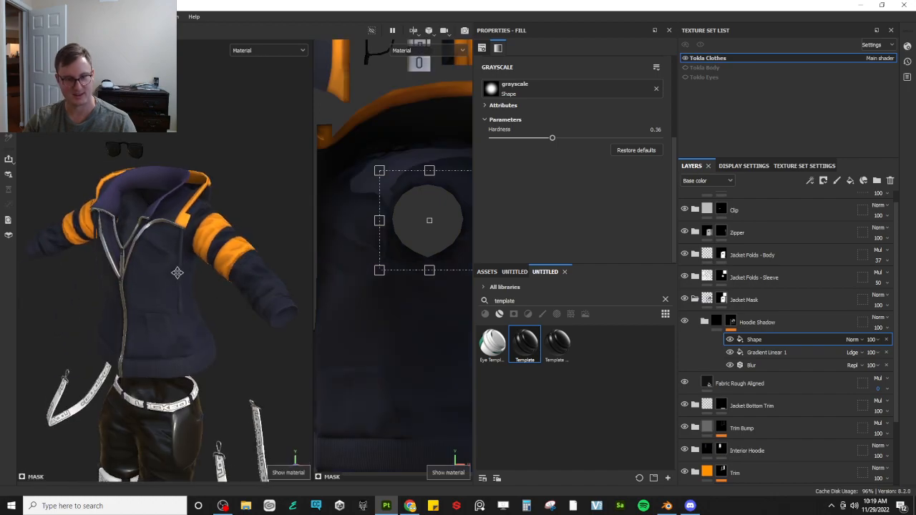
{"action": "middle_click_drag", "start_coordinate": [176, 278], "coordinate": [241, 304], "text": "alt"}
{"action": "key", "text": "m"}
{"action": "left_click_drag", "start_coordinate": [247, 299], "coordinate": [429, 233], "text": "alt"}
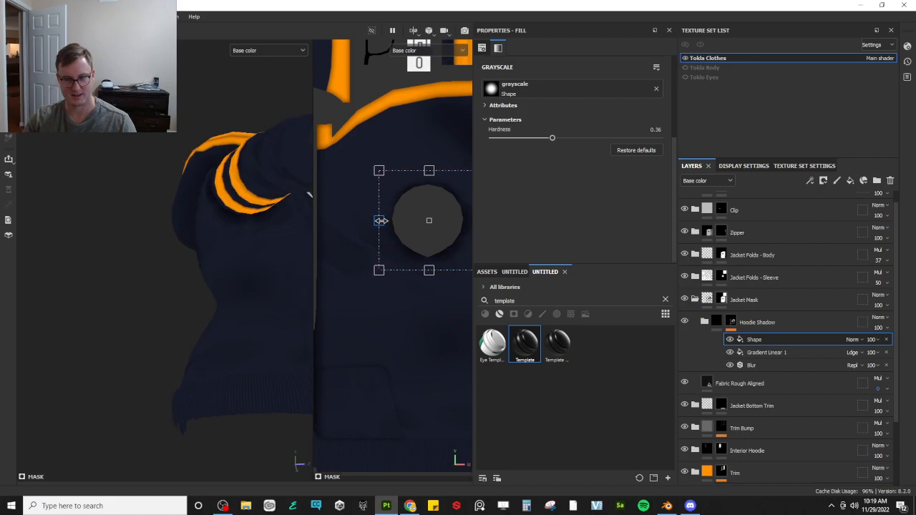
{"action": "middle_click_drag", "start_coordinate": [454, 239], "coordinate": [418, 238], "text": "alt"}
{"action": "left_click_drag", "start_coordinate": [438, 220], "coordinate": [436, 220]}
Examine the armhole shadow and jacket front from several angles in base color and material views, and review the layer stack
{"action": "left_click_drag", "start_coordinate": [230, 280], "coordinate": [309, 288], "text": "alt"}
{"action": "scroll", "coordinate": [217, 249], "scroll_direction": "down", "scroll_amount": 3}
{"action": "left_click_drag", "start_coordinate": [217, 249], "coordinate": [184, 242], "text": "alt"}
{"action": "scroll", "coordinate": [165, 278], "scroll_direction": "up", "scroll_amount": 4}
{"action": "middle_click_drag", "start_coordinate": [184, 287], "coordinate": [197, 214], "text": "alt"}
{"action": "mouse_move", "coordinate": [198, 214]}
{"action": "left_mouse_down", "text": "alt"}
{"action": "mouse_move", "coordinate": [240, 227]}
{"action": "mouse_move", "coordinate": [159, 238]}
{"action": "mouse_move", "coordinate": [239, 270]}
{"action": "mouse_move", "coordinate": [342, 268]}
{"action": "mouse_move", "coordinate": [207, 214]}
{"action": "left_mouse_up", "text": "alt"}
{"action": "scroll", "coordinate": [159, 238], "scroll_direction": "down", "scroll_amount": 4}
{"action": "key", "text": "m"}
{"action": "scroll", "coordinate": [164, 246], "scroll_direction": "down", "scroll_amount": 3}
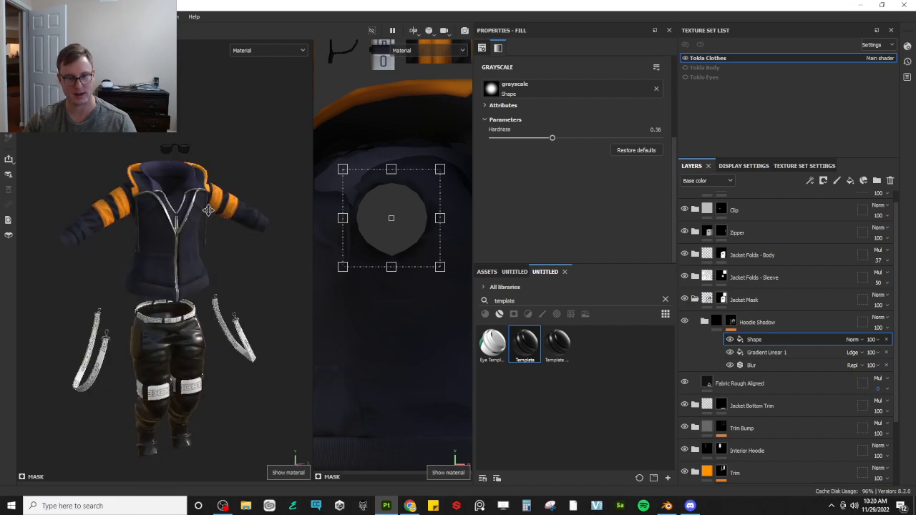
{"action": "scroll", "coordinate": [208, 213], "scroll_direction": "up", "scroll_amount": 5}
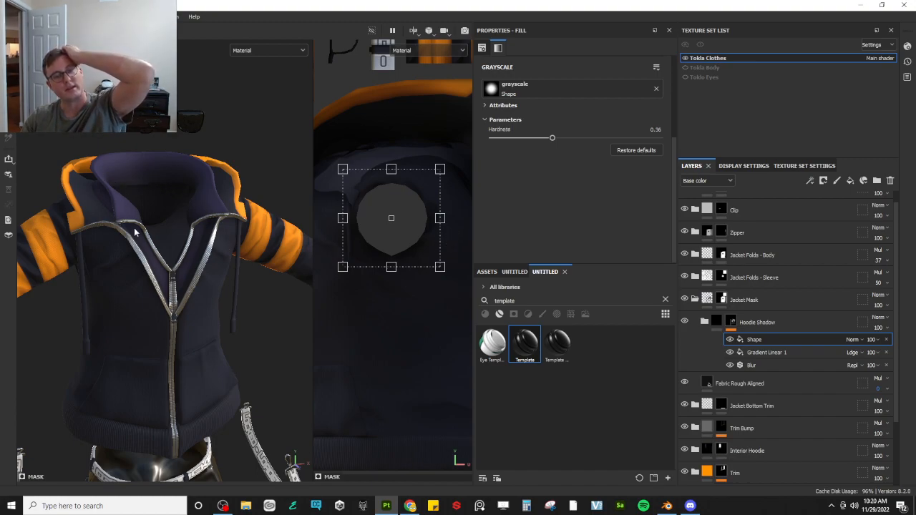
{"action": "left_click_drag", "start_coordinate": [214, 272], "coordinate": [189, 279], "text": "alt"}
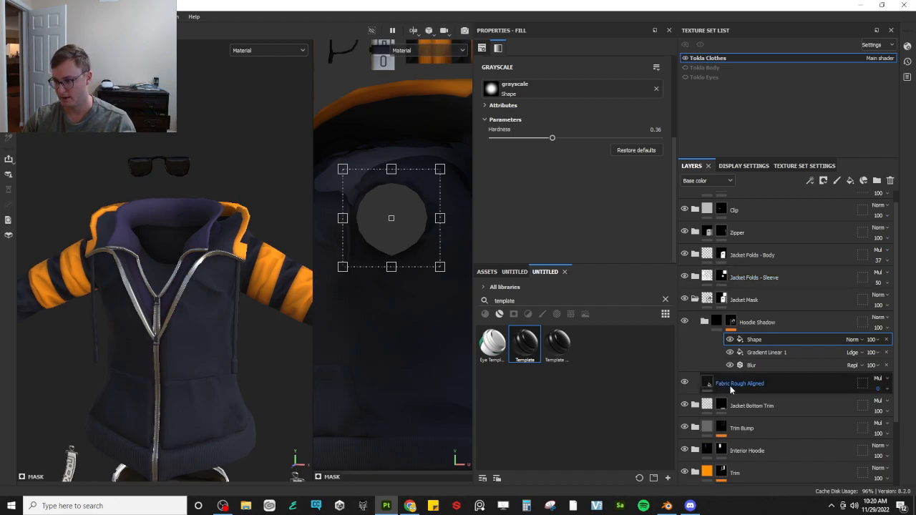
{"action": "scroll", "coordinate": [730, 388], "scroll_direction": "down", "scroll_amount": 3}
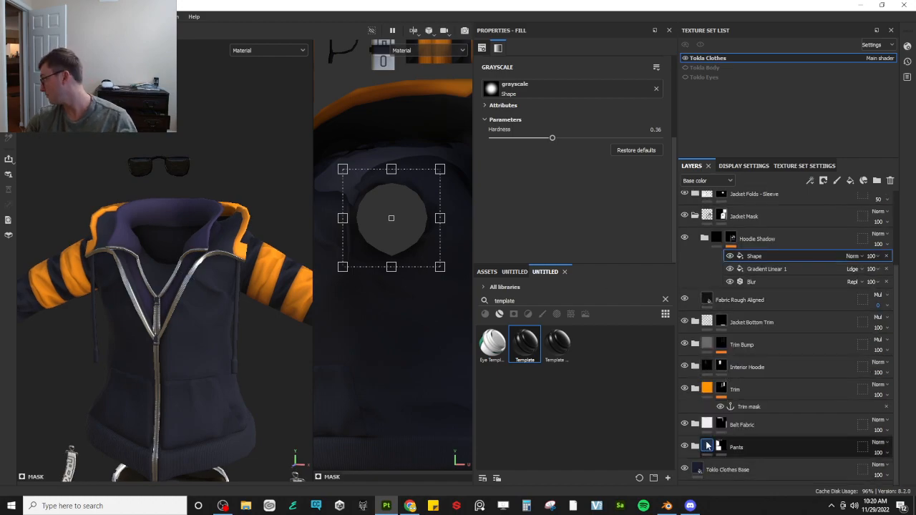
{"action": "mouse_move", "coordinate": [708, 445]}
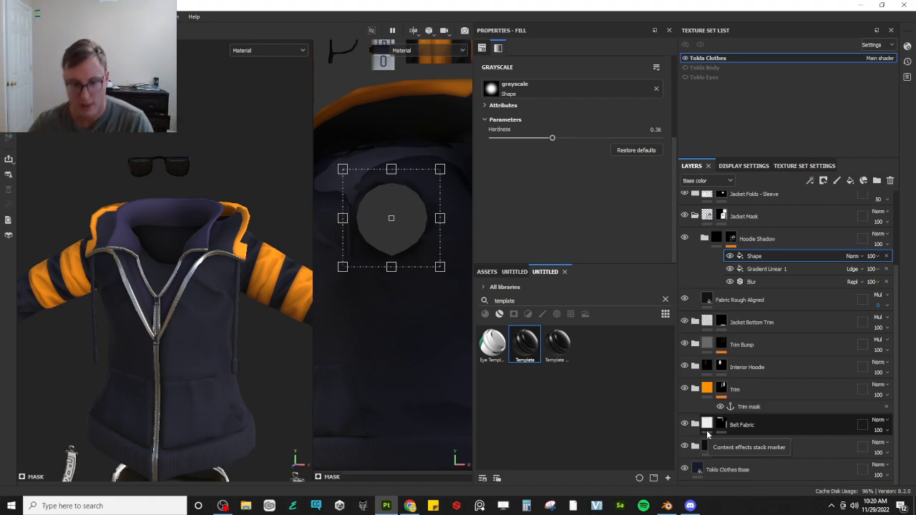
Turn off the color channel of Fill layer 1 in the Interior Hoodie folder and check the hood's interior up close
{"action": "left_click_drag", "start_coordinate": [111, 246], "coordinate": [149, 223], "text": "alt"}
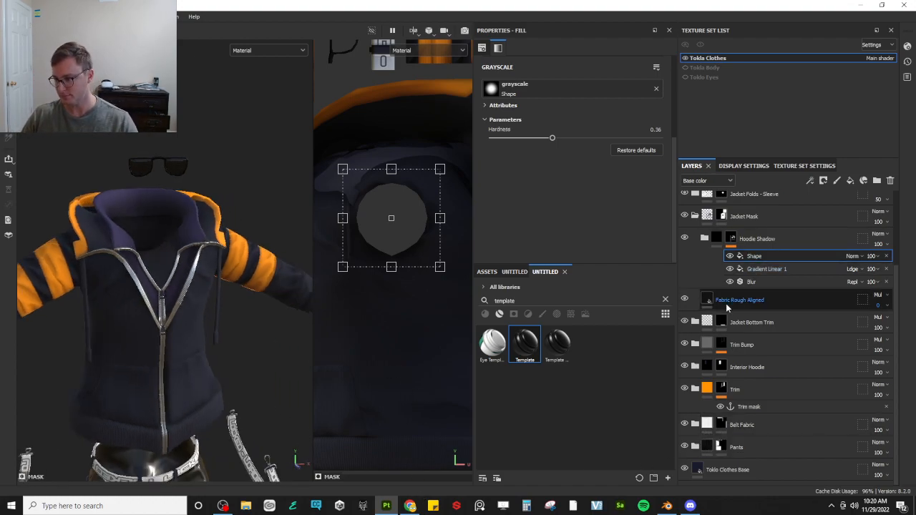
{"action": "left_click", "coordinate": [700, 368]}
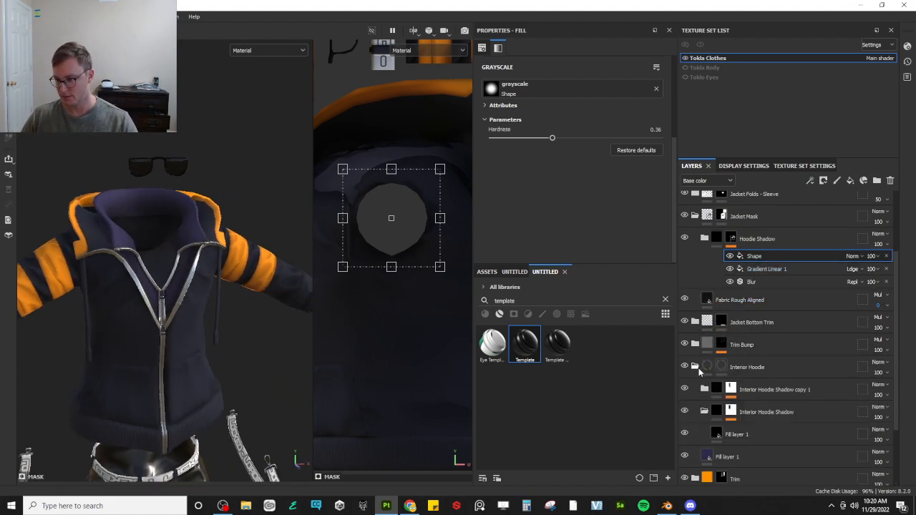
{"action": "left_click", "coordinate": [706, 453]}
{"action": "left_click", "coordinate": [492, 84]}
{"action": "left_click_drag", "start_coordinate": [199, 256], "coordinate": [190, 261], "text": "alt"}
{"action": "right_click_drag", "start_coordinate": [188, 261], "coordinate": [229, 315], "text": "alt"}
{"action": "middle_click_drag", "start_coordinate": [229, 315], "coordinate": [217, 277], "text": "alt"}
{"action": "mouse_move", "coordinate": [217, 277]}
{"action": "left_mouse_down", "text": "alt"}
{"action": "mouse_move", "coordinate": [219, 285]}
{"action": "mouse_move", "coordinate": [207, 283]}
{"action": "left_mouse_up", "text": "alt"}
Rename the Jacket Mask folder to Jacket
{"action": "scroll", "coordinate": [765, 247], "scroll_direction": "up", "scroll_amount": 4}
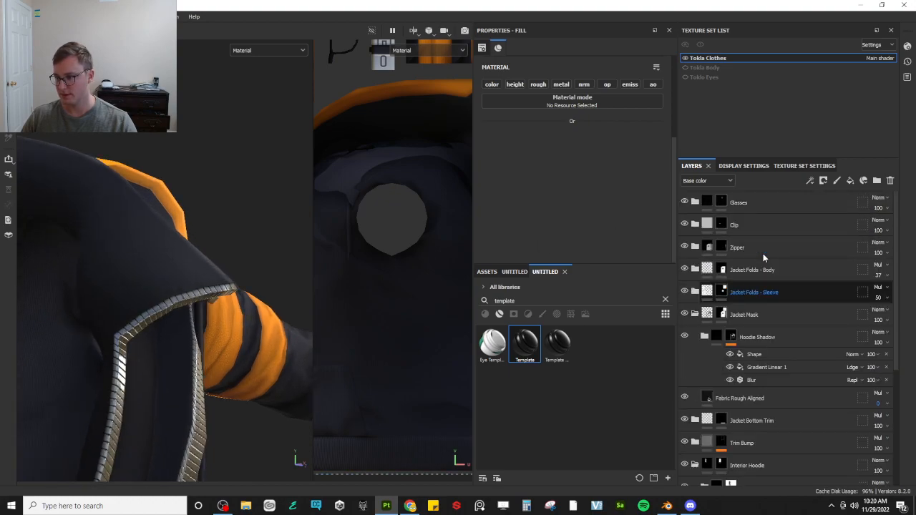
{"action": "scroll", "coordinate": [769, 275], "scroll_direction": "down", "scroll_amount": 4}
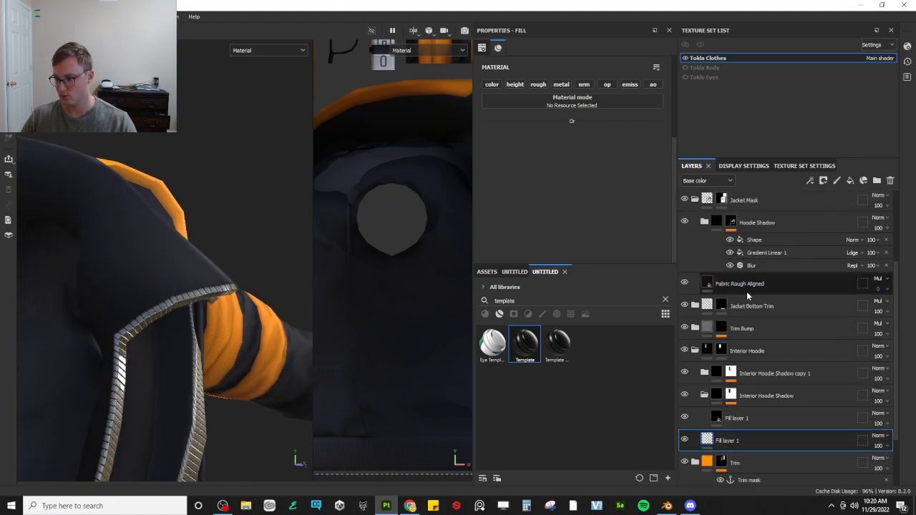
{"action": "scroll", "coordinate": [752, 298], "scroll_direction": "up", "scroll_amount": 3}
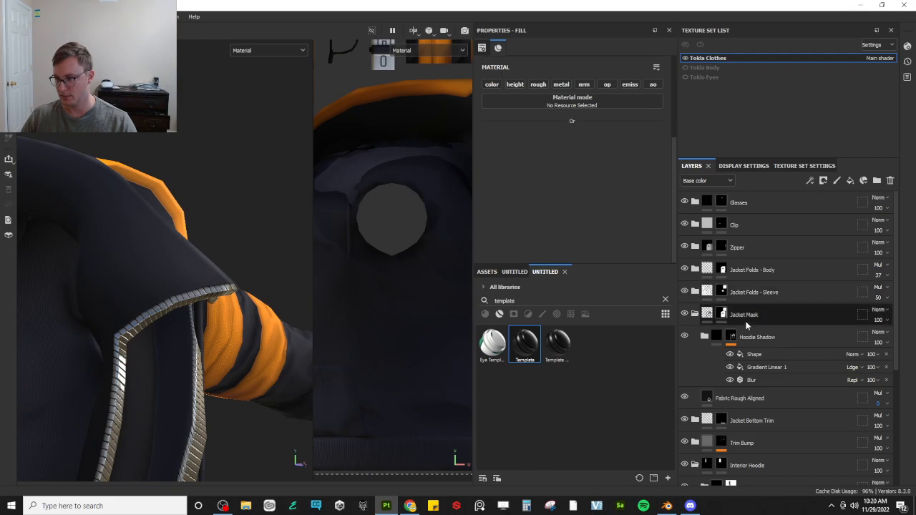
{"action": "double_click", "coordinate": [754, 314]}
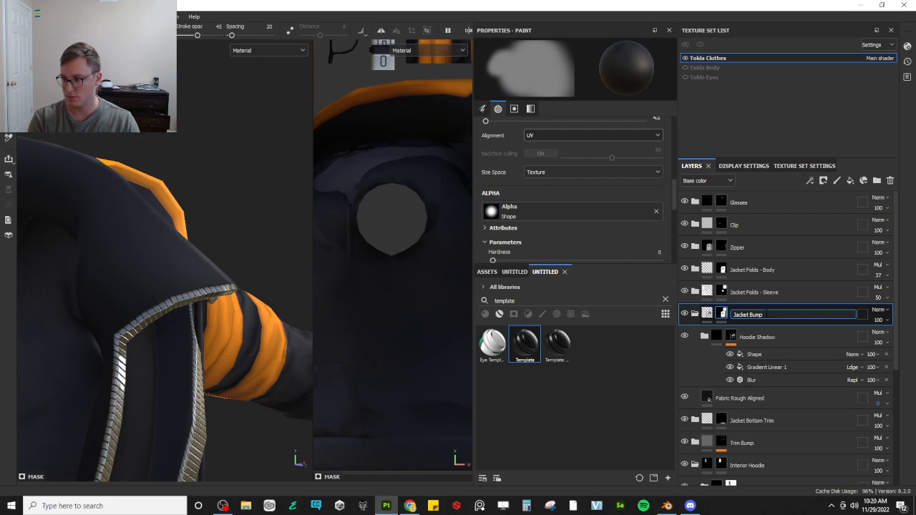
{"action": "key", "text": "Return"}
Inspect the hood's polygons with Polygon Fill on the Jacket mask, switch the fill color to 0, and return to the Paint tool
{"action": "left_click", "coordinate": [9, 91]}
{"action": "left_click_drag", "start_coordinate": [162, 263], "coordinate": [200, 261], "text": "alt"}
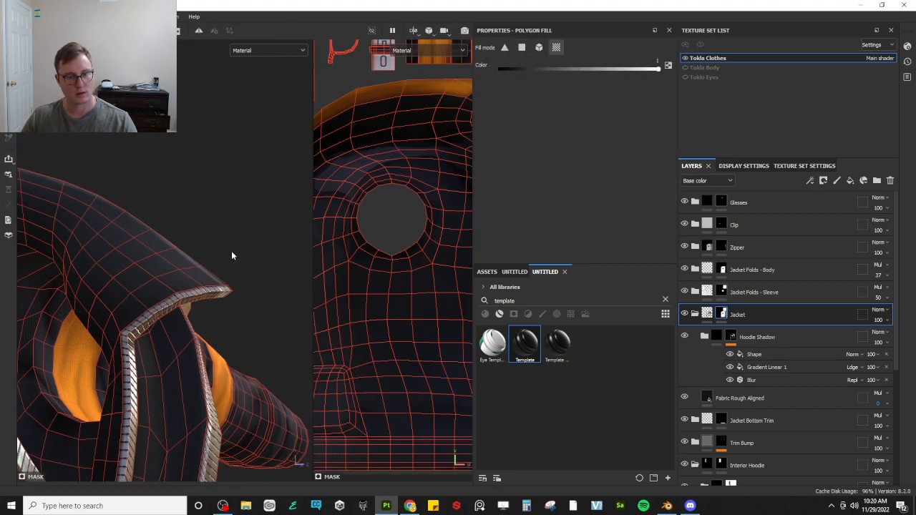
{"action": "mouse_move", "coordinate": [252, 280]}
{"action": "left_mouse_down", "text": "alt"}
{"action": "mouse_move", "coordinate": [260, 272]}
{"action": "mouse_move", "coordinate": [156, 186]}
{"action": "mouse_move", "coordinate": [206, 289]}
{"action": "mouse_move", "coordinate": [35, 133]}
{"action": "mouse_move", "coordinate": [143, 174]}
{"action": "mouse_move", "coordinate": [100, 261]}
{"action": "mouse_move", "coordinate": [122, 257]}
{"action": "mouse_move", "coordinate": [111, 330]}
{"action": "mouse_move", "coordinate": [71, 323]}
{"action": "mouse_move", "coordinate": [82, 287]}
{"action": "mouse_move", "coordinate": [184, 174]}
{"action": "mouse_move", "coordinate": [159, 224]}
{"action": "mouse_move", "coordinate": [286, 259]}
{"action": "mouse_move", "coordinate": [164, 276]}
{"action": "mouse_move", "coordinate": [185, 283]}
{"action": "mouse_move", "coordinate": [194, 234]}
{"action": "left_mouse_up", "text": "alt"}
{"action": "key", "text": "x"}
{"action": "key", "text": "1"}
{"action": "scroll", "coordinate": [168, 231], "scroll_direction": "down", "scroll_amount": 5}
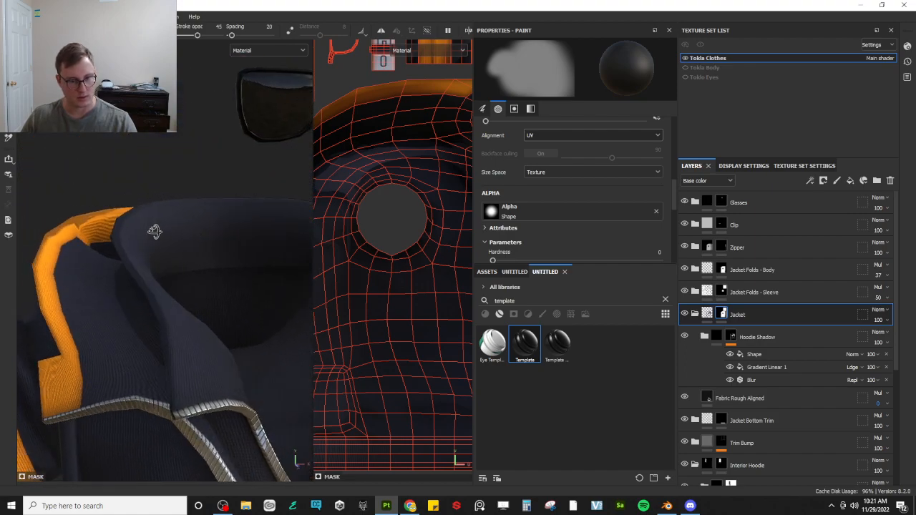
Examine the fabric texture around the whole jacket and check the hood drawstring's mesh with Polygon Fill
{"action": "mouse_move", "coordinate": [148, 210]}
{"action": "left_mouse_down", "text": "alt"}
{"action": "mouse_move", "coordinate": [53, 240]}
{"action": "mouse_move", "coordinate": [143, 247]}
{"action": "mouse_move", "coordinate": [163, 220]}
{"action": "left_mouse_up", "text": "alt"}
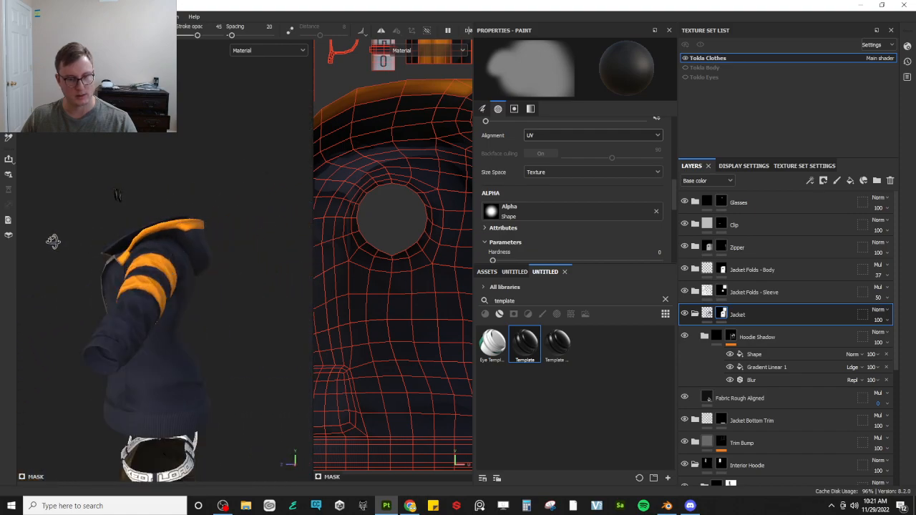
{"action": "scroll", "coordinate": [160, 259], "scroll_direction": "up", "scroll_amount": 6}
{"action": "scroll", "coordinate": [159, 259], "scroll_direction": "down", "scroll_amount": 5}
{"action": "scroll", "coordinate": [163, 220], "scroll_direction": "up", "scroll_amount": 2}
{"action": "scroll", "coordinate": [163, 220], "scroll_direction": "down", "scroll_amount": 5}
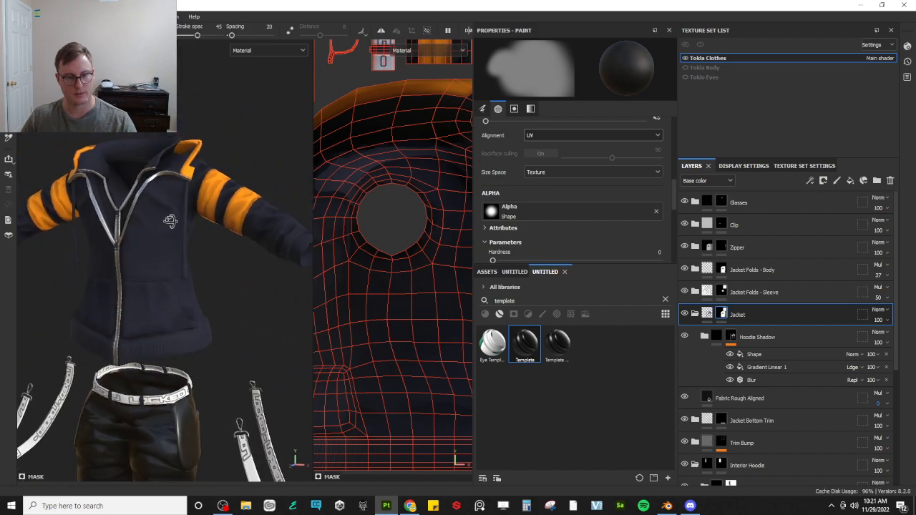
{"action": "middle_click_drag", "start_coordinate": [164, 219], "coordinate": [179, 247], "text": "alt"}
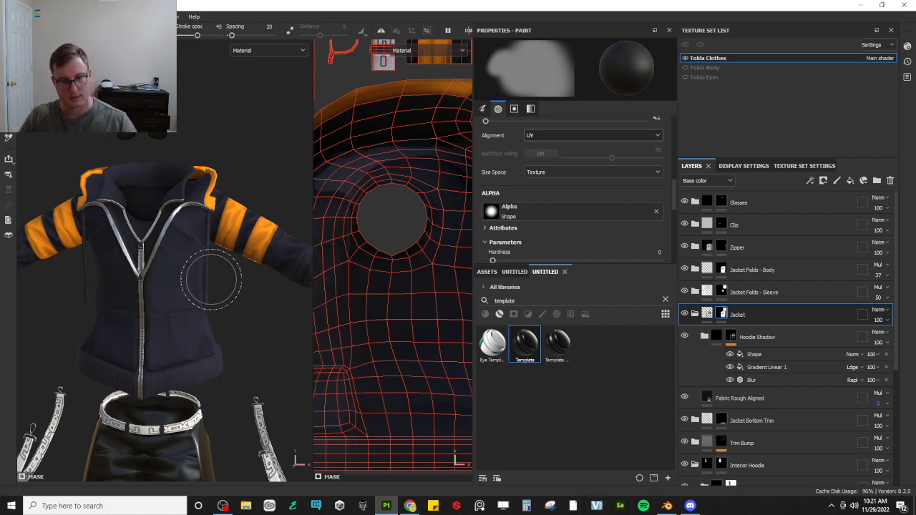
{"action": "scroll", "coordinate": [211, 277], "scroll_direction": "up", "scroll_amount": 5}
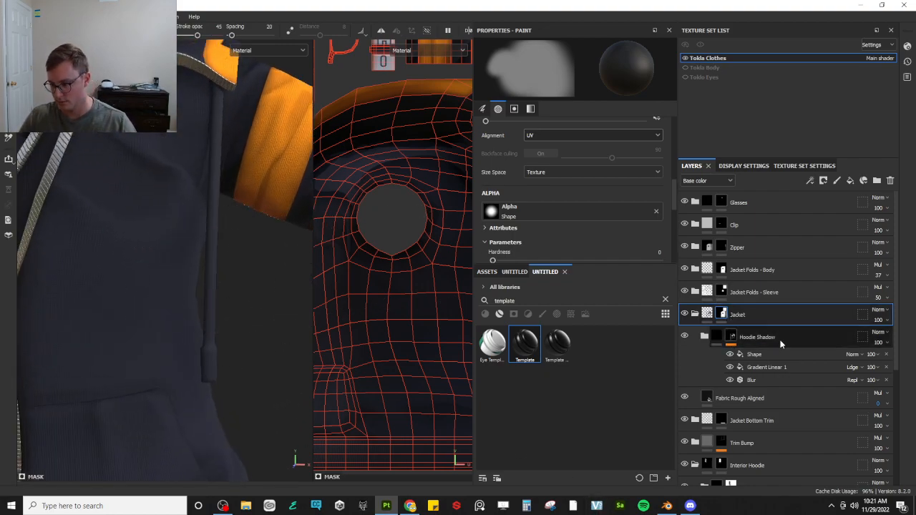
{"action": "key", "text": "4"}
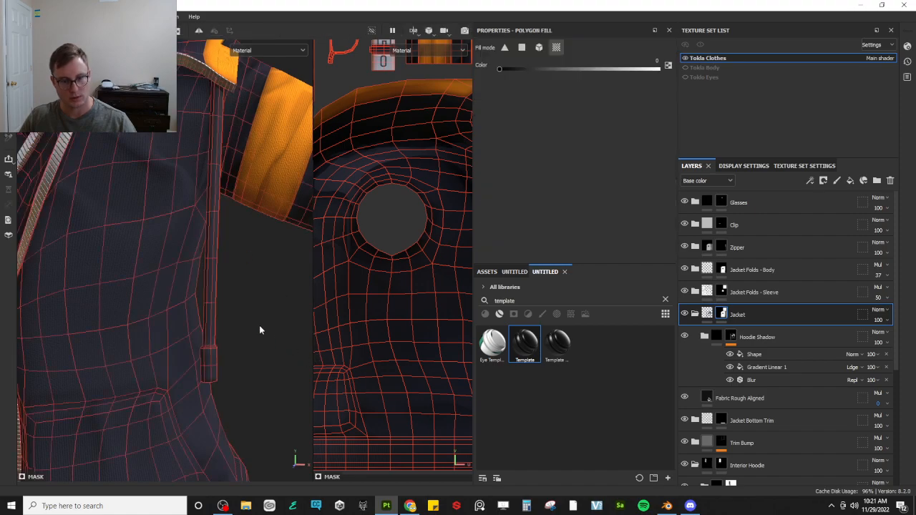
{"action": "left_click_drag", "start_coordinate": [224, 285], "coordinate": [238, 302], "text": "alt"}
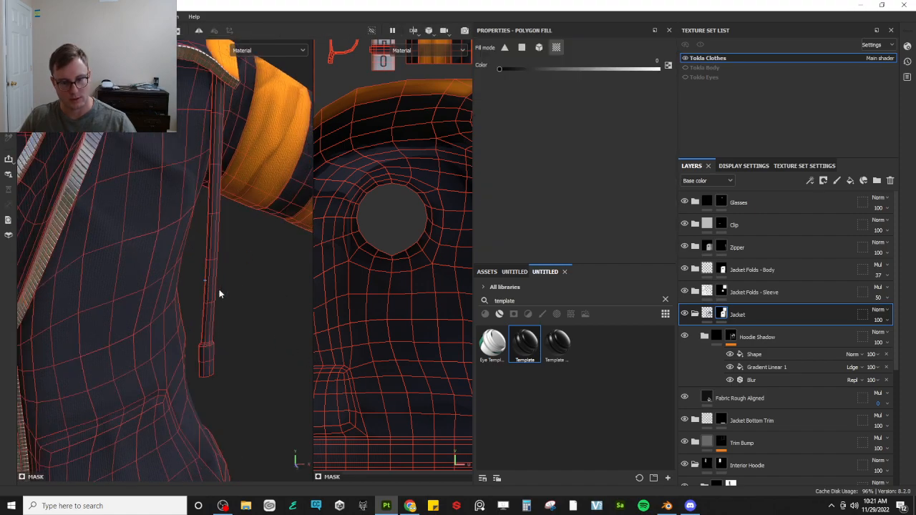
{"action": "key", "text": "1"}
{"action": "scroll", "coordinate": [194, 266], "scroll_direction": "down", "scroll_amount": 5}
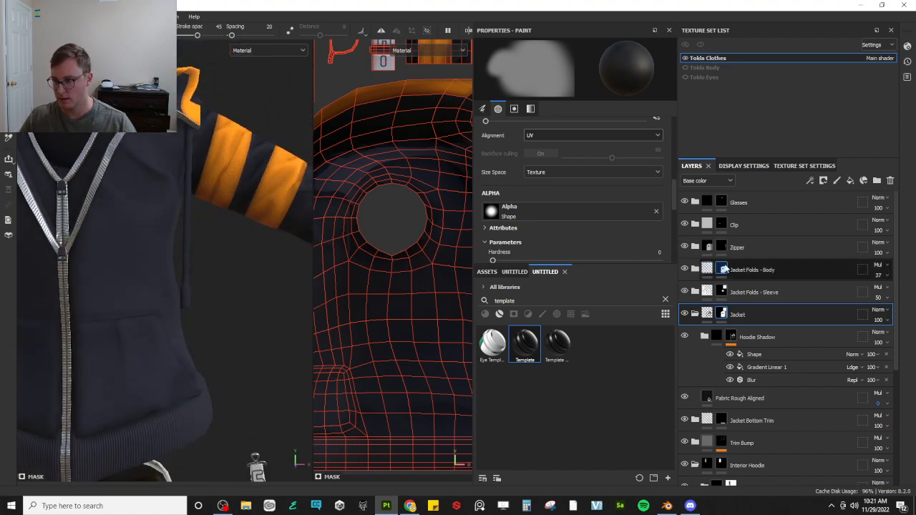
Add the hood drawstring's tip polygons to the Clip folder's mask in the UV view using Polygon Fill in quad mode
{"action": "left_click", "coordinate": [721, 248]}
{"action": "key", "text": "4"}
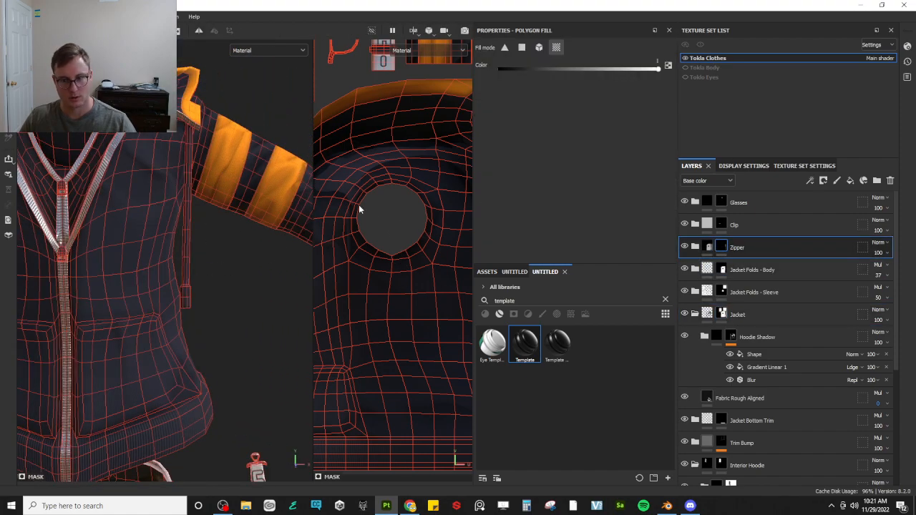
{"action": "scroll", "coordinate": [368, 241], "scroll_direction": "down", "scroll_amount": 5}
{"action": "scroll", "coordinate": [416, 279], "scroll_direction": "up", "scroll_amount": 8}
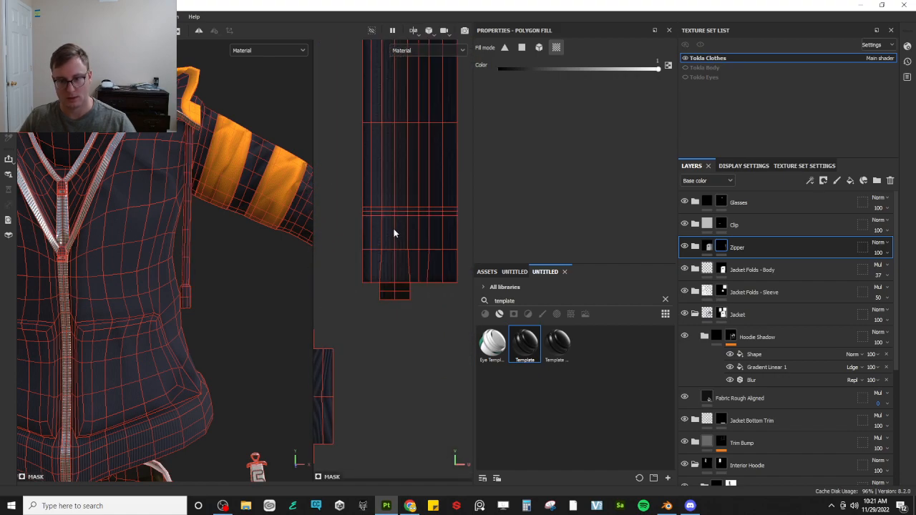
{"action": "left_click", "coordinate": [521, 47]}
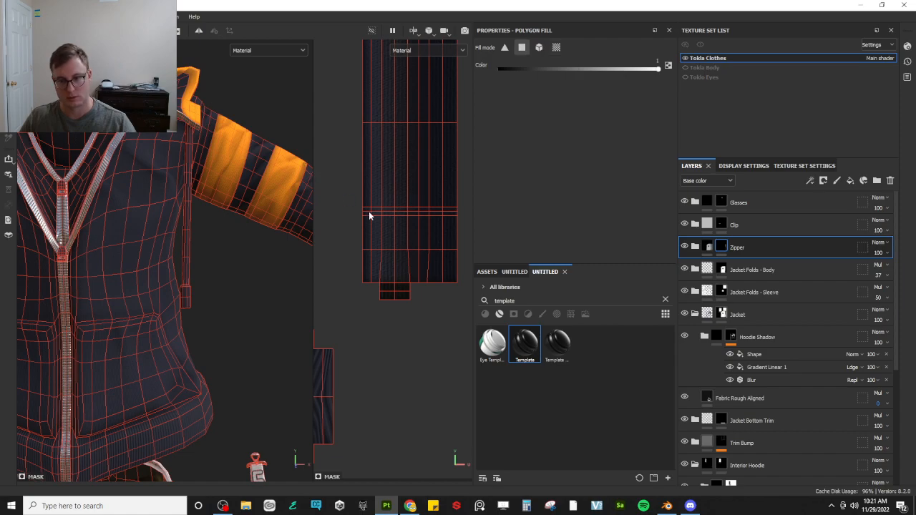
{"action": "left_click", "coordinate": [759, 225]}
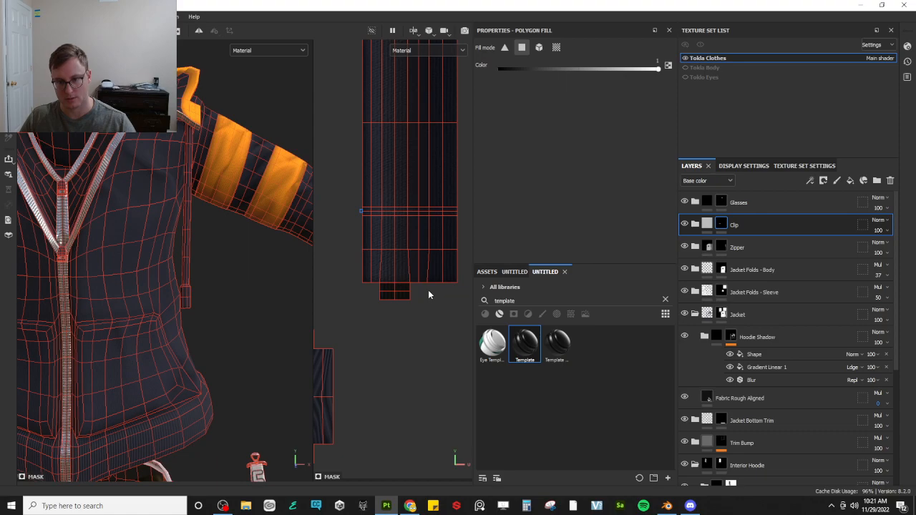
{"action": "left_click_drag", "start_coordinate": [361, 211], "coordinate": [428, 290]}
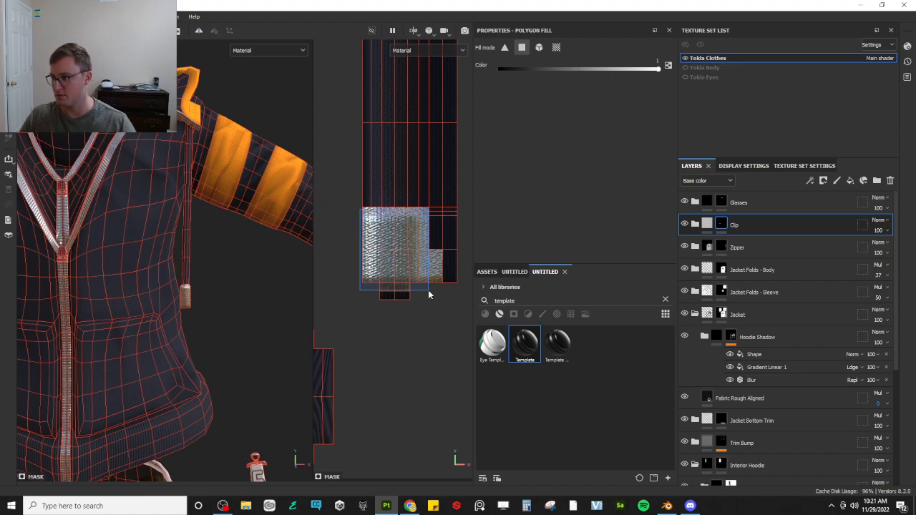
{"action": "left_click_drag", "start_coordinate": [428, 290], "coordinate": [454, 302]}
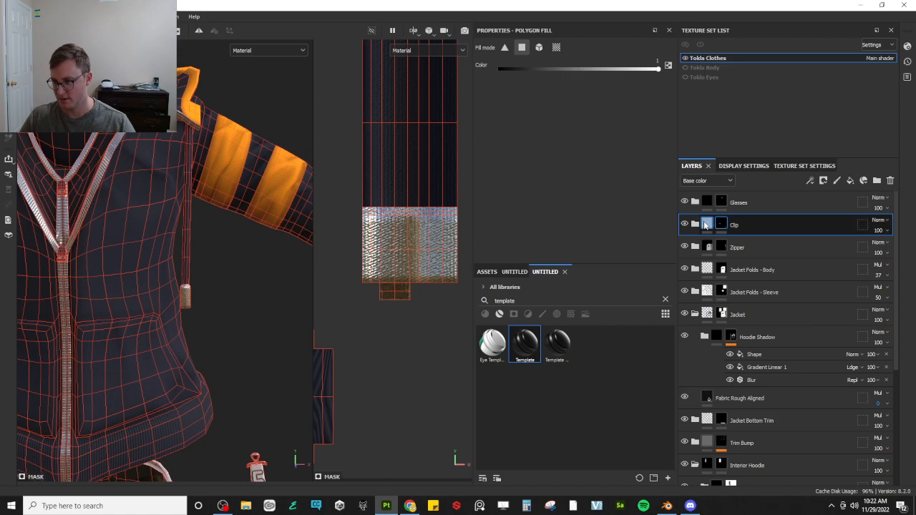
Set the Clip folder's blending mode to Replace for the Height and Normal channels, and return to the Paint tool
{"action": "left_click", "coordinate": [712, 181]}
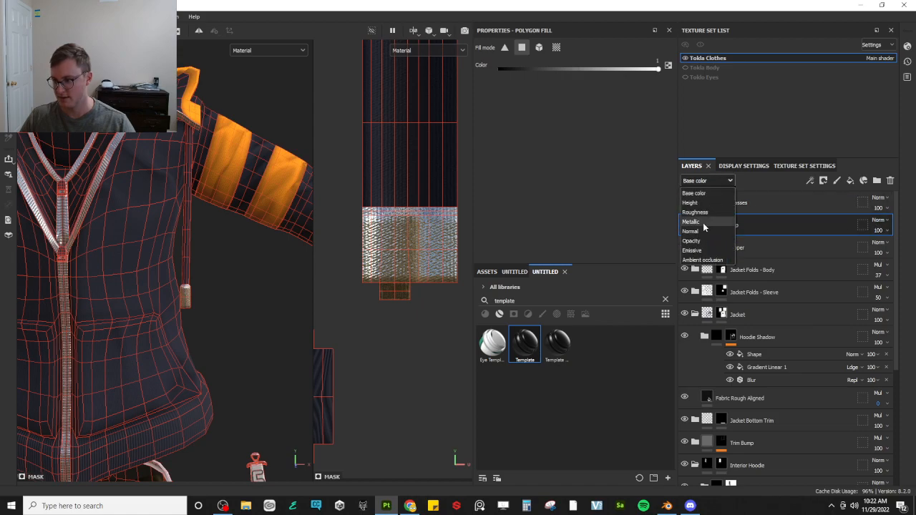
{"action": "left_click", "coordinate": [693, 204]}
{"action": "left_click", "coordinate": [877, 220]}
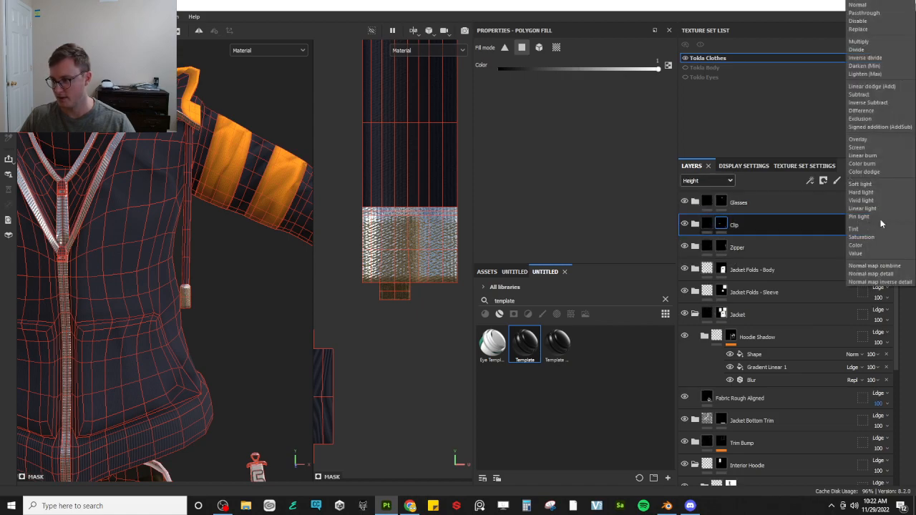
{"action": "left_click", "coordinate": [859, 29]}
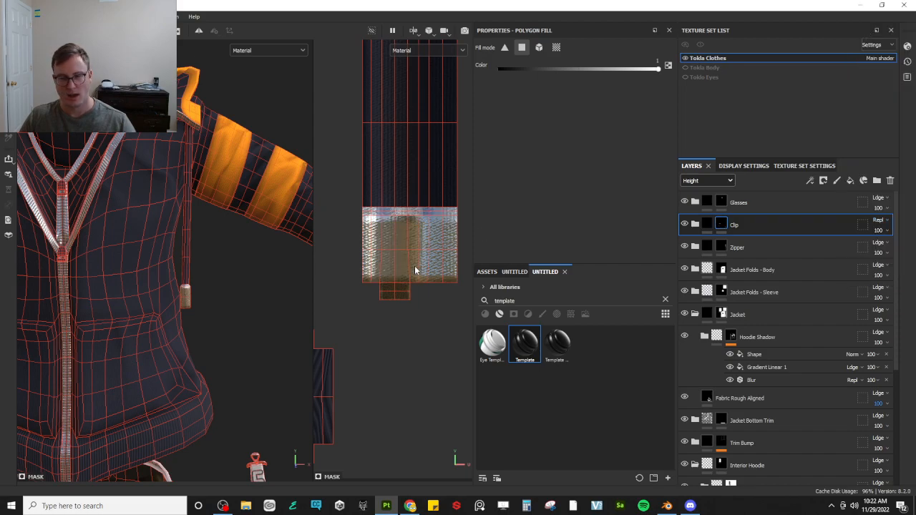
{"action": "left_click", "coordinate": [722, 182]}
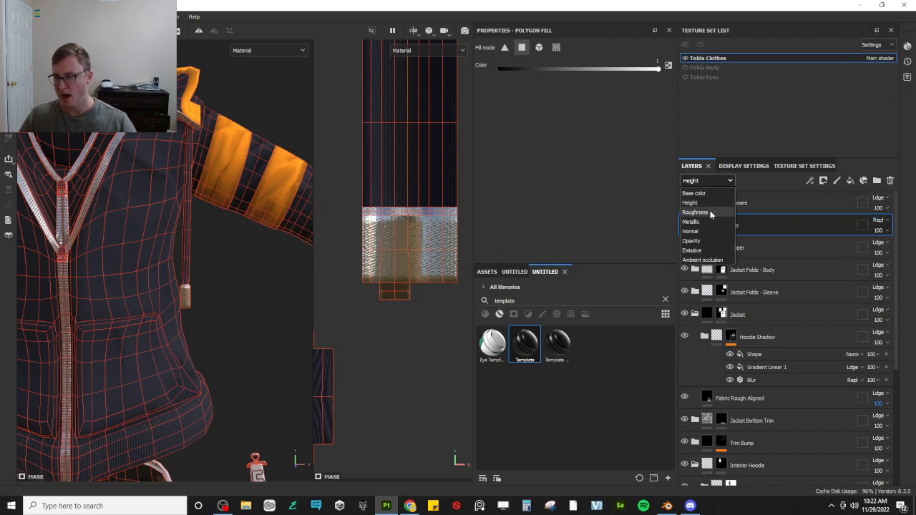
{"action": "left_click", "coordinate": [723, 231]}
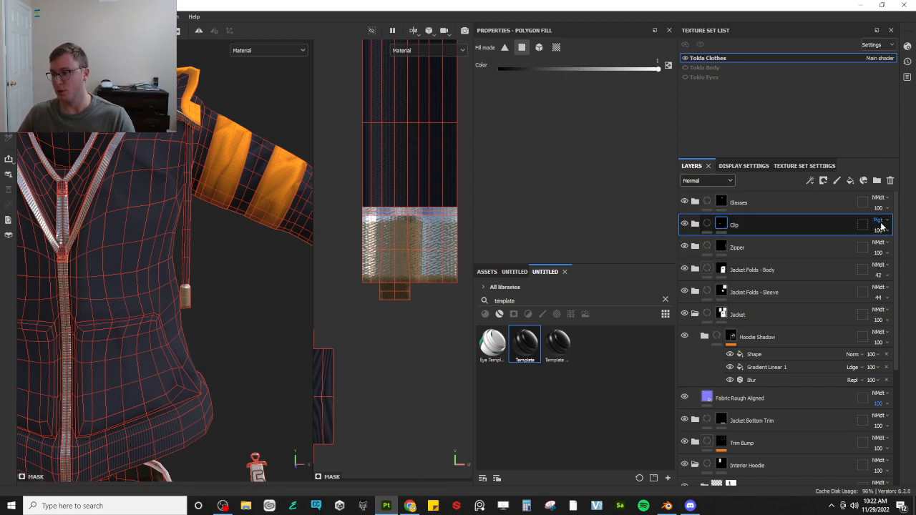
{"action": "left_click", "coordinate": [881, 222]}
{"action": "left_click", "coordinate": [877, 30]}
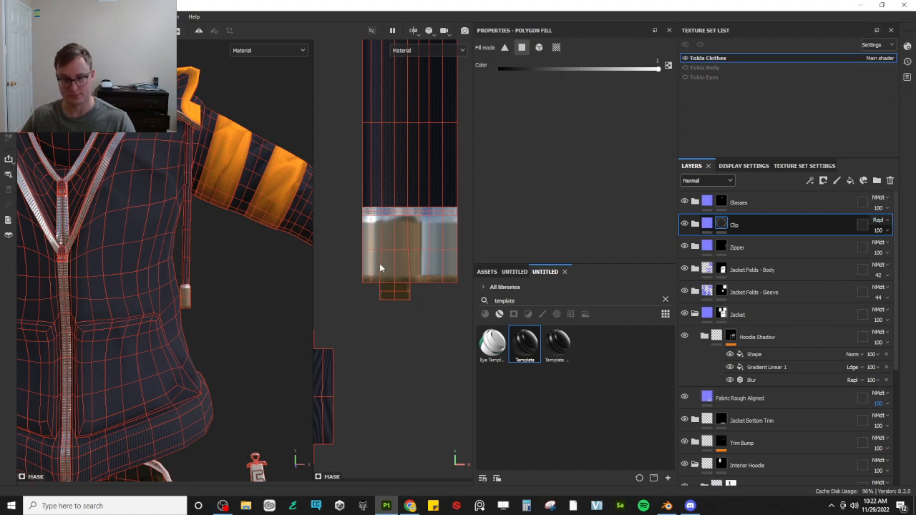
{"action": "key", "text": "1"}
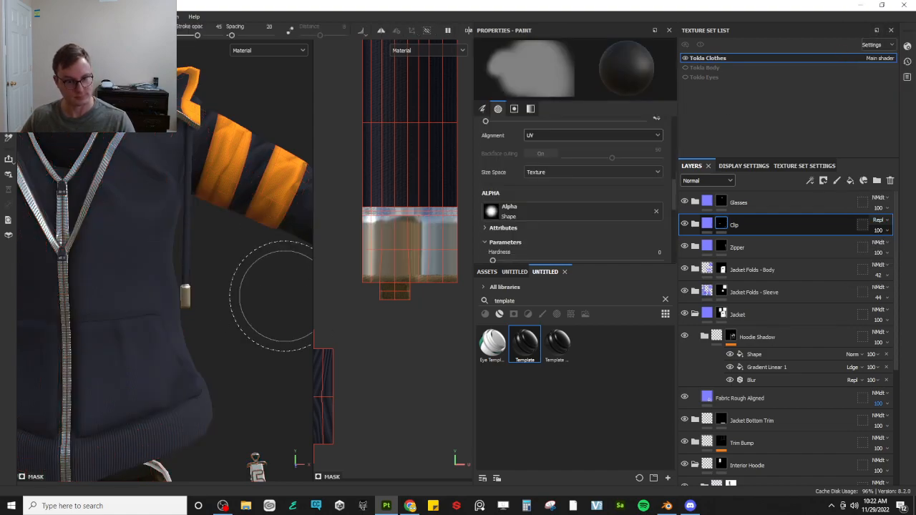
Bring the whole outfit into view and save the project
{"action": "right_click_drag", "start_coordinate": [284, 296], "coordinate": [206, 302], "text": "alt"}
{"action": "mouse_move", "coordinate": [207, 303]}
{"action": "left_mouse_down", "text": "alt"}
{"action": "mouse_move", "coordinate": [194, 227]}
{"action": "mouse_move", "coordinate": [100, 240]}
{"action": "mouse_move", "coordinate": [94, 260]}
{"action": "mouse_move", "coordinate": [170, 254]}
{"action": "mouse_move", "coordinate": [171, 269]}
{"action": "mouse_move", "coordinate": [149, 260]}
{"action": "mouse_move", "coordinate": [221, 269]}
{"action": "left_mouse_up", "text": "alt"}
{"action": "scroll", "coordinate": [177, 266], "scroll_direction": "down", "scroll_amount": 4}
{"action": "key", "text": "ctrl+s"}
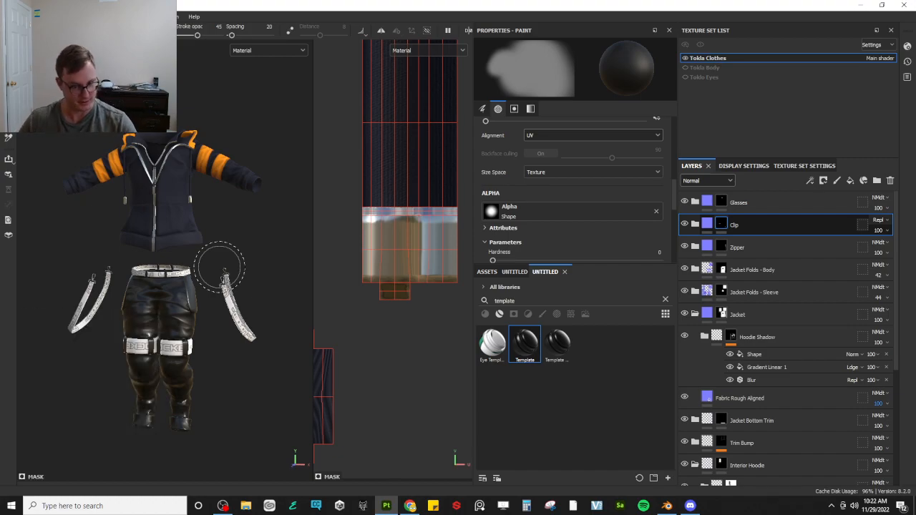
Widen the 3D view and examine the glasses and the hood's interior up close
{"action": "left_click_drag", "start_coordinate": [313, 247], "coordinate": [355, 247]}
{"action": "middle_click_drag", "start_coordinate": [233, 123], "coordinate": [215, 276], "text": "alt"}
{"action": "scroll", "coordinate": [185, 292], "scroll_direction": "up", "scroll_amount": 5}
{"action": "left_click_drag", "start_coordinate": [186, 292], "coordinate": [169, 370], "text": "alt"}
{"action": "scroll", "coordinate": [195, 326], "scroll_direction": "up", "scroll_amount": 6}
{"action": "middle_click_drag", "start_coordinate": [169, 371], "coordinate": [166, 240], "text": "alt"}
{"action": "left_click_drag", "start_coordinate": [166, 240], "coordinate": [174, 298], "text": "alt"}
{"action": "middle_click_drag", "start_coordinate": [174, 299], "coordinate": [175, 287], "text": "alt"}
{"action": "left_click_drag", "start_coordinate": [176, 288], "coordinate": [164, 308], "text": "alt"}
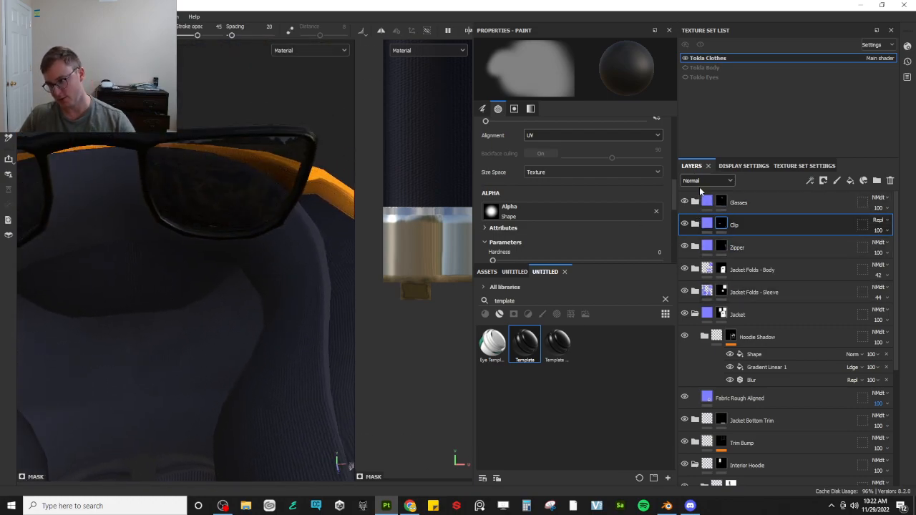
Show the layers' Base color channel and check the Lens folder inside Glasses by toggling its visibility
{"action": "left_click", "coordinate": [700, 184]}
{"action": "left_click", "coordinate": [696, 194]}
{"action": "left_click", "coordinate": [694, 202]}
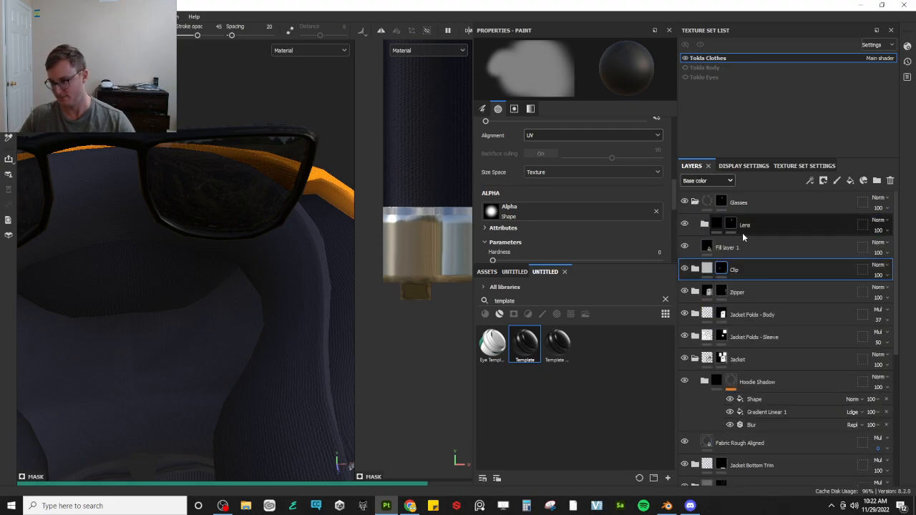
{"action": "left_click", "coordinate": [684, 225]}
{"action": "left_click", "coordinate": [684, 226]}
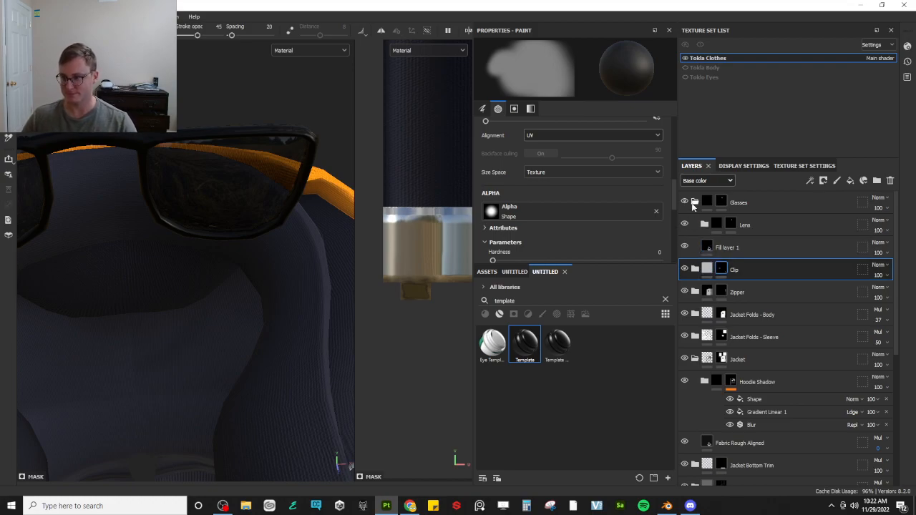
{"action": "left_click", "coordinate": [694, 203]}
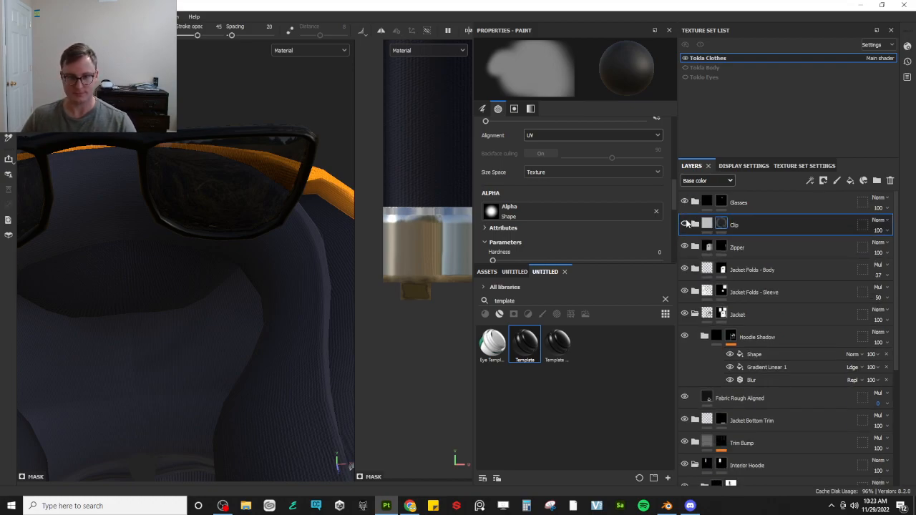
Add a new fill layer above Fill layer 1 in the Lens folder of the Glasses folder
{"action": "left_click", "coordinate": [695, 204]}
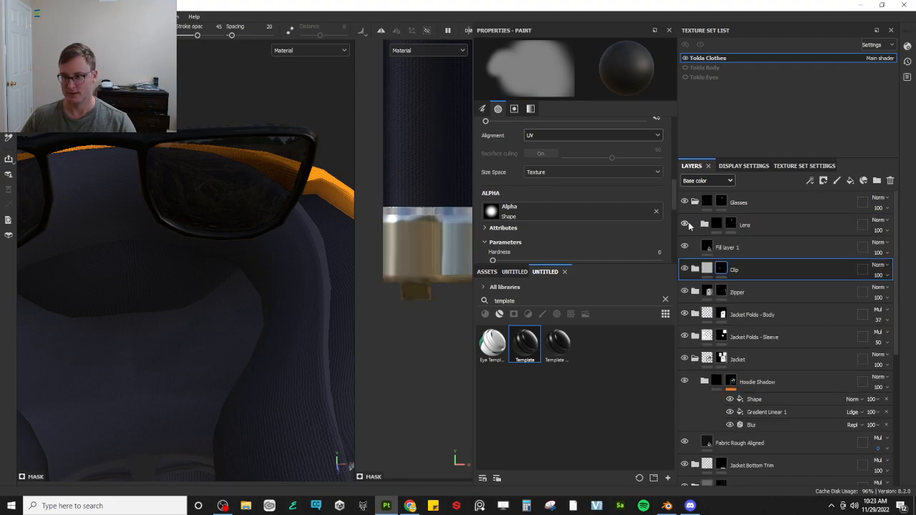
{"action": "left_click", "coordinate": [766, 233]}
{"action": "left_click", "coordinate": [685, 224]}
{"action": "left_click", "coordinate": [705, 224]}
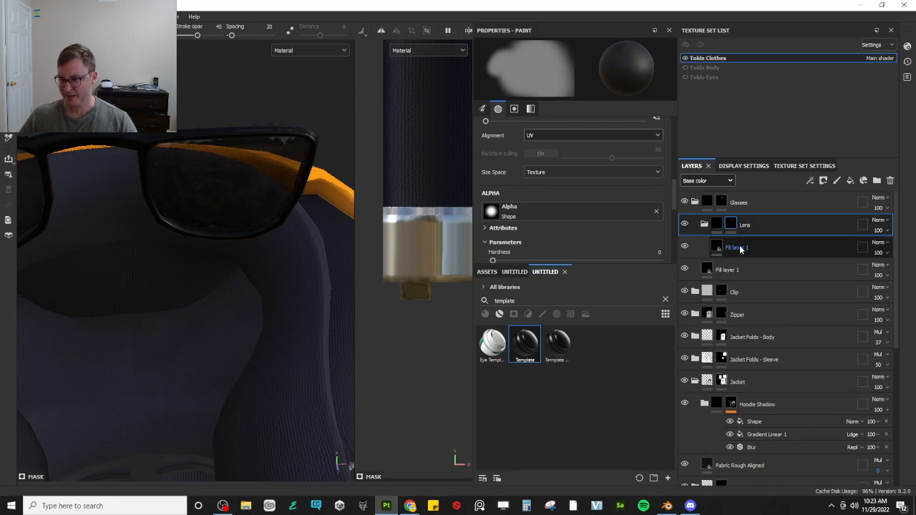
{"action": "left_click", "coordinate": [716, 246]}
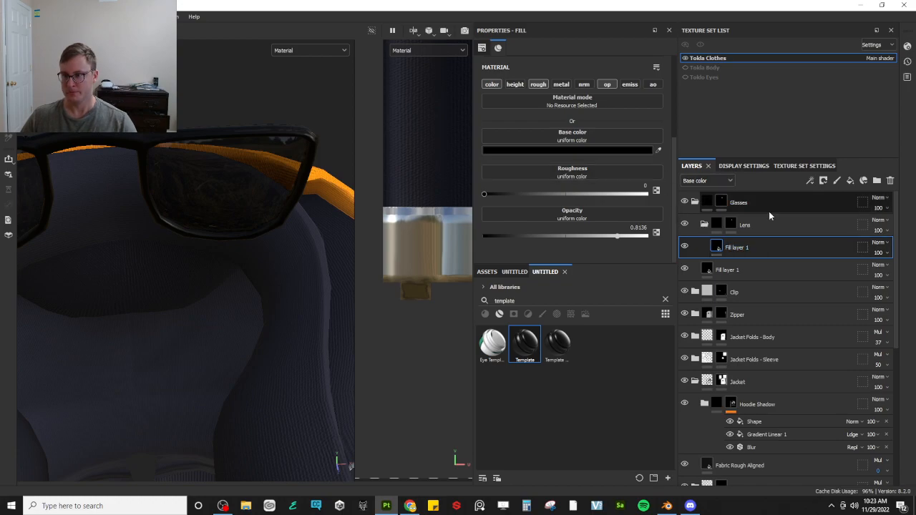
{"action": "left_click", "coordinate": [852, 180]}
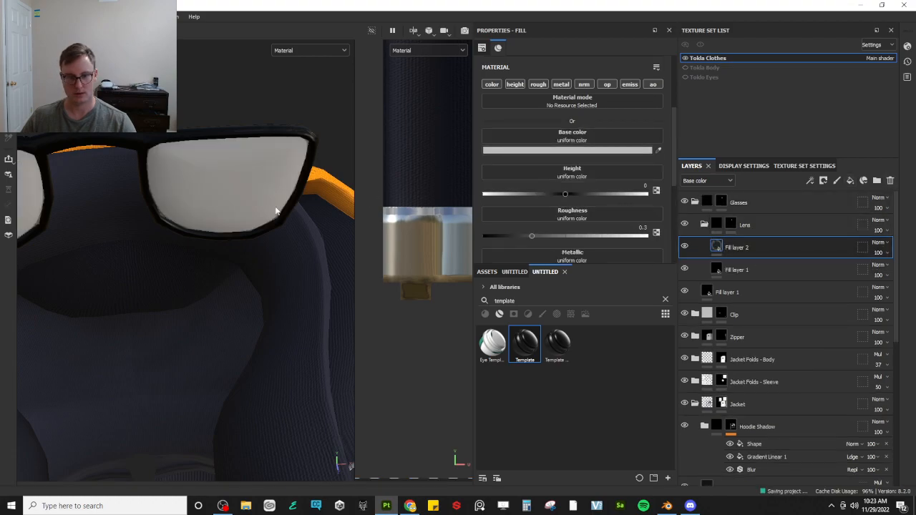
Keep only the color and opacity channels active on Fill layer 2 and set its base color to black
{"action": "left_click", "coordinate": [493, 84]}
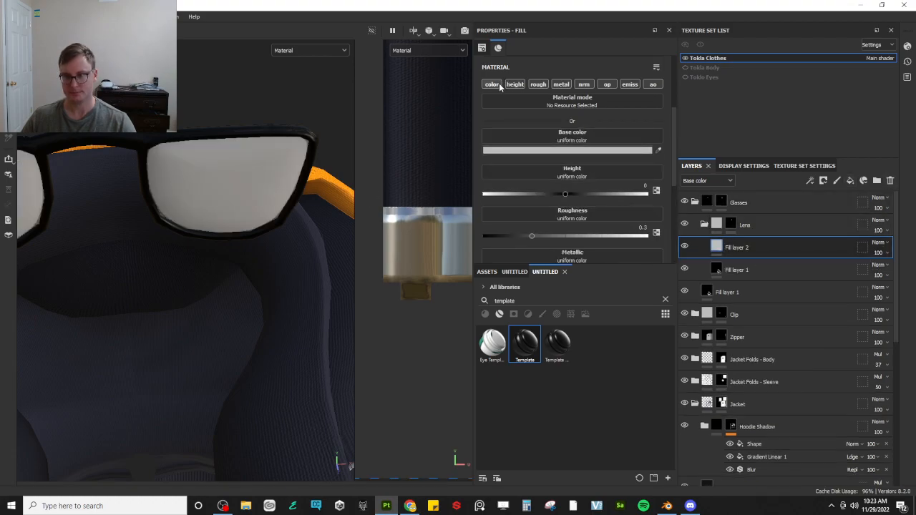
{"action": "left_click", "coordinate": [606, 84]}
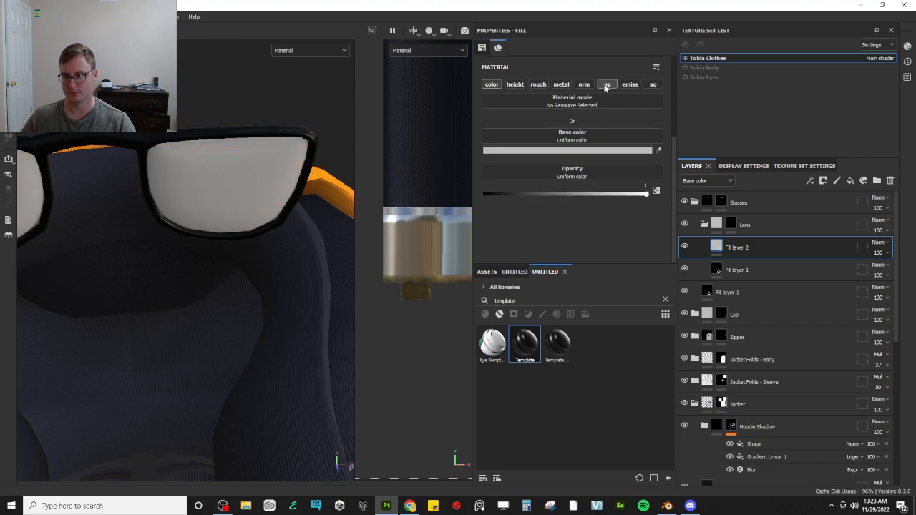
{"action": "left_click", "coordinate": [578, 152]}
{"action": "left_click_drag", "start_coordinate": [600, 220], "coordinate": [579, 320]}
{"action": "left_click", "coordinate": [680, 176]}
{"action": "left_click_drag", "start_coordinate": [244, 227], "coordinate": [242, 183], "text": "alt"}
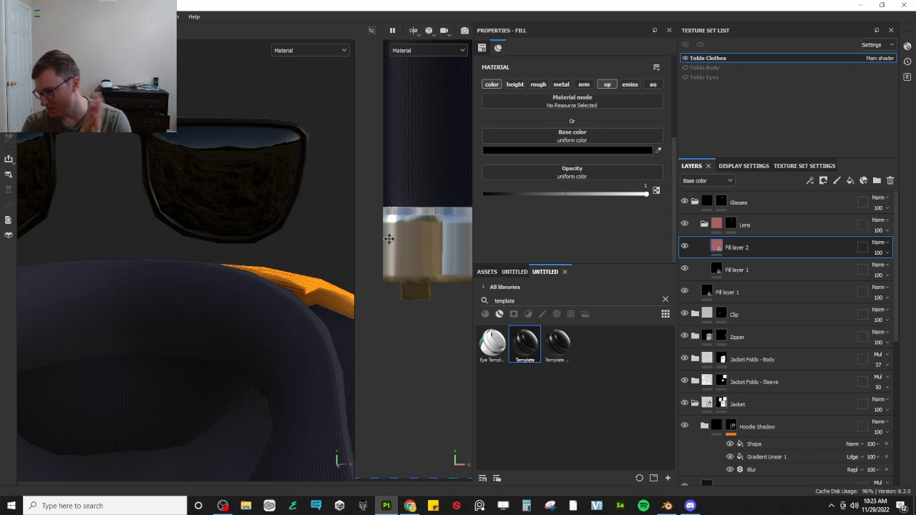
Add a black mask to Fill layer 2 and give it a fill using the Gradient Linear 1 resource
{"action": "right_click", "coordinate": [757, 251]}
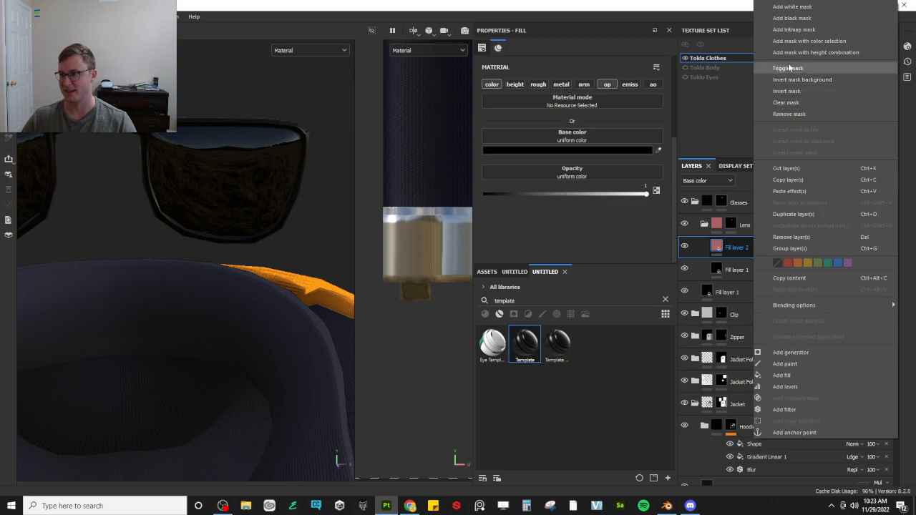
{"action": "left_click", "coordinate": [794, 18]}
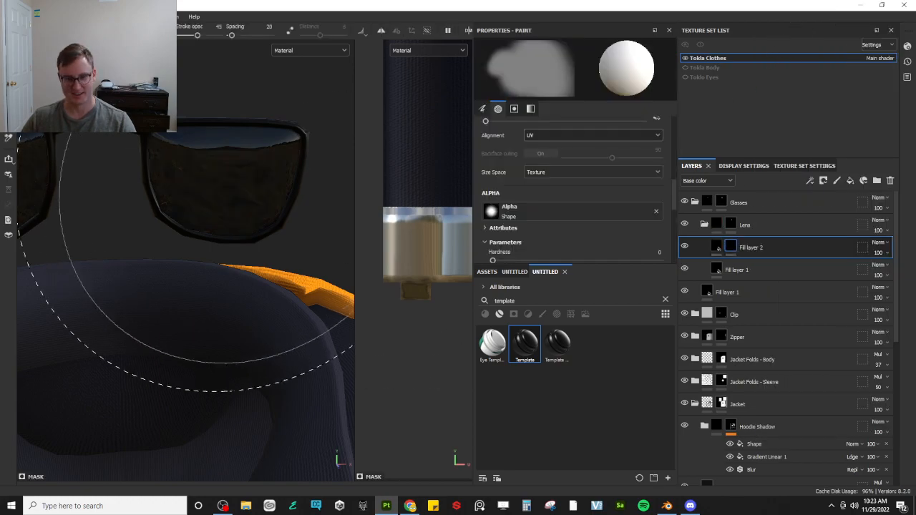
{"action": "scroll", "coordinate": [589, 204], "scroll_direction": "down", "scroll_amount": 4}
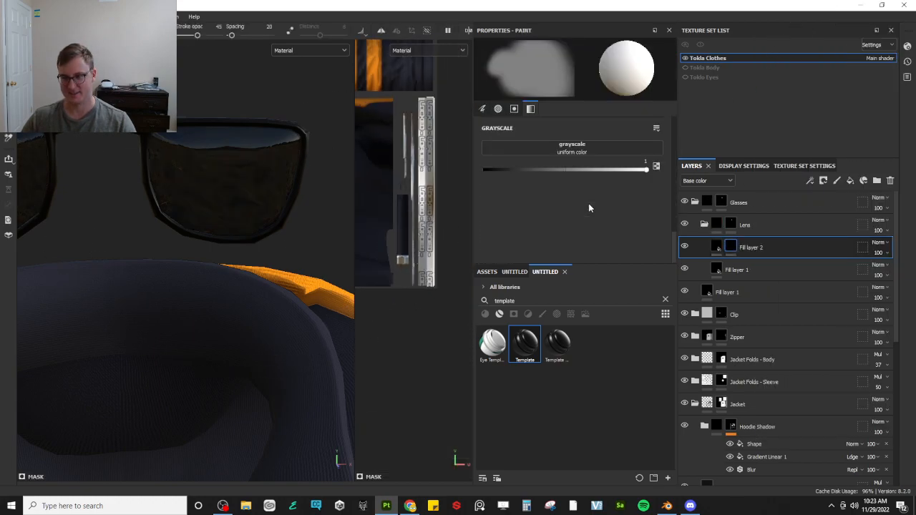
{"action": "right_click", "coordinate": [733, 251]}
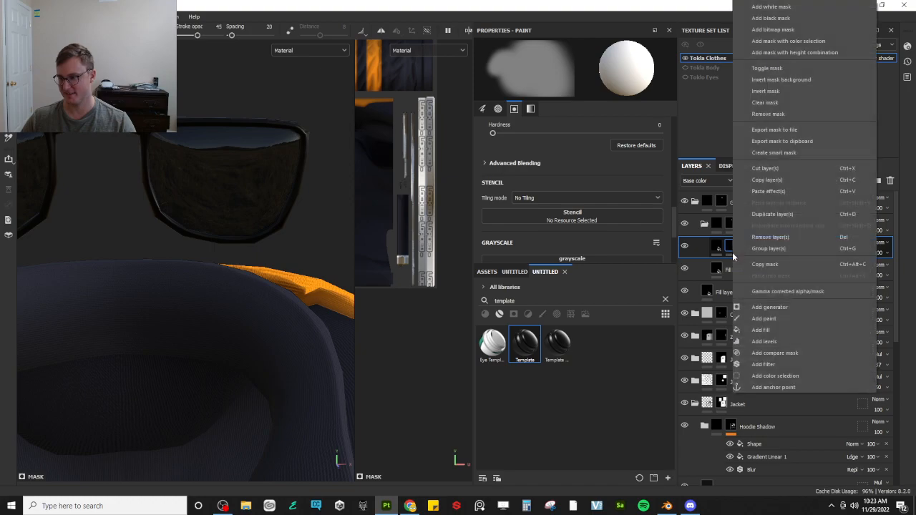
{"action": "left_click", "coordinate": [756, 332]}
{"action": "left_click", "coordinate": [597, 91]}
{"action": "key", "text": "ctrl+a"}
{"action": "type", "text": "gradie"}
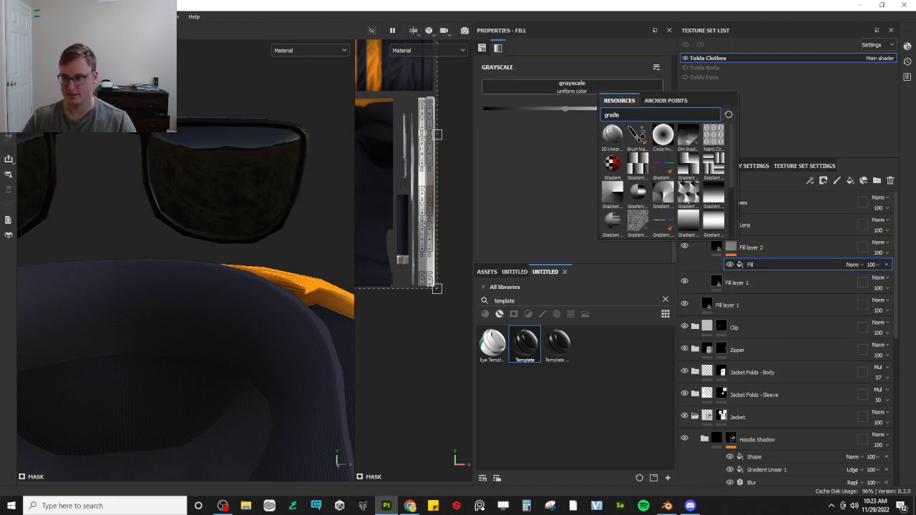
{"action": "left_click", "coordinate": [674, 223]}
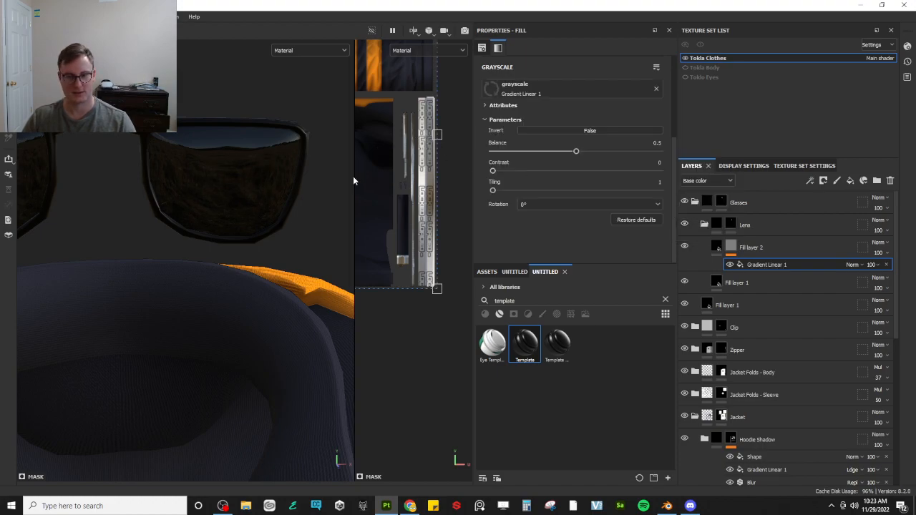
Enlarge the 2D view and move the Gradient Linear 1 projection box onto the lens area of the UV layout
{"action": "left_click_drag", "start_coordinate": [355, 180], "coordinate": [228, 192]}
{"action": "middle_click_drag", "start_coordinate": [268, 199], "coordinate": [393, 292], "text": "alt"}
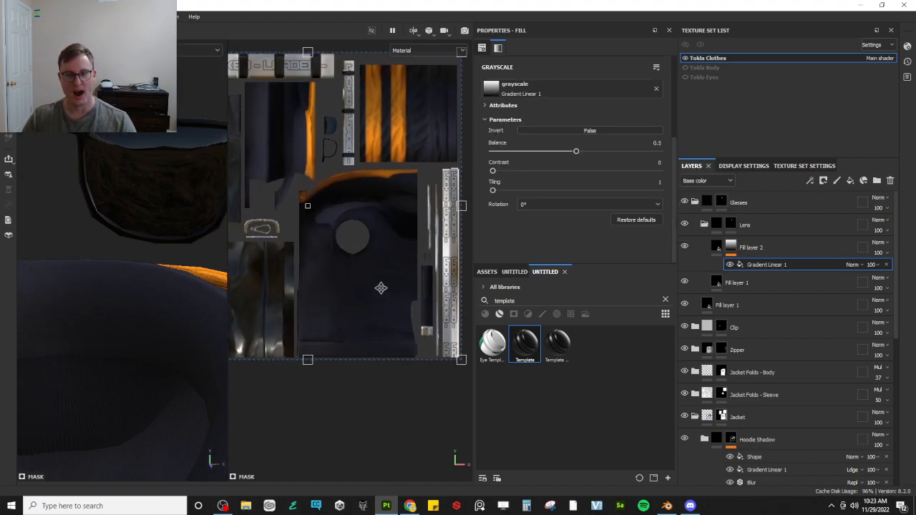
{"action": "scroll", "coordinate": [389, 292], "scroll_direction": "down", "scroll_amount": 1}
{"action": "scroll", "coordinate": [389, 293], "scroll_direction": "down", "scroll_amount": 2}
{"action": "mouse_move", "coordinate": [398, 289]}
{"action": "left_mouse_down"}
{"action": "mouse_move", "coordinate": [413, 260]}
{"action": "mouse_move", "coordinate": [406, 296]}
{"action": "mouse_move", "coordinate": [398, 289]}
{"action": "left_mouse_up"}
{"action": "left_click_drag", "start_coordinate": [321, 308], "coordinate": [415, 218]}
{"action": "middle_click_drag", "start_coordinate": [461, 240], "coordinate": [404, 269], "text": "alt"}
{"action": "scroll", "coordinate": [433, 270], "scroll_direction": "up", "scroll_amount": 1}
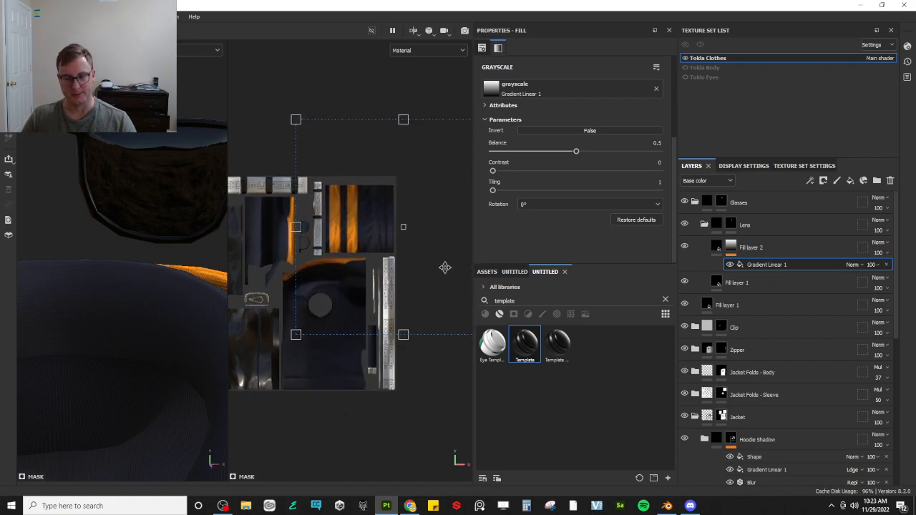
{"action": "scroll", "coordinate": [381, 258], "scroll_direction": "down", "scroll_amount": 3}
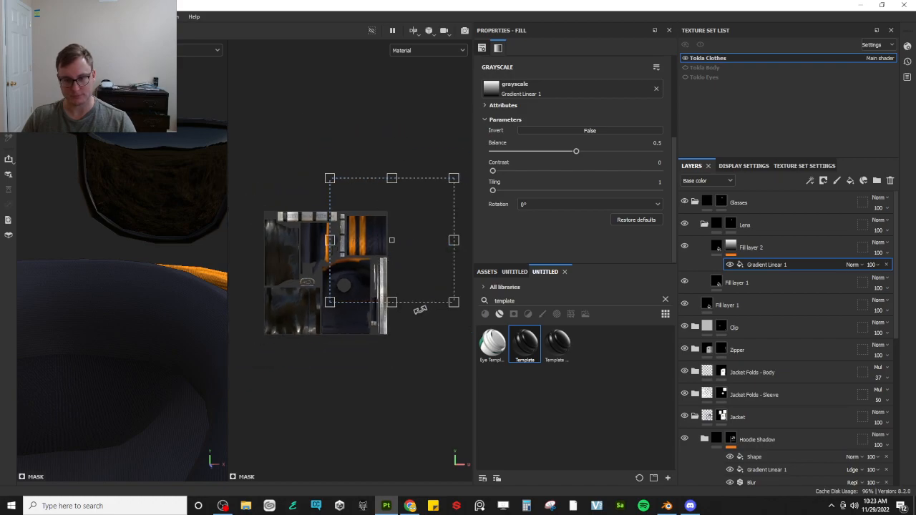
Shrink and rotate the gradient's projection box so it fits tightly around the lens UV island
{"action": "left_click_drag", "start_coordinate": [454, 240], "coordinate": [346, 241]}
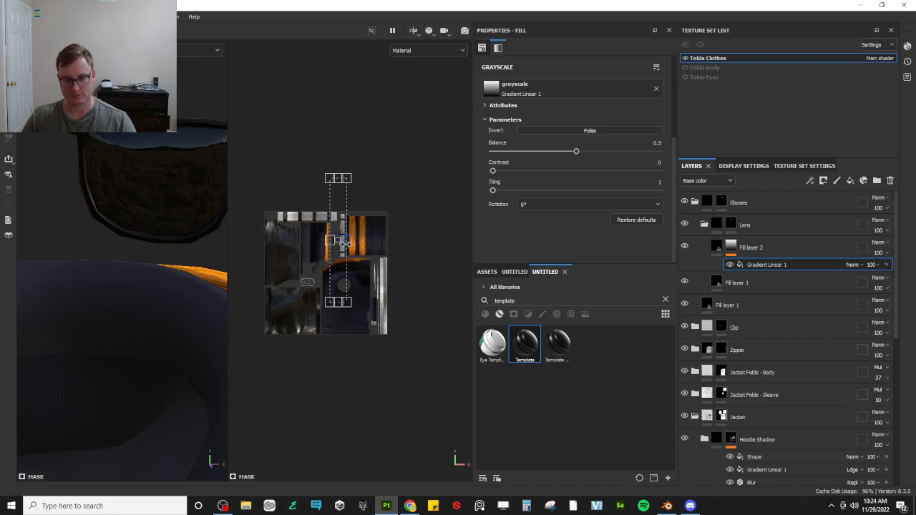
{"action": "left_click_drag", "start_coordinate": [336, 303], "coordinate": [337, 256]}
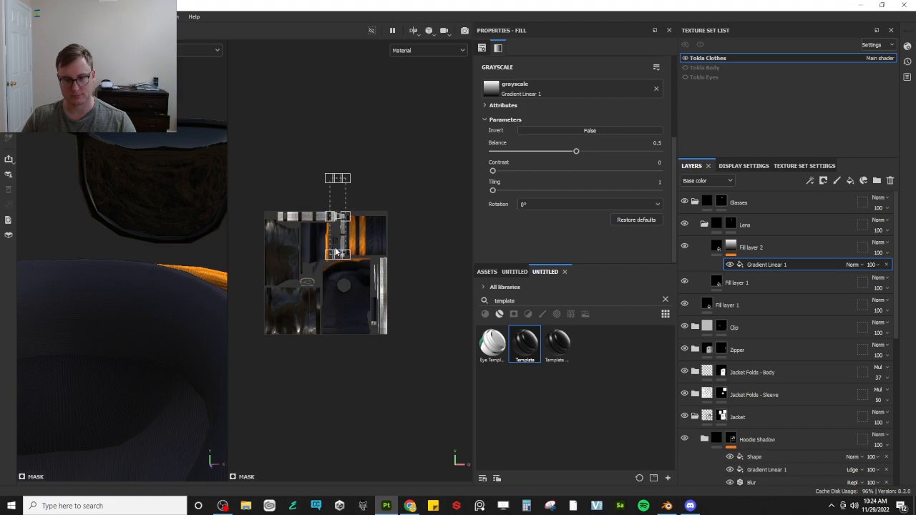
{"action": "scroll", "coordinate": [336, 256], "scroll_direction": "up", "scroll_amount": 4}
{"action": "left_click_drag", "start_coordinate": [345, 123], "coordinate": [342, 248]}
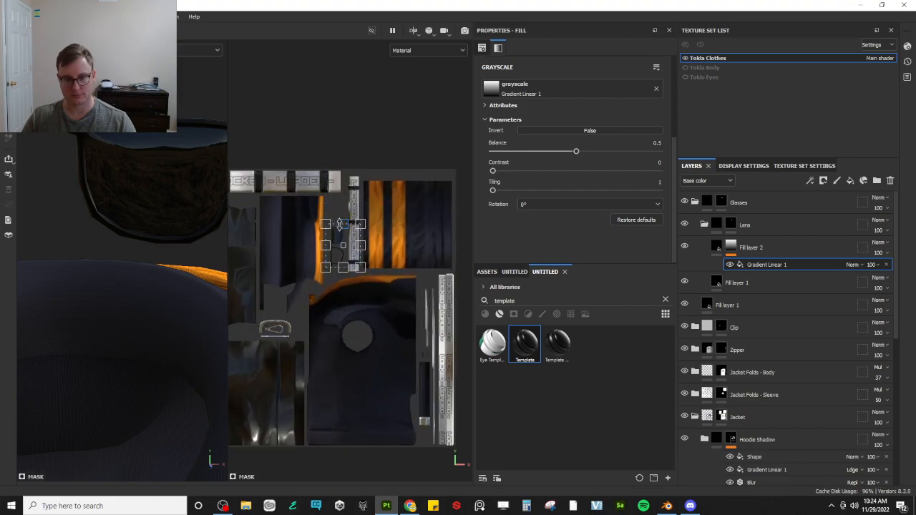
{"action": "scroll", "coordinate": [342, 248], "scroll_direction": "up", "scroll_amount": 5}
{"action": "left_click_drag", "start_coordinate": [401, 241], "coordinate": [368, 242]}
{"action": "left_click_drag", "start_coordinate": [368, 316], "coordinate": [352, 245]}
{"action": "left_click_drag", "start_coordinate": [280, 201], "coordinate": [292, 202]}
{"action": "left_click_drag", "start_coordinate": [188, 203], "coordinate": [147, 240], "text": "alt"}
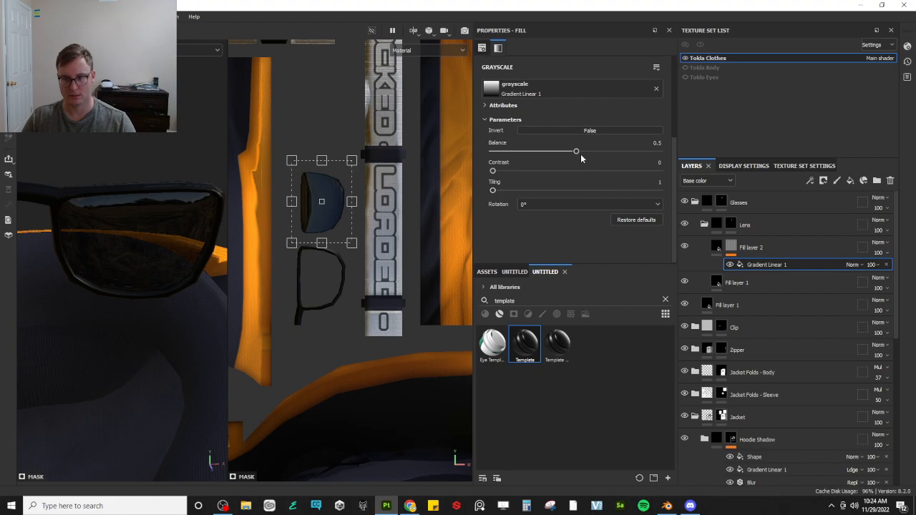
Set the gradient's balance to 0.33 and contrast to 0.72, displaying the Opacity channel in the viewport
{"action": "left_click_drag", "start_coordinate": [577, 151], "coordinate": [542, 149]}
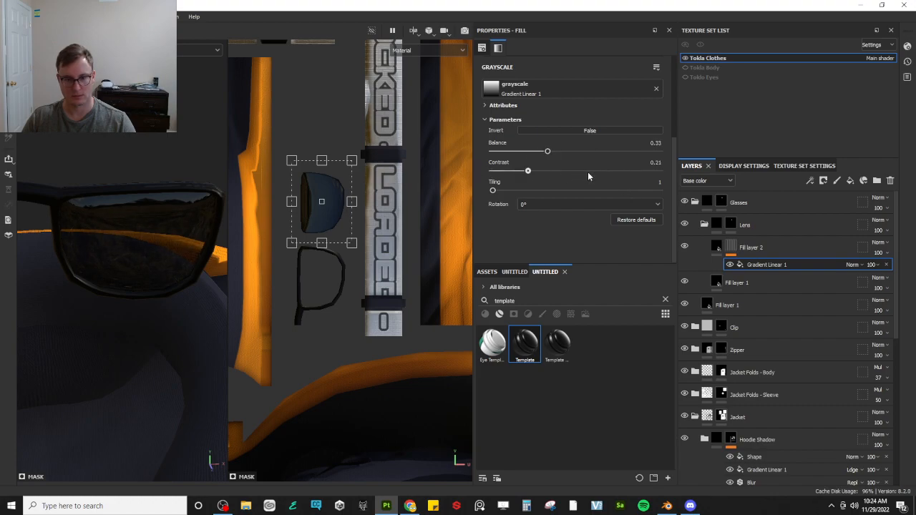
{"action": "left_click_drag", "start_coordinate": [215, 253], "coordinate": [168, 272], "text": "alt"}
{"action": "left_click", "coordinate": [201, 50]}
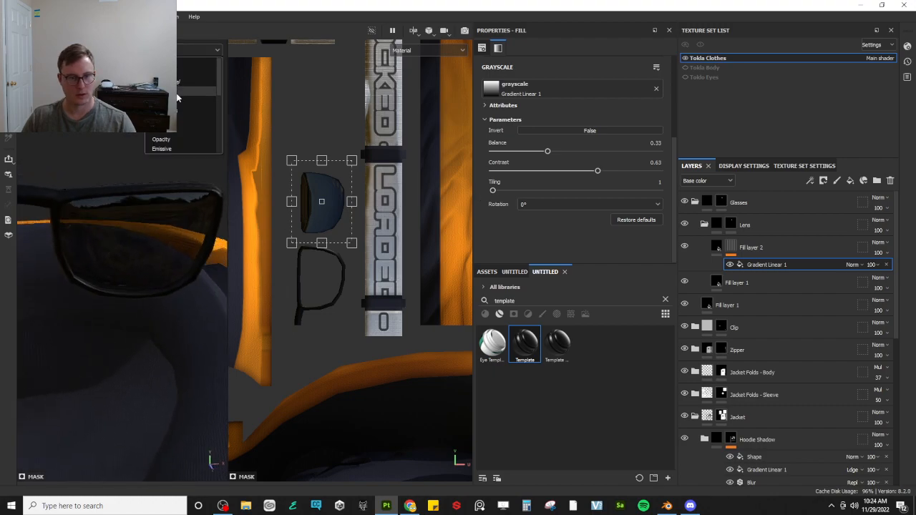
{"action": "left_click", "coordinate": [187, 140]}
{"action": "left_click_drag", "start_coordinate": [167, 179], "coordinate": [290, 228], "text": "alt"}
{"action": "mouse_move", "coordinate": [598, 171]}
{"action": "left_mouse_down"}
{"action": "mouse_move", "coordinate": [627, 167]}
{"action": "mouse_move", "coordinate": [607, 171]}
{"action": "left_mouse_up"}
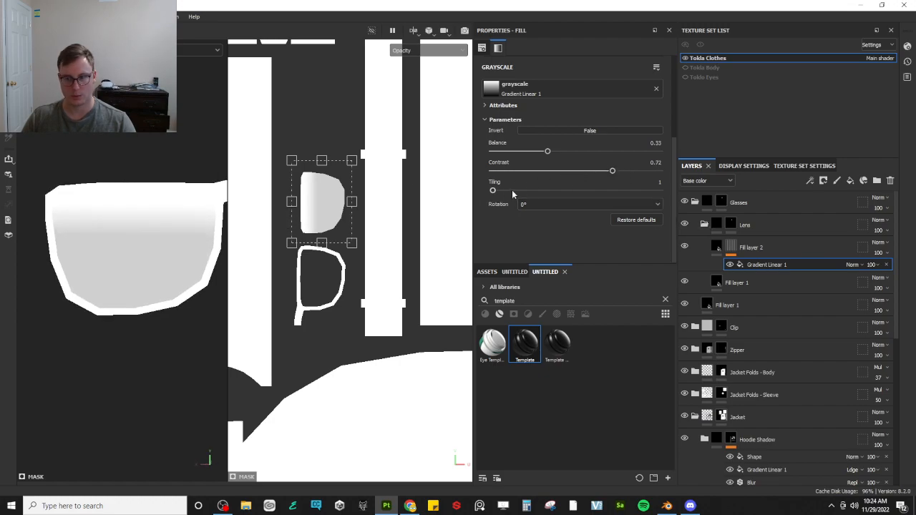
Check the Lens folder by toggling its visibility and set Fill layer 2's opacity channel value to 0.9741
{"action": "left_click", "coordinate": [685, 224]}
{"action": "left_click", "coordinate": [685, 224]}
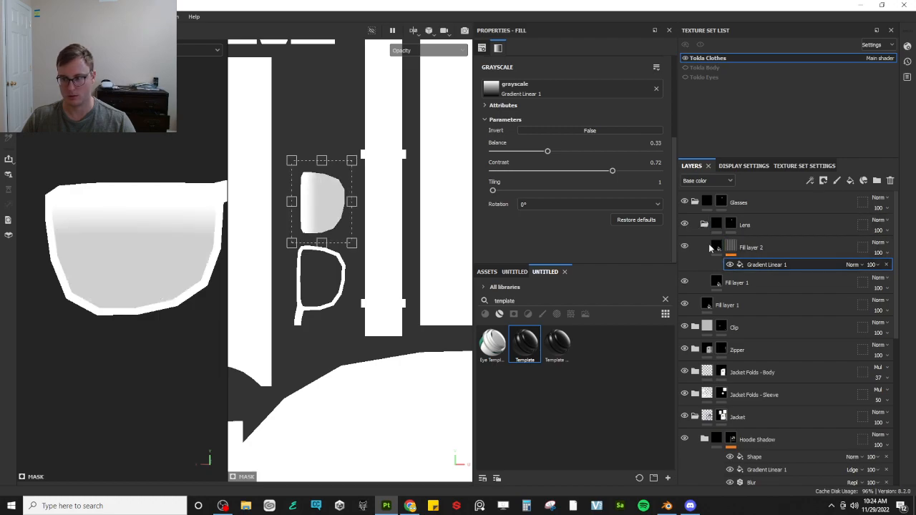
{"action": "left_click", "coordinate": [713, 248]}
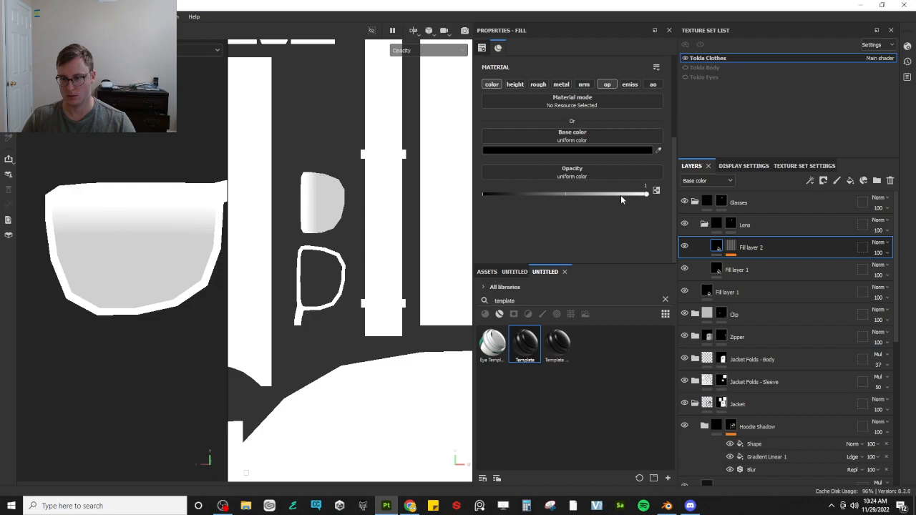
{"action": "left_click_drag", "start_coordinate": [620, 193], "coordinate": [486, 191]}
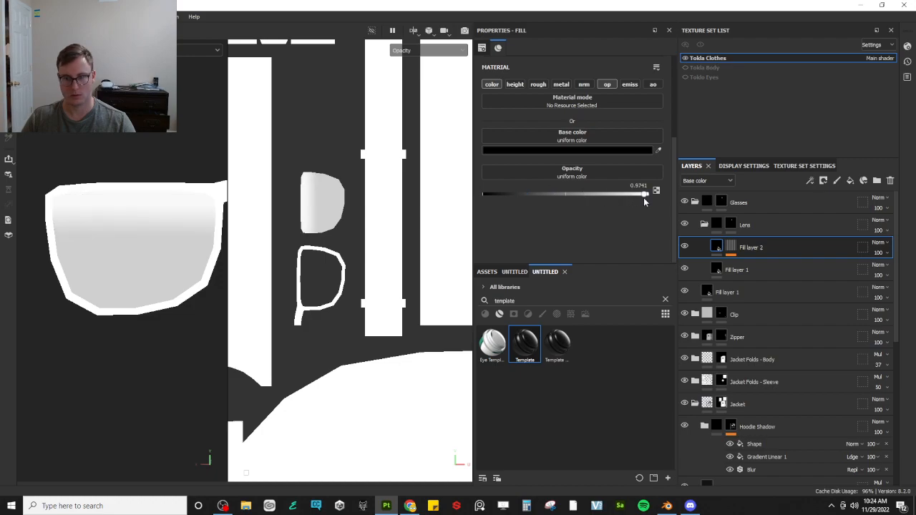
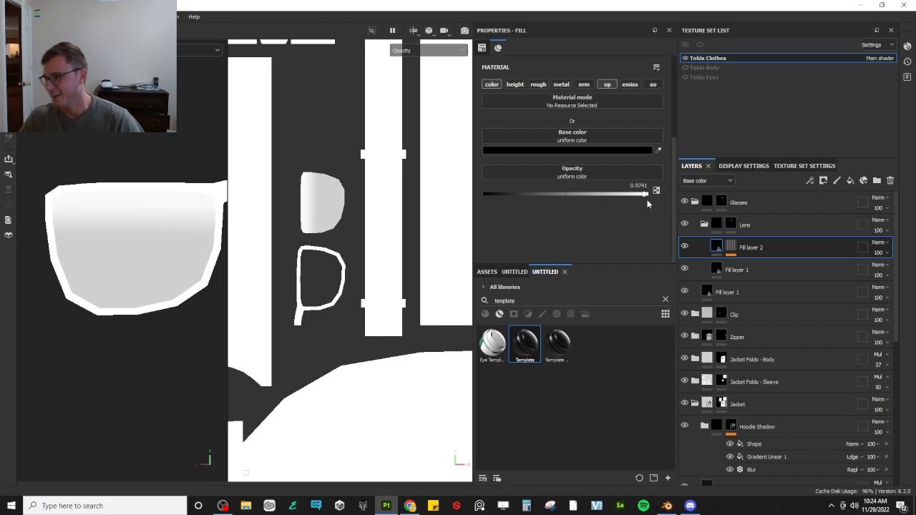
Enlarge the 3D view and set the opacity channel value of Fill layer 1 in the Lens folder to 0
{"action": "left_click_drag", "start_coordinate": [136, 237], "coordinate": [284, 262], "text": "alt"}
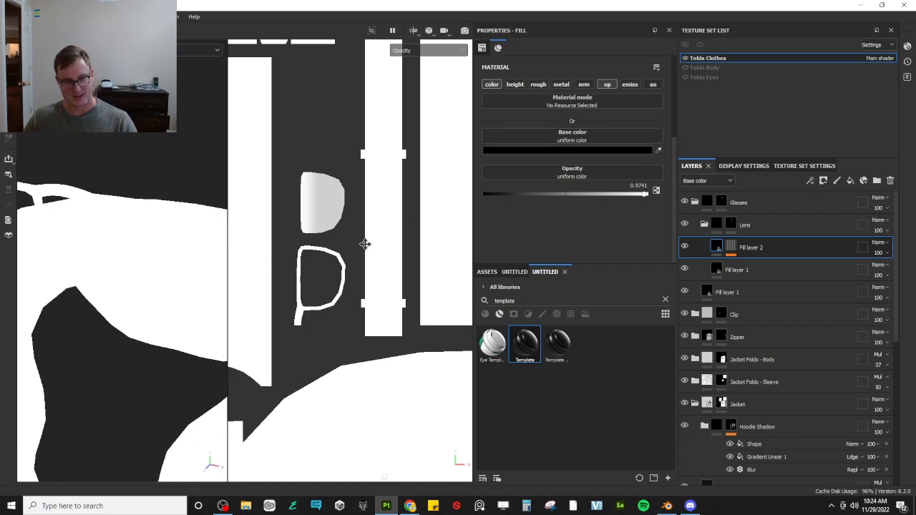
{"action": "left_click_drag", "start_coordinate": [227, 265], "coordinate": [401, 264]}
{"action": "left_click_drag", "start_coordinate": [225, 199], "coordinate": [308, 419], "text": "alt"}
{"action": "left_click", "coordinate": [717, 269]}
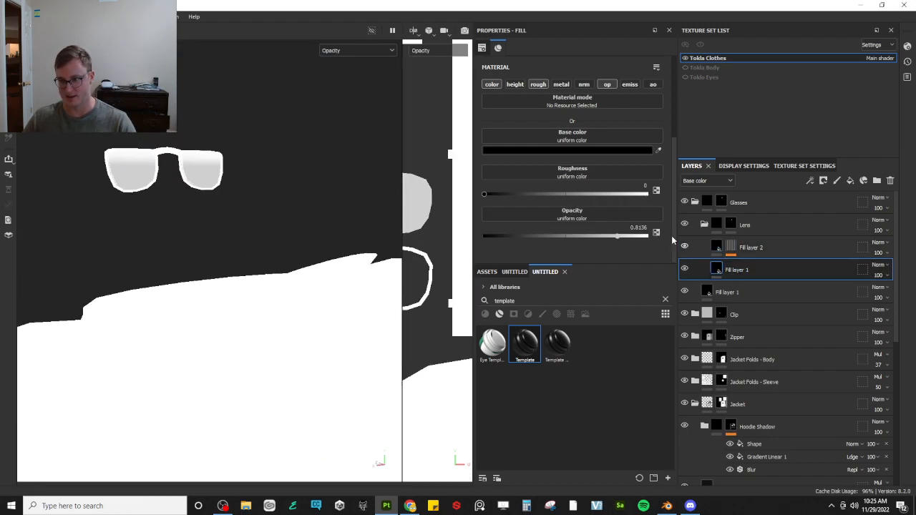
{"action": "left_click_drag", "start_coordinate": [577, 237], "coordinate": [476, 237]}
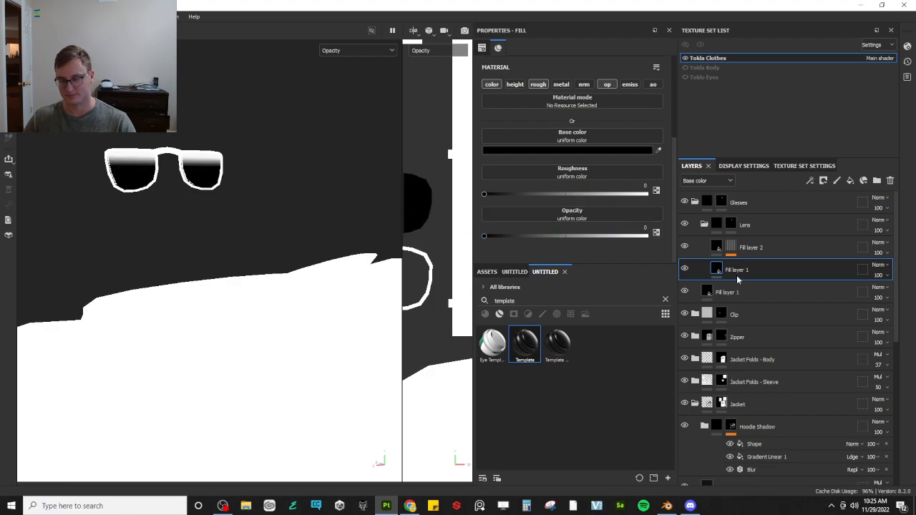
Set the UV Wrap of the Gradient Linear 1 fill in Fill layer 2's mask to None
{"action": "left_click", "coordinate": [733, 247]}
{"action": "left_click", "coordinate": [760, 267]}
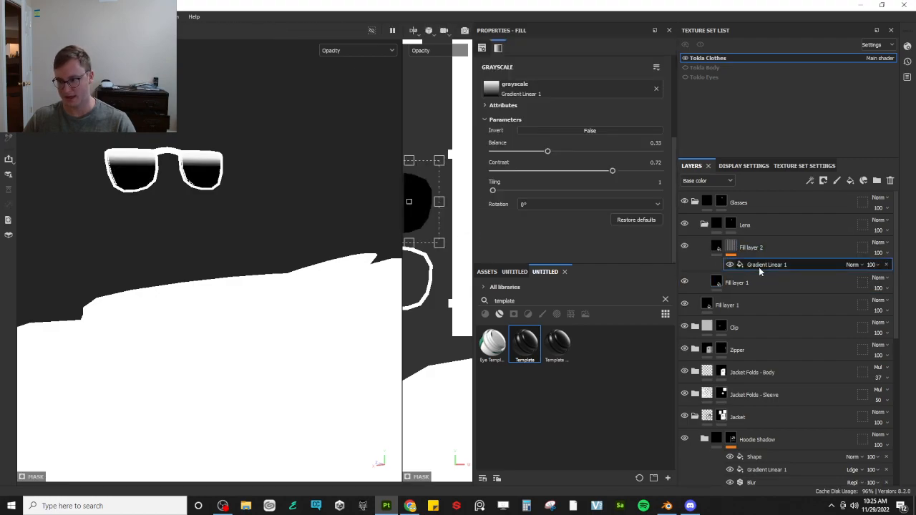
{"action": "scroll", "coordinate": [512, 147], "scroll_direction": "up", "scroll_amount": 3}
{"action": "left_click", "coordinate": [544, 111]}
{"action": "left_click", "coordinate": [529, 123]}
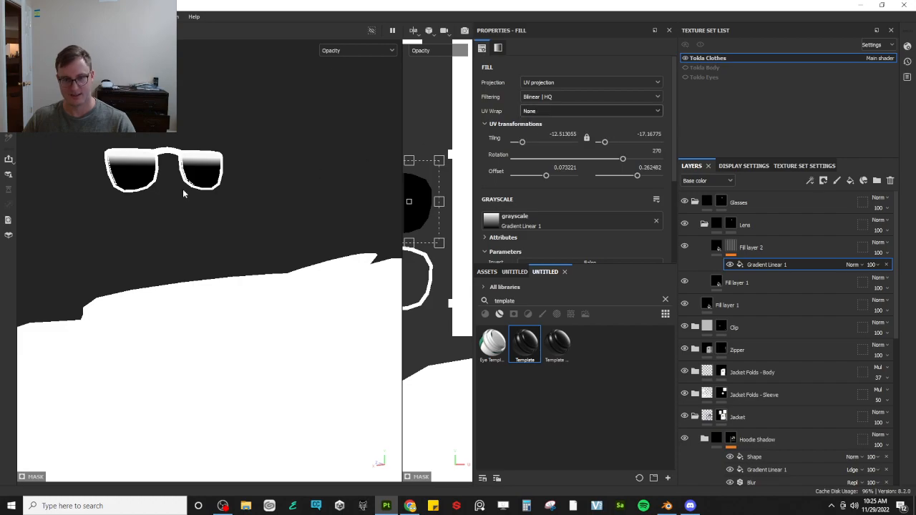
Set the balance of Fill layer 2's mask gradient to 0.65 and its contrast to 0
{"action": "left_click", "coordinate": [731, 249]}
{"action": "left_click", "coordinate": [748, 265]}
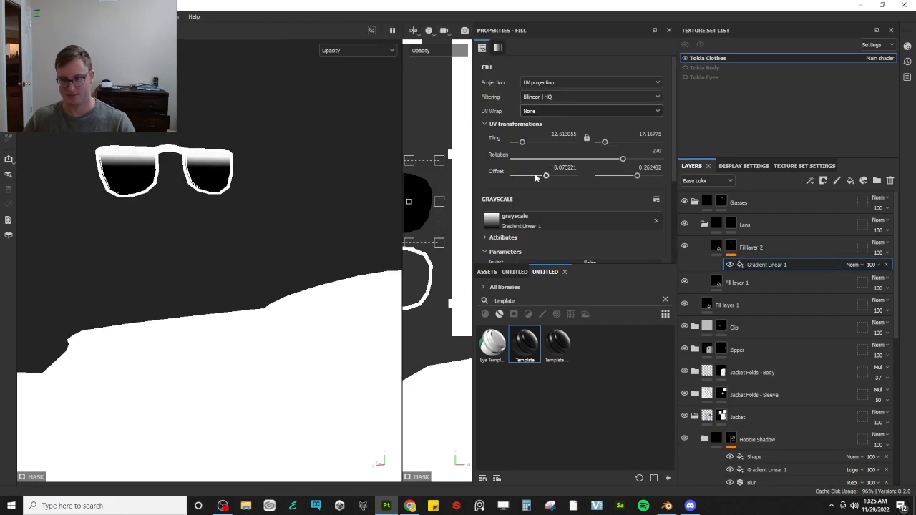
{"action": "scroll", "coordinate": [619, 213], "scroll_direction": "down", "scroll_amount": 3}
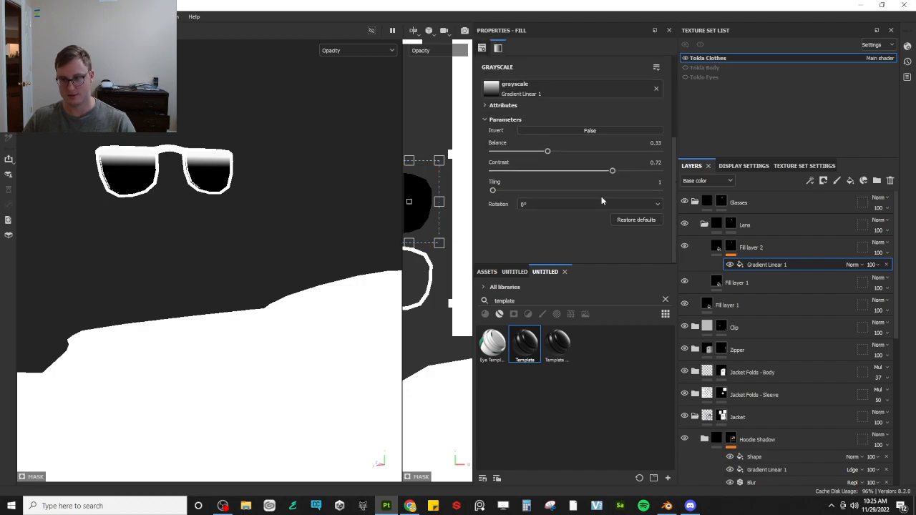
{"action": "left_click_drag", "start_coordinate": [553, 152], "coordinate": [502, 179]}
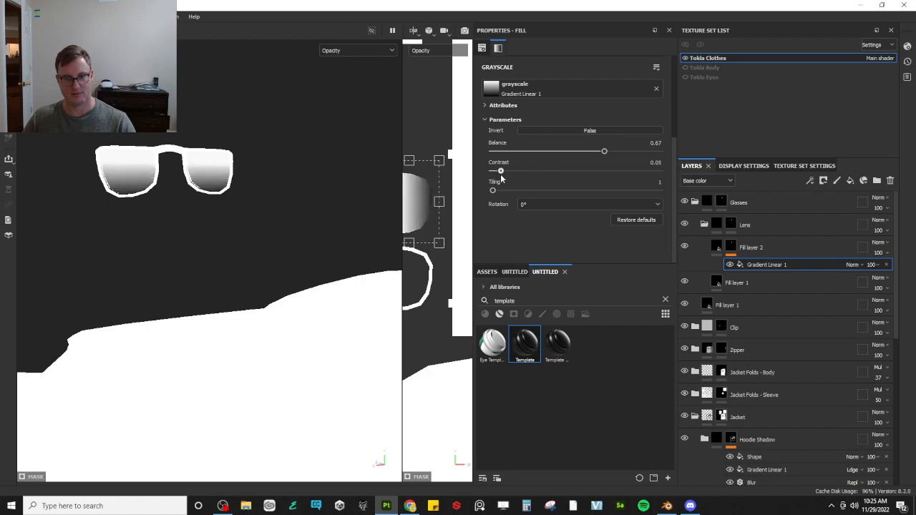
{"action": "left_click_drag", "start_coordinate": [599, 153], "coordinate": [601, 153]}
Switch the viewport back to the Material display, check the glasses and save the project
{"action": "left_click_drag", "start_coordinate": [250, 206], "coordinate": [211, 240], "text": "alt"}
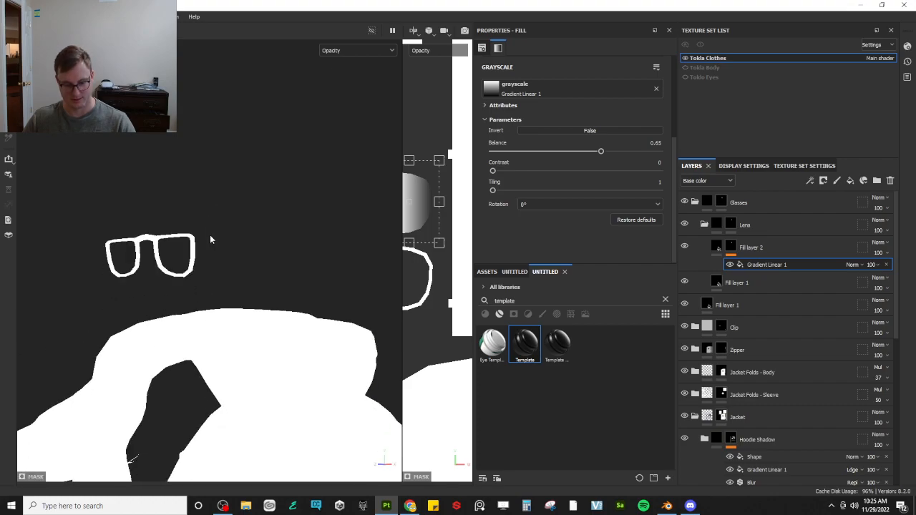
{"action": "key", "text": "m"}
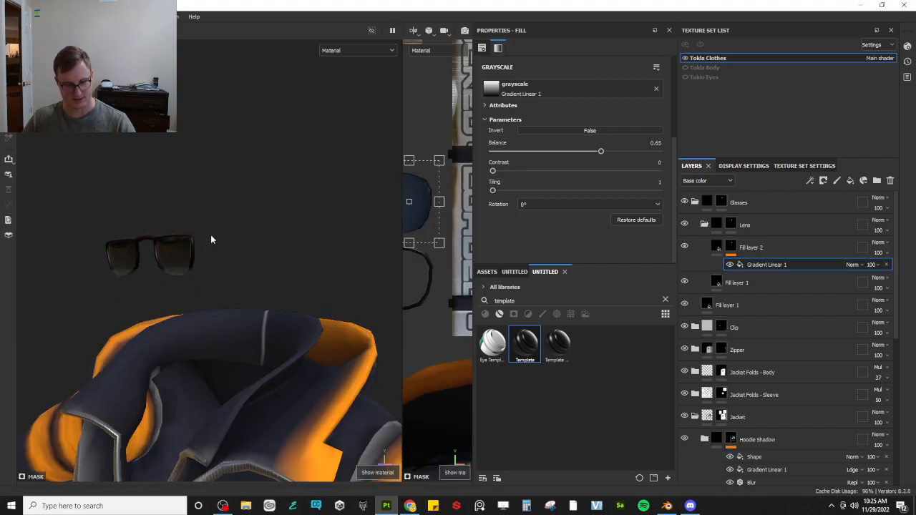
{"action": "left_click_drag", "start_coordinate": [208, 239], "coordinate": [239, 269], "text": "alt"}
{"action": "key", "text": "ctrl+s"}
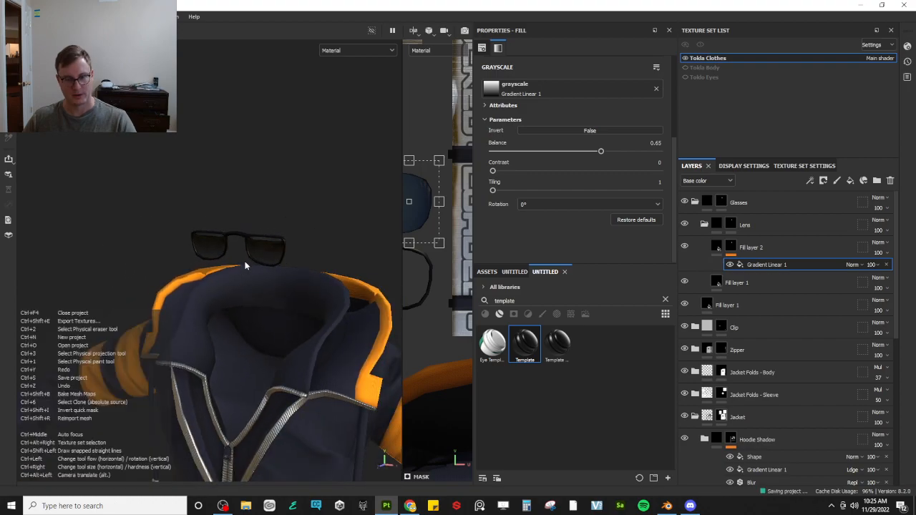
Examine the glasses, jacket, belts and trousers in the 3D view from several angles
{"action": "left_click_drag", "start_coordinate": [238, 311], "coordinate": [285, 286], "text": "alt"}
{"action": "middle_click_drag", "start_coordinate": [285, 286], "coordinate": [241, 284], "text": "alt"}
{"action": "scroll", "coordinate": [260, 282], "scroll_direction": "up", "scroll_amount": 3}
{"action": "left_click_drag", "start_coordinate": [260, 282], "coordinate": [211, 302], "text": "alt"}
{"action": "scroll", "coordinate": [266, 262], "scroll_direction": "down", "scroll_amount": 5}
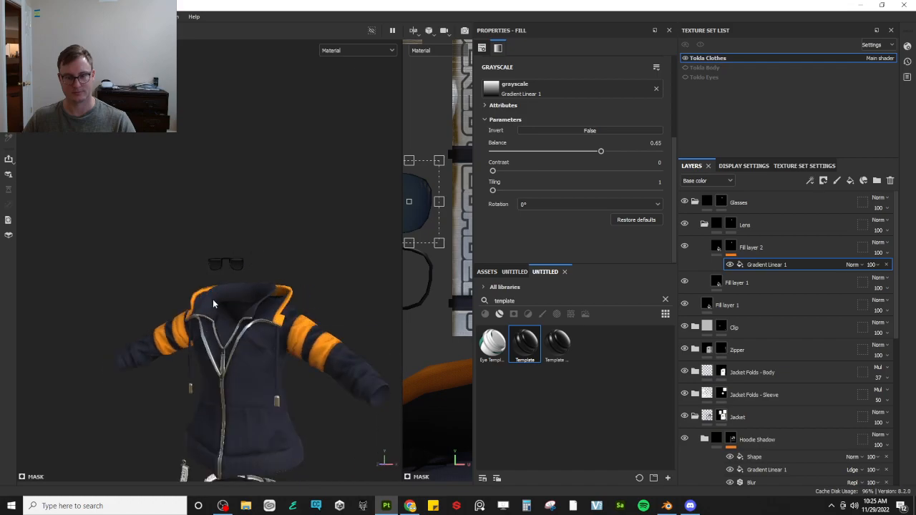
{"action": "middle_click_drag", "start_coordinate": [243, 312], "coordinate": [215, 238], "text": "alt"}
{"action": "left_click_drag", "start_coordinate": [217, 242], "coordinate": [260, 270], "text": "alt"}
{"action": "middle_click_drag", "start_coordinate": [260, 270], "coordinate": [239, 252], "text": "alt"}
{"action": "mouse_move", "coordinate": [239, 252]}
{"action": "left_mouse_down", "text": "alt"}
{"action": "mouse_move", "coordinate": [513, 273]}
{"action": "mouse_move", "coordinate": [476, 266]}
{"action": "mouse_move", "coordinate": [198, 276]}
{"action": "mouse_move", "coordinate": [227, 250]}
{"action": "left_mouse_up", "text": "alt"}
{"action": "middle_click_drag", "start_coordinate": [227, 250], "coordinate": [292, 195], "text": "alt"}
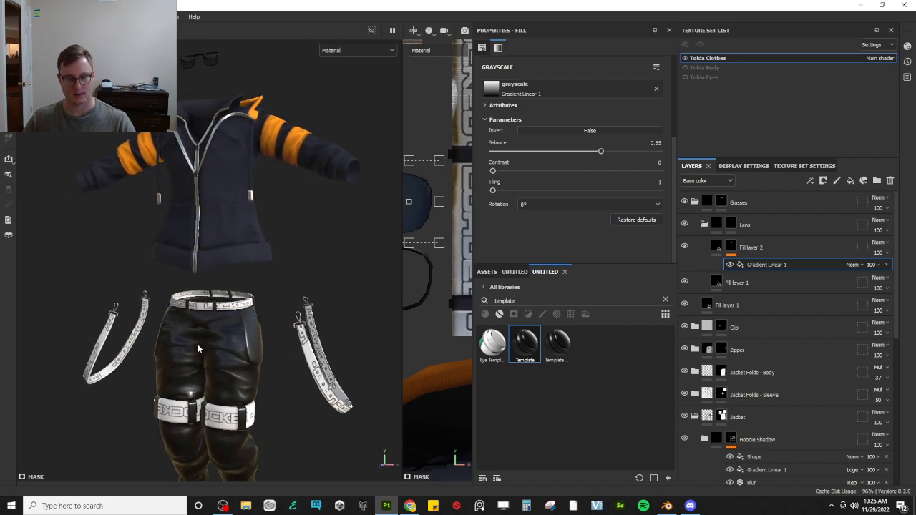
{"action": "middle_click_drag", "start_coordinate": [199, 349], "coordinate": [205, 286], "text": "alt"}
{"action": "left_click_drag", "start_coordinate": [204, 286], "coordinate": [301, 221], "text": "alt"}
{"action": "middle_click_drag", "start_coordinate": [279, 158], "coordinate": [269, 287], "text": "alt"}
{"action": "scroll", "coordinate": [263, 239], "scroll_direction": "up", "scroll_amount": 5}
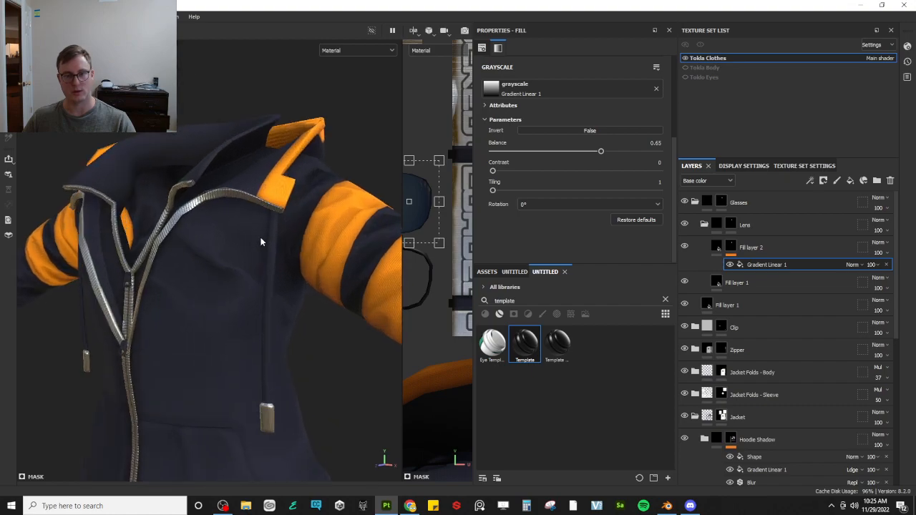
{"action": "left_click_drag", "start_coordinate": [262, 239], "coordinate": [325, 206], "text": "alt"}
Enlarge the 3D view to nearly full width and examine the jacket's collar and shoulder fabric up close
{"action": "left_click_drag", "start_coordinate": [402, 236], "coordinate": [777, 248]}
{"action": "left_click_drag", "start_coordinate": [494, 193], "coordinate": [319, 409], "text": "alt"}
{"action": "middle_click_drag", "start_coordinate": [444, 201], "coordinate": [312, 369], "text": "alt"}
{"action": "left_click_drag", "start_coordinate": [312, 370], "coordinate": [397, 338], "text": "alt"}
{"action": "right_click_drag", "start_coordinate": [397, 337], "coordinate": [335, 367], "text": "alt"}
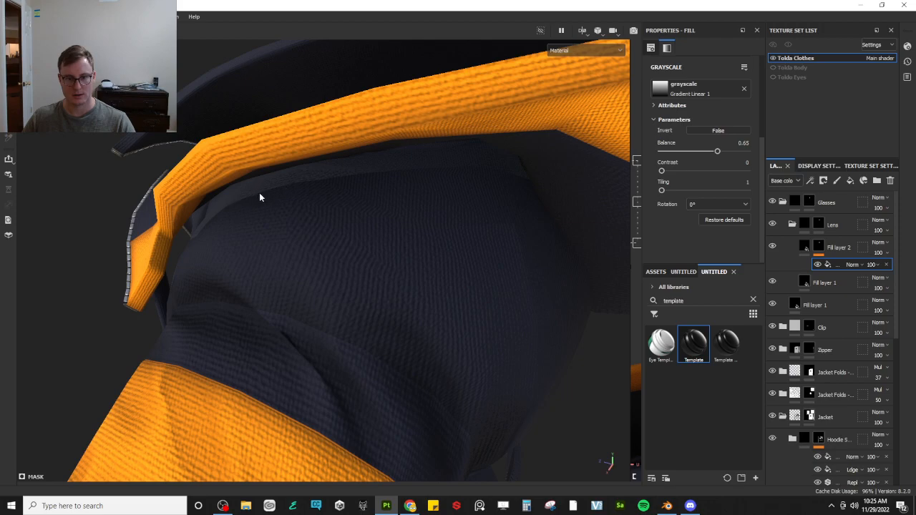
Set the max frontal distance to 0.005 and rebake the selected mesh maps for the Toklo clothes texture set
{"action": "left_click_drag", "start_coordinate": [324, 172], "coordinate": [185, 202], "text": "alt"}
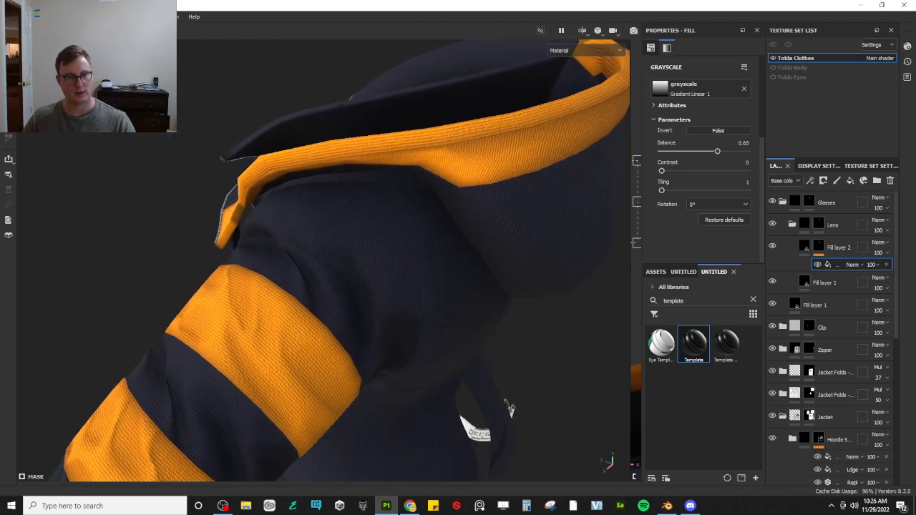
{"action": "key", "text": "ctrl+shift+b"}
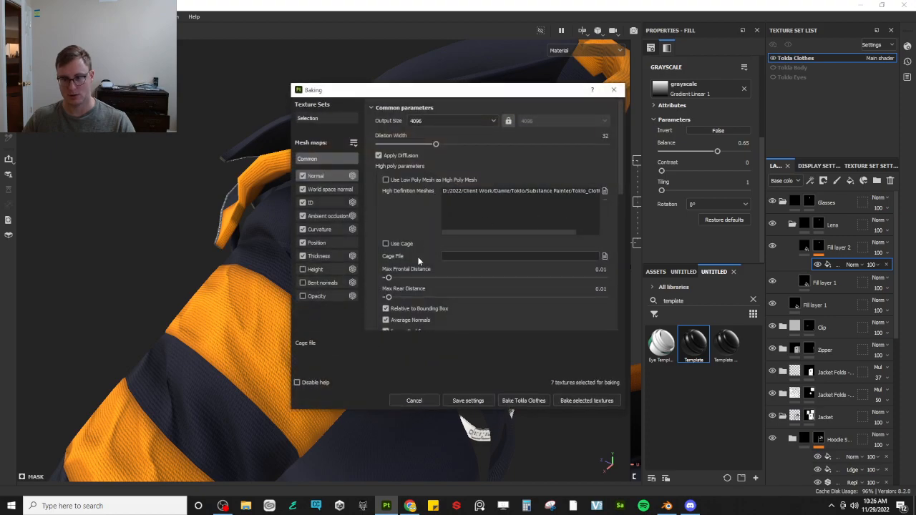
{"action": "scroll", "coordinate": [418, 262], "scroll_direction": "down", "scroll_amount": 2}
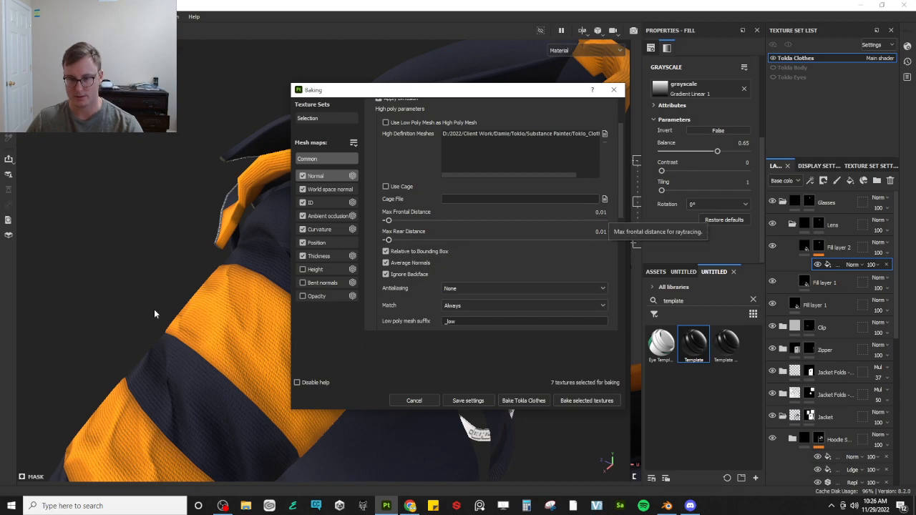
{"action": "left_click_drag", "start_coordinate": [338, 97], "coordinate": [362, 123]}
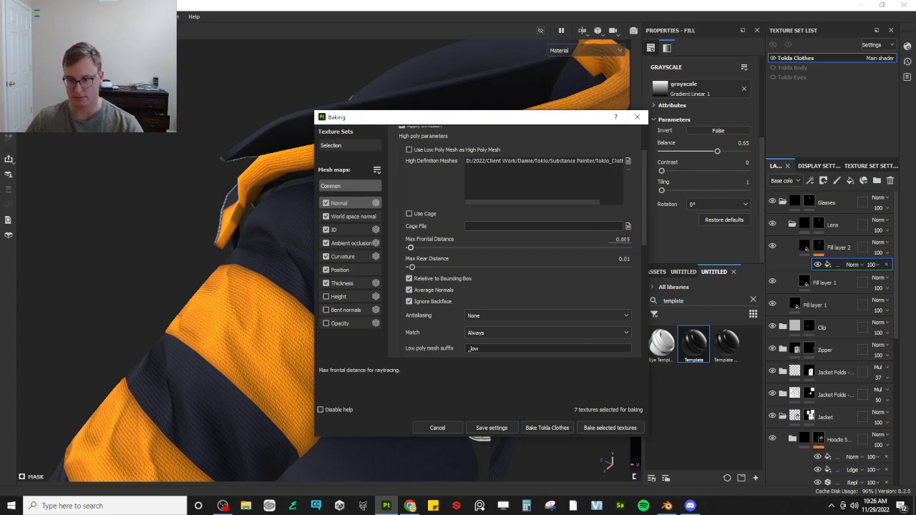
{"action": "left_click", "coordinate": [563, 427]}
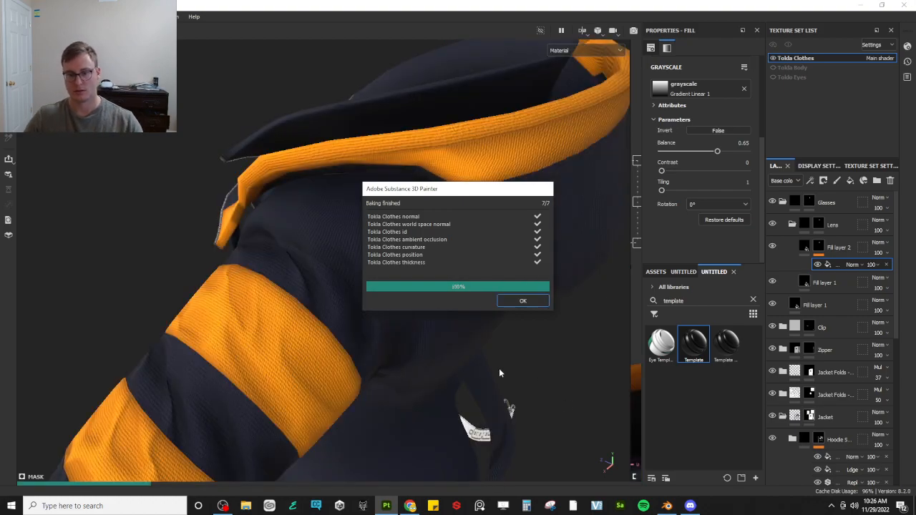
{"action": "left_click", "coordinate": [520, 301]}
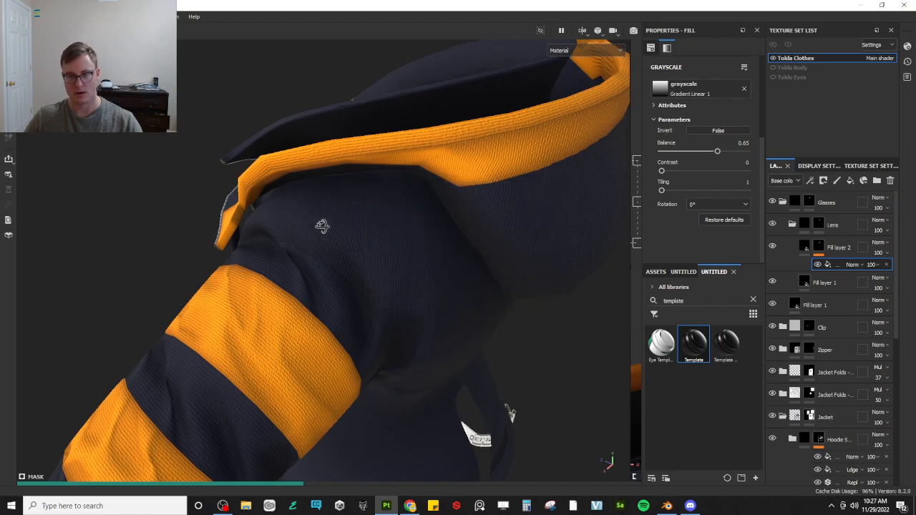
Inspect the rebaked jacket, hood, pants and straps from several angles, including the zipper up close
{"action": "left_click_drag", "start_coordinate": [399, 200], "coordinate": [392, 286], "text": "alt"}
{"action": "scroll", "coordinate": [393, 286], "scroll_direction": "down", "scroll_amount": 3}
{"action": "left_click_drag", "start_coordinate": [272, 322], "coordinate": [330, 228], "text": "ctrl+alt"}
{"action": "left_click_drag", "start_coordinate": [330, 287], "coordinate": [346, 267], "text": "ctrl+alt"}
{"action": "scroll", "coordinate": [380, 240], "scroll_direction": "up", "scroll_amount": 4}
{"action": "scroll", "coordinate": [327, 229], "scroll_direction": "down", "scroll_amount": 4}
{"action": "middle_click_drag", "start_coordinate": [346, 267], "coordinate": [364, 279], "text": "alt"}
{"action": "scroll", "coordinate": [363, 278], "scroll_direction": "up", "scroll_amount": 5}
{"action": "left_click_drag", "start_coordinate": [363, 278], "coordinate": [130, 281], "text": "alt"}
{"action": "scroll", "coordinate": [214, 221], "scroll_direction": "down", "scroll_amount": 4}
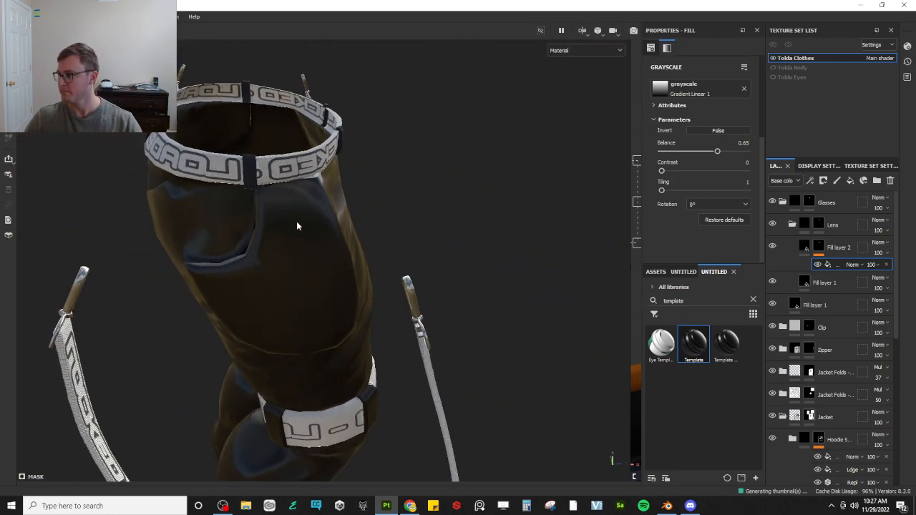
{"action": "left_click_drag", "start_coordinate": [343, 216], "coordinate": [363, 230], "text": "alt"}
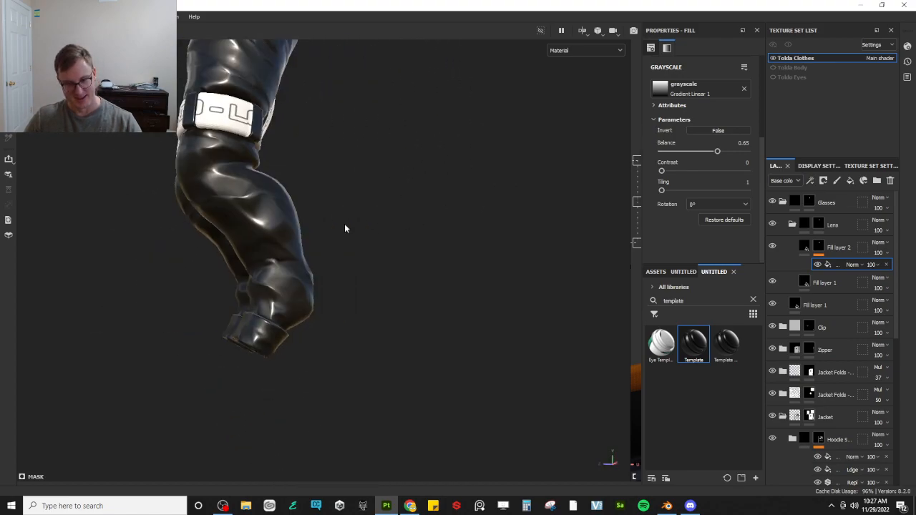
{"action": "middle_click_drag", "start_coordinate": [363, 225], "coordinate": [394, 351], "text": "alt"}
{"action": "middle_click_drag", "start_coordinate": [315, 114], "coordinate": [305, 260], "text": "alt"}
{"action": "left_click_drag", "start_coordinate": [305, 260], "coordinate": [332, 229], "text": "alt"}
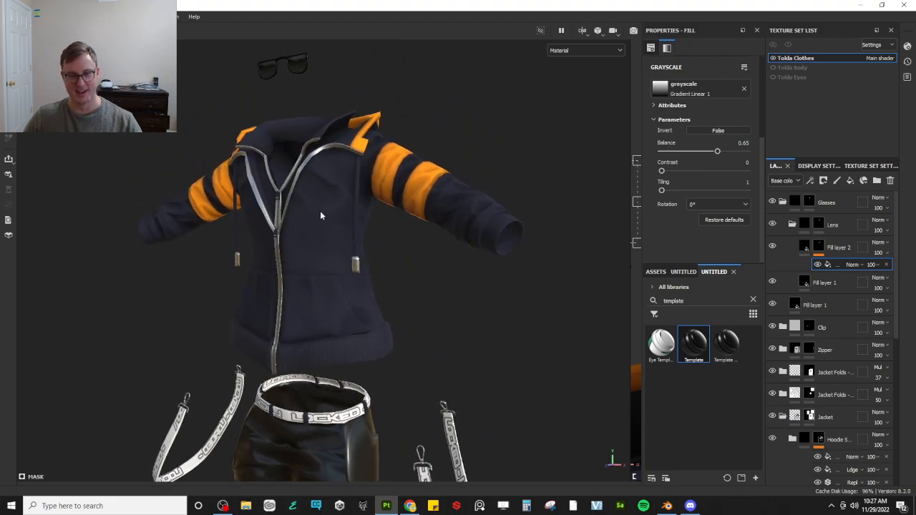
{"action": "left_click_drag", "start_coordinate": [294, 178], "coordinate": [340, 137], "text": "alt"}
{"action": "middle_click_drag", "start_coordinate": [340, 137], "coordinate": [332, 220], "text": "alt"}
{"action": "scroll", "coordinate": [332, 221], "scroll_direction": "up", "scroll_amount": 5}
{"action": "left_click_drag", "start_coordinate": [298, 229], "coordinate": [246, 290], "text": "alt"}
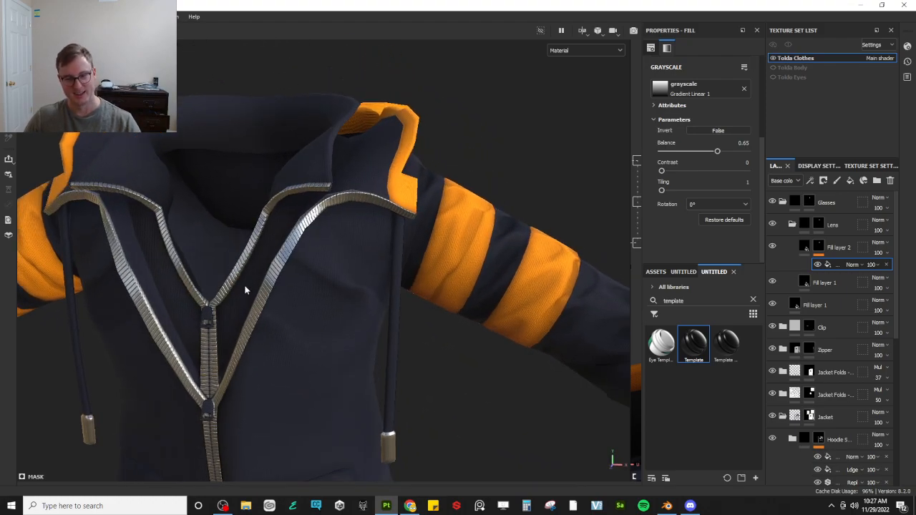
{"action": "middle_click_drag", "start_coordinate": [247, 289], "coordinate": [282, 222], "text": "alt"}
{"action": "scroll", "coordinate": [282, 222], "scroll_direction": "up", "scroll_amount": 3}
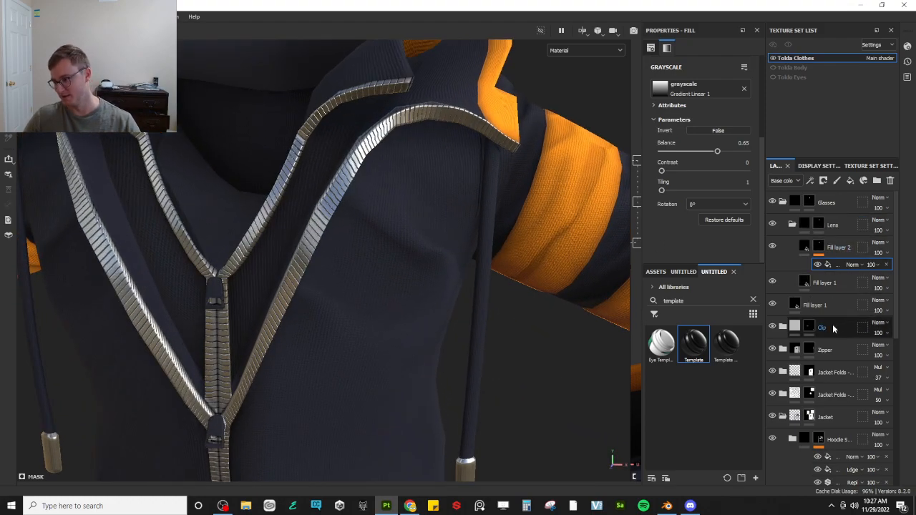
Add the jacket's zipper pulls to the Clip folder's mask using Polygon Fill in UV chunk mode
{"action": "left_click", "coordinate": [810, 327]}
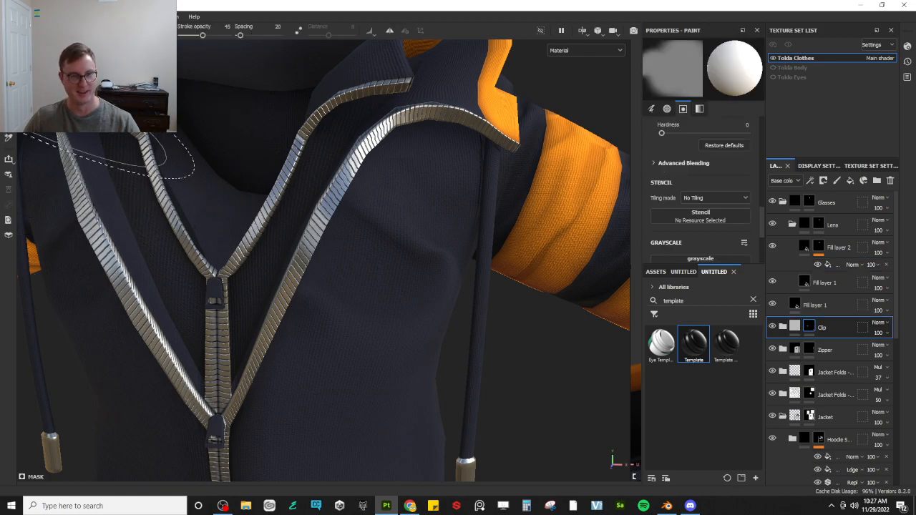
{"action": "key", "text": "4"}
{"action": "left_click_drag", "start_coordinate": [131, 242], "coordinate": [60, 240], "text": "alt"}
{"action": "middle_click_drag", "start_coordinate": [167, 293], "coordinate": [222, 195], "text": "alt"}
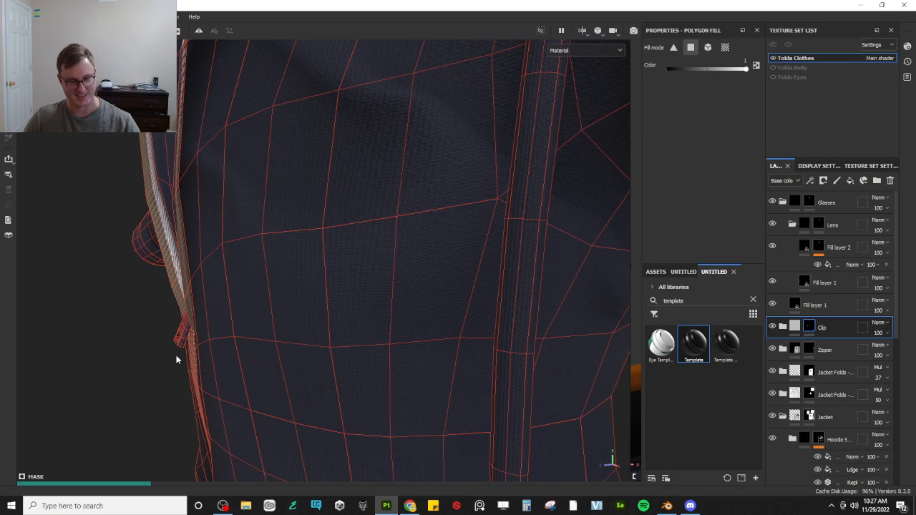
{"action": "left_click_drag", "start_coordinate": [248, 333], "coordinate": [229, 361], "text": "alt"}
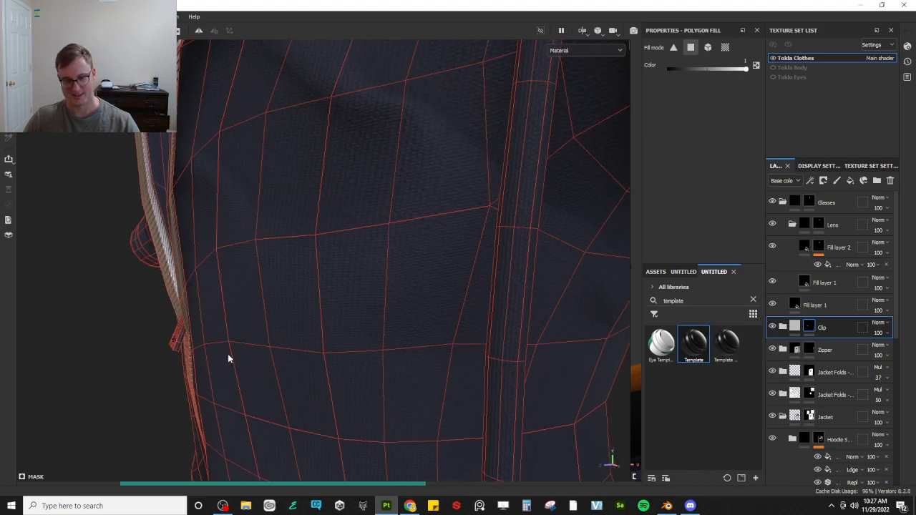
{"action": "left_click_drag", "start_coordinate": [227, 357], "coordinate": [192, 351], "text": "alt"}
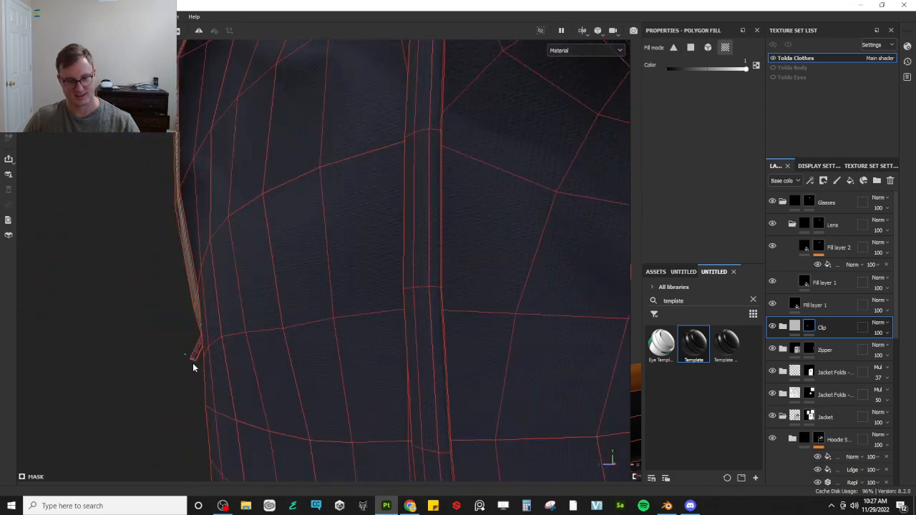
{"action": "left_click_drag", "start_coordinate": [192, 363], "coordinate": [300, 312], "text": "alt"}
{"action": "mouse_move", "coordinate": [262, 319]}
{"action": "left_mouse_down", "text": "alt"}
{"action": "mouse_move", "coordinate": [225, 266]}
{"action": "mouse_move", "coordinate": [174, 260]}
{"action": "mouse_move", "coordinate": [235, 277]}
{"action": "mouse_move", "coordinate": [379, 477]}
{"action": "mouse_move", "coordinate": [205, 282]}
{"action": "mouse_move", "coordinate": [164, 255]}
{"action": "mouse_move", "coordinate": [248, 247]}
{"action": "left_mouse_up", "text": "alt"}
{"action": "key", "text": "1"}
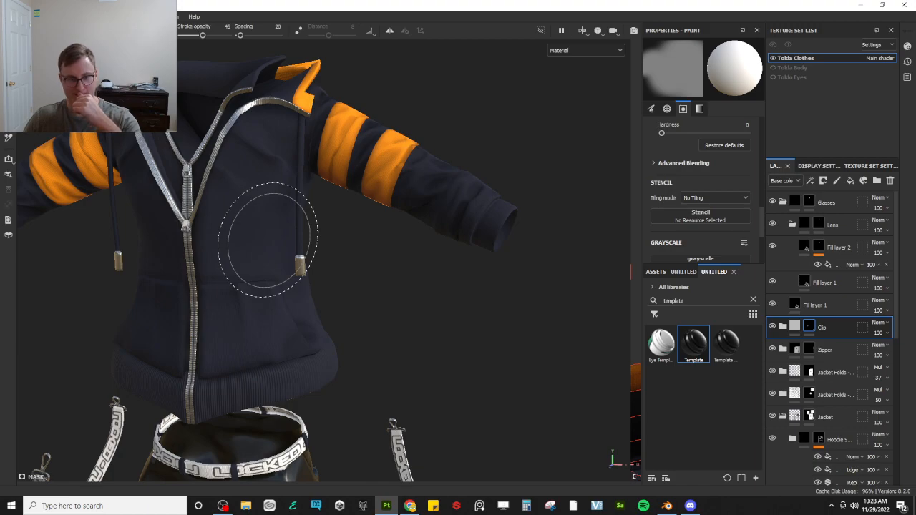
Save the clothes project
{"action": "scroll", "coordinate": [279, 236], "scroll_direction": "down", "scroll_amount": 4}
{"action": "left_click_drag", "start_coordinate": [305, 229], "coordinate": [336, 240], "text": "alt"}
{"action": "middle_click_drag", "start_coordinate": [351, 261], "coordinate": [405, 153], "text": "alt"}
{"action": "mouse_move", "coordinate": [405, 153]}
{"action": "left_mouse_down", "text": "alt"}
{"action": "mouse_move", "coordinate": [213, 184]}
{"action": "mouse_move", "coordinate": [225, 194]}
{"action": "mouse_move", "coordinate": [184, 267]}
{"action": "mouse_move", "coordinate": [260, 226]}
{"action": "left_mouse_up", "text": "alt"}
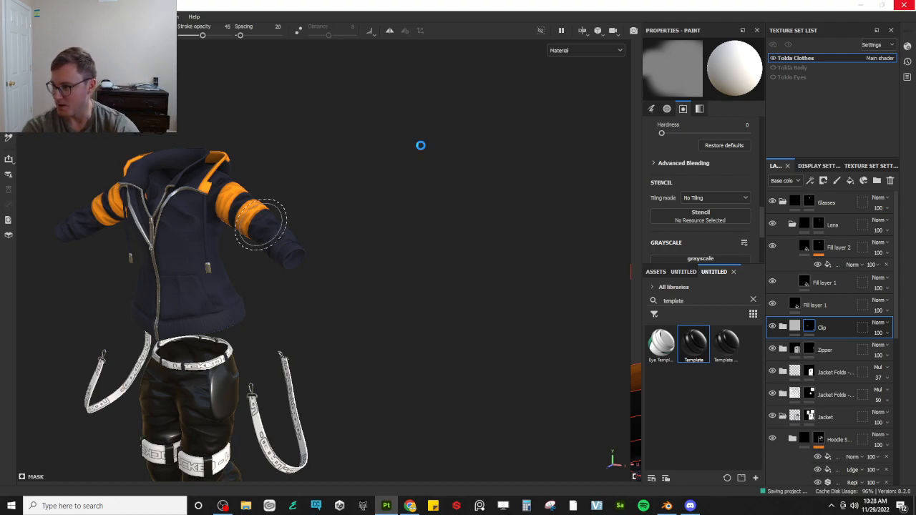
{"action": "key", "text": "ctrl"}
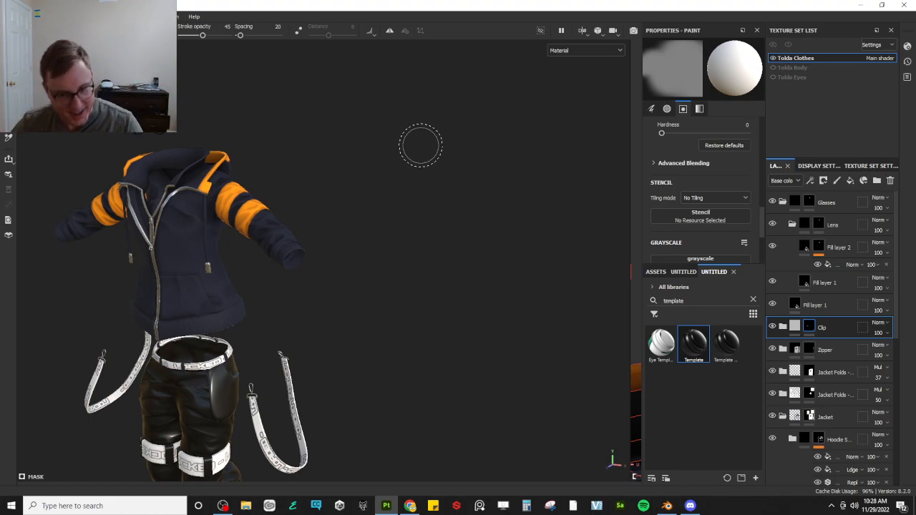
Examine the jacket and the complete outfit from close up and from the front
{"action": "scroll", "coordinate": [269, 185], "scroll_direction": "up", "scroll_amount": 5}
{"action": "mouse_move", "coordinate": [205, 215]}
{"action": "left_mouse_down", "text": "alt"}
{"action": "mouse_move", "coordinate": [274, 254]}
{"action": "mouse_move", "coordinate": [334, 307]}
{"action": "mouse_move", "coordinate": [341, 201]}
{"action": "left_mouse_up", "text": "alt"}
{"action": "scroll", "coordinate": [336, 203], "scroll_direction": "down", "scroll_amount": 4}
{"action": "left_click_drag", "start_coordinate": [286, 220], "coordinate": [269, 121], "text": "alt"}
{"action": "middle_click_drag", "start_coordinate": [269, 121], "coordinate": [269, 157], "text": "alt"}
{"action": "left_click_drag", "start_coordinate": [270, 157], "coordinate": [245, 86], "text": "alt"}
{"action": "middle_click_drag", "start_coordinate": [245, 86], "coordinate": [214, 161], "text": "alt"}
Save the clothes project once more and open the recent project Toklo_v1_Body.spp
{"action": "key", "text": "ctrl+s"}
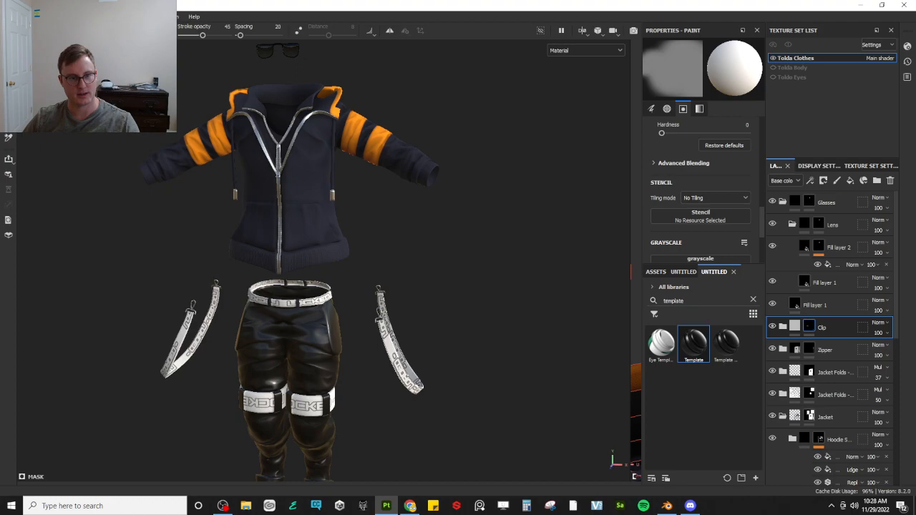
{"action": "left_click", "coordinate": [10, 16]}
{"action": "mouse_move", "coordinate": [36, 47]}
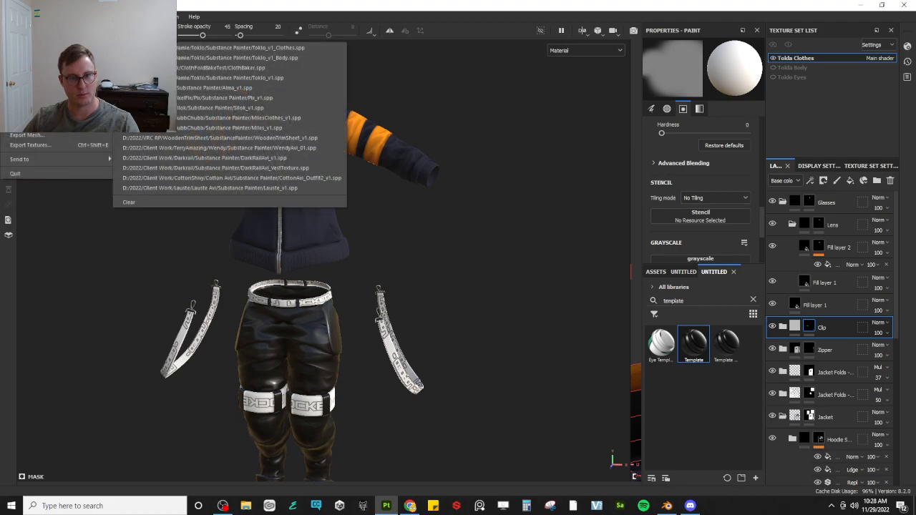
{"action": "left_click", "coordinate": [185, 59]}
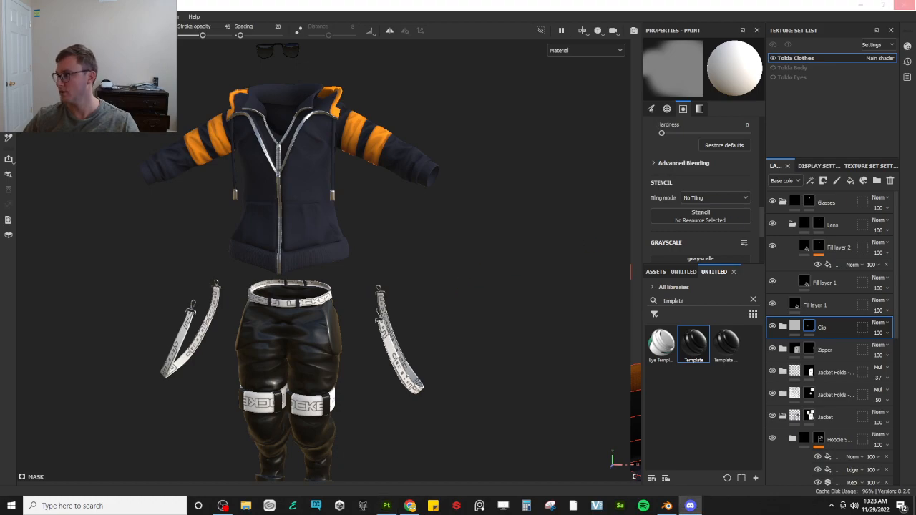
{"action": "left_click_drag", "start_coordinate": [378, 236], "coordinate": [327, 253], "text": "alt"}
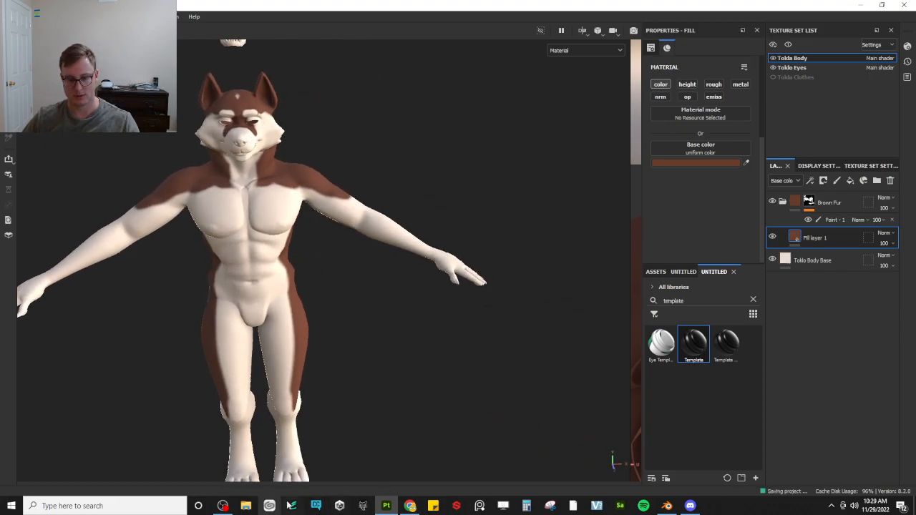
Switch to File Explorer and select the Toklo reference sheet image in the Toklo project's Reference folder
{"action": "left_click", "coordinate": [247, 506]}
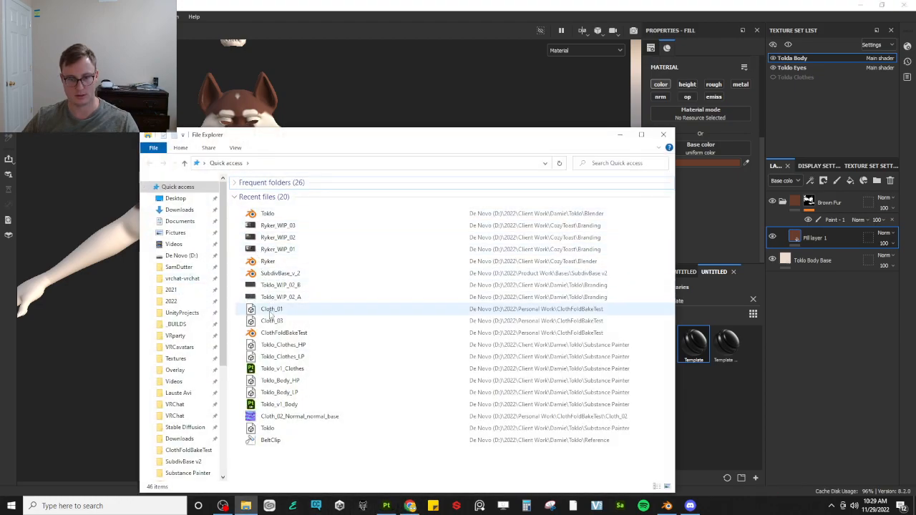
{"action": "right_click", "coordinate": [265, 214]}
{"action": "left_click", "coordinate": [171, 351]}
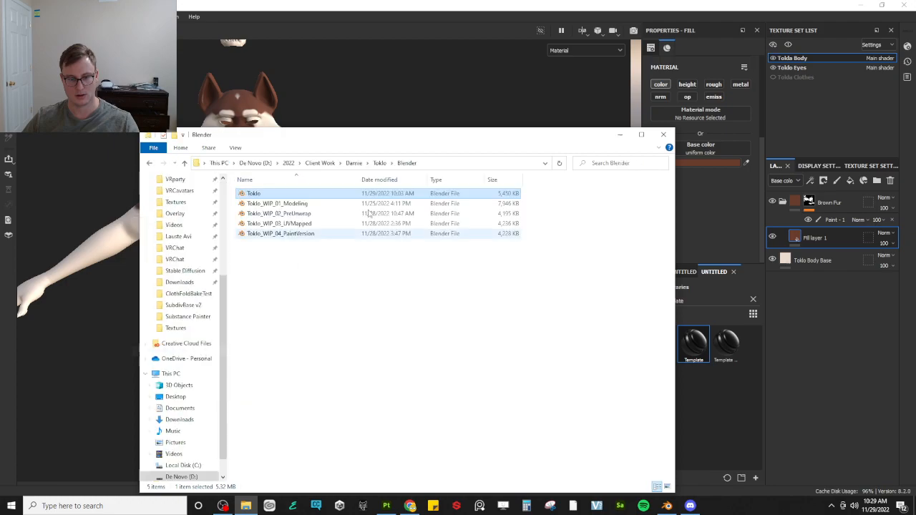
{"action": "left_click", "coordinate": [380, 163]}
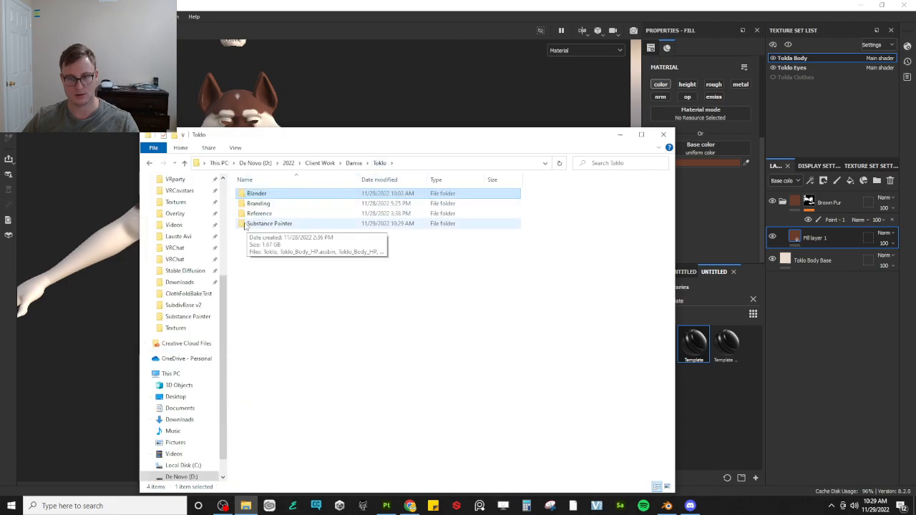
{"action": "double_click", "coordinate": [266, 225]}
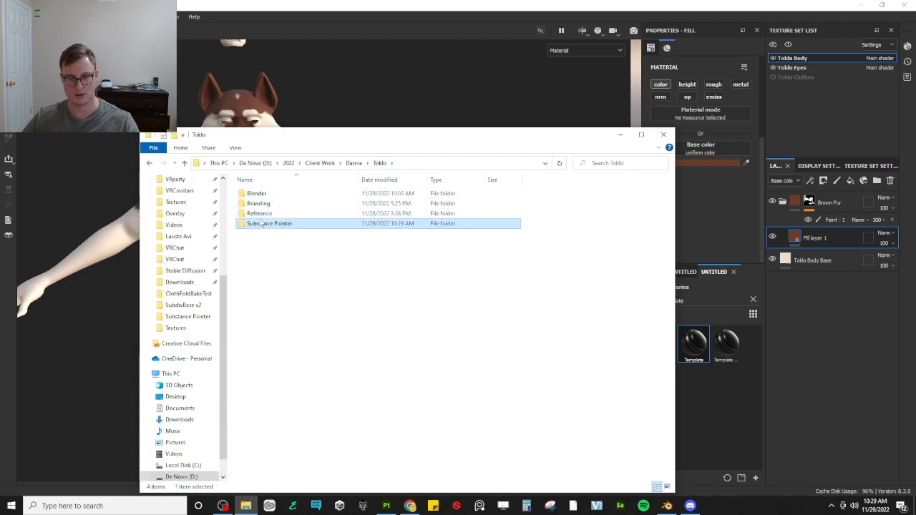
{"action": "left_click", "coordinate": [380, 163]}
{"action": "double_click", "coordinate": [254, 214]}
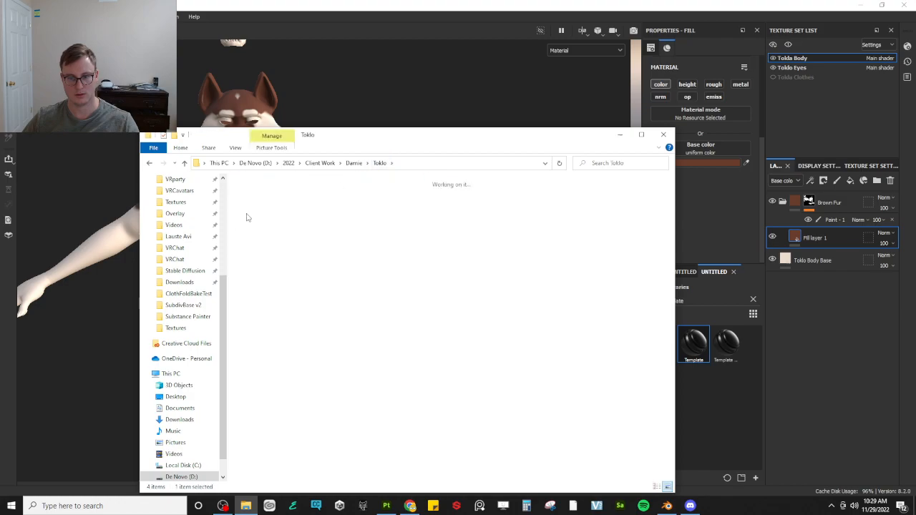
{"action": "left_click", "coordinate": [536, 211]}
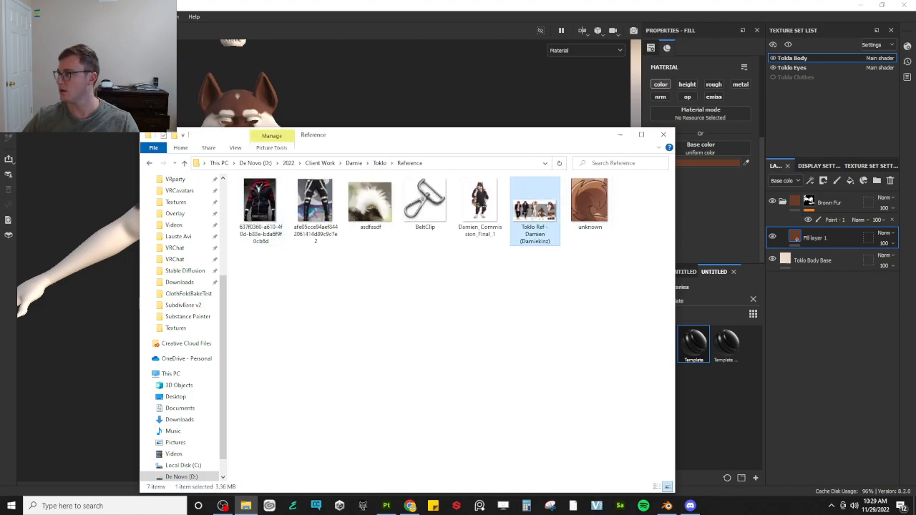
Switch back to Substance 3D Painter and select the Brown Fur folder's mask for painting on the body
{"action": "left_click", "coordinate": [265, 4]}
{"action": "middle_click_drag", "start_coordinate": [245, 140], "coordinate": [358, 300], "text": "alt"}
{"action": "scroll", "coordinate": [358, 299], "scroll_direction": "up", "scroll_amount": 2}
{"action": "scroll", "coordinate": [359, 299], "scroll_direction": "up", "scroll_amount": 2}
{"action": "left_click_drag", "start_coordinate": [385, 272], "coordinate": [364, 295], "text": "alt"}
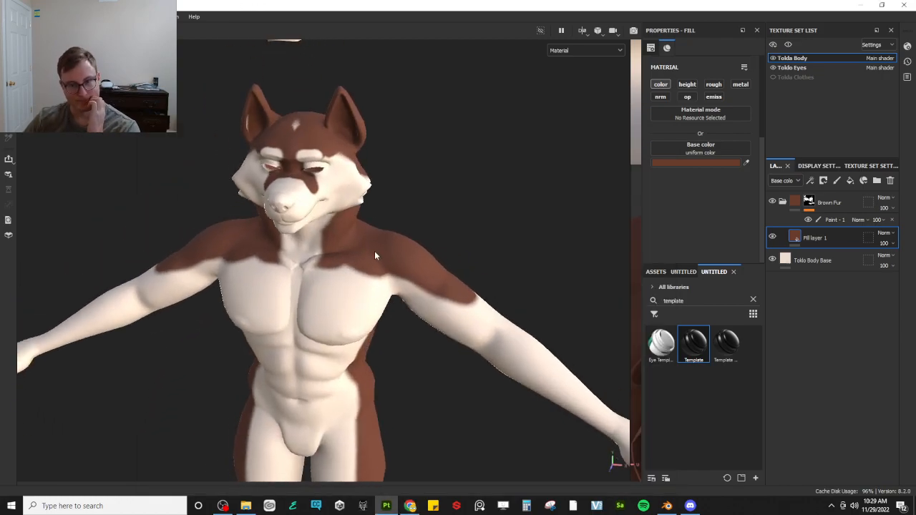
{"action": "scroll", "coordinate": [442, 223], "scroll_direction": "down", "scroll_amount": 3}
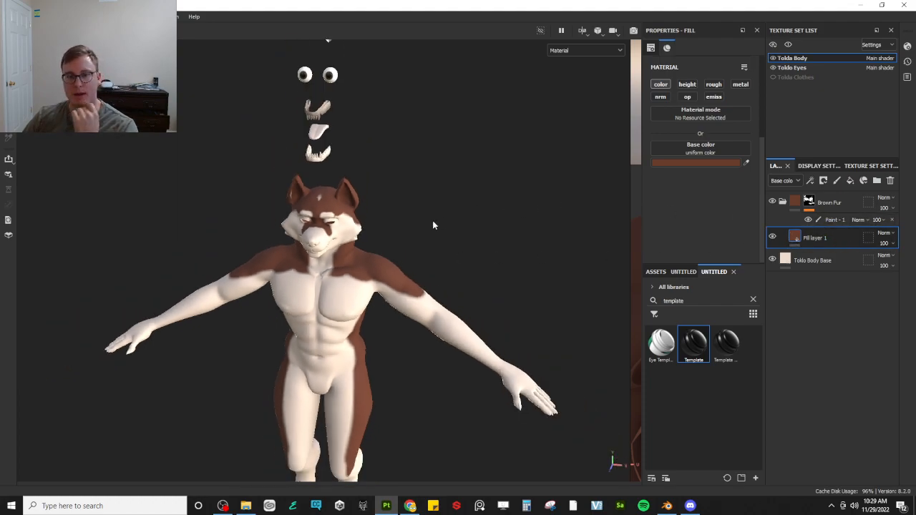
{"action": "left_click", "coordinate": [810, 204]}
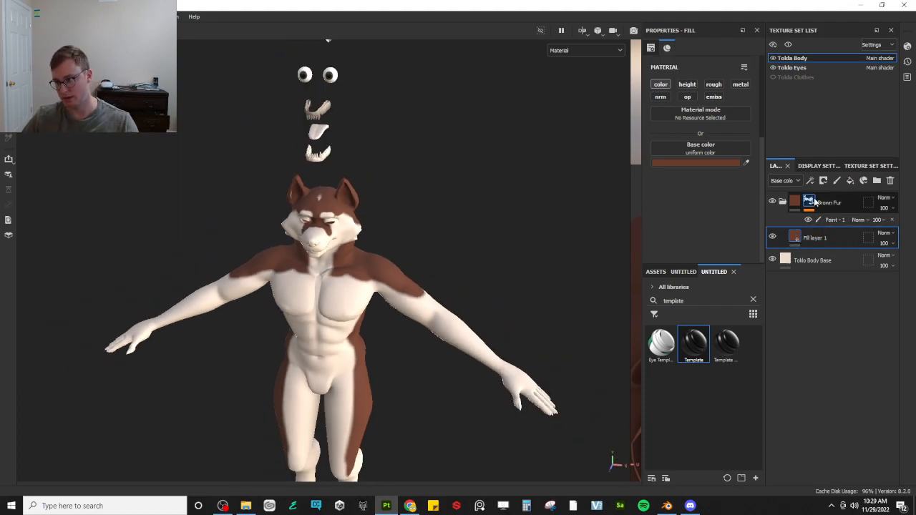
Examine the brown fur markings on the head, back, tail and torso from behind and from the front
{"action": "scroll", "coordinate": [315, 207], "scroll_direction": "up", "scroll_amount": 3}
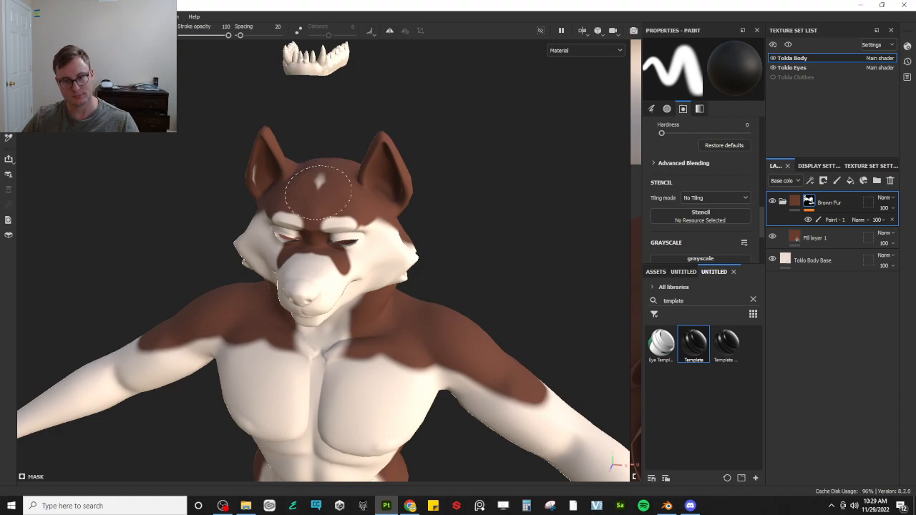
{"action": "mouse_move", "coordinate": [260, 170]}
{"action": "left_mouse_down", "text": "alt"}
{"action": "mouse_move", "coordinate": [483, 225]}
{"action": "mouse_move", "coordinate": [542, 210]}
{"action": "mouse_move", "coordinate": [403, 232]}
{"action": "mouse_move", "coordinate": [301, 204]}
{"action": "mouse_move", "coordinate": [350, 212]}
{"action": "mouse_move", "coordinate": [348, 128]}
{"action": "mouse_move", "coordinate": [339, 198]}
{"action": "mouse_move", "coordinate": [244, 236]}
{"action": "left_mouse_up", "text": "alt"}
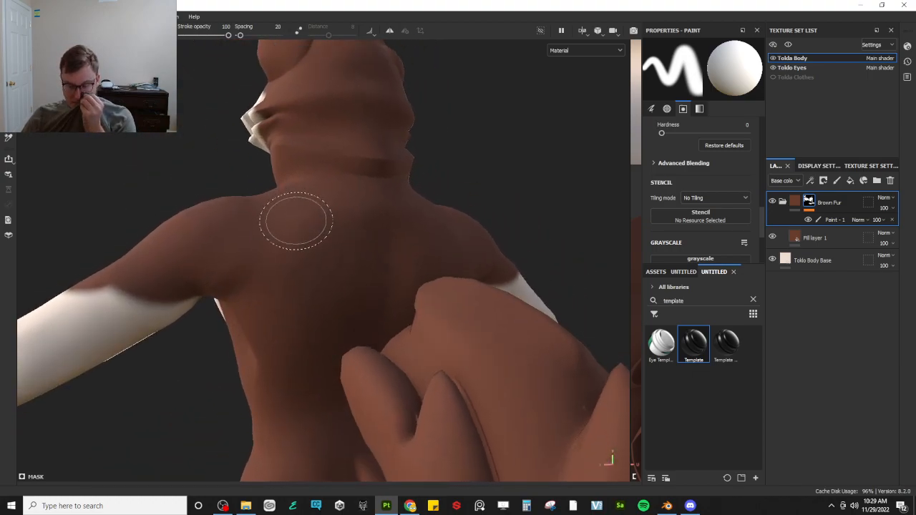
{"action": "left_click_drag", "start_coordinate": [297, 221], "coordinate": [340, 222], "text": "alt"}
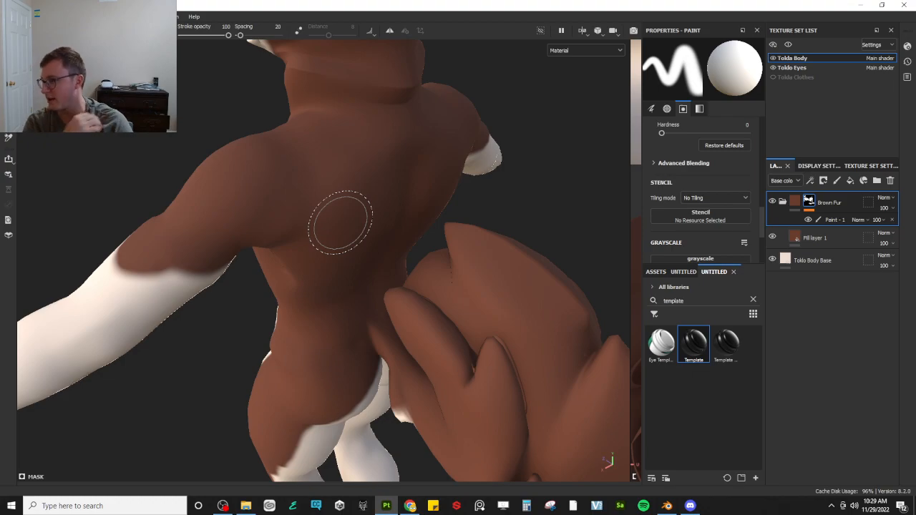
{"action": "left_click_drag", "start_coordinate": [322, 249], "coordinate": [355, 235], "text": "alt"}
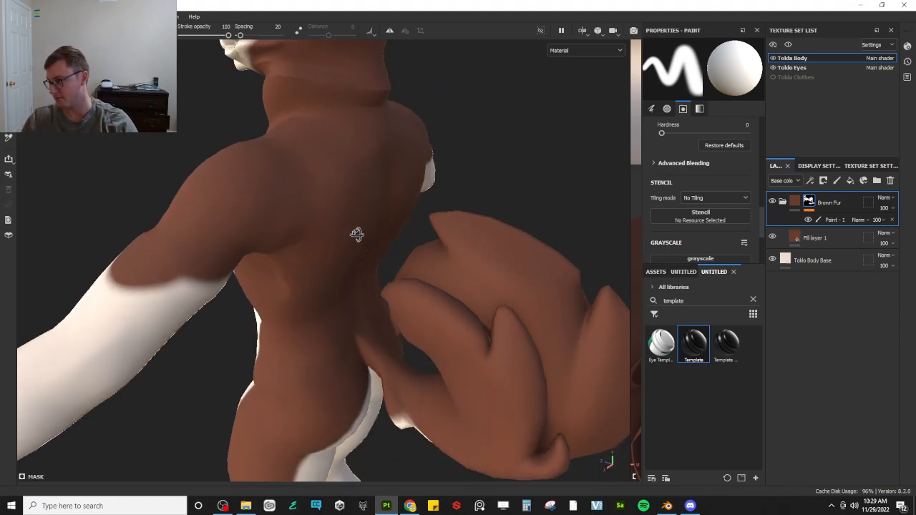
{"action": "middle_click_drag", "start_coordinate": [351, 237], "coordinate": [381, 275], "text": "alt"}
{"action": "scroll", "coordinate": [392, 262], "scroll_direction": "down", "scroll_amount": 5}
{"action": "left_click_drag", "start_coordinate": [403, 249], "coordinate": [442, 251], "text": "alt"}
{"action": "middle_click_drag", "start_coordinate": [442, 251], "coordinate": [432, 280], "text": "alt"}
{"action": "left_click_drag", "start_coordinate": [344, 261], "coordinate": [377, 254], "text": "alt"}
{"action": "scroll", "coordinate": [386, 243], "scroll_direction": "up", "scroll_amount": 6}
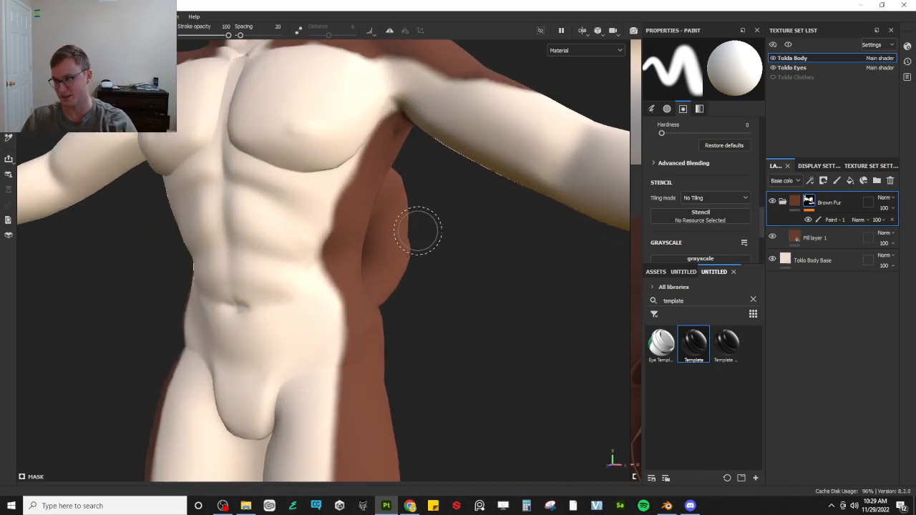
{"action": "scroll", "coordinate": [444, 247], "scroll_direction": "down", "scroll_amount": 4}
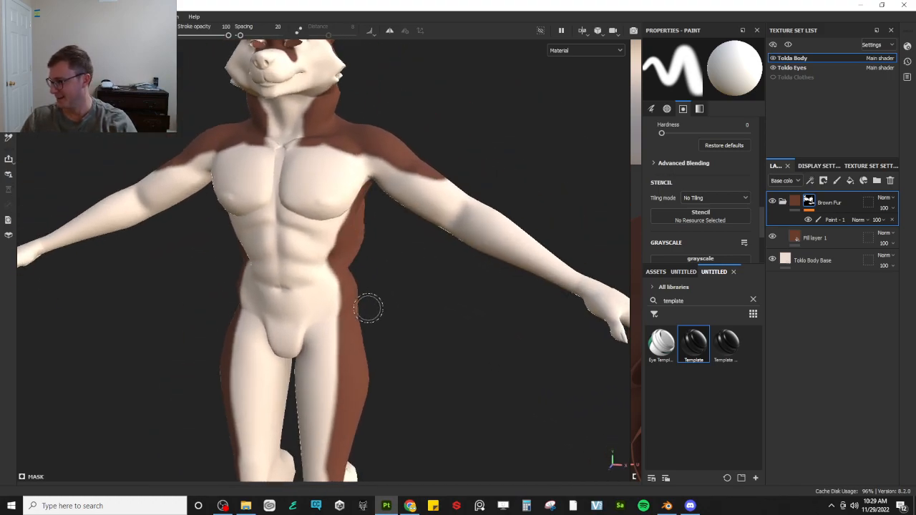
{"action": "scroll", "coordinate": [430, 241], "scroll_direction": "up", "scroll_amount": 3}
{"action": "left_click_drag", "start_coordinate": [429, 241], "coordinate": [387, 220], "text": "alt"}
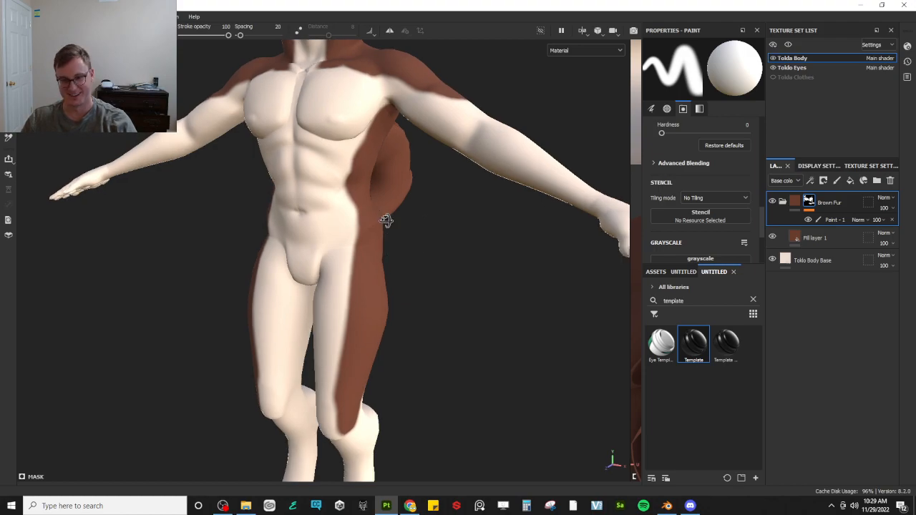
Reduce the brush size and touch up the lower edge of the brown thigh marking just above the knee
{"action": "middle_click_drag", "start_coordinate": [378, 255], "coordinate": [372, 174], "text": "alt"}
{"action": "left_click_drag", "start_coordinate": [371, 173], "coordinate": [401, 200], "text": "alt+shift"}
{"action": "middle_click_drag", "start_coordinate": [308, 344], "coordinate": [328, 252], "text": "alt"}
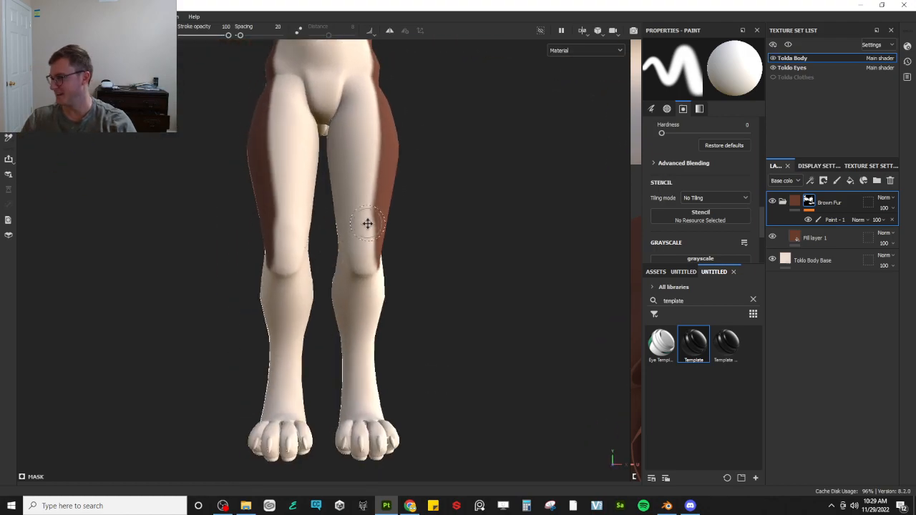
{"action": "middle_click_drag", "start_coordinate": [368, 222], "coordinate": [344, 240], "text": "alt"}
{"action": "scroll", "coordinate": [385, 241], "scroll_direction": "up", "scroll_amount": 2}
{"action": "left_click_drag", "start_coordinate": [412, 268], "coordinate": [356, 283], "text": "alt"}
{"action": "middle_click_drag", "start_coordinate": [350, 293], "coordinate": [337, 264], "text": "alt"}
{"action": "scroll", "coordinate": [337, 272], "scroll_direction": "up", "scroll_amount": 3}
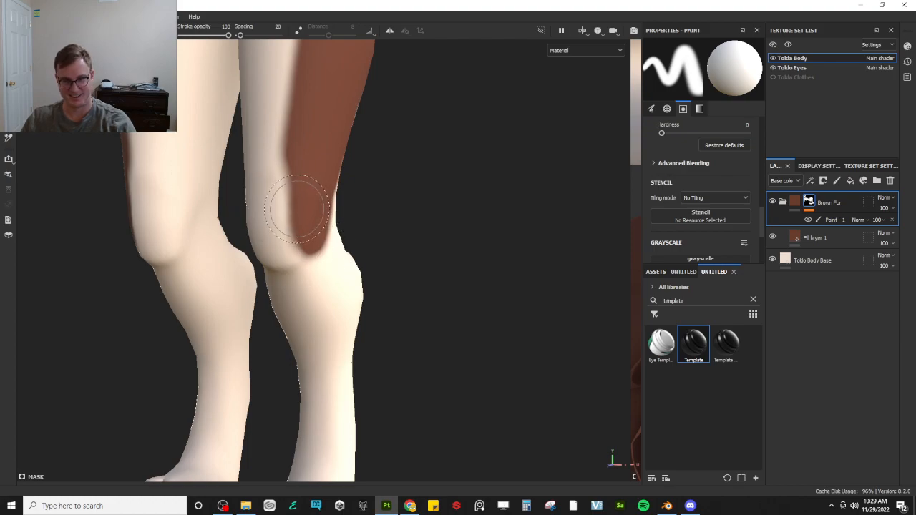
{"action": "mouse_move", "coordinate": [300, 210]}
{"action": "right_mouse_down", "text": "ctrl"}
{"action": "mouse_move", "coordinate": [325, 209]}
{"action": "mouse_move", "coordinate": [296, 210]}
{"action": "right_mouse_up", "text": "ctrl"}
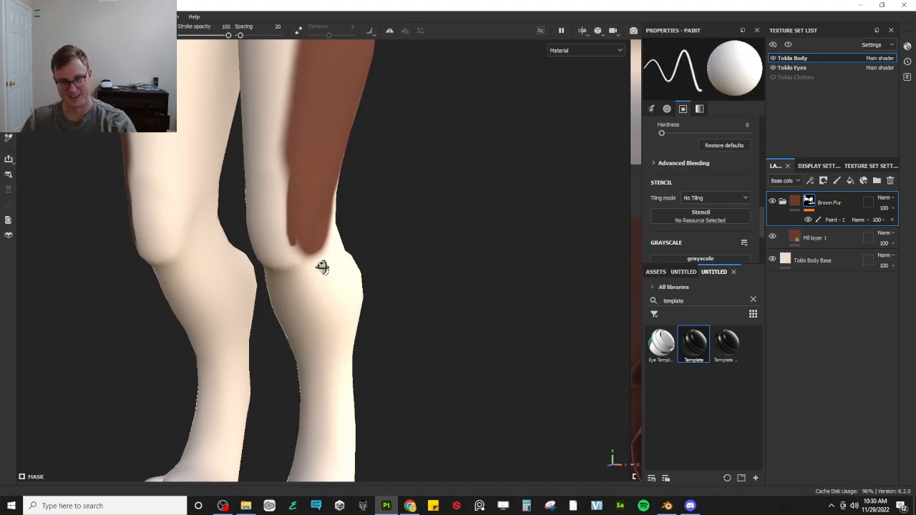
{"action": "left_click_drag", "start_coordinate": [325, 270], "coordinate": [284, 232], "text": "alt"}
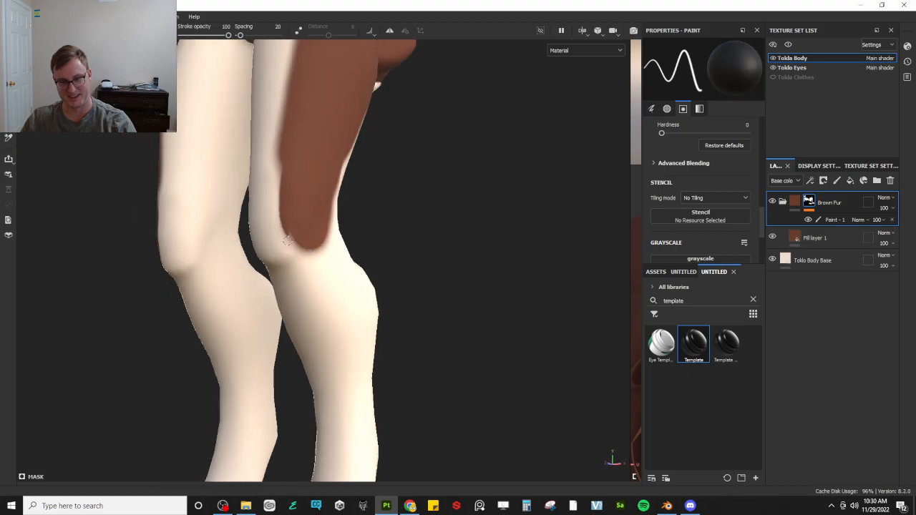
Try to fill the whole body black with Polygon Fill on a new paint effect in the Brown Fur mask
{"action": "left_click", "coordinate": [835, 220]}
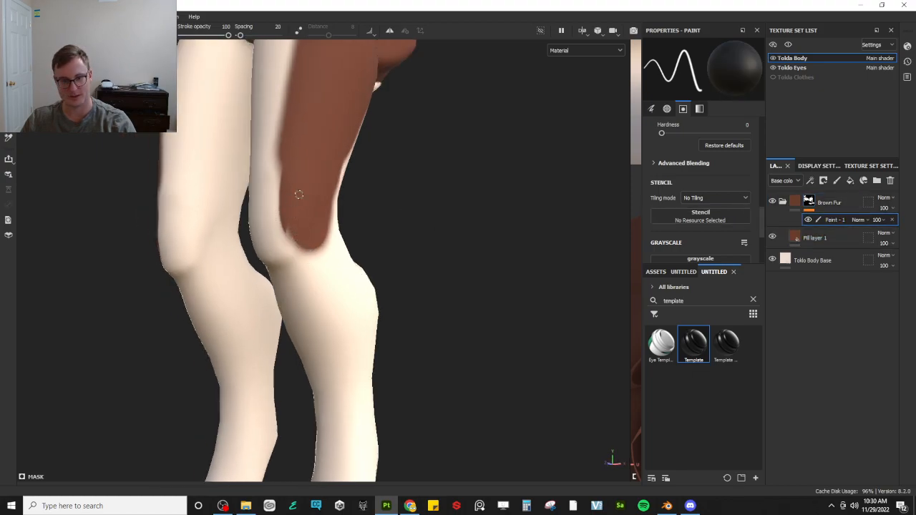
{"action": "right_click", "coordinate": [810, 203]}
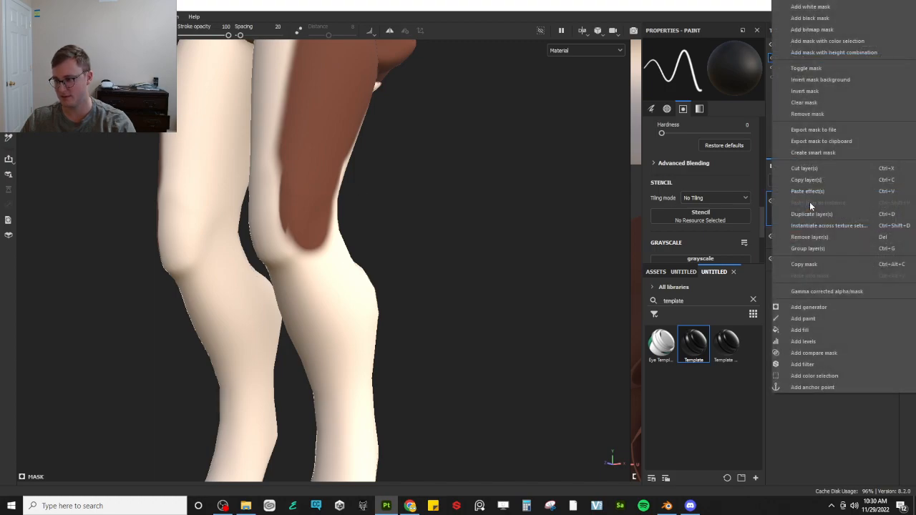
{"action": "left_click", "coordinate": [803, 318]}
{"action": "scroll", "coordinate": [358, 250], "scroll_direction": "down", "scroll_amount": 5}
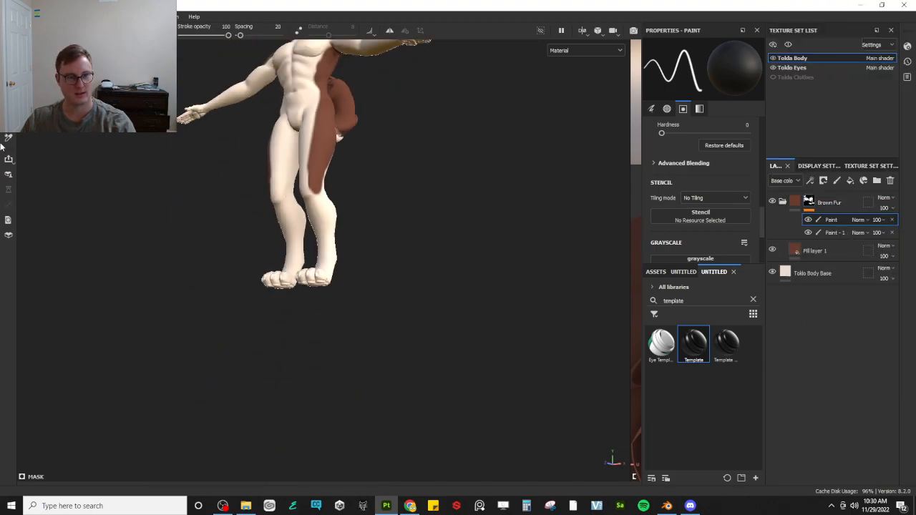
{"action": "key", "text": "4"}
{"action": "scroll", "coordinate": [208, 112], "scroll_direction": "down", "scroll_amount": 2}
{"action": "middle_click_drag", "start_coordinate": [209, 113], "coordinate": [267, 206], "text": "alt"}
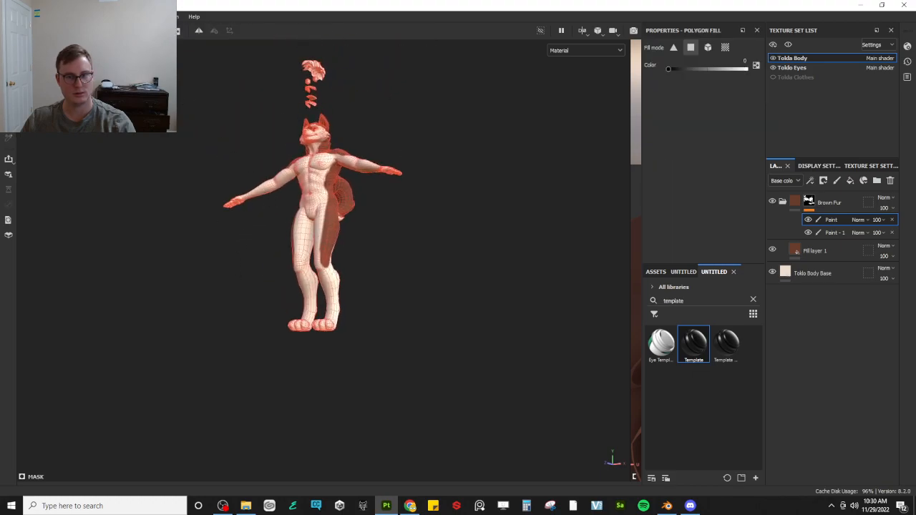
{"action": "left_click_drag", "start_coordinate": [143, 57], "coordinate": [430, 371]}
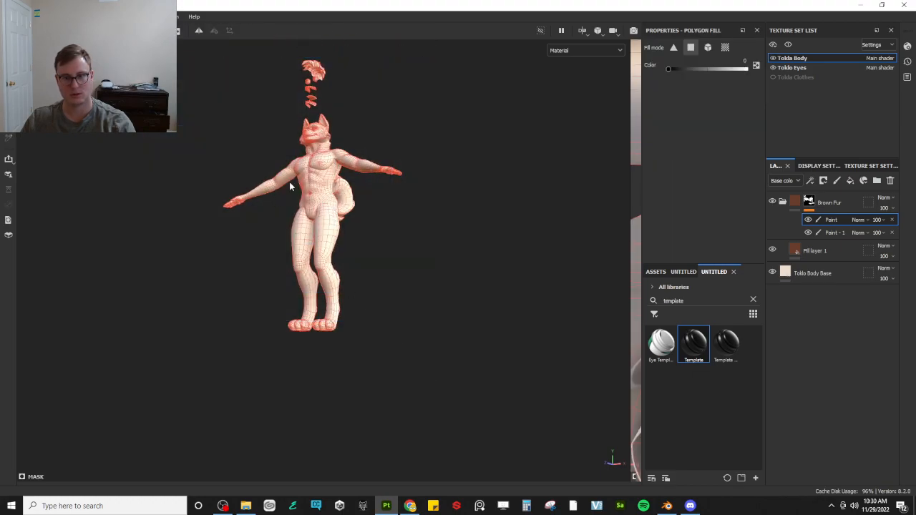
Remove the added paint effect and try the black polygon fill directly on the Brown Fur folder's mask
{"action": "left_click", "coordinate": [808, 220]}
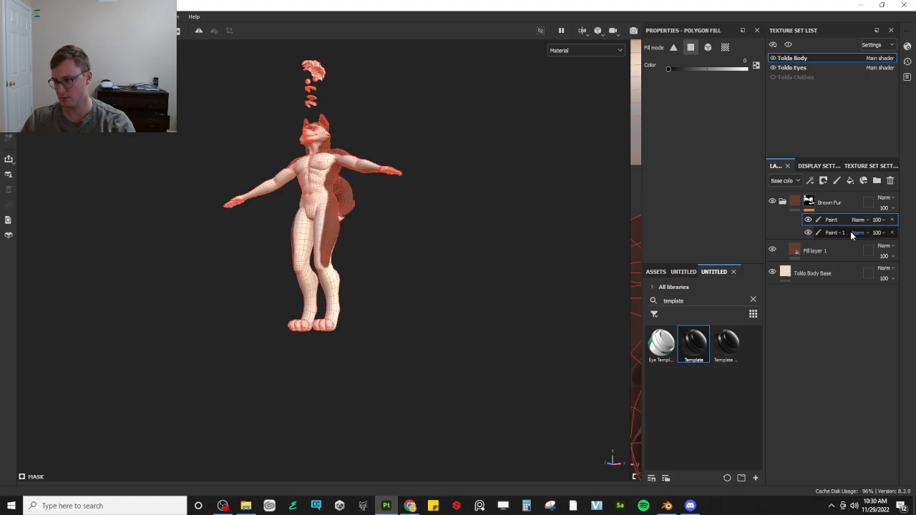
{"action": "left_click", "coordinate": [893, 220]}
{"action": "left_click", "coordinate": [810, 202]}
{"action": "left_click_drag", "start_coordinate": [192, 71], "coordinate": [451, 374]}
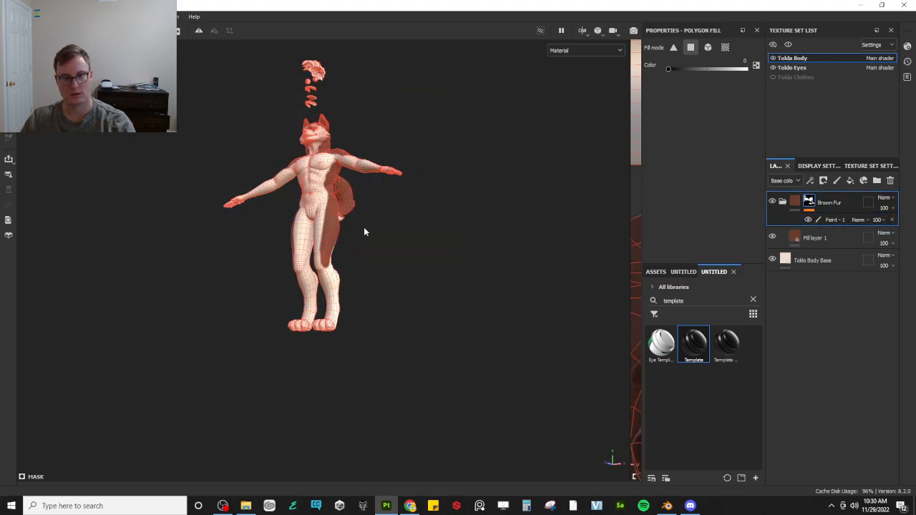
{"action": "key", "text": "f"}
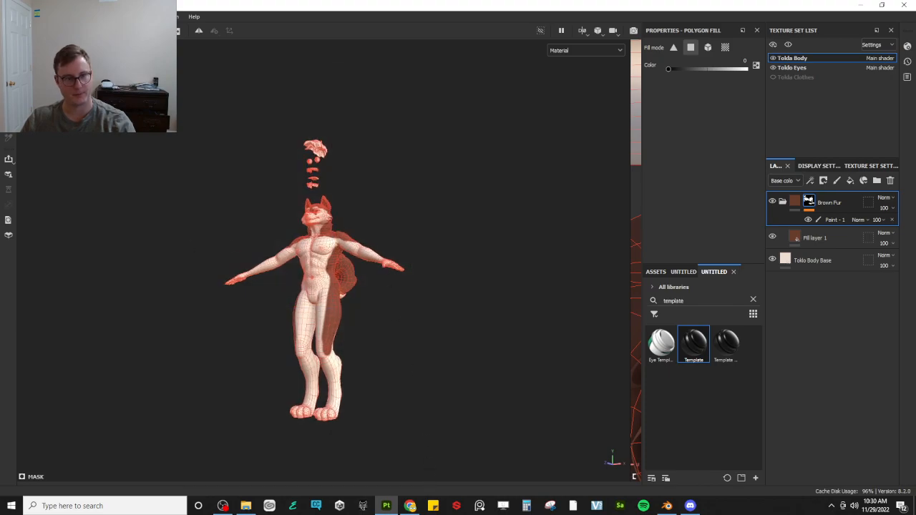
Return to the Paint tool and examine the fur markings around the tail, hips and legs from behind
{"action": "key", "text": "1"}
{"action": "left_click_drag", "start_coordinate": [522, 276], "coordinate": [364, 234], "text": "alt"}
{"action": "scroll", "coordinate": [388, 288], "scroll_direction": "up", "scroll_amount": 5}
{"action": "middle_click_drag", "start_coordinate": [364, 234], "coordinate": [360, 279], "text": "alt"}
{"action": "scroll", "coordinate": [359, 279], "scroll_direction": "up", "scroll_amount": 4}
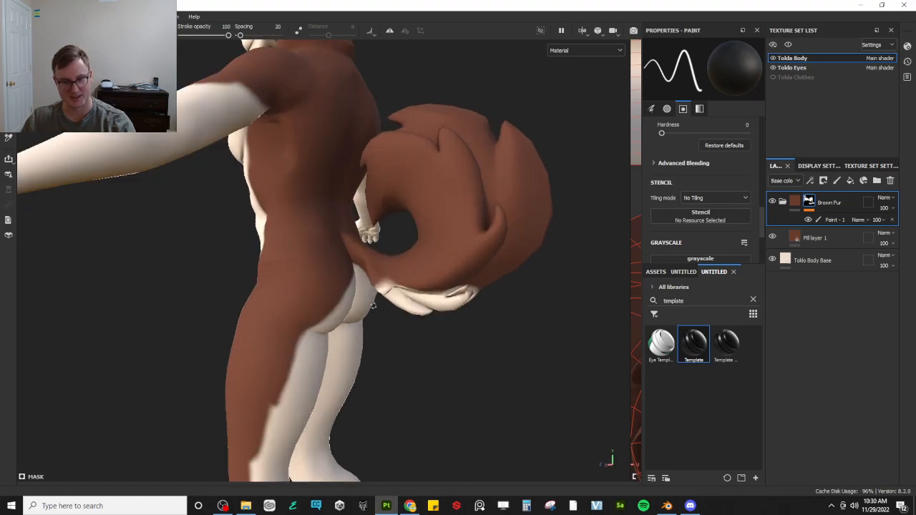
{"action": "left_click_drag", "start_coordinate": [360, 279], "coordinate": [306, 286], "text": "alt"}
{"action": "middle_click_drag", "start_coordinate": [306, 286], "coordinate": [334, 225], "text": "alt"}
{"action": "left_click_drag", "start_coordinate": [334, 225], "coordinate": [401, 237], "text": "alt"}
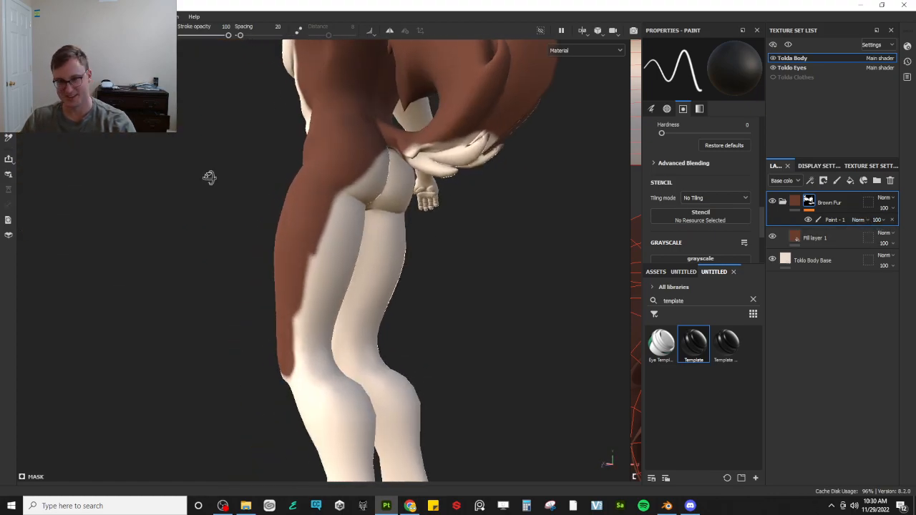
Examine the fur markings on the head and upper body from the side
{"action": "left_click_drag", "start_coordinate": [205, 178], "coordinate": [266, 182], "text": "alt"}
{"action": "middle_click_drag", "start_coordinate": [267, 182], "coordinate": [271, 301], "text": "alt"}
{"action": "left_click_drag", "start_coordinate": [271, 301], "coordinate": [321, 287], "text": "alt"}
{"action": "scroll", "coordinate": [321, 286], "scroll_direction": "down", "scroll_amount": 3}
{"action": "middle_click_drag", "start_coordinate": [321, 287], "coordinate": [401, 387], "text": "alt"}
{"action": "middle_click_drag", "start_coordinate": [251, 192], "coordinate": [289, 220], "text": "alt"}
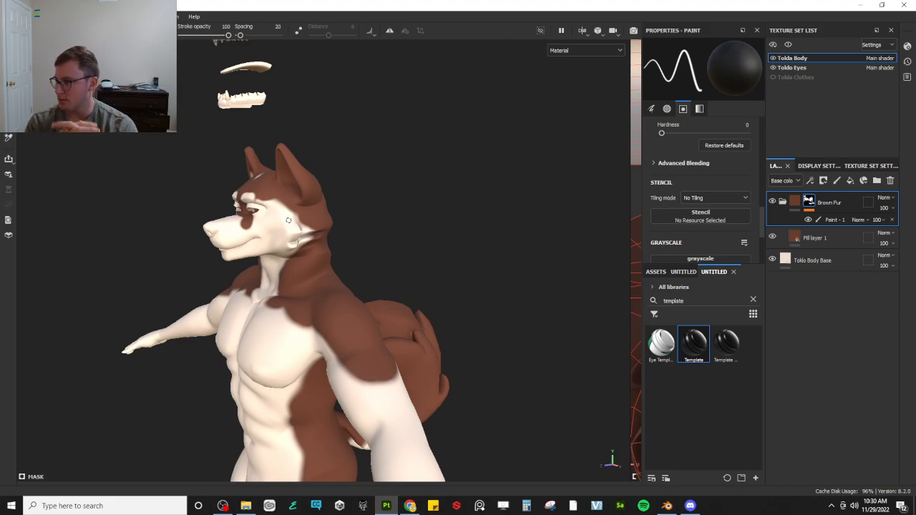
{"action": "left_click_drag", "start_coordinate": [290, 223], "coordinate": [362, 213], "text": "alt"}
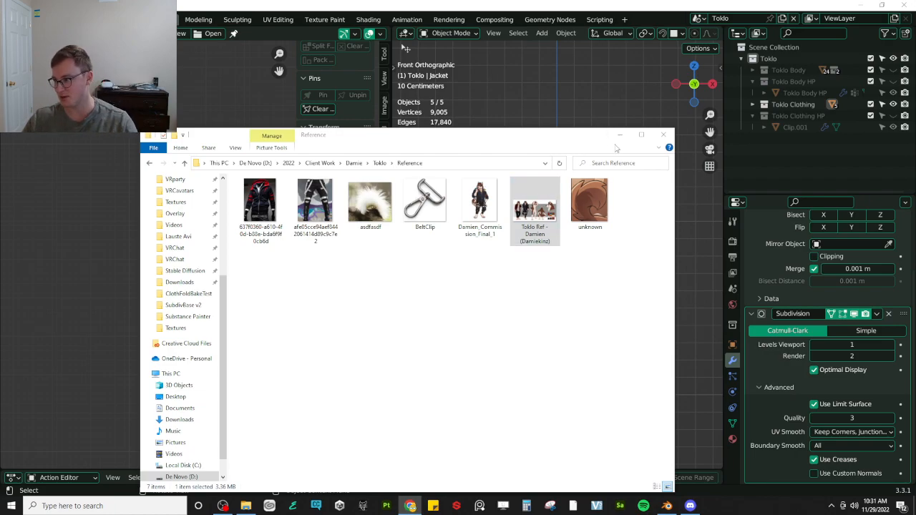
Switch to Blender, save the Toklo.blend file and create a new General file
{"action": "left_click", "coordinate": [663, 135]}
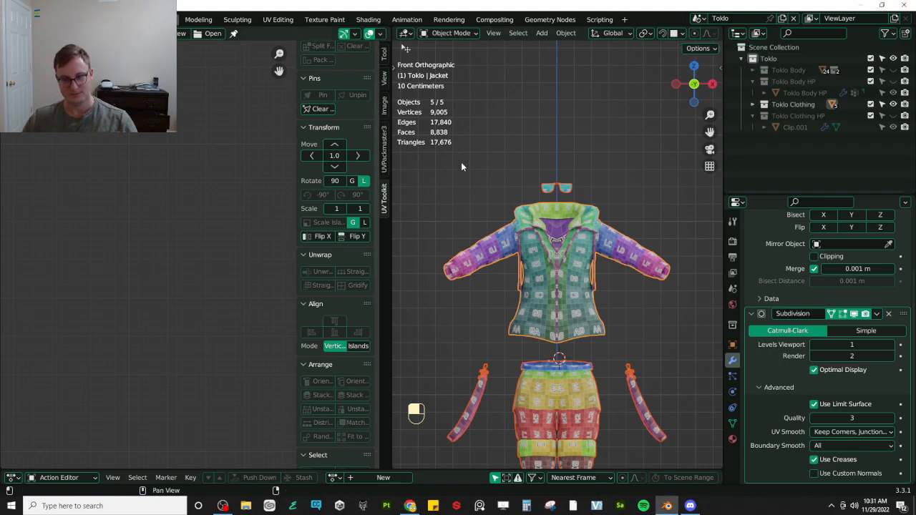
{"action": "key", "text": "ctrl+s"}
{"action": "key", "text": "ctrl+n"}
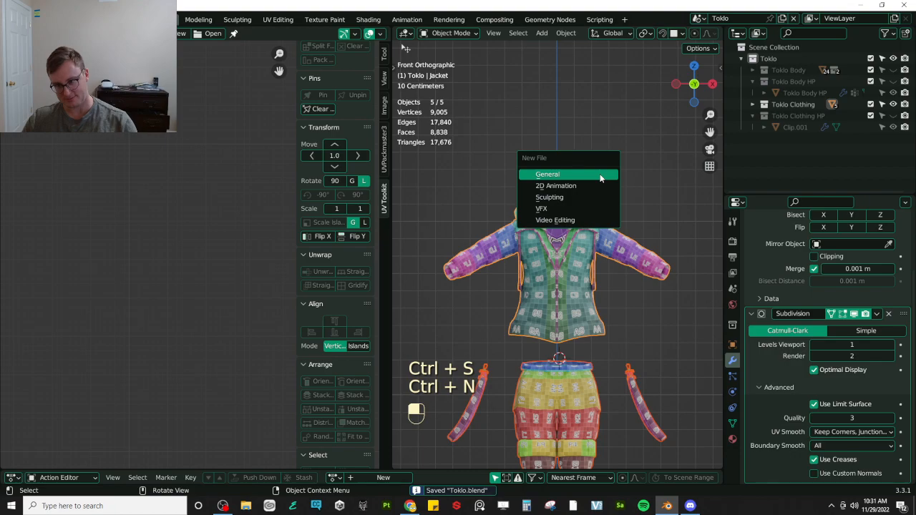
{"action": "left_click", "coordinate": [600, 177]}
Empty the new scene by deleting its three default objects
{"action": "left_click", "coordinate": [204, 214]}
{"action": "key", "text": "x"}
{"action": "left_click", "coordinate": [485, 83]}
{"action": "key", "text": "x"}
{"action": "left_click", "coordinate": [393, 281]}
{"action": "key", "text": "x"}
{"action": "left_click", "coordinate": [390, 231]}
Add a plane mesh at the centre of the empty scene
{"action": "key", "text": "shift+a"}
{"action": "mouse_move", "coordinate": [428, 259]}
{"action": "left_click", "coordinate": [487, 260]}
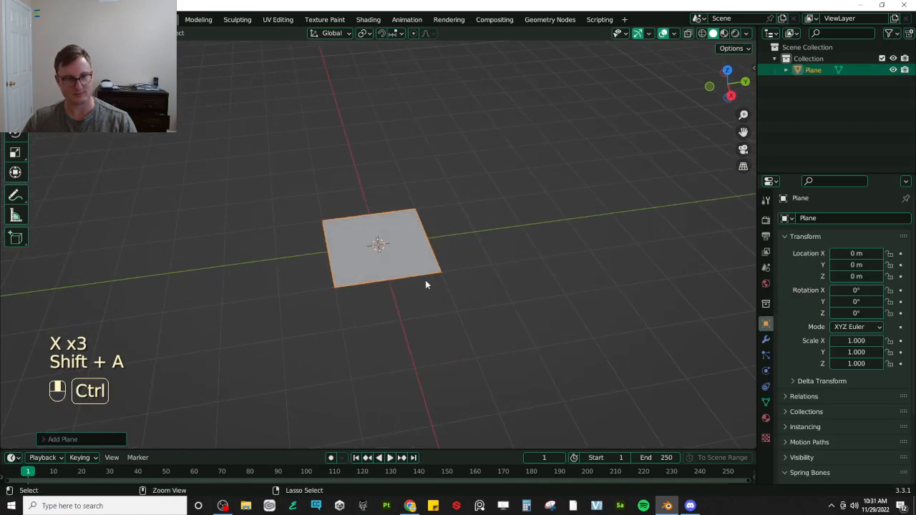
Start saving the new file and browse to the D:\2022\Resources\Textures folder
{"action": "key", "text": "ctrl+s"}
{"action": "left_click", "coordinate": [308, 91]}
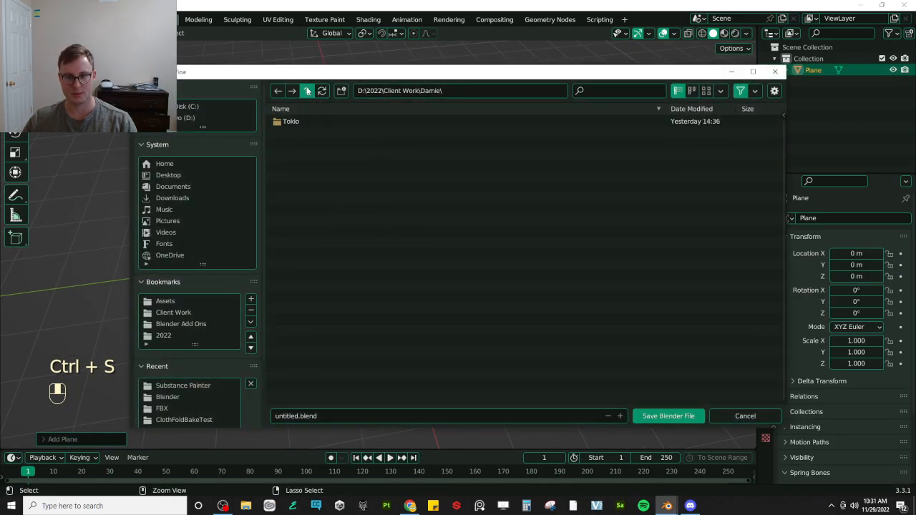
{"action": "left_click", "coordinate": [308, 91]}
{"action": "left_click", "coordinate": [308, 91]}
{"action": "left_click", "coordinate": [308, 91]}
{"action": "left_click", "coordinate": [308, 91]}
{"action": "left_click", "coordinate": [320, 154]}
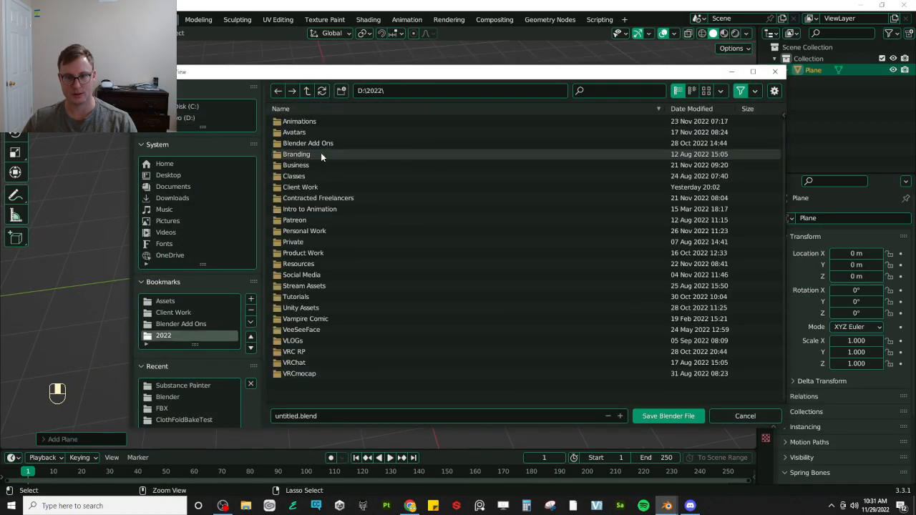
{"action": "left_click", "coordinate": [322, 265]}
{"action": "left_click", "coordinate": [323, 266]}
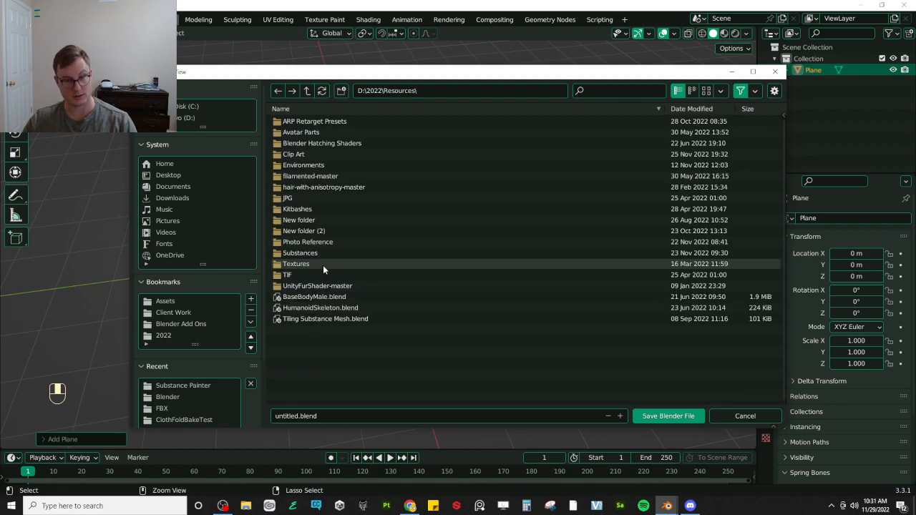
{"action": "left_click", "coordinate": [301, 265]}
{"action": "left_click", "coordinate": [301, 265]}
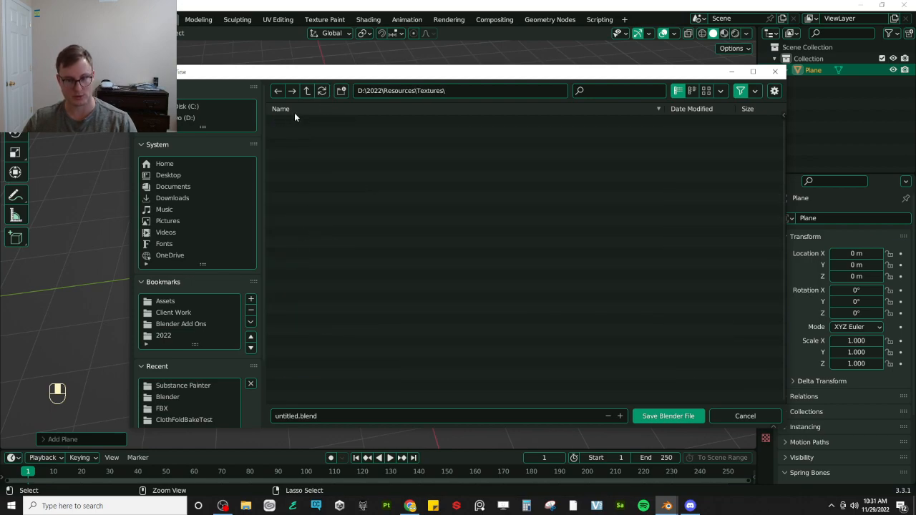
Create a folder named Fur inside Textures and open it
{"action": "left_click", "coordinate": [342, 90]}
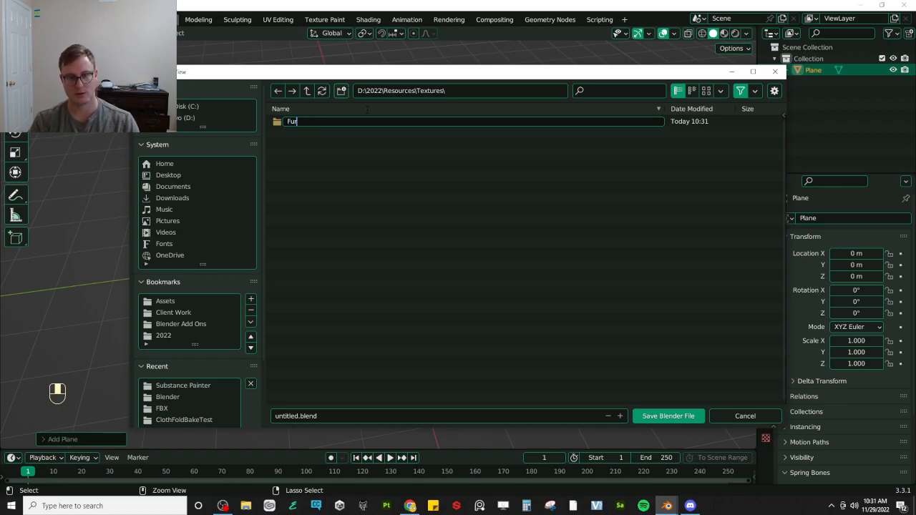
{"action": "type", "text": "Fur"}
{"action": "key", "text": "Return"}
{"action": "left_click", "coordinate": [369, 123]}
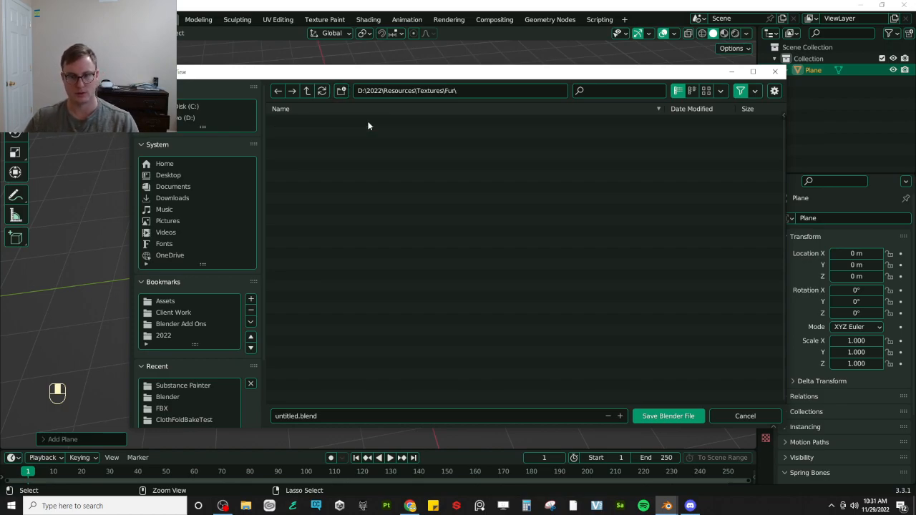
Name the file FurMesh.blend and save it in a new subfolder named Blender inside the Fur folder
{"action": "left_click", "coordinate": [296, 416]}
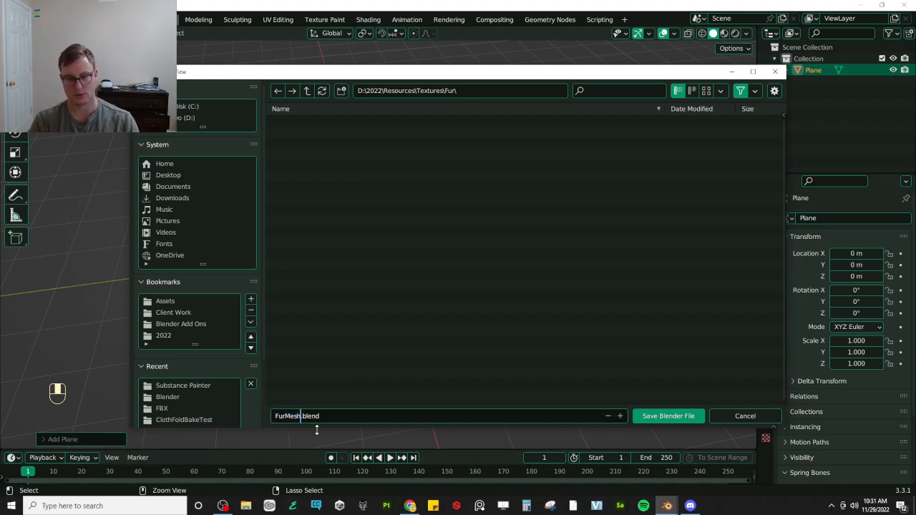
{"action": "left_click", "coordinate": [342, 91]}
{"action": "type", "text": "Blender"}
{"action": "key", "text": "Return"}
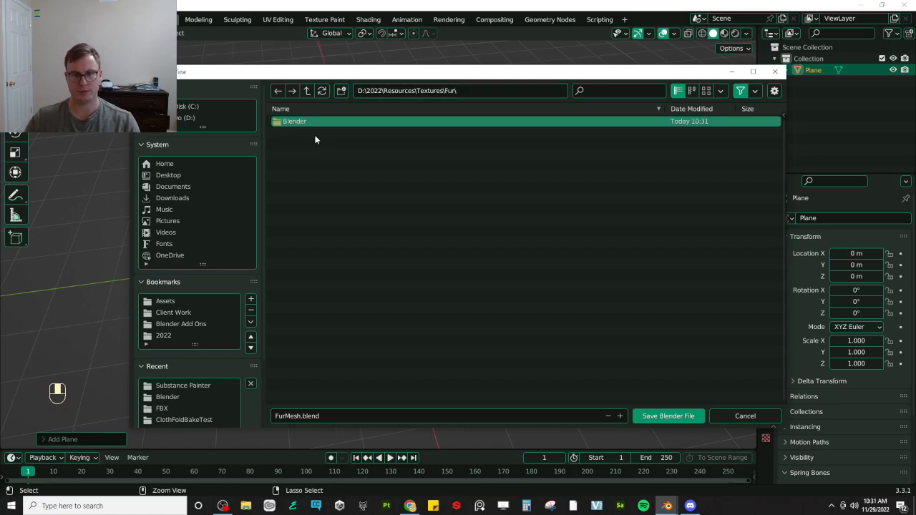
{"action": "left_click", "coordinate": [312, 123]}
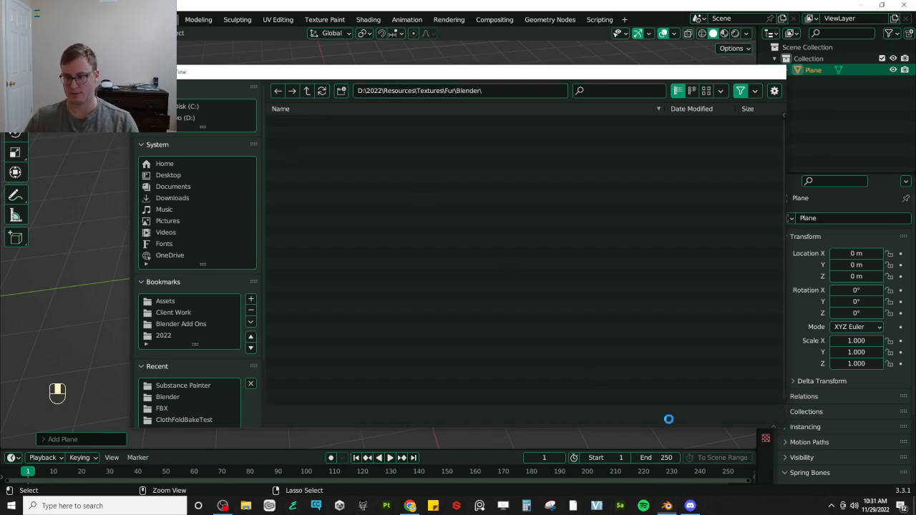
Rename the plane object to Baker and save FurMesh.blend
{"action": "left_click", "coordinate": [669, 417]}
{"action": "key", "text": "ctrl+s"}
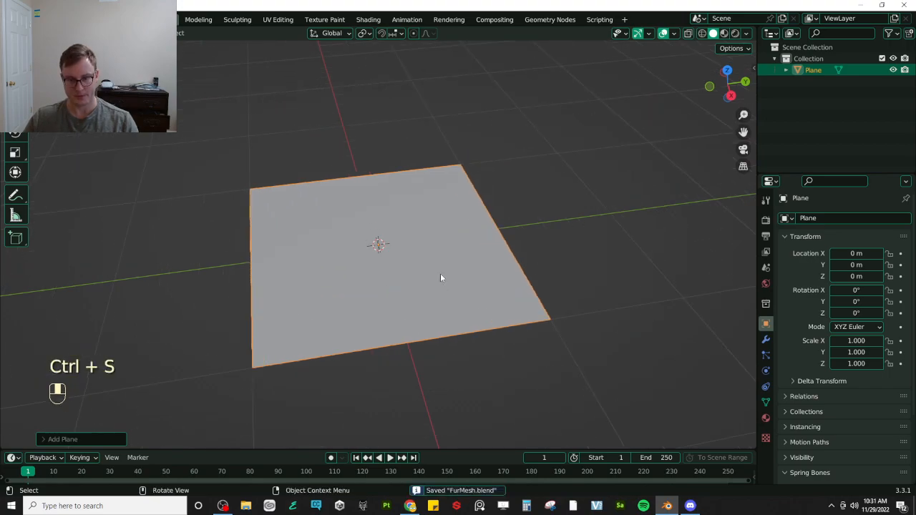
{"action": "double_click", "coordinate": [813, 70]}
{"action": "type", "text": "Baker"}
{"action": "key", "text": "Return"}
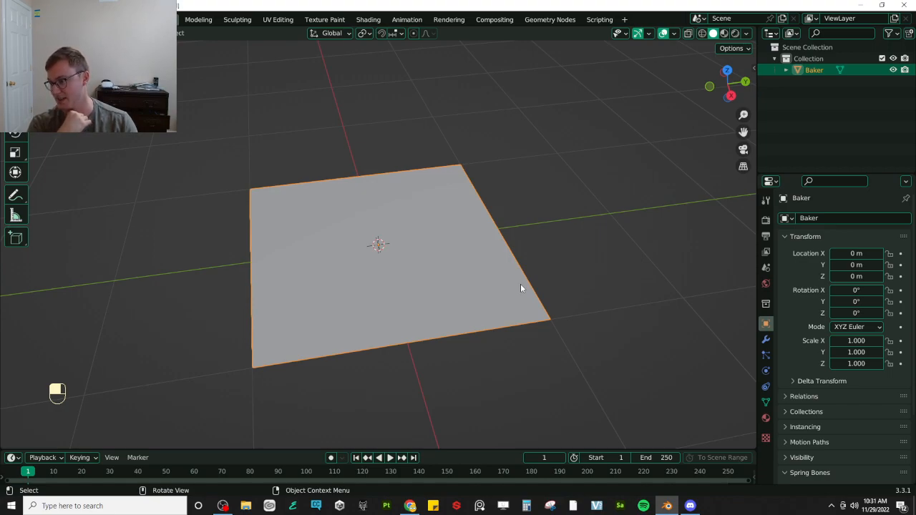
{"action": "key", "text": "KP_7"}
{"action": "key", "text": "ctrl+s"}
Add a second plane at the origin and name it Fur_01
{"action": "key", "text": "shift+a"}
{"action": "mouse_move", "coordinate": [452, 216]}
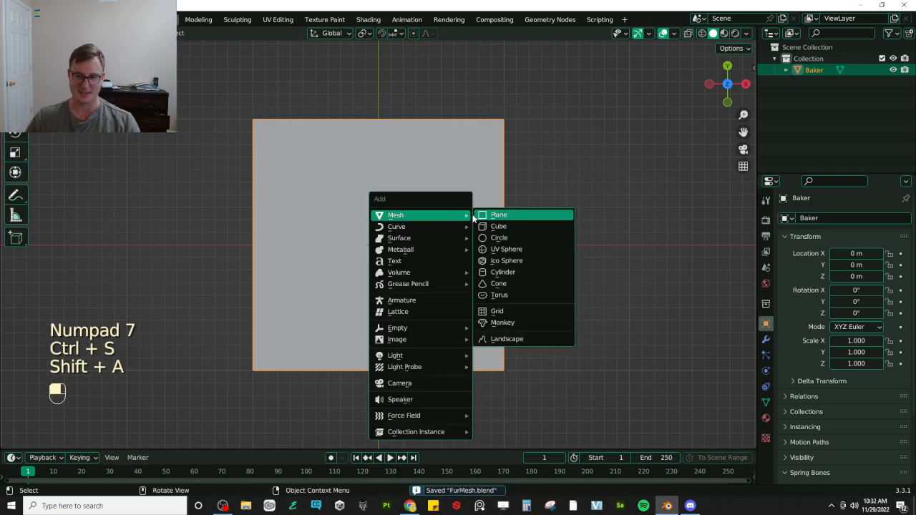
{"action": "left_click", "coordinate": [480, 217]}
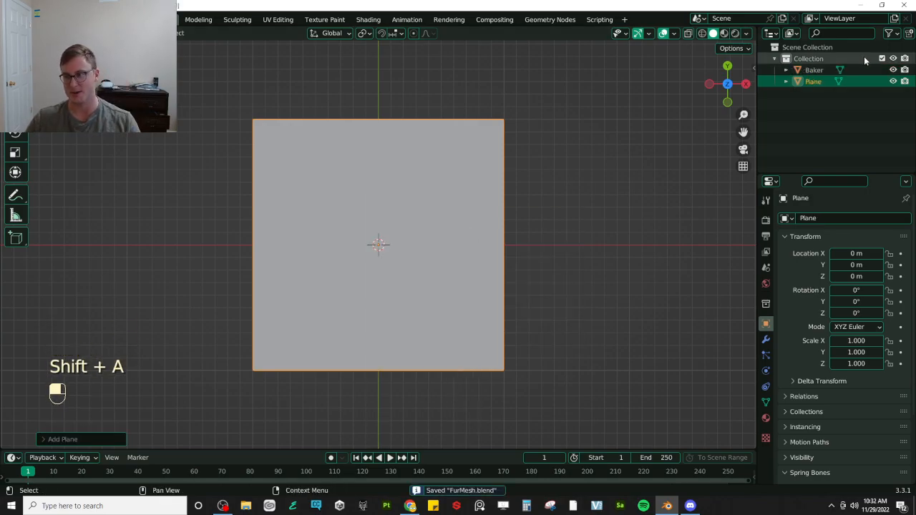
{"action": "double_click", "coordinate": [823, 82]}
{"action": "type", "text": "Fur"}
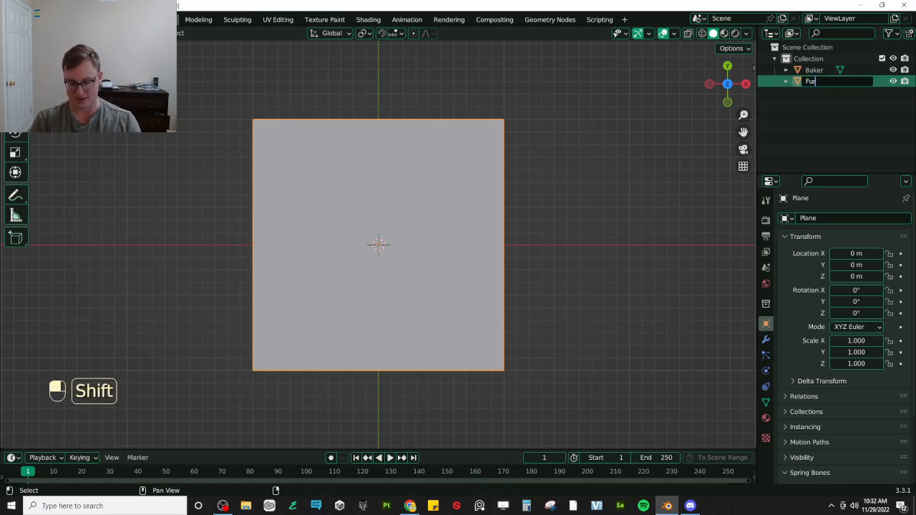
{"action": "type", "text": "_01"}
{"action": "key", "text": "Return"}
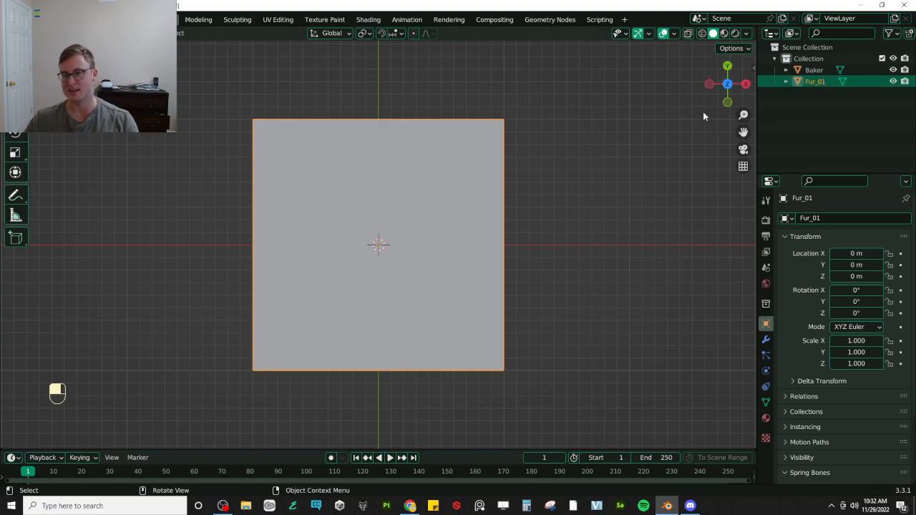
Scale the whole Fur_01 mesh down to about half the size of the Baker plane
{"action": "key", "text": "Tab"}
{"action": "key", "text": "a"}
{"action": "key", "text": "s"}
{"action": "left_click", "coordinate": [490, 221]}
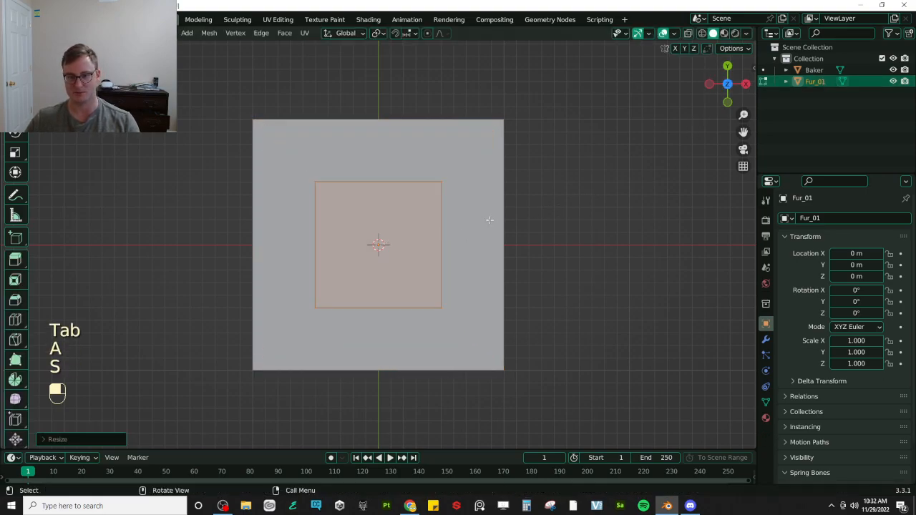
Divide the Fur_01 mesh with one horizontal and three evenly spaced vertical loop cuts
{"action": "key", "text": "ctrl+r"}
{"action": "left_click", "coordinate": [381, 196]}
{"action": "key", "text": "ctrl+r"}
{"action": "left_click", "coordinate": [381, 246]}
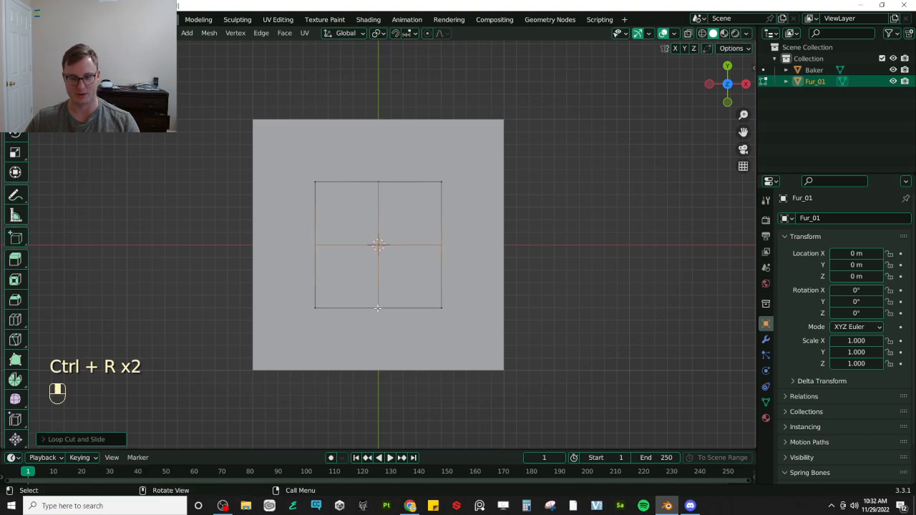
{"action": "key", "text": "ctrl+r"}
{"action": "left_click", "coordinate": [348, 212]}
{"action": "key", "text": "ctrl+r"}
{"action": "left_click", "coordinate": [408, 184]}
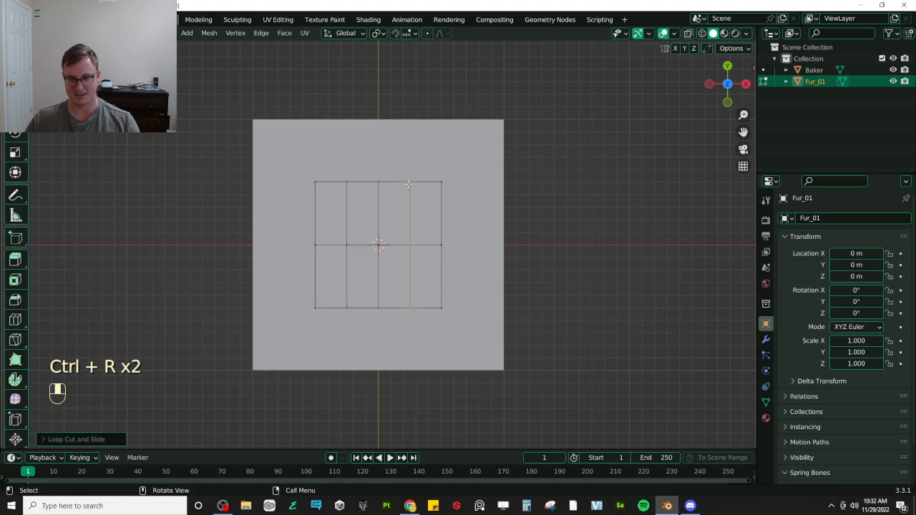
Narrow the mesh's upper edge row to about two thirds and dissolve the horizontal edges across the middle
{"action": "key", "text": "b"}
{"action": "left_click_drag", "start_coordinate": [287, 168], "coordinate": [483, 208]}
{"action": "key", "text": "s"}
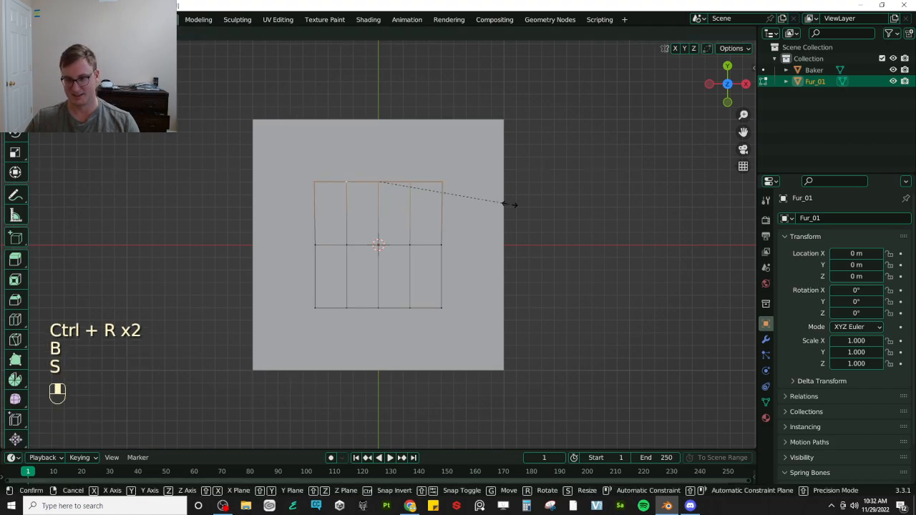
{"action": "left_click", "coordinate": [462, 200]}
{"action": "key", "text": "b"}
{"action": "left_click_drag", "start_coordinate": [305, 229], "coordinate": [509, 264]}
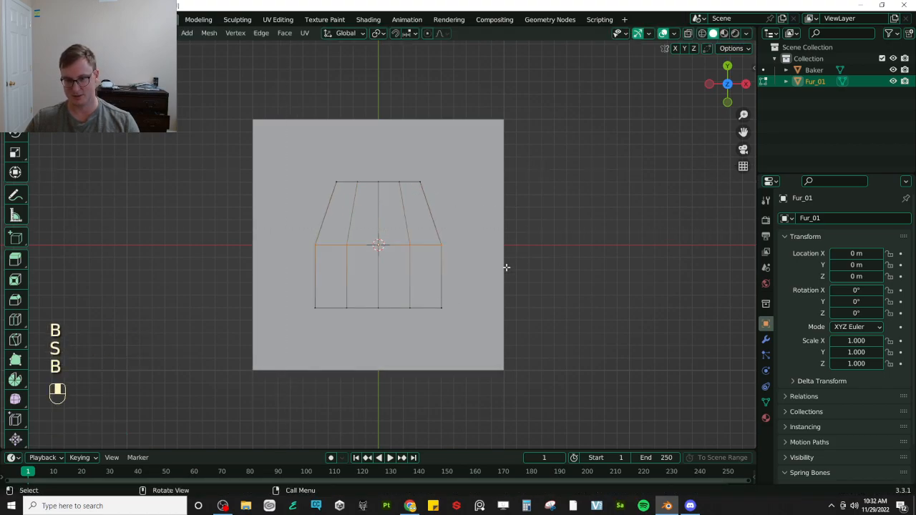
{"action": "key", "text": "x"}
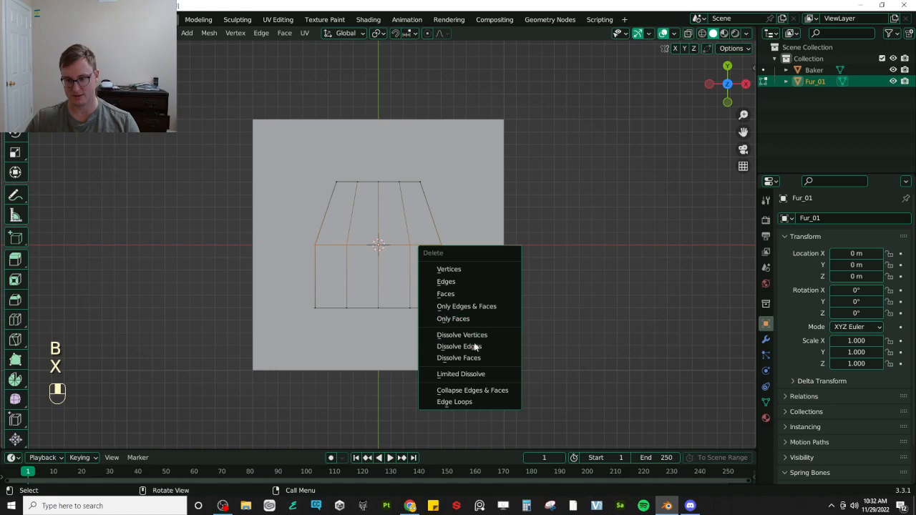
{"action": "left_click", "coordinate": [475, 347]}
Widen the lower edge row into a trapezoid and move it up slightly along Y
{"action": "key", "text": "b"}
{"action": "left_click_drag", "start_coordinate": [260, 277], "coordinate": [550, 368]}
{"action": "key", "text": "s"}
{"action": "left_click", "coordinate": [552, 280]}
{"action": "key", "text": "g"}
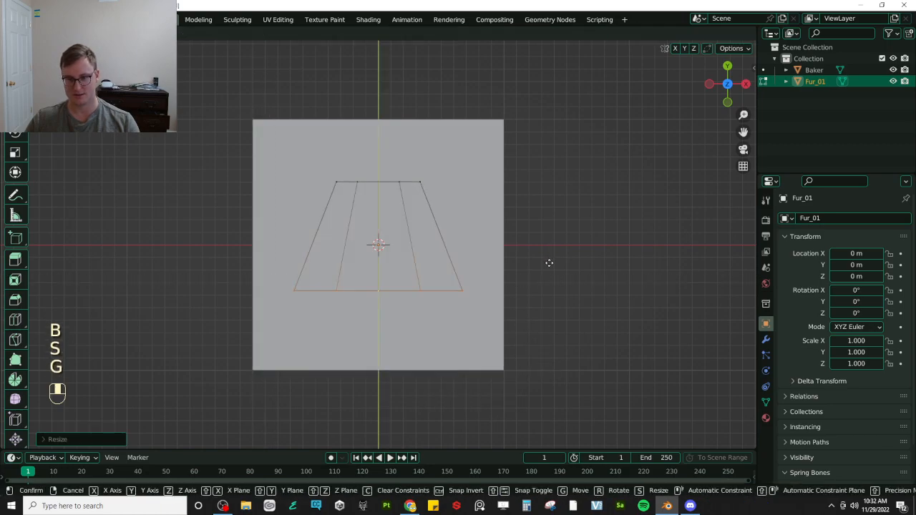
{"action": "left_click", "coordinate": [548, 262]}
Add a Subdivision Surface modifier to Fur_01
{"action": "left_click", "coordinate": [767, 341]}
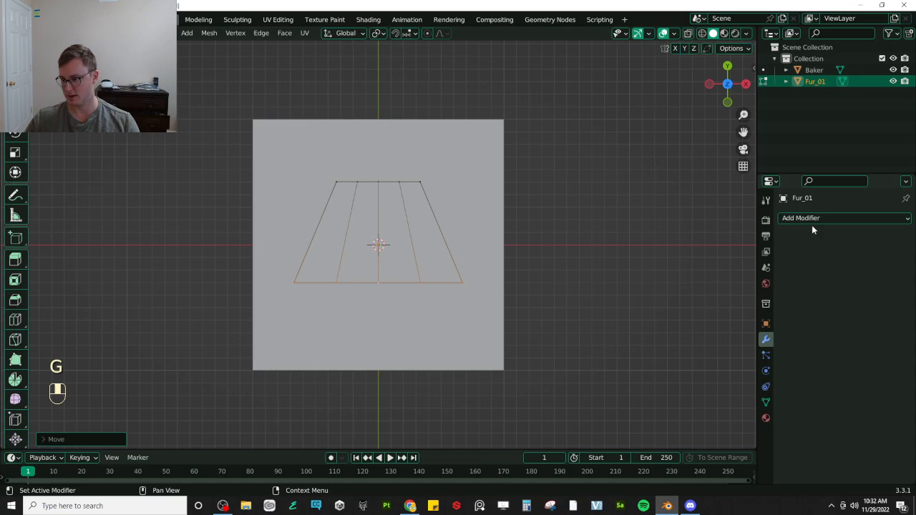
{"action": "left_click", "coordinate": [811, 219]}
{"action": "left_click", "coordinate": [678, 424]}
{"action": "scroll", "coordinate": [402, 299], "scroll_direction": "up", "scroll_amount": 3}
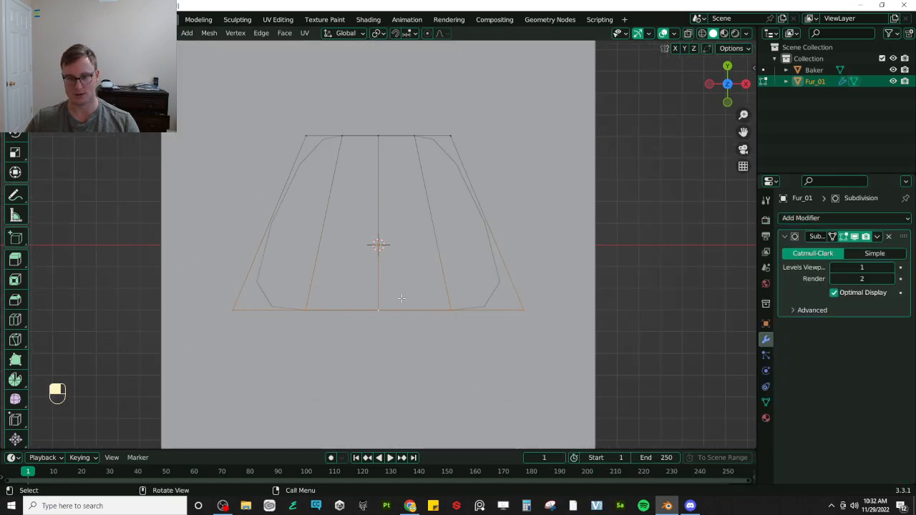
{"action": "middle_click_drag", "start_coordinate": [333, 385], "coordinate": [250, 216], "text": "shift"}
{"action": "key", "text": "b"}
{"action": "left_click_drag", "start_coordinate": [202, 194], "coordinate": [293, 267]}
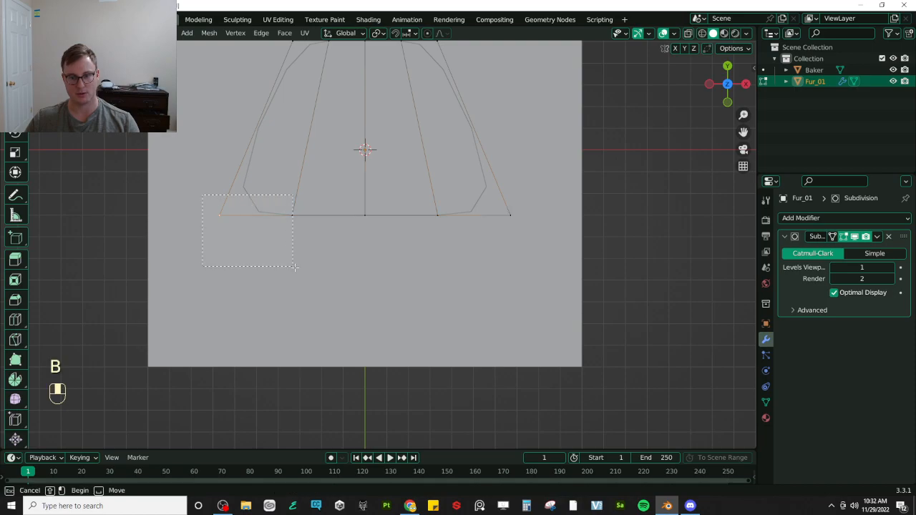
{"action": "left_click_drag", "start_coordinate": [565, 262], "coordinate": [564, 262]}
{"action": "left_click", "coordinate": [263, 214]}
{"action": "left_click", "coordinate": [322, 222], "text": "shift"}
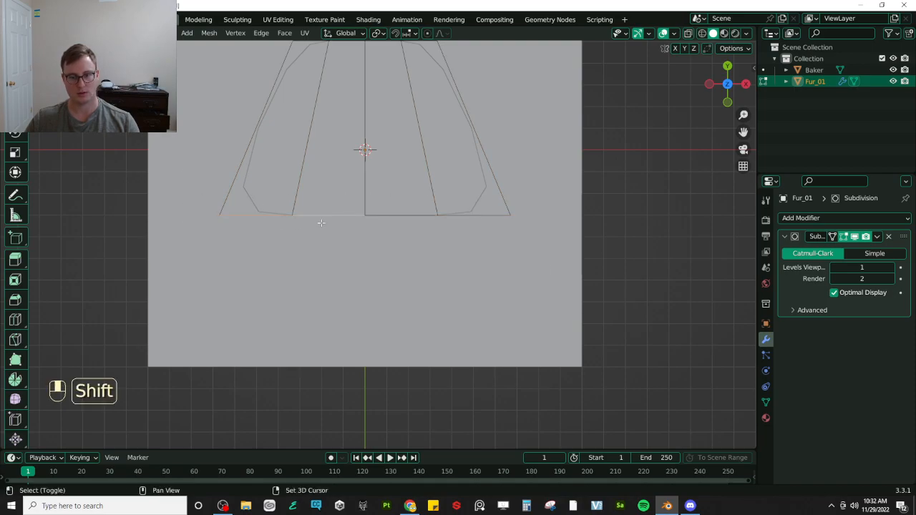
{"action": "middle_click_drag", "start_coordinate": [321, 221], "coordinate": [317, 299], "text": "shift"}
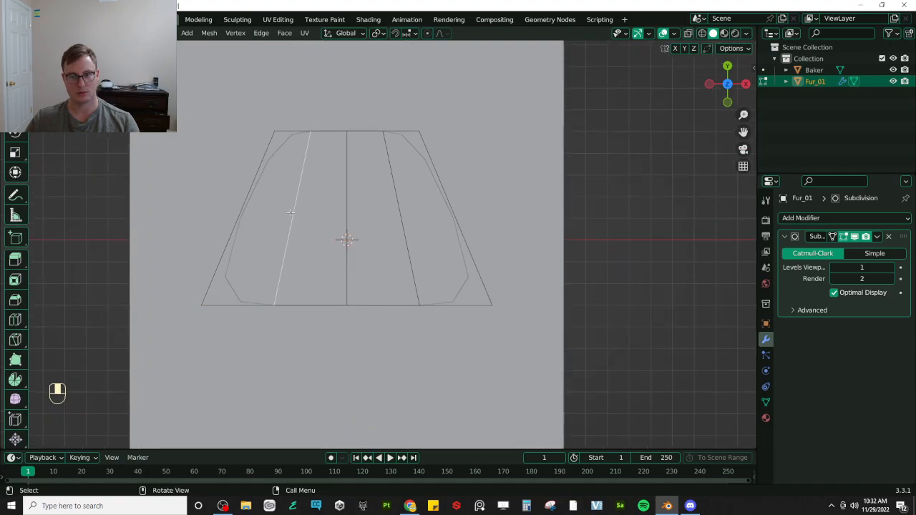
Bevel the central vertical edge into two edges and add a loop cut midway between them
{"action": "left_click", "coordinate": [347, 211]}
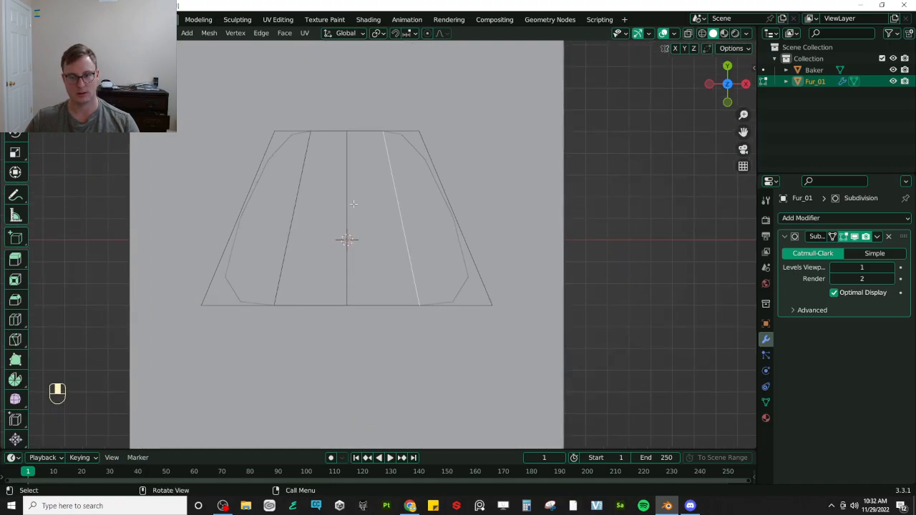
{"action": "key", "text": "ctrl+b"}
{"action": "left_click", "coordinate": [358, 200]}
{"action": "key", "text": "ctrl+r"}
{"action": "left_click", "coordinate": [347, 215]}
Spread the lower ends of the central vertical edges apart so they fan outward
{"action": "left_click", "coordinate": [335, 304]}
{"action": "key", "text": "b"}
{"action": "left_click_drag", "start_coordinate": [342, 319], "coordinate": [393, 283]}
{"action": "key", "text": "s"}
{"action": "left_click", "coordinate": [443, 257]}
Scale the two inner edges nearest the mesh's sides farther apart along X
{"action": "left_click", "coordinate": [318, 141]}
{"action": "left_click", "coordinate": [293, 218]}
{"action": "left_click", "coordinate": [401, 215], "text": "shift"}
{"action": "key", "text": "s"}
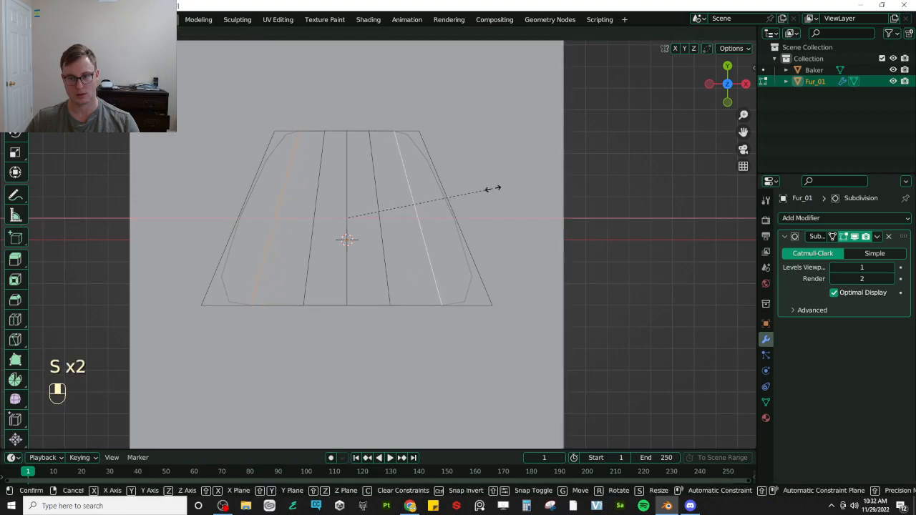
{"action": "left_click", "coordinate": [494, 187]}
Extrude the lower edges downward in three adjacent pairs to form three separate fur tufts, the first one longest
{"action": "middle_click_drag", "start_coordinate": [342, 272], "coordinate": [323, 224], "text": "shift"}
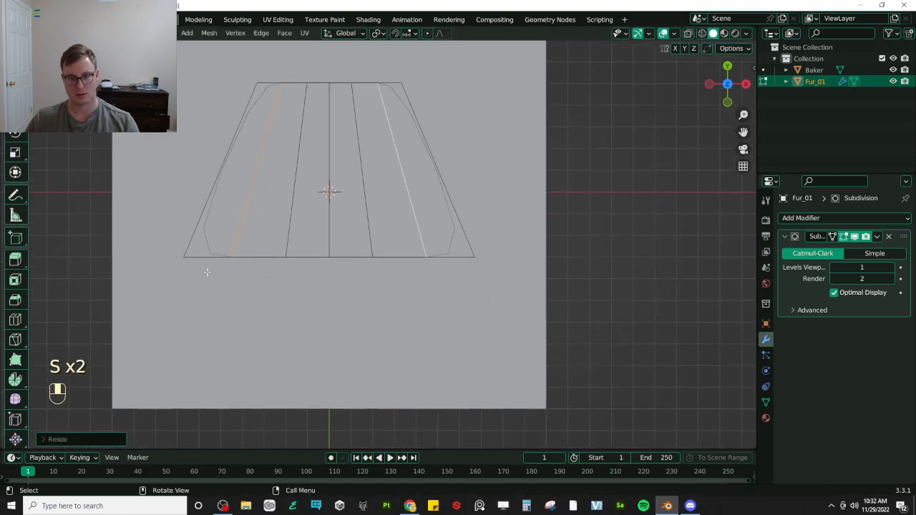
{"action": "left_click", "coordinate": [207, 264]}
{"action": "left_click", "coordinate": [258, 266], "text": "shift"}
{"action": "key", "text": "e"}
{"action": "left_click", "coordinate": [282, 358]}
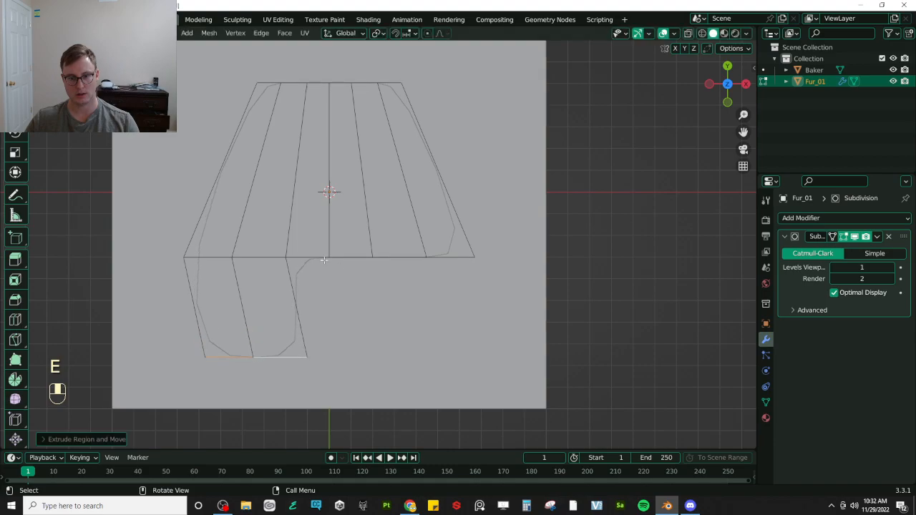
{"action": "left_click", "coordinate": [354, 258], "text": "shift"}
{"action": "left_click", "coordinate": [316, 255], "text": "shift"}
{"action": "key", "text": "e"}
{"action": "left_click", "coordinate": [387, 314]}
{"action": "left_click", "coordinate": [412, 256], "text": "shift"}
{"action": "key", "text": "e"}
{"action": "left_click", "coordinate": [459, 312]}
Raise the central lengthwise edge loop of each of the three tufts along Z to form ridges
{"action": "middle_click_drag", "start_coordinate": [459, 311], "coordinate": [271, 289]}
{"action": "left_click", "coordinate": [259, 294]}
{"action": "left_click", "coordinate": [260, 293], "text": "alt+shift"}
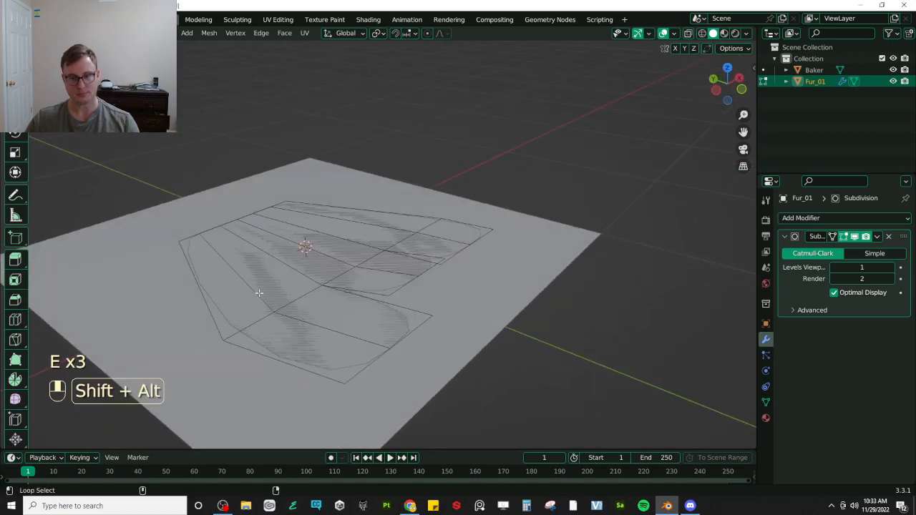
{"action": "left_click", "coordinate": [315, 250], "text": "alt+shift"}
{"action": "left_click", "coordinate": [362, 225], "text": "alt+shift"}
{"action": "key", "text": "g"}
{"action": "middle_click", "coordinate": [365, 209]}
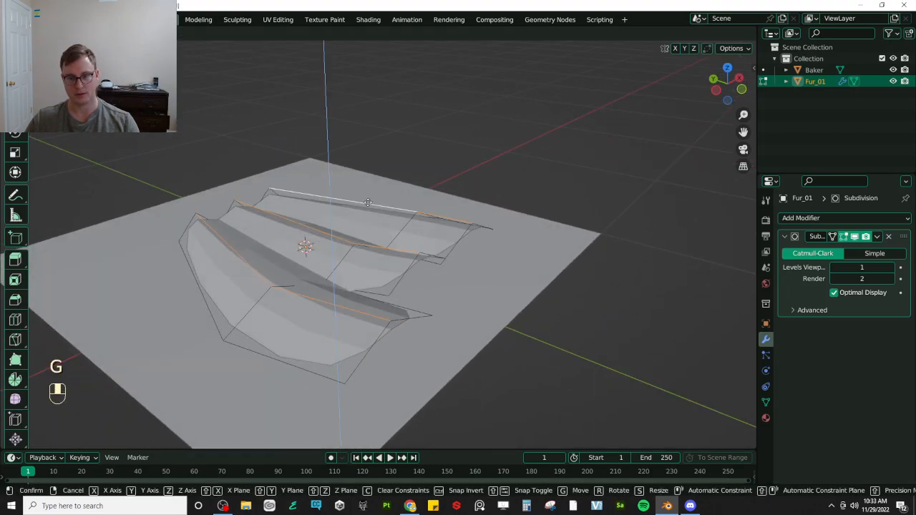
{"action": "left_click", "coordinate": [384, 204]}
Add the tufts' outer side edges to the ridge selection and set their mean crease to 1.00
{"action": "key", "text": "n"}
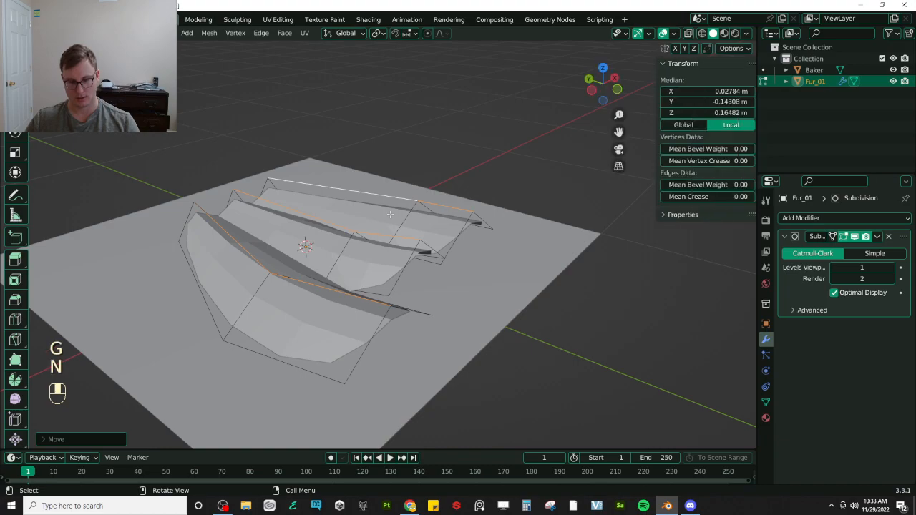
{"action": "left_click", "coordinate": [304, 364], "text": "alt+shift"}
{"action": "middle_click_drag", "start_coordinate": [292, 272], "coordinate": [429, 278]}
{"action": "left_click", "coordinate": [329, 311], "text": "alt+shift"}
{"action": "left_click", "coordinate": [498, 284], "text": "alt+shift"}
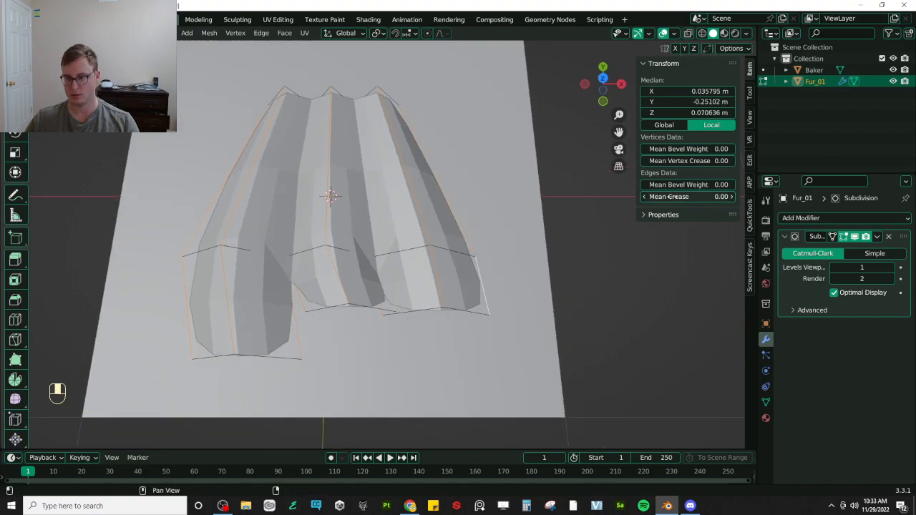
{"action": "left_click_drag", "start_coordinate": [669, 197], "coordinate": [716, 197]}
Mark the creased edges as sharp and turn on the Subdivision modifier's on-cage display
{"action": "middle_click_drag", "start_coordinate": [315, 215], "coordinate": [331, 231]}
{"action": "key", "text": "q"}
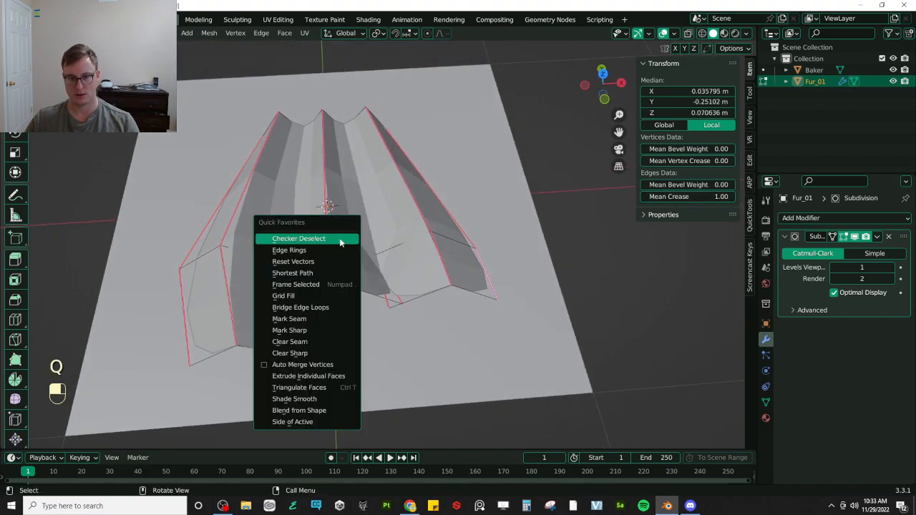
{"action": "left_click", "coordinate": [296, 330]}
{"action": "key", "text": "Tab"}
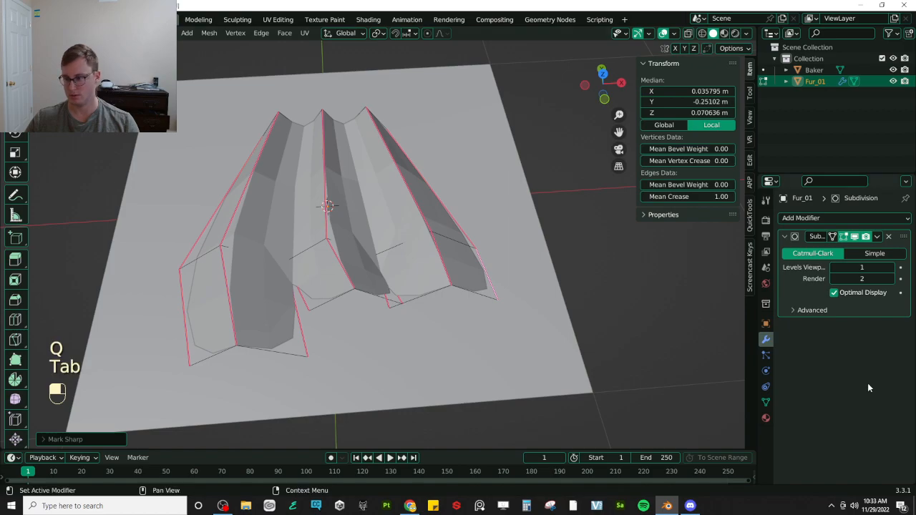
{"action": "left_click", "coordinate": [833, 237]}
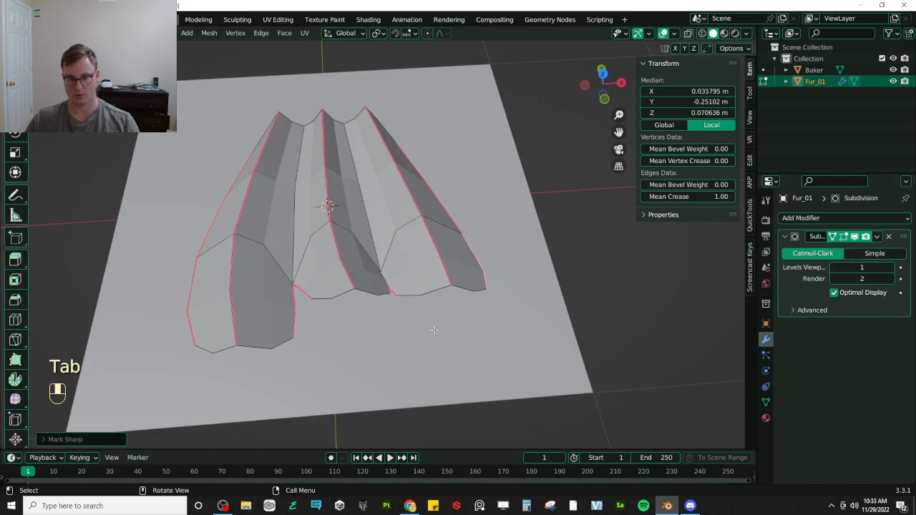
Enable Auto Smooth in the mesh's normals settings with an angle of 180°
{"action": "left_click", "coordinate": [766, 403]}
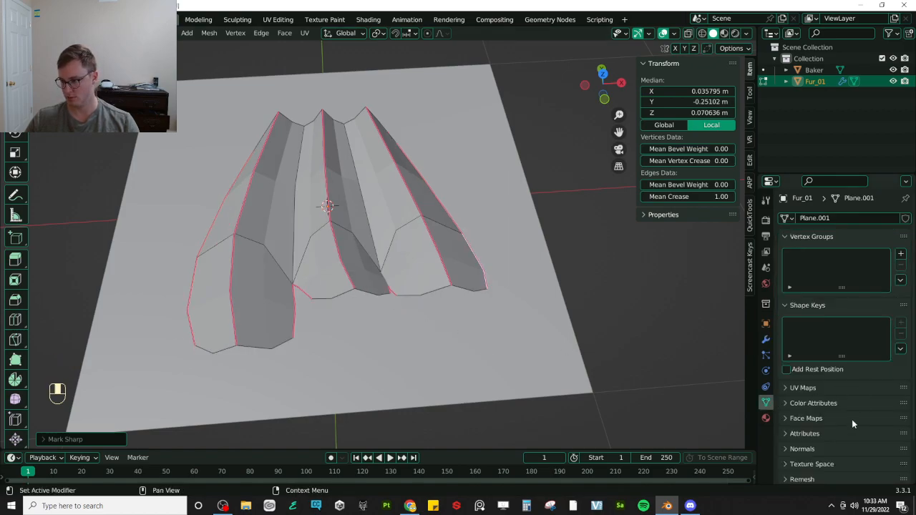
{"action": "scroll", "coordinate": [830, 440], "scroll_direction": "down", "scroll_amount": 1}
{"action": "left_click", "coordinate": [806, 401]}
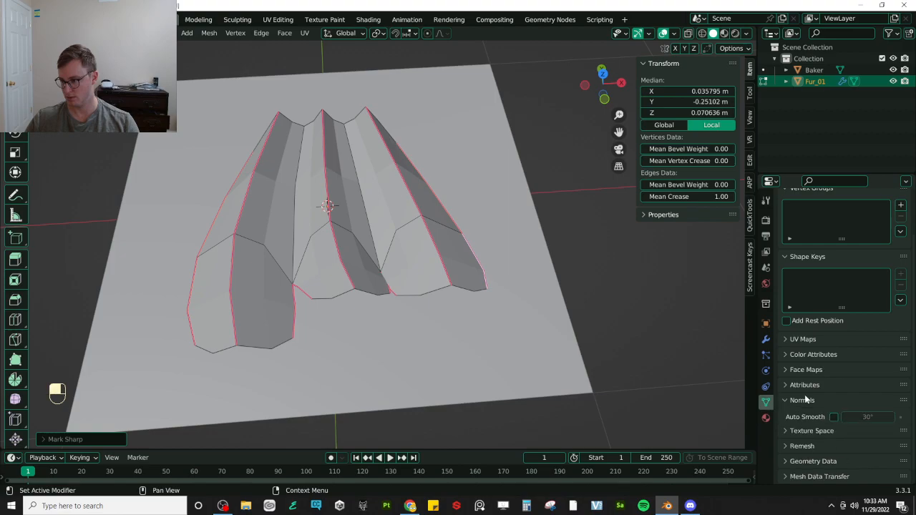
{"action": "left_click", "coordinate": [868, 417]}
{"action": "type", "text": "180"}
{"action": "key", "text": "Return"}
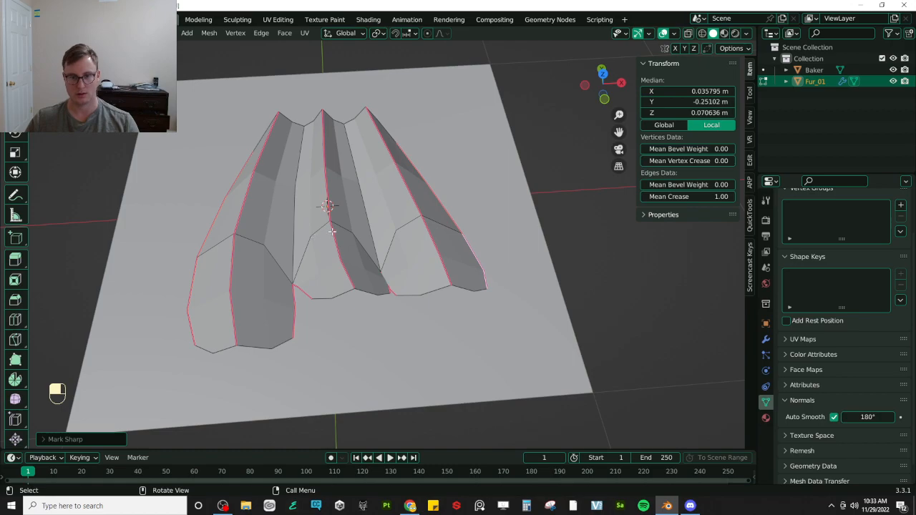
Apply smooth shading to the Fur_01 object and inspect the surface from an angle
{"action": "middle_click_drag", "start_coordinate": [330, 231], "coordinate": [315, 244]}
{"action": "key", "text": "Tab"}
{"action": "right_click", "coordinate": [376, 207]}
{"action": "left_click", "coordinate": [373, 209]}
{"action": "middle_click_drag", "start_coordinate": [373, 209], "coordinate": [399, 252]}
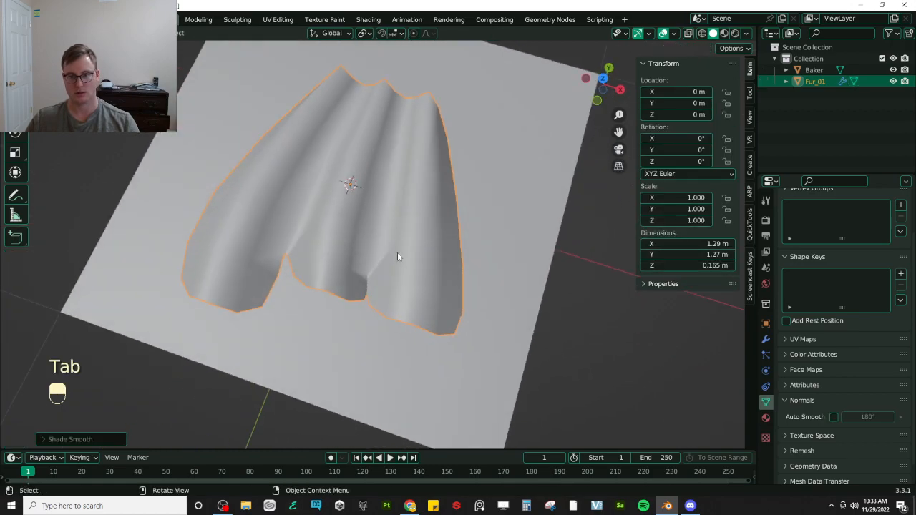
Try to mark the tufts' lengthwise ridge and valley edges as sharp, and return to object mode
{"action": "key", "text": "Tab"}
{"action": "left_click", "coordinate": [305, 196]}
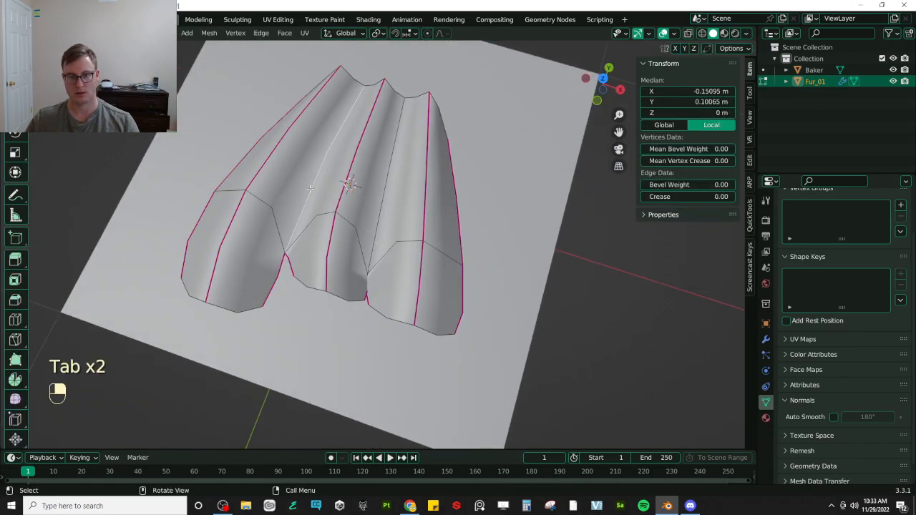
{"action": "left_click", "coordinate": [242, 161], "text": "alt+shift"}
{"action": "left_click", "coordinate": [373, 181], "text": "alt+shift"}
{"action": "left_click", "coordinate": [357, 174], "text": "alt+shift"}
{"action": "left_click", "coordinate": [430, 216], "text": "alt+shift"}
{"action": "left_click", "coordinate": [461, 241], "text": "alt+shift"}
{"action": "key", "text": "q"}
{"action": "left_click", "coordinate": [505, 266]}
{"action": "key", "text": "Tab"}
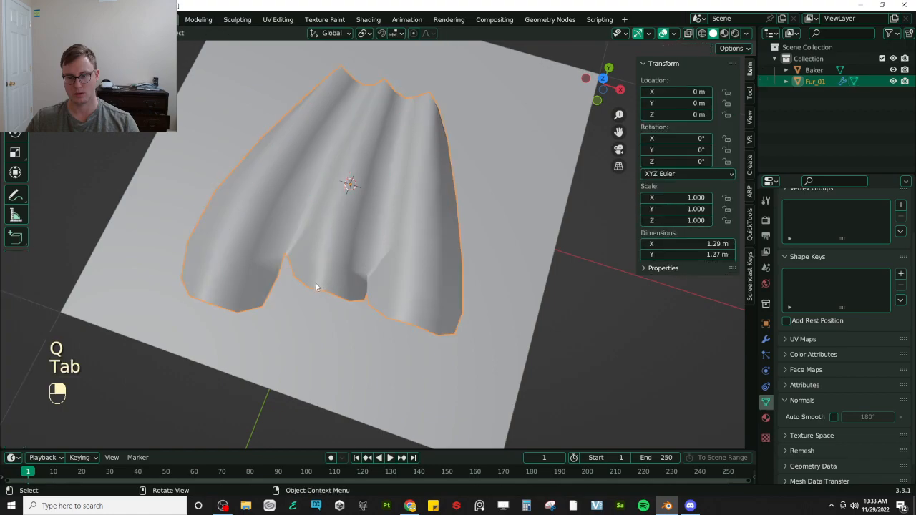
Turn Auto Smooth on at 180° for Fur_01, save the file, and check the ridges from an angle
{"action": "middle_click_drag", "start_coordinate": [317, 282], "coordinate": [491, 276]}
{"action": "left_click", "coordinate": [834, 417]}
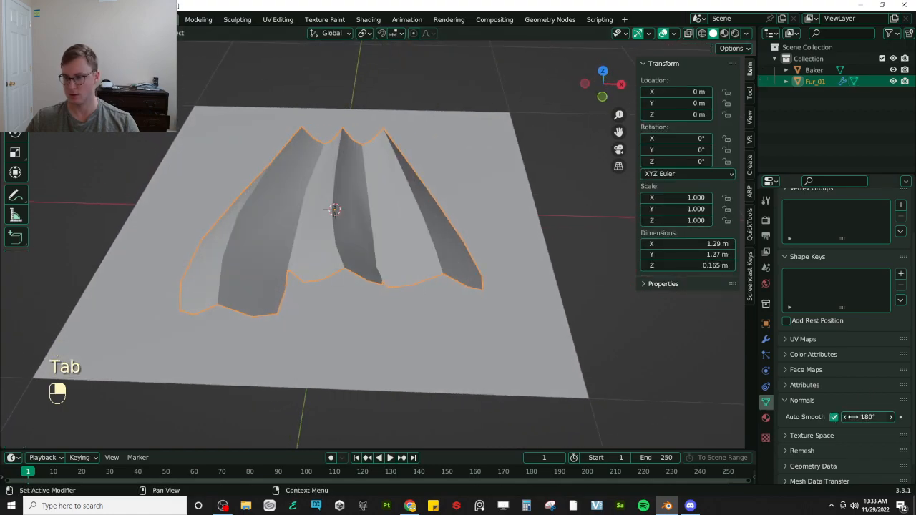
{"action": "key", "text": "ctrl+s"}
{"action": "middle_click_drag", "start_coordinate": [296, 254], "coordinate": [315, 280]}
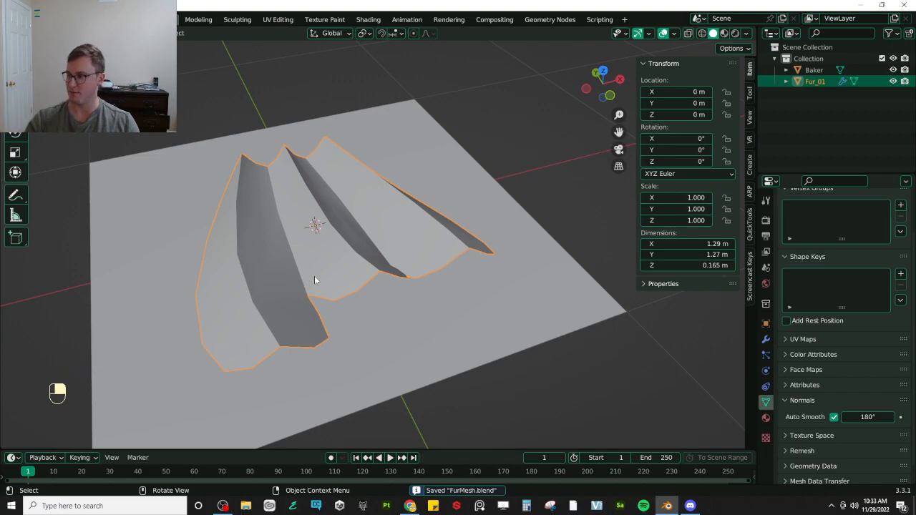
Lengthen the middle tuft by moving its tip edges down toward the front of the Baker plane in top view
{"action": "key", "text": "KP_7"}
{"action": "key", "text": "Tab"}
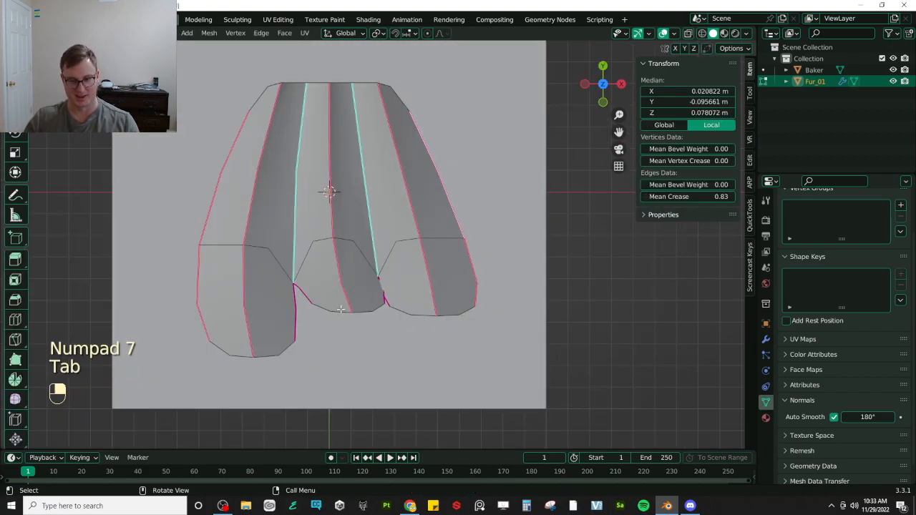
{"action": "left_click", "coordinate": [375, 316], "text": "shift"}
{"action": "key", "text": "g"}
{"action": "left_click", "coordinate": [376, 389]}
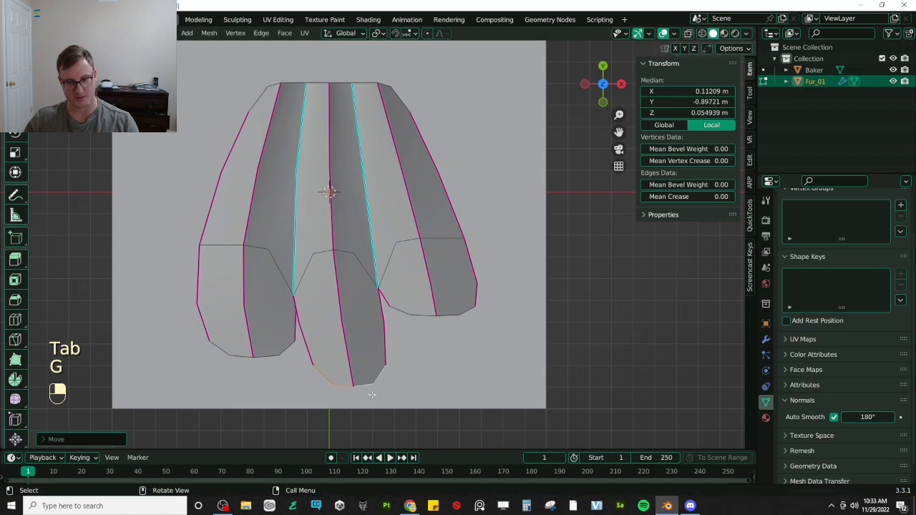
Scale the left tuft's tip edges narrower, then flatten them along Z toward the plane using the 3D Cursor pivot
{"action": "key", "text": "s"}
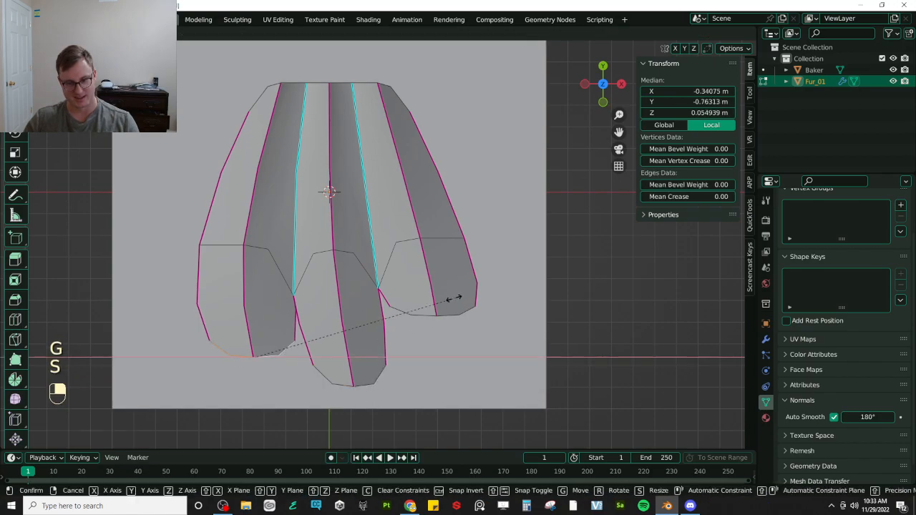
{"action": "left_click", "coordinate": [350, 321]}
{"action": "key", "text": "period"}
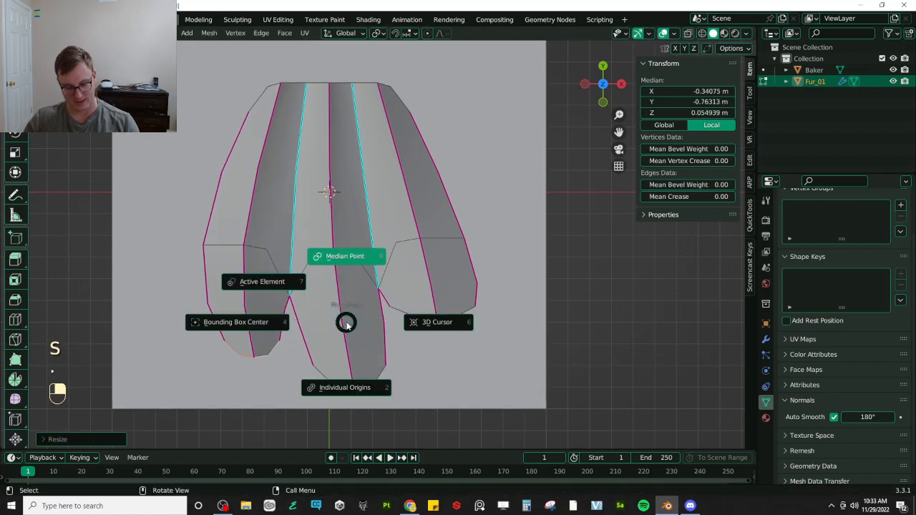
{"action": "middle_click_drag", "start_coordinate": [346, 322], "coordinate": [420, 141]}
{"action": "key", "text": "s"}
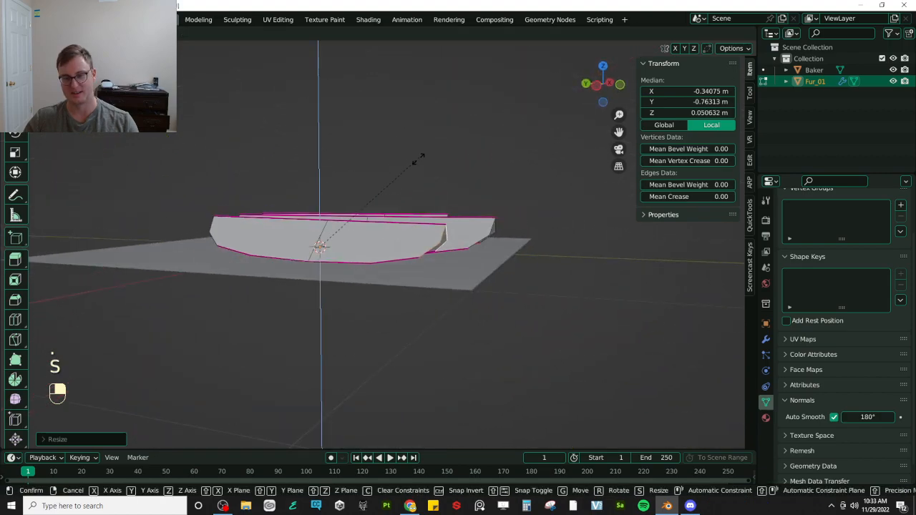
{"action": "left_click", "coordinate": [427, 212]}
{"action": "middle_click_drag", "start_coordinate": [452, 198], "coordinate": [389, 304]}
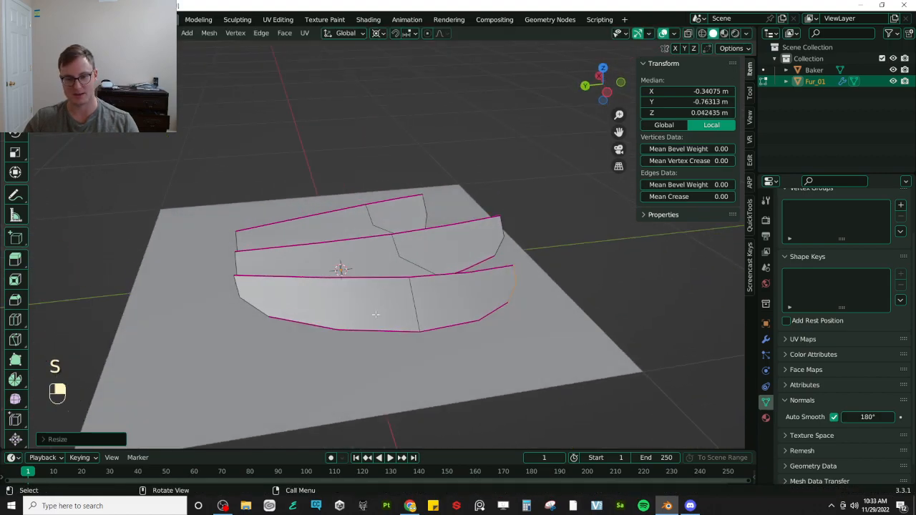
{"action": "middle_click_drag", "start_coordinate": [280, 330], "coordinate": [308, 314]}
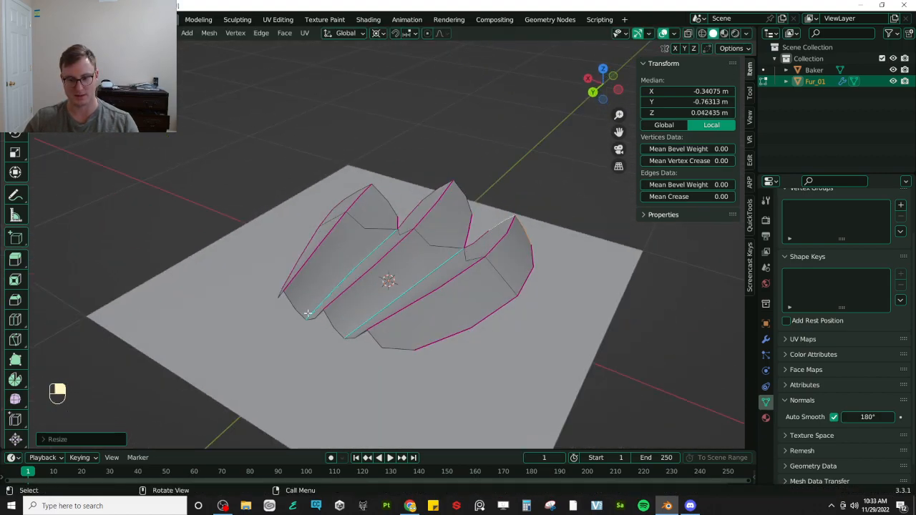
Select the whole row of edges at the tufts' root and flatten it along Z about the 3D cursor
{"action": "left_click", "coordinate": [297, 307]}
{"action": "left_click", "coordinate": [398, 349], "text": "shift"}
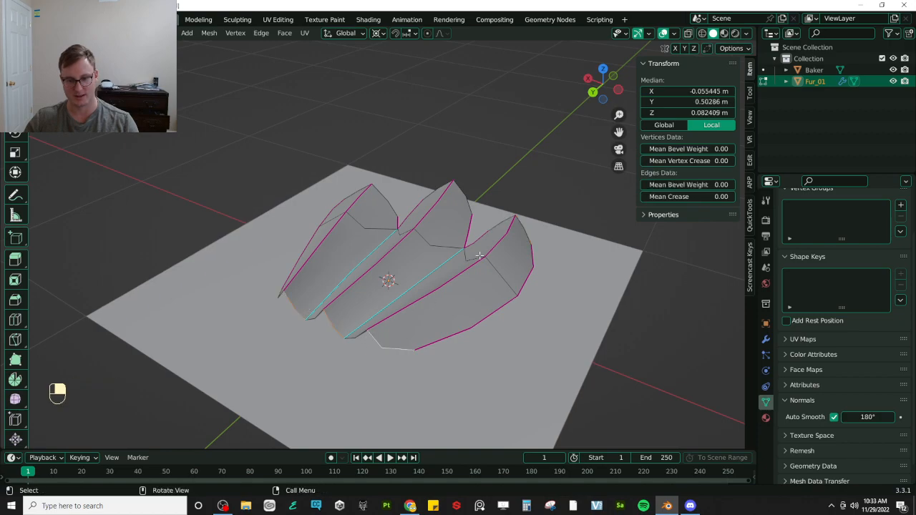
{"action": "key", "text": "s"}
{"action": "key", "text": "z"}
{"action": "left_click", "coordinate": [427, 256]}
{"action": "middle_click_drag", "start_coordinate": [427, 256], "coordinate": [372, 357]}
{"action": "key", "text": "g"}
{"action": "left_click", "coordinate": [340, 324]}
{"action": "key", "text": "ctrl+z"}
{"action": "left_click", "coordinate": [326, 141], "text": "shift"}
{"action": "key", "text": "s"}
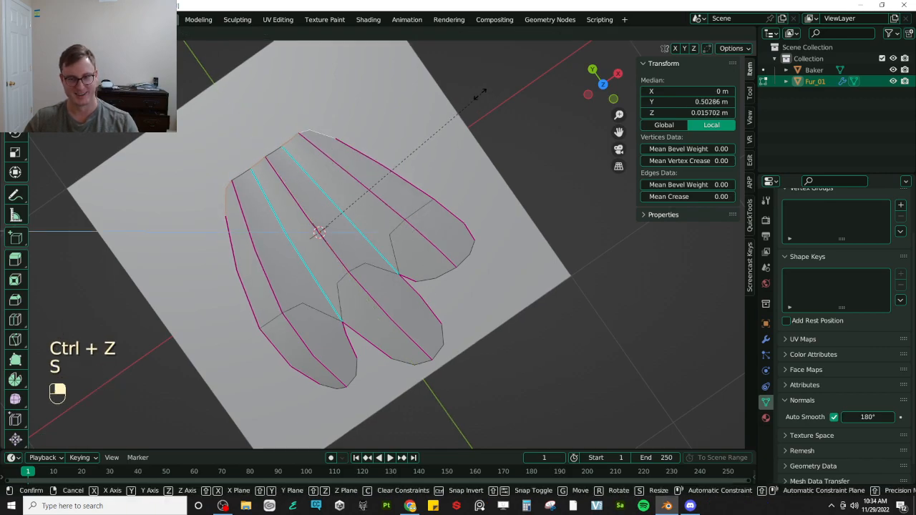
{"action": "left_click", "coordinate": [481, 94]}
Move the root edge row along Y away from the tips to lengthen the fur
{"action": "middle_click_drag", "start_coordinate": [365, 216], "coordinate": [321, 187]}
{"action": "key", "text": "g"}
{"action": "key", "text": "y"}
{"action": "left_click", "coordinate": [322, 134]}
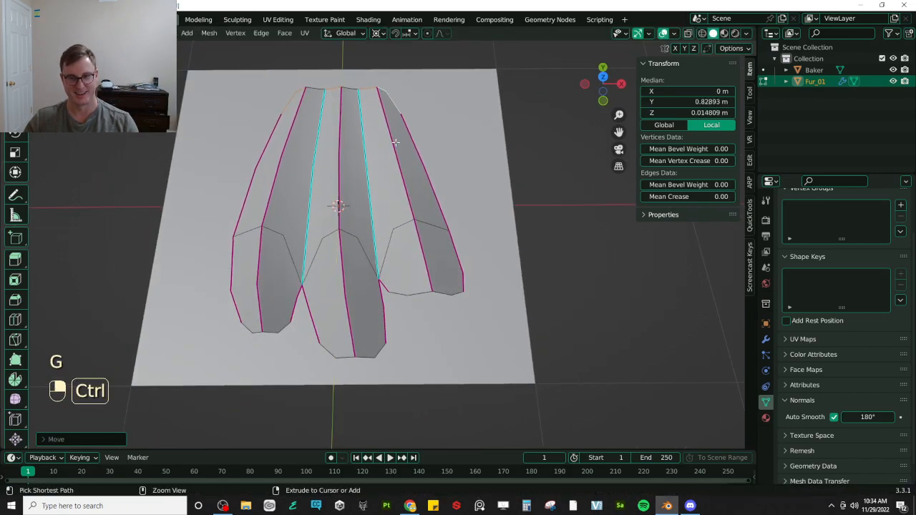
Add a loop cut across the upper part of the tufts and shift it sideways in top view to curve the strands
{"action": "key", "text": "ctrl+r"}
{"action": "left_click", "coordinate": [396, 142]}
{"action": "key", "text": "KP_7"}
{"action": "key", "text": "g"}
{"action": "left_click", "coordinate": [376, 141]}
Reposition the left tuft's tip edges, extrude them outward, and merge the extruded vertices into a single point
{"action": "left_click", "coordinate": [278, 339]}
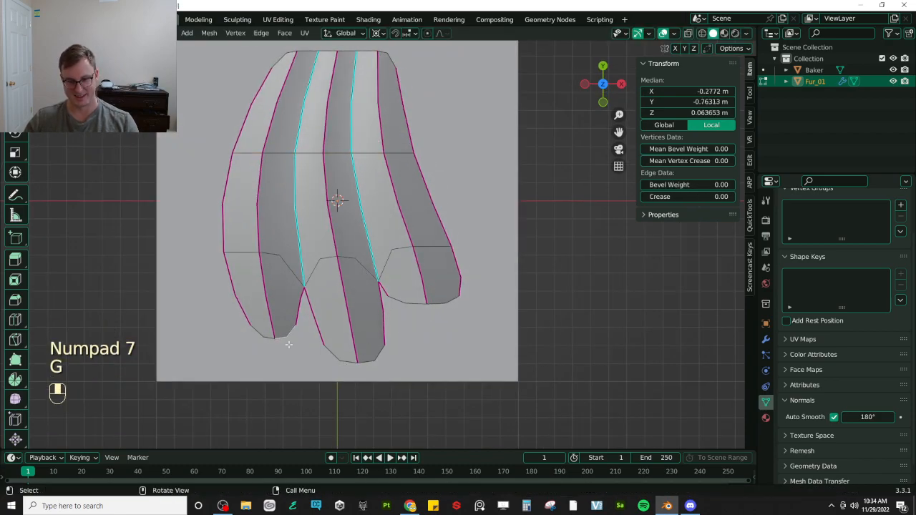
{"action": "key", "text": "g"}
{"action": "left_click", "coordinate": [309, 341]}
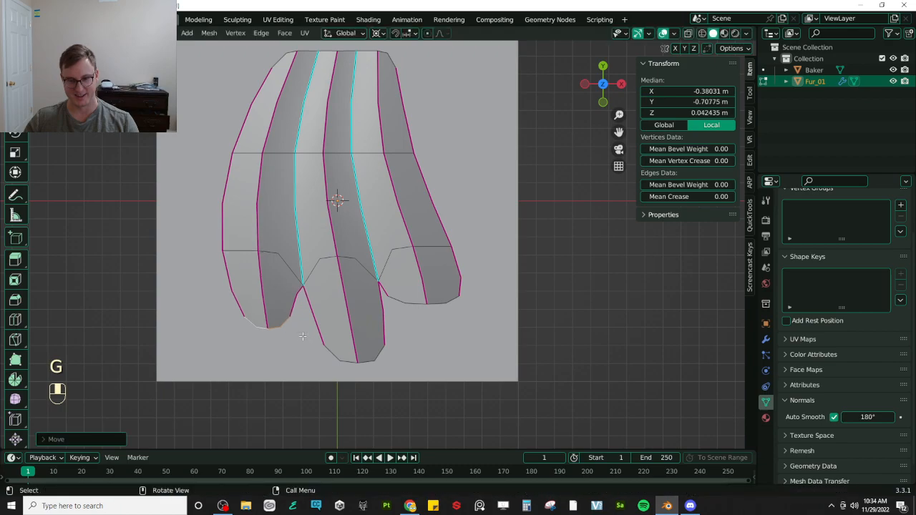
{"action": "key", "text": "e"}
{"action": "left_click", "coordinate": [373, 349]}
{"action": "key", "text": "m"}
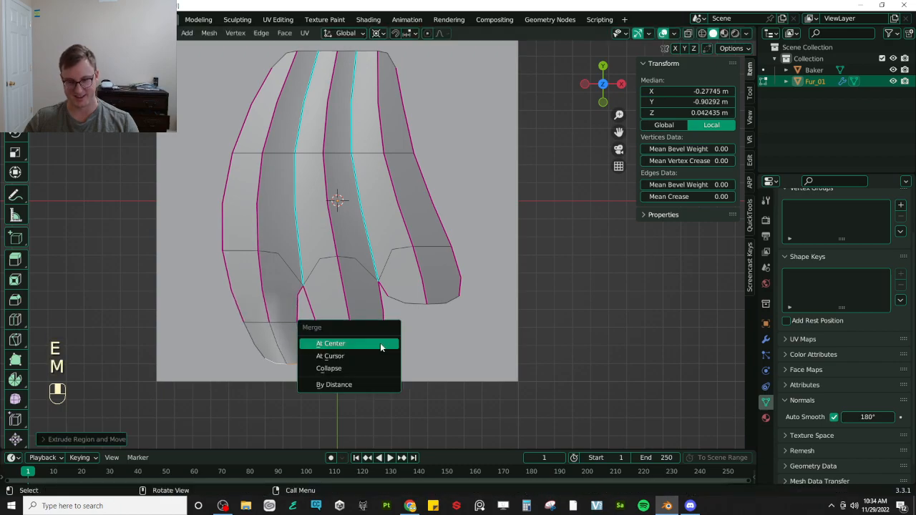
{"action": "left_click", "coordinate": [376, 368]}
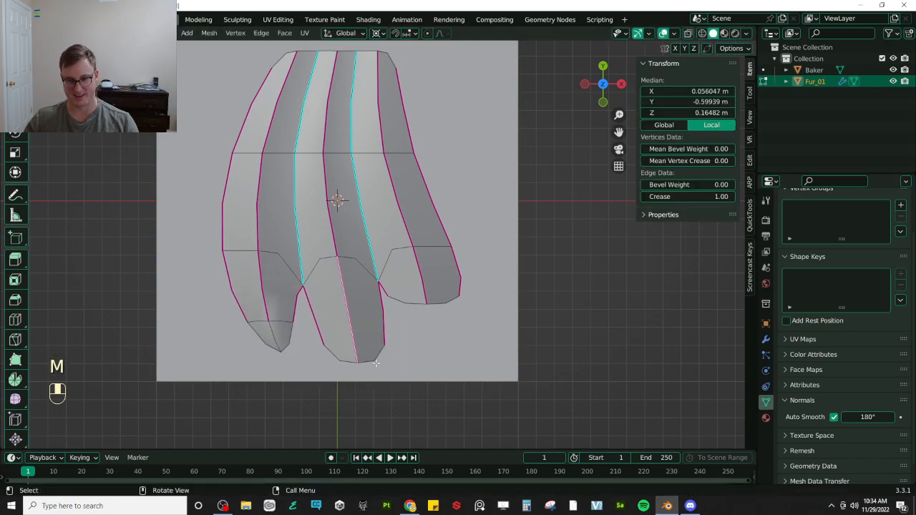
Extrude the tip edges of the middle and right tufts and merge each extrusion into a single point
{"action": "key", "text": "e"}
{"action": "left_click", "coordinate": [391, 371]}
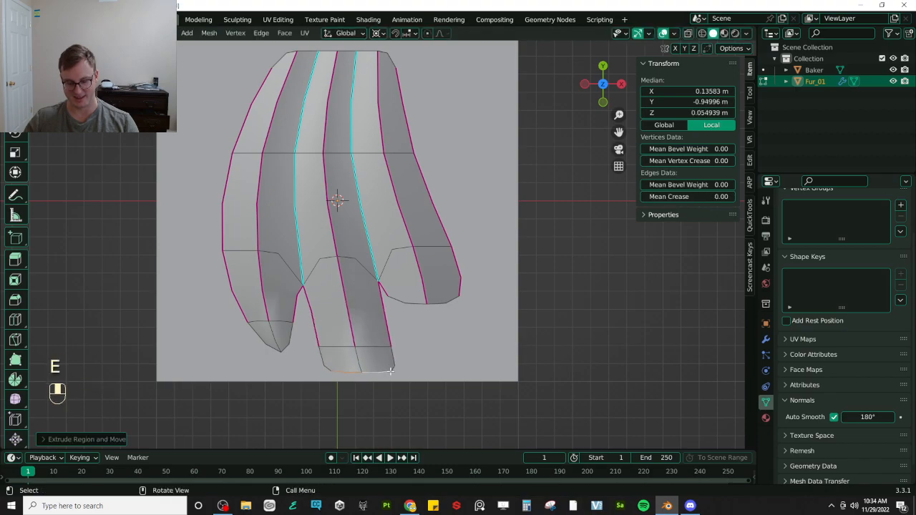
{"action": "left_click", "coordinate": [392, 373]}
{"action": "left_click", "coordinate": [403, 303]}
{"action": "left_click", "coordinate": [450, 302], "text": "shift"}
{"action": "key", "text": "e"}
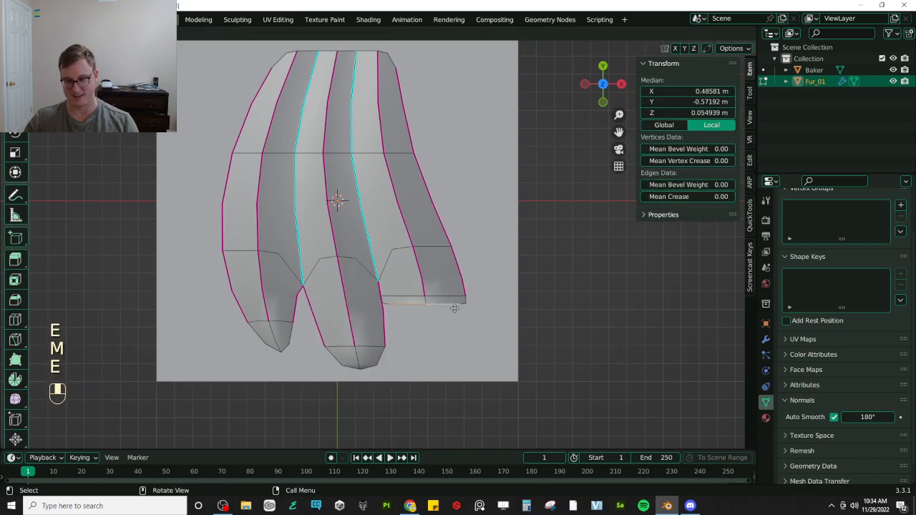
{"action": "left_click", "coordinate": [456, 327]}
{"action": "key", "text": "m"}
{"action": "left_click", "coordinate": [460, 328]}
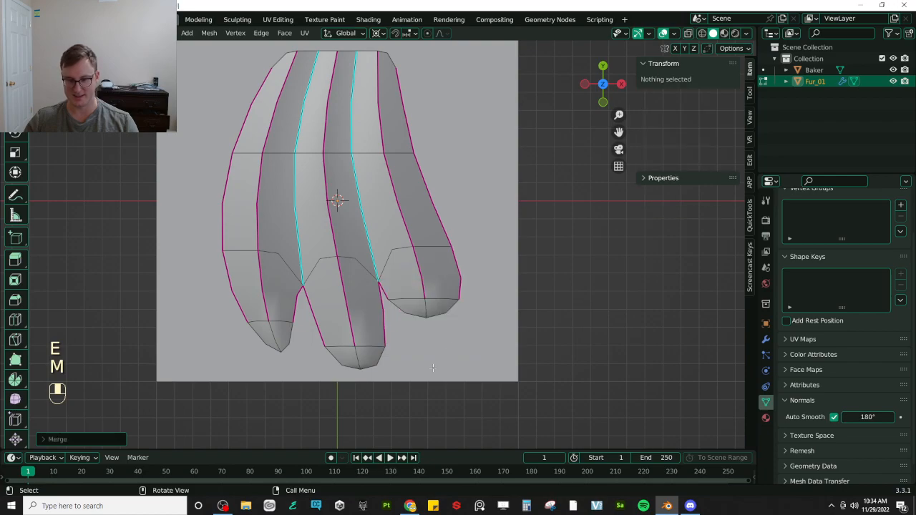
Select the tufts' outline and ridge edges including the new tips, set their mean crease to 1.00, and mark them sharp
{"action": "left_click", "coordinate": [277, 330]}
{"action": "left_click", "coordinate": [274, 332]}
{"action": "left_click", "coordinate": [271, 335], "text": "alt+shift"}
{"action": "left_click", "coordinate": [333, 336], "text": "alt+shift"}
{"action": "left_click", "coordinate": [361, 358], "text": "alt+shift"}
{"action": "left_click", "coordinate": [427, 310], "text": "alt+shift"}
{"action": "left_click_drag", "start_coordinate": [680, 197], "coordinate": [732, 197]}
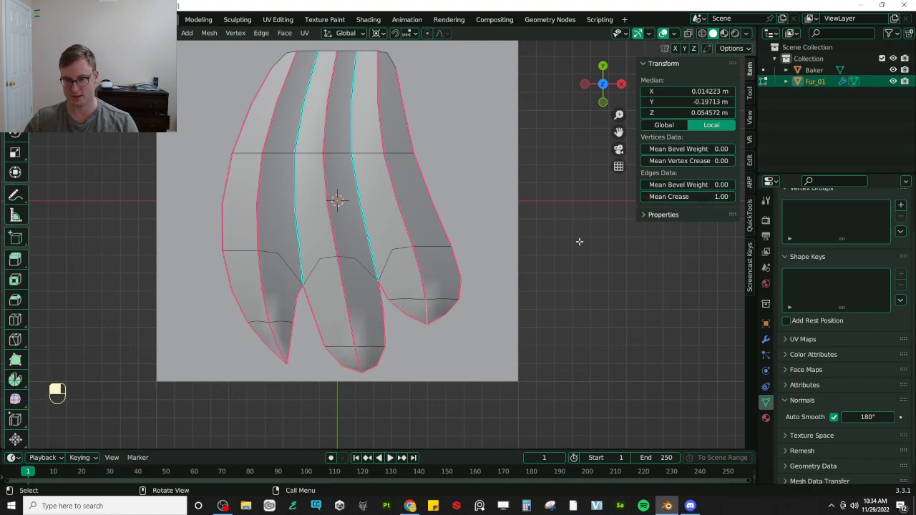
{"action": "key", "text": "q"}
{"action": "left_click", "coordinate": [491, 279]}
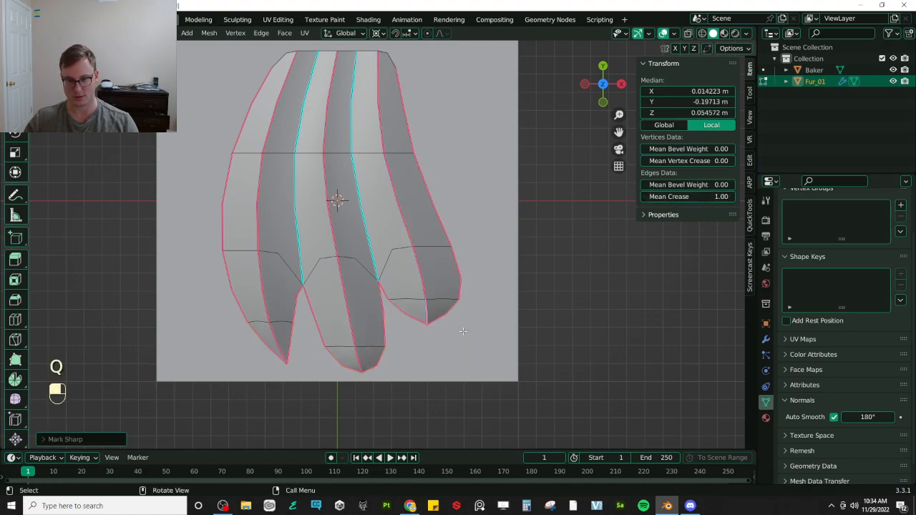
Shift the cross edges near the middle and right tufts' tips to taper them, and pull the right tuft's tip outward
{"action": "left_click", "coordinate": [361, 366]}
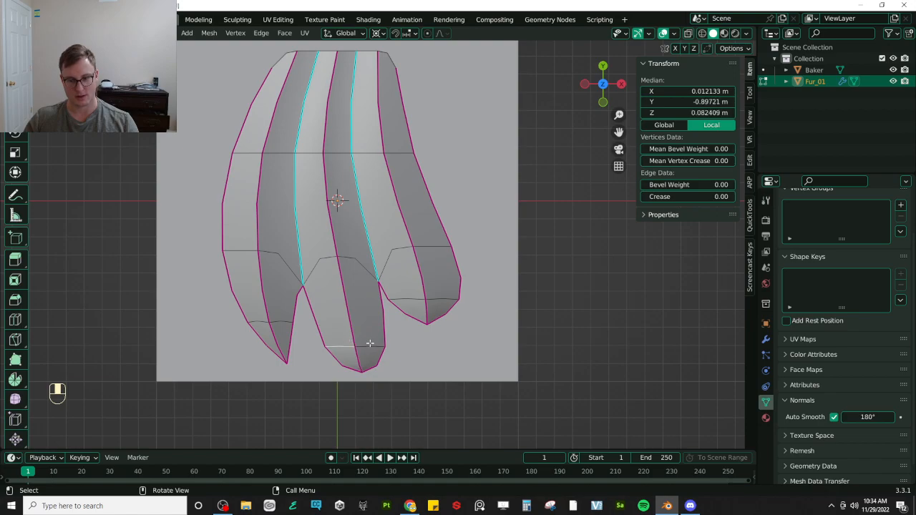
{"action": "key", "text": "g"}
{"action": "left_click", "coordinate": [395, 302]}
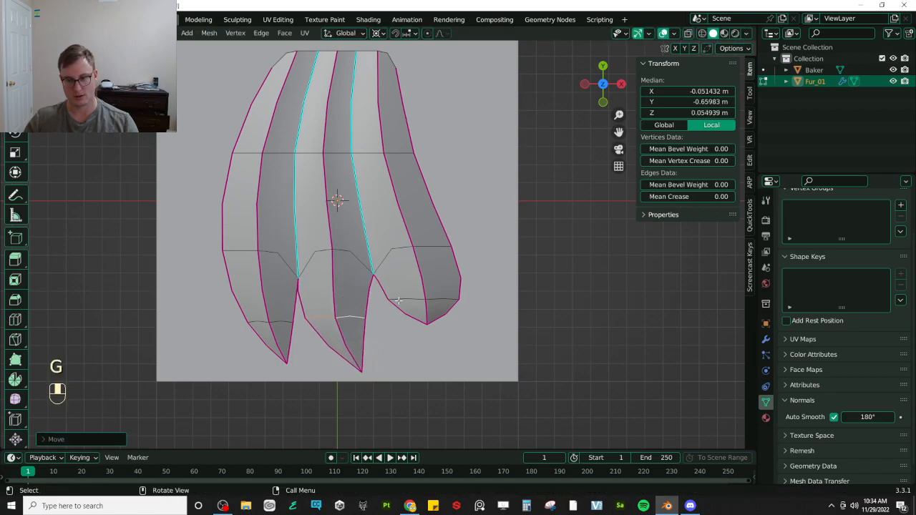
{"action": "key", "text": "g"}
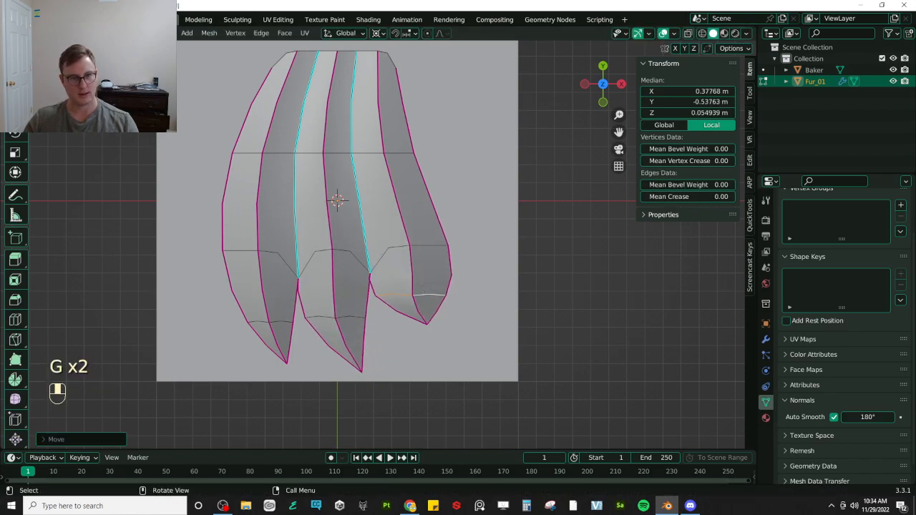
{"action": "left_click", "coordinate": [423, 364]}
{"action": "left_click", "coordinate": [420, 330]}
{"action": "key", "text": "g"}
{"action": "left_click", "coordinate": [445, 342]}
Rotate, move and scale the cross edges near the right tuft's tip about the median point to follow its curve
{"action": "left_click", "coordinate": [417, 303], "text": "alt"}
{"action": "key", "text": "r"}
{"action": "right_click", "coordinate": [469, 258]}
{"action": "key", "text": "period"}
{"action": "left_click", "coordinate": [477, 238]}
{"action": "key", "text": "r"}
{"action": "left_click", "coordinate": [464, 209]}
{"action": "key", "text": "g"}
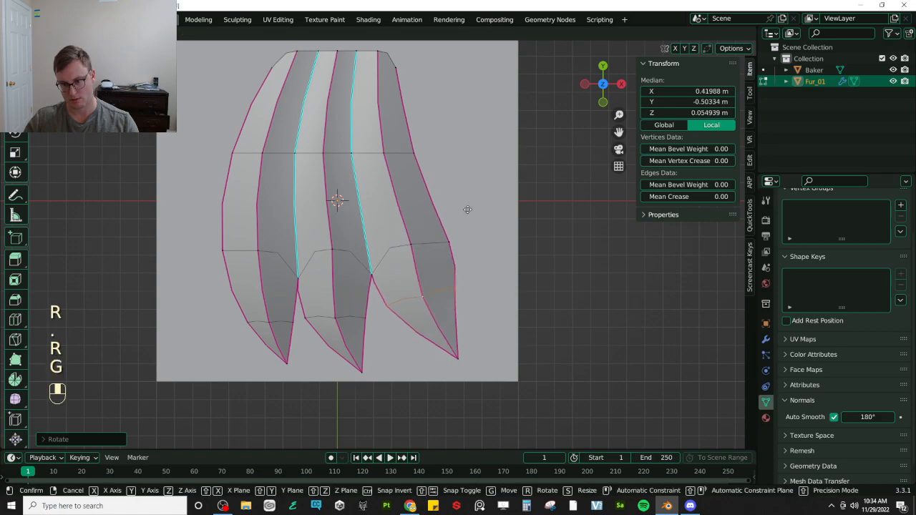
{"action": "left_click", "coordinate": [467, 209]}
{"action": "key", "text": "s"}
{"action": "left_click", "coordinate": [525, 215]}
Select the mesh's outer outline edges and flatten them onto the Baker plane by scaling Z to 0 about the 3D cursor
{"action": "middle_click_drag", "start_coordinate": [433, 274], "coordinate": [350, 273]}
{"action": "left_click", "coordinate": [300, 260], "text": "alt+shift"}
{"action": "key", "text": "period"}
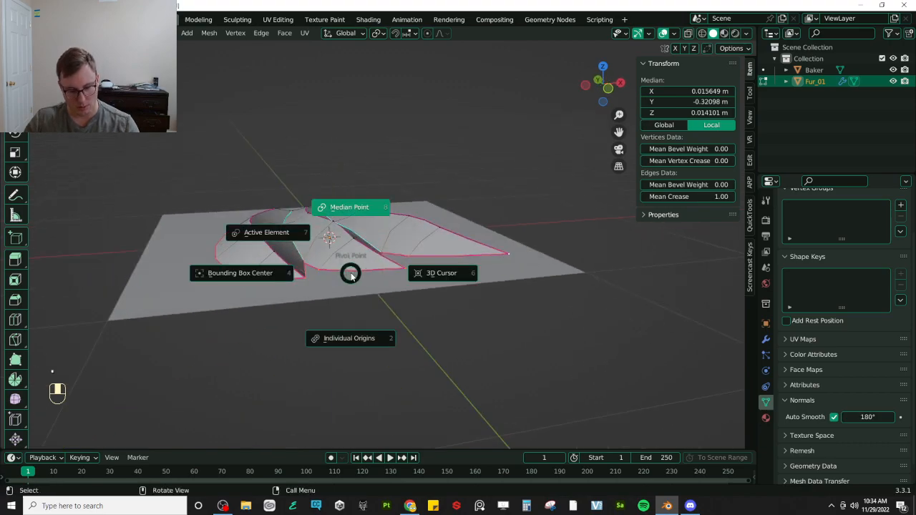
{"action": "key", "text": "s"}
{"action": "key", "text": "z"}
{"action": "key", "text": "0"}
{"action": "key", "text": "Return"}
Return to object mode, set the Subdivision modifier's viewport levels to 3, and save the file
{"action": "middle_click_drag", "start_coordinate": [350, 272], "coordinate": [379, 327]}
{"action": "key", "text": "Tab"}
{"action": "key", "text": "KP_7"}
{"action": "key", "text": "Tab"}
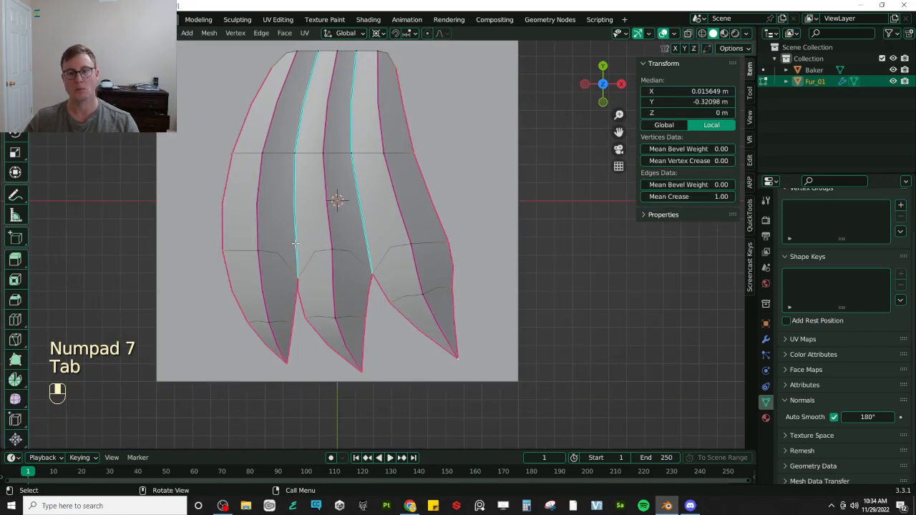
{"action": "key", "text": "g"}
{"action": "key", "text": "Tab"}
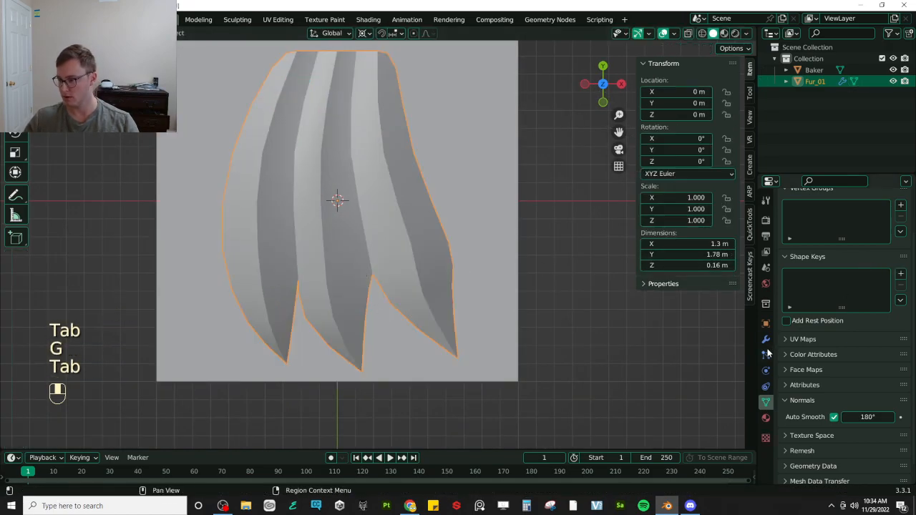
{"action": "left_click", "coordinate": [766, 339]}
{"action": "left_click", "coordinate": [892, 268]}
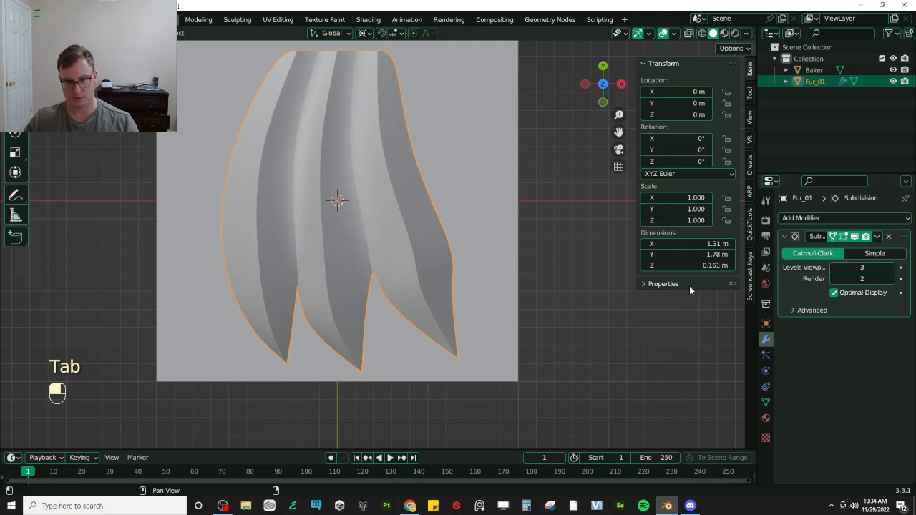
{"action": "middle_click_drag", "start_coordinate": [397, 189], "coordinate": [413, 237], "text": "shift"}
{"action": "key", "text": "ctrl+s"}
Set the root edges' mean crease to 1.00 and move the row along Y to about 0.95 m
{"action": "key", "text": "Tab"}
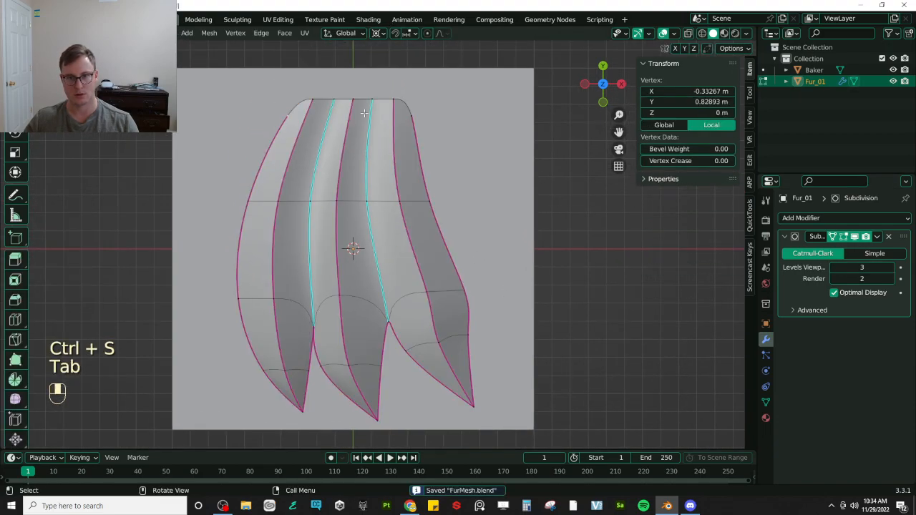
{"action": "left_click", "coordinate": [405, 111], "text": "alt+shift"}
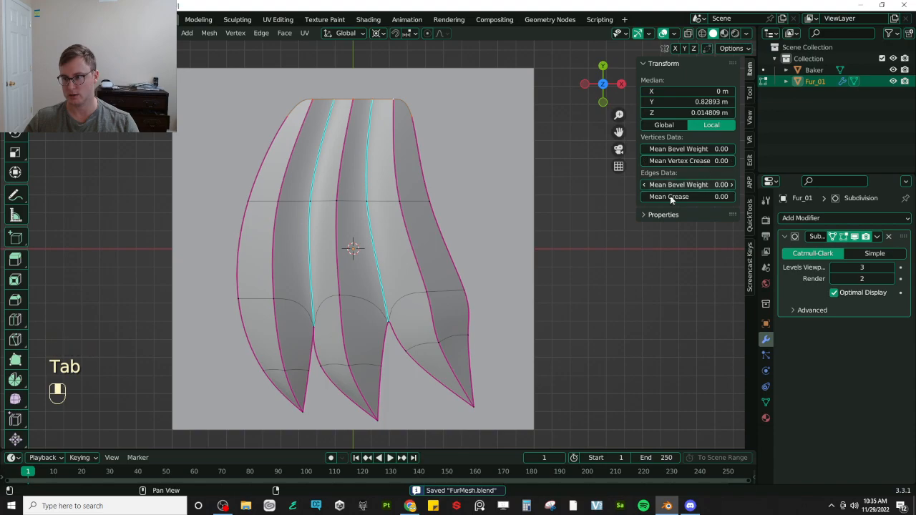
{"action": "left_click_drag", "start_coordinate": [684, 196], "coordinate": [727, 196]}
{"action": "key", "text": "g"}
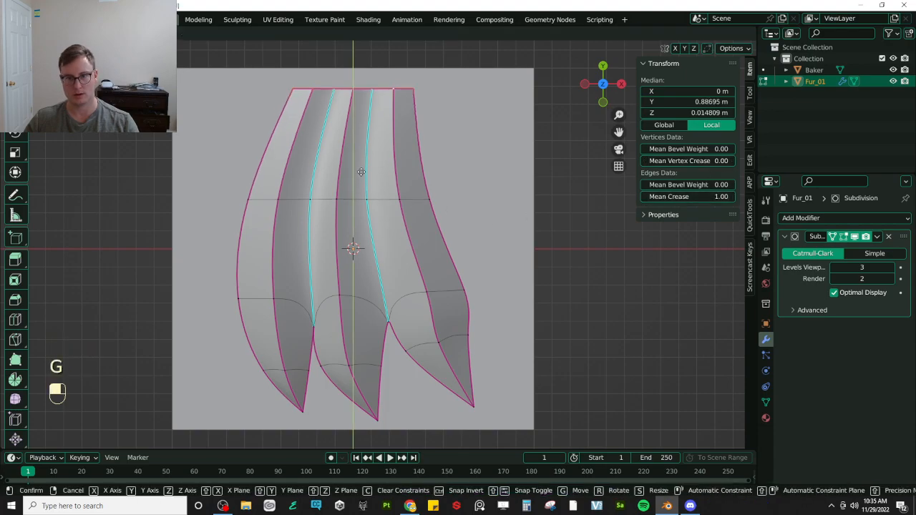
{"action": "left_click", "coordinate": [363, 159]}
{"action": "key", "text": "g"}
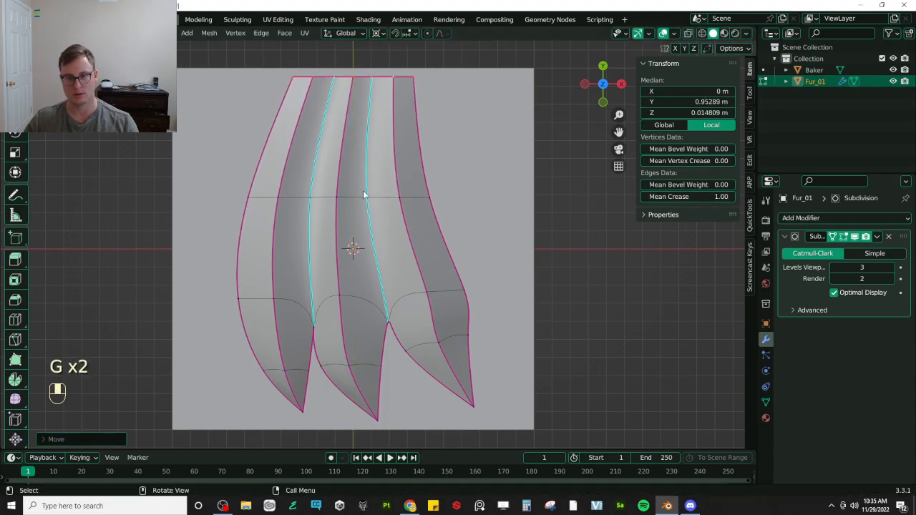
{"action": "left_click", "coordinate": [364, 187]}
Move the right tuft's outer and ridge vertices above its tip inward, and check the smoothed shape from an angle
{"action": "middle_click_drag", "start_coordinate": [385, 307], "coordinate": [371, 247], "text": "shift"}
{"action": "left_click", "coordinate": [441, 232]}
{"action": "key", "text": "g"}
{"action": "left_click", "coordinate": [410, 232]}
{"action": "key", "text": "g"}
{"action": "left_click", "coordinate": [399, 231]}
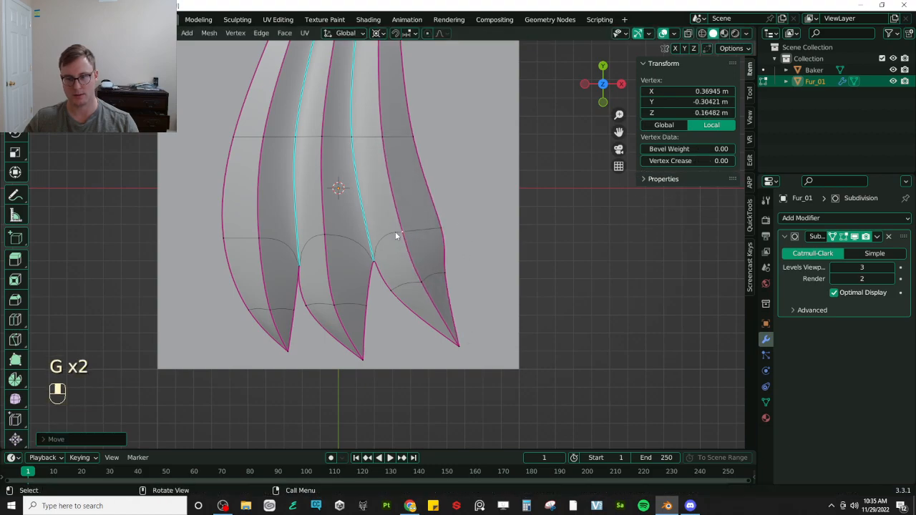
{"action": "key", "text": "Tab"}
{"action": "middle_click_drag", "start_coordinate": [398, 241], "coordinate": [425, 317]}
{"action": "key", "text": "Tab"}
{"action": "key", "text": "KP_7"}
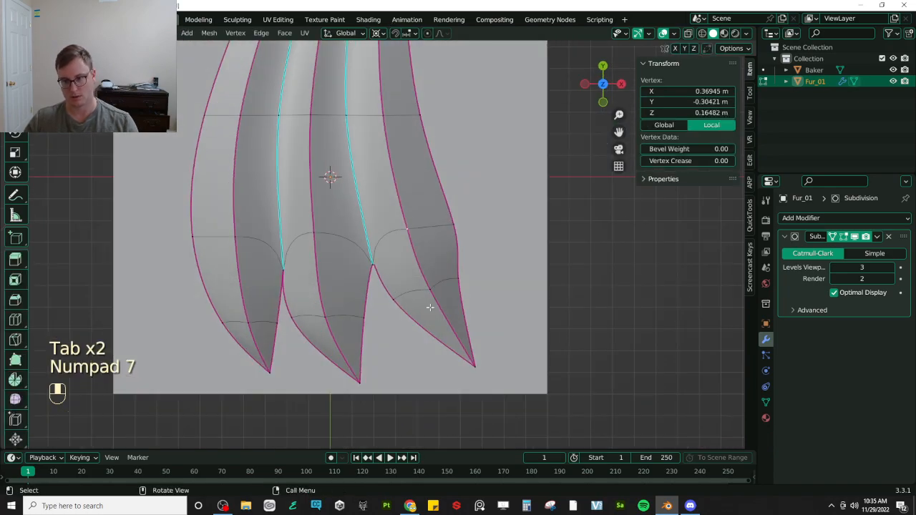
Move the right tuft's outer vertices inward to straighten its edge, and shift the middle tuft's tip slightly outward
{"action": "key", "text": "g"}
{"action": "left_click", "coordinate": [461, 289]}
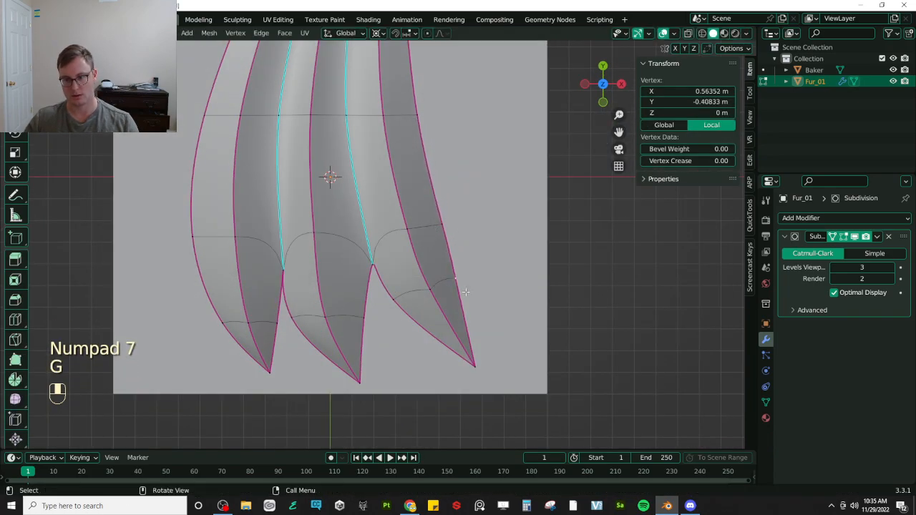
{"action": "key", "text": "g"}
{"action": "left_click", "coordinate": [462, 291]}
{"action": "key", "text": "ctrl+z"}
{"action": "key", "text": "g"}
{"action": "left_click", "coordinate": [505, 357]}
{"action": "left_click", "coordinate": [365, 381]}
{"action": "key", "text": "g"}
{"action": "left_click", "coordinate": [376, 384]}
Return to object mode, save the file, and enable Auto Smooth at 180° for the fur mesh
{"action": "middle_click_drag", "start_coordinate": [377, 384], "coordinate": [372, 434], "text": "shift"}
{"action": "scroll", "coordinate": [371, 286], "scroll_direction": "down", "scroll_amount": 4}
{"action": "scroll", "coordinate": [371, 286], "scroll_direction": "up", "scroll_amount": 3}
{"action": "key", "text": "Tab"}
{"action": "middle_click_drag", "start_coordinate": [371, 285], "coordinate": [294, 305]}
{"action": "key", "text": "ctrl+s"}
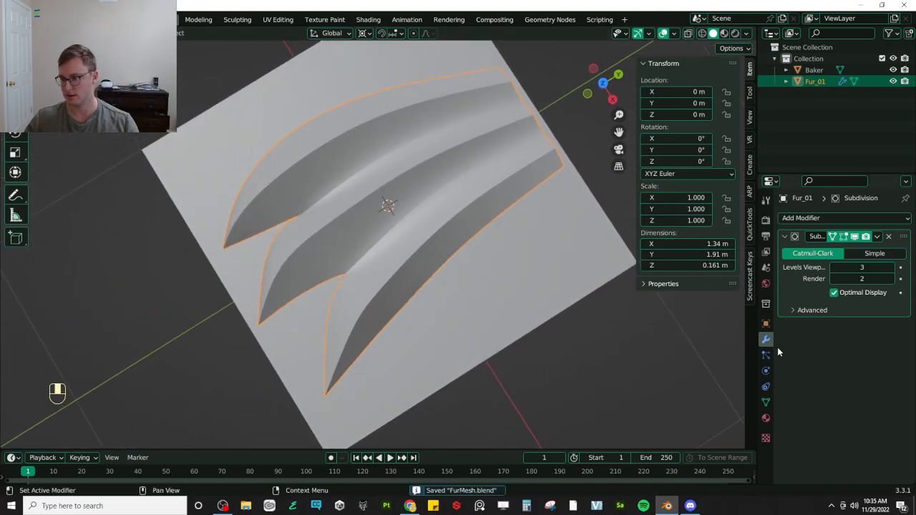
{"action": "left_click", "coordinate": [766, 404]}
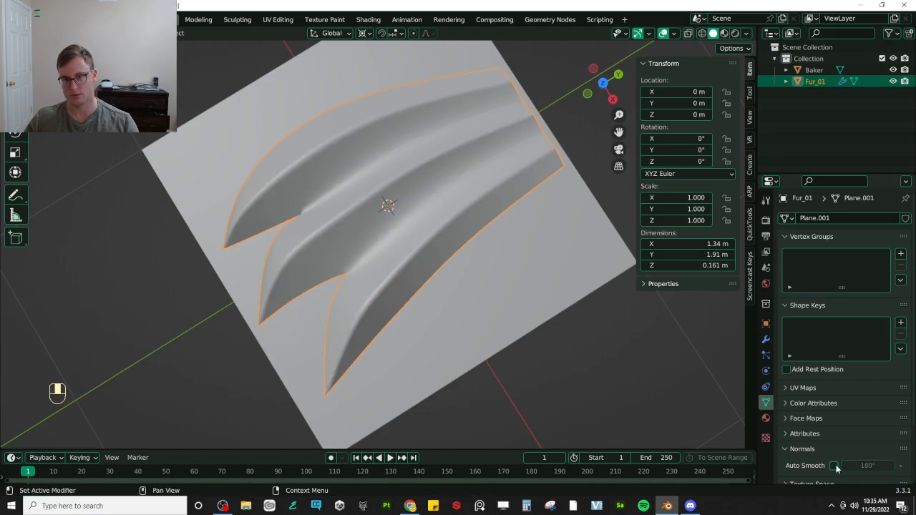
{"action": "left_click", "coordinate": [835, 466]}
Select the two valley edge lines between the tufts and set their mean crease to 1.00
{"action": "middle_click_drag", "start_coordinate": [407, 211], "coordinate": [434, 131]}
{"action": "key", "text": "Tab"}
{"action": "left_click", "coordinate": [347, 231], "text": "alt+shift"}
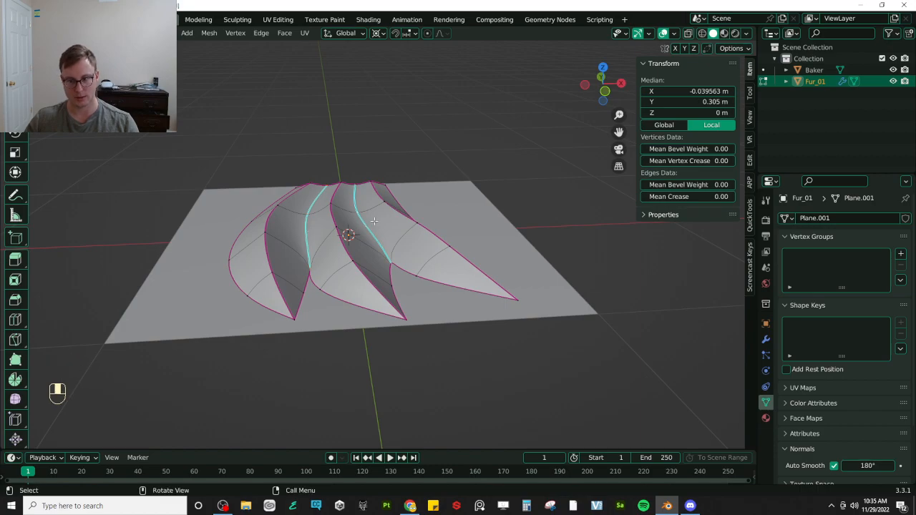
{"action": "left_click_drag", "start_coordinate": [662, 197], "coordinate": [739, 198]}
{"action": "middle_click_drag", "start_coordinate": [414, 215], "coordinate": [433, 271]}
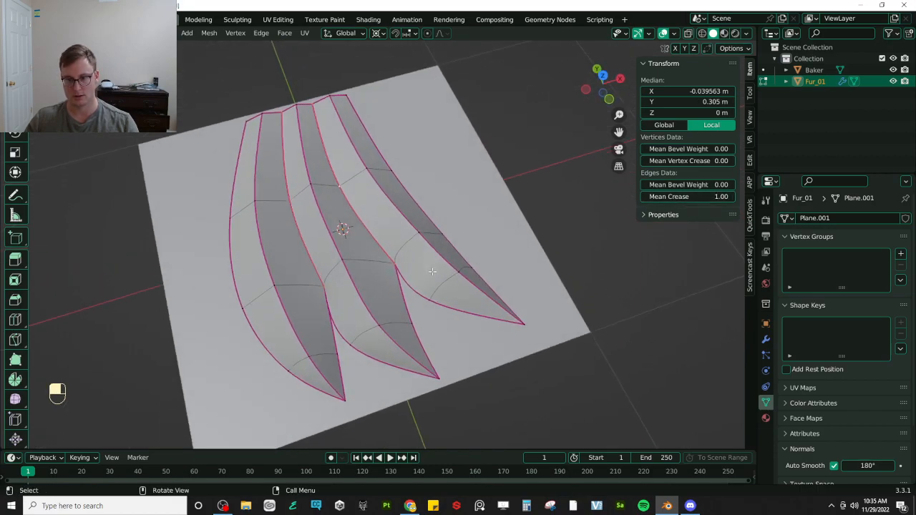
{"action": "key", "text": "s"}
{"action": "left_click", "coordinate": [430, 275]}
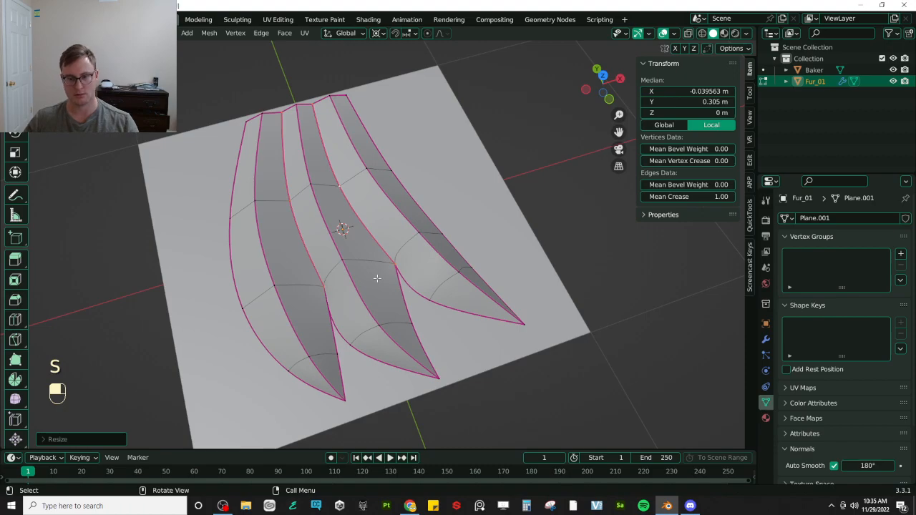
From the top view, move the left valley's end vertex outward and reposition the neighbouring left tuft tip and middle tuft side vertices
{"action": "key", "text": "KP_7"}
{"action": "left_click", "coordinate": [313, 289]}
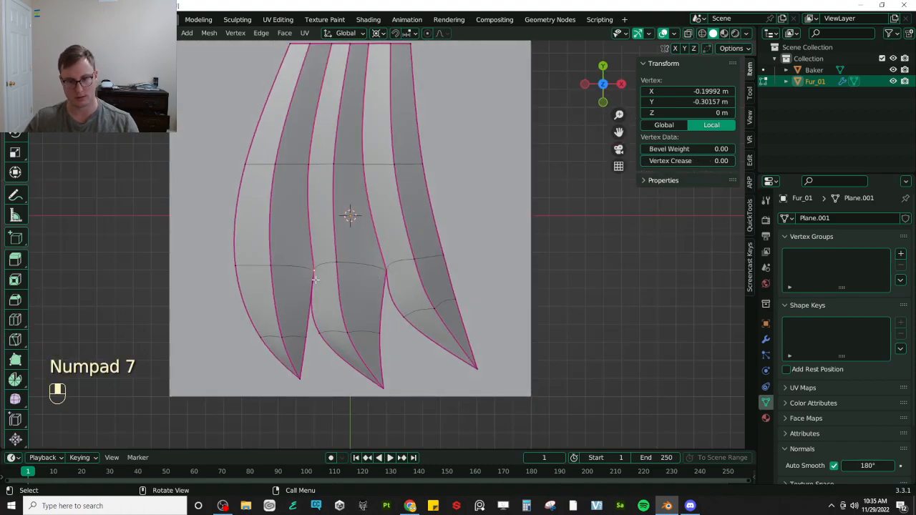
{"action": "key", "text": "g"}
{"action": "left_click", "coordinate": [299, 284]}
{"action": "left_click", "coordinate": [306, 336]}
{"action": "key", "text": "g"}
{"action": "left_click", "coordinate": [304, 350]}
{"action": "key", "text": "g"}
{"action": "left_click", "coordinate": [342, 323]}
Move the right valley's end vertex and the adjoining middle and right tuft side vertices toward the left tuft
{"action": "key", "text": "g"}
{"action": "left_click", "coordinate": [370, 275]}
{"action": "key", "text": "g"}
{"action": "left_click", "coordinate": [374, 331]}
{"action": "key", "text": "g"}
{"action": "left_click", "coordinate": [448, 301]}
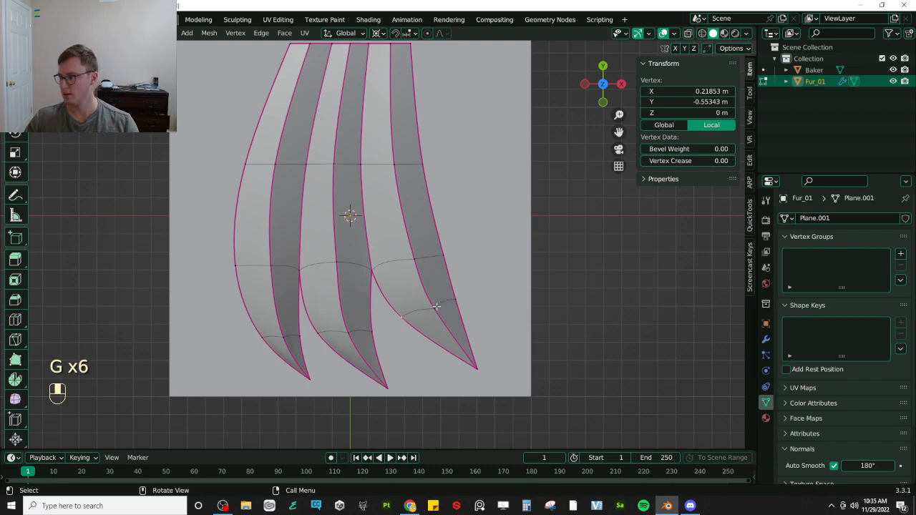
Return to object mode, move Fur_01 down along Z to about -0.2037 m beneath the Baker plane, and save the file
{"action": "key", "text": "Tab"}
{"action": "middle_click_drag", "start_coordinate": [400, 310], "coordinate": [372, 256]}
{"action": "key", "text": "ctrl+s"}
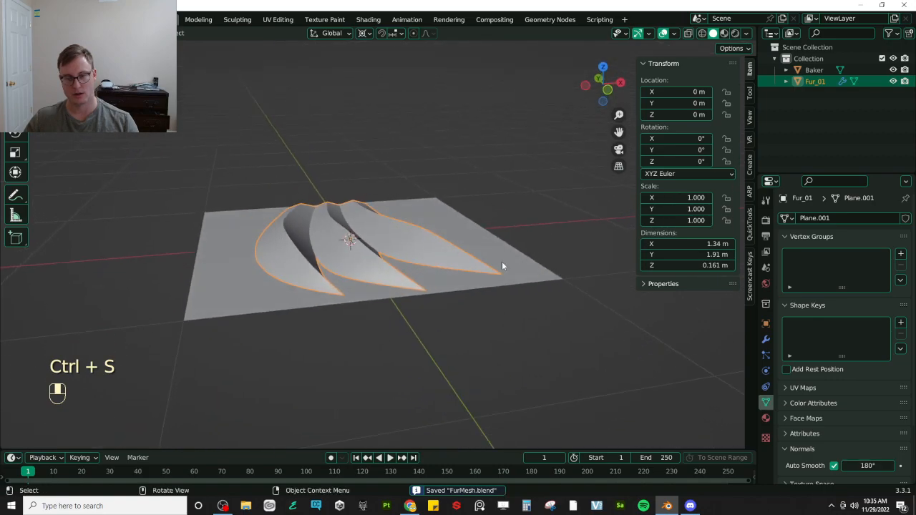
{"action": "key", "text": "g"}
{"action": "key", "text": "z"}
{"action": "left_click", "coordinate": [416, 280]}
{"action": "middle_click_drag", "start_coordinate": [416, 281], "coordinate": [299, 220]}
{"action": "key", "text": "ctrl+s"}
Set the Subdivision modifier's viewport levels to 4 and save the file
{"action": "left_click", "coordinate": [766, 340]}
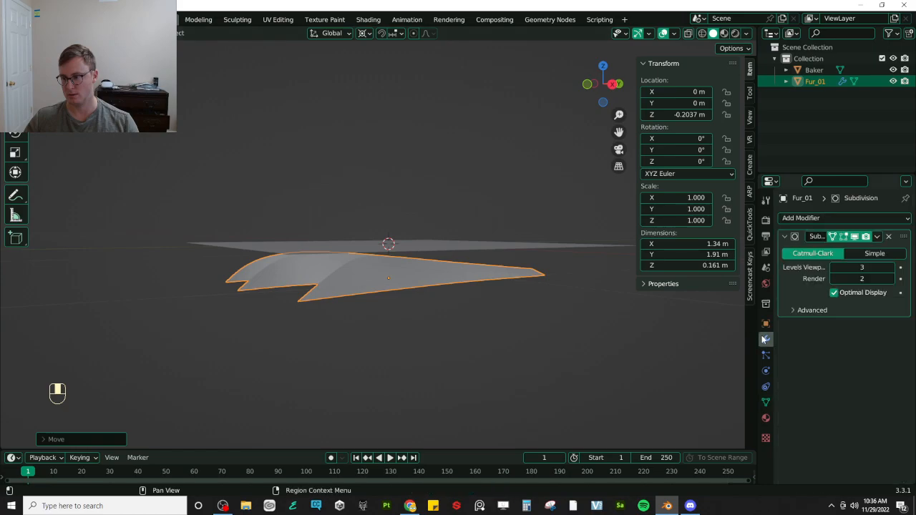
{"action": "left_click", "coordinate": [893, 267]}
{"action": "middle_click_drag", "start_coordinate": [377, 322], "coordinate": [419, 307]}
{"action": "scroll", "coordinate": [423, 319], "scroll_direction": "up", "scroll_amount": 5}
{"action": "key", "text": "ctrl+s"}
{"action": "scroll", "coordinate": [422, 328], "scroll_direction": "down", "scroll_amount": 4}
Start an FBX export and create and open a folder named Substance Painter inside the Fur folder
{"action": "left_click", "coordinate": [25, 19]}
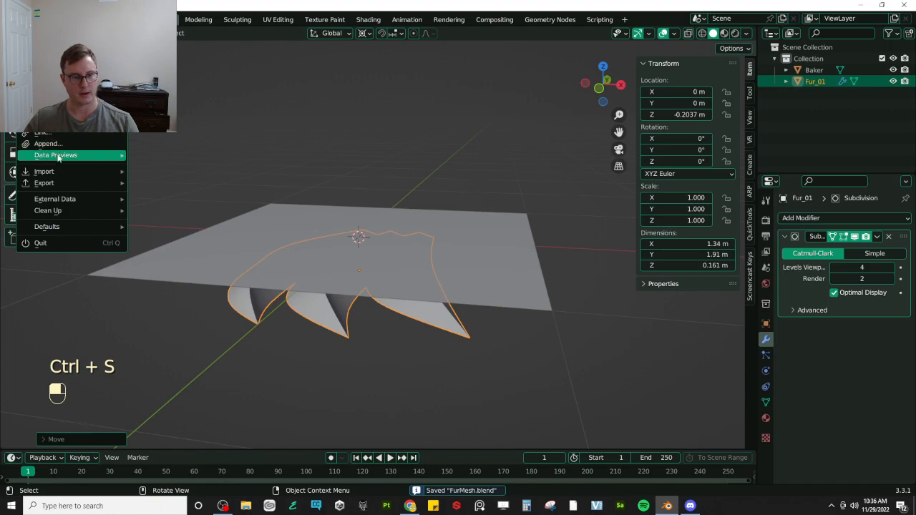
{"action": "mouse_move", "coordinate": [71, 183]}
{"action": "left_click", "coordinate": [185, 287]}
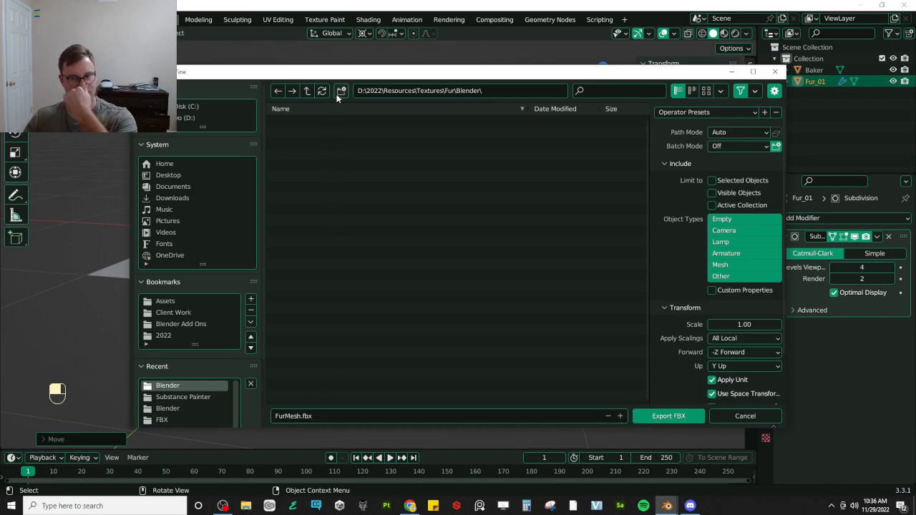
{"action": "left_click", "coordinate": [307, 91]}
{"action": "left_click", "coordinate": [340, 91]}
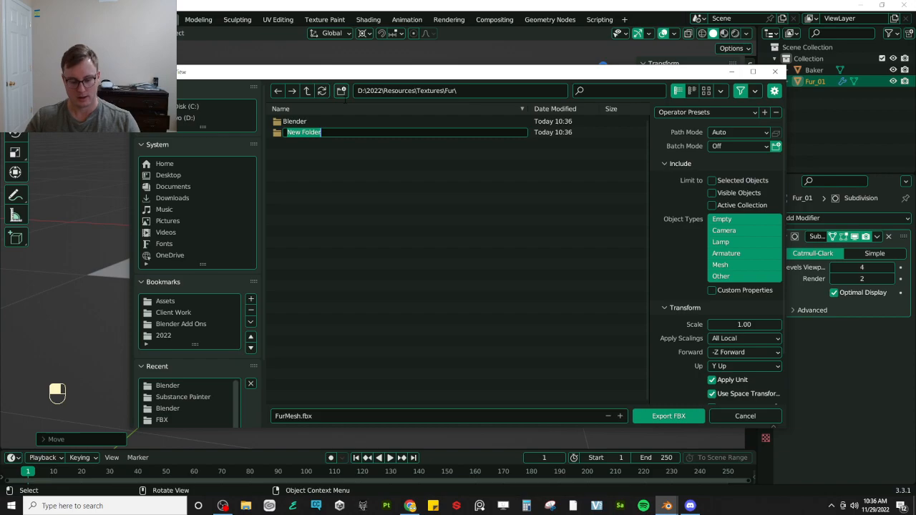
{"action": "type", "text": "Substance Painte"}
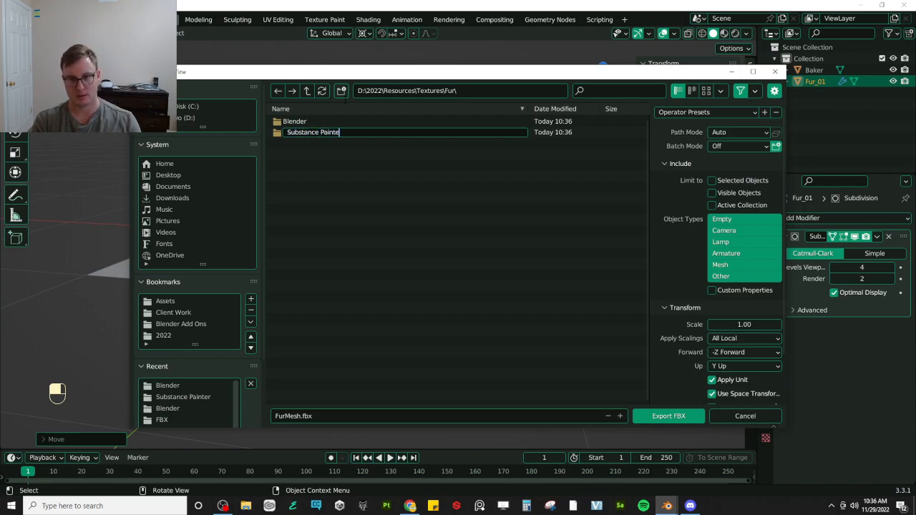
{"action": "type", "text": "r"}
{"action": "key", "text": "Return"}
{"action": "double_click", "coordinate": [320, 132]}
Export the fur mesh as FurMesh_01.fbx using the preset with Selected Objects and FBX Units Scale, and save the scene
{"action": "left_click", "coordinate": [313, 418]}
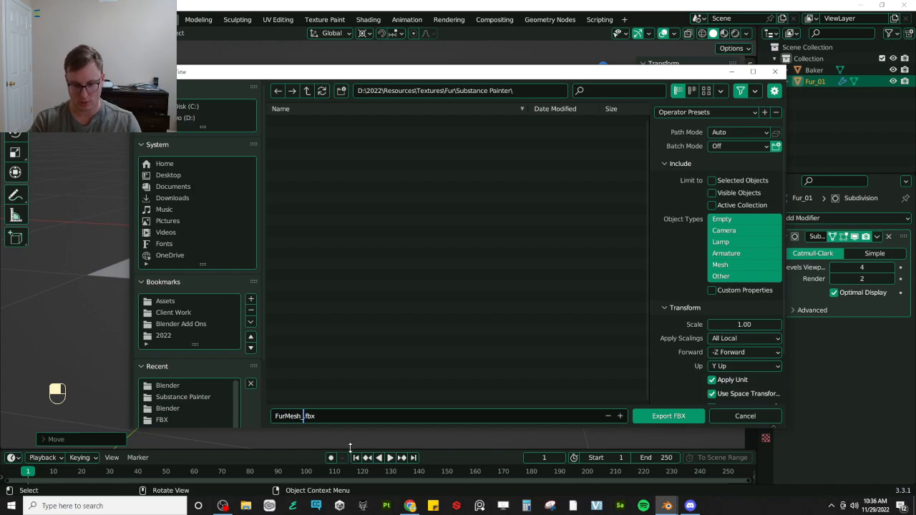
{"action": "left_click", "coordinate": [719, 113]}
{"action": "left_click", "coordinate": [705, 151]}
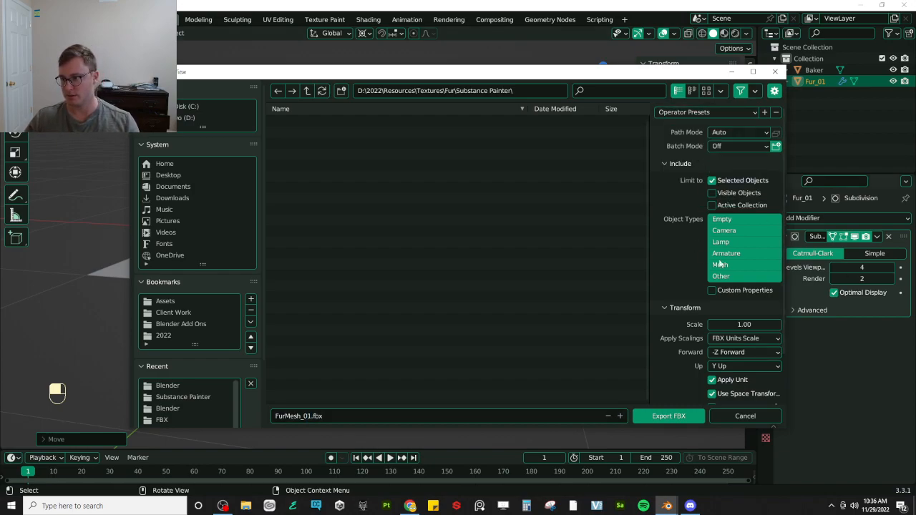
{"action": "left_click", "coordinate": [661, 417]}
{"action": "key", "text": "ctrl+s"}
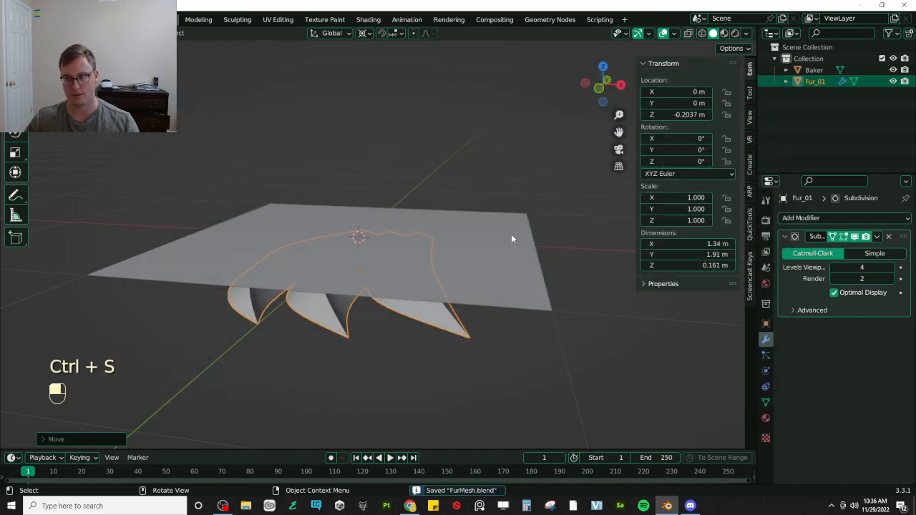
Select the Baker plane and rename it FurBaker
{"action": "left_click", "coordinate": [512, 245]}
{"action": "double_click", "coordinate": [812, 69]}
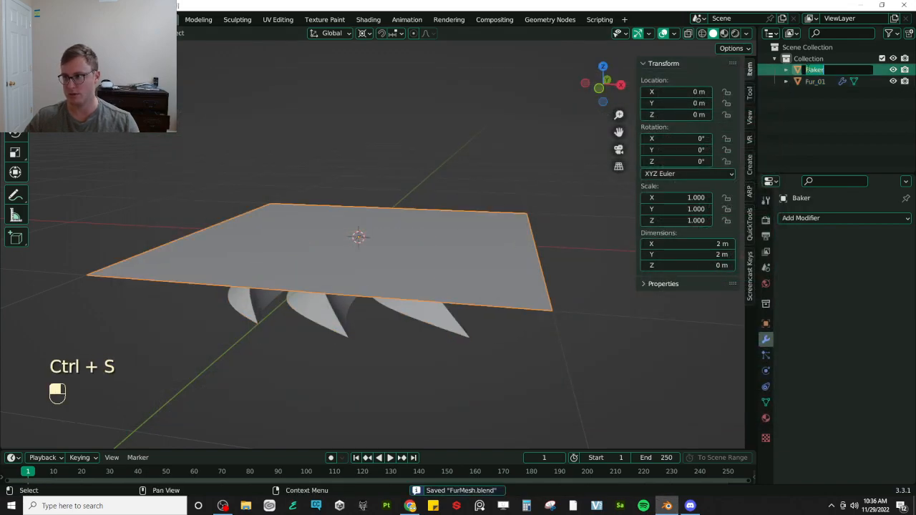
{"action": "type", "text": "Fur"}
{"action": "key", "text": "Return"}
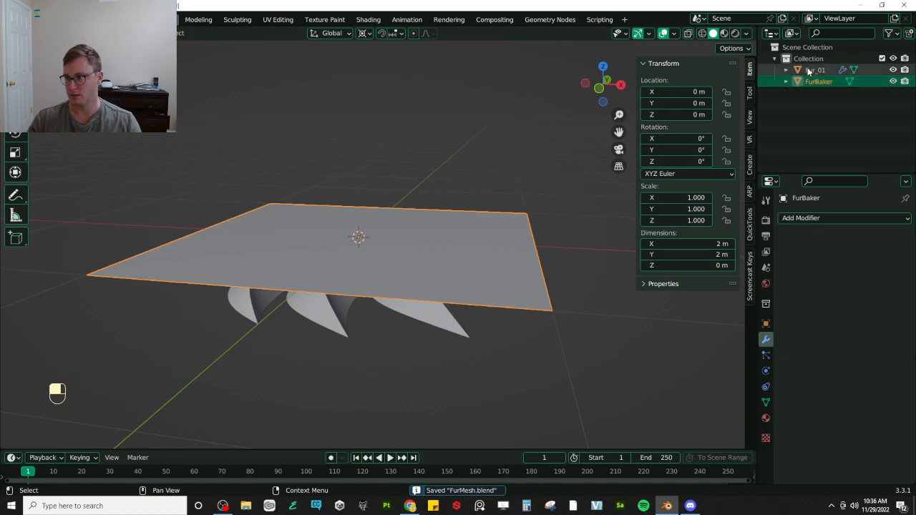
Give the FurBaker plane a new material named FurBake and save the file
{"action": "left_click", "coordinate": [766, 418]}
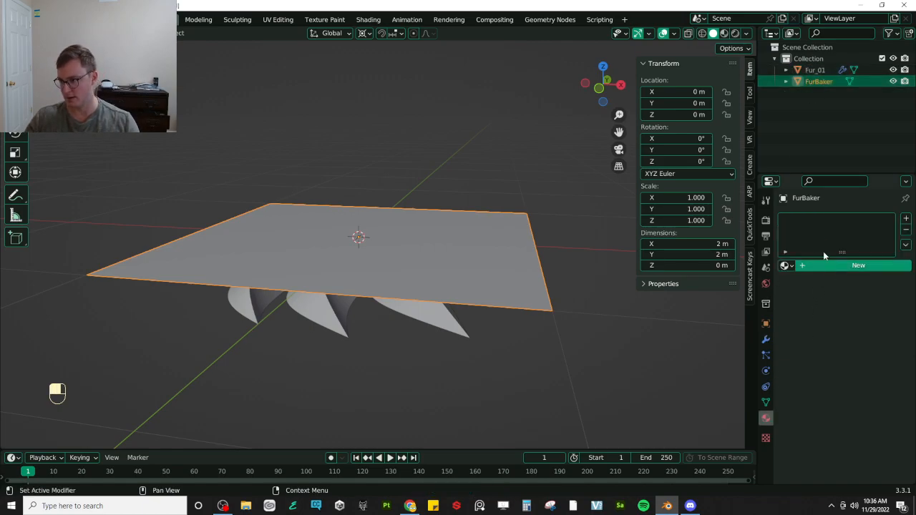
{"action": "type", "text": "FurBake"}
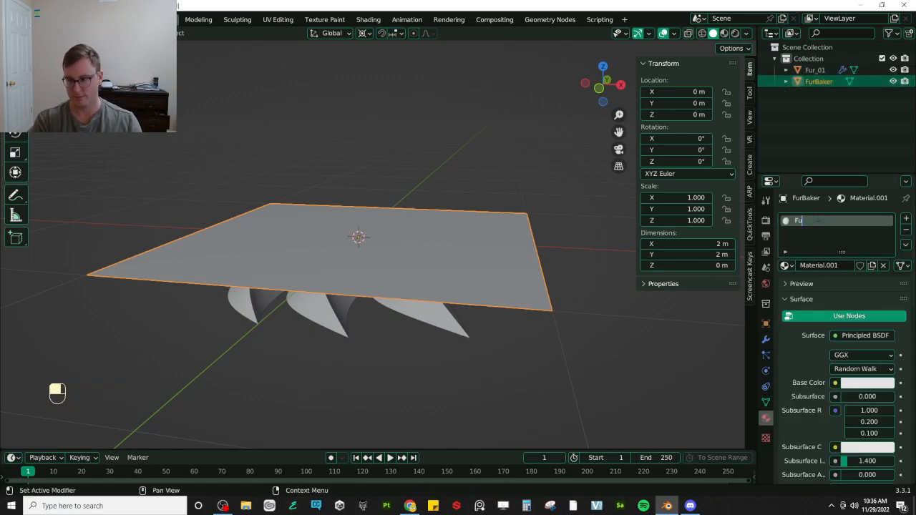
{"action": "key", "text": "Return"}
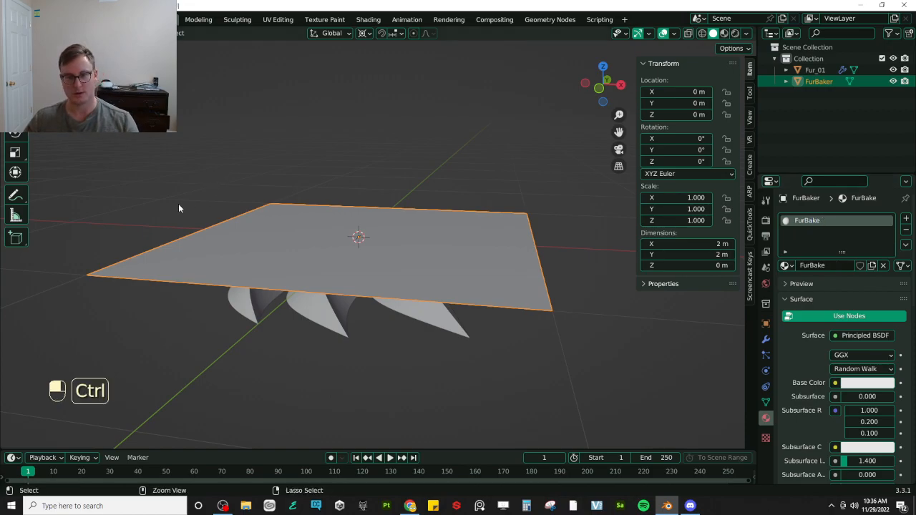
{"action": "key", "text": "ctrl+s"}
Export the selected plane as FurBaker.fbx into the Substance Painter folder and save the scene
{"action": "left_click", "coordinate": [29, 20]}
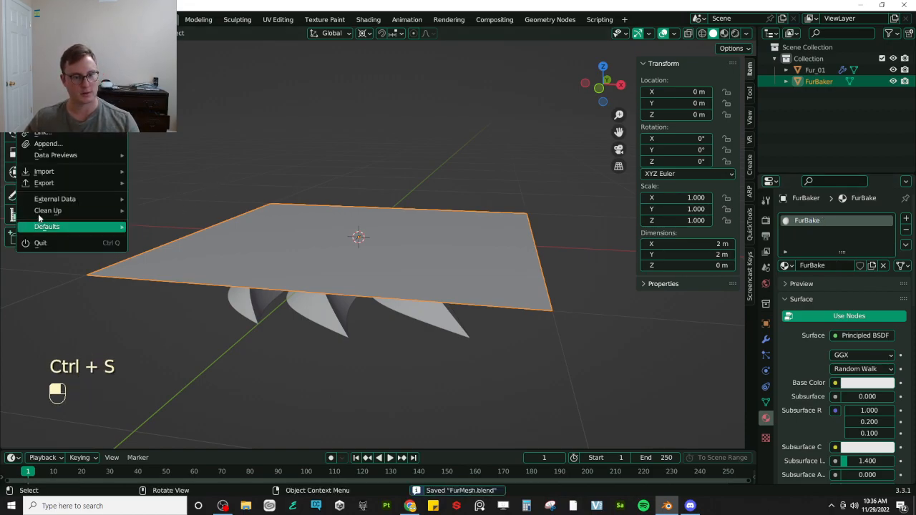
{"action": "mouse_move", "coordinate": [43, 183]}
{"action": "left_click", "coordinate": [200, 281]}
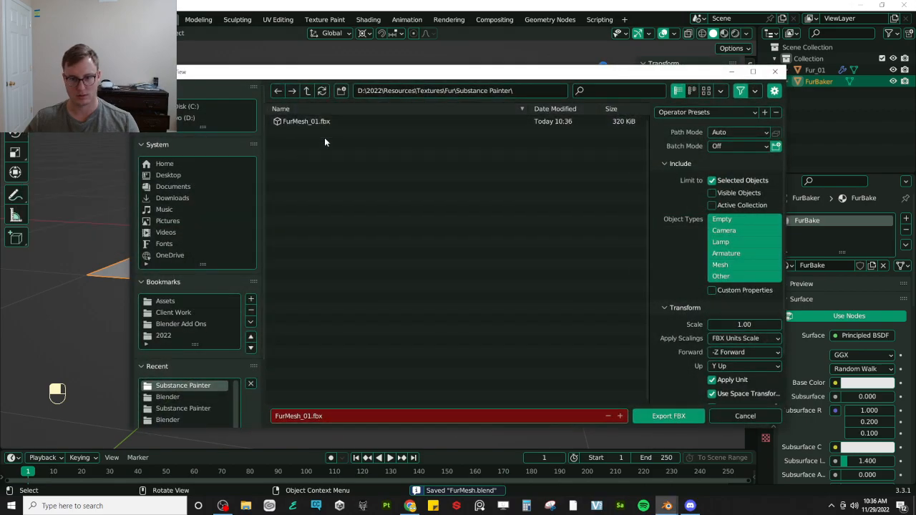
{"action": "left_click", "coordinate": [308, 418]}
{"action": "left_click", "coordinate": [307, 418]}
{"action": "key", "text": "Right"}
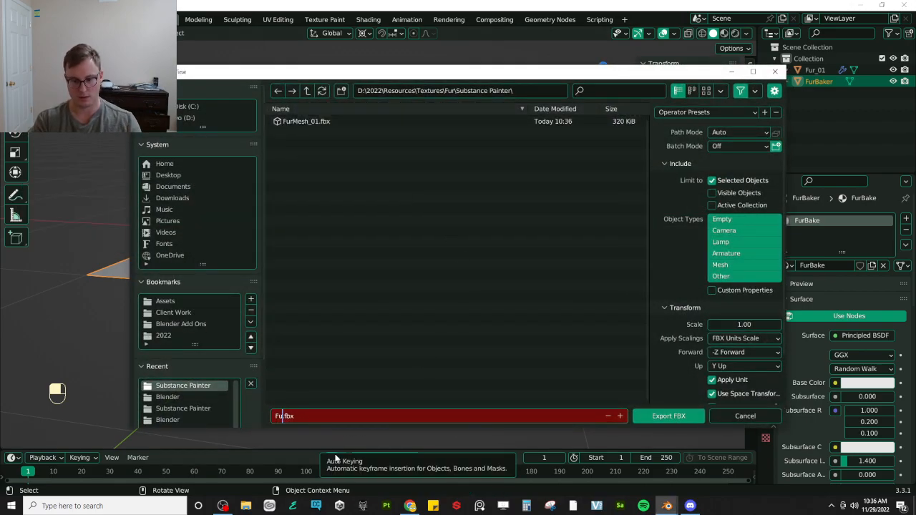
{"action": "left_click", "coordinate": [430, 383]}
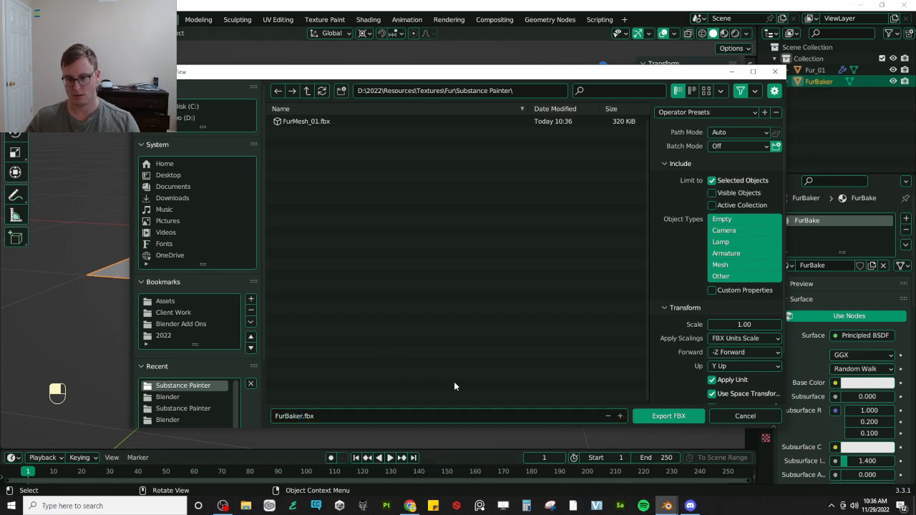
{"action": "left_click", "coordinate": [660, 416]}
{"action": "middle_click_drag", "start_coordinate": [453, 300], "coordinate": [352, 271]}
{"action": "key", "text": "ctrl+s"}
{"action": "key", "text": "ctrl+s"}
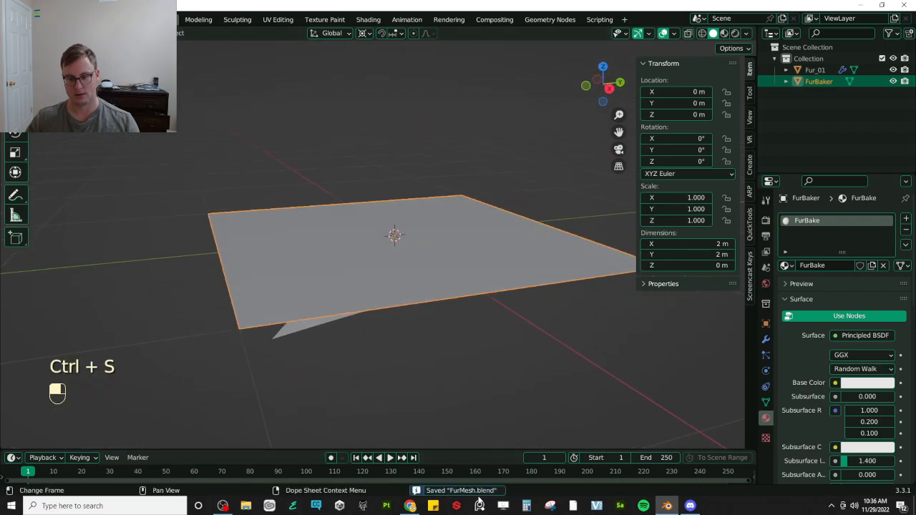
Switch to Substance Painter and start a new project
{"action": "left_click", "coordinate": [386, 506]}
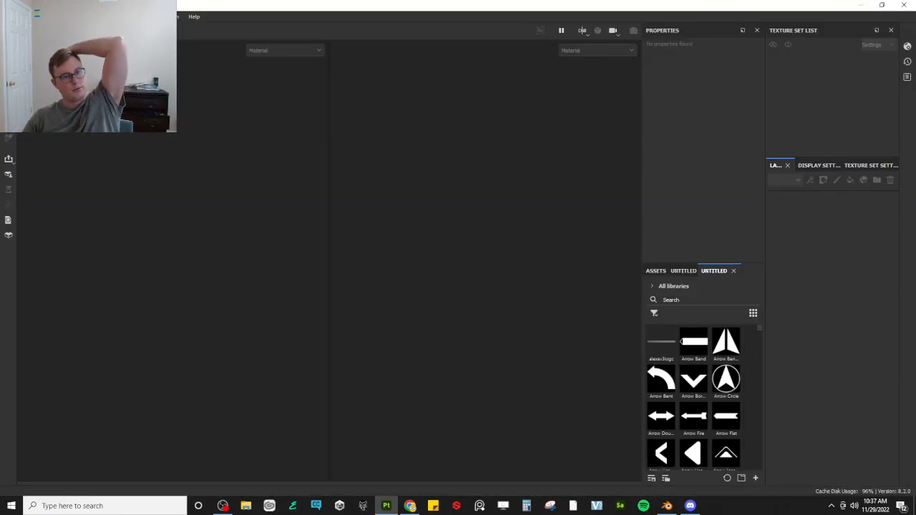
{"action": "left_click", "coordinate": [7, 17]}
{"action": "left_click", "coordinate": [17, 29]}
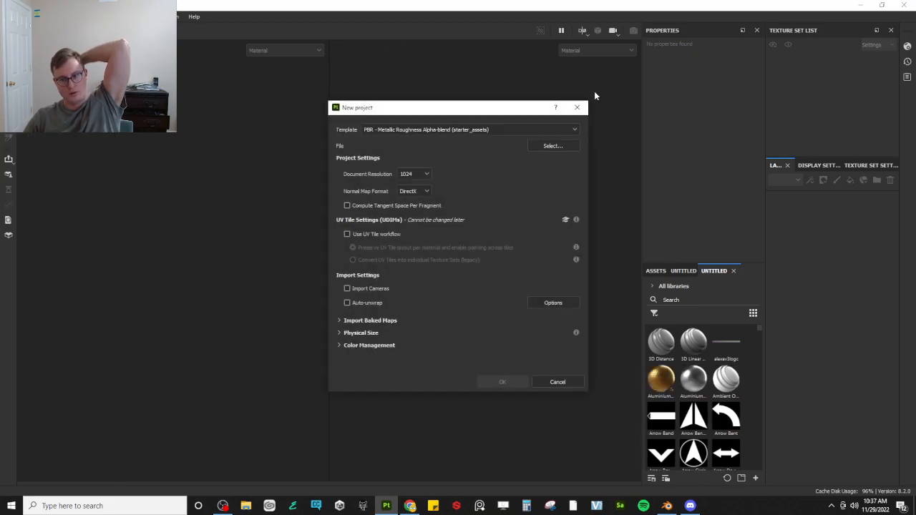
Choose FurBaker.fbx from 2022/Resources/Textures/Fur/Substance Painter as the new project's mesh file
{"action": "left_click", "coordinate": [541, 147]}
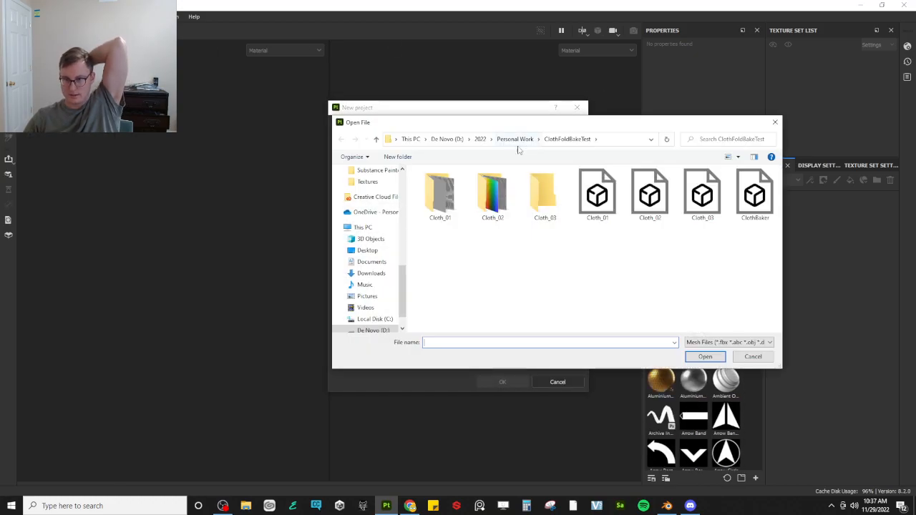
{"action": "left_click", "coordinate": [480, 139]}
{"action": "scroll", "coordinate": [469, 279], "scroll_direction": "down", "scroll_amount": 3}
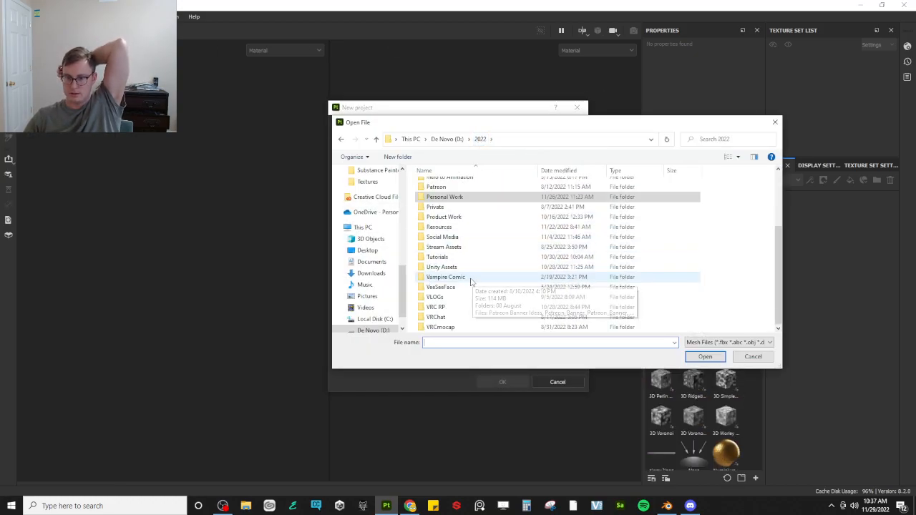
{"action": "double_click", "coordinate": [451, 227]}
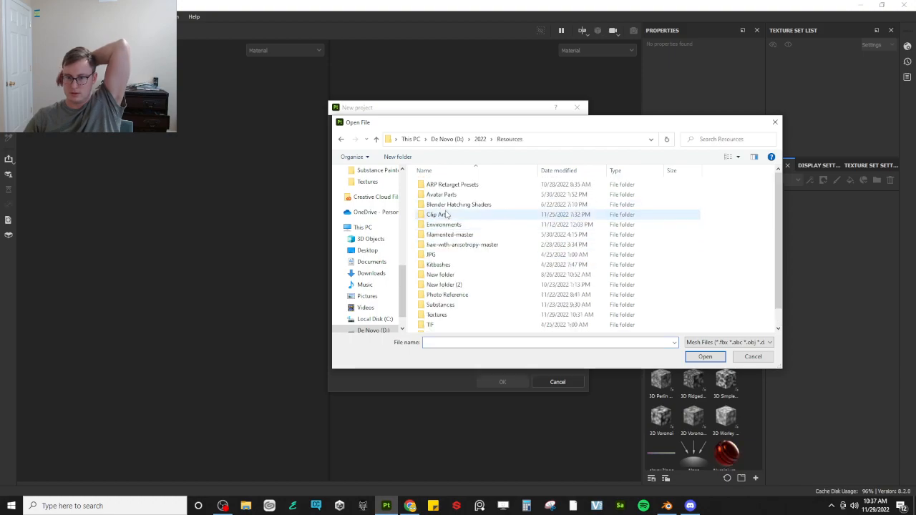
{"action": "double_click", "coordinate": [452, 315]}
{"action": "double_click", "coordinate": [438, 202]}
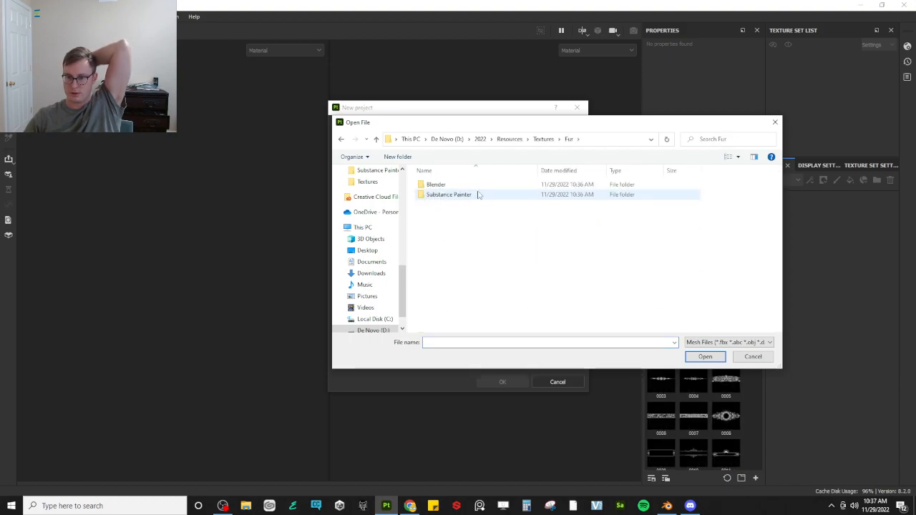
{"action": "double_click", "coordinate": [469, 194]}
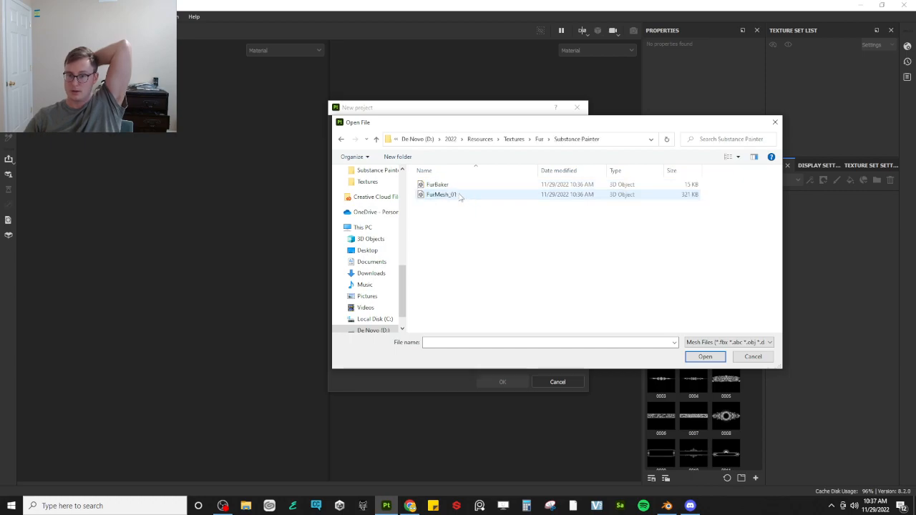
{"action": "left_click", "coordinate": [459, 184]}
{"action": "left_click", "coordinate": [698, 357]}
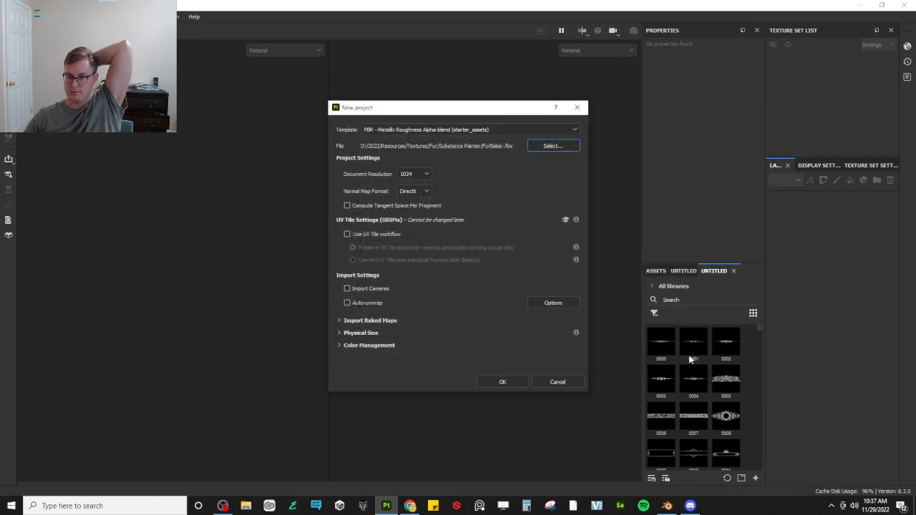
Create the new project and choose 2022/Resources/Textures/Fur/Substance Painter as the folder to save it in
{"action": "left_click", "coordinate": [502, 382]}
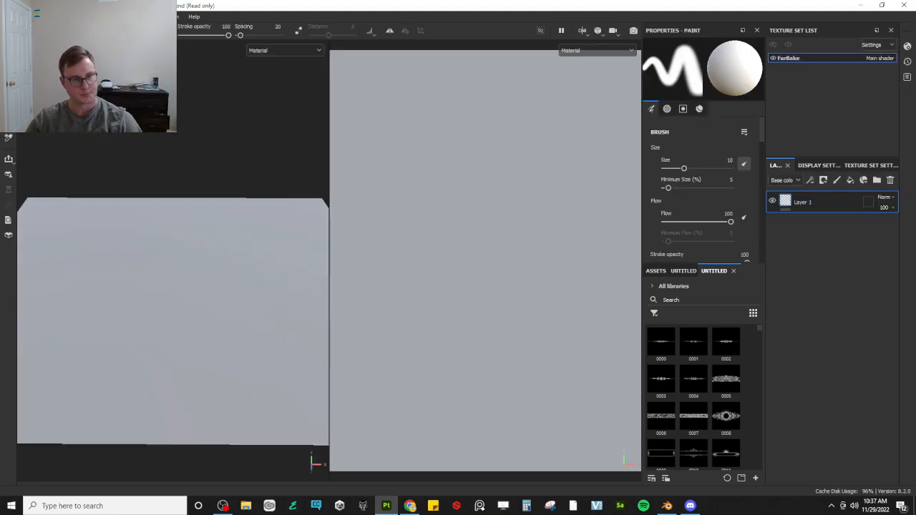
{"action": "left_click", "coordinate": [8, 17]}
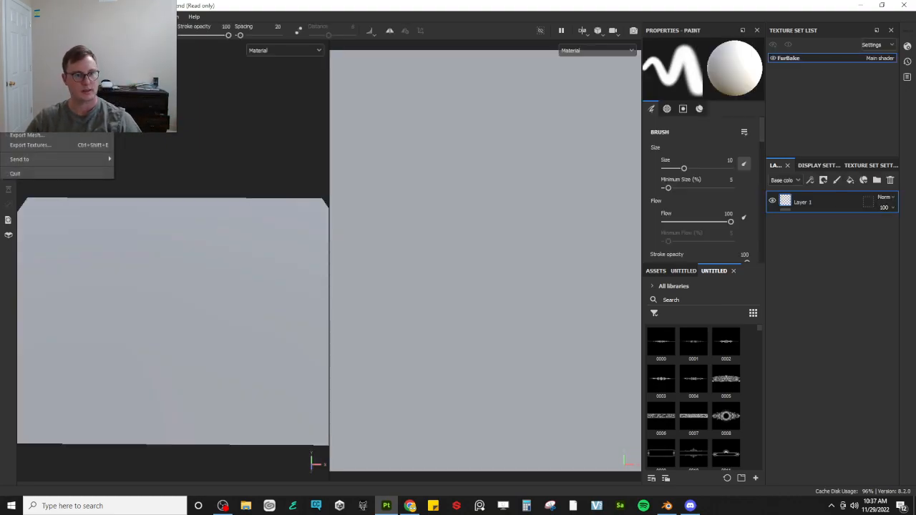
{"action": "left_click", "coordinate": [28, 80]}
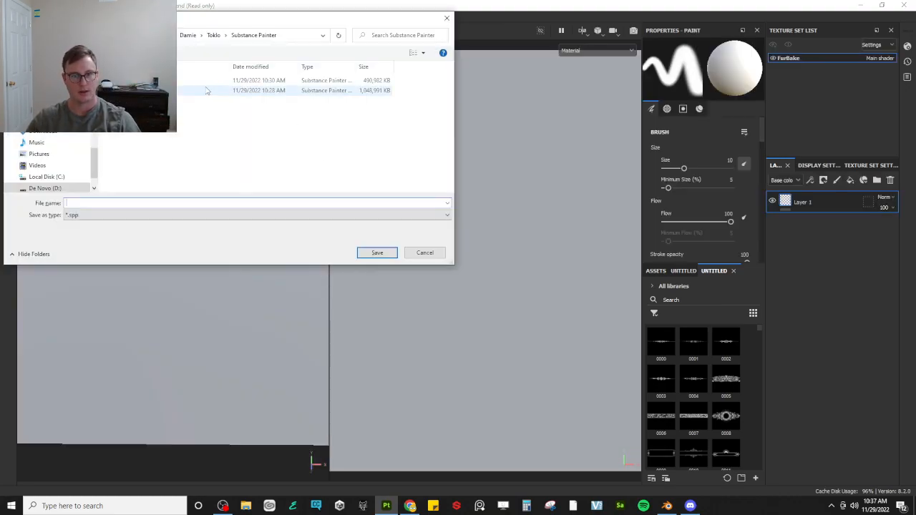
{"action": "left_click", "coordinate": [166, 35]}
{"action": "scroll", "coordinate": [153, 141], "scroll_direction": "down", "scroll_amount": 4}
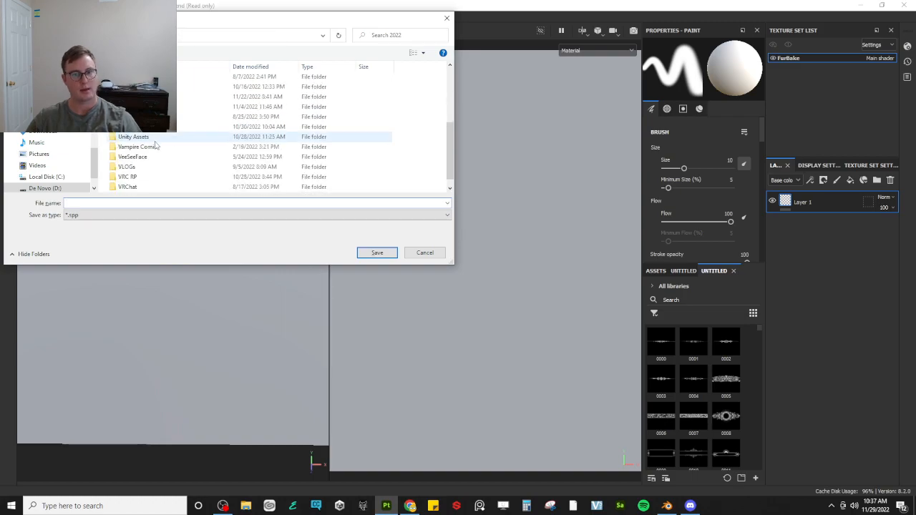
{"action": "scroll", "coordinate": [154, 107], "scroll_direction": "up", "scroll_amount": 5}
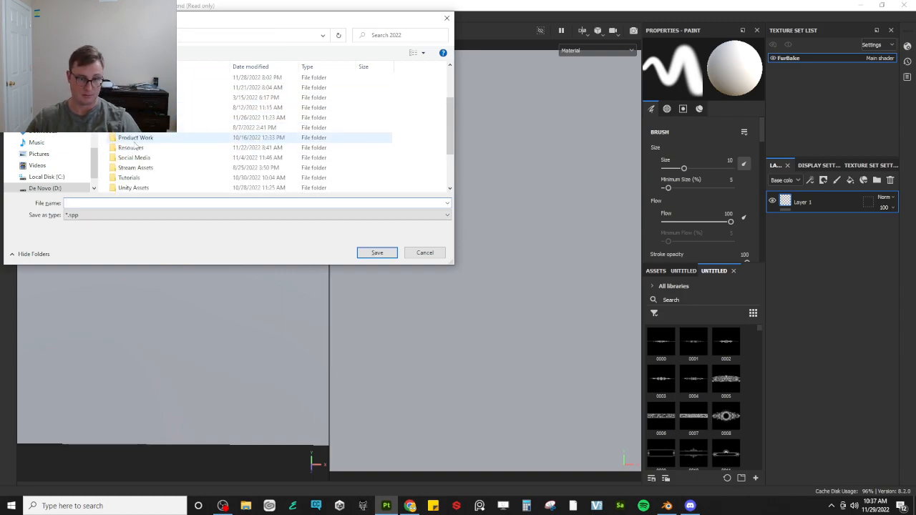
{"action": "scroll", "coordinate": [136, 142], "scroll_direction": "down", "scroll_amount": 2}
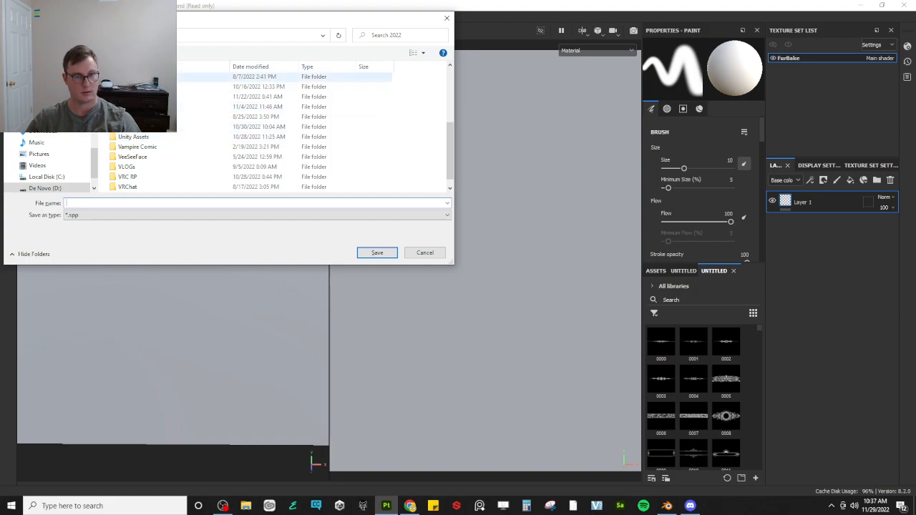
{"action": "double_click", "coordinate": [140, 106]}
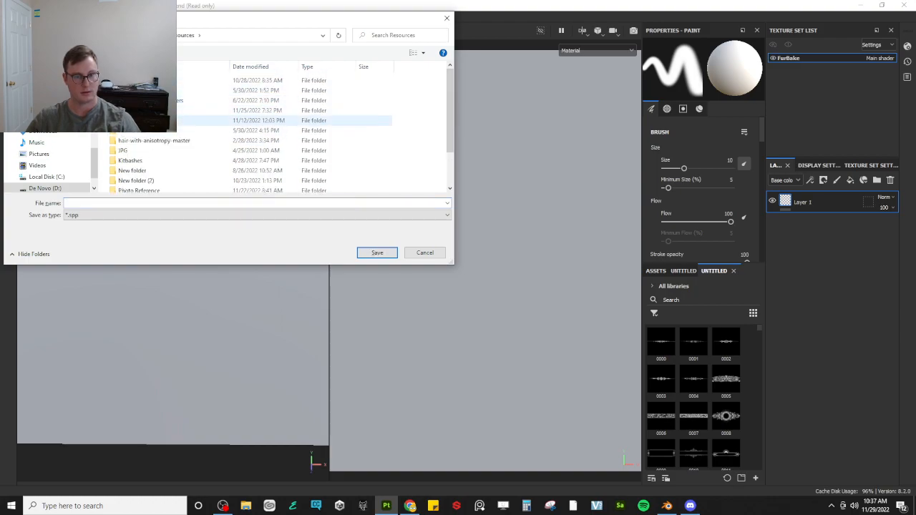
{"action": "scroll", "coordinate": [142, 169], "scroll_direction": "down", "scroll_amount": 2}
{"action": "double_click", "coordinate": [129, 167]}
{"action": "double_click", "coordinate": [134, 91]}
{"action": "double_click", "coordinate": [135, 91]}
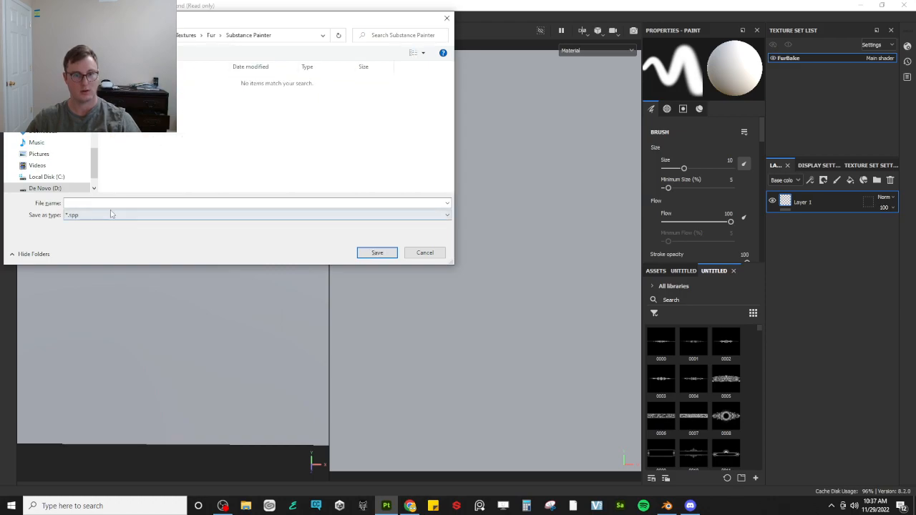
Save the project under the name FurBaker in the chosen folder
{"action": "type", "text": "FurBaker"}
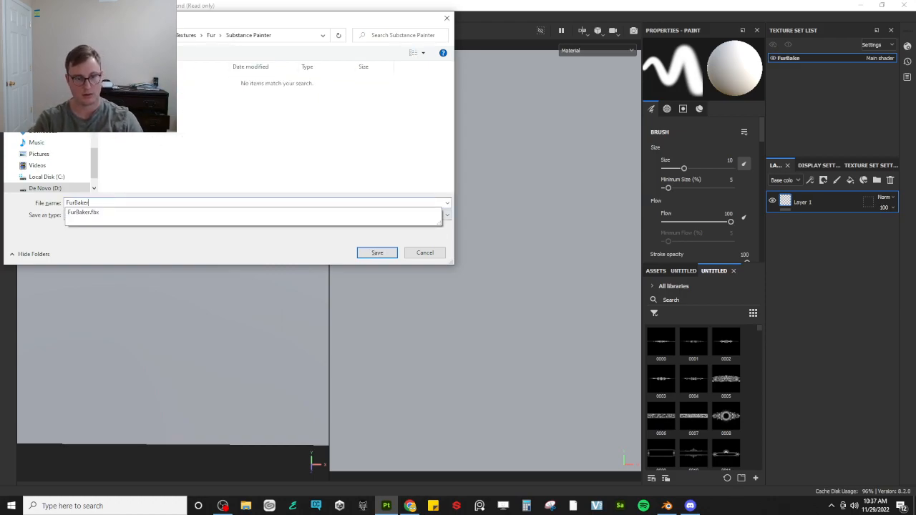
{"action": "left_click", "coordinate": [221, 175]}
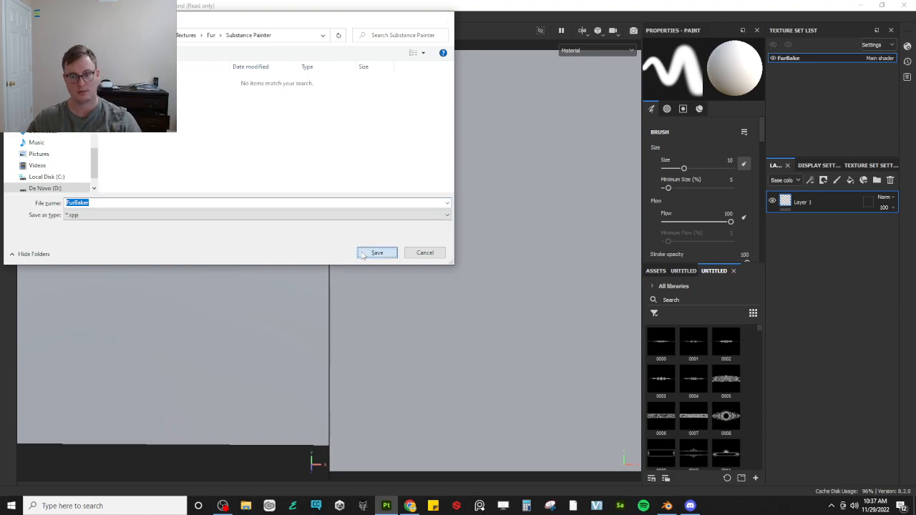
{"action": "left_click", "coordinate": [375, 252]}
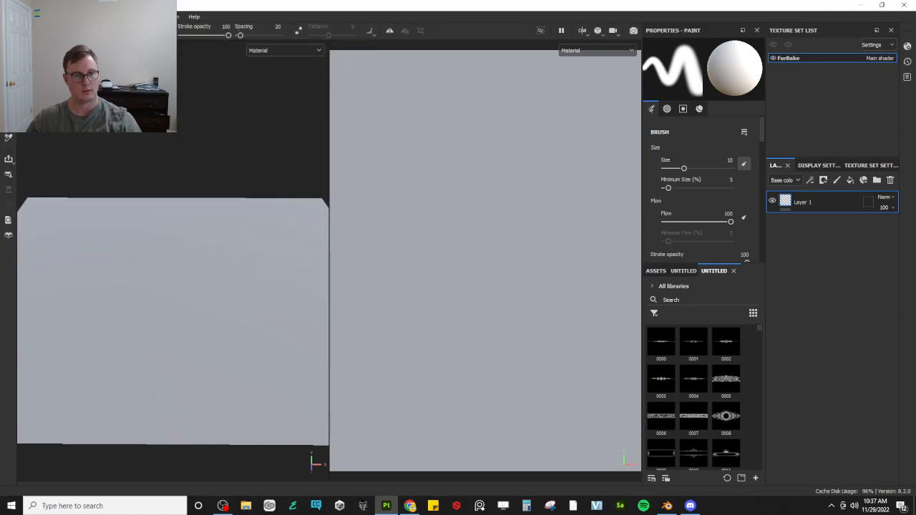
Bake the FurBake mesh maps using FurMesh_01 from the Substance Painter folder as the high definition mesh
{"action": "key", "text": "ctrl+shift+b"}
{"action": "left_click", "coordinate": [605, 192]}
{"action": "left_click", "coordinate": [393, 178]}
{"action": "left_click", "coordinate": [668, 340]}
{"action": "left_click", "coordinate": [523, 400]}
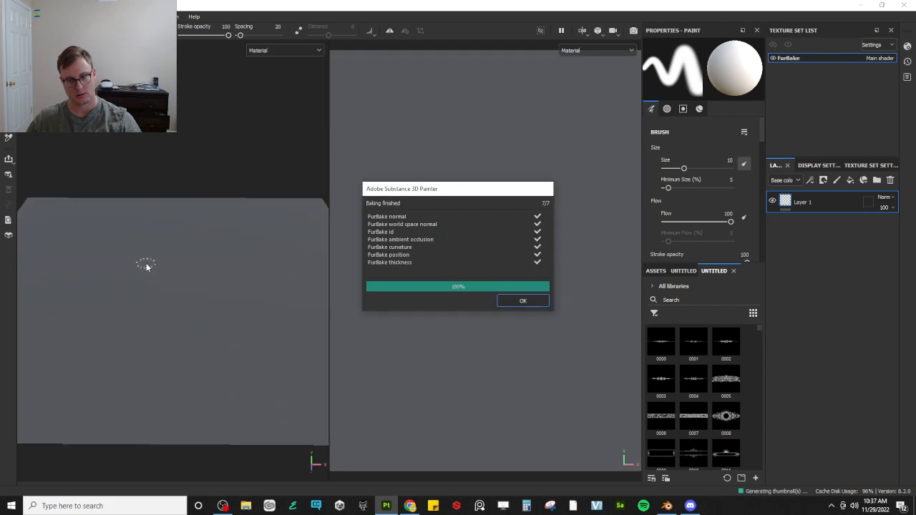
{"action": "left_click", "coordinate": [523, 300]}
{"action": "mouse_move", "coordinate": [224, 215]}
{"action": "left_mouse_down", "text": "alt"}
{"action": "mouse_move", "coordinate": [225, 184]}
{"action": "mouse_move", "coordinate": [233, 218]}
{"action": "left_mouse_up", "text": "alt"}
Switch to Blender and display the face normals of the FurBaker plane
{"action": "key", "text": "alt+Tab"}
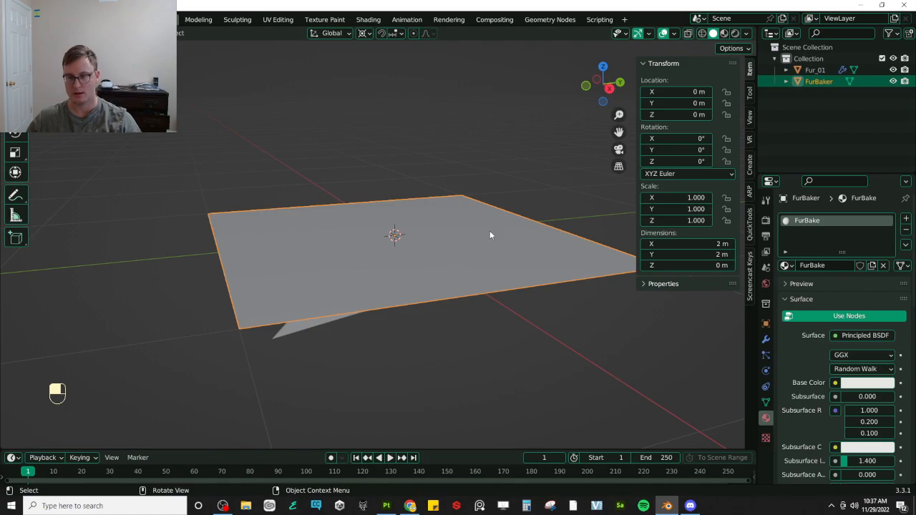
{"action": "key", "text": "Tab"}
{"action": "key", "text": "a"}
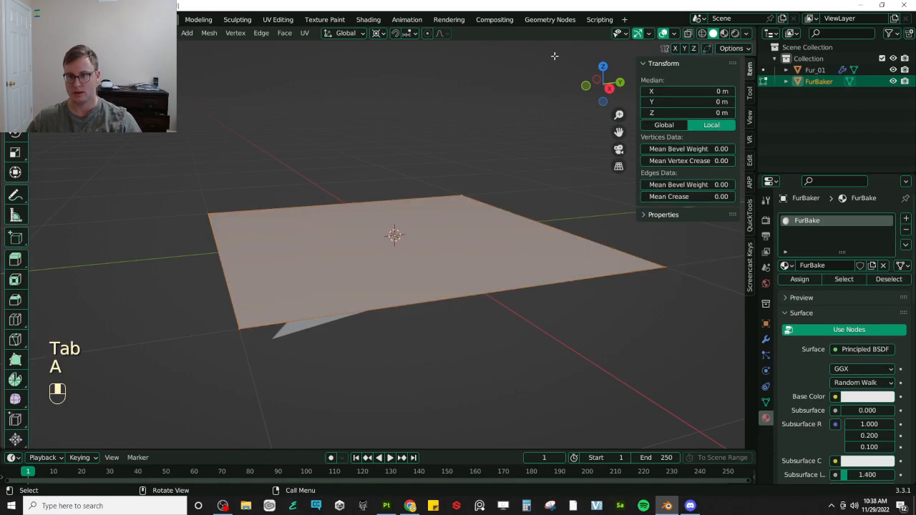
{"action": "left_click", "coordinate": [674, 33]}
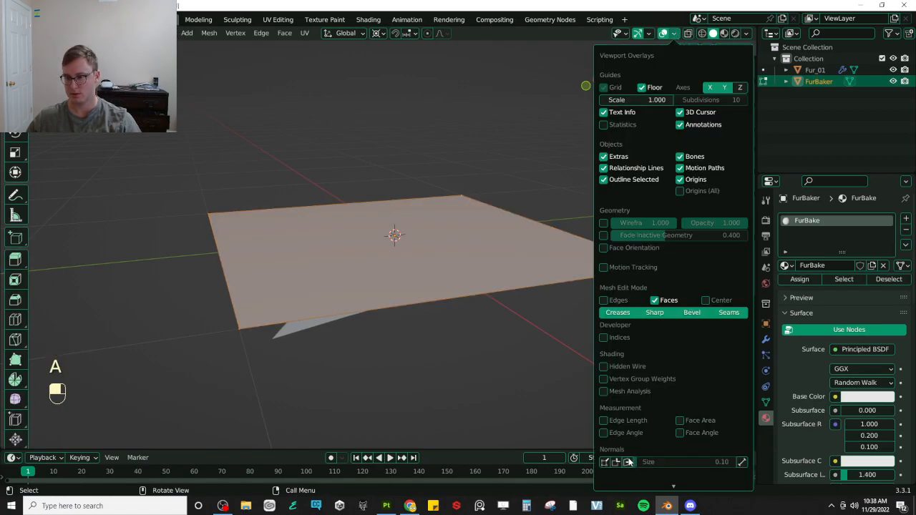
{"action": "middle_click_drag", "start_coordinate": [473, 310], "coordinate": [449, 287]}
{"action": "key", "text": "Tab"}
Try to move the Fur_01 mesh vertically relative to the baker plane, and undo the move
{"action": "left_click", "coordinate": [478, 274]}
{"action": "key", "text": "g"}
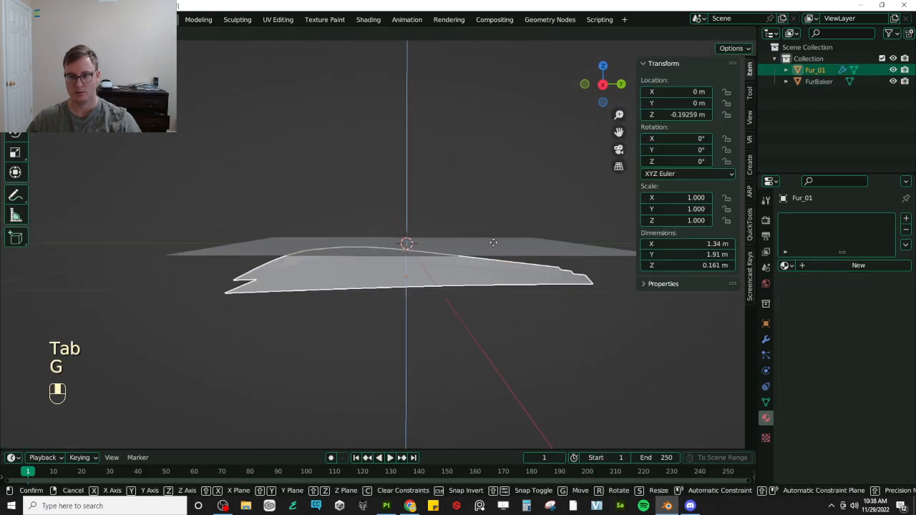
{"action": "left_click", "coordinate": [504, 225]}
{"action": "middle_click_drag", "start_coordinate": [503, 225], "coordinate": [519, 243]}
{"action": "key", "text": "ctrl+z"}
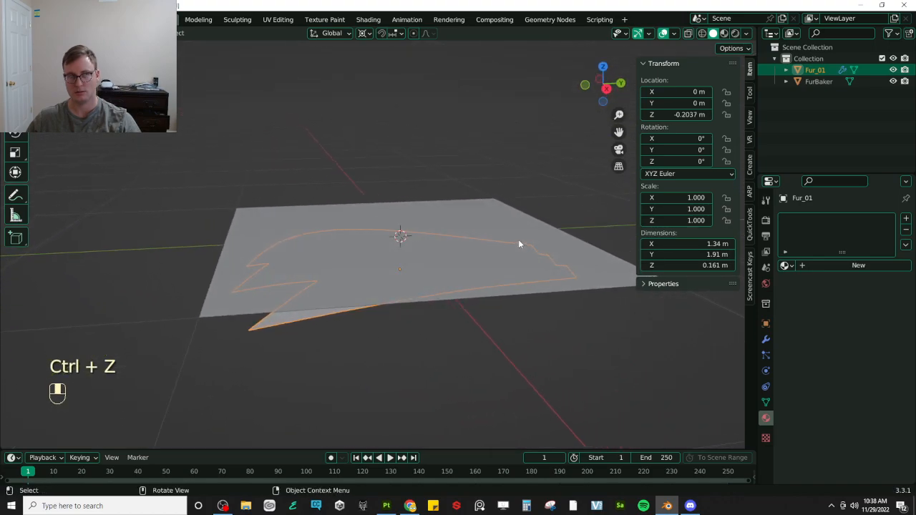
{"action": "key", "text": "r"}
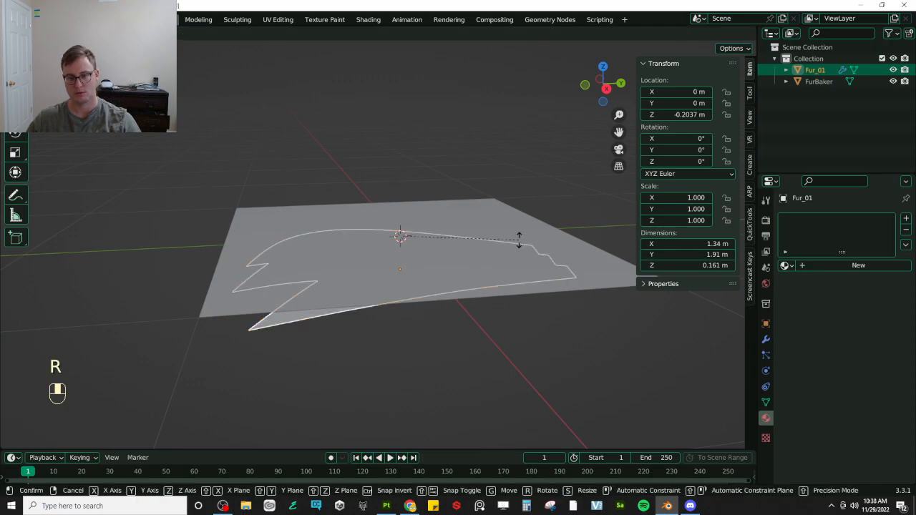
{"action": "right_click", "coordinate": [519, 240]}
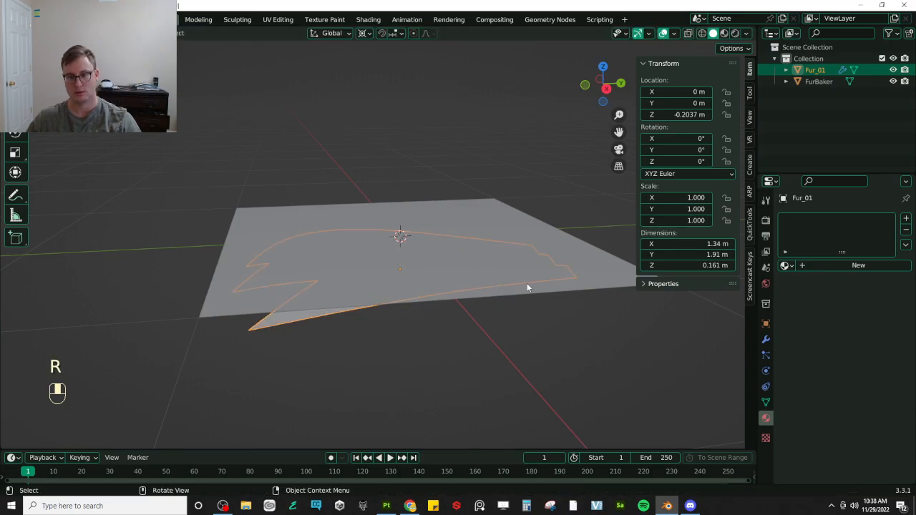
Rotate the FurBaker plane -1° about the Y axis, apply all its transforms and save the file
{"action": "left_click", "coordinate": [528, 288]}
{"action": "key", "text": "r"}
{"action": "key", "text": "y"}
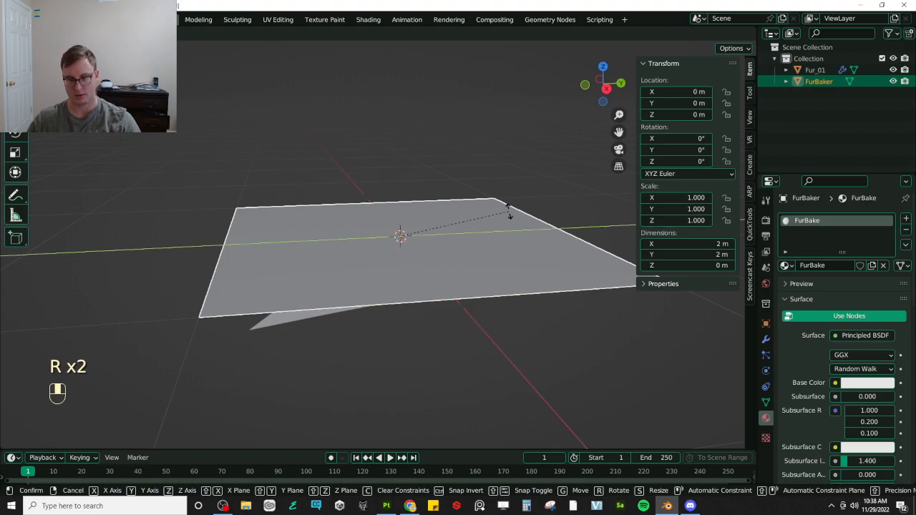
{"action": "left_click", "coordinate": [508, 210]}
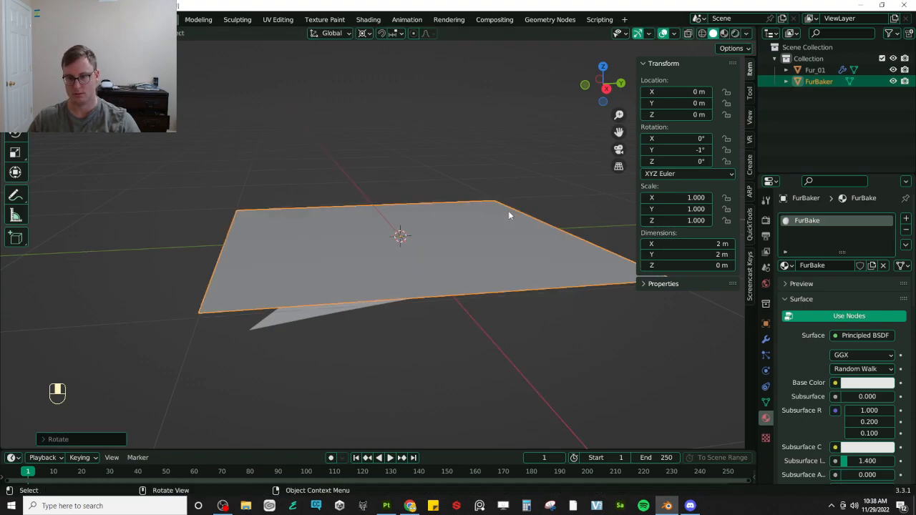
{"action": "key", "text": "ctrl+a"}
{"action": "left_click", "coordinate": [510, 213]}
{"action": "key", "text": "ctrl+a"}
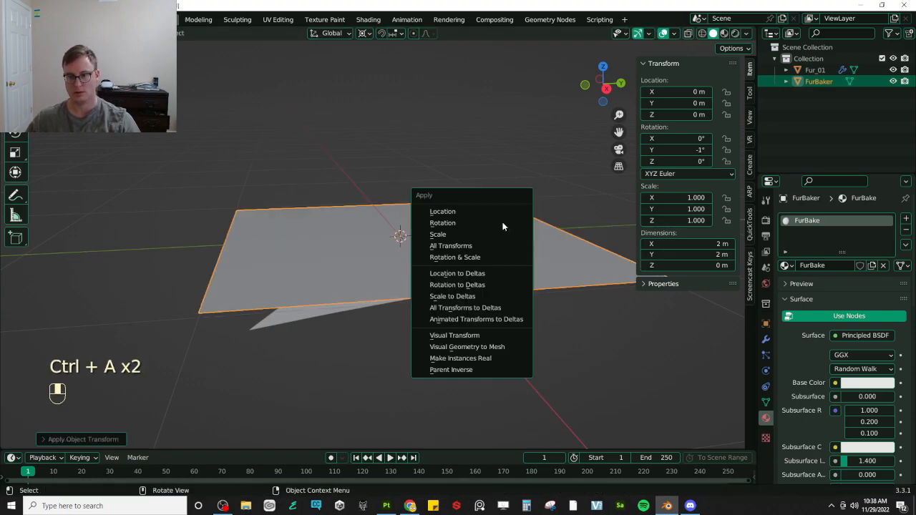
{"action": "left_click", "coordinate": [459, 246]}
{"action": "key", "text": "ctrl+s"}
Flip the normals of the FurBaker plane and save the file
{"action": "key", "text": "Tab"}
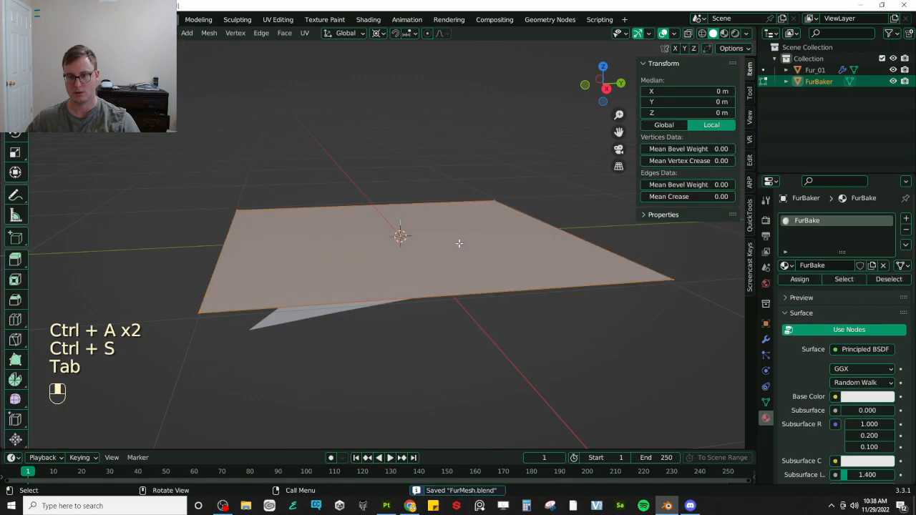
{"action": "left_click", "coordinate": [208, 33]}
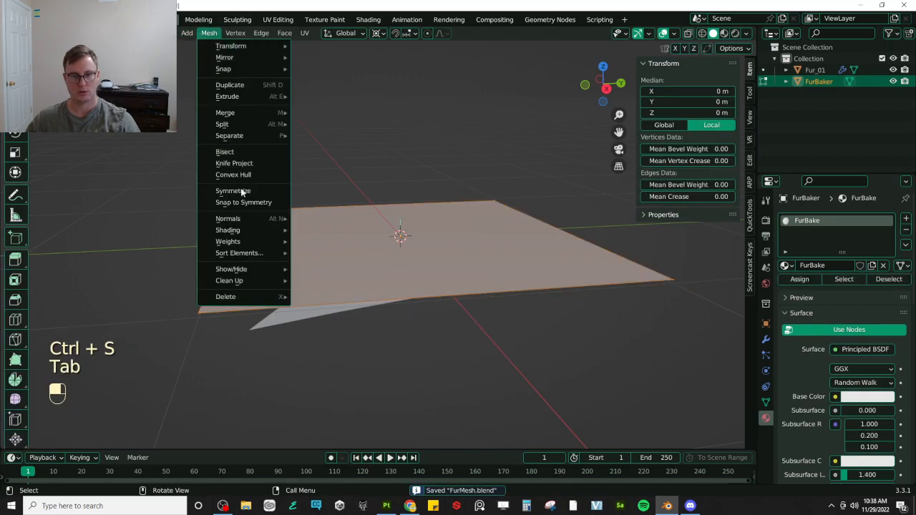
{"action": "mouse_move", "coordinate": [242, 223]}
{"action": "left_click", "coordinate": [326, 220]}
{"action": "middle_click_drag", "start_coordinate": [452, 245], "coordinate": [436, 280]}
{"action": "key", "text": "Tab"}
{"action": "key", "text": "ctrl+s"}
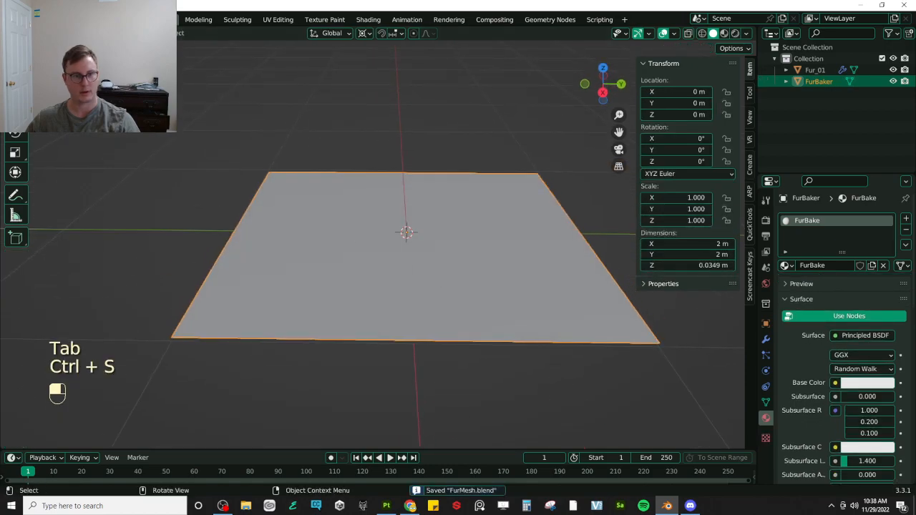
Export the FurBaker plane as FBX, overwriting FurBaker.fbx in the Substance Painter folder
{"action": "left_click", "coordinate": [30, 19]}
{"action": "mouse_move", "coordinate": [64, 187]}
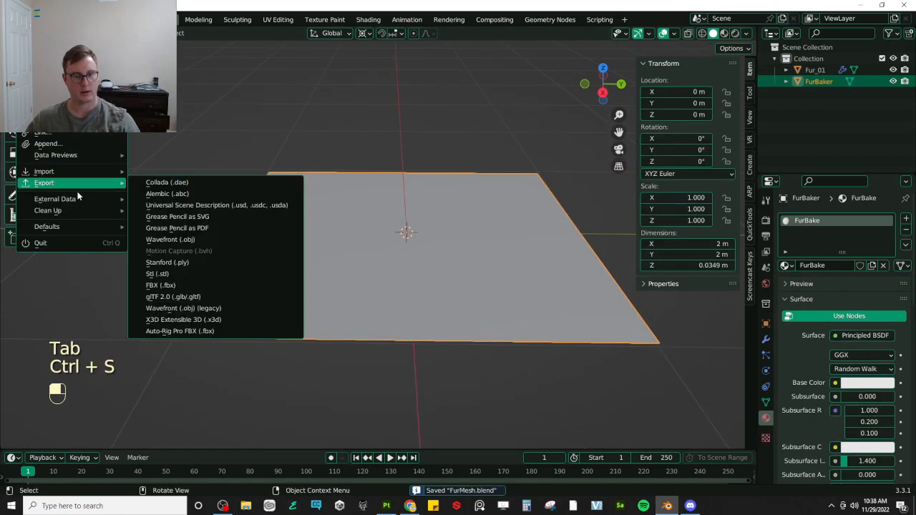
{"action": "left_click", "coordinate": [193, 287]}
{"action": "left_click", "coordinate": [303, 122]}
{"action": "left_click", "coordinate": [666, 415]}
Switch to Substance Painter, bake the FurBake mesh maps again and frame the plane
{"action": "key", "text": "alt+Tab"}
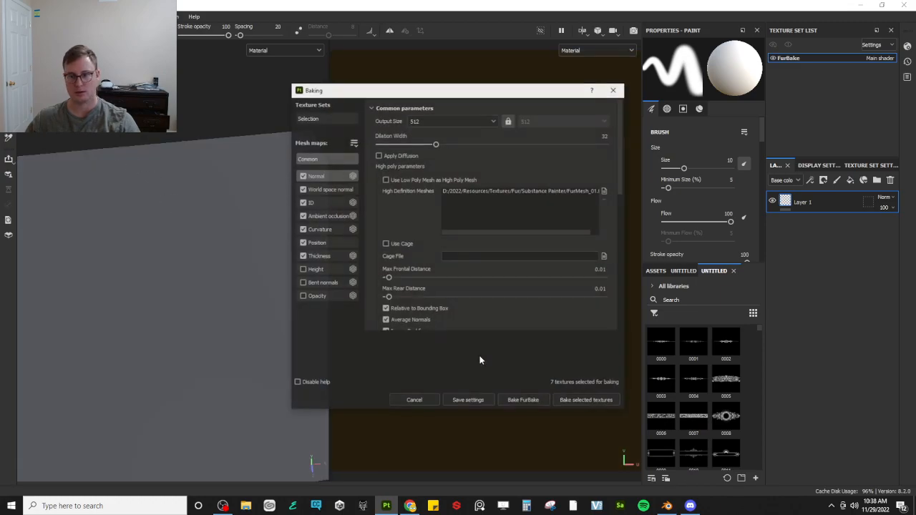
{"action": "left_click", "coordinate": [527, 406]}
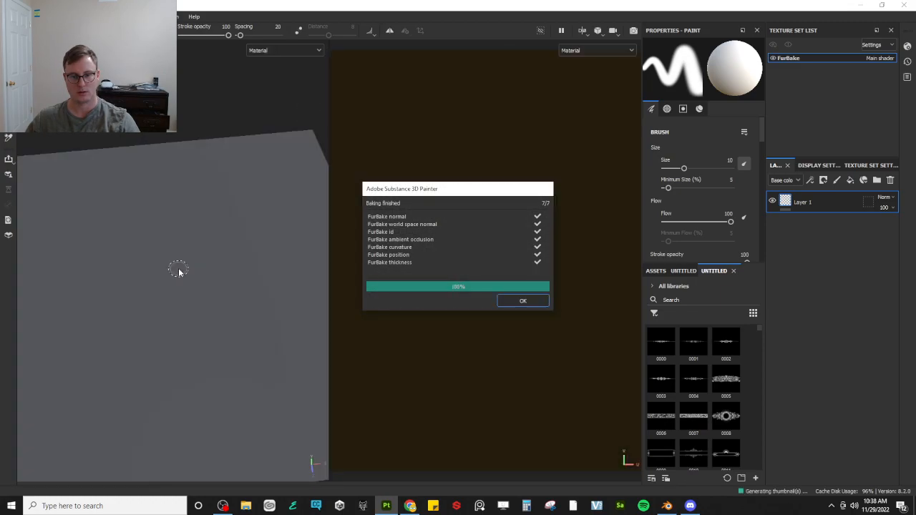
{"action": "left_click", "coordinate": [523, 300]}
{"action": "key", "text": "f"}
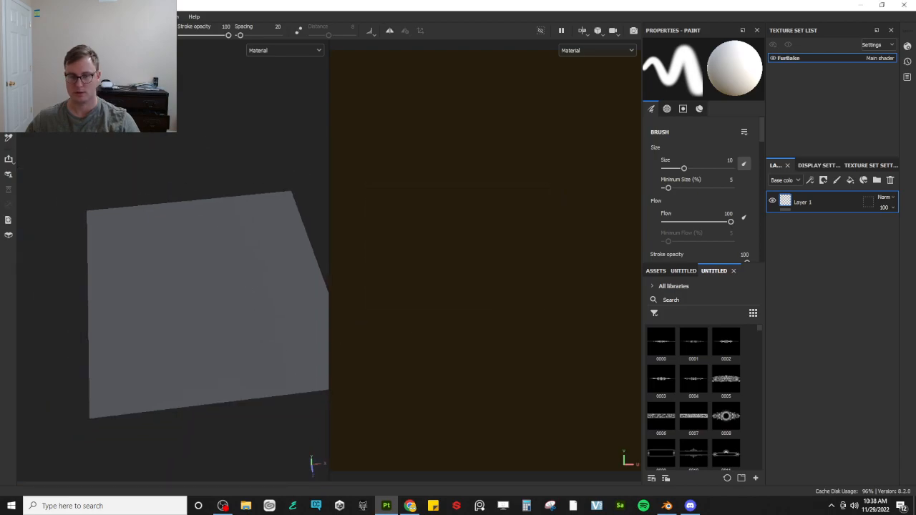
Adjust the common baking parameters with a value of 1 and rebake the FurBake mesh maps
{"action": "key", "text": "ctrl+shift+b"}
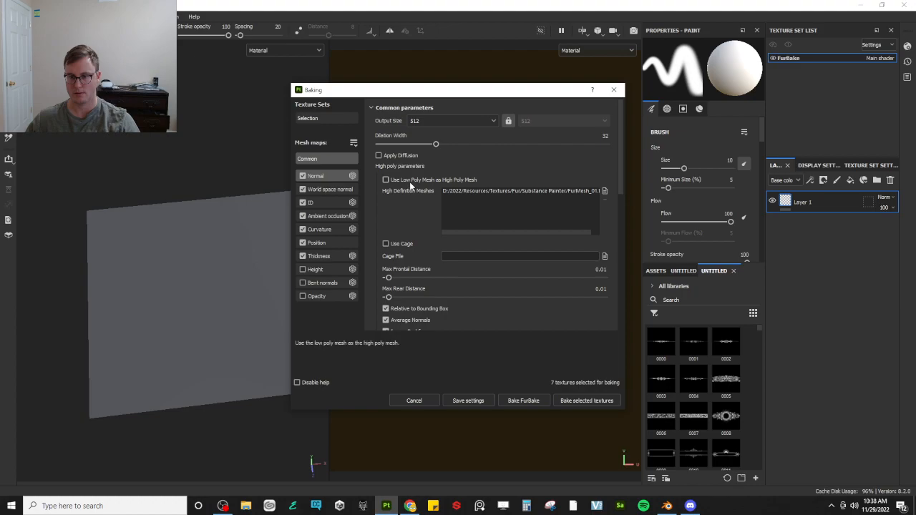
{"action": "left_click", "coordinate": [397, 156]}
{"action": "type", "text": "1"}
{"action": "key", "text": "Return"}
{"action": "left_click", "coordinate": [523, 401]}
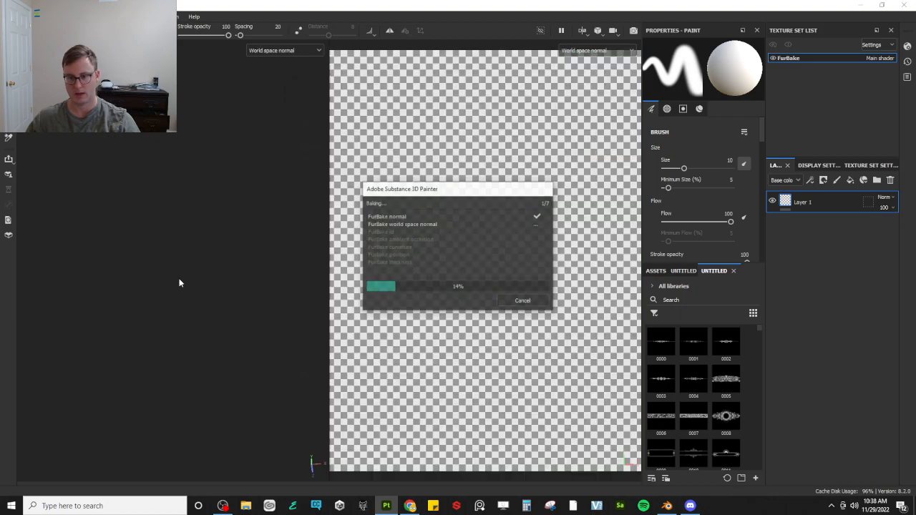
{"action": "left_click", "coordinate": [523, 302]}
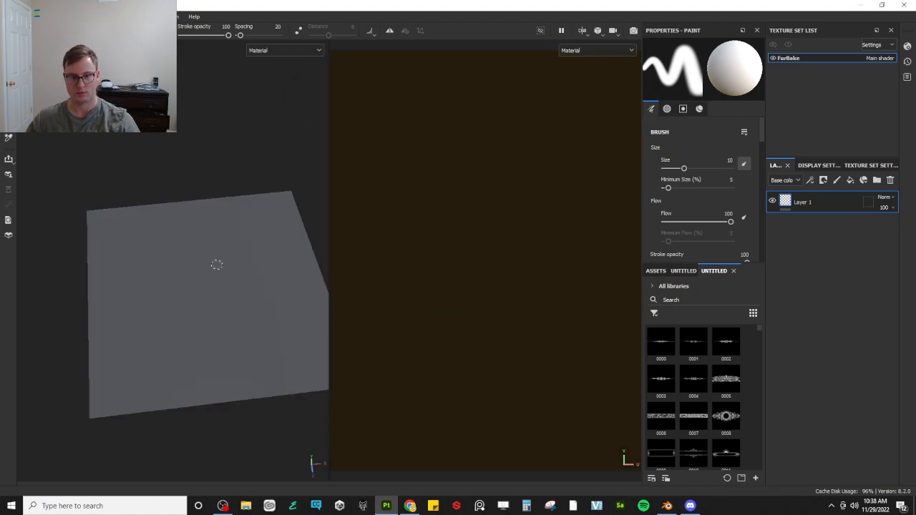
Switch to Blender and flip the FurBaker plane's normals back to the opposite side
{"action": "key", "text": "alt+Tab"}
{"action": "key", "text": "Tab"}
{"action": "middle_click_drag", "start_coordinate": [411, 201], "coordinate": [442, 179]}
{"action": "left_click", "coordinate": [209, 33]}
{"action": "mouse_move", "coordinate": [228, 218]}
{"action": "left_click", "coordinate": [326, 219]}
{"action": "middle_click_drag", "start_coordinate": [463, 191], "coordinate": [467, 211]}
{"action": "key", "text": "Tab"}
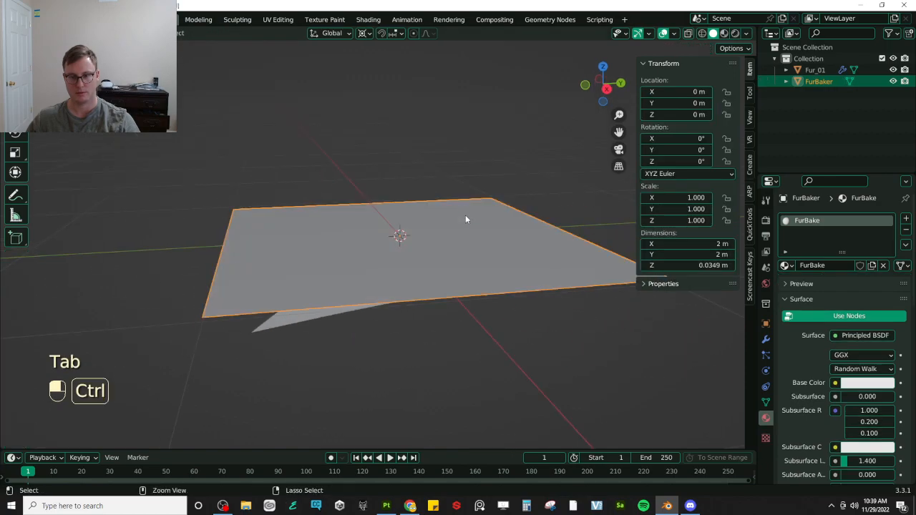
Save the file and export the FurBaker plane as FBX, overwriting FurBaker.fbx in the Substance Painter folder
{"action": "key", "text": "ctrl+s"}
{"action": "left_click", "coordinate": [25, 19]}
{"action": "mouse_move", "coordinate": [55, 181]}
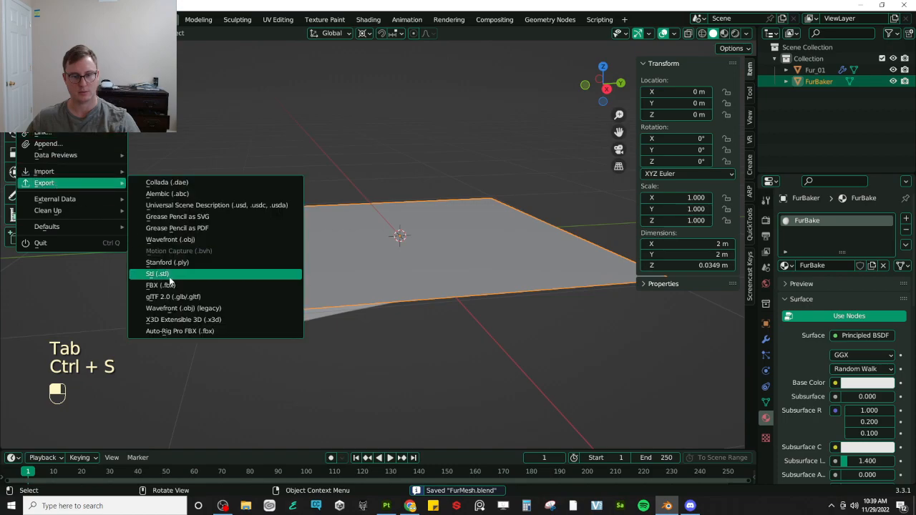
{"action": "left_click", "coordinate": [283, 277]}
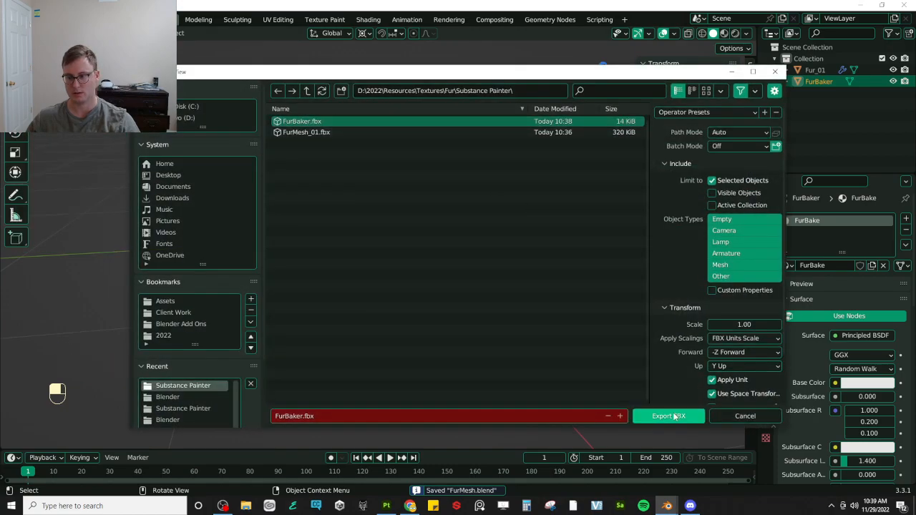
{"action": "left_click", "coordinate": [666, 416]}
{"action": "key", "text": "ctrl+s"}
Switch to Substance Painter and rebake the FurBake mesh maps
{"action": "key", "text": "alt+Tab"}
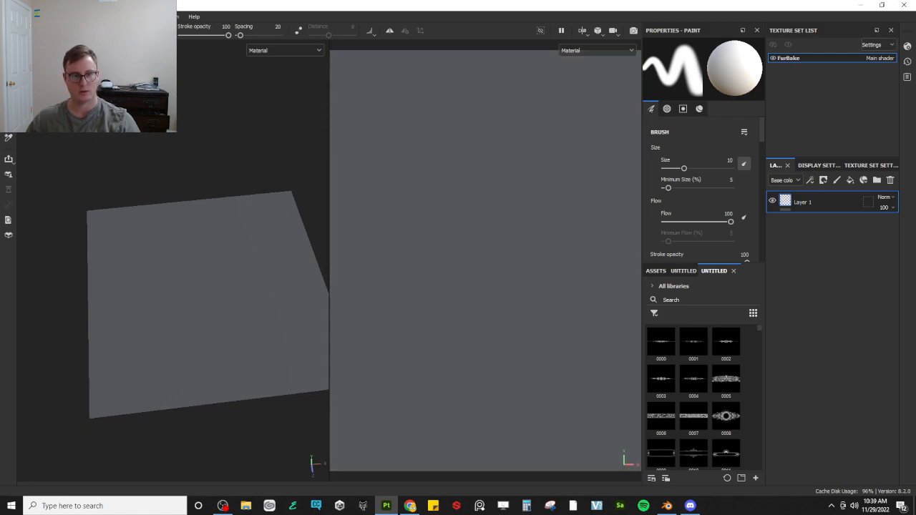
{"action": "key", "text": "ctrl+shift+b"}
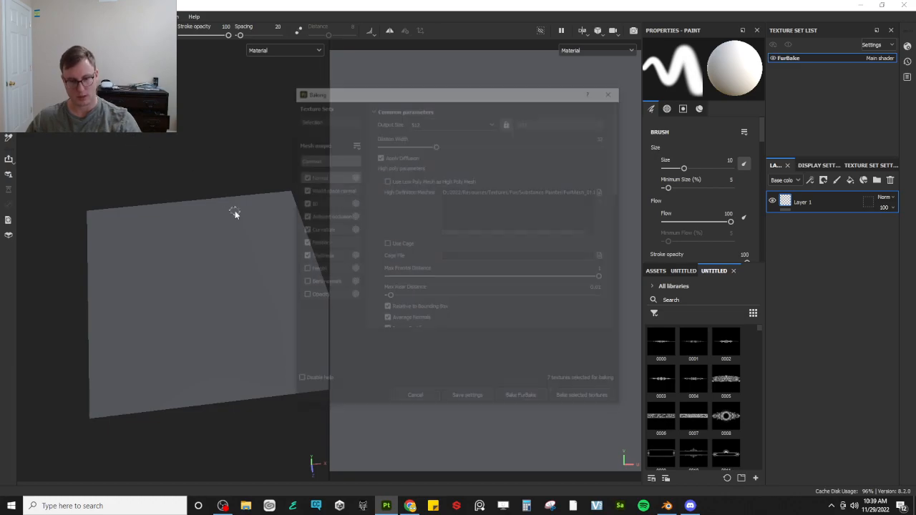
{"action": "left_click", "coordinate": [524, 401]}
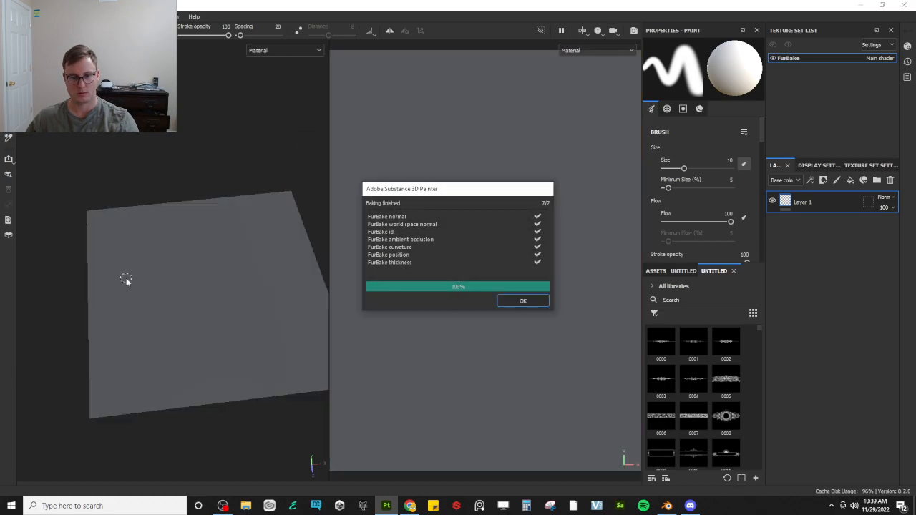
{"action": "left_click", "coordinate": [537, 302]}
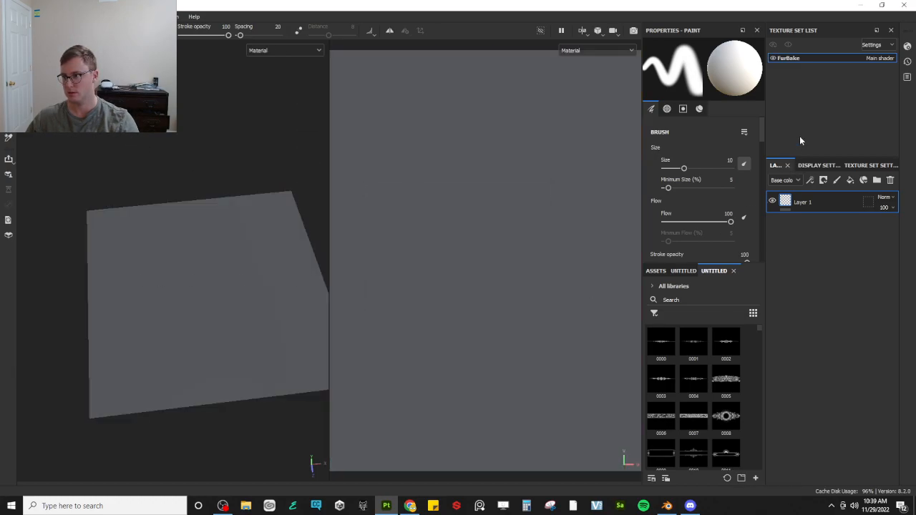
{"action": "left_click_drag", "start_coordinate": [231, 245], "coordinate": [209, 186], "text": "alt"}
Set the bake's Max Rear Distance to 1 and bake the FurBake mesh maps again
{"action": "left_click", "coordinate": [7, 16]}
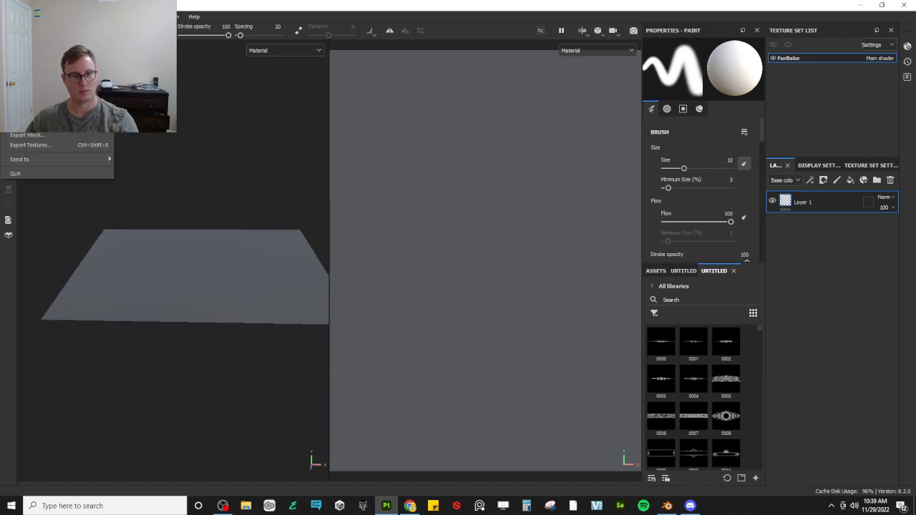
{"action": "left_click", "coordinate": [17, 27]}
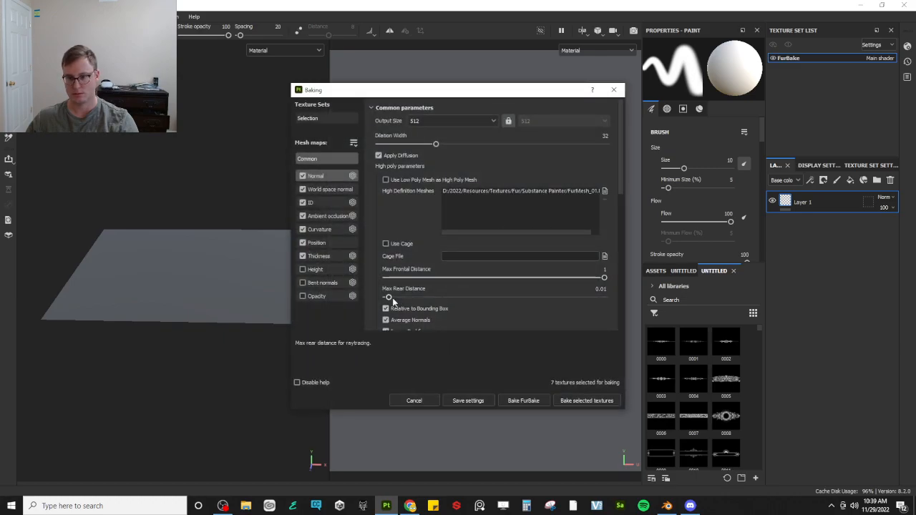
{"action": "type", "text": "1"}
{"action": "key", "text": "Return"}
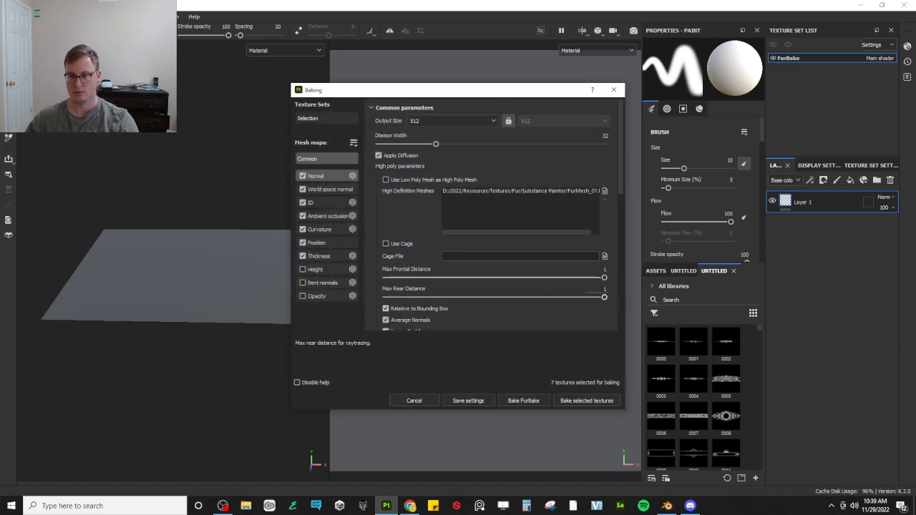
{"action": "left_click", "coordinate": [523, 401]}
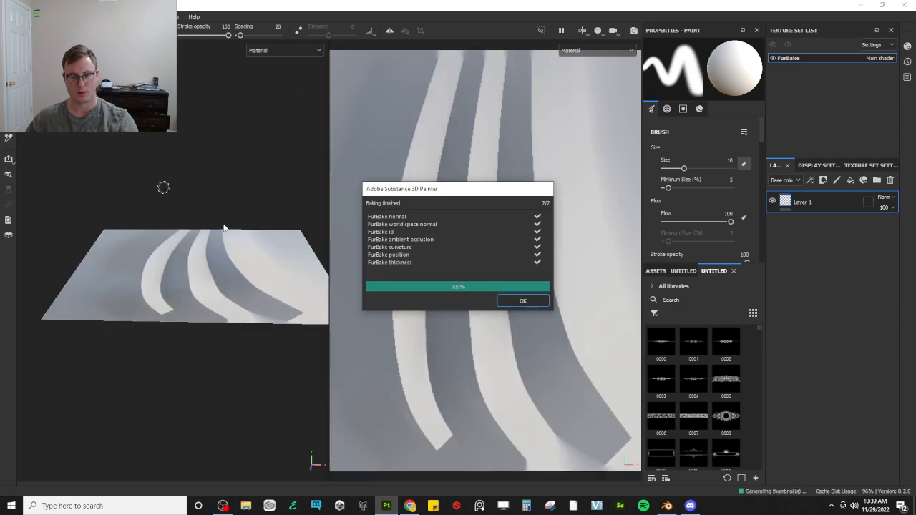
{"action": "left_click", "coordinate": [523, 301]}
Examine the baked fur shapes on the plane and the Normal map among the texture set's mesh maps
{"action": "left_click_drag", "start_coordinate": [237, 222], "coordinate": [237, 305], "text": "alt"}
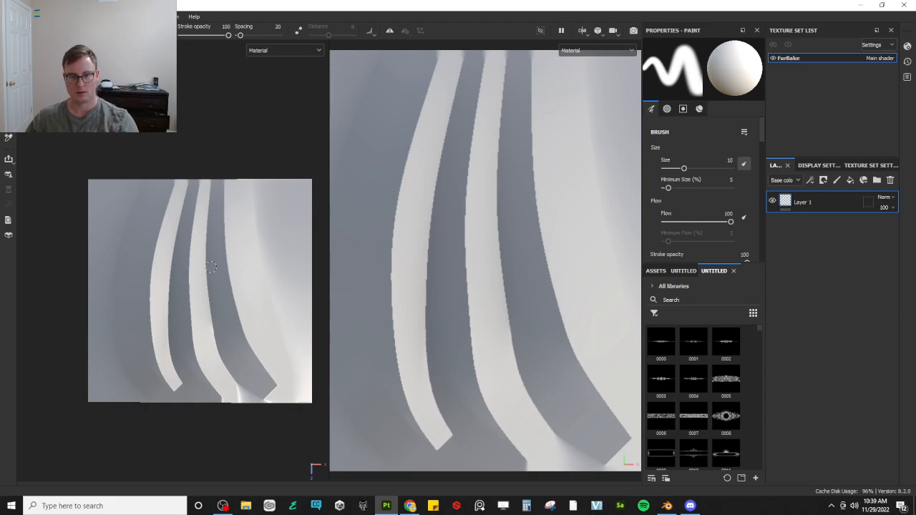
{"action": "scroll", "coordinate": [211, 267], "scroll_direction": "up", "scroll_amount": 4}
{"action": "left_click_drag", "start_coordinate": [211, 267], "coordinate": [248, 203], "text": "alt"}
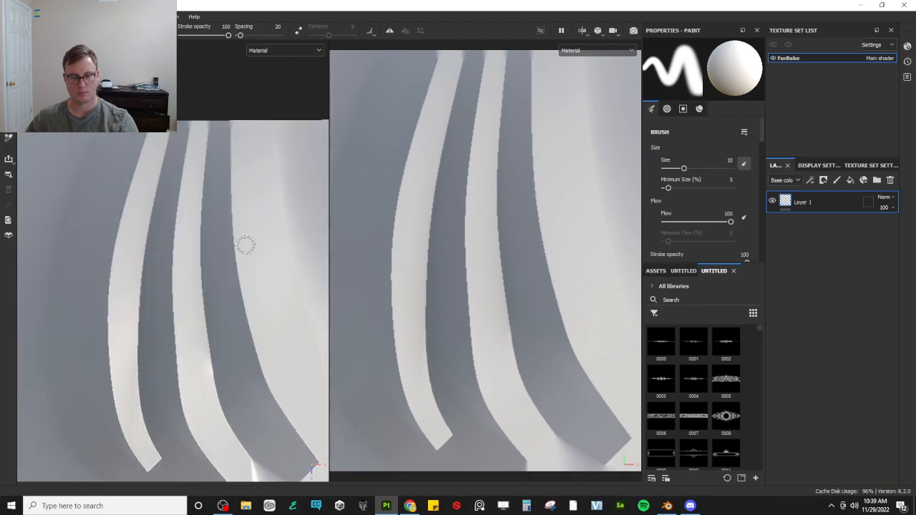
{"action": "scroll", "coordinate": [246, 247], "scroll_direction": "down", "scroll_amount": 2}
{"action": "middle_click_drag", "start_coordinate": [236, 302], "coordinate": [210, 243], "text": "alt"}
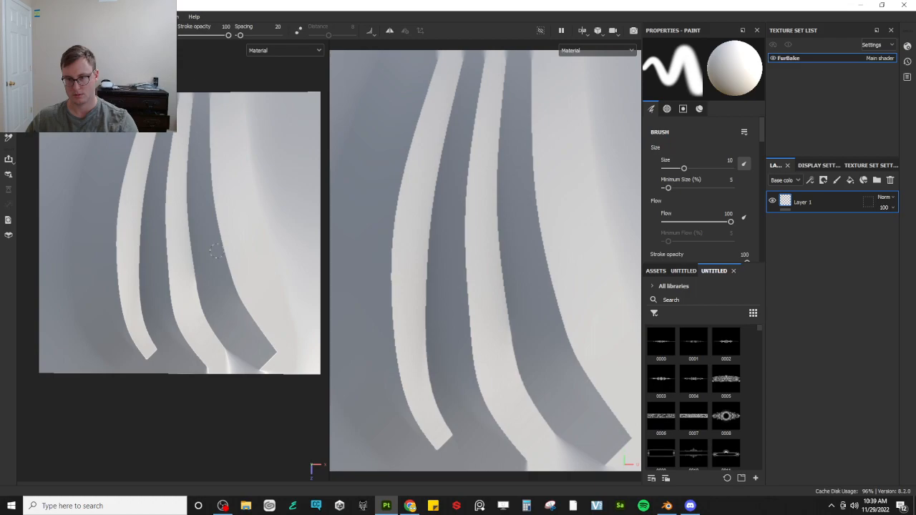
{"action": "left_click", "coordinate": [814, 166]}
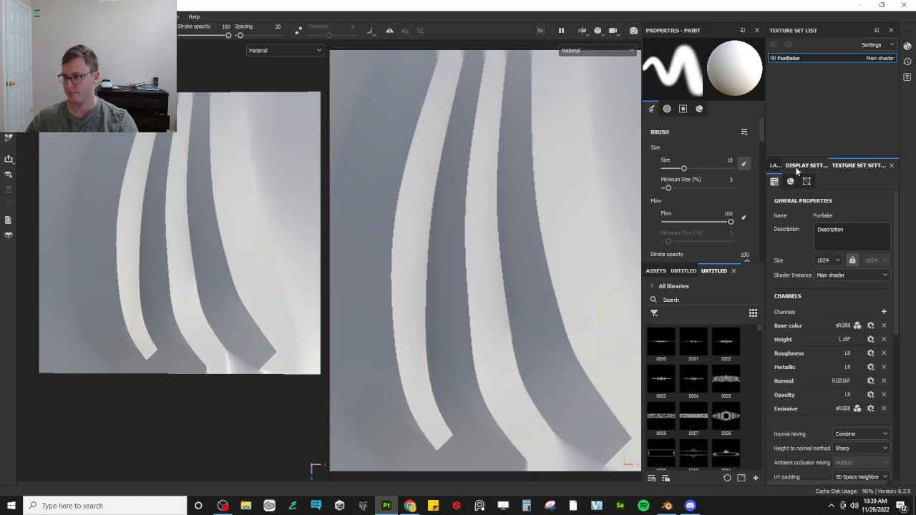
{"action": "left_click", "coordinate": [852, 166]}
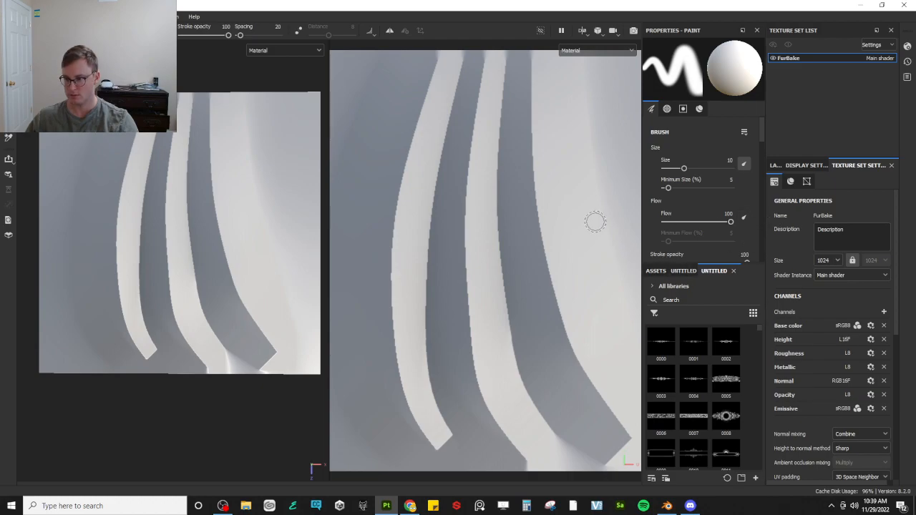
{"action": "left_click_drag", "start_coordinate": [641, 224], "coordinate": [446, 224]}
{"action": "scroll", "coordinate": [786, 285], "scroll_direction": "down", "scroll_amount": 10}
{"action": "scroll", "coordinate": [785, 286], "scroll_direction": "up", "scroll_amount": 2}
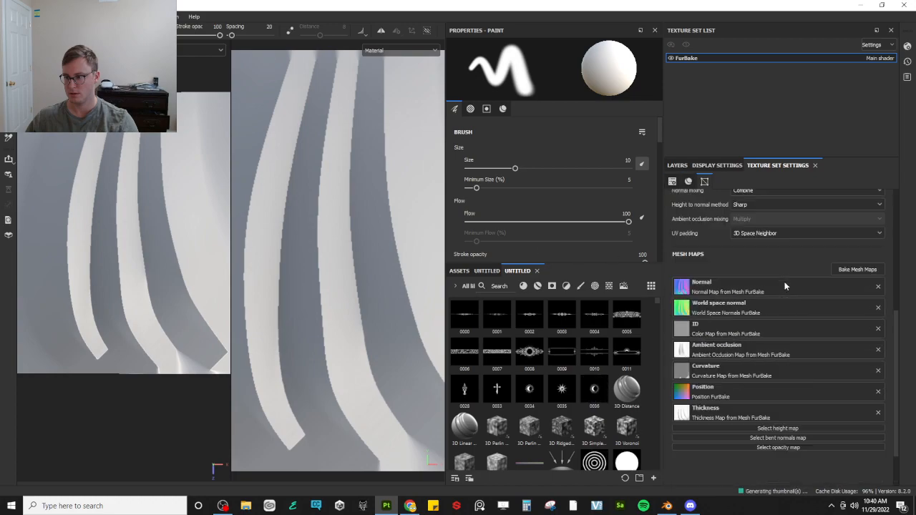
{"action": "left_click", "coordinate": [683, 288]}
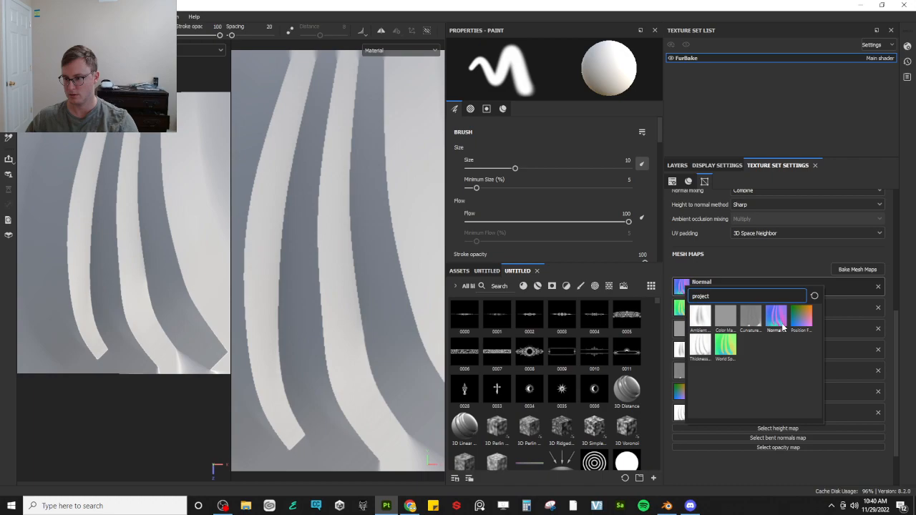
{"action": "mouse_move", "coordinate": [783, 327]}
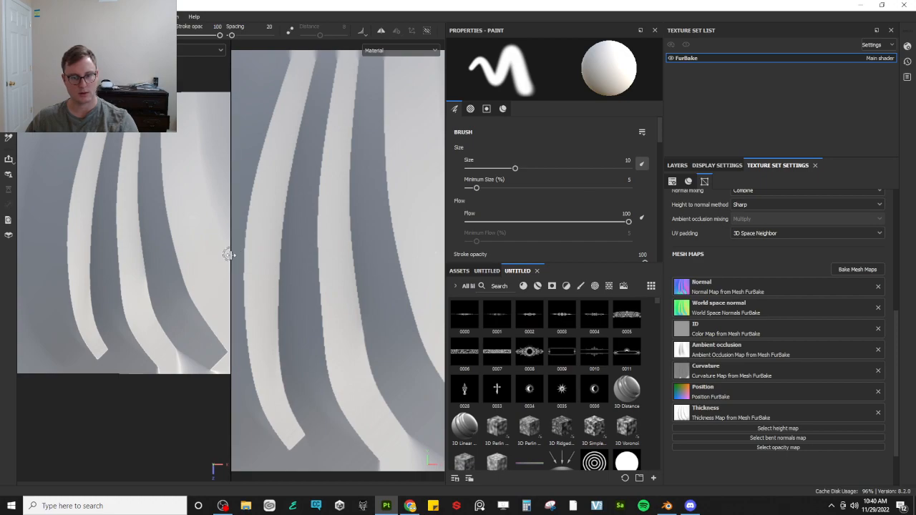
{"action": "left_click_drag", "start_coordinate": [229, 254], "coordinate": [377, 255]}
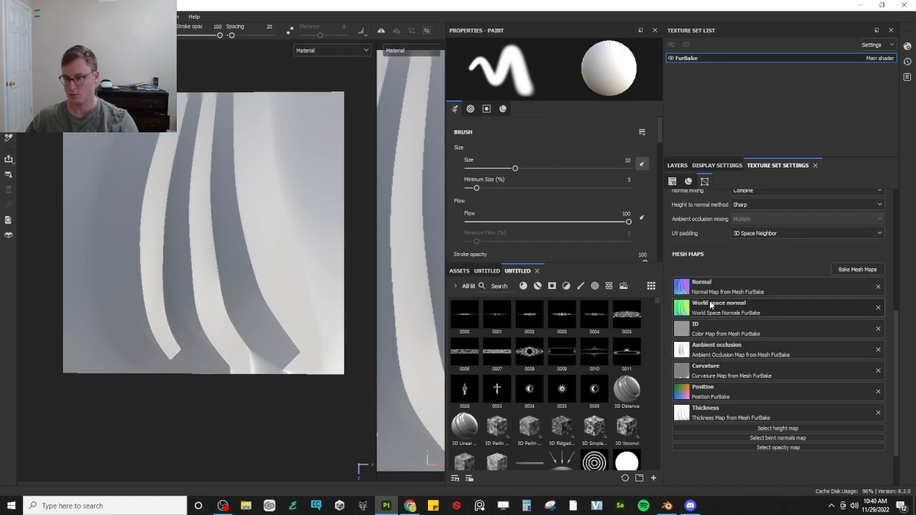
Switch to Blender, select the Fur_01 mesh and save the file
{"action": "key", "text": "alt+Tab"}
{"action": "mouse_move", "coordinate": [420, 274]}
{"action": "middle_mouse_down"}
{"action": "mouse_move", "coordinate": [411, 212]}
{"action": "mouse_move", "coordinate": [380, 258]}
{"action": "mouse_move", "coordinate": [412, 310]}
{"action": "mouse_move", "coordinate": [434, 203]}
{"action": "mouse_move", "coordinate": [438, 232]}
{"action": "mouse_move", "coordinate": [310, 264]}
{"action": "middle_mouse_up"}
{"action": "left_click", "coordinate": [379, 280]}
{"action": "key", "text": "ctrl+s"}
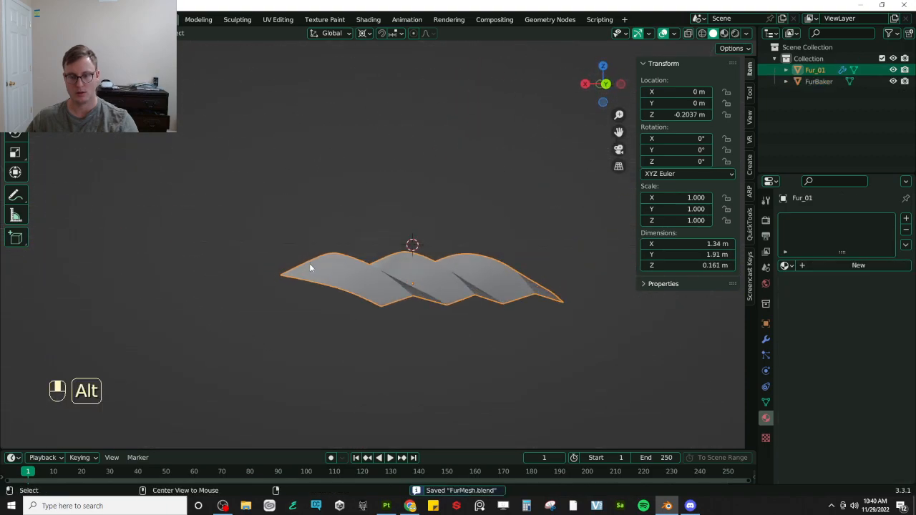
{"action": "key", "text": "alt+Tab"}
{"action": "key", "text": "alt+Tab"}
Add a plane mesh at the scene origin and start moving it down towards the fur tuft
{"action": "mouse_move", "coordinate": [413, 246]}
{"action": "middle_mouse_down"}
{"action": "mouse_move", "coordinate": [453, 268]}
{"action": "mouse_move", "coordinate": [466, 246]}
{"action": "middle_mouse_up"}
{"action": "key", "text": "shift+a"}
{"action": "mouse_move", "coordinate": [458, 265]}
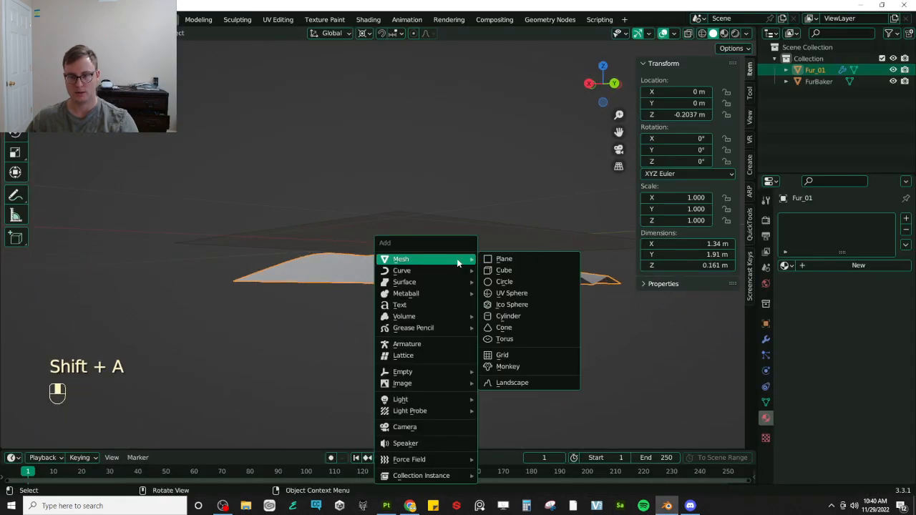
{"action": "left_click", "coordinate": [494, 259]}
{"action": "key", "text": "g"}
{"action": "left_click", "coordinate": [469, 271]}
Lower the new plane to about Z -0.19 m at the base of the fur tuft and save the file
{"action": "middle_click_drag", "start_coordinate": [468, 271], "coordinate": [536, 263]}
{"action": "key", "text": "g"}
{"action": "middle_click", "coordinate": [418, 290]}
{"action": "left_click", "coordinate": [417, 292]}
{"action": "key", "text": "g"}
{"action": "mouse_move", "coordinate": [418, 292]}
{"action": "middle_mouse_down"}
{"action": "mouse_move", "coordinate": [477, 307]}
{"action": "mouse_move", "coordinate": [409, 288]}
{"action": "mouse_move", "coordinate": [249, 289]}
{"action": "mouse_move", "coordinate": [407, 295]}
{"action": "middle_mouse_up"}
{"action": "left_click", "coordinate": [480, 299]}
{"action": "key", "text": "ctrl+s"}
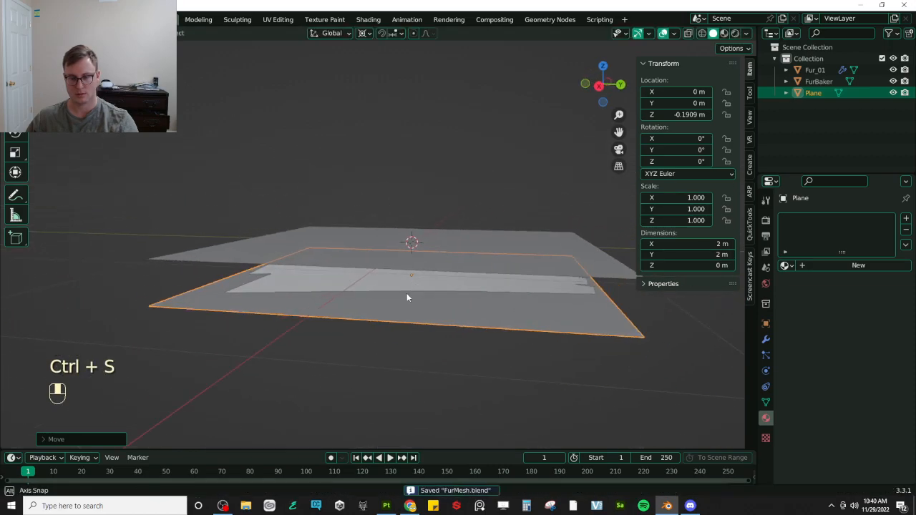
Export Fur_01 together with the new plane as FBX, overwriting FurMesh_01.fbx, and save the file
{"action": "left_click", "coordinate": [308, 288], "text": "shift"}
{"action": "key", "text": "ctrl+s"}
{"action": "left_click", "coordinate": [27, 19]}
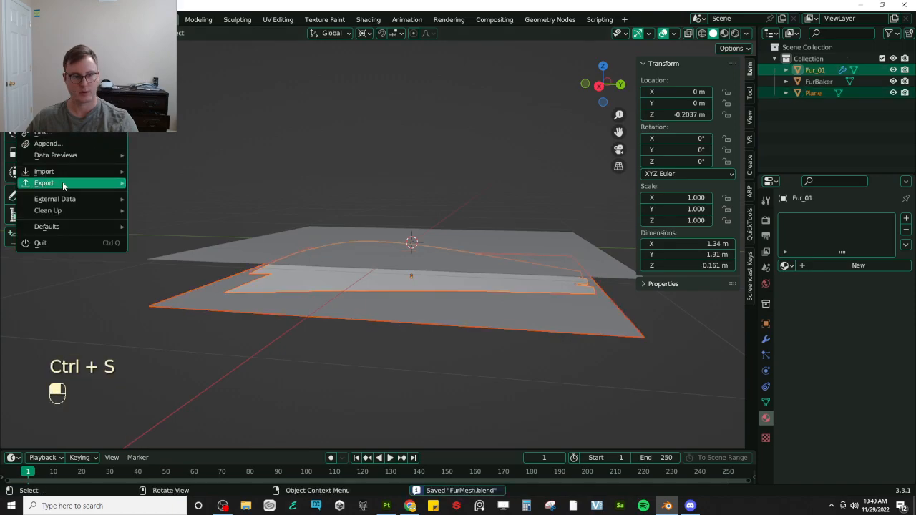
{"action": "mouse_move", "coordinate": [63, 183]}
{"action": "left_click", "coordinate": [203, 286]}
{"action": "left_click", "coordinate": [326, 132]}
{"action": "left_click", "coordinate": [648, 416]}
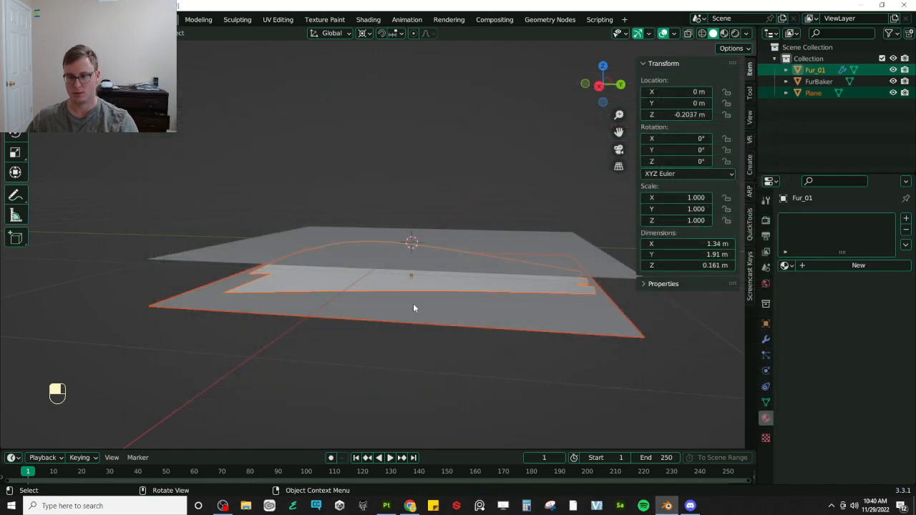
{"action": "key", "text": "ctrl"}
{"action": "key", "text": "ctrl+s"}
{"action": "key", "text": "alt+Tab"}
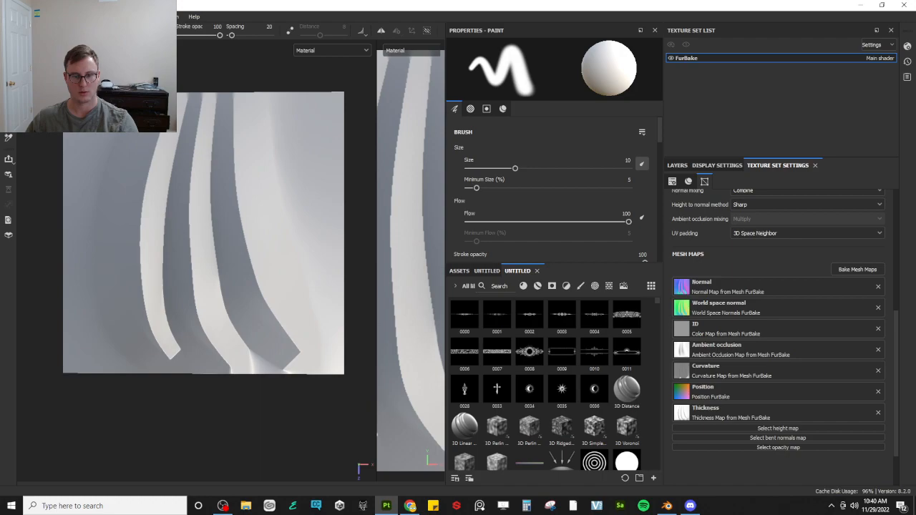
{"action": "key", "text": "alt+Tab"}
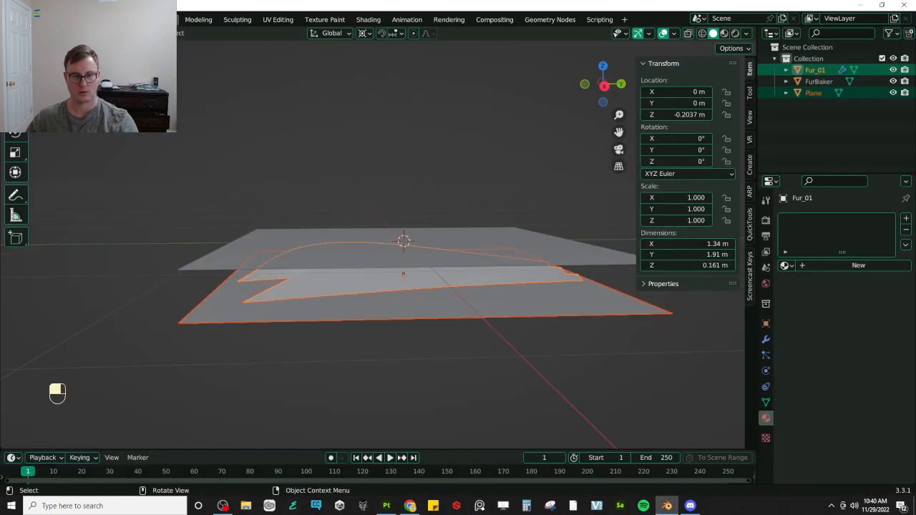
{"action": "left_click", "coordinate": [25, 19]}
{"action": "mouse_move", "coordinate": [72, 184]}
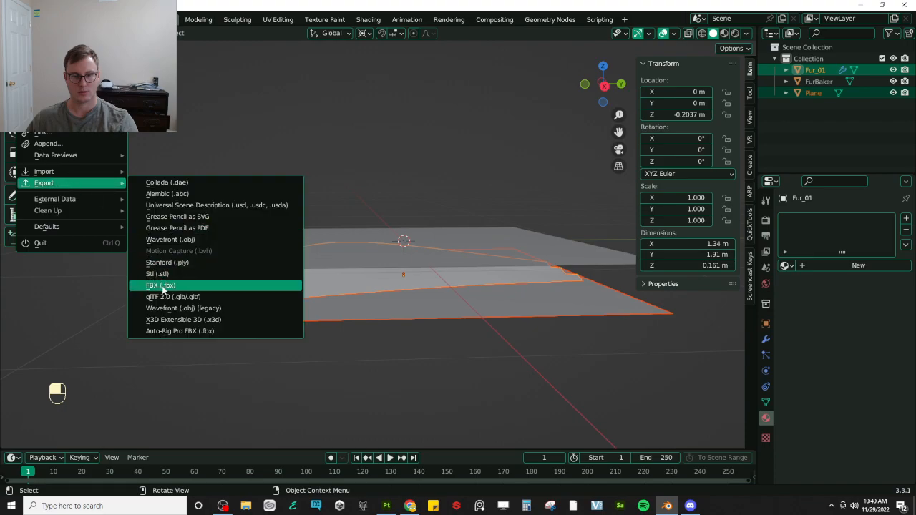
{"action": "left_click", "coordinate": [164, 286]}
{"action": "scroll", "coordinate": [727, 339], "scroll_direction": "down", "scroll_amount": 3}
{"action": "left_click", "coordinate": [684, 369]}
{"action": "scroll", "coordinate": [684, 373], "scroll_direction": "down", "scroll_amount": 4}
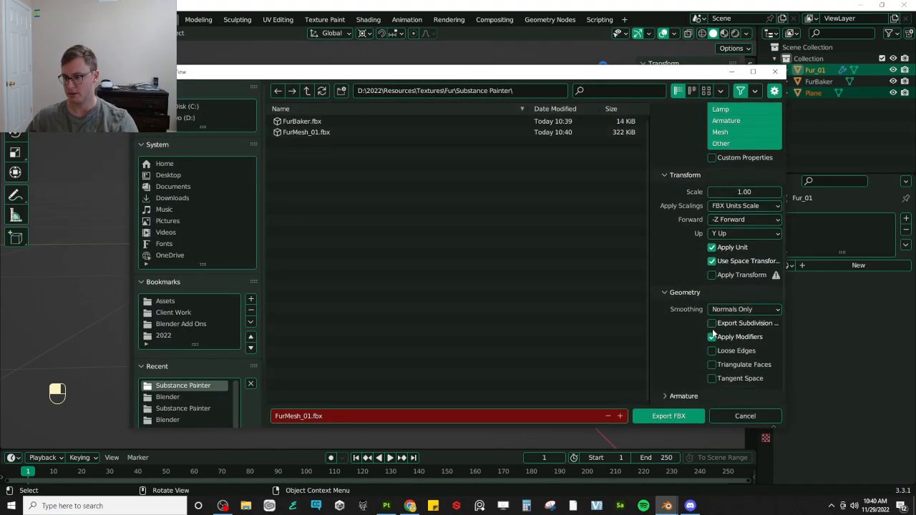
{"action": "left_click", "coordinate": [775, 72]}
Switch to Substance Painter, rebake the FurBake mesh maps and check the relief on the plane
{"action": "key", "text": "alt+Tab"}
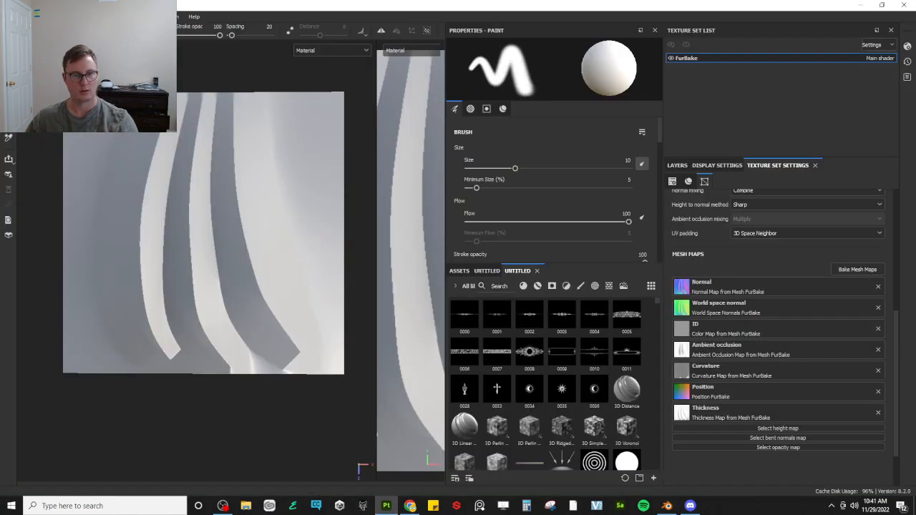
{"action": "left_click", "coordinate": [526, 404]}
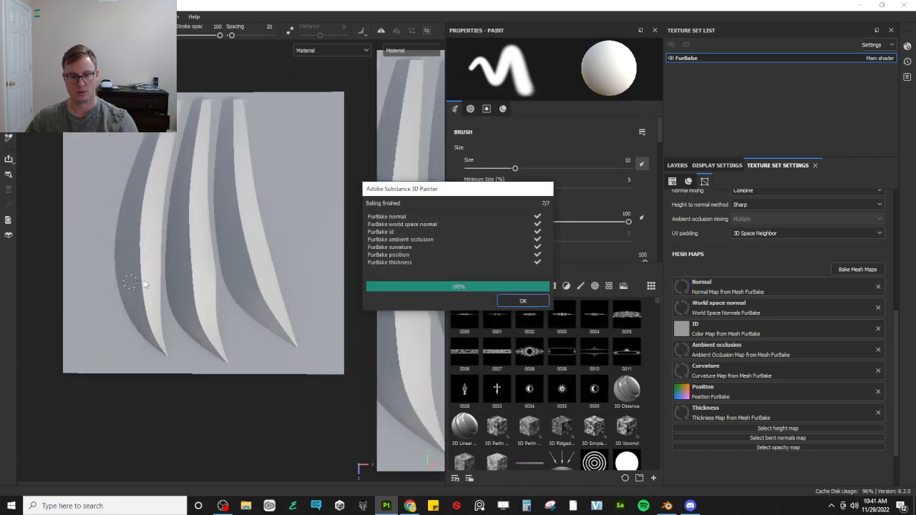
{"action": "left_click", "coordinate": [548, 299]}
{"action": "left_click_drag", "start_coordinate": [215, 280], "coordinate": [251, 172], "text": "alt"}
Switch to Blender, lower the backing plane to about Z -0.21 m just under the fur tuft in side wireframe view, and save
{"action": "key", "text": "alt+Tab"}
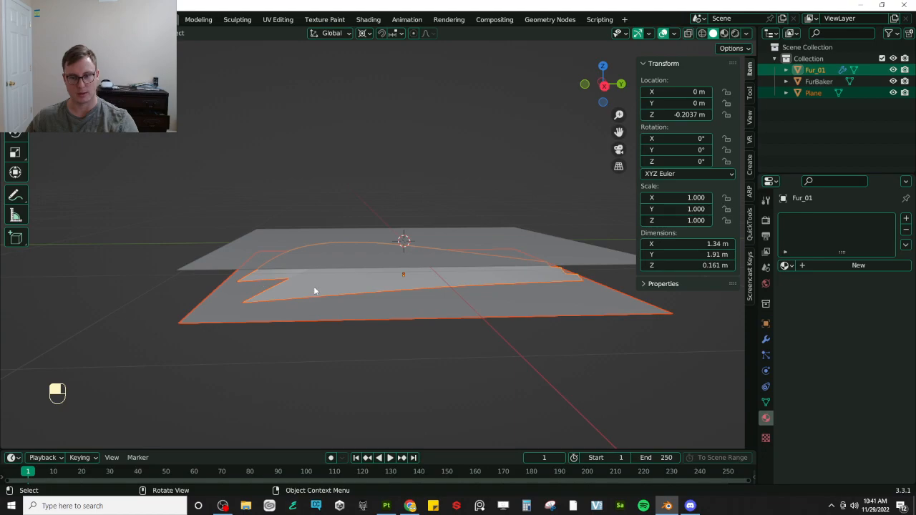
{"action": "scroll", "coordinate": [344, 283], "scroll_direction": "up", "scroll_amount": 3}
{"action": "left_click", "coordinate": [423, 307]}
{"action": "key", "text": "KP_3"}
{"action": "key", "text": "z"}
{"action": "left_click", "coordinate": [413, 309]}
{"action": "key", "text": "g"}
{"action": "key", "text": "shift"}
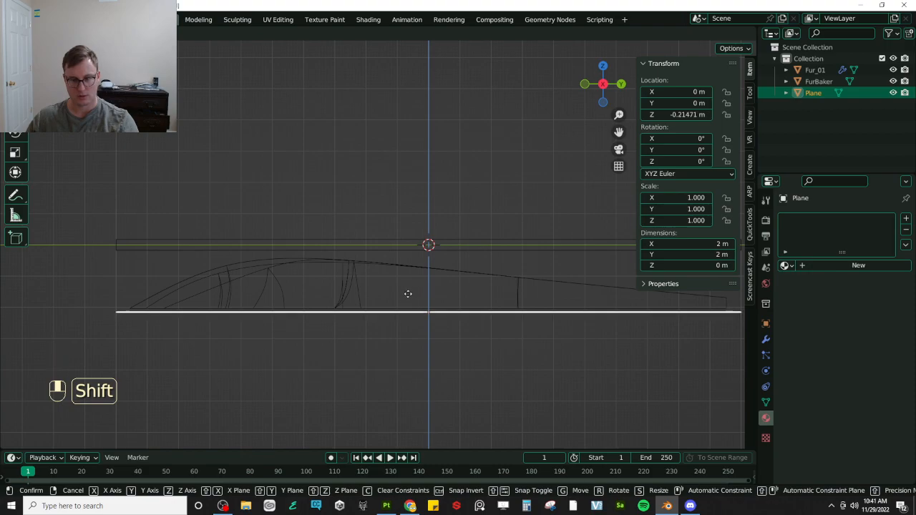
{"action": "left_click", "coordinate": [408, 295]}
{"action": "scroll", "coordinate": [444, 286], "scroll_direction": "down", "scroll_amount": 3}
{"action": "key", "text": "ctrl+s"}
Select Fur_01 along with the lowered plane, save, and export both as FBX over FurMesh_01.fbx
{"action": "left_click", "coordinate": [461, 272], "text": "shift"}
{"action": "middle_click_drag", "start_coordinate": [460, 272], "coordinate": [484, 327]}
{"action": "key", "text": "ctrl+s"}
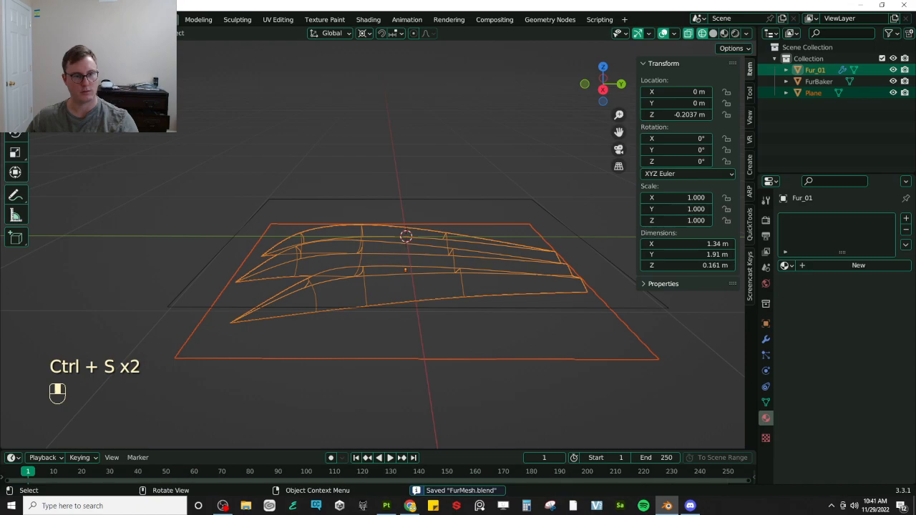
{"action": "left_click", "coordinate": [25, 19]}
{"action": "left_click", "coordinate": [25, 20]}
{"action": "mouse_move", "coordinate": [72, 182]}
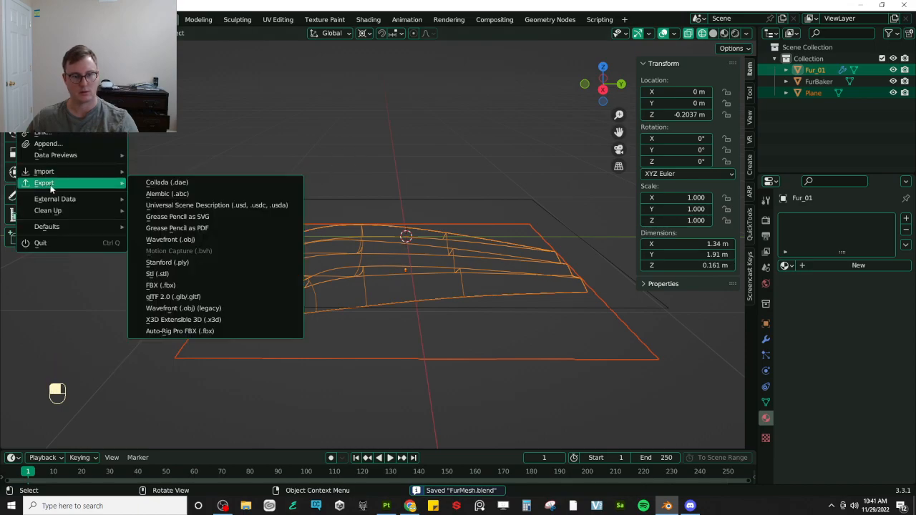
{"action": "left_click", "coordinate": [169, 287]}
{"action": "left_click", "coordinate": [303, 135]}
{"action": "left_click", "coordinate": [676, 418]}
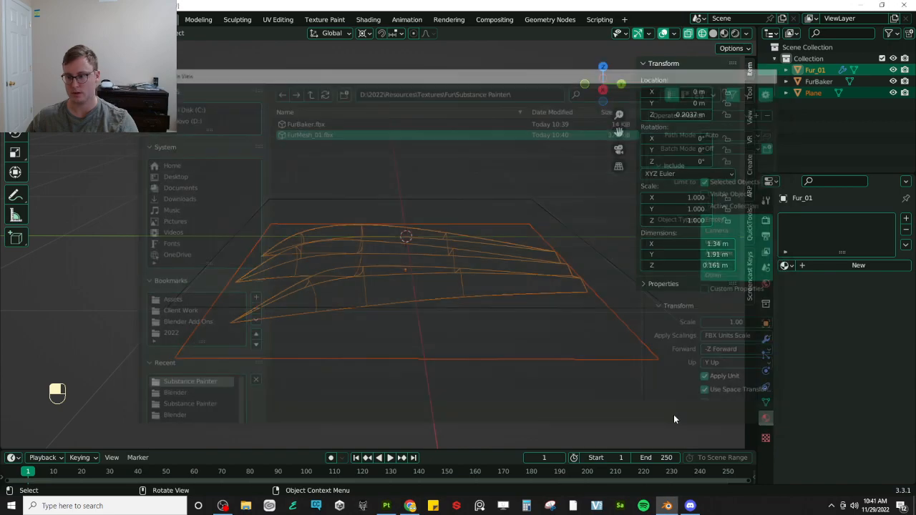
Save the Blender file, switch to Substance Painter, rebake the FurBake mesh maps and check the relief on the plane
{"action": "key", "text": "ctrl+s"}
{"action": "key", "text": "alt+Tab"}
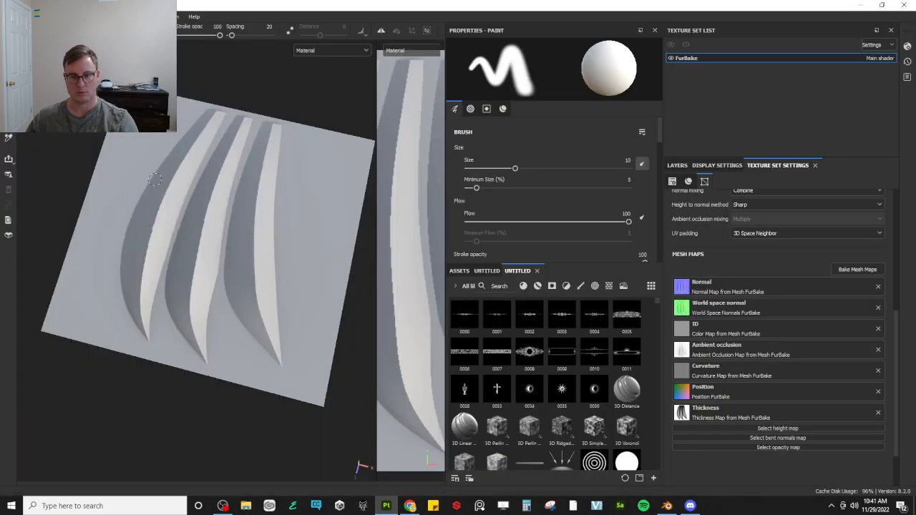
{"action": "left_click", "coordinate": [858, 269]}
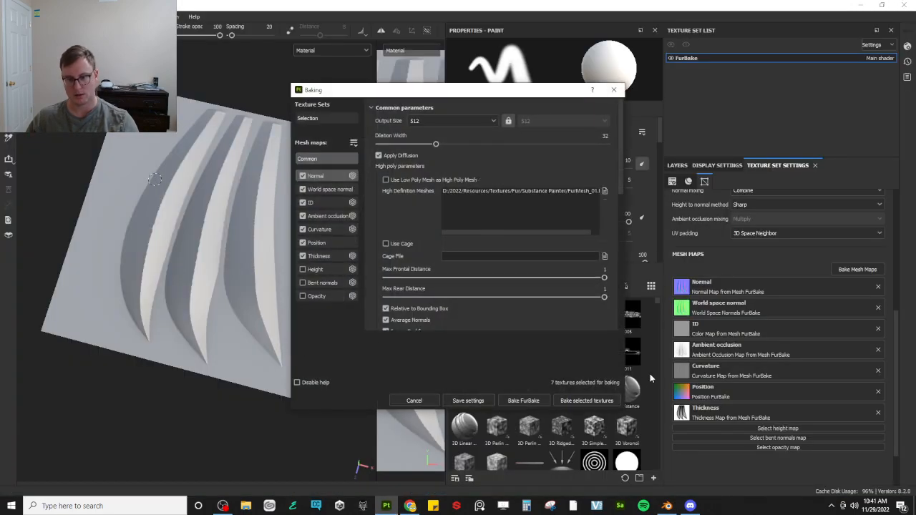
{"action": "left_click", "coordinate": [539, 400]}
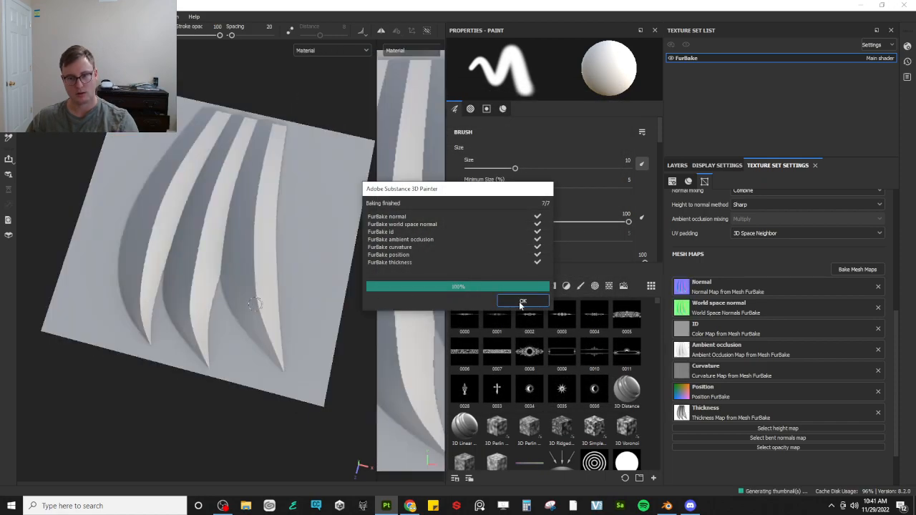
{"action": "left_click", "coordinate": [521, 303]}
{"action": "left_click_drag", "start_coordinate": [198, 280], "coordinate": [234, 299], "text": "alt"}
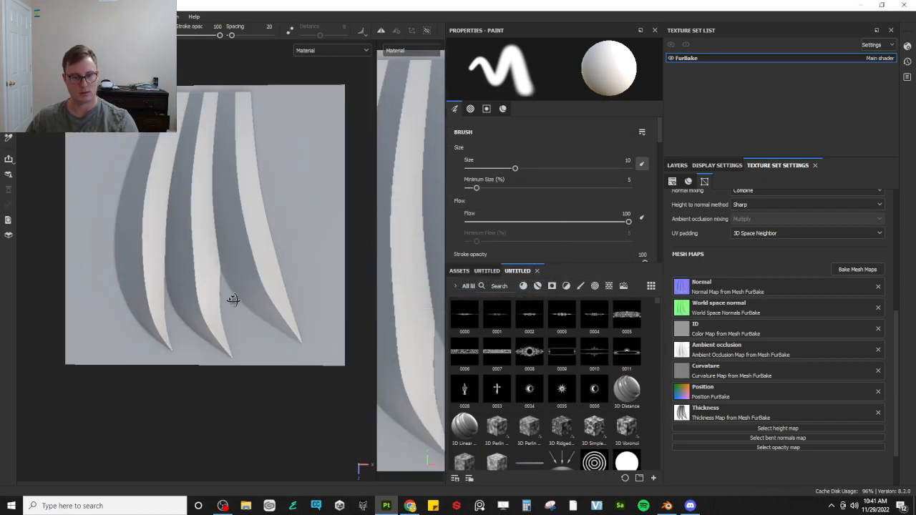
{"action": "left_click", "coordinate": [677, 165]}
{"action": "left_click", "coordinate": [719, 165]}
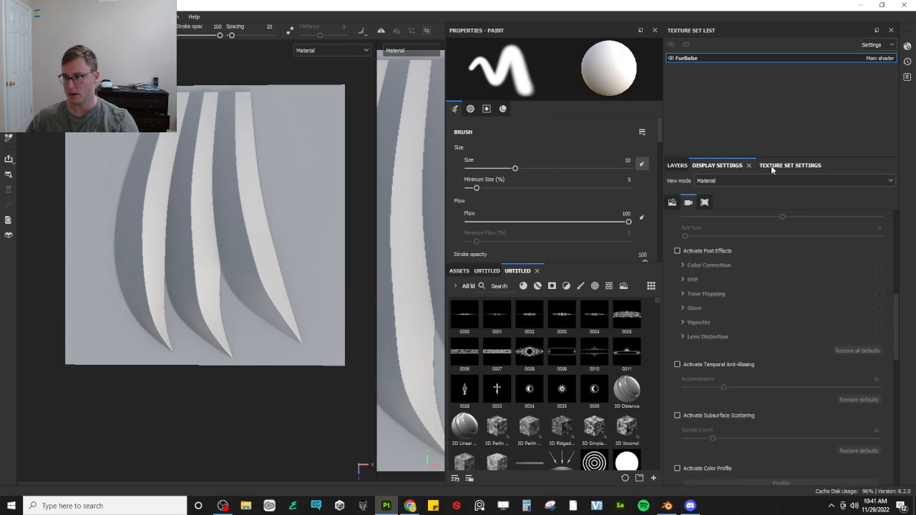
{"action": "left_click", "coordinate": [771, 165]}
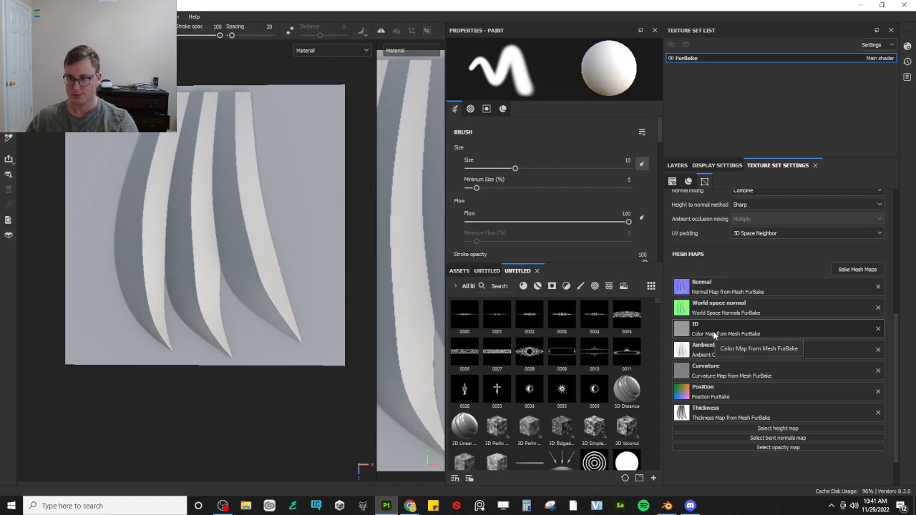
Switch to Blender, return to solid shading, and give the backing plane a new material with a black base color
{"action": "key", "text": "alt+Tab"}
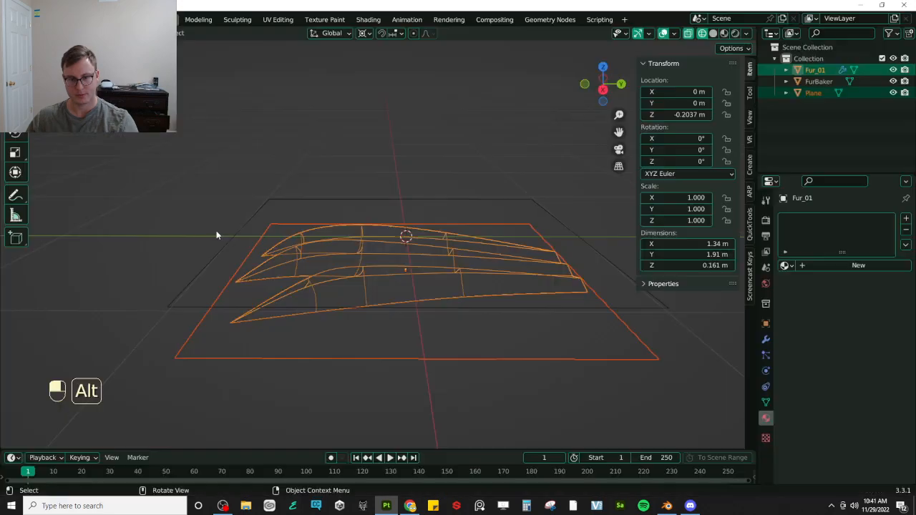
{"action": "key", "text": "z"}
{"action": "left_click", "coordinate": [631, 359]}
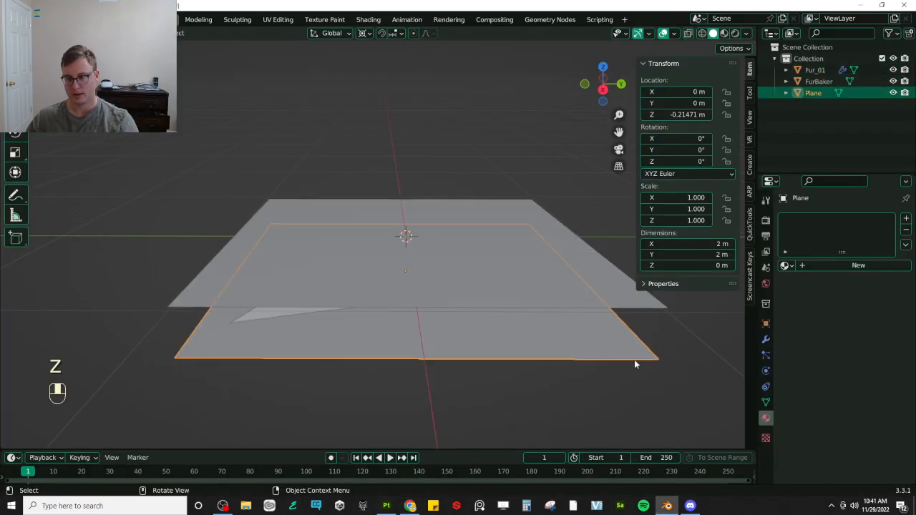
{"action": "left_click", "coordinate": [840, 268]}
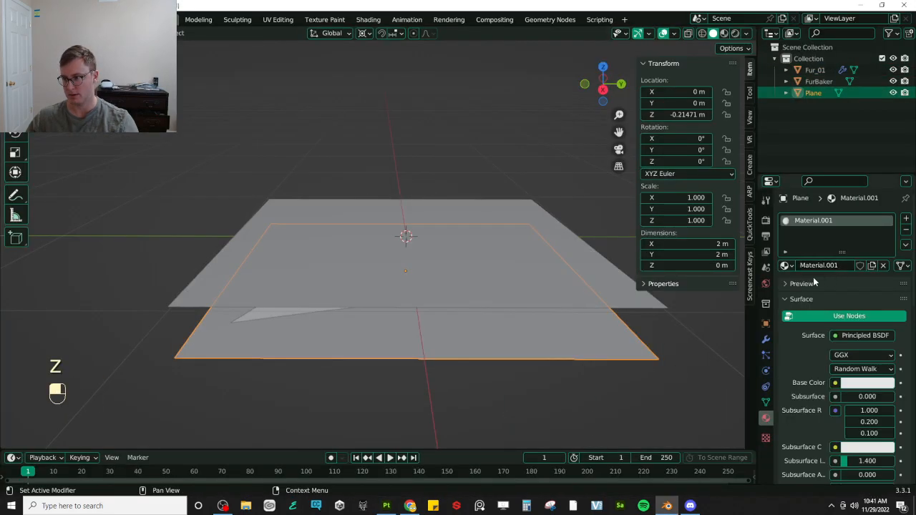
{"action": "left_click", "coordinate": [856, 387]}
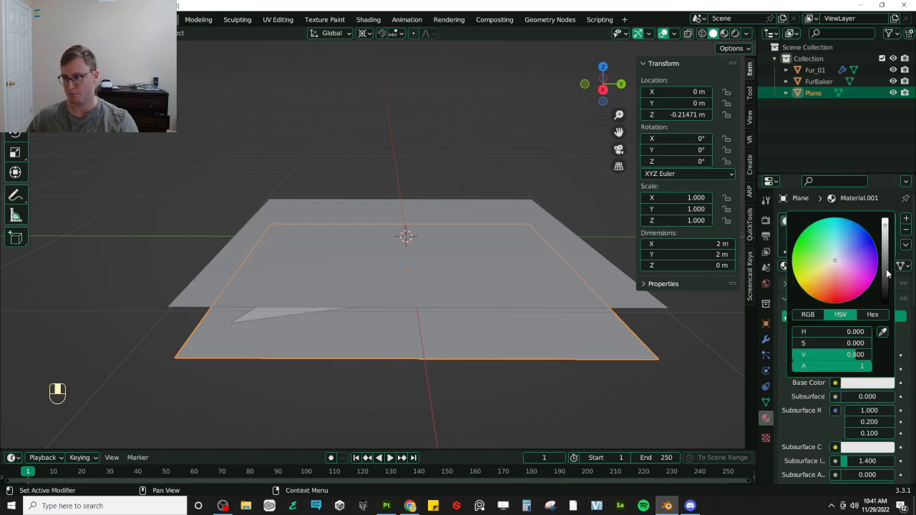
{"action": "left_click_drag", "start_coordinate": [887, 275], "coordinate": [886, 305]}
Give Fur_01 its own new material with a pure white base color and save the file
{"action": "middle_click_drag", "start_coordinate": [473, 301], "coordinate": [472, 346]}
{"action": "left_click", "coordinate": [393, 287]}
{"action": "left_click", "coordinate": [850, 267]}
{"action": "left_click", "coordinate": [868, 384]}
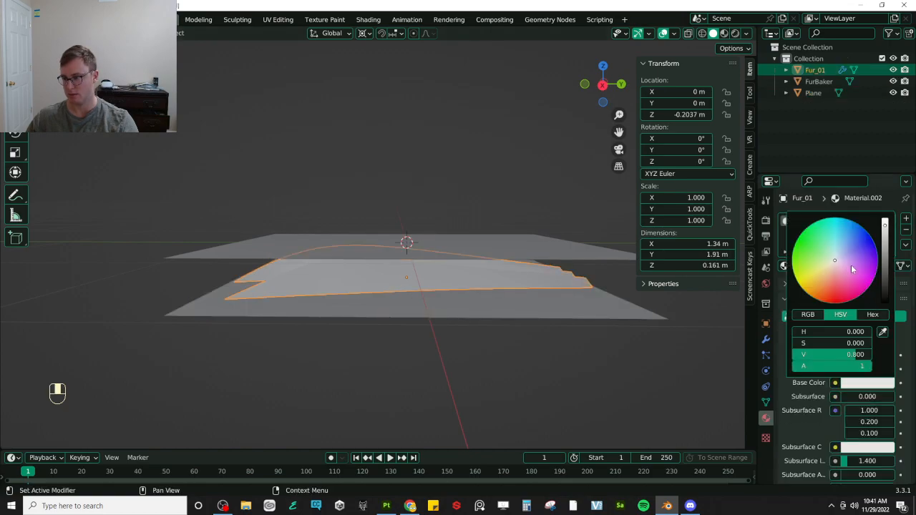
{"action": "left_click_drag", "start_coordinate": [890, 227], "coordinate": [888, 222]}
{"action": "key", "text": "ctrl+s"}
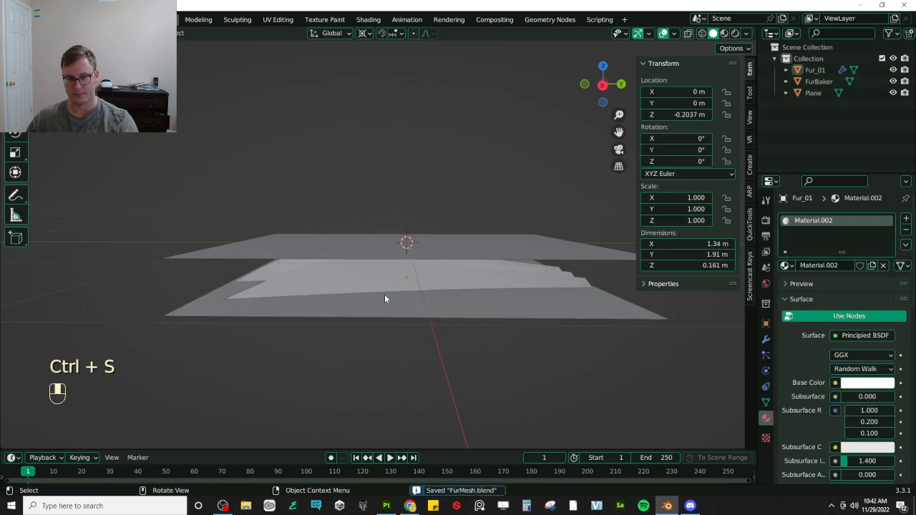
Select the backing plane along with Fur_01, export both as FBX over FurMesh_01.fbx, and save the file
{"action": "left_click", "coordinate": [367, 318], "text": "ctrl"}
{"action": "key", "text": "ctrl+s"}
{"action": "left_click", "coordinate": [27, 19]}
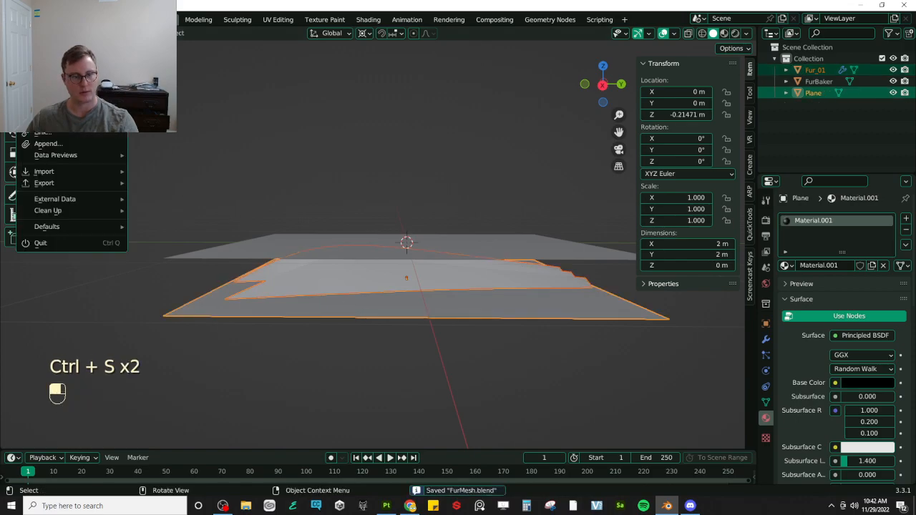
{"action": "mouse_move", "coordinate": [44, 185]}
{"action": "left_click", "coordinate": [215, 287]}
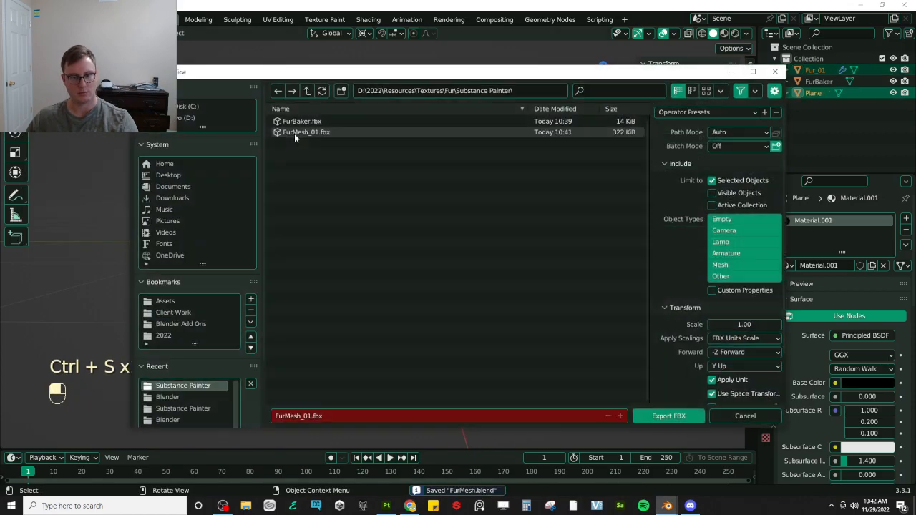
{"action": "left_click", "coordinate": [294, 133]}
{"action": "left_click", "coordinate": [669, 416]}
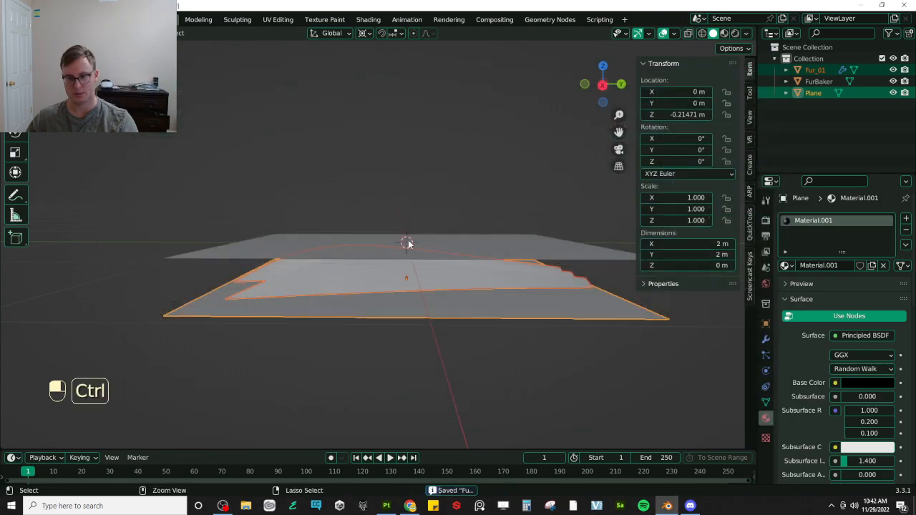
{"action": "key", "text": "ctrl+s"}
Switch to Substance Painter, rebake the FurBake mesh maps, and check the new ID map
{"action": "key", "text": "alt+Tab"}
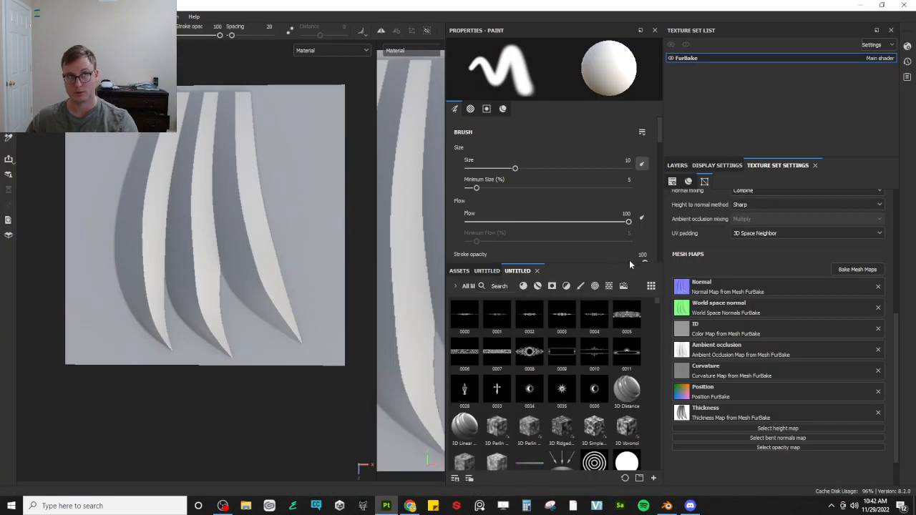
{"action": "key", "text": "ctrl+shift"}
{"action": "key", "text": "ctrl+shift+b"}
{"action": "left_click", "coordinate": [533, 399]}
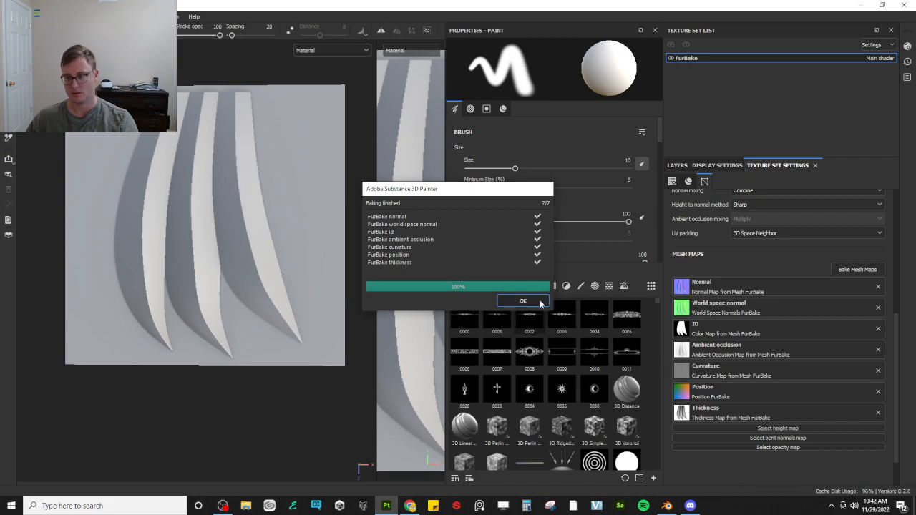
{"action": "left_click", "coordinate": [527, 300]}
{"action": "left_click", "coordinate": [707, 332]}
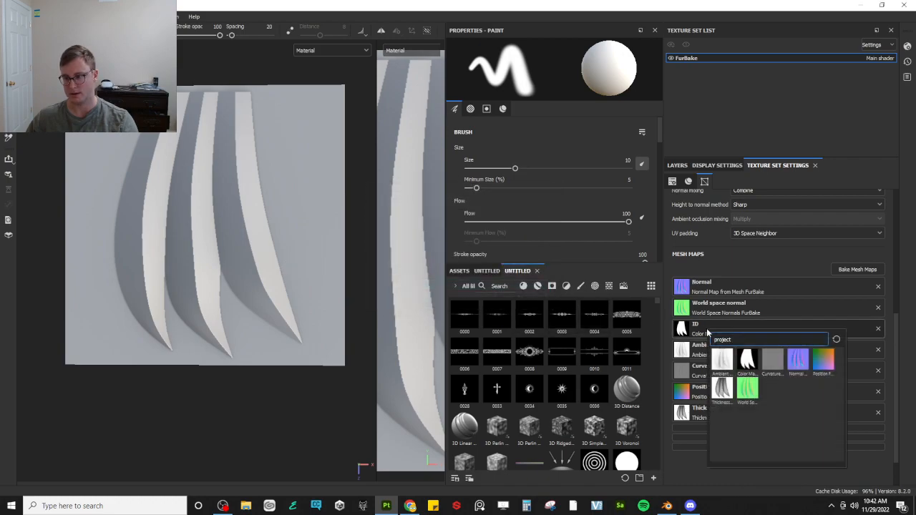
{"action": "left_click", "coordinate": [707, 332]}
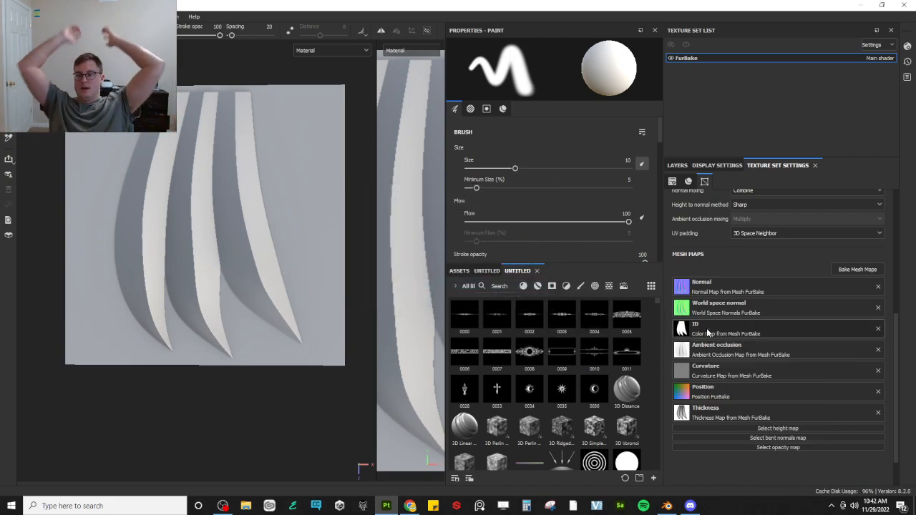
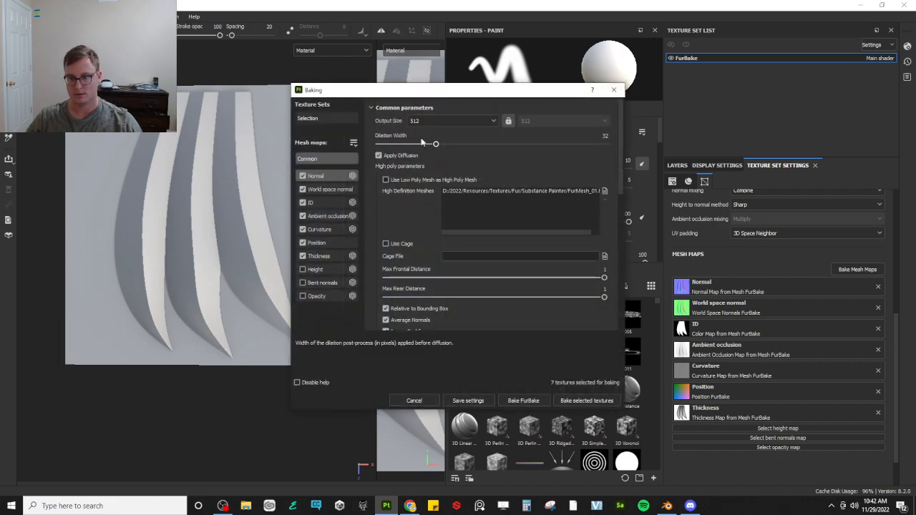
Set the bake output size to 4096 and rebake the FurBake mesh maps
{"action": "left_click", "coordinate": [431, 121]}
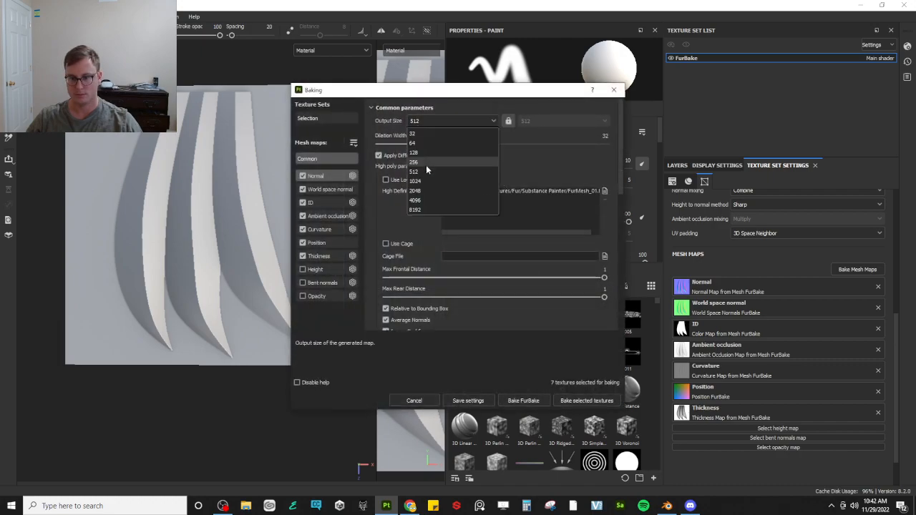
{"action": "left_click", "coordinate": [426, 201]}
{"action": "left_click", "coordinate": [524, 401]}
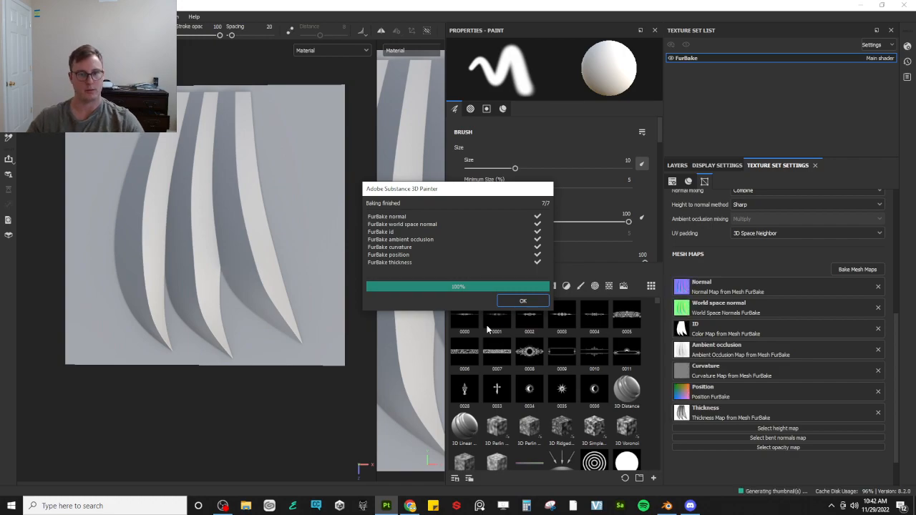
{"action": "left_click", "coordinate": [504, 299]}
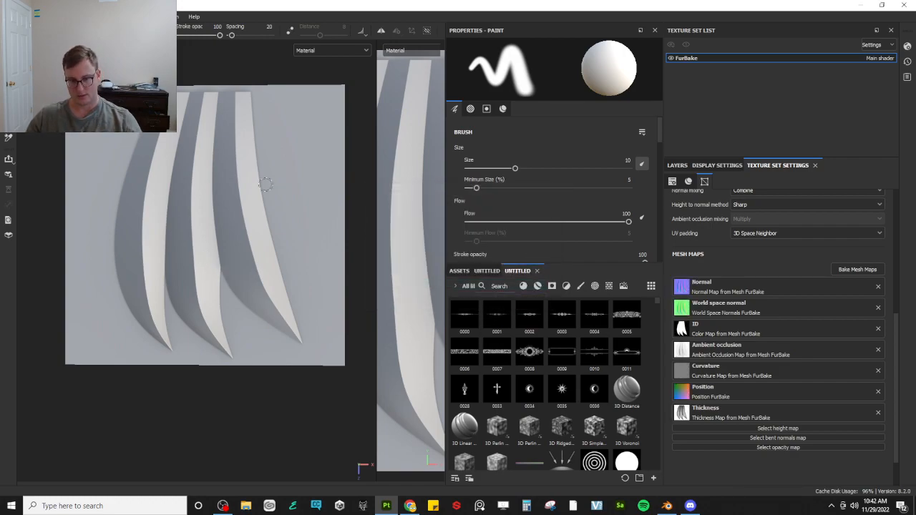
Start a texture export and browse for its output directory to D:/2022/Resources/Textures/Fur
{"action": "left_click", "coordinate": [8, 16]}
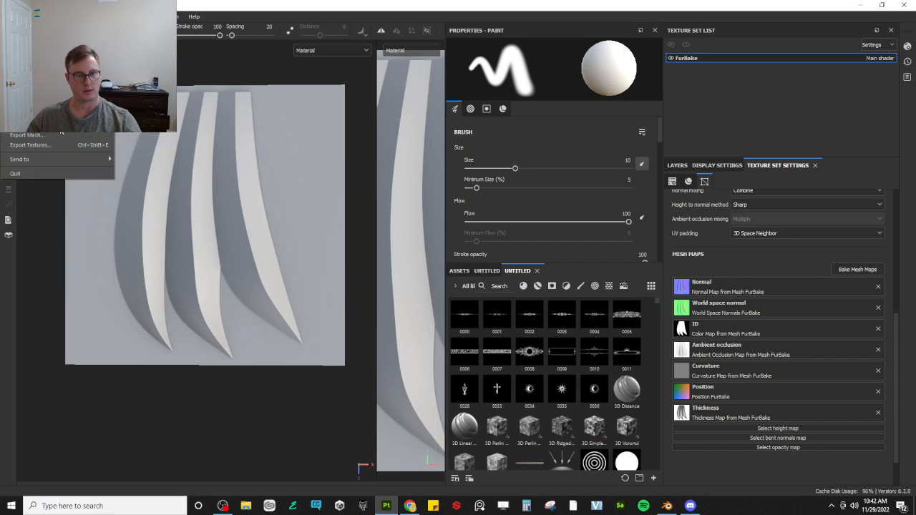
{"action": "left_click", "coordinate": [57, 144]}
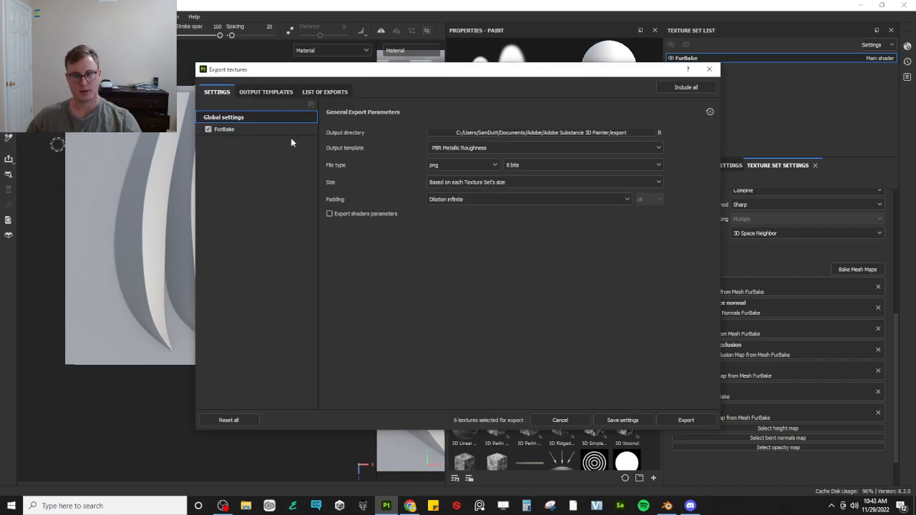
{"action": "left_click", "coordinate": [609, 135]}
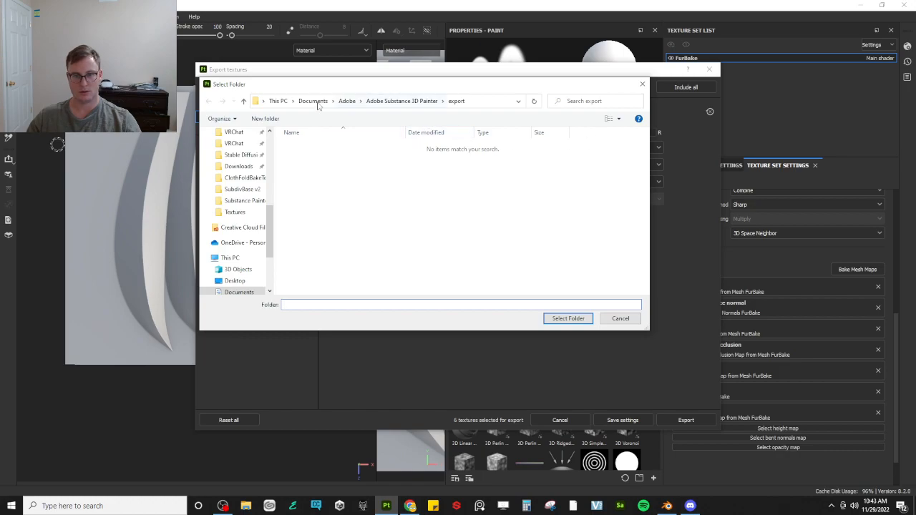
{"action": "left_click", "coordinate": [236, 213]}
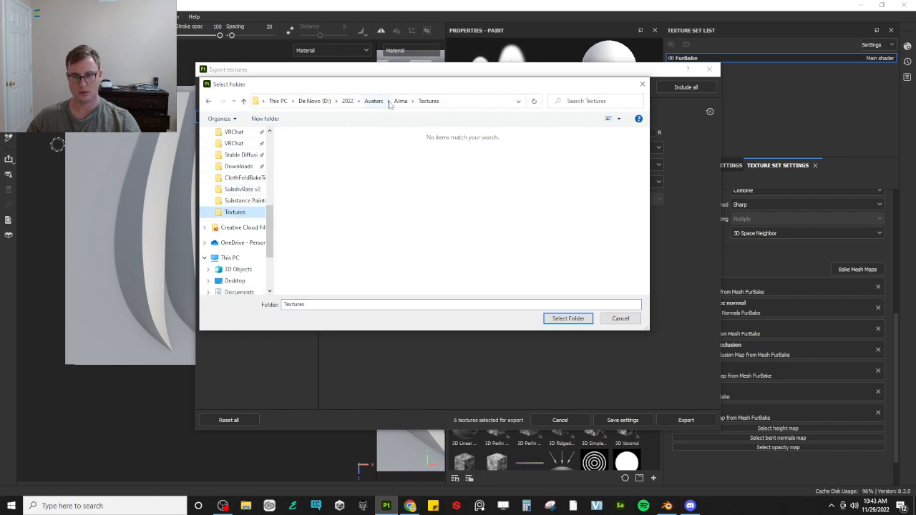
{"action": "left_click", "coordinate": [348, 101]}
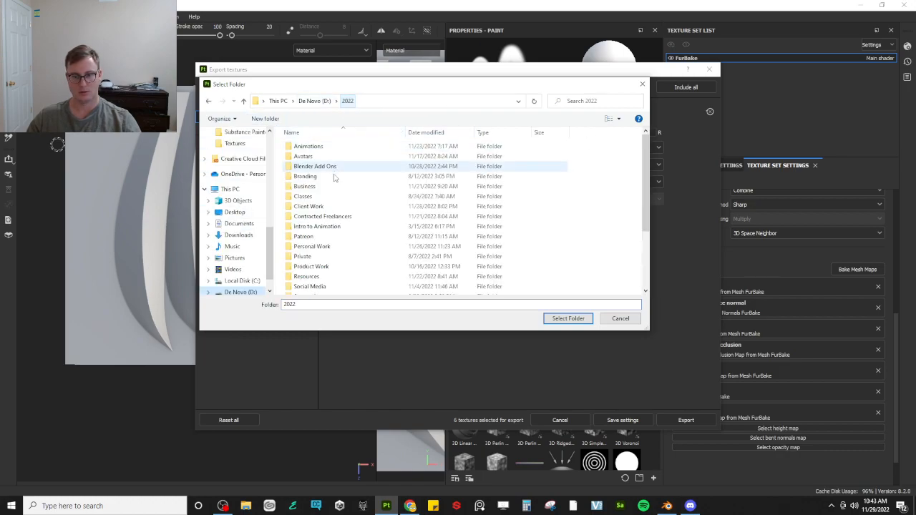
{"action": "scroll", "coordinate": [327, 193], "scroll_direction": "down", "scroll_amount": 3}
{"action": "double_click", "coordinate": [307, 189]}
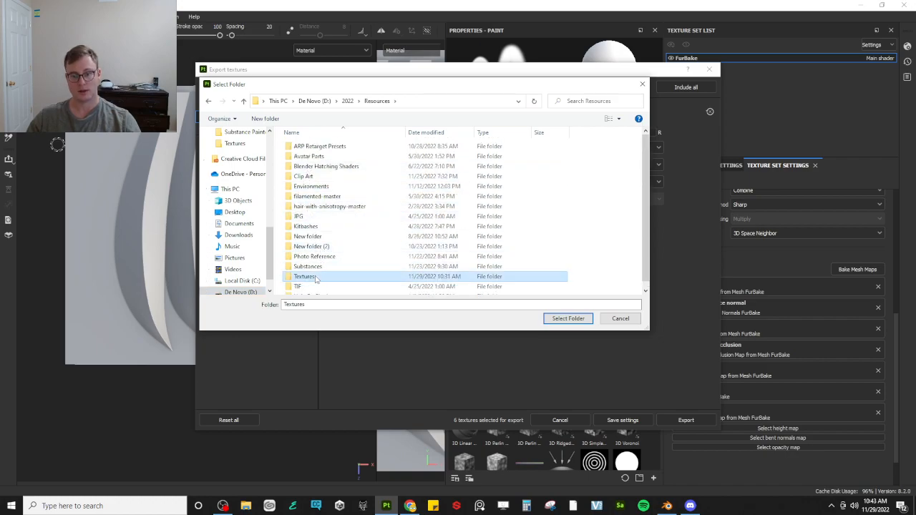
{"action": "double_click", "coordinate": [305, 276]}
{"action": "double_click", "coordinate": [307, 159]}
Create a folder named Fur 01 as the export's output directory and choose the Mesh Maps output template
{"action": "left_click", "coordinate": [265, 119]}
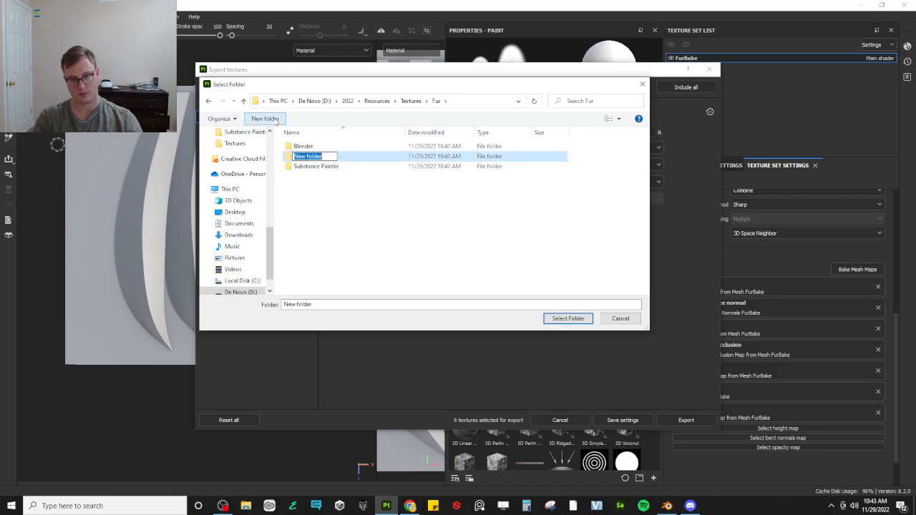
{"action": "type", "text": "Fur"}
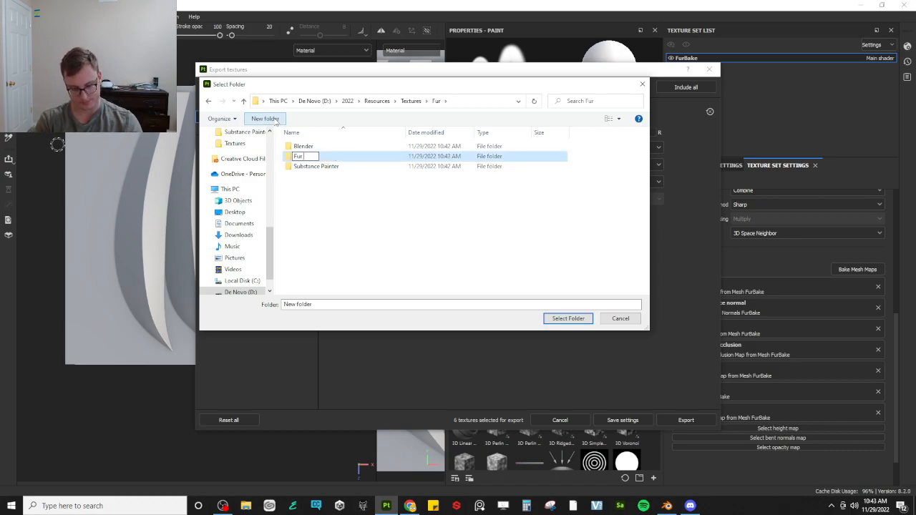
{"action": "key", "text": "Return"}
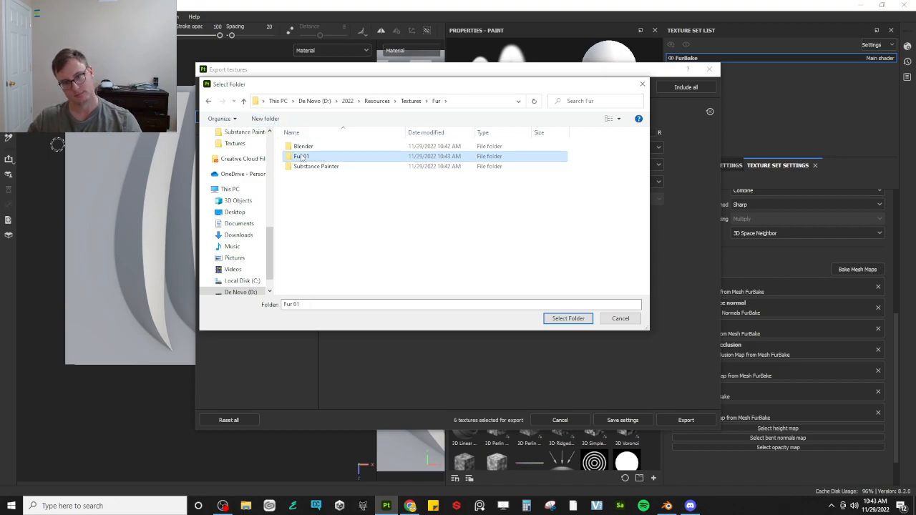
{"action": "double_click", "coordinate": [322, 156]}
{"action": "left_click", "coordinate": [556, 318]}
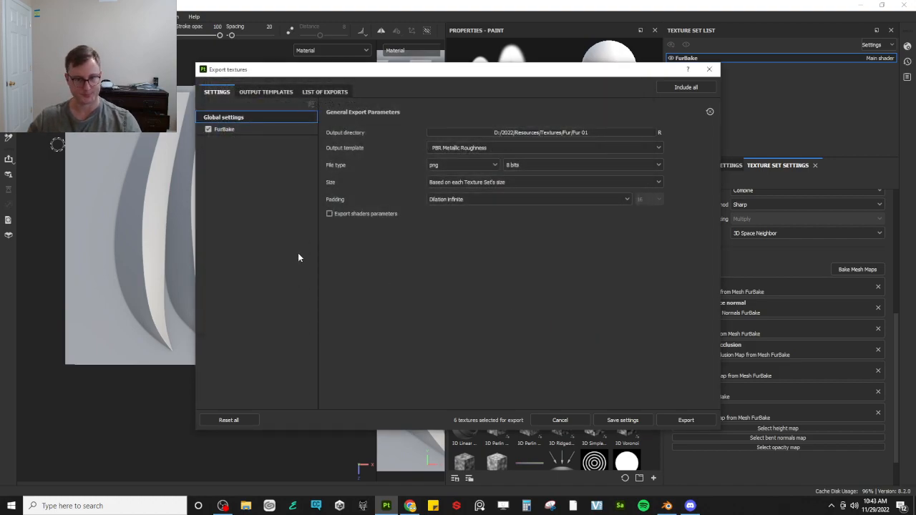
{"action": "left_click", "coordinate": [468, 151]}
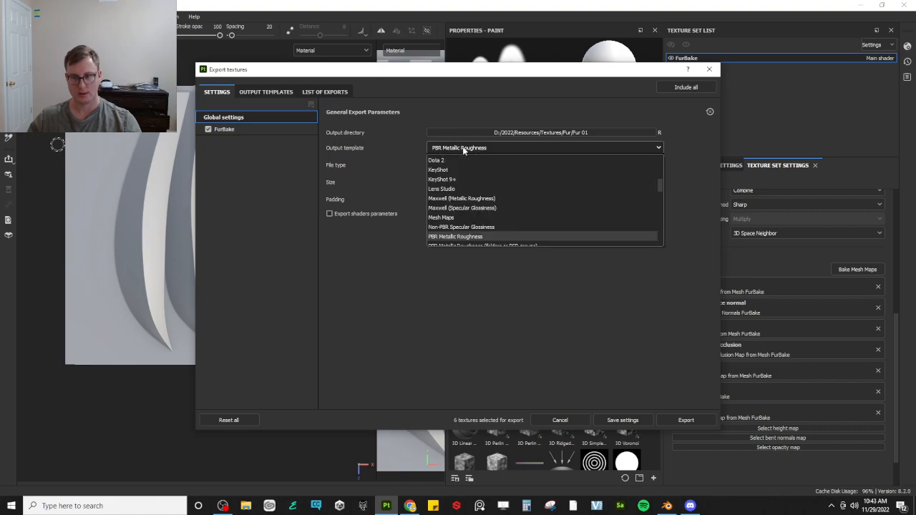
{"action": "left_click", "coordinate": [451, 217]}
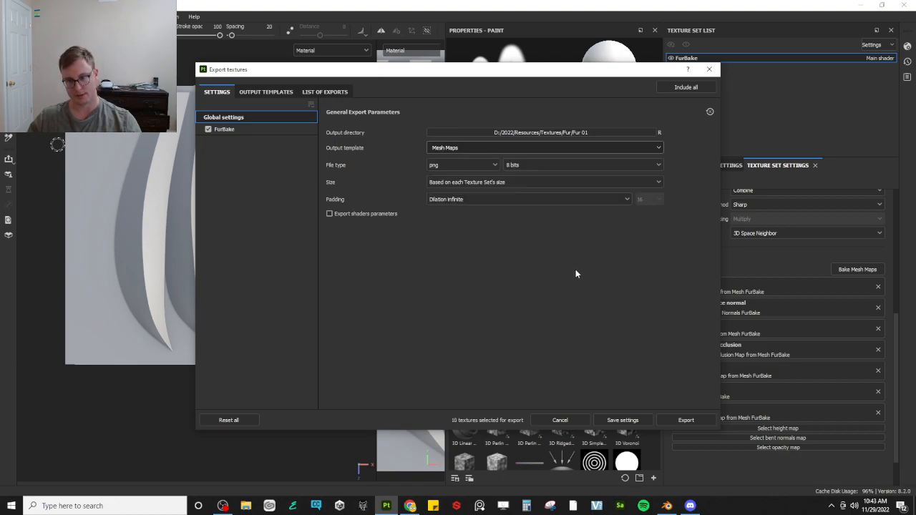
Set the export size to 4096 and review the output maps listed for the FurBake texture set
{"action": "left_click", "coordinate": [524, 186]}
{"action": "left_click", "coordinate": [451, 266]}
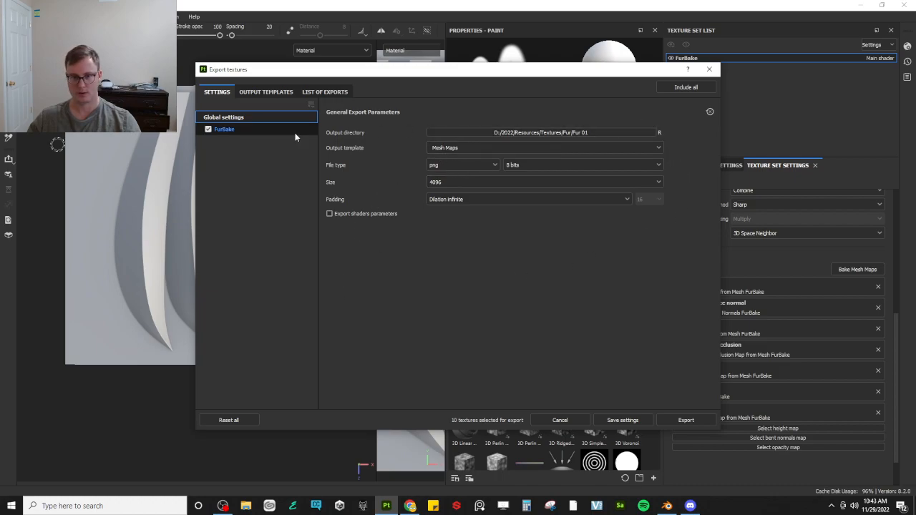
{"action": "left_click", "coordinate": [256, 131]}
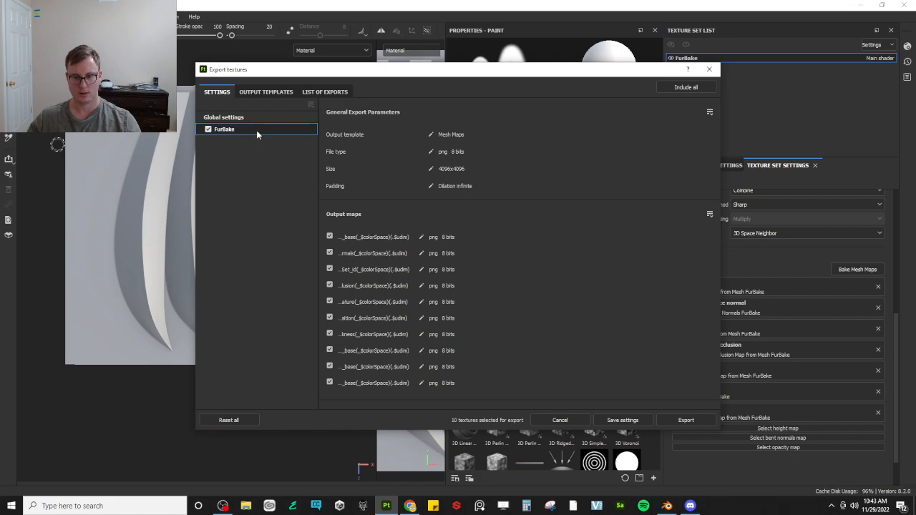
{"action": "left_click", "coordinate": [420, 237]}
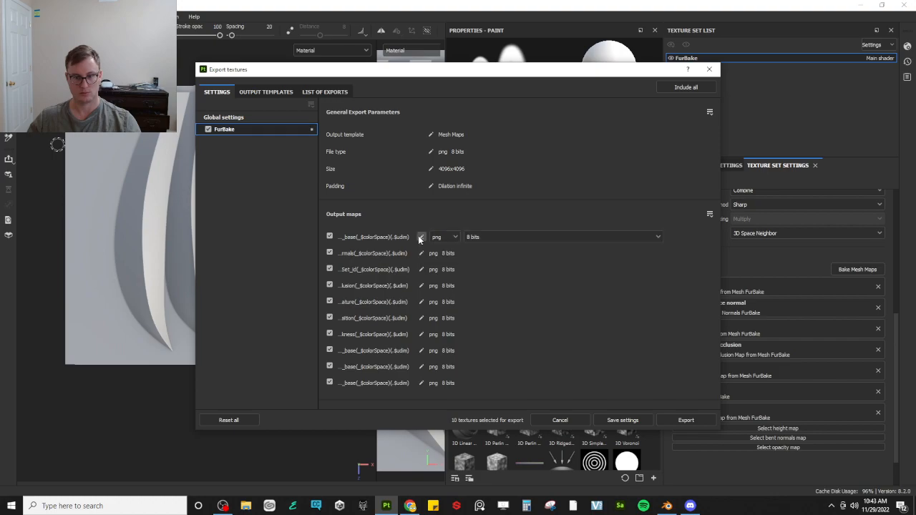
{"action": "left_click", "coordinate": [420, 237]}
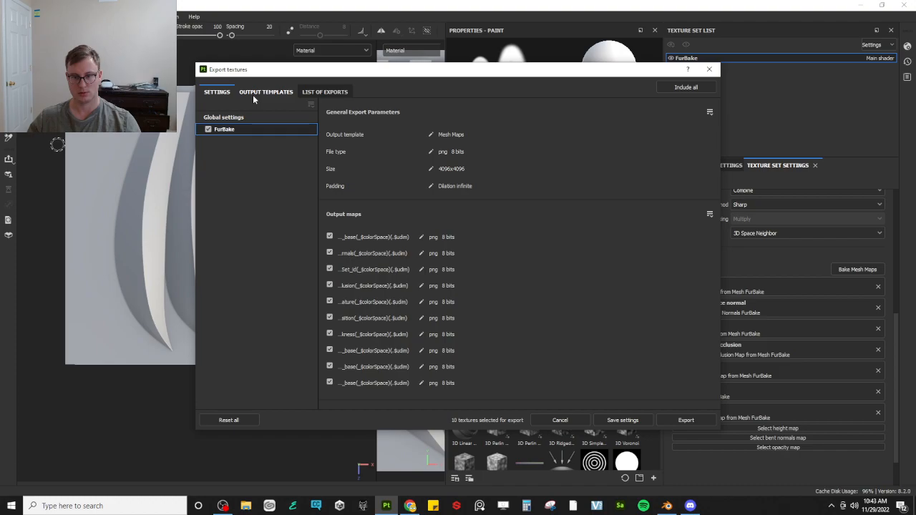
{"action": "left_click_drag", "start_coordinate": [319, 278], "coordinate": [380, 284]}
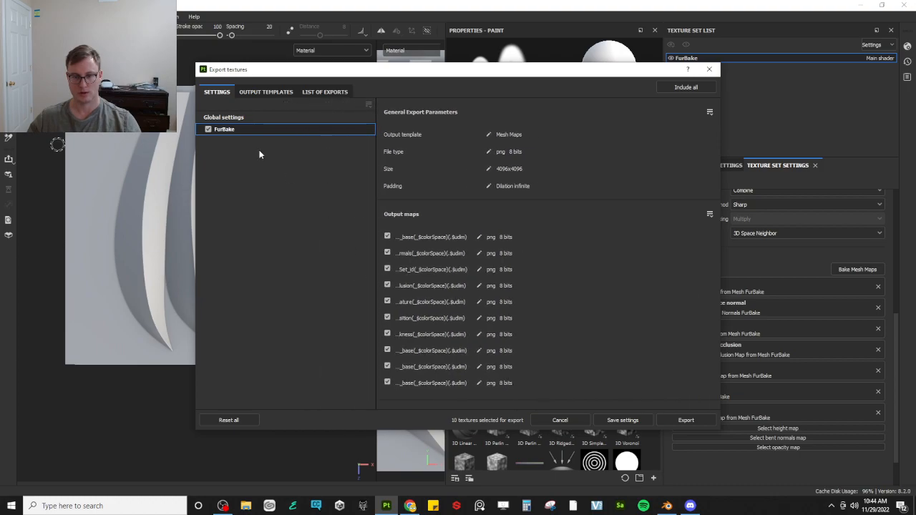
Duplicate the Mesh Maps output template and rename the copy FurMaps
{"action": "left_click", "coordinate": [243, 93]}
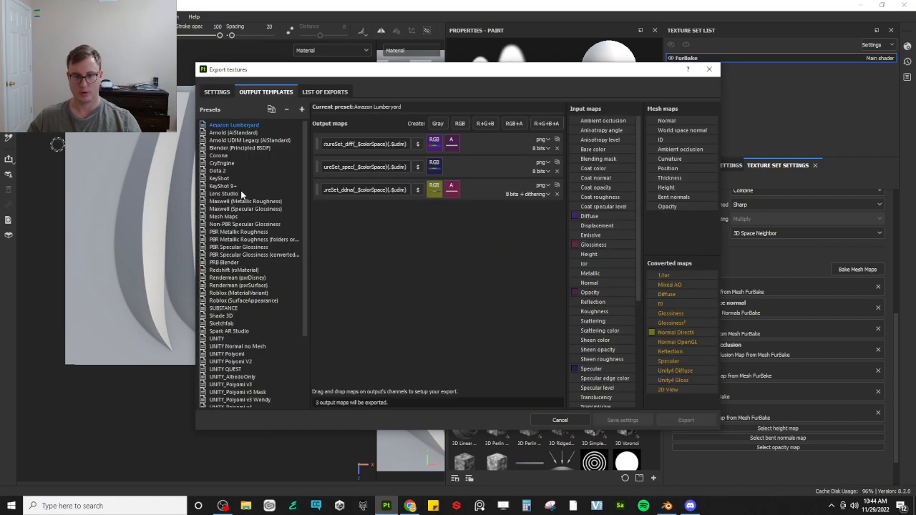
{"action": "left_click", "coordinate": [225, 217]}
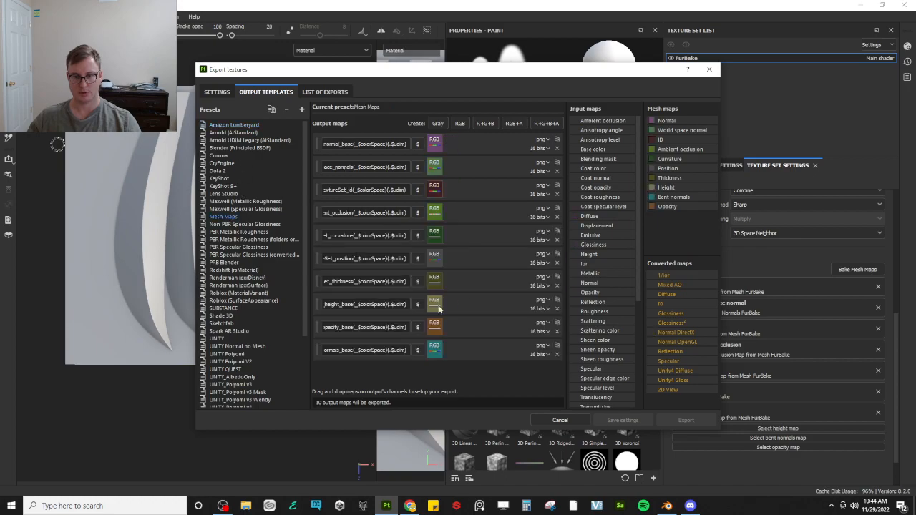
{"action": "left_click", "coordinate": [271, 109]}
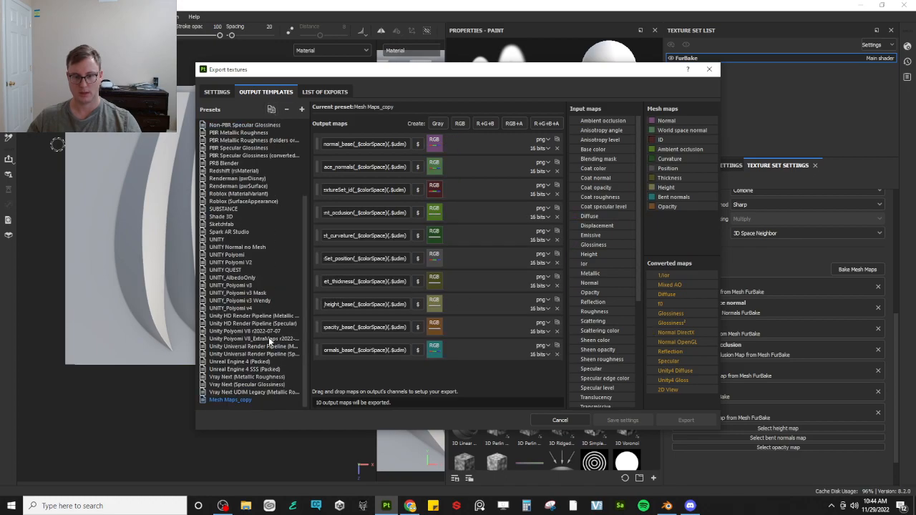
{"action": "double_click", "coordinate": [243, 399]}
{"action": "type", "text": "FulMaps"}
{"action": "key", "text": "Return"}
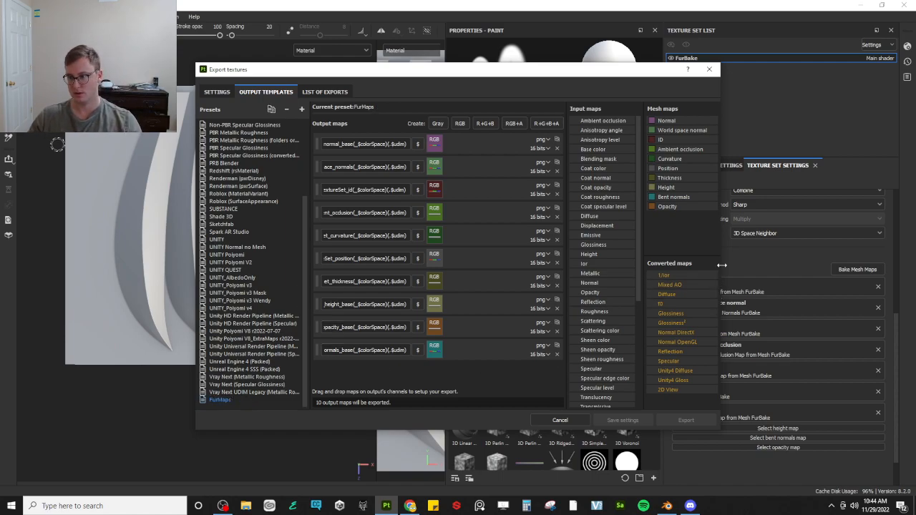
Remove the position, opacity and bent normals output maps from the FurMaps template
{"action": "left_click_drag", "start_coordinate": [719, 247], "coordinate": [851, 237]}
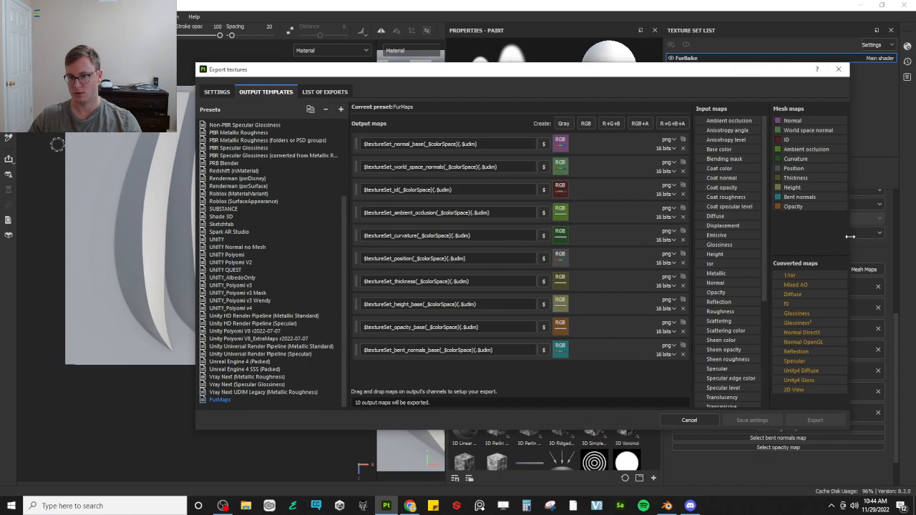
{"action": "left_click_drag", "start_coordinate": [427, 71], "coordinate": [324, 66]}
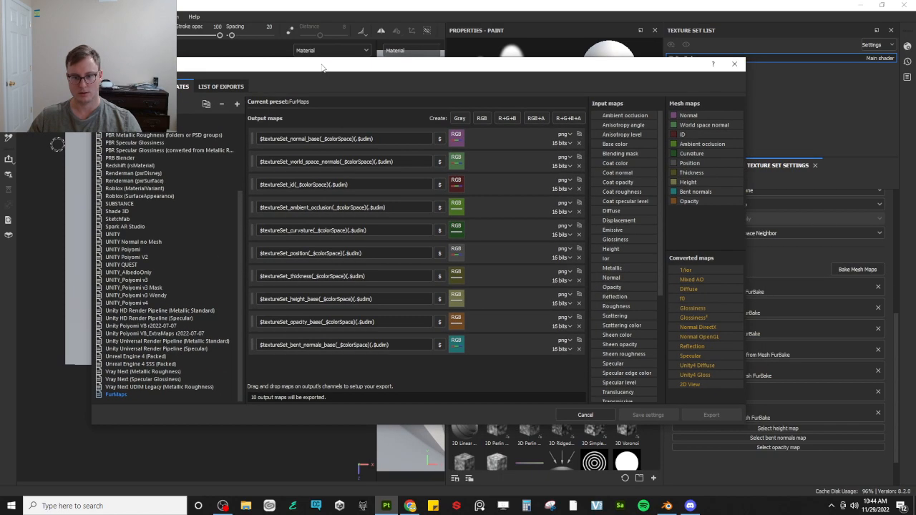
{"action": "left_click", "coordinate": [579, 258]}
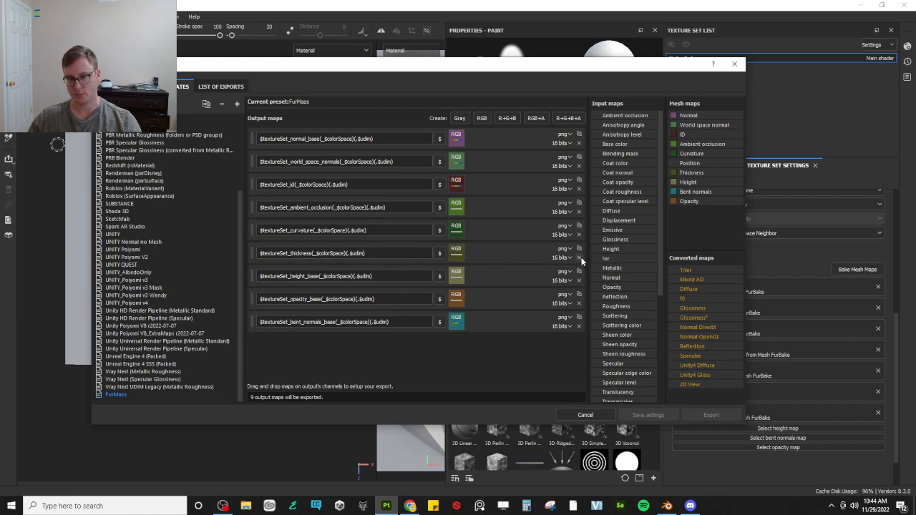
{"action": "left_click", "coordinate": [579, 303]}
{"action": "left_click", "coordinate": [578, 303]}
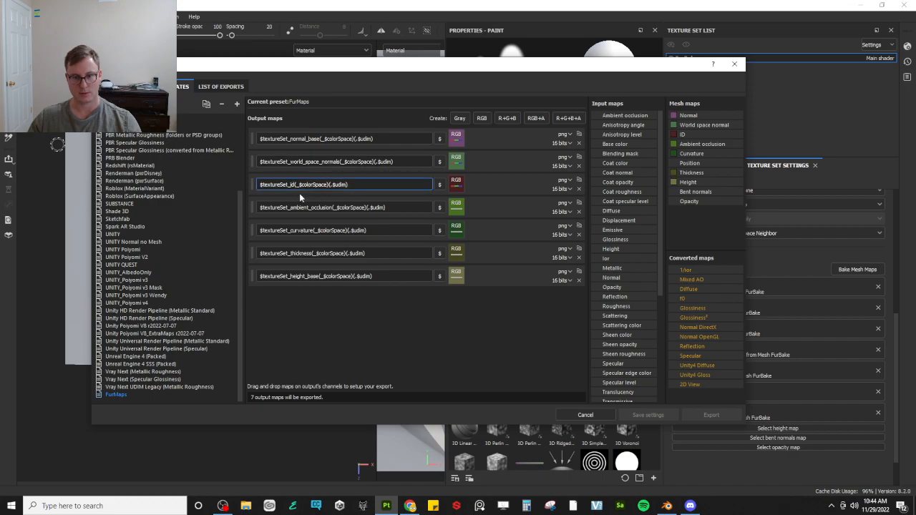
Replace id with Alpha in the ID output map's file name
{"action": "key", "text": "BackSpace"}
{"action": "key", "text": "BackSpace"}
{"action": "type", "text": "Alpha"}
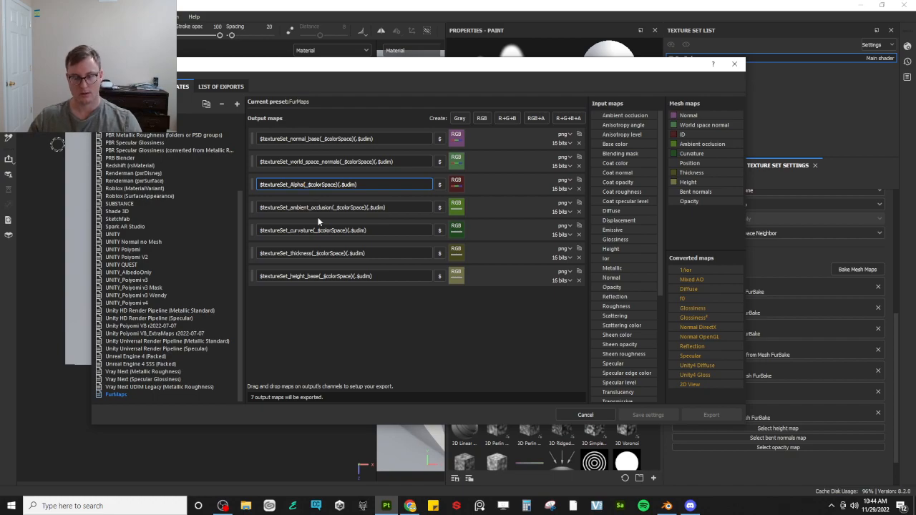
Shorten ambient_occlusion to AO in the ambient occlusion output map's file name
{"action": "left_click", "coordinate": [330, 207]}
{"action": "key", "text": "BackSpace"}
{"action": "key", "text": "BackSpace"}
{"action": "key", "text": "BackSpace"}
{"action": "key", "text": "BackSpace"}
{"action": "key", "text": "BackSpace"}
{"action": "key", "text": "BackSpace"}
{"action": "key", "text": "BackSpace"}
{"action": "key", "text": "BackSpace"}
{"action": "key", "text": "BackSpace"}
{"action": "key", "text": "BackSpace"}
{"action": "key", "text": "BackSpace"}
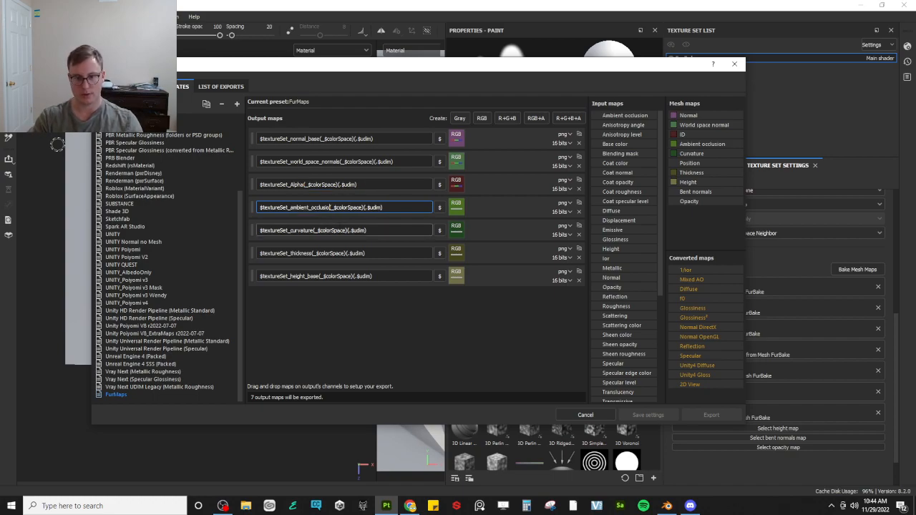
{"action": "key", "text": "BackSpace"}
{"action": "key", "text": "BackSpace"}
{"action": "key", "text": "BackSpace"}
{"action": "key", "text": "BackSpace"}
{"action": "key", "text": "BackSpace"}
{"action": "key", "text": "BackSpace"}
{"action": "type", "text": "AO"}
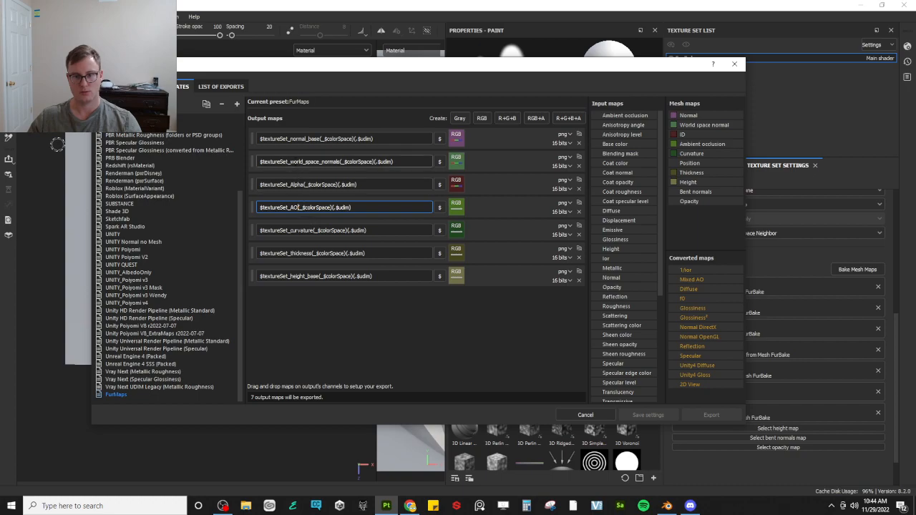
Replace the $textureSet prefix of the normal output map's file name with Fur_01
{"action": "left_click", "coordinate": [320, 139]}
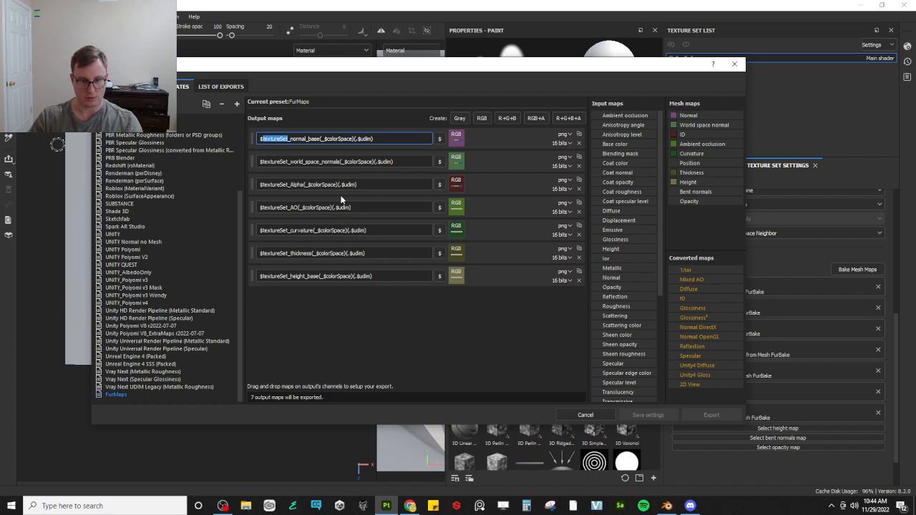
{"action": "key", "text": "BackSpace"}
{"action": "type", "text": "Fur"}
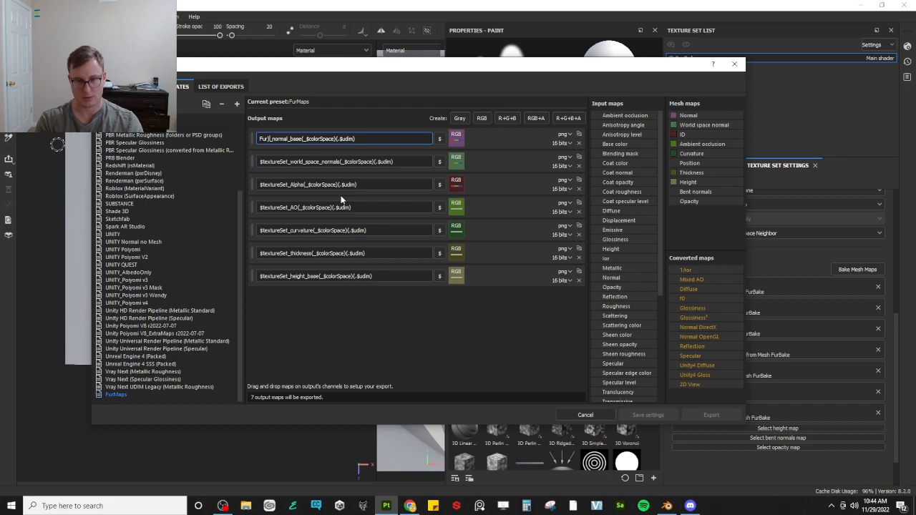
{"action": "type", "text": "_01"}
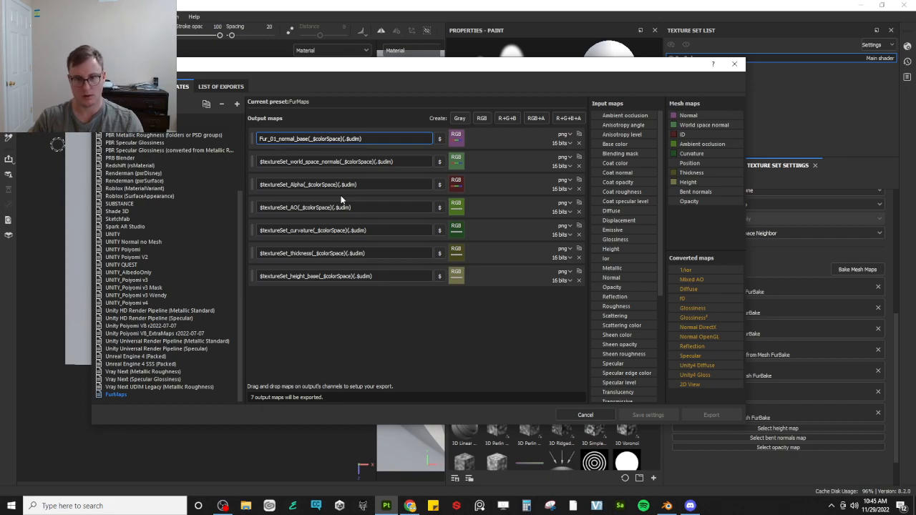
{"action": "key", "text": "Left"}
Replace the $textureSet prefix of the world space normals output name with Fur_01
{"action": "left_click", "coordinate": [297, 164]}
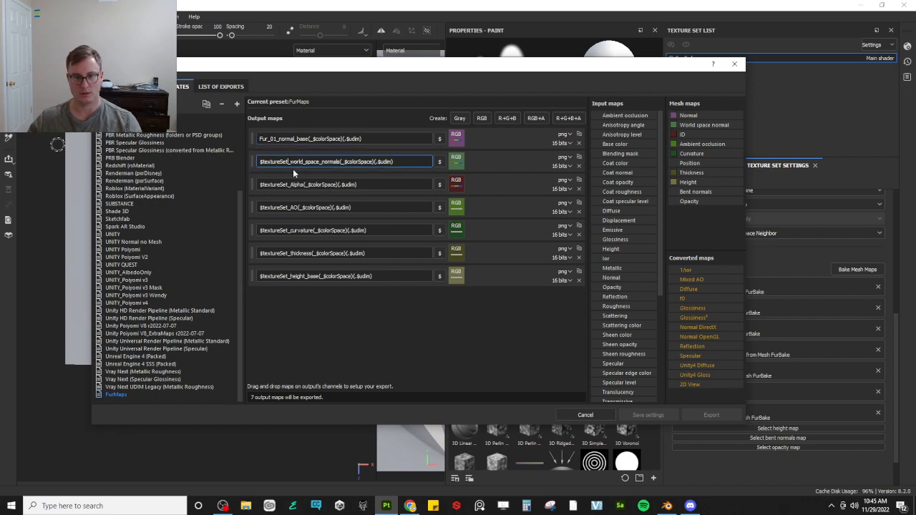
{"action": "key", "text": "shift+Left"}
{"action": "key", "text": "shift+Left"}
{"action": "key", "text": "shift+Left"}
{"action": "key", "text": "shift+Left"}
{"action": "key", "text": "shift+Left"}
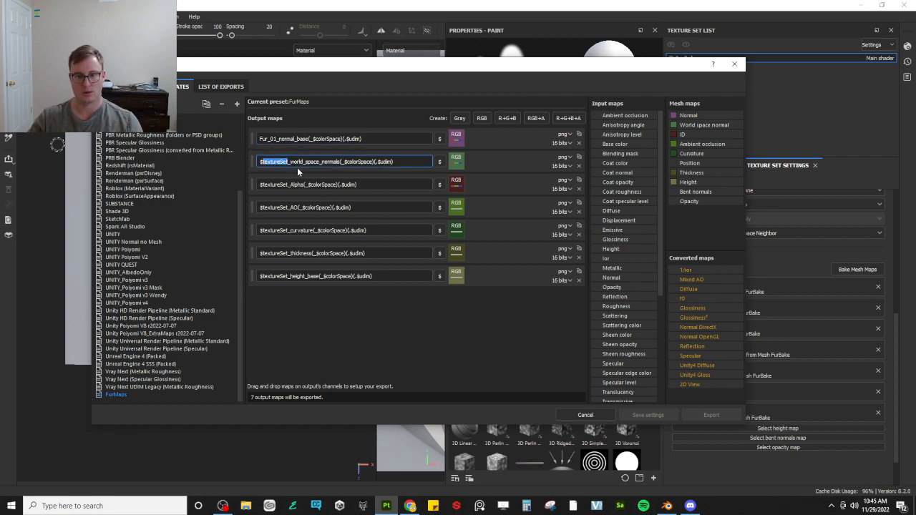
{"action": "type", "text": "Fur_01"}
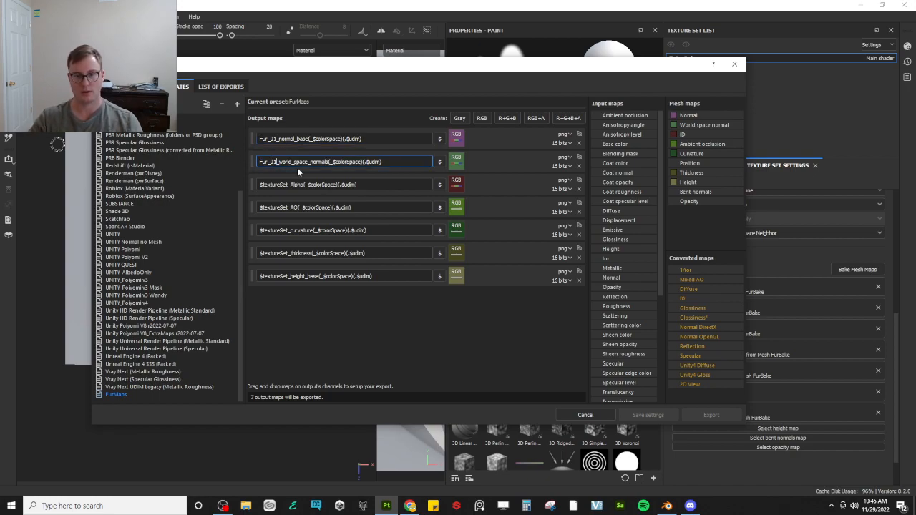
Remove the world space normals output map and replace the Alpha output's $textureSet prefix with Fur_01
{"action": "left_click", "coordinate": [579, 166]}
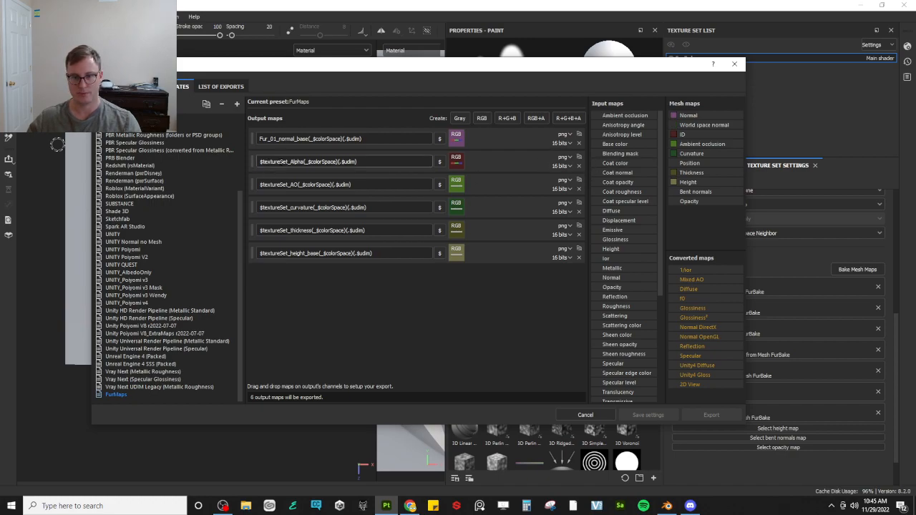
{"action": "left_click", "coordinate": [286, 161]}
{"action": "key", "text": "shift+Left"}
{"action": "key", "text": "shift+Left"}
{"action": "key", "text": "shift+Left"}
{"action": "key", "text": "shift+Left"}
{"action": "key", "text": "shift+Left"}
{"action": "key", "text": "shift+Left"}
{"action": "key", "text": "shift+Left"}
{"action": "key", "text": "shift+Left"}
{"action": "key", "text": "shift+Left"}
{"action": "key", "text": "shift+Left"}
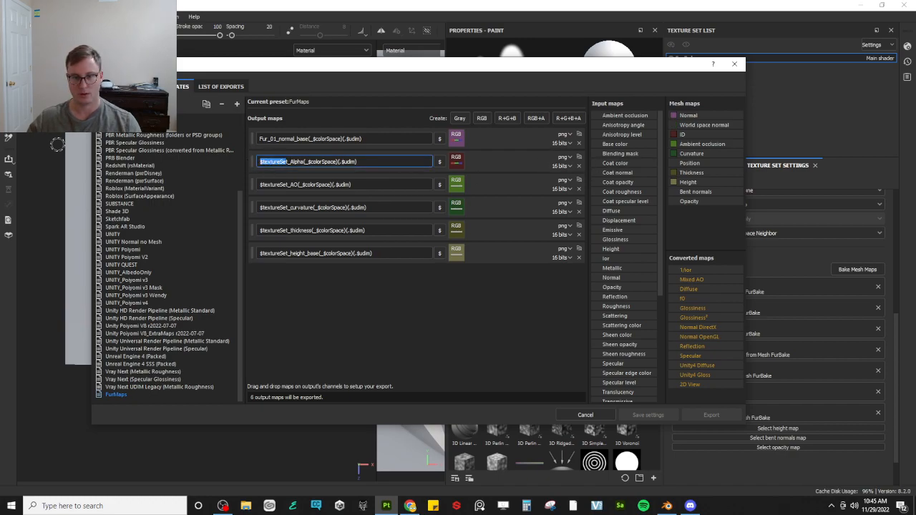
{"action": "type", "text": "Fur_01"}
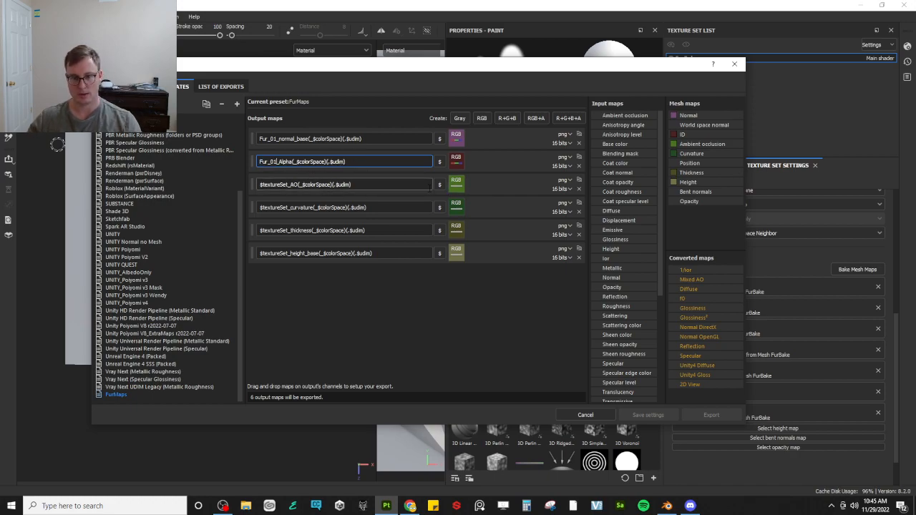
Replace the $textureSet prefix with Fur_01 in the AO and curvature output names
{"action": "left_click_drag", "start_coordinate": [289, 185], "coordinate": [225, 189]}
{"action": "type", "text": "Fur_01"}
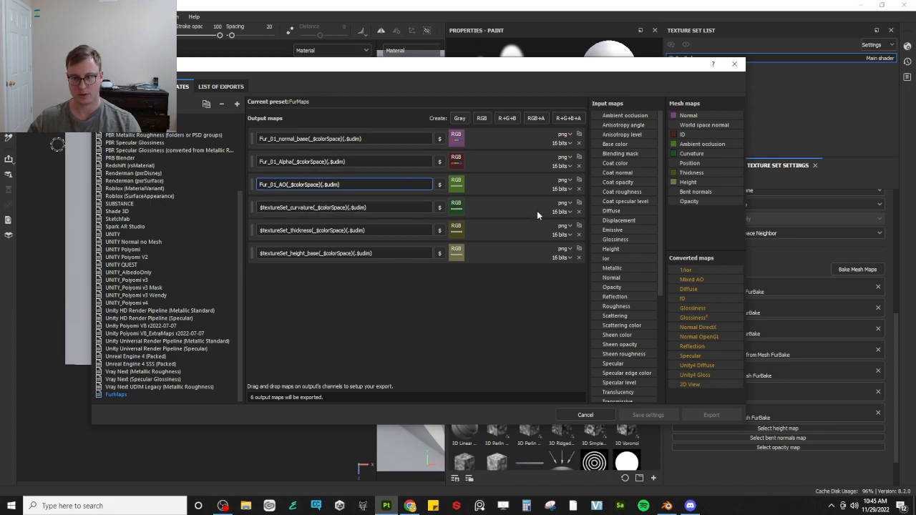
{"action": "left_click_drag", "start_coordinate": [290, 207], "coordinate": [225, 211]}
{"action": "type", "text": "Fur_01"}
Remove the thickness output map from the FurMaps template
{"action": "left_click_drag", "start_coordinate": [290, 231], "coordinate": [204, 237]}
{"action": "left_click", "coordinate": [579, 234]}
{"action": "left_click", "coordinate": [288, 229]}
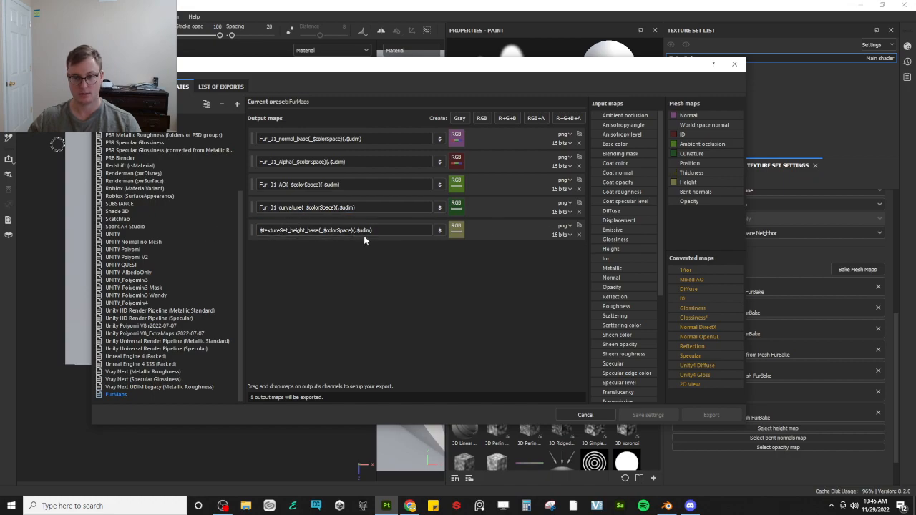
{"action": "left_click_drag", "start_coordinate": [286, 230], "coordinate": [363, 311]}
{"action": "type", "text": "Fur_01"}
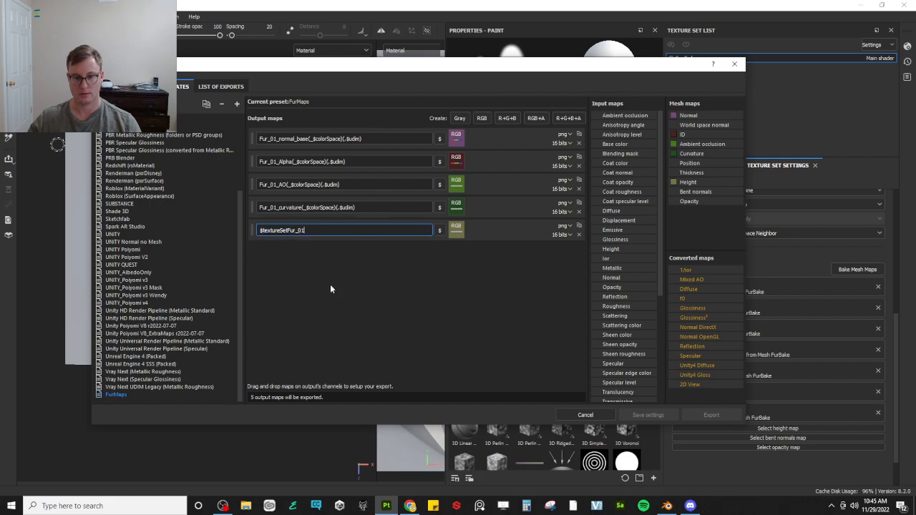
{"action": "key", "text": "ctrl+z"}
Replace the $textureSet prefix of the height output map's file name with Fur_01
{"action": "left_click", "coordinate": [288, 231]}
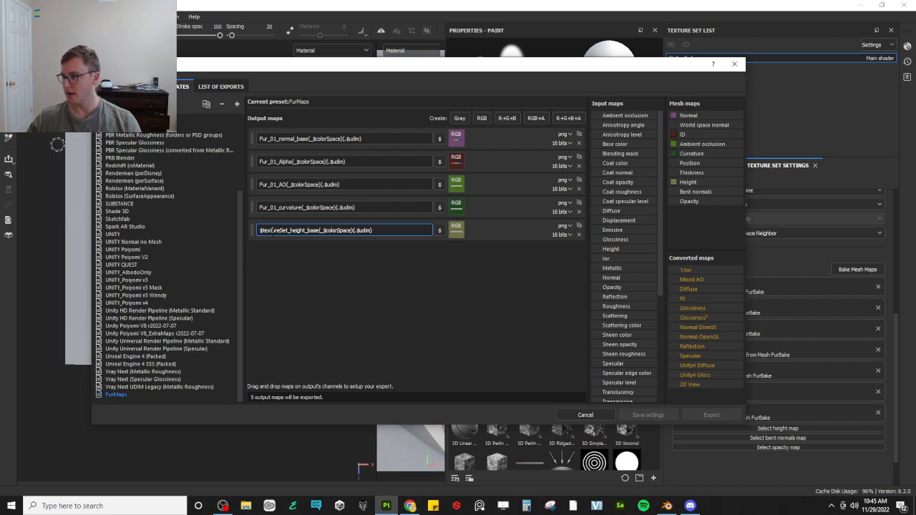
{"action": "left_click_drag", "start_coordinate": [288, 230], "coordinate": [258, 230]}
{"action": "type", "text": "Fur_01"}
{"action": "left_click", "coordinate": [512, 292]}
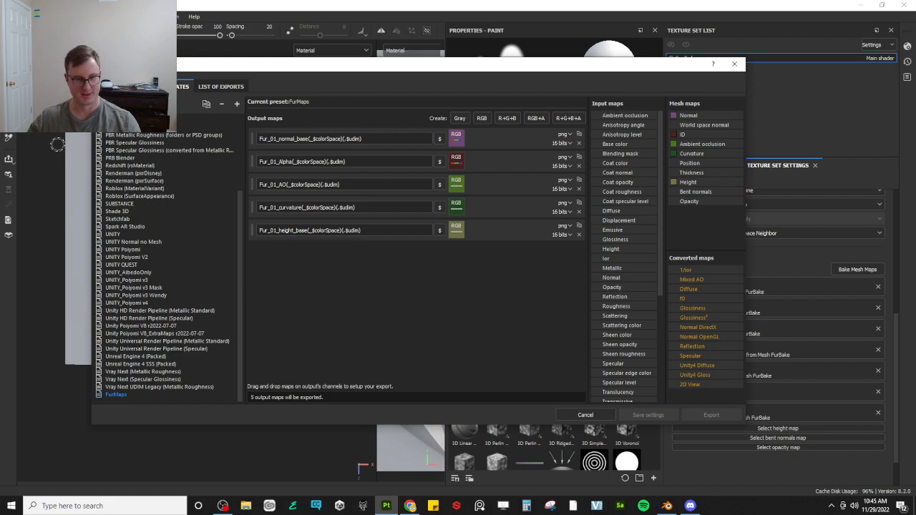
Choose FurMaps as the output template in the global export settings and export the textures
{"action": "left_click", "coordinate": [116, 87]}
{"action": "left_click", "coordinate": [222, 111]}
{"action": "left_click", "coordinate": [416, 143]}
{"action": "scroll", "coordinate": [434, 211], "scroll_direction": "down", "scroll_amount": 5}
{"action": "scroll", "coordinate": [434, 212], "scroll_direction": "up", "scroll_amount": 2}
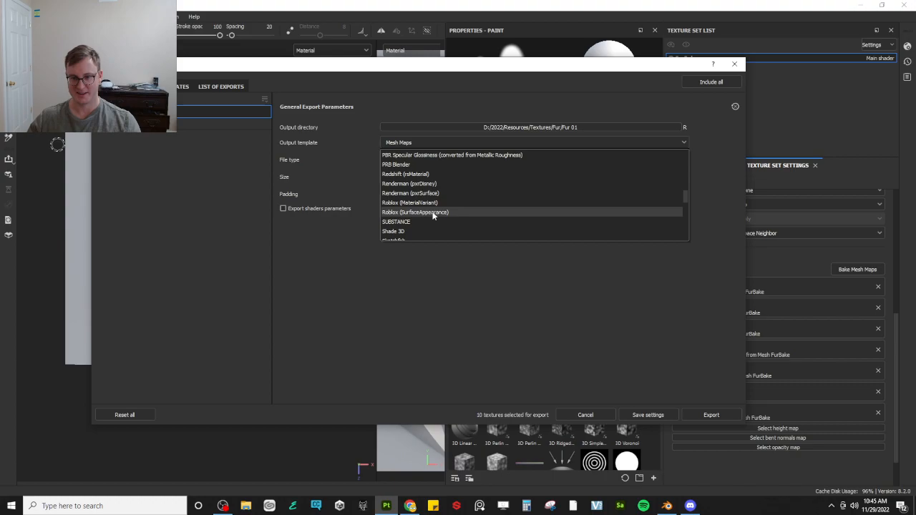
{"action": "scroll", "coordinate": [434, 213], "scroll_direction": "down", "scroll_amount": 5}
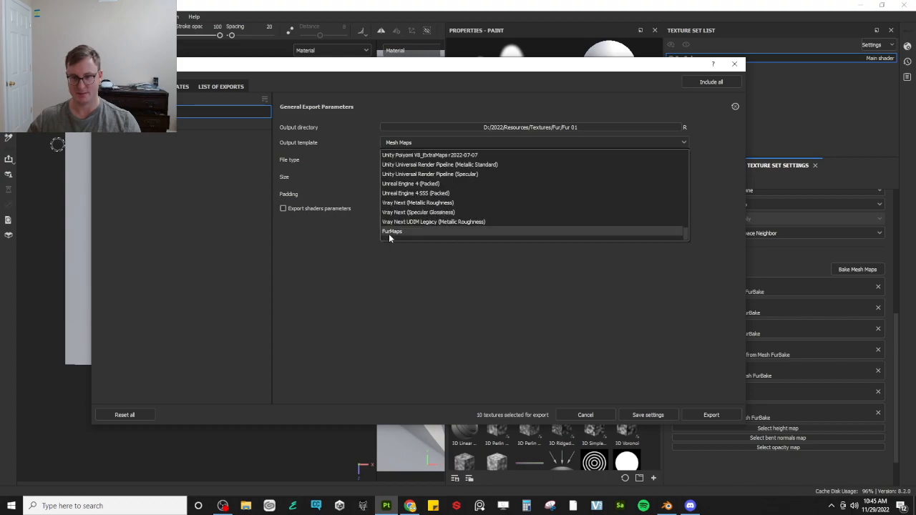
{"action": "left_click", "coordinate": [391, 232]}
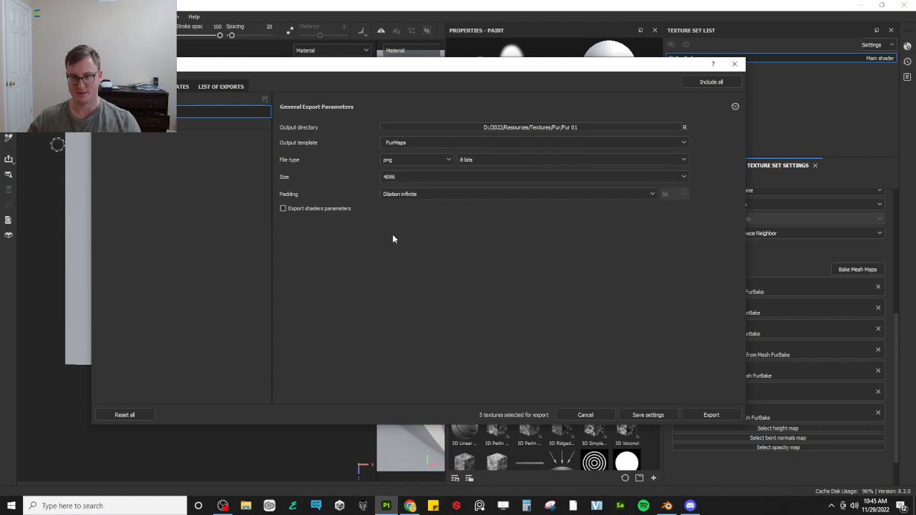
{"action": "left_click", "coordinate": [709, 416]}
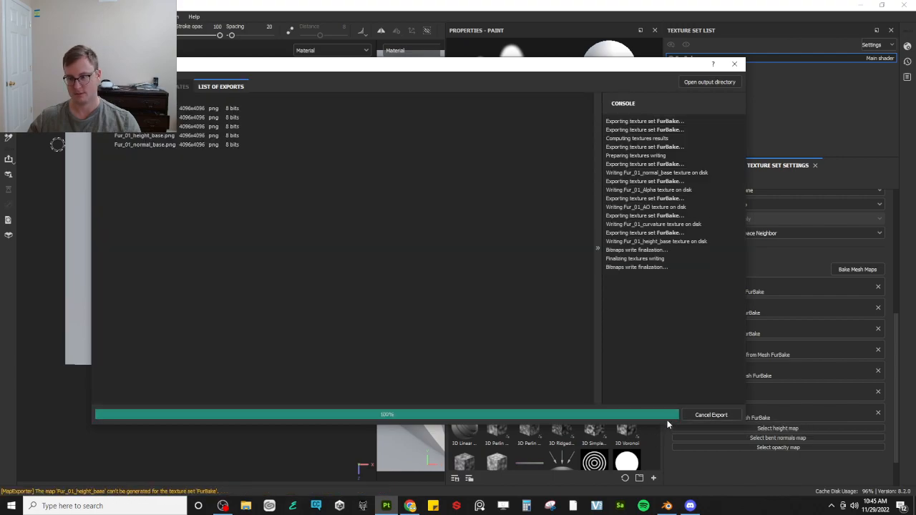
{"action": "left_click", "coordinate": [656, 415]}
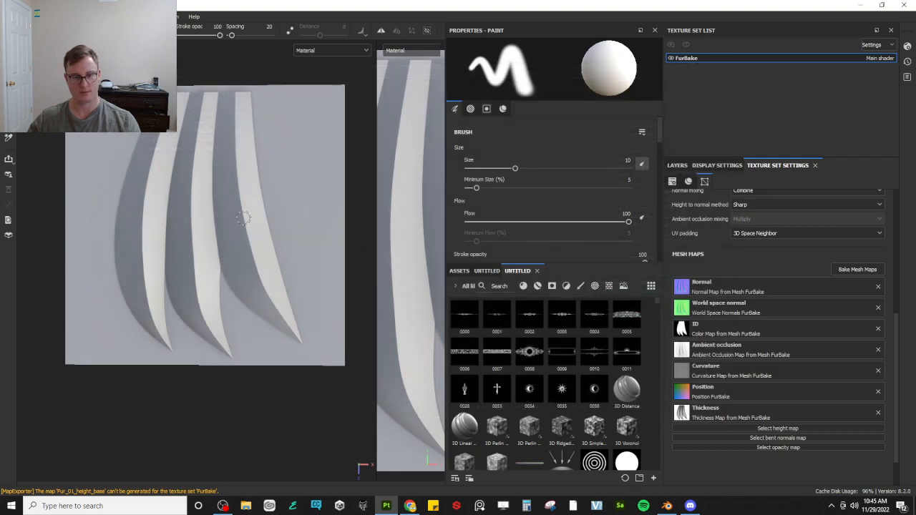
Open the exported texture folder Fur 01 in File Explorer and select the exported fur maps
{"action": "key", "text": "alt+Tab"}
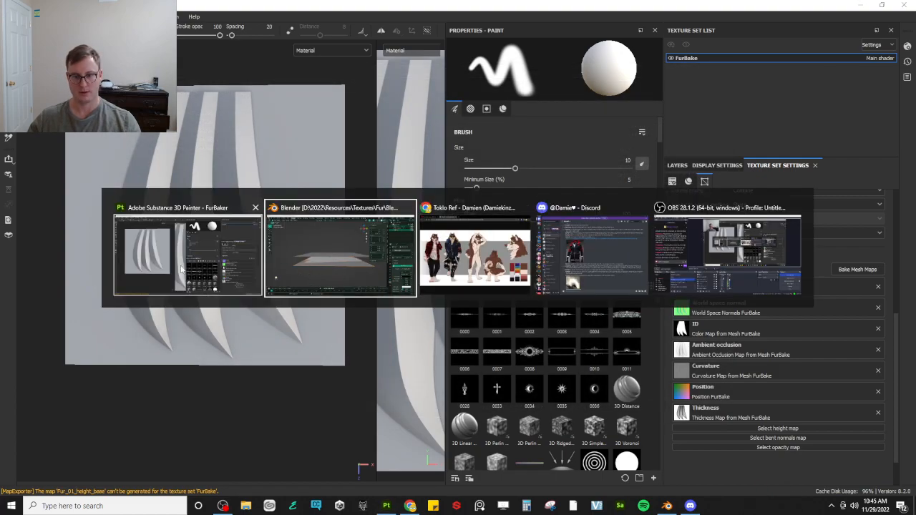
{"action": "key", "text": "super+e"}
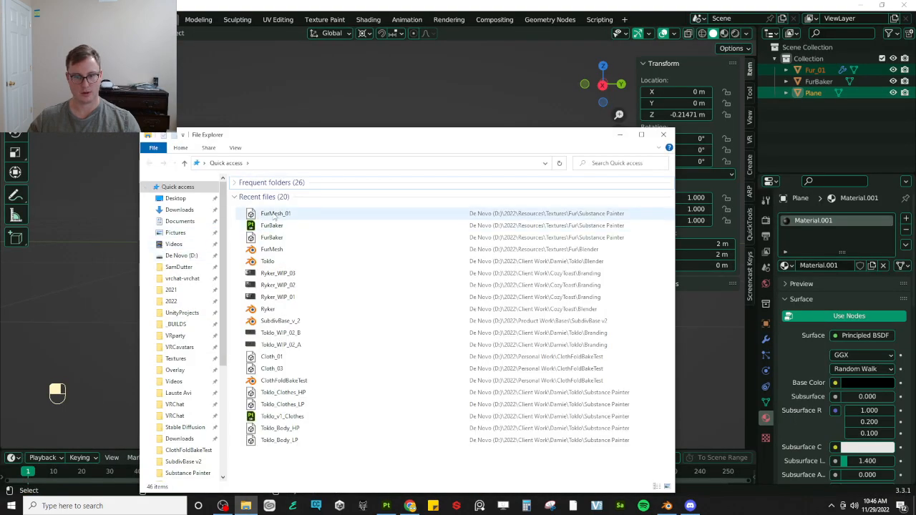
{"action": "right_click", "coordinate": [276, 214]}
{"action": "left_click", "coordinate": [215, 349]}
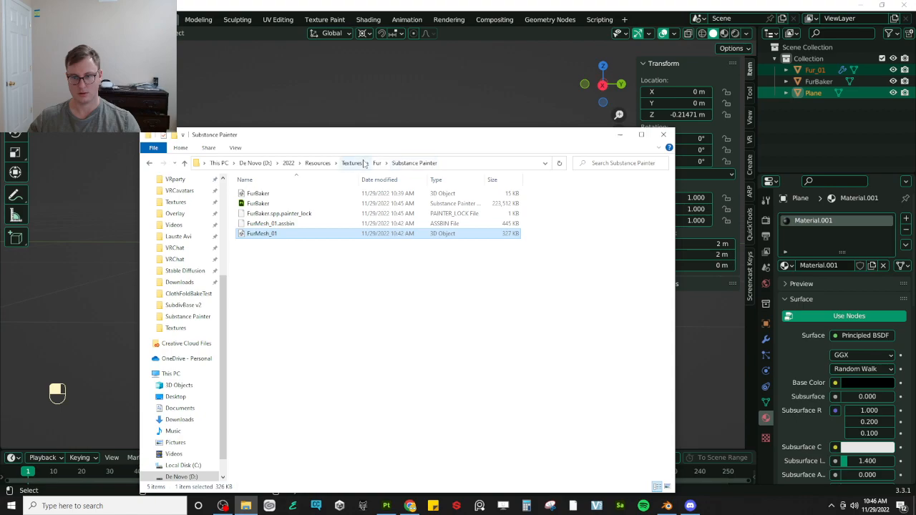
{"action": "left_click", "coordinate": [376, 164]}
{"action": "double_click", "coordinate": [258, 203]}
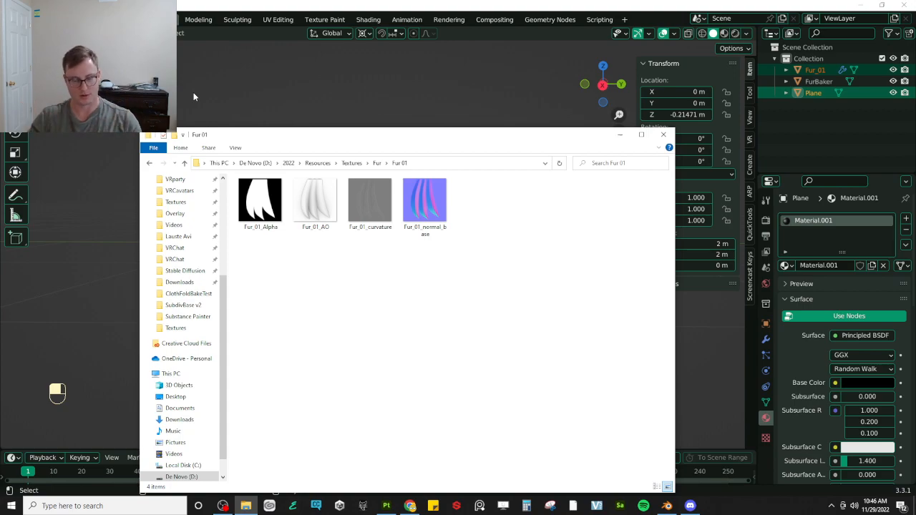
{"action": "left_click", "coordinate": [259, 203]}
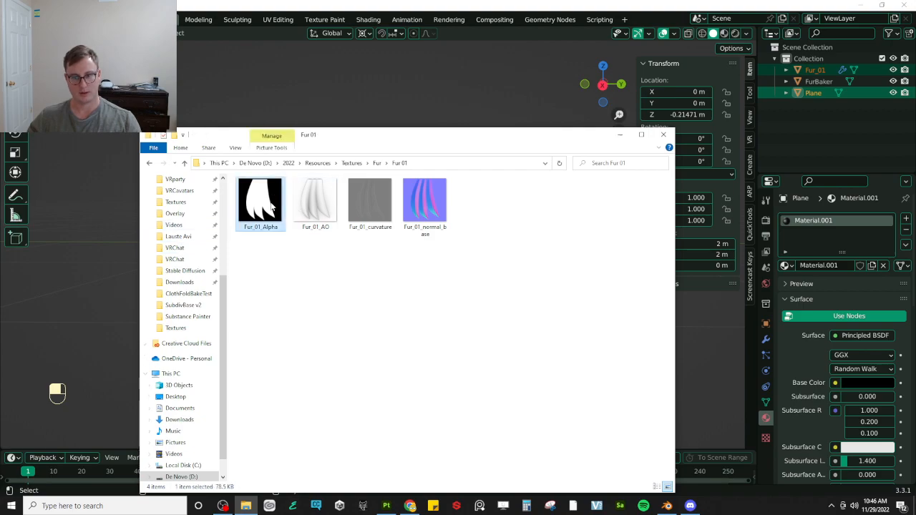
{"action": "left_click", "coordinate": [424, 204], "text": "ctrl"}
Switch to Substance 3D Painter and open the Toklo_v1_Body project
{"action": "key", "text": "alt+Tab"}
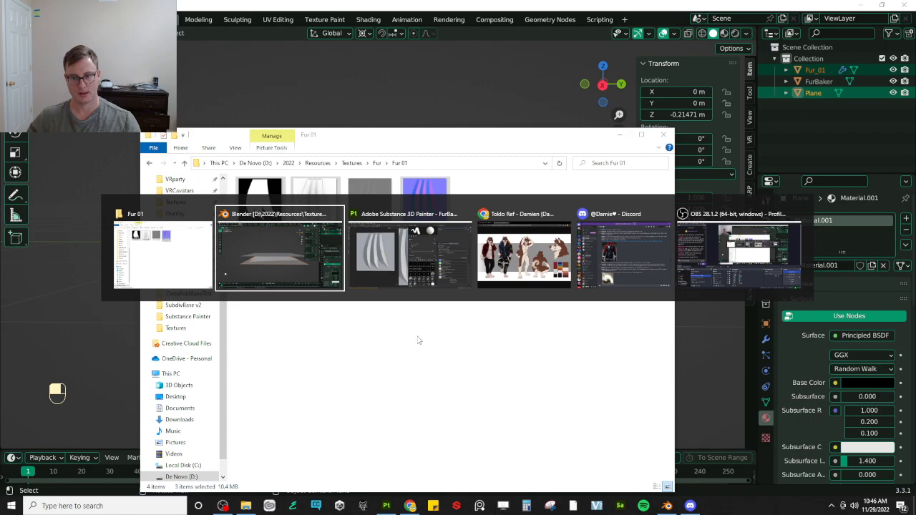
{"action": "key", "text": "alt+Tab"}
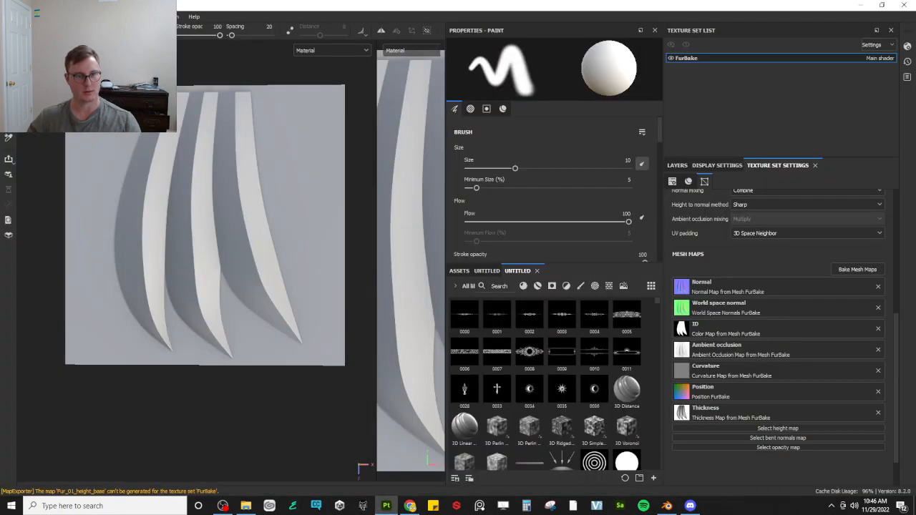
{"action": "left_click", "coordinate": [7, 16]}
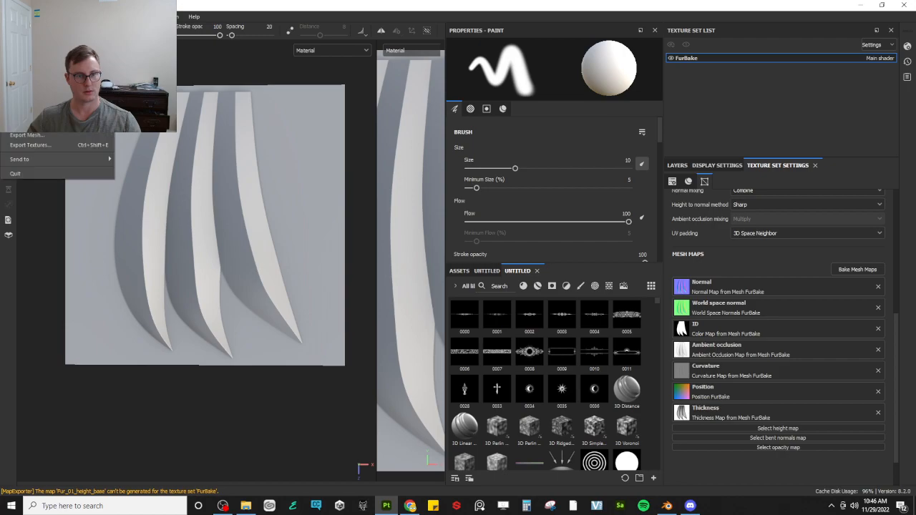
{"action": "left_click", "coordinate": [202, 57]}
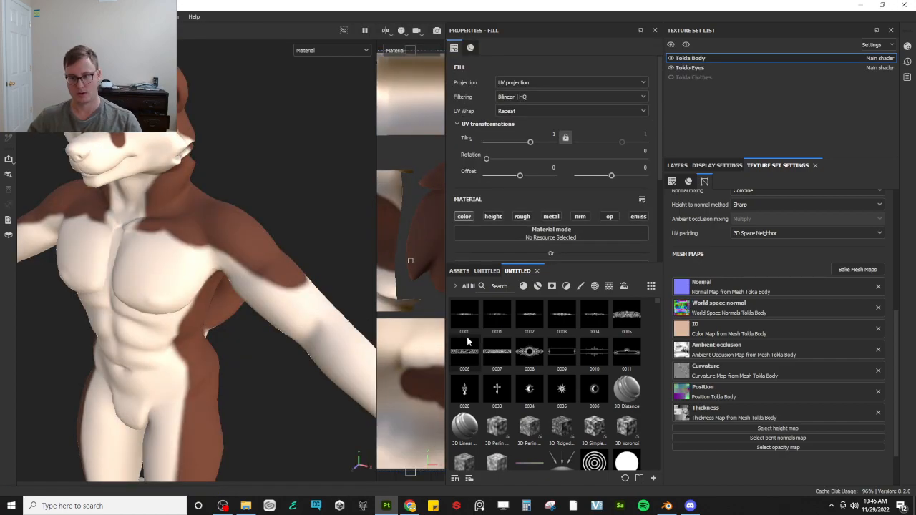
Bring the four Fur_01 maps from the Fur 01 folder into Substance Painter as resources to import
{"action": "key", "text": "alt+Tab"}
{"action": "left_click_drag", "start_coordinate": [496, 274], "coordinate": [270, 194]}
{"action": "mouse_move", "coordinate": [364, 213]}
{"action": "left_mouse_down"}
{"action": "mouse_move", "coordinate": [394, 352]}
{"action": "mouse_move", "coordinate": [559, 358]}
{"action": "left_mouse_up"}
Set the prefix of all four resources being imported to Fur
{"action": "type", "text": "Fur"}
{"action": "key", "text": "ctrl+a"}
{"action": "key", "text": "ctrl+c"}
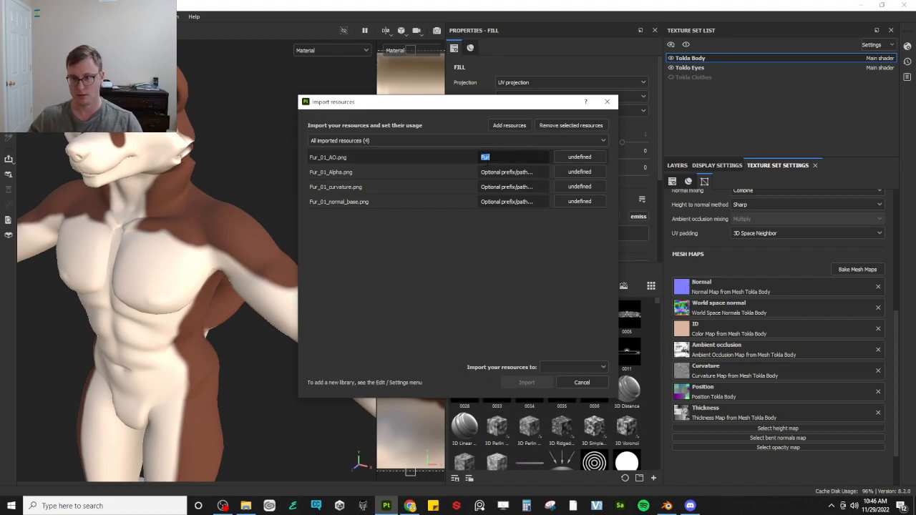
{"action": "left_click", "coordinate": [512, 172]}
{"action": "key", "text": "ctrl+v"}
{"action": "left_click", "coordinate": [513, 187]}
{"action": "key", "text": "ctrl+v"}
{"action": "left_click", "coordinate": [514, 203]}
{"action": "key", "text": "ctrl+v"}
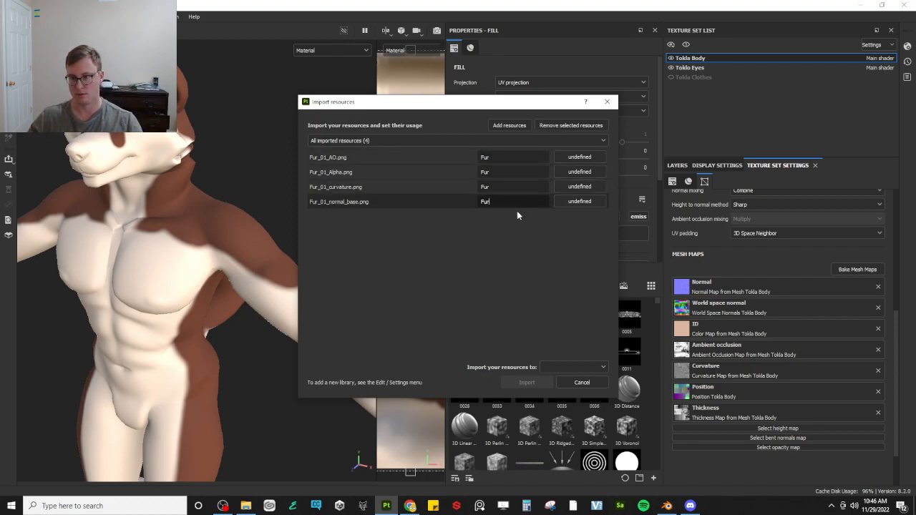
Set the usage of the AO, curvature and normal maps to texture and of Fur_01_Alpha to alpha
{"action": "left_click", "coordinate": [579, 159]}
{"action": "left_click", "coordinate": [594, 192]}
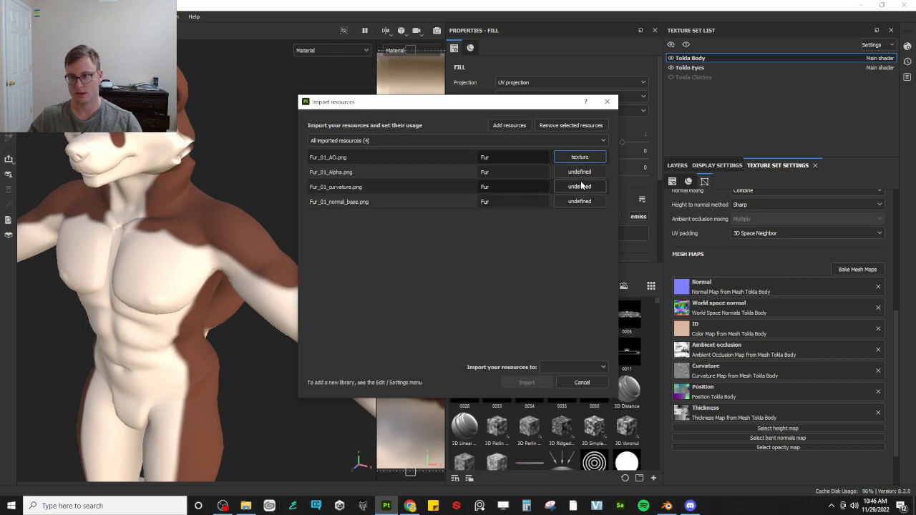
{"action": "left_click", "coordinate": [579, 173]}
{"action": "left_click", "coordinate": [592, 178]}
{"action": "left_click", "coordinate": [580, 187]}
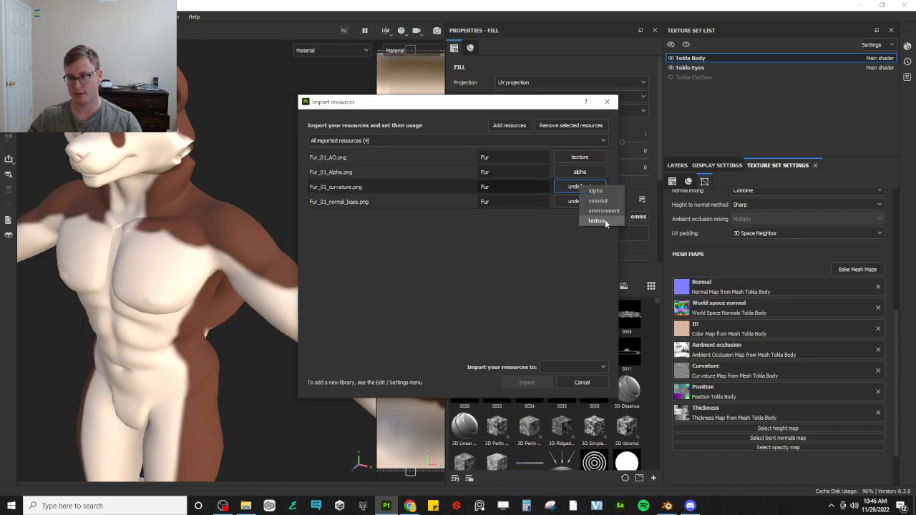
{"action": "left_click", "coordinate": [605, 220]}
{"action": "left_click", "coordinate": [580, 202]}
{"action": "left_click", "coordinate": [591, 235]}
{"action": "left_click", "coordinate": [559, 330]}
Import the fur maps into the your_assets library and display the imported resources
{"action": "left_click", "coordinate": [573, 368]}
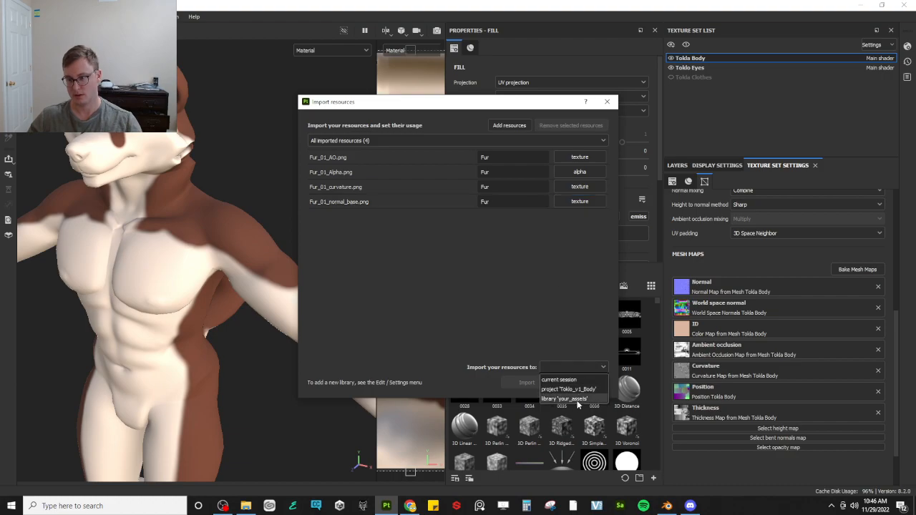
{"action": "left_click", "coordinate": [573, 399]}
{"action": "left_click", "coordinate": [528, 383]}
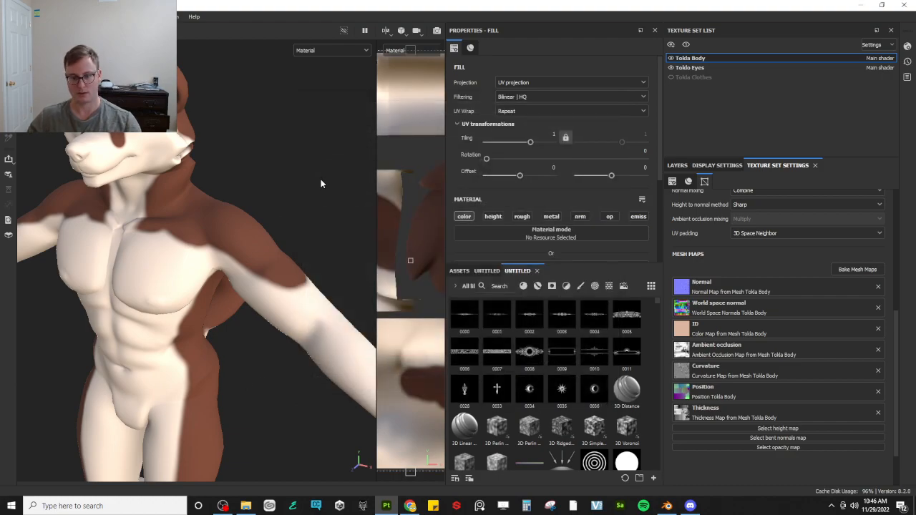
{"action": "left_click", "coordinate": [459, 271]}
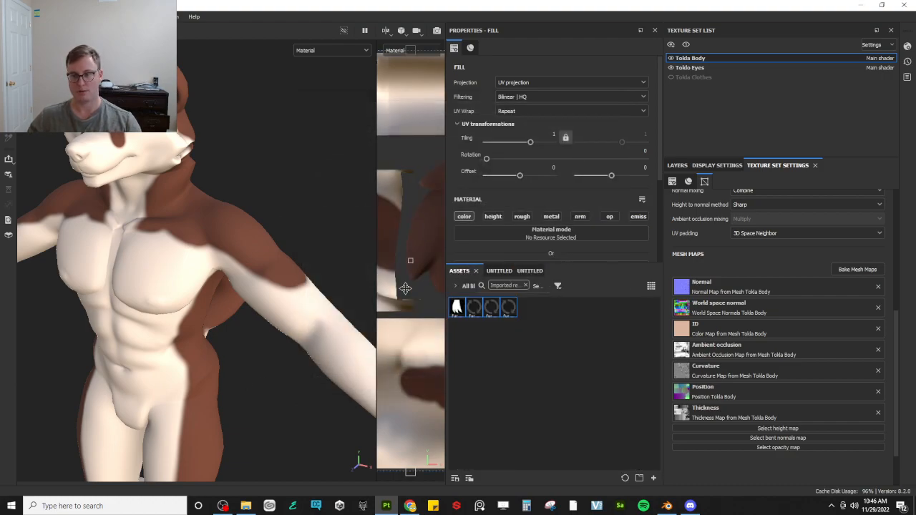
Move Fill layer 1 into the Brown Fur folder and hide the folder
{"action": "left_click", "coordinate": [677, 166]}
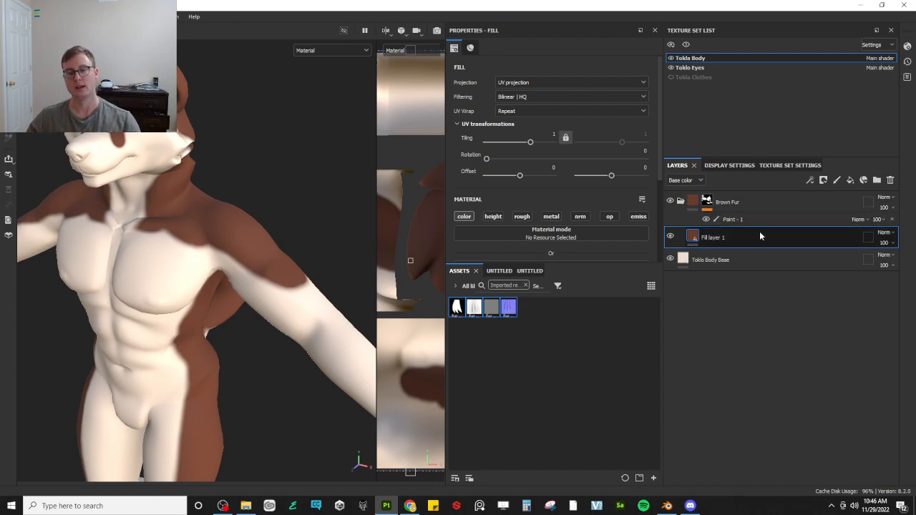
{"action": "left_click_drag", "start_coordinate": [729, 242], "coordinate": [676, 203]}
{"action": "left_click", "coordinate": [670, 201]}
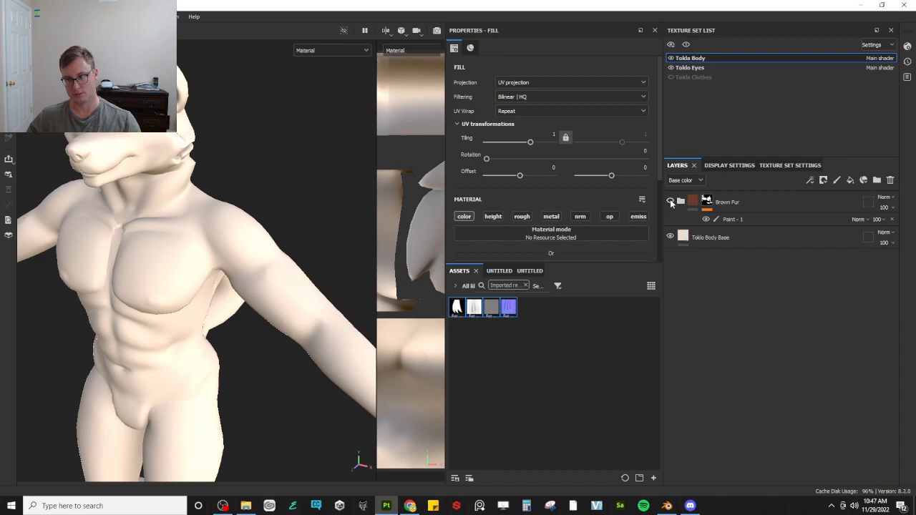
Add a paint layer above the Brown Fur folder and assign Fur_01_Alpha as the brush alpha
{"action": "left_click", "coordinate": [810, 201]}
{"action": "left_click", "coordinate": [836, 182]}
{"action": "scroll", "coordinate": [496, 221], "scroll_direction": "down", "scroll_amount": 6}
{"action": "scroll", "coordinate": [533, 208], "scroll_direction": "down", "scroll_amount": 4}
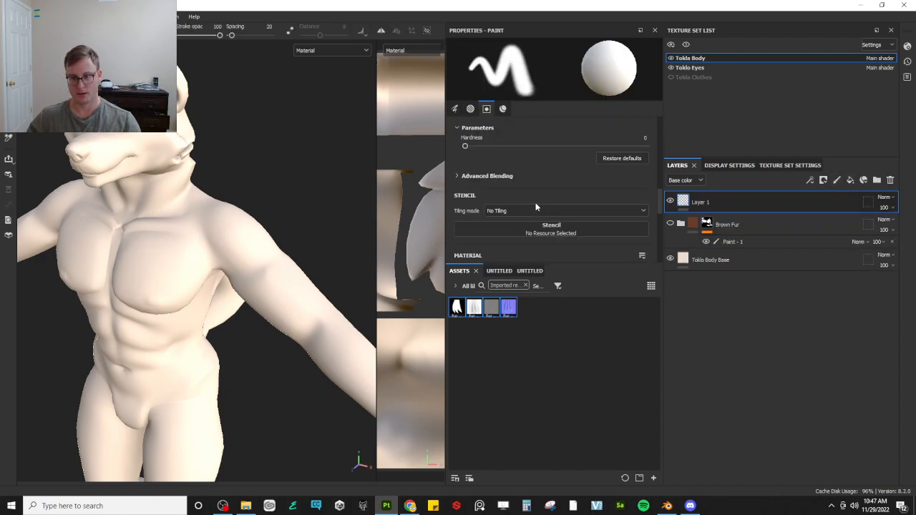
{"action": "scroll", "coordinate": [534, 204], "scroll_direction": "up", "scroll_amount": 2}
{"action": "mouse_move", "coordinate": [457, 307]}
{"action": "left_mouse_down"}
{"action": "mouse_move", "coordinate": [513, 179]}
{"action": "mouse_move", "coordinate": [503, 159]}
{"action": "left_mouse_up"}
Turn off the color, height, roughness, metallic and normal channels in the brush material
{"action": "scroll", "coordinate": [527, 187], "scroll_direction": "down", "scroll_amount": 2}
{"action": "left_click", "coordinate": [464, 156]}
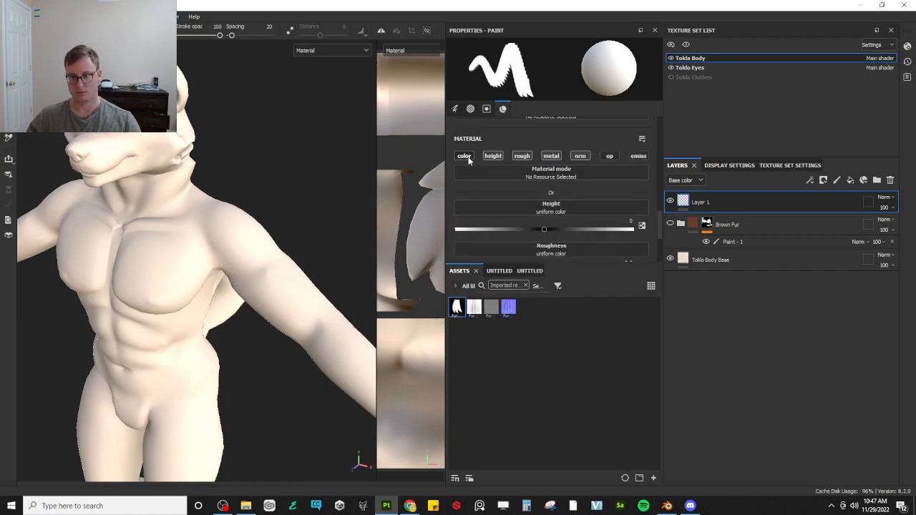
{"action": "left_click", "coordinate": [494, 155]}
{"action": "left_click", "coordinate": [516, 157]}
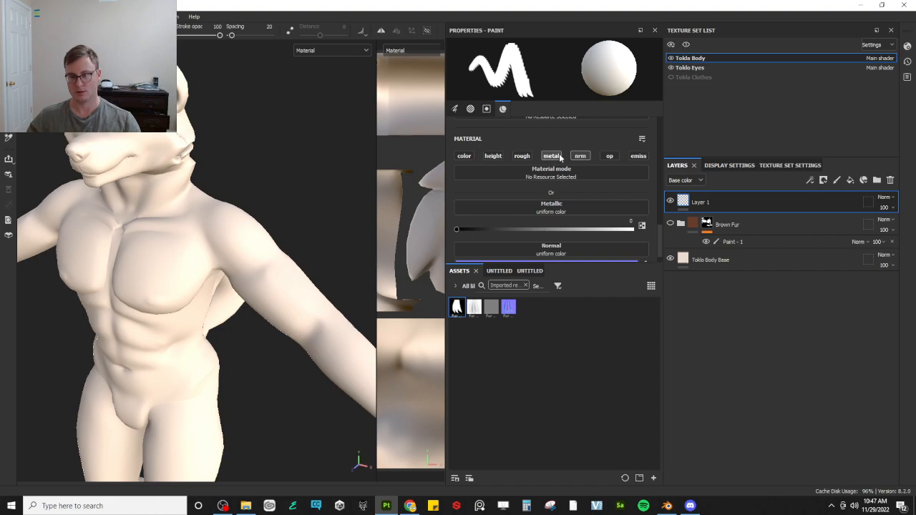
{"action": "left_click", "coordinate": [557, 157]}
{"action": "left_click", "coordinate": [581, 158]}
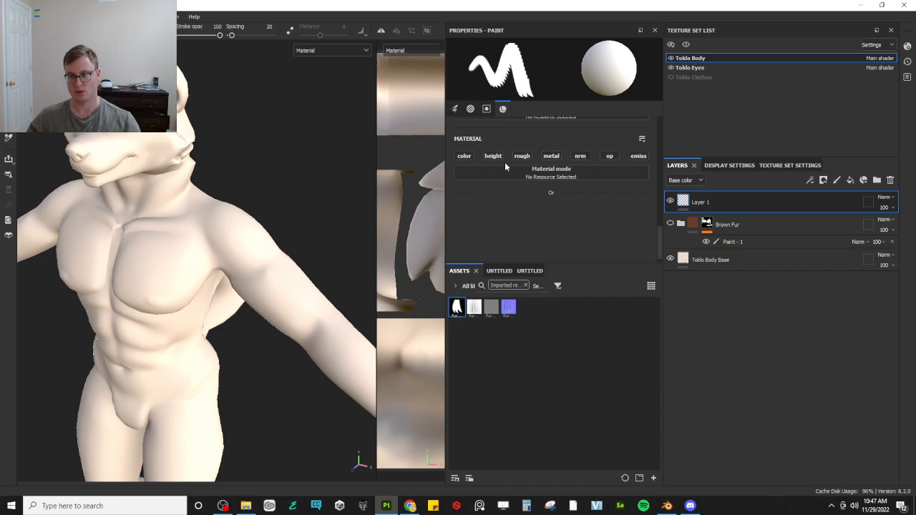
Enable the brush's normal and color channels, assigning Fur_01_normal_base to Normal and Fur_01_AO to Base color
{"action": "left_click", "coordinate": [582, 157]}
{"action": "left_click_drag", "start_coordinate": [509, 317], "coordinate": [531, 214]}
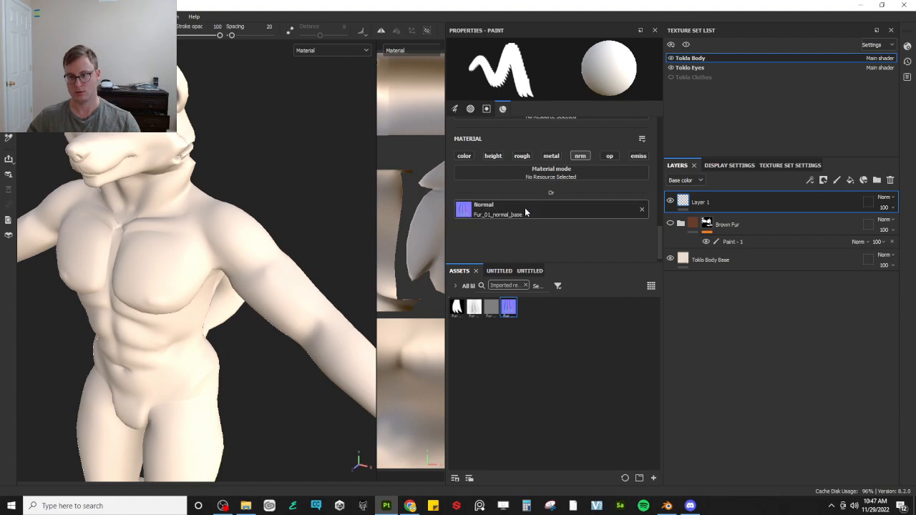
{"action": "left_click", "coordinate": [465, 156]}
{"action": "left_click_drag", "start_coordinate": [472, 305], "coordinate": [525, 208]}
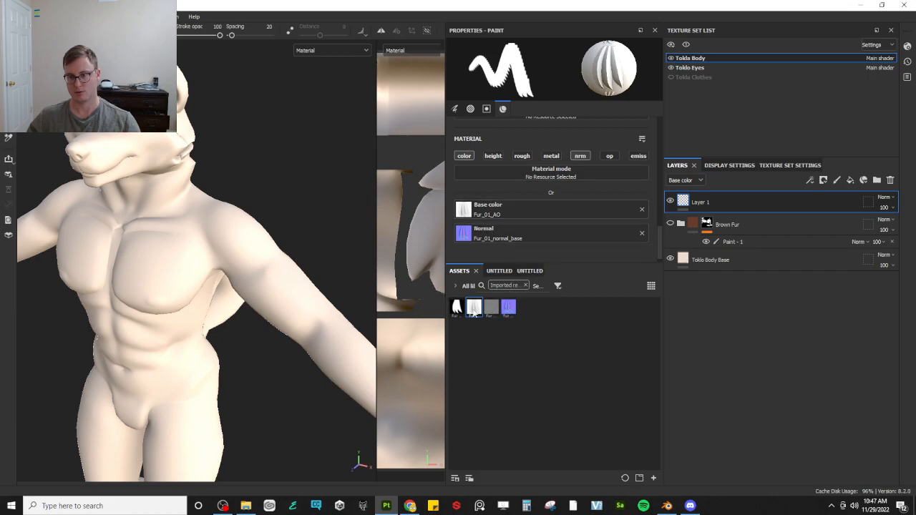
Try a fur tuft stamp on the character's upper chest, inspect it up close and undo it
{"action": "left_click", "coordinate": [142, 244]}
{"action": "left_click_drag", "start_coordinate": [164, 328], "coordinate": [206, 297], "text": "alt"}
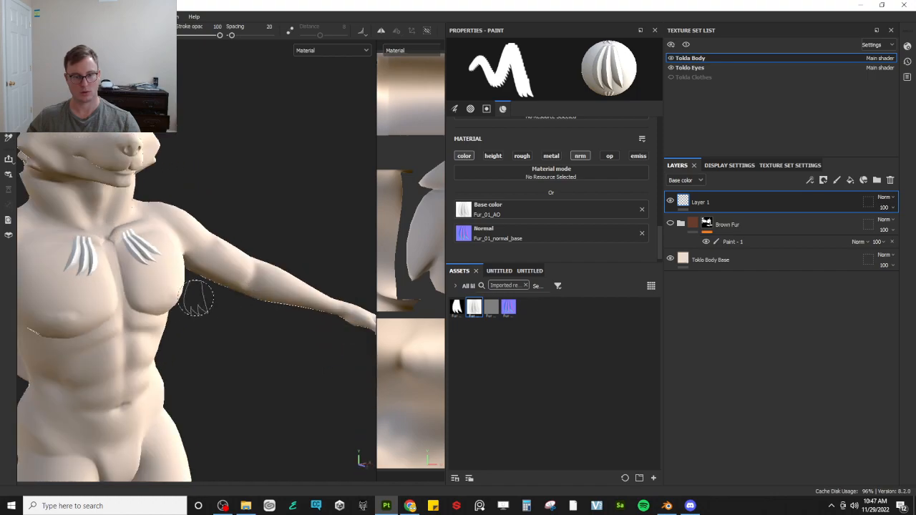
{"action": "middle_click_drag", "start_coordinate": [163, 292], "coordinate": [246, 327], "text": "alt"}
{"action": "scroll", "coordinate": [245, 327], "scroll_direction": "up", "scroll_amount": 5}
{"action": "left_click_drag", "start_coordinate": [231, 343], "coordinate": [158, 337], "text": "alt"}
{"action": "middle_click_drag", "start_coordinate": [241, 292], "coordinate": [183, 308], "text": "alt"}
{"action": "key", "text": "ctrl+z"}
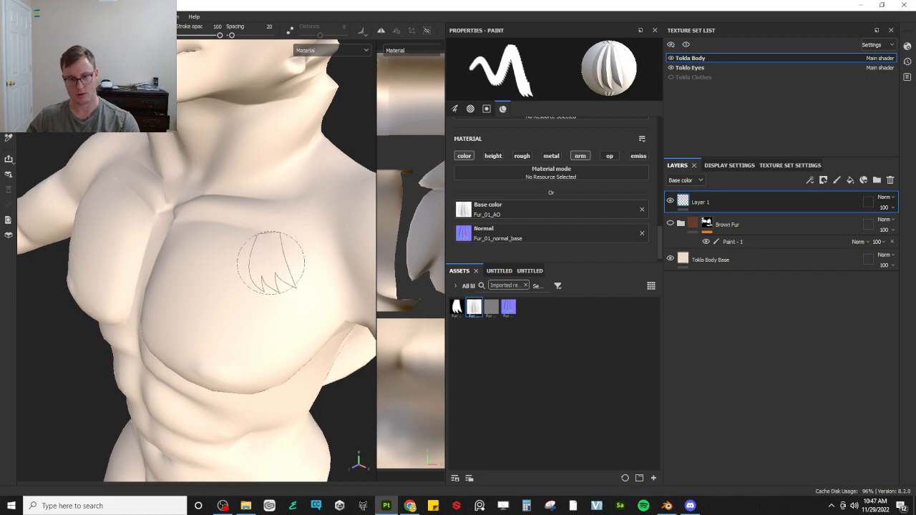
Show the Brown Fur folder again and stamp a fur tuft over the brown marking's edge on the chest
{"action": "mouse_move", "coordinate": [266, 262]}
{"action": "left_mouse_down", "text": "alt"}
{"action": "mouse_move", "coordinate": [215, 275]}
{"action": "mouse_move", "coordinate": [205, 250]}
{"action": "mouse_move", "coordinate": [235, 246]}
{"action": "left_mouse_up", "text": "alt"}
{"action": "left_click", "coordinate": [669, 226]}
{"action": "left_click", "coordinate": [192, 234]}
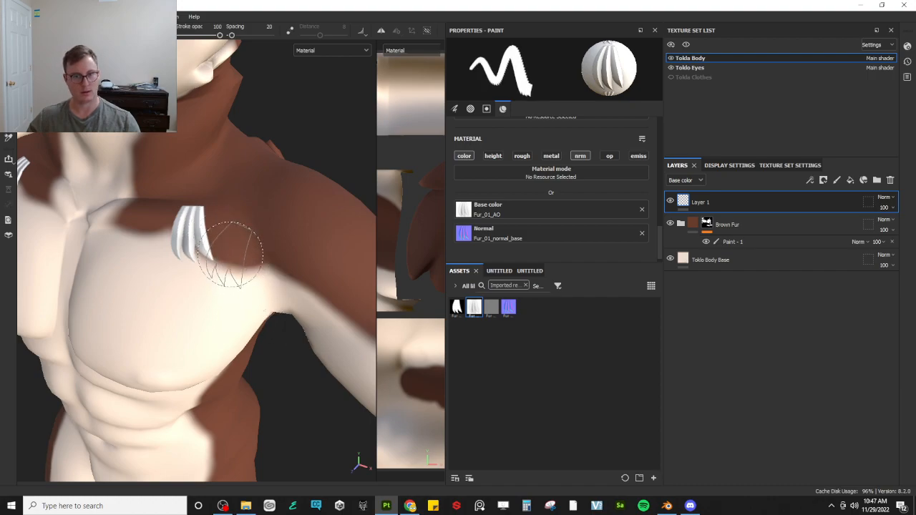
Try overlapping a second fur tuft with the first on the chest and examine how the stamps blend
{"action": "left_click", "coordinate": [161, 231]}
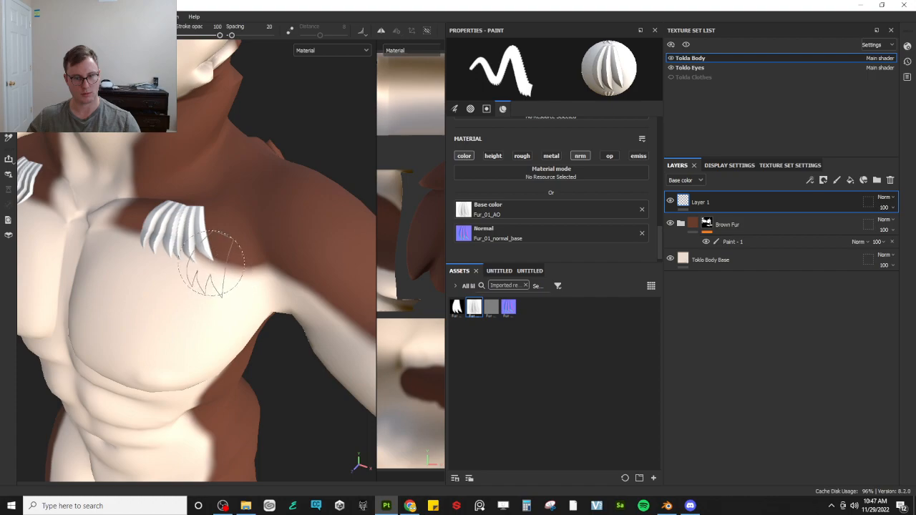
{"action": "key", "text": "ctrl+z"}
{"action": "left_click", "coordinate": [203, 238]}
{"action": "key", "text": "ctrl+z"}
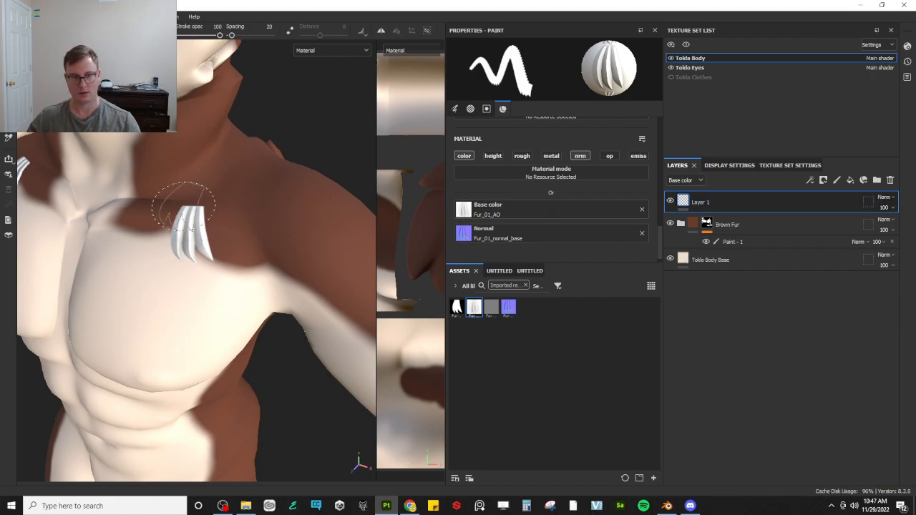
{"action": "left_click", "coordinate": [221, 235]}
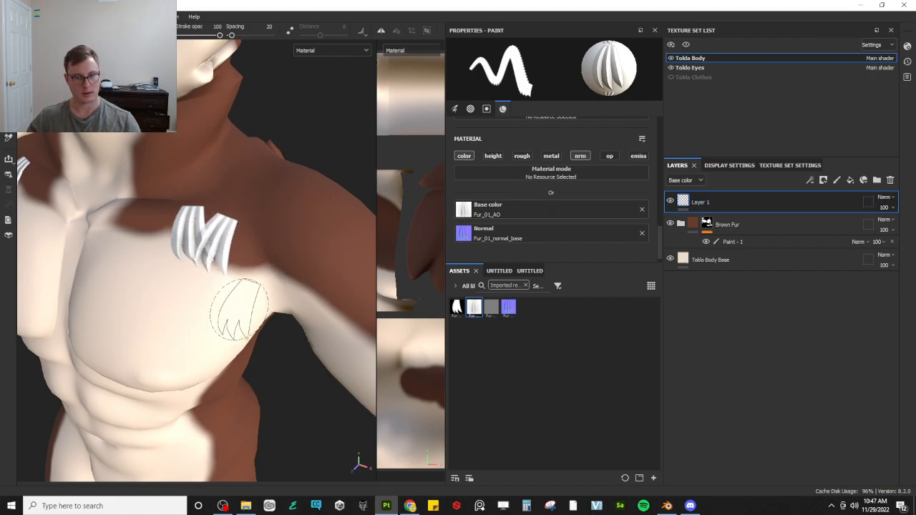
{"action": "scroll", "coordinate": [189, 247], "scroll_direction": "up", "scroll_amount": 2}
{"action": "scroll", "coordinate": [188, 247], "scroll_direction": "up", "scroll_amount": 5}
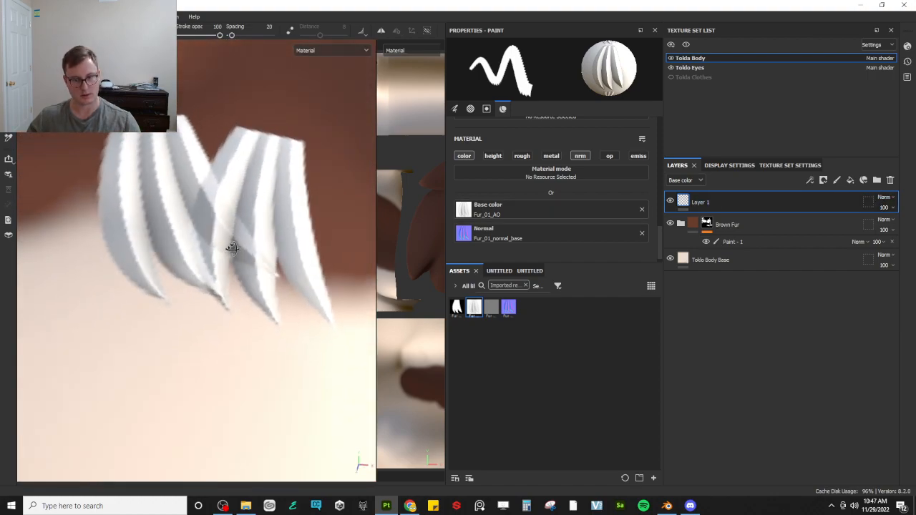
{"action": "scroll", "coordinate": [511, 210], "scroll_direction": "up", "scroll_amount": 3}
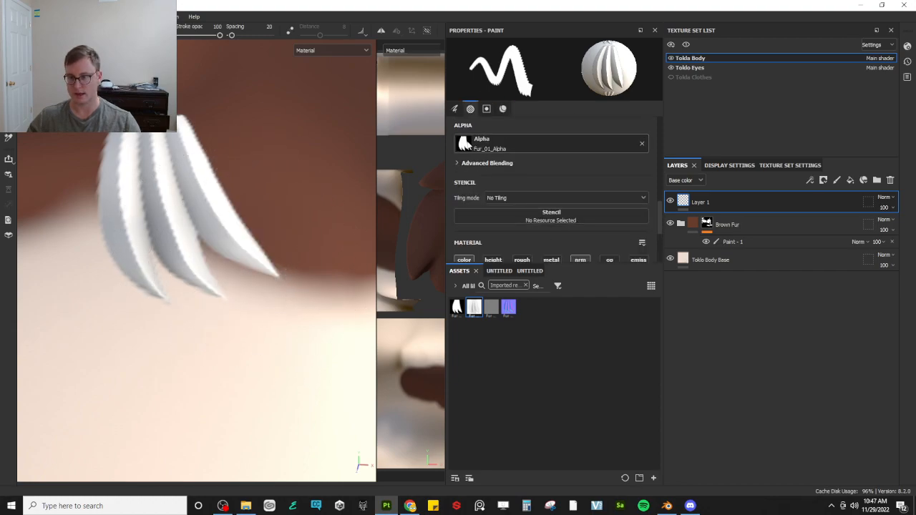
Try Lighten (Maximum) as the brush alpha's stamps blending on an overlapping tuft, and return the setting to Normal
{"action": "left_click", "coordinate": [457, 164]}
{"action": "left_click", "coordinate": [587, 177]}
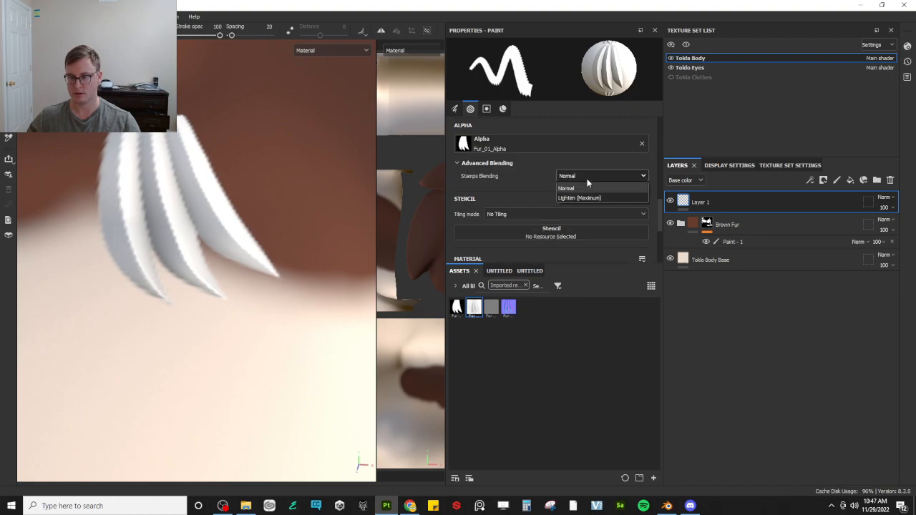
{"action": "left_click", "coordinate": [582, 198]}
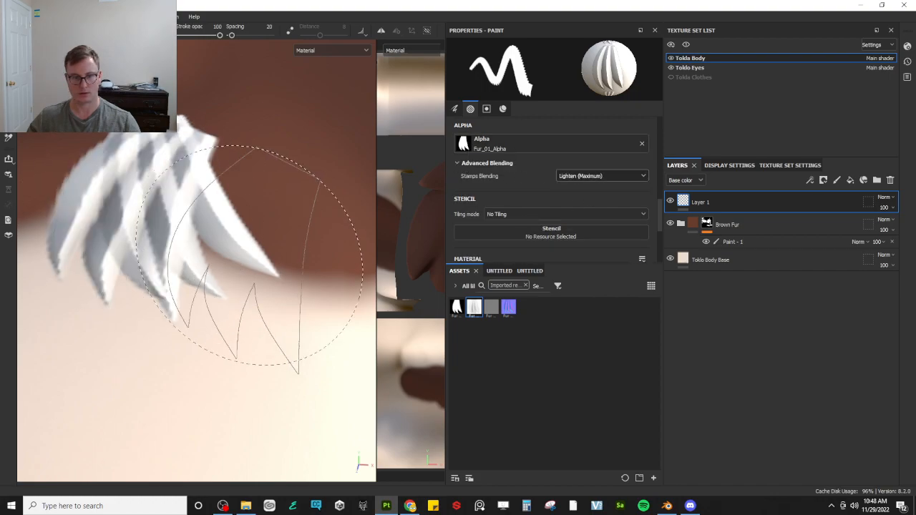
{"action": "left_click", "coordinate": [572, 178]}
{"action": "left_click", "coordinate": [578, 186]}
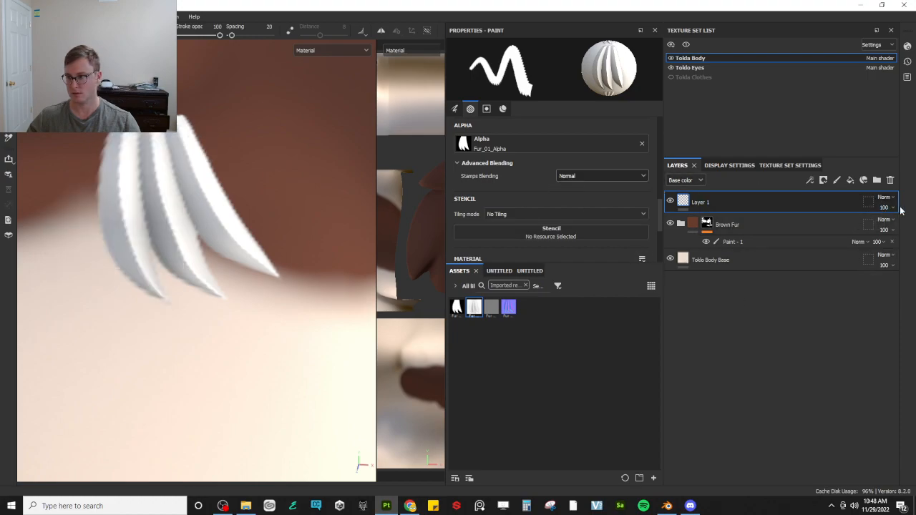
Check the brush's material and stroke settings, try another overlapping fur tuft stamp on the chest and undo it
{"action": "scroll", "coordinate": [540, 235], "scroll_direction": "down", "scroll_amount": 2}
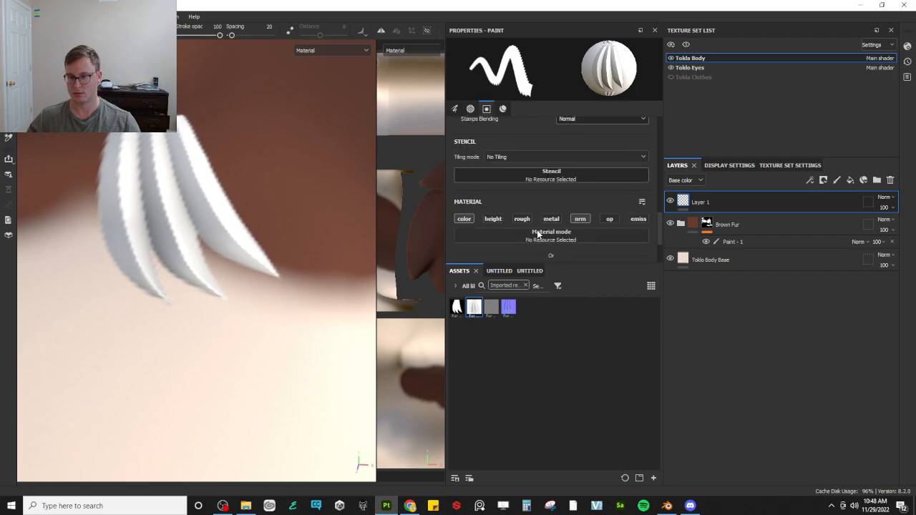
{"action": "scroll", "coordinate": [504, 199], "scroll_direction": "down", "scroll_amount": 2}
{"action": "scroll", "coordinate": [542, 206], "scroll_direction": "up", "scroll_amount": 4}
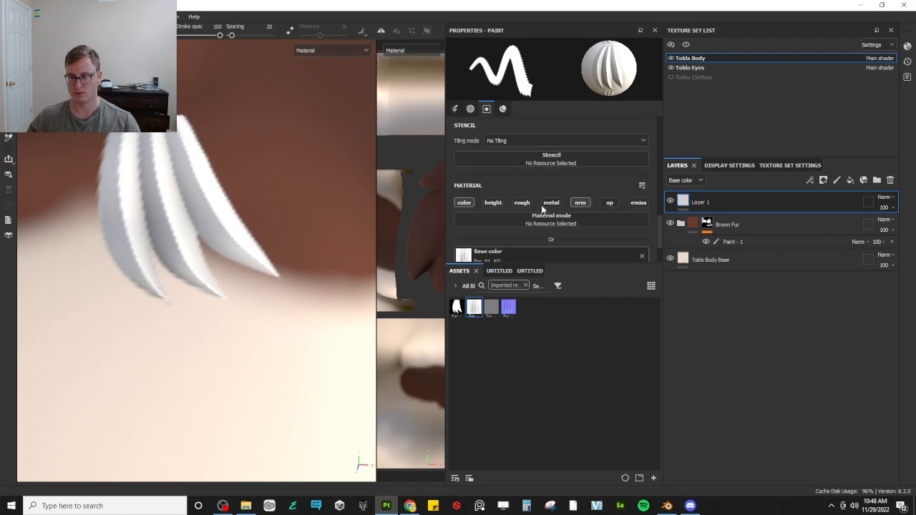
{"action": "scroll", "coordinate": [545, 209], "scroll_direction": "up", "scroll_amount": 2}
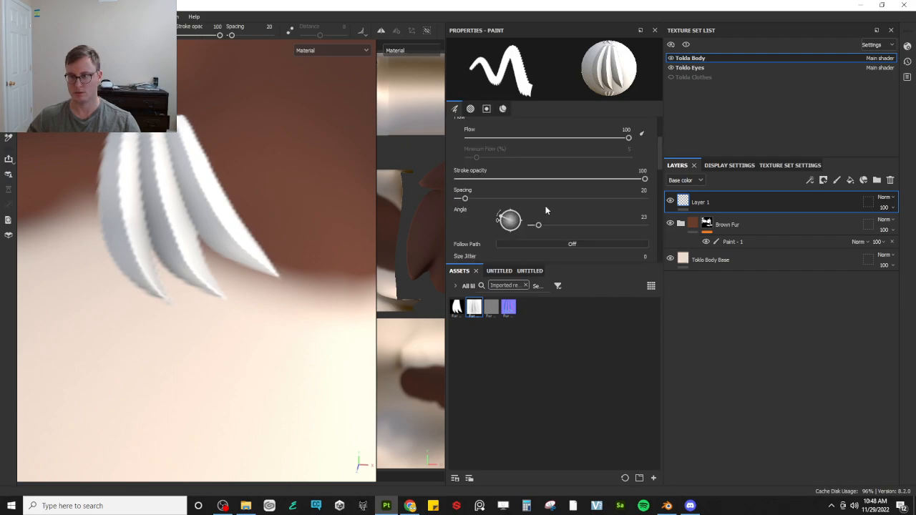
{"action": "scroll", "coordinate": [545, 209], "scroll_direction": "down", "scroll_amount": 5}
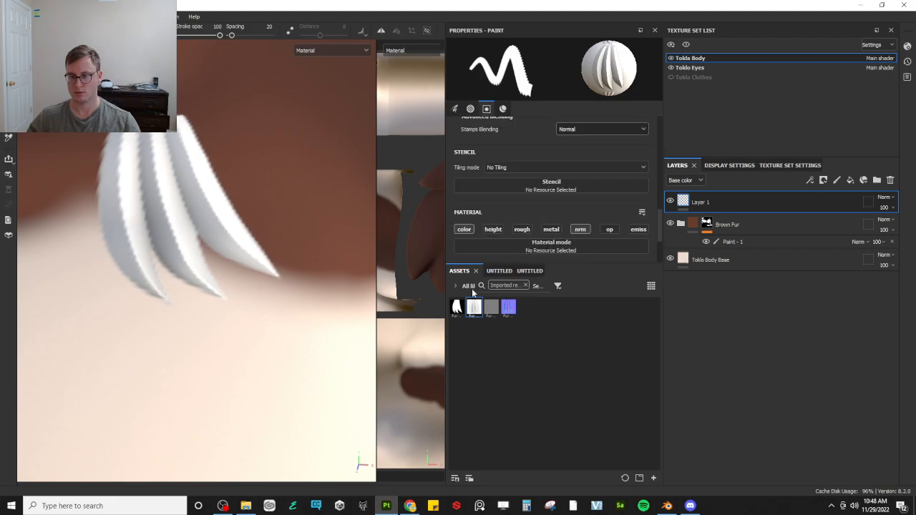
{"action": "mouse_move", "coordinate": [464, 308]}
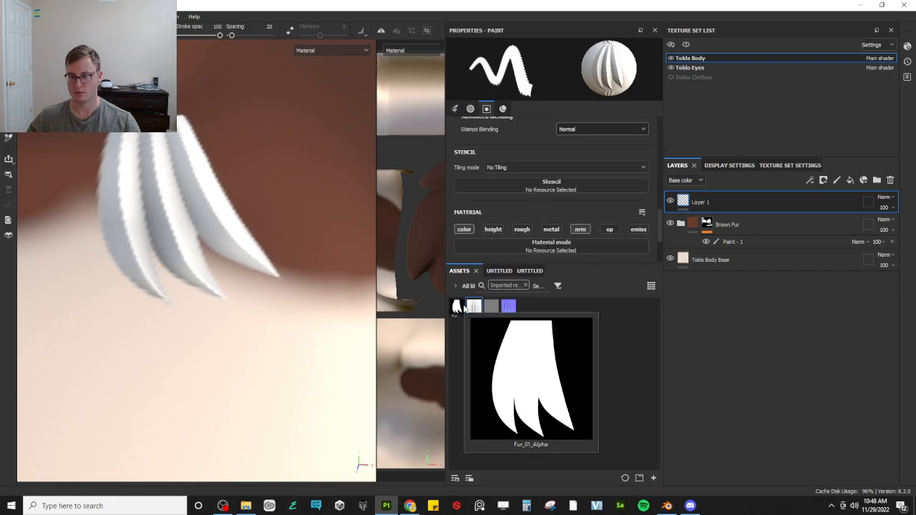
{"action": "left_click", "coordinate": [254, 322]}
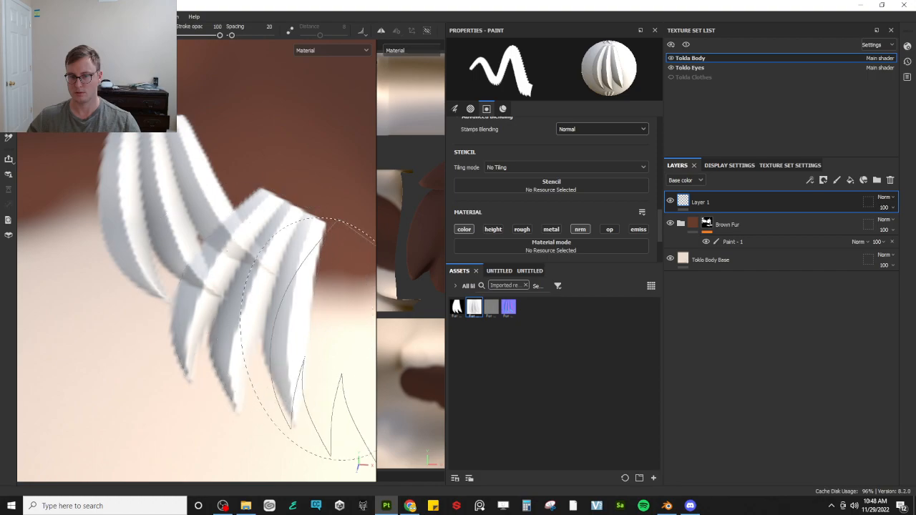
{"action": "key", "text": "ctrl+z"}
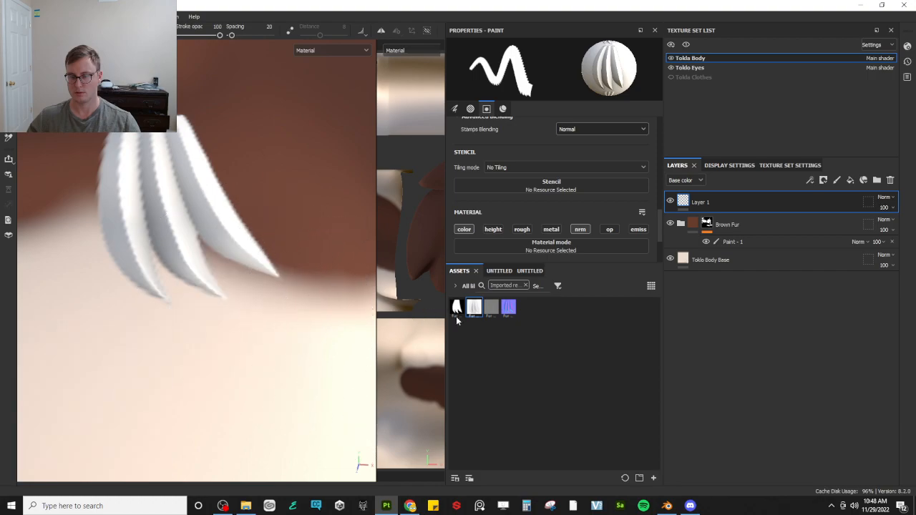
Try stamping over the chest tuft with the brush's Fur_01_Alpha removed, and undo the stamp
{"action": "mouse_move", "coordinate": [457, 308]}
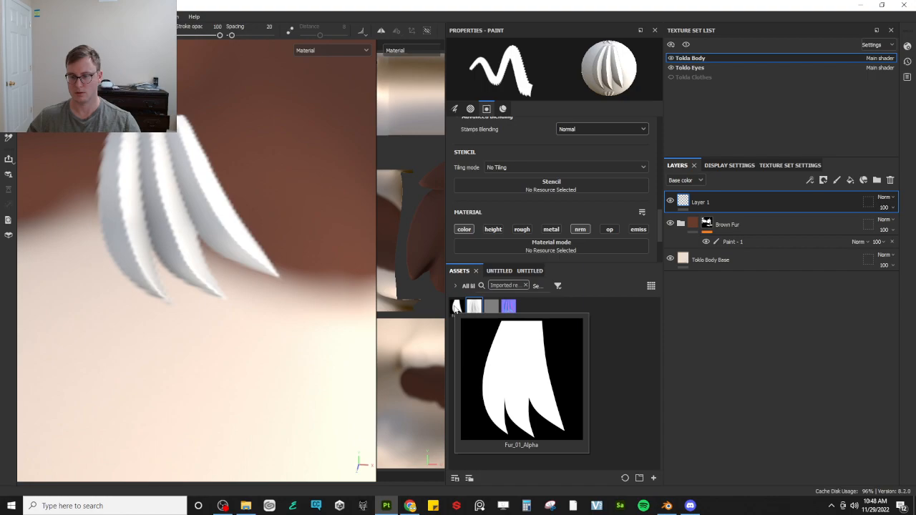
{"action": "left_click", "coordinate": [457, 308]}
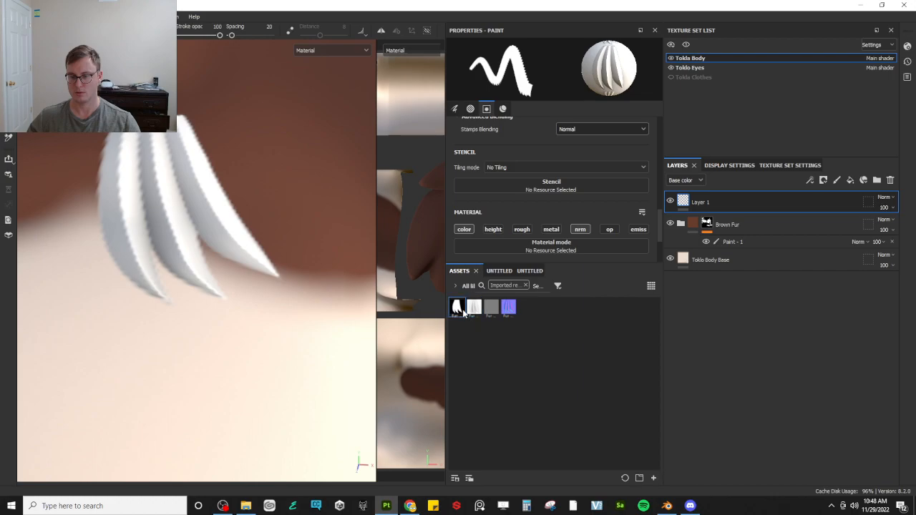
{"action": "scroll", "coordinate": [294, 326], "scroll_direction": "down", "scroll_amount": 3}
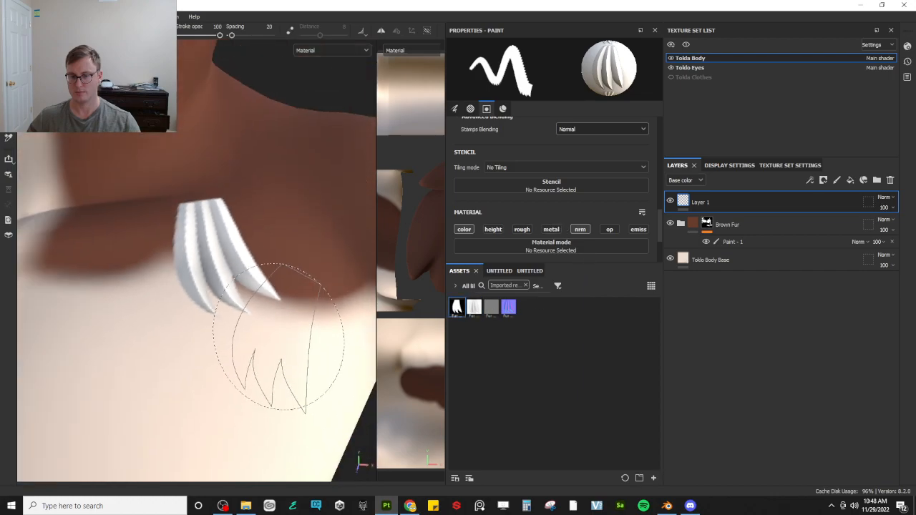
{"action": "scroll", "coordinate": [558, 247], "scroll_direction": "down", "scroll_amount": 2}
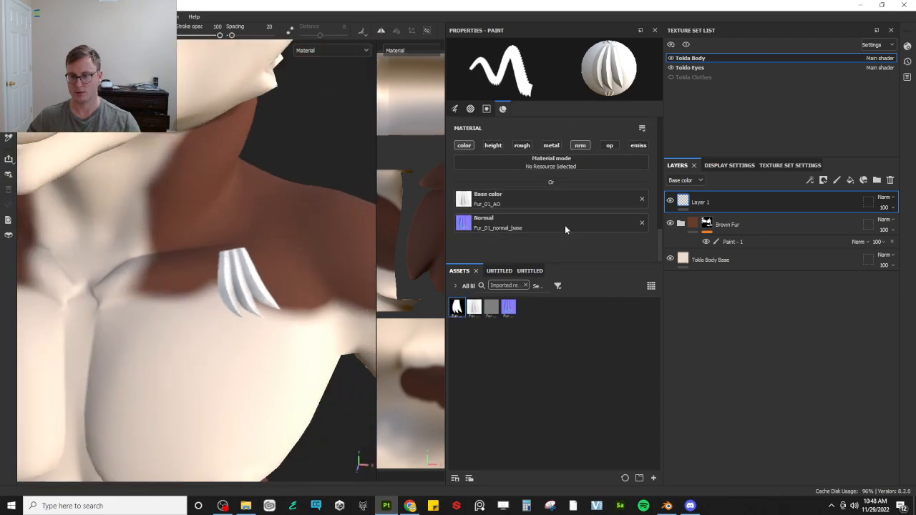
{"action": "scroll", "coordinate": [537, 208], "scroll_direction": "up", "scroll_amount": 4}
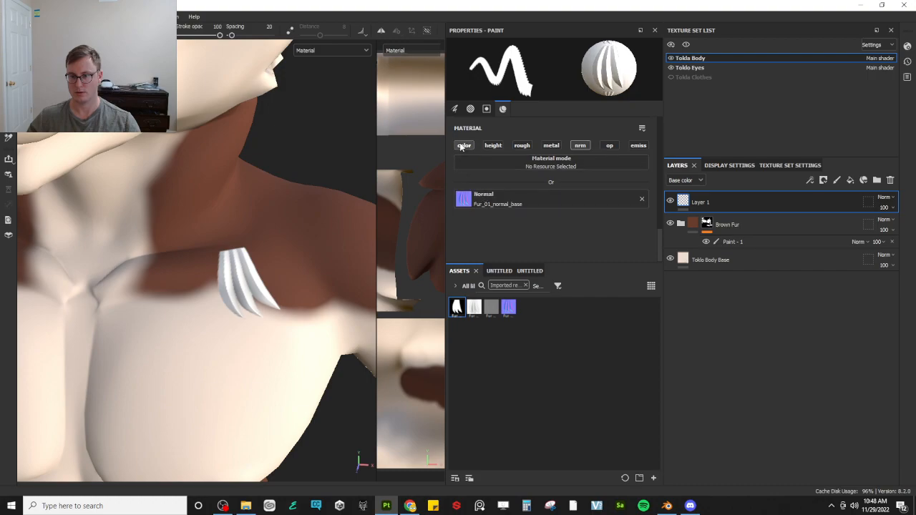
{"action": "left_click", "coordinate": [640, 244]}
{"action": "left_click", "coordinate": [643, 245]}
{"action": "left_click", "coordinate": [642, 244]}
{"action": "left_click", "coordinate": [225, 270]}
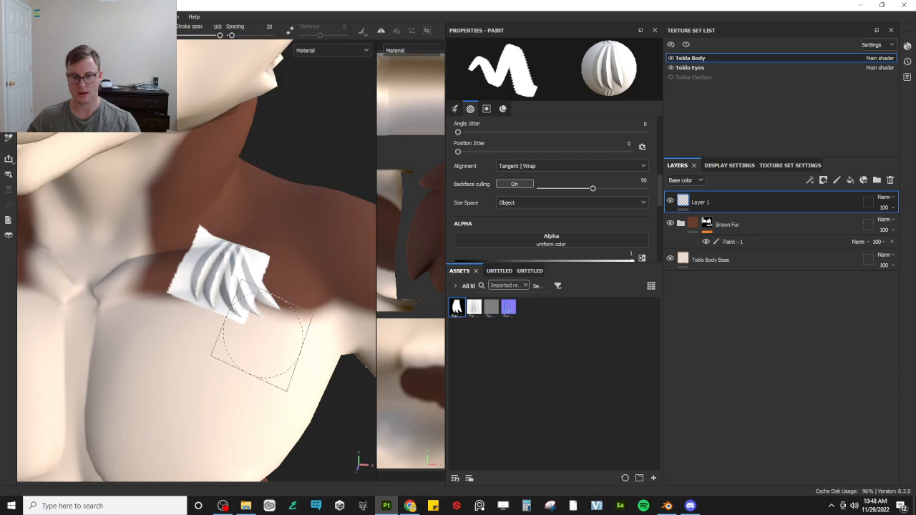
{"action": "scroll", "coordinate": [262, 344], "scroll_direction": "up", "scroll_amount": 3}
{"action": "key", "text": "ctrl+z"}
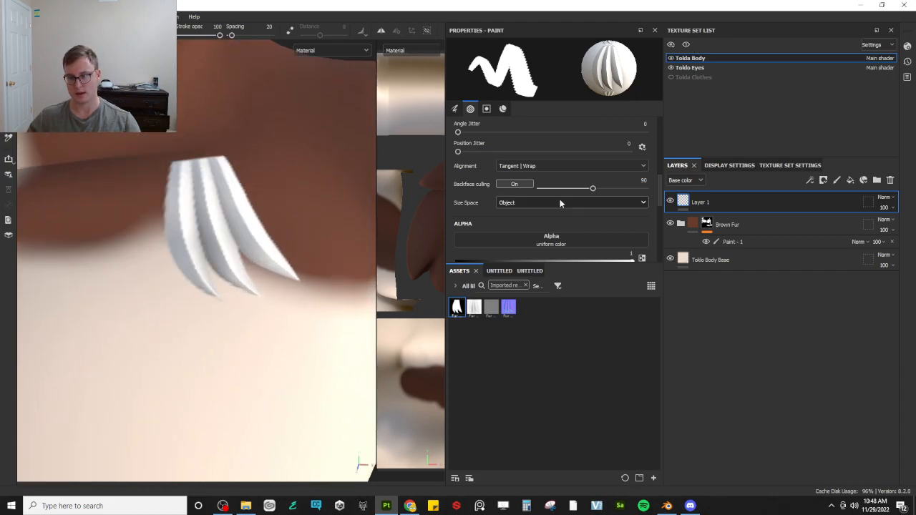
Assign Fur_01_Alpha to the brush's alpha again and check the Base color and Normal maps of its material
{"action": "scroll", "coordinate": [535, 210], "scroll_direction": "down", "scroll_amount": 2}
{"action": "scroll", "coordinate": [535, 210], "scroll_direction": "down", "scroll_amount": 3}
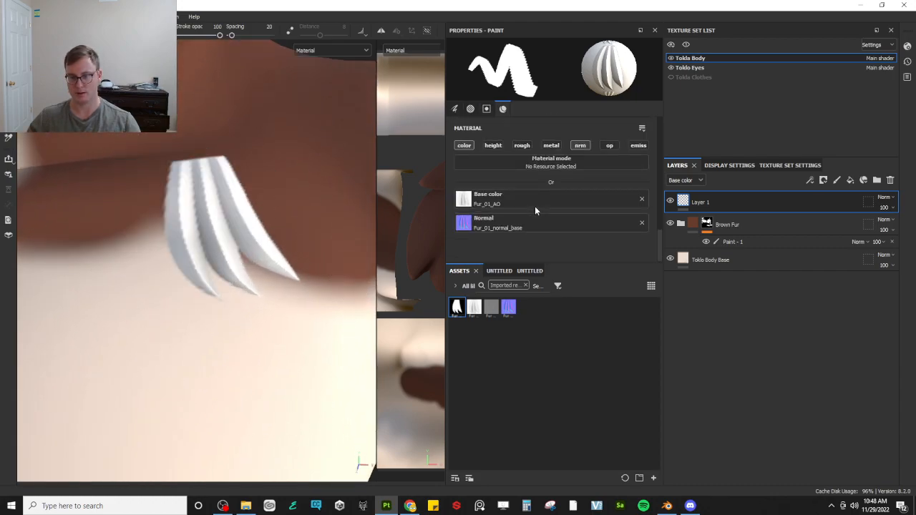
{"action": "scroll", "coordinate": [534, 211], "scroll_direction": "up", "scroll_amount": 4}
{"action": "scroll", "coordinate": [520, 235], "scroll_direction": "down", "scroll_amount": 2}
{"action": "scroll", "coordinate": [519, 235], "scroll_direction": "up", "scroll_amount": 2}
{"action": "left_click_drag", "start_coordinate": [462, 301], "coordinate": [497, 227]}
{"action": "scroll", "coordinate": [577, 213], "scroll_direction": "down", "scroll_amount": 5}
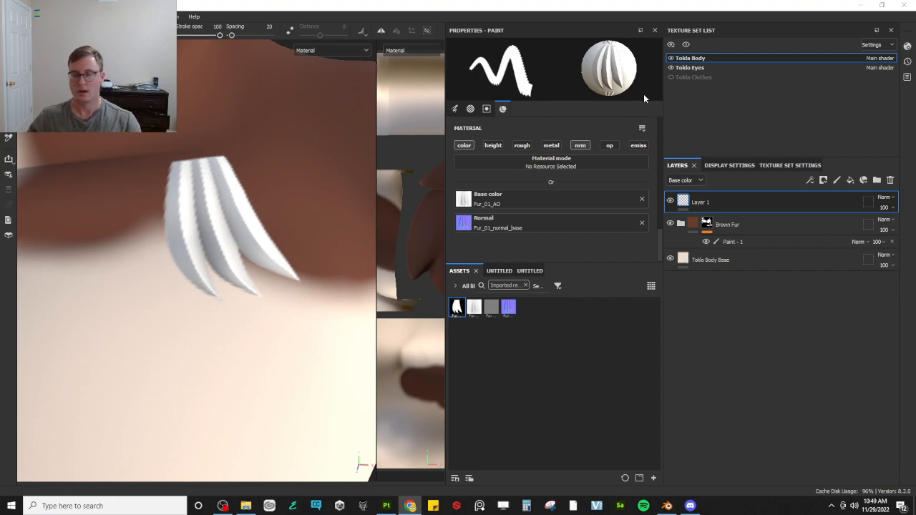
Turn off the normal channel in the brush material and turn on the height channel
{"action": "left_click", "coordinate": [767, 97]}
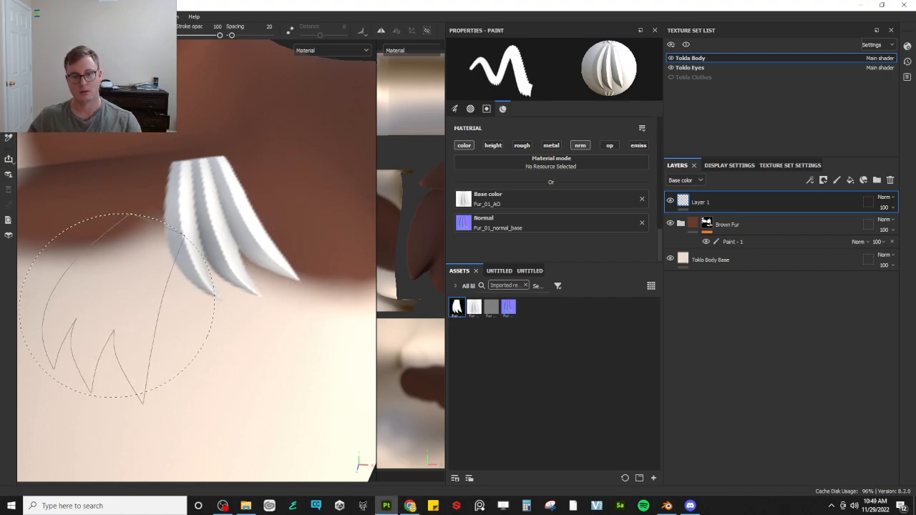
{"action": "left_click_drag", "start_coordinate": [215, 263], "coordinate": [198, 256], "text": "alt"}
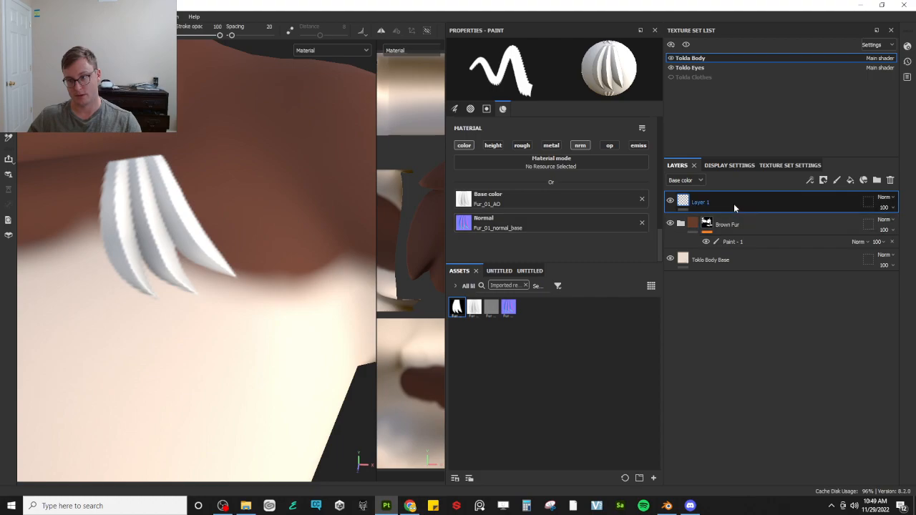
{"action": "left_click", "coordinate": [580, 146]}
{"action": "left_click", "coordinate": [493, 145]}
Check which fur maps are in the Fur 01 folder in File Explorer, and switch back to Substance 3D Painter
{"action": "key", "text": "alt+Tab"}
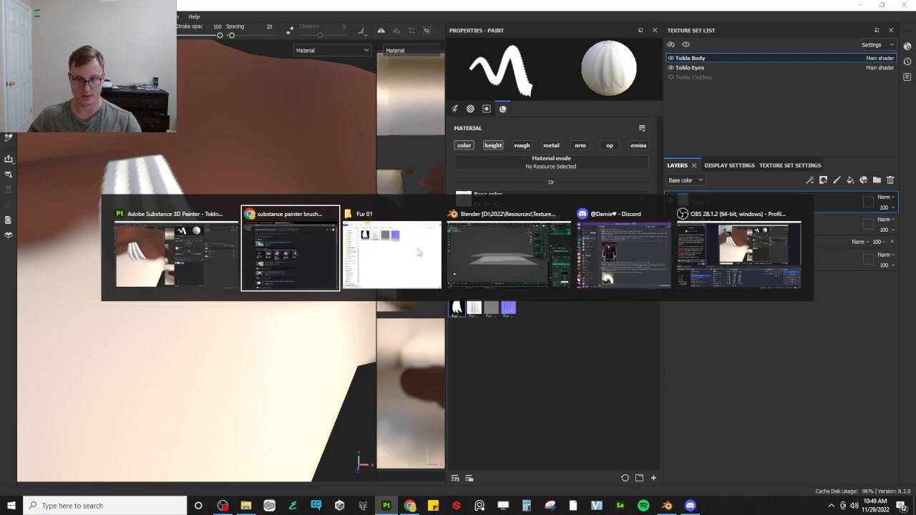
{"action": "left_click", "coordinate": [422, 272]}
{"action": "left_click", "coordinate": [422, 272]}
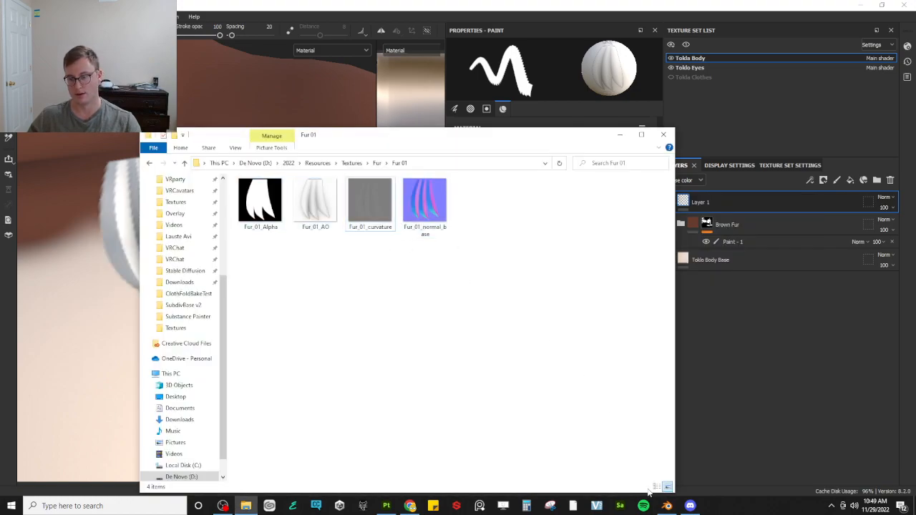
{"action": "left_click", "coordinate": [387, 507]}
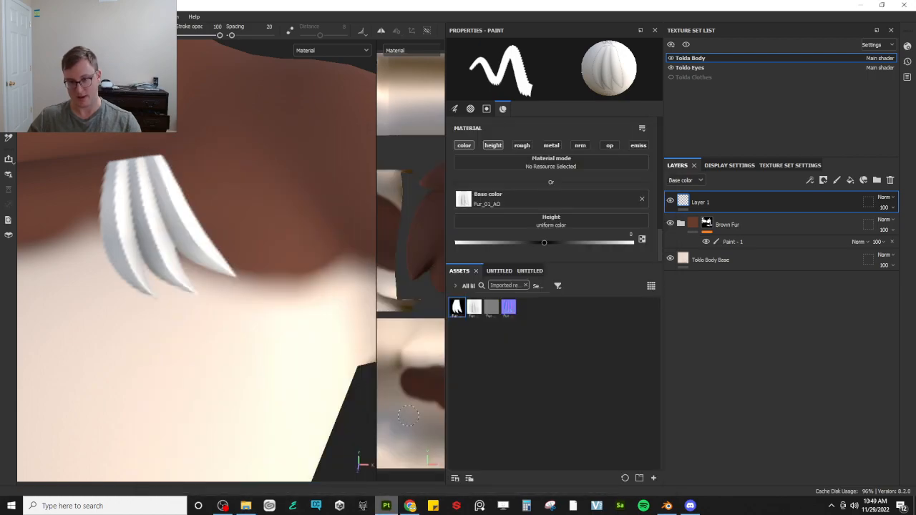
Reopen the recent project with the FurBake texture set and bring up its texture export settings
{"action": "left_click", "coordinate": [11, 16]}
{"action": "mouse_move", "coordinate": [71, 50]}
{"action": "left_click", "coordinate": [194, 60]}
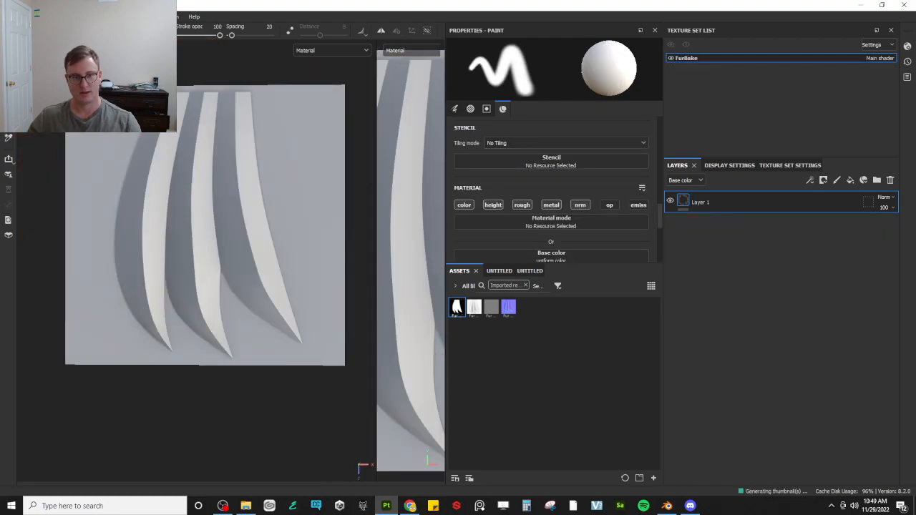
{"action": "left_click", "coordinate": [11, 17]}
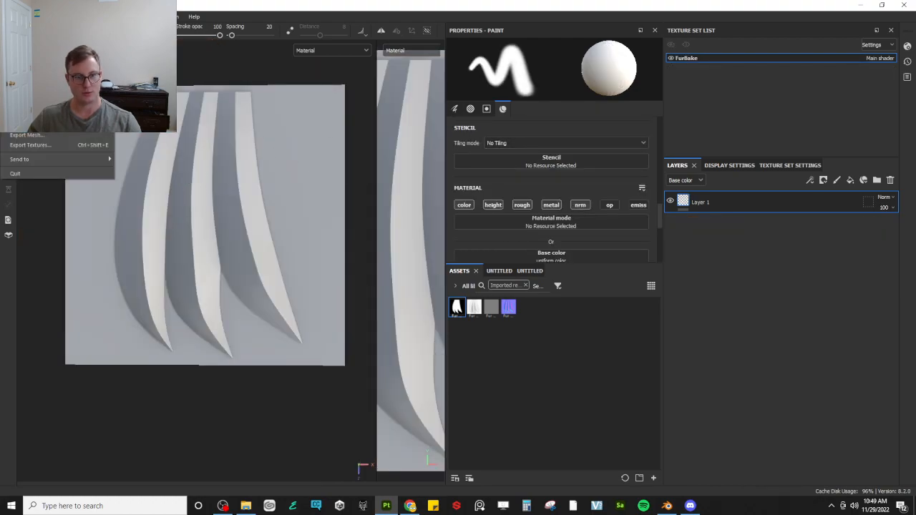
{"action": "left_click", "coordinate": [33, 146]}
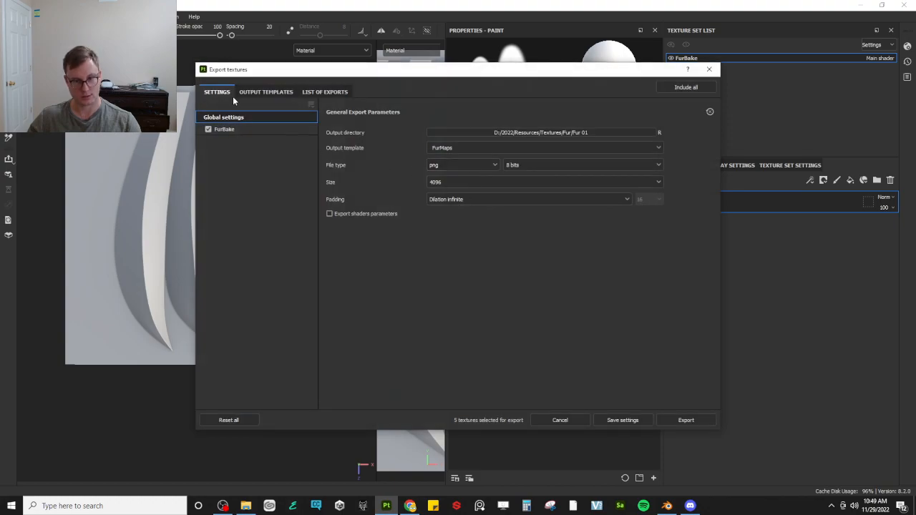
Add a gray output map to the FurMaps export preset, named the same as its height_base map
{"action": "left_click", "coordinate": [252, 95]}
{"action": "scroll", "coordinate": [243, 182], "scroll_direction": "down", "scroll_amount": 10}
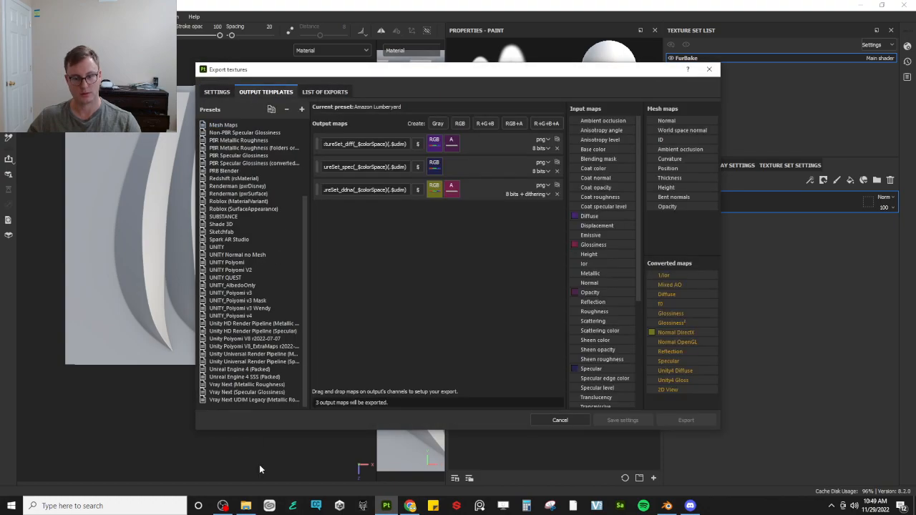
{"action": "scroll", "coordinate": [242, 183], "scroll_direction": "up", "scroll_amount": 3}
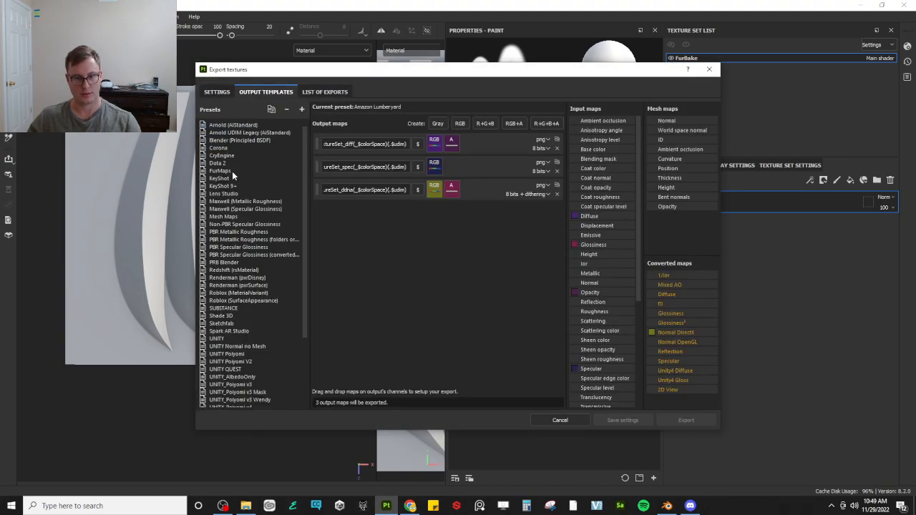
{"action": "left_click", "coordinate": [220, 171]}
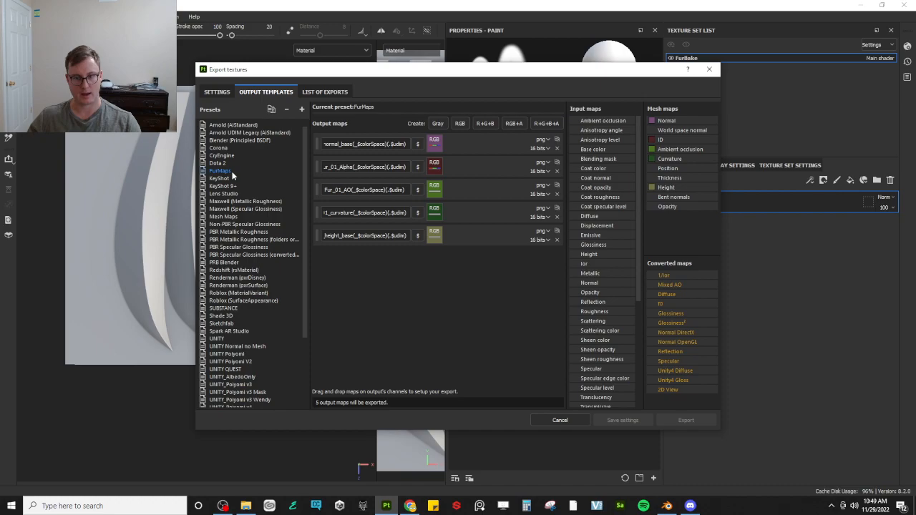
{"action": "left_click", "coordinate": [438, 123]}
{"action": "left_click", "coordinate": [365, 235]}
{"action": "double_click", "coordinate": [365, 236]}
{"action": "key", "text": "ctrl+c"}
{"action": "left_click", "coordinate": [365, 259]}
{"action": "key", "text": "ctrl+v"}
{"action": "key", "text": "ctrl+a"}
{"action": "key", "text": "Right"}
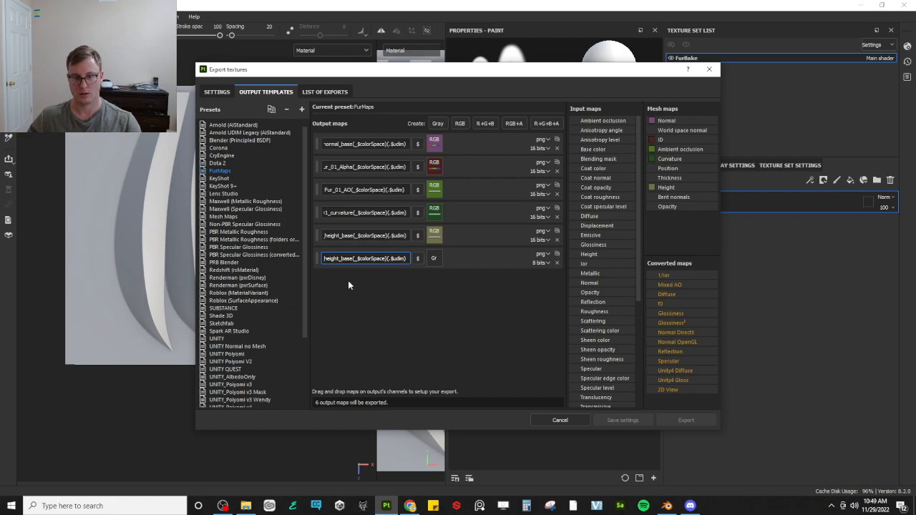
{"action": "key", "text": "Escape"}
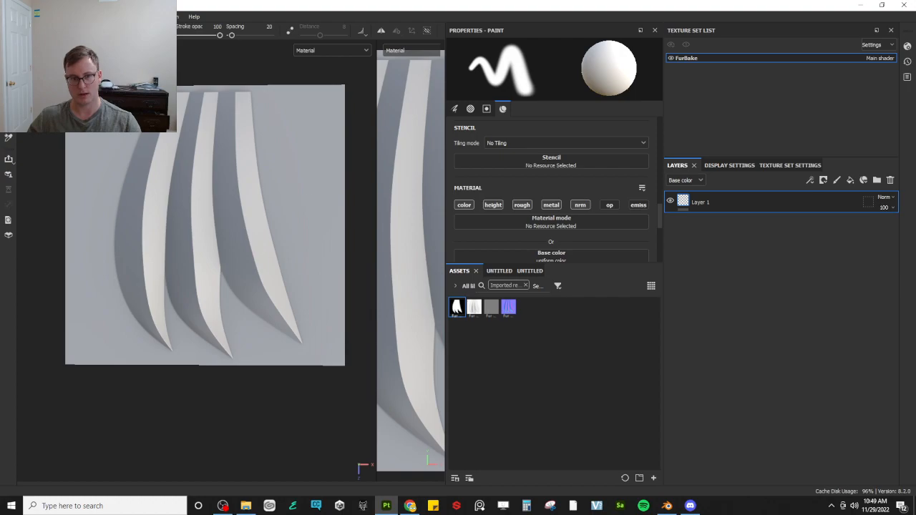
Delete the extra gray output map from the FurMaps export preset and leave the texture export
{"action": "left_click", "coordinate": [8, 16]}
{"action": "left_click", "coordinate": [43, 147]}
{"action": "left_click", "coordinate": [256, 92]}
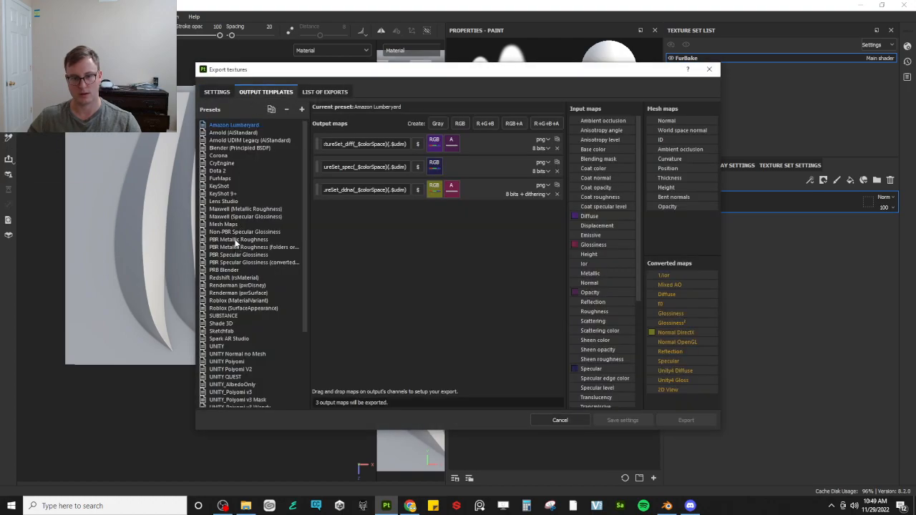
{"action": "left_click", "coordinate": [222, 179]}
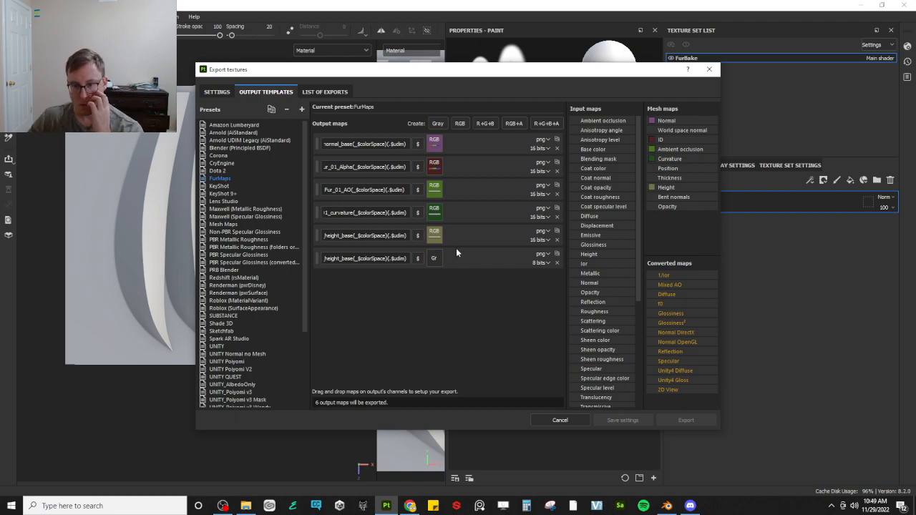
{"action": "left_click", "coordinate": [557, 262]}
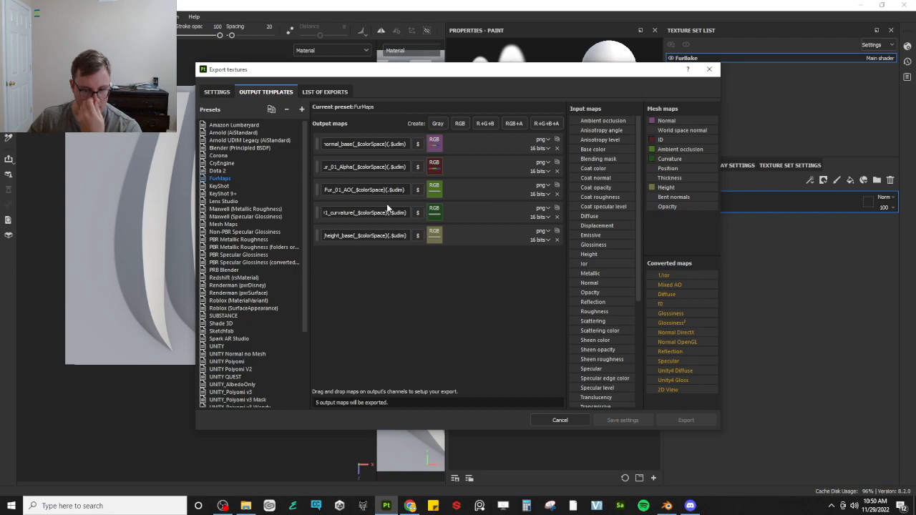
{"action": "left_click_drag", "start_coordinate": [472, 80], "coordinate": [440, 98]}
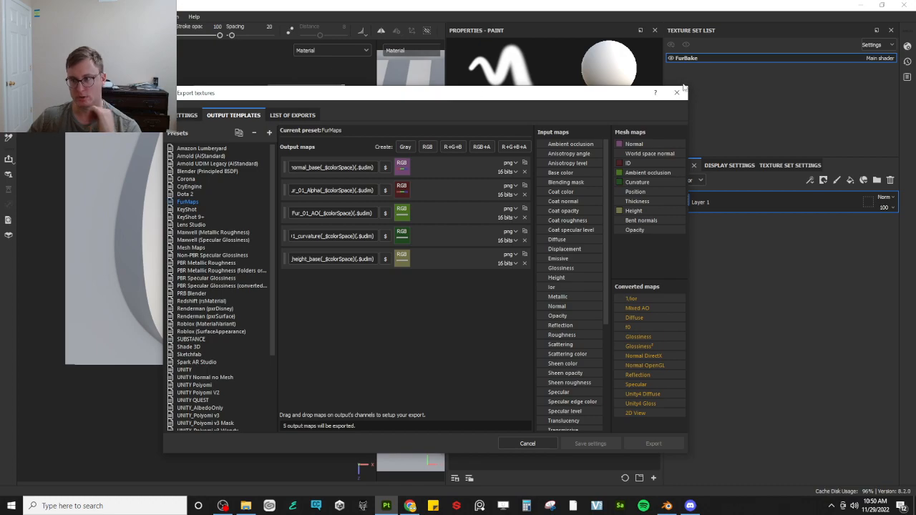
{"action": "left_click", "coordinate": [677, 93]}
Save the project and bake the FurBake mesh maps with the height map included
{"action": "left_click", "coordinate": [777, 166]}
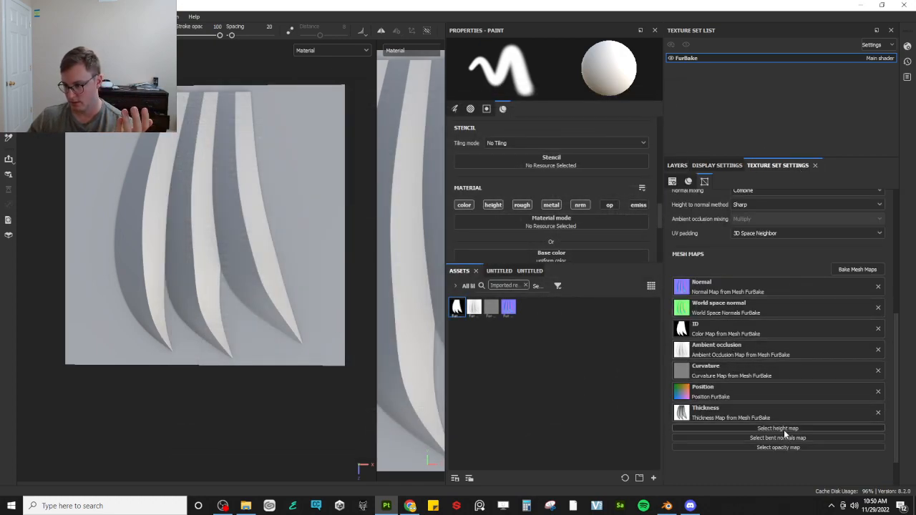
{"action": "key", "text": "ctrl+s"}
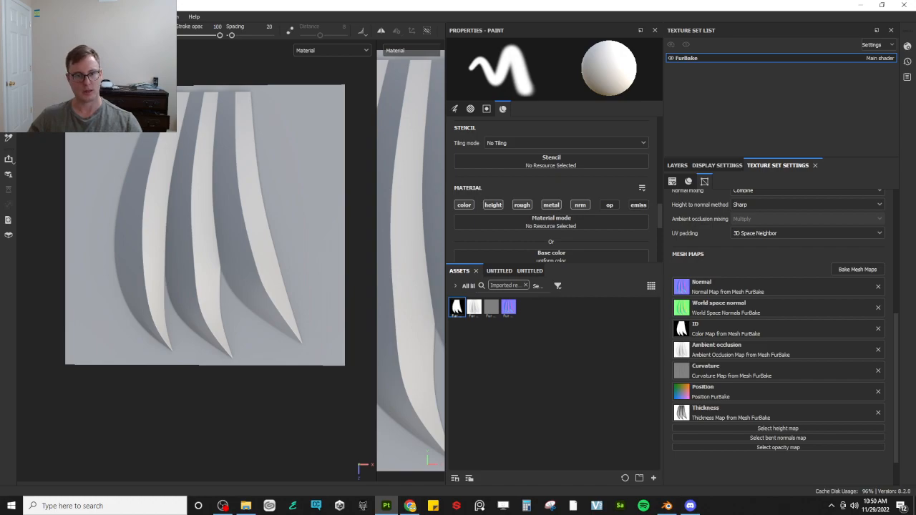
{"action": "key", "text": "ctrl+shift+b"}
{"action": "left_click", "coordinate": [303, 270]}
{"action": "left_click", "coordinate": [517, 402]}
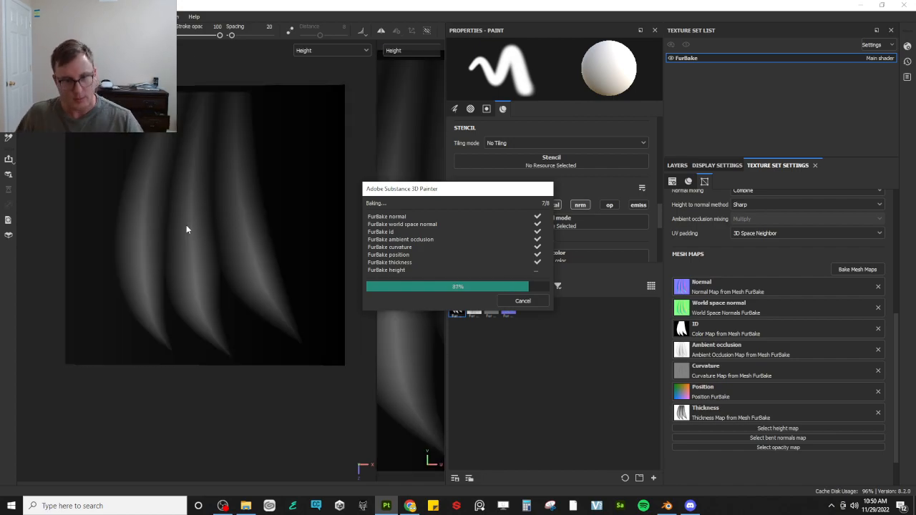
{"action": "left_click", "coordinate": [524, 302]}
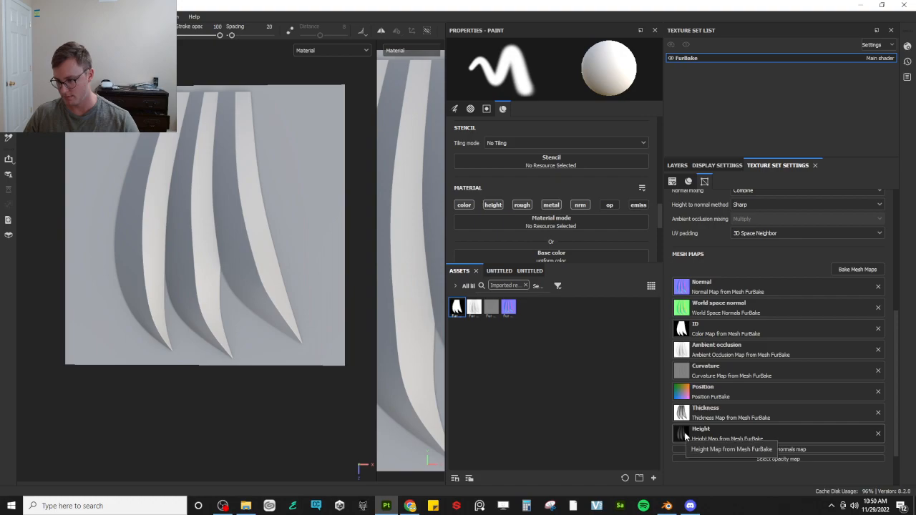
Export the FurBake textures with the FurMaps template as 4096 px, 8-bit PNG files to the Fur 01 folder
{"action": "left_click", "coordinate": [8, 16]}
{"action": "left_click", "coordinate": [79, 145]}
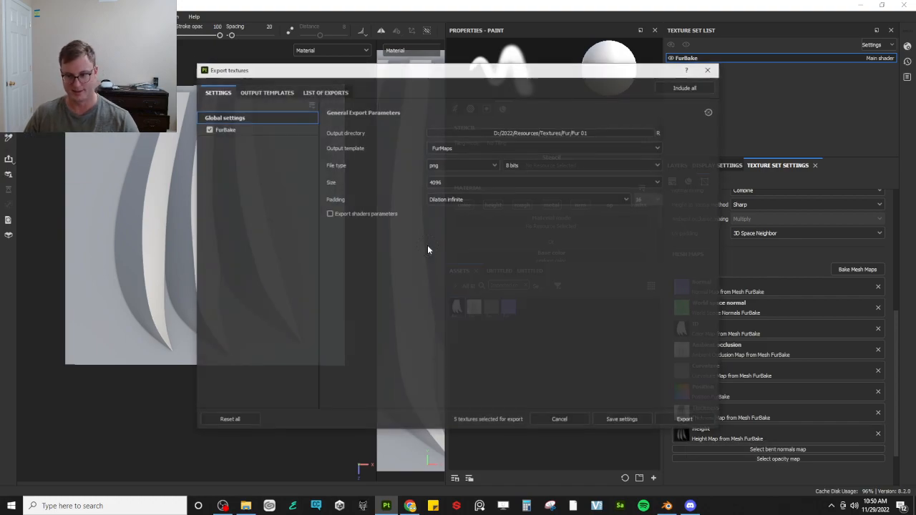
{"action": "left_click", "coordinate": [684, 419]}
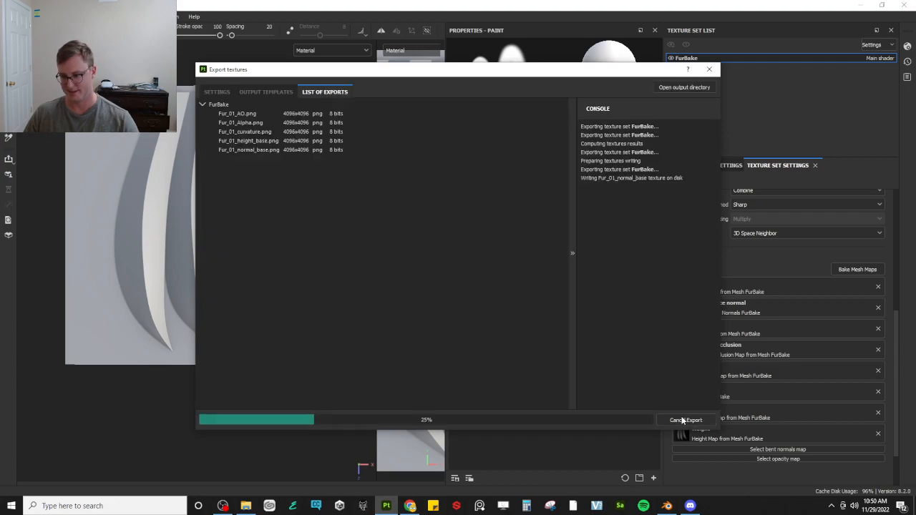
{"action": "left_click", "coordinate": [620, 418]}
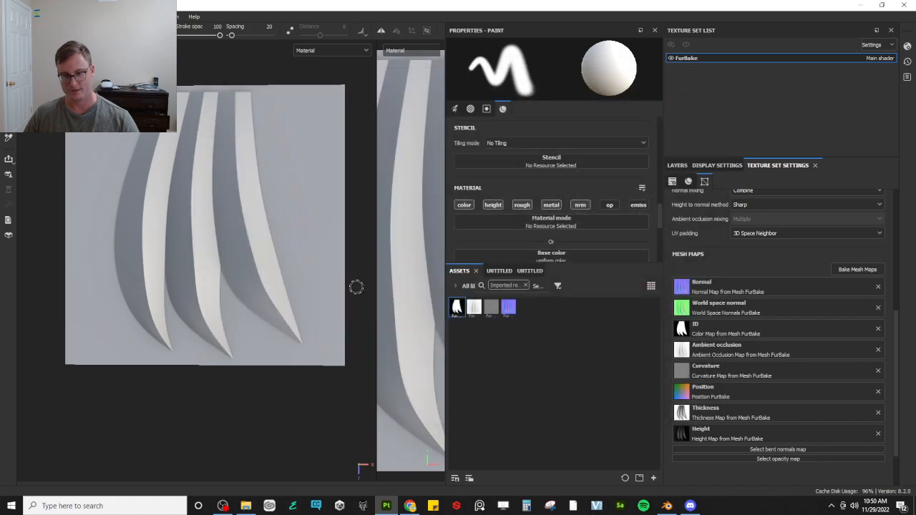
Switch to the Fur 01 folder in File Explorer to check the exported height map
{"action": "key", "text": "alt+Tab"}
{"action": "left_click", "coordinate": [524, 259]}
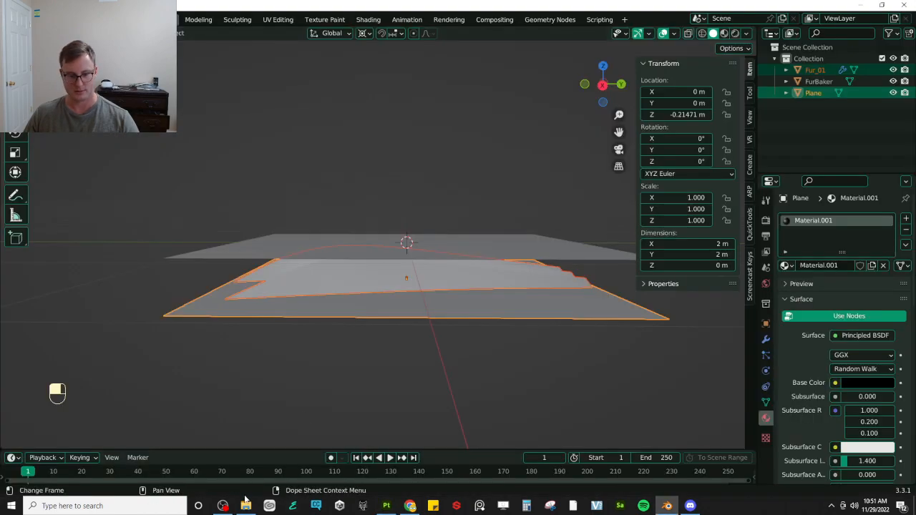
{"action": "left_click", "coordinate": [245, 505]}
{"action": "left_click_drag", "start_coordinate": [424, 204], "coordinate": [429, 277]}
{"action": "key", "text": "alt+Tab"}
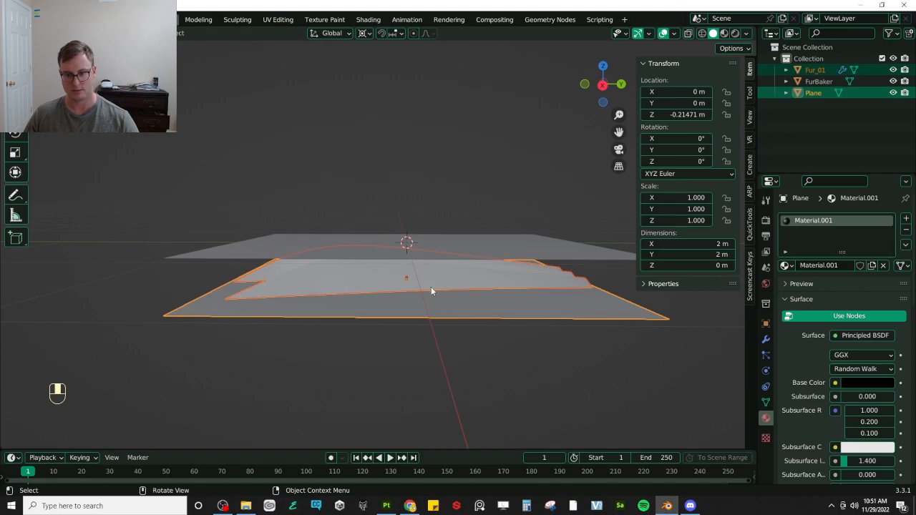
{"action": "key", "text": "alt+Tab"}
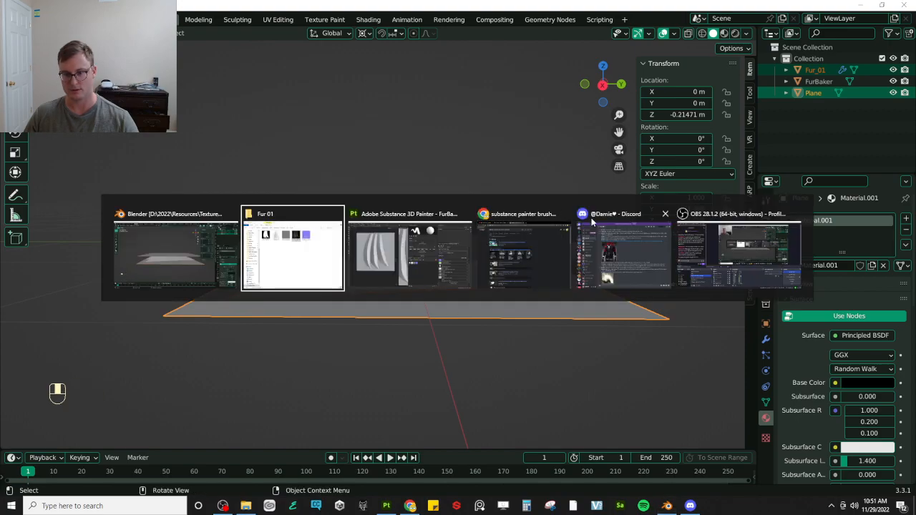
Switch to Substance 3D Painter and open the recent Toklo_v1_Body project, saving the changes to the fur bake project
{"action": "left_click", "coordinate": [438, 267]}
{"action": "left_click", "coordinate": [11, 16]}
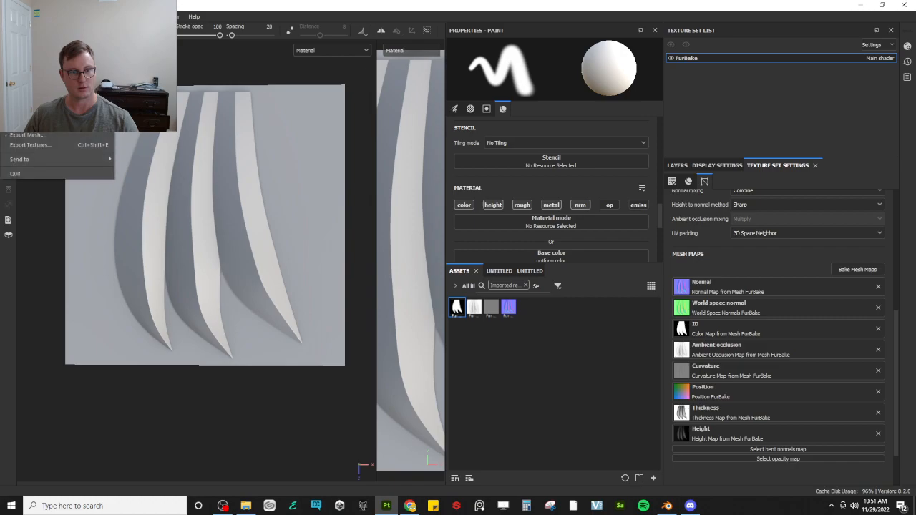
{"action": "mouse_move", "coordinate": [43, 50]}
{"action": "left_click", "coordinate": [184, 57]}
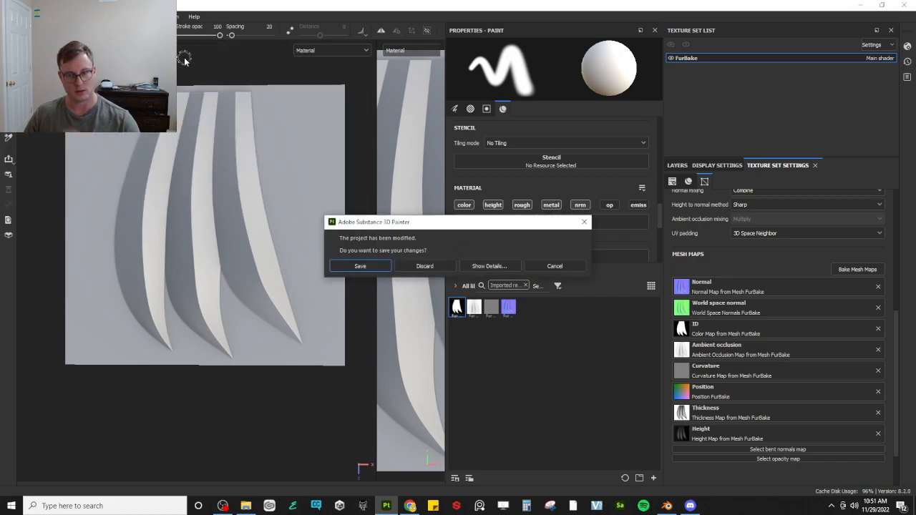
{"action": "left_click", "coordinate": [371, 266]}
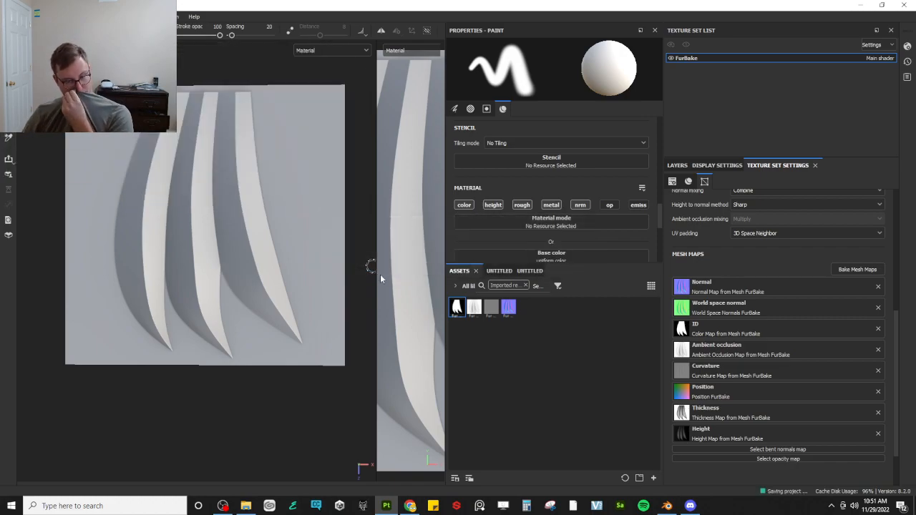
Bring Fur_01_height_base from the Fur 01 folder into Substance 3D Painter as a resource to import
{"action": "key", "text": "alt+Tab"}
{"action": "key", "text": "alt+Tab"}
{"action": "key", "text": "alt+Tab"}
{"action": "key", "text": "Tab"}
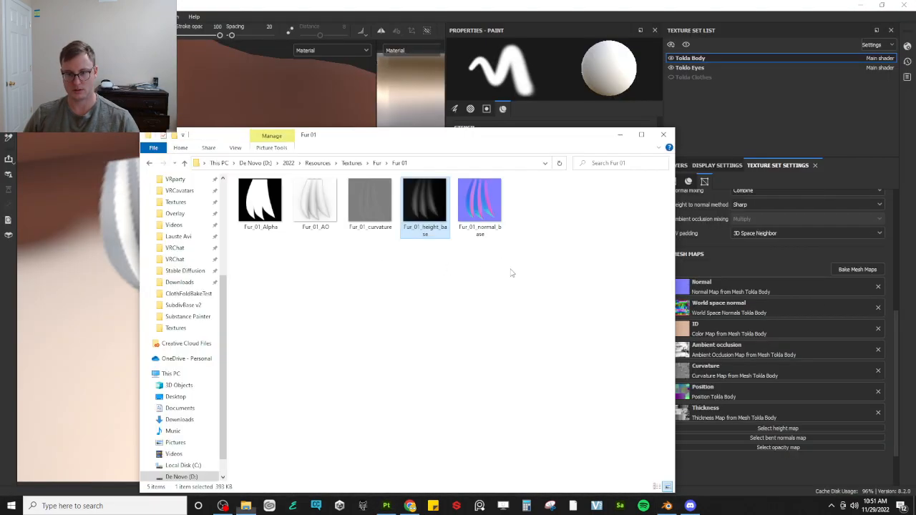
{"action": "mouse_move", "coordinate": [445, 223]}
{"action": "left_mouse_down"}
{"action": "mouse_move", "coordinate": [522, 277]}
{"action": "mouse_move", "coordinate": [533, 380]}
{"action": "mouse_move", "coordinate": [410, 326]}
{"action": "left_mouse_up"}
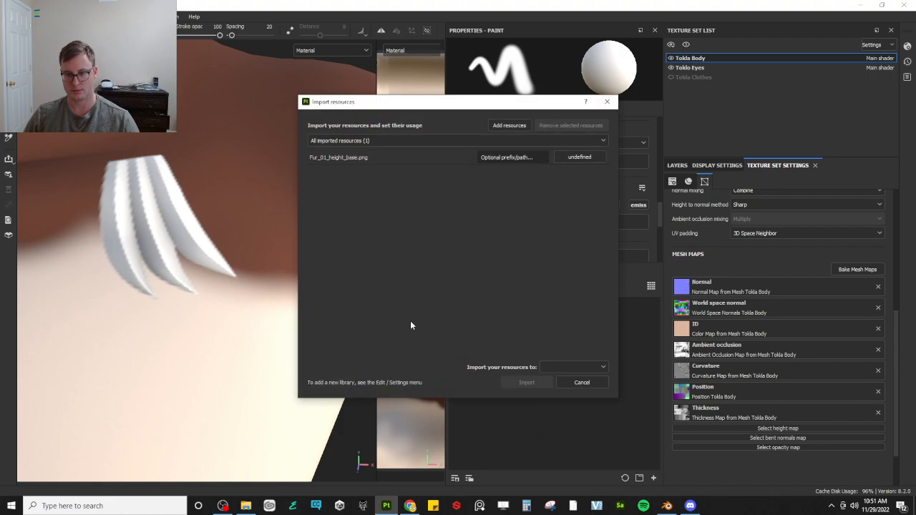
Import Fur_01_height_base.png into the 'your_assets' library as a texture with the prefix Fur
{"action": "left_click", "coordinate": [589, 370]}
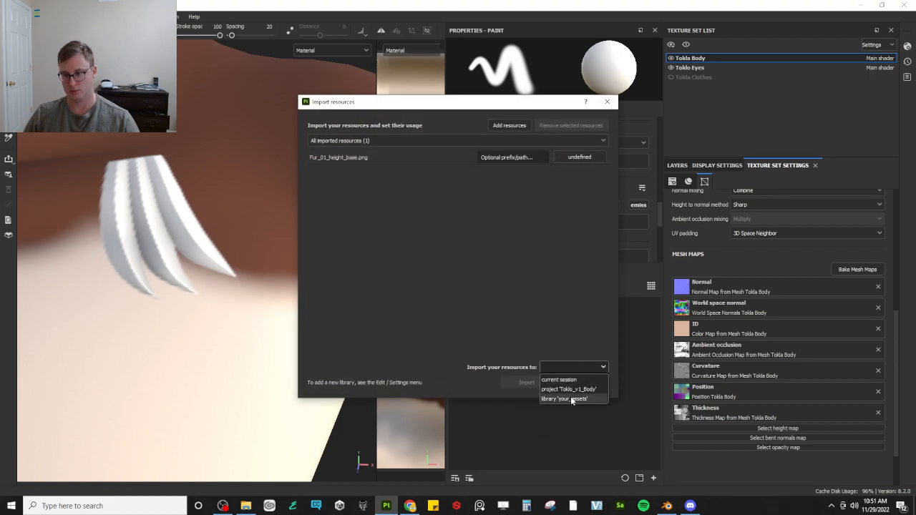
{"action": "left_click", "coordinate": [571, 401]}
{"action": "left_click", "coordinate": [530, 158]}
{"action": "type", "text": "Fur"}
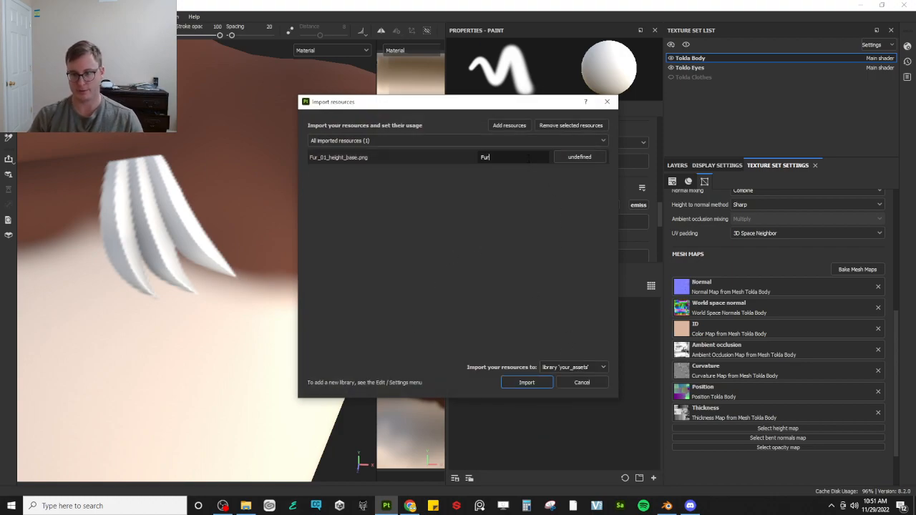
{"action": "left_click", "coordinate": [573, 158]}
{"action": "left_click", "coordinate": [580, 196]}
{"action": "left_click", "coordinate": [527, 382]}
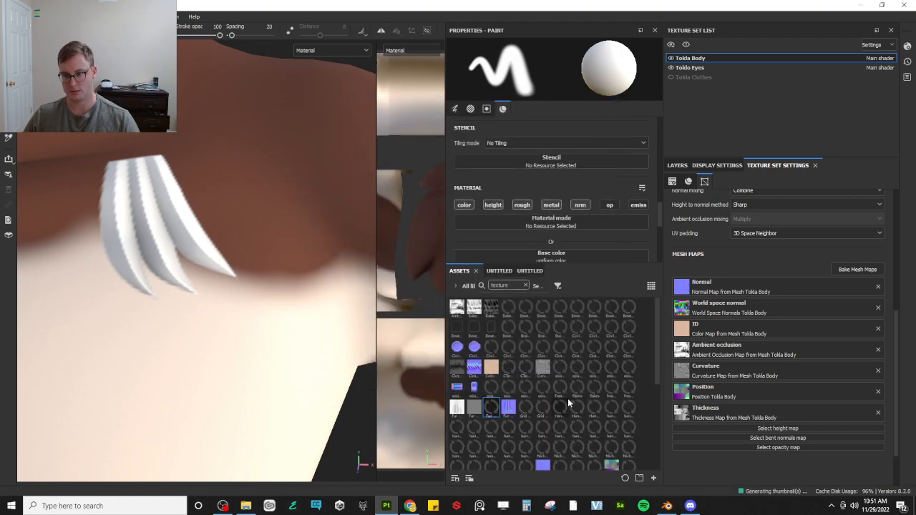
Search the assets for "fur" across all resource types
{"action": "left_click", "coordinate": [526, 286]}
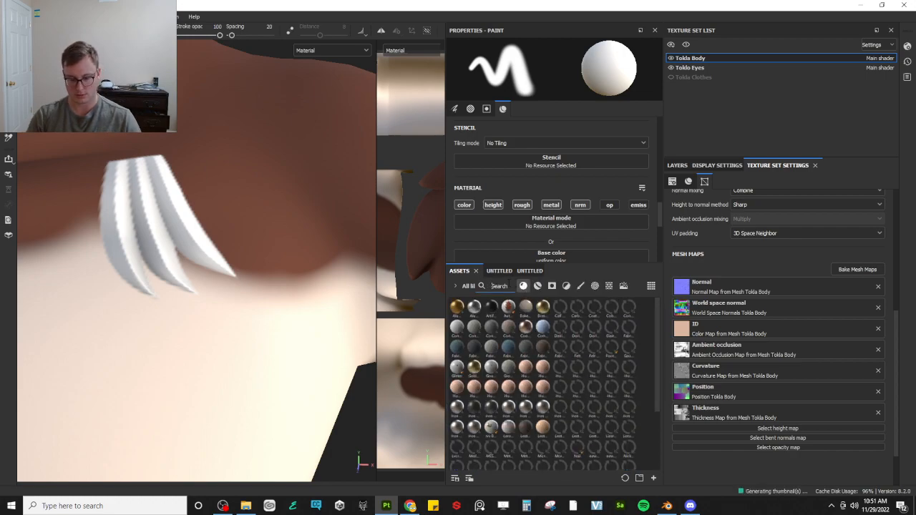
{"action": "type", "text": "fur"}
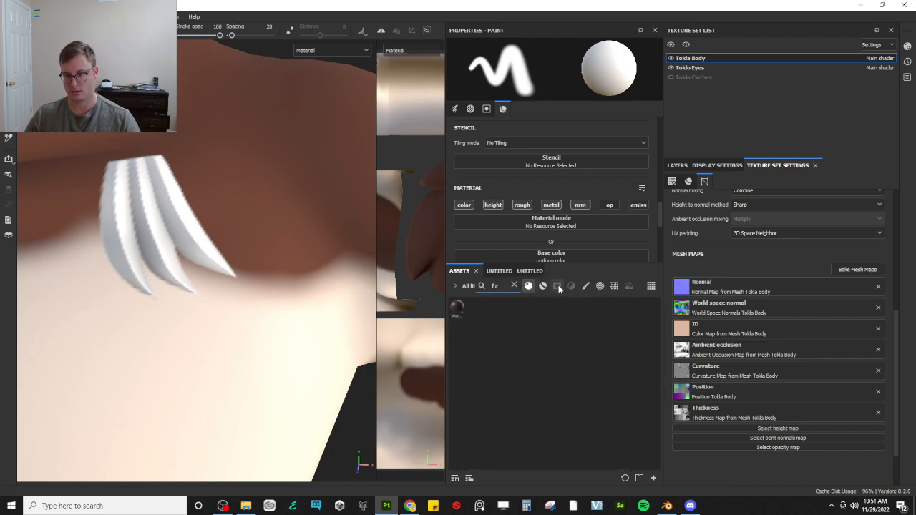
{"action": "left_click", "coordinate": [529, 286]}
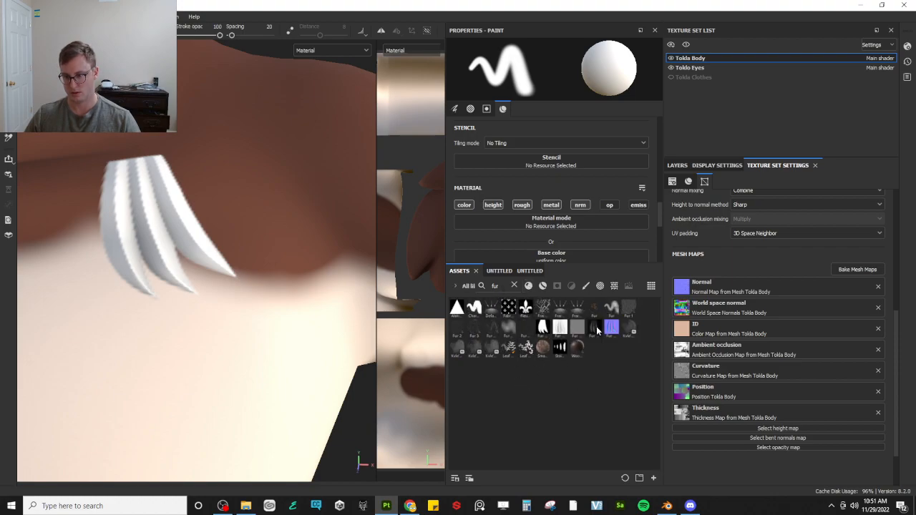
Add a new paint layer above Layer 1 in the Toklo Body texture set
{"action": "scroll", "coordinate": [574, 166], "scroll_direction": "down", "scroll_amount": 2}
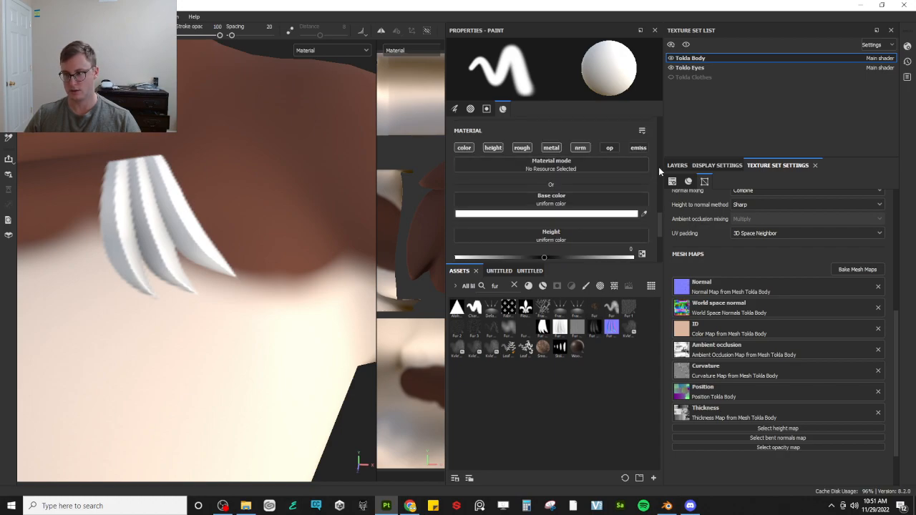
{"action": "left_click", "coordinate": [677, 165]}
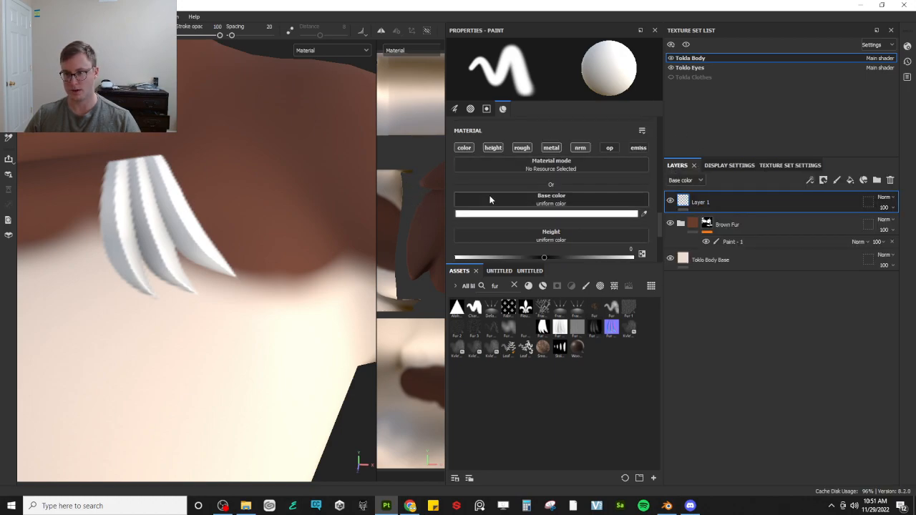
{"action": "scroll", "coordinate": [607, 203], "scroll_direction": "down", "scroll_amount": 3}
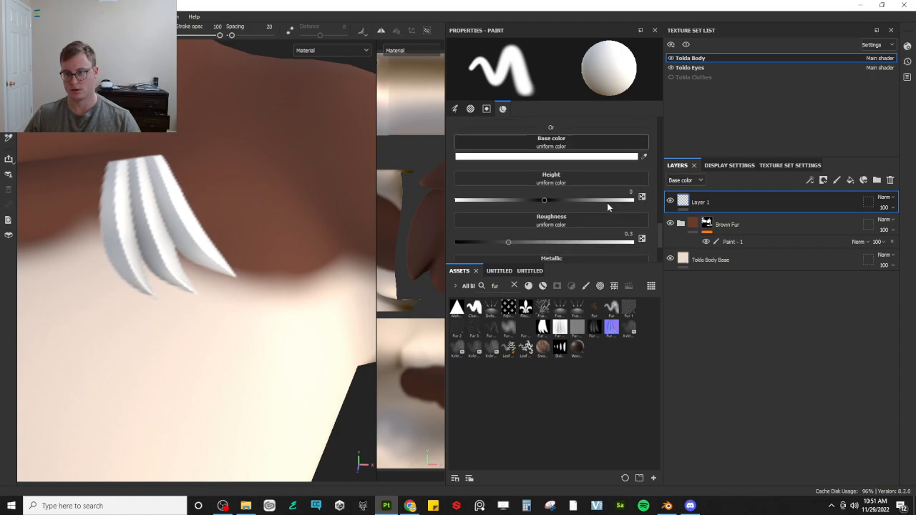
{"action": "scroll", "coordinate": [607, 202], "scroll_direction": "up", "scroll_amount": 5}
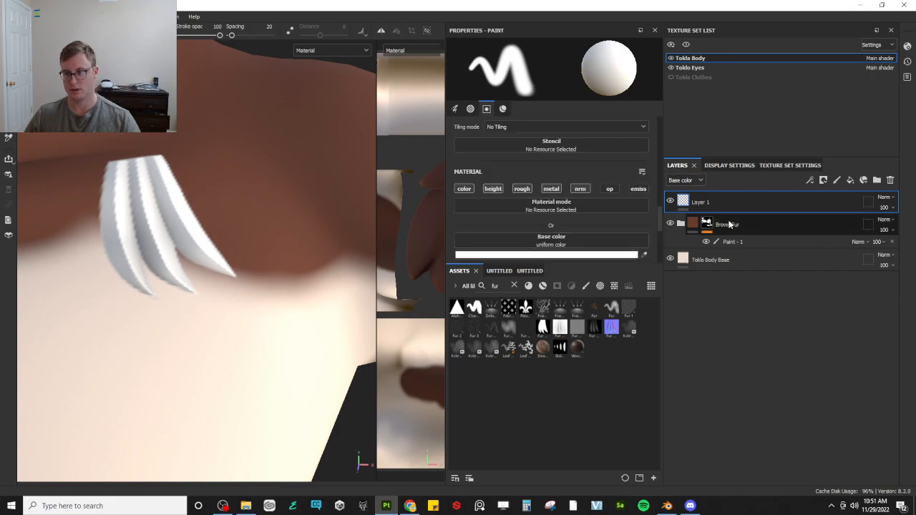
{"action": "left_click", "coordinate": [836, 181]}
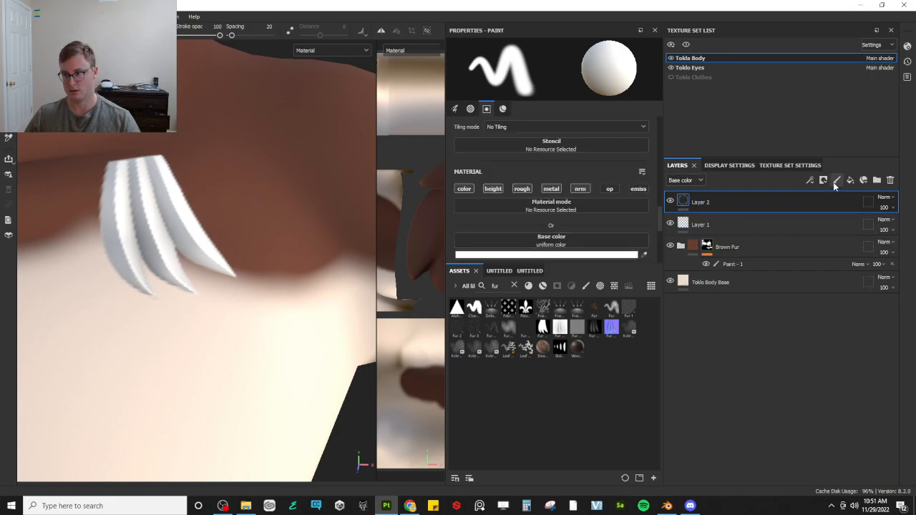
Undo the newly added paint layer and turn off the brush's color, height, rough, metal and normal channels
{"action": "key", "text": "ctrl+z"}
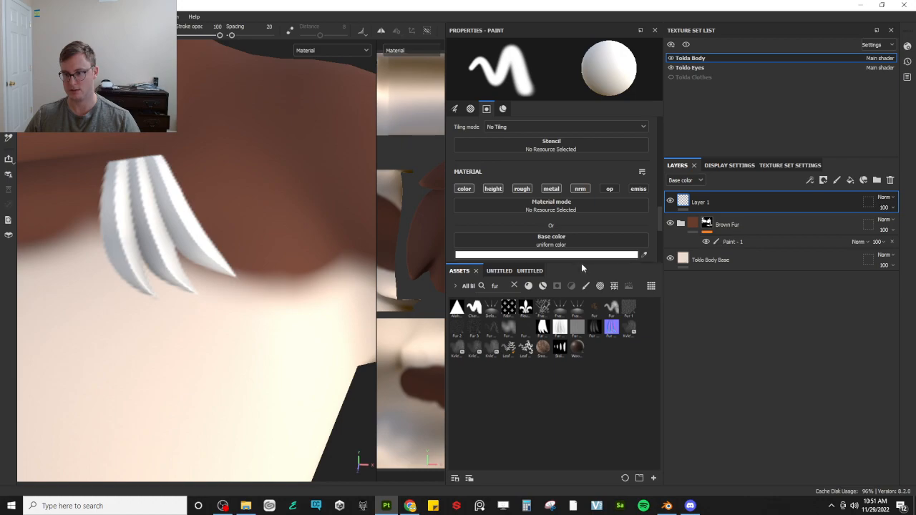
{"action": "left_click_drag", "start_coordinate": [584, 268], "coordinate": [584, 312]}
{"action": "left_click", "coordinate": [465, 189]}
{"action": "left_click", "coordinate": [493, 189]}
{"action": "left_click", "coordinate": [522, 189]}
{"action": "left_click", "coordinate": [552, 189]}
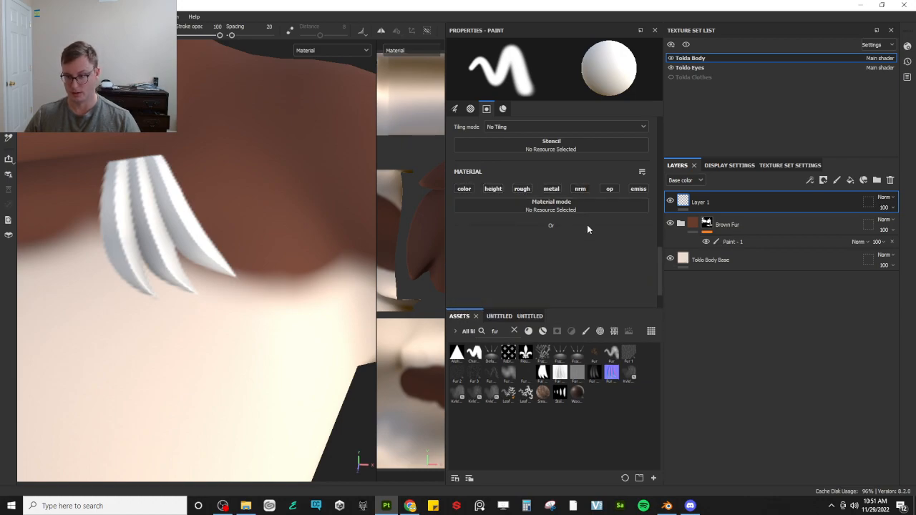
Assign Fur_01_normal_base as the brush's normal map and Fur_01_height_base as its height map
{"action": "left_click_drag", "start_coordinate": [612, 375], "coordinate": [576, 247]}
{"action": "scroll", "coordinate": [533, 232], "scroll_direction": "up", "scroll_amount": 4}
{"action": "scroll", "coordinate": [605, 208], "scroll_direction": "down", "scroll_amount": 5}
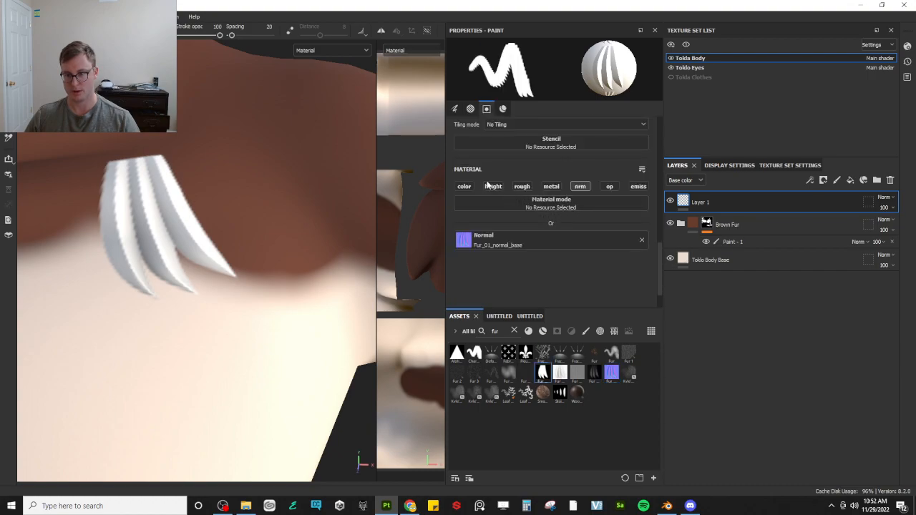
{"action": "left_click", "coordinate": [493, 187]}
{"action": "mouse_move", "coordinate": [604, 369]}
{"action": "left_mouse_down"}
{"action": "mouse_move", "coordinate": [610, 257]}
{"action": "mouse_move", "coordinate": [569, 238]}
{"action": "left_mouse_up"}
Test the tuft brush on the chest, first with height and normal, then with color enabled, undoing each test stamp
{"action": "left_click", "coordinate": [215, 236]}
{"action": "mouse_move", "coordinate": [242, 286]}
{"action": "left_mouse_down", "text": "alt"}
{"action": "mouse_move", "coordinate": [236, 179]}
{"action": "mouse_move", "coordinate": [209, 259]}
{"action": "left_mouse_up", "text": "alt"}
{"action": "key", "text": "ctrl+z"}
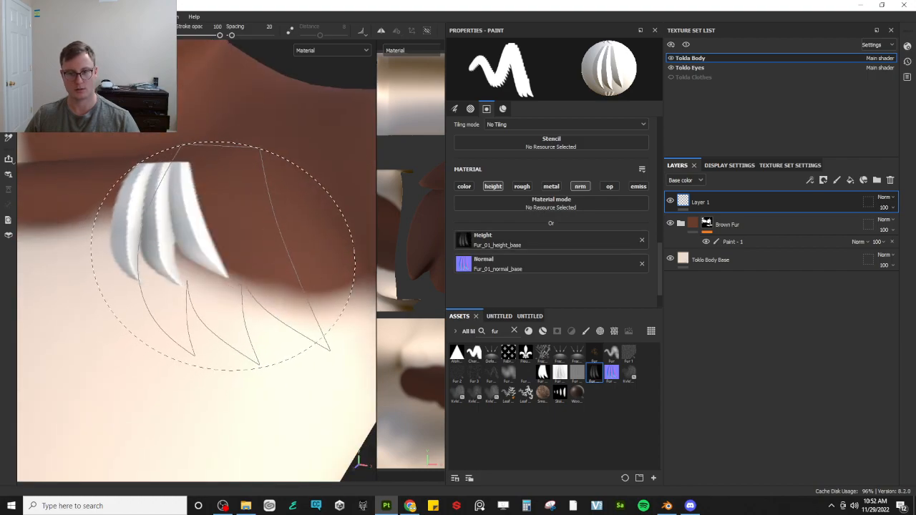
{"action": "left_click", "coordinate": [464, 186]}
{"action": "left_click", "coordinate": [262, 254]}
{"action": "mouse_move", "coordinate": [261, 254]}
{"action": "left_mouse_down", "text": "alt"}
{"action": "mouse_move", "coordinate": [289, 256]}
{"action": "mouse_move", "coordinate": [241, 276]}
{"action": "mouse_move", "coordinate": [230, 272]}
{"action": "left_mouse_up", "text": "alt"}
{"action": "key", "text": "ctrl+z"}
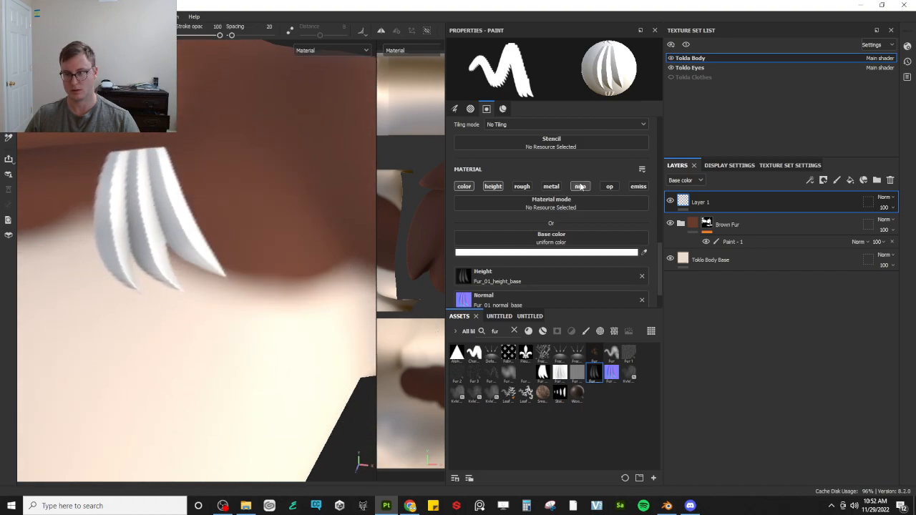
Turn off the brush's normal channel, clear the old tuft from the chest, and try a stamp with only color and height, undoing it
{"action": "left_click", "coordinate": [581, 186]}
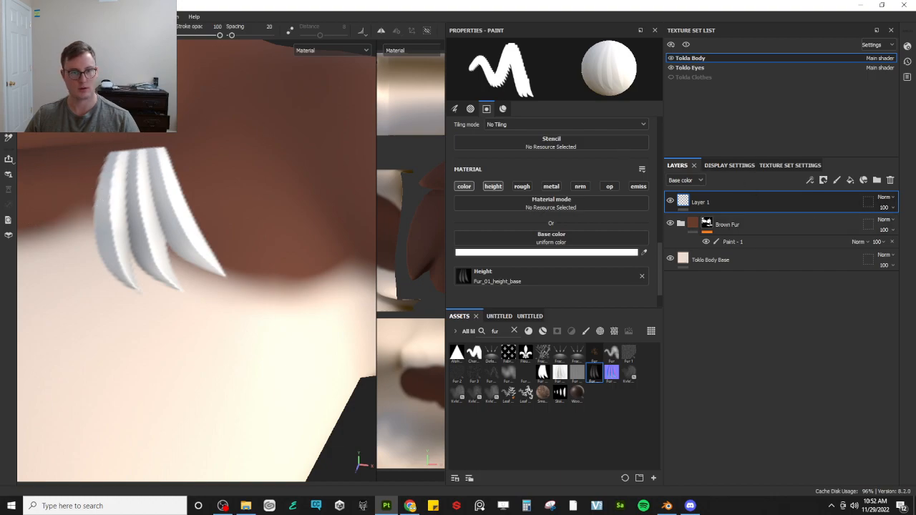
{"action": "key", "text": "e"}
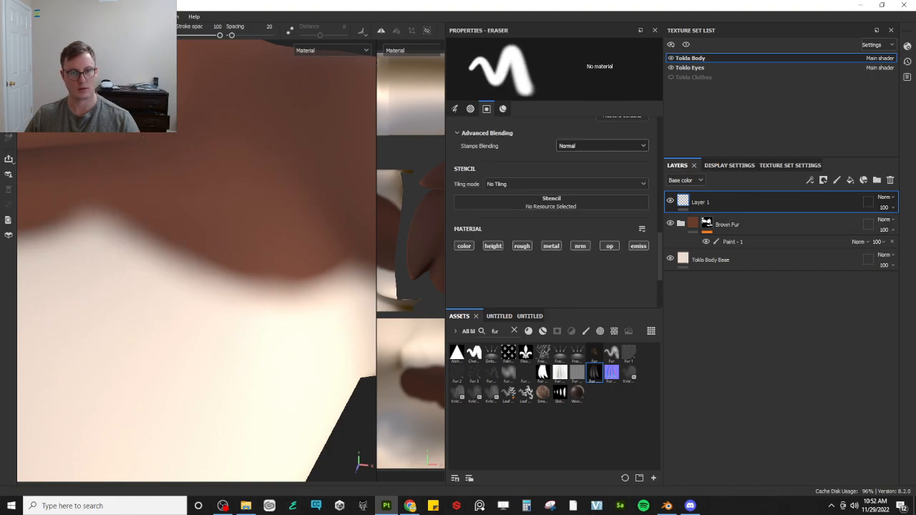
{"action": "key", "text": "p"}
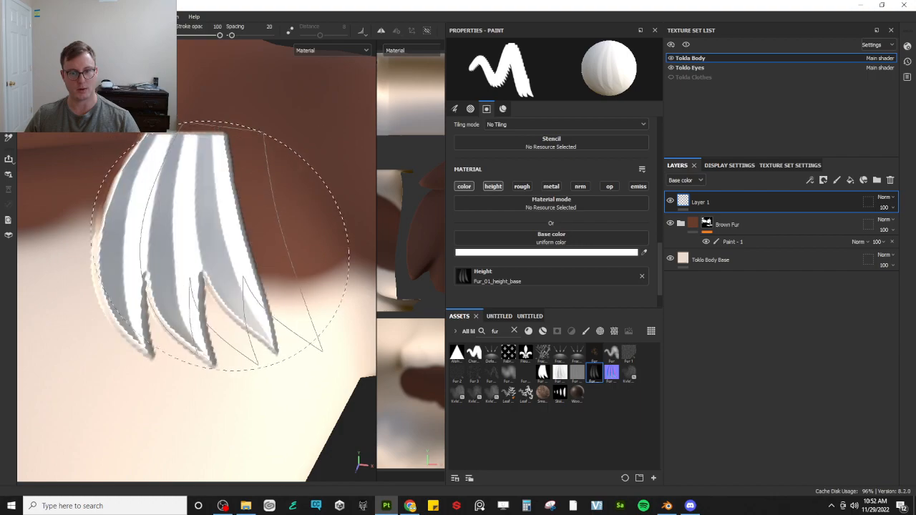
{"action": "mouse_move", "coordinate": [299, 268]}
{"action": "left_mouse_down", "text": "alt"}
{"action": "mouse_move", "coordinate": [307, 223]}
{"action": "mouse_move", "coordinate": [275, 260]}
{"action": "mouse_move", "coordinate": [229, 285]}
{"action": "mouse_move", "coordinate": [265, 264]}
{"action": "mouse_move", "coordinate": [250, 251]}
{"action": "left_mouse_up", "text": "alt"}
{"action": "scroll", "coordinate": [268, 262], "scroll_direction": "down", "scroll_amount": 3}
{"action": "middle_click_drag", "start_coordinate": [250, 250], "coordinate": [237, 273], "text": "alt"}
{"action": "mouse_move", "coordinate": [236, 272]}
{"action": "left_mouse_down", "text": "alt"}
{"action": "mouse_move", "coordinate": [196, 323]}
{"action": "mouse_move", "coordinate": [221, 364]}
{"action": "mouse_move", "coordinate": [204, 343]}
{"action": "mouse_move", "coordinate": [246, 265]}
{"action": "mouse_move", "coordinate": [241, 306]}
{"action": "left_mouse_up", "text": "alt"}
{"action": "key", "text": "ctrl+z"}
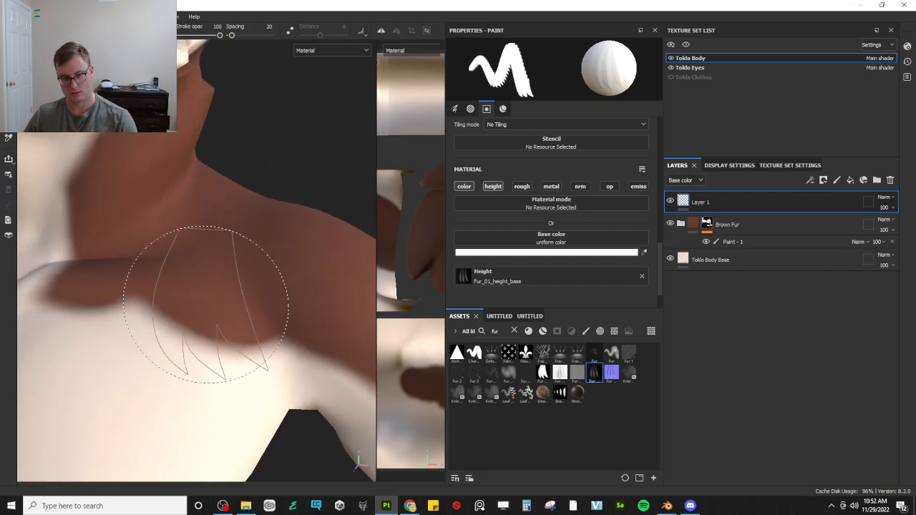
Reduce the brush size and stamp a cluster of overlapping white fur tufts on the upper chest in Layer 1
{"action": "key", "text": "bracketleft"}
{"action": "key", "text": "bracketleft"}
{"action": "key", "text": "bracketleft"}
{"action": "key", "text": "bracketleft"}
{"action": "key", "text": "bracketleft"}
{"action": "key", "text": "bracketleft"}
{"action": "left_click", "coordinate": [167, 320]}
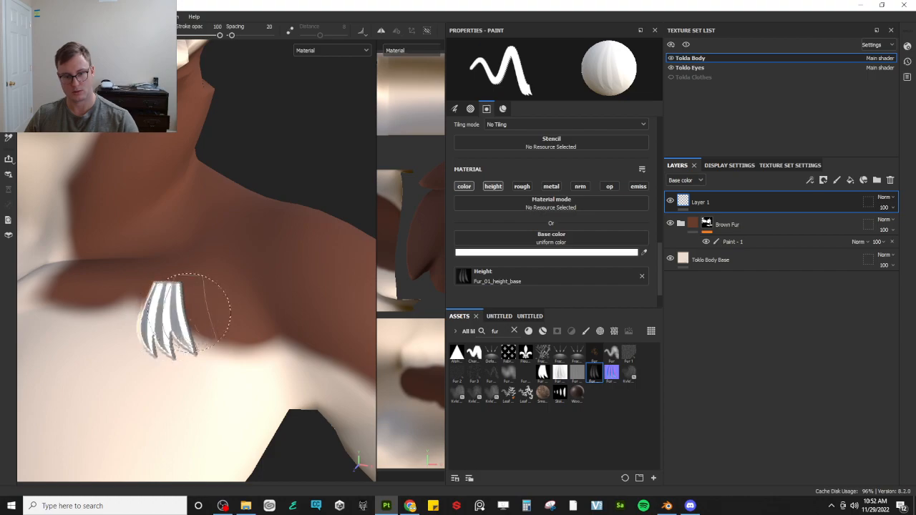
{"action": "left_click_drag", "start_coordinate": [225, 346], "coordinate": [143, 310], "text": "alt"}
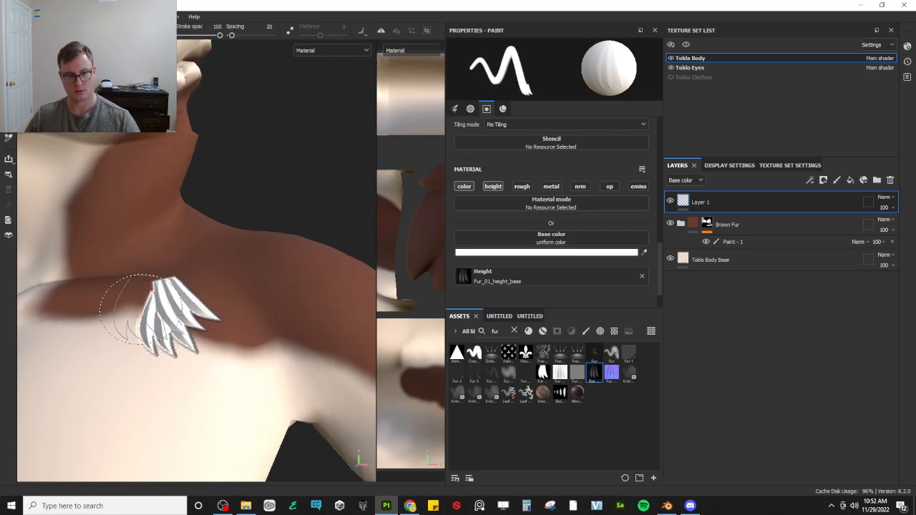
{"action": "mouse_move", "coordinate": [85, 367]}
{"action": "left_mouse_down", "text": "alt"}
{"action": "mouse_move", "coordinate": [164, 341]}
{"action": "mouse_move", "coordinate": [184, 307]}
{"action": "mouse_move", "coordinate": [56, 361]}
{"action": "mouse_move", "coordinate": [229, 409]}
{"action": "mouse_move", "coordinate": [164, 336]}
{"action": "left_mouse_up", "text": "alt"}
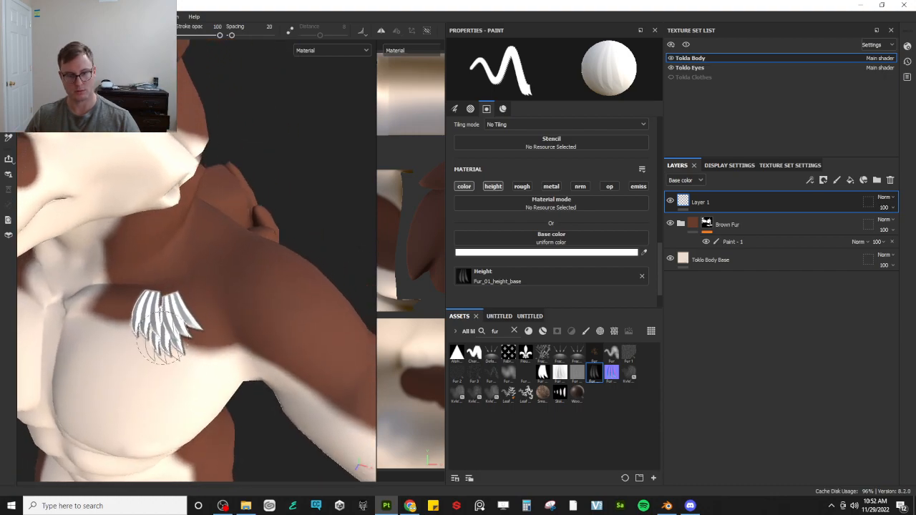
{"action": "left_click_drag", "start_coordinate": [219, 333], "coordinate": [256, 316], "text": "alt"}
Try toggling the height channel and changing the height value of the Toklo Body Base fill layer, undoing the value change
{"action": "left_click", "coordinate": [711, 260]}
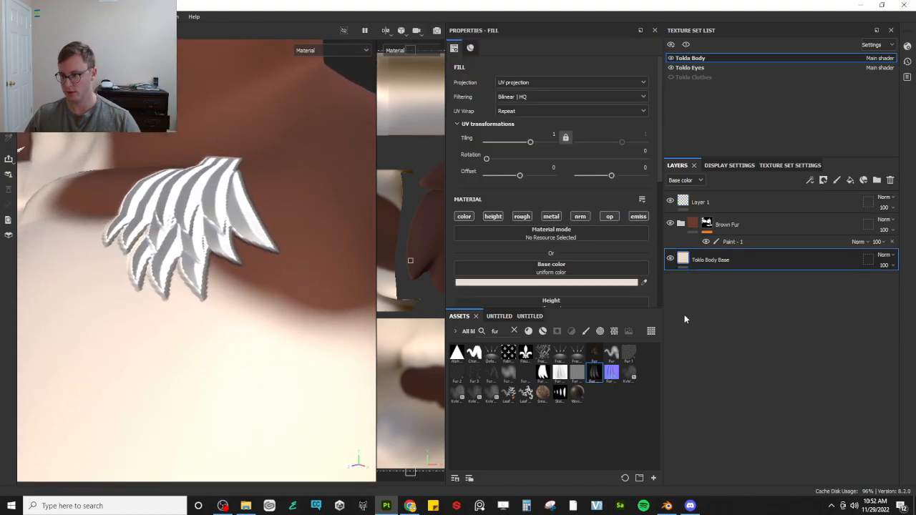
{"action": "left_click", "coordinate": [493, 216]}
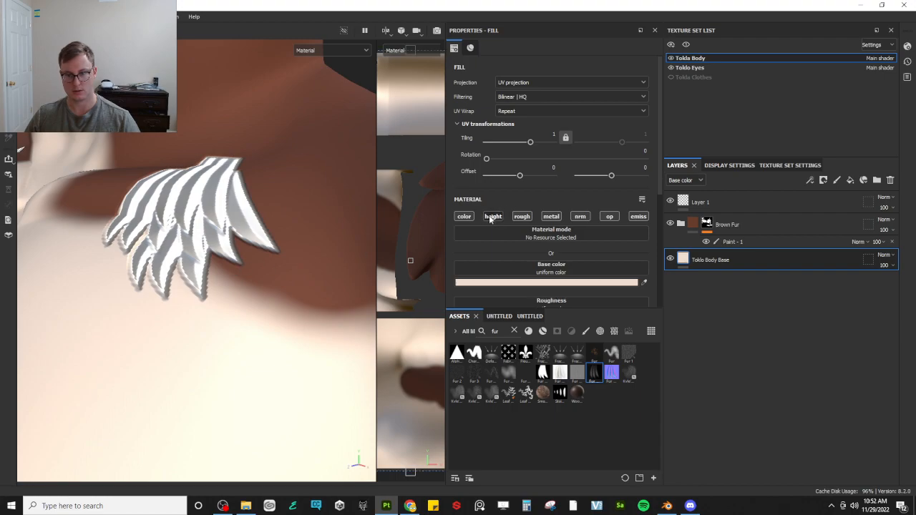
{"action": "scroll", "coordinate": [555, 239], "scroll_direction": "down", "scroll_amount": 5}
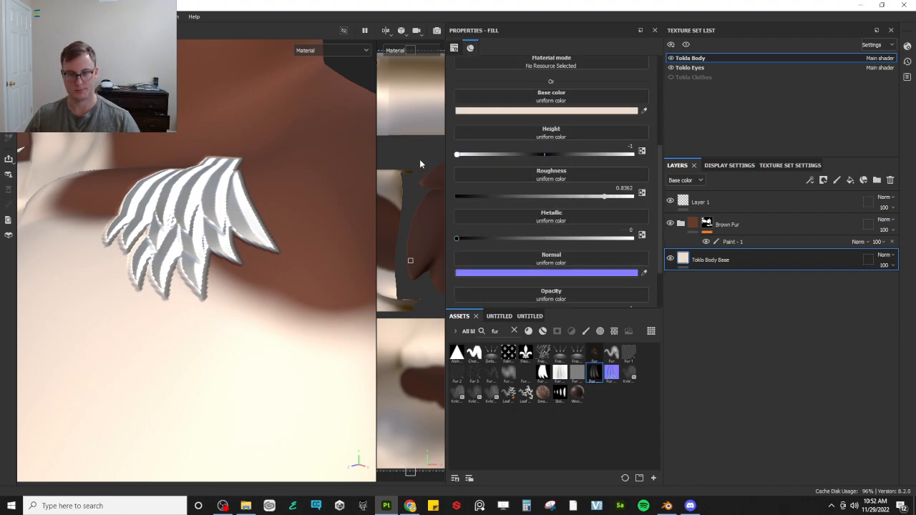
{"action": "left_click_drag", "start_coordinate": [462, 155], "coordinate": [496, 158]}
{"action": "key", "text": "ctrl+z"}
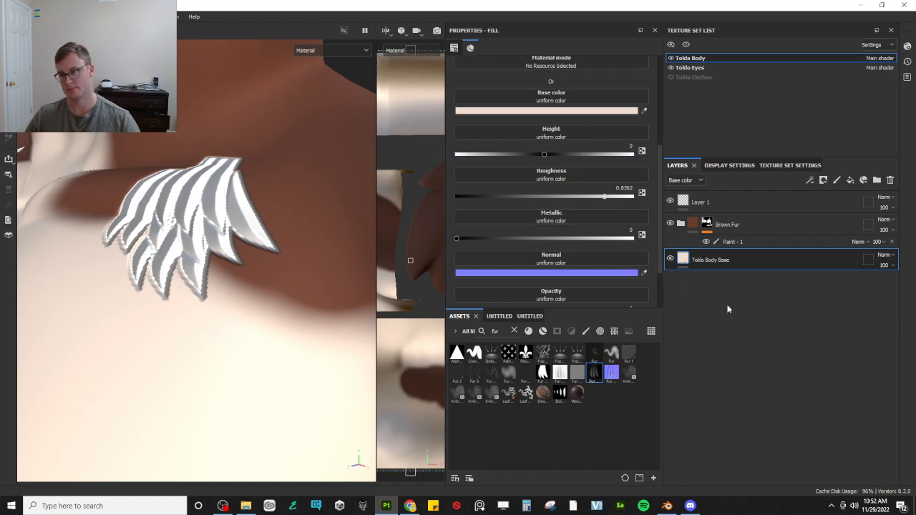
Examine the material channels of the fill layer inside the Brown Fur folder
{"action": "left_click", "coordinate": [679, 225]}
{"action": "left_click", "coordinate": [693, 260]}
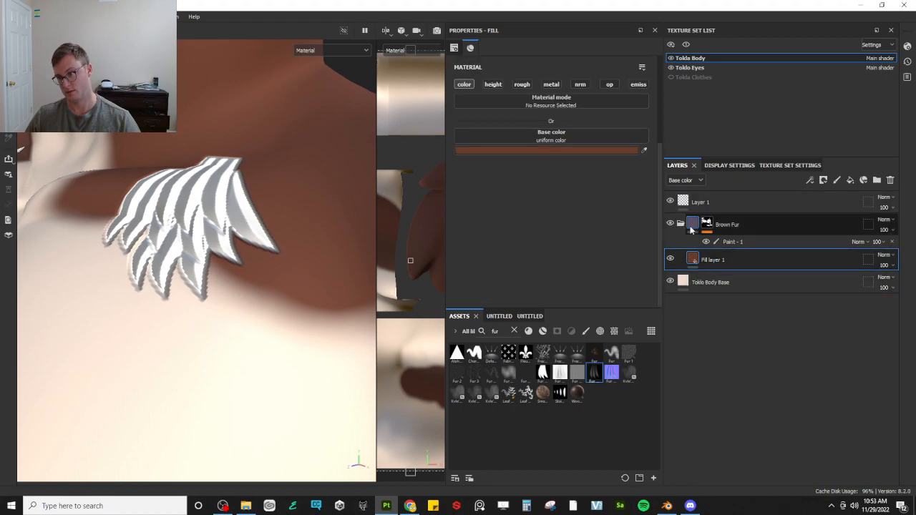
{"action": "left_click", "coordinate": [680, 224]}
Extend the row of white fur tufts in Layer 1 across the chest toward the shoulder
{"action": "left_click", "coordinate": [716, 202]}
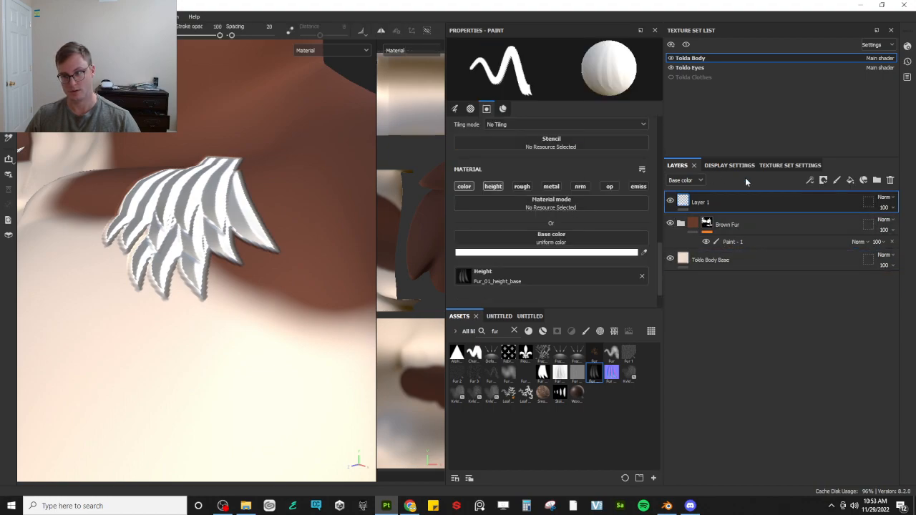
{"action": "scroll", "coordinate": [277, 240], "scroll_direction": "down", "scroll_amount": 5}
{"action": "left_click_drag", "start_coordinate": [265, 242], "coordinate": [295, 255], "text": "alt"}
{"action": "left_click", "coordinate": [273, 248]}
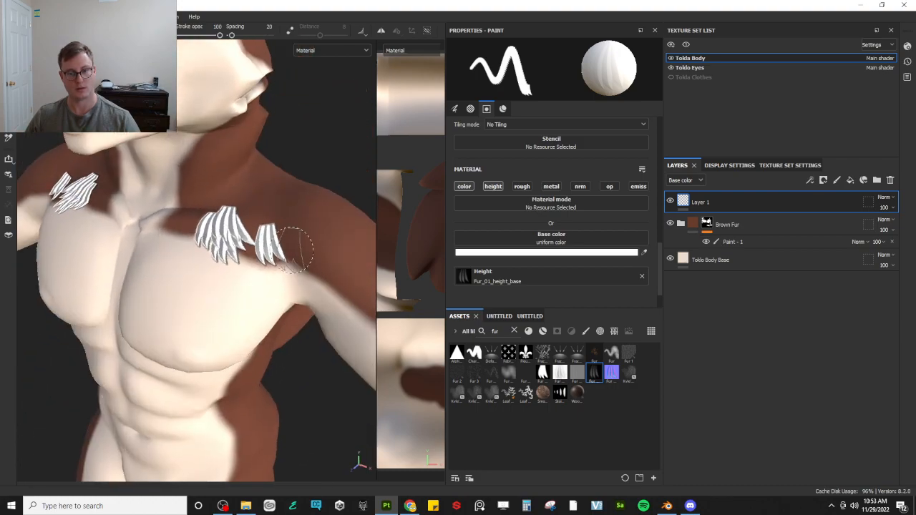
{"action": "left_click", "coordinate": [249, 249]}
{"action": "mouse_move", "coordinate": [239, 373]}
{"action": "left_mouse_down", "text": "alt"}
{"action": "mouse_move", "coordinate": [258, 246]}
{"action": "mouse_move", "coordinate": [201, 311]}
{"action": "mouse_move", "coordinate": [190, 239]}
{"action": "left_mouse_up", "text": "alt"}
{"action": "left_click", "coordinate": [190, 238]}
{"action": "left_click_drag", "start_coordinate": [205, 290], "coordinate": [179, 265], "text": "alt"}
{"action": "left_click", "coordinate": [141, 238]}
{"action": "mouse_move", "coordinate": [141, 238]}
{"action": "left_mouse_down", "text": "alt"}
{"action": "mouse_move", "coordinate": [184, 263]}
{"action": "mouse_move", "coordinate": [106, 270]}
{"action": "mouse_move", "coordinate": [184, 306]}
{"action": "left_mouse_up", "text": "alt"}
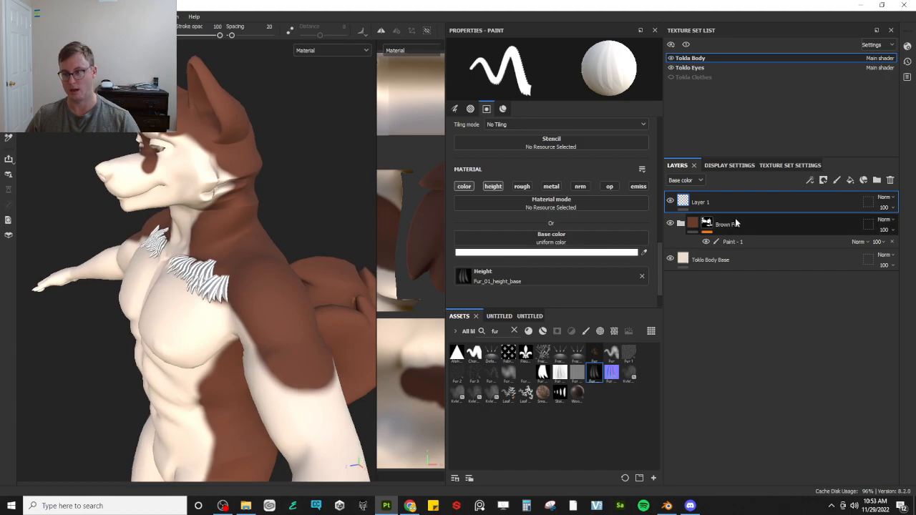
Delete Layer 1 and set Fur_01_Alpha as the brush alpha for Paint - 1 on the Brown Fur mask
{"action": "left_click", "coordinate": [890, 181]}
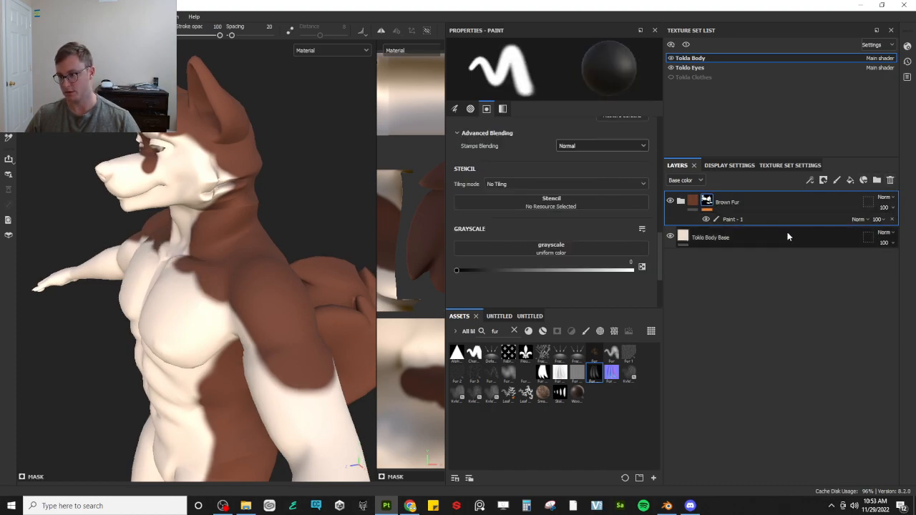
{"action": "left_click", "coordinate": [730, 220]}
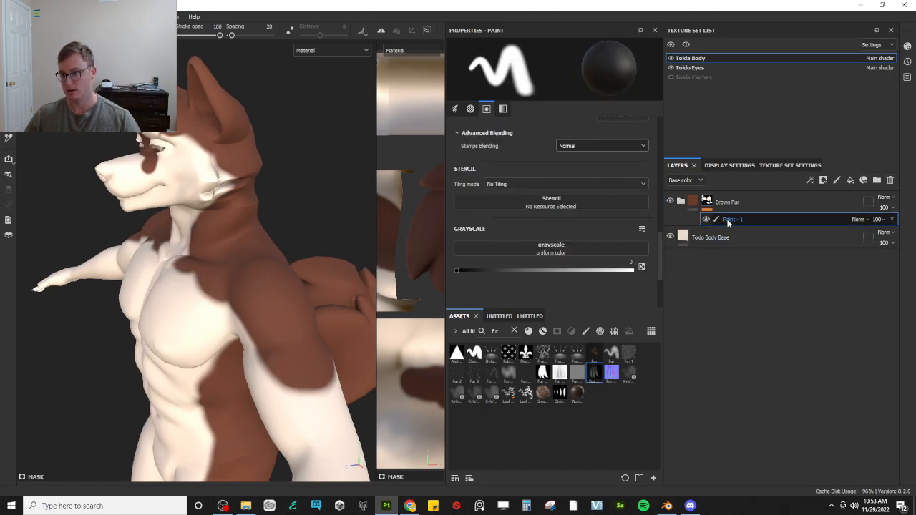
{"action": "scroll", "coordinate": [536, 224], "scroll_direction": "down", "scroll_amount": 3}
{"action": "scroll", "coordinate": [545, 224], "scroll_direction": "up", "scroll_amount": 5}
{"action": "scroll", "coordinate": [551, 225], "scroll_direction": "down", "scroll_amount": 2}
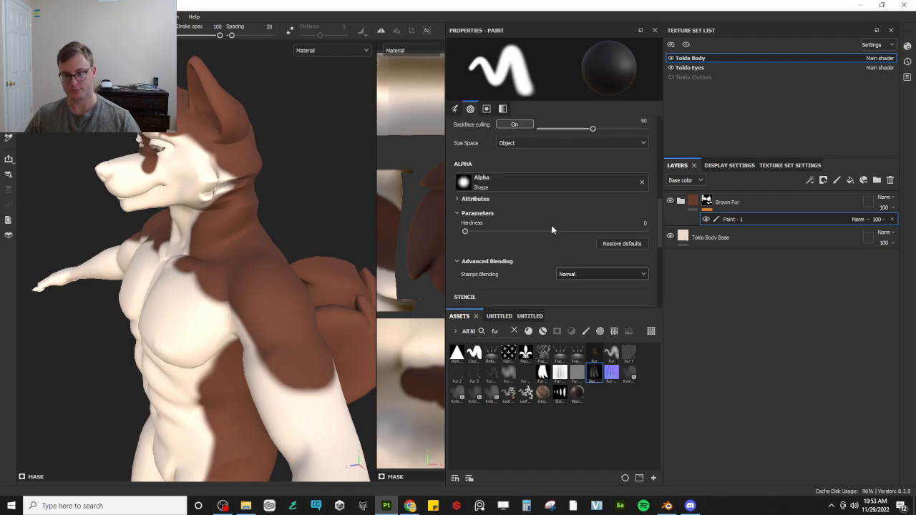
{"action": "left_click_drag", "start_coordinate": [540, 381], "coordinate": [527, 190]}
{"action": "scroll", "coordinate": [240, 312], "scroll_direction": "up", "scroll_amount": 4}
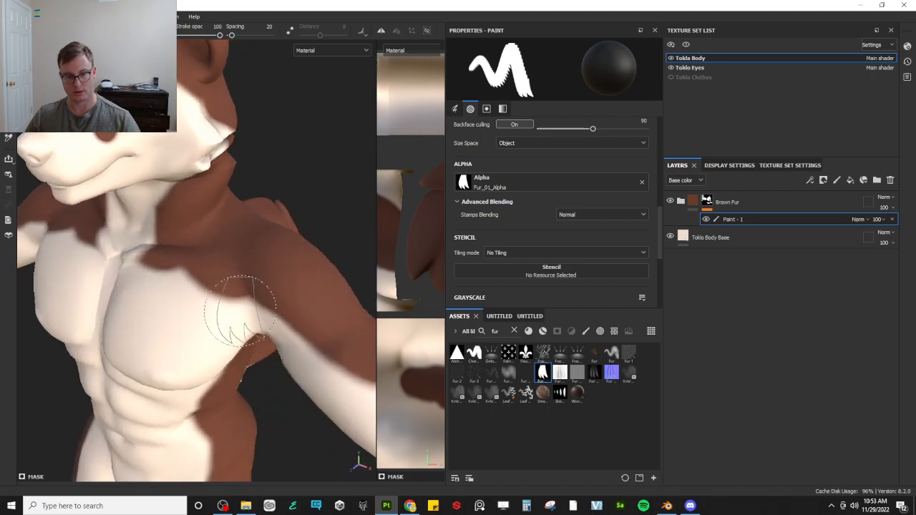
Stamp the fur alpha along the upper chest in the Brown Fur mask, removing brown with black and adding tufts with white
{"action": "key", "text": "x"}
{"action": "left_click", "coordinate": [201, 290]}
{"action": "key", "text": "ctrl+z"}
{"action": "key", "text": "x"}
{"action": "left_click", "coordinate": [207, 296]}
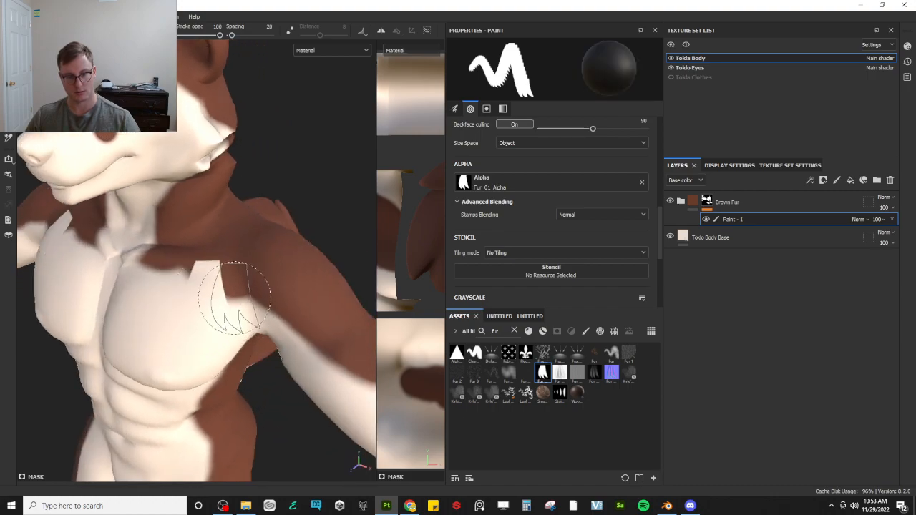
{"action": "left_click", "coordinate": [234, 297]}
{"action": "key", "text": "x"}
{"action": "mouse_move", "coordinate": [208, 264]}
{"action": "left_mouse_down"}
{"action": "mouse_move", "coordinate": [245, 276]}
{"action": "mouse_move", "coordinate": [247, 290]}
{"action": "left_mouse_up"}
{"action": "scroll", "coordinate": [245, 288], "scroll_direction": "up", "scroll_amount": 3}
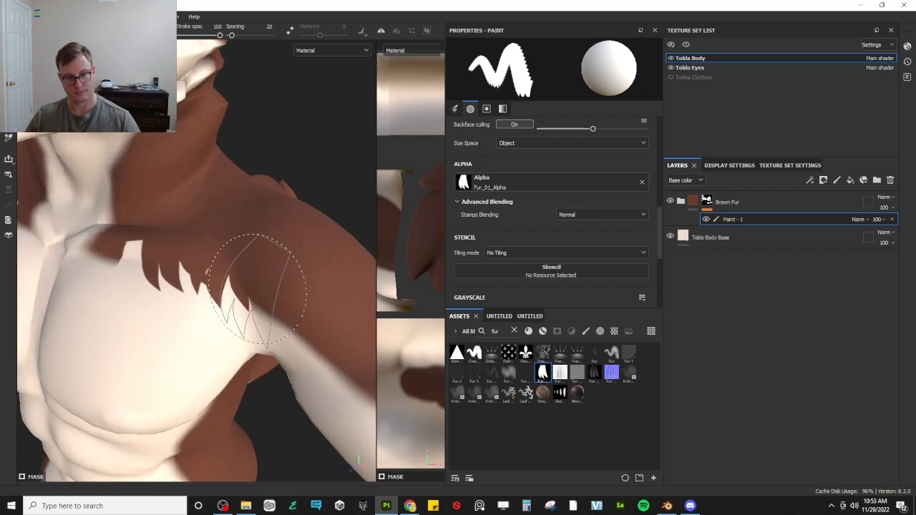
Reduce the brush size and paint small brown fur tufts along the upper chest border in the mask
{"action": "key", "text": "bracketleft"}
{"action": "key", "text": "bracketleft"}
{"action": "key", "text": "bracketleft"}
{"action": "key", "text": "bracketleft"}
{"action": "key", "text": "bracketleft"}
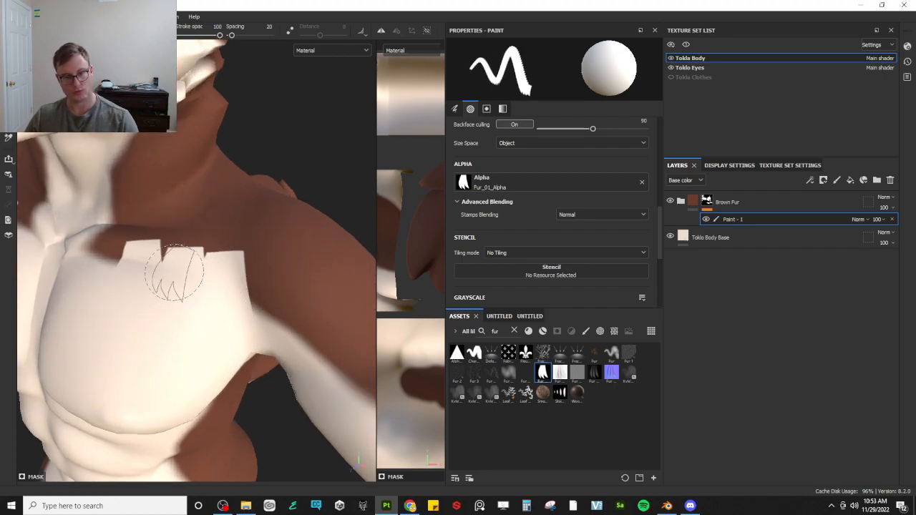
{"action": "left_click", "coordinate": [136, 260]}
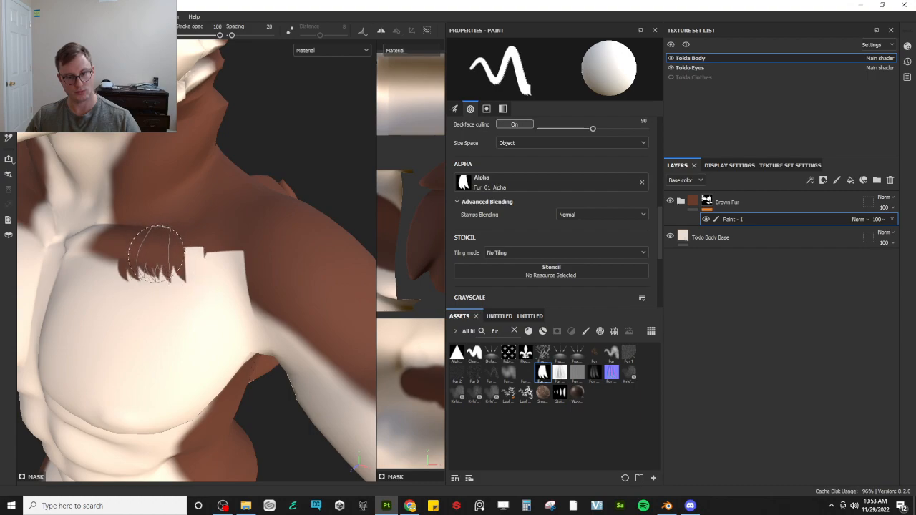
{"action": "left_click_drag", "start_coordinate": [215, 324], "coordinate": [206, 287], "text": "alt"}
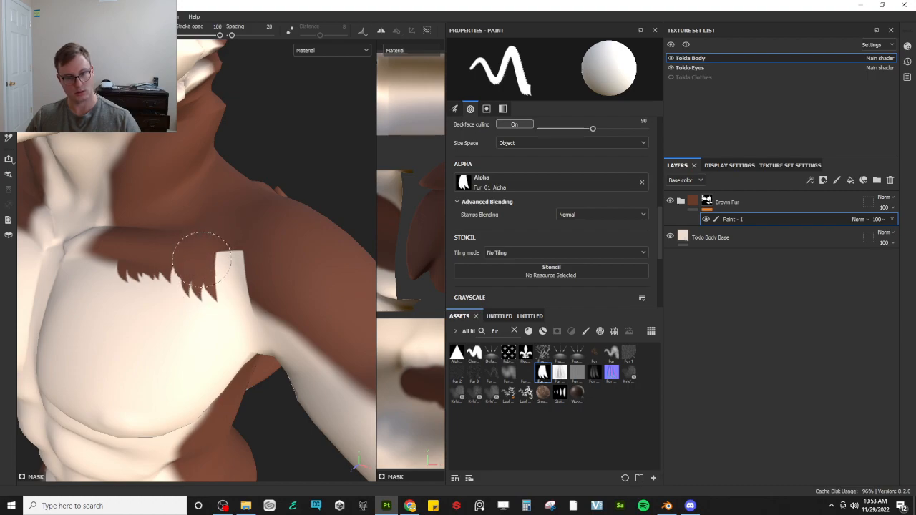
{"action": "left_click_drag", "start_coordinate": [248, 284], "coordinate": [220, 231], "text": "alt"}
{"action": "scroll", "coordinate": [187, 297], "scroll_direction": "down", "scroll_amount": 4}
{"action": "left_click_drag", "start_coordinate": [186, 300], "coordinate": [199, 356], "text": "alt"}
{"action": "scroll", "coordinate": [207, 272], "scroll_direction": "up", "scroll_amount": 4}
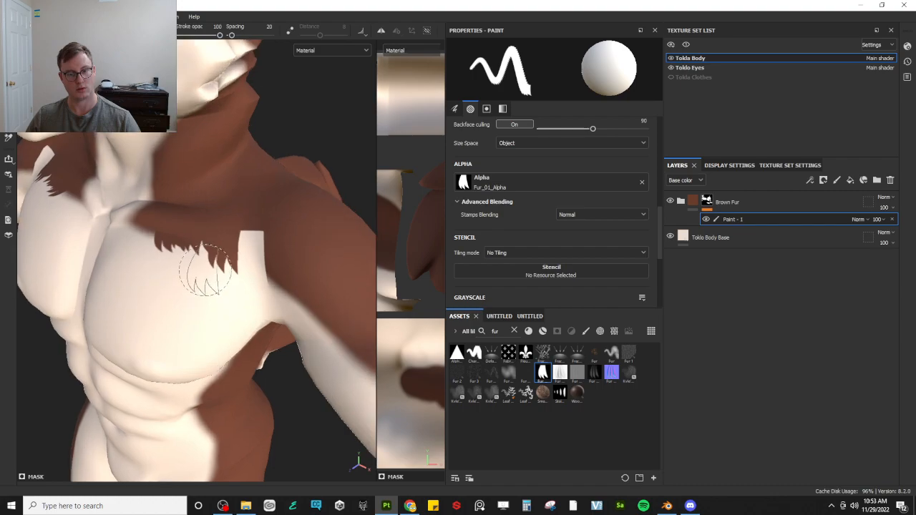
Reshape the inner end of the brown fur border near the collarbone with black and white mask stamps
{"action": "left_click_drag", "start_coordinate": [138, 217], "coordinate": [140, 235], "text": "alt"}
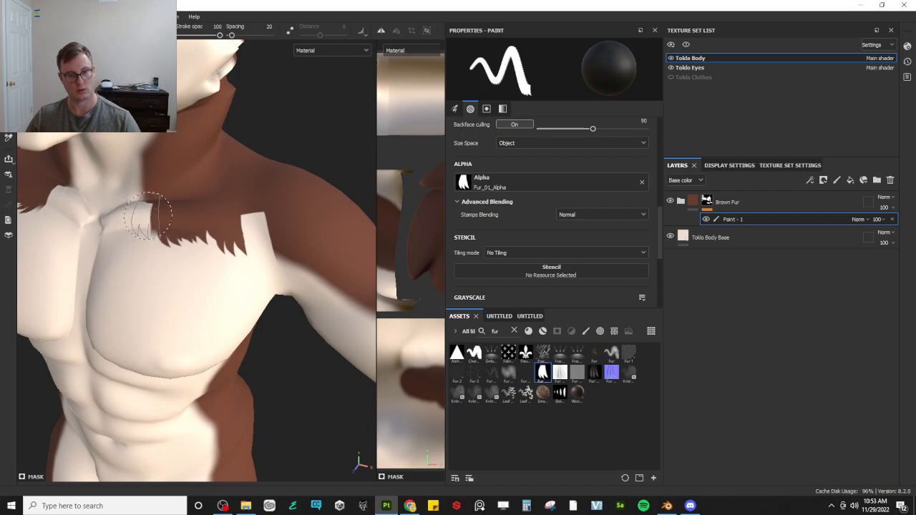
{"action": "mouse_move", "coordinate": [211, 267]}
{"action": "left_mouse_down", "text": "alt"}
{"action": "mouse_move", "coordinate": [253, 213]}
{"action": "mouse_move", "coordinate": [293, 222]}
{"action": "mouse_move", "coordinate": [192, 235]}
{"action": "left_mouse_up", "text": "alt"}
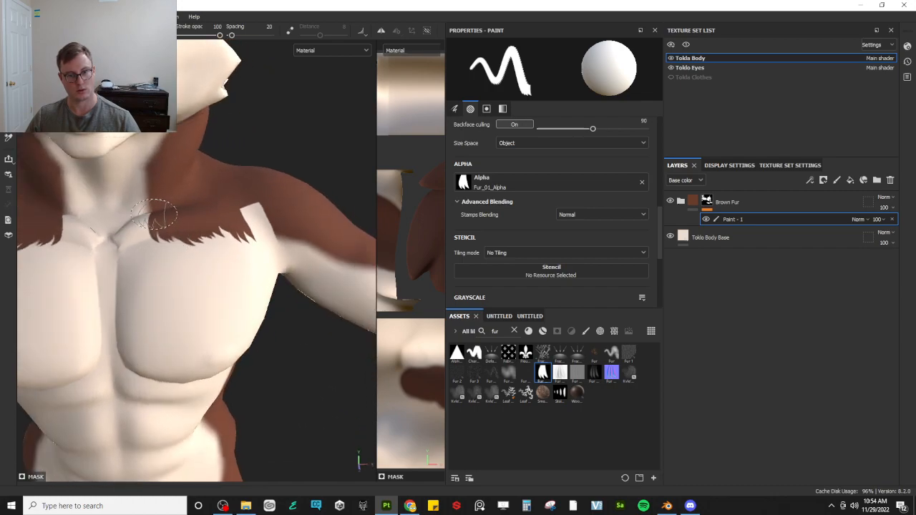
{"action": "left_click_drag", "start_coordinate": [228, 197], "coordinate": [175, 229], "text": "alt"}
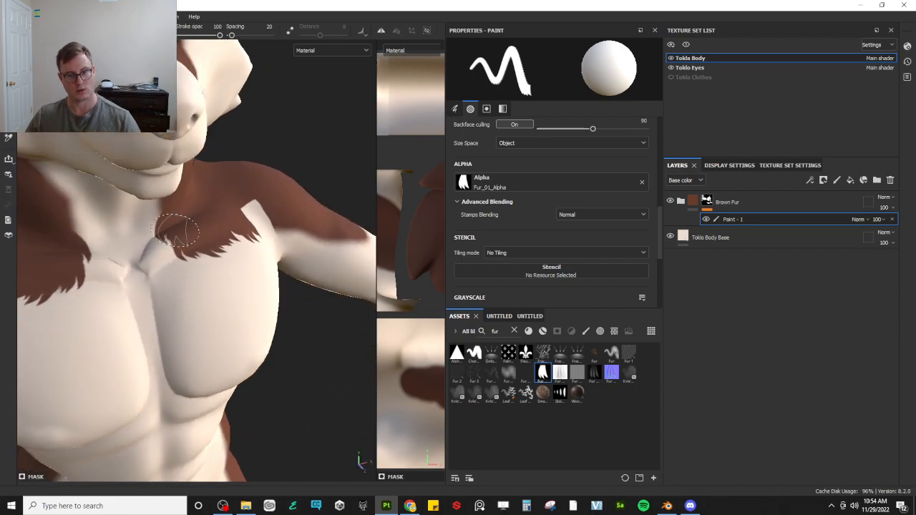
Enlarge the brush slightly and fill the cream gap near the shoulder with brown fur tufts
{"action": "key", "text": "bracketright"}
{"action": "key", "text": "bracketright"}
{"action": "key", "text": "bracketright"}
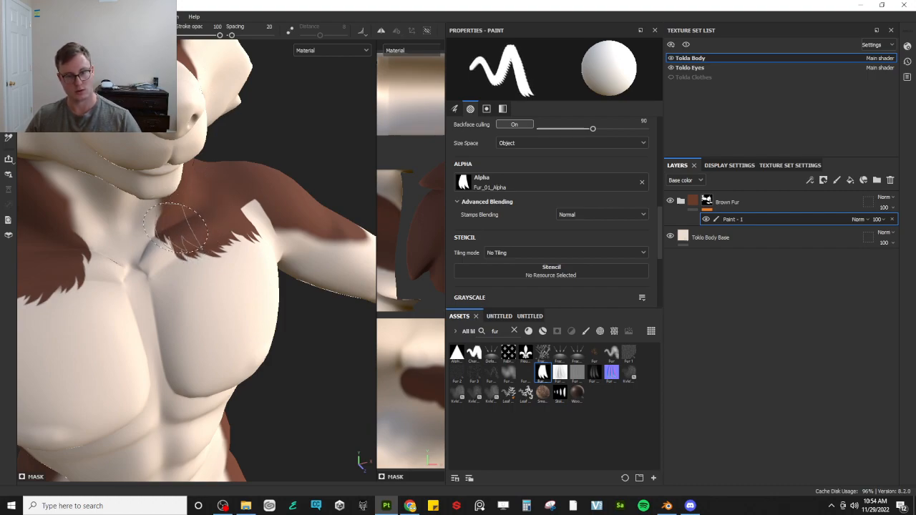
{"action": "mouse_move", "coordinate": [266, 262]}
{"action": "left_mouse_down", "text": "alt"}
{"action": "mouse_move", "coordinate": [194, 262]}
{"action": "mouse_move", "coordinate": [241, 262]}
{"action": "mouse_move", "coordinate": [247, 218]}
{"action": "left_mouse_up", "text": "alt"}
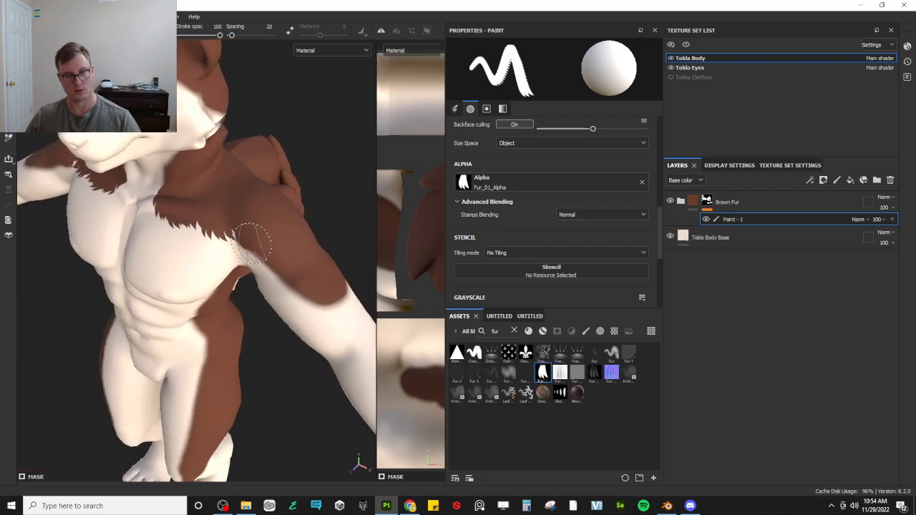
Erase the soft brown edge along the side of the neck in the Brown Fur mask with black fur stamps
{"action": "left_click_drag", "start_coordinate": [253, 242], "coordinate": [265, 214], "text": "alt"}
{"action": "left_click_drag", "start_coordinate": [207, 268], "coordinate": [229, 275], "text": "alt"}
{"action": "scroll", "coordinate": [229, 274], "scroll_direction": "up", "scroll_amount": 5}
{"action": "middle_click_drag", "start_coordinate": [211, 280], "coordinate": [247, 337], "text": "alt"}
{"action": "scroll", "coordinate": [241, 310], "scroll_direction": "up", "scroll_amount": 6}
{"action": "mouse_move", "coordinate": [242, 310]}
{"action": "left_mouse_down", "text": "alt"}
{"action": "mouse_move", "coordinate": [180, 317]}
{"action": "mouse_move", "coordinate": [201, 256]}
{"action": "left_mouse_up", "text": "alt"}
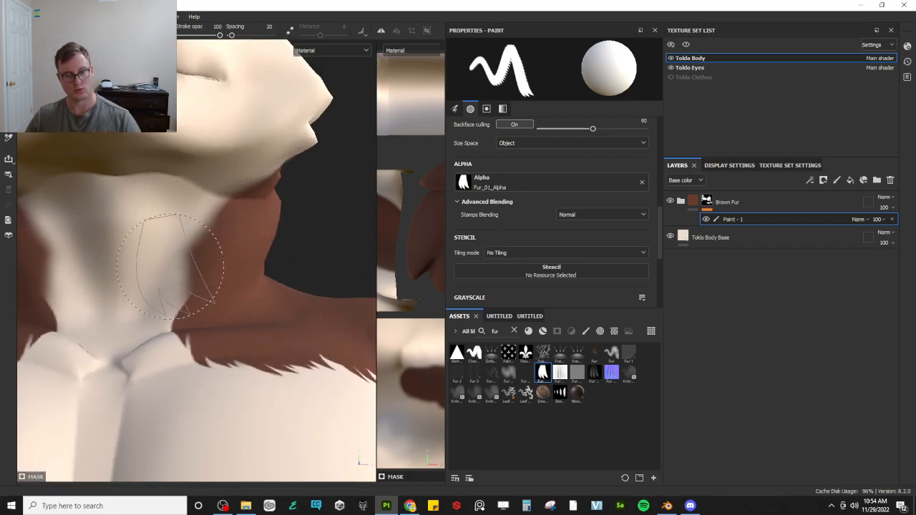
{"action": "key", "text": "ctrl+z"}
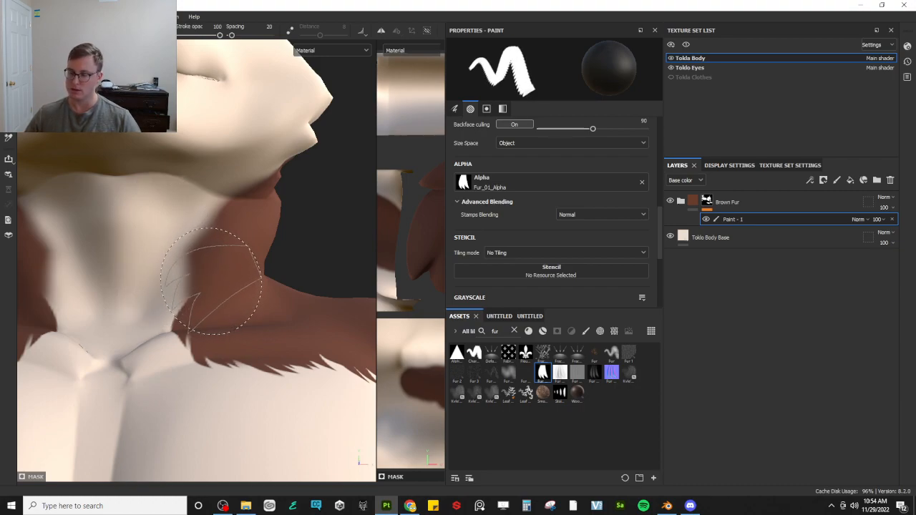
{"action": "left_click", "coordinate": [219, 283]}
{"action": "key", "text": "ctrl+z"}
{"action": "key", "text": "x"}
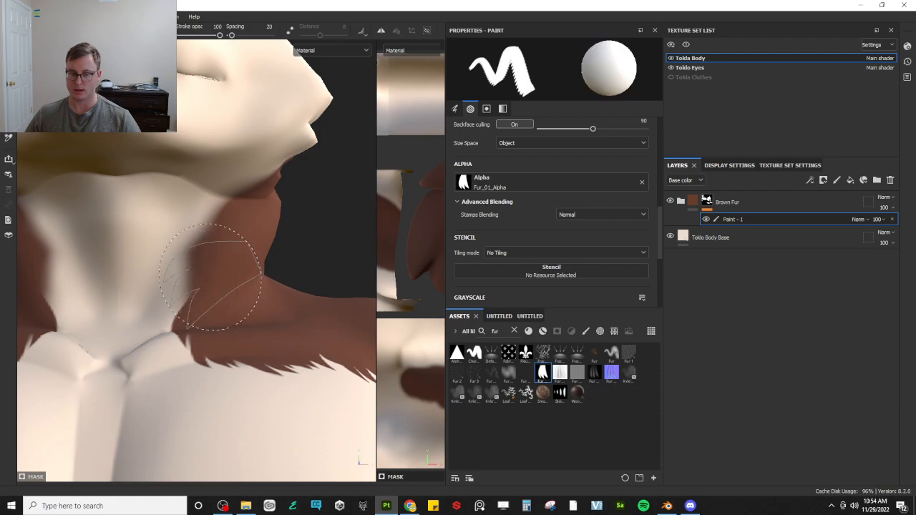
{"action": "left_click", "coordinate": [166, 253]}
{"action": "mouse_move", "coordinate": [172, 264]}
{"action": "left_mouse_down"}
{"action": "mouse_move", "coordinate": [177, 269]}
{"action": "mouse_move", "coordinate": [186, 221]}
{"action": "left_mouse_up"}
{"action": "key", "text": "ctrl+z"}
{"action": "key", "text": "x"}
{"action": "left_click_drag", "start_coordinate": [245, 302], "coordinate": [227, 305], "text": "alt"}
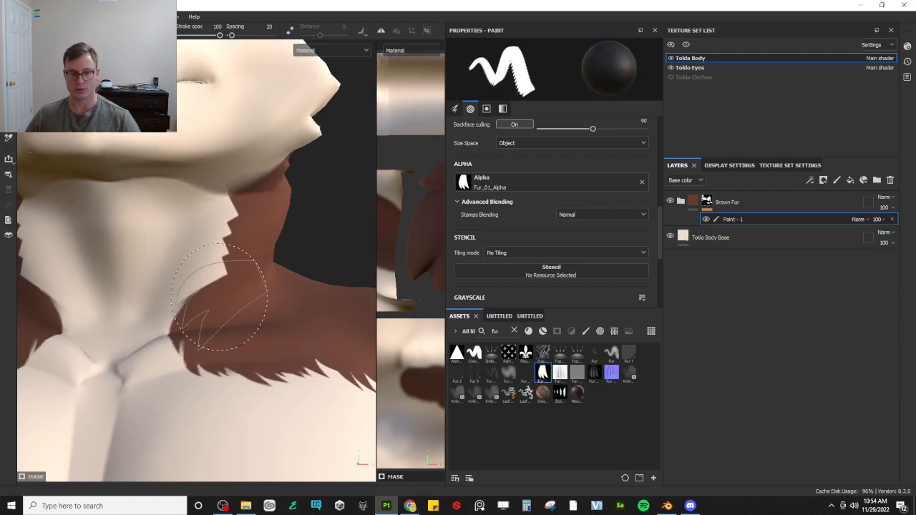
Stamp brown fur tufts with white along the side of the neck, from the collarbone up to the jaw
{"action": "key", "text": "x"}
{"action": "left_click", "coordinate": [204, 300]}
{"action": "left_click", "coordinate": [231, 268]}
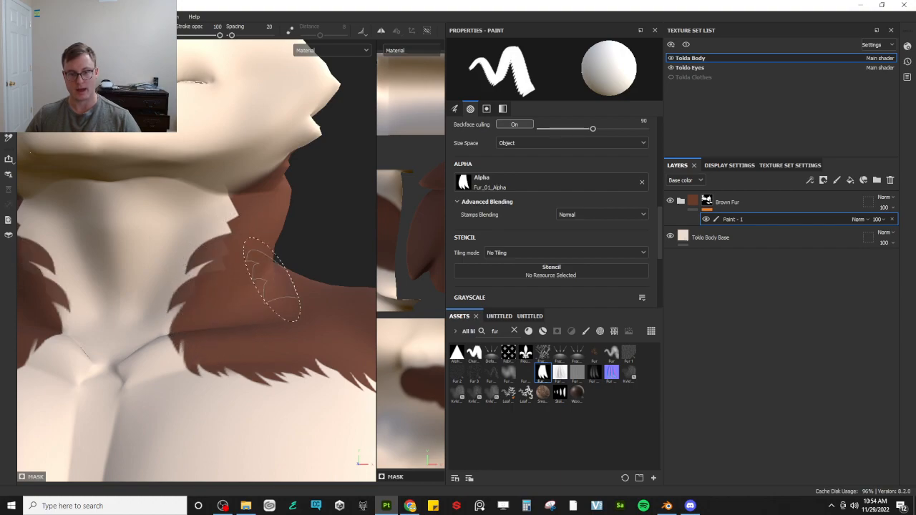
{"action": "key", "text": "ctrl+z"}
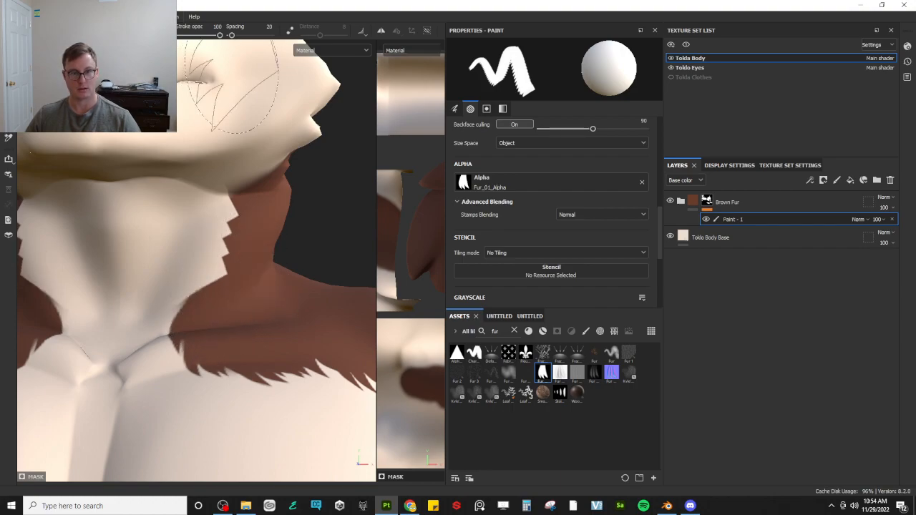
{"action": "left_click", "coordinate": [231, 283]}
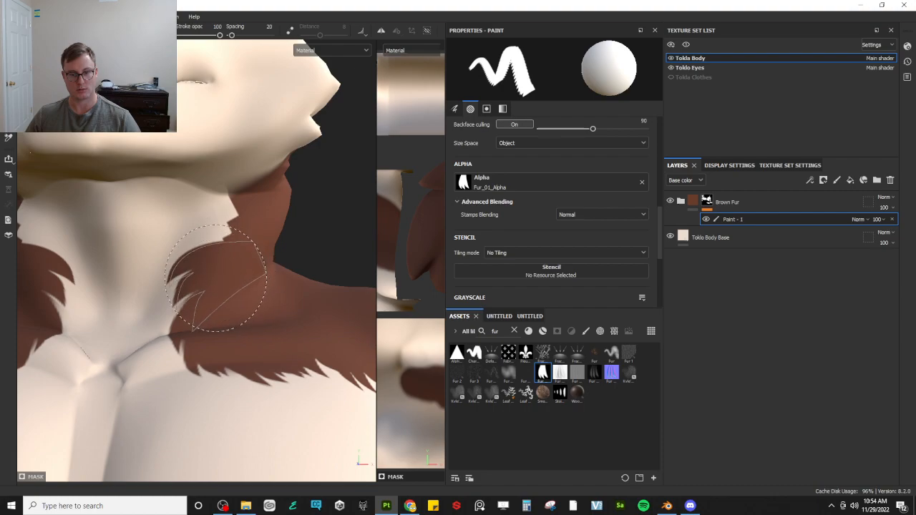
{"action": "mouse_move", "coordinate": [249, 234]}
{"action": "left_mouse_down", "text": "alt"}
{"action": "mouse_move", "coordinate": [239, 260]}
{"action": "mouse_move", "coordinate": [252, 239]}
{"action": "mouse_move", "coordinate": [241, 250]}
{"action": "mouse_move", "coordinate": [223, 245]}
{"action": "left_mouse_up", "text": "alt"}
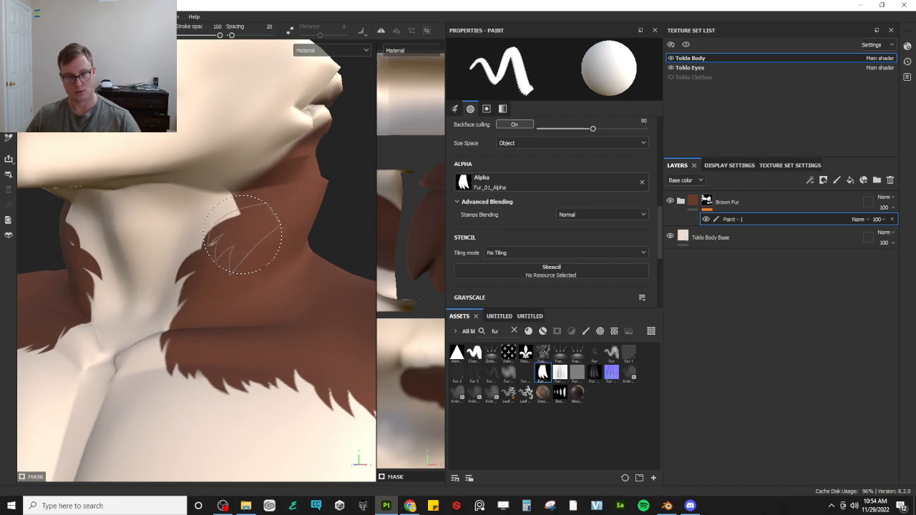
{"action": "left_click_drag", "start_coordinate": [238, 222], "coordinate": [240, 220]}
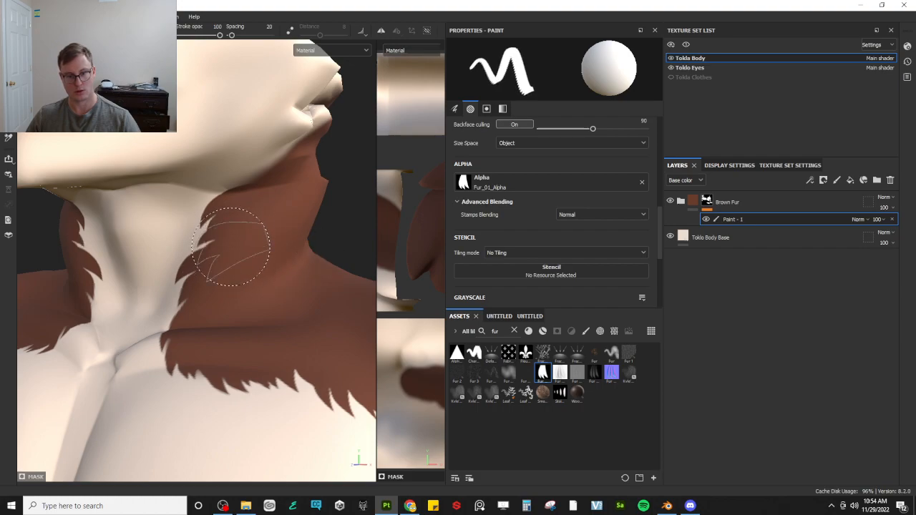
{"action": "mouse_move", "coordinate": [220, 276]}
{"action": "left_mouse_down", "text": "alt"}
{"action": "mouse_move", "coordinate": [289, 241]}
{"action": "mouse_move", "coordinate": [210, 308]}
{"action": "left_mouse_up", "text": "alt"}
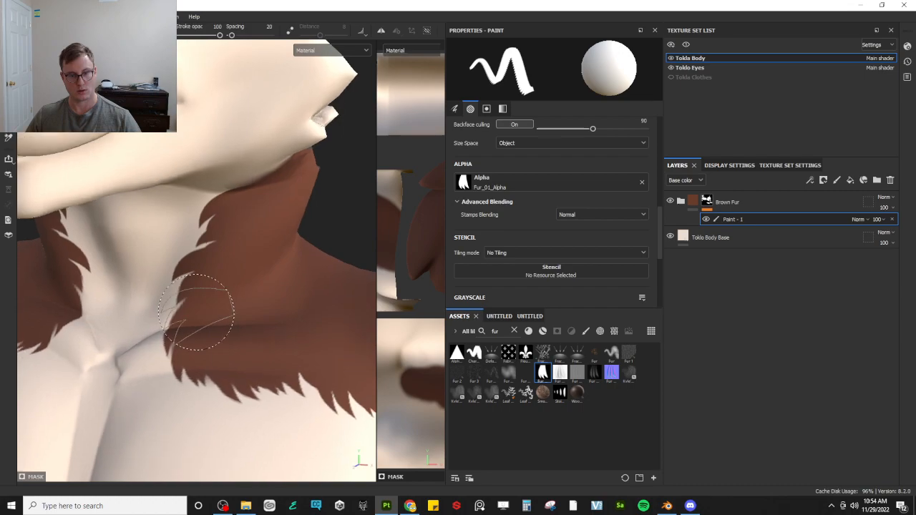
Cut back the soft brown border along the flank, hip and thigh in the mask with black fur strokes
{"action": "scroll", "coordinate": [259, 252], "scroll_direction": "down", "scroll_amount": 5}
{"action": "mouse_move", "coordinate": [262, 250]}
{"action": "left_mouse_down", "text": "alt"}
{"action": "mouse_move", "coordinate": [258, 212]}
{"action": "mouse_move", "coordinate": [266, 197]}
{"action": "mouse_move", "coordinate": [258, 236]}
{"action": "mouse_move", "coordinate": [286, 262]}
{"action": "mouse_move", "coordinate": [245, 262]}
{"action": "mouse_move", "coordinate": [260, 293]}
{"action": "mouse_move", "coordinate": [241, 229]}
{"action": "mouse_move", "coordinate": [286, 225]}
{"action": "mouse_move", "coordinate": [296, 236]}
{"action": "mouse_move", "coordinate": [280, 260]}
{"action": "mouse_move", "coordinate": [215, 272]}
{"action": "mouse_move", "coordinate": [224, 274]}
{"action": "mouse_move", "coordinate": [221, 290]}
{"action": "mouse_move", "coordinate": [135, 163]}
{"action": "mouse_move", "coordinate": [239, 290]}
{"action": "mouse_move", "coordinate": [252, 293]}
{"action": "mouse_move", "coordinate": [174, 268]}
{"action": "mouse_move", "coordinate": [363, 340]}
{"action": "left_mouse_up", "text": "alt"}
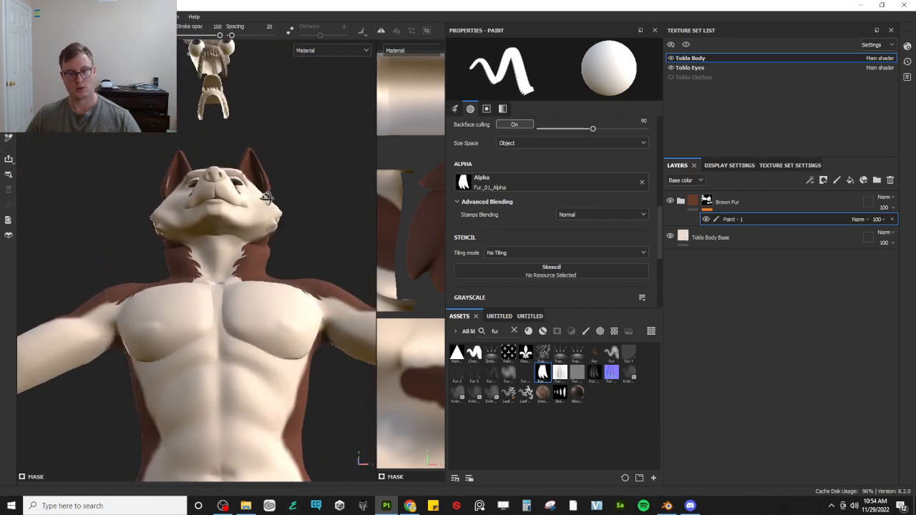
{"action": "scroll", "coordinate": [266, 255], "scroll_direction": "up", "scroll_amount": 5}
{"action": "scroll", "coordinate": [175, 270], "scroll_direction": "down", "scroll_amount": 3}
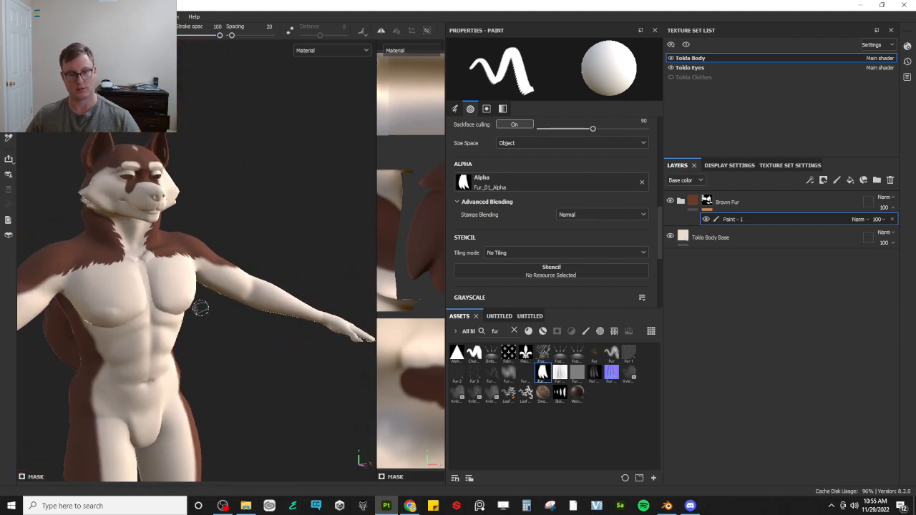
{"action": "left_click_drag", "start_coordinate": [217, 321], "coordinate": [167, 315], "text": "alt"}
{"action": "middle_click_drag", "start_coordinate": [166, 315], "coordinate": [211, 232], "text": "alt"}
{"action": "left_click_drag", "start_coordinate": [210, 231], "coordinate": [153, 237], "text": "alt"}
{"action": "right_click_drag", "start_coordinate": [153, 237], "coordinate": [222, 287], "text": "alt"}
{"action": "mouse_move", "coordinate": [223, 287]}
{"action": "left_mouse_down", "text": "alt"}
{"action": "mouse_move", "coordinate": [161, 298]}
{"action": "mouse_move", "coordinate": [150, 273]}
{"action": "mouse_move", "coordinate": [215, 243]}
{"action": "left_mouse_up", "text": "alt"}
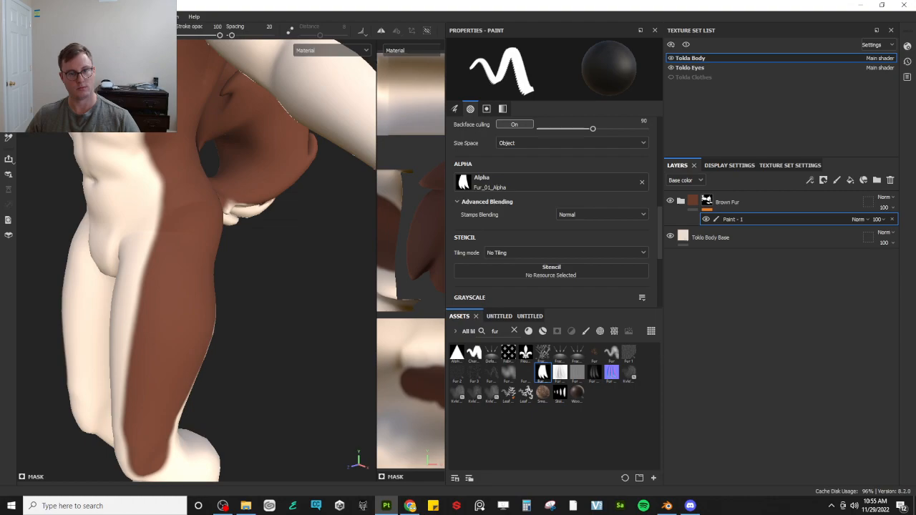
{"action": "left_click_drag", "start_coordinate": [153, 230], "coordinate": [140, 318]}
{"action": "left_click_drag", "start_coordinate": [146, 164], "coordinate": [189, 228], "text": "alt"}
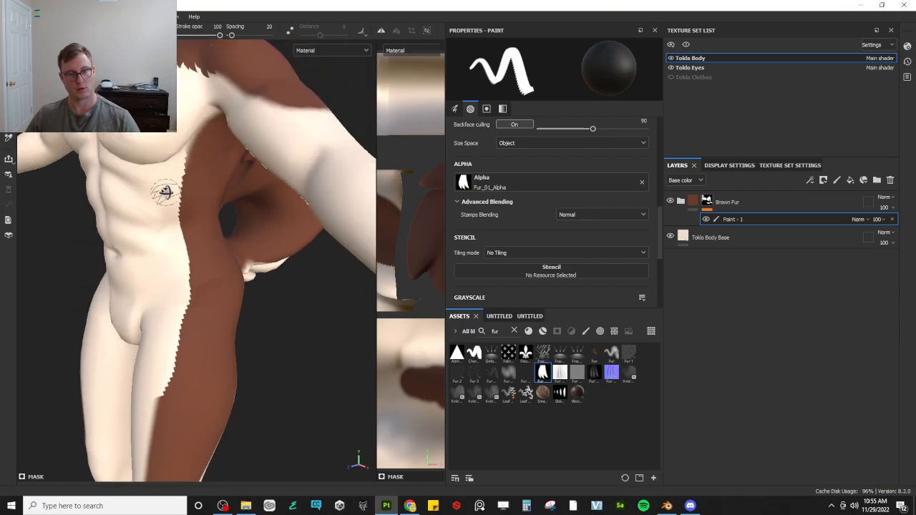
Paint brown fur tufts with white along the side of the torso, from the armpit down to the waist
{"action": "left_click_drag", "start_coordinate": [165, 192], "coordinate": [204, 166], "text": "alt"}
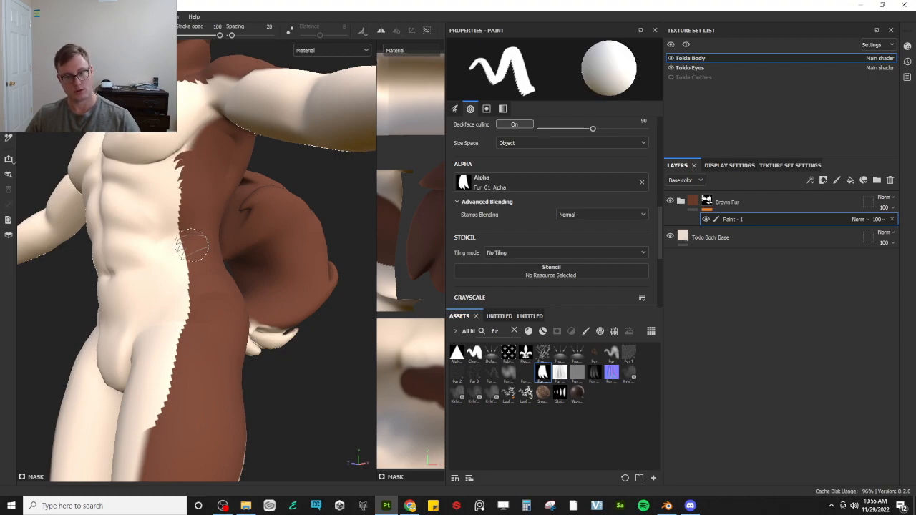
{"action": "left_click_drag", "start_coordinate": [192, 246], "coordinate": [193, 170], "text": "alt"}
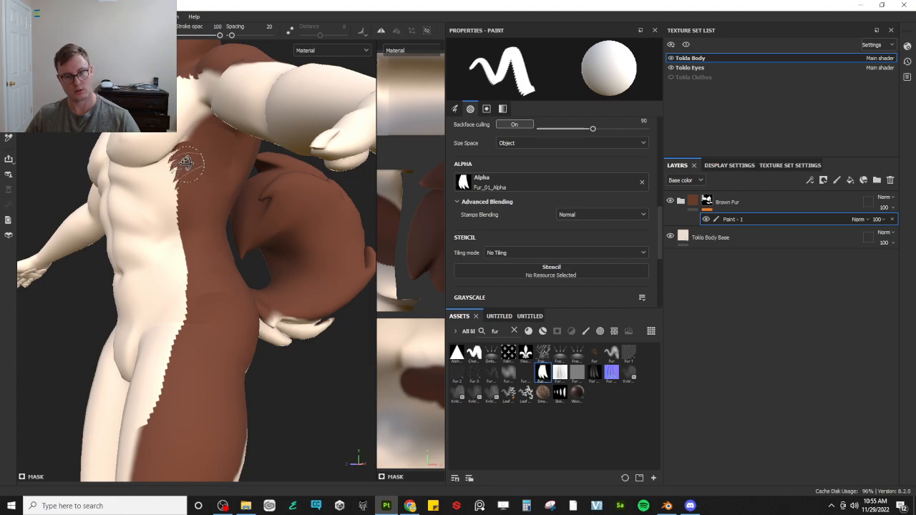
{"action": "left_click_drag", "start_coordinate": [188, 166], "coordinate": [190, 140], "text": "alt"}
{"action": "scroll", "coordinate": [533, 172], "scroll_direction": "up", "scroll_amount": 4}
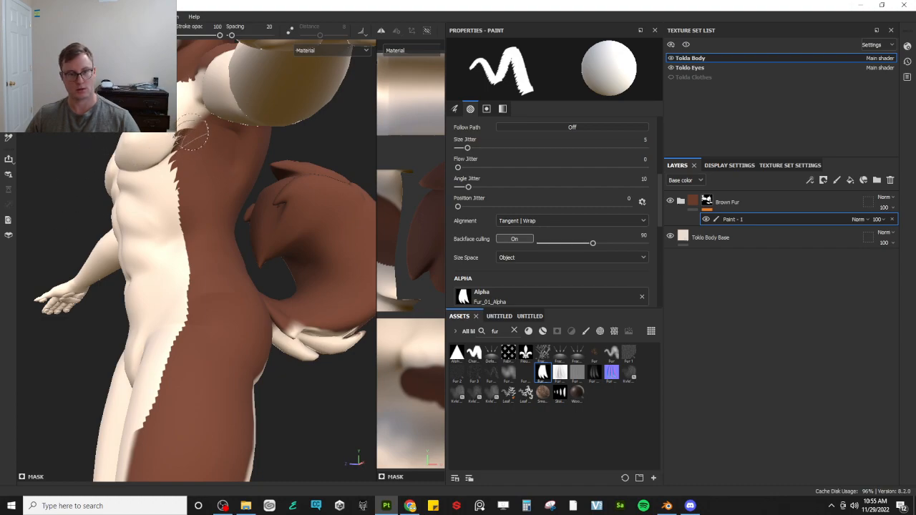
{"action": "mouse_move", "coordinate": [215, 163]}
{"action": "left_mouse_down", "text": "alt"}
{"action": "mouse_move", "coordinate": [231, 183]}
{"action": "mouse_move", "coordinate": [220, 157]}
{"action": "mouse_move", "coordinate": [181, 183]}
{"action": "mouse_move", "coordinate": [136, 151]}
{"action": "mouse_move", "coordinate": [165, 225]}
{"action": "mouse_move", "coordinate": [212, 178]}
{"action": "mouse_move", "coordinate": [199, 175]}
{"action": "left_mouse_up", "text": "alt"}
{"action": "mouse_move", "coordinate": [199, 175]}
{"action": "right_mouse_down", "text": "alt"}
{"action": "mouse_move", "coordinate": [178, 194]}
{"action": "mouse_move", "coordinate": [202, 238]}
{"action": "right_mouse_up", "text": "alt"}
{"action": "mouse_move", "coordinate": [201, 238]}
{"action": "left_mouse_down", "text": "alt"}
{"action": "mouse_move", "coordinate": [204, 206]}
{"action": "mouse_move", "coordinate": [161, 194]}
{"action": "mouse_move", "coordinate": [229, 188]}
{"action": "mouse_move", "coordinate": [213, 212]}
{"action": "mouse_move", "coordinate": [150, 150]}
{"action": "mouse_move", "coordinate": [143, 164]}
{"action": "mouse_move", "coordinate": [160, 178]}
{"action": "left_mouse_up", "text": "alt"}
{"action": "right_click_drag", "start_coordinate": [160, 178], "coordinate": [184, 219], "text": "alt"}
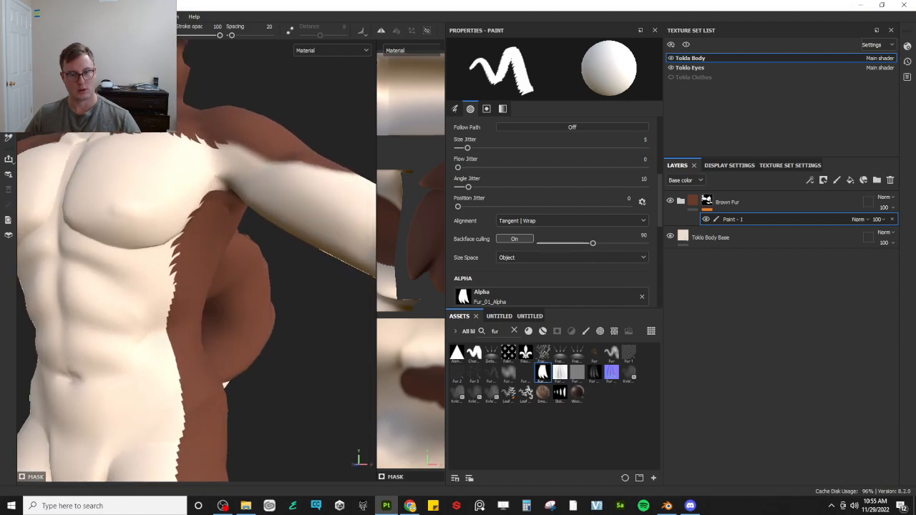
{"action": "middle_click_drag", "start_coordinate": [184, 219], "coordinate": [198, 300], "text": "alt"}
{"action": "scroll", "coordinate": [200, 301], "scroll_direction": "up", "scroll_amount": 3}
Rename the paint effect in the Brown Fur mask as Paint
{"action": "double_click", "coordinate": [733, 219]}
{"action": "key", "text": "Right"}
{"action": "key", "text": "BackSpace"}
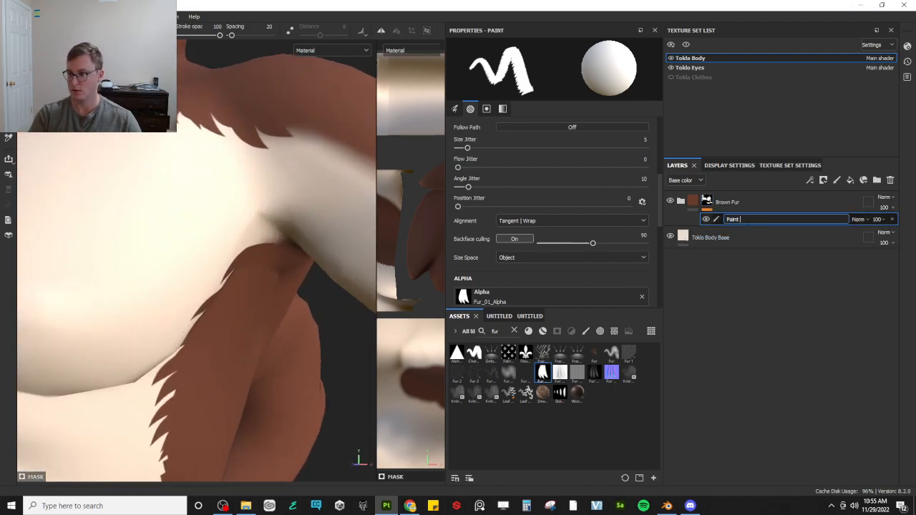
{"action": "key", "text": "Return"}
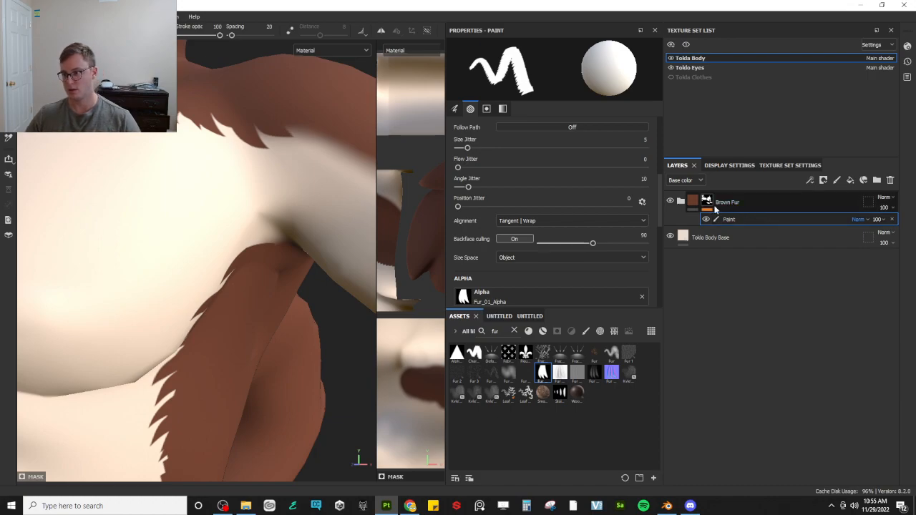
Try a Bevel filter with an adjusted distance on the Brown Fur mask, and remove the filter
{"action": "right_click", "coordinate": [716, 209]}
{"action": "left_click", "coordinate": [747, 365]}
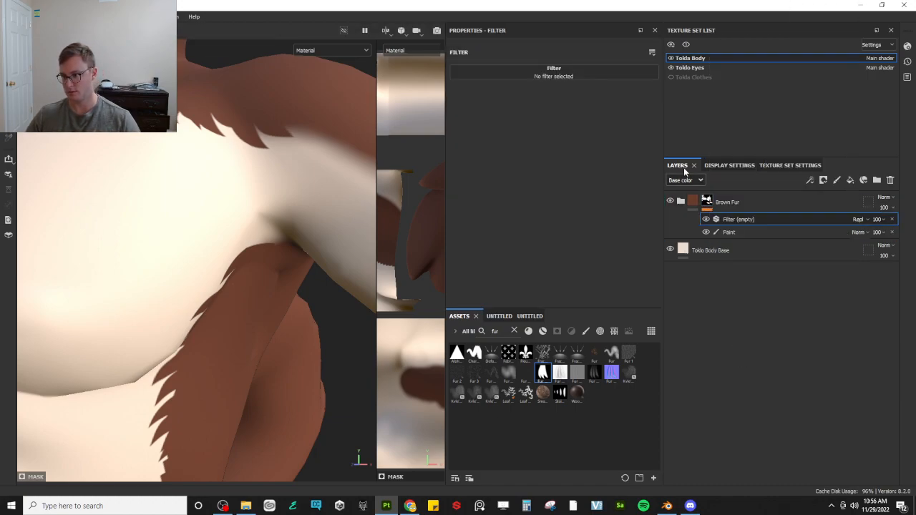
{"action": "left_click", "coordinate": [611, 77]}
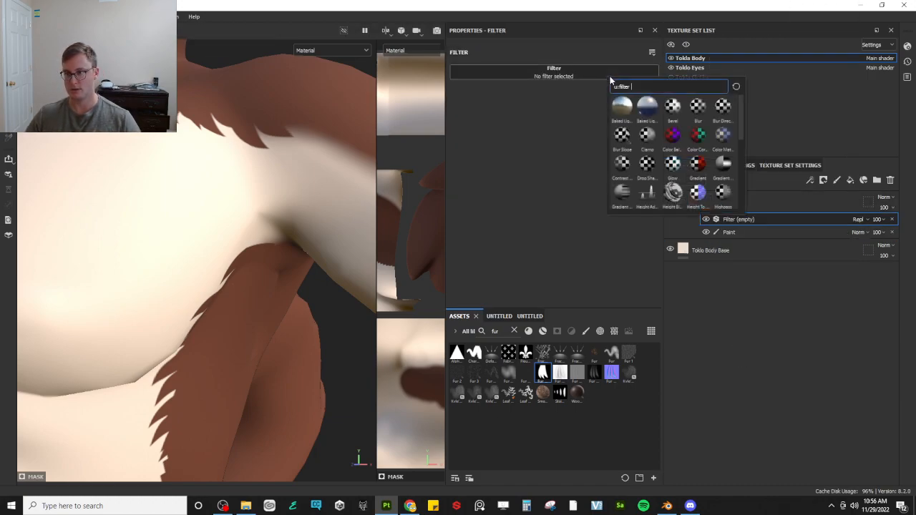
{"action": "left_click", "coordinate": [673, 109]}
{"action": "left_click_drag", "start_coordinate": [532, 132], "coordinate": [557, 138]}
{"action": "key", "text": "ctrl+z"}
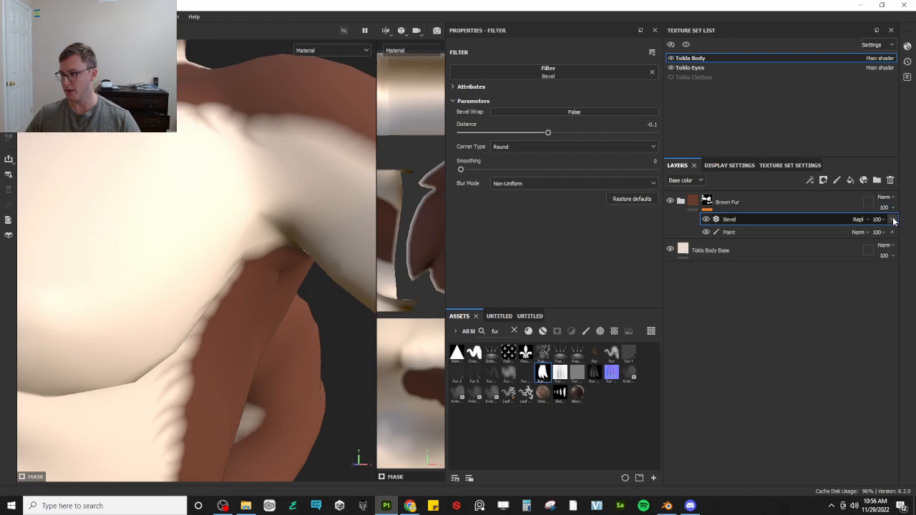
{"action": "left_click", "coordinate": [893, 220]}
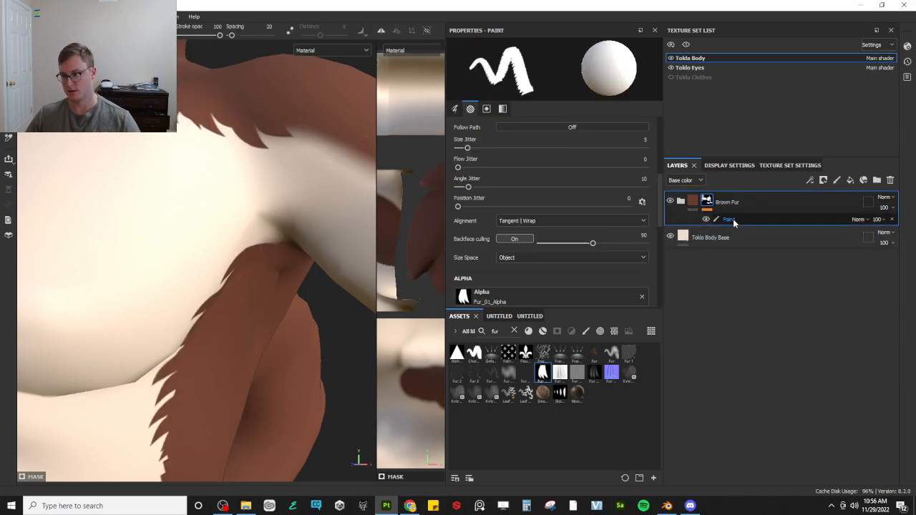
Try a Blur filter on the Brown Fur mask, inspect the chest and shoulder edges, and remove the filter
{"action": "right_click", "coordinate": [710, 205]}
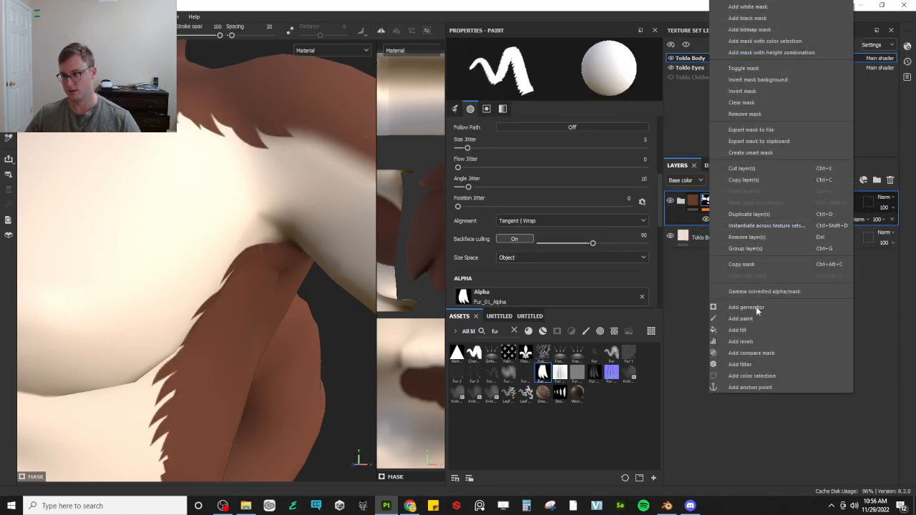
{"action": "left_click", "coordinate": [744, 366]}
{"action": "left_click", "coordinate": [630, 76]}
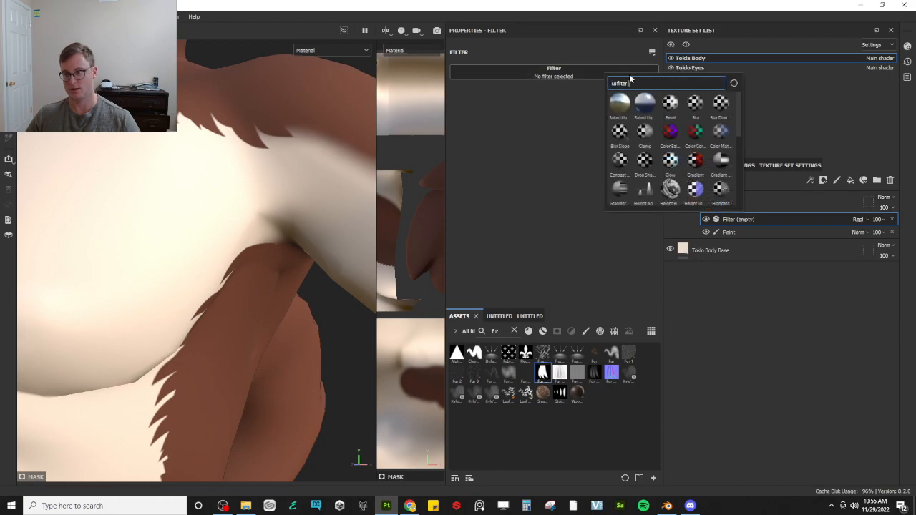
{"action": "left_click", "coordinate": [696, 103]}
{"action": "left_click_drag", "start_coordinate": [162, 194], "coordinate": [214, 284], "text": "alt"}
{"action": "scroll", "coordinate": [213, 284], "scroll_direction": "up", "scroll_amount": 4}
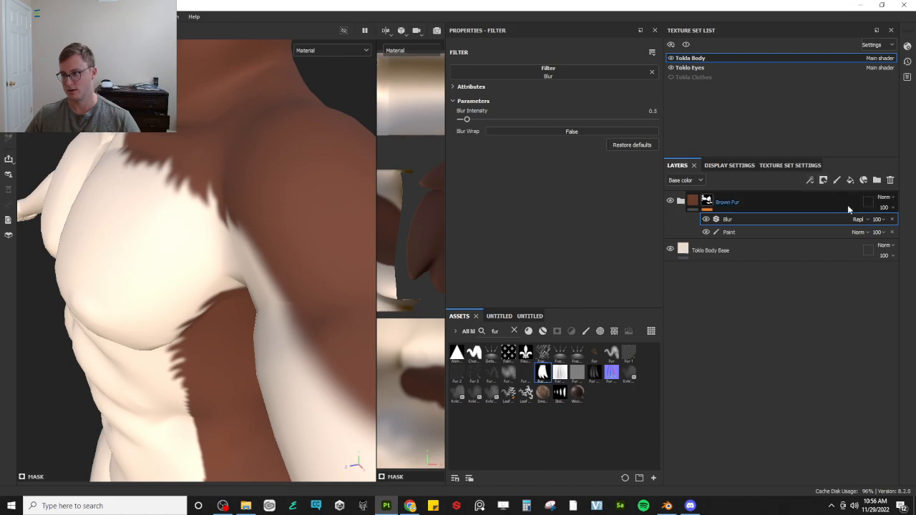
{"action": "left_click", "coordinate": [892, 219]}
Rework the soft brown border along the upper arm into fur tufts with black and white mask strokes
{"action": "left_click_drag", "start_coordinate": [145, 199], "coordinate": [259, 200], "text": "alt"}
{"action": "key", "text": "x"}
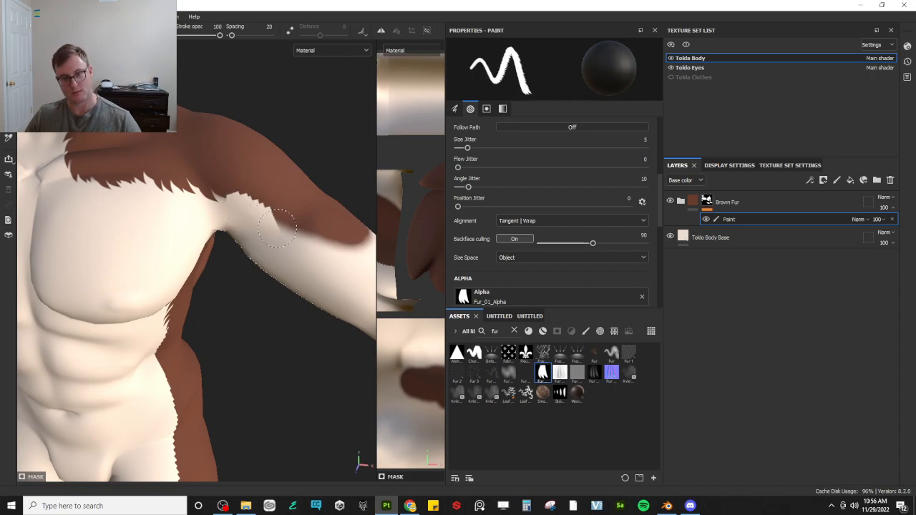
{"action": "left_click_drag", "start_coordinate": [278, 228], "coordinate": [355, 255]}
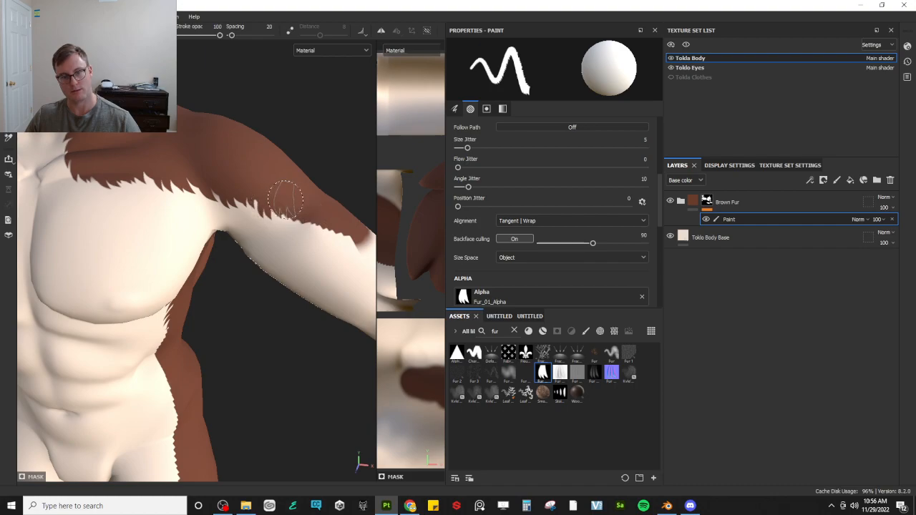
Examine the tufted fur borders across the whole body and up close at the neck, chest and shoulder
{"action": "scroll", "coordinate": [311, 225], "scroll_direction": "down", "scroll_amount": 3}
{"action": "left_click_drag", "start_coordinate": [279, 225], "coordinate": [260, 182], "text": "alt"}
{"action": "middle_click_drag", "start_coordinate": [260, 182], "coordinate": [283, 150], "text": "alt"}
{"action": "scroll", "coordinate": [283, 150], "scroll_direction": "down", "scroll_amount": 4}
{"action": "left_click_drag", "start_coordinate": [283, 150], "coordinate": [205, 175], "text": "alt"}
{"action": "middle_click_drag", "start_coordinate": [241, 176], "coordinate": [235, 216], "text": "alt"}
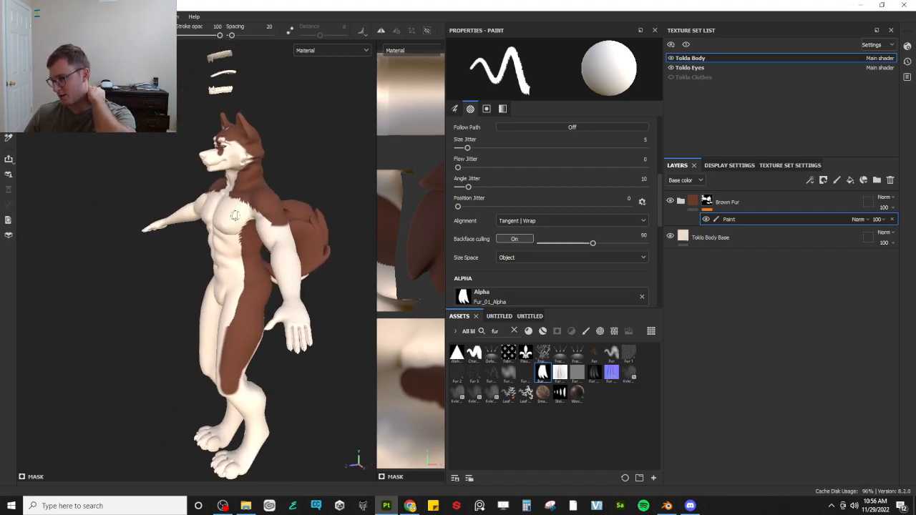
{"action": "scroll", "coordinate": [230, 212], "scroll_direction": "up", "scroll_amount": 5}
{"action": "left_click_drag", "start_coordinate": [229, 212], "coordinate": [241, 219], "text": "alt"}
{"action": "middle_click_drag", "start_coordinate": [241, 219], "coordinate": [222, 313], "text": "alt"}
{"action": "scroll", "coordinate": [222, 313], "scroll_direction": "up", "scroll_amount": 3}
{"action": "mouse_move", "coordinate": [222, 312]}
{"action": "left_mouse_down", "text": "alt"}
{"action": "mouse_move", "coordinate": [223, 297]}
{"action": "mouse_move", "coordinate": [230, 313]}
{"action": "left_mouse_up", "text": "alt"}
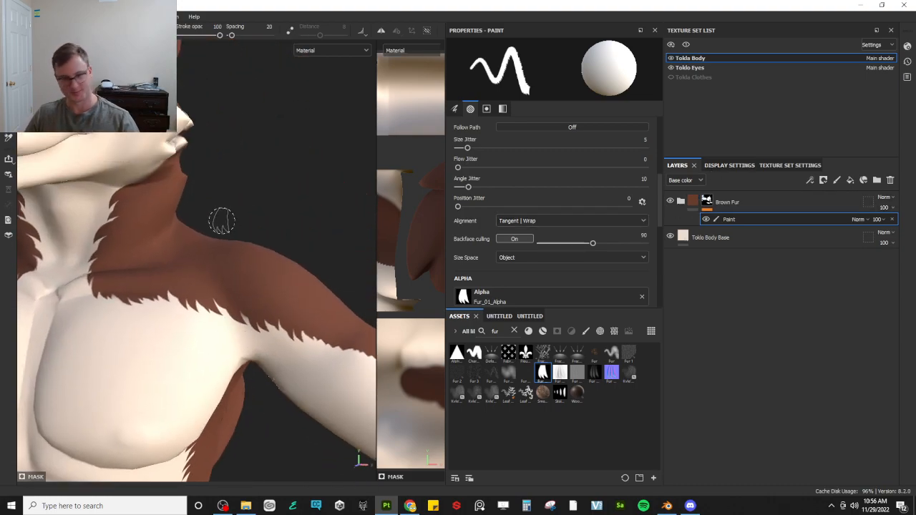
Add an anchor point to the Brown Fur mask and switch to the unfiltered asset library
{"action": "left_click", "coordinate": [759, 205]}
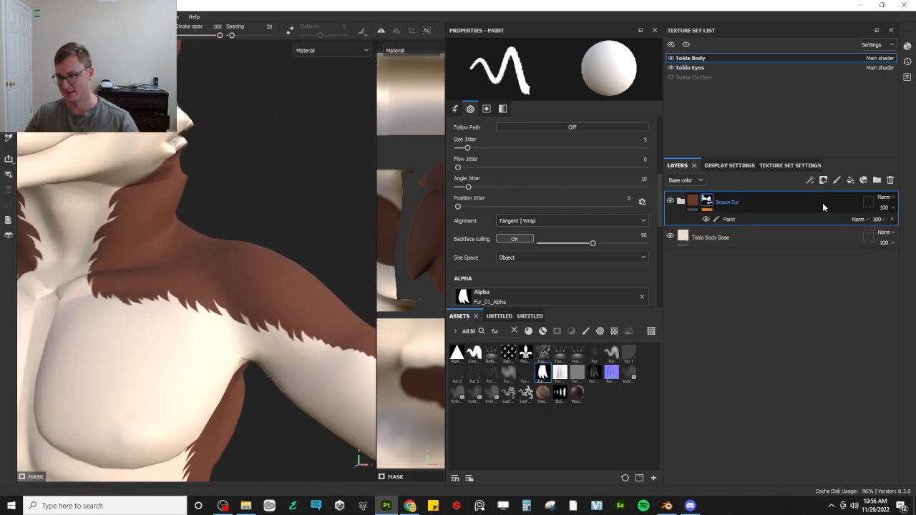
{"action": "right_click", "coordinate": [709, 204]}
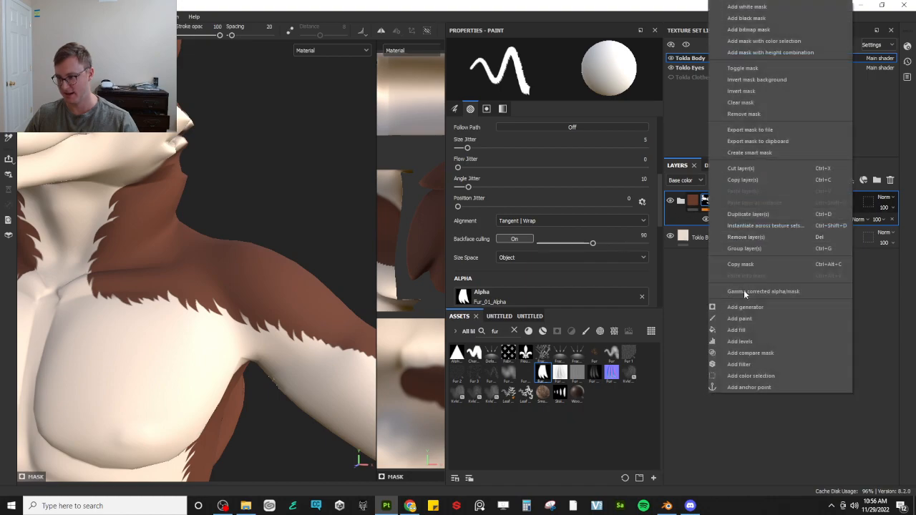
{"action": "left_click", "coordinate": [744, 388]}
{"action": "left_click", "coordinate": [825, 203]}
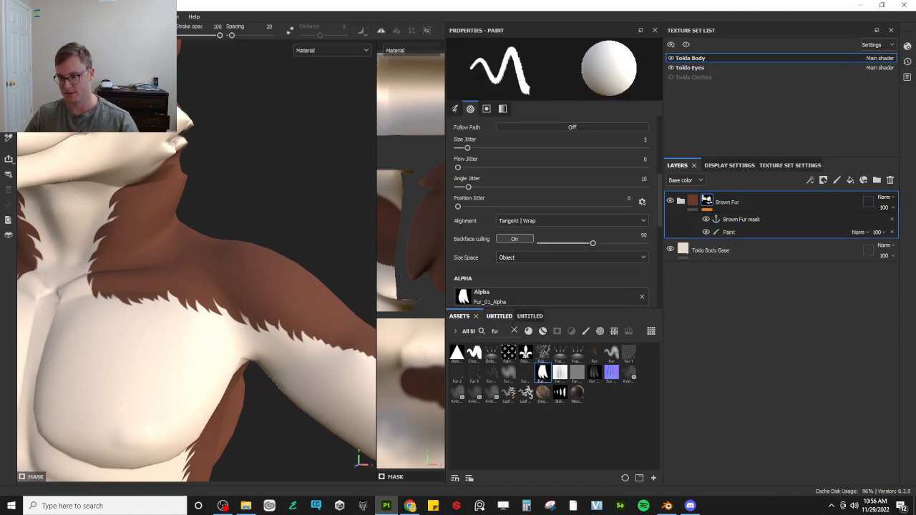
{"action": "left_click", "coordinate": [529, 316]}
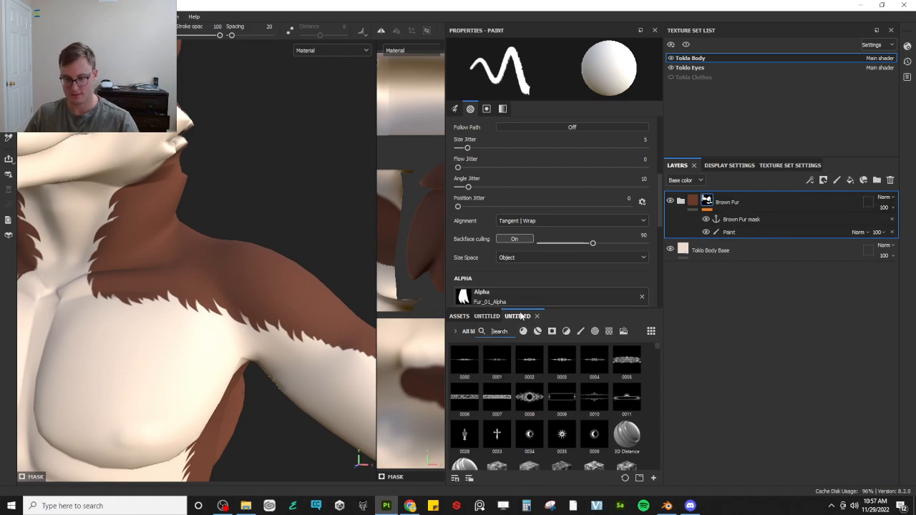
Find the Template smart material, add it above the Brown Fur layer, and rename it "Brow Fur Height"
{"action": "type", "text": "temp"}
{"action": "left_click_drag", "start_coordinate": [465, 397], "coordinate": [818, 208]}
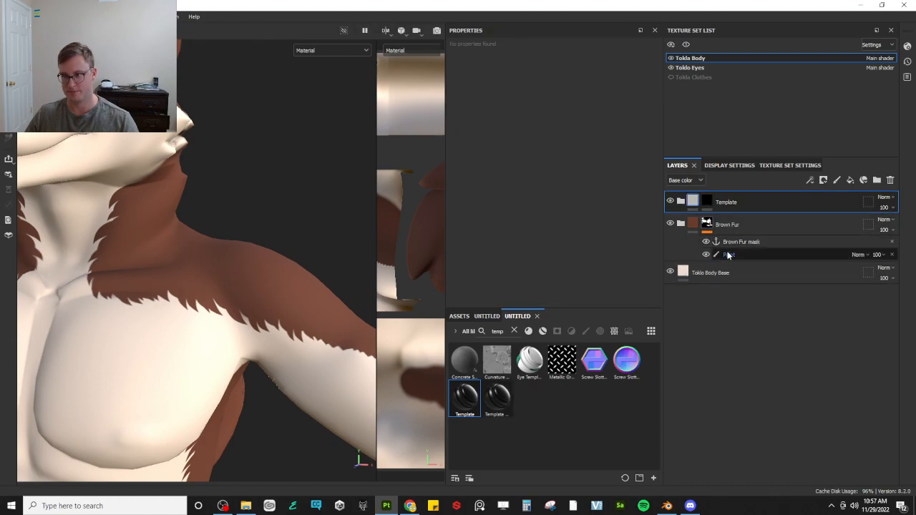
{"action": "double_click", "coordinate": [729, 201]}
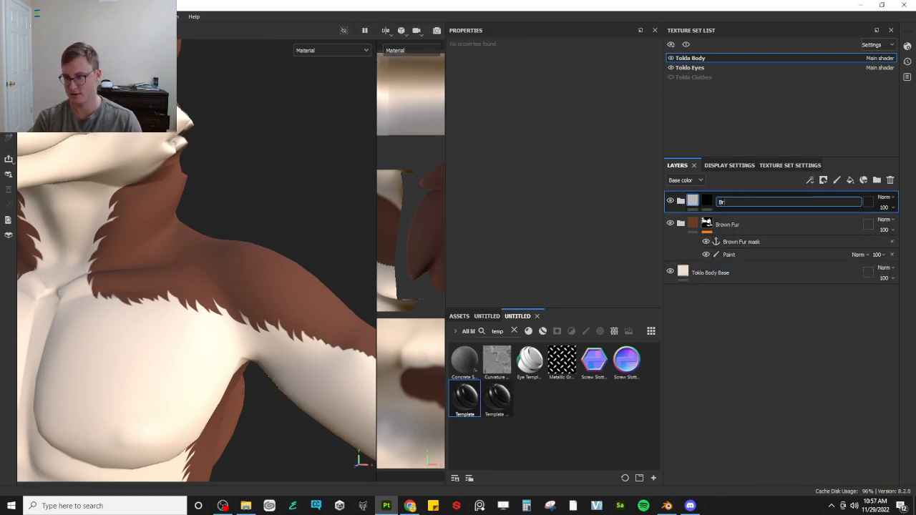
{"action": "type", "text": "Brown Fur Height"}
{"action": "key", "text": "Return"}
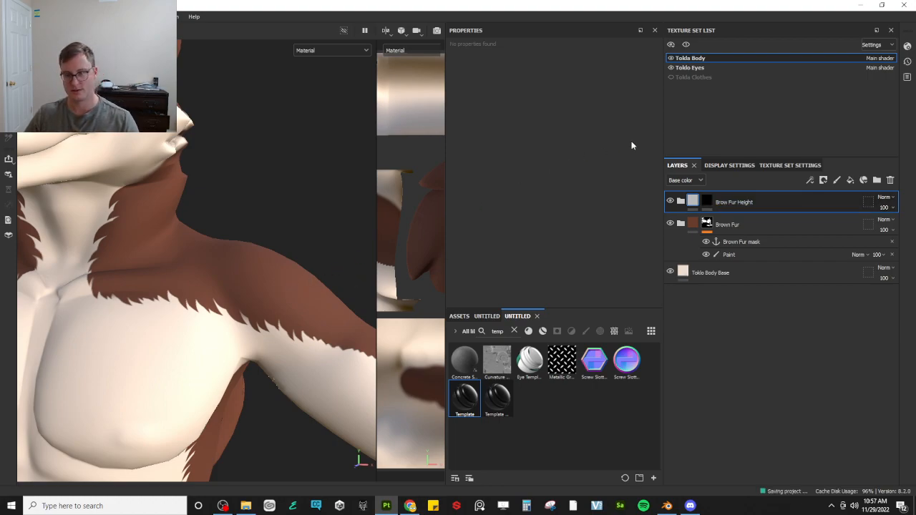
{"action": "double_click", "coordinate": [721, 204]}
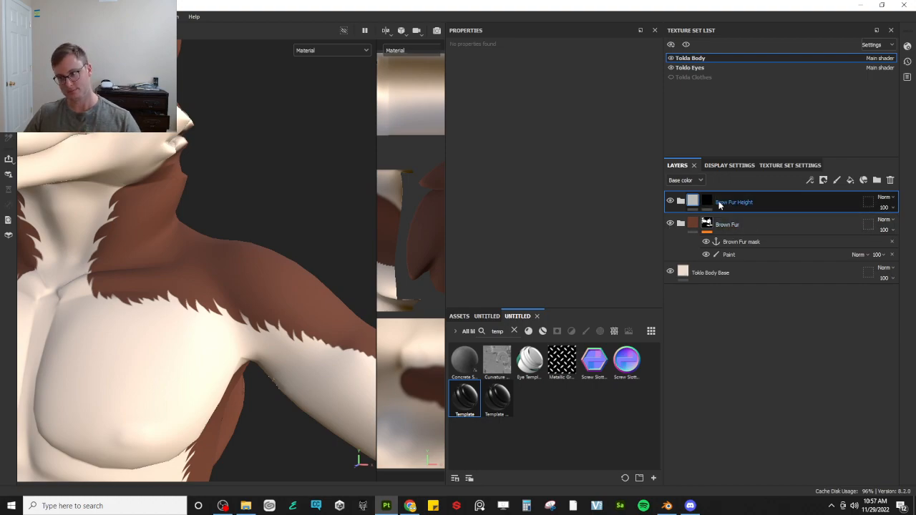
Add a fill to the Brow Fur Height mask and use the Brown Fur mask anchor point as its grayscale source
{"action": "right_click", "coordinate": [711, 206]}
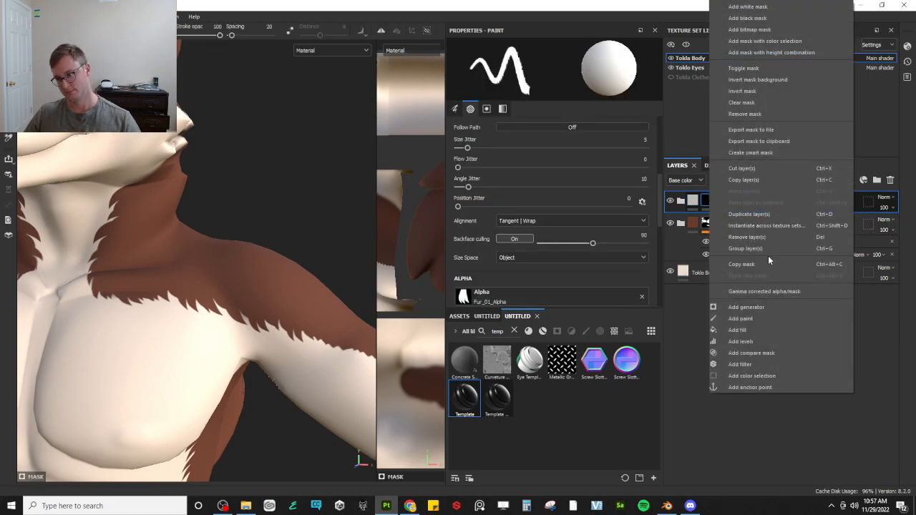
{"action": "left_click", "coordinate": [727, 327]}
{"action": "left_click", "coordinate": [560, 92]}
{"action": "left_click", "coordinate": [617, 101]}
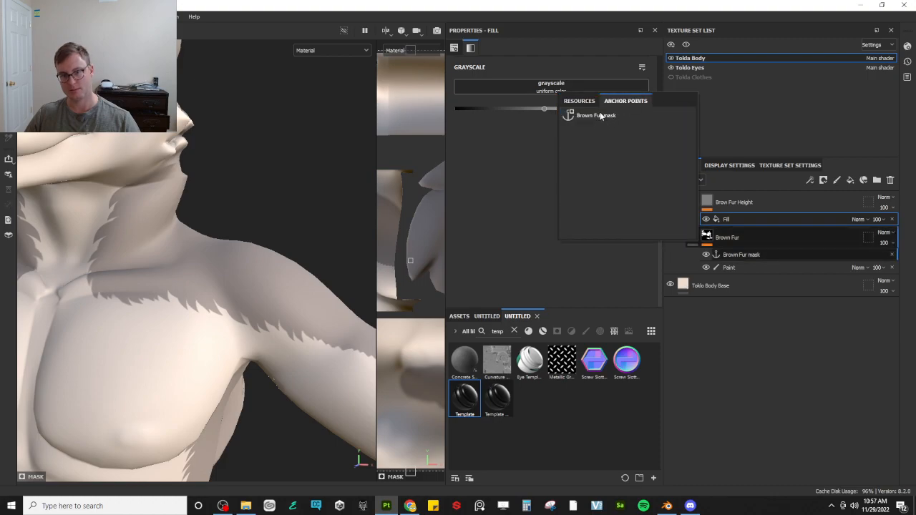
{"action": "left_click", "coordinate": [594, 116]}
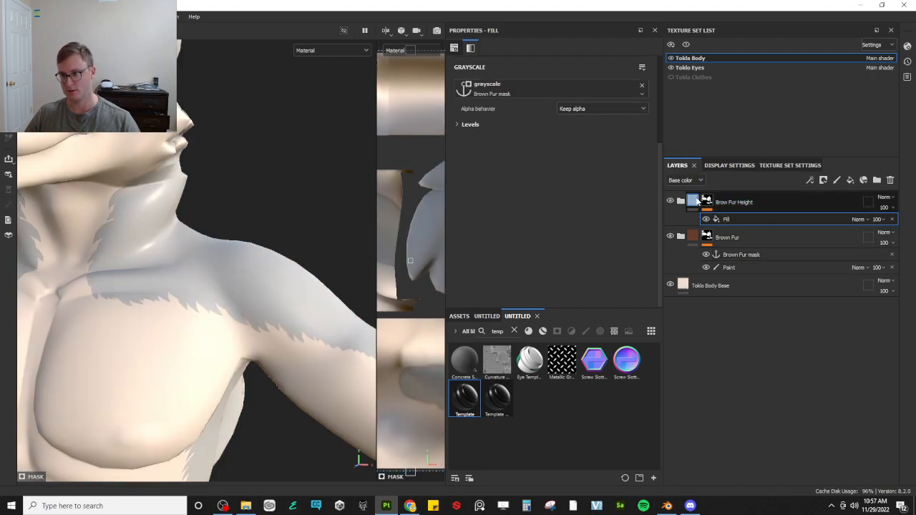
Limit Fill layer 1 inside the Brow Fur Height folder to the height channel and set its height to 0.3707
{"action": "left_click", "coordinate": [681, 202]}
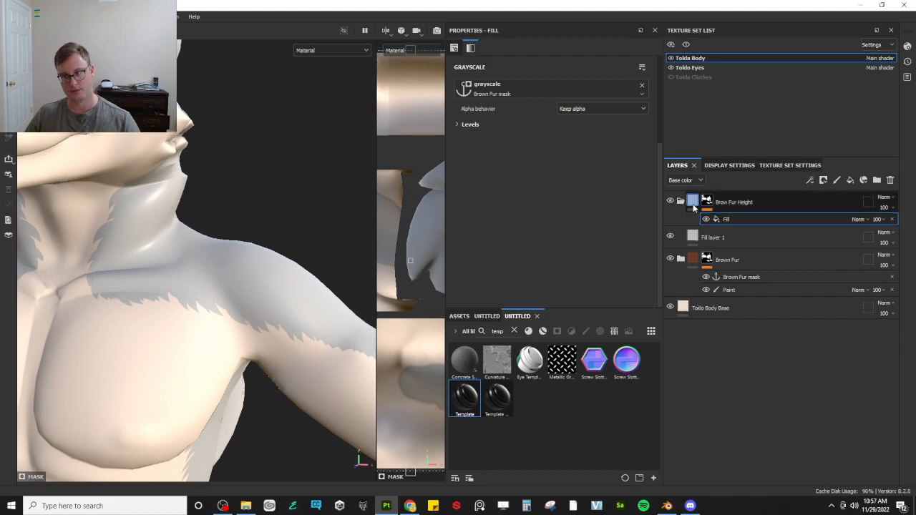
{"action": "left_click", "coordinate": [694, 243]}
{"action": "left_click", "coordinate": [494, 85]}
{"action": "left_click_drag", "start_coordinate": [544, 157], "coordinate": [577, 157]}
{"action": "left_click_drag", "start_coordinate": [190, 252], "coordinate": [189, 158], "text": "alt"}
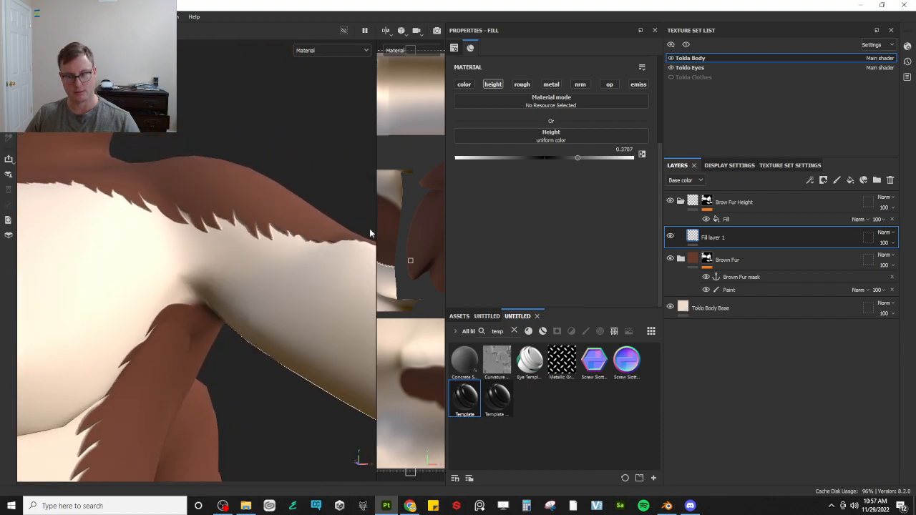
Add a Bevel filter to the Brow Fur Height mask above its fill
{"action": "left_click", "coordinate": [720, 204]}
{"action": "right_click", "coordinate": [754, 204]}
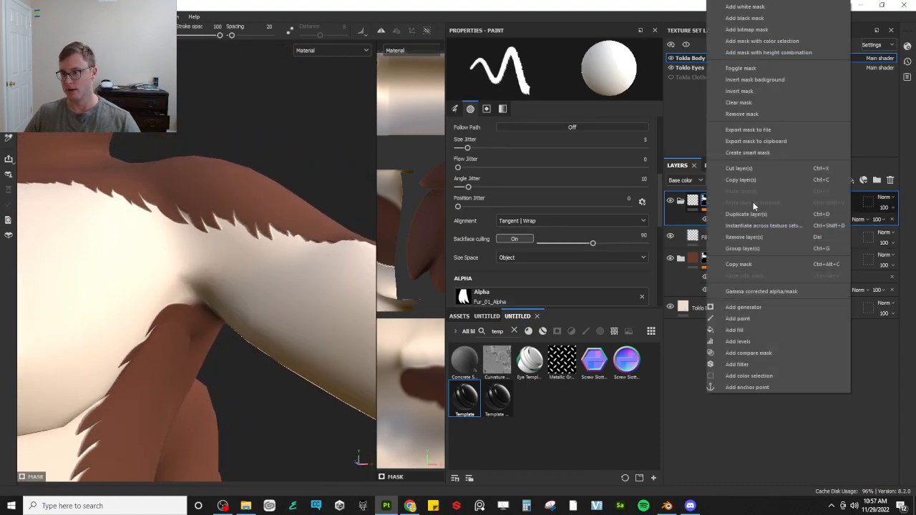
{"action": "left_click", "coordinate": [737, 364]}
{"action": "left_click", "coordinate": [630, 74]}
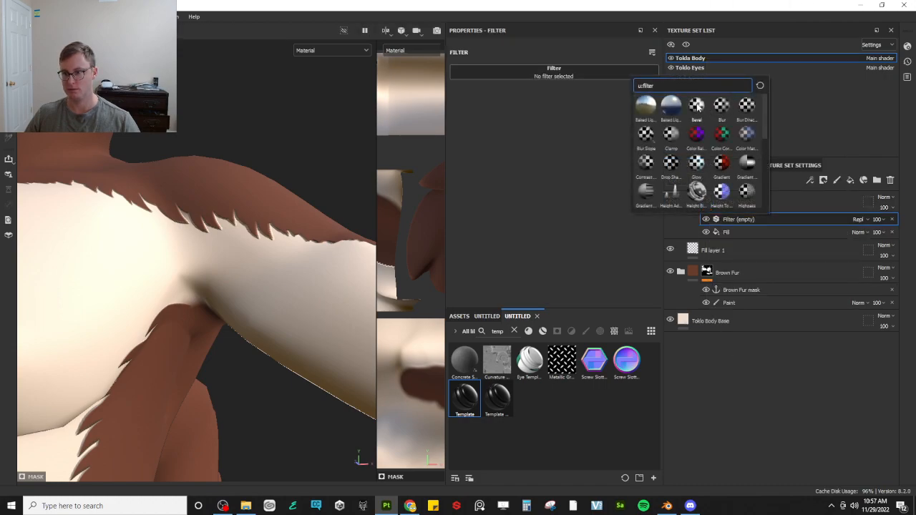
{"action": "left_click", "coordinate": [697, 106]}
{"action": "left_click_drag", "start_coordinate": [313, 194], "coordinate": [224, 301], "text": "alt"}
{"action": "left_click_drag", "start_coordinate": [149, 156], "coordinate": [270, 247], "text": "alt"}
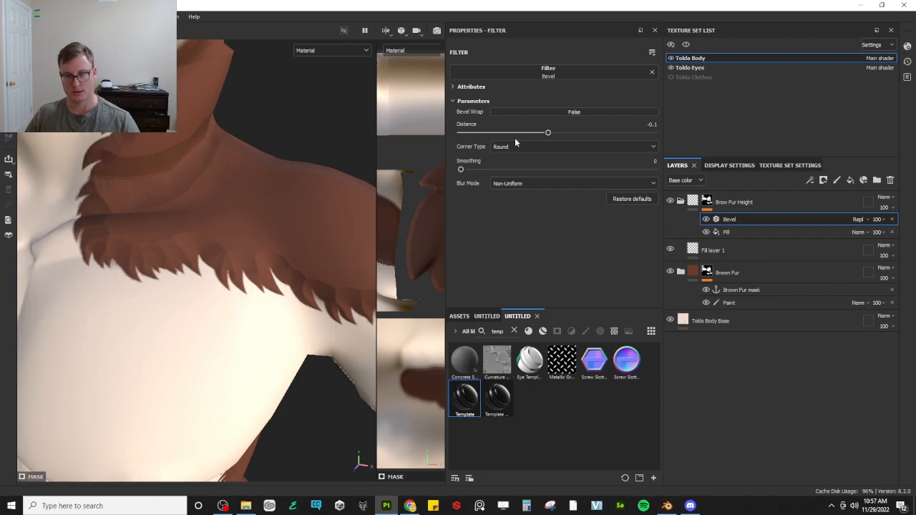
Set the Bevel distance to -0.0319 and smoothing to 0.45, and check the fur edges on the chest and shoulder
{"action": "left_click_drag", "start_coordinate": [546, 136], "coordinate": [555, 137]}
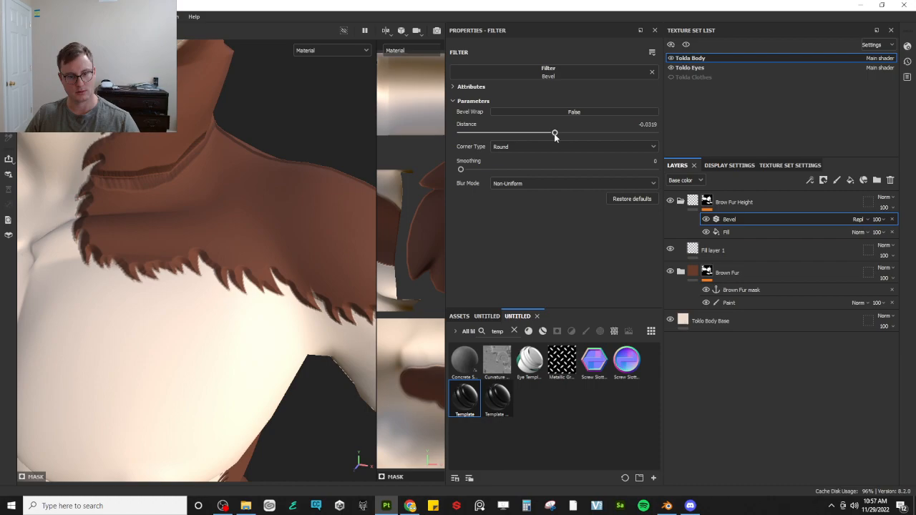
{"action": "left_click_drag", "start_coordinate": [461, 170], "coordinate": [480, 170]}
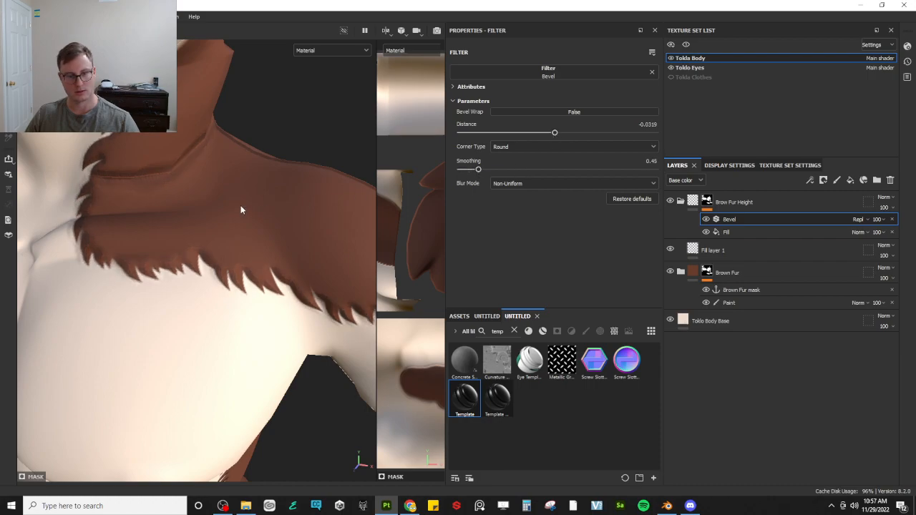
{"action": "scroll", "coordinate": [241, 211], "scroll_direction": "down", "scroll_amount": 5}
{"action": "left_click_drag", "start_coordinate": [240, 211], "coordinate": [222, 190], "text": "alt"}
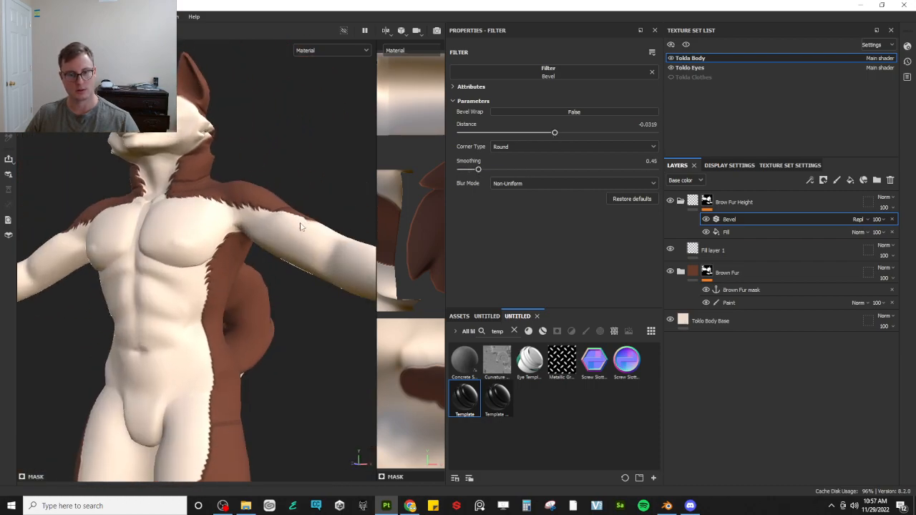
{"action": "left_click_drag", "start_coordinate": [239, 204], "coordinate": [268, 206], "text": "alt"}
{"action": "scroll", "coordinate": [268, 207], "scroll_direction": "up", "scroll_amount": 5}
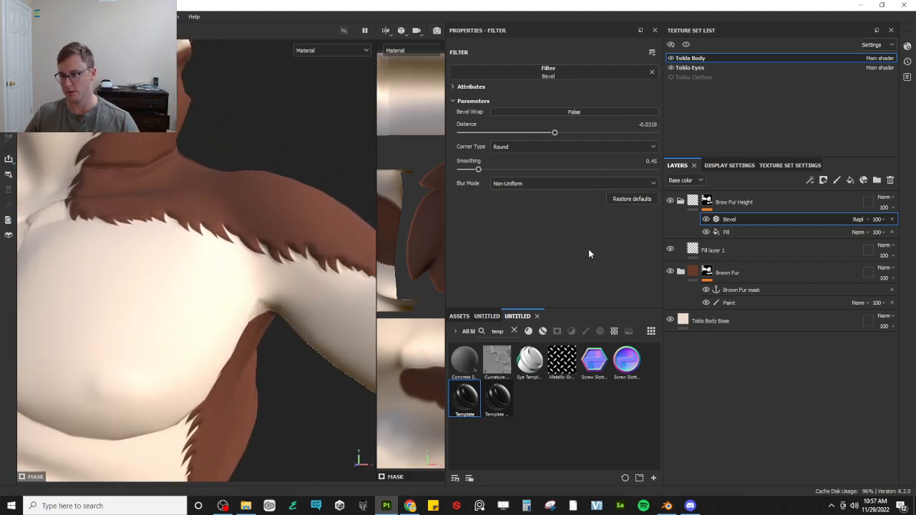
Reduce the height of Fill layer 1 to 0.1787 and check the raised fur edge across the body
{"action": "left_click", "coordinate": [692, 202]}
{"action": "left_click", "coordinate": [680, 201]}
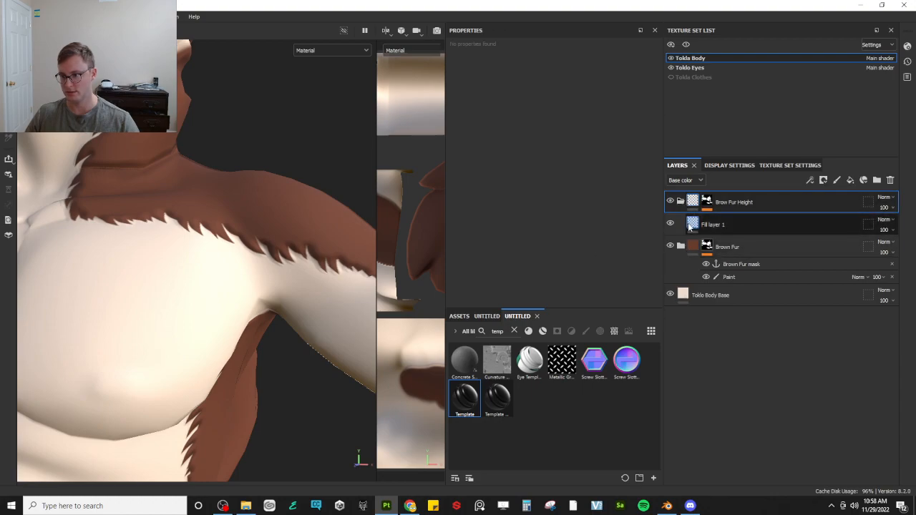
{"action": "left_click", "coordinate": [690, 226]}
{"action": "left_click_drag", "start_coordinate": [571, 159], "coordinate": [560, 159]}
{"action": "scroll", "coordinate": [271, 270], "scroll_direction": "down", "scroll_amount": 5}
{"action": "mouse_move", "coordinate": [231, 268]}
{"action": "left_mouse_down", "text": "alt"}
{"action": "mouse_move", "coordinate": [239, 264]}
{"action": "mouse_move", "coordinate": [201, 244]}
{"action": "mouse_move", "coordinate": [232, 262]}
{"action": "left_mouse_up", "text": "alt"}
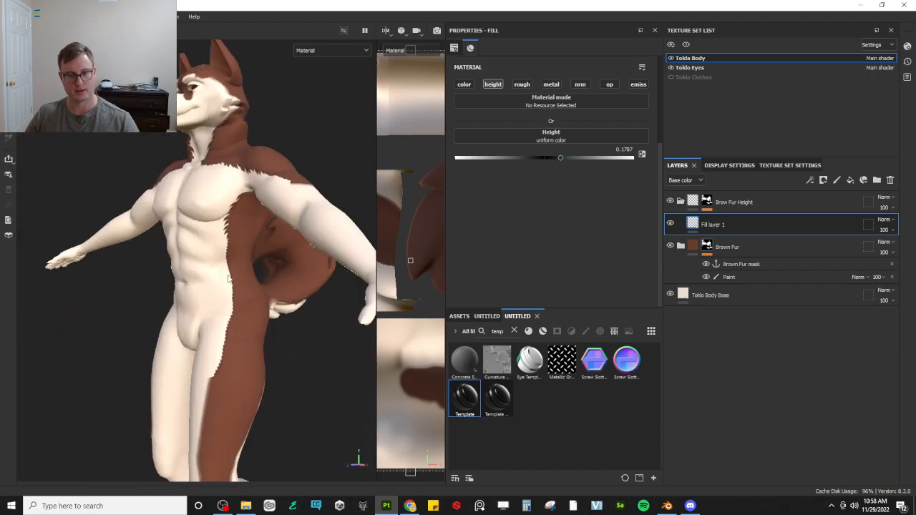
{"action": "scroll", "coordinate": [233, 263], "scroll_direction": "up", "scroll_amount": 4}
{"action": "middle_click_drag", "start_coordinate": [233, 262], "coordinate": [278, 312], "text": "alt"}
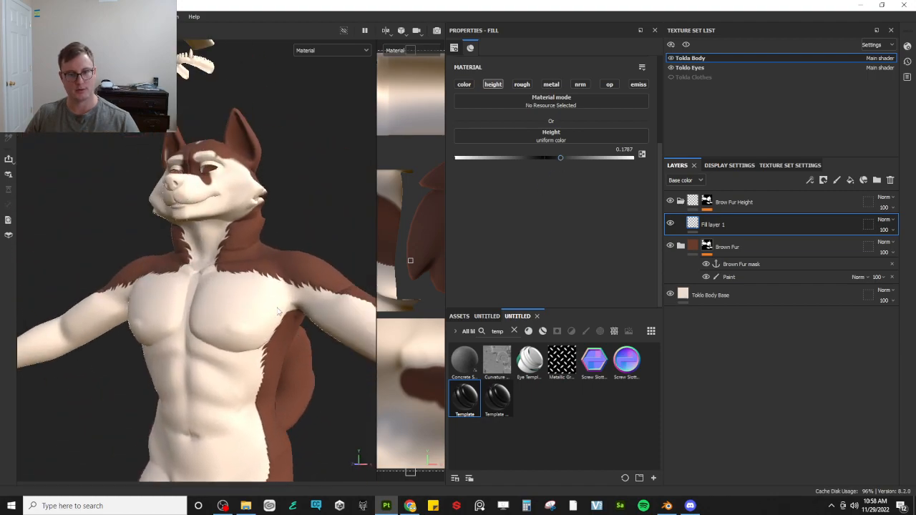
Paint fur tufts in the Brown Fur mask along the brown border at the side of the torso below the ribs
{"action": "left_click", "coordinate": [729, 277]}
{"action": "scroll", "coordinate": [308, 329], "scroll_direction": "up", "scroll_amount": 3}
{"action": "mouse_move", "coordinate": [281, 347]}
{"action": "left_mouse_down", "text": "alt"}
{"action": "mouse_move", "coordinate": [258, 307]}
{"action": "mouse_move", "coordinate": [282, 286]}
{"action": "left_mouse_up", "text": "alt"}
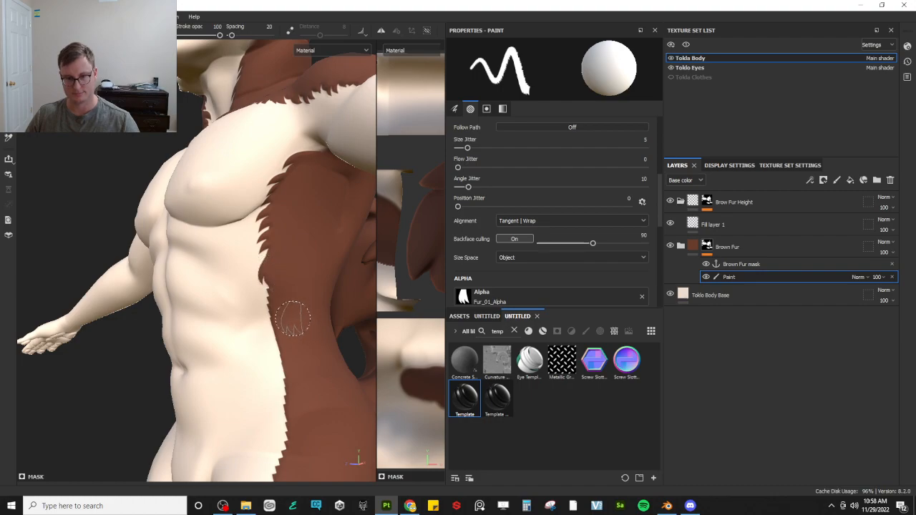
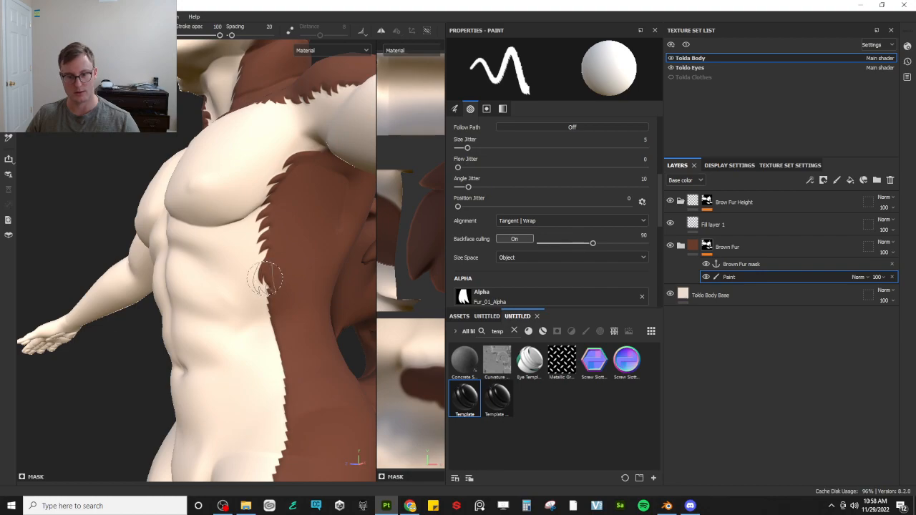
{"action": "left_click_drag", "start_coordinate": [213, 300], "coordinate": [119, 272], "text": "alt"}
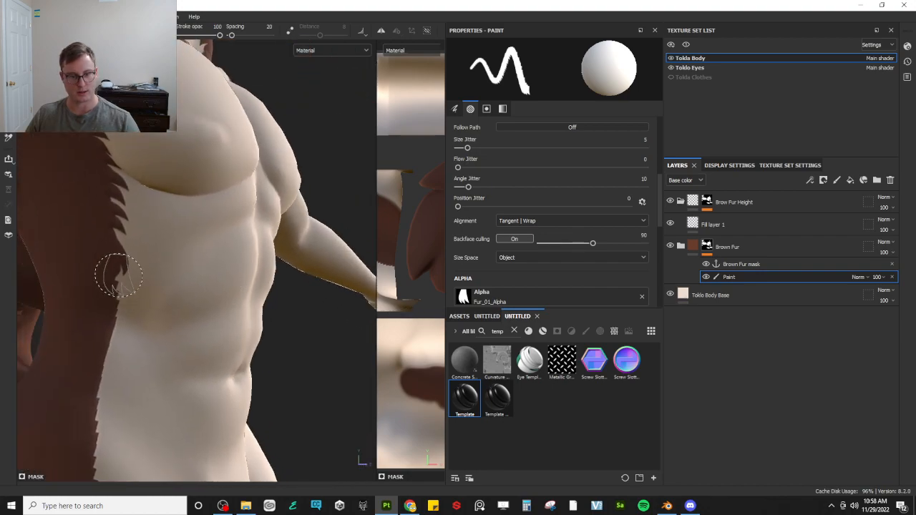
{"action": "left_click_drag", "start_coordinate": [113, 346], "coordinate": [123, 266], "text": "alt"}
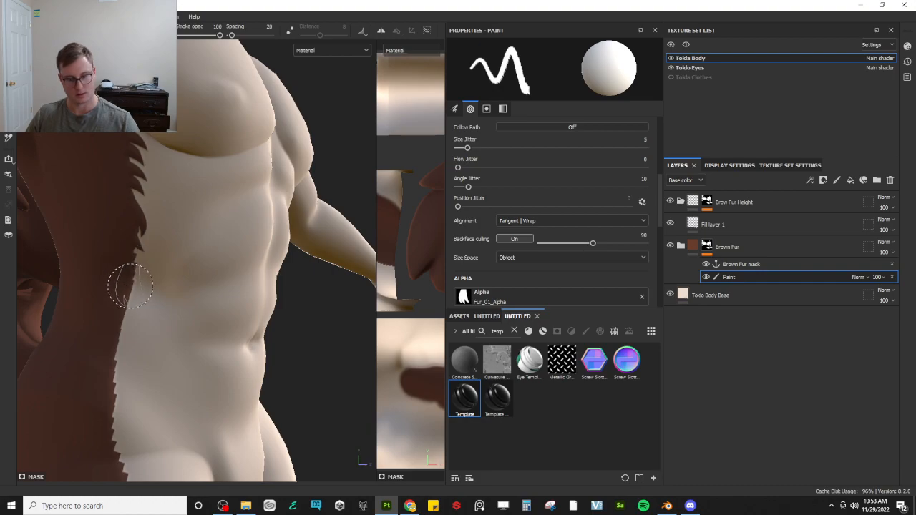
{"action": "left_click_drag", "start_coordinate": [116, 262], "coordinate": [115, 244]}
{"action": "left_click_drag", "start_coordinate": [131, 308], "coordinate": [127, 258]}
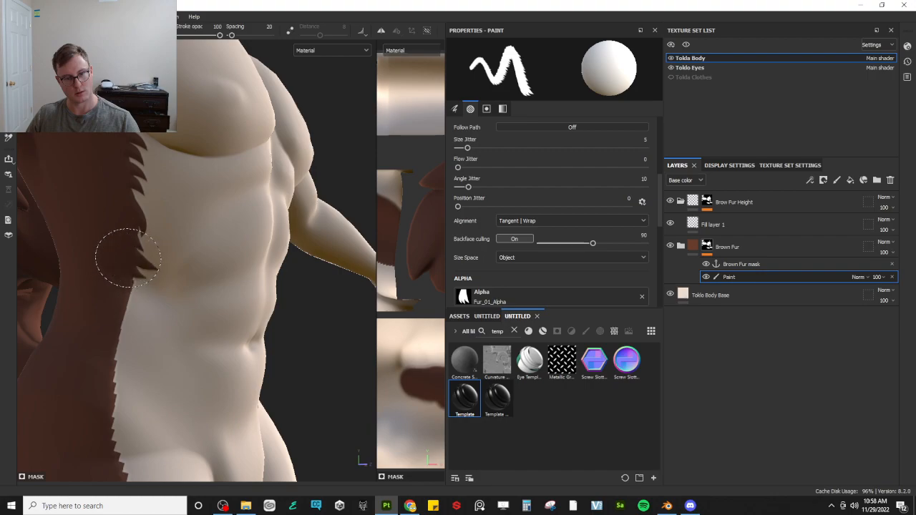
Continue the fur tufts down the waist border in the Brown Fur mask
{"action": "left_click_drag", "start_coordinate": [185, 332], "coordinate": [164, 287], "text": "alt"}
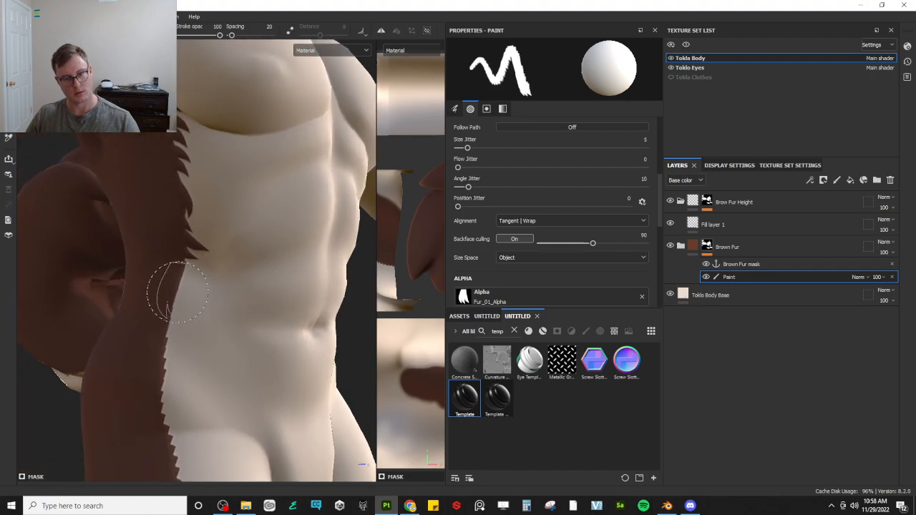
{"action": "mouse_move", "coordinate": [216, 298]}
{"action": "left_mouse_down", "text": "alt"}
{"action": "mouse_move", "coordinate": [161, 289]}
{"action": "mouse_move", "coordinate": [286, 246]}
{"action": "left_mouse_up", "text": "alt"}
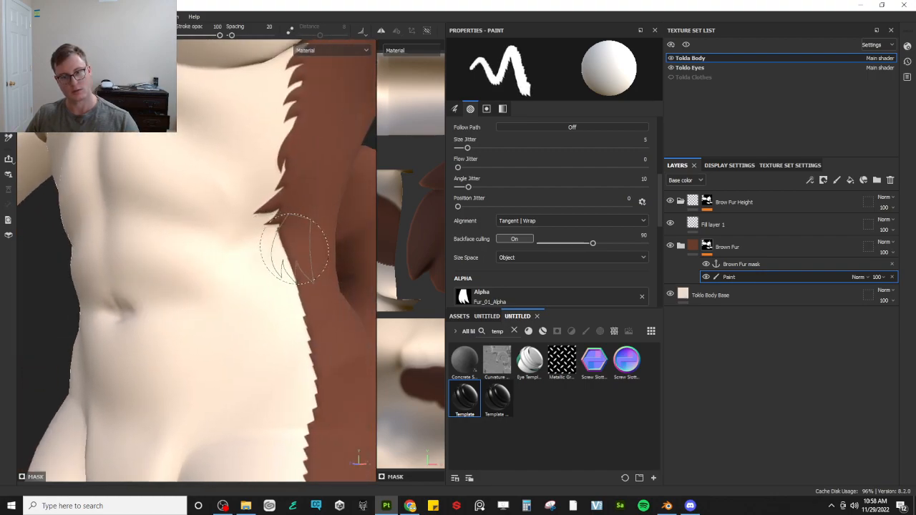
{"action": "left_click", "coordinate": [296, 243]}
{"action": "left_click_drag", "start_coordinate": [305, 276], "coordinate": [305, 272], "text": "ctrl"}
{"action": "left_click", "coordinate": [305, 273]}
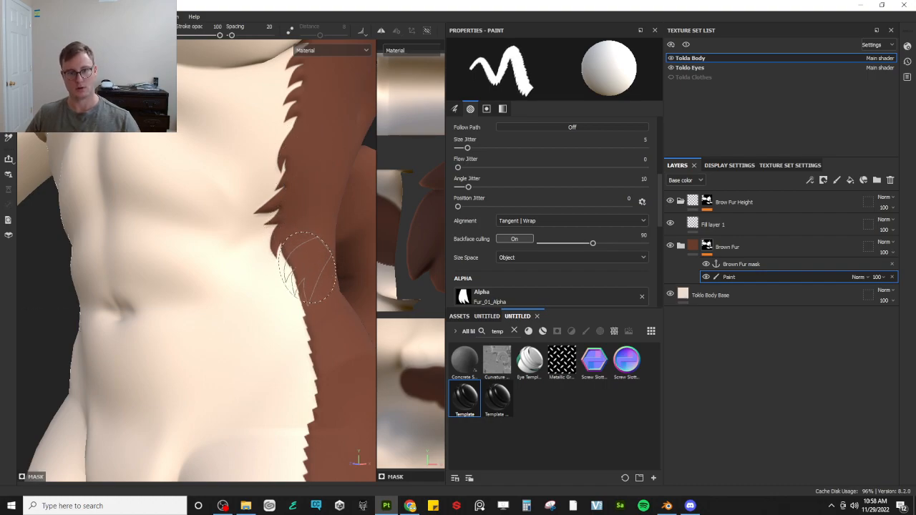
Set the fur brush spacing to 71 for the hip and thigh border
{"action": "right_click_drag", "start_coordinate": [304, 307], "coordinate": [305, 221], "text": "alt"}
{"action": "left_click_drag", "start_coordinate": [304, 221], "coordinate": [281, 331], "text": "alt"}
{"action": "middle_click_drag", "start_coordinate": [281, 331], "coordinate": [254, 296], "text": "alt"}
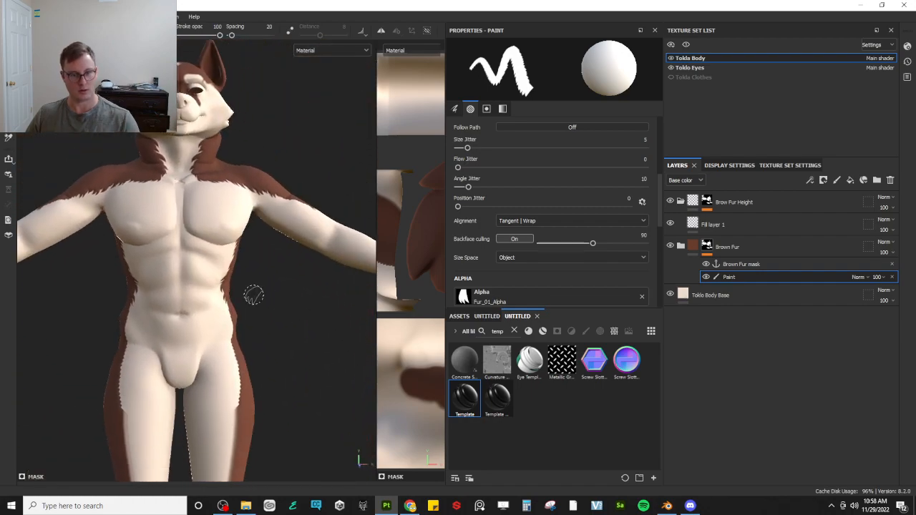
{"action": "mouse_move", "coordinate": [293, 329]}
{"action": "left_mouse_down", "text": "alt"}
{"action": "mouse_move", "coordinate": [245, 322]}
{"action": "mouse_move", "coordinate": [231, 280]}
{"action": "mouse_move", "coordinate": [225, 295]}
{"action": "left_mouse_up", "text": "alt"}
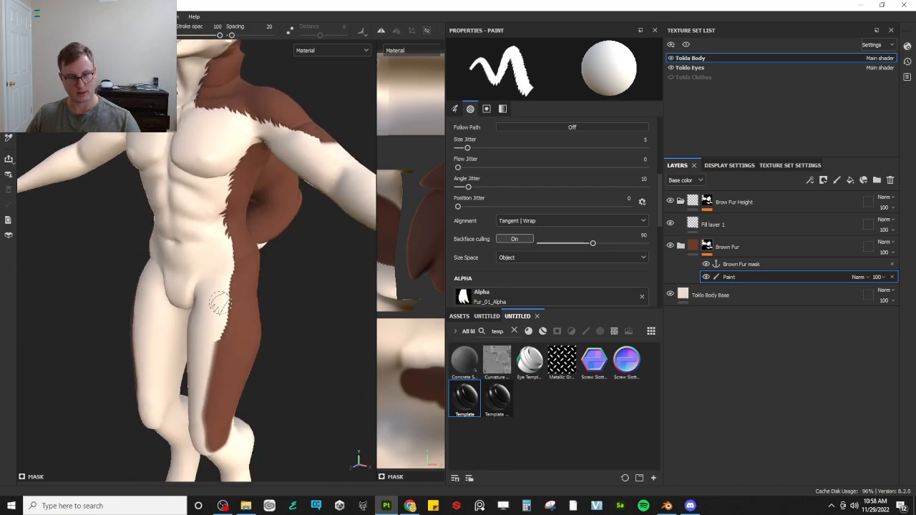
{"action": "left_click_drag", "start_coordinate": [232, 35], "coordinate": [237, 35]}
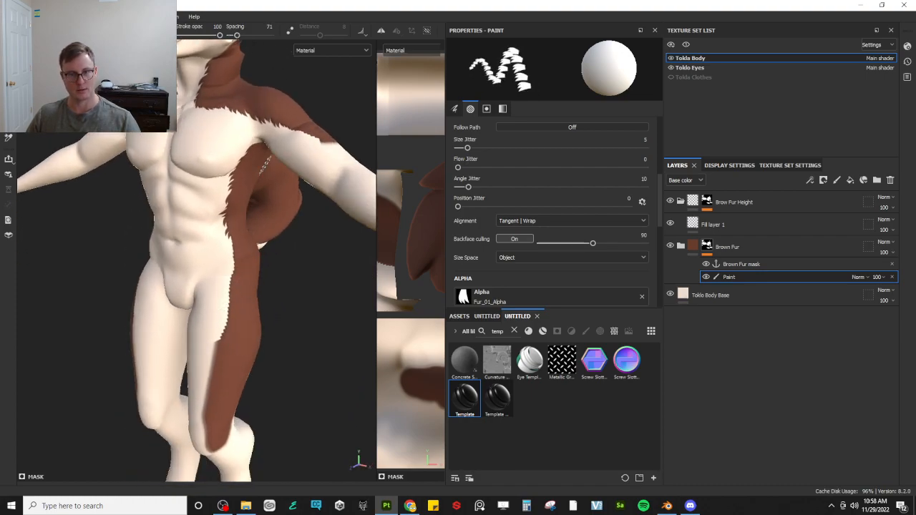
Try fur tufts along the hip and outer thigh with the wider brush spacing, and undo the strokes
{"action": "mouse_move", "coordinate": [220, 383]}
{"action": "left_mouse_down", "text": "alt"}
{"action": "mouse_move", "coordinate": [254, 341]}
{"action": "mouse_move", "coordinate": [272, 337]}
{"action": "mouse_move", "coordinate": [244, 260]}
{"action": "left_mouse_up", "text": "alt"}
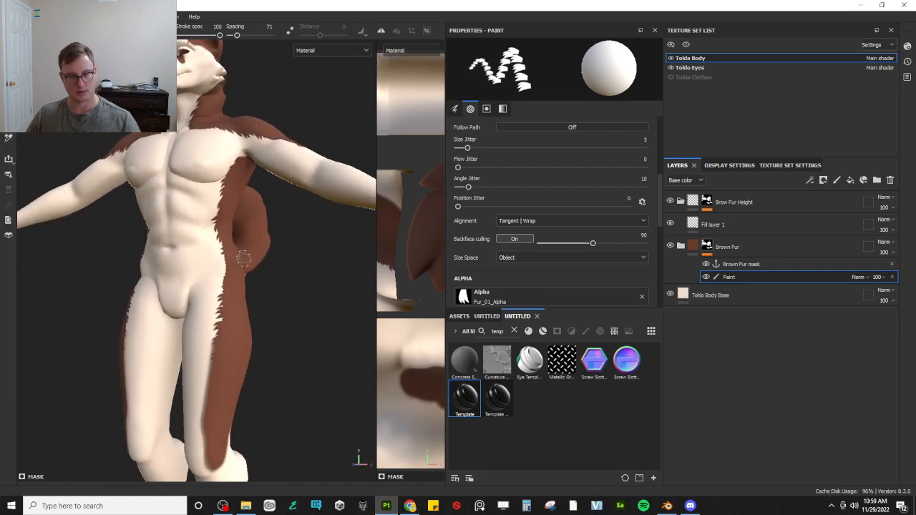
{"action": "left_click_drag", "start_coordinate": [238, 356], "coordinate": [204, 342], "text": "alt"}
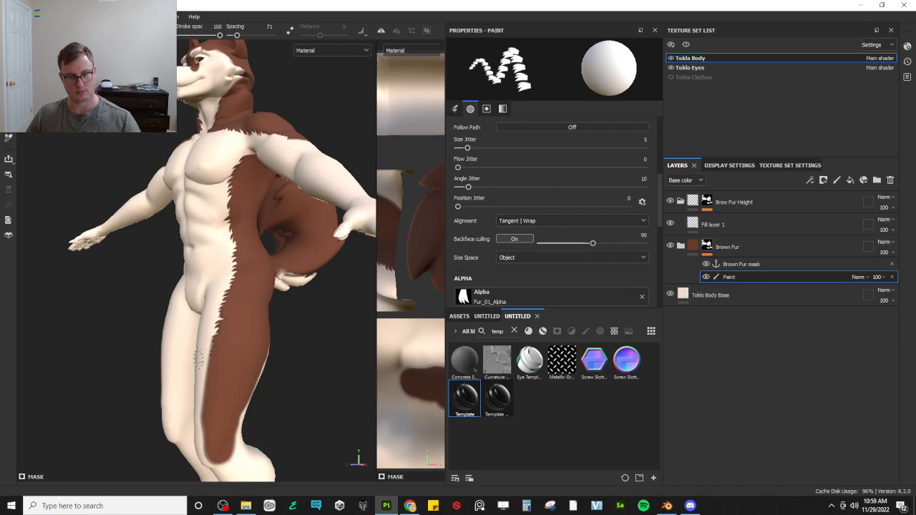
{"action": "scroll", "coordinate": [233, 331], "scroll_direction": "up", "scroll_amount": 3}
{"action": "key", "text": "ctrl+z"}
{"action": "key", "text": "ctrl+z"}
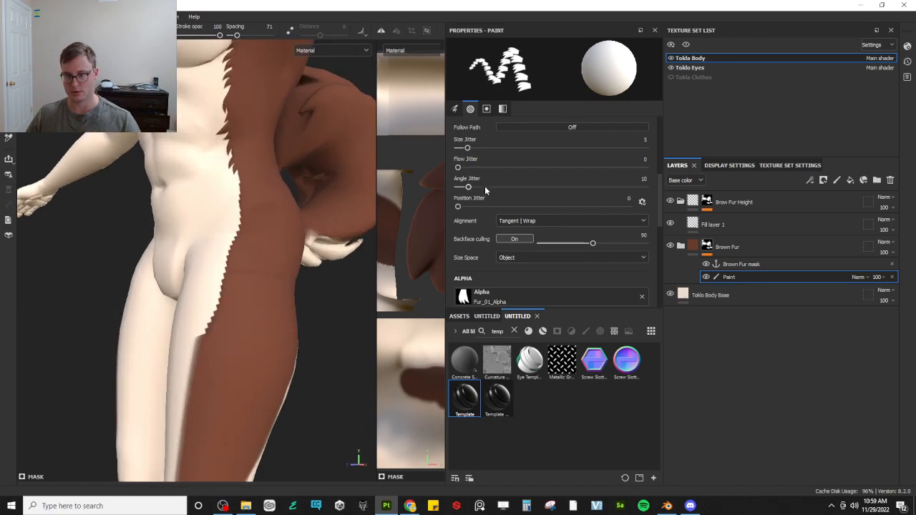
Set the fur brush's angle jitter to 31, size jitter to 11 and position jitter to 4
{"action": "left_click_drag", "start_coordinate": [469, 186], "coordinate": [491, 187]}
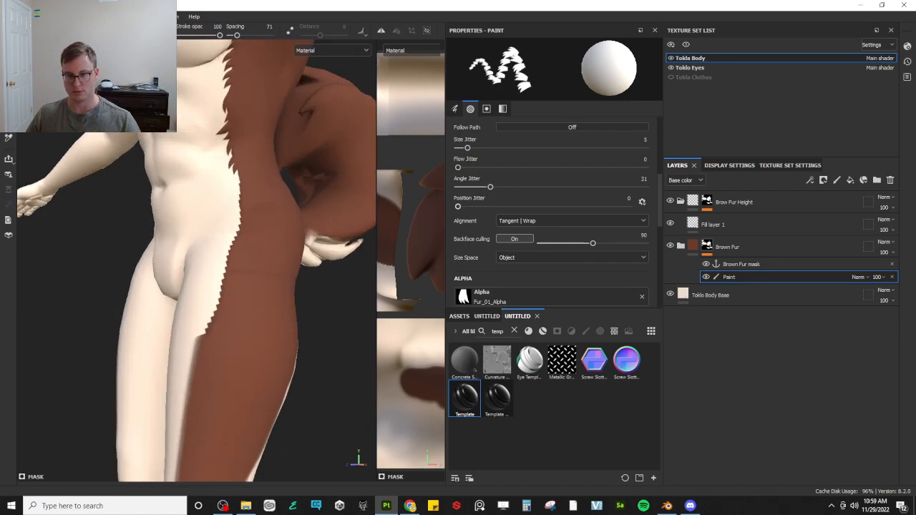
{"action": "left_click_drag", "start_coordinate": [222, 285], "coordinate": [199, 392]}
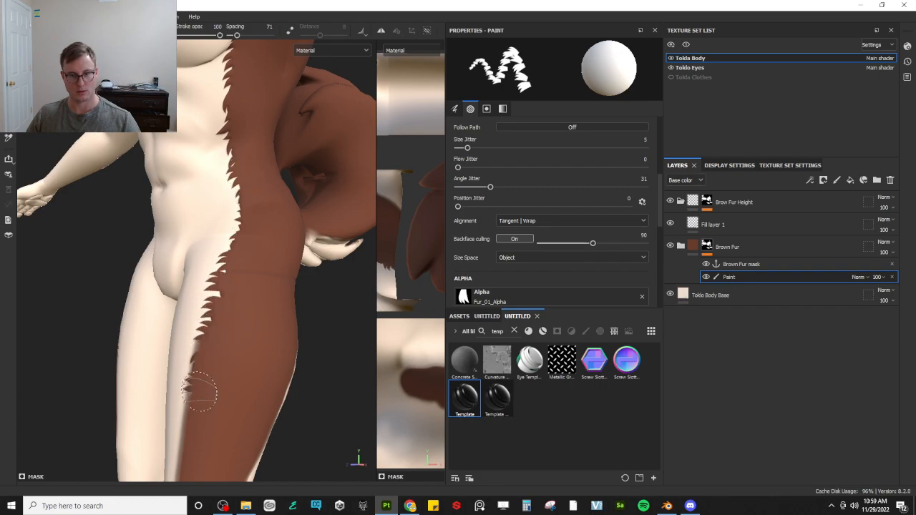
{"action": "key", "text": "ctrl+z"}
{"action": "left_click_drag", "start_coordinate": [467, 147], "coordinate": [478, 148]}
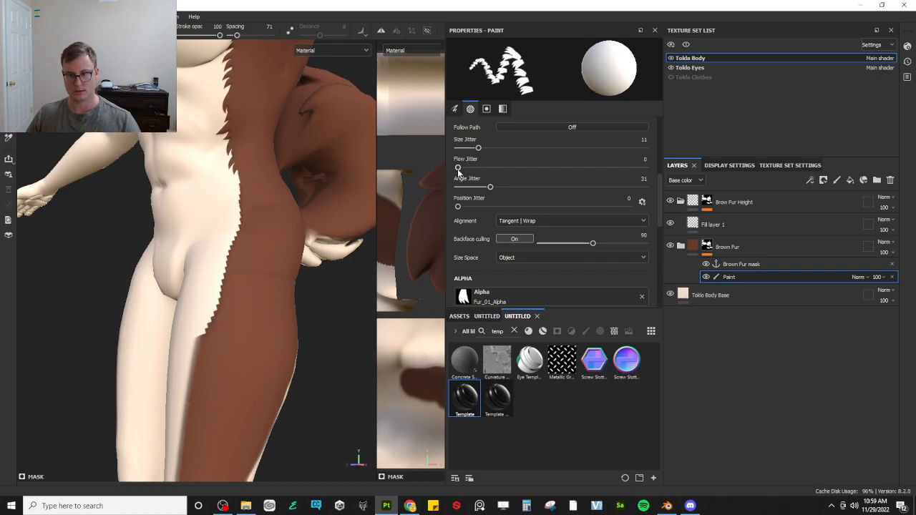
{"action": "left_click", "coordinate": [464, 206]}
Try fur tufts along the hip and thigh border with the jittered brush, and undo the strokes
{"action": "left_click_drag", "start_coordinate": [217, 289], "coordinate": [211, 367]}
{"action": "left_click_drag", "start_coordinate": [281, 292], "coordinate": [263, 297], "text": "alt"}
{"action": "key", "text": "ctrl+z"}
{"action": "left_click_drag", "start_coordinate": [244, 211], "coordinate": [210, 390]}
{"action": "mouse_move", "coordinate": [239, 320]}
{"action": "left_mouse_down", "text": "alt"}
{"action": "mouse_move", "coordinate": [274, 309]}
{"action": "mouse_move", "coordinate": [253, 304]}
{"action": "left_mouse_up", "text": "alt"}
{"action": "key", "text": "ctrl+z"}
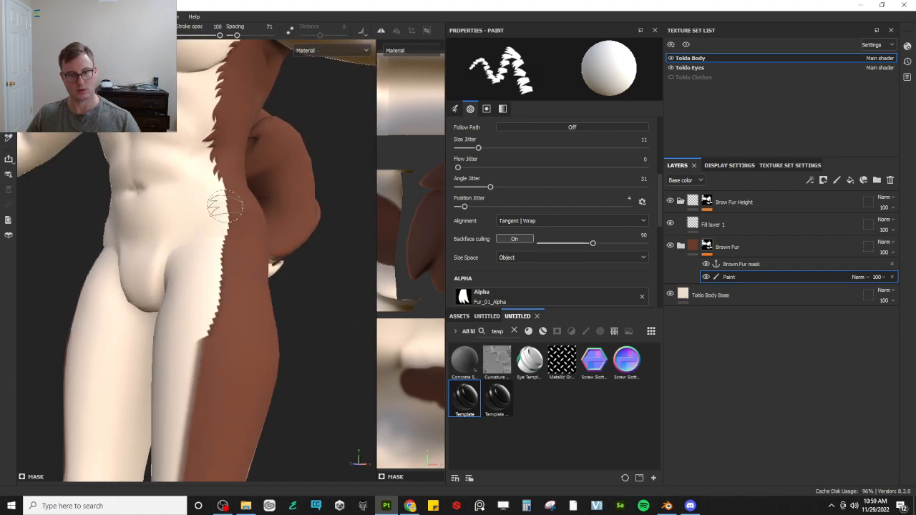
Set the brush spacing to 38 and paint fur tufts down the hip and upper thigh border in the Brown Fur mask
{"action": "left_click_drag", "start_coordinate": [237, 35], "coordinate": [233, 35]}
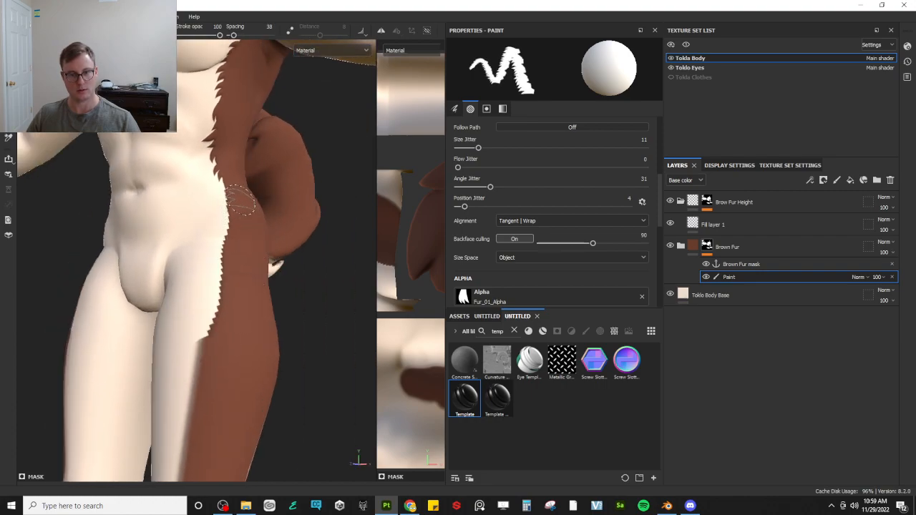
{"action": "mouse_move", "coordinate": [235, 187]}
{"action": "left_mouse_down"}
{"action": "mouse_move", "coordinate": [221, 343]}
{"action": "mouse_move", "coordinate": [240, 331]}
{"action": "mouse_move", "coordinate": [188, 300]}
{"action": "mouse_move", "coordinate": [231, 279]}
{"action": "mouse_move", "coordinate": [246, 241]}
{"action": "mouse_move", "coordinate": [178, 274]}
{"action": "left_mouse_up"}
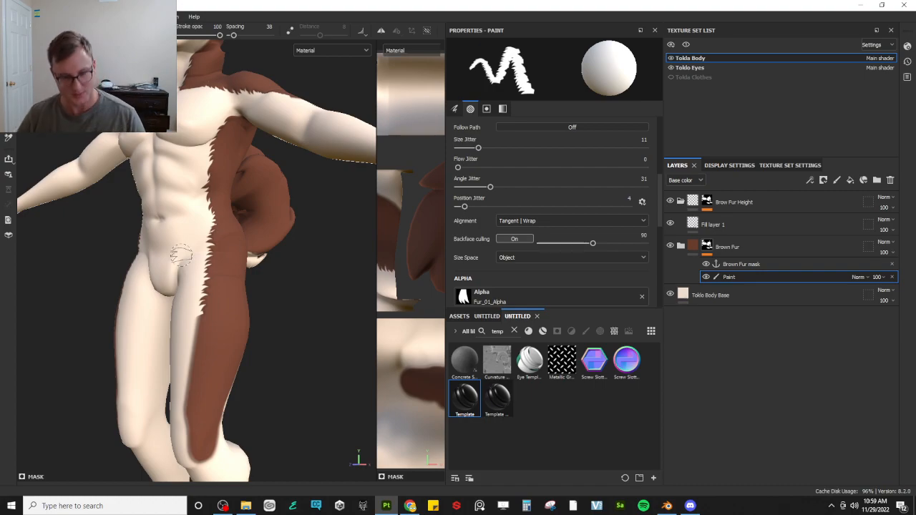
Try carving fur tufts with black into the brown border of the outer thigh toward the knee
{"action": "scroll", "coordinate": [197, 255], "scroll_direction": "up", "scroll_amount": 3}
{"action": "left_click_drag", "start_coordinate": [230, 225], "coordinate": [188, 219], "text": "alt"}
{"action": "scroll", "coordinate": [239, 234], "scroll_direction": "down", "scroll_amount": 2}
{"action": "middle_click_drag", "start_coordinate": [188, 219], "coordinate": [191, 207], "text": "alt"}
{"action": "left_click_drag", "start_coordinate": [192, 207], "coordinate": [156, 272], "text": "alt"}
{"action": "scroll", "coordinate": [184, 205], "scroll_direction": "down", "scroll_amount": 4}
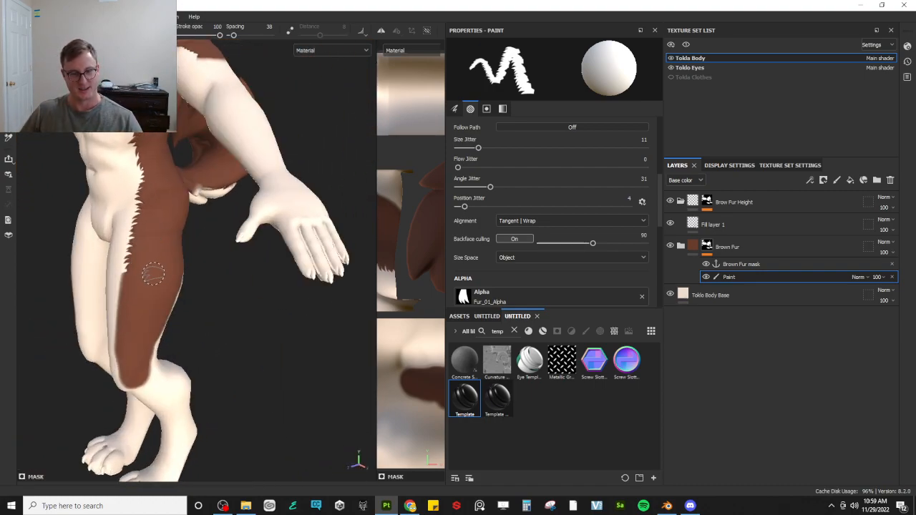
{"action": "middle_click_drag", "start_coordinate": [156, 271], "coordinate": [179, 272], "text": "alt"}
{"action": "scroll", "coordinate": [180, 272], "scroll_direction": "up", "scroll_amount": 4}
{"action": "scroll", "coordinate": [187, 262], "scroll_direction": "up", "scroll_amount": 2}
{"action": "left_click_drag", "start_coordinate": [189, 260], "coordinate": [213, 247], "text": "alt"}
{"action": "mouse_move", "coordinate": [279, 327]}
{"action": "left_mouse_down", "text": "alt"}
{"action": "mouse_move", "coordinate": [251, 251]}
{"action": "mouse_move", "coordinate": [263, 233]}
{"action": "left_mouse_up", "text": "alt"}
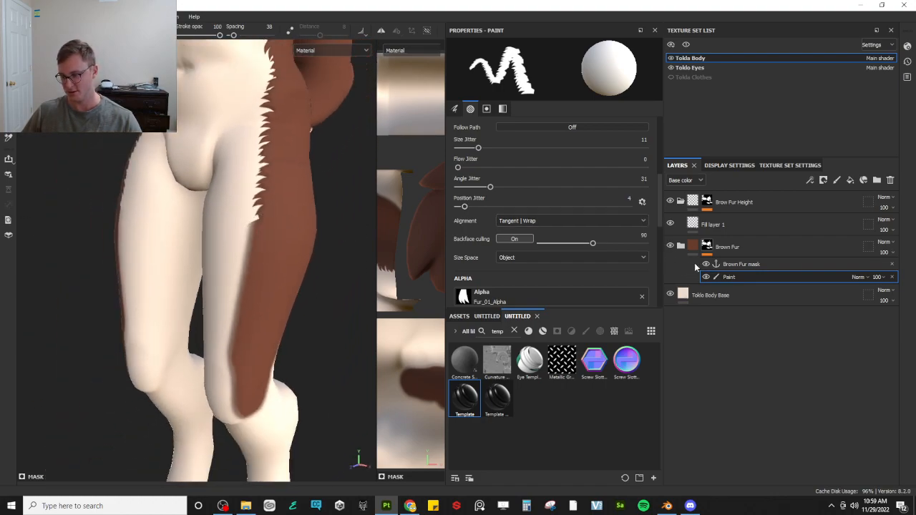
{"action": "key", "text": "x"}
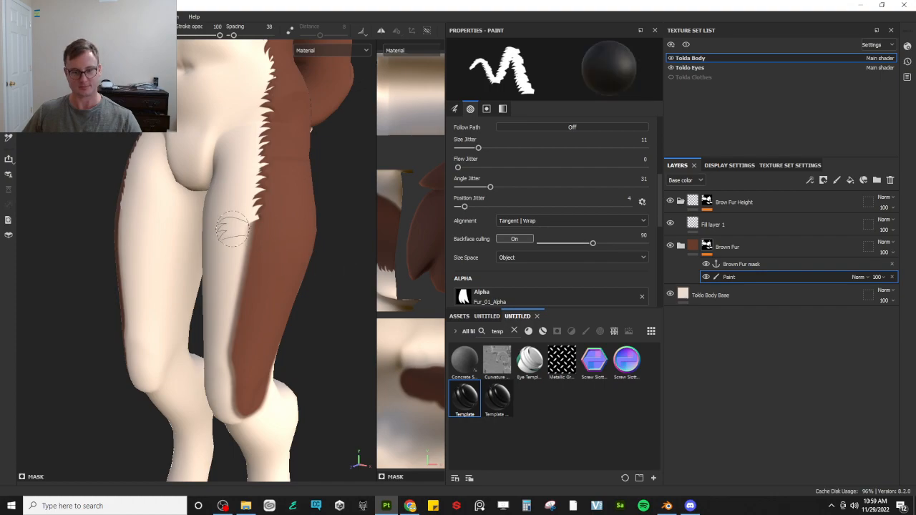
{"action": "left_click_drag", "start_coordinate": [242, 224], "coordinate": [222, 361]}
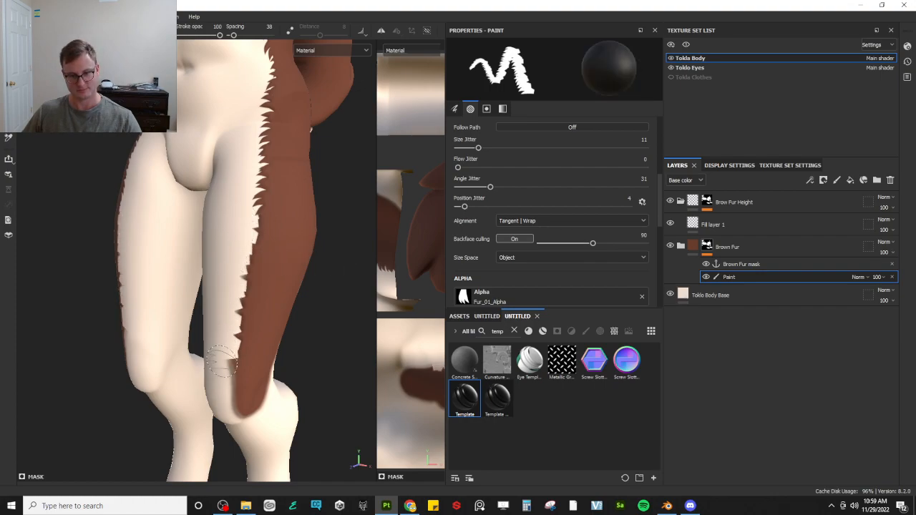
{"action": "key", "text": "x"}
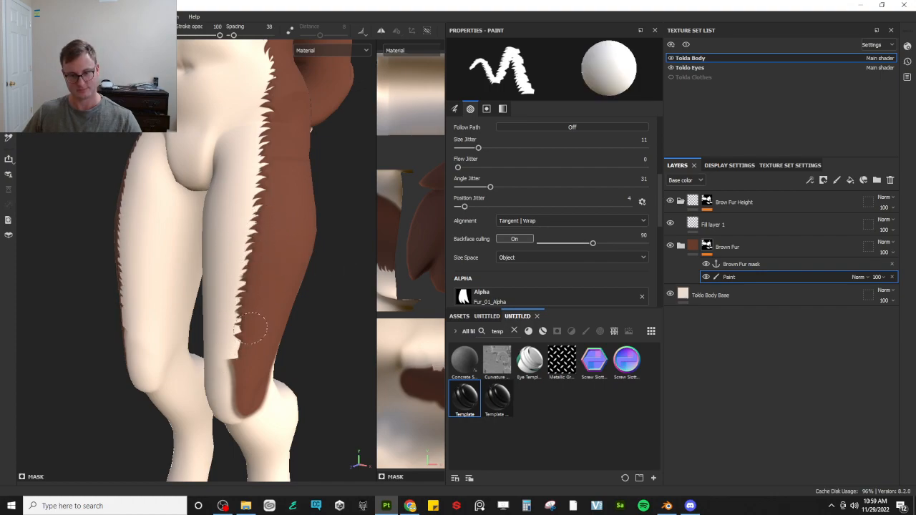
{"action": "key", "text": "x"}
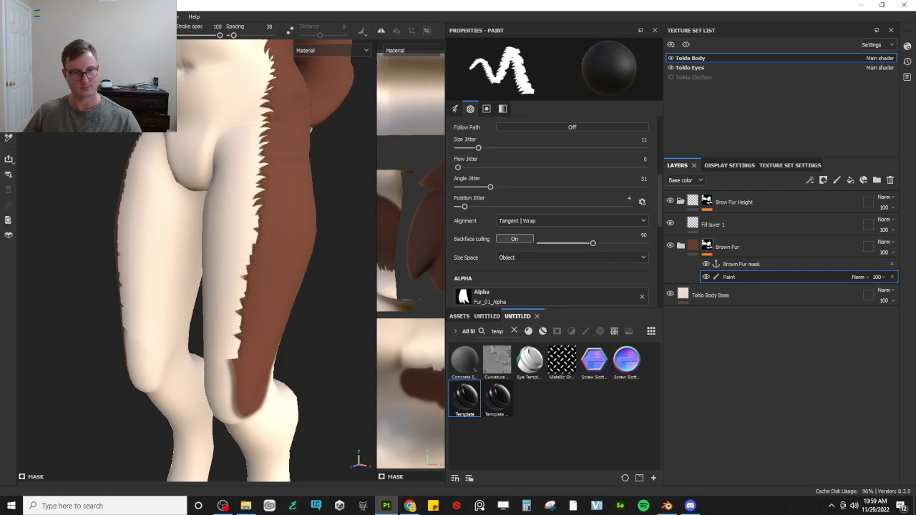
Raise the eraser alpha's hardness and erase the brown border from mid-thigh to the knee into a clean edge
{"action": "key", "text": "e"}
{"action": "right_click", "coordinate": [295, 288]}
{"action": "scroll", "coordinate": [338, 398], "scroll_direction": "down", "scroll_amount": 5}
{"action": "scroll", "coordinate": [315, 345], "scroll_direction": "up", "scroll_amount": 1}
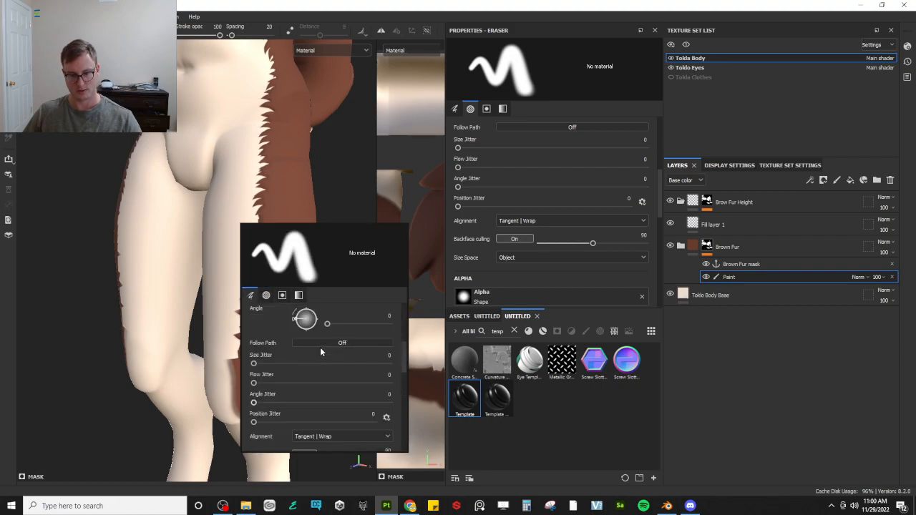
{"action": "scroll", "coordinate": [320, 349], "scroll_direction": "up", "scroll_amount": 1}
{"action": "scroll", "coordinate": [320, 351], "scroll_direction": "down", "scroll_amount": 2}
{"action": "scroll", "coordinate": [320, 351], "scroll_direction": "down", "scroll_amount": 4}
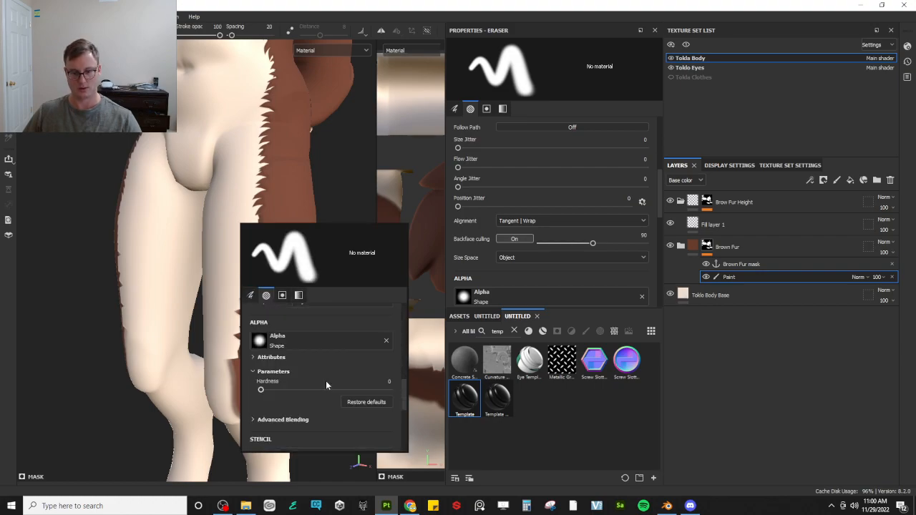
{"action": "left_click", "coordinate": [337, 391]}
{"action": "left_click", "coordinate": [85, 310]}
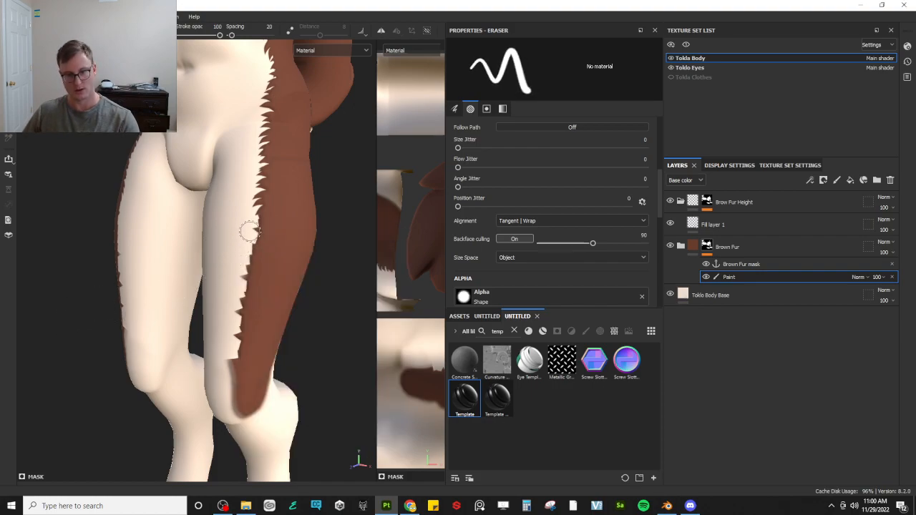
{"action": "left_click", "coordinate": [222, 361], "text": "shift"}
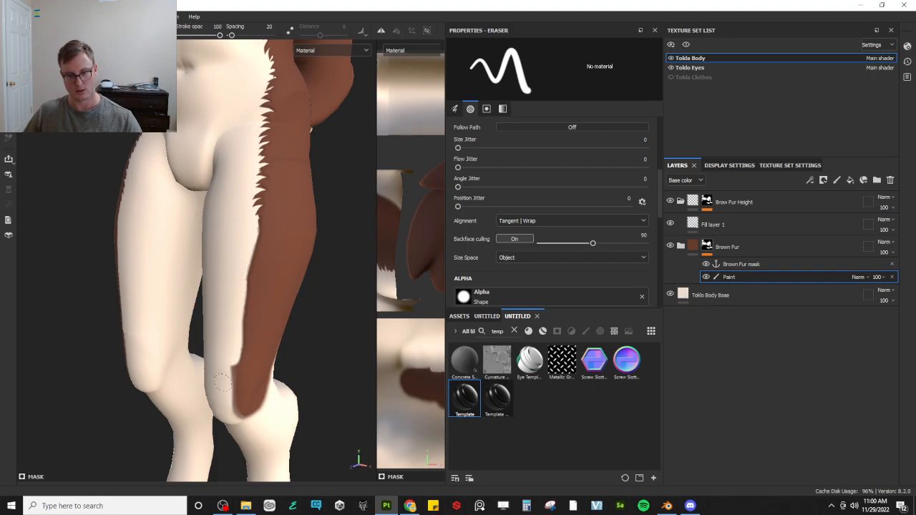
{"action": "left_click_drag", "start_coordinate": [229, 351], "coordinate": [229, 406]}
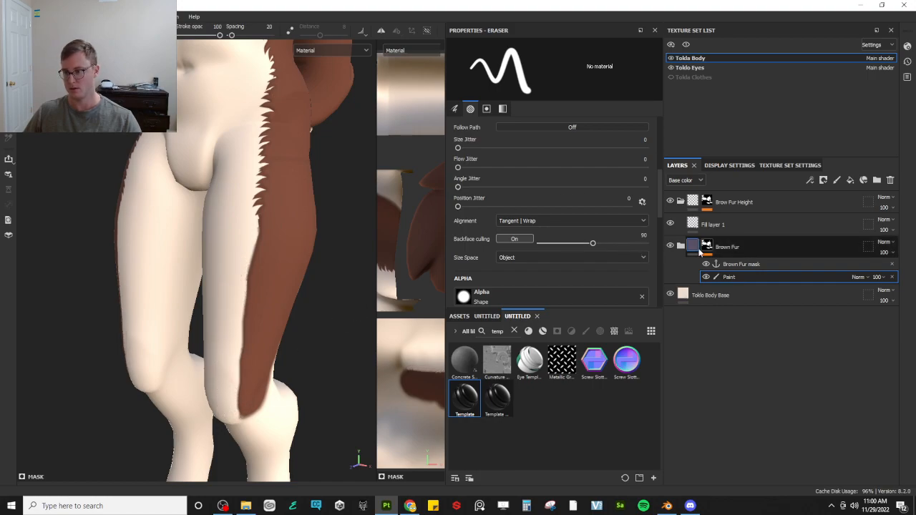
Paint white fur tufts with the fur brush down the cleaned outer thigh border in the Brown Fur mask
{"action": "key", "text": "1"}
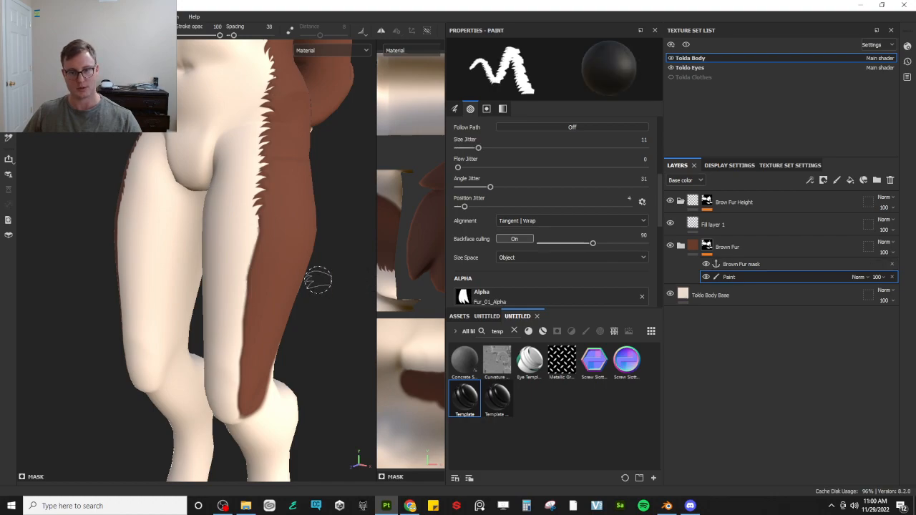
{"action": "left_click_drag", "start_coordinate": [265, 223], "coordinate": [263, 280]}
{"action": "key", "text": "ctrl+z"}
{"action": "key", "text": "x"}
{"action": "left_click_drag", "start_coordinate": [266, 220], "coordinate": [259, 242]}
{"action": "key", "text": "ctrl+z"}
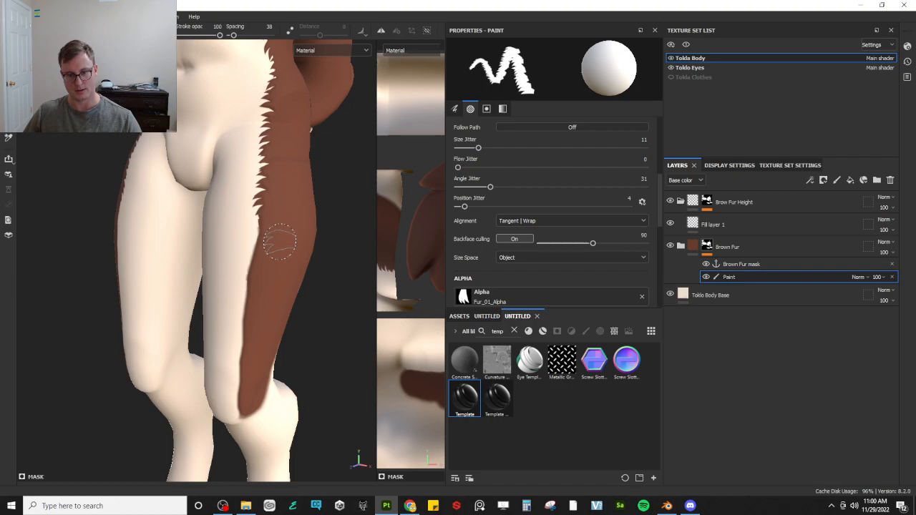
{"action": "left_click_drag", "start_coordinate": [263, 218], "coordinate": [254, 319]}
{"action": "key", "text": "ctrl+z"}
{"action": "left_click_drag", "start_coordinate": [264, 224], "coordinate": [250, 326]}
Continue the fur tufts down the front border of the brown patch just above the knee
{"action": "mouse_move", "coordinate": [232, 373]}
{"action": "left_mouse_down", "text": "alt"}
{"action": "mouse_move", "coordinate": [288, 303]}
{"action": "mouse_move", "coordinate": [246, 209]}
{"action": "mouse_move", "coordinate": [305, 280]}
{"action": "mouse_move", "coordinate": [262, 272]}
{"action": "mouse_move", "coordinate": [208, 200]}
{"action": "mouse_move", "coordinate": [260, 190]}
{"action": "mouse_move", "coordinate": [278, 227]}
{"action": "left_mouse_up", "text": "alt"}
{"action": "middle_click_drag", "start_coordinate": [269, 227], "coordinate": [262, 184], "text": "alt"}
{"action": "scroll", "coordinate": [262, 184], "scroll_direction": "up", "scroll_amount": 4}
{"action": "mouse_move", "coordinate": [196, 253]}
{"action": "left_mouse_down", "text": "alt"}
{"action": "mouse_move", "coordinate": [200, 230]}
{"action": "mouse_move", "coordinate": [219, 233]}
{"action": "left_mouse_up", "text": "alt"}
{"action": "scroll", "coordinate": [219, 233], "scroll_direction": "up", "scroll_amount": 2}
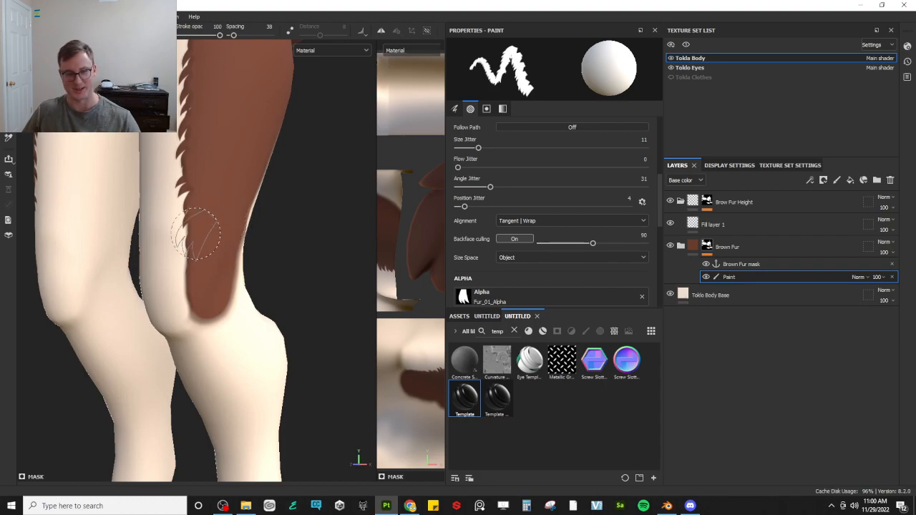
{"action": "key", "text": "ctrl+z"}
{"action": "left_click_drag", "start_coordinate": [201, 239], "coordinate": [194, 265]}
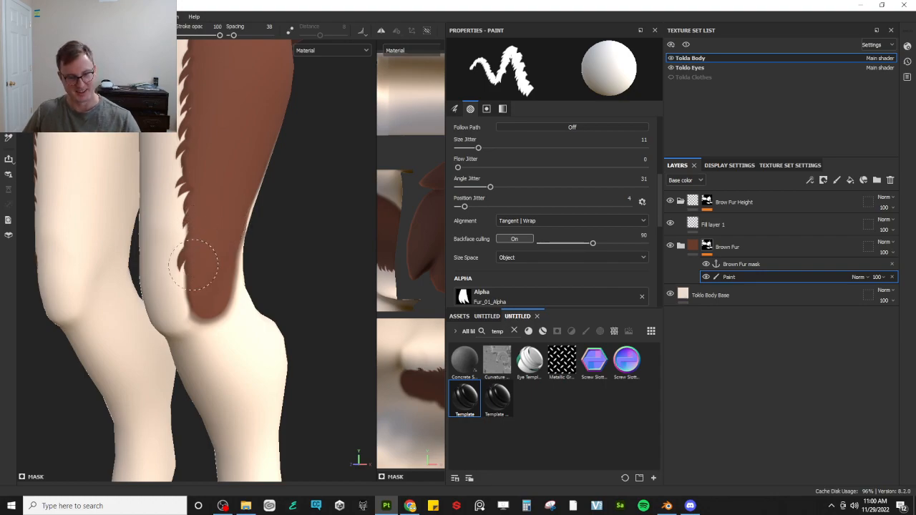
Paint fur tufts up the rear edge of the brown patch behind the knee
{"action": "mouse_move", "coordinate": [222, 311]}
{"action": "left_mouse_down", "text": "alt"}
{"action": "mouse_move", "coordinate": [268, 301]}
{"action": "mouse_move", "coordinate": [262, 281]}
{"action": "mouse_move", "coordinate": [207, 292]}
{"action": "left_mouse_up", "text": "alt"}
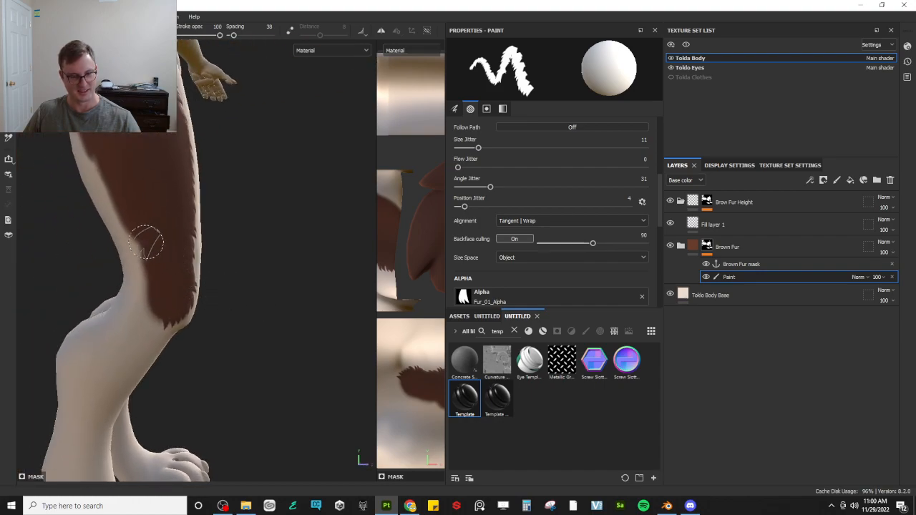
{"action": "left_click_drag", "start_coordinate": [147, 244], "coordinate": [147, 282]}
{"action": "mouse_move", "coordinate": [198, 302]}
{"action": "left_mouse_down", "text": "alt"}
{"action": "mouse_move", "coordinate": [174, 224]}
{"action": "mouse_move", "coordinate": [185, 231]}
{"action": "mouse_move", "coordinate": [169, 282]}
{"action": "left_mouse_up", "text": "alt"}
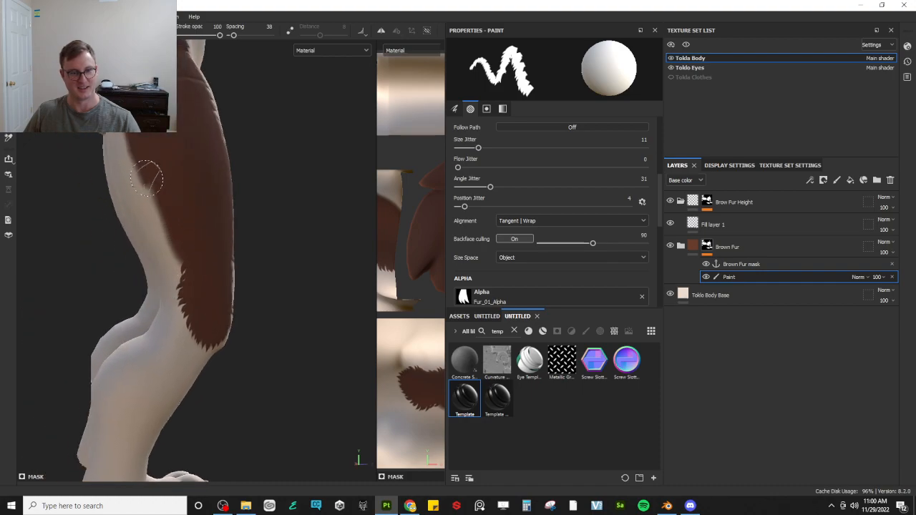
Erase the soft brown border at the back of the thigh to a clean edge and paint fur tufts along it
{"action": "key", "text": "e"}
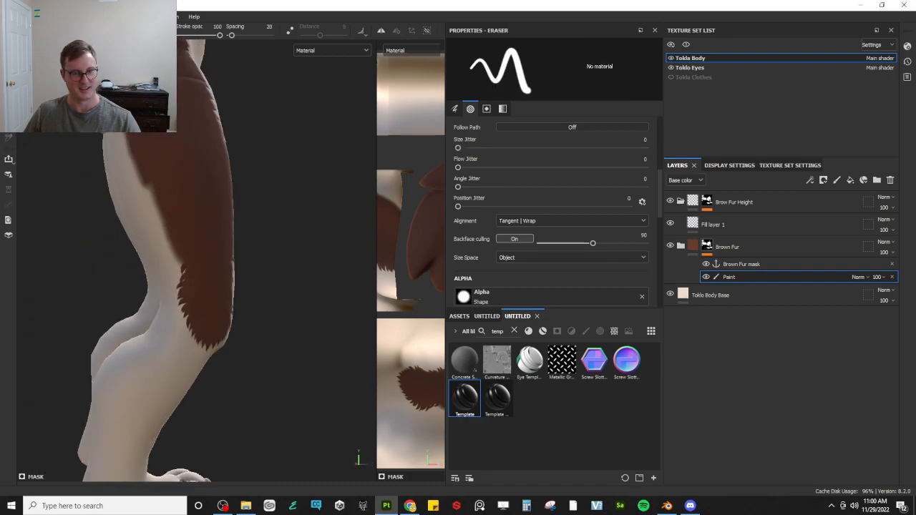
{"action": "left_click_drag", "start_coordinate": [157, 194], "coordinate": [183, 218], "text": "alt"}
{"action": "key", "text": "p"}
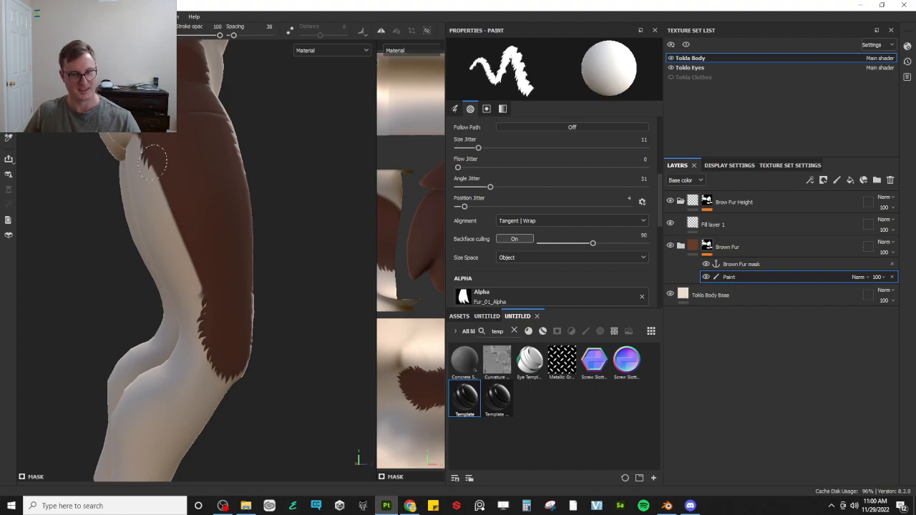
{"action": "left_click_drag", "start_coordinate": [153, 163], "coordinate": [170, 212]}
Clean the brown border across the buttock with the eraser and paint fur tufts along it
{"action": "mouse_move", "coordinate": [215, 311]}
{"action": "left_mouse_down", "text": "alt"}
{"action": "mouse_move", "coordinate": [231, 231]}
{"action": "mouse_move", "coordinate": [188, 155]}
{"action": "mouse_move", "coordinate": [164, 154]}
{"action": "mouse_move", "coordinate": [144, 204]}
{"action": "mouse_move", "coordinate": [173, 202]}
{"action": "mouse_move", "coordinate": [148, 184]}
{"action": "mouse_move", "coordinate": [177, 252]}
{"action": "mouse_move", "coordinate": [236, 253]}
{"action": "left_mouse_up", "text": "alt"}
{"action": "left_click_drag", "start_coordinate": [180, 255], "coordinate": [230, 233], "text": "alt"}
{"action": "right_click_drag", "start_coordinate": [230, 233], "coordinate": [216, 177], "text": "alt"}
{"action": "mouse_move", "coordinate": [149, 172]}
{"action": "left_mouse_down", "text": "alt"}
{"action": "mouse_move", "coordinate": [207, 166]}
{"action": "mouse_move", "coordinate": [216, 213]}
{"action": "mouse_move", "coordinate": [312, 208]}
{"action": "mouse_move", "coordinate": [236, 208]}
{"action": "mouse_move", "coordinate": [301, 190]}
{"action": "mouse_move", "coordinate": [208, 225]}
{"action": "left_mouse_up", "text": "alt"}
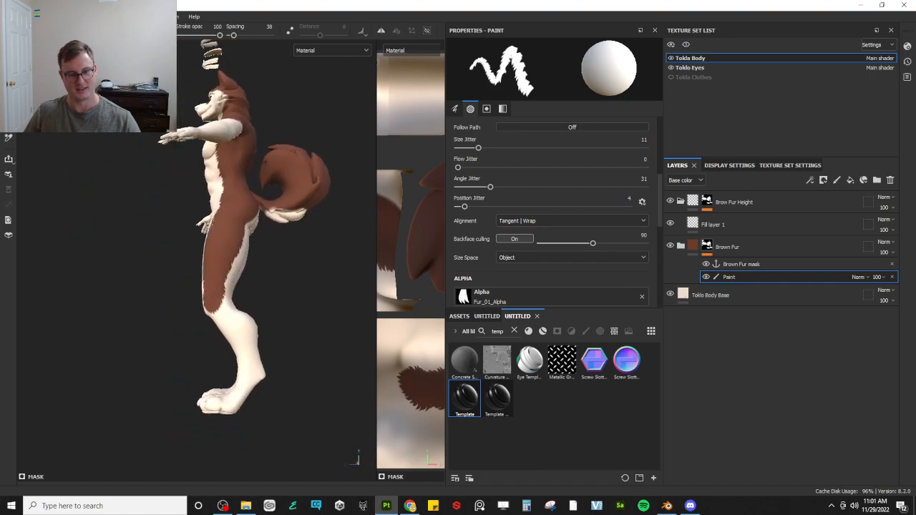
{"action": "right_click_drag", "start_coordinate": [207, 225], "coordinate": [242, 227], "text": "alt"}
{"action": "left_click_drag", "start_coordinate": [242, 227], "coordinate": [203, 221], "text": "alt"}
{"action": "right_click_drag", "start_coordinate": [203, 221], "coordinate": [241, 239], "text": "alt"}
{"action": "mouse_move", "coordinate": [241, 239]}
{"action": "left_mouse_down", "text": "alt"}
{"action": "mouse_move", "coordinate": [261, 220]}
{"action": "mouse_move", "coordinate": [233, 208]}
{"action": "mouse_move", "coordinate": [281, 267]}
{"action": "left_mouse_up", "text": "alt"}
{"action": "key", "text": "ctrl+z"}
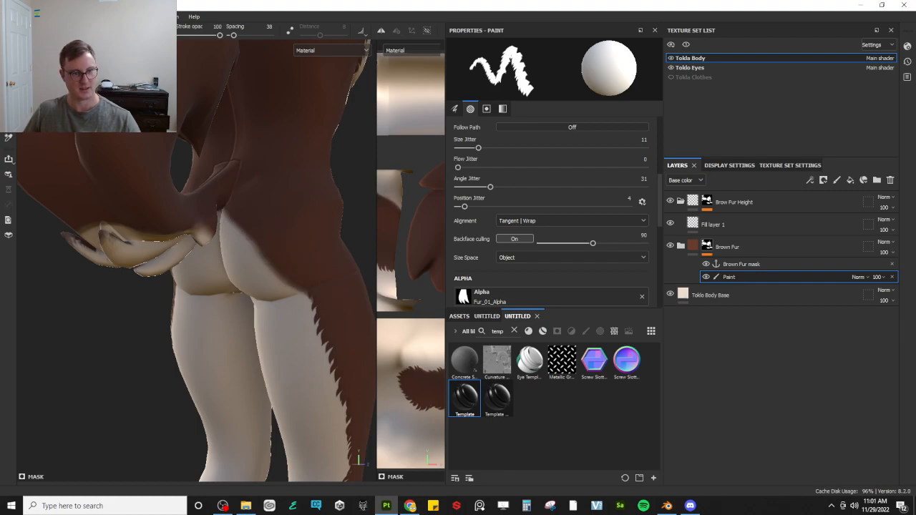
{"action": "key", "text": "e"}
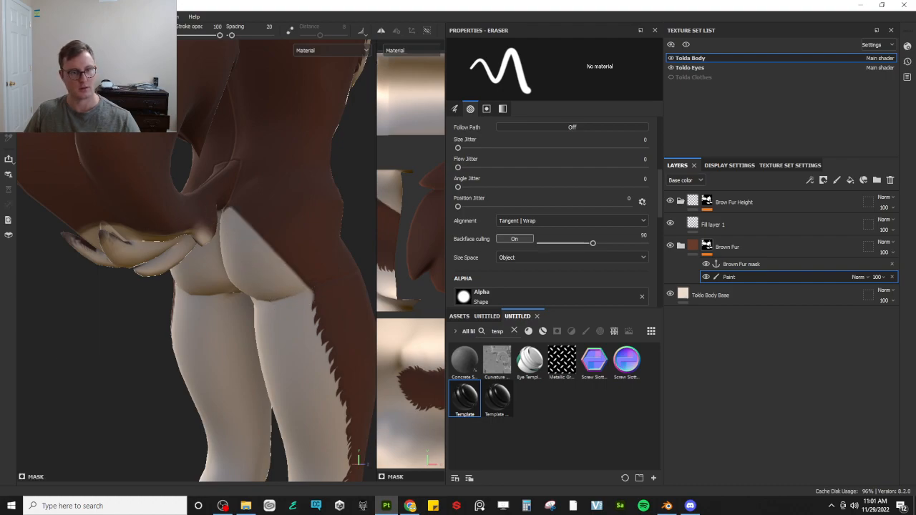
{"action": "key", "text": "p"}
{"action": "mouse_move", "coordinate": [242, 199]}
{"action": "left_mouse_down"}
{"action": "mouse_move", "coordinate": [269, 247]}
{"action": "mouse_move", "coordinate": [308, 274]}
{"action": "mouse_move", "coordinate": [265, 215]}
{"action": "mouse_move", "coordinate": [244, 238]}
{"action": "mouse_move", "coordinate": [207, 218]}
{"action": "mouse_move", "coordinate": [149, 210]}
{"action": "mouse_move", "coordinate": [205, 171]}
{"action": "mouse_move", "coordinate": [184, 252]}
{"action": "left_mouse_up"}
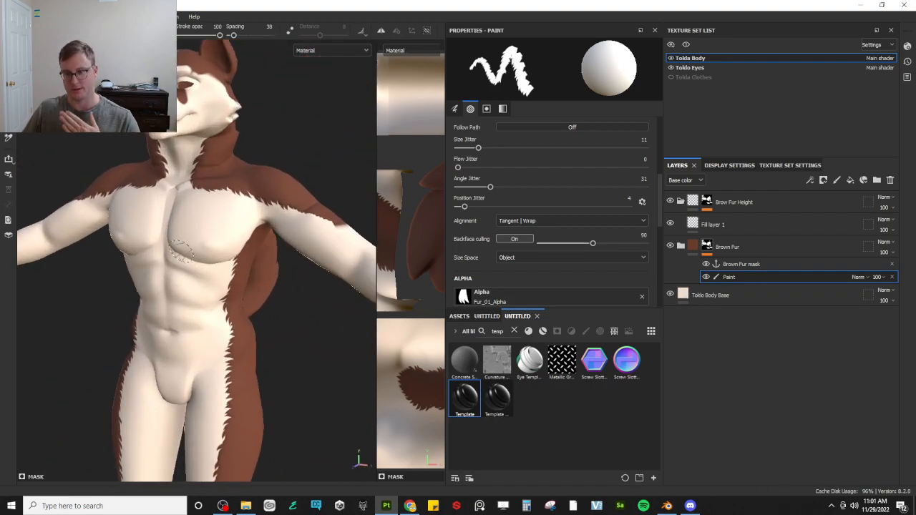
Add a Paint effect to the mask of the Brow Fur Height layer
{"action": "left_click_drag", "start_coordinate": [265, 266], "coordinate": [129, 265], "text": "alt"}
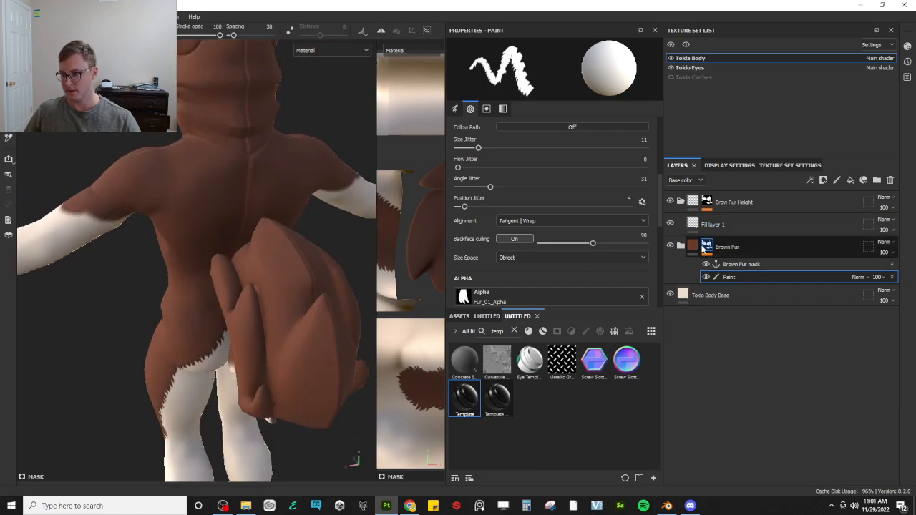
{"action": "left_click", "coordinate": [708, 203]}
{"action": "right_click", "coordinate": [707, 202]}
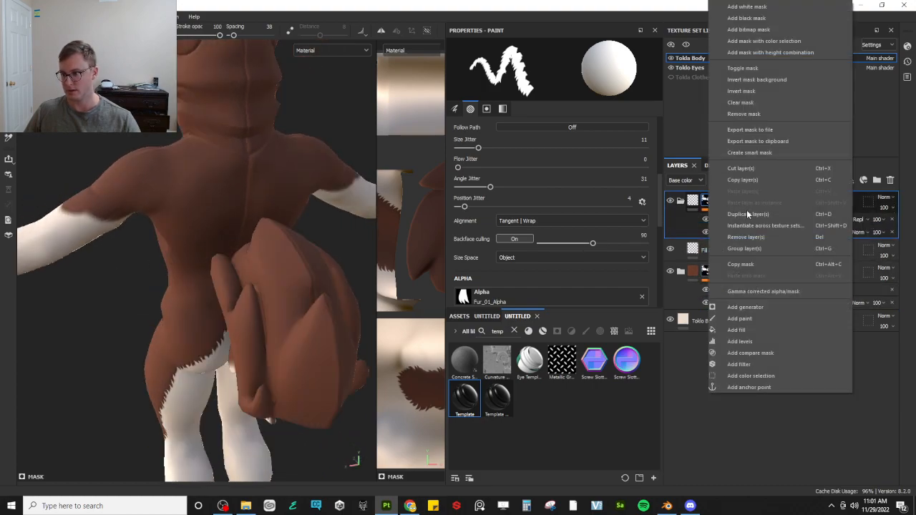
{"action": "left_click", "coordinate": [755, 321]}
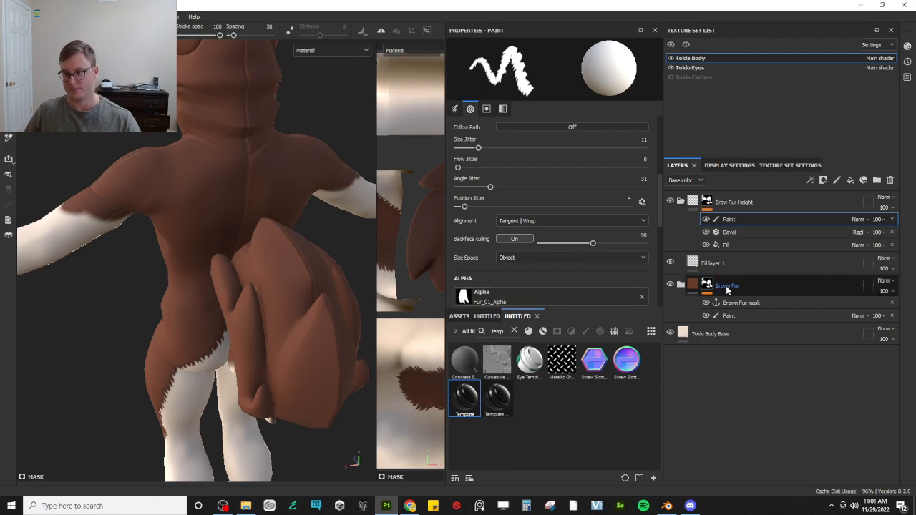
Replace the brush's fur alpha with the round Shape alpha
{"action": "left_click", "coordinate": [642, 297]}
{"action": "left_click", "coordinate": [550, 295]}
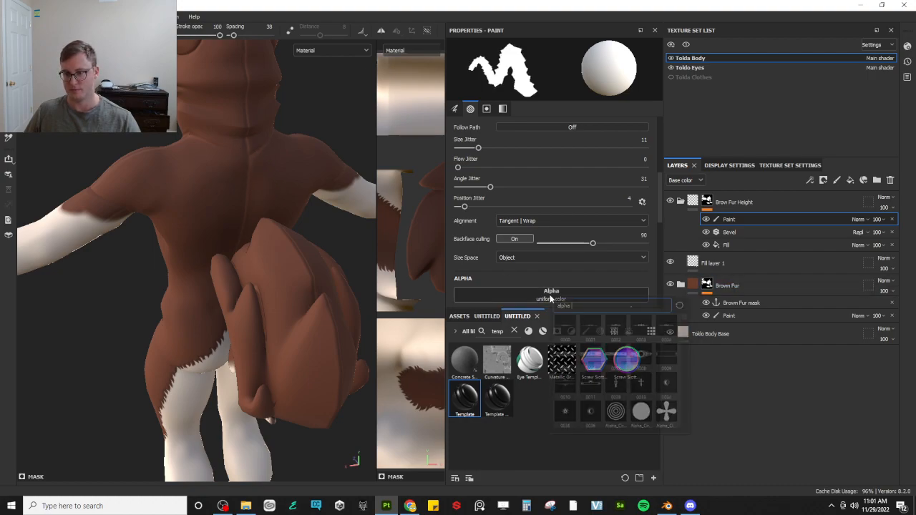
{"action": "type", "text": "alpha shape"}
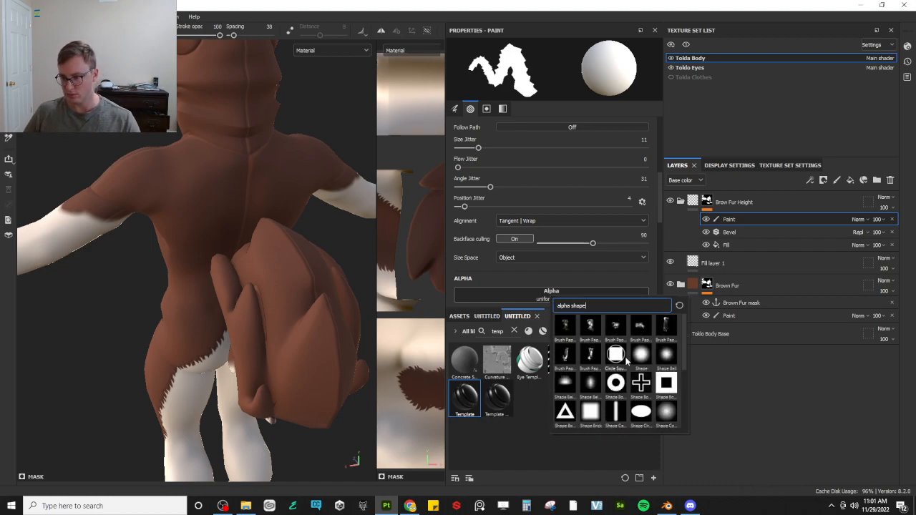
{"action": "left_click", "coordinate": [639, 358]}
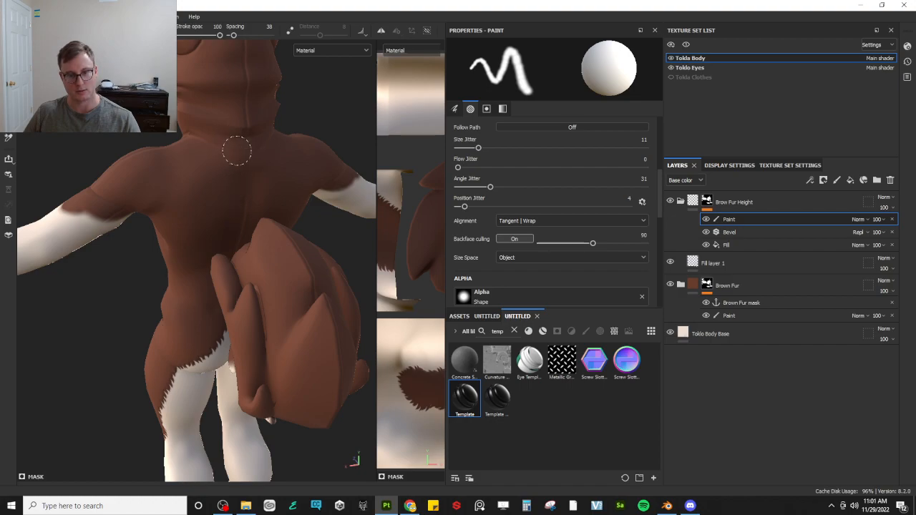
Try the Multiply, Subtract and Inverse Subtract blend modes on the Paint effect in the Brow Fur Height mask
{"action": "middle_click_drag", "start_coordinate": [256, 88], "coordinate": [242, 206], "text": "alt"}
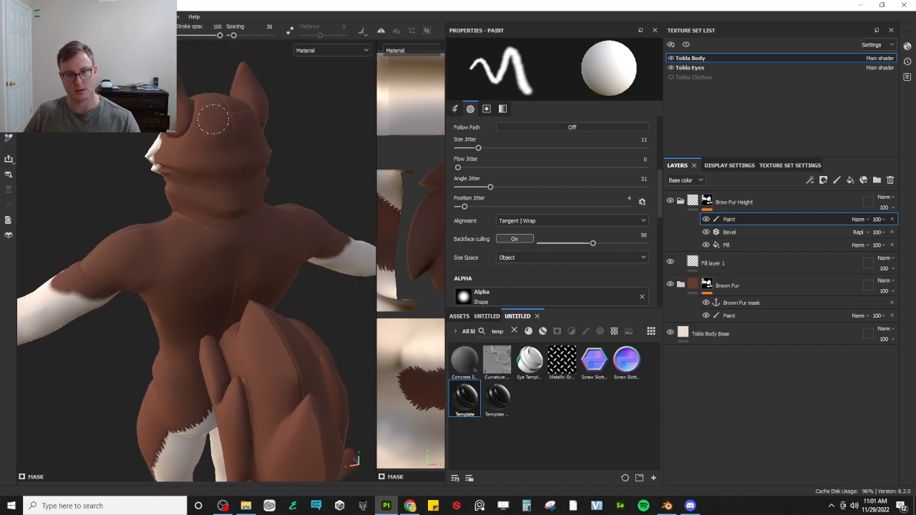
{"action": "left_click_drag", "start_coordinate": [225, 109], "coordinate": [272, 117], "text": "alt"}
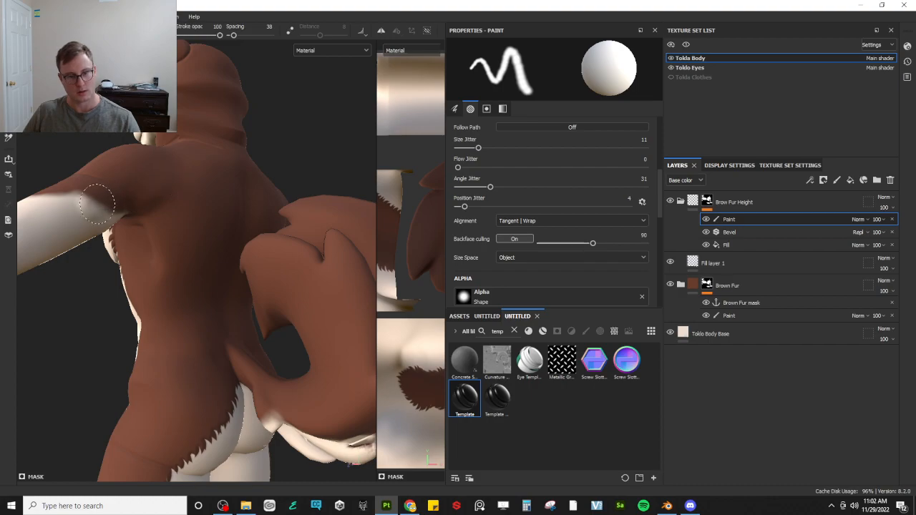
{"action": "mouse_move", "coordinate": [123, 207]}
{"action": "left_mouse_down", "text": "alt"}
{"action": "mouse_move", "coordinate": [199, 180]}
{"action": "mouse_move", "coordinate": [140, 247]}
{"action": "left_mouse_up", "text": "alt"}
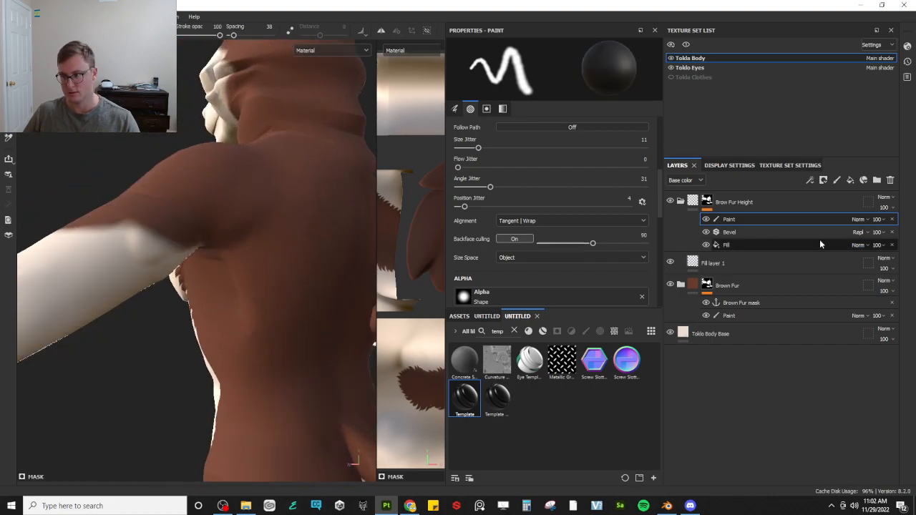
{"action": "left_click", "coordinate": [859, 219]}
{"action": "left_click", "coordinate": [865, 42]}
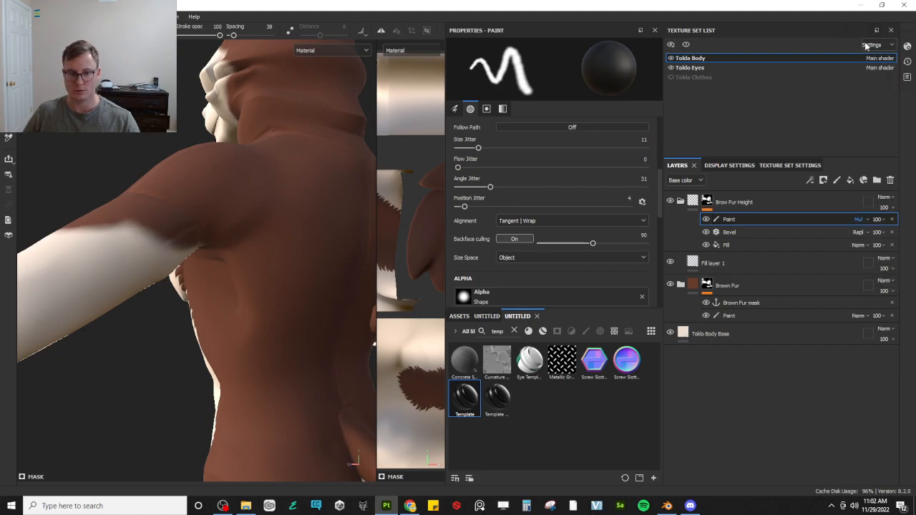
{"action": "left_click", "coordinate": [859, 219]}
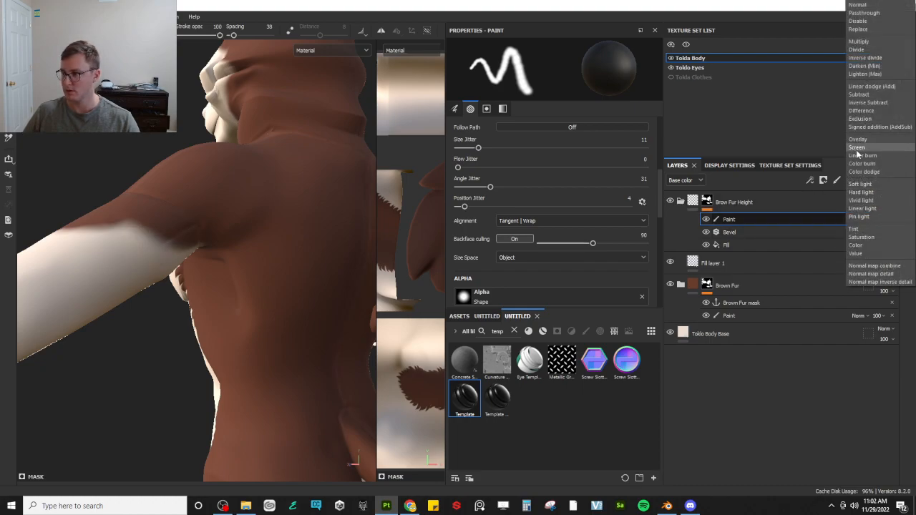
{"action": "left_click", "coordinate": [859, 94]}
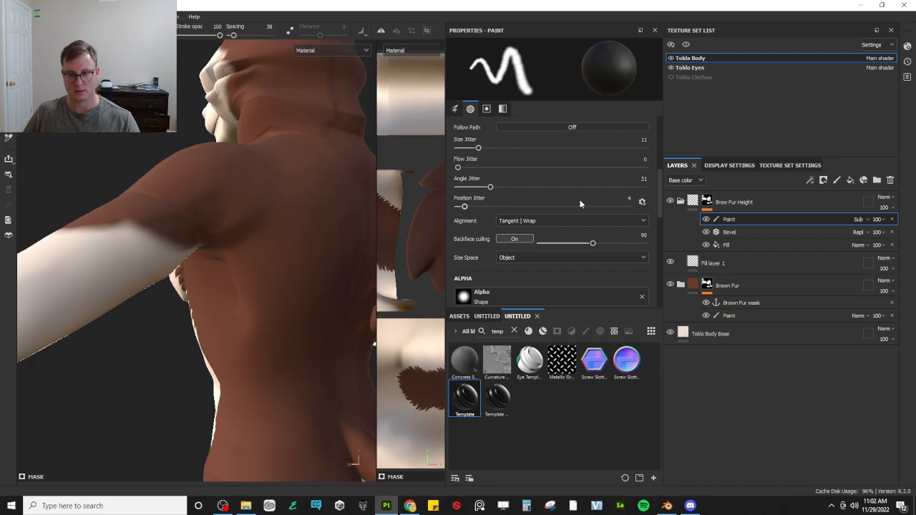
{"action": "left_click", "coordinate": [859, 219]}
{"action": "left_click", "coordinate": [875, 105]}
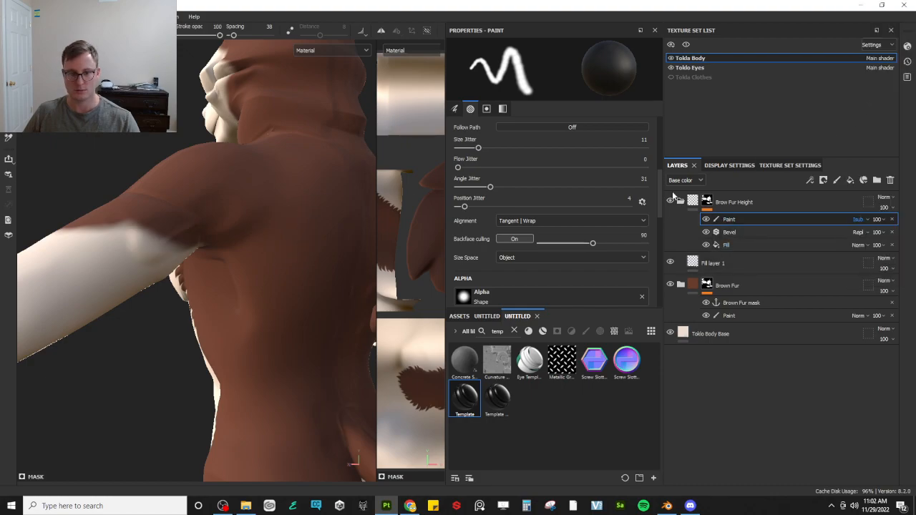
Try Multiply and Linear dodge (Add) on the mask's Paint effect, and return its blend mode to Normal
{"action": "left_click", "coordinate": [858, 219]}
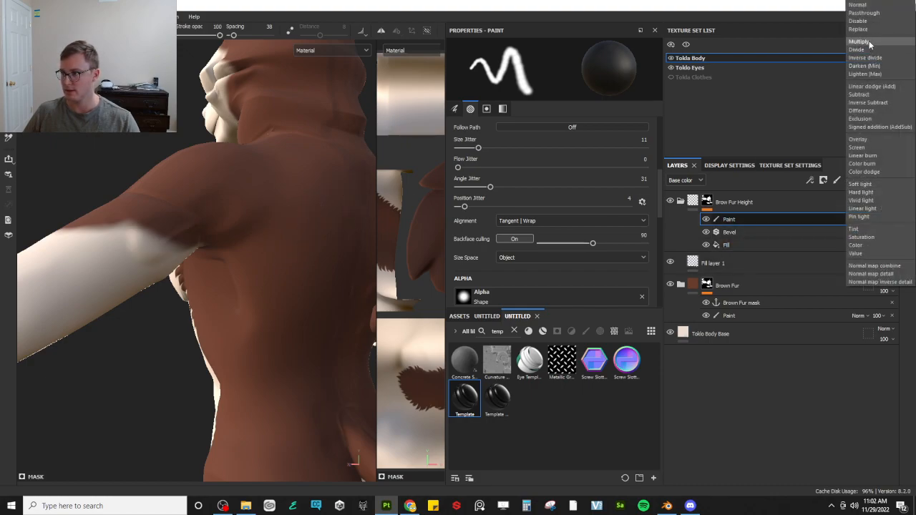
{"action": "left_click", "coordinate": [867, 45]}
{"action": "left_click_drag", "start_coordinate": [260, 229], "coordinate": [247, 329], "text": "alt"}
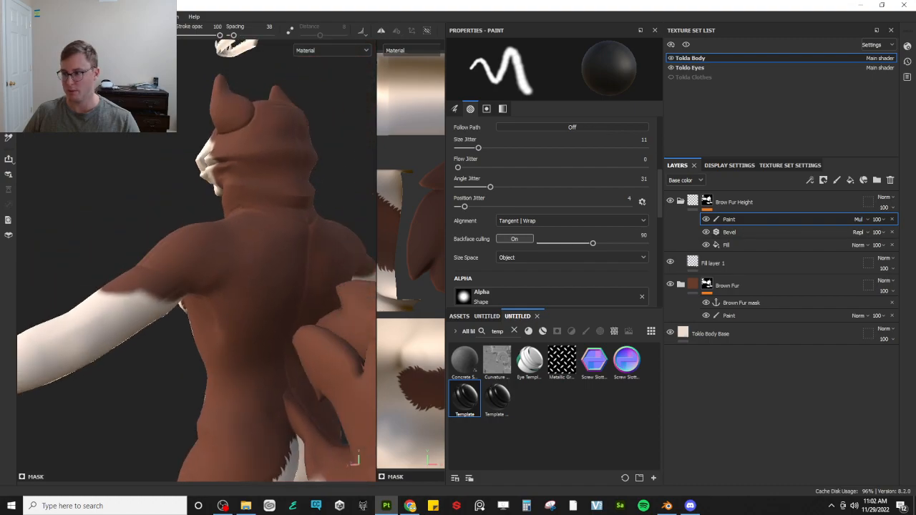
{"action": "left_click", "coordinate": [860, 219]}
{"action": "left_click", "coordinate": [899, 87]}
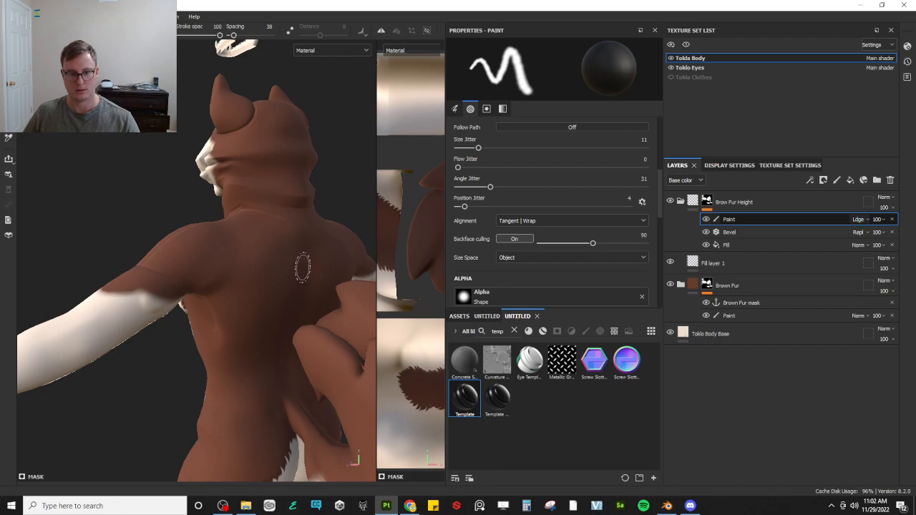
{"action": "left_click_drag", "start_coordinate": [255, 294], "coordinate": [263, 301], "text": "alt"}
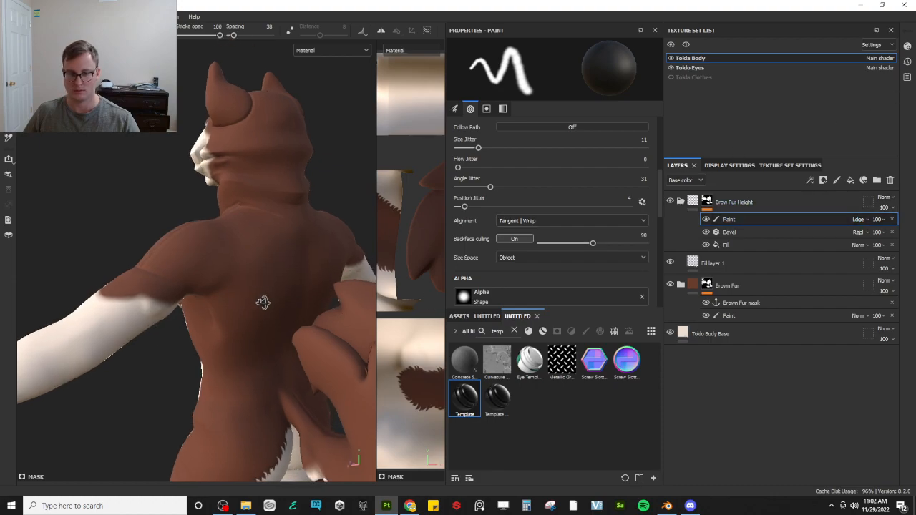
{"action": "left_click", "coordinate": [859, 219]}
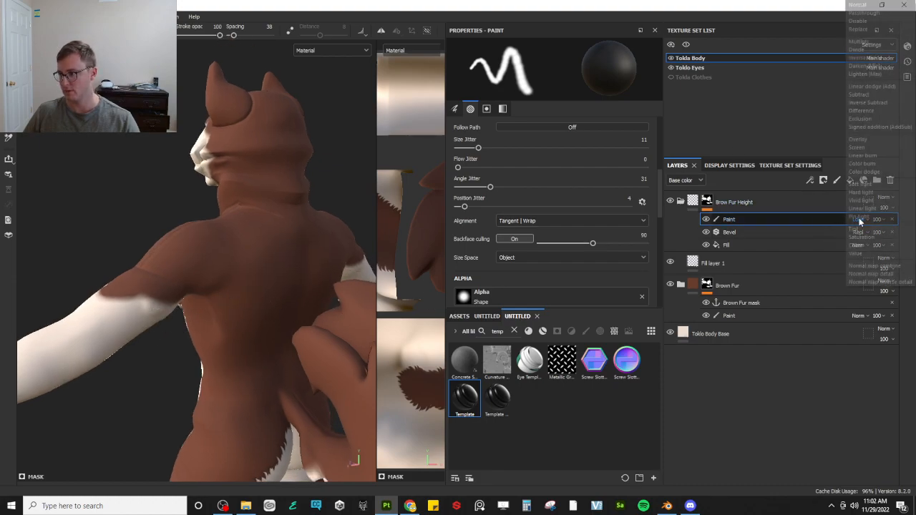
{"action": "left_click", "coordinate": [859, 6]}
Examine the fur border on the upper arm and the settings of the mask's Bevel filter
{"action": "scroll", "coordinate": [129, 319], "scroll_direction": "up", "scroll_amount": 3}
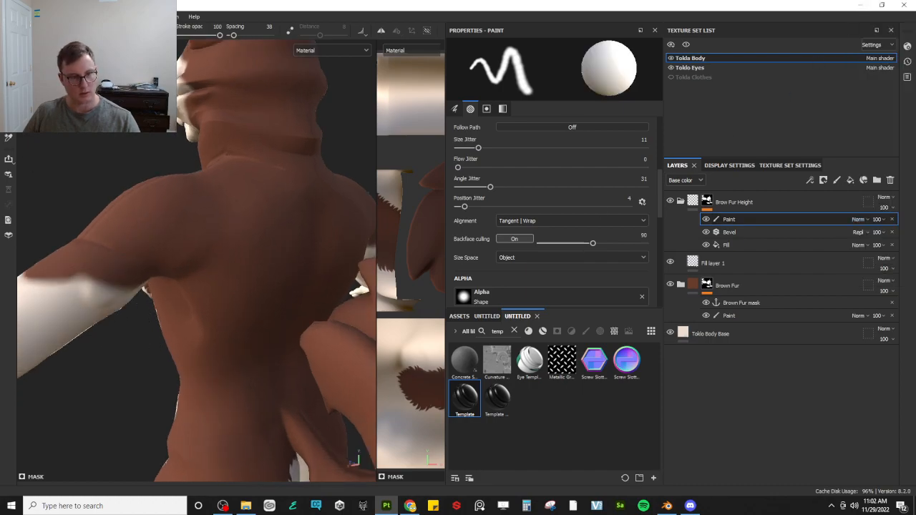
{"action": "key", "text": "e"}
{"action": "left_click_drag", "start_coordinate": [81, 308], "coordinate": [176, 290], "text": "alt"}
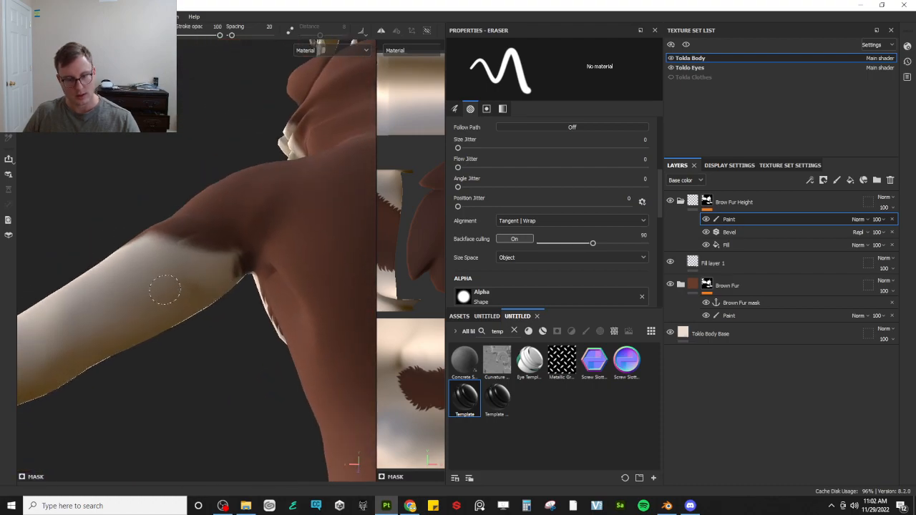
{"action": "left_click", "coordinate": [747, 228]}
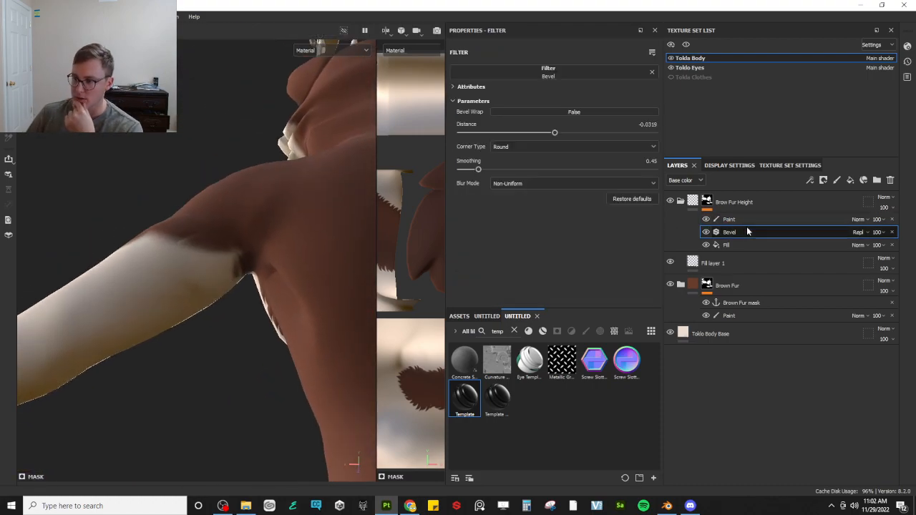
{"action": "left_click", "coordinate": [744, 219]}
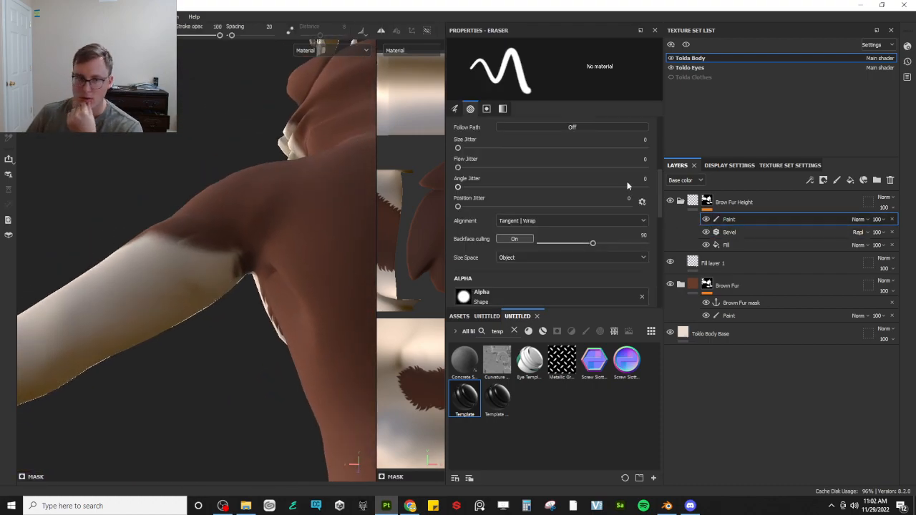
Compare the Subtract and Multiply blend modes on the mask's Paint effect against the fur on the back
{"action": "left_click", "coordinate": [859, 219]}
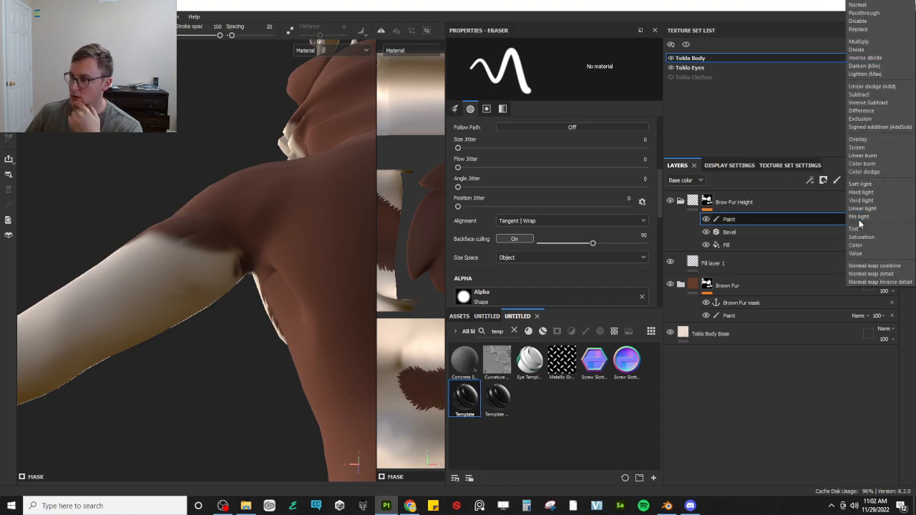
{"action": "left_click", "coordinate": [869, 102]}
{"action": "mouse_move", "coordinate": [283, 272]}
{"action": "left_mouse_down", "text": "alt"}
{"action": "mouse_move", "coordinate": [276, 266]}
{"action": "mouse_move", "coordinate": [289, 260]}
{"action": "mouse_move", "coordinate": [208, 342]}
{"action": "mouse_move", "coordinate": [256, 303]}
{"action": "left_mouse_up", "text": "alt"}
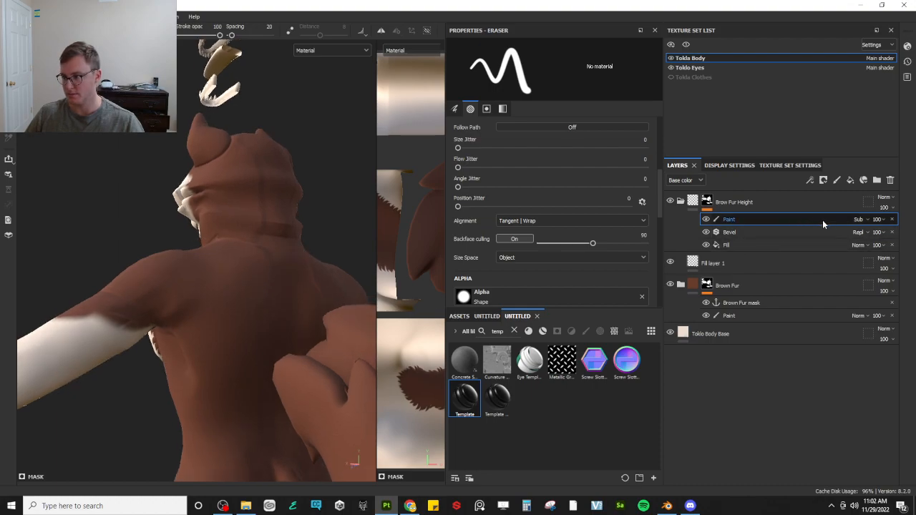
{"action": "left_click", "coordinate": [858, 220]}
{"action": "left_click", "coordinate": [858, 47]}
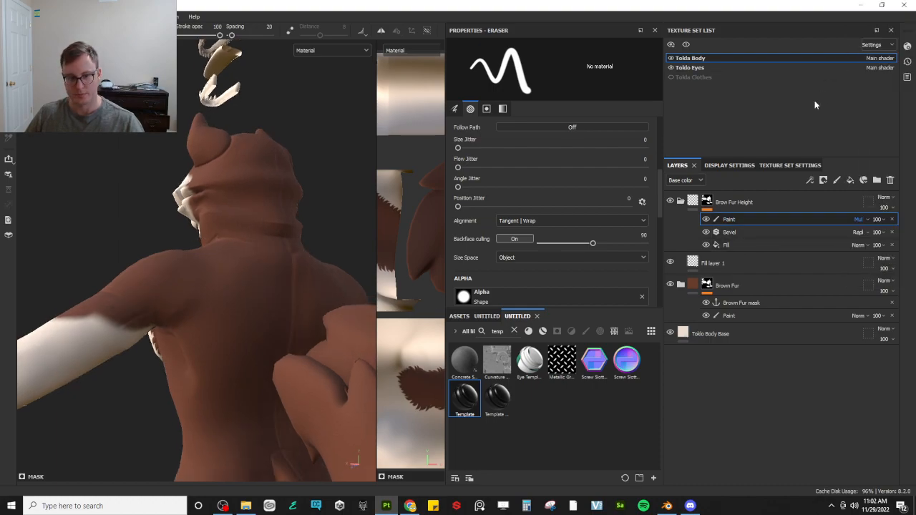
Try the Inverse Subtract, Difference and Exclusion blend modes on the Brow Fur Height mask's Paint effect
{"action": "left_click", "coordinate": [859, 220]}
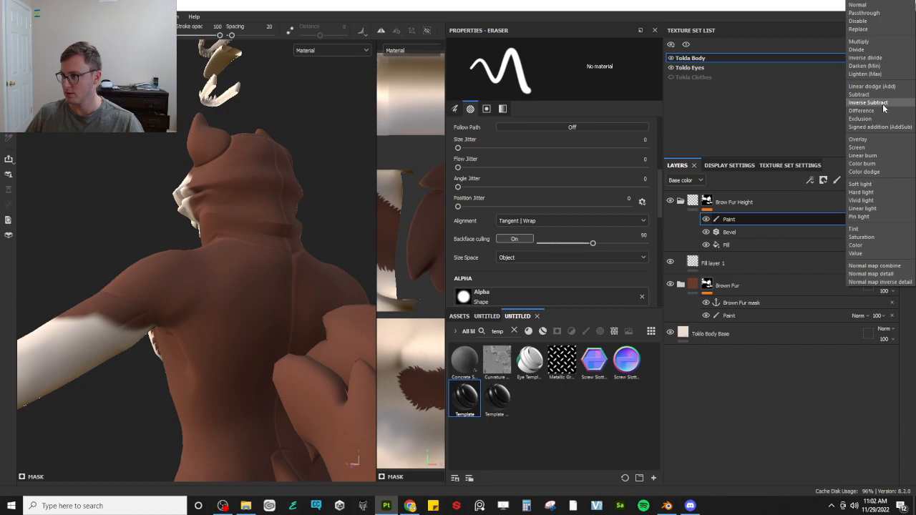
{"action": "left_click", "coordinate": [881, 99]}
{"action": "left_click", "coordinate": [858, 219]}
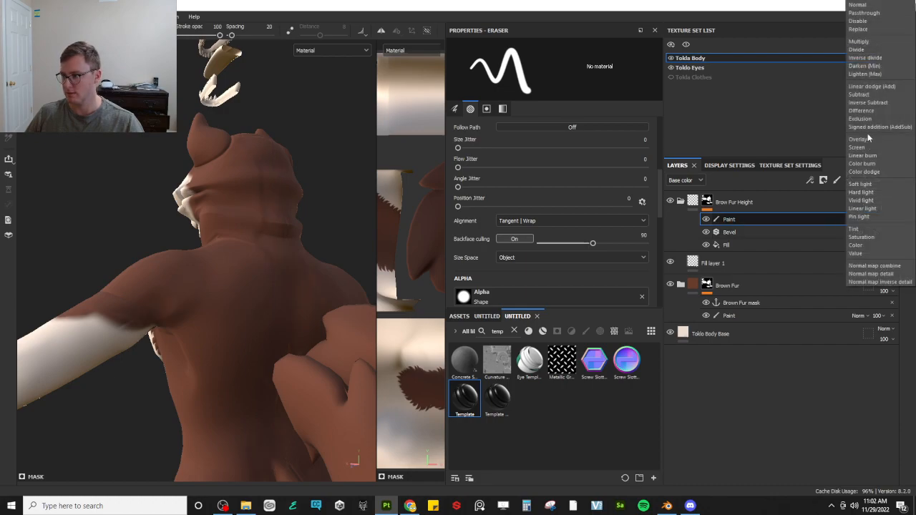
{"action": "left_click", "coordinate": [879, 103]}
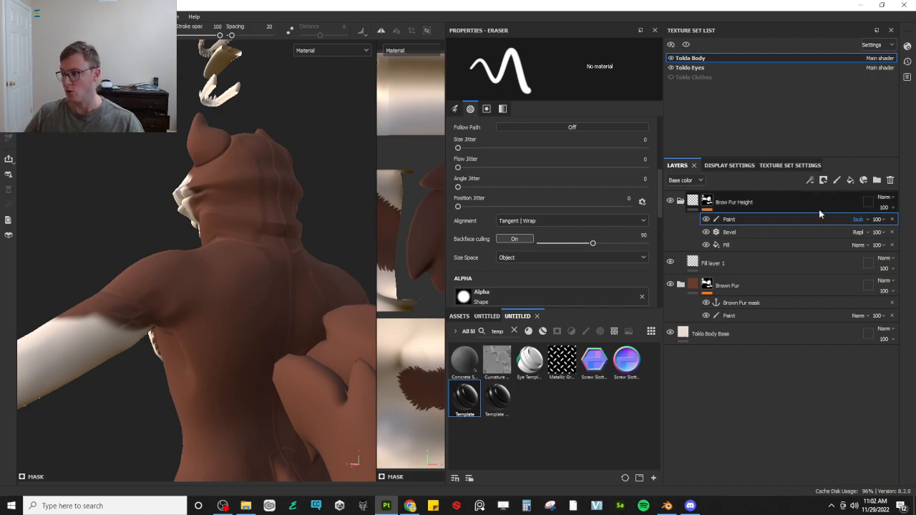
{"action": "left_click", "coordinate": [862, 219]}
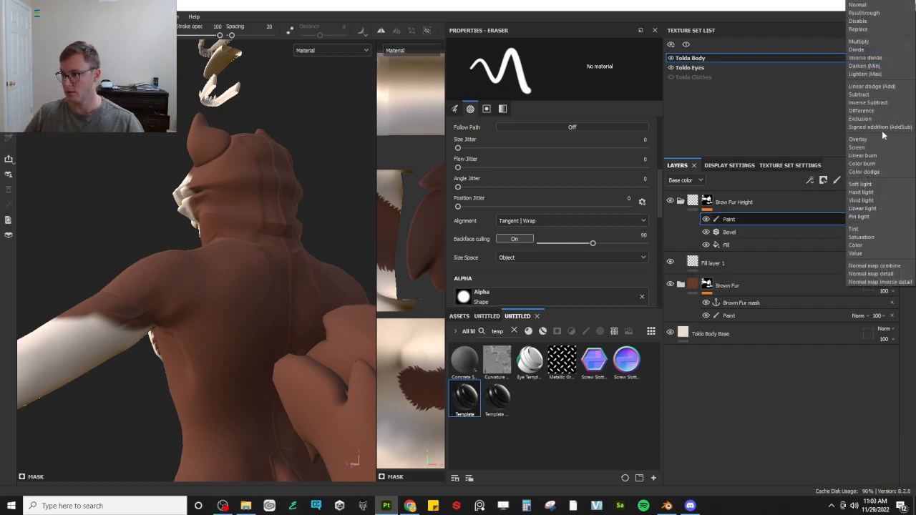
{"action": "left_click", "coordinate": [864, 122]}
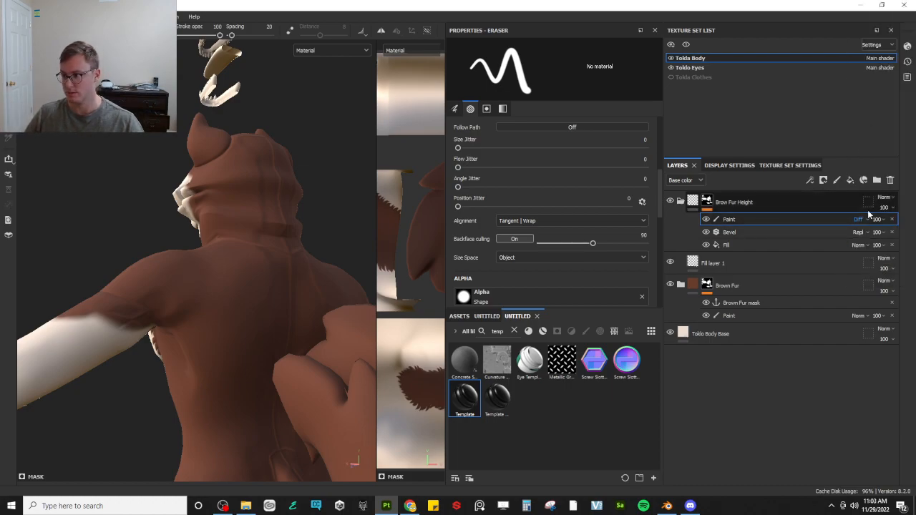
{"action": "left_click", "coordinate": [862, 219]}
{"action": "left_click", "coordinate": [863, 118]}
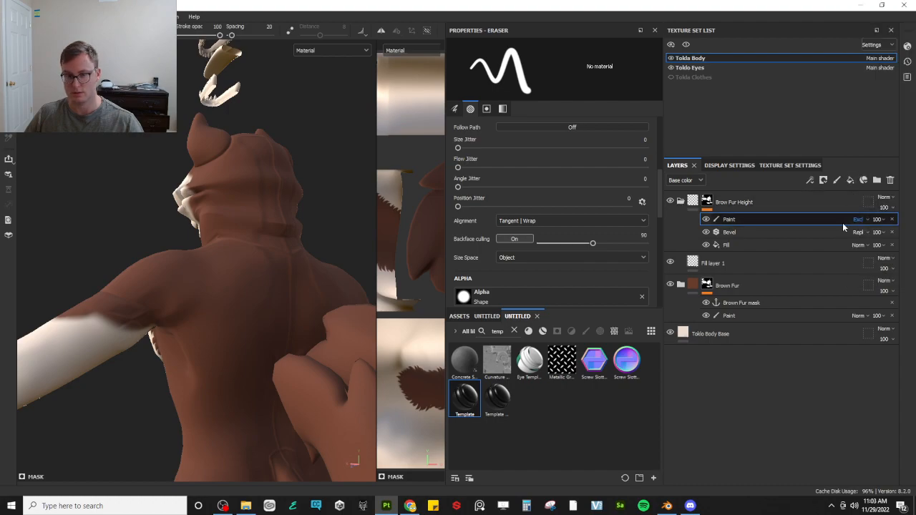
Try the Divide blend mode on the mask's Paint effect, and set it to Inverse divide
{"action": "left_click", "coordinate": [862, 220]}
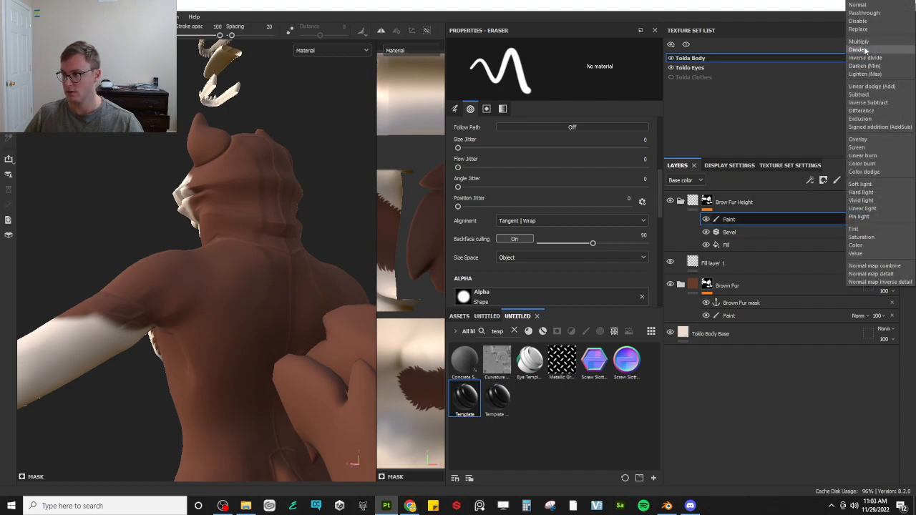
{"action": "left_click", "coordinate": [865, 49]}
{"action": "left_click", "coordinate": [862, 219]}
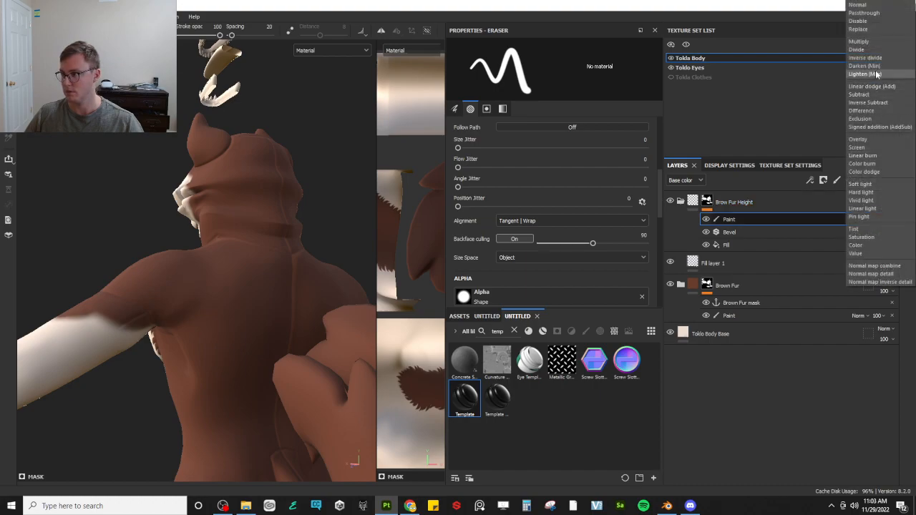
{"action": "left_click", "coordinate": [866, 57]}
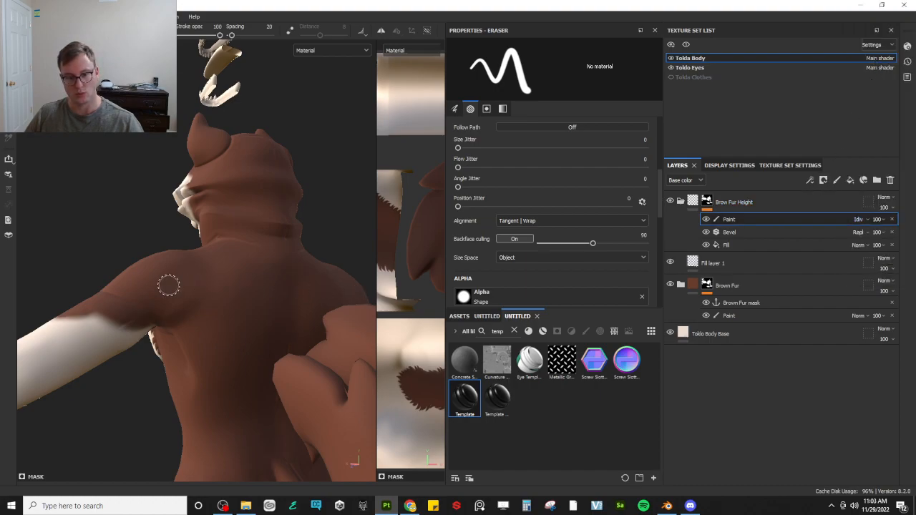
Paint across the armpit fur border with the soft round brush in the Brow Fur Height mask, and erase along the upper arm's border
{"action": "left_click_drag", "start_coordinate": [168, 286], "coordinate": [172, 317], "text": "alt"}
{"action": "scroll", "coordinate": [198, 327], "scroll_direction": "up", "scroll_amount": 2}
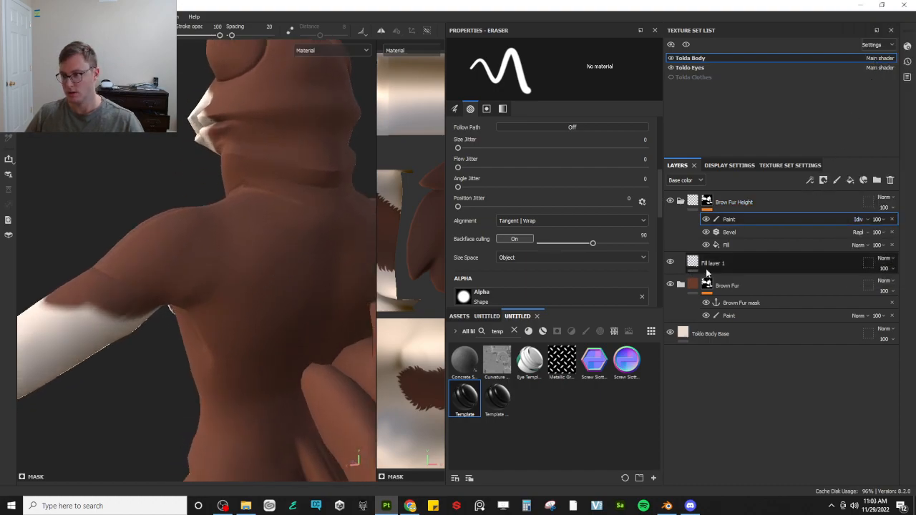
{"action": "left_click_drag", "start_coordinate": [253, 232], "coordinate": [266, 293], "text": "alt"}
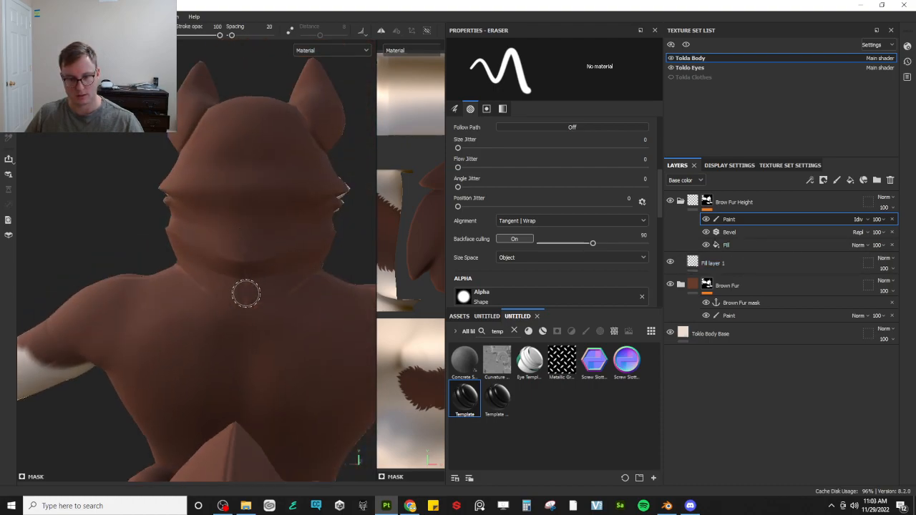
{"action": "left_click", "coordinate": [487, 108]}
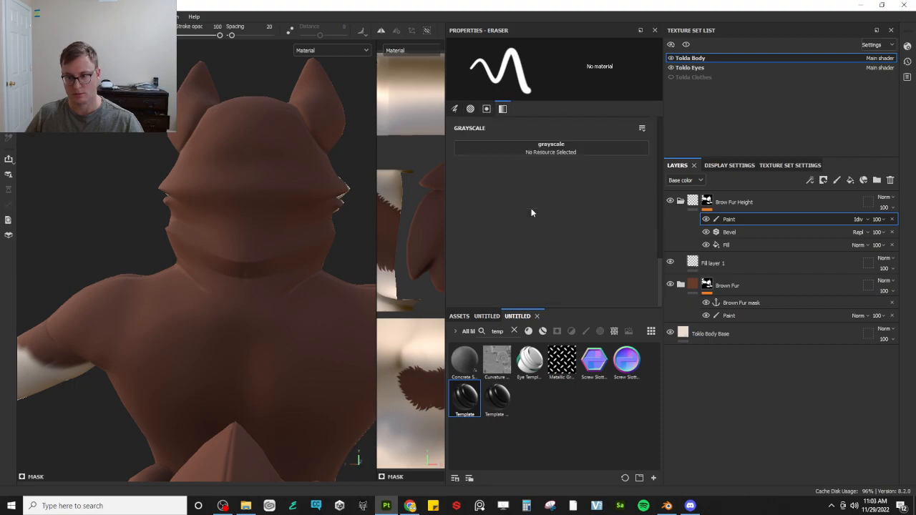
{"action": "key", "text": "1"}
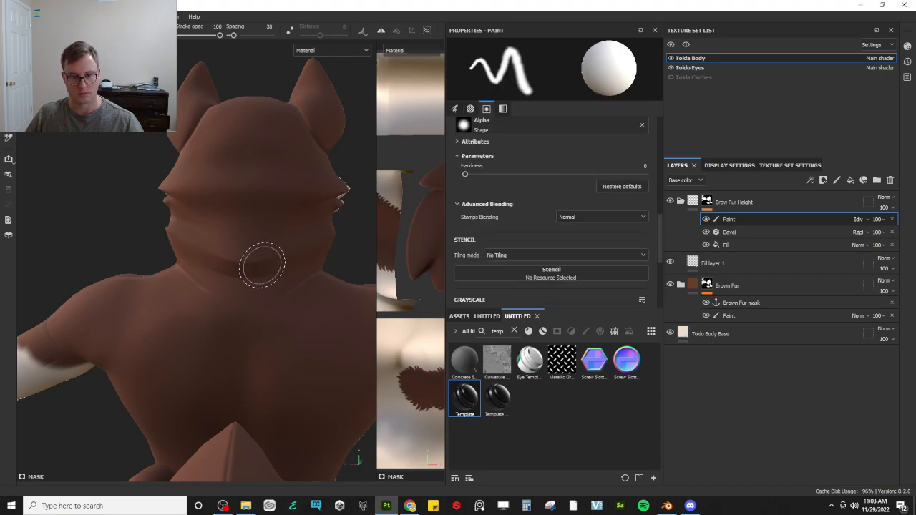
{"action": "left_click_drag", "start_coordinate": [239, 294], "coordinate": [164, 290], "text": "alt"}
{"action": "left_click_drag", "start_coordinate": [126, 403], "coordinate": [174, 275], "text": "alt"}
{"action": "left_click_drag", "start_coordinate": [138, 310], "coordinate": [265, 323], "text": "alt"}
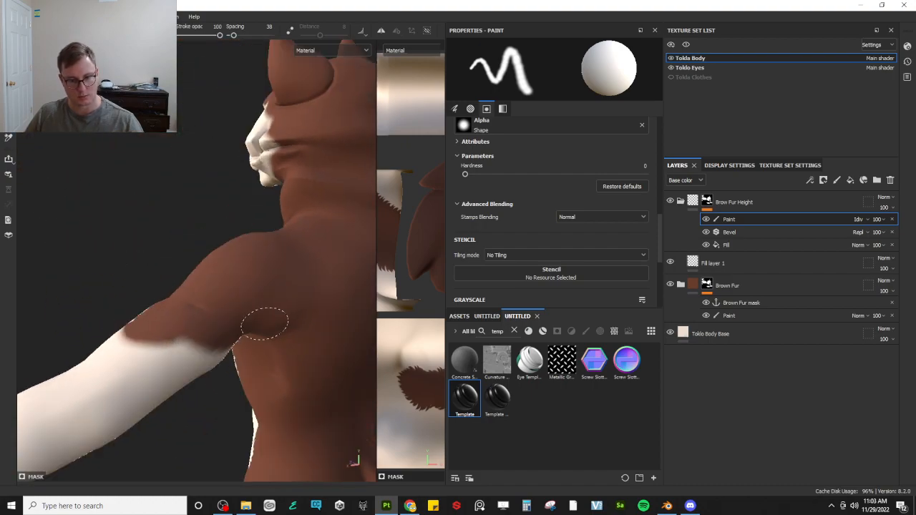
{"action": "mouse_move", "coordinate": [204, 345]}
{"action": "left_mouse_down"}
{"action": "mouse_move", "coordinate": [163, 354]}
{"action": "mouse_move", "coordinate": [184, 366]}
{"action": "mouse_move", "coordinate": [280, 317]}
{"action": "left_mouse_up"}
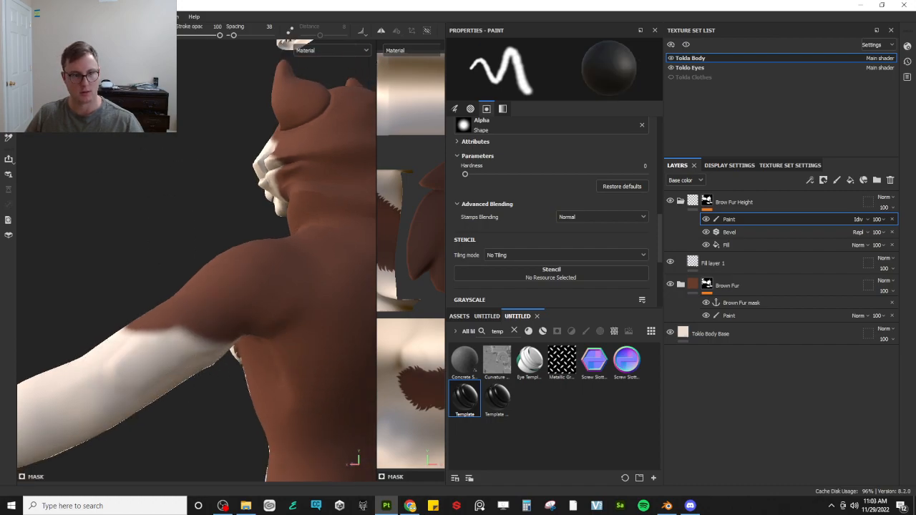
{"action": "key", "text": "e"}
{"action": "mouse_move", "coordinate": [118, 358]}
{"action": "left_mouse_down"}
{"action": "mouse_move", "coordinate": [163, 361]}
{"action": "mouse_move", "coordinate": [184, 338]}
{"action": "left_mouse_up"}
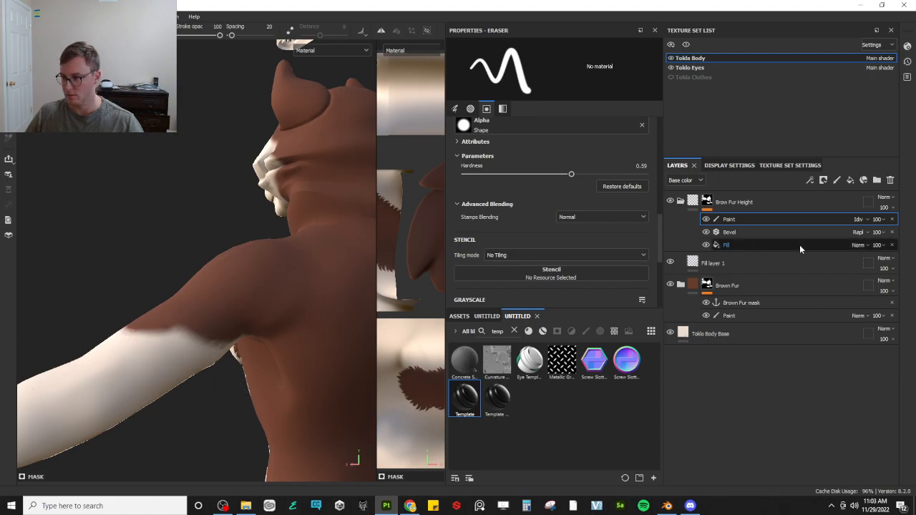
Switch from the eraser to the soft paint brush with a black grayscale value for the Brow Fur Height mask
{"action": "left_click", "coordinate": [860, 220]}
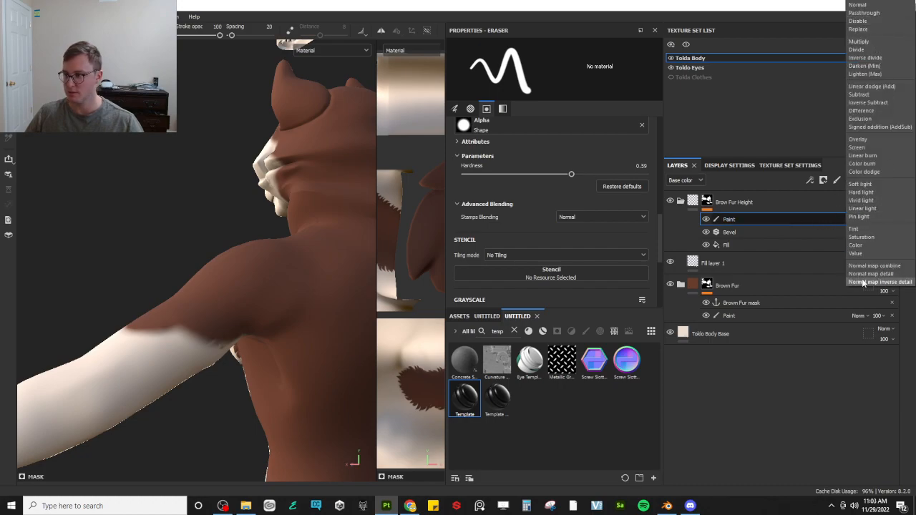
{"action": "key", "text": "Escape"}
{"action": "key", "text": "1"}
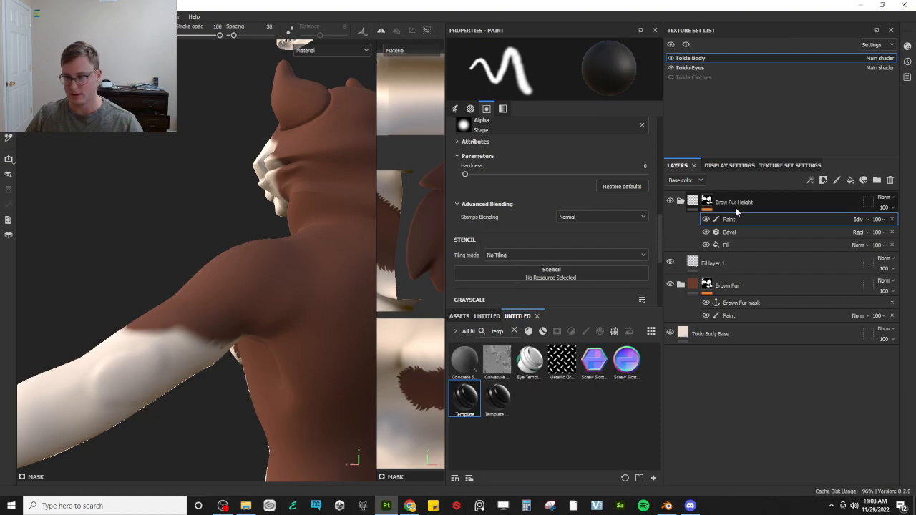
{"action": "scroll", "coordinate": [588, 215], "scroll_direction": "down", "scroll_amount": 5}
{"action": "scroll", "coordinate": [587, 217], "scroll_direction": "up", "scroll_amount": 3}
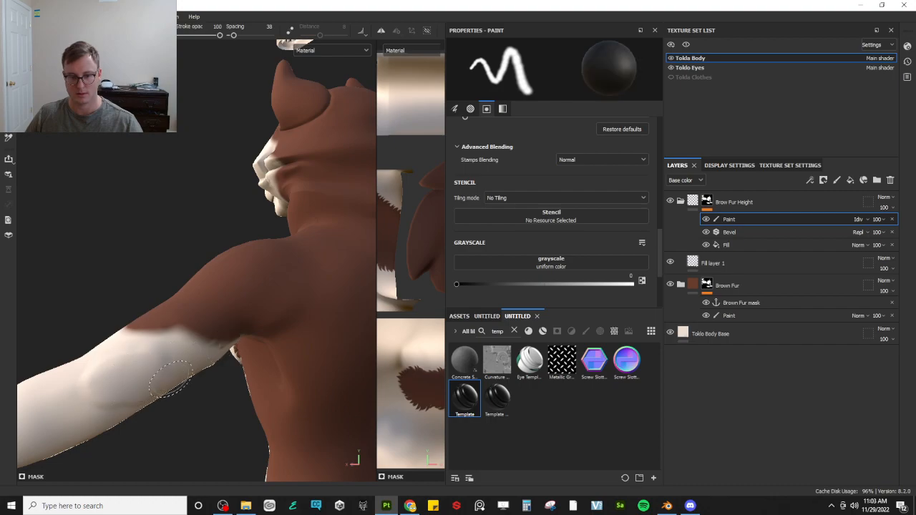
Try the Multiply and Darken (Min) blend modes on the Brow Fur Height mask's Paint effect
{"action": "left_click", "coordinate": [859, 219]}
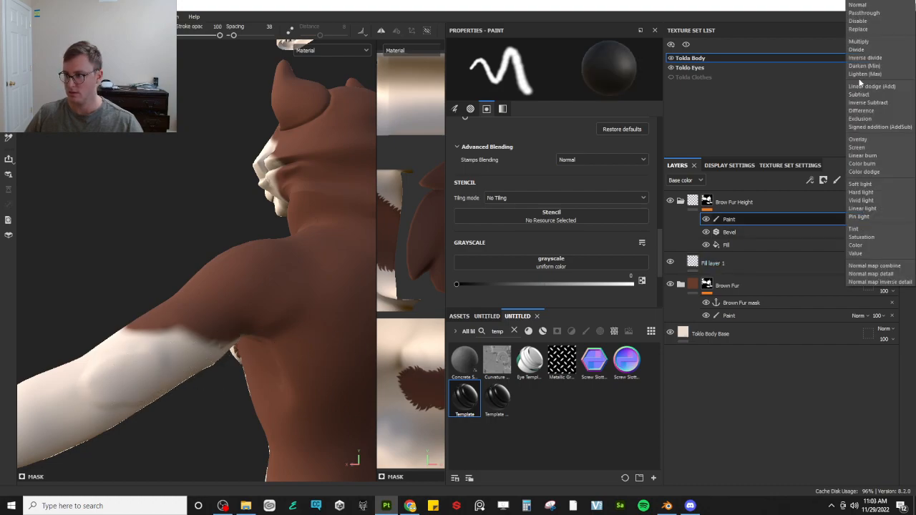
{"action": "left_click", "coordinate": [869, 42]}
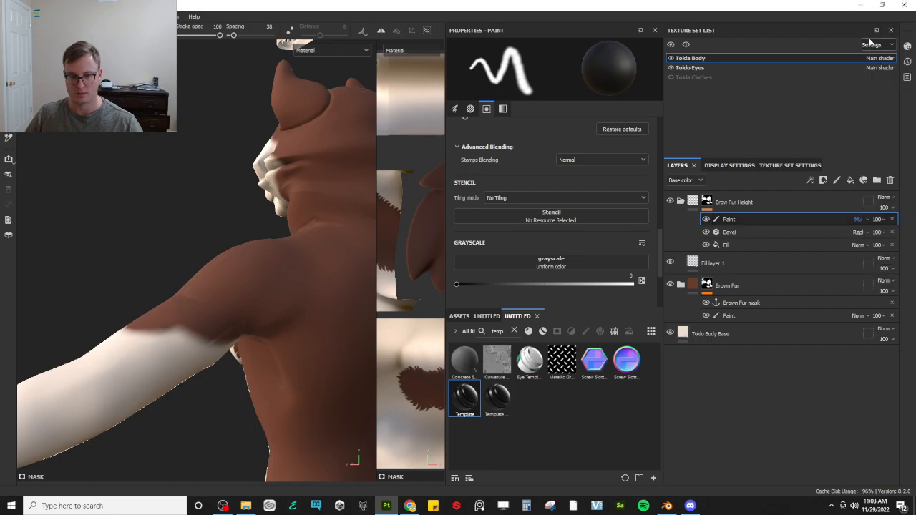
{"action": "left_click", "coordinate": [857, 219]}
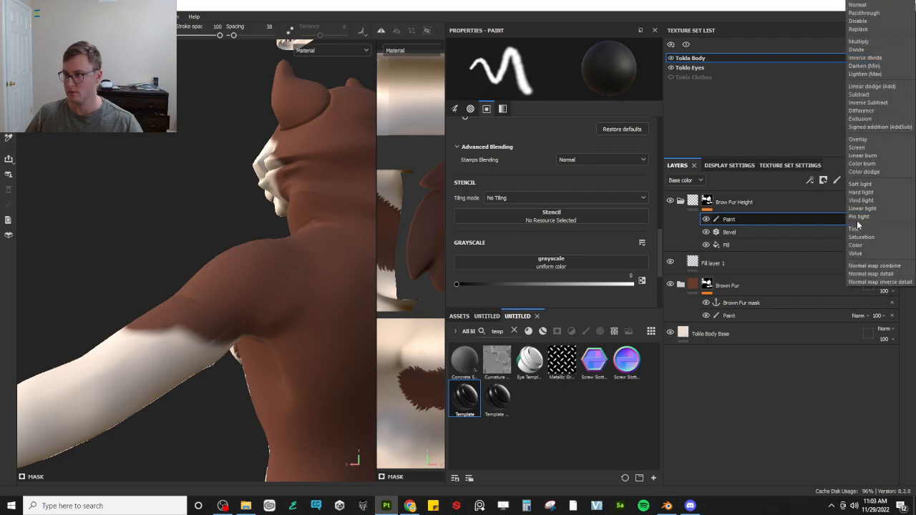
{"action": "left_click", "coordinate": [872, 66]}
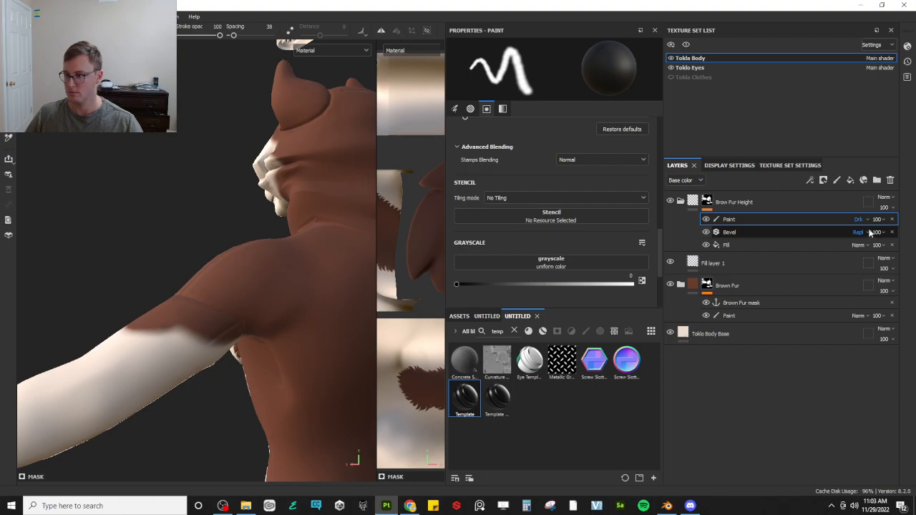
Set the mask's Paint effect to Lighten (Max) and test a brush stroke on the white forearm fur
{"action": "left_click", "coordinate": [865, 220]}
{"action": "left_click", "coordinate": [866, 75]}
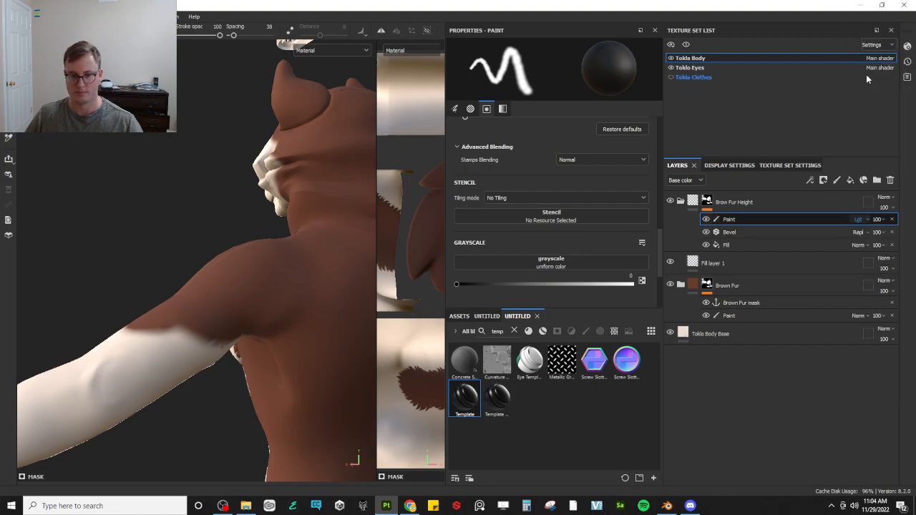
{"action": "key", "text": "x"}
{"action": "mouse_move", "coordinate": [109, 380]}
{"action": "left_mouse_down"}
{"action": "mouse_move", "coordinate": [92, 396]}
{"action": "mouse_move", "coordinate": [104, 392]}
{"action": "mouse_move", "coordinate": [99, 376]}
{"action": "left_mouse_up"}
{"action": "key", "text": "x"}
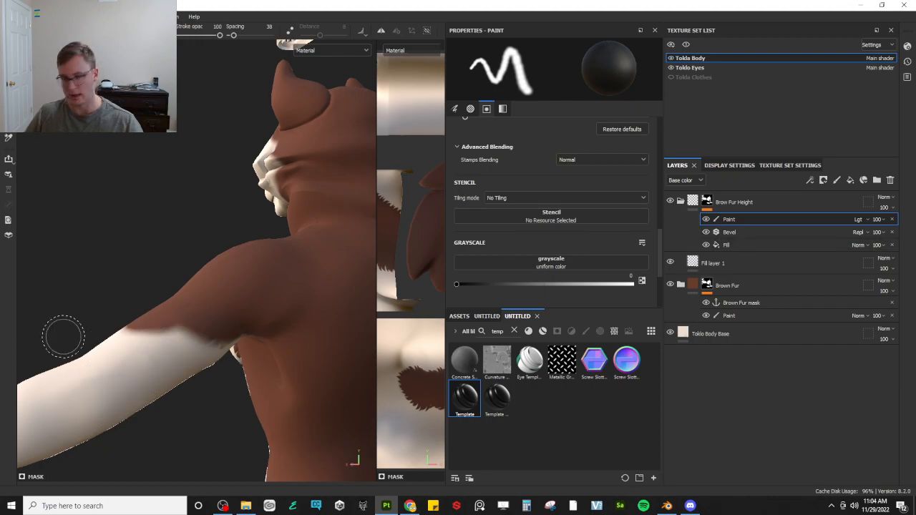
Test white and black brush values in the mask along the fur border on the front of the neck
{"action": "left_click_drag", "start_coordinate": [107, 376], "coordinate": [184, 286], "text": "alt"}
{"action": "key", "text": "x"}
{"action": "left_click_drag", "start_coordinate": [163, 219], "coordinate": [218, 277], "text": "alt"}
{"action": "scroll", "coordinate": [248, 313], "scroll_direction": "up", "scroll_amount": 4}
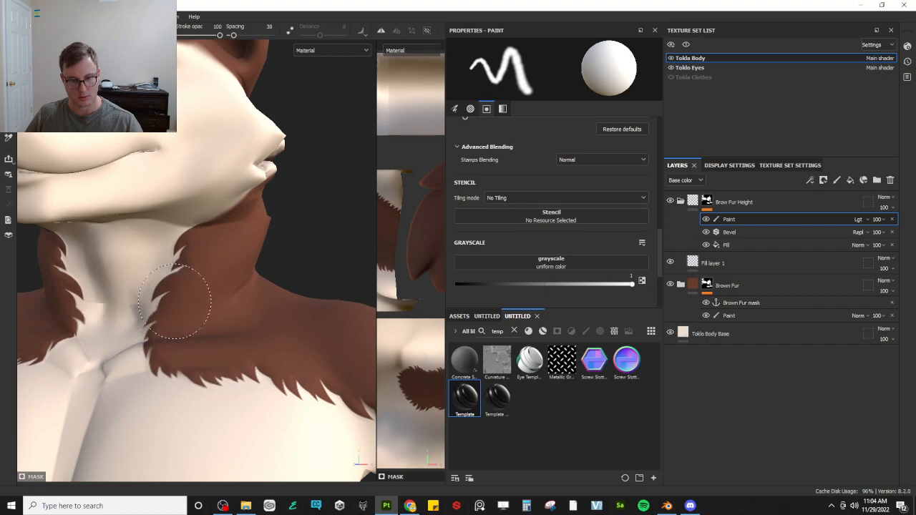
{"action": "left_click", "coordinate": [127, 303]}
{"action": "key", "text": "x"}
{"action": "mouse_move", "coordinate": [123, 304]}
{"action": "left_mouse_down"}
{"action": "mouse_move", "coordinate": [130, 313]}
{"action": "mouse_move", "coordinate": [143, 272]}
{"action": "left_mouse_up"}
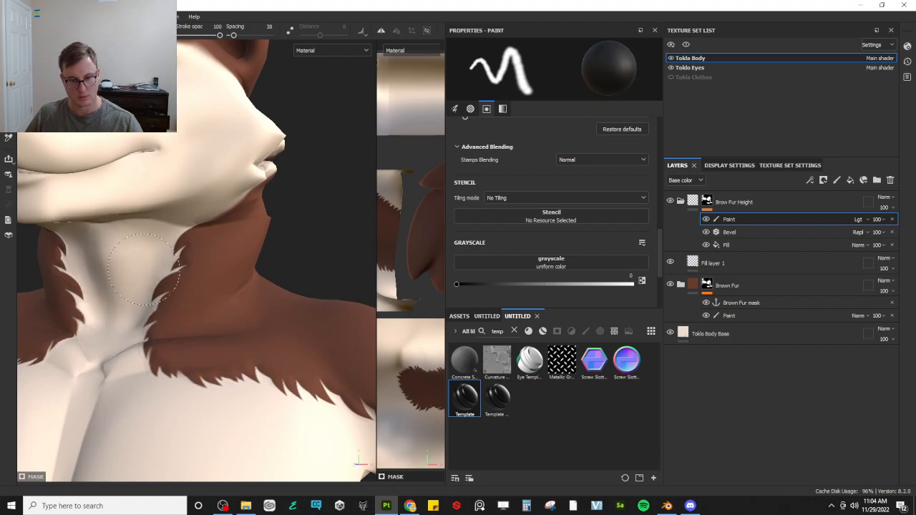
{"action": "left_click_drag", "start_coordinate": [133, 318], "coordinate": [265, 280], "text": "alt"}
{"action": "key", "text": "x"}
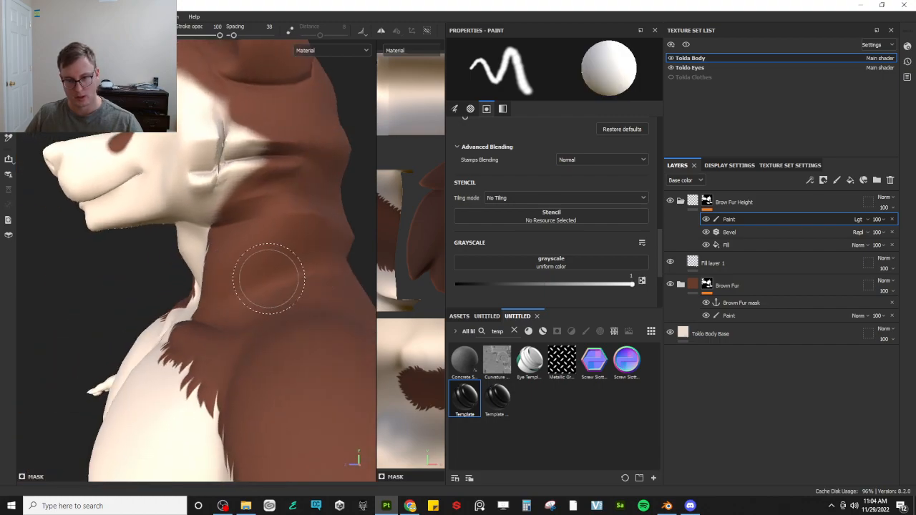
Brush over the raised fur border around the cheek, brow and forehead in the mask, alternating white and black
{"action": "left_click_drag", "start_coordinate": [298, 245], "coordinate": [215, 227], "text": "alt"}
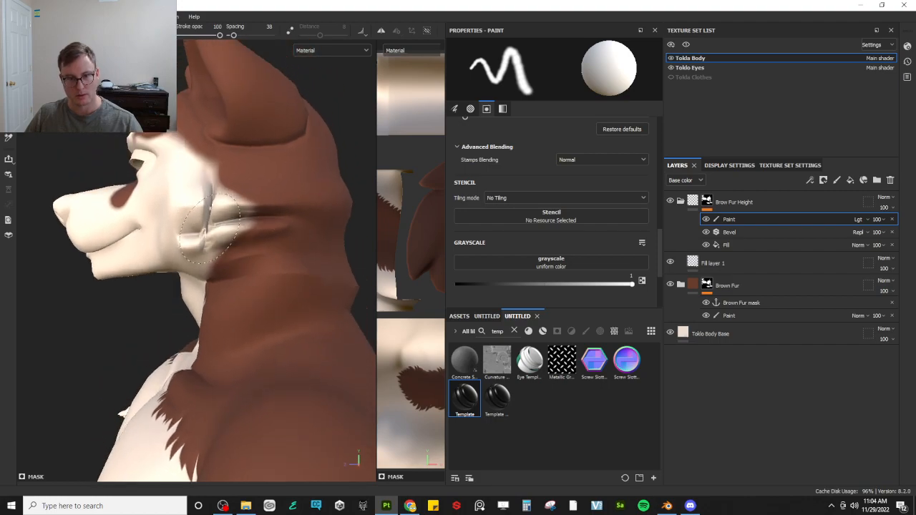
{"action": "key", "text": "x"}
{"action": "left_click_drag", "start_coordinate": [276, 241], "coordinate": [225, 206], "text": "alt"}
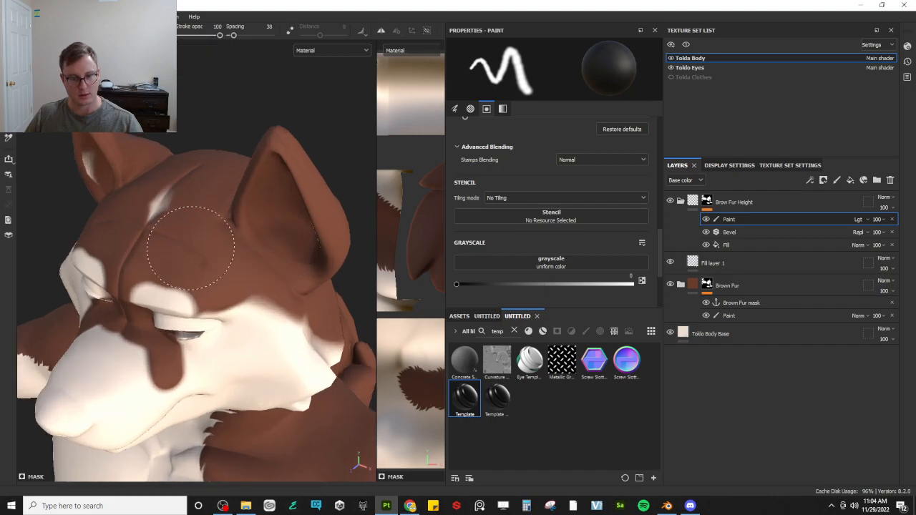
{"action": "key", "text": "x"}
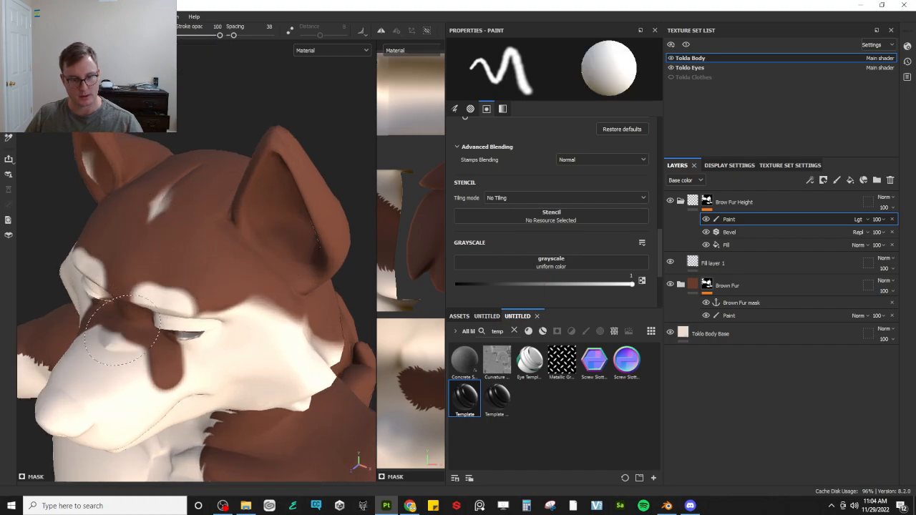
{"action": "key", "text": "x"}
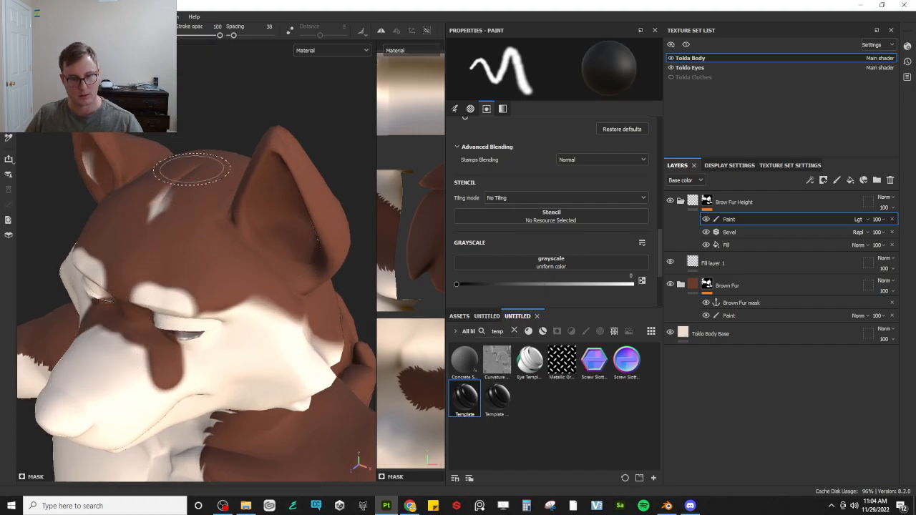
{"action": "key", "text": "x"}
{"action": "left_click_drag", "start_coordinate": [198, 174], "coordinate": [192, 198], "text": "alt"}
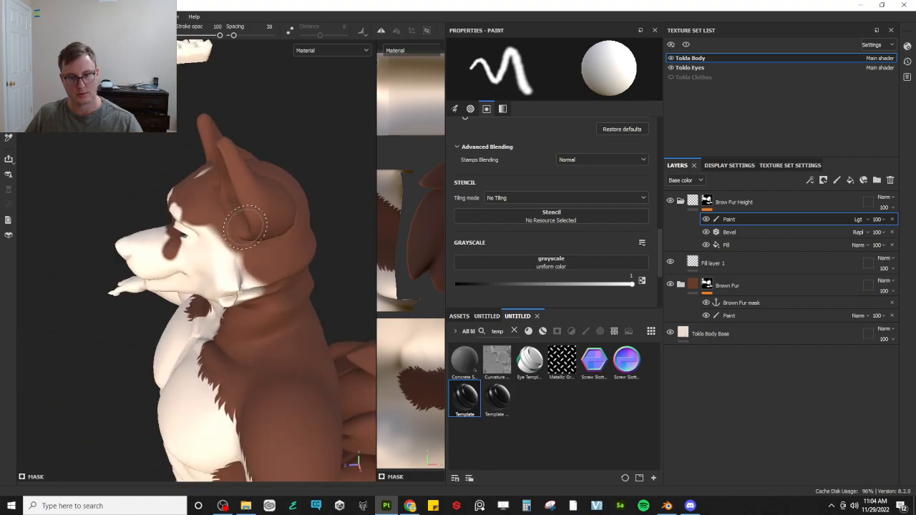
{"action": "scroll", "coordinate": [243, 187], "scroll_direction": "up", "scroll_amount": 3}
{"action": "middle_click_drag", "start_coordinate": [230, 140], "coordinate": [240, 198], "text": "alt"}
{"action": "key", "text": "x"}
{"action": "key", "text": "x"}
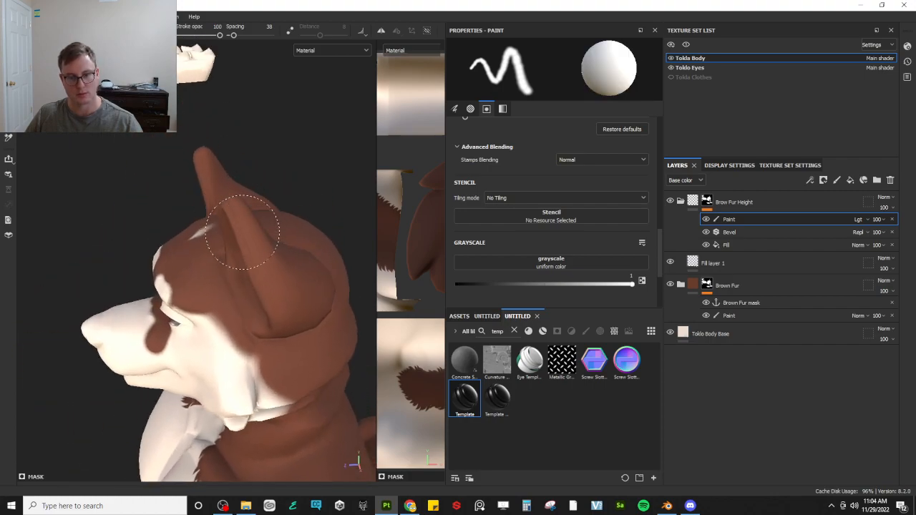
Examine the fur borders on the head, torso and outer leg for remaining raised edges
{"action": "left_click_drag", "start_coordinate": [240, 230], "coordinate": [327, 228], "text": "alt"}
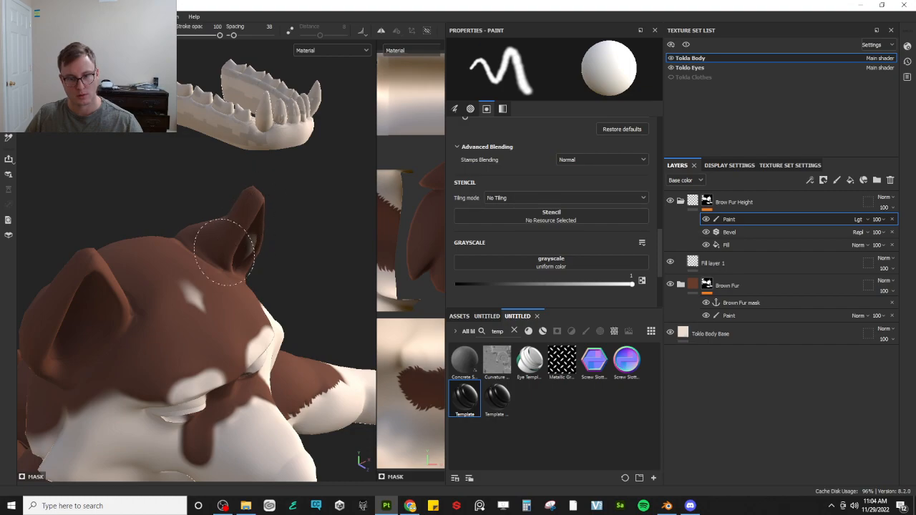
{"action": "left_click_drag", "start_coordinate": [226, 233], "coordinate": [186, 279], "text": "alt"}
{"action": "scroll", "coordinate": [239, 248], "scroll_direction": "down", "scroll_amount": 2}
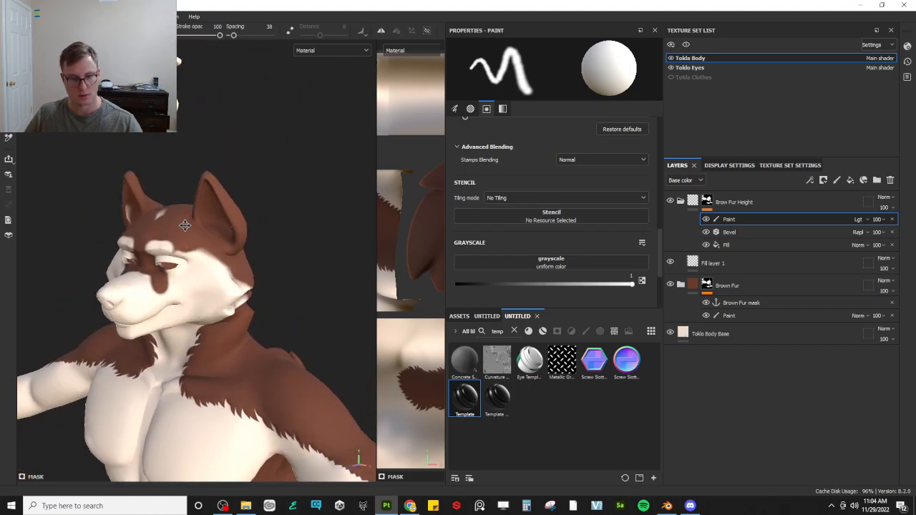
{"action": "scroll", "coordinate": [214, 253], "scroll_direction": "down", "scroll_amount": 4}
{"action": "scroll", "coordinate": [215, 253], "scroll_direction": "down", "scroll_amount": 1}
{"action": "middle_click_drag", "start_coordinate": [219, 403], "coordinate": [217, 202], "text": "alt"}
{"action": "scroll", "coordinate": [278, 304], "scroll_direction": "up", "scroll_amount": 4}
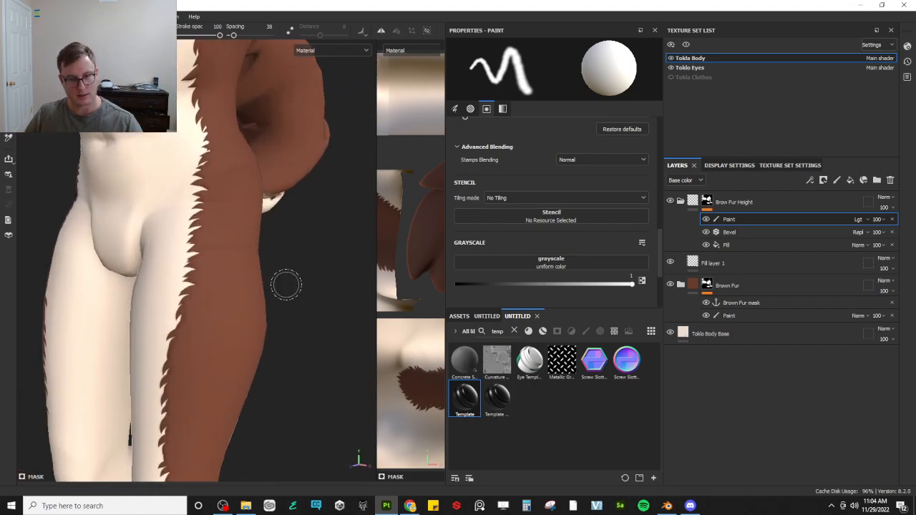
{"action": "left_click_drag", "start_coordinate": [287, 287], "coordinate": [211, 280], "text": "alt"}
{"action": "scroll", "coordinate": [256, 215], "scroll_direction": "up", "scroll_amount": 3}
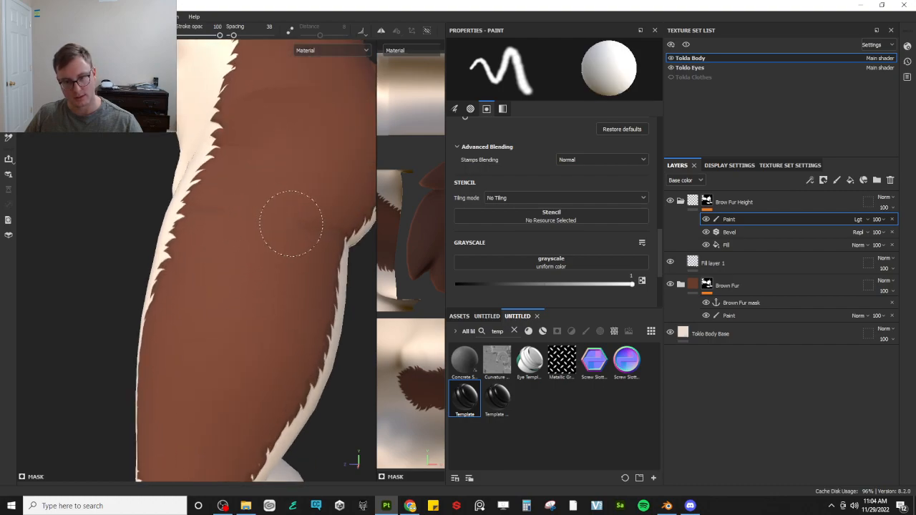
Examine the tail and the hips from several angles for height artifacts in the brown fur
{"action": "left_click_drag", "start_coordinate": [203, 217], "coordinate": [129, 186], "text": "alt"}
{"action": "left_click_drag", "start_coordinate": [250, 286], "coordinate": [246, 266], "text": "alt"}
{"action": "scroll", "coordinate": [246, 276], "scroll_direction": "up", "scroll_amount": 3}
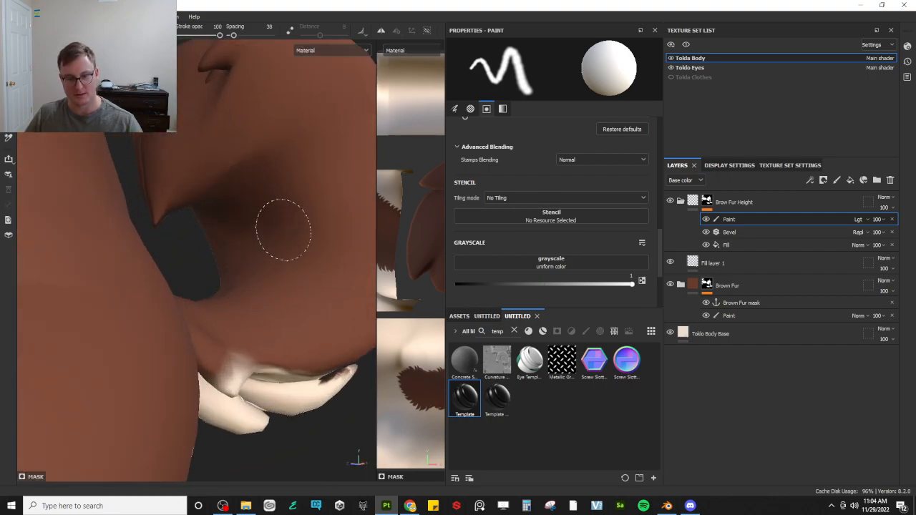
{"action": "mouse_move", "coordinate": [210, 199]}
{"action": "left_mouse_down", "text": "alt"}
{"action": "mouse_move", "coordinate": [239, 204]}
{"action": "mouse_move", "coordinate": [194, 191]}
{"action": "mouse_move", "coordinate": [222, 229]}
{"action": "mouse_move", "coordinate": [176, 223]}
{"action": "left_mouse_up", "text": "alt"}
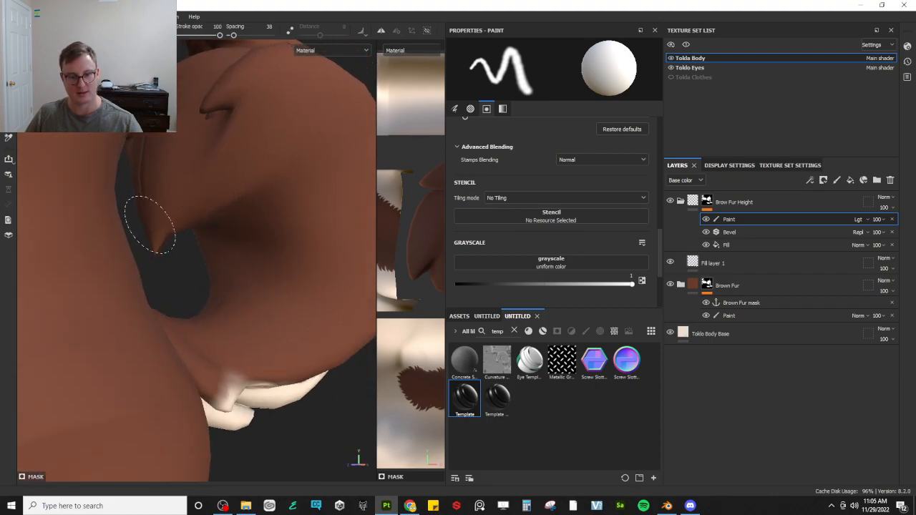
{"action": "mouse_move", "coordinate": [189, 100]}
{"action": "left_mouse_down", "text": "alt"}
{"action": "mouse_move", "coordinate": [245, 211]}
{"action": "mouse_move", "coordinate": [129, 212]}
{"action": "left_mouse_up", "text": "alt"}
{"action": "mouse_move", "coordinate": [171, 145]}
{"action": "left_mouse_down", "text": "alt"}
{"action": "mouse_move", "coordinate": [184, 135]}
{"action": "mouse_move", "coordinate": [164, 136]}
{"action": "left_mouse_up", "text": "alt"}
{"action": "mouse_move", "coordinate": [235, 139]}
{"action": "left_mouse_down", "text": "alt"}
{"action": "mouse_move", "coordinate": [180, 332]}
{"action": "mouse_move", "coordinate": [136, 273]}
{"action": "left_mouse_up", "text": "alt"}
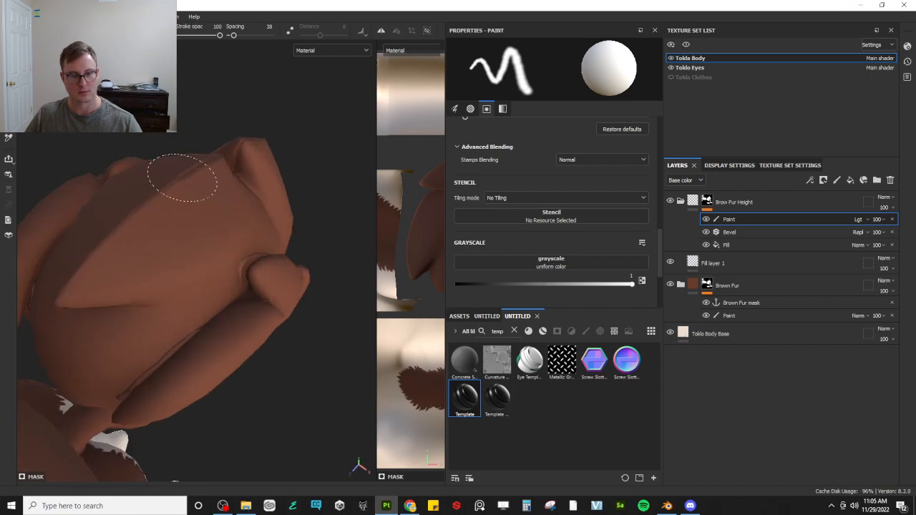
{"action": "mouse_move", "coordinate": [205, 168]}
{"action": "left_mouse_down", "text": "alt"}
{"action": "mouse_move", "coordinate": [311, 237]}
{"action": "mouse_move", "coordinate": [212, 183]}
{"action": "left_mouse_up", "text": "alt"}
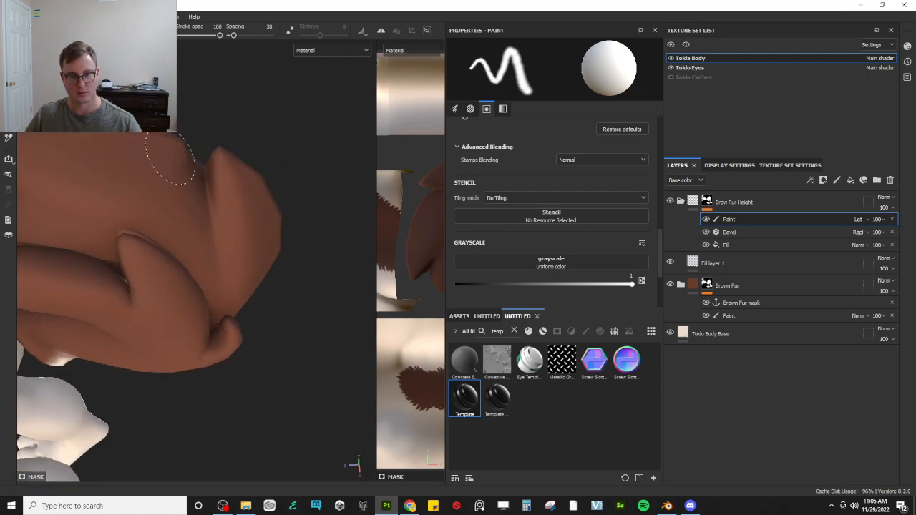
{"action": "left_click_drag", "start_coordinate": [170, 159], "coordinate": [127, 184], "text": "alt"}
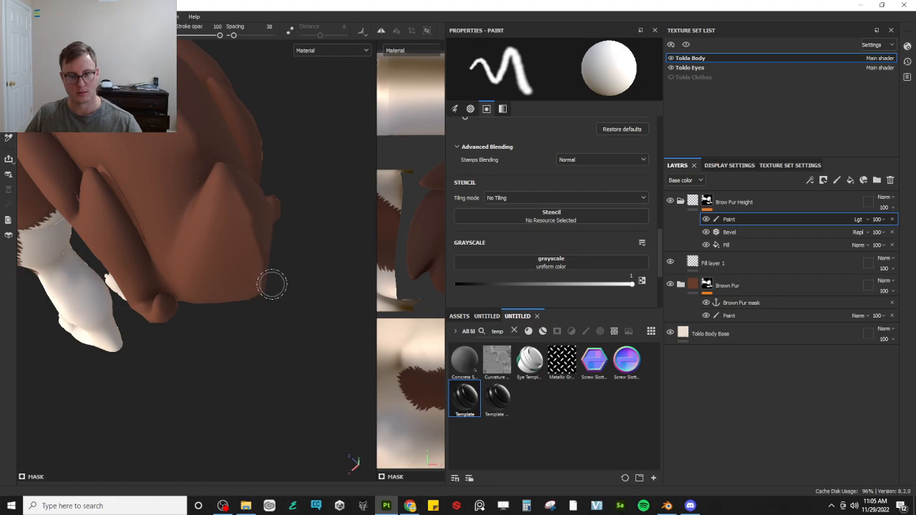
{"action": "left_click_drag", "start_coordinate": [272, 280], "coordinate": [258, 167], "text": "alt"}
{"action": "left_click_drag", "start_coordinate": [249, 269], "coordinate": [225, 195], "text": "alt"}
{"action": "left_click_drag", "start_coordinate": [222, 340], "coordinate": [213, 289], "text": "alt"}
{"action": "mouse_move", "coordinate": [197, 247]}
{"action": "left_mouse_down", "text": "alt"}
{"action": "mouse_move", "coordinate": [202, 290]}
{"action": "mouse_move", "coordinate": [213, 290]}
{"action": "mouse_move", "coordinate": [272, 387]}
{"action": "mouse_move", "coordinate": [264, 237]}
{"action": "left_mouse_up", "text": "alt"}
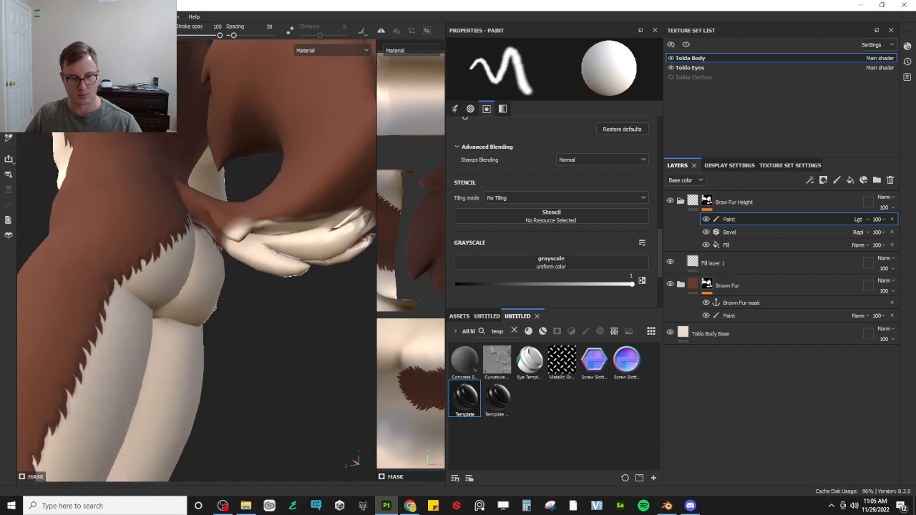
Select the Paint effect in the Brown Fur mask, load Fur_01_Alpha as the brush's grayscale, and try a stroke beside the eye
{"action": "scroll", "coordinate": [215, 280], "scroll_direction": "down", "scroll_amount": 5}
{"action": "left_click_drag", "start_coordinate": [216, 279], "coordinate": [223, 182], "text": "alt"}
{"action": "middle_click_drag", "start_coordinate": [222, 182], "coordinate": [223, 243], "text": "alt"}
{"action": "scroll", "coordinate": [239, 231], "scroll_direction": "up", "scroll_amount": 4}
{"action": "left_click_drag", "start_coordinate": [239, 232], "coordinate": [187, 204], "text": "alt"}
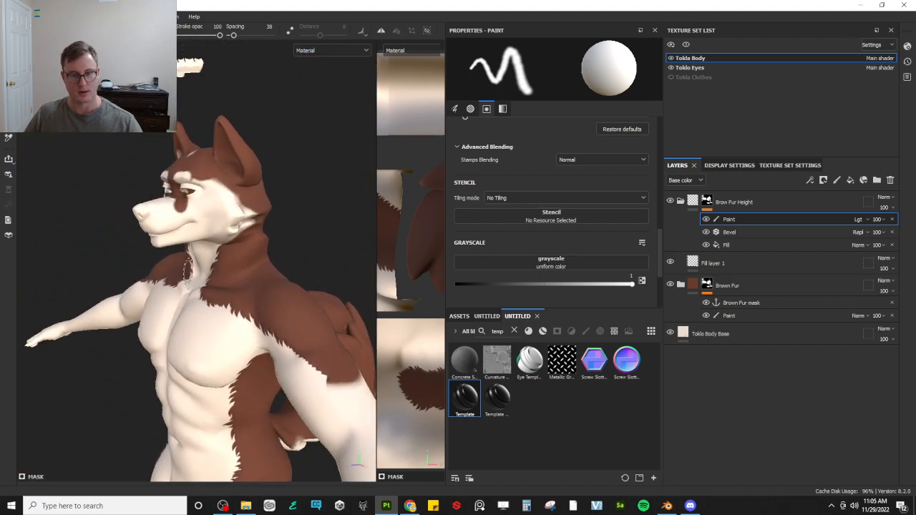
{"action": "scroll", "coordinate": [257, 255], "scroll_direction": "up", "scroll_amount": 5}
{"action": "left_click_drag", "start_coordinate": [257, 255], "coordinate": [260, 231], "text": "alt"}
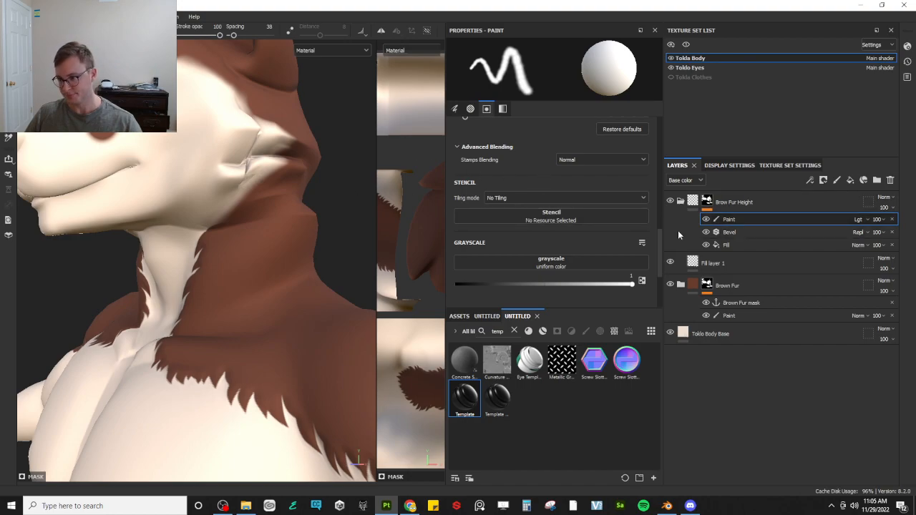
{"action": "left_click", "coordinate": [729, 302]}
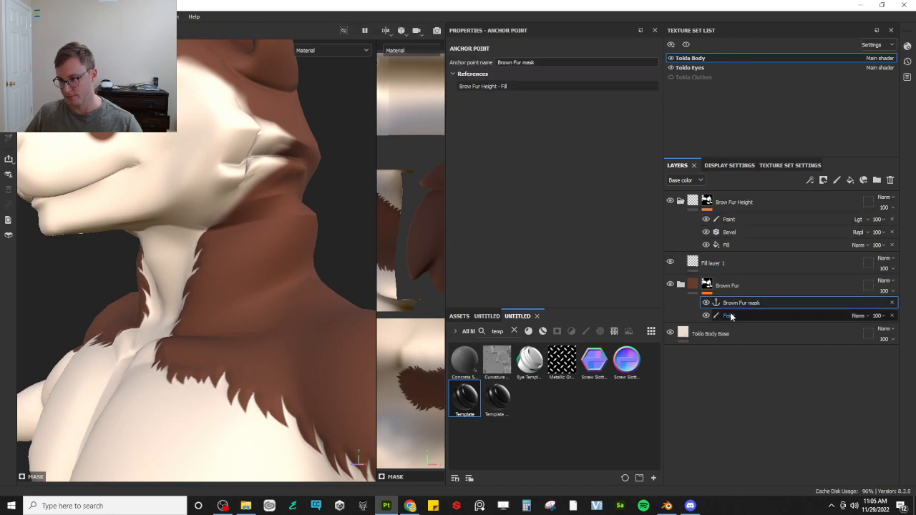
{"action": "left_click", "coordinate": [730, 315]}
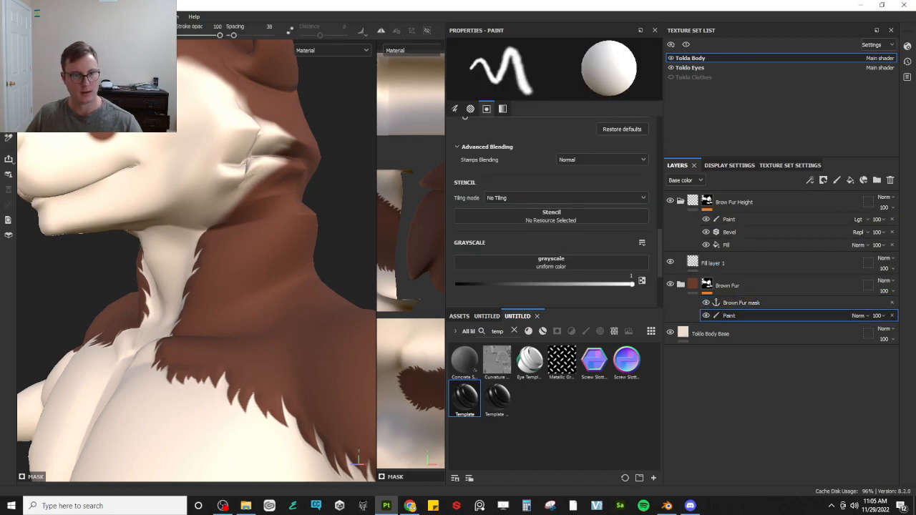
{"action": "left_click", "coordinate": [584, 264]}
{"action": "type", "text": "fur"}
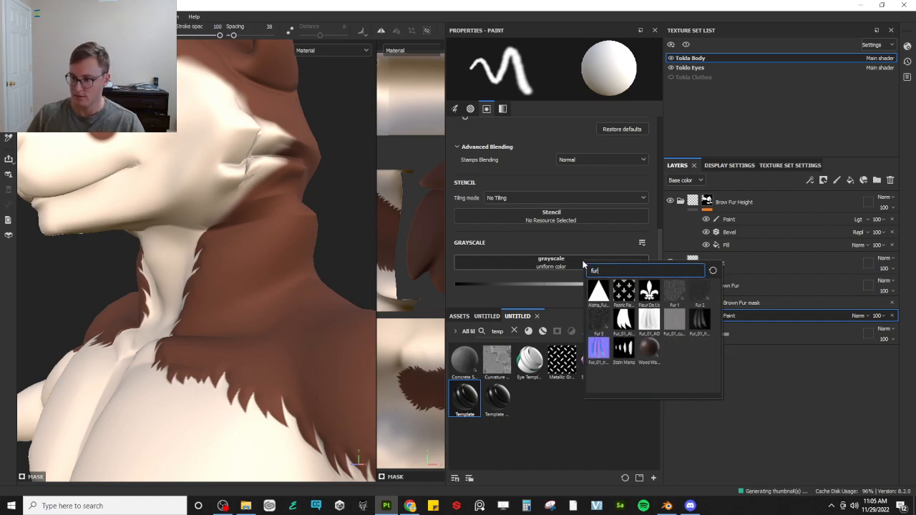
{"action": "left_click", "coordinate": [620, 324]}
{"action": "left_click_drag", "start_coordinate": [229, 211], "coordinate": [210, 266], "text": "alt"}
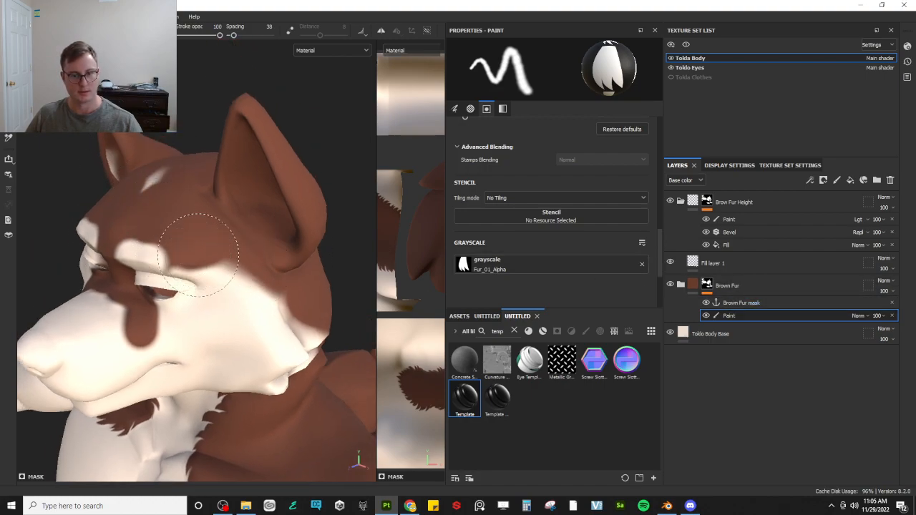
{"action": "left_click_drag", "start_coordinate": [236, 269], "coordinate": [225, 257]}
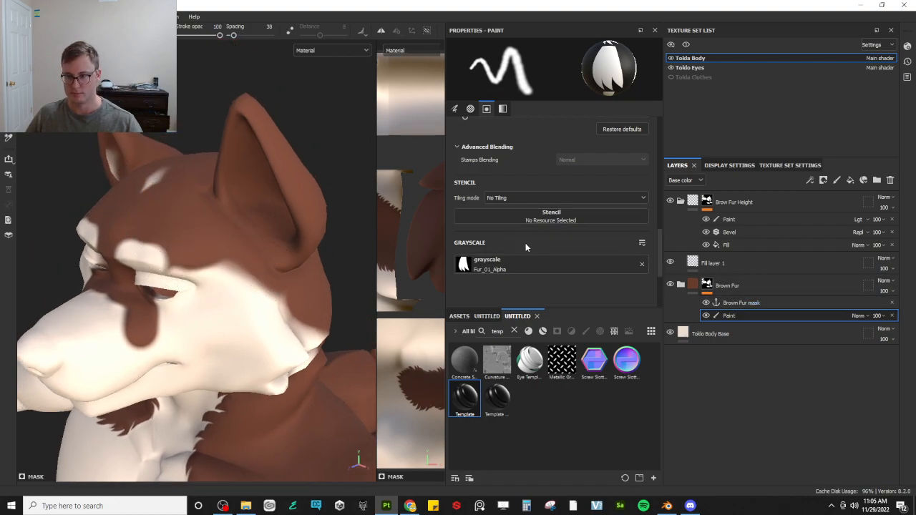
Try a fur stroke across the forehead with the Fur_01_Alpha grayscale, and undo it
{"action": "left_click", "coordinate": [177, 216]}
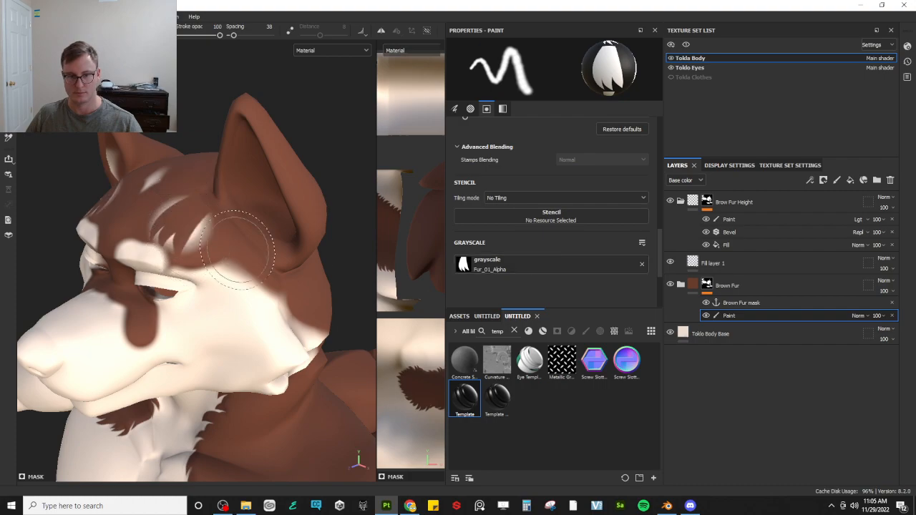
{"action": "key", "text": "ctrl+z"}
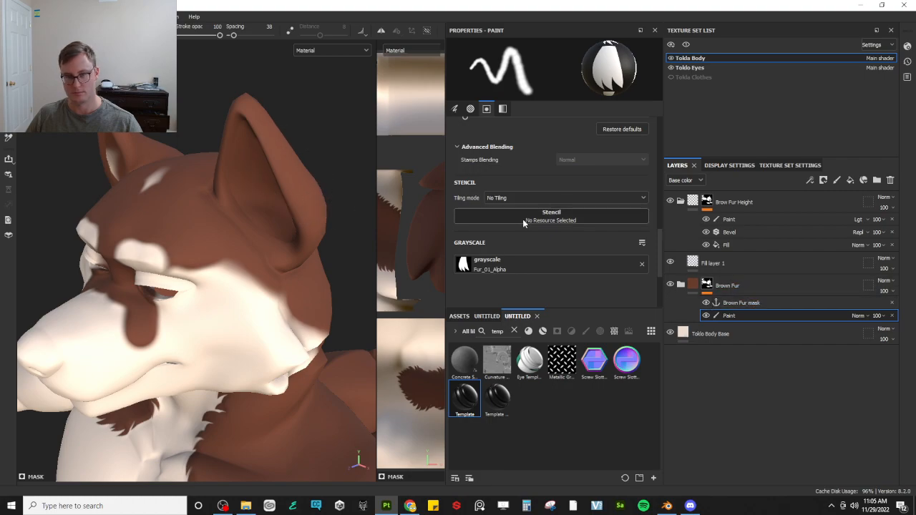
{"action": "scroll", "coordinate": [526, 222], "scroll_direction": "down", "scroll_amount": 2}
{"action": "scroll", "coordinate": [541, 223], "scroll_direction": "up", "scroll_amount": 3}
{"action": "scroll", "coordinate": [548, 215], "scroll_direction": "down", "scroll_amount": 1}
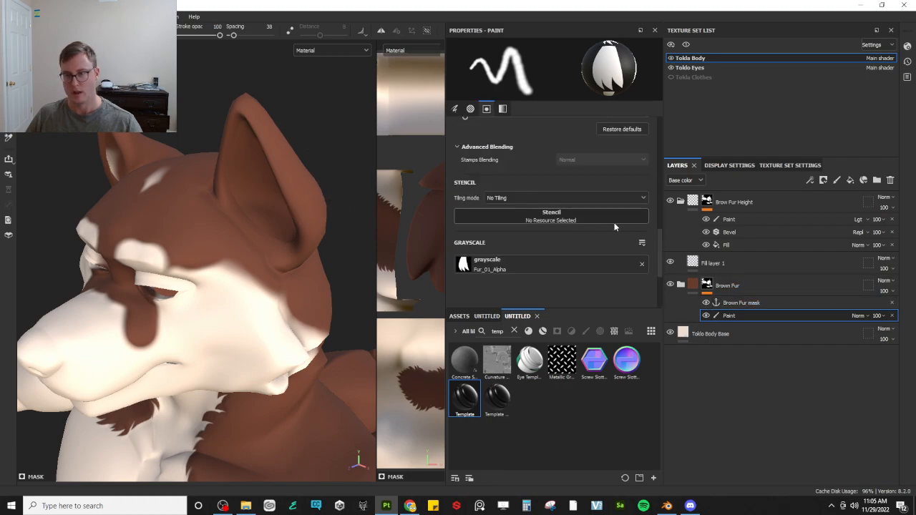
Clear the brush's grayscale resource and assign Fur_01_Alpha as the brush alpha instead
{"action": "left_click", "coordinate": [642, 263]}
{"action": "scroll", "coordinate": [559, 218], "scroll_direction": "up", "scroll_amount": 3}
{"action": "left_click", "coordinate": [509, 196]}
{"action": "left_click", "coordinate": [511, 190]}
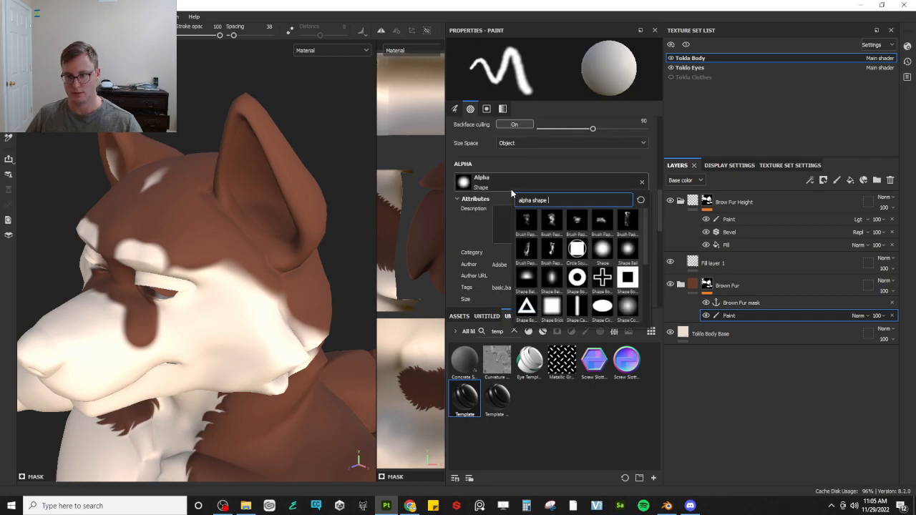
{"action": "key", "text": "ctrl+a"}
{"action": "type", "text": "gr"}
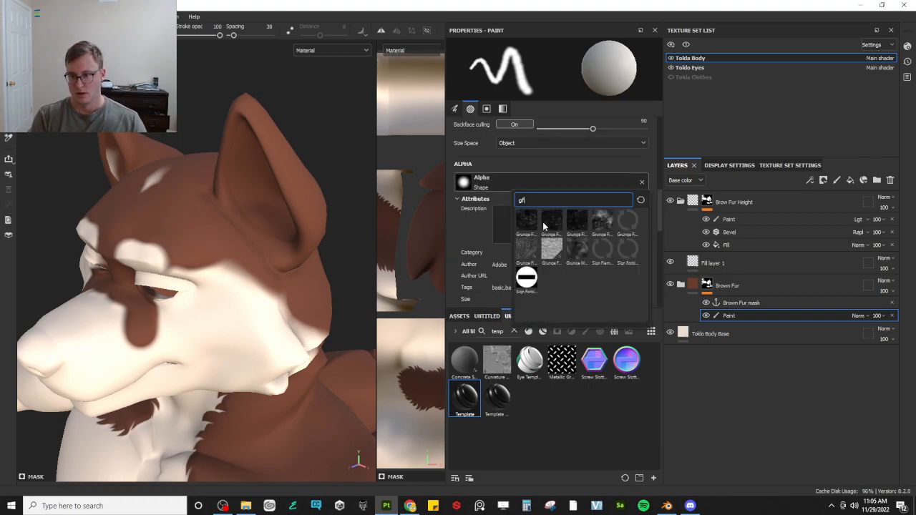
{"action": "key", "text": "BackSpace"}
{"action": "key", "text": "BackSpace"}
{"action": "type", "text": "fur"}
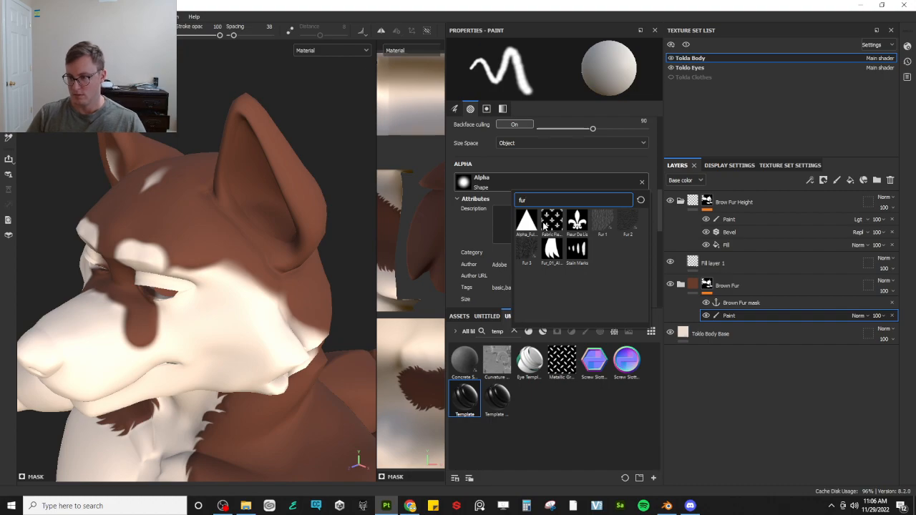
{"action": "left_click", "coordinate": [552, 252]}
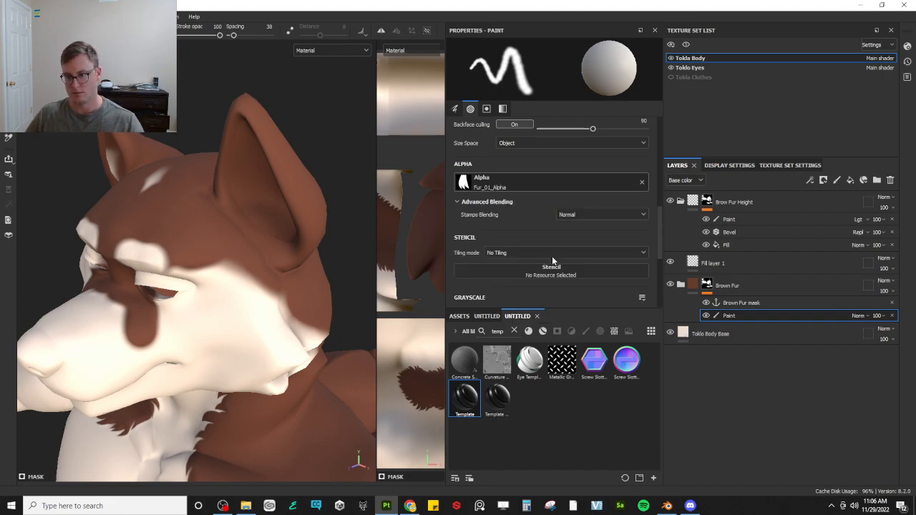
Set the brush grayscale to 0, shrink the brush and paint a jagged white fur edge above the eye, refining it in white
{"action": "mouse_move", "coordinate": [247, 265]}
{"action": "left_mouse_down"}
{"action": "mouse_move", "coordinate": [194, 233]}
{"action": "mouse_move", "coordinate": [176, 237]}
{"action": "mouse_move", "coordinate": [154, 262]}
{"action": "mouse_move", "coordinate": [178, 249]}
{"action": "left_mouse_up"}
{"action": "right_click_drag", "start_coordinate": [168, 256], "coordinate": [141, 256], "text": "ctrl"}
{"action": "left_click_drag", "start_coordinate": [141, 255], "coordinate": [209, 272]}
{"action": "scroll", "coordinate": [539, 270], "scroll_direction": "down", "scroll_amount": 3}
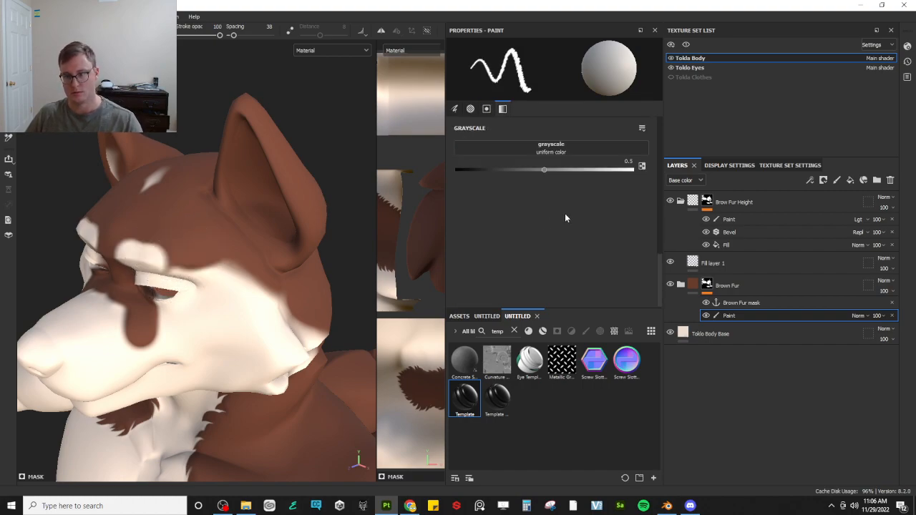
{"action": "left_click_drag", "start_coordinate": [539, 172], "coordinate": [456, 171]}
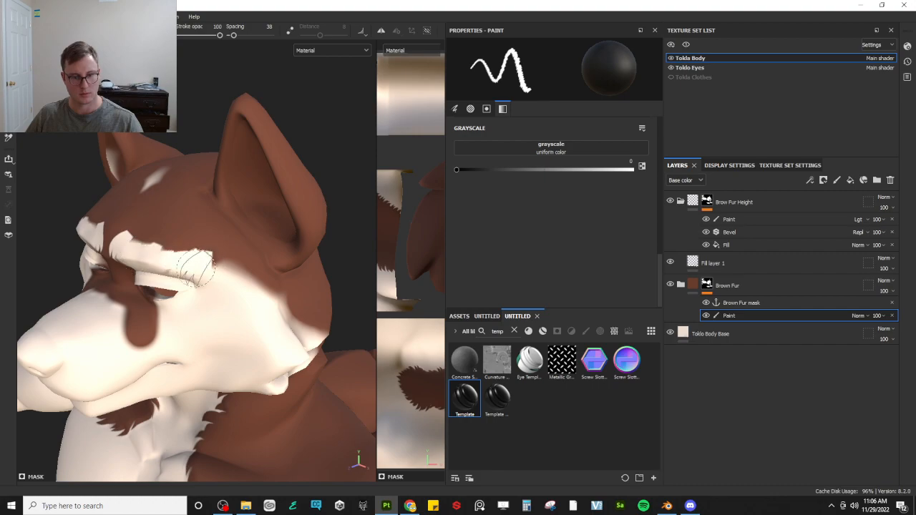
{"action": "mouse_move", "coordinate": [131, 254]}
{"action": "left_mouse_down"}
{"action": "mouse_move", "coordinate": [204, 262]}
{"action": "mouse_move", "coordinate": [170, 265]}
{"action": "left_mouse_up"}
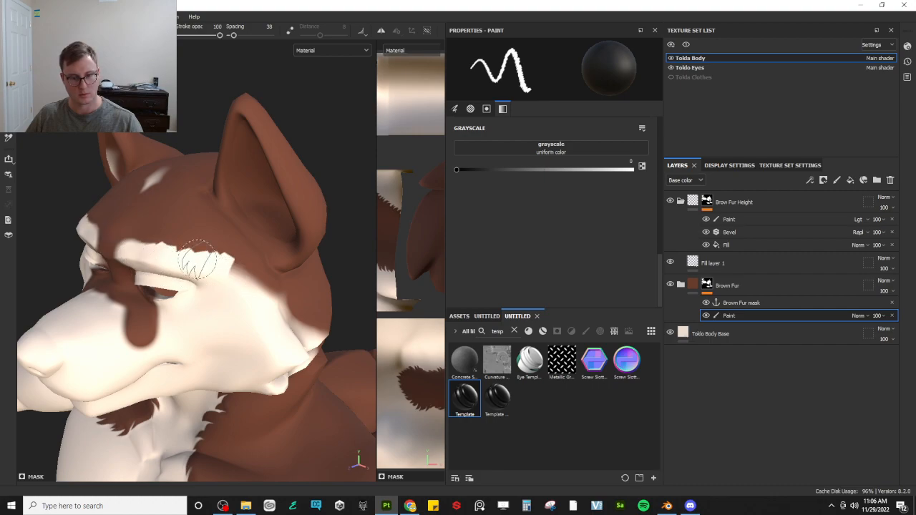
{"action": "key", "text": "x"}
{"action": "left_click_drag", "start_coordinate": [238, 263], "coordinate": [186, 233]}
Paint tufts along the border between brown and white fur on the upper arm
{"action": "mouse_move", "coordinate": [286, 279]}
{"action": "left_mouse_down", "text": "alt"}
{"action": "mouse_move", "coordinate": [194, 280]}
{"action": "mouse_move", "coordinate": [252, 253]}
{"action": "mouse_move", "coordinate": [153, 268]}
{"action": "mouse_move", "coordinate": [110, 219]}
{"action": "mouse_move", "coordinate": [248, 341]}
{"action": "mouse_move", "coordinate": [220, 250]}
{"action": "left_mouse_up", "text": "alt"}
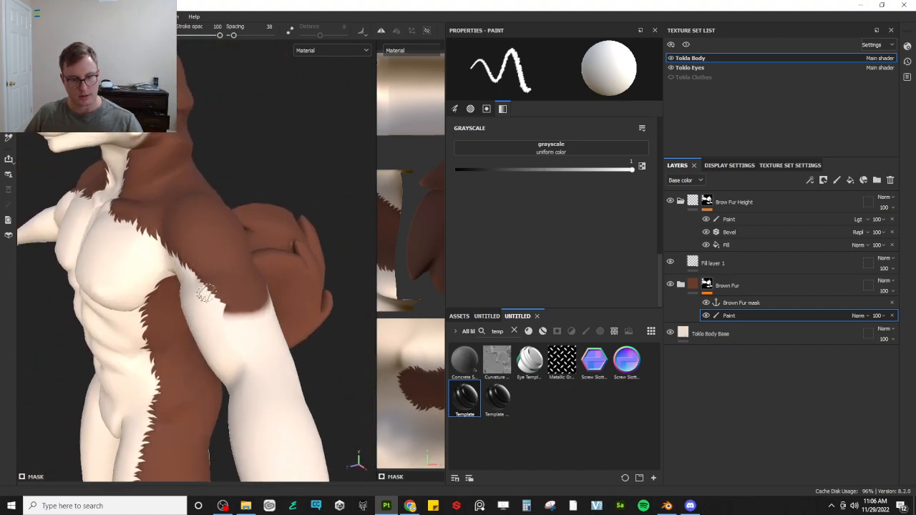
{"action": "key", "text": "x"}
{"action": "mouse_move", "coordinate": [252, 315]}
{"action": "left_mouse_down", "text": "alt"}
{"action": "mouse_move", "coordinate": [246, 260]}
{"action": "mouse_move", "coordinate": [118, 292]}
{"action": "mouse_move", "coordinate": [215, 327]}
{"action": "left_mouse_up", "text": "alt"}
{"action": "mouse_move", "coordinate": [288, 358]}
{"action": "left_mouse_down", "text": "alt"}
{"action": "mouse_move", "coordinate": [138, 344]}
{"action": "mouse_move", "coordinate": [184, 367]}
{"action": "mouse_move", "coordinate": [172, 322]}
{"action": "mouse_move", "coordinate": [146, 310]}
{"action": "left_mouse_up", "text": "alt"}
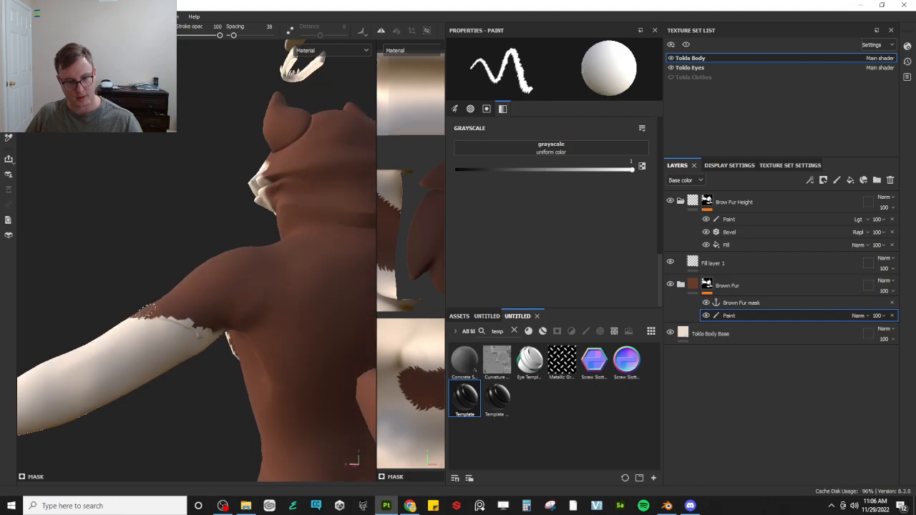
Undo the last arm stroke and paint brown tufts around the back and outside of the upper arm with a resized brush
{"action": "key", "text": "ctrl+z"}
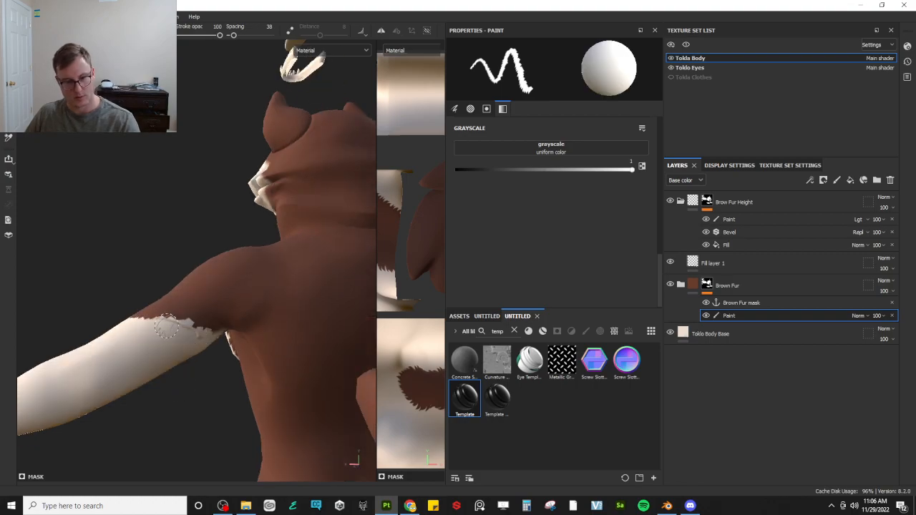
{"action": "right_click_drag", "start_coordinate": [154, 312], "coordinate": [165, 312], "text": "ctrl"}
{"action": "mouse_move", "coordinate": [152, 312]}
{"action": "left_mouse_down"}
{"action": "mouse_move", "coordinate": [205, 327]}
{"action": "mouse_move", "coordinate": [229, 262]}
{"action": "left_mouse_up"}
{"action": "mouse_move", "coordinate": [238, 345]}
{"action": "left_mouse_down", "text": "alt"}
{"action": "mouse_move", "coordinate": [134, 317]}
{"action": "mouse_move", "coordinate": [153, 351]}
{"action": "mouse_move", "coordinate": [147, 359]}
{"action": "mouse_move", "coordinate": [155, 351]}
{"action": "left_mouse_up", "text": "alt"}
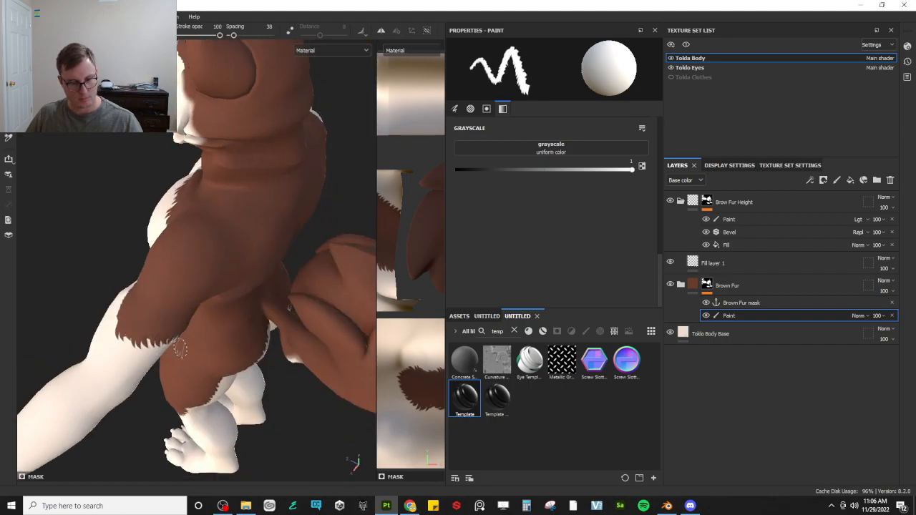
{"action": "left_click_drag", "start_coordinate": [168, 372], "coordinate": [168, 304], "text": "alt"}
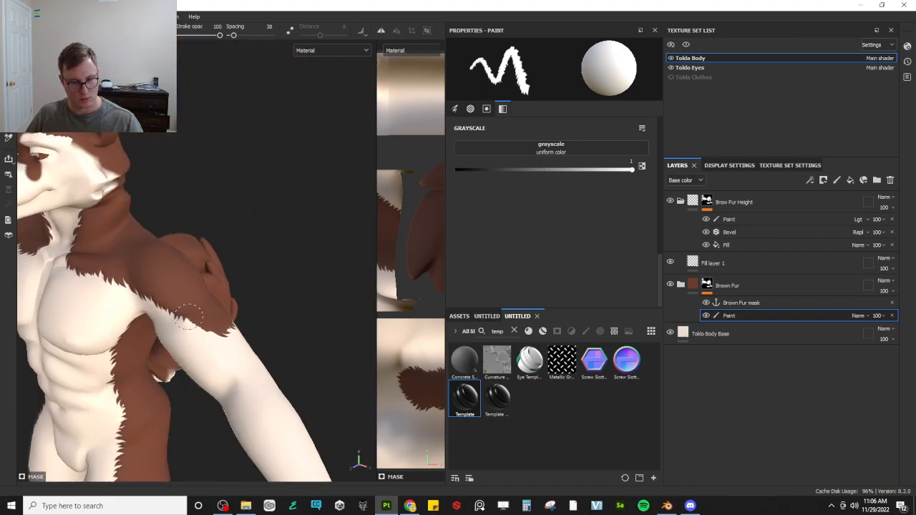
{"action": "left_click_drag", "start_coordinate": [226, 337], "coordinate": [259, 273], "text": "alt"}
{"action": "scroll", "coordinate": [258, 274], "scroll_direction": "up", "scroll_amount": 3}
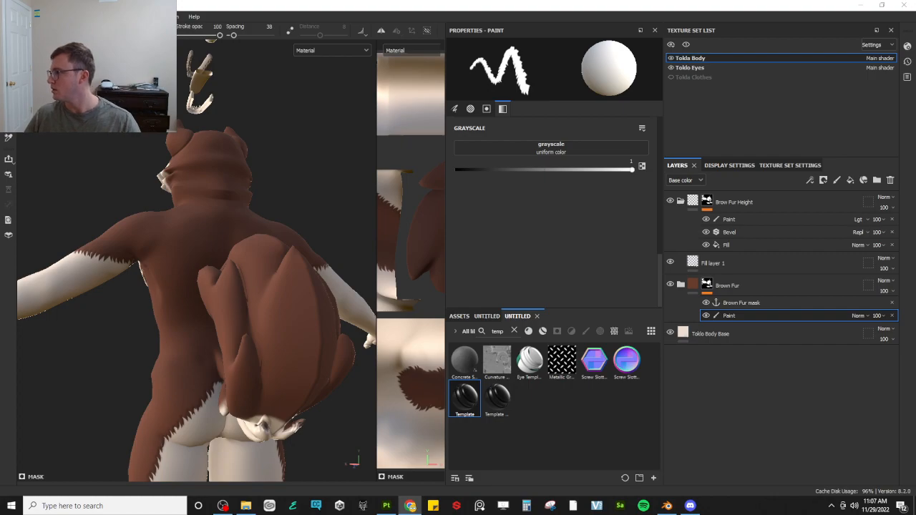
Examine the back, the arm borders and the tail from several angles for untufted fur edges
{"action": "left_click_drag", "start_coordinate": [195, 227], "coordinate": [215, 324], "text": "alt"}
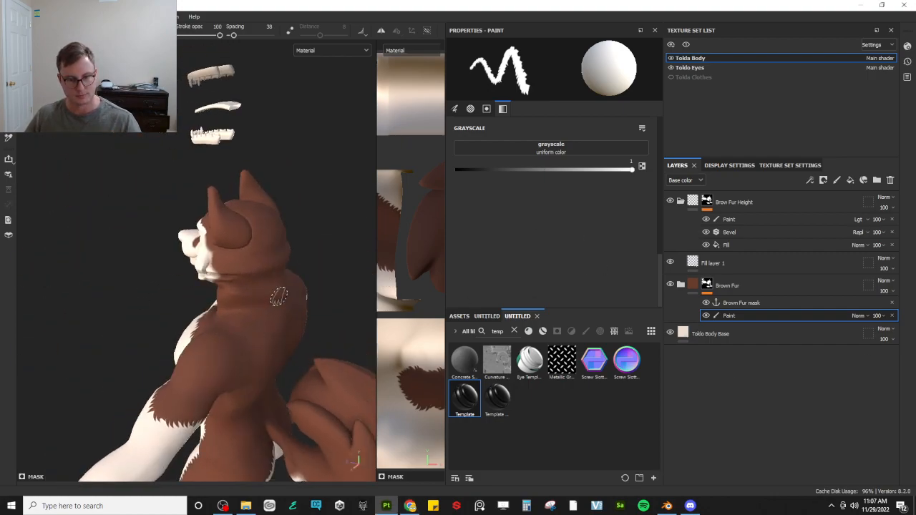
{"action": "scroll", "coordinate": [281, 296], "scroll_direction": "up", "scroll_amount": 3}
{"action": "left_click_drag", "start_coordinate": [284, 303], "coordinate": [265, 259], "text": "alt"}
{"action": "scroll", "coordinate": [286, 333], "scroll_direction": "down", "scroll_amount": 3}
{"action": "middle_click_drag", "start_coordinate": [288, 342], "coordinate": [268, 215], "text": "alt"}
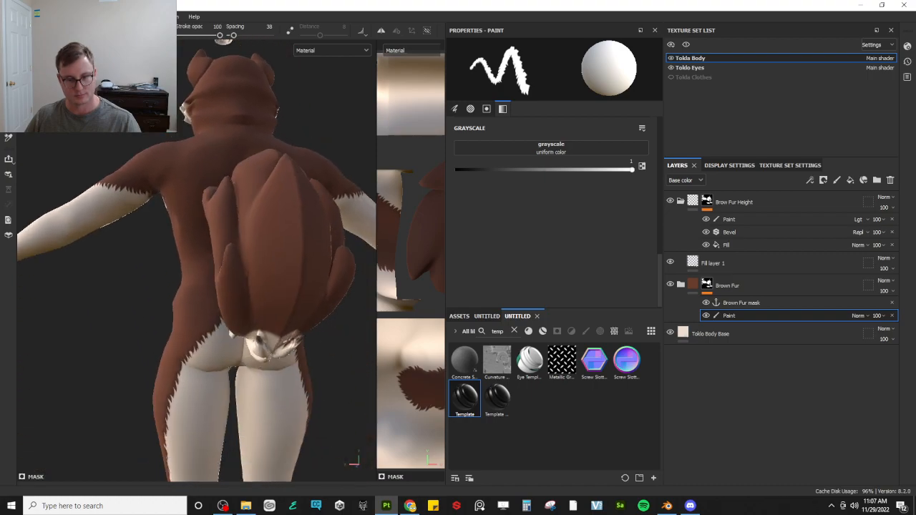
{"action": "scroll", "coordinate": [232, 244], "scroll_direction": "down", "scroll_amount": 1}
{"action": "left_click_drag", "start_coordinate": [229, 249], "coordinate": [298, 263], "text": "alt"}
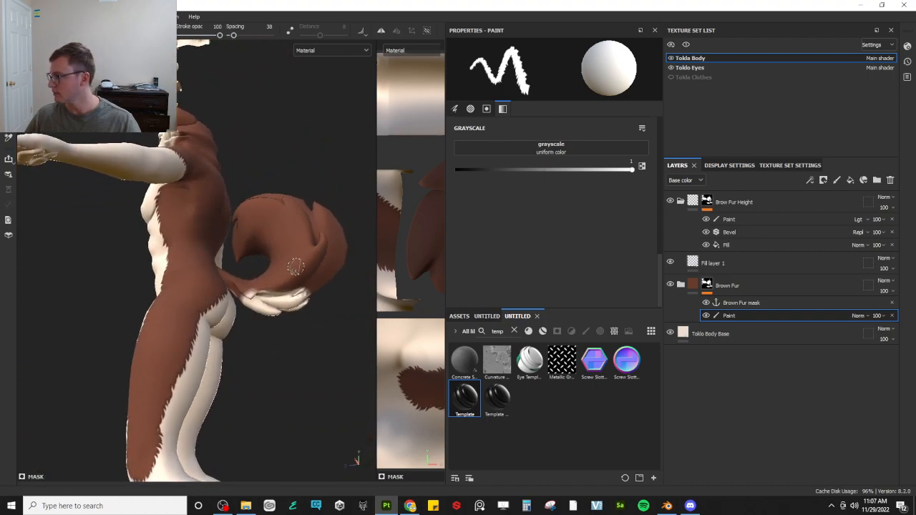
{"action": "scroll", "coordinate": [297, 263], "scroll_direction": "up", "scroll_amount": 1}
{"action": "middle_click_drag", "start_coordinate": [297, 264], "coordinate": [248, 265], "text": "alt"}
{"action": "left_click_drag", "start_coordinate": [247, 266], "coordinate": [230, 290], "text": "alt"}
Paint the outer side of the tail white by masking with black and an enlarged fur brush
{"action": "key", "text": "x"}
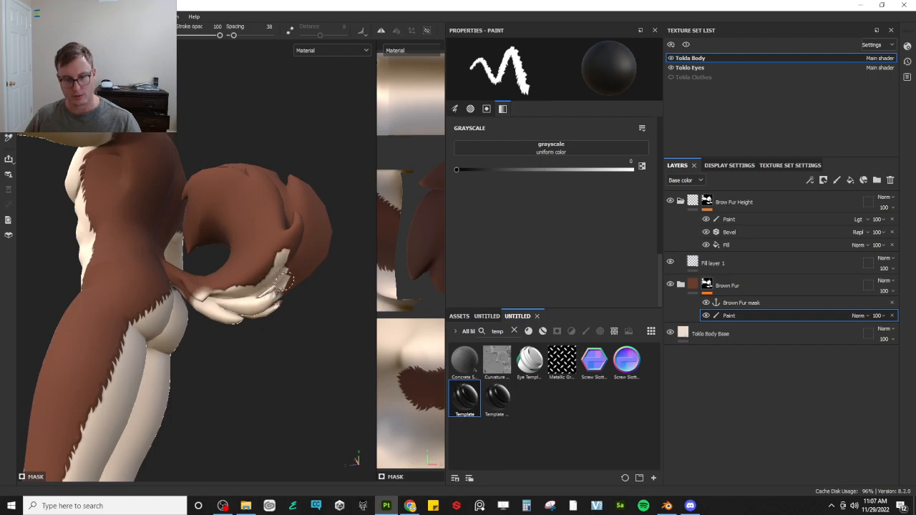
{"action": "key", "text": "]"}
{"action": "key", "text": "]"}
{"action": "key", "text": "]"}
{"action": "key", "text": "]"}
{"action": "key", "text": "]"}
{"action": "key", "text": "]"}
{"action": "mouse_move", "coordinate": [280, 304]}
{"action": "left_mouse_down"}
{"action": "mouse_move", "coordinate": [315, 219]}
{"action": "mouse_move", "coordinate": [310, 228]}
{"action": "mouse_move", "coordinate": [285, 159]}
{"action": "mouse_move", "coordinate": [281, 207]}
{"action": "left_mouse_up"}
{"action": "mouse_move", "coordinate": [281, 207]}
{"action": "left_mouse_down", "text": "alt"}
{"action": "mouse_move", "coordinate": [282, 245]}
{"action": "mouse_move", "coordinate": [260, 273]}
{"action": "left_mouse_up", "text": "alt"}
{"action": "left_click_drag", "start_coordinate": [265, 224], "coordinate": [240, 294], "text": "alt"}
Paint tufted brown fur in white mask strokes along the tail's color border, undoing the first stroke and working down to its base
{"action": "key", "text": "x"}
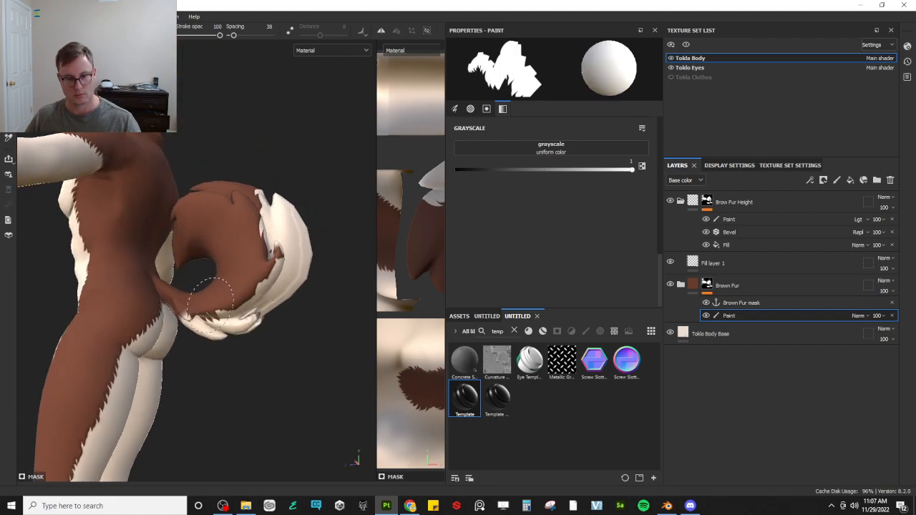
{"action": "mouse_move", "coordinate": [229, 294]}
{"action": "left_mouse_down", "text": "ctrl"}
{"action": "mouse_move", "coordinate": [194, 317]}
{"action": "mouse_move", "coordinate": [259, 281]}
{"action": "mouse_move", "coordinate": [279, 234]}
{"action": "left_mouse_up", "text": "ctrl"}
{"action": "key", "text": "ctrl+z"}
{"action": "mouse_move", "coordinate": [203, 324]}
{"action": "left_mouse_down"}
{"action": "mouse_move", "coordinate": [241, 294]}
{"action": "mouse_move", "coordinate": [275, 239]}
{"action": "mouse_move", "coordinate": [254, 209]}
{"action": "mouse_move", "coordinate": [215, 197]}
{"action": "mouse_move", "coordinate": [267, 245]}
{"action": "left_mouse_up"}
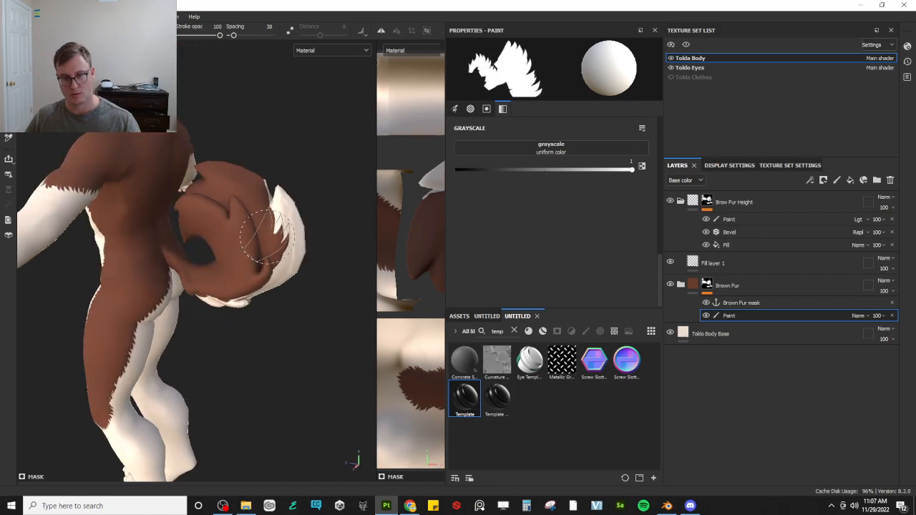
{"action": "left_click_drag", "start_coordinate": [269, 192], "coordinate": [266, 233], "text": "alt"}
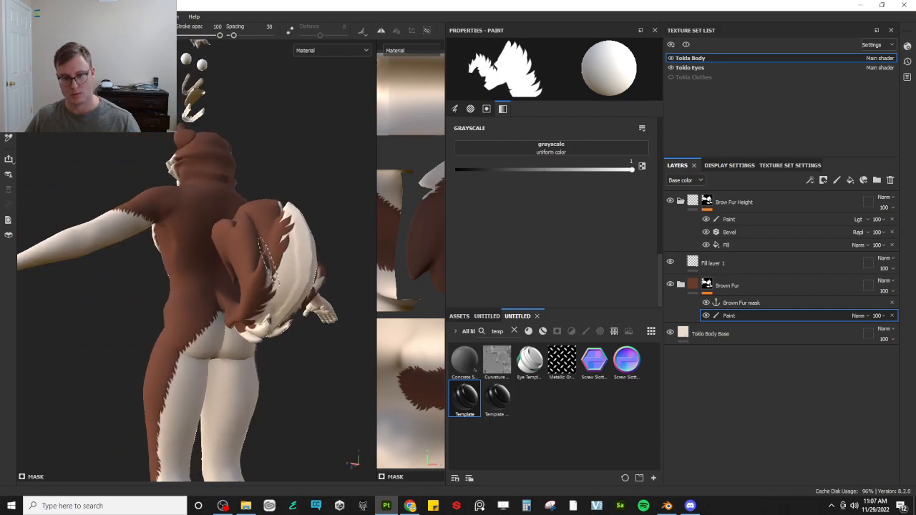
{"action": "left_click_drag", "start_coordinate": [265, 278], "coordinate": [258, 285], "text": "ctrl"}
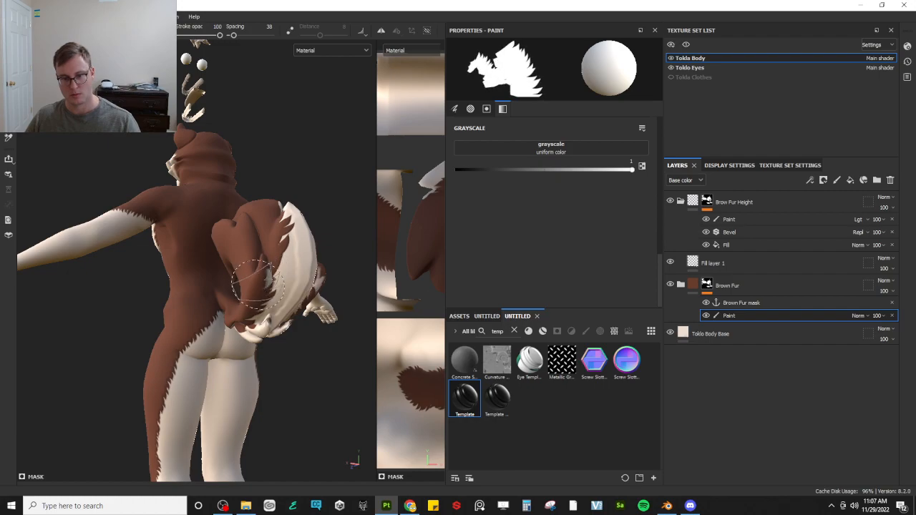
{"action": "mouse_move", "coordinate": [240, 308]}
{"action": "left_mouse_down", "text": "alt"}
{"action": "mouse_move", "coordinate": [232, 297]}
{"action": "mouse_move", "coordinate": [194, 389]}
{"action": "left_mouse_up", "text": "alt"}
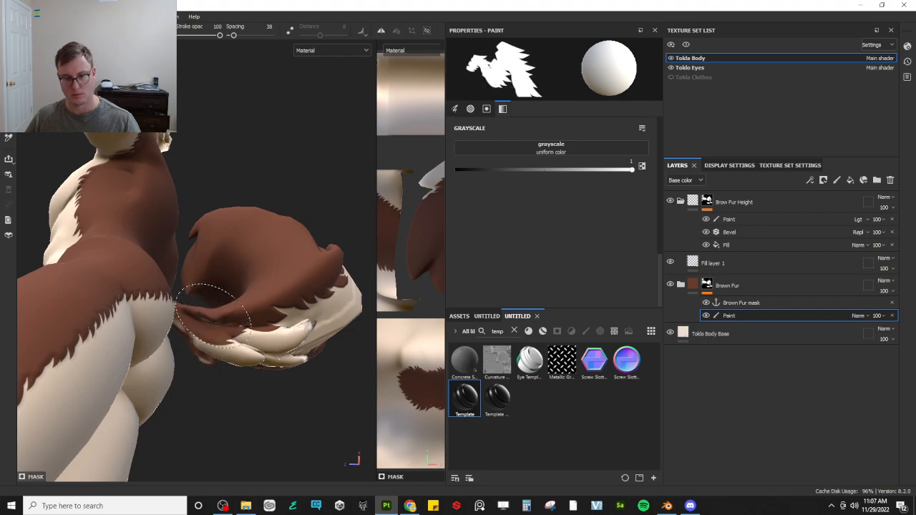
{"action": "left_click_drag", "start_coordinate": [196, 325], "coordinate": [165, 322], "text": "alt"}
{"action": "key", "text": "x"}
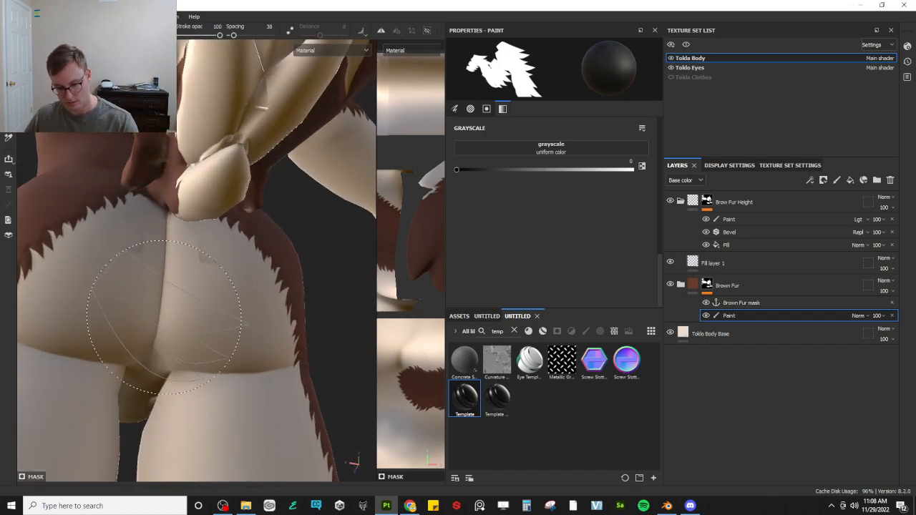
{"action": "mouse_move", "coordinate": [153, 286]}
{"action": "left_mouse_down", "text": "alt"}
{"action": "mouse_move", "coordinate": [167, 307]}
{"action": "mouse_move", "coordinate": [222, 243]}
{"action": "mouse_move", "coordinate": [236, 251]}
{"action": "left_mouse_up", "text": "alt"}
{"action": "mouse_move", "coordinate": [261, 279]}
{"action": "left_mouse_down", "text": "alt"}
{"action": "mouse_move", "coordinate": [255, 262]}
{"action": "mouse_move", "coordinate": [194, 296]}
{"action": "mouse_move", "coordinate": [245, 307]}
{"action": "mouse_move", "coordinate": [184, 262]}
{"action": "mouse_move", "coordinate": [174, 287]}
{"action": "mouse_move", "coordinate": [184, 277]}
{"action": "mouse_move", "coordinate": [143, 265]}
{"action": "mouse_move", "coordinate": [215, 153]}
{"action": "left_mouse_up", "text": "alt"}
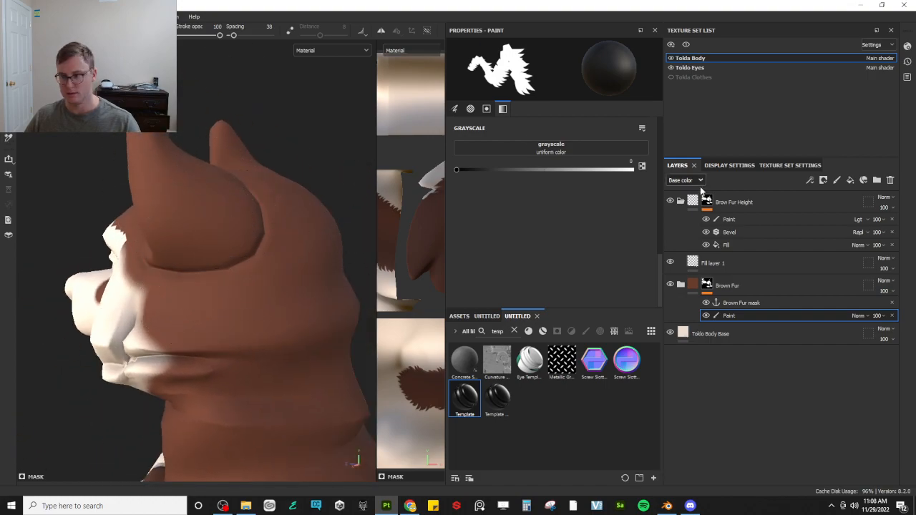
Select the Paint effect in the Brow Fur Height mask and set the brush alpha to Shape
{"action": "left_click", "coordinate": [731, 219]}
{"action": "scroll", "coordinate": [579, 215], "scroll_direction": "up", "scroll_amount": 2}
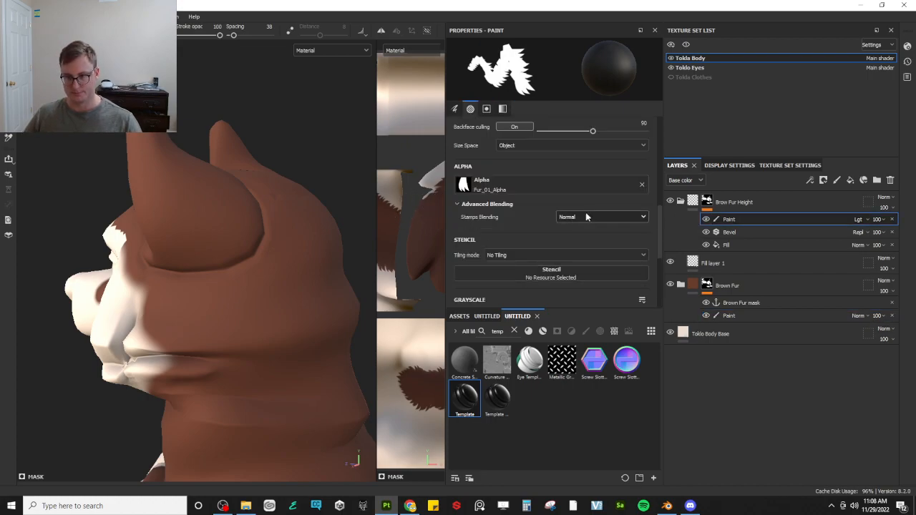
{"action": "left_click", "coordinate": [563, 183]}
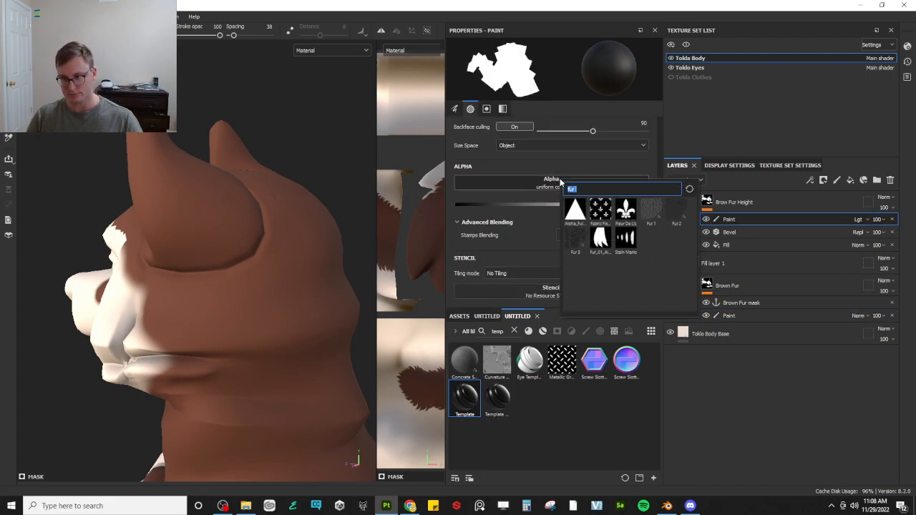
{"action": "type", "text": "shape"}
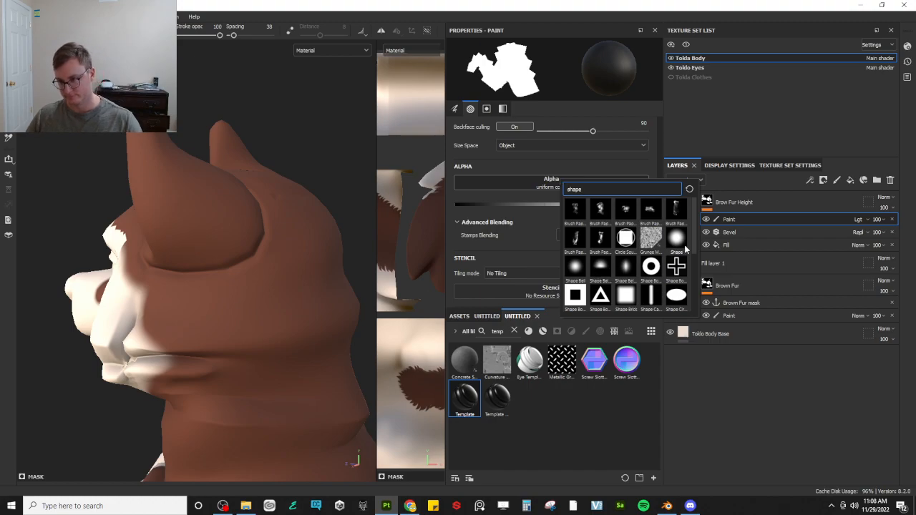
{"action": "left_click", "coordinate": [684, 247]}
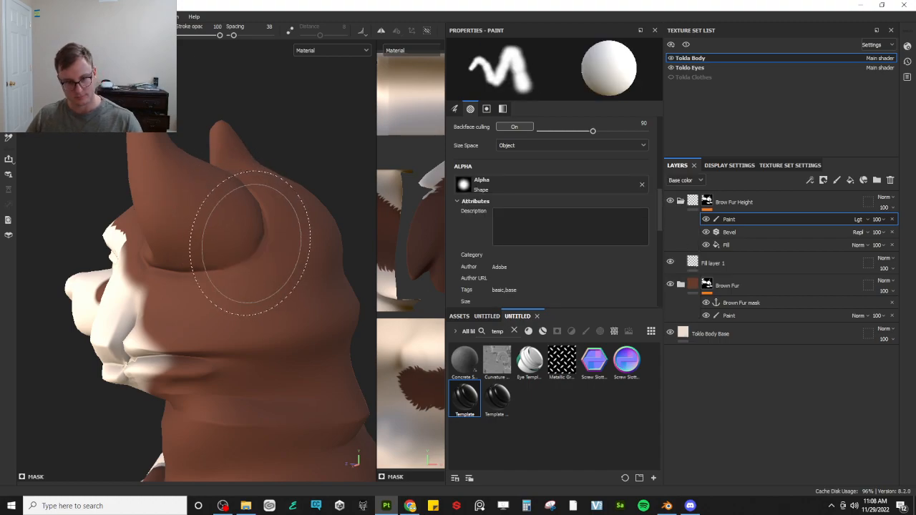
Shrink the soft brush and brush white over the raised height edges around the ear and the back of the head
{"action": "key", "text": "bracketleft"}
{"action": "key", "text": "bracketleft"}
{"action": "key", "text": "bracketleft"}
{"action": "key", "text": "bracketleft"}
{"action": "key", "text": "bracketleft"}
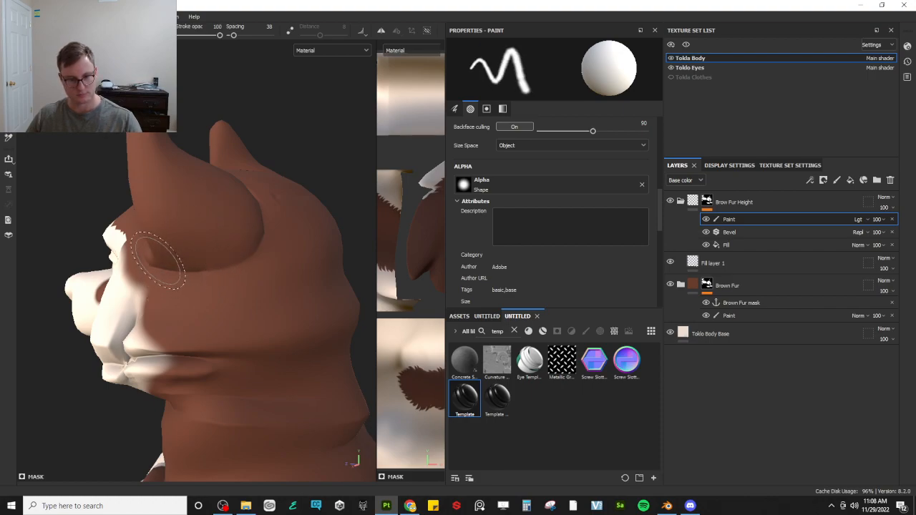
{"action": "left_click_drag", "start_coordinate": [253, 258], "coordinate": [256, 298], "text": "alt"}
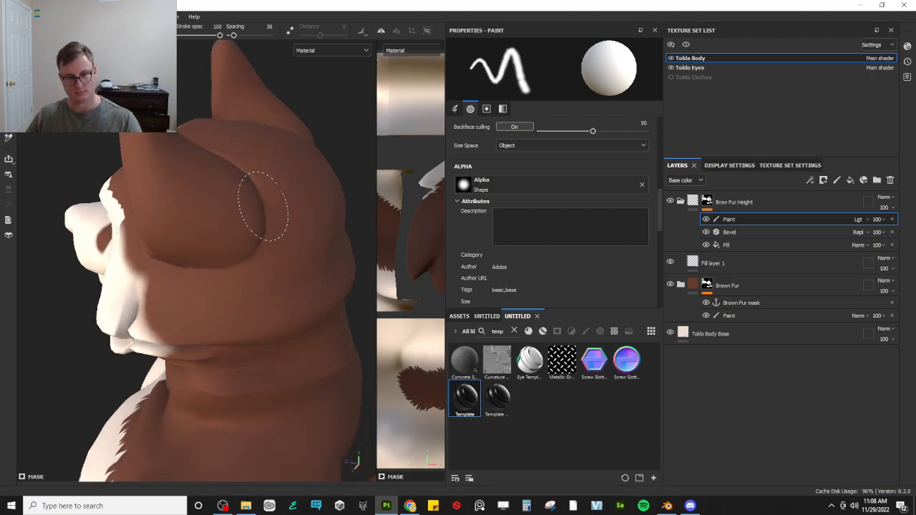
{"action": "left_click_drag", "start_coordinate": [250, 149], "coordinate": [216, 201], "text": "alt"}
{"action": "mouse_move", "coordinate": [275, 273]}
{"action": "left_mouse_down", "text": "alt"}
{"action": "mouse_move", "coordinate": [311, 229]}
{"action": "mouse_move", "coordinate": [92, 276]}
{"action": "mouse_move", "coordinate": [221, 237]}
{"action": "mouse_move", "coordinate": [249, 208]}
{"action": "mouse_move", "coordinate": [307, 297]}
{"action": "left_mouse_up", "text": "alt"}
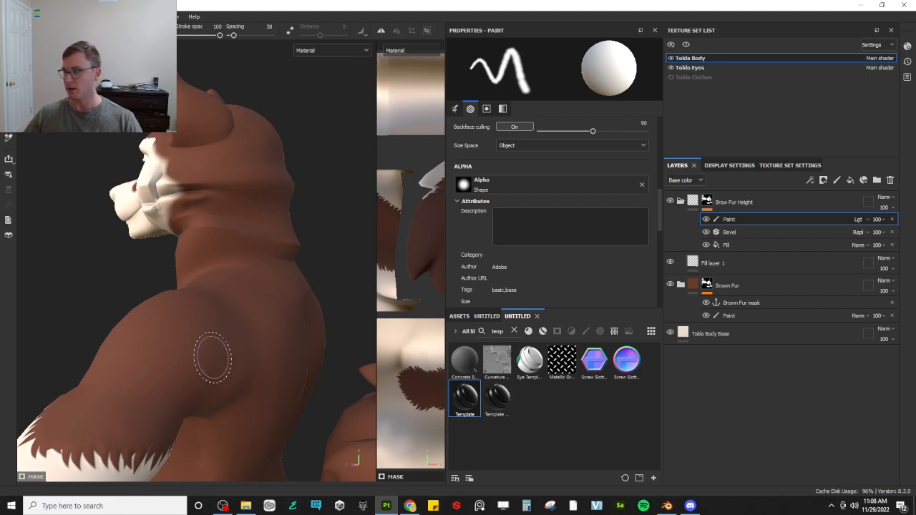
{"action": "mouse_move", "coordinate": [162, 260]}
{"action": "left_mouse_down", "text": "alt"}
{"action": "mouse_move", "coordinate": [186, 277]}
{"action": "mouse_move", "coordinate": [164, 286]}
{"action": "mouse_move", "coordinate": [215, 321]}
{"action": "mouse_move", "coordinate": [205, 286]}
{"action": "left_mouse_up", "text": "alt"}
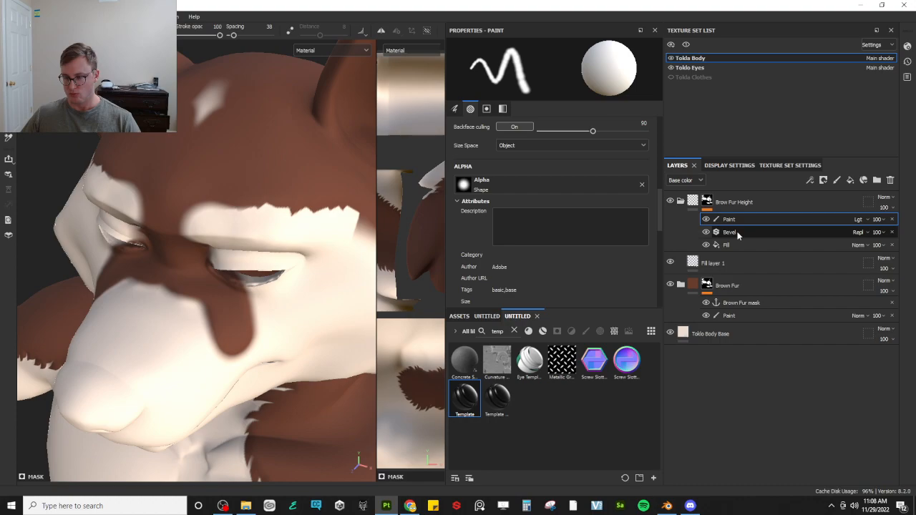
Switch to Blender, save the fur mesh file and hide the FurBaker plane
{"action": "left_click", "coordinate": [667, 507]}
{"action": "key", "text": "ctrl+s"}
{"action": "middle_click_drag", "start_coordinate": [414, 272], "coordinate": [377, 294]}
{"action": "left_click", "coordinate": [374, 279]}
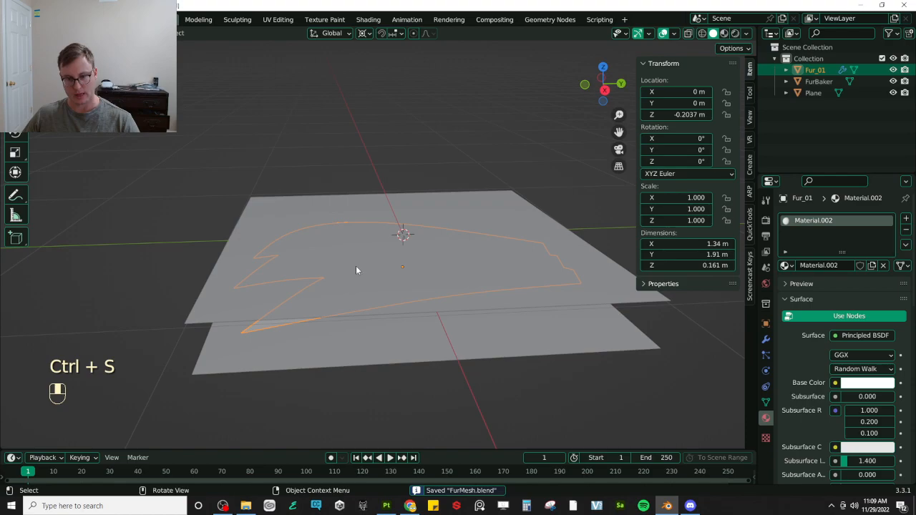
{"action": "left_click", "coordinate": [286, 225]}
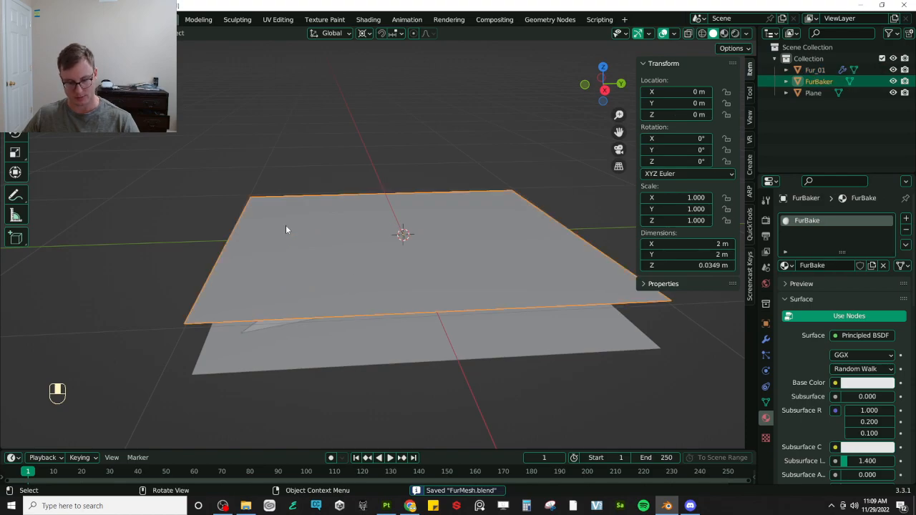
{"action": "key", "text": "h"}
Duplicate the Fur_01 mesh in place while viewing it from above, and hide the original
{"action": "left_click", "coordinate": [315, 272]}
{"action": "middle_click_drag", "start_coordinate": [315, 272], "coordinate": [365, 329]}
{"action": "key", "text": "KP_7"}
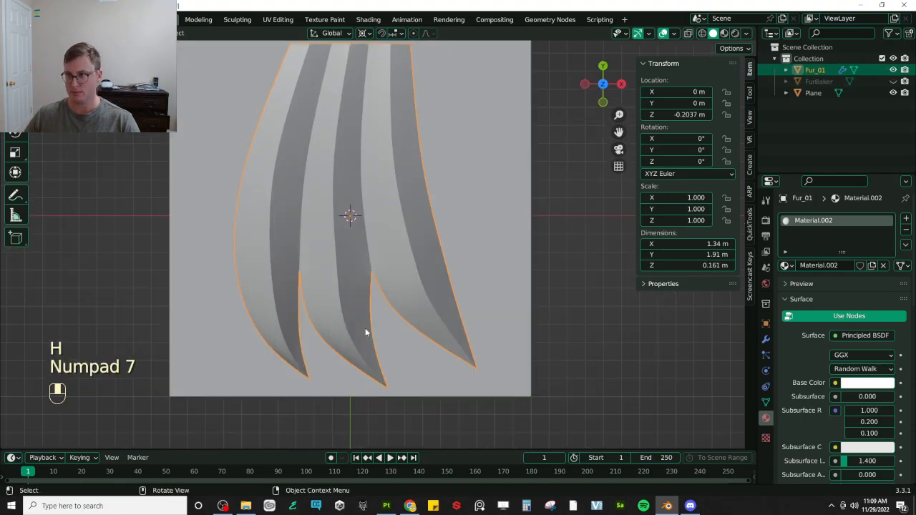
{"action": "key", "text": "ctrl+d"}
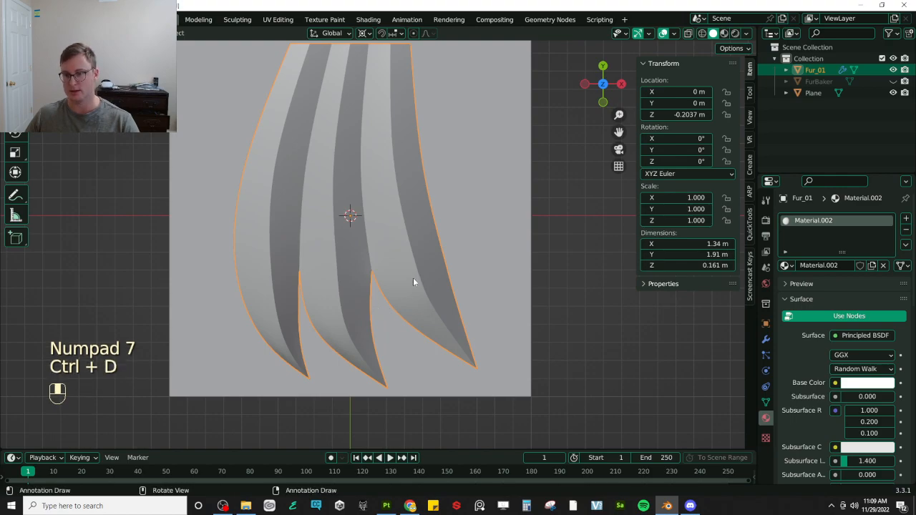
{"action": "key", "text": "shift+d"}
{"action": "right_click", "coordinate": [691, 120]}
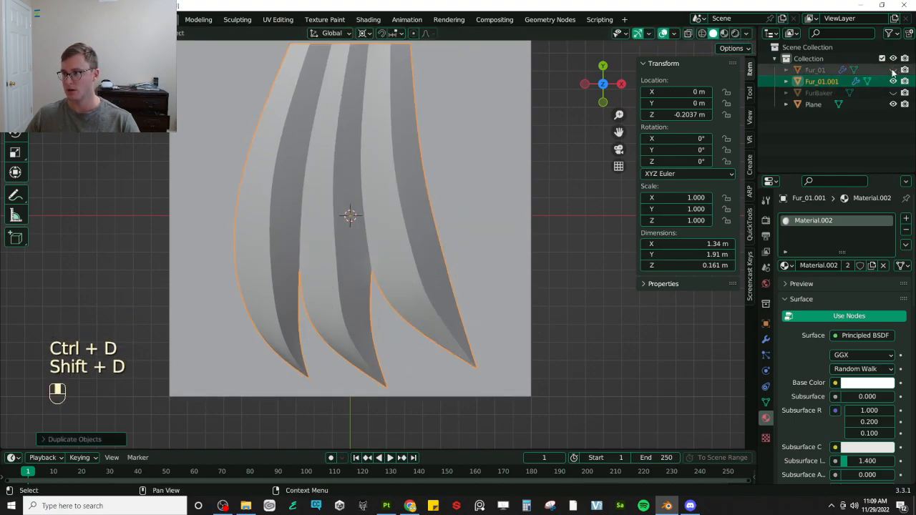
Rename the duplicated fur mesh as Fur_03
{"action": "double_click", "coordinate": [843, 83]}
{"action": "left_click", "coordinate": [843, 83]}
{"action": "key", "text": "BackSpace"}
{"action": "key", "text": "BackSpace"}
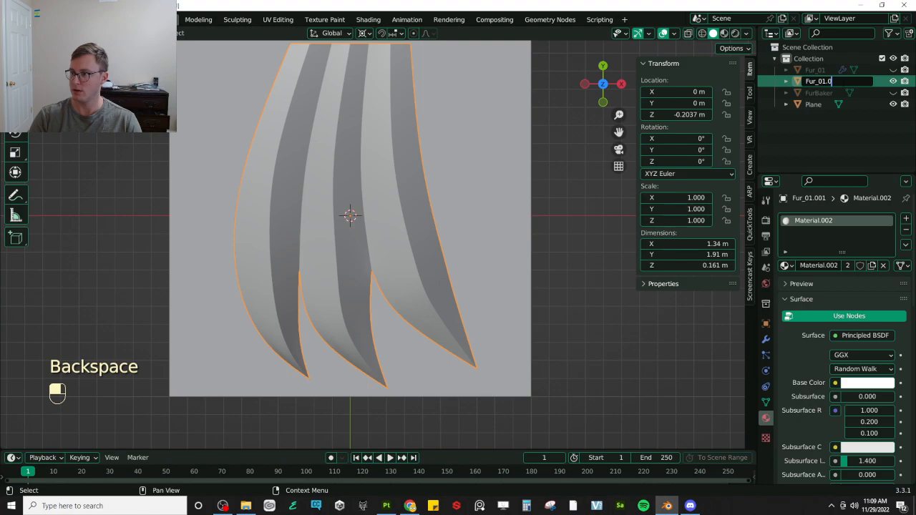
{"action": "type", "text": "3"}
{"action": "key", "text": "Return"}
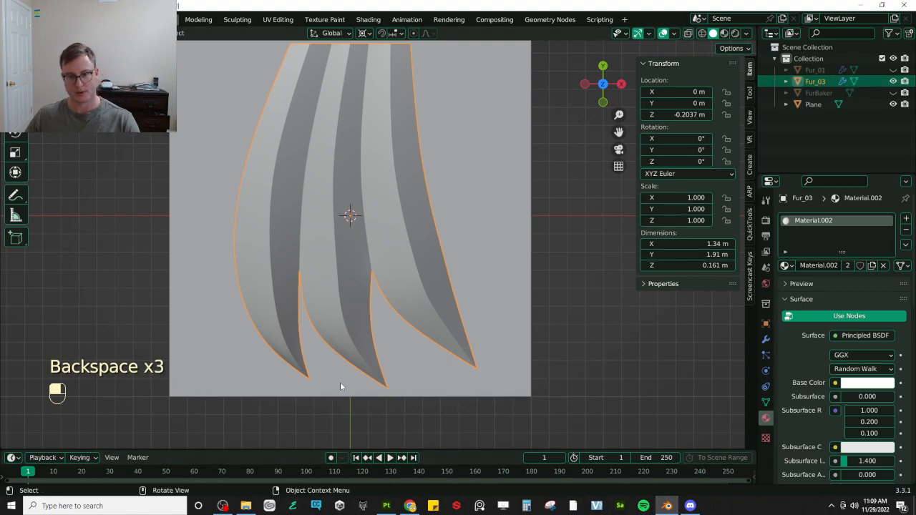
Narrow the whole Fur_03 mesh moderately along X in Edit Mode, undoing the first, stronger scaling
{"action": "key", "text": "Tab"}
{"action": "key", "text": "a"}
{"action": "key", "text": "s"}
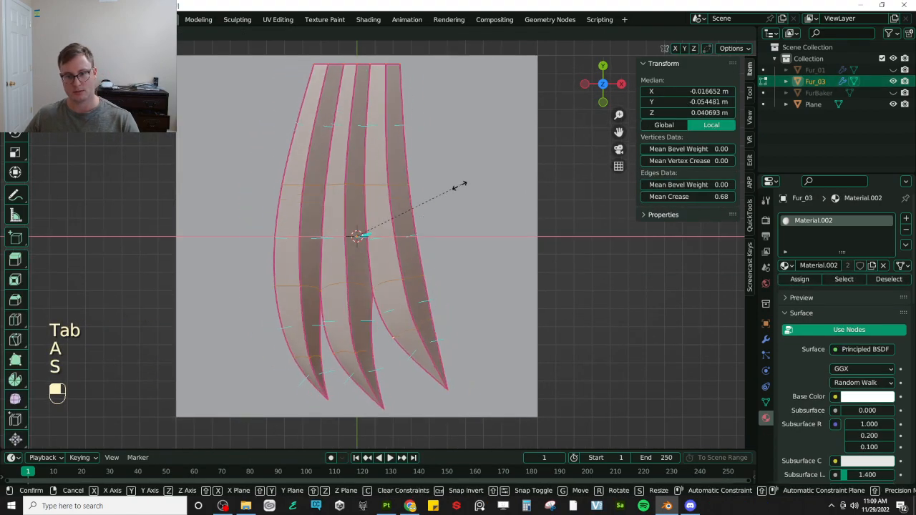
{"action": "left_click", "coordinate": [419, 204]}
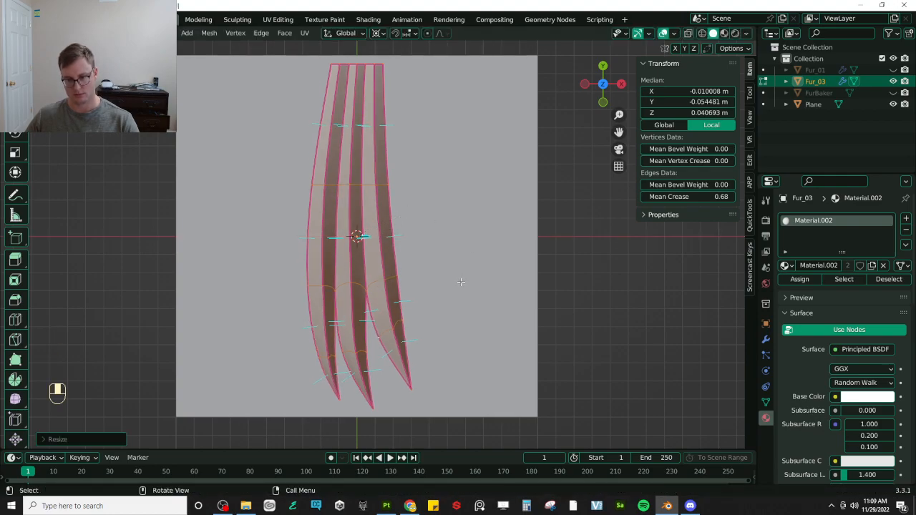
{"action": "key", "text": "ctrl+z"}
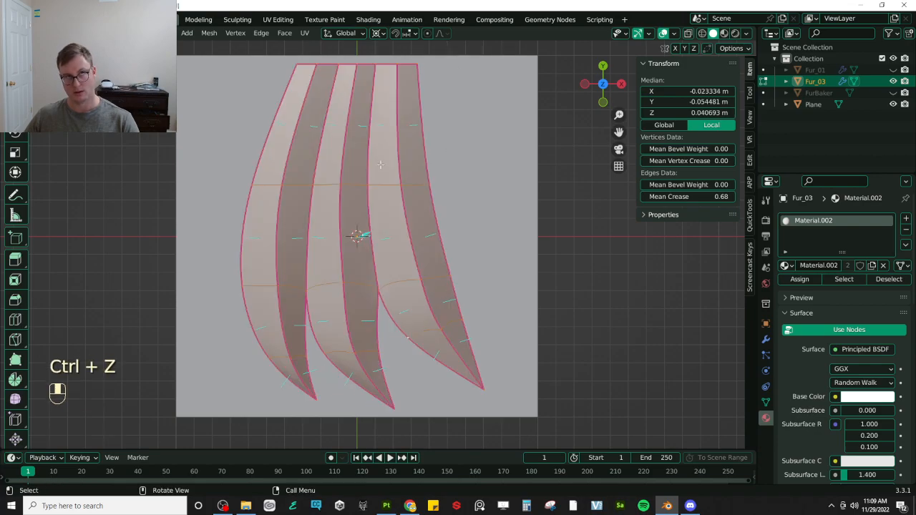
{"action": "key", "text": "s"}
{"action": "left_click", "coordinate": [466, 120]}
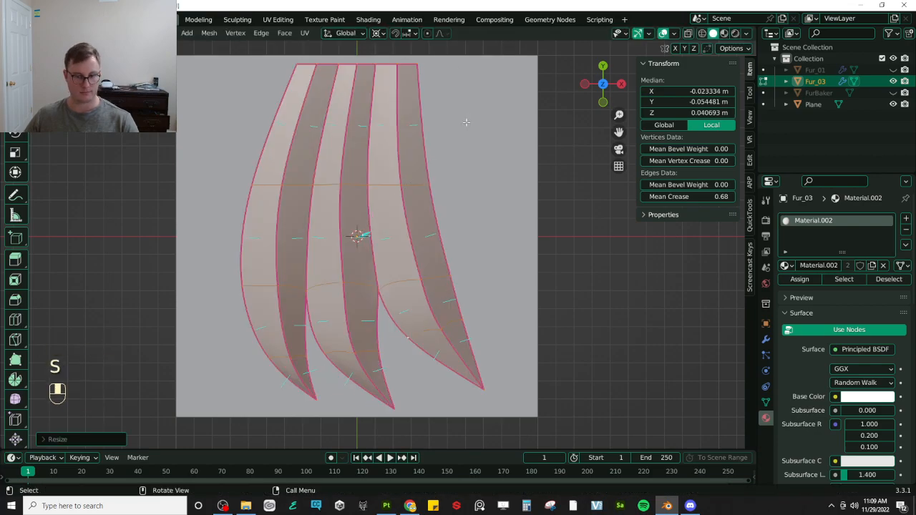
{"action": "key", "text": "s"}
{"action": "left_click", "coordinate": [433, 144]}
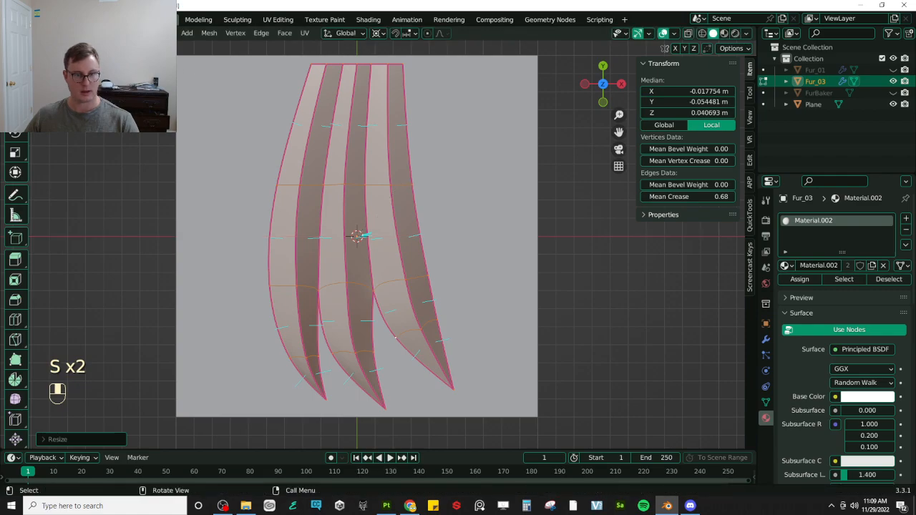
Rip Fur_03 along the seam beside its left outer strand and delete that strand
{"action": "left_click", "coordinate": [260, 252]}
{"action": "left_click", "coordinate": [316, 272]}
{"action": "left_click", "coordinate": [317, 272], "text": "alt+shift"}
{"action": "left_click", "coordinate": [319, 269], "text": "alt+shift"}
{"action": "key", "text": "v"}
{"action": "right_click", "coordinate": [376, 196]}
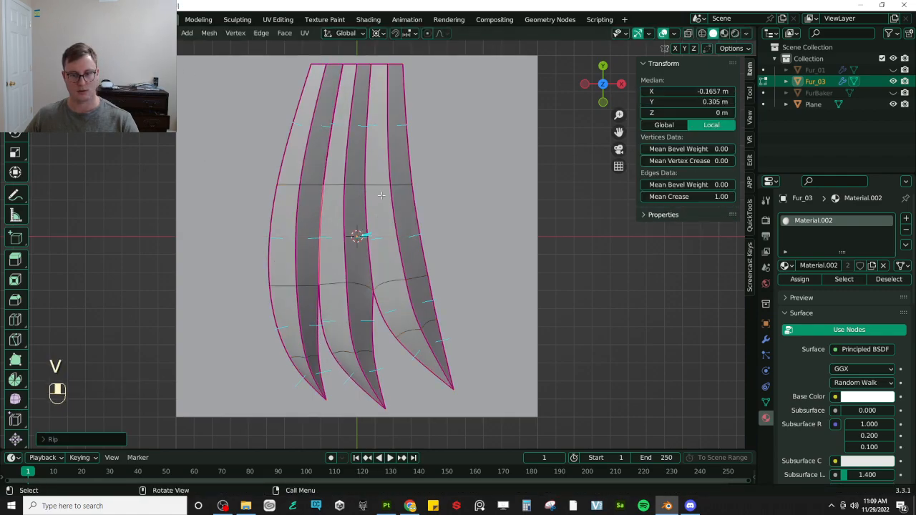
{"action": "key", "text": "l"}
{"action": "key", "text": "x"}
{"action": "left_click", "coordinate": [308, 251]}
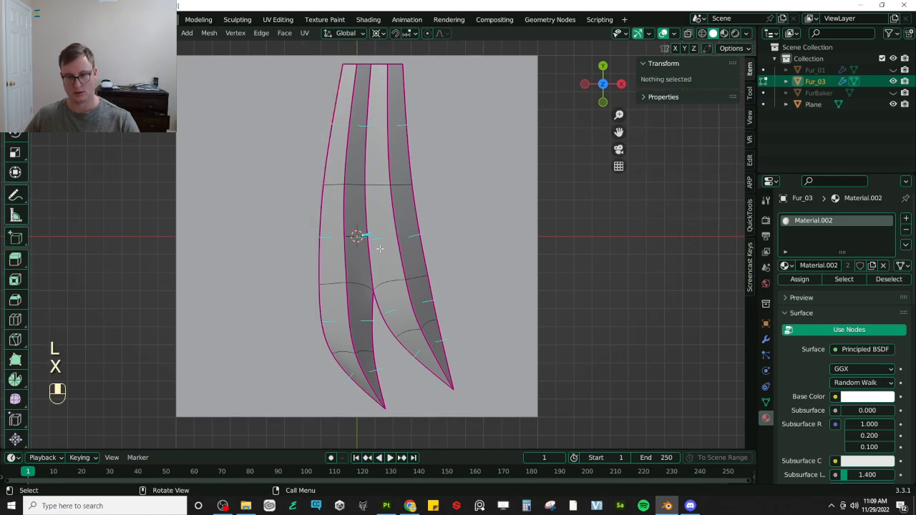
Rip the seam between the two remaining strands and delete the right one, leaving a single strand
{"action": "left_click", "coordinate": [383, 252], "text": "alt+shift"}
{"action": "key", "text": "v"}
{"action": "right_click", "coordinate": [403, 235]}
{"action": "key", "text": "l"}
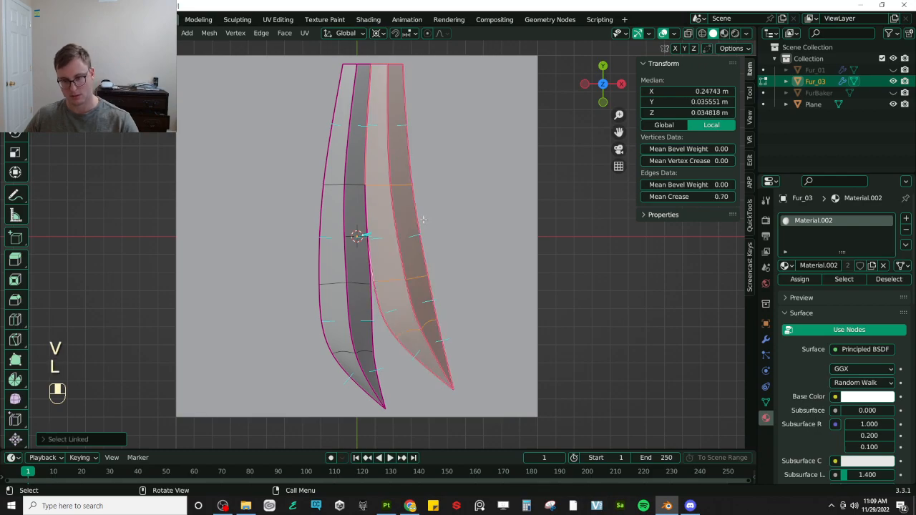
{"action": "key", "text": "x"}
{"action": "left_click", "coordinate": [397, 232]}
Reposition the edges at the upper and middle parts of the single strand to smooth its curved outline
{"action": "key", "text": "g"}
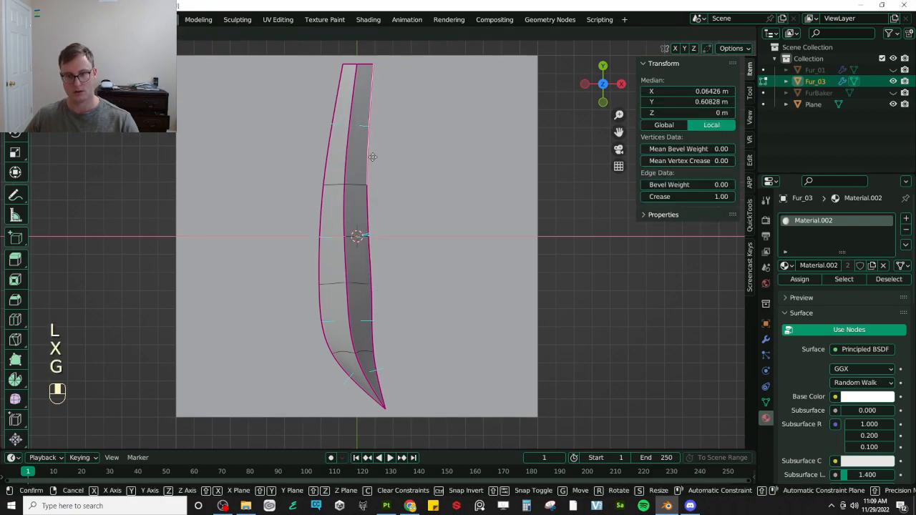
{"action": "left_click", "coordinate": [423, 173]}
{"action": "key", "text": "r"}
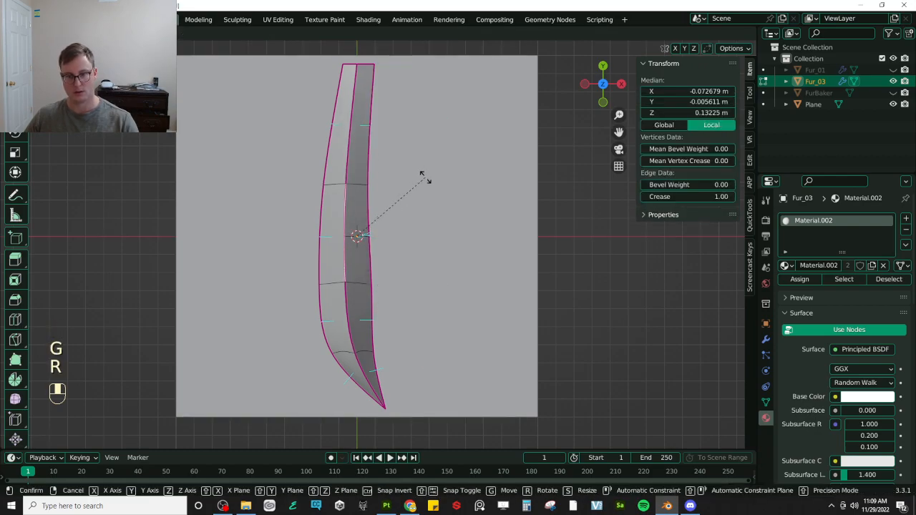
{"action": "left_click", "coordinate": [328, 217]}
{"action": "left_click", "coordinate": [357, 286]}
{"action": "left_click", "coordinate": [339, 285], "text": "shift"}
{"action": "key", "text": "g"}
{"action": "left_click", "coordinate": [337, 285]}
{"action": "left_click", "coordinate": [360, 195]}
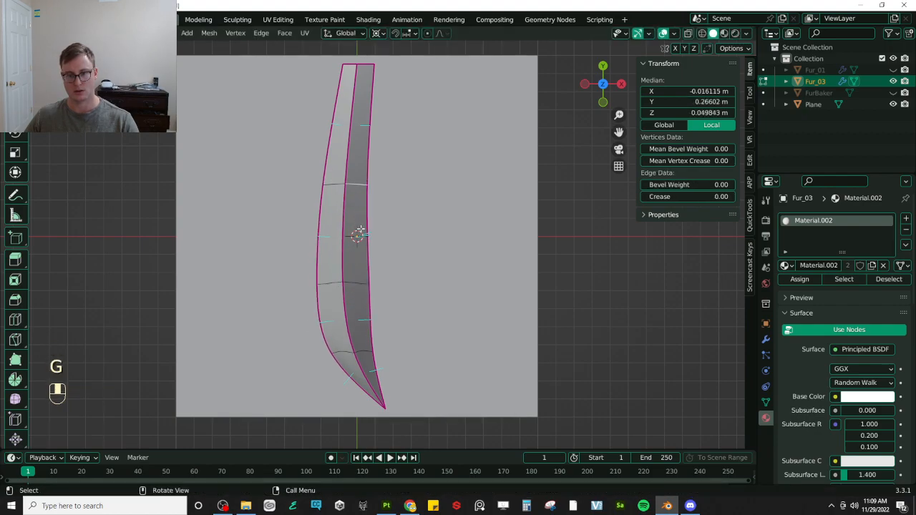
Move the whole strand slightly toward the plane's center, leave Edit Mode and save the file
{"action": "key", "text": "l"}
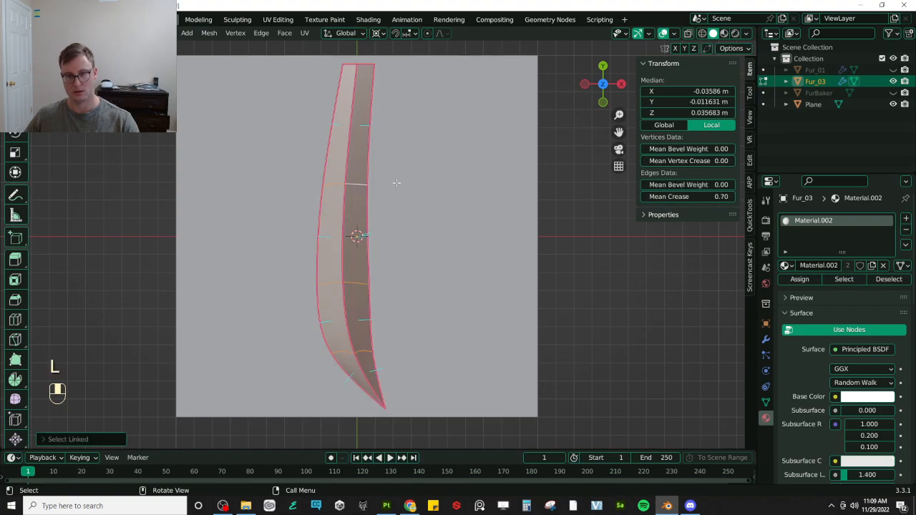
{"action": "key", "text": "g"}
{"action": "left_click", "coordinate": [430, 250]}
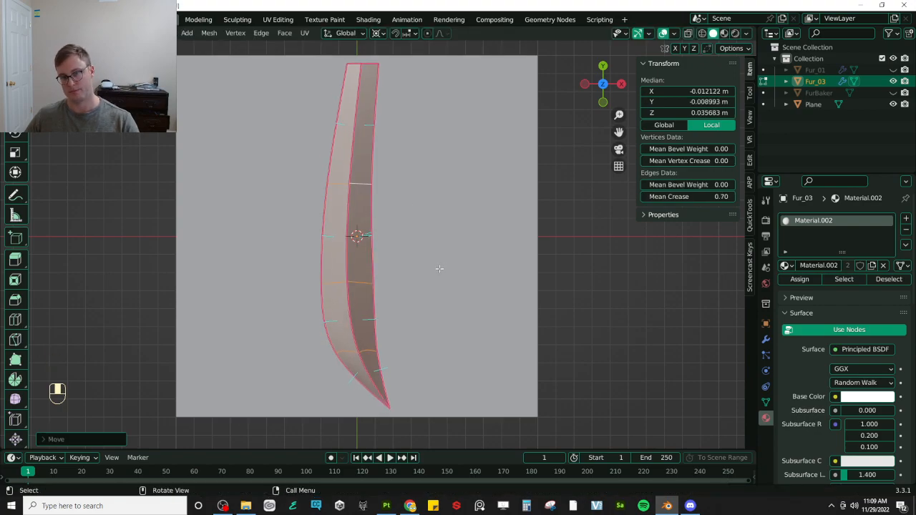
{"action": "key", "text": "Tab"}
{"action": "key", "text": "ctrl+s"}
Switch to Substance Painter, select the Brown Fur mask's Paint effect and set the brush alpha to Fur_01_Alpha
{"action": "key", "text": "alt+Tab"}
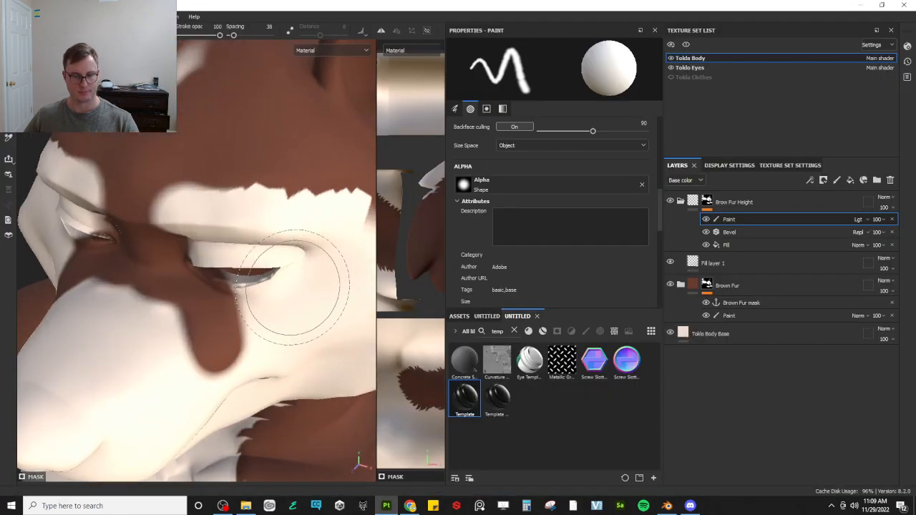
{"action": "left_click", "coordinate": [740, 303]}
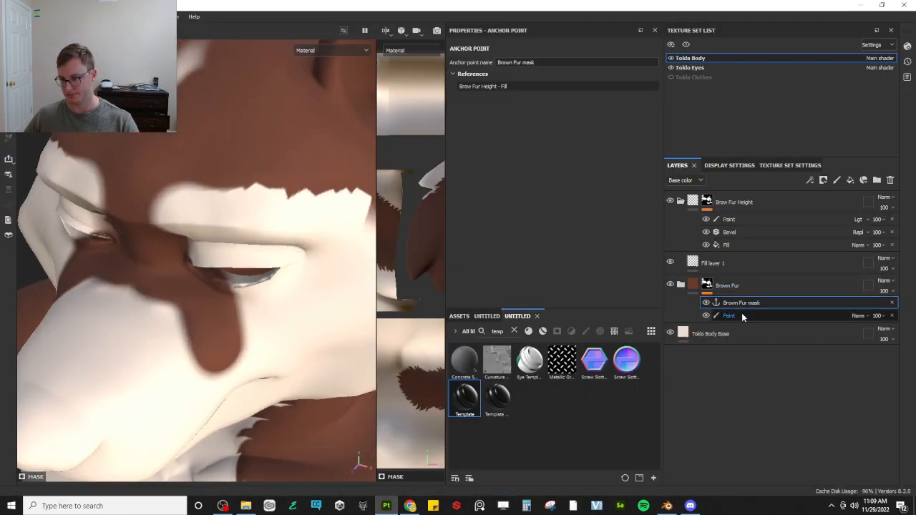
{"action": "left_click", "coordinate": [742, 317]}
{"action": "left_click_drag", "start_coordinate": [50, 259], "coordinate": [118, 260], "text": "alt"}
{"action": "key", "text": "x"}
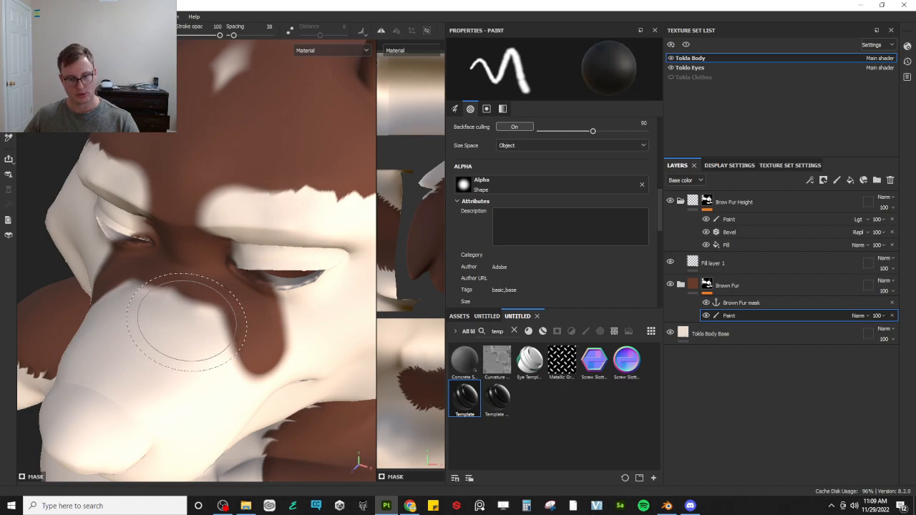
{"action": "left_click", "coordinate": [559, 188]}
{"action": "type", "text": "fur"}
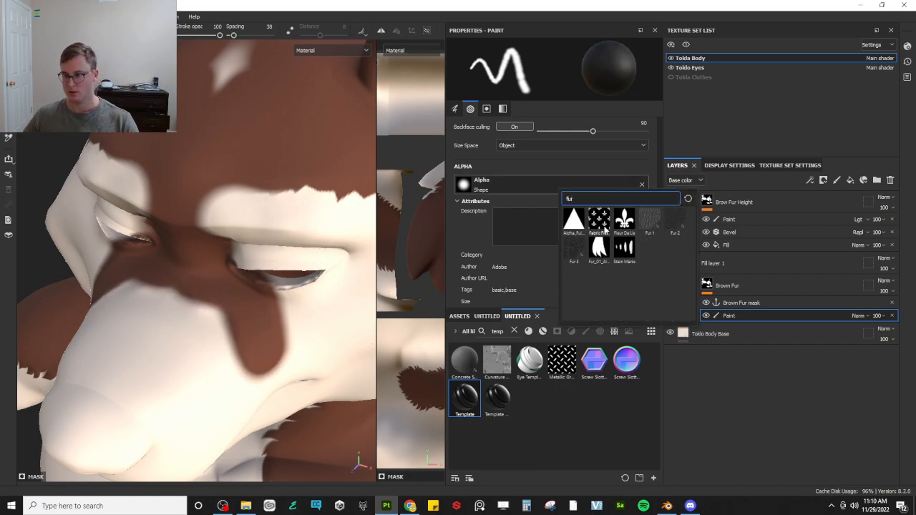
{"action": "left_click", "coordinate": [601, 248]}
{"action": "key", "text": "x"}
{"action": "mouse_move", "coordinate": [147, 308]}
{"action": "left_mouse_down"}
{"action": "mouse_move", "coordinate": [200, 335]}
{"action": "mouse_move", "coordinate": [212, 326]}
{"action": "mouse_move", "coordinate": [245, 364]}
{"action": "left_mouse_up"}
{"action": "key", "text": "ctrl+z"}
{"action": "key", "text": "x"}
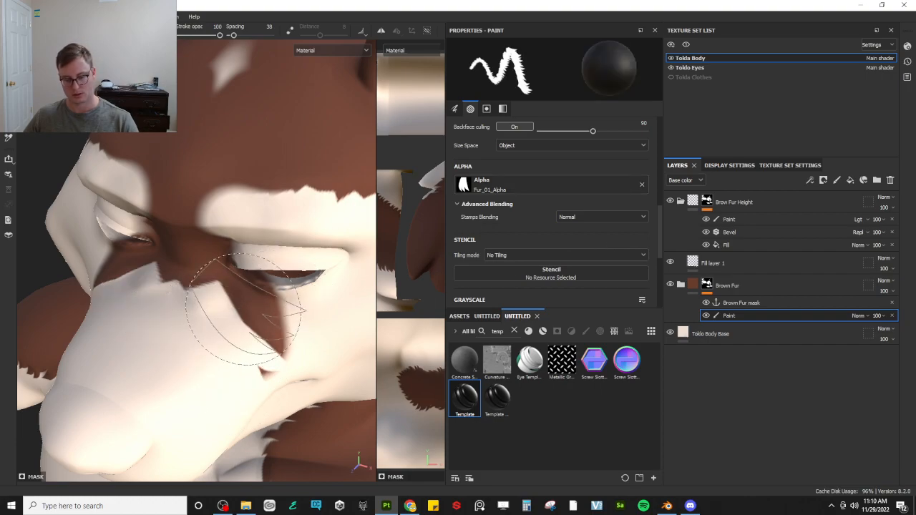
{"action": "key", "text": "ctrl+z"}
Shrink the fur brush and paint black mask strokes along the muzzle border below the eyes to make tufted white fur
{"action": "right_click_drag", "start_coordinate": [220, 305], "coordinate": [176, 302], "text": "ctrl"}
{"action": "left_click_drag", "start_coordinate": [161, 299], "coordinate": [190, 320]}
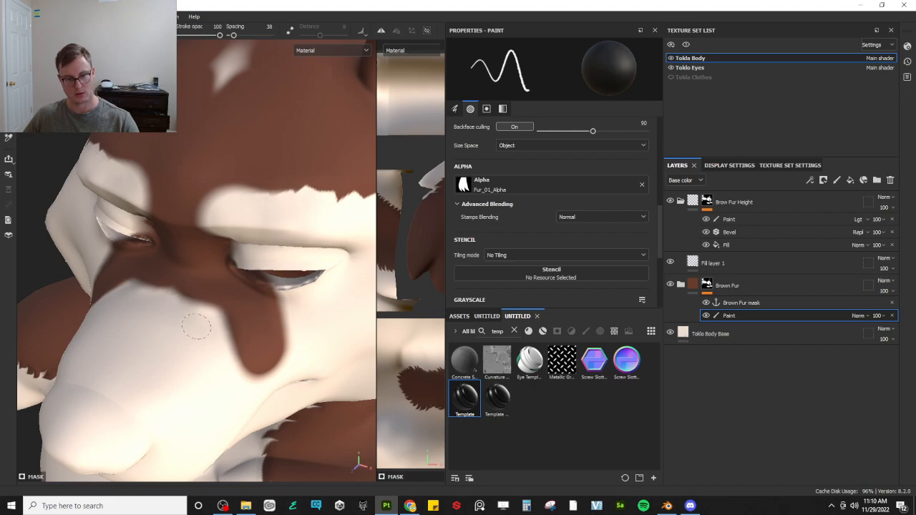
{"action": "right_click_drag", "start_coordinate": [174, 303], "coordinate": [186, 303], "text": "ctrl"}
{"action": "left_click_drag", "start_coordinate": [185, 300], "coordinate": [197, 276]}
{"action": "key", "text": "x"}
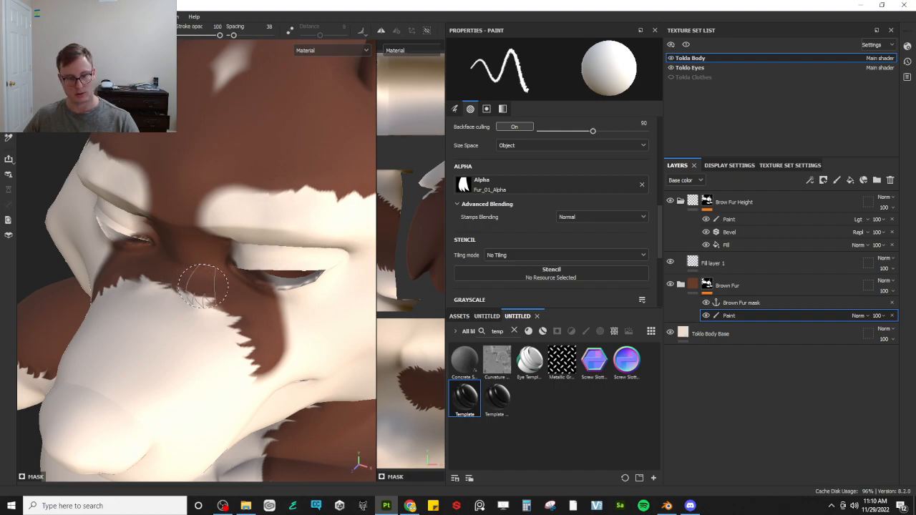
Paint brown tufts in white mask strokes along the muzzle border and down to the tip of the stripe under the eye
{"action": "mouse_move", "coordinate": [237, 322]}
{"action": "left_mouse_down"}
{"action": "mouse_move", "coordinate": [255, 369]}
{"action": "mouse_move", "coordinate": [228, 322]}
{"action": "left_mouse_up"}
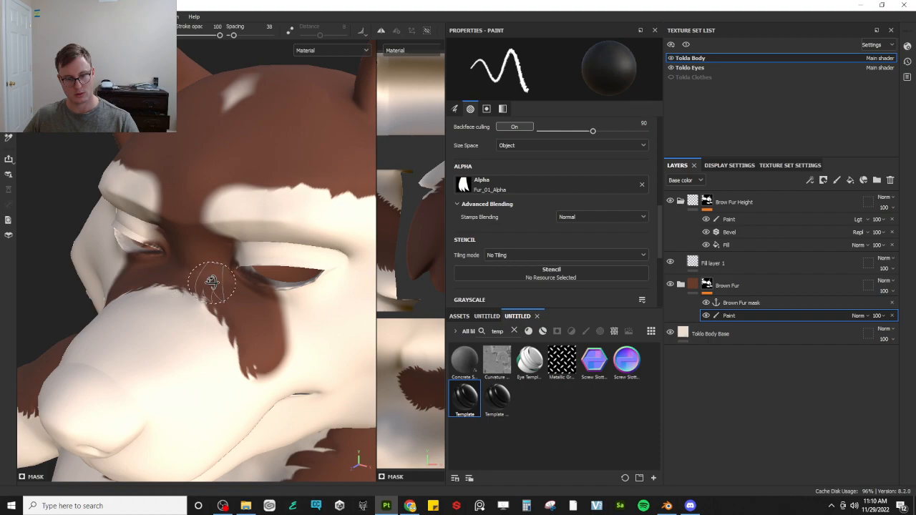
{"action": "left_click_drag", "start_coordinate": [205, 276], "coordinate": [164, 306], "text": "alt"}
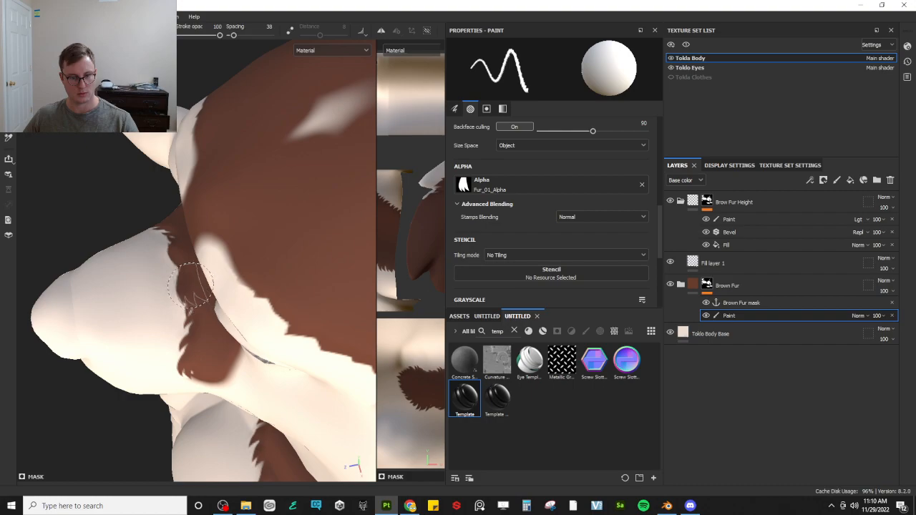
{"action": "left_click_drag", "start_coordinate": [178, 293], "coordinate": [215, 247], "text": "alt"}
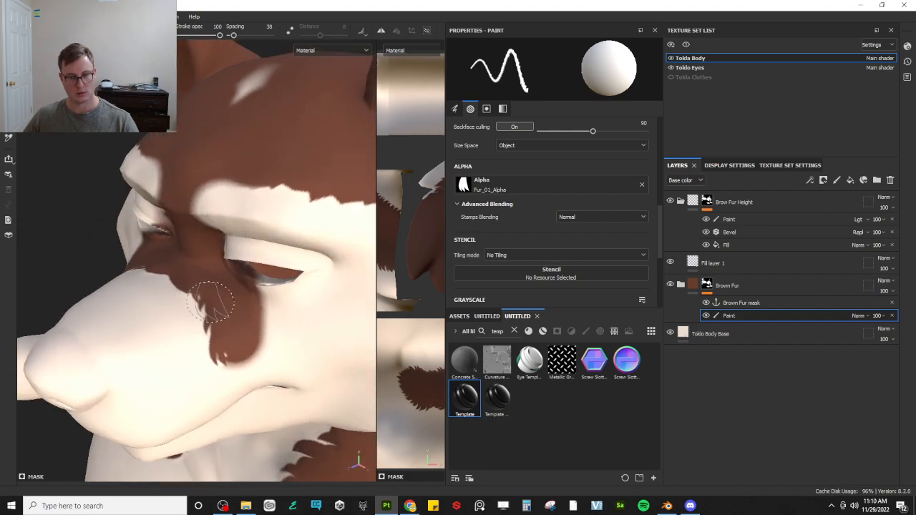
{"action": "key", "text": "x"}
{"action": "key", "text": "x"}
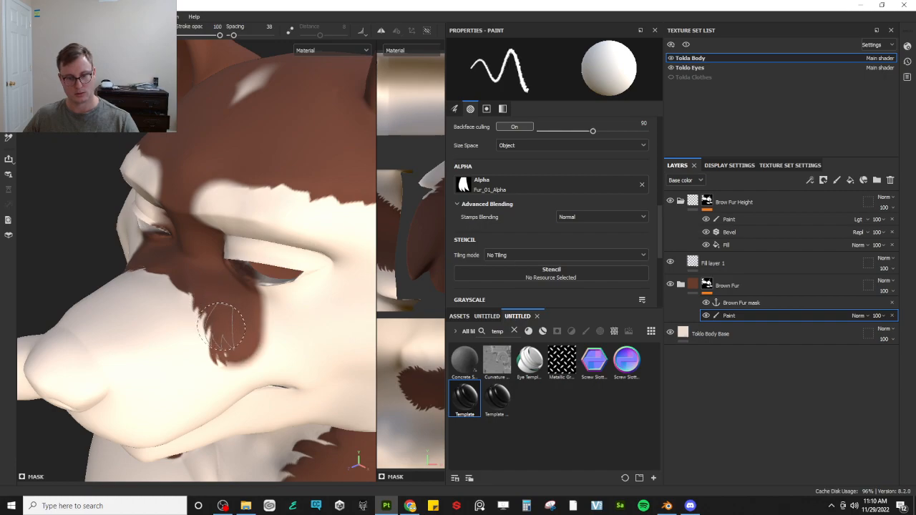
{"action": "left_click_drag", "start_coordinate": [261, 325], "coordinate": [215, 336], "text": "alt"}
{"action": "left_click", "coordinate": [240, 341]}
{"action": "left_click_drag", "start_coordinate": [239, 329], "coordinate": [302, 271], "text": "alt"}
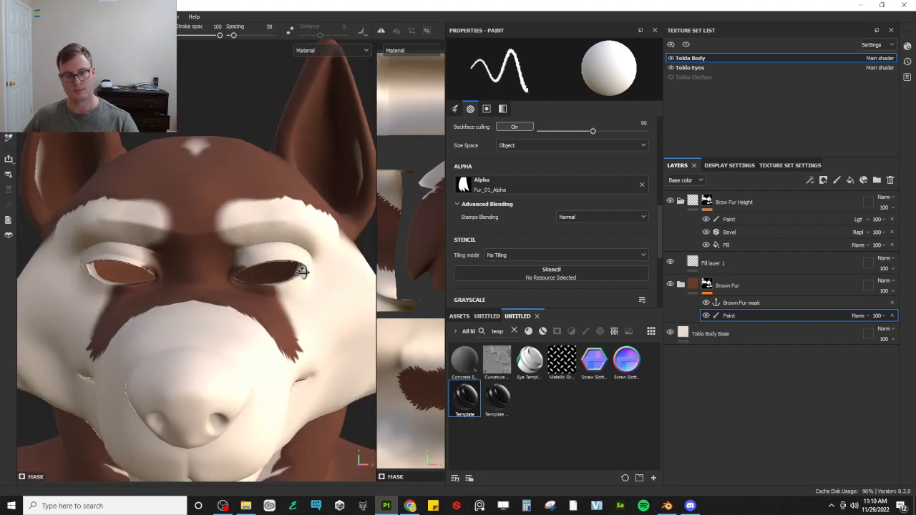
Polygon-fill the upper eyelid from the inner eye corner outward with white in the Brown Fur mask, working on the UV layout
{"action": "left_click_drag", "start_coordinate": [260, 219], "coordinate": [231, 235], "text": "ctrl+alt"}
{"action": "scroll", "coordinate": [231, 234], "scroll_direction": "up", "scroll_amount": 3}
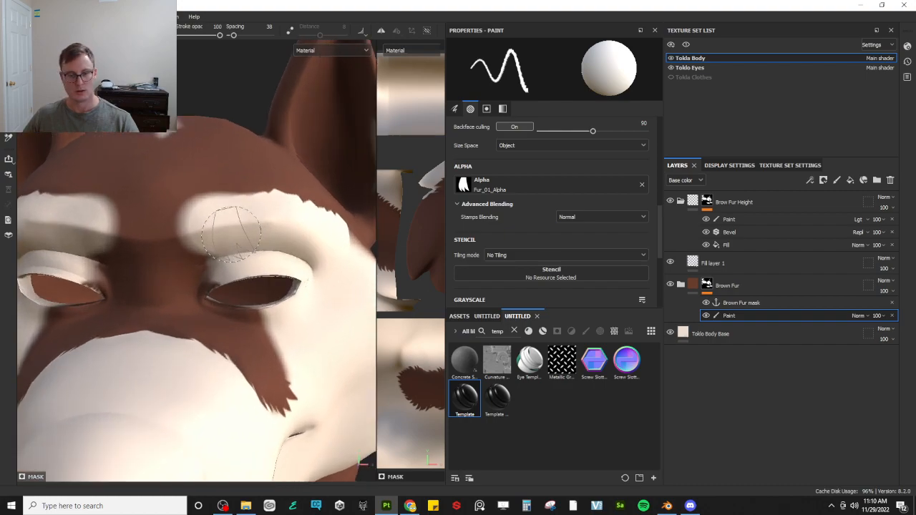
{"action": "key", "text": "j"}
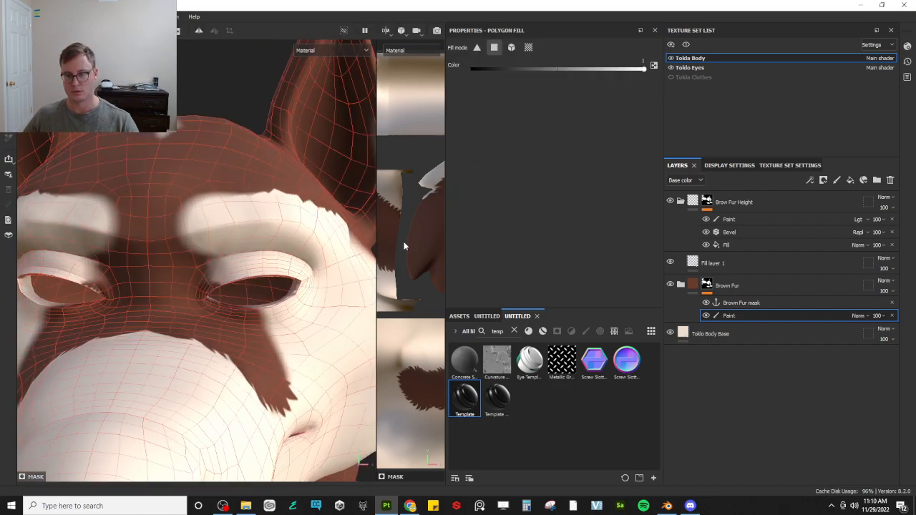
{"action": "left_click_drag", "start_coordinate": [375, 238], "coordinate": [136, 238]}
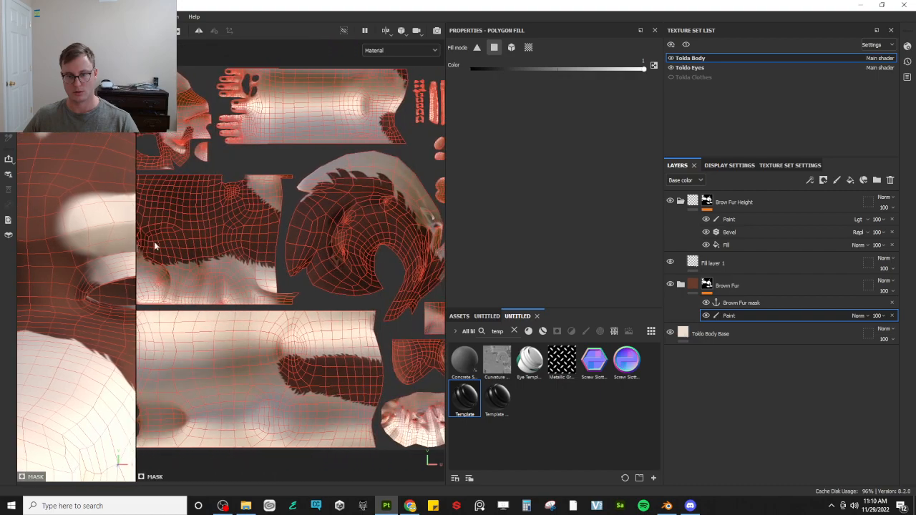
{"action": "middle_click_drag", "start_coordinate": [270, 258], "coordinate": [377, 302], "text": "alt"}
{"action": "mouse_move", "coordinate": [246, 192]}
{"action": "middle_mouse_down", "text": "alt"}
{"action": "mouse_move", "coordinate": [366, 297]}
{"action": "mouse_move", "coordinate": [340, 304]}
{"action": "mouse_move", "coordinate": [329, 291]}
{"action": "middle_mouse_up", "text": "alt"}
{"action": "scroll", "coordinate": [330, 255], "scroll_direction": "up", "scroll_amount": 6}
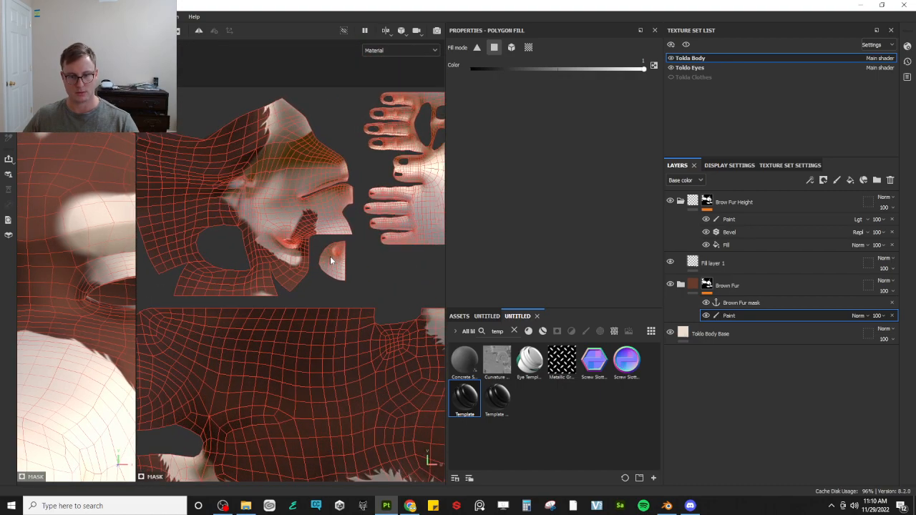
{"action": "middle_click_drag", "start_coordinate": [211, 208], "coordinate": [279, 258], "text": "alt"}
{"action": "scroll", "coordinate": [280, 256], "scroll_direction": "up", "scroll_amount": 4}
{"action": "scroll", "coordinate": [285, 198], "scroll_direction": "up", "scroll_amount": 3}
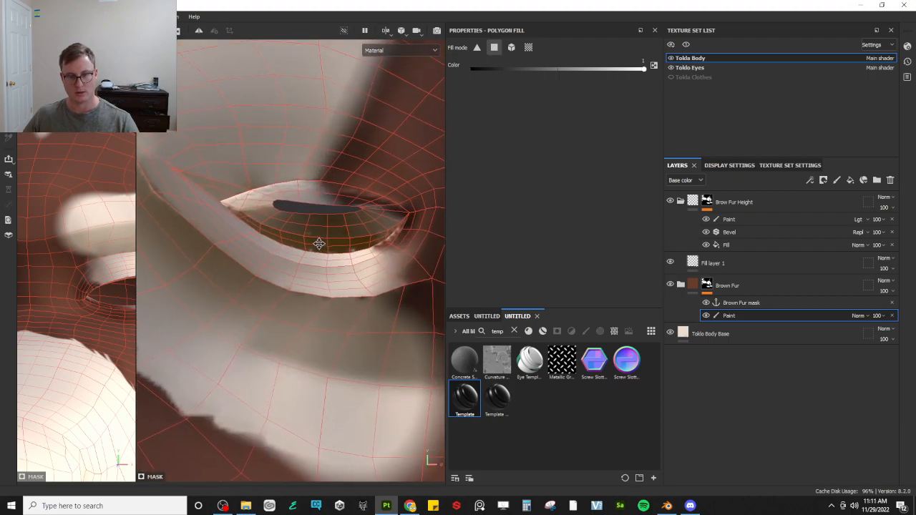
{"action": "middle_click_drag", "start_coordinate": [393, 278], "coordinate": [360, 274], "text": "alt"}
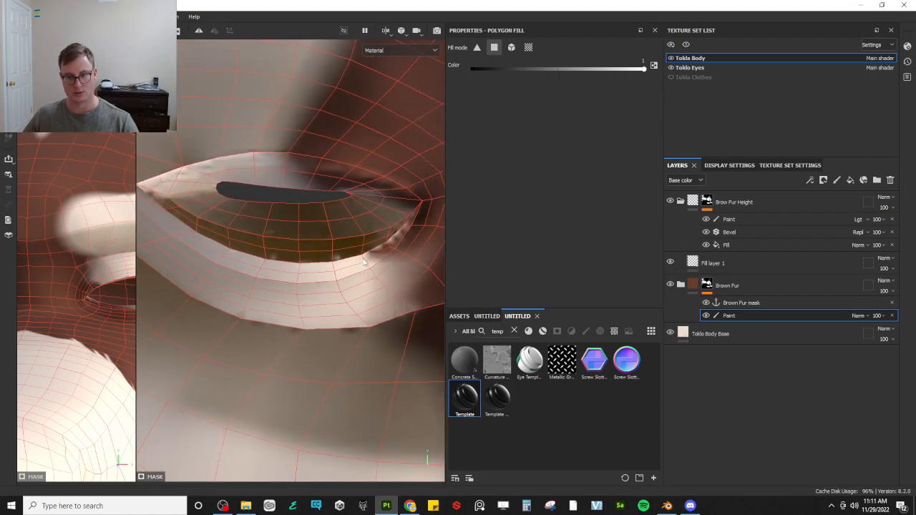
{"action": "scroll", "coordinate": [311, 272], "scroll_direction": "down", "scroll_amount": 2}
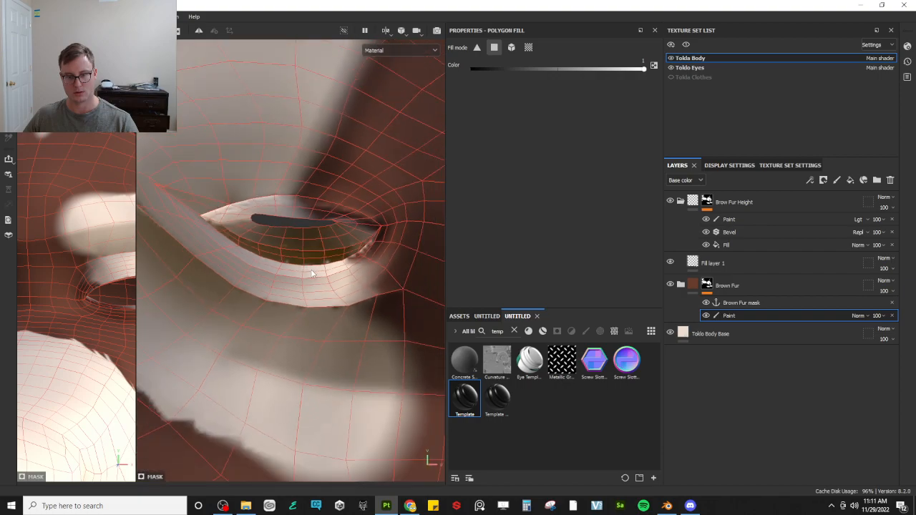
{"action": "left_click_drag", "start_coordinate": [320, 274], "coordinate": [344, 306]}
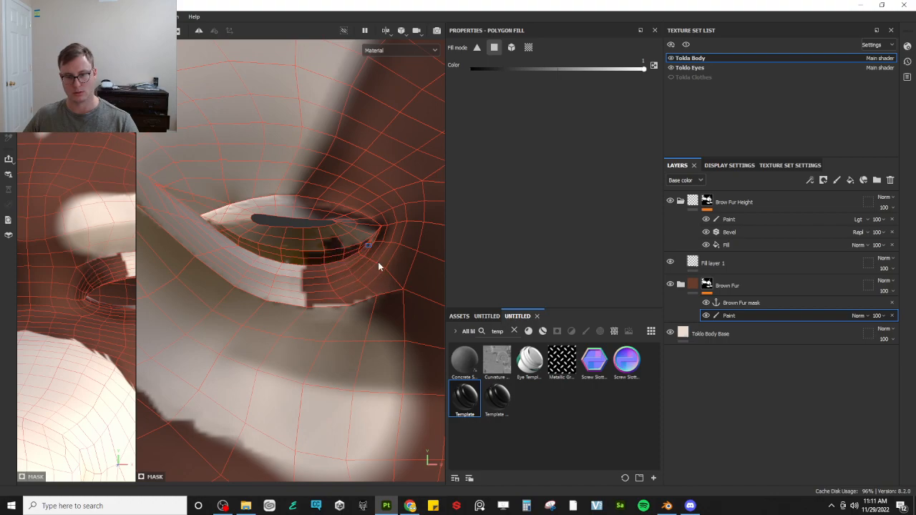
{"action": "left_click_drag", "start_coordinate": [307, 289], "coordinate": [302, 294]}
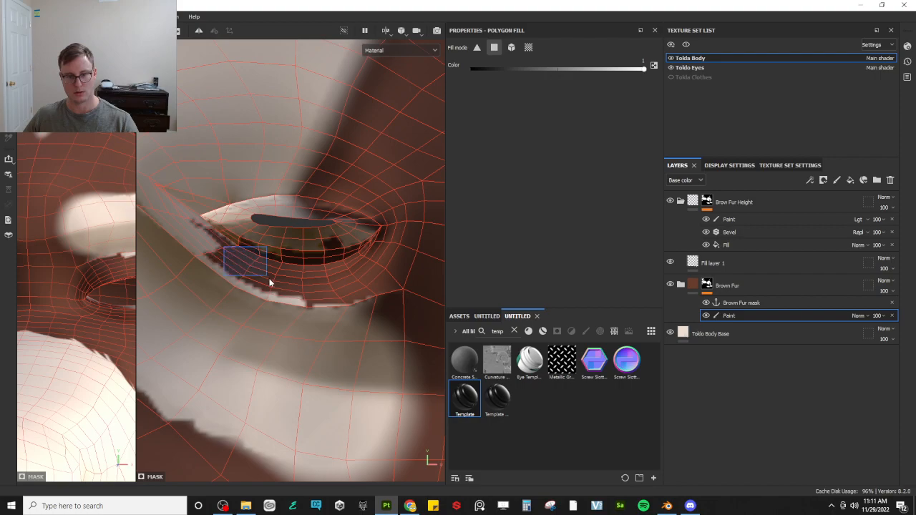
Extend the white mask fill along the eyelid toward the outer eye corner and remove the polygons filled beyond its edge
{"action": "mouse_move", "coordinate": [251, 272]}
{"action": "left_mouse_down"}
{"action": "mouse_move", "coordinate": [230, 283]}
{"action": "mouse_move", "coordinate": [295, 306]}
{"action": "left_mouse_up"}
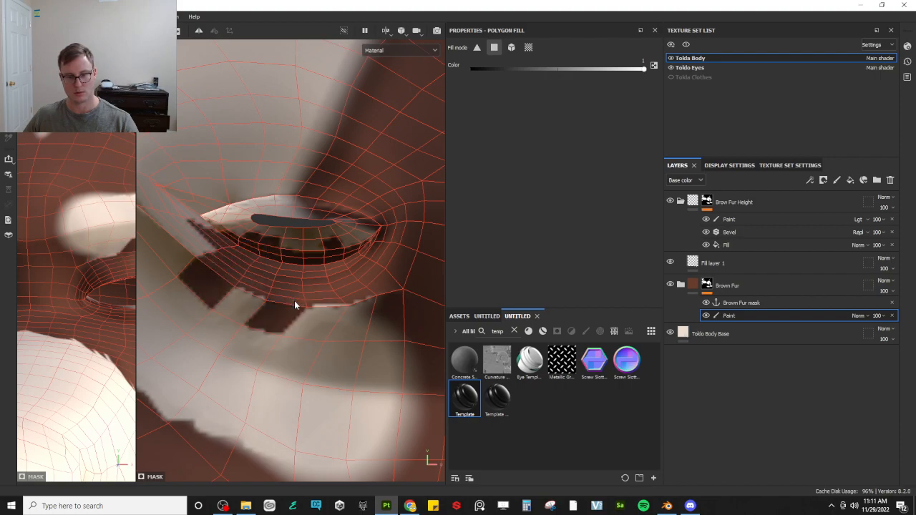
{"action": "key", "text": "ctrl+z"}
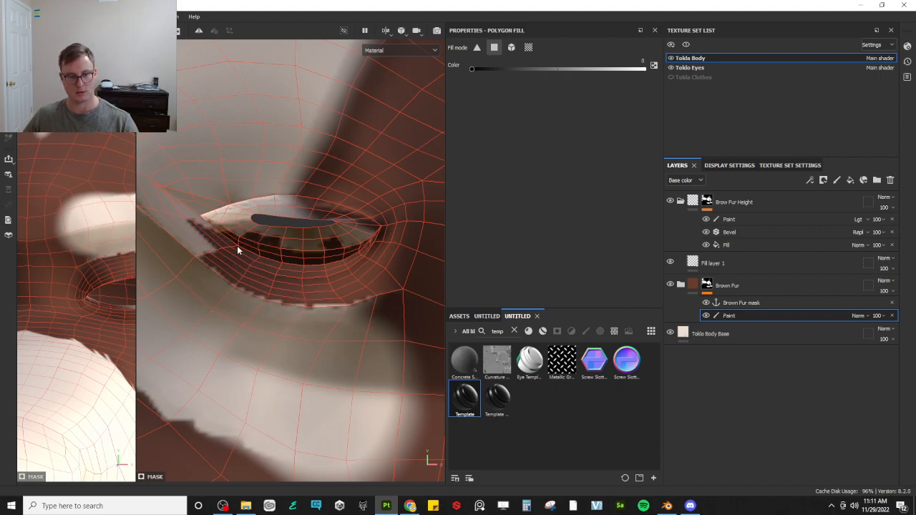
{"action": "mouse_move", "coordinate": [205, 238]}
{"action": "left_mouse_down"}
{"action": "mouse_move", "coordinate": [182, 231]}
{"action": "mouse_move", "coordinate": [199, 245]}
{"action": "left_mouse_up"}
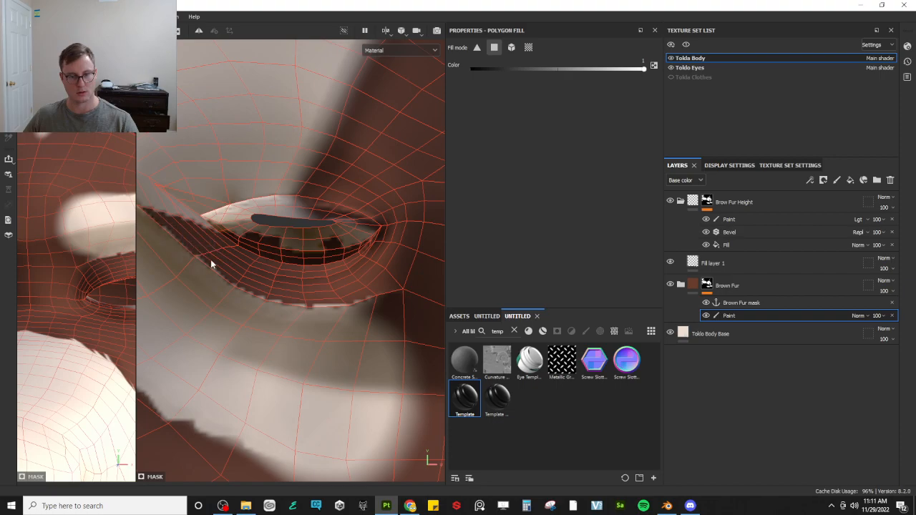
{"action": "left_click_drag", "start_coordinate": [133, 279], "coordinate": [237, 282]}
{"action": "middle_click_drag", "start_coordinate": [275, 255], "coordinate": [322, 284], "text": "alt"}
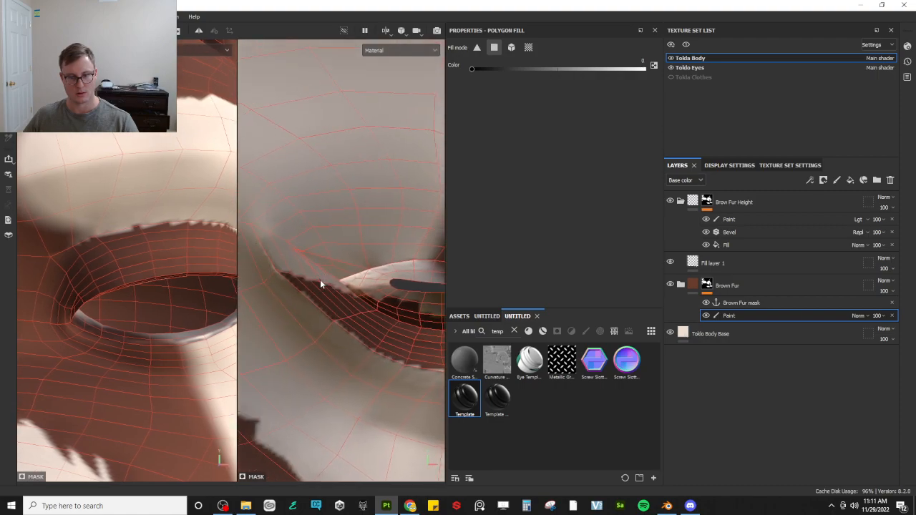
Polygon-fill the outer eye corner with white in the mask and clear the spilled polygons around it with black
{"action": "left_click_drag", "start_coordinate": [317, 281], "coordinate": [365, 299]}
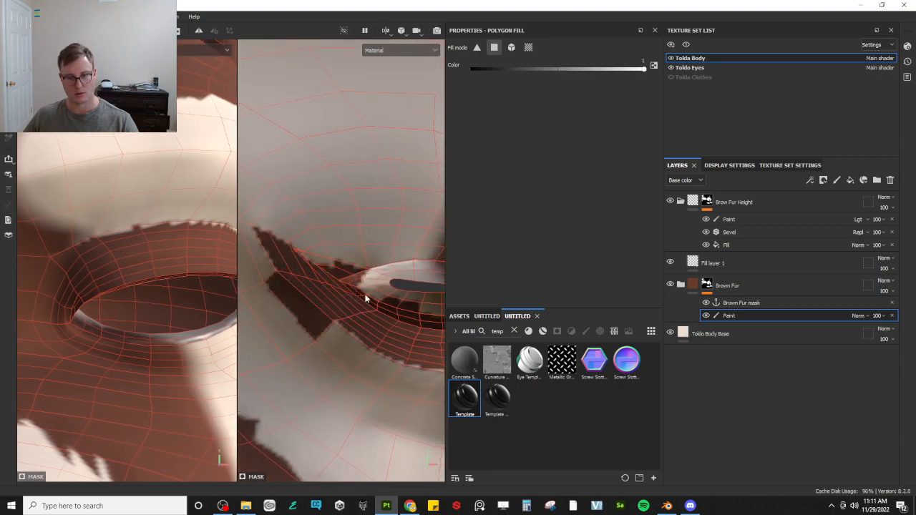
{"action": "key", "text": "x"}
{"action": "left_click_drag", "start_coordinate": [310, 313], "coordinate": [330, 305]}
{"action": "left_click_drag", "start_coordinate": [314, 264], "coordinate": [351, 260]}
{"action": "key", "text": "x"}
{"action": "left_click", "coordinate": [352, 260]}
{"action": "middle_click_drag", "start_coordinate": [351, 260], "coordinate": [324, 256], "text": "alt"}
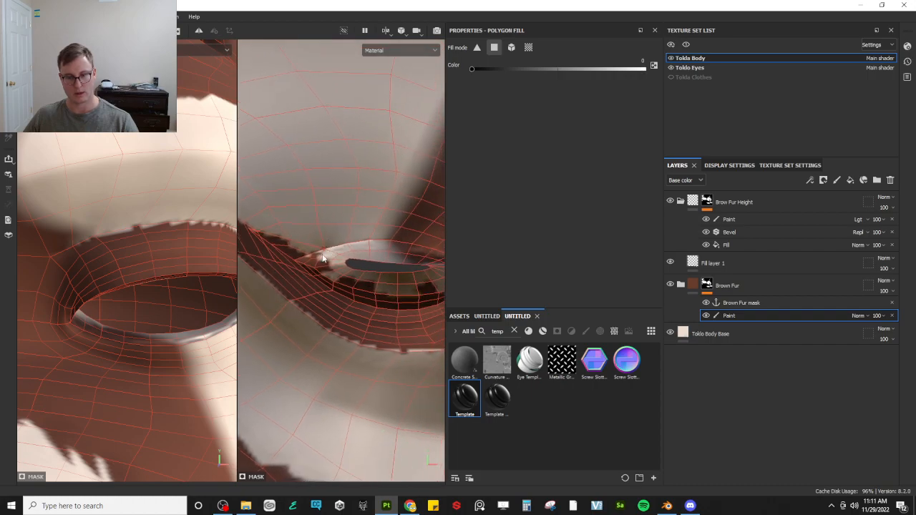
Fill the remaining polygons inside the eye opening with white in the mask and return to the Paint tool
{"action": "left_click_drag", "start_coordinate": [302, 258], "coordinate": [342, 274]}
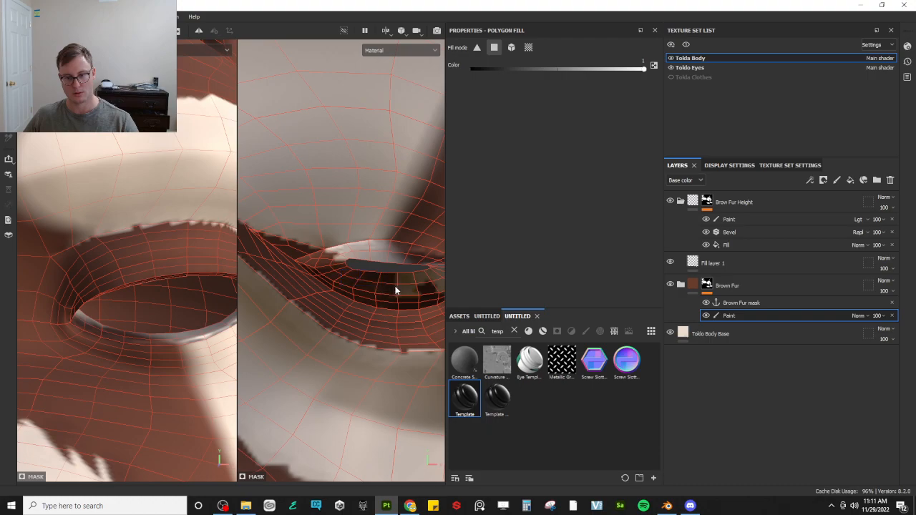
{"action": "middle_click_drag", "start_coordinate": [393, 288], "coordinate": [366, 287], "text": "alt"}
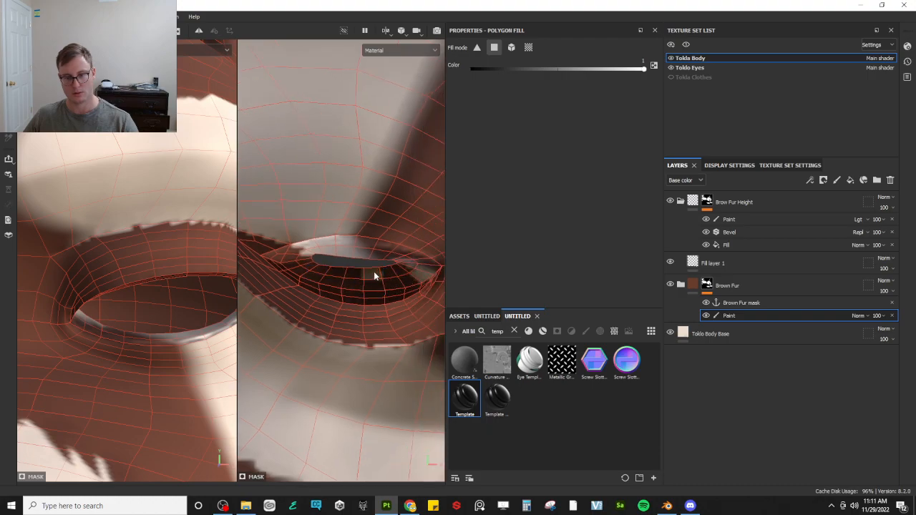
{"action": "left_click_drag", "start_coordinate": [438, 279], "coordinate": [354, 274], "text": "alt"}
{"action": "key", "text": "1"}
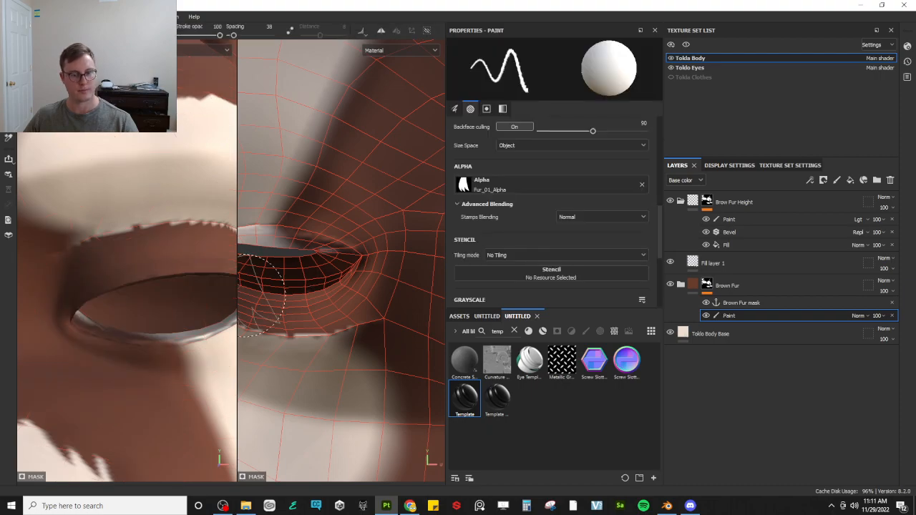
Set the Toklo Body texture set size to 4096
{"action": "left_click", "coordinate": [784, 165]}
{"action": "scroll", "coordinate": [727, 215], "scroll_direction": "up", "scroll_amount": 6}
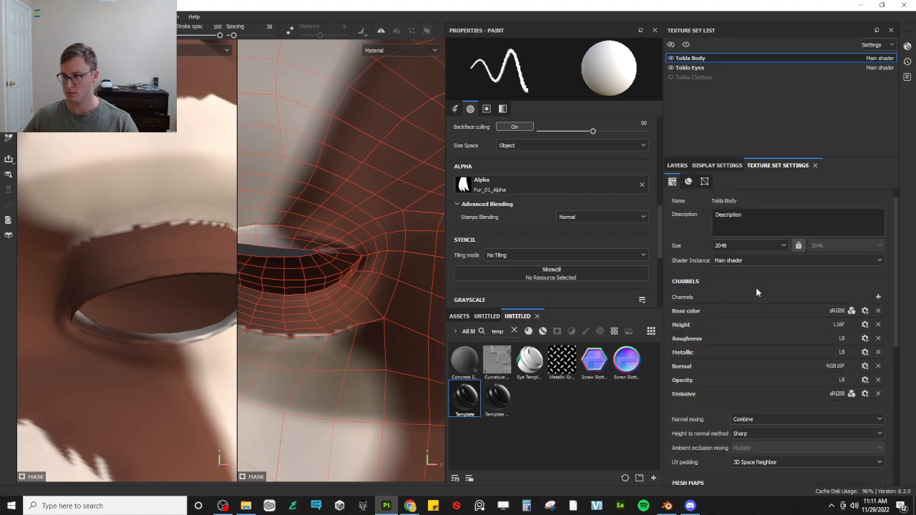
{"action": "left_click", "coordinate": [748, 245]}
{"action": "left_click", "coordinate": [737, 306]}
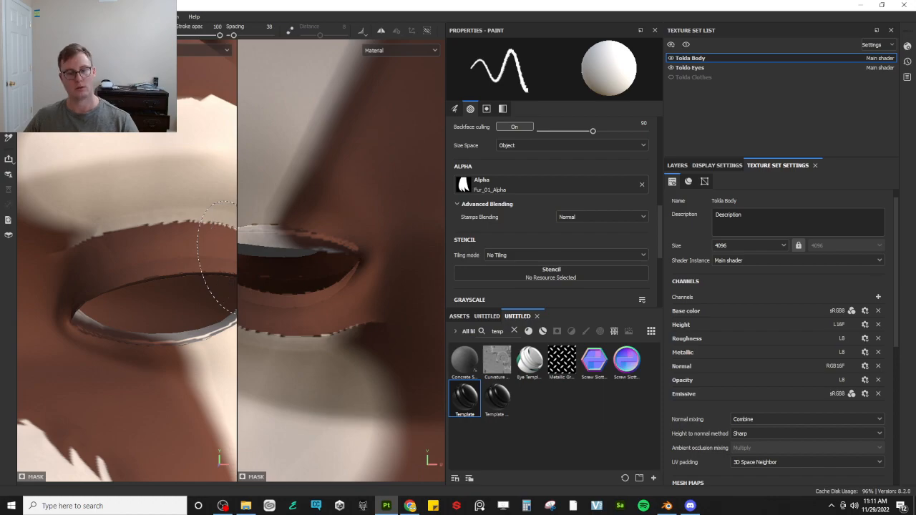
Save the project and clear the stray brown polygon above the upper eyelid with a black polygon fill
{"action": "key", "text": "ctrl+s"}
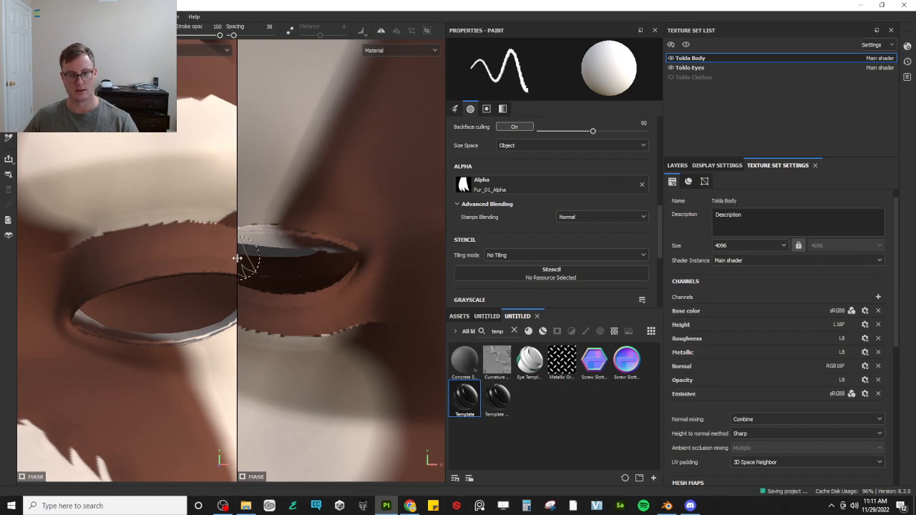
{"action": "left_click_drag", "start_coordinate": [333, 273], "coordinate": [381, 273]}
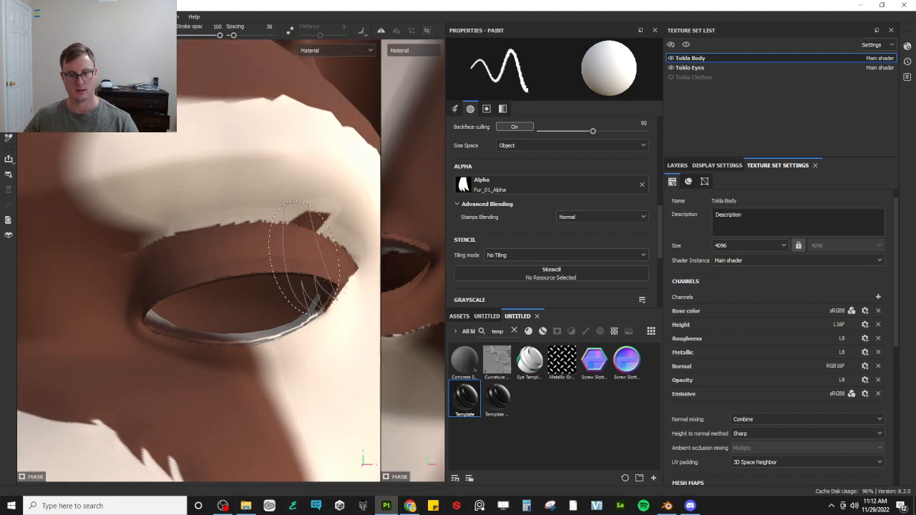
{"action": "scroll", "coordinate": [312, 258], "scroll_direction": "down", "scroll_amount": 4}
{"action": "left_click_drag", "start_coordinate": [317, 250], "coordinate": [119, 144], "text": "alt"}
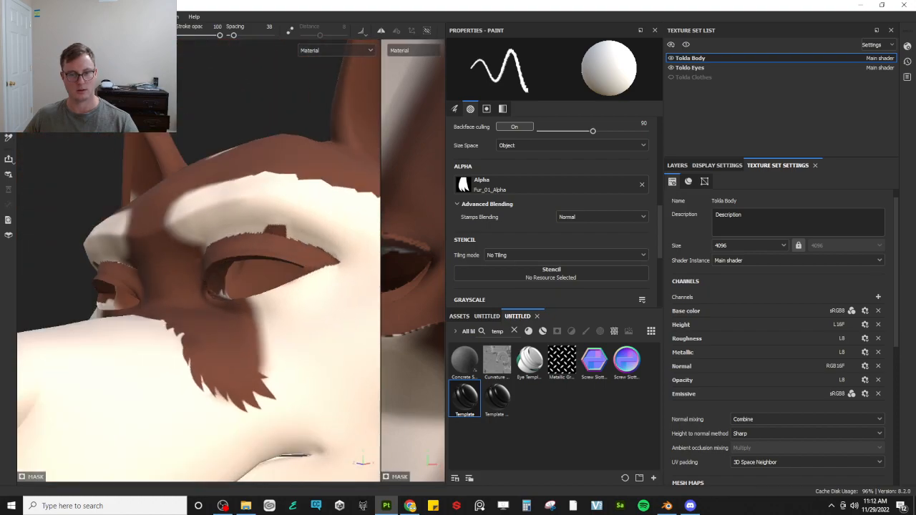
{"action": "key", "text": "4"}
{"action": "left_click_drag", "start_coordinate": [381, 256], "coordinate": [151, 267]}
{"action": "scroll", "coordinate": [231, 270], "scroll_direction": "up", "scroll_amount": 2}
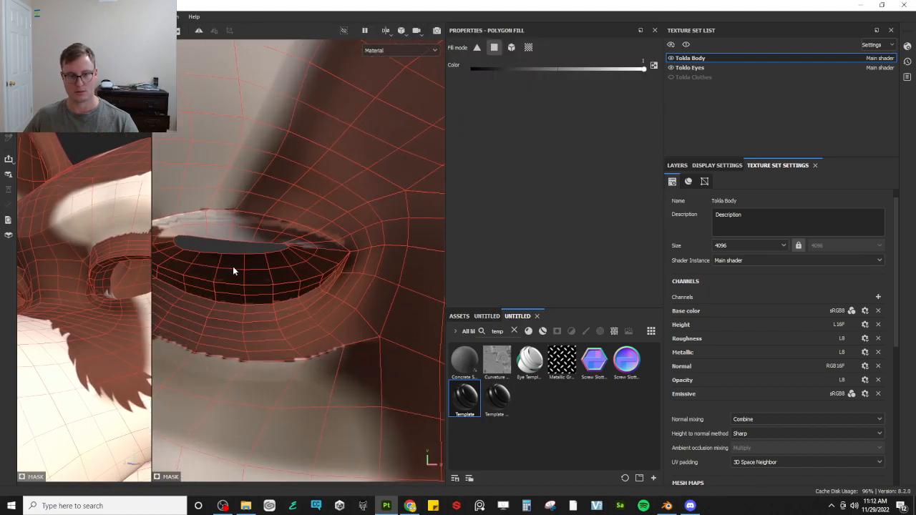
{"action": "middle_click_drag", "start_coordinate": [233, 270], "coordinate": [368, 286], "text": "alt"}
{"action": "left_click", "coordinate": [239, 350]}
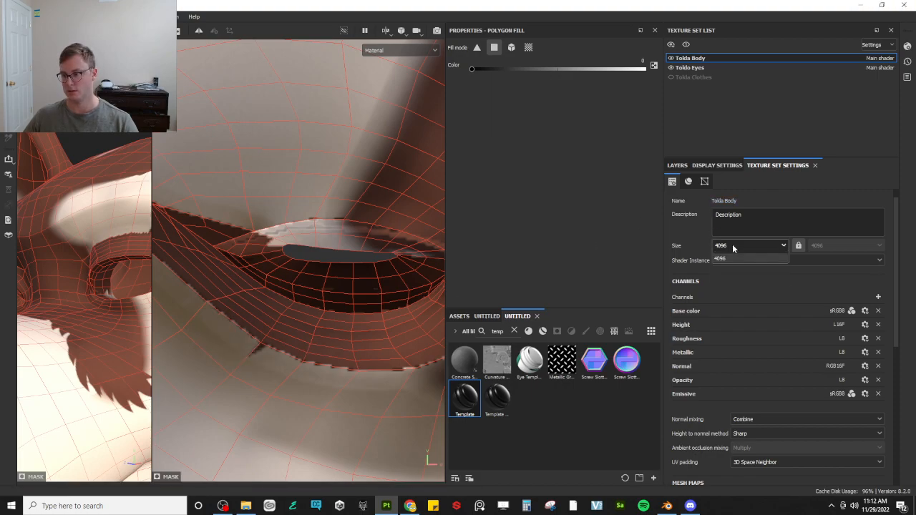
Set the Toklo Body texture set size to 2048 and return to the Paint tool on the face
{"action": "left_click", "coordinate": [740, 294]}
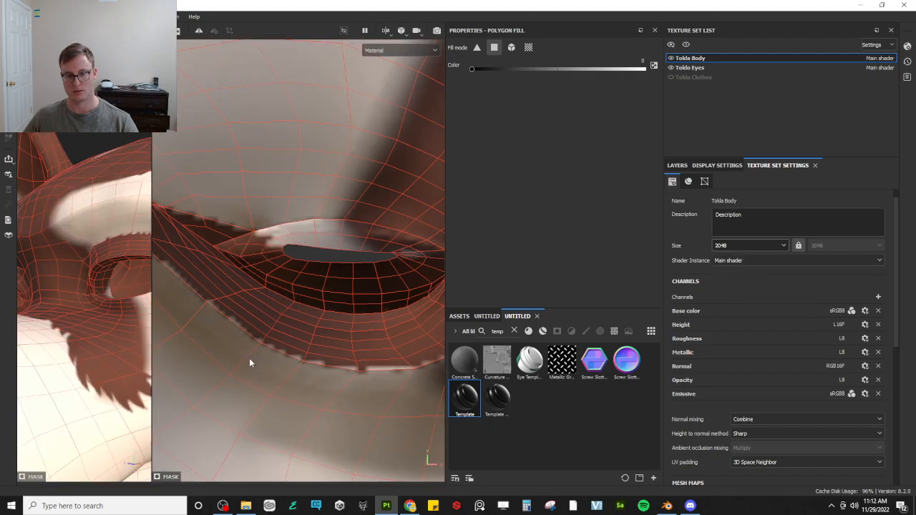
{"action": "key", "text": "1"}
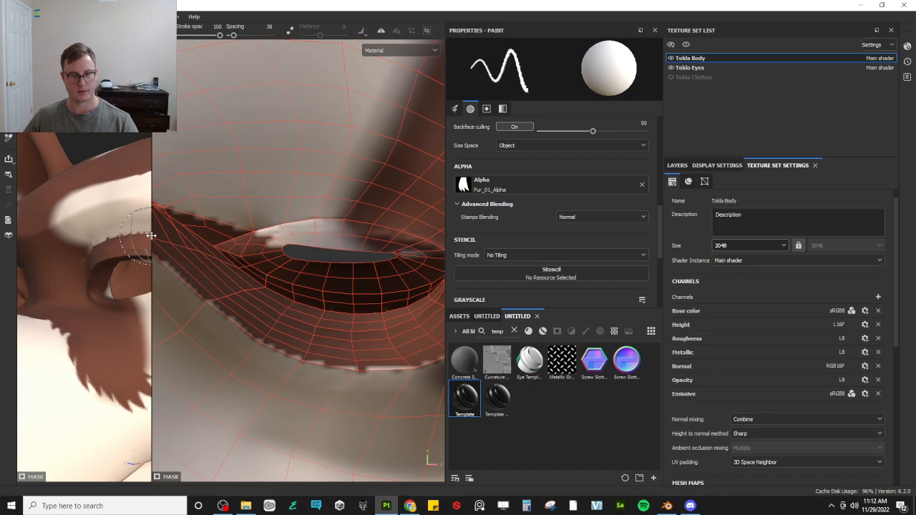
{"action": "left_click_drag", "start_coordinate": [151, 236], "coordinate": [317, 247]}
{"action": "left_click_drag", "start_coordinate": [302, 283], "coordinate": [235, 286], "text": "alt"}
{"action": "left_click_drag", "start_coordinate": [247, 251], "coordinate": [223, 299], "text": "alt"}
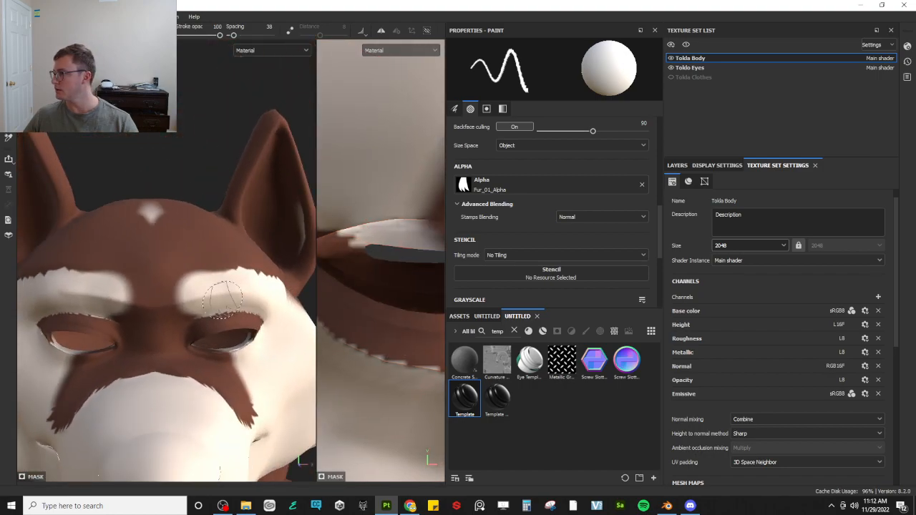
{"action": "left_click_drag", "start_coordinate": [223, 302], "coordinate": [202, 290], "text": "alt"}
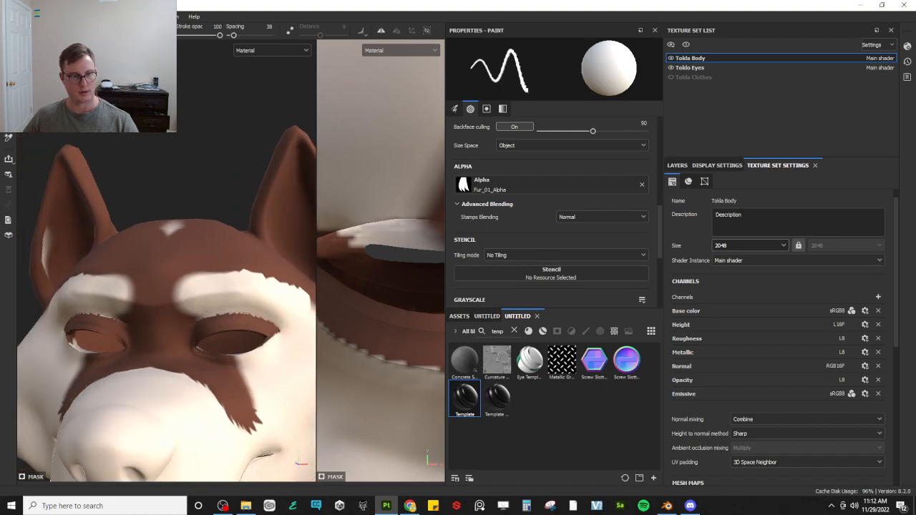
Replace the brush's Fur_01_Alpha with the Shape alpha and set its hardness to 1
{"action": "left_click", "coordinate": [641, 185]}
{"action": "left_click", "coordinate": [599, 184]}
{"action": "type", "text": "fur"}
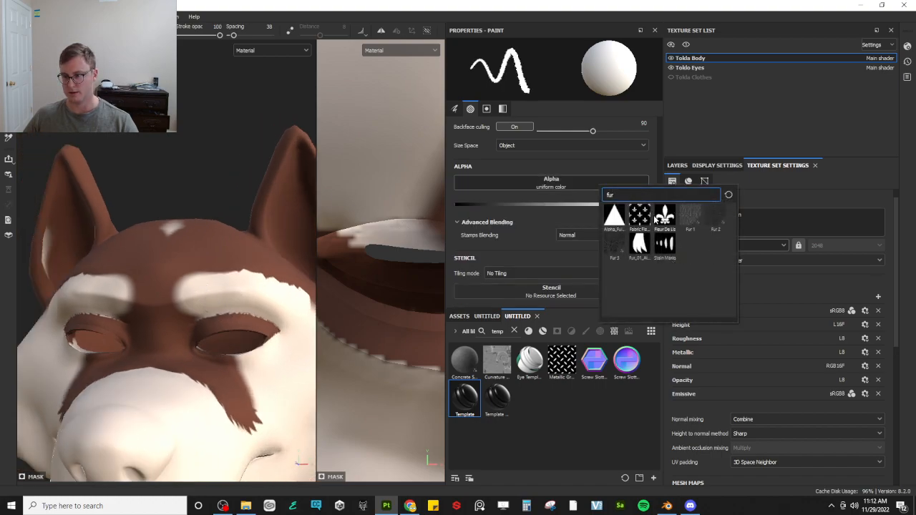
{"action": "key", "text": "ctrl+a"}
{"action": "type", "text": "a"}
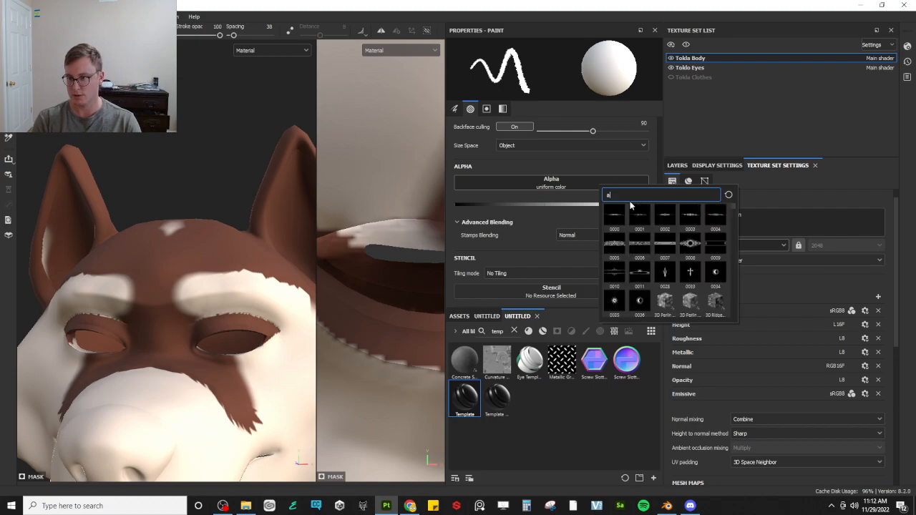
{"action": "type", "text": "lpha shape"}
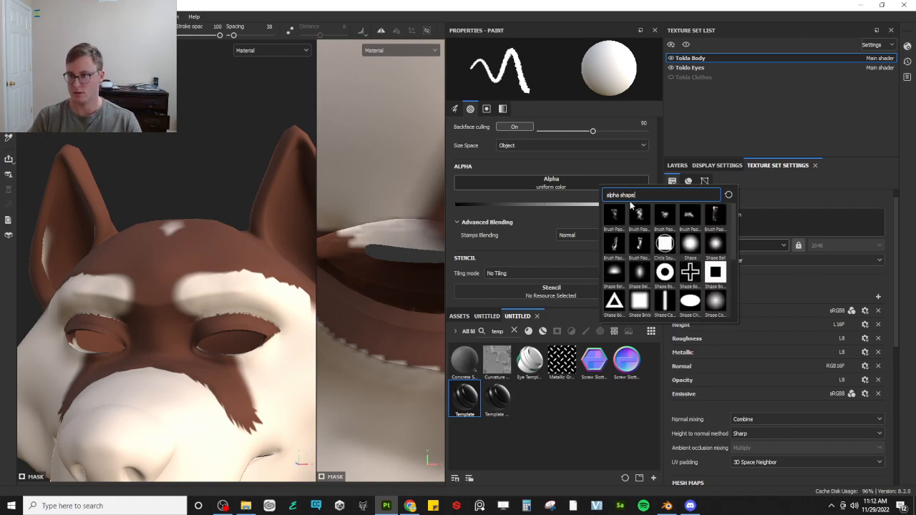
{"action": "left_click", "coordinate": [686, 250]}
{"action": "scroll", "coordinate": [634, 222], "scroll_direction": "down", "scroll_amount": 3}
{"action": "left_click_drag", "start_coordinate": [548, 222], "coordinate": [692, 226]}
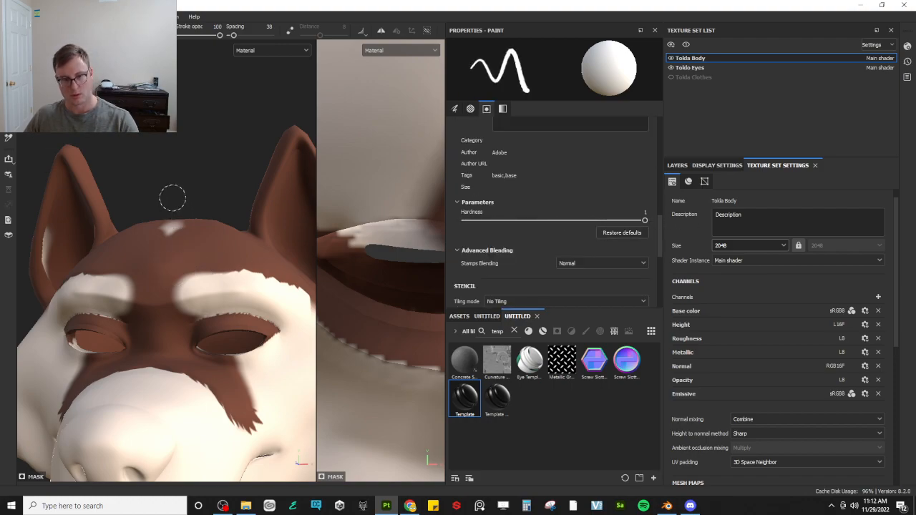
{"action": "scroll", "coordinate": [175, 200], "scroll_direction": "up", "scroll_amount": 2}
{"action": "scroll", "coordinate": [146, 190], "scroll_direction": "down", "scroll_amount": 2}
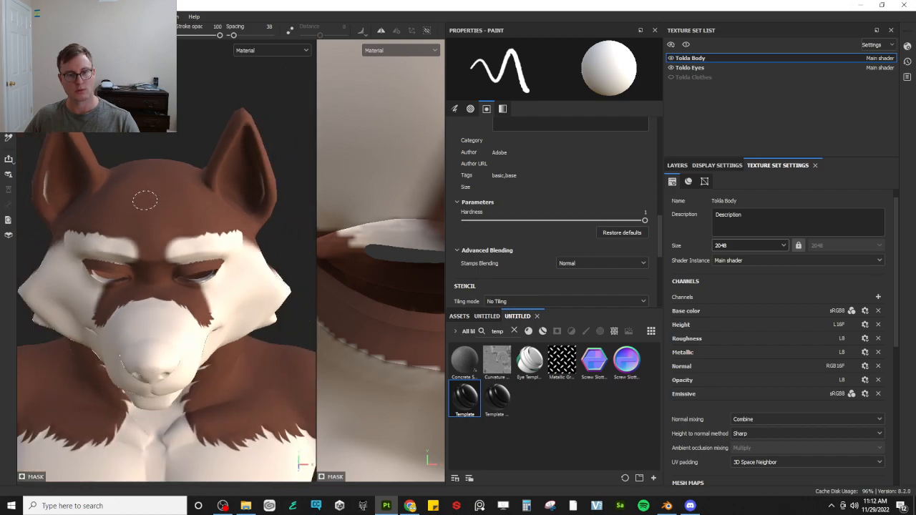
{"action": "left_click_drag", "start_coordinate": [78, 198], "coordinate": [43, 164], "text": "alt"}
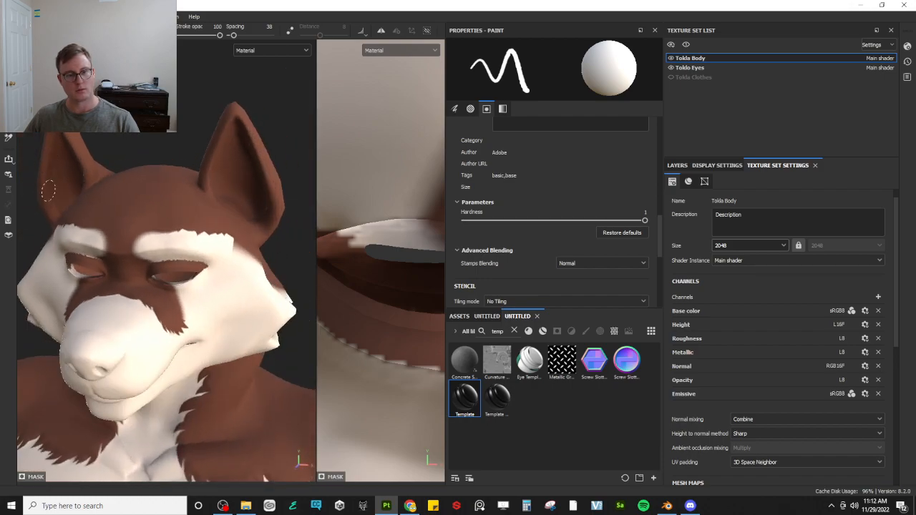
Shrink the brush, turn on Lazy Mouse and paint a smooth brown edge along the upper eyelid
{"action": "left_click_drag", "start_coordinate": [54, 204], "coordinate": [93, 186], "text": "alt"}
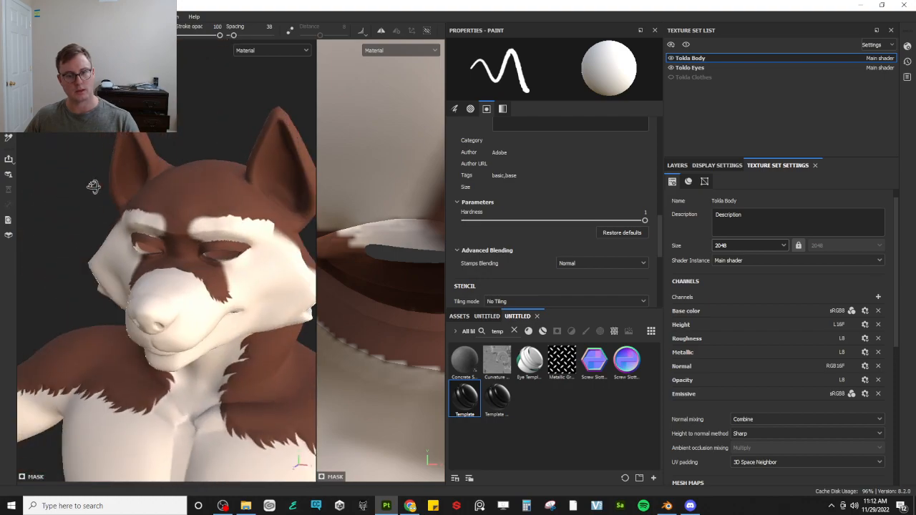
{"action": "left_click_drag", "start_coordinate": [221, 200], "coordinate": [155, 242], "text": "alt"}
{"action": "scroll", "coordinate": [159, 243], "scroll_direction": "up", "scroll_amount": 3}
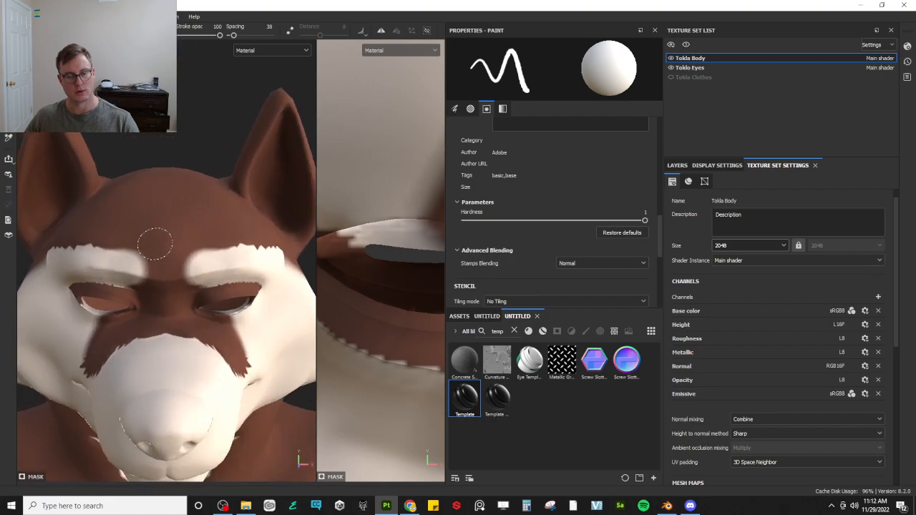
{"action": "scroll", "coordinate": [156, 244], "scroll_direction": "up", "scroll_amount": 2}
{"action": "left_click_drag", "start_coordinate": [161, 271], "coordinate": [136, 270], "text": "alt"}
{"action": "key", "text": "bracketleft"}
{"action": "key", "text": "bracketleft"}
{"action": "key", "text": "bracketleft"}
{"action": "key", "text": "bracketleft"}
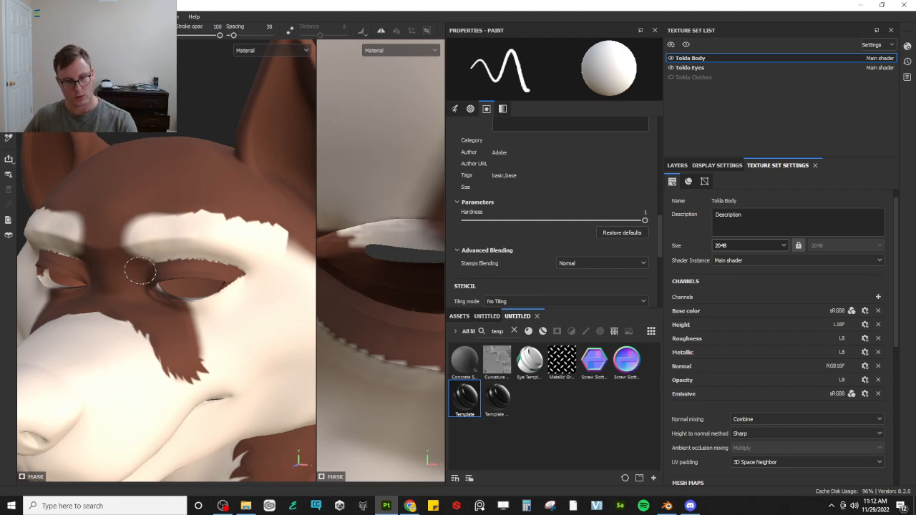
{"action": "left_click", "coordinate": [289, 30]}
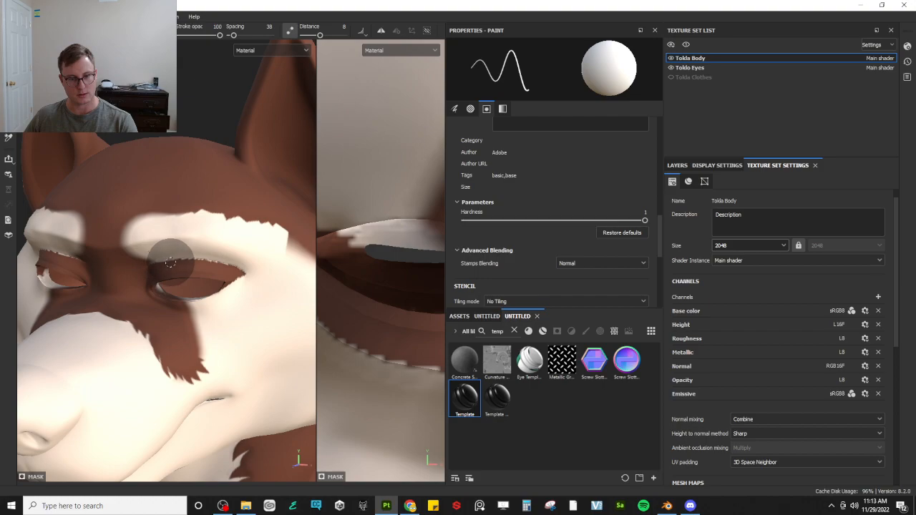
{"action": "mouse_move", "coordinate": [146, 262]}
{"action": "left_mouse_down"}
{"action": "mouse_move", "coordinate": [212, 260]}
{"action": "mouse_move", "coordinate": [238, 274]}
{"action": "left_mouse_up"}
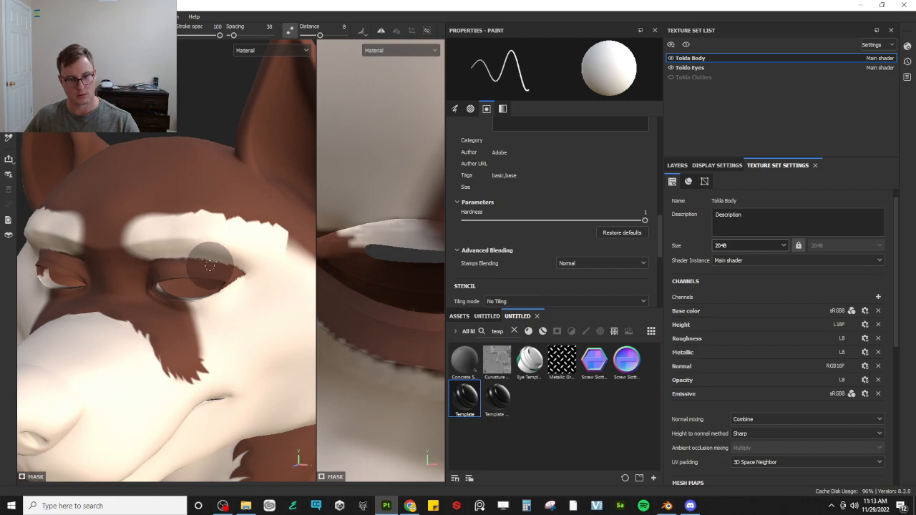
Set the brush spacing to 5 and paint white fur below the eye to narrow the brown streak running down the cheek
{"action": "scroll", "coordinate": [598, 182], "scroll_direction": "up", "scroll_amount": 5}
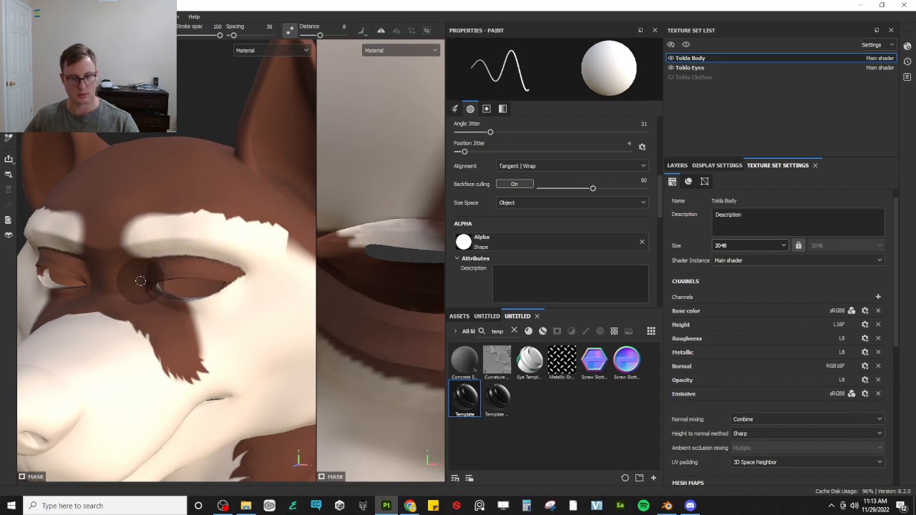
{"action": "scroll", "coordinate": [141, 281], "scroll_direction": "up", "scroll_amount": 2}
{"action": "scroll", "coordinate": [140, 272], "scroll_direction": "up", "scroll_amount": 2}
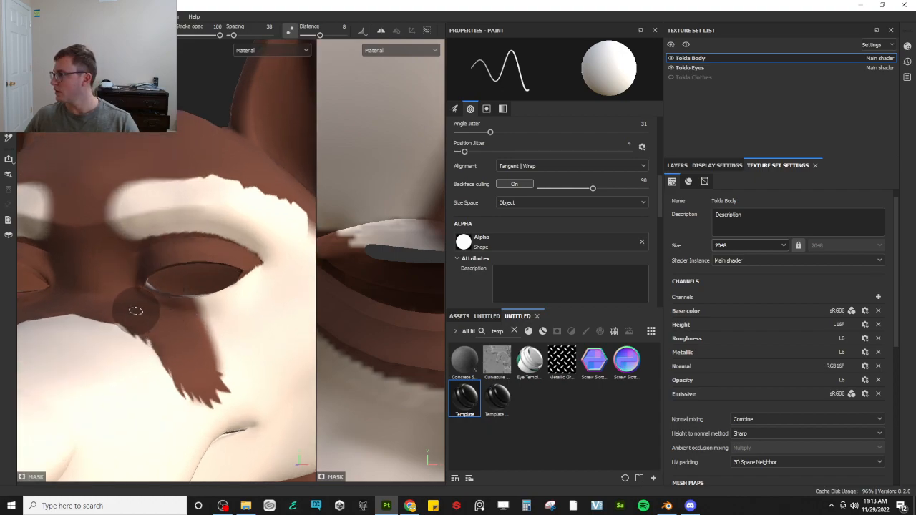
{"action": "left_click_drag", "start_coordinate": [174, 327], "coordinate": [173, 286], "text": "alt"}
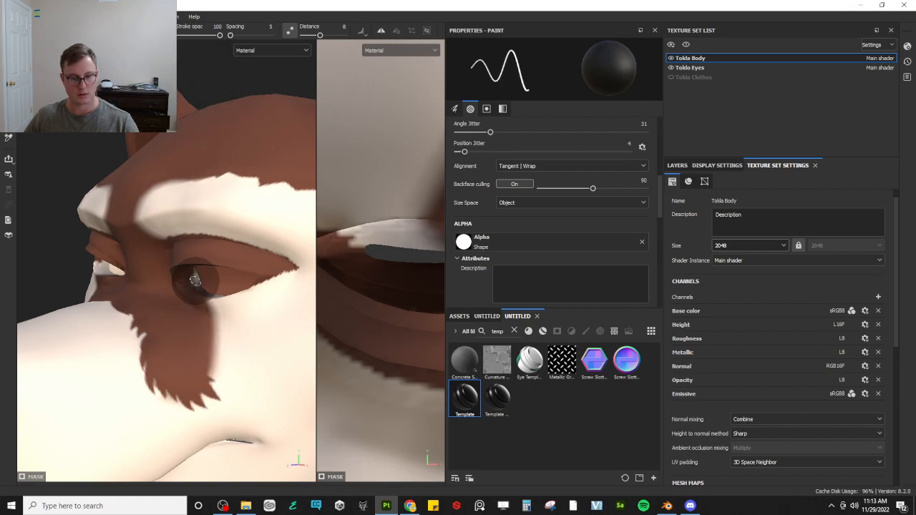
{"action": "left_click_drag", "start_coordinate": [169, 291], "coordinate": [213, 383]}
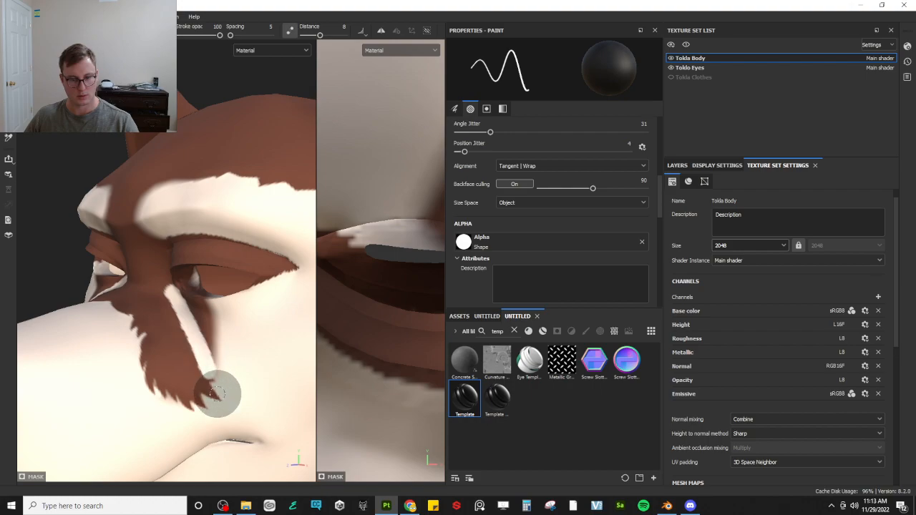
{"action": "key", "text": "ctrl+z"}
{"action": "mouse_move", "coordinate": [174, 307]}
{"action": "left_mouse_down"}
{"action": "mouse_move", "coordinate": [194, 322]}
{"action": "mouse_move", "coordinate": [222, 381]}
{"action": "left_mouse_up"}
{"action": "left_click_drag", "start_coordinate": [185, 312], "coordinate": [224, 309], "text": "alt"}
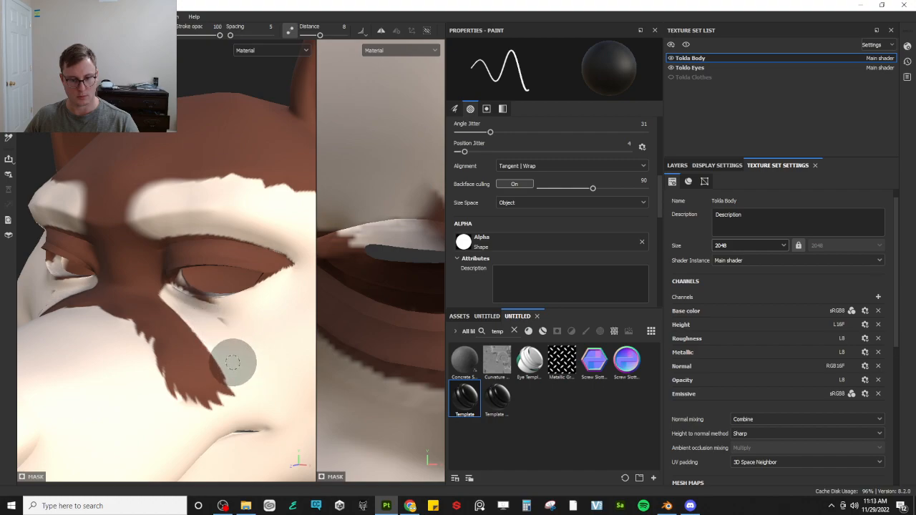
{"action": "mouse_move", "coordinate": [212, 316]}
{"action": "left_mouse_down", "text": "alt"}
{"action": "mouse_move", "coordinate": [240, 307]}
{"action": "mouse_move", "coordinate": [192, 293]}
{"action": "mouse_move", "coordinate": [273, 298]}
{"action": "left_mouse_up", "text": "alt"}
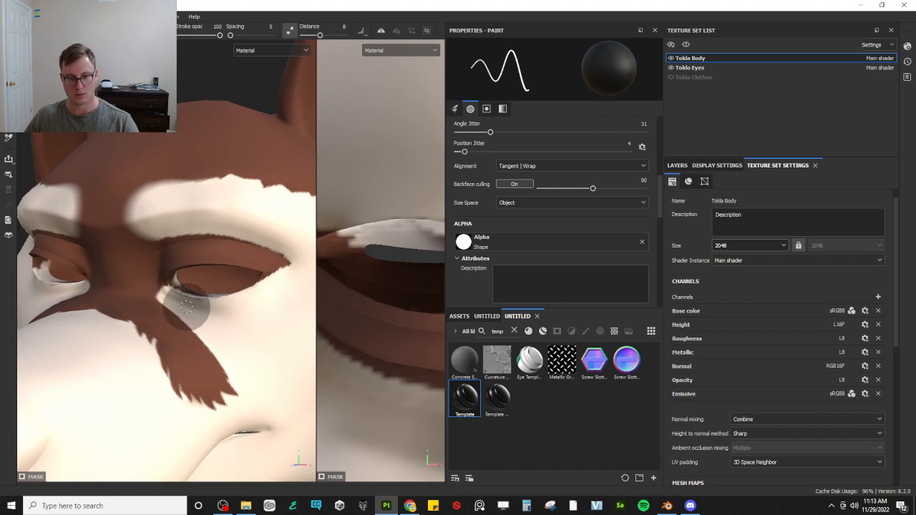
{"action": "mouse_move", "coordinate": [158, 319]}
{"action": "left_mouse_down", "text": "alt"}
{"action": "mouse_move", "coordinate": [186, 313]}
{"action": "mouse_move", "coordinate": [154, 336]}
{"action": "left_mouse_up", "text": "alt"}
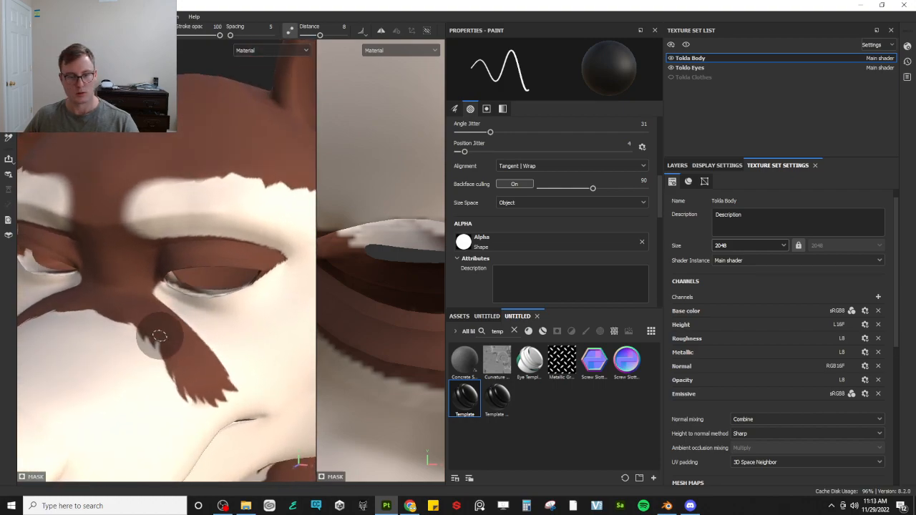
{"action": "mouse_move", "coordinate": [199, 365]}
{"action": "left_mouse_down", "text": "alt"}
{"action": "mouse_move", "coordinate": [164, 286]}
{"action": "mouse_move", "coordinate": [180, 270]}
{"action": "mouse_move", "coordinate": [151, 288]}
{"action": "mouse_move", "coordinate": [169, 274]}
{"action": "mouse_move", "coordinate": [164, 348]}
{"action": "mouse_move", "coordinate": [178, 333]}
{"action": "mouse_move", "coordinate": [182, 371]}
{"action": "mouse_move", "coordinate": [184, 337]}
{"action": "left_mouse_up", "text": "alt"}
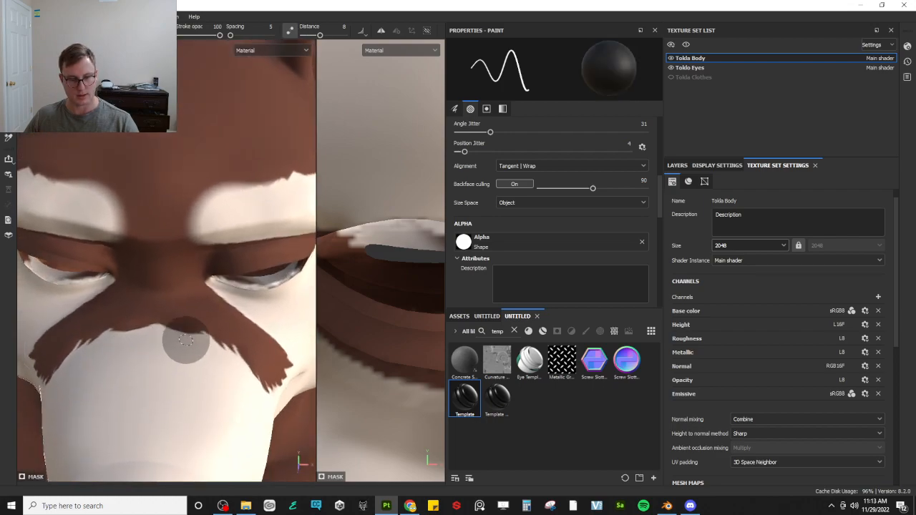
Paint a white stripe up the nose bridge onto the forehead between the brows, and taper its sides with brown
{"action": "left_click", "coordinate": [169, 210], "text": "shift"}
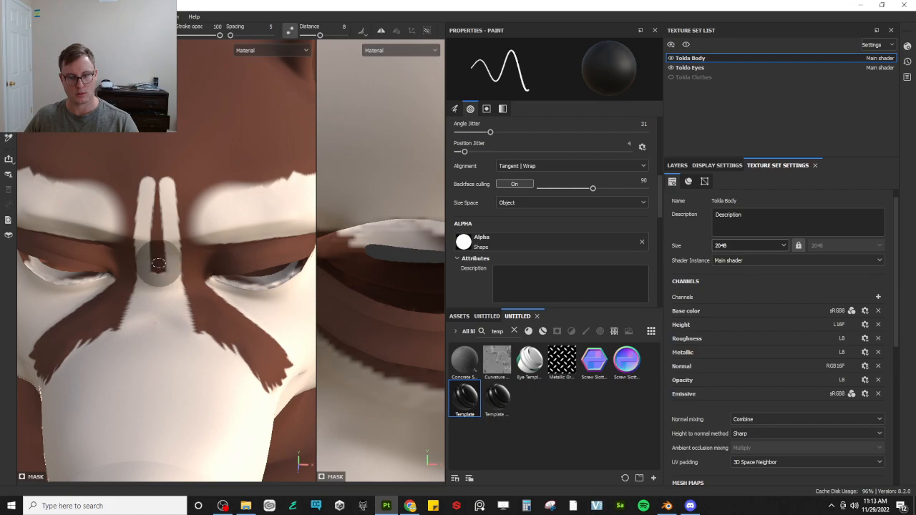
{"action": "mouse_move", "coordinate": [161, 259]}
{"action": "left_mouse_down"}
{"action": "mouse_move", "coordinate": [157, 202]}
{"action": "mouse_move", "coordinate": [168, 194]}
{"action": "left_mouse_up"}
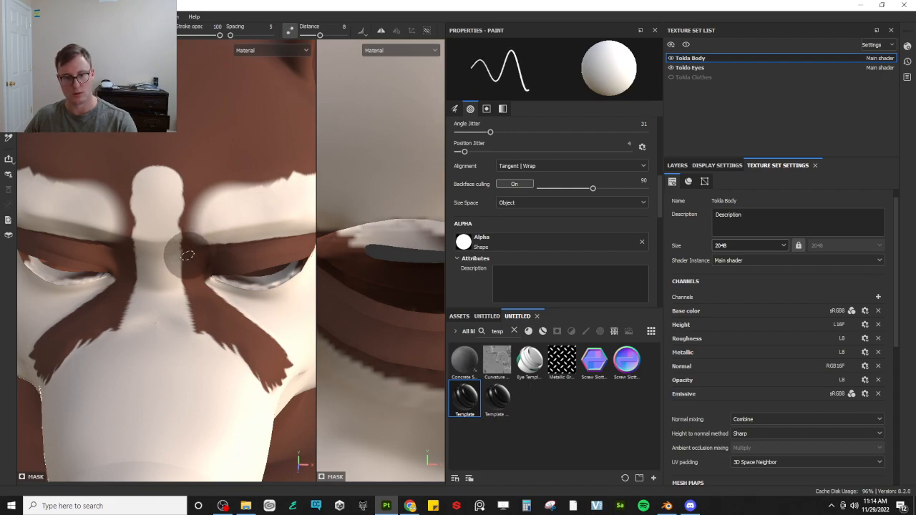
{"action": "left_click", "coordinate": [186, 262]}
{"action": "left_click", "coordinate": [174, 156], "text": "shift"}
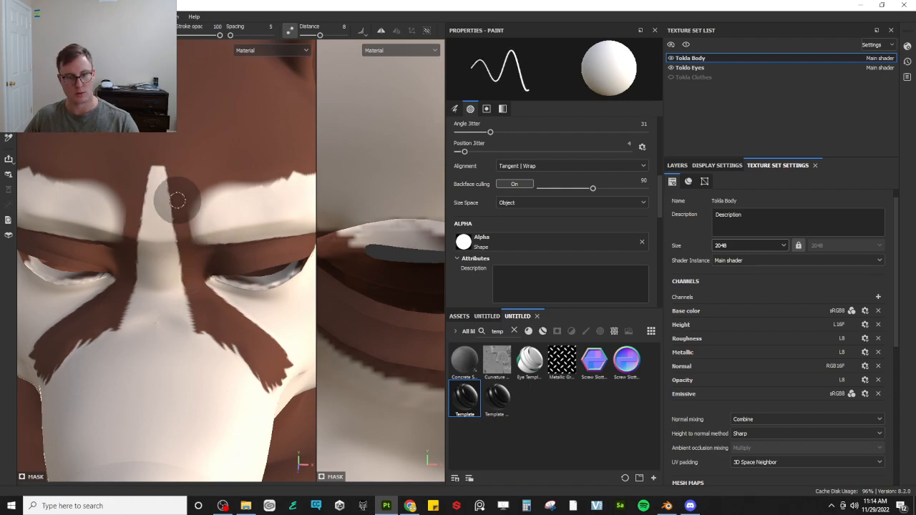
Widen the lower part of the forehead stripe with white and trim its upper end to a sharp point with brown
{"action": "left_click_drag", "start_coordinate": [181, 199], "coordinate": [176, 164], "text": "alt"}
{"action": "middle_click_drag", "start_coordinate": [164, 191], "coordinate": [187, 238], "text": "alt"}
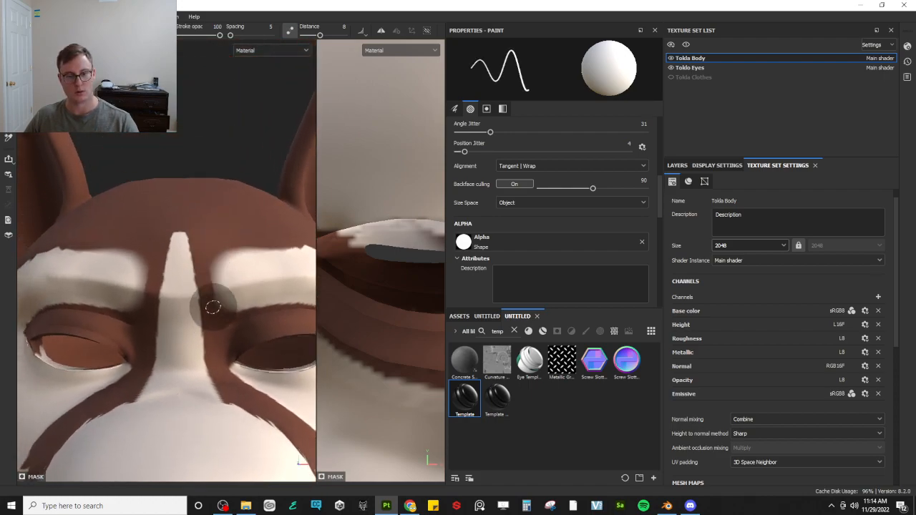
{"action": "left_click", "coordinate": [205, 378]}
{"action": "left_click", "coordinate": [200, 286], "text": "shift"}
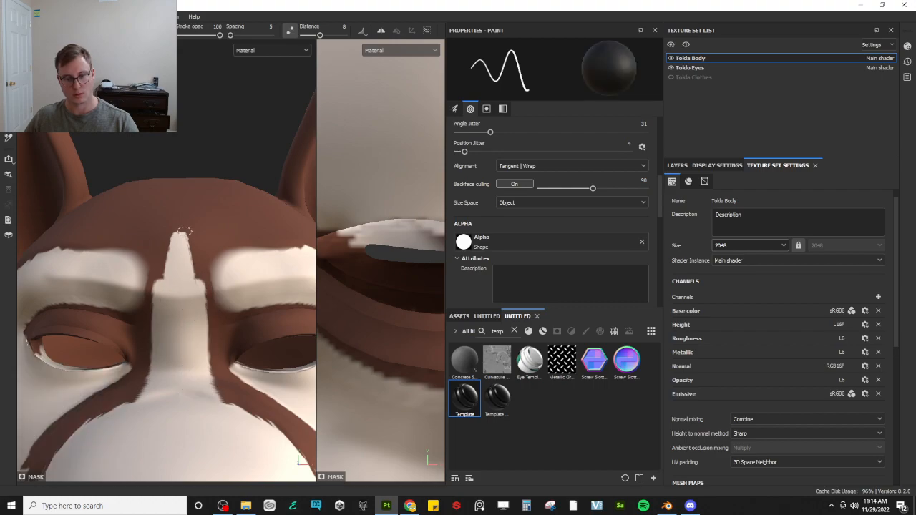
{"action": "left_click", "coordinate": [181, 225], "text": "shift"}
{"action": "left_click_drag", "start_coordinate": [186, 203], "coordinate": [186, 222], "text": "alt"}
{"action": "key", "text": "x"}
{"action": "left_click", "coordinate": [178, 230]}
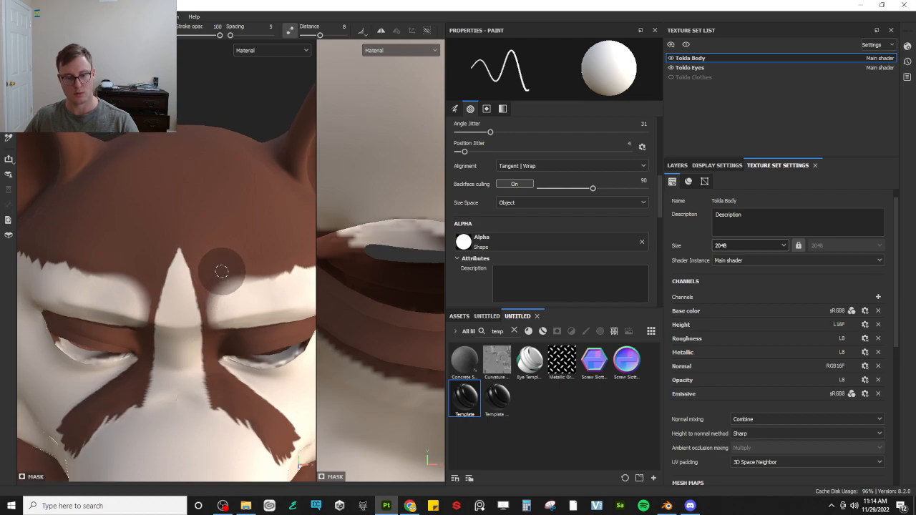
Dab white fur spots above the inner corners of the eyes, beside the forehead stripe
{"action": "key", "text": "f"}
{"action": "left_click_drag", "start_coordinate": [192, 266], "coordinate": [153, 317], "text": "alt"}
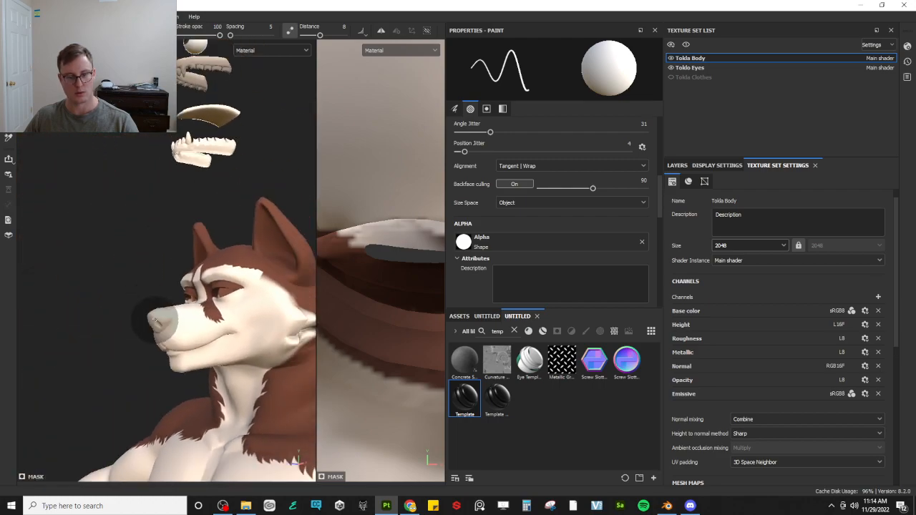
{"action": "right_click_drag", "start_coordinate": [153, 318], "coordinate": [246, 302], "text": "alt"}
{"action": "middle_click_drag", "start_coordinate": [246, 303], "coordinate": [144, 307], "text": "alt"}
{"action": "left_click_drag", "start_coordinate": [189, 261], "coordinate": [170, 333], "text": "alt"}
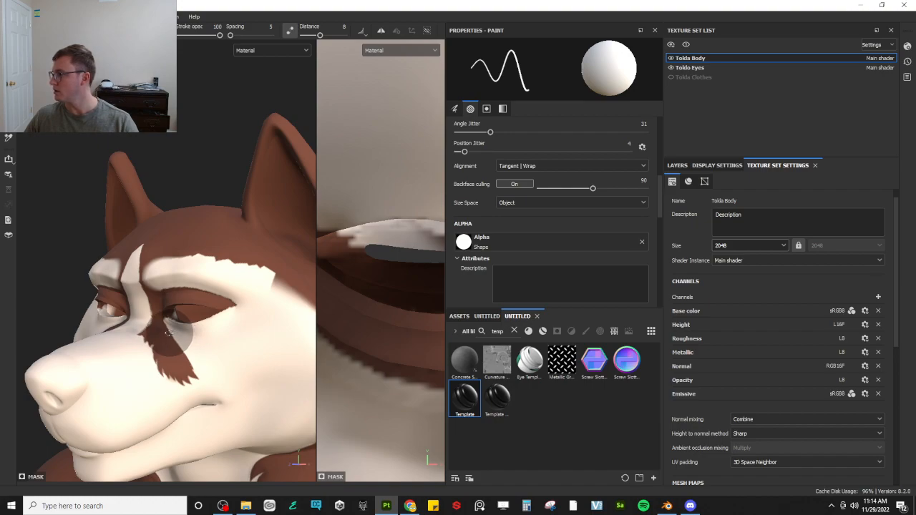
{"action": "left_click_drag", "start_coordinate": [169, 332], "coordinate": [143, 338], "text": "alt"}
{"action": "key", "text": "x"}
{"action": "mouse_move", "coordinate": [144, 234]}
{"action": "left_mouse_down", "text": "alt"}
{"action": "mouse_move", "coordinate": [101, 282]}
{"action": "mouse_move", "coordinate": [129, 262]}
{"action": "mouse_move", "coordinate": [148, 299]}
{"action": "left_mouse_up", "text": "alt"}
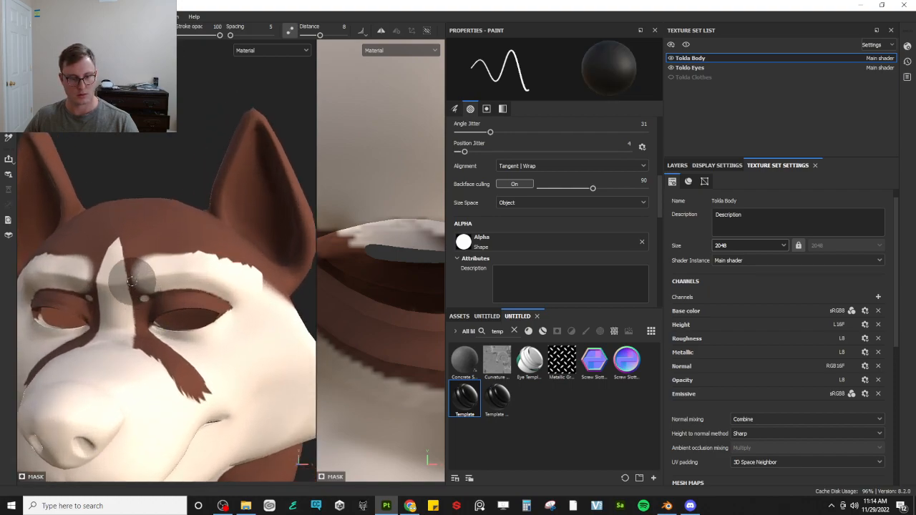
Paint a brown stripe in the fur mask from the inner eye corner diagonally up across the white brow marking
{"action": "key", "text": "x"}
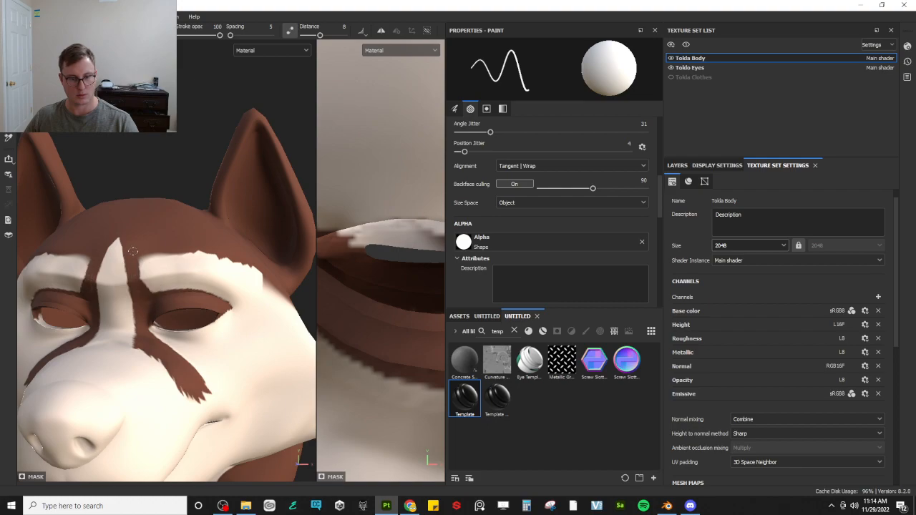
{"action": "left_click_drag", "start_coordinate": [135, 266], "coordinate": [142, 313], "text": "alt"}
{"action": "scroll", "coordinate": [199, 291], "scroll_direction": "down", "scroll_amount": 5}
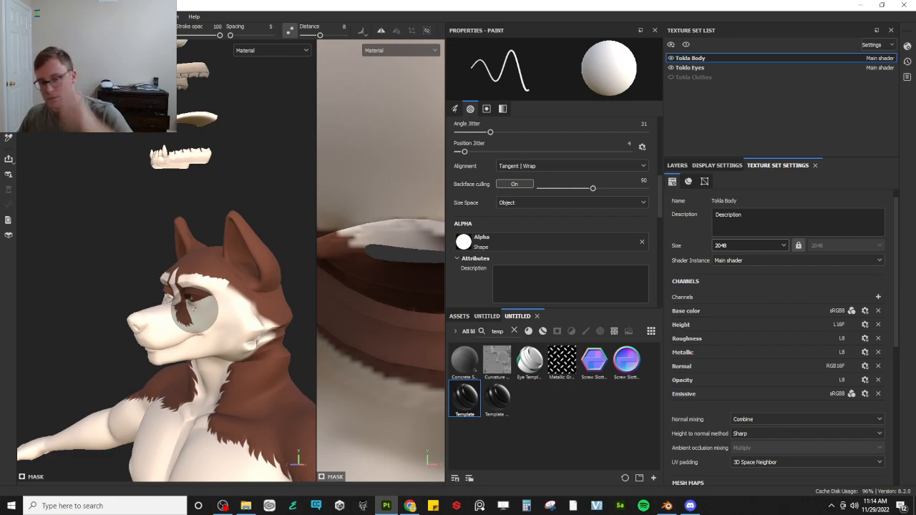
{"action": "scroll", "coordinate": [196, 311], "scroll_direction": "up", "scroll_amount": 5}
{"action": "left_click_drag", "start_coordinate": [152, 257], "coordinate": [185, 279], "text": "alt"}
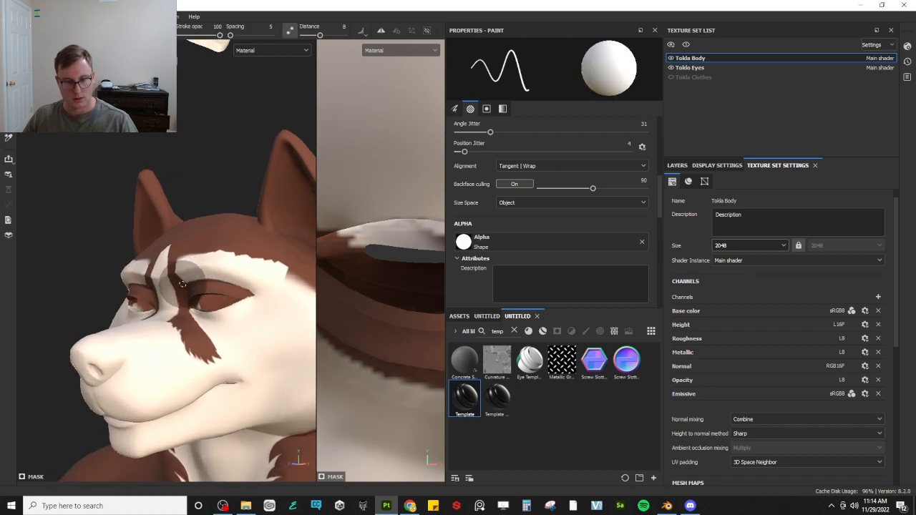
{"action": "left_click_drag", "start_coordinate": [184, 281], "coordinate": [230, 258]}
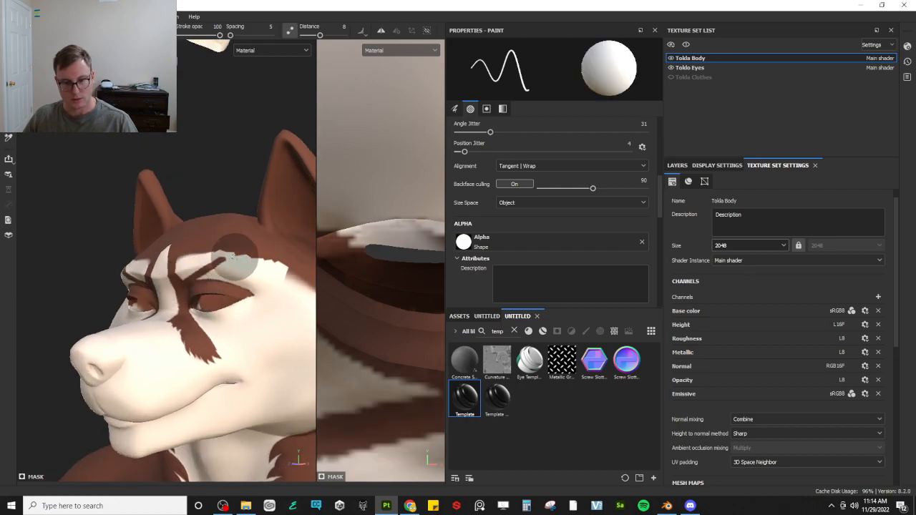
{"action": "left_click_drag", "start_coordinate": [217, 261], "coordinate": [241, 255]}
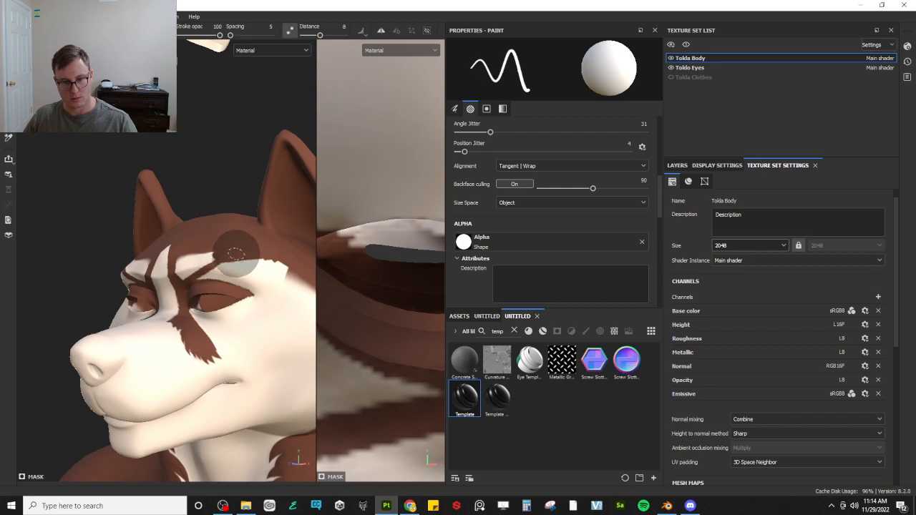
Paint brown over the upper outer end of the white brow marking so its edge rounds off beside the ear
{"action": "scroll", "coordinate": [237, 252], "scroll_direction": "up", "scroll_amount": 2}
{"action": "scroll", "coordinate": [235, 229], "scroll_direction": "up", "scroll_amount": 2}
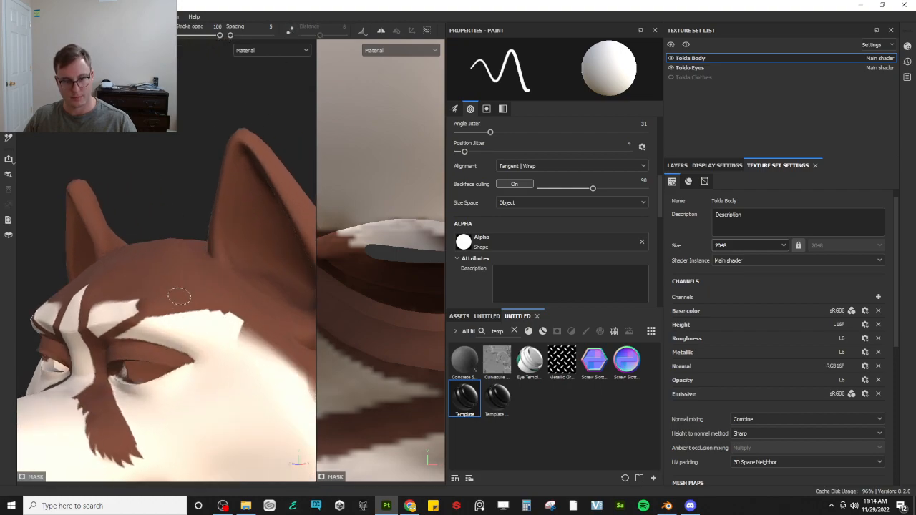
{"action": "scroll", "coordinate": [191, 293], "scroll_direction": "up", "scroll_amount": 2}
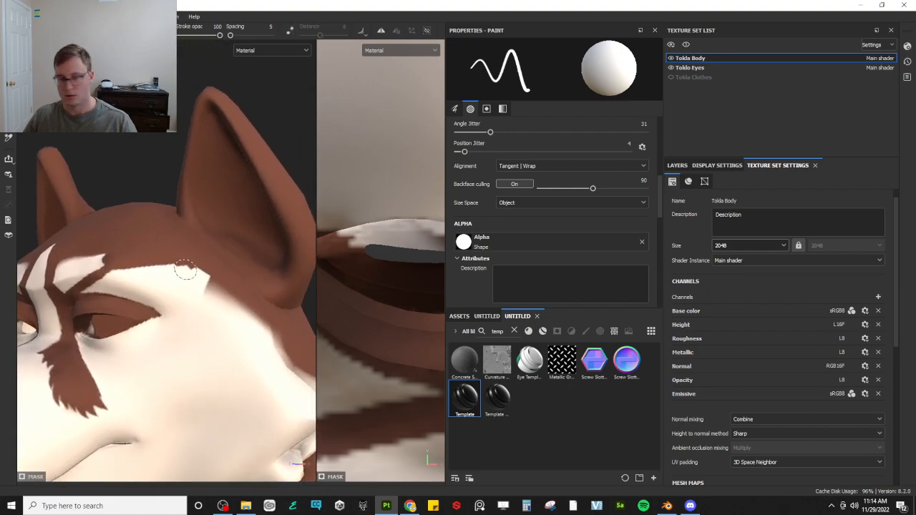
{"action": "mouse_move", "coordinate": [143, 257]}
{"action": "left_mouse_down"}
{"action": "mouse_move", "coordinate": [200, 279]}
{"action": "mouse_move", "coordinate": [224, 322]}
{"action": "mouse_move", "coordinate": [231, 295]}
{"action": "mouse_move", "coordinate": [232, 337]}
{"action": "mouse_move", "coordinate": [275, 342]}
{"action": "mouse_move", "coordinate": [215, 306]}
{"action": "mouse_move", "coordinate": [187, 246]}
{"action": "mouse_move", "coordinate": [253, 275]}
{"action": "left_mouse_up"}
{"action": "scroll", "coordinate": [185, 254], "scroll_direction": "down", "scroll_amount": 4}
{"action": "scroll", "coordinate": [200, 247], "scroll_direction": "up", "scroll_amount": 5}
Trim the lower inner corner of the white forehead patch with brown, widening the stripe above the inner eye
{"action": "left_click_drag", "start_coordinate": [200, 247], "coordinate": [189, 277], "text": "alt"}
{"action": "right_click_drag", "start_coordinate": [189, 276], "coordinate": [187, 307], "text": "alt"}
{"action": "left_click_drag", "start_coordinate": [174, 308], "coordinate": [158, 305], "text": "alt"}
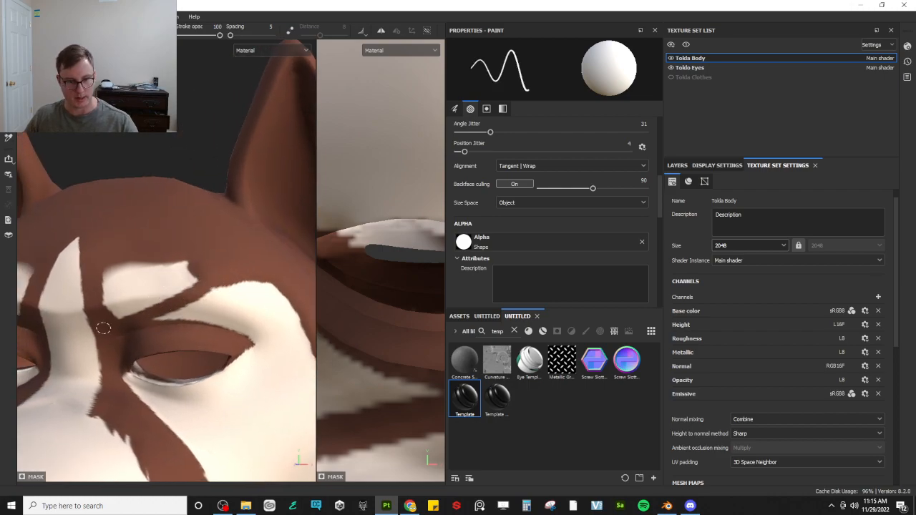
{"action": "mouse_move", "coordinate": [105, 316]}
{"action": "left_mouse_down"}
{"action": "mouse_move", "coordinate": [152, 299]}
{"action": "mouse_move", "coordinate": [128, 312]}
{"action": "left_mouse_up"}
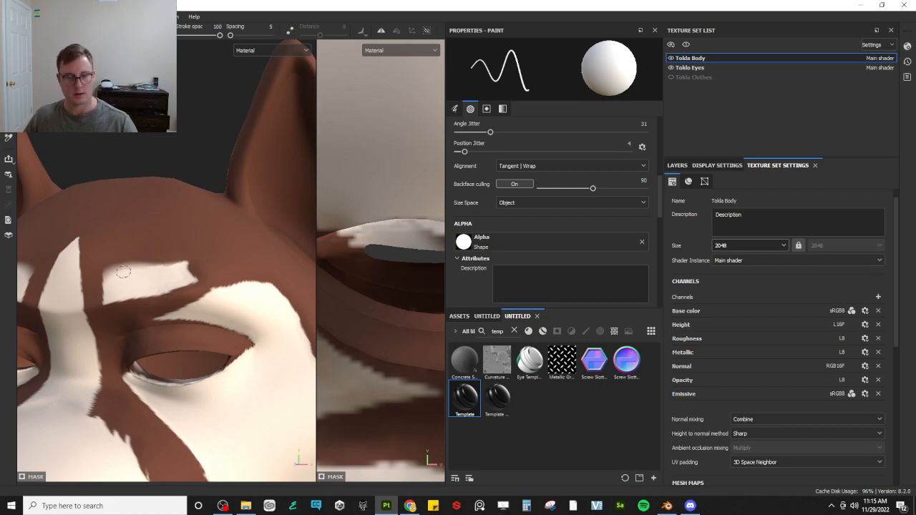
Reshape the forehead patch into an upward-slanting wedge, extending its outer top in white and trimming its inner top in brown
{"action": "key", "text": "x"}
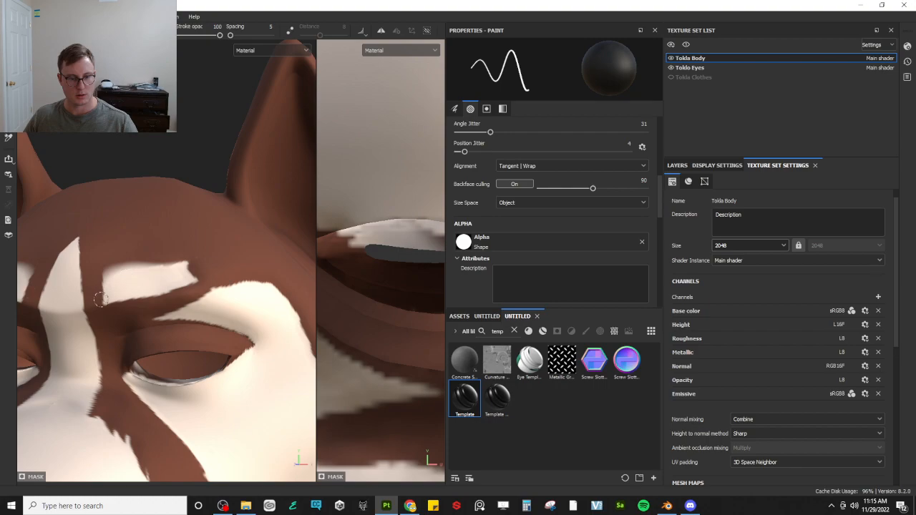
{"action": "left_click", "coordinate": [179, 245], "text": "shift"}
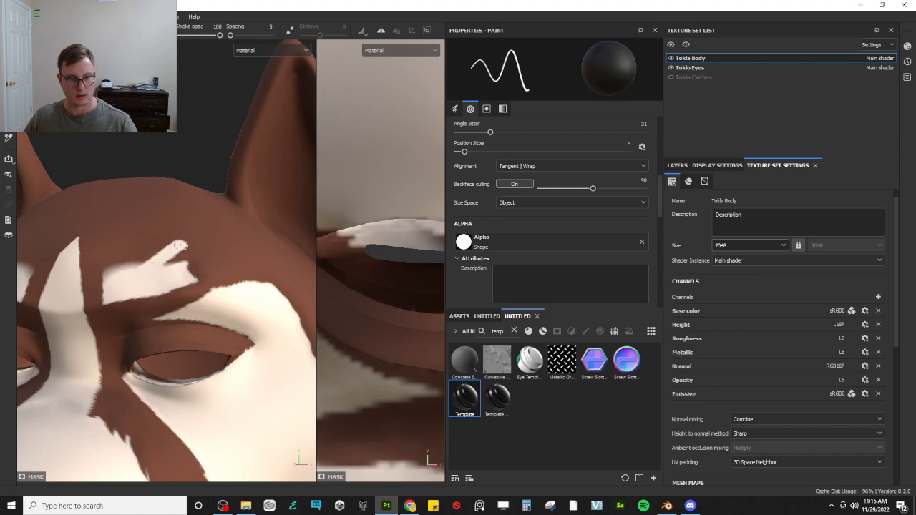
{"action": "left_click_drag", "start_coordinate": [193, 276], "coordinate": [176, 258]}
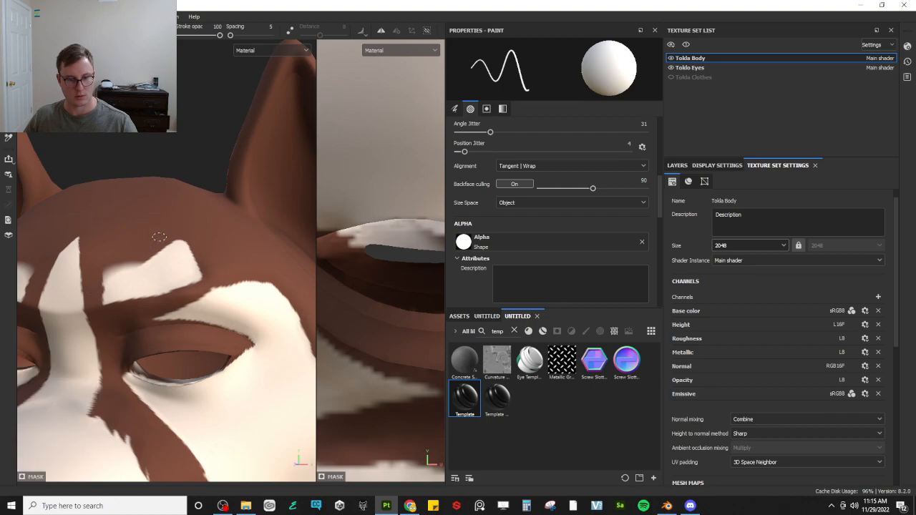
{"action": "left_click", "coordinate": [141, 254], "text": "shift"}
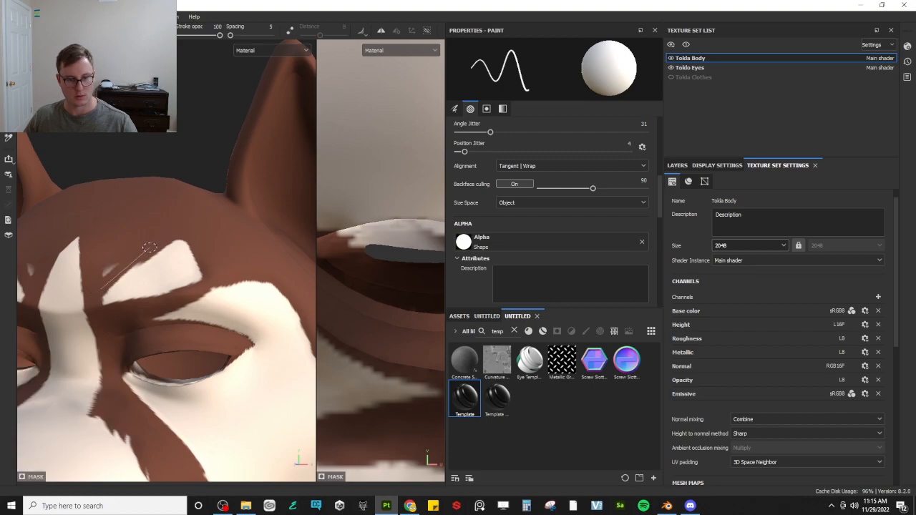
{"action": "left_click", "coordinate": [106, 271]}
Examine the reshaped forehead and brow markings from several distances and angles
{"action": "scroll", "coordinate": [120, 285], "scroll_direction": "down", "scroll_amount": 4}
{"action": "left_click_drag", "start_coordinate": [160, 267], "coordinate": [120, 286], "text": "alt"}
{"action": "scroll", "coordinate": [166, 224], "scroll_direction": "down", "scroll_amount": 2}
{"action": "scroll", "coordinate": [126, 293], "scroll_direction": "up", "scroll_amount": 4}
{"action": "scroll", "coordinate": [126, 294], "scroll_direction": "down", "scroll_amount": 5}
{"action": "scroll", "coordinate": [179, 293], "scroll_direction": "down", "scroll_amount": 3}
{"action": "scroll", "coordinate": [194, 274], "scroll_direction": "up", "scroll_amount": 5}
{"action": "left_click_drag", "start_coordinate": [194, 275], "coordinate": [190, 273], "text": "alt"}
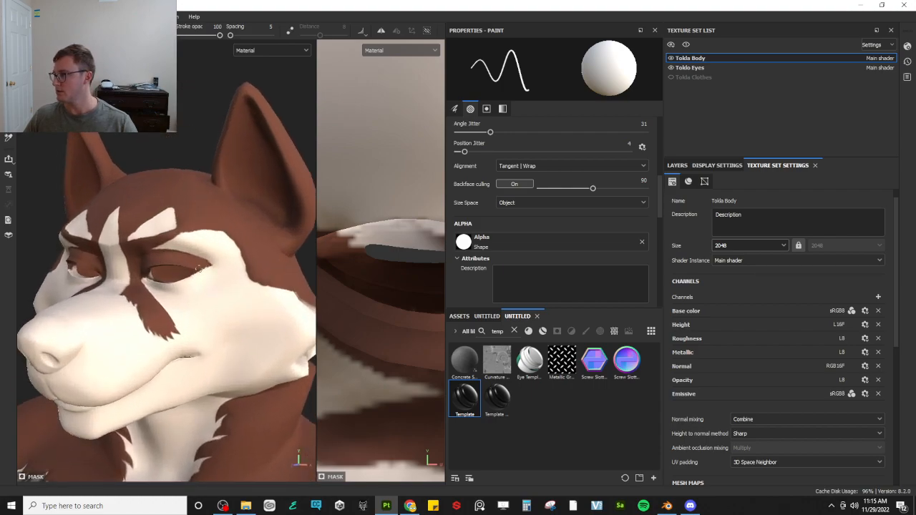
{"action": "middle_click_drag", "start_coordinate": [205, 224], "coordinate": [191, 247], "text": "alt"}
{"action": "scroll", "coordinate": [192, 245], "scroll_direction": "up", "scroll_amount": 2}
{"action": "key", "text": "x"}
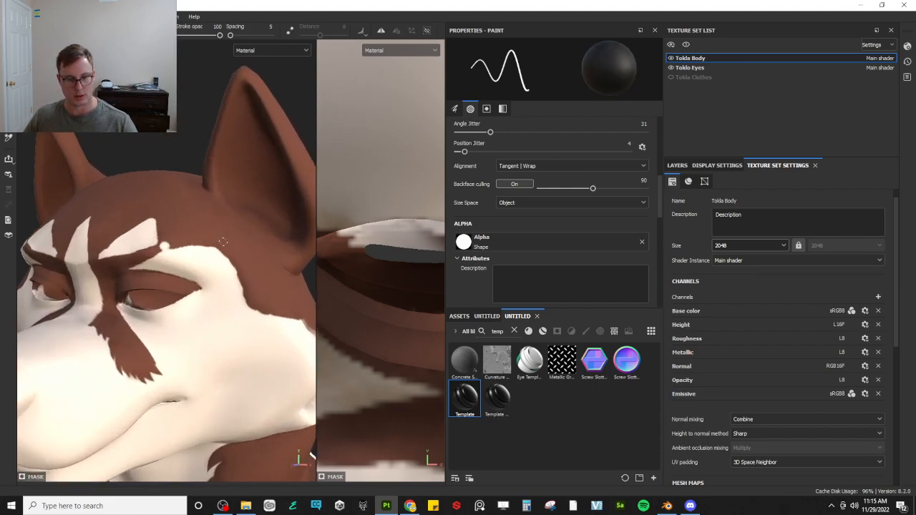
{"action": "key", "text": "x"}
{"action": "mouse_move", "coordinate": [163, 245]}
{"action": "left_mouse_down"}
{"action": "mouse_move", "coordinate": [220, 249]}
{"action": "mouse_move", "coordinate": [235, 298]}
{"action": "left_mouse_up"}
{"action": "key", "text": "ctrl+z"}
Paint the area behind the outer eye brown, from the end of the white brow down to the top of the cheek
{"action": "mouse_move", "coordinate": [213, 251]}
{"action": "left_mouse_down"}
{"action": "mouse_move", "coordinate": [225, 267]}
{"action": "mouse_move", "coordinate": [224, 301]}
{"action": "left_mouse_up"}
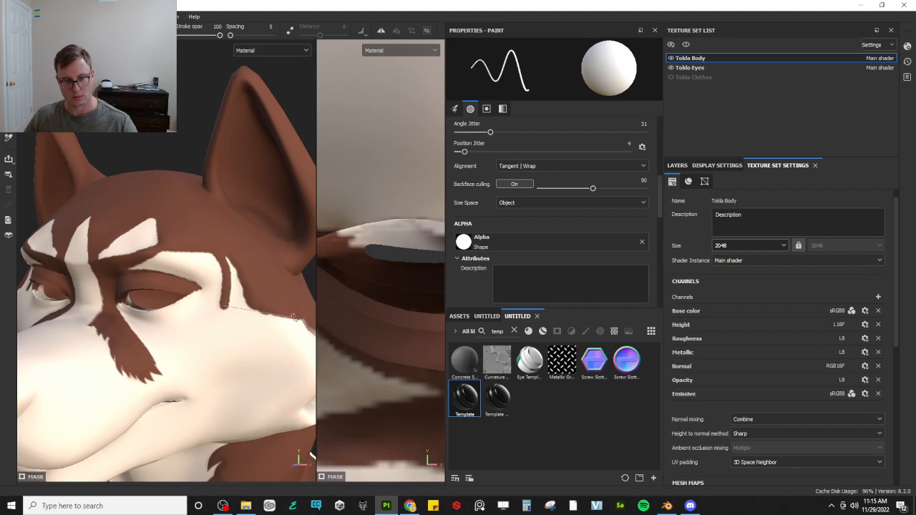
{"action": "left_click", "coordinate": [293, 315], "text": "shift"}
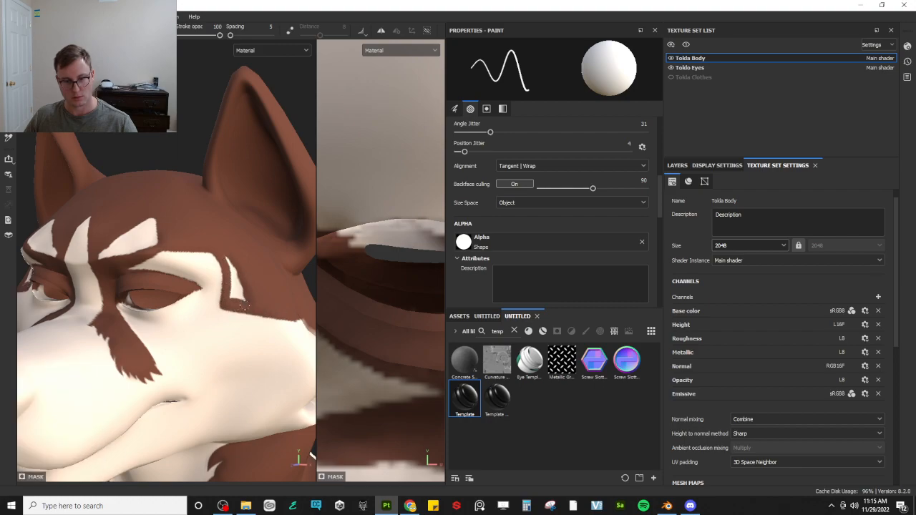
{"action": "left_click_drag", "start_coordinate": [231, 273], "coordinate": [229, 296]}
Paint tapered brown fur strokes along the upper edge of the white cheek, pointing toward the eye
{"action": "scroll", "coordinate": [251, 263], "scroll_direction": "down", "scroll_amount": 5}
{"action": "mouse_move", "coordinate": [206, 264]}
{"action": "left_mouse_down", "text": "alt"}
{"action": "mouse_move", "coordinate": [219, 265]}
{"action": "mouse_move", "coordinate": [197, 274]}
{"action": "left_mouse_up", "text": "alt"}
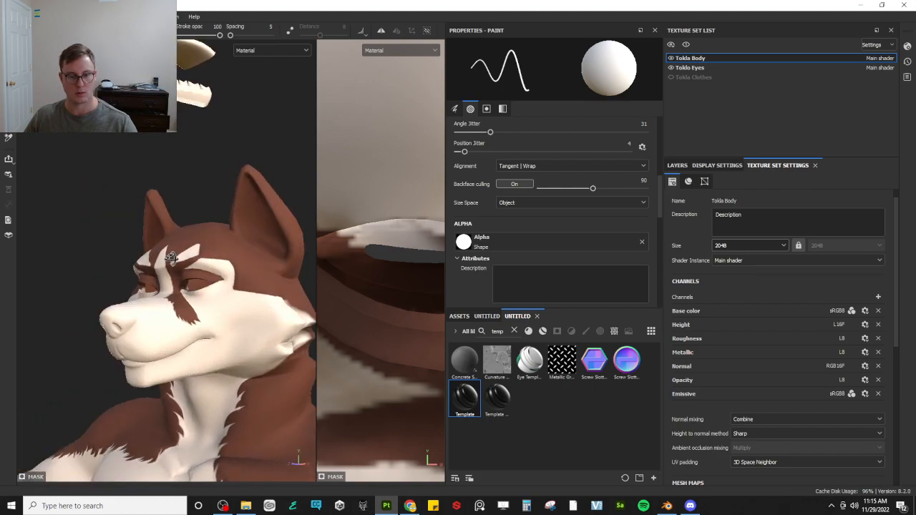
{"action": "scroll", "coordinate": [193, 275], "scroll_direction": "up", "scroll_amount": 4}
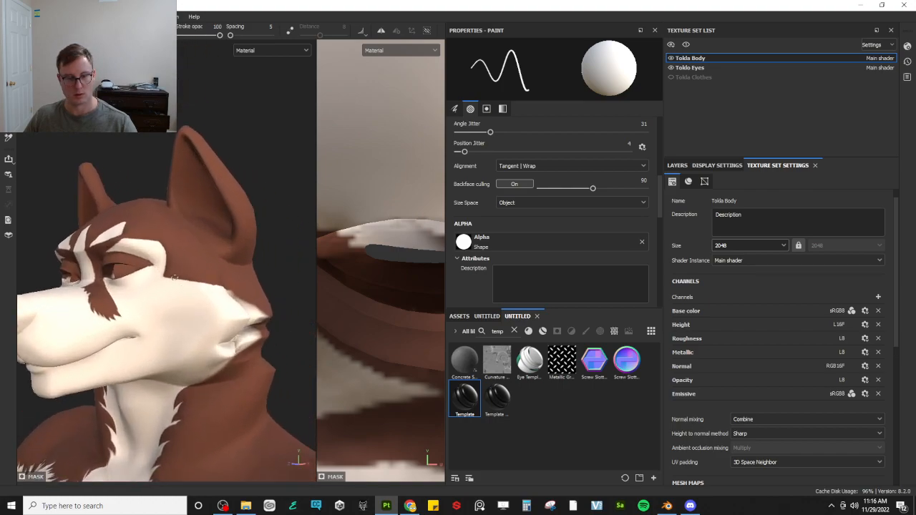
{"action": "scroll", "coordinate": [179, 282], "scroll_direction": "up", "scroll_amount": 2}
{"action": "left_click_drag", "start_coordinate": [176, 290], "coordinate": [240, 314]}
{"action": "key", "text": "ctrl+z"}
{"action": "mouse_move", "coordinate": [174, 293]}
{"action": "left_mouse_down"}
{"action": "mouse_move", "coordinate": [247, 305]}
{"action": "mouse_move", "coordinate": [204, 310]}
{"action": "mouse_move", "coordinate": [183, 289]}
{"action": "left_mouse_up"}
{"action": "left_click_drag", "start_coordinate": [248, 286], "coordinate": [188, 289]}
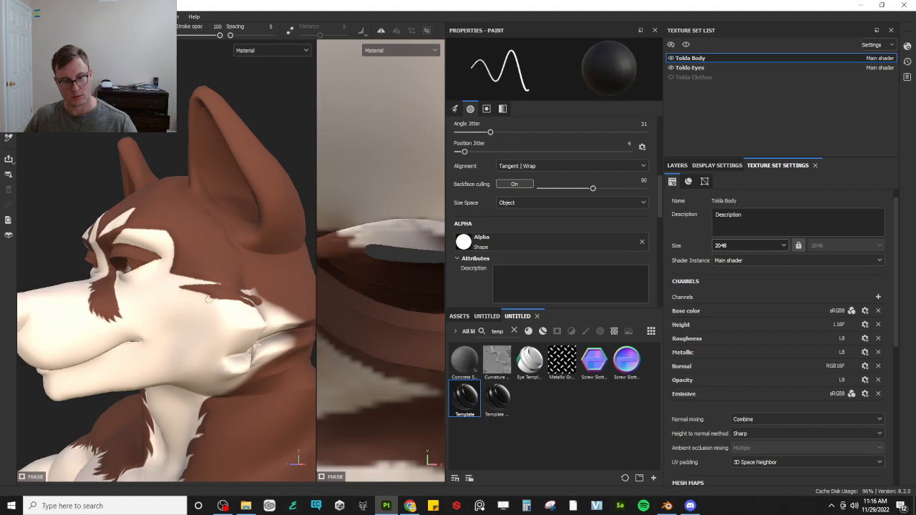
Cover the white area behind the cheek fur with brown down to the side of the neck
{"action": "mouse_move", "coordinate": [248, 326]}
{"action": "left_mouse_down", "text": "alt"}
{"action": "mouse_move", "coordinate": [237, 303]}
{"action": "mouse_move", "coordinate": [264, 255]}
{"action": "mouse_move", "coordinate": [235, 222]}
{"action": "mouse_move", "coordinate": [179, 280]}
{"action": "mouse_move", "coordinate": [181, 326]}
{"action": "left_mouse_up", "text": "alt"}
{"action": "scroll", "coordinate": [222, 299], "scroll_direction": "up", "scroll_amount": 3}
{"action": "key", "text": "x"}
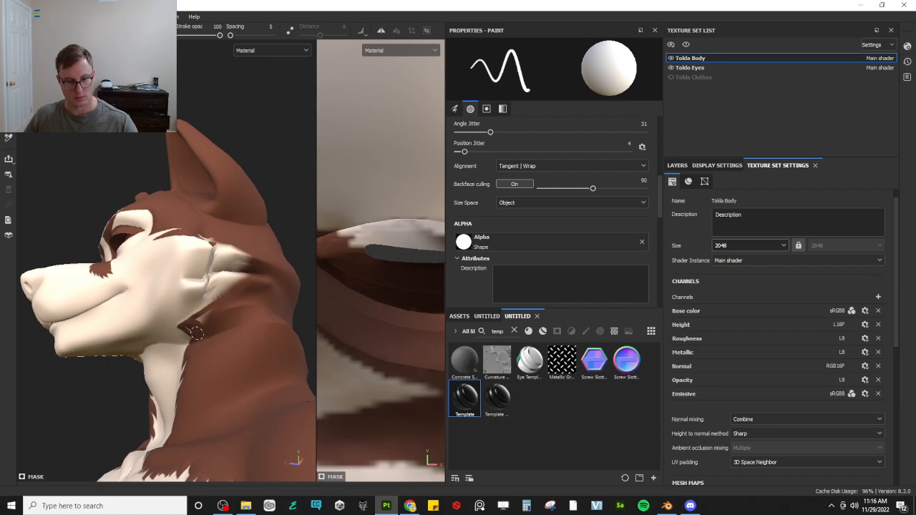
{"action": "mouse_move", "coordinate": [236, 292]}
{"action": "left_mouse_down", "text": "alt"}
{"action": "mouse_move", "coordinate": [194, 294]}
{"action": "mouse_move", "coordinate": [213, 260]}
{"action": "mouse_move", "coordinate": [217, 293]}
{"action": "mouse_move", "coordinate": [227, 242]}
{"action": "mouse_move", "coordinate": [244, 254]}
{"action": "mouse_move", "coordinate": [212, 247]}
{"action": "left_mouse_up", "text": "alt"}
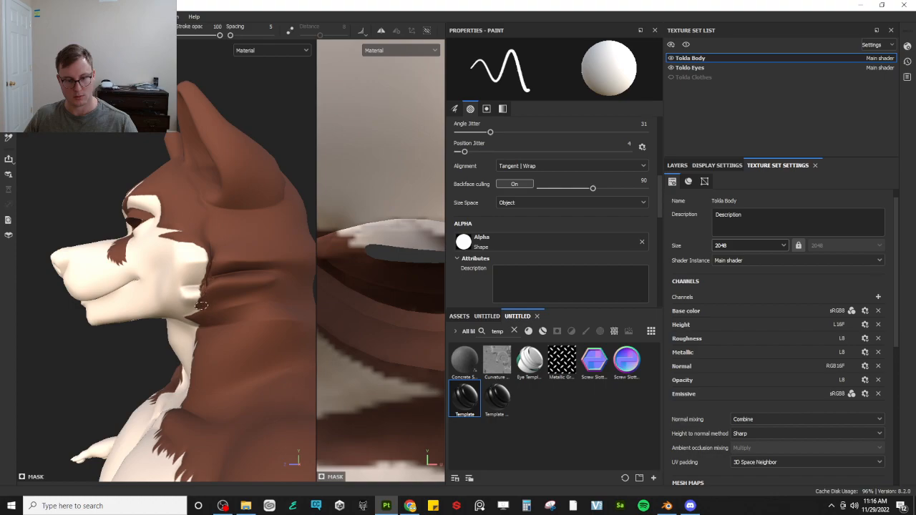
Examine the fur markings on the whole figure and the separate hair, eye and teeth pieces above the head
{"action": "left_click_drag", "start_coordinate": [185, 333], "coordinate": [212, 272], "text": "alt"}
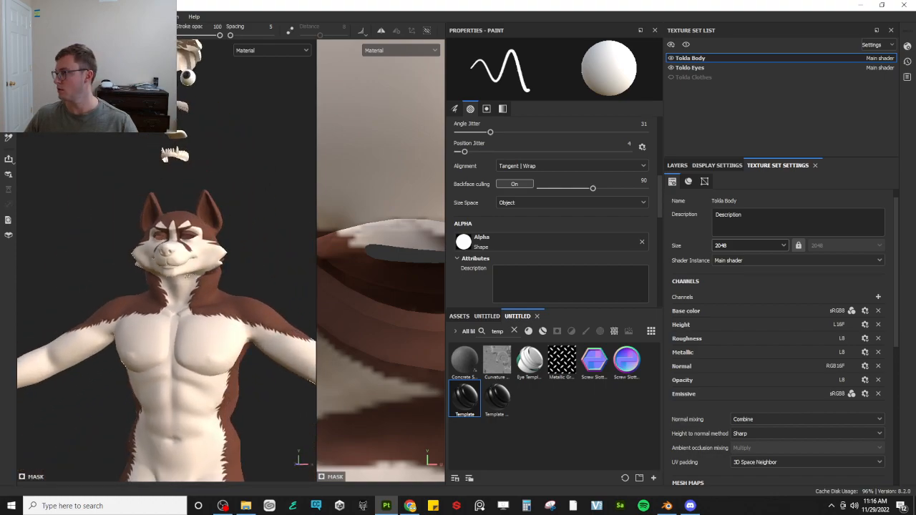
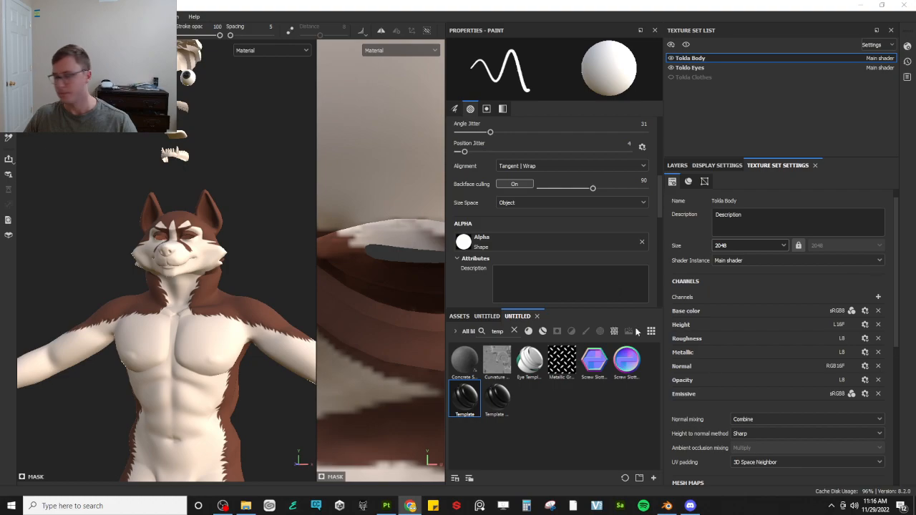
{"action": "scroll", "coordinate": [222, 244], "scroll_direction": "down", "scroll_amount": 3}
{"action": "mouse_move", "coordinate": [222, 242]}
{"action": "left_mouse_down", "text": "alt"}
{"action": "mouse_move", "coordinate": [145, 236]}
{"action": "mouse_move", "coordinate": [195, 241]}
{"action": "left_mouse_up", "text": "alt"}
{"action": "scroll", "coordinate": [146, 236], "scroll_direction": "up", "scroll_amount": 5}
{"action": "scroll", "coordinate": [551, 215], "scroll_direction": "up", "scroll_amount": 2}
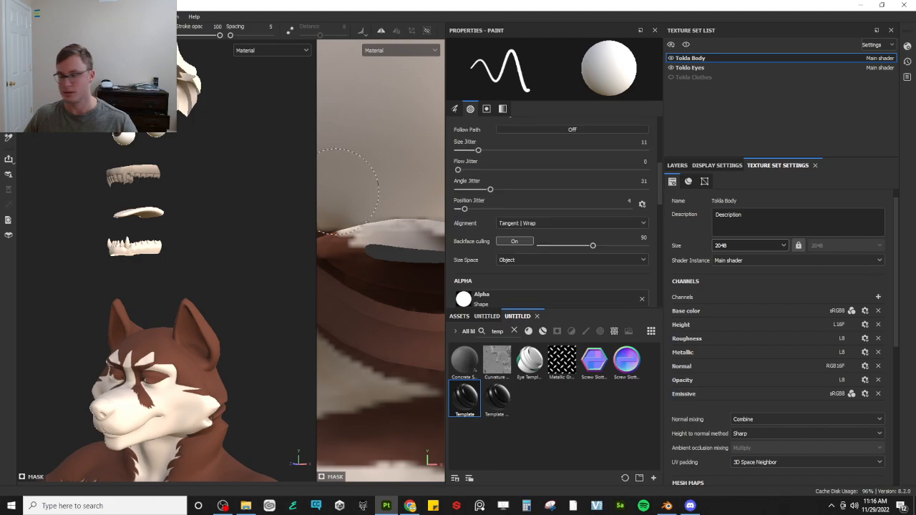
{"action": "left_click_drag", "start_coordinate": [247, 114], "coordinate": [251, 127], "text": "alt"}
{"action": "scroll", "coordinate": [251, 127], "scroll_direction": "down", "scroll_amount": 3}
{"action": "middle_click_drag", "start_coordinate": [251, 119], "coordinate": [255, 147], "text": "alt"}
Fill the hair piece in the Brown Fur layer's mask using Polygon Fill in UV chunk mode with colour 1
{"action": "left_click", "coordinate": [685, 167]}
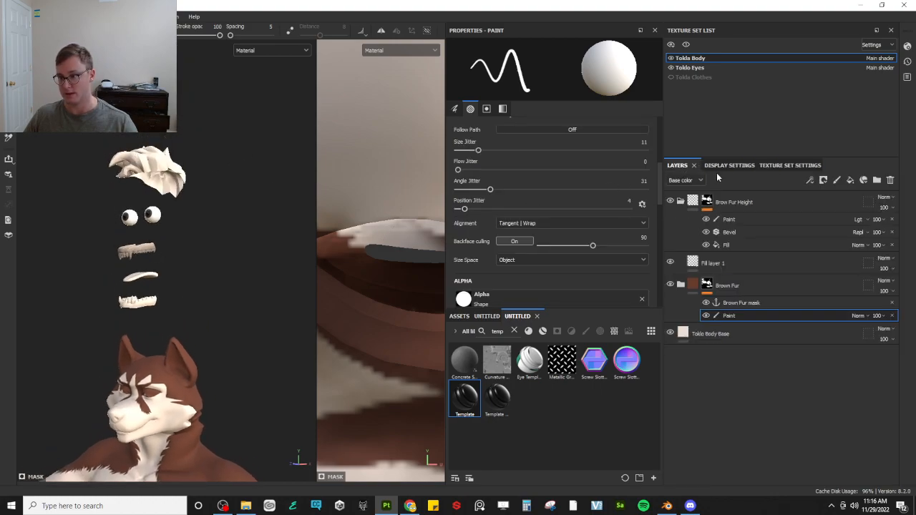
{"action": "left_click", "coordinate": [715, 286]}
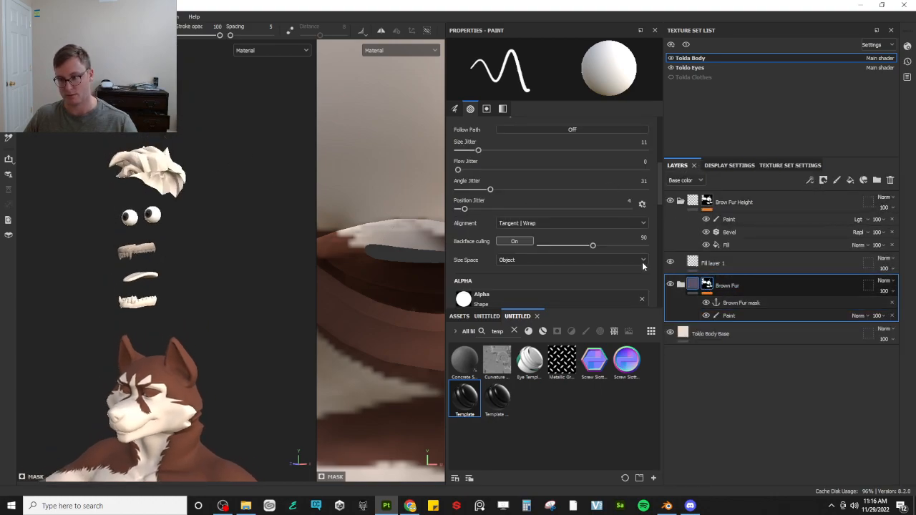
{"action": "key", "text": "4"}
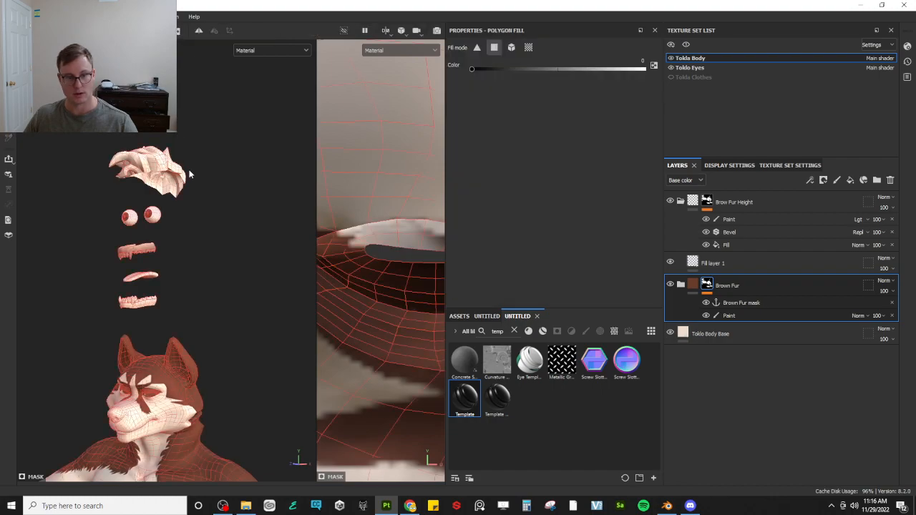
{"action": "left_click", "coordinate": [528, 48]}
{"action": "key", "text": "x"}
{"action": "left_click", "coordinate": [152, 149]}
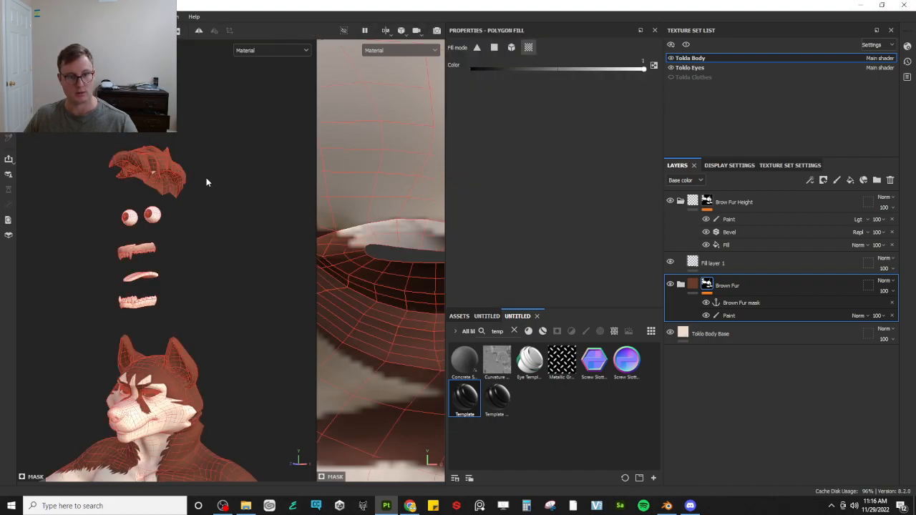
{"action": "mouse_move", "coordinate": [152, 173]}
{"action": "left_mouse_down", "text": "alt"}
{"action": "mouse_move", "coordinate": [164, 178]}
{"action": "mouse_move", "coordinate": [150, 186]}
{"action": "mouse_move", "coordinate": [109, 179]}
{"action": "mouse_move", "coordinate": [326, 154]}
{"action": "mouse_move", "coordinate": [270, 213]}
{"action": "mouse_move", "coordinate": [111, 201]}
{"action": "mouse_move", "coordinate": [180, 156]}
{"action": "left_mouse_up", "text": "alt"}
{"action": "key", "text": "1"}
Add the second Template smart material to the layer stack above the Brow Fur Height folder
{"action": "middle_click_drag", "start_coordinate": [179, 156], "coordinate": [181, 235], "text": "alt"}
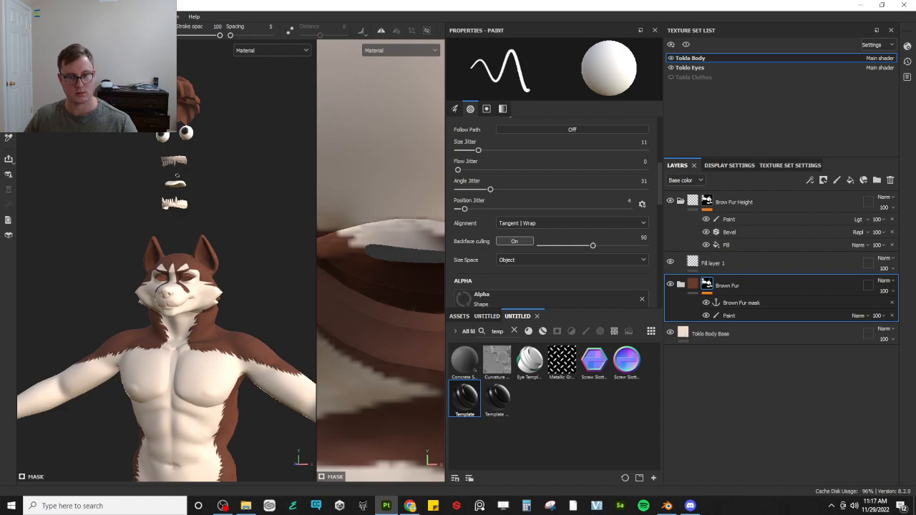
{"action": "left_click_drag", "start_coordinate": [192, 194], "coordinate": [211, 232], "text": "alt"}
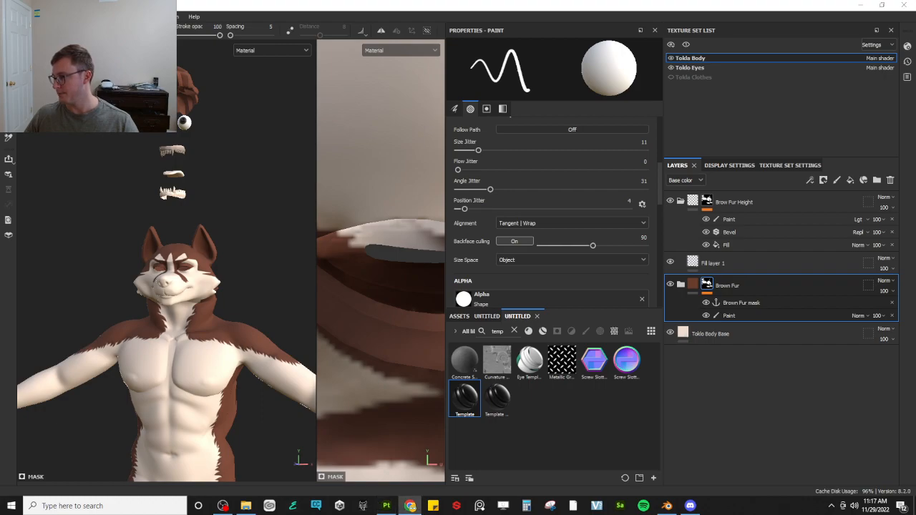
{"action": "scroll", "coordinate": [176, 297], "scroll_direction": "up", "scroll_amount": 4}
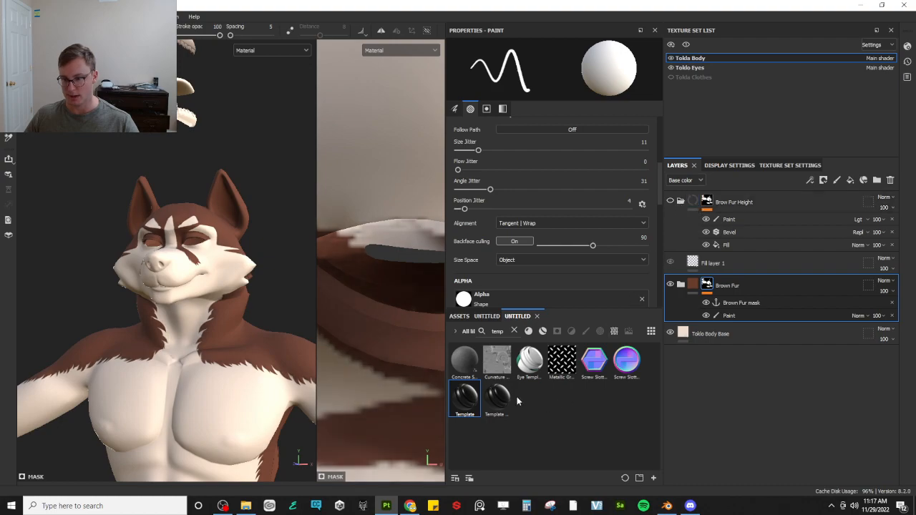
{"action": "left_click_drag", "start_coordinate": [498, 396], "coordinate": [725, 198]}
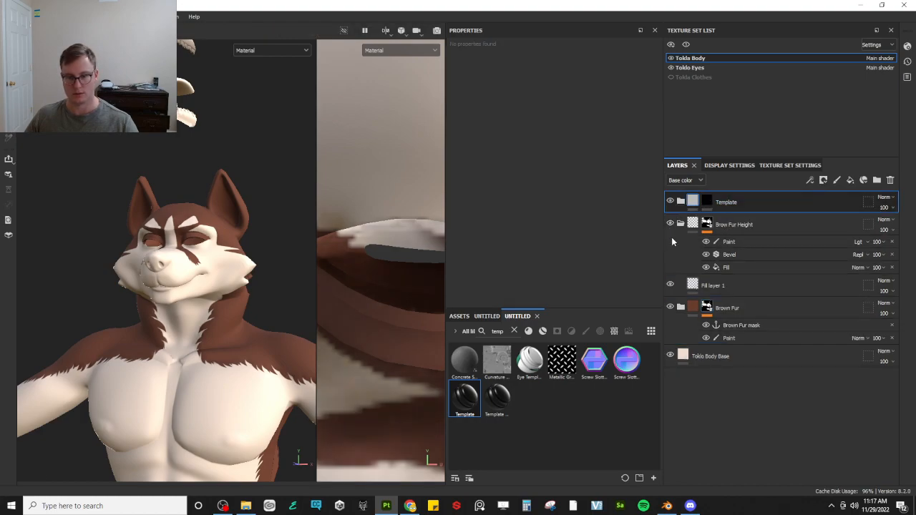
Collapse the Brow Fur Height and Brown Fur folders in the layer stack
{"action": "left_click", "coordinate": [680, 225]}
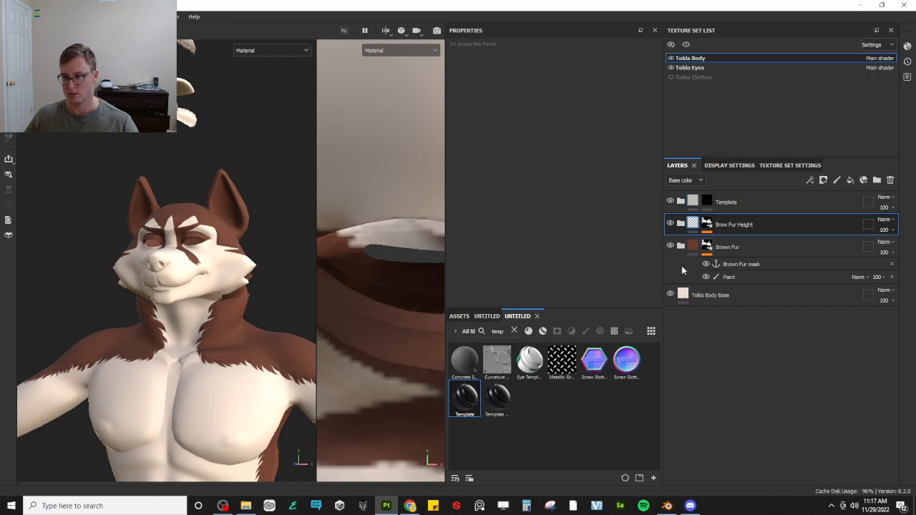
{"action": "left_click", "coordinate": [691, 298]}
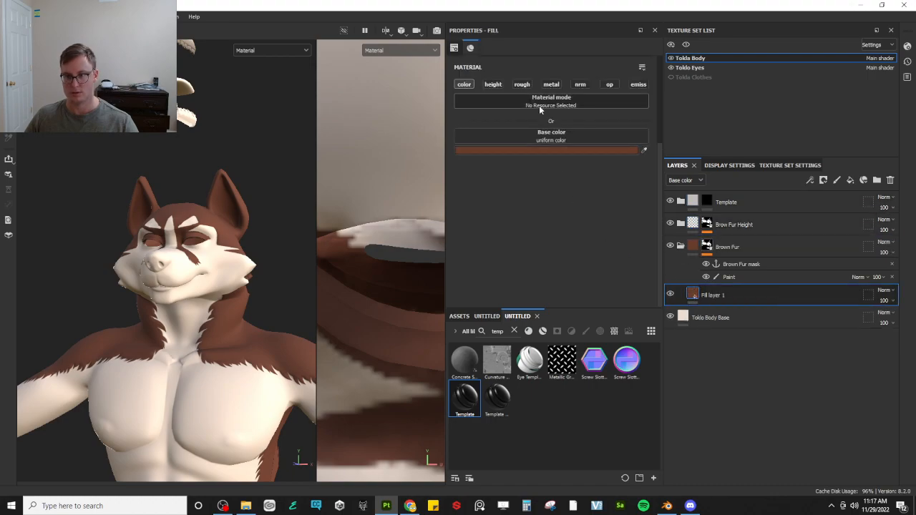
{"action": "left_click", "coordinate": [680, 247]}
Examine the head and the separate eye, teeth and tongue pieces above it
{"action": "left_click_drag", "start_coordinate": [235, 258], "coordinate": [179, 272], "text": "alt"}
{"action": "right_click_drag", "start_coordinate": [179, 272], "coordinate": [247, 337], "text": "alt"}
{"action": "left_click_drag", "start_coordinate": [247, 336], "coordinate": [162, 177], "text": "alt"}
{"action": "scroll", "coordinate": [322, 287], "scroll_direction": "down", "scroll_amount": 2}
{"action": "scroll", "coordinate": [278, 301], "scroll_direction": "down", "scroll_amount": 3}
{"action": "middle_click_drag", "start_coordinate": [162, 177], "coordinate": [181, 287], "text": "alt"}
{"action": "left_click_drag", "start_coordinate": [182, 286], "coordinate": [180, 368], "text": "alt"}
{"action": "scroll", "coordinate": [162, 303], "scroll_direction": "up", "scroll_amount": 3}
{"action": "middle_click_drag", "start_coordinate": [209, 324], "coordinate": [205, 343], "text": "alt"}
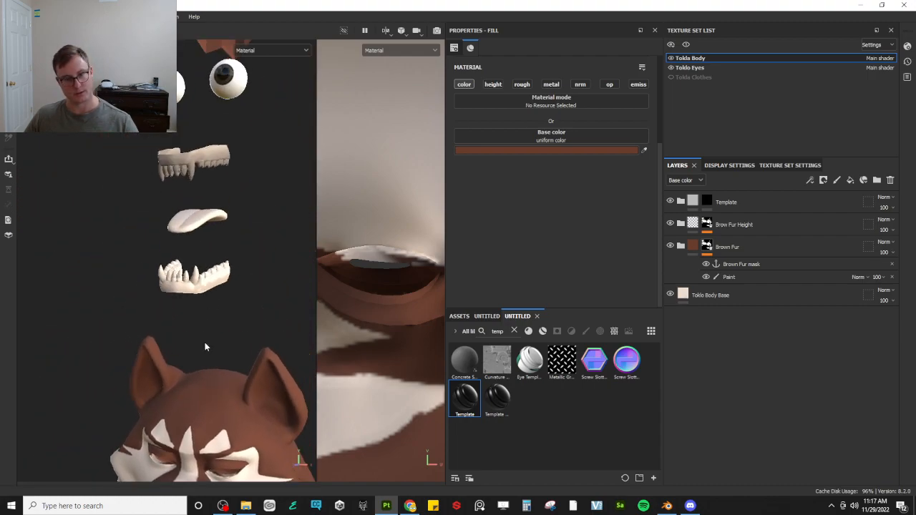
Rename the new Template folder as Nose
{"action": "left_click", "coordinate": [727, 203]}
{"action": "double_click", "coordinate": [728, 202]}
{"action": "type", "text": "Nese"}
{"action": "key", "text": "Return"}
Set the base color of the Nose folder's fill layer to the muted red 94493F
{"action": "left_click_drag", "start_coordinate": [154, 86], "coordinate": [334, 230], "text": "alt"}
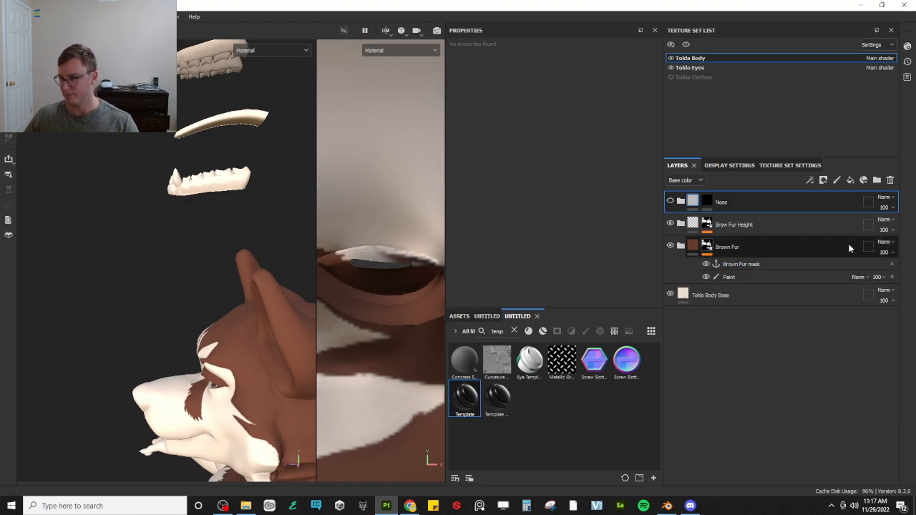
{"action": "left_click", "coordinate": [703, 226]}
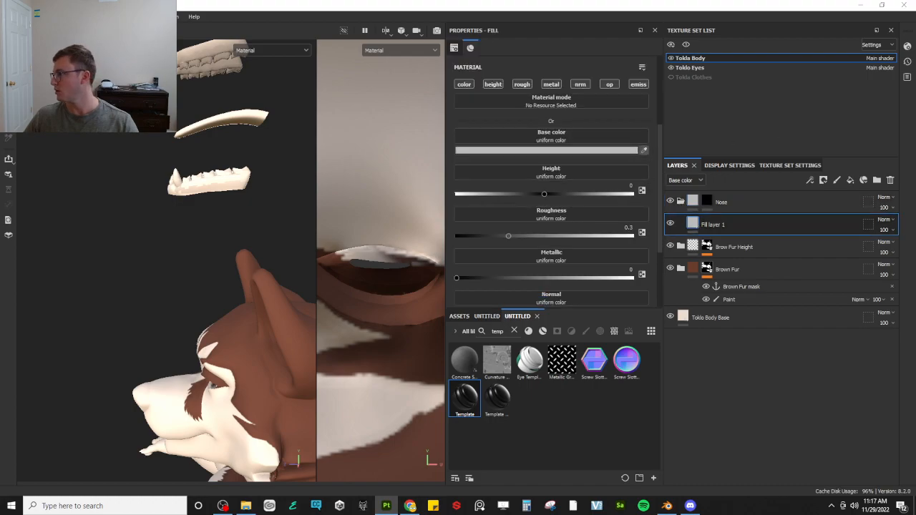
{"action": "left_click", "coordinate": [534, 155]}
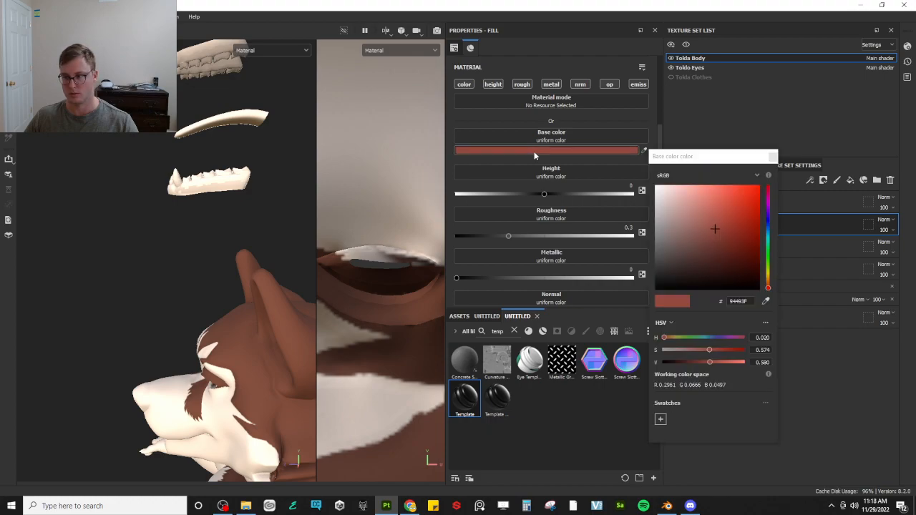
{"action": "left_click", "coordinate": [773, 157]}
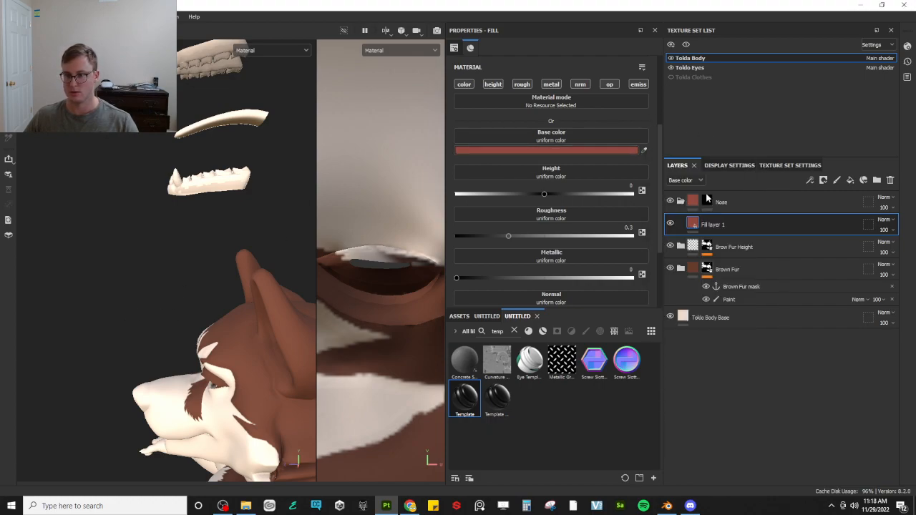
Fill the nose's UV island in the Nose folder's mask using Polygon Fill in UV chunk mode with colour 1
{"action": "left_click", "coordinate": [707, 201]}
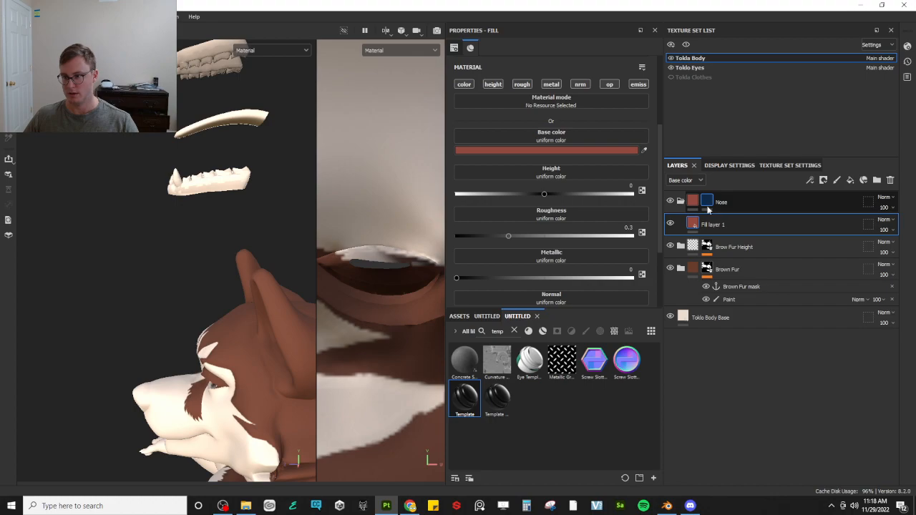
{"action": "key", "text": "4"}
{"action": "scroll", "coordinate": [337, 245], "scroll_direction": "down", "scroll_amount": 5}
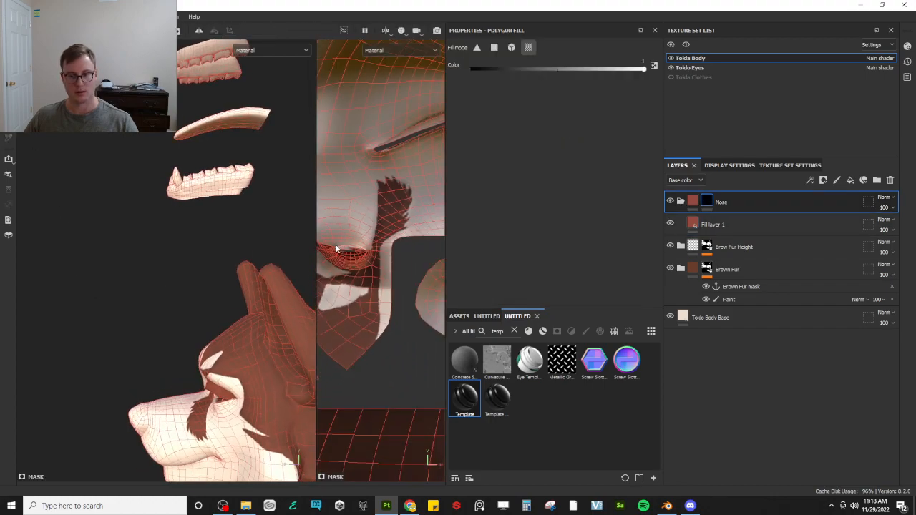
{"action": "left_click", "coordinate": [394, 284]}
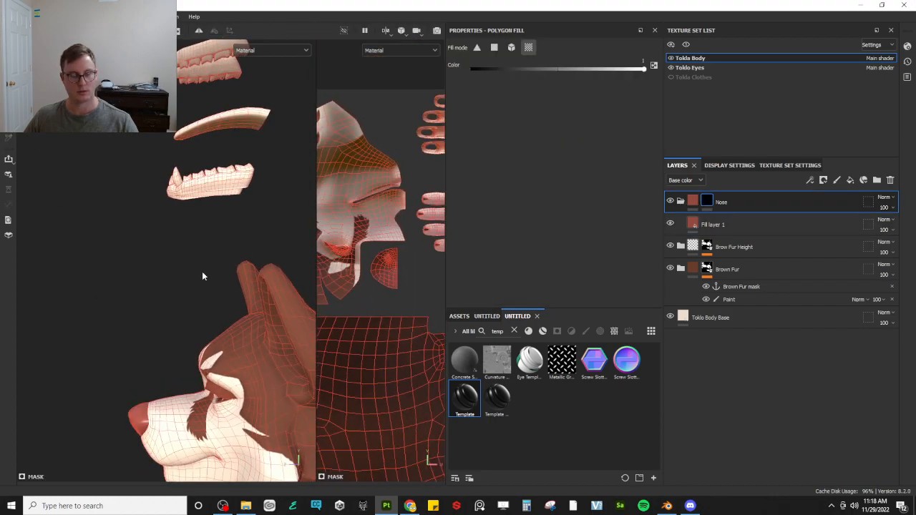
{"action": "key", "text": "1"}
{"action": "mouse_move", "coordinate": [107, 198]}
{"action": "left_mouse_down", "text": "alt"}
{"action": "mouse_move", "coordinate": [90, 172]}
{"action": "mouse_move", "coordinate": [192, 242]}
{"action": "mouse_move", "coordinate": [141, 270]}
{"action": "mouse_move", "coordinate": [131, 194]}
{"action": "mouse_move", "coordinate": [208, 237]}
{"action": "left_mouse_up", "text": "alt"}
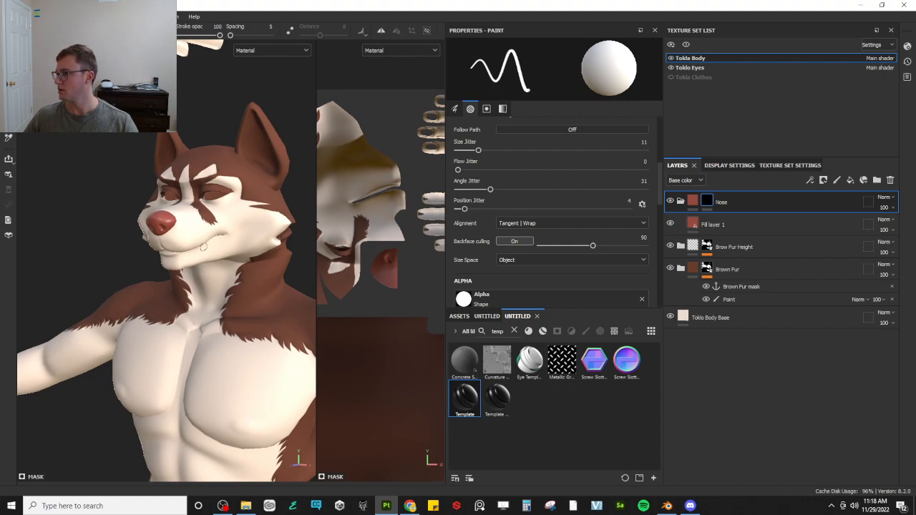
{"action": "left_click_drag", "start_coordinate": [208, 236], "coordinate": [157, 245], "text": "alt"}
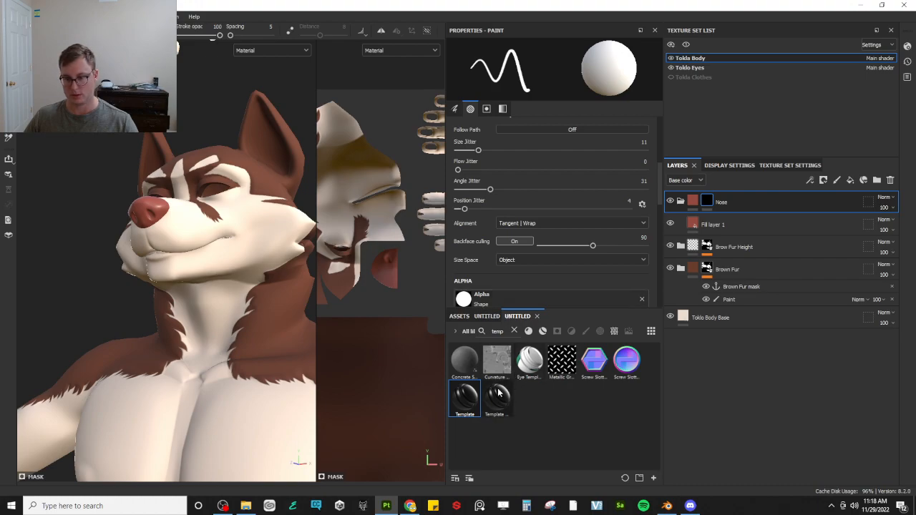
Add another Template smart material above the Nose folder and rename it as Lip
{"action": "left_click_drag", "start_coordinate": [469, 395], "coordinate": [718, 212]}
{"action": "left_click_drag", "start_coordinate": [473, 400], "coordinate": [729, 202]}
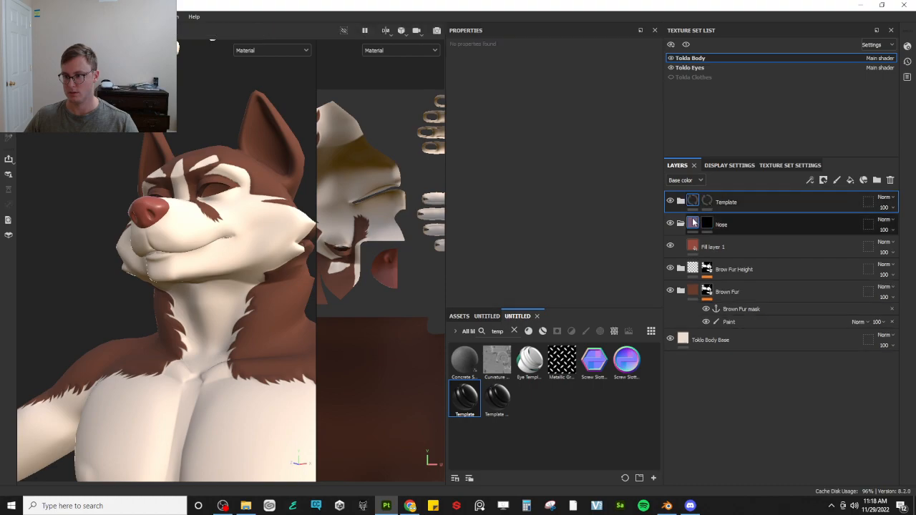
{"action": "left_click", "coordinate": [681, 224]}
{"action": "double_click", "coordinate": [737, 202]}
{"action": "type", "text": "uip"}
{"action": "key", "text": "Return"}
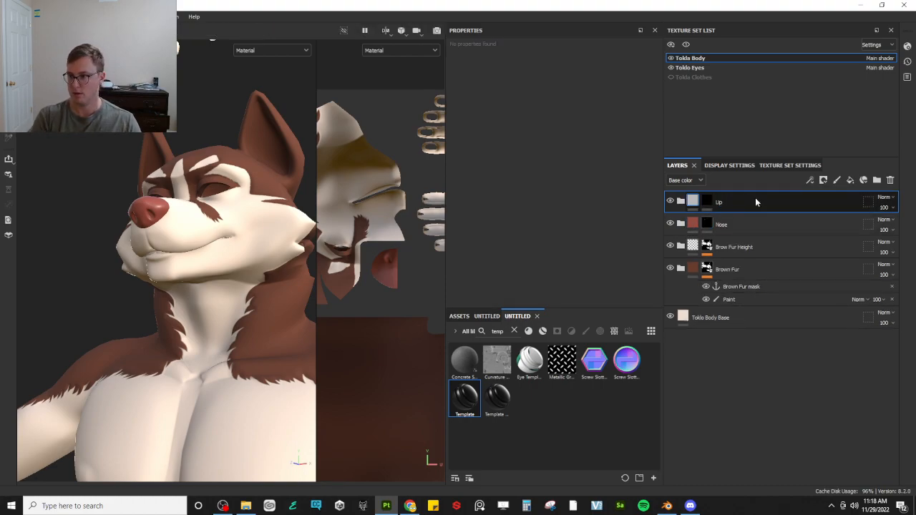
Set the base color of the Lip folder's fill layer to black 000000
{"action": "left_click", "coordinate": [681, 201]}
{"action": "left_click", "coordinate": [709, 225]}
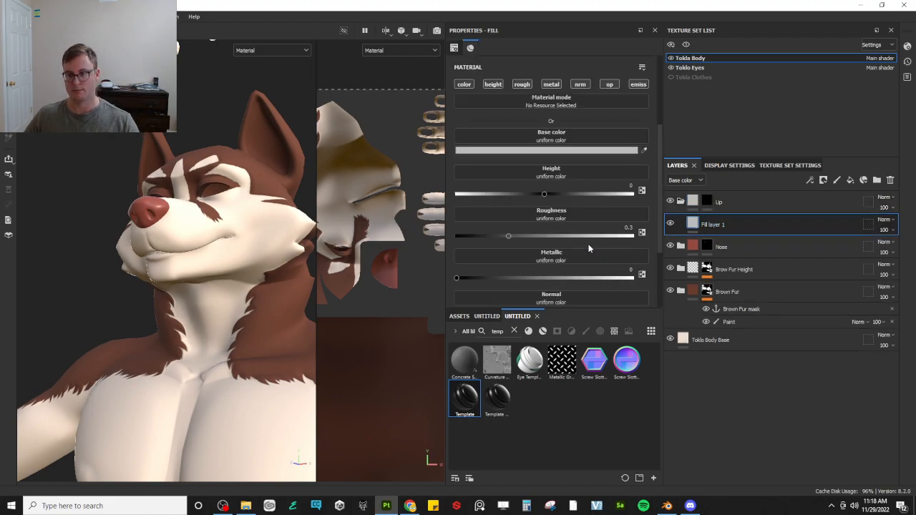
{"action": "left_click", "coordinate": [533, 150]}
{"action": "left_click_drag", "start_coordinate": [666, 272], "coordinate": [652, 279]}
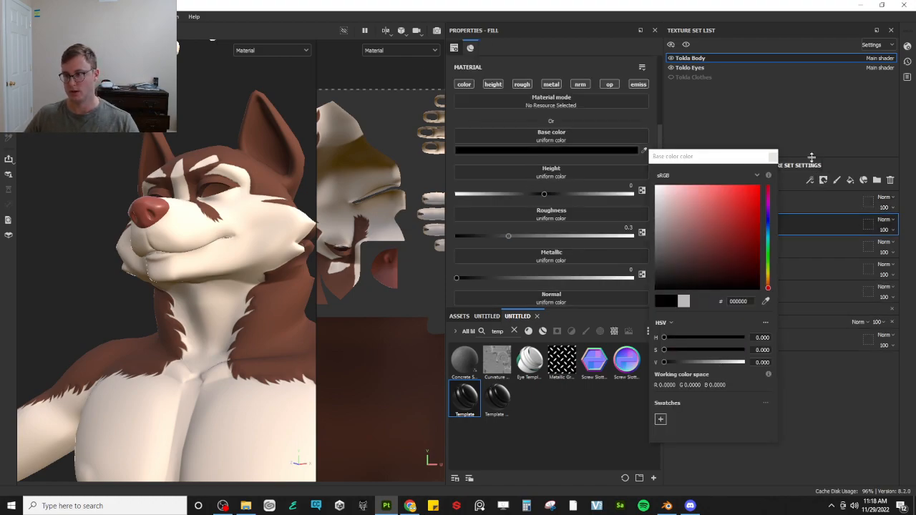
{"action": "left_click", "coordinate": [772, 157]}
Fill the front polygons of the upper and lower lip edges in the Lip mask using Polygon Fill in quad mode
{"action": "left_click", "coordinate": [706, 203]}
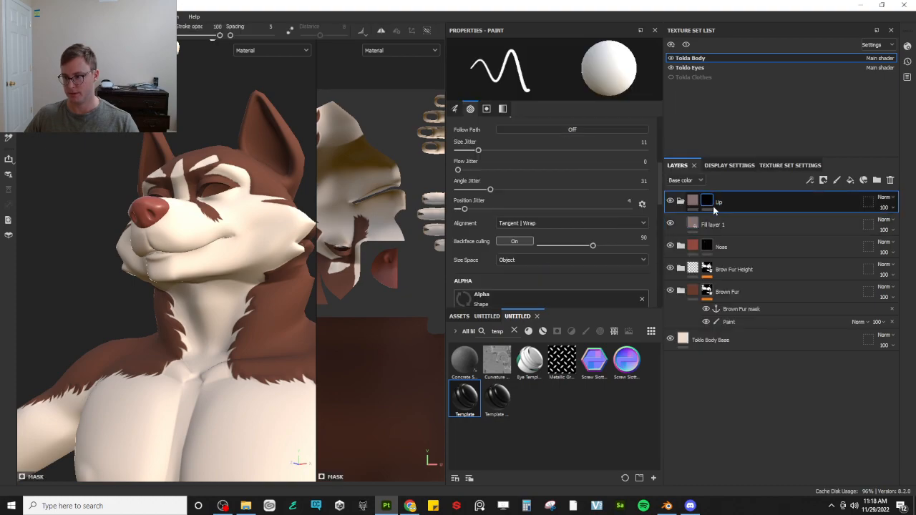
{"action": "key", "text": "4"}
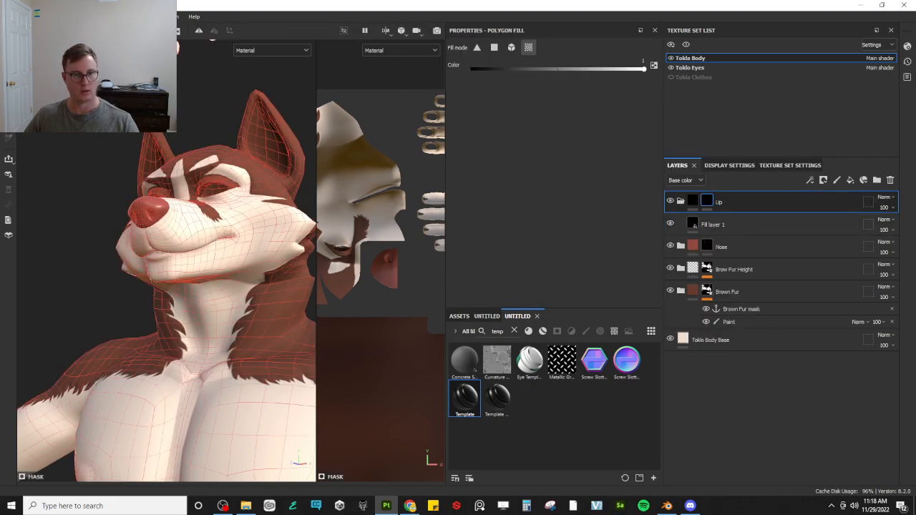
{"action": "left_click", "coordinate": [494, 47]}
{"action": "scroll", "coordinate": [376, 221], "scroll_direction": "up", "scroll_amount": 8}
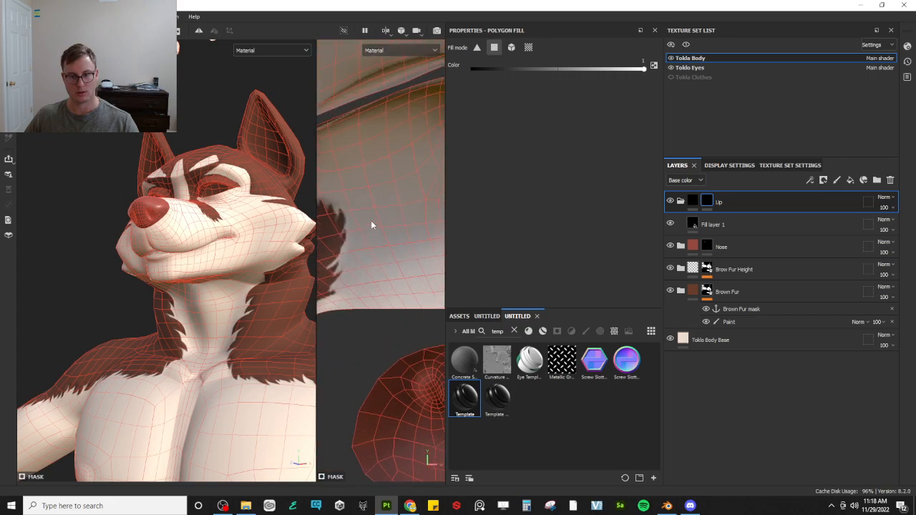
{"action": "scroll", "coordinate": [368, 215], "scroll_direction": "up", "scroll_amount": 4}
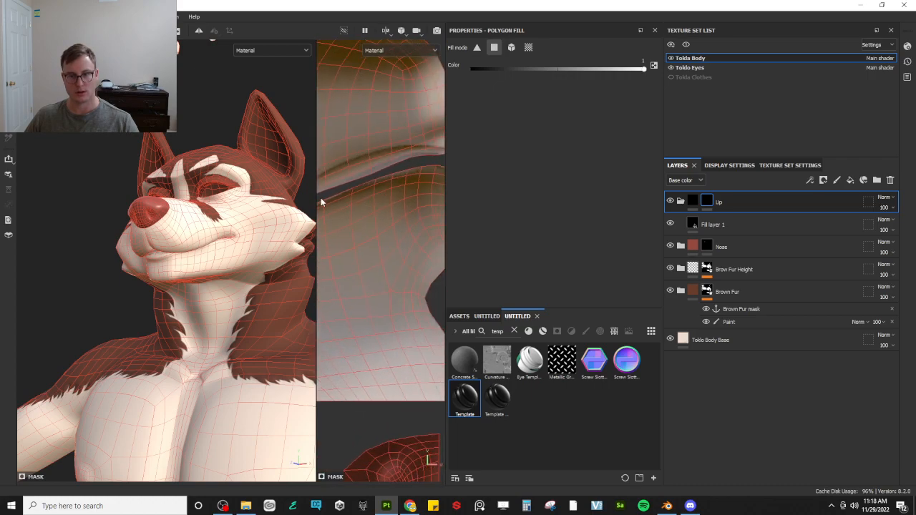
{"action": "left_click_drag", "start_coordinate": [307, 198], "coordinate": [21, 189]}
{"action": "left_click_drag", "start_coordinate": [304, 139], "coordinate": [340, 225], "text": "alt"}
{"action": "scroll", "coordinate": [253, 262], "scroll_direction": "up", "scroll_amount": 3}
{"action": "scroll", "coordinate": [254, 260], "scroll_direction": "up", "scroll_amount": 2}
{"action": "left_click_drag", "start_coordinate": [220, 164], "coordinate": [249, 184]}
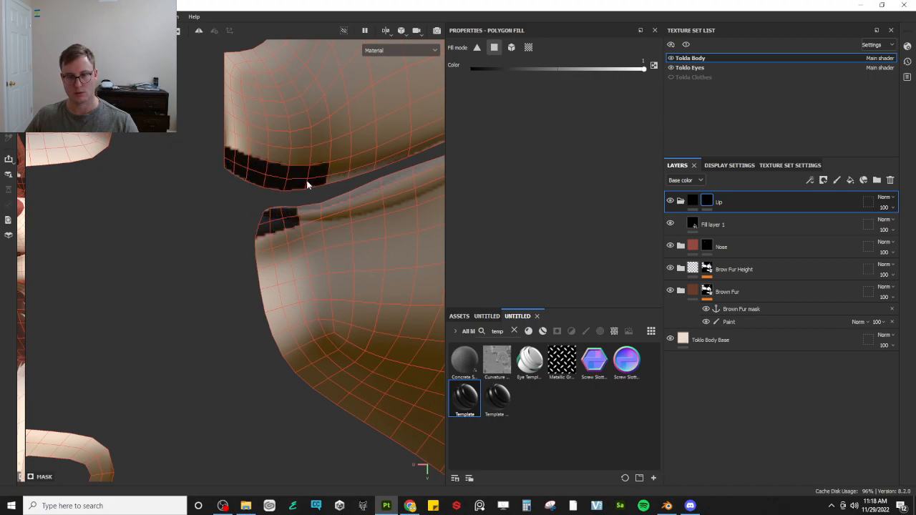
{"action": "left_click_drag", "start_coordinate": [26, 183], "coordinate": [204, 187]}
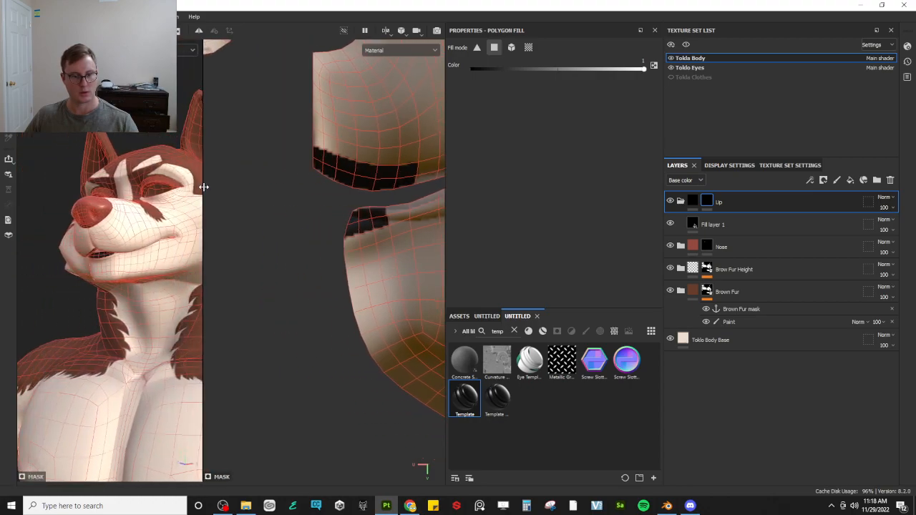
Extend the Lip mask fill along both lip edges back to the corner of the mouth
{"action": "scroll", "coordinate": [280, 218], "scroll_direction": "up", "scroll_amount": 3}
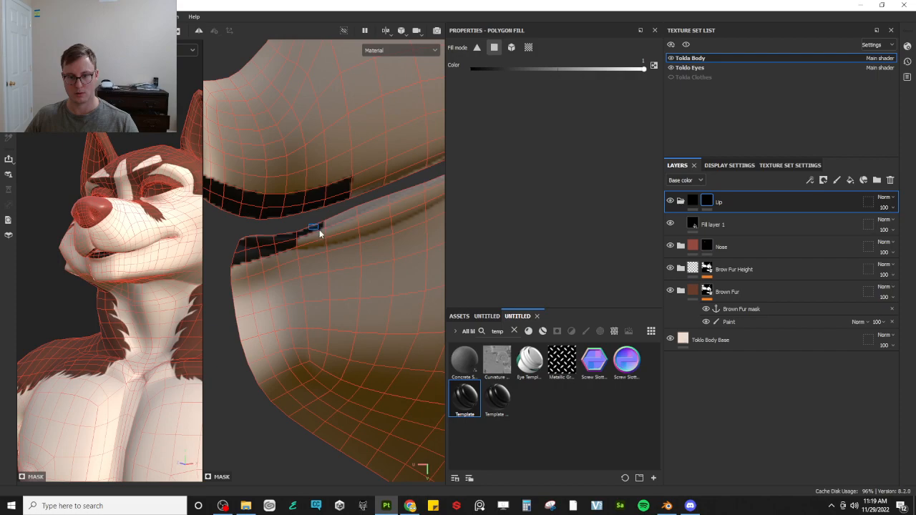
{"action": "middle_click_drag", "start_coordinate": [369, 194], "coordinate": [327, 234], "text": "alt"}
{"action": "left_click_drag", "start_coordinate": [324, 221], "coordinate": [346, 240]}
{"action": "left_click_drag", "start_coordinate": [319, 240], "coordinate": [334, 248]}
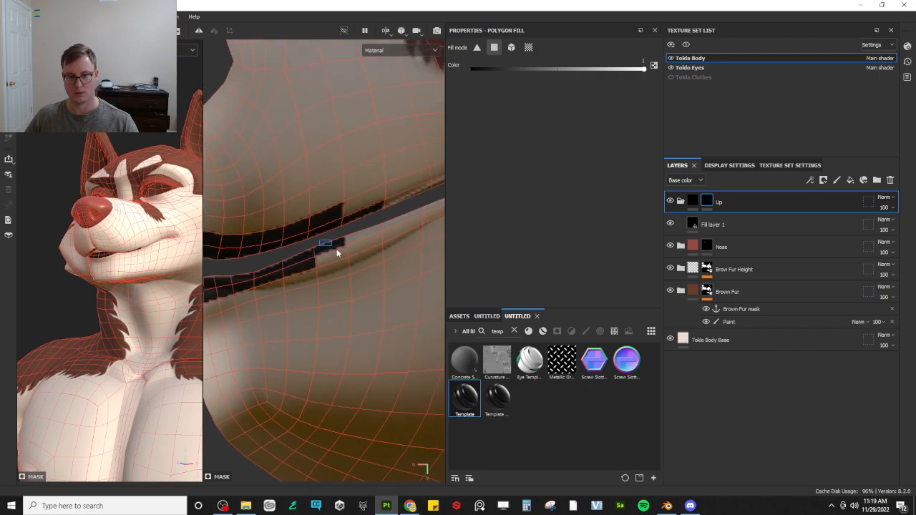
{"action": "left_click_drag", "start_coordinate": [347, 203], "coordinate": [364, 233]}
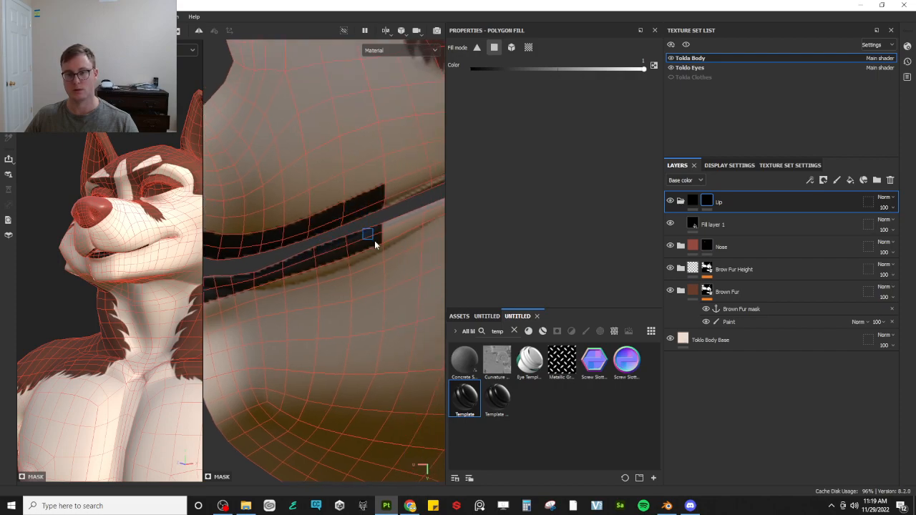
{"action": "middle_click_drag", "start_coordinate": [375, 240], "coordinate": [324, 252], "text": "alt"}
{"action": "left_click_drag", "start_coordinate": [352, 240], "coordinate": [360, 253]}
{"action": "left_click", "coordinate": [350, 258]}
{"action": "middle_click_drag", "start_coordinate": [415, 201], "coordinate": [326, 225], "text": "alt"}
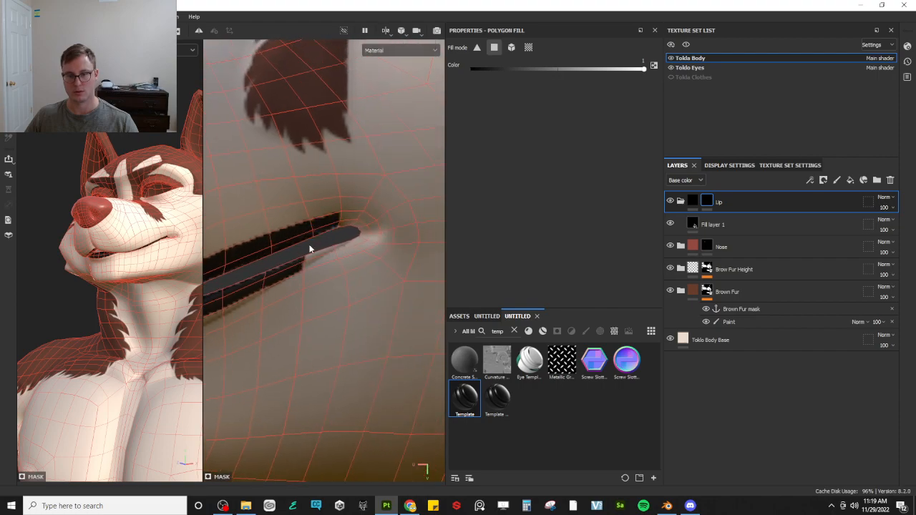
{"action": "left_click_drag", "start_coordinate": [361, 244], "coordinate": [375, 240]}
Try filling the upper row of the large rectangular UV island in the Lip mask
{"action": "left_click_drag", "start_coordinate": [153, 268], "coordinate": [116, 281], "text": "alt"}
{"action": "scroll", "coordinate": [372, 213], "scroll_direction": "down", "scroll_amount": 6}
{"action": "scroll", "coordinate": [366, 236], "scroll_direction": "down", "scroll_amount": 6}
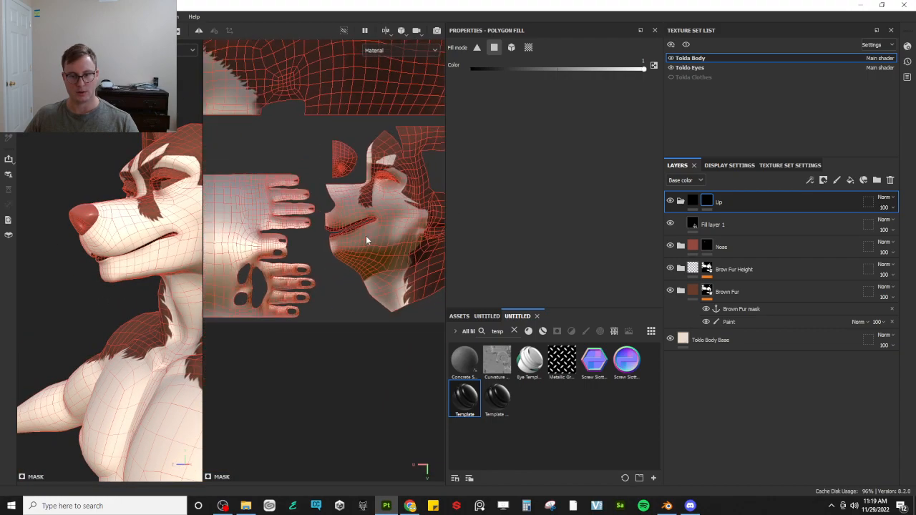
{"action": "middle_click_drag", "start_coordinate": [272, 176], "coordinate": [359, 256], "text": "alt"}
{"action": "middle_click_drag", "start_coordinate": [245, 237], "coordinate": [356, 158], "text": "alt"}
{"action": "scroll", "coordinate": [273, 278], "scroll_direction": "up", "scroll_amount": 6}
{"action": "scroll", "coordinate": [272, 284], "scroll_direction": "up", "scroll_amount": 4}
{"action": "scroll", "coordinate": [303, 305], "scroll_direction": "down", "scroll_amount": 1}
{"action": "middle_click_drag", "start_coordinate": [323, 150], "coordinate": [277, 193], "text": "alt"}
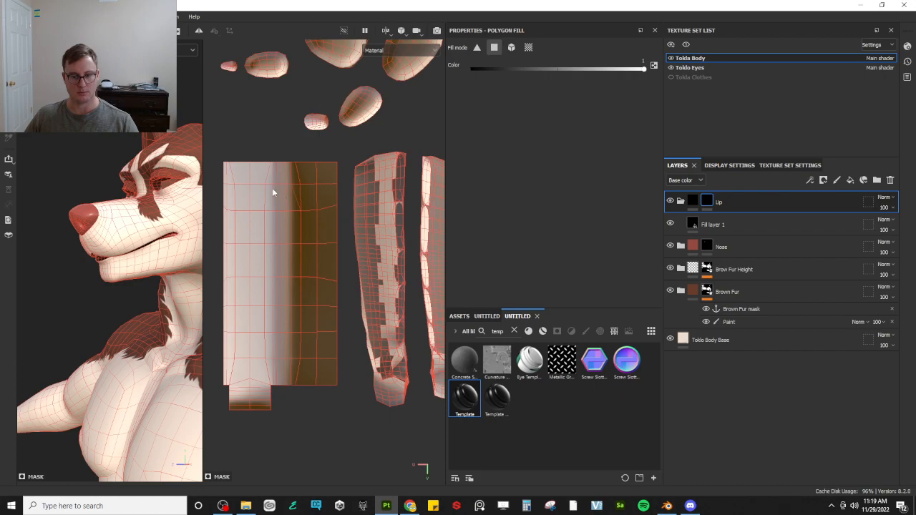
{"action": "left_click_drag", "start_coordinate": [226, 155], "coordinate": [336, 176]}
{"action": "key", "text": "ctrl+z"}
Fill the large rectangular UV island in the Lip mask, leaving out the narrow strip along one long side
{"action": "scroll", "coordinate": [107, 259], "scroll_direction": "up", "scroll_amount": 3}
{"action": "scroll", "coordinate": [107, 258], "scroll_direction": "up", "scroll_amount": 3}
{"action": "left_click_drag", "start_coordinate": [108, 258], "coordinate": [206, 239], "text": "alt"}
{"action": "scroll", "coordinate": [100, 192], "scroll_direction": "down", "scroll_amount": 5}
{"action": "left_click_drag", "start_coordinate": [102, 196], "coordinate": [112, 223], "text": "alt"}
{"action": "scroll", "coordinate": [118, 270], "scroll_direction": "up", "scroll_amount": 5}
{"action": "left_click_drag", "start_coordinate": [119, 272], "coordinate": [115, 237], "text": "alt"}
{"action": "middle_click_drag", "start_coordinate": [122, 290], "coordinate": [117, 176], "text": "alt"}
{"action": "left_click_drag", "start_coordinate": [117, 176], "coordinate": [176, 197], "text": "alt"}
{"action": "mouse_move", "coordinate": [96, 275]}
{"action": "left_mouse_down", "text": "alt"}
{"action": "mouse_move", "coordinate": [93, 285]}
{"action": "mouse_move", "coordinate": [157, 259]}
{"action": "mouse_move", "coordinate": [100, 292]}
{"action": "mouse_move", "coordinate": [105, 275]}
{"action": "left_mouse_up", "text": "alt"}
{"action": "left_click_drag", "start_coordinate": [247, 160], "coordinate": [321, 409]}
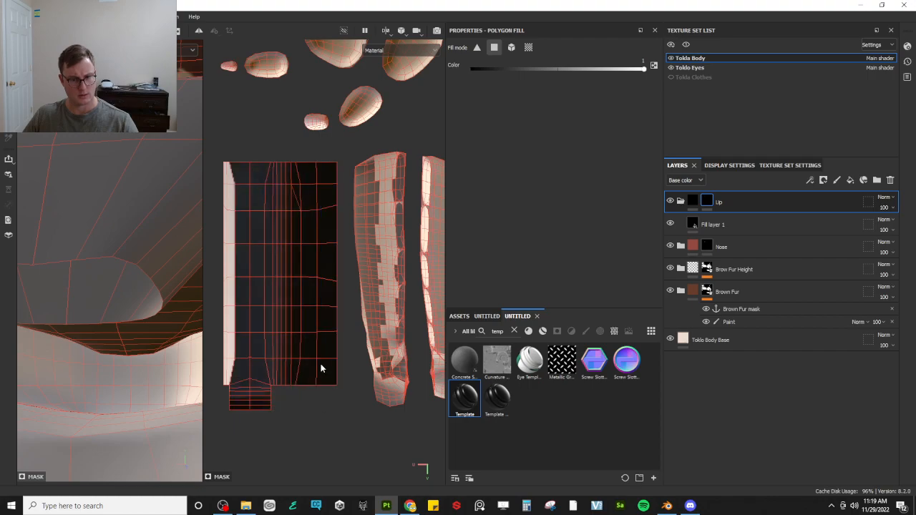
Fill the curved outer edge of the notched UV island in the Lip mask from its lower corner around the notch
{"action": "scroll", "coordinate": [339, 325], "scroll_direction": "down", "scroll_amount": 6}
{"action": "scroll", "coordinate": [336, 226], "scroll_direction": "up", "scroll_amount": 6}
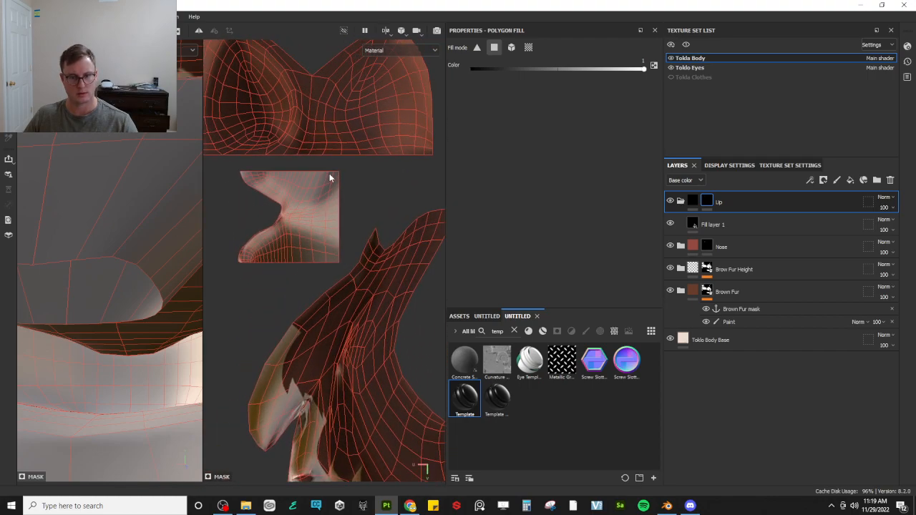
{"action": "scroll", "coordinate": [309, 189], "scroll_direction": "up", "scroll_amount": 5}
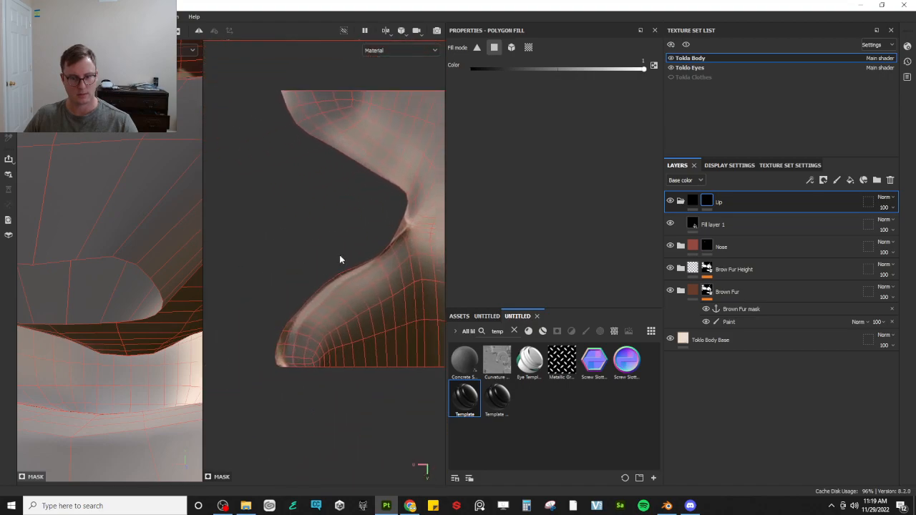
{"action": "left_click_drag", "start_coordinate": [257, 313], "coordinate": [287, 373]}
{"action": "left_click_drag", "start_coordinate": [305, 284], "coordinate": [317, 303]}
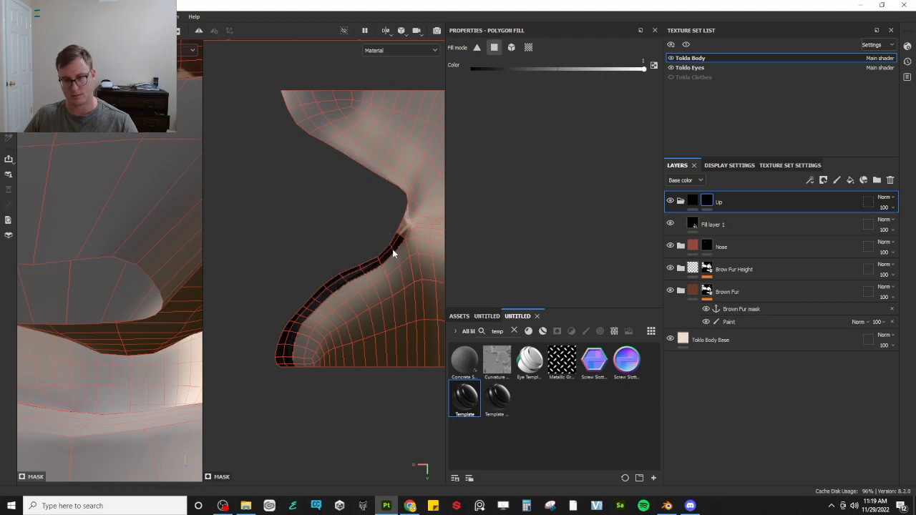
{"action": "left_click_drag", "start_coordinate": [403, 229], "coordinate": [411, 214]}
Examine the filled lip edges on the figure's mouth up close
{"action": "scroll", "coordinate": [156, 194], "scroll_direction": "down", "scroll_amount": 5}
{"action": "left_click_drag", "start_coordinate": [133, 213], "coordinate": [112, 221], "text": "alt"}
{"action": "scroll", "coordinate": [116, 218], "scroll_direction": "down", "scroll_amount": 5}
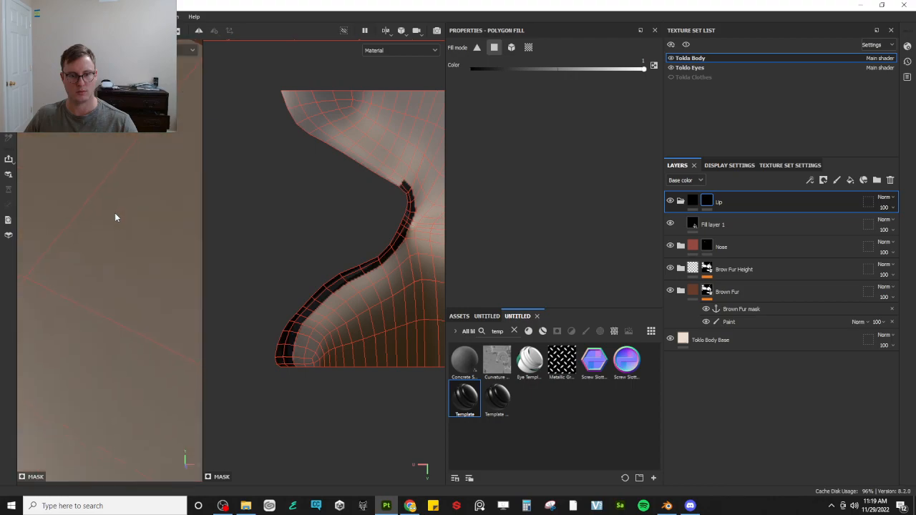
{"action": "scroll", "coordinate": [169, 227], "scroll_direction": "down", "scroll_amount": 3}
{"action": "key", "text": "f"}
{"action": "scroll", "coordinate": [126, 220], "scroll_direction": "up", "scroll_amount": 10}
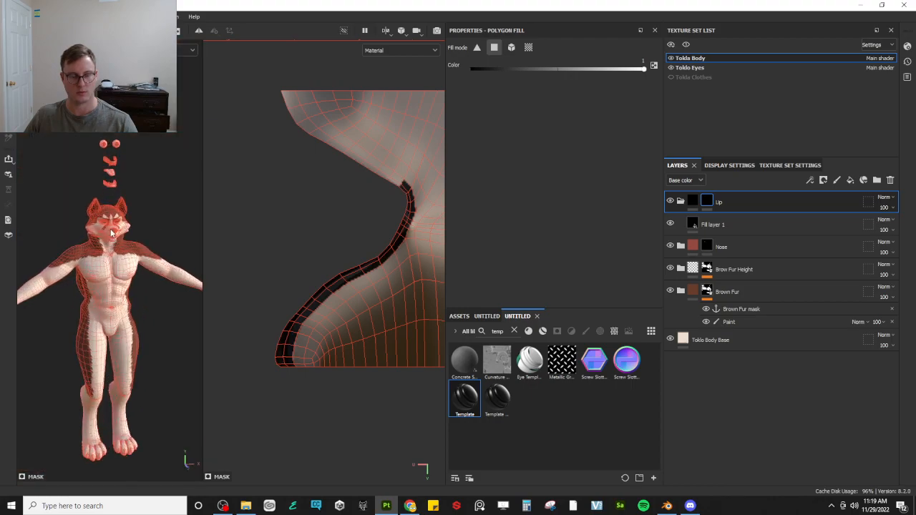
{"action": "scroll", "coordinate": [129, 223], "scroll_direction": "up", "scroll_amount": 12}
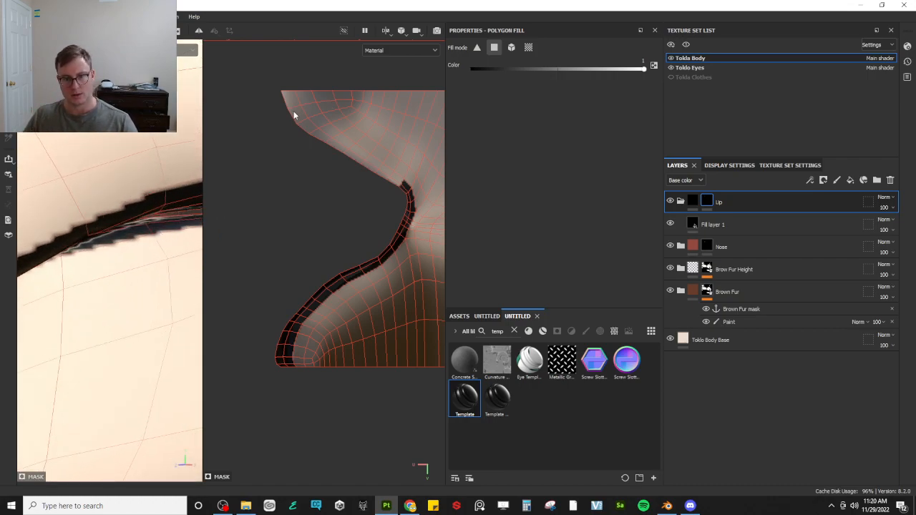
Fill the remaining upper outer edge of the notched UV island in the Lip mask and collapse the Lip folder
{"action": "mouse_move", "coordinate": [293, 109]}
{"action": "left_mouse_down"}
{"action": "mouse_move", "coordinate": [301, 124]}
{"action": "mouse_move", "coordinate": [301, 98]}
{"action": "mouse_move", "coordinate": [365, 166]}
{"action": "left_mouse_up"}
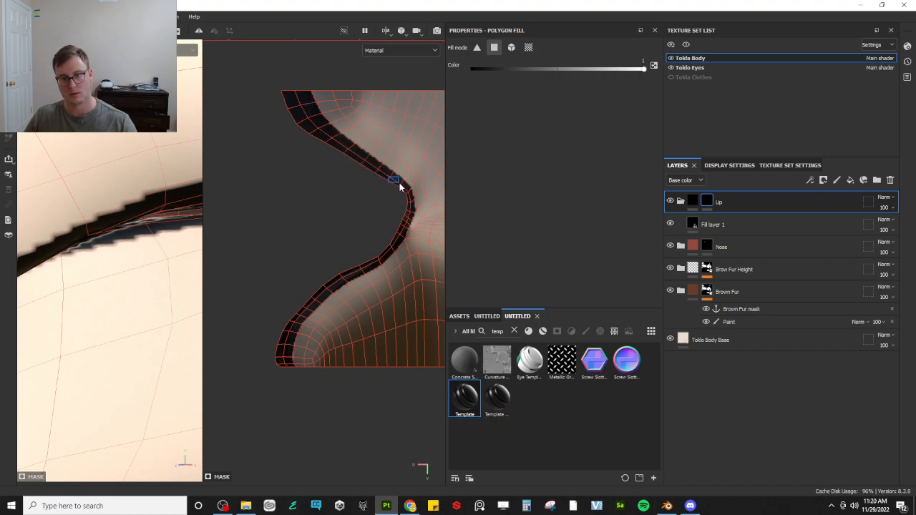
{"action": "scroll", "coordinate": [144, 192], "scroll_direction": "down", "scroll_amount": 10}
{"action": "left_click_drag", "start_coordinate": [112, 194], "coordinate": [146, 193], "text": "alt"}
{"action": "left_click_drag", "start_coordinate": [121, 246], "coordinate": [195, 230], "text": "alt"}
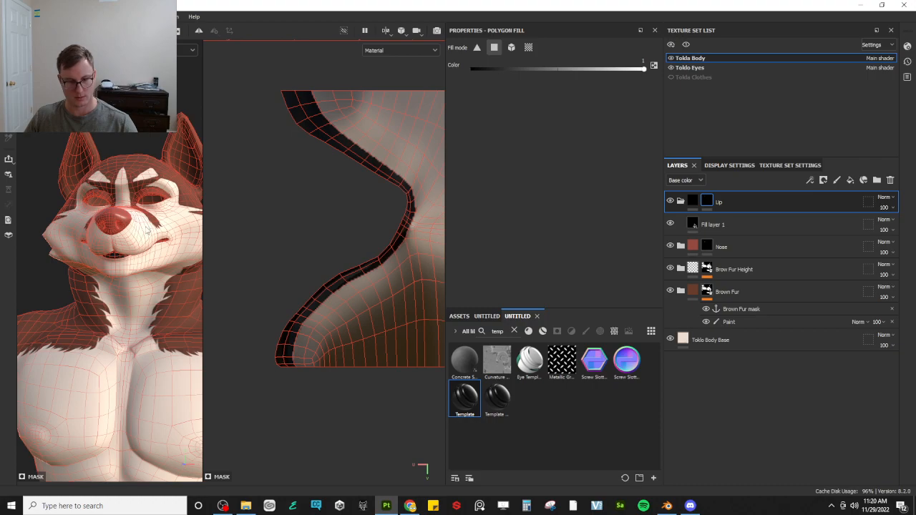
{"action": "left_click_drag", "start_coordinate": [202, 193], "coordinate": [387, 204]}
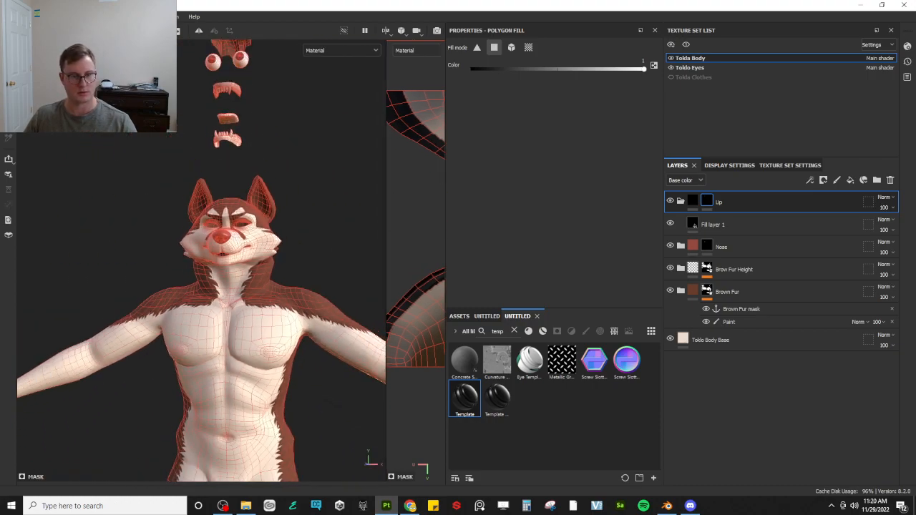
{"action": "key", "text": "1"}
{"action": "mouse_move", "coordinate": [288, 266]}
{"action": "left_mouse_down", "text": "alt"}
{"action": "mouse_move", "coordinate": [163, 255]}
{"action": "mouse_move", "coordinate": [274, 240]}
{"action": "mouse_move", "coordinate": [183, 250]}
{"action": "mouse_move", "coordinate": [203, 252]}
{"action": "mouse_move", "coordinate": [251, 215]}
{"action": "mouse_move", "coordinate": [303, 201]}
{"action": "mouse_move", "coordinate": [243, 207]}
{"action": "left_mouse_up", "text": "alt"}
{"action": "left_click_drag", "start_coordinate": [201, 174], "coordinate": [236, 222], "text": "alt"}
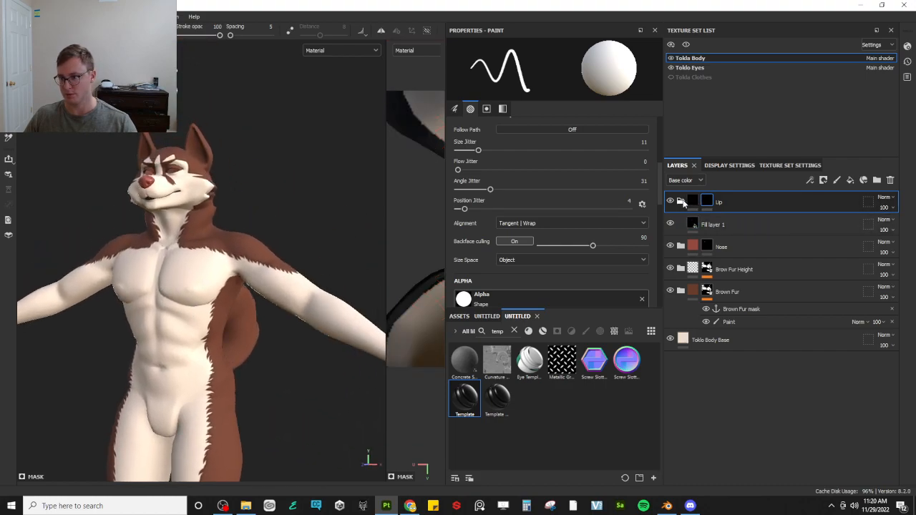
{"action": "left_click", "coordinate": [681, 202]}
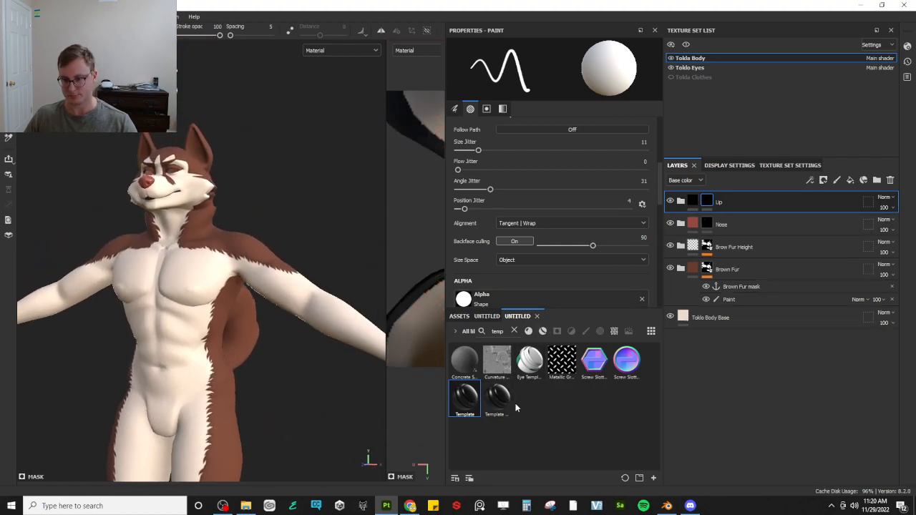
Search the assets for "mouth" and add the Template Mouth smart material above the Lip folder
{"action": "left_click", "coordinate": [514, 331]}
{"action": "type", "text": "mouth"}
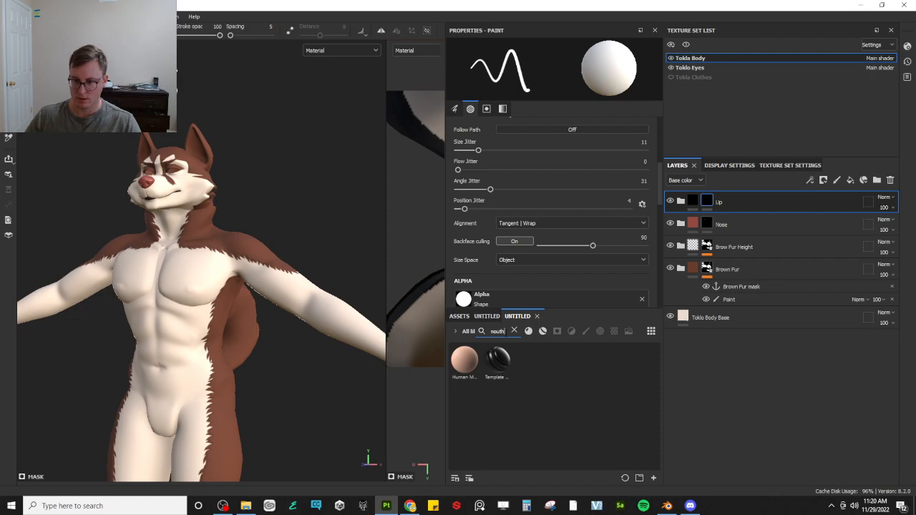
{"action": "left_click_drag", "start_coordinate": [499, 359], "coordinate": [752, 201]}
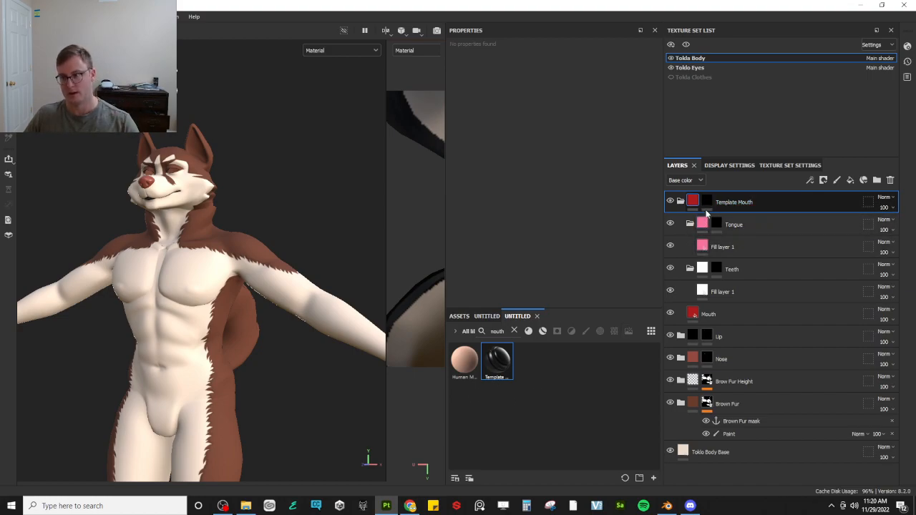
Fill the whole notched mouth UV island in the Template Mouth mask using Polygon Fill in UV chunk mode
{"action": "left_click", "coordinate": [707, 202]}
{"action": "key", "text": "4"}
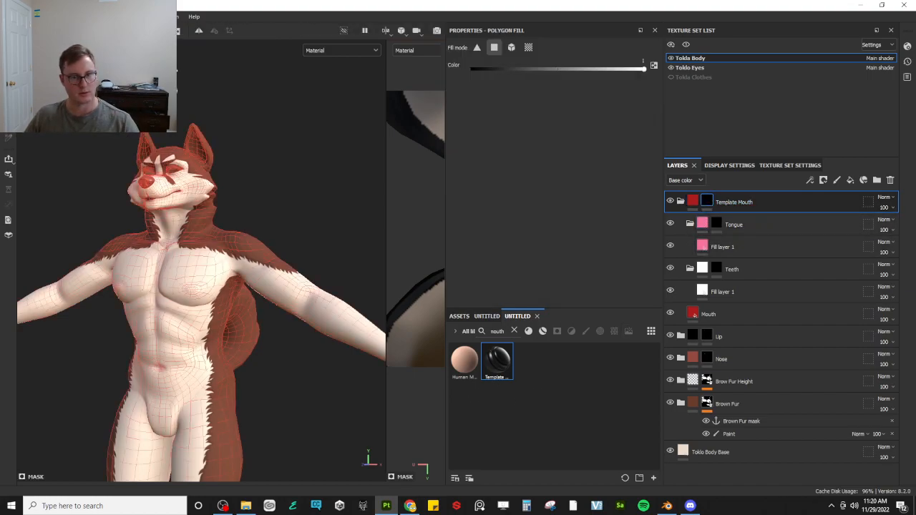
{"action": "scroll", "coordinate": [296, 165], "scroll_direction": "up", "scroll_amount": 4}
{"action": "middle_click_drag", "start_coordinate": [297, 164], "coordinate": [347, 240], "text": "alt"}
{"action": "scroll", "coordinate": [347, 239], "scroll_direction": "down", "scroll_amount": 2}
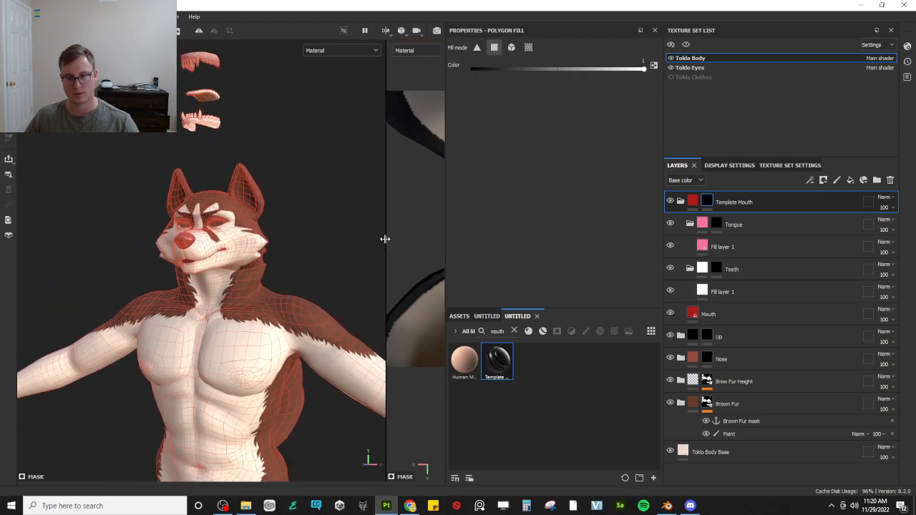
{"action": "key", "text": "F3"}
{"action": "left_click", "coordinate": [528, 47]}
{"action": "left_click_drag", "start_coordinate": [255, 194], "coordinate": [333, 245]}
{"action": "scroll", "coordinate": [330, 242], "scroll_direction": "down", "scroll_amount": 3}
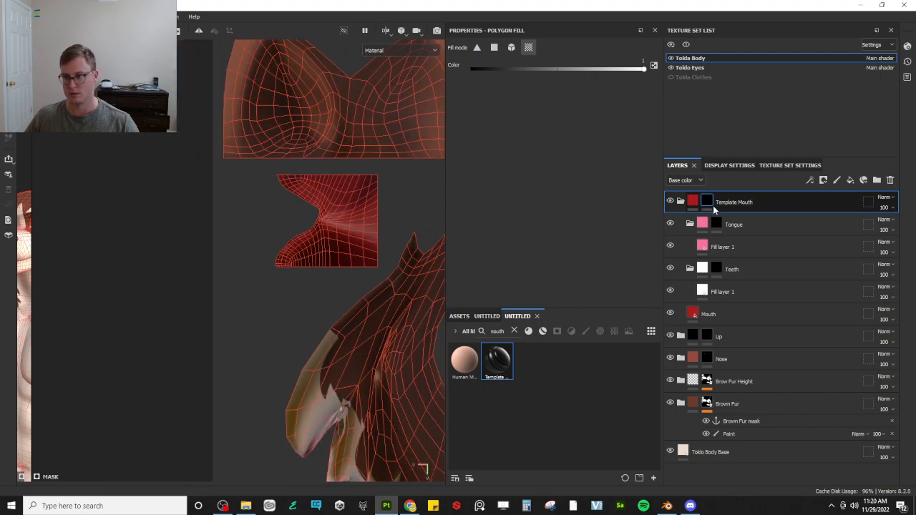
Move the Template Mouth folder below Lip and fill the tongue, gum and teeth UV islands in its mask
{"action": "left_click_drag", "start_coordinate": [744, 205], "coordinate": [763, 346]}
{"action": "scroll", "coordinate": [331, 279], "scroll_direction": "down", "scroll_amount": 3}
{"action": "middle_click_drag", "start_coordinate": [324, 315], "coordinate": [297, 90], "text": "alt"}
{"action": "scroll", "coordinate": [247, 287], "scroll_direction": "up", "scroll_amount": 1}
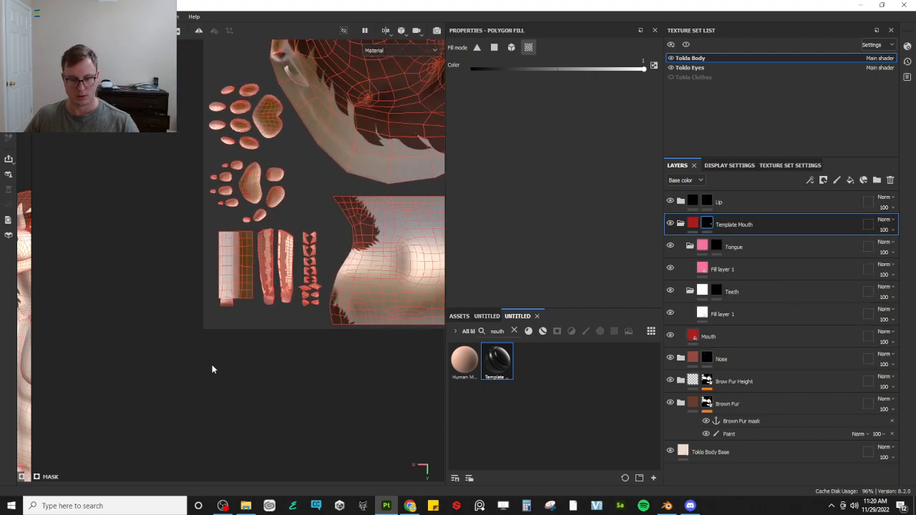
{"action": "scroll", "coordinate": [212, 369], "scroll_direction": "up", "scroll_amount": 1}
{"action": "left_click_drag", "start_coordinate": [210, 218], "coordinate": [327, 310]}
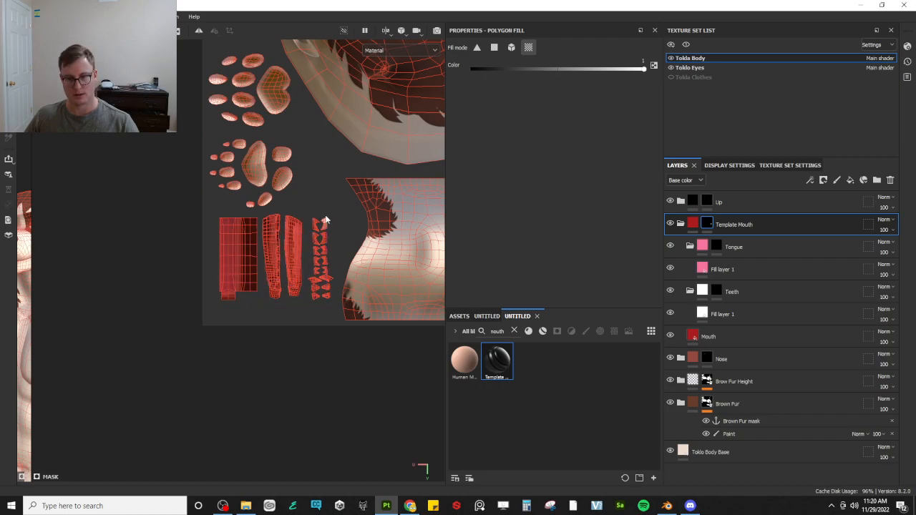
Fill the rectangular tongue UV island in the Tongue mask
{"action": "left_click", "coordinate": [720, 247]}
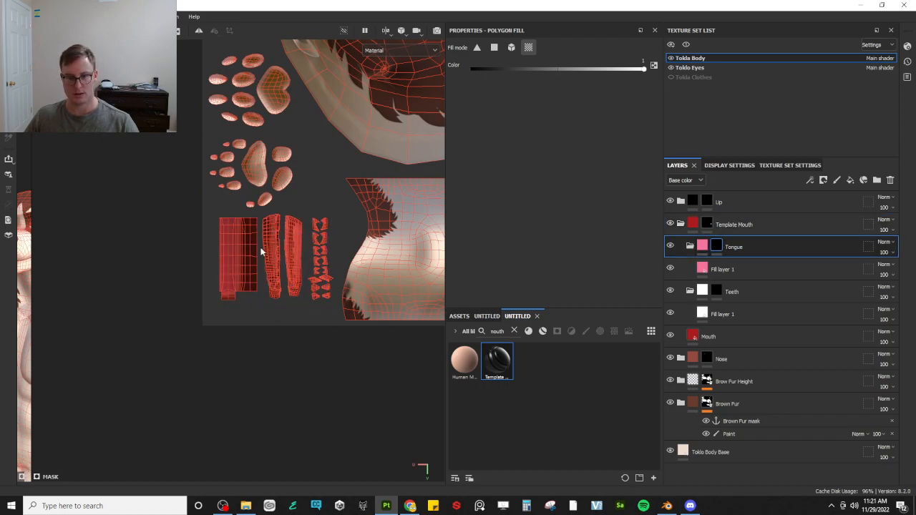
{"action": "left_click", "coordinate": [708, 223]}
{"action": "scroll", "coordinate": [344, 114], "scroll_direction": "down", "scroll_amount": 3}
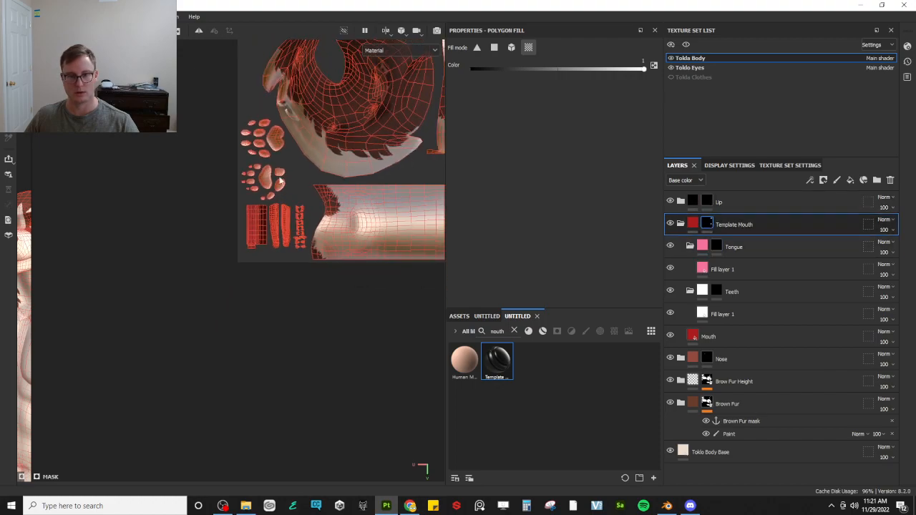
{"action": "middle_click_drag", "start_coordinate": [348, 99], "coordinate": [297, 241], "text": "alt"}
{"action": "middle_click_drag", "start_coordinate": [136, 442], "coordinate": [224, 272], "text": "alt"}
{"action": "scroll", "coordinate": [255, 232], "scroll_direction": "up", "scroll_amount": 4}
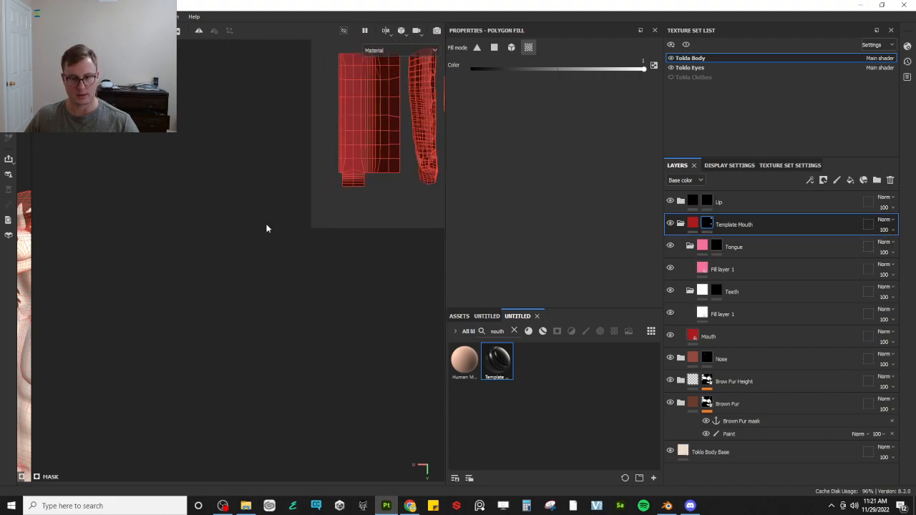
{"action": "middle_click_drag", "start_coordinate": [256, 232], "coordinate": [133, 384], "text": "alt"}
{"action": "left_click", "coordinate": [716, 246]}
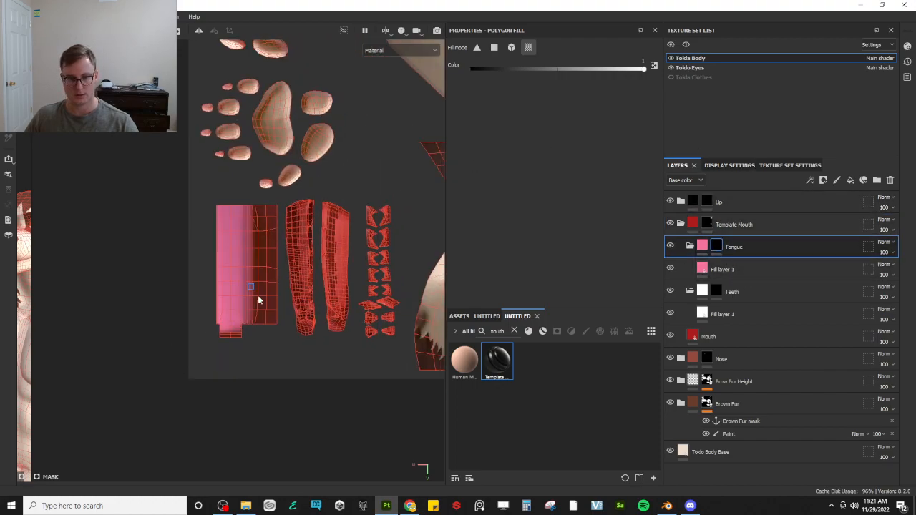
Fill the column of small tooth UV islands in the Teeth mask
{"action": "middle_click_drag", "start_coordinate": [326, 322], "coordinate": [277, 327], "text": "alt"}
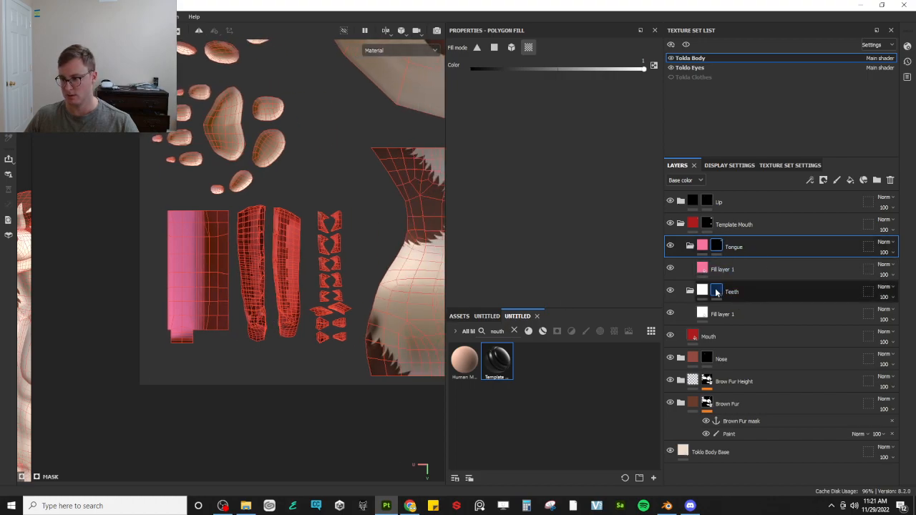
{"action": "left_click", "coordinate": [717, 292]}
{"action": "left_click_drag", "start_coordinate": [315, 206], "coordinate": [355, 352]}
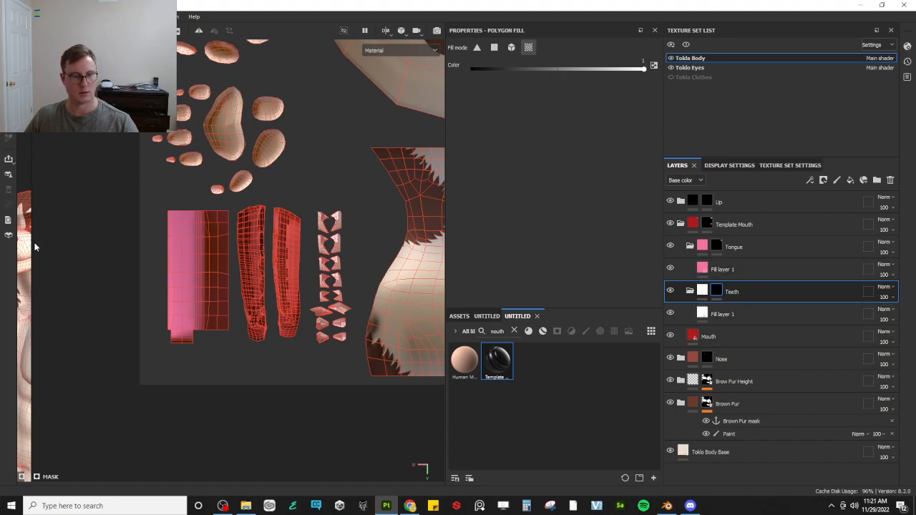
Examine the coloured teeth, gums and tongue on the model from several angles, and look over the body
{"action": "left_click_drag", "start_coordinate": [33, 242], "coordinate": [283, 236]}
{"action": "left_click_drag", "start_coordinate": [147, 231], "coordinate": [136, 263], "text": "alt"}
{"action": "middle_click_drag", "start_coordinate": [137, 264], "coordinate": [127, 362], "text": "alt"}
{"action": "scroll", "coordinate": [122, 275], "scroll_direction": "up", "scroll_amount": 4}
{"action": "key", "text": "1"}
{"action": "scroll", "coordinate": [179, 259], "scroll_direction": "up", "scroll_amount": 5}
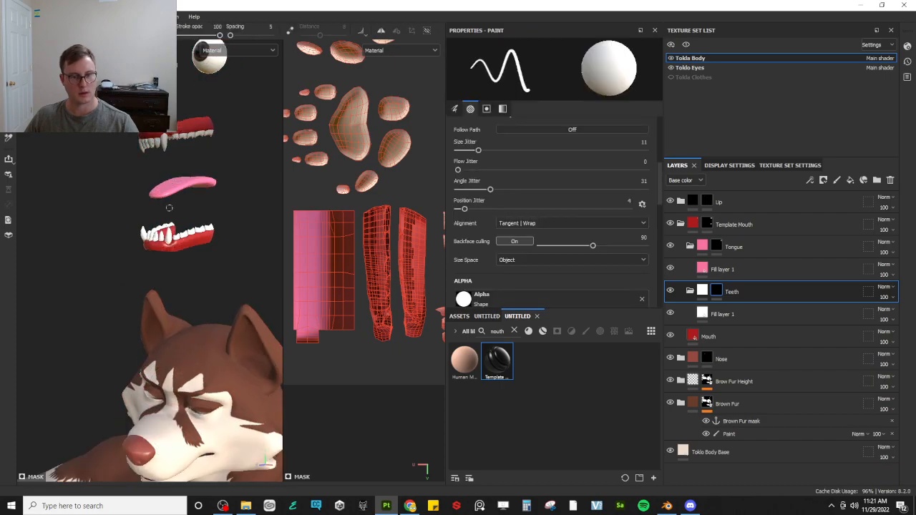
{"action": "left_click_drag", "start_coordinate": [178, 259], "coordinate": [174, 225], "text": "alt"}
{"action": "scroll", "coordinate": [174, 225], "scroll_direction": "down", "scroll_amount": 4}
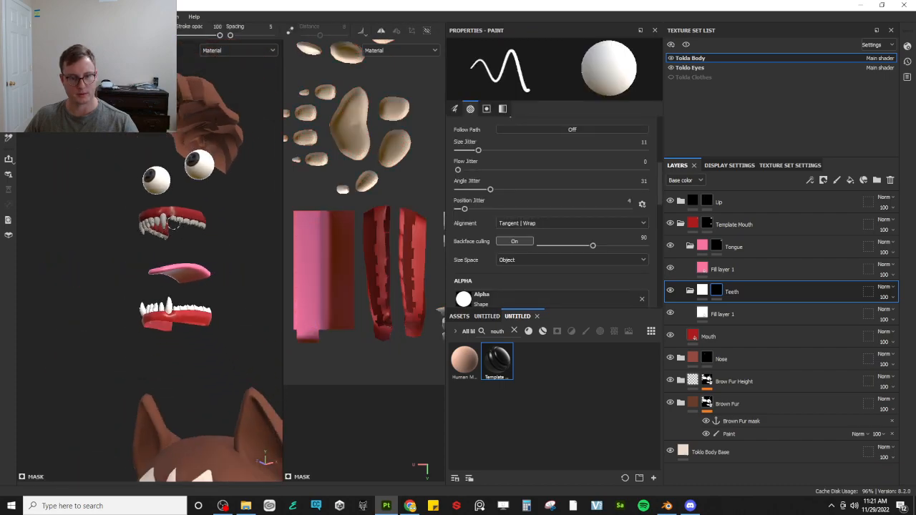
{"action": "left_click_drag", "start_coordinate": [189, 178], "coordinate": [167, 267], "text": "alt"}
{"action": "scroll", "coordinate": [149, 371], "scroll_direction": "up", "scroll_amount": 7}
{"action": "scroll", "coordinate": [149, 287], "scroll_direction": "down", "scroll_amount": 6}
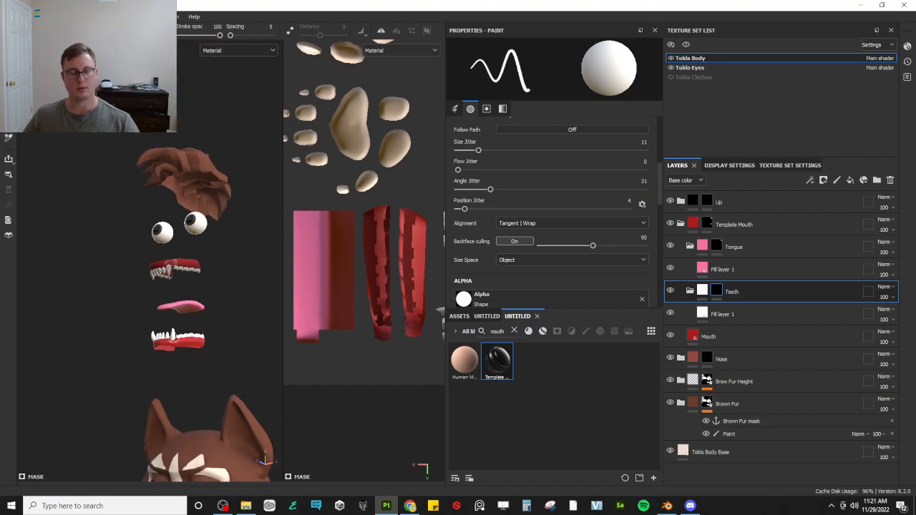
{"action": "left_click_drag", "start_coordinate": [325, 336], "coordinate": [156, 361], "text": "alt"}
{"action": "middle_click_drag", "start_coordinate": [156, 360], "coordinate": [147, 189], "text": "alt"}
{"action": "scroll", "coordinate": [131, 371], "scroll_direction": "down", "scroll_amount": 3}
{"action": "middle_click_drag", "start_coordinate": [132, 371], "coordinate": [126, 156], "text": "alt"}
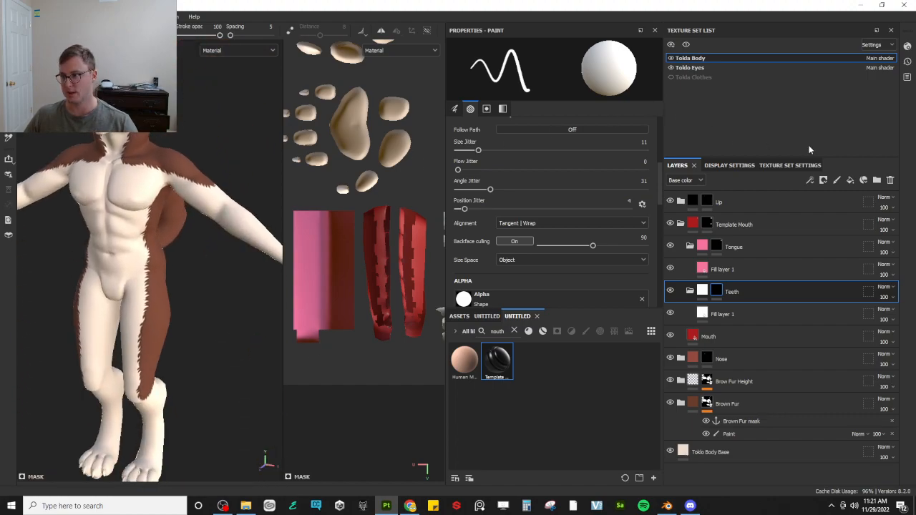
Review the mesh maps in the Tokla Body texture set settings and return to the layer stack
{"action": "left_click", "coordinate": [788, 166]}
{"action": "scroll", "coordinate": [795, 294], "scroll_direction": "down", "scroll_amount": 5}
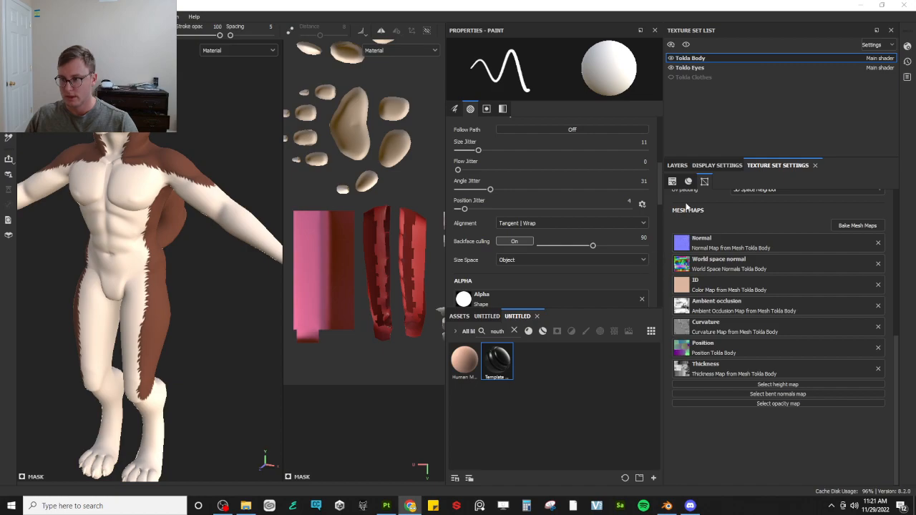
{"action": "left_click", "coordinate": [675, 165]}
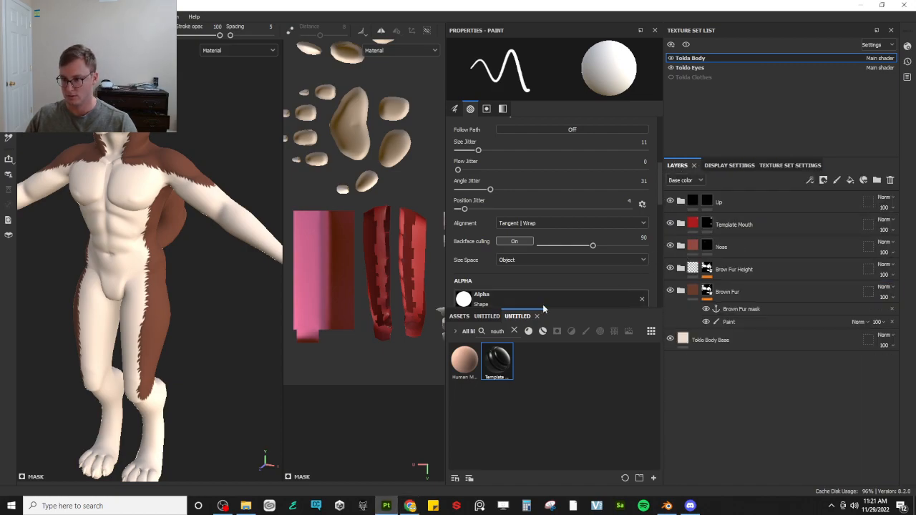
Add the Template smart material at the top of the layer stack and rename it Claws
{"action": "left_click", "coordinate": [681, 292]}
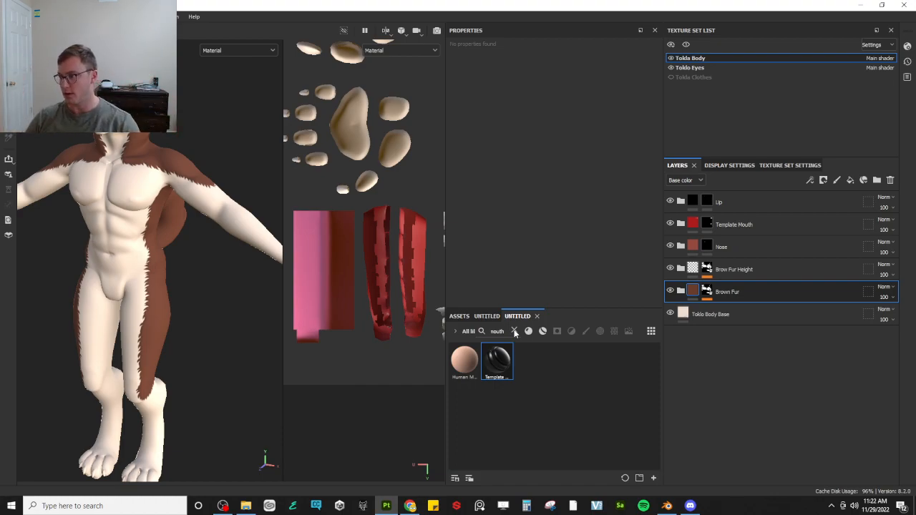
{"action": "left_click", "coordinate": [514, 330]}
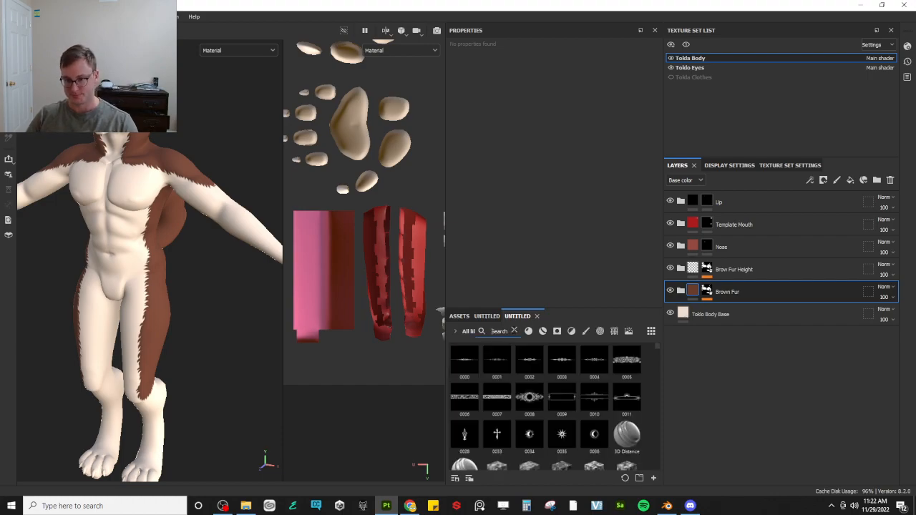
{"action": "type", "text": "templat"}
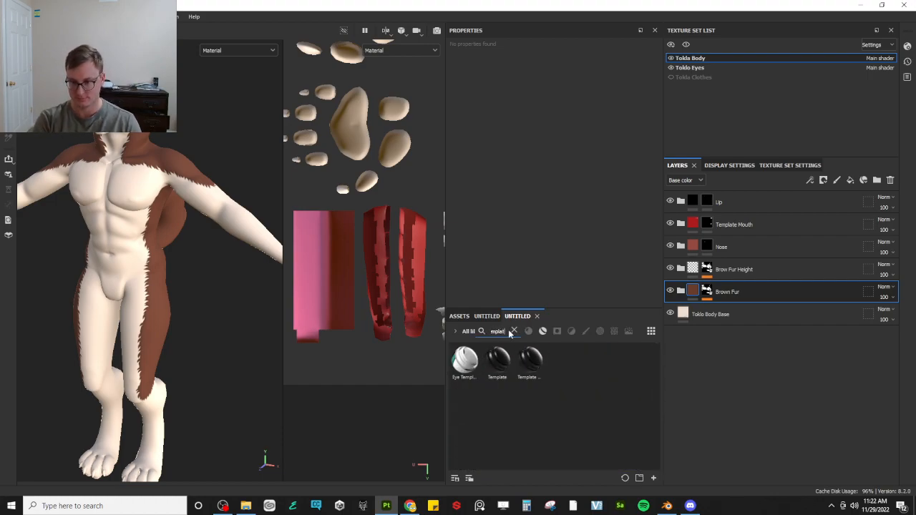
{"action": "left_click_drag", "start_coordinate": [497, 358], "coordinate": [776, 193]}
{"action": "double_click", "coordinate": [739, 202]}
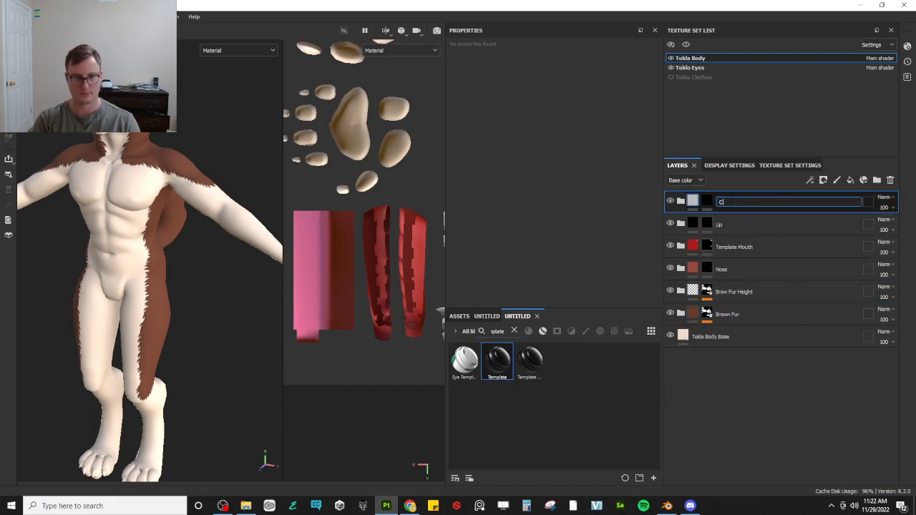
{"action": "type", "text": "Claws"}
{"action": "key", "text": "Return"}
Examine the claws on the figure's feet up close
{"action": "left_click_drag", "start_coordinate": [40, 255], "coordinate": [169, 215], "text": "alt"}
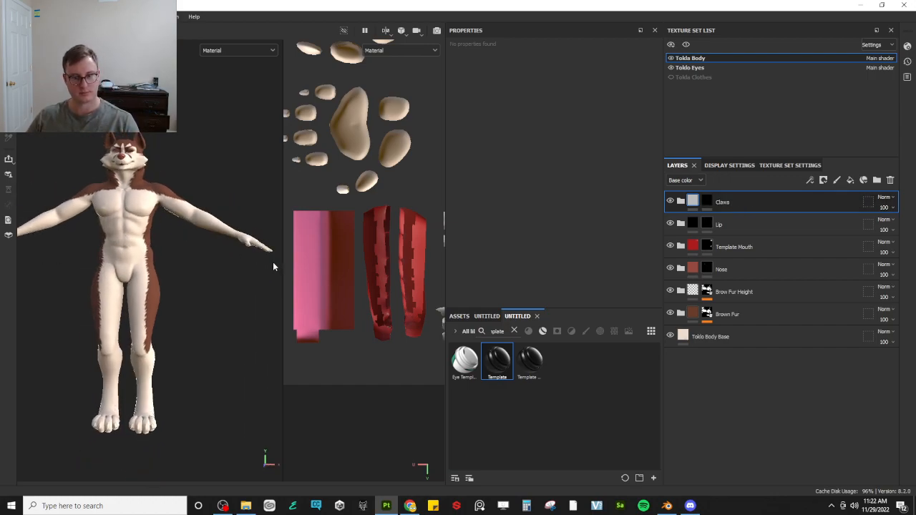
{"action": "left_click_drag", "start_coordinate": [283, 268], "coordinate": [348, 270]}
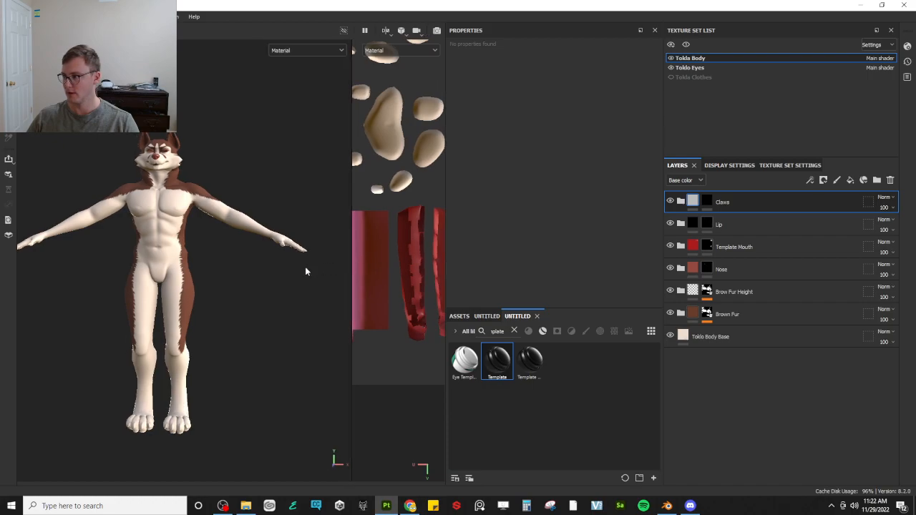
{"action": "left_click_drag", "start_coordinate": [293, 270], "coordinate": [237, 245], "text": "alt"}
{"action": "right_click_drag", "start_coordinate": [243, 249], "coordinate": [217, 358], "text": "alt"}
{"action": "middle_click_drag", "start_coordinate": [218, 365], "coordinate": [232, 76], "text": "alt"}
{"action": "right_click_drag", "start_coordinate": [232, 76], "coordinate": [194, 268], "text": "alt"}
{"action": "left_click_drag", "start_coordinate": [194, 268], "coordinate": [208, 322], "text": "alt"}
{"action": "middle_click_drag", "start_coordinate": [208, 322], "coordinate": [199, 207], "text": "alt"}
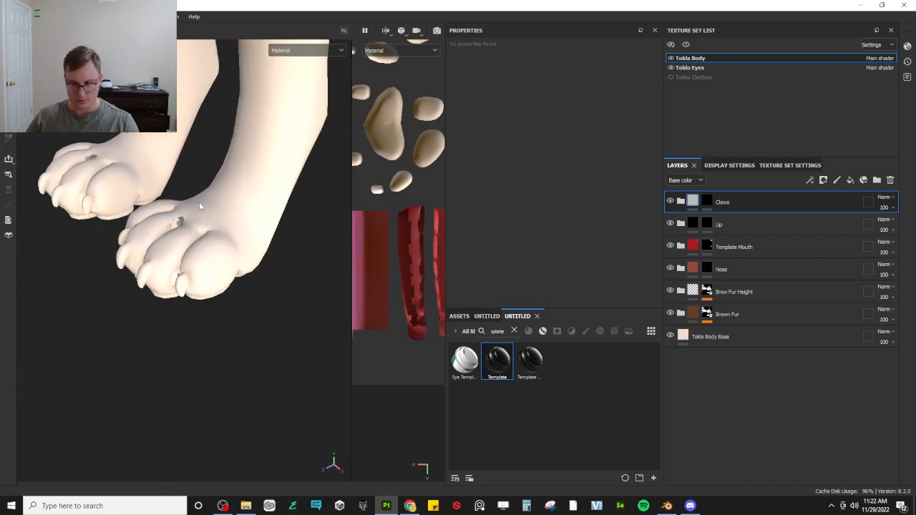
Set the base color of the fill layer inside the Claws folder to white, FFFFFF
{"action": "left_click", "coordinate": [681, 202]}
{"action": "left_click", "coordinate": [716, 224]}
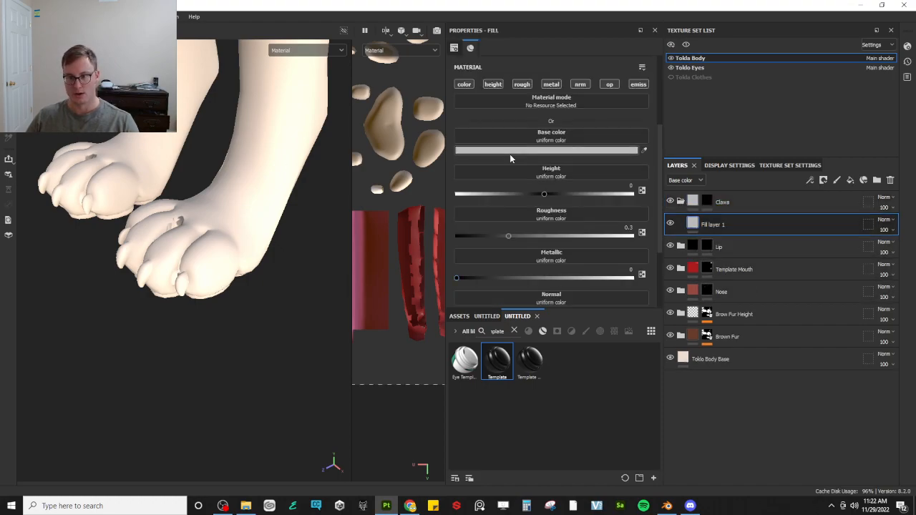
{"action": "left_click", "coordinate": [546, 150]}
{"action": "left_click_drag", "start_coordinate": [681, 221], "coordinate": [617, 156]}
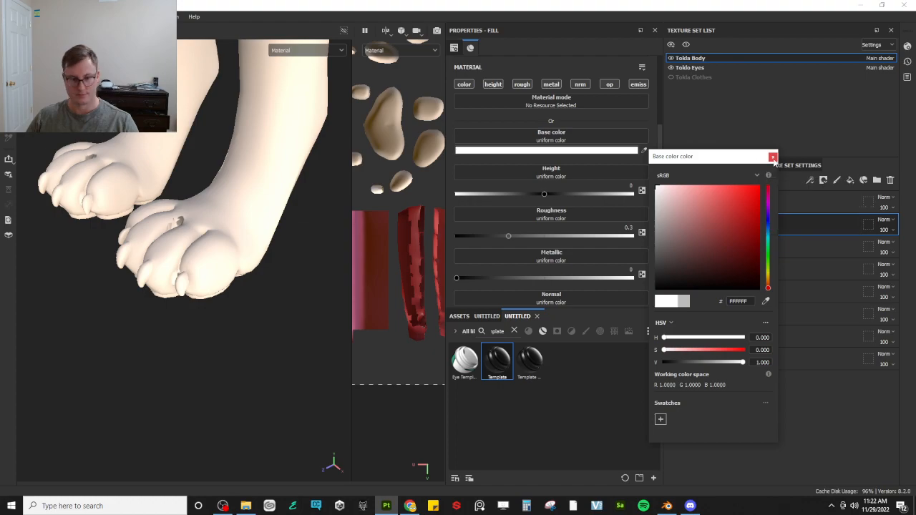
{"action": "left_click", "coordinate": [774, 158]}
Reveal the toe claws in the Claws folder's mask with Polygon Fill, selecting the claw geometry on the foot
{"action": "left_click", "coordinate": [706, 202]}
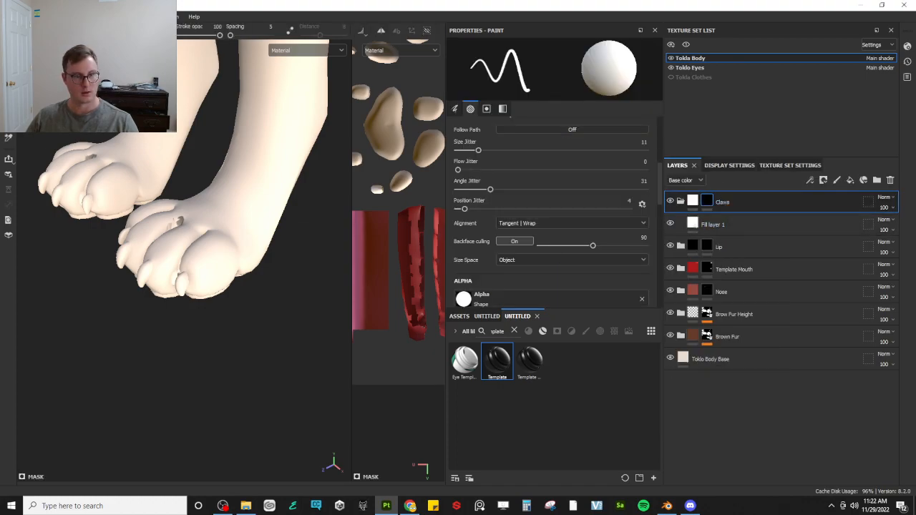
{"action": "key", "text": "4"}
{"action": "left_click_drag", "start_coordinate": [119, 272], "coordinate": [151, 371], "text": "alt"}
{"action": "scroll", "coordinate": [139, 335], "scroll_direction": "up", "scroll_amount": 3}
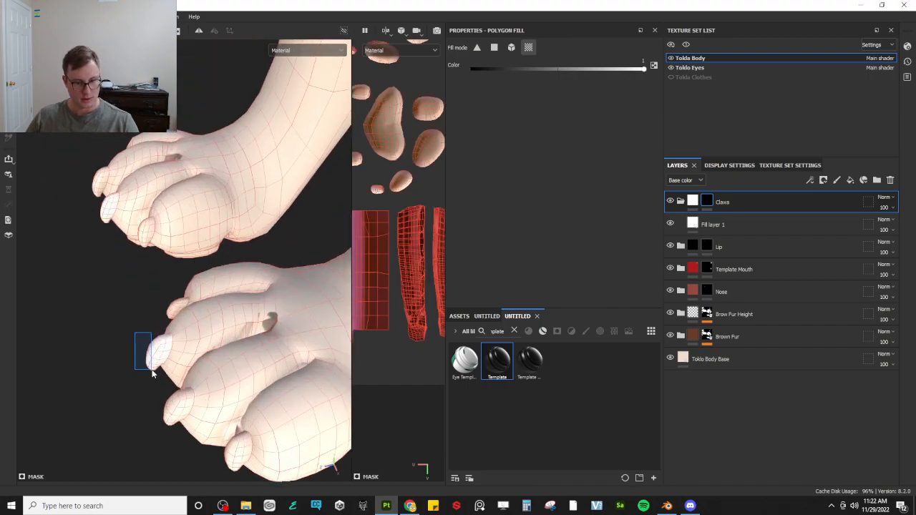
{"action": "left_click_drag", "start_coordinate": [159, 301], "coordinate": [204, 297], "text": "alt"}
{"action": "scroll", "coordinate": [106, 338], "scroll_direction": "down", "scroll_amount": 4}
{"action": "middle_click_drag", "start_coordinate": [204, 297], "coordinate": [192, 241], "text": "alt"}
{"action": "scroll", "coordinate": [192, 241], "scroll_direction": "down", "scroll_amount": 3}
{"action": "scroll", "coordinate": [218, 206], "scroll_direction": "down", "scroll_amount": 3}
Add the finger claws of the hand to the Claws mask with Polygon Fill
{"action": "left_click_drag", "start_coordinate": [192, 241], "coordinate": [228, 215], "text": "alt"}
{"action": "middle_click_drag", "start_coordinate": [227, 215], "coordinate": [238, 261], "text": "alt"}
{"action": "scroll", "coordinate": [237, 261], "scroll_direction": "up", "scroll_amount": 4}
{"action": "left_click_drag", "start_coordinate": [230, 263], "coordinate": [280, 312], "text": "alt"}
{"action": "scroll", "coordinate": [280, 313], "scroll_direction": "up", "scroll_amount": 2}
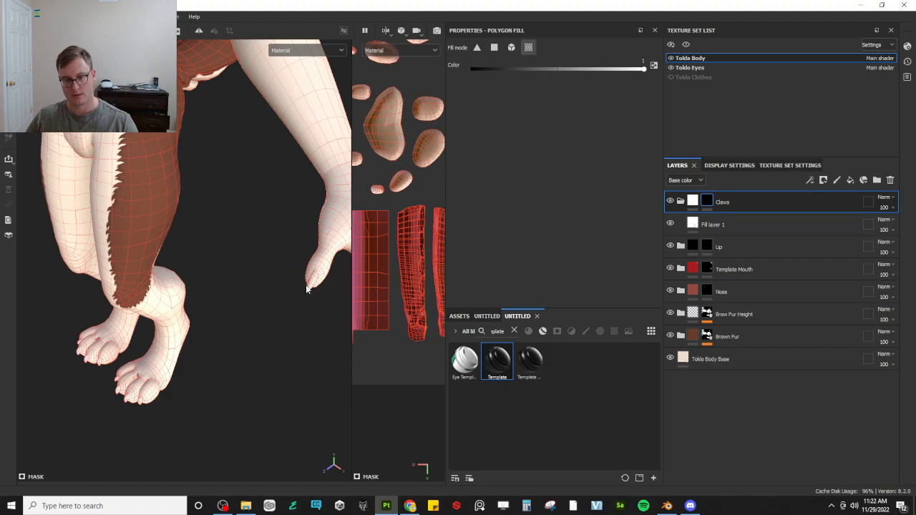
{"action": "left_click_drag", "start_coordinate": [308, 290], "coordinate": [203, 257], "text": "alt"}
{"action": "scroll", "coordinate": [203, 258], "scroll_direction": "up", "scroll_amount": 3}
{"action": "middle_click_drag", "start_coordinate": [202, 258], "coordinate": [252, 291], "text": "alt"}
{"action": "left_click_drag", "start_coordinate": [251, 291], "coordinate": [168, 269], "text": "alt"}
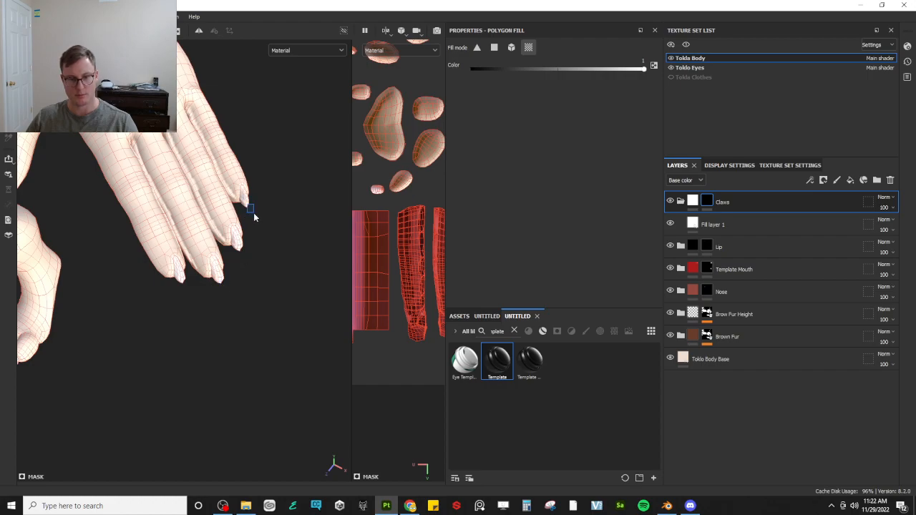
{"action": "scroll", "coordinate": [253, 226], "scroll_direction": "down", "scroll_amount": 3}
{"action": "left_click", "coordinate": [9, 46]}
Add the Template smart material above the Claws folder and rename it Pads
{"action": "left_click_drag", "start_coordinate": [96, 147], "coordinate": [185, 207], "text": "alt"}
{"action": "middle_click_drag", "start_coordinate": [184, 208], "coordinate": [199, 237], "text": "alt"}
{"action": "mouse_move", "coordinate": [198, 237]}
{"action": "left_mouse_down", "text": "alt"}
{"action": "mouse_move", "coordinate": [263, 176]}
{"action": "mouse_move", "coordinate": [164, 228]}
{"action": "mouse_move", "coordinate": [176, 192]}
{"action": "left_mouse_up", "text": "alt"}
{"action": "middle_click_drag", "start_coordinate": [176, 192], "coordinate": [130, 259], "text": "alt"}
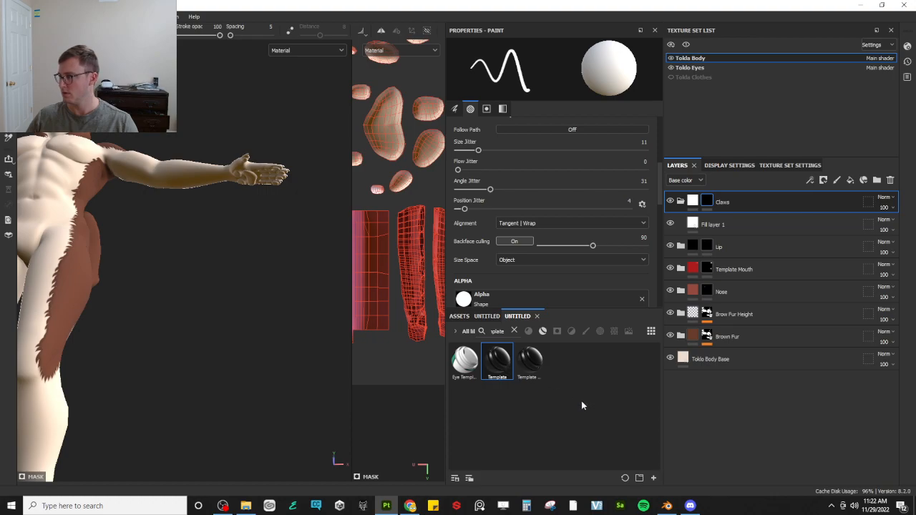
{"action": "left_click_drag", "start_coordinate": [497, 374], "coordinate": [737, 206]}
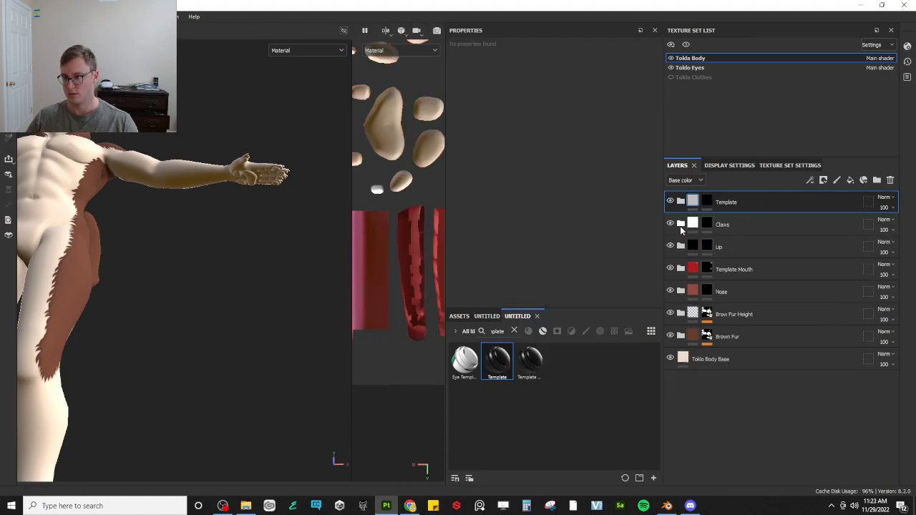
{"action": "double_click", "coordinate": [730, 202]}
{"action": "type", "text": "Pads"}
{"action": "key", "text": "Return"}
Give the fill layer inside the Pads folder a dusty pink base color and a roughness of about 0.7
{"action": "left_click", "coordinate": [680, 201]}
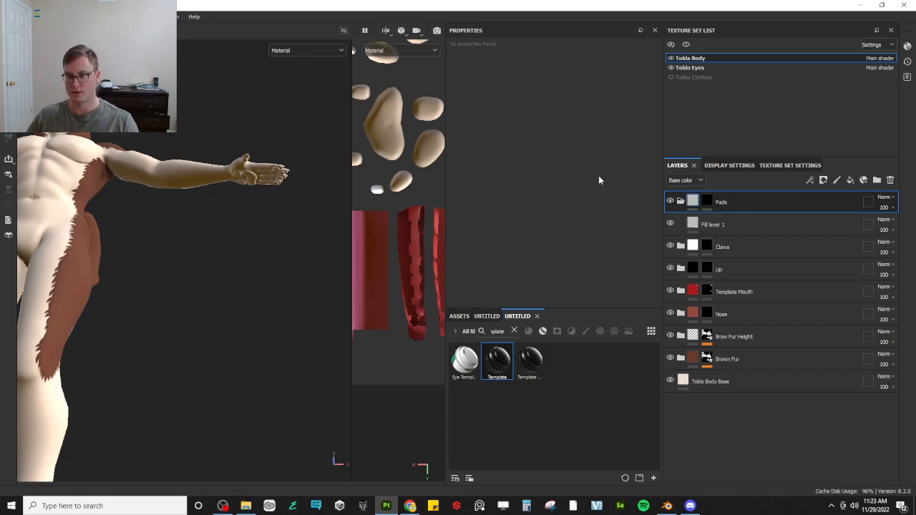
{"action": "left_click", "coordinate": [678, 219]}
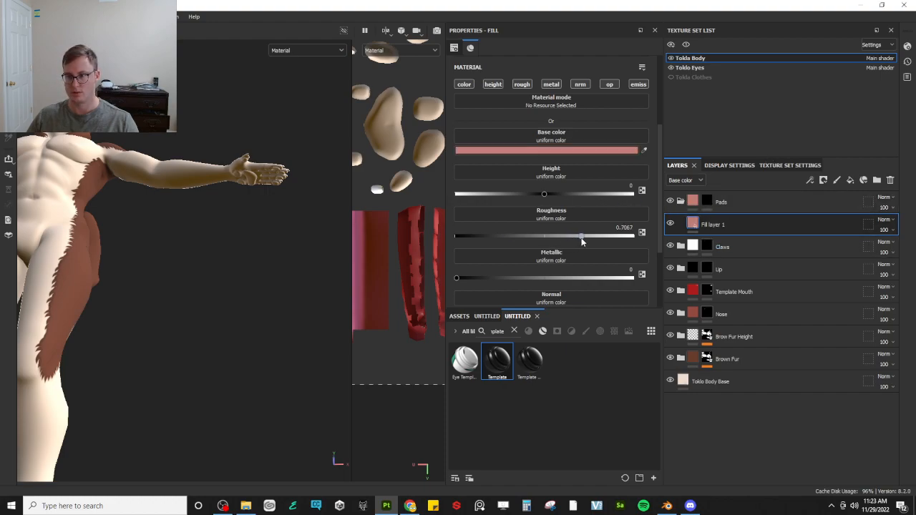
Reveal the paw pads in the Pads mask by polygon-filling the foot and hand pad UV islands
{"action": "left_click", "coordinate": [707, 201]}
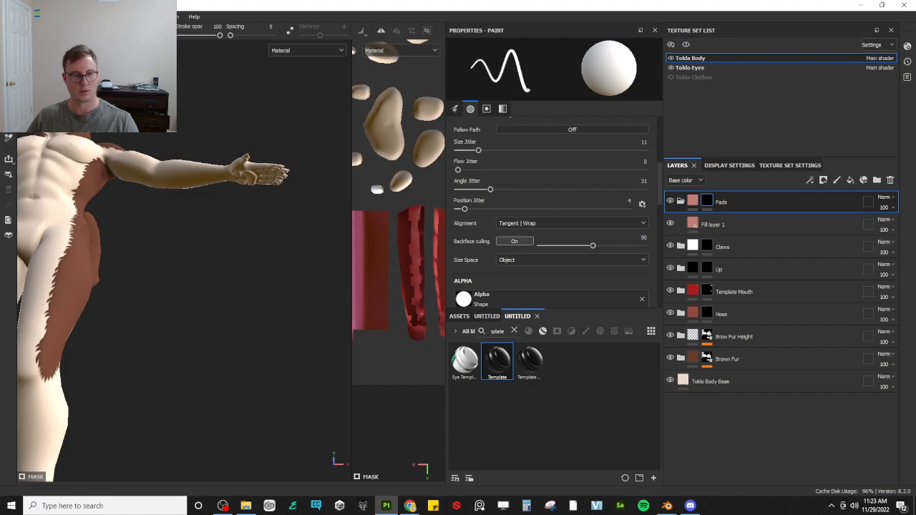
{"action": "key", "text": "4"}
{"action": "scroll", "coordinate": [370, 153], "scroll_direction": "down", "scroll_amount": 5}
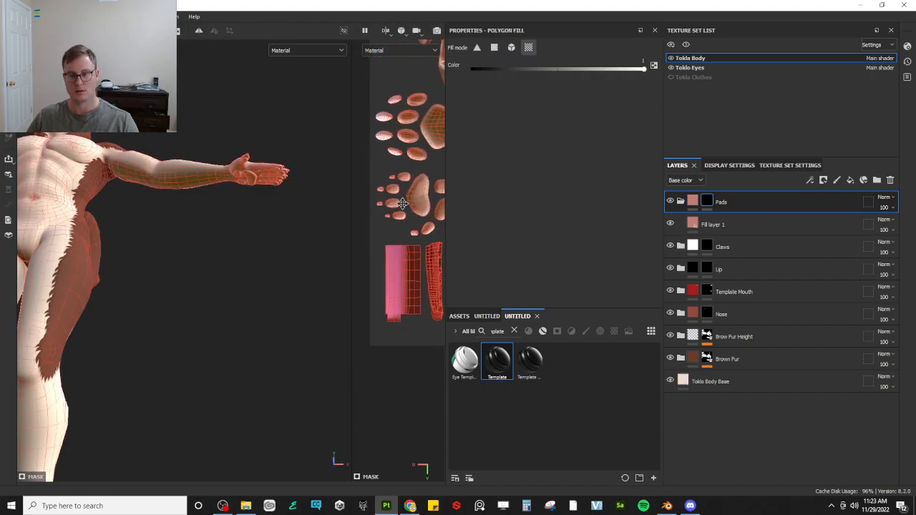
{"action": "middle_click_drag", "start_coordinate": [403, 204], "coordinate": [399, 203], "text": "alt"}
{"action": "left_click_drag", "start_coordinate": [412, 212], "coordinate": [414, 215]}
{"action": "middle_click_drag", "start_coordinate": [416, 214], "coordinate": [405, 213], "text": "alt"}
{"action": "left_click_drag", "start_coordinate": [406, 213], "coordinate": [425, 228]}
{"action": "left_click_drag", "start_coordinate": [425, 187], "coordinate": [434, 195]}
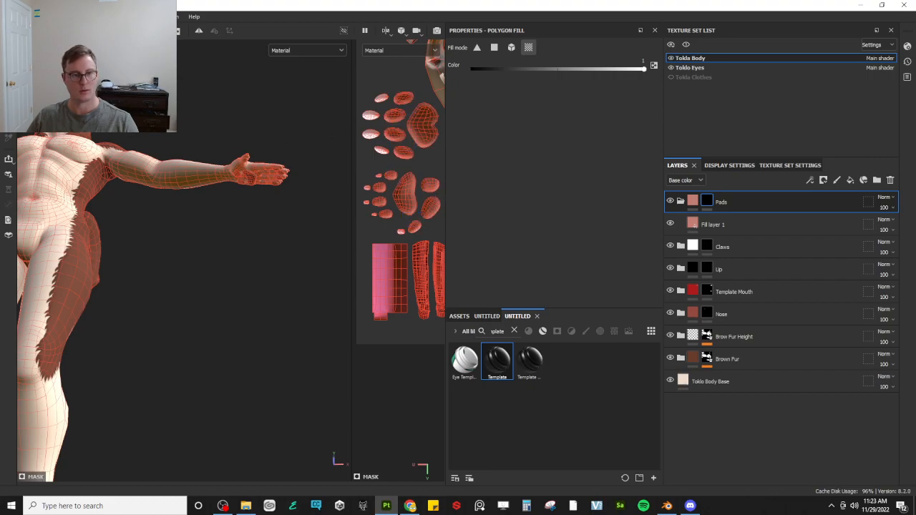
Examine the pads on the character's feet and hands in the base color channel view
{"action": "key", "text": "1"}
{"action": "mouse_move", "coordinate": [266, 197]}
{"action": "left_mouse_down", "text": "alt"}
{"action": "mouse_move", "coordinate": [200, 221]}
{"action": "mouse_move", "coordinate": [159, 317]}
{"action": "mouse_move", "coordinate": [183, 223]}
{"action": "left_mouse_up", "text": "alt"}
{"action": "key", "text": "c"}
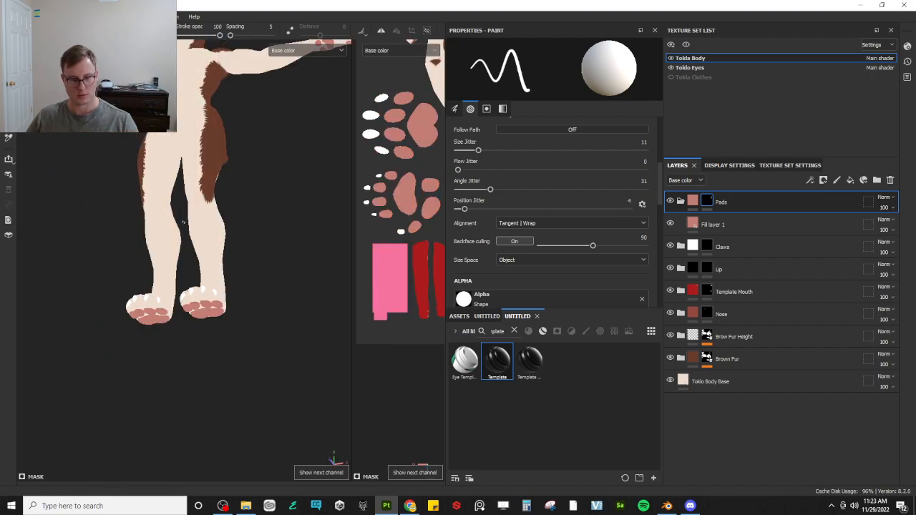
{"action": "key", "text": "f"}
{"action": "left_click_drag", "start_coordinate": [213, 200], "coordinate": [180, 86], "text": "alt"}
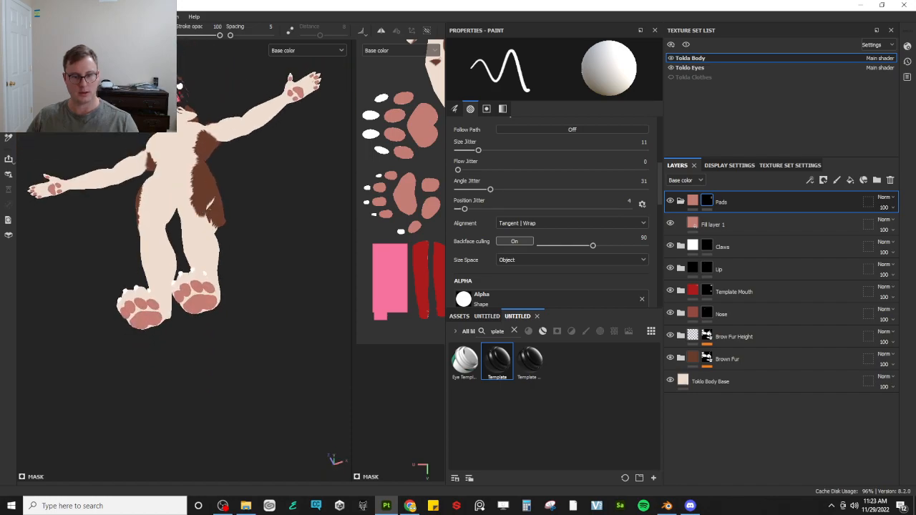
{"action": "left_click_drag", "start_coordinate": [237, 231], "coordinate": [169, 299], "text": "alt"}
{"action": "scroll", "coordinate": [169, 298], "scroll_direction": "up", "scroll_amount": 2}
{"action": "middle_click_drag", "start_coordinate": [169, 298], "coordinate": [219, 193], "text": "alt"}
{"action": "left_click_drag", "start_coordinate": [215, 272], "coordinate": [215, 244], "text": "alt"}
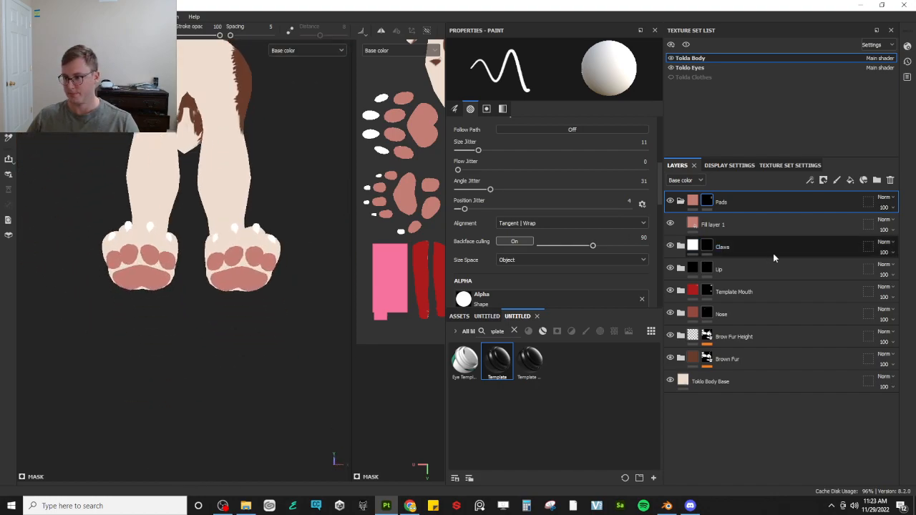
Collapse the Pads folder and add an anchor point to its mask
{"action": "left_click", "coordinate": [680, 202]}
{"action": "right_click", "coordinate": [708, 202]}
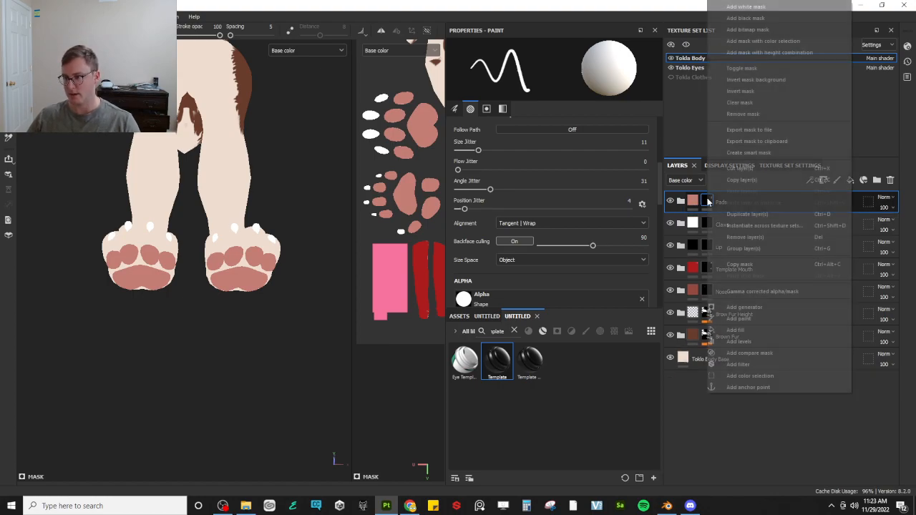
{"action": "left_click", "coordinate": [759, 382]}
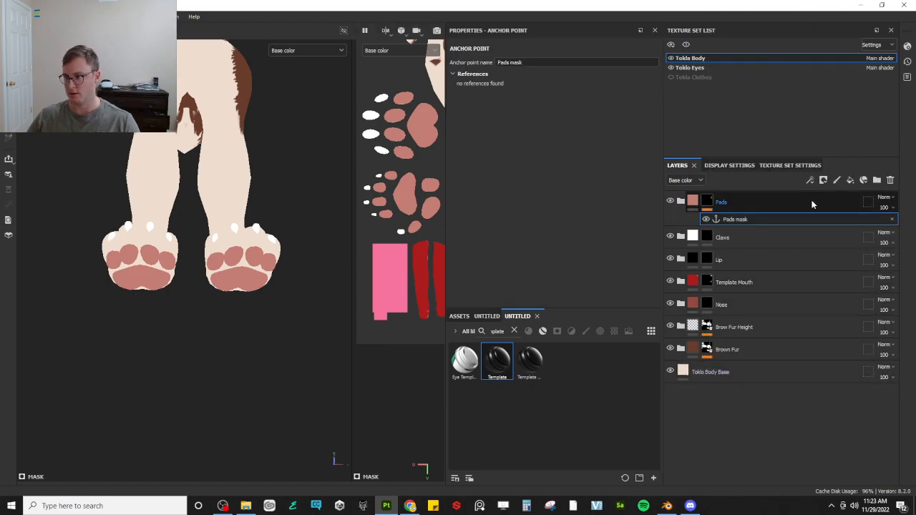
Add another Template smart material above the Pads folder and rename it Pads Shadow
{"action": "left_click", "coordinate": [813, 205]}
{"action": "mouse_move", "coordinate": [498, 374]}
{"action": "left_mouse_down"}
{"action": "mouse_move", "coordinate": [545, 328]}
{"action": "mouse_move", "coordinate": [728, 198]}
{"action": "mouse_move", "coordinate": [739, 204]}
{"action": "left_mouse_up"}
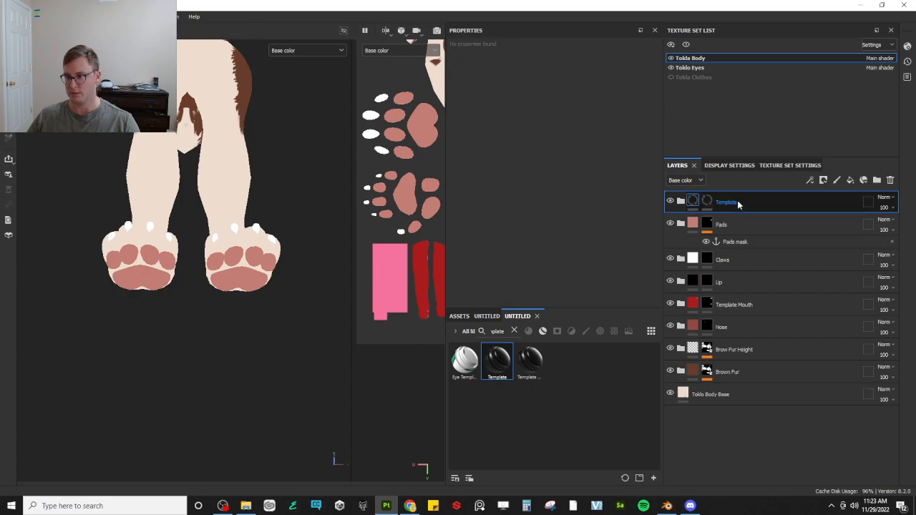
{"action": "double_click", "coordinate": [727, 203]}
{"action": "type", "text": "Pads"}
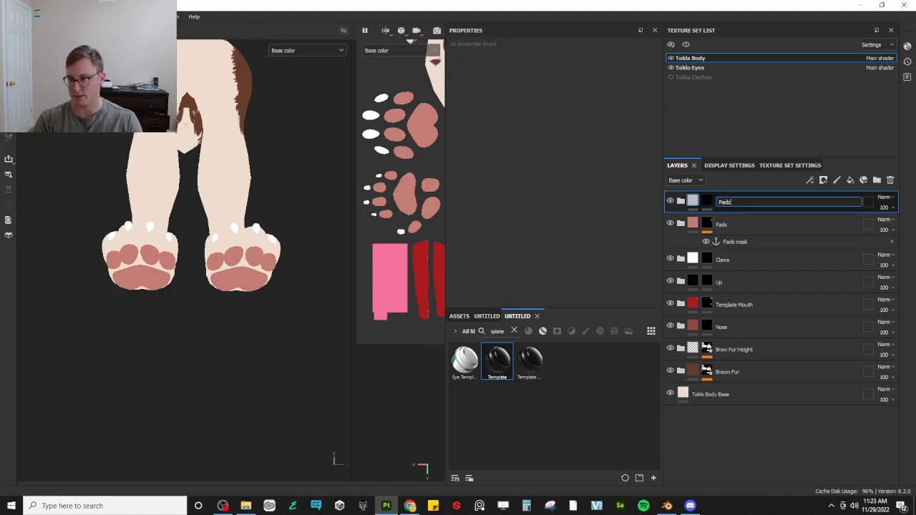
{"action": "type", "text": " Shadow"}
{"action": "key", "text": "Return"}
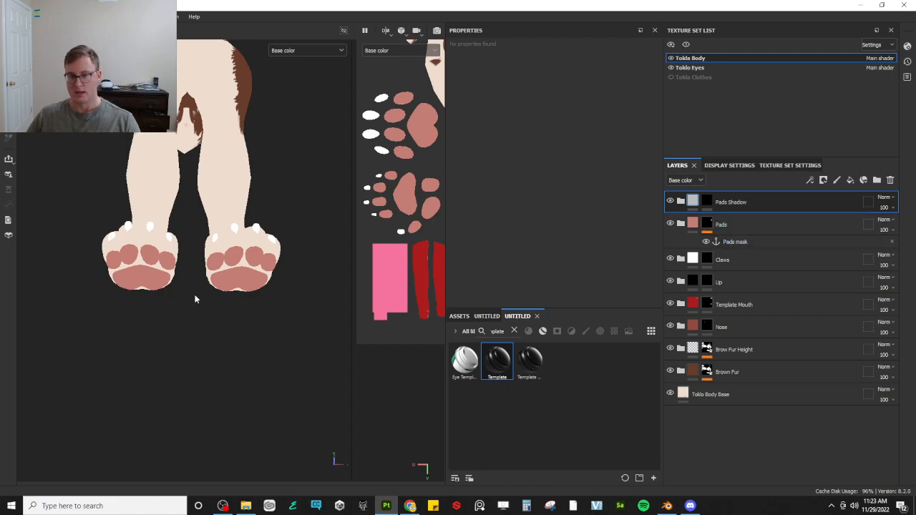
Add a fill to the Pads Shadow mask and use the Pads mask anchor point as its grayscale source
{"action": "scroll", "coordinate": [194, 299], "scroll_direction": "up", "scroll_amount": 5}
{"action": "middle_click_drag", "start_coordinate": [199, 353], "coordinate": [145, 291], "text": "alt"}
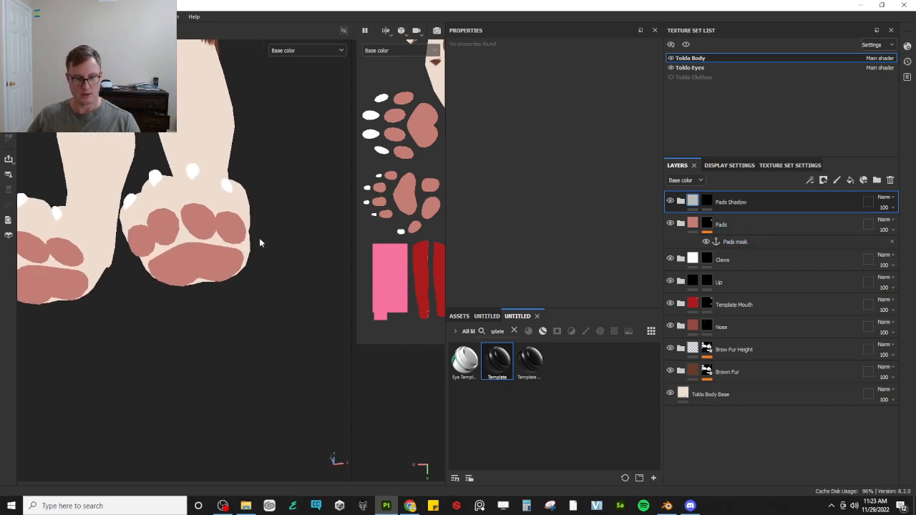
{"action": "left_click", "coordinate": [708, 203]}
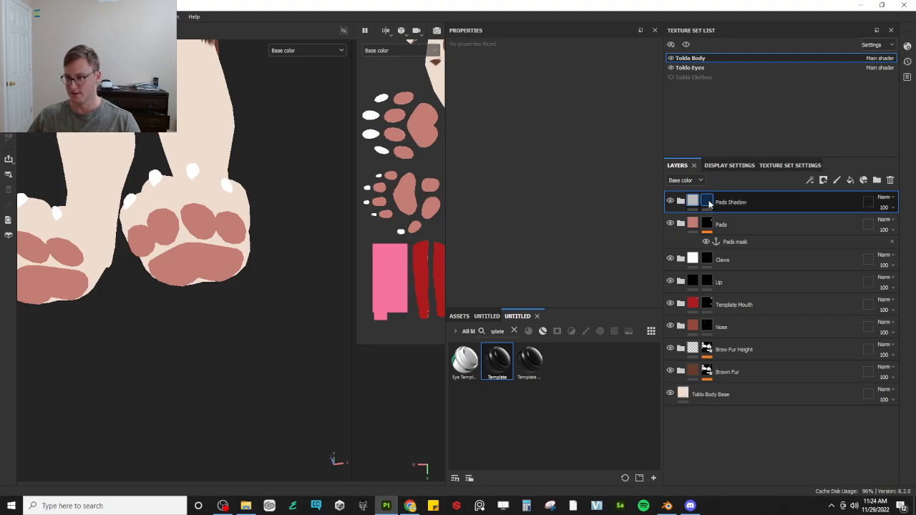
{"action": "right_click", "coordinate": [709, 205]}
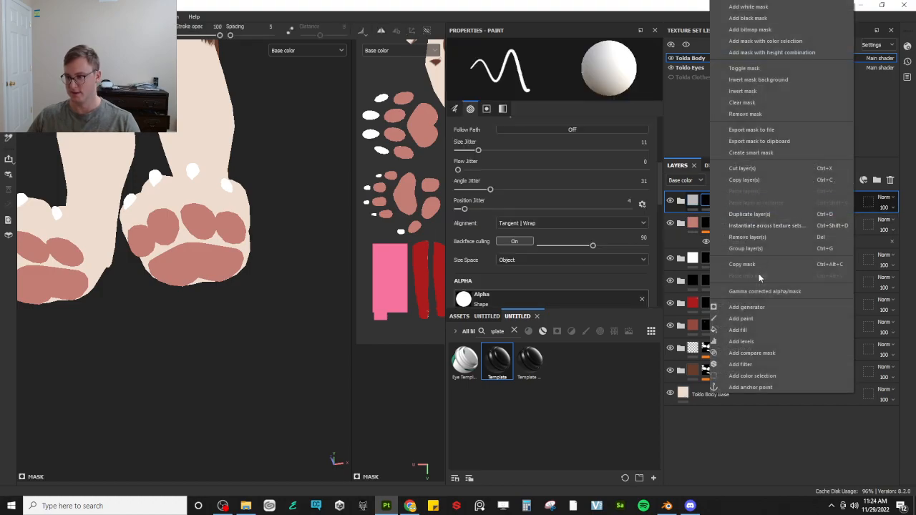
{"action": "left_click", "coordinate": [737, 324]}
{"action": "left_click", "coordinate": [530, 83]}
{"action": "left_click", "coordinate": [599, 92]}
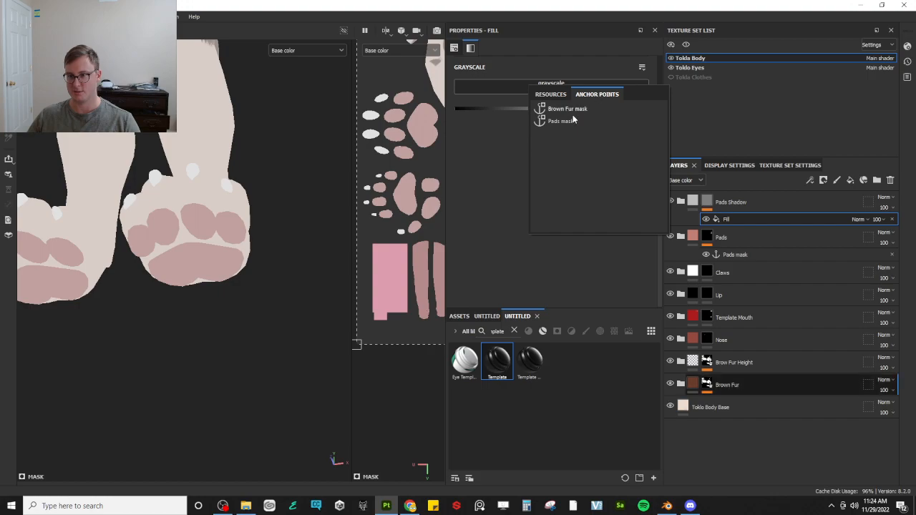
{"action": "left_click", "coordinate": [570, 119]}
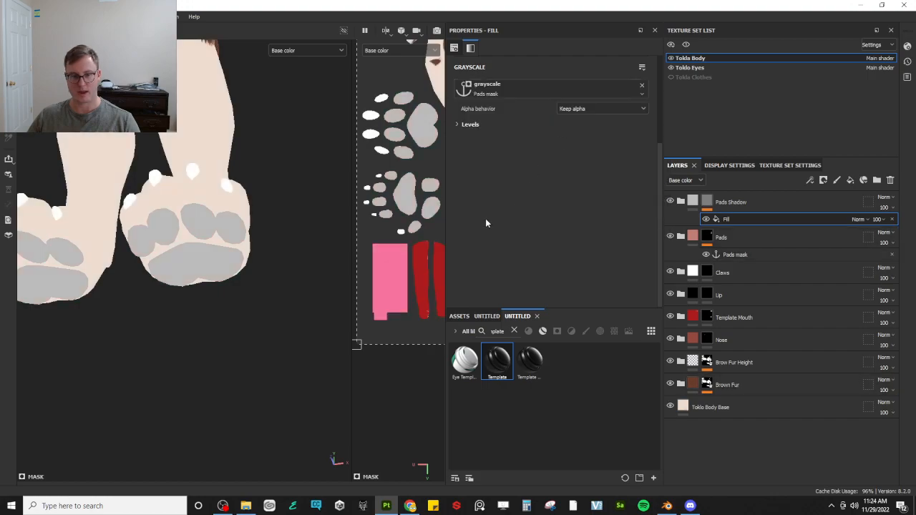
Add a Mask Outline filter to the Pads Shadow mask and set its width to 0.04
{"action": "right_click", "coordinate": [707, 207]}
{"action": "left_click", "coordinate": [763, 364]}
{"action": "left_click", "coordinate": [622, 71]}
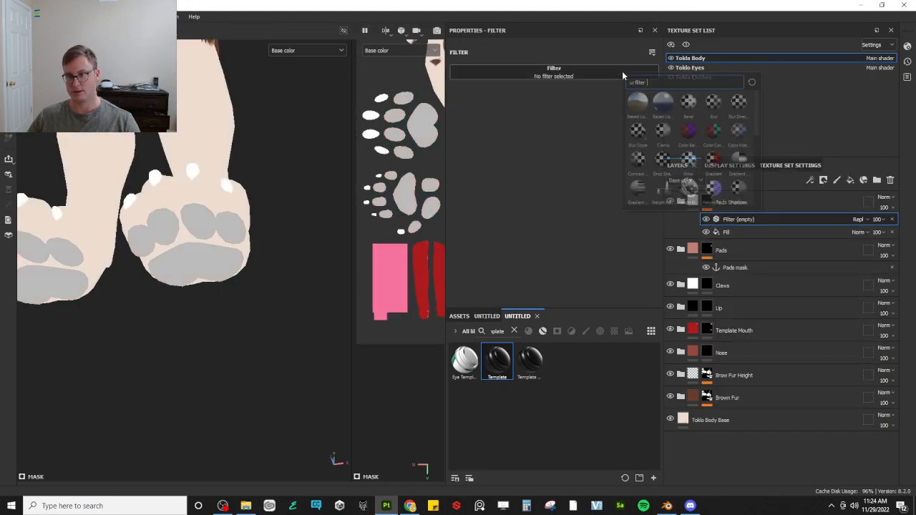
{"action": "scroll", "coordinate": [745, 134], "scroll_direction": "down", "scroll_amount": 3}
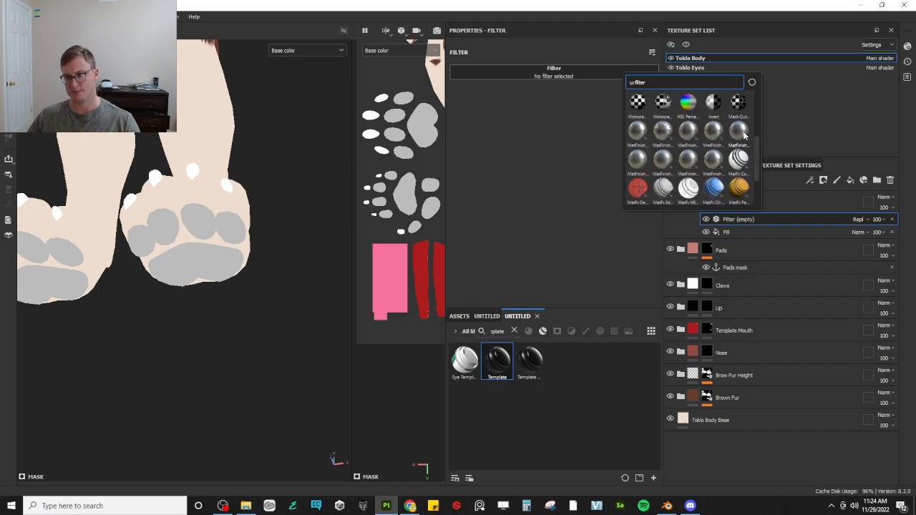
{"action": "left_click", "coordinate": [738, 106]}
{"action": "mouse_move", "coordinate": [474, 151]}
{"action": "left_mouse_down"}
{"action": "mouse_move", "coordinate": [526, 149]}
{"action": "mouse_move", "coordinate": [469, 152]}
{"action": "left_mouse_up"}
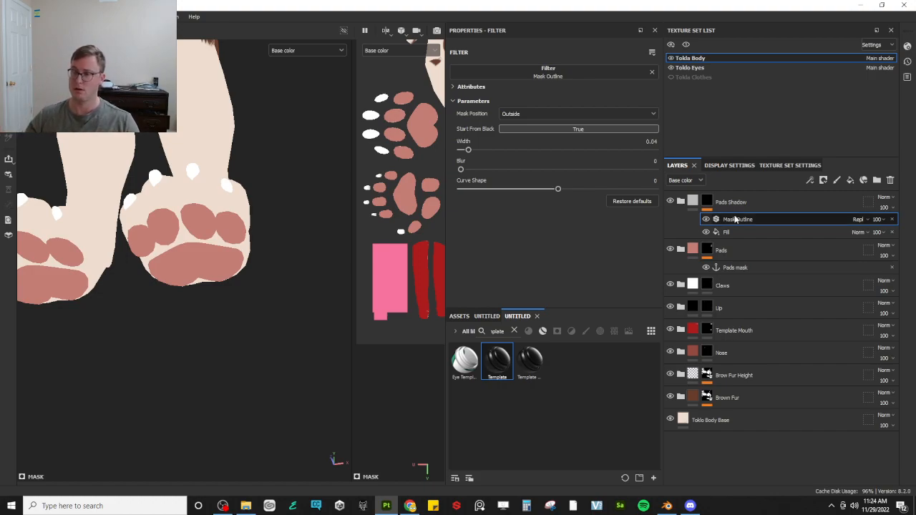
Replace the Mask Outline filter on the Pads Shadow mask with a Bevel filter
{"action": "left_click", "coordinate": [651, 72]}
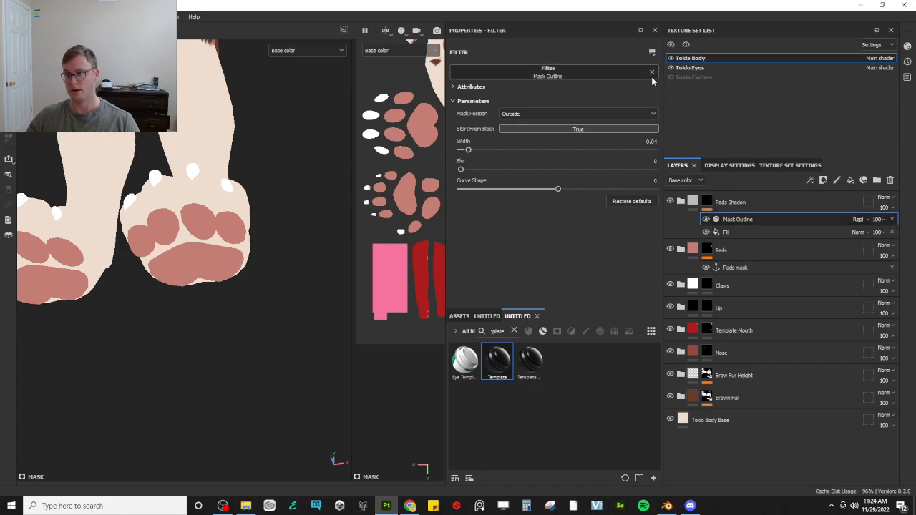
{"action": "left_click", "coordinate": [624, 74]}
{"action": "left_click", "coordinate": [695, 111]}
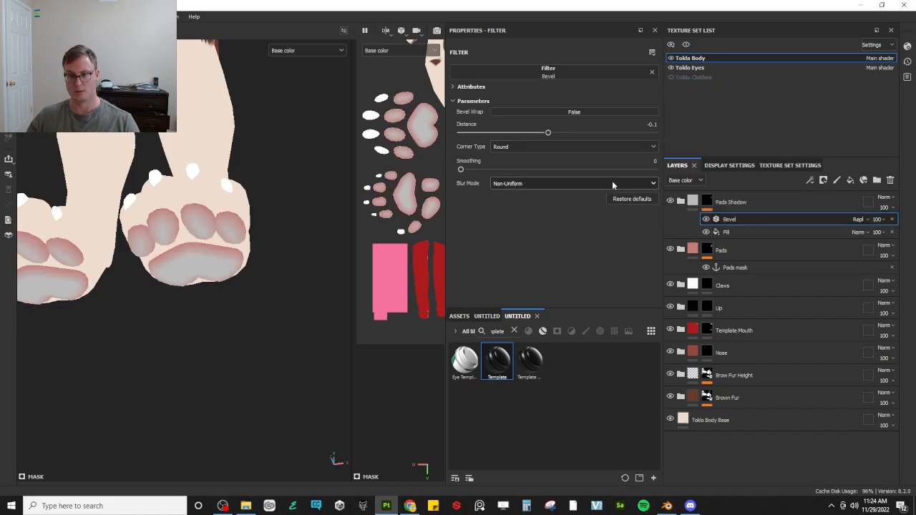
Duplicate the fill in the Pads Shadow mask and move the copy above the Bevel filter
{"action": "left_click", "coordinate": [731, 233]}
{"action": "key", "text": "ctrl+d"}
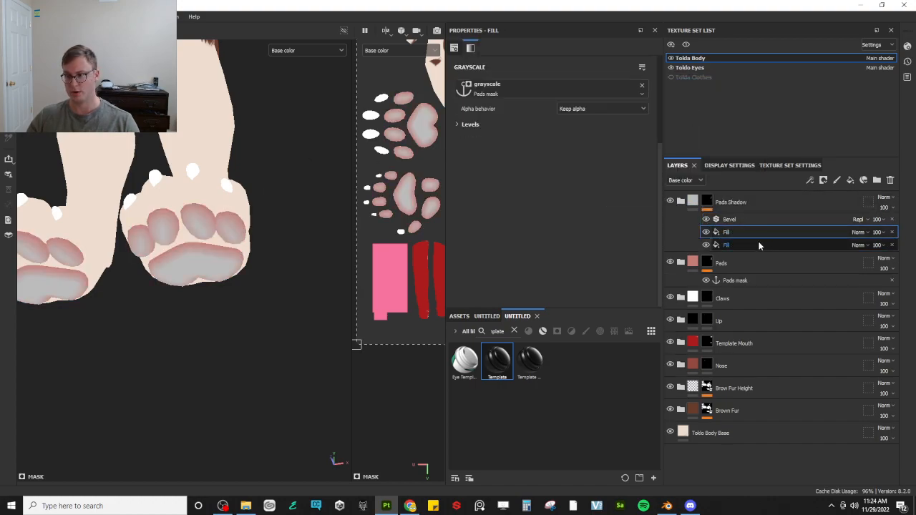
{"action": "left_click_drag", "start_coordinate": [732, 234], "coordinate": [808, 224]}
Try Subtract on the upper fill in the Pads Shadow mask, and set its blending mode to Inverse Subtract
{"action": "left_click", "coordinate": [862, 221]}
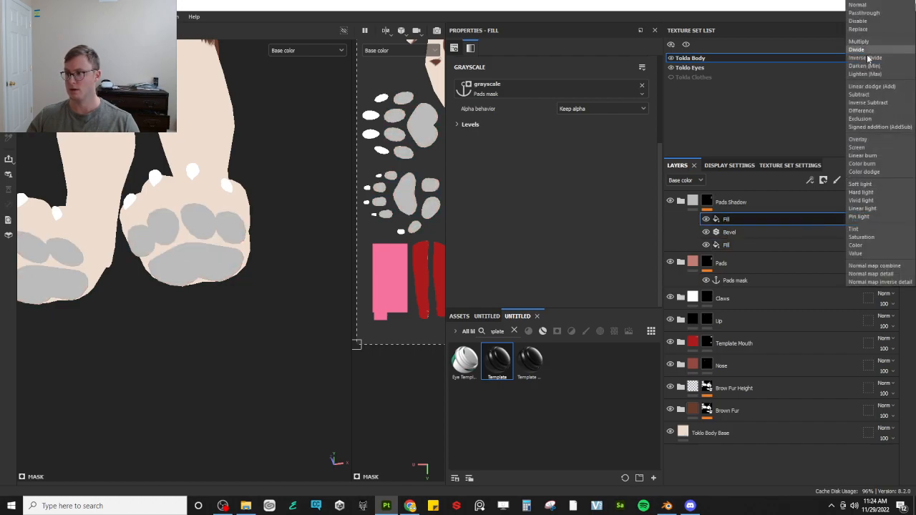
{"action": "left_click", "coordinate": [878, 96]}
{"action": "left_click", "coordinate": [863, 220]}
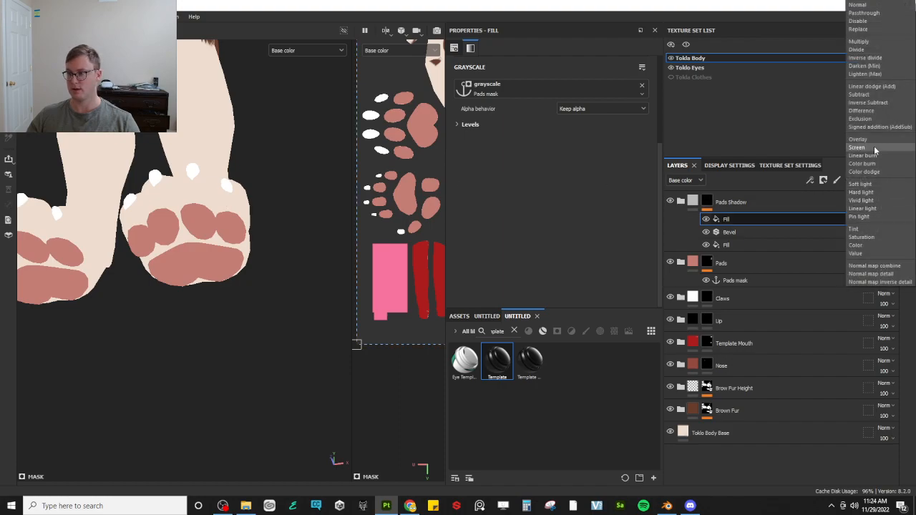
{"action": "left_click", "coordinate": [874, 98]}
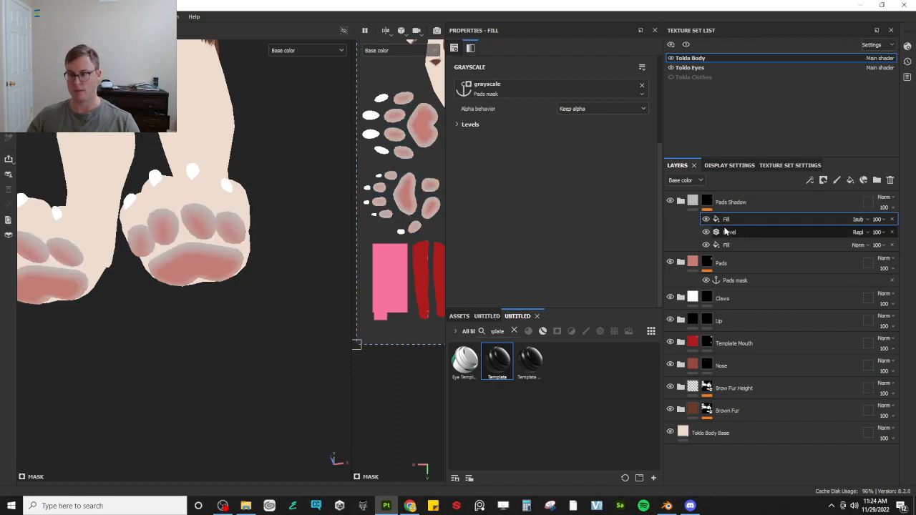
Select the fill layer inside the Pads Shadow folder and limit it to the color channel
{"action": "left_click", "coordinate": [691, 203]}
{"action": "left_click", "coordinate": [681, 202]}
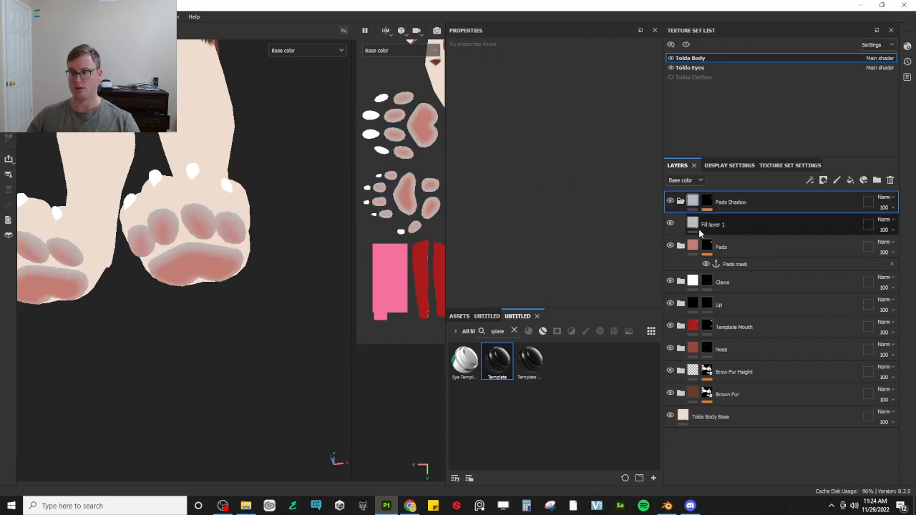
{"action": "left_click", "coordinate": [695, 225]}
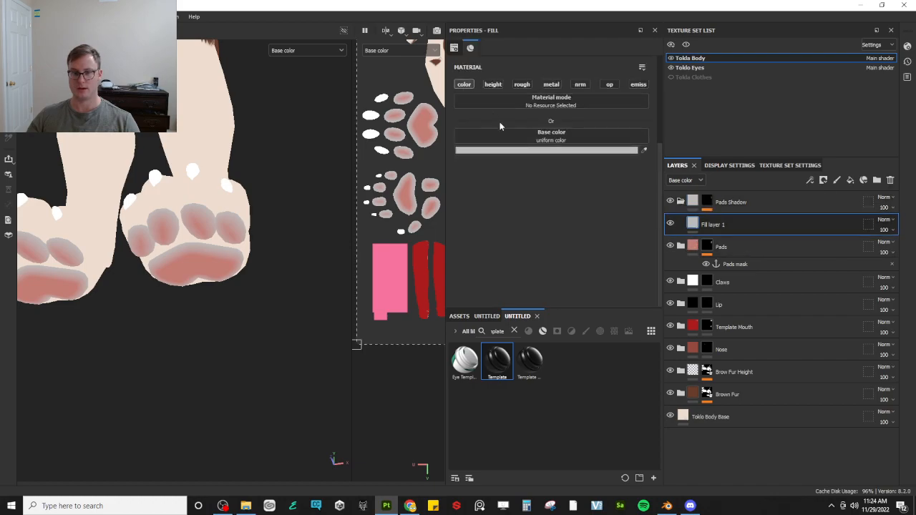
Try dark red 9E3232 as the base color of the Pads Shadow fill and check the pads in the material view
{"action": "left_click", "coordinate": [525, 150]}
{"action": "mouse_move", "coordinate": [714, 265]}
{"action": "left_mouse_down"}
{"action": "mouse_move", "coordinate": [689, 249]}
{"action": "mouse_move", "coordinate": [718, 228]}
{"action": "left_mouse_up"}
{"action": "left_click", "coordinate": [726, 225]}
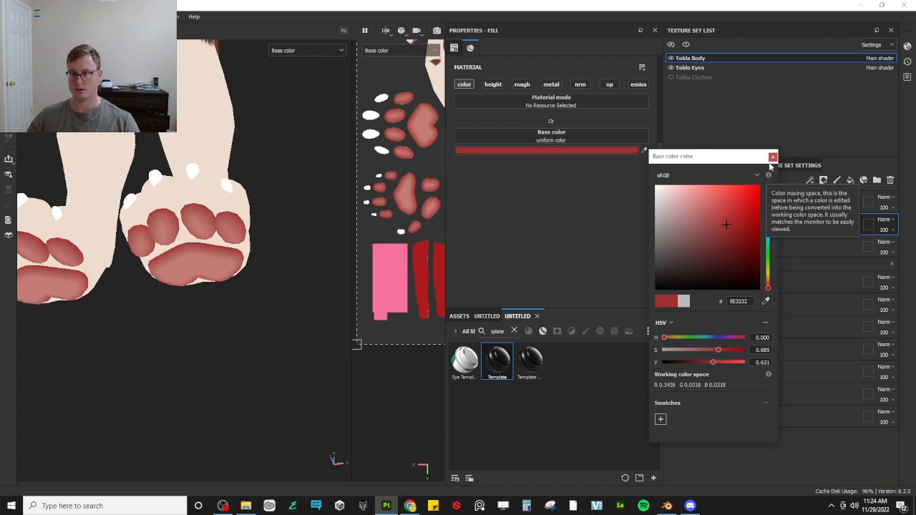
{"action": "key", "text": "m"}
{"action": "left_click_drag", "start_coordinate": [241, 259], "coordinate": [559, 220], "text": "alt"}
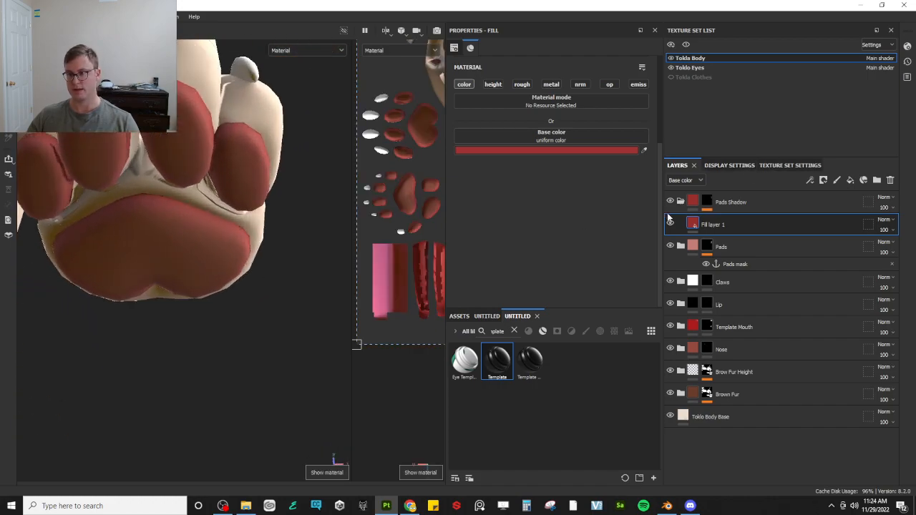
{"action": "left_click_drag", "start_coordinate": [152, 222], "coordinate": [222, 265], "text": "alt"}
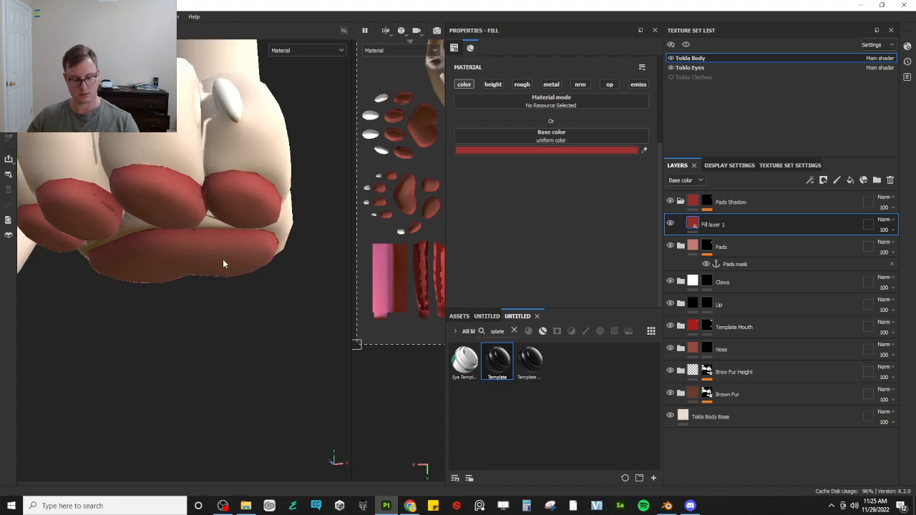
{"action": "key", "text": "c"}
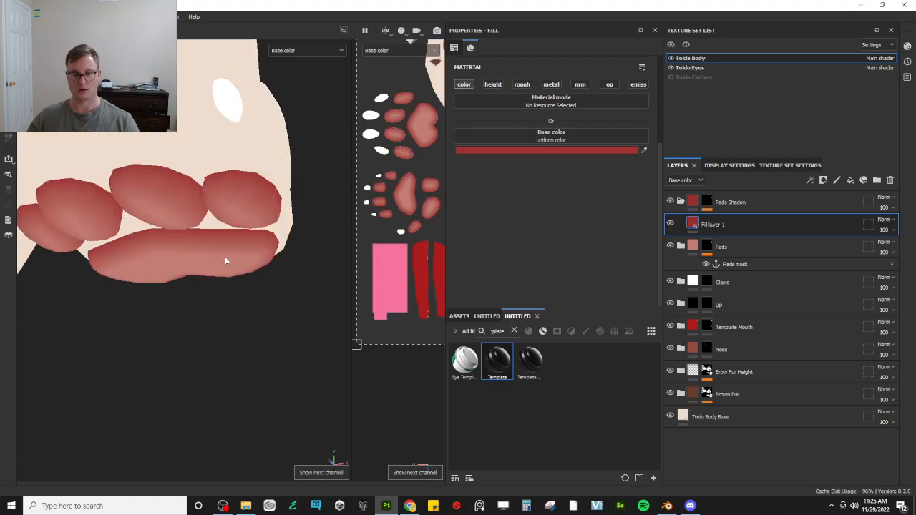
Try brighter red E24343 as the base color of the Pads Shadow fill and check it in the material view
{"action": "left_click", "coordinate": [530, 150]}
{"action": "left_click", "coordinate": [723, 196]}
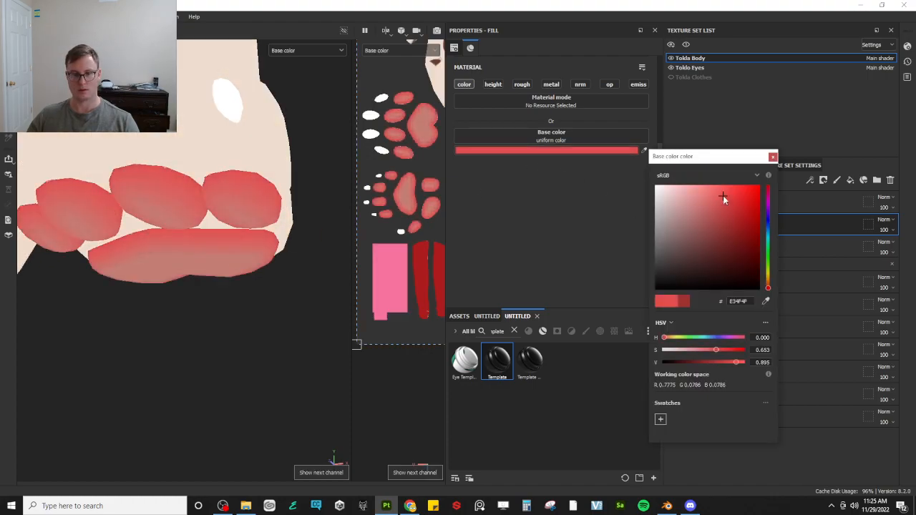
{"action": "mouse_move", "coordinate": [721, 199]}
{"action": "left_mouse_down"}
{"action": "mouse_move", "coordinate": [719, 185]}
{"action": "mouse_move", "coordinate": [729, 199]}
{"action": "left_mouse_up"}
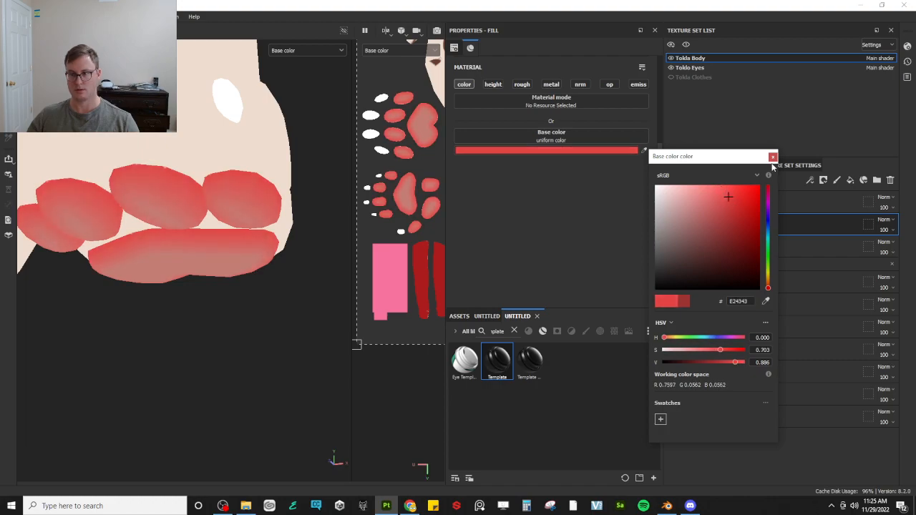
{"action": "left_click", "coordinate": [772, 157]}
{"action": "key", "text": "m"}
{"action": "scroll", "coordinate": [245, 245], "scroll_direction": "down", "scroll_amount": 5}
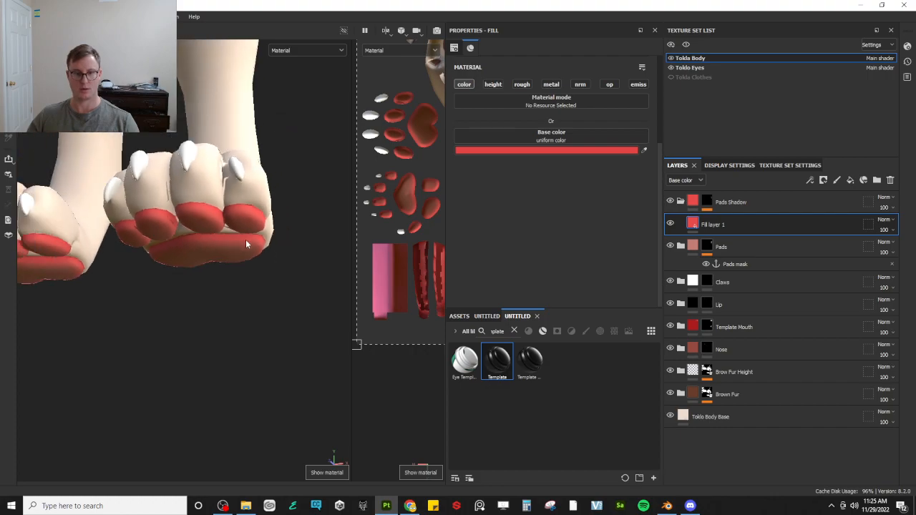
Set the base color of the Pads Shadow fill to muted red BE4A4A, judging it in the base color view
{"action": "left_click", "coordinate": [572, 149]}
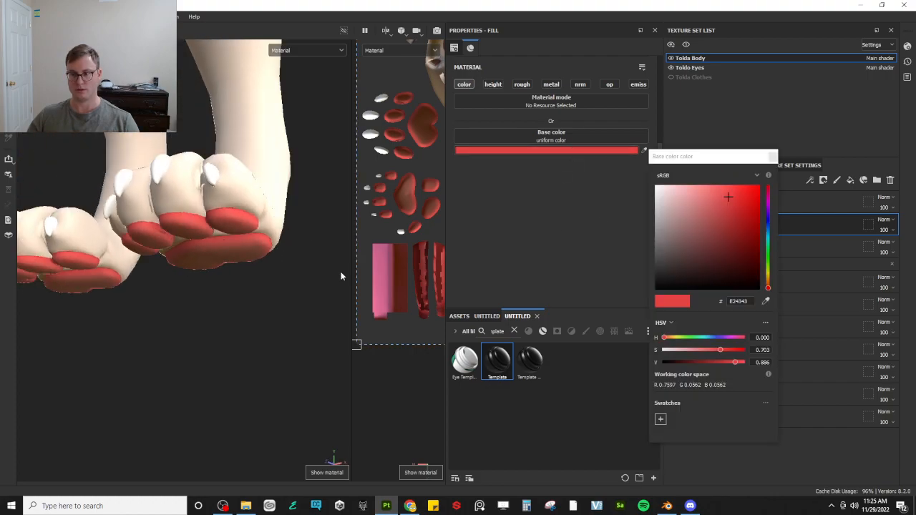
{"action": "key", "text": "c"}
{"action": "left_click_drag", "start_coordinate": [740, 207], "coordinate": [719, 213]}
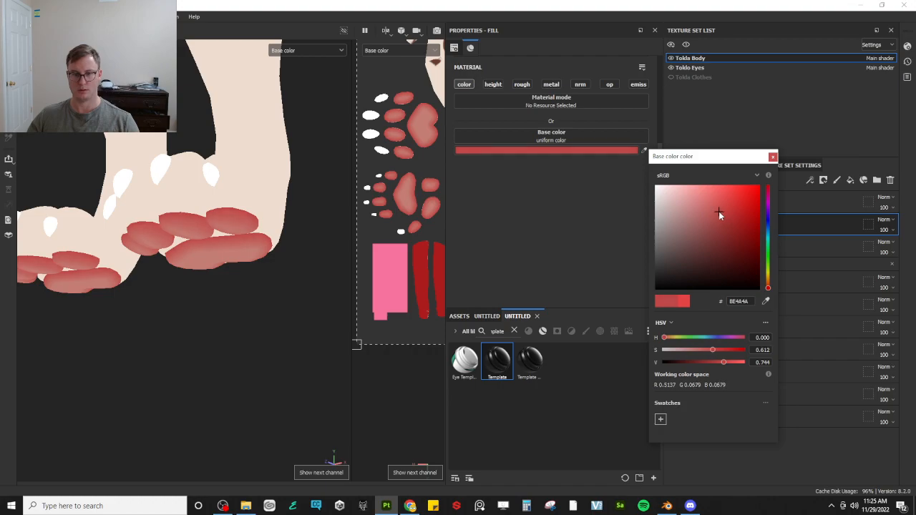
{"action": "left_click", "coordinate": [773, 156]}
Add an anchor point to the Claws folder's mask
{"action": "left_click", "coordinate": [716, 282]}
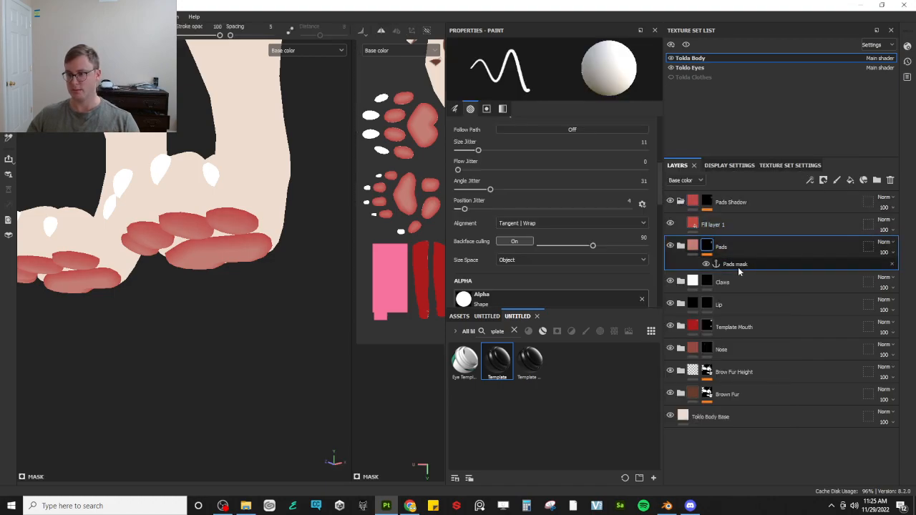
{"action": "right_click", "coordinate": [709, 282]}
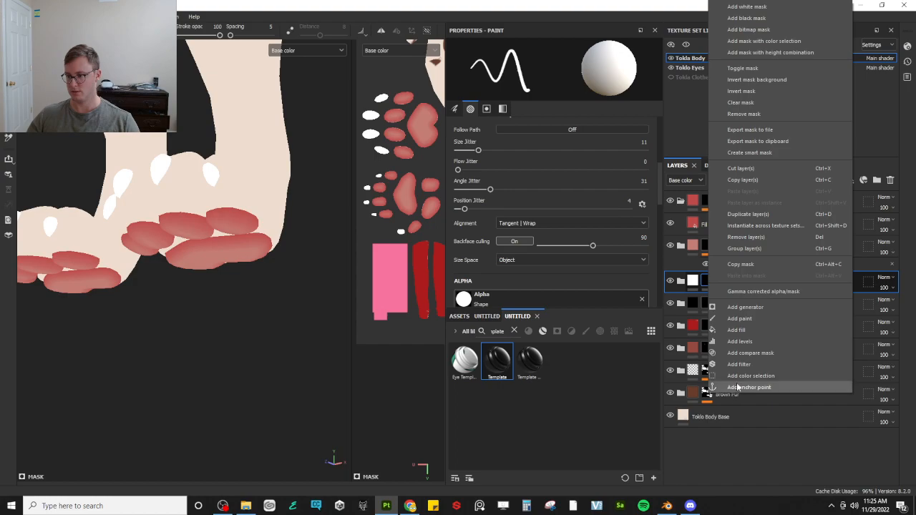
{"action": "left_click", "coordinate": [758, 388]}
Add the Template smart material directly above the Claws folder and rename it Claws Shadow
{"action": "left_click_drag", "start_coordinate": [484, 367], "coordinate": [716, 284]}
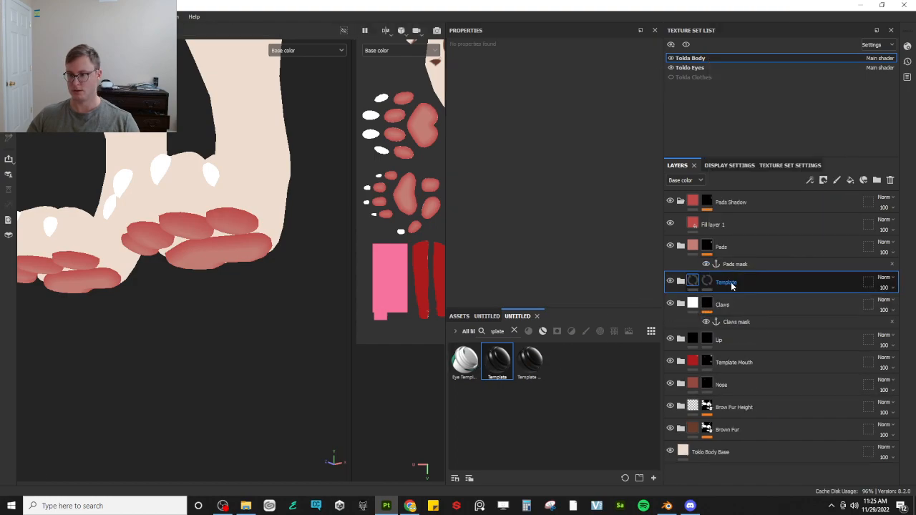
{"action": "double_click", "coordinate": [730, 283]}
{"action": "type", "text": "Cl"}
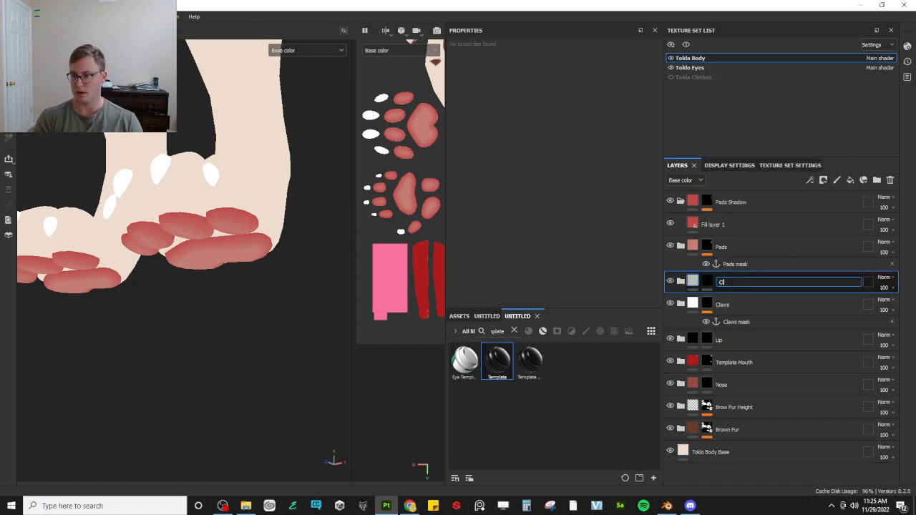
{"action": "type", "text": "aws Shadow"}
{"action": "key", "text": "Return"}
Add a fill to the Claws Shadow mask and use the Claws mask anchor point as its grayscale source
{"action": "left_click", "coordinate": [706, 283]}
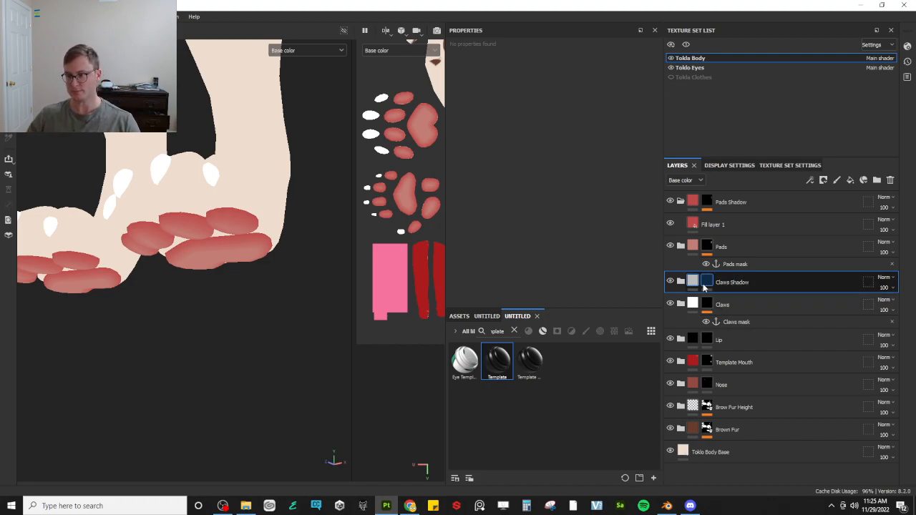
{"action": "right_click", "coordinate": [704, 287]}
{"action": "left_click", "coordinate": [723, 331]}
{"action": "left_click", "coordinate": [525, 86]}
{"action": "type", "text": "fur"}
{"action": "key", "text": "Escape"}
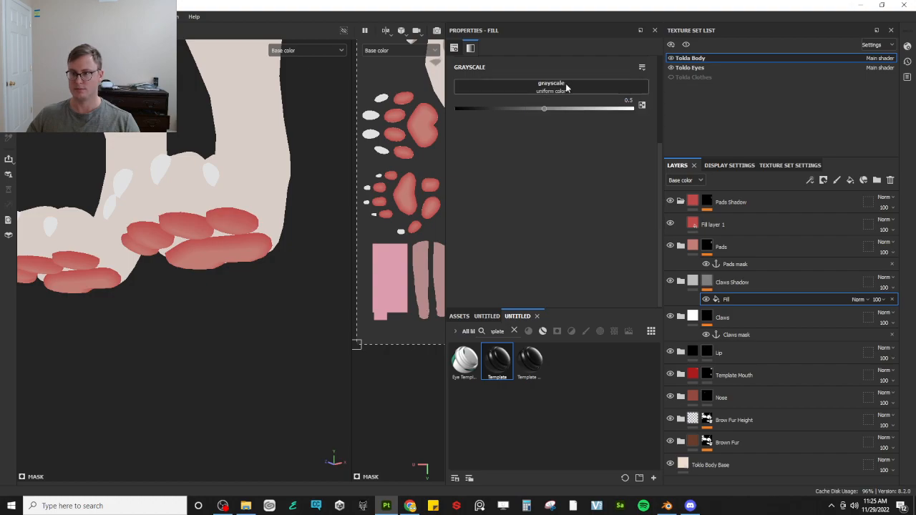
{"action": "left_click", "coordinate": [550, 89]}
{"action": "left_click", "coordinate": [634, 94]}
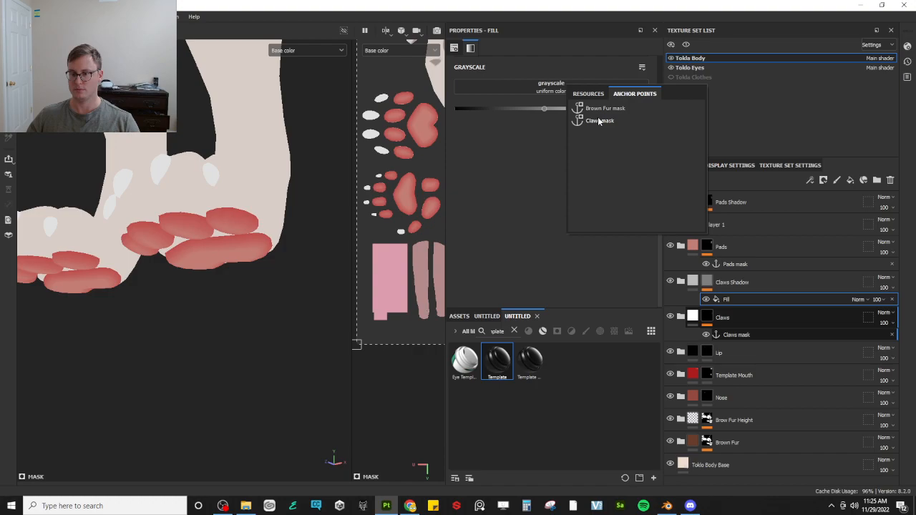
{"action": "left_click", "coordinate": [600, 121]}
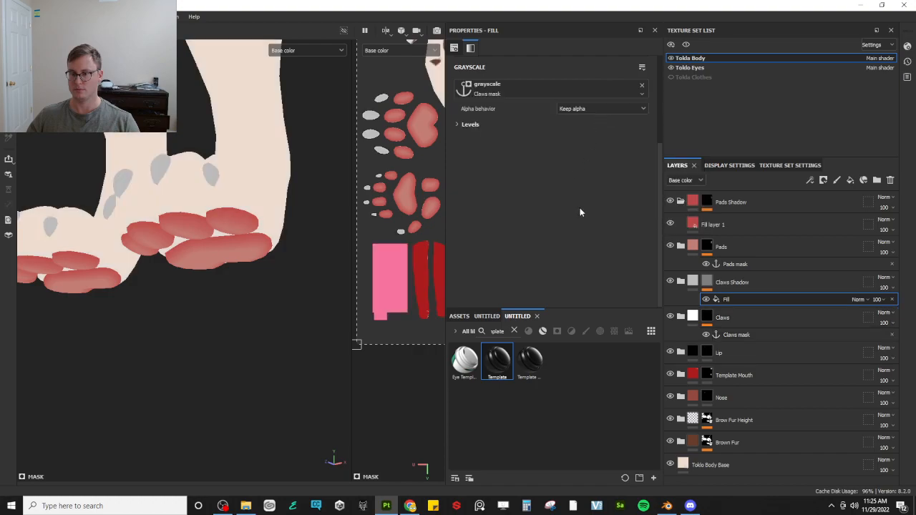
Add a Bevel filter above the fill in the Claws Shadow mask
{"action": "right_click", "coordinate": [707, 281]}
{"action": "left_click", "coordinate": [739, 364]}
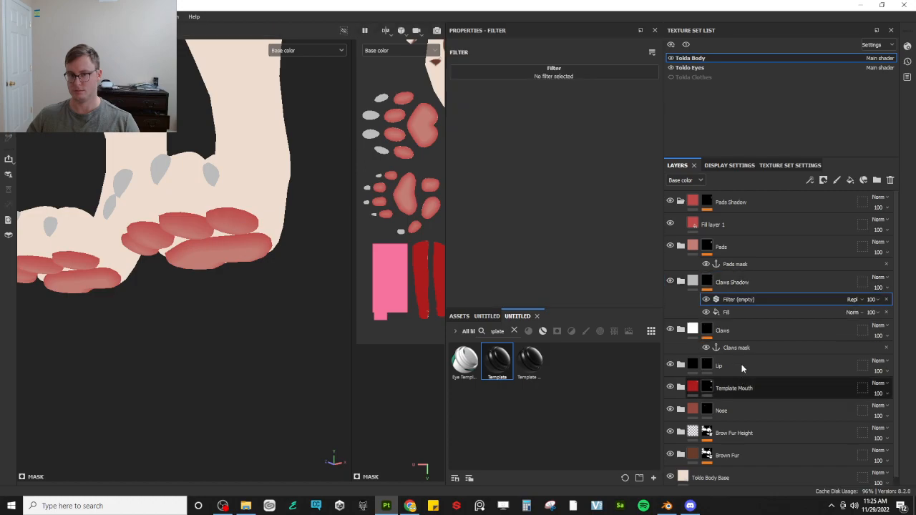
{"action": "left_click", "coordinate": [585, 77]}
{"action": "left_click", "coordinate": [652, 108]}
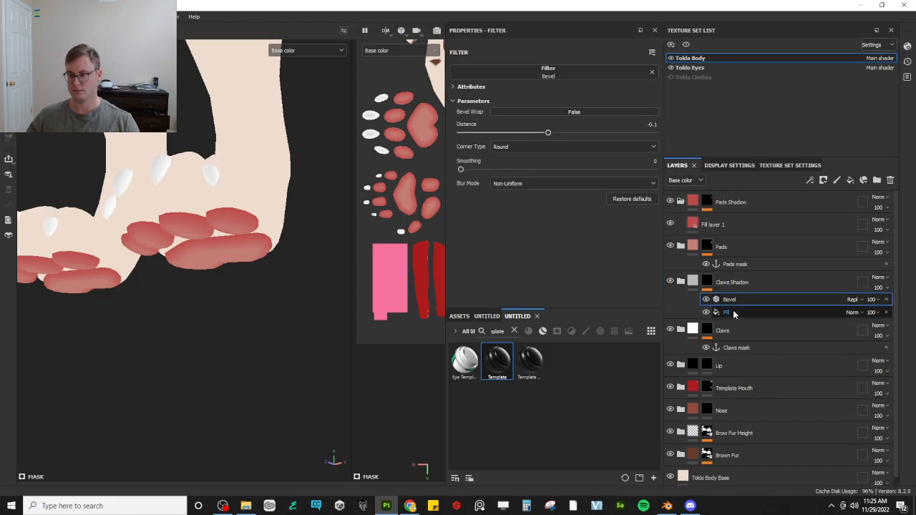
Duplicate the fill in the Claws Shadow mask, move the copy above the Bevel filter, and set it to Inverse Subtract
{"action": "left_click", "coordinate": [769, 313]}
{"action": "key", "text": "ctrl+d"}
{"action": "left_click_drag", "start_coordinate": [760, 314], "coordinate": [773, 294]}
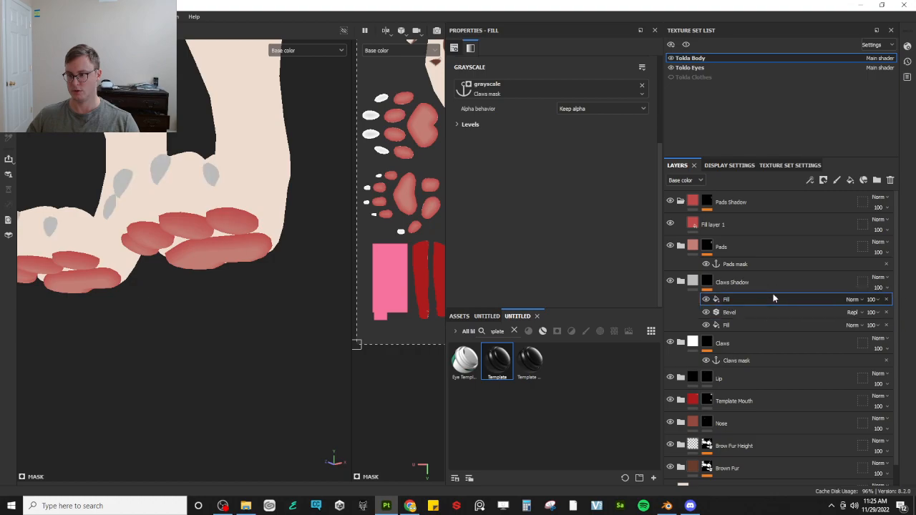
{"action": "left_click", "coordinate": [853, 299]}
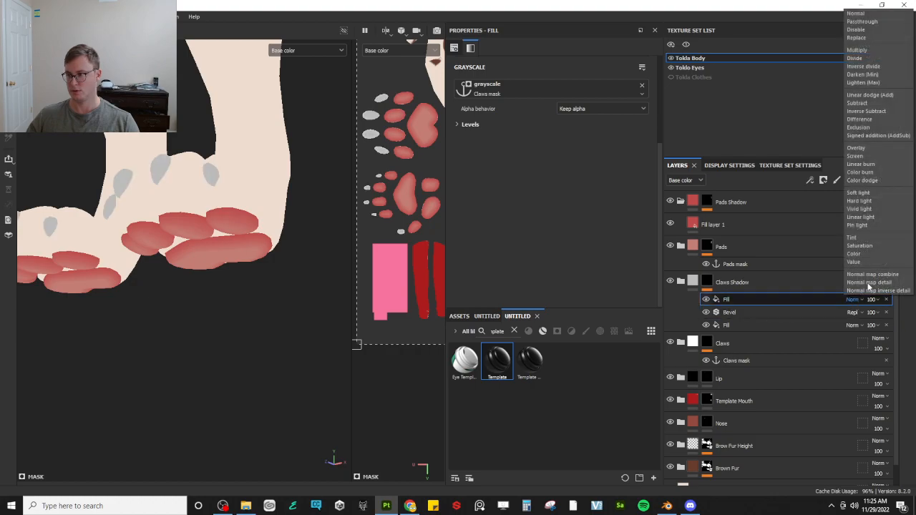
{"action": "left_click", "coordinate": [869, 115]}
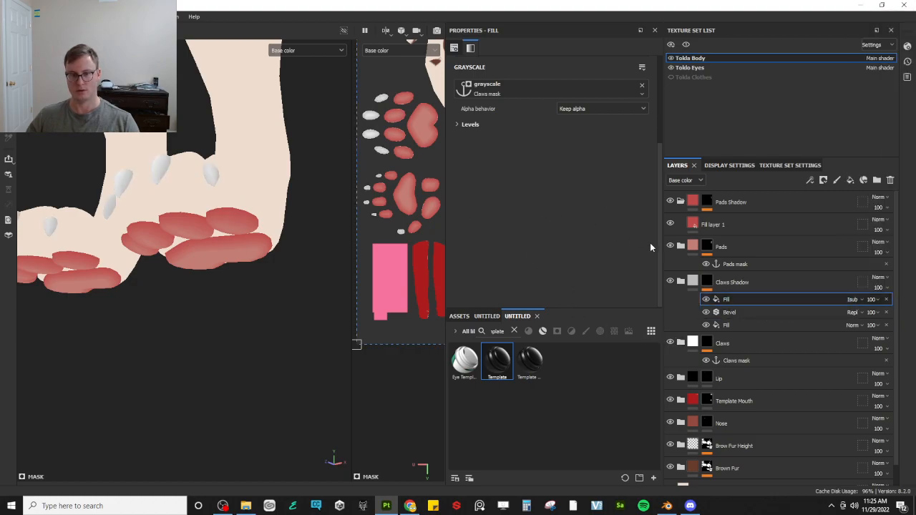
Set the Bevel distance in the Claws Shadow mask to -0.0811
{"action": "left_click", "coordinate": [729, 312]}
{"action": "mouse_move", "coordinate": [548, 131]}
{"action": "left_mouse_down"}
{"action": "mouse_move", "coordinate": [527, 132]}
{"action": "mouse_move", "coordinate": [547, 132]}
{"action": "left_mouse_up"}
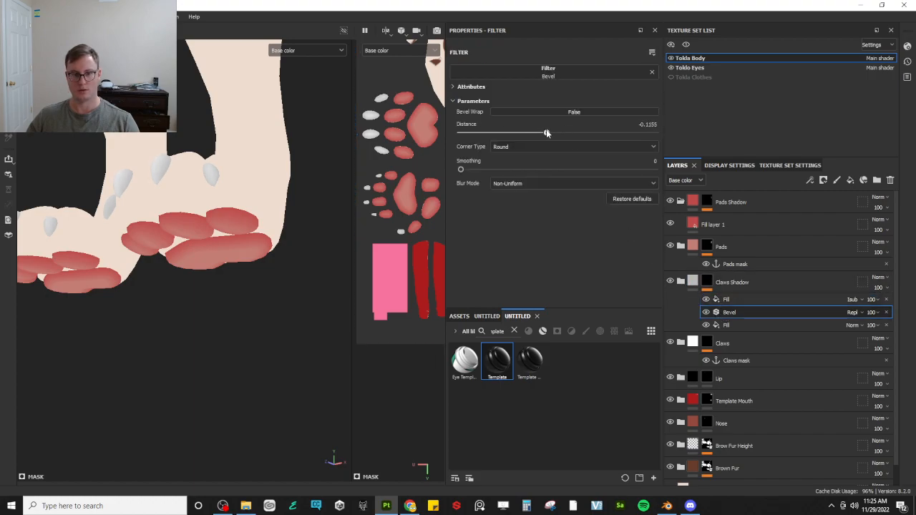
{"action": "left_click_drag", "start_coordinate": [163, 212], "coordinate": [265, 218], "text": "alt"}
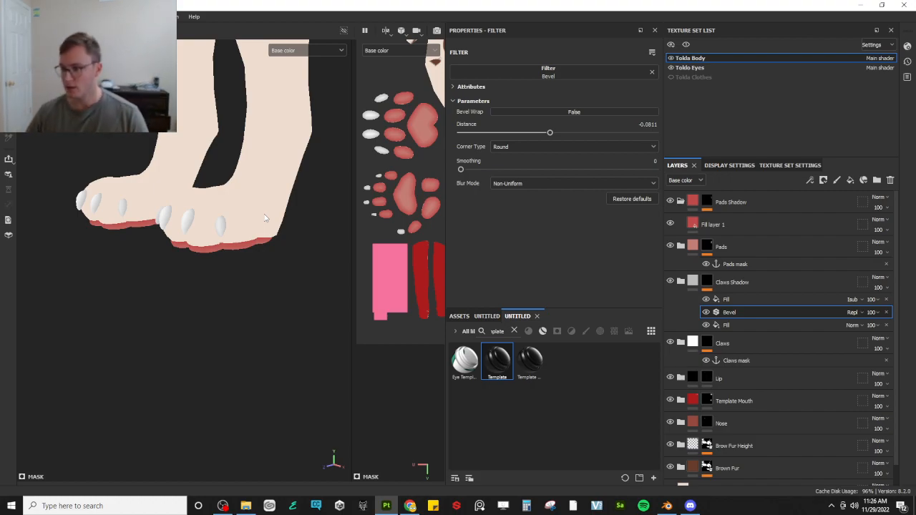
Examine the shading of the claws and paw pads, and the whole body, from several angles
{"action": "mouse_move", "coordinate": [210, 265]}
{"action": "left_mouse_down", "text": "alt"}
{"action": "mouse_move", "coordinate": [285, 190]}
{"action": "mouse_move", "coordinate": [221, 170]}
{"action": "mouse_move", "coordinate": [356, 119]}
{"action": "mouse_move", "coordinate": [296, 88]}
{"action": "mouse_move", "coordinate": [305, 101]}
{"action": "mouse_move", "coordinate": [265, 317]}
{"action": "mouse_move", "coordinate": [268, 364]}
{"action": "mouse_move", "coordinate": [250, 262]}
{"action": "mouse_move", "coordinate": [260, 267]}
{"action": "mouse_move", "coordinate": [161, 257]}
{"action": "mouse_move", "coordinate": [167, 288]}
{"action": "mouse_move", "coordinate": [217, 322]}
{"action": "mouse_move", "coordinate": [212, 279]}
{"action": "left_mouse_up", "text": "alt"}
{"action": "scroll", "coordinate": [210, 306], "scroll_direction": "up", "scroll_amount": 2}
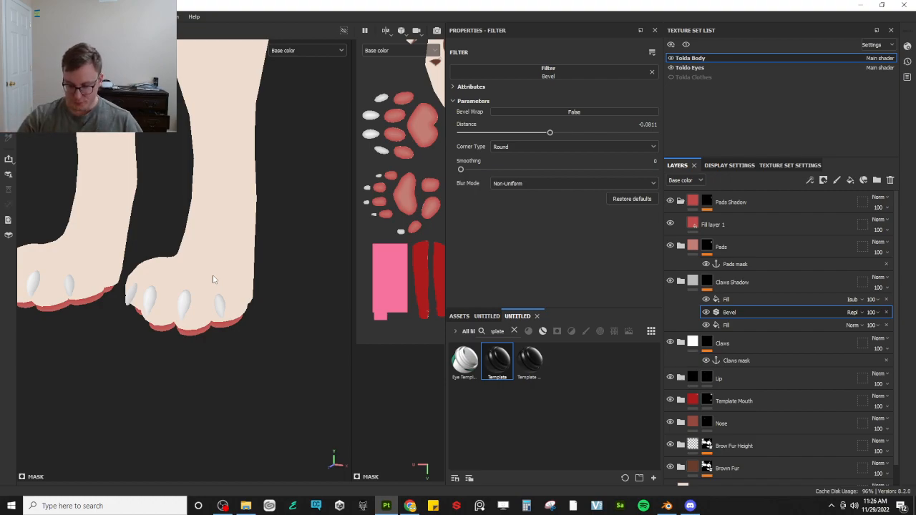
{"action": "scroll", "coordinate": [209, 277], "scroll_direction": "down", "scroll_amount": 5}
{"action": "left_click_drag", "start_coordinate": [206, 220], "coordinate": [234, 207], "text": "alt"}
{"action": "scroll", "coordinate": [235, 253], "scroll_direction": "up", "scroll_amount": 3}
{"action": "left_click_drag", "start_coordinate": [234, 254], "coordinate": [181, 172], "text": "alt"}
{"action": "left_click_drag", "start_coordinate": [174, 221], "coordinate": [201, 292], "text": "alt"}
{"action": "middle_click_drag", "start_coordinate": [193, 228], "coordinate": [194, 271], "text": "alt"}
{"action": "scroll", "coordinate": [195, 287], "scroll_direction": "down", "scroll_amount": 2}
{"action": "middle_click_drag", "start_coordinate": [200, 303], "coordinate": [205, 324], "text": "alt"}
{"action": "scroll", "coordinate": [213, 262], "scroll_direction": "down", "scroll_amount": 5}
{"action": "middle_click_drag", "start_coordinate": [189, 159], "coordinate": [211, 262], "text": "alt"}
{"action": "left_click_drag", "start_coordinate": [211, 262], "coordinate": [191, 215], "text": "alt"}
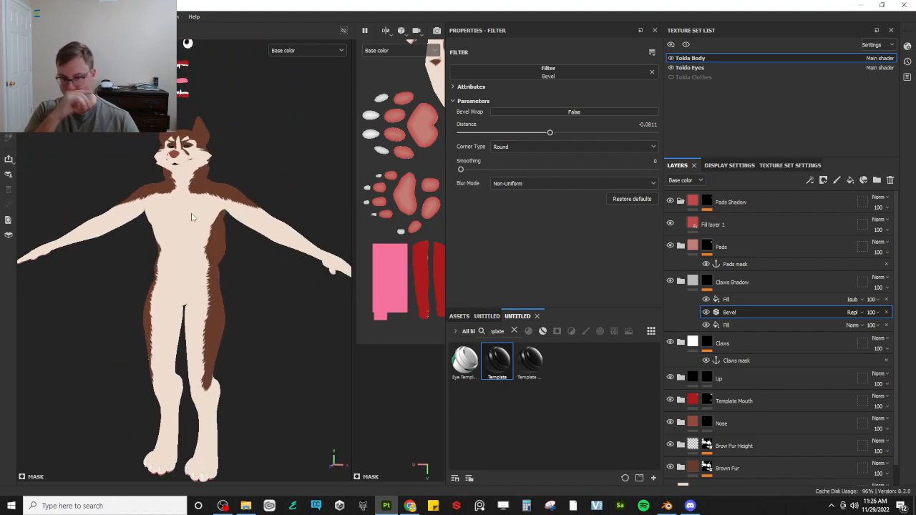
{"action": "left_click_drag", "start_coordinate": [229, 301], "coordinate": [155, 269], "text": "alt"}
{"action": "middle_click_drag", "start_coordinate": [156, 269], "coordinate": [135, 180], "text": "alt"}
{"action": "left_click_drag", "start_coordinate": [135, 180], "coordinate": [188, 239], "text": "alt"}
{"action": "scroll", "coordinate": [174, 292], "scroll_direction": "up", "scroll_amount": 4}
{"action": "mouse_move", "coordinate": [174, 291]}
{"action": "left_mouse_down", "text": "alt"}
{"action": "mouse_move", "coordinate": [151, 292]}
{"action": "mouse_move", "coordinate": [165, 279]}
{"action": "left_mouse_up", "text": "alt"}
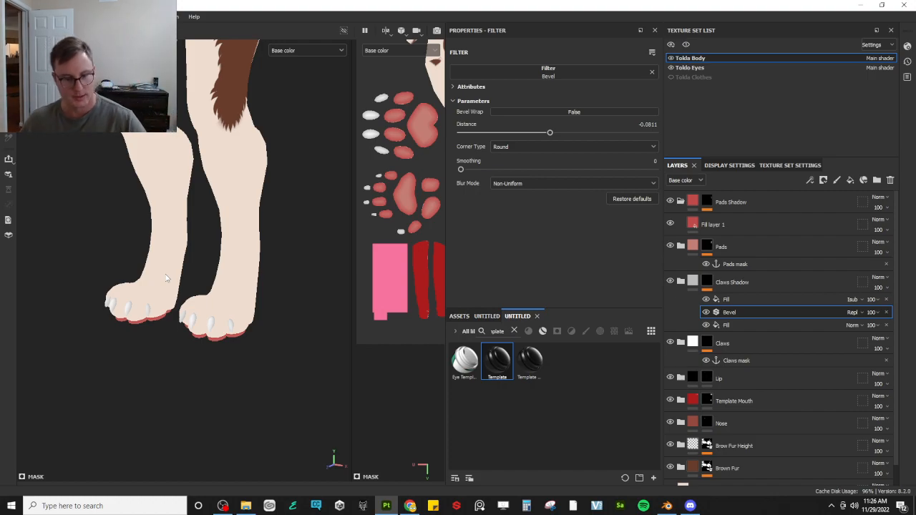
{"action": "scroll", "coordinate": [210, 323], "scroll_direction": "up", "scroll_amount": 3}
{"action": "left_click_drag", "start_coordinate": [210, 323], "coordinate": [223, 270], "text": "alt"}
{"action": "scroll", "coordinate": [224, 229], "scroll_direction": "down", "scroll_amount": 1}
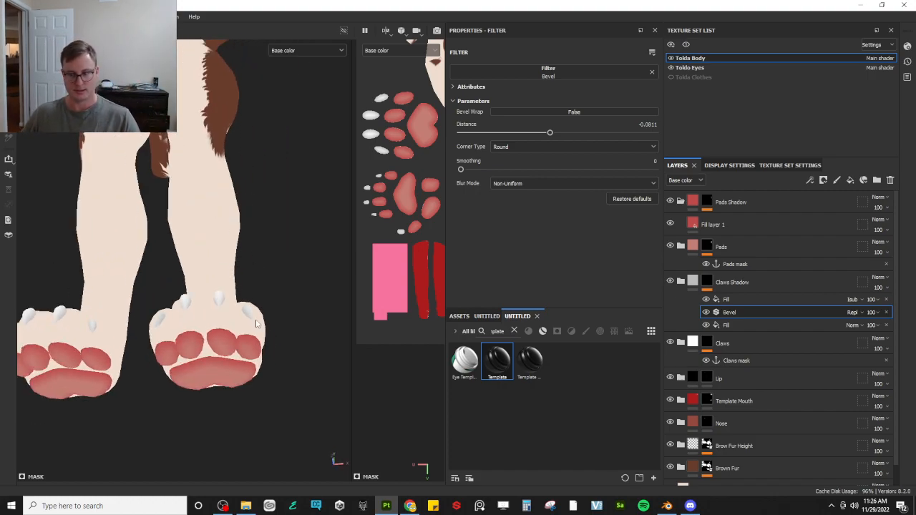
{"action": "left_click_drag", "start_coordinate": [688, 245], "coordinate": [686, 272]}
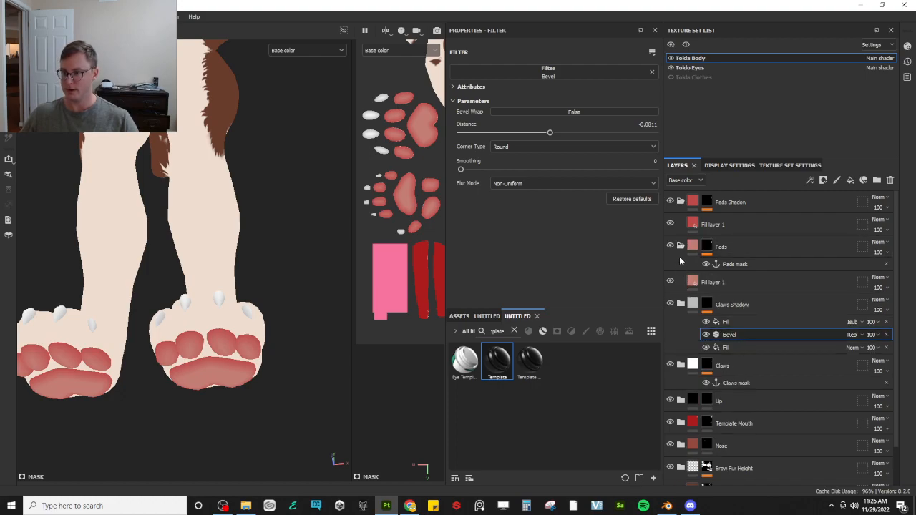
{"action": "key", "text": "ctrl+z"}
{"action": "key", "text": "ctrl+z"}
Add the Template smart material at the top of the layer stack and rename it Body Shadow
{"action": "left_click_drag", "start_coordinate": [512, 358], "coordinate": [734, 207]}
{"action": "double_click", "coordinate": [734, 207]}
{"action": "type", "text": "Body Shadow"}
{"action": "key", "text": "Return"}
Add a fill to the Body Shadow mask and use the Tokla Body mesh's curvature map as its grayscale source
{"action": "right_click", "coordinate": [706, 203]}
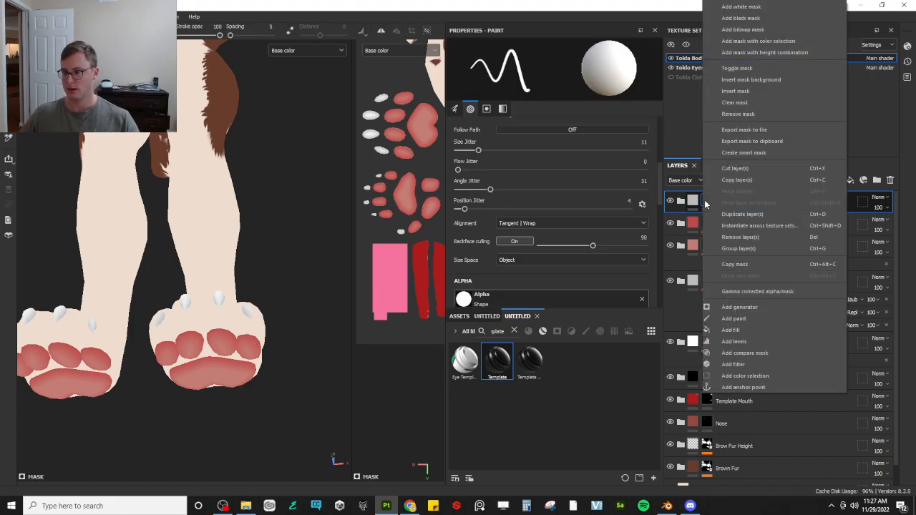
{"action": "left_click", "coordinate": [731, 330]}
{"action": "left_click", "coordinate": [564, 87]}
{"action": "key", "text": "BackSpace"}
{"action": "key", "text": "BackSpace"}
{"action": "key", "text": "BackSpace"}
{"action": "type", "text": "curv"}
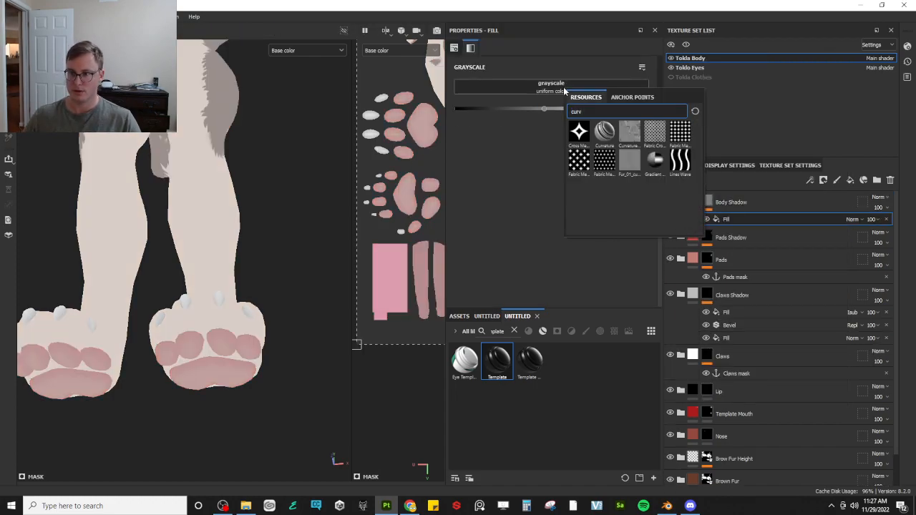
{"action": "left_click", "coordinate": [629, 133]}
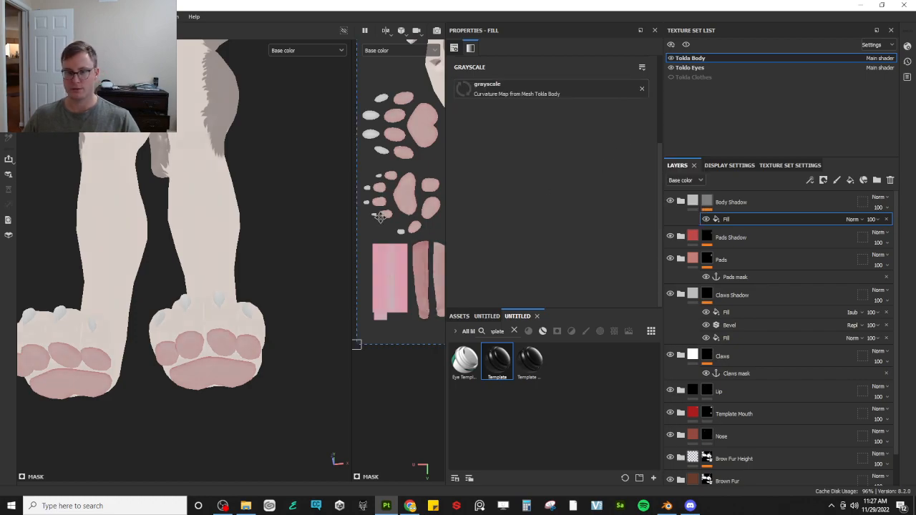
Limit the fill layer inside the Body Shadow folder to the color channel and set its base color to black (000000)
{"action": "scroll", "coordinate": [262, 215], "scroll_direction": "down", "scroll_amount": 4}
{"action": "left_click_drag", "start_coordinate": [205, 165], "coordinate": [206, 212], "text": "alt"}
{"action": "middle_click_drag", "start_coordinate": [216, 120], "coordinate": [218, 216], "text": "alt"}
{"action": "middle_click_drag", "start_coordinate": [250, 141], "coordinate": [236, 281], "text": "alt"}
{"action": "scroll", "coordinate": [236, 281], "scroll_direction": "up", "scroll_amount": 5}
{"action": "mouse_move", "coordinate": [236, 263]}
{"action": "left_mouse_down", "text": "alt"}
{"action": "mouse_move", "coordinate": [276, 192]}
{"action": "mouse_move", "coordinate": [243, 218]}
{"action": "mouse_move", "coordinate": [270, 280]}
{"action": "mouse_move", "coordinate": [223, 259]}
{"action": "left_mouse_up", "text": "alt"}
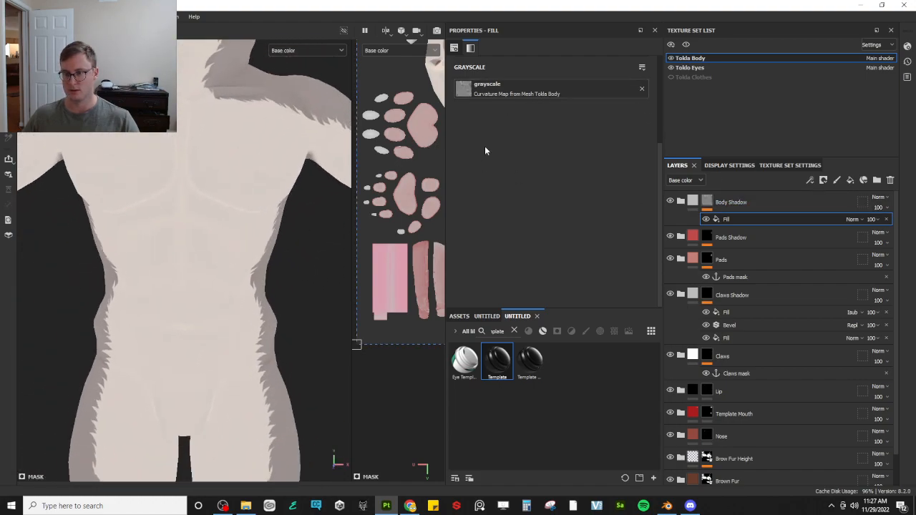
{"action": "left_click", "coordinate": [681, 205]}
{"action": "left_click", "coordinate": [697, 235]}
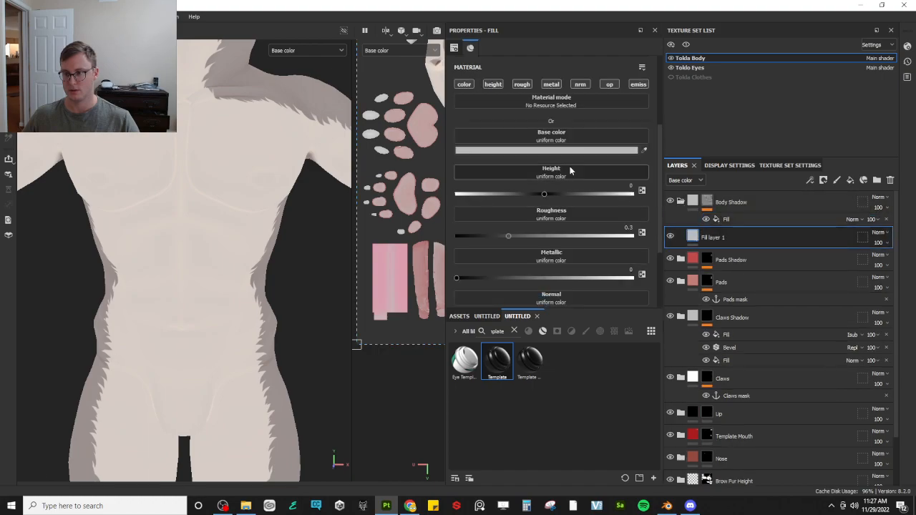
{"action": "left_click", "coordinate": [458, 87], "text": "alt"}
{"action": "left_click", "coordinate": [493, 148]}
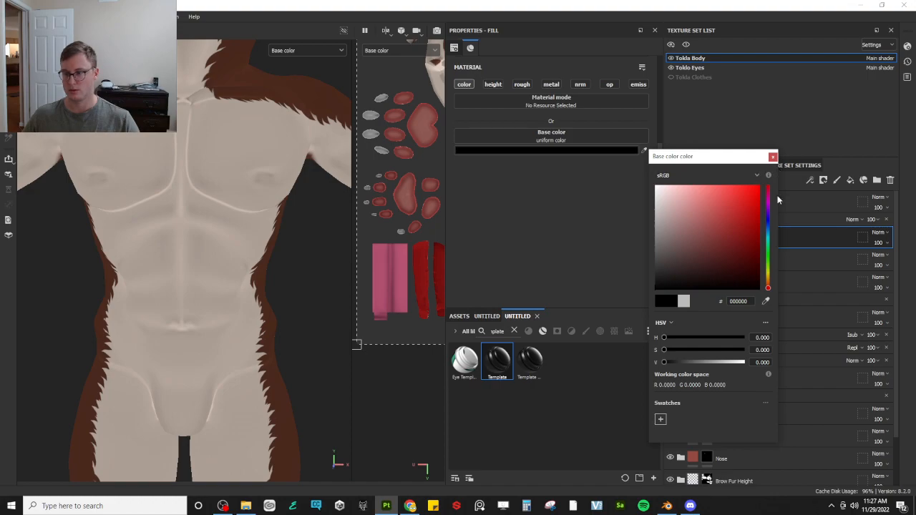
Add a filter to the Body Shadow folder's mask and choose the Invert filter for it
{"action": "left_click", "coordinate": [773, 157]}
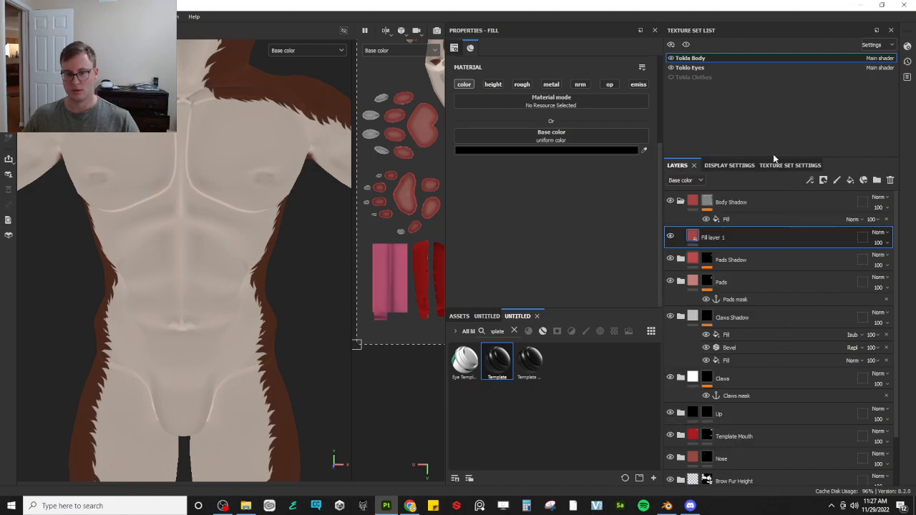
{"action": "right_click", "coordinate": [711, 203]}
{"action": "left_click", "coordinate": [761, 364]}
{"action": "left_click", "coordinate": [573, 72]}
{"action": "scroll", "coordinate": [577, 143], "scroll_direction": "down", "scroll_amount": 3}
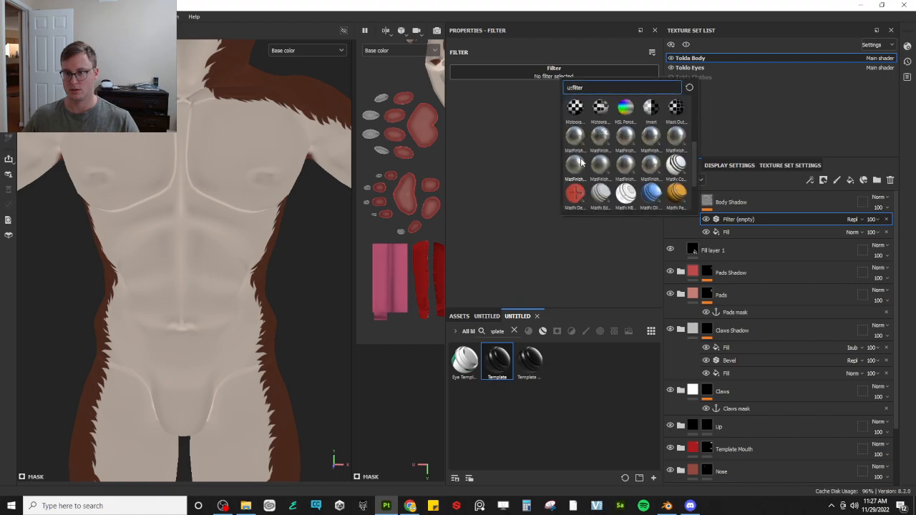
{"action": "left_click", "coordinate": [650, 109]}
{"action": "scroll", "coordinate": [165, 227], "scroll_direction": "down", "scroll_amount": 2}
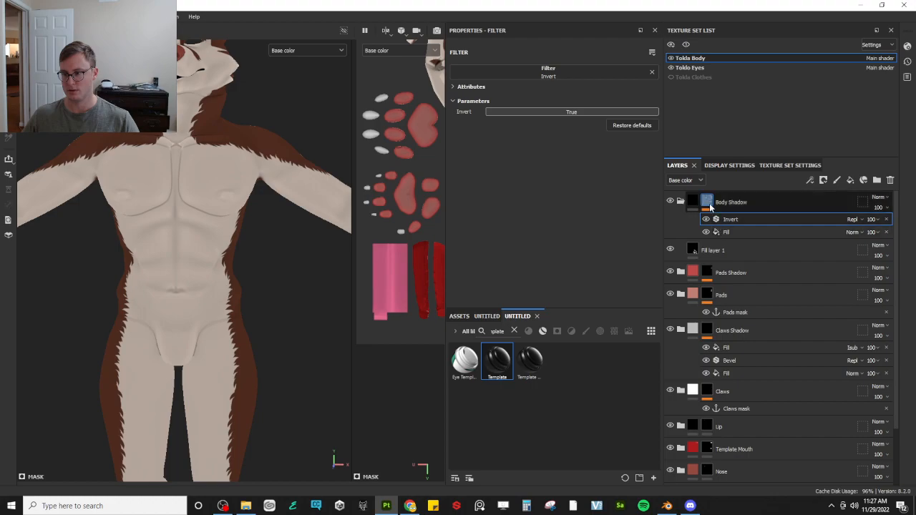
Add a Blur filter above the Invert filter on the Body Shadow mask, with a blur intensity of about 2.16
{"action": "scroll", "coordinate": [197, 194], "scroll_direction": "down", "scroll_amount": 2}
{"action": "left_click_drag", "start_coordinate": [198, 193], "coordinate": [123, 182], "text": "alt"}
{"action": "middle_click_drag", "start_coordinate": [123, 182], "coordinate": [209, 270], "text": "alt"}
{"action": "scroll", "coordinate": [209, 270], "scroll_direction": "up", "scroll_amount": 2}
{"action": "mouse_move", "coordinate": [210, 274]}
{"action": "left_mouse_down", "text": "alt"}
{"action": "mouse_move", "coordinate": [248, 251]}
{"action": "mouse_move", "coordinate": [272, 252]}
{"action": "left_mouse_up", "text": "alt"}
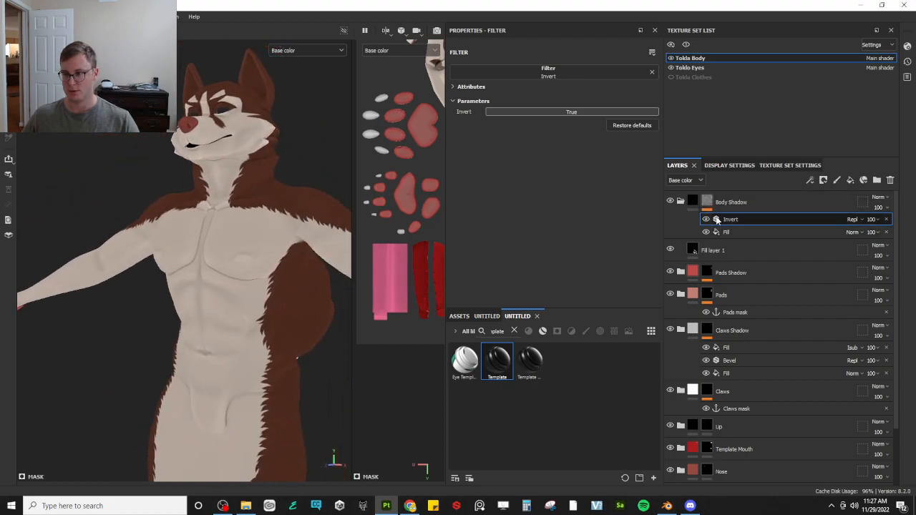
{"action": "right_click", "coordinate": [709, 202]}
{"action": "left_click", "coordinate": [759, 364]}
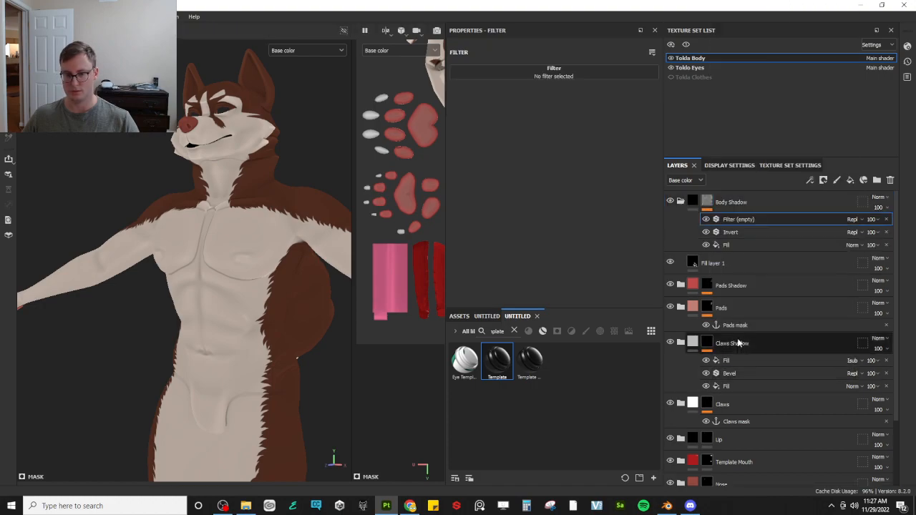
{"action": "left_click", "coordinate": [582, 78]}
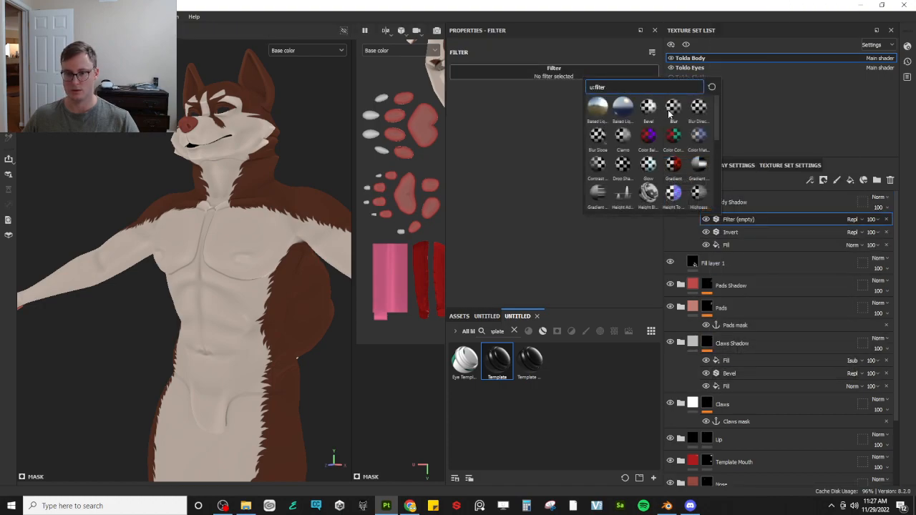
{"action": "left_click", "coordinate": [673, 108]}
{"action": "left_click_drag", "start_coordinate": [481, 120], "coordinate": [487, 120]}
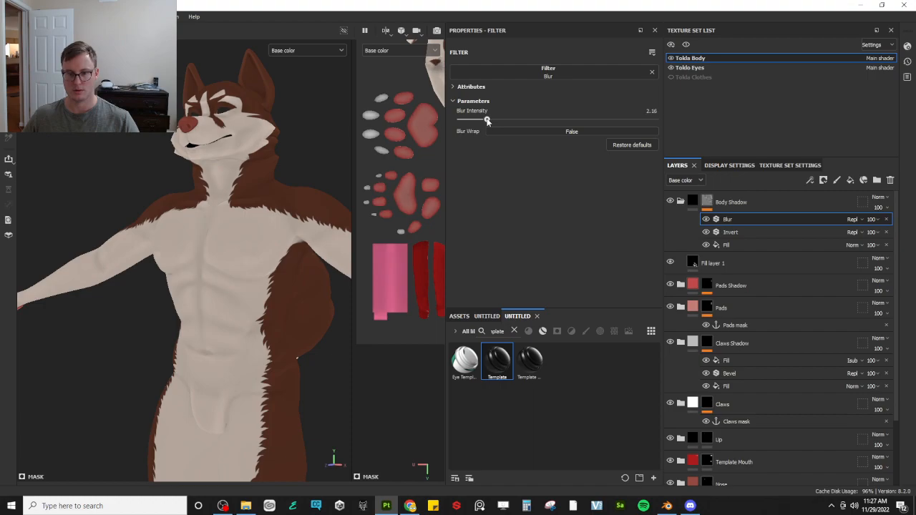
{"action": "mouse_move", "coordinate": [347, 227]}
{"action": "left_mouse_down", "text": "alt"}
{"action": "mouse_move", "coordinate": [315, 229]}
{"action": "mouse_move", "coordinate": [337, 229]}
{"action": "left_mouse_up", "text": "alt"}
Add a Levels adjustment to the Body Shadow mask and raise its black input level to about 0.457
{"action": "right_click", "coordinate": [719, 205]}
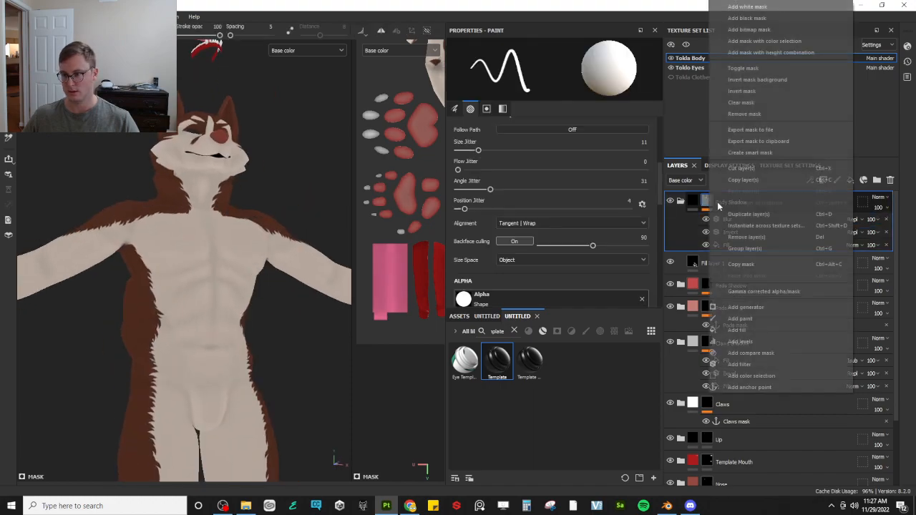
{"action": "left_click", "coordinate": [744, 340]}
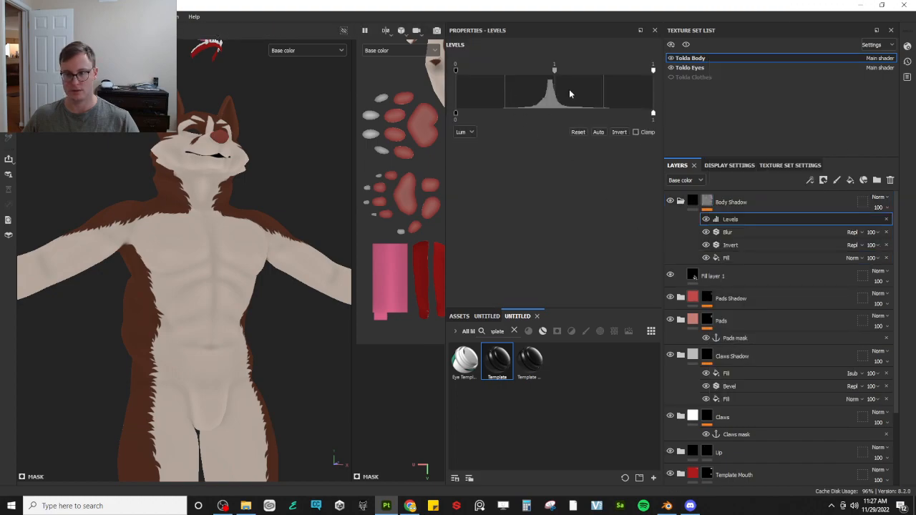
{"action": "left_click_drag", "start_coordinate": [459, 73], "coordinate": [542, 72]}
{"action": "mouse_move", "coordinate": [347, 172]}
{"action": "left_mouse_down", "text": "alt"}
{"action": "mouse_move", "coordinate": [330, 166]}
{"action": "mouse_move", "coordinate": [338, 161]}
{"action": "left_mouse_up", "text": "alt"}
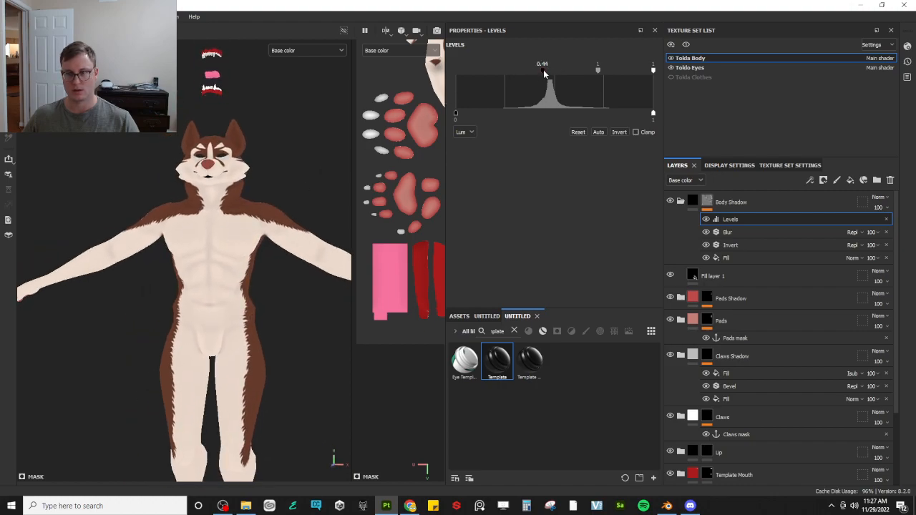
{"action": "mouse_move", "coordinate": [259, 227]}
{"action": "left_mouse_down", "text": "alt"}
{"action": "mouse_move", "coordinate": [188, 256]}
{"action": "mouse_move", "coordinate": [150, 232]}
{"action": "mouse_move", "coordinate": [315, 200]}
{"action": "mouse_move", "coordinate": [498, 203]}
{"action": "mouse_move", "coordinate": [265, 212]}
{"action": "mouse_move", "coordinate": [266, 205]}
{"action": "mouse_move", "coordinate": [263, 225]}
{"action": "left_mouse_up", "text": "alt"}
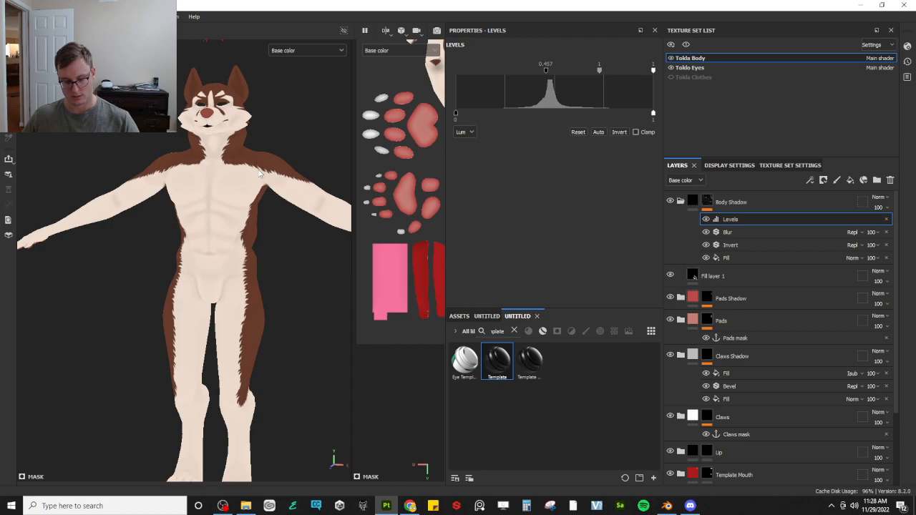
Lower the midtone value of the Body Shadow mask's Levels to about 0.871, checking the shading on the body
{"action": "key", "text": "m"}
{"action": "left_click_drag", "start_coordinate": [245, 192], "coordinate": [653, 228], "text": "alt"}
{"action": "key", "text": "c"}
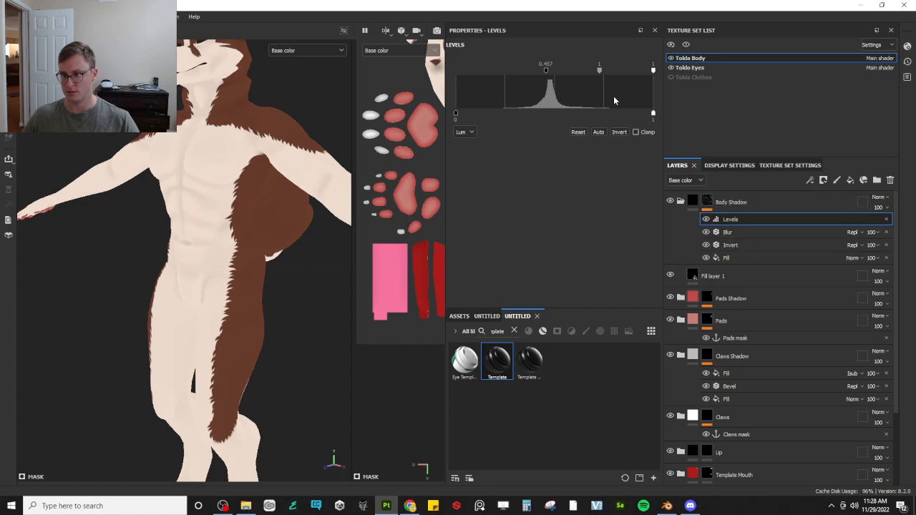
{"action": "left_click_drag", "start_coordinate": [600, 70], "coordinate": [588, 72]}
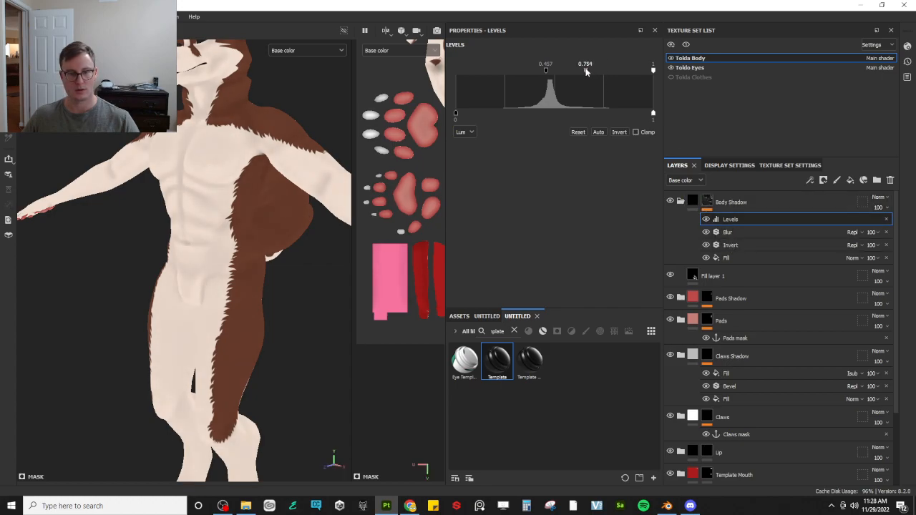
{"action": "left_click_drag", "start_coordinate": [112, 224], "coordinate": [251, 220], "text": "alt"}
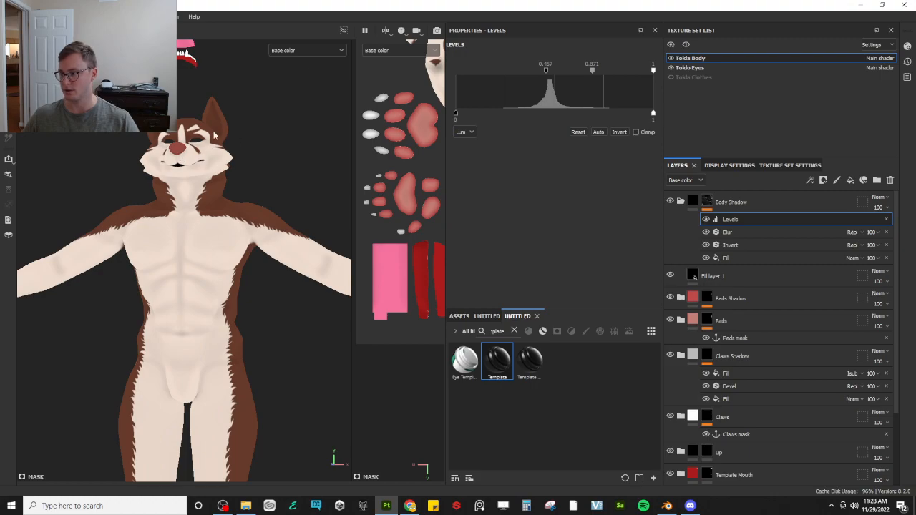
Add a paint effect on top of the Body Shadow mask's Levels adjustment
{"action": "left_click_drag", "start_coordinate": [219, 172], "coordinate": [236, 222], "text": "alt"}
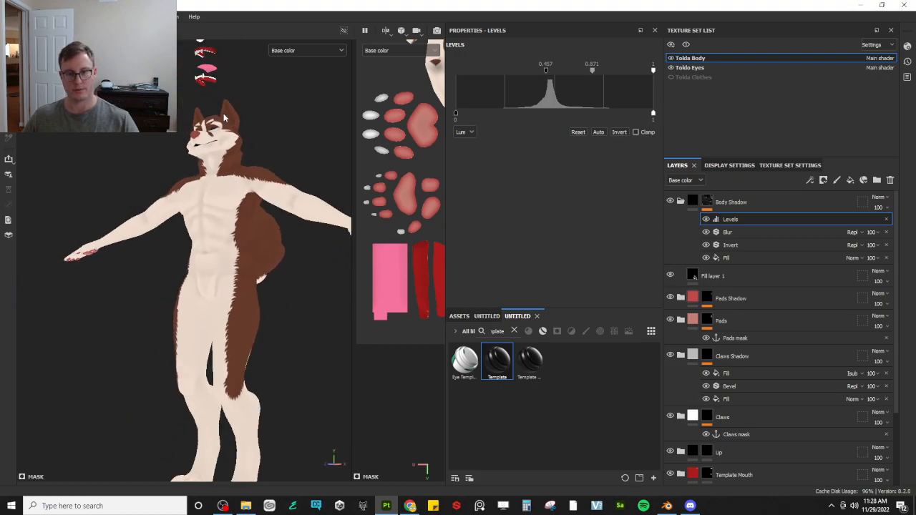
{"action": "left_click_drag", "start_coordinate": [235, 120], "coordinate": [270, 275], "text": "alt"}
{"action": "scroll", "coordinate": [270, 274], "scroll_direction": "up", "scroll_amount": 6}
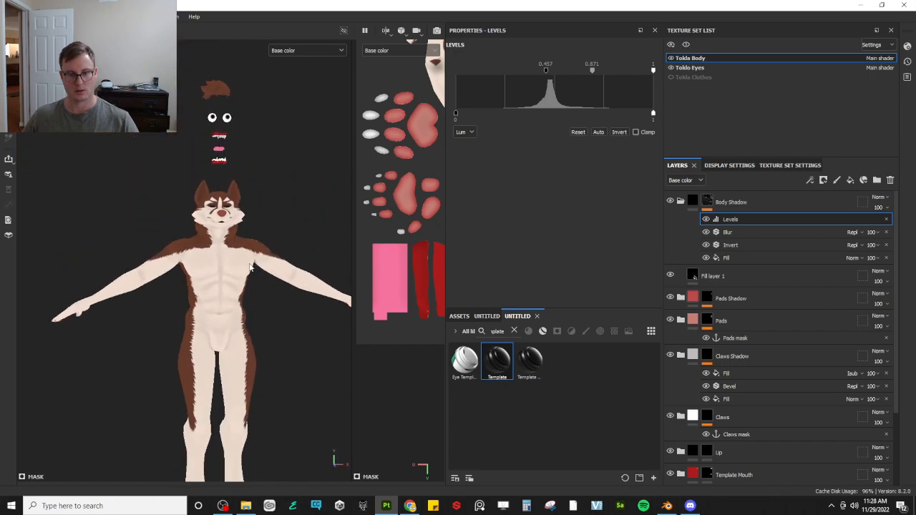
{"action": "left_click_drag", "start_coordinate": [225, 242], "coordinate": [220, 265], "text": "alt"}
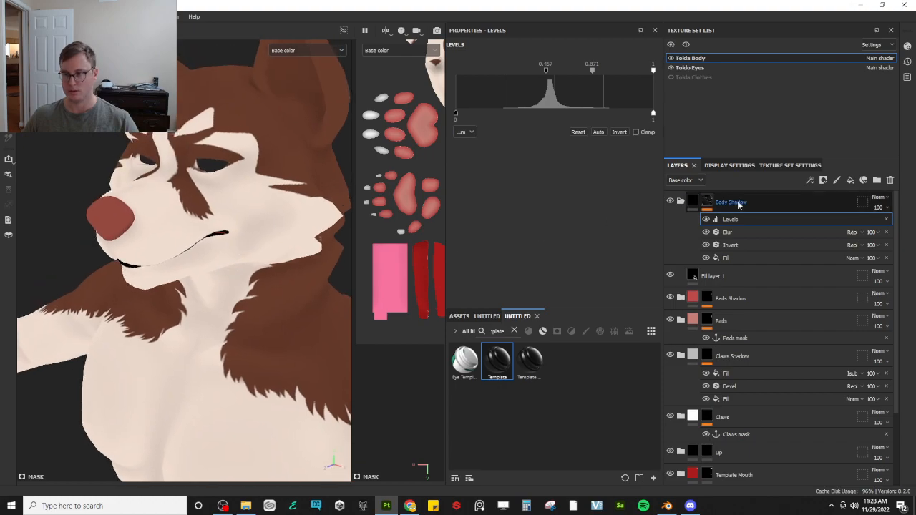
{"action": "right_click", "coordinate": [714, 204]}
{"action": "left_click", "coordinate": [749, 321]}
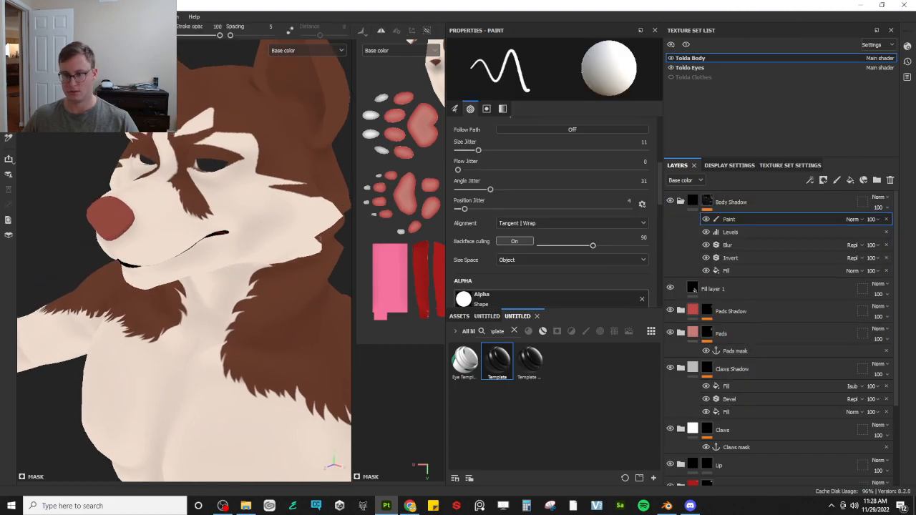
Set up a large, soft black brush for the mask with stroke opacity 14 and hardness 0, undoing the test dab
{"action": "right_click_drag", "start_coordinate": [241, 225], "coordinate": [272, 226], "text": "ctrl"}
{"action": "left_click", "coordinate": [248, 229]}
{"action": "key", "text": "ctrl+z"}
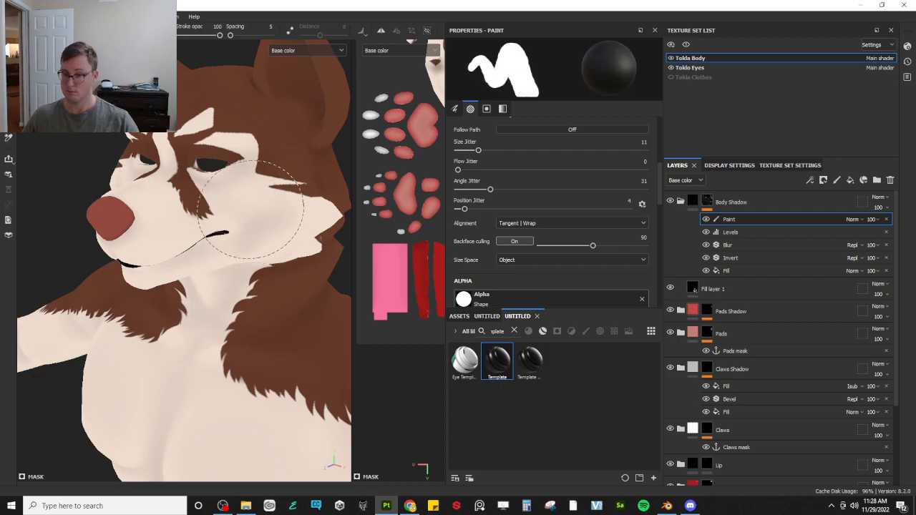
{"action": "left_click_drag", "start_coordinate": [200, 32], "coordinate": [185, 36]}
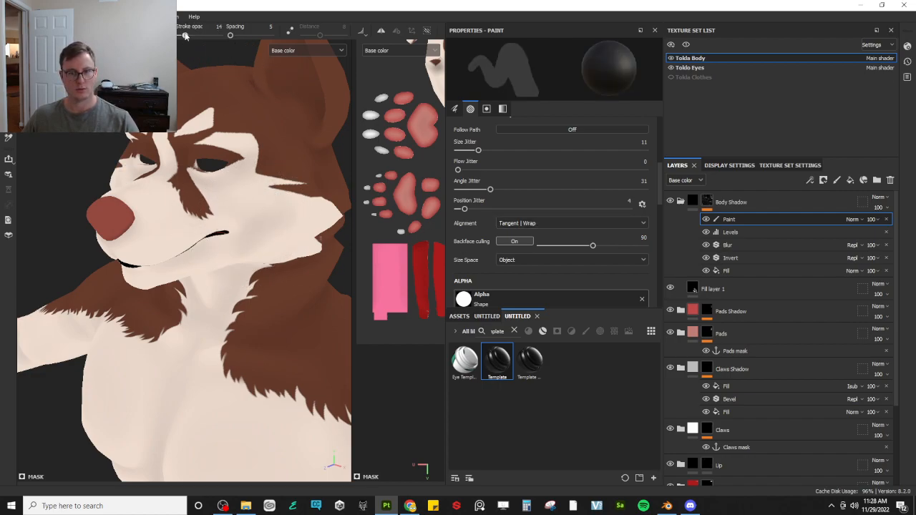
{"action": "scroll", "coordinate": [572, 247], "scroll_direction": "down", "scroll_amount": 5}
{"action": "left_click_drag", "start_coordinate": [531, 279], "coordinate": [462, 279]}
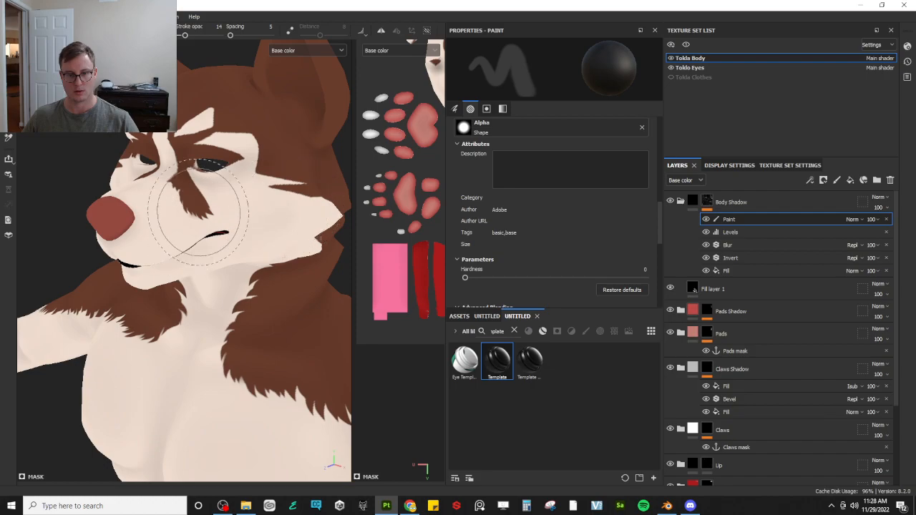
Duplicate the Body Shadow folder and set the base color of the copy's fill layer to white (FFFFFF)
{"action": "mouse_move", "coordinate": [201, 206]}
{"action": "left_mouse_down", "text": "alt"}
{"action": "mouse_move", "coordinate": [154, 212]}
{"action": "mouse_move", "coordinate": [133, 143]}
{"action": "mouse_move", "coordinate": [147, 256]}
{"action": "left_mouse_up", "text": "alt"}
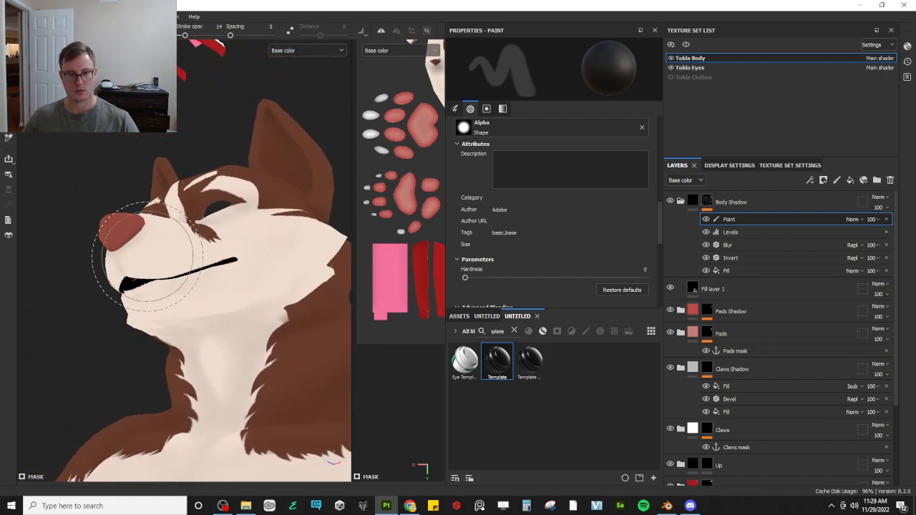
{"action": "mouse_move", "coordinate": [242, 257]}
{"action": "left_mouse_down", "text": "alt"}
{"action": "mouse_move", "coordinate": [239, 213]}
{"action": "mouse_move", "coordinate": [282, 262]}
{"action": "mouse_move", "coordinate": [76, 266]}
{"action": "mouse_move", "coordinate": [259, 284]}
{"action": "mouse_move", "coordinate": [158, 256]}
{"action": "mouse_move", "coordinate": [265, 239]}
{"action": "mouse_move", "coordinate": [279, 247]}
{"action": "left_mouse_up", "text": "alt"}
{"action": "scroll", "coordinate": [237, 256], "scroll_direction": "down", "scroll_amount": 4}
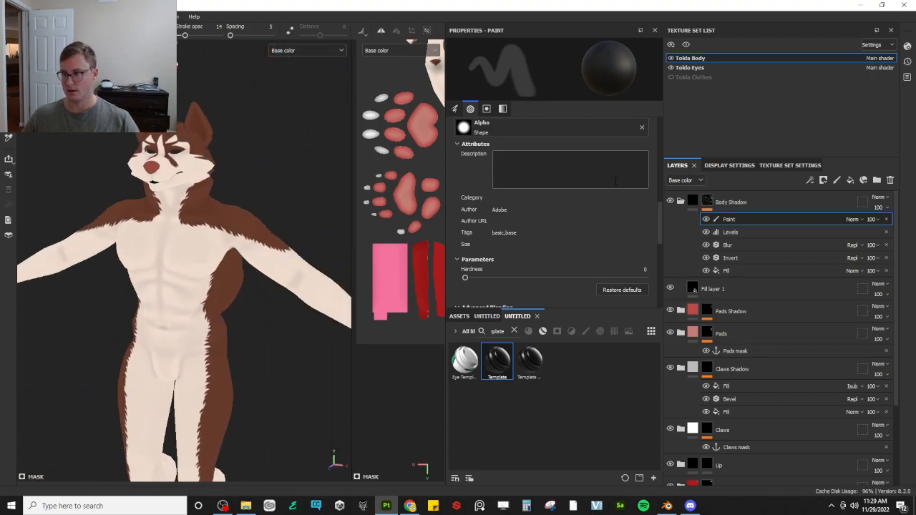
{"action": "left_click", "coordinate": [792, 211]}
{"action": "key", "text": "ctrl+d"}
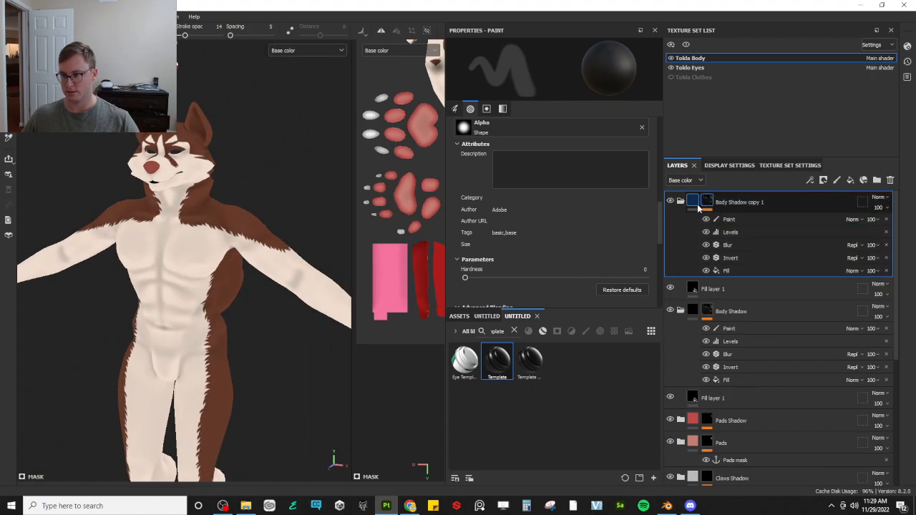
{"action": "left_click", "coordinate": [686, 294]}
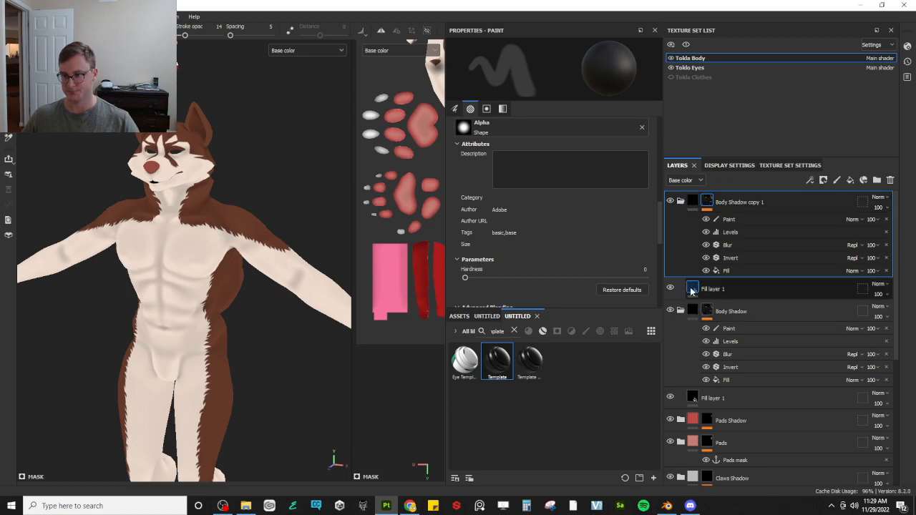
{"action": "left_click", "coordinate": [535, 152]}
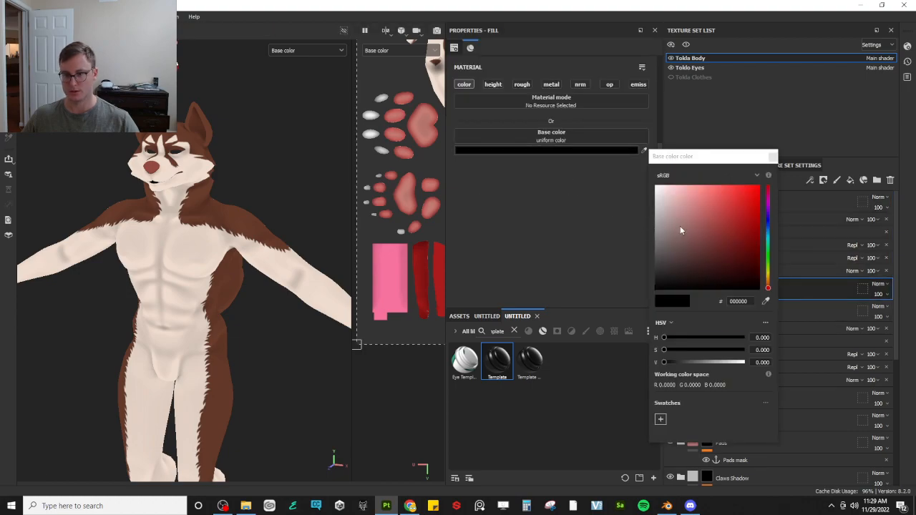
{"action": "left_click_drag", "start_coordinate": [681, 230], "coordinate": [608, 138]}
{"action": "left_click", "coordinate": [792, 169]}
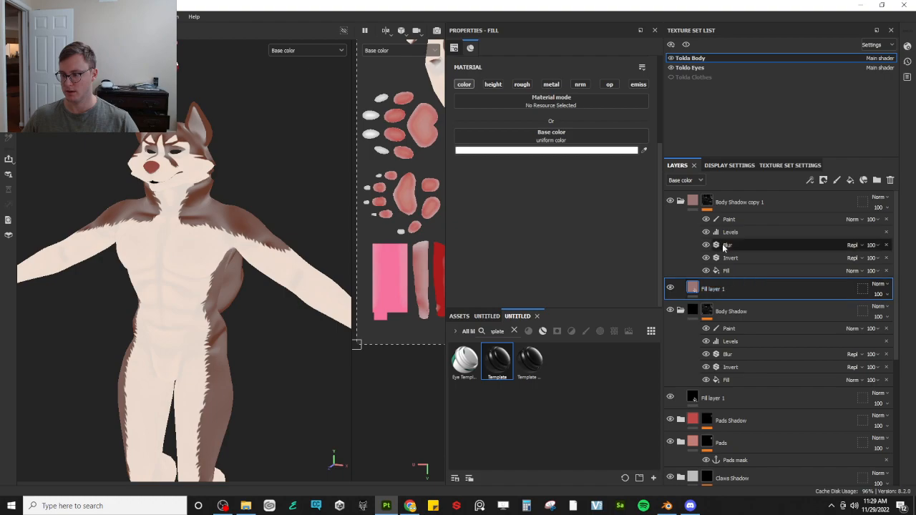
Set the copied Body Shadow folder's blend mode to Overlay and delete the Invert filter from its mask
{"action": "left_click", "coordinate": [883, 196]}
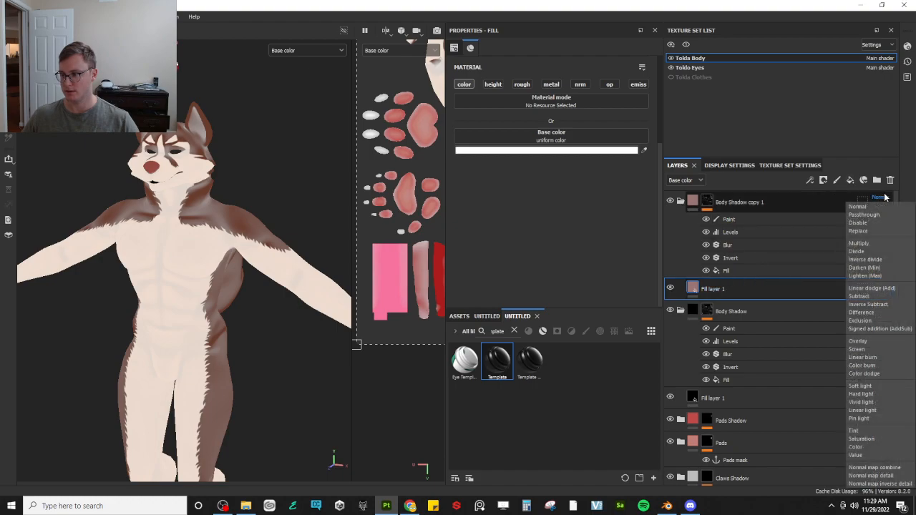
{"action": "left_click", "coordinate": [865, 341]}
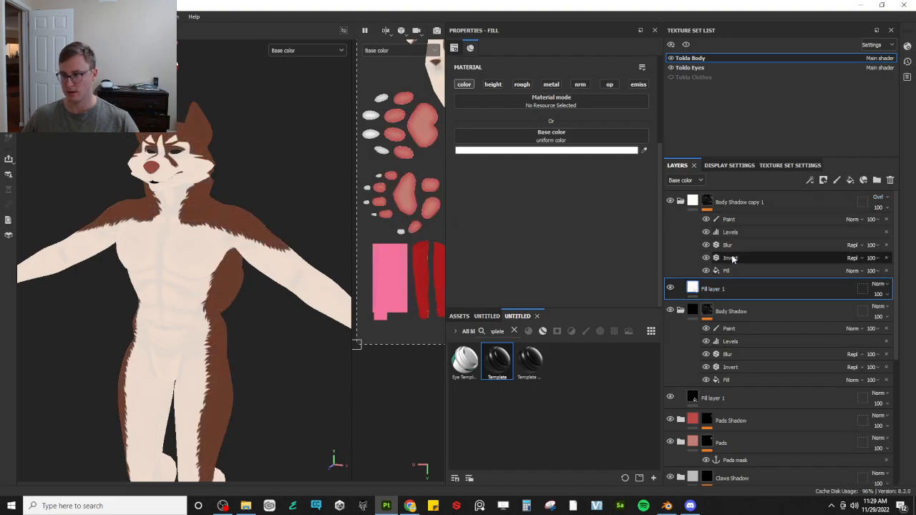
{"action": "left_click", "coordinate": [877, 258]}
{"action": "left_click", "coordinate": [887, 259]}
{"action": "mouse_move", "coordinate": [242, 270]}
{"action": "left_mouse_down", "text": "alt"}
{"action": "mouse_move", "coordinate": [258, 235]}
{"action": "mouse_move", "coordinate": [241, 250]}
{"action": "left_mouse_up", "text": "alt"}
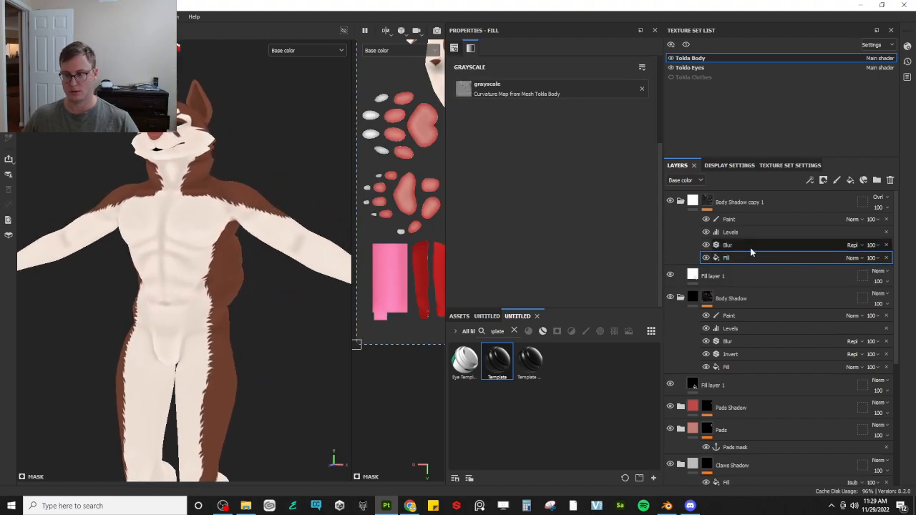
Tint the copied folder's fill layer light peach and set the folder's blend mode to Linear dodge (Add)
{"action": "left_click", "coordinate": [770, 276]}
{"action": "left_click", "coordinate": [547, 150]}
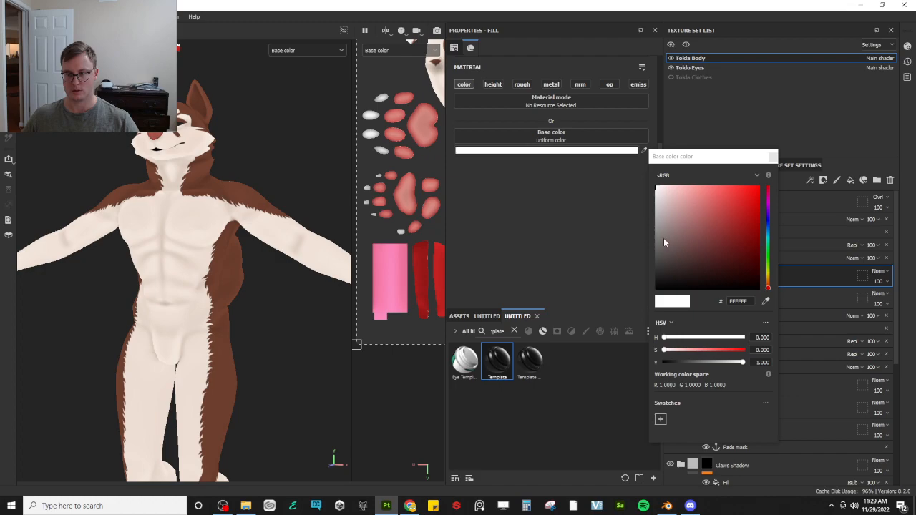
{"action": "left_click_drag", "start_coordinate": [726, 191], "coordinate": [657, 183]}
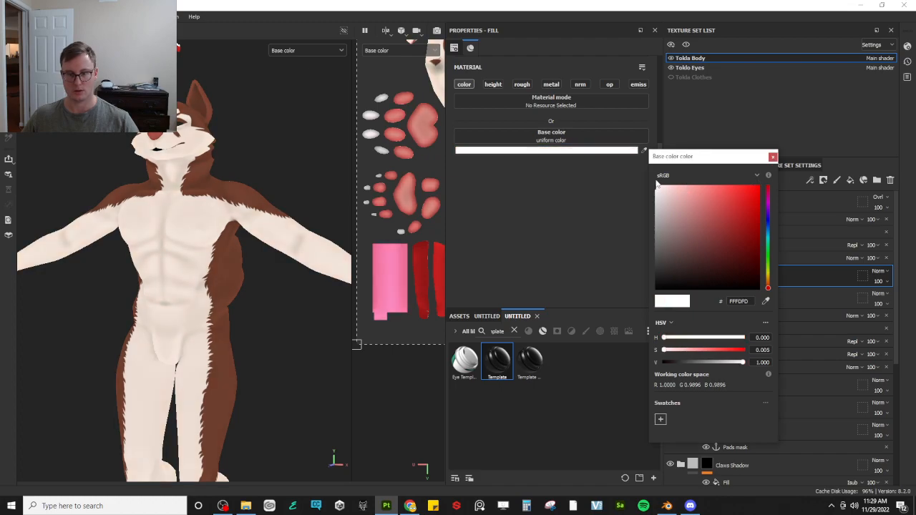
{"action": "left_click_drag", "start_coordinate": [769, 288], "coordinate": [769, 282]}
{"action": "mouse_move", "coordinate": [662, 193]}
{"action": "left_mouse_down"}
{"action": "mouse_move", "coordinate": [694, 187]}
{"action": "mouse_move", "coordinate": [673, 188]}
{"action": "left_mouse_up"}
{"action": "left_click", "coordinate": [772, 158]}
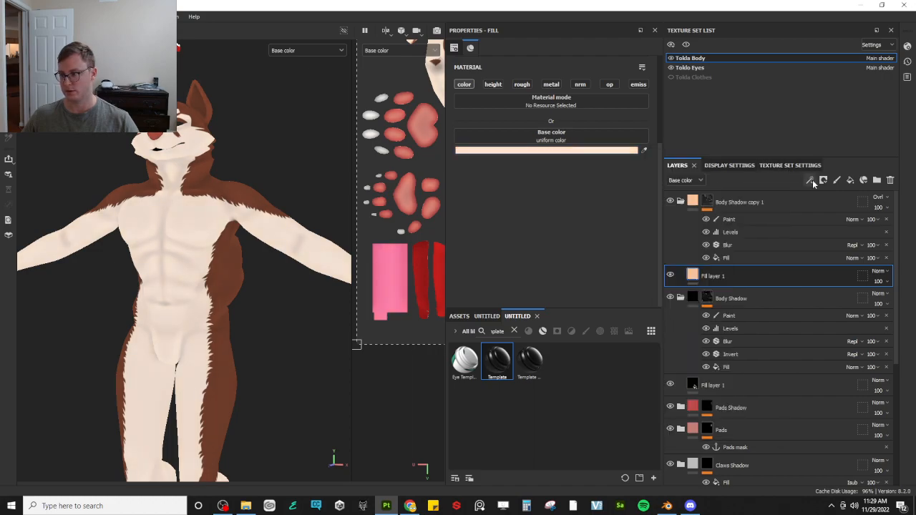
{"action": "left_click", "coordinate": [880, 197]}
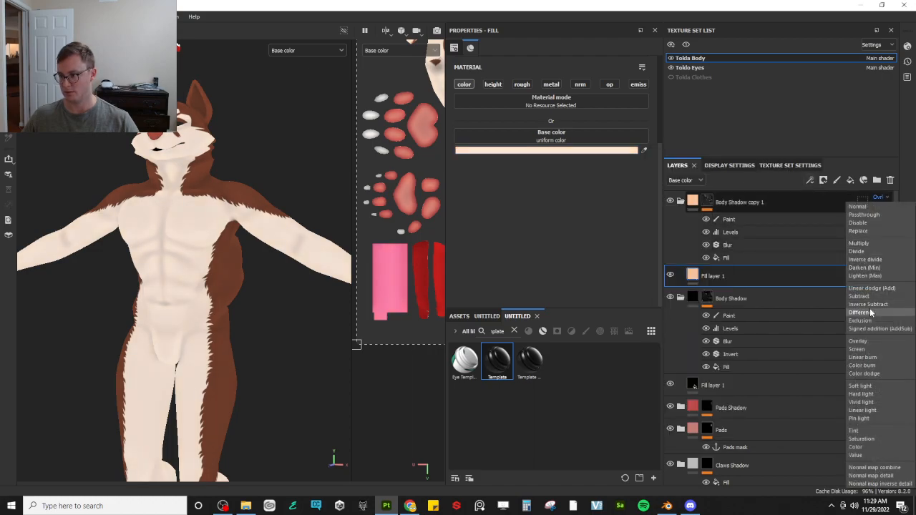
{"action": "left_click", "coordinate": [872, 288]}
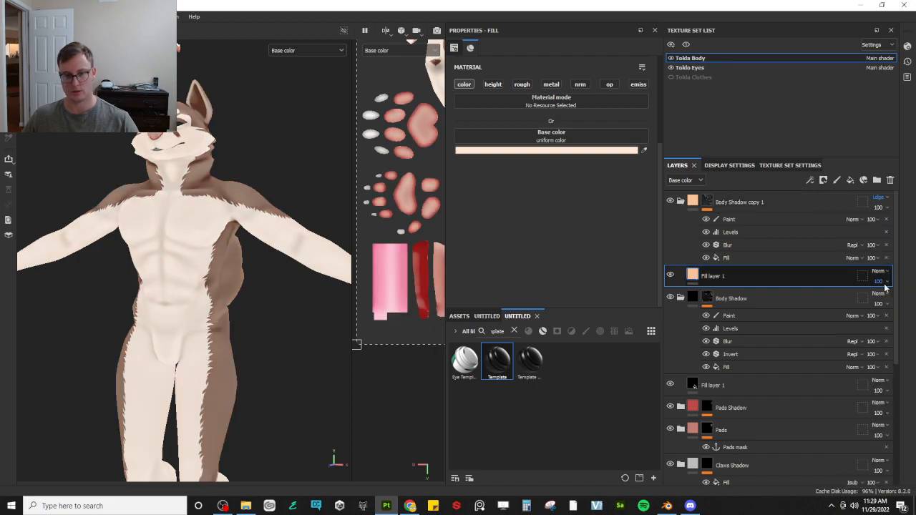
Set the base color of the copied Body Shadow folder's fill layer to tan (D4A07B)
{"action": "scroll", "coordinate": [275, 222], "scroll_direction": "up", "scroll_amount": 2}
{"action": "left_click", "coordinate": [542, 151]}
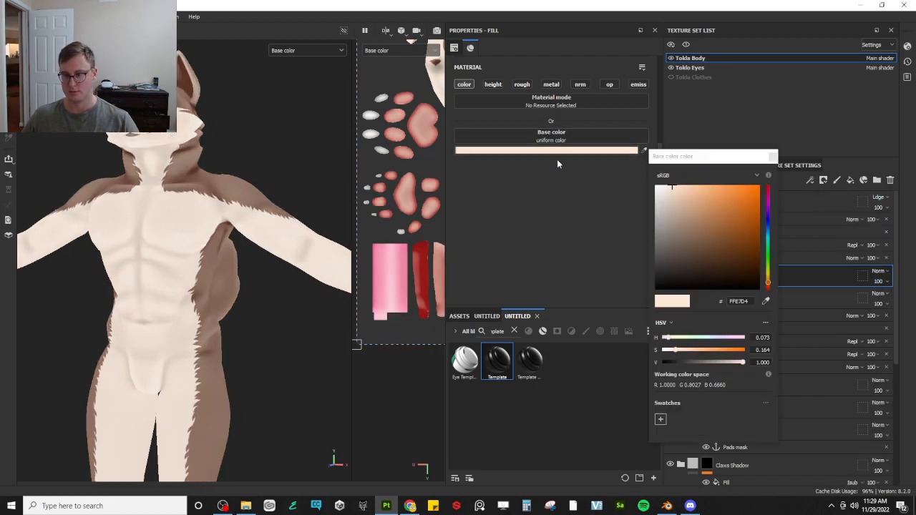
{"action": "mouse_move", "coordinate": [713, 191]}
{"action": "left_mouse_down"}
{"action": "mouse_move", "coordinate": [685, 190]}
{"action": "mouse_move", "coordinate": [704, 186]}
{"action": "mouse_move", "coordinate": [711, 224]}
{"action": "mouse_move", "coordinate": [700, 202]}
{"action": "left_mouse_up"}
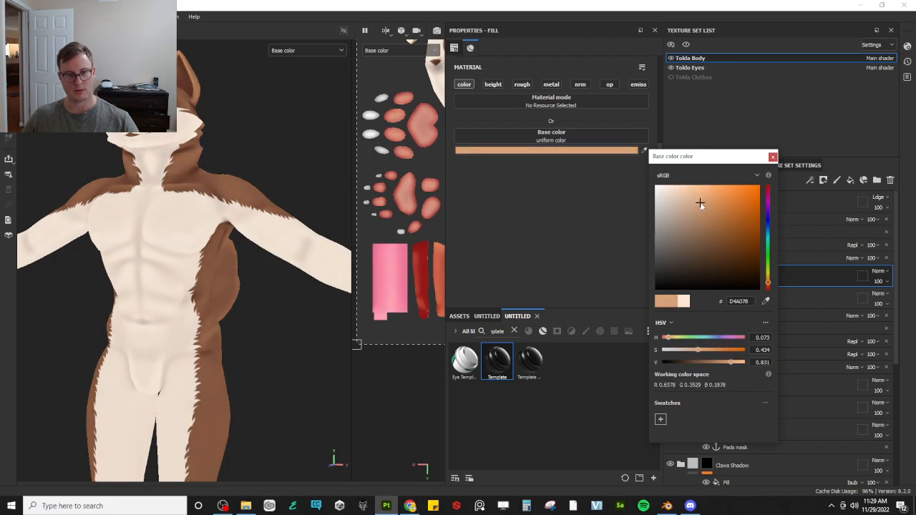
{"action": "left_click", "coordinate": [773, 156]}
Move the Levels effect below Blur in the copied folder's mask and set its black point to 0.481 and midpoint to 0.717
{"action": "left_click", "coordinate": [736, 232]}
{"action": "left_click_drag", "start_coordinate": [553, 73], "coordinate": [588, 69]}
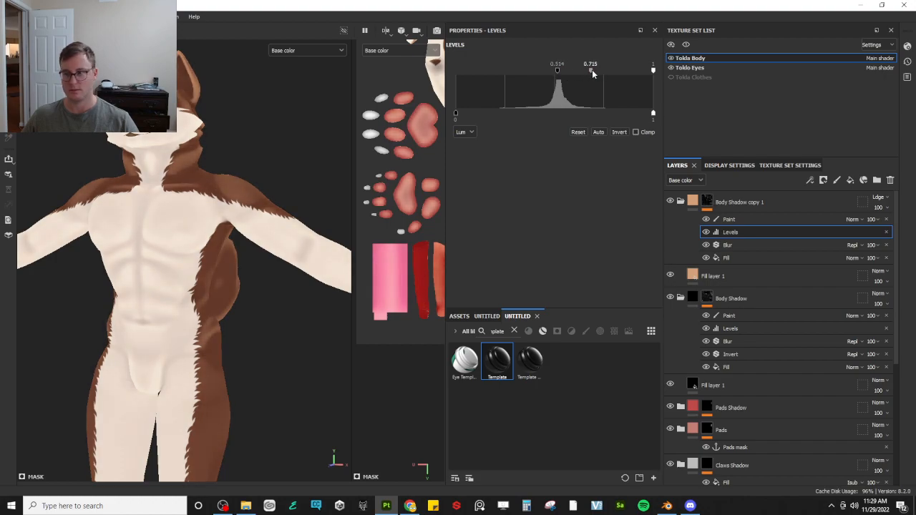
{"action": "left_click_drag", "start_coordinate": [736, 232], "coordinate": [735, 247]}
{"action": "left_click_drag", "start_coordinate": [281, 207], "coordinate": [96, 185], "text": "alt"}
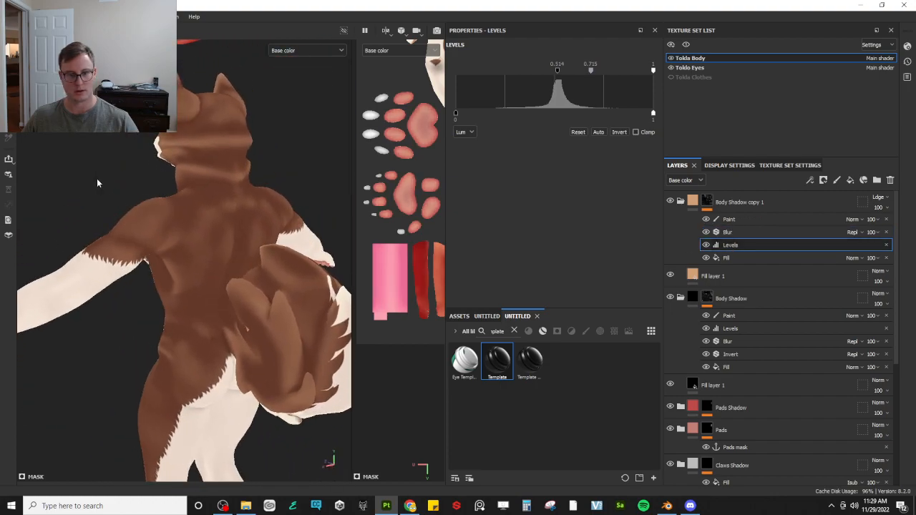
{"action": "mouse_move", "coordinate": [557, 68]}
{"action": "left_mouse_down"}
{"action": "mouse_move", "coordinate": [547, 70]}
{"action": "mouse_move", "coordinate": [587, 69]}
{"action": "left_mouse_up"}
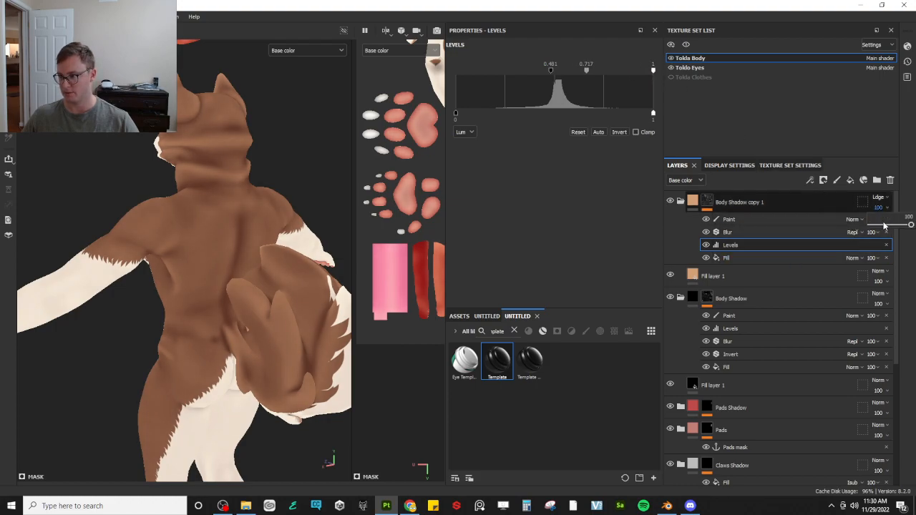
Lower the Body Shadow copy 1 folder's opacity to 14 and check the body in material and base color views
{"action": "left_click", "coordinate": [885, 226]}
{"action": "mouse_move", "coordinate": [878, 227]}
{"action": "left_mouse_down"}
{"action": "mouse_move", "coordinate": [864, 233]}
{"action": "mouse_move", "coordinate": [878, 231]}
{"action": "left_mouse_up"}
{"action": "left_click_drag", "start_coordinate": [199, 301], "coordinate": [244, 252], "text": "alt"}
{"action": "key", "text": "m"}
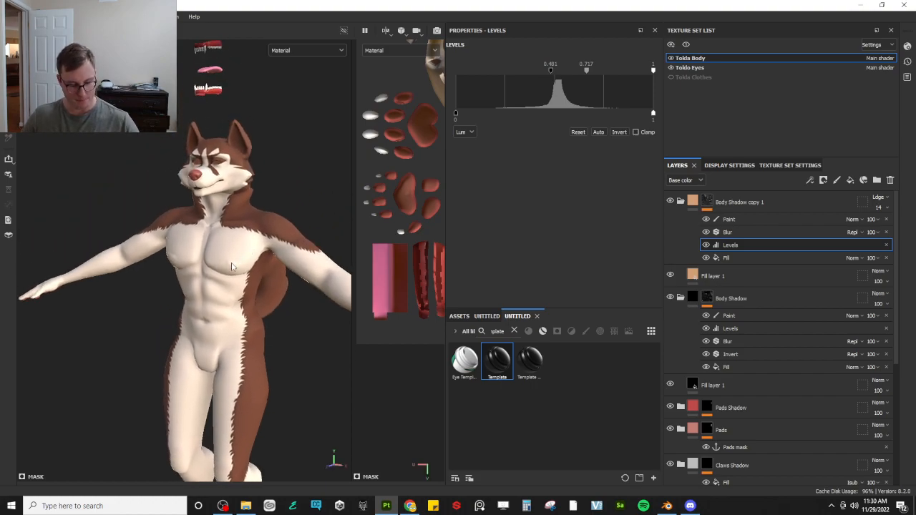
{"action": "key", "text": "c"}
{"action": "left_click_drag", "start_coordinate": [218, 274], "coordinate": [147, 214], "text": "alt"}
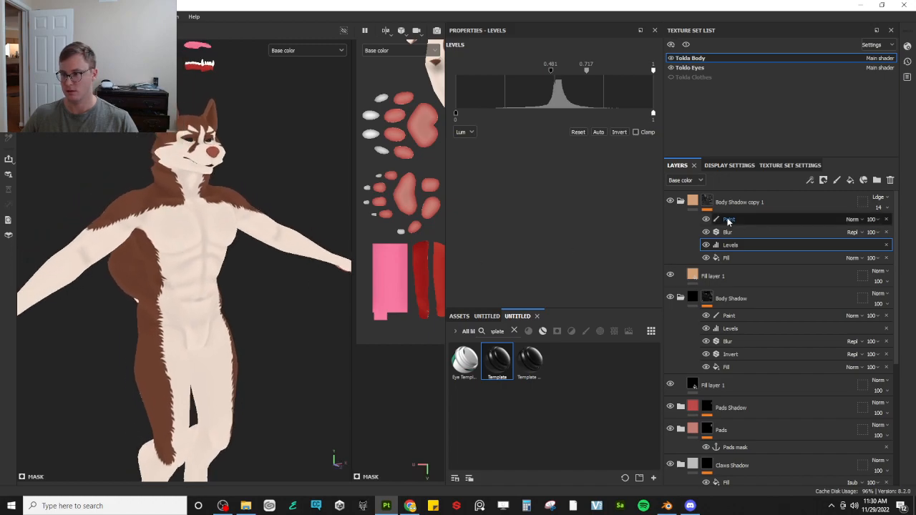
Sample the brown fur color for the copied folder's fill layer and brighten it to orange-brown (C06D4F)
{"action": "left_click", "coordinate": [709, 277]}
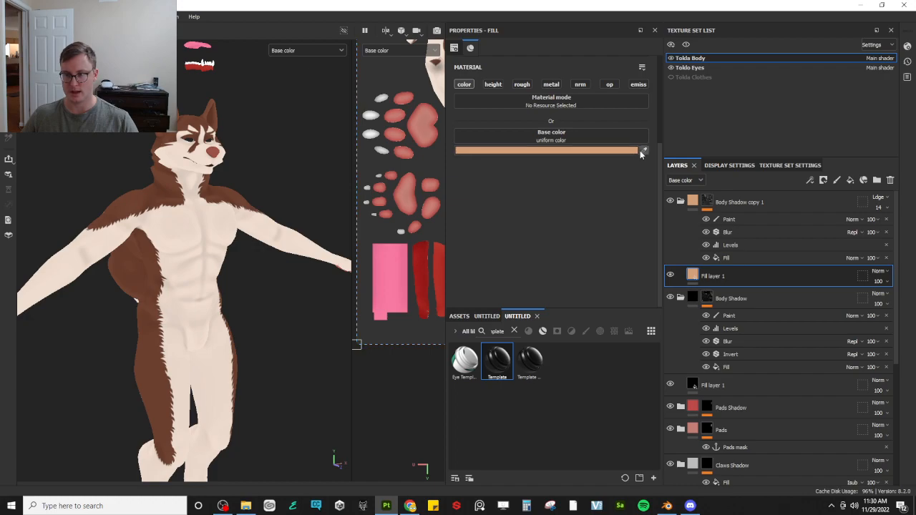
{"action": "left_click", "coordinate": [643, 151]}
{"action": "left_click", "coordinate": [156, 195]}
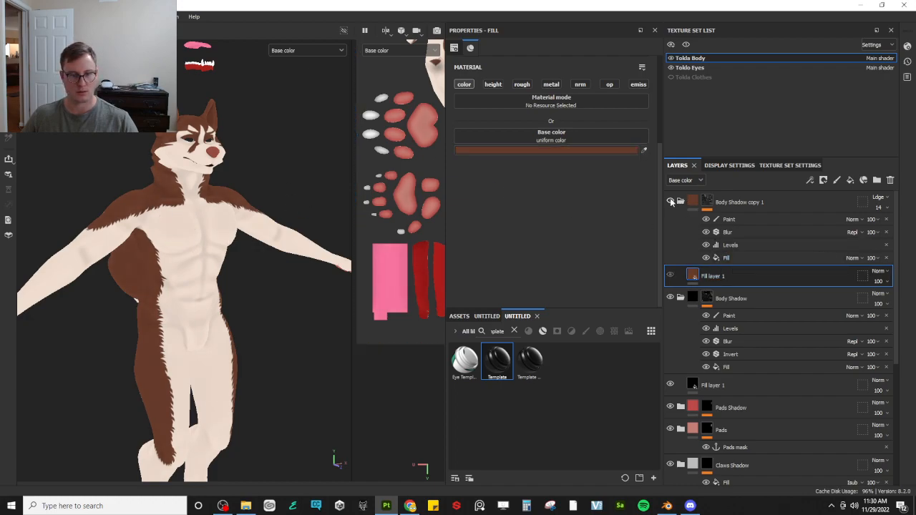
{"action": "left_click", "coordinate": [607, 151]}
{"action": "left_click_drag", "start_coordinate": [710, 239], "coordinate": [716, 210]}
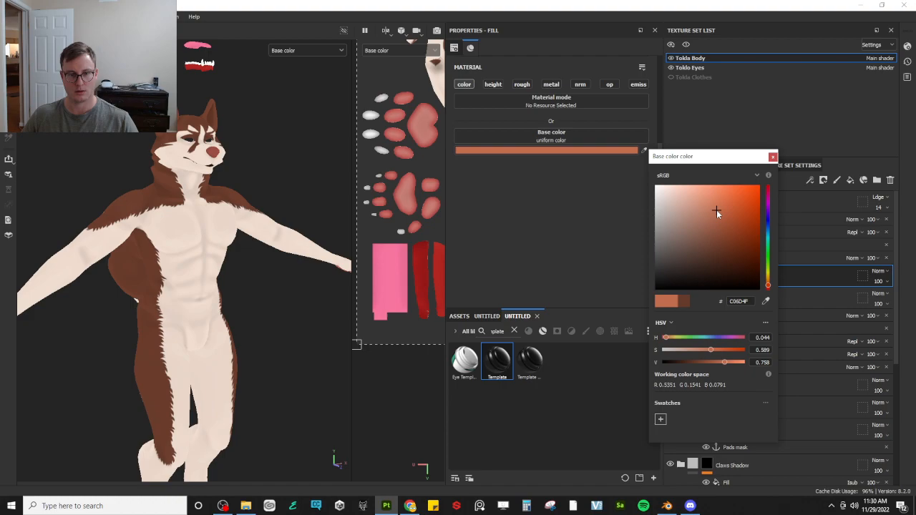
{"action": "left_click", "coordinate": [607, 246]}
Examine the body shading from the front, back and legs in both material and base color views
{"action": "left_click_drag", "start_coordinate": [300, 272], "coordinate": [213, 289], "text": "alt"}
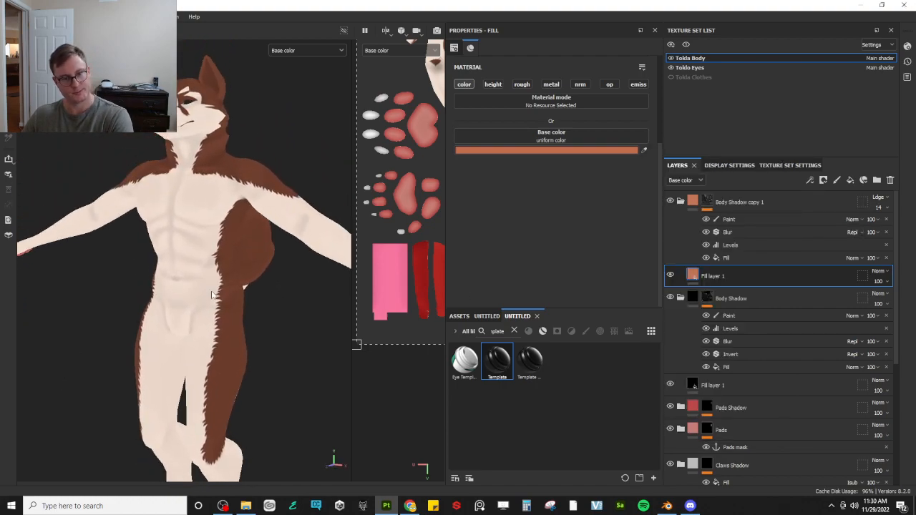
{"action": "key", "text": "m"}
{"action": "left_click_drag", "start_coordinate": [227, 225], "coordinate": [182, 258], "text": "alt"}
{"action": "scroll", "coordinate": [110, 272], "scroll_direction": "down", "scroll_amount": 3}
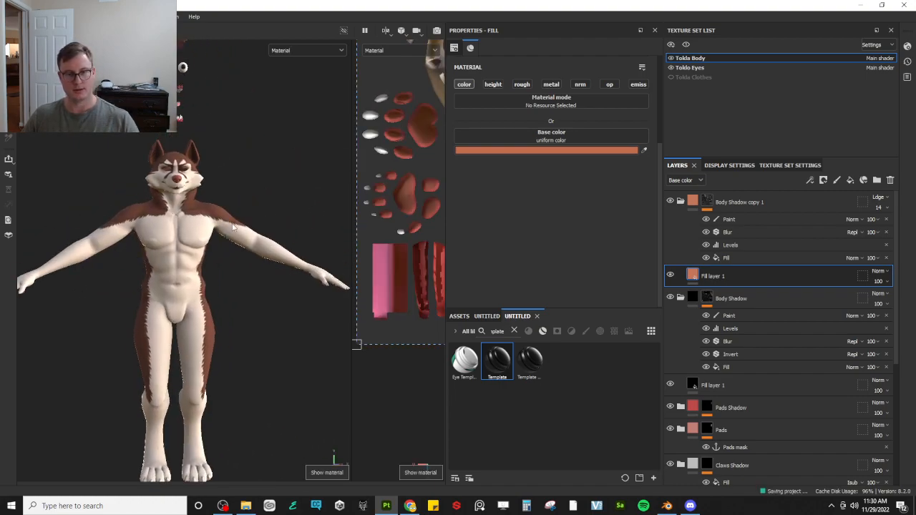
{"action": "left_click_drag", "start_coordinate": [262, 270], "coordinate": [149, 334], "text": "alt"}
{"action": "key", "text": "c"}
{"action": "left_click_drag", "start_coordinate": [229, 306], "coordinate": [119, 329], "text": "alt"}
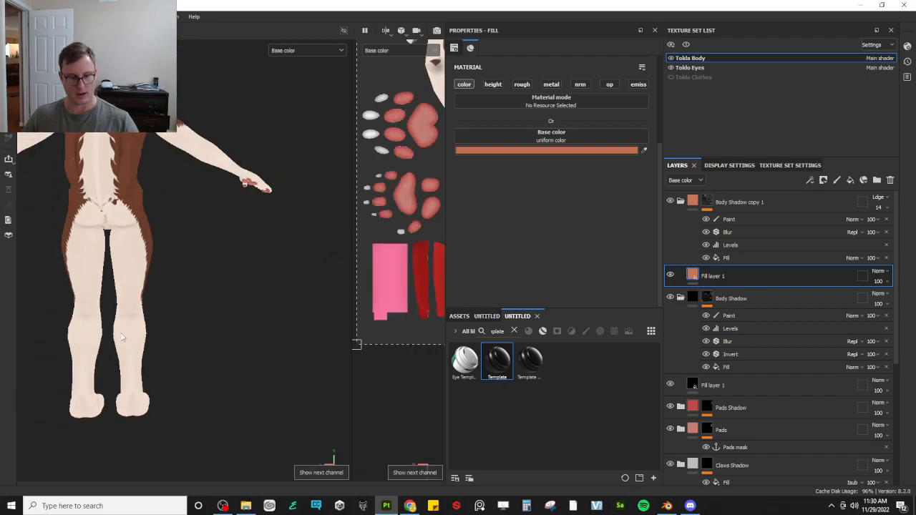
{"action": "middle_click_drag", "start_coordinate": [118, 329], "coordinate": [172, 262], "text": "alt"}
{"action": "left_click_drag", "start_coordinate": [172, 262], "coordinate": [416, 263], "text": "alt"}
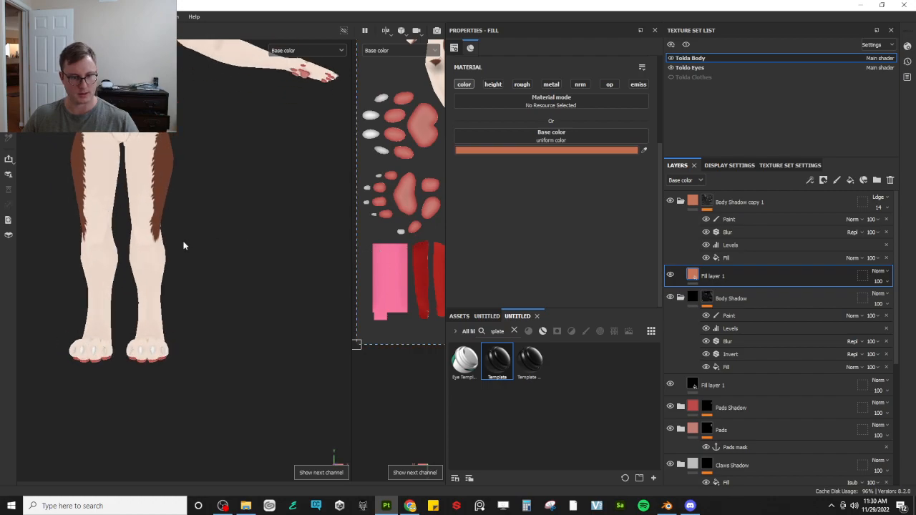
{"action": "scroll", "coordinate": [159, 204], "scroll_direction": "down", "scroll_amount": 3}
{"action": "middle_click_drag", "start_coordinate": [140, 169], "coordinate": [184, 271], "text": "alt"}
{"action": "left_click_drag", "start_coordinate": [184, 271], "coordinate": [202, 269], "text": "alt"}
Activate Polygon Fill on the Body Shadow mask's paint effect and enlarge the UV view around the nose island
{"action": "scroll", "coordinate": [201, 229], "scroll_direction": "up", "scroll_amount": 4}
{"action": "scroll", "coordinate": [186, 201], "scroll_direction": "up", "scroll_amount": 6}
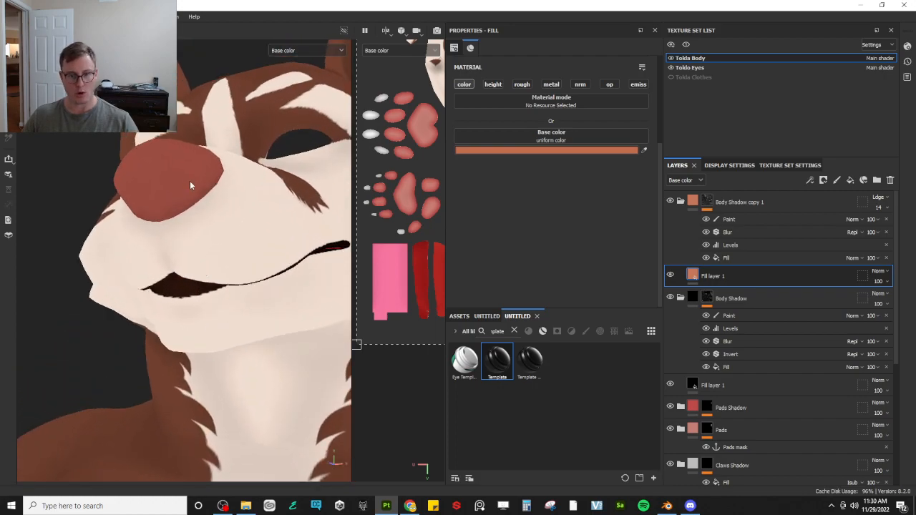
{"action": "left_click", "coordinate": [727, 316]}
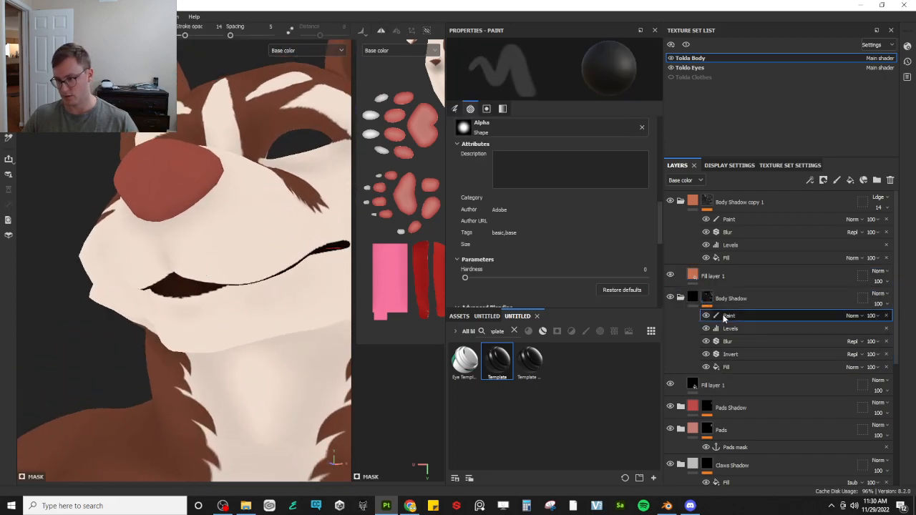
{"action": "key", "text": "4"}
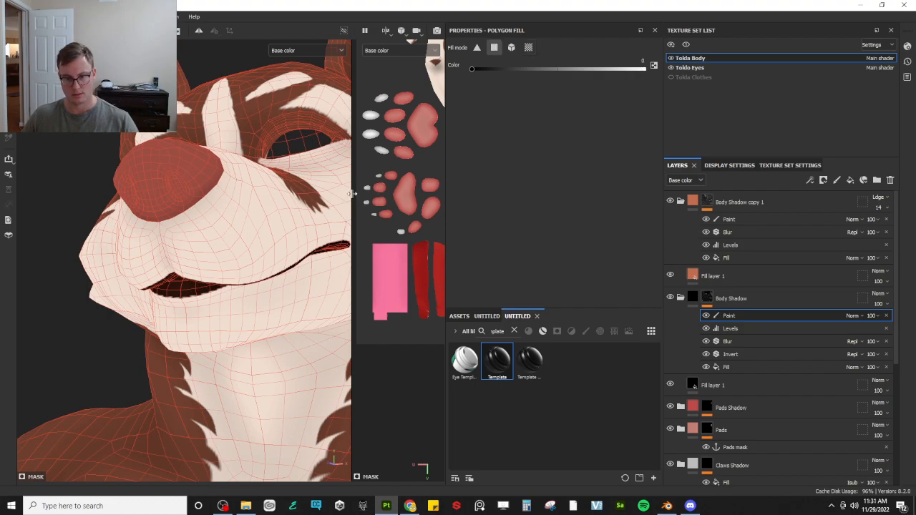
{"action": "left_click_drag", "start_coordinate": [355, 192], "coordinate": [201, 209]}
{"action": "middle_click_drag", "start_coordinate": [344, 235], "coordinate": [211, 372], "text": "alt"}
{"action": "middle_click_drag", "start_coordinate": [363, 239], "coordinate": [248, 194], "text": "alt"}
{"action": "middle_click_drag", "start_coordinate": [375, 275], "coordinate": [263, 247], "text": "alt"}
{"action": "scroll", "coordinate": [322, 261], "scroll_direction": "up", "scroll_amount": 6}
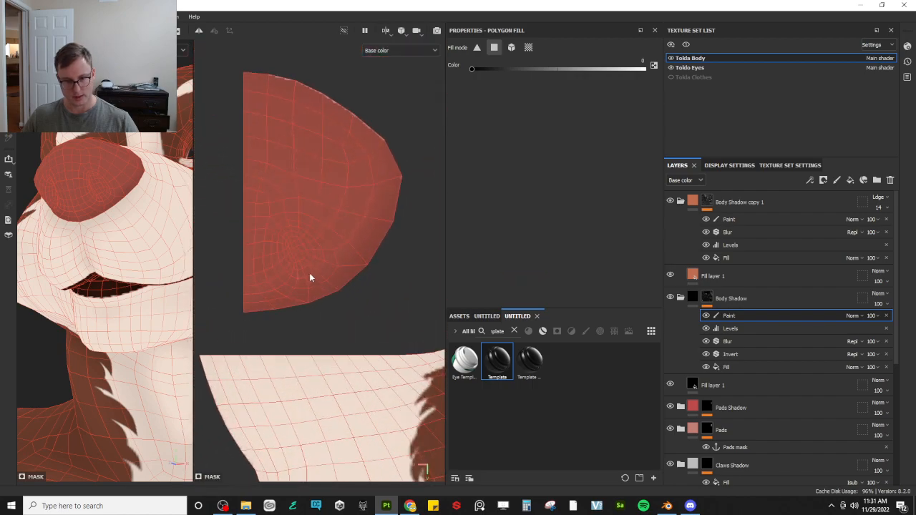
Try filling the nostril polygons with white in the Body Shadow mask, undoing the fills
{"action": "key", "text": "x"}
{"action": "left_click_drag", "start_coordinate": [277, 224], "coordinate": [281, 224]}
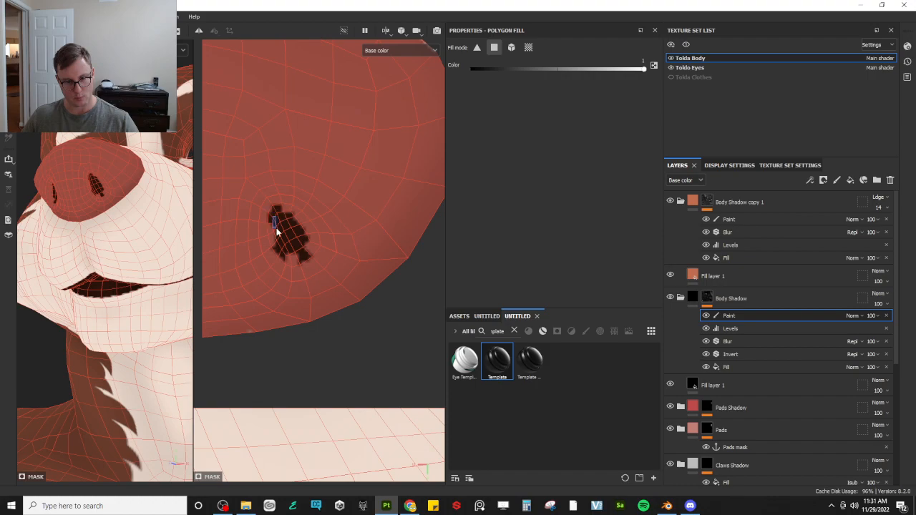
{"action": "key", "text": "ctrl+z"}
{"action": "key", "text": "ctrl+z"}
{"action": "key", "text": "ctrl+z"}
{"action": "key", "text": "ctrl+z"}
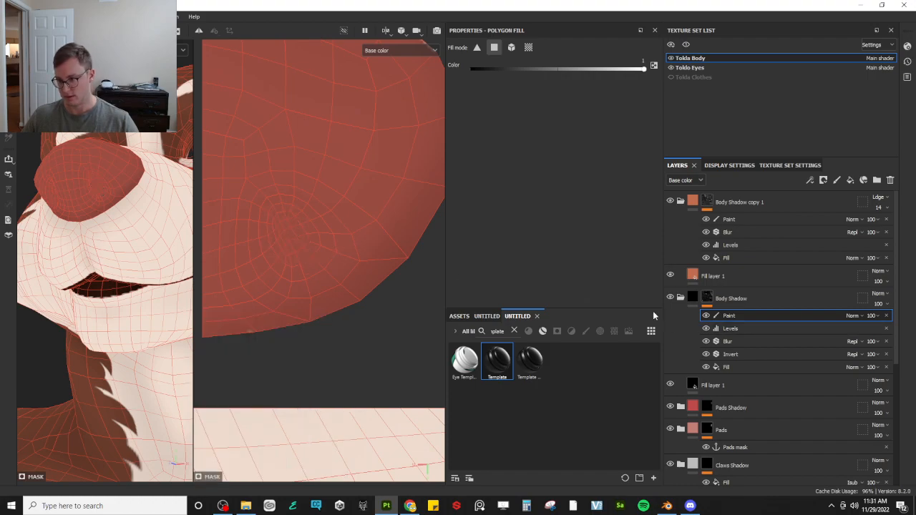
Add a fill effect to the Body Shadow mask using the Shape Circle Squeeze grayscale and turn off its UV wrap repetition
{"action": "right_click", "coordinate": [781, 315]}
{"action": "left_click", "coordinate": [810, 254]}
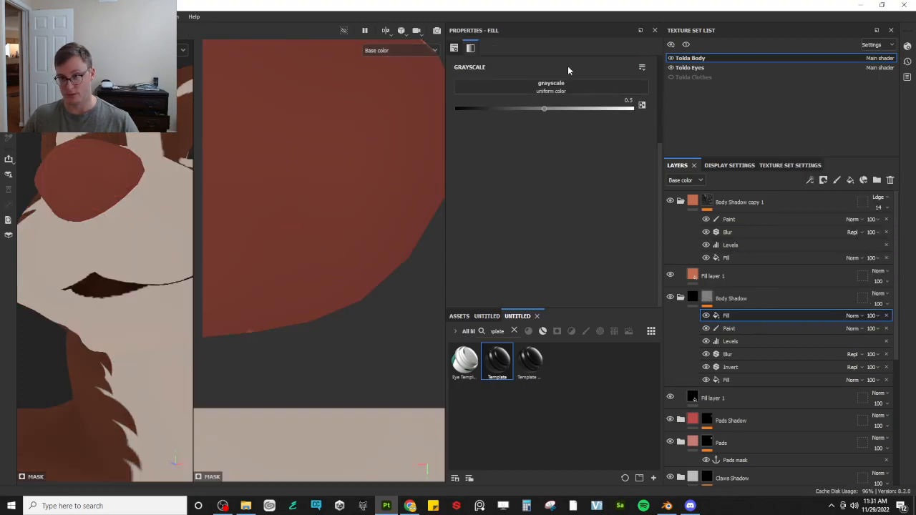
{"action": "left_click", "coordinate": [568, 83]}
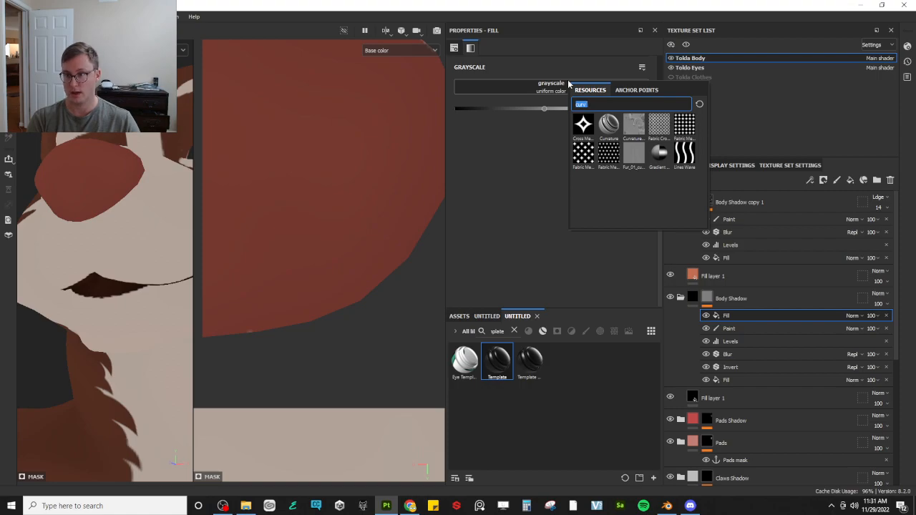
{"action": "type", "text": "sque"}
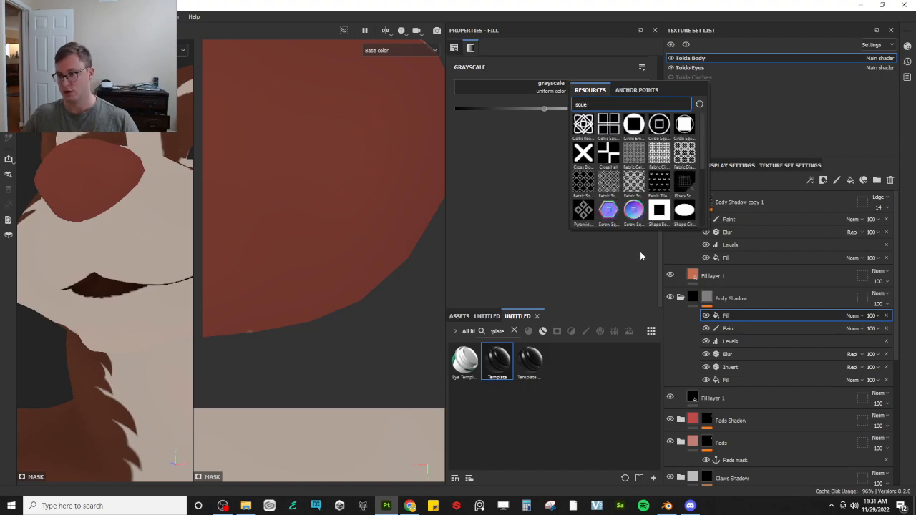
{"action": "left_click", "coordinate": [682, 213]}
{"action": "scroll", "coordinate": [544, 186], "scroll_direction": "up", "scroll_amount": 3}
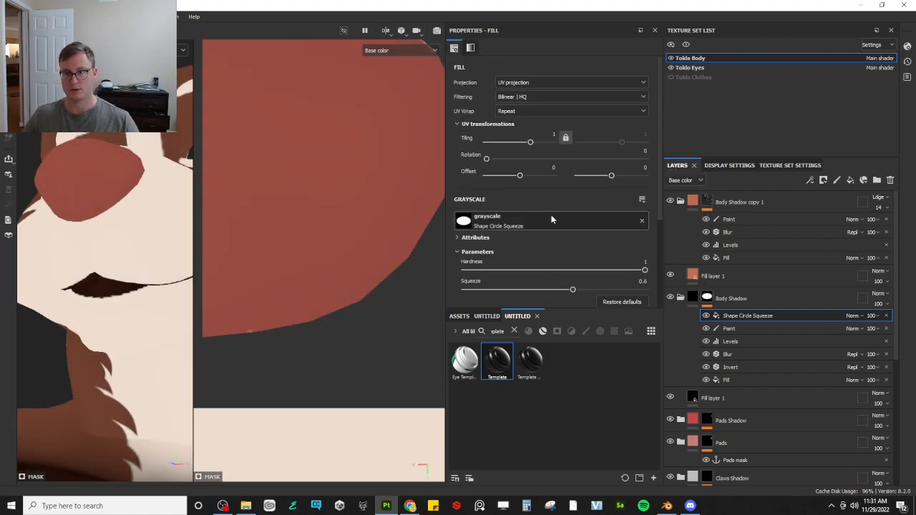
{"action": "left_click", "coordinate": [522, 112]}
{"action": "left_click", "coordinate": [531, 129]}
Shrink the Shape Circle Squeeze projection and move it over the nose area of the head's UV islands
{"action": "scroll", "coordinate": [541, 171], "scroll_direction": "down", "scroll_amount": 3}
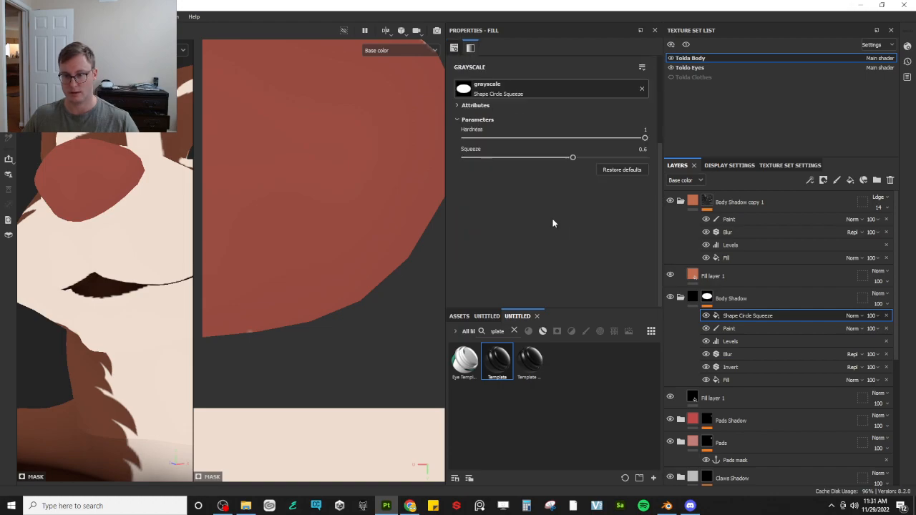
{"action": "scroll", "coordinate": [251, 241], "scroll_direction": "down", "scroll_amount": 5}
{"action": "scroll", "coordinate": [286, 256], "scroll_direction": "down", "scroll_amount": 2}
{"action": "left_click_drag", "start_coordinate": [285, 256], "coordinate": [321, 300]}
{"action": "left_click_drag", "start_coordinate": [370, 337], "coordinate": [294, 264]}
{"action": "scroll", "coordinate": [292, 264], "scroll_direction": "up", "scroll_amount": 2}
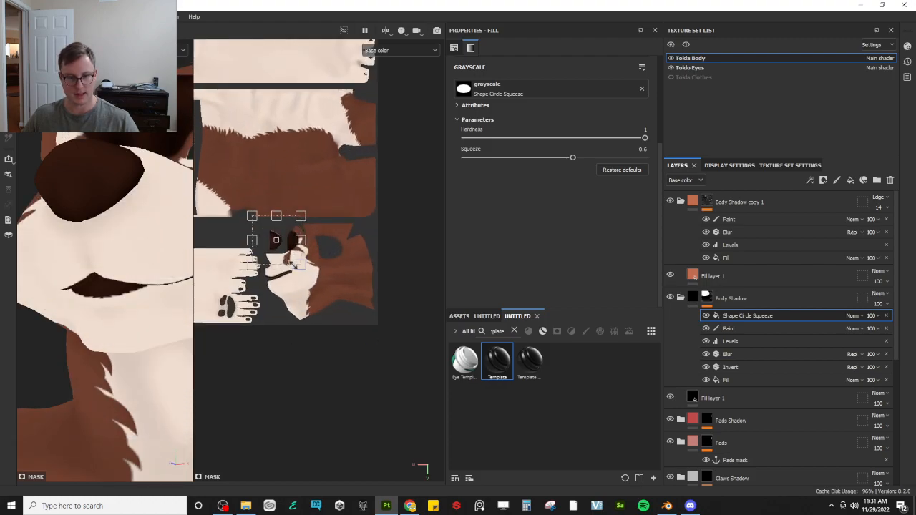
{"action": "scroll", "coordinate": [294, 262], "scroll_direction": "up", "scroll_amount": 3}
Scale the circle shape down further, rotate it diagonally and place it over the nostril on the nose's UV island
{"action": "scroll", "coordinate": [267, 245], "scroll_direction": "down", "scroll_amount": 3}
{"action": "left_click_drag", "start_coordinate": [411, 301], "coordinate": [316, 200]}
{"action": "left_click_drag", "start_coordinate": [305, 93], "coordinate": [322, 140]}
{"action": "scroll", "coordinate": [290, 220], "scroll_direction": "up", "scroll_amount": 1}
{"action": "scroll", "coordinate": [289, 220], "scroll_direction": "up", "scroll_amount": 2}
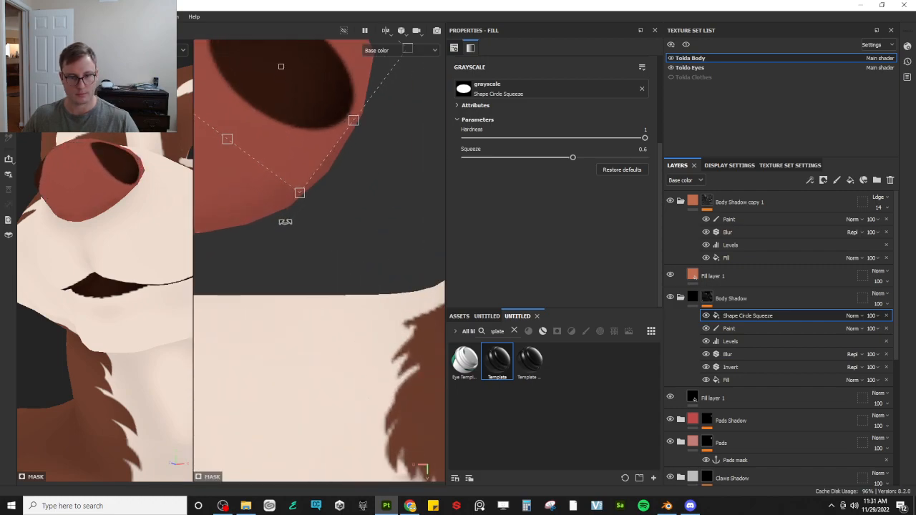
{"action": "middle_click_drag", "start_coordinate": [285, 222], "coordinate": [303, 300]}
{"action": "left_click_drag", "start_coordinate": [298, 145], "coordinate": [329, 175]}
Turn on the mesh wireframe display and rotate the circle shape to line up with the nostril's edge loops
{"action": "left_click", "coordinate": [738, 167]}
{"action": "scroll", "coordinate": [820, 396], "scroll_direction": "down", "scroll_amount": 10}
{"action": "left_click", "coordinate": [685, 329]}
{"action": "mouse_move", "coordinate": [403, 161]}
{"action": "left_mouse_down"}
{"action": "mouse_move", "coordinate": [355, 215]}
{"action": "mouse_move", "coordinate": [350, 200]}
{"action": "mouse_move", "coordinate": [385, 163]}
{"action": "left_mouse_up"}
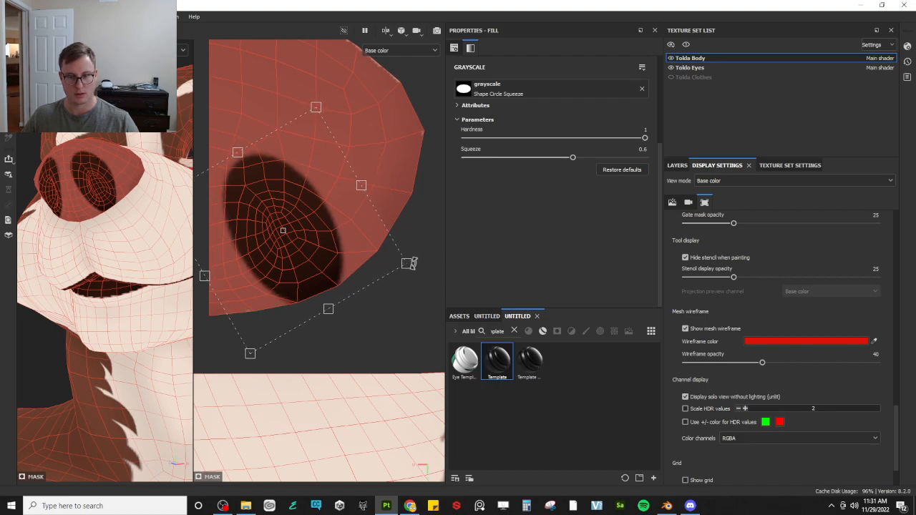
Shrink the ellipse to fit the nostril topology, undoing the slight widening of its side
{"action": "left_click_drag", "start_coordinate": [410, 264], "coordinate": [344, 245]}
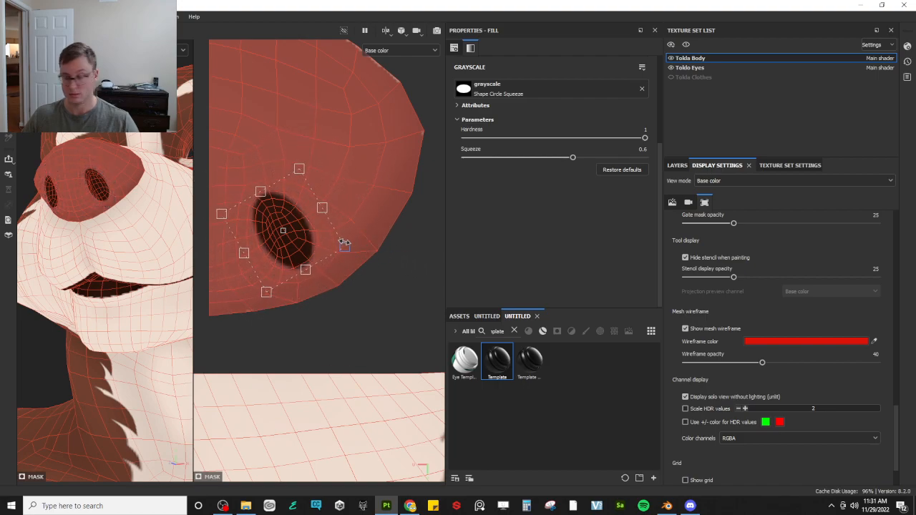
{"action": "left_click_drag", "start_coordinate": [324, 210], "coordinate": [329, 208]}
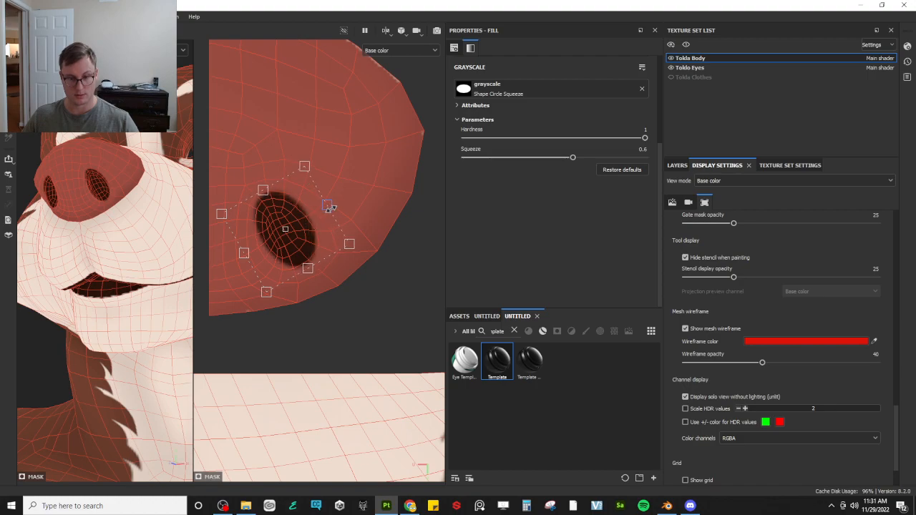
{"action": "key", "text": "ctrl+z"}
{"action": "mouse_move", "coordinate": [309, 241]}
{"action": "left_mouse_down"}
{"action": "mouse_move", "coordinate": [302, 265]}
{"action": "mouse_move", "coordinate": [302, 243]}
{"action": "left_mouse_up"}
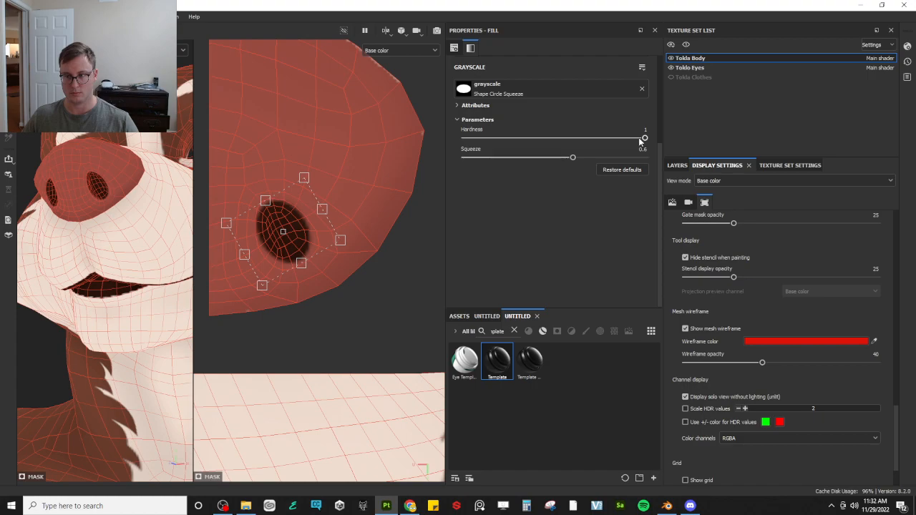
Soften the nostril shape by setting its hardness to 0.82 and resize it to cover the nostril
{"action": "left_click_drag", "start_coordinate": [643, 139], "coordinate": [609, 138]}
{"action": "left_click_drag", "start_coordinate": [264, 189], "coordinate": [255, 184]}
{"action": "left_click_drag", "start_coordinate": [296, 259], "coordinate": [302, 272]}
{"action": "left_click_drag", "start_coordinate": [322, 210], "coordinate": [309, 223]}
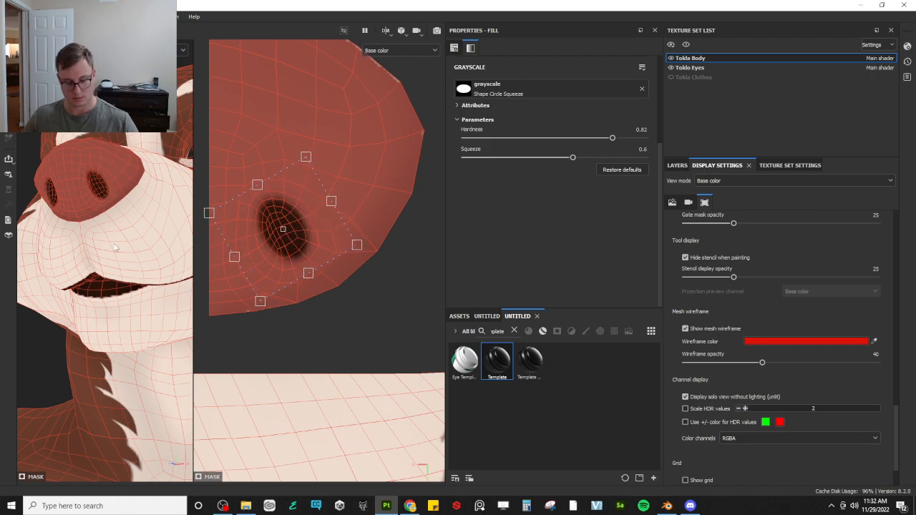
Inspect the shaded nostrils in material view and return to the layer stack
{"action": "key", "text": "m"}
{"action": "left_click_drag", "start_coordinate": [188, 253], "coordinate": [194, 200], "text": "alt"}
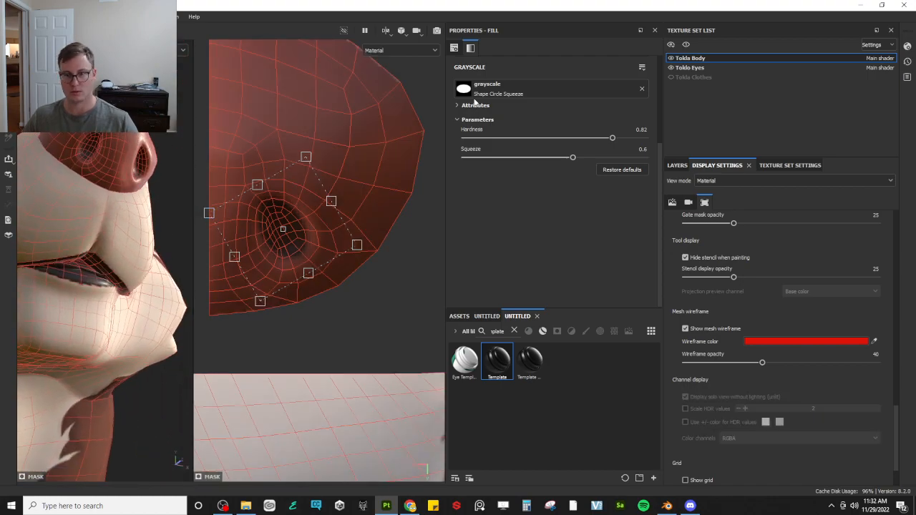
{"action": "left_click", "coordinate": [677, 166]}
{"action": "right_click", "coordinate": [751, 315]}
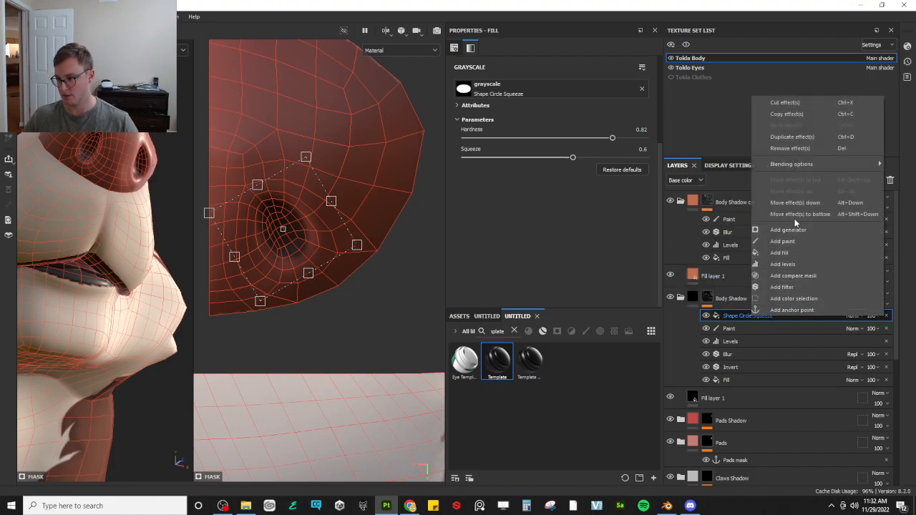
{"action": "left_click", "coordinate": [756, 353]}
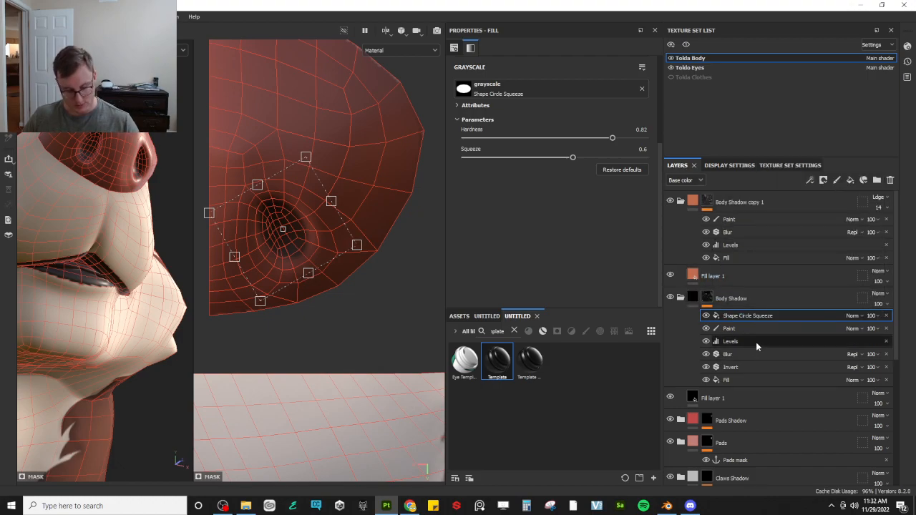
Add the Template smart material directly above Body Shadow and rename its folder Nostril
{"action": "left_click_drag", "start_coordinate": [490, 365], "coordinate": [783, 290]}
{"action": "double_click", "coordinate": [739, 298]}
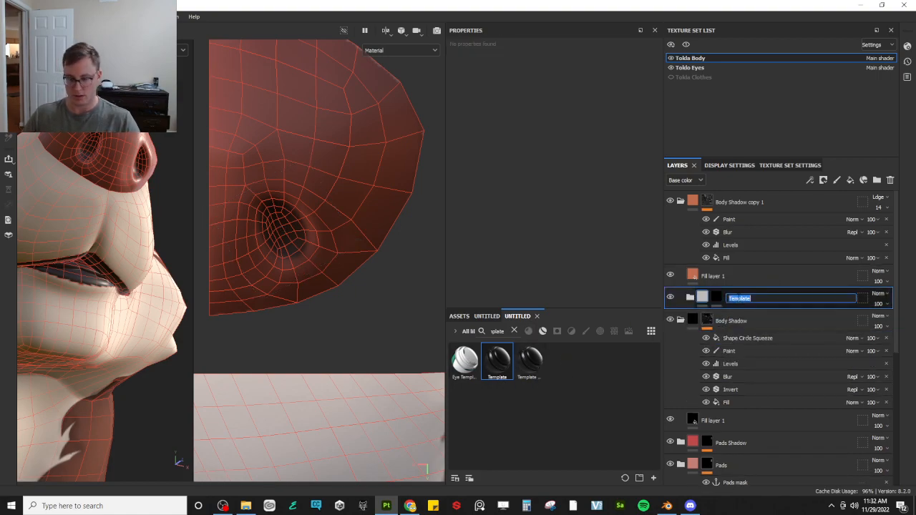
{"action": "key", "text": "Return"}
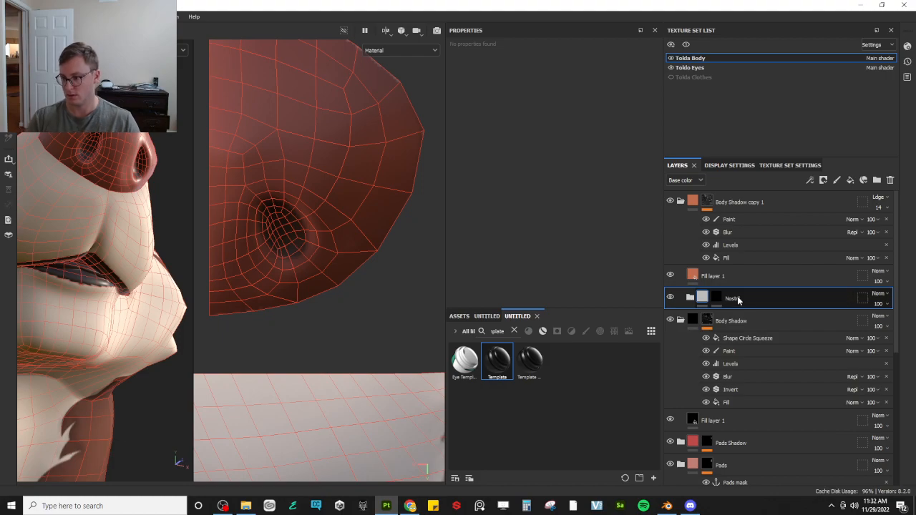
{"action": "scroll", "coordinate": [785, 284], "scroll_direction": "down", "scroll_amount": 2}
{"action": "scroll", "coordinate": [755, 303], "scroll_direction": "up", "scroll_amount": 1}
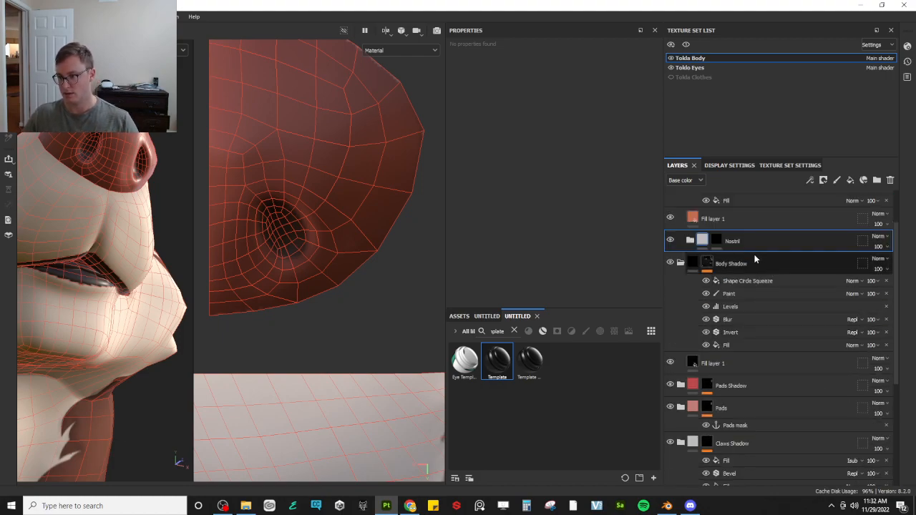
{"action": "double_click", "coordinate": [751, 246]}
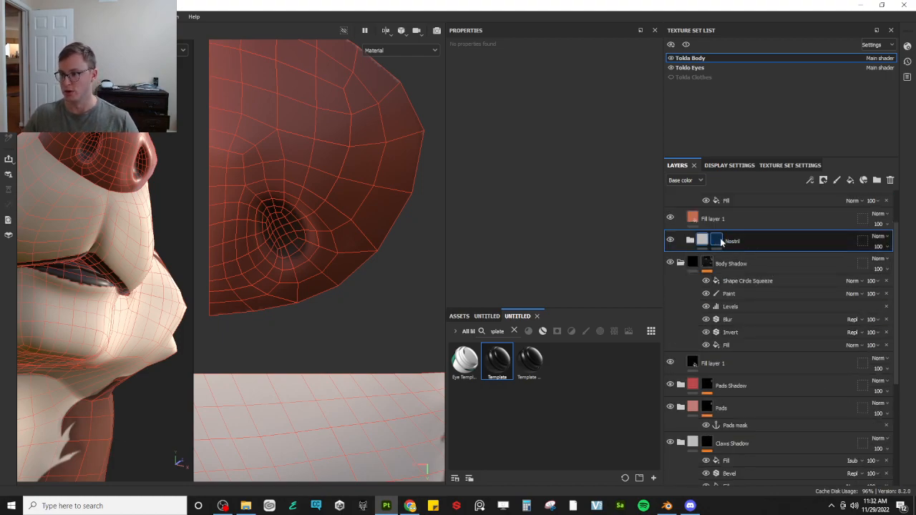
Transfer the Shape Circle Squeeze fill from Body Shadow's mask to the Nostril mask, removing the original effect
{"action": "right_click", "coordinate": [720, 238]}
{"action": "left_click", "coordinate": [758, 322]}
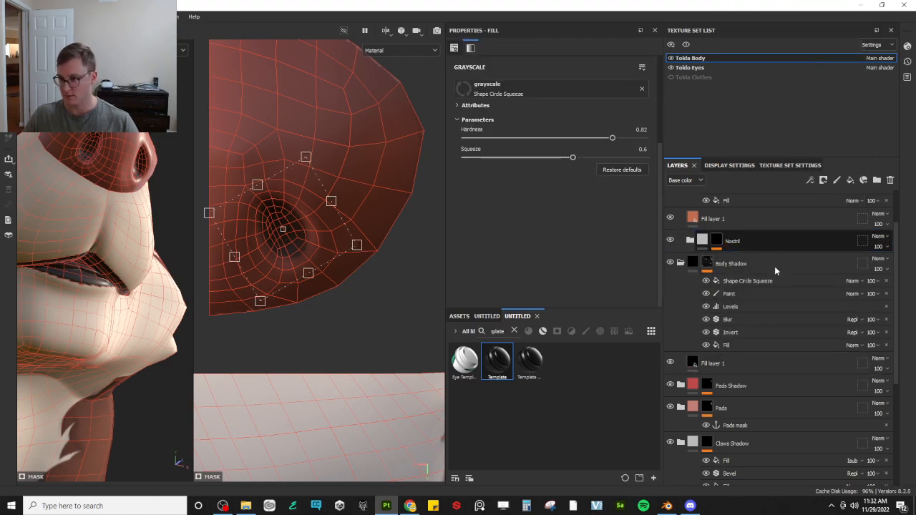
{"action": "left_click", "coordinate": [802, 294]}
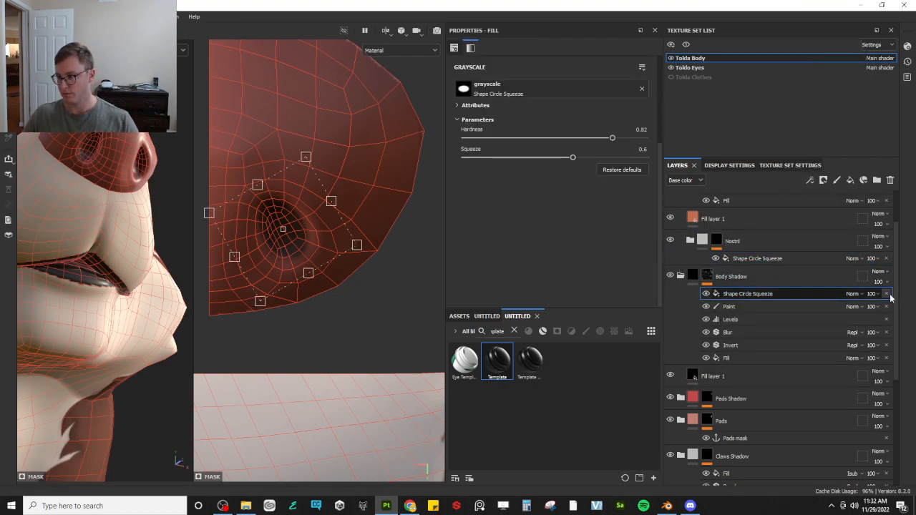
{"action": "left_click", "coordinate": [887, 294]}
Collapse the Body Shadow folder and move the Nostril folder into the Nose folder, above its fill layer
{"action": "left_click", "coordinate": [806, 242]}
{"action": "left_click_drag", "start_coordinate": [795, 242], "coordinate": [800, 452]}
{"action": "left_click", "coordinate": [693, 279]}
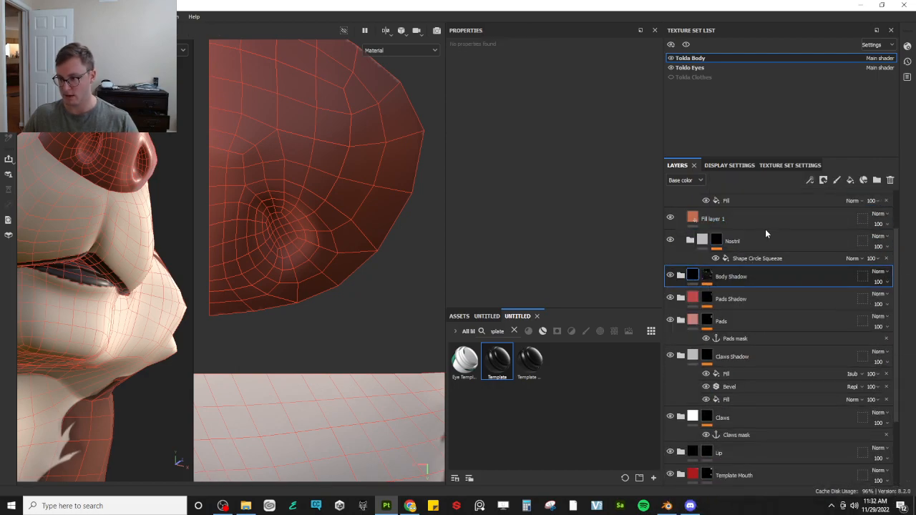
{"action": "left_click", "coordinate": [792, 240]}
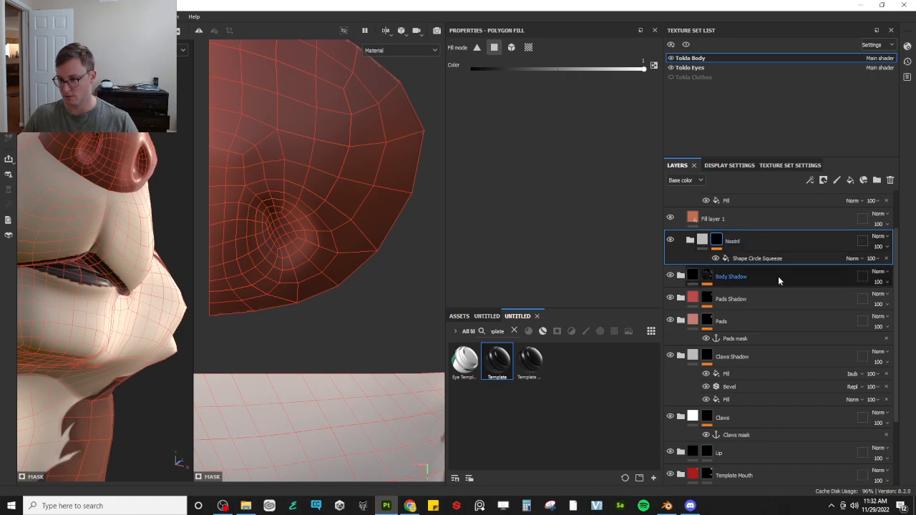
{"action": "scroll", "coordinate": [778, 281], "scroll_direction": "up", "scroll_amount": 2}
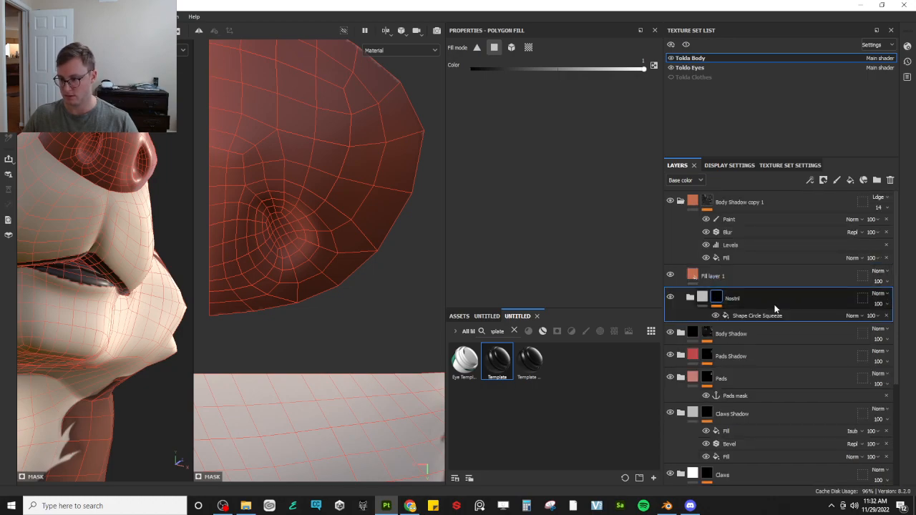
{"action": "scroll", "coordinate": [777, 302], "scroll_direction": "down", "scroll_amount": 2}
{"action": "scroll", "coordinate": [774, 309], "scroll_direction": "down", "scroll_amount": 3}
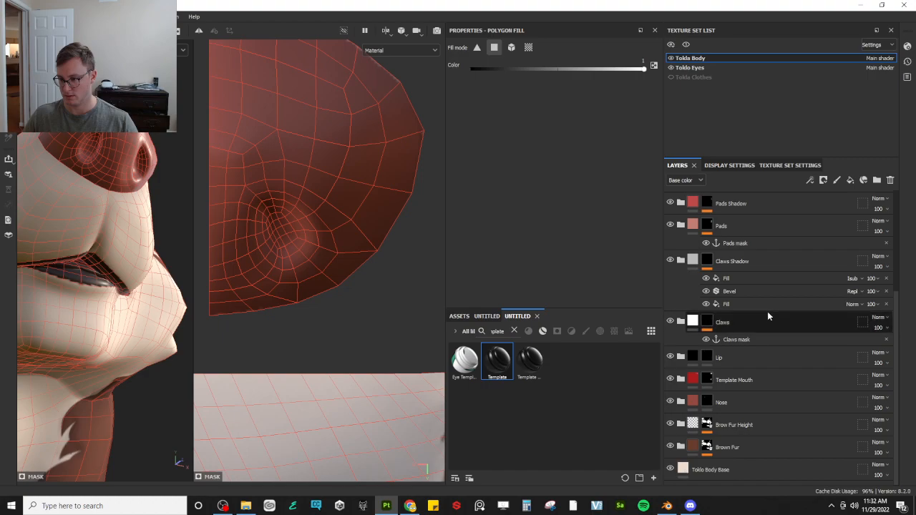
{"action": "scroll", "coordinate": [759, 286], "scroll_direction": "up", "scroll_amount": 2}
{"action": "left_click_drag", "start_coordinate": [746, 210], "coordinate": [743, 435]}
{"action": "scroll", "coordinate": [753, 407], "scroll_direction": "down", "scroll_amount": 2}
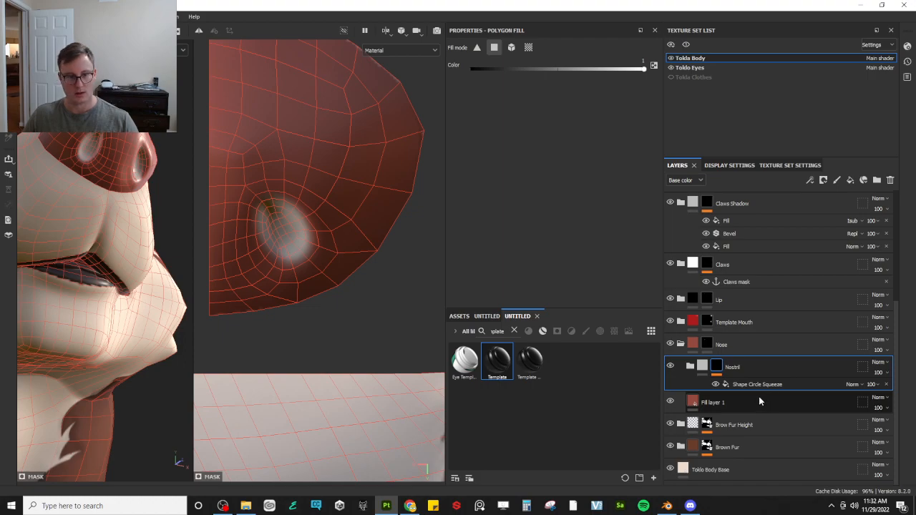
Display only base color and restrict the Nostril folder's fill layer to the color channel
{"action": "left_click", "coordinate": [708, 346]}
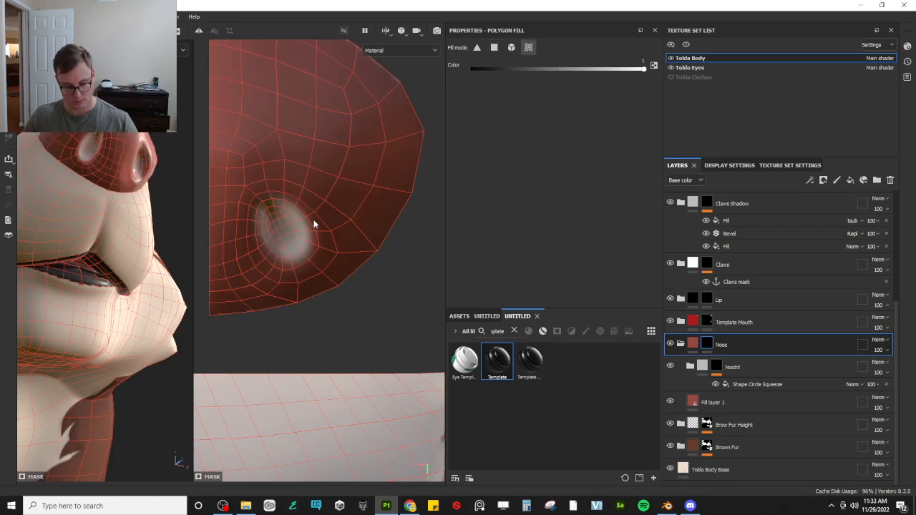
{"action": "key", "text": "c"}
{"action": "left_click", "coordinate": [704, 368]}
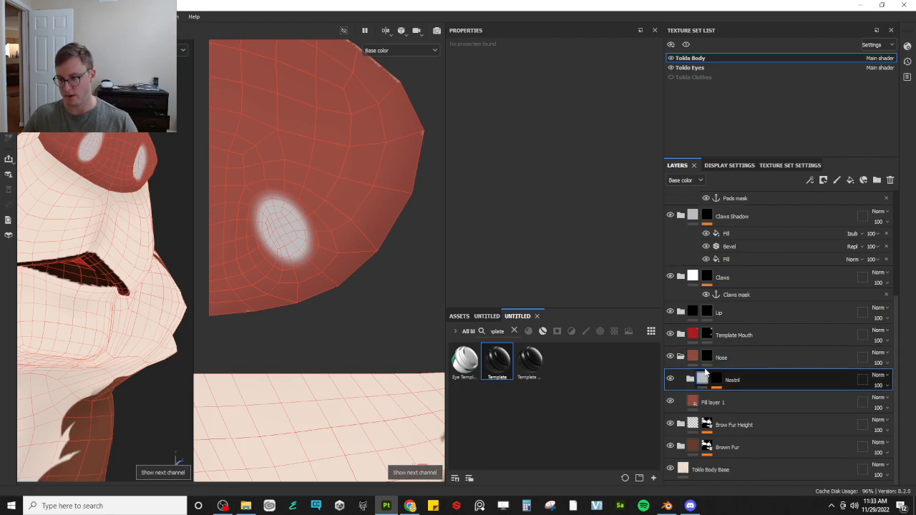
{"action": "left_click", "coordinate": [691, 380]}
{"action": "left_click", "coordinate": [705, 402]}
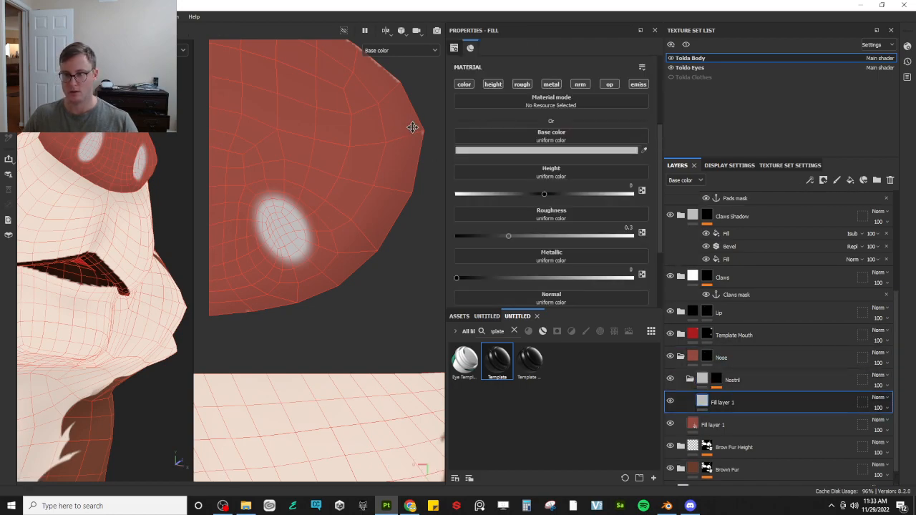
{"action": "left_click", "coordinate": [465, 84]}
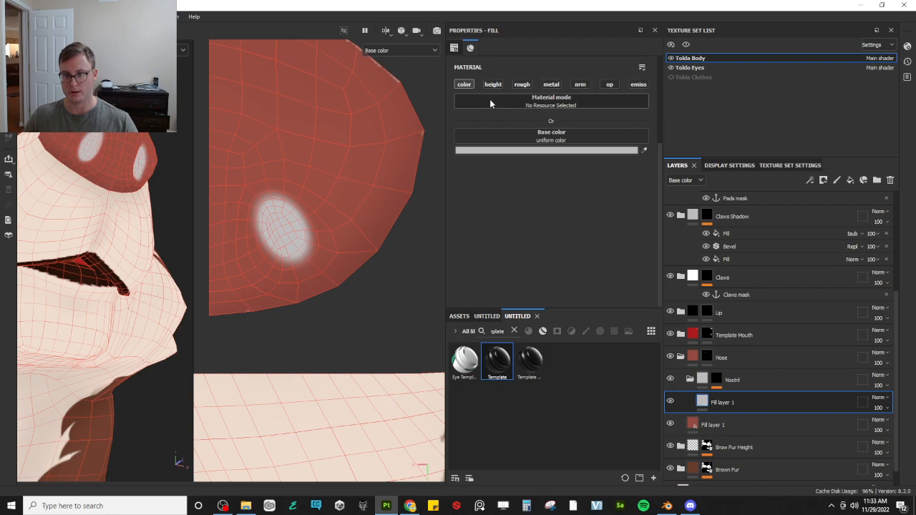
Set the nostril fill's base color to black, 000000
{"action": "left_click", "coordinate": [523, 150]}
{"action": "left_click", "coordinate": [612, 281]}
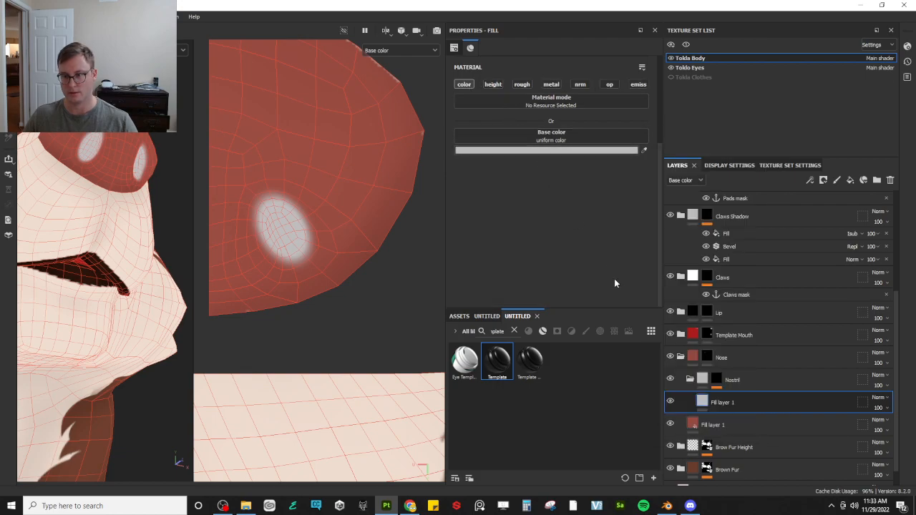
{"action": "left_click", "coordinate": [531, 152]}
{"action": "left_click_drag", "start_coordinate": [667, 275], "coordinate": [601, 302]}
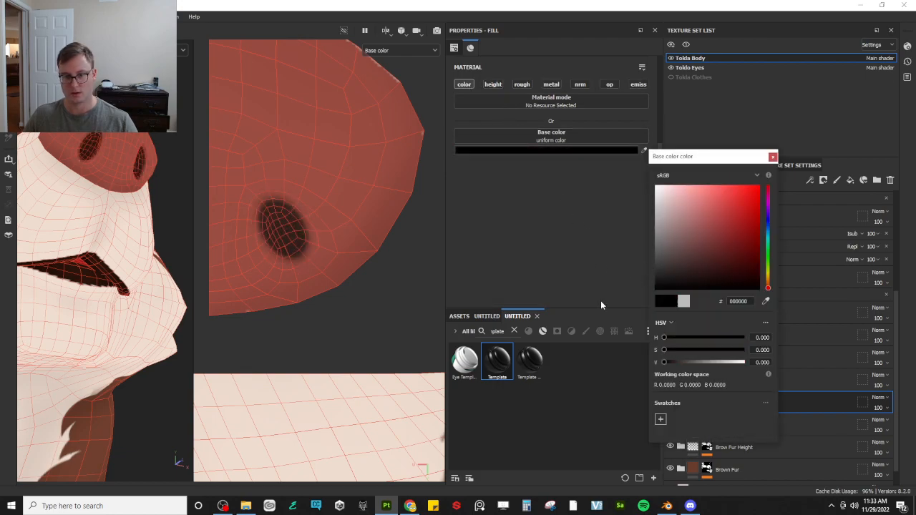
{"action": "left_click", "coordinate": [772, 156]}
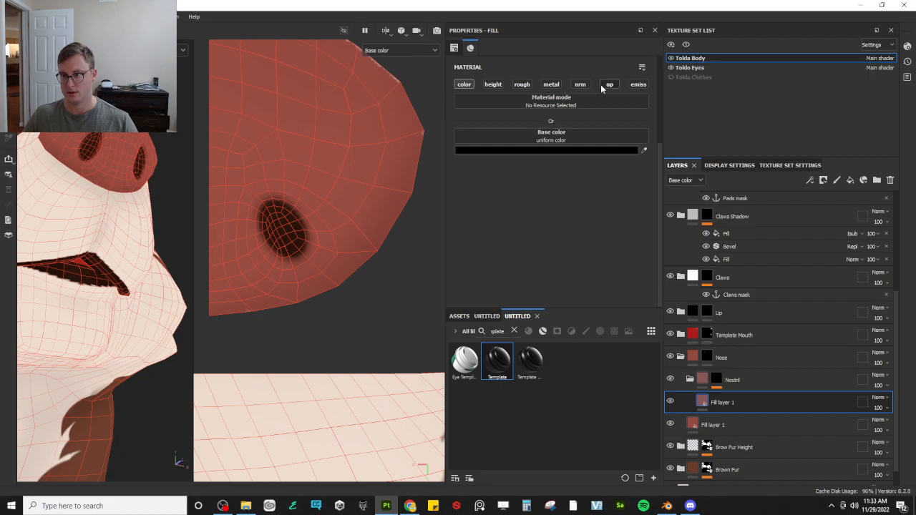
Enable roughness on the nostril fill, set it to 1, and return to the material view of the nose
{"action": "left_click", "coordinate": [518, 84]}
{"action": "left_click_drag", "start_coordinate": [574, 192], "coordinate": [811, 214]}
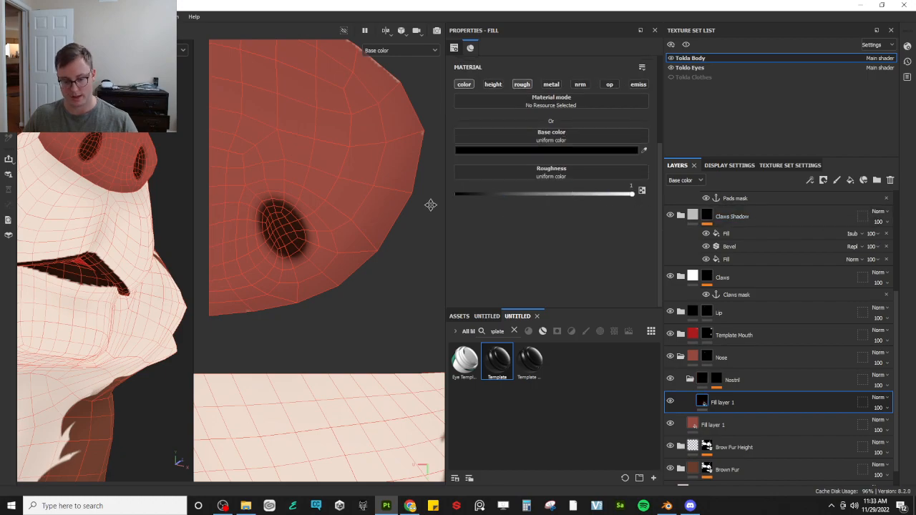
{"action": "key", "text": "m"}
{"action": "left_click_drag", "start_coordinate": [162, 150], "coordinate": [136, 218], "text": "alt"}
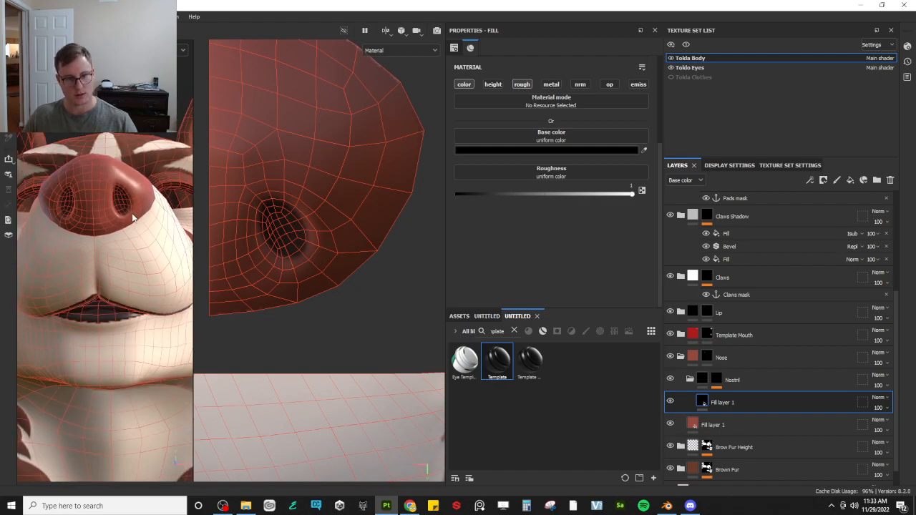
Turn off the mesh wireframe display and inspect the nostrils from several angles
{"action": "left_click", "coordinate": [729, 165]}
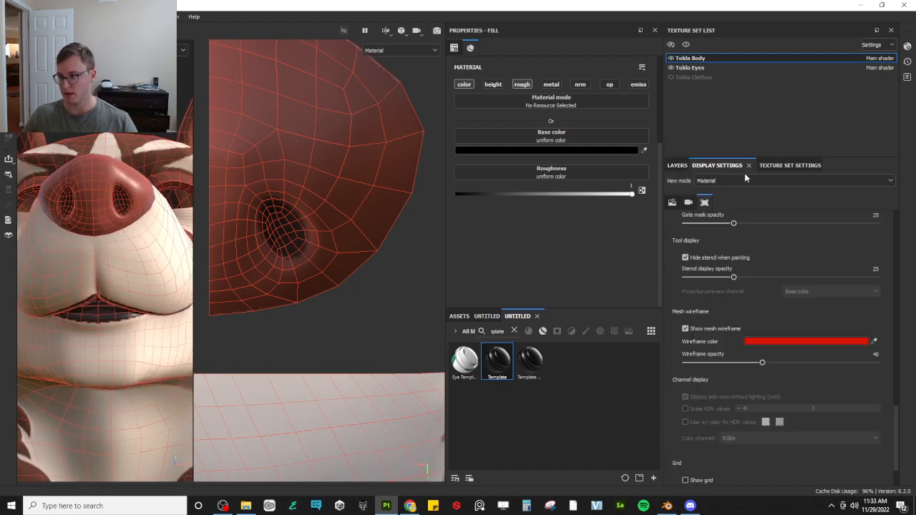
{"action": "left_click", "coordinate": [688, 330]}
{"action": "left_click_drag", "start_coordinate": [84, 196], "coordinate": [116, 296], "text": "alt"}
{"action": "scroll", "coordinate": [112, 237], "scroll_direction": "down", "scroll_amount": 3}
{"action": "scroll", "coordinate": [114, 286], "scroll_direction": "up", "scroll_amount": 4}
{"action": "left_click_drag", "start_coordinate": [109, 253], "coordinate": [160, 194], "text": "alt"}
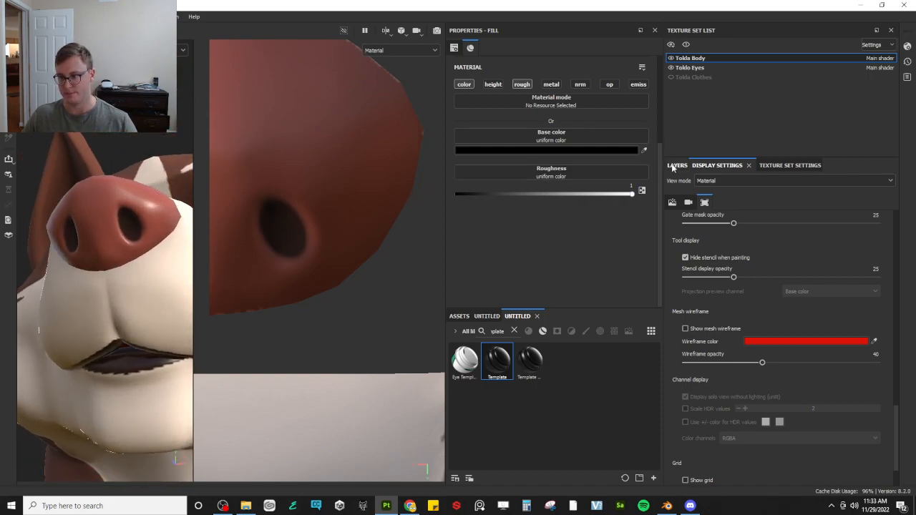
Add an ambient occlusion channel to the Tokla Body texture set
{"action": "left_click", "coordinate": [791, 165]}
{"action": "scroll", "coordinate": [842, 233], "scroll_direction": "up", "scroll_amount": 3}
{"action": "left_click", "coordinate": [785, 262]}
{"action": "scroll", "coordinate": [845, 251], "scroll_direction": "up", "scroll_amount": 4}
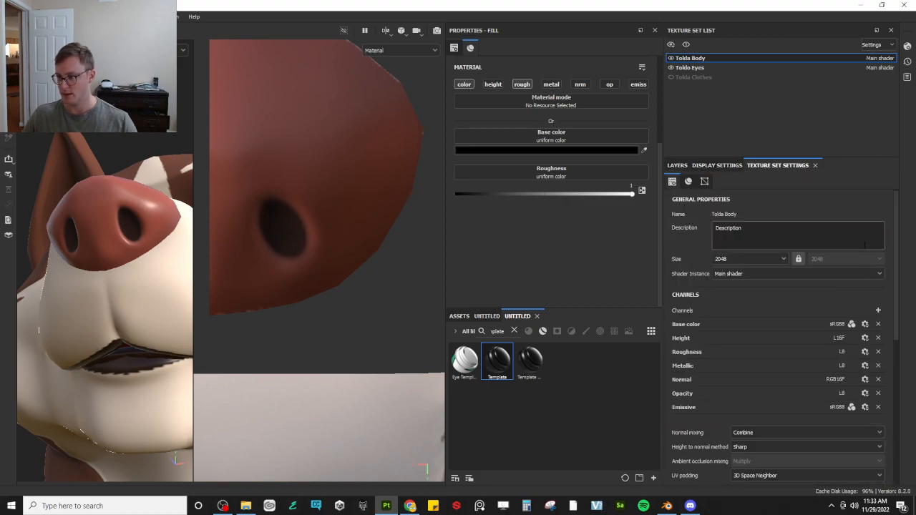
{"action": "left_click", "coordinate": [879, 310]}
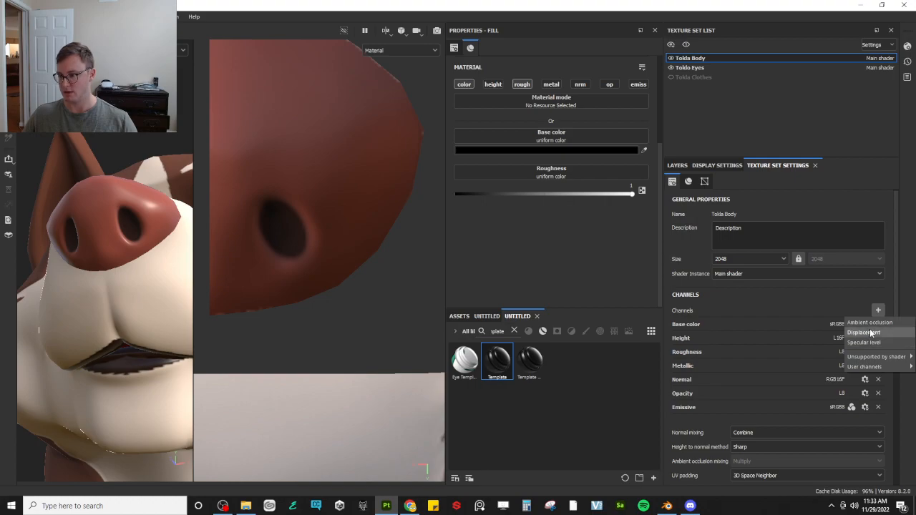
{"action": "left_click", "coordinate": [870, 323]}
Enable the ambient occlusion channel on the Tokla Body Base layer
{"action": "left_click", "coordinate": [679, 166]}
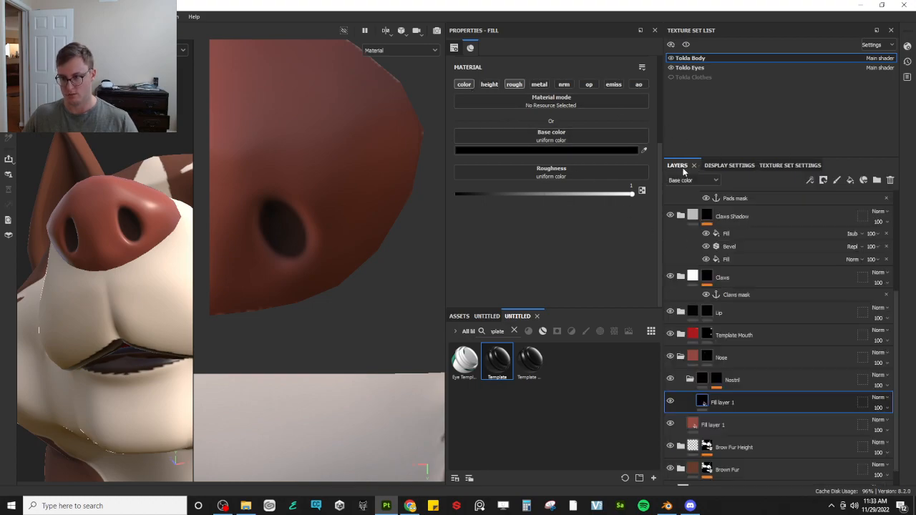
{"action": "scroll", "coordinate": [784, 380], "scroll_direction": "down", "scroll_amount": 1}
{"action": "left_click", "coordinate": [679, 470]}
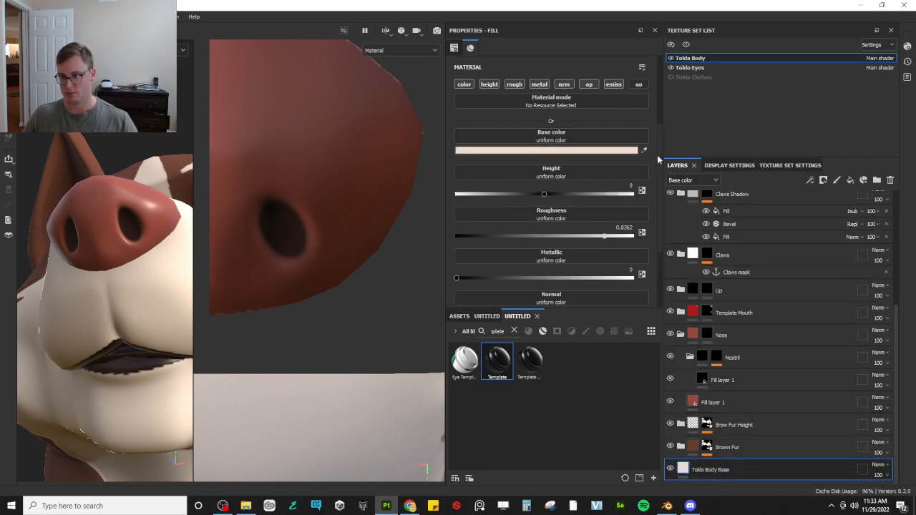
{"action": "scroll", "coordinate": [751, 320], "scroll_direction": "up", "scroll_amount": 3}
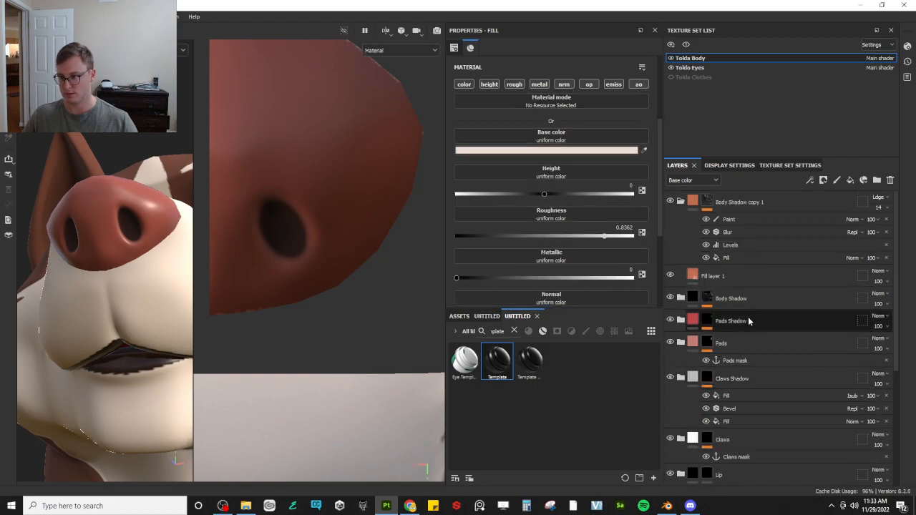
{"action": "scroll", "coordinate": [735, 323], "scroll_direction": "down", "scroll_amount": 3}
Enable ambient occlusion on the Nostril folder's fill layer and set it to 0
{"action": "left_click", "coordinate": [708, 405]}
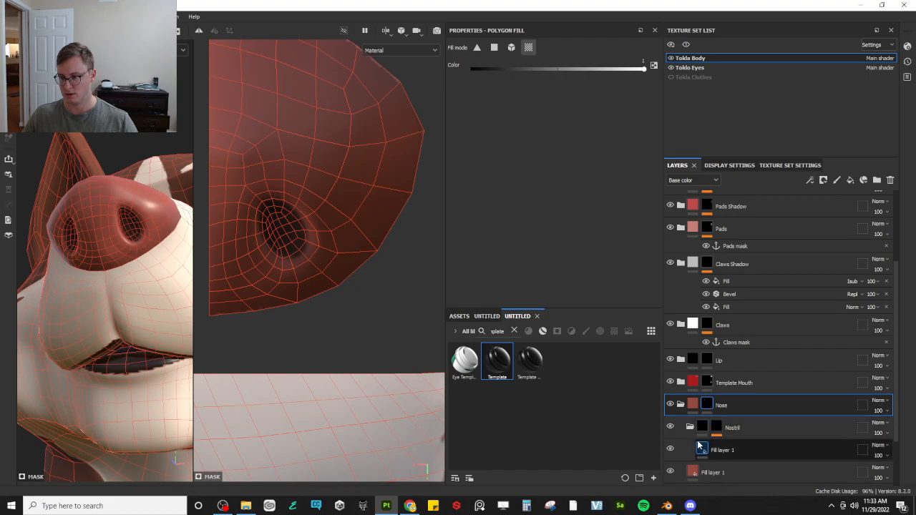
{"action": "left_click", "coordinate": [699, 445]}
{"action": "left_click", "coordinate": [638, 85]}
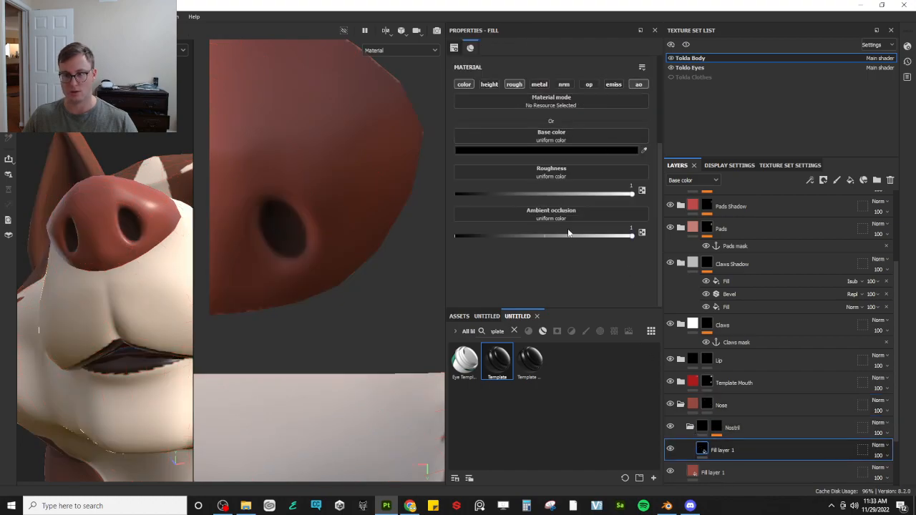
{"action": "left_click_drag", "start_coordinate": [574, 241], "coordinate": [435, 250]}
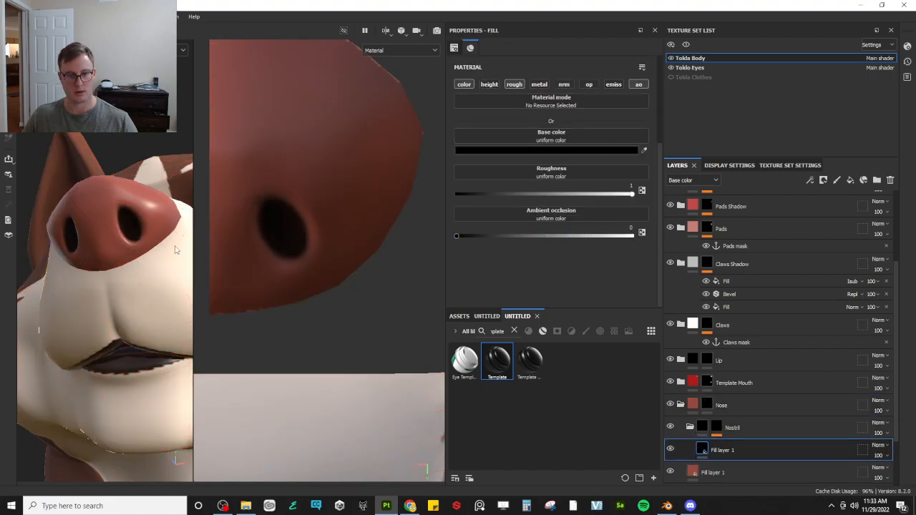
Widen the 3D viewport and inspect the nostrils on the full character and close up
{"action": "scroll", "coordinate": [133, 229], "scroll_direction": "down", "scroll_amount": 4}
{"action": "scroll", "coordinate": [132, 229], "scroll_direction": "down", "scroll_amount": 3}
{"action": "left_click_drag", "start_coordinate": [193, 208], "coordinate": [342, 225]}
{"action": "left_click_drag", "start_coordinate": [233, 218], "coordinate": [163, 218], "text": "alt"}
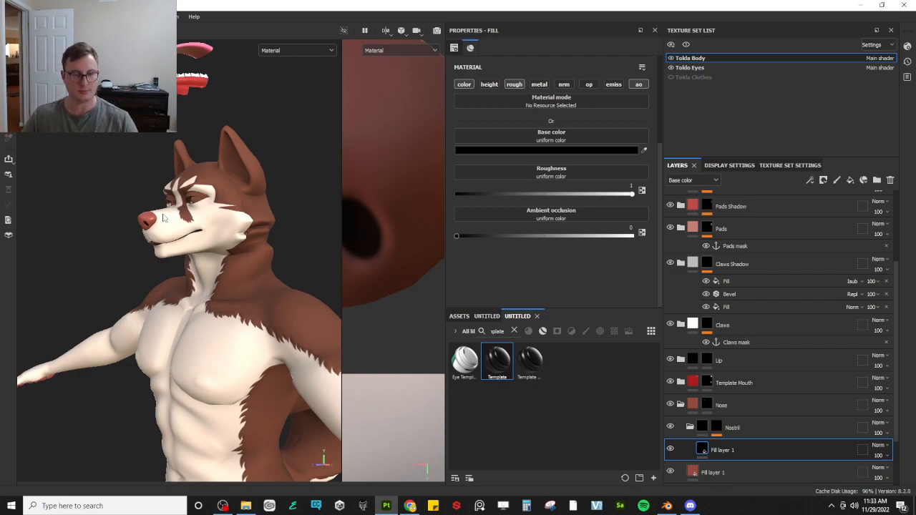
{"action": "scroll", "coordinate": [164, 218], "scroll_direction": "up", "scroll_amount": 8}
{"action": "left_click_drag", "start_coordinate": [154, 225], "coordinate": [205, 179], "text": "alt"}
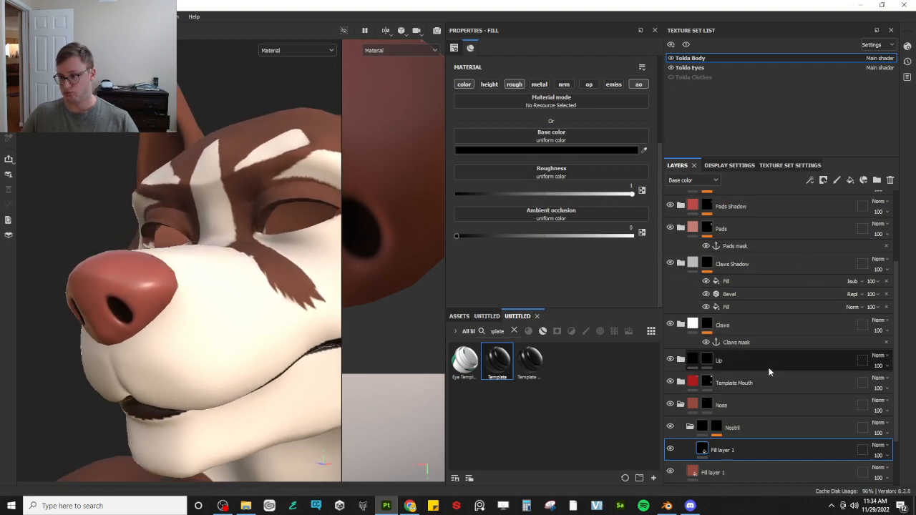
Try a Bevel filter on the Nose folder's mask with different distances, and clear the filter selection
{"action": "left_click", "coordinate": [710, 402]}
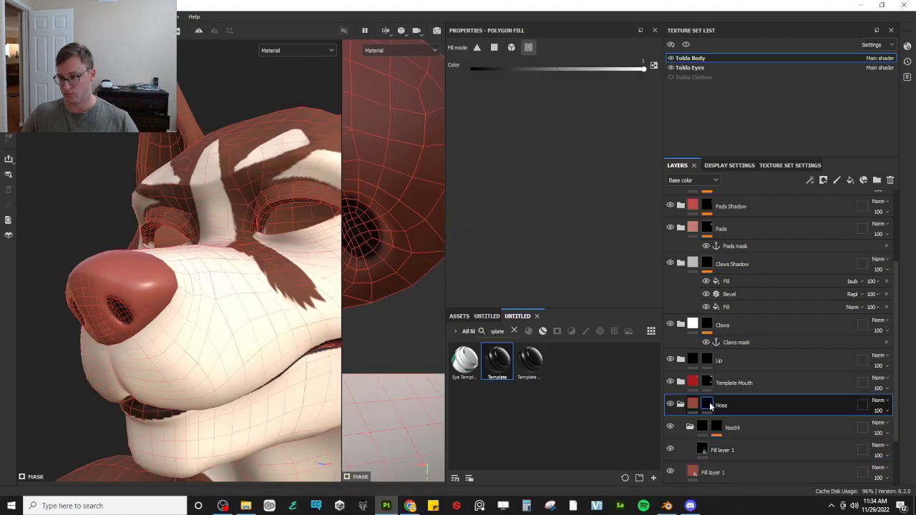
{"action": "right_click", "coordinate": [710, 403]}
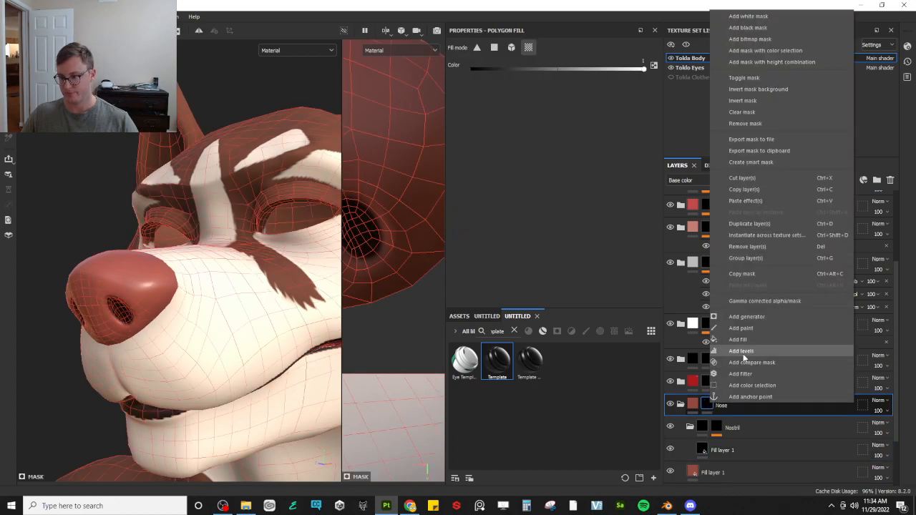
{"action": "left_click", "coordinate": [742, 374]}
{"action": "left_click", "coordinate": [571, 74]}
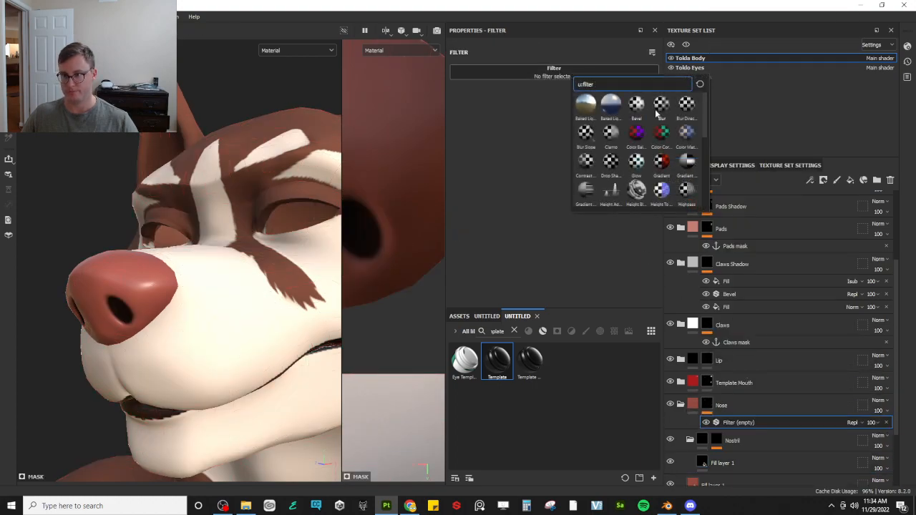
{"action": "left_click", "coordinate": [644, 107]}
{"action": "mouse_move", "coordinate": [546, 134]}
{"action": "left_mouse_down"}
{"action": "mouse_move", "coordinate": [611, 133]}
{"action": "mouse_move", "coordinate": [557, 134]}
{"action": "left_mouse_up"}
{"action": "key", "text": "ctrl+z"}
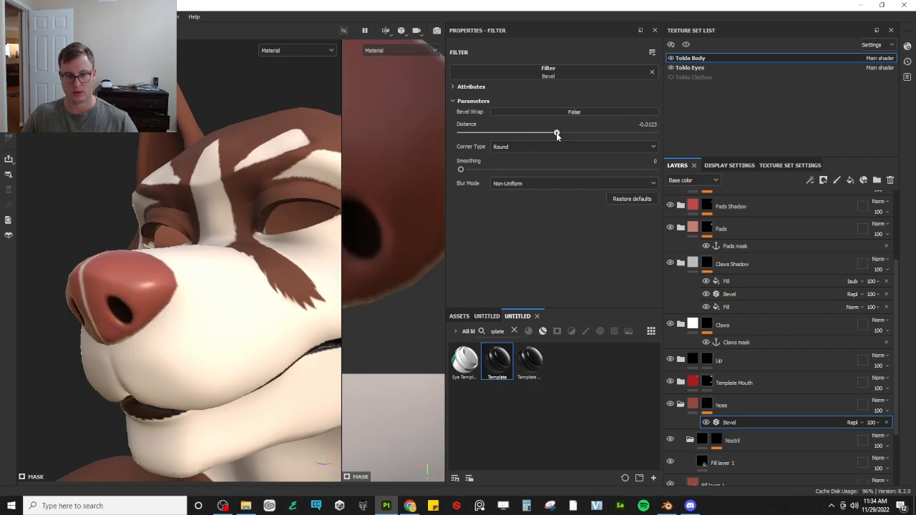
{"action": "key", "text": "ctrl+z"}
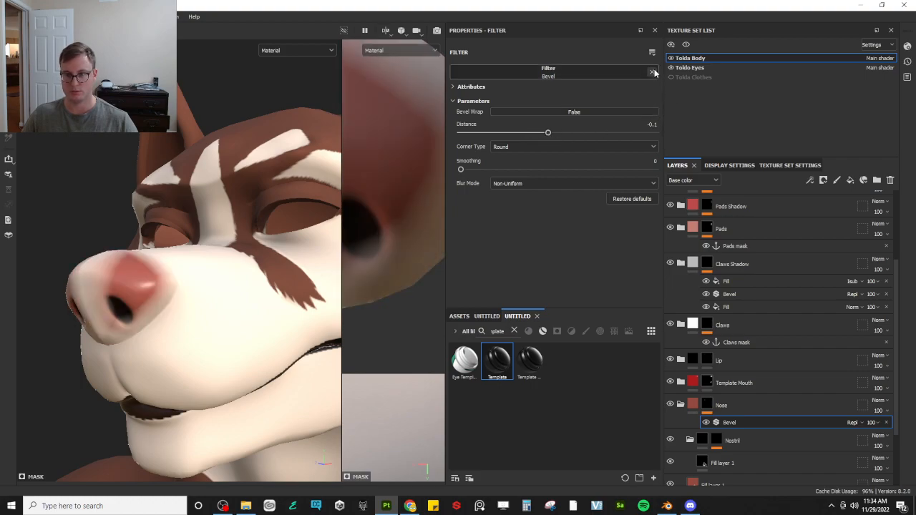
{"action": "left_click", "coordinate": [653, 73]}
Examine the textured character's head and upper body from the side and front
{"action": "mouse_move", "coordinate": [173, 254]}
{"action": "left_mouse_down", "text": "alt"}
{"action": "mouse_move", "coordinate": [242, 301]}
{"action": "mouse_move", "coordinate": [209, 294]}
{"action": "mouse_move", "coordinate": [174, 237]}
{"action": "mouse_move", "coordinate": [308, 227]}
{"action": "mouse_move", "coordinate": [145, 293]}
{"action": "mouse_move", "coordinate": [286, 221]}
{"action": "mouse_move", "coordinate": [368, 219]}
{"action": "mouse_move", "coordinate": [179, 269]}
{"action": "left_mouse_up", "text": "alt"}
{"action": "scroll", "coordinate": [179, 268], "scroll_direction": "down", "scroll_amount": 5}
{"action": "middle_click_drag", "start_coordinate": [208, 307], "coordinate": [195, 266], "text": "alt"}
{"action": "scroll", "coordinate": [195, 266], "scroll_direction": "down", "scroll_amount": 3}
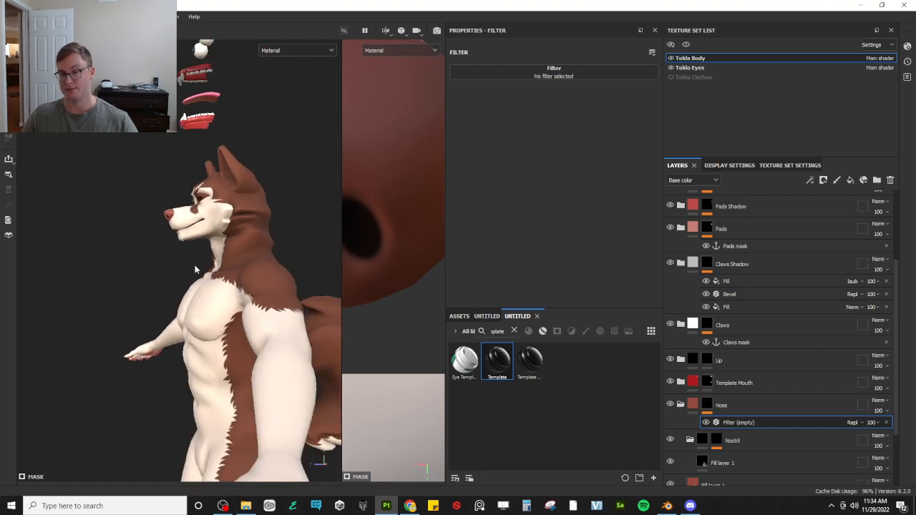
{"action": "left_click_drag", "start_coordinate": [196, 266], "coordinate": [288, 269], "text": "alt"}
{"action": "middle_click_drag", "start_coordinate": [288, 269], "coordinate": [288, 292], "text": "alt"}
{"action": "scroll", "coordinate": [215, 250], "scroll_direction": "up", "scroll_amount": 3}
{"action": "left_click_drag", "start_coordinate": [187, 236], "coordinate": [209, 231], "text": "alt"}
{"action": "middle_click_drag", "start_coordinate": [209, 231], "coordinate": [207, 305], "text": "alt"}
{"action": "left_click_drag", "start_coordinate": [207, 305], "coordinate": [169, 307], "text": "alt"}
{"action": "middle_click_drag", "start_coordinate": [169, 307], "coordinate": [180, 275], "text": "alt"}
{"action": "left_click_drag", "start_coordinate": [181, 275], "coordinate": [222, 294], "text": "alt"}
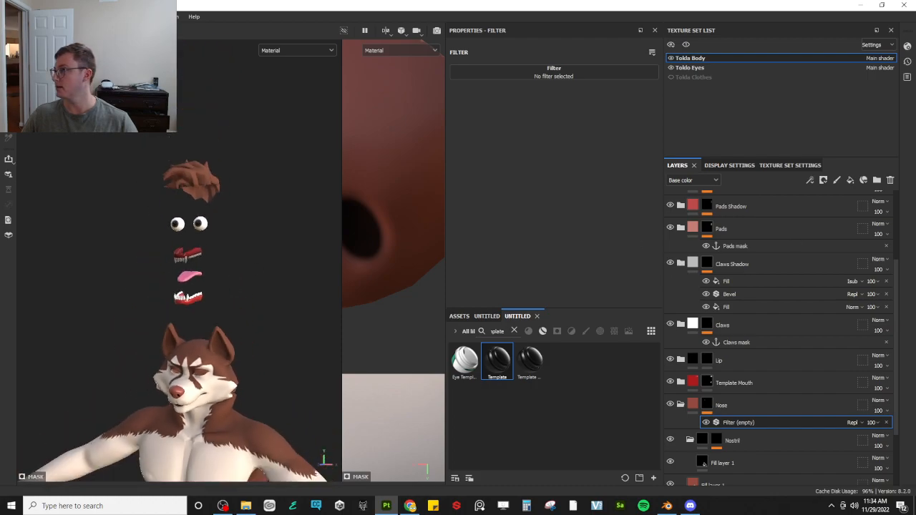
Inspect the face markings and nose up close and compare them with the whole body
{"action": "scroll", "coordinate": [211, 297], "scroll_direction": "up", "scroll_amount": 10}
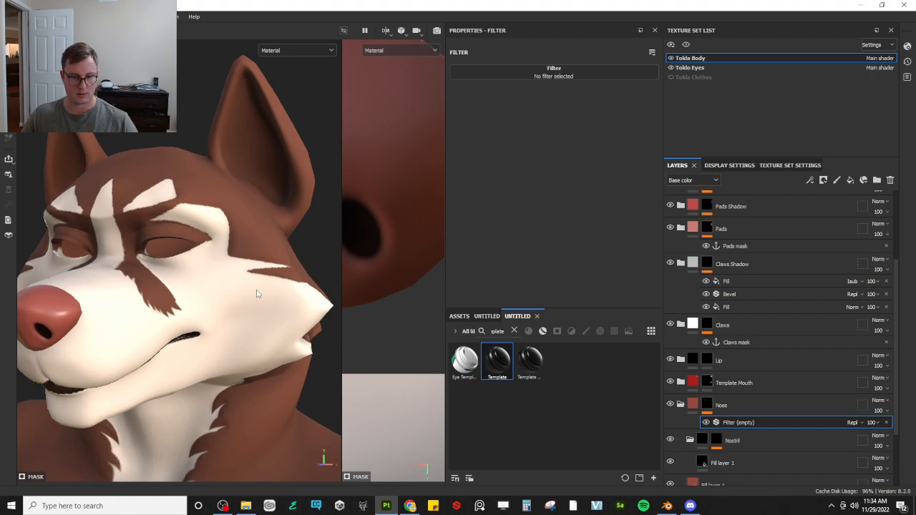
{"action": "scroll", "coordinate": [258, 294], "scroll_direction": "down", "scroll_amount": 5}
{"action": "left_click_drag", "start_coordinate": [257, 293], "coordinate": [221, 232], "text": "alt"}
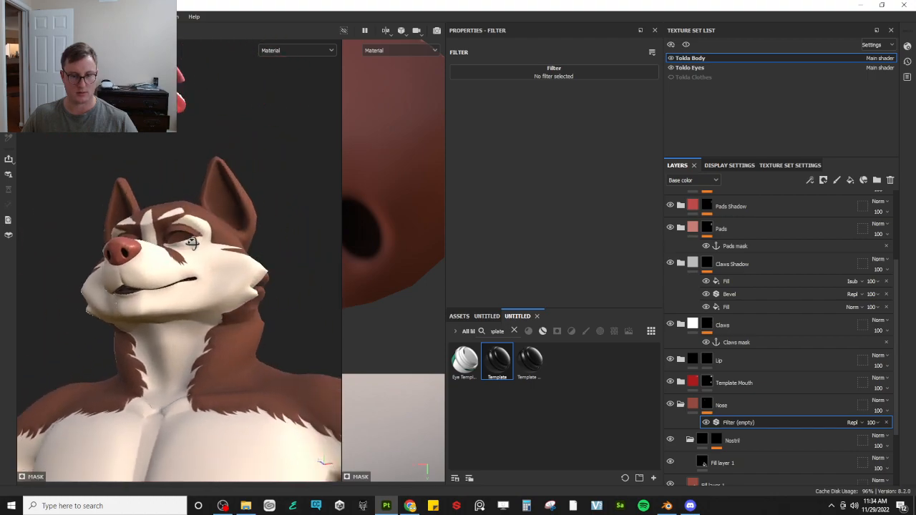
{"action": "scroll", "coordinate": [188, 247], "scroll_direction": "down", "scroll_amount": 6}
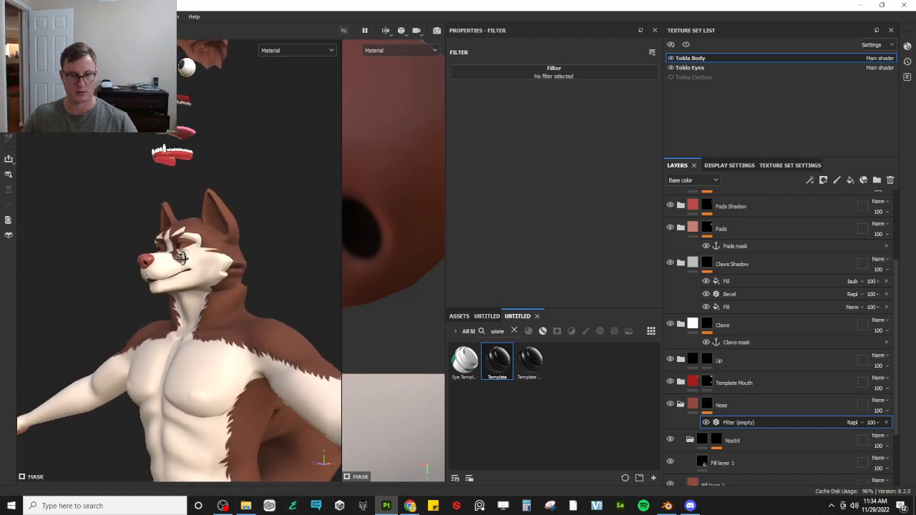
{"action": "scroll", "coordinate": [240, 250], "scroll_direction": "down", "scroll_amount": 3}
{"action": "middle_click_drag", "start_coordinate": [228, 294], "coordinate": [234, 195], "text": "alt"}
{"action": "scroll", "coordinate": [234, 195], "scroll_direction": "up", "scroll_amount": 3}
{"action": "scroll", "coordinate": [233, 195], "scroll_direction": "down", "scroll_amount": 3}
{"action": "mouse_move", "coordinate": [220, 261]}
{"action": "left_mouse_down", "text": "alt"}
{"action": "mouse_move", "coordinate": [259, 289]}
{"action": "mouse_move", "coordinate": [235, 315]}
{"action": "mouse_move", "coordinate": [228, 304]}
{"action": "mouse_move", "coordinate": [260, 225]}
{"action": "mouse_move", "coordinate": [194, 302]}
{"action": "mouse_move", "coordinate": [232, 286]}
{"action": "mouse_move", "coordinate": [235, 267]}
{"action": "left_mouse_up", "text": "alt"}
Save the project, check the hand and claws up close in single-channel and material display, and save again
{"action": "key", "text": "ctrl+s"}
{"action": "scroll", "coordinate": [233, 312], "scroll_direction": "up", "scroll_amount": 4}
{"action": "key", "text": "c"}
{"action": "middle_click_drag", "start_coordinate": [279, 128], "coordinate": [146, 290], "text": "alt"}
{"action": "left_click_drag", "start_coordinate": [260, 242], "coordinate": [199, 389], "text": "alt"}
{"action": "key", "text": "m"}
{"action": "left_click_drag", "start_coordinate": [256, 332], "coordinate": [242, 287], "text": "alt"}
{"action": "middle_click_drag", "start_coordinate": [242, 283], "coordinate": [211, 312], "text": "alt"}
{"action": "right_click_drag", "start_coordinate": [210, 313], "coordinate": [232, 341], "text": "alt"}
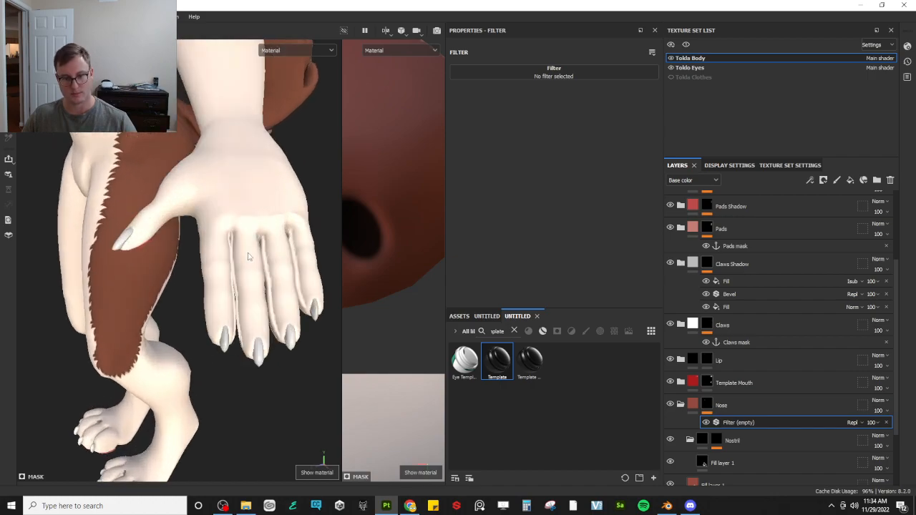
{"action": "right_click_drag", "start_coordinate": [296, 278], "coordinate": [234, 309], "text": "alt"}
{"action": "left_click_drag", "start_coordinate": [234, 309], "coordinate": [182, 260], "text": "alt"}
{"action": "key", "text": "ctrl+s"}
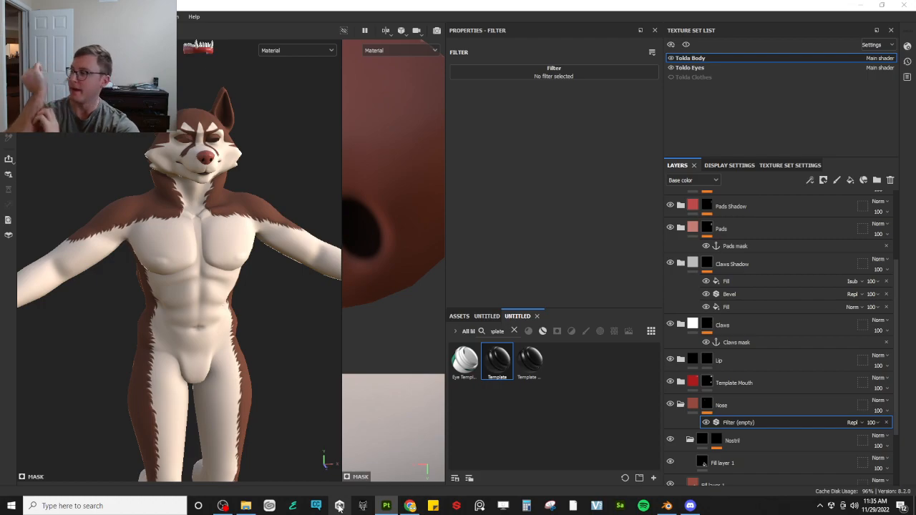
Switch to Unity Hub, open the AvatarCC project and look over the clothed avatar in the scene
{"action": "left_click", "coordinate": [340, 506]}
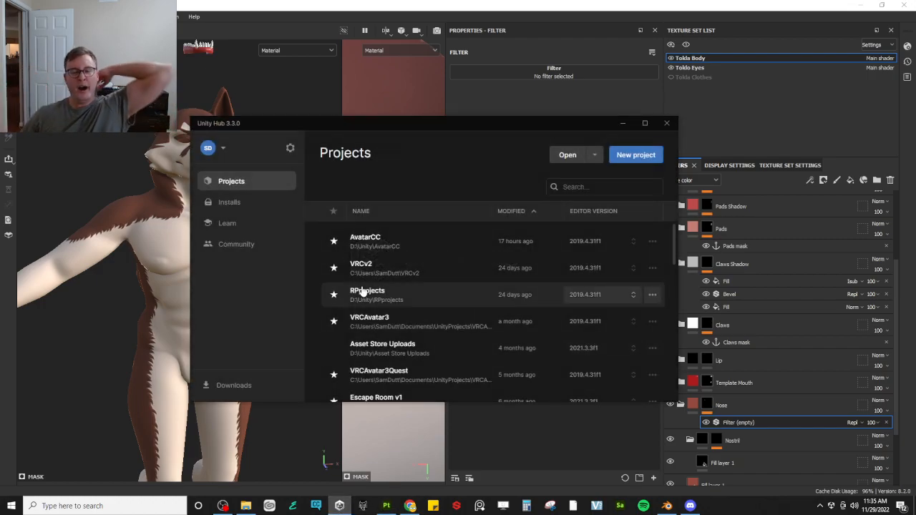
{"action": "left_click", "coordinate": [382, 250]}
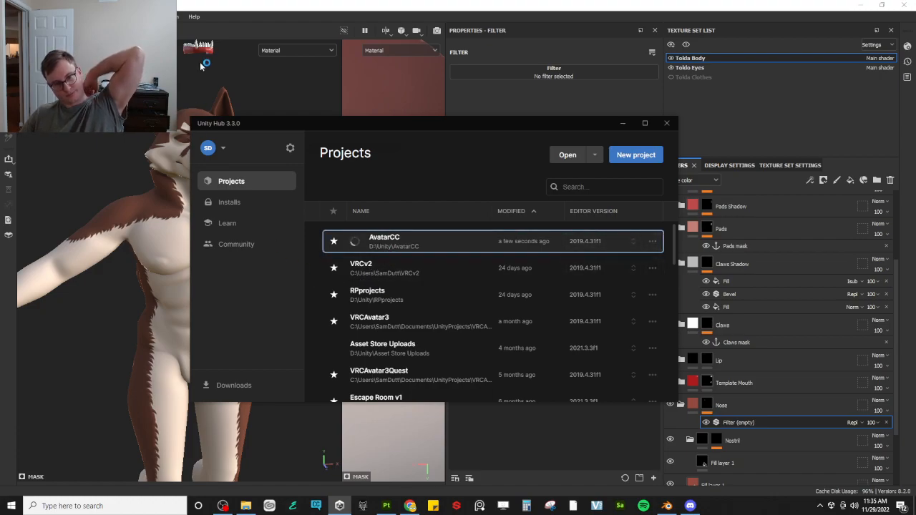
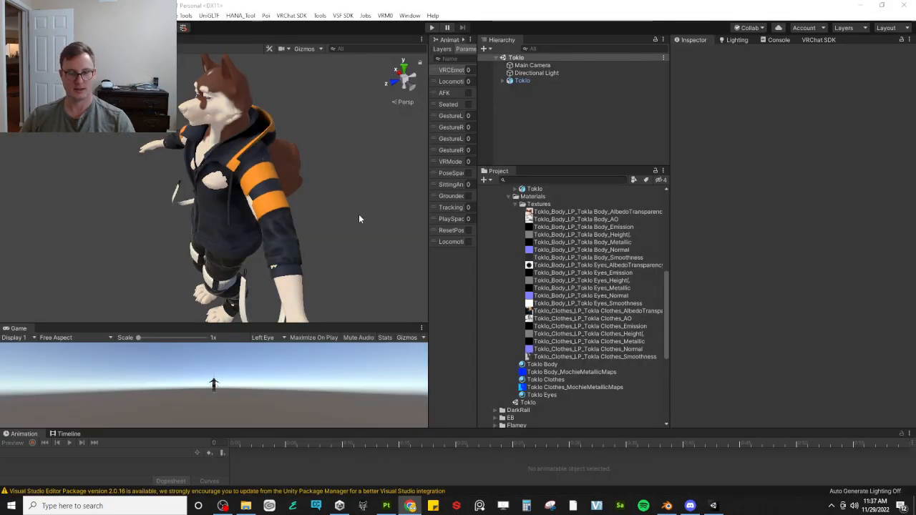
{"action": "left_click", "coordinate": [313, 219]}
{"action": "left_click_drag", "start_coordinate": [313, 220], "coordinate": [282, 174], "text": "alt"}
{"action": "scroll", "coordinate": [277, 214], "scroll_direction": "up", "scroll_amount": 4}
{"action": "scroll", "coordinate": [277, 215], "scroll_direction": "down", "scroll_amount": 8}
{"action": "scroll", "coordinate": [235, 113], "scroll_direction": "up", "scroll_amount": 6}
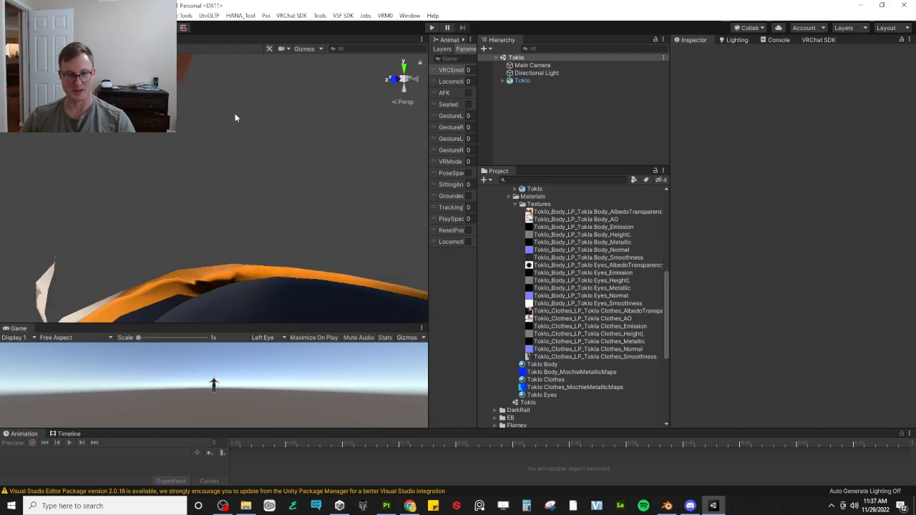
{"action": "scroll", "coordinate": [235, 114], "scroll_direction": "down", "scroll_amount": 5}
Switch to Substance 3D Painter, export the Tokla Body and Eyes textures to the Unity project's Textures folder, and save the export settings
{"action": "key", "text": "alt+Tab"}
{"action": "key", "text": "alt+Tab"}
{"action": "key", "text": "alt+Tab"}
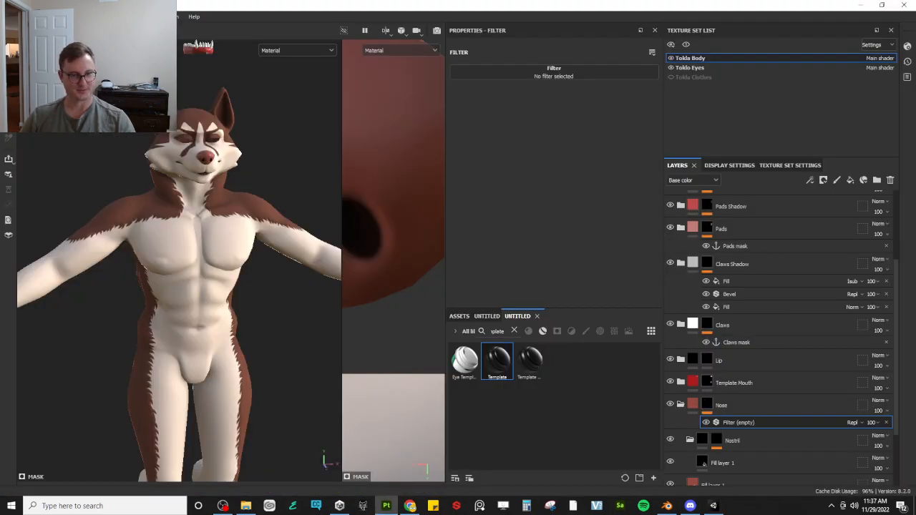
{"action": "left_click", "coordinate": [8, 17]}
{"action": "left_click", "coordinate": [51, 145]}
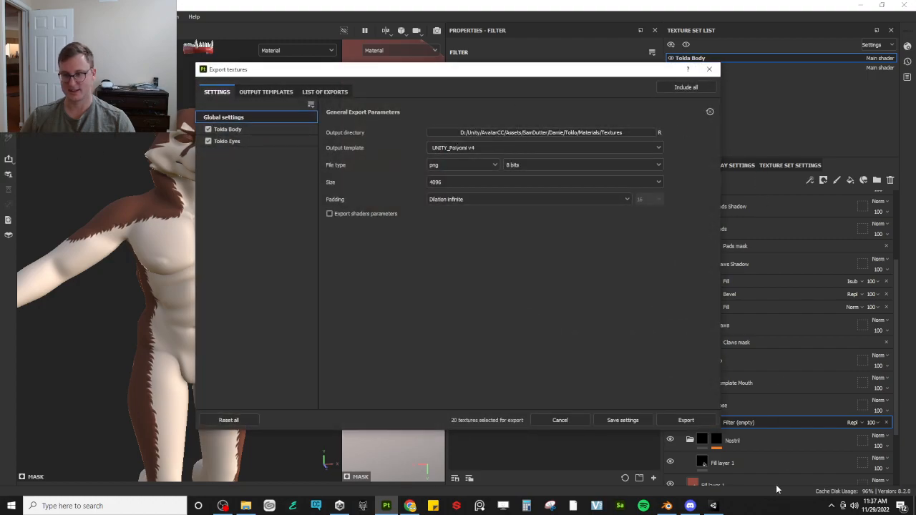
{"action": "left_click", "coordinate": [679, 421]}
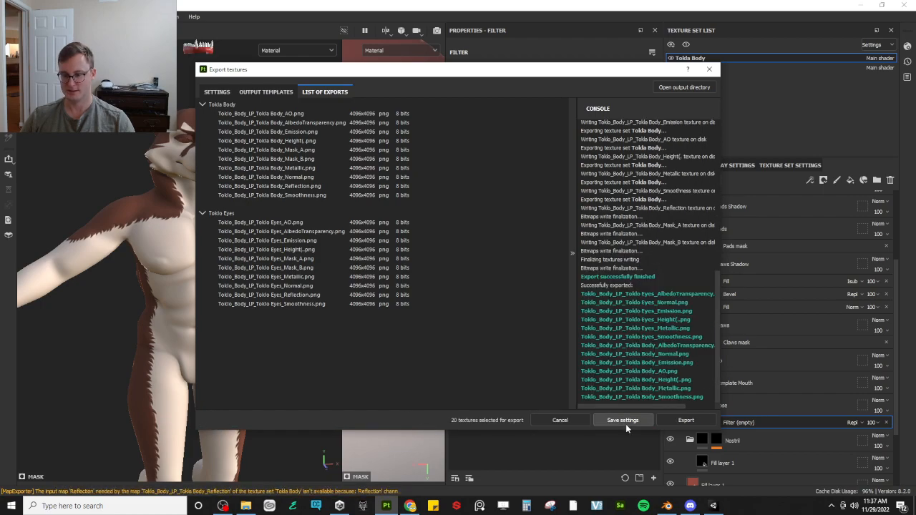
{"action": "left_click", "coordinate": [625, 421]}
Switch back to Unity and examine the updated face, nose and clothing textures on the avatar from several angles
{"action": "key", "text": "alt+Tab"}
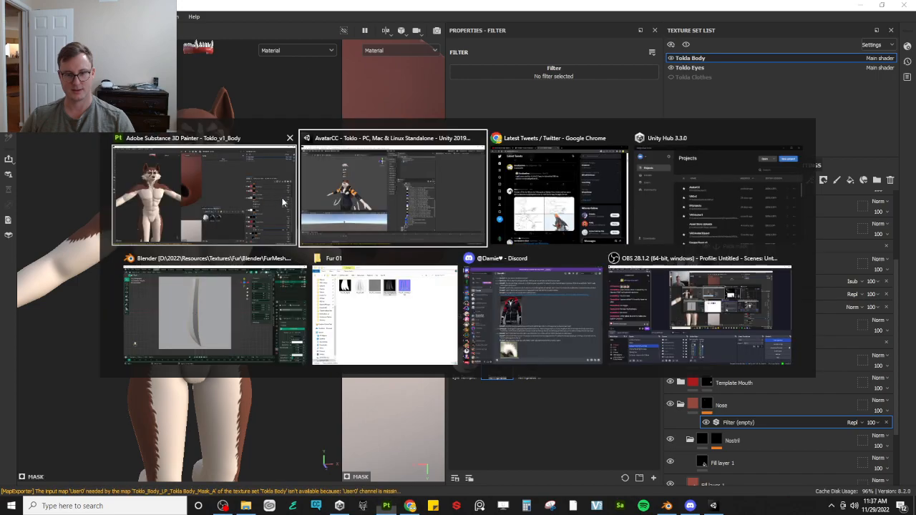
{"action": "left_click", "coordinate": [437, 204]}
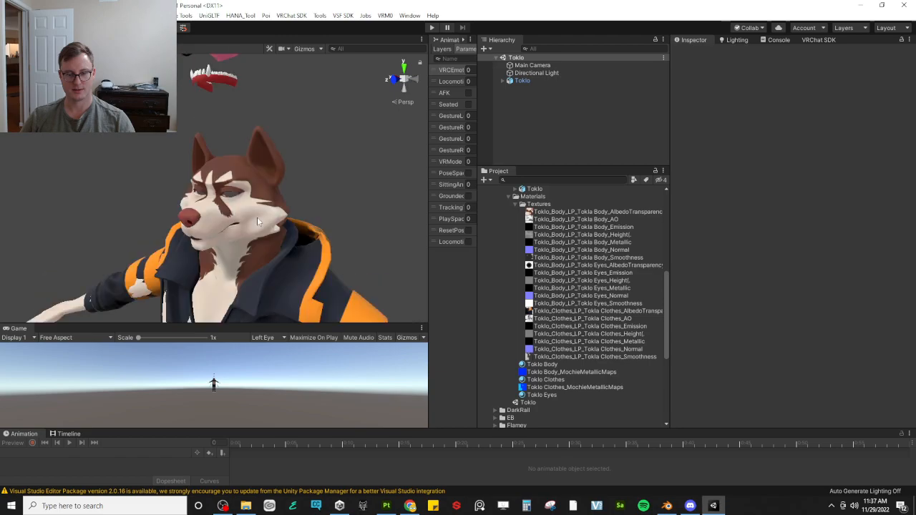
{"action": "left_click_drag", "start_coordinate": [258, 221], "coordinate": [353, 234], "text": "alt"}
{"action": "scroll", "coordinate": [354, 234], "scroll_direction": "up", "scroll_amount": 4}
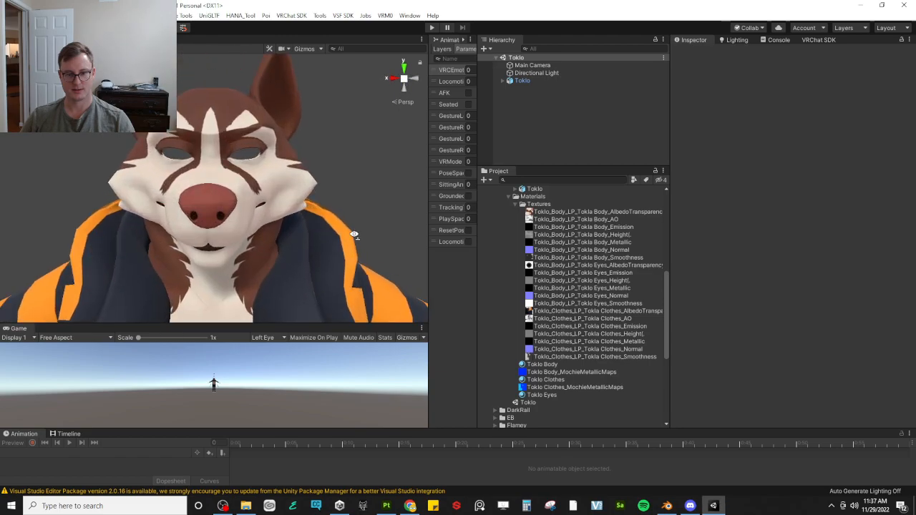
{"action": "scroll", "coordinate": [354, 234], "scroll_direction": "down", "scroll_amount": 4}
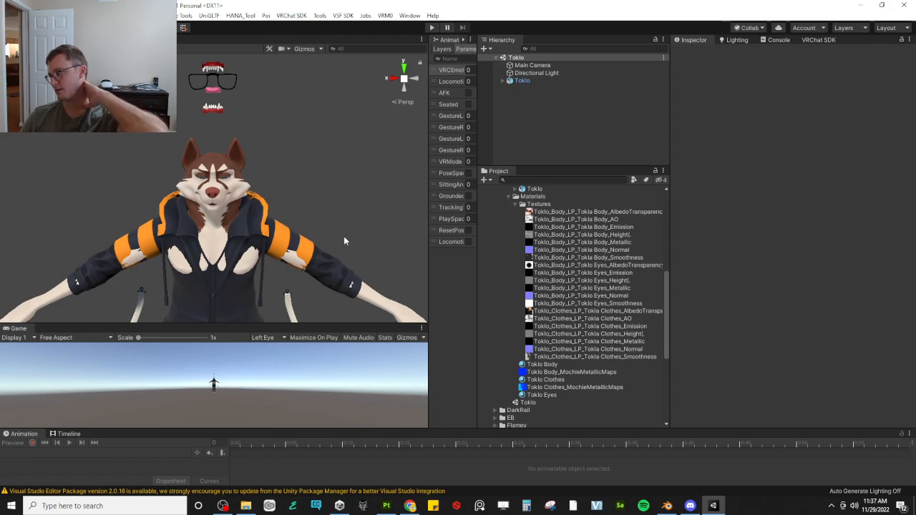
{"action": "scroll", "coordinate": [198, 210], "scroll_direction": "up", "scroll_amount": 3}
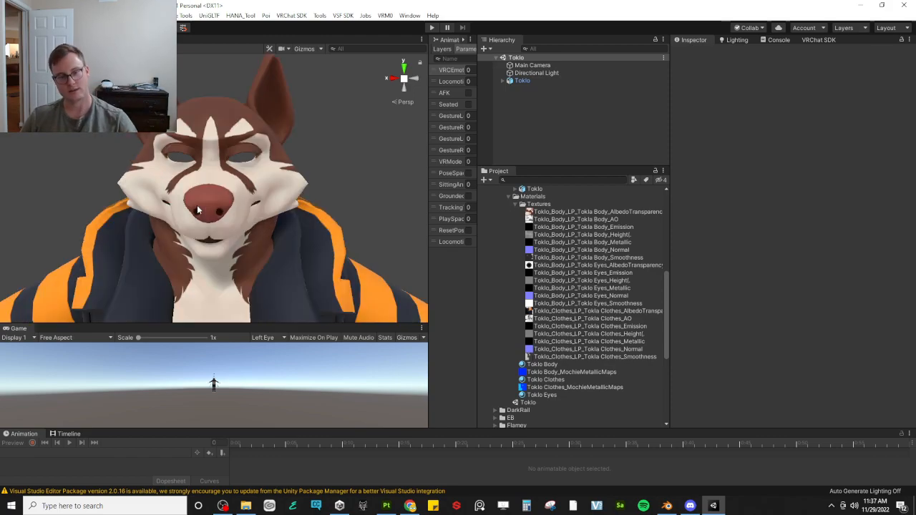
{"action": "left_click_drag", "start_coordinate": [310, 192], "coordinate": [368, 194], "text": "alt"}
{"action": "scroll", "coordinate": [287, 183], "scroll_direction": "down", "scroll_amount": 5}
{"action": "scroll", "coordinate": [368, 194], "scroll_direction": "up", "scroll_amount": 6}
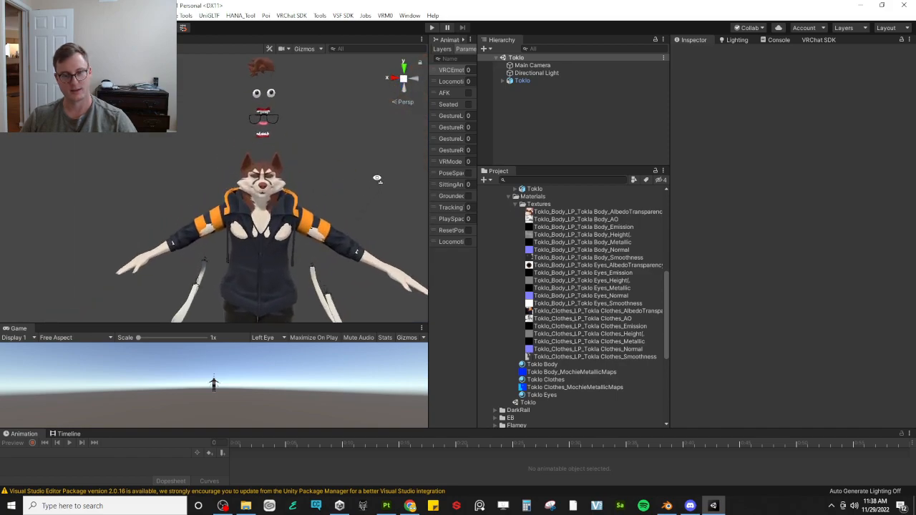
{"action": "scroll", "coordinate": [444, 174], "scroll_direction": "up", "scroll_amount": 6, "text": "alt"}
{"action": "left_click_drag", "start_coordinate": [432, 164], "coordinate": [496, 184], "text": "alt"}
{"action": "scroll", "coordinate": [573, 185], "scroll_direction": "down", "scroll_amount": 6, "text": "alt"}
{"action": "scroll", "coordinate": [593, 183], "scroll_direction": "up", "scroll_amount": 4, "text": "alt"}
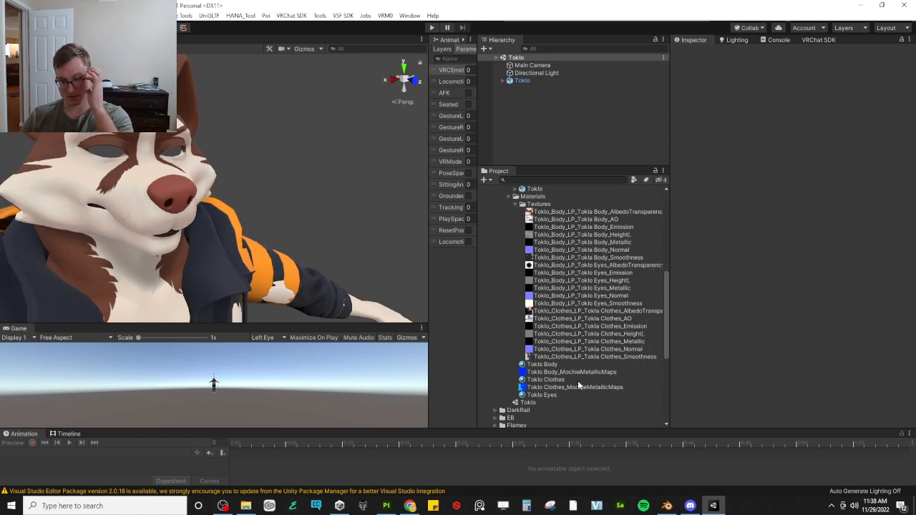
Expand the Reflections & Specular maps of the Toklo Body material and confirm their merge
{"action": "left_click", "coordinate": [544, 364]}
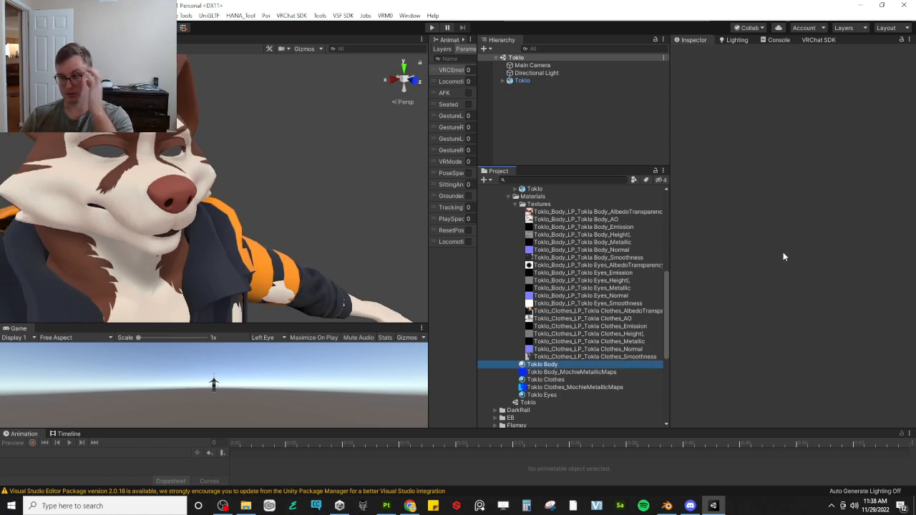
{"action": "scroll", "coordinate": [731, 274], "scroll_direction": "down", "scroll_amount": 5}
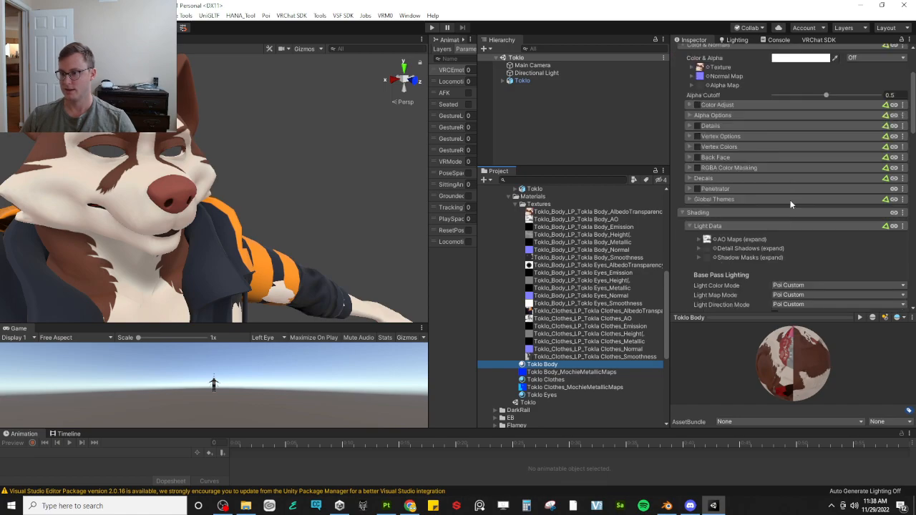
{"action": "left_click", "coordinate": [731, 140]}
{"action": "left_click", "coordinate": [732, 140]}
{"action": "left_click", "coordinate": [734, 143]}
{"action": "left_click", "coordinate": [734, 143]}
{"action": "left_click", "coordinate": [731, 149]}
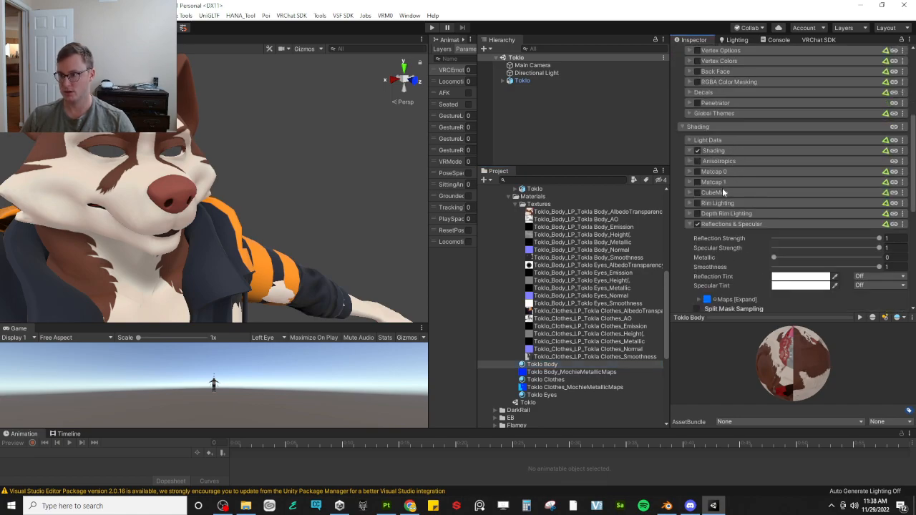
{"action": "scroll", "coordinate": [731, 225], "scroll_direction": "down", "scroll_amount": 3}
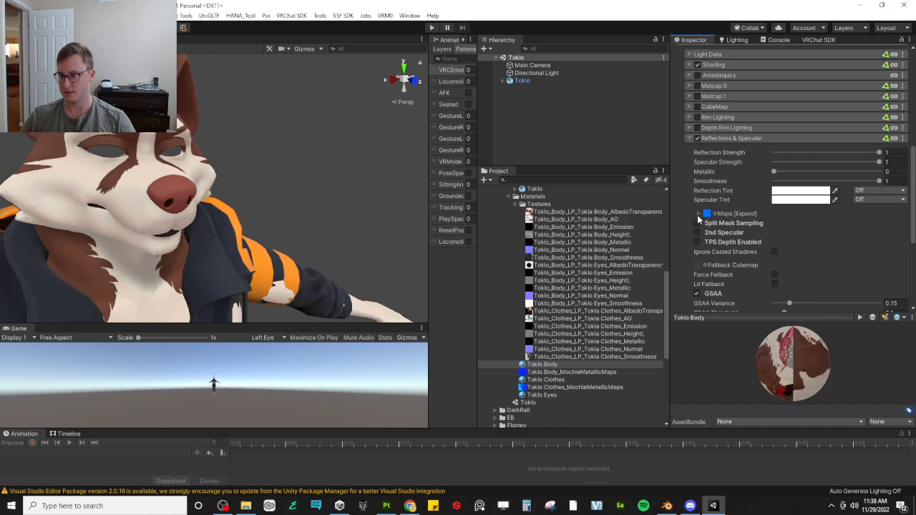
{"action": "left_click", "coordinate": [699, 215]}
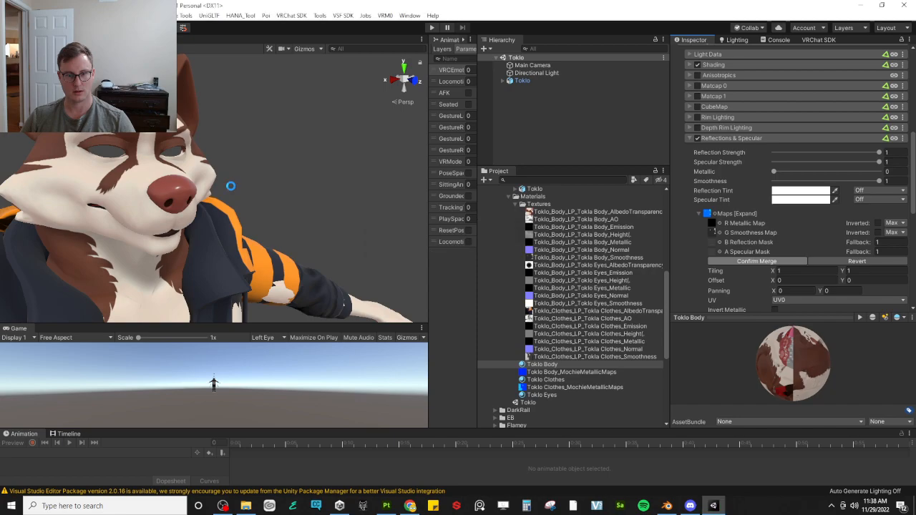
Set the floating hair object's Y position to 0 to place it on the avatar's head
{"action": "left_click_drag", "start_coordinate": [267, 176], "coordinate": [218, 153], "text": "alt"}
{"action": "left_click", "coordinate": [219, 153]}
{"action": "left_click", "coordinate": [219, 154]}
{"action": "left_click", "coordinate": [848, 88]}
{"action": "type", "text": "0"}
{"action": "left_click", "coordinate": [256, 200]}
Set the Eyes.002 object's Y position to 0 to place the eyes in the avatar's head
{"action": "right_click_drag", "start_coordinate": [259, 202], "coordinate": [205, 157]}
{"action": "key", "text": "w"}
{"action": "key", "text": "w"}
{"action": "key", "text": "s"}
{"action": "left_click", "coordinate": [207, 80]}
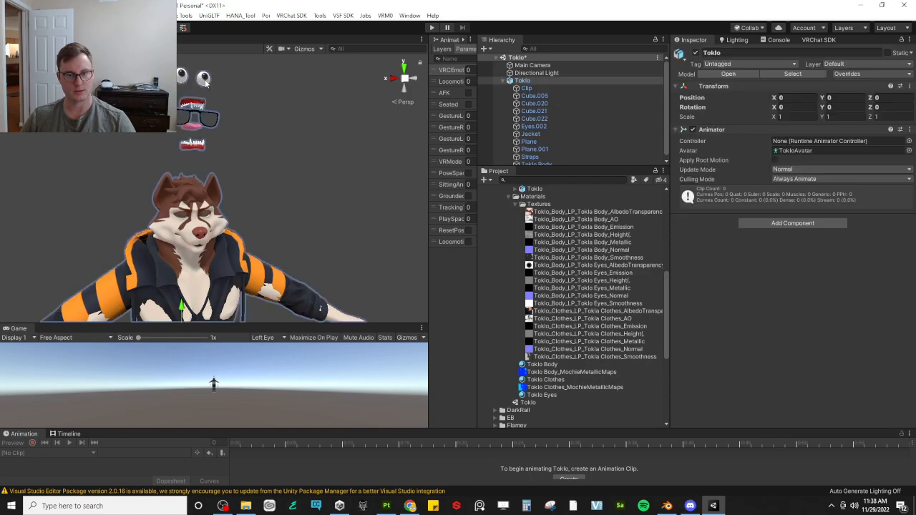
{"action": "left_click", "coordinate": [208, 80]}
{"action": "left_click", "coordinate": [841, 89]}
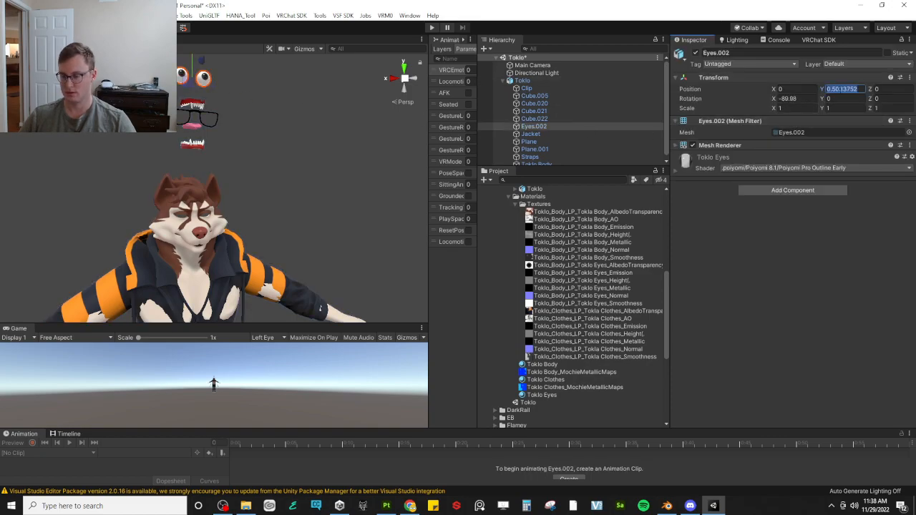
{"action": "type", "text": "0"}
{"action": "left_click", "coordinate": [296, 176]}
Frame the avatar around its jacket and maximize the scene view to inspect the whole character
{"action": "right_click_drag", "start_coordinate": [296, 176], "coordinate": [210, 193]}
{"action": "key", "text": "s"}
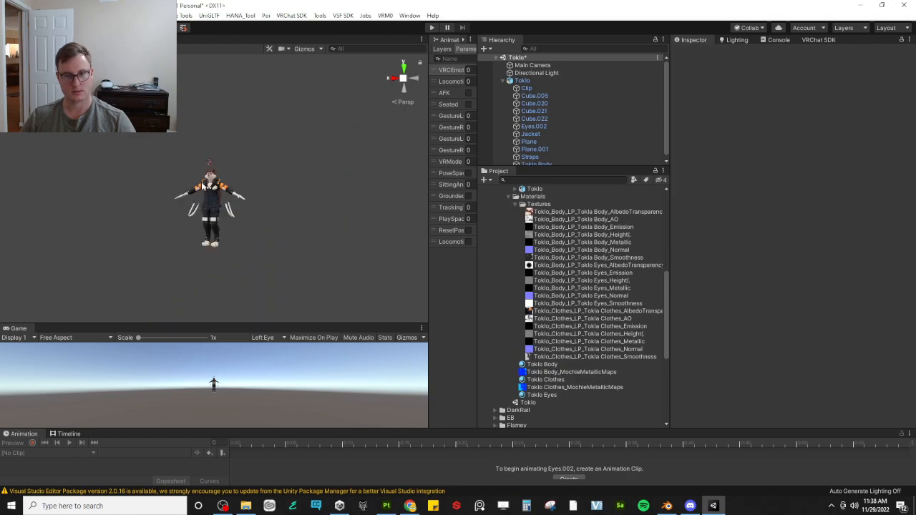
{"action": "left_click", "coordinate": [207, 188]}
{"action": "left_click", "coordinate": [207, 188]}
{"action": "key", "text": "f"}
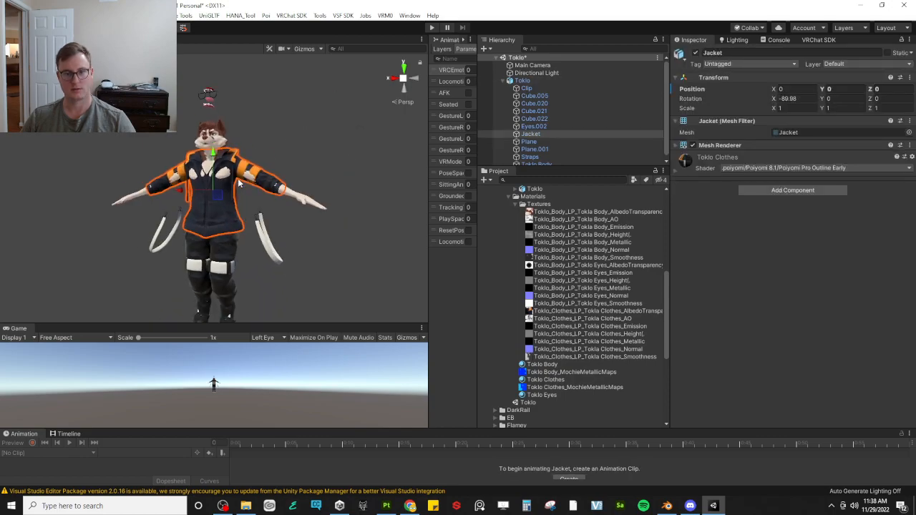
{"action": "left_click", "coordinate": [297, 109]}
{"action": "left_click_drag", "start_coordinate": [296, 109], "coordinate": [285, 165], "text": "alt"}
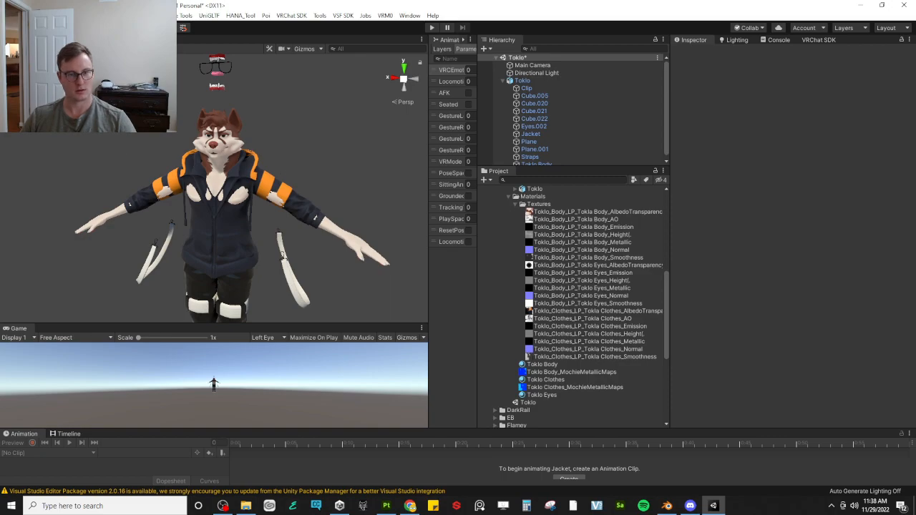
{"action": "key", "text": "shift+space"}
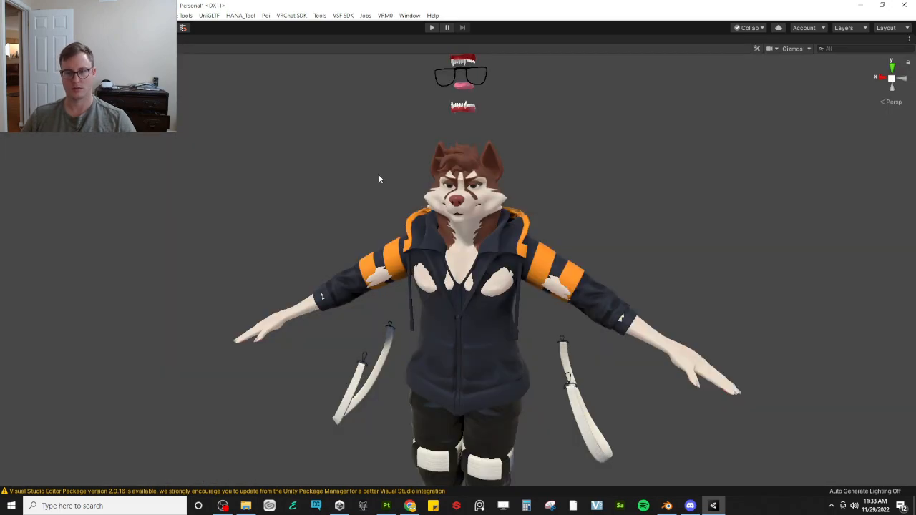
Examine the avatar's face markings, eyes, nose and clothing up close and from both sides
{"action": "left_click_drag", "start_coordinate": [378, 173], "coordinate": [328, 292], "text": "alt"}
{"action": "left_click_drag", "start_coordinate": [450, 197], "coordinate": [429, 286], "text": "alt"}
{"action": "scroll", "coordinate": [429, 286], "scroll_direction": "up", "scroll_amount": 7}
{"action": "scroll", "coordinate": [429, 287], "scroll_direction": "down", "scroll_amount": 5}
{"action": "left_click_drag", "start_coordinate": [322, 269], "coordinate": [399, 230], "text": "alt"}
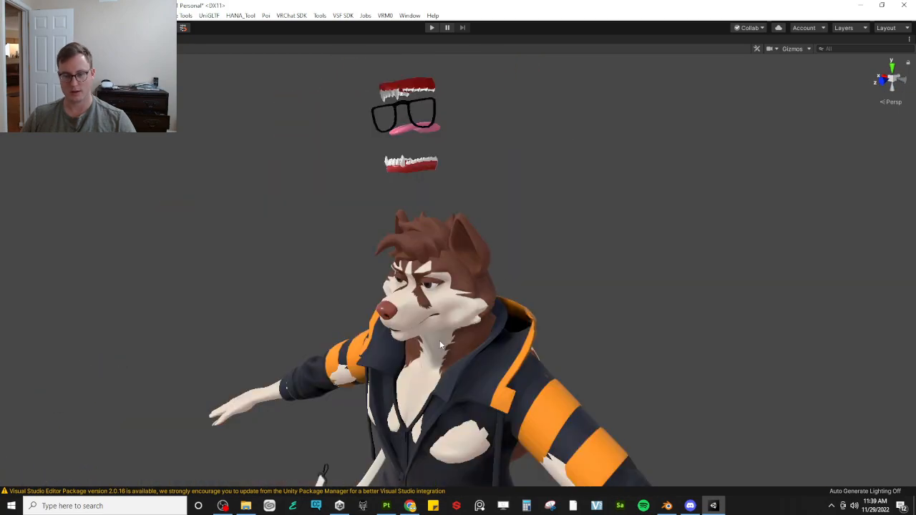
{"action": "left_click_drag", "start_coordinate": [441, 350], "coordinate": [444, 354], "text": "alt"}
{"action": "key", "text": "w"}
{"action": "right_click_drag", "start_coordinate": [444, 354], "coordinate": [415, 301]}
{"action": "scroll", "coordinate": [404, 275], "scroll_direction": "up", "scroll_amount": 4}
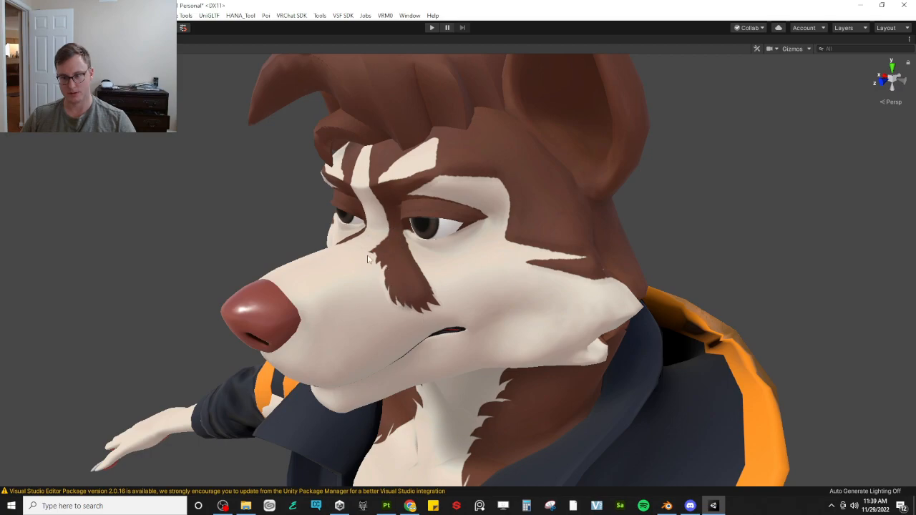
{"action": "left_click_drag", "start_coordinate": [422, 268], "coordinate": [451, 253], "text": "alt"}
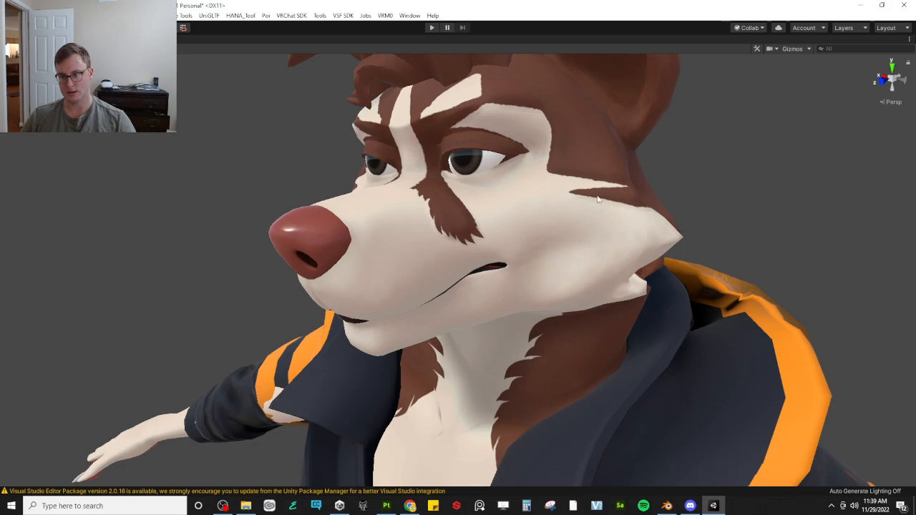
{"action": "left_click_drag", "start_coordinate": [472, 269], "coordinate": [642, 302], "text": "alt"}
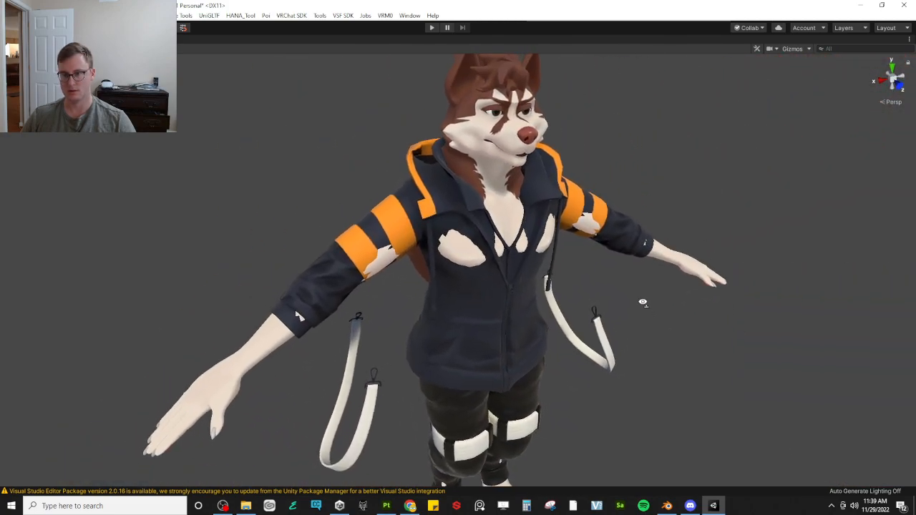
Move the Toklo Body object out of the clothes to -1.562 along Z and examine the bare body's textures
{"action": "left_click", "coordinate": [500, 199]}
{"action": "left_click_drag", "start_coordinate": [478, 353], "coordinate": [364, 205]}
{"action": "left_click_drag", "start_coordinate": [363, 206], "coordinate": [381, 199], "text": "alt"}
{"action": "key", "text": "f"}
{"action": "scroll", "coordinate": [471, 249], "scroll_direction": "up", "scroll_amount": 3}
{"action": "scroll", "coordinate": [472, 251], "scroll_direction": "down", "scroll_amount": 1}
{"action": "left_click_drag", "start_coordinate": [499, 247], "coordinate": [280, 192], "text": "alt"}
{"action": "left_click", "coordinate": [650, 315]}
{"action": "key", "text": "f"}
{"action": "left_click", "coordinate": [280, 192]}
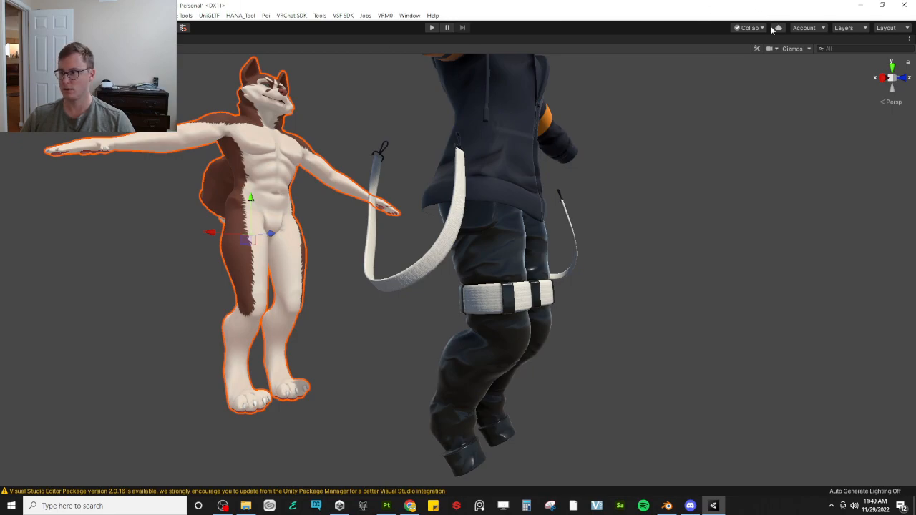
Restore the editor layout and set the Toklo Body object's Z position to 0
{"action": "key", "text": "shift+space"}
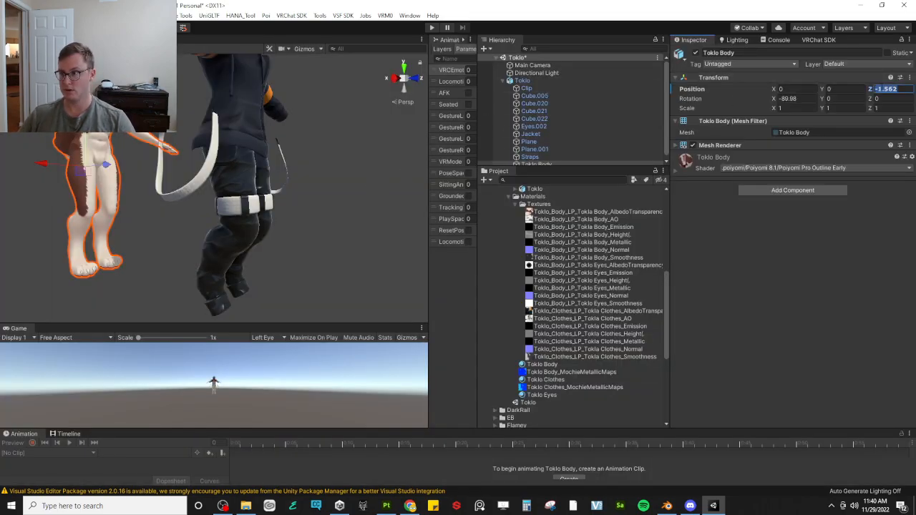
{"action": "type", "text": "0"}
{"action": "left_click_drag", "start_coordinate": [315, 143], "coordinate": [271, 182], "text": "alt"}
{"action": "left_click", "coordinate": [336, 139]}
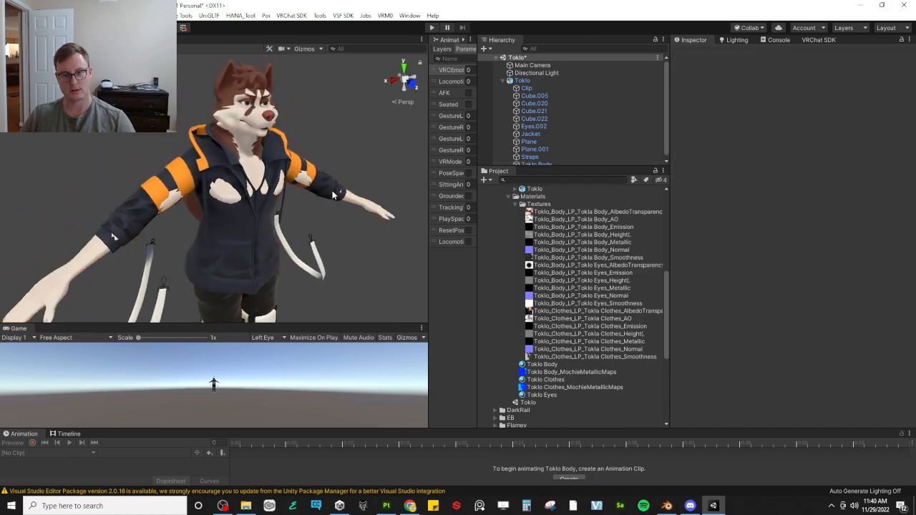
Switch to Substance Painter and open the recent project Toklo_v1_Clothes.spp
{"action": "left_click", "coordinate": [387, 506]}
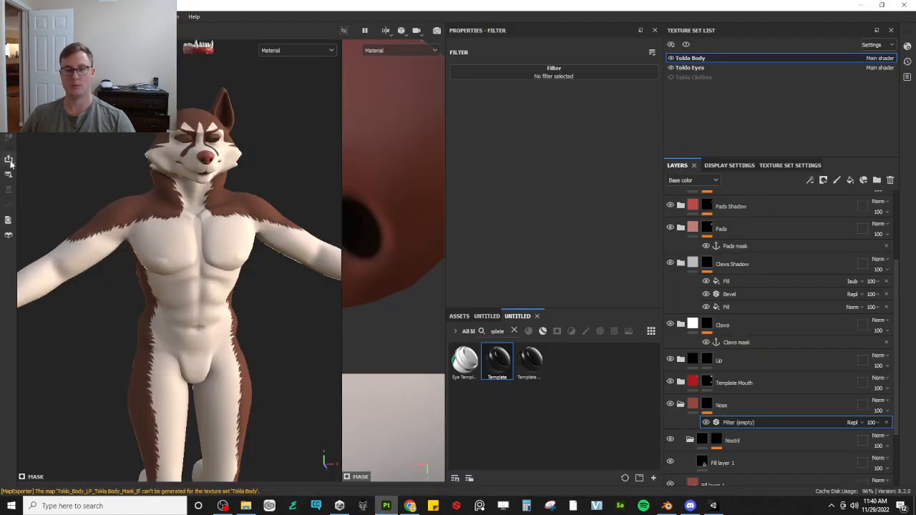
{"action": "left_click", "coordinate": [9, 16]}
{"action": "mouse_move", "coordinate": [35, 48]}
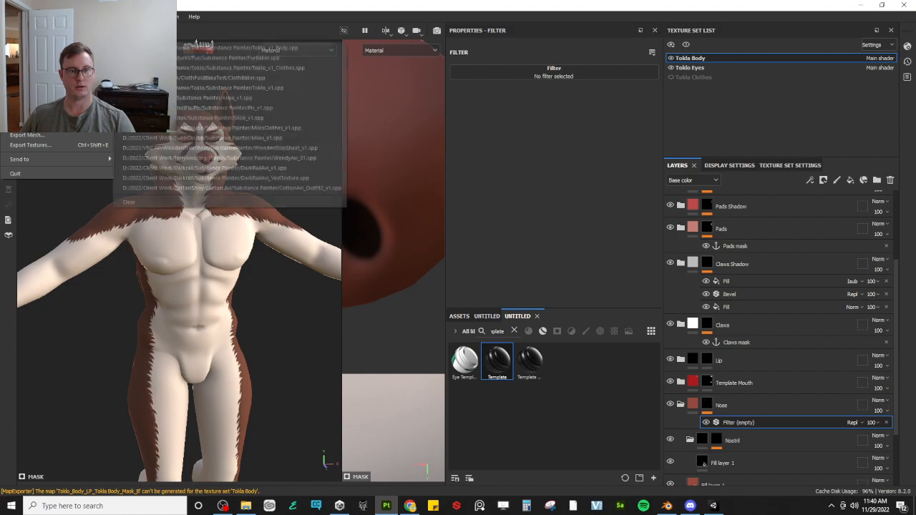
{"action": "left_click", "coordinate": [182, 69]}
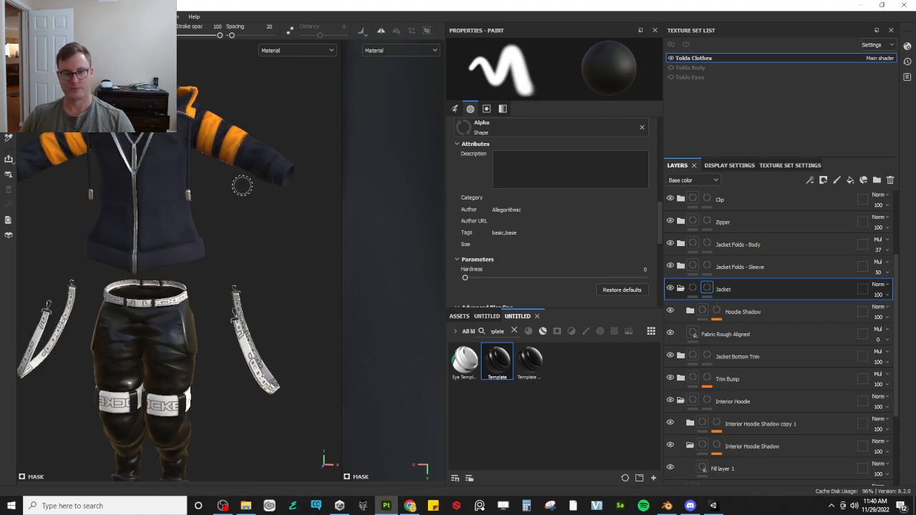
Widen the 3D viewport against the UV view and the side panels, with the full outfit in view
{"action": "left_click_drag", "start_coordinate": [245, 184], "coordinate": [242, 200], "text": "alt"}
{"action": "middle_click_drag", "start_coordinate": [215, 255], "coordinate": [249, 286], "text": "alt"}
{"action": "left_click_drag", "start_coordinate": [249, 287], "coordinate": [210, 283], "text": "alt"}
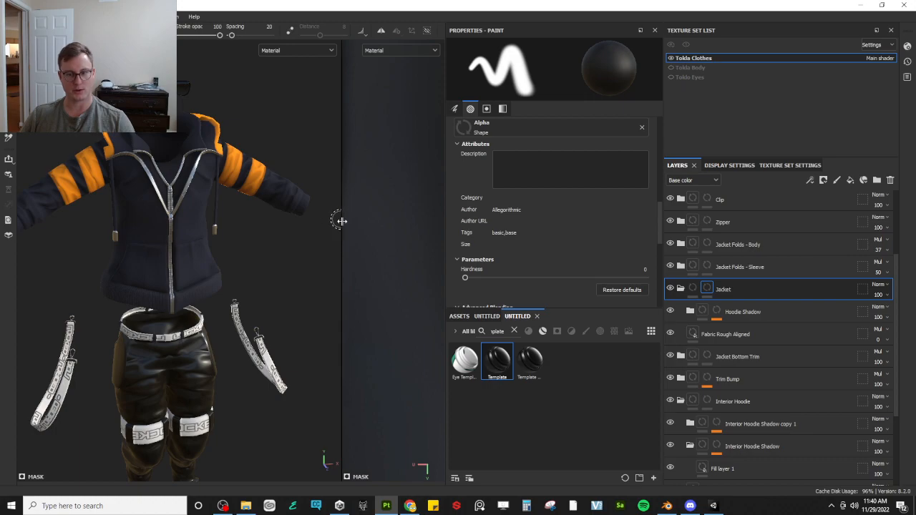
{"action": "left_click_drag", "start_coordinate": [341, 221], "coordinate": [421, 221]}
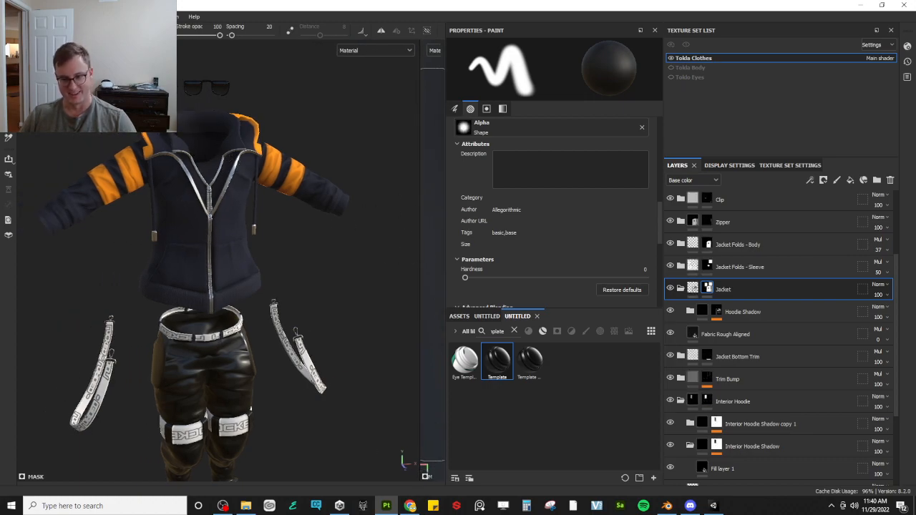
{"action": "left_click_drag", "start_coordinate": [445, 262], "coordinate": [641, 262]}
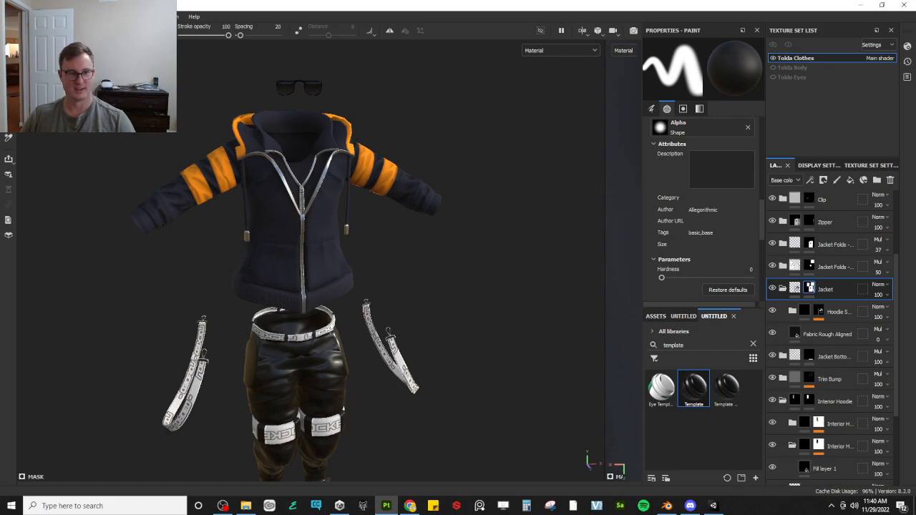
Export the Tokla Clothes textures to the avatar's Textures folder as 8-bit 4096 PNGs with the UNITY_Poiyomi v4 template, and save the project
{"action": "left_click", "coordinate": [11, 16]}
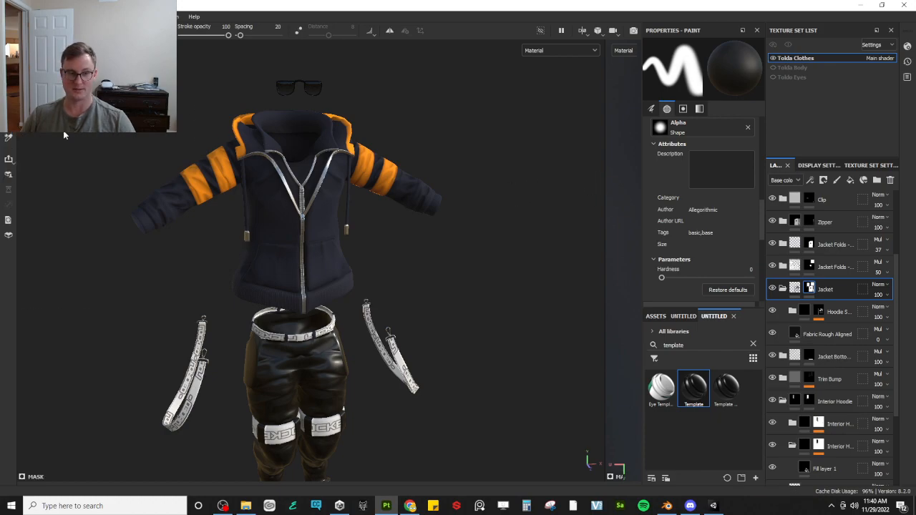
{"action": "left_click", "coordinate": [33, 144]}
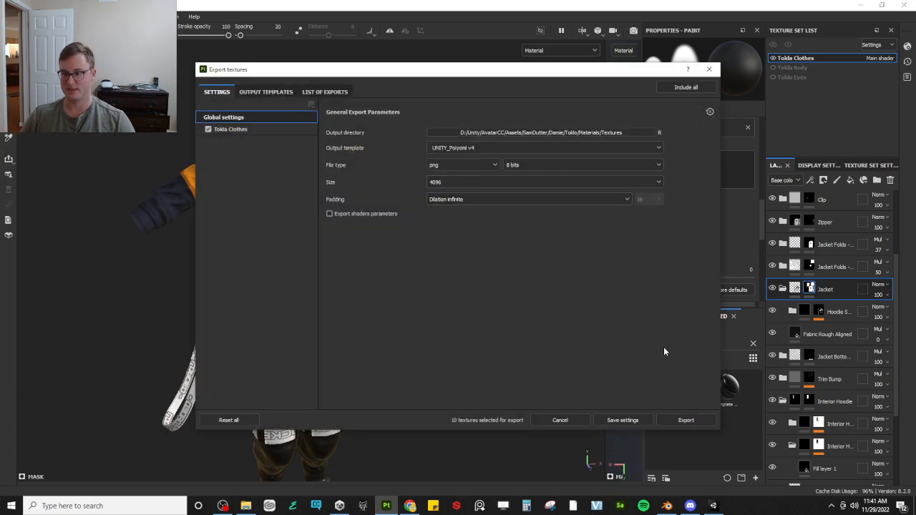
{"action": "left_click", "coordinate": [685, 420]}
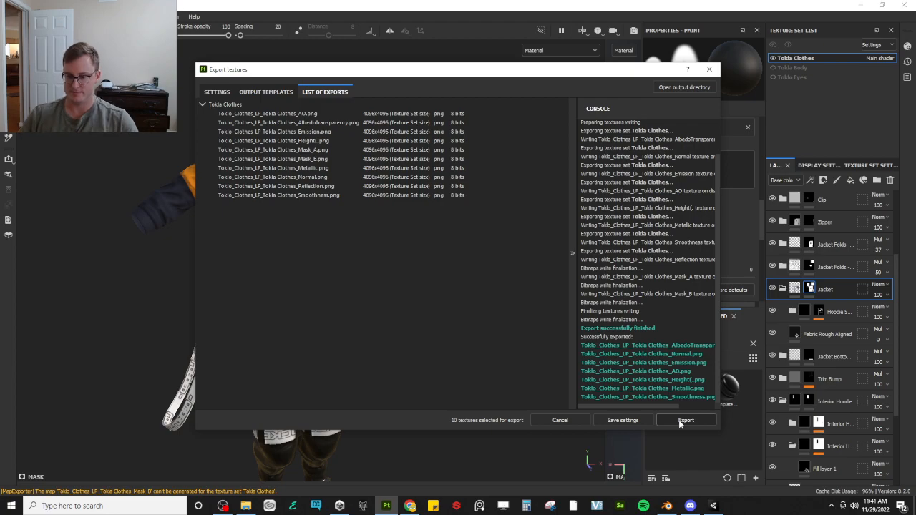
{"action": "left_click", "coordinate": [649, 419]}
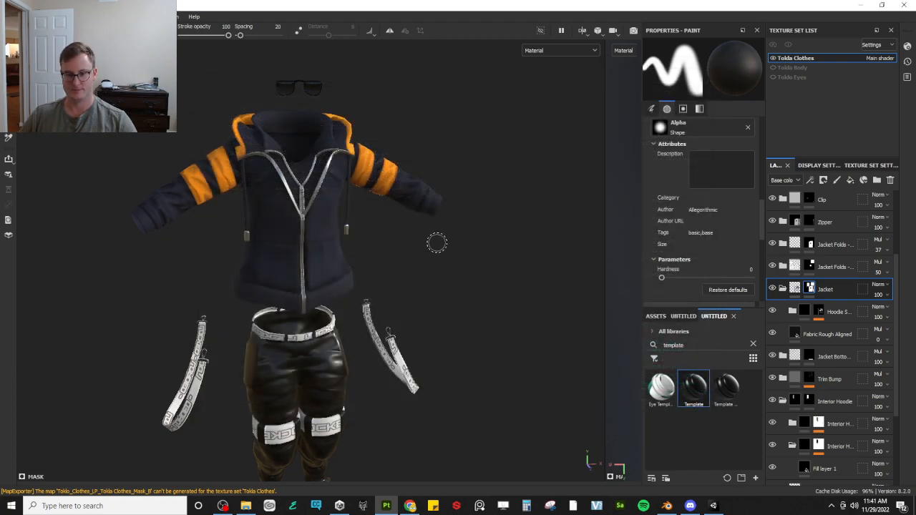
{"action": "left_click_drag", "start_coordinate": [395, 231], "coordinate": [430, 226], "text": "alt"}
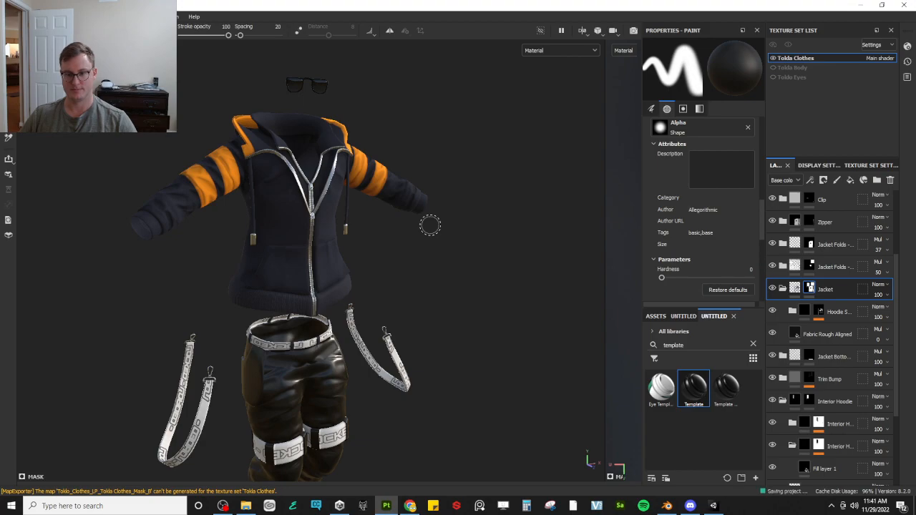
Switch back to Unity and examine the reimported textures on the jacket's sleeves and back
{"action": "key", "text": "alt+Tab"}
{"action": "key", "text": "alt+Tab"}
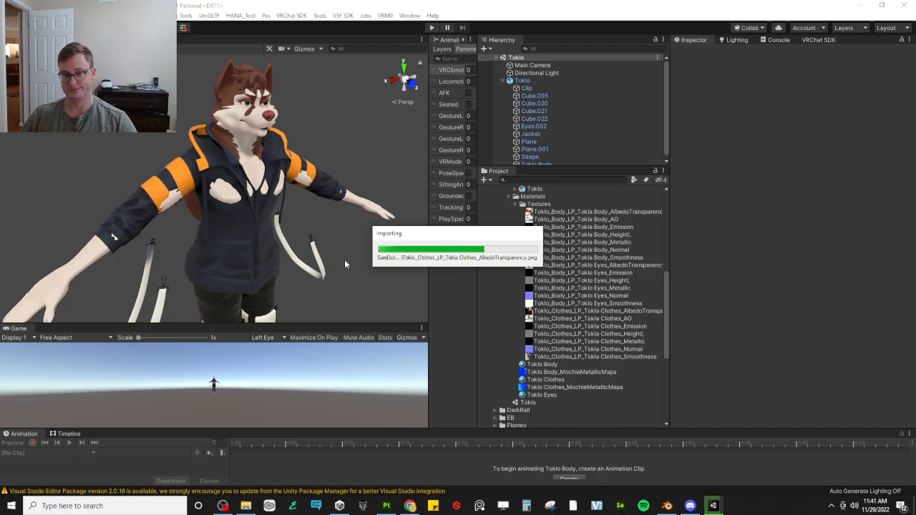
{"action": "left_click_drag", "start_coordinate": [295, 225], "coordinate": [243, 232], "text": "alt"}
{"action": "left_click_drag", "start_coordinate": [299, 232], "coordinate": [159, 209], "text": "alt"}
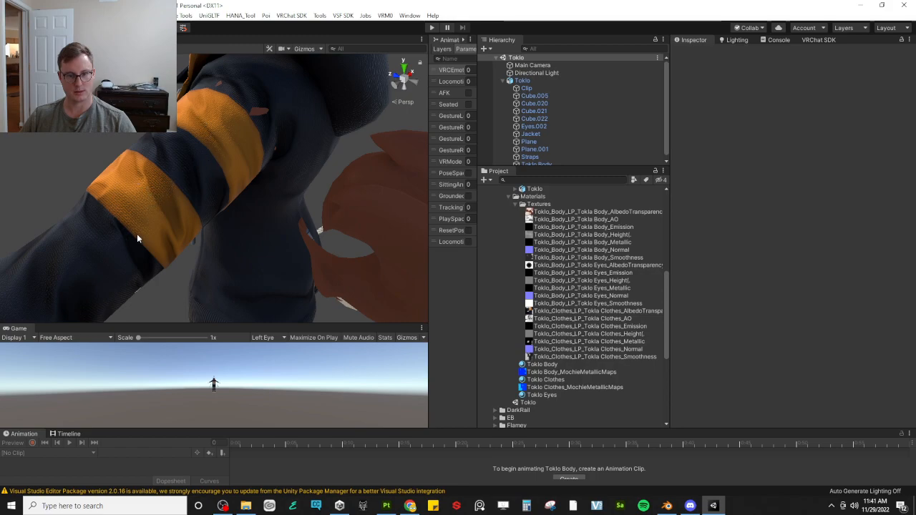
{"action": "left_click_drag", "start_coordinate": [126, 212], "coordinate": [78, 236], "text": "alt"}
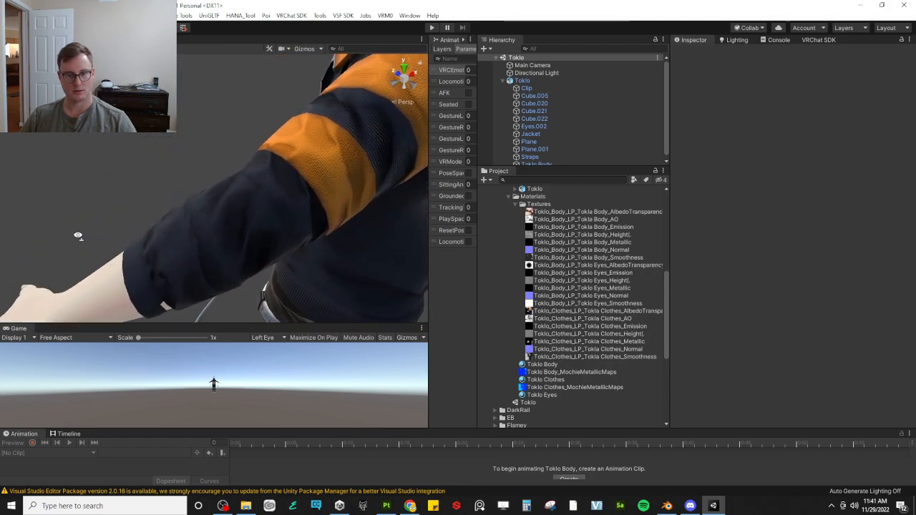
{"action": "scroll", "coordinate": [244, 223], "scroll_direction": "down", "scroll_amount": 5}
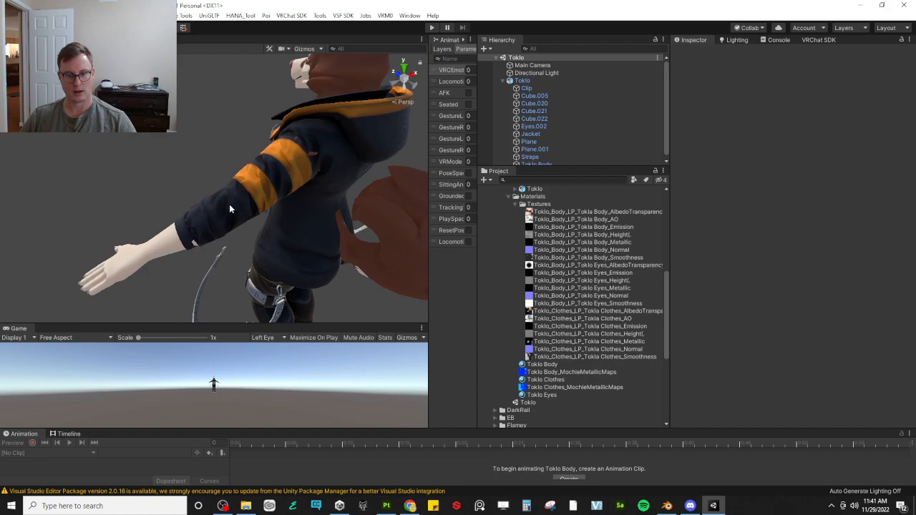
{"action": "left_click_drag", "start_coordinate": [219, 192], "coordinate": [261, 195], "text": "alt"}
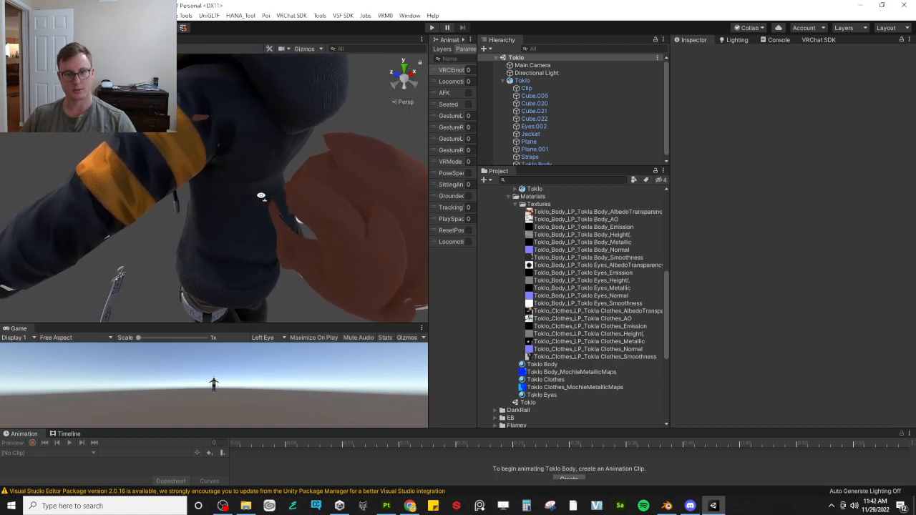
Inspect the AO map assigned under Light Data in the Toklo Clothes material and its effect on the outfit
{"action": "left_click", "coordinate": [547, 381]}
{"action": "scroll", "coordinate": [719, 222], "scroll_direction": "down", "scroll_amount": 5}
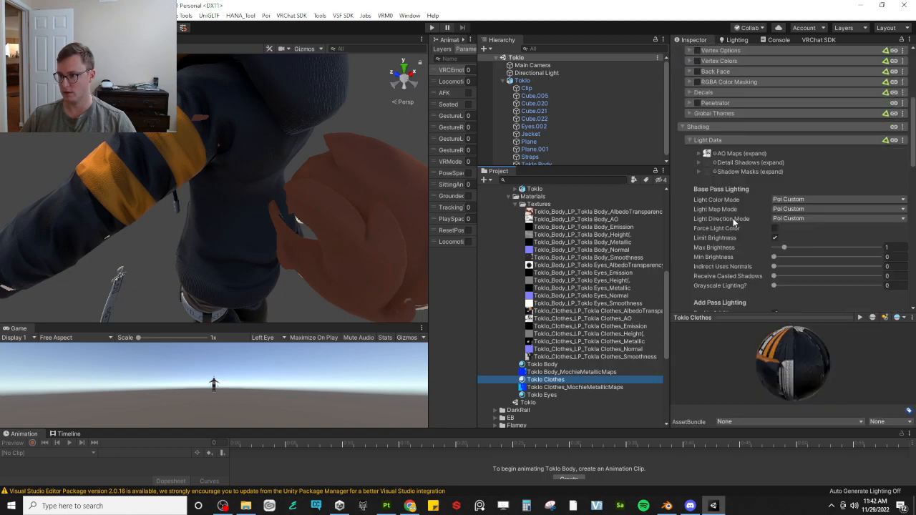
{"action": "left_click", "coordinate": [700, 153]}
{"action": "left_click", "coordinate": [708, 155]}
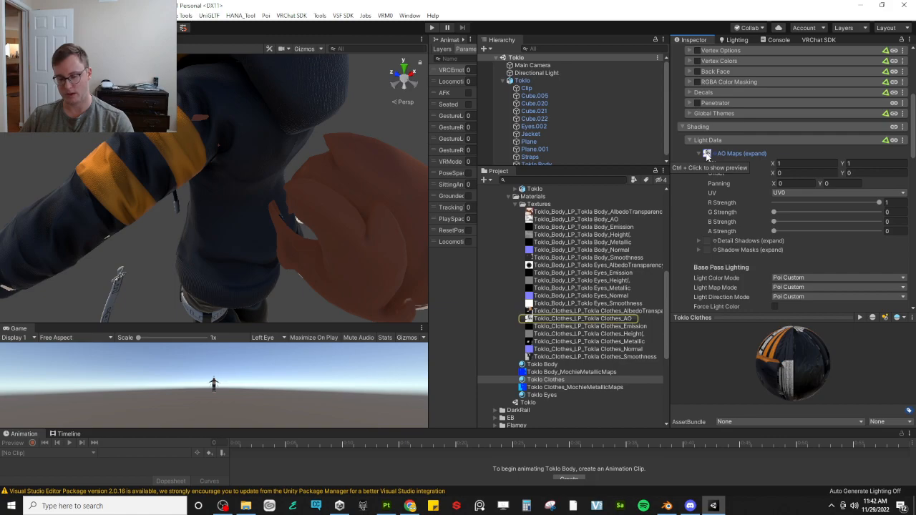
{"action": "left_click_drag", "start_coordinate": [217, 159], "coordinate": [282, 177], "text": "alt"}
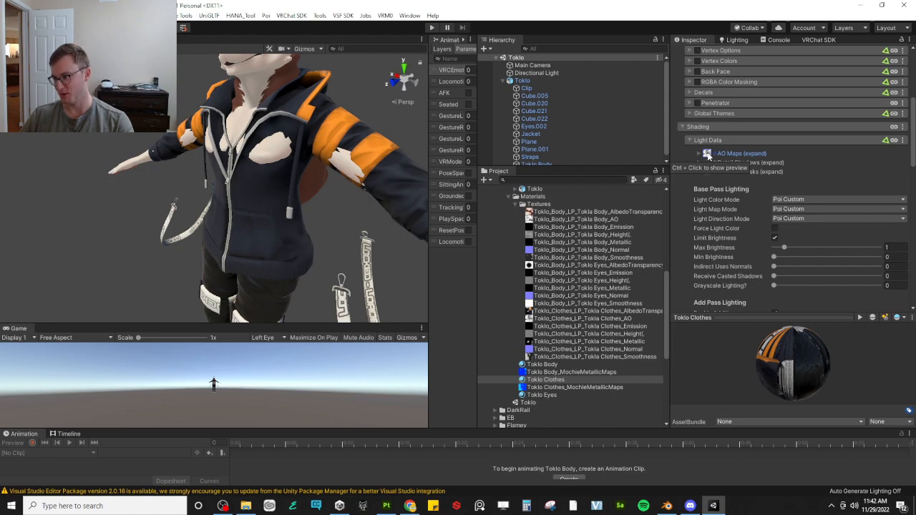
{"action": "left_click", "coordinate": [708, 155]}
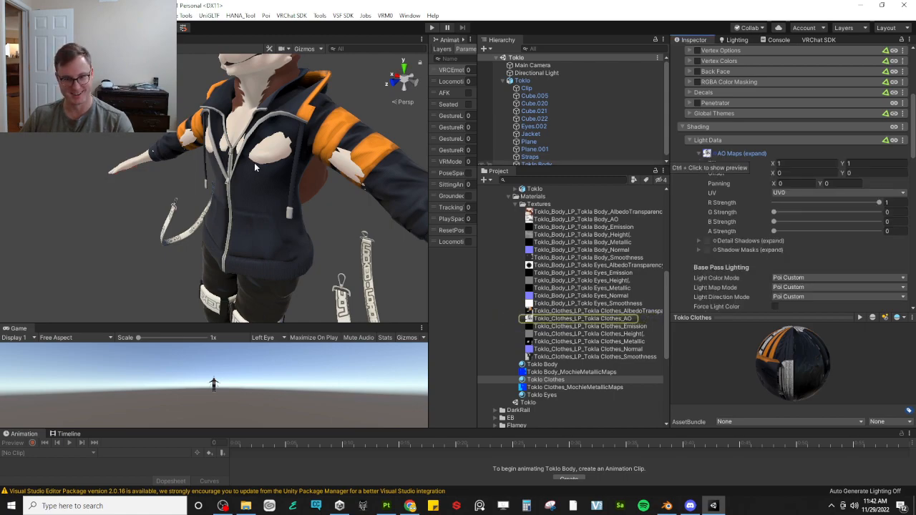
{"action": "key", "text": "ctrl+z"}
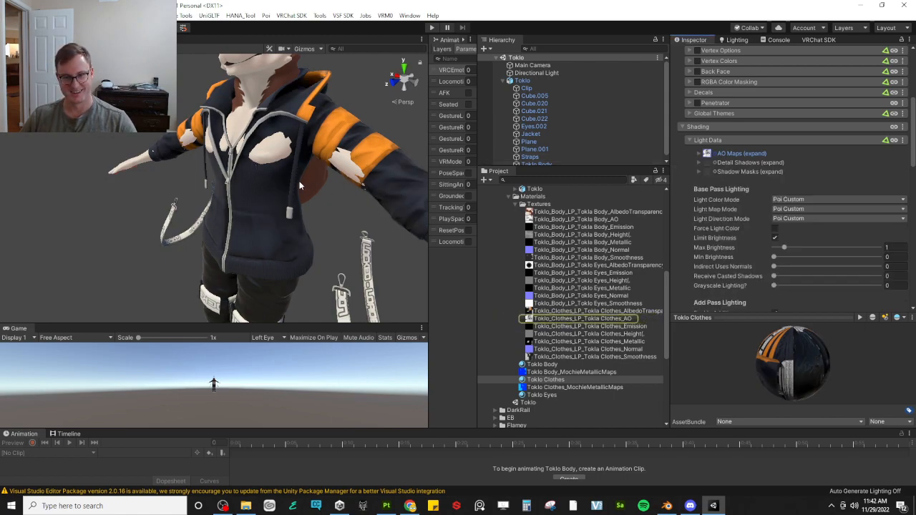
Examine the jacket's zipper, the face and the upper body of the avatar from several angles and distances
{"action": "left_click_drag", "start_coordinate": [295, 179], "coordinate": [270, 213], "text": "alt"}
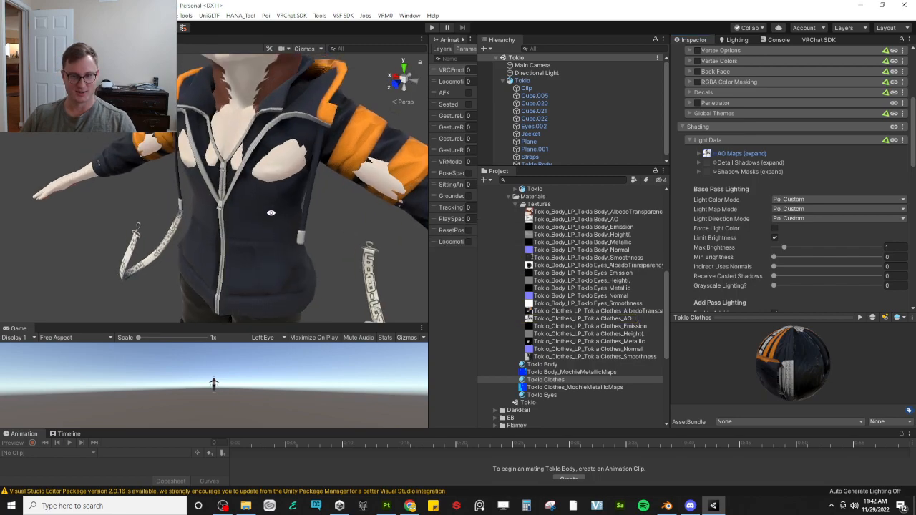
{"action": "scroll", "coordinate": [268, 171], "scroll_direction": "down", "scroll_amount": 5}
{"action": "middle_click_drag", "start_coordinate": [264, 140], "coordinate": [249, 258]}
{"action": "scroll", "coordinate": [249, 259], "scroll_direction": "up", "scroll_amount": 8}
{"action": "scroll", "coordinate": [250, 258], "scroll_direction": "down", "scroll_amount": 8}
{"action": "left_click_drag", "start_coordinate": [250, 259], "coordinate": [329, 252], "text": "alt"}
{"action": "scroll", "coordinate": [290, 263], "scroll_direction": "up", "scroll_amount": 5}
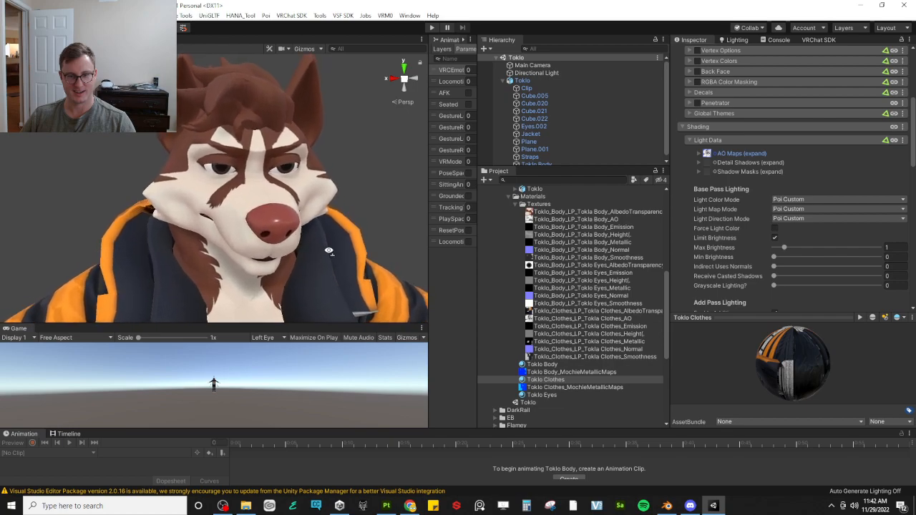
{"action": "middle_click_drag", "start_coordinate": [329, 214], "coordinate": [327, 250]}
{"action": "left_click_drag", "start_coordinate": [327, 247], "coordinate": [280, 208], "text": "alt"}
{"action": "middle_click_drag", "start_coordinate": [252, 90], "coordinate": [250, 166]}
{"action": "scroll", "coordinate": [254, 198], "scroll_direction": "down", "scroll_amount": 4}
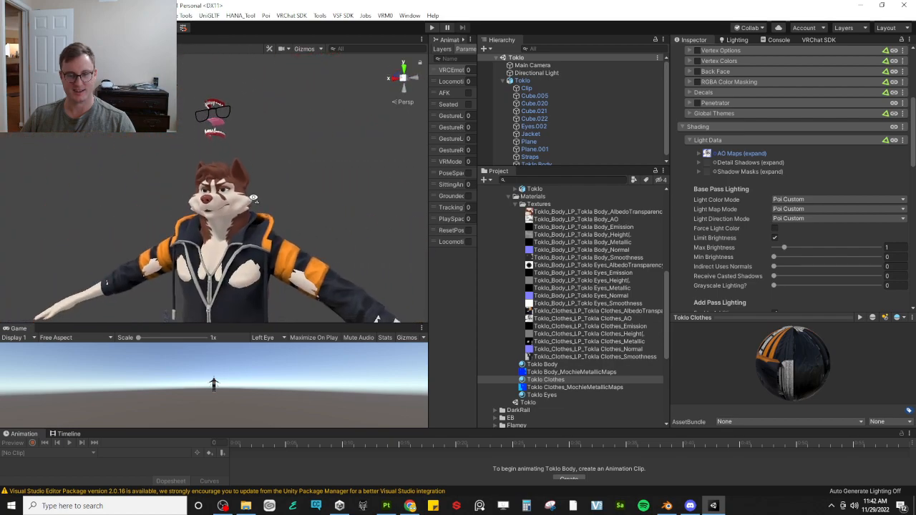
Examine the avatar's face, jacket and sleeves from the front and the side
{"action": "key", "text": "a"}
{"action": "key", "text": "s"}
{"action": "right_click_drag", "start_coordinate": [254, 198], "coordinate": [181, 246]}
{"action": "key", "text": "d"}
{"action": "key", "text": "w"}
{"action": "key", "text": "w"}
{"action": "key", "text": "a"}
{"action": "key", "text": "e"}
{"action": "key", "text": "e"}
{"action": "key", "text": "s"}
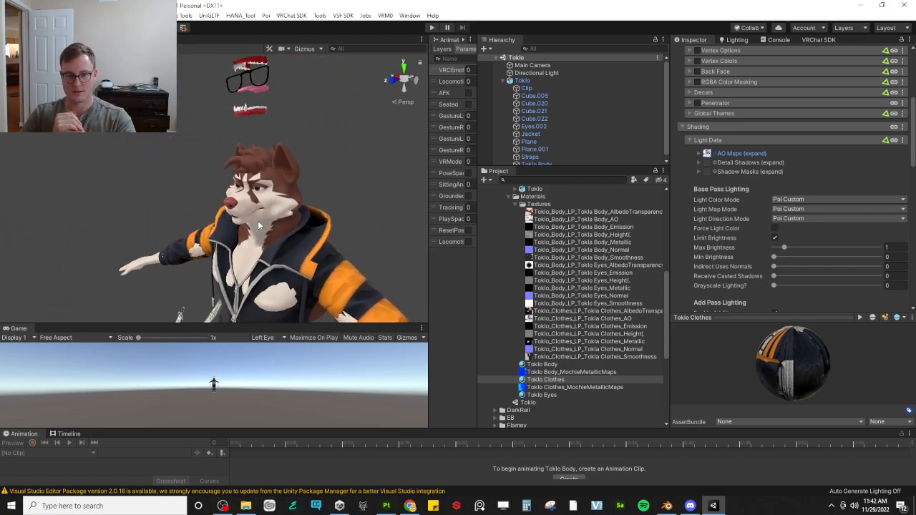
Examine the glasses, teeth and tongue floating above the avatar's head up close
{"action": "key", "text": "w"}
{"action": "right_click_drag", "start_coordinate": [259, 226], "coordinate": [843, 204]}
{"action": "key", "text": "s"}
{"action": "key", "text": "w"}
{"action": "key", "text": "s"}
{"action": "key", "text": "w"}
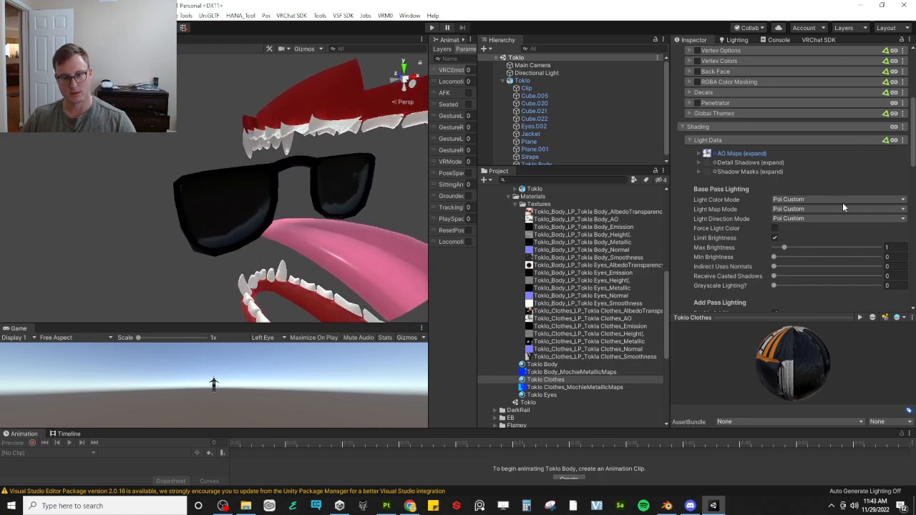
Examine the jacket's side and sleeve, the straps and the head from several angles
{"action": "key", "text": "s"}
{"action": "key", "text": "a"}
{"action": "right_click_drag", "start_coordinate": [230, 201], "coordinate": [496, 152]}
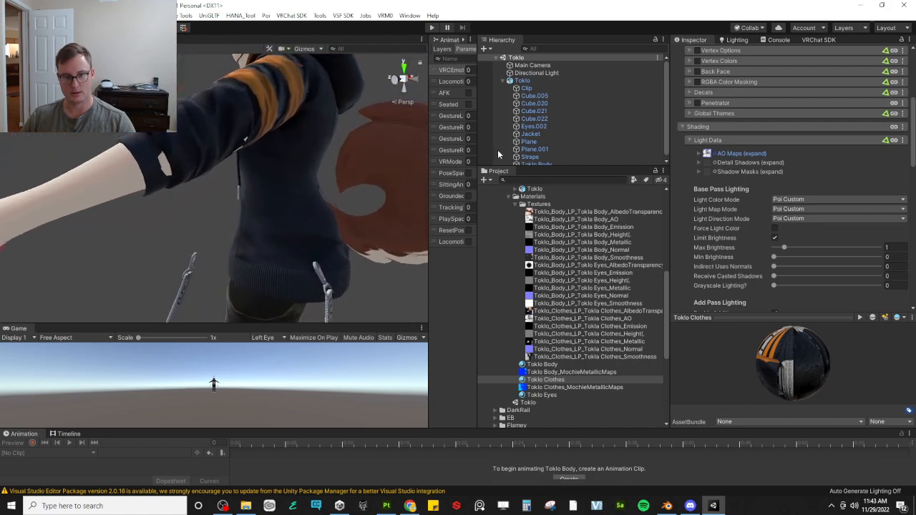
{"action": "key", "text": "f"}
{"action": "right_click_drag", "start_coordinate": [351, 164], "coordinate": [373, 172]}
{"action": "right_click_drag", "start_coordinate": [456, 183], "coordinate": [414, 202]}
{"action": "right_click_drag", "start_coordinate": [281, 172], "coordinate": [293, 222]}
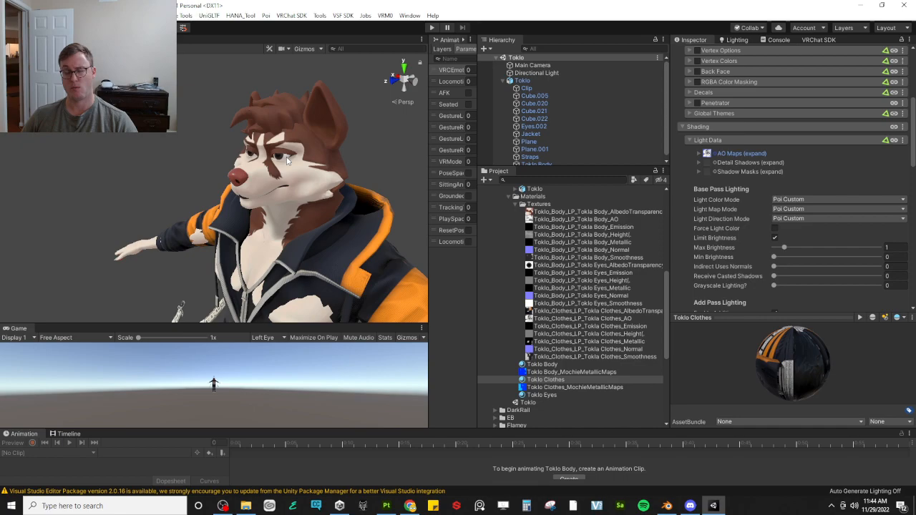
{"action": "left_click_drag", "start_coordinate": [280, 176], "coordinate": [261, 213], "text": "alt"}
{"action": "scroll", "coordinate": [261, 212], "scroll_direction": "up", "scroll_amount": 1}
{"action": "scroll", "coordinate": [261, 212], "scroll_direction": "down", "scroll_amount": 1}
Lower the glasses object from above the head onto the character's face, at a Y position of about 1.87
{"action": "key", "text": "a"}
{"action": "key", "text": "w"}
{"action": "right_click_drag", "start_coordinate": [261, 208], "coordinate": [301, 116]}
{"action": "key", "text": "a"}
{"action": "key", "text": "d"}
{"action": "key", "text": "s"}
{"action": "left_click", "coordinate": [273, 109]}
{"action": "left_click", "coordinate": [273, 109]}
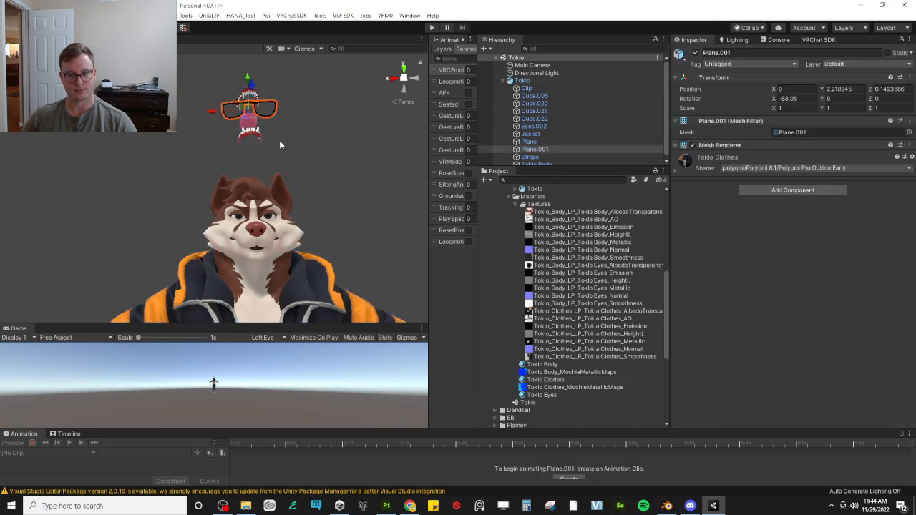
{"action": "left_click_drag", "start_coordinate": [251, 88], "coordinate": [263, 159]}
{"action": "key", "text": "ctrl+z"}
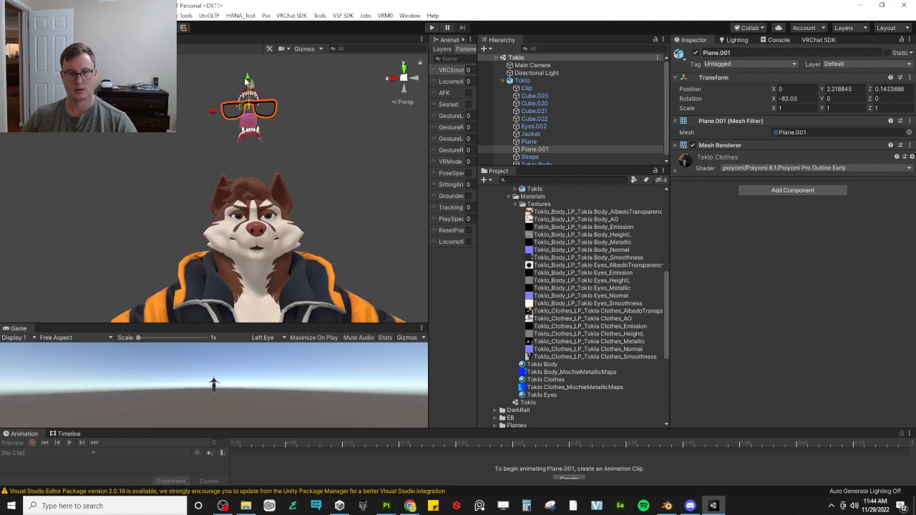
{"action": "left_click_drag", "start_coordinate": [249, 82], "coordinate": [270, 168]}
{"action": "left_click", "coordinate": [318, 174]}
Check the fit of the glasses on the muzzle and eyes from the side and the front
{"action": "left_click_drag", "start_coordinate": [318, 174], "coordinate": [209, 174], "text": "alt"}
{"action": "scroll", "coordinate": [244, 179], "scroll_direction": "up", "scroll_amount": 10}
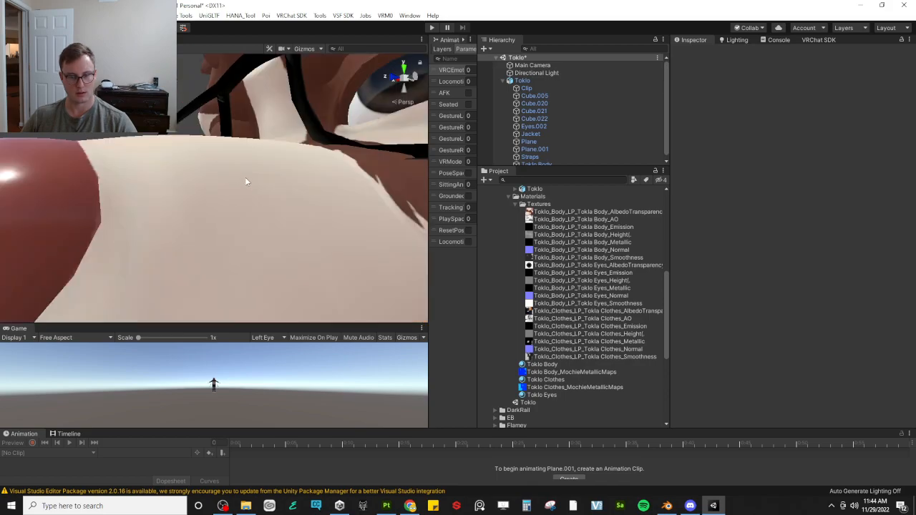
{"action": "scroll", "coordinate": [242, 80], "scroll_direction": "down", "scroll_amount": 1}
{"action": "left_click", "coordinate": [245, 96]}
{"action": "left_click", "coordinate": [247, 99]}
{"action": "scroll", "coordinate": [235, 117], "scroll_direction": "down", "scroll_amount": 9}
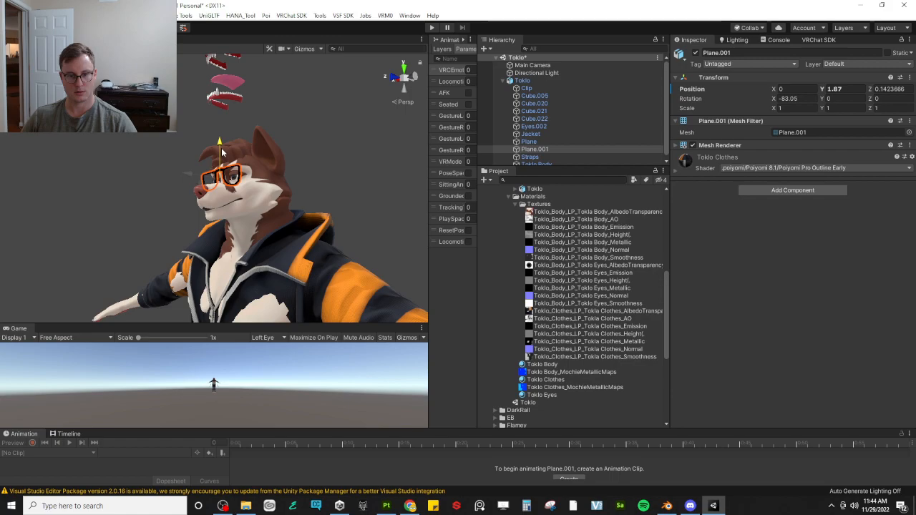
{"action": "left_click", "coordinate": [173, 176]}
{"action": "left_click_drag", "start_coordinate": [173, 175], "coordinate": [152, 181], "text": "alt"}
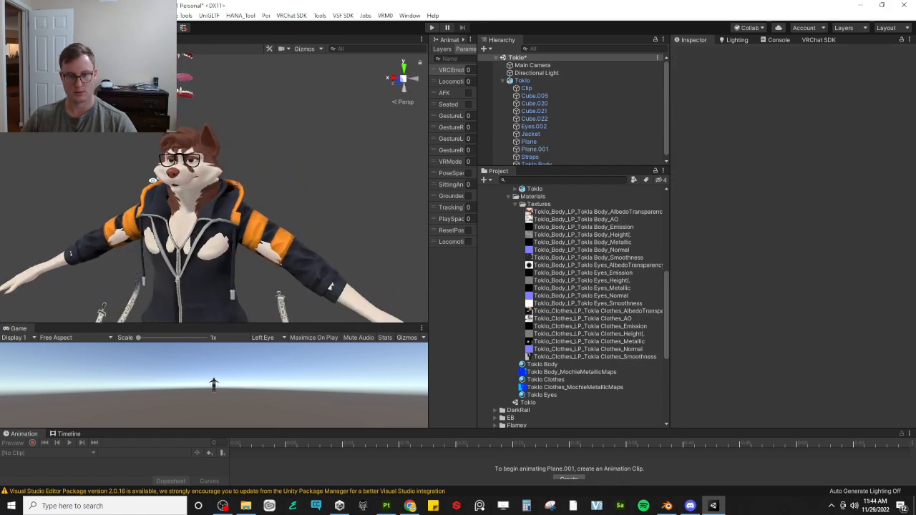
{"action": "left_click_drag", "start_coordinate": [258, 153], "coordinate": [271, 86], "text": "alt"}
{"action": "scroll", "coordinate": [261, 198], "scroll_direction": "up", "scroll_amount": 5, "text": "alt"}
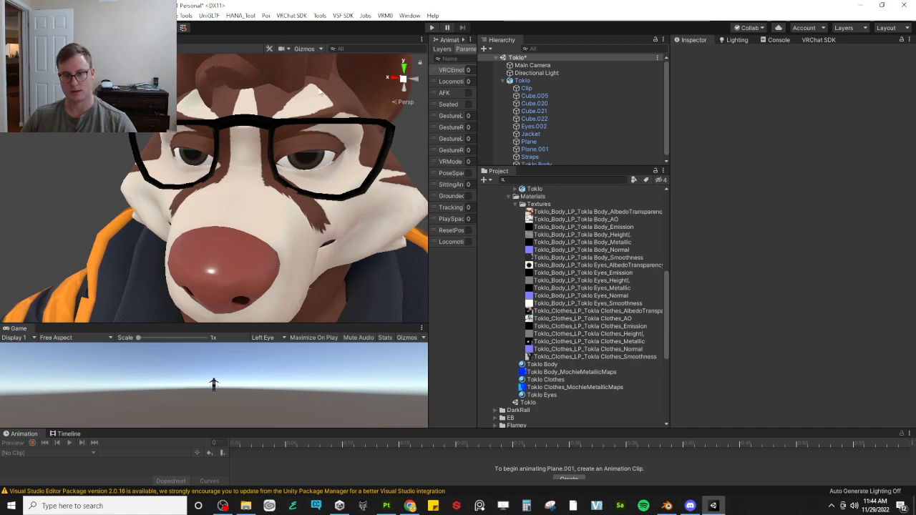
{"action": "scroll", "coordinate": [272, 108], "scroll_direction": "down", "scroll_amount": 5}
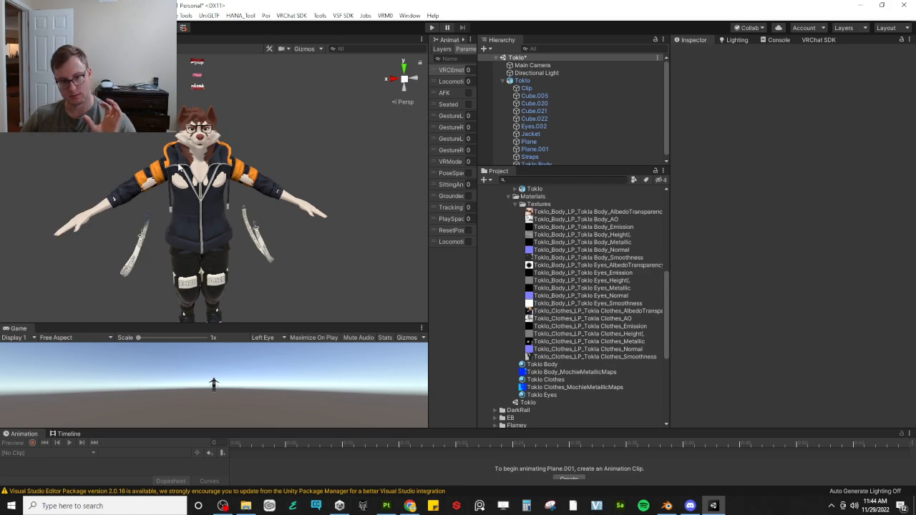
Set Cull to Off in the Toklo Clothes material's Rendering settings so that both sides of the surfaces are drawn
{"action": "left_click_drag", "start_coordinate": [149, 141], "coordinate": [204, 68], "text": "alt"}
{"action": "scroll", "coordinate": [204, 179], "scroll_direction": "up", "scroll_amount": 6}
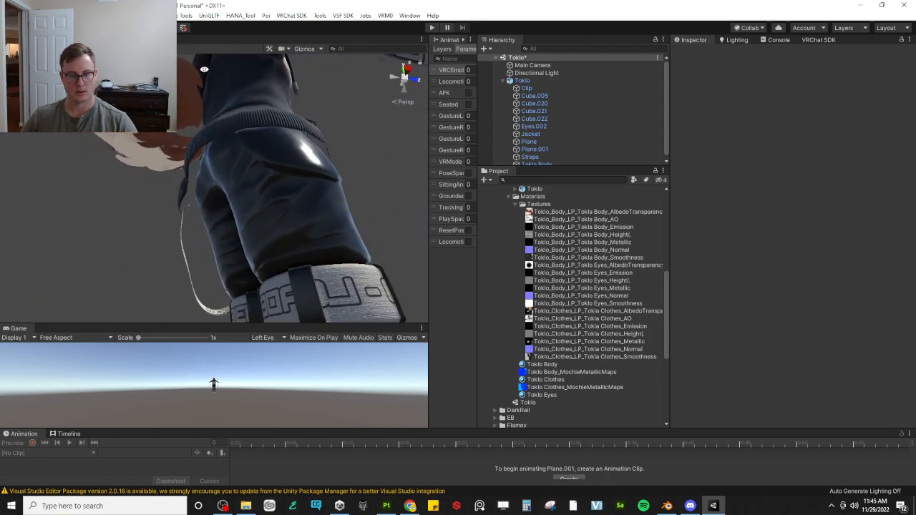
{"action": "left_click", "coordinate": [555, 380]}
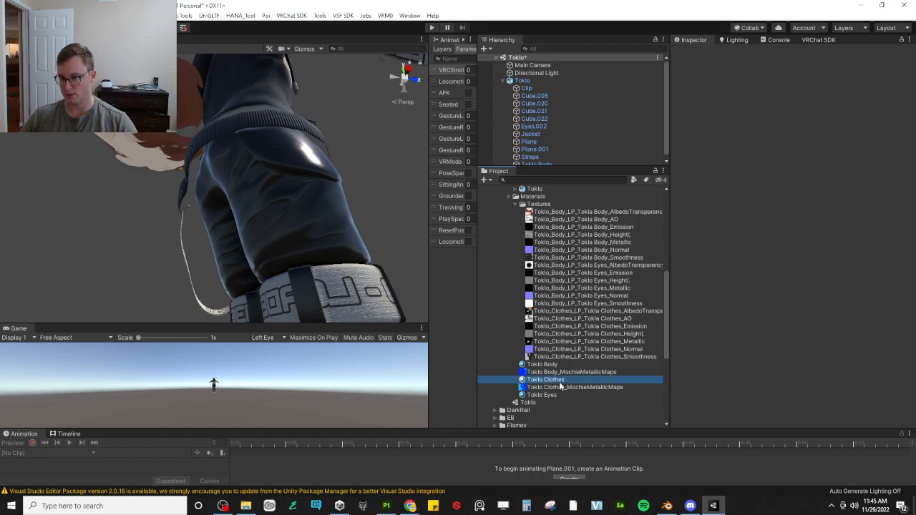
{"action": "scroll", "coordinate": [748, 245], "scroll_direction": "down", "scroll_amount": 15}
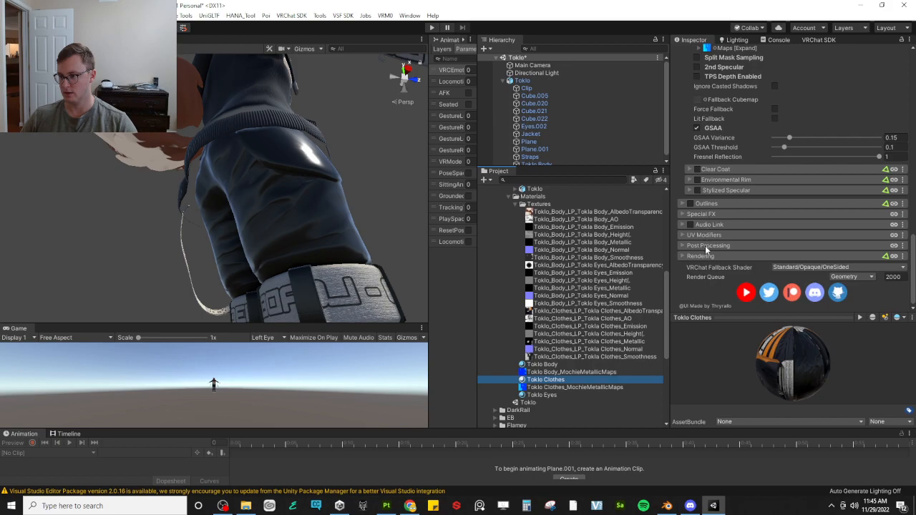
{"action": "left_click", "coordinate": [703, 255]}
{"action": "left_click", "coordinate": [779, 271]}
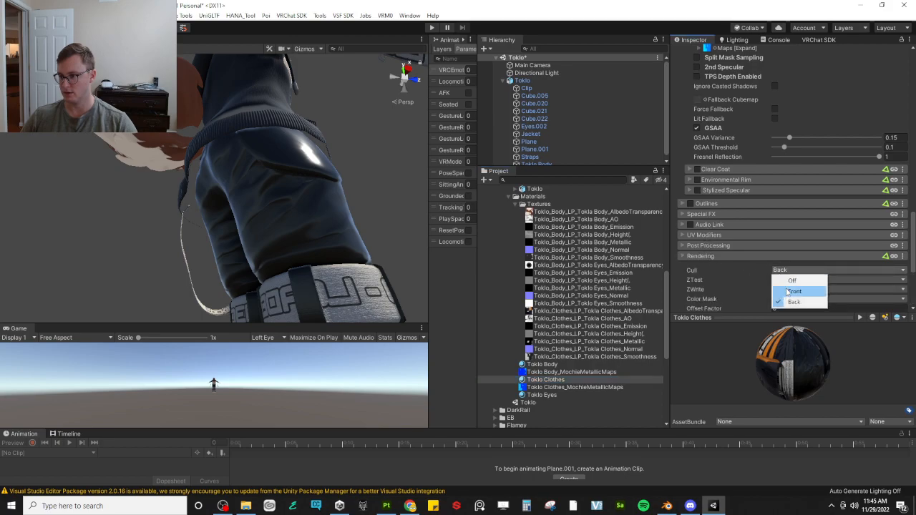
{"action": "left_click", "coordinate": [793, 281]}
Examine the jacket's back and sleeves and the sunglasses on the face with culling switched off
{"action": "left_click_drag", "start_coordinate": [244, 186], "coordinate": [171, 219], "text": "alt"}
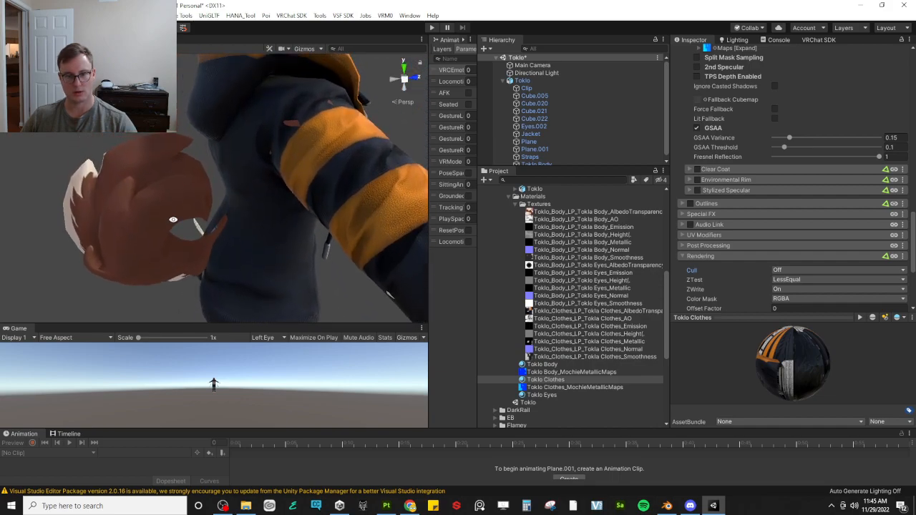
{"action": "left_click_drag", "start_coordinate": [227, 215], "coordinate": [237, 179], "text": "alt"}
{"action": "middle_click_drag", "start_coordinate": [242, 173], "coordinate": [265, 300]}
{"action": "left_click_drag", "start_coordinate": [275, 212], "coordinate": [255, 204], "text": "alt"}
{"action": "middle_click_drag", "start_coordinate": [252, 114], "coordinate": [263, 229]}
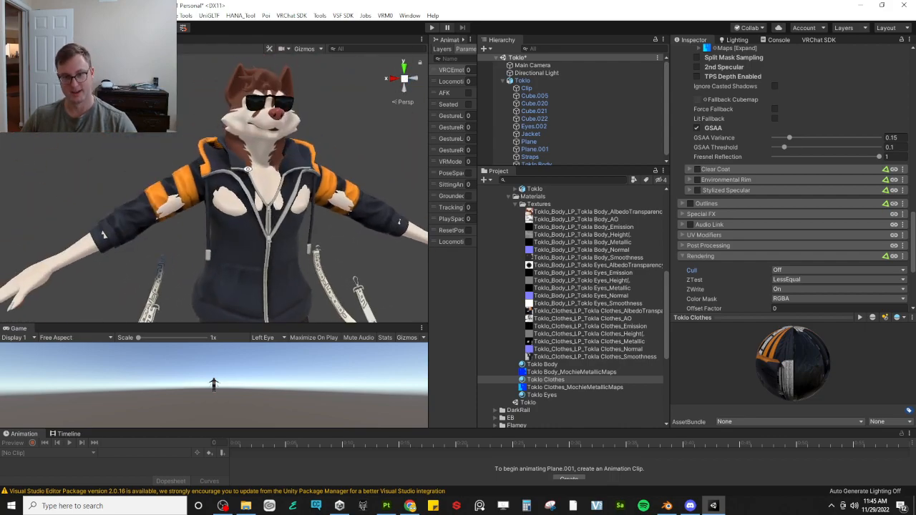
{"action": "left_click_drag", "start_coordinate": [266, 168], "coordinate": [245, 166], "text": "alt"}
{"action": "middle_click_drag", "start_coordinate": [251, 121], "coordinate": [258, 208]}
{"action": "scroll", "coordinate": [258, 209], "scroll_direction": "up", "scroll_amount": 5}
{"action": "scroll", "coordinate": [258, 208], "scroll_direction": "down", "scroll_amount": 9}
Examine the sunglasses' lenses up close, then the jacket's collar, zipper and torn patches from the front
{"action": "right_click_drag", "start_coordinate": [247, 170], "coordinate": [205, 165]}
{"action": "right_click_drag", "start_coordinate": [265, 190], "coordinate": [273, 247]}
{"action": "key", "text": "w"}
{"action": "key", "text": "d"}
{"action": "key", "text": "d"}
{"action": "key", "text": "e"}
{"action": "key", "text": "a"}
{"action": "key", "text": "w"}
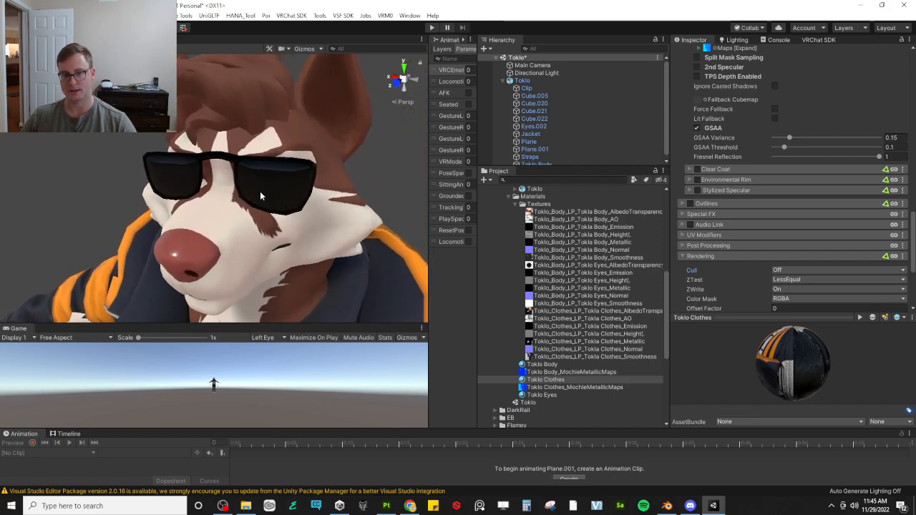
{"action": "scroll", "coordinate": [202, 195], "scroll_direction": "down", "scroll_amount": 6}
{"action": "right_click_drag", "start_coordinate": [202, 194], "coordinate": [225, 135]}
{"action": "key", "text": "a"}
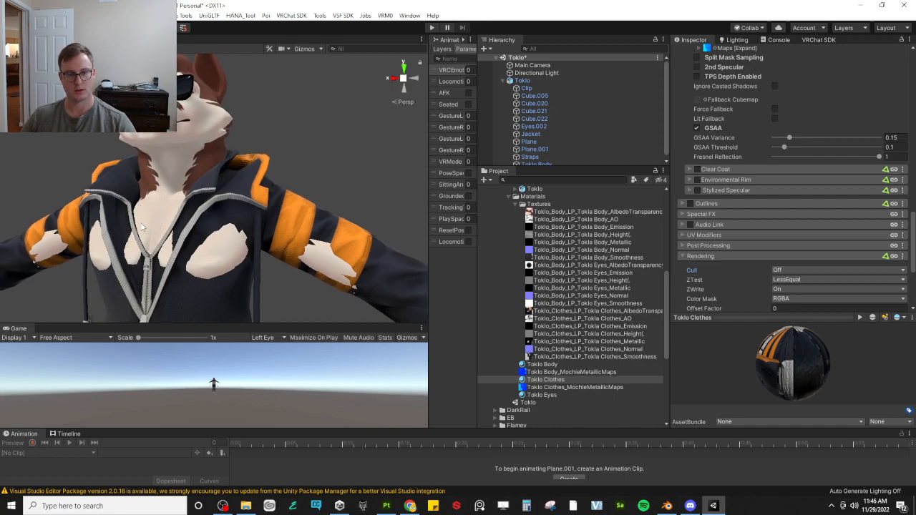
{"action": "right_click_drag", "start_coordinate": [141, 228], "coordinate": [209, 217]}
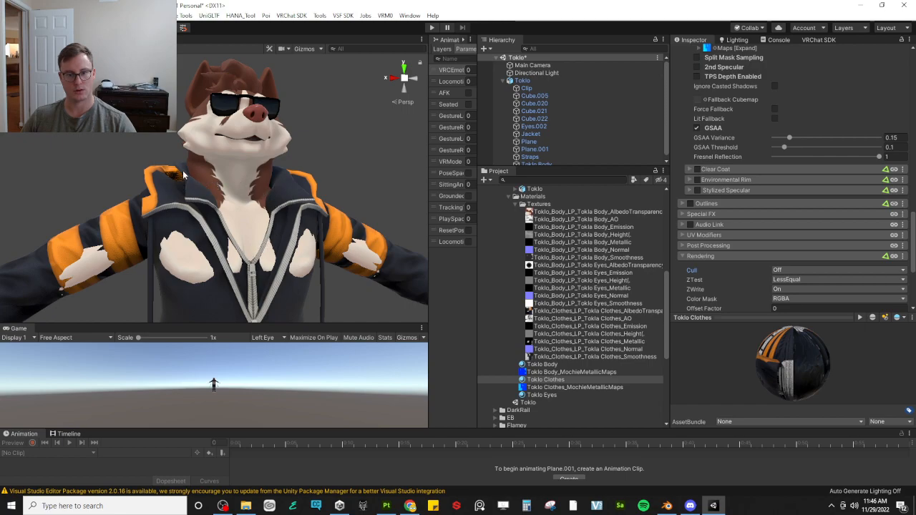
Merge the metallic and smoothness maps in the Toklo Clothes material's Reflections & Specular settings and raise Metallic to its maximum
{"action": "left_click_drag", "start_coordinate": [236, 248], "coordinate": [274, 246], "text": "alt"}
{"action": "right_click_drag", "start_coordinate": [274, 246], "coordinate": [203, 327]}
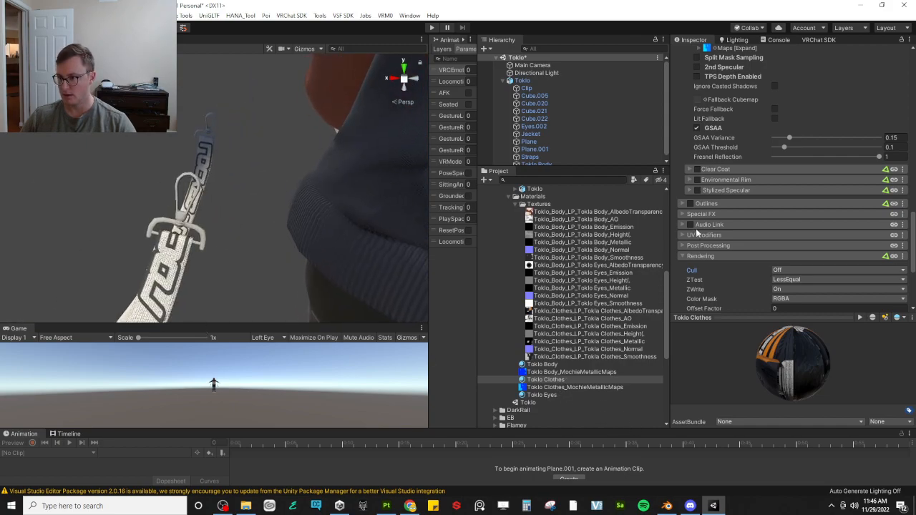
{"action": "scroll", "coordinate": [796, 218], "scroll_direction": "up", "scroll_amount": 5}
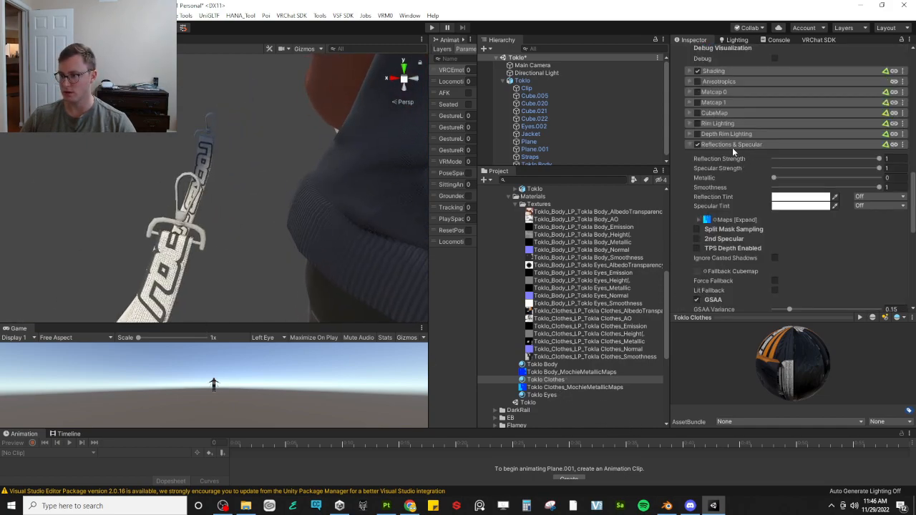
{"action": "left_click", "coordinate": [725, 220]}
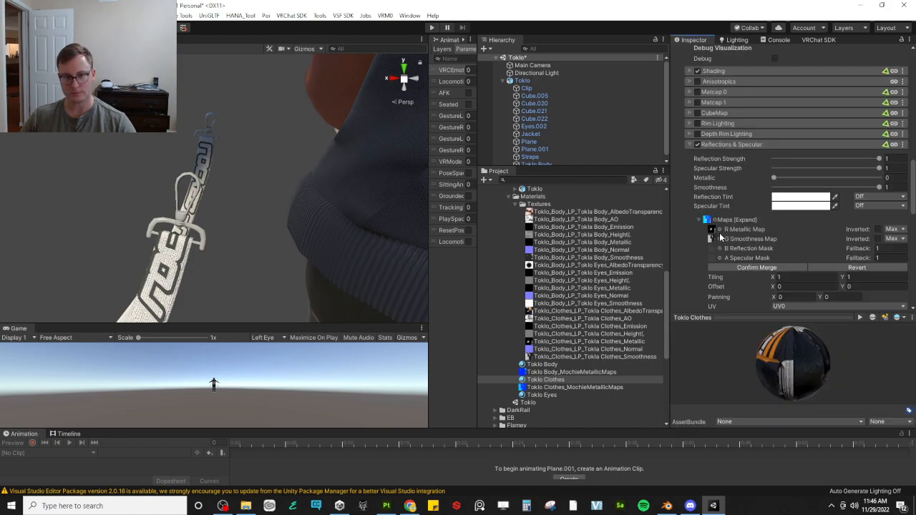
{"action": "left_click", "coordinate": [757, 269]}
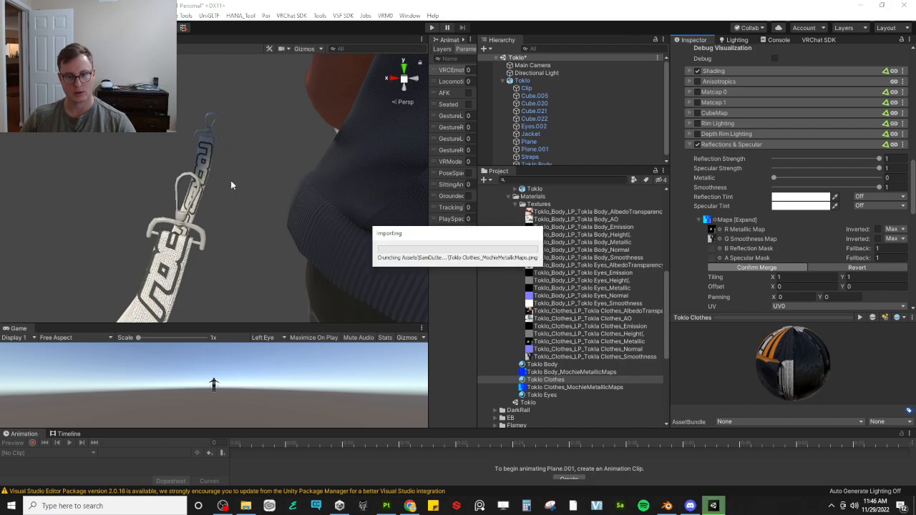
{"action": "left_click_drag", "start_coordinate": [779, 178], "coordinate": [881, 178]}
{"action": "left_click_drag", "start_coordinate": [261, 226], "coordinate": [299, 169], "text": "alt"}
Select the Toklo Body material and examine the whole avatar from several angles and distances
{"action": "left_click", "coordinate": [549, 365]}
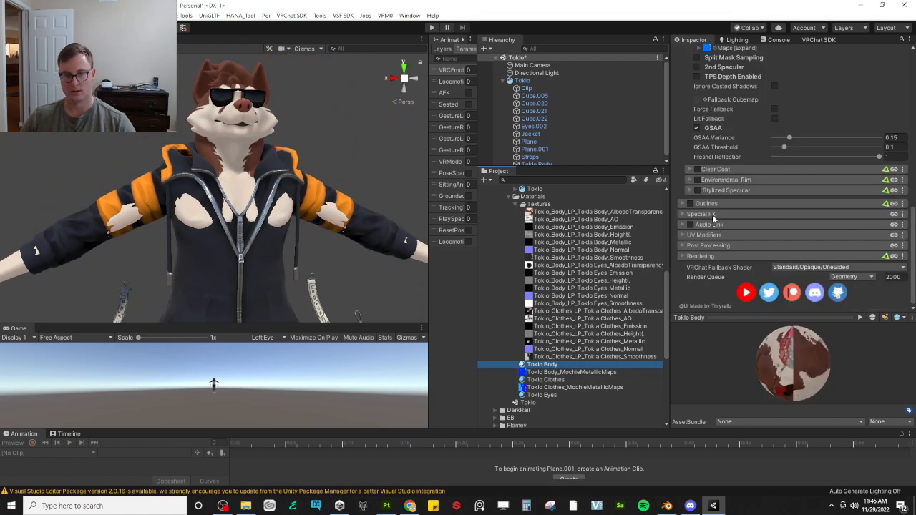
{"action": "right_click_drag", "start_coordinate": [192, 215], "coordinate": [269, 213]}
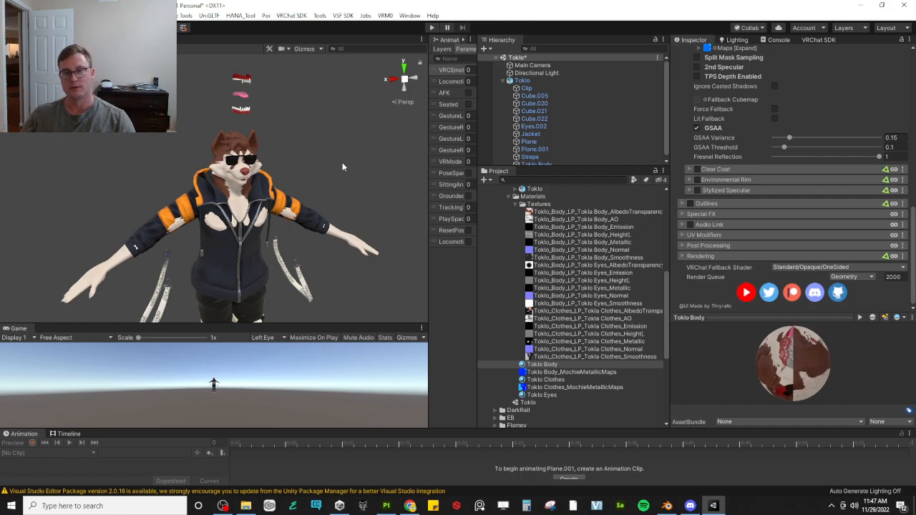
{"action": "left_click_drag", "start_coordinate": [314, 183], "coordinate": [294, 188], "text": "alt"}
{"action": "middle_click_drag", "start_coordinate": [281, 219], "coordinate": [278, 171]}
{"action": "left_click_drag", "start_coordinate": [262, 159], "coordinate": [221, 179], "text": "alt"}
{"action": "middle_click_drag", "start_coordinate": [241, 268], "coordinate": [196, 234]}
{"action": "scroll", "coordinate": [197, 215], "scroll_direction": "up", "scroll_amount": 5}
{"action": "scroll", "coordinate": [196, 213], "scroll_direction": "down", "scroll_amount": 6}
{"action": "scroll", "coordinate": [206, 179], "scroll_direction": "up", "scroll_amount": 2}
{"action": "right_click_drag", "start_coordinate": [212, 169], "coordinate": [204, 138]}
{"action": "left_click_drag", "start_coordinate": [204, 137], "coordinate": [248, 164], "text": "alt"}
{"action": "scroll", "coordinate": [236, 215], "scroll_direction": "down", "scroll_amount": 2}
{"action": "left_click_drag", "start_coordinate": [147, 175], "coordinate": [201, 255], "text": "alt"}
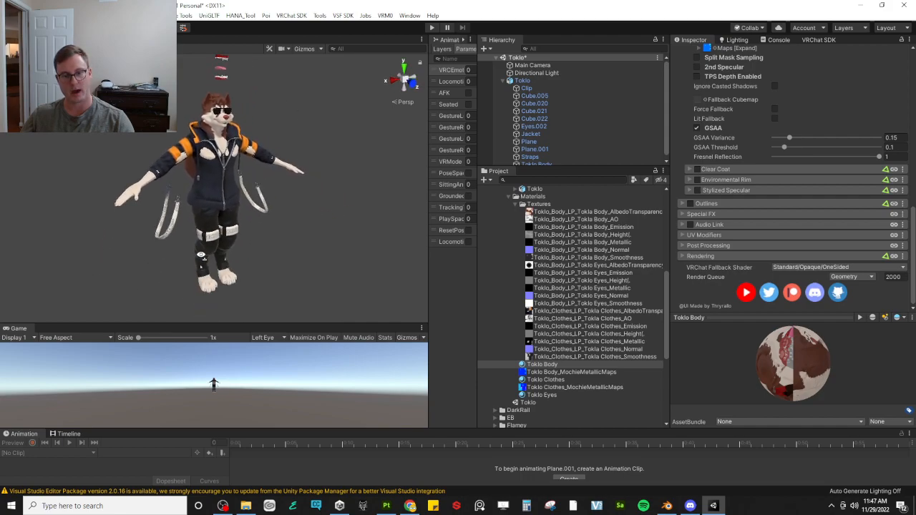